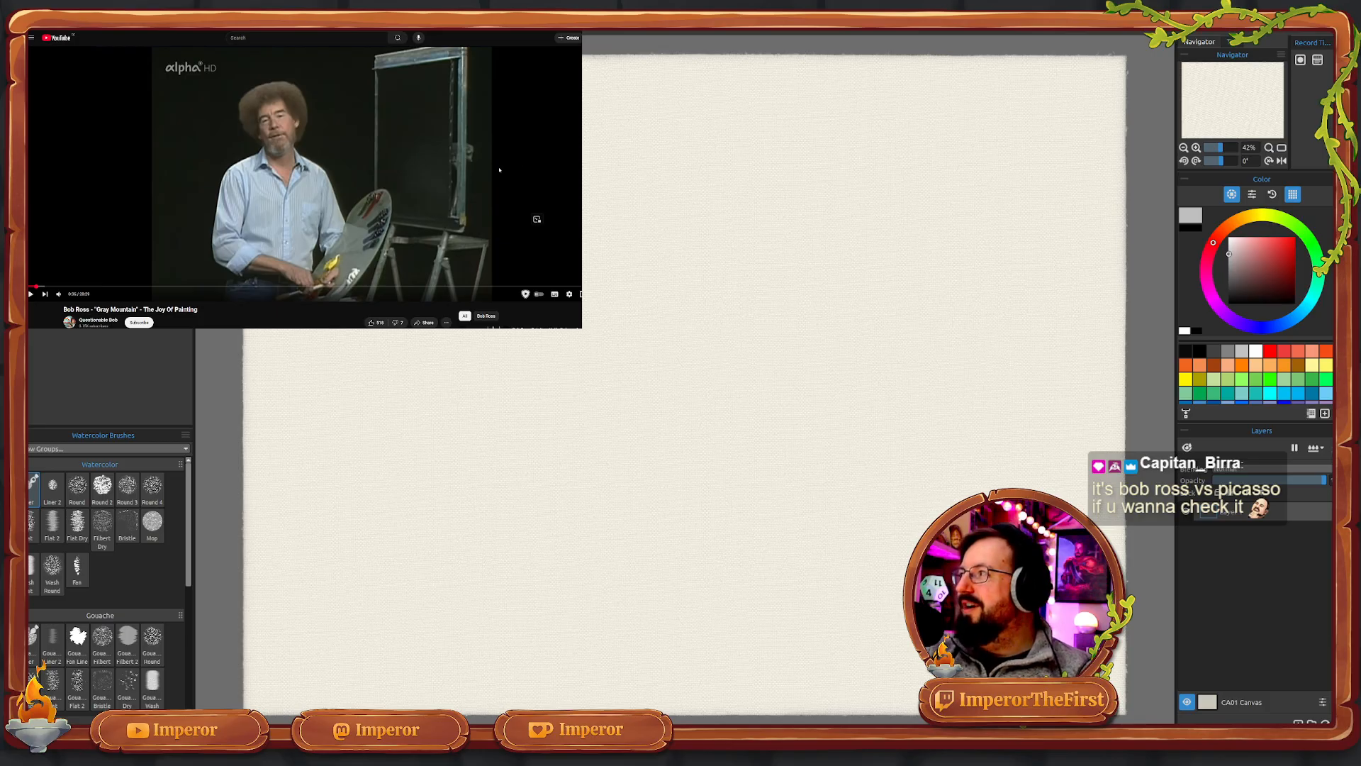
- Fill the whole canvas on Layer 1 with a near-black colour and add an empty layer above it
left_click(499, 171)
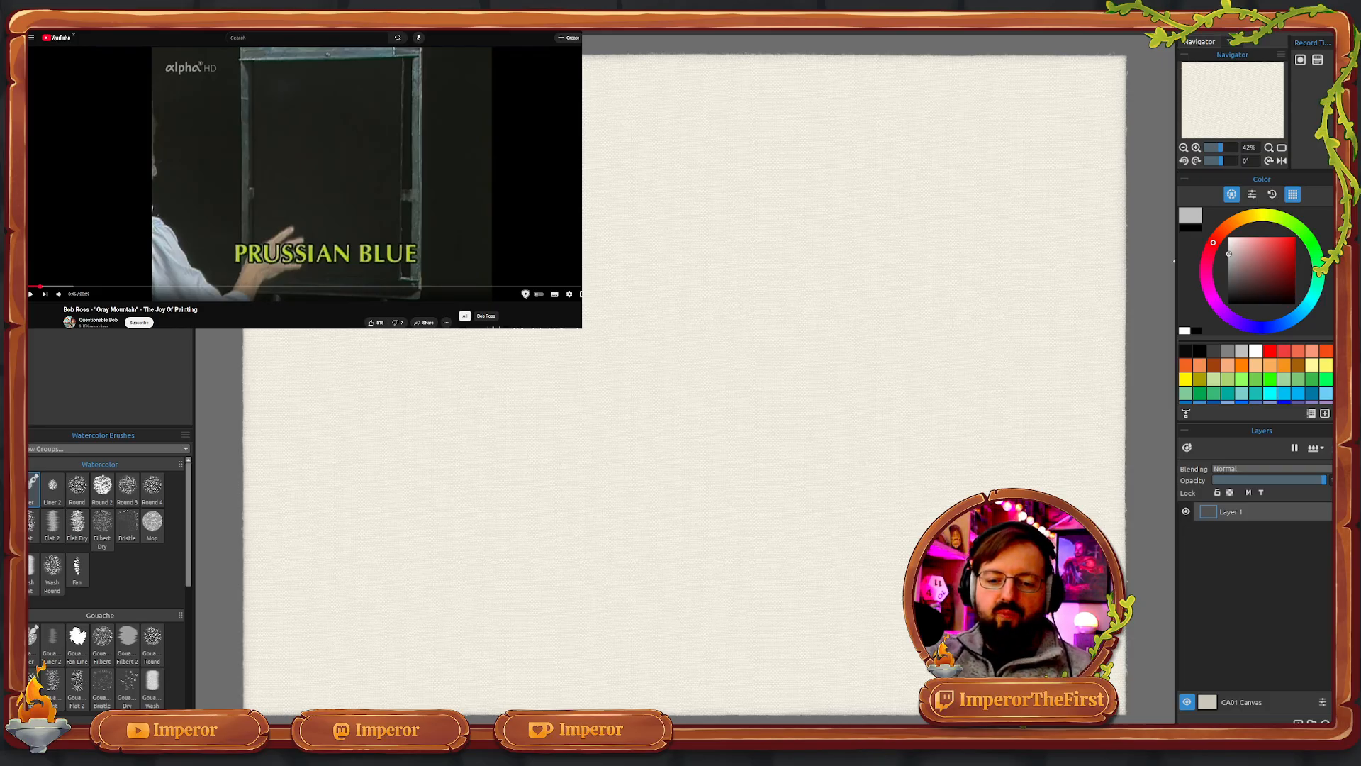
key("g")
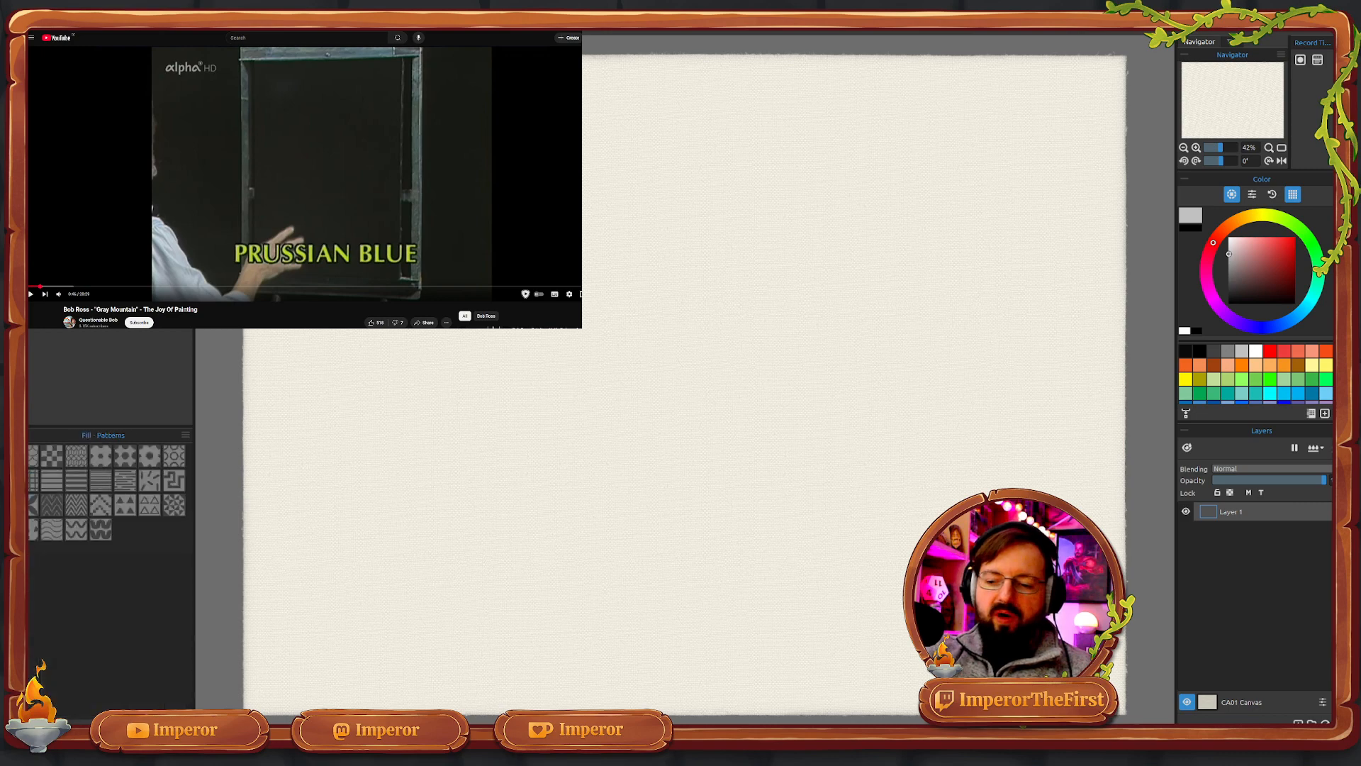
left_click(1233, 300)
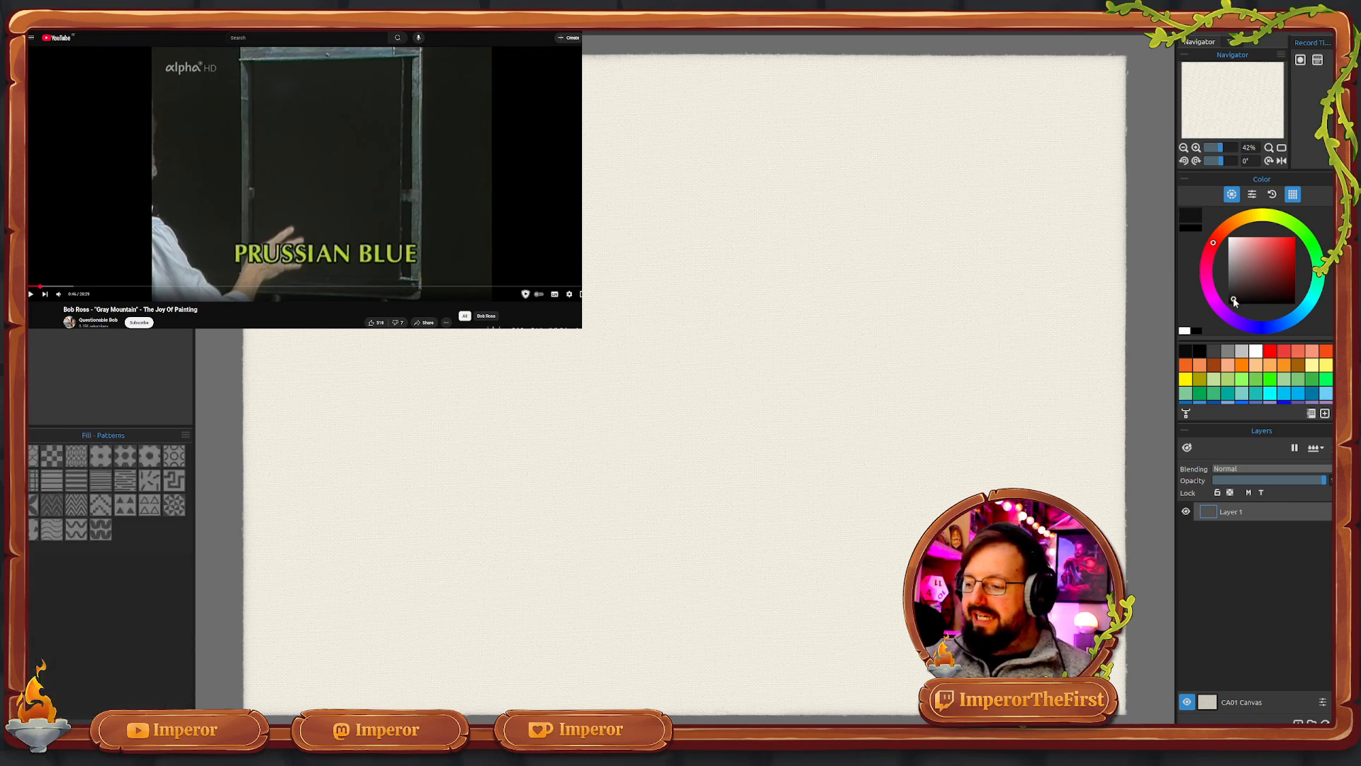
left_click_drag(1233, 299, 1230, 299)
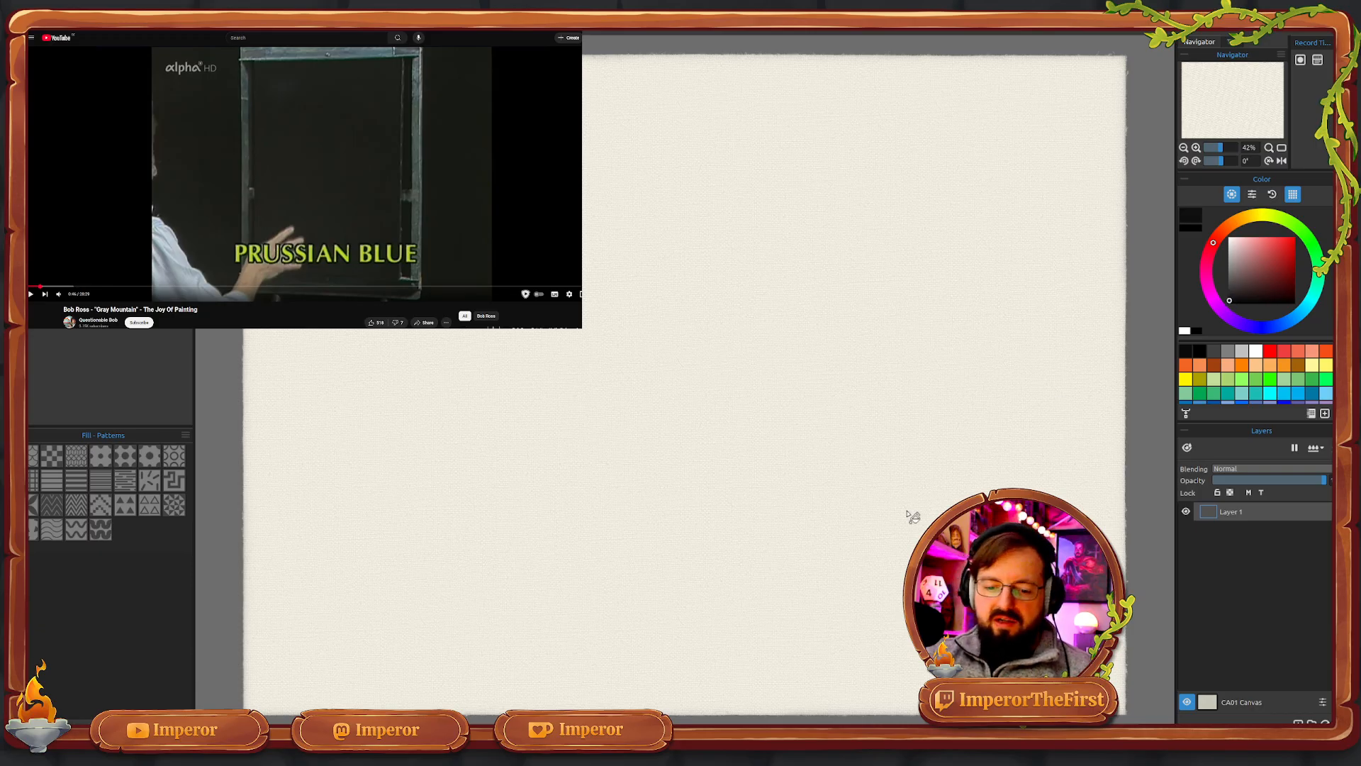
left_click(694, 356)
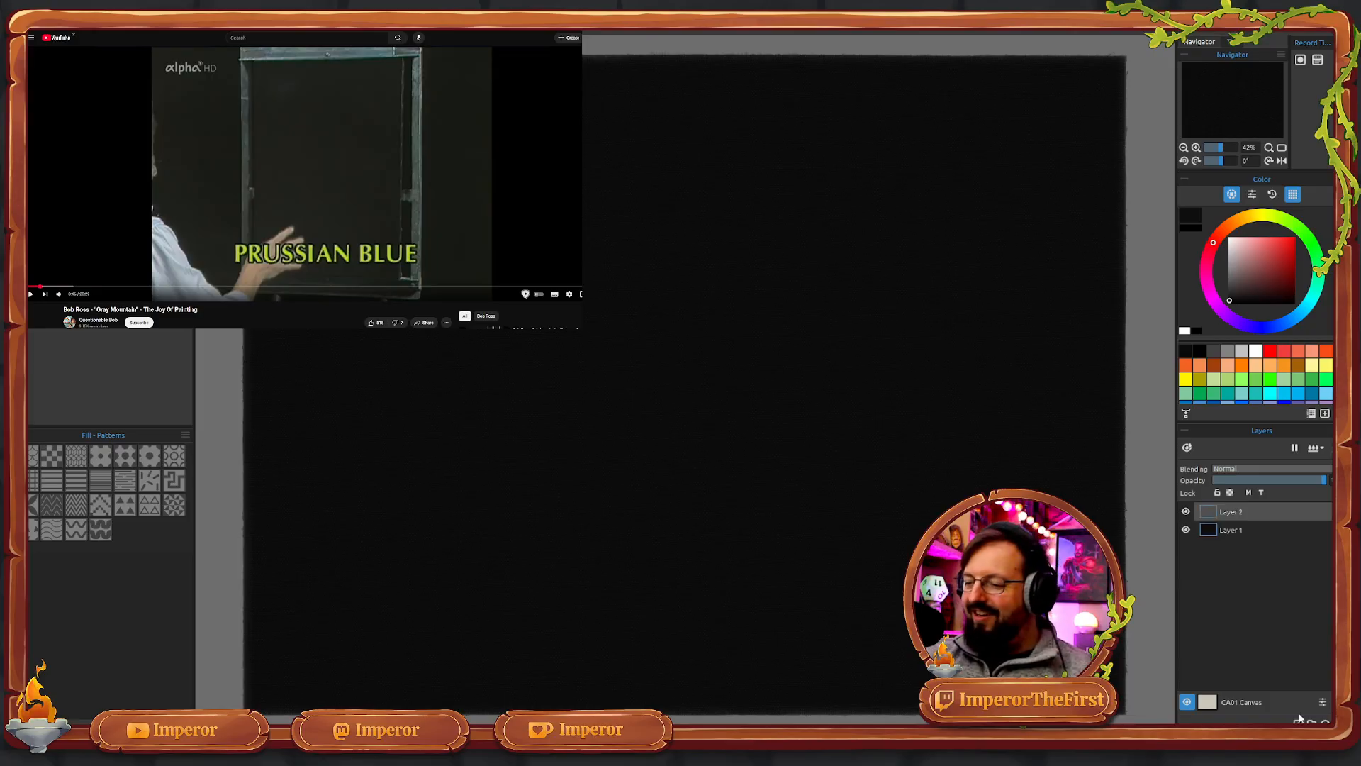
- Switch to the Express Oil brushes and play the "Gray Mountain" reference video through the first blue sky strokes
key("b")
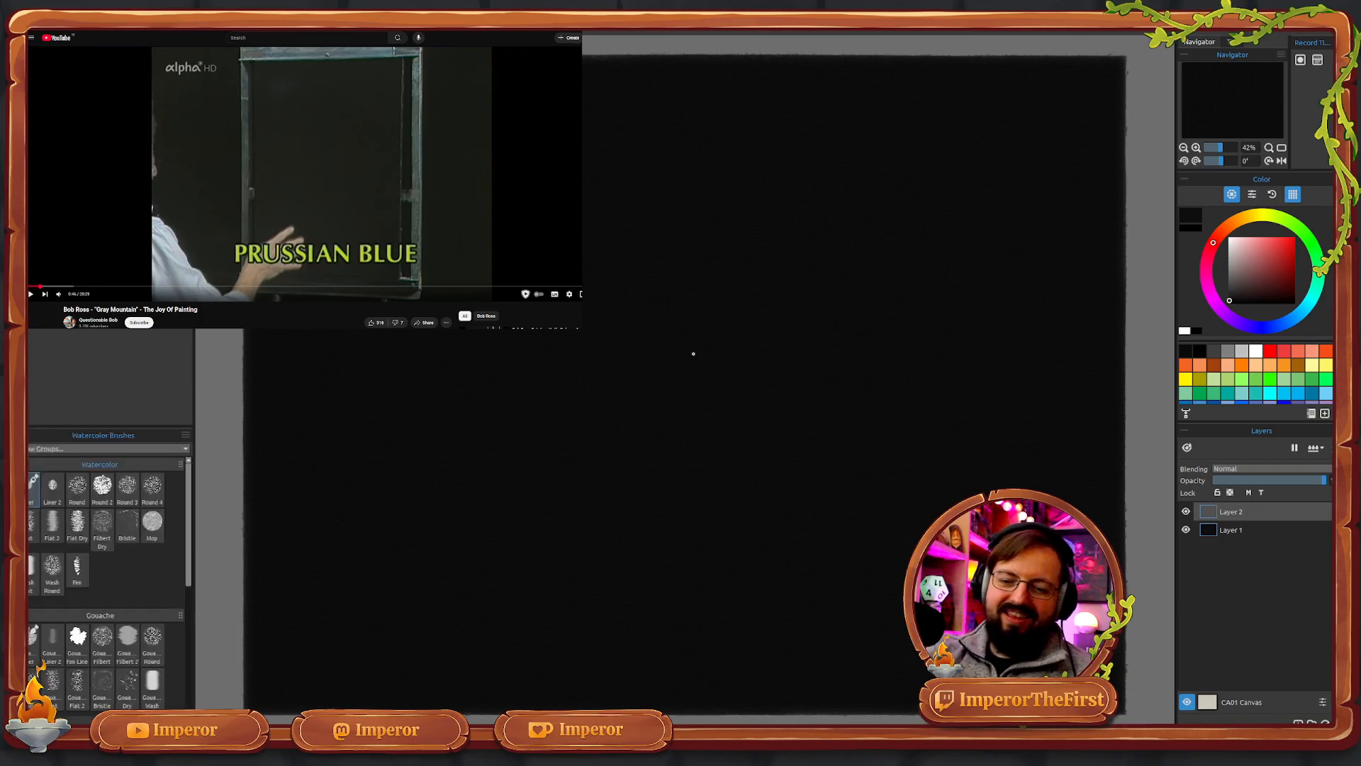
key("b")
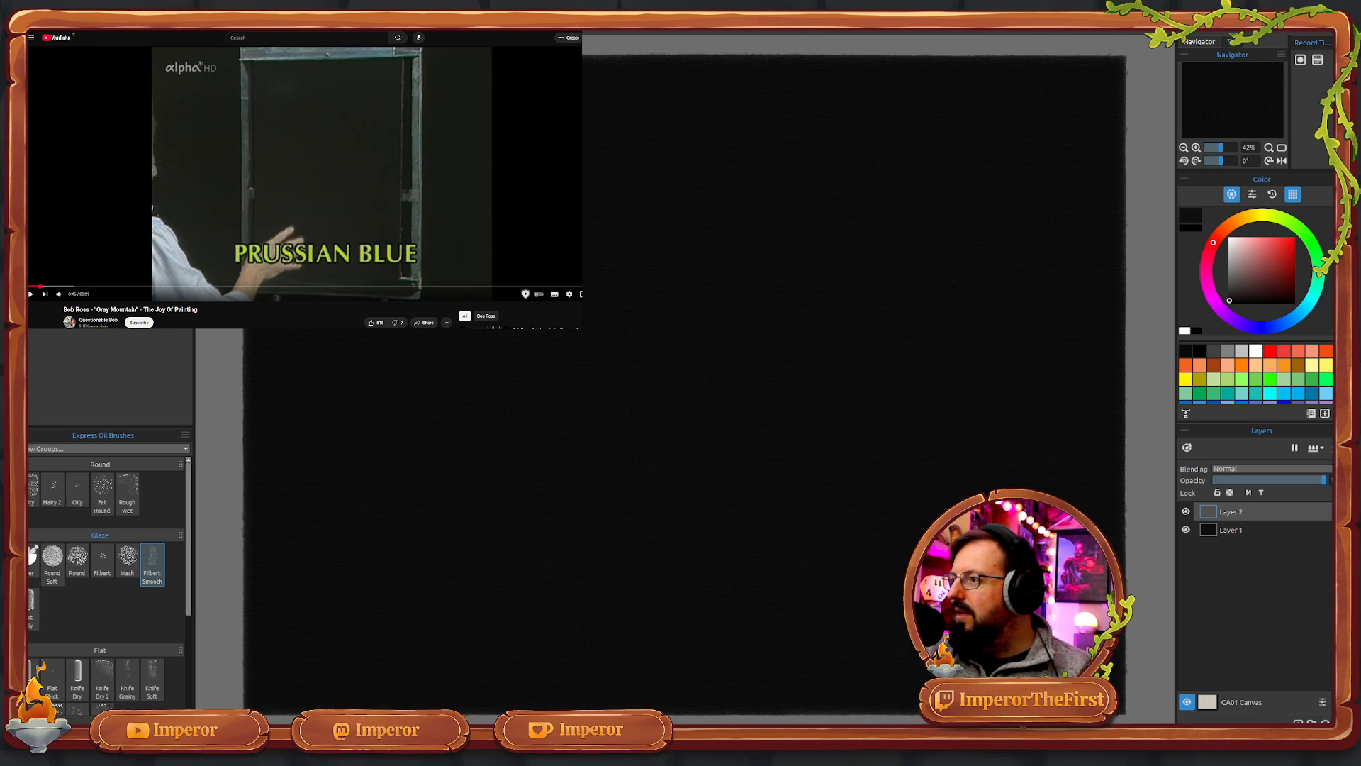
left_click(332, 184)
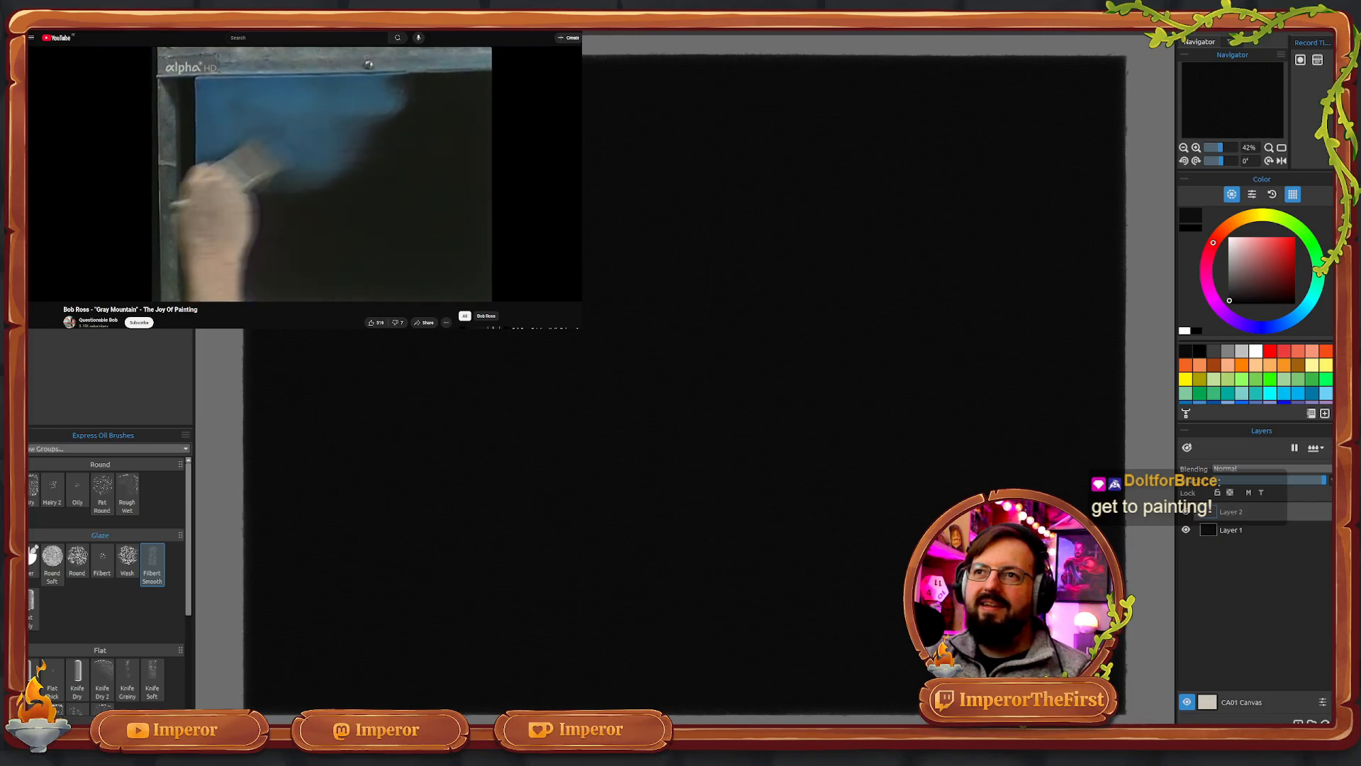
left_click(386, 184)
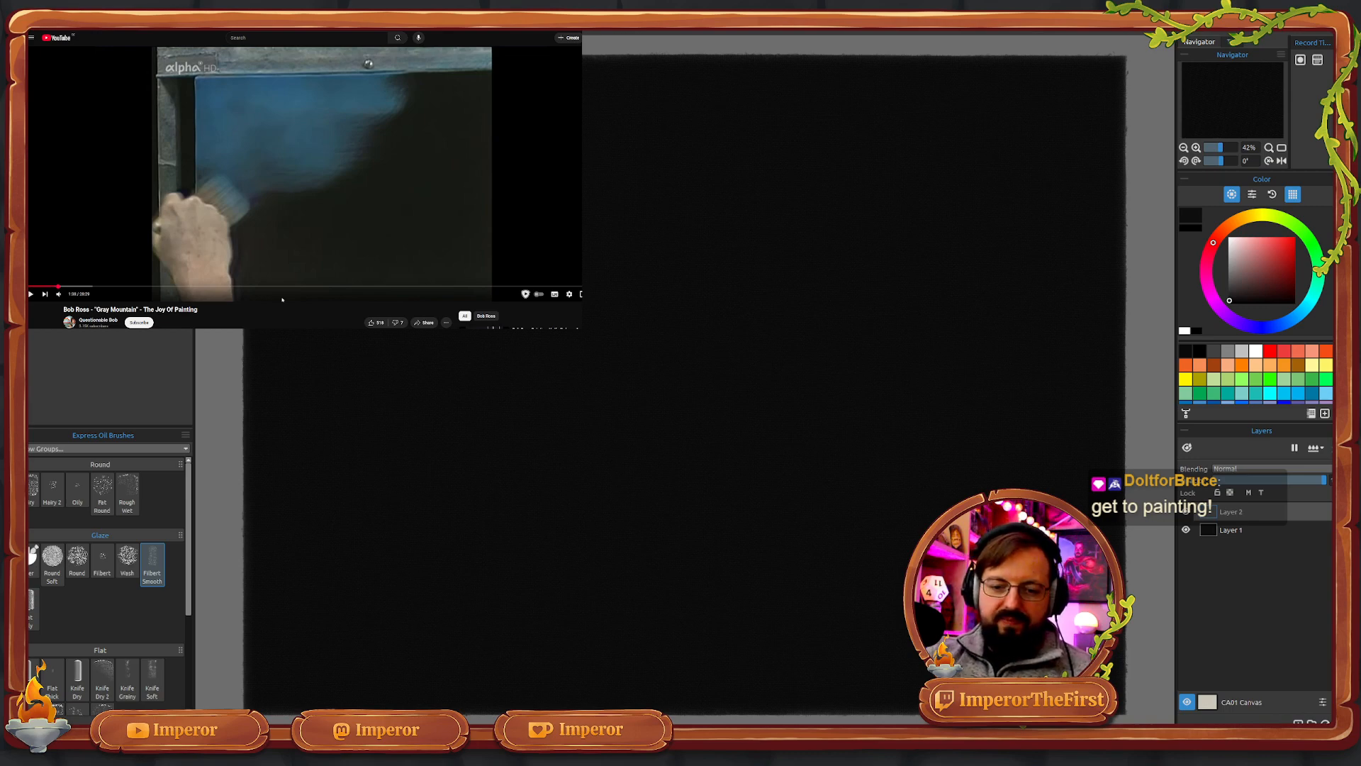
- Try brushes from the Flat group of the Oil & Acrylic set and choose its first brush
key("o")
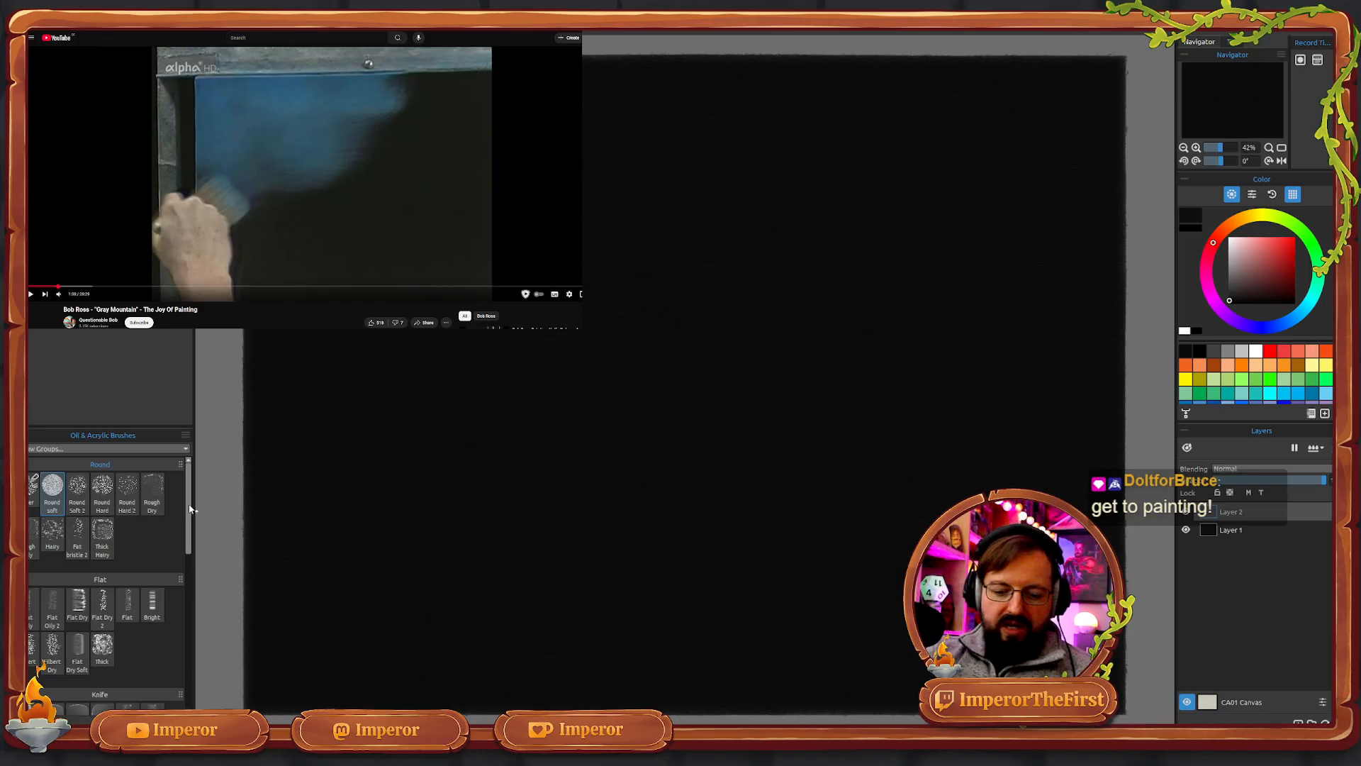
left_click(127, 603)
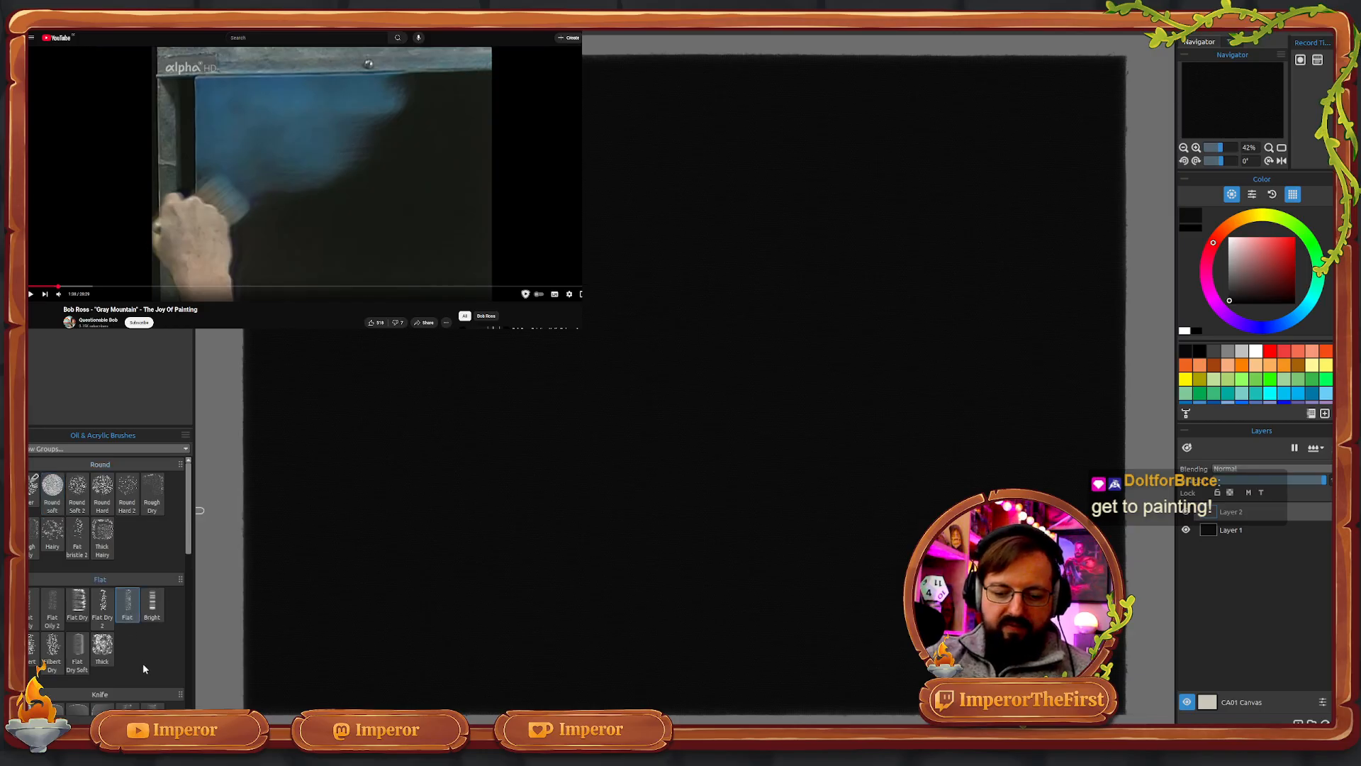
left_click(48, 617)
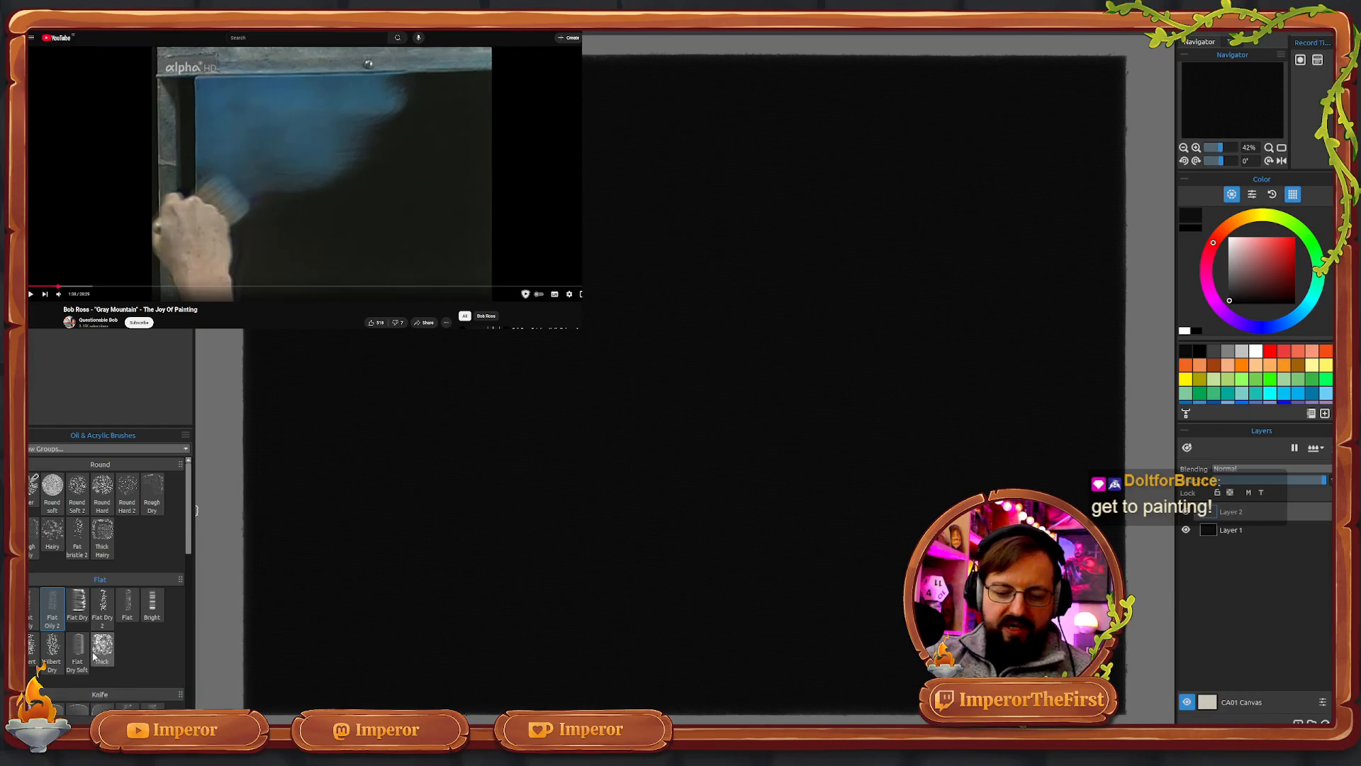
left_click(32, 611)
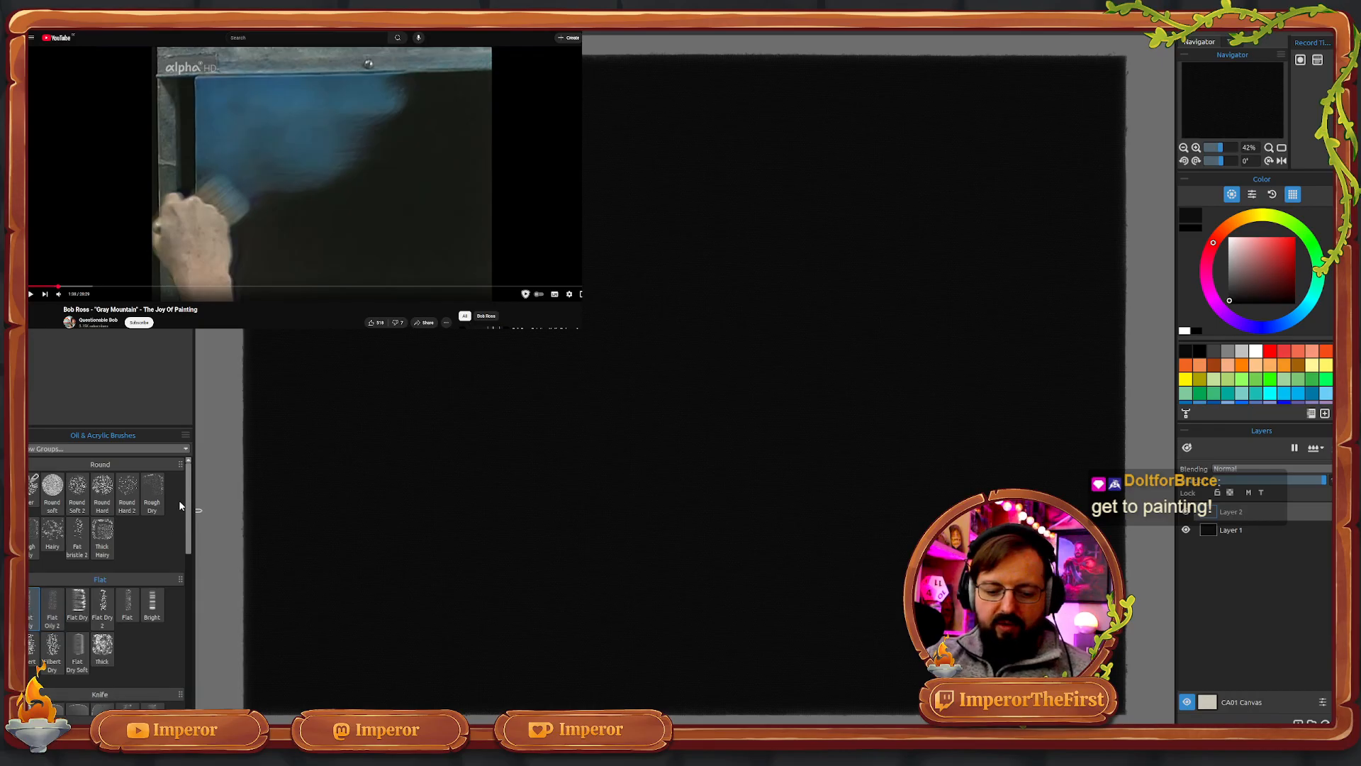
- Set a muted medium blue and paint diagonal sky strokes across the canvas's upper-left corner on Layer 2
left_click_drag(1307, 312, 1303, 317)
left_click(1268, 281)
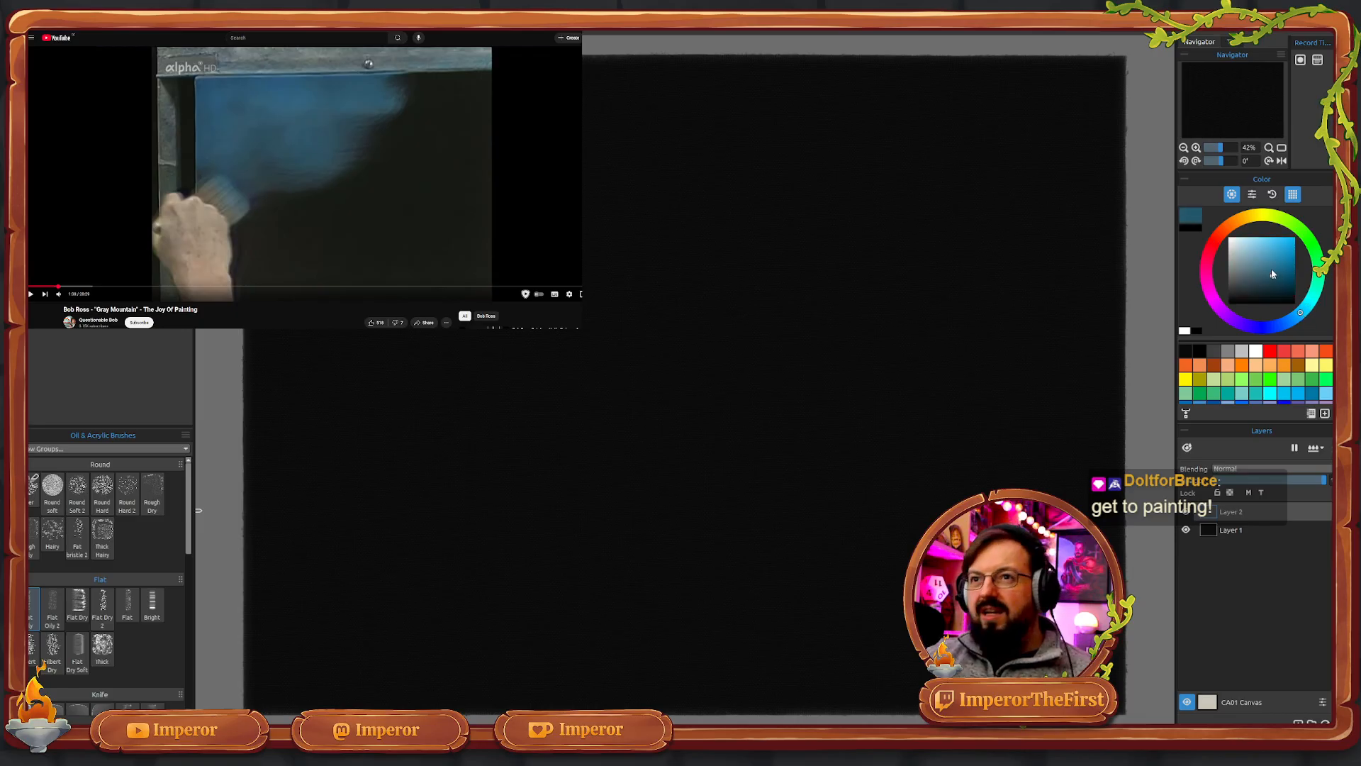
left_click_drag(1270, 273, 1260, 261)
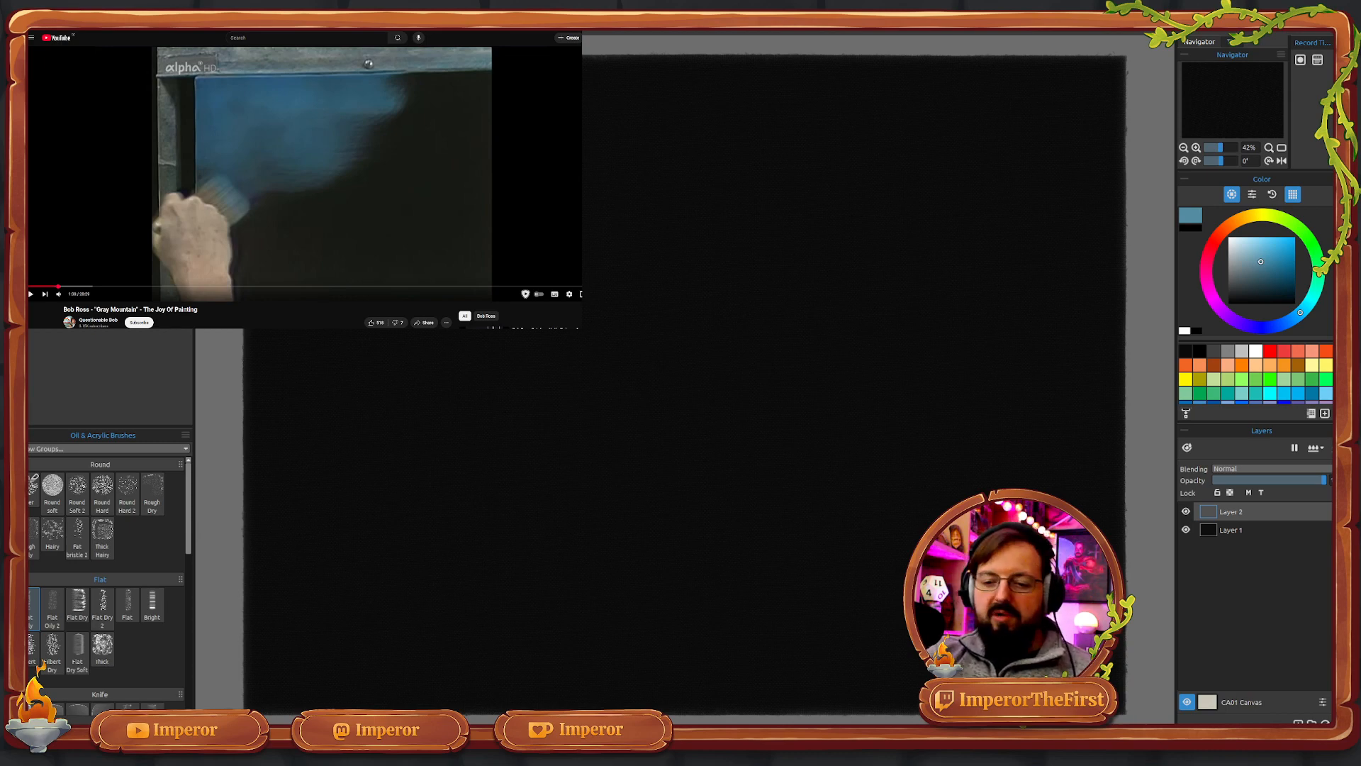
left_click_drag(268, 151, 386, 78)
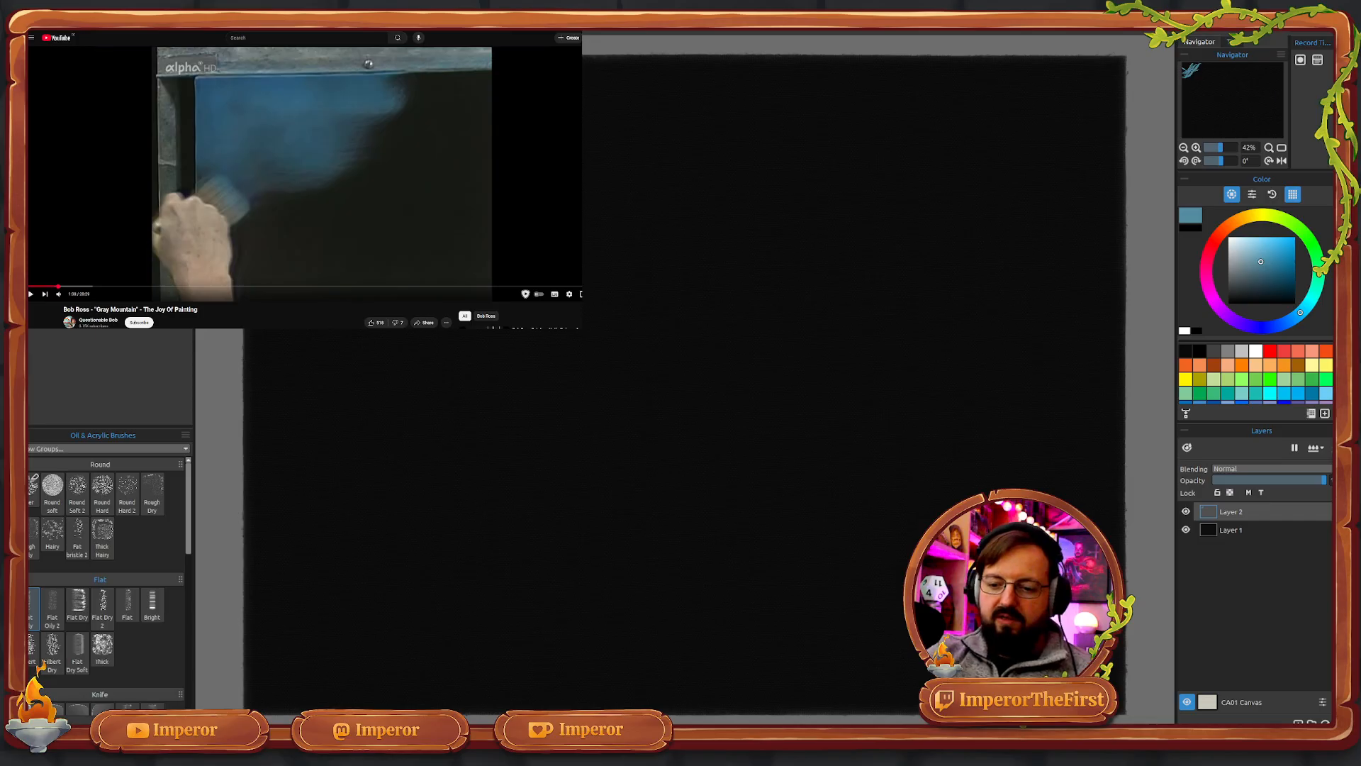
left_click_drag(266, 188, 414, 74)
left_click_drag(255, 135, 355, 68)
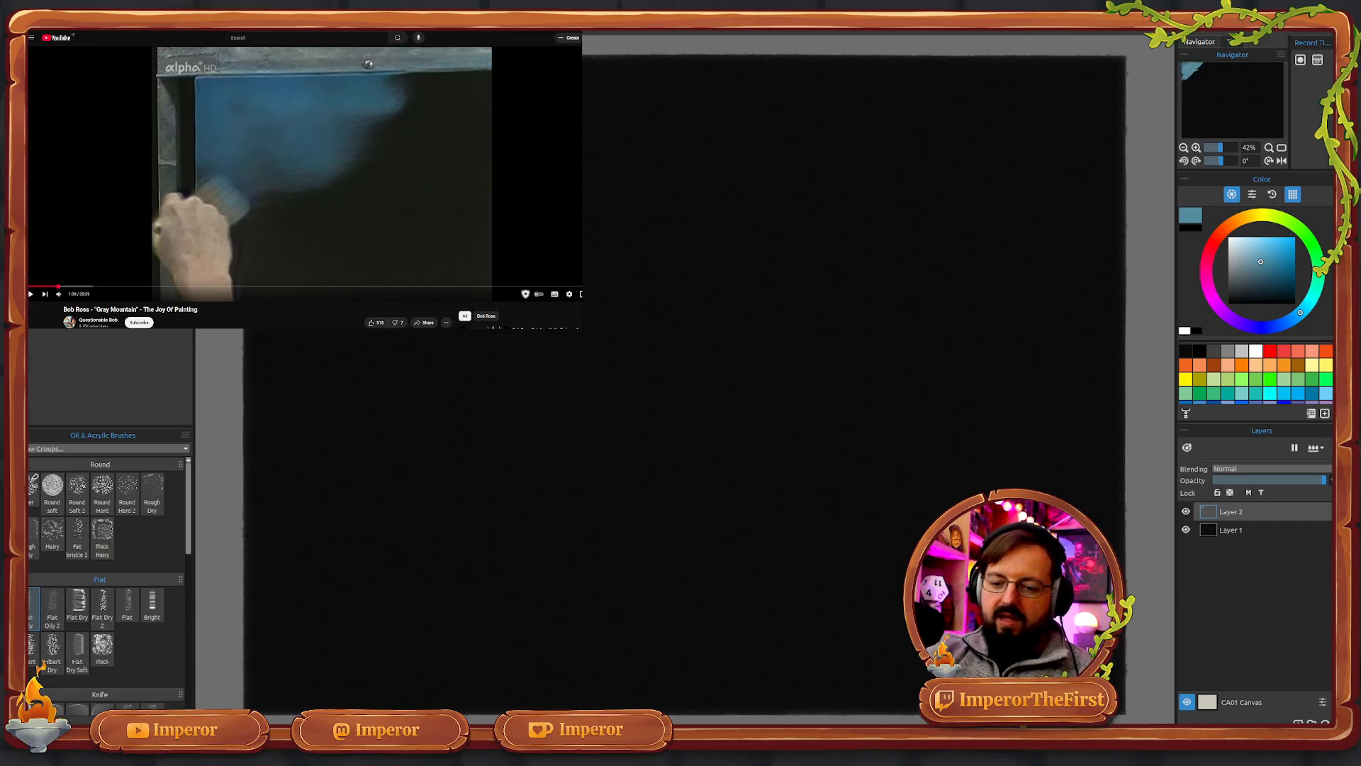
left_click_drag(319, 167, 429, 68)
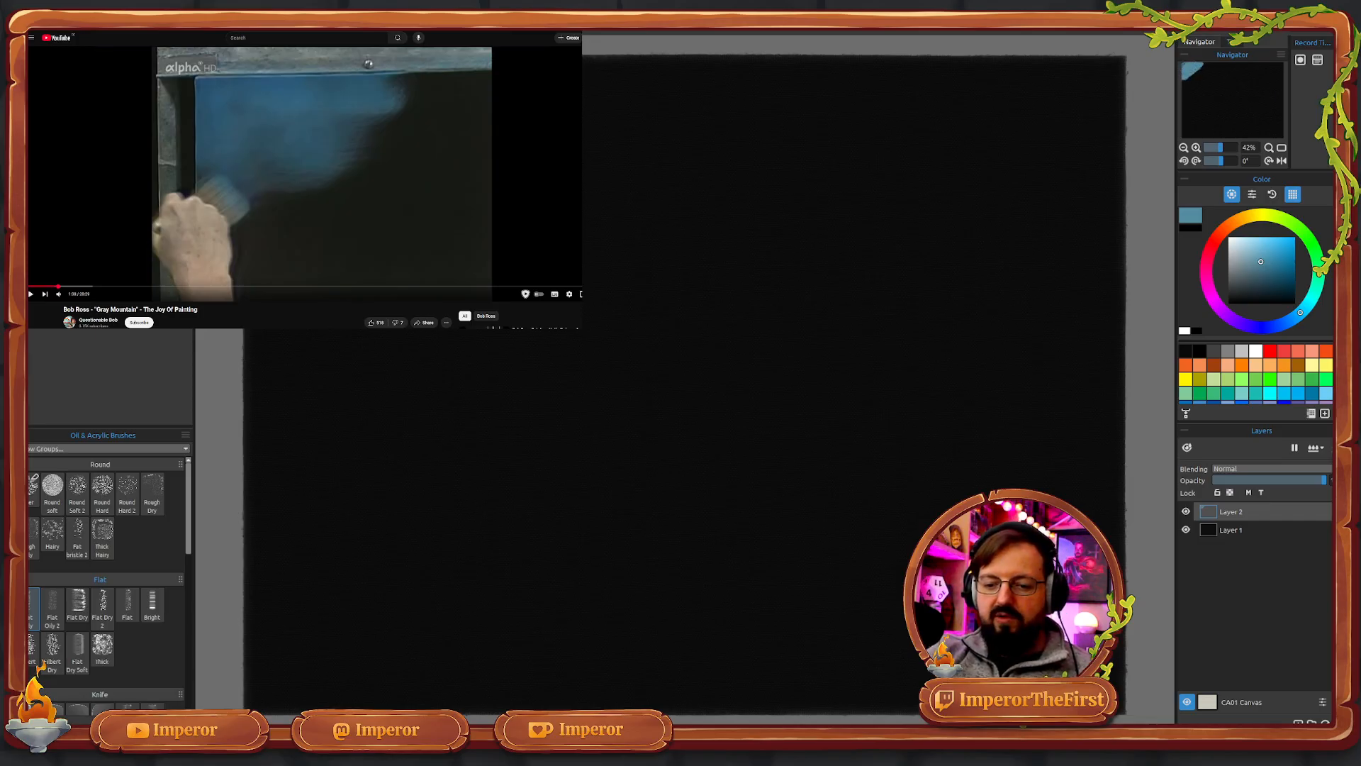
left_click_drag(284, 212, 340, 156)
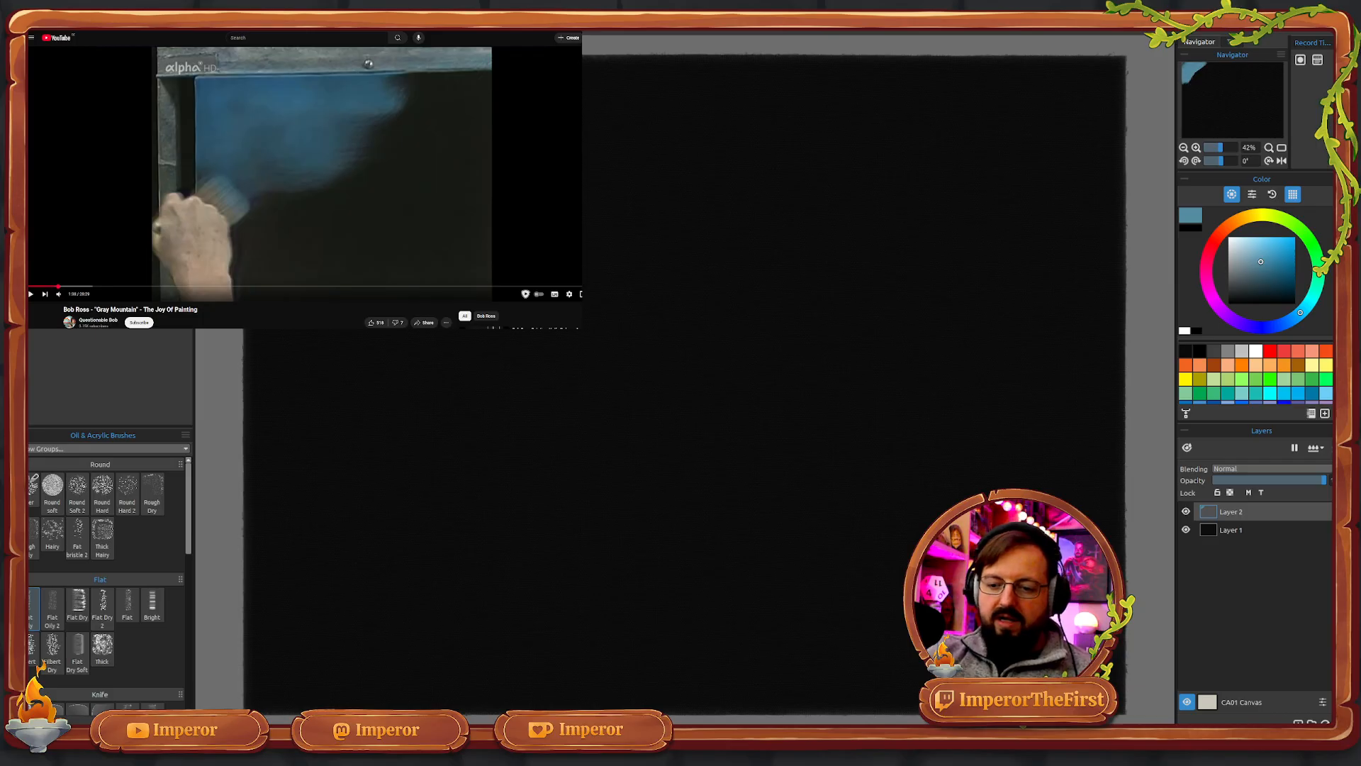
left_click_drag(273, 237, 446, 82)
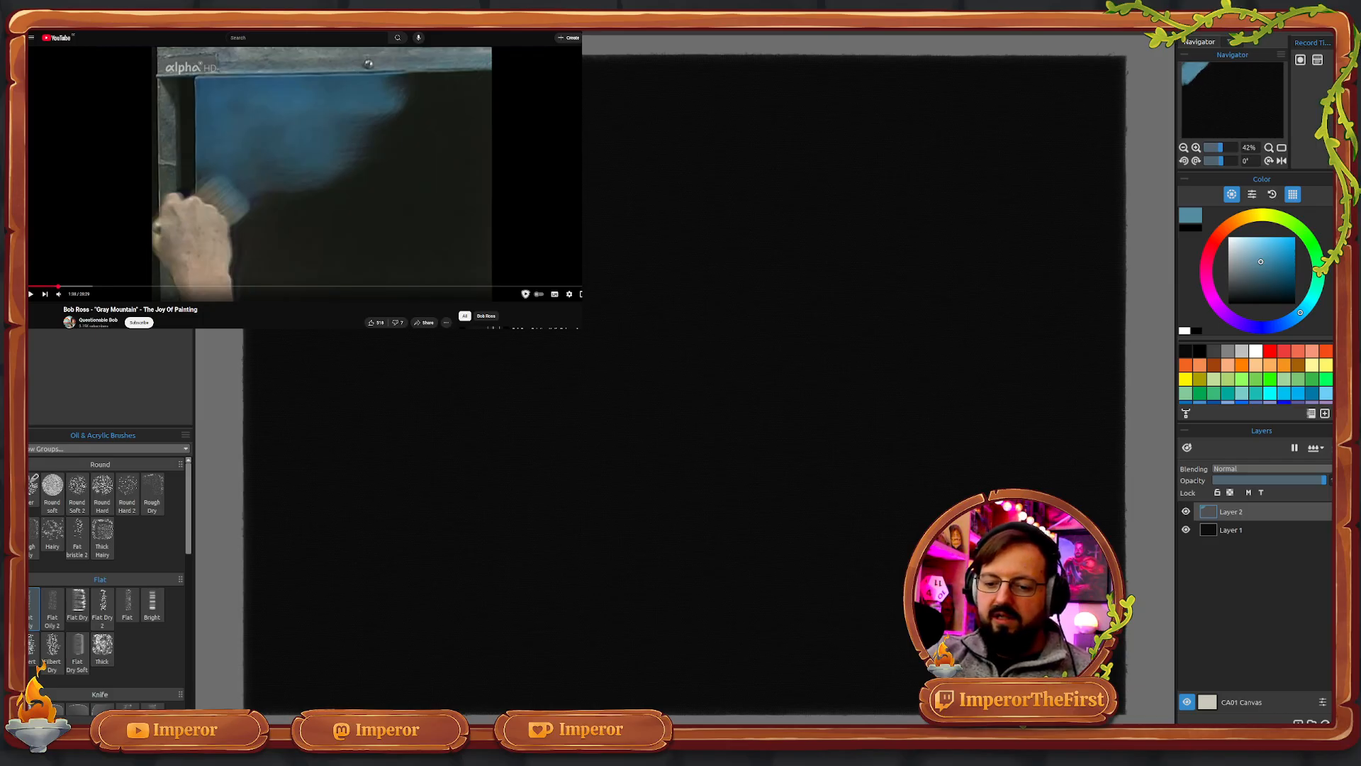
left_click_drag(269, 259, 479, 81)
left_click_drag(362, 195, 500, 78)
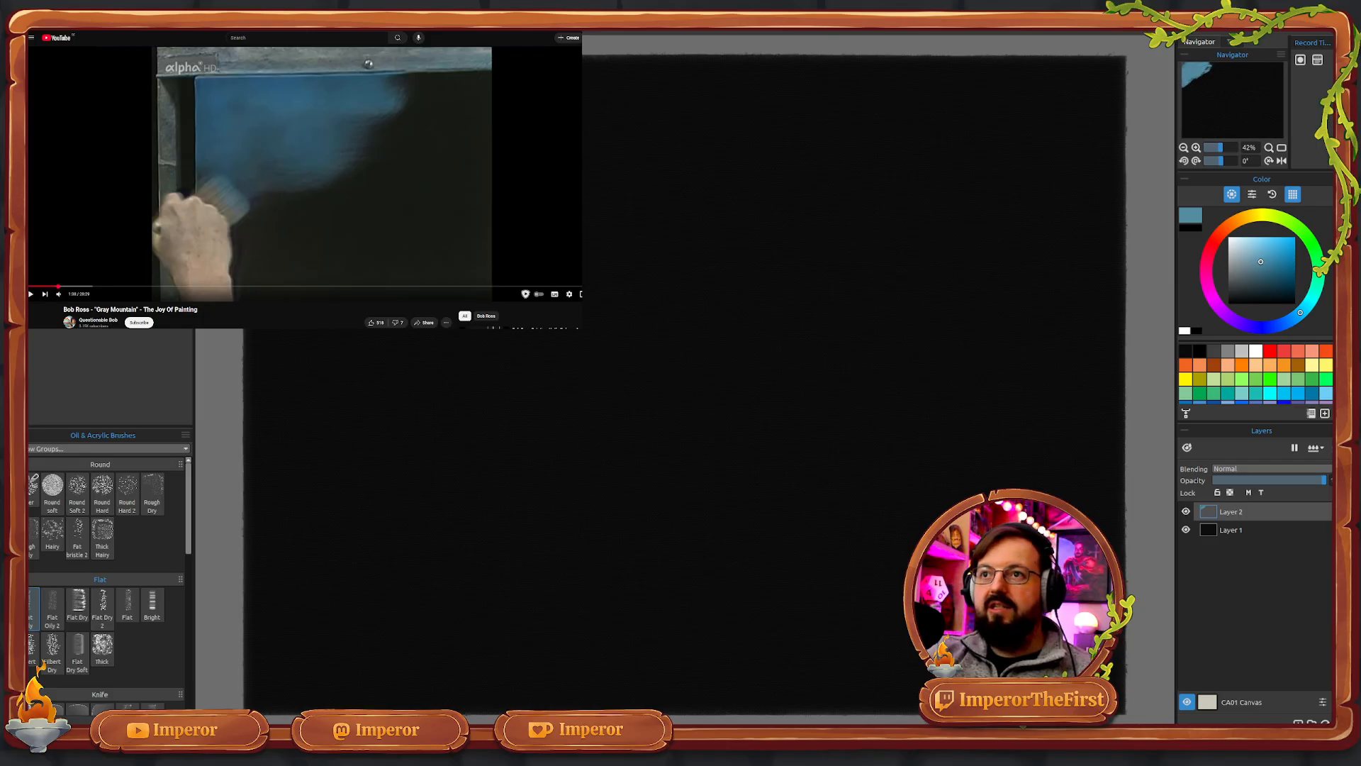
- Darken the paint colour to a deeper greyish blue and layer diagonal strokes over the corner sky patch, extending it downward
left_click(1262, 272)
left_click_drag(283, 205, 457, 71)
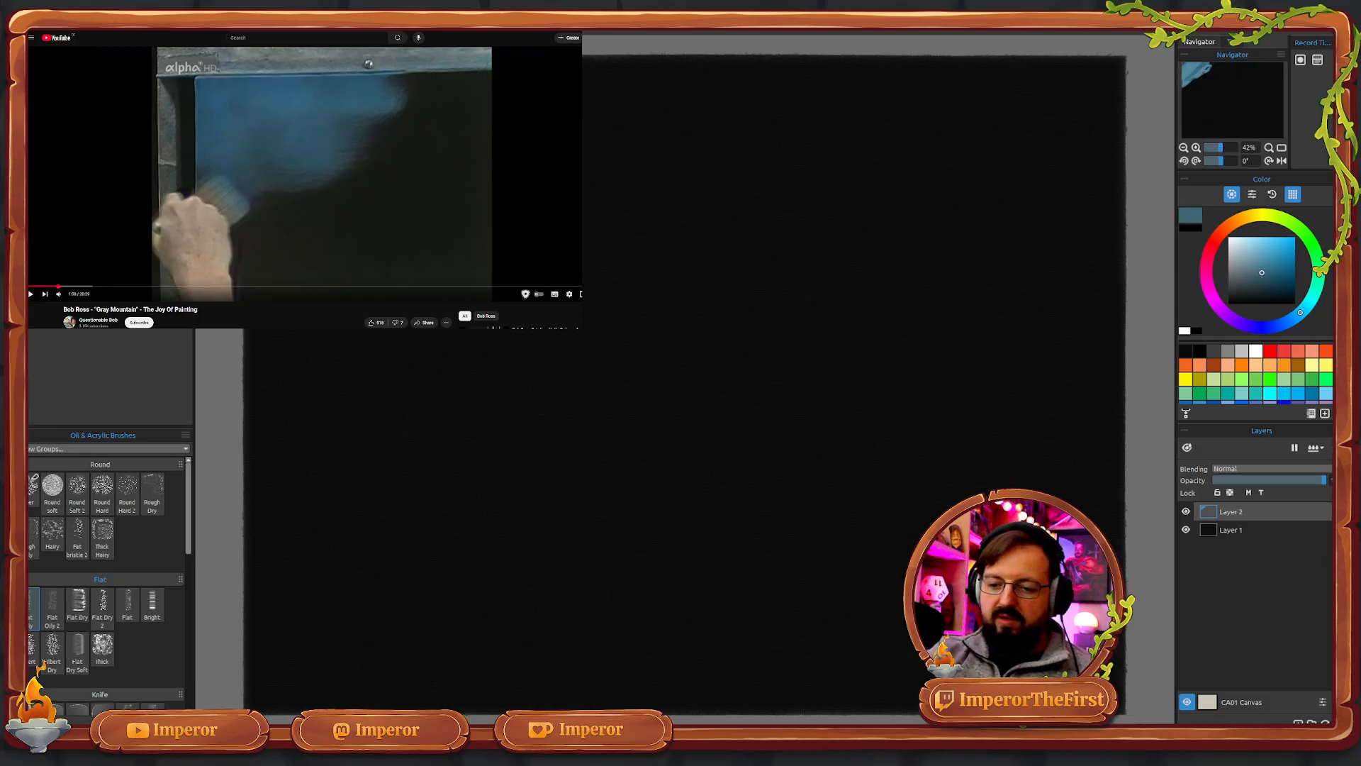
left_click_drag(312, 205, 460, 78)
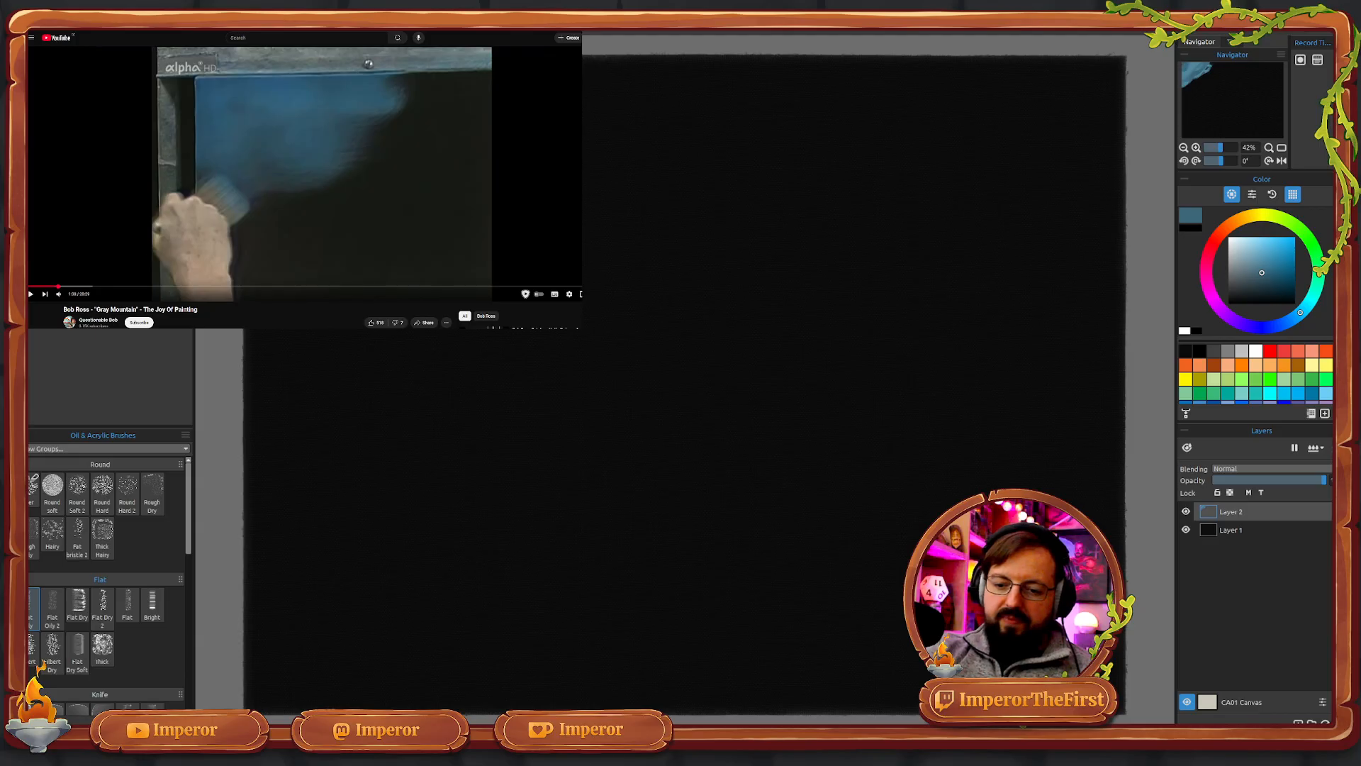
left_click_drag(276, 184, 429, 74)
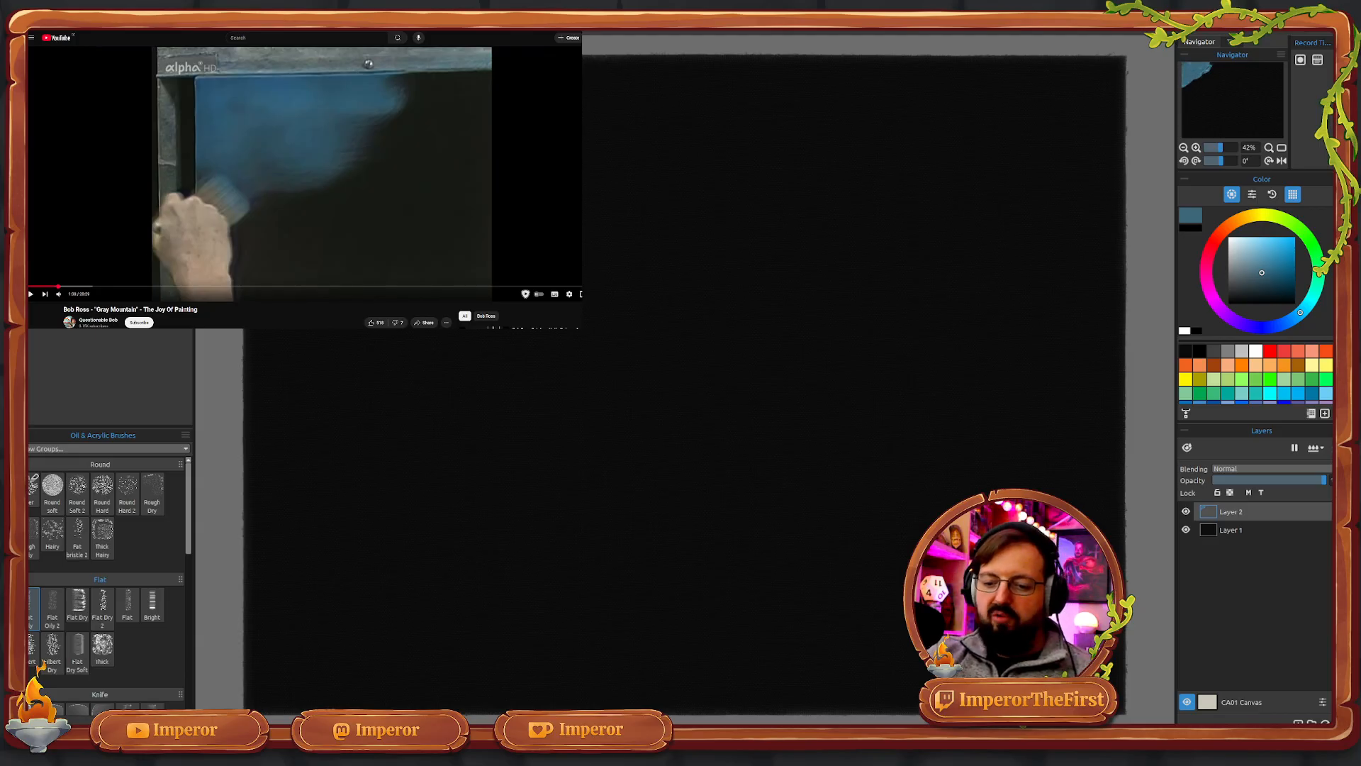
left_click_drag(280, 262, 440, 156)
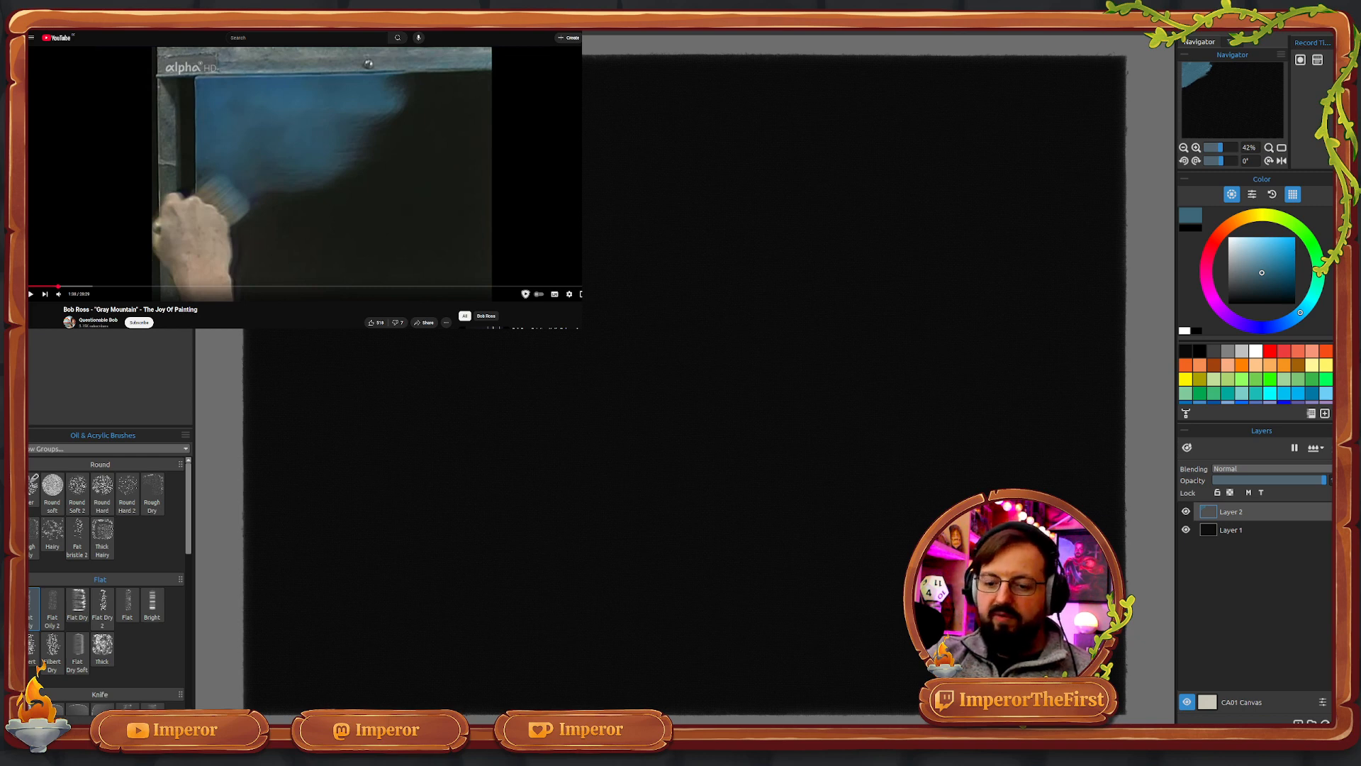
left_click_drag(301, 258, 503, 113)
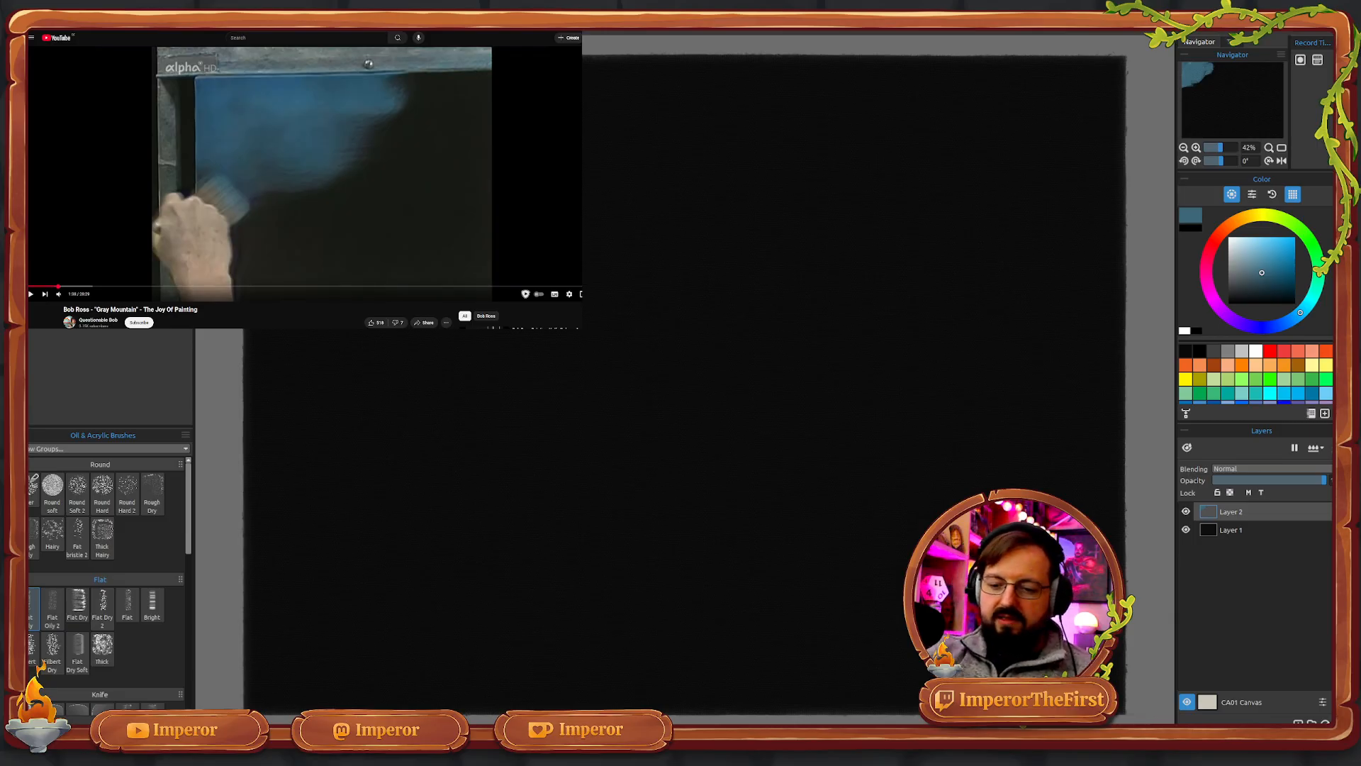
left_click_drag(471, 167, 280, 284)
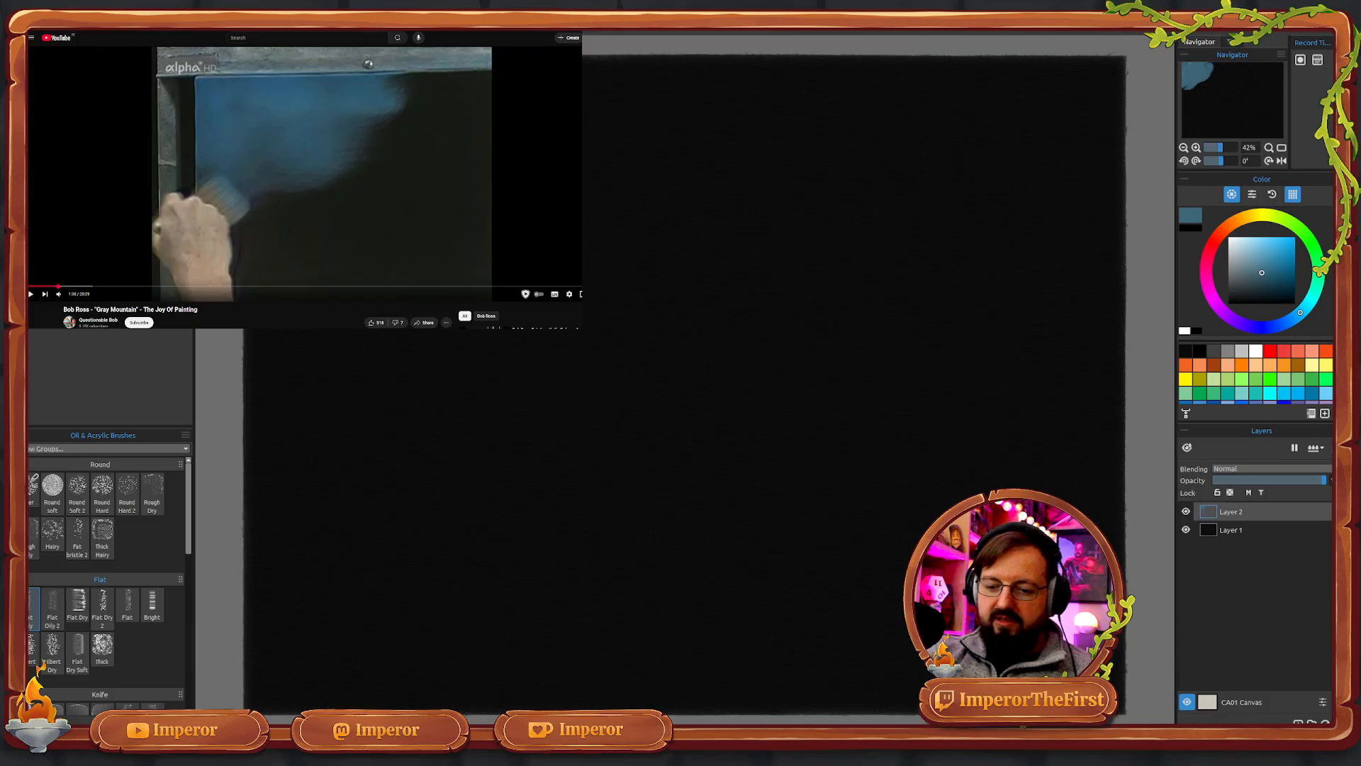
left_click_drag(397, 230, 266, 316)
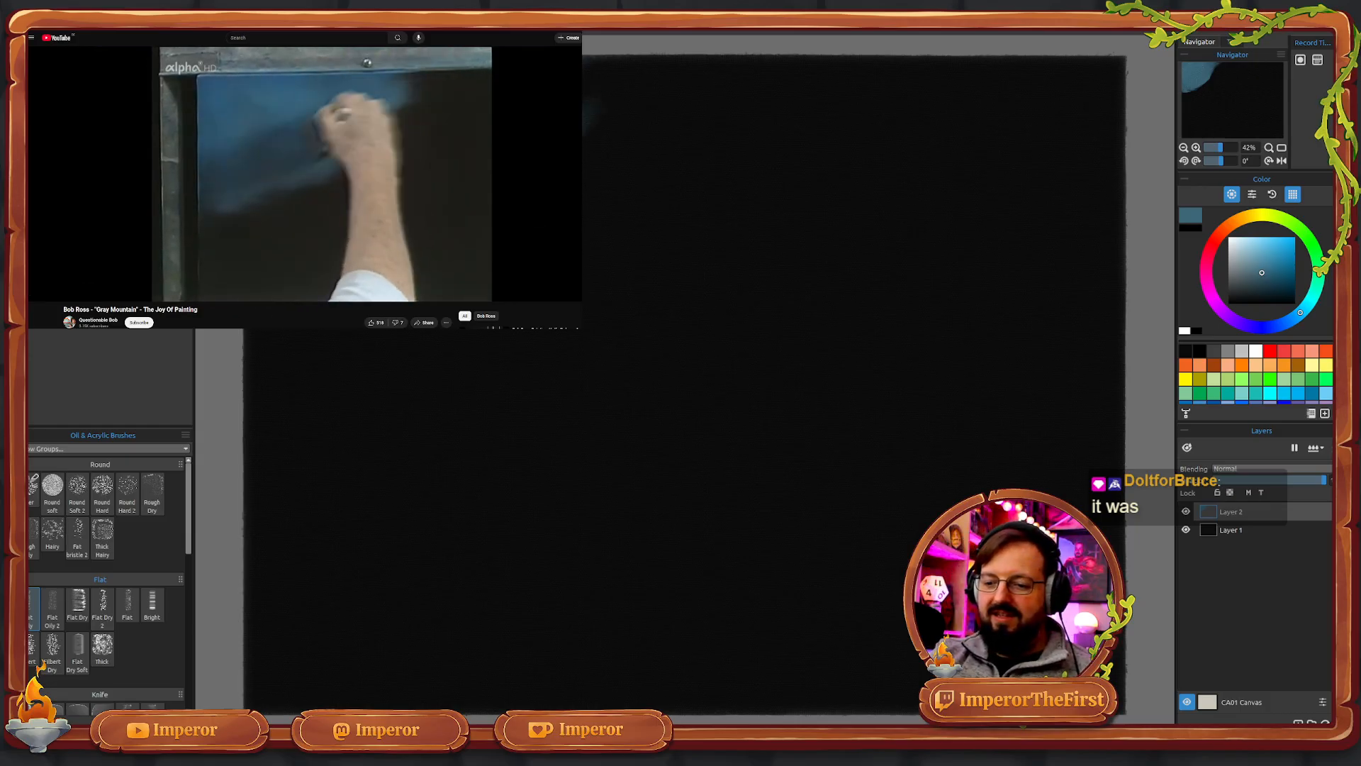
- Extend the blue sky patch with broad strokes along the canvas's top edge and down its left side
mouse_move(586, 106)
left_mouse_down()
mouse_move(596, 64)
mouse_move(588, 141)
mouse_move(579, 85)
left_mouse_up()
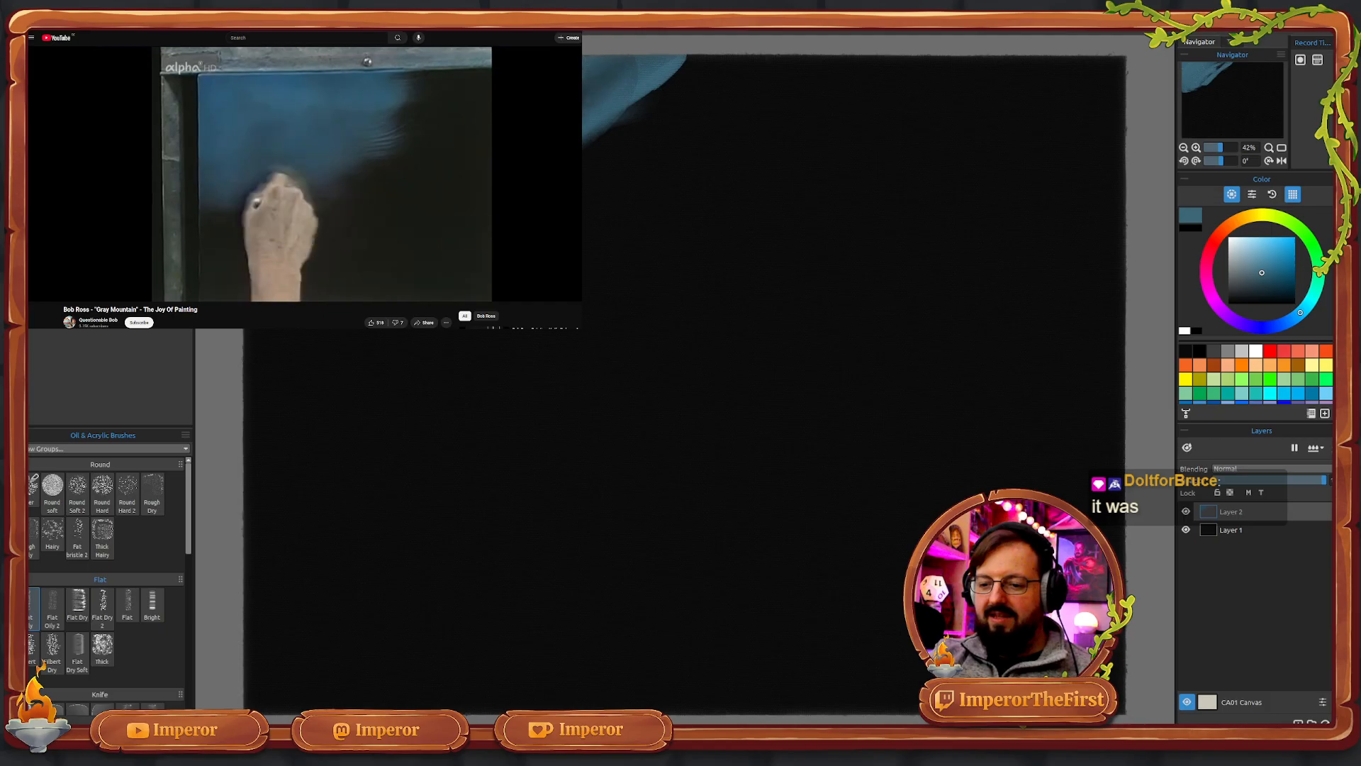
left_click_drag(333, 327, 259, 340)
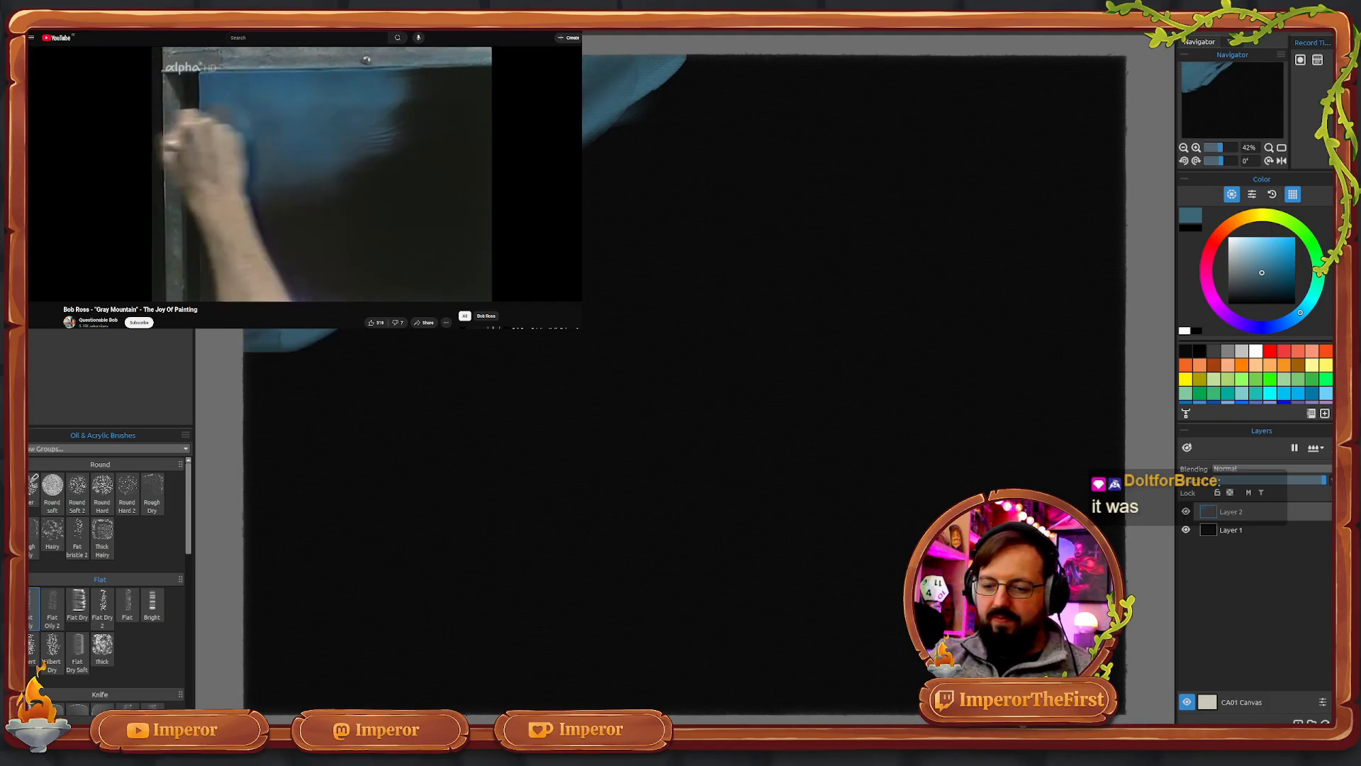
mouse_move(615, 131)
left_mouse_down()
mouse_move(591, 164)
mouse_move(686, 61)
mouse_move(631, 82)
mouse_move(680, 67)
mouse_move(605, 73)
mouse_move(663, 85)
mouse_move(581, 169)
left_mouse_up()
mouse_move(730, 88)
left_mouse_down()
mouse_move(330, 347)
mouse_move(369, 336)
mouse_move(482, 346)
left_mouse_up()
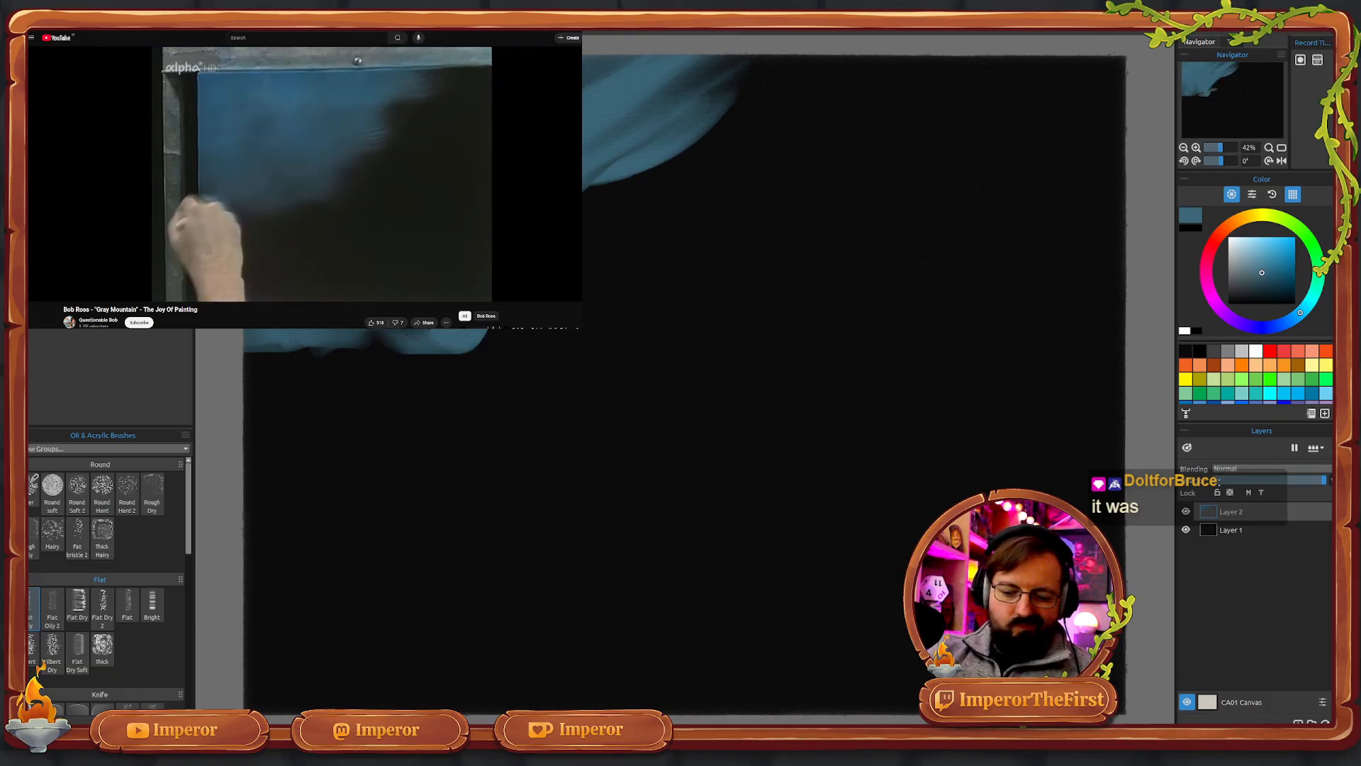
- Spread the blue sky farther down and right with streaky, feathered strokes, using the first Flat brush again after trying Flat Dry
left_click(77, 603)
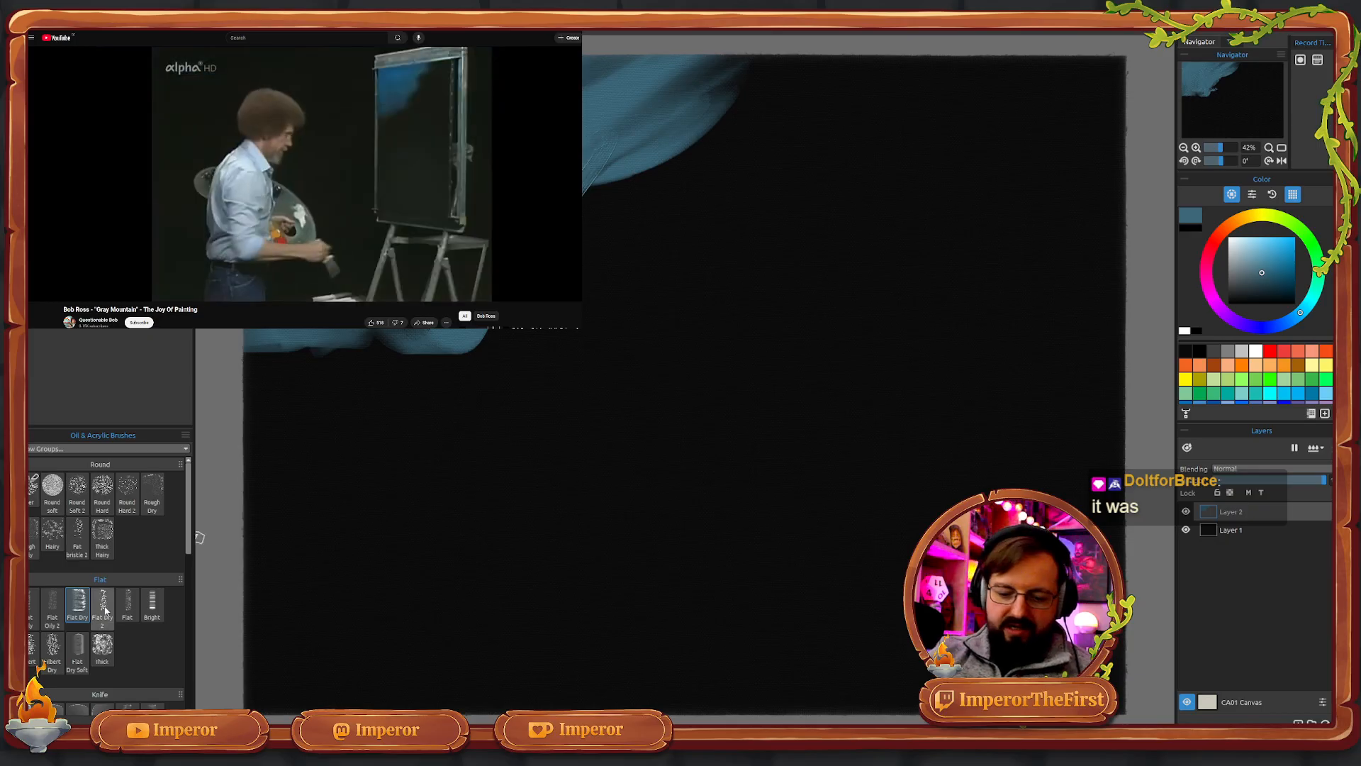
left_click(34, 609)
mouse_move(424, 333)
left_mouse_down()
mouse_move(381, 384)
mouse_move(399, 338)
left_mouse_up()
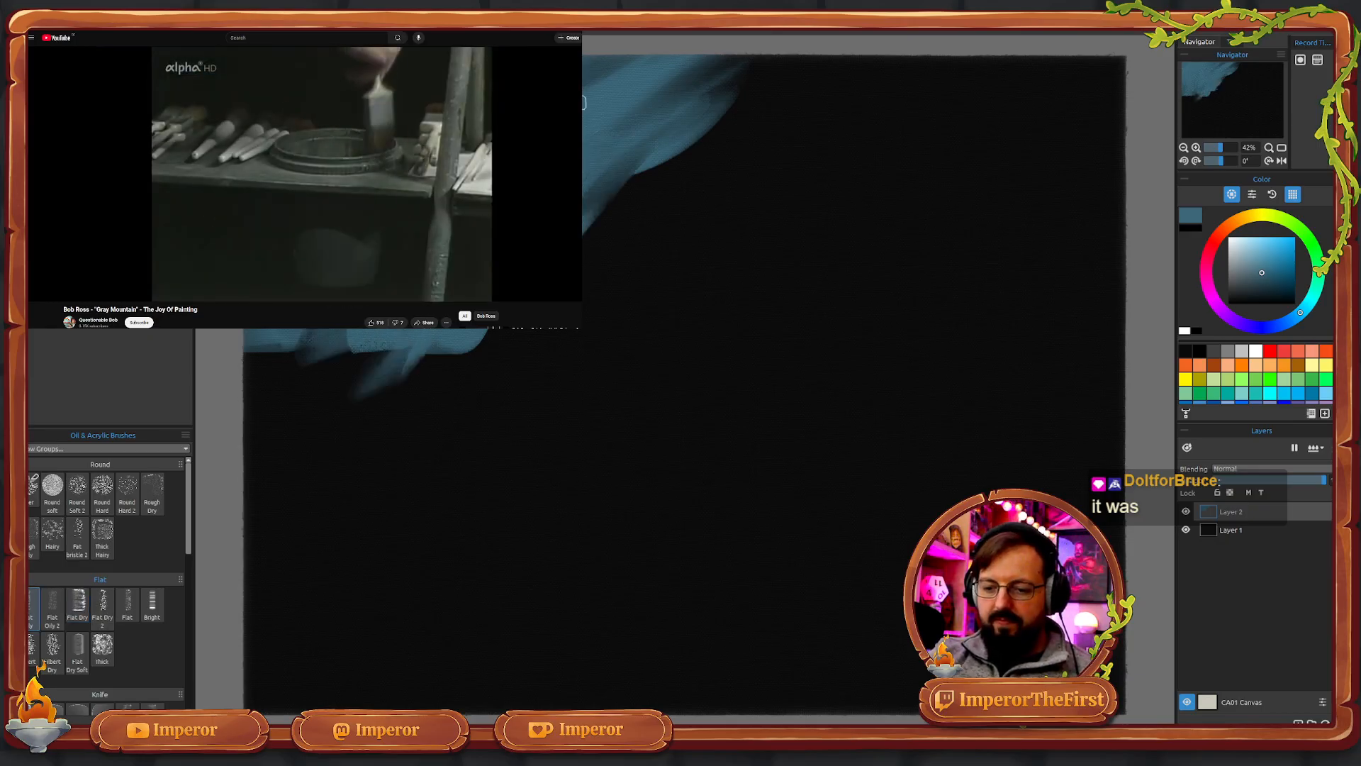
mouse_move(584, 103)
left_mouse_down()
mouse_move(650, 183)
mouse_move(609, 255)
mouse_move(609, 305)
left_mouse_up()
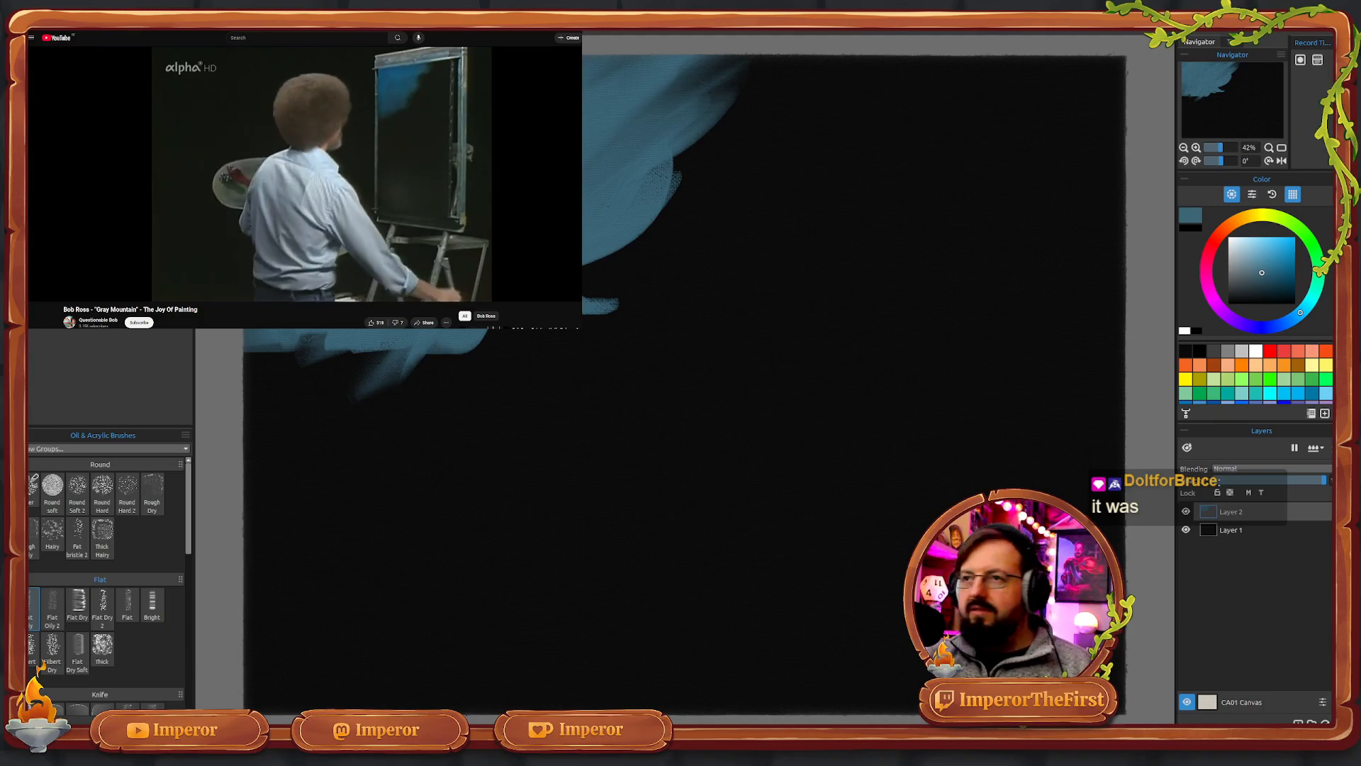
mouse_move(641, 214)
left_mouse_down()
mouse_move(462, 343)
mouse_move(328, 387)
mouse_move(275, 343)
mouse_move(490, 337)
mouse_move(674, 191)
mouse_move(653, 148)
mouse_move(629, 222)
mouse_move(641, 276)
mouse_move(624, 333)
mouse_move(556, 339)
mouse_move(610, 369)
mouse_move(628, 334)
mouse_move(521, 348)
left_mouse_up()
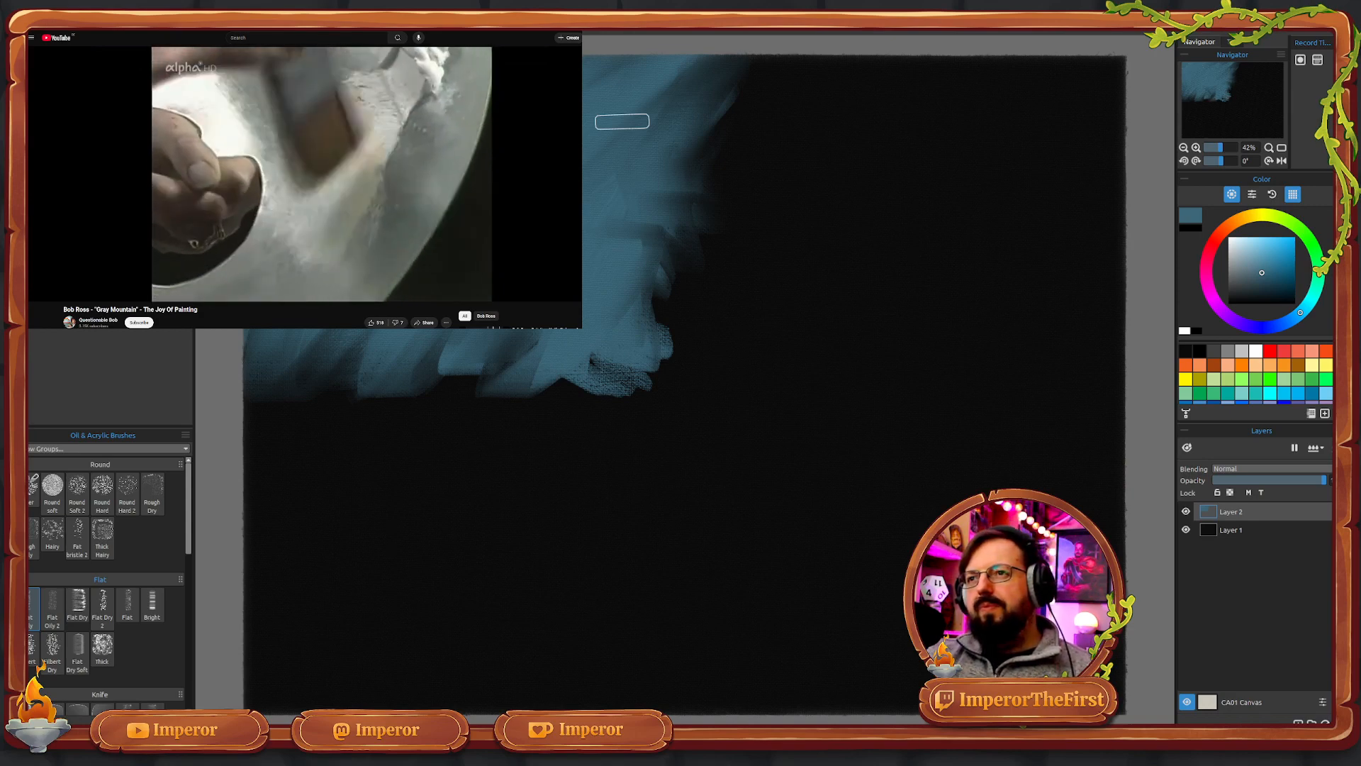
- Set the paint to a pale cream and dab short, blocky cloud strokes along the upper right edge of the blue sky
left_click(1261, 225)
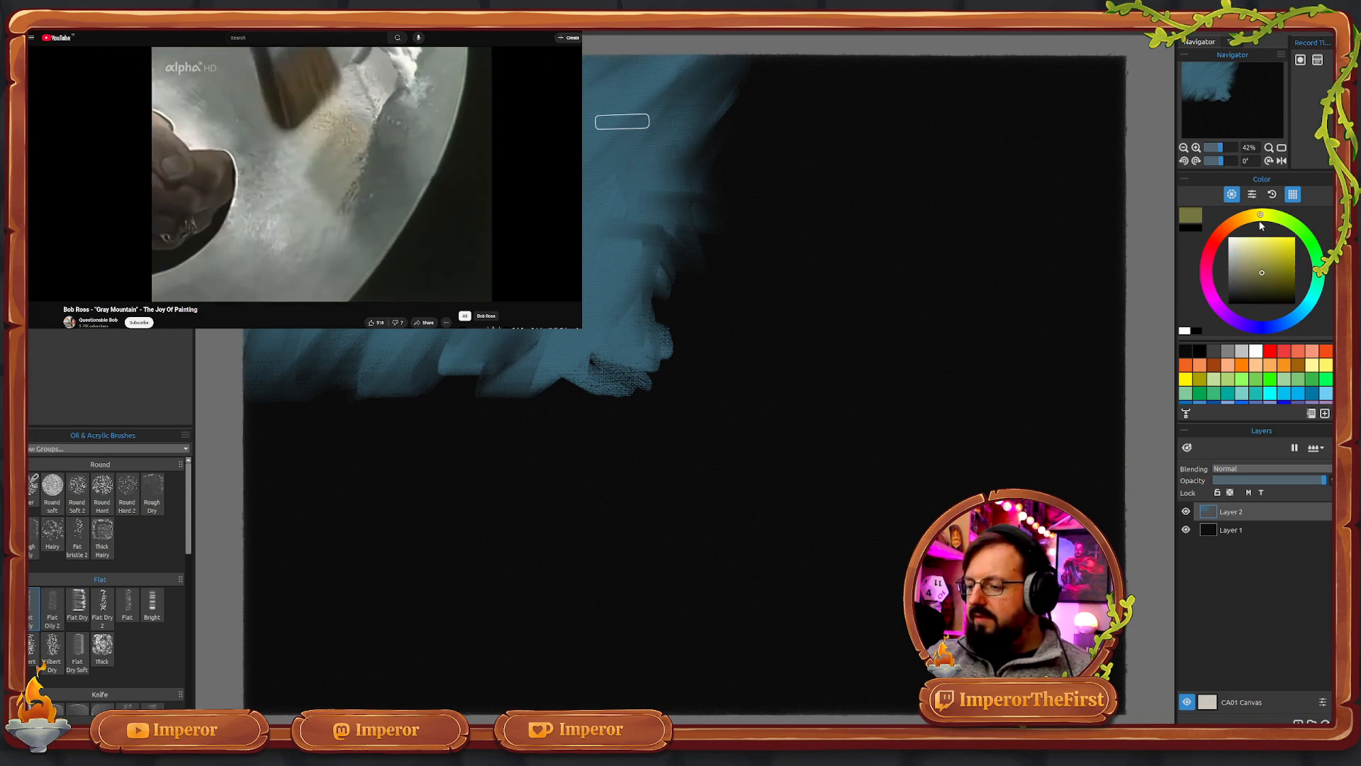
left_click_drag(1249, 253, 1248, 243)
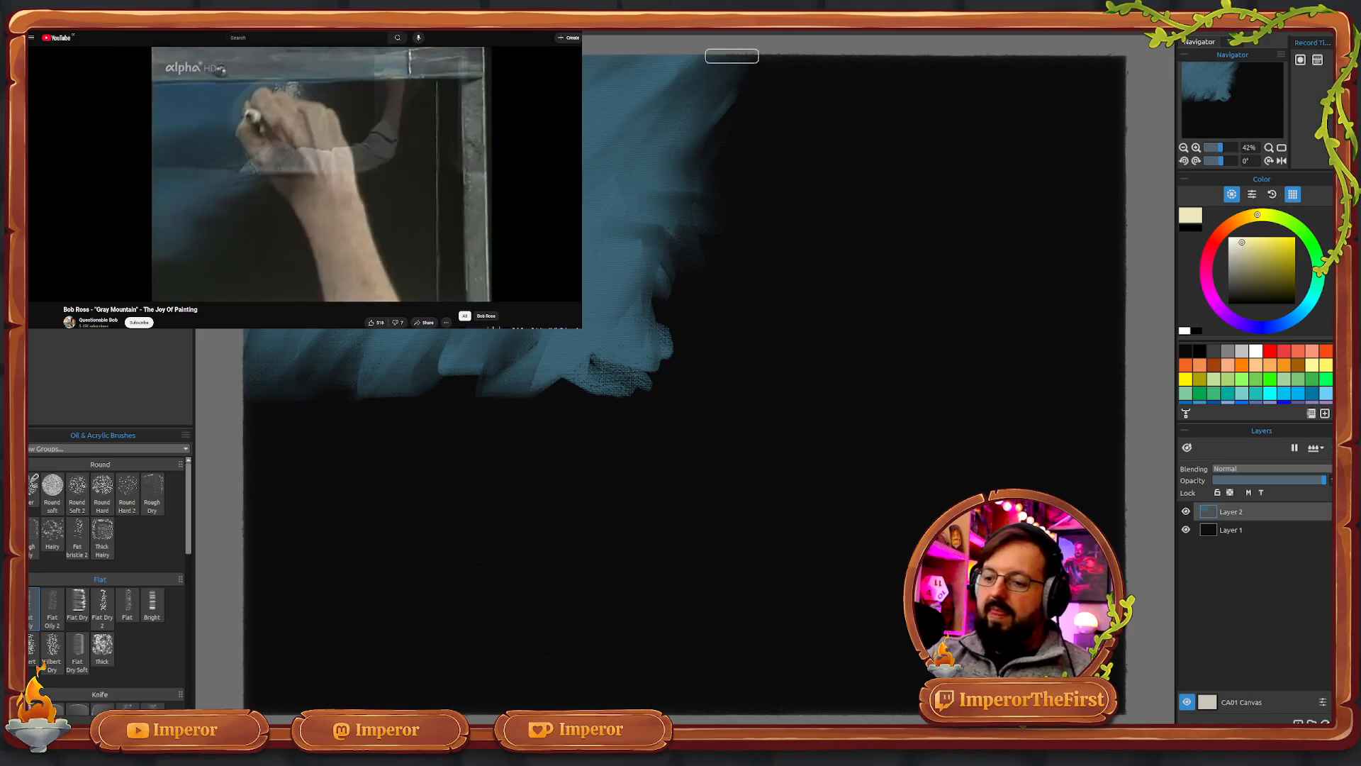
mouse_move(756, 82)
left_mouse_down()
mouse_move(720, 80)
mouse_move(733, 62)
mouse_move(736, 137)
mouse_move(672, 158)
mouse_move(686, 190)
mouse_move(758, 189)
mouse_move(783, 151)
mouse_move(748, 175)
mouse_move(725, 170)
mouse_move(809, 159)
mouse_move(812, 101)
mouse_move(858, 109)
left_mouse_up()
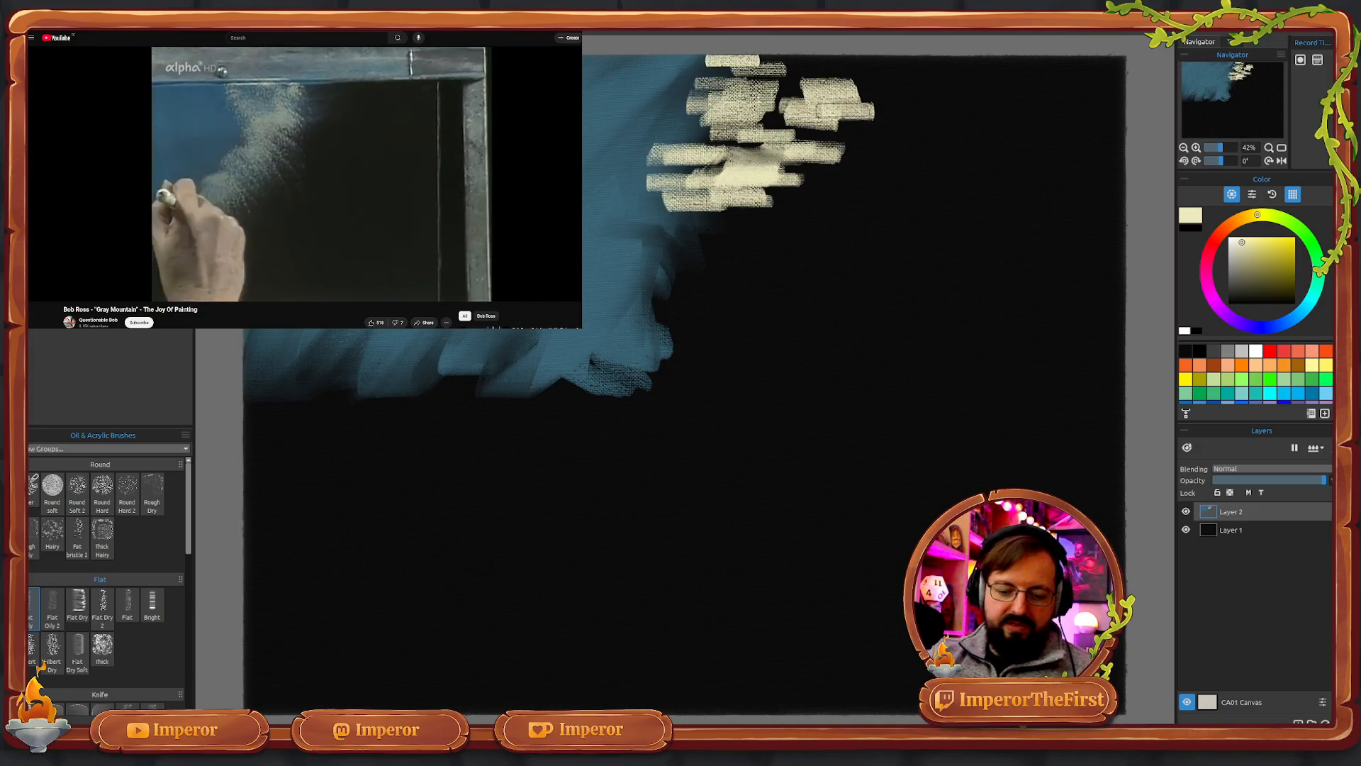
left_click(30, 663)
mouse_move(791, 169)
left_mouse_down()
mouse_move(831, 145)
mouse_move(803, 88)
mouse_move(790, 88)
mouse_move(842, 59)
mouse_move(873, 107)
mouse_move(817, 168)
mouse_move(782, 157)
mouse_move(770, 123)
mouse_move(732, 145)
mouse_move(750, 192)
mouse_move(815, 186)
left_mouse_up()
- Extend the cream cloud into a textured diagonal band down the blue sky's edge with the Flat Oily 2 brush
left_click(126, 603)
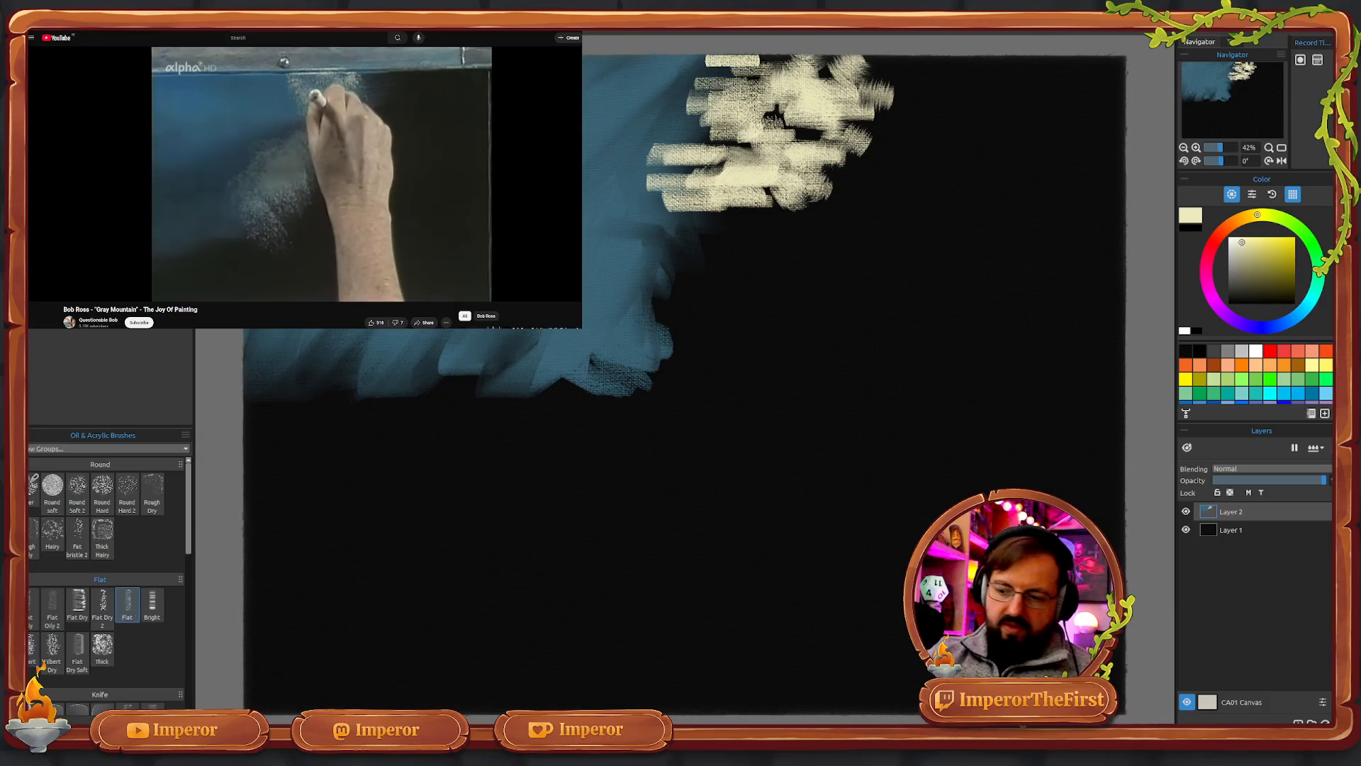
left_click(52, 606)
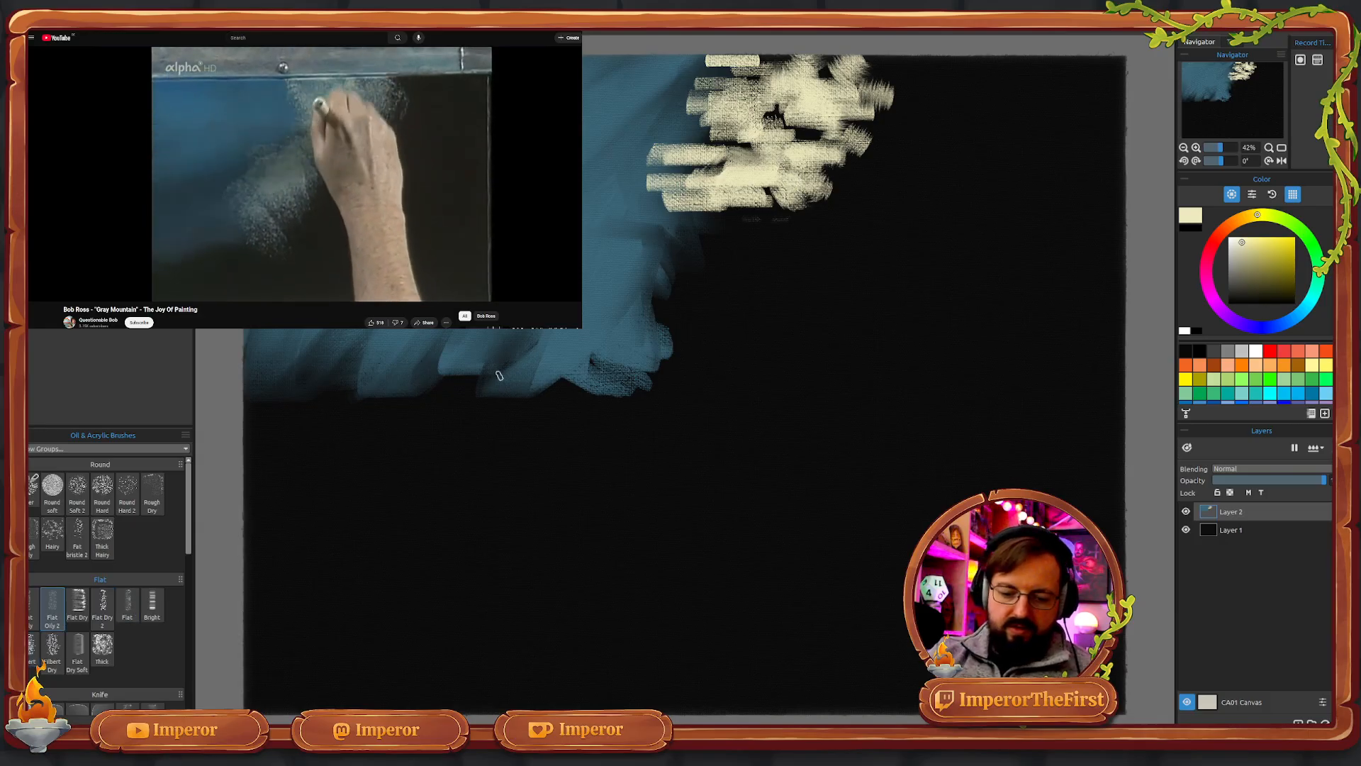
left_click_drag(774, 236, 757, 209)
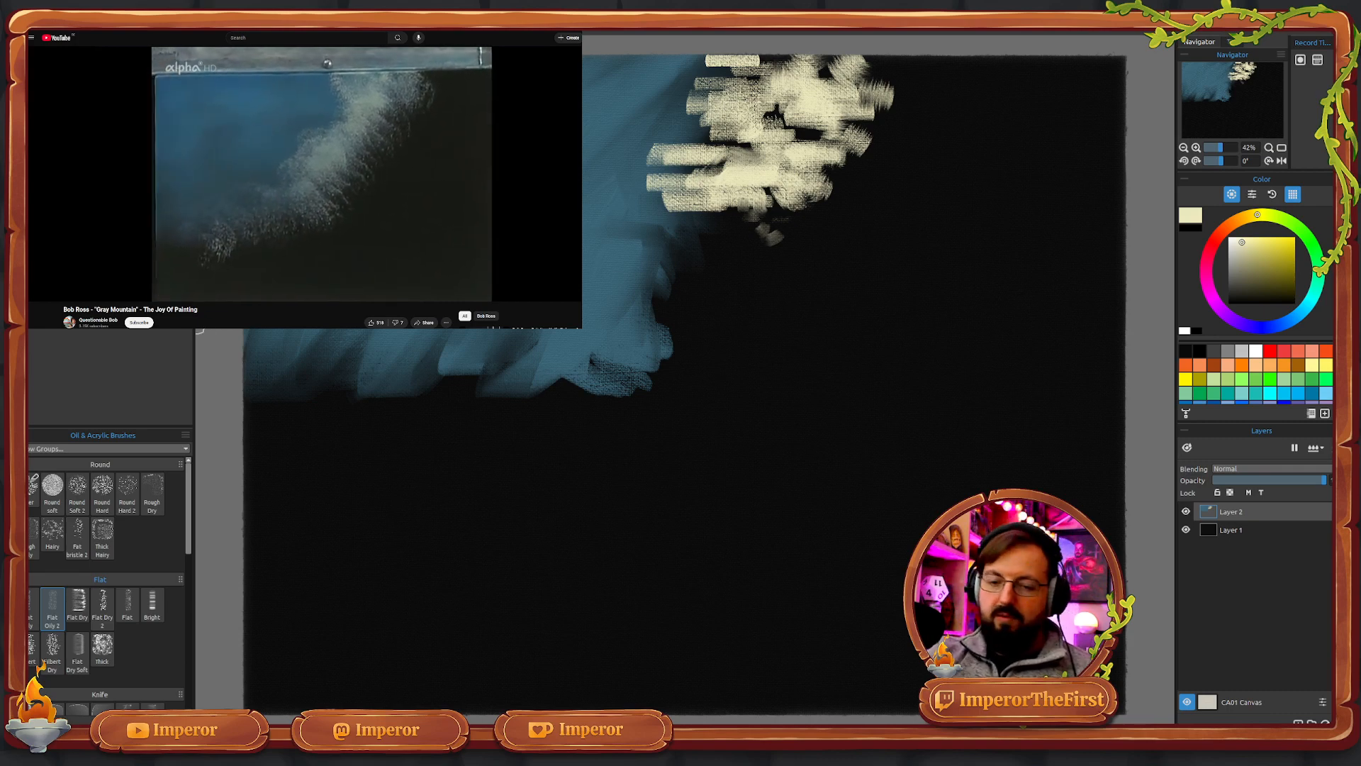
mouse_move(683, 228)
left_mouse_down()
mouse_move(683, 281)
mouse_move(640, 277)
mouse_move(688, 233)
mouse_move(663, 315)
mouse_move(660, 266)
mouse_move(676, 280)
mouse_move(659, 338)
mouse_move(620, 367)
mouse_move(659, 293)
mouse_move(656, 363)
mouse_move(589, 389)
mouse_move(618, 389)
mouse_move(671, 341)
mouse_move(595, 397)
mouse_move(539, 412)
mouse_move(569, 383)
mouse_move(629, 364)
mouse_move(458, 408)
mouse_move(596, 350)
mouse_move(562, 342)
mouse_move(639, 283)
mouse_move(613, 320)
mouse_move(594, 301)
mouse_move(637, 283)
mouse_move(633, 227)
mouse_move(633, 258)
mouse_move(669, 205)
mouse_move(658, 160)
mouse_move(698, 84)
left_mouse_up()
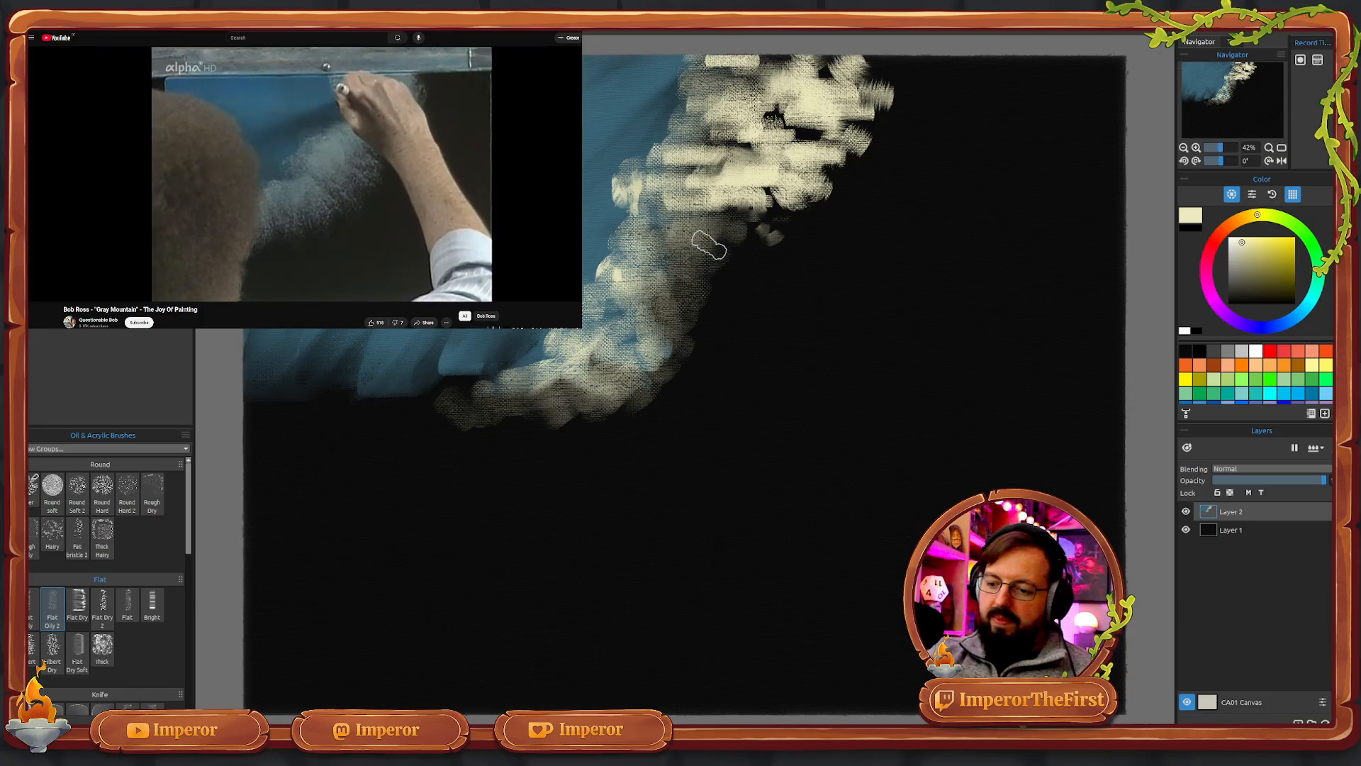
mouse_move(648, 231)
left_mouse_down()
mouse_move(665, 284)
mouse_move(620, 234)
mouse_move(640, 319)
mouse_move(626, 335)
mouse_move(574, 376)
mouse_move(517, 371)
mouse_move(501, 408)
mouse_move(645, 372)
left_mouse_up()
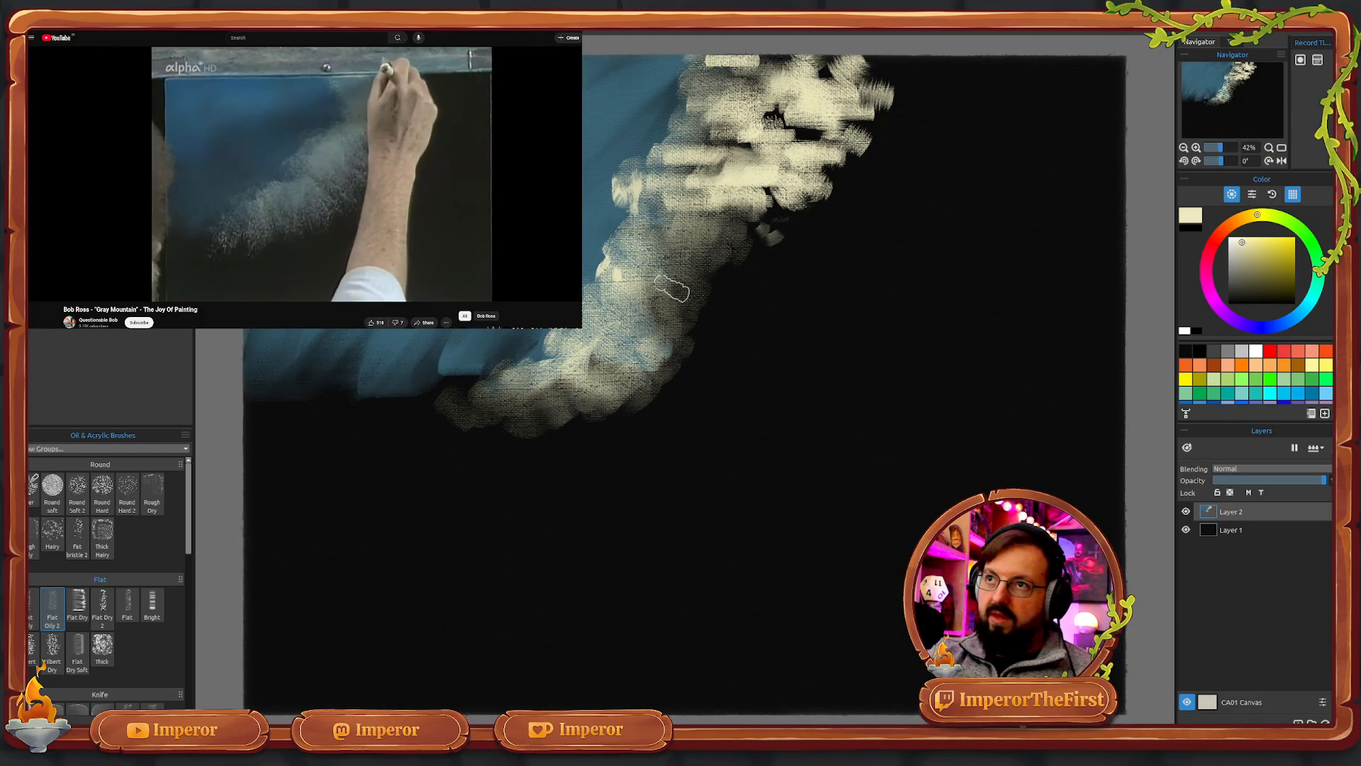
mouse_move(671, 287)
left_mouse_down()
mouse_move(709, 239)
mouse_move(771, 230)
mouse_move(778, 213)
mouse_move(762, 221)
mouse_move(719, 165)
mouse_move(636, 168)
mouse_move(624, 184)
mouse_move(626, 115)
mouse_move(644, 150)
mouse_move(600, 151)
mouse_move(663, 241)
mouse_move(685, 233)
mouse_move(665, 292)
mouse_move(703, 316)
mouse_move(652, 368)
mouse_move(671, 378)
mouse_move(613, 382)
mouse_move(724, 321)
mouse_move(724, 274)
mouse_move(710, 310)
left_mouse_up()
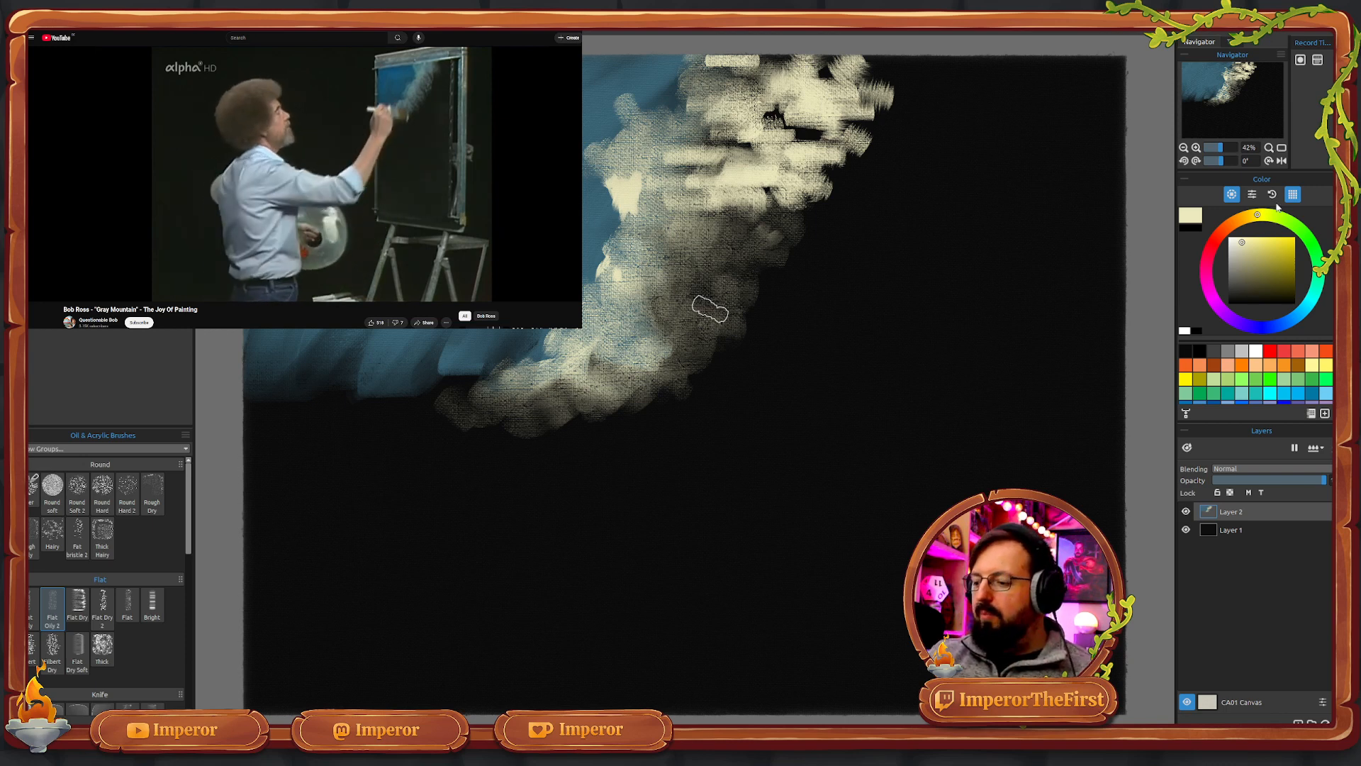
- Set the paint to a soft purple, dab a diagonal band along the cream cloud's outer edge, and smudge the cloud's lower blue side
left_click_drag(1234, 320, 1220, 309)
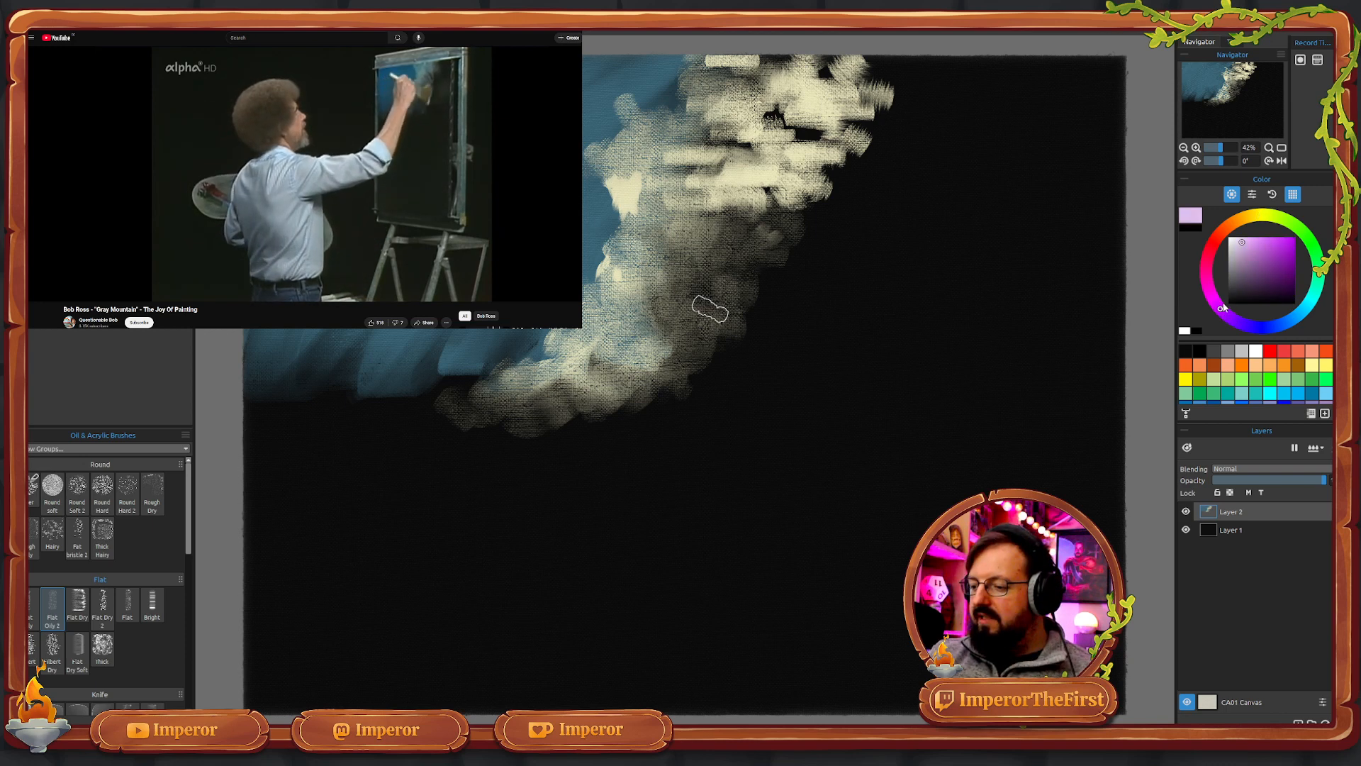
left_click_drag(1242, 247, 1246, 253)
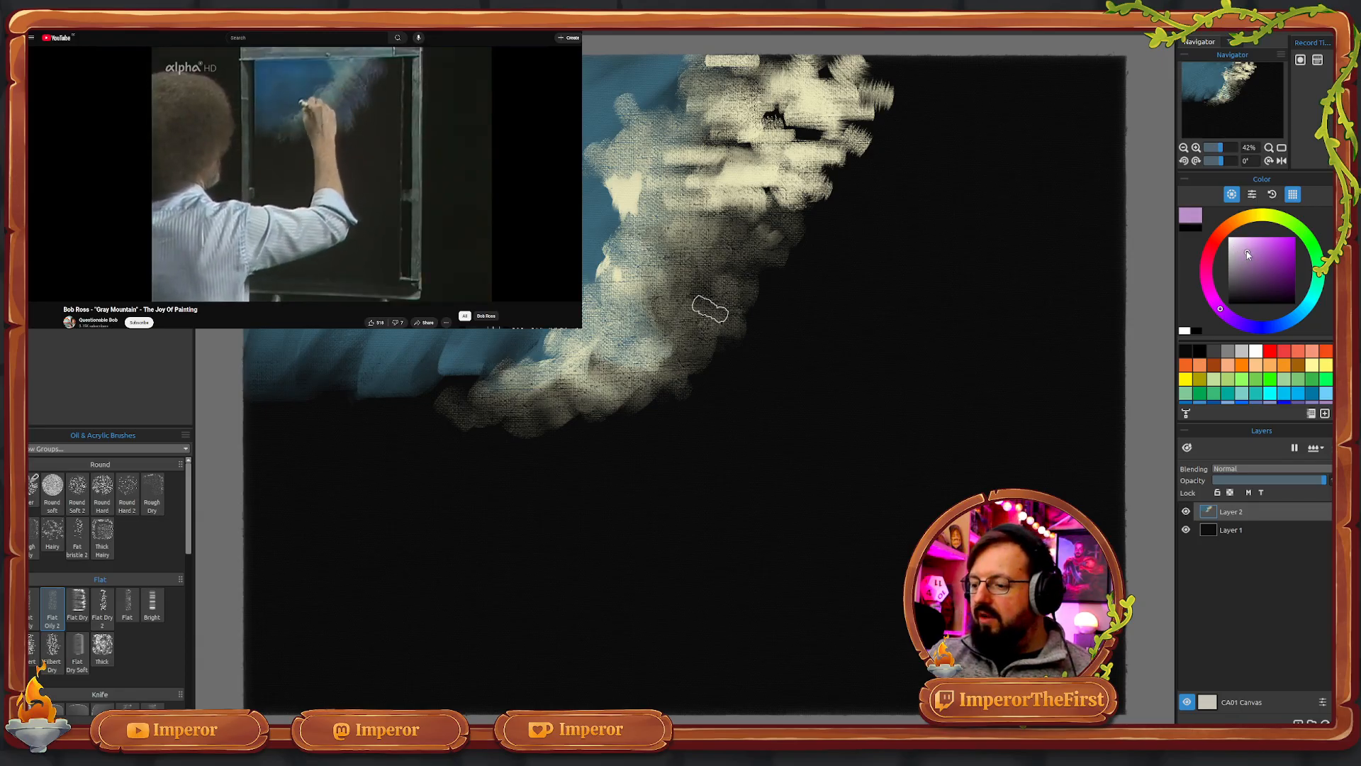
mouse_move(851, 134)
left_mouse_down()
mouse_move(849, 211)
mouse_move(844, 124)
mouse_move(784, 249)
mouse_move(764, 256)
mouse_move(766, 292)
mouse_move(749, 277)
mouse_move(739, 330)
mouse_move(706, 365)
mouse_move(663, 395)
mouse_move(578, 410)
mouse_move(671, 376)
mouse_move(747, 290)
mouse_move(680, 322)
mouse_move(781, 240)
mouse_move(781, 179)
mouse_move(803, 191)
mouse_move(807, 141)
mouse_move(826, 149)
mouse_move(821, 115)
mouse_move(808, 127)
mouse_move(837, 122)
mouse_move(820, 67)
mouse_move(895, 86)
mouse_move(869, 73)
mouse_move(857, 147)
mouse_move(885, 59)
mouse_move(879, 132)
mouse_move(827, 168)
mouse_move(798, 110)
mouse_move(820, 68)
mouse_move(838, 83)
mouse_move(782, 82)
mouse_move(778, 119)
mouse_move(791, 87)
mouse_move(863, 127)
mouse_move(884, 69)
mouse_move(888, 96)
mouse_move(838, 211)
mouse_move(784, 278)
mouse_move(603, 419)
mouse_move(586, 463)
mouse_move(530, 437)
mouse_move(724, 270)
left_mouse_up()
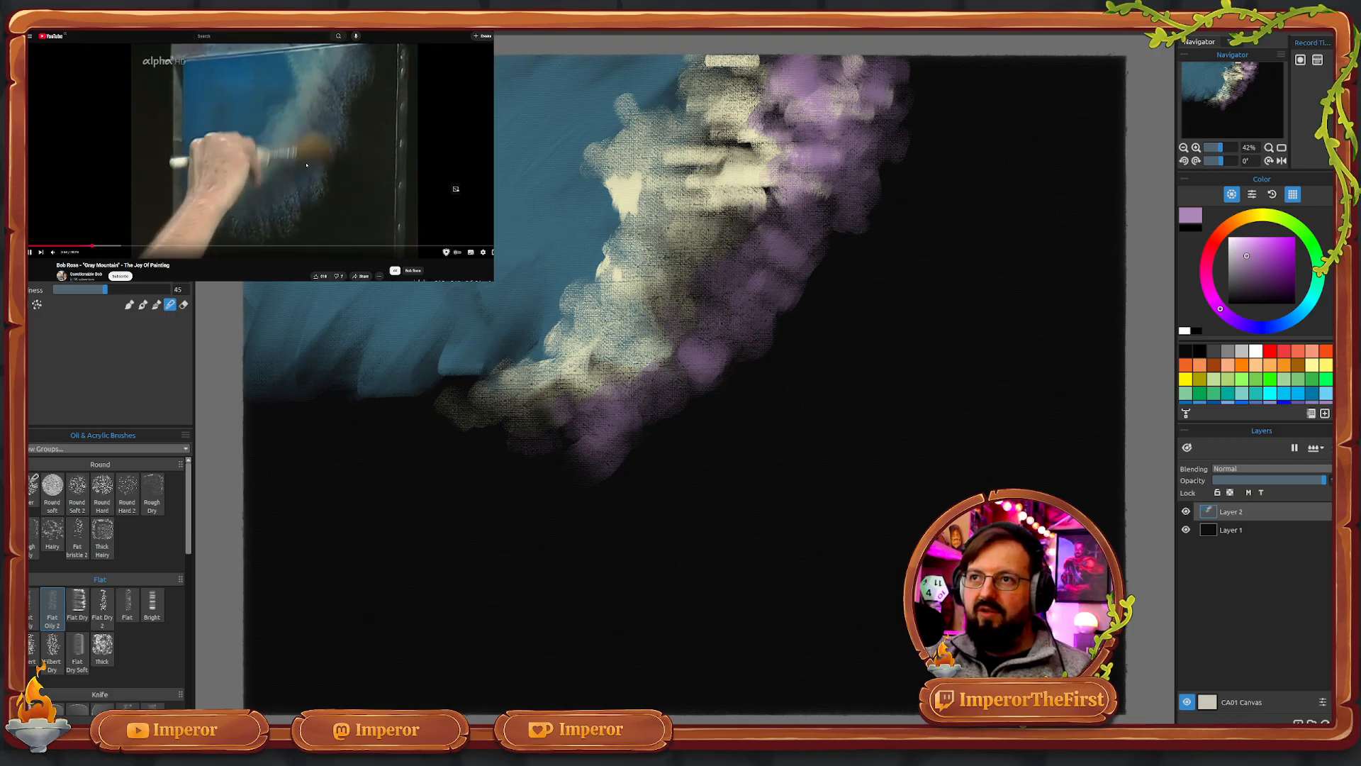
left_click(309, 193)
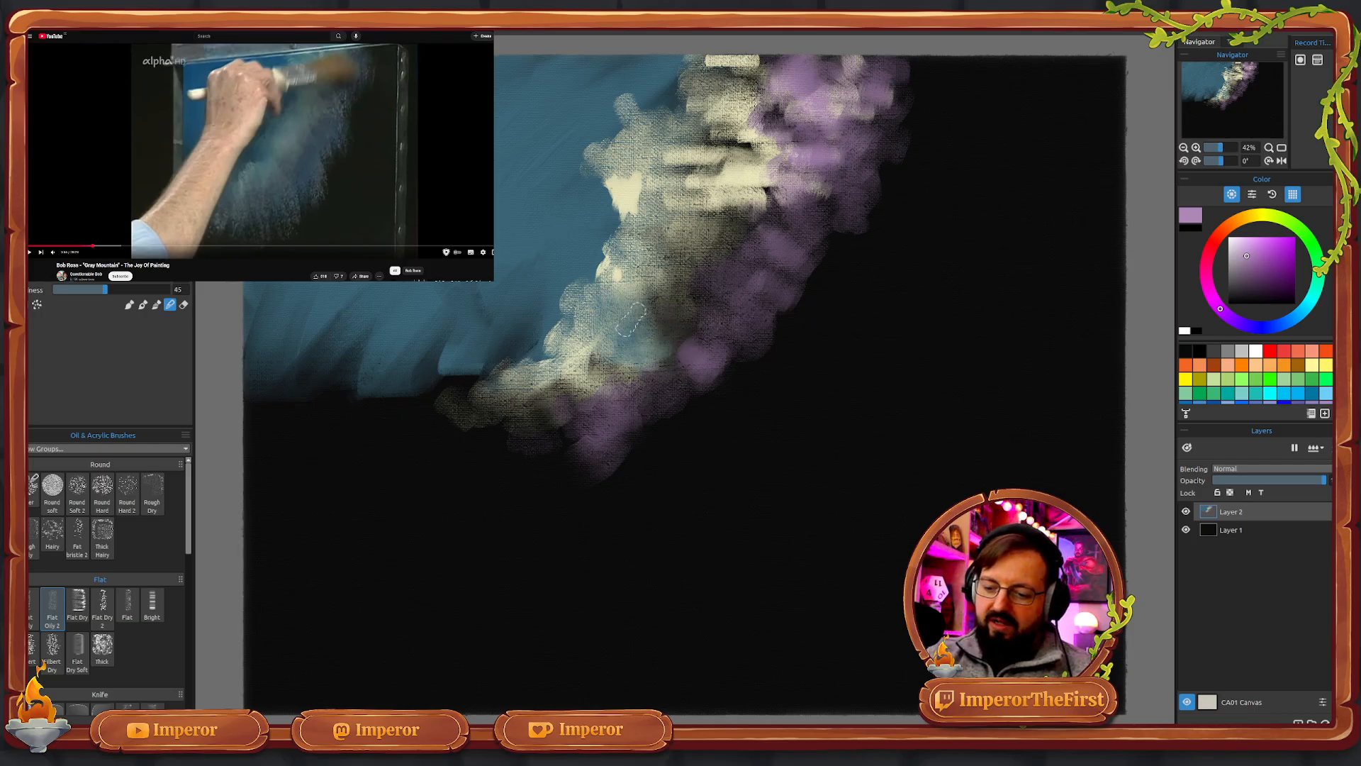
left_click_drag(596, 289, 593, 321)
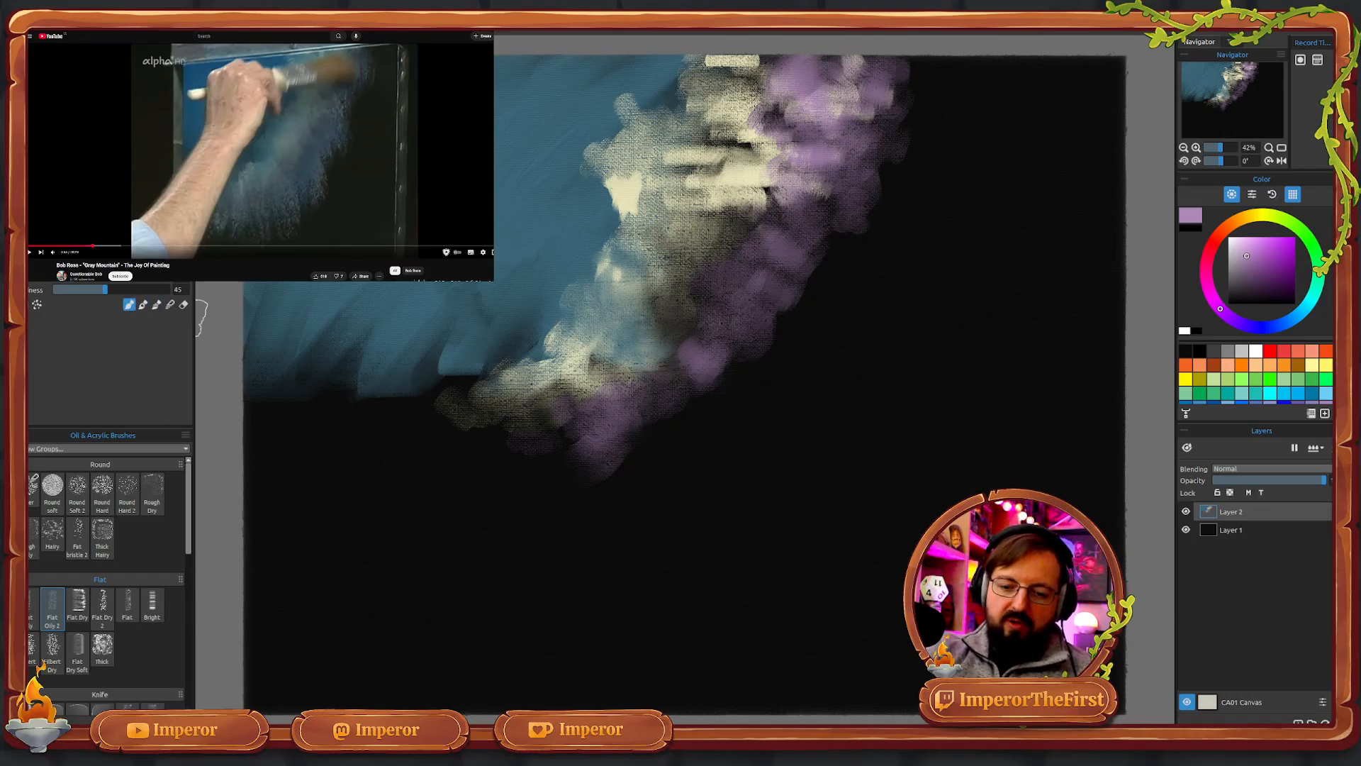
- Sample the cream from the cloud and repaint the band with denser, overlapping dabs from the canvas's upper edge to its lower tip
key("i")
left_click(683, 151)
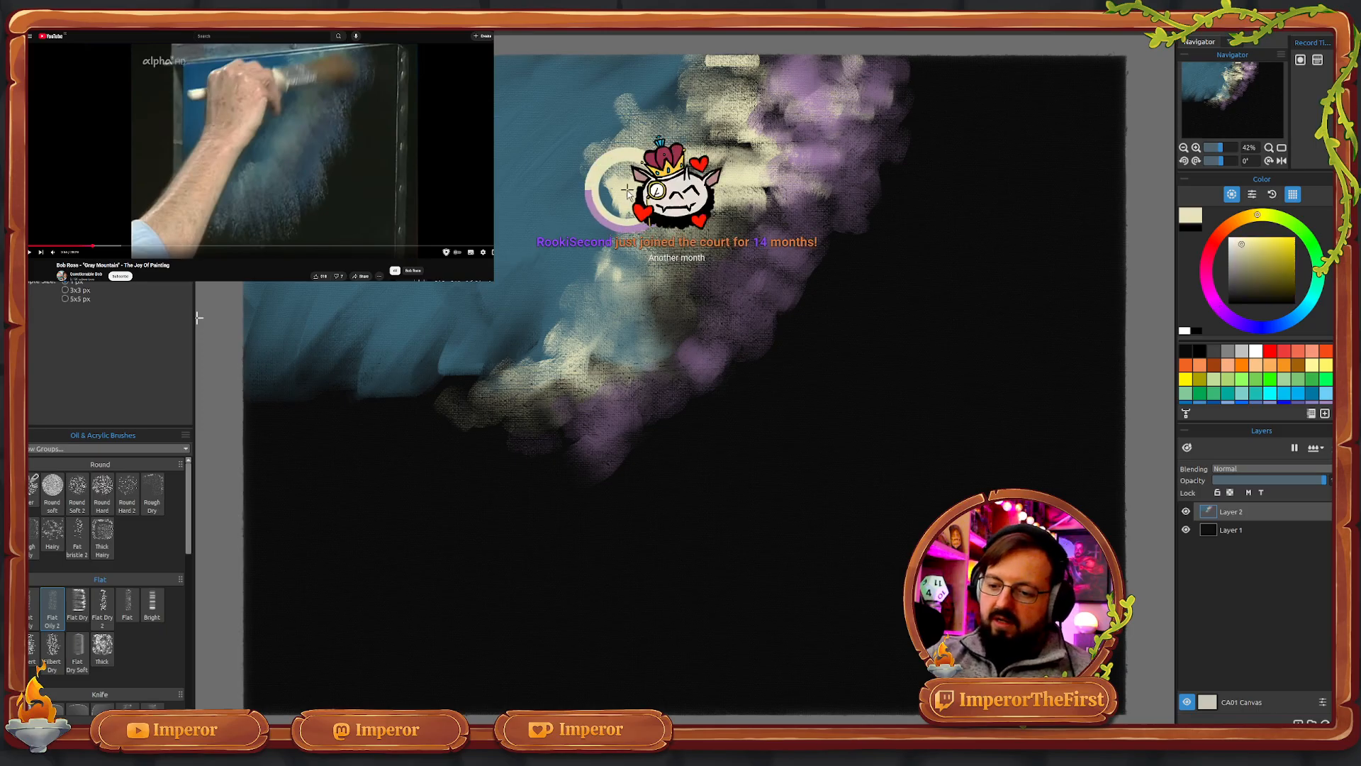
key("b")
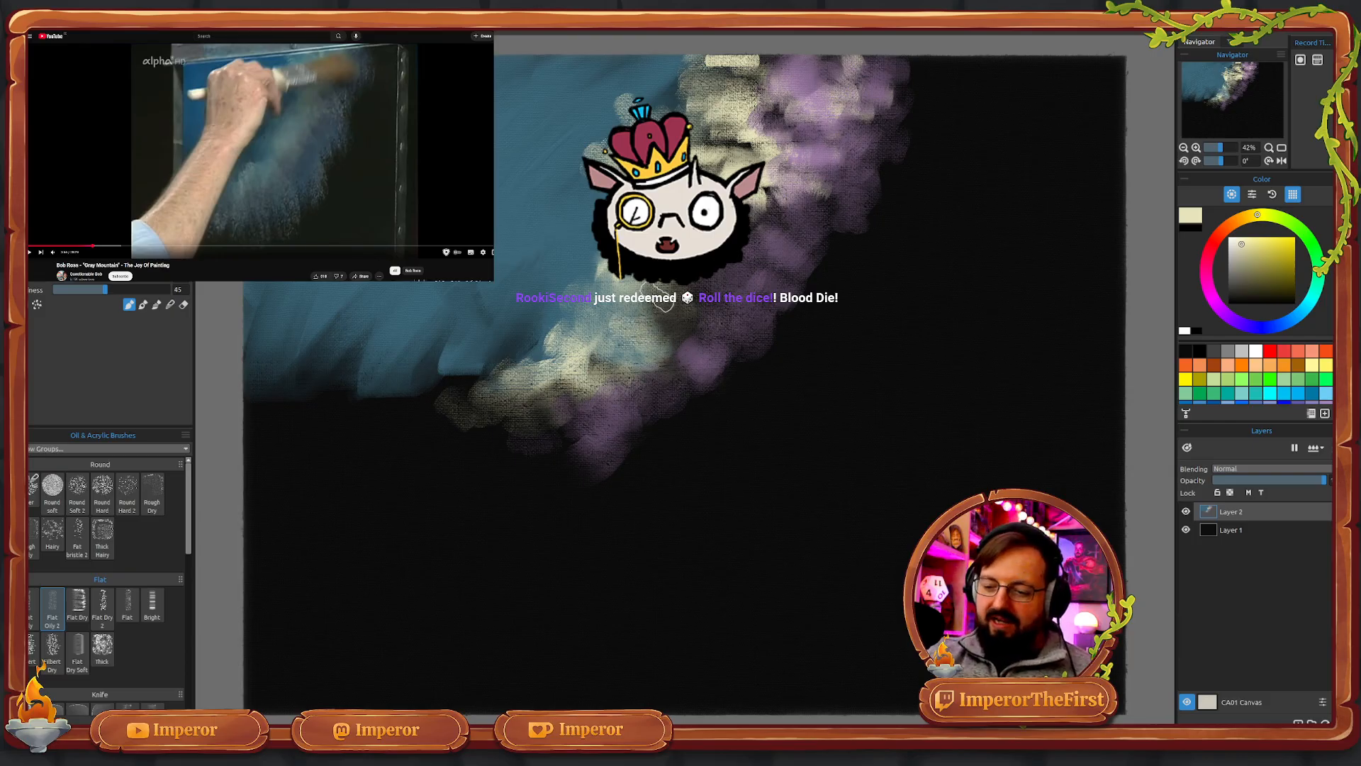
left_click_drag(647, 333, 643, 317)
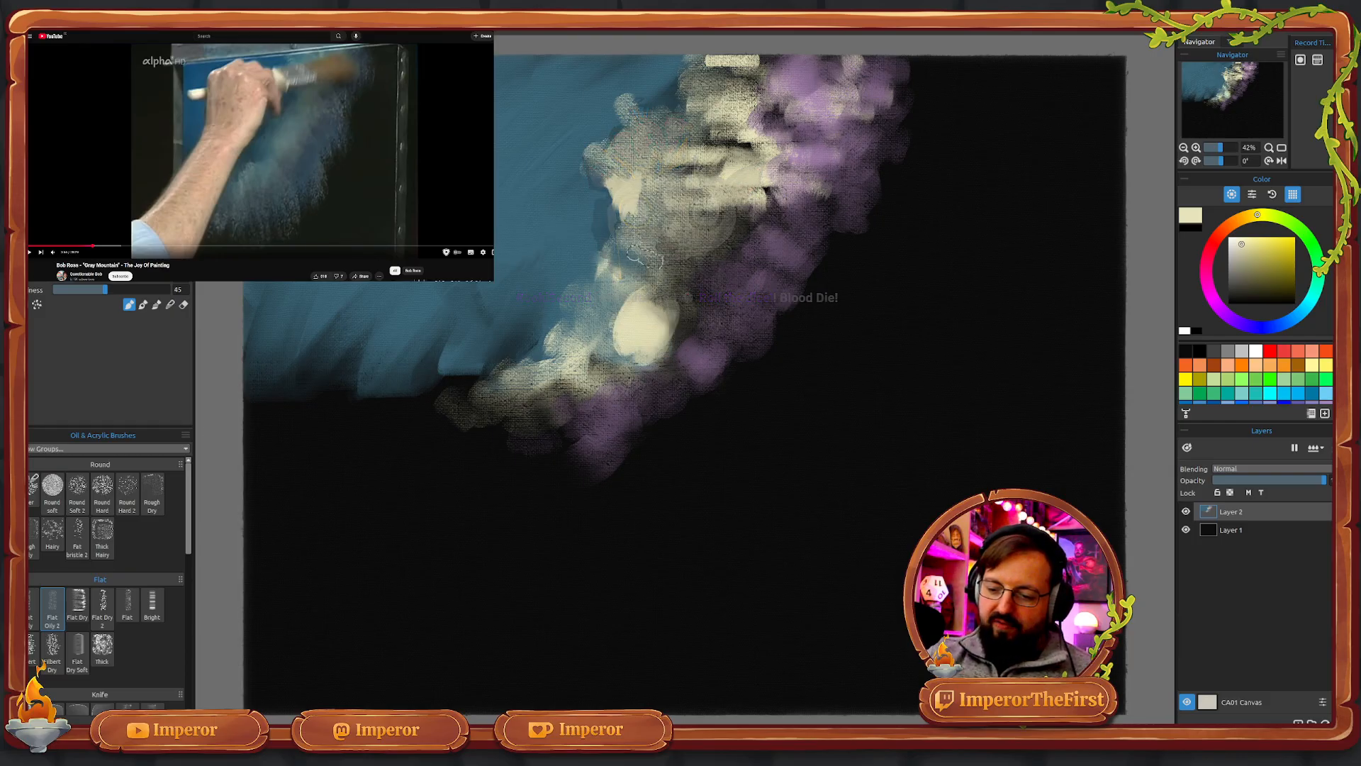
left_click_drag(656, 265, 666, 245)
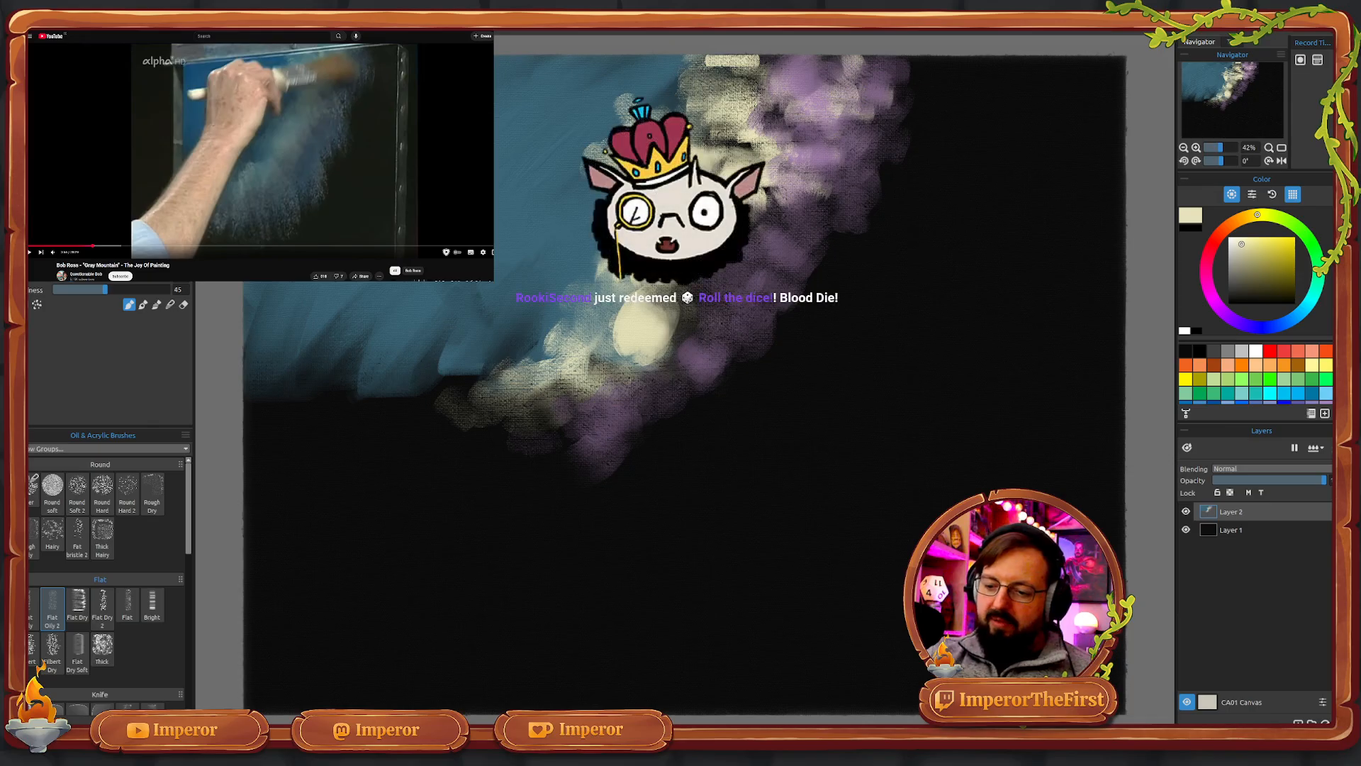
mouse_move(638, 283)
left_mouse_down()
mouse_move(567, 376)
mouse_move(510, 406)
left_mouse_up()
left_click_drag(631, 368, 596, 394)
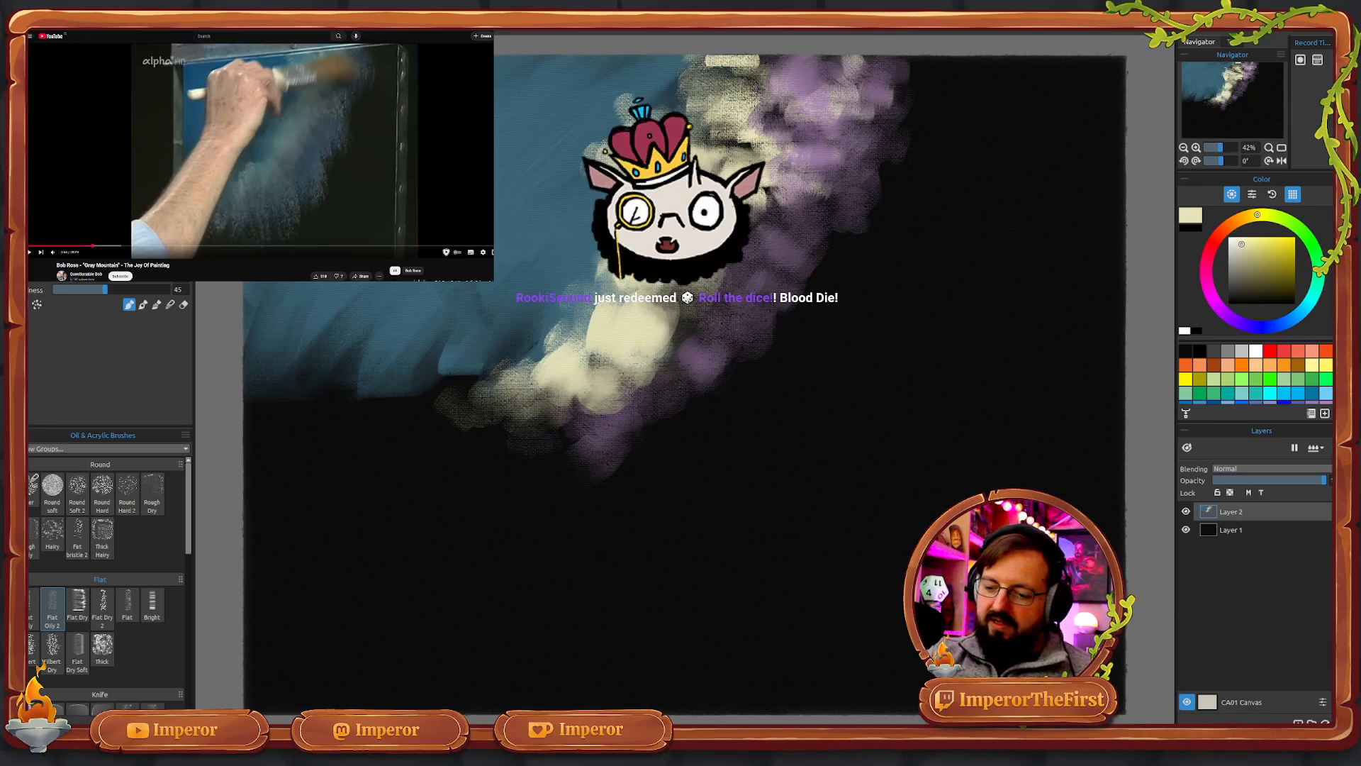
mouse_move(730, 113)
left_mouse_down()
mouse_move(717, 93)
mouse_move(705, 138)
left_mouse_up()
mouse_move(716, 273)
left_mouse_down()
mouse_move(609, 390)
mouse_move(528, 422)
left_mouse_up()
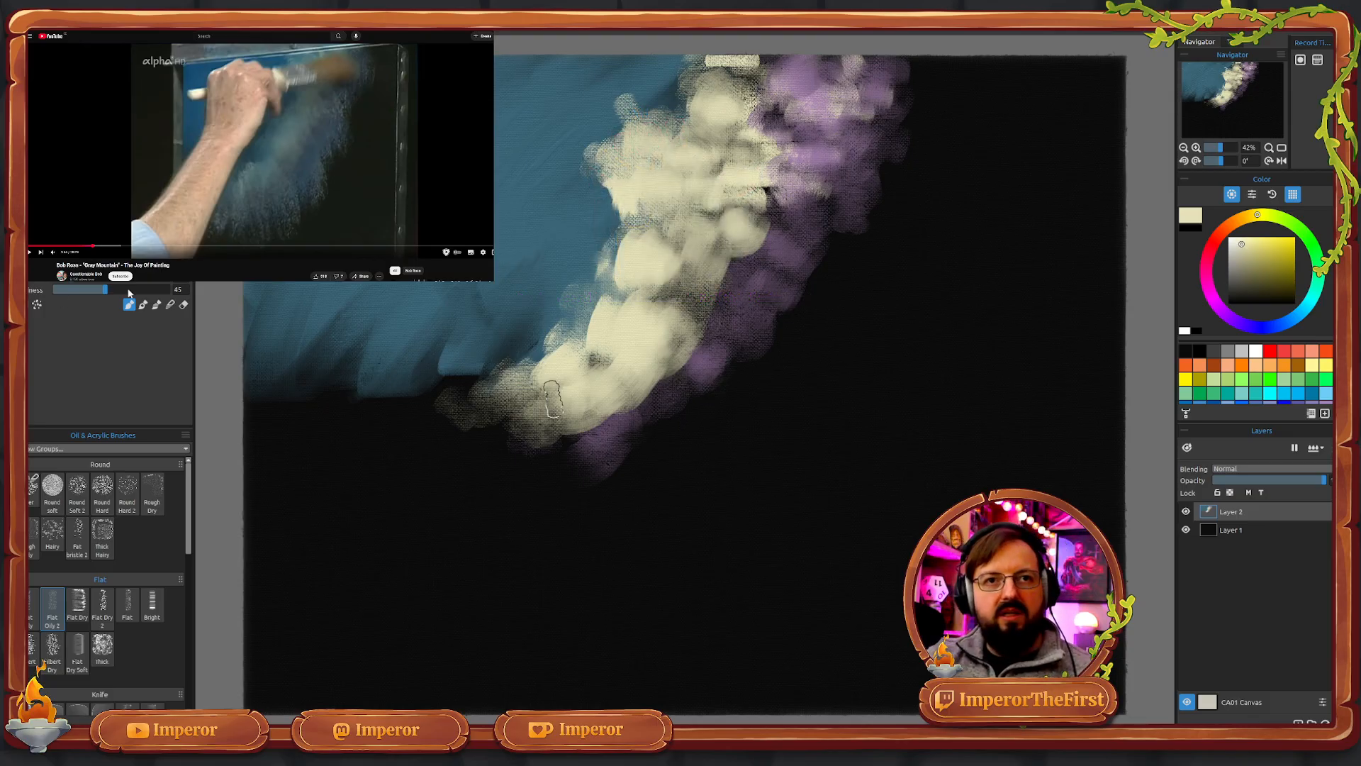
- Sample the purple from the canvas and fill in the outer cloud band with denser overlapping dabs
key("alt")
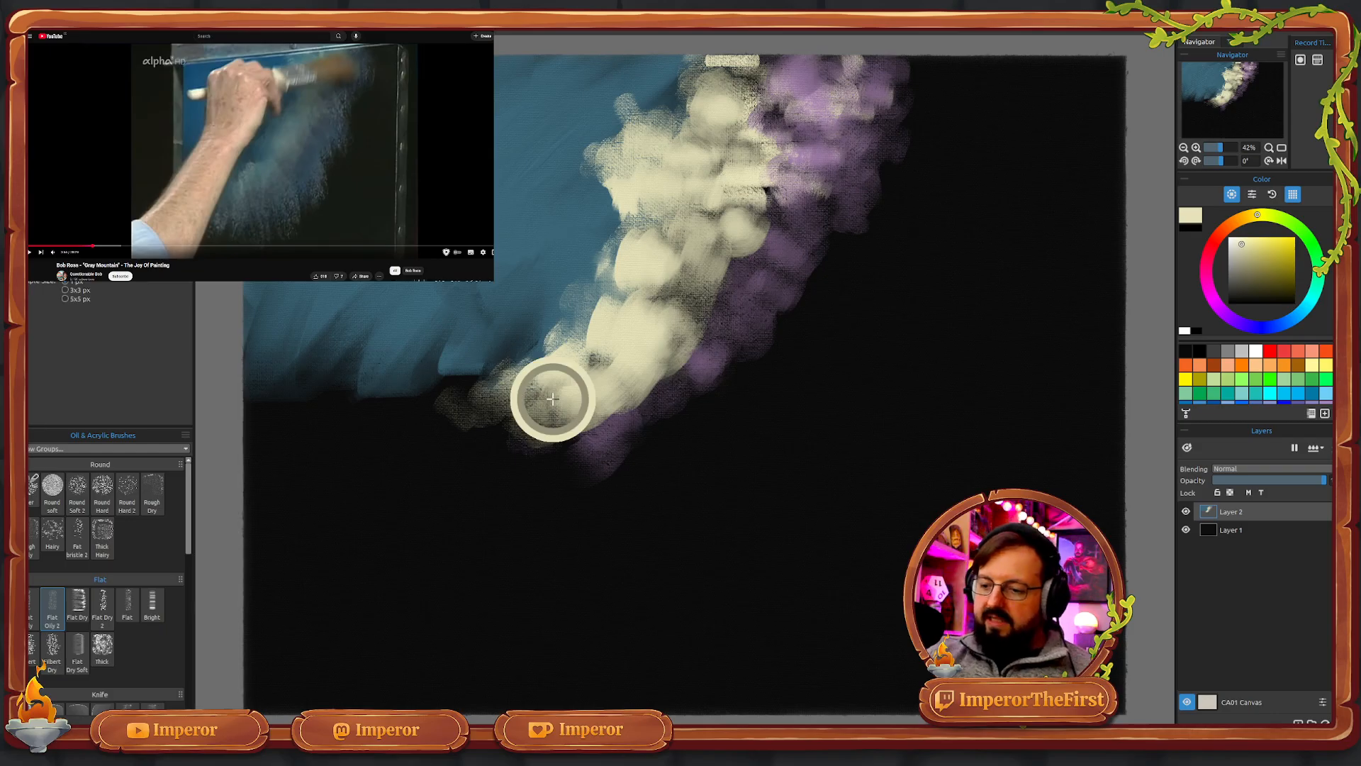
left_click(809, 76, "alt")
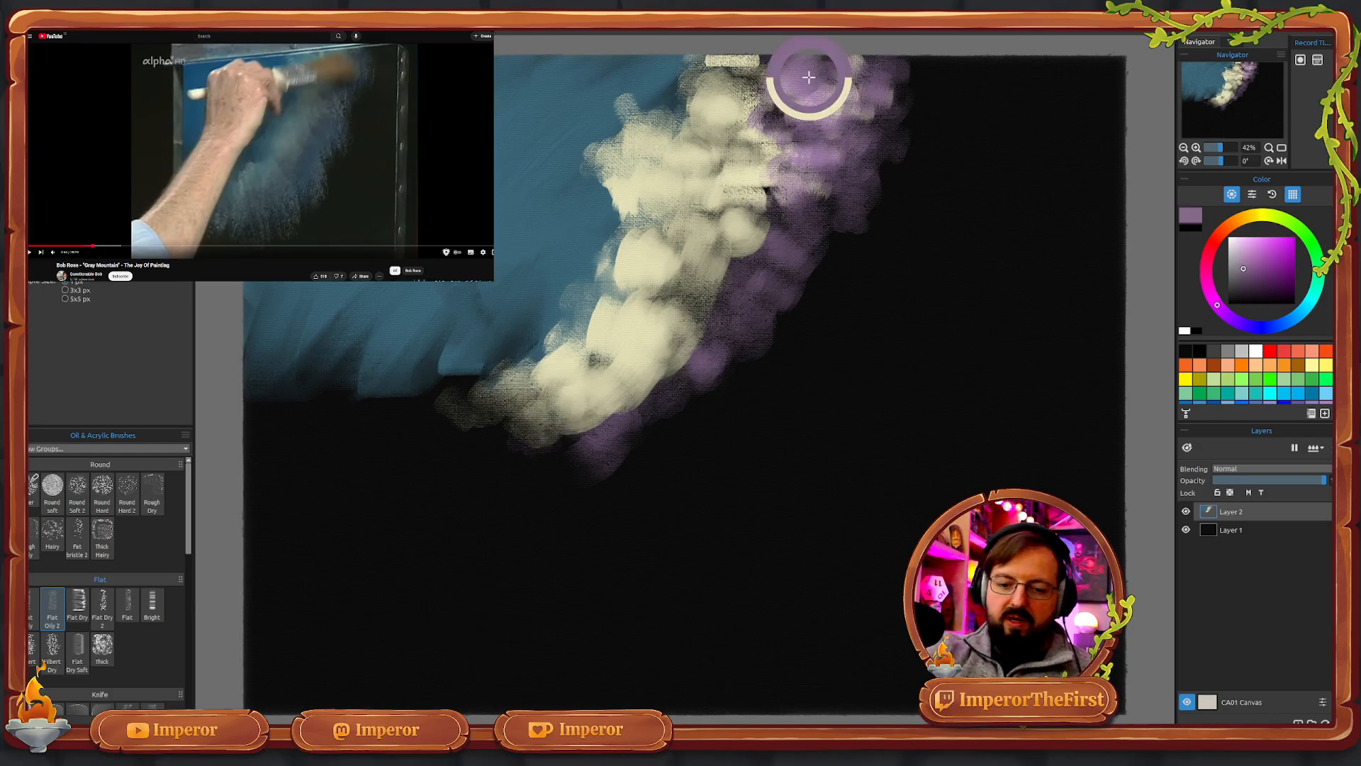
mouse_move(814, 203)
left_mouse_down()
mouse_move(785, 235)
mouse_move(763, 235)
mouse_move(678, 385)
mouse_move(615, 437)
mouse_move(586, 439)
mouse_move(794, 285)
mouse_move(822, 217)
mouse_move(818, 168)
mouse_move(778, 126)
mouse_move(830, 122)
mouse_move(794, 168)
mouse_move(756, 185)
mouse_move(702, 305)
mouse_move(643, 382)
mouse_move(582, 428)
left_mouse_up()
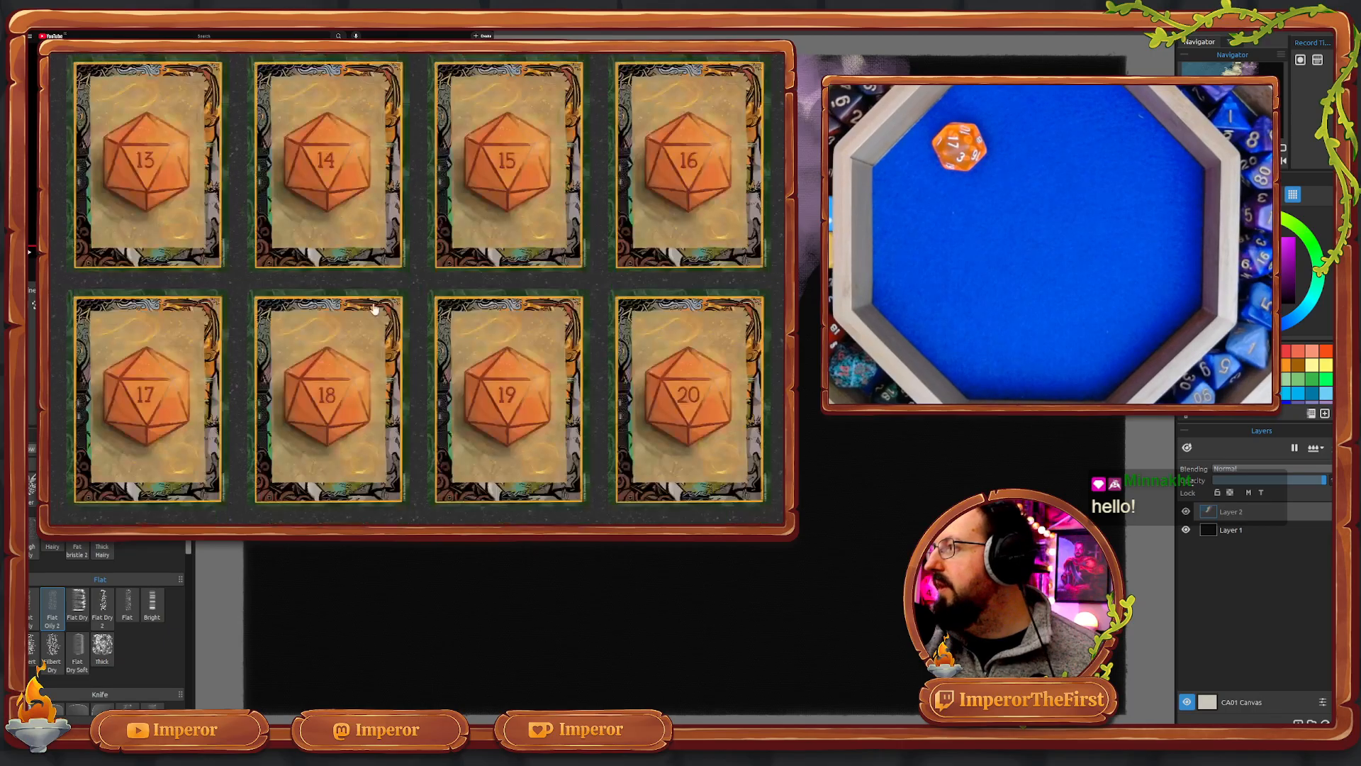
- Reveal the dice reward cards numbered 20, 1 and 5 on the card board
left_click(701, 395)
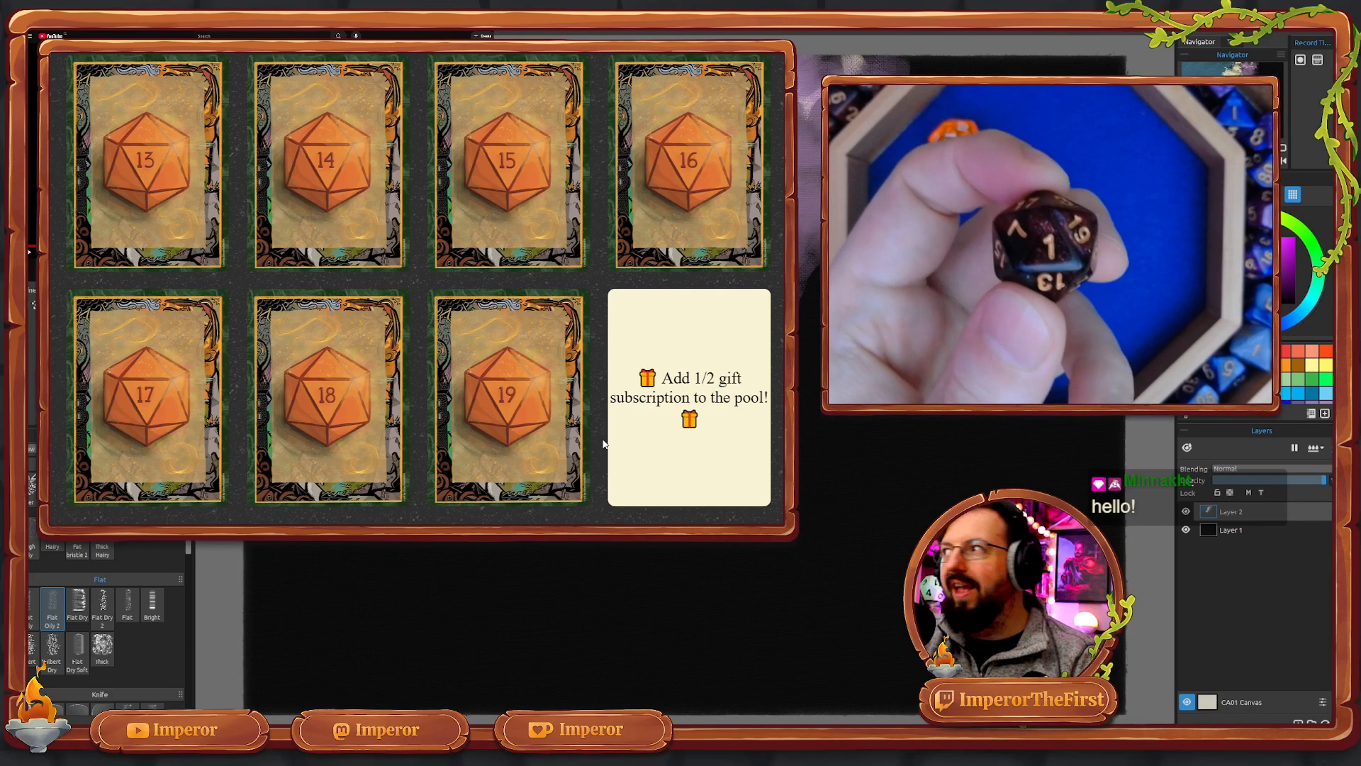
scroll(296, 197, "up", 10)
left_click(207, 158)
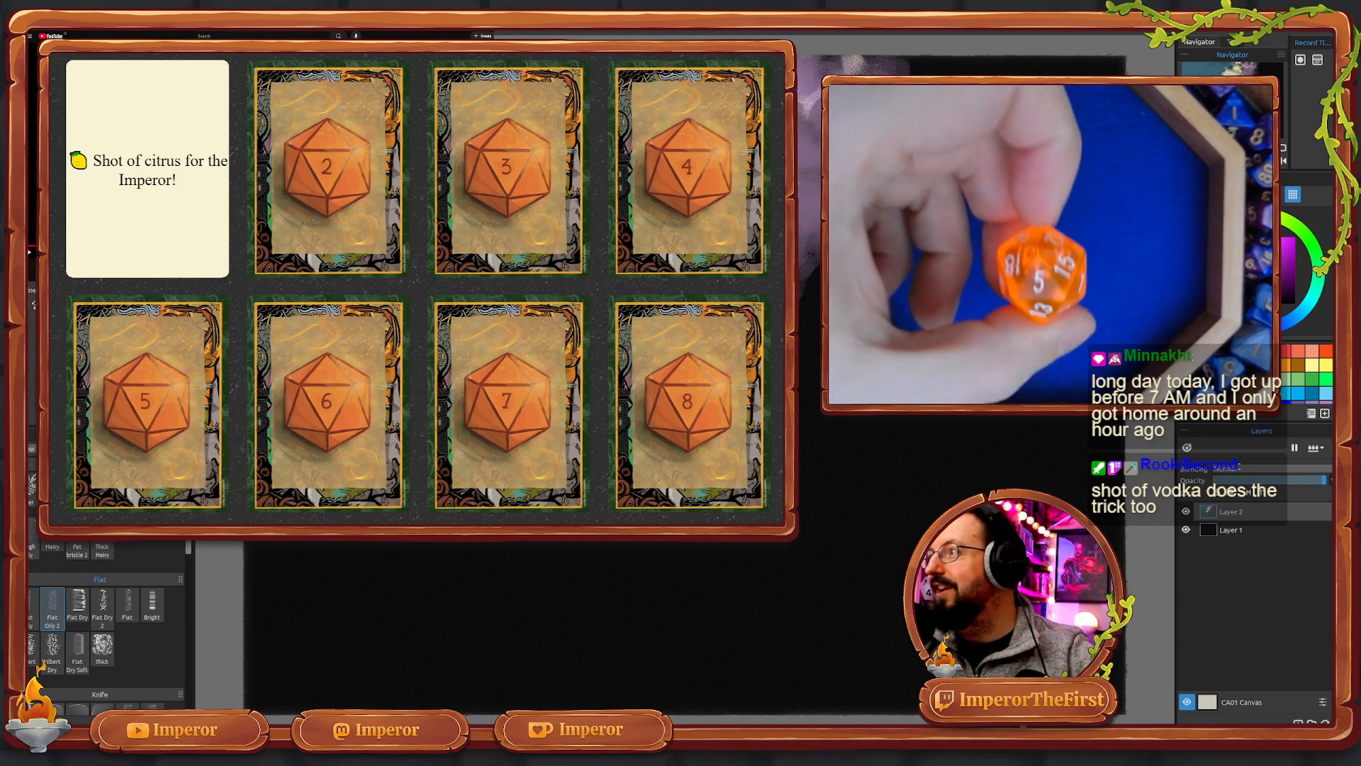
left_click(130, 392)
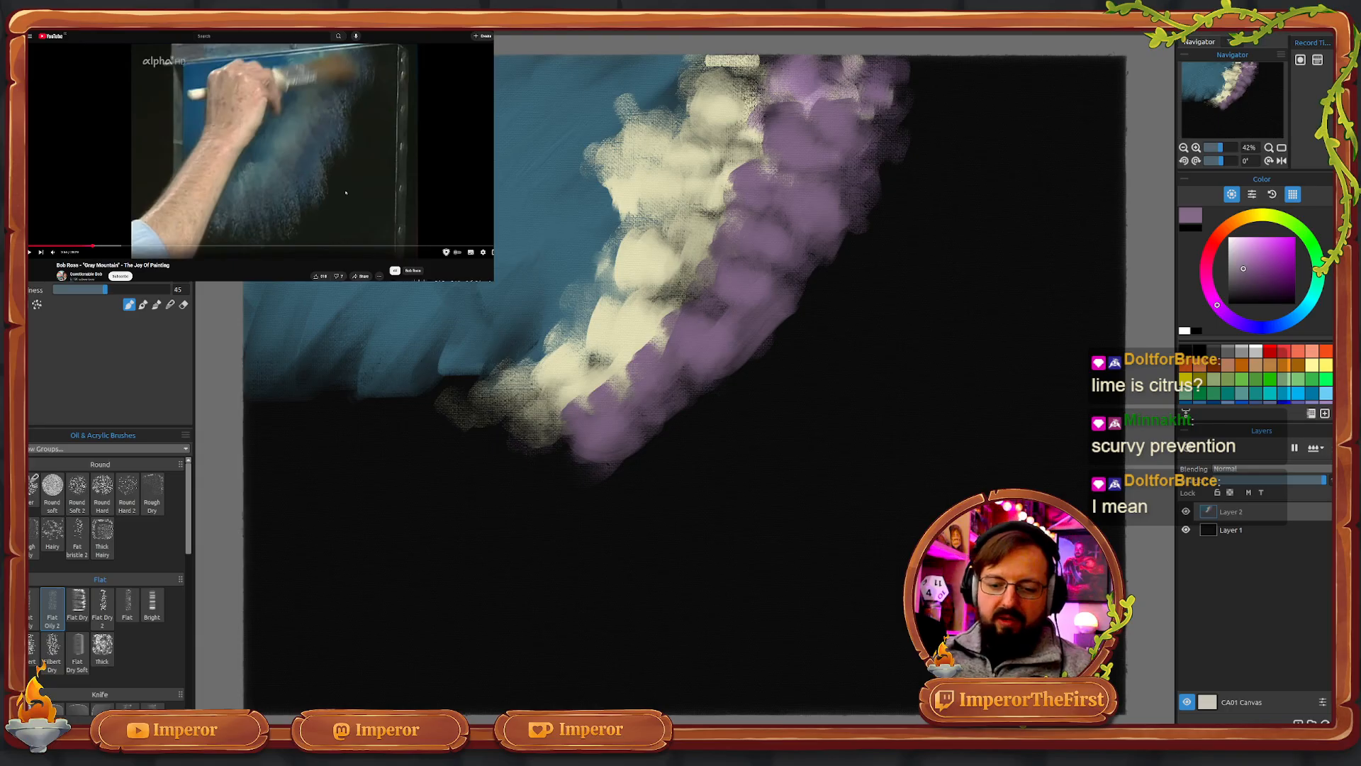
- Blend the cream and purple cloud bands into each other and into the blue sky with soft smudging strokes
left_click(170, 304)
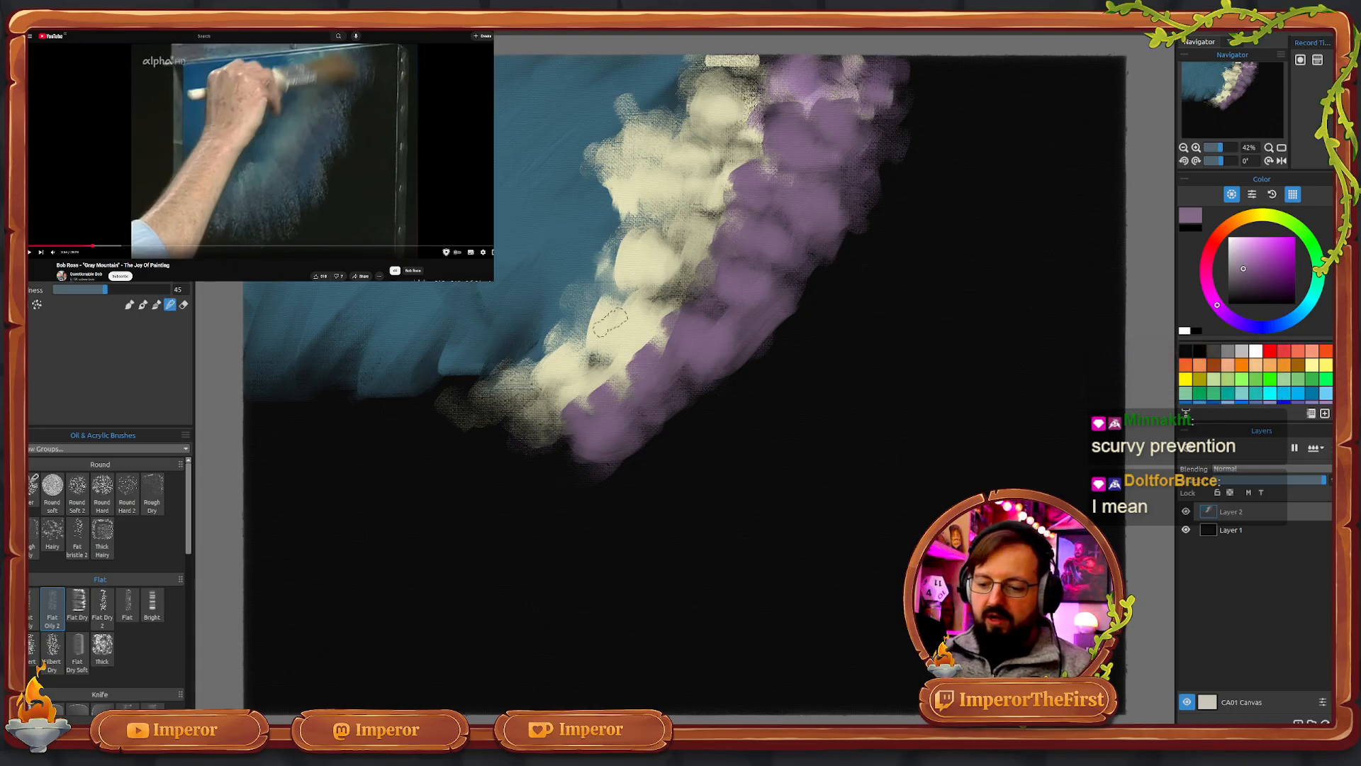
left_click_drag(585, 404, 674, 365)
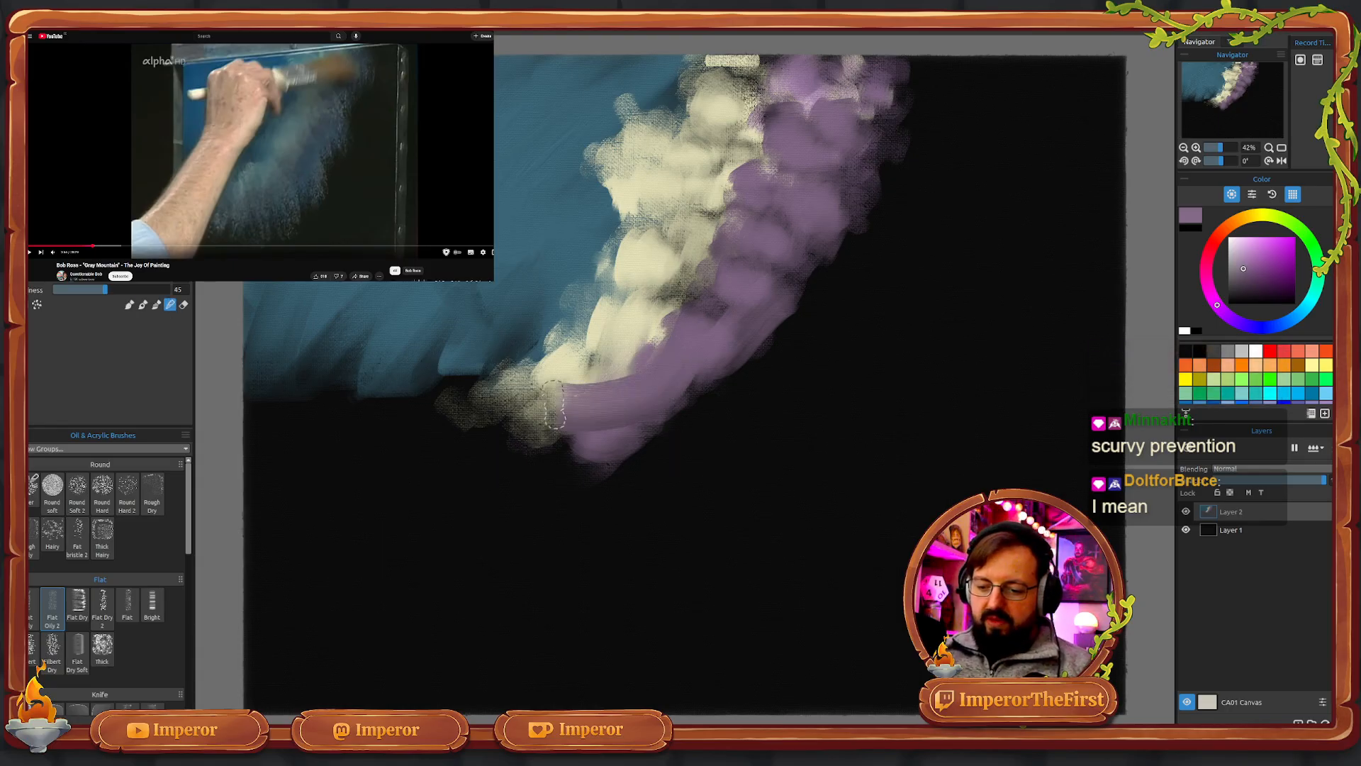
left_click_drag(549, 386, 684, 396)
mouse_move(557, 343)
left_mouse_down()
mouse_move(610, 294)
mouse_move(556, 337)
mouse_move(512, 347)
mouse_move(610, 351)
mouse_move(527, 369)
mouse_move(577, 272)
mouse_move(638, 245)
mouse_move(602, 248)
mouse_move(584, 205)
mouse_move(637, 216)
mouse_move(613, 205)
mouse_move(670, 178)
mouse_move(663, 131)
mouse_move(638, 113)
mouse_move(747, 107)
mouse_move(744, 71)
mouse_move(784, 85)
mouse_move(755, 54)
mouse_move(678, 92)
left_mouse_up()
mouse_move(756, 133)
left_mouse_down()
mouse_move(665, 139)
mouse_move(808, 78)
mouse_move(722, 178)
mouse_move(795, 177)
mouse_move(688, 213)
mouse_move(792, 140)
mouse_move(757, 185)
mouse_move(693, 212)
mouse_move(814, 185)
mouse_move(675, 237)
mouse_move(742, 219)
mouse_move(769, 229)
mouse_move(664, 261)
mouse_move(772, 194)
mouse_move(674, 250)
mouse_move(757, 239)
mouse_move(696, 293)
mouse_move(787, 272)
mouse_move(642, 329)
mouse_move(699, 315)
mouse_move(748, 296)
mouse_move(628, 323)
mouse_move(708, 290)
mouse_move(650, 343)
mouse_move(700, 358)
mouse_move(607, 406)
mouse_move(701, 370)
mouse_move(619, 402)
left_mouse_up()
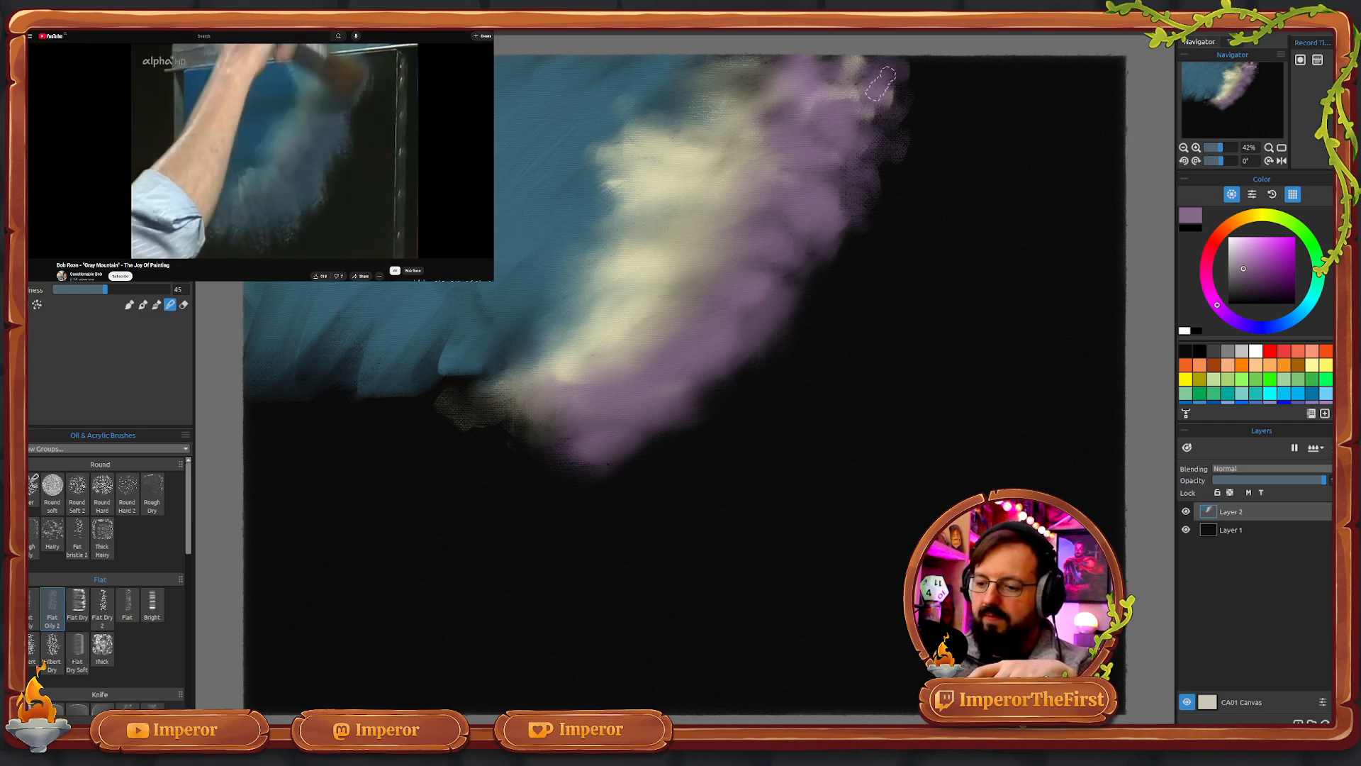
left_click_drag(779, 171, 749, 127)
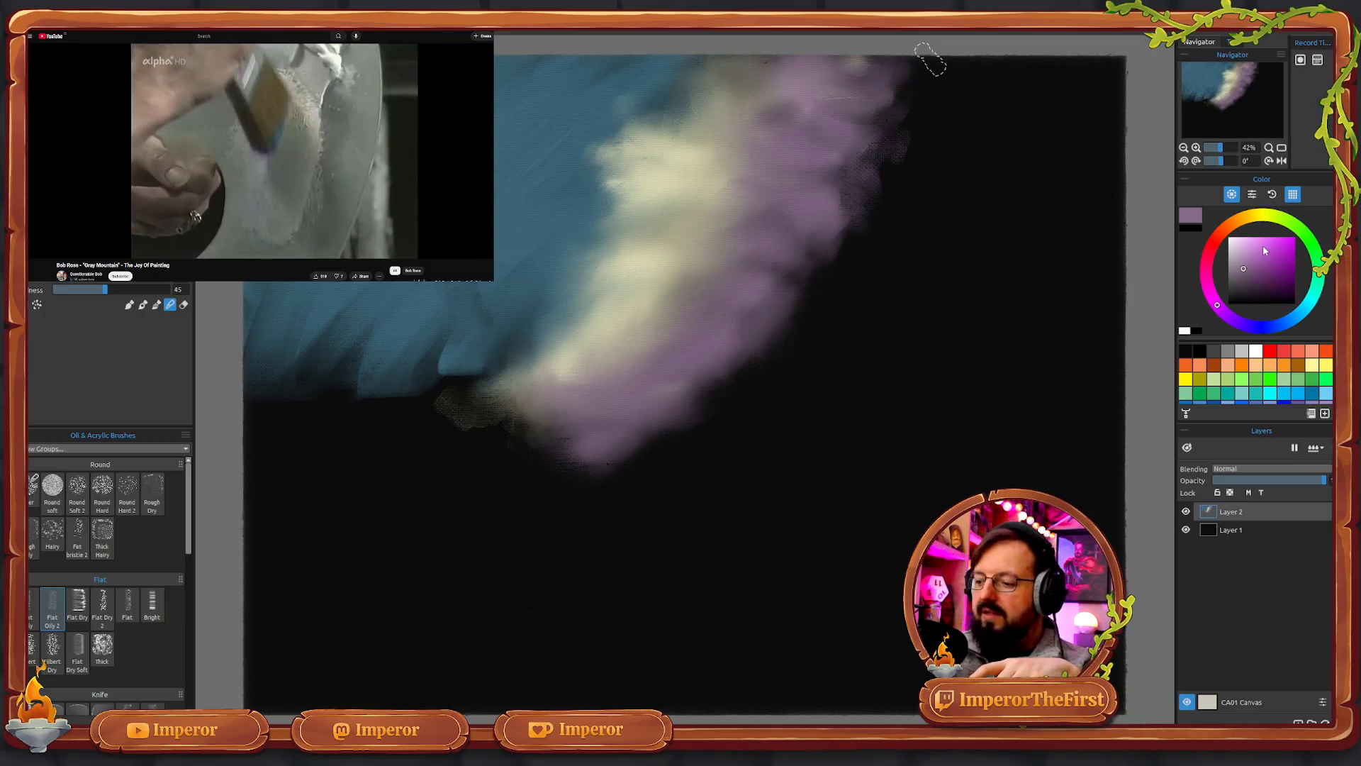
- Set a warm pale cream and dab a second curved cloud band along the purple band's outer edge, down to its lower tip
left_click(1254, 219)
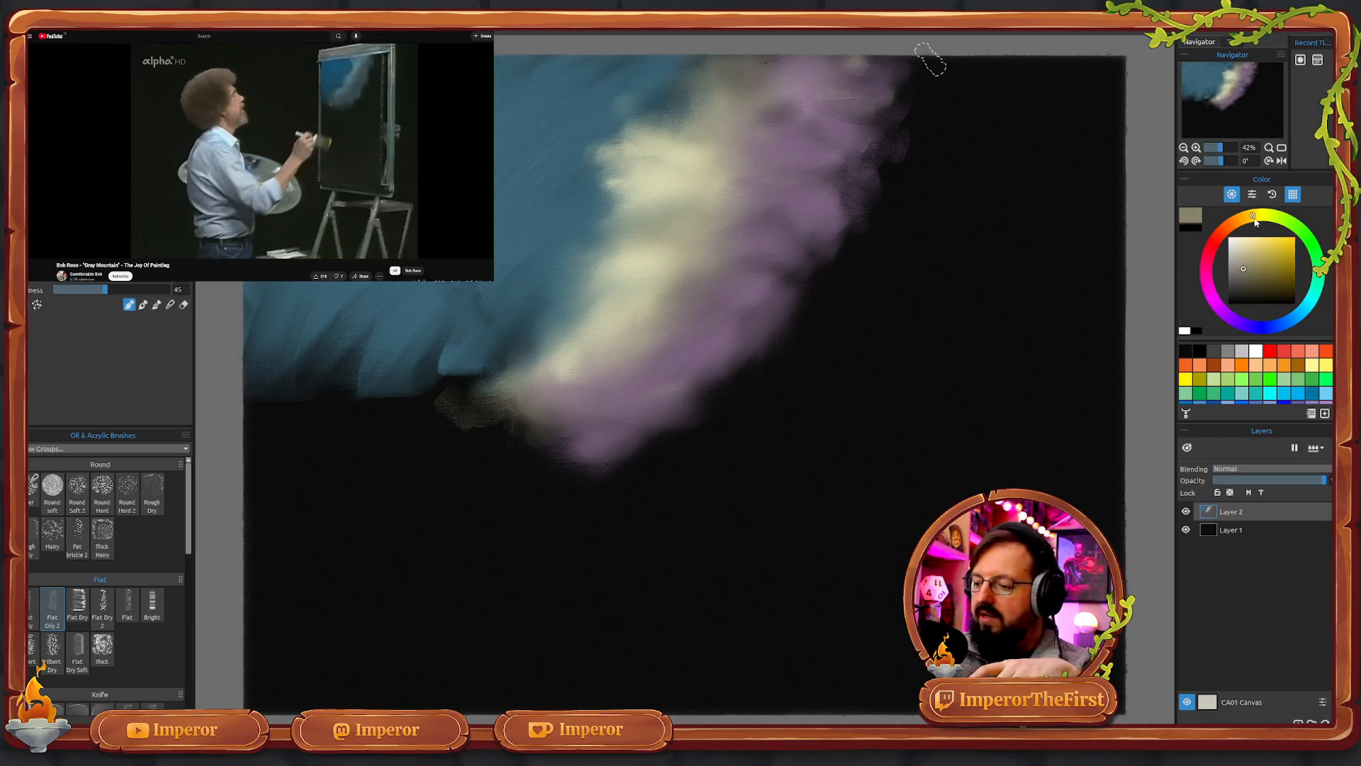
left_click(1250, 247)
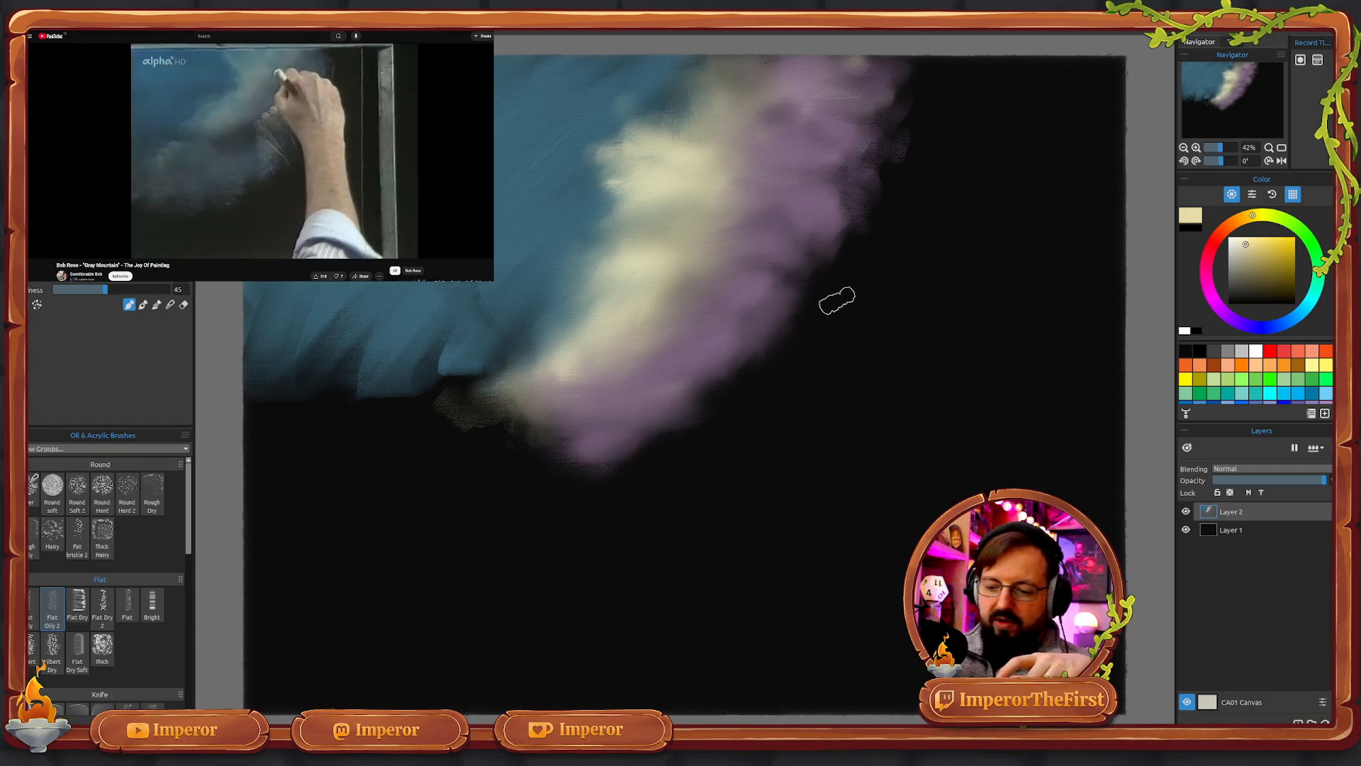
left_click_drag(823, 280, 829, 262)
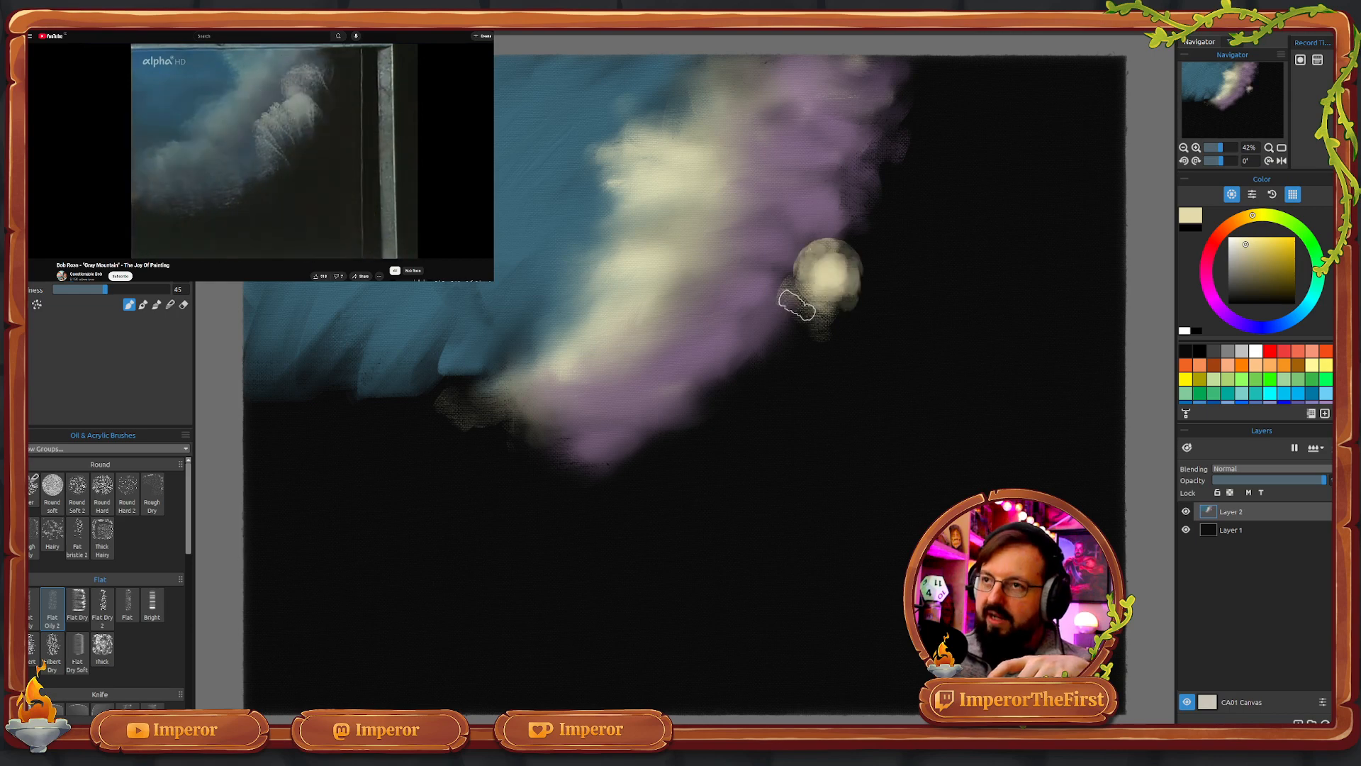
mouse_move(796, 307)
left_mouse_down()
mouse_move(875, 186)
mouse_move(871, 150)
mouse_move(896, 151)
mouse_move(895, 103)
mouse_move(874, 177)
mouse_move(782, 297)
mouse_move(768, 355)
mouse_move(657, 430)
mouse_move(720, 388)
mouse_move(663, 361)
mouse_move(725, 369)
mouse_move(739, 320)
mouse_move(788, 294)
mouse_move(787, 259)
mouse_move(828, 220)
mouse_move(869, 64)
mouse_move(849, 65)
mouse_move(860, 53)
mouse_move(923, 69)
left_mouse_up()
mouse_move(890, 117)
left_mouse_down()
mouse_move(840, 145)
mouse_move(836, 170)
mouse_move(852, 182)
mouse_move(776, 308)
left_mouse_up()
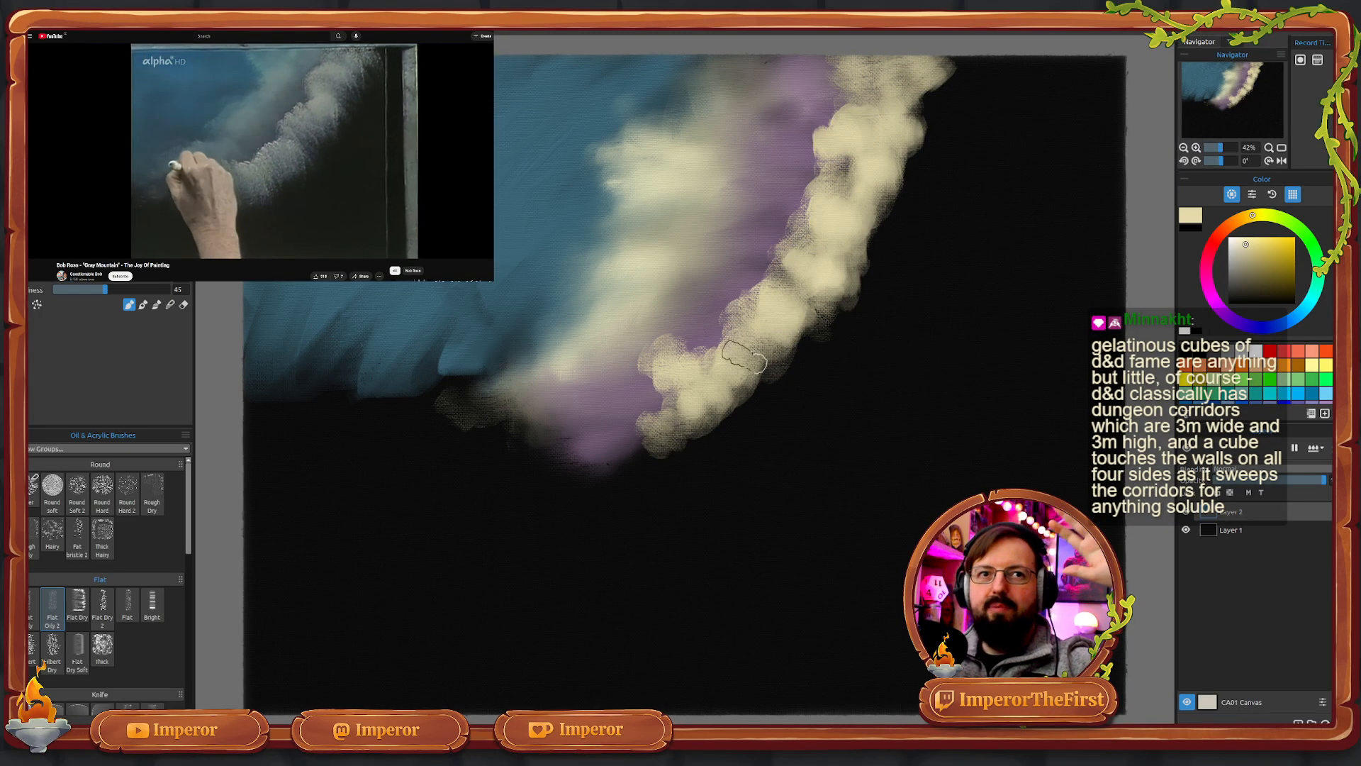
mouse_move(718, 374)
left_mouse_down()
mouse_move(613, 430)
mouse_move(571, 412)
mouse_move(561, 454)
mouse_move(675, 426)
left_mouse_up()
mouse_move(684, 379)
left_mouse_down()
mouse_move(703, 325)
mouse_move(720, 344)
mouse_move(769, 249)
mouse_move(806, 228)
left_mouse_up()
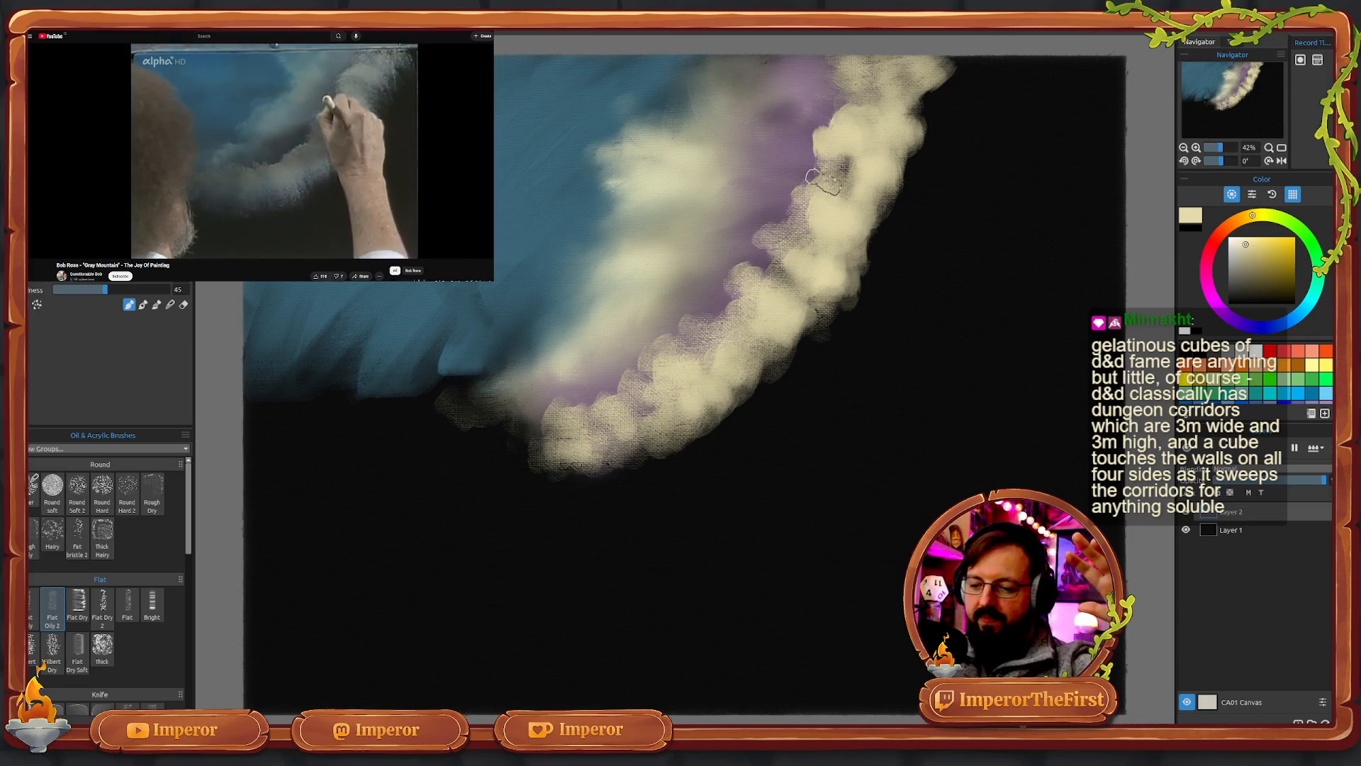
- Dab overlapping cream puffs across the upper-right part of the canvas and around the cloud's lower-left tip
mouse_move(822, 181)
left_mouse_down()
mouse_move(867, 147)
mouse_move(894, 157)
mouse_move(812, 121)
mouse_move(800, 157)
left_mouse_up()
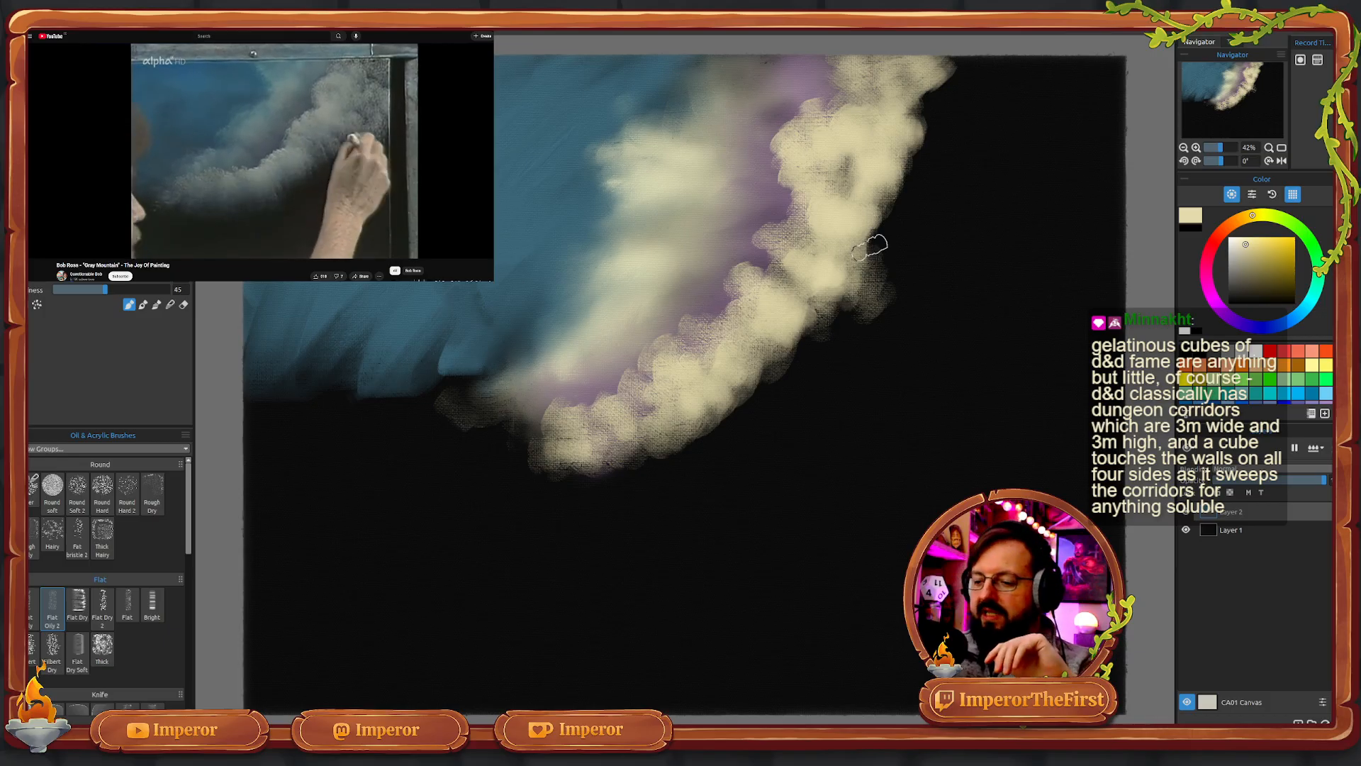
mouse_move(932, 185)
left_mouse_down()
mouse_move(985, 171)
mouse_move(971, 92)
mouse_move(1035, 78)
mouse_move(998, 71)
mouse_move(1095, 68)
mouse_move(1118, 112)
mouse_move(1014, 206)
mouse_move(942, 227)
mouse_move(1013, 263)
mouse_move(893, 220)
mouse_move(1041, 301)
mouse_move(857, 307)
mouse_move(814, 340)
mouse_move(936, 375)
mouse_move(886, 291)
mouse_move(978, 241)
mouse_move(918, 163)
mouse_move(1049, 205)
mouse_move(1028, 138)
mouse_move(1109, 212)
mouse_move(1129, 156)
mouse_move(1006, 78)
mouse_move(953, 89)
mouse_move(1077, 69)
mouse_move(1130, 96)
mouse_move(1120, 178)
mouse_move(1015, 334)
mouse_move(623, 462)
mouse_move(479, 425)
mouse_move(500, 436)
mouse_move(464, 413)
mouse_move(510, 461)
mouse_move(787, 425)
mouse_move(1042, 368)
mouse_move(1092, 312)
mouse_move(1066, 386)
mouse_move(1039, 337)
left_mouse_up()
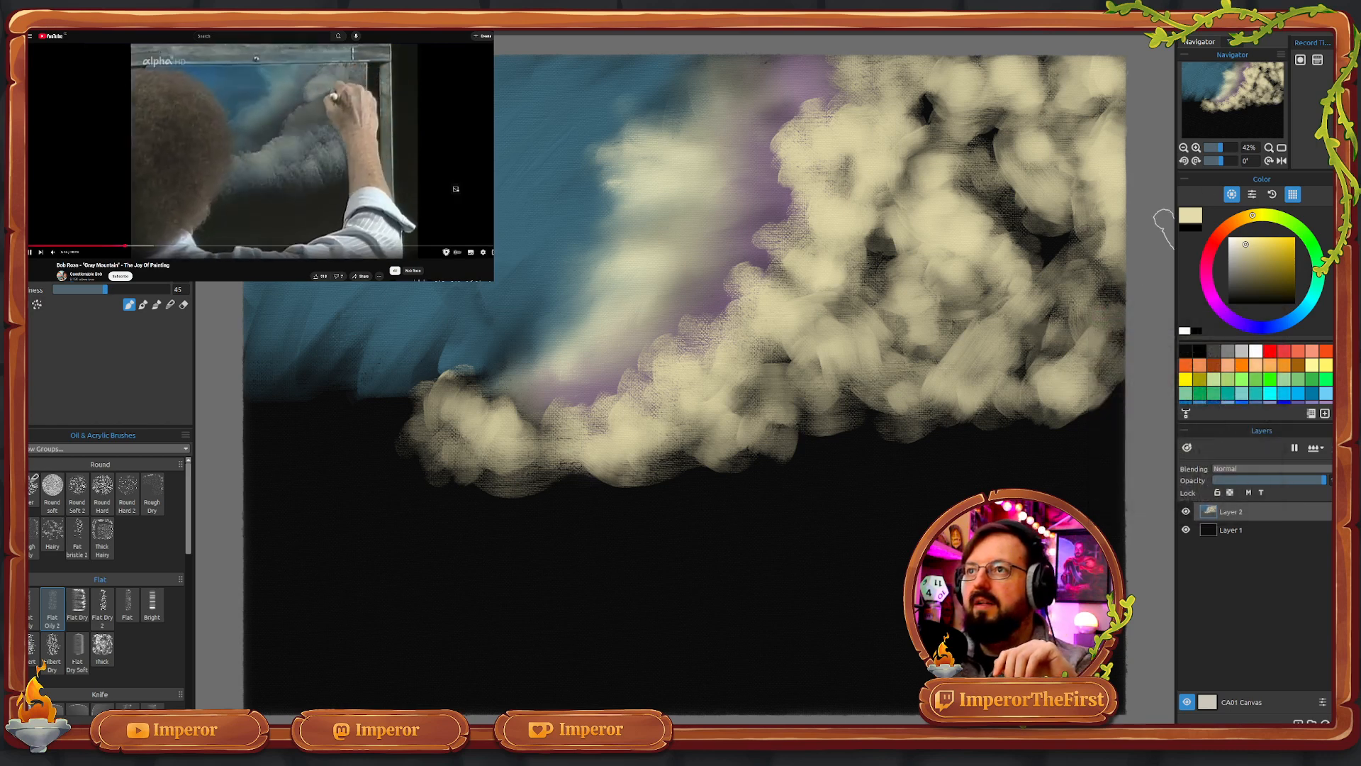
left_click(248, 234)
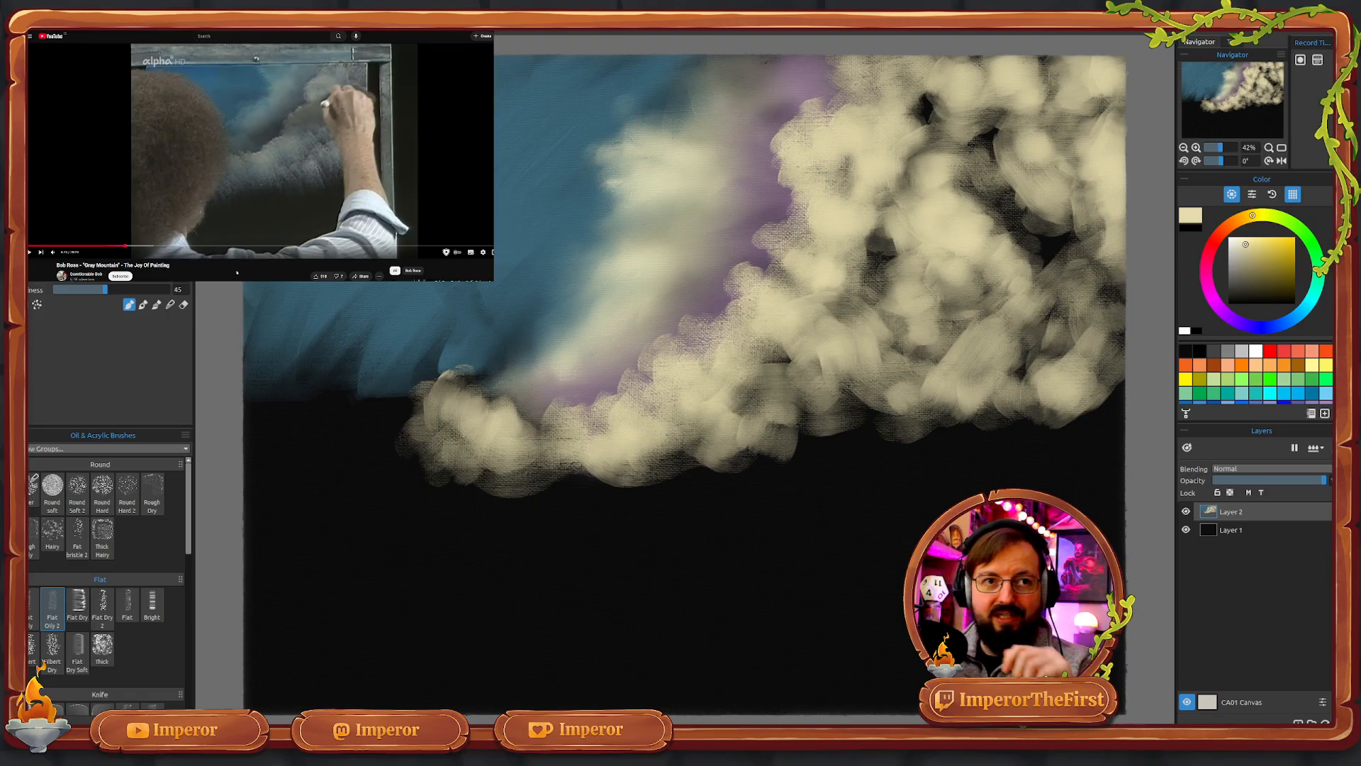
left_click(322, 172)
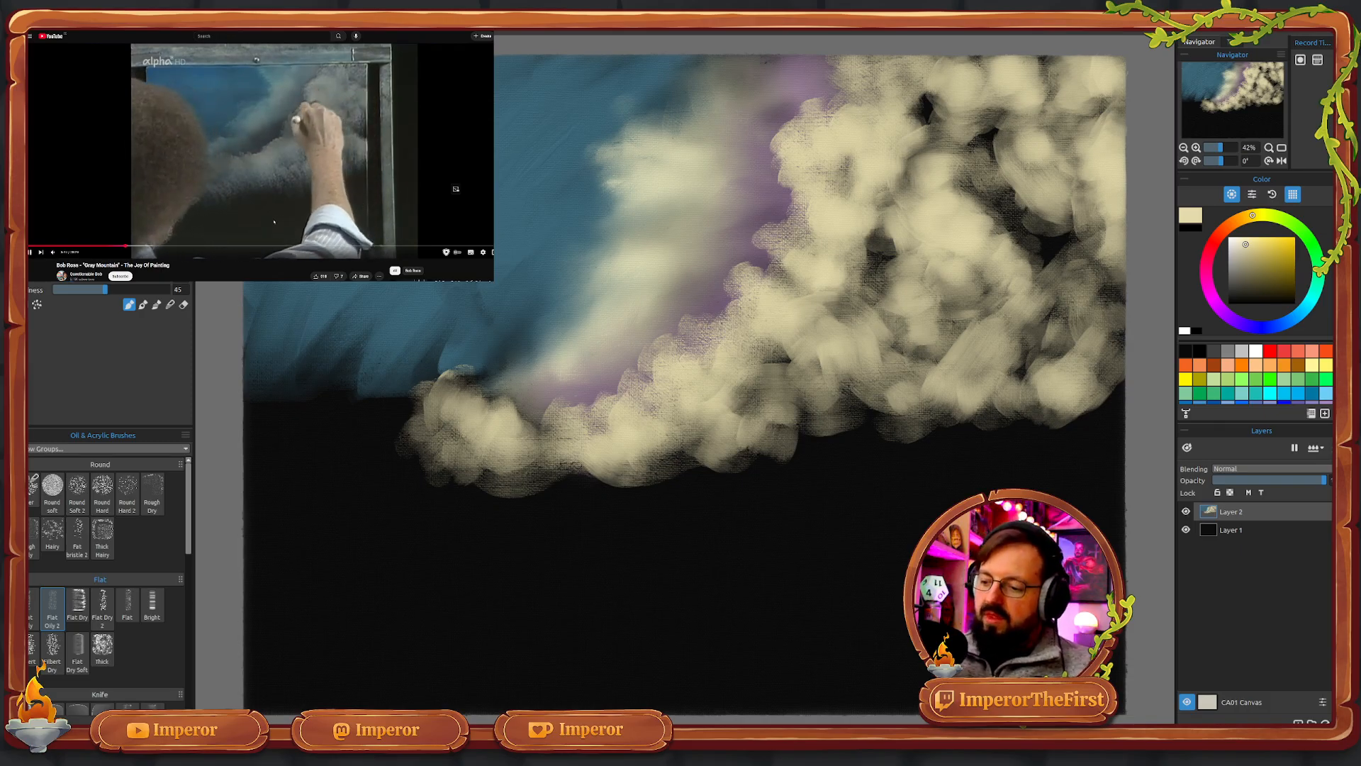
key("e")
left_click_drag(1036, 241, 1021, 257)
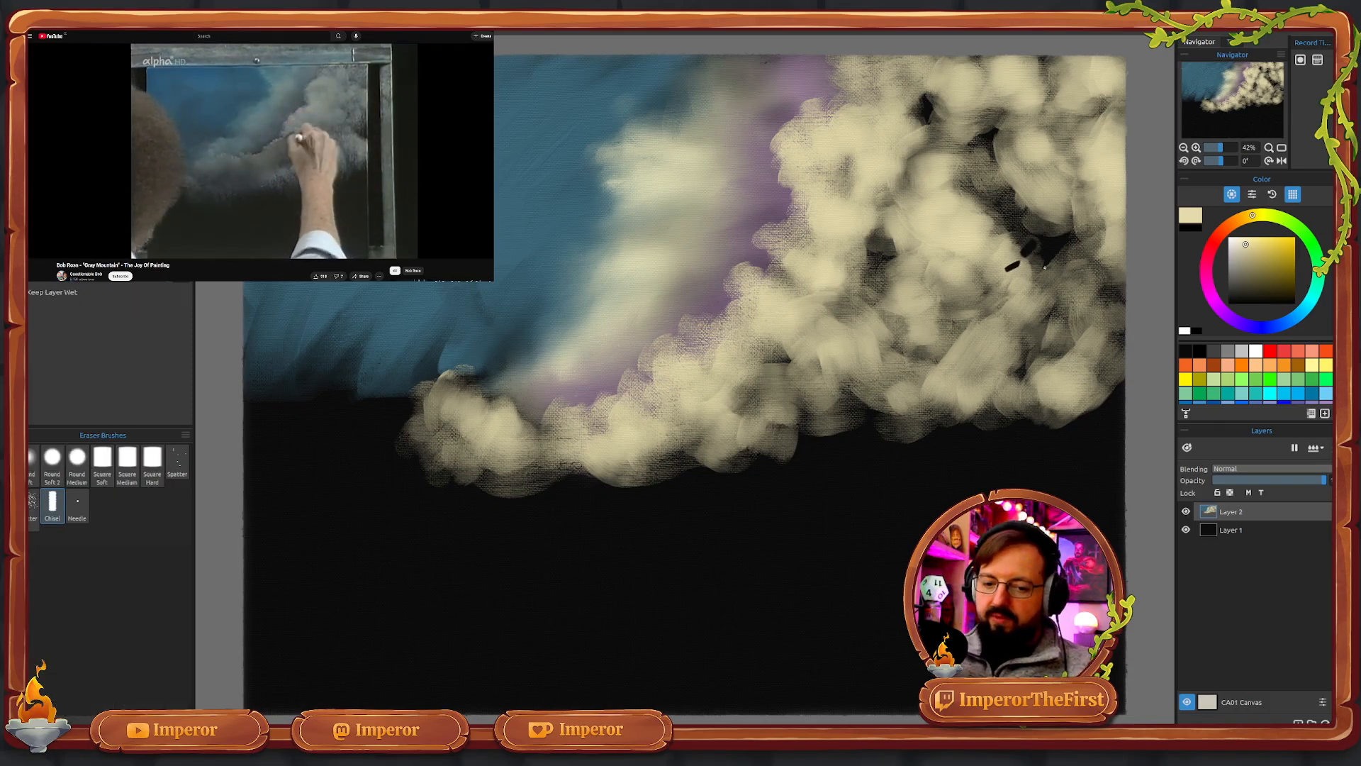
key("b")
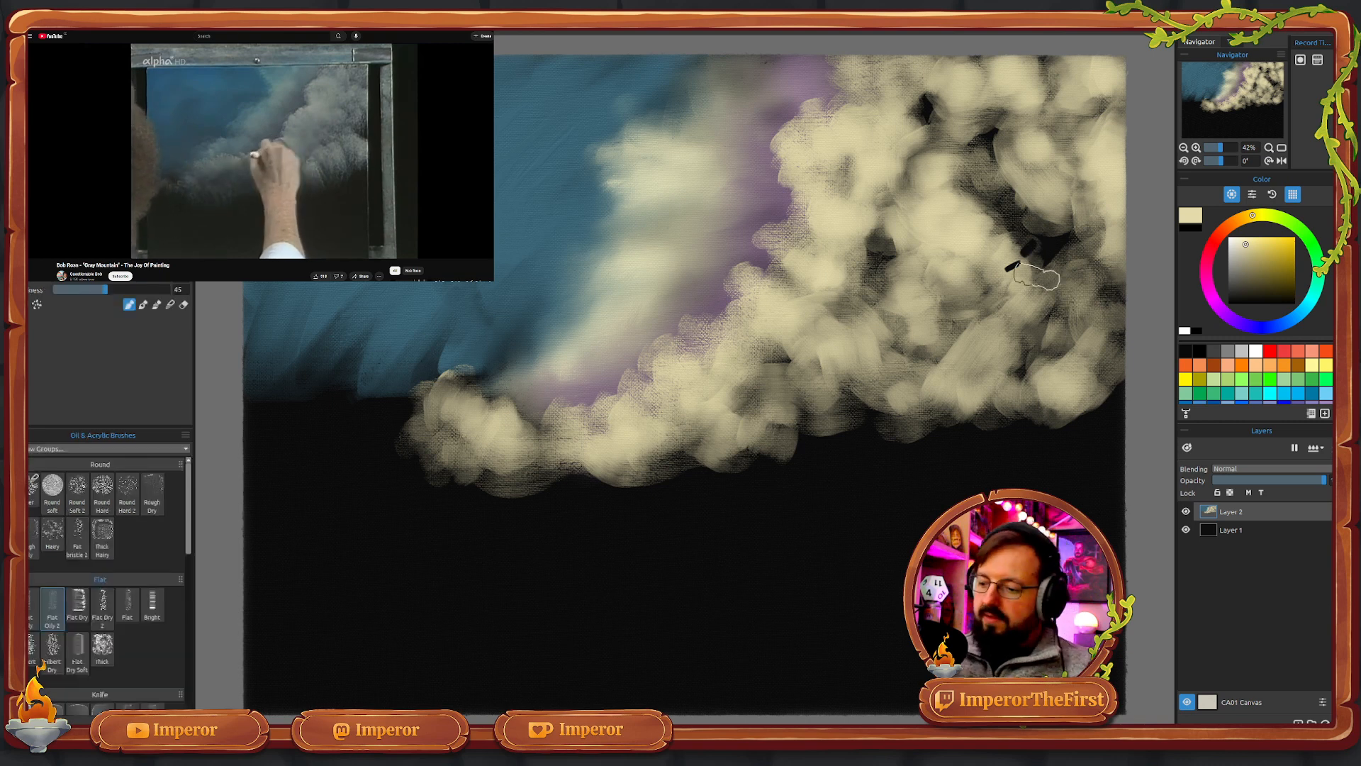
- Fill gaps in the cream cloud mass with more dabs and extend its underside down into the black
mouse_move(1034, 277)
left_mouse_down()
mouse_move(1013, 301)
mouse_move(1026, 251)
mouse_move(998, 275)
mouse_move(934, 265)
mouse_move(916, 221)
mouse_move(1022, 258)
mouse_move(977, 208)
mouse_move(1014, 237)
mouse_move(957, 274)
mouse_move(881, 372)
mouse_move(814, 399)
mouse_move(842, 437)
mouse_move(936, 442)
mouse_move(883, 367)
mouse_move(787, 416)
mouse_move(745, 465)
mouse_move(763, 470)
mouse_move(638, 474)
mouse_move(761, 493)
left_mouse_up()
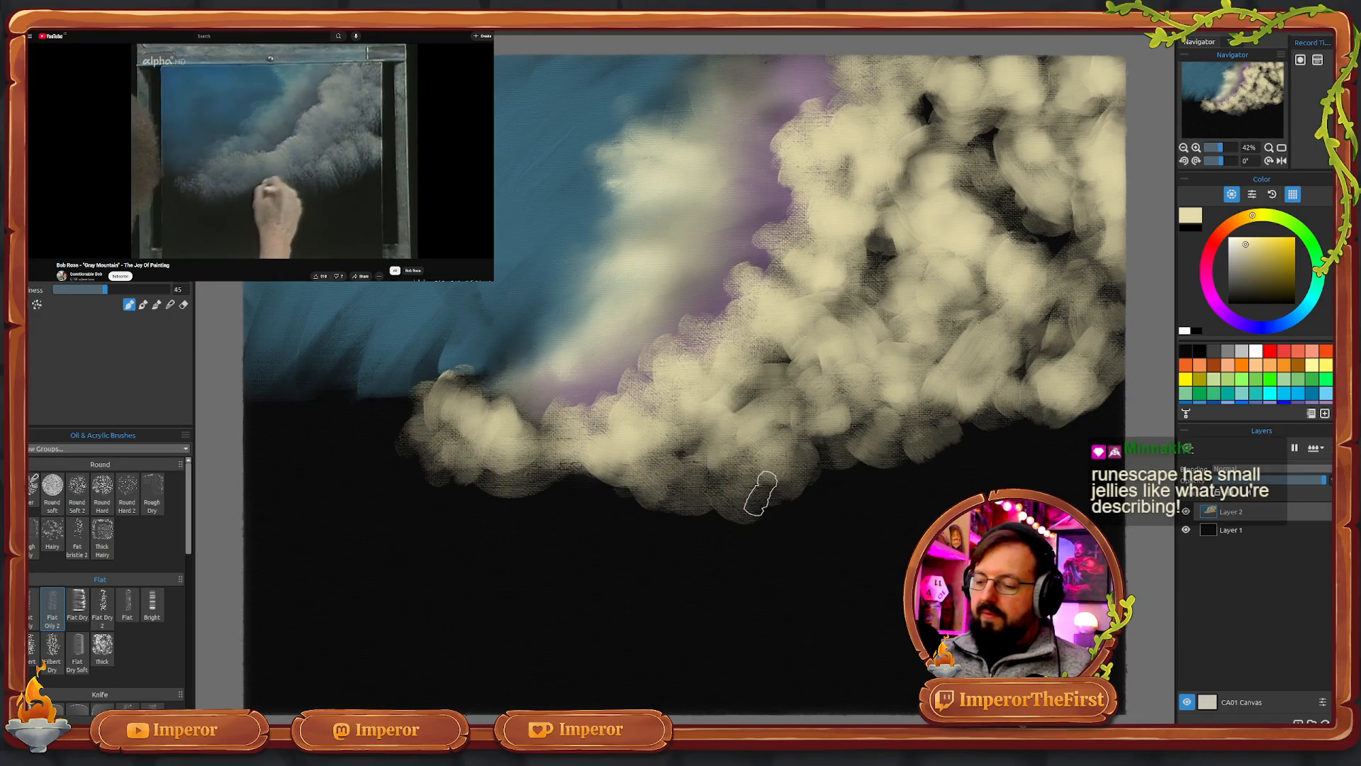
- Blend the cream cloud's lower-left tip and inner edge softly into the blue sky and the purple band
left_click(170, 305)
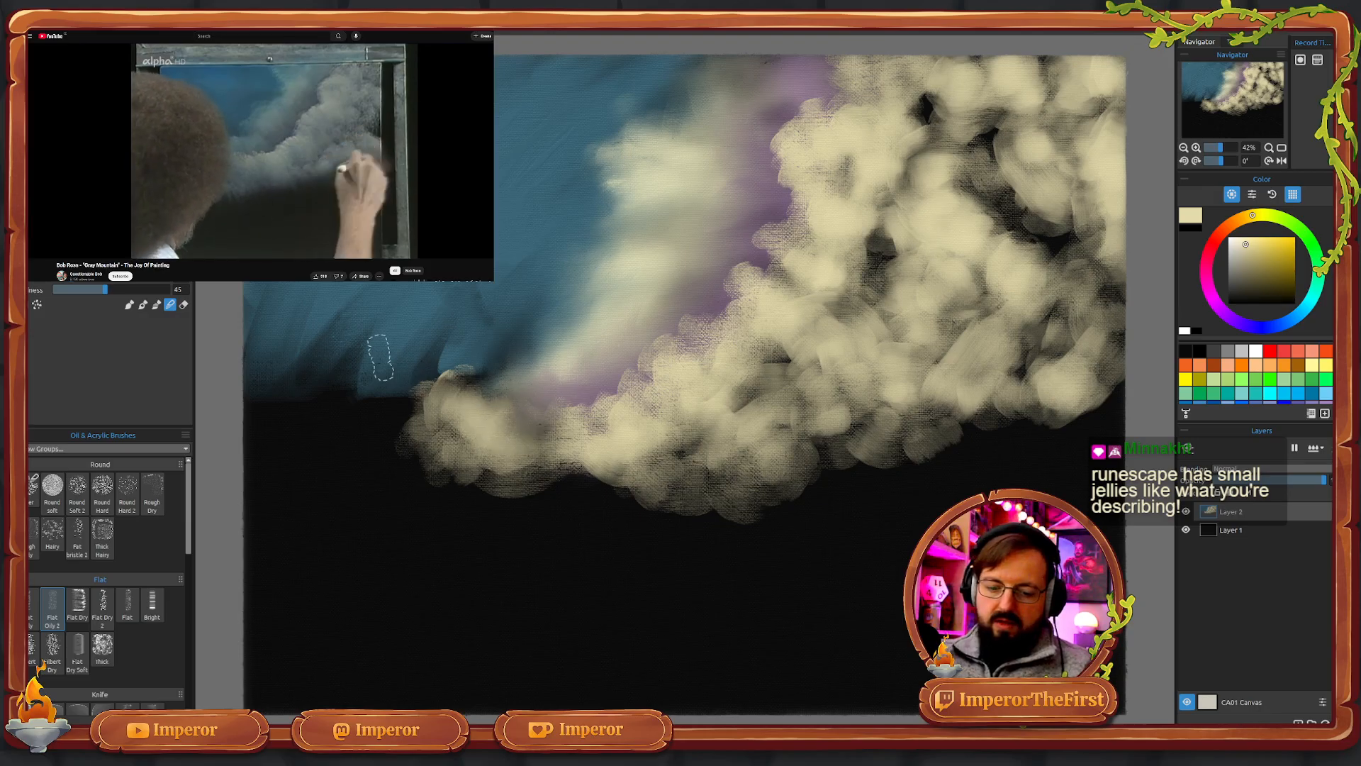
left_click(380, 358)
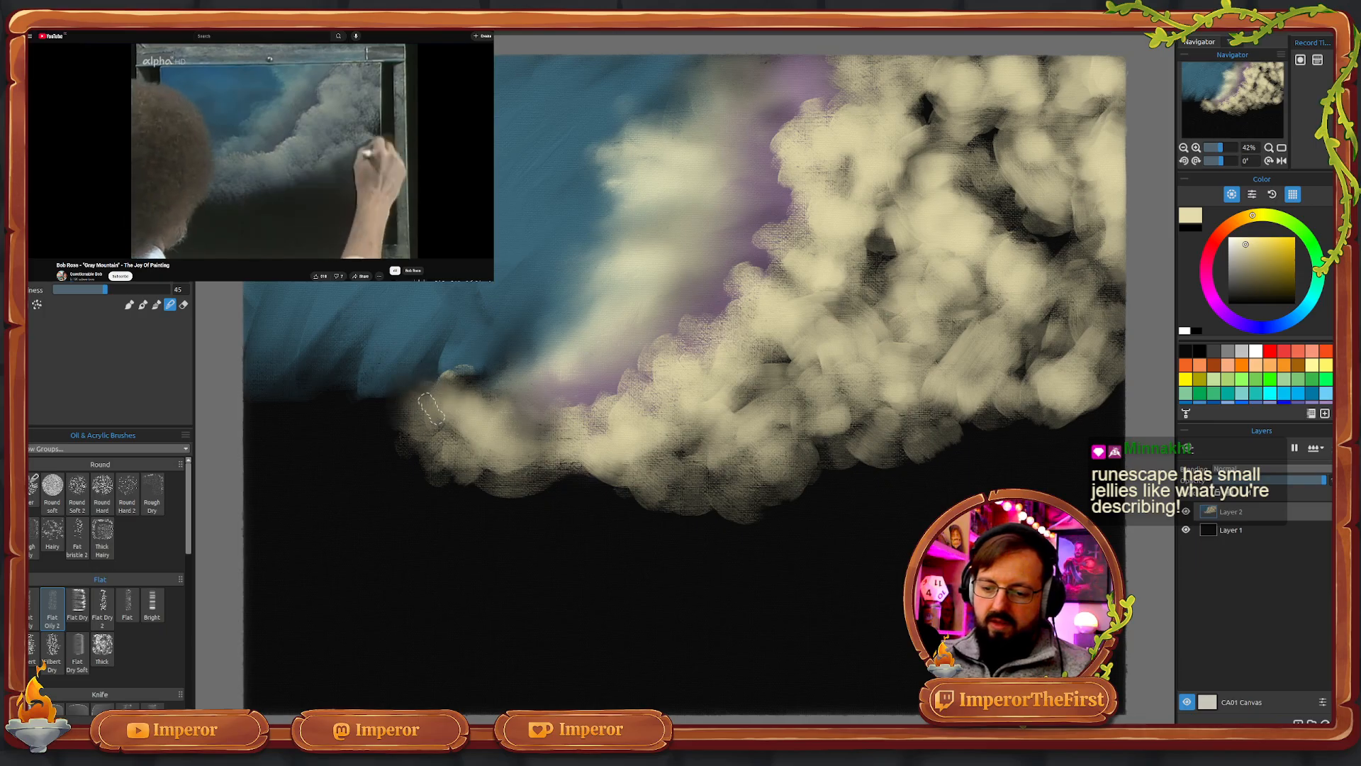
left_click(460, 354)
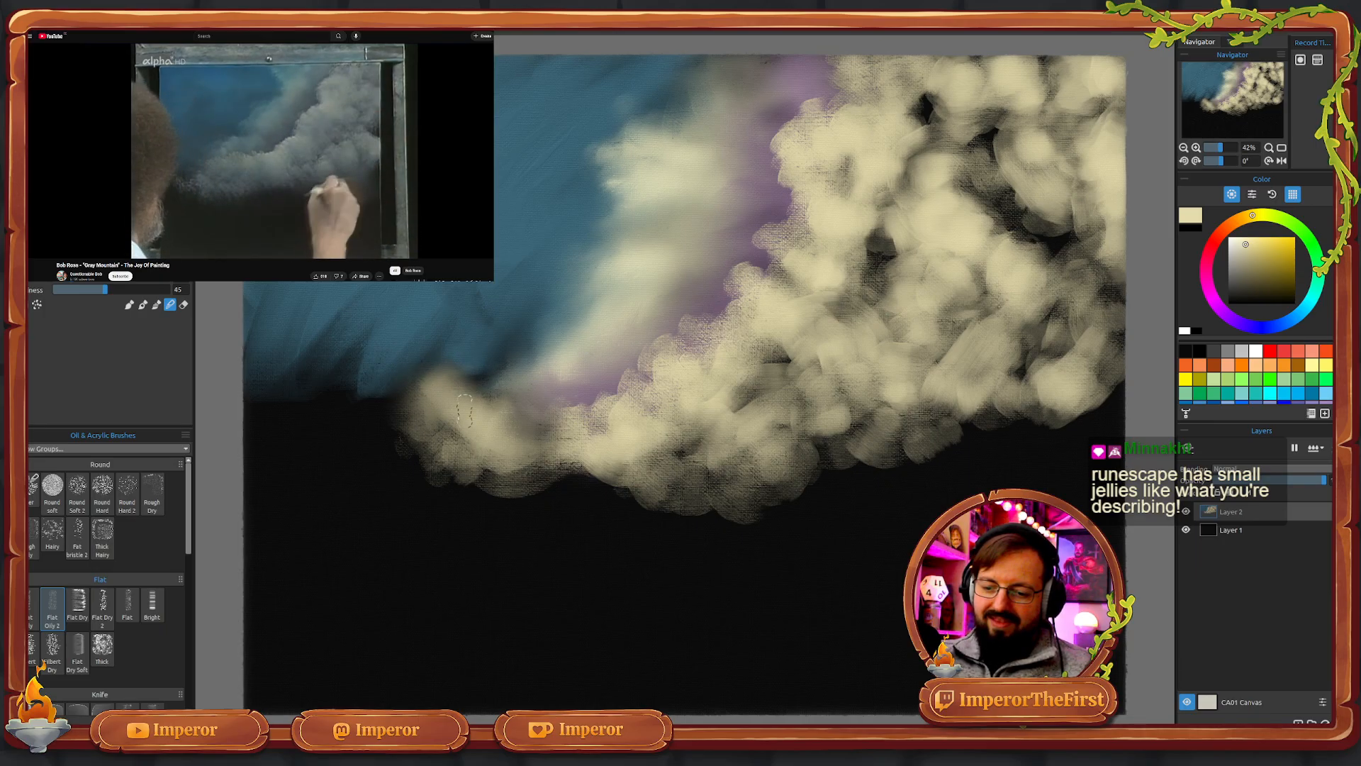
left_click(464, 388)
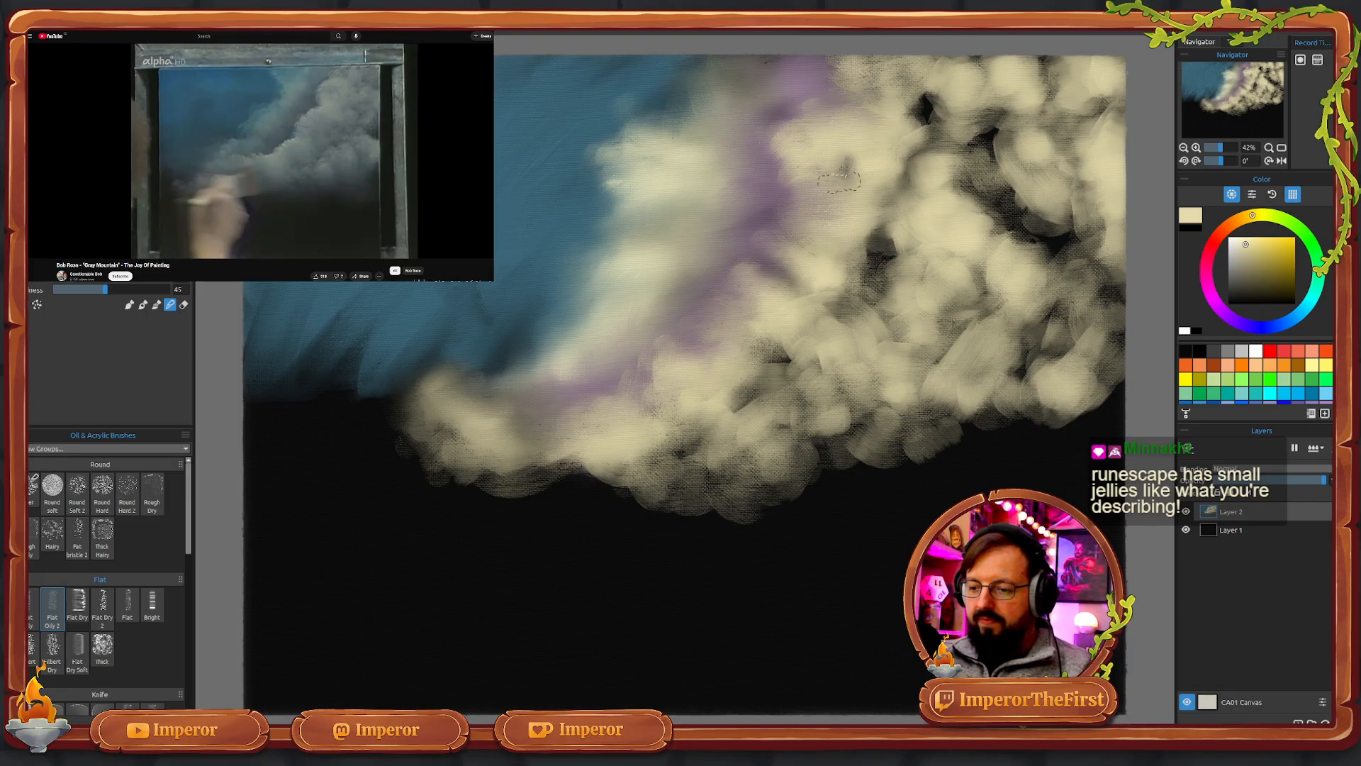
- Smudge the cream dabs in the upper and middle part of the large cloud into soft, rounded billows
left_click_drag(866, 157, 950, 114)
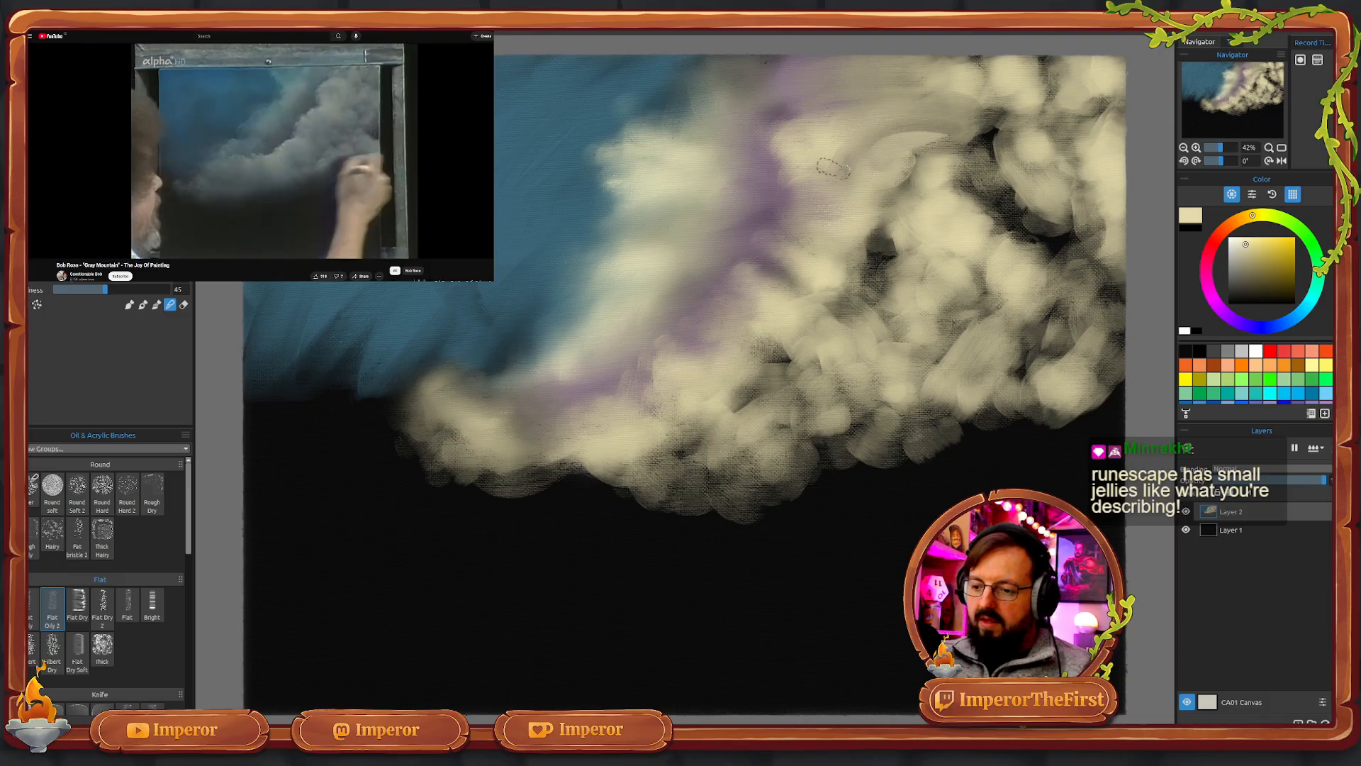
mouse_move(886, 280)
left_mouse_down()
mouse_move(878, 261)
mouse_move(922, 244)
left_mouse_up()
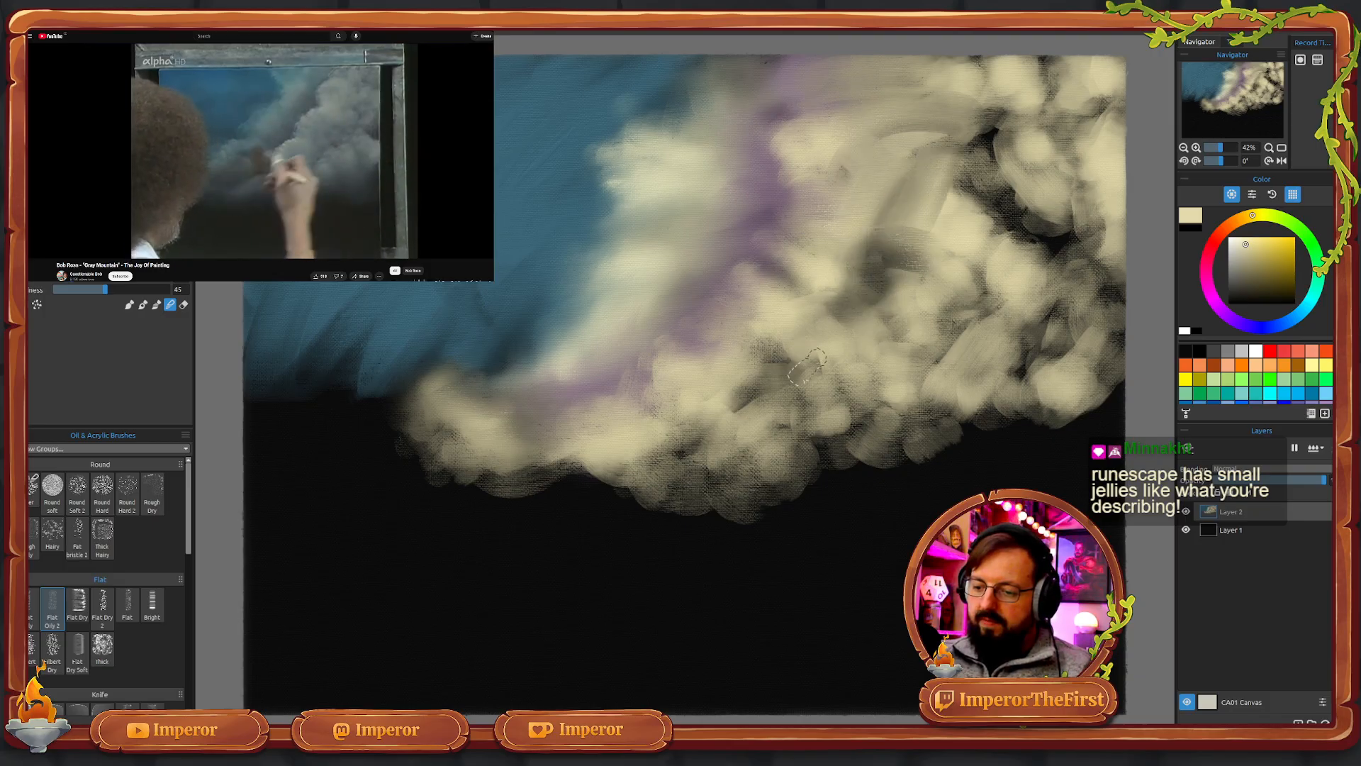
mouse_move(831, 372)
left_mouse_down()
mouse_move(788, 416)
mouse_move(835, 394)
left_mouse_up()
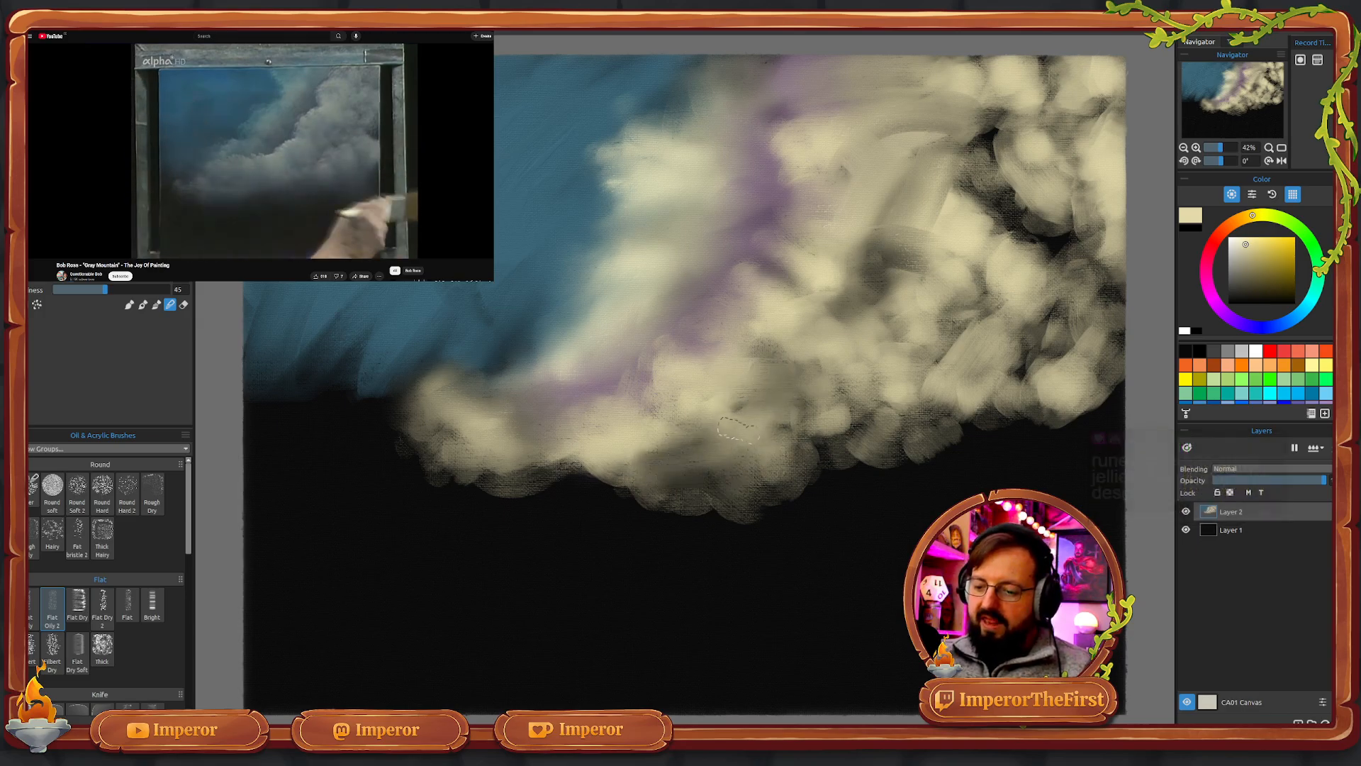
mouse_move(850, 424)
left_mouse_down()
mouse_move(822, 424)
mouse_move(899, 374)
mouse_move(864, 424)
mouse_move(871, 438)
mouse_move(896, 396)
mouse_move(816, 390)
left_mouse_up()
left_click_drag(867, 353, 784, 436)
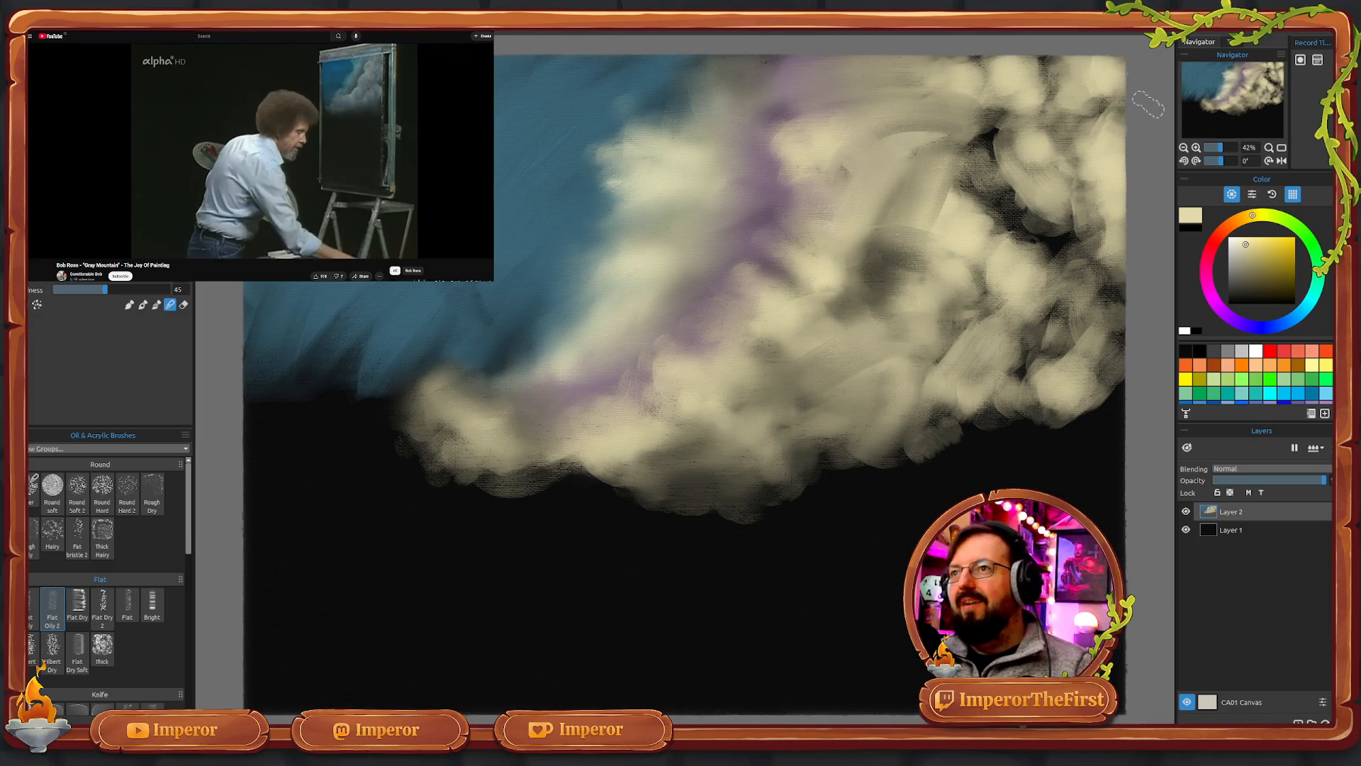
- Pause the reference video and rewind it to the close-up of the painted clouds
left_click(409, 190)
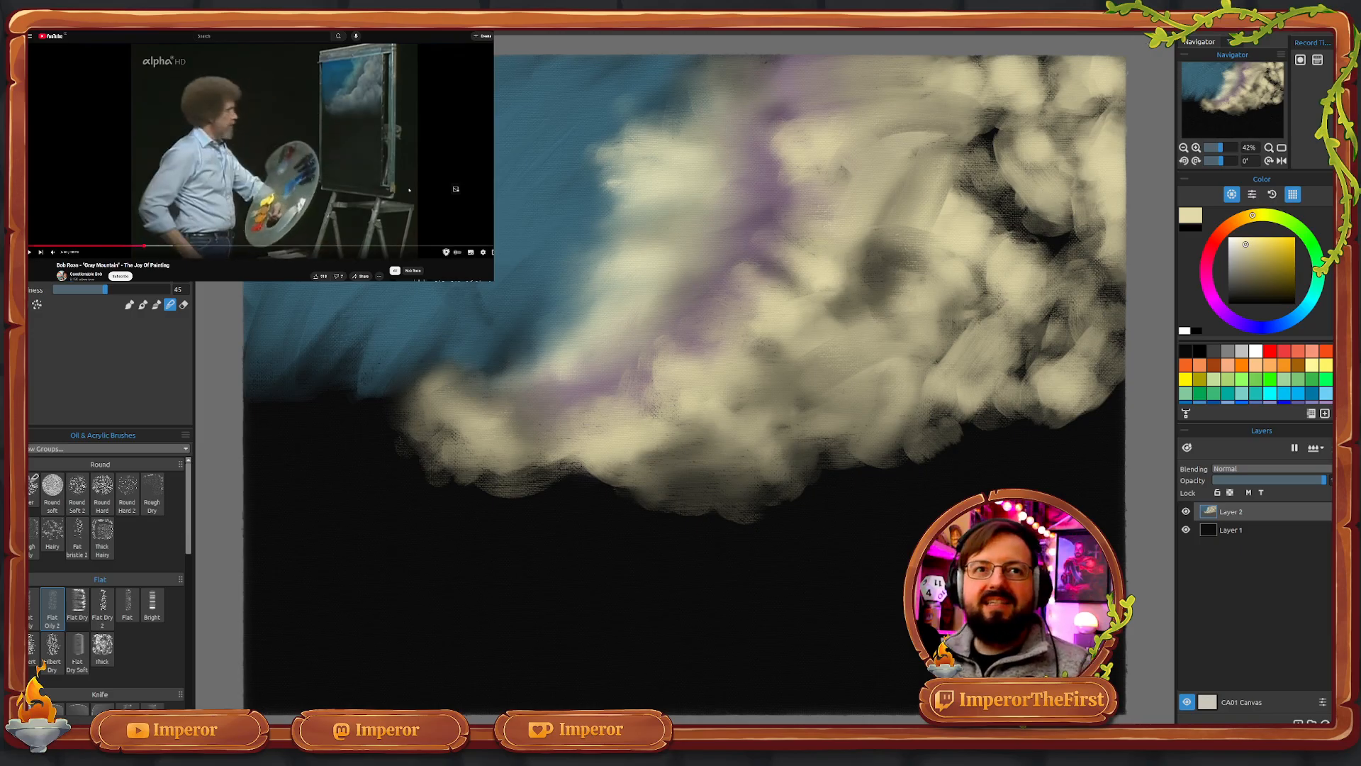
left_click(142, 247)
left_click(141, 247)
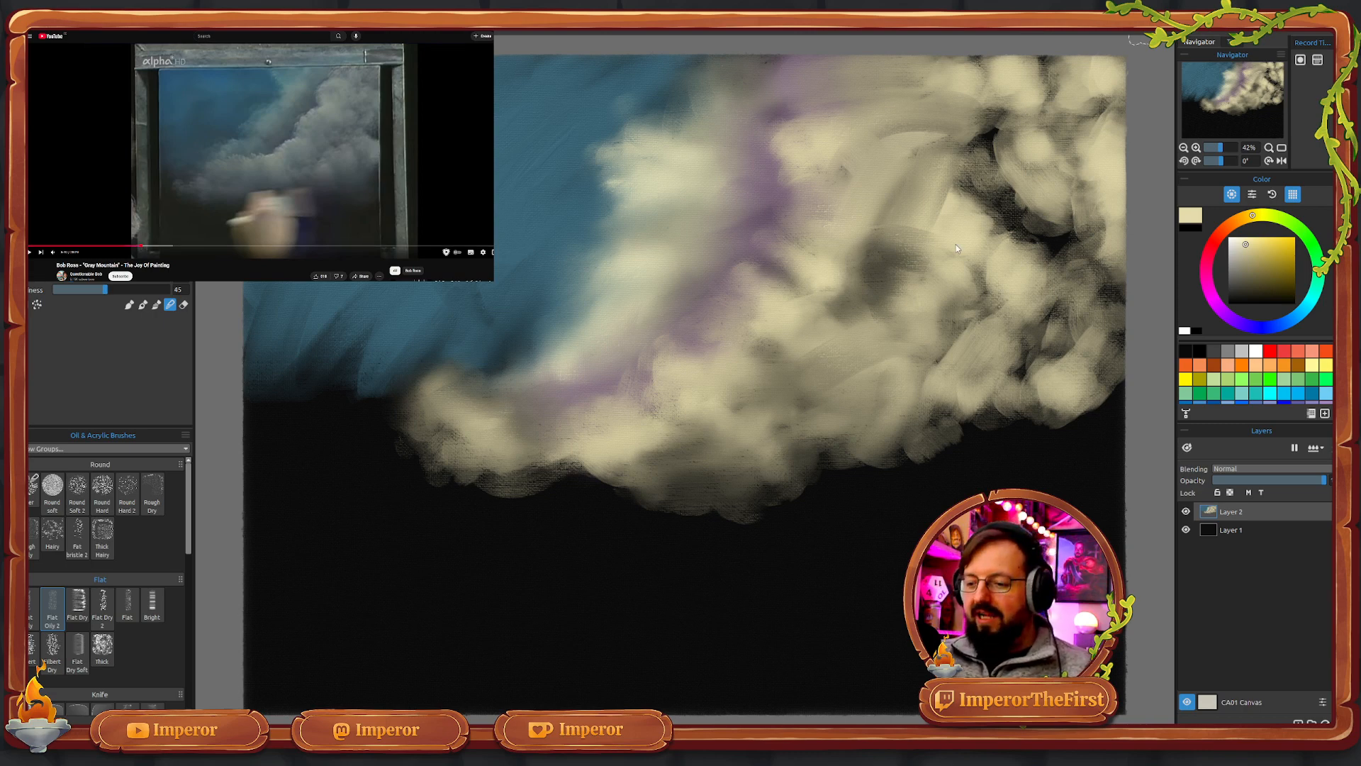
- Blend the dark gaps in the large cloud's upper-right area into soft grey shadows
mouse_move(1013, 202)
left_mouse_down()
mouse_move(938, 124)
mouse_move(969, 114)
mouse_move(1030, 130)
mouse_move(1034, 69)
mouse_move(1000, 66)
mouse_move(1031, 56)
mouse_move(1070, 62)
mouse_move(1049, 91)
mouse_move(1075, 117)
mouse_move(1033, 110)
mouse_move(1086, 114)
left_mouse_up()
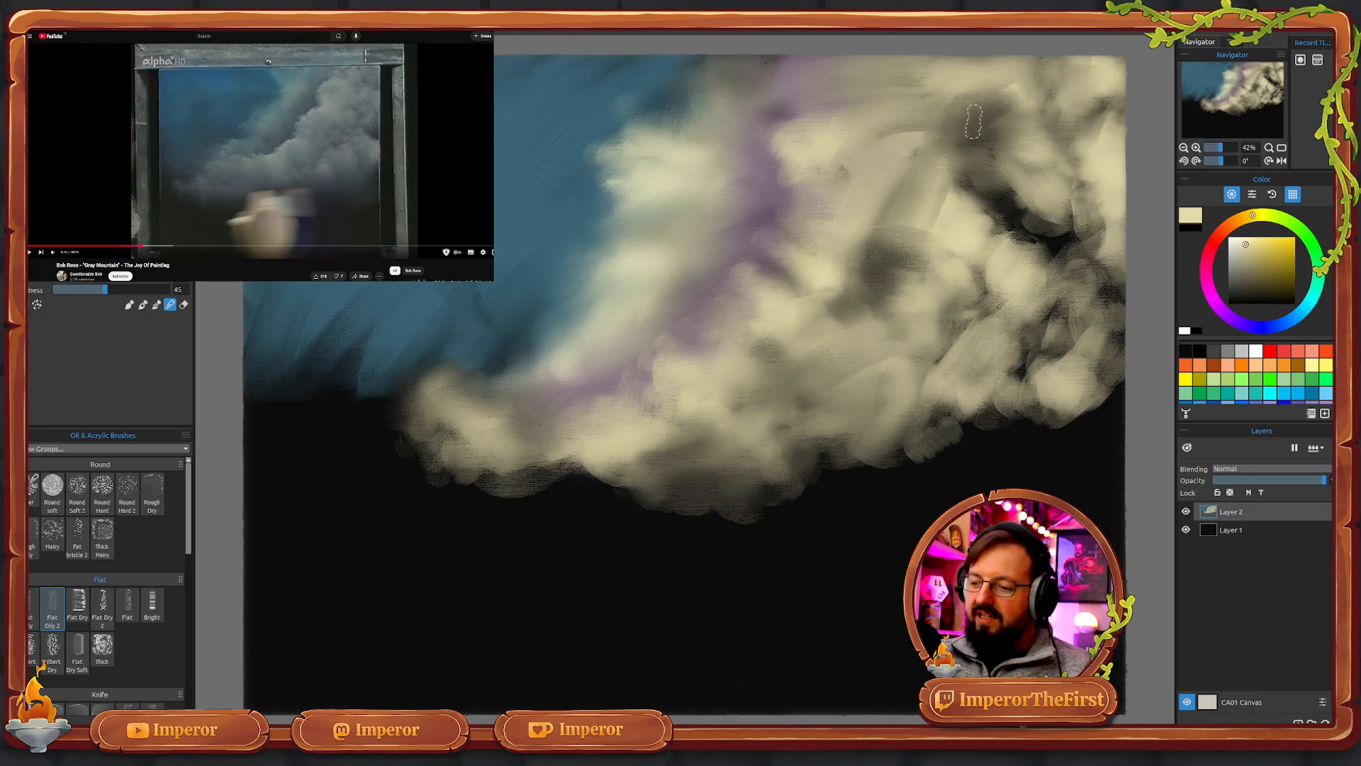
mouse_move(1035, 202)
left_mouse_down()
mouse_move(932, 189)
mouse_move(1122, 213)
mouse_move(993, 228)
mouse_move(1100, 218)
mouse_move(1027, 271)
mouse_move(1069, 190)
mouse_move(1004, 170)
mouse_move(1090, 197)
mouse_move(1092, 230)
left_mouse_up()
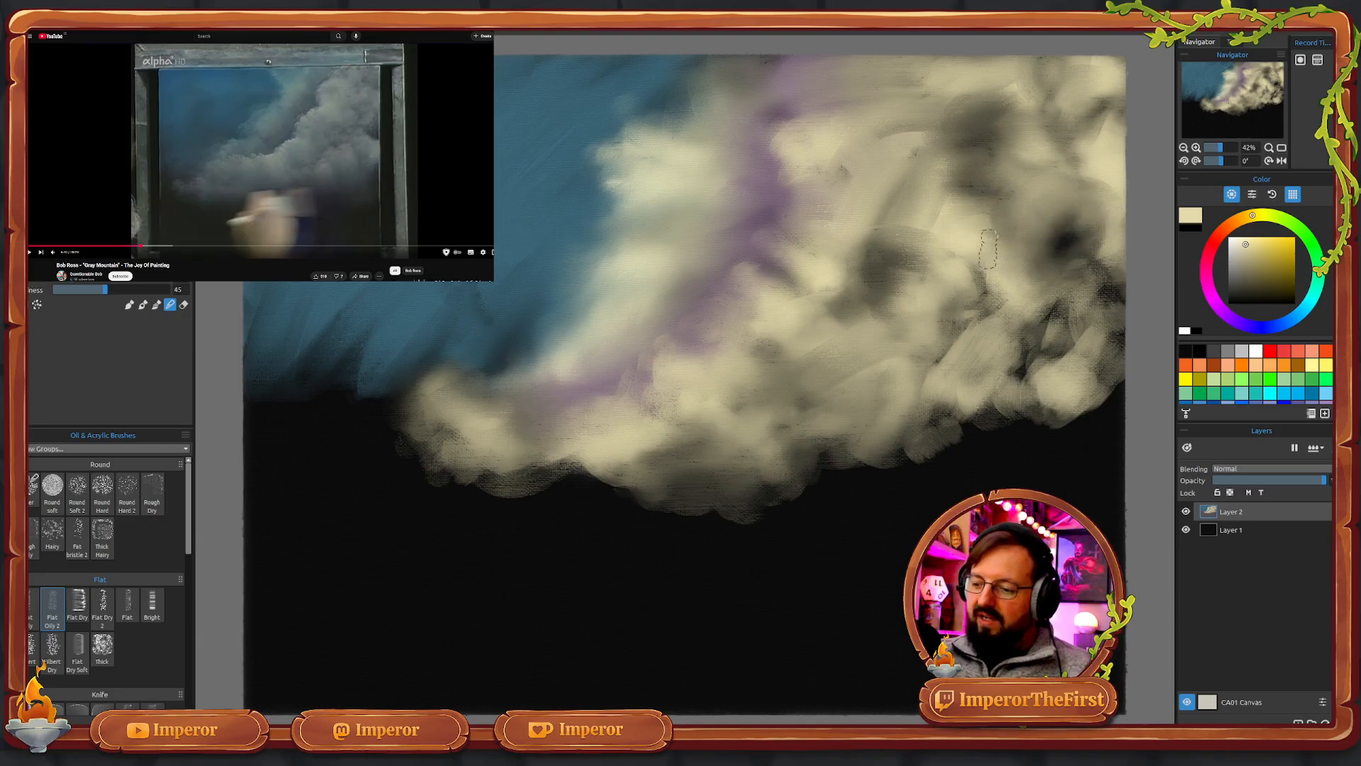
mouse_move(987, 248)
left_mouse_down()
mouse_move(1085, 251)
mouse_move(1063, 241)
mouse_move(1134, 235)
left_mouse_up()
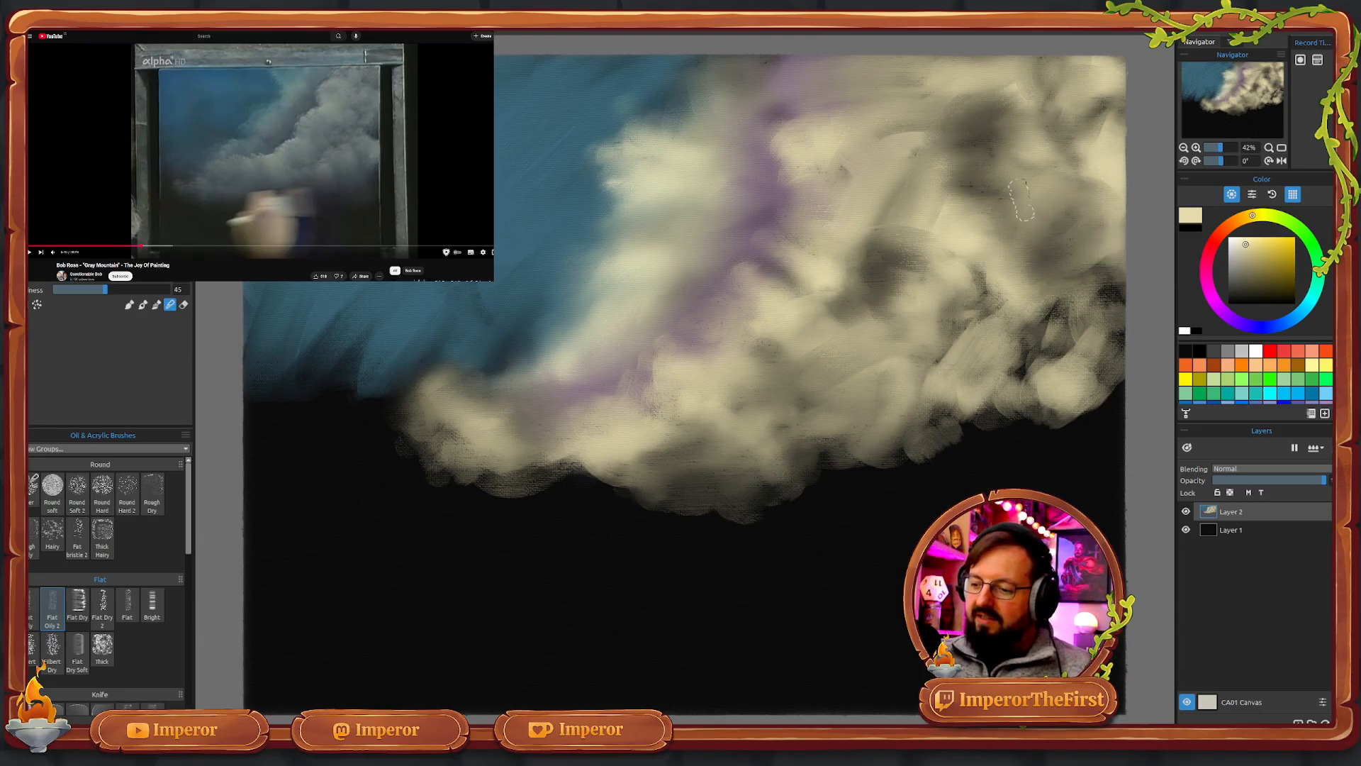
left_click_drag(1022, 199, 1071, 173)
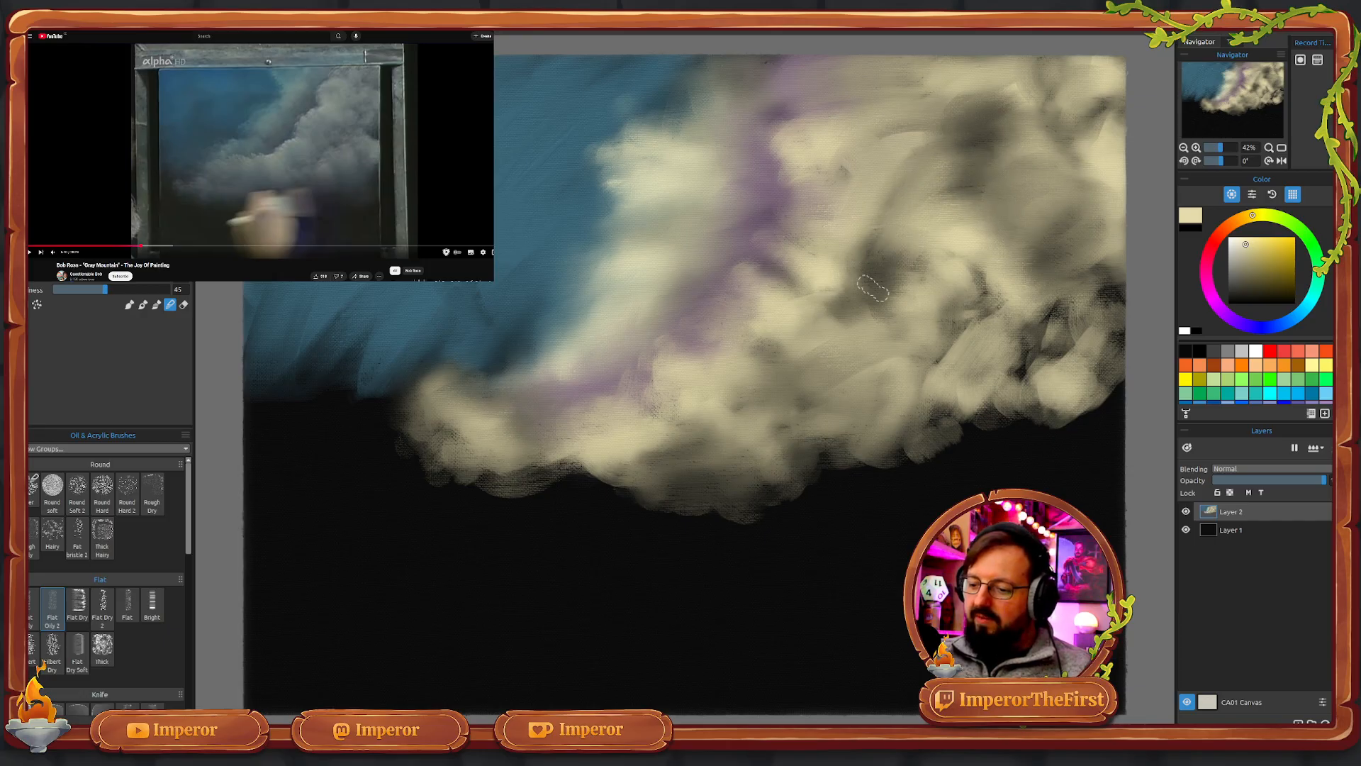
left_click_drag(872, 287, 827, 278)
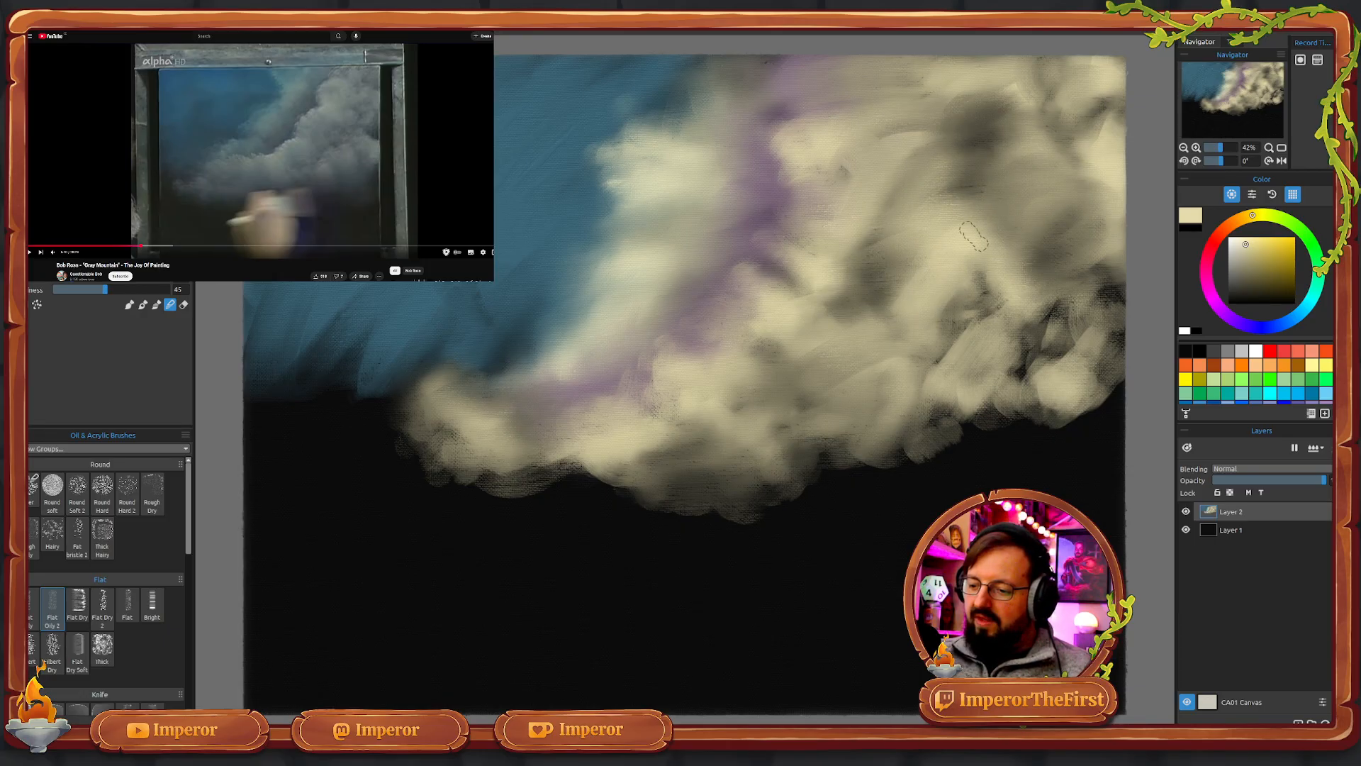
- Smudge the large cloud's lower-right body smooth and soften its bottom edge into the black canvas
mouse_move(1000, 273)
left_mouse_down()
mouse_move(976, 316)
mouse_move(944, 303)
left_mouse_up()
mouse_move(1036, 354)
left_mouse_down()
mouse_move(1047, 323)
mouse_move(1092, 351)
mouse_move(1058, 324)
left_mouse_up()
mouse_move(1011, 321)
left_mouse_down()
mouse_move(1148, 260)
mouse_move(1083, 348)
mouse_move(1138, 397)
mouse_move(1056, 404)
mouse_move(1064, 391)
mouse_move(987, 431)
mouse_move(961, 426)
mouse_move(1043, 395)
mouse_move(884, 426)
mouse_move(1004, 382)
mouse_move(884, 452)
left_mouse_up()
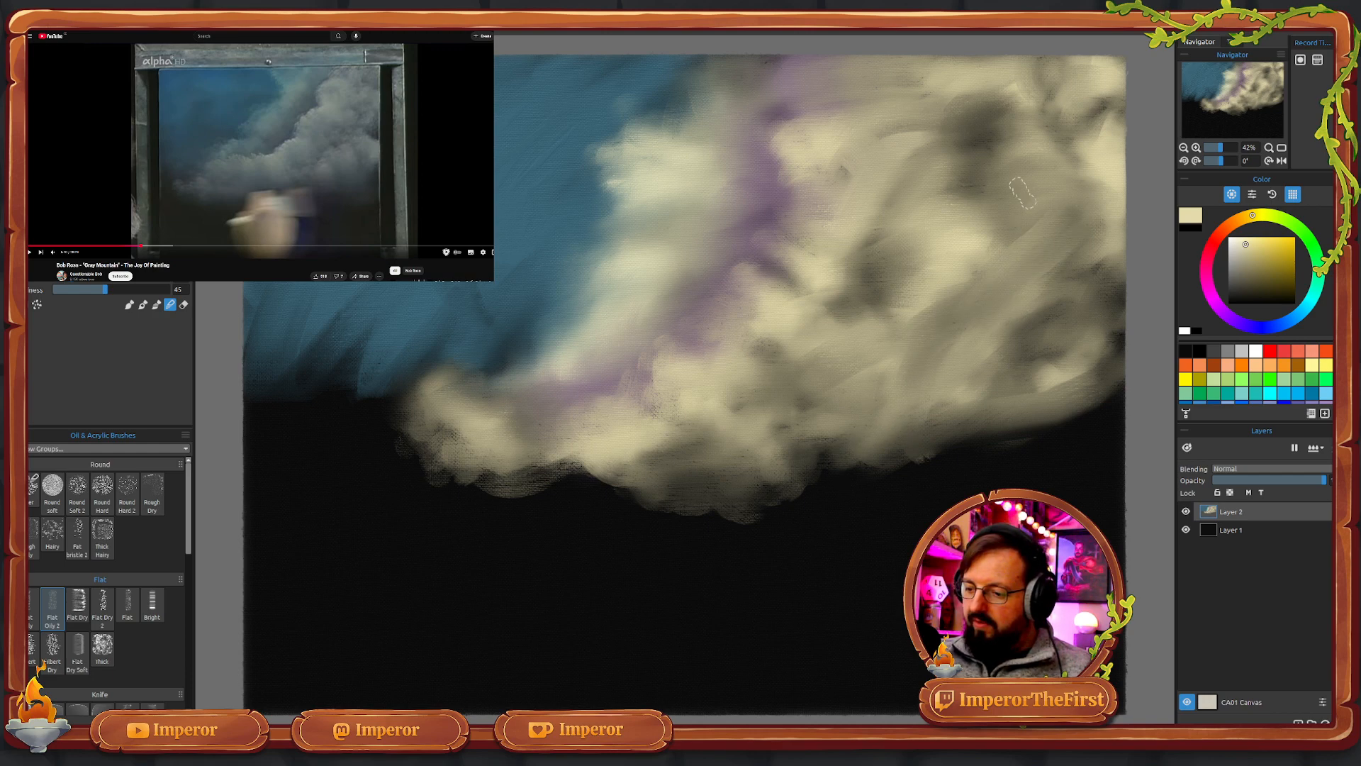
left_click_drag(1019, 185, 995, 255)
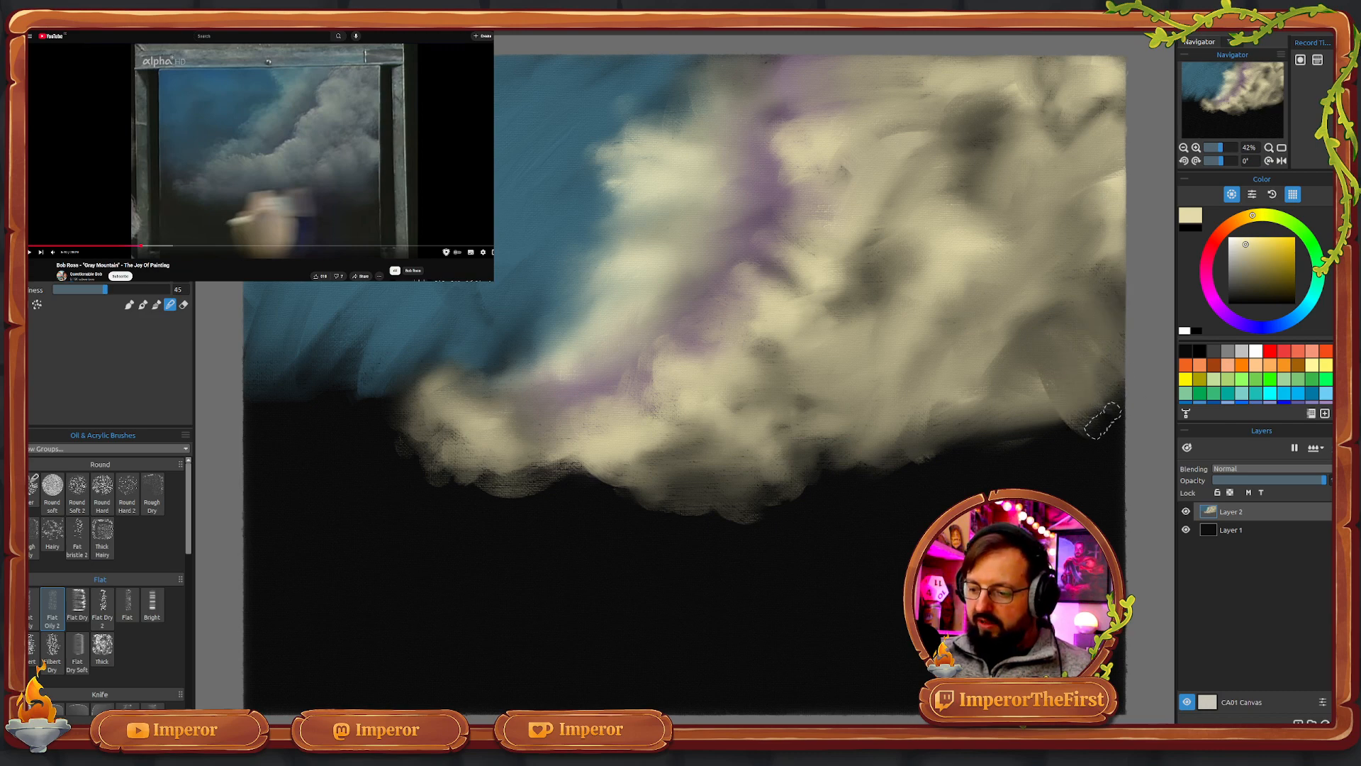
mouse_move(1102, 420)
left_mouse_down()
mouse_move(1051, 392)
mouse_move(975, 446)
mouse_move(951, 435)
mouse_move(961, 439)
mouse_move(956, 426)
mouse_move(1002, 377)
mouse_move(1013, 393)
mouse_move(958, 394)
left_mouse_up()
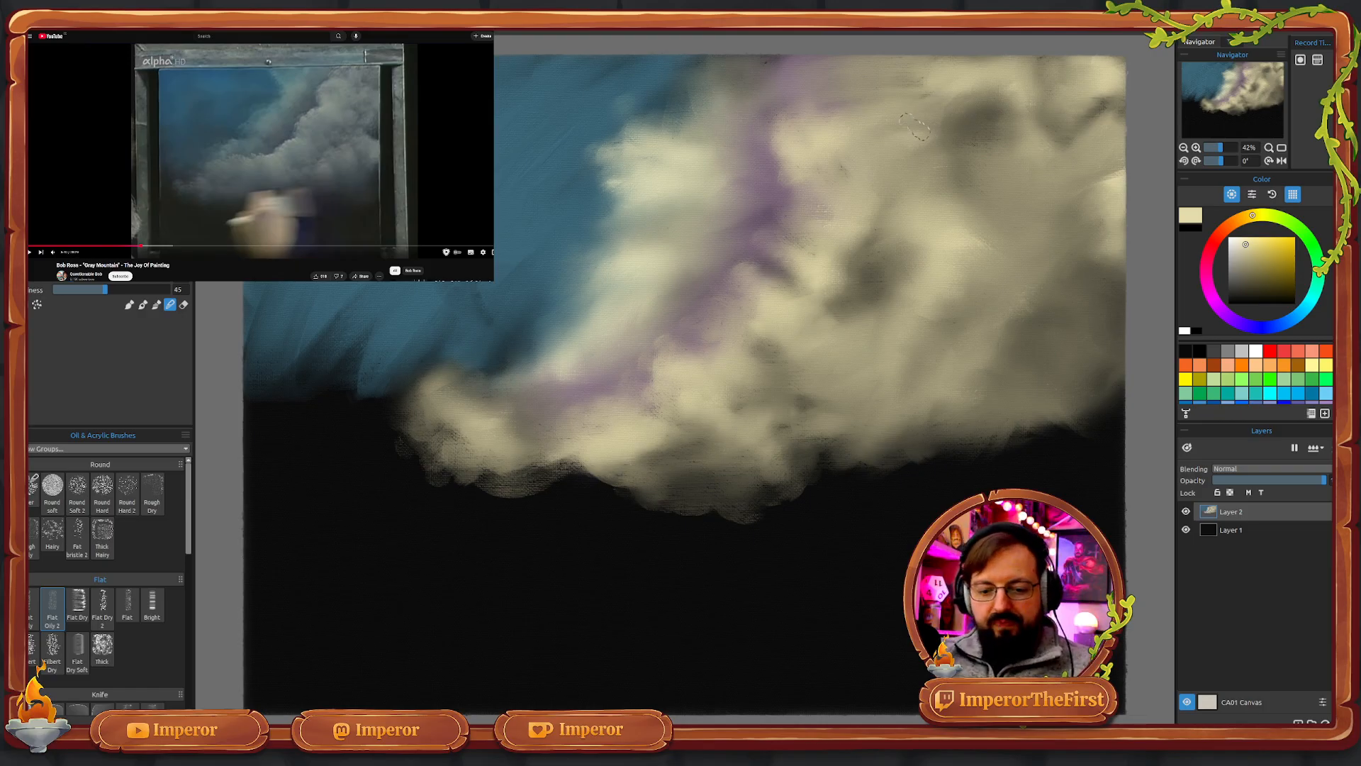
- Switch from blending to painting with the Flat Dry 2 brush and dab speckled cream highlights over the large cloud's right side
left_click(130, 305)
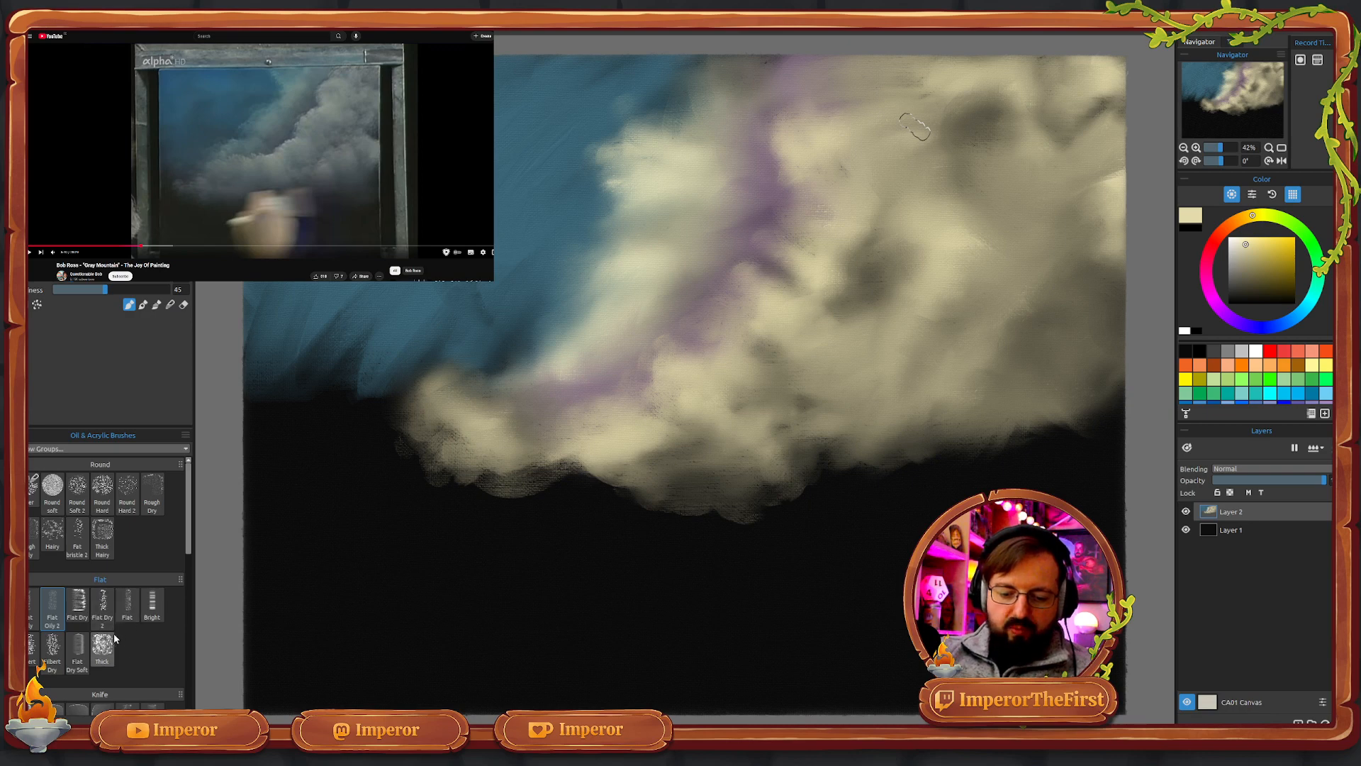
left_click(107, 611)
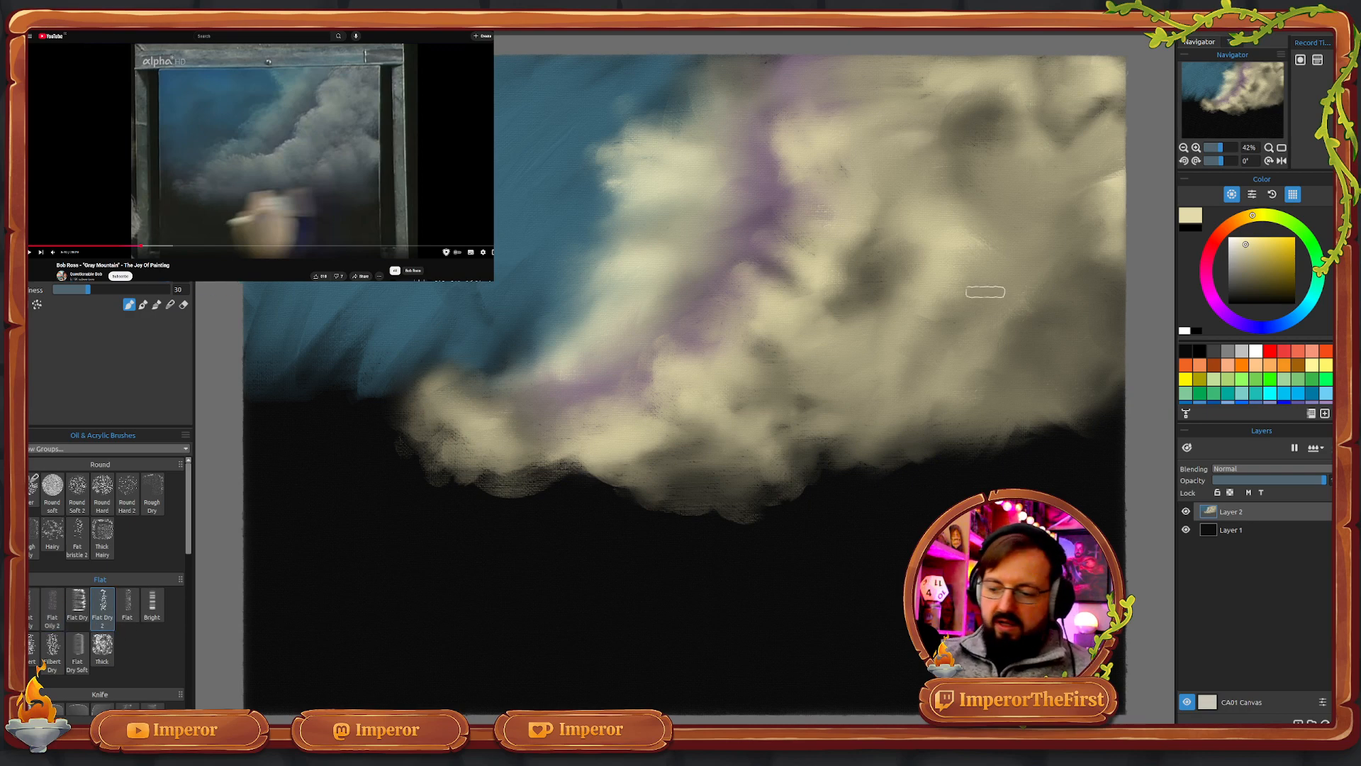
left_click_drag(1012, 286, 1009, 275)
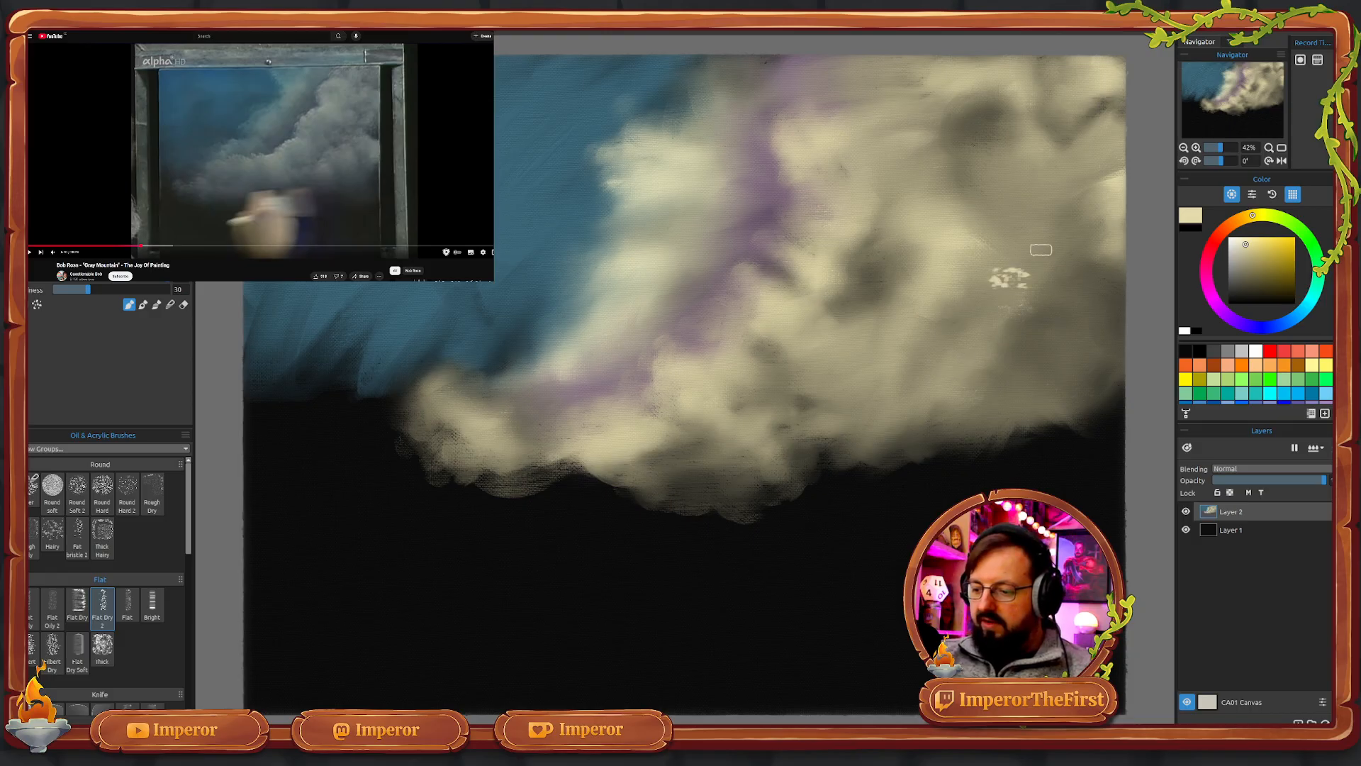
left_click_drag(881, 304, 897, 302)
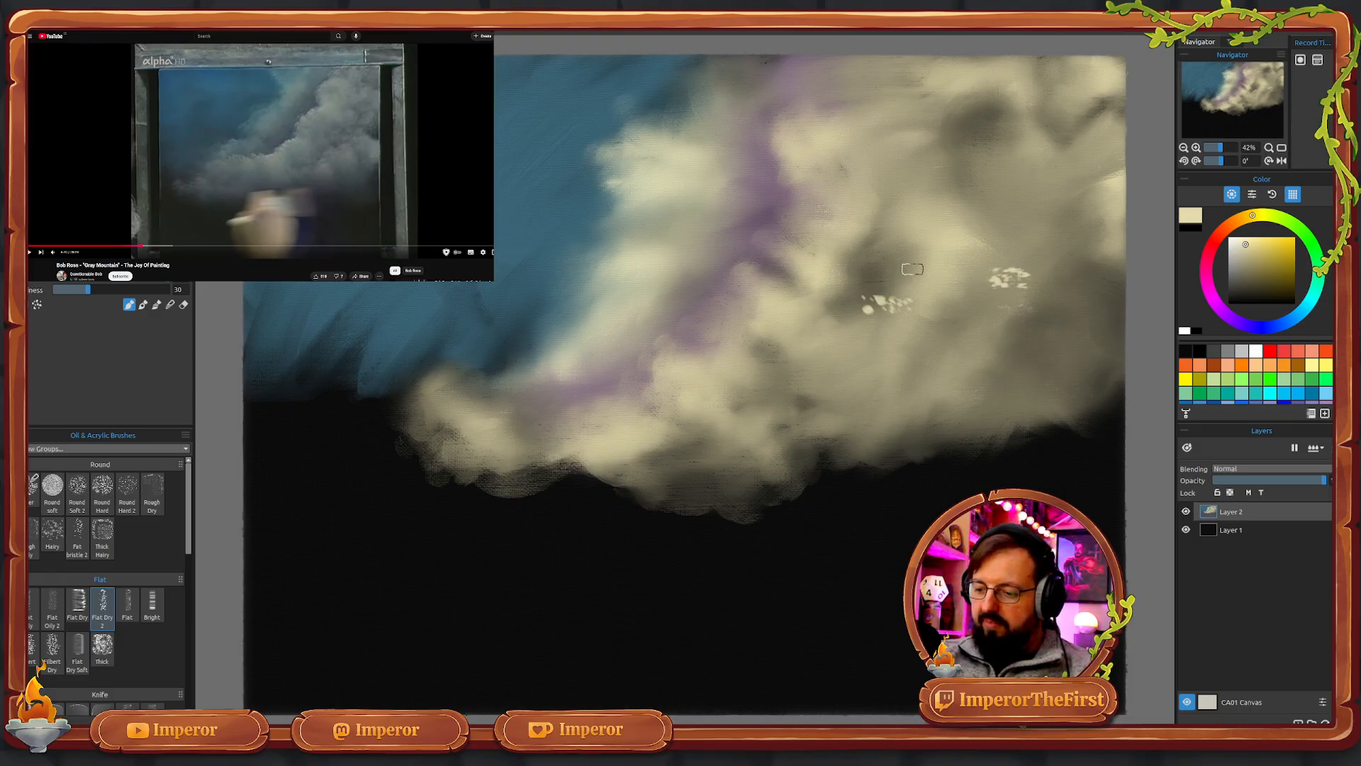
mouse_move(916, 249)
left_mouse_down()
mouse_move(883, 178)
mouse_move(888, 163)
mouse_move(858, 187)
left_mouse_up()
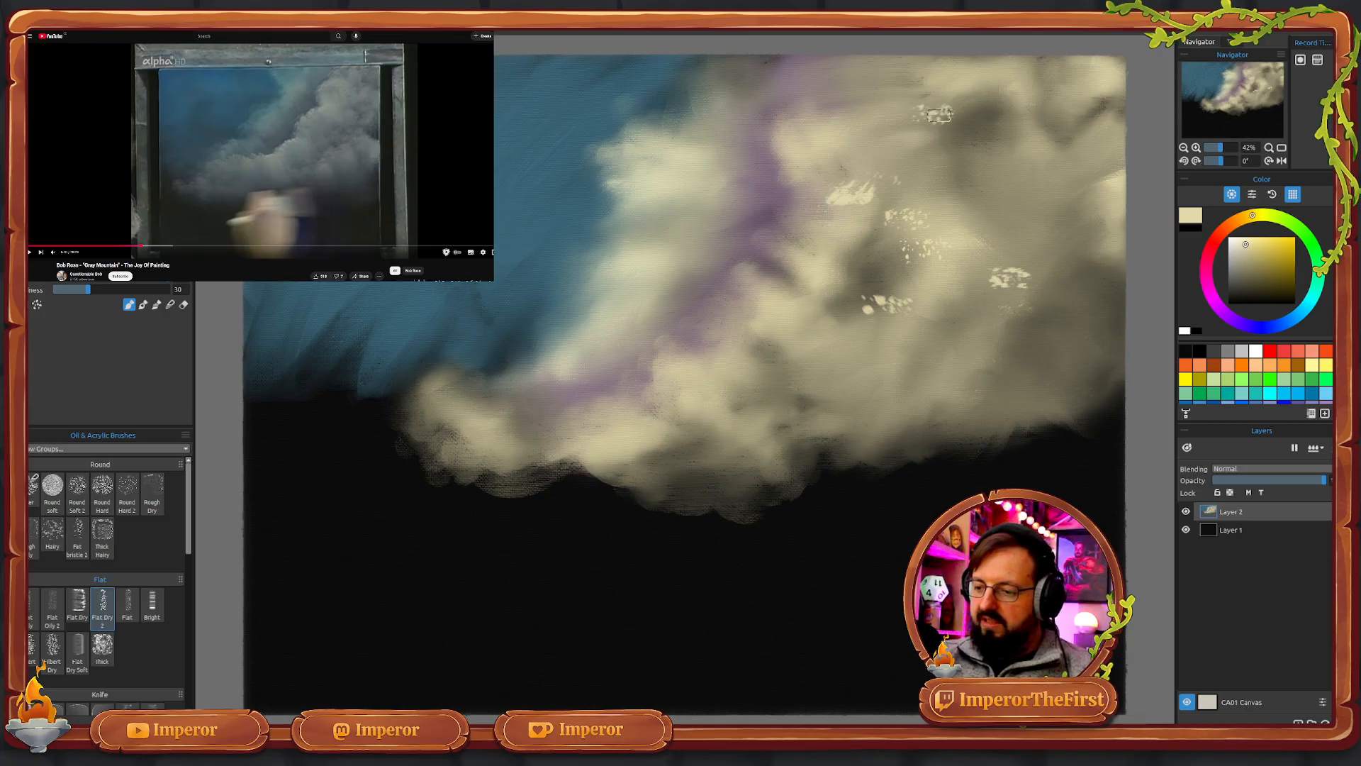
left_click_drag(943, 118, 932, 108)
left_click_drag(1014, 135, 1042, 121)
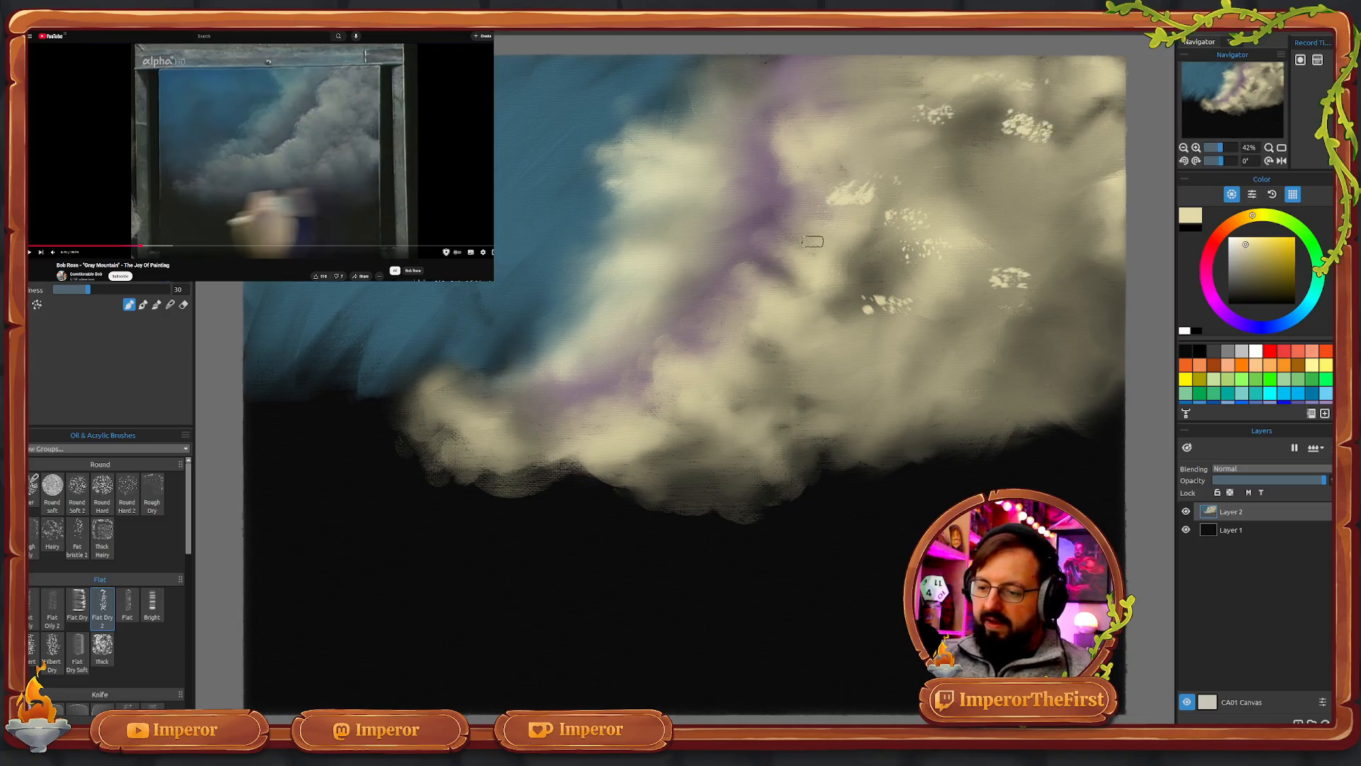
- Dab speckled cream highlights along the cloud edge beside the purple band, down to the lower-left tip
left_click_drag(743, 281, 769, 275)
left_click_drag(742, 328, 767, 323)
mouse_move(689, 367)
left_mouse_down()
mouse_move(710, 360)
mouse_move(679, 356)
left_mouse_up()
mouse_move(643, 395)
left_mouse_down()
mouse_move(663, 392)
mouse_move(638, 416)
left_mouse_up()
left_click_drag(588, 421, 479, 413)
left_click_drag(438, 413, 460, 407)
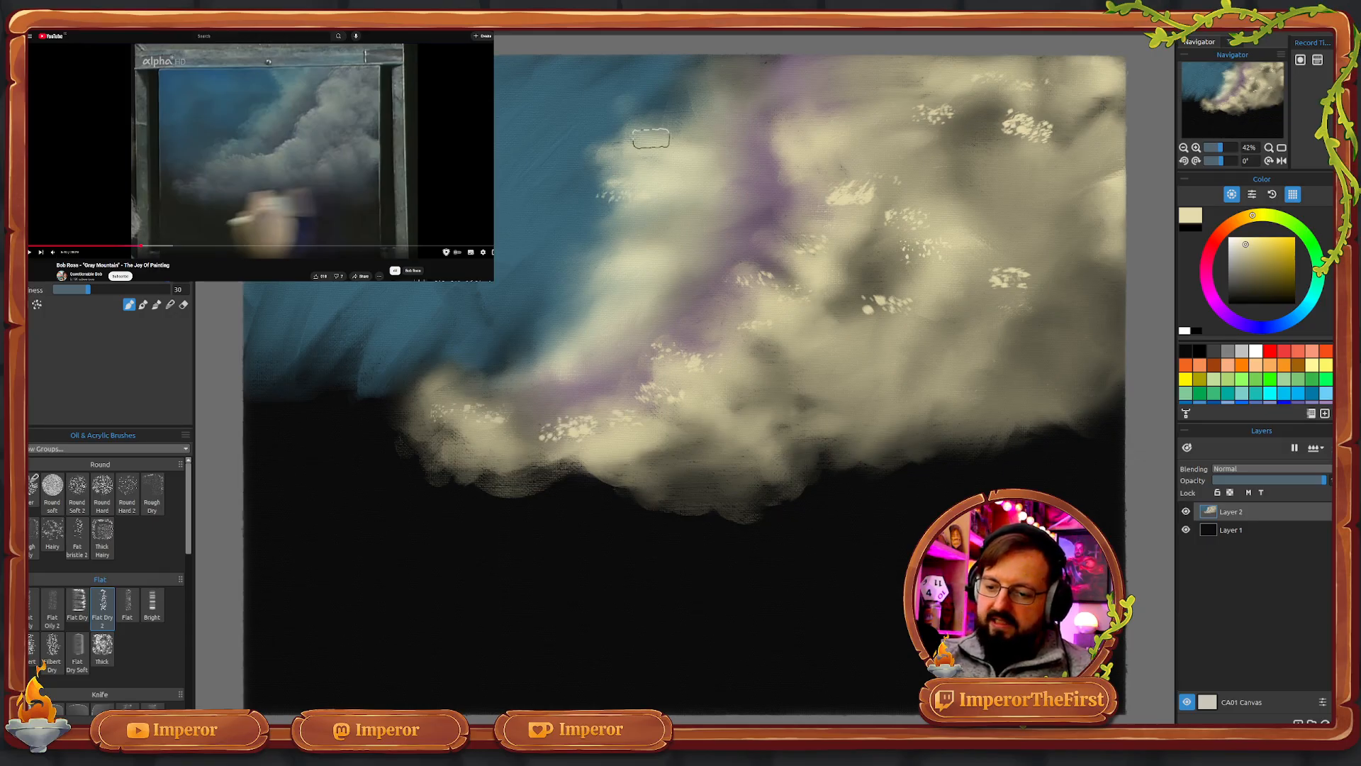
- Add speckled cream highlights to the inner cloud band's blue-sky edge and to the large cloud's upper part
mouse_move(673, 131)
left_mouse_down()
mouse_move(697, 126)
mouse_move(703, 92)
left_mouse_up()
left_click_drag(653, 140, 633, 137)
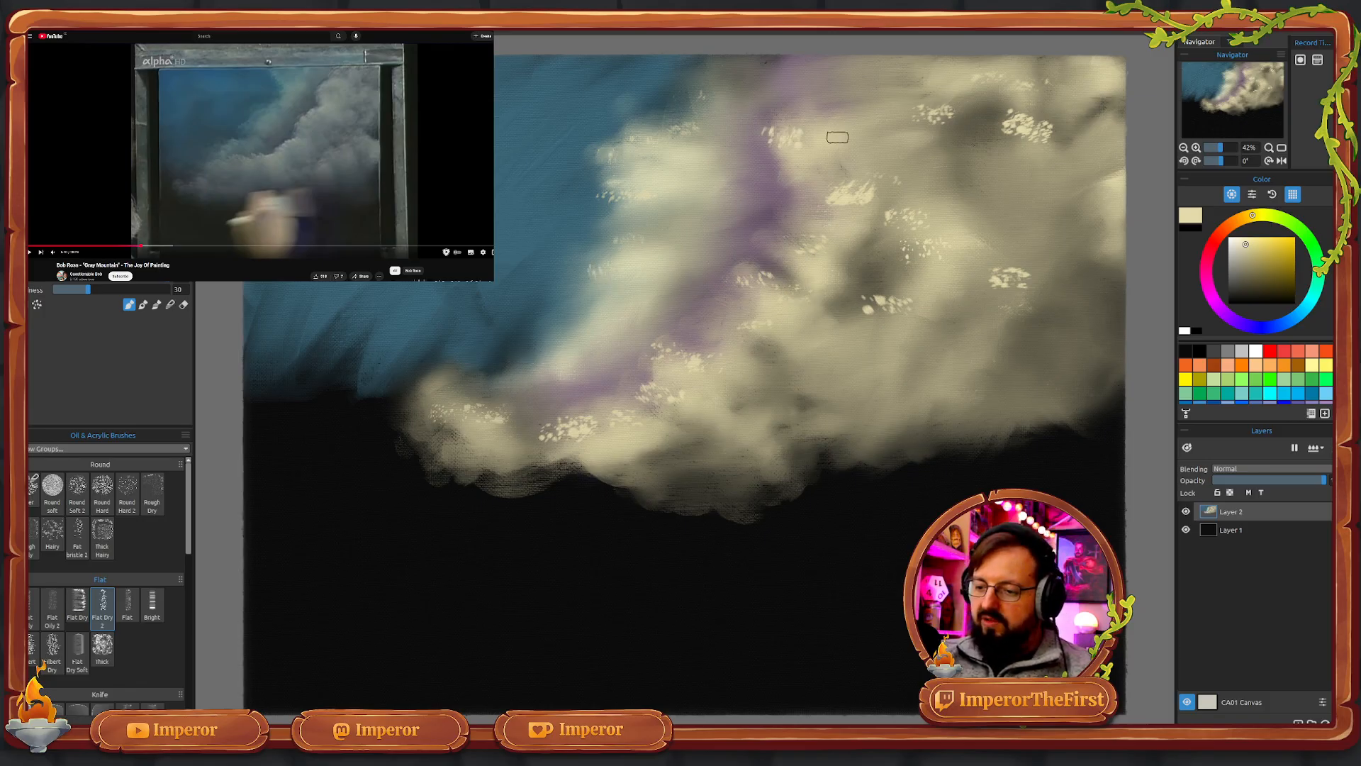
mouse_move(837, 168)
left_mouse_down()
mouse_move(851, 109)
mouse_move(927, 136)
left_mouse_up()
left_click_drag(1001, 179, 1024, 170)
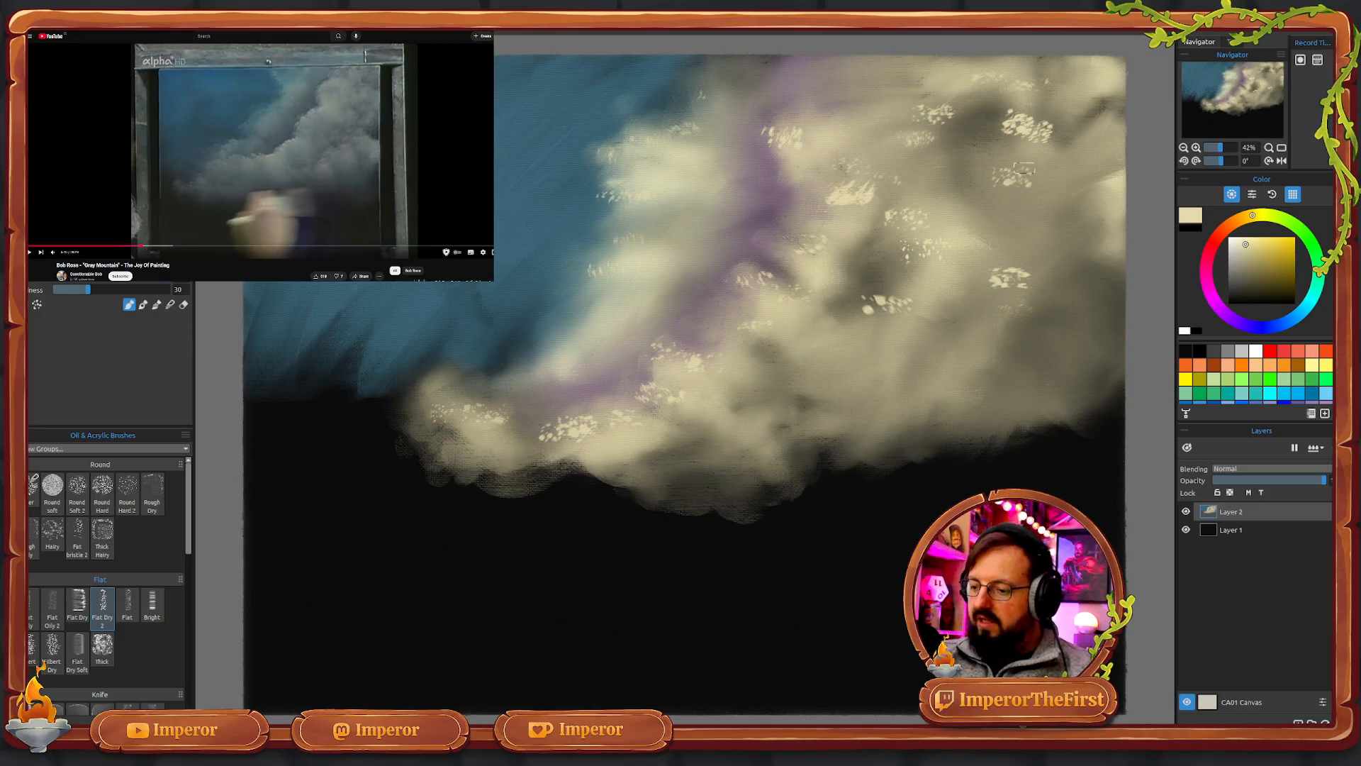
left_click_drag(1058, 76, 1084, 65)
left_click_drag(1001, 66, 993, 56)
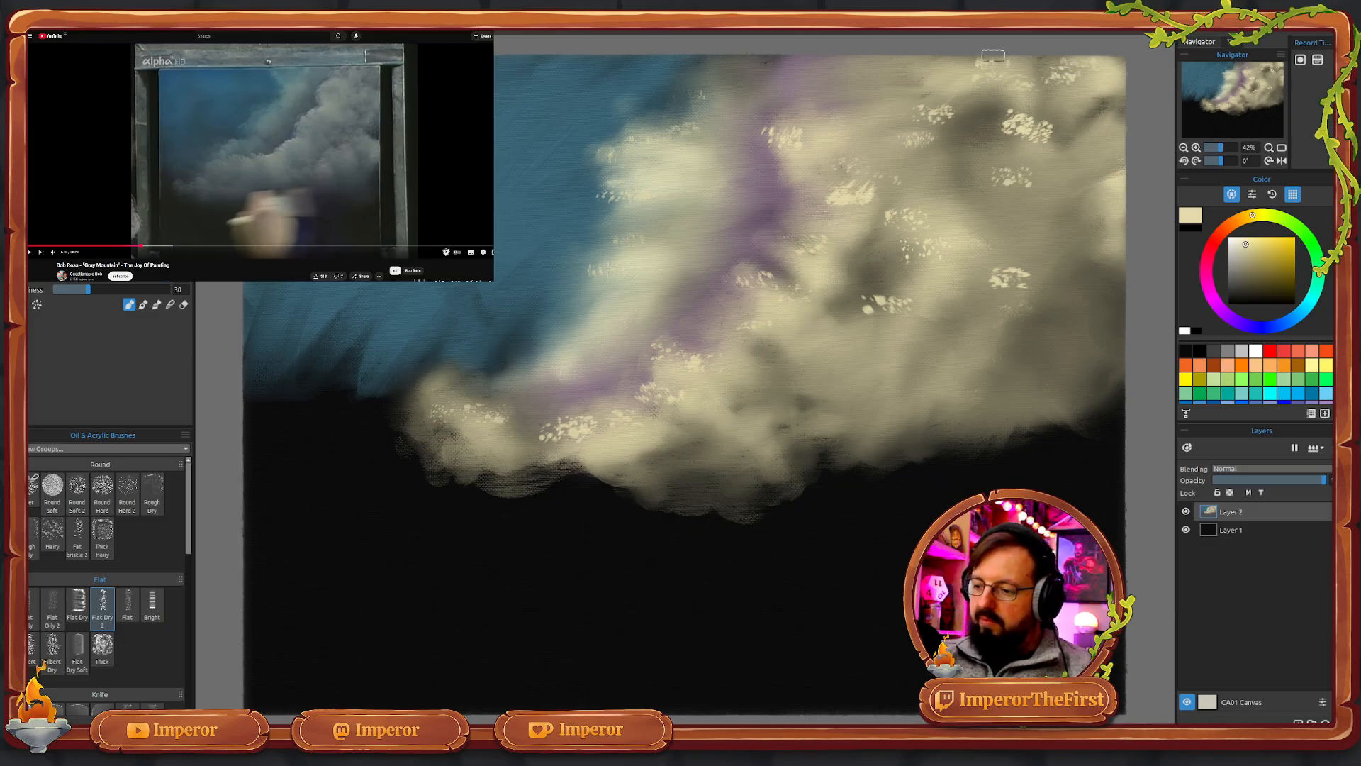
- Dab more speckled cream highlights beside the purple band, near the lower-left tip and across the large cloud's lower middle and right side
mouse_move(868, 78)
left_mouse_down()
mouse_move(831, 124)
mouse_move(847, 96)
mouse_move(785, 149)
mouse_move(767, 183)
left_mouse_up()
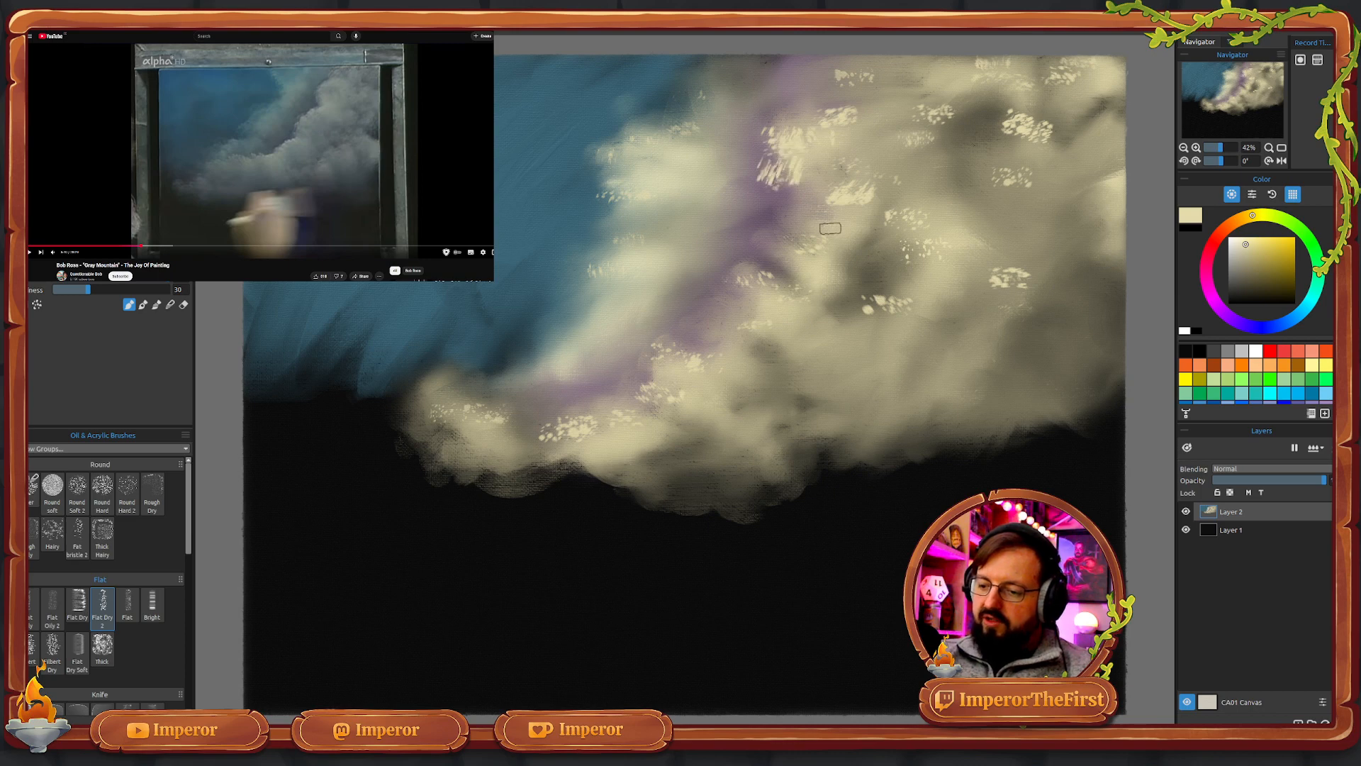
left_click_drag(741, 319, 730, 324)
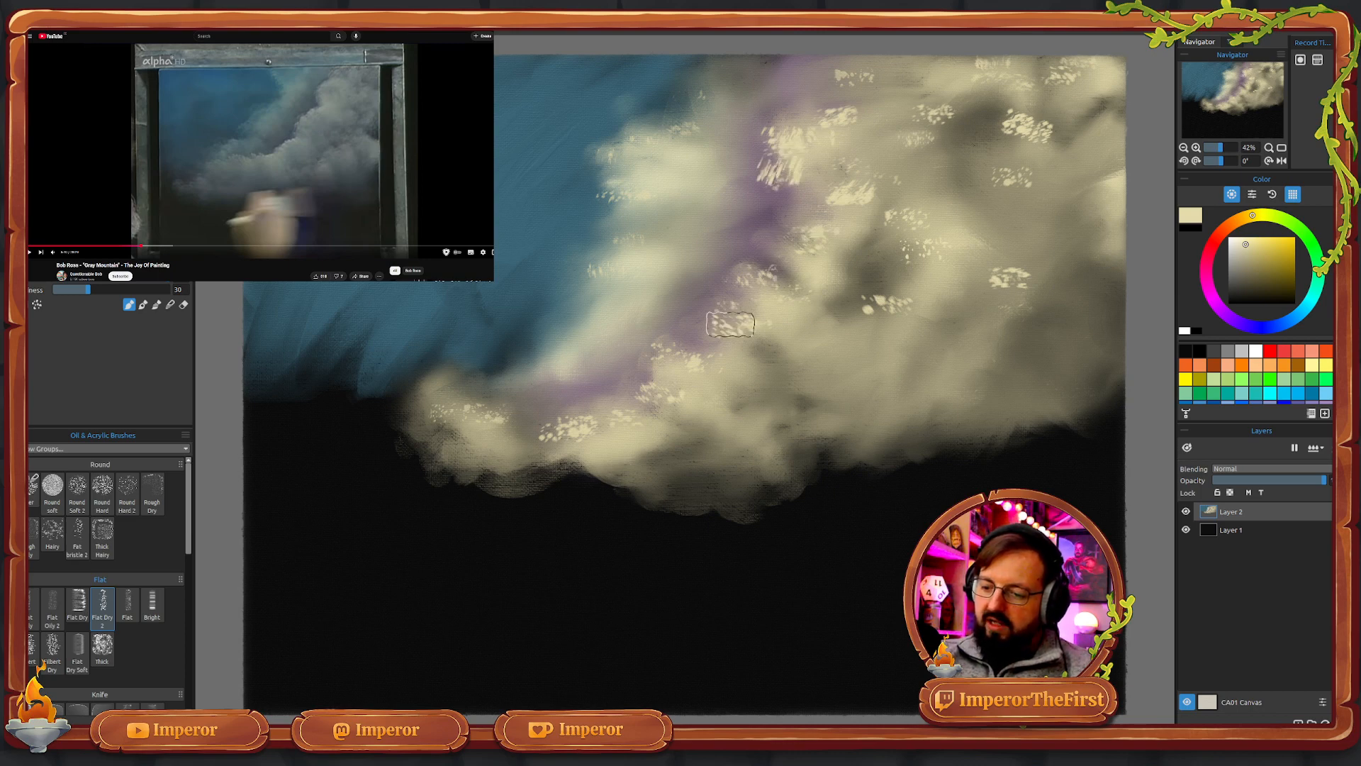
left_click_drag(592, 426, 490, 418)
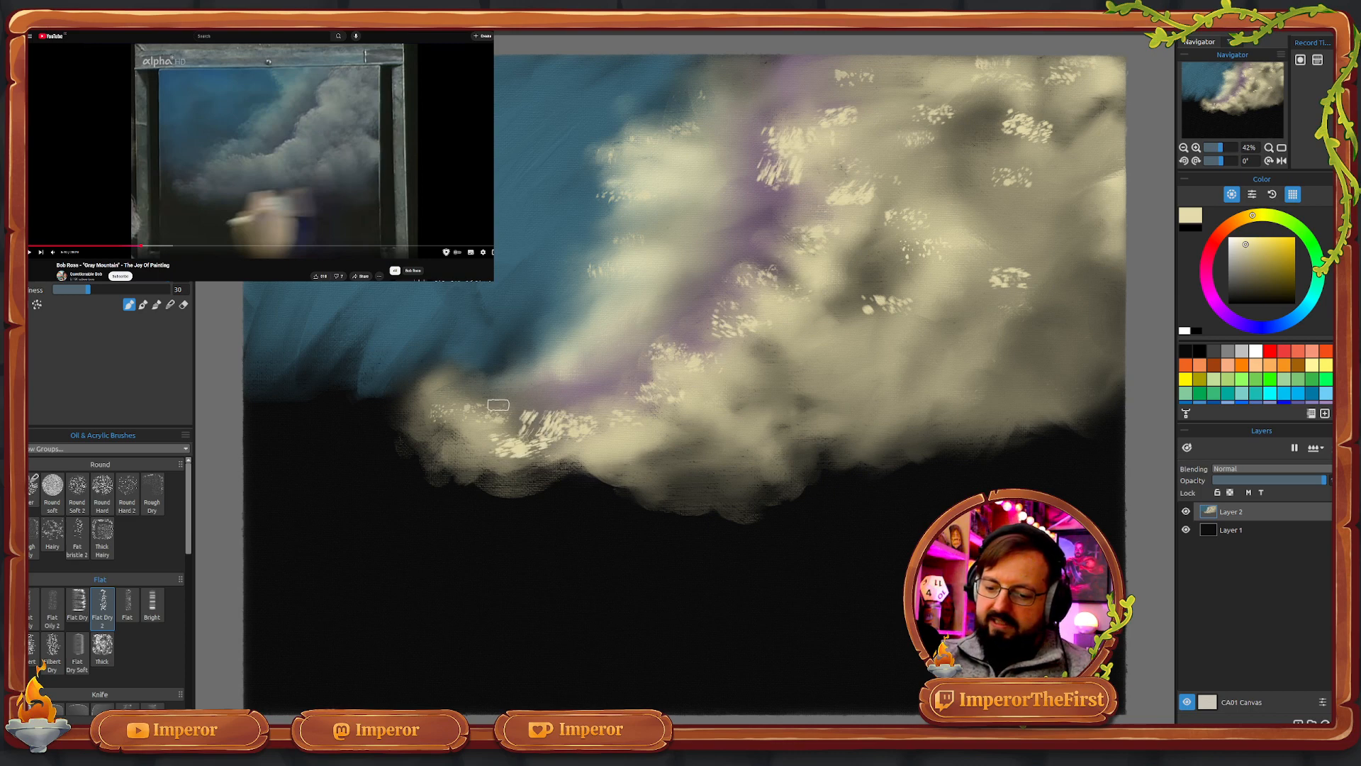
mouse_move(808, 351)
left_mouse_down()
mouse_move(837, 348)
mouse_move(745, 434)
mouse_move(720, 429)
left_mouse_up()
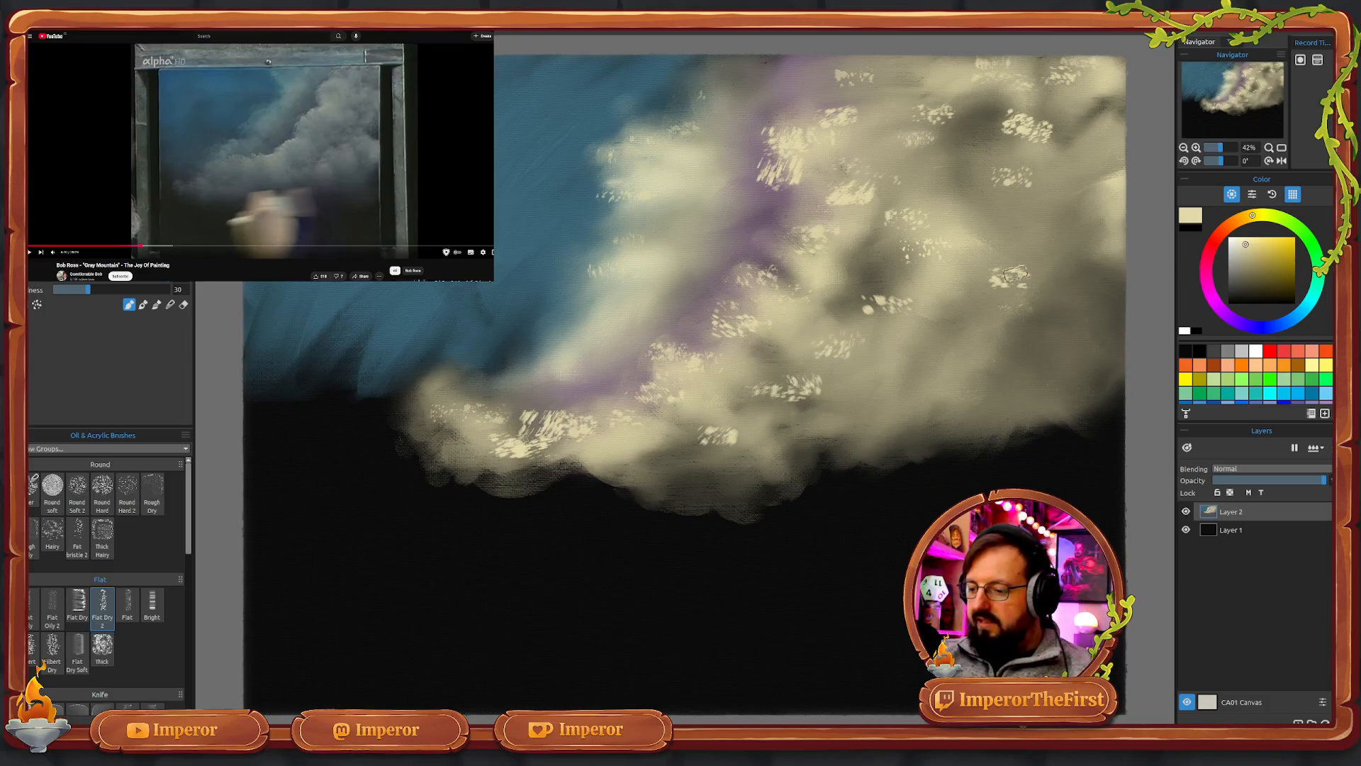
mouse_move(1104, 235)
left_mouse_down()
mouse_move(1111, 173)
mouse_move(1100, 218)
mouse_move(1060, 220)
mouse_move(1082, 219)
mouse_move(967, 306)
left_mouse_up()
mouse_move(937, 351)
left_mouse_down()
mouse_move(948, 310)
mouse_move(916, 333)
left_mouse_up()
left_click_drag(886, 392, 862, 406)
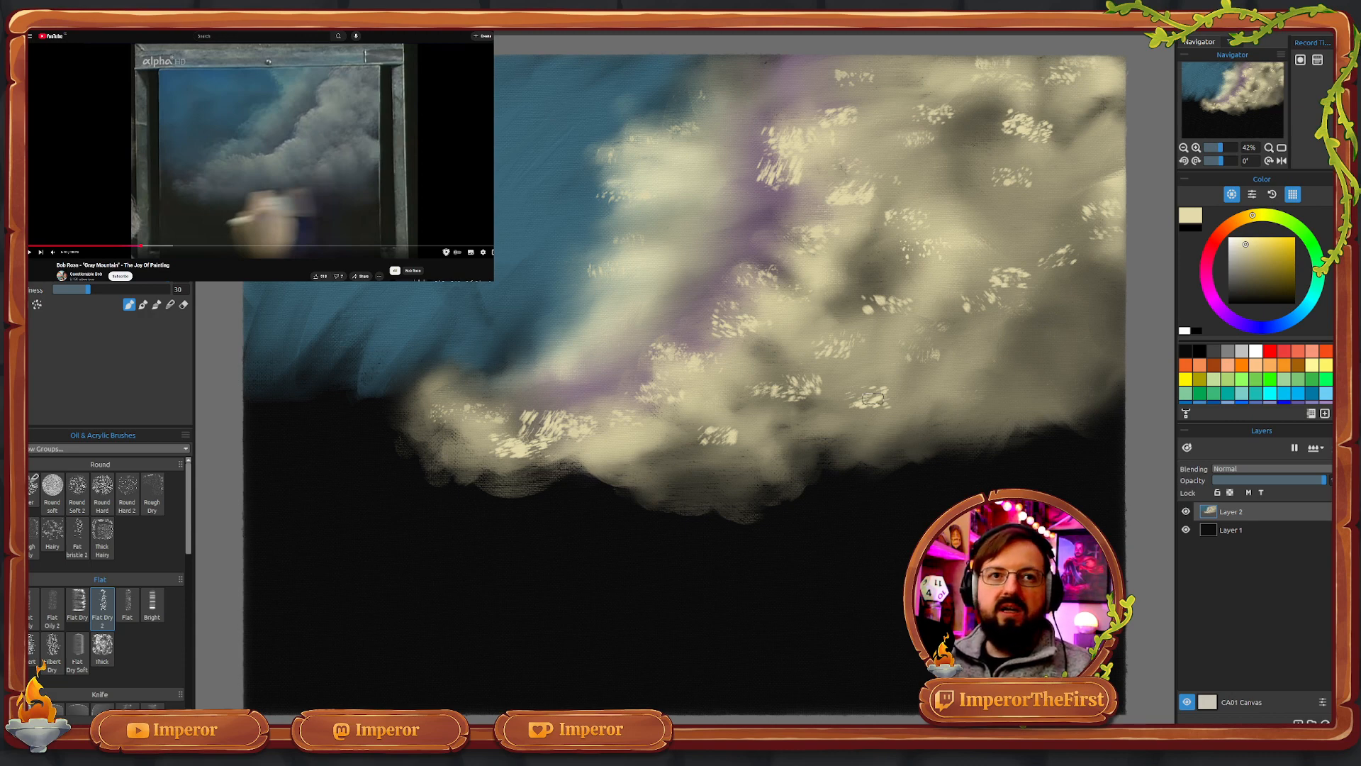
- Switch from painting to blending and smudge the cream highlights along the large cloud's lower-left tip, purple-band edge and lower middle into soft puffs
left_click(170, 305)
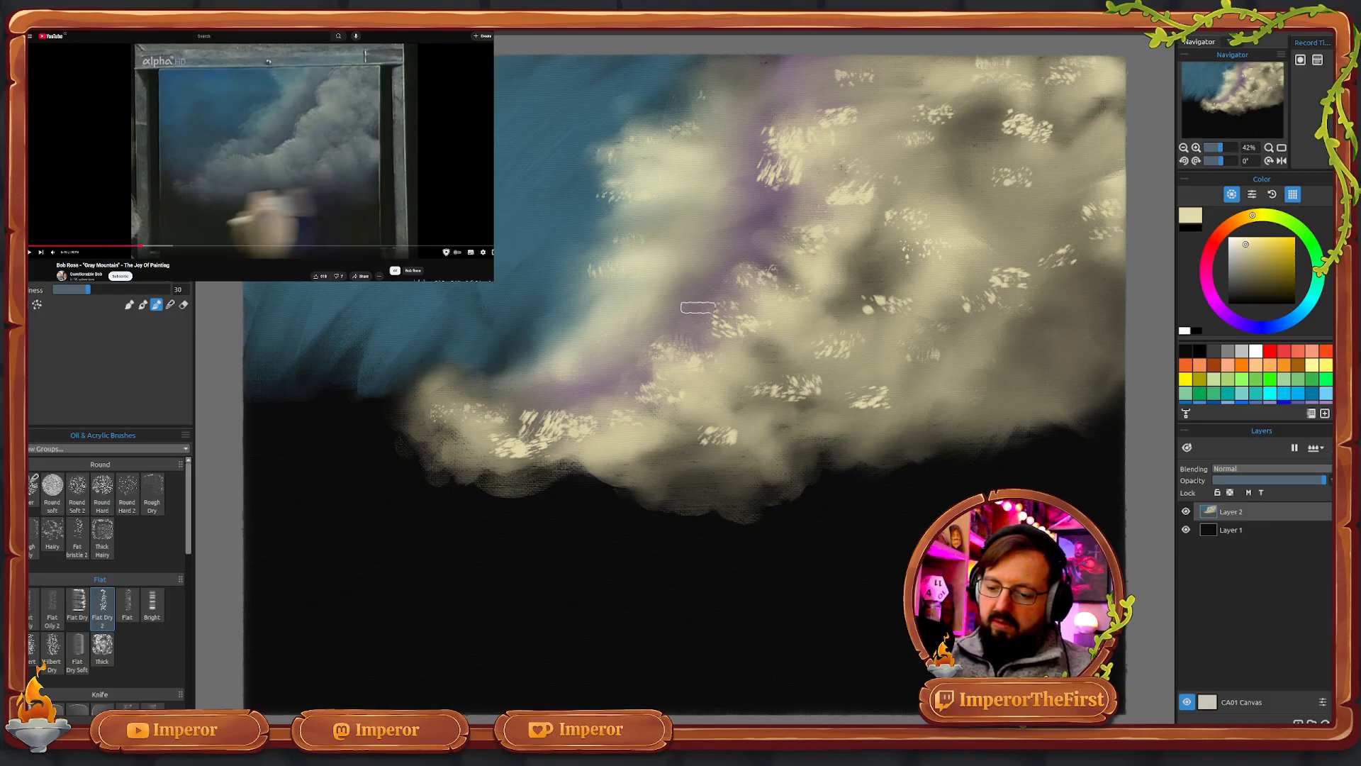
mouse_move(697, 355)
left_mouse_down()
mouse_move(686, 323)
mouse_move(703, 342)
mouse_move(661, 342)
mouse_move(697, 341)
mouse_move(708, 330)
mouse_move(689, 313)
mouse_move(677, 328)
mouse_move(690, 321)
mouse_move(697, 356)
mouse_move(673, 327)
mouse_move(699, 323)
mouse_move(680, 376)
mouse_move(698, 343)
mouse_move(669, 315)
mouse_move(657, 387)
mouse_move(709, 368)
mouse_move(679, 384)
mouse_move(670, 359)
mouse_move(640, 381)
mouse_move(681, 382)
mouse_move(645, 332)
mouse_move(673, 396)
mouse_move(689, 361)
mouse_move(637, 423)
mouse_move(680, 389)
mouse_move(618, 408)
mouse_move(688, 398)
mouse_move(629, 353)
mouse_move(666, 423)
mouse_move(651, 353)
mouse_move(624, 426)
left_mouse_up()
left_click(169, 304)
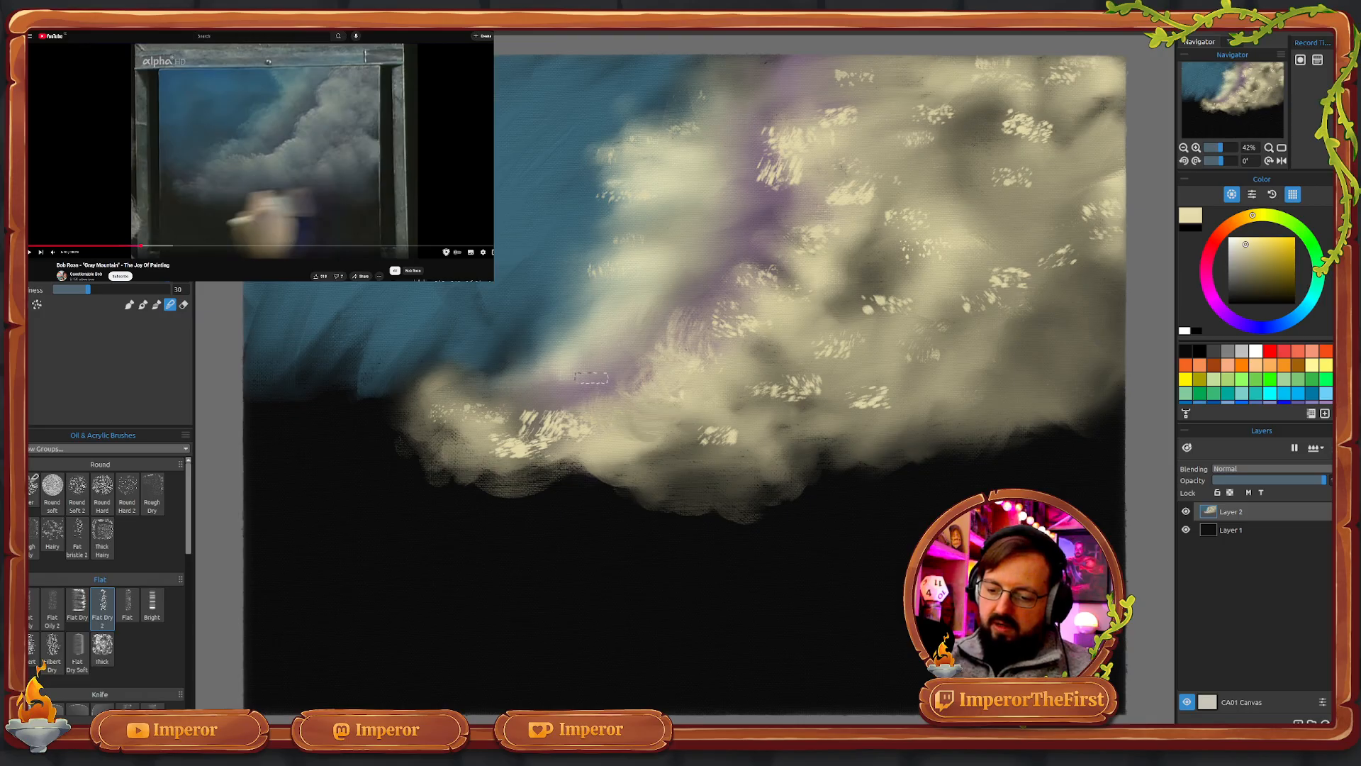
mouse_move(590, 417)
left_mouse_down()
mouse_move(563, 386)
mouse_move(567, 412)
mouse_move(527, 404)
mouse_move(516, 434)
mouse_move(546, 381)
mouse_move(497, 433)
mouse_move(511, 445)
mouse_move(519, 395)
mouse_move(511, 440)
mouse_move(557, 429)
mouse_move(561, 385)
mouse_move(490, 439)
mouse_move(501, 436)
mouse_move(439, 398)
mouse_move(491, 451)
mouse_move(503, 376)
mouse_move(471, 450)
mouse_move(548, 414)
mouse_move(509, 389)
mouse_move(503, 453)
mouse_move(546, 429)
mouse_move(542, 403)
mouse_move(484, 432)
mouse_move(612, 424)
mouse_move(589, 374)
mouse_move(545, 416)
mouse_move(555, 449)
mouse_move(582, 428)
left_mouse_up()
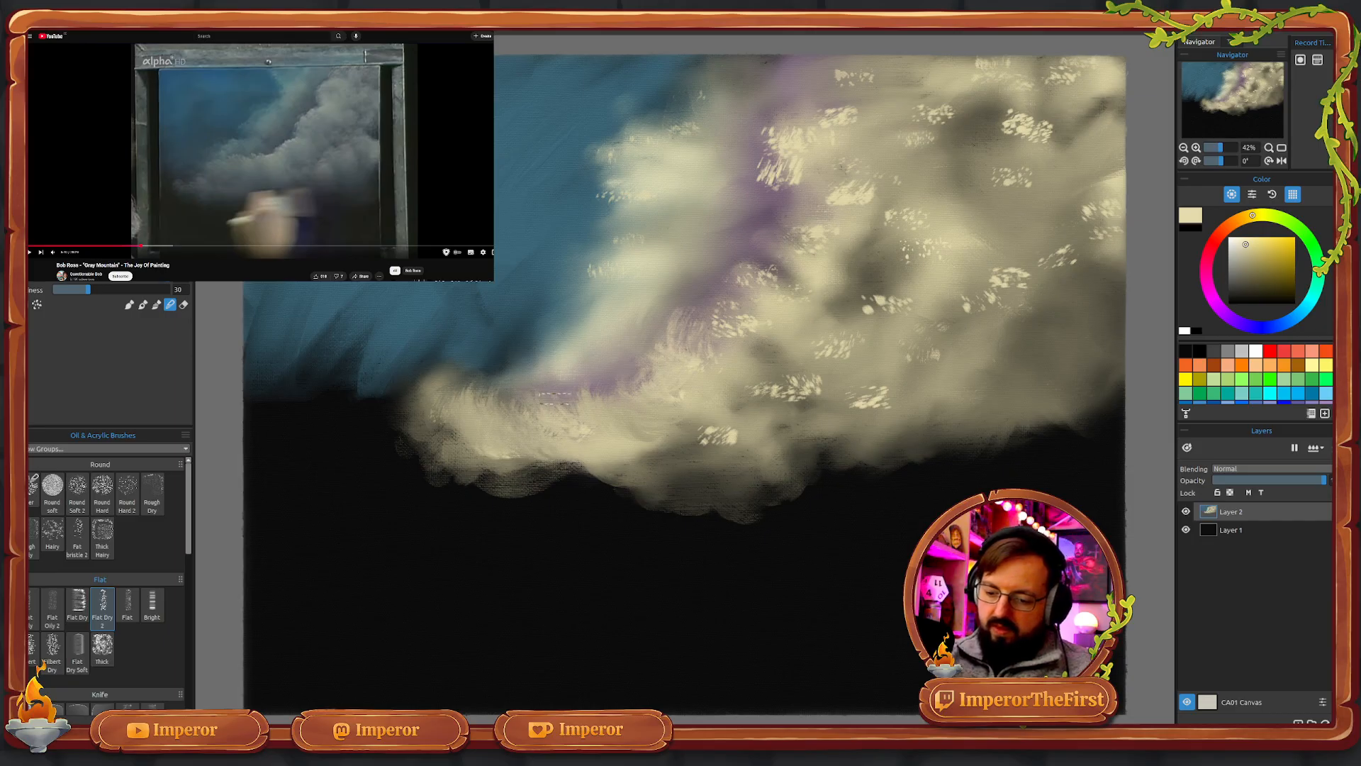
mouse_move(495, 445)
left_mouse_down()
mouse_move(524, 460)
mouse_move(461, 432)
left_mouse_up()
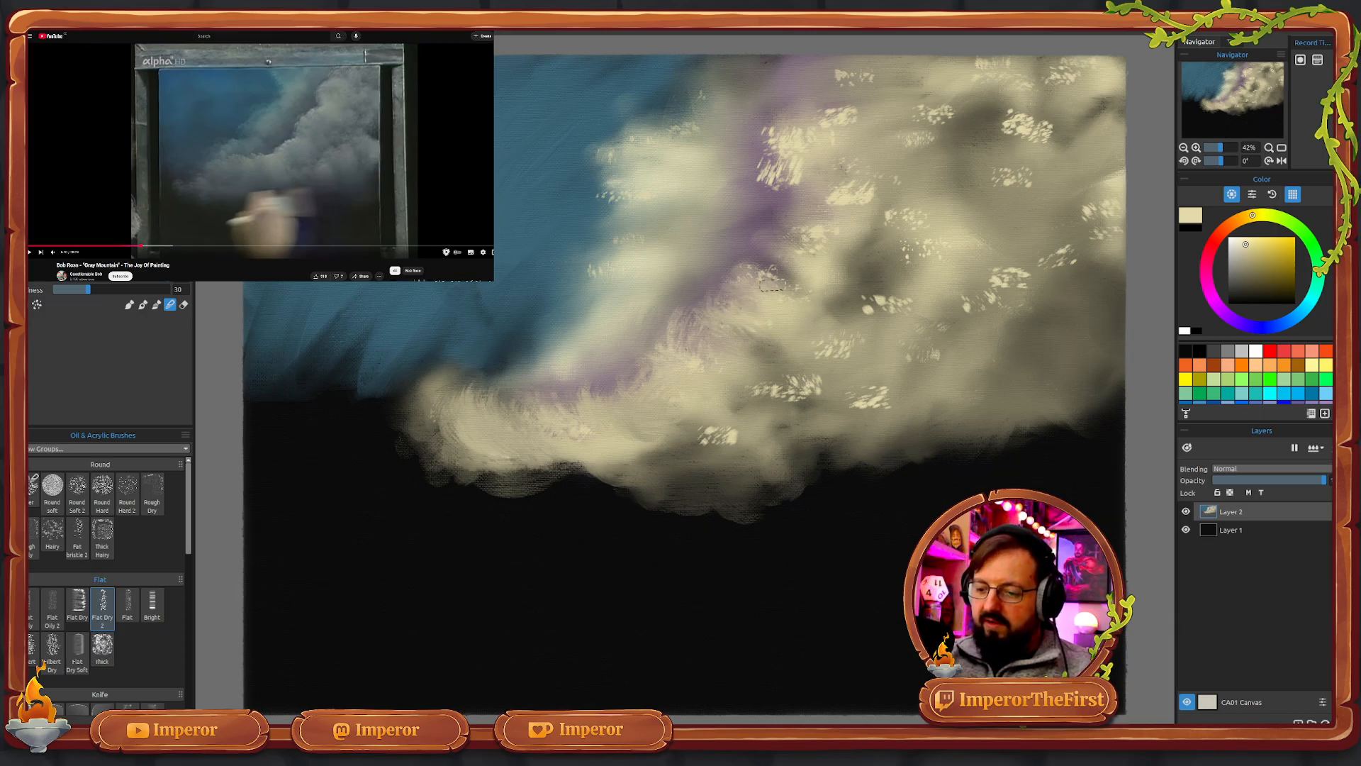
mouse_move(764, 283)
left_mouse_down()
mouse_move(727, 289)
mouse_move(728, 322)
left_mouse_up()
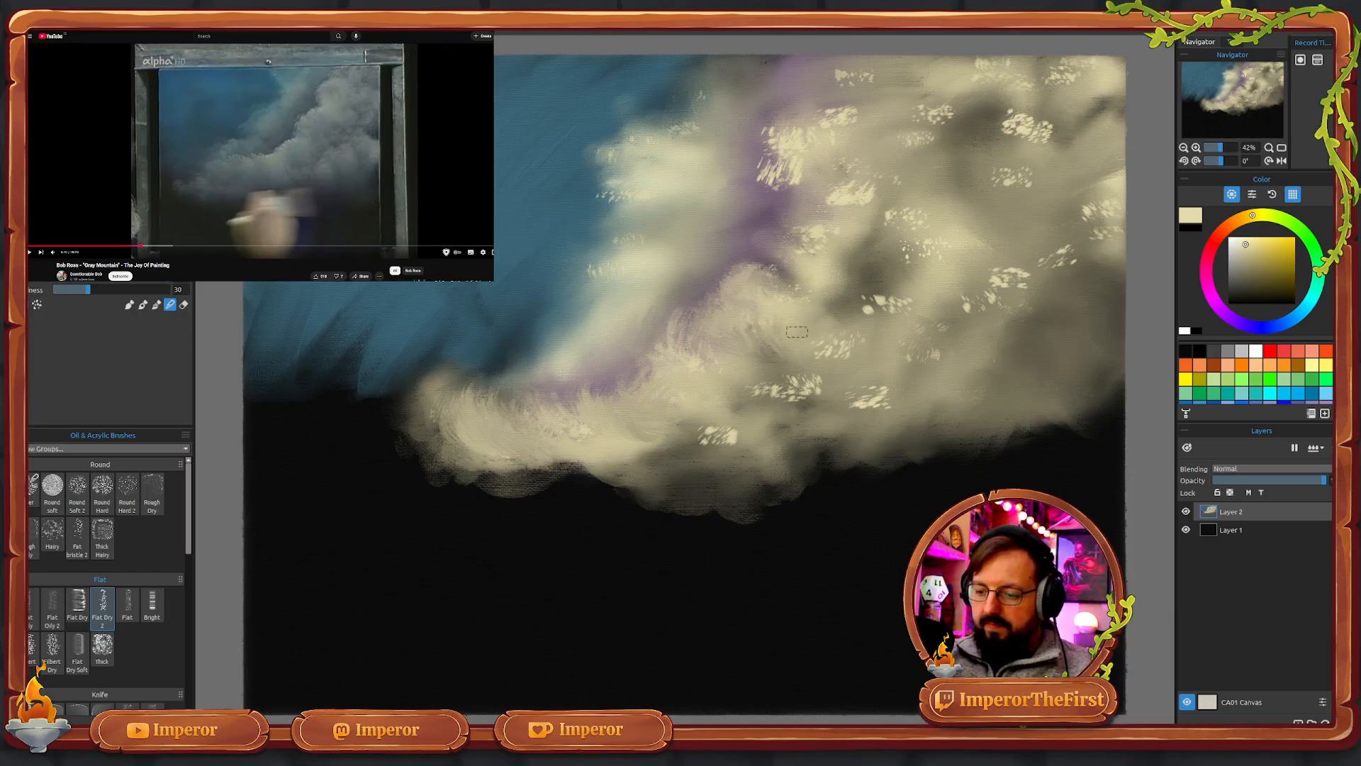
mouse_move(797, 332)
left_mouse_down()
mouse_move(755, 339)
mouse_move(769, 351)
mouse_move(766, 331)
left_mouse_up()
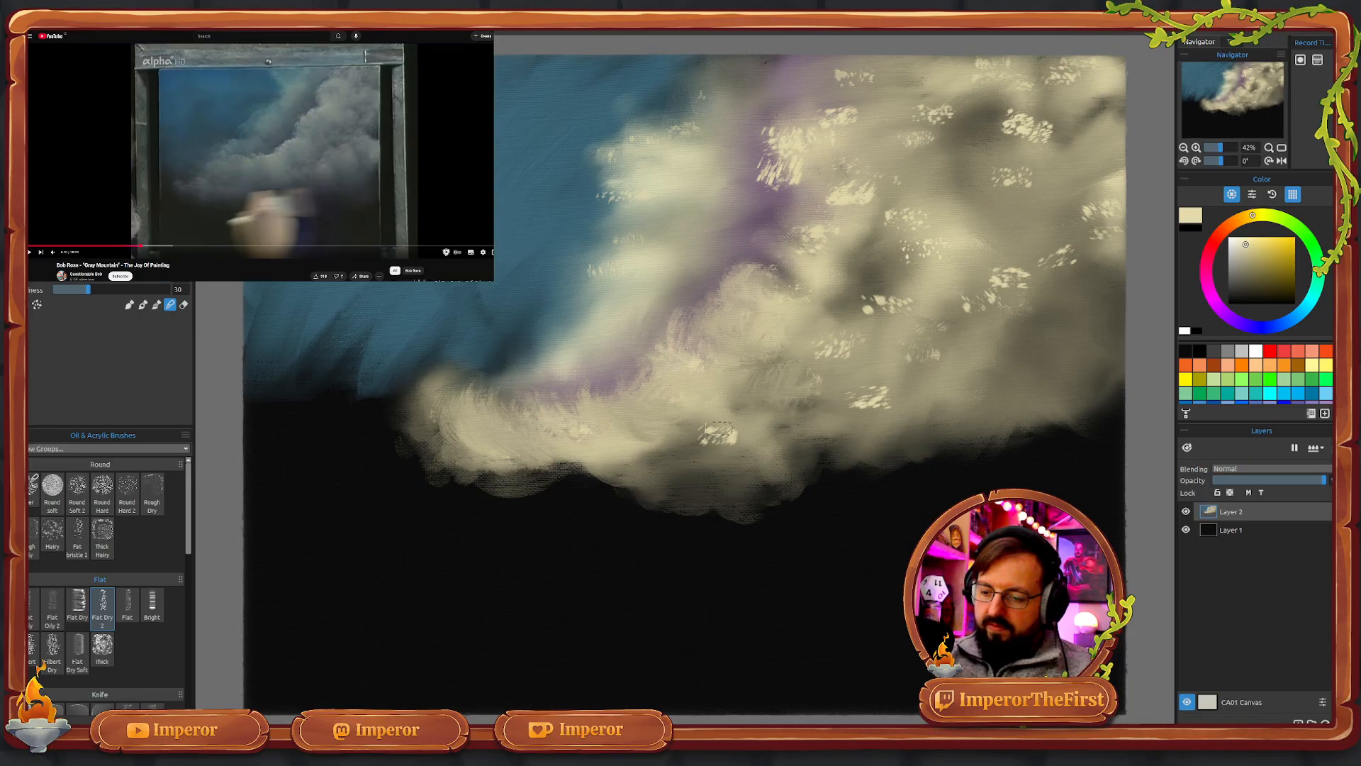
mouse_move(717, 431)
left_mouse_down()
mouse_move(734, 406)
mouse_move(724, 445)
mouse_move(706, 438)
mouse_move(702, 457)
mouse_move(736, 393)
mouse_move(751, 402)
mouse_move(739, 436)
mouse_move(709, 438)
mouse_move(738, 417)
mouse_move(669, 431)
left_mouse_up()
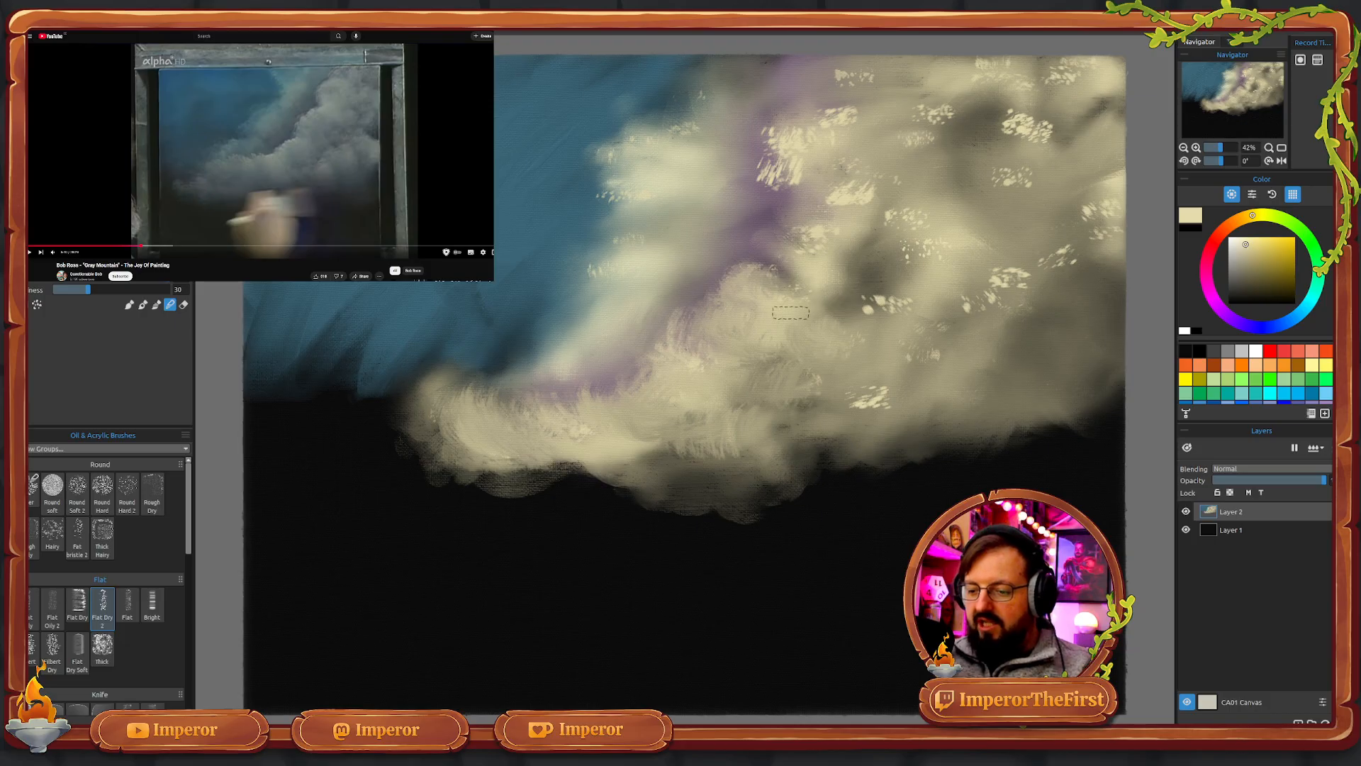
- Blend the highlights on the large cloud's upper edge beside the purple band and on the inner cloud band's blue-sky edge
mouse_move(821, 254)
left_mouse_down()
mouse_move(830, 220)
mouse_move(805, 251)
mouse_move(826, 232)
mouse_move(812, 201)
mouse_move(792, 223)
mouse_move(816, 243)
mouse_move(871, 199)
mouse_move(843, 212)
mouse_move(869, 174)
mouse_move(819, 188)
left_mouse_up()
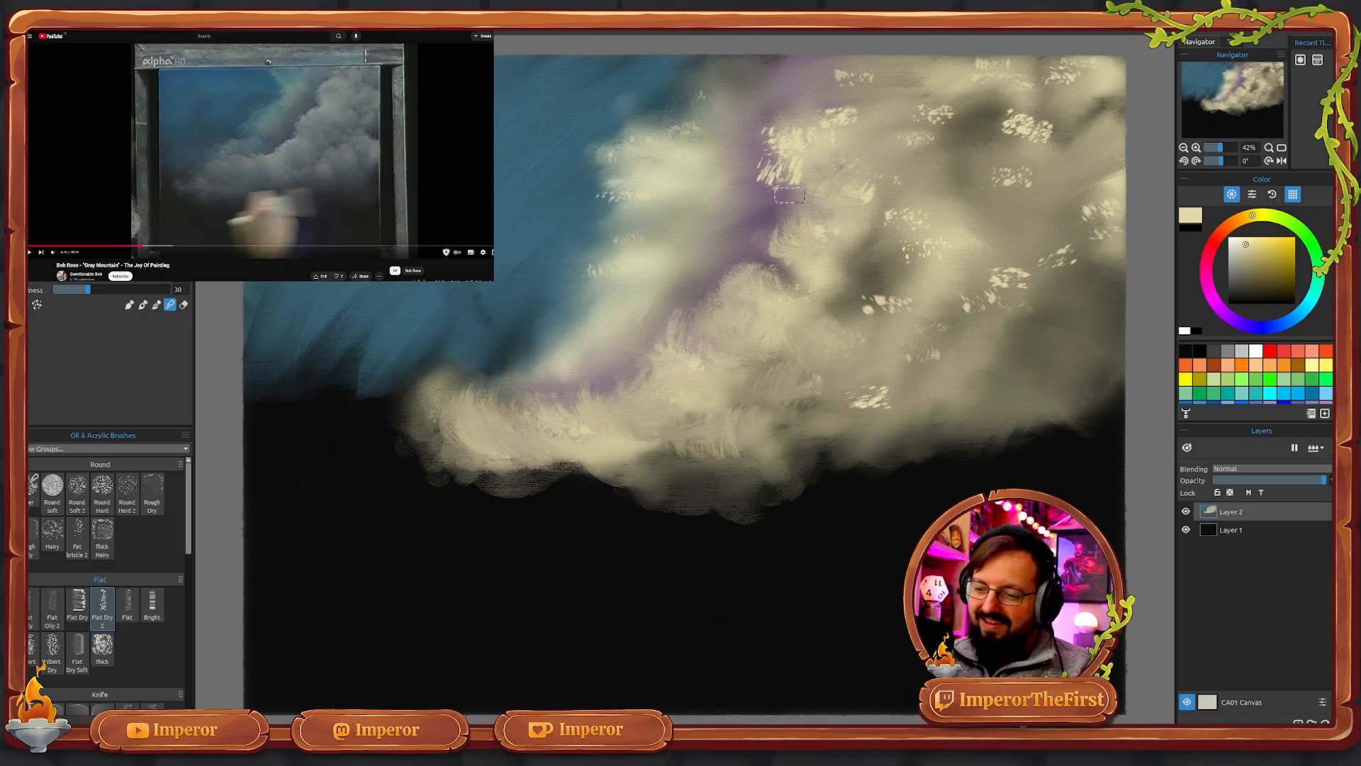
mouse_move(789, 195)
left_mouse_down()
mouse_move(779, 157)
mouse_move(757, 166)
mouse_move(779, 178)
mouse_move(799, 162)
mouse_move(793, 125)
mouse_move(760, 142)
mouse_move(798, 149)
mouse_move(816, 139)
mouse_move(807, 115)
mouse_move(774, 170)
mouse_move(802, 155)
left_mouse_up()
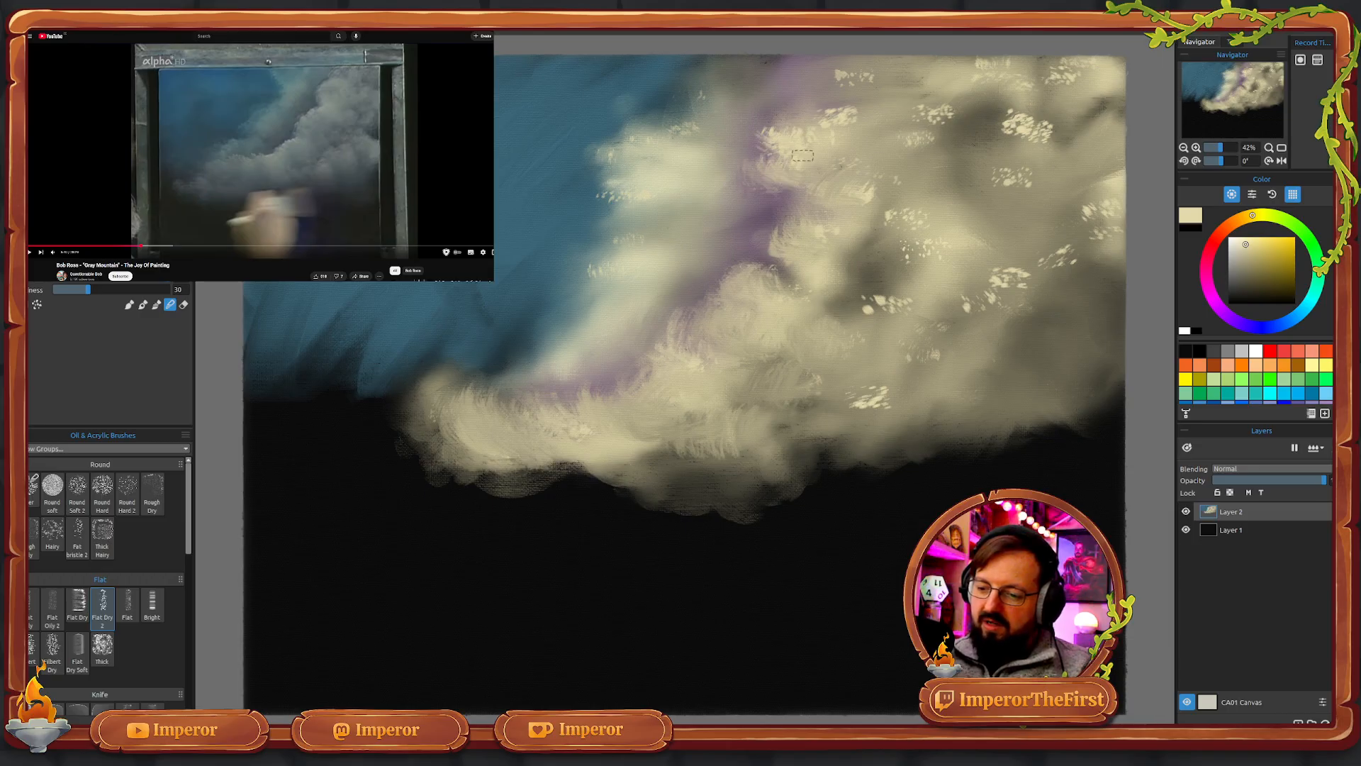
mouse_move(806, 108)
left_mouse_down()
mouse_move(810, 137)
mouse_move(833, 134)
mouse_move(876, 108)
mouse_move(844, 89)
left_mouse_up()
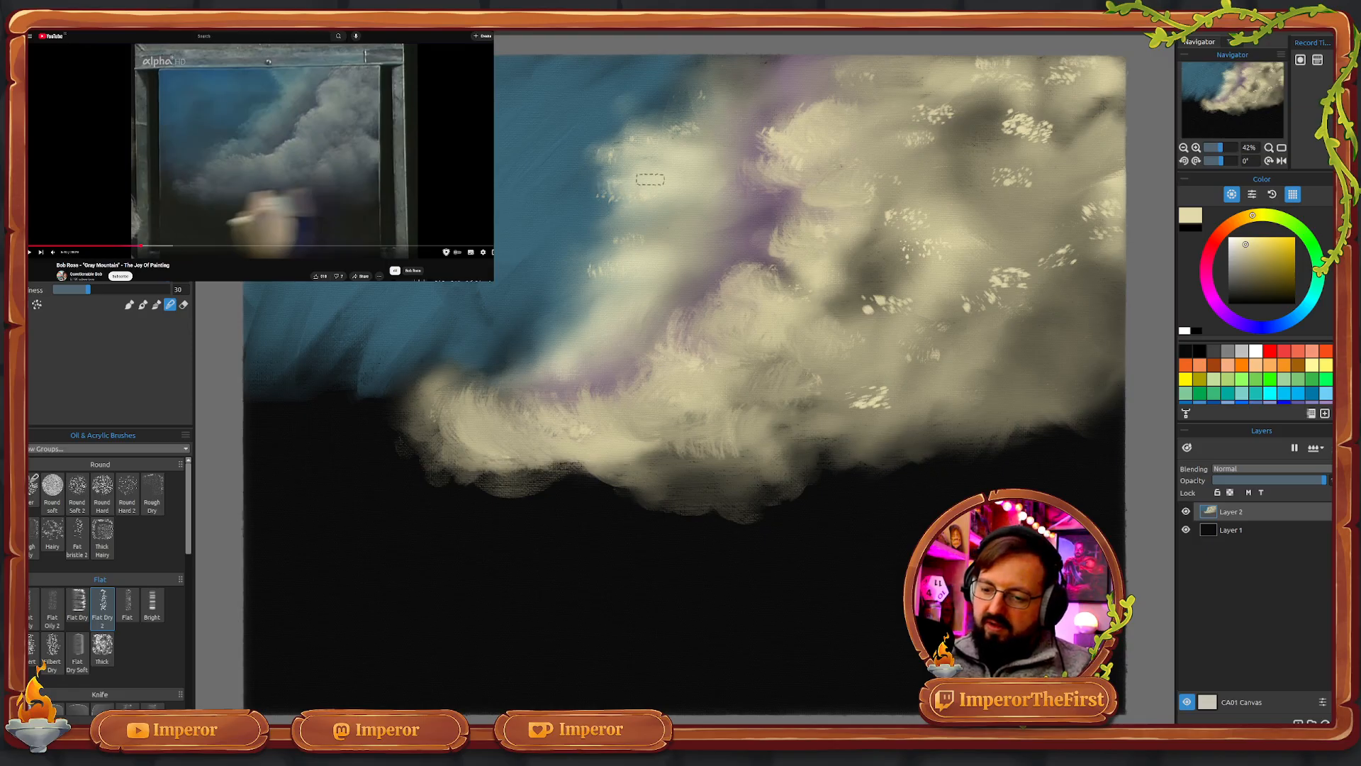
mouse_move(650, 180)
left_mouse_down()
mouse_move(595, 198)
mouse_move(625, 165)
mouse_move(588, 153)
mouse_move(642, 155)
mouse_move(623, 131)
mouse_move(648, 122)
mouse_move(652, 136)
mouse_move(665, 102)
left_mouse_up()
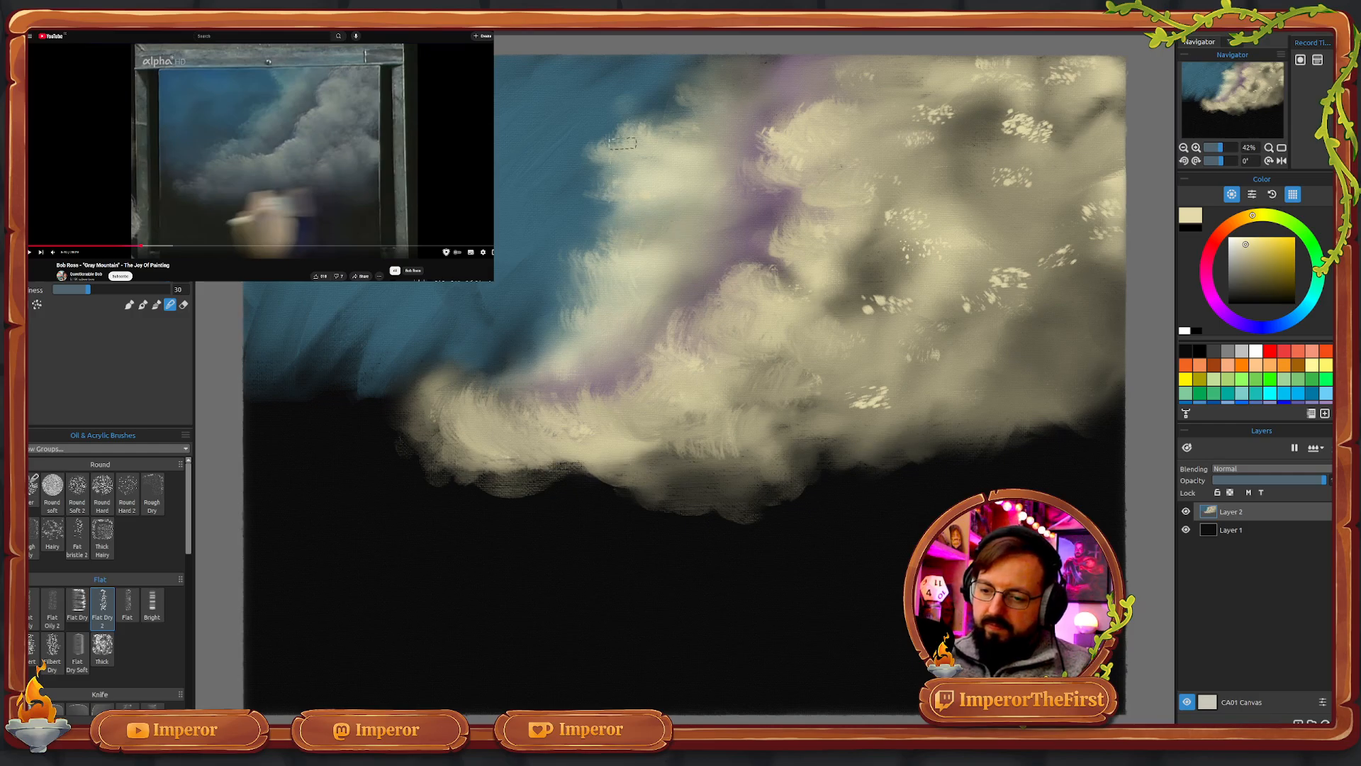
- Smudge the highlights in the large cloud's upper centre and upper-right part into feathery, curved strokes
mouse_move(928, 248)
left_mouse_down()
mouse_move(868, 245)
mouse_move(922, 213)
mouse_move(879, 226)
mouse_move(902, 207)
left_mouse_up()
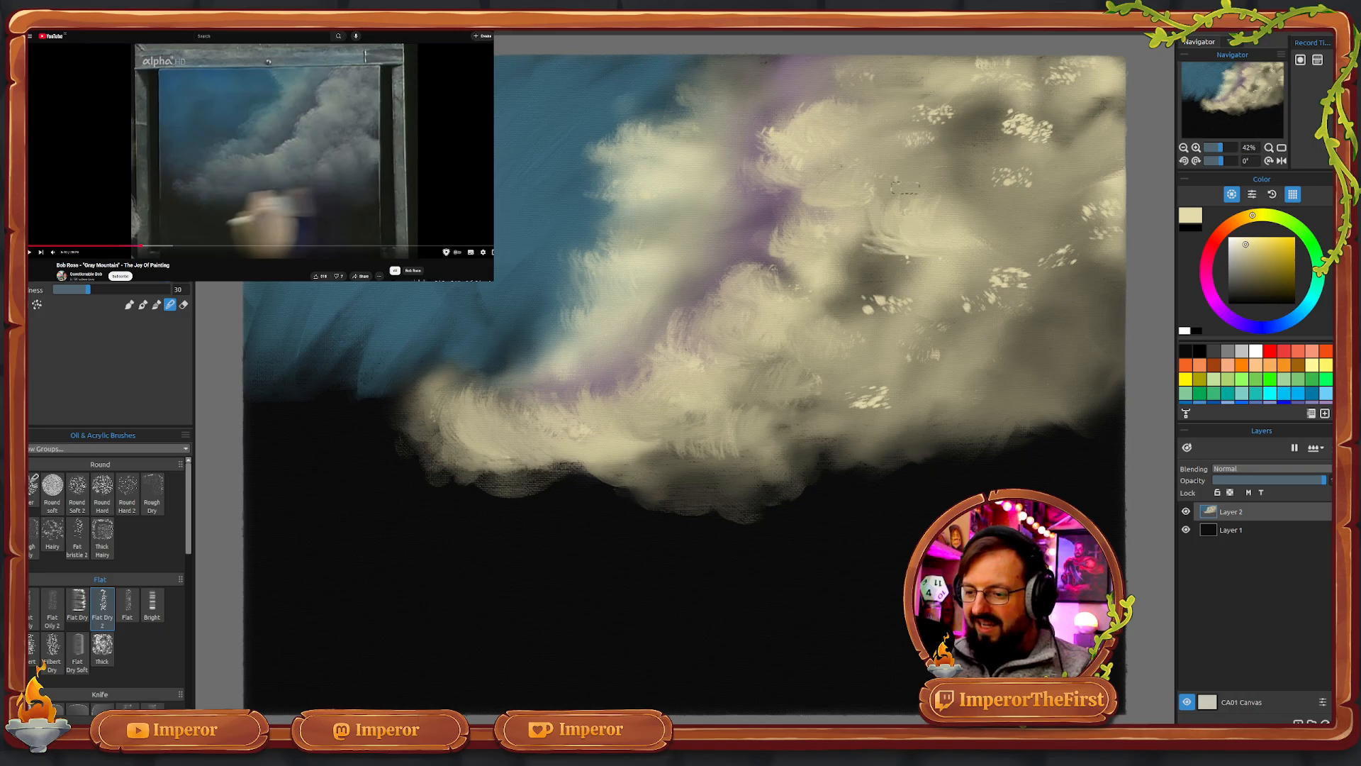
mouse_move(913, 124)
left_mouse_down()
mouse_move(944, 119)
mouse_move(933, 138)
mouse_move(939, 105)
mouse_move(951, 119)
mouse_move(938, 128)
mouse_move(948, 90)
mouse_move(939, 118)
mouse_move(956, 117)
mouse_move(935, 136)
mouse_move(962, 128)
mouse_move(937, 125)
mouse_move(959, 79)
mouse_move(1014, 103)
mouse_move(961, 167)
left_mouse_up()
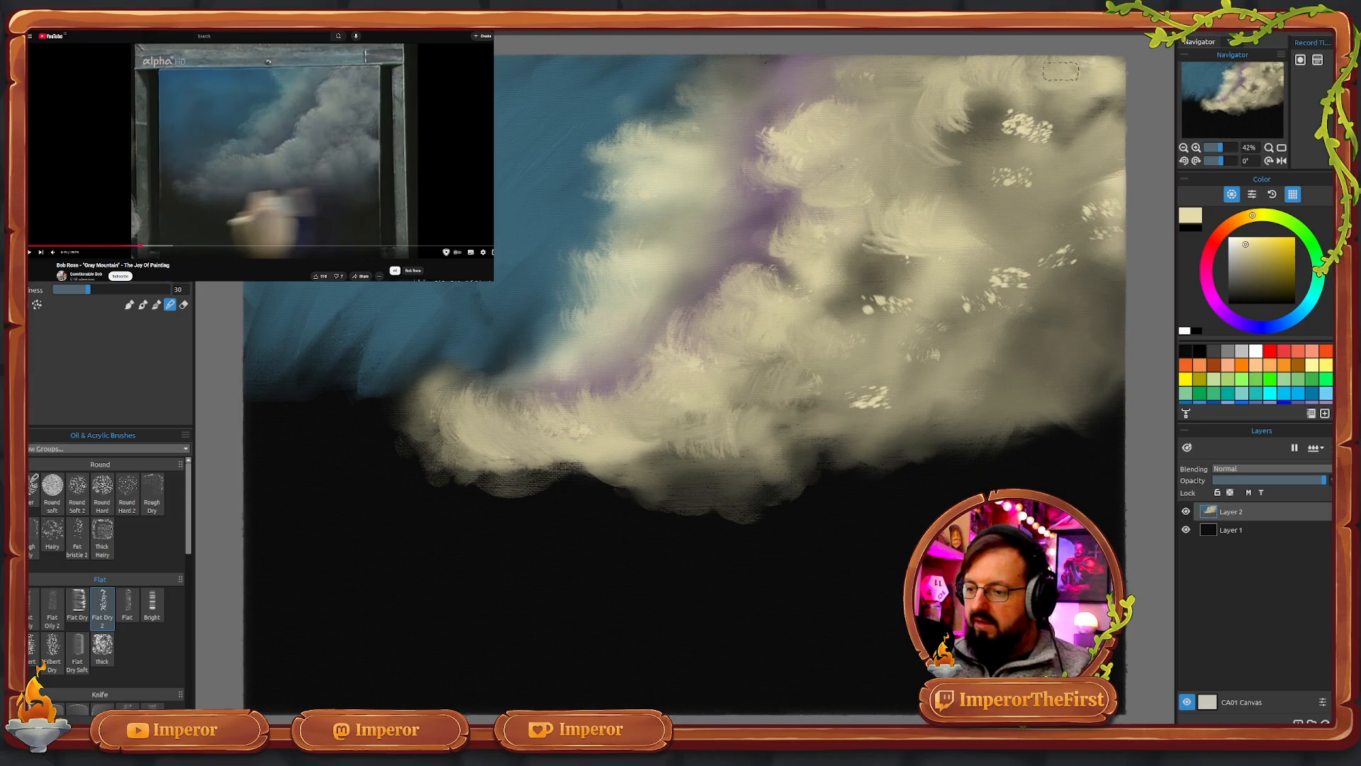
mouse_move(1065, 130)
left_mouse_down()
mouse_move(1015, 110)
mouse_move(1035, 117)
mouse_move(1000, 168)
mouse_move(1037, 105)
mouse_move(1001, 102)
mouse_move(990, 162)
mouse_move(1023, 107)
mouse_move(981, 121)
mouse_move(1042, 105)
mouse_move(1023, 98)
mouse_move(1025, 128)
mouse_move(1044, 78)
mouse_move(1014, 74)
left_mouse_up()
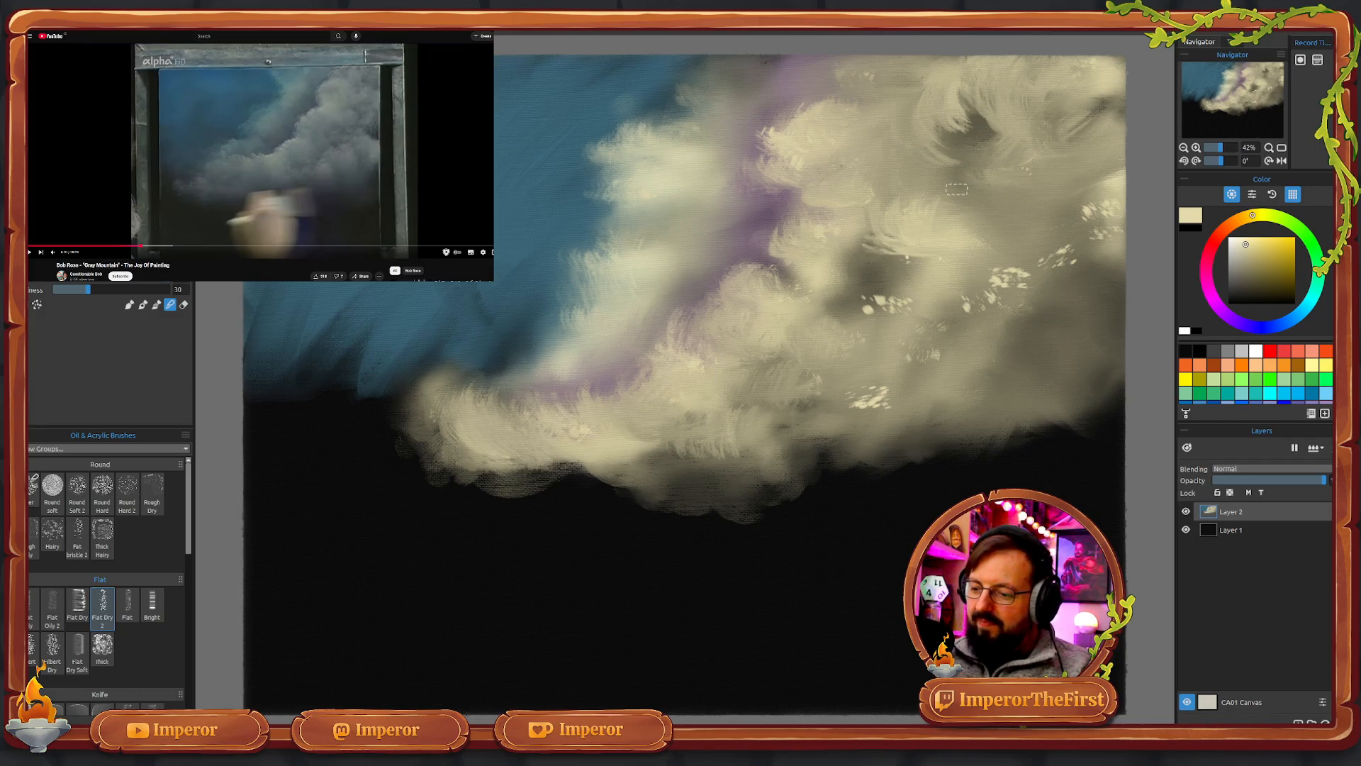
- Blend the remaining highlight specks across the large cloud's middle, lower right and right canvas edge
mouse_move(884, 248)
left_mouse_down()
mouse_move(908, 279)
mouse_move(919, 246)
mouse_move(891, 259)
mouse_move(893, 230)
mouse_move(886, 256)
mouse_move(881, 246)
mouse_move(911, 249)
mouse_move(899, 203)
mouse_move(878, 245)
mouse_move(901, 230)
mouse_move(868, 236)
left_mouse_up()
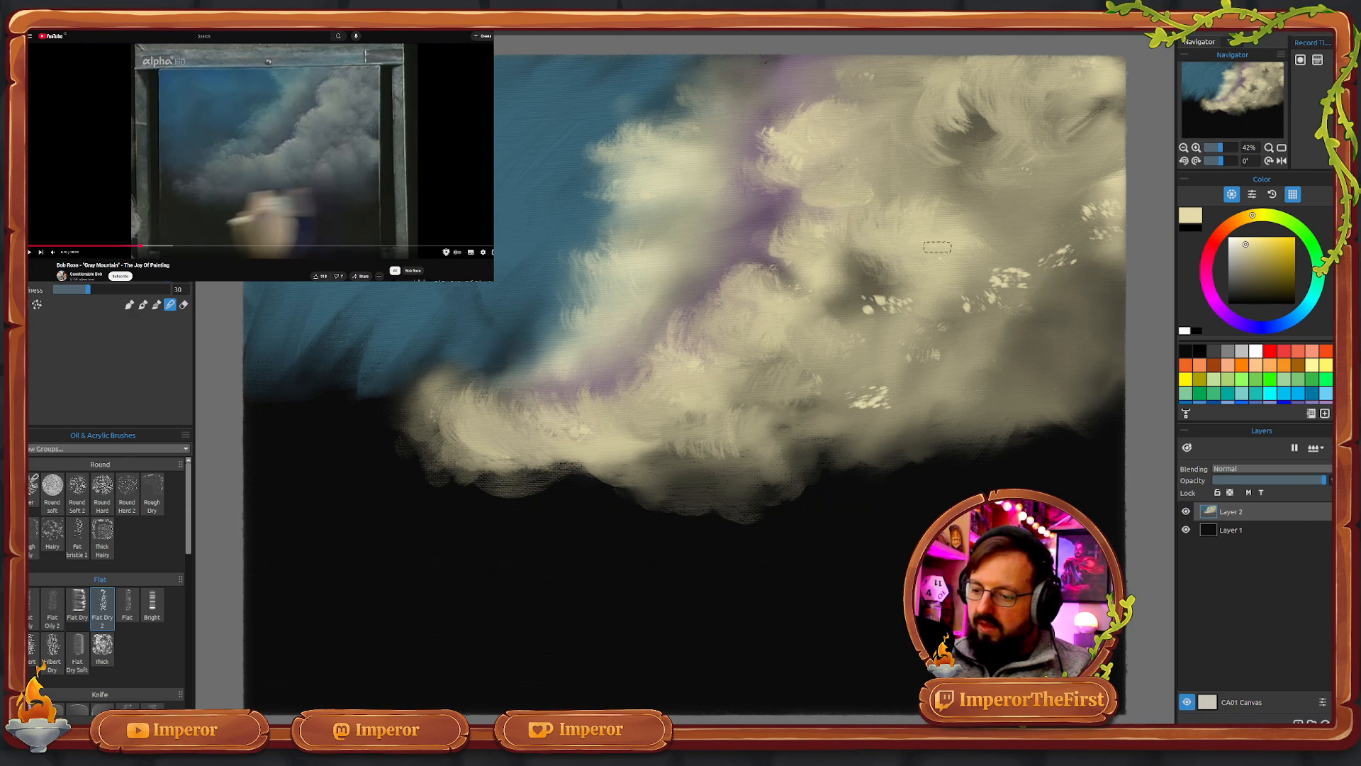
mouse_move(865, 305)
left_mouse_down()
mouse_move(907, 307)
mouse_move(912, 287)
mouse_move(873, 265)
left_mouse_up()
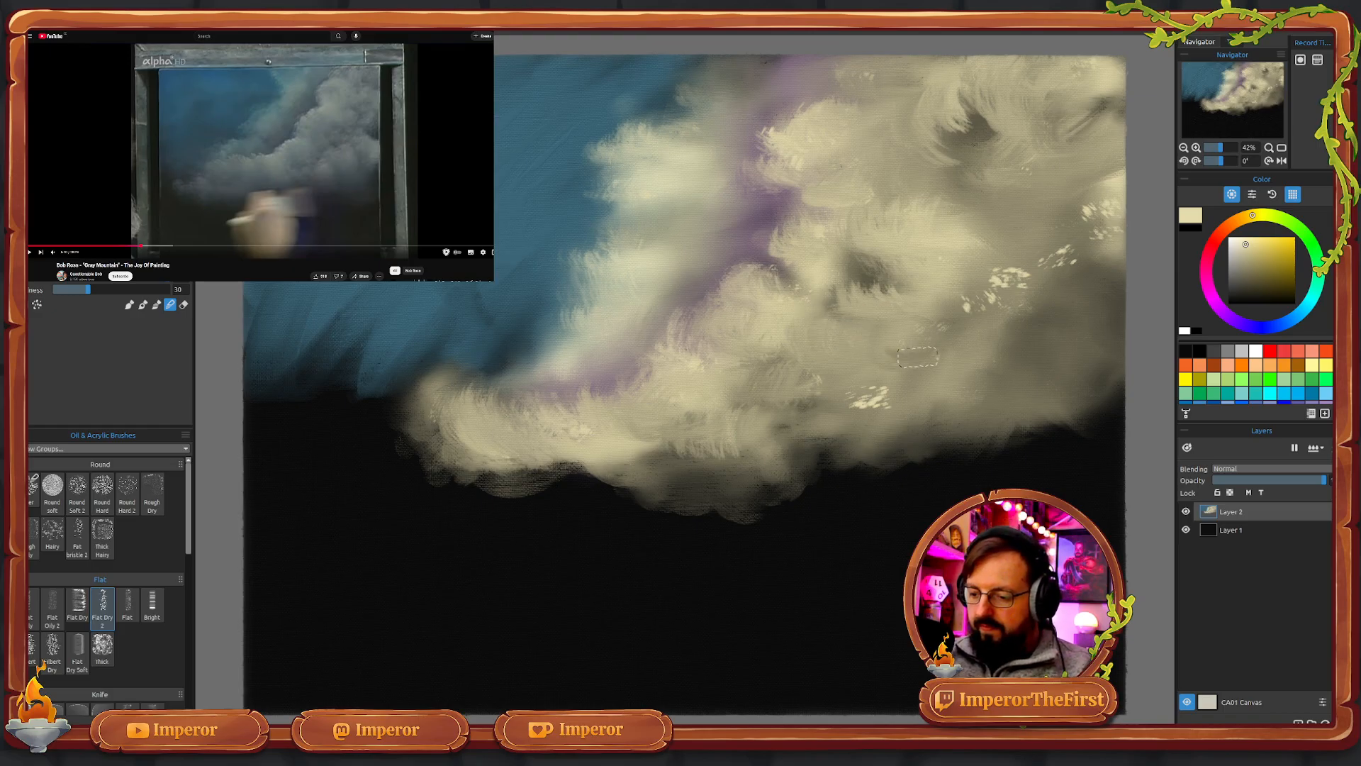
mouse_move(828, 416)
left_mouse_down()
mouse_move(881, 390)
mouse_move(819, 409)
left_mouse_up()
mouse_move(977, 318)
left_mouse_down()
mouse_move(1012, 279)
mouse_move(1006, 250)
mouse_move(982, 283)
mouse_move(1029, 282)
mouse_move(984, 294)
mouse_move(1033, 271)
mouse_move(981, 246)
left_mouse_up()
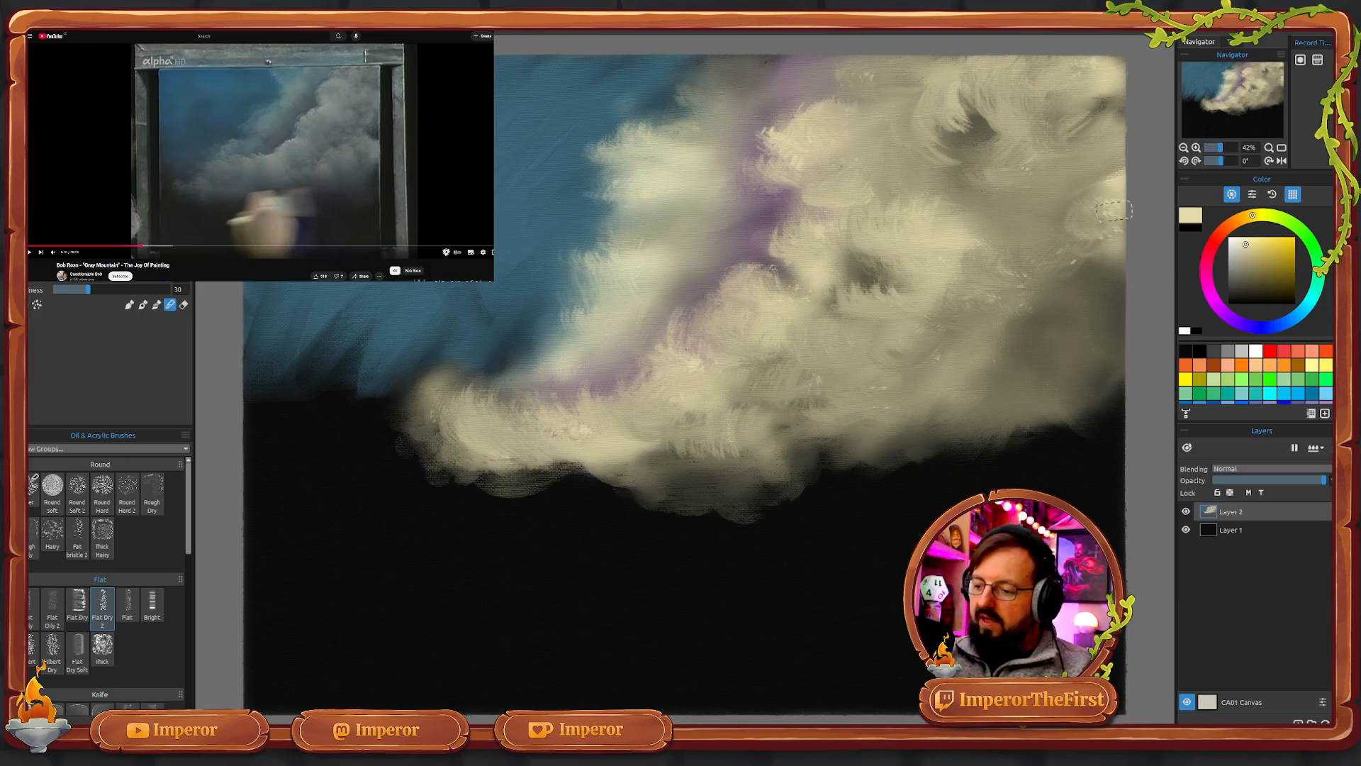
mouse_move(1106, 234)
left_mouse_down()
mouse_move(1045, 215)
mouse_move(1059, 195)
left_mouse_up()
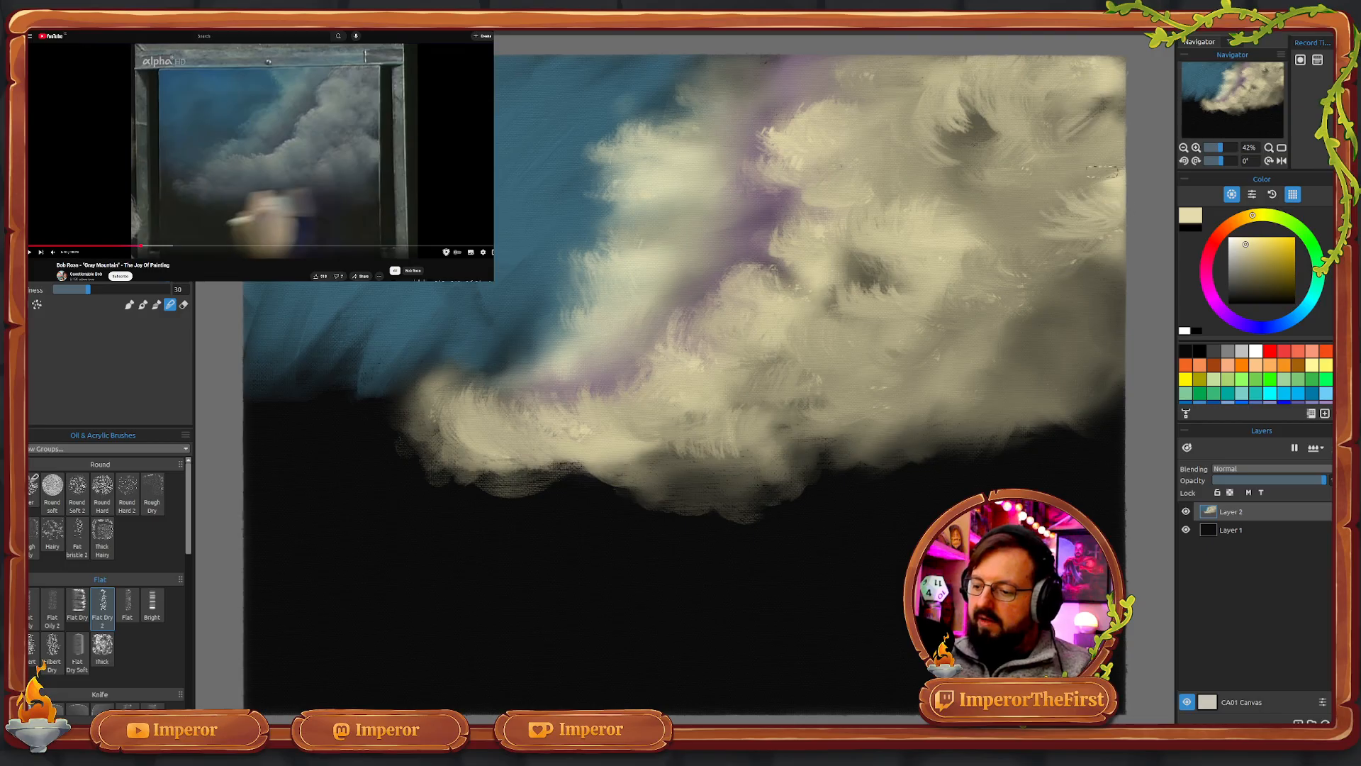
left_click_drag(1098, 258, 1062, 253)
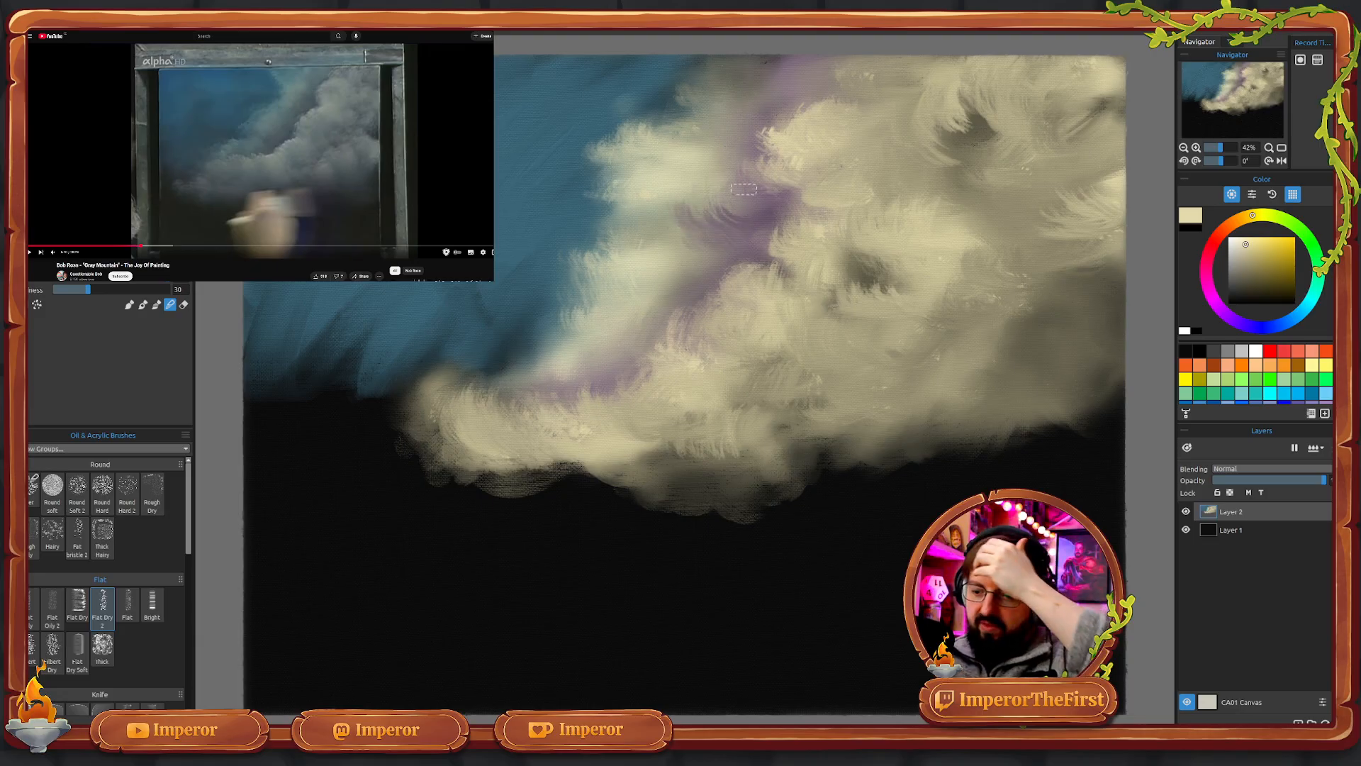
- Smudge the inner cloud band's cream into the purple band, softening and narrowing the purple down to its lower end
left_click_drag(691, 200, 761, 224)
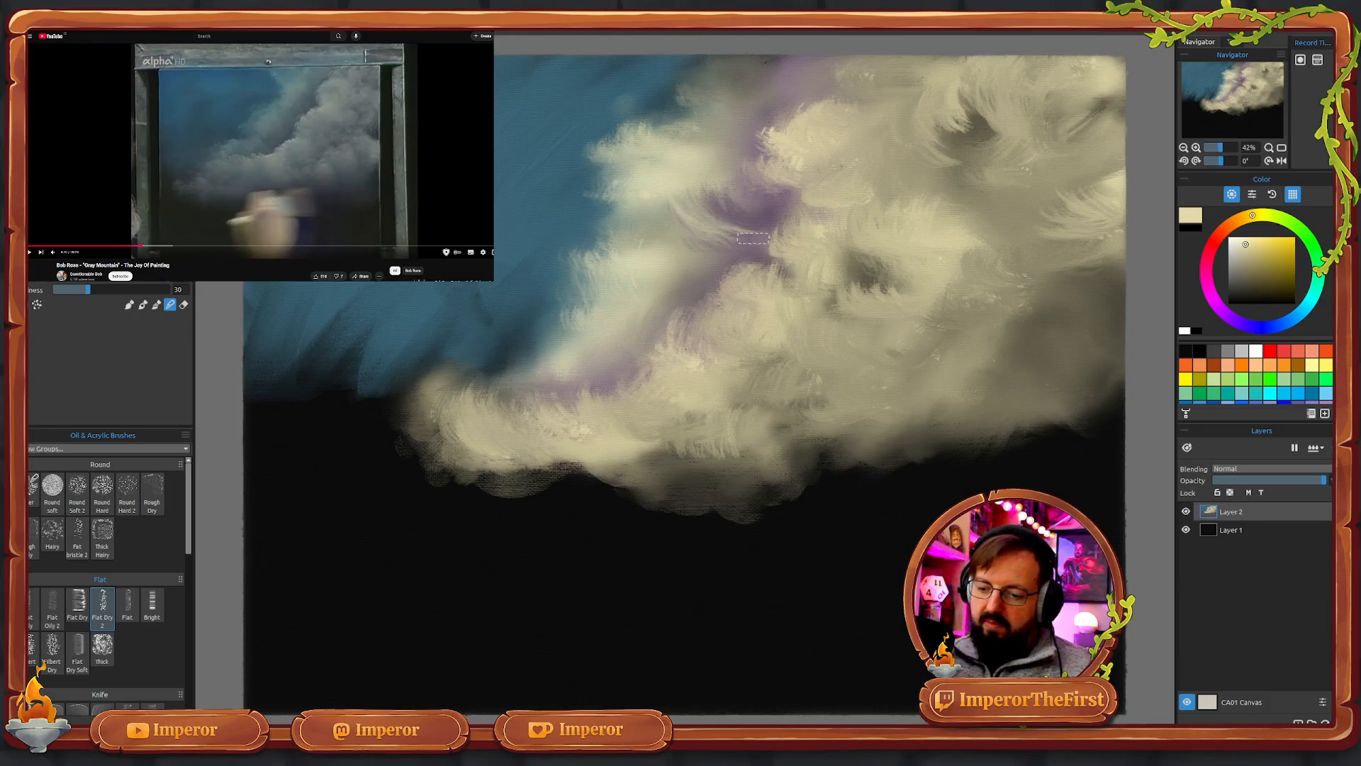
mouse_move(698, 172)
left_mouse_down()
mouse_move(703, 211)
mouse_move(701, 193)
mouse_move(691, 216)
mouse_move(689, 197)
mouse_move(683, 221)
mouse_move(683, 196)
mouse_move(727, 189)
mouse_move(728, 230)
mouse_move(713, 224)
mouse_move(744, 191)
mouse_move(695, 235)
mouse_move(751, 209)
mouse_move(767, 163)
mouse_move(773, 234)
mouse_move(737, 233)
mouse_move(707, 207)
mouse_move(700, 233)
mouse_move(717, 242)
mouse_move(711, 185)
mouse_move(710, 229)
mouse_move(693, 242)
mouse_move(678, 196)
mouse_move(654, 267)
mouse_move(679, 209)
mouse_move(672, 252)
mouse_move(710, 200)
mouse_move(673, 193)
mouse_move(721, 191)
mouse_move(655, 252)
mouse_move(725, 191)
mouse_move(682, 287)
mouse_move(736, 217)
mouse_move(604, 362)
mouse_move(669, 289)
mouse_move(565, 357)
mouse_move(645, 323)
mouse_move(573, 337)
mouse_move(611, 372)
left_mouse_up()
left_click_drag(591, 321, 565, 368)
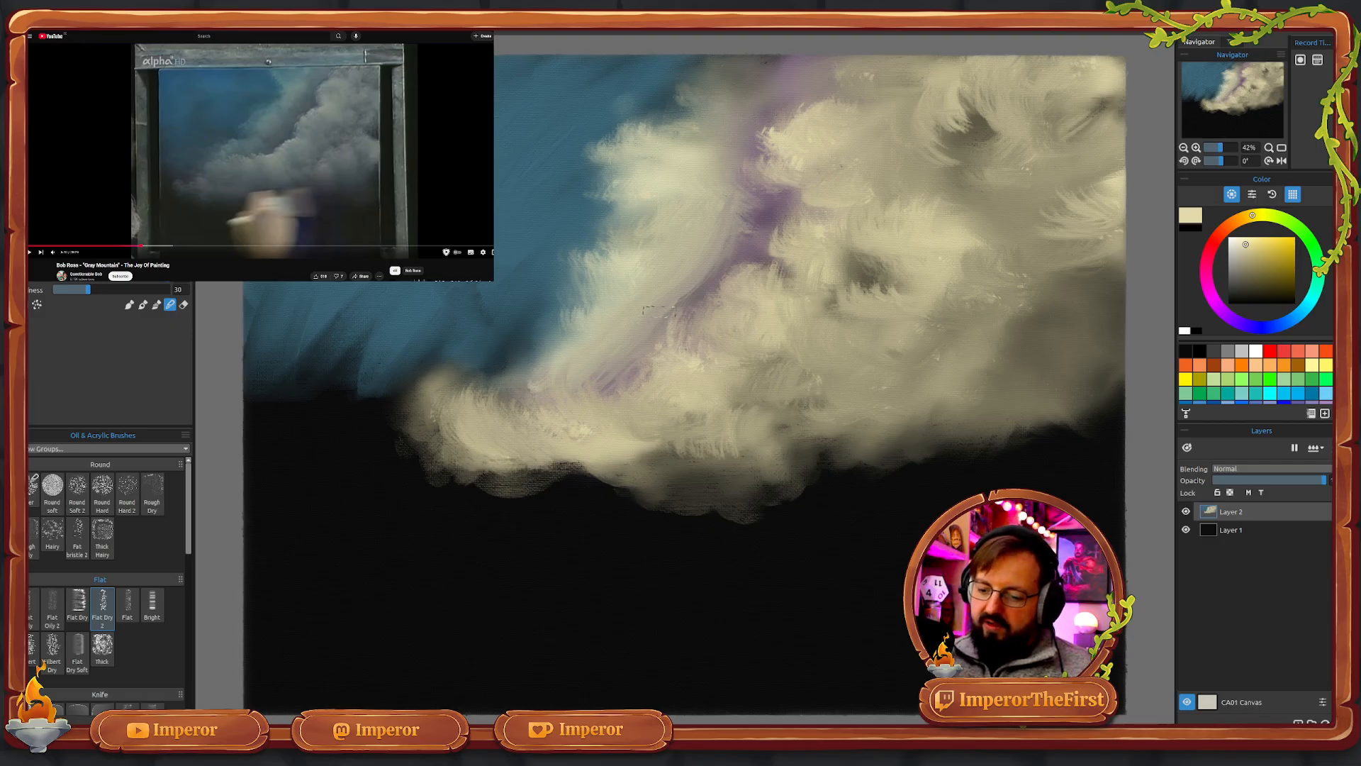
mouse_move(659, 311)
left_mouse_down()
mouse_move(618, 392)
mouse_move(638, 393)
mouse_move(656, 357)
mouse_move(641, 380)
mouse_move(596, 355)
mouse_move(552, 358)
mouse_move(664, 395)
mouse_move(709, 330)
mouse_move(664, 301)
mouse_move(660, 372)
left_mouse_up()
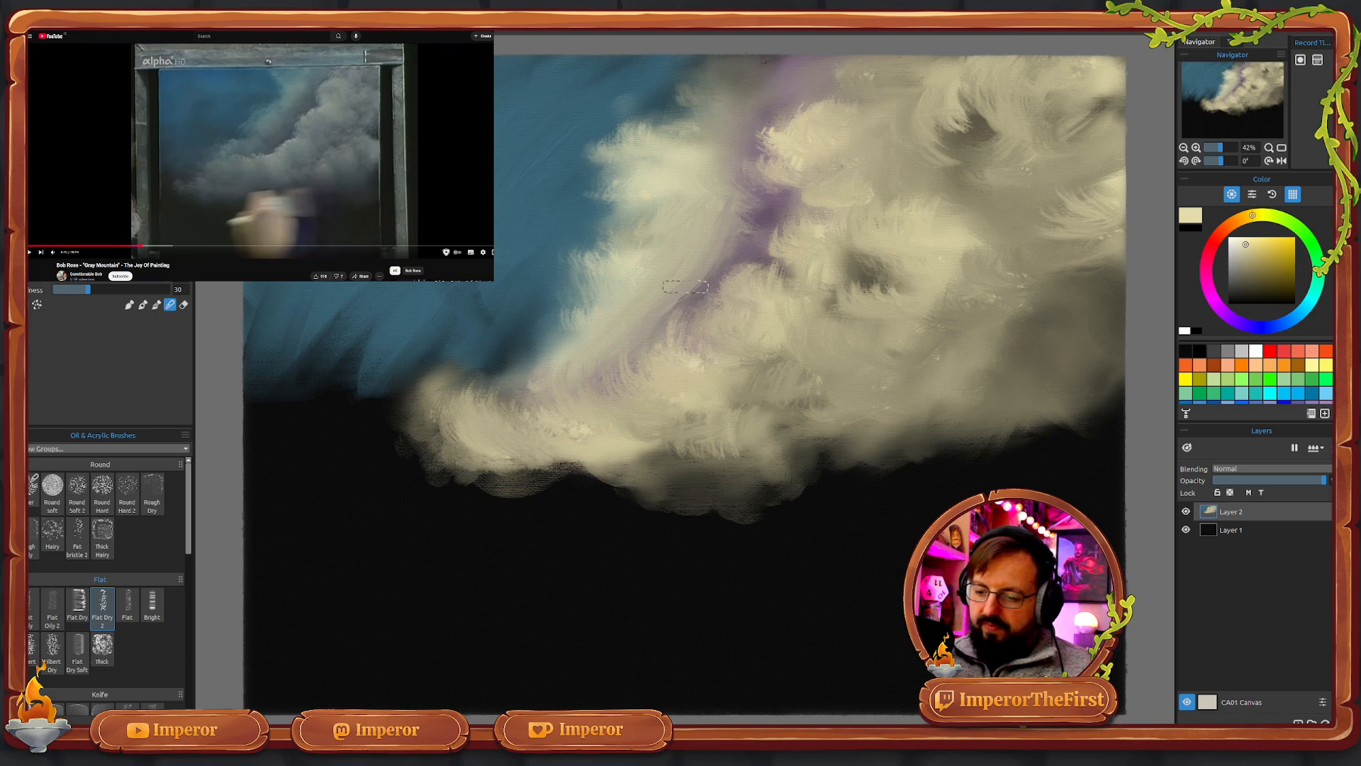
mouse_move(707, 274)
left_mouse_down()
mouse_move(723, 325)
mouse_move(750, 322)
mouse_move(726, 304)
mouse_move(715, 263)
mouse_move(677, 307)
mouse_move(708, 286)
mouse_move(734, 224)
mouse_move(669, 308)
mouse_move(737, 246)
mouse_move(702, 220)
mouse_move(720, 321)
mouse_move(755, 302)
mouse_move(705, 263)
mouse_move(672, 313)
left_mouse_up()
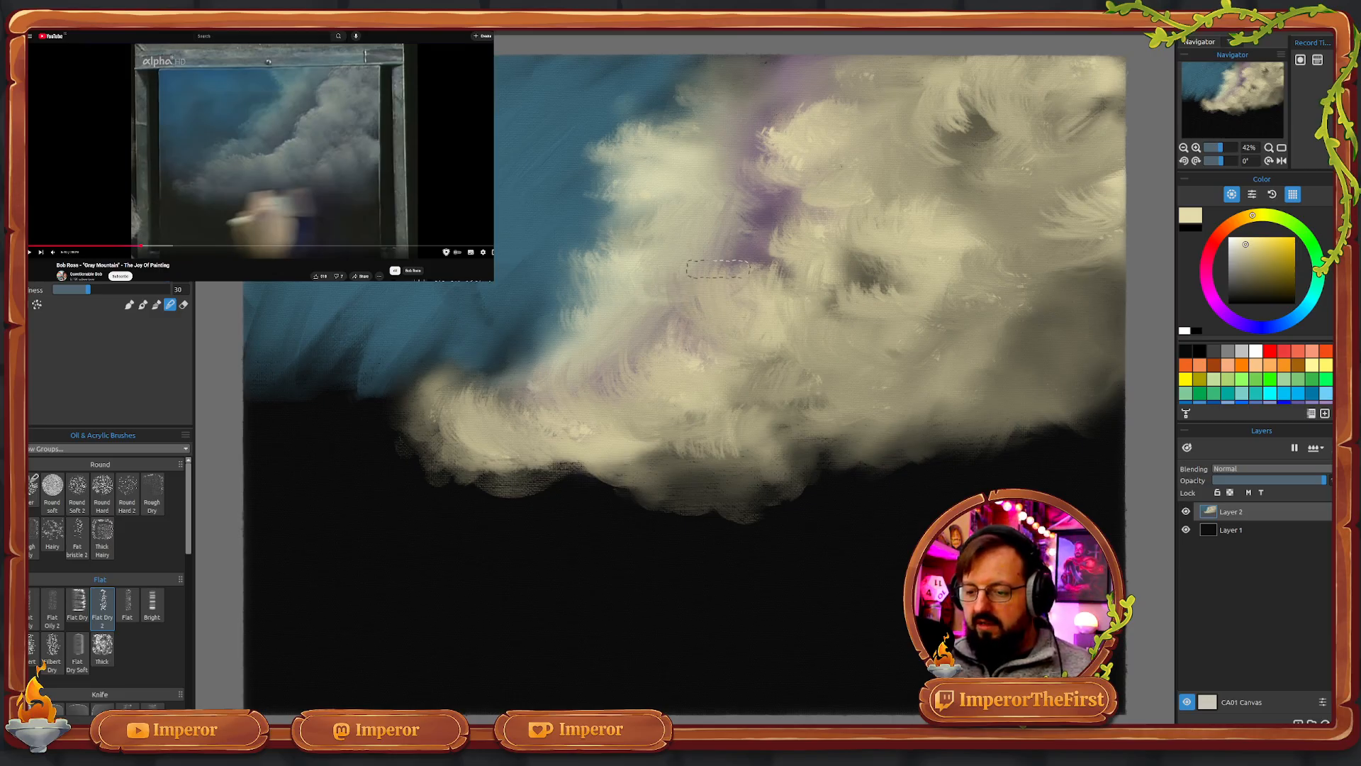
mouse_move(764, 255)
left_mouse_down()
mouse_move(722, 239)
mouse_move(698, 273)
left_mouse_up()
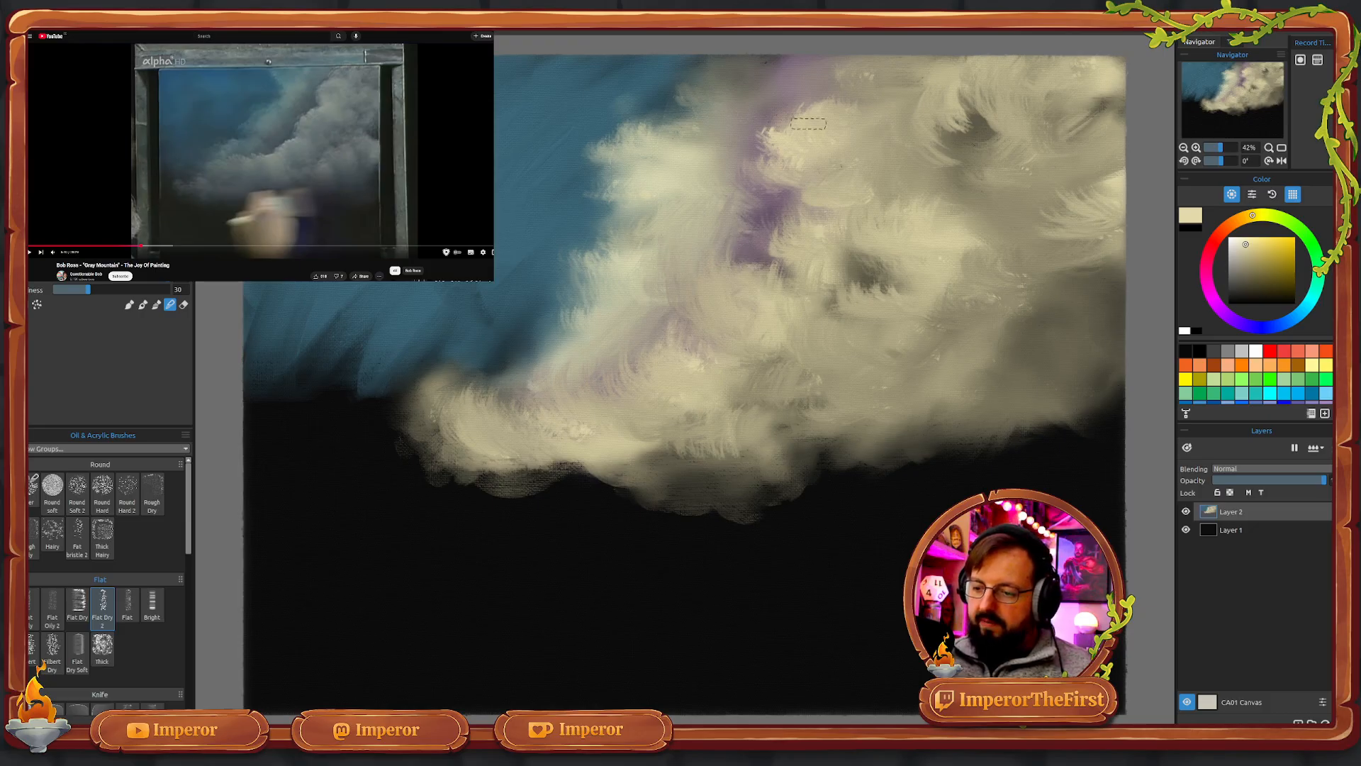
- Blend the large cloud with curved strokes, rounding the puff beside the purple band and softening the middle and lower body
left_click_drag(785, 119, 826, 175)
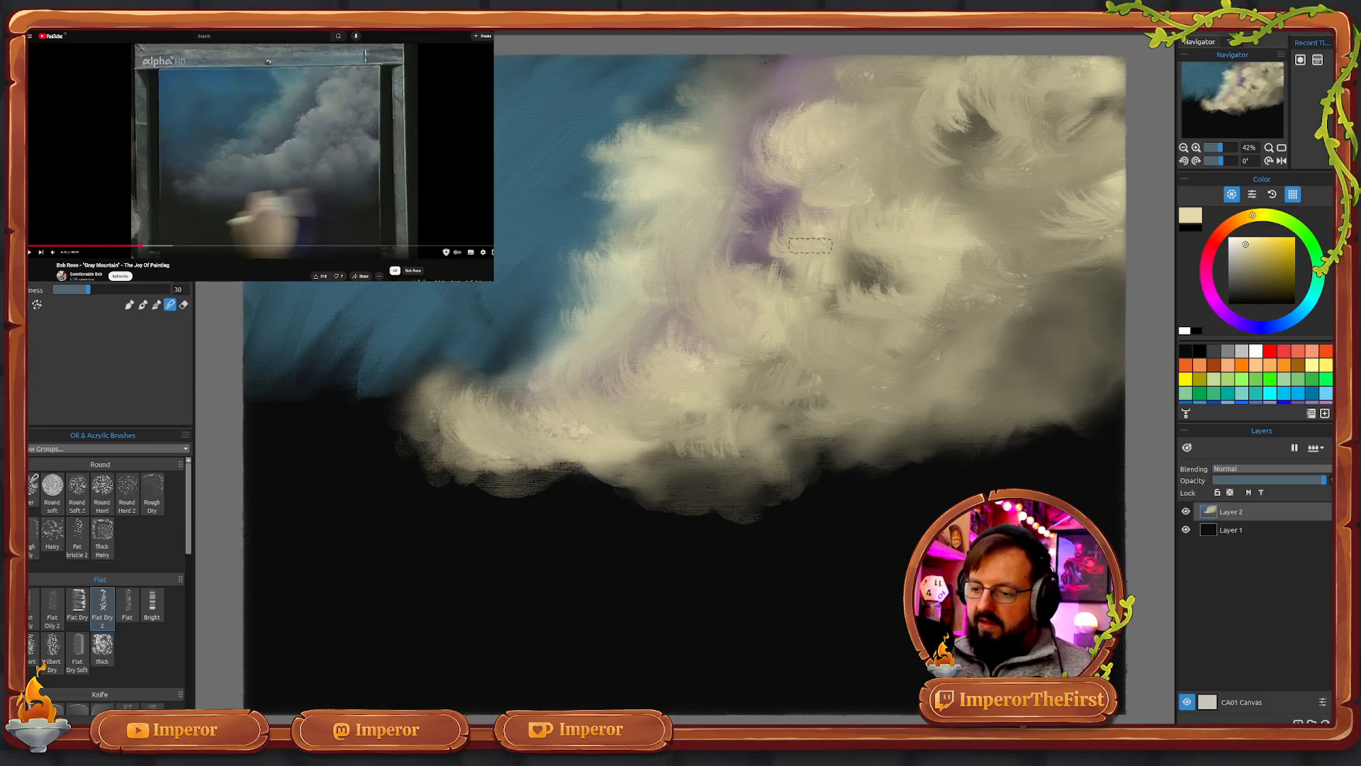
mouse_move(879, 275)
left_mouse_down()
mouse_move(888, 329)
mouse_move(937, 279)
mouse_move(934, 221)
left_mouse_up()
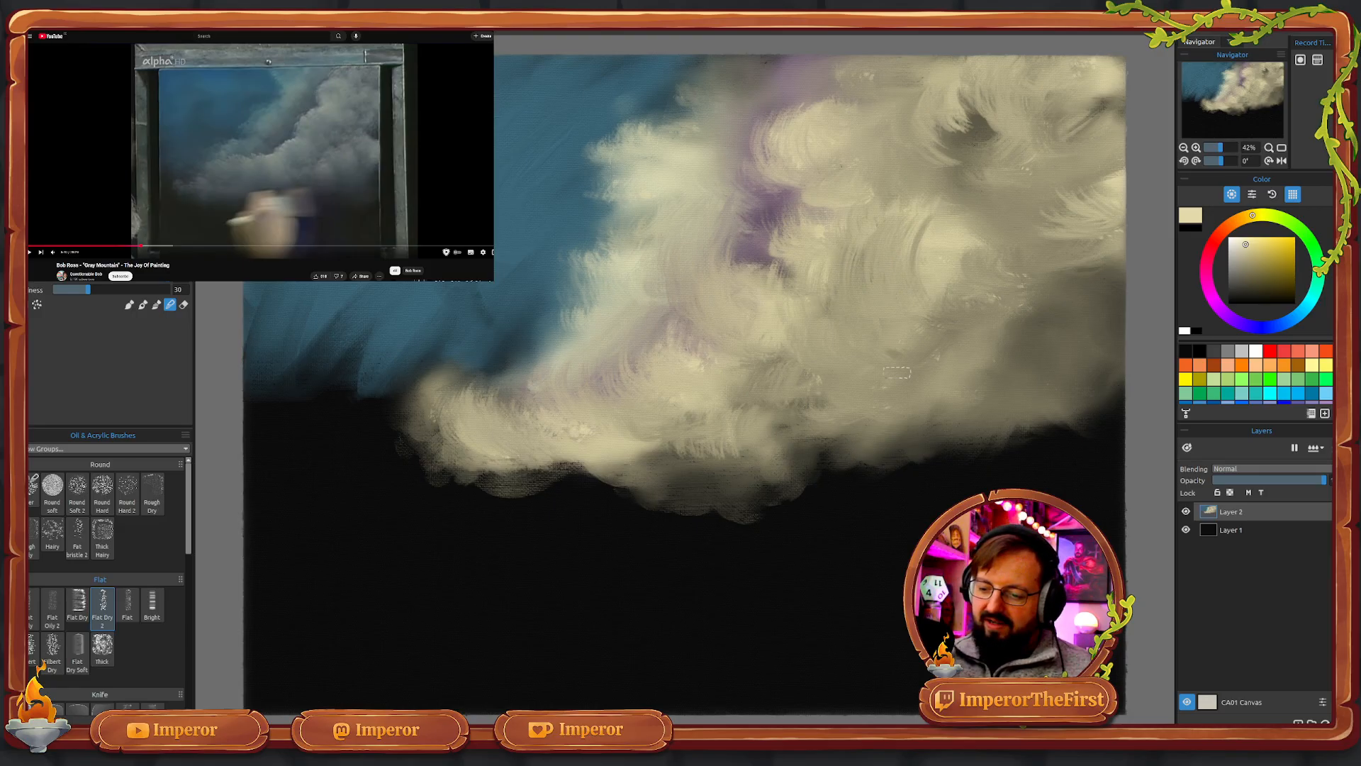
mouse_move(922, 255)
left_mouse_down()
mouse_move(861, 283)
mouse_move(908, 272)
mouse_move(943, 298)
mouse_move(857, 326)
mouse_move(990, 273)
left_mouse_up()
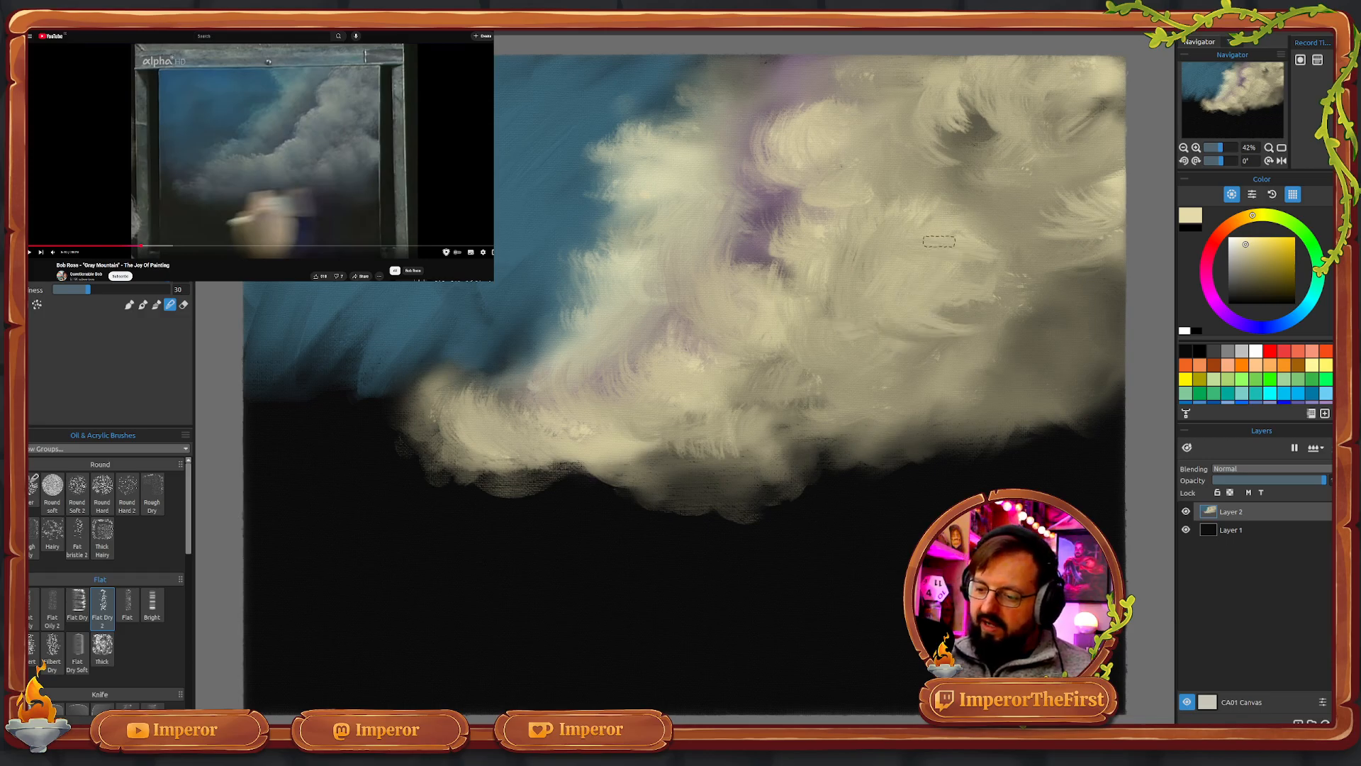
mouse_move(910, 316)
left_mouse_down()
mouse_move(960, 241)
mouse_move(970, 293)
mouse_move(921, 407)
mouse_move(991, 251)
mouse_move(915, 332)
mouse_move(957, 310)
mouse_move(913, 375)
mouse_move(920, 363)
mouse_move(849, 313)
mouse_move(918, 394)
mouse_move(955, 326)
left_mouse_up()
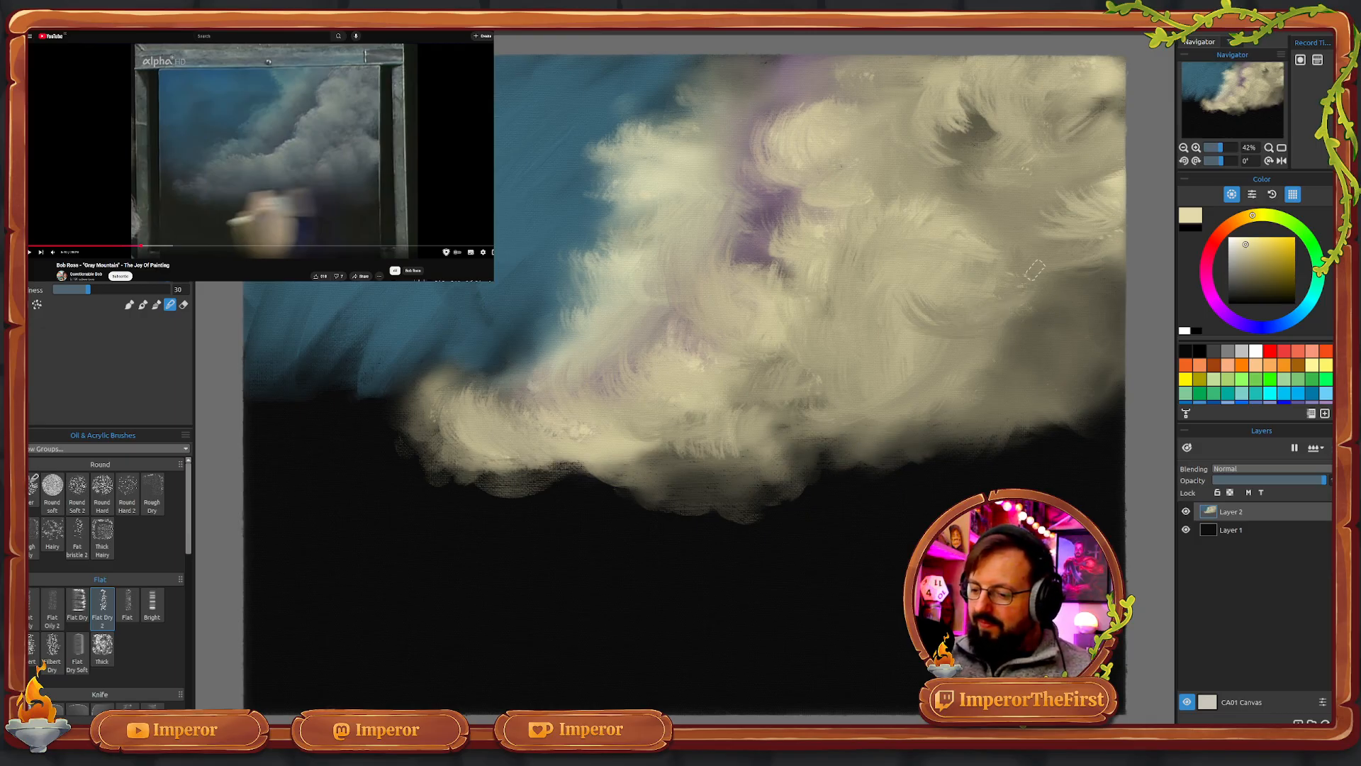
left_click_drag(876, 429, 793, 416)
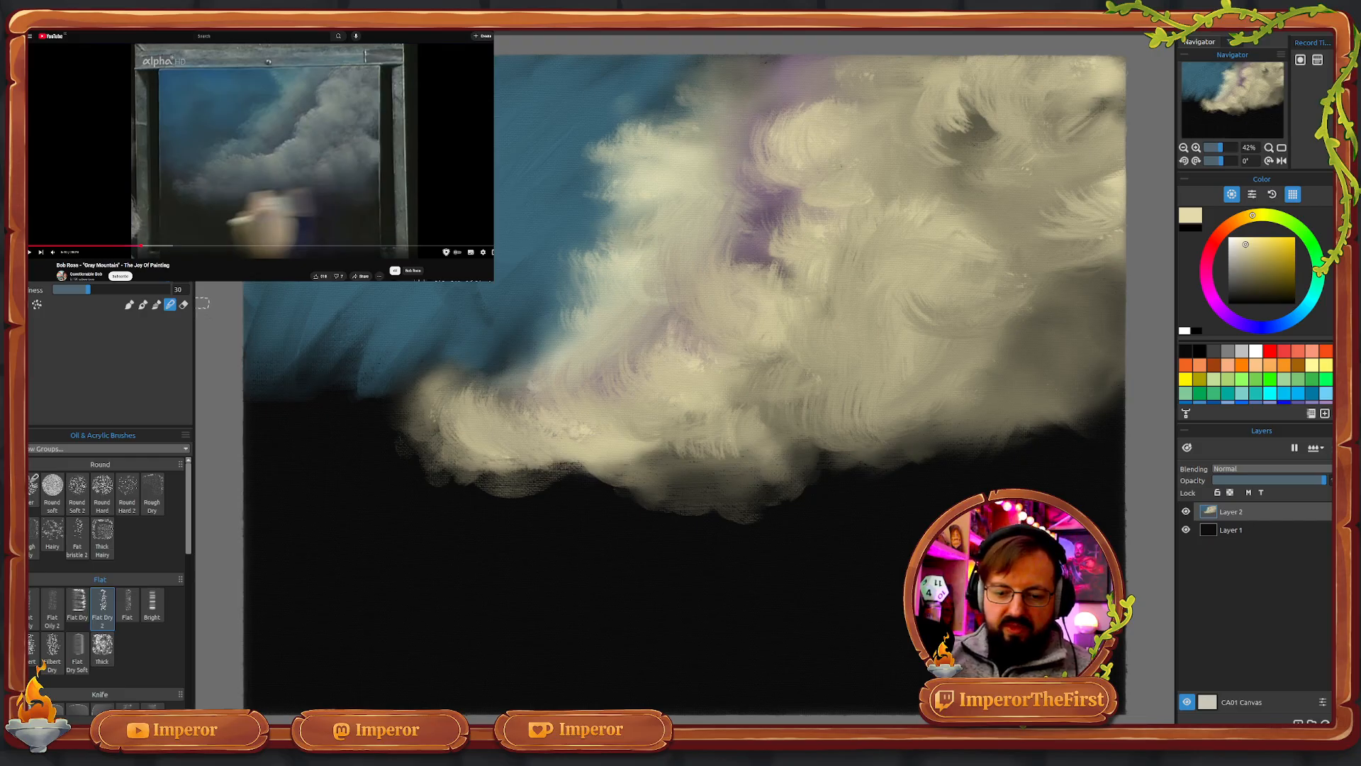
left_click_drag(840, 368, 828, 445)
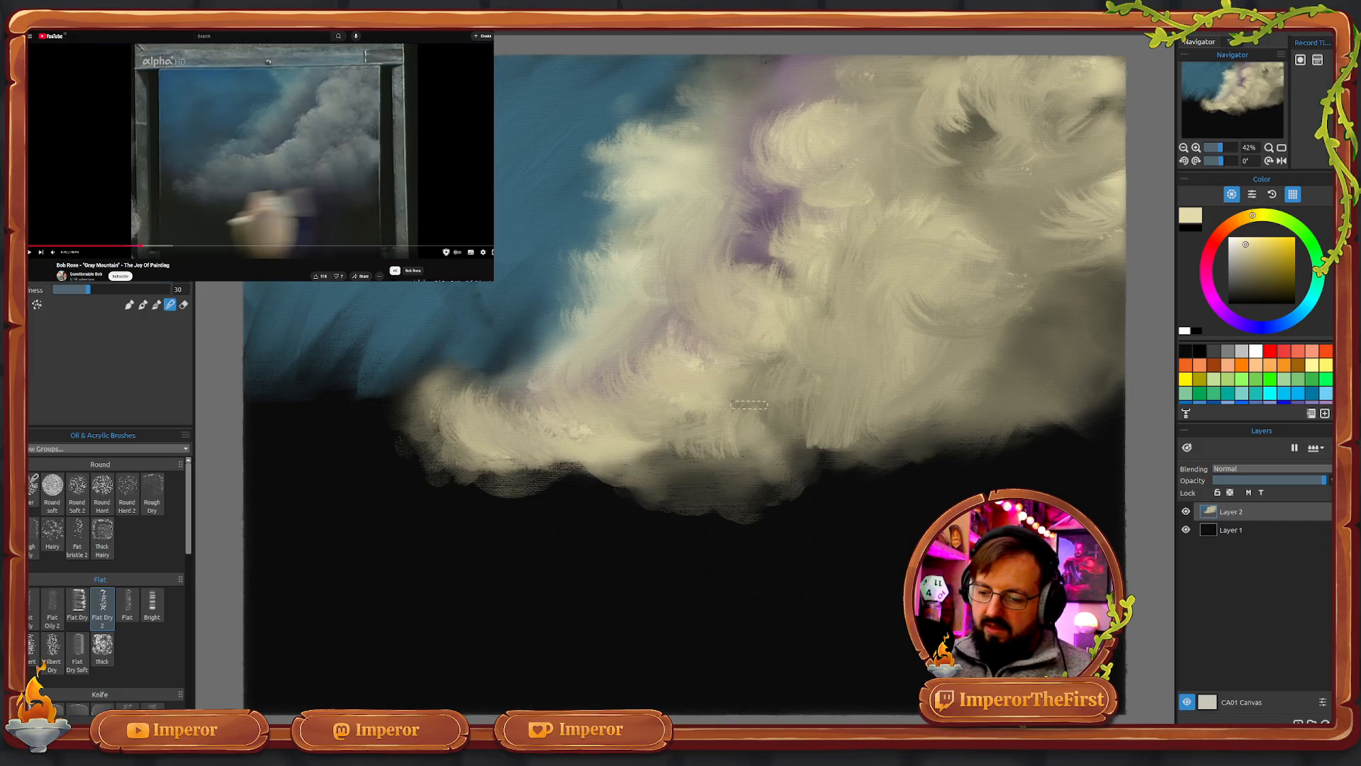
- Blend the large cloud's lower middle and upper right, and add bright cream highlight strokes across its lower-right part
mouse_move(741, 457)
left_mouse_down()
mouse_move(705, 474)
mouse_move(659, 447)
left_mouse_up()
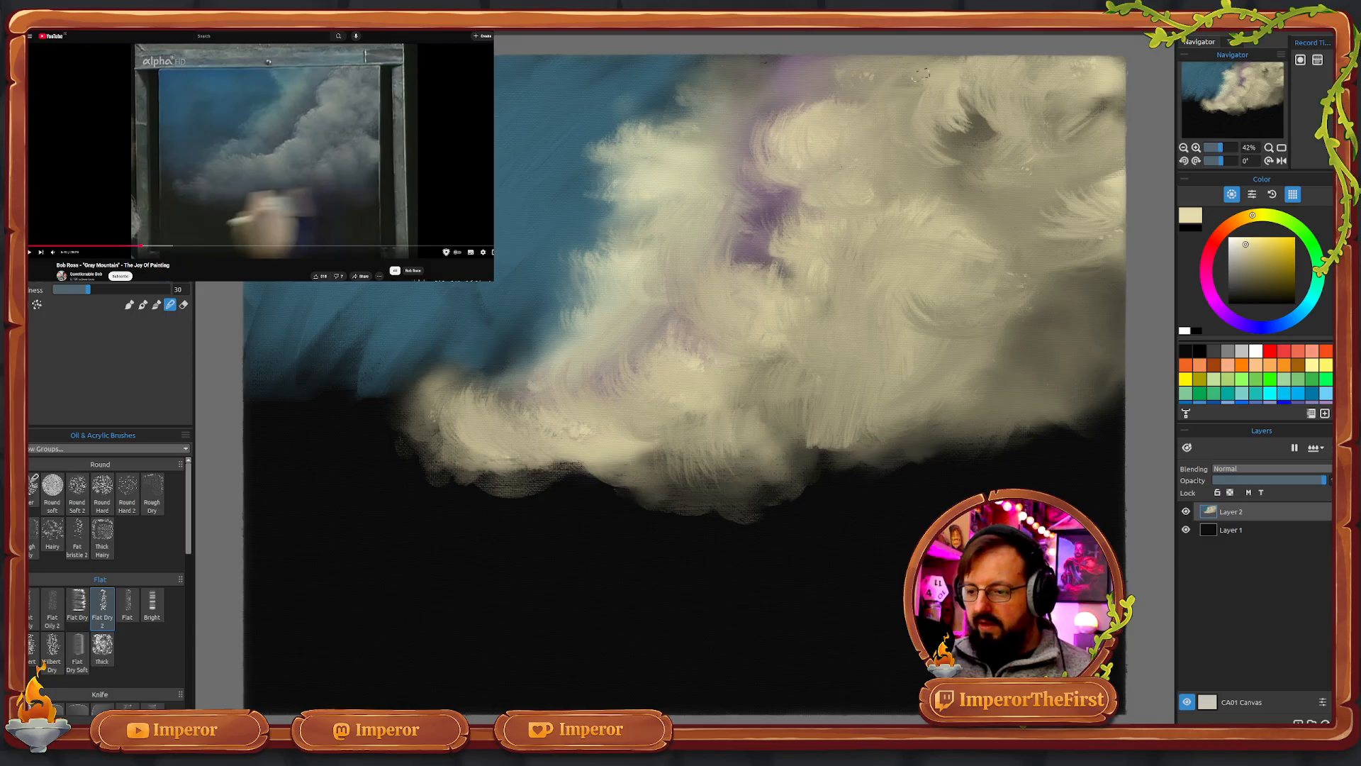
mouse_move(956, 145)
left_mouse_down()
mouse_move(979, 105)
mouse_move(935, 209)
mouse_move(955, 69)
left_mouse_up()
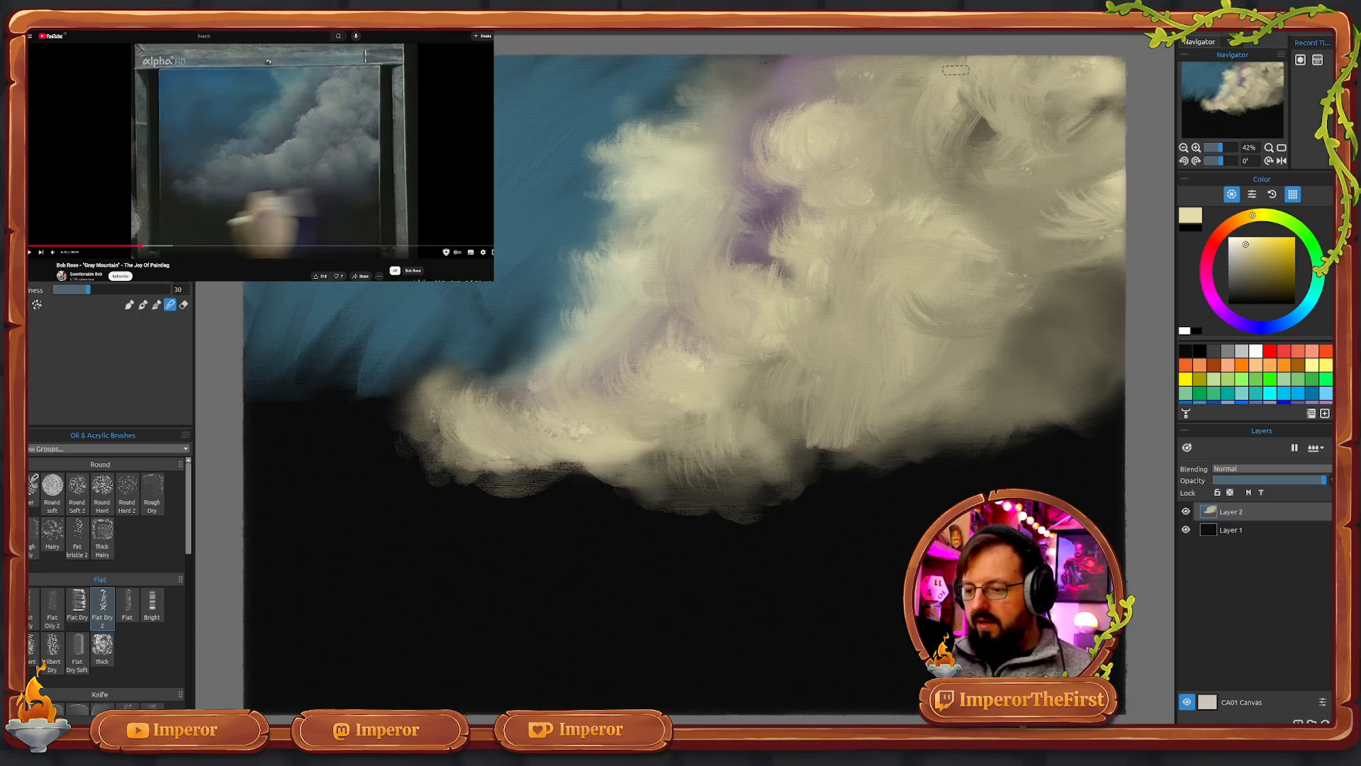
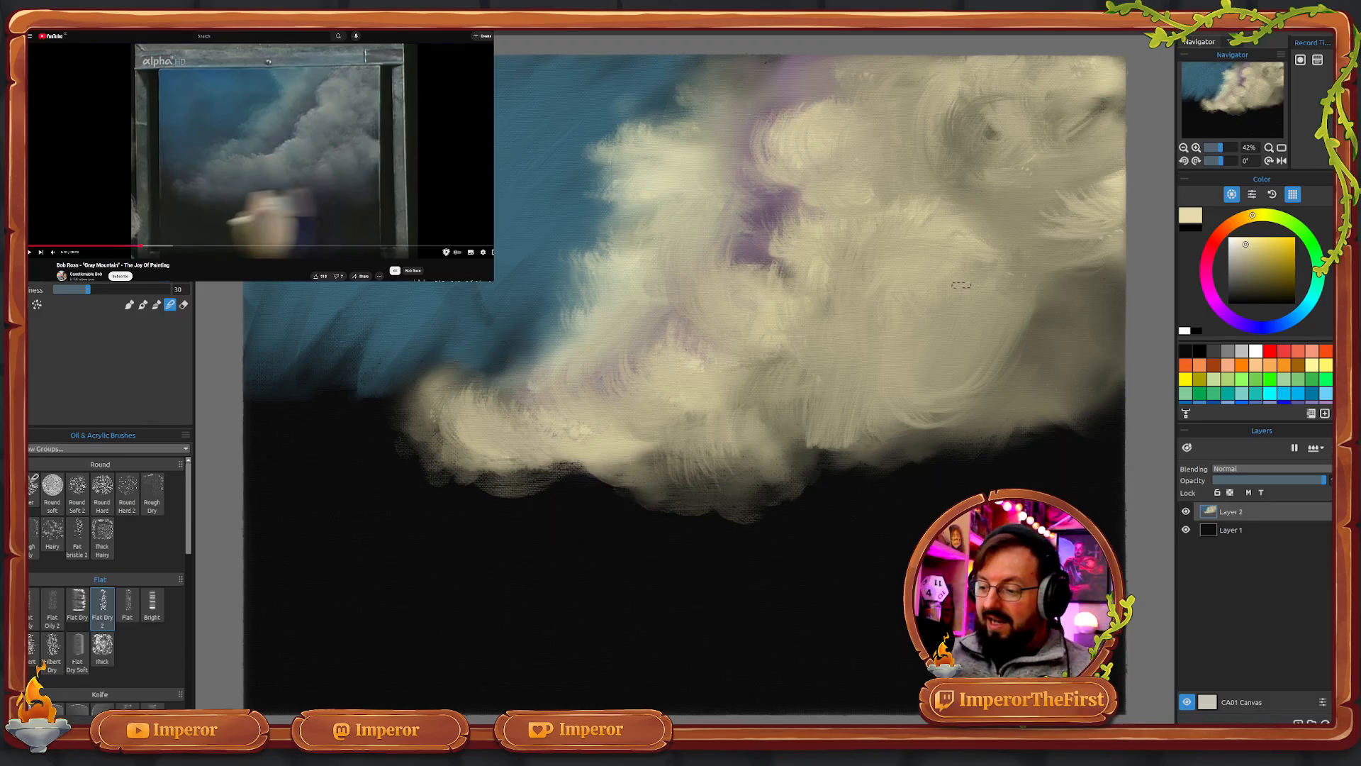
key("n")
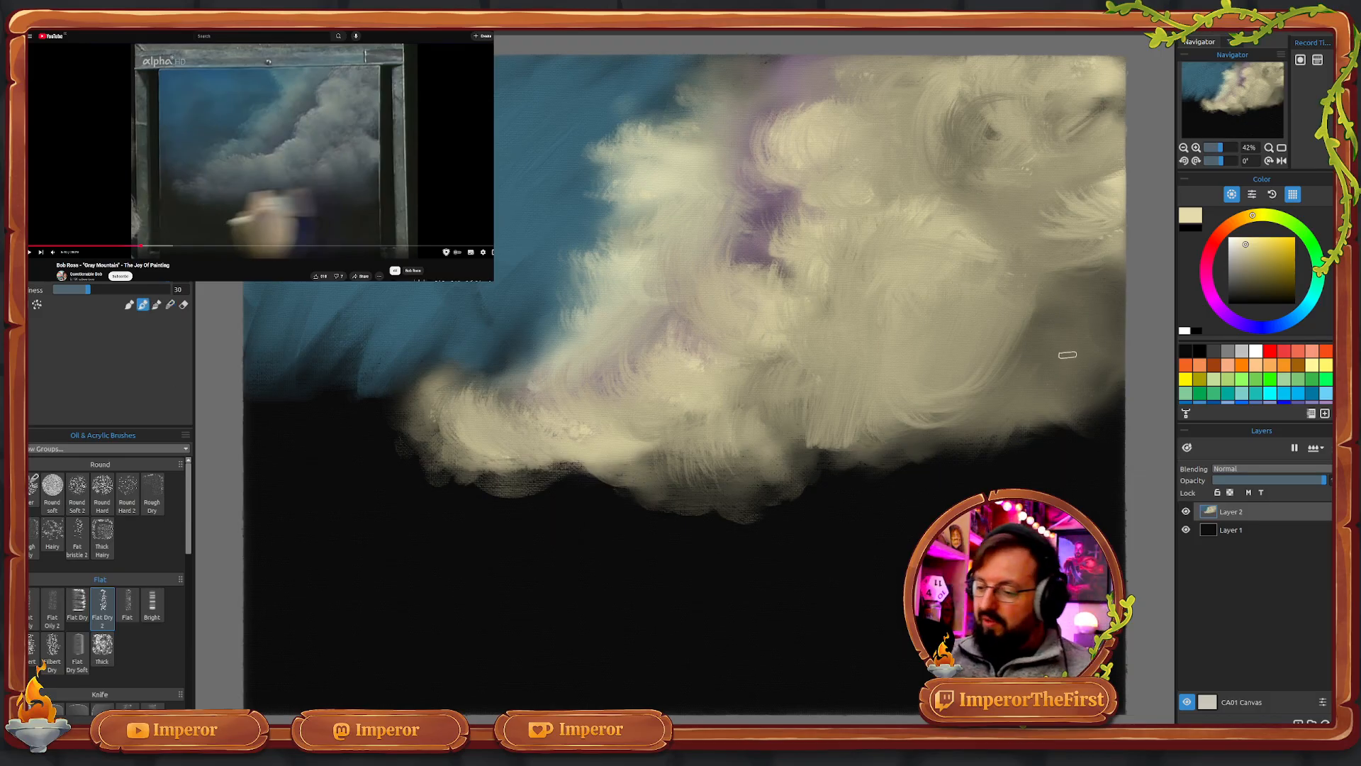
mouse_move(1092, 336)
left_mouse_down()
mouse_move(1117, 326)
mouse_move(1074, 344)
mouse_move(1128, 318)
mouse_move(1049, 407)
mouse_move(1085, 404)
mouse_move(1021, 425)
mouse_move(971, 420)
mouse_move(941, 365)
mouse_move(958, 329)
mouse_move(886, 386)
mouse_move(898, 411)
mouse_move(869, 429)
mouse_move(996, 411)
mouse_move(1021, 368)
mouse_move(1092, 379)
mouse_move(1128, 302)
mouse_move(1024, 387)
mouse_move(921, 427)
mouse_move(978, 444)
mouse_move(1119, 406)
mouse_move(1063, 432)
mouse_move(862, 454)
mouse_move(963, 433)
left_mouse_up()
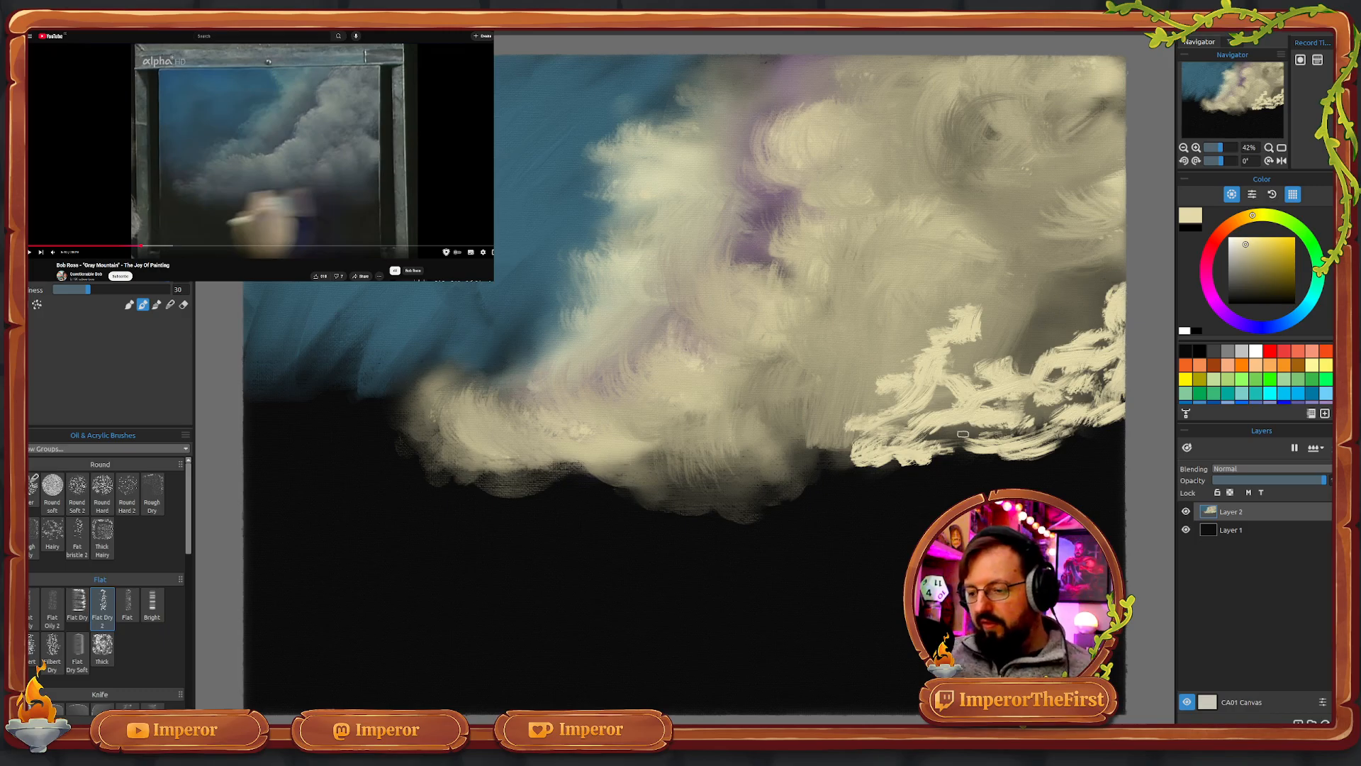
- Smudge the inner half of the new lower-right highlights into soft strokes, blending their underside into the black
left_click(170, 305)
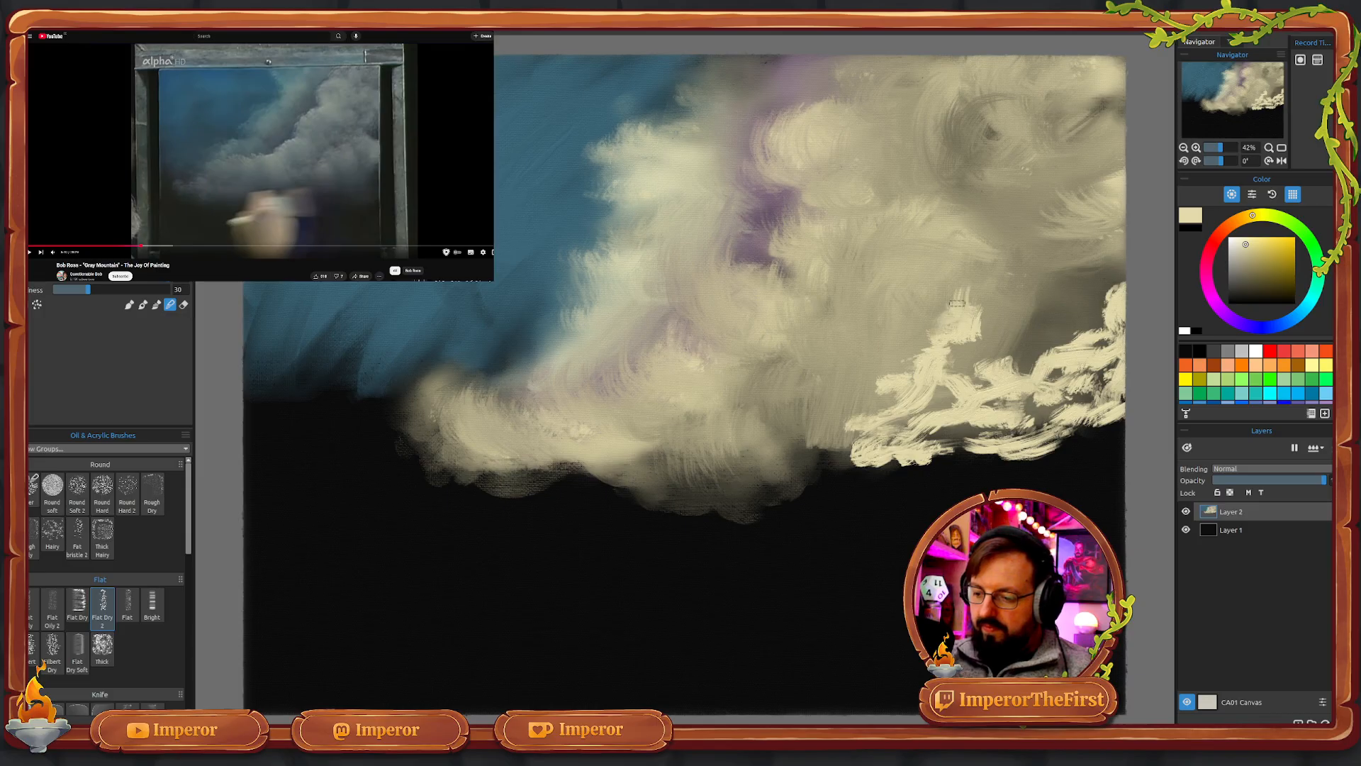
mouse_move(957, 329)
left_mouse_down()
mouse_move(929, 319)
mouse_move(940, 352)
mouse_move(902, 367)
left_mouse_up()
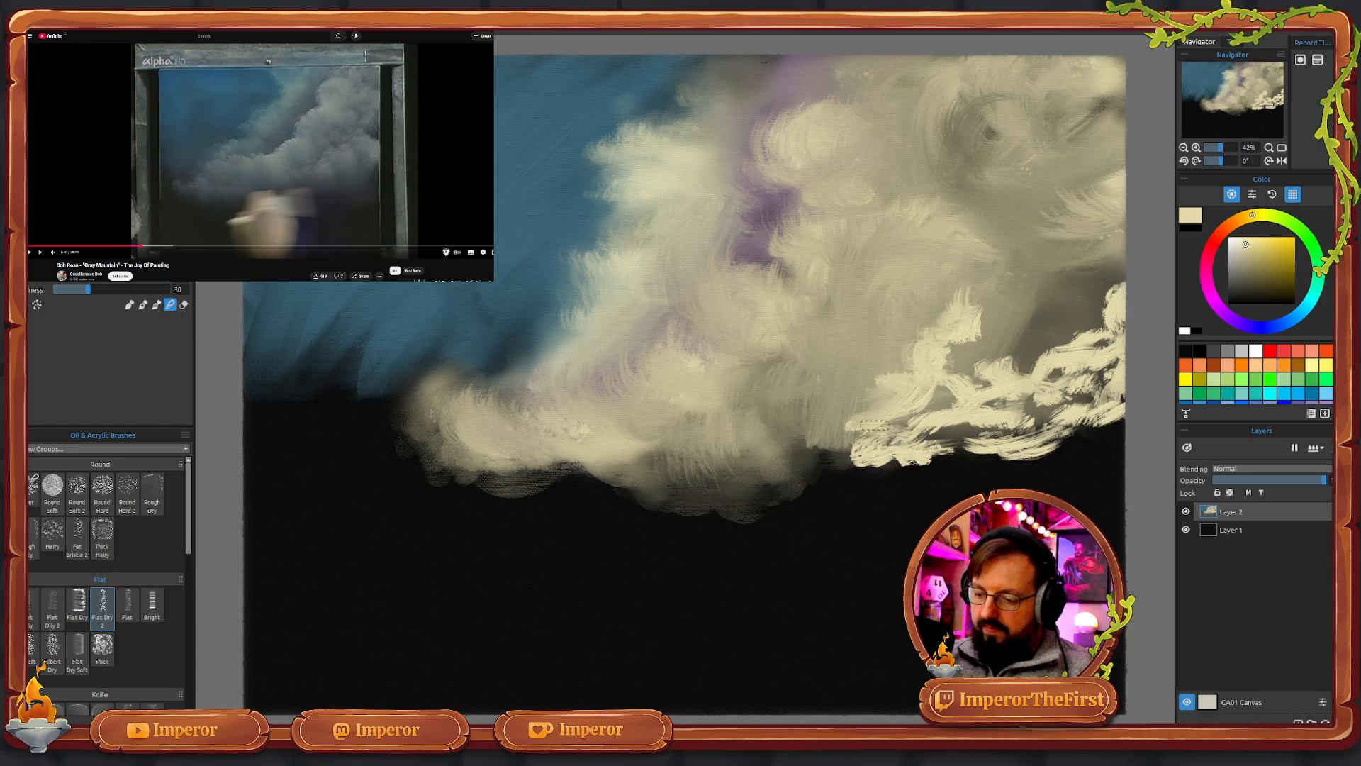
mouse_move(874, 425)
left_mouse_down()
mouse_move(854, 436)
mouse_move(868, 443)
mouse_move(858, 454)
left_mouse_up()
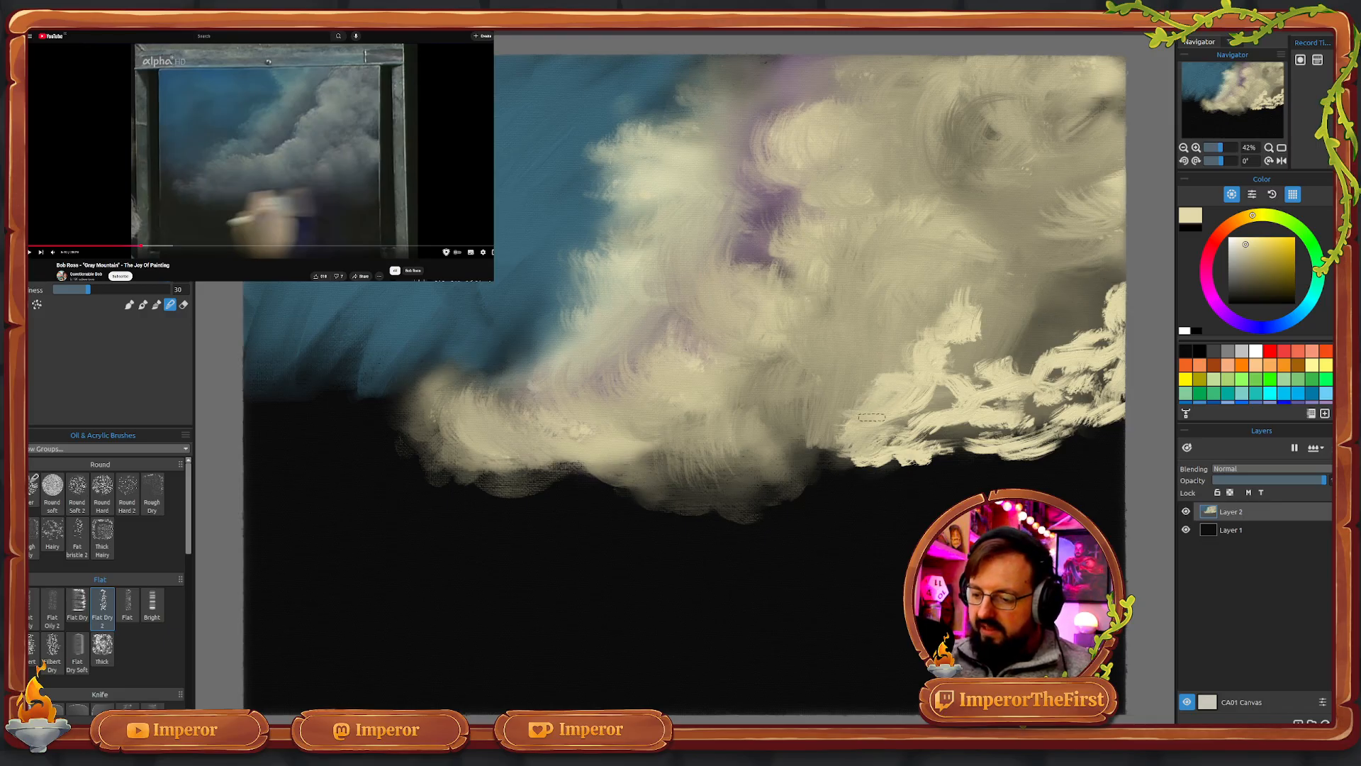
mouse_move(841, 419)
left_mouse_down()
mouse_move(861, 443)
mouse_move(840, 454)
mouse_move(859, 462)
mouse_move(830, 446)
mouse_move(854, 441)
left_mouse_up()
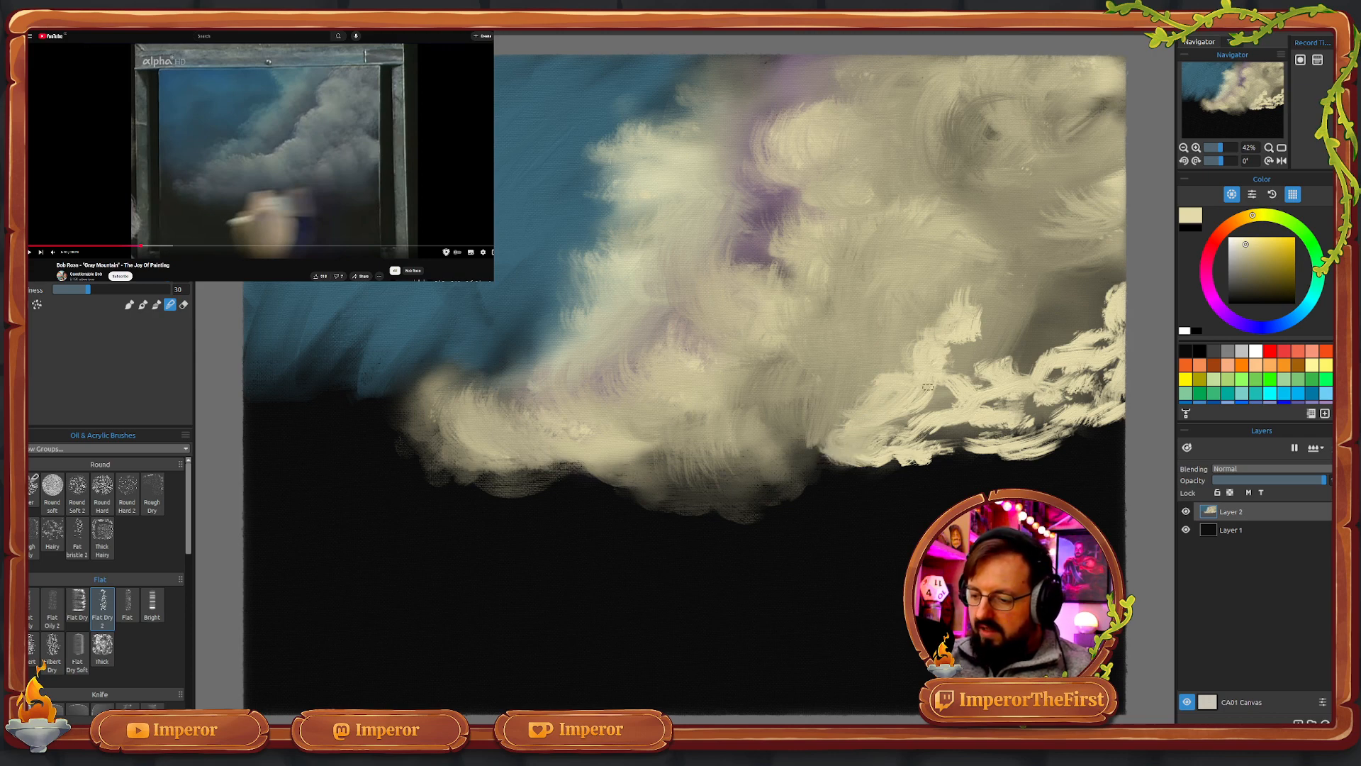
mouse_move(929, 387)
left_mouse_down()
mouse_move(899, 437)
mouse_move(917, 411)
mouse_move(905, 397)
mouse_move(887, 438)
mouse_move(957, 429)
mouse_move(960, 414)
mouse_move(922, 435)
mouse_move(912, 416)
mouse_move(885, 452)
mouse_move(907, 418)
mouse_move(919, 424)
mouse_move(881, 414)
mouse_move(936, 433)
mouse_move(911, 426)
mouse_move(969, 400)
mouse_move(930, 419)
mouse_move(966, 392)
mouse_move(954, 384)
mouse_move(919, 423)
mouse_move(955, 420)
mouse_move(942, 416)
mouse_move(910, 465)
mouse_move(948, 441)
mouse_move(908, 469)
mouse_move(957, 444)
mouse_move(864, 465)
mouse_move(956, 432)
mouse_move(937, 434)
mouse_move(1059, 449)
mouse_move(1016, 445)
mouse_move(1100, 426)
mouse_move(1069, 436)
left_mouse_up()
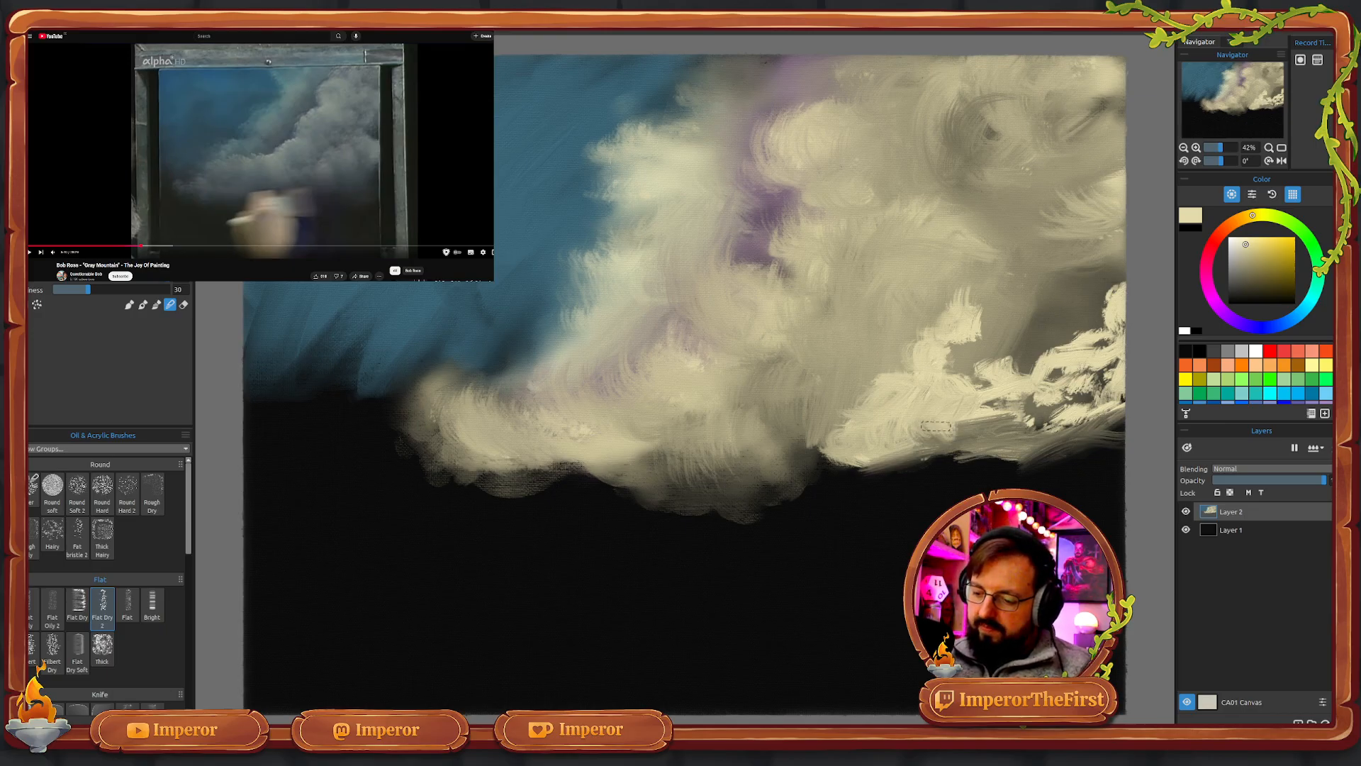
mouse_move(864, 460)
left_mouse_down()
mouse_move(820, 450)
mouse_move(838, 449)
mouse_move(815, 467)
left_mouse_up()
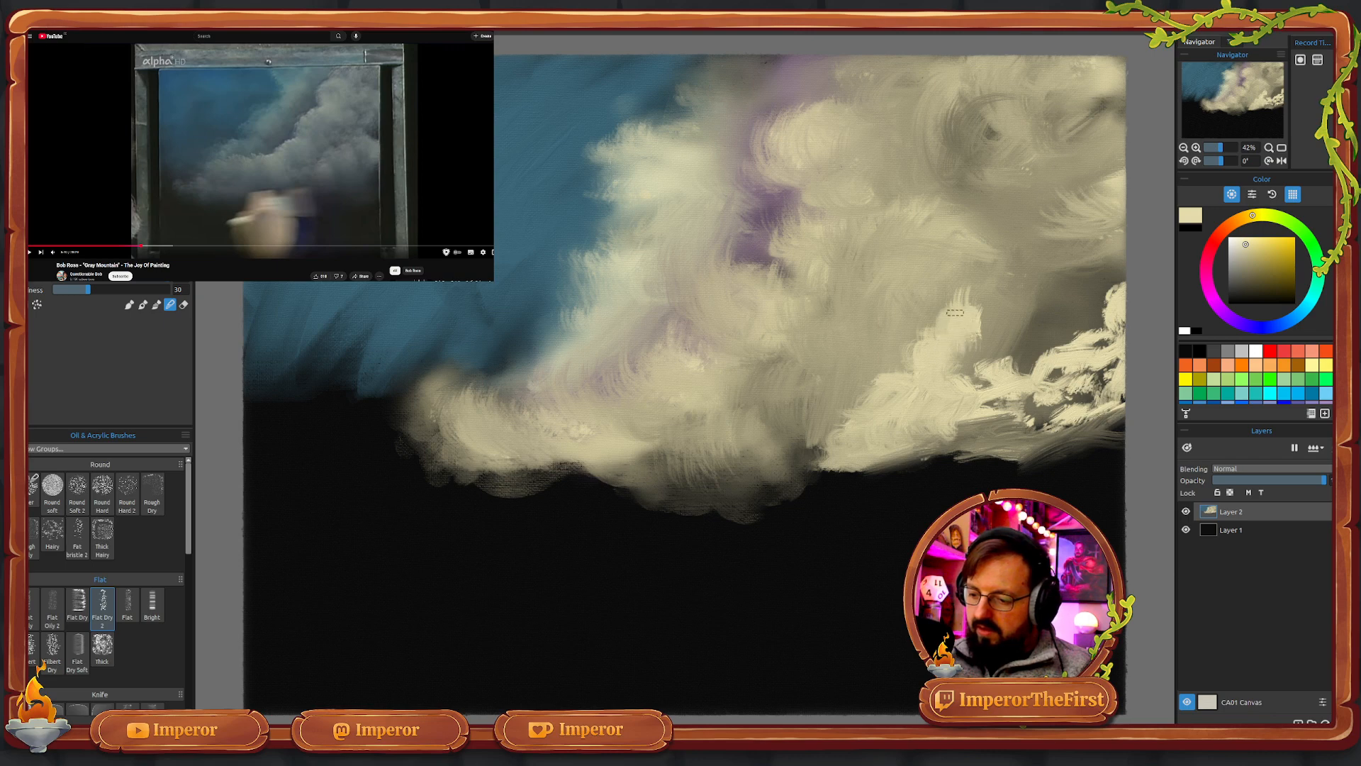
- Blend the remaining lower-right highlights into rounded, billowing puffs out to the canvas edge and soften their dark underside
mouse_move(928, 347)
left_mouse_down()
mouse_move(914, 339)
mouse_move(931, 351)
mouse_move(921, 363)
mouse_move(984, 304)
mouse_move(952, 381)
mouse_move(976, 400)
mouse_move(992, 368)
mouse_move(1031, 386)
mouse_move(1032, 366)
mouse_move(1013, 360)
mouse_move(1049, 370)
mouse_move(1091, 344)
mouse_move(1046, 363)
mouse_move(1070, 347)
left_mouse_up()
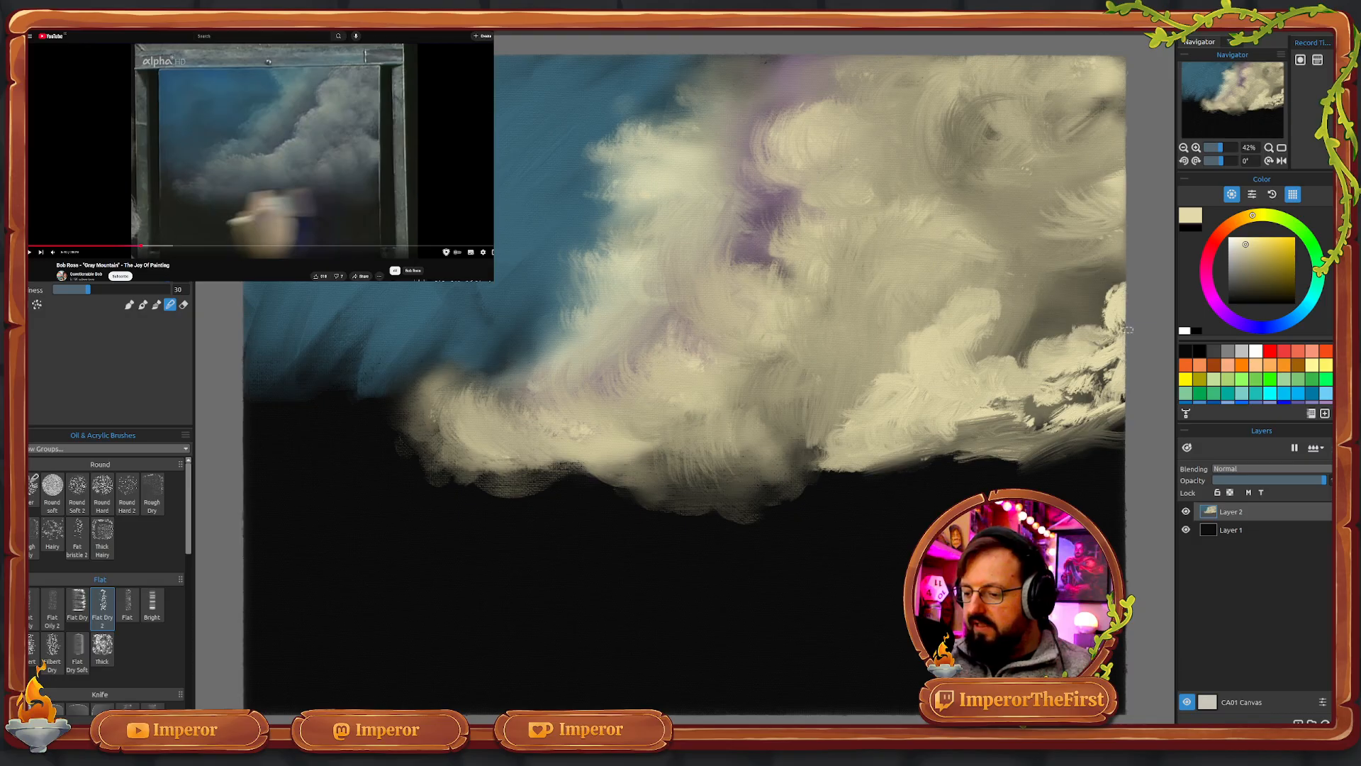
mouse_move(1124, 335)
left_mouse_down()
mouse_move(1123, 288)
mouse_move(1118, 320)
mouse_move(1103, 314)
mouse_move(1097, 289)
left_mouse_up()
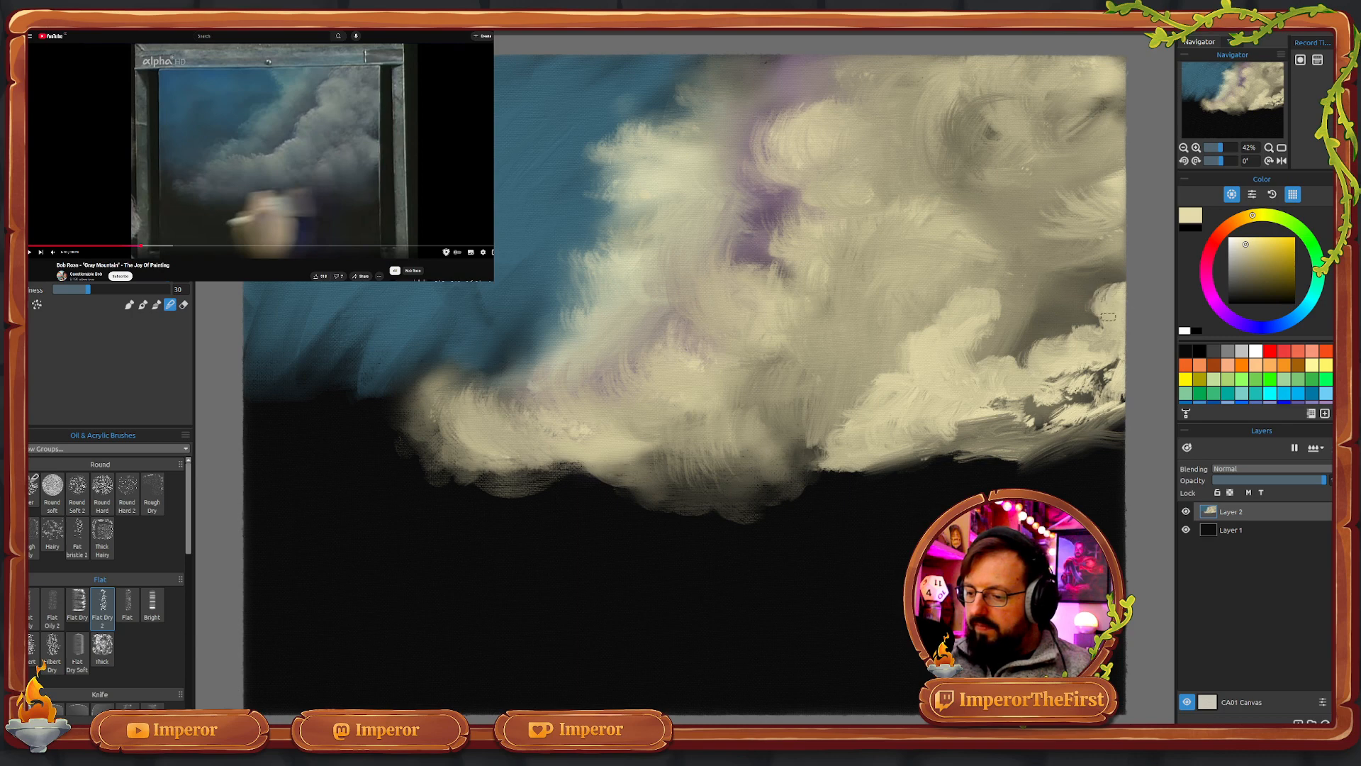
mouse_move(1096, 354)
left_mouse_down()
mouse_move(1130, 354)
mouse_move(1099, 392)
mouse_move(1121, 392)
mouse_move(1053, 403)
mouse_move(1053, 375)
mouse_move(1015, 408)
mouse_move(988, 391)
mouse_move(1026, 417)
mouse_move(1075, 390)
mouse_move(1061, 410)
mouse_move(1050, 399)
mouse_move(1070, 380)
mouse_move(1063, 418)
mouse_move(1108, 396)
mouse_move(1125, 415)
mouse_move(1047, 430)
left_mouse_up()
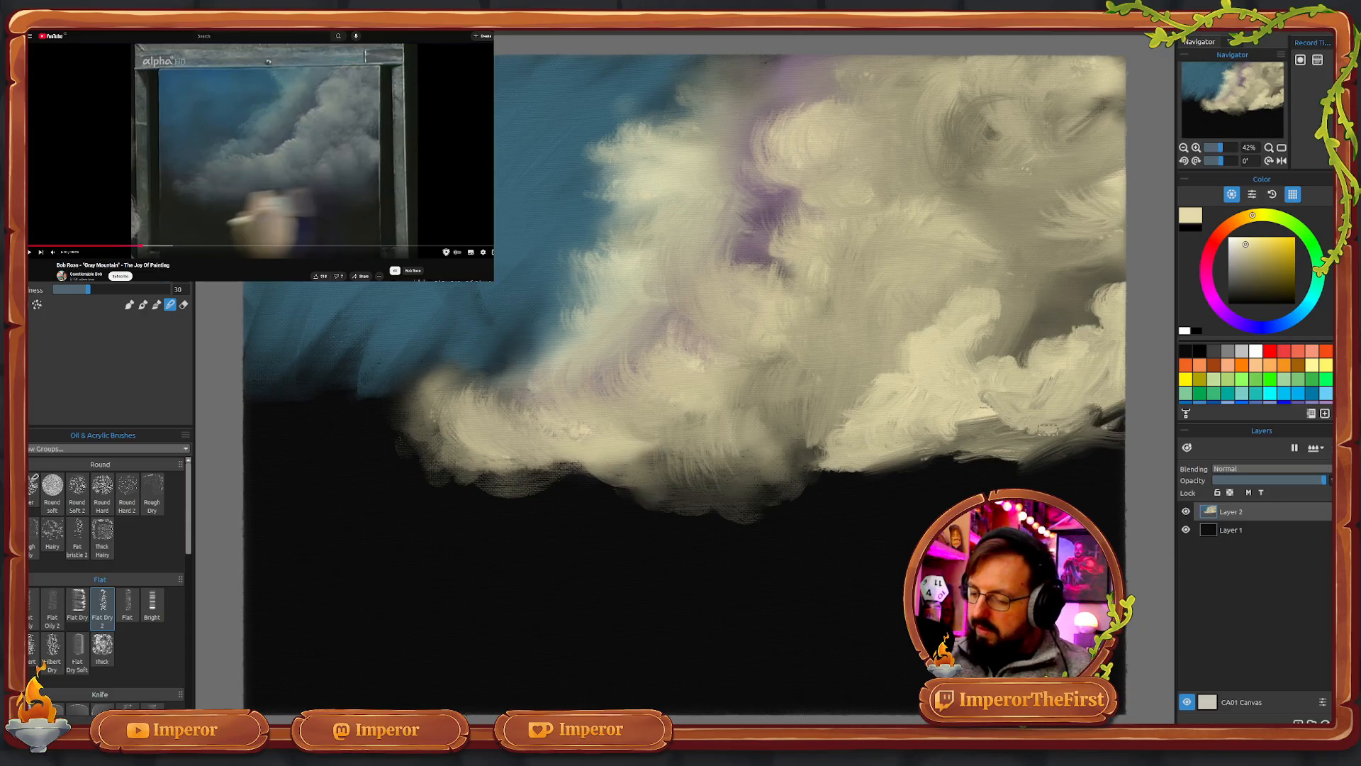
mouse_move(1134, 411)
left_mouse_down()
mouse_move(1085, 424)
mouse_move(1130, 407)
mouse_move(1114, 415)
left_mouse_up()
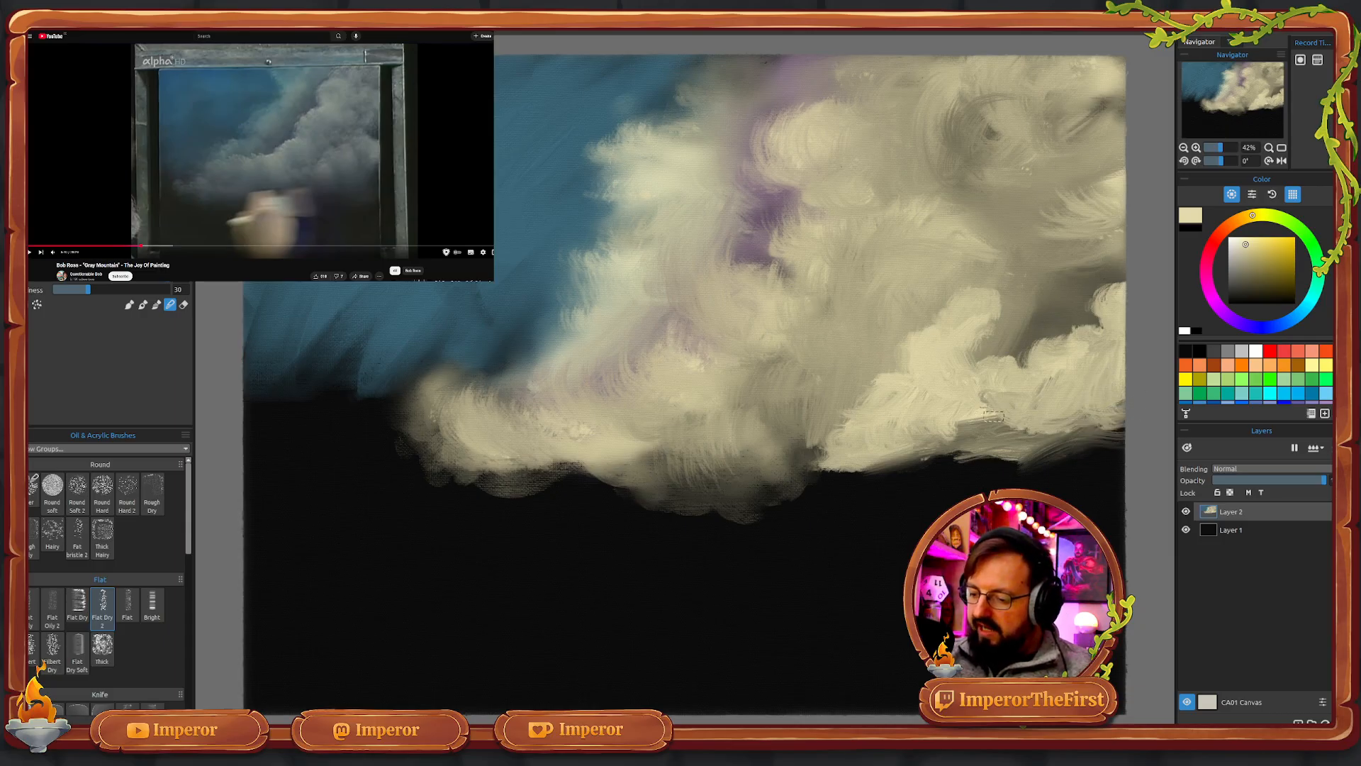
mouse_move(989, 415)
left_mouse_down()
mouse_move(1033, 427)
mouse_move(1055, 404)
mouse_move(1032, 415)
mouse_move(1025, 402)
mouse_move(1091, 367)
mouse_move(964, 402)
mouse_move(1009, 413)
mouse_move(908, 416)
left_mouse_up()
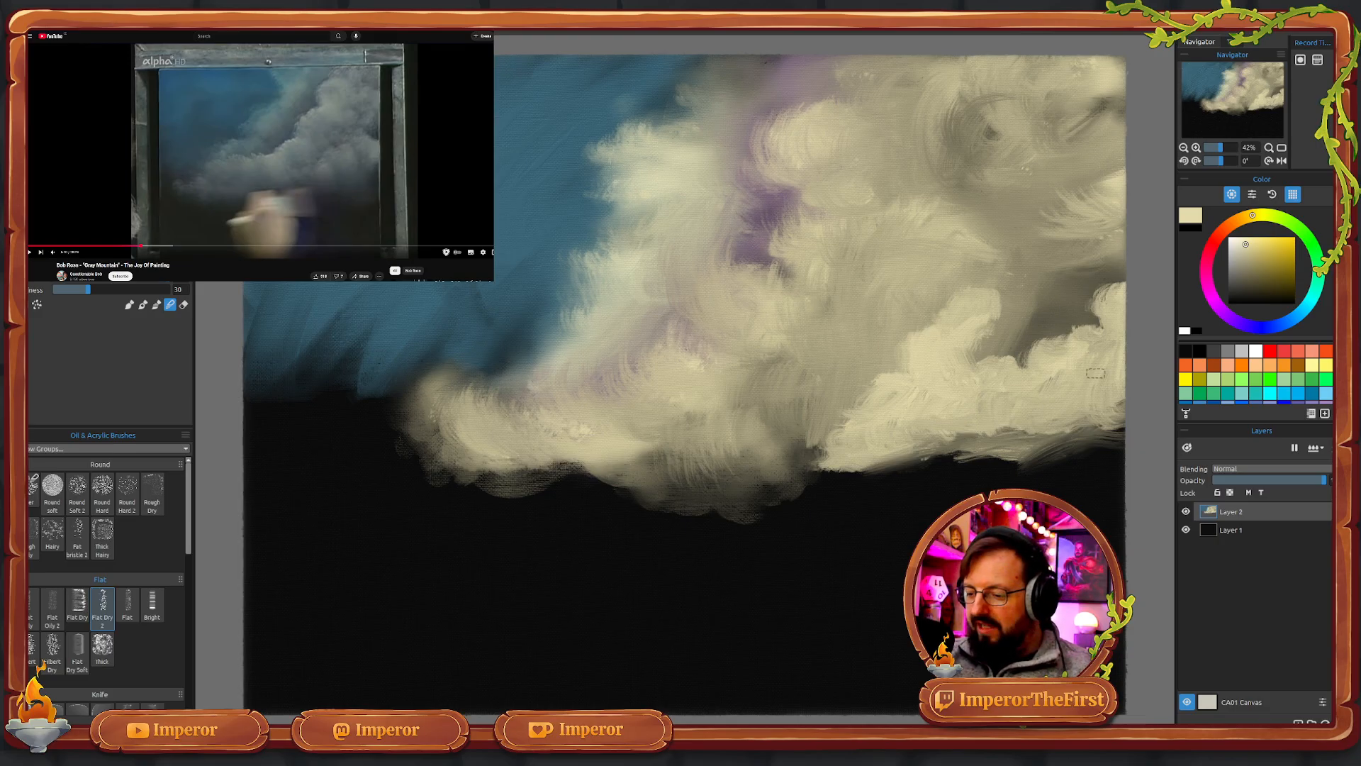
mouse_move(1095, 374)
left_mouse_down()
mouse_move(1096, 415)
mouse_move(1105, 411)
mouse_move(971, 429)
mouse_move(1006, 421)
left_mouse_up()
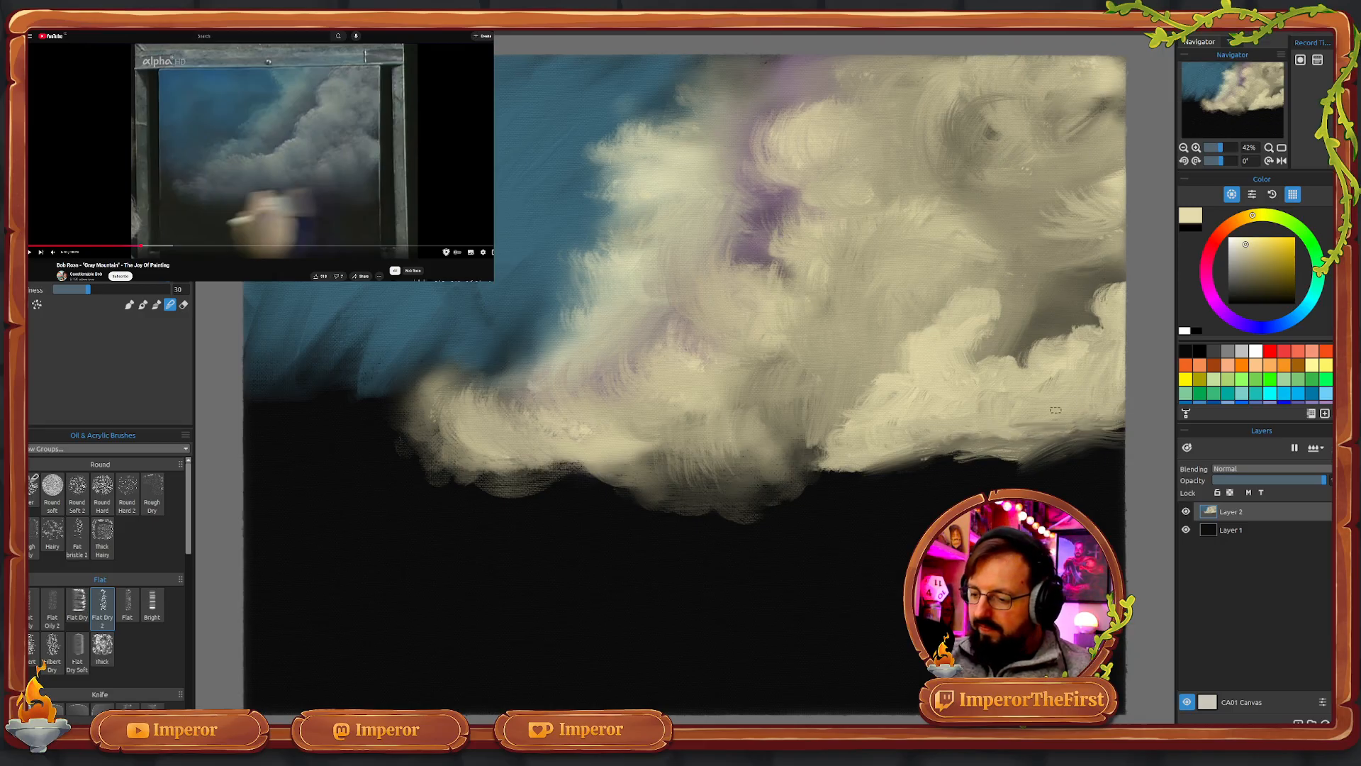
mouse_move(1112, 399)
left_mouse_down()
mouse_move(1118, 437)
mouse_move(1140, 393)
mouse_move(1122, 421)
mouse_move(1132, 414)
mouse_move(1094, 429)
left_mouse_up()
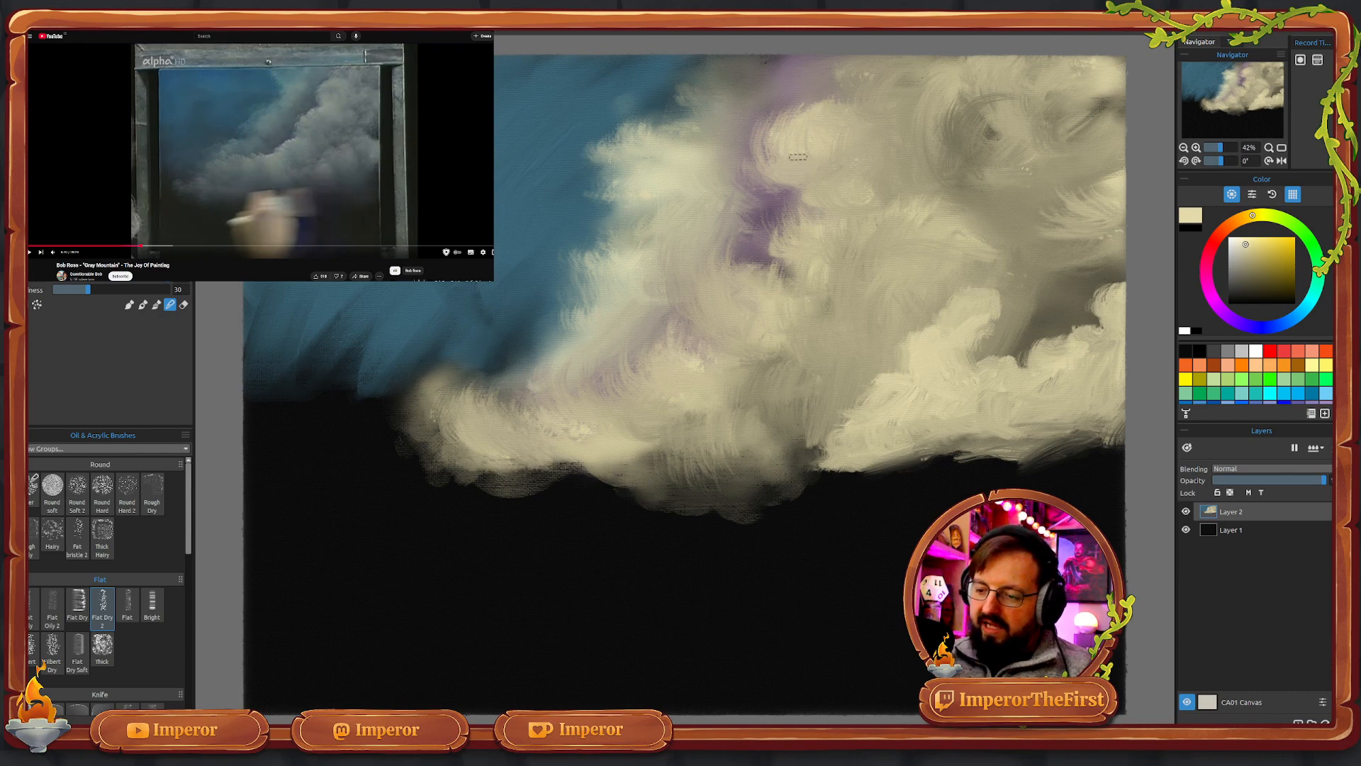
- Paint solid cream over the large cloud's edge beside the purple band, its lower-left bank and the upper-right corner
mouse_move(795, 155)
left_mouse_down()
mouse_move(825, 134)
mouse_move(791, 157)
mouse_move(781, 136)
mouse_move(814, 125)
mouse_move(809, 143)
mouse_move(814, 116)
mouse_move(824, 131)
mouse_move(799, 145)
mouse_move(803, 113)
mouse_move(777, 150)
mouse_move(785, 120)
mouse_move(817, 137)
mouse_move(816, 120)
mouse_move(774, 128)
mouse_move(778, 155)
mouse_move(808, 176)
mouse_move(808, 155)
mouse_move(842, 191)
mouse_move(816, 191)
mouse_move(833, 215)
left_mouse_up()
left_click(157, 304)
mouse_move(837, 139)
left_mouse_down()
mouse_move(832, 108)
mouse_move(868, 115)
mouse_move(889, 91)
mouse_move(872, 81)
mouse_move(912, 77)
mouse_move(856, 73)
mouse_move(857, 55)
mouse_move(872, 93)
mouse_move(974, 74)
mouse_move(939, 72)
mouse_move(954, 76)
mouse_move(906, 99)
mouse_move(889, 70)
mouse_move(912, 63)
mouse_move(935, 102)
mouse_move(842, 151)
mouse_move(828, 177)
mouse_move(880, 122)
mouse_move(872, 135)
mouse_move(897, 131)
mouse_move(883, 200)
mouse_move(825, 214)
mouse_move(840, 204)
mouse_move(798, 247)
mouse_move(822, 238)
mouse_move(816, 226)
mouse_move(784, 243)
mouse_move(808, 213)
mouse_move(791, 239)
mouse_move(799, 307)
mouse_move(744, 278)
mouse_move(749, 319)
mouse_move(700, 283)
mouse_move(695, 302)
mouse_move(681, 293)
mouse_move(733, 304)
mouse_move(722, 299)
mouse_move(799, 278)
mouse_move(720, 321)
mouse_move(699, 361)
mouse_move(677, 341)
mouse_move(647, 385)
mouse_move(489, 424)
mouse_move(464, 405)
mouse_move(585, 427)
mouse_move(674, 417)
mouse_move(516, 424)
mouse_move(651, 435)
mouse_move(738, 381)
mouse_move(648, 427)
mouse_move(555, 446)
mouse_move(470, 448)
mouse_move(440, 389)
mouse_move(560, 403)
left_mouse_up()
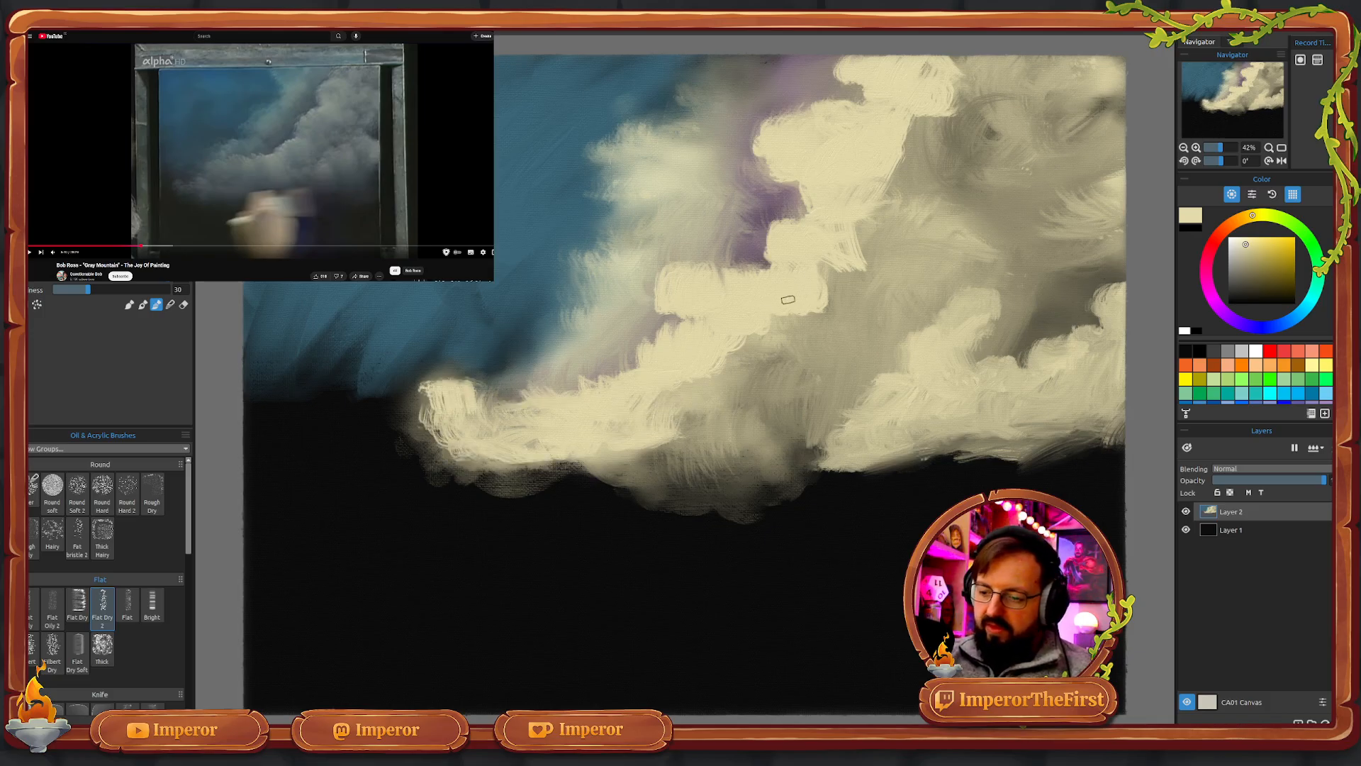
mouse_move(788, 299)
left_mouse_down()
mouse_move(820, 233)
mouse_move(774, 252)
mouse_move(820, 226)
mouse_move(818, 160)
mouse_move(857, 142)
mouse_move(884, 96)
mouse_move(985, 87)
mouse_move(959, 98)
mouse_move(985, 104)
mouse_move(966, 91)
mouse_move(963, 112)
mouse_move(919, 87)
mouse_move(966, 133)
mouse_move(937, 131)
mouse_move(915, 185)
mouse_move(908, 162)
mouse_move(908, 214)
mouse_move(874, 235)
mouse_move(923, 227)
mouse_move(926, 164)
mouse_move(983, 111)
mouse_move(969, 150)
mouse_move(1019, 144)
mouse_move(1062, 180)
mouse_move(1115, 192)
mouse_move(1107, 165)
mouse_move(935, 178)
mouse_move(1049, 137)
mouse_move(1114, 159)
mouse_move(1048, 122)
mouse_move(938, 153)
mouse_move(981, 117)
mouse_move(992, 57)
mouse_move(1072, 88)
mouse_move(1138, 85)
mouse_move(1082, 122)
mouse_move(1007, 135)
mouse_move(1041, 86)
mouse_move(1013, 50)
left_mouse_up()
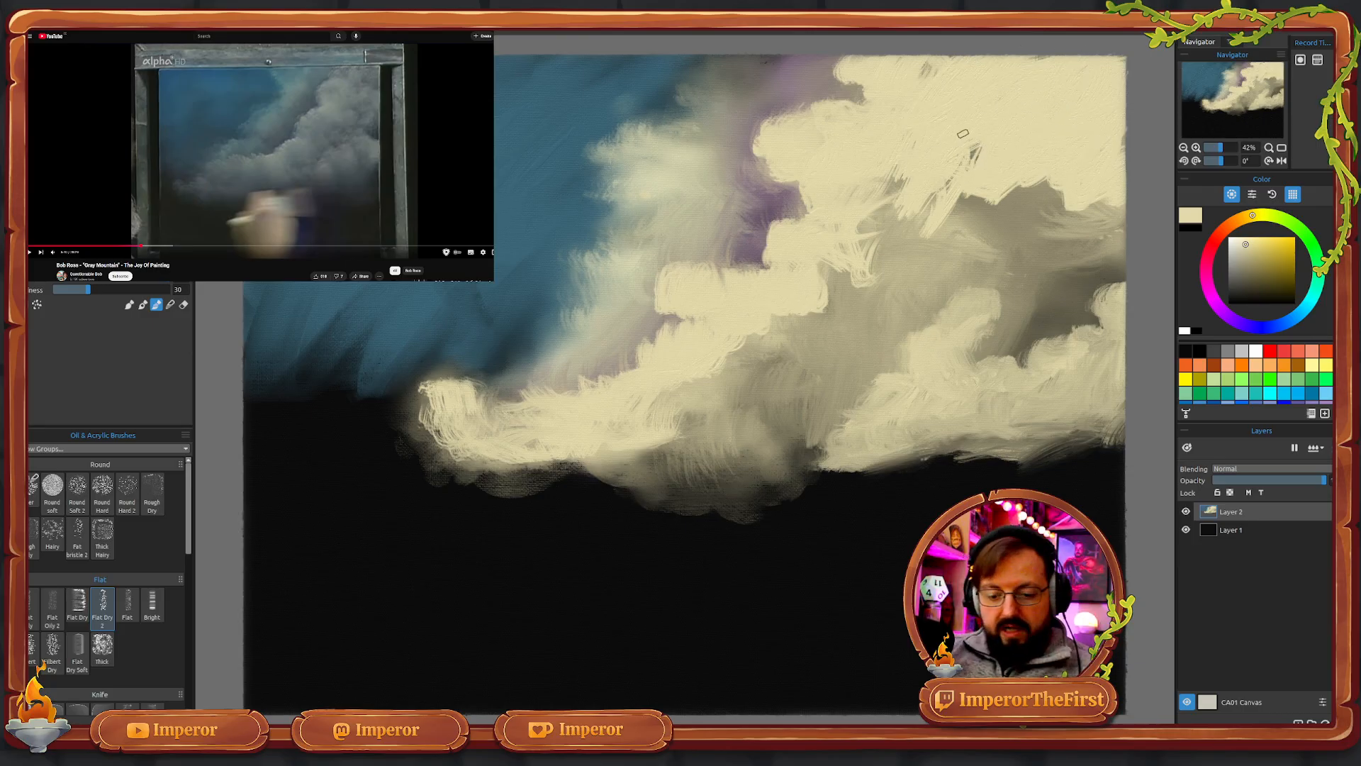
- Smudge the solid cream edge beside the purple band's lower end into feathery strokes
left_click(169, 304)
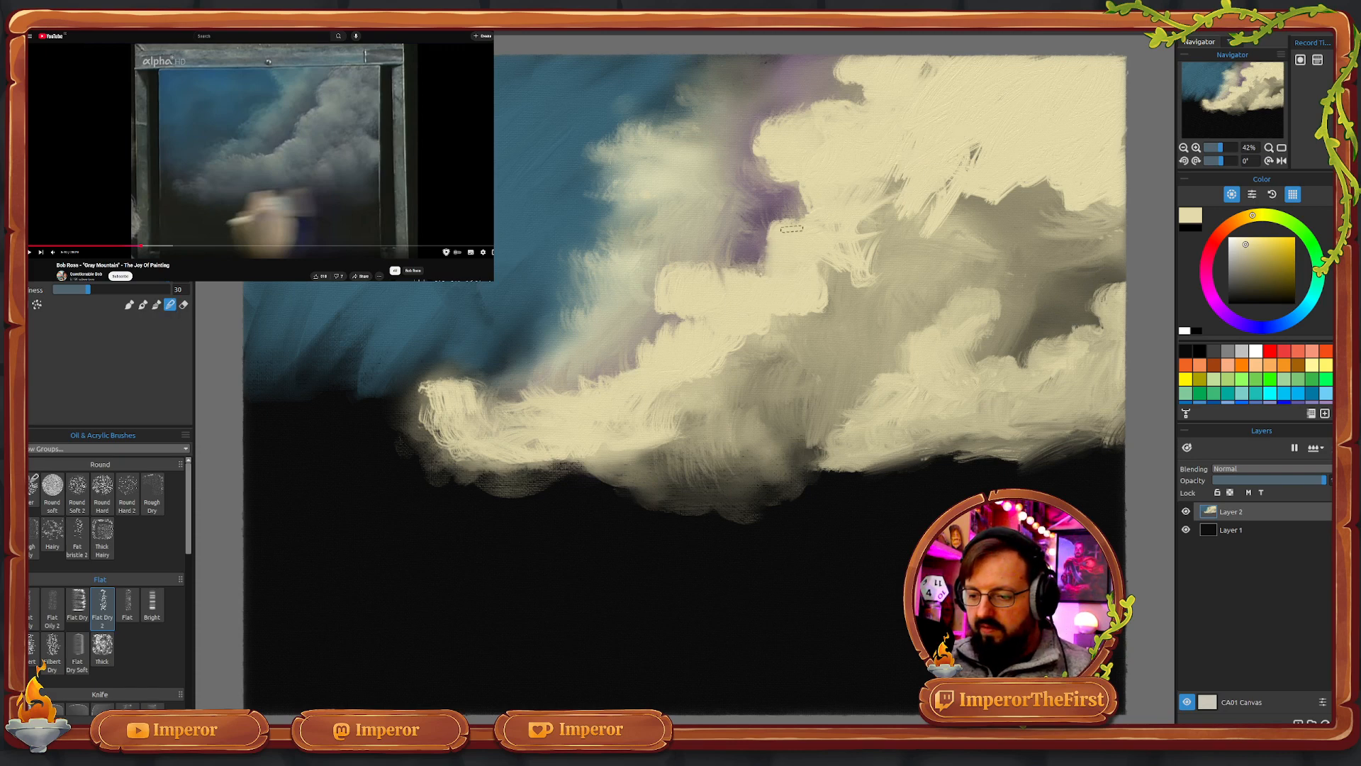
mouse_move(794, 237)
left_mouse_down()
mouse_move(769, 231)
mouse_move(794, 221)
mouse_move(762, 225)
mouse_move(780, 220)
mouse_move(772, 245)
left_mouse_up()
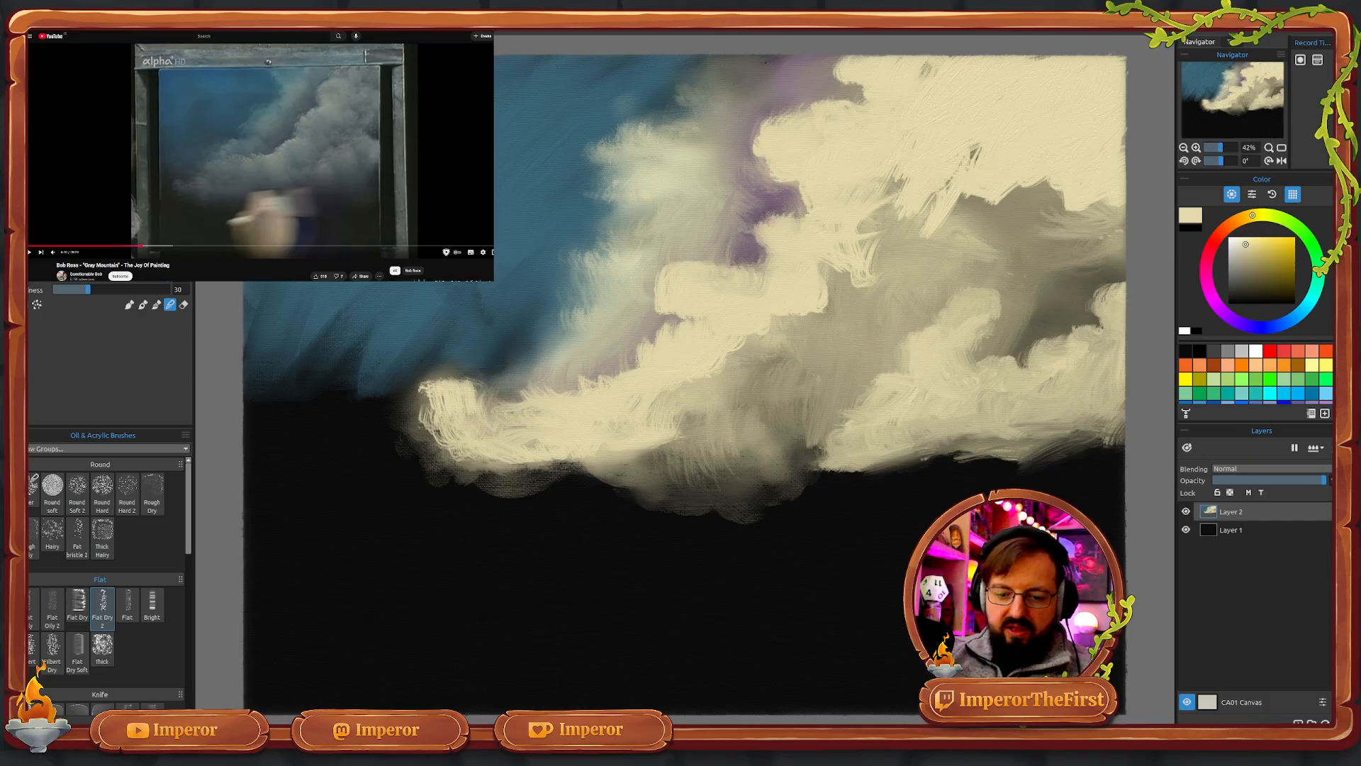
- Examine the Flat Dry 2 brush's stroke settings, including size, opacity and smudge density
double_click(103, 608)
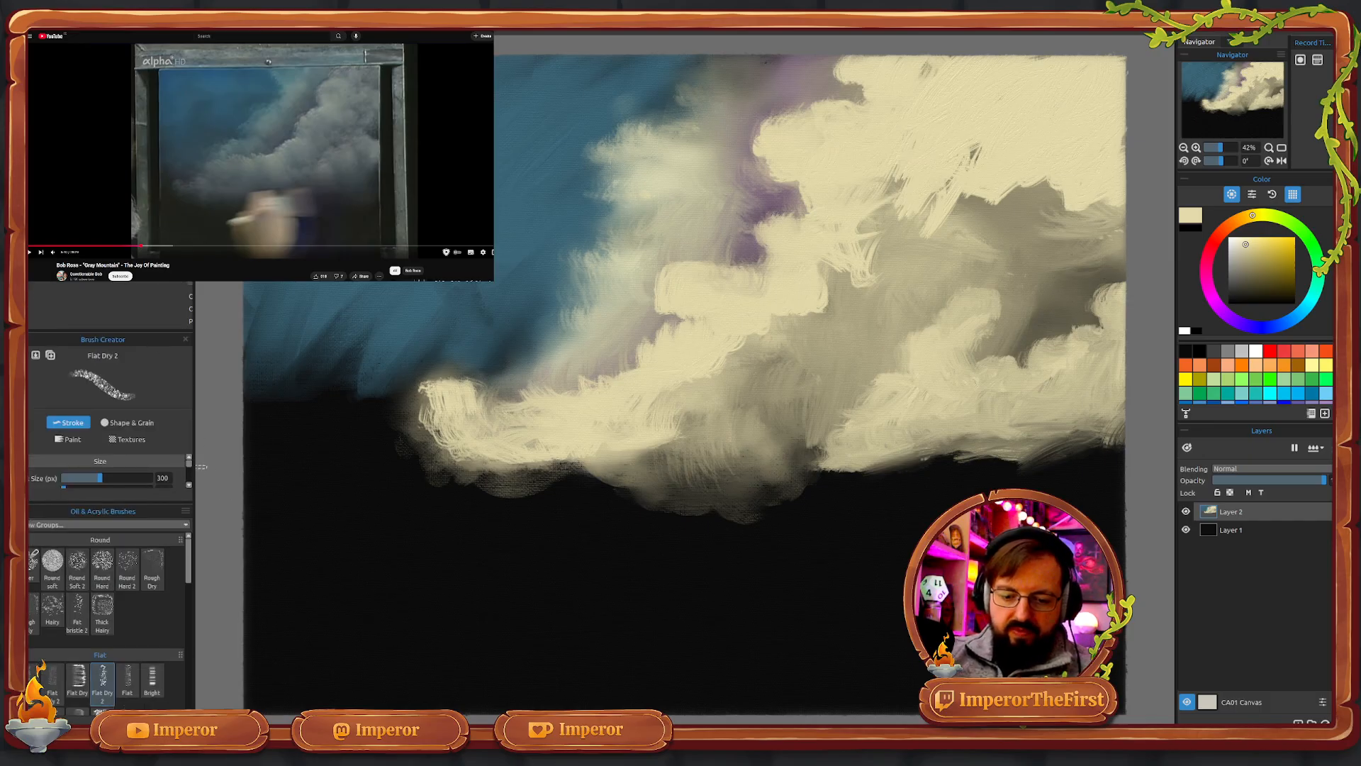
left_click(190, 487)
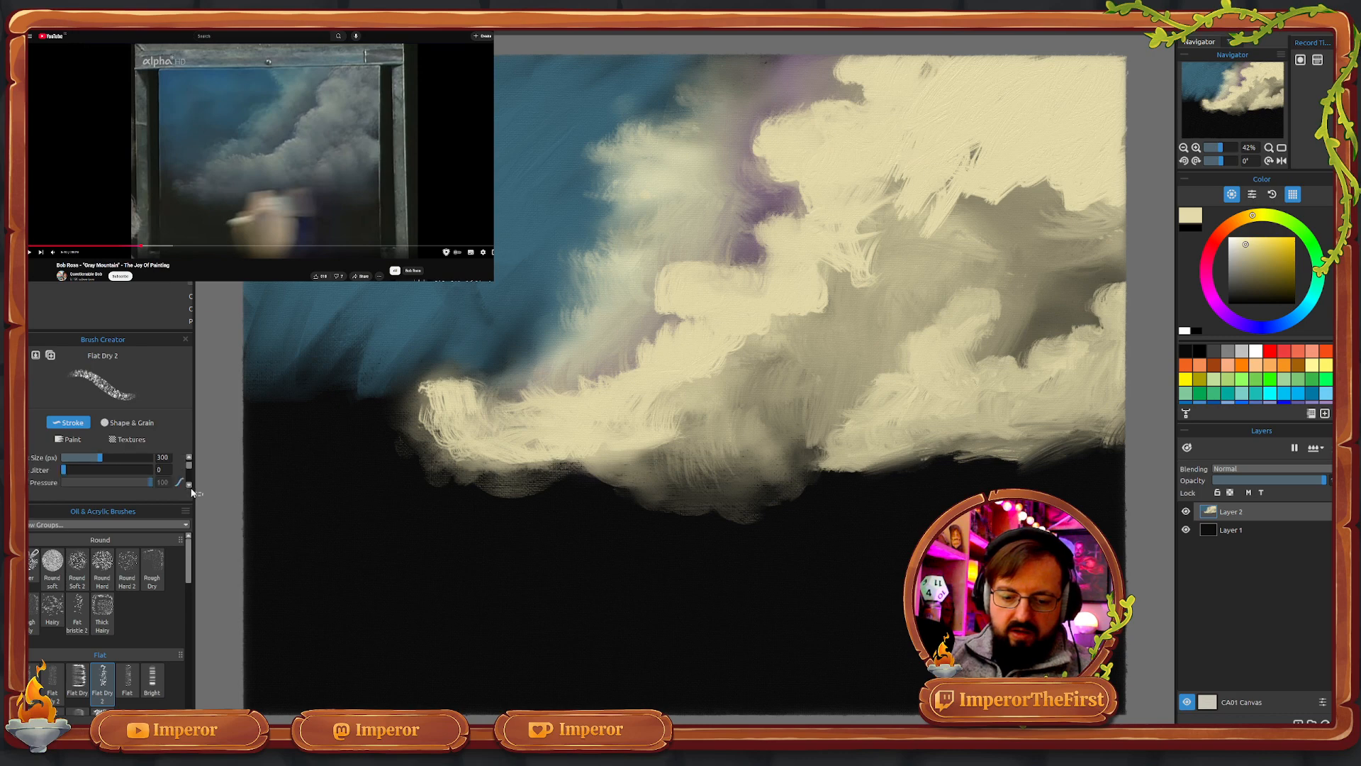
left_click_drag(189, 465, 190, 470)
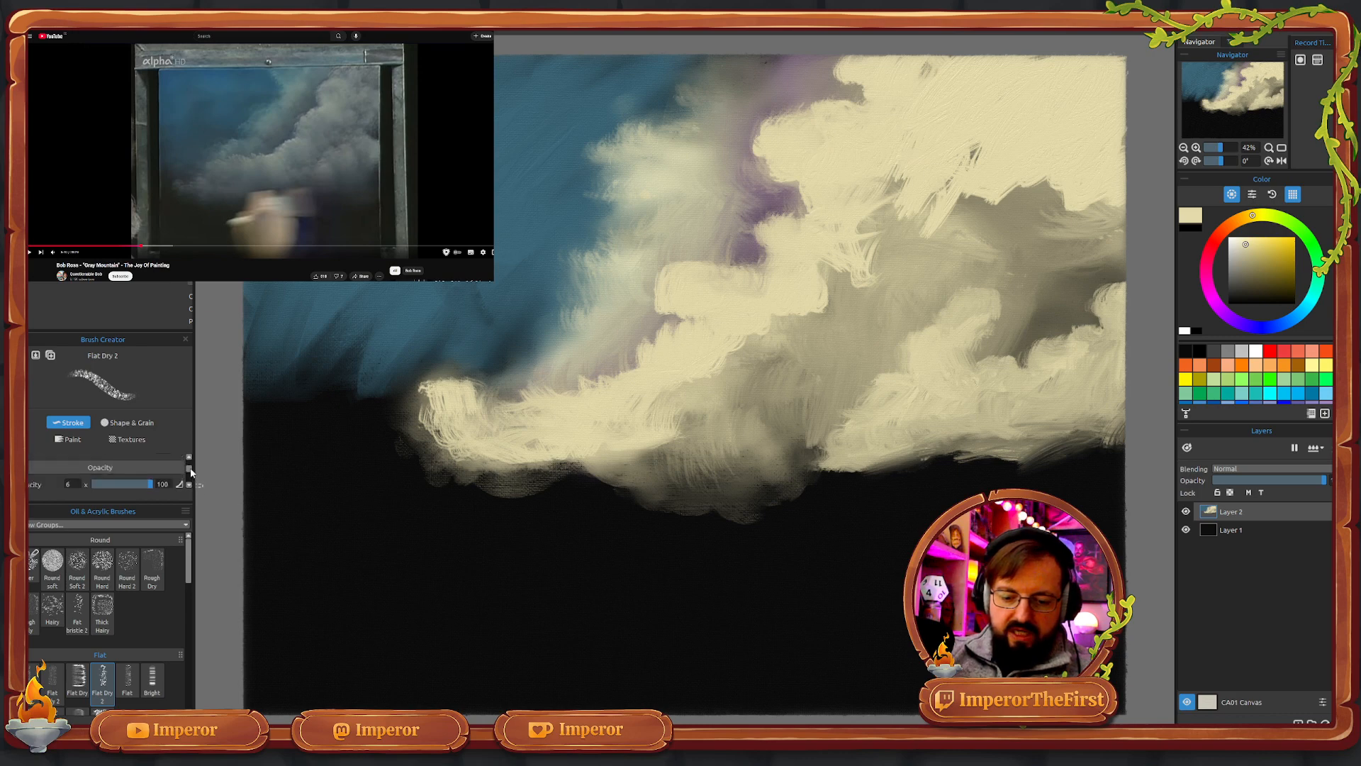
left_click(189, 485)
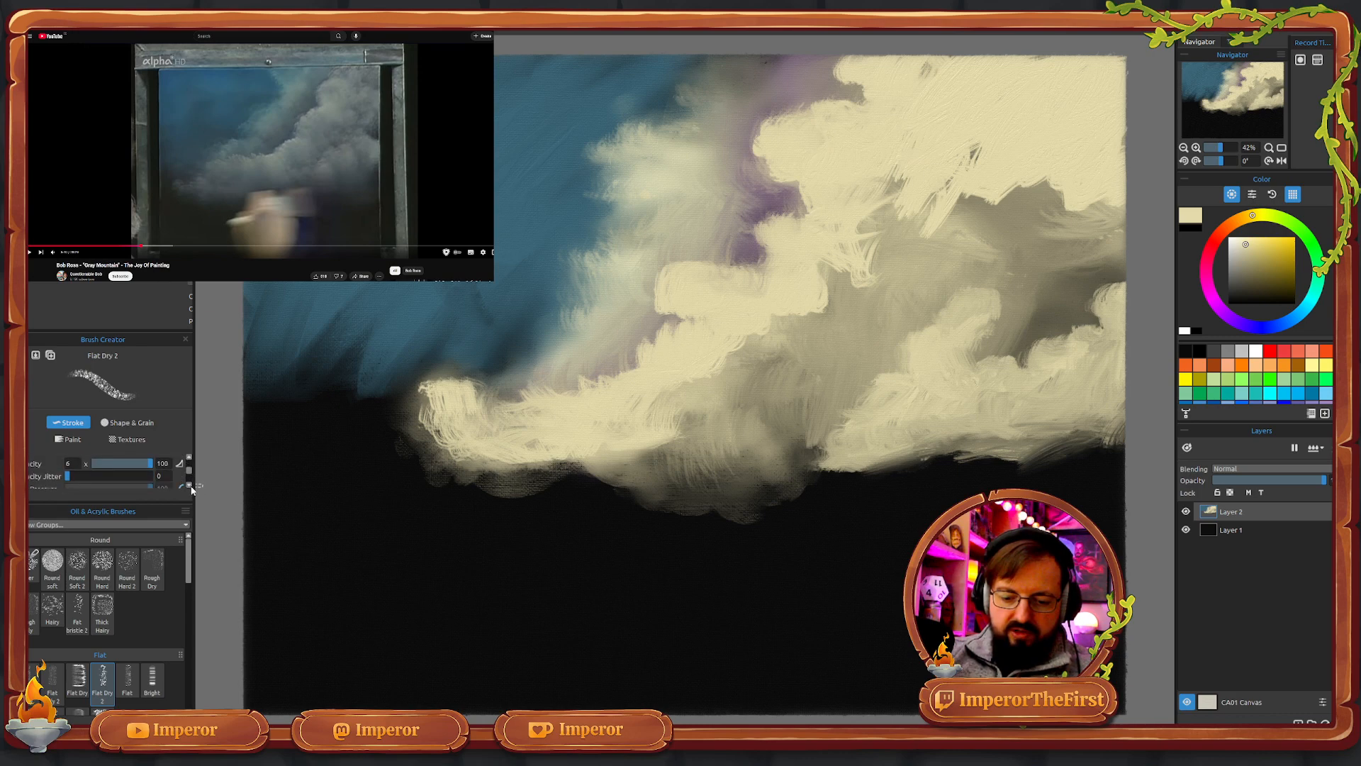
left_click(190, 486)
left_click(190, 486)
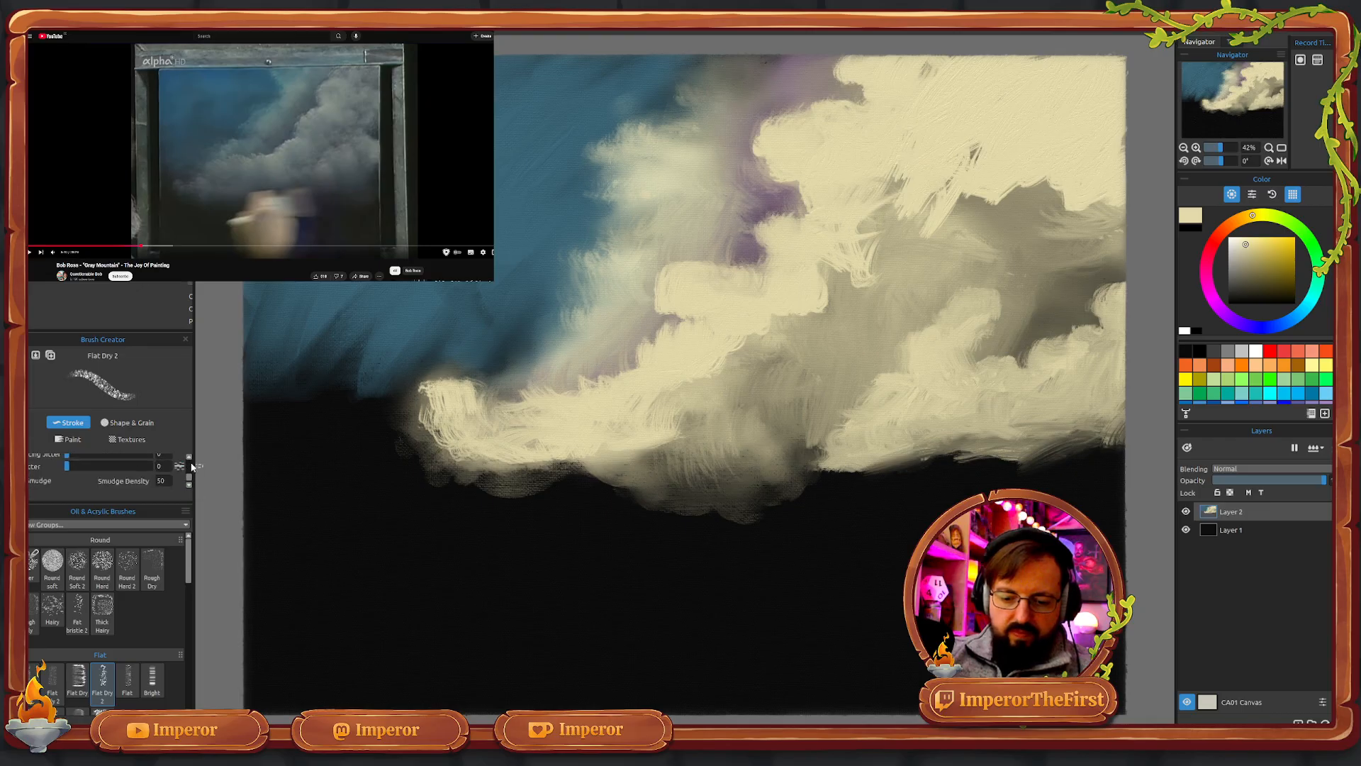
scroll(190, 465, "up", 5)
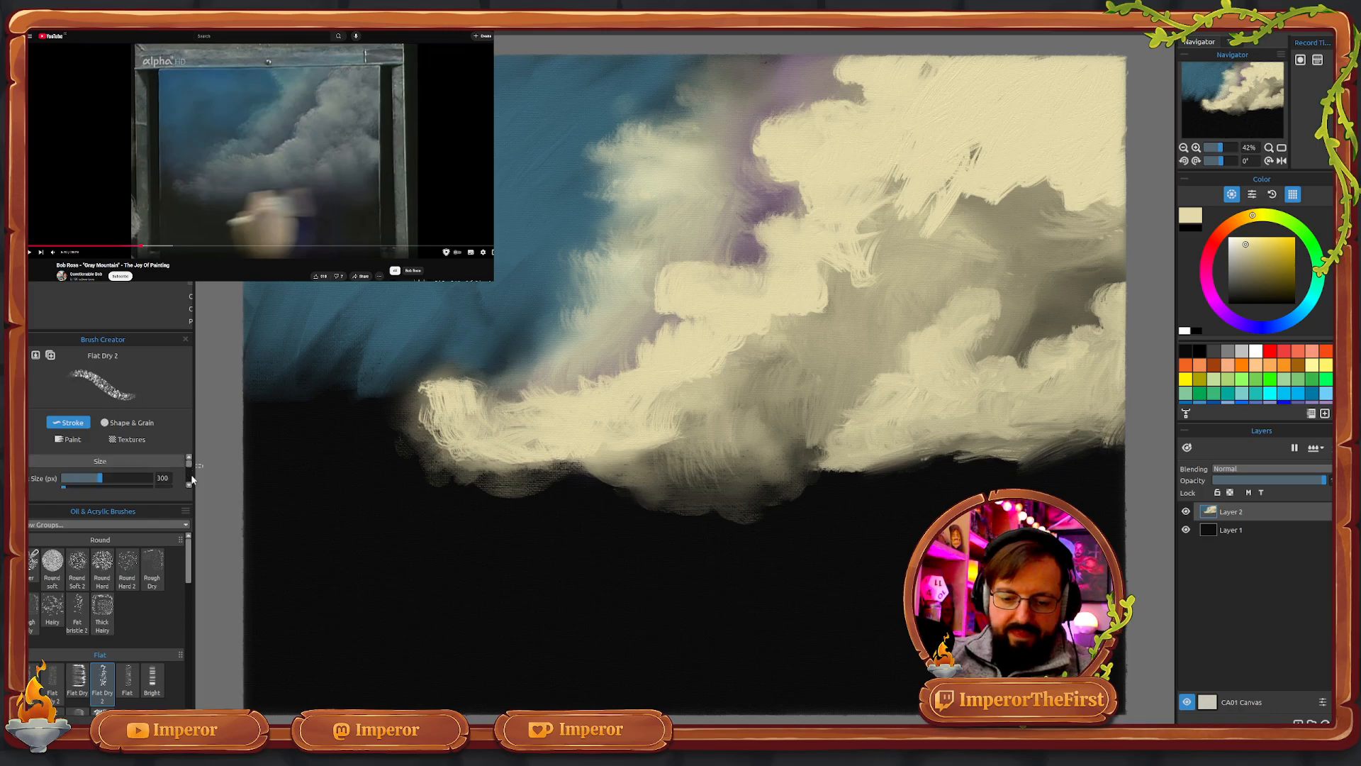
left_click(185, 340)
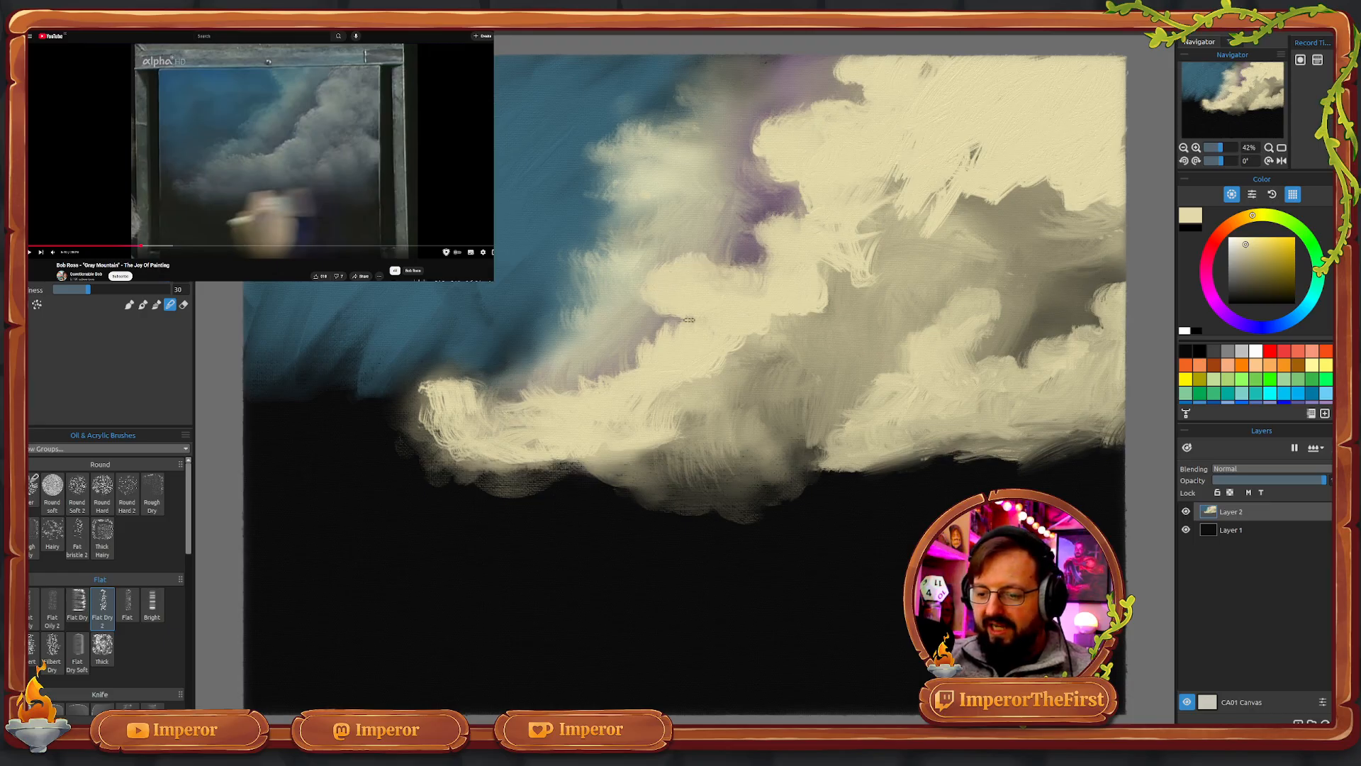
- Smudge the upper edge of the lower-left cloud bank into the purple and curl its far tip up into the sky
mouse_move(661, 331)
left_mouse_down()
mouse_move(681, 343)
mouse_move(670, 348)
left_mouse_up()
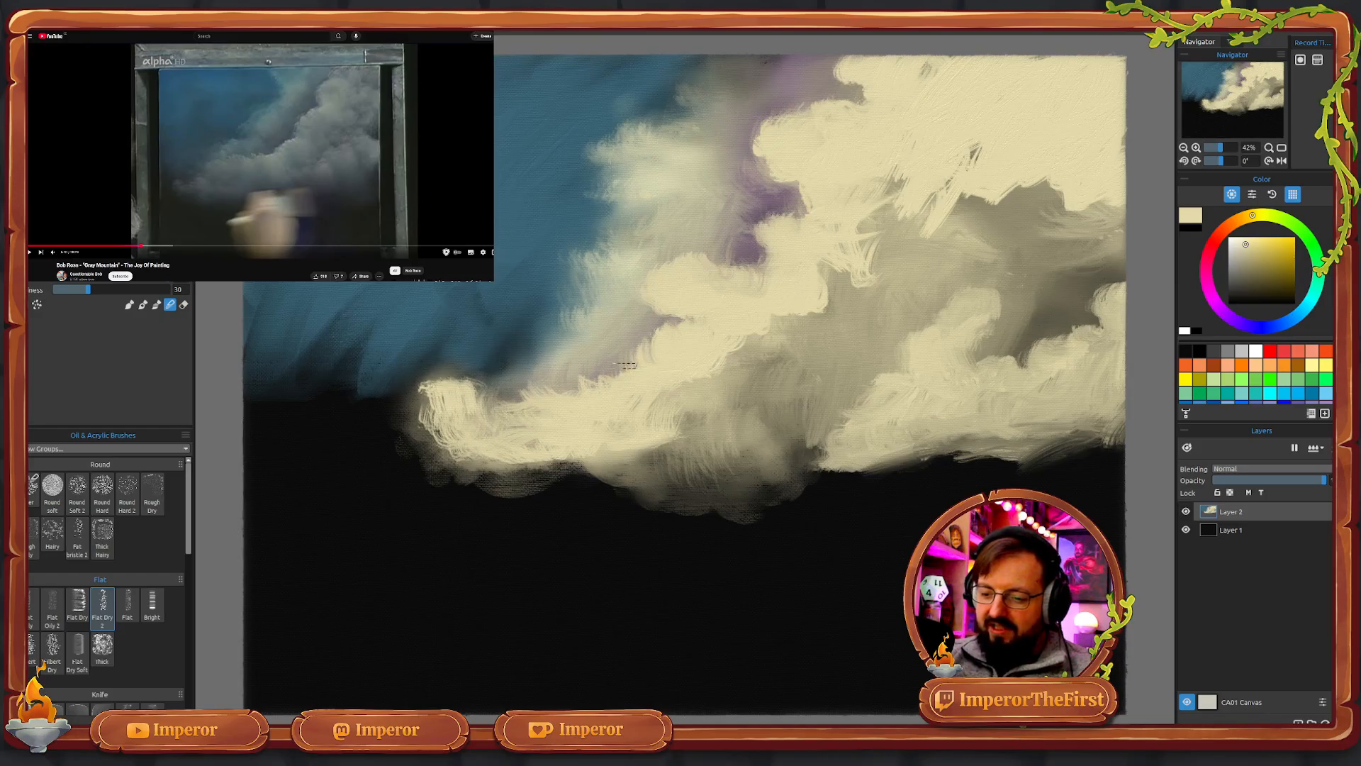
mouse_move(604, 374)
left_mouse_down()
mouse_move(607, 404)
mouse_move(588, 382)
mouse_move(586, 398)
mouse_move(543, 390)
left_mouse_up()
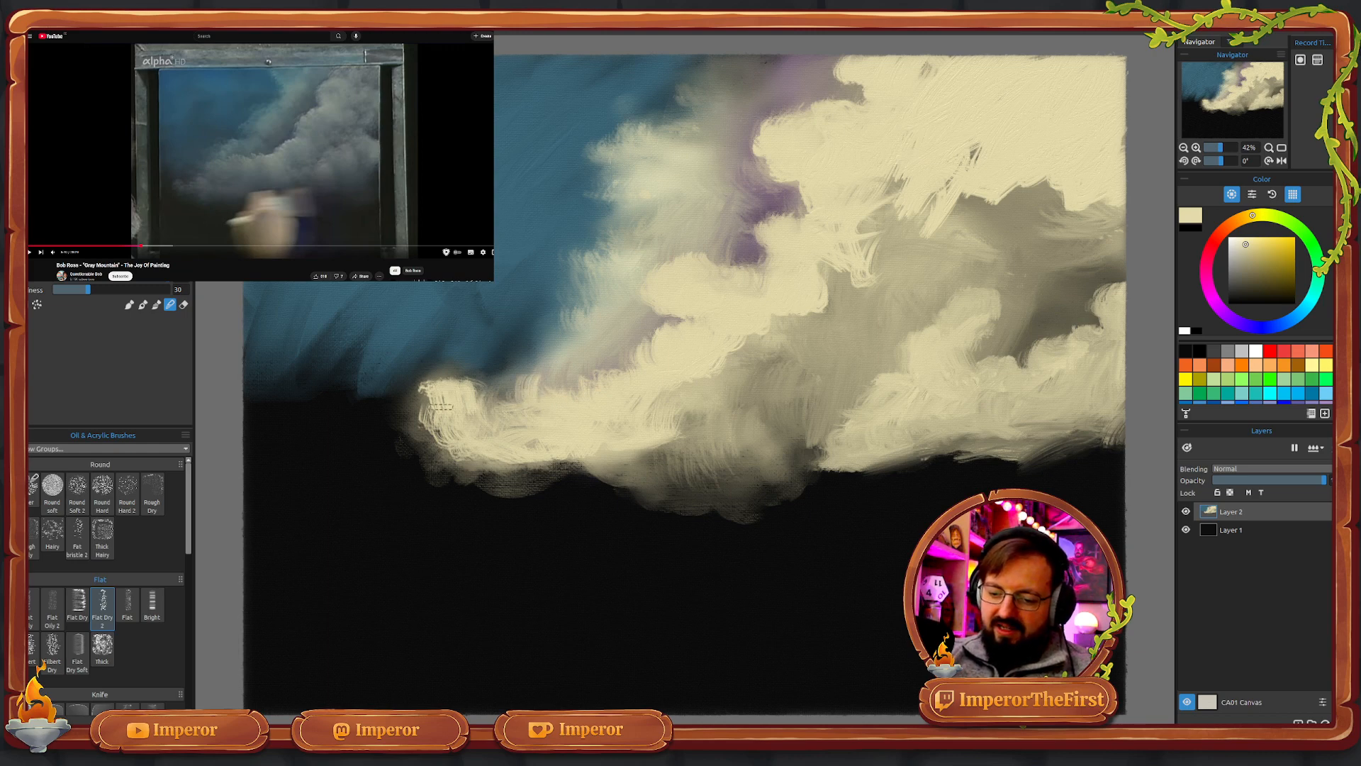
mouse_move(441, 406)
left_mouse_down()
mouse_move(423, 383)
mouse_move(444, 387)
left_mouse_up()
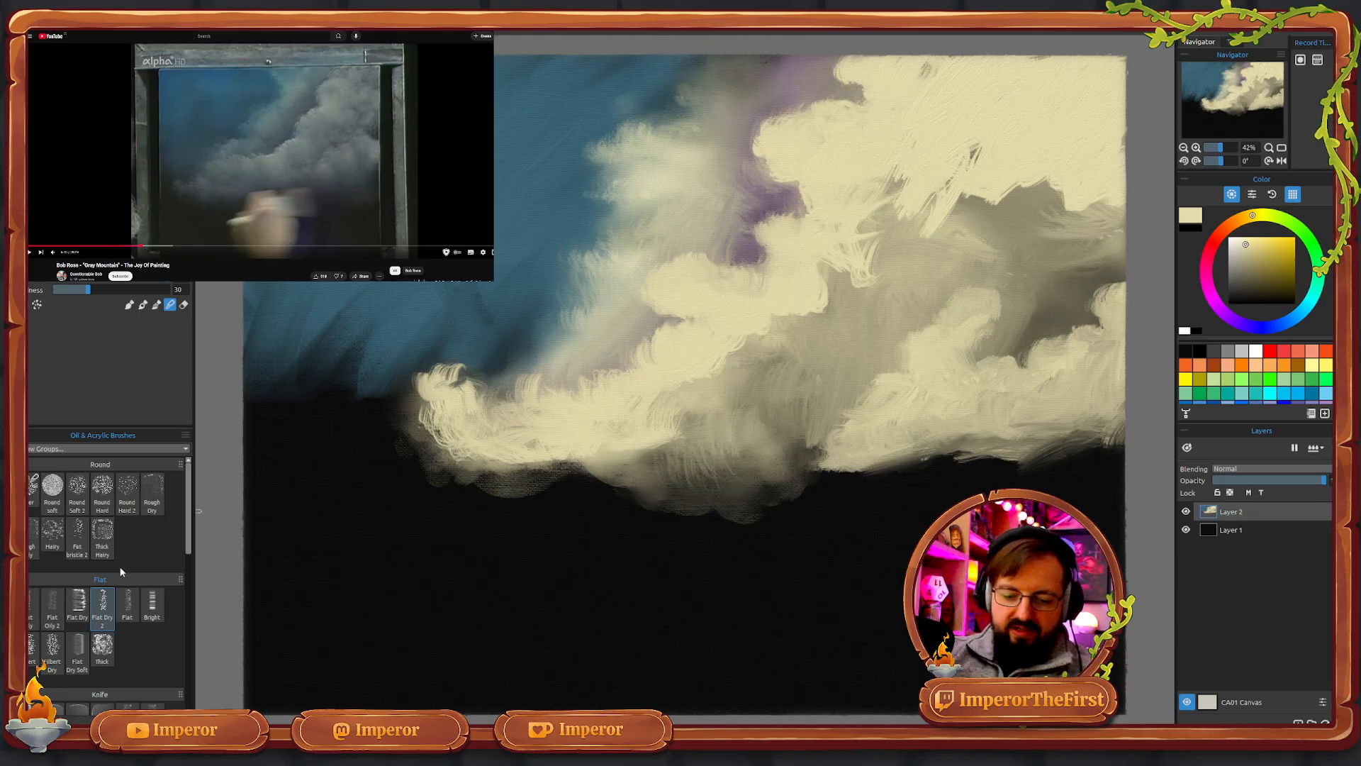
- Smudge the curled tip of the lower-left cloud bank into a rounder, softer puff with the Thick and Filbert Dry brushes
left_click(102, 645)
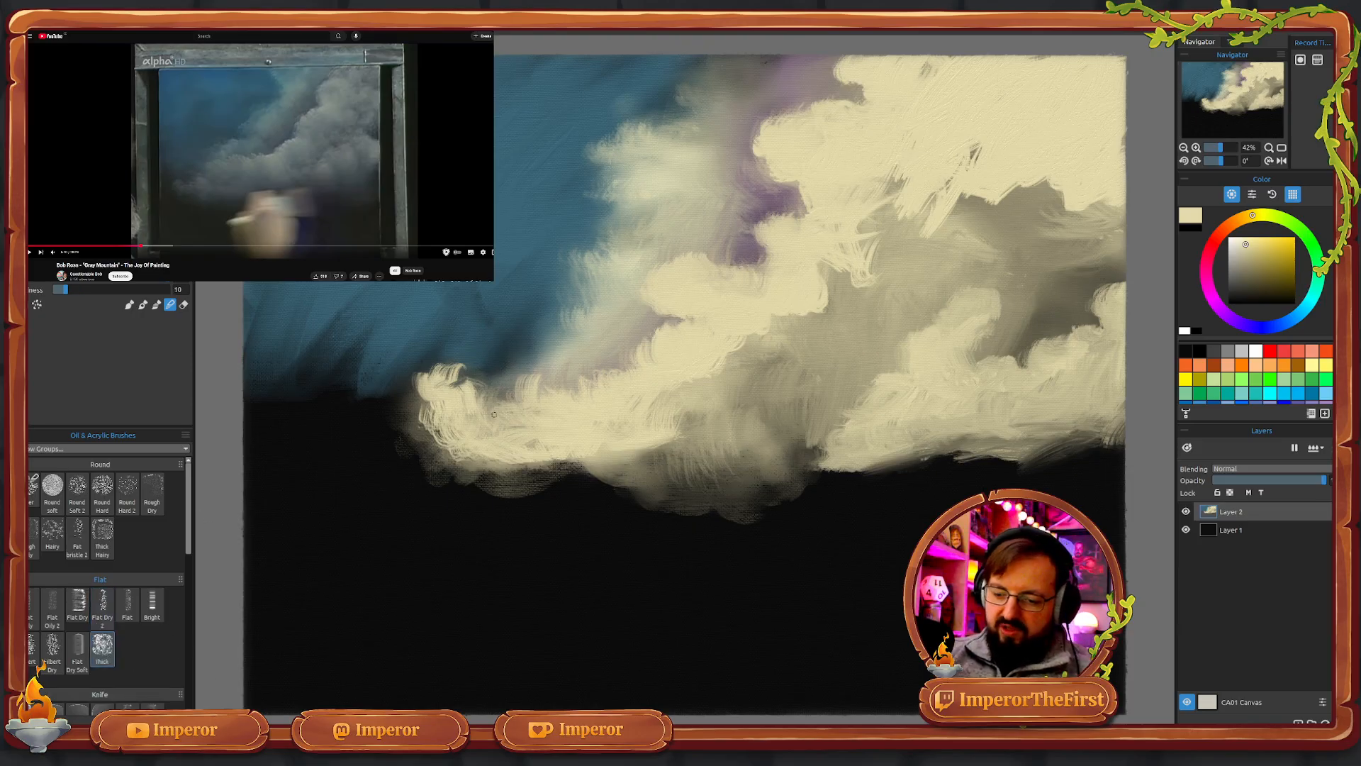
mouse_move(482, 401)
left_mouse_down()
mouse_move(459, 385)
mouse_move(457, 398)
mouse_move(435, 383)
mouse_move(416, 392)
mouse_move(433, 398)
mouse_move(428, 374)
mouse_move(459, 367)
mouse_move(443, 418)
left_mouse_up()
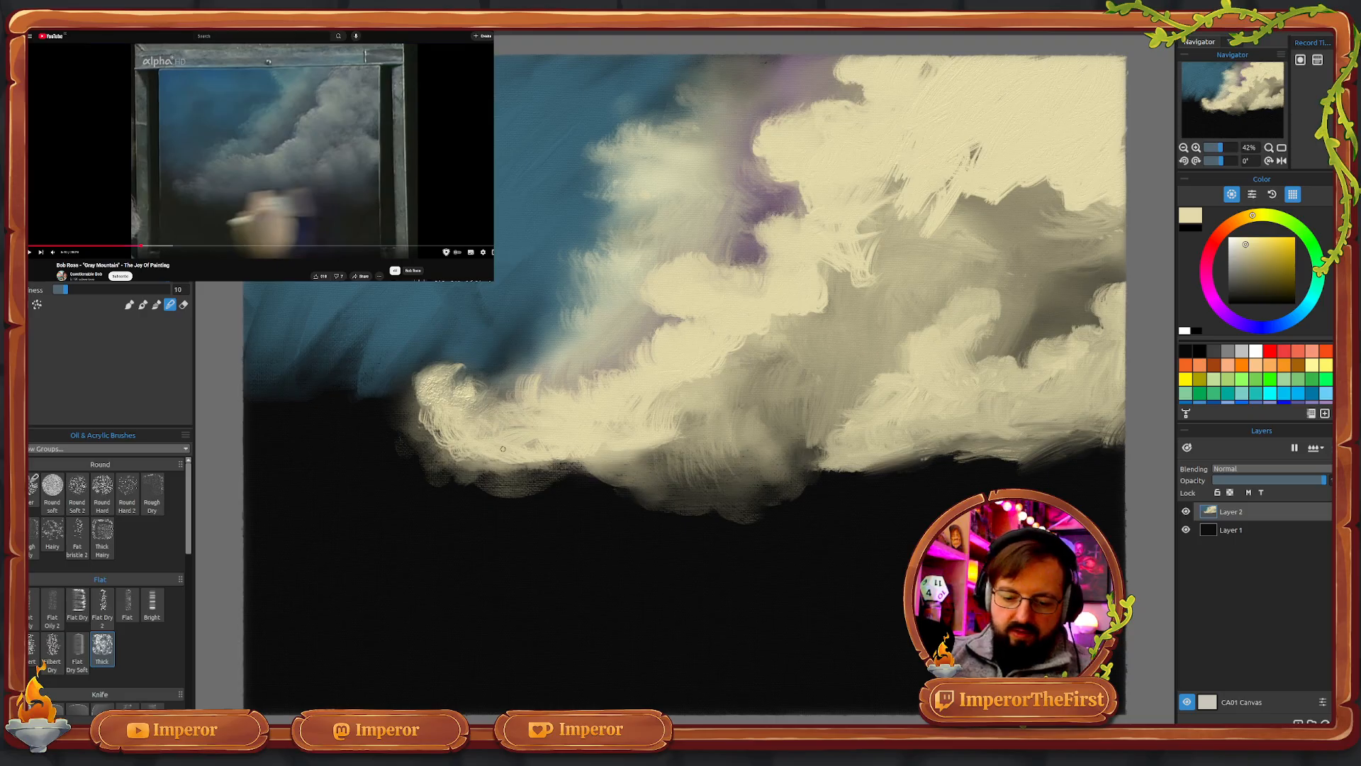
left_click(58, 653)
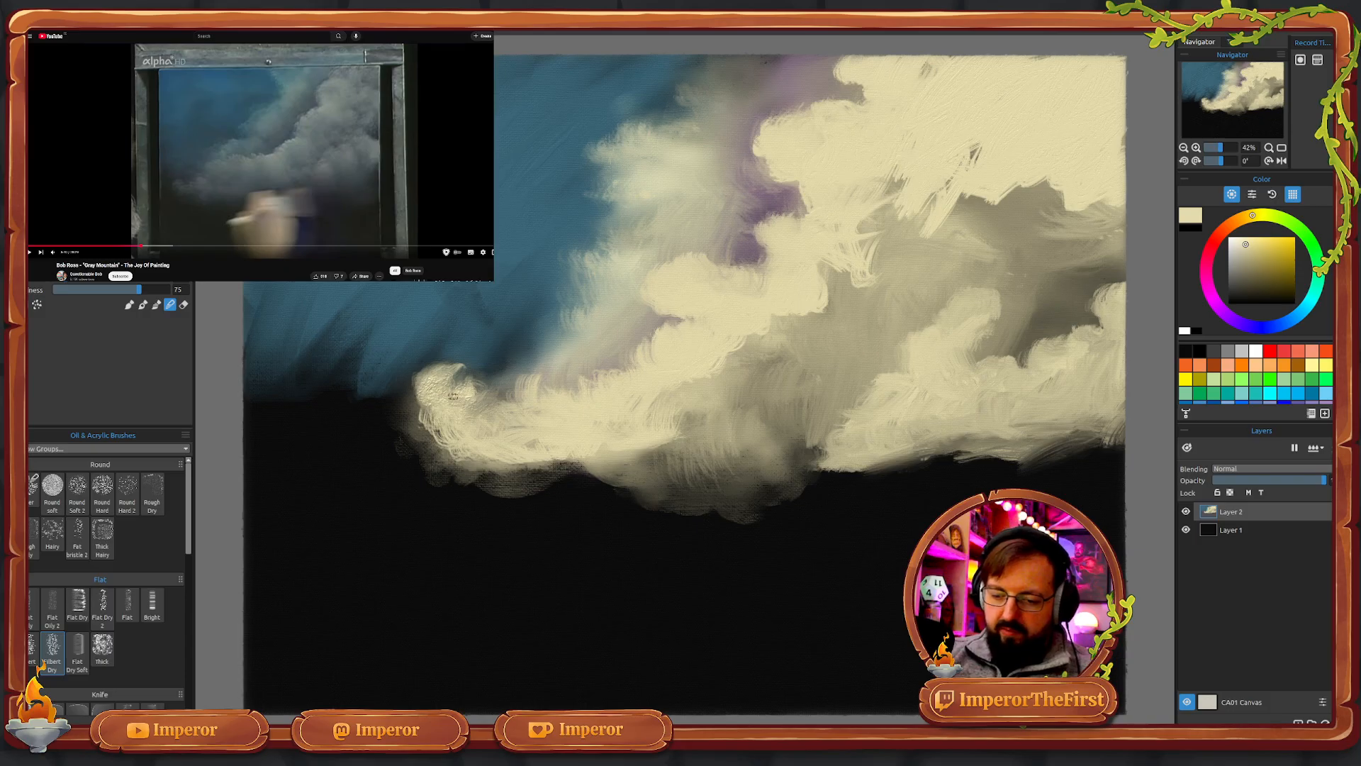
mouse_move(452, 395)
left_mouse_down()
mouse_move(433, 417)
mouse_move(463, 414)
mouse_move(473, 391)
mouse_move(412, 386)
mouse_move(455, 384)
mouse_move(428, 380)
mouse_move(441, 354)
left_mouse_up()
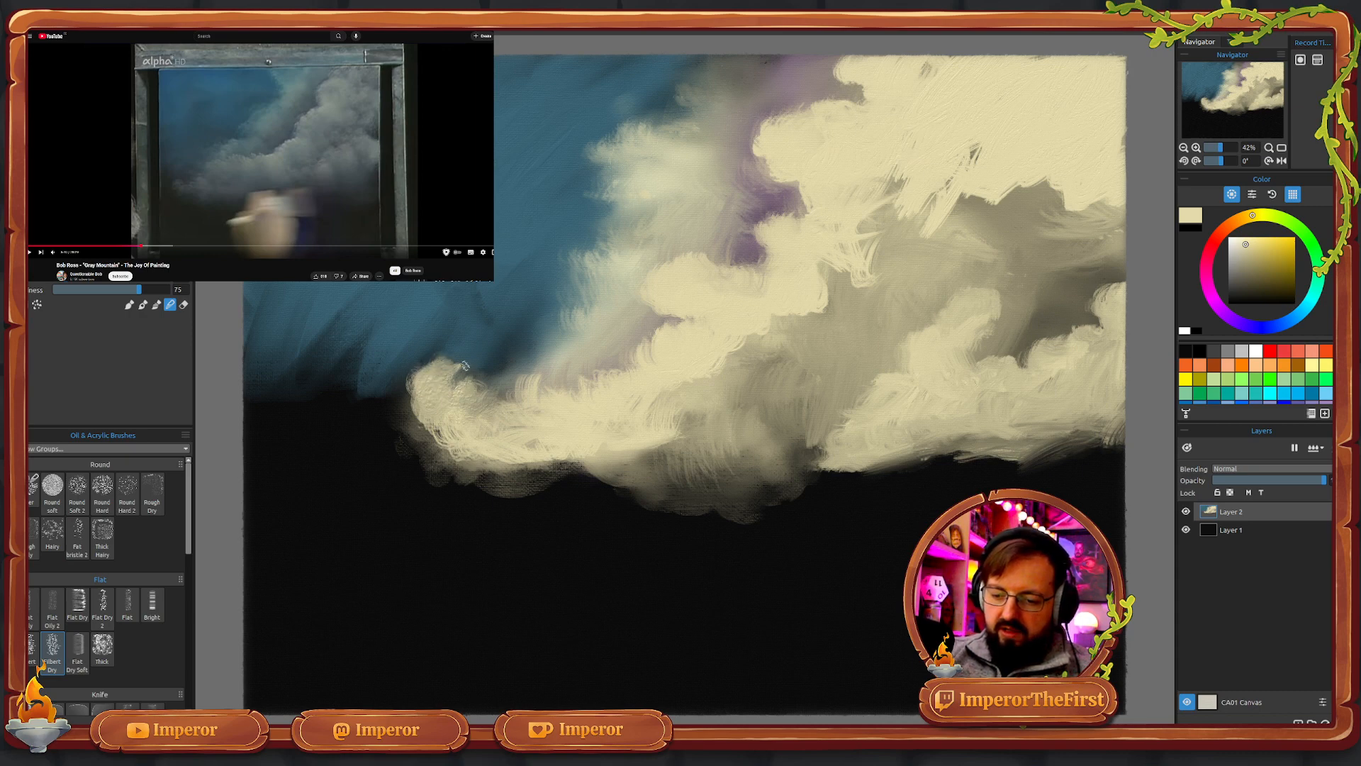
mouse_move(452, 400)
left_mouse_down()
mouse_move(470, 453)
mouse_move(460, 409)
mouse_move(452, 454)
mouse_move(427, 410)
mouse_move(415, 421)
mouse_move(431, 407)
mouse_move(407, 406)
mouse_move(434, 468)
mouse_move(453, 458)
mouse_move(463, 470)
mouse_move(485, 448)
left_mouse_up()
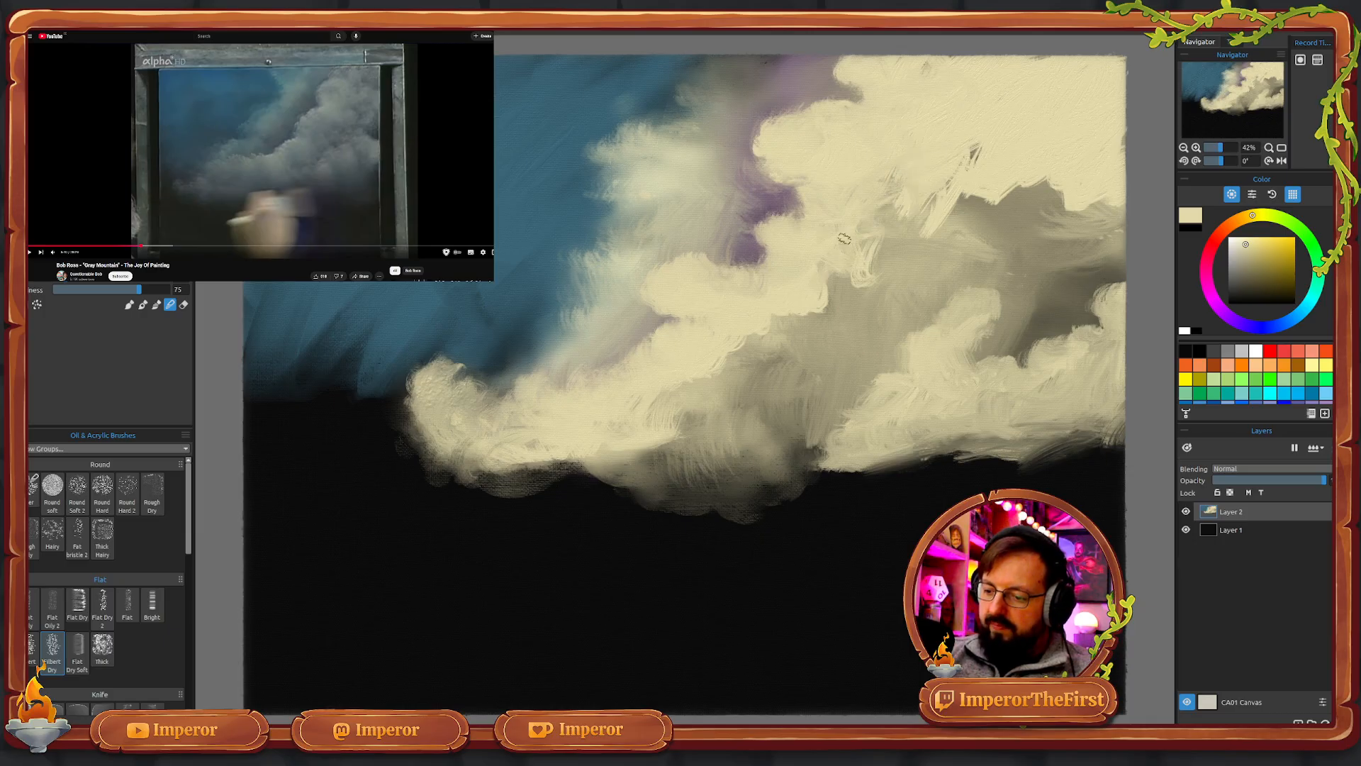
- Smudge the large cloud's cream highlights into its grey interior, soften its underside, and blend the faint cloud edge at the canvas top
mouse_move(858, 304)
left_mouse_down()
mouse_move(908, 197)
mouse_move(901, 231)
mouse_move(936, 212)
mouse_move(936, 177)
left_mouse_up()
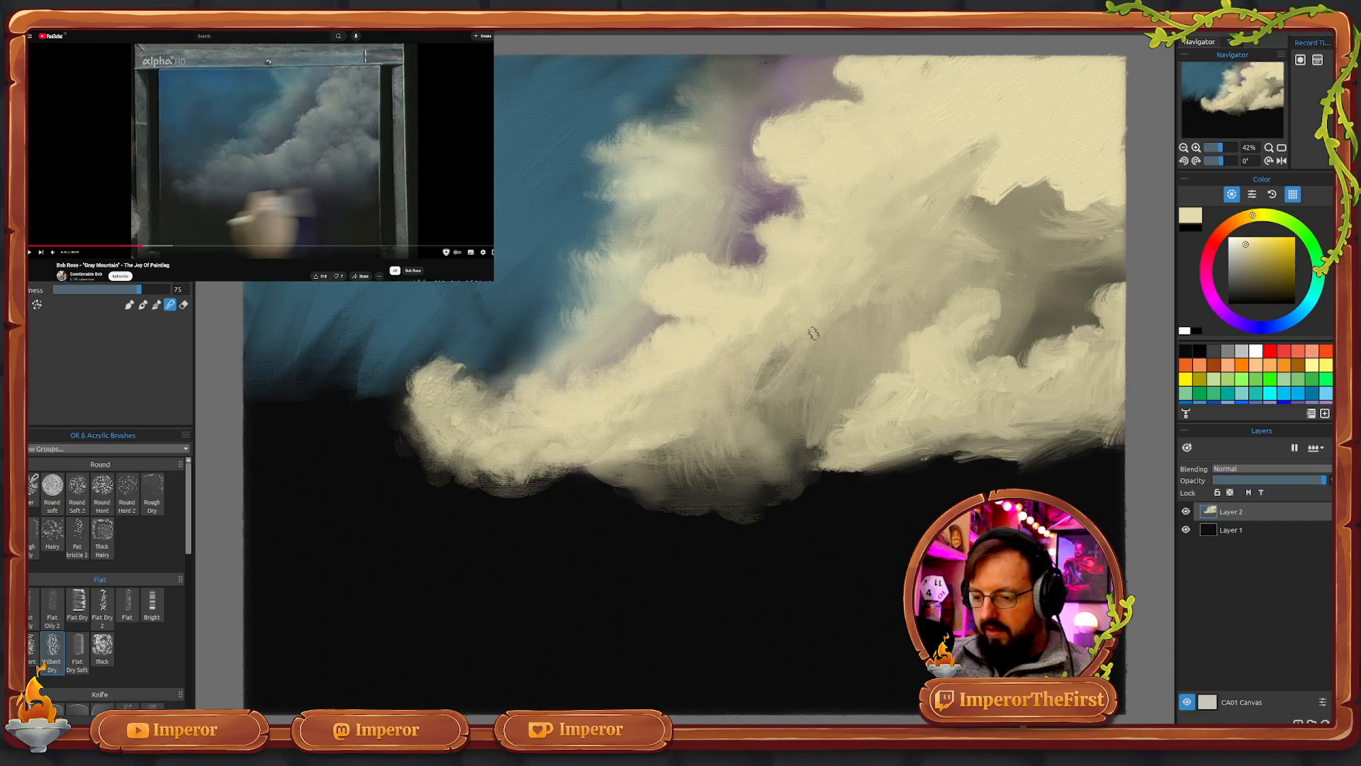
mouse_move(995, 184)
left_mouse_down()
mouse_move(1031, 174)
mouse_move(969, 199)
mouse_move(1053, 188)
mouse_move(1058, 208)
mouse_move(1066, 193)
mouse_move(1117, 185)
mouse_move(1107, 206)
mouse_move(1117, 197)
mouse_move(1068, 190)
mouse_move(1106, 207)
mouse_move(1112, 164)
left_mouse_up()
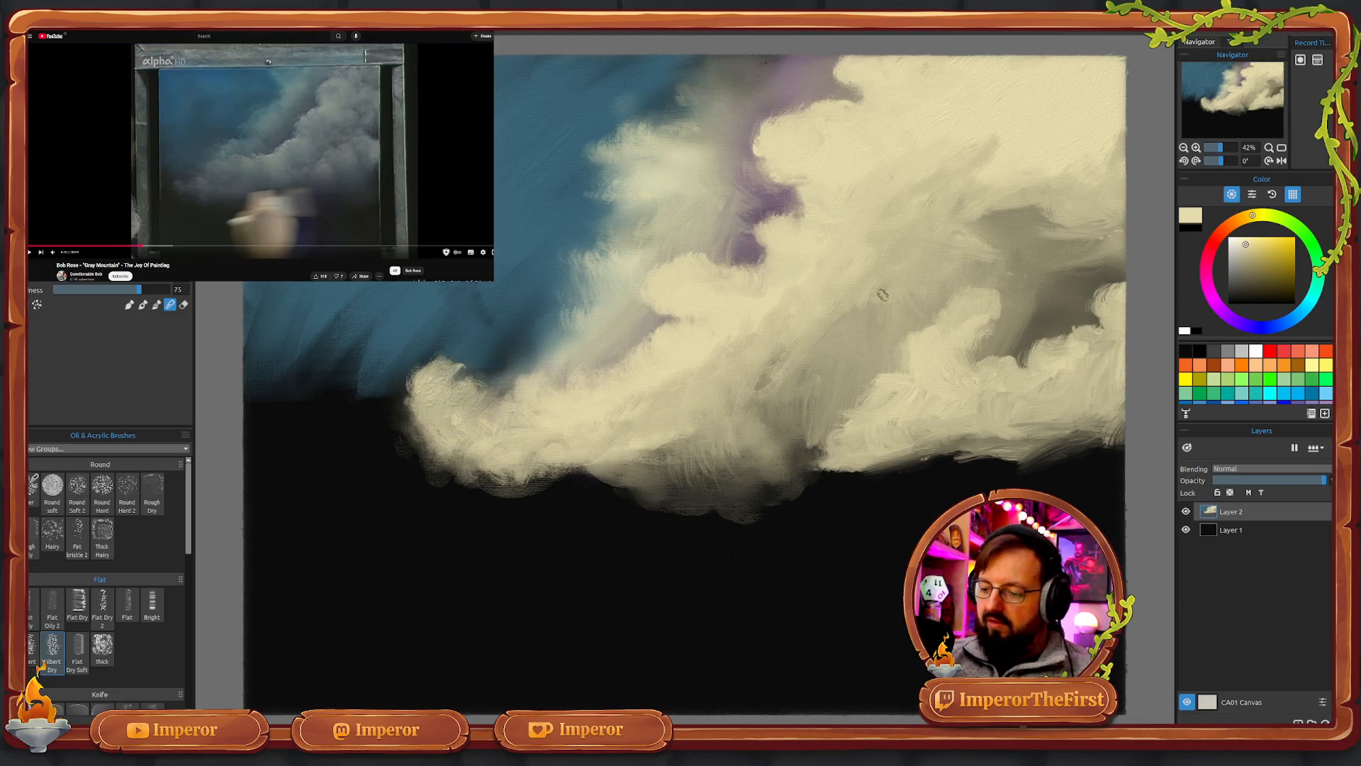
left_click_drag(795, 342, 745, 471)
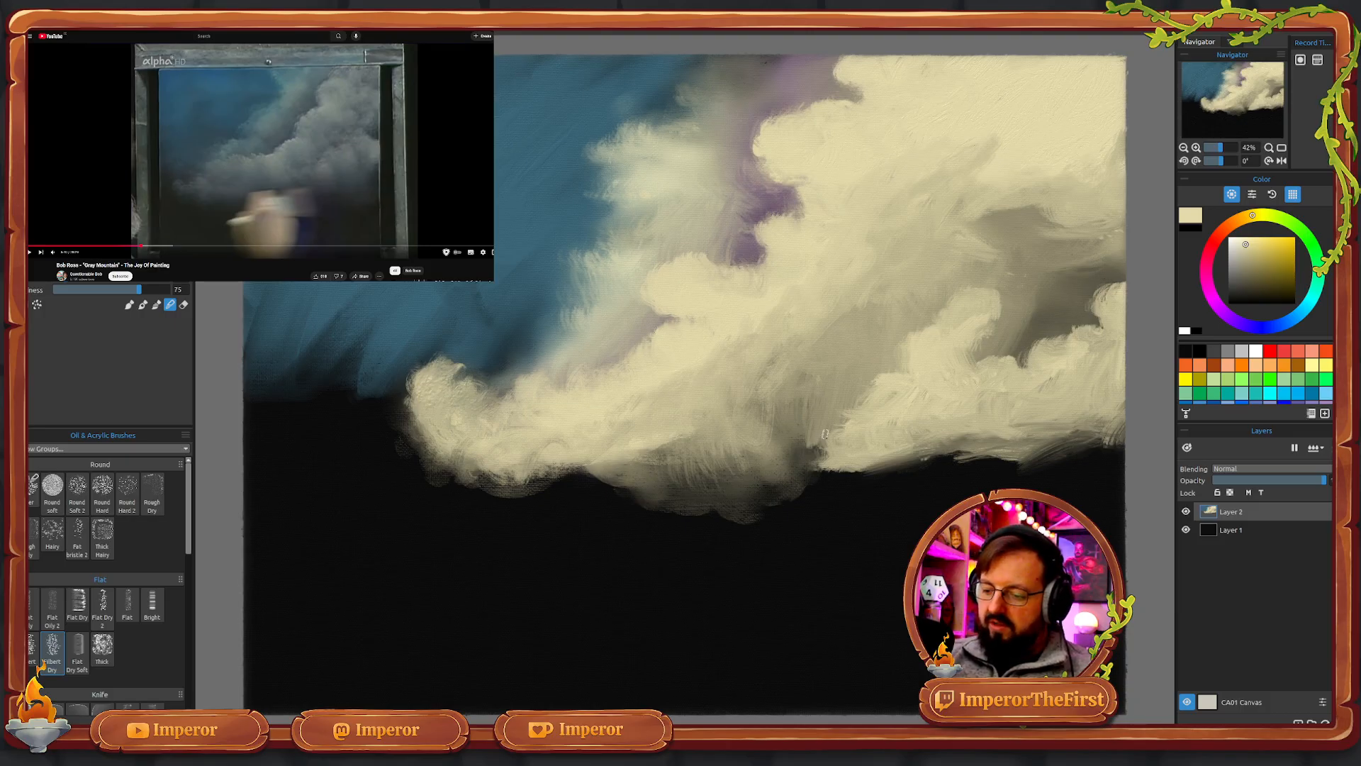
mouse_move(823, 435)
left_mouse_down()
mouse_move(824, 463)
mouse_move(844, 465)
mouse_move(811, 463)
mouse_move(850, 463)
mouse_move(801, 440)
mouse_move(800, 468)
mouse_move(810, 450)
mouse_move(784, 479)
mouse_move(754, 458)
mouse_move(771, 470)
mouse_move(727, 473)
mouse_move(696, 457)
mouse_move(691, 430)
mouse_move(669, 463)
mouse_move(692, 481)
mouse_move(666, 454)
mouse_move(677, 441)
mouse_move(679, 468)
mouse_move(721, 444)
mouse_move(788, 346)
mouse_move(754, 390)
mouse_move(770, 353)
mouse_move(744, 436)
mouse_move(706, 406)
mouse_move(706, 445)
mouse_move(637, 453)
mouse_move(690, 430)
mouse_move(653, 454)
mouse_move(654, 431)
mouse_move(641, 462)
mouse_move(623, 458)
mouse_move(667, 457)
mouse_move(652, 470)
mouse_move(685, 453)
mouse_move(672, 446)
mouse_move(708, 449)
mouse_move(701, 479)
left_mouse_up()
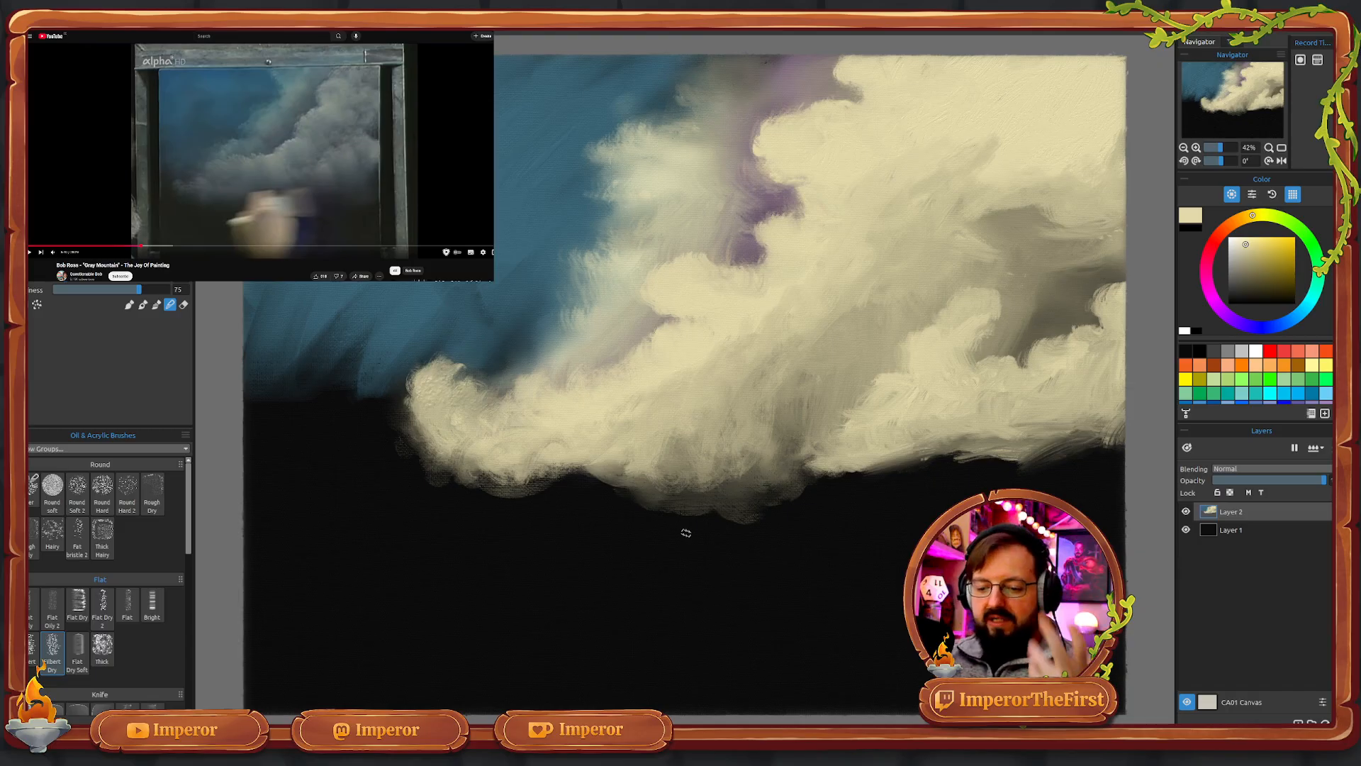
mouse_move(430, 411)
left_mouse_down()
mouse_move(422, 378)
mouse_move(441, 365)
mouse_move(479, 385)
mouse_move(463, 396)
mouse_move(554, 404)
left_mouse_up()
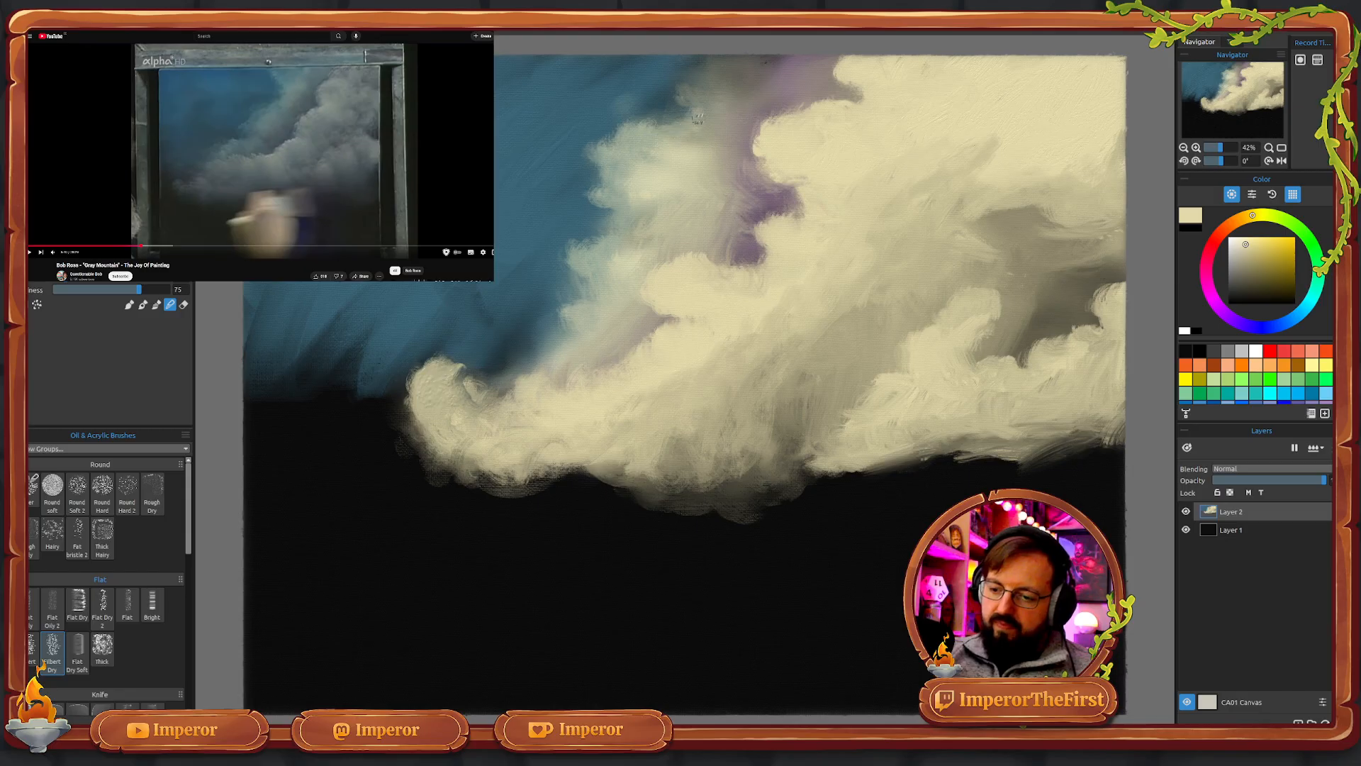
mouse_move(693, 90)
left_mouse_down()
mouse_move(710, 67)
mouse_move(723, 108)
mouse_move(691, 104)
mouse_move(723, 69)
mouse_move(711, 63)
mouse_move(737, 67)
mouse_move(723, 84)
mouse_move(762, 53)
mouse_move(739, 53)
mouse_move(769, 72)
mouse_move(762, 53)
mouse_move(796, 52)
left_mouse_up()
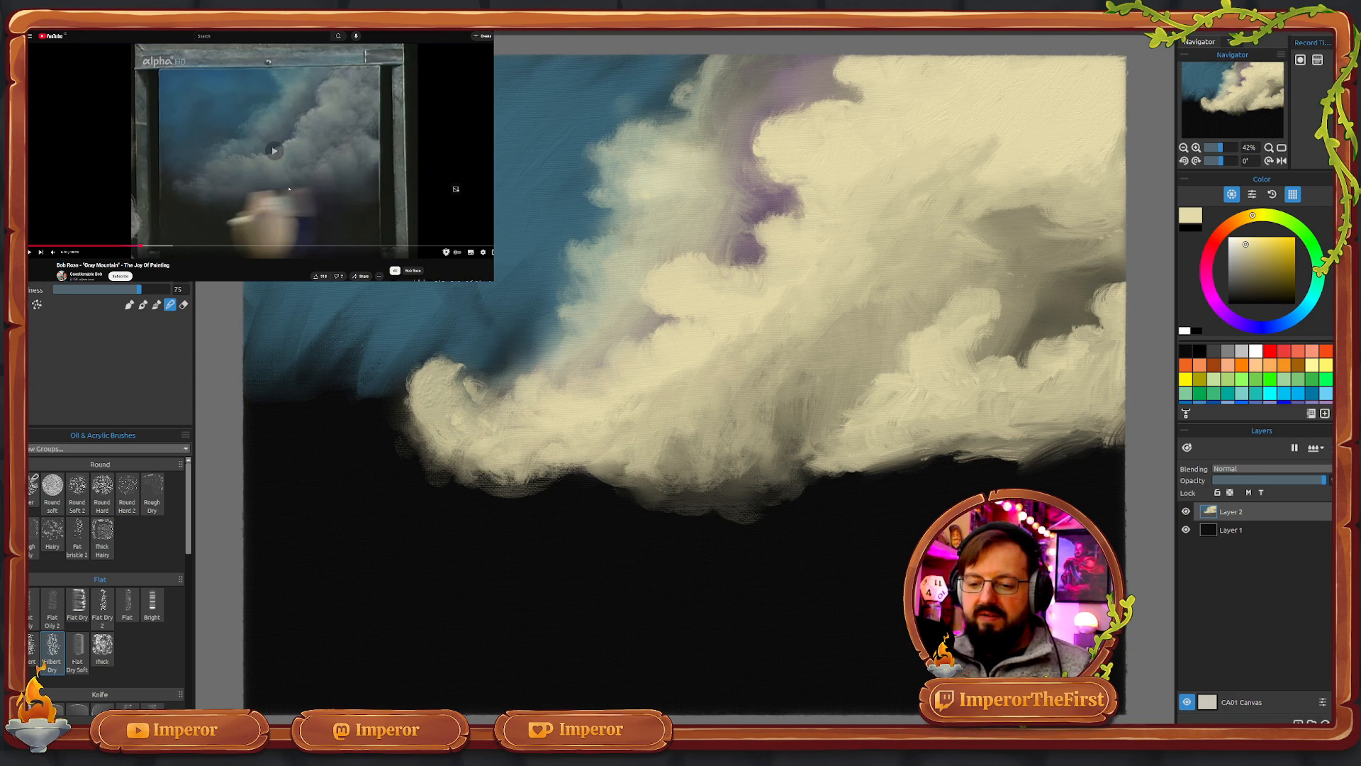
- Check the reference video and extend the canvas downward into a tall portrait format, keeping its width
left_click(294, 219)
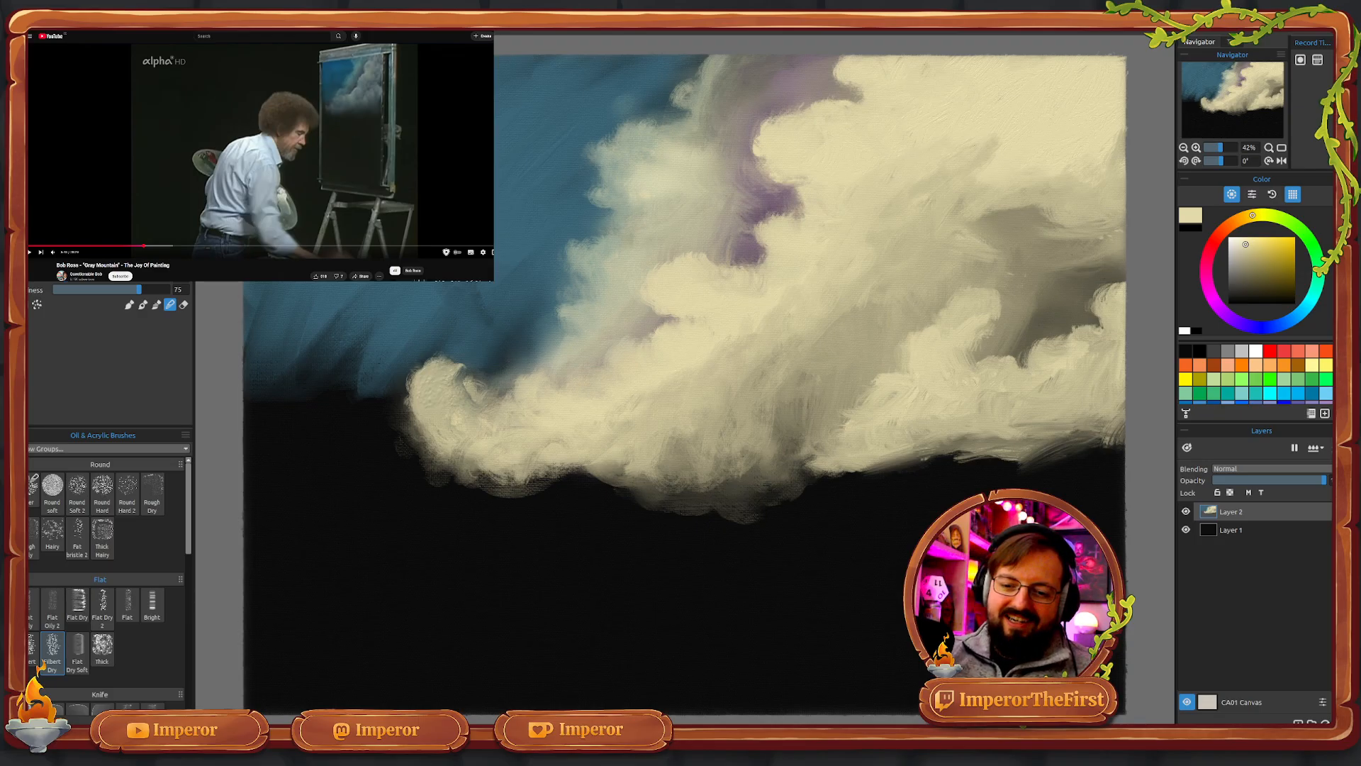
key("ctrl+t")
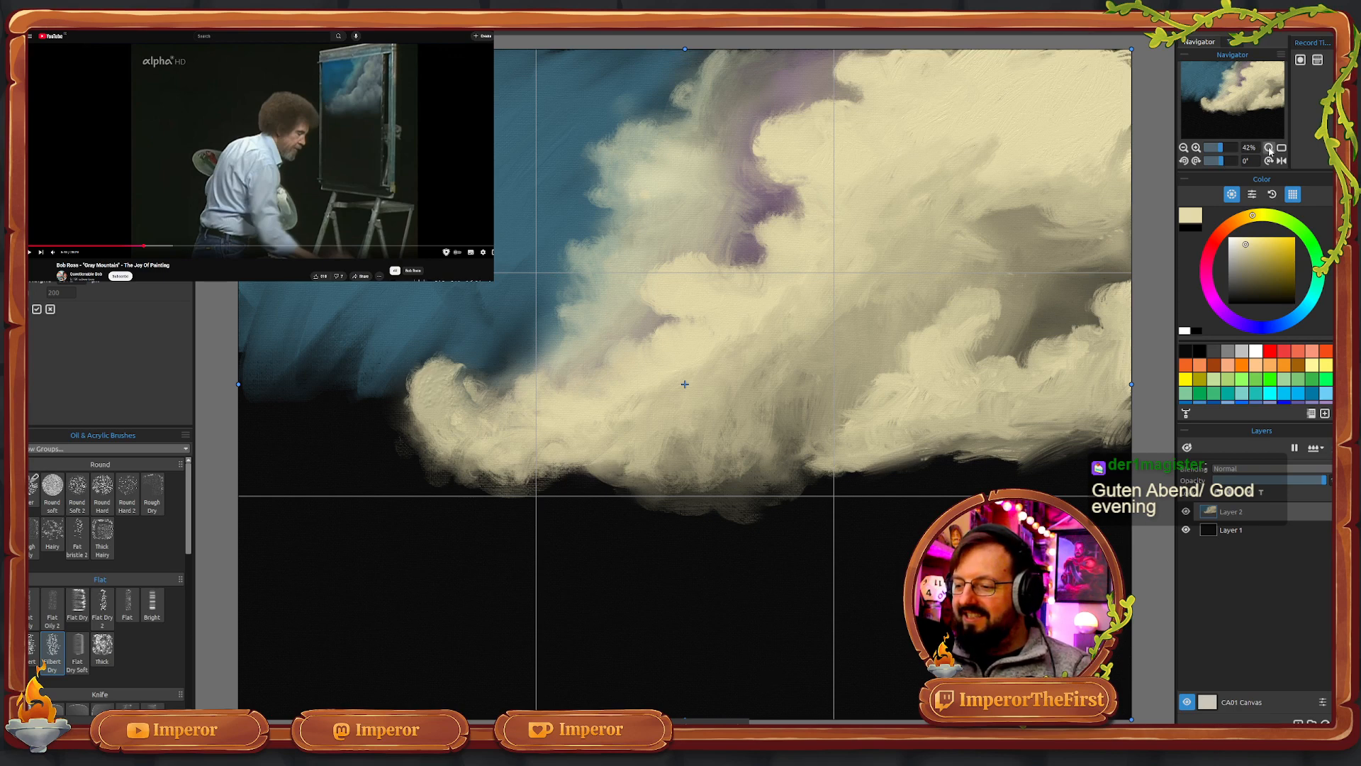
left_click(1213, 151)
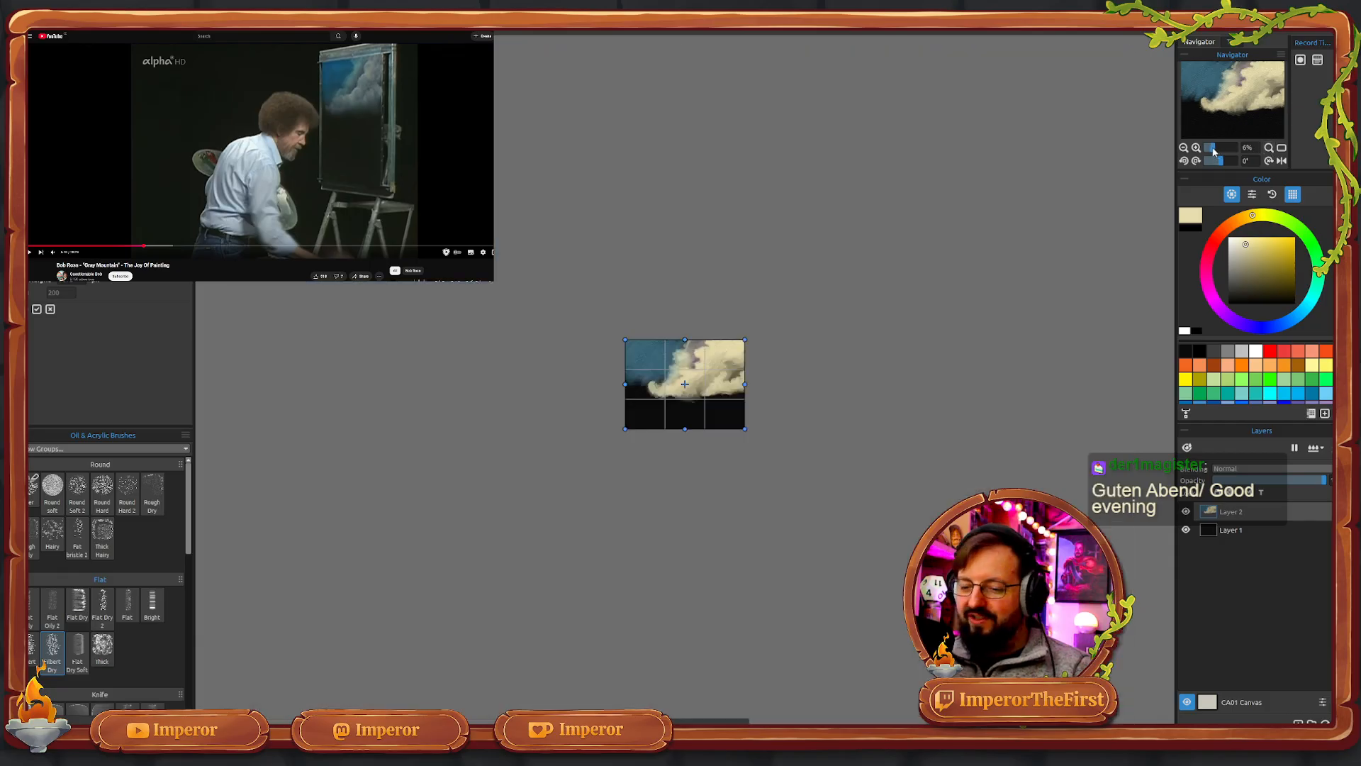
left_click_drag(1216, 151, 1219, 151)
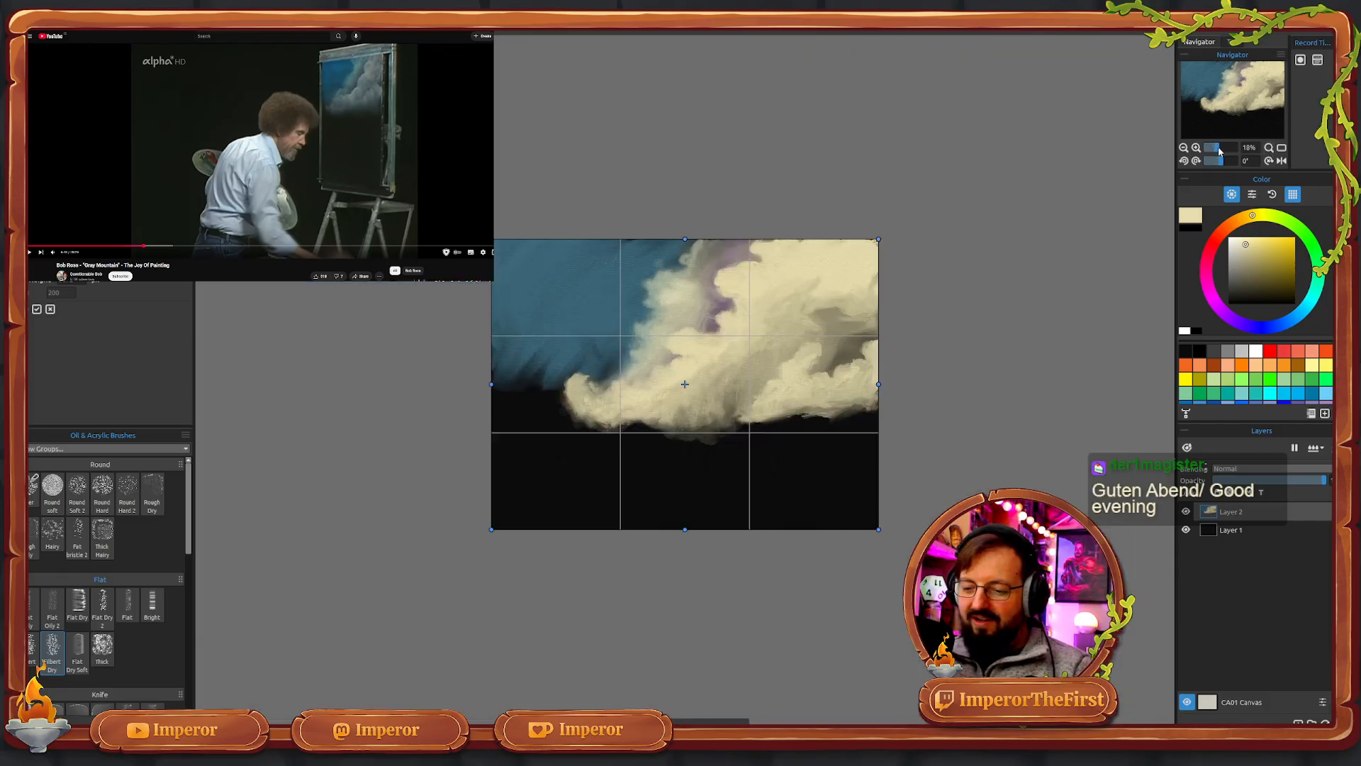
left_click_drag(685, 529, 684, 755)
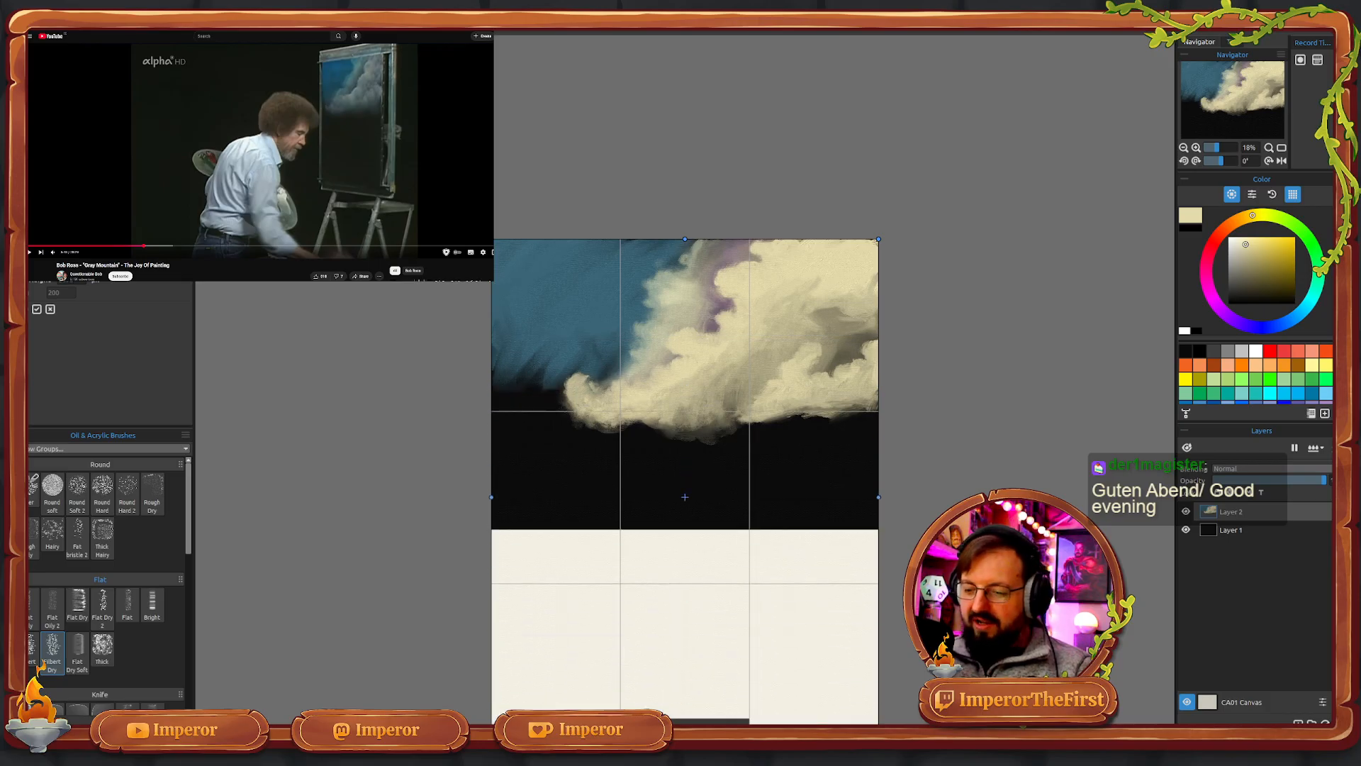
left_click_drag(1249, 103, 1244, 132)
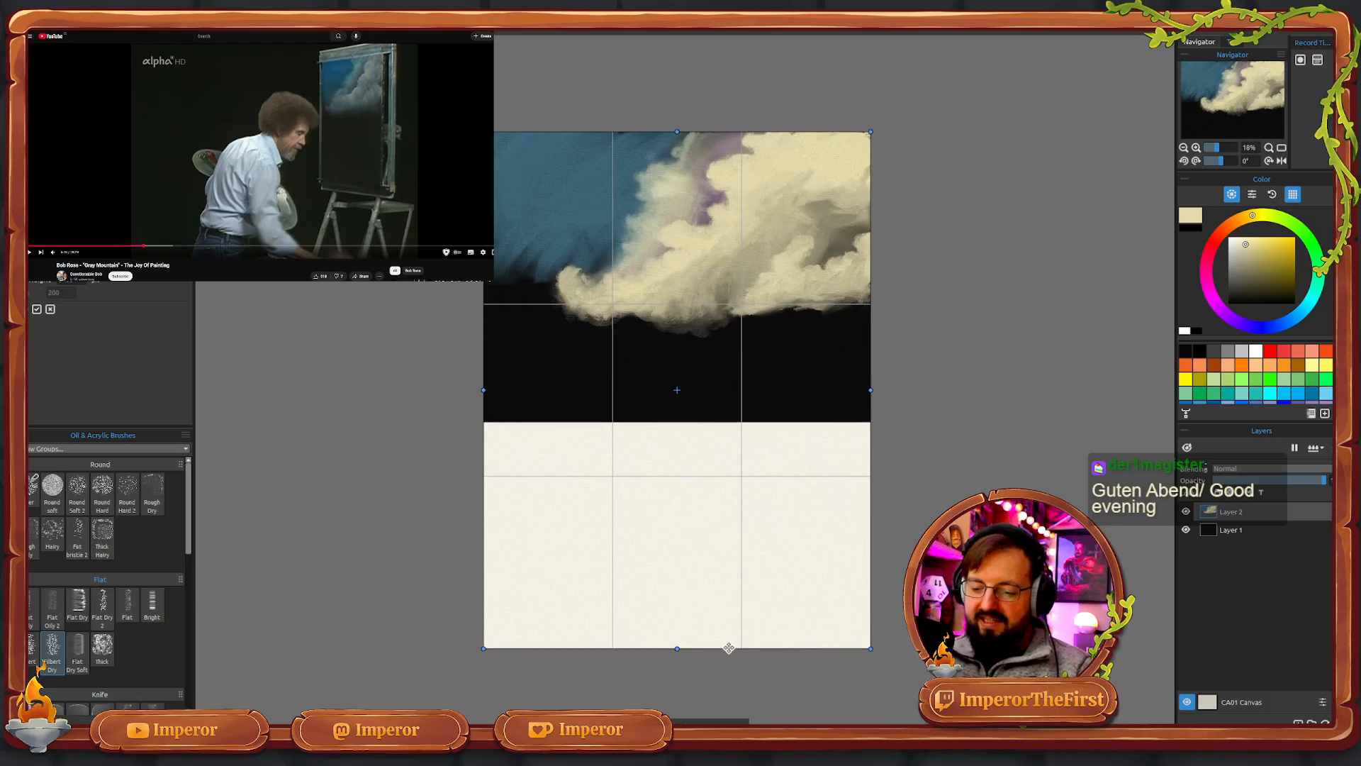
mouse_move(677, 648)
left_mouse_down()
mouse_move(676, 684)
mouse_move(669, 567)
mouse_move(669, 651)
left_mouse_up()
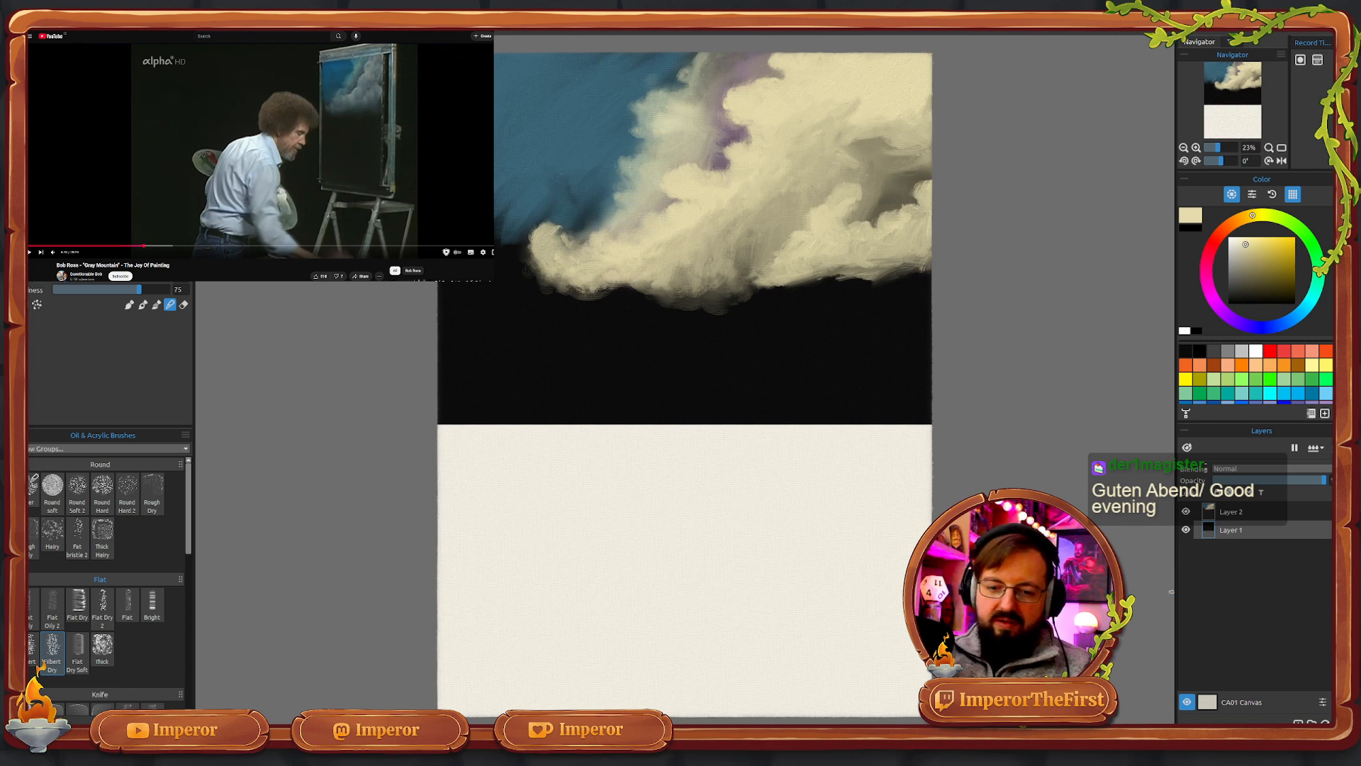
- Fill the blank lower part of Layer 1 with the black sampled from the existing background
key("i")
left_click(803, 359)
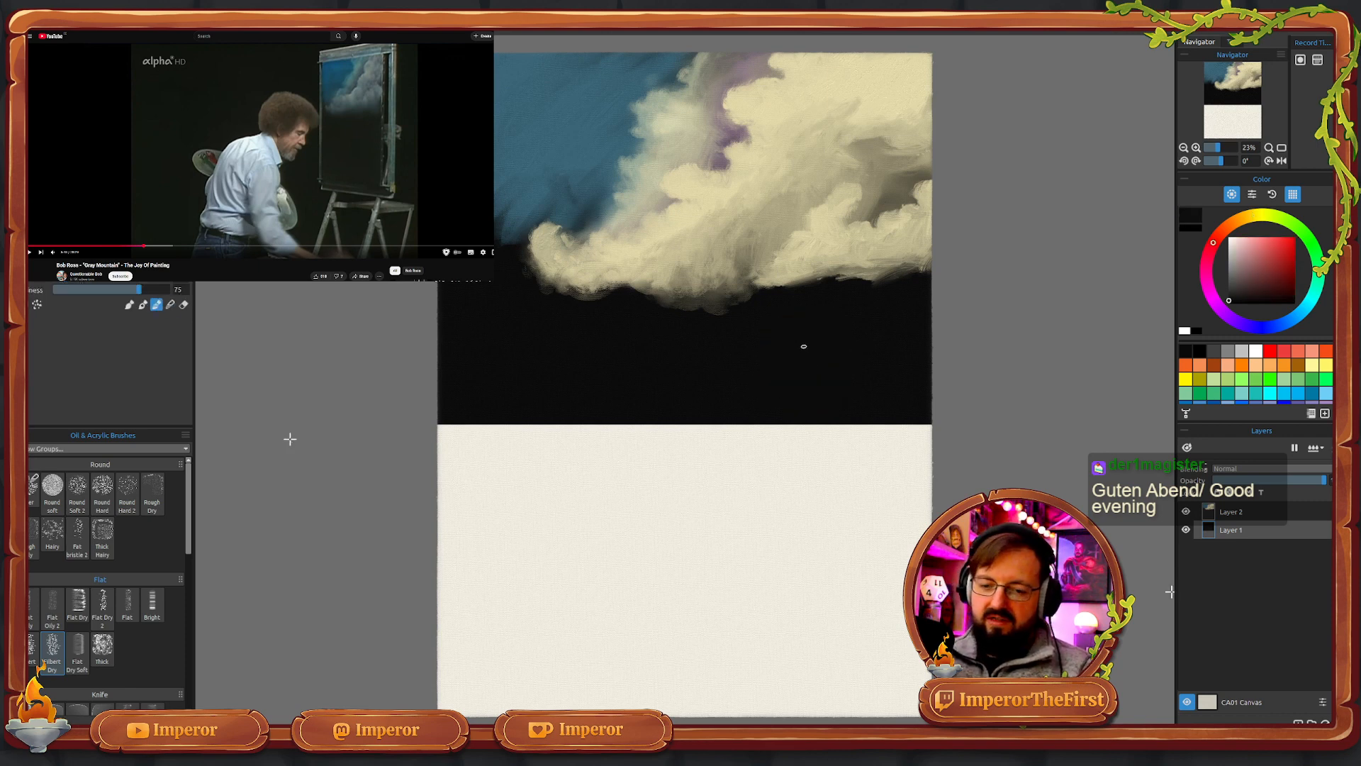
key("g")
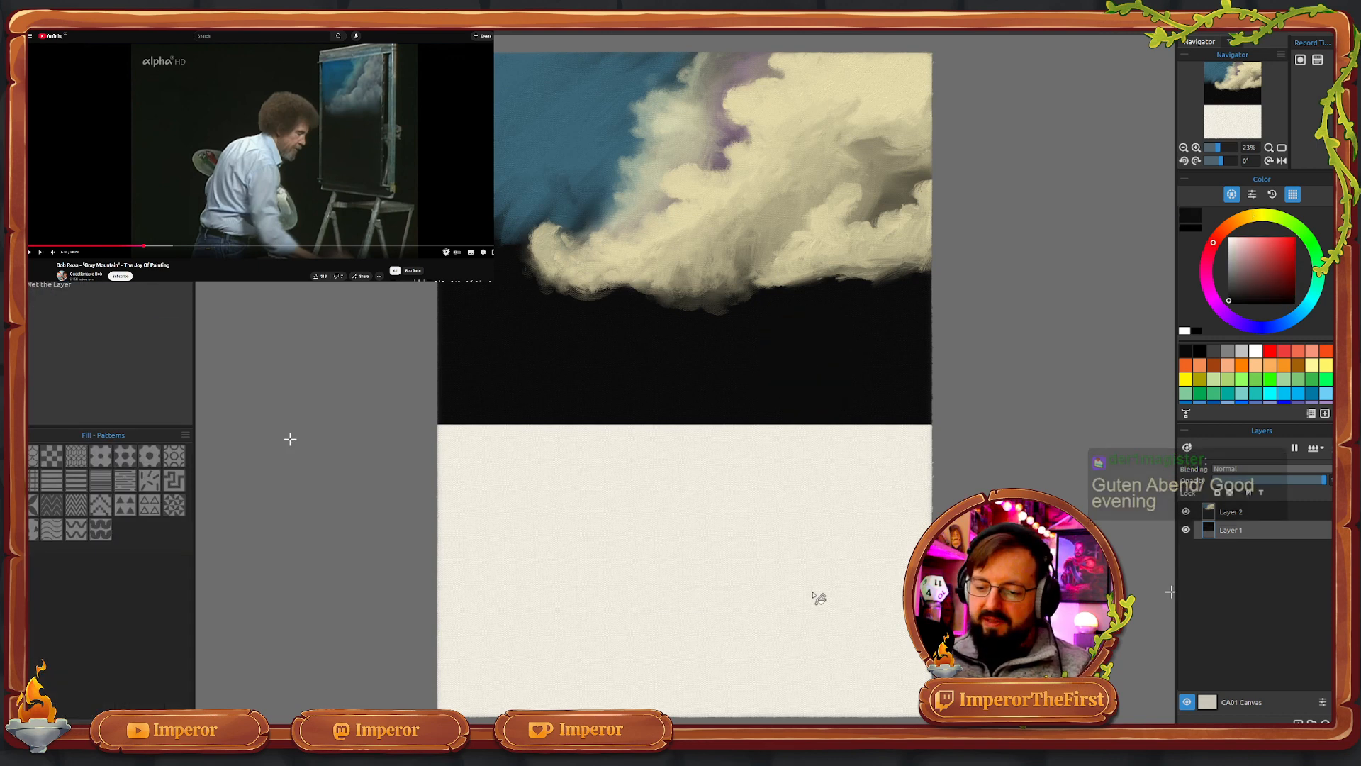
left_click(844, 569)
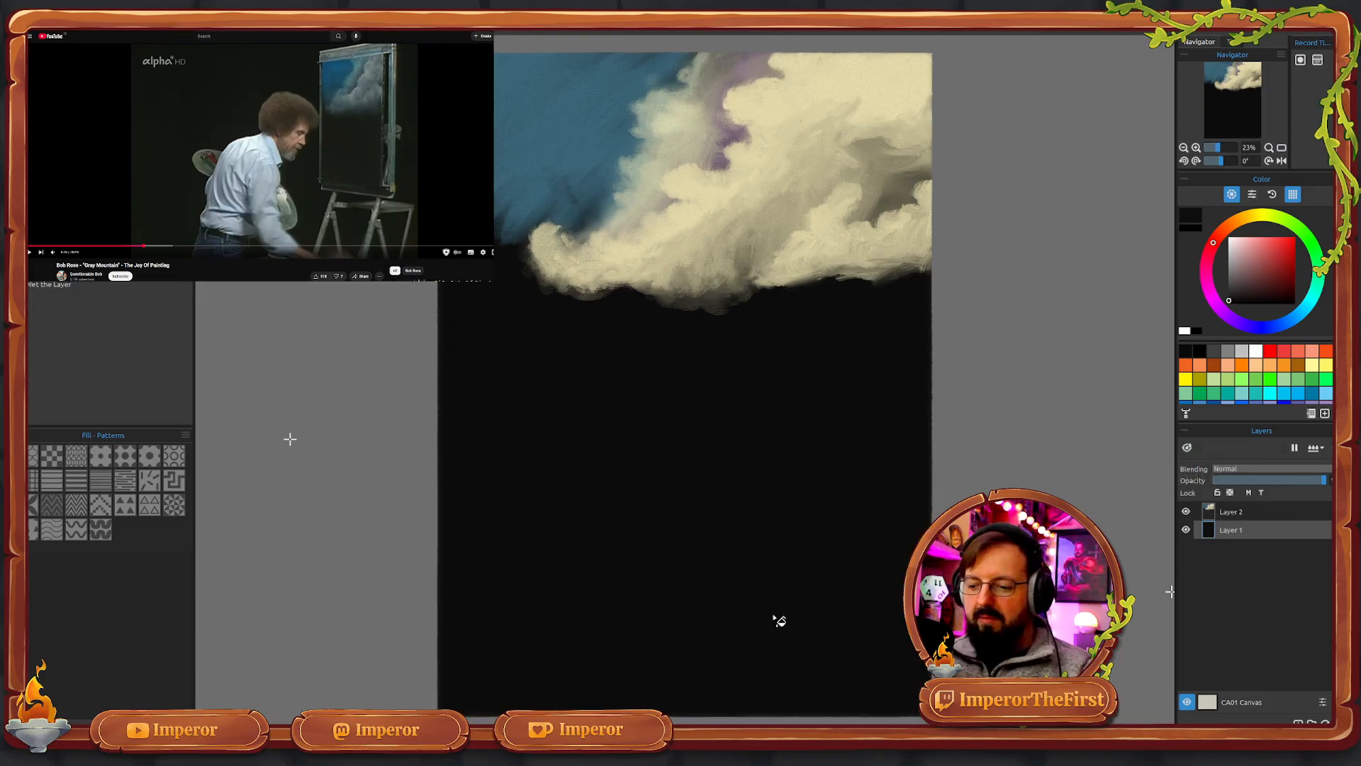
- On Layer 2, paint sampled sky blue over the dark patches beside the cloud and extend the sky down to the curled tip's base
key("b")
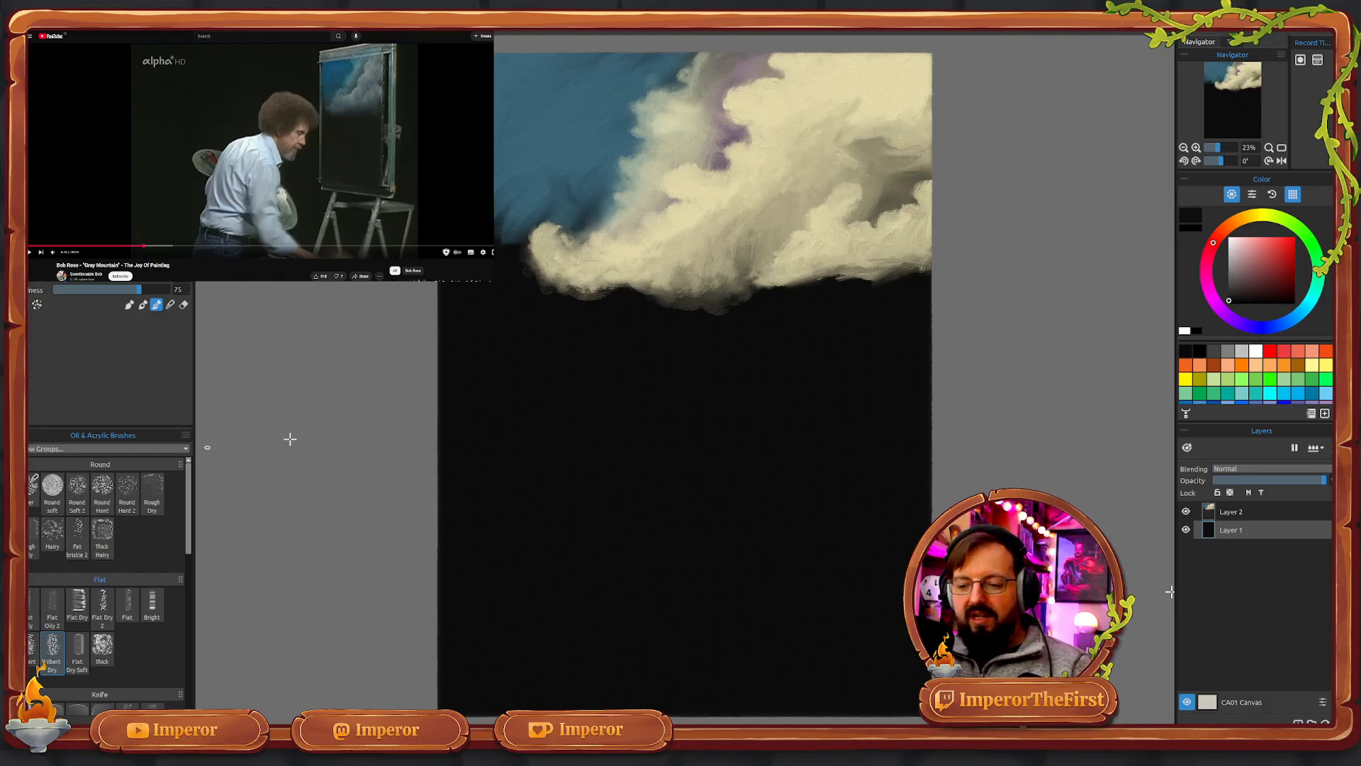
left_click(1237, 514)
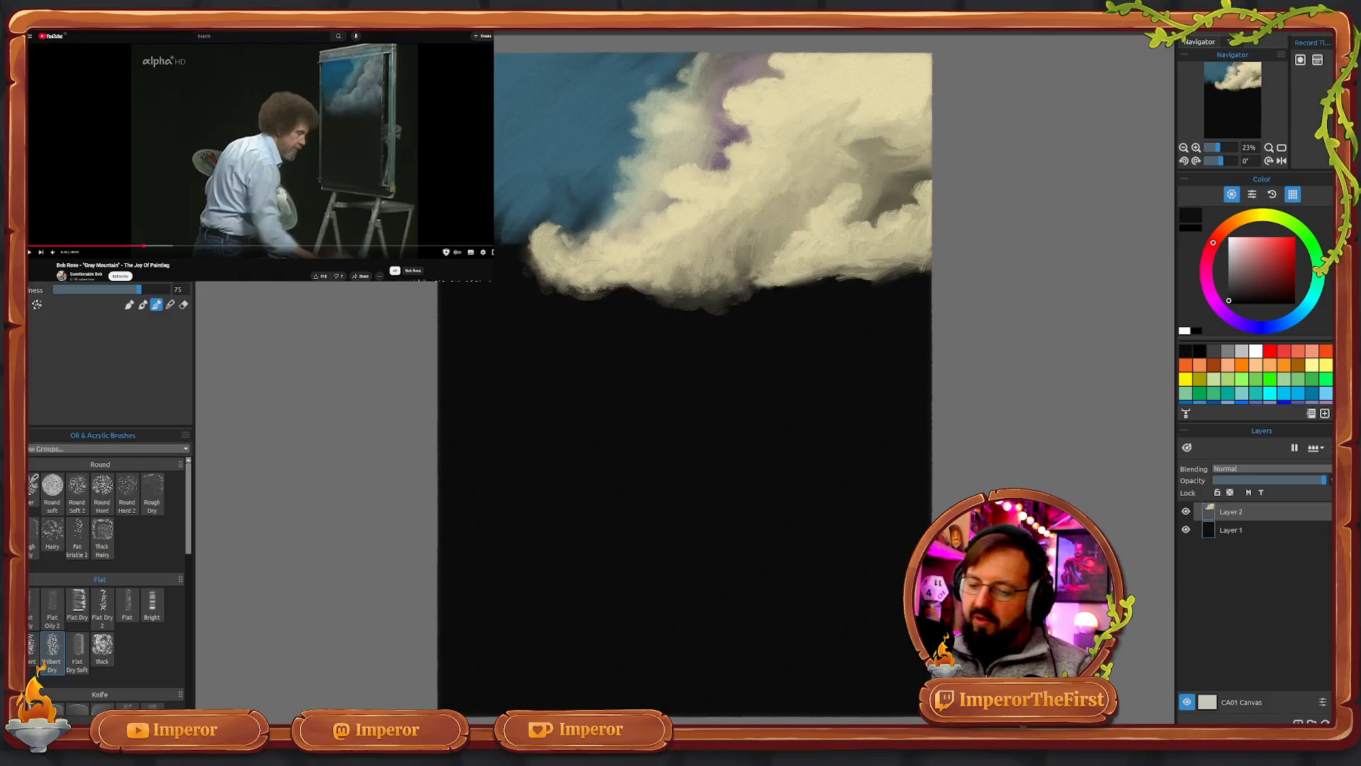
left_click(526, 105, "alt")
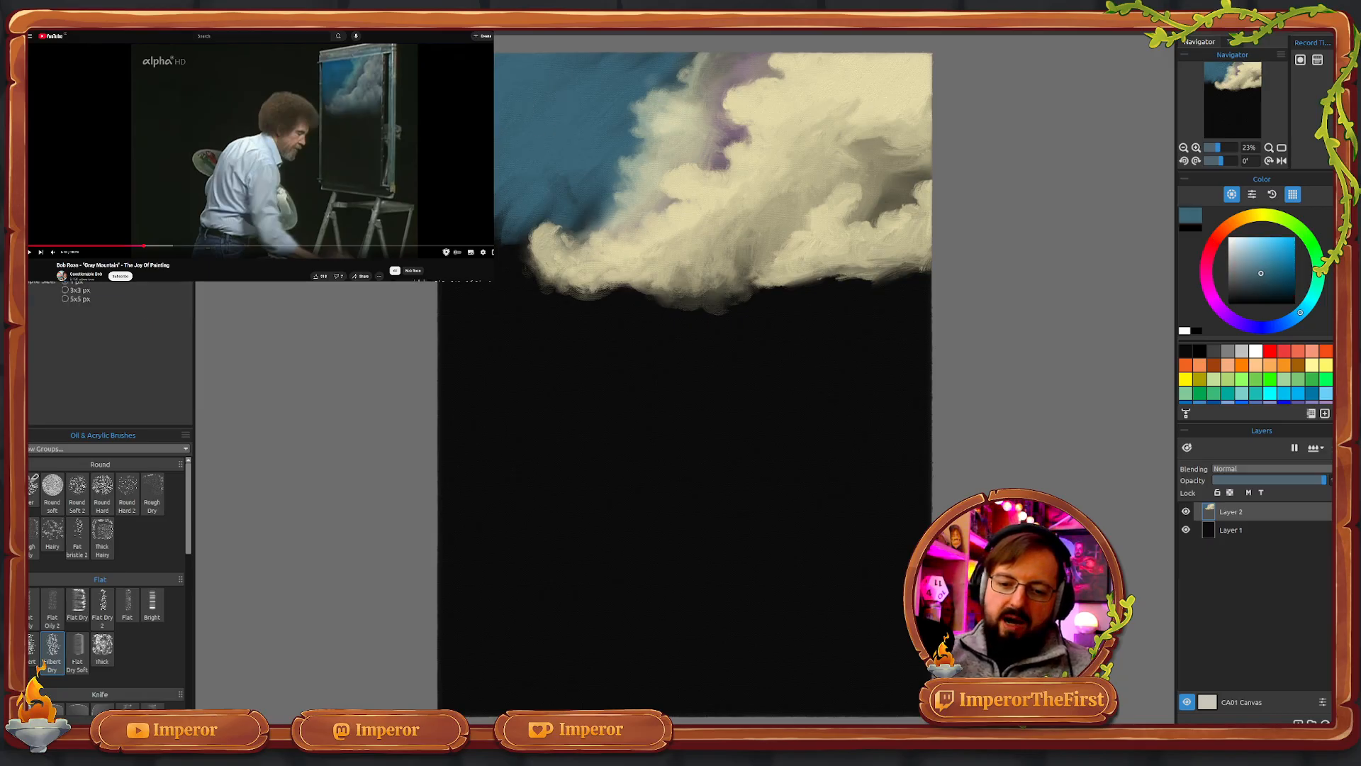
key("b")
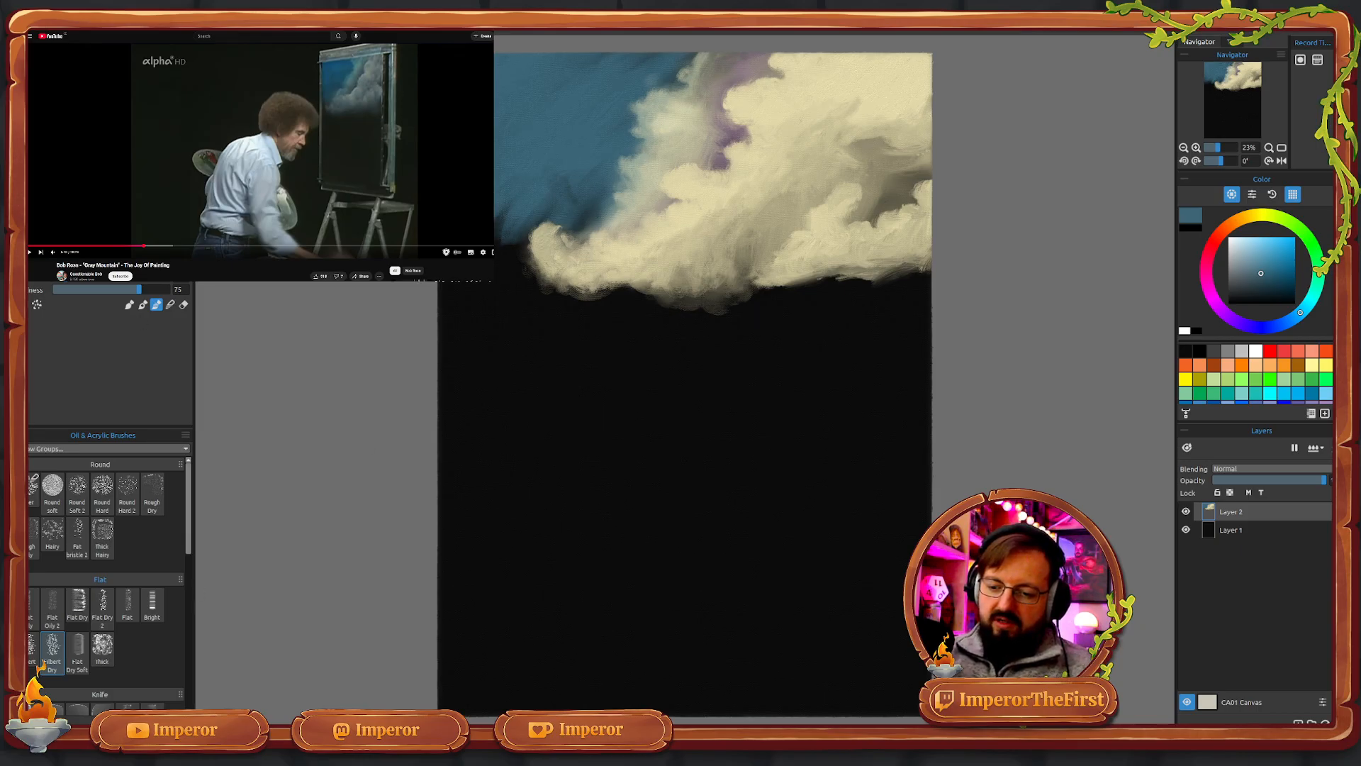
mouse_move(505, 202)
left_mouse_down()
mouse_move(509, 246)
mouse_move(521, 211)
left_mouse_up()
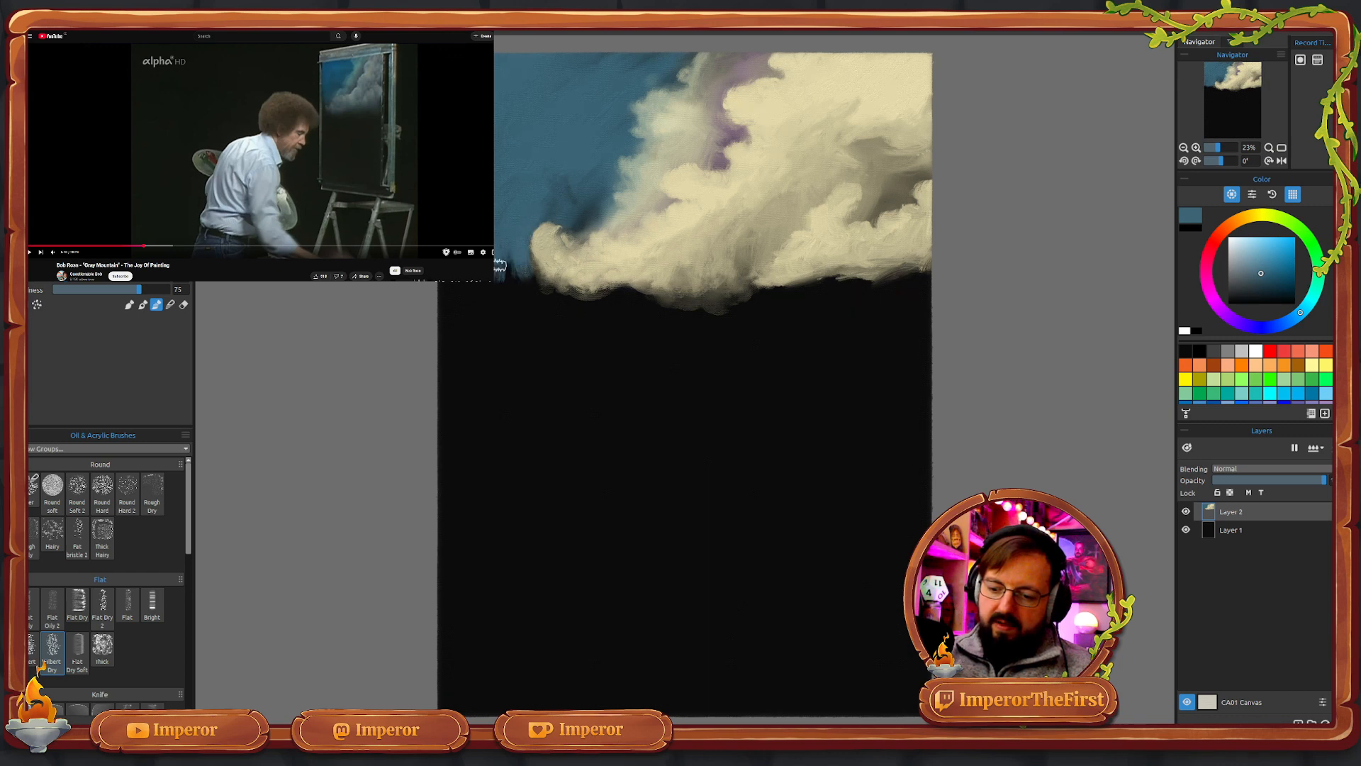
mouse_move(500, 265)
left_mouse_down()
mouse_move(464, 292)
mouse_move(516, 270)
mouse_move(535, 290)
mouse_move(523, 254)
mouse_move(522, 279)
mouse_move(455, 290)
left_mouse_up()
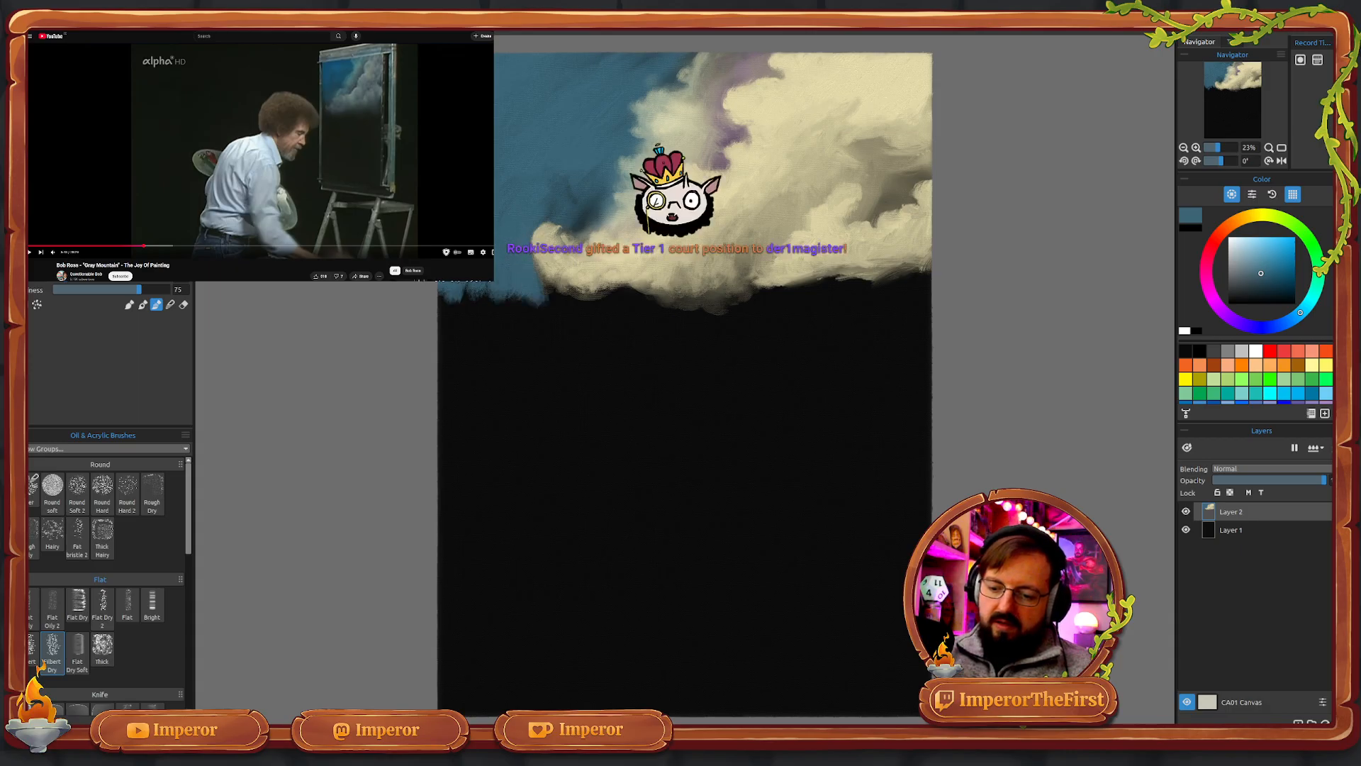
left_click_drag(552, 200, 561, 184)
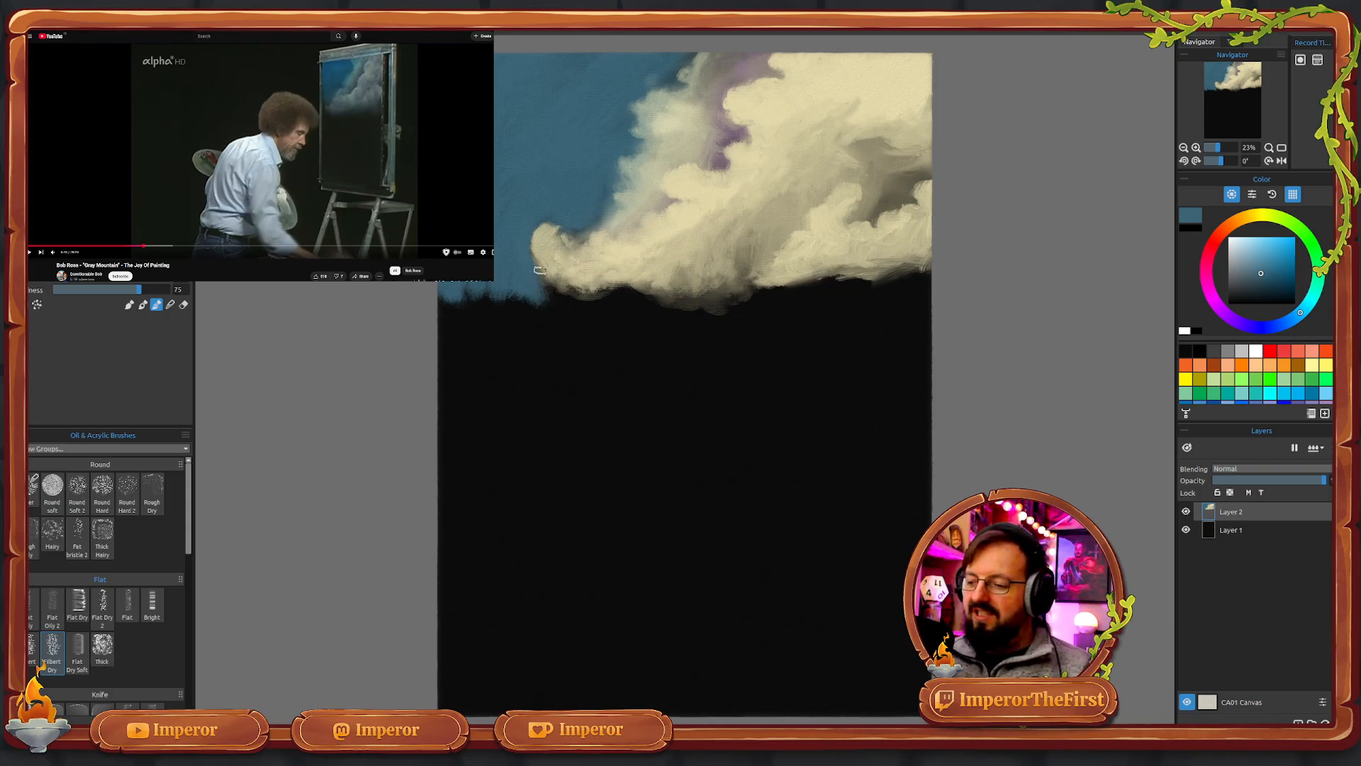
- Sample a muted beige from the lower-left cloud bank and paint its curled tip wider into the blue sky
left_click(1227, 149)
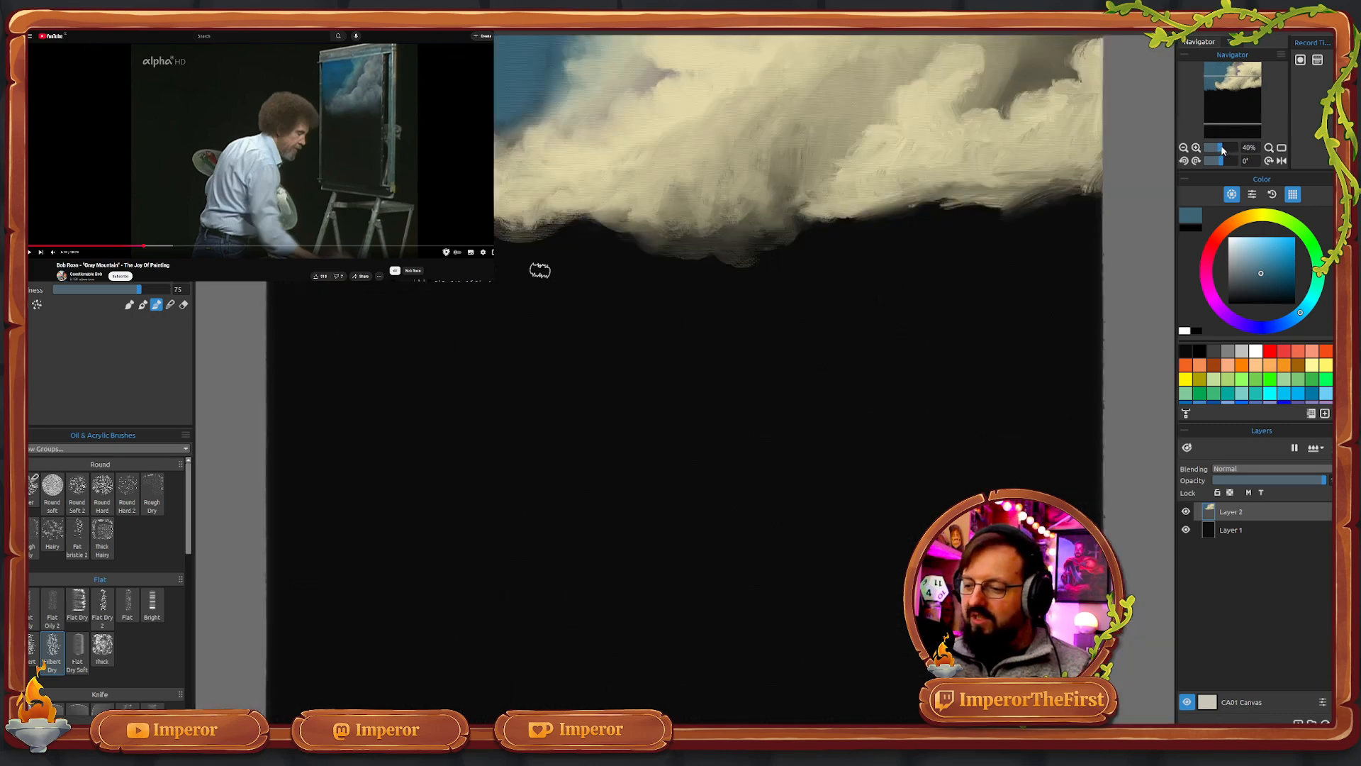
left_click(1223, 99)
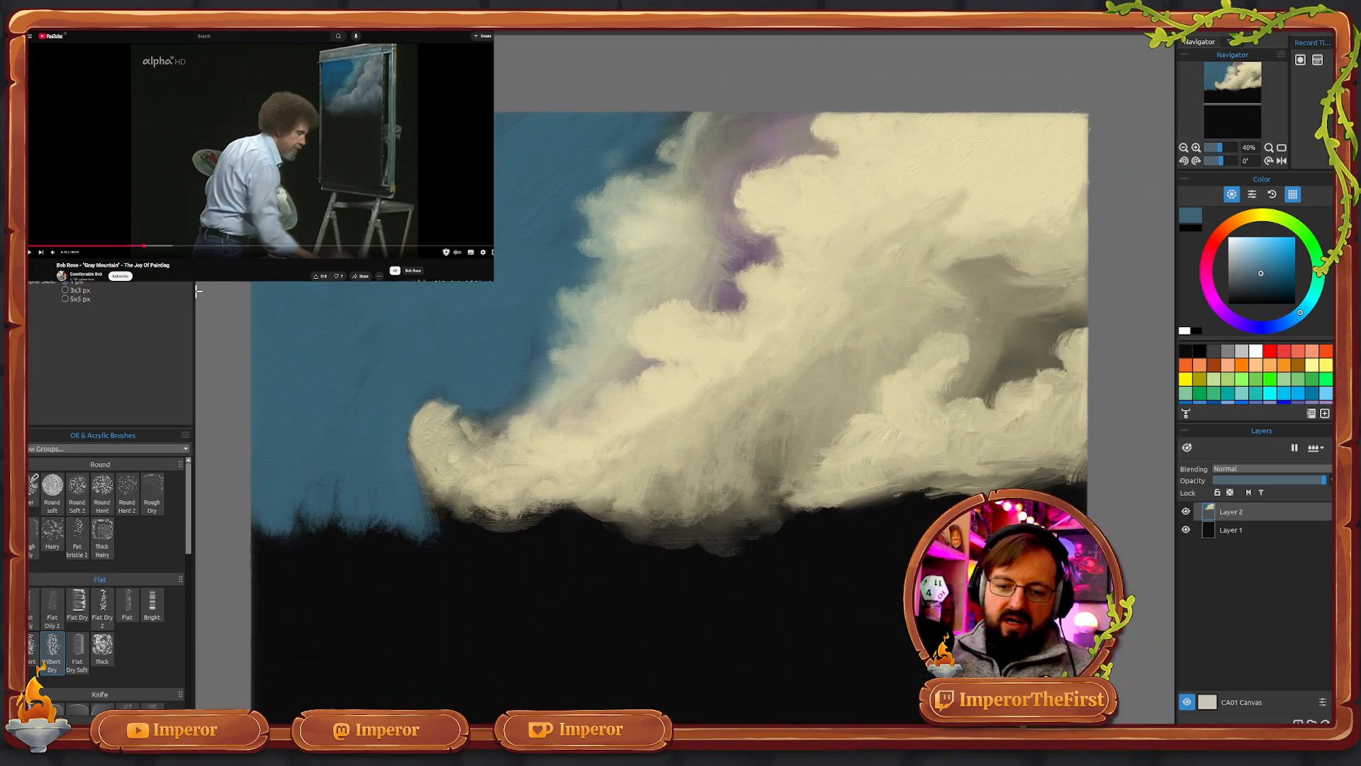
left_click(516, 462, "alt")
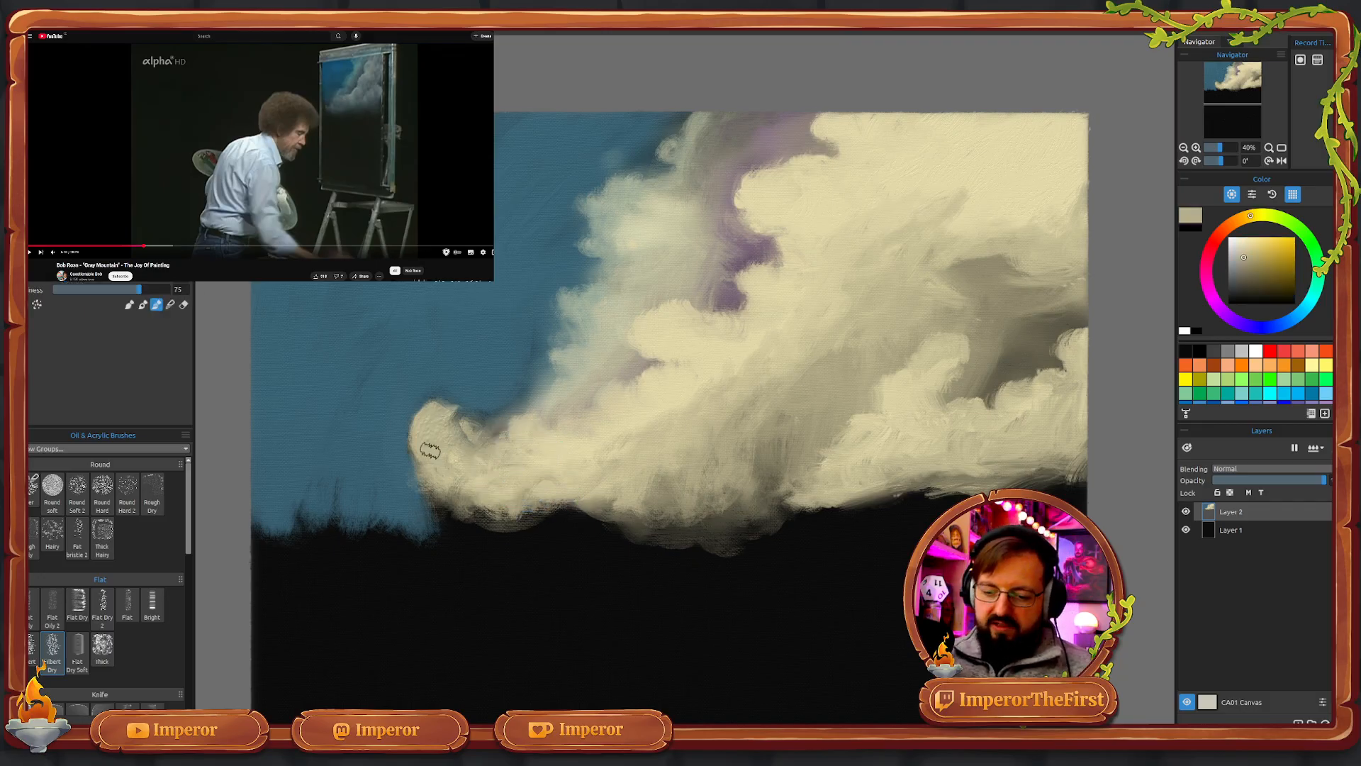
mouse_move(418, 473)
left_mouse_down()
mouse_move(432, 401)
mouse_move(460, 414)
mouse_move(429, 419)
mouse_move(425, 405)
mouse_move(456, 427)
mouse_move(446, 419)
mouse_move(466, 392)
mouse_move(464, 429)
mouse_move(481, 406)
mouse_move(501, 413)
mouse_move(454, 403)
mouse_move(414, 475)
mouse_move(405, 457)
mouse_move(427, 502)
mouse_move(417, 424)
mouse_move(436, 392)
mouse_move(458, 423)
mouse_move(421, 411)
mouse_move(419, 395)
mouse_move(433, 432)
mouse_move(407, 414)
mouse_move(424, 409)
mouse_move(411, 428)
mouse_move(430, 450)
mouse_move(450, 445)
mouse_move(439, 415)
mouse_move(441, 434)
mouse_move(468, 449)
mouse_move(452, 412)
mouse_move(482, 465)
mouse_move(495, 430)
mouse_move(457, 410)
mouse_move(482, 408)
mouse_move(478, 427)
mouse_move(443, 401)
mouse_move(457, 453)
mouse_move(498, 447)
mouse_move(498, 430)
mouse_move(460, 439)
mouse_move(474, 470)
mouse_move(447, 438)
mouse_move(423, 496)
left_mouse_up()
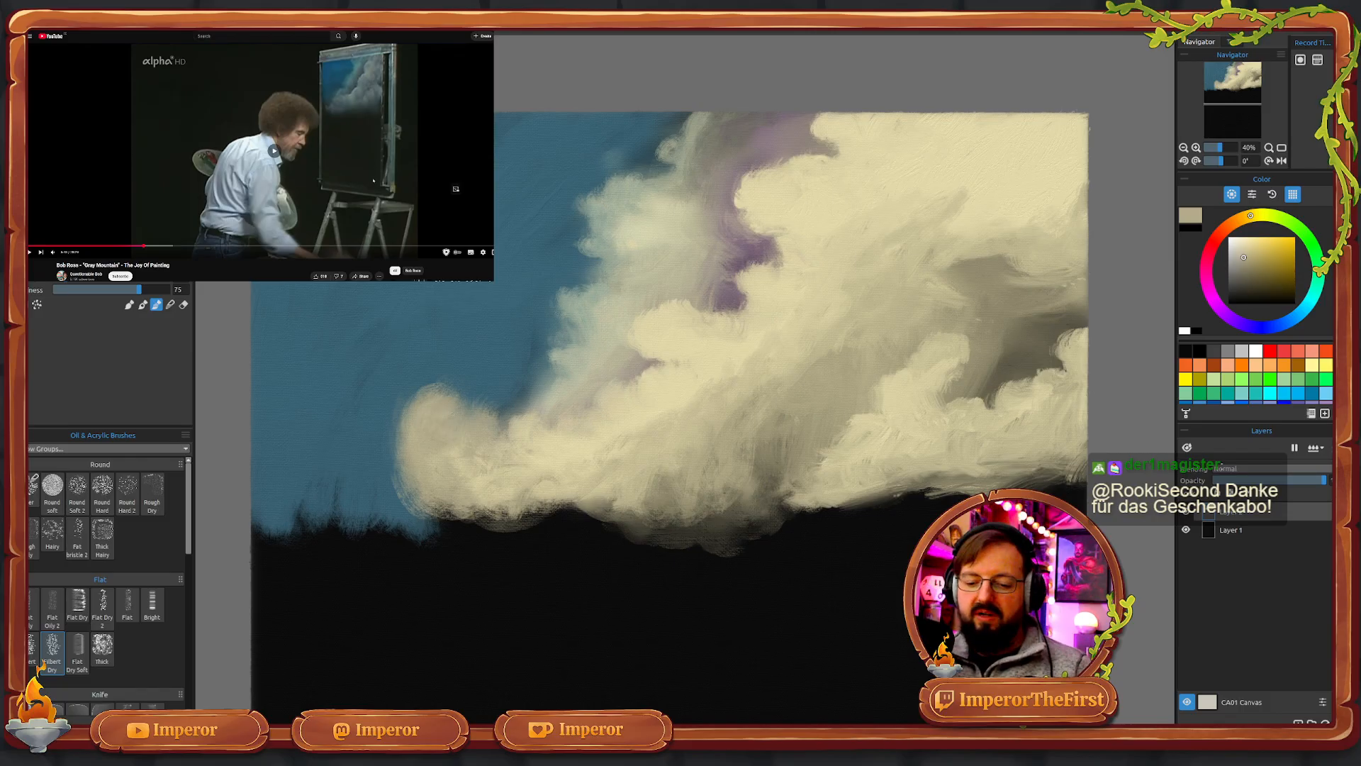
- Follow the reference video's palette mixing and set the paint colour to a dark muted brown
left_click(274, 151)
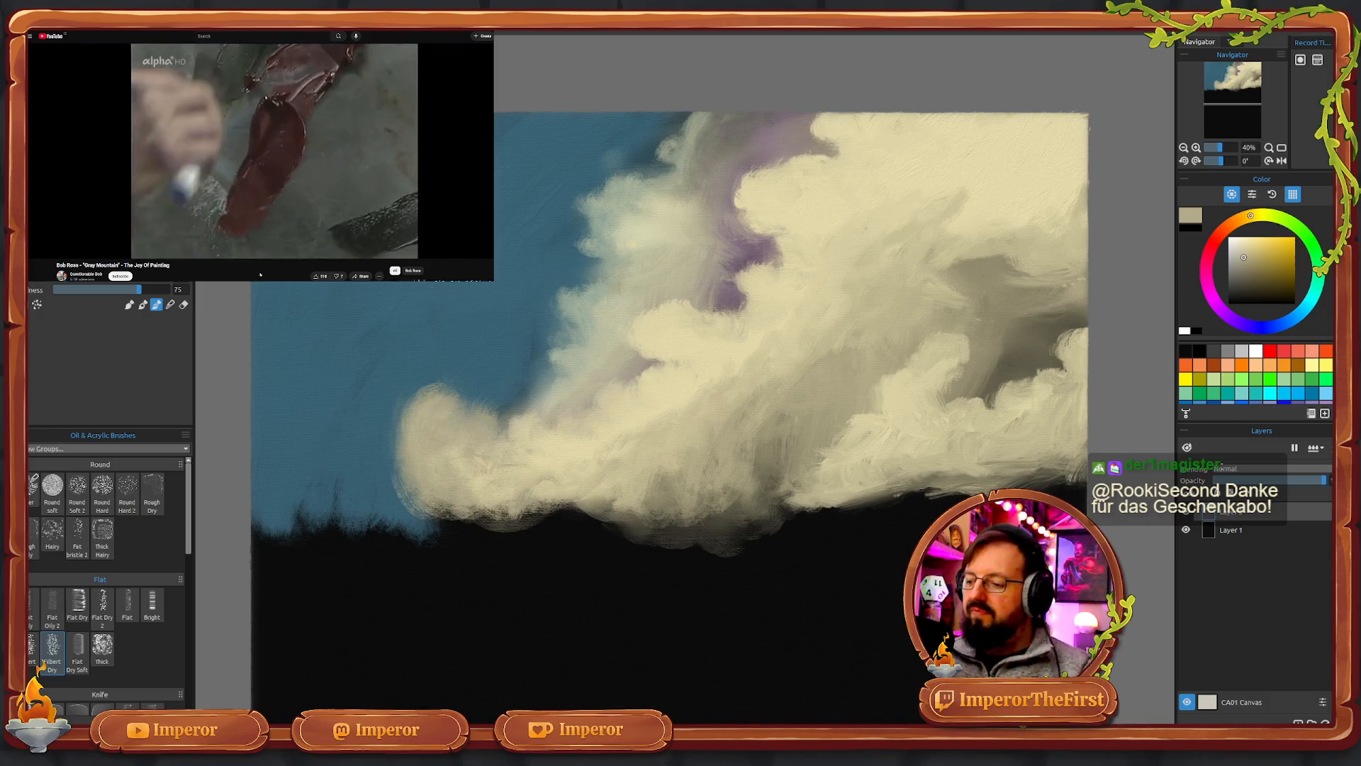
left_click_drag(1239, 218, 1220, 233)
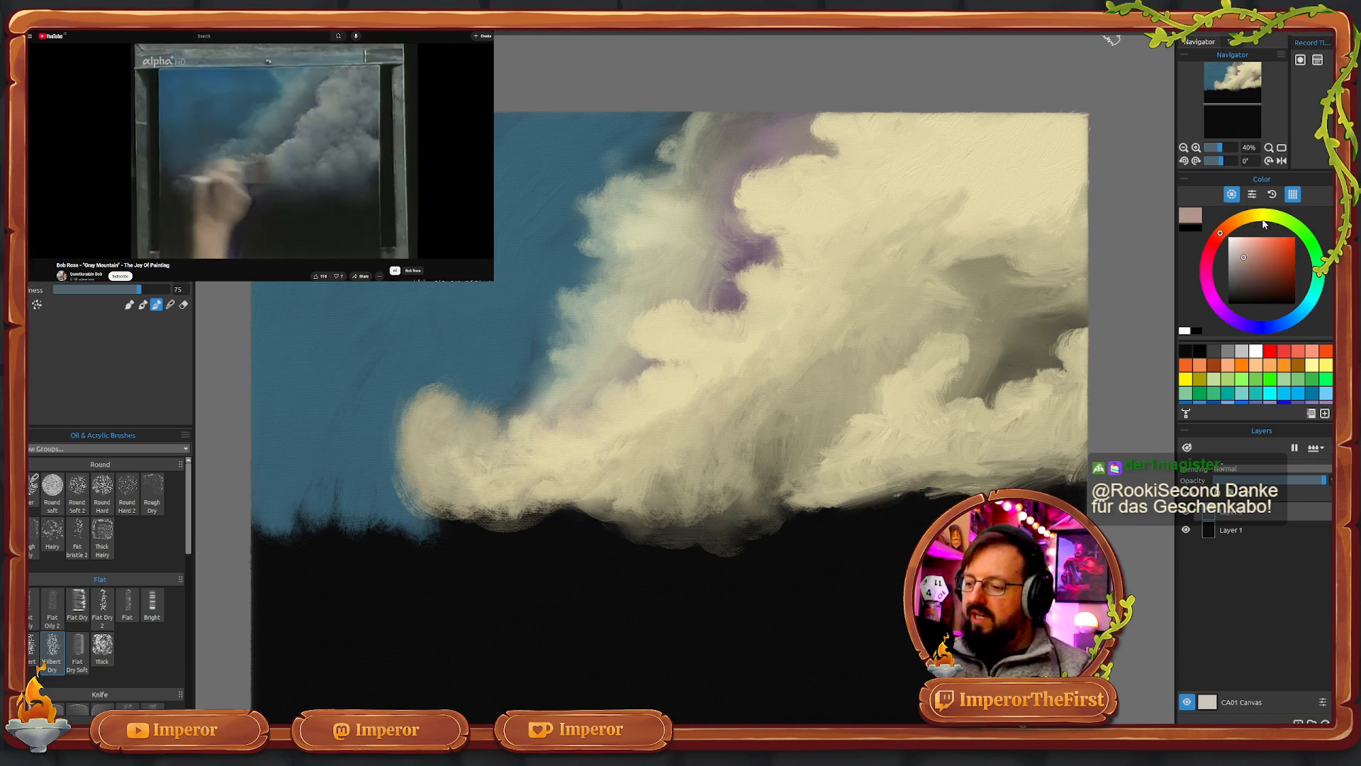
left_click(1265, 220)
left_click(1238, 219)
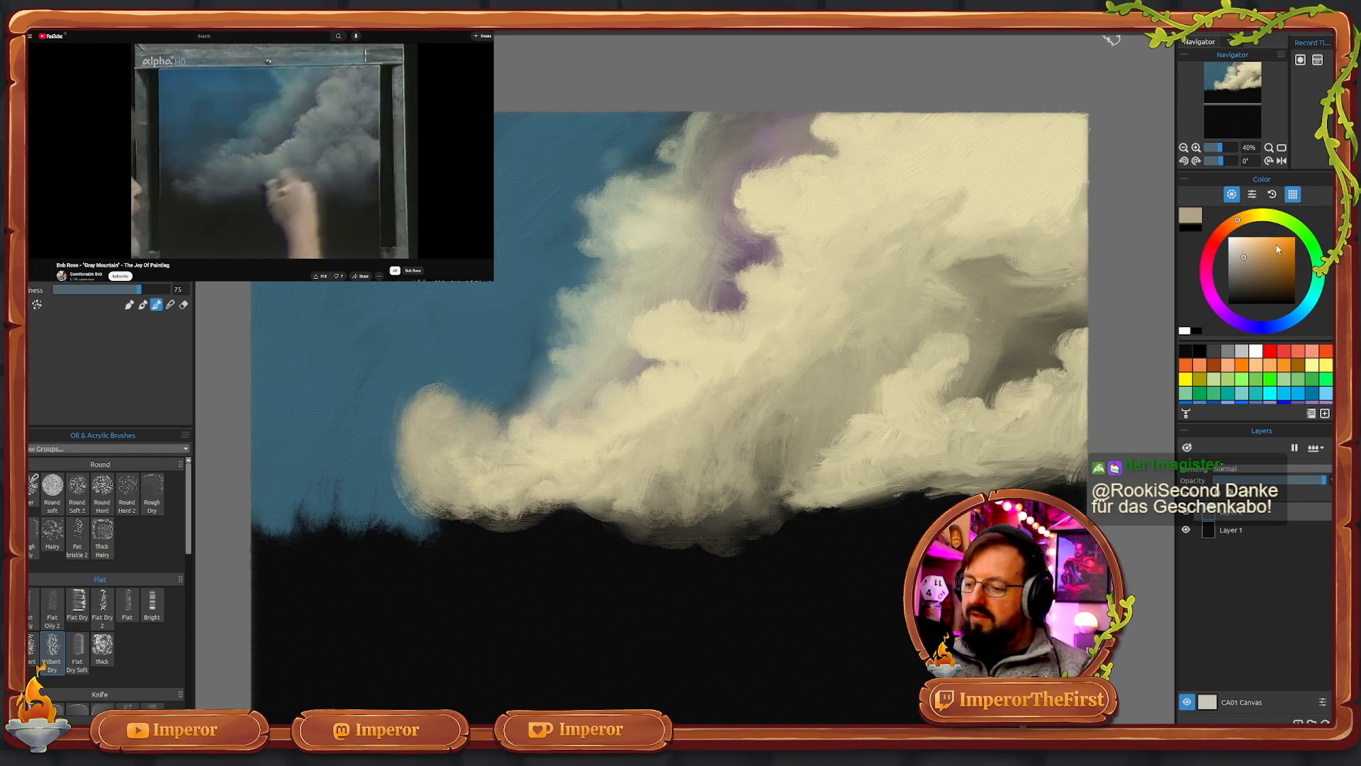
left_click_drag(1281, 273, 1279, 291)
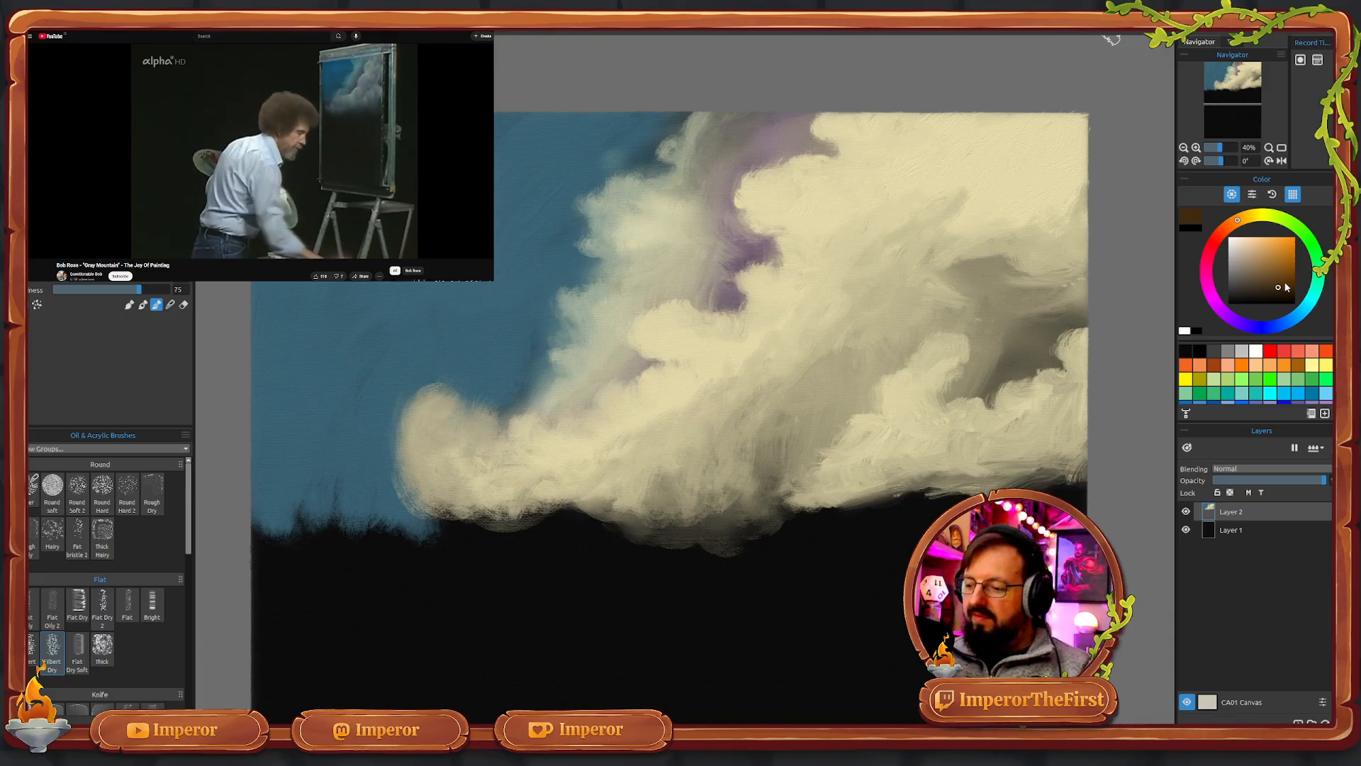
left_click(1285, 284)
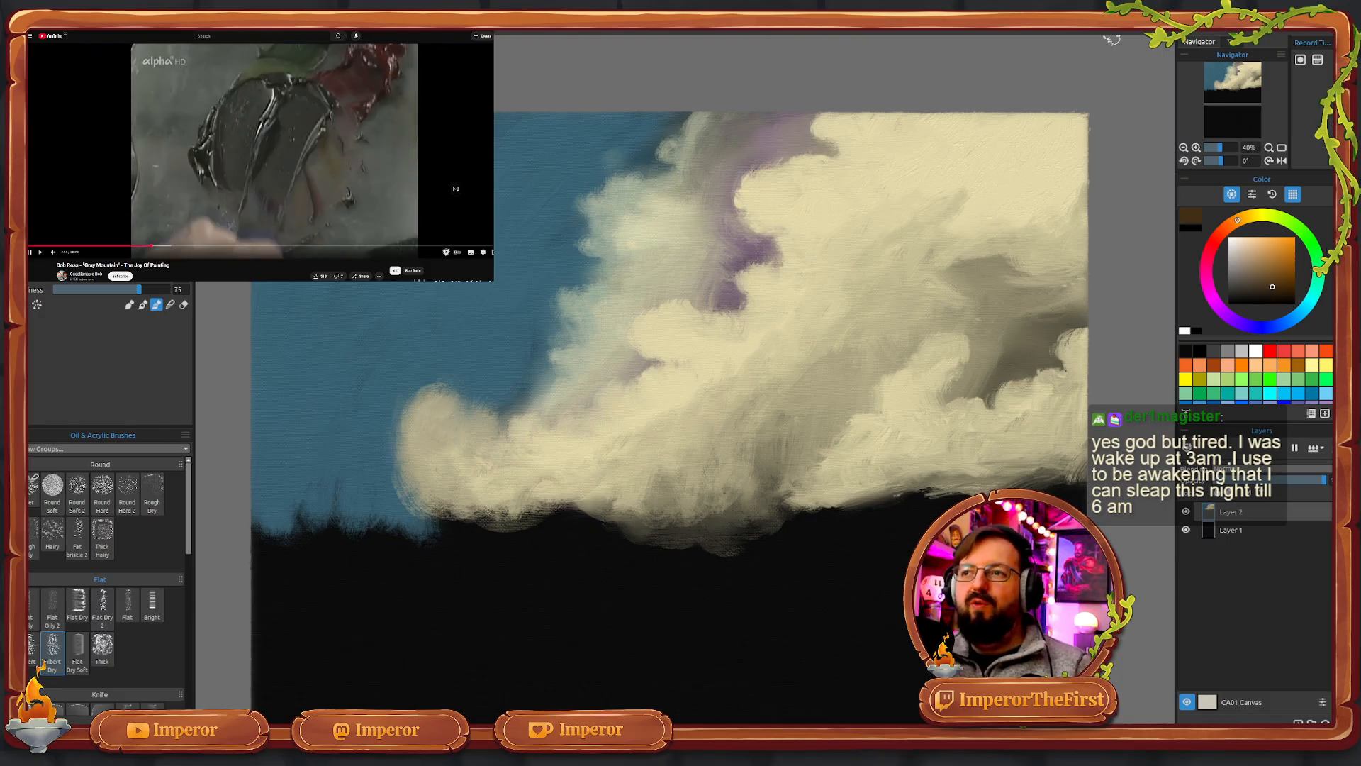
left_click(377, 189)
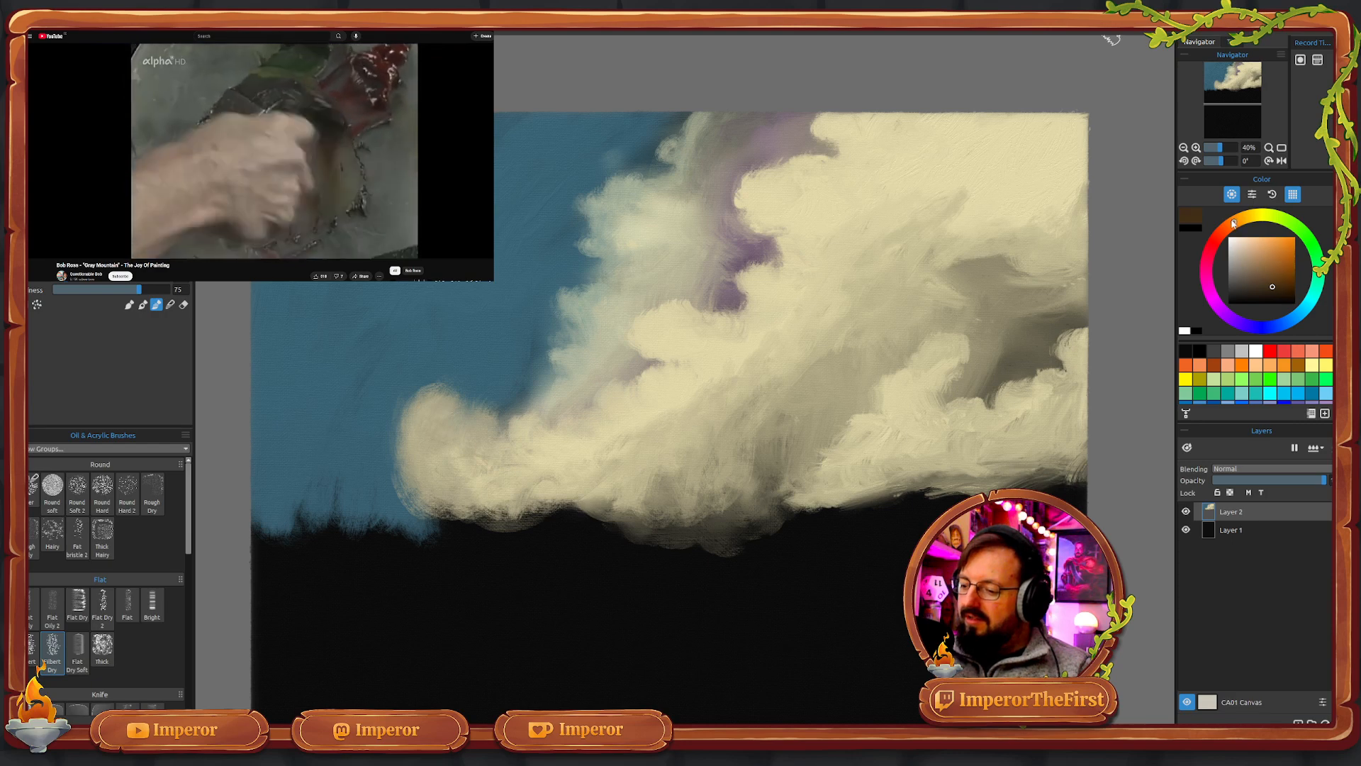
left_click(1265, 283)
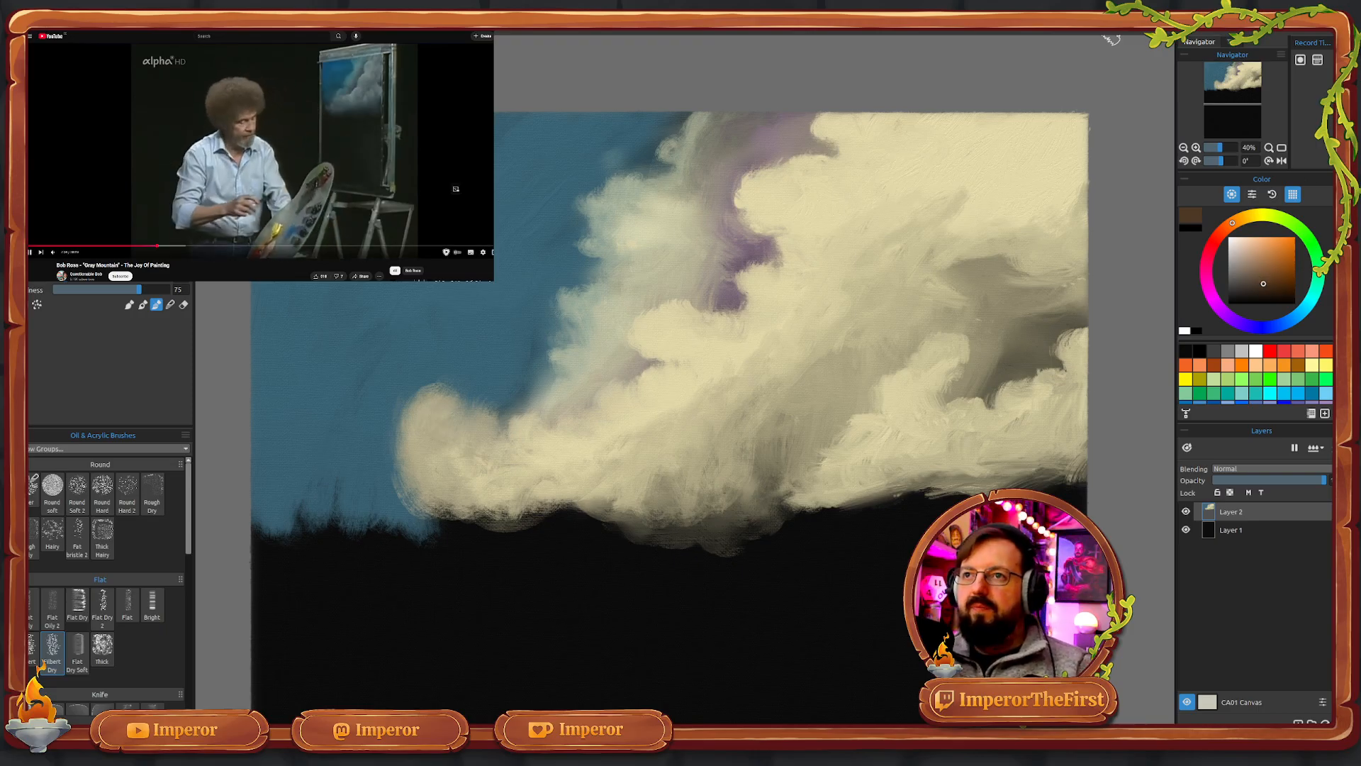
left_click(356, 183)
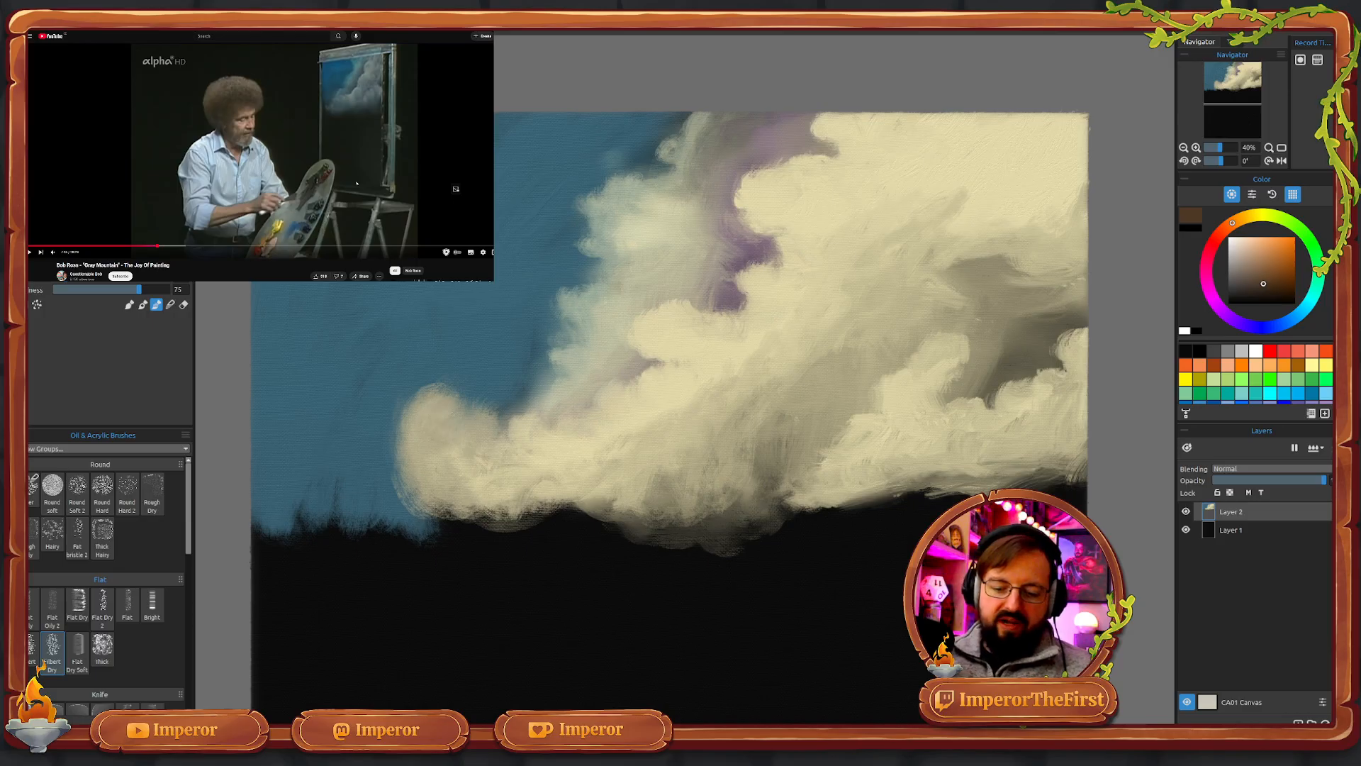
- Find the Knife brushes and watch how the reference video starts the mountain peak over the clouds
scroll(191, 581, "down", 5)
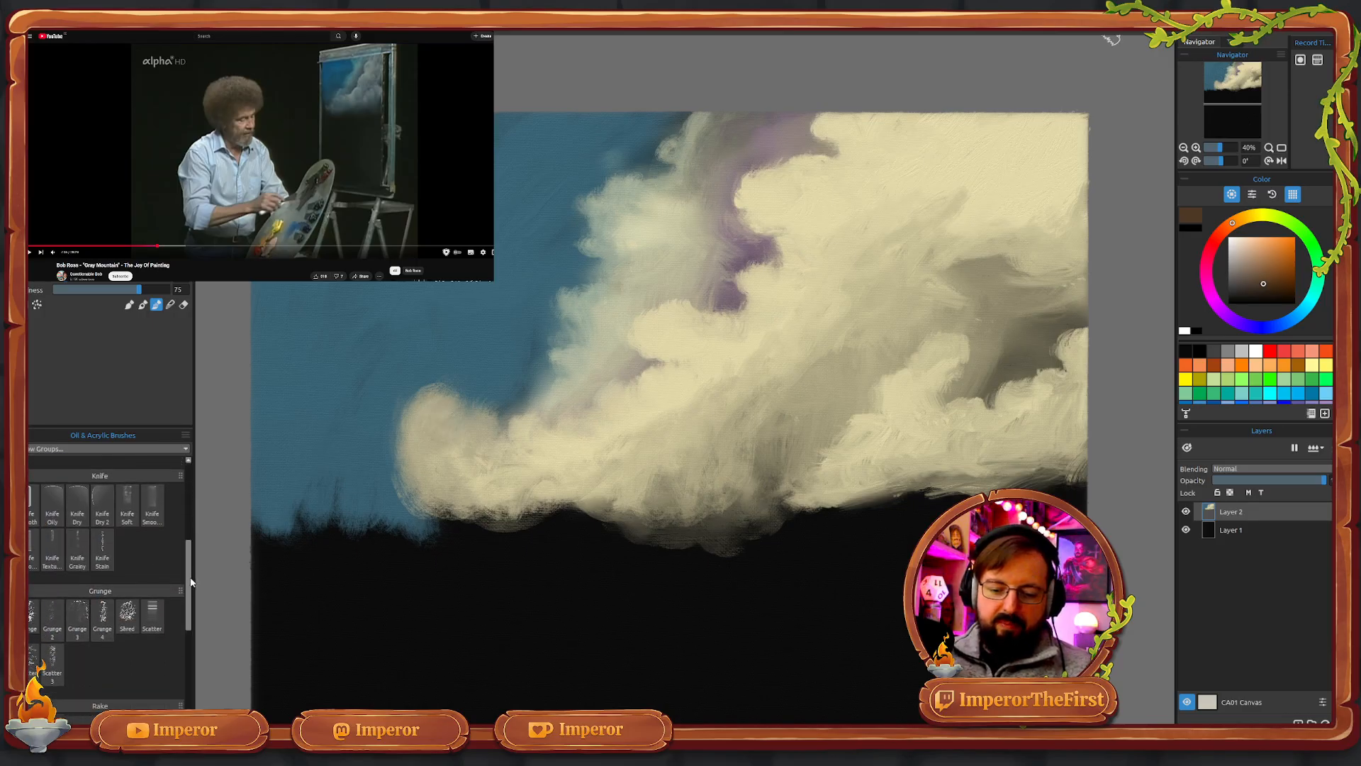
scroll(188, 575, "up", 1)
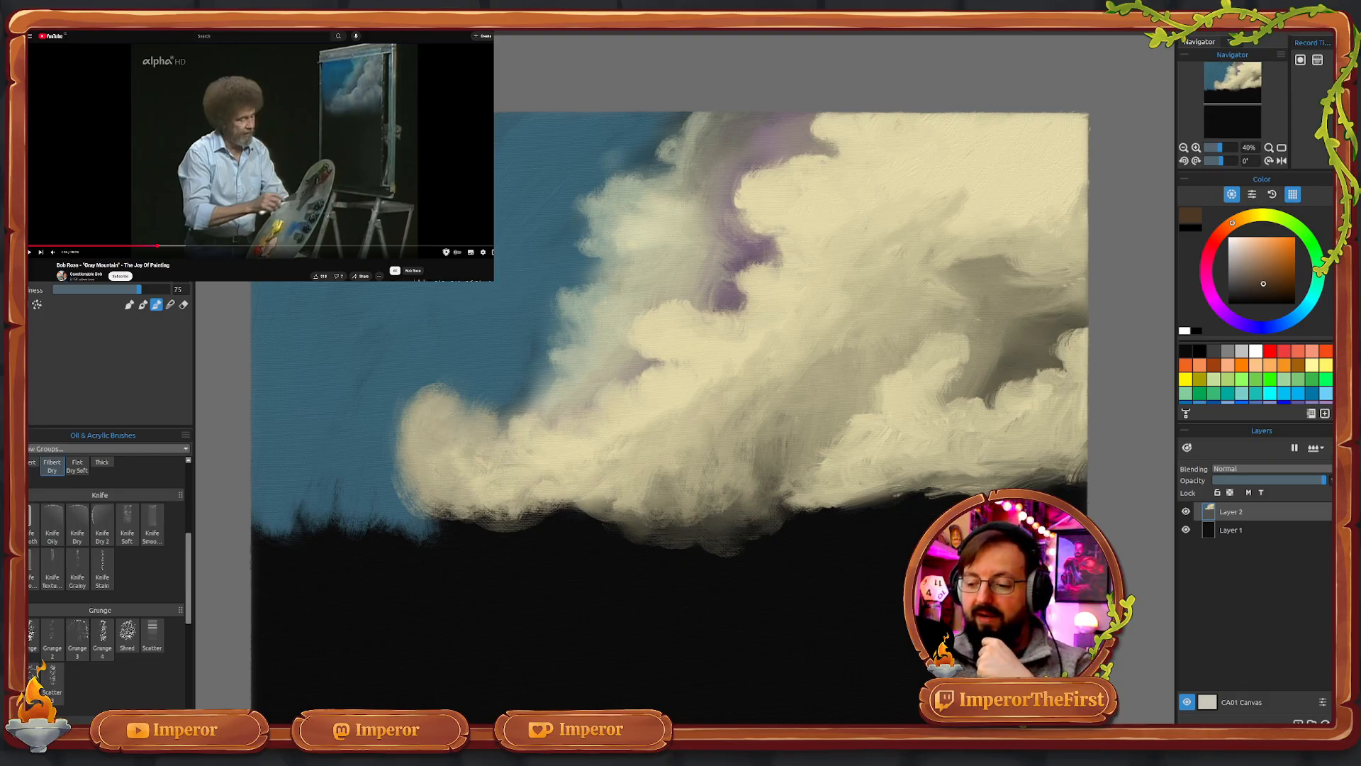
left_click(236, 199)
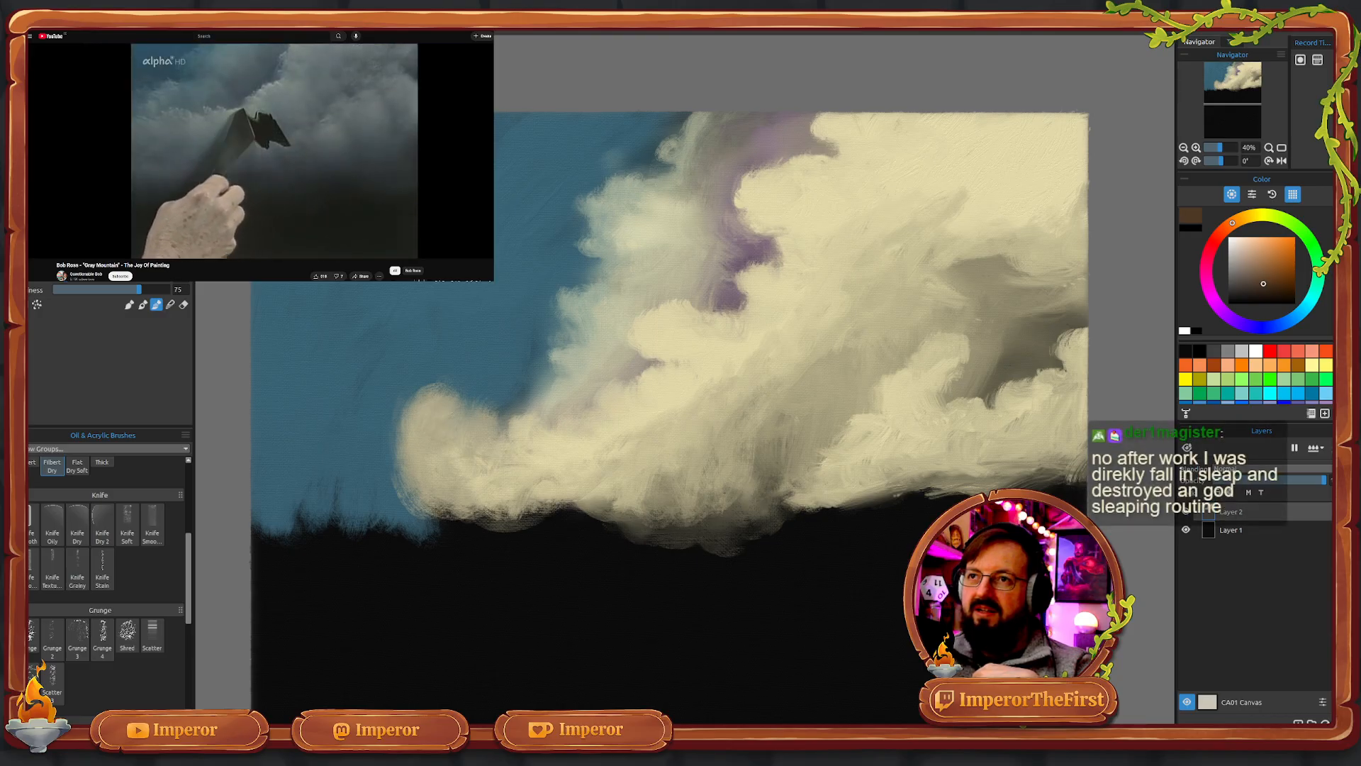
mouse_move(105, 192)
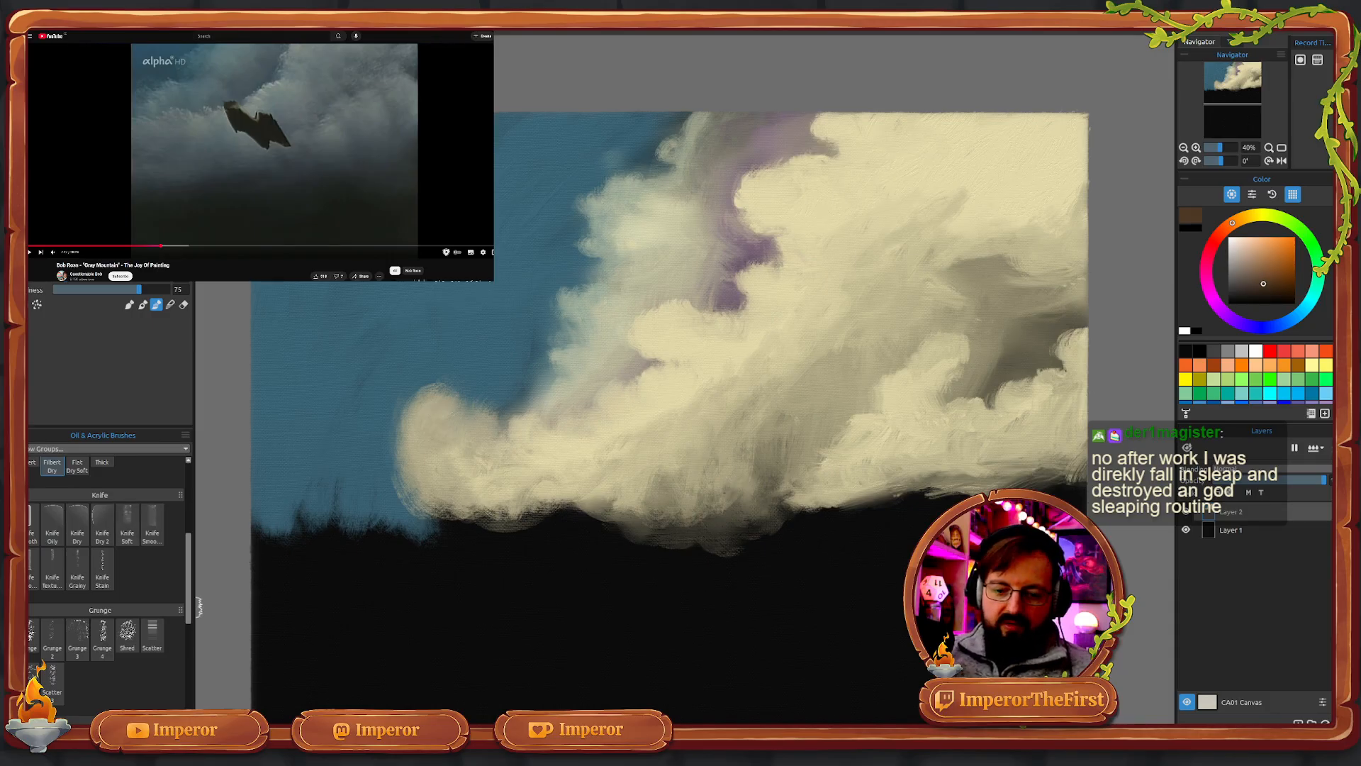
- Try the Knife Oily brush with a short dark brown stroke over the lower cloud edge, and undo it
left_click(102, 567)
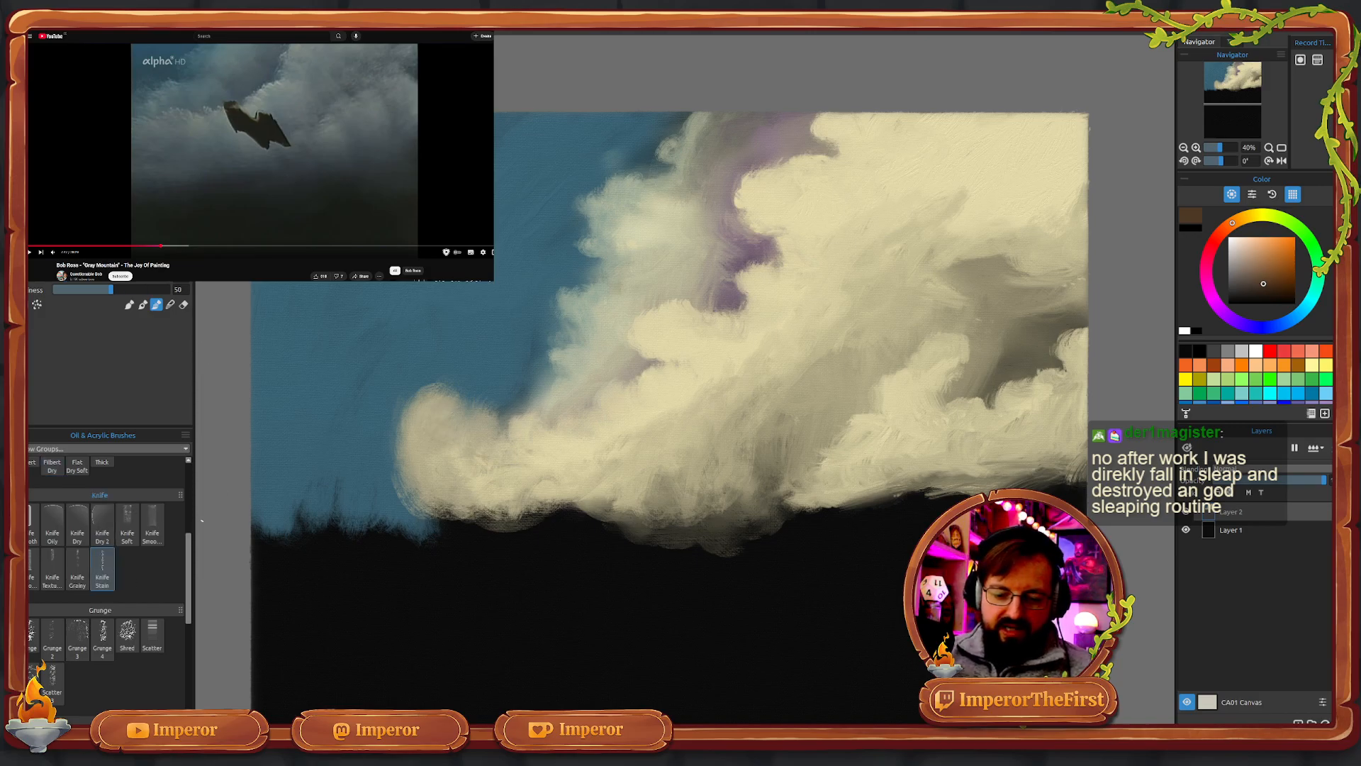
left_click(102, 526)
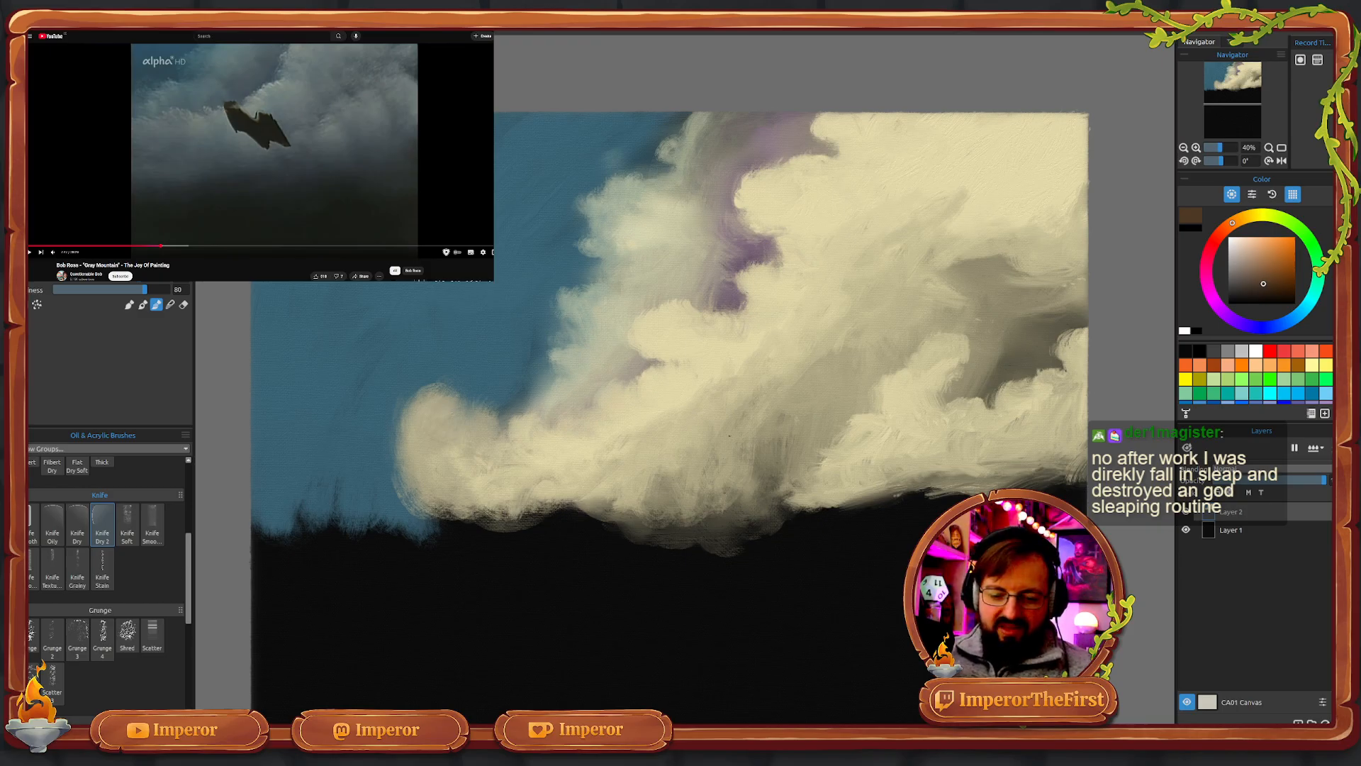
left_click(53, 525)
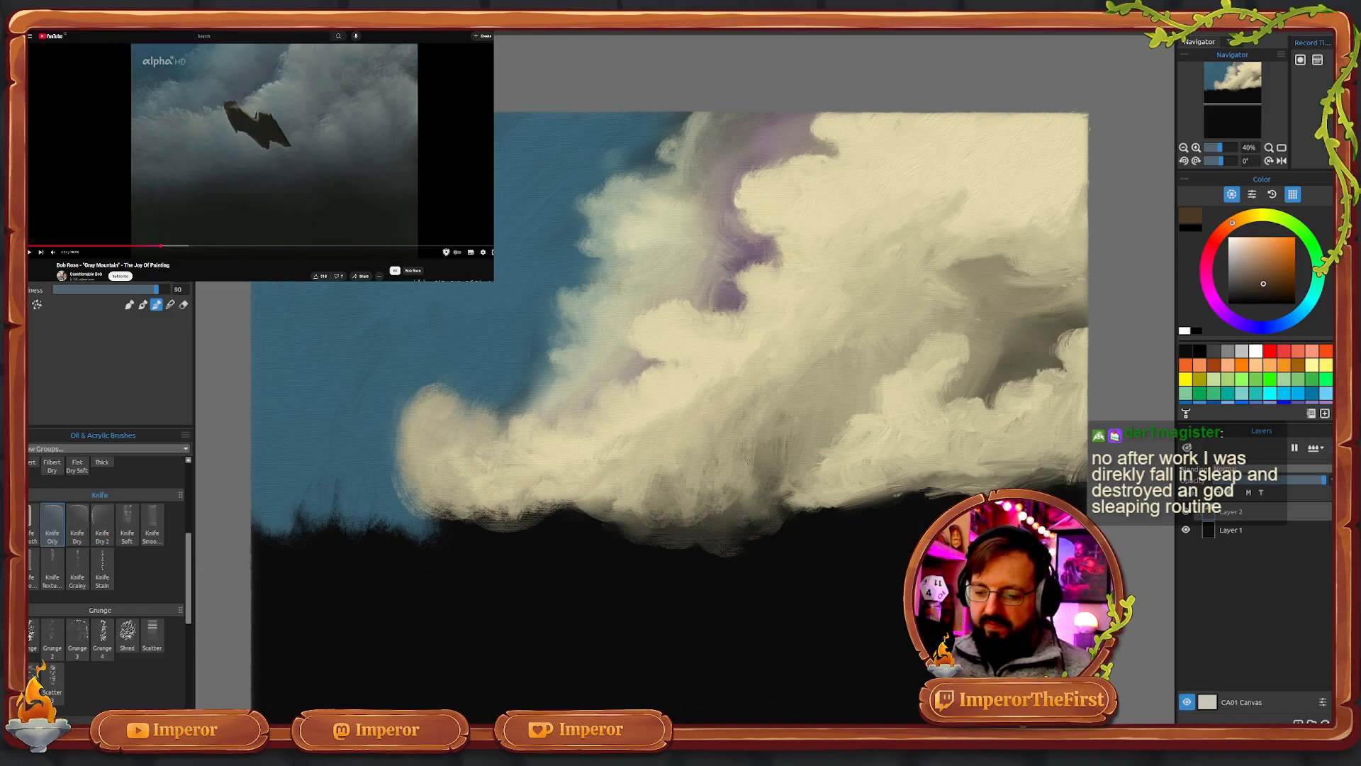
mouse_move(762, 476)
left_mouse_down()
mouse_move(741, 497)
mouse_move(693, 481)
mouse_move(679, 457)
mouse_move(683, 485)
left_mouse_up()
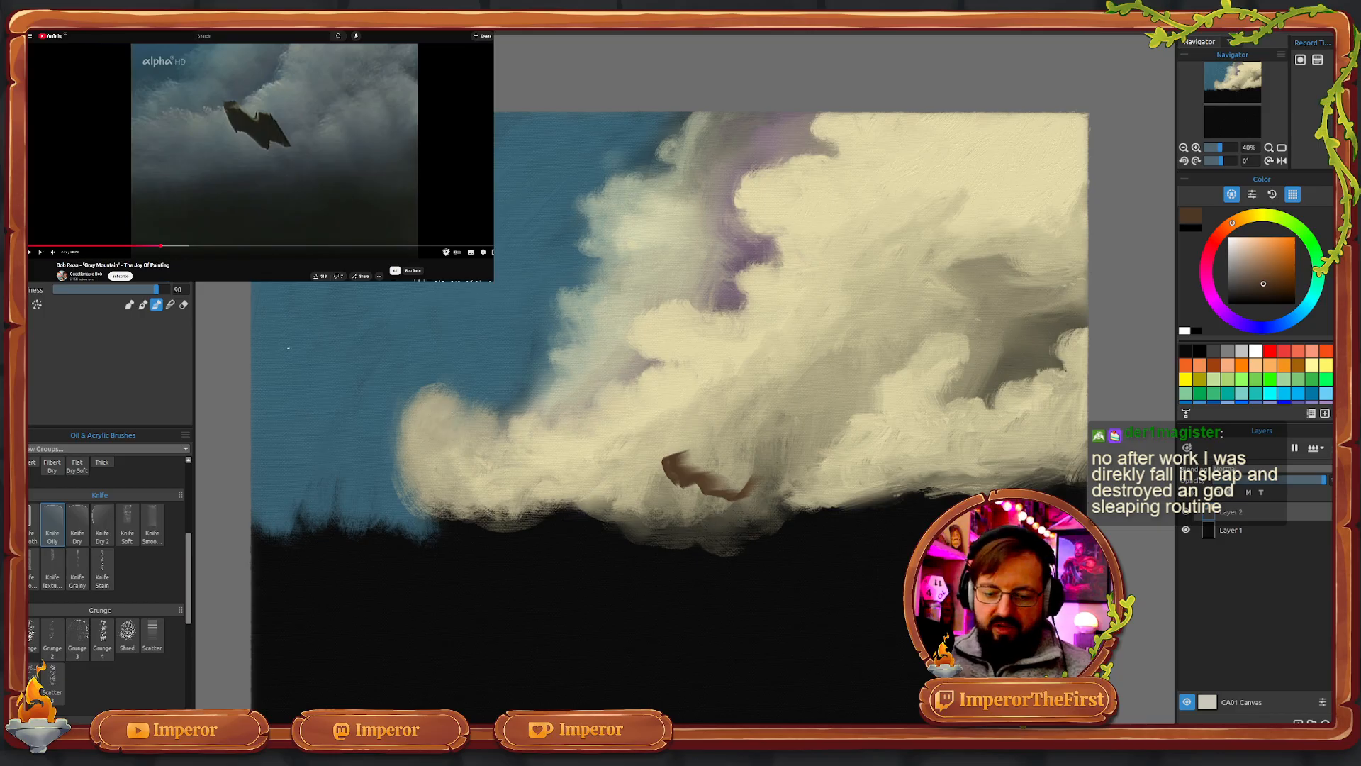
key("ctrl+z")
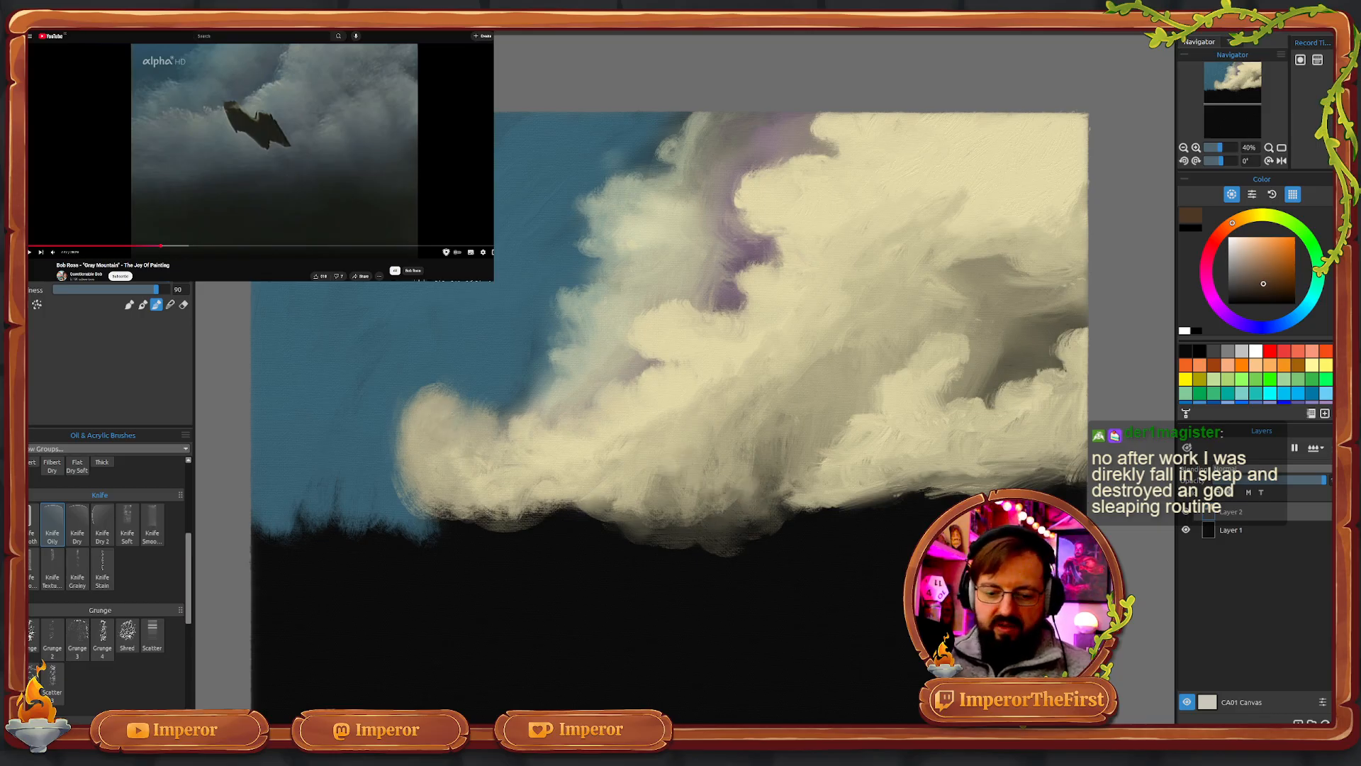
- Test Knife Dry 2 and a smooth knife brush with brown peak outlines over the lower cloud, undoing each stroke
left_click(104, 526)
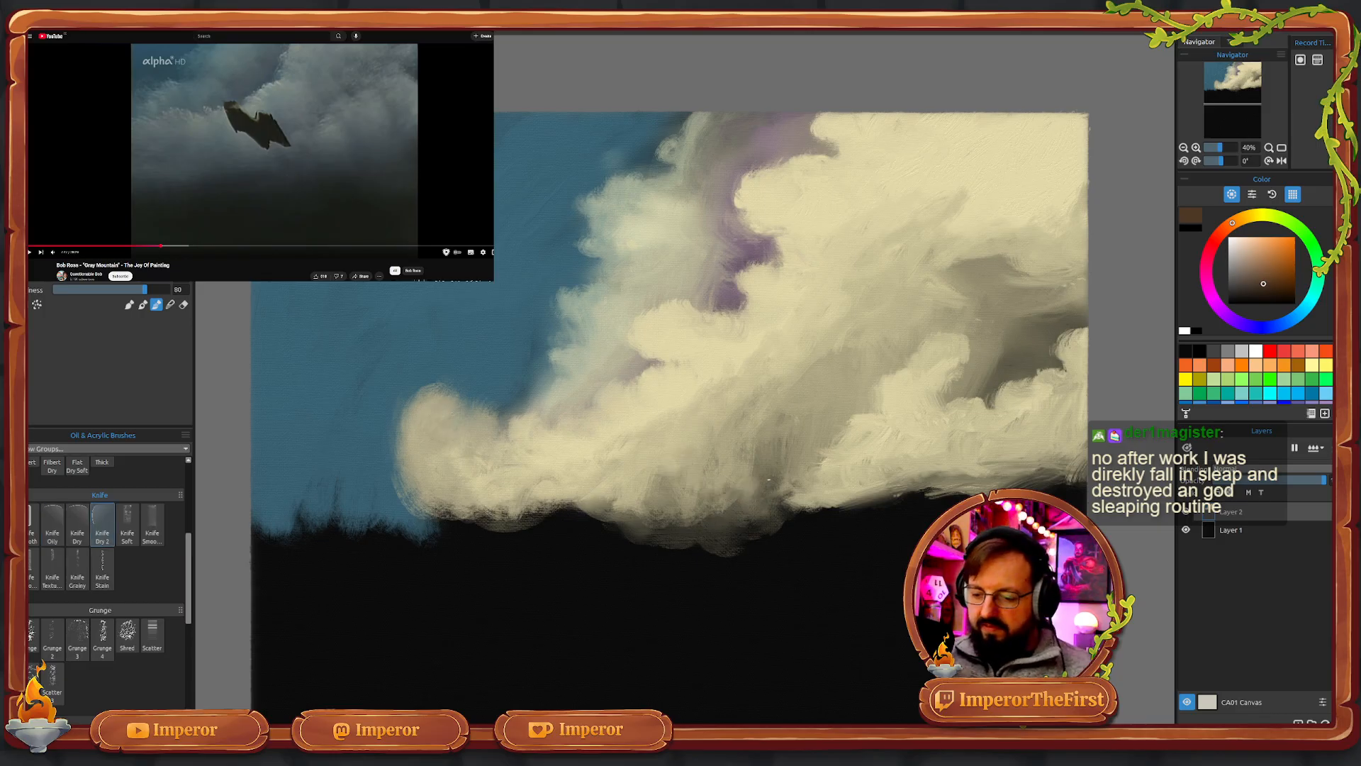
mouse_move(771, 484)
left_mouse_down()
mouse_move(685, 447)
mouse_move(566, 576)
left_mouse_up()
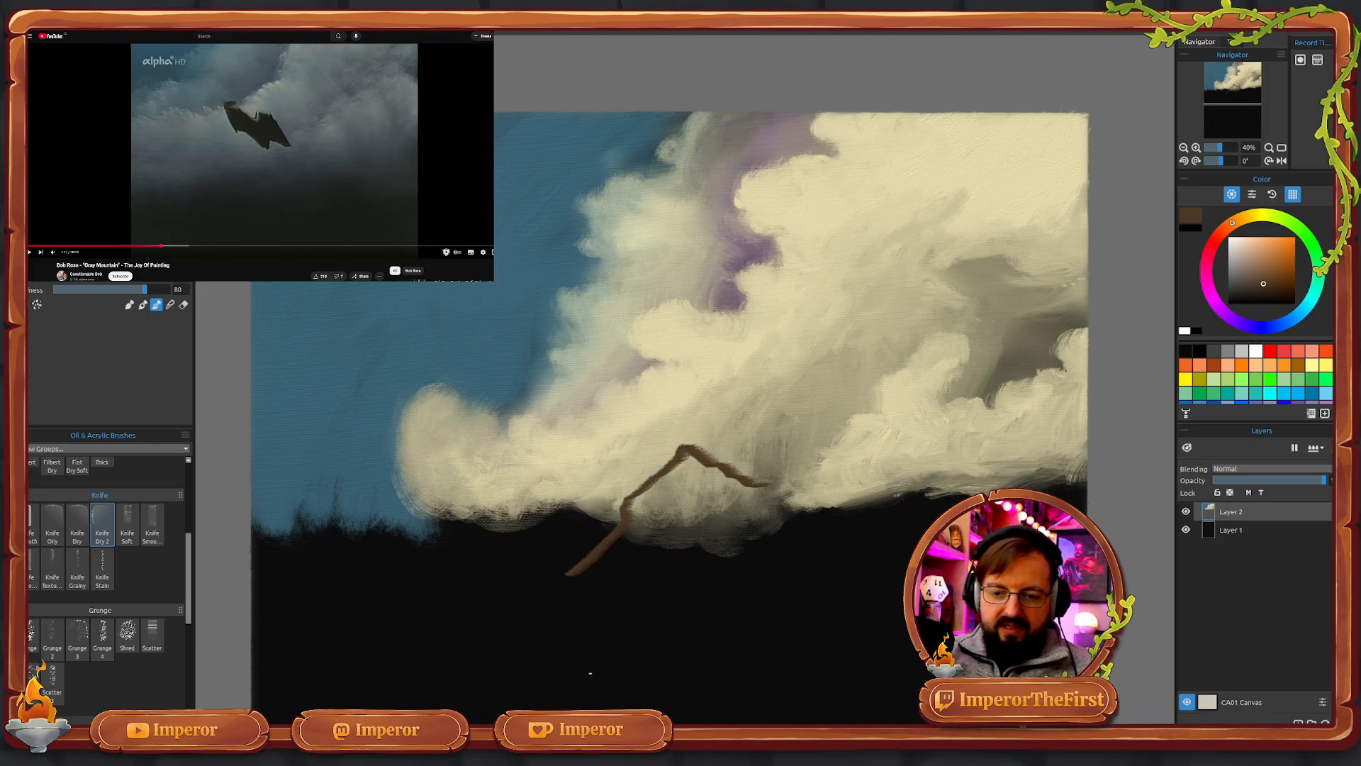
key("ctrl+z")
left_click(152, 525)
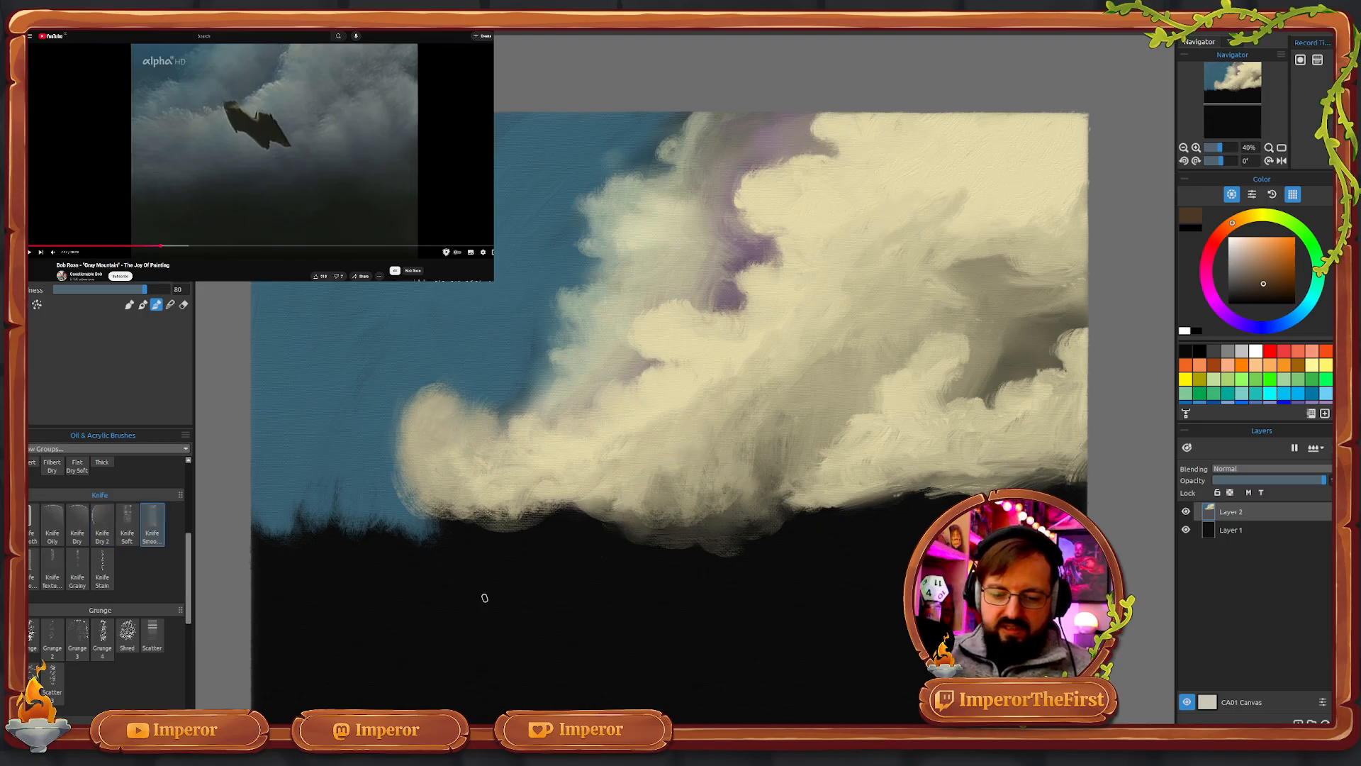
mouse_move(790, 488)
left_mouse_down()
mouse_move(696, 474)
mouse_move(650, 522)
left_mouse_up()
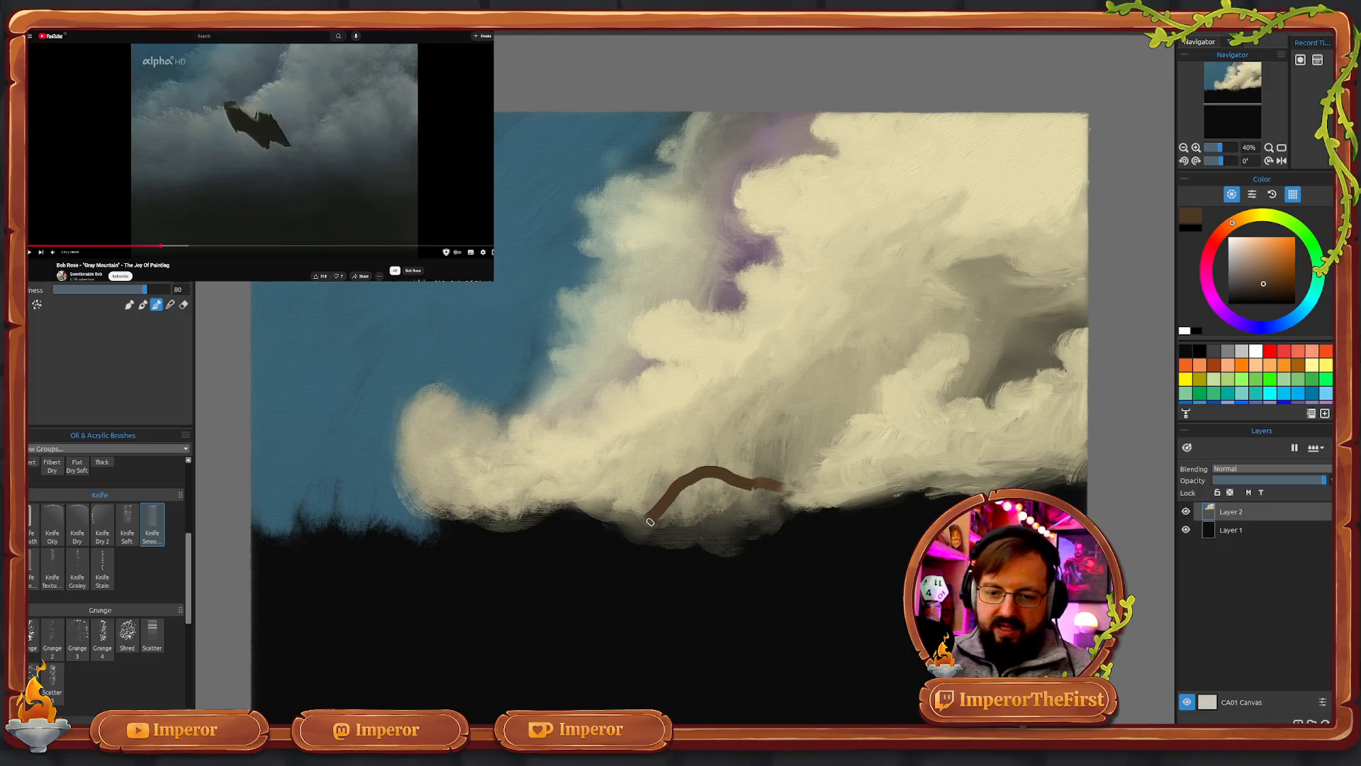
key("ctrl+z")
- Compare a hard-edged knife brush with Knife Soft in brown strokes along the cloud base, undoing both
left_click(31, 563)
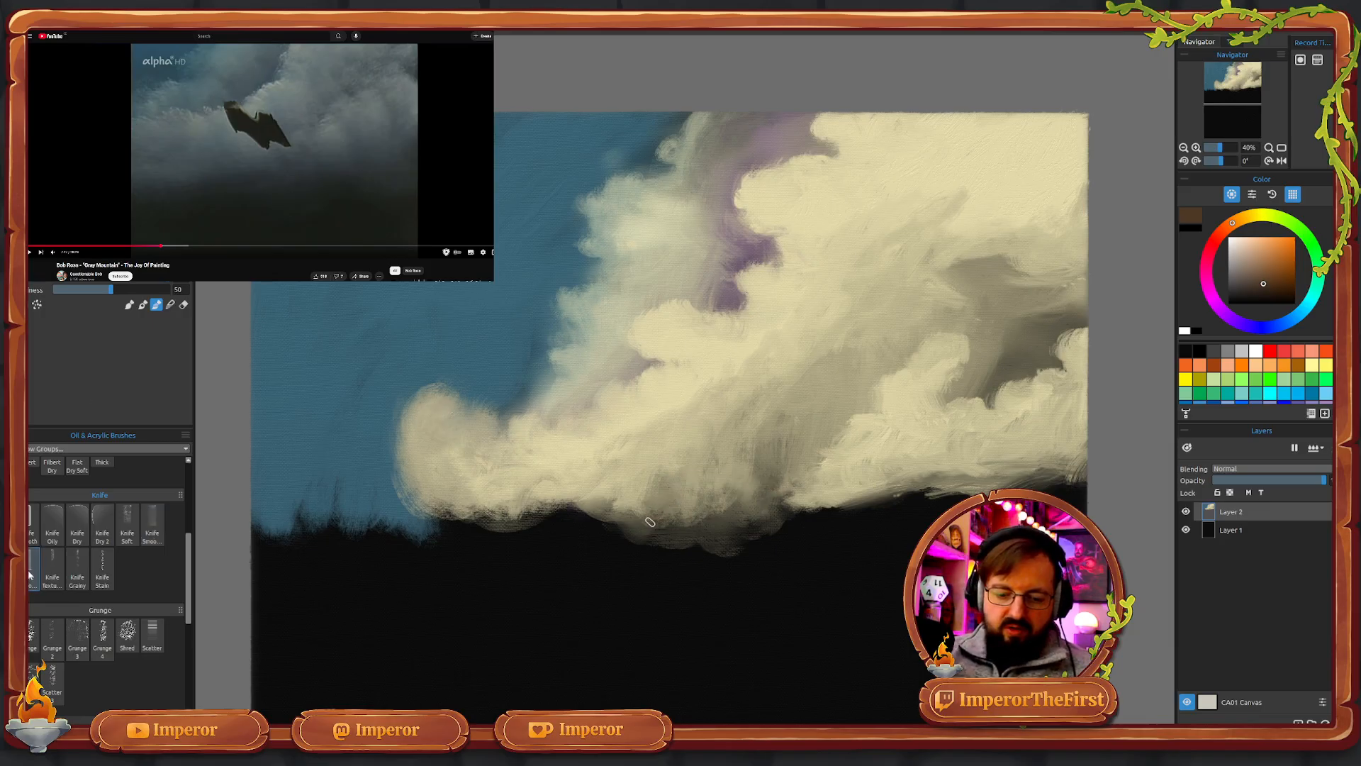
mouse_move(827, 480)
left_mouse_down()
mouse_move(783, 449)
mouse_move(725, 466)
mouse_move(671, 544)
left_mouse_up()
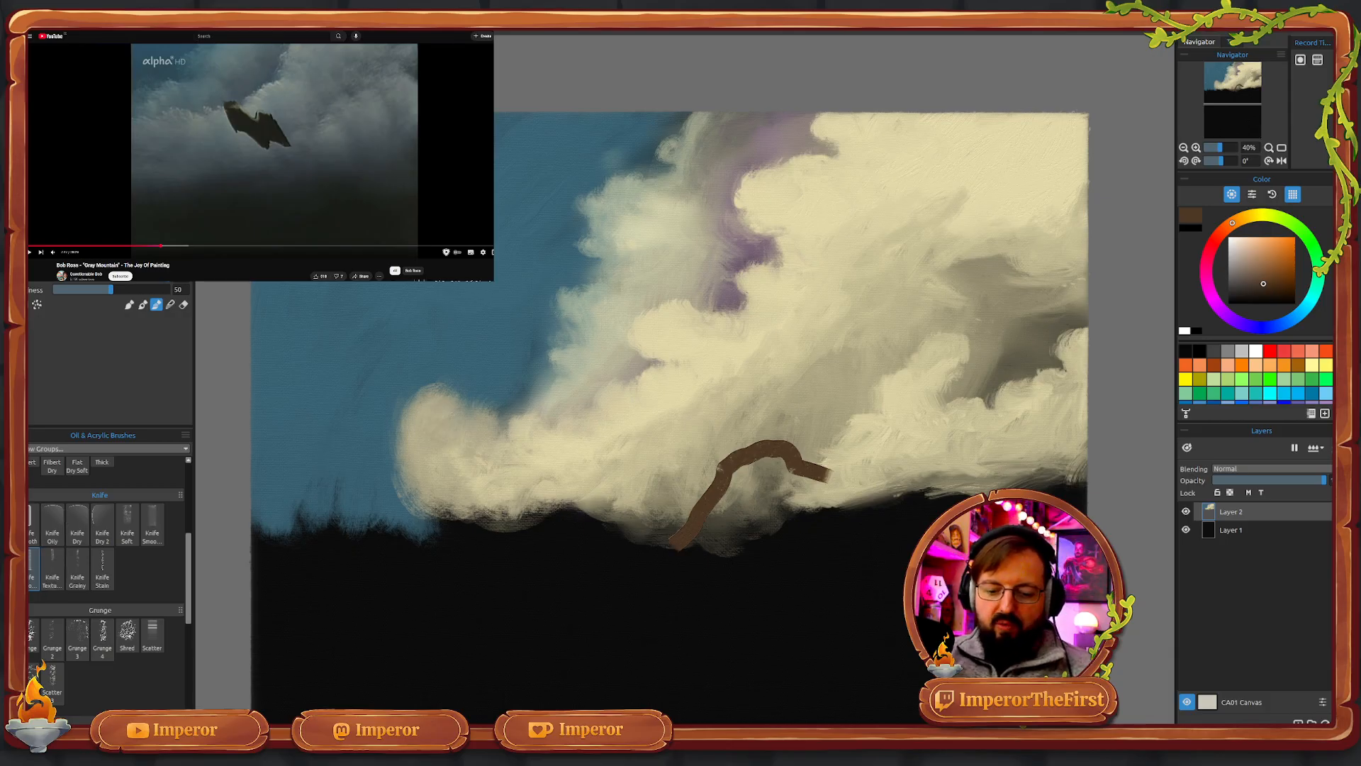
key("ctrl+z")
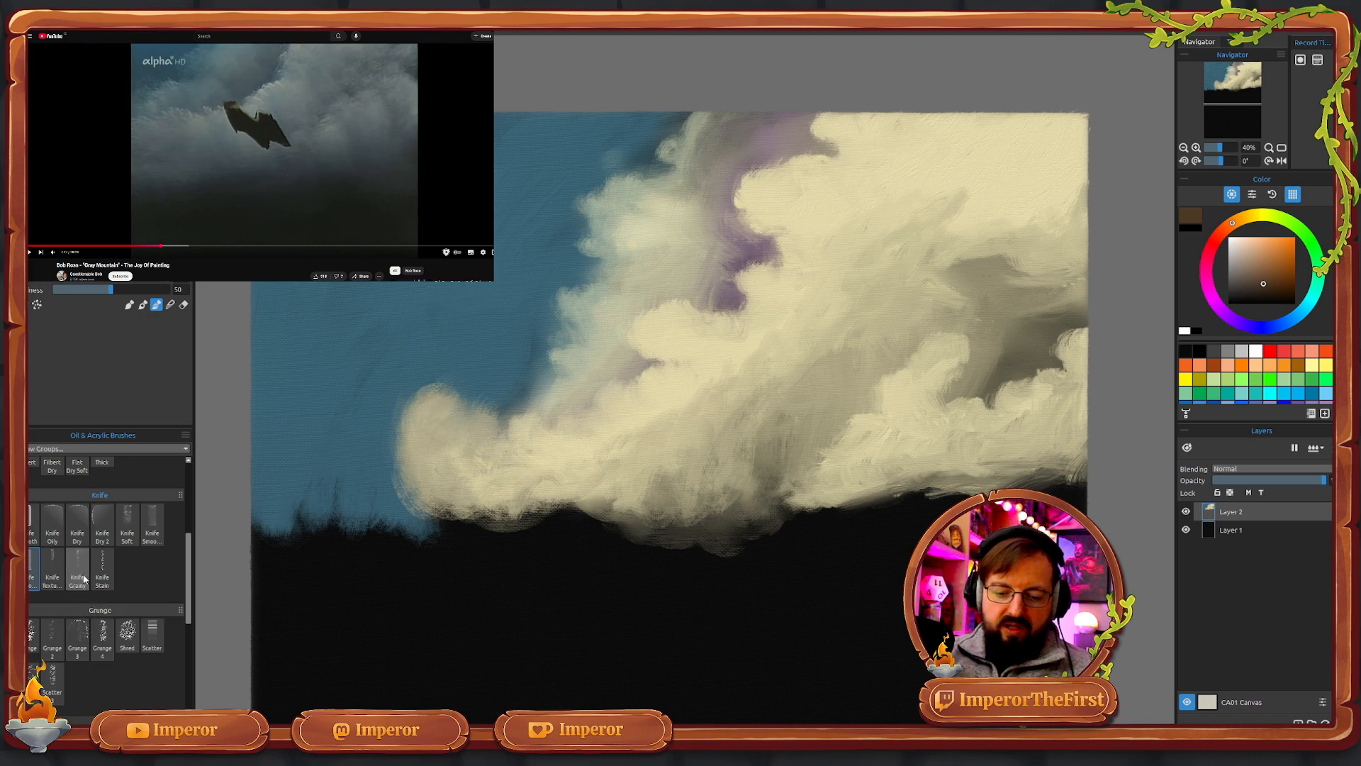
left_click(127, 524)
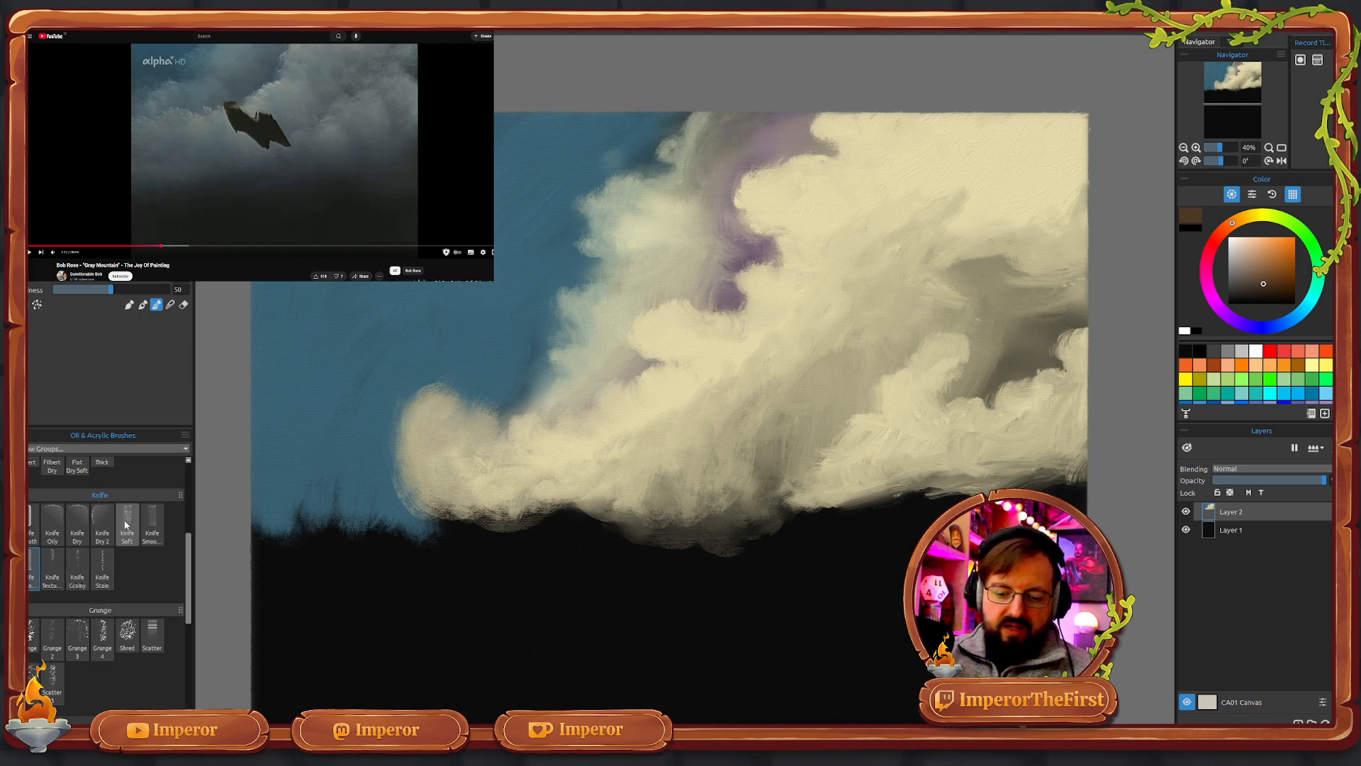
mouse_move(827, 457)
left_mouse_down()
mouse_move(763, 498)
mouse_move(740, 530)
left_mouse_up()
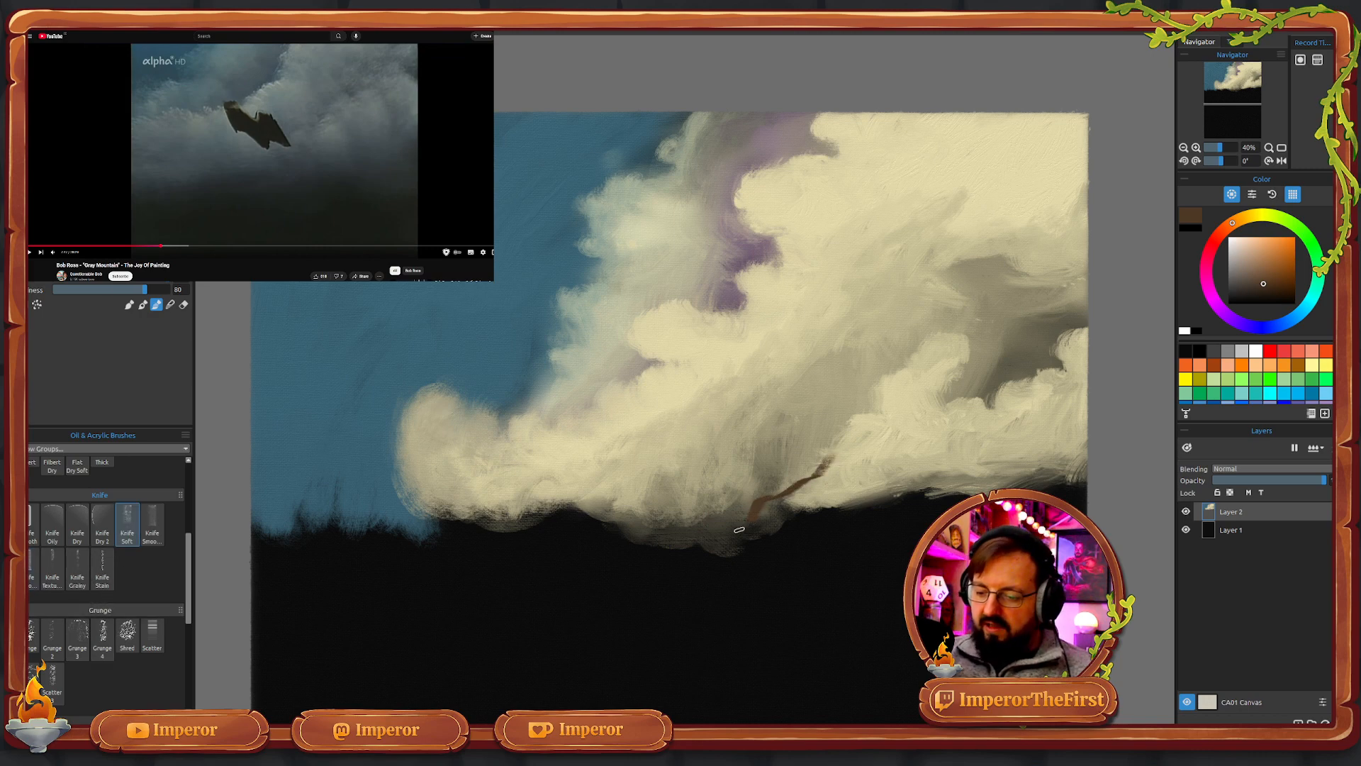
key("ctrl+z")
- Try three brown mountain ridge strokes at the cloud base with the hard-edged knife brush, undoing each one
left_click(31, 571)
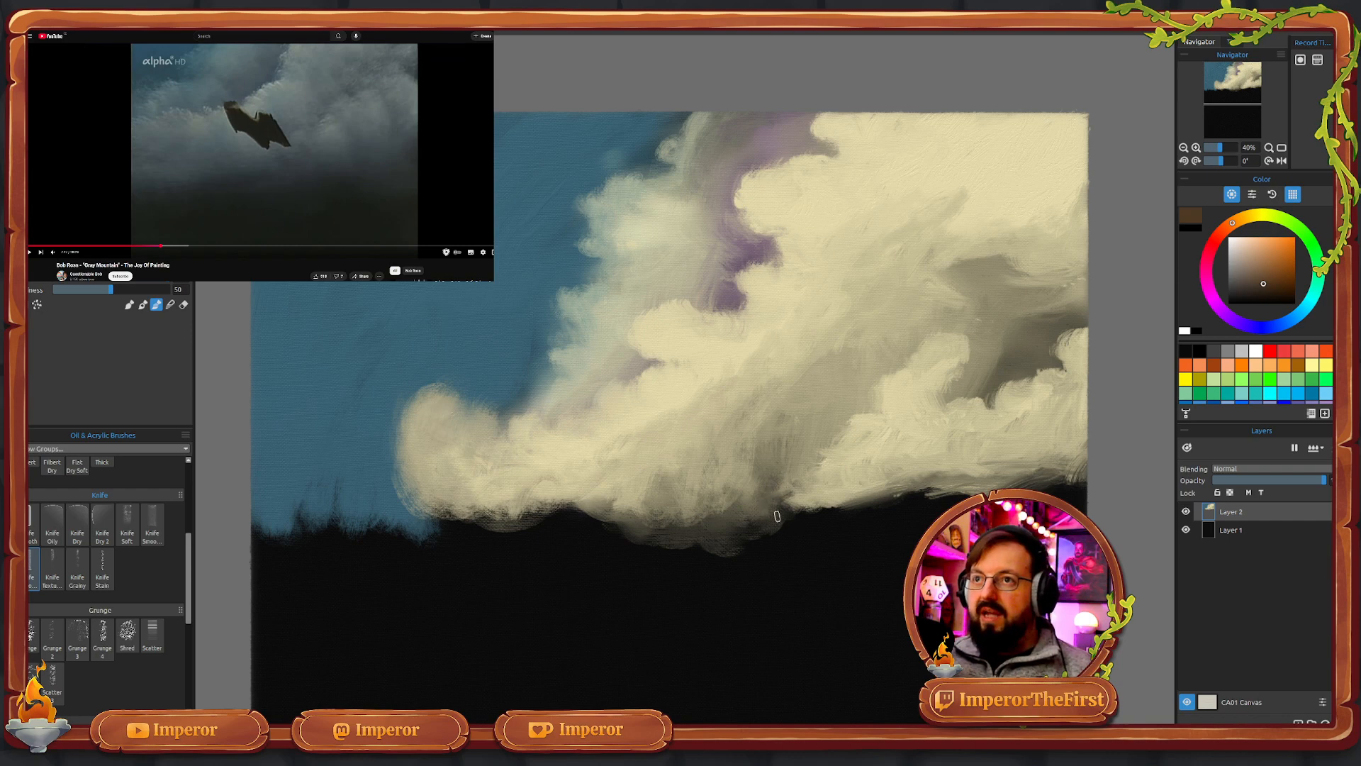
mouse_move(774, 512)
left_mouse_down()
mouse_move(753, 465)
mouse_move(689, 449)
mouse_move(681, 468)
mouse_move(652, 473)
mouse_move(614, 533)
left_mouse_up()
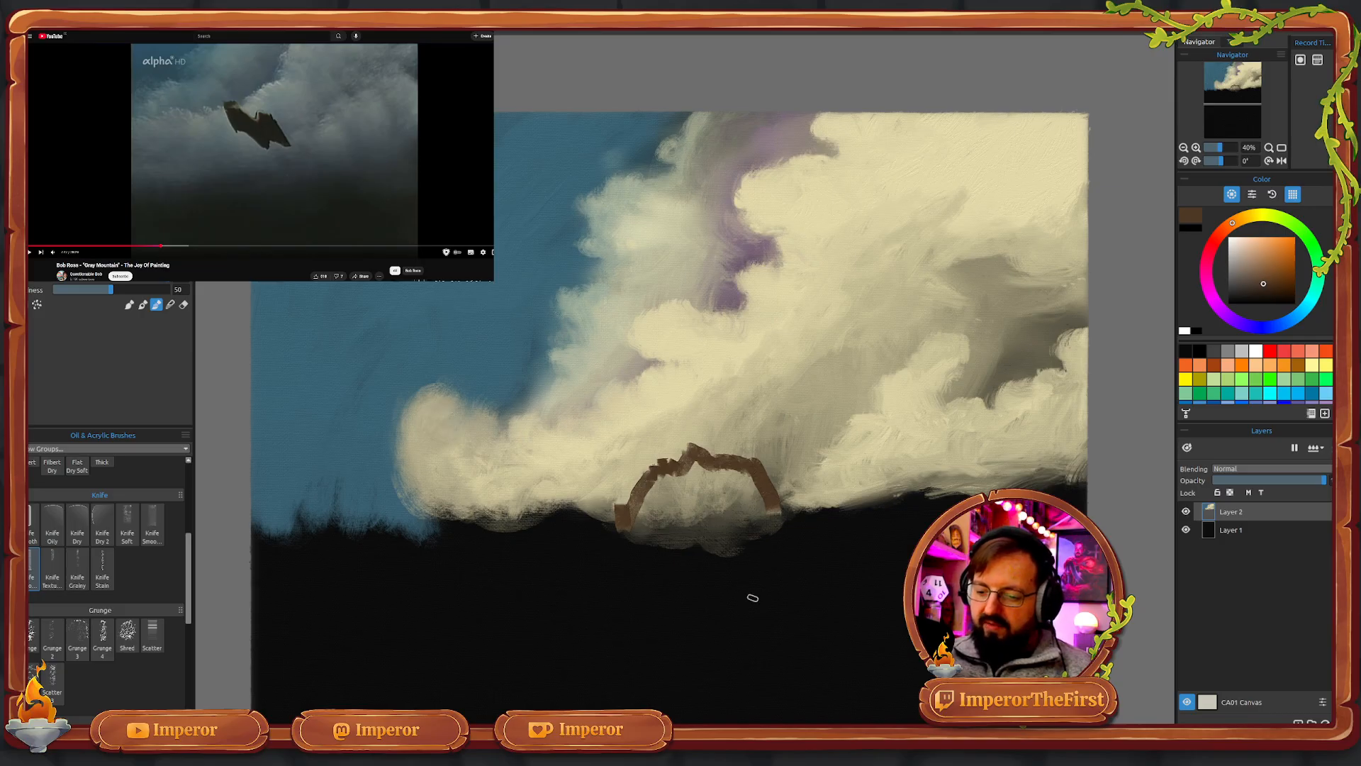
key("ctrl+z")
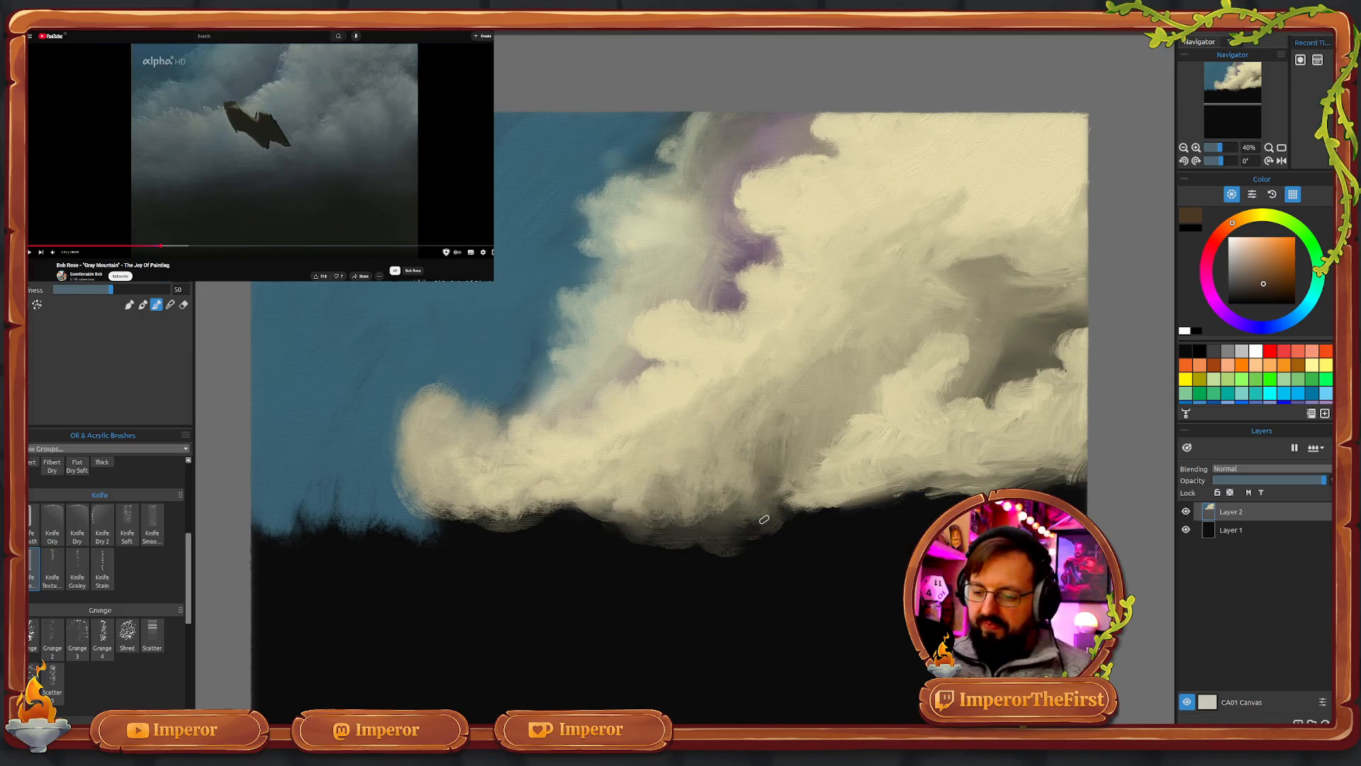
mouse_move(757, 522)
left_mouse_down()
mouse_move(691, 435)
mouse_move(675, 437)
mouse_move(638, 545)
left_mouse_up()
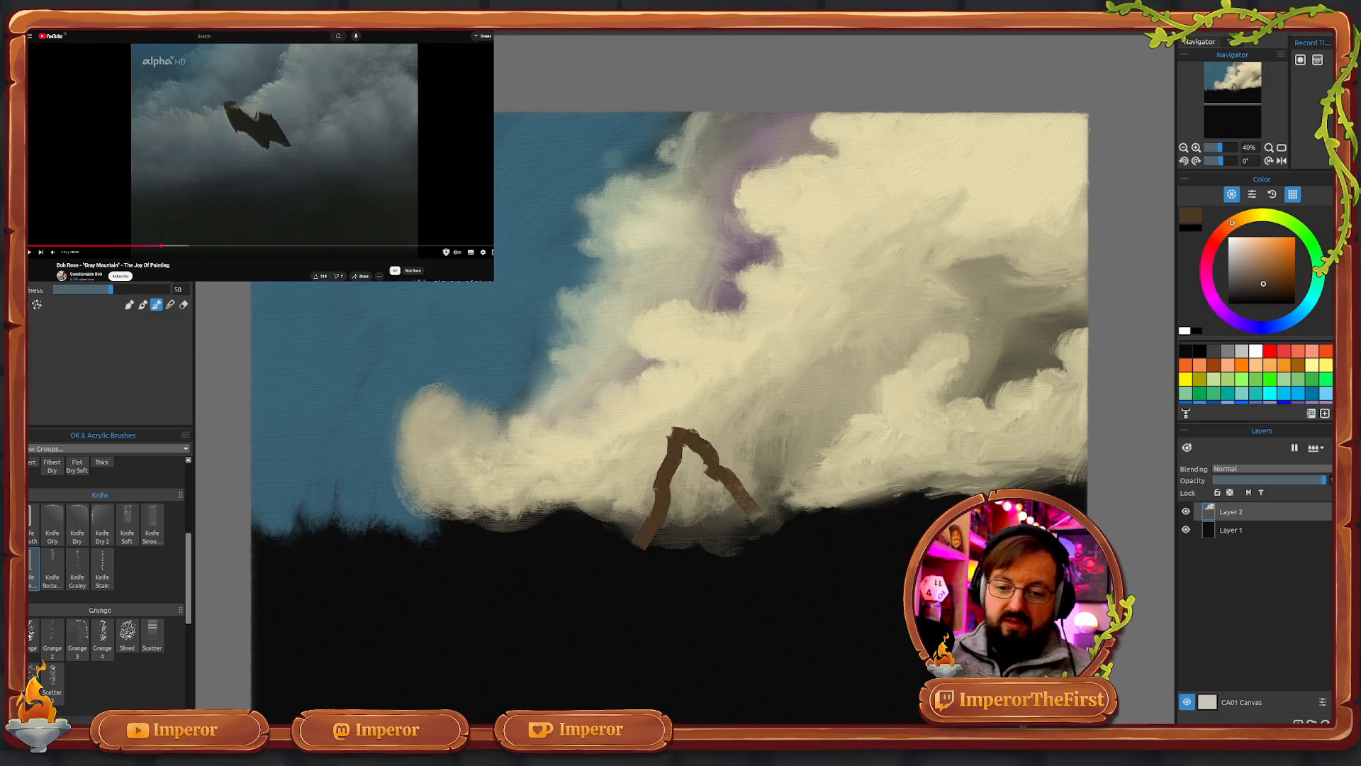
key("ctrl+z")
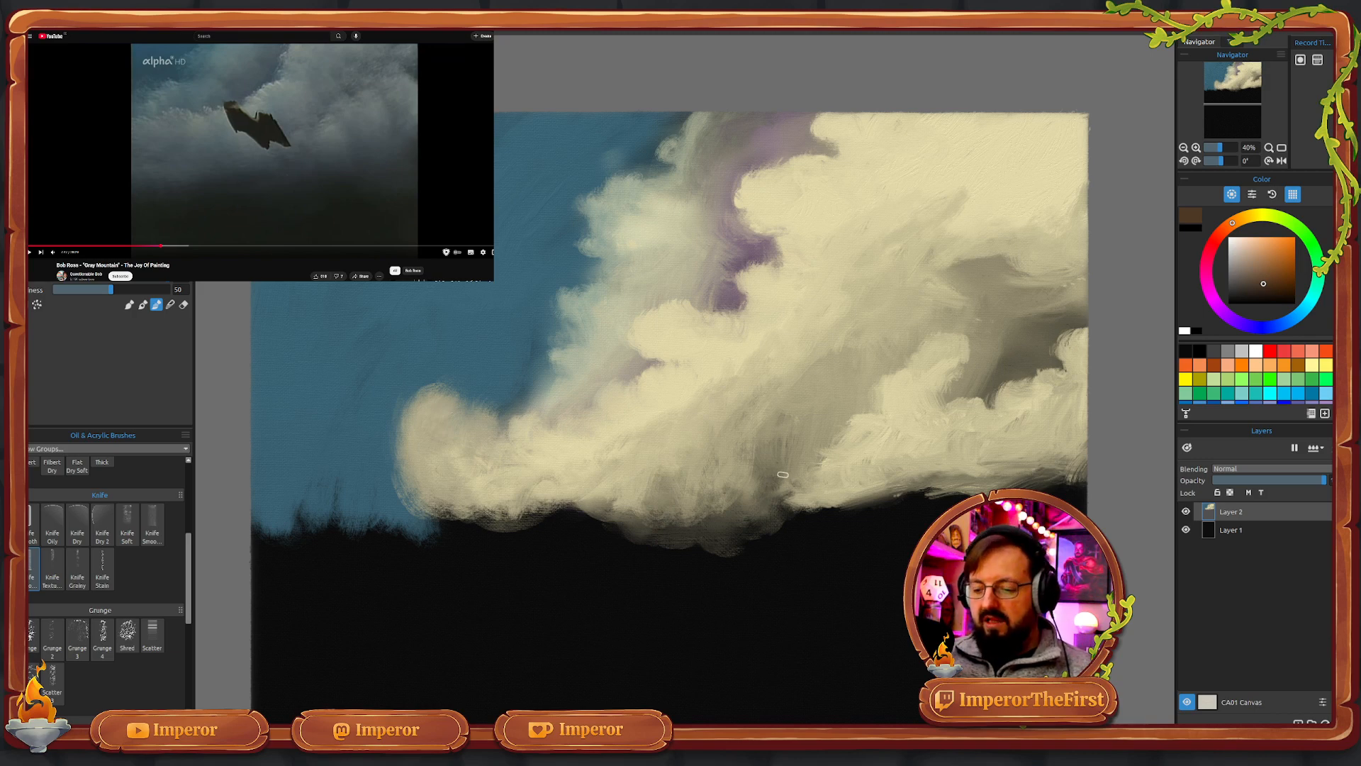
left_click_drag(777, 476, 677, 460)
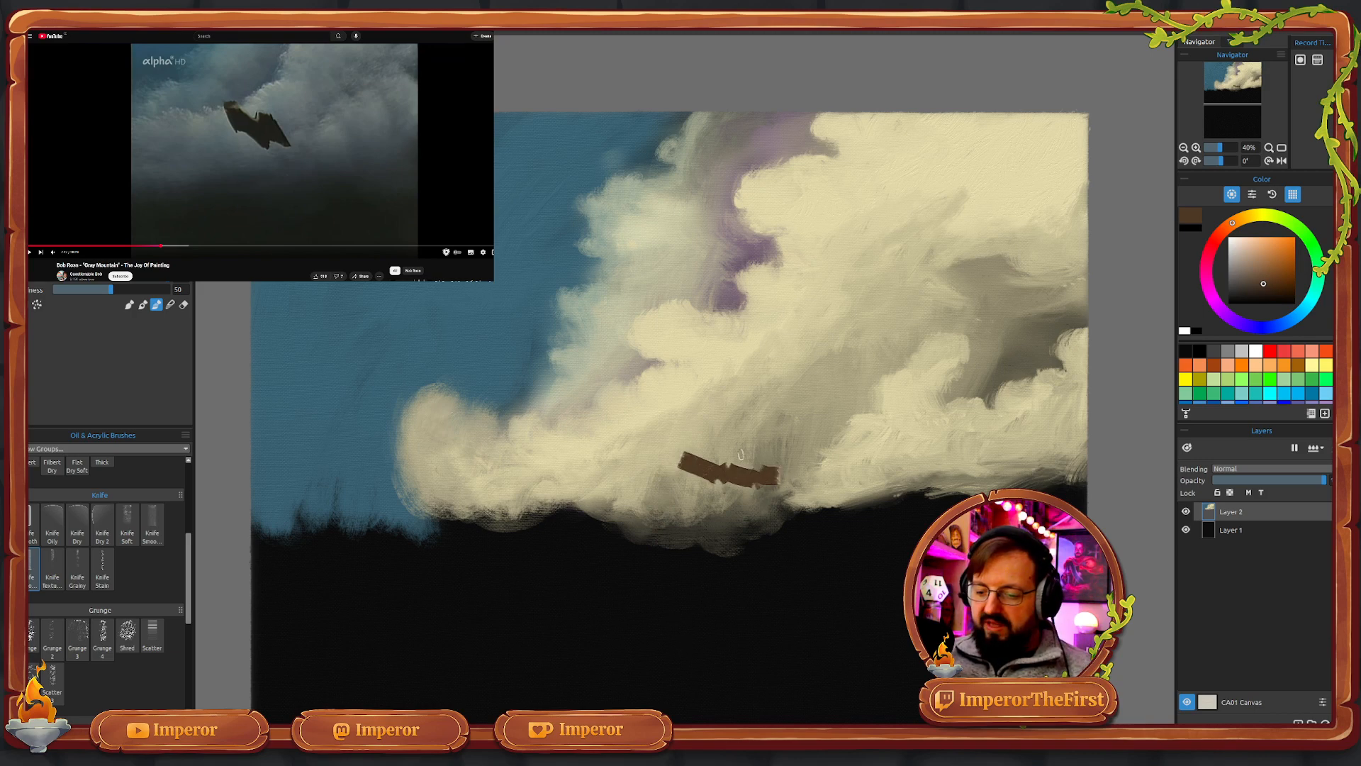
key("ctrl+z")
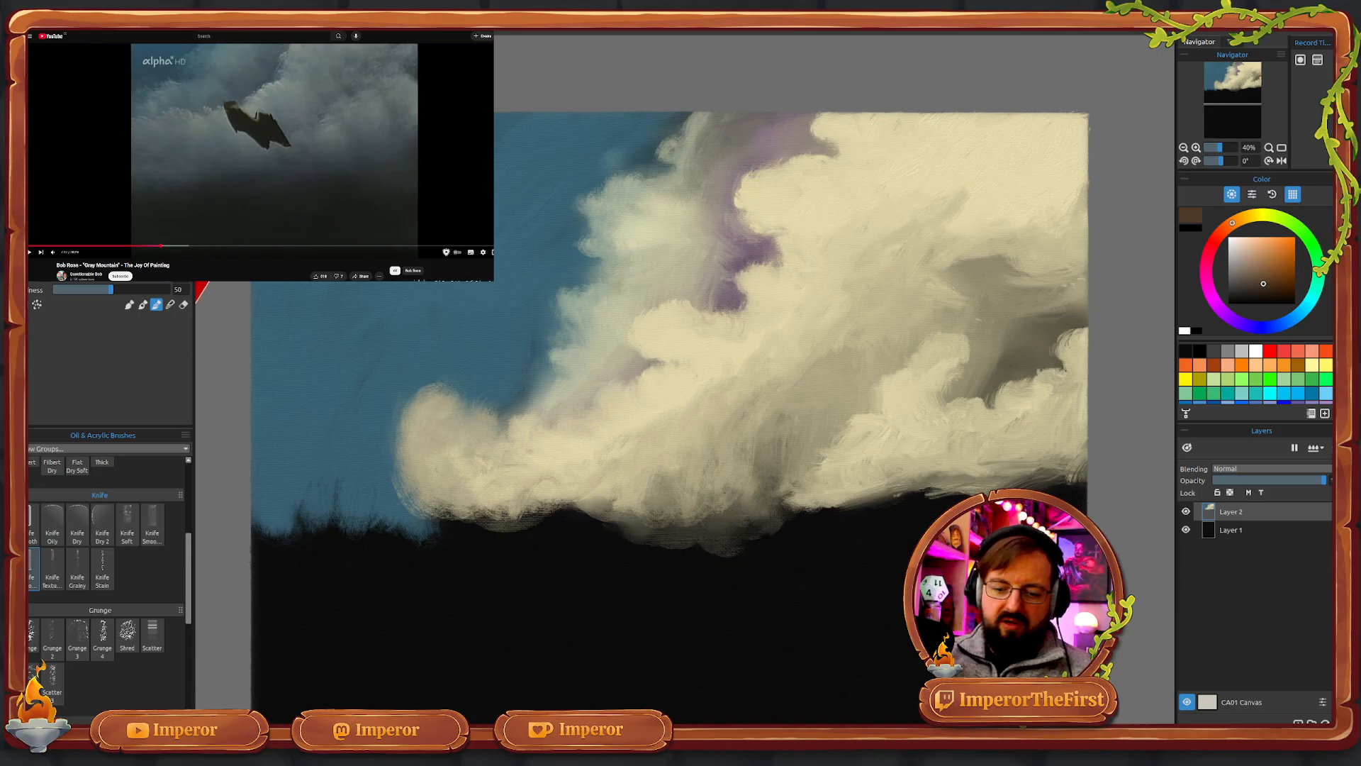
- Try a brown peak stroke over the cloud base with the last smooth knife brush and inspect its texture up close
left_click(153, 525)
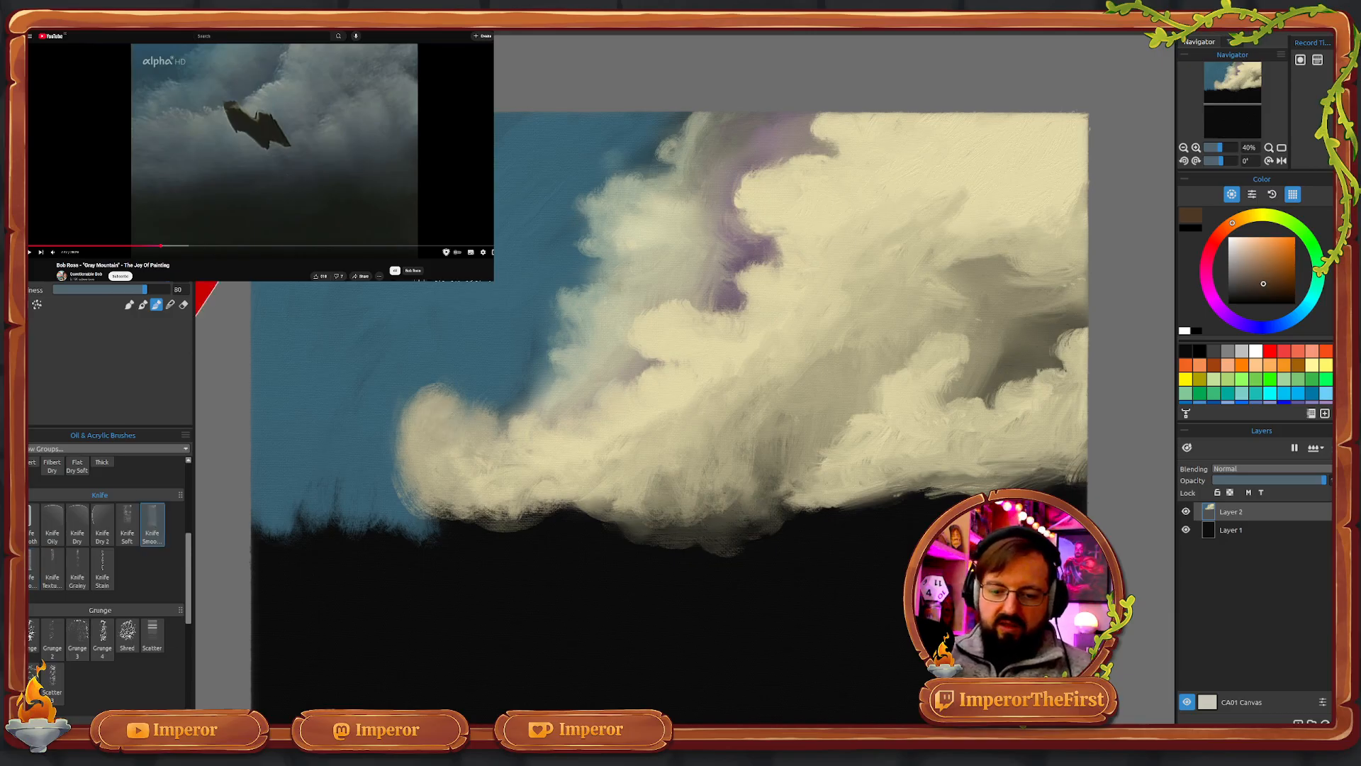
mouse_move(813, 526)
left_mouse_down()
mouse_move(762, 471)
mouse_move(704, 459)
mouse_move(658, 500)
left_mouse_up()
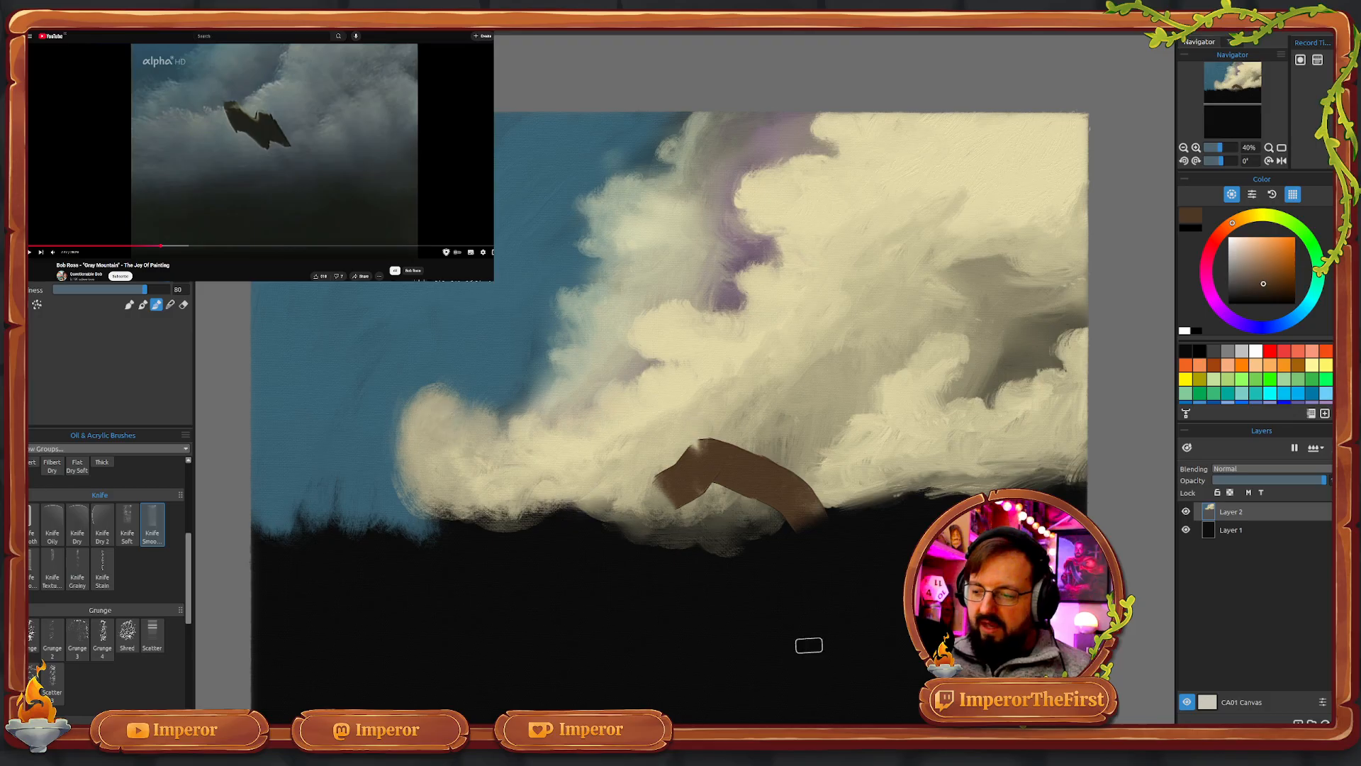
left_click_drag(1229, 146, 1230, 150)
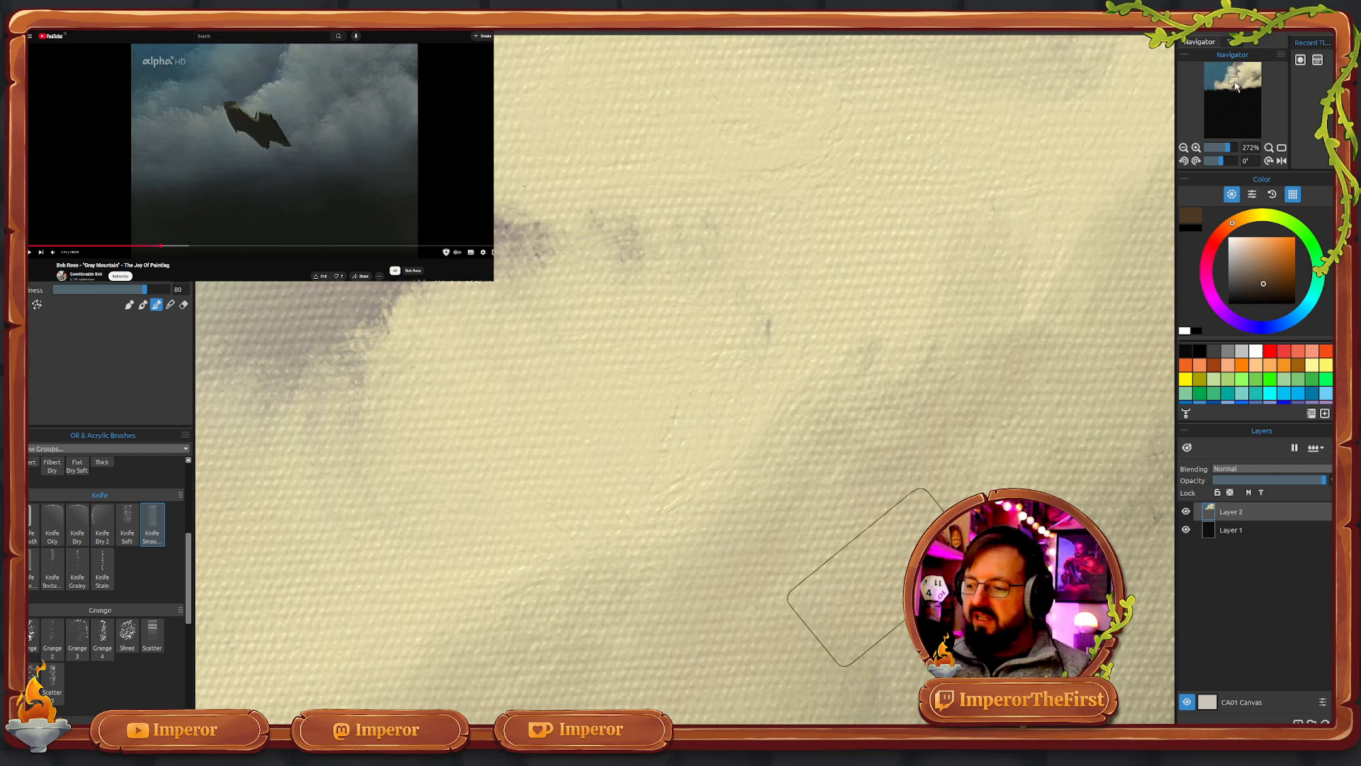
left_click_drag(1235, 85, 1237, 93)
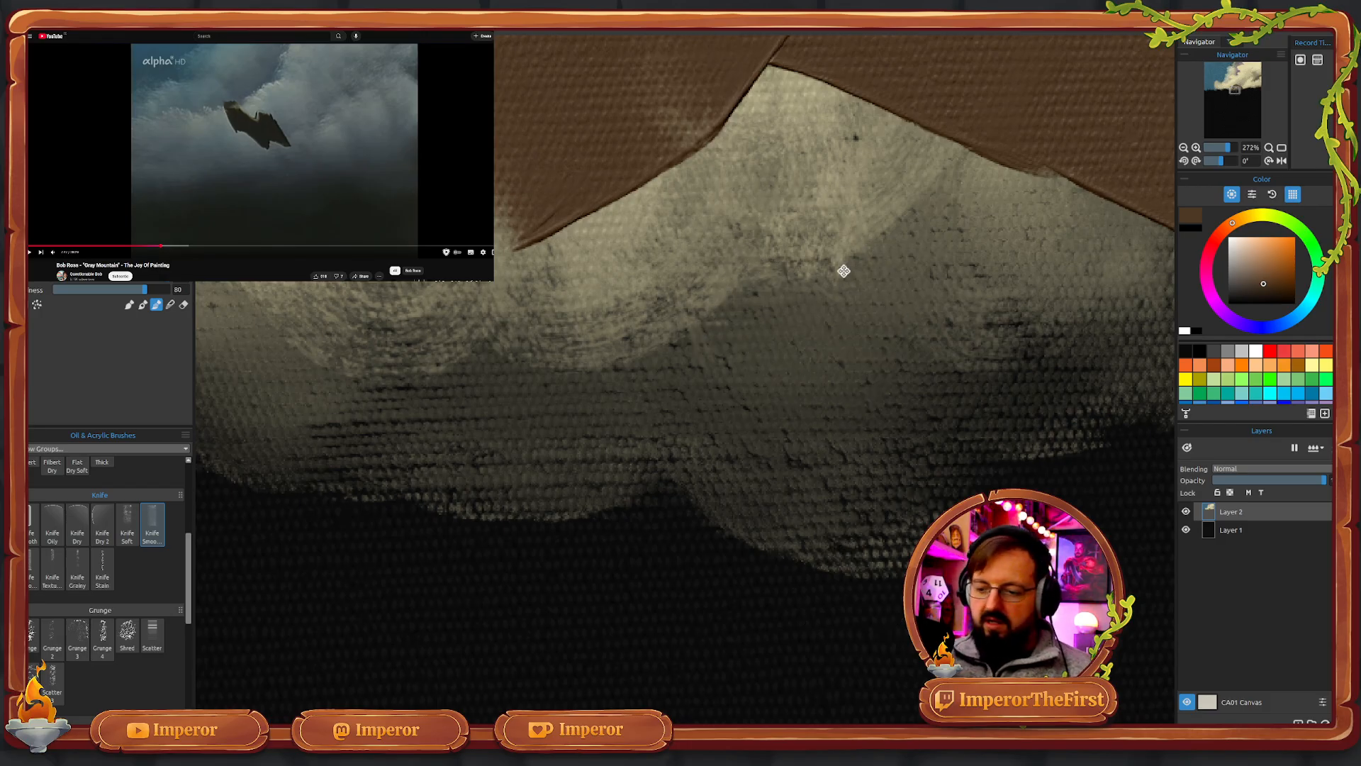
mouse_move(841, 267)
left_mouse_down()
mouse_move(792, 410)
mouse_move(674, 630)
left_mouse_up()
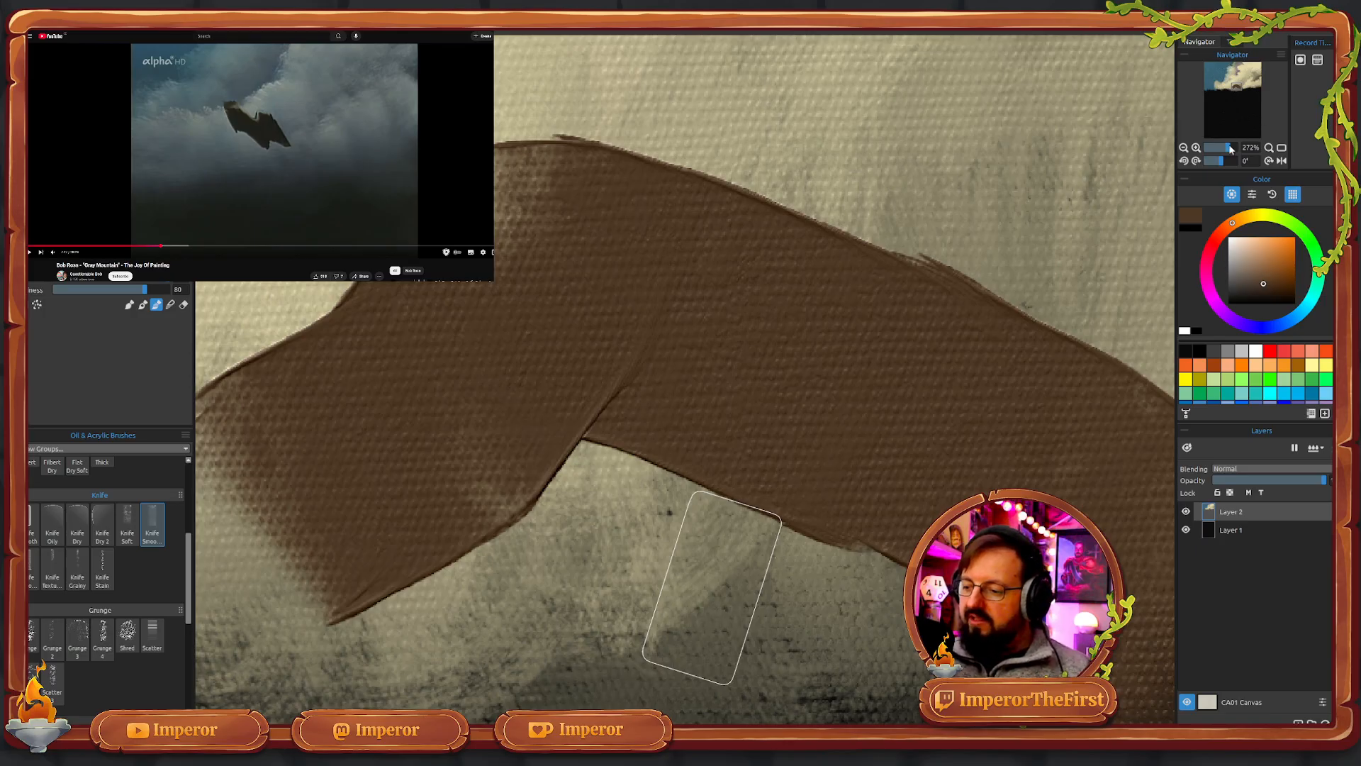
left_click_drag(1230, 148, 1225, 151)
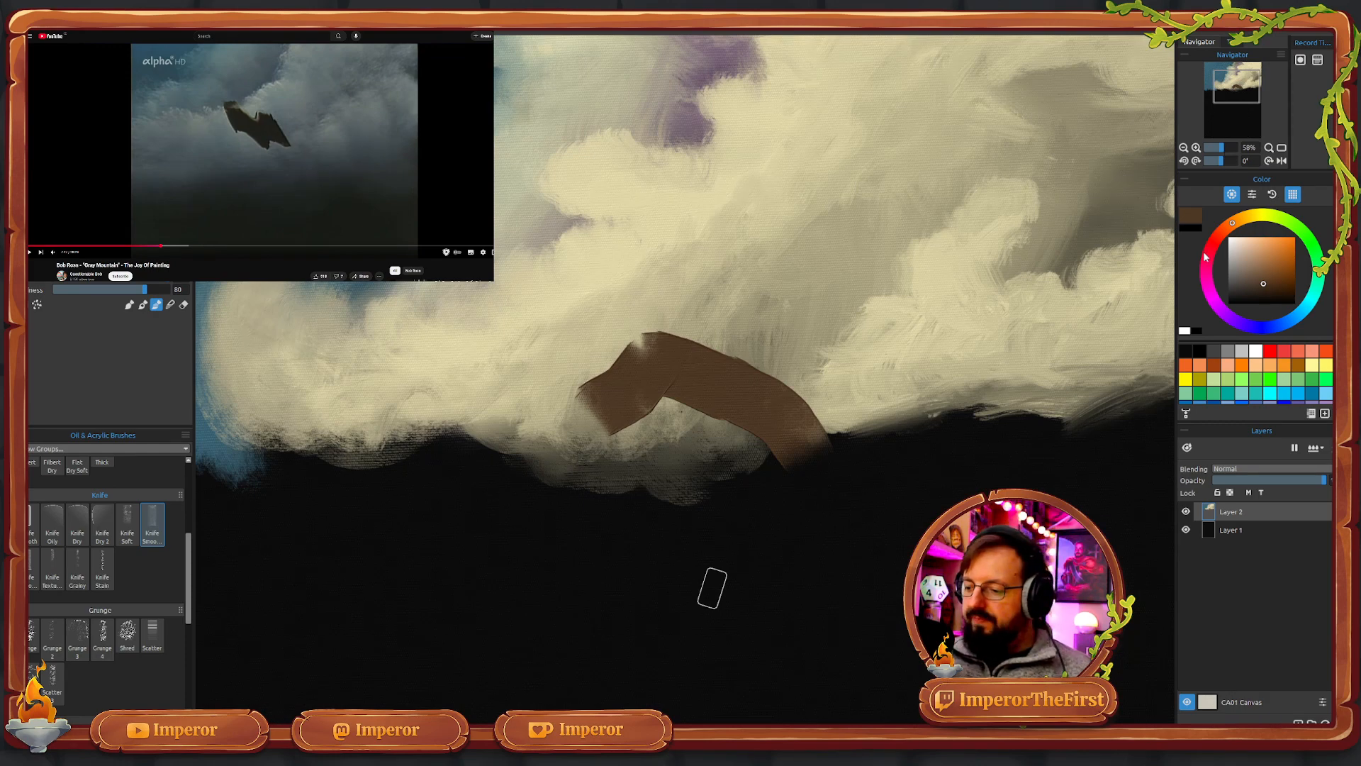
- Replace the test stroke with a darker brown central peak and fill its body down over the black base
left_click(1268, 292)
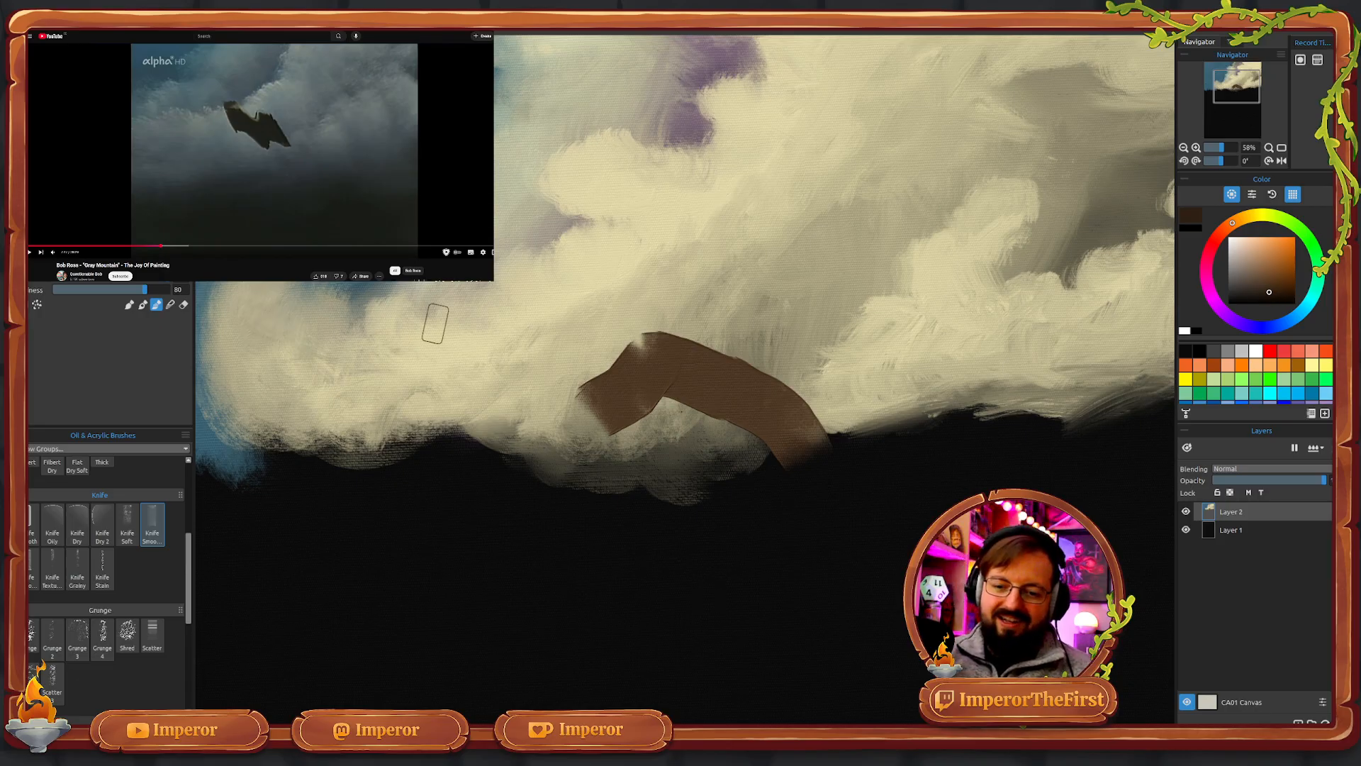
key("ctrl+z")
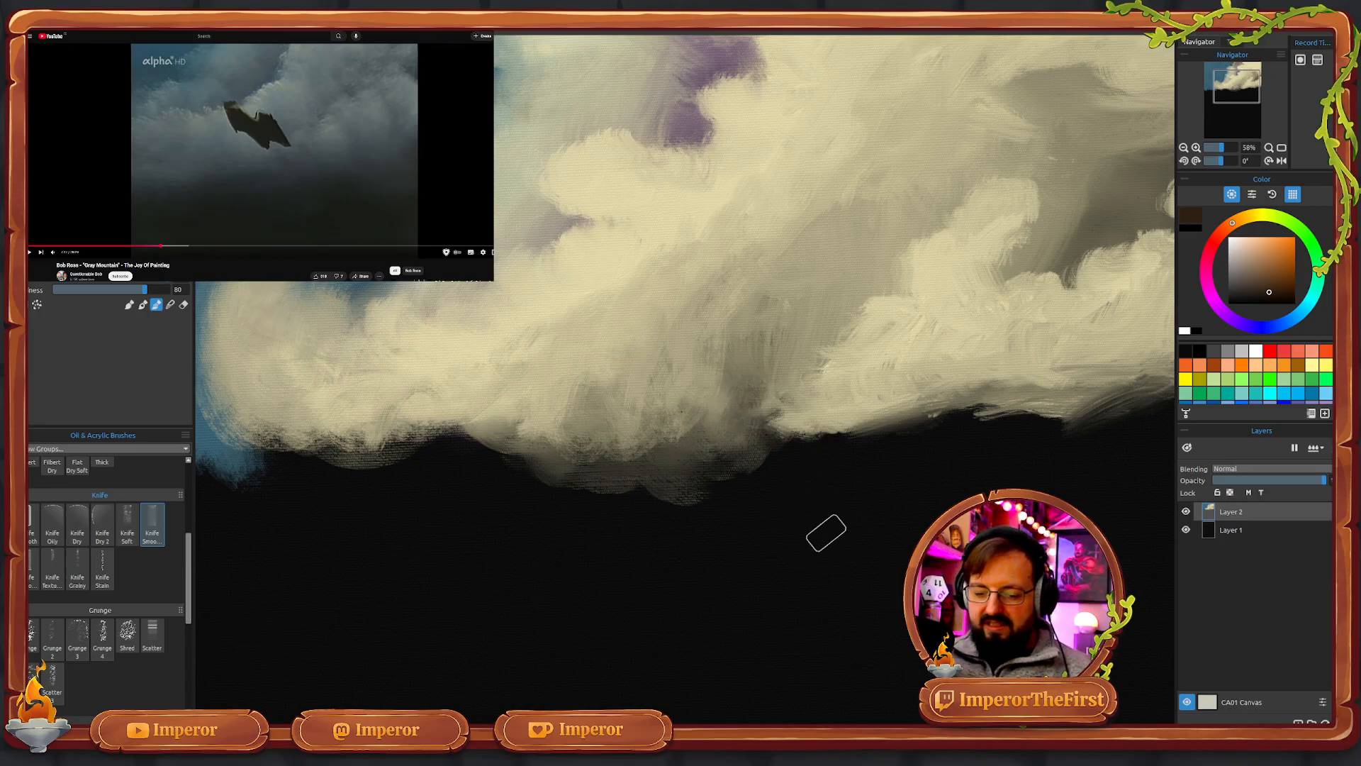
mouse_move(808, 504)
left_mouse_down()
mouse_move(731, 396)
mouse_move(685, 358)
mouse_move(665, 361)
mouse_move(482, 560)
left_mouse_up()
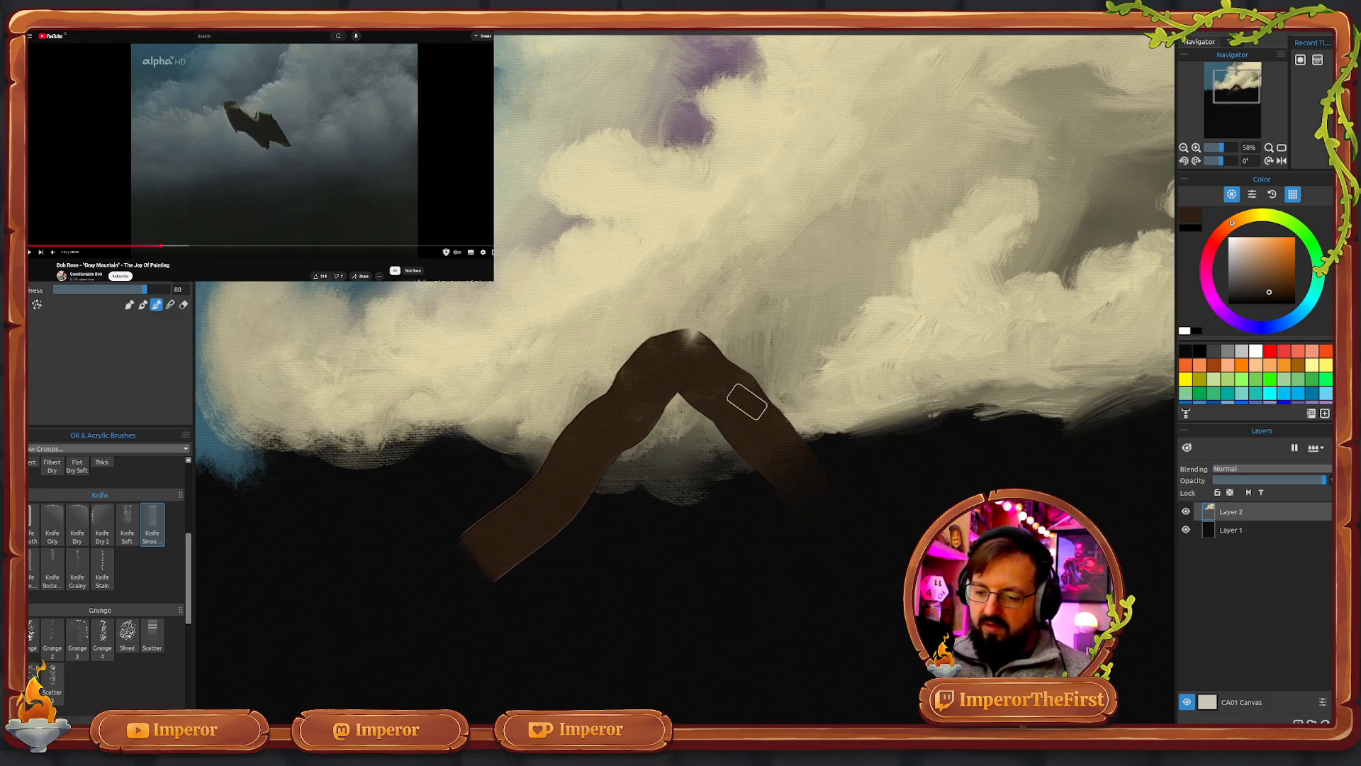
mouse_move(623, 416)
left_mouse_down()
mouse_move(677, 348)
mouse_move(705, 347)
mouse_move(677, 347)
mouse_move(708, 335)
mouse_move(688, 341)
mouse_move(781, 384)
mouse_move(852, 392)
mouse_move(873, 416)
mouse_move(787, 429)
mouse_move(857, 452)
mouse_move(714, 416)
mouse_move(660, 424)
mouse_move(699, 432)
mouse_move(611, 471)
mouse_move(893, 459)
left_mouse_up()
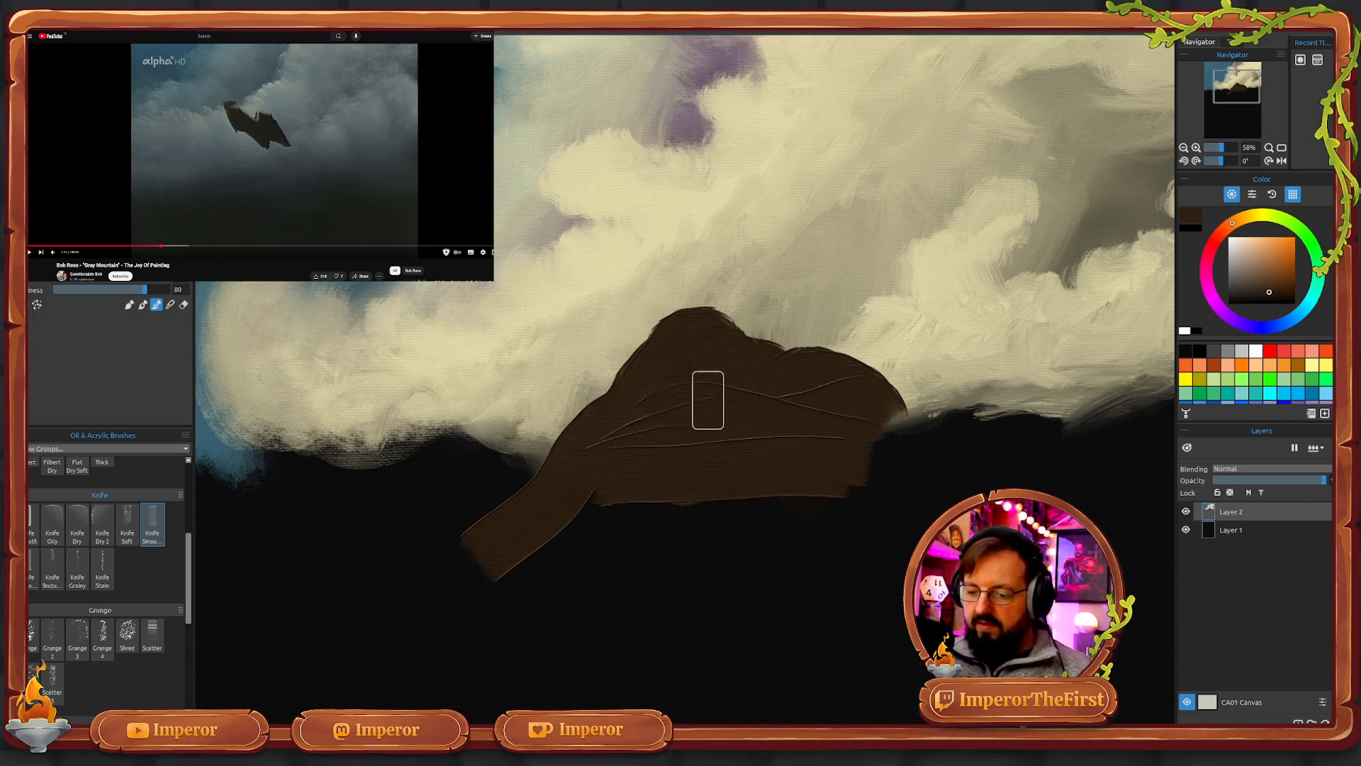
mouse_move(707, 399)
left_mouse_down()
mouse_move(831, 404)
mouse_move(649, 402)
mouse_move(797, 437)
mouse_move(629, 424)
mouse_move(781, 425)
mouse_move(687, 445)
mouse_move(883, 432)
left_mouse_up()
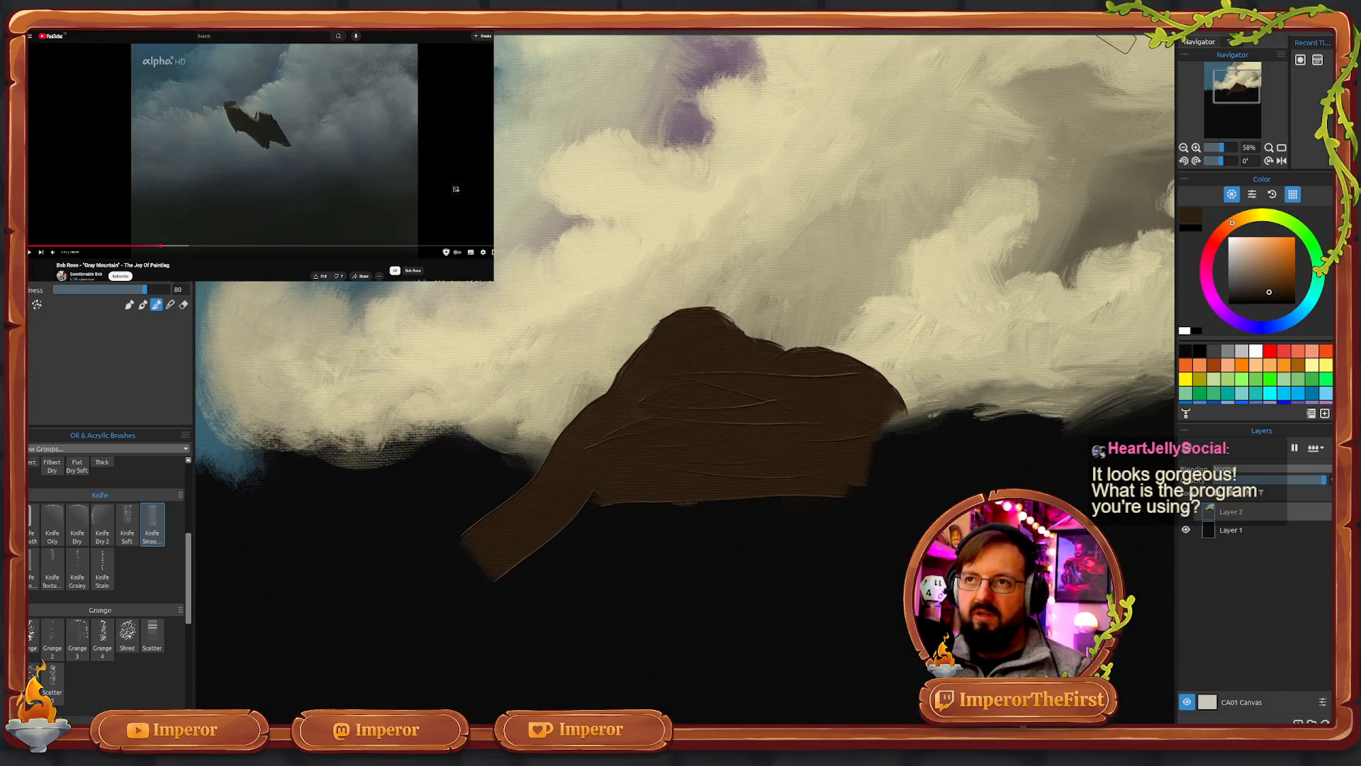
- Resume the reference video and extend the mountain with a dark brown crag on the right and two rounded peaks on the left
left_click(299, 192)
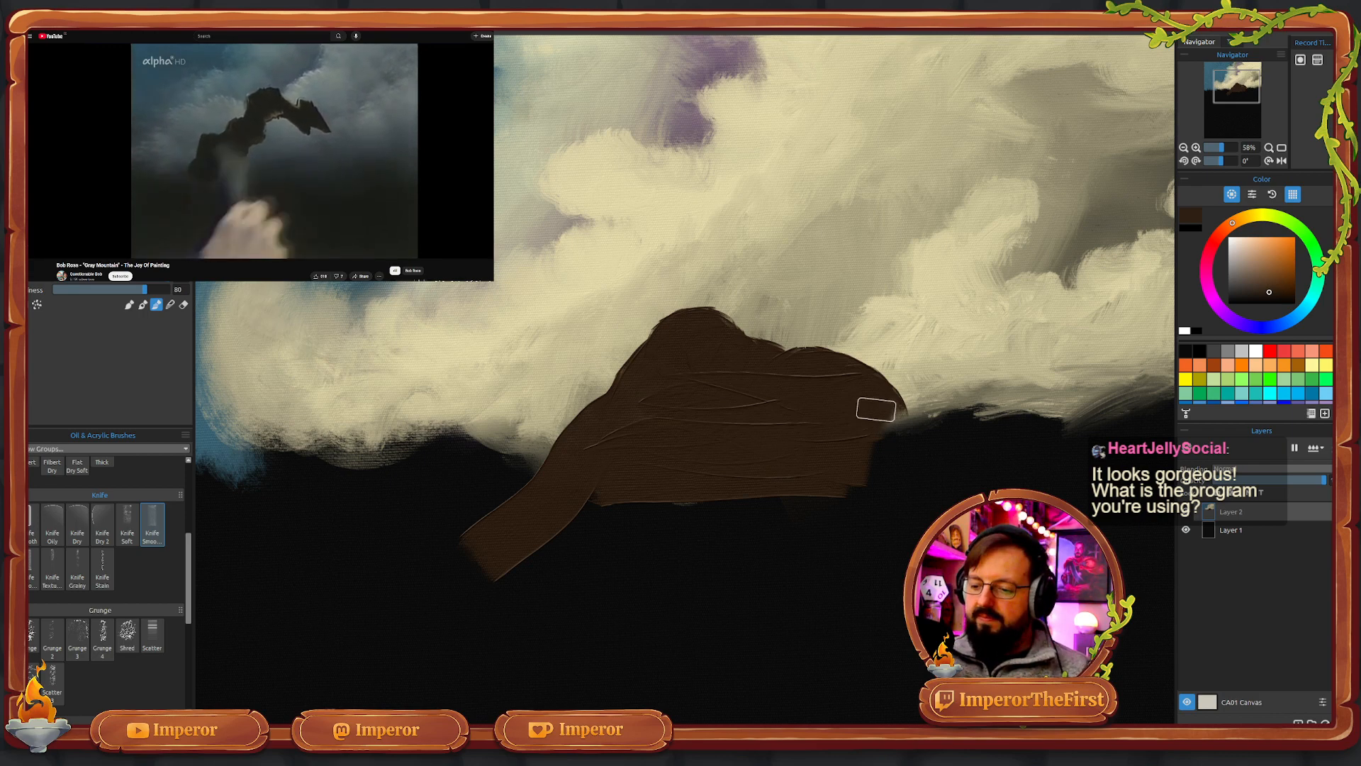
mouse_move(876, 392)
left_mouse_down()
mouse_move(903, 387)
mouse_move(929, 405)
mouse_move(943, 500)
mouse_move(881, 404)
mouse_move(922, 491)
mouse_move(920, 420)
mouse_move(904, 377)
mouse_move(891, 390)
mouse_move(908, 377)
mouse_move(900, 398)
mouse_move(905, 358)
mouse_move(915, 375)
mouse_move(920, 359)
mouse_move(933, 368)
mouse_move(912, 349)
mouse_move(930, 355)
mouse_move(917, 334)
mouse_move(907, 348)
mouse_move(935, 370)
mouse_move(911, 325)
mouse_move(920, 362)
left_mouse_up()
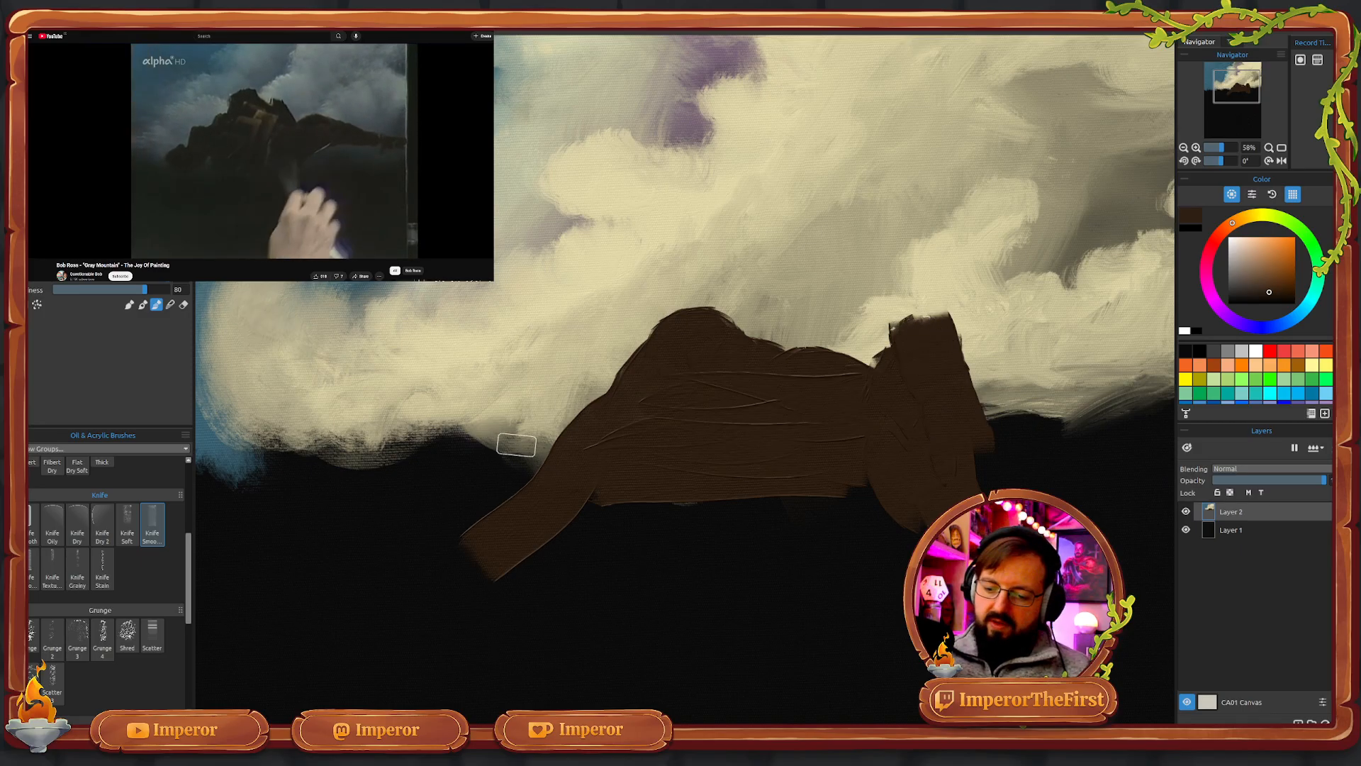
mouse_move(516, 445)
left_mouse_down()
mouse_move(529, 470)
mouse_move(523, 441)
mouse_move(501, 457)
mouse_move(548, 452)
mouse_move(514, 423)
left_mouse_up()
mouse_move(516, 424)
left_mouse_down()
mouse_move(515, 432)
mouse_move(474, 525)
left_mouse_up()
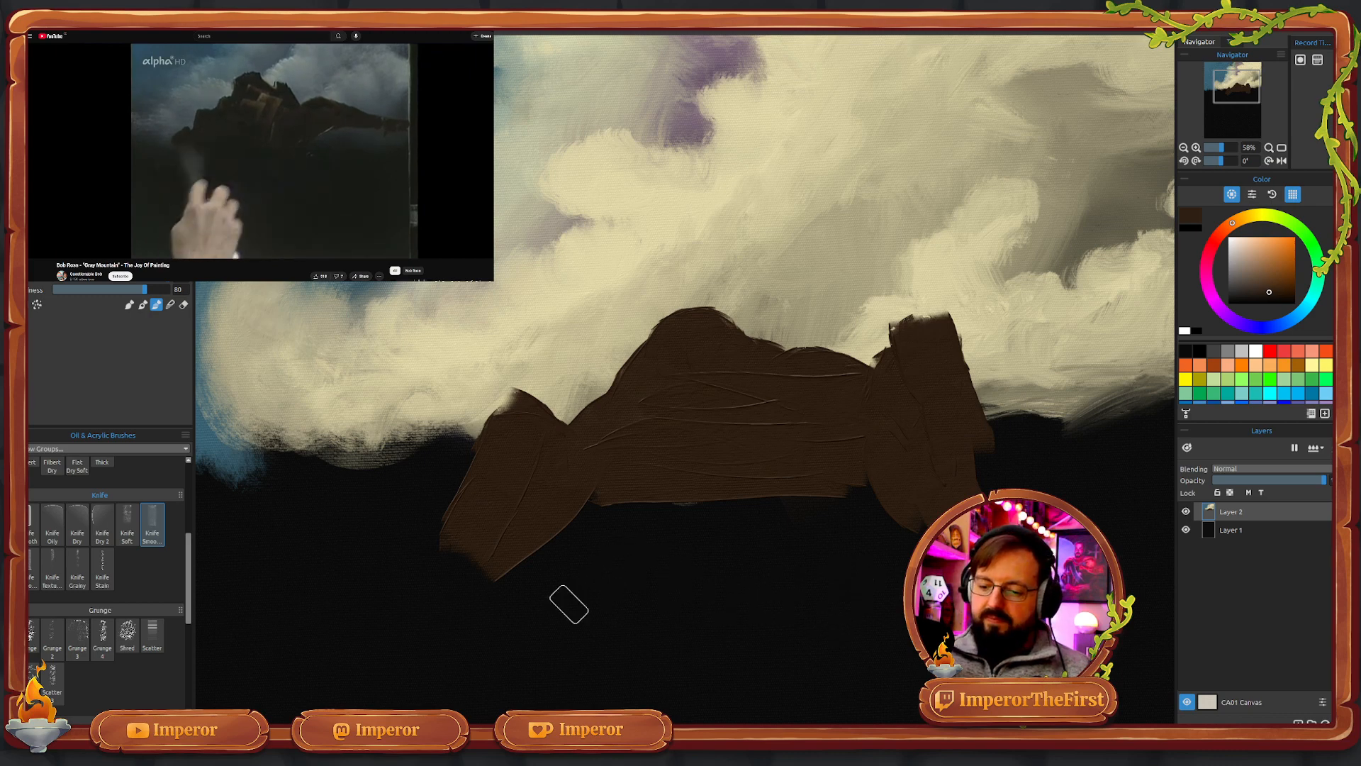
mouse_move(442, 466)
left_mouse_down()
mouse_move(440, 443)
mouse_move(449, 471)
mouse_move(418, 454)
mouse_move(446, 492)
mouse_move(416, 480)
mouse_move(404, 453)
mouse_move(428, 480)
mouse_move(413, 498)
mouse_move(419, 525)
left_mouse_up()
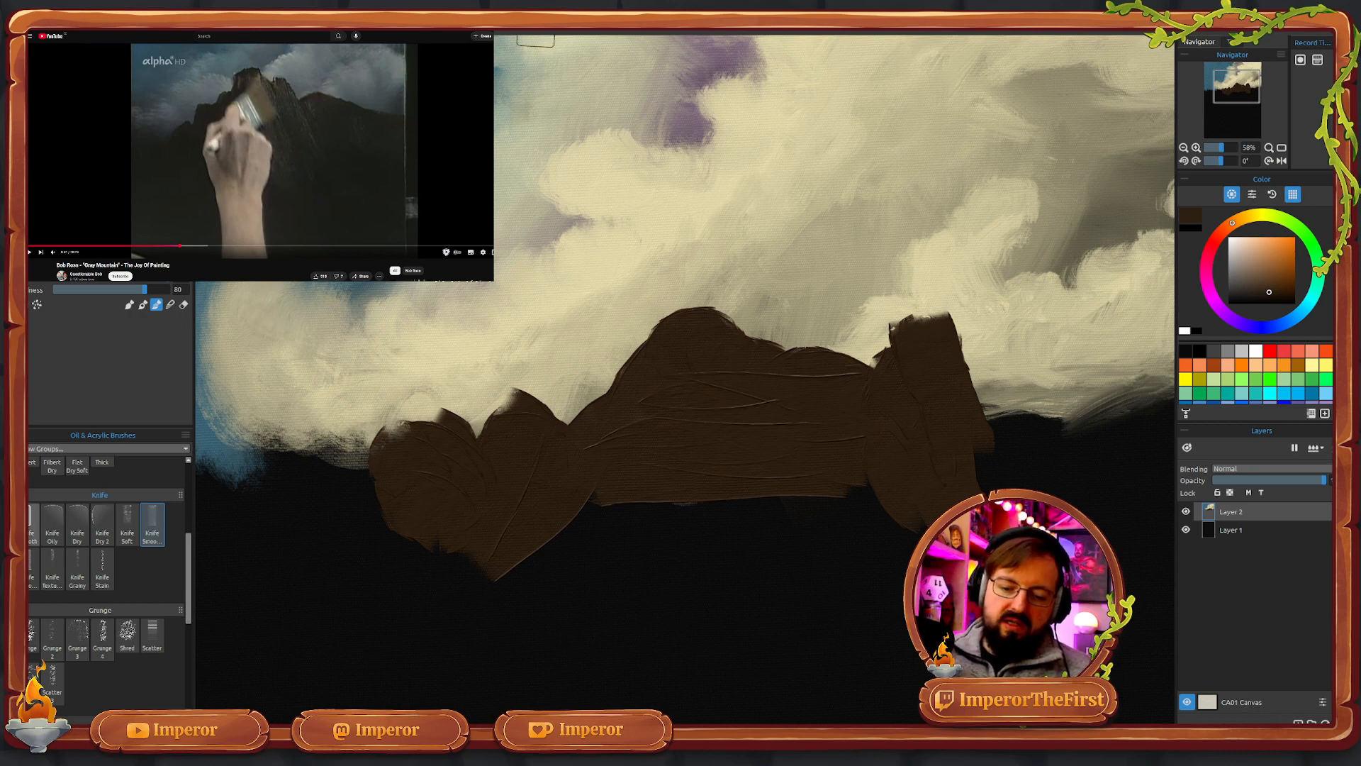
- Dab muted light brown highlights on the central peak, its right shoulder and the right crag with the first knife brush
left_click(37, 525)
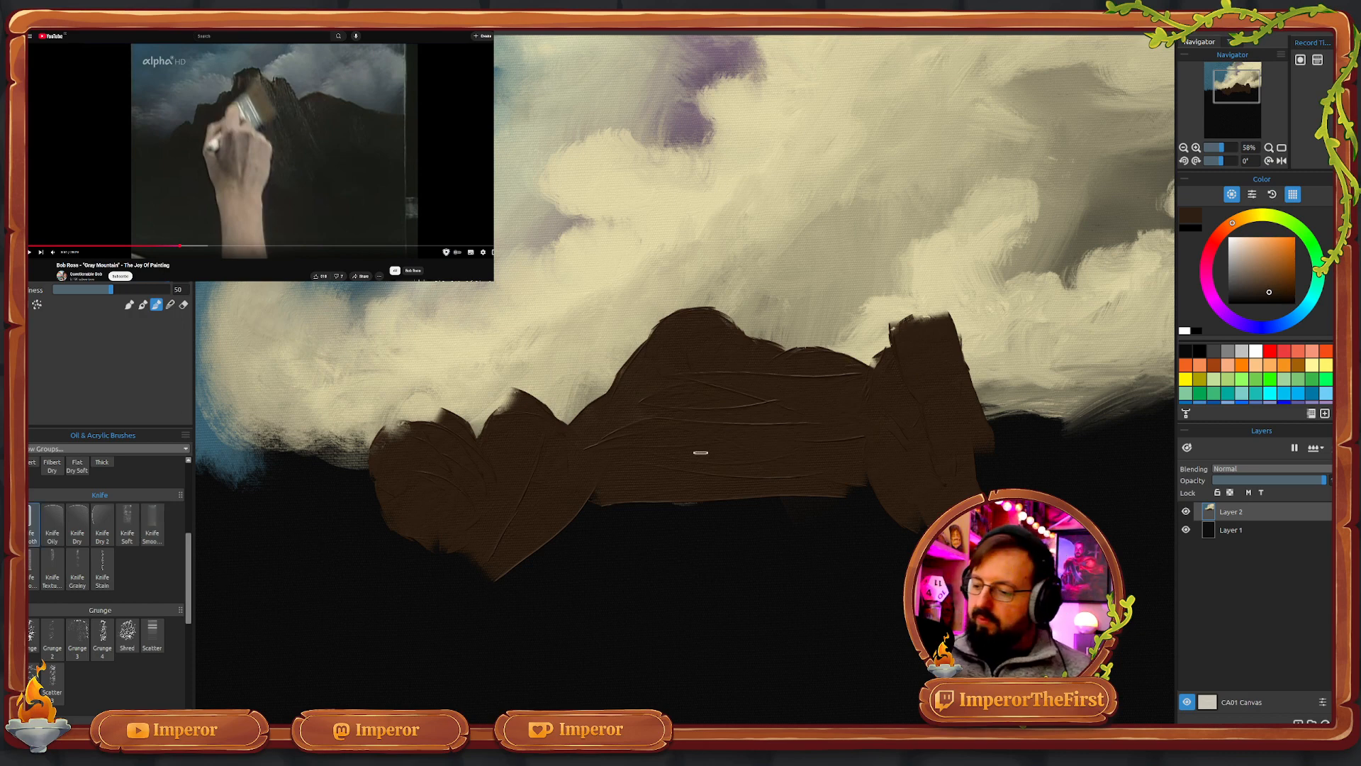
left_click(1252, 249)
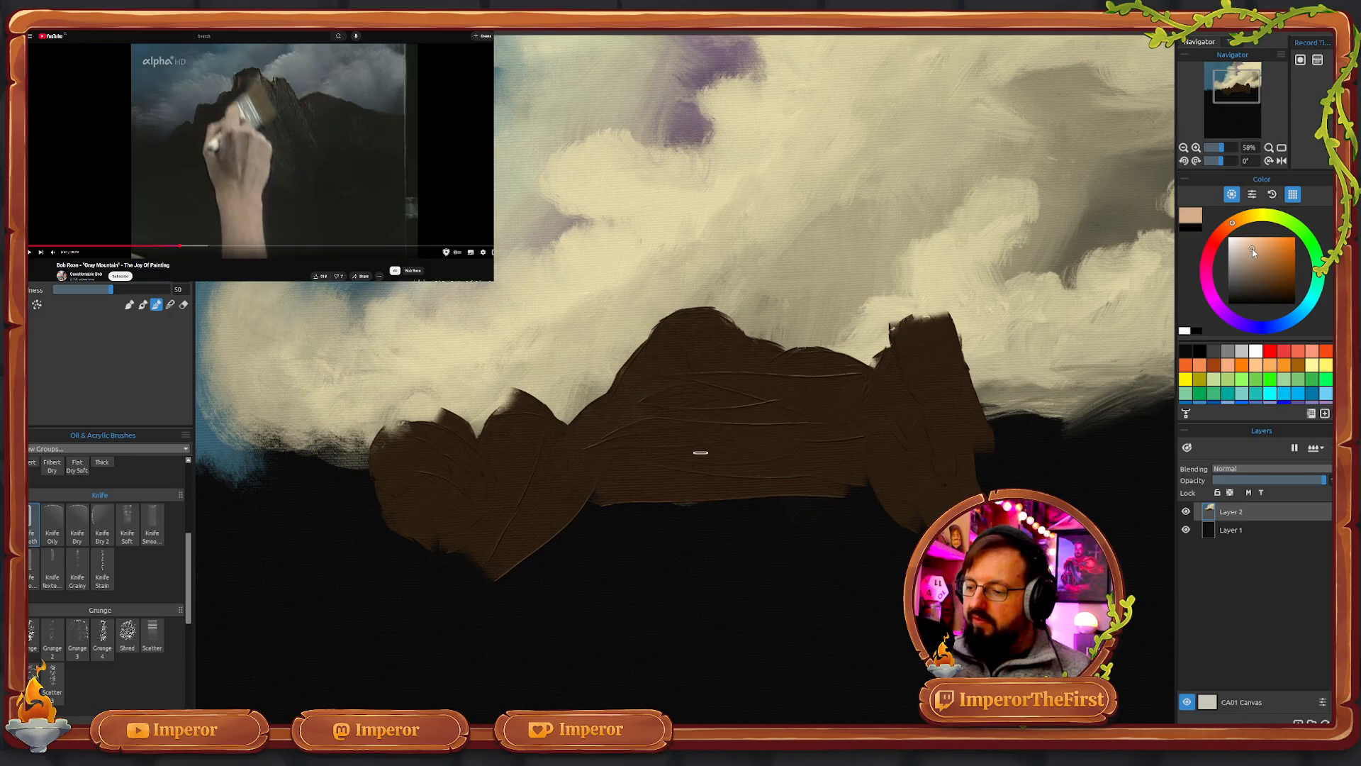
left_click_drag(1255, 257, 1263, 271)
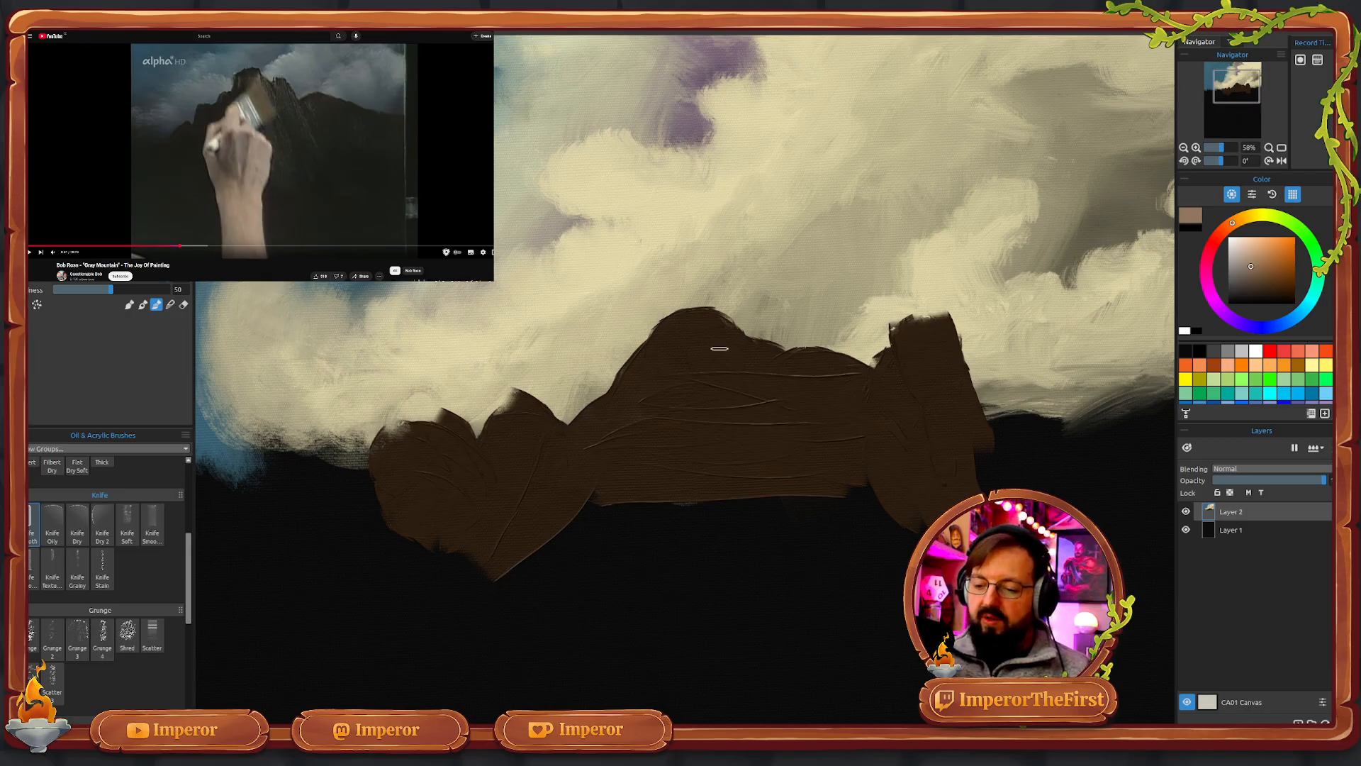
left_click_drag(720, 343, 725, 359)
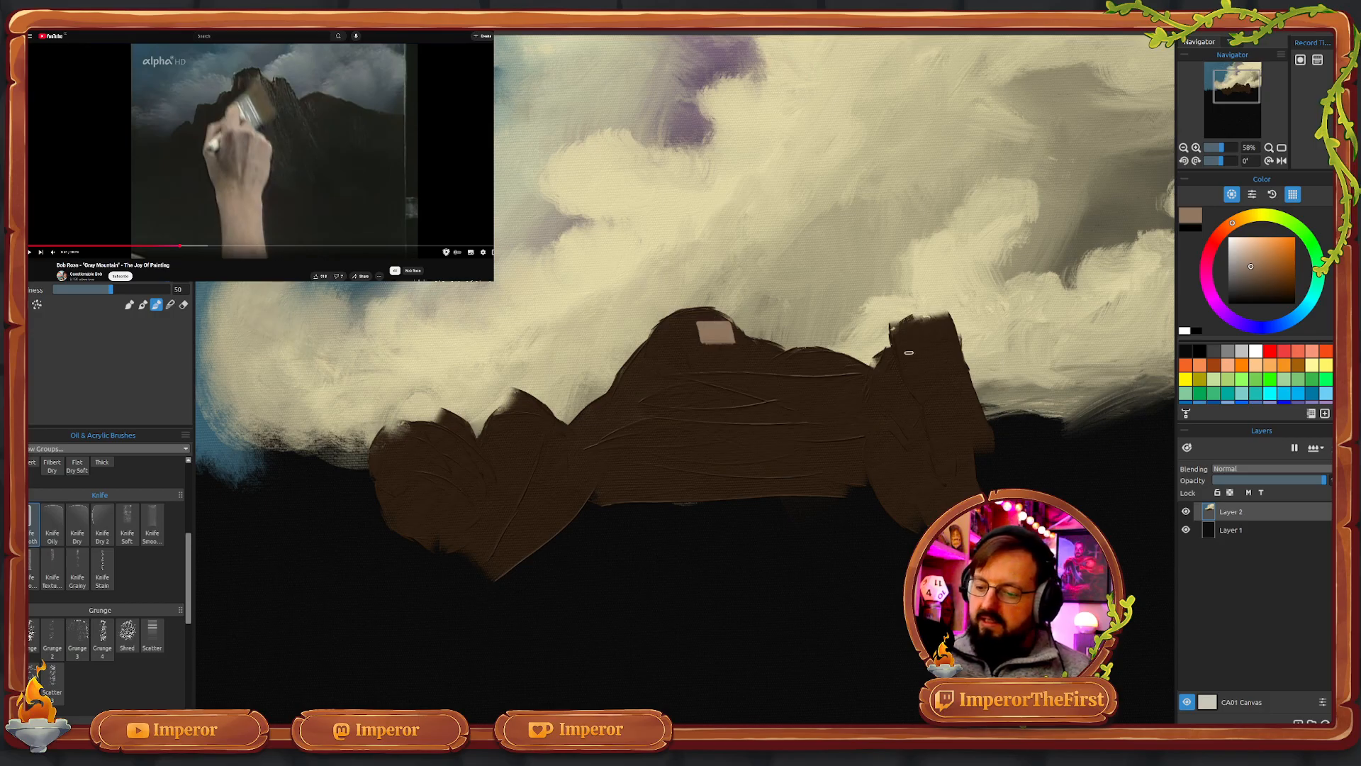
left_click_drag(855, 383, 880, 393)
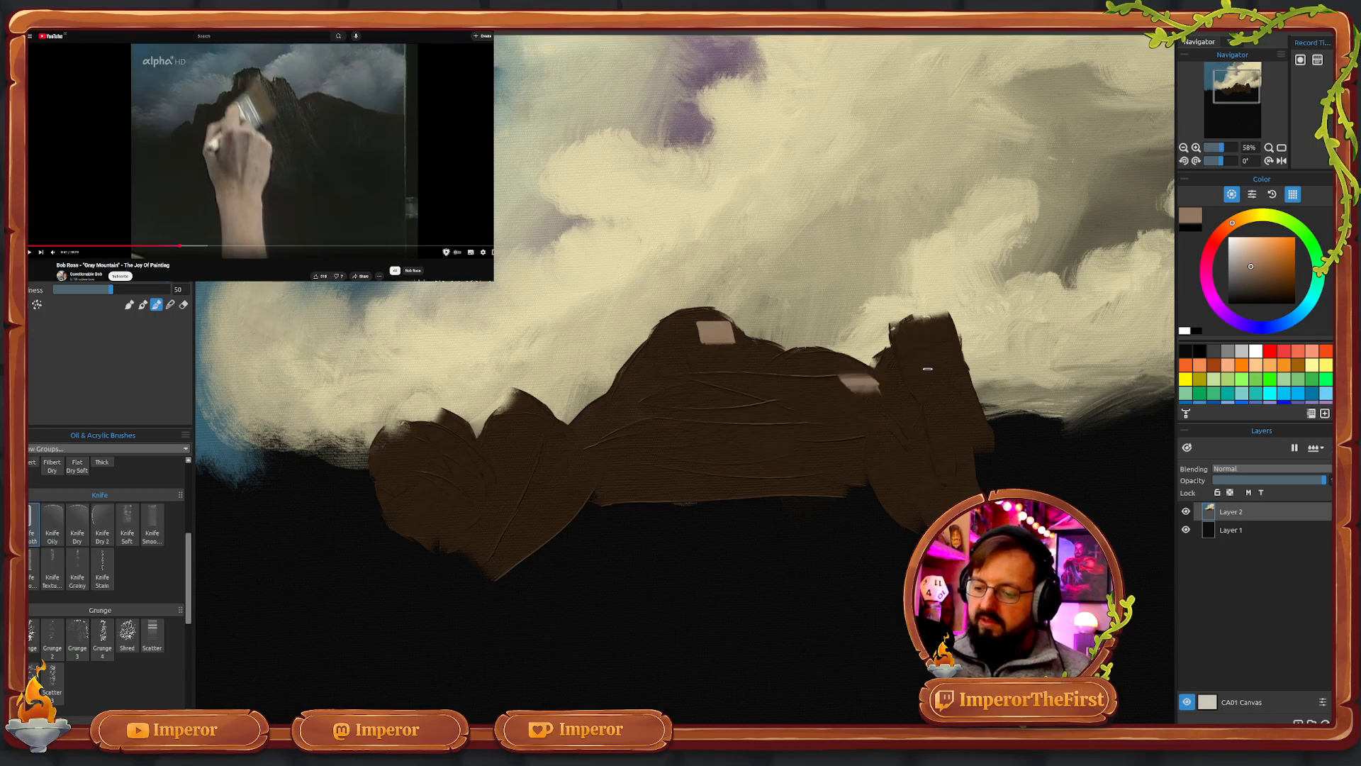
mouse_move(925, 333)
left_mouse_down()
mouse_move(945, 355)
mouse_move(945, 338)
mouse_move(946, 370)
left_mouse_up()
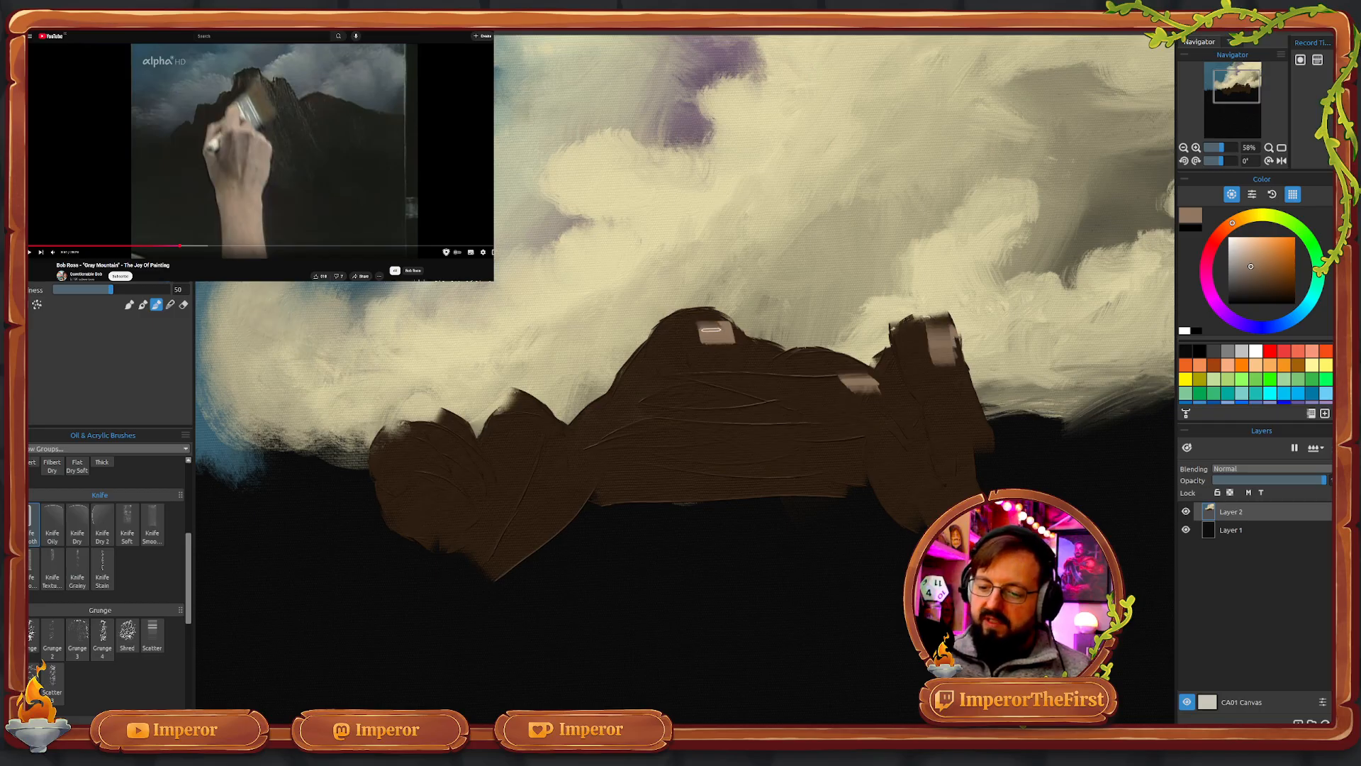
- Widen the light brown highlights along the edges of the central peak, the right shoulder and the right crag
left_click_drag(709, 326, 713, 331)
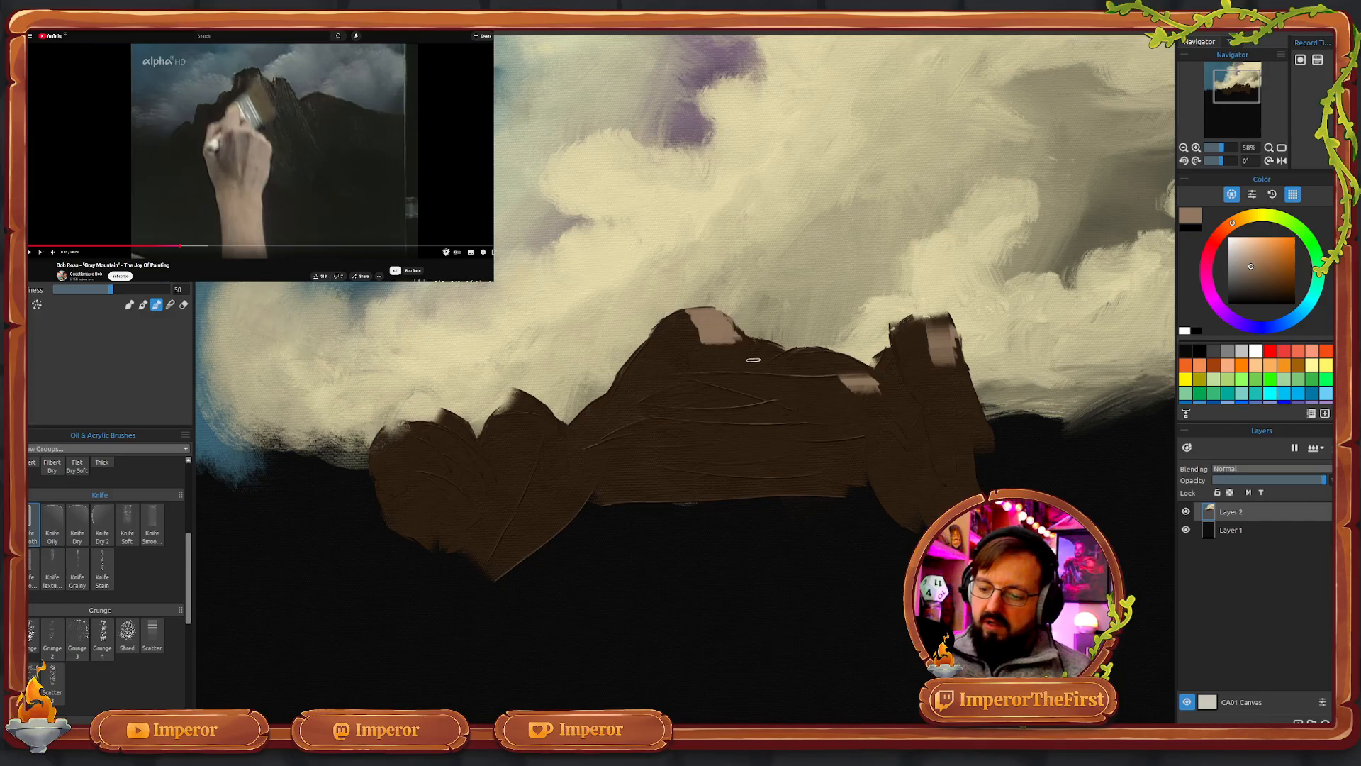
left_click_drag(729, 339, 748, 325)
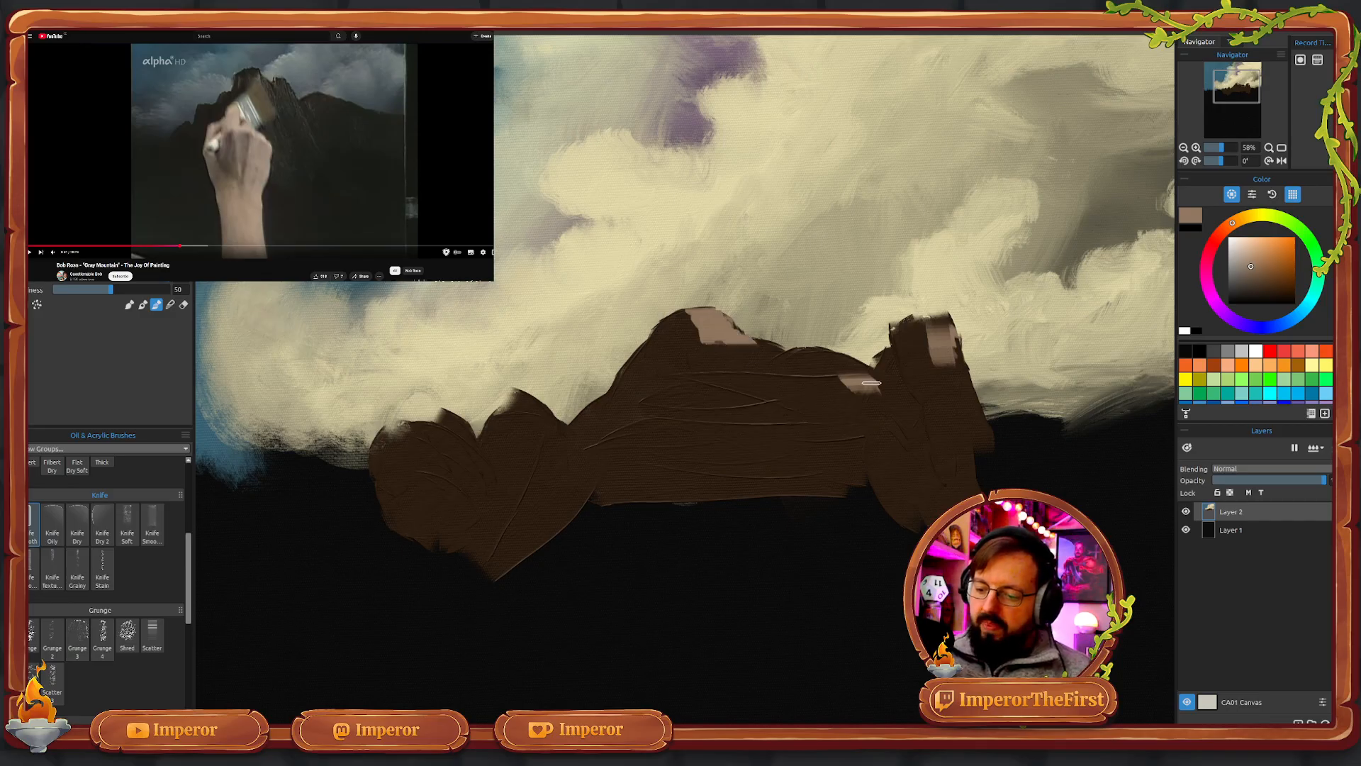
left_click_drag(871, 383, 863, 382)
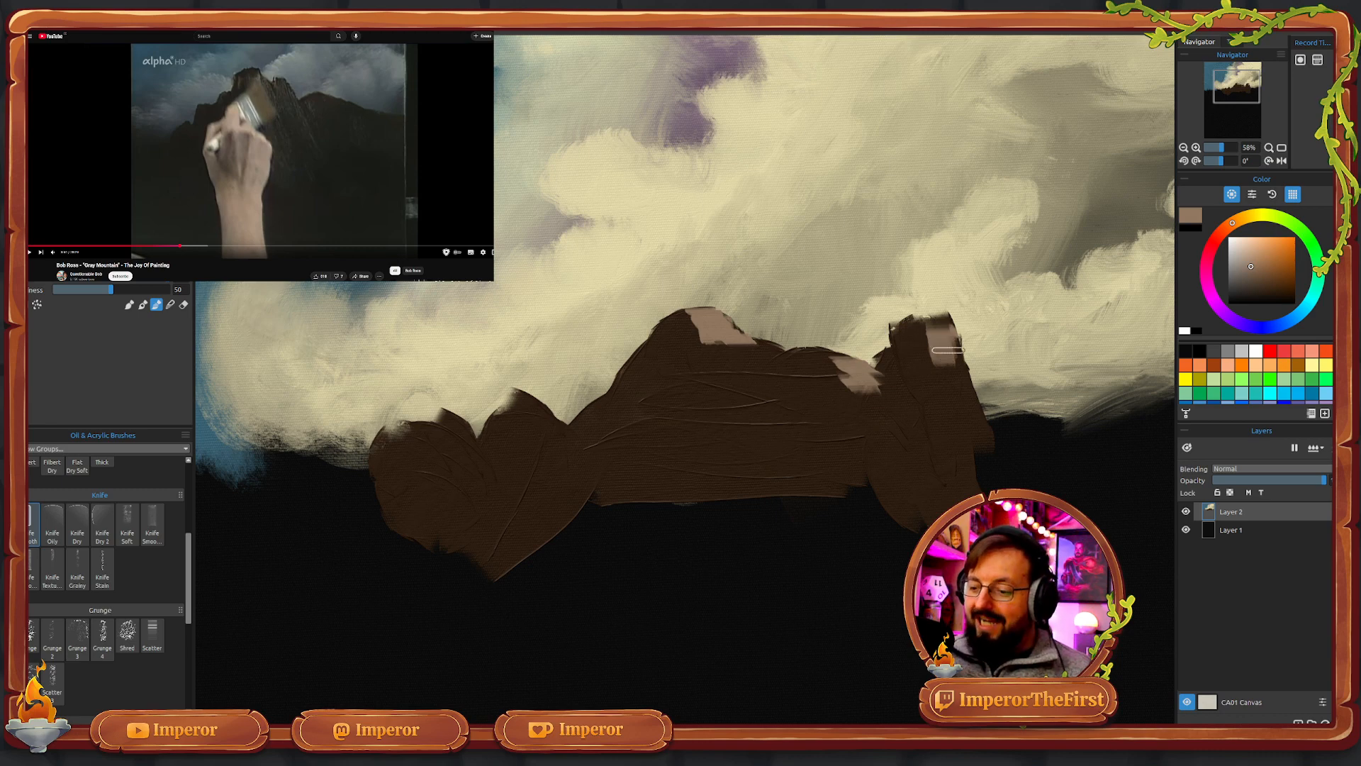
left_click_drag(948, 349, 955, 376)
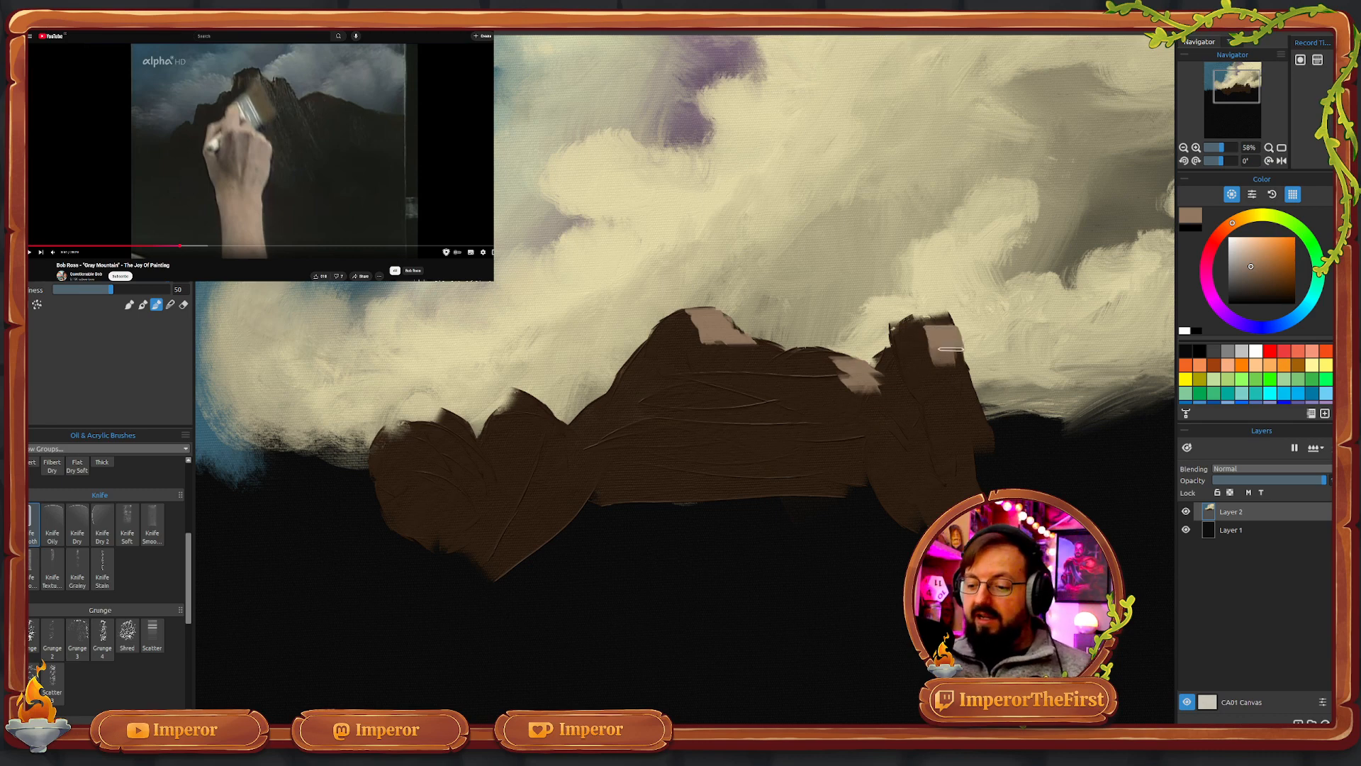
left_click_drag(941, 345, 952, 370)
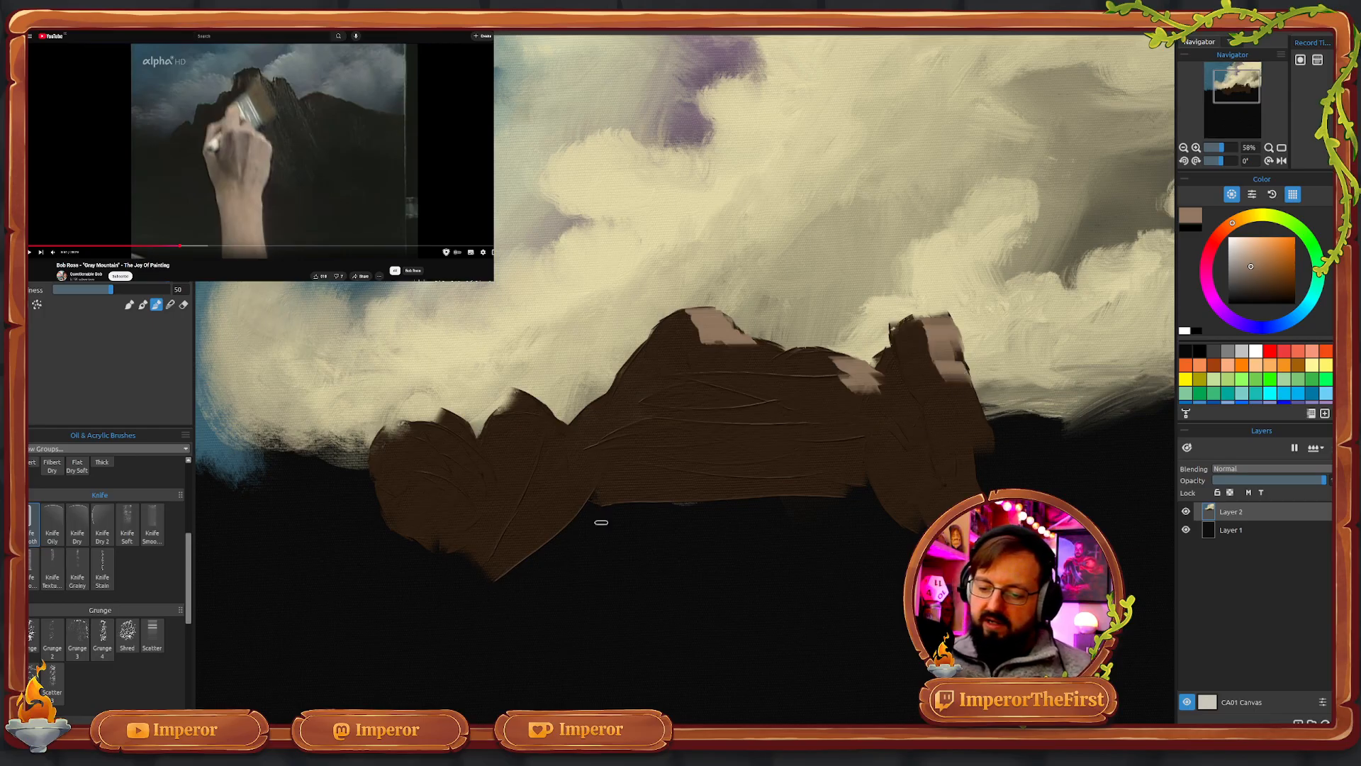
- Add light brown highlights to the two left peaks, the middle slopes and the lower right crag
left_click_drag(550, 420, 533, 409)
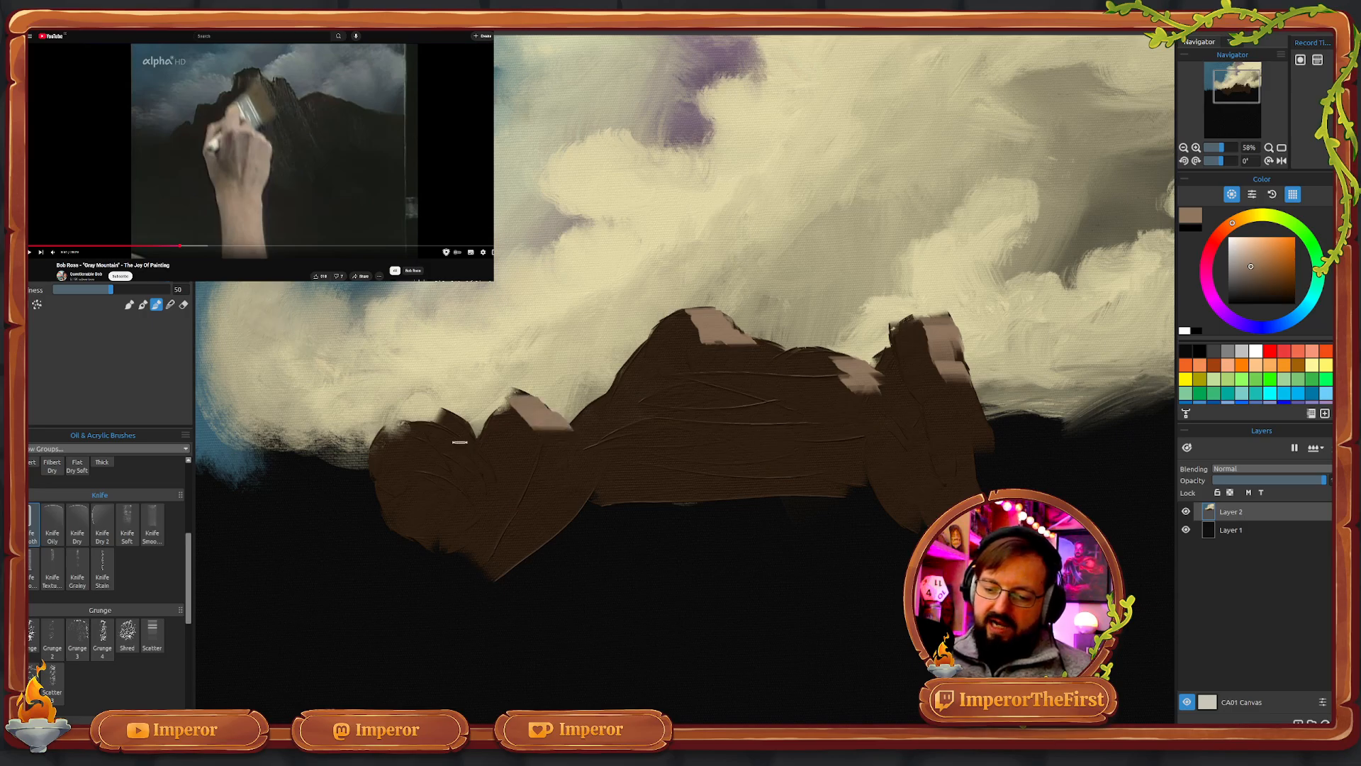
left_click_drag(465, 442, 445, 412)
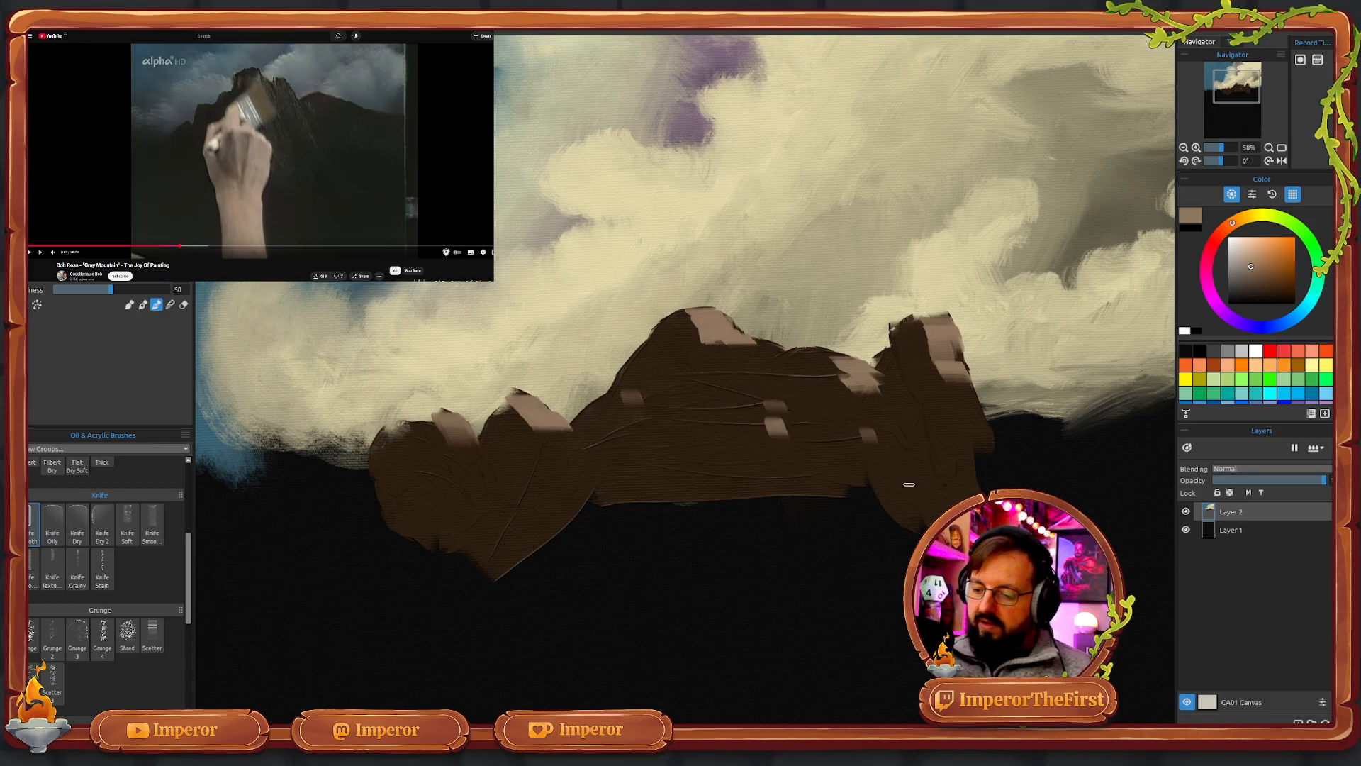
left_click_drag(883, 485, 875, 459)
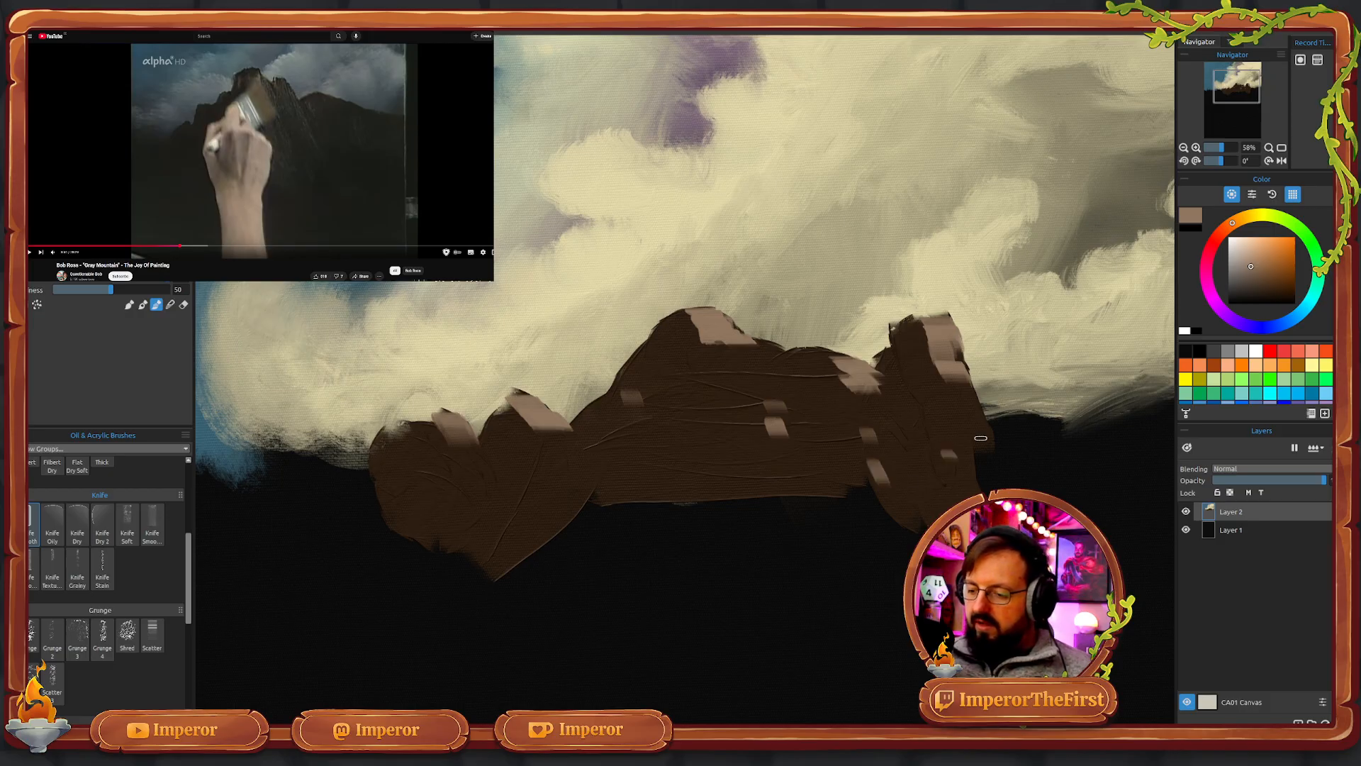
left_click_drag(980, 437, 979, 417)
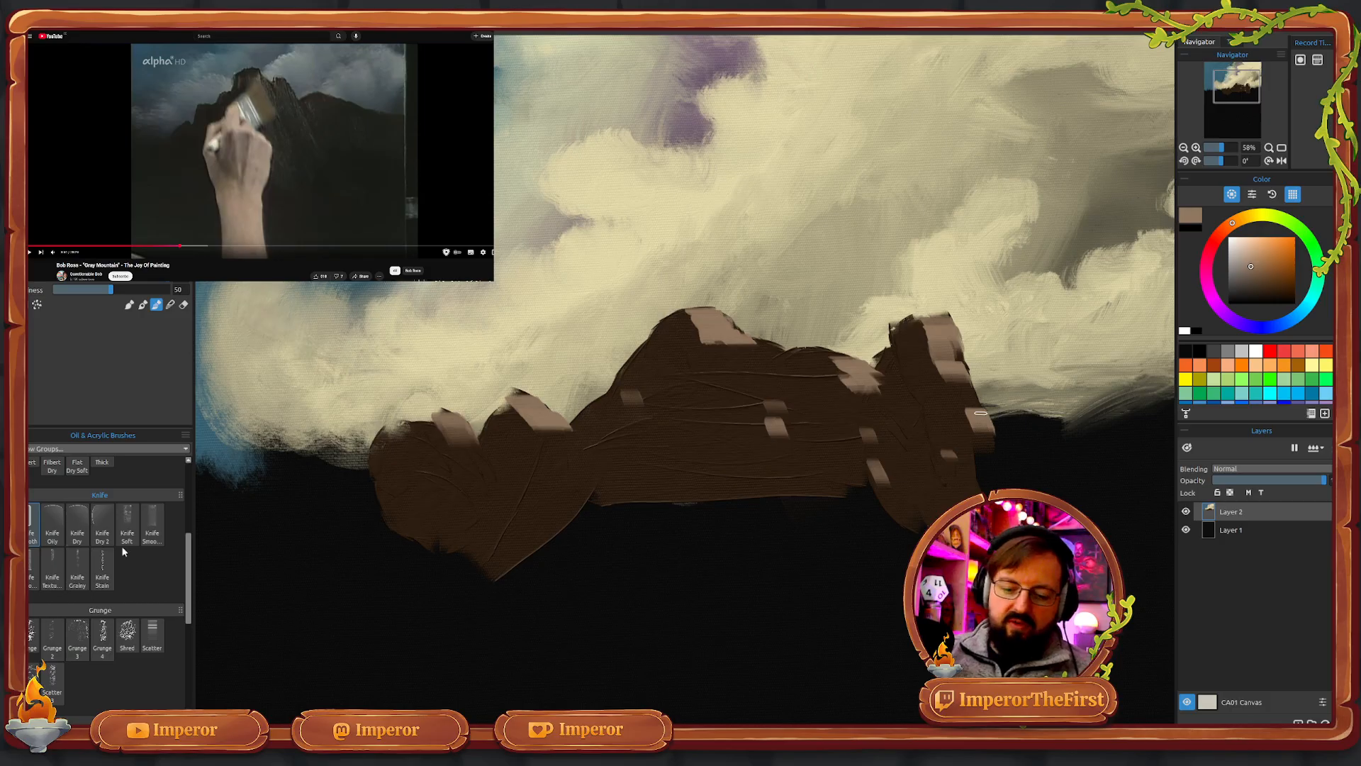
- Pull the right crag's light brown highlights down its slope with the Filbert Dry brush
scroll(186, 475, "up", 3)
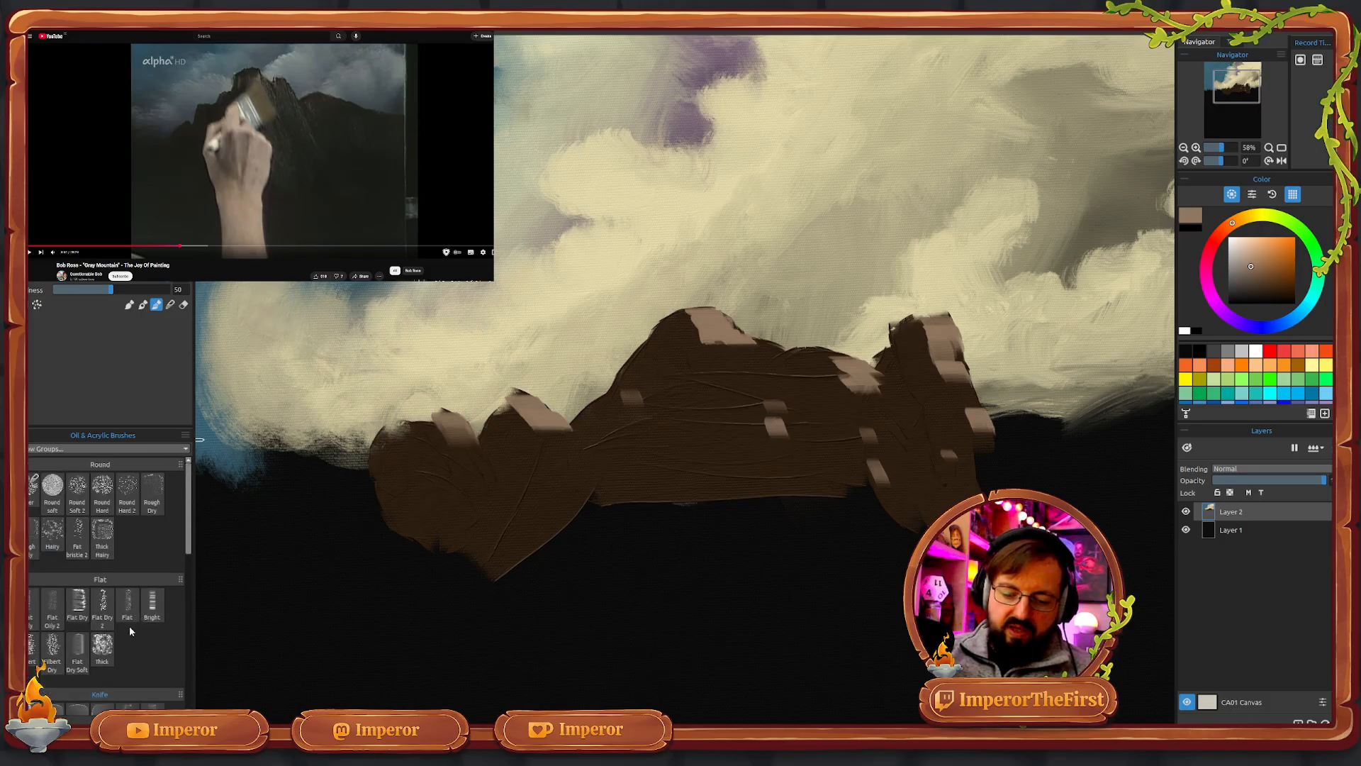
left_click(52, 645)
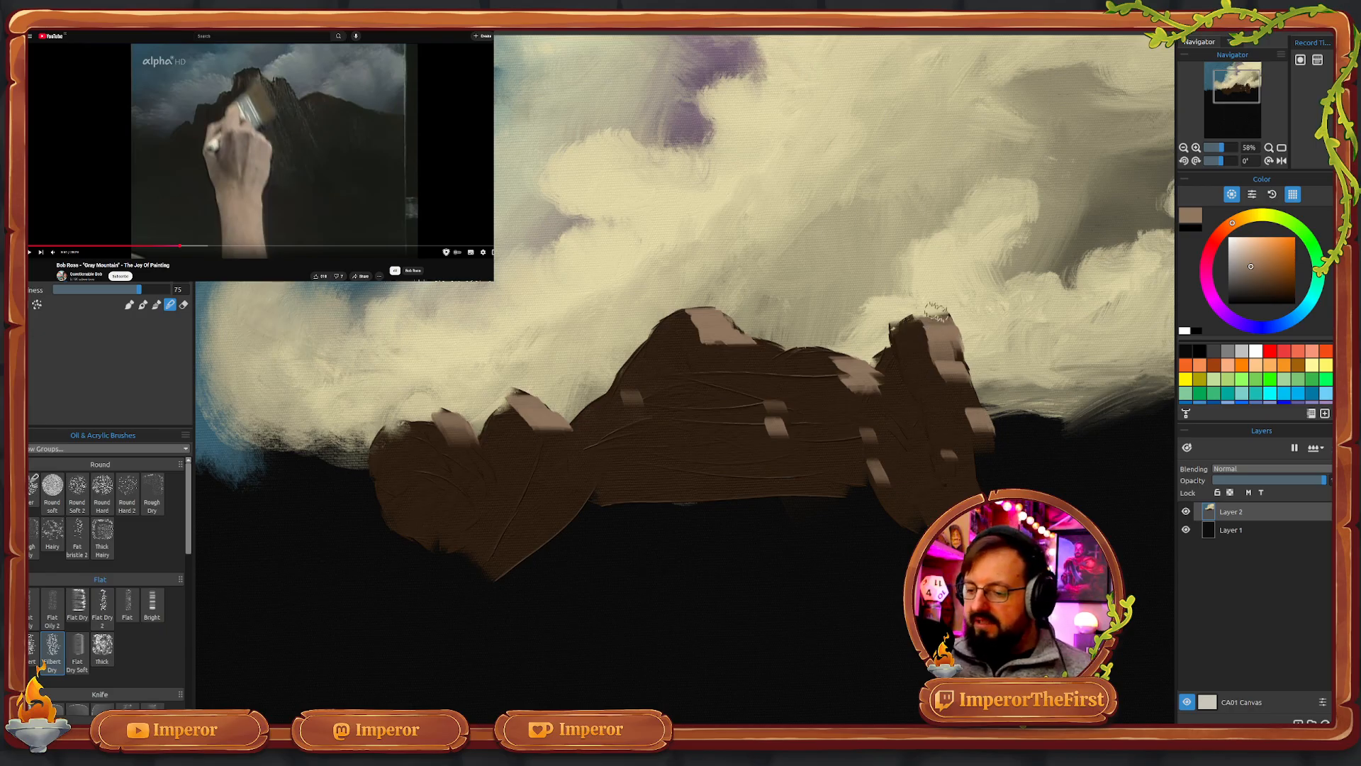
left_click_drag(934, 363, 942, 394)
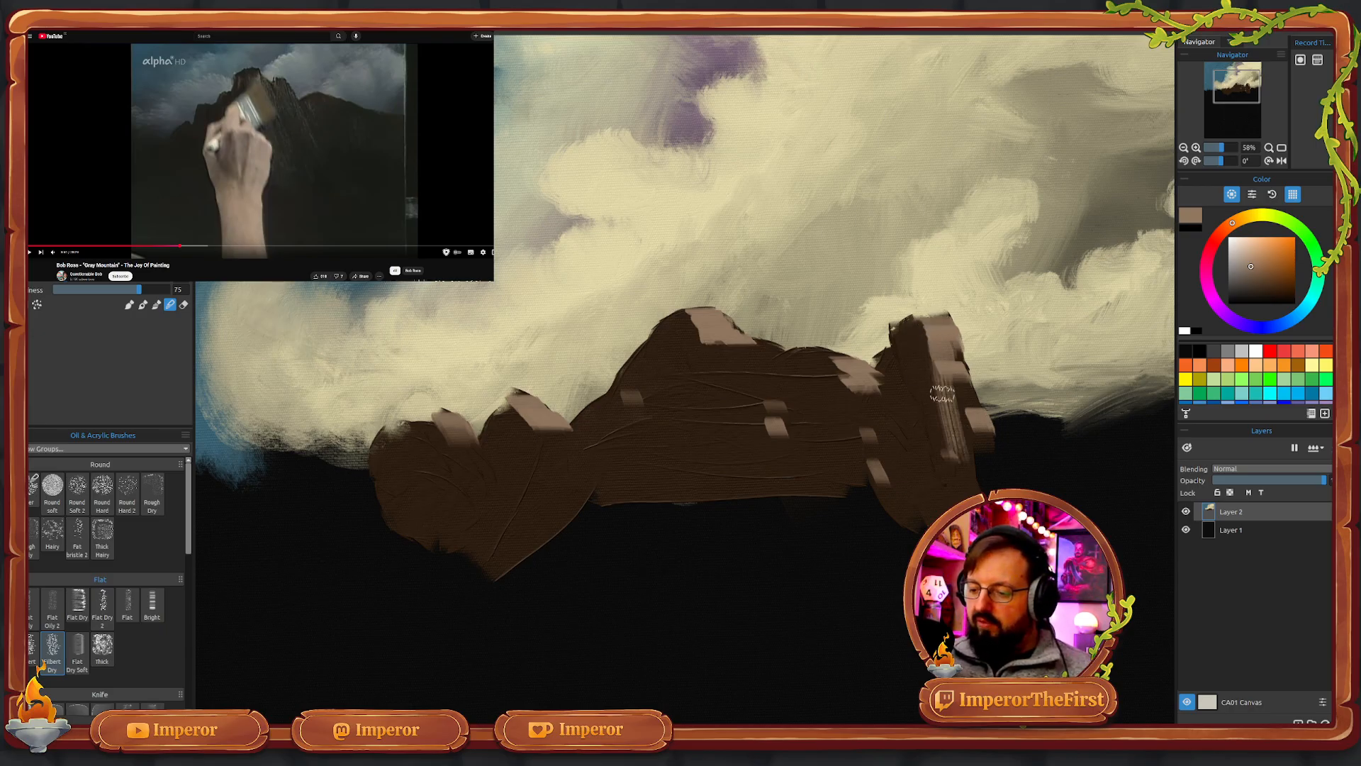
mouse_move(934, 337)
left_mouse_down()
mouse_move(958, 393)
mouse_move(937, 330)
mouse_move(966, 425)
mouse_move(938, 326)
mouse_move(952, 372)
mouse_move(936, 378)
mouse_move(908, 320)
mouse_move(956, 462)
left_mouse_up()
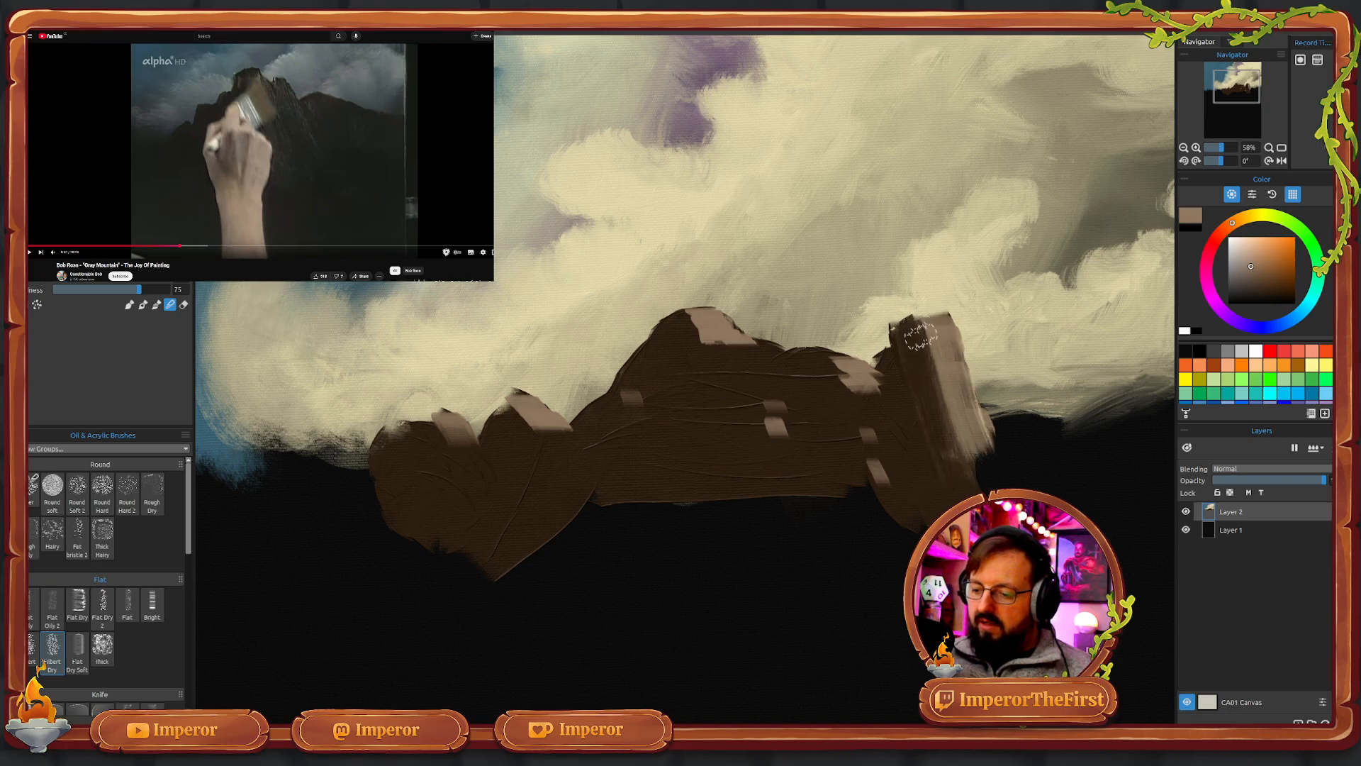
left_click_drag(920, 338, 957, 459)
- Try to pull the right shoulder's light brown highlights down toward its base with slanted strokes
left_click_drag(852, 362, 910, 477)
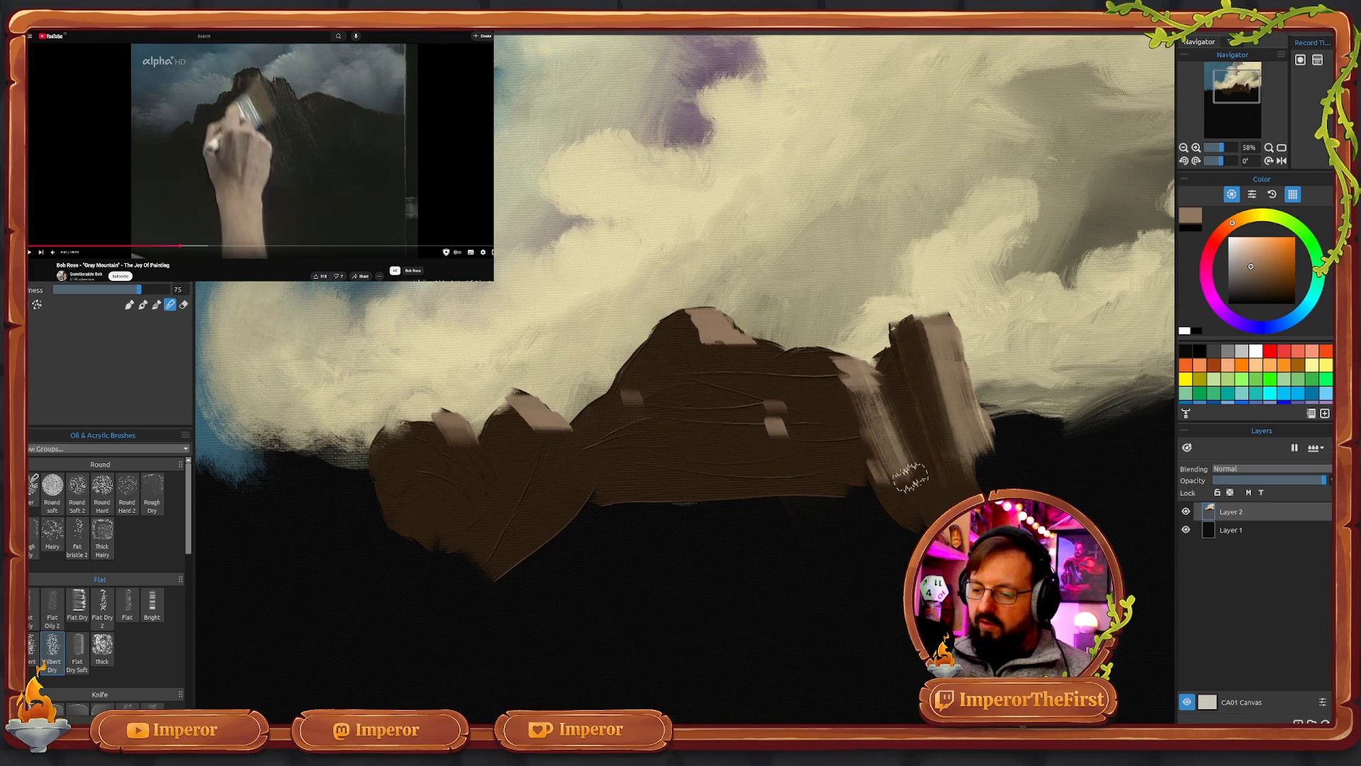
left_click_drag(838, 356, 895, 482)
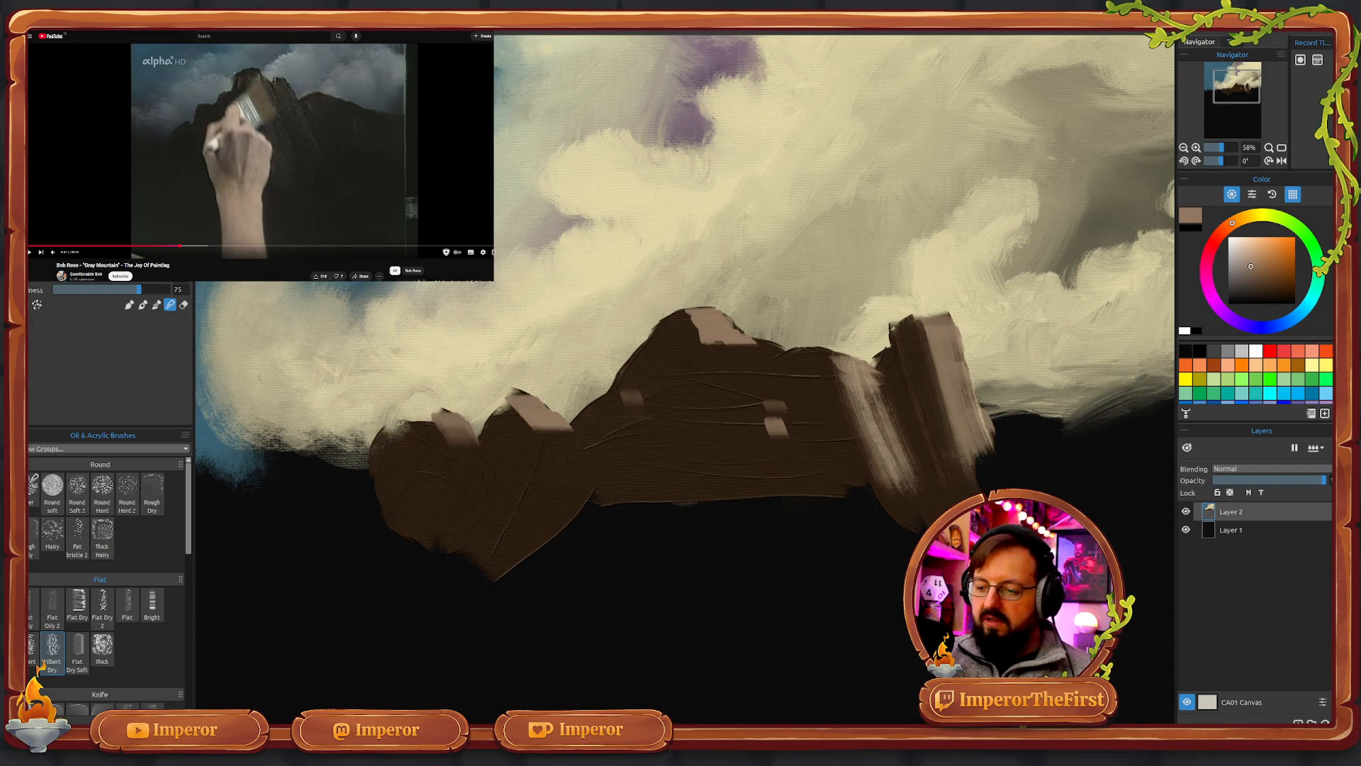
left_click_drag(840, 356, 889, 489)
- Streak the highlights down the right edge of the crag and along the right shoulder to its base
left_click_drag(960, 410, 967, 477)
left_click_drag(982, 344, 957, 447)
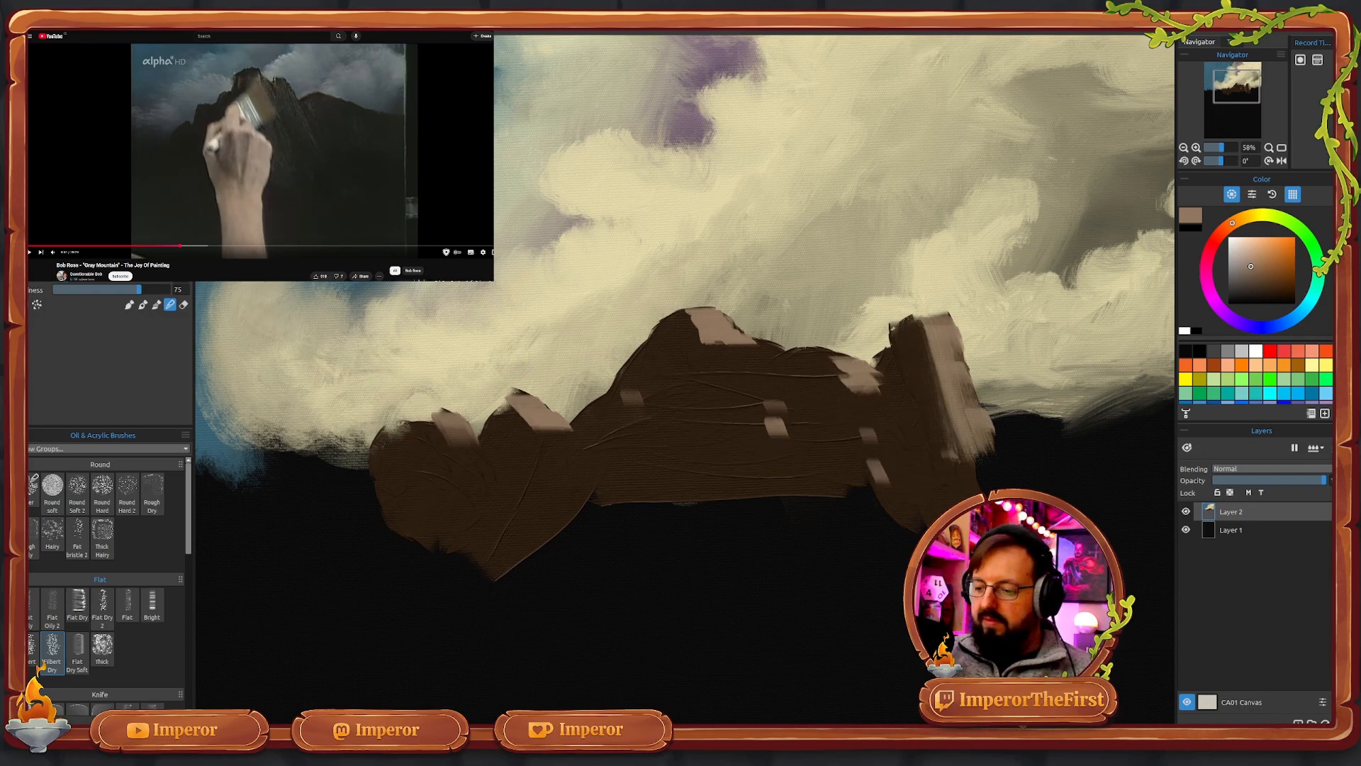
left_click_drag(986, 376, 944, 464)
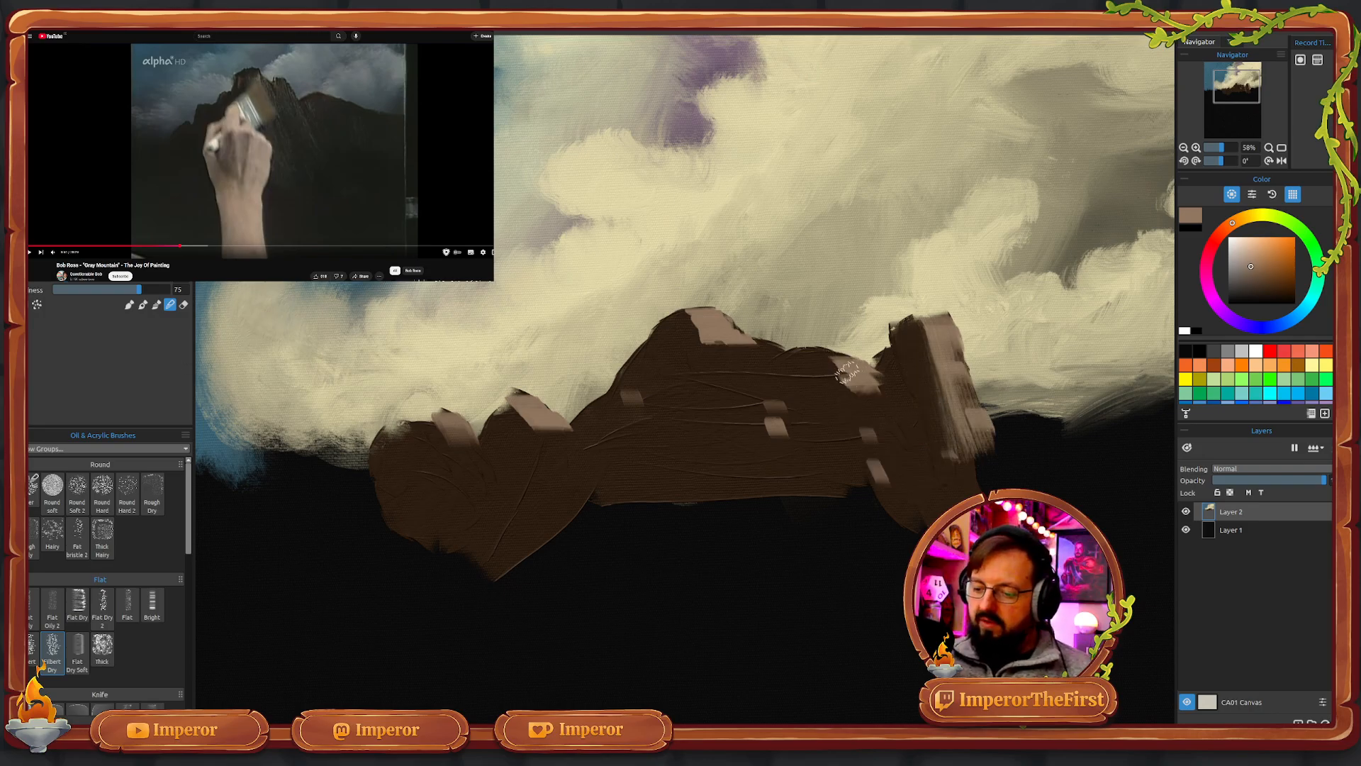
mouse_move(839, 362)
left_mouse_down()
mouse_move(869, 438)
mouse_move(862, 377)
mouse_move(897, 489)
left_mouse_up()
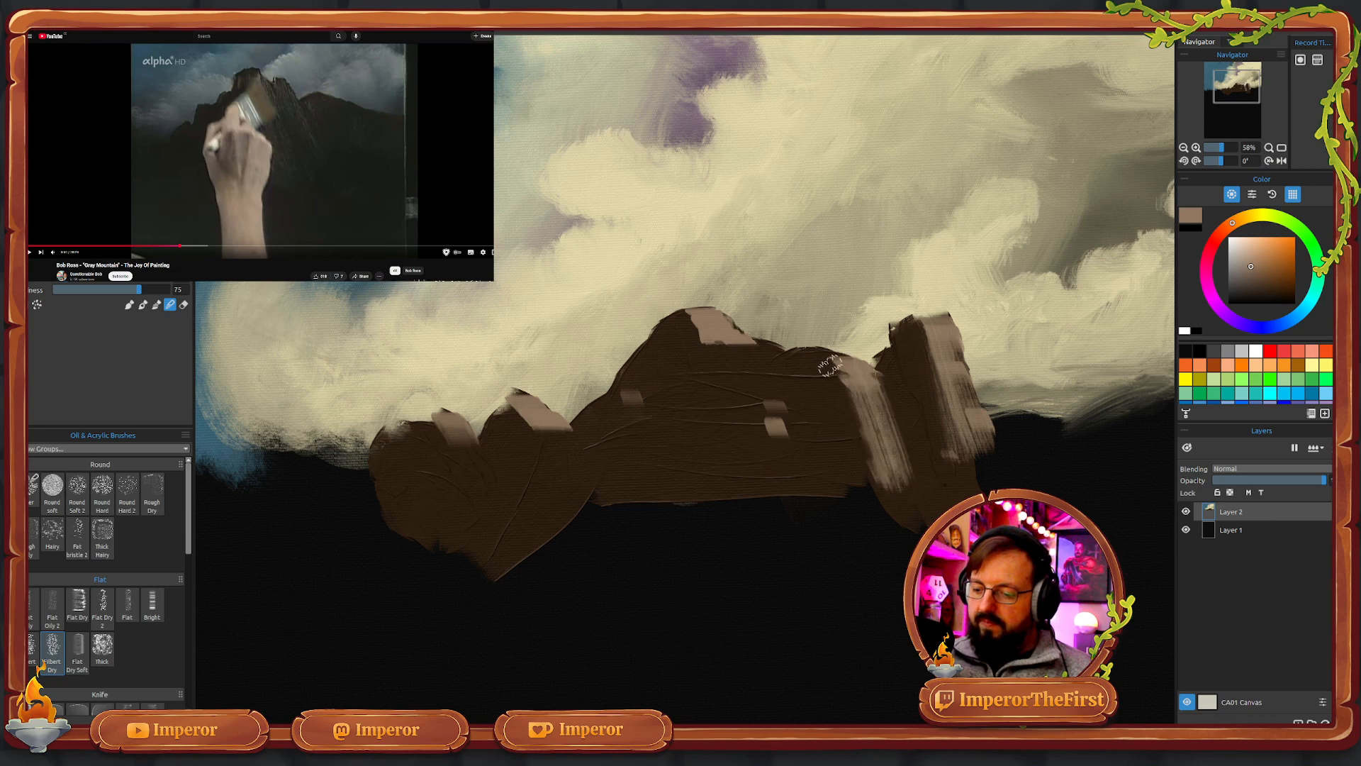
mouse_move(839, 383)
left_mouse_down()
mouse_move(870, 491)
mouse_move(830, 361)
mouse_move(888, 484)
mouse_move(872, 381)
mouse_move(924, 486)
left_mouse_up()
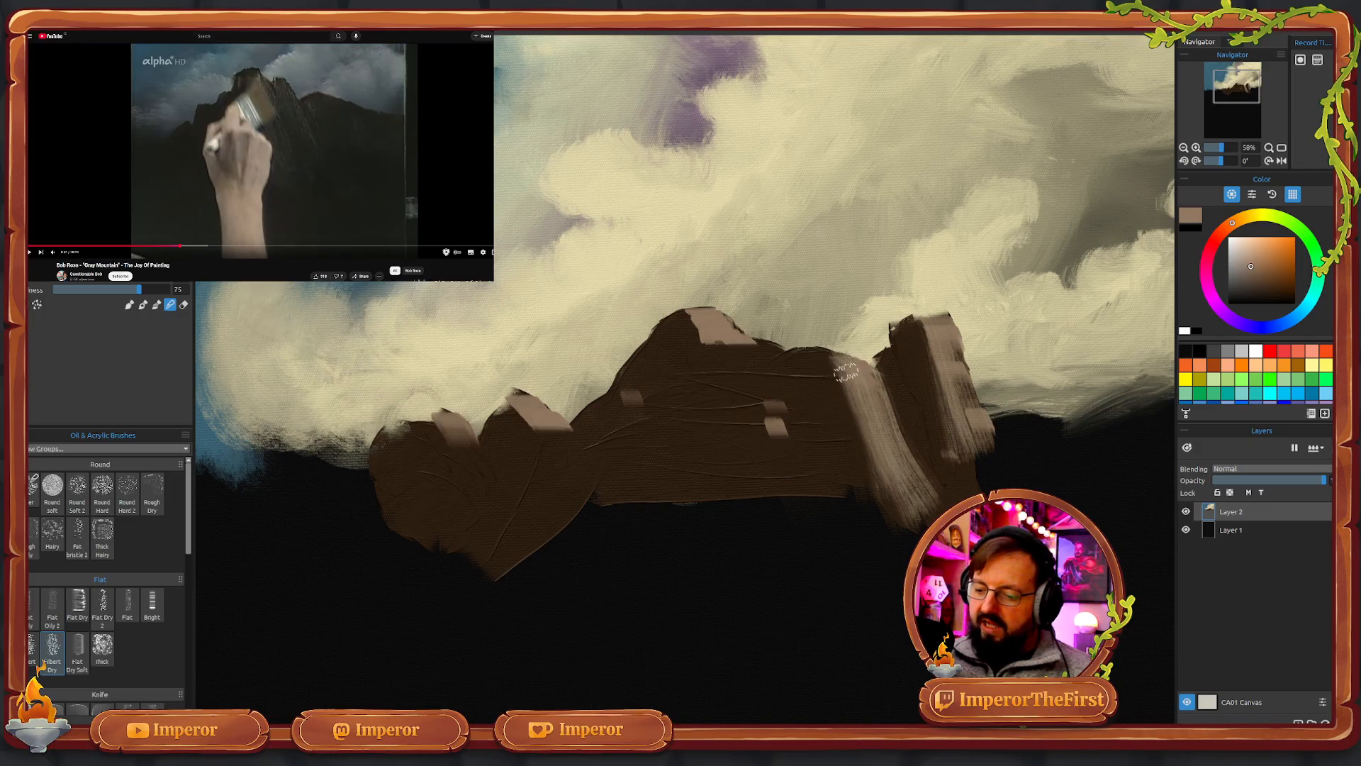
- Pull the central peak's highlight diagonally down its right slope to the mountain's base
left_click_drag(692, 315, 765, 490)
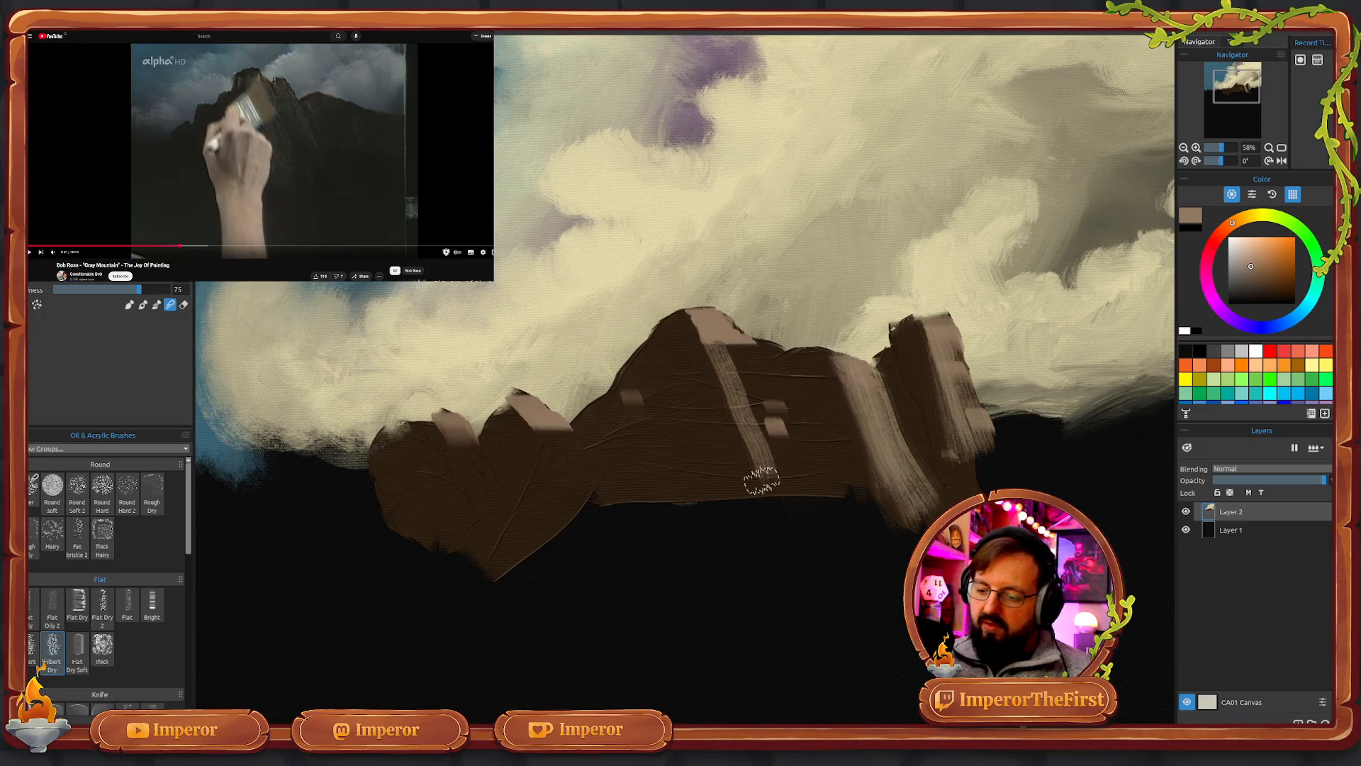
mouse_move(714, 335)
left_mouse_down()
mouse_move(791, 470)
mouse_move(740, 352)
mouse_move(810, 466)
left_mouse_up()
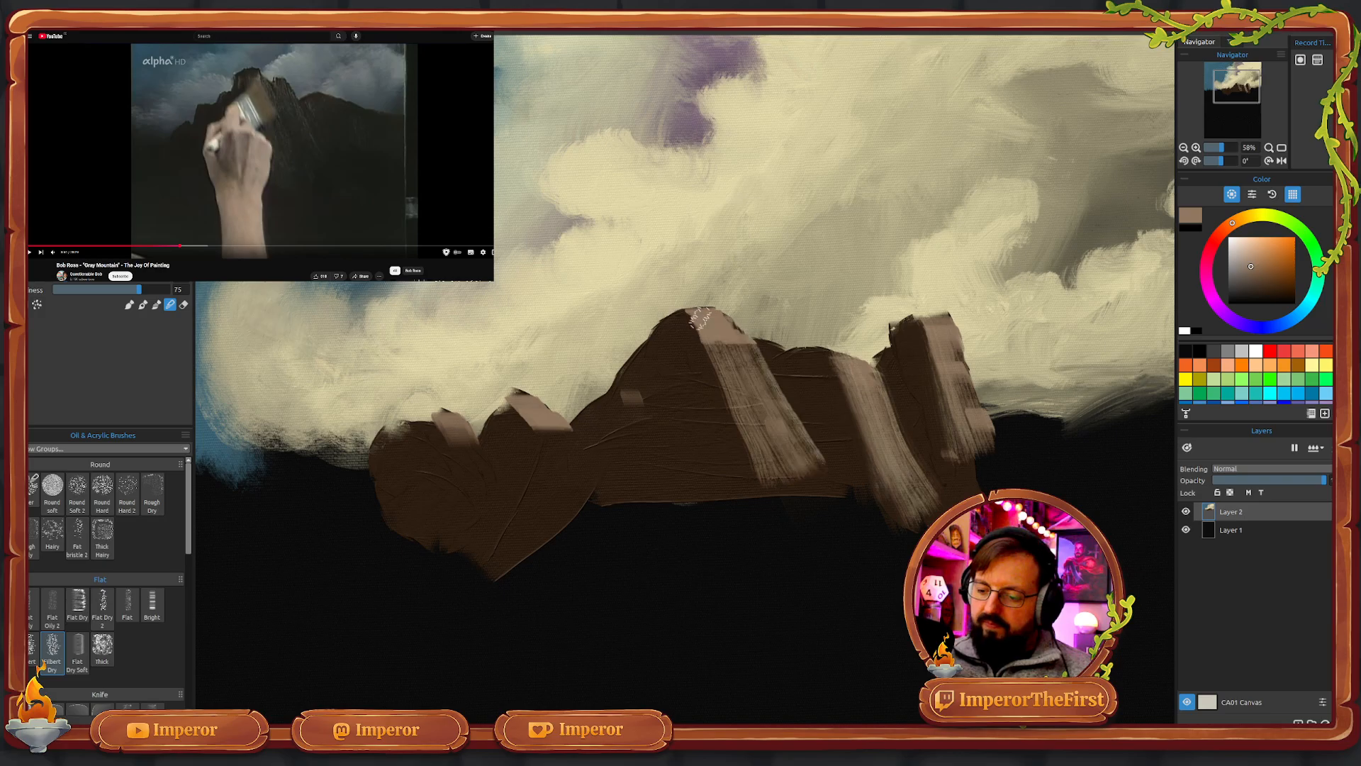
left_click_drag(705, 339, 762, 435)
left_click_drag(690, 313, 751, 443)
mouse_move(723, 335)
left_mouse_down()
mouse_move(791, 433)
mouse_move(709, 318)
mouse_move(784, 412)
left_mouse_up()
mouse_move(698, 317)
left_mouse_down()
mouse_move(757, 431)
mouse_move(748, 453)
mouse_move(730, 420)
left_mouse_up()
left_click_drag(700, 357, 794, 506)
left_click_drag(761, 432, 814, 485)
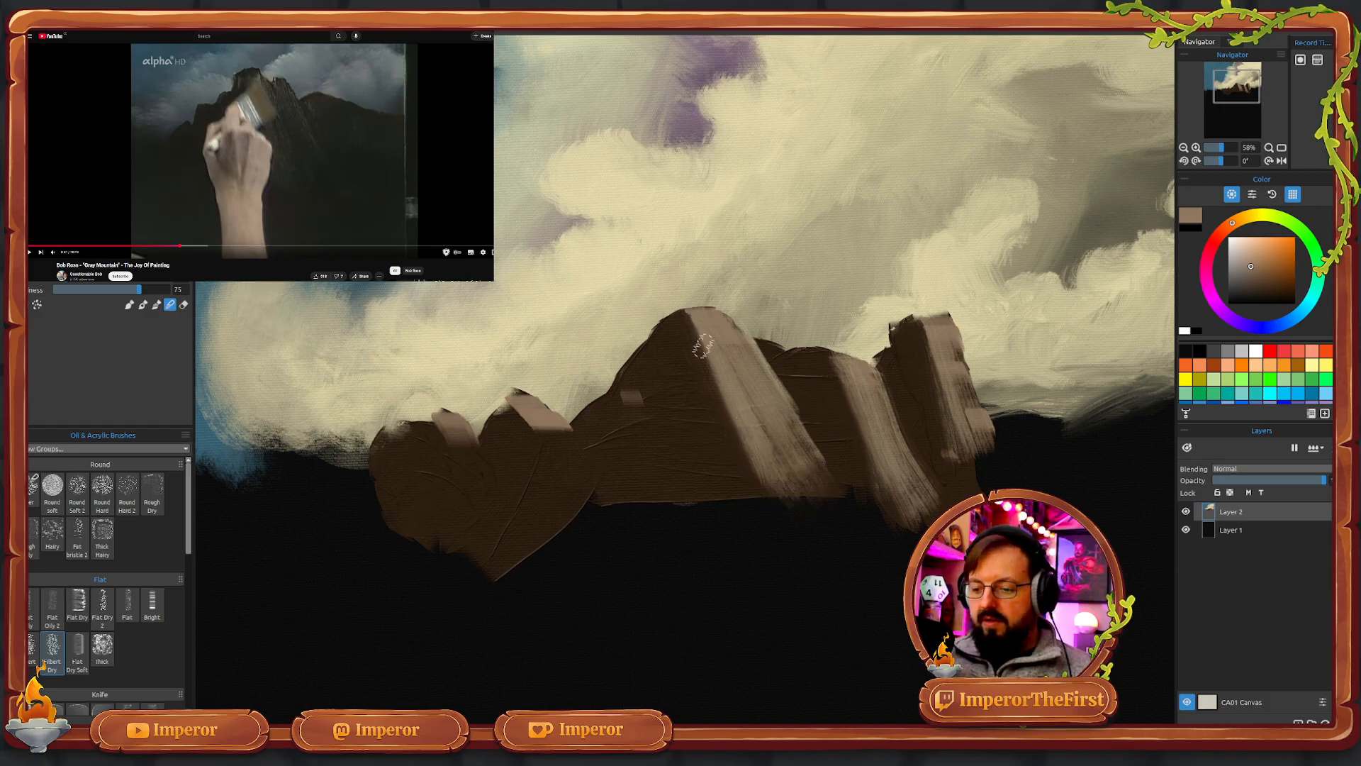
- Add softer streaks down the front of the central peak and across the slopes beside the right shoulder
mouse_move(698, 346)
left_mouse_down()
mouse_move(753, 474)
mouse_move(718, 446)
mouse_move(677, 355)
mouse_move(712, 429)
left_mouse_up()
mouse_move(670, 315)
left_mouse_down()
mouse_move(700, 372)
mouse_move(694, 399)
left_mouse_up()
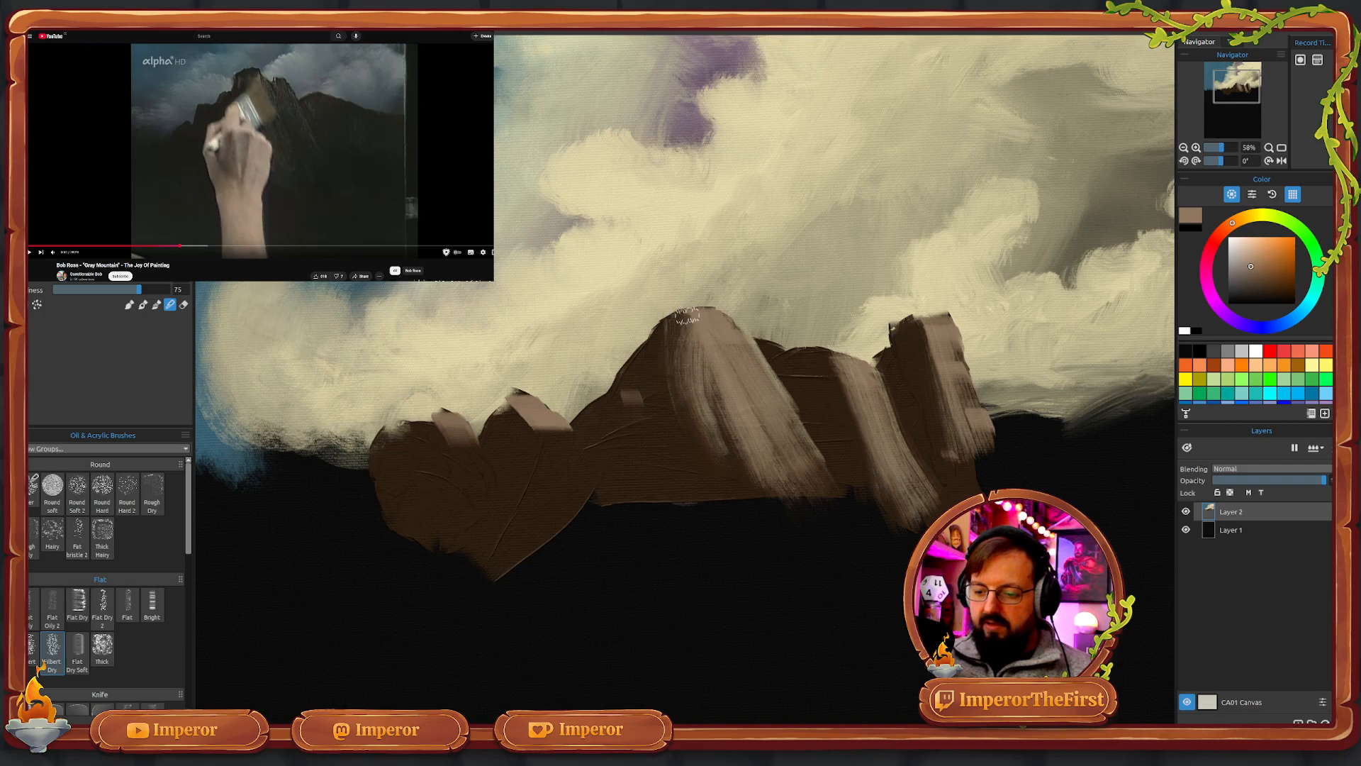
mouse_move(687, 317)
left_mouse_down()
mouse_move(708, 434)
mouse_move(750, 497)
left_mouse_up()
left_click_drag(795, 374, 832, 500)
left_click_drag(830, 387, 879, 476)
left_click_drag(852, 416, 901, 503)
mouse_move(841, 374)
left_mouse_down()
mouse_move(879, 489)
mouse_move(854, 479)
left_mouse_up()
mouse_move(783, 380)
left_mouse_down()
mouse_move(818, 473)
mouse_move(849, 461)
left_mouse_up()
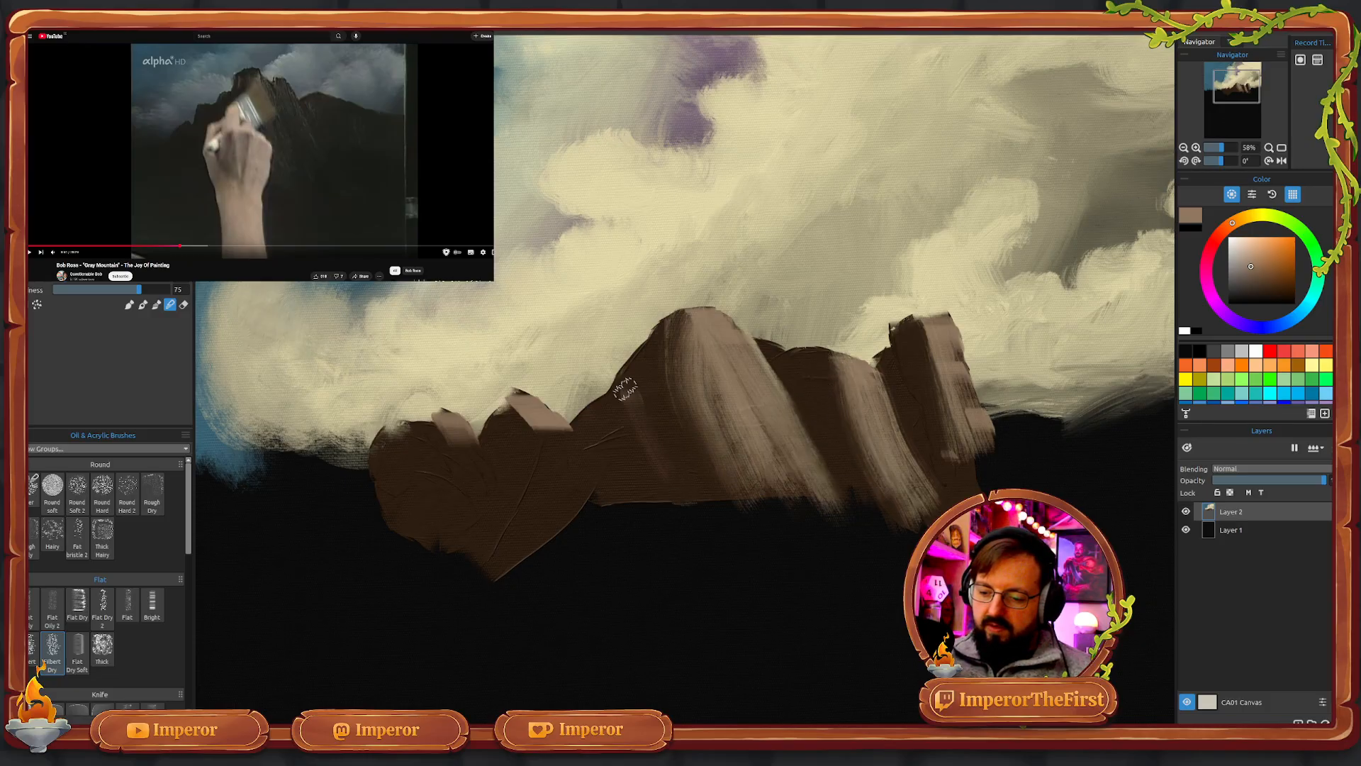
- Pull the light brown highlights down the right sides of the two left peaks
mouse_move(517, 413)
left_mouse_down()
mouse_move(587, 493)
mouse_move(533, 417)
mouse_move(569, 448)
mouse_move(518, 404)
mouse_move(582, 482)
left_mouse_up()
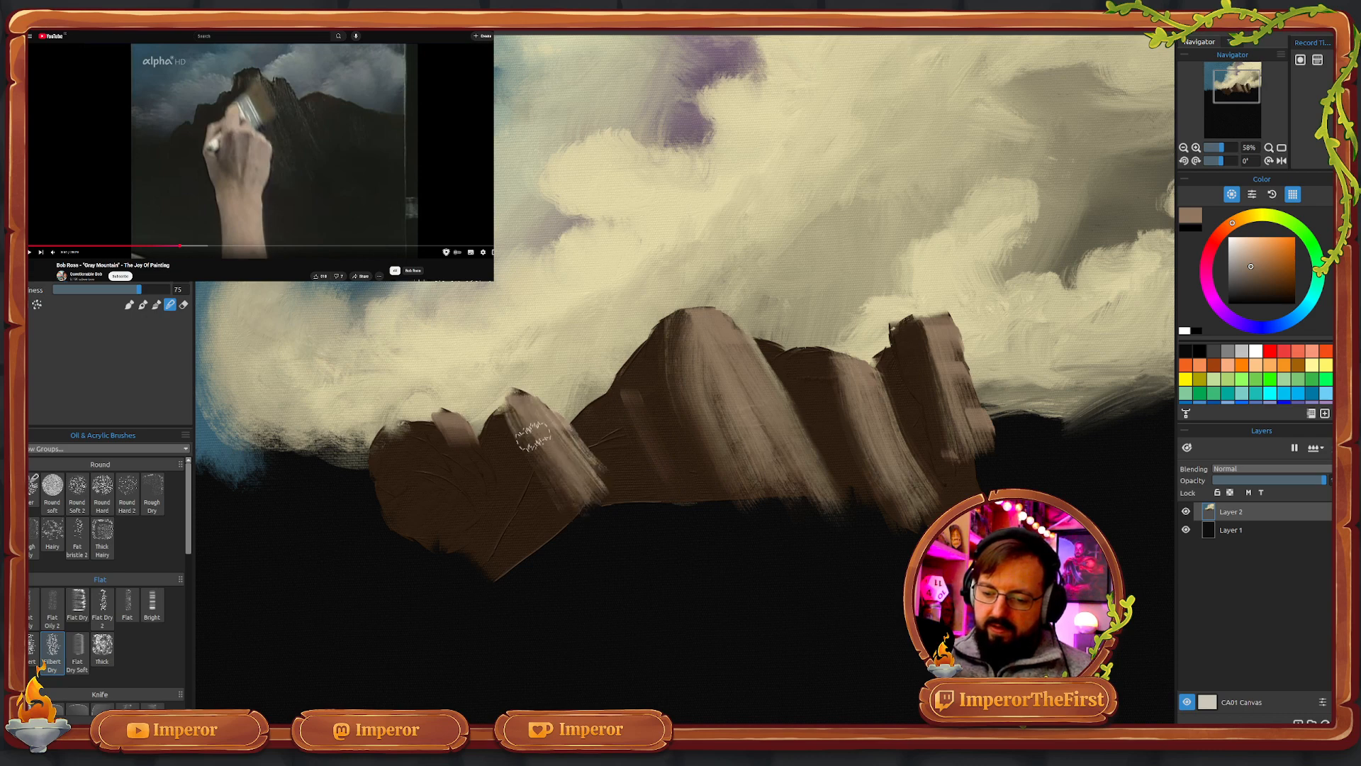
left_click_drag(521, 407, 567, 496)
left_click_drag(465, 441, 482, 489)
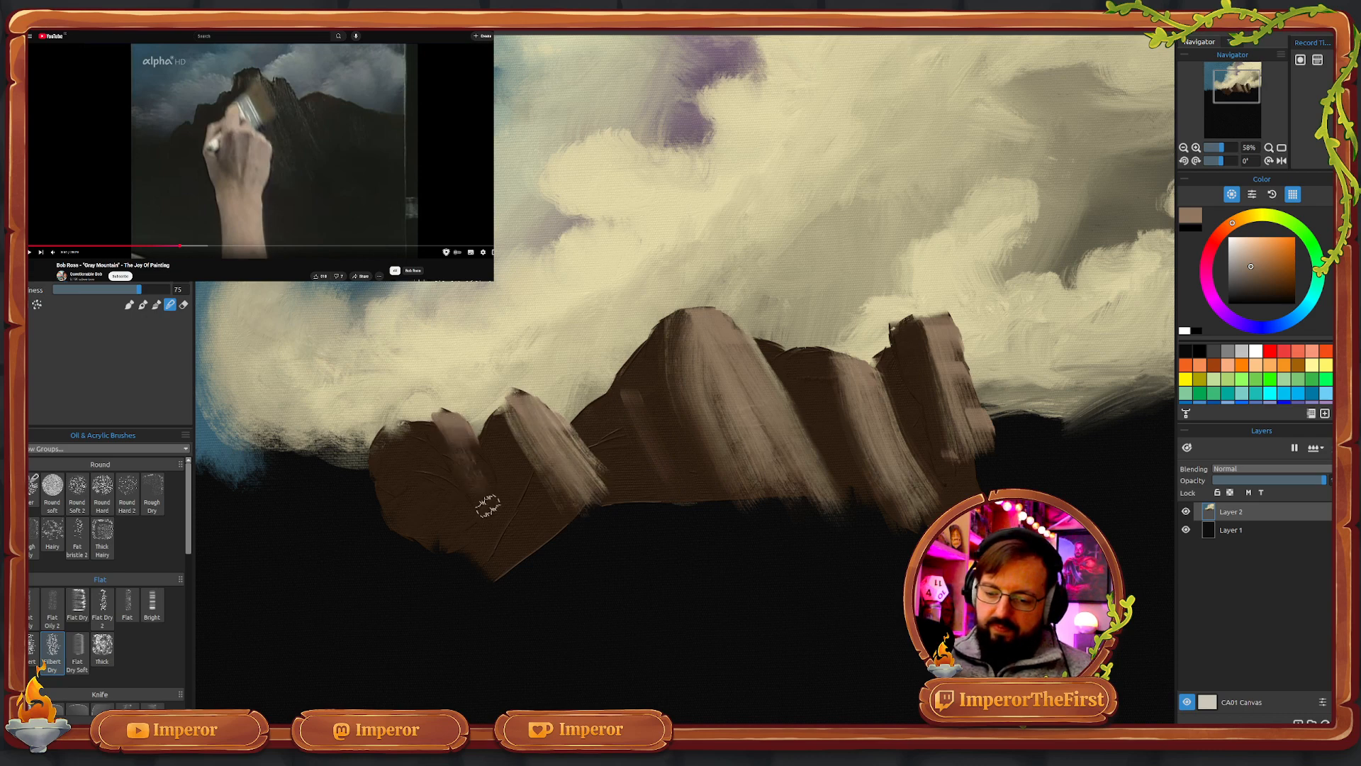
mouse_move(440, 418)
left_mouse_down()
mouse_move(494, 484)
mouse_move(447, 424)
mouse_move(482, 486)
mouse_move(443, 420)
mouse_move(501, 513)
left_mouse_up()
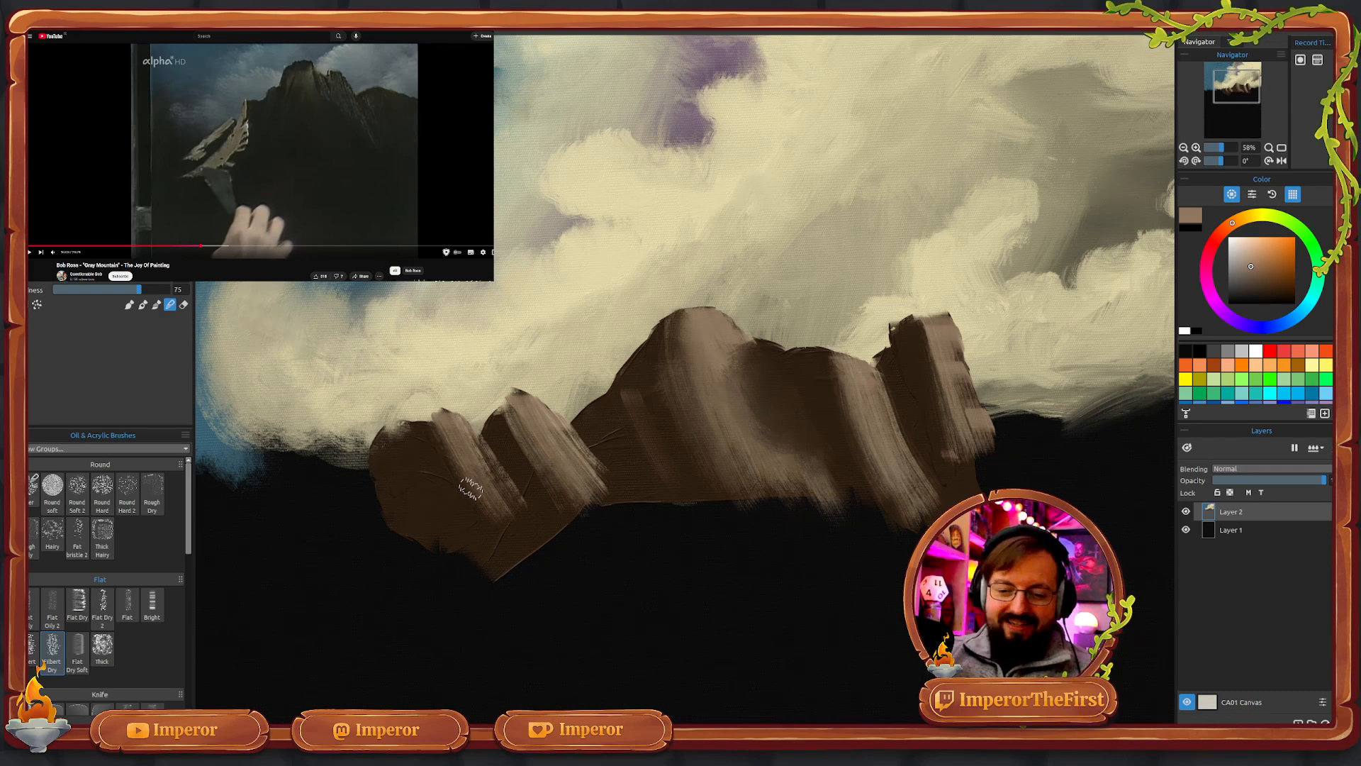
- Switch to the Knife Texture brush and set it to the second painting mode
scroll(191, 549, "down", 1)
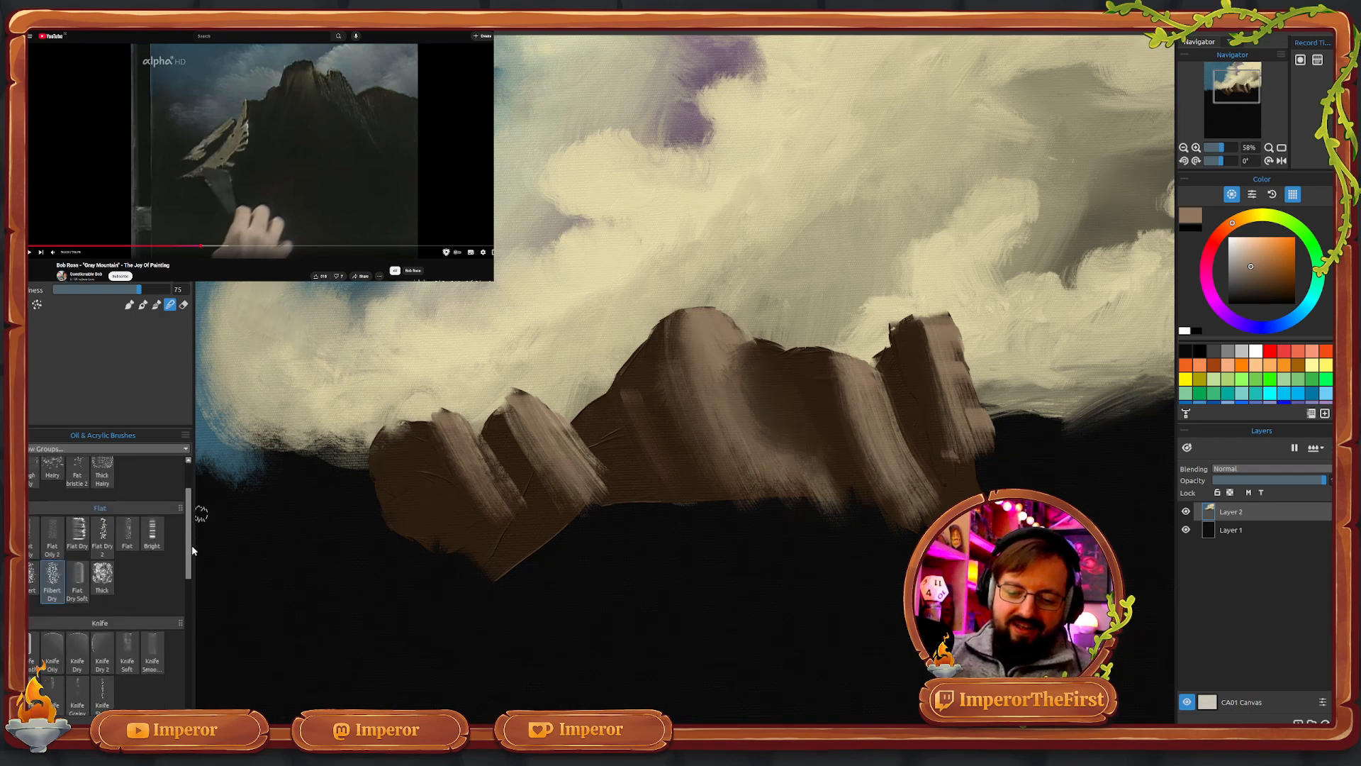
left_click(77, 651)
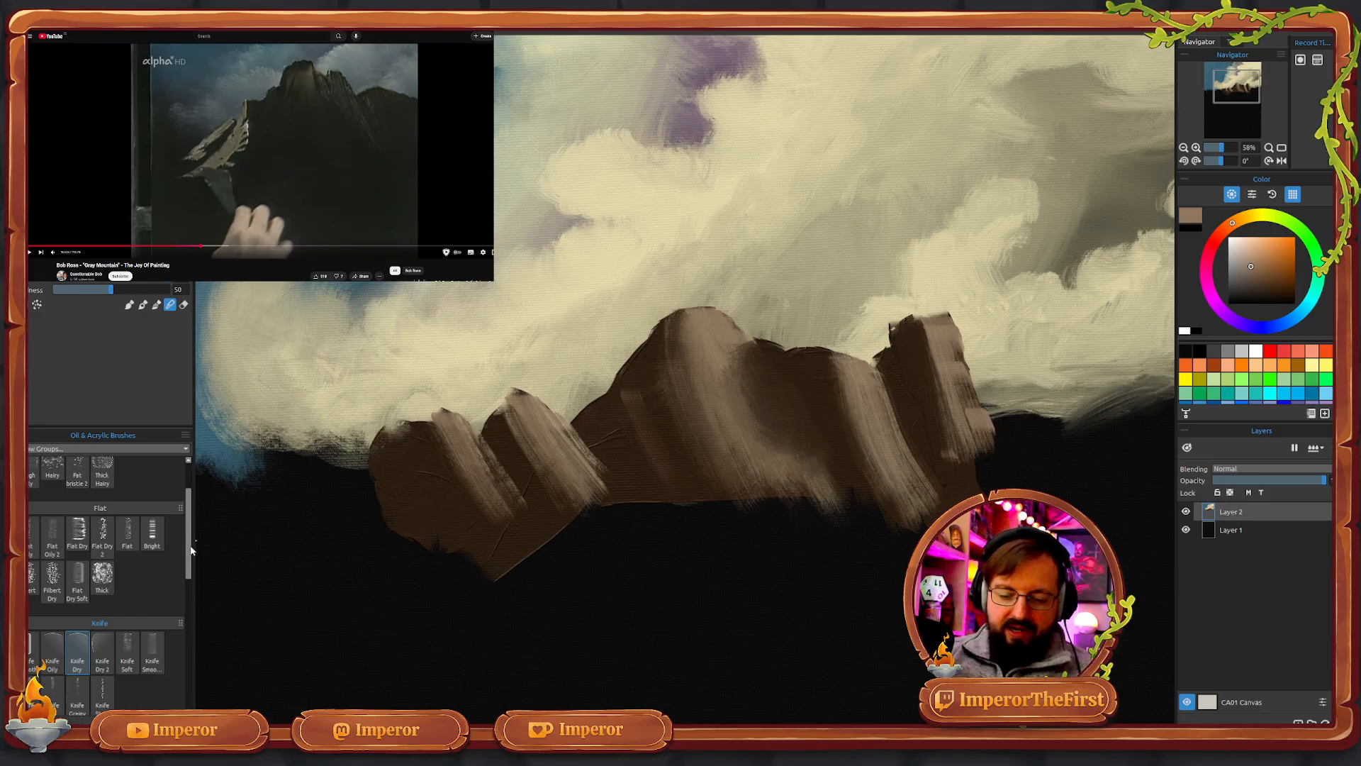
scroll(171, 629, "down", 1)
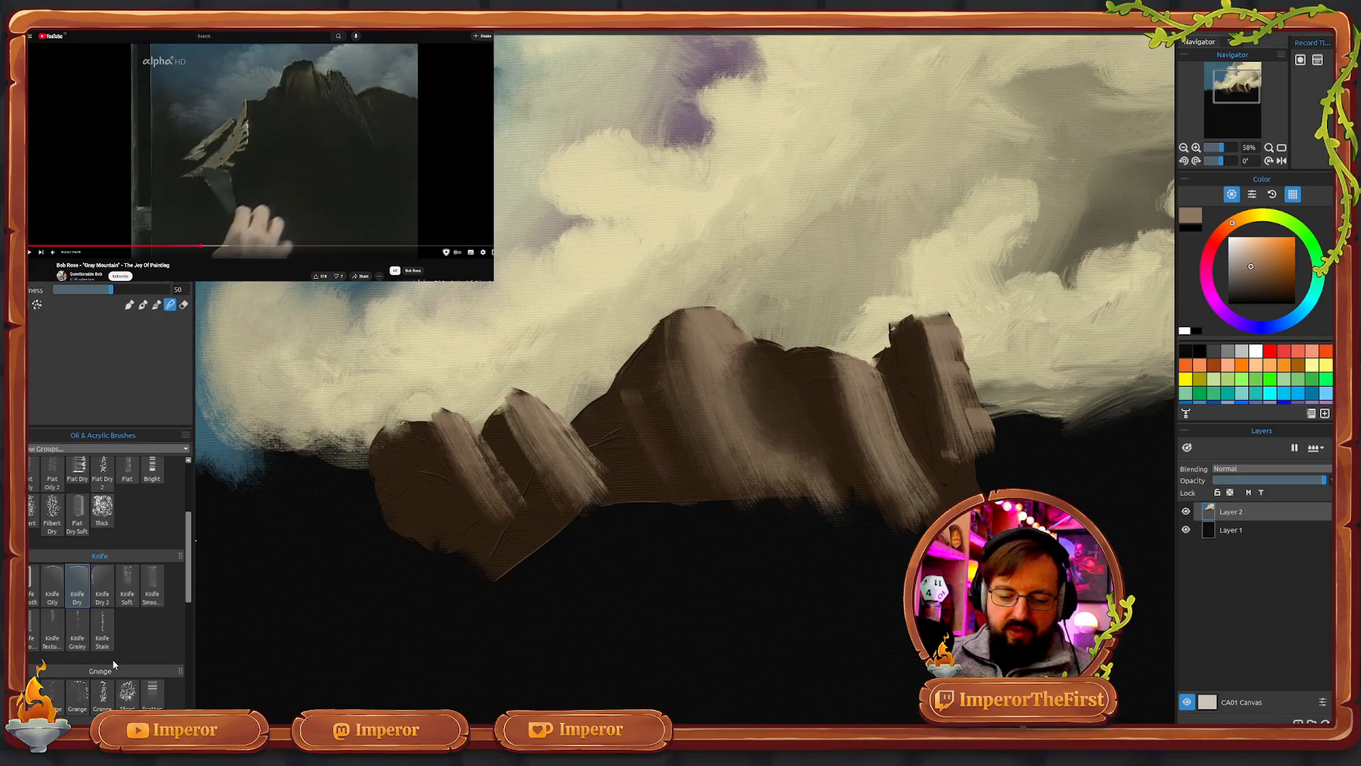
left_click(51, 629)
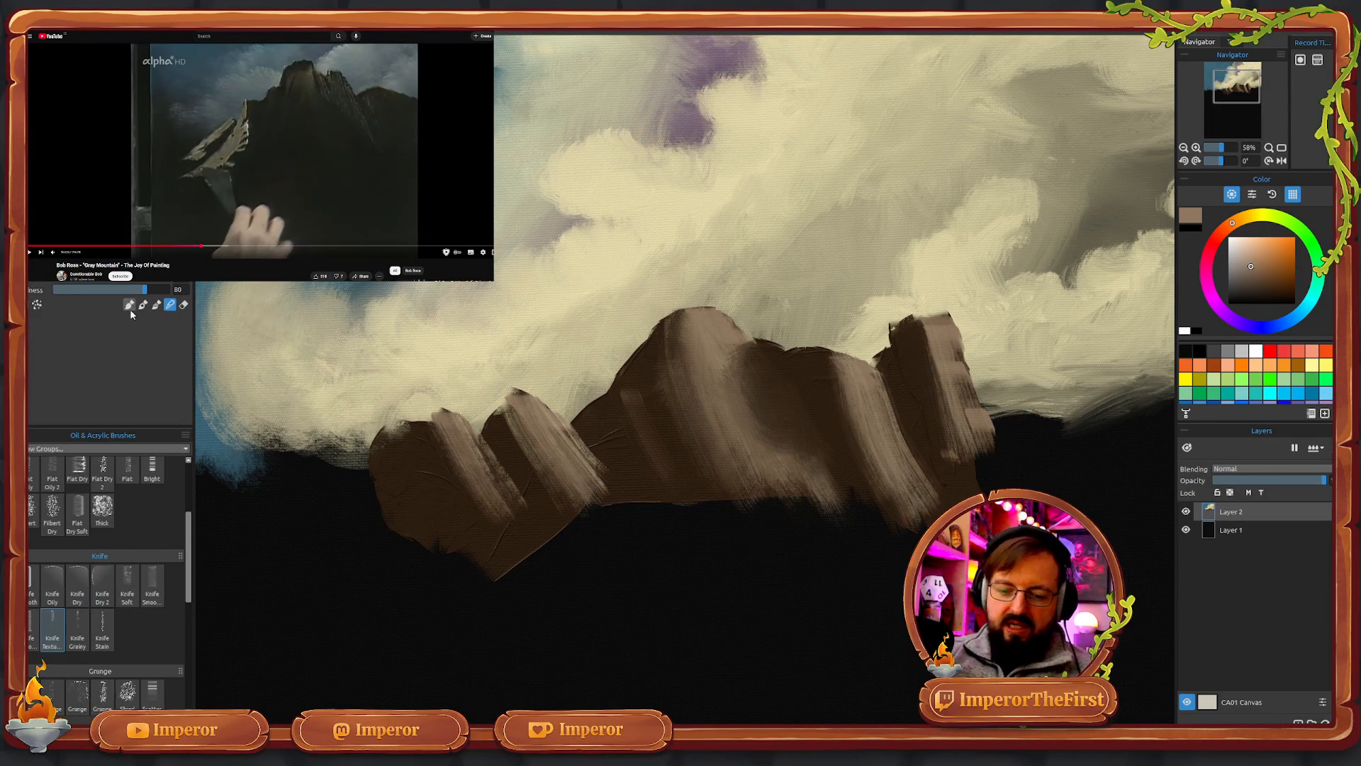
left_click(143, 305)
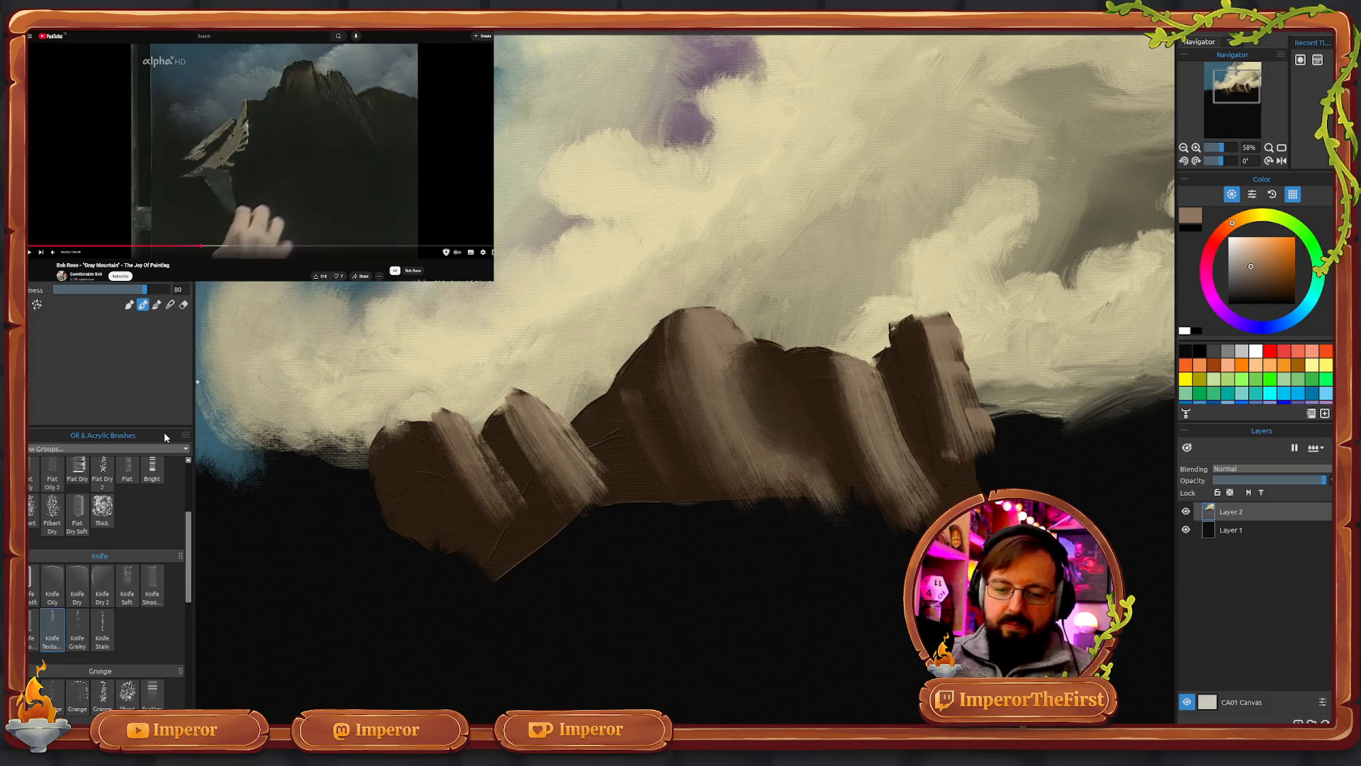
- Choose a pale pinkish beige as the paint color
left_click(1250, 259)
left_click_drag(1250, 260, 1242, 251)
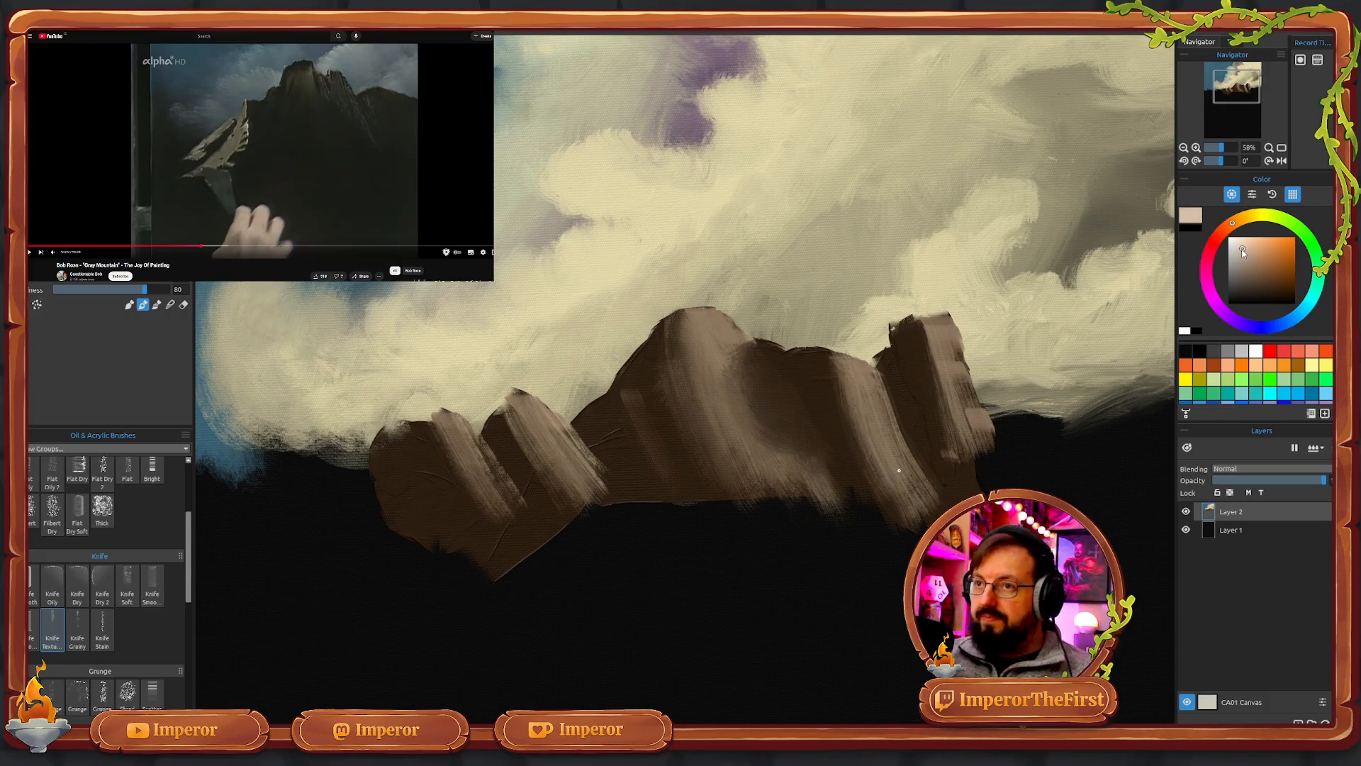
left_click(1244, 219)
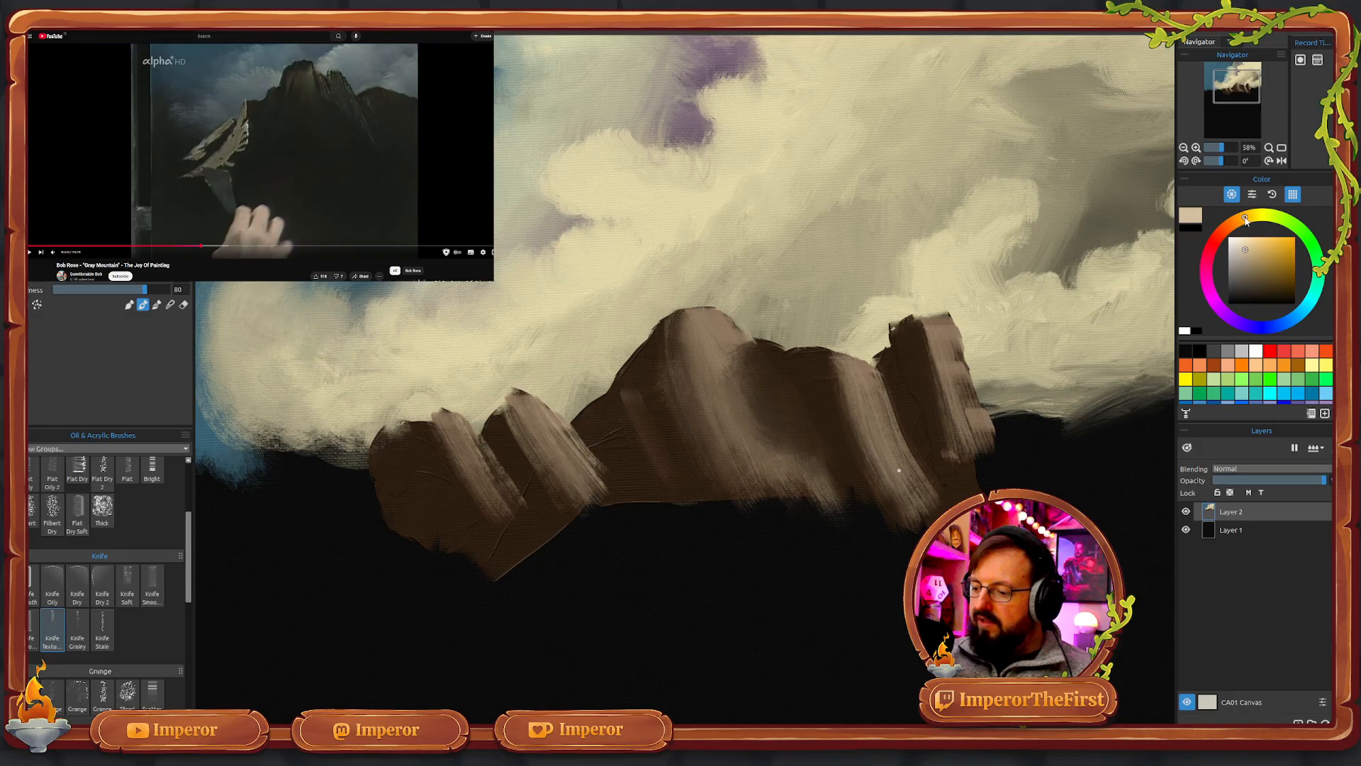
left_click_drag(1245, 222, 1228, 226)
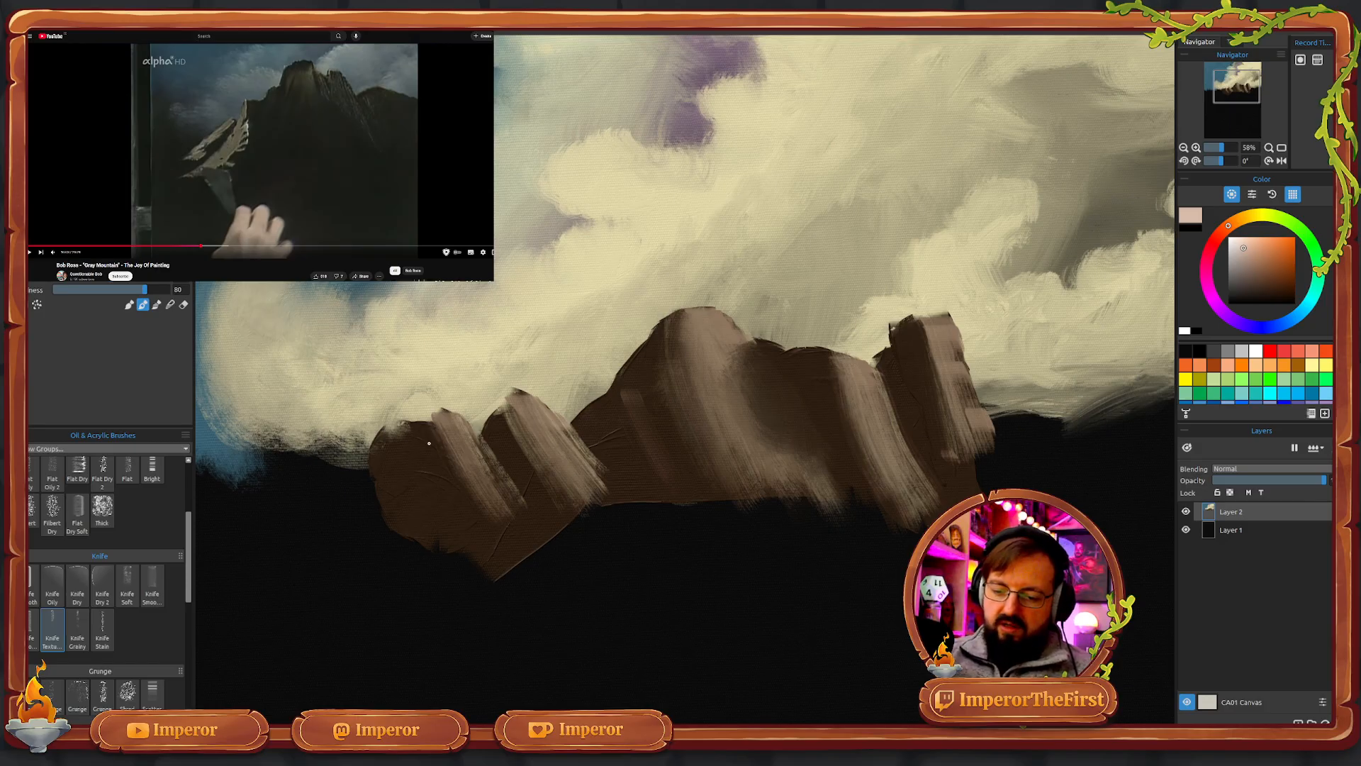
- Paint pale pink knife highlights down the left slope of the leftmost peak
left_click_drag(425, 428, 374, 535)
mouse_move(417, 428)
left_mouse_down()
mouse_move(378, 512)
mouse_move(412, 434)
mouse_move(376, 473)
mouse_move(384, 433)
mouse_move(340, 507)
left_mouse_up()
mouse_move(382, 465)
left_mouse_down()
mouse_move(340, 522)
mouse_move(410, 448)
mouse_move(358, 521)
left_mouse_up()
mouse_move(417, 431)
left_mouse_down()
mouse_move(390, 459)
mouse_move(410, 429)
mouse_move(428, 454)
mouse_move(458, 435)
mouse_move(439, 444)
mouse_move(436, 424)
mouse_move(433, 449)
mouse_move(437, 415)
mouse_move(430, 504)
left_mouse_up()
- Try to extend the pale pink highlights across the leftmost peak's front and down to its lower right base
left_click_drag(431, 468, 422, 491)
left_click_drag(428, 488, 405, 520)
mouse_move(428, 476)
left_mouse_down()
mouse_move(398, 534)
mouse_move(412, 543)
mouse_move(416, 524)
left_mouse_up()
mouse_move(435, 471)
left_mouse_down()
mouse_move(416, 535)
mouse_move(424, 480)
mouse_move(379, 543)
left_mouse_up()
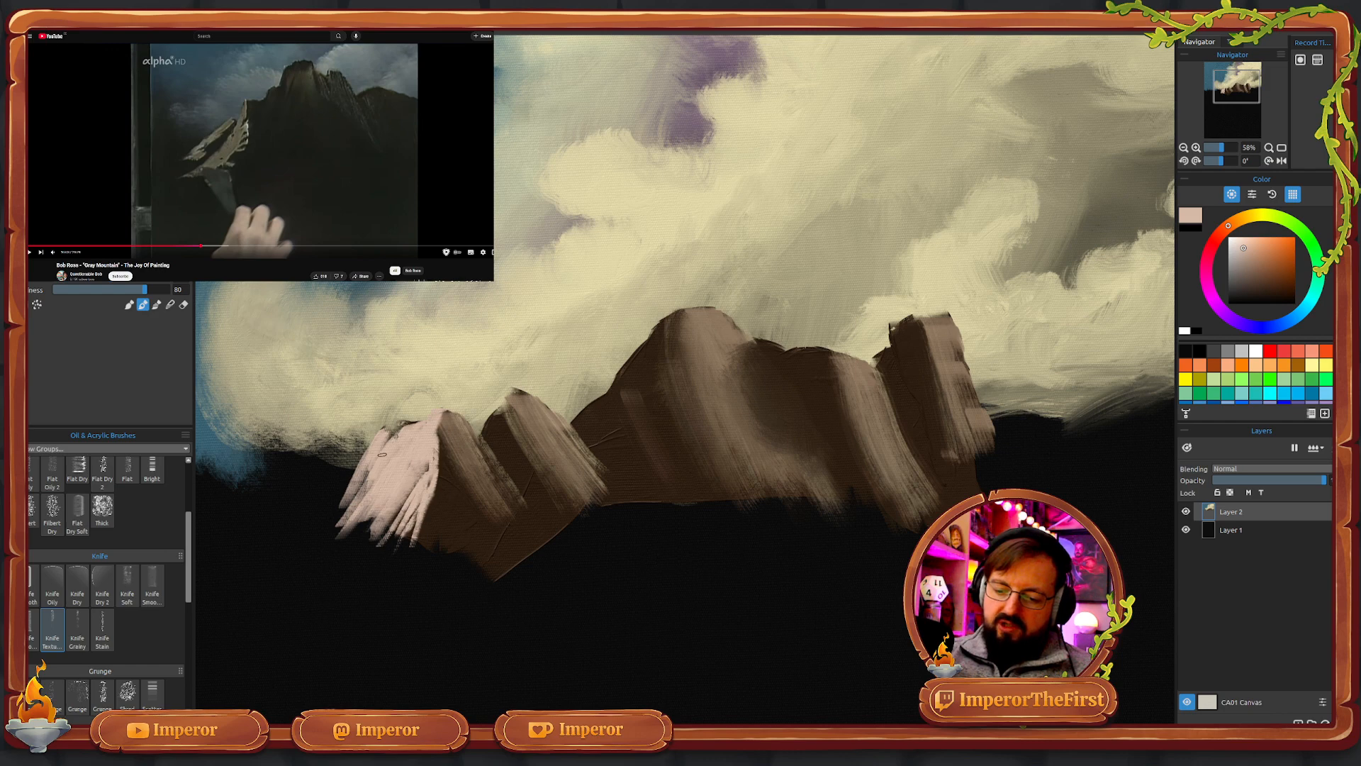
mouse_move(365, 457)
left_mouse_down()
mouse_move(326, 539)
mouse_move(358, 538)
left_mouse_up()
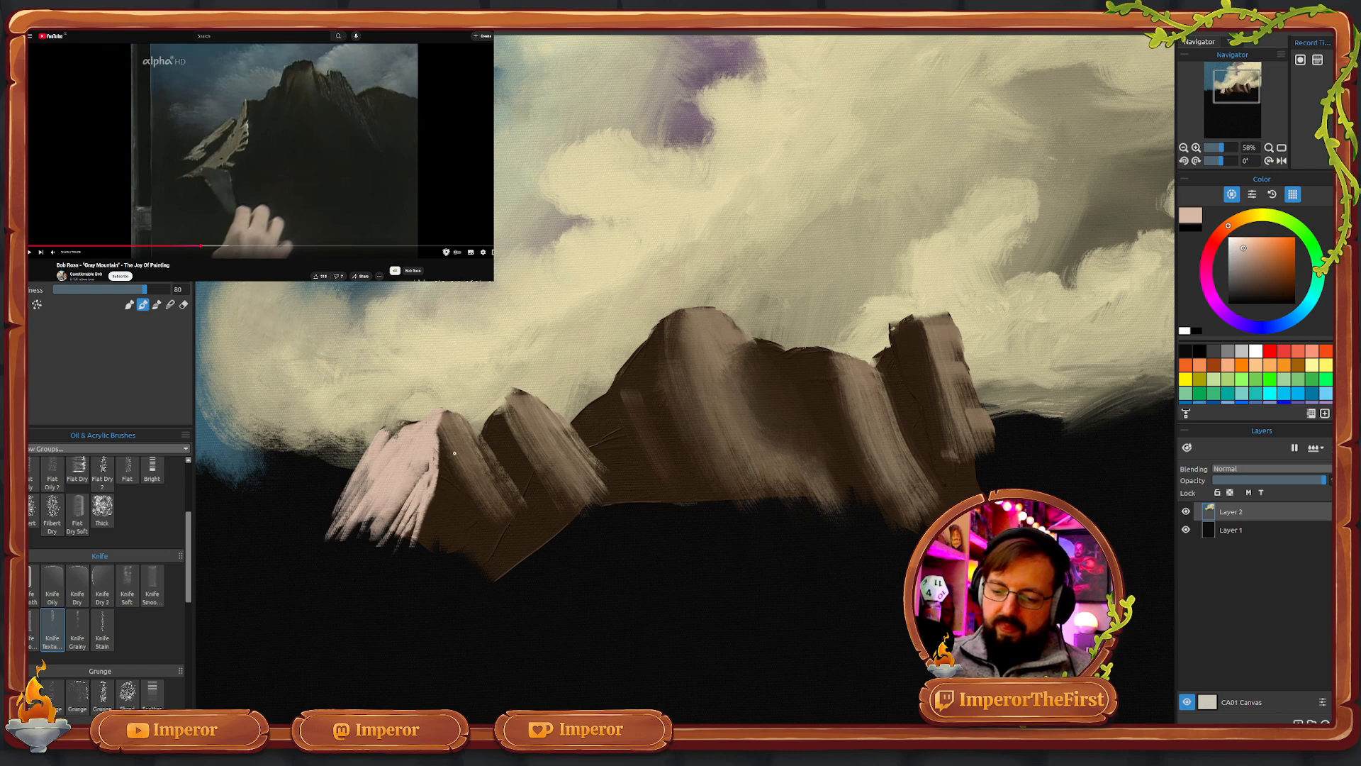
left_click_drag(434, 470, 400, 547)
mouse_move(440, 448)
left_mouse_down()
mouse_move(432, 518)
mouse_move(433, 505)
mouse_move(455, 509)
mouse_move(445, 559)
left_mouse_up()
mouse_move(458, 507)
left_mouse_down()
mouse_move(421, 561)
mouse_move(424, 541)
left_mouse_up()
left_click_drag(440, 478, 430, 519)
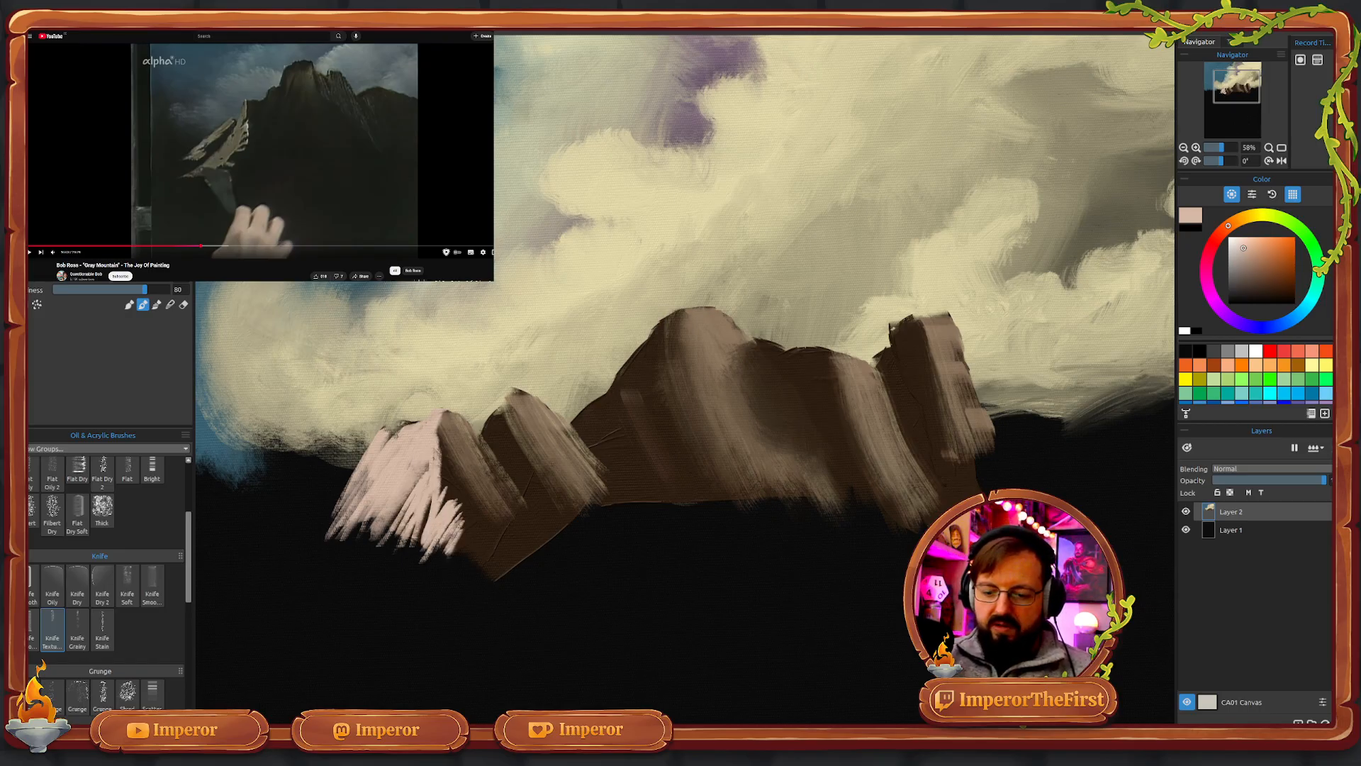
- Undo the latest pale pink strokes on the leftmost peak, leaving those on its left slope
key("ctrl+z")
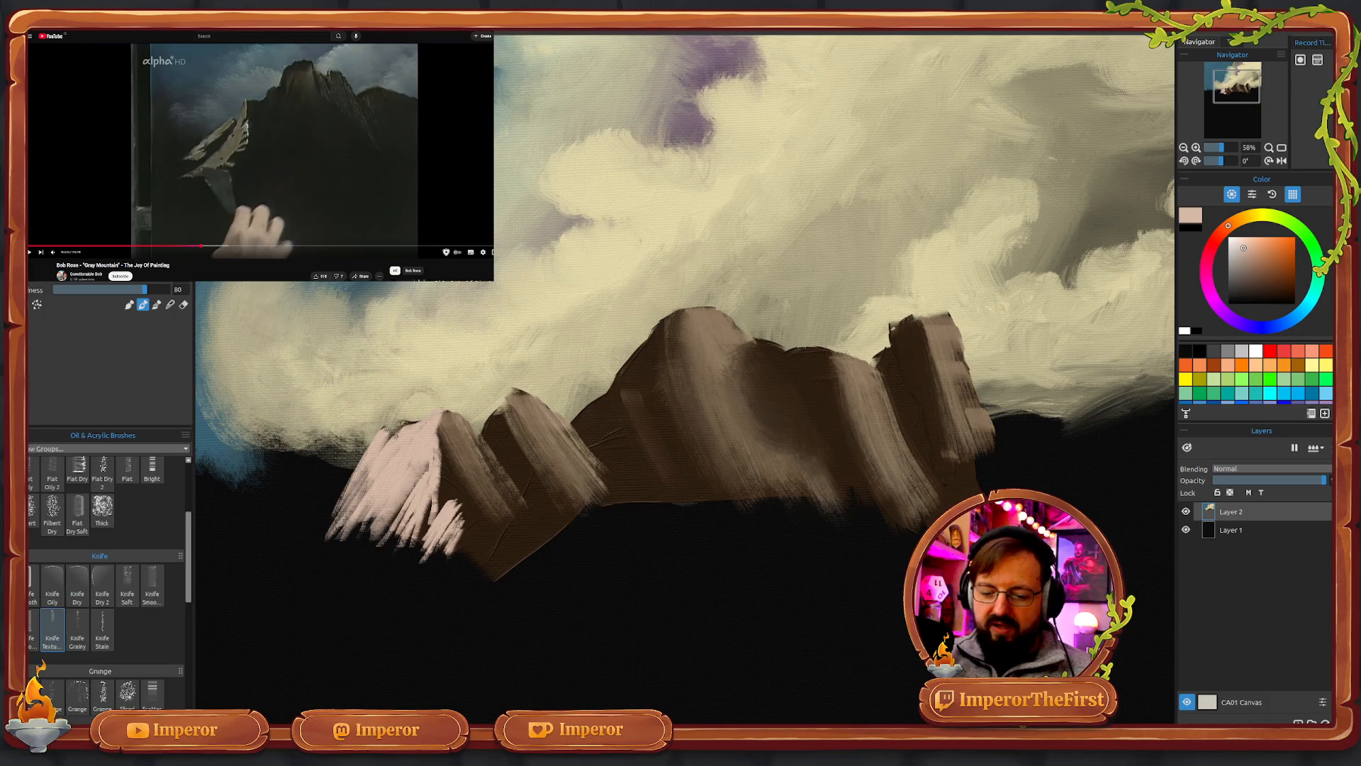
key("ctrl+z")
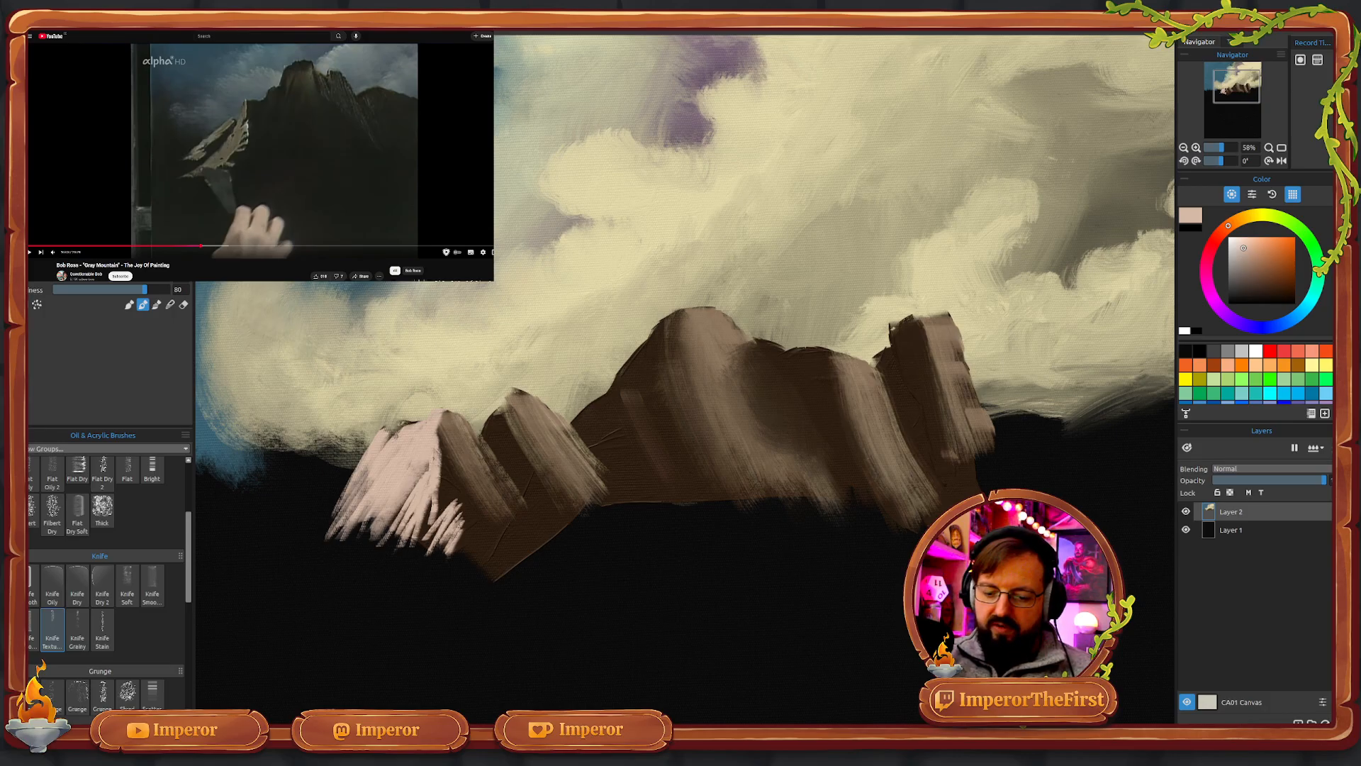
key("ctrl+z")
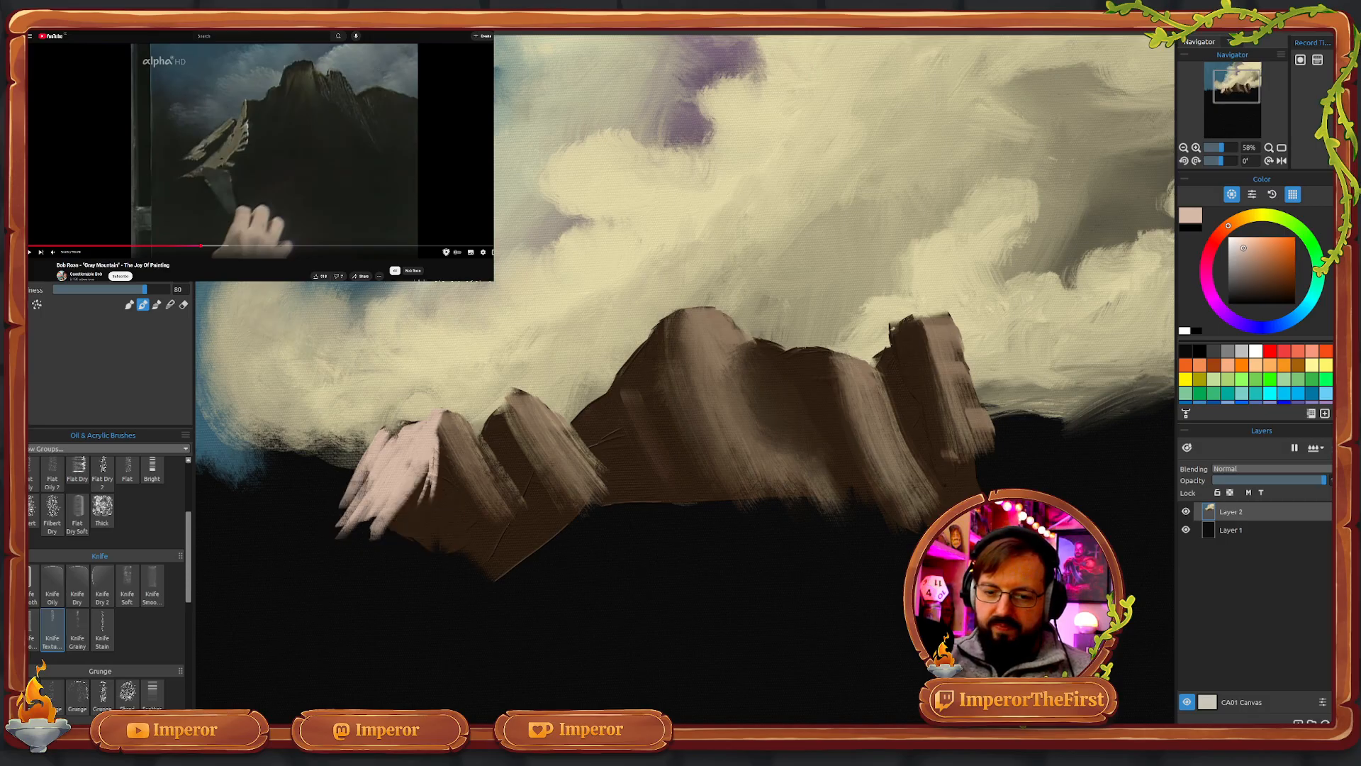
key("ctrl+z")
key("ctrl+z")
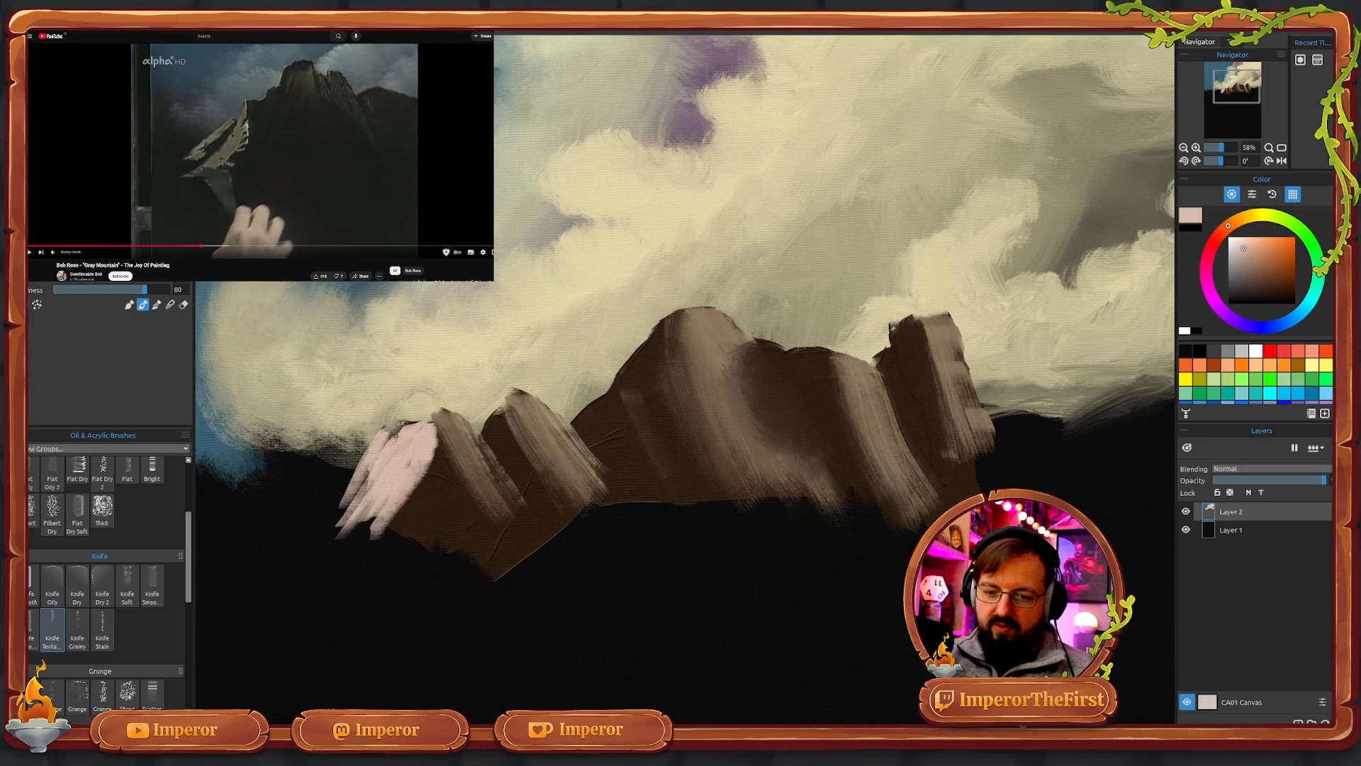
key("ctrl+z")
key("ctrl+z")
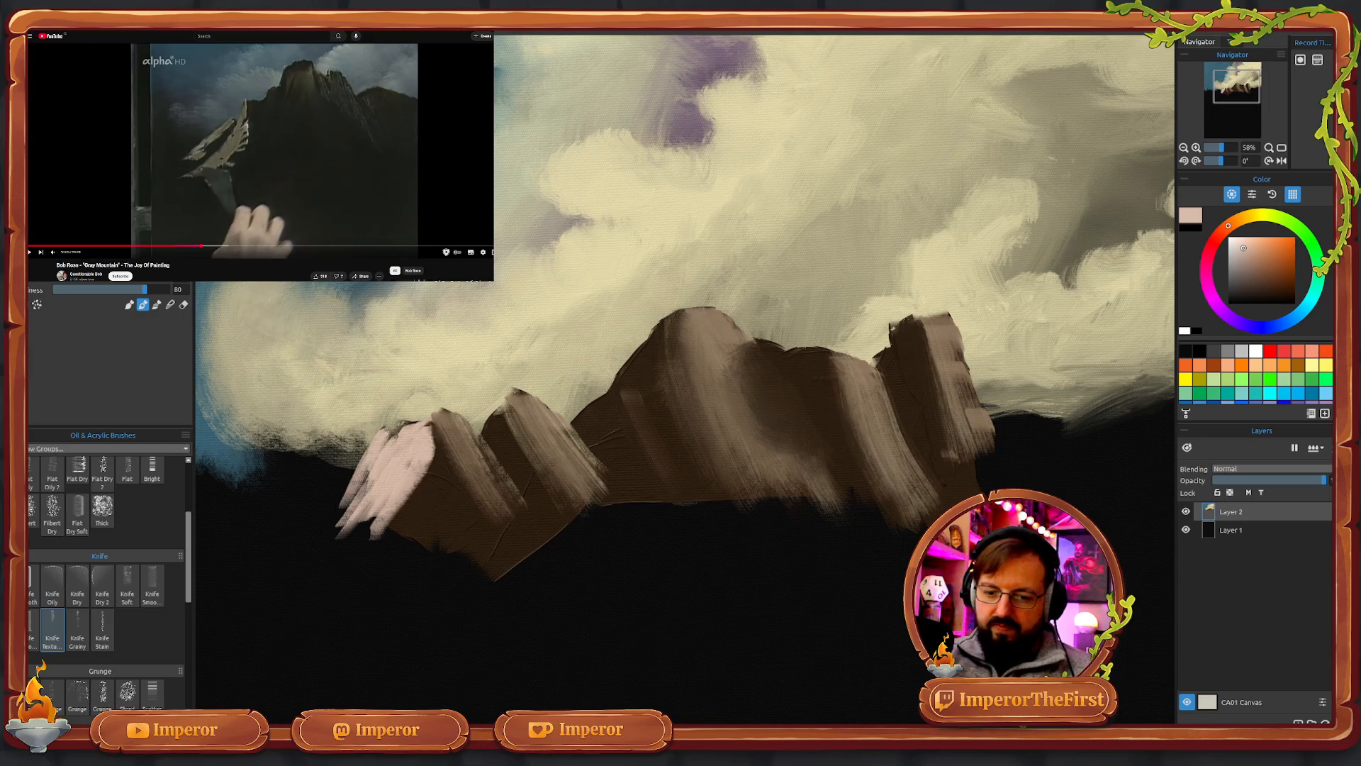
key("ctrl+z")
key("ctrl+z")
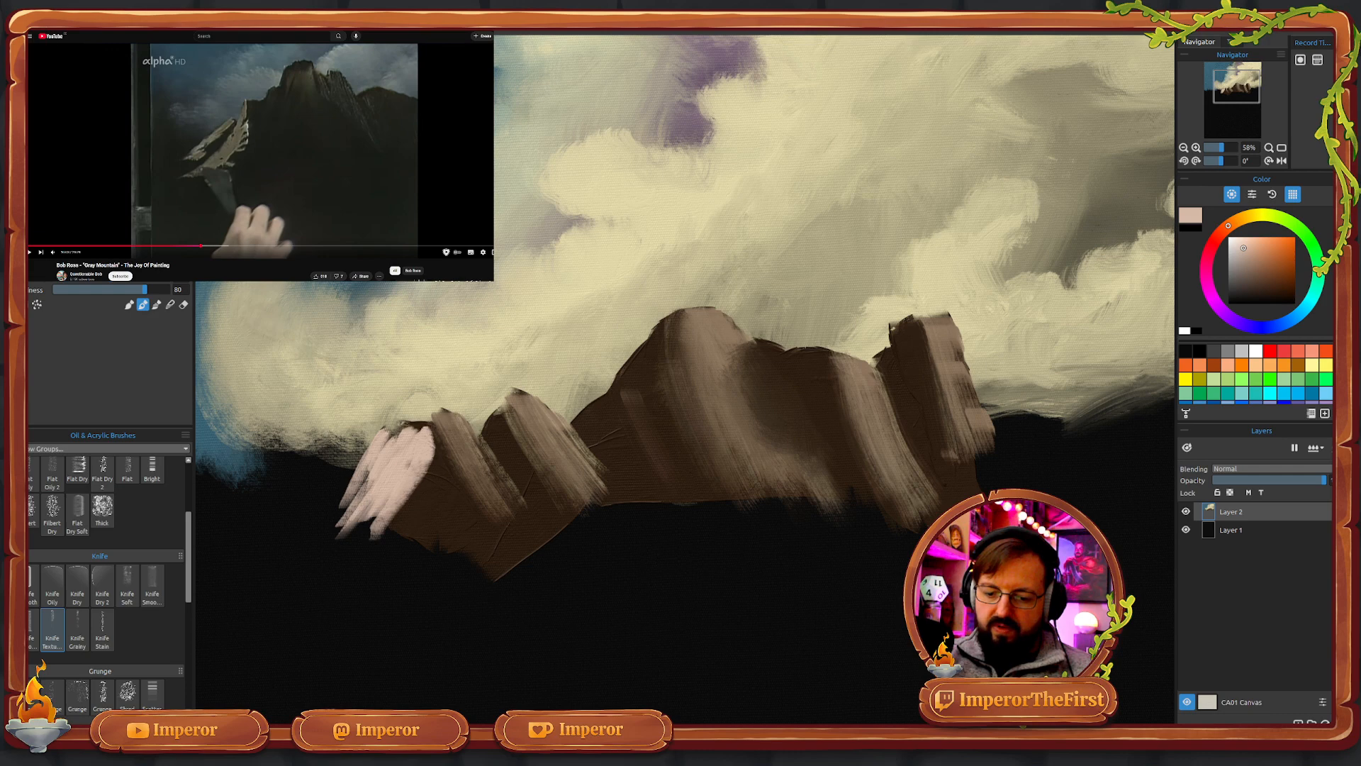
- Undo the remaining pale pink strokes on the leftmost peak and set the knife brush's oiliness to 31
key("ctrl+z")
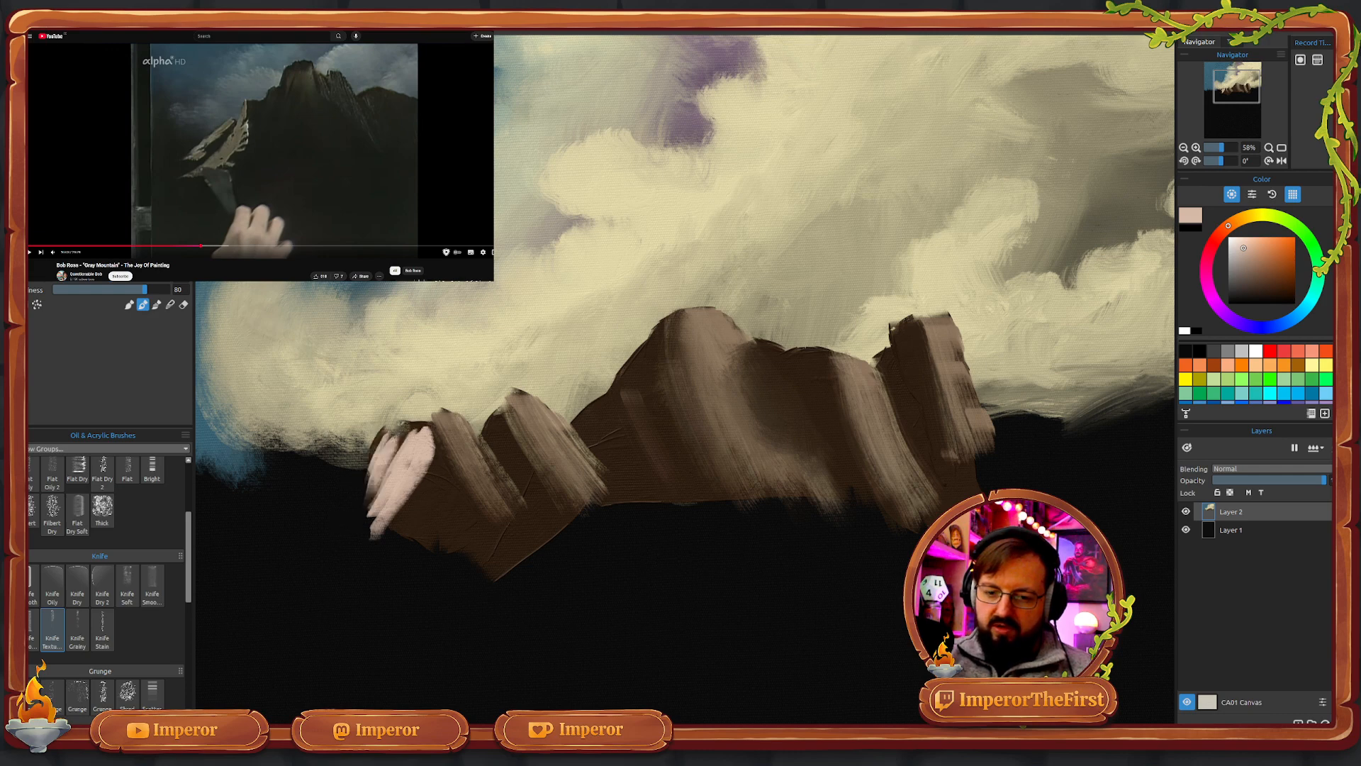
key("ctrl+z")
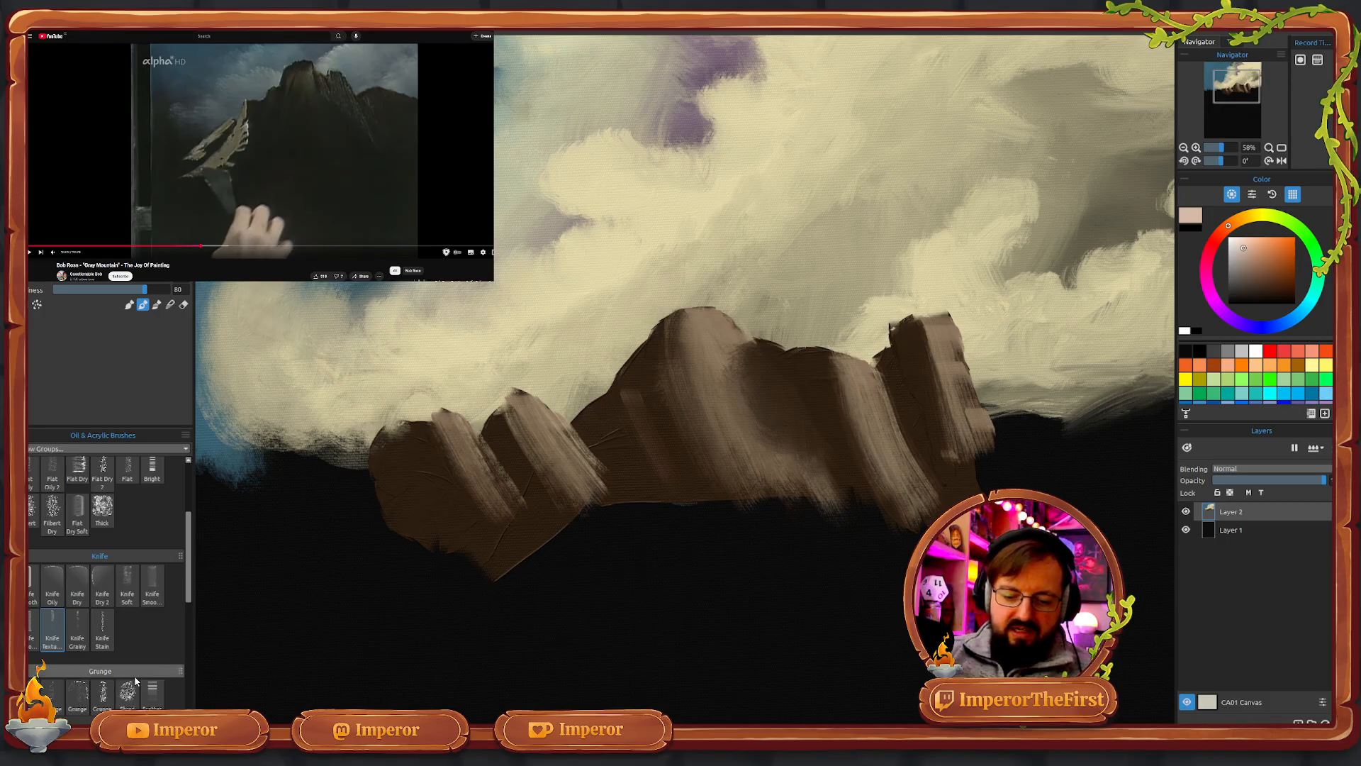
left_click(89, 290)
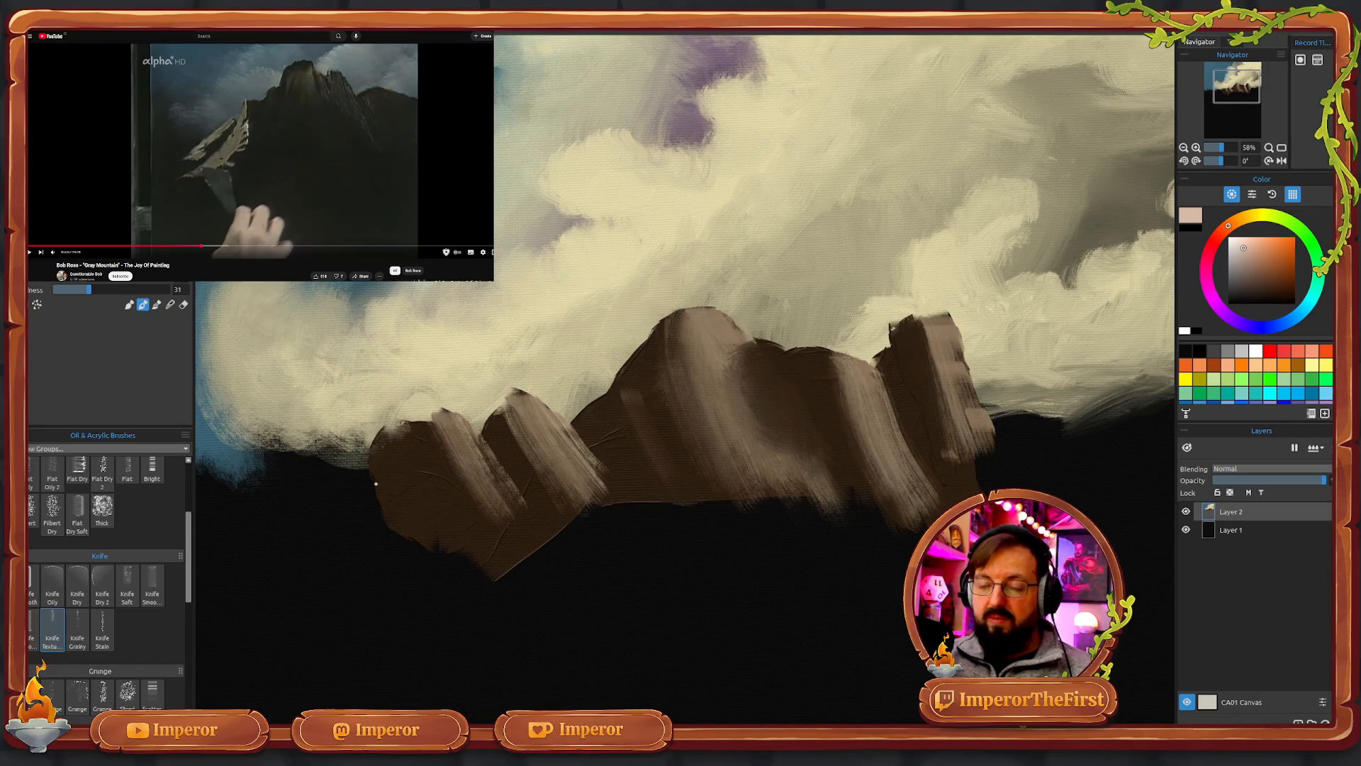
- Try painting pale pink knife highlights down the leftmost peak's left slope and over its front face
left_click_drag(400, 423, 324, 510)
left_click_drag(397, 425, 307, 521)
left_click_drag(404, 424, 340, 538)
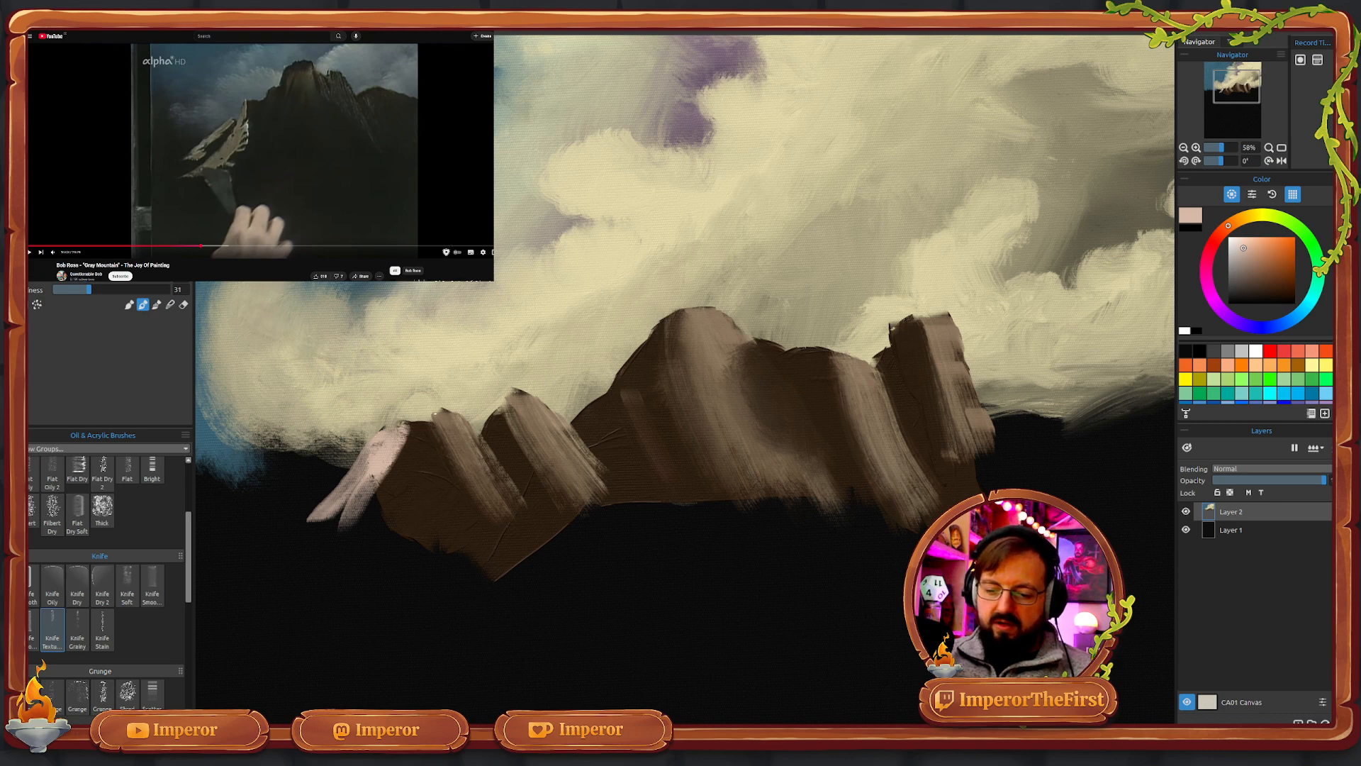
left_click_drag(434, 411, 382, 525)
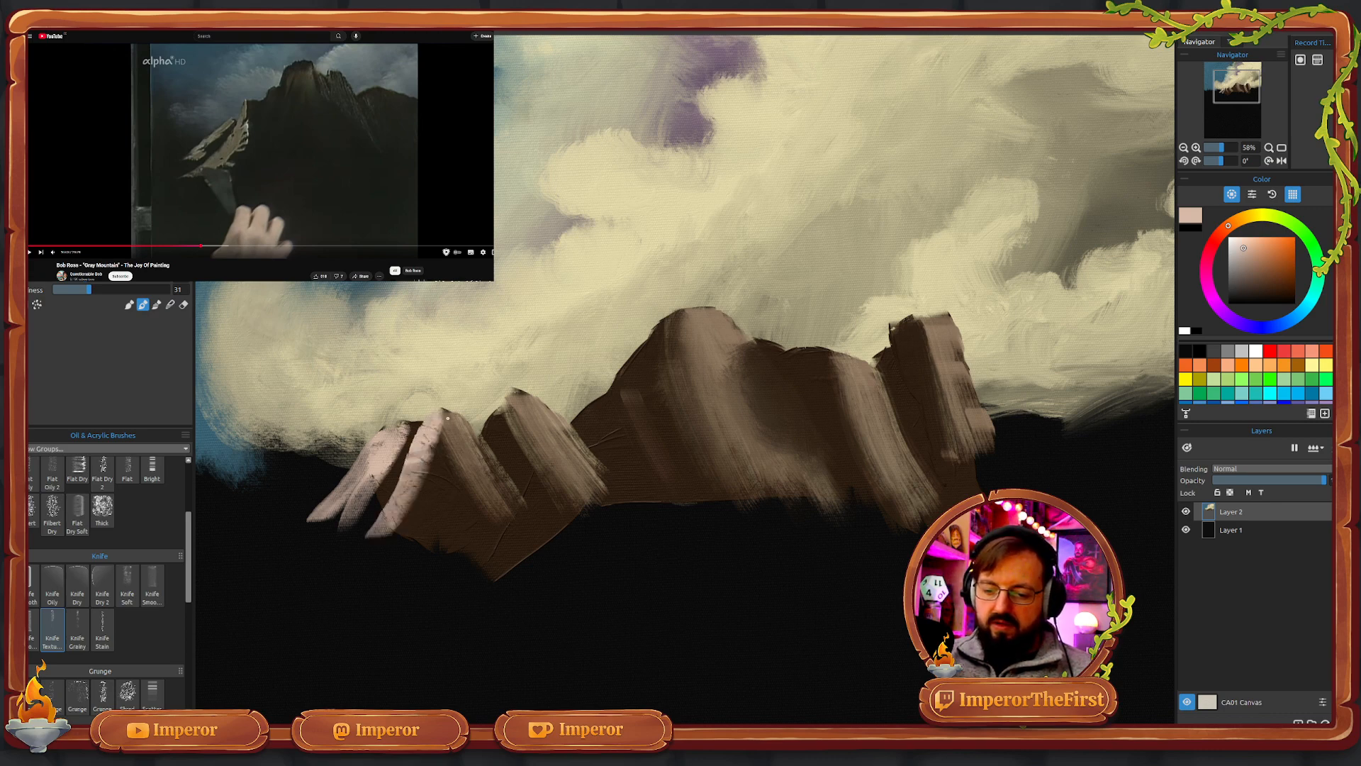
mouse_move(447, 418)
left_mouse_down()
mouse_move(407, 530)
mouse_move(433, 468)
mouse_move(385, 543)
left_mouse_up()
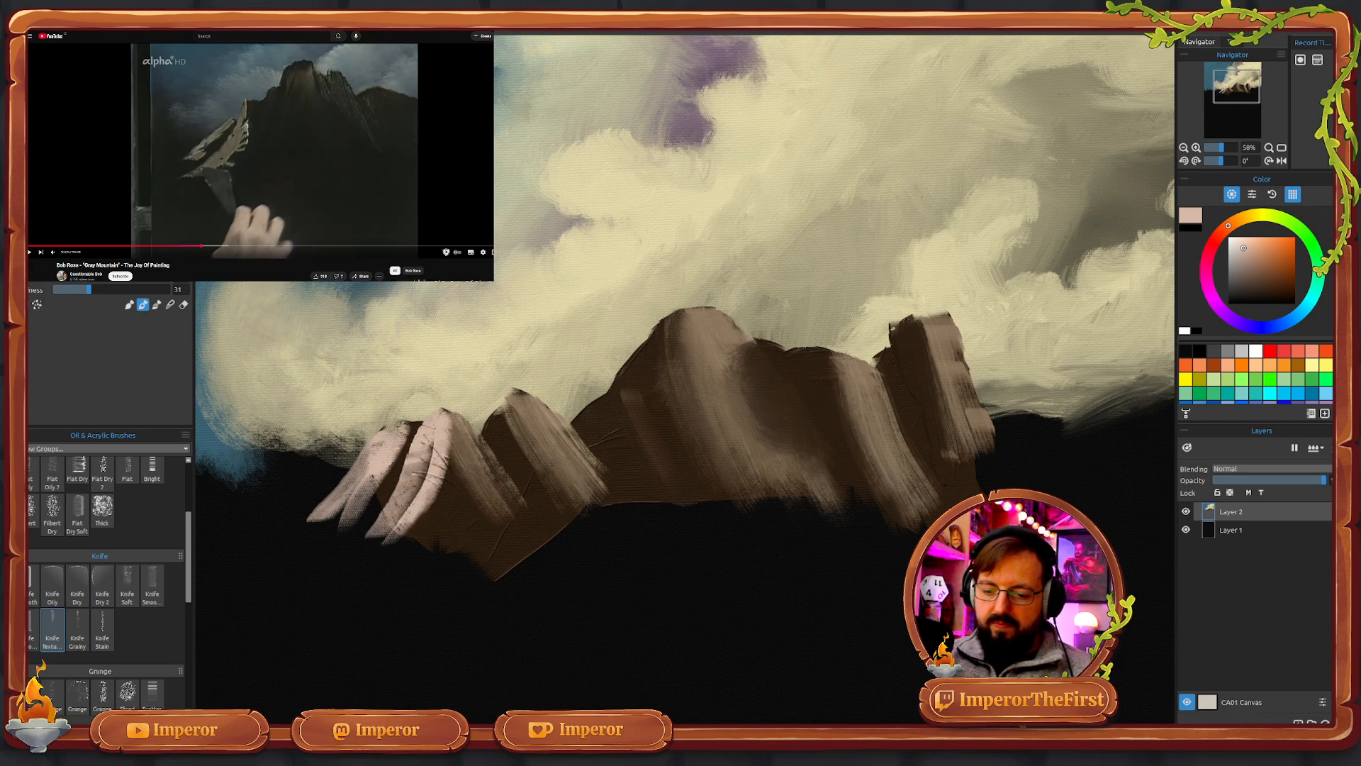
mouse_move(414, 473)
left_mouse_down()
mouse_move(379, 520)
mouse_move(369, 530)
mouse_move(392, 494)
mouse_move(351, 528)
left_mouse_up()
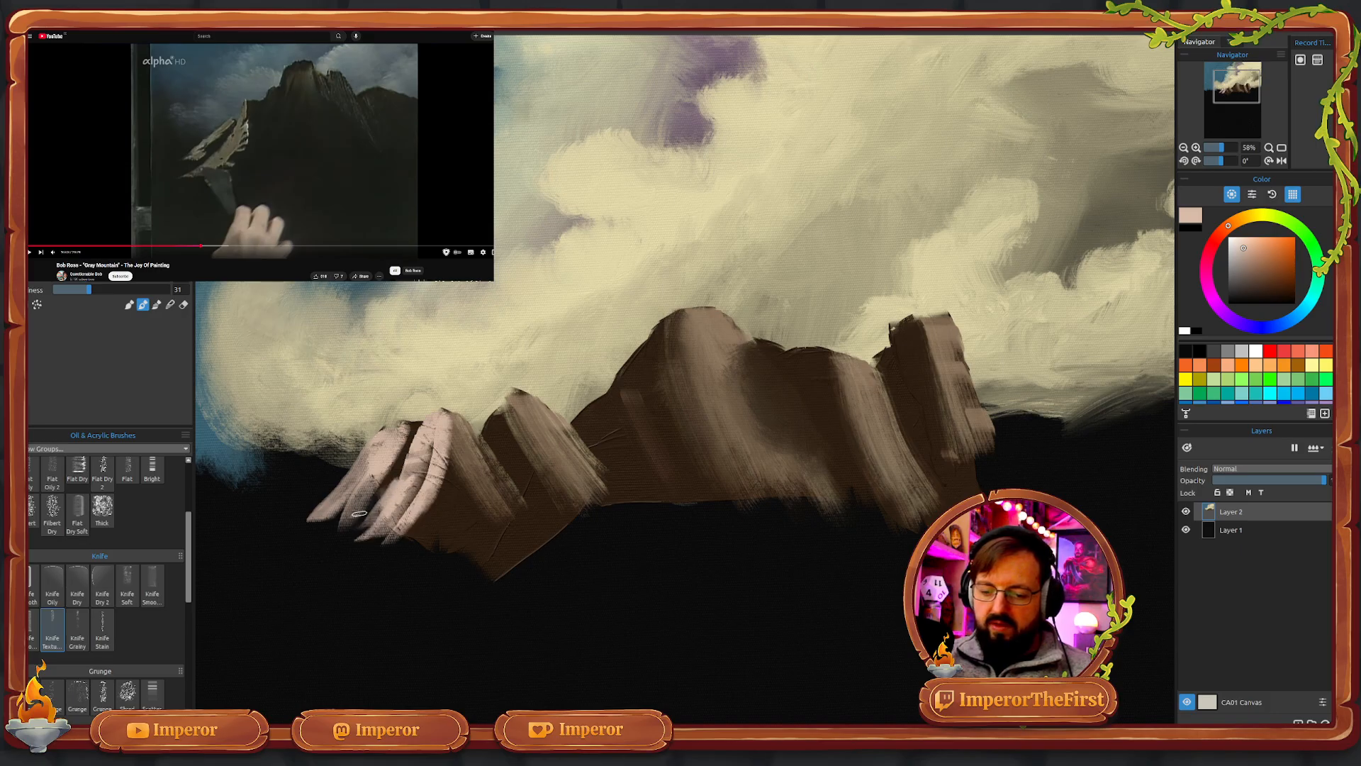
mouse_move(394, 482)
left_mouse_down()
mouse_move(333, 535)
mouse_move(392, 514)
mouse_move(390, 528)
left_mouse_up()
left_click_drag(447, 464, 408, 535)
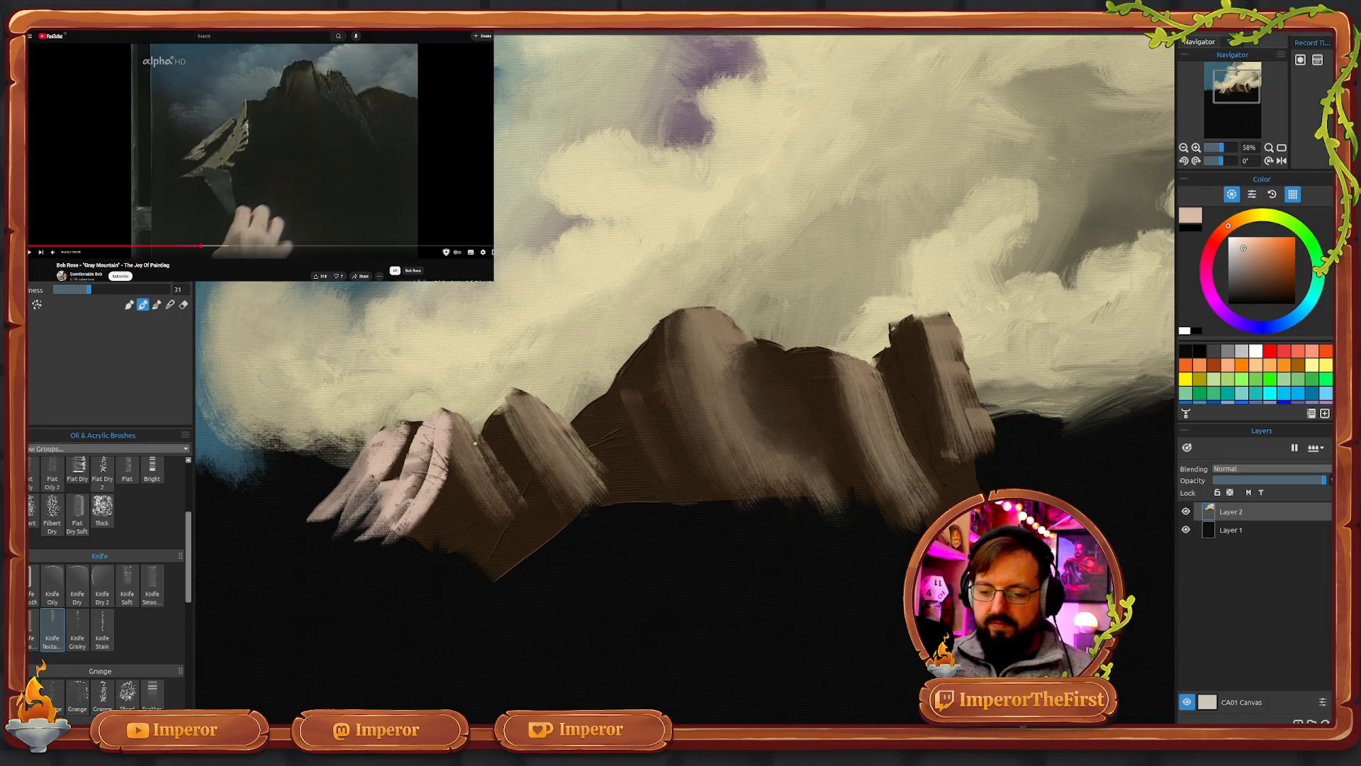
- Try extending the pale pink knife strokes down toward the leftmost peak's lower right base
key("e")
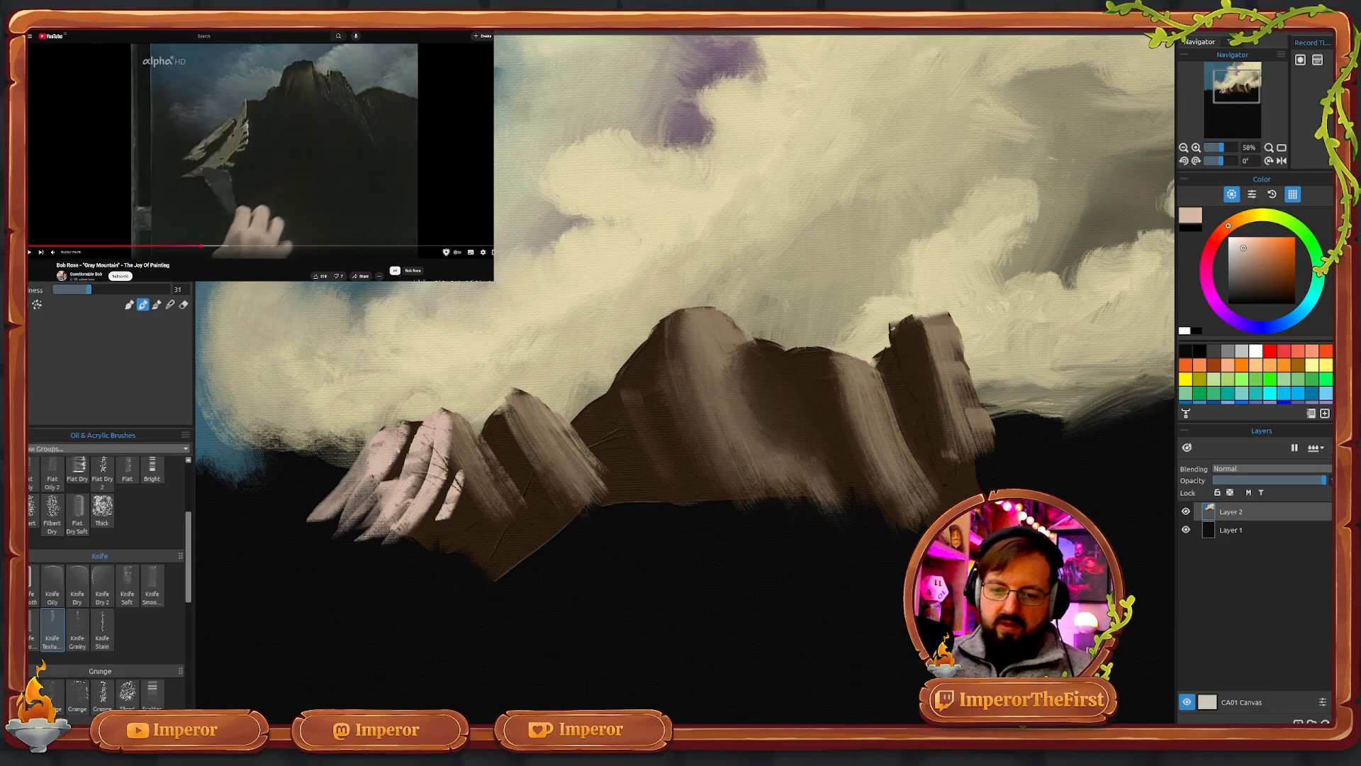
mouse_move(463, 489)
left_mouse_down()
mouse_move(414, 544)
mouse_move(469, 486)
mouse_move(464, 472)
mouse_move(471, 493)
mouse_move(431, 548)
mouse_move(470, 505)
mouse_move(408, 556)
left_mouse_up()
left_click_drag(440, 512, 403, 550)
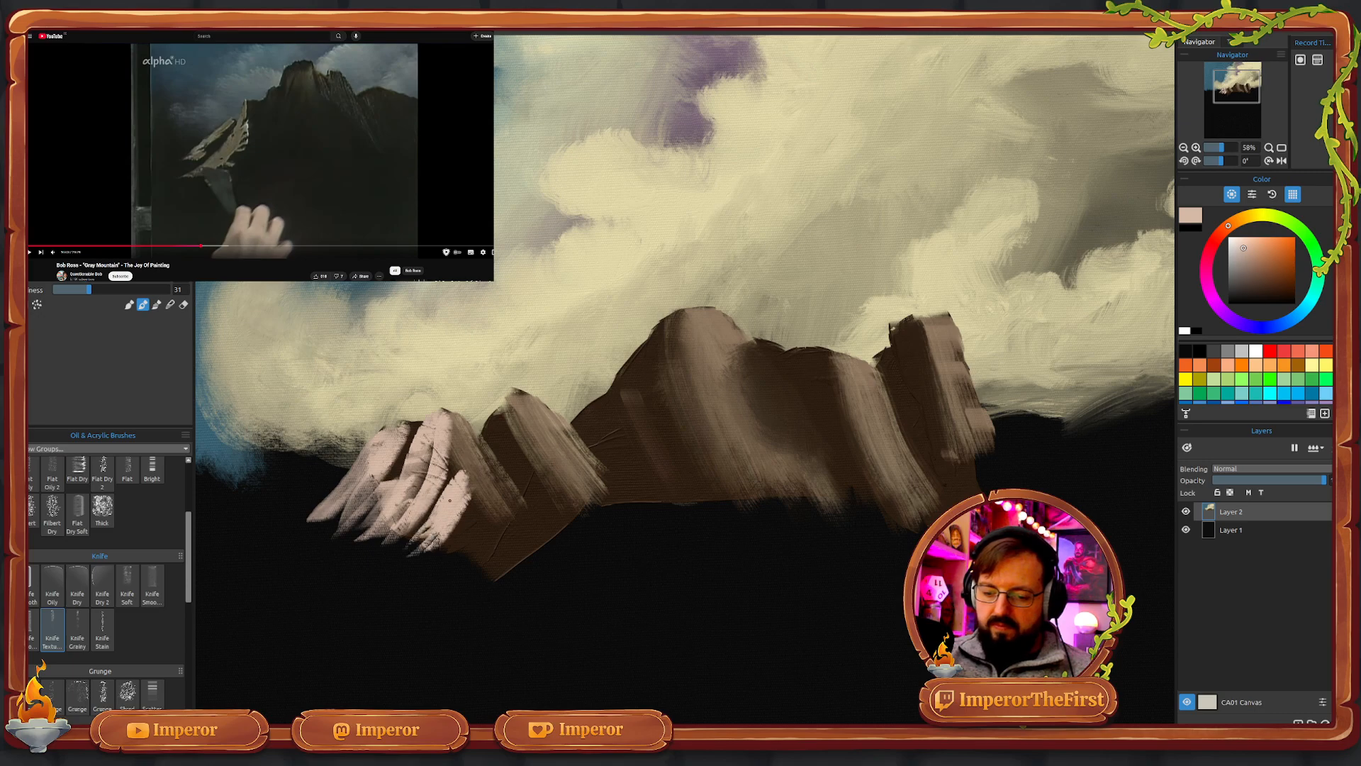
left_click_drag(471, 496, 440, 555)
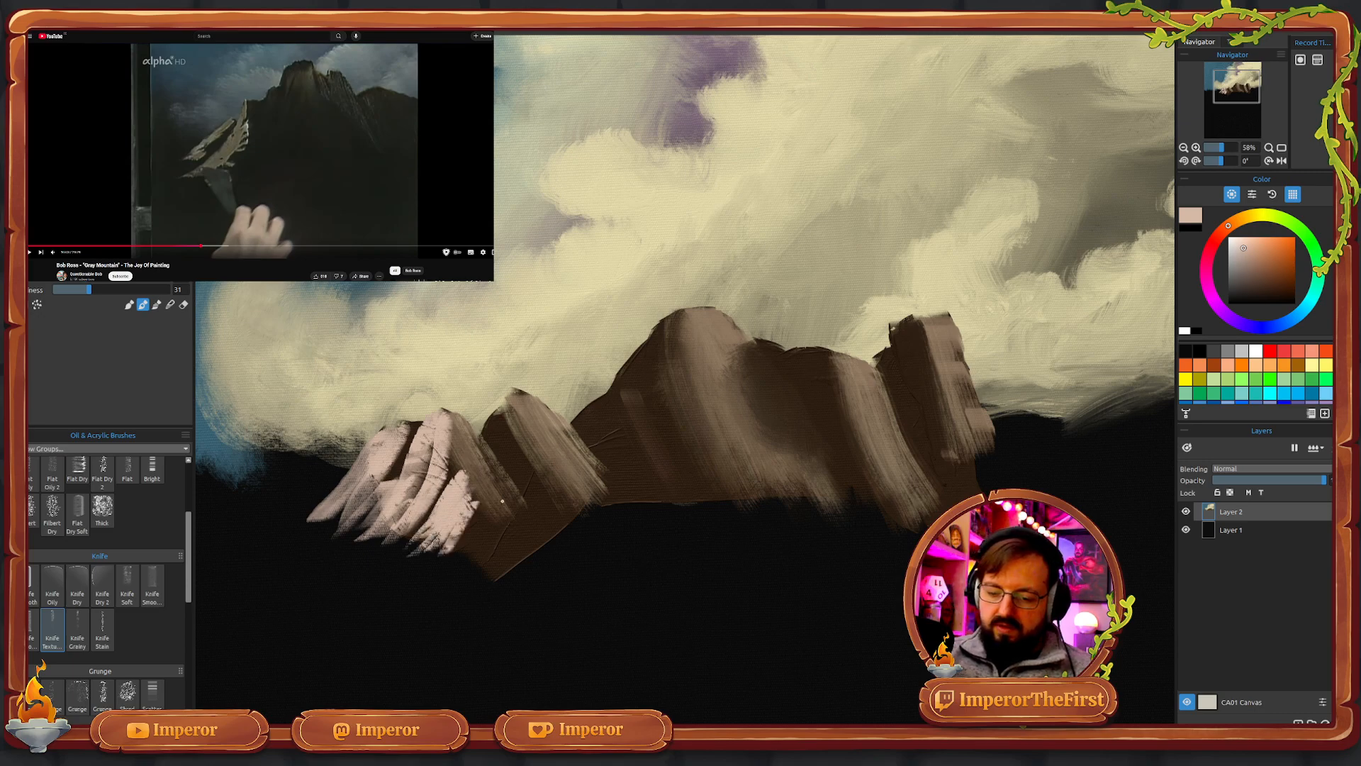
mouse_move(466, 475)
left_mouse_down()
mouse_move(477, 528)
mouse_move(454, 570)
left_mouse_up()
mouse_move(489, 527)
left_mouse_down()
mouse_move(462, 556)
mouse_move(475, 529)
left_mouse_up()
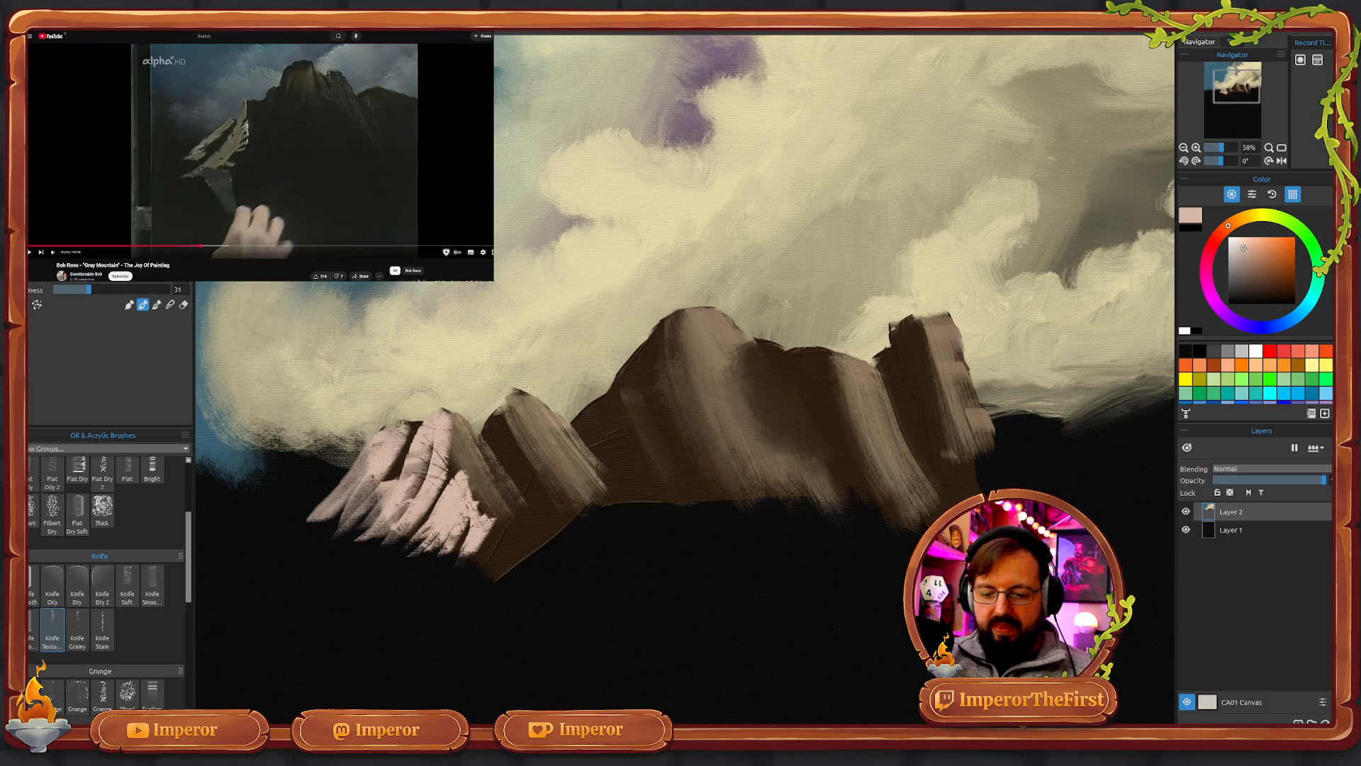
- Undo all the pale pink knife strokes on the leftmost peak, back to its bare brown base
key("ctrl+z")
key("ctrl+z")
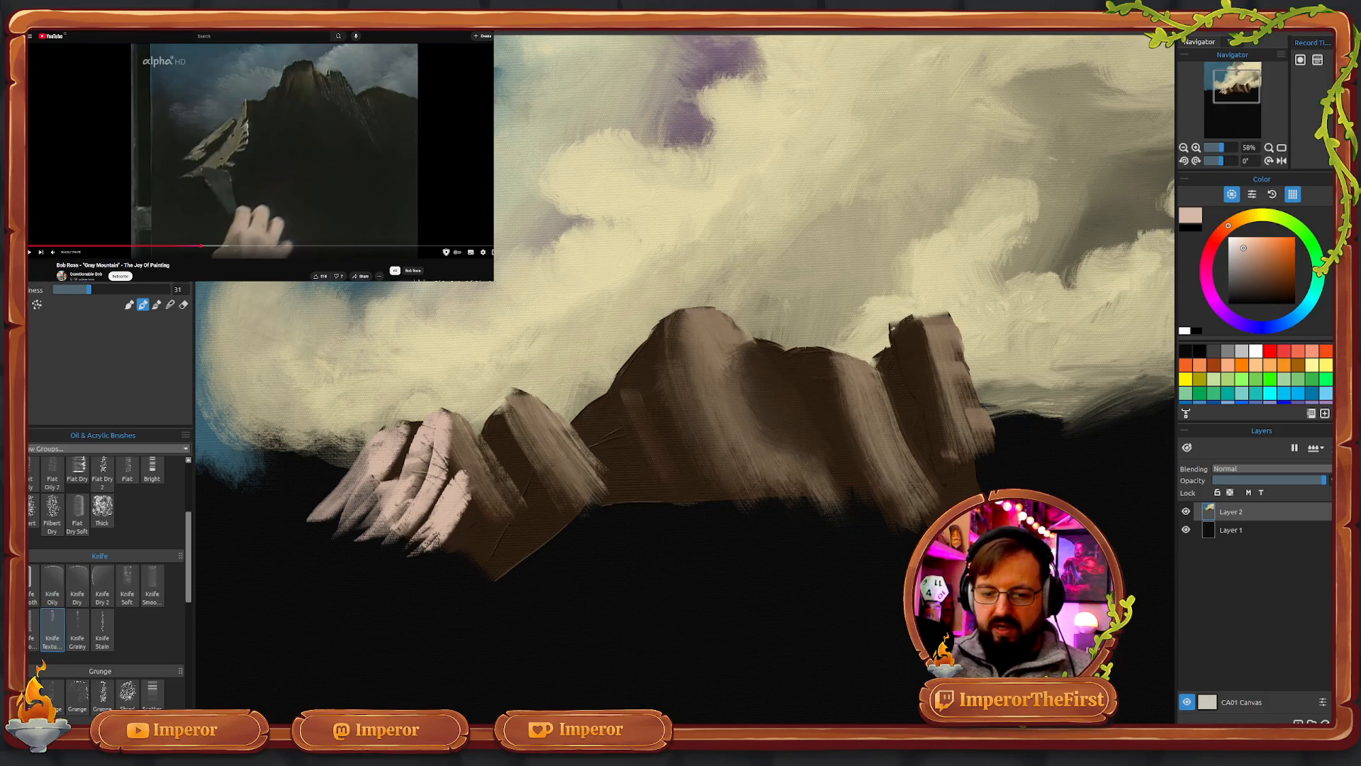
key("ctrl+z")
key("ctrl+z")
key("ctrl+z")
key("ctrl+z")
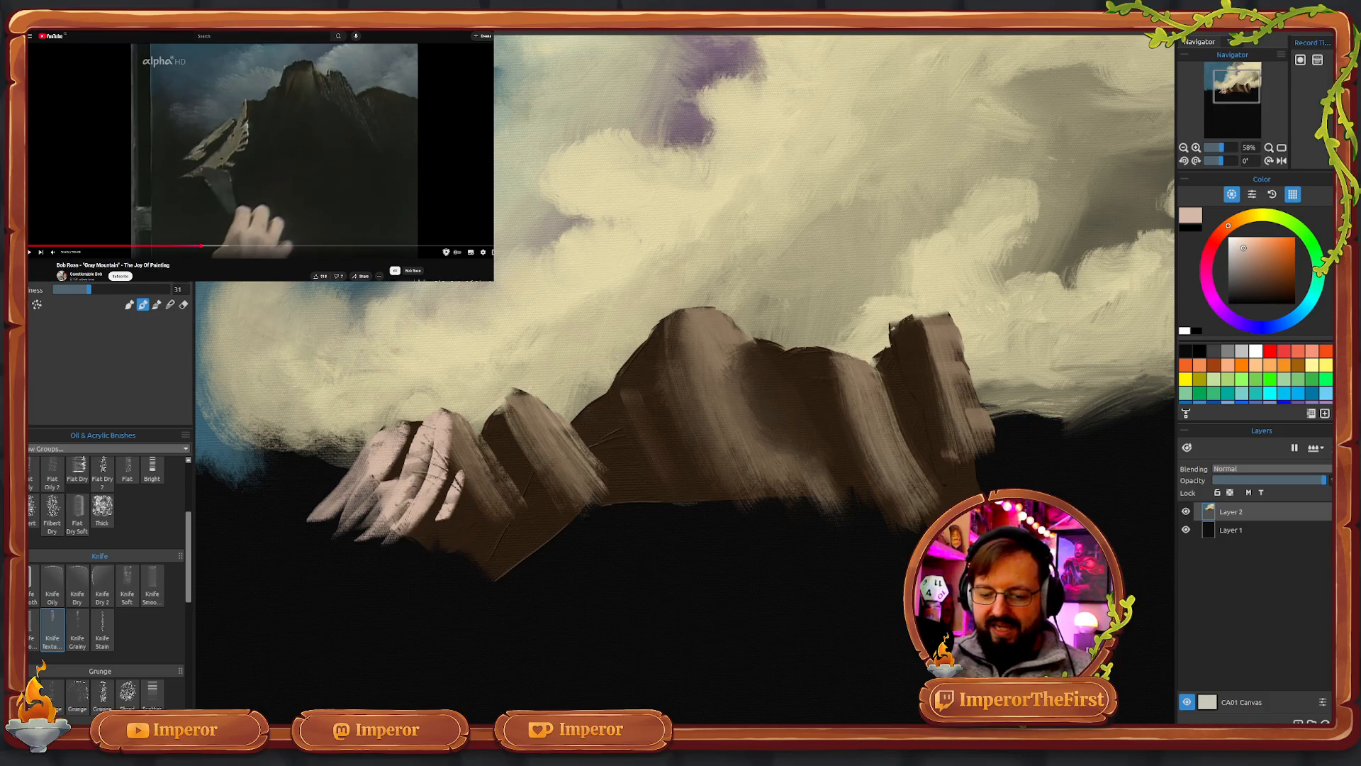
key("ctrl+z")
key("ctrl+z")
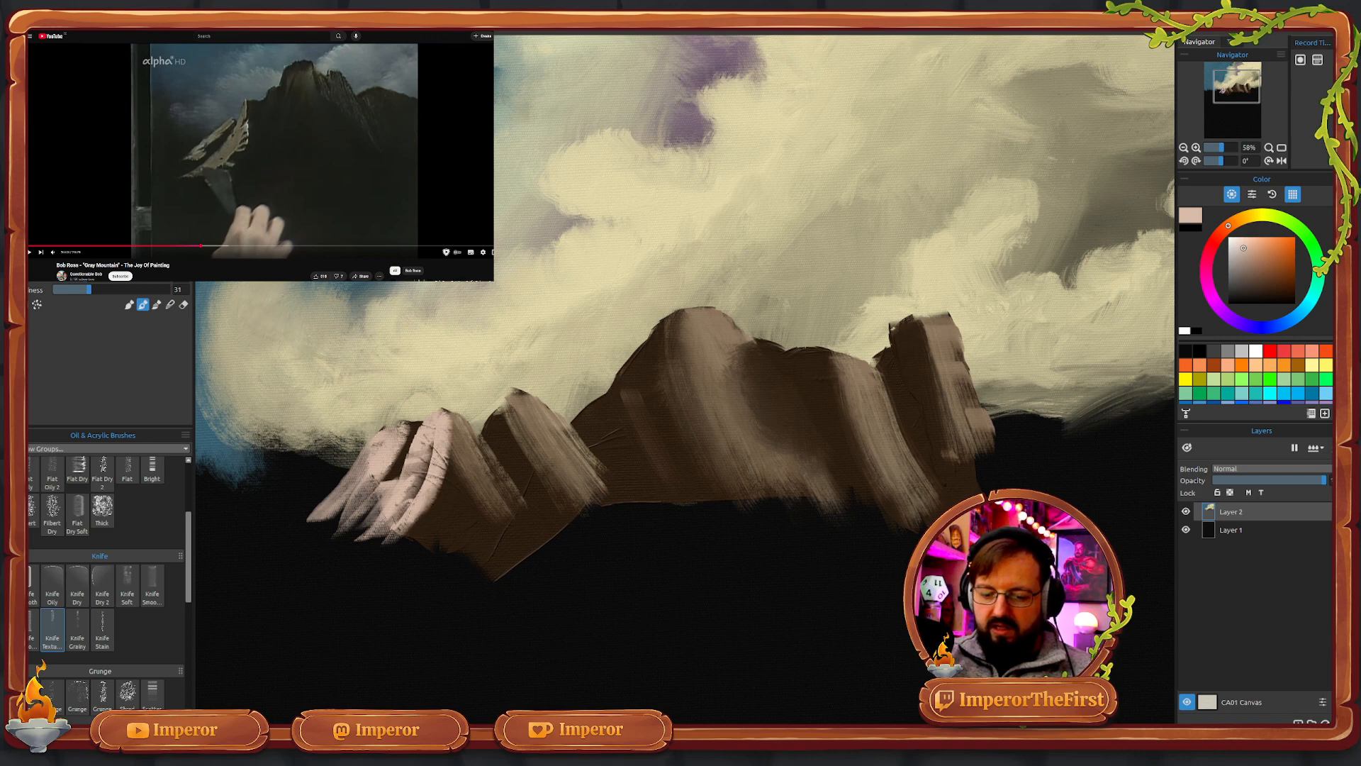
key("ctrl+z")
key("ctrl+z")
key("ctrl+z")
key("ctrl+z")
key("ctrl+z")
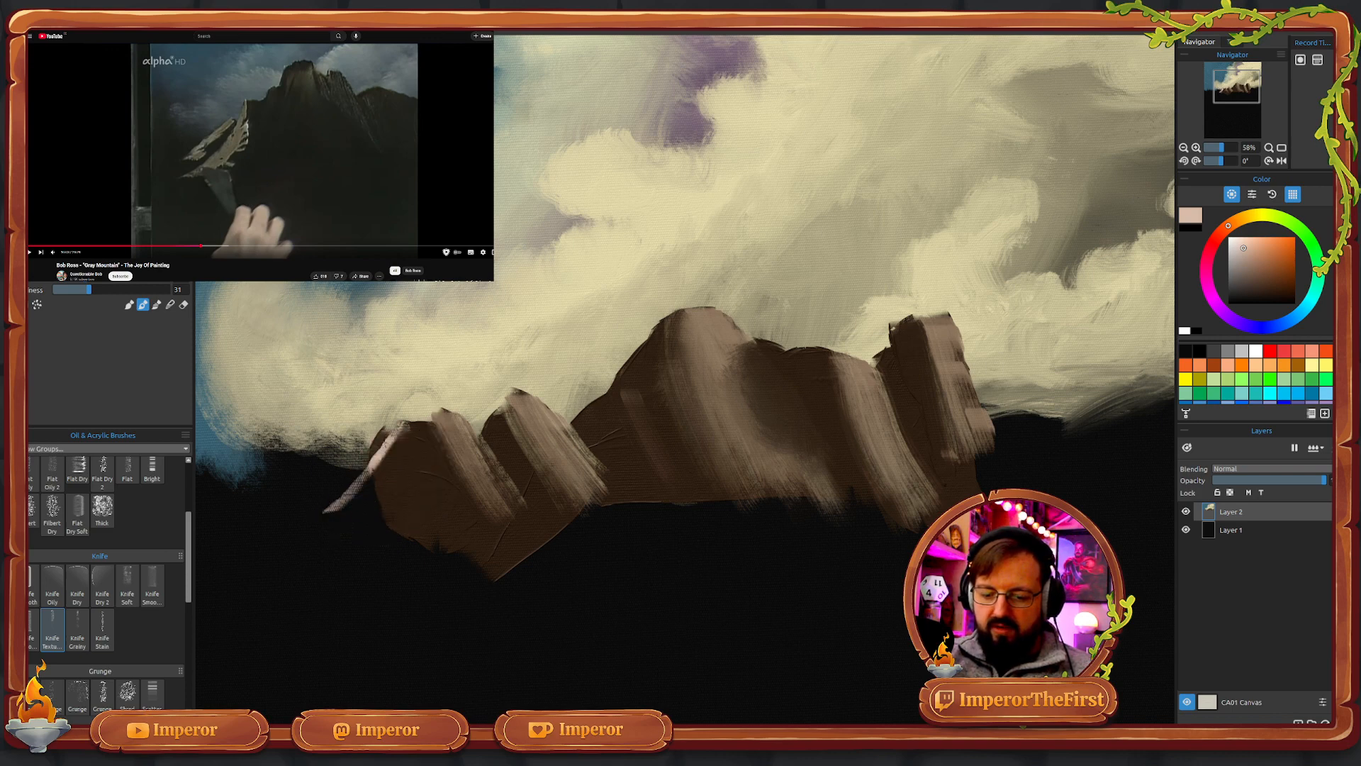
key("ctrl+z")
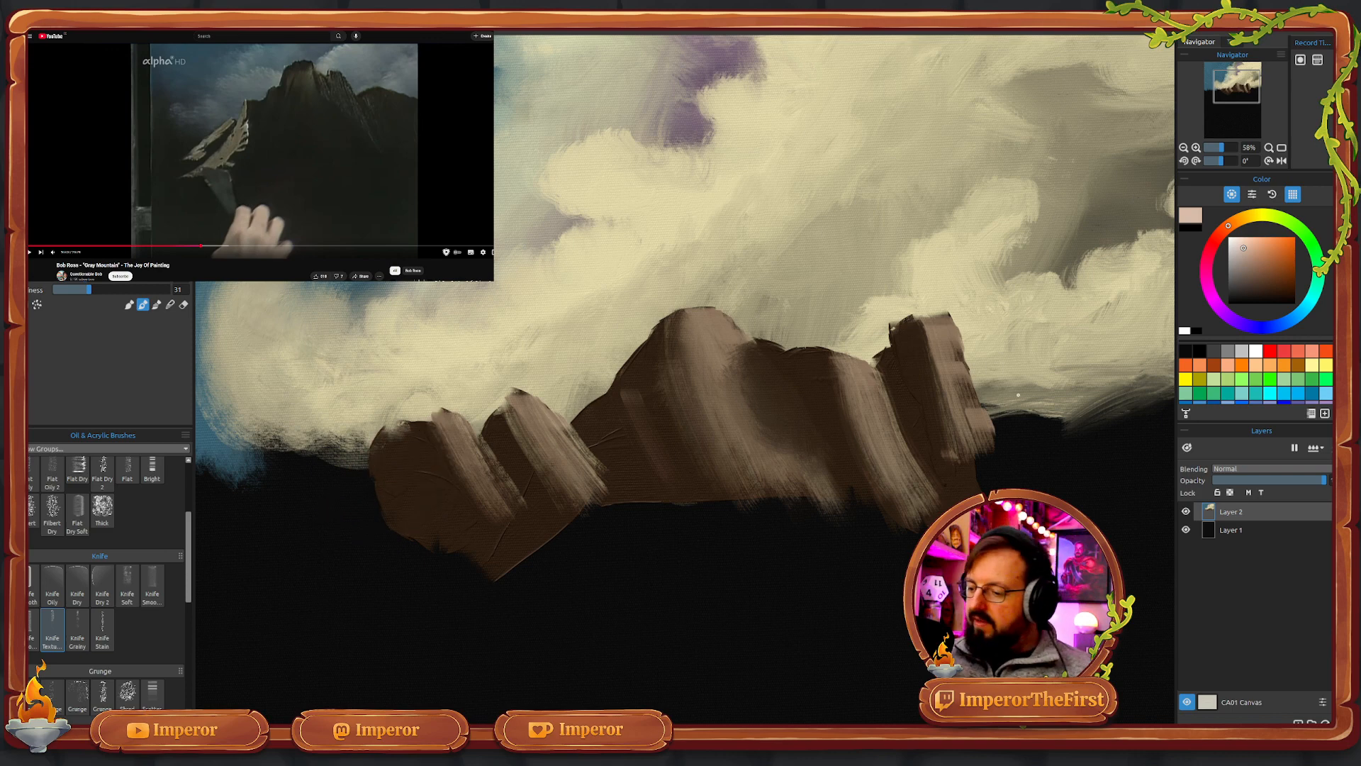
- Choose a darker pinkish tan and paint knife highlights down the left slope of the leftmost peak
left_click(1246, 259)
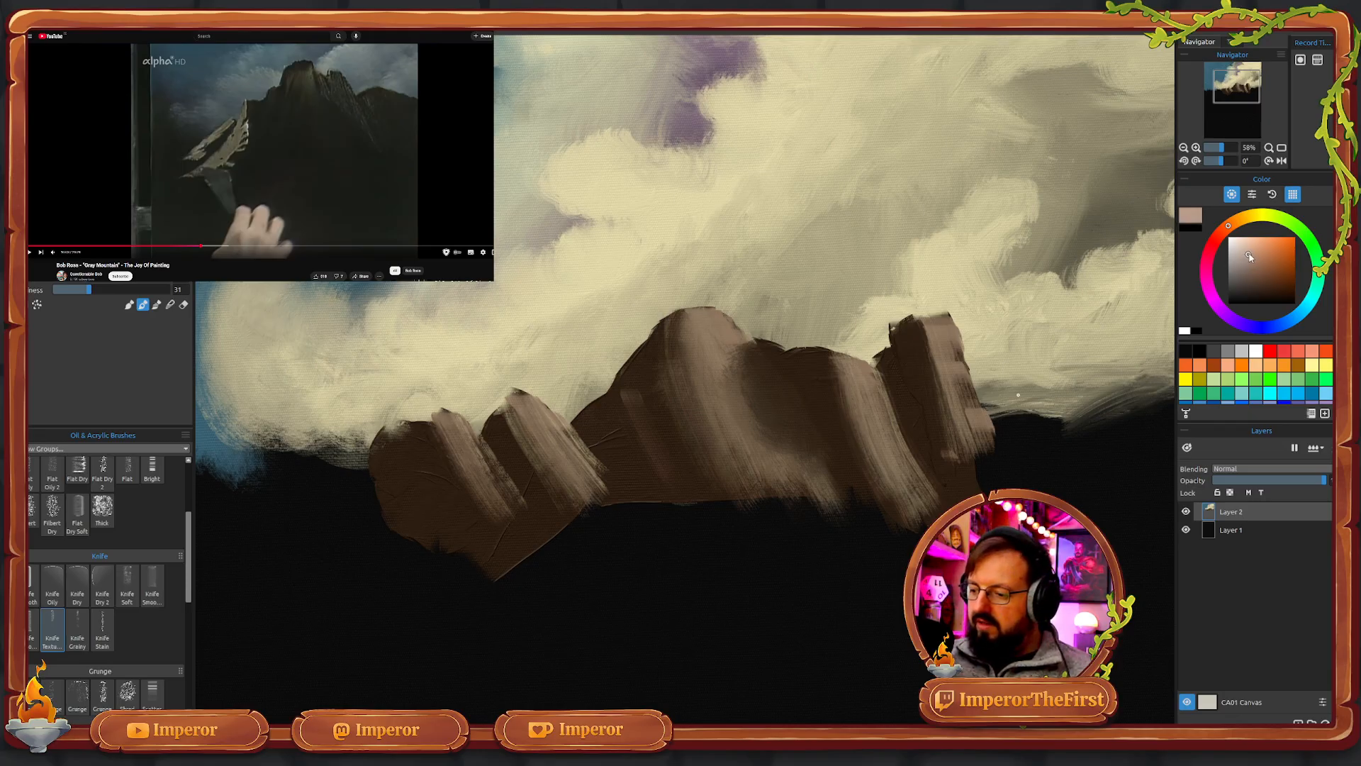
left_click(1254, 257)
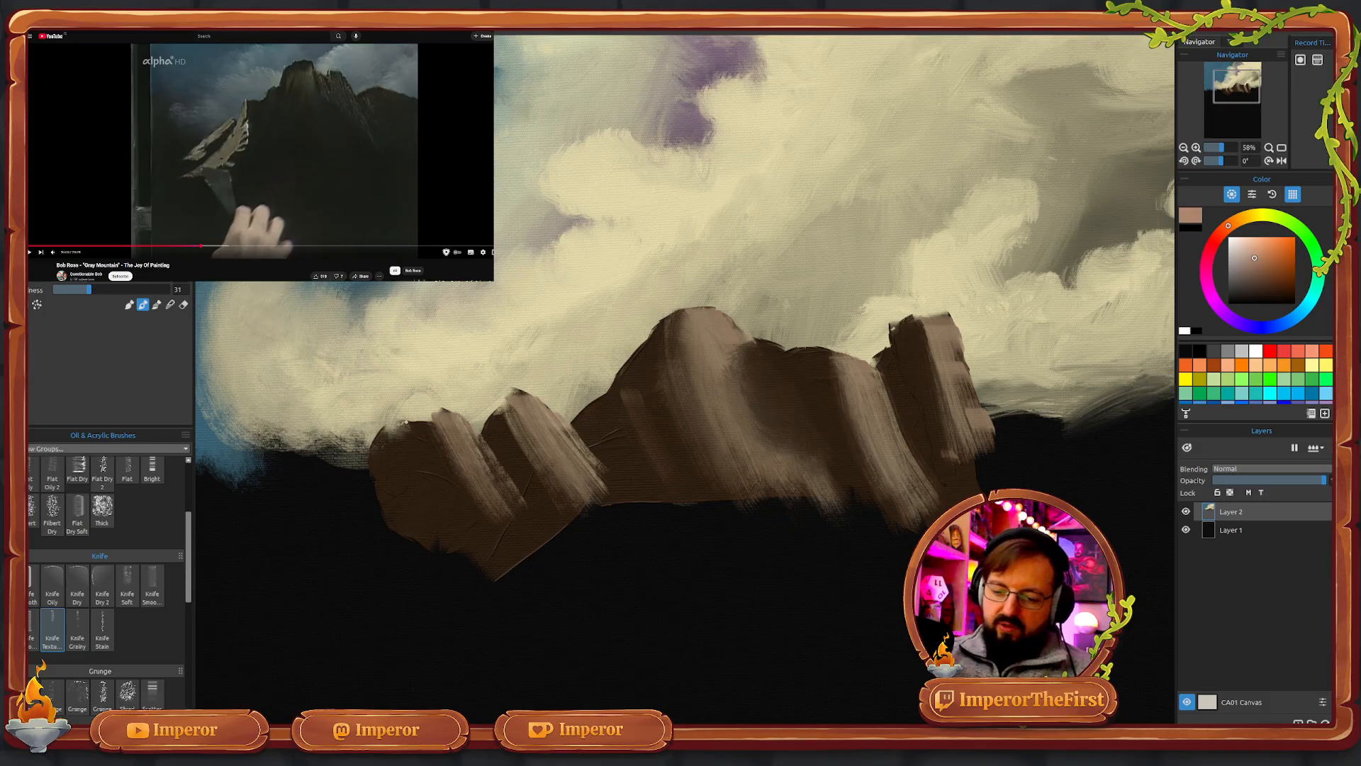
left_click_drag(406, 422, 333, 489)
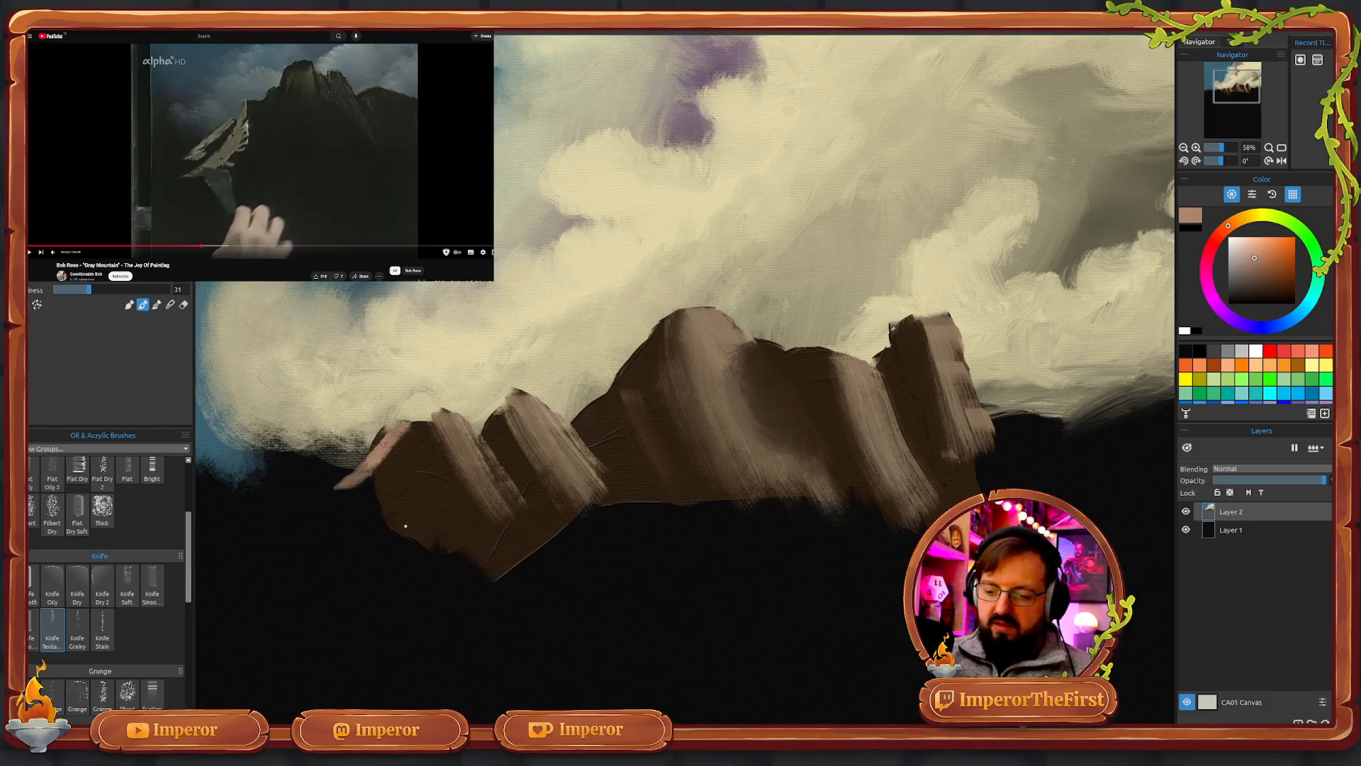
left_click_drag(383, 434, 320, 504)
left_click_drag(414, 428, 346, 508)
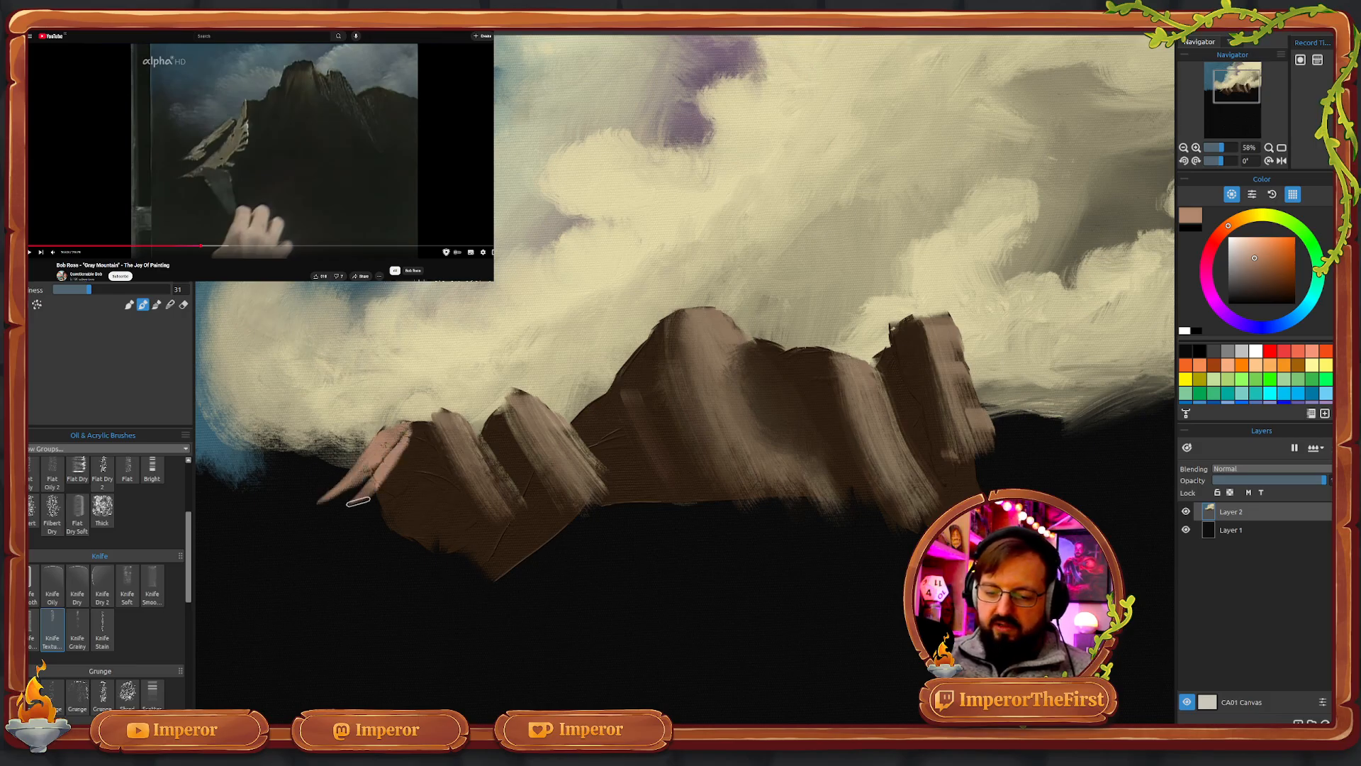
left_click_drag(404, 440, 362, 489)
- Cover the leftmost peak's front face with slanting pinkish tan knife strokes, from its summit down to the ragged lower edge
left_click_drag(421, 445, 349, 533)
mouse_move(405, 455)
left_mouse_down()
mouse_move(356, 511)
mouse_move(415, 449)
mouse_move(397, 463)
left_mouse_up()
mouse_move(410, 449)
left_mouse_down()
mouse_move(377, 519)
mouse_move(415, 482)
mouse_move(394, 497)
mouse_move(402, 519)
mouse_move(421, 480)
mouse_move(482, 507)
mouse_move(423, 550)
left_mouse_up()
mouse_move(454, 499)
left_mouse_down()
mouse_move(383, 558)
mouse_move(386, 537)
mouse_move(429, 518)
left_mouse_up()
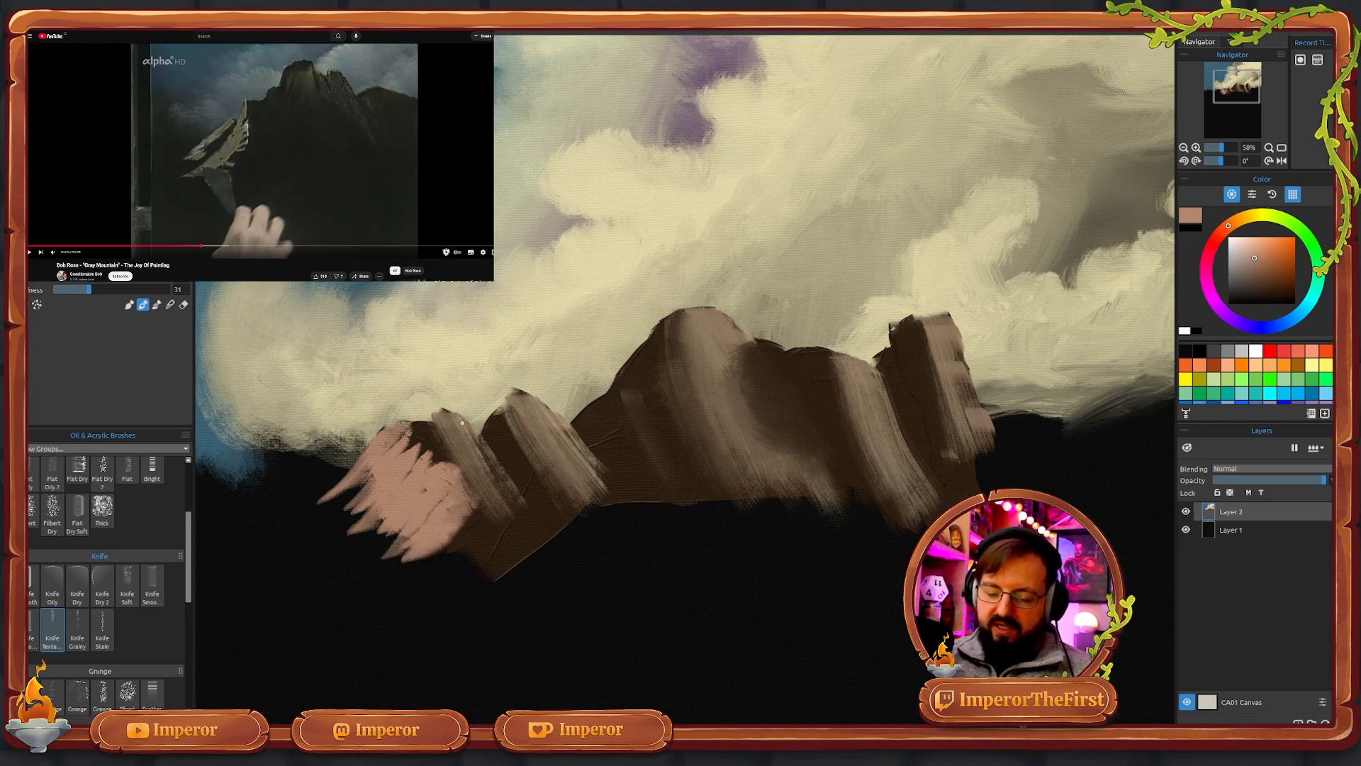
mouse_move(437, 424)
left_mouse_down()
mouse_move(411, 476)
mouse_move(443, 411)
mouse_move(430, 446)
left_mouse_up()
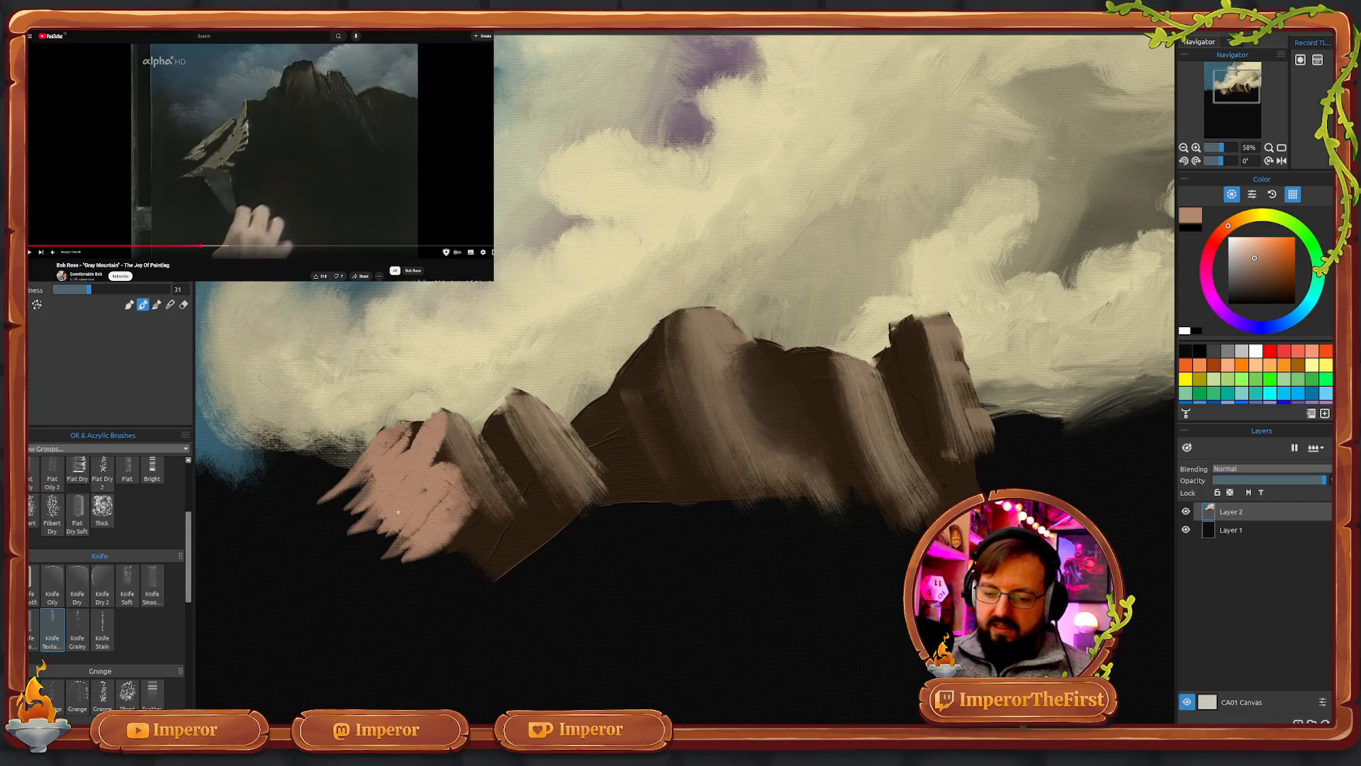
left_click_drag(458, 459, 454, 485)
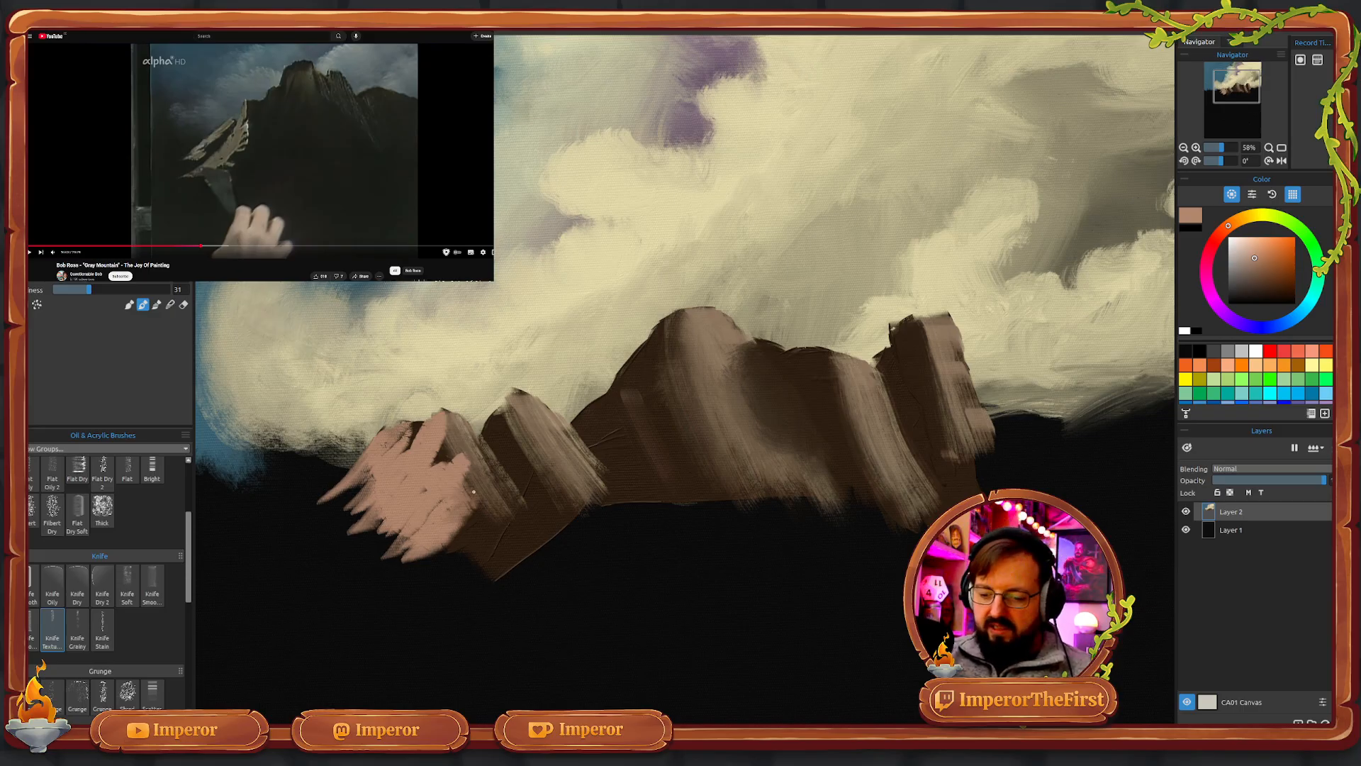
- Extend the pinkish tan knife strokes diagonally down to the leftmost peak's lower right base
mouse_move(473, 484)
left_mouse_down()
mouse_move(453, 527)
mouse_move(482, 499)
mouse_move(461, 538)
mouse_move(489, 503)
mouse_move(447, 555)
left_mouse_up()
left_click_drag(474, 509, 449, 541)
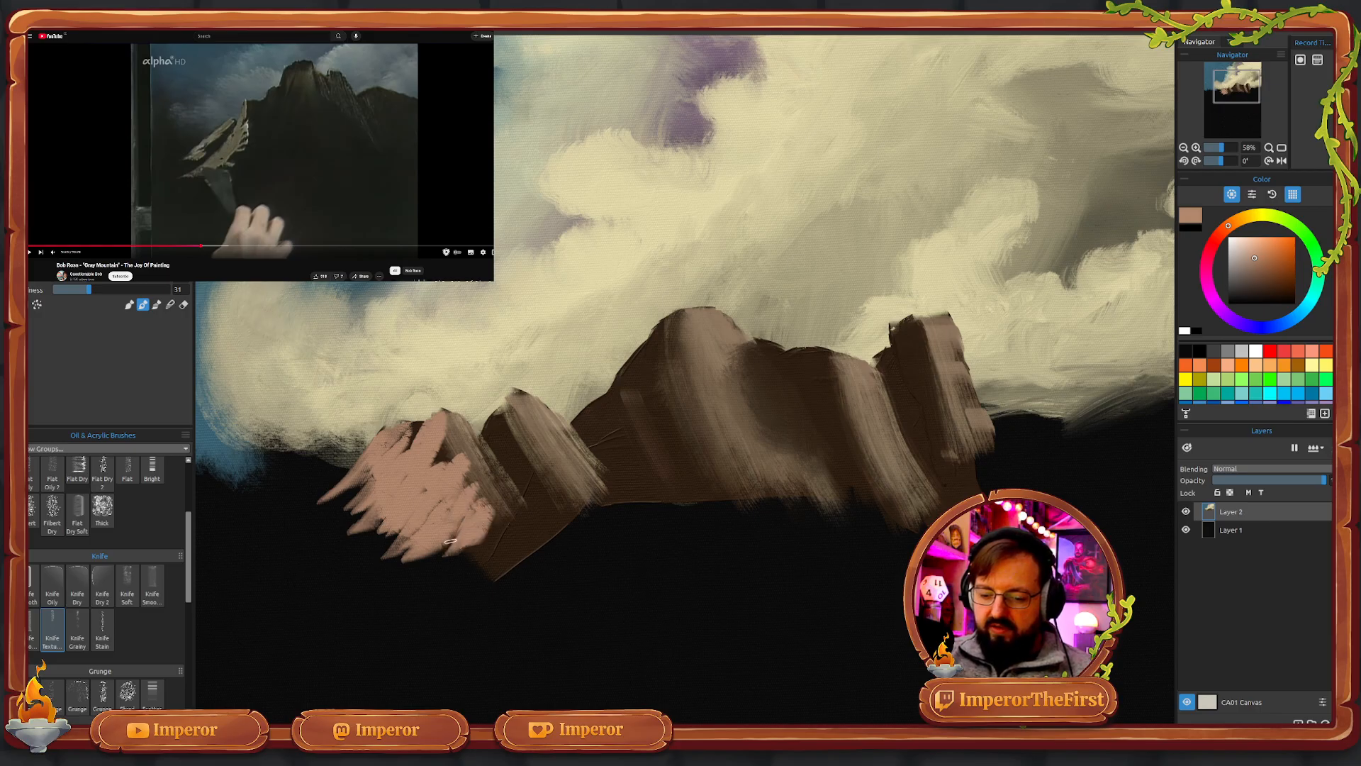
mouse_move(483, 489)
left_mouse_down()
mouse_move(494, 523)
mouse_move(486, 547)
mouse_move(498, 522)
mouse_move(480, 564)
mouse_move(496, 525)
mouse_move(474, 562)
mouse_move(481, 528)
mouse_move(451, 563)
left_mouse_up()
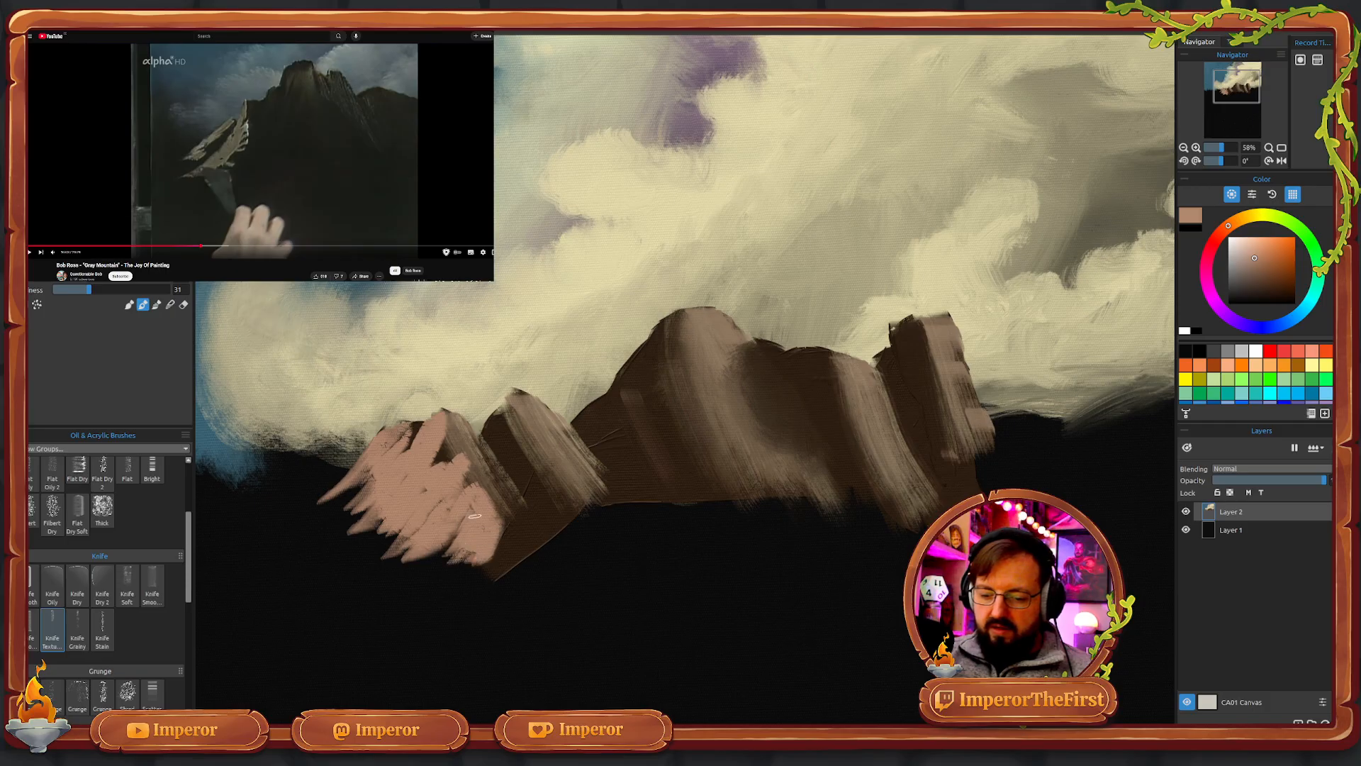
mouse_move(473, 517)
left_mouse_down()
mouse_move(429, 566)
mouse_move(438, 574)
left_mouse_up()
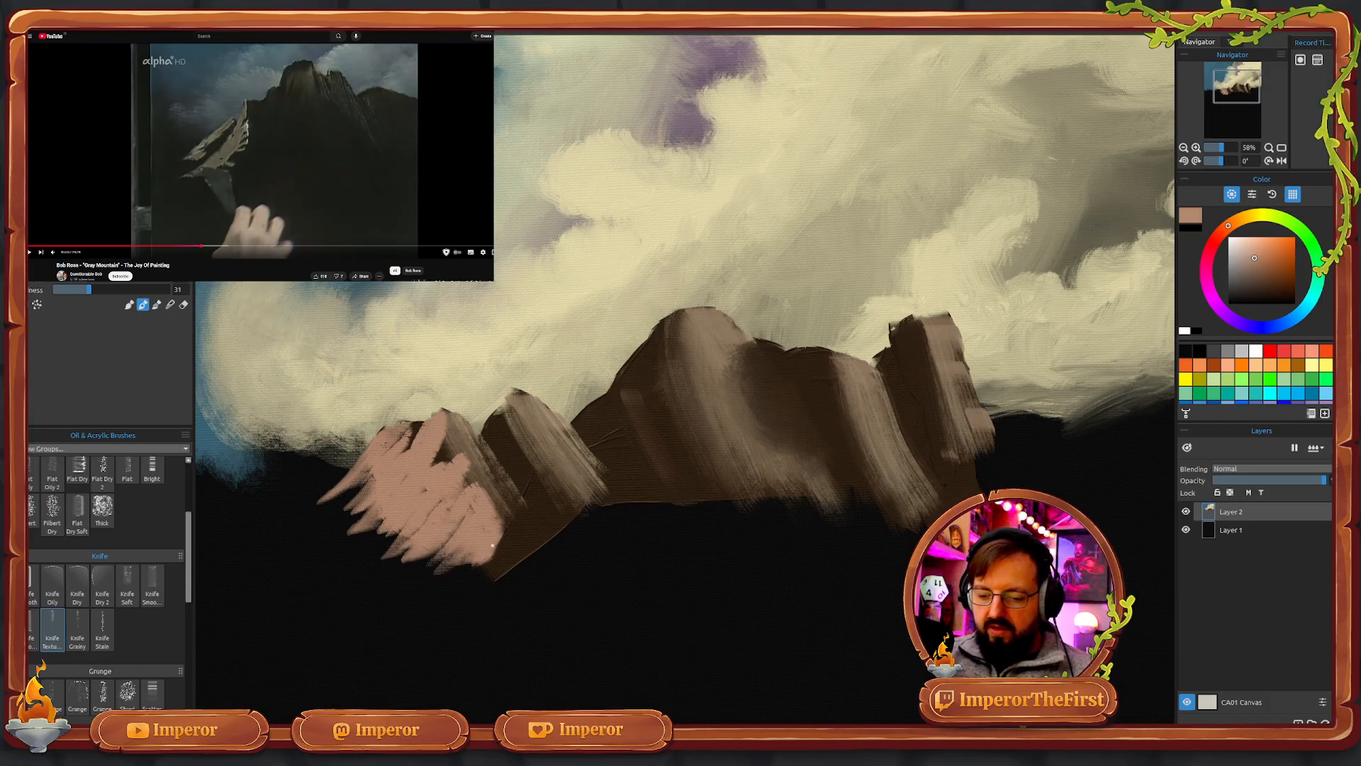
mouse_move(506, 531)
left_mouse_down()
mouse_move(486, 568)
mouse_move(512, 532)
mouse_move(488, 572)
mouse_move(518, 547)
left_mouse_up()
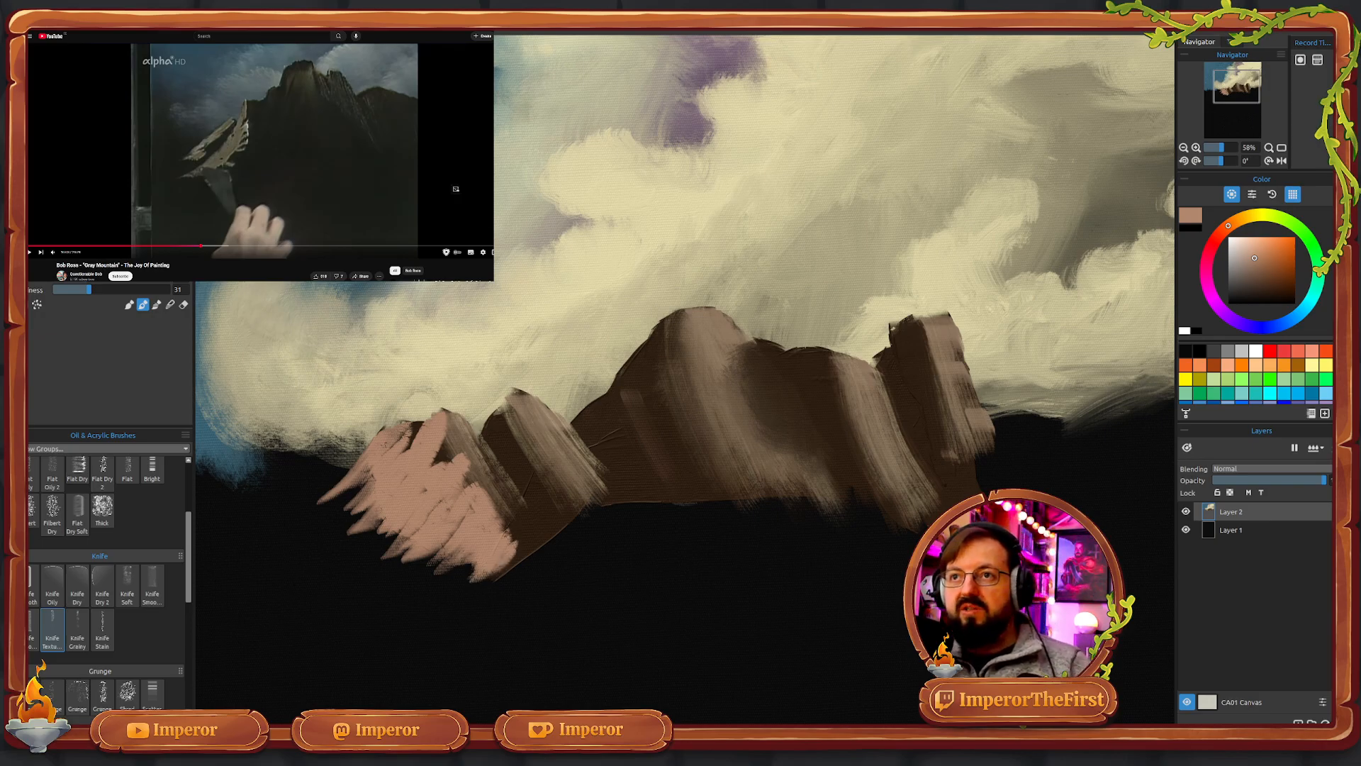
- Resume the reference video and try painting pinkish-tan highlights down the second peak from the left with the textured knife brush
left_click(249, 159)
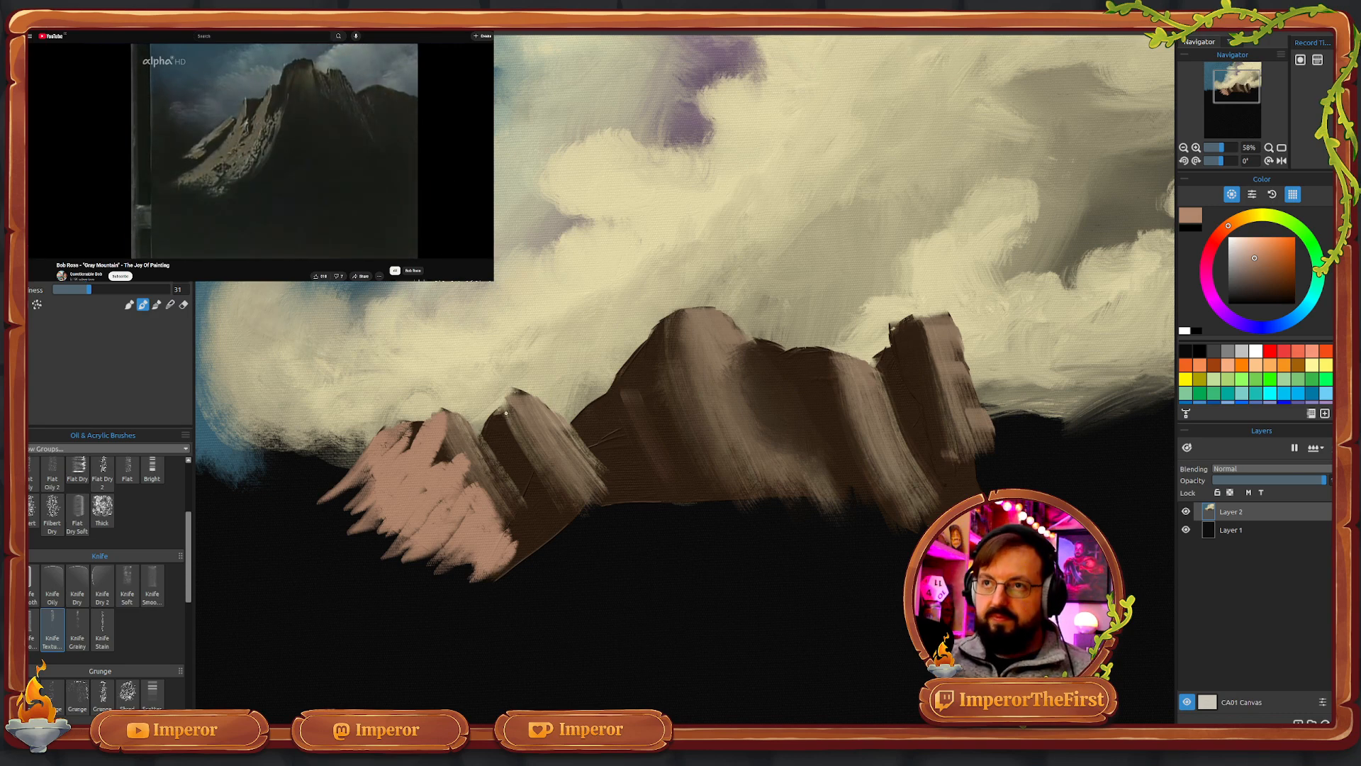
left_click_drag(511, 418, 499, 493)
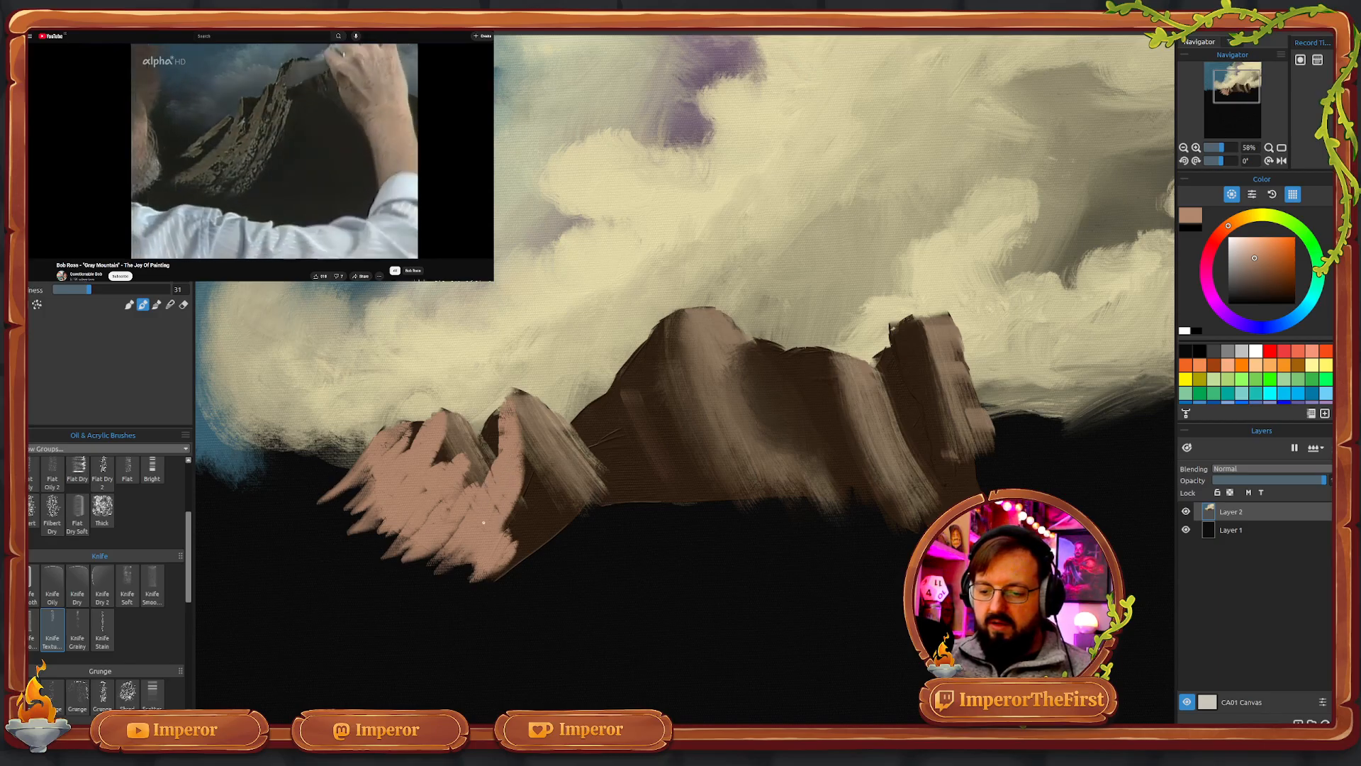
left_click_drag(533, 450, 516, 516)
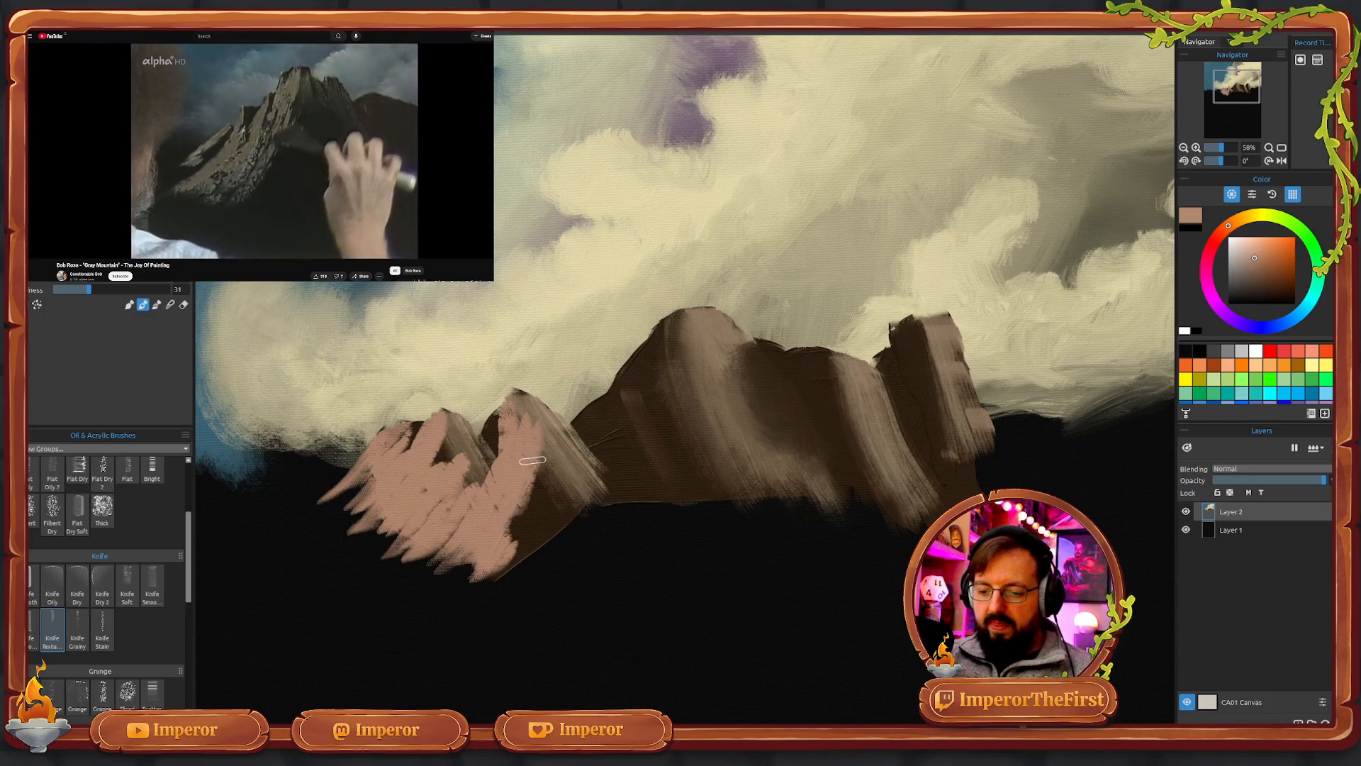
mouse_move(533, 444)
left_mouse_down()
mouse_move(508, 528)
mouse_move(524, 518)
left_mouse_up()
mouse_move(564, 475)
left_mouse_down()
mouse_move(504, 571)
mouse_move(557, 498)
mouse_move(518, 572)
left_mouse_up()
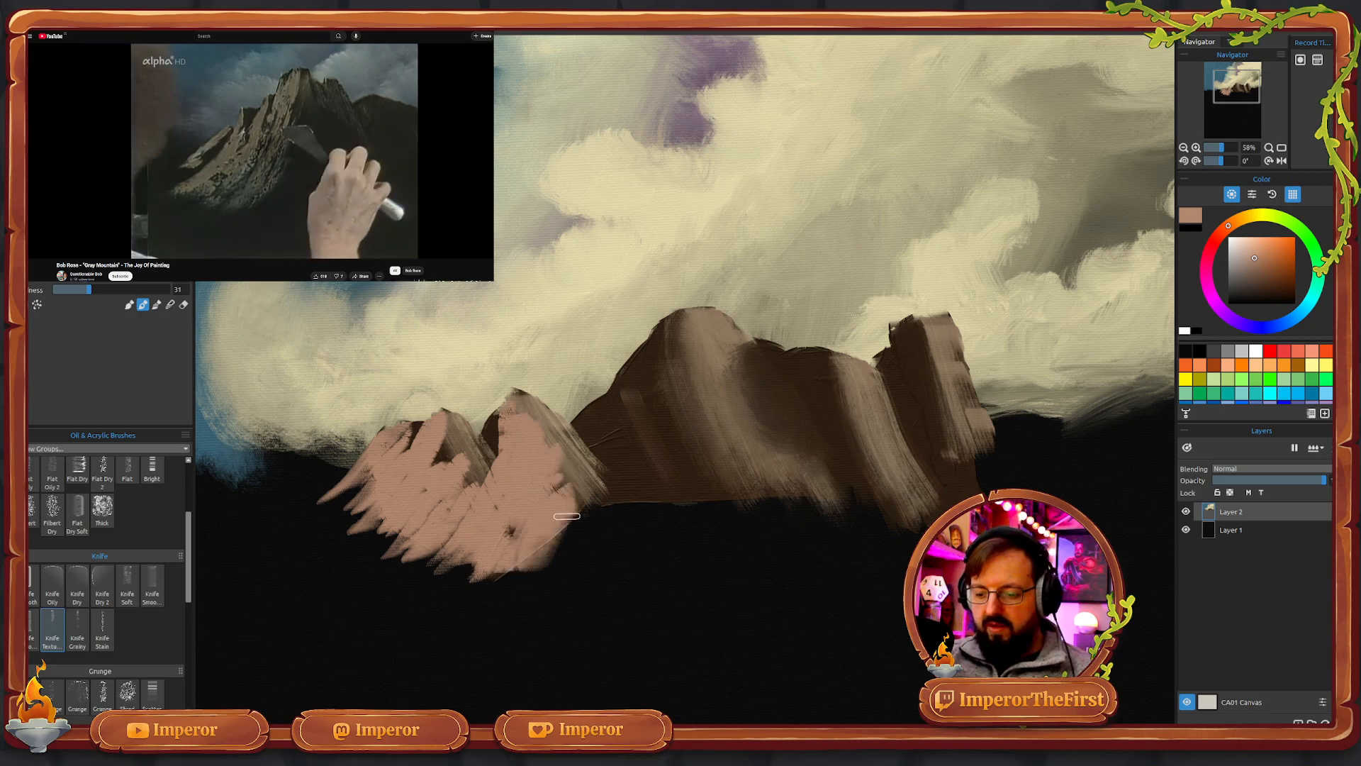
left_click_drag(580, 513, 550, 553)
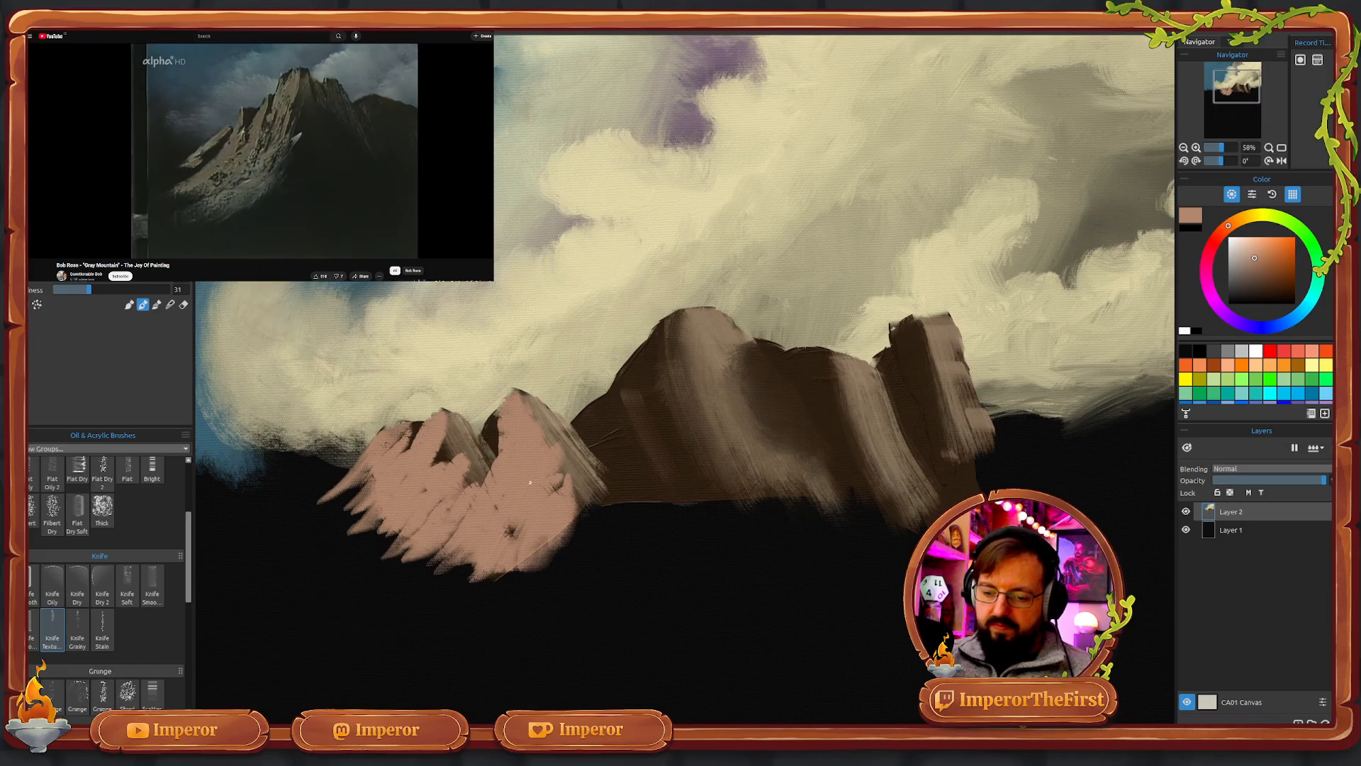
left_click_drag(599, 482, 549, 546)
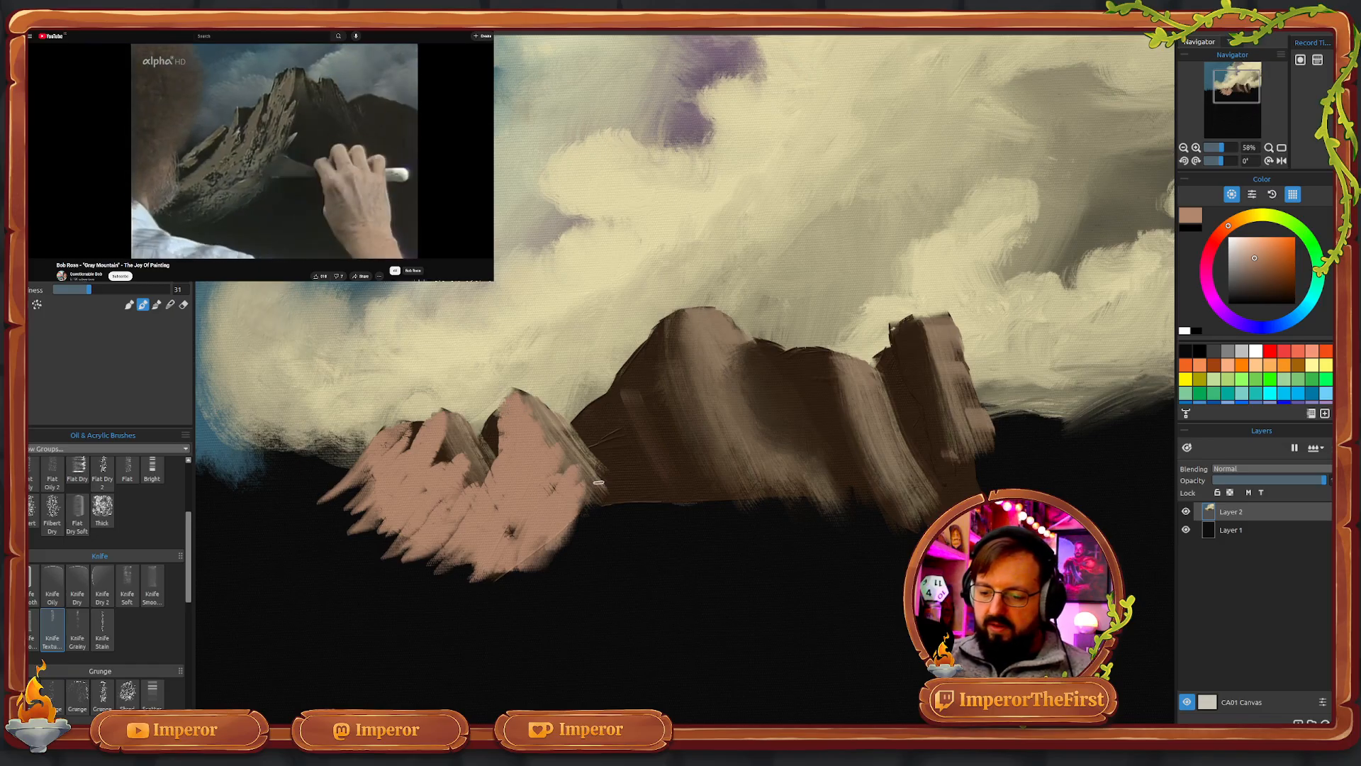
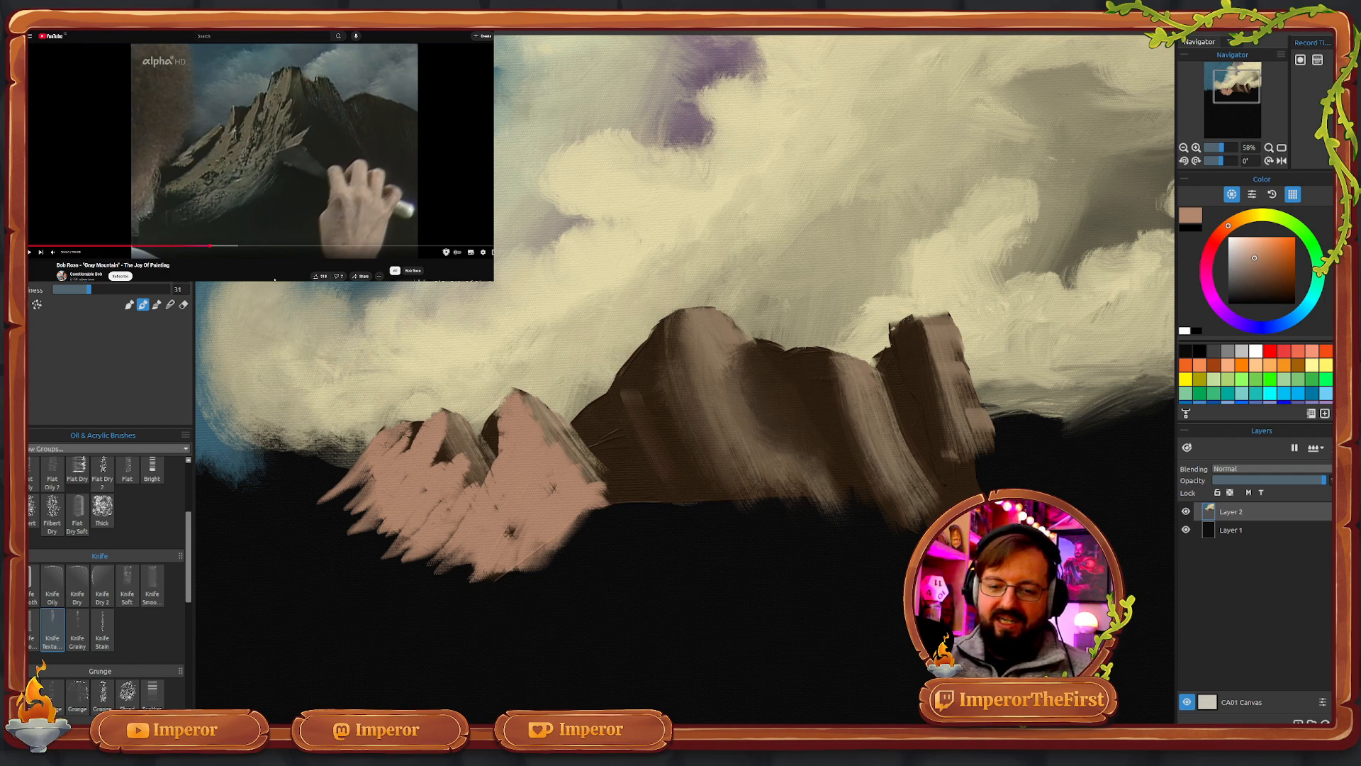
- Undo all the pinkish-tan highlight strokes on the two leftmost peaks, back to the bare dark brown rock
key("ctrl+z")
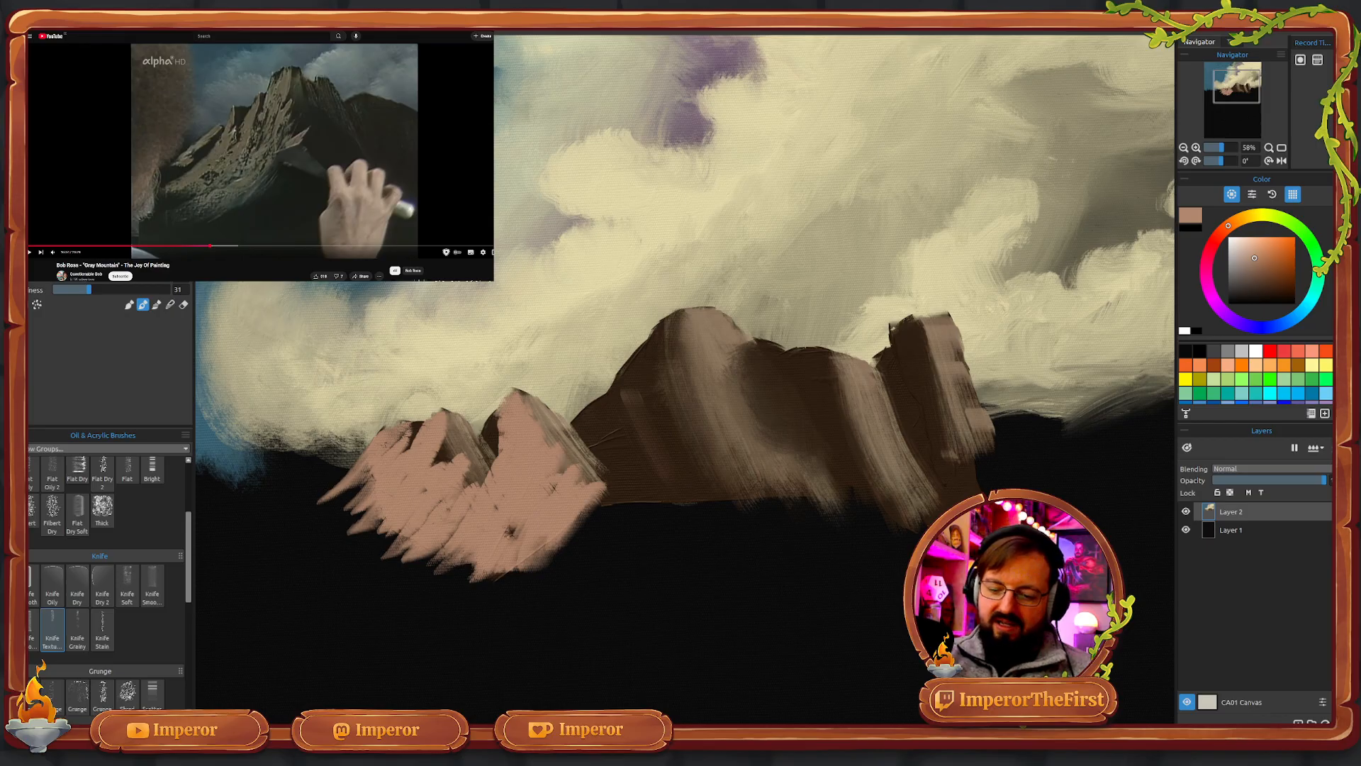
key("ctrl+z")
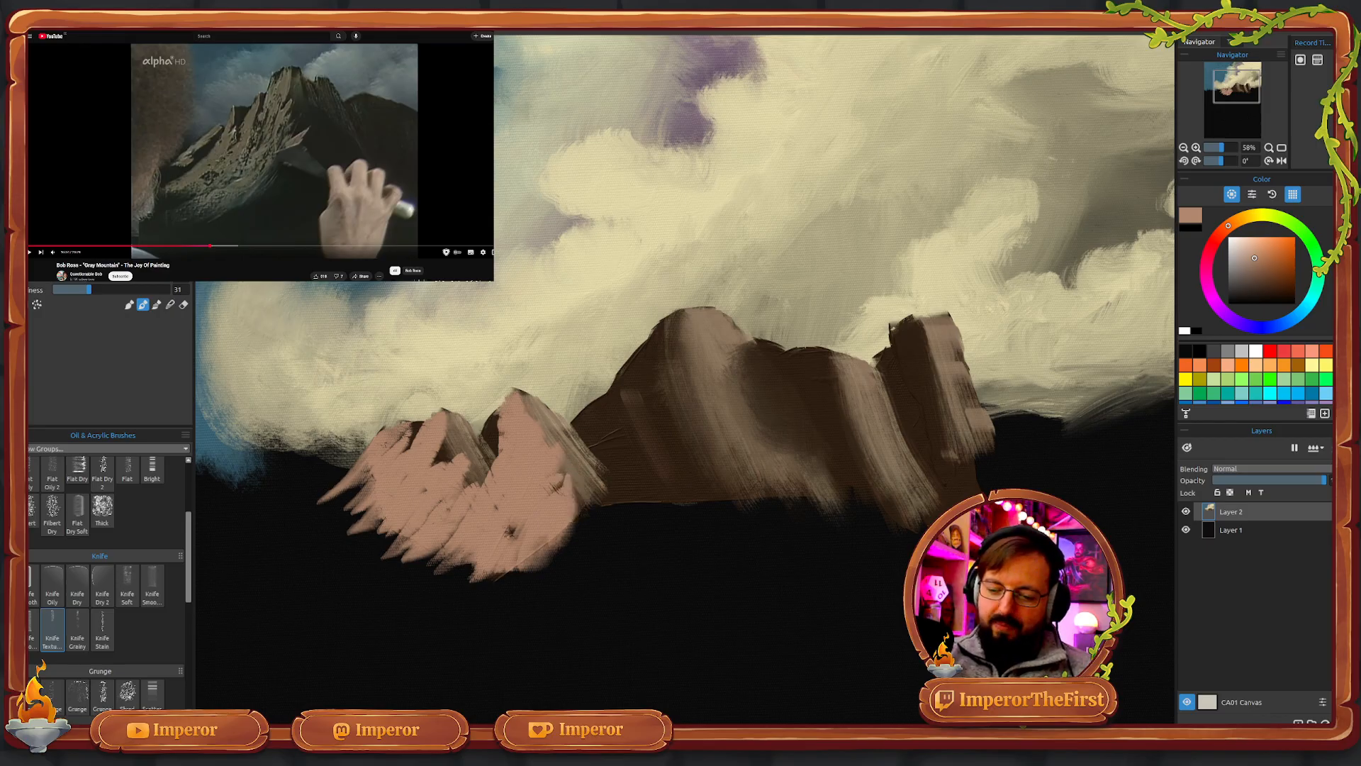
key("ctrl+z")
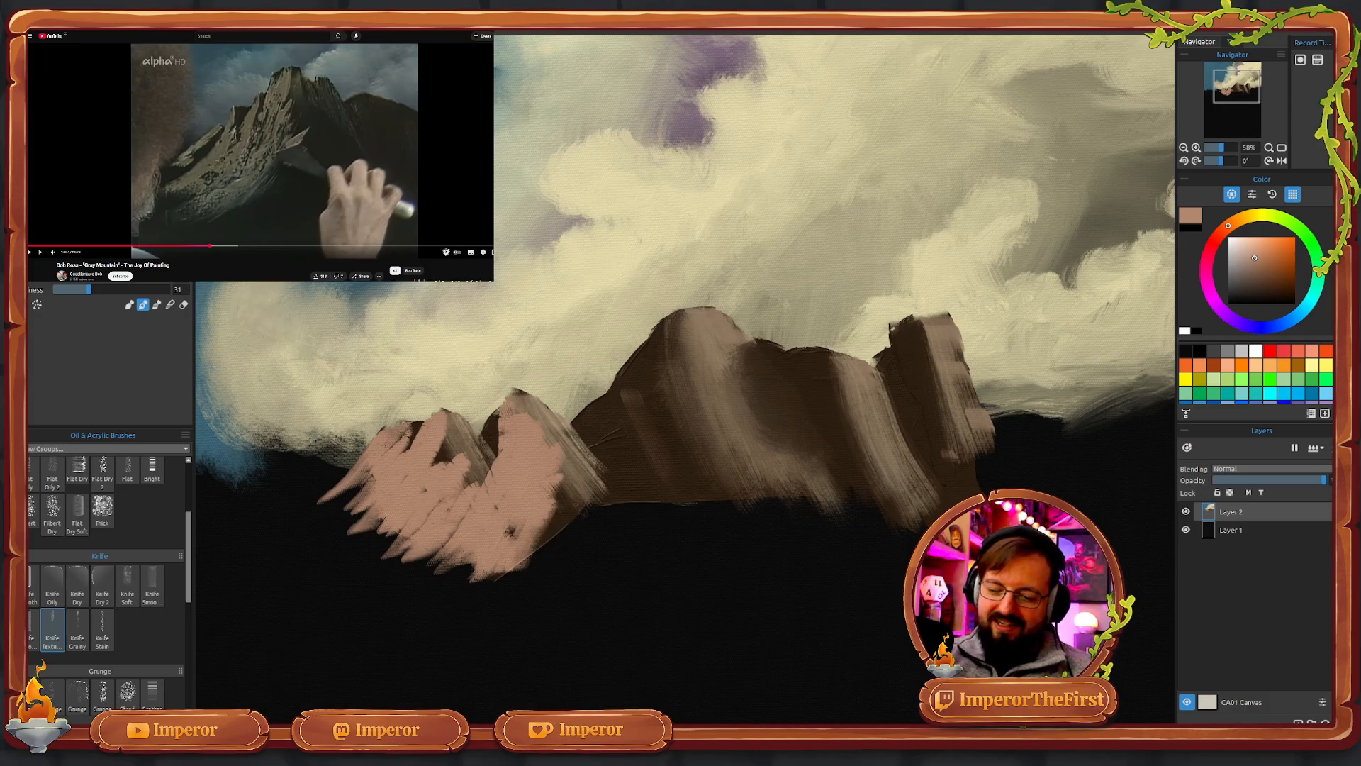
key("ctrl+z")
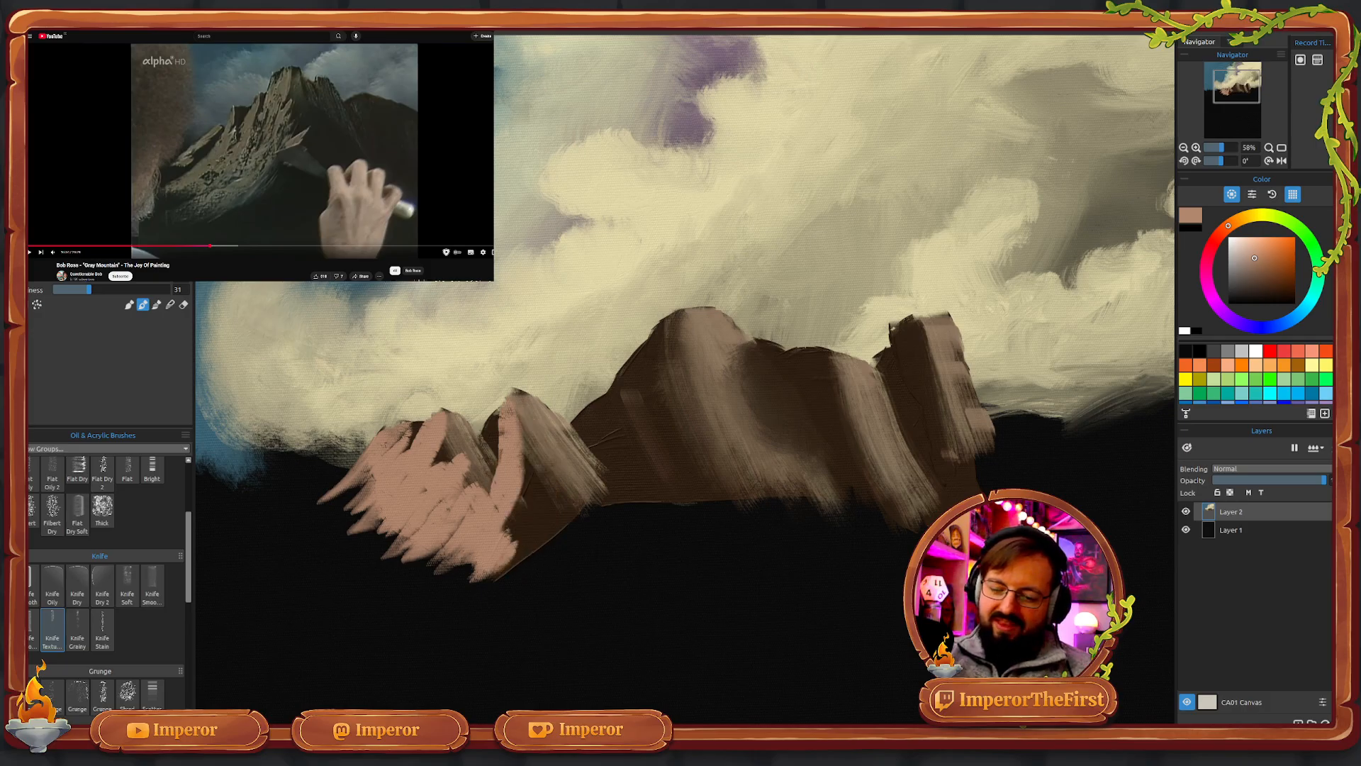
key("ctrl+z")
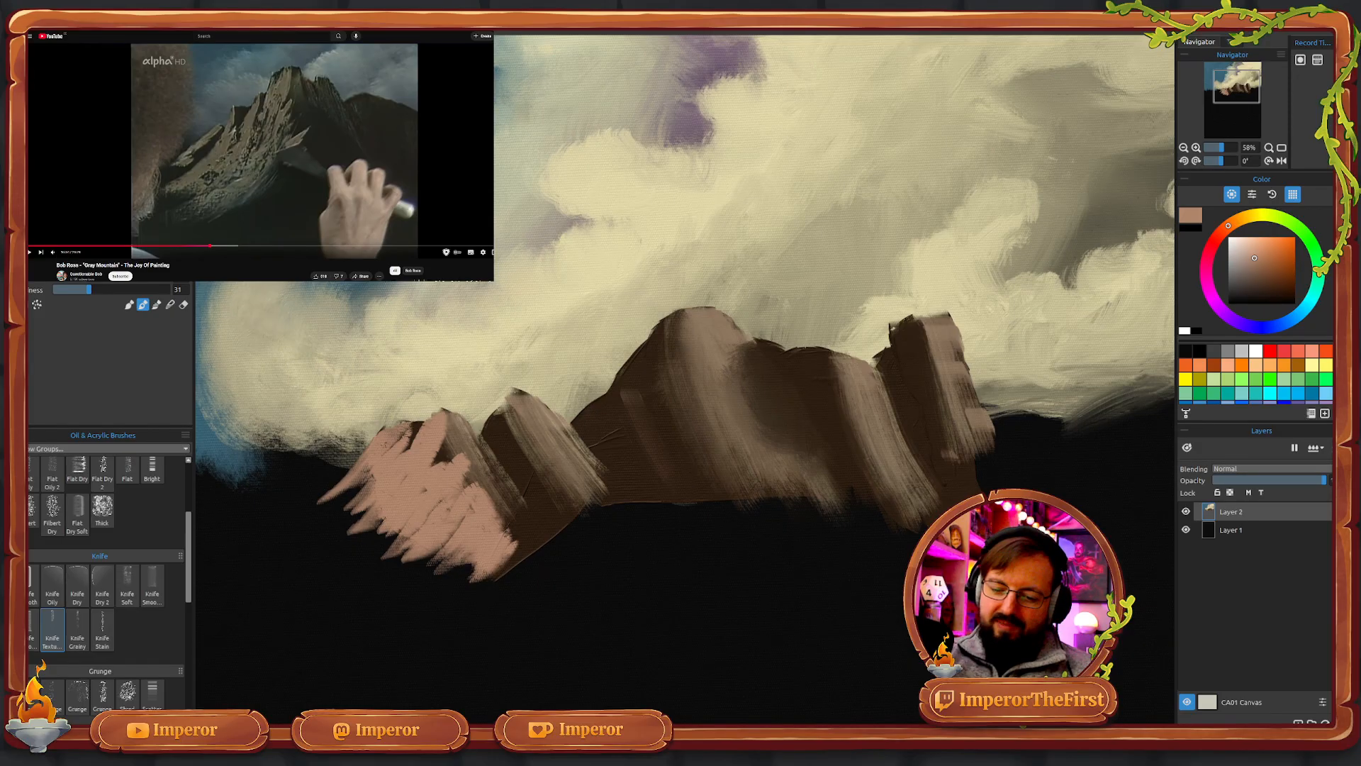
key("ctrl+z")
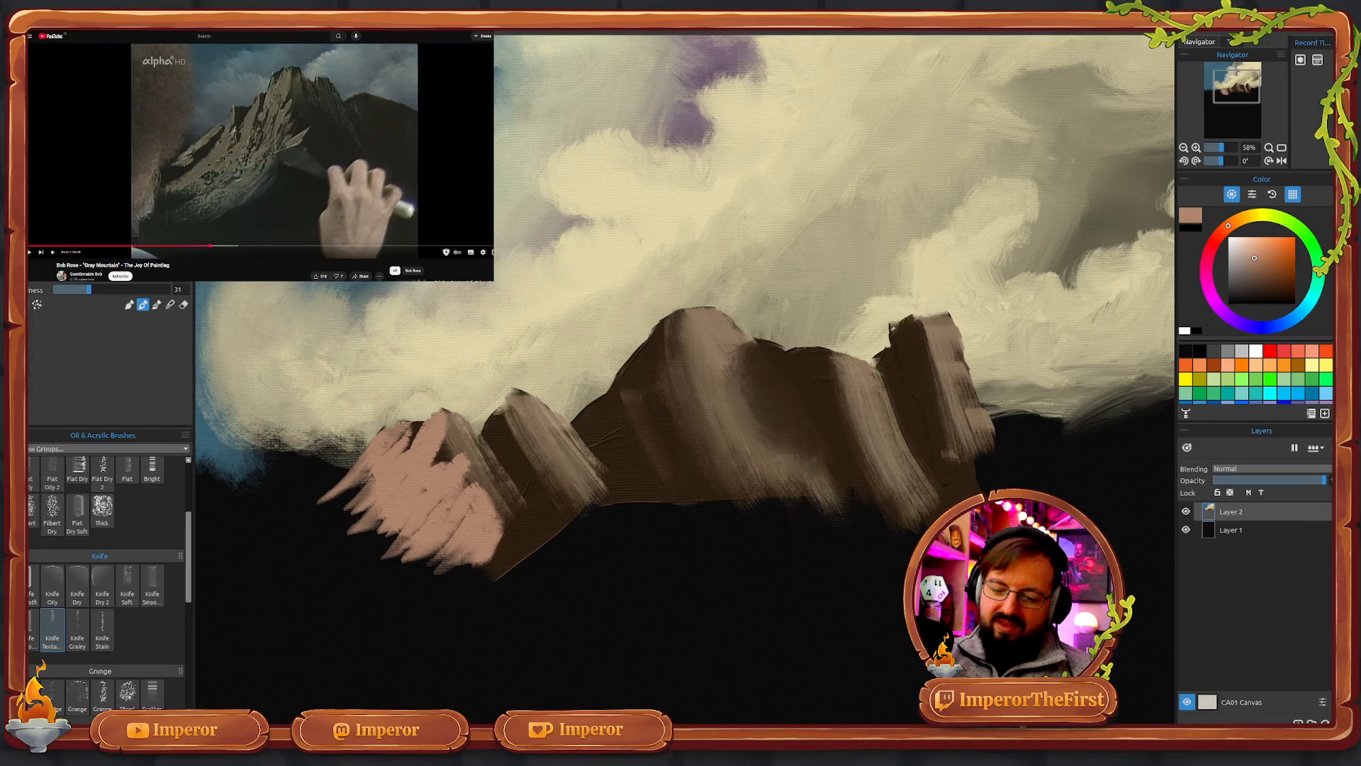
key("ctrl+z")
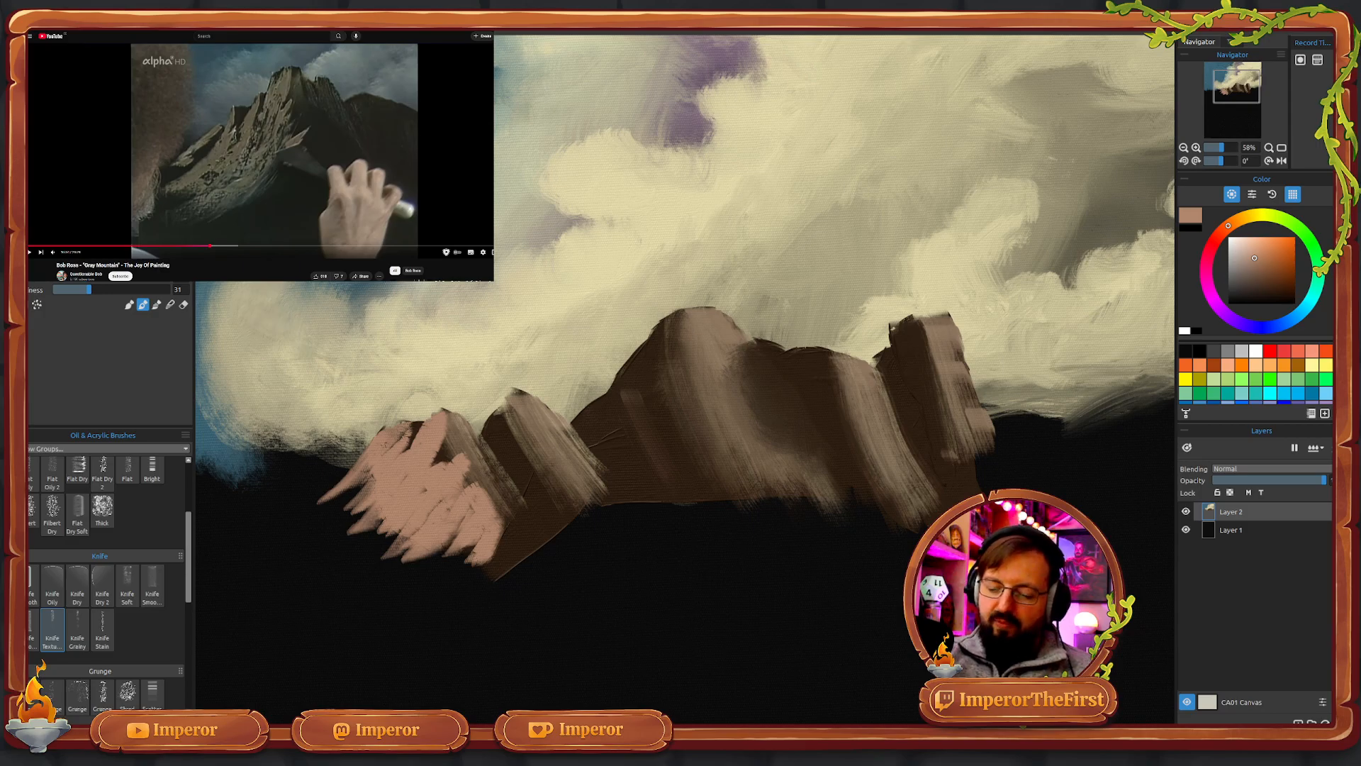
key("ctrl+z")
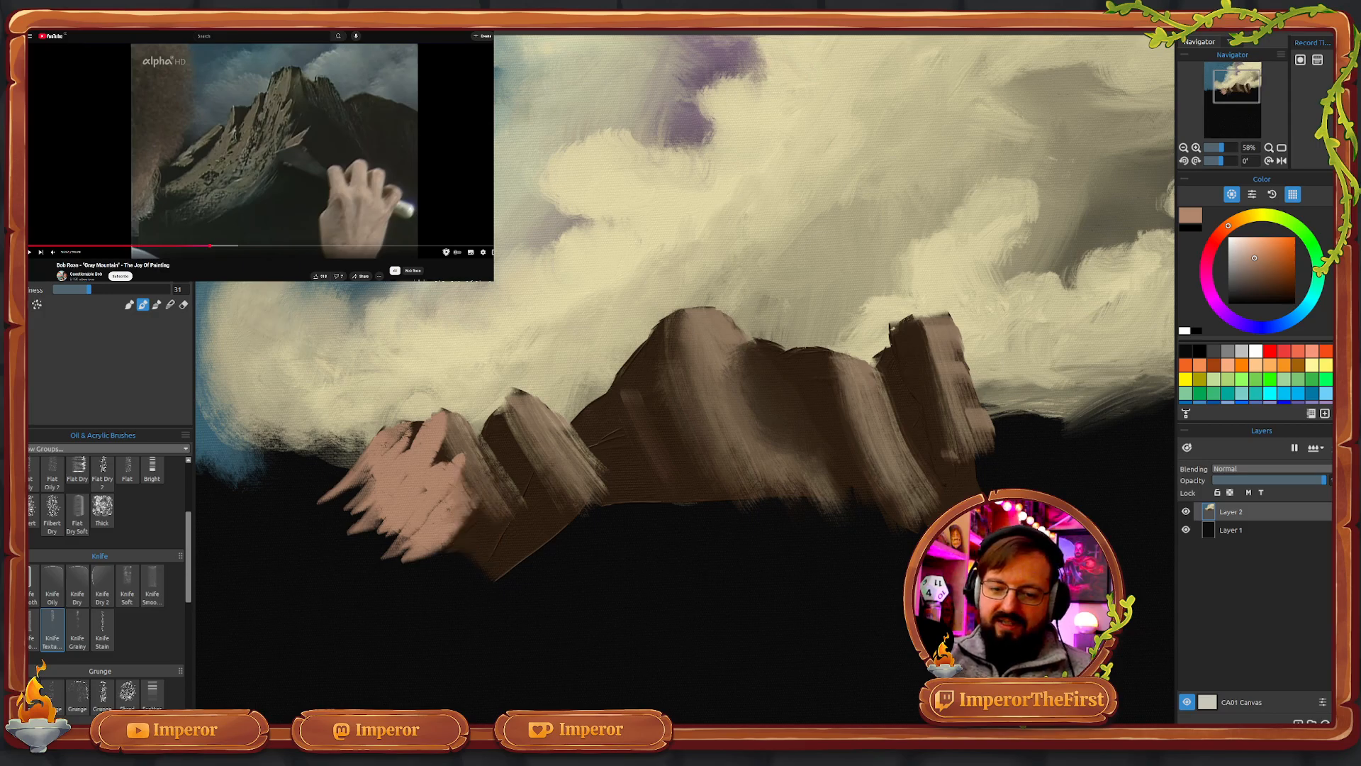
key("ctrl+z")
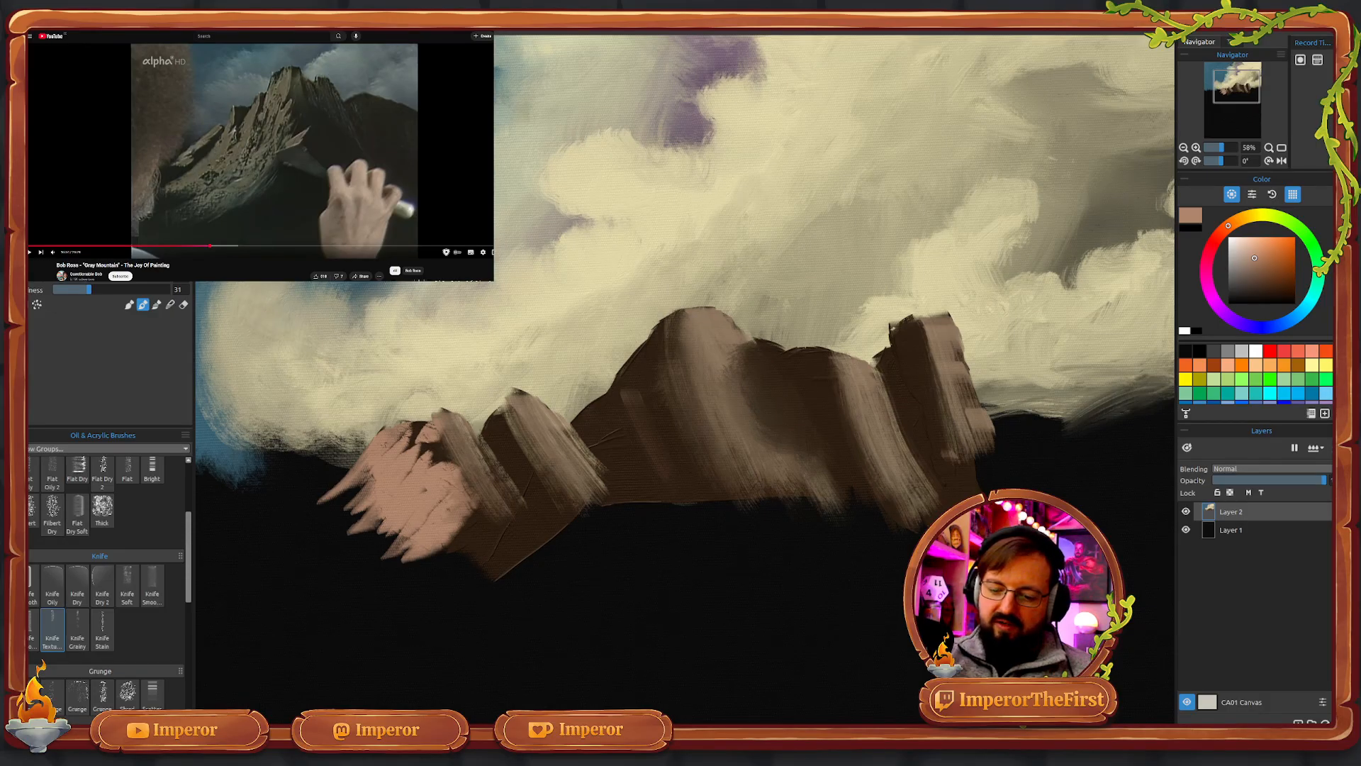
key("ctrl+z")
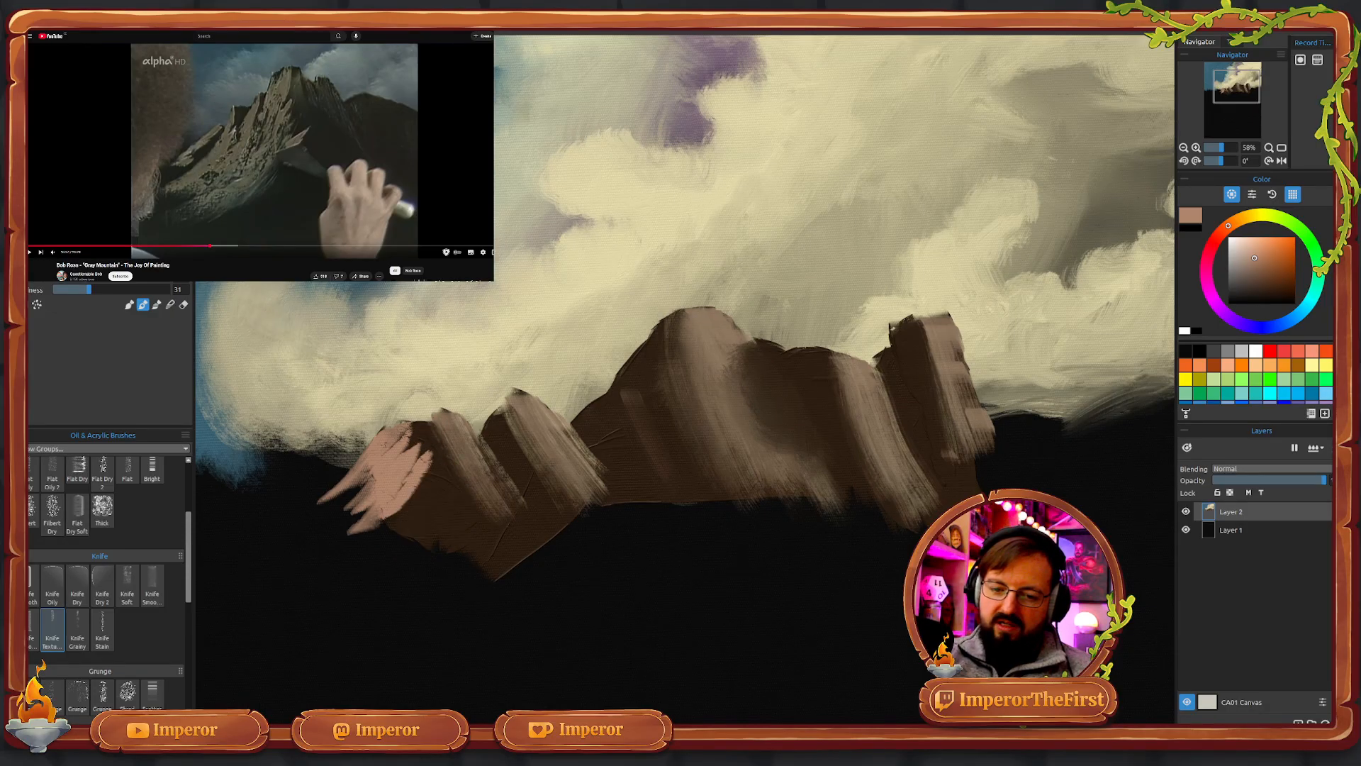
key("ctrl+z")
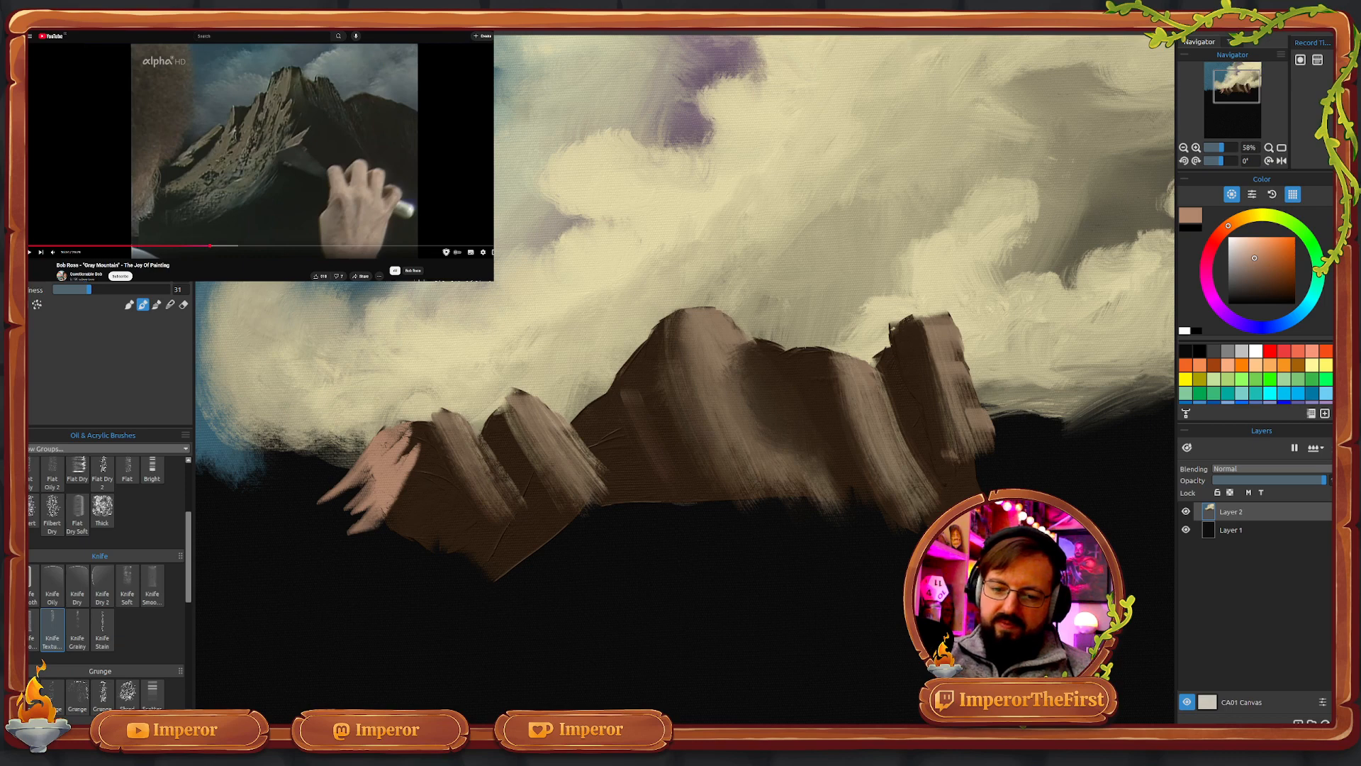
key("ctrl+z")
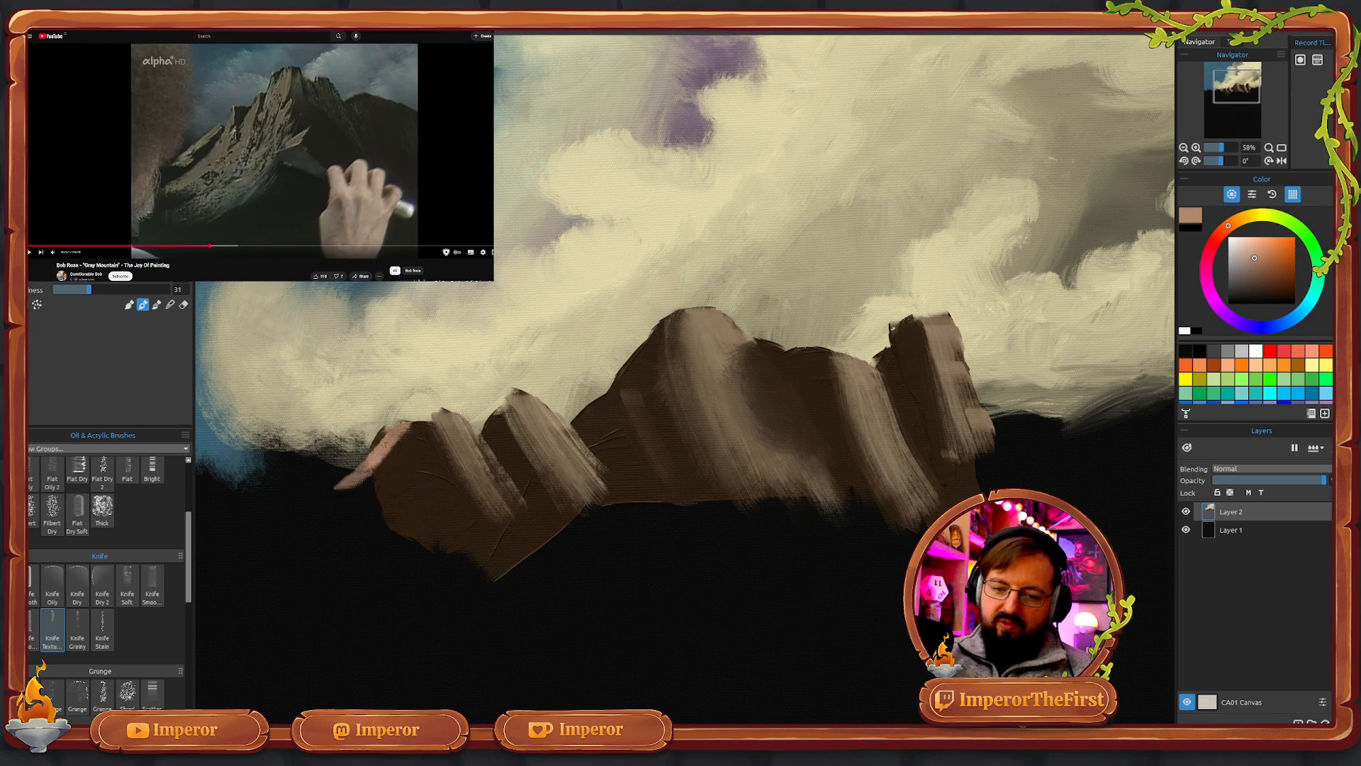
key("ctrl+z")
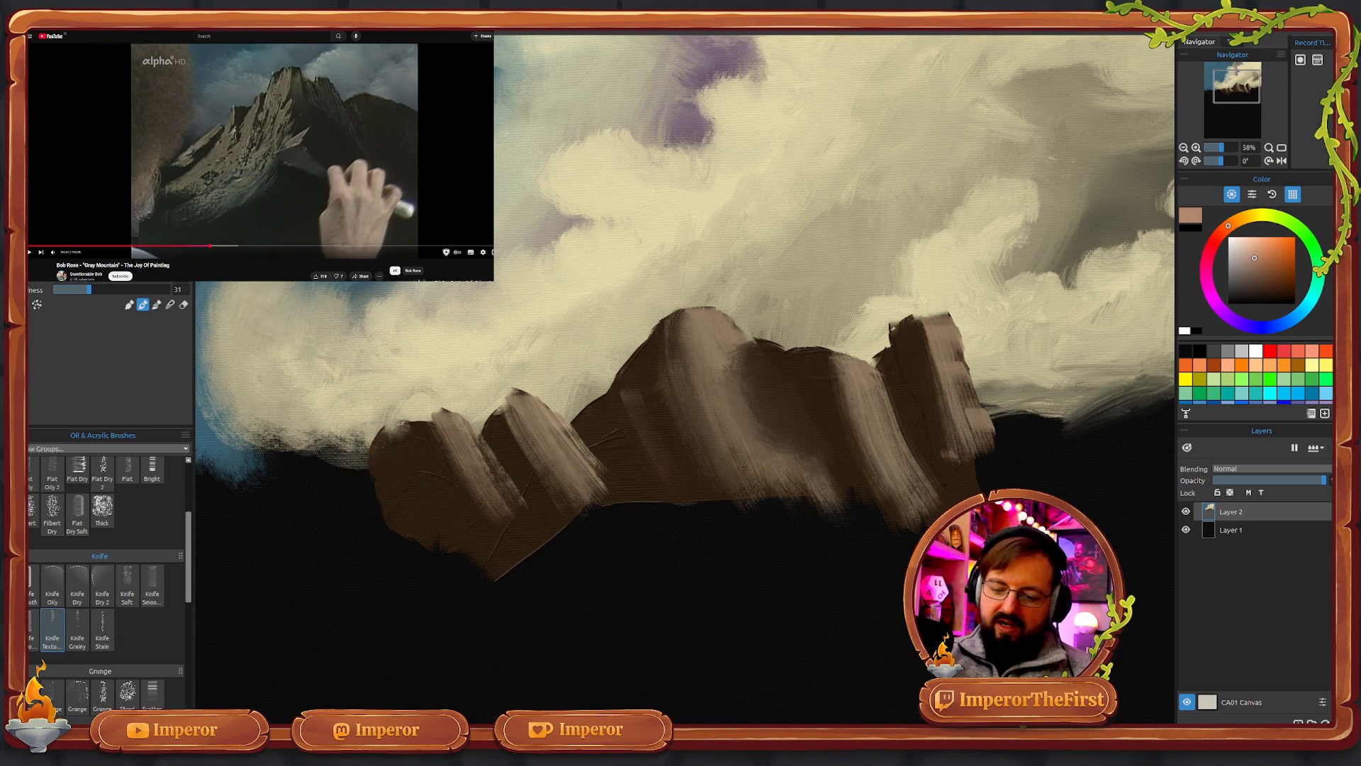
- Test the Knife Stain and Knife Grainy brushes with one stroke each on the leftmost peak, undoing both strokes
left_click(104, 630)
left_click_drag(437, 448, 382, 536)
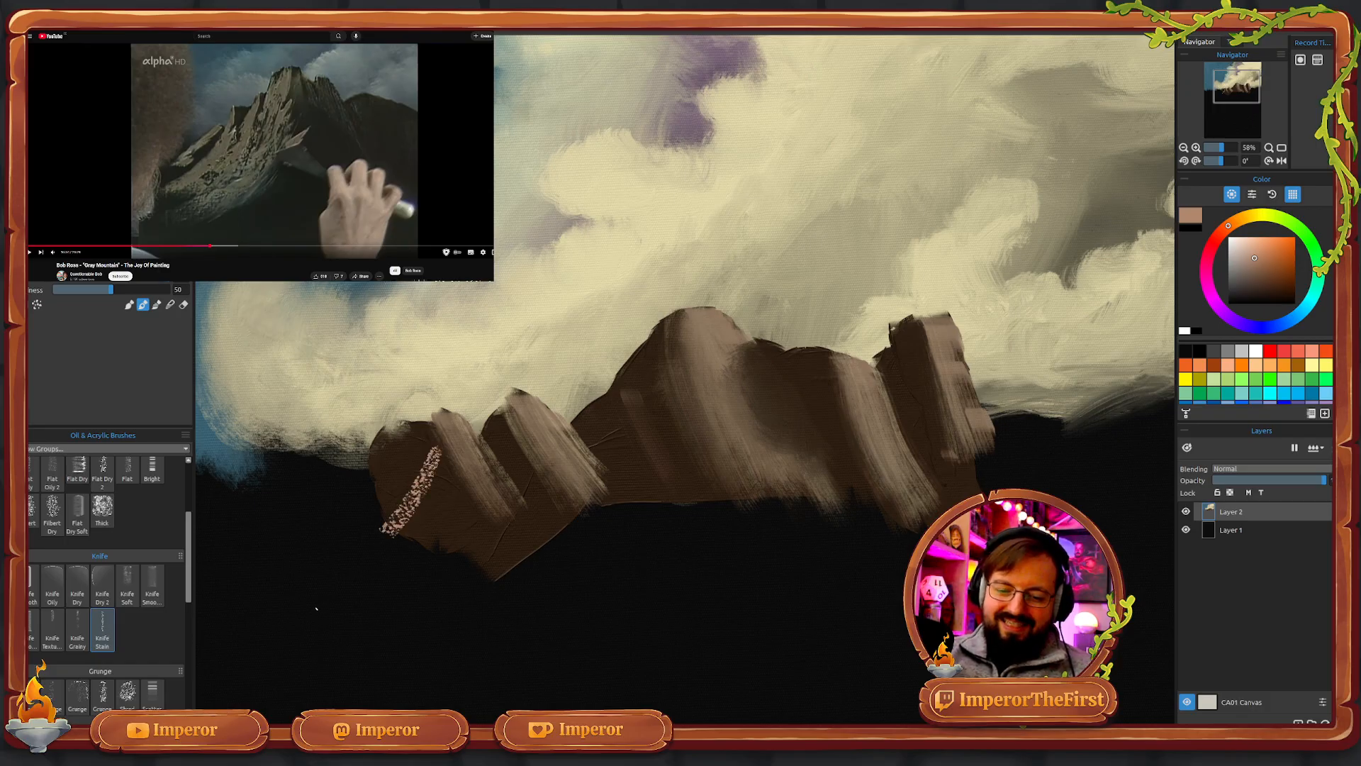
key("ctrl+z")
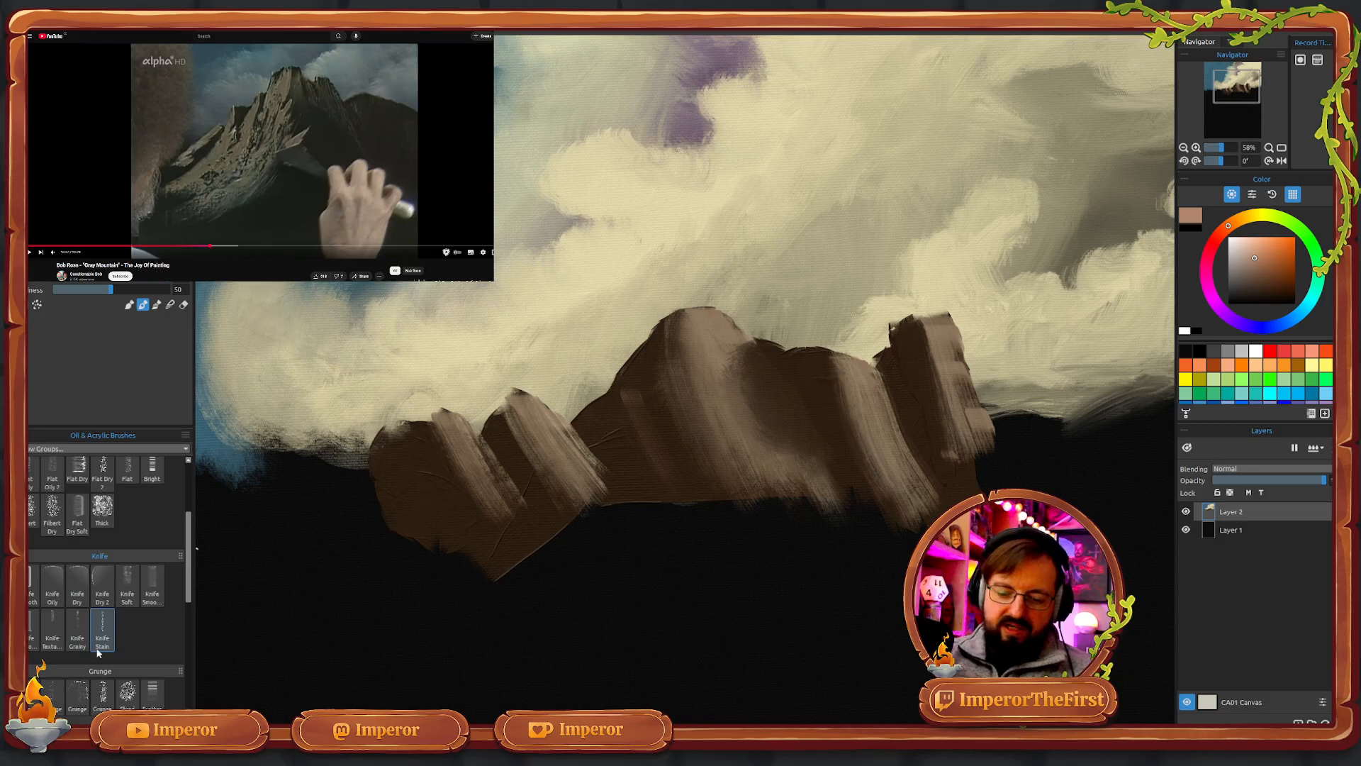
left_click(77, 630)
left_click_drag(434, 435, 371, 537)
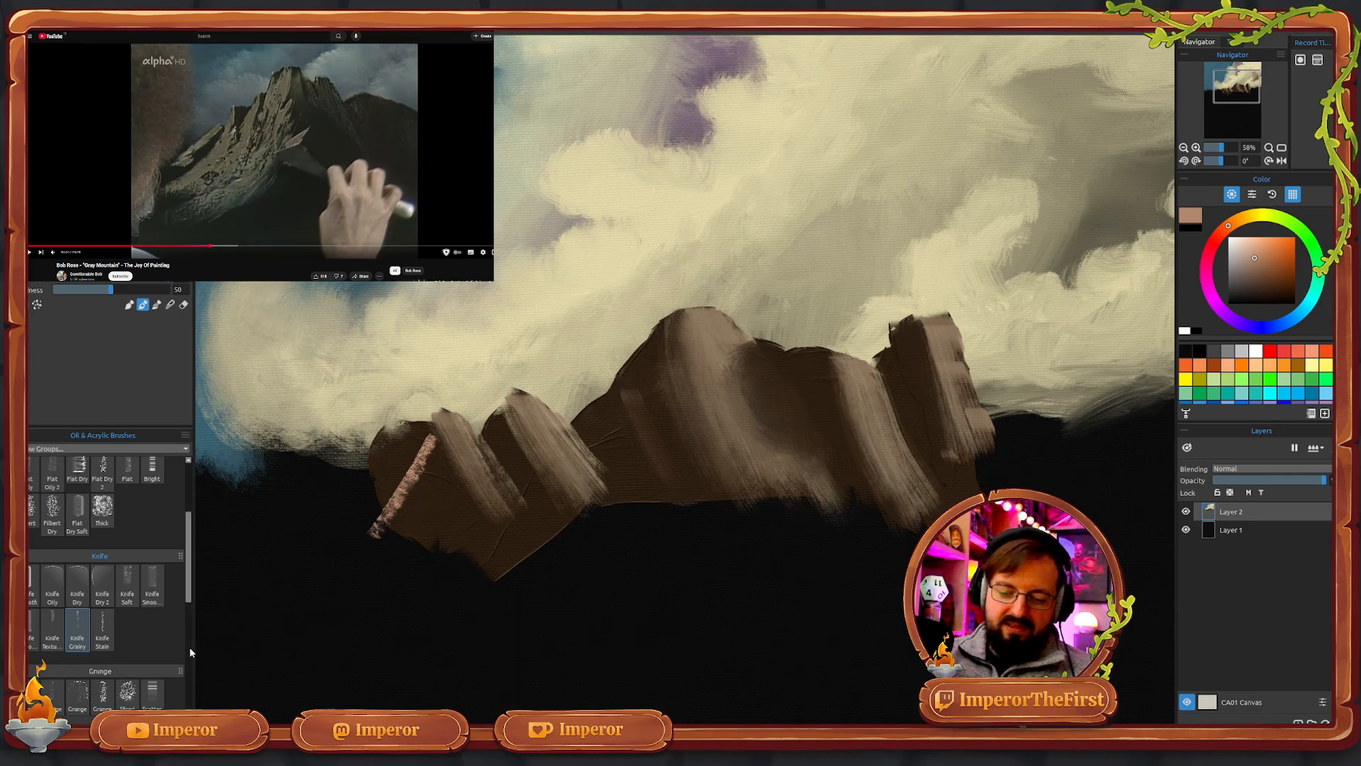
key("ctrl+z")
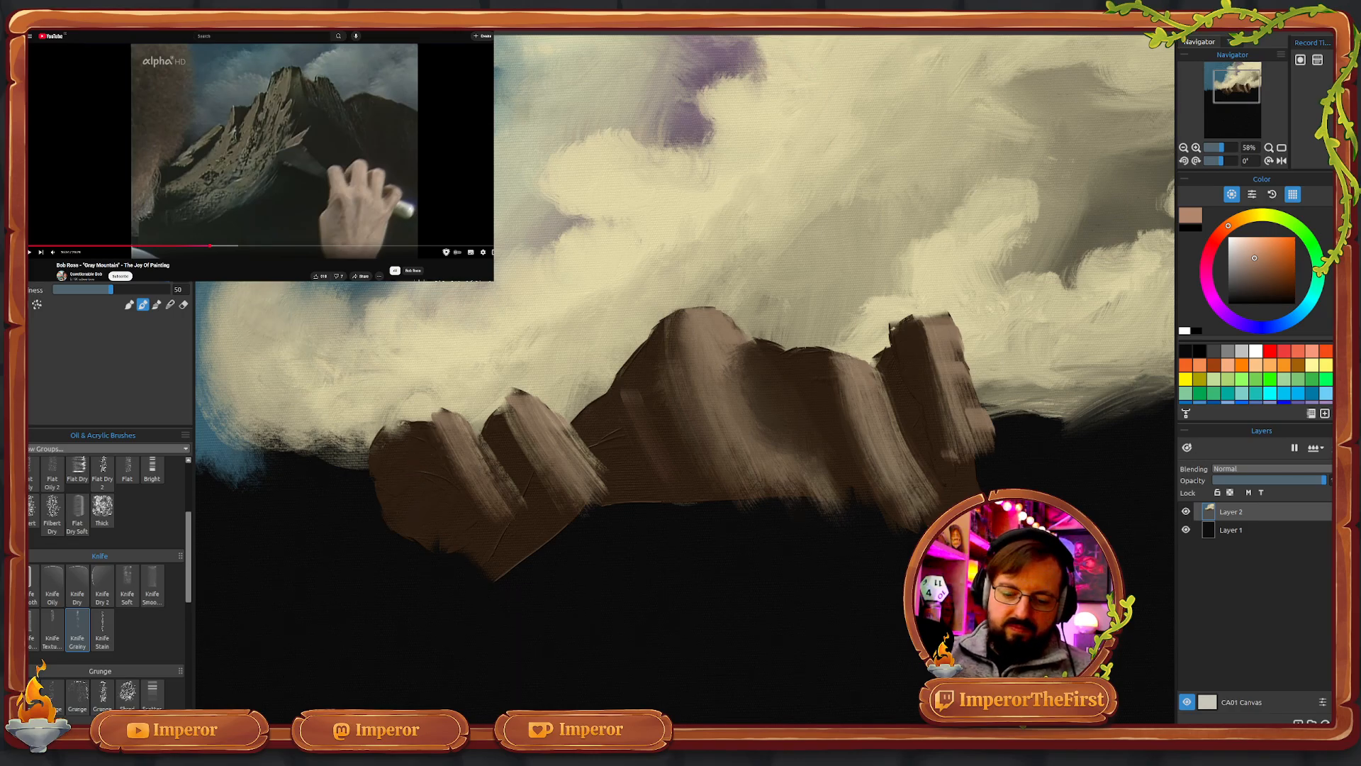
- Test the Knife Soft and textured knife brushes with one stroke each on the leftmost peak, undoing both strokes
left_click(127, 586)
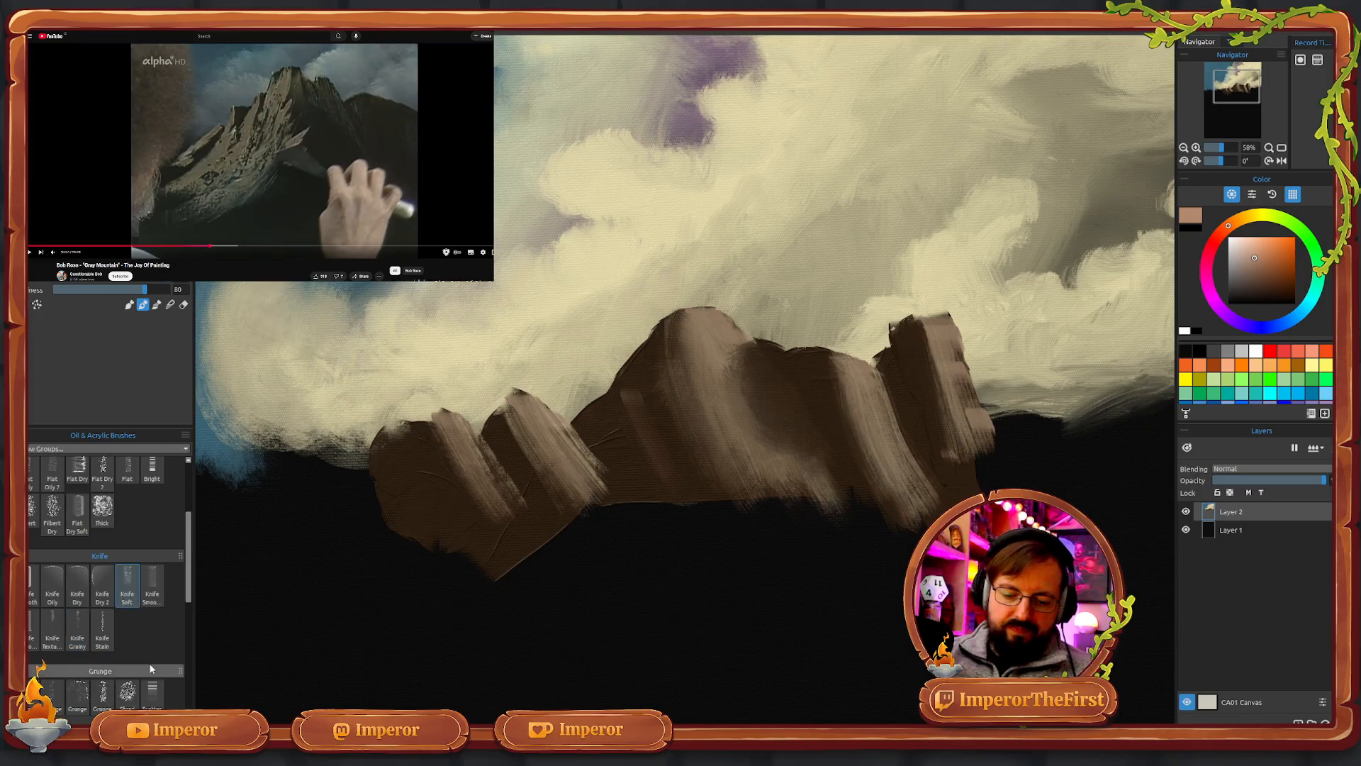
left_click_drag(433, 440, 349, 508)
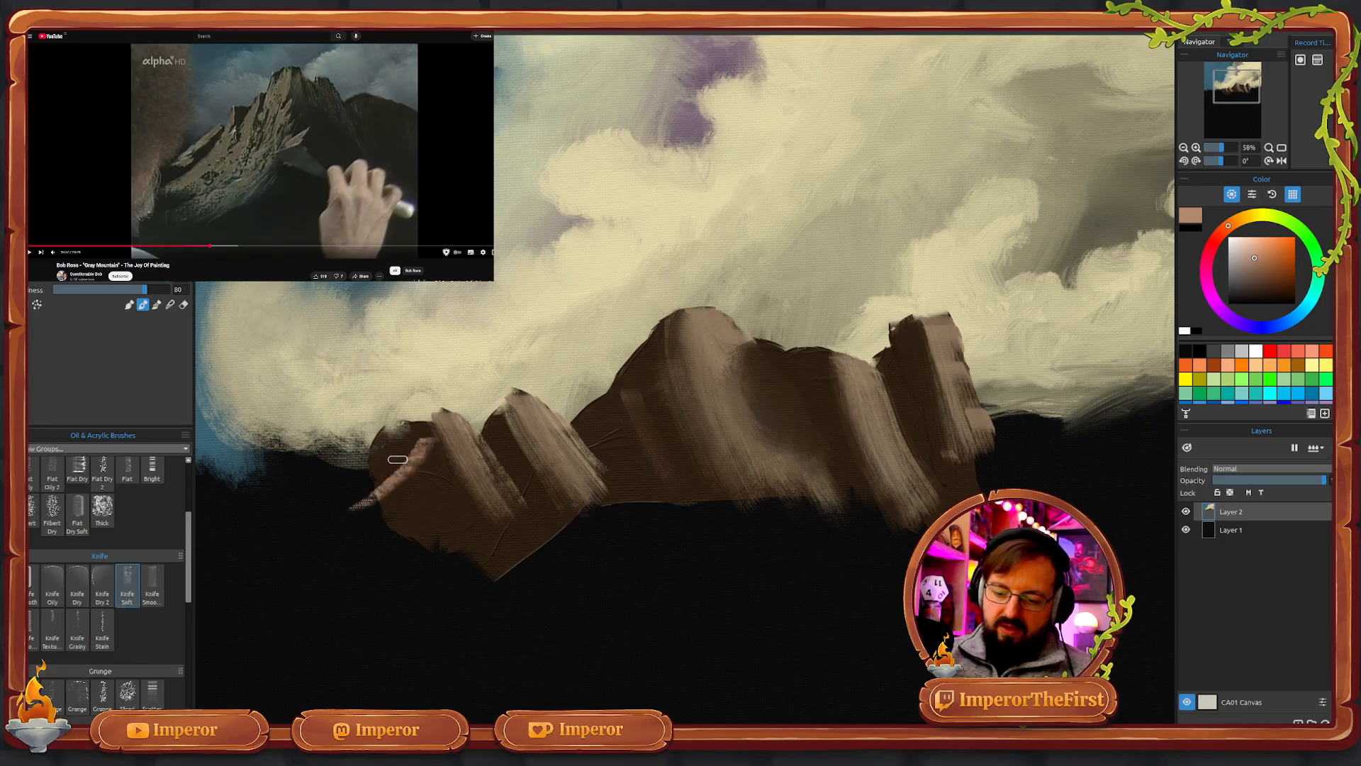
key("ctrl+z")
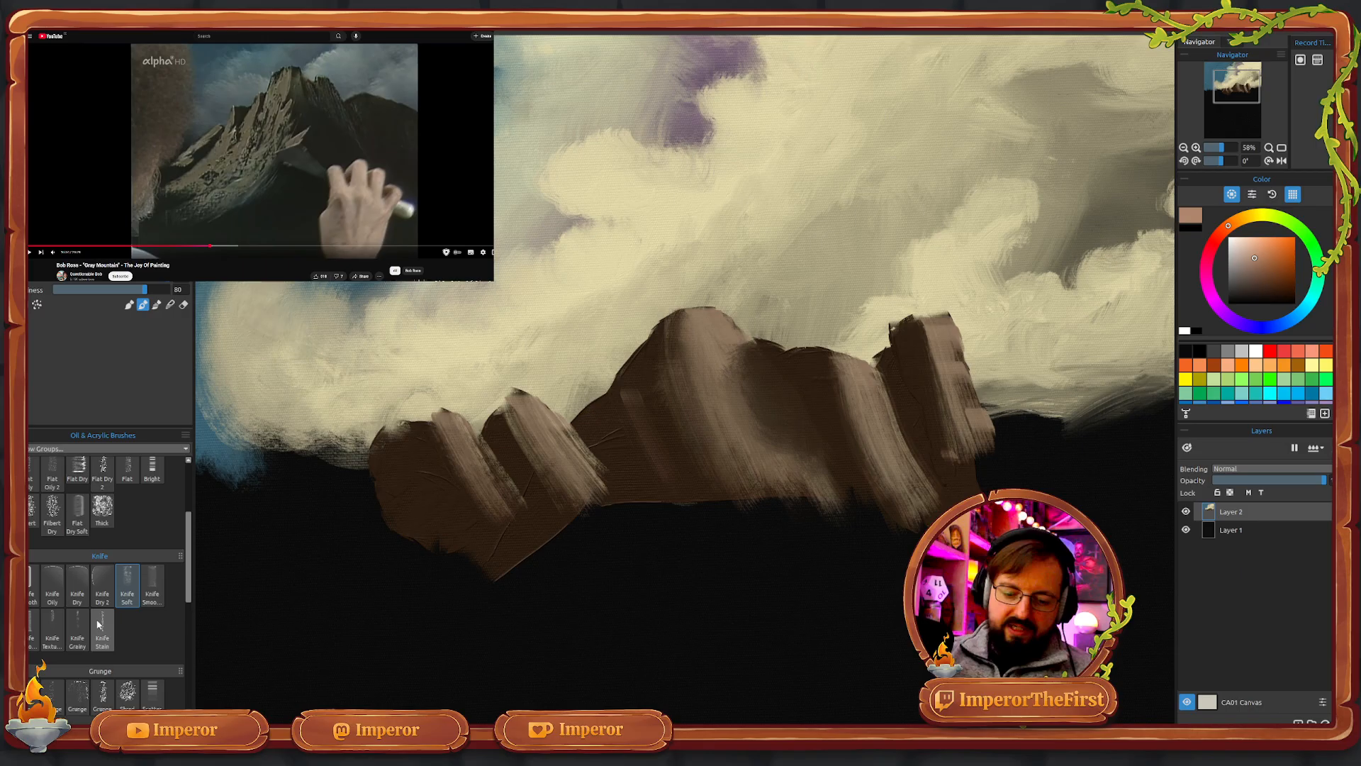
left_click(63, 642)
left_click_drag(429, 440, 373, 524)
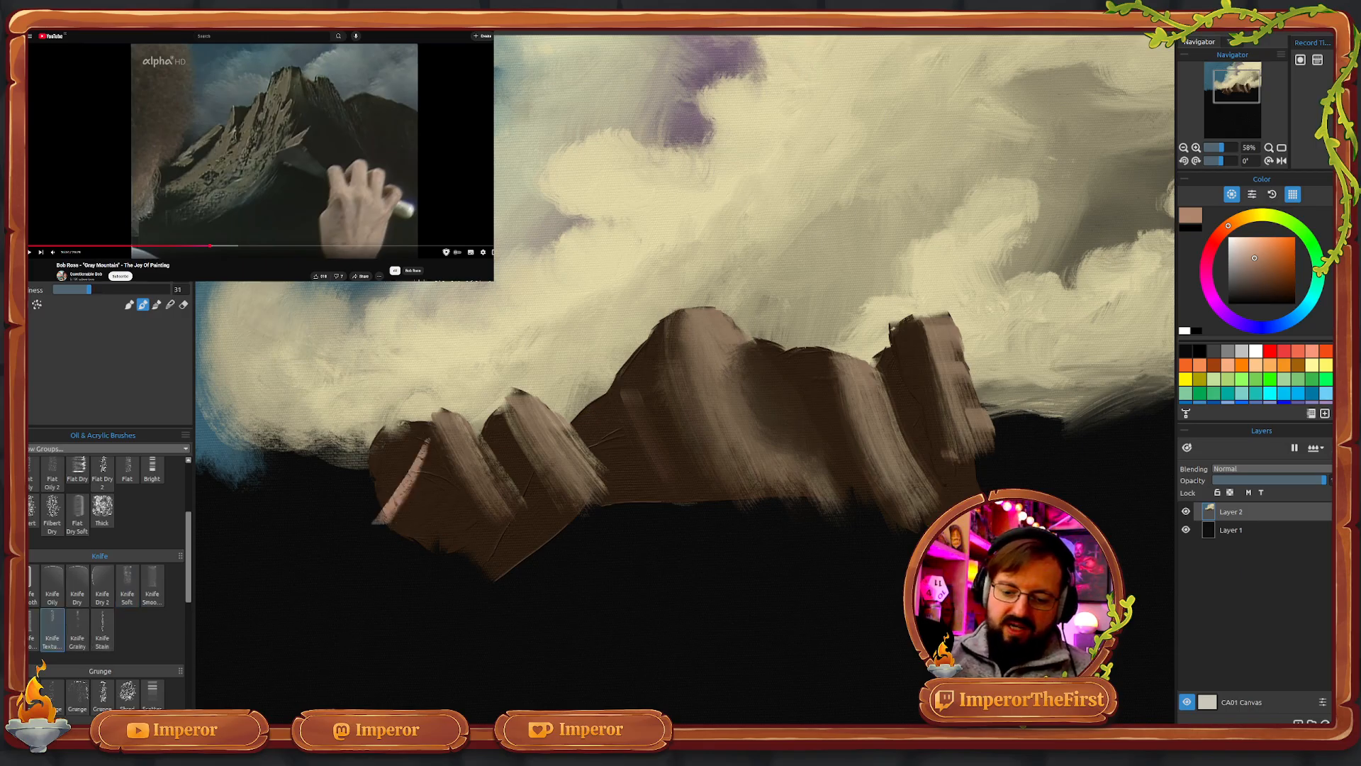
key("ctrl+z")
- Cover the leftmost peak's left-facing slope with grainy pinkish-tan highlights, from its crest to its base, using the Knife Grainy brush
left_click(78, 628)
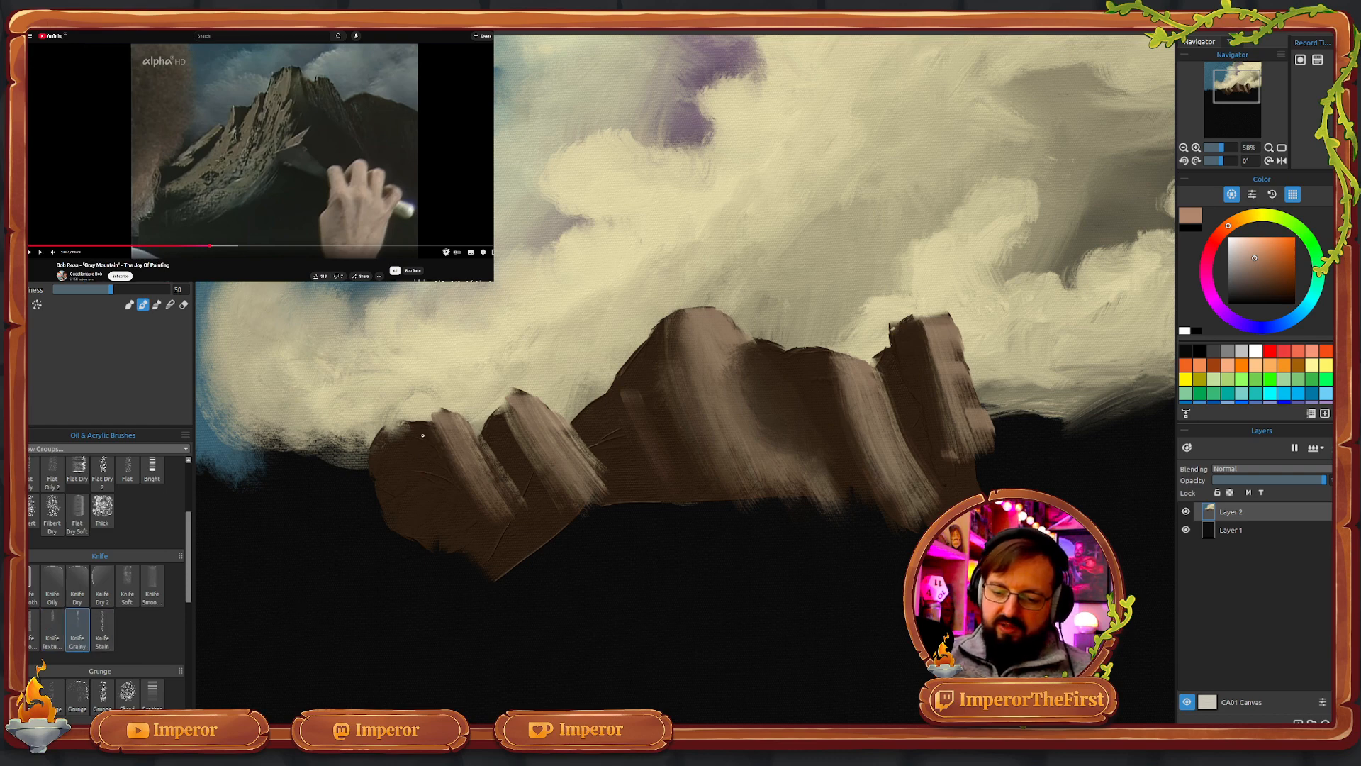
left_click_drag(415, 423, 339, 490)
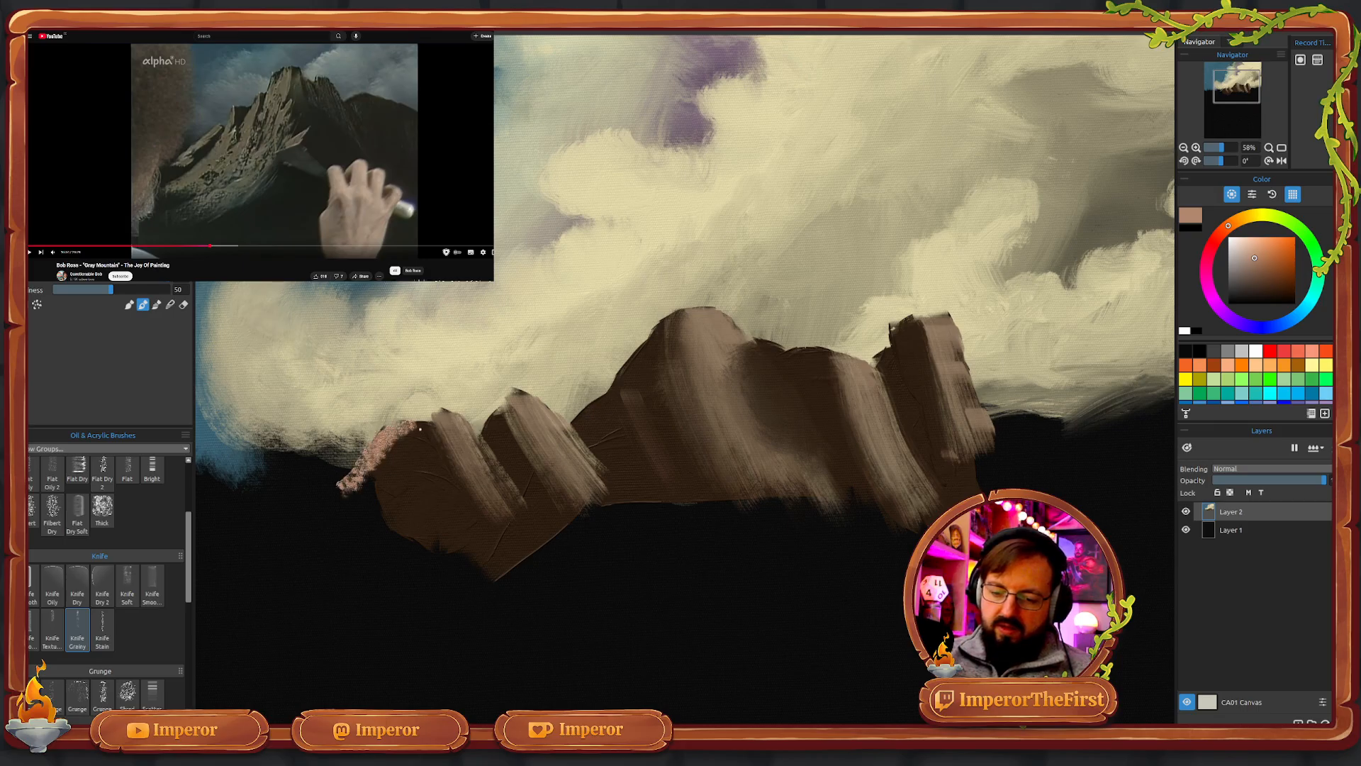
mouse_move(415, 426)
left_mouse_down()
mouse_move(344, 512)
mouse_move(415, 441)
mouse_move(385, 515)
left_mouse_up()
mouse_move(423, 439)
left_mouse_down()
mouse_move(395, 493)
mouse_move(418, 433)
mouse_move(412, 485)
mouse_move(440, 443)
mouse_move(431, 454)
mouse_move(439, 422)
mouse_move(426, 468)
mouse_move(437, 417)
mouse_move(400, 521)
left_mouse_up()
left_click_drag(442, 421, 411, 530)
mouse_move(443, 475)
left_mouse_down()
mouse_move(422, 542)
mouse_move(441, 559)
left_mouse_up()
mouse_move(473, 497)
left_mouse_down()
mouse_move(454, 564)
mouse_move(431, 565)
mouse_move(434, 546)
left_mouse_up()
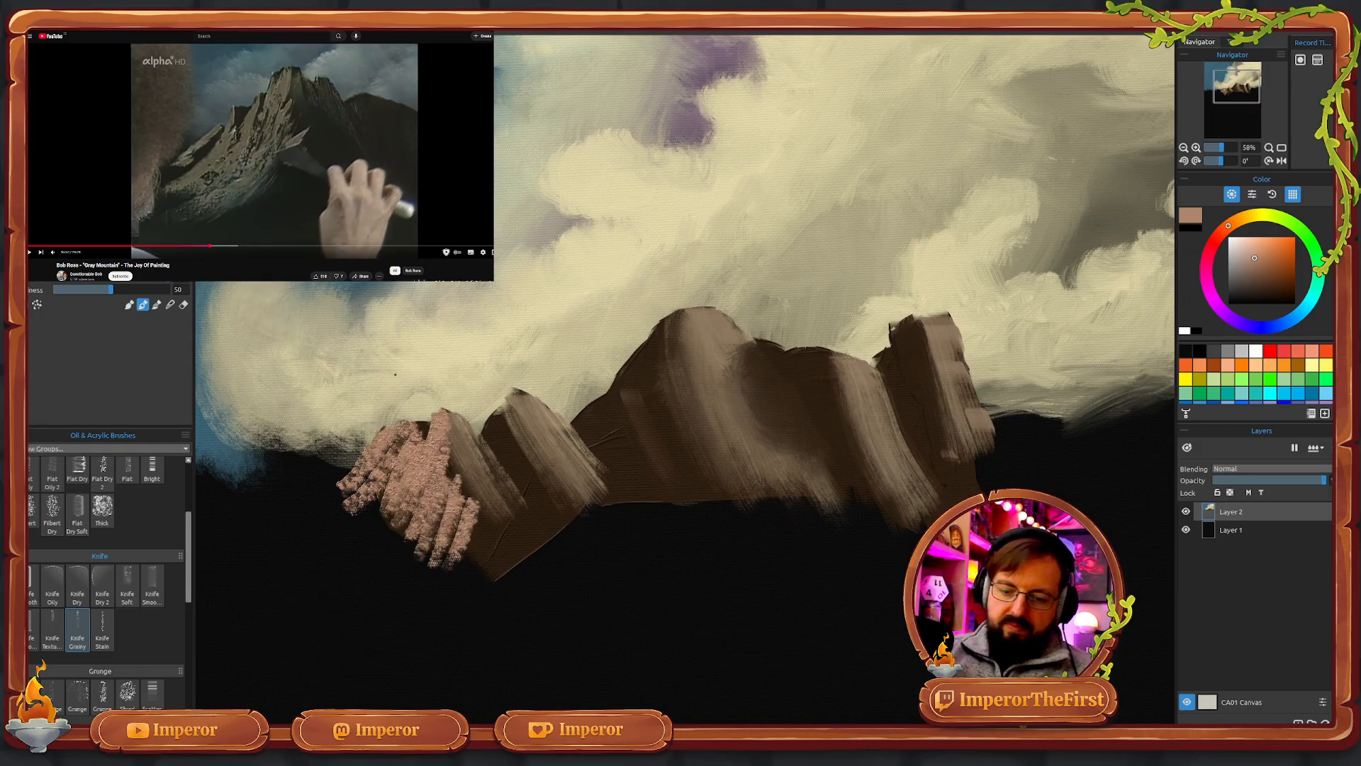
mouse_move(484, 504)
left_mouse_down()
mouse_move(480, 574)
mouse_move(488, 532)
mouse_move(460, 501)
mouse_move(422, 556)
left_mouse_up()
mouse_move(448, 479)
left_mouse_down()
mouse_move(406, 547)
mouse_move(425, 486)
mouse_move(376, 558)
left_mouse_up()
left_click_drag(410, 490, 378, 543)
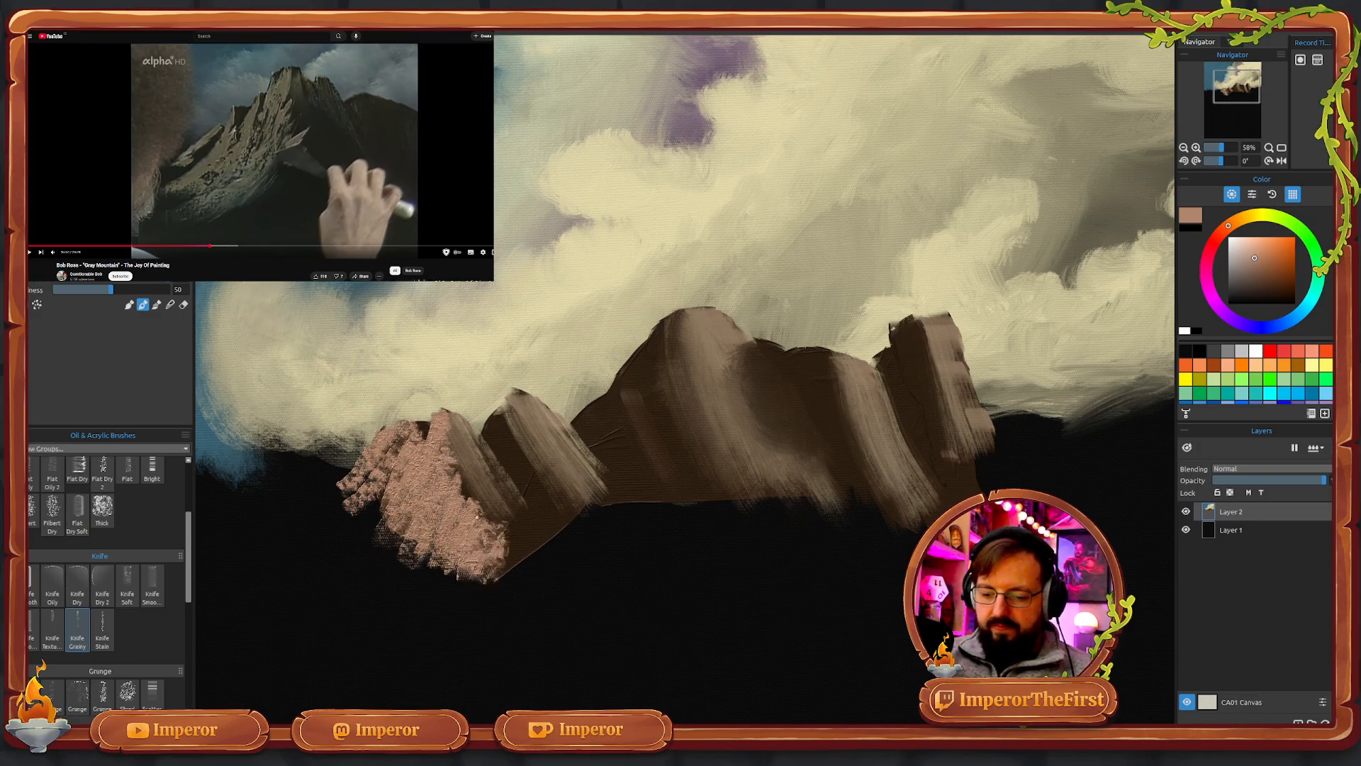
left_click_drag(462, 479, 485, 539)
- Paint matching grainy pinkish-tan highlights down the left face of the second peak, blending into the first slope at its base
mouse_move(511, 415)
left_mouse_down()
mouse_move(492, 493)
mouse_move(521, 397)
mouse_move(478, 532)
left_mouse_up()
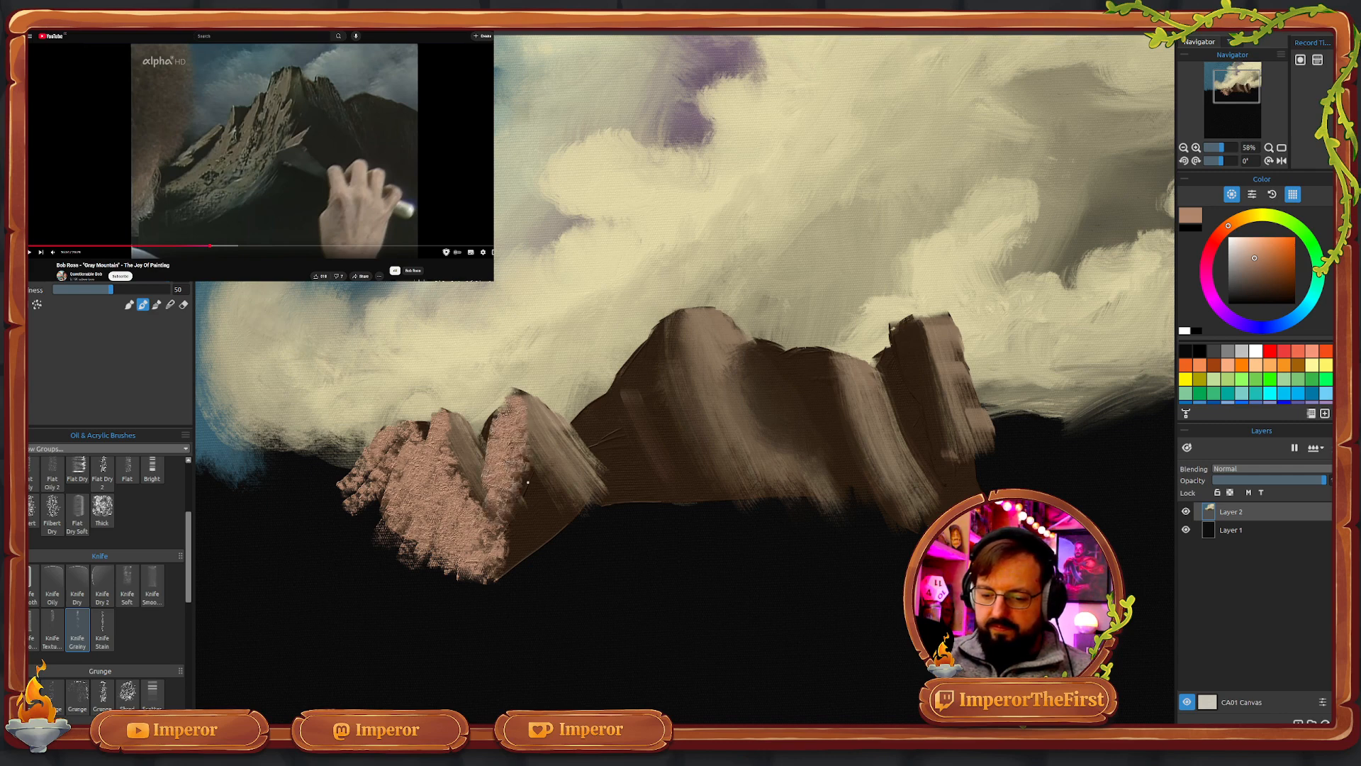
mouse_move(543, 475)
left_mouse_down()
mouse_move(525, 504)
mouse_move(544, 494)
mouse_move(510, 580)
left_mouse_up()
mouse_move(560, 496)
left_mouse_down()
mouse_move(524, 564)
mouse_move(547, 539)
left_mouse_up()
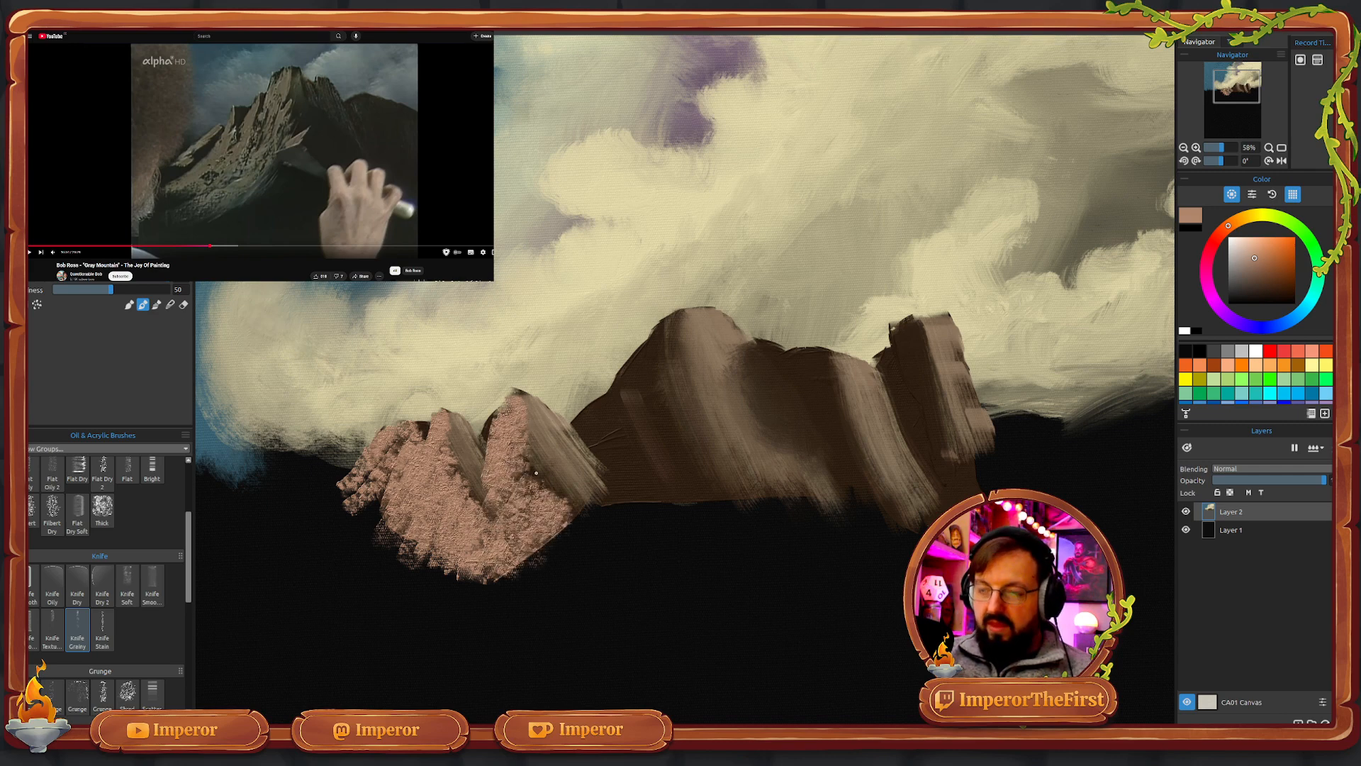
left_click_drag(525, 452, 509, 479)
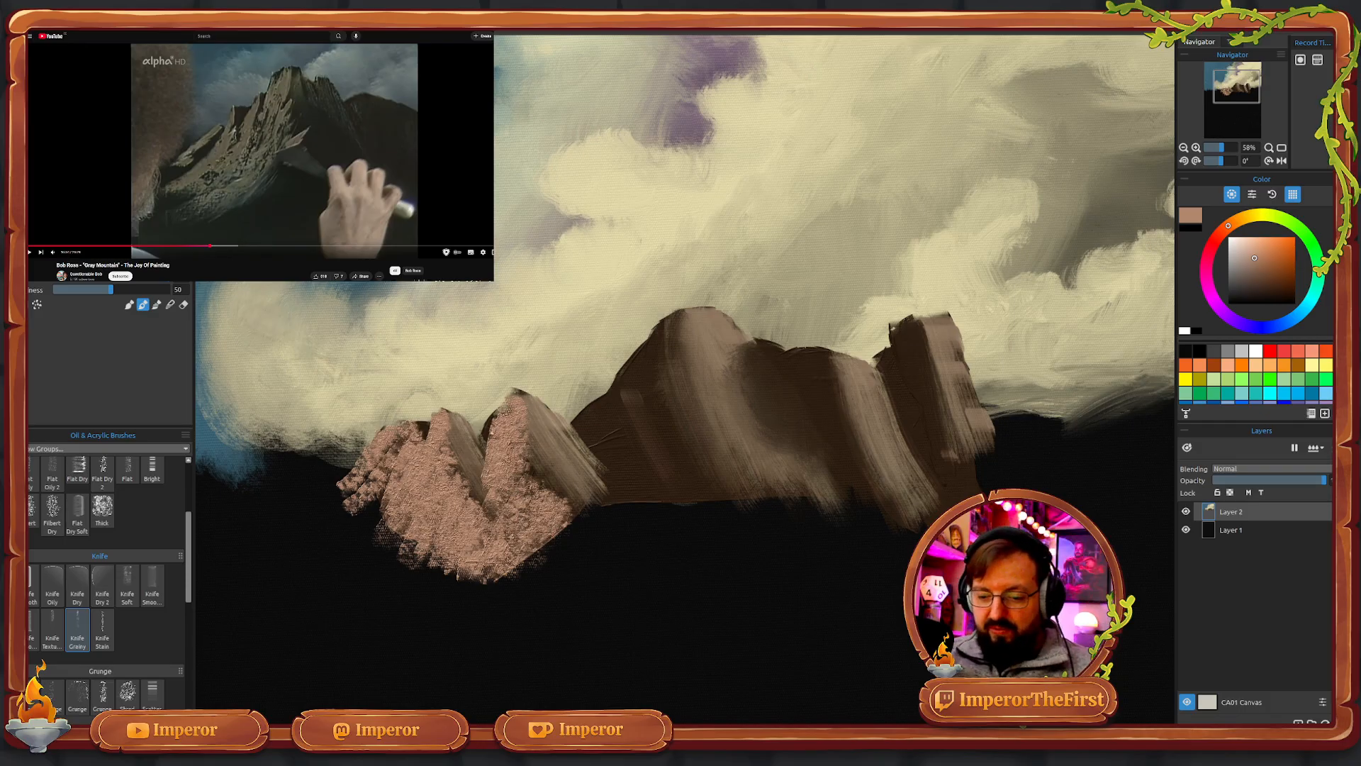
- Try grainy pinkish-tan highlights on the second peak's crest and down the large central peak's left slope
mouse_move(485, 448)
left_mouse_down()
mouse_move(497, 457)
mouse_move(513, 418)
mouse_move(526, 427)
mouse_move(536, 392)
mouse_move(523, 435)
left_mouse_up()
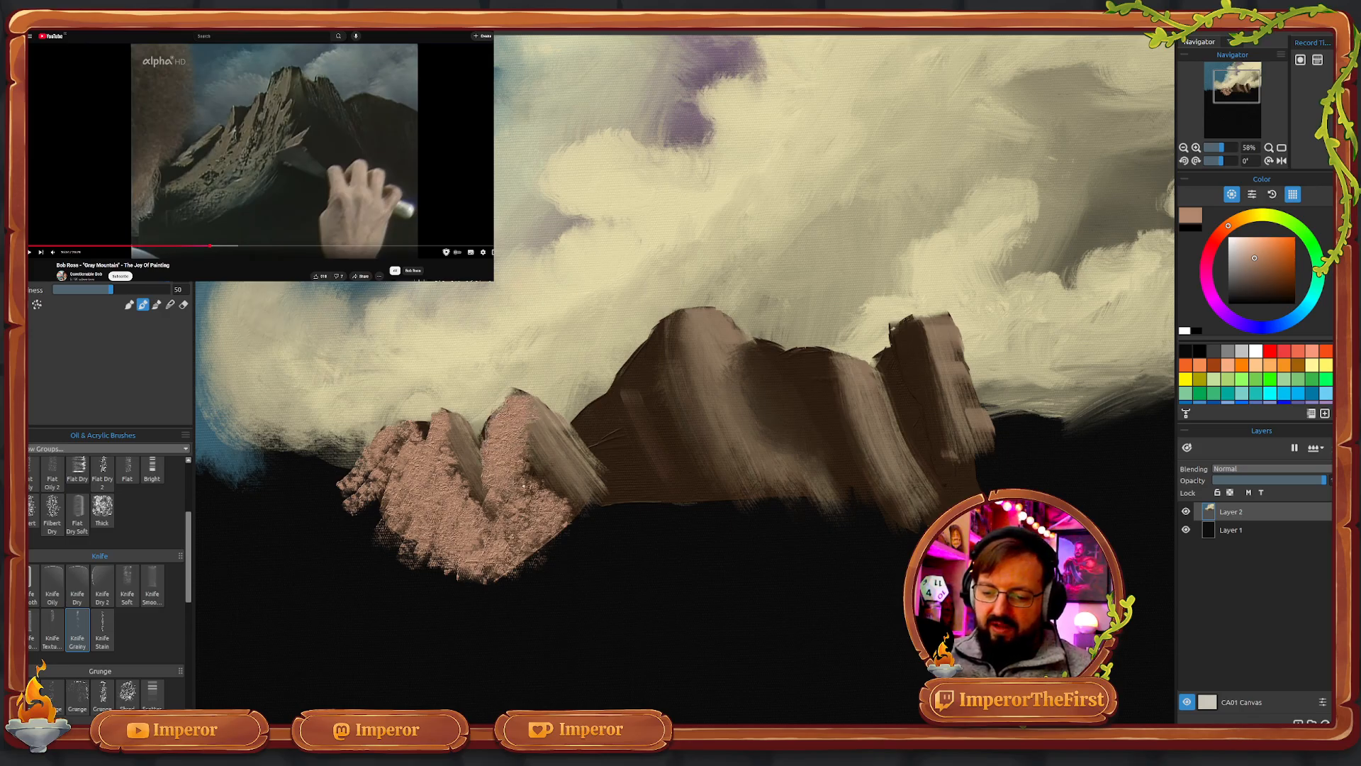
mouse_move(642, 353)
left_mouse_down()
mouse_move(616, 485)
mouse_move(647, 353)
mouse_move(663, 489)
left_mouse_up()
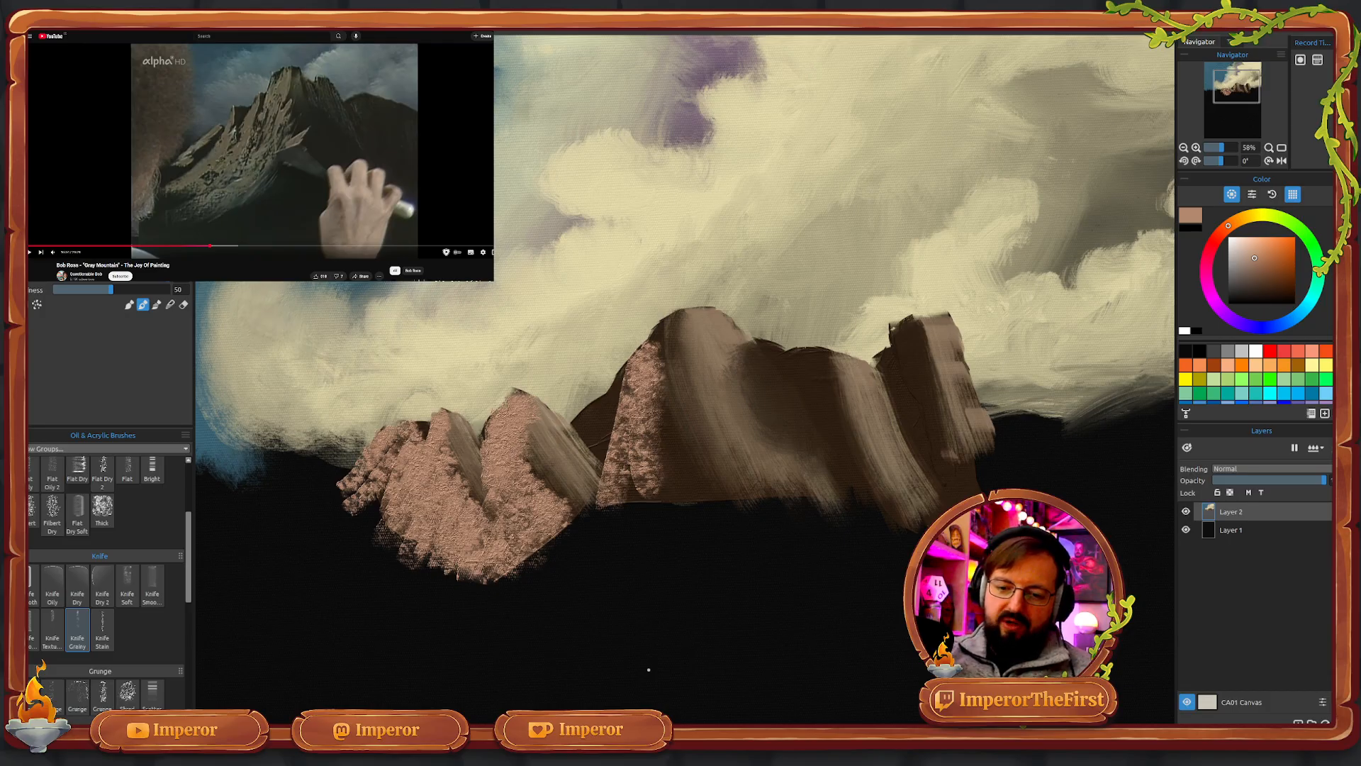
key("ctrl+z")
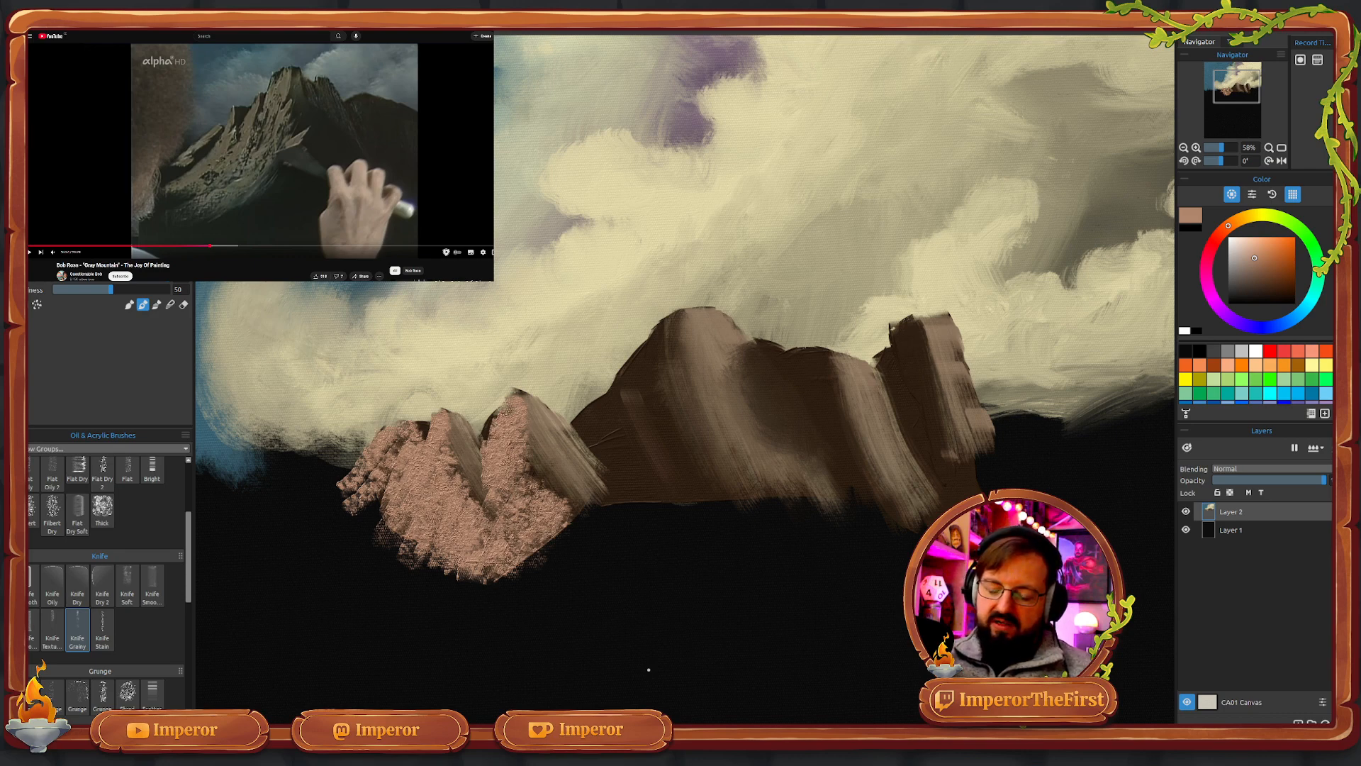
- Undo all the grainy pinkish-tan highlights on the two leftmost peaks
key("ctrl+z")
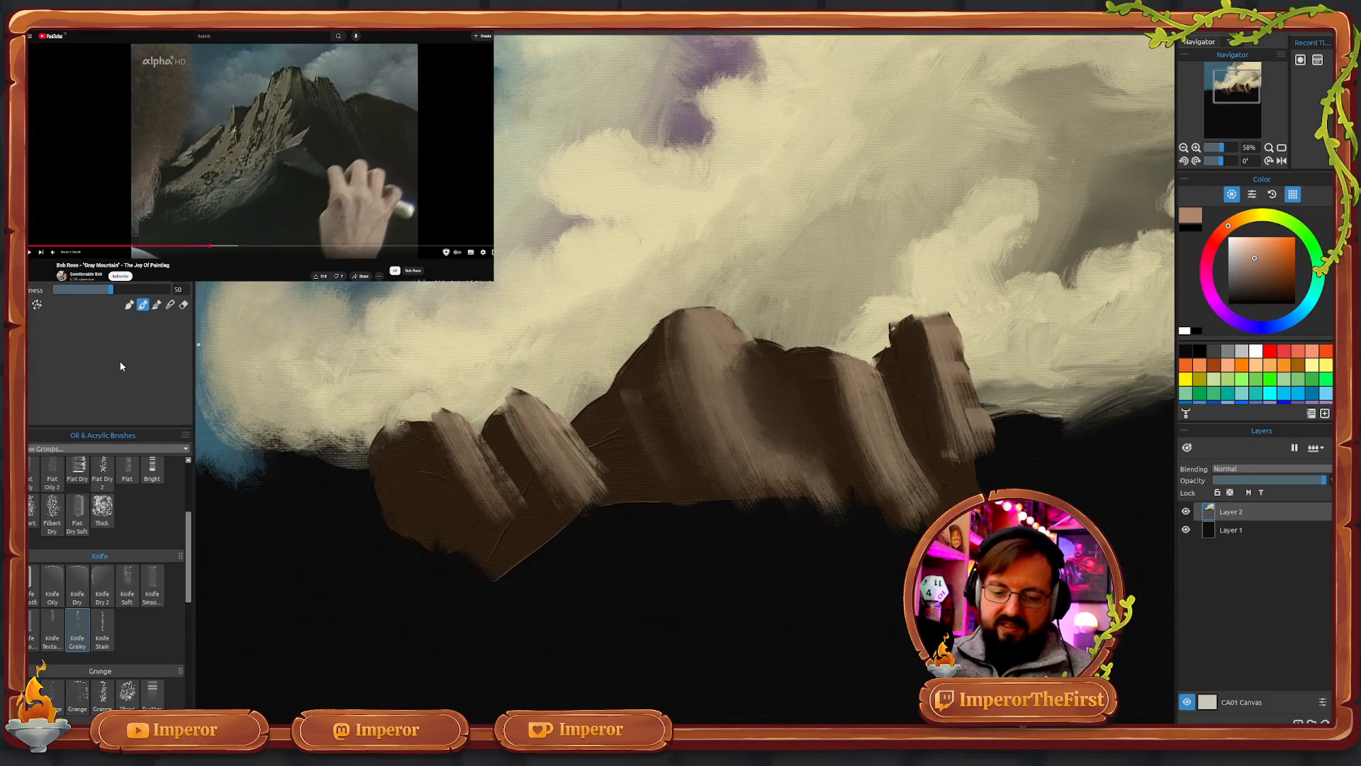
key("x")
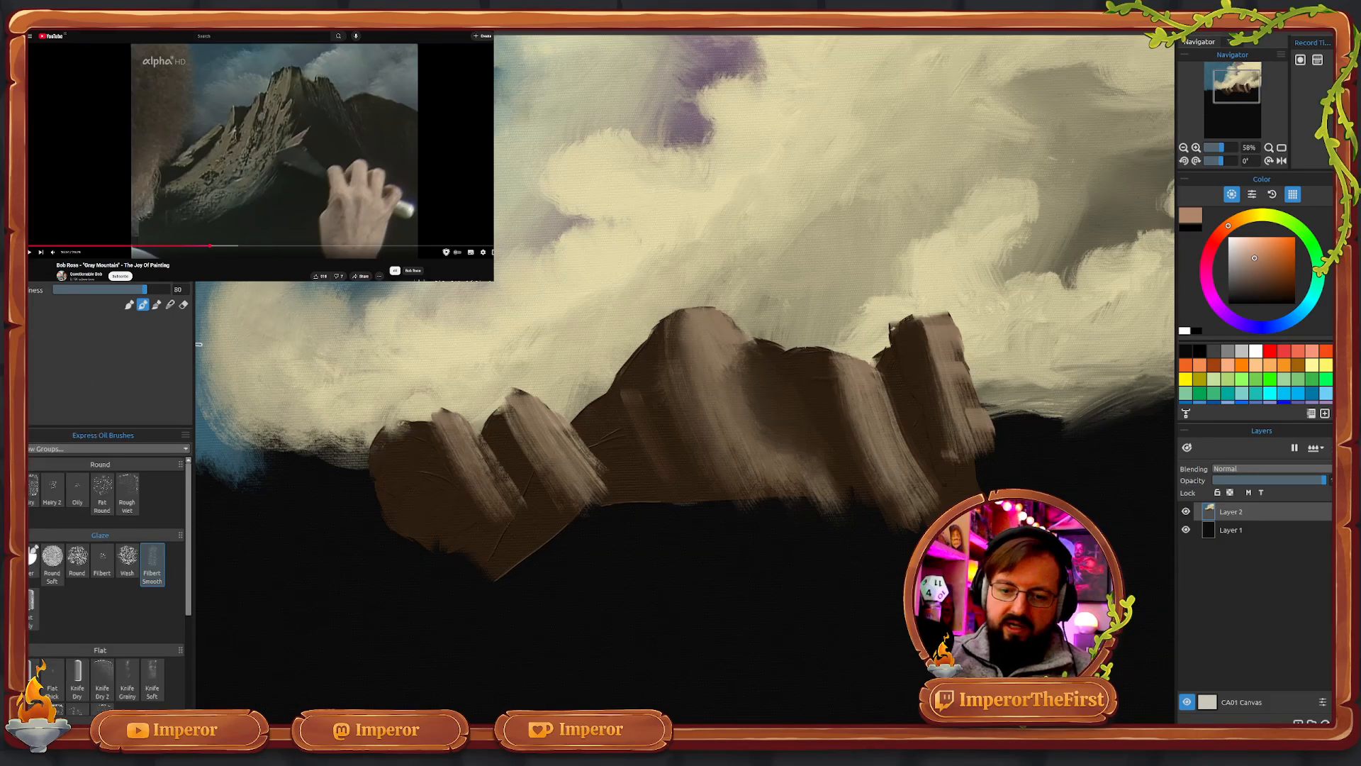
key("x")
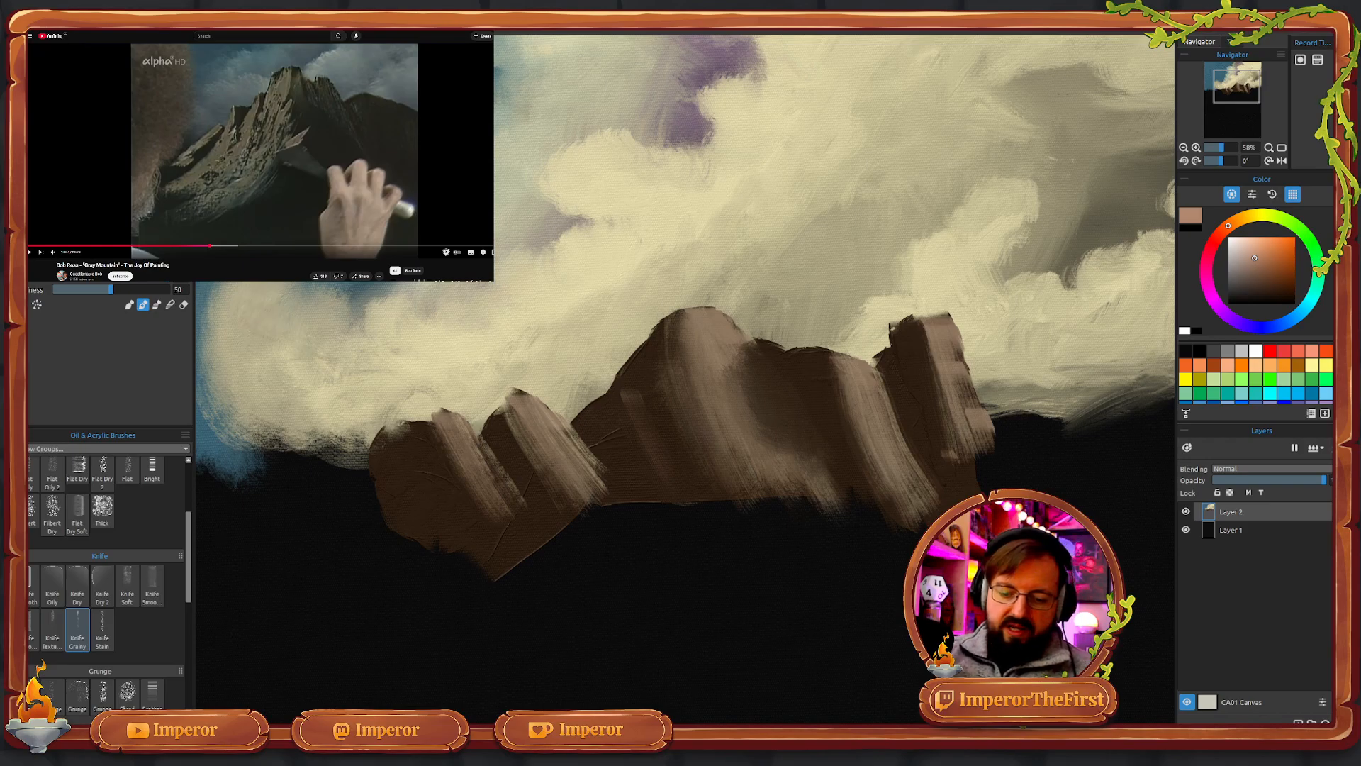
- Paint over the mountain's light streaks with dark brown sampled from the leftmost peak, using the Round Soft oil brush
left_click_drag(192, 553, 190, 504)
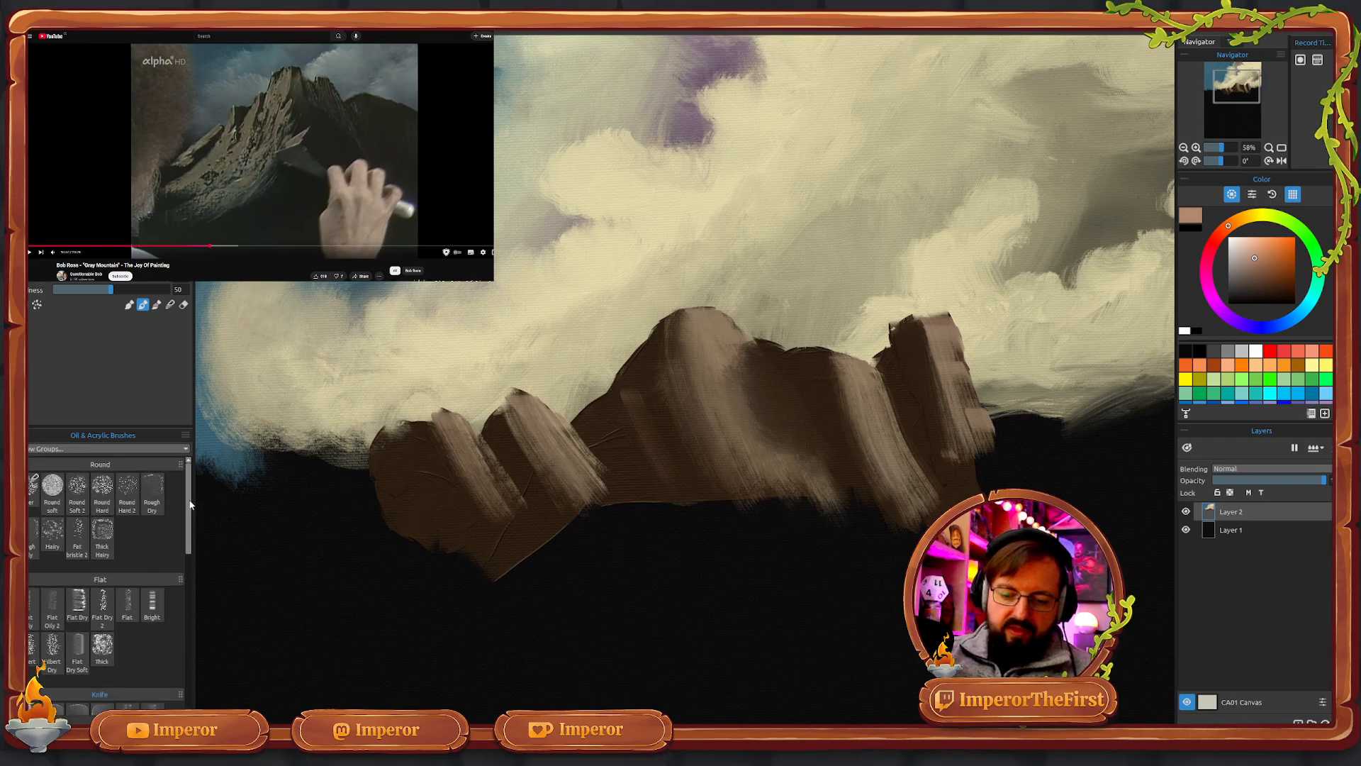
left_click(59, 495)
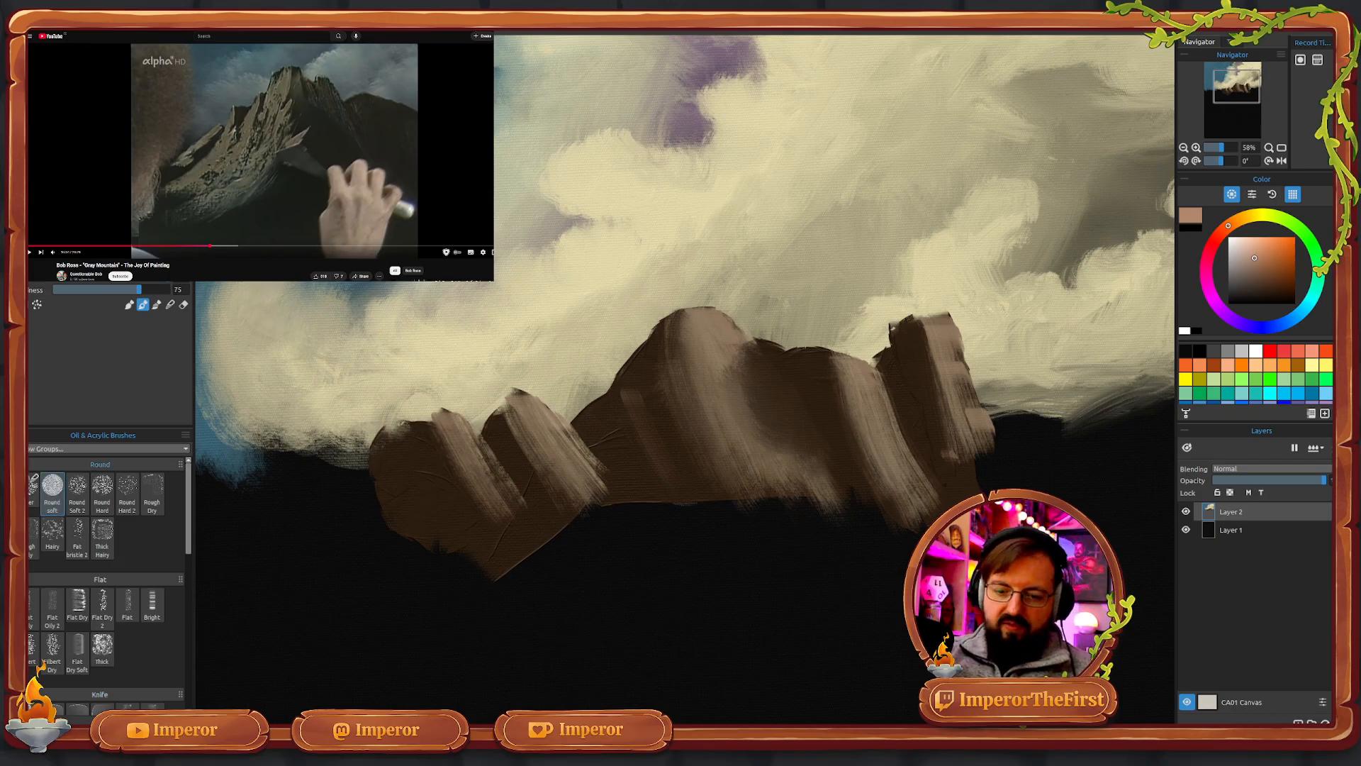
left_click(419, 495, "alt")
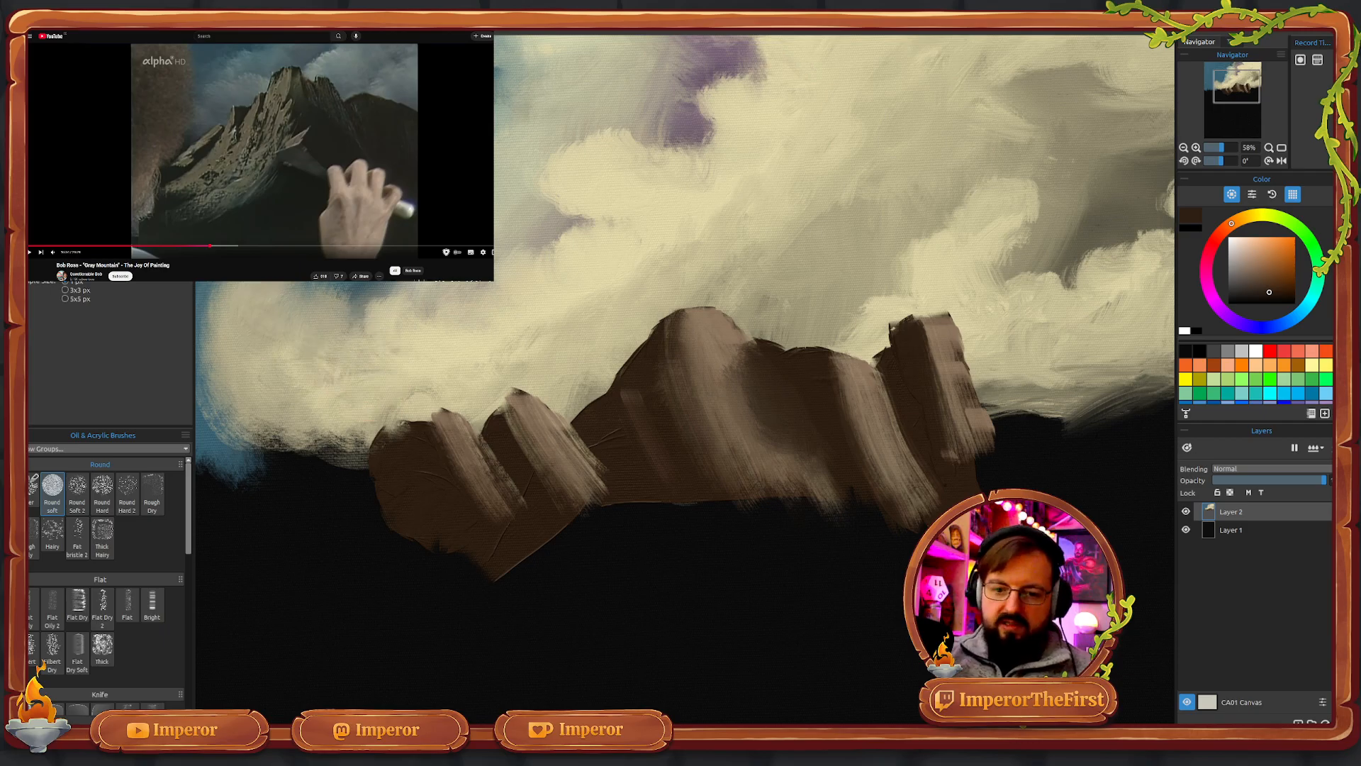
key("b")
mouse_move(503, 481)
left_mouse_down()
mouse_move(454, 430)
mouse_move(501, 492)
mouse_move(466, 437)
mouse_move(520, 493)
mouse_move(448, 419)
mouse_move(474, 482)
mouse_move(464, 422)
mouse_move(509, 472)
mouse_move(458, 418)
mouse_move(514, 477)
mouse_move(537, 445)
mouse_move(517, 413)
mouse_move(549, 449)
mouse_move(519, 401)
mouse_move(572, 447)
mouse_move(533, 403)
mouse_move(521, 446)
mouse_move(594, 515)
mouse_move(596, 482)
mouse_move(620, 512)
mouse_move(633, 449)
mouse_move(671, 498)
mouse_move(638, 400)
mouse_move(672, 359)
mouse_move(721, 493)
mouse_move(718, 466)
mouse_move(750, 486)
mouse_move(770, 479)
mouse_move(768, 426)
mouse_move(832, 477)
mouse_move(808, 479)
mouse_move(864, 515)
mouse_move(905, 509)
mouse_move(874, 410)
mouse_move(848, 383)
mouse_move(738, 373)
mouse_move(709, 322)
mouse_move(690, 322)
mouse_move(635, 421)
mouse_move(671, 347)
left_mouse_up()
mouse_move(808, 398)
left_mouse_down()
mouse_move(833, 458)
mouse_move(875, 494)
mouse_move(872, 401)
mouse_move(910, 448)
mouse_move(915, 401)
mouse_move(930, 398)
mouse_move(944, 421)
mouse_move(936, 325)
mouse_move(895, 366)
mouse_move(912, 324)
mouse_move(906, 335)
mouse_move(927, 326)
mouse_move(906, 380)
mouse_move(876, 403)
mouse_move(906, 410)
mouse_move(952, 375)
mouse_move(946, 431)
mouse_move(947, 374)
mouse_move(957, 425)
mouse_move(933, 322)
left_mouse_up()
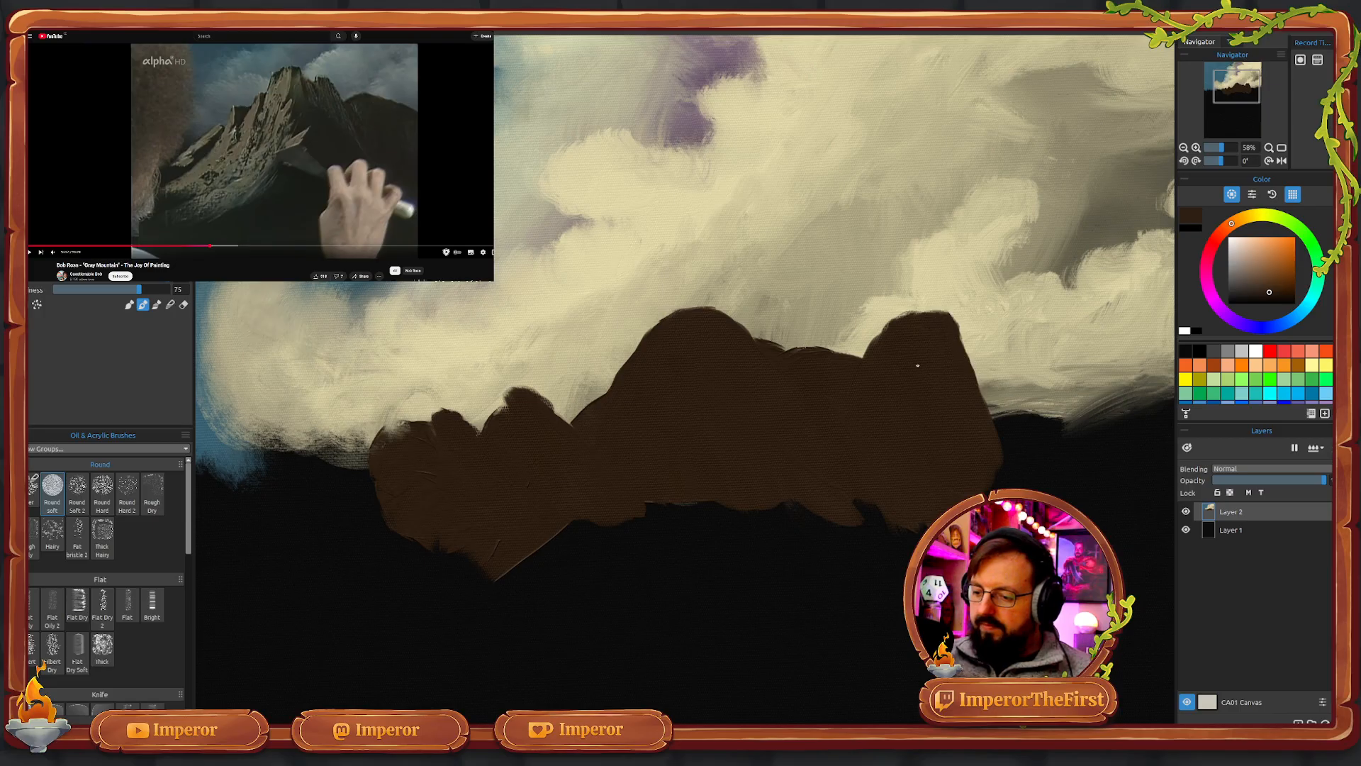
- Raise the second peak with a rounded top and extend the mountain's base downward and to the right in dark brown
mouse_move(501, 444)
left_mouse_down()
mouse_move(530, 390)
mouse_move(539, 425)
mouse_move(545, 406)
mouse_move(535, 419)
mouse_move(516, 369)
left_mouse_up()
mouse_move(467, 473)
left_mouse_down()
mouse_move(416, 451)
mouse_move(393, 478)
mouse_move(394, 439)
mouse_move(391, 483)
mouse_move(376, 466)
mouse_move(373, 503)
mouse_move(412, 567)
mouse_move(455, 516)
mouse_move(511, 508)
mouse_move(558, 508)
mouse_move(547, 549)
mouse_move(576, 453)
mouse_move(563, 437)
mouse_move(543, 458)
mouse_move(546, 402)
left_mouse_up()
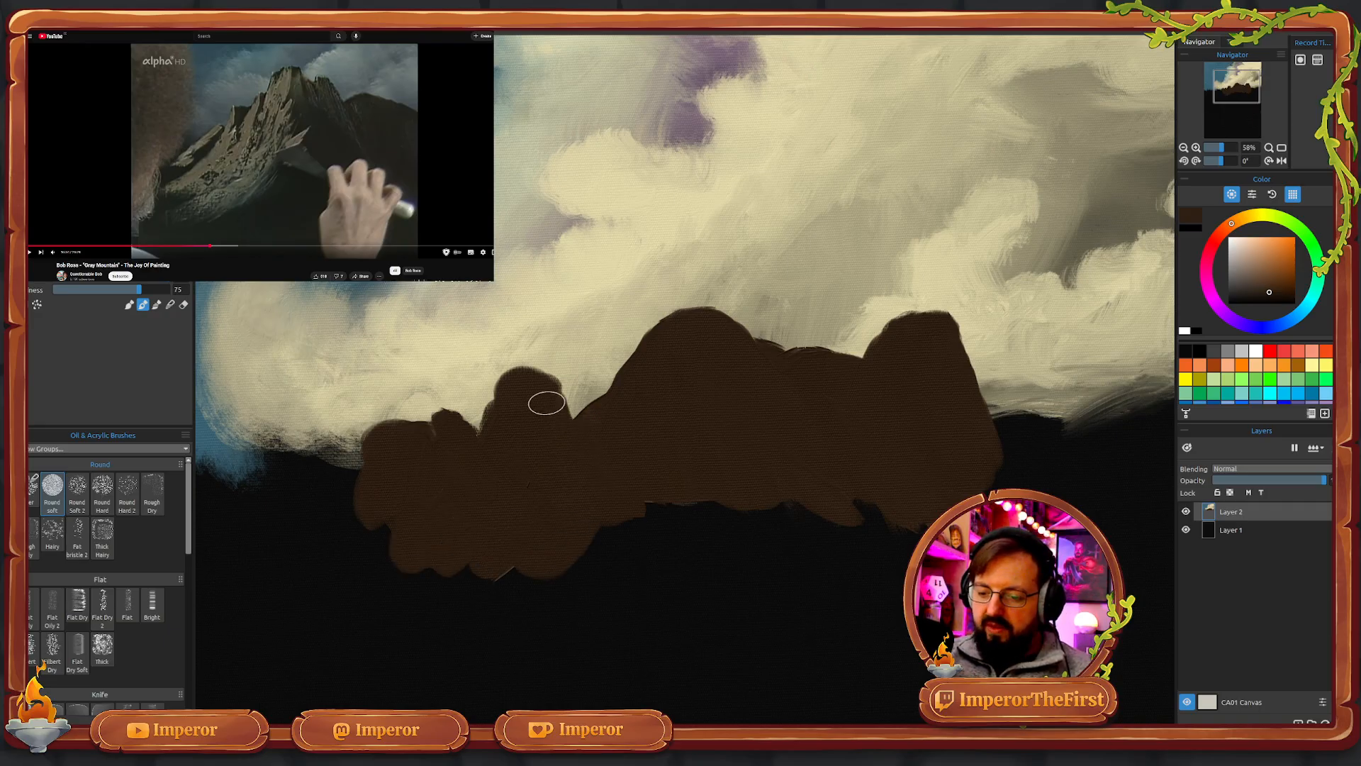
mouse_move(615, 517)
left_mouse_down()
mouse_move(643, 448)
mouse_move(591, 534)
mouse_move(726, 426)
mouse_move(794, 531)
mouse_move(880, 471)
mouse_move(916, 497)
mouse_move(980, 445)
mouse_move(999, 488)
mouse_move(1000, 437)
mouse_move(1017, 472)
left_mouse_up()
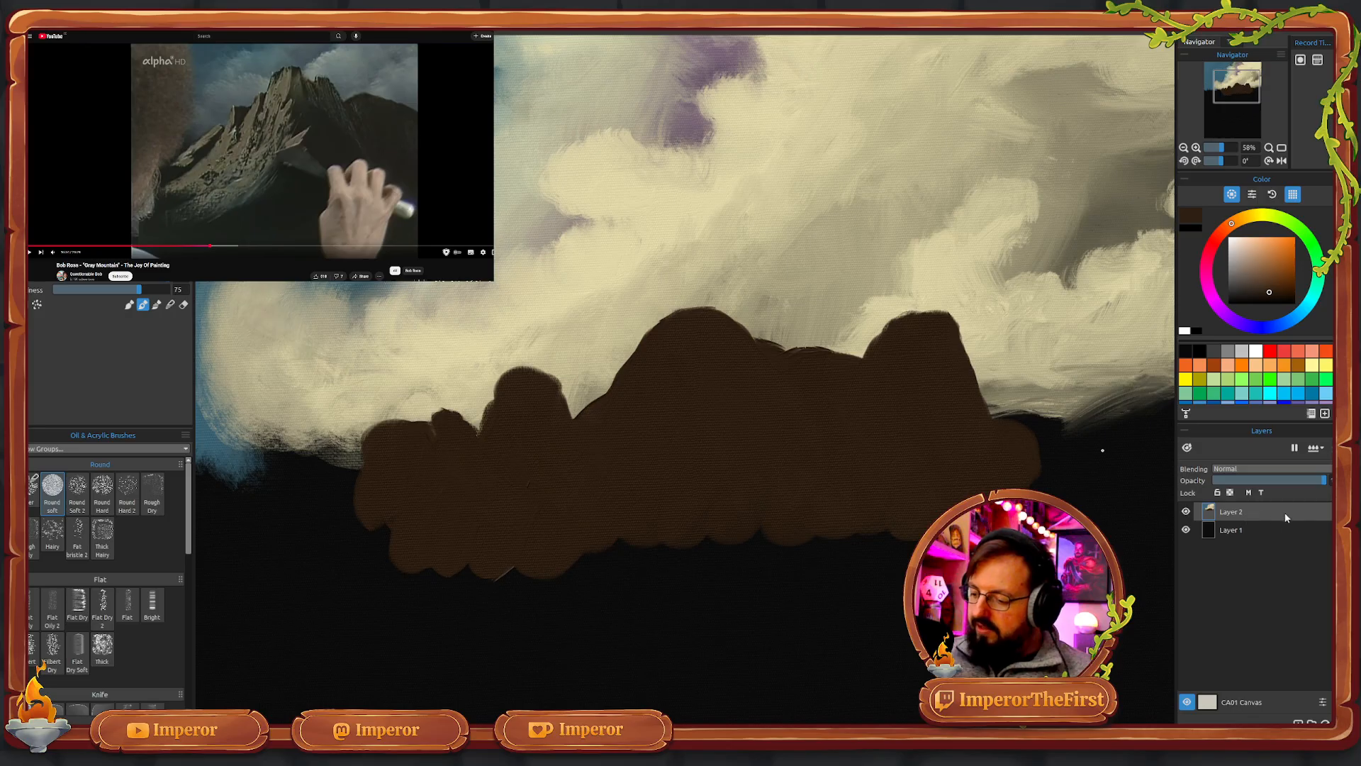
- Add a mask to Layer 2 and try a black knife-brush stroke along the second peak's right edge
left_click(1258, 555)
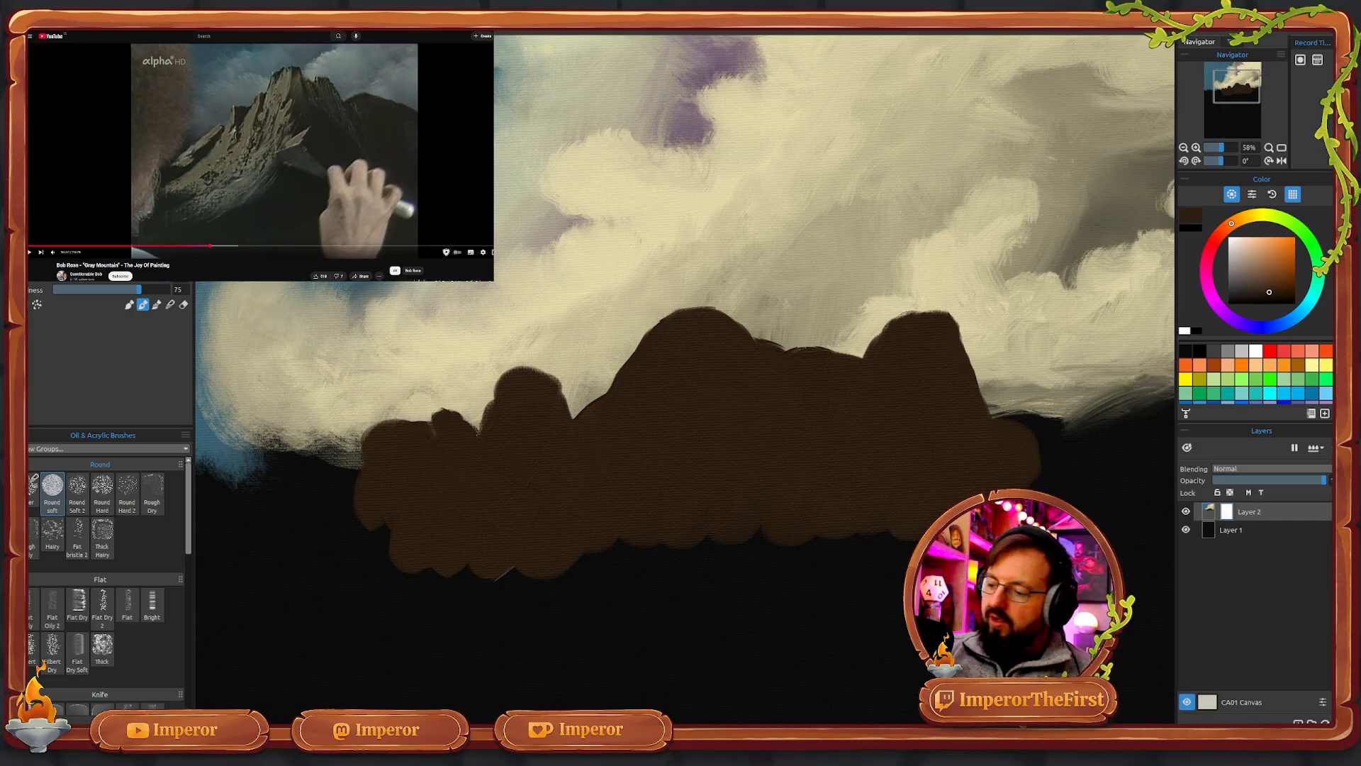
left_click(1197, 331)
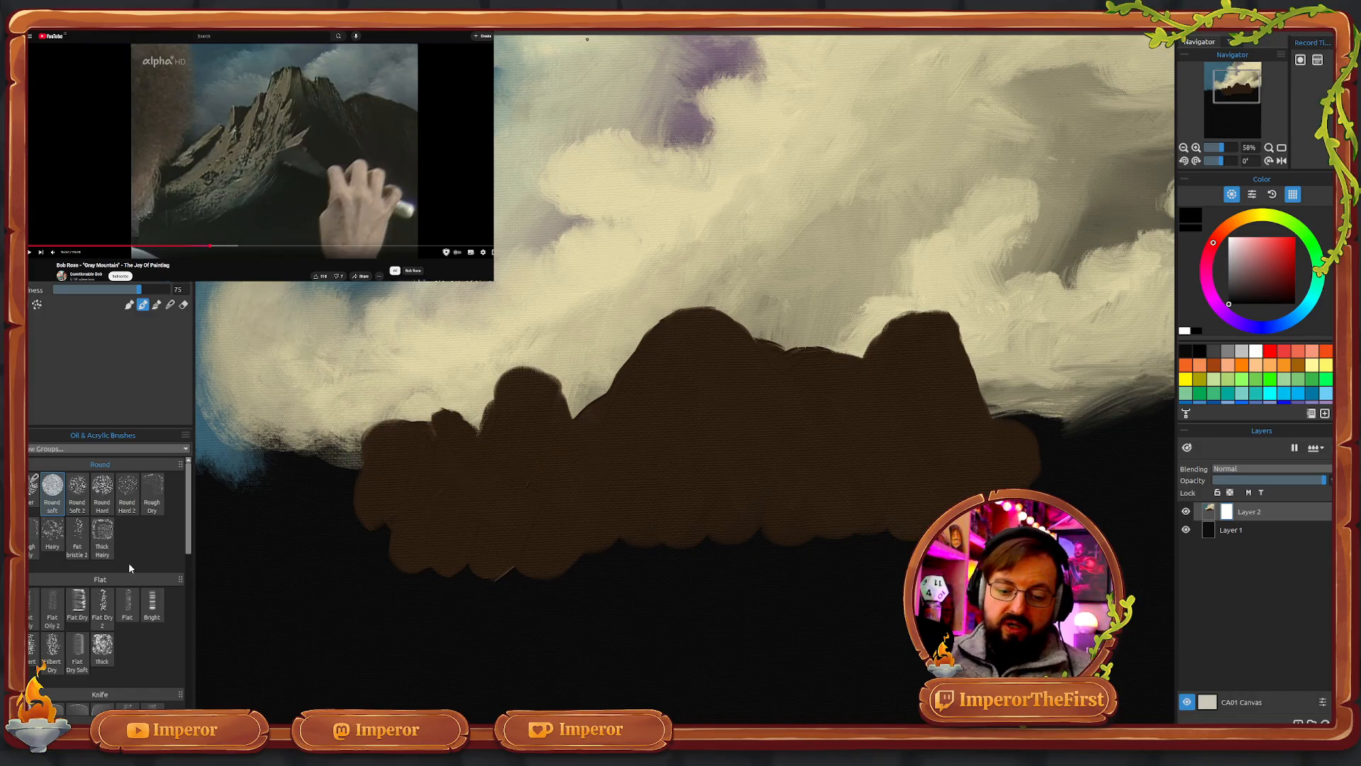
scroll(128, 581, "down", 5)
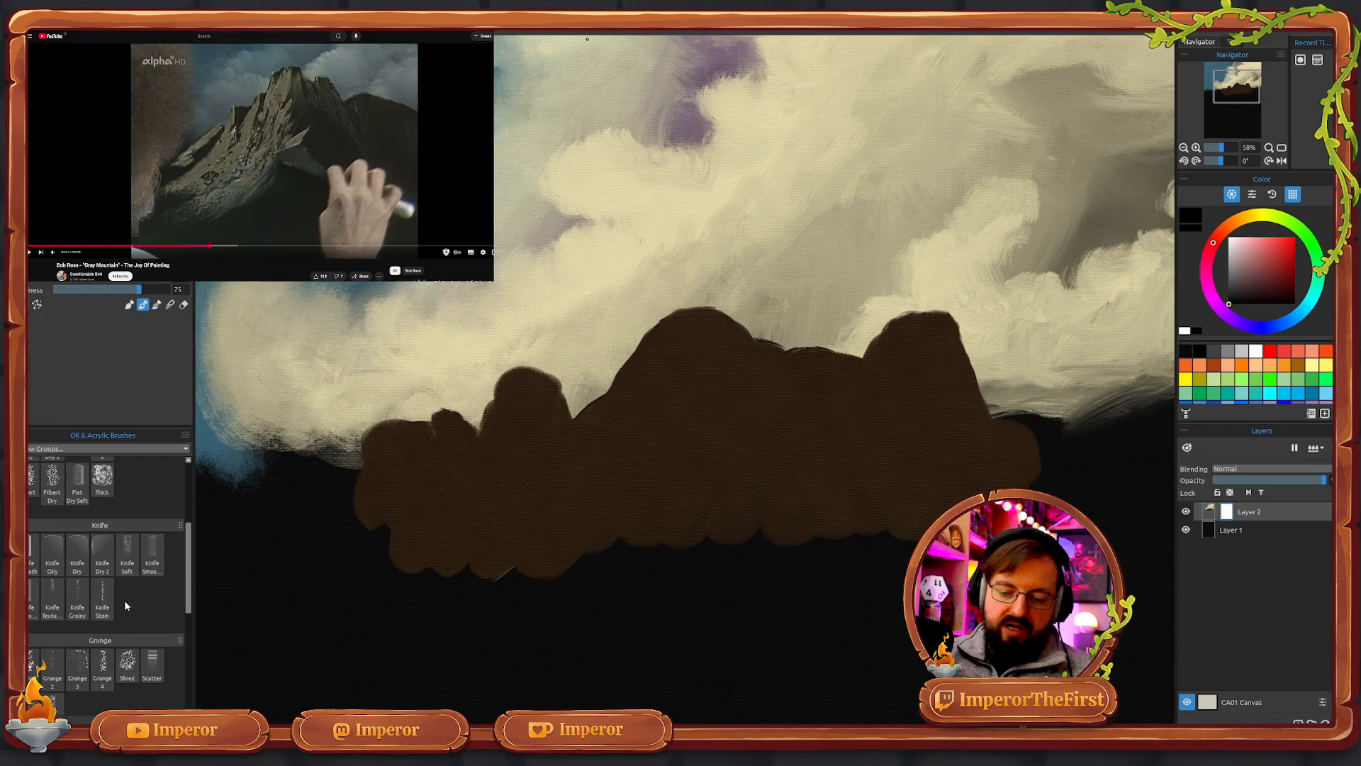
left_click(33, 556)
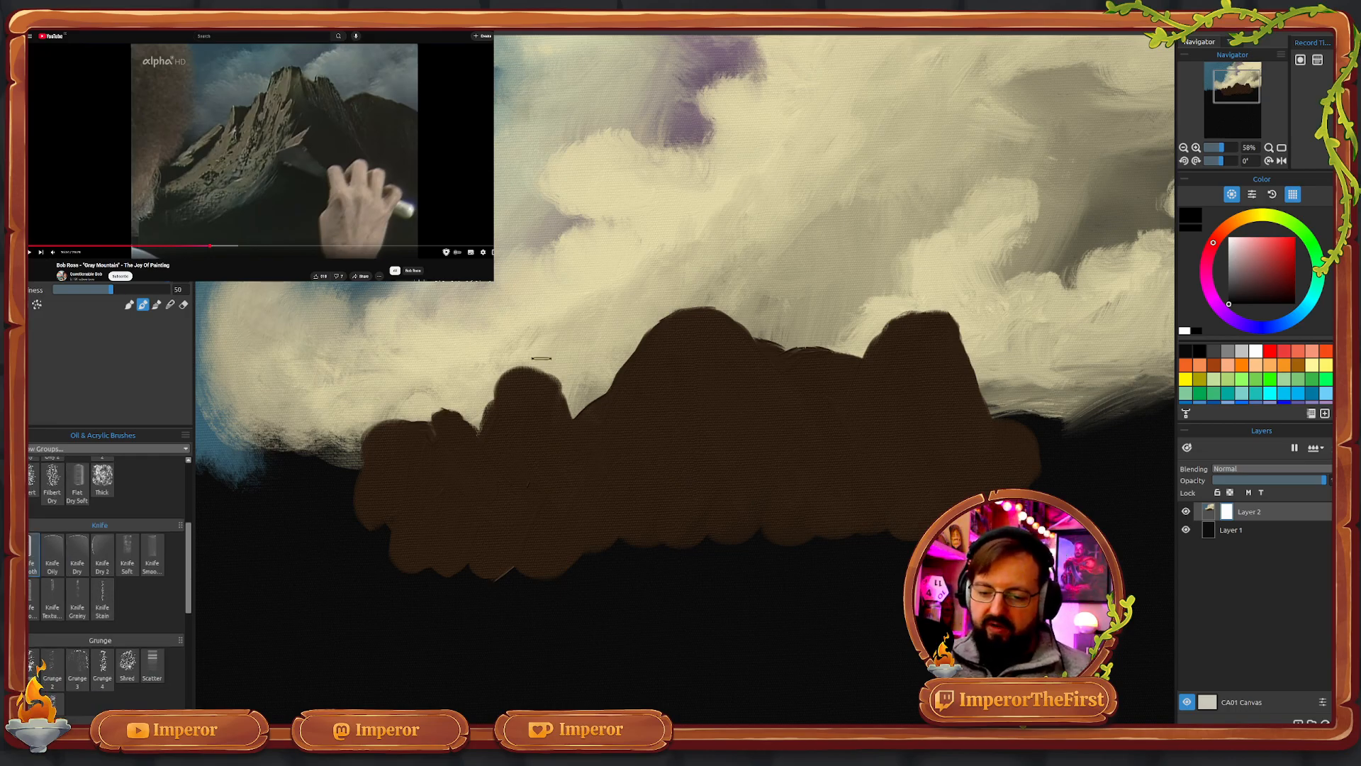
left_click_drag(541, 358, 558, 396)
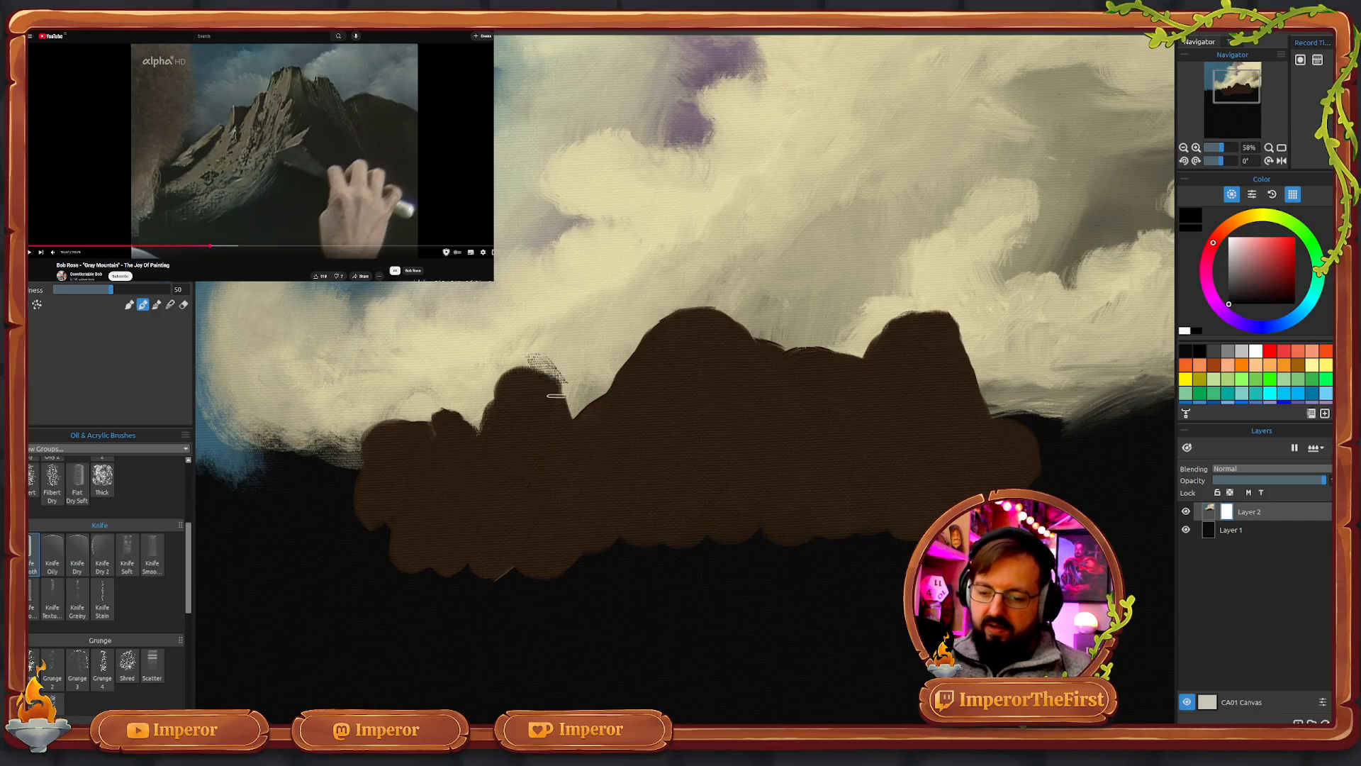
key("ctrl+z")
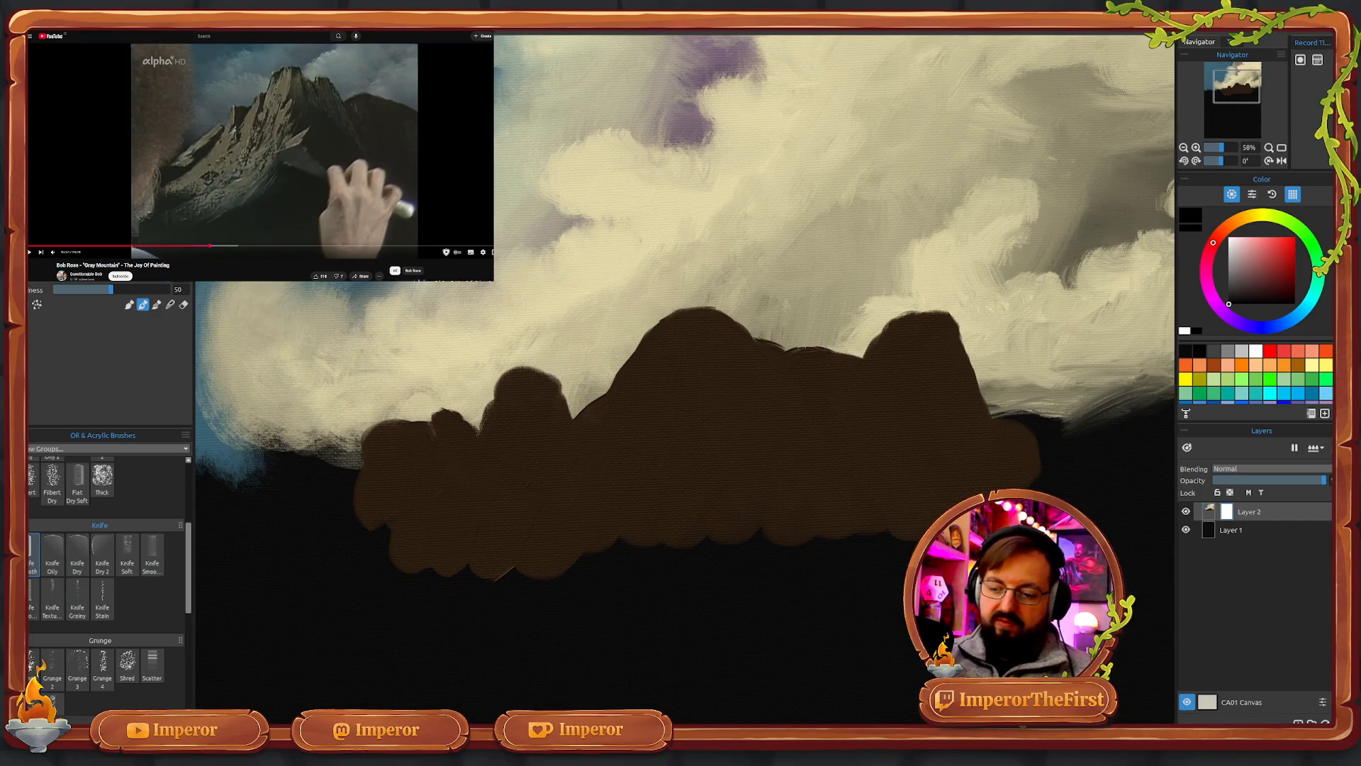
- Retry a black knife stroke on the Layer 2 mask beside the second peak, then undo it
double_click(1228, 520)
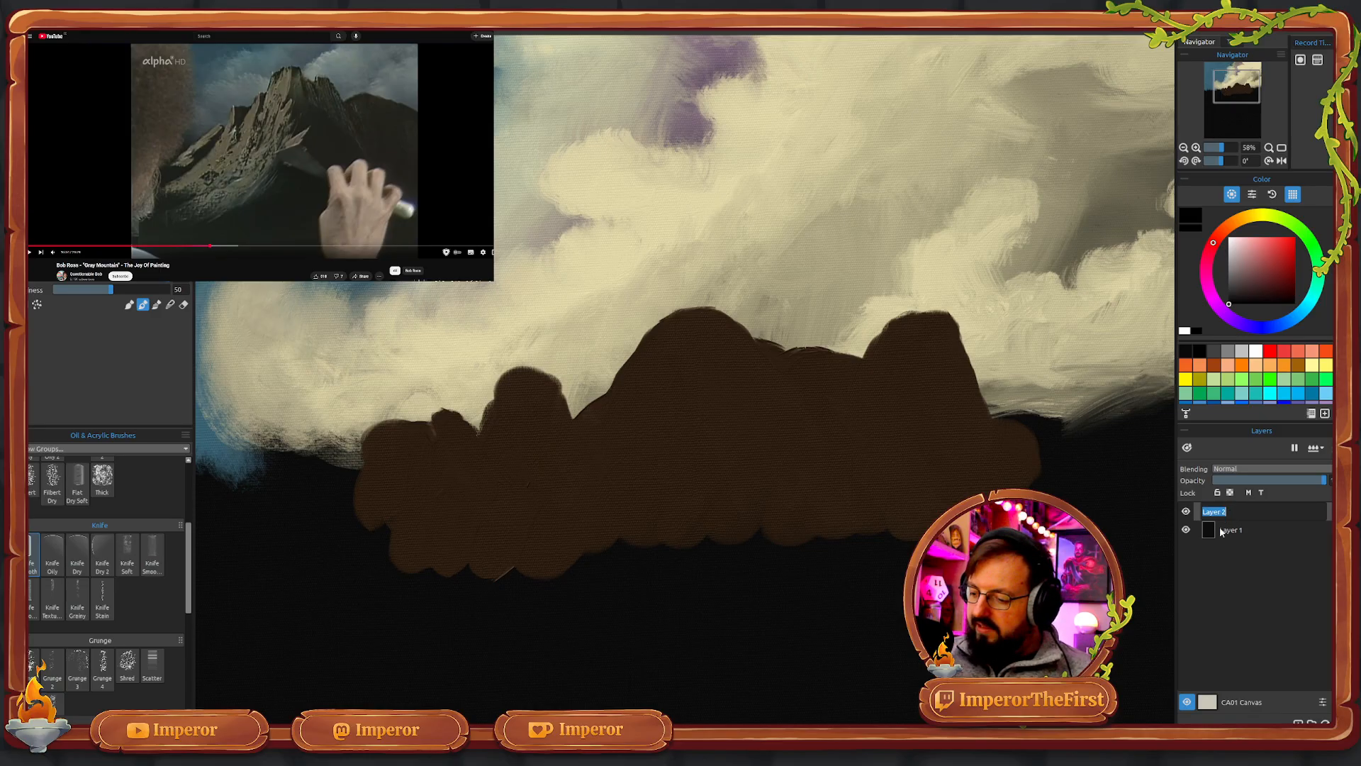
left_click(1242, 571)
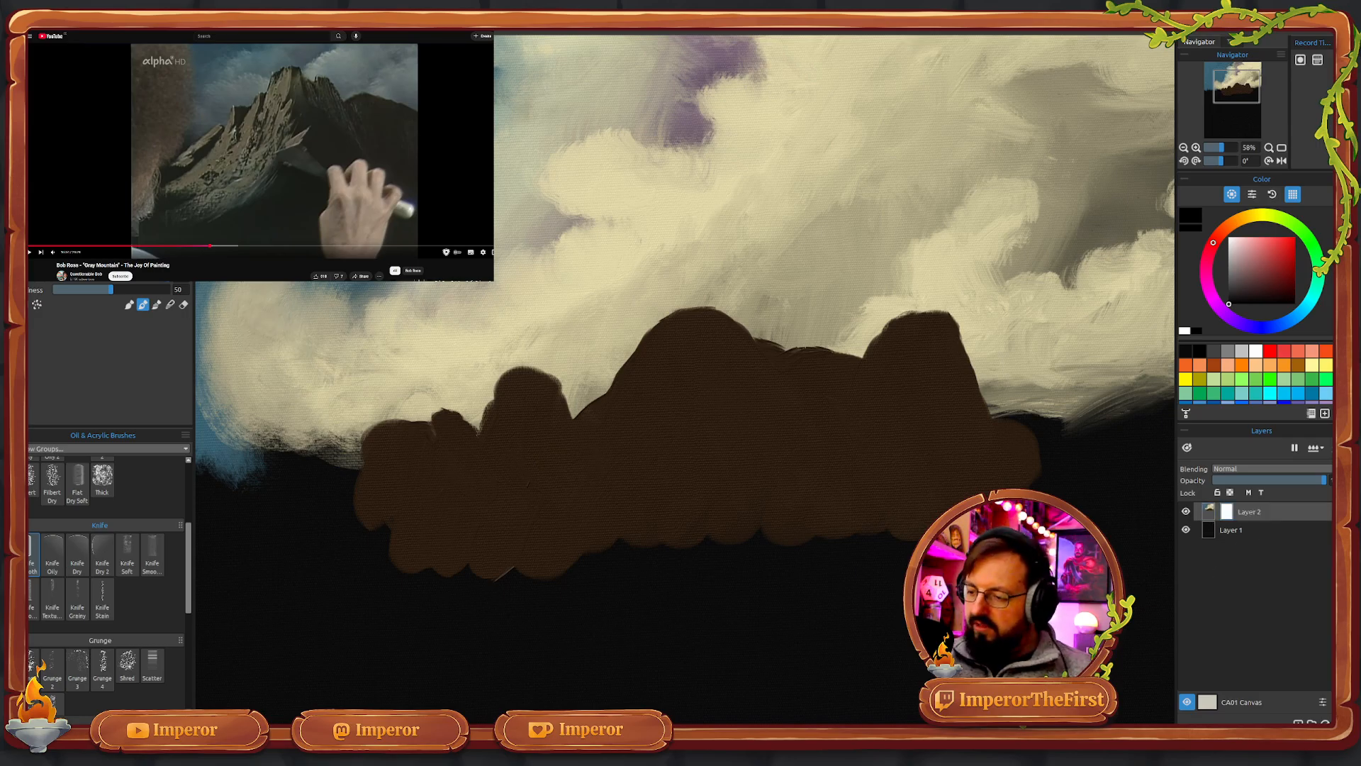
left_click_drag(555, 363, 579, 414)
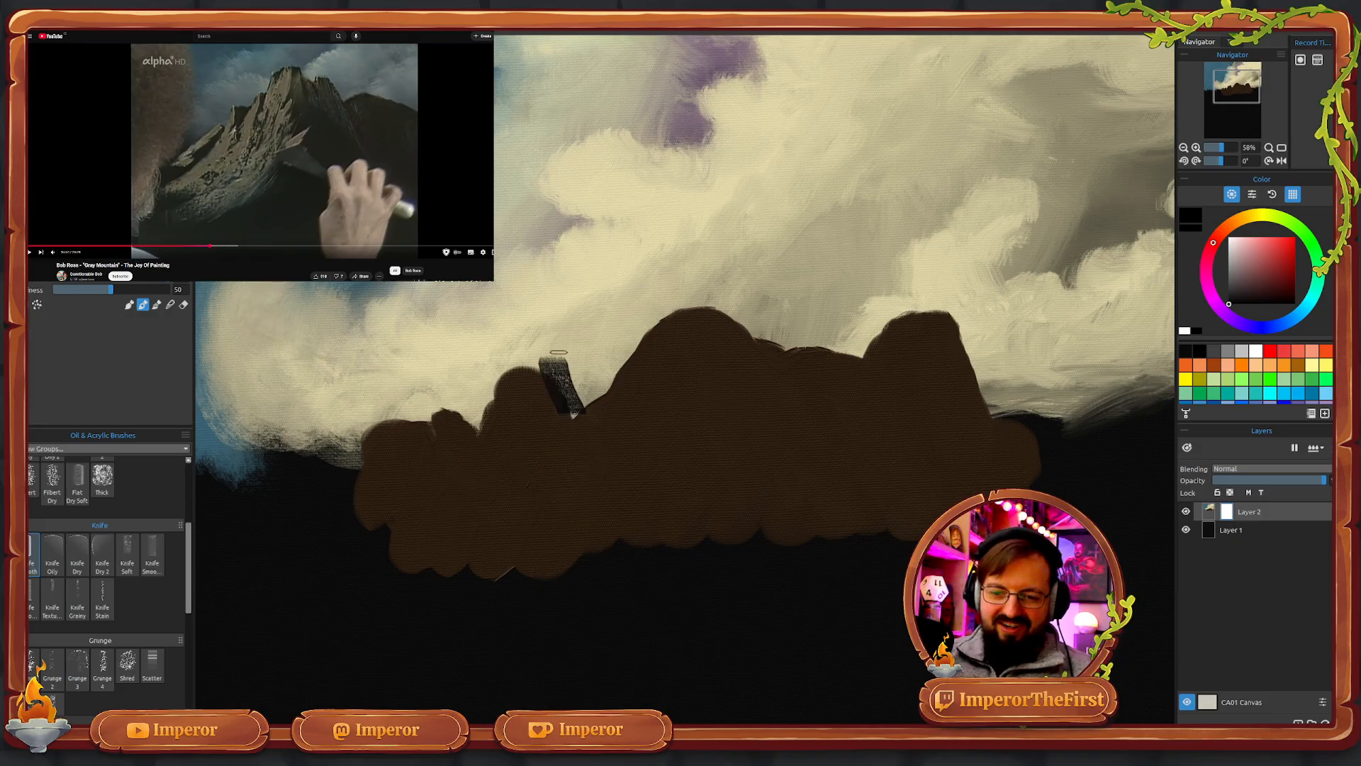
key("ctrl+z")
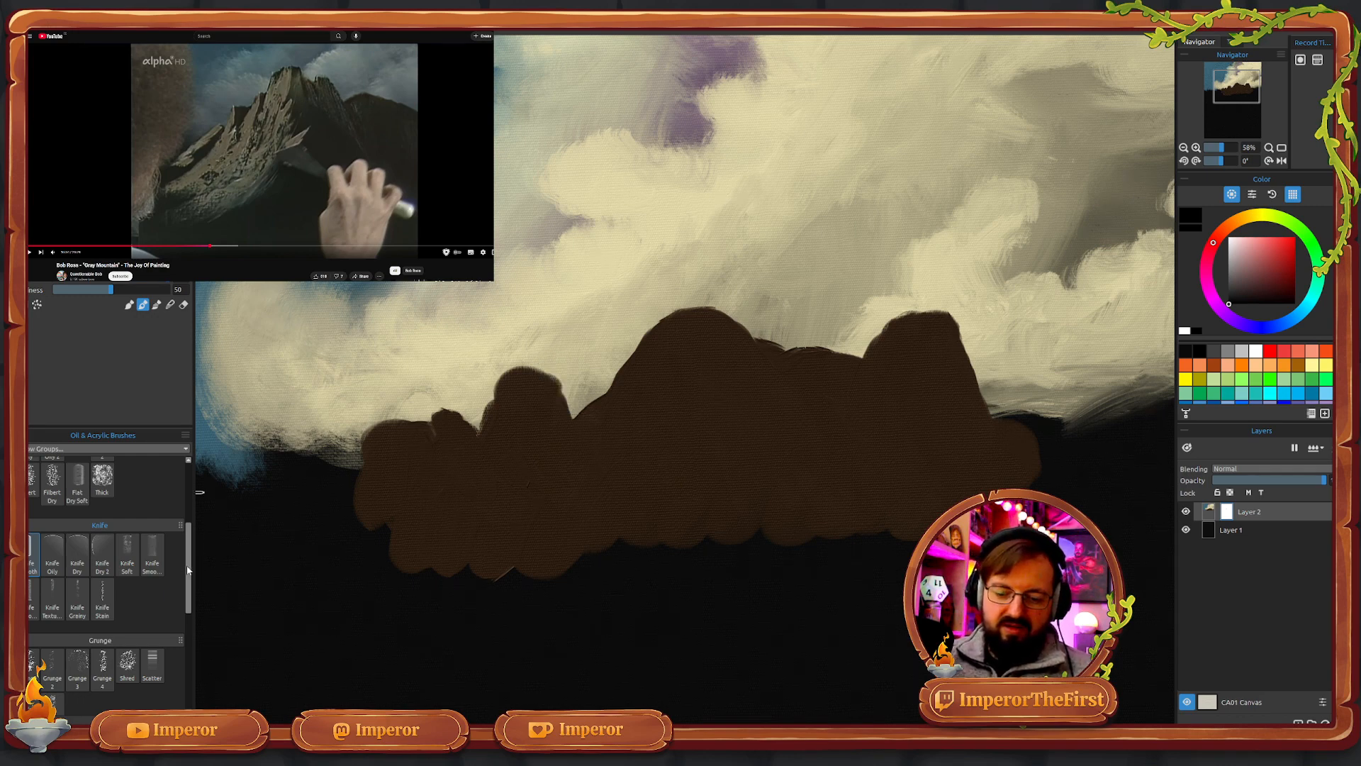
- Test a black Round Soft stroke on the mask between the second and central peaks, then undo it and the mask
scroll(183, 567, "up", 3)
left_click(52, 488)
left_click_drag(588, 388, 590, 453)
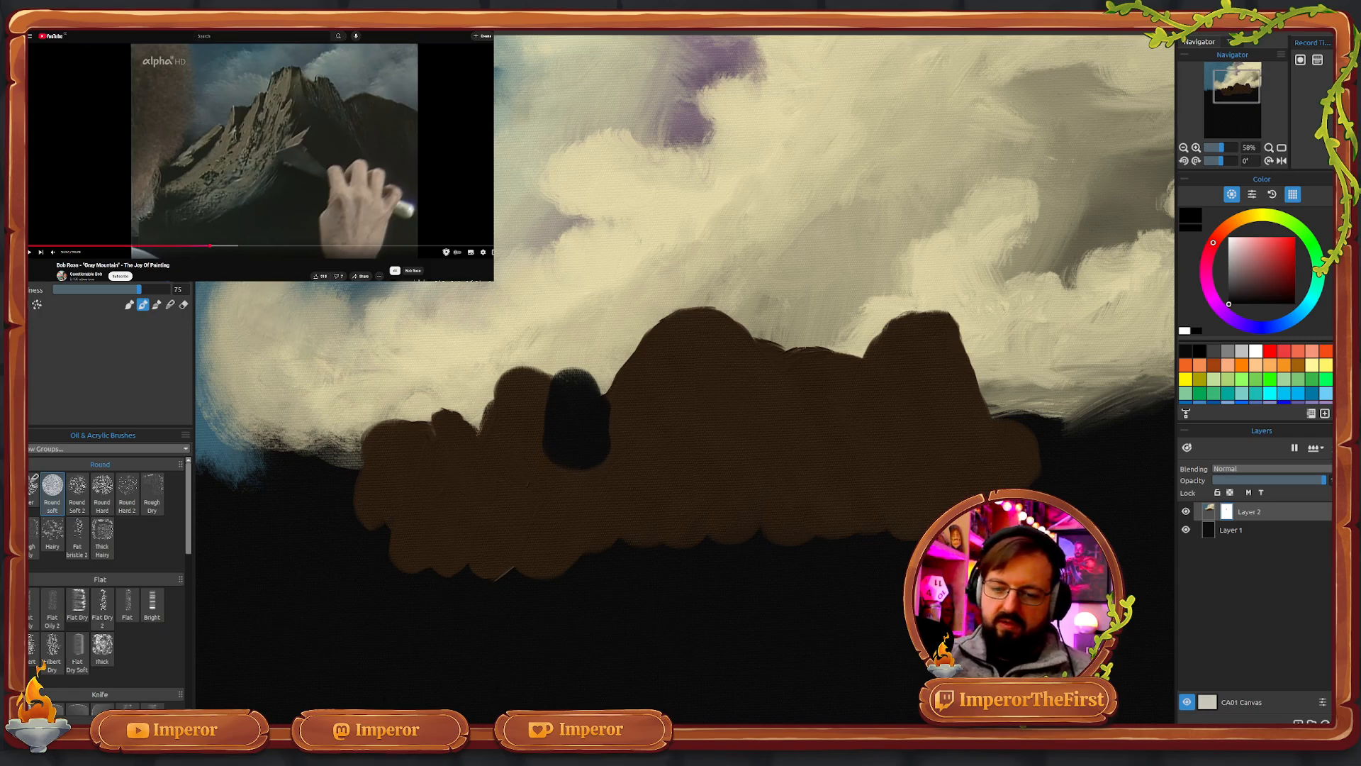
key("ctrl+z")
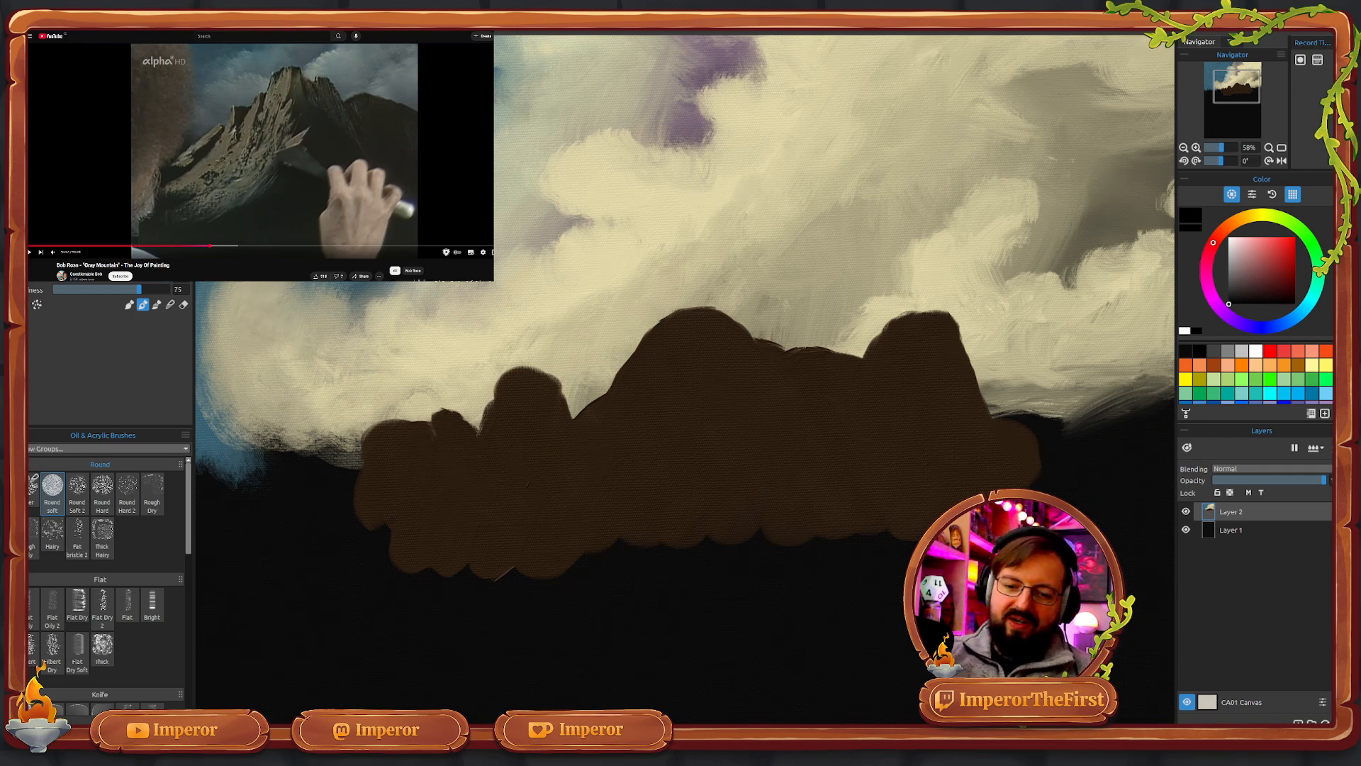
- Try a black stroke on the second peak's left edge with the Filbert Smooth express oil brush, then undo it
key("o")
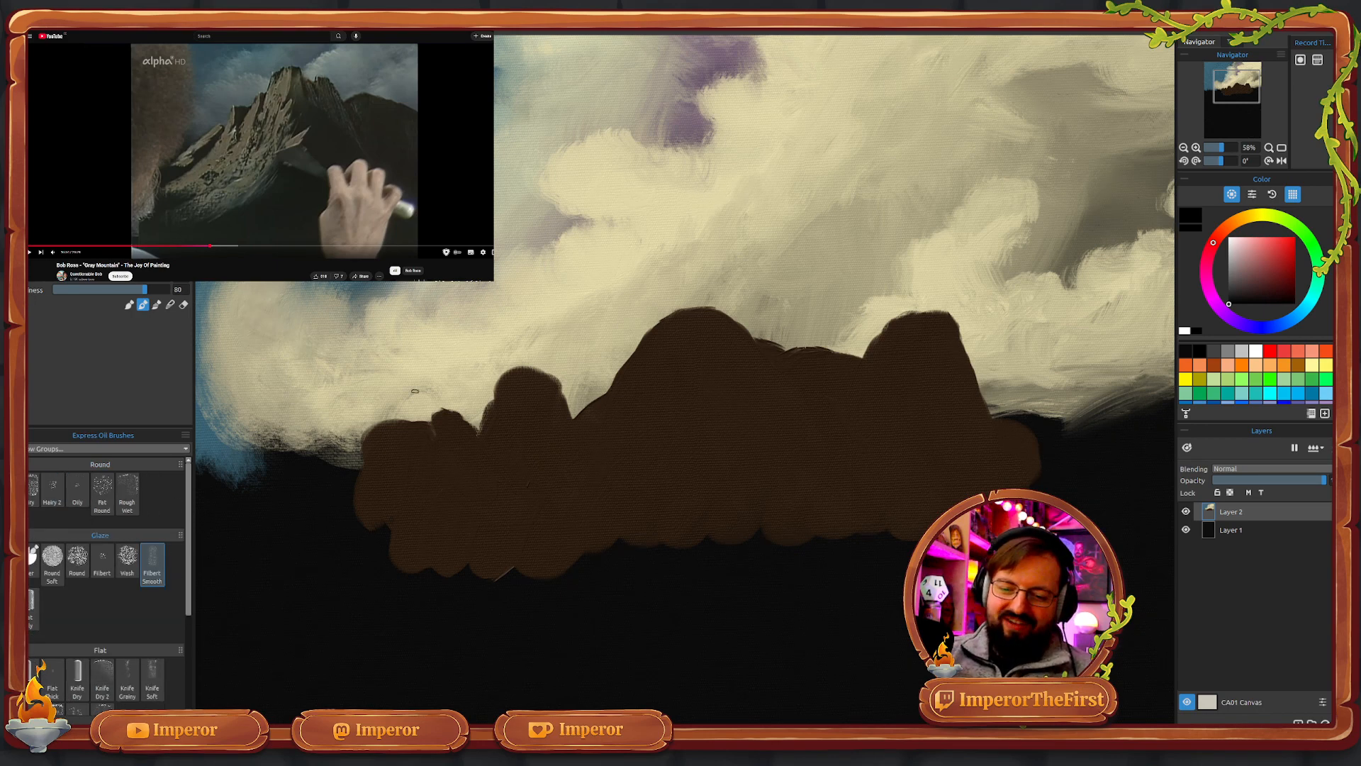
left_click_drag(505, 404, 477, 435)
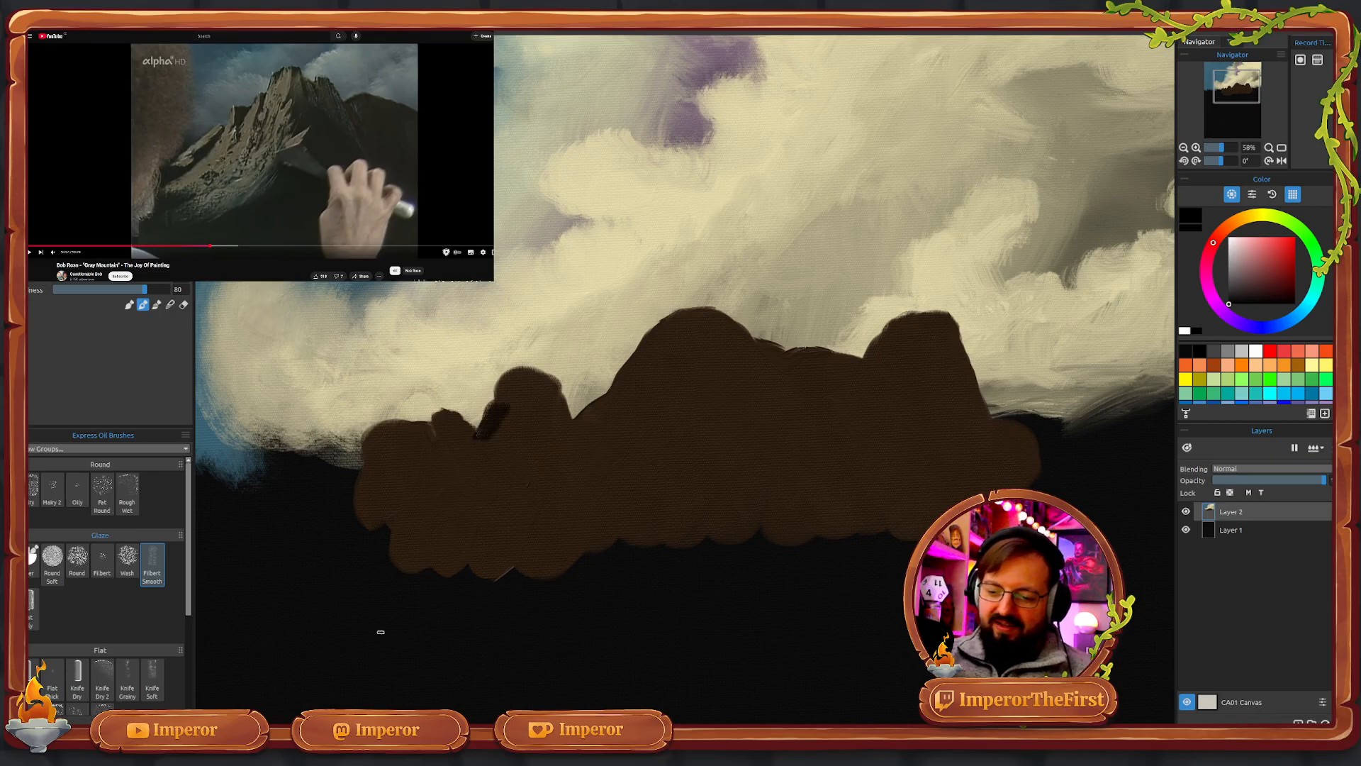
key("ctrl+z")
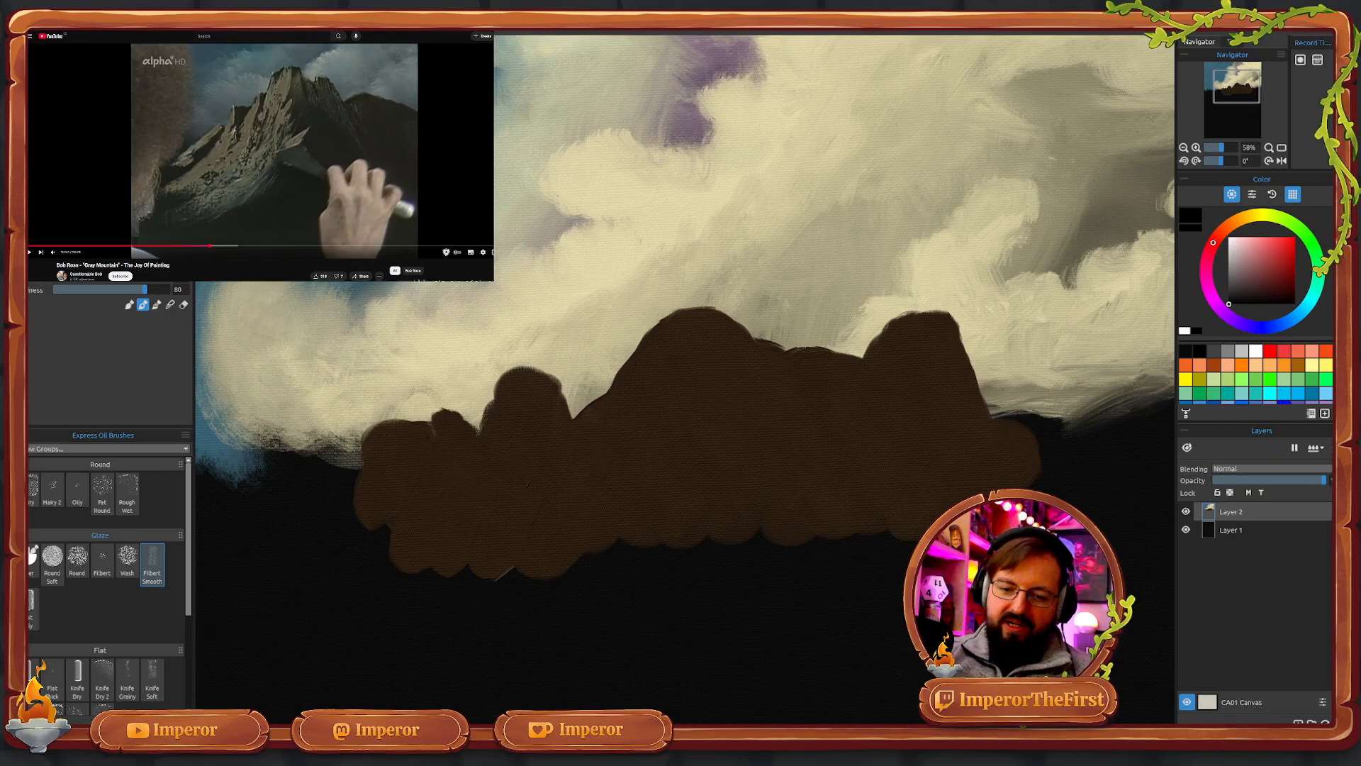
- Extend the second peak upward into a narrow tip in dark brown sampled from the mountain, undoing the stray sideways stroke
left_click(534, 474, "alt")
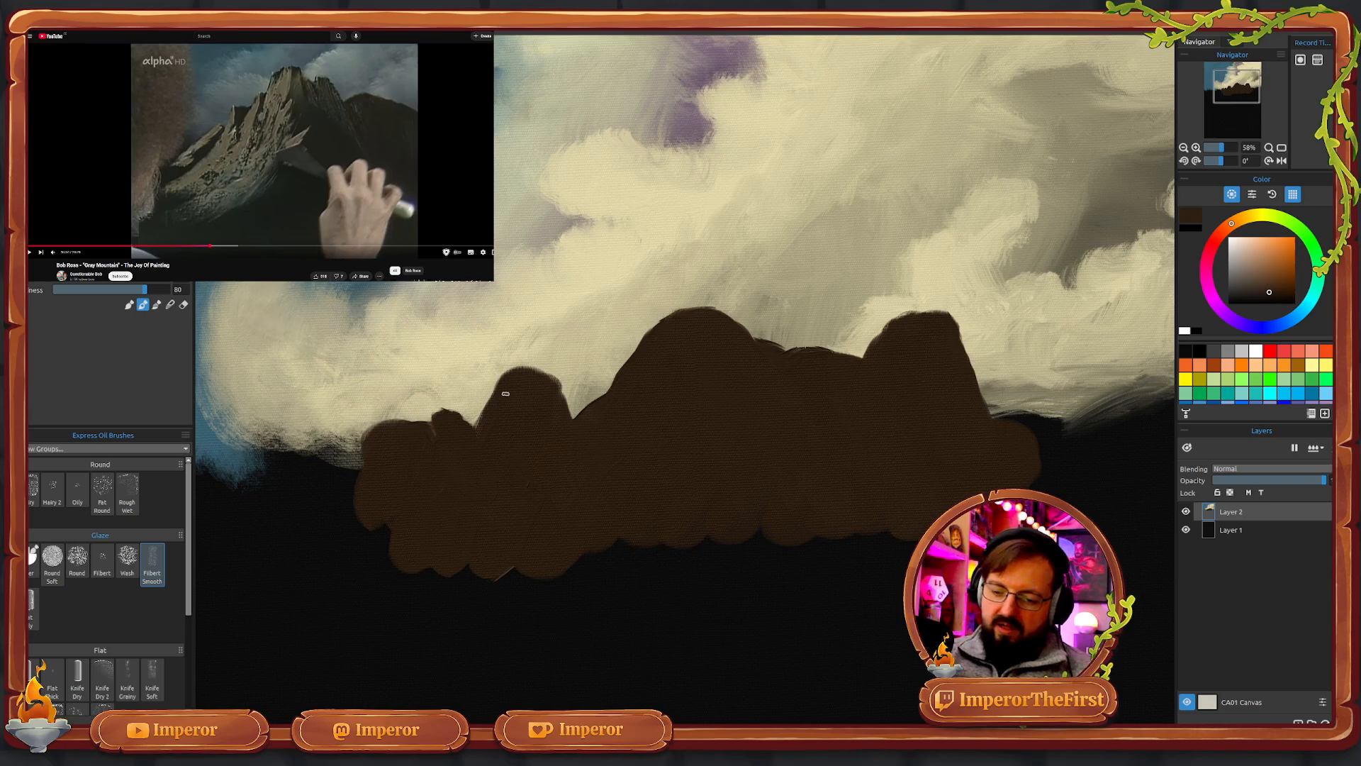
mouse_move(516, 376)
left_mouse_down()
mouse_move(536, 345)
mouse_move(530, 356)
mouse_move(550, 360)
left_mouse_up()
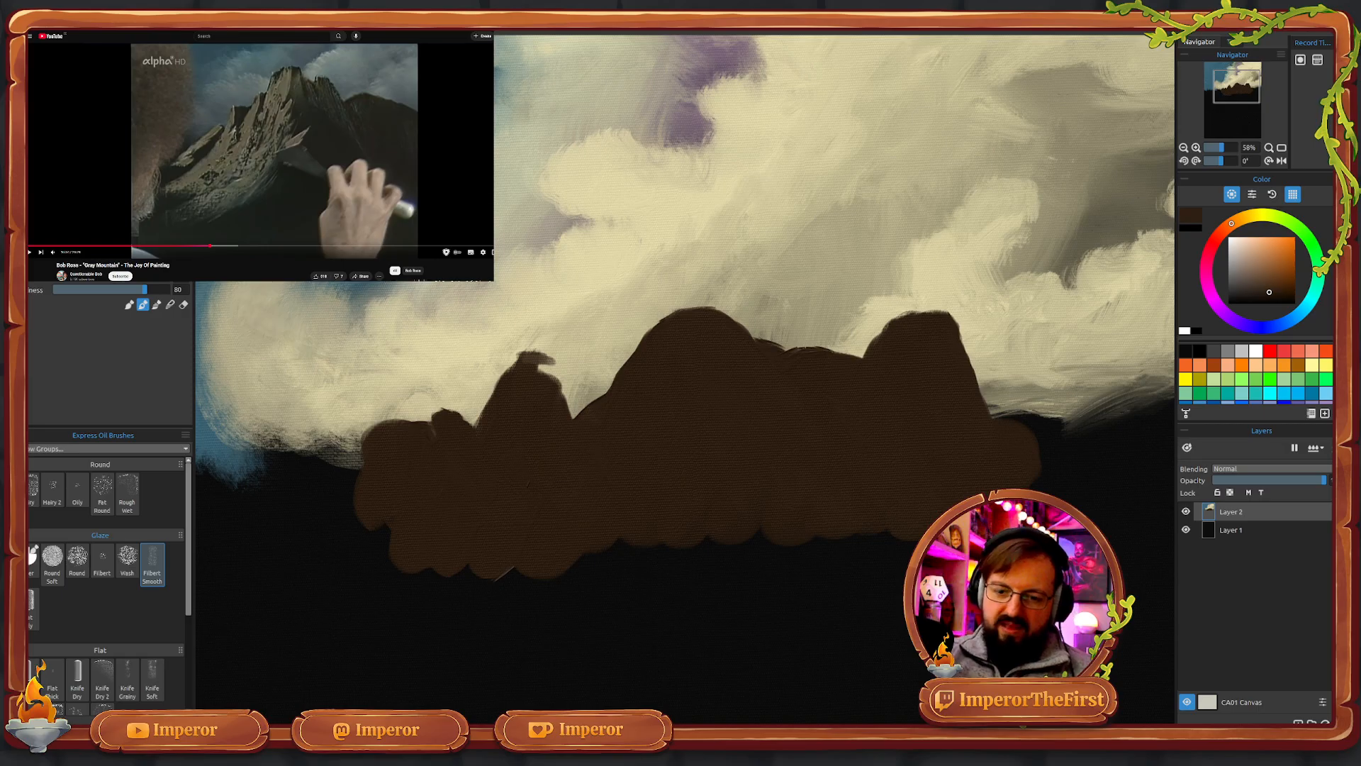
key("ctrl+z")
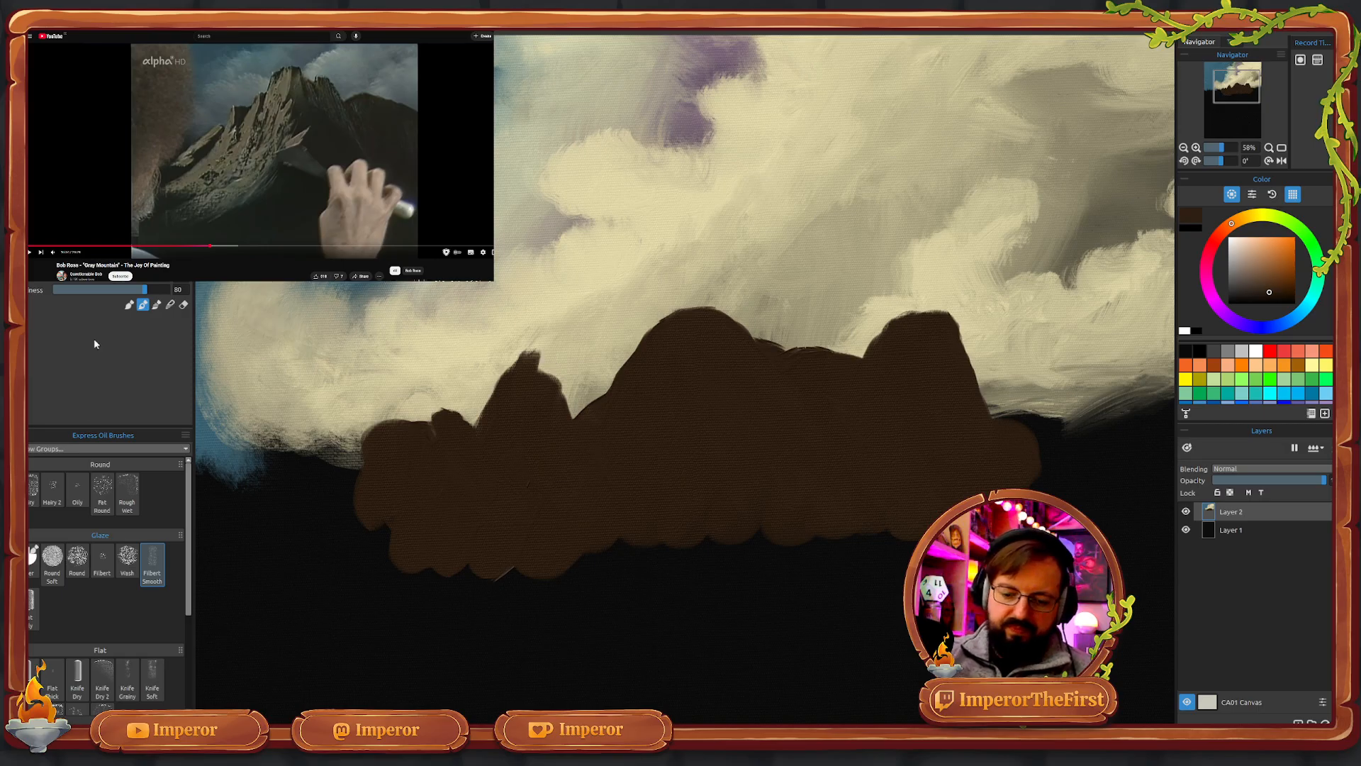
- Refine the second peak's tip, raise a flat-topped crest on the central peak, and add a small block on the ridge beside it
left_click(34, 560)
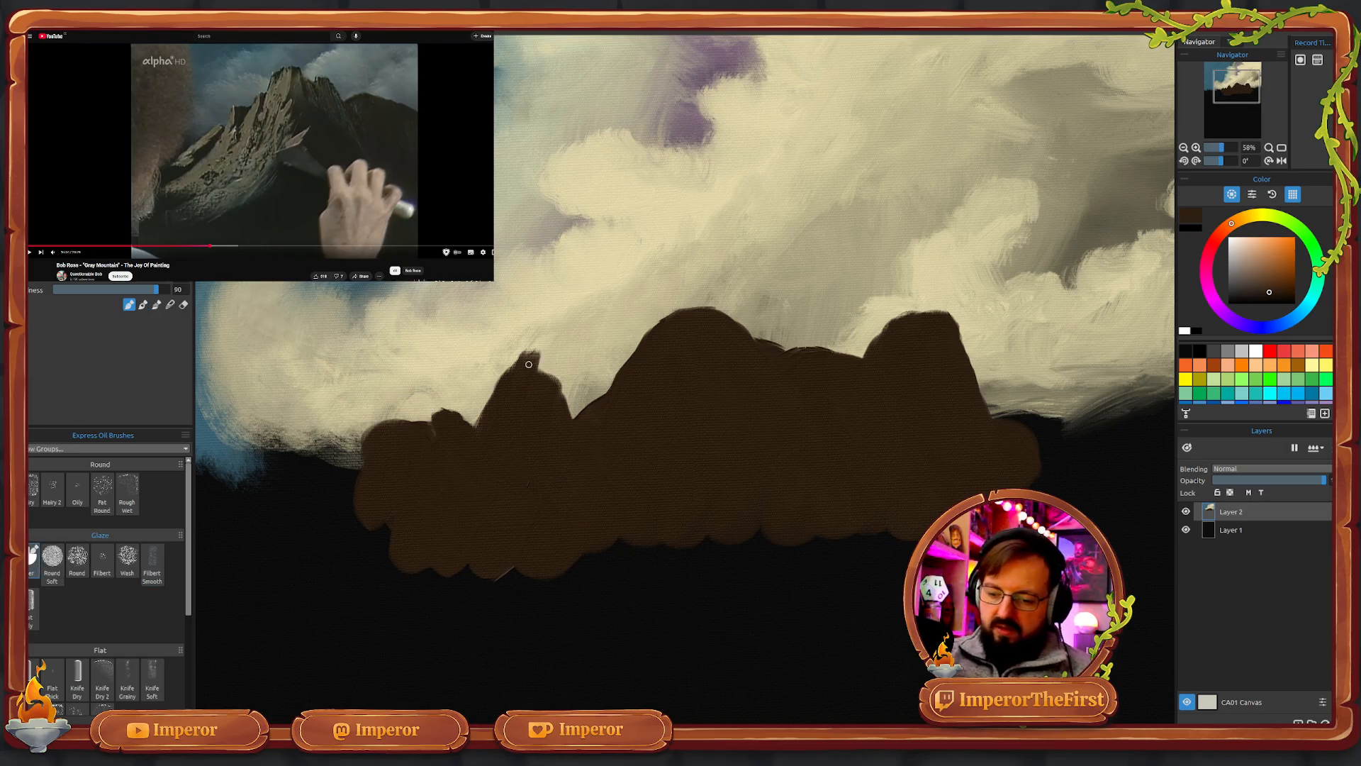
mouse_move(499, 390)
left_mouse_down()
mouse_move(479, 431)
mouse_move(511, 369)
mouse_move(538, 357)
mouse_move(535, 376)
mouse_move(527, 354)
mouse_move(549, 353)
mouse_move(543, 373)
mouse_move(563, 364)
mouse_move(551, 384)
mouse_move(544, 372)
mouse_move(568, 388)
mouse_move(546, 375)
mouse_move(565, 383)
mouse_move(574, 431)
mouse_move(670, 299)
mouse_move(687, 296)
mouse_move(672, 323)
mouse_move(695, 293)
mouse_move(723, 300)
mouse_move(723, 306)
left_mouse_up()
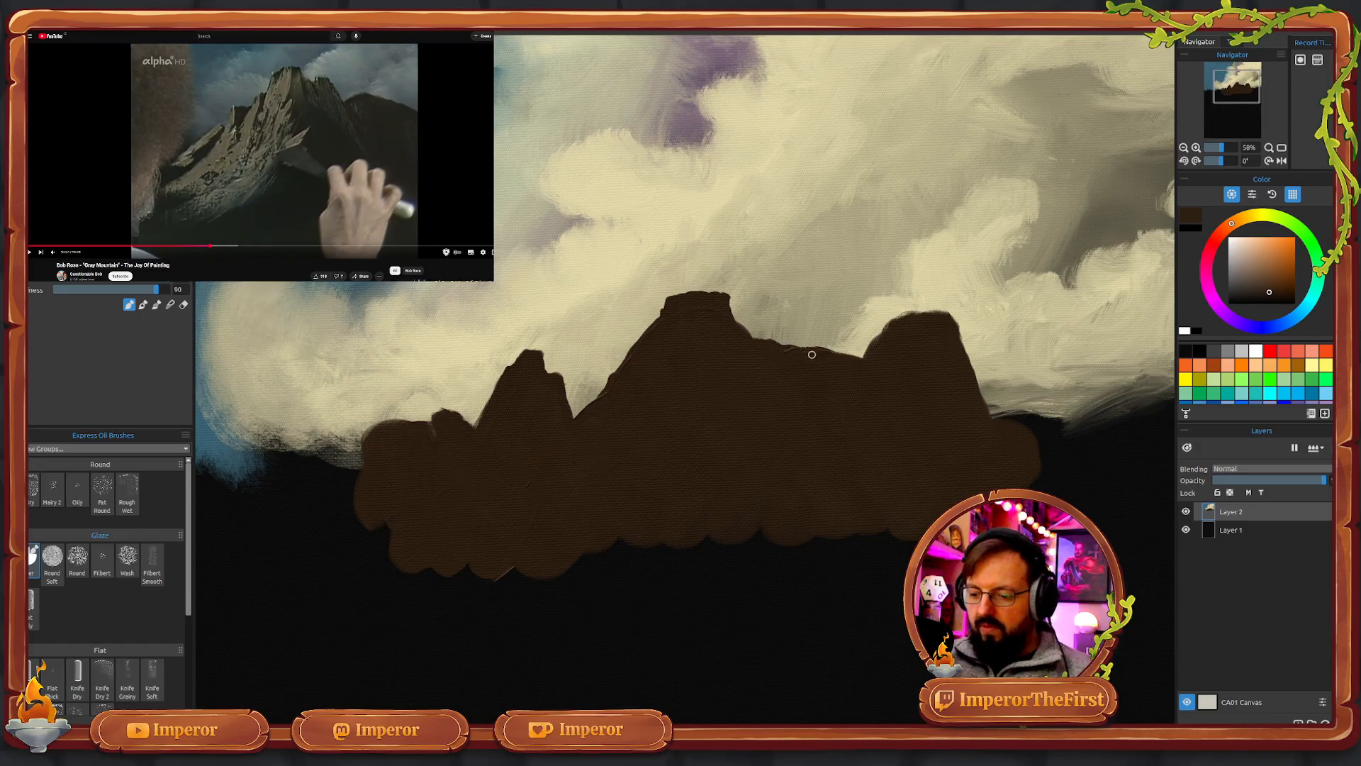
mouse_move(770, 350)
left_mouse_down()
mouse_move(777, 336)
mouse_move(820, 340)
mouse_move(773, 344)
mouse_move(785, 332)
mouse_move(816, 338)
left_mouse_up()
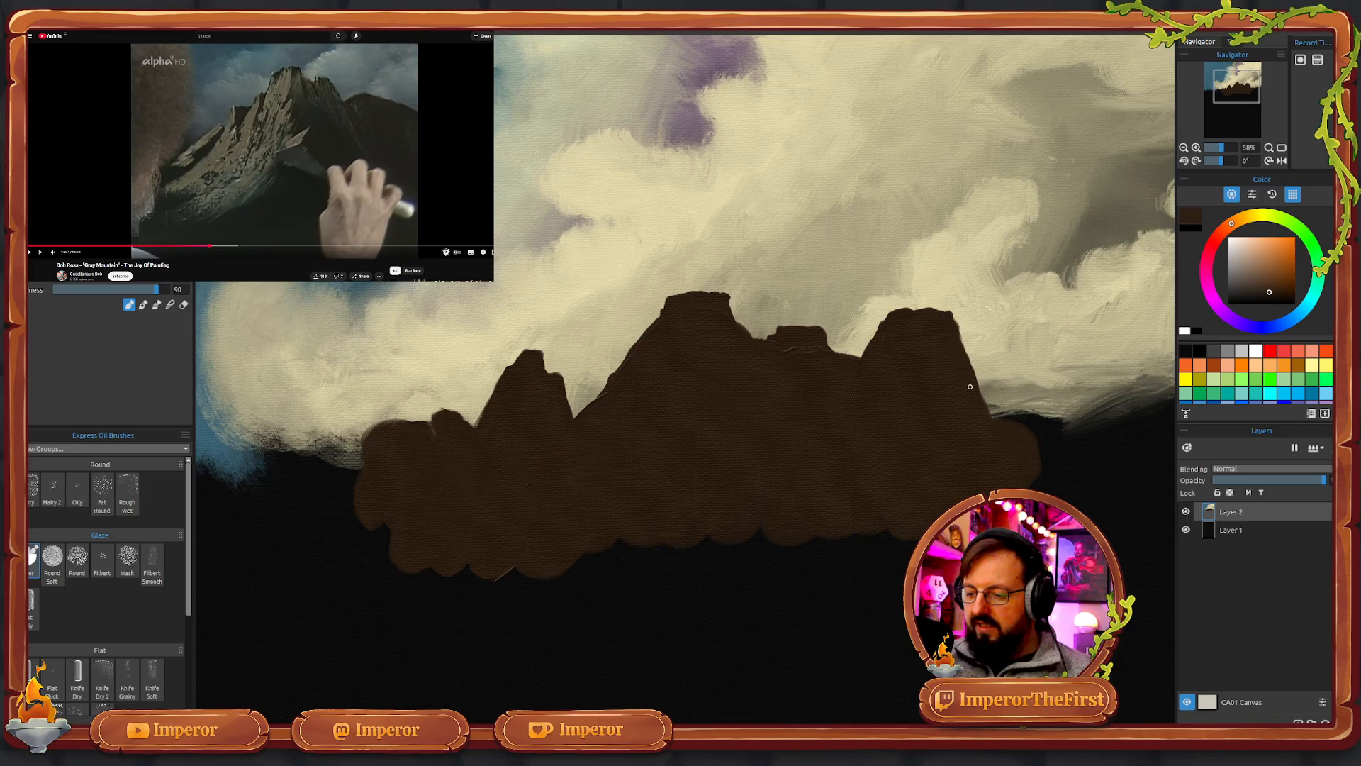
- Refine the rightmost peak's right slope and add a small pointed tip at the right end of its crest
left_click_drag(964, 358, 985, 409)
mouse_move(948, 306)
left_mouse_down()
mouse_move(952, 321)
mouse_move(941, 311)
left_mouse_up()
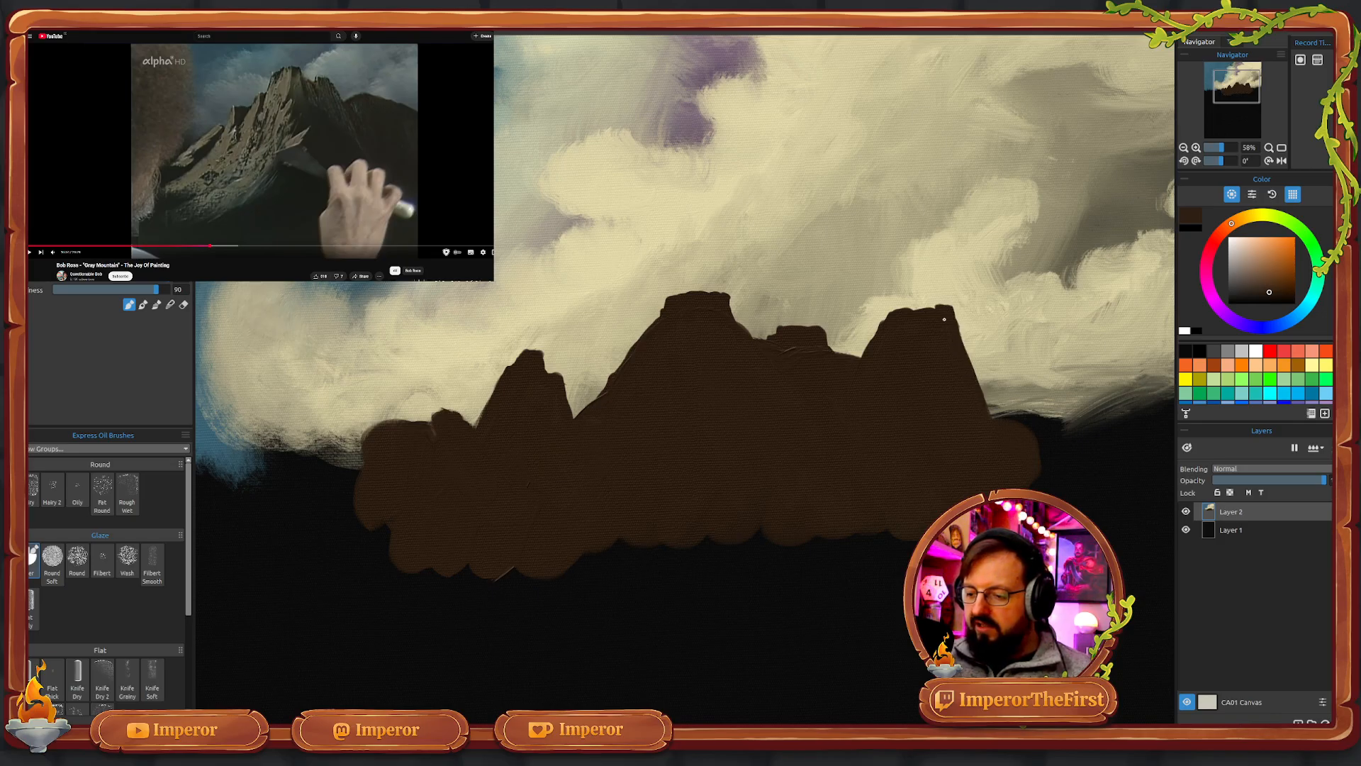
left_click_drag(943, 303, 945, 298)
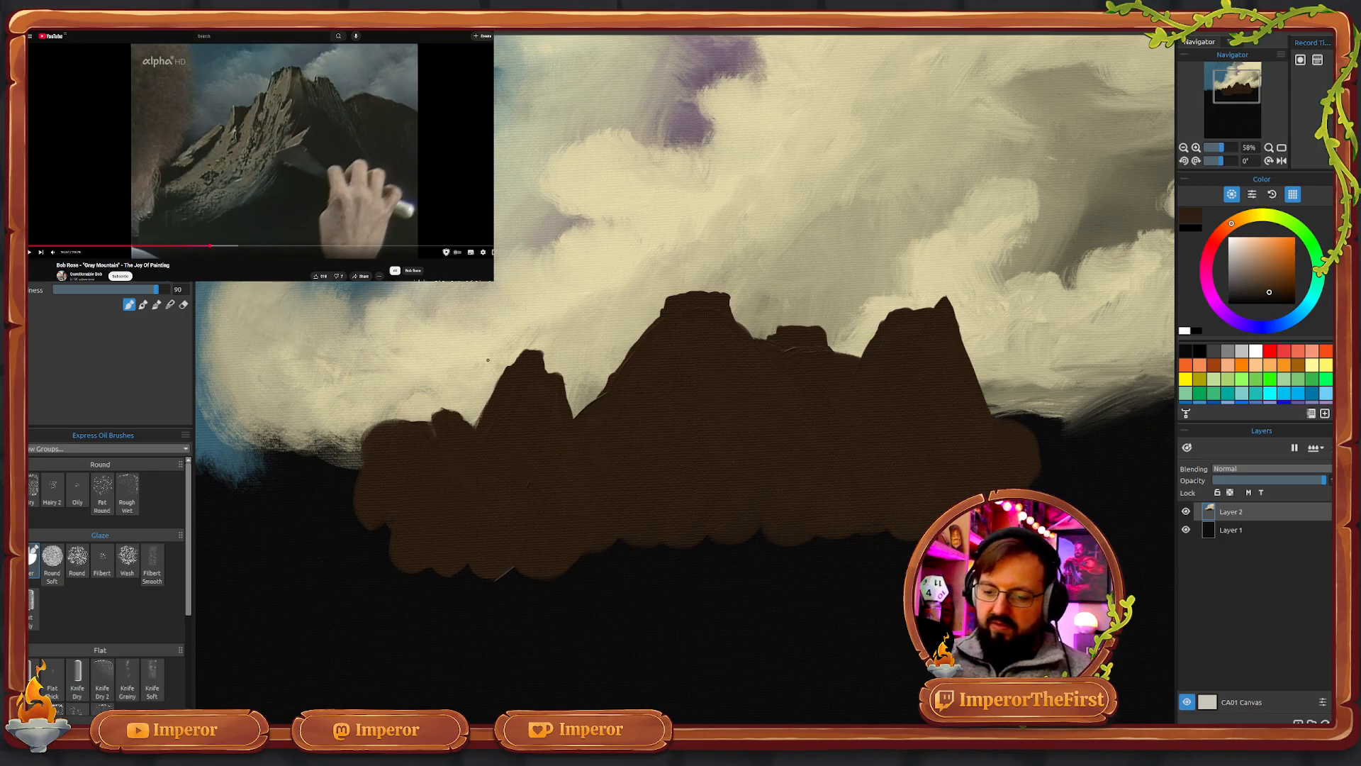
- Reshape the low ridge beside the second peak in dark brown, sloping its left shoulder down toward the mountain's left edge
mouse_move(490, 405)
left_mouse_down()
mouse_move(475, 426)
mouse_move(498, 377)
left_mouse_up()
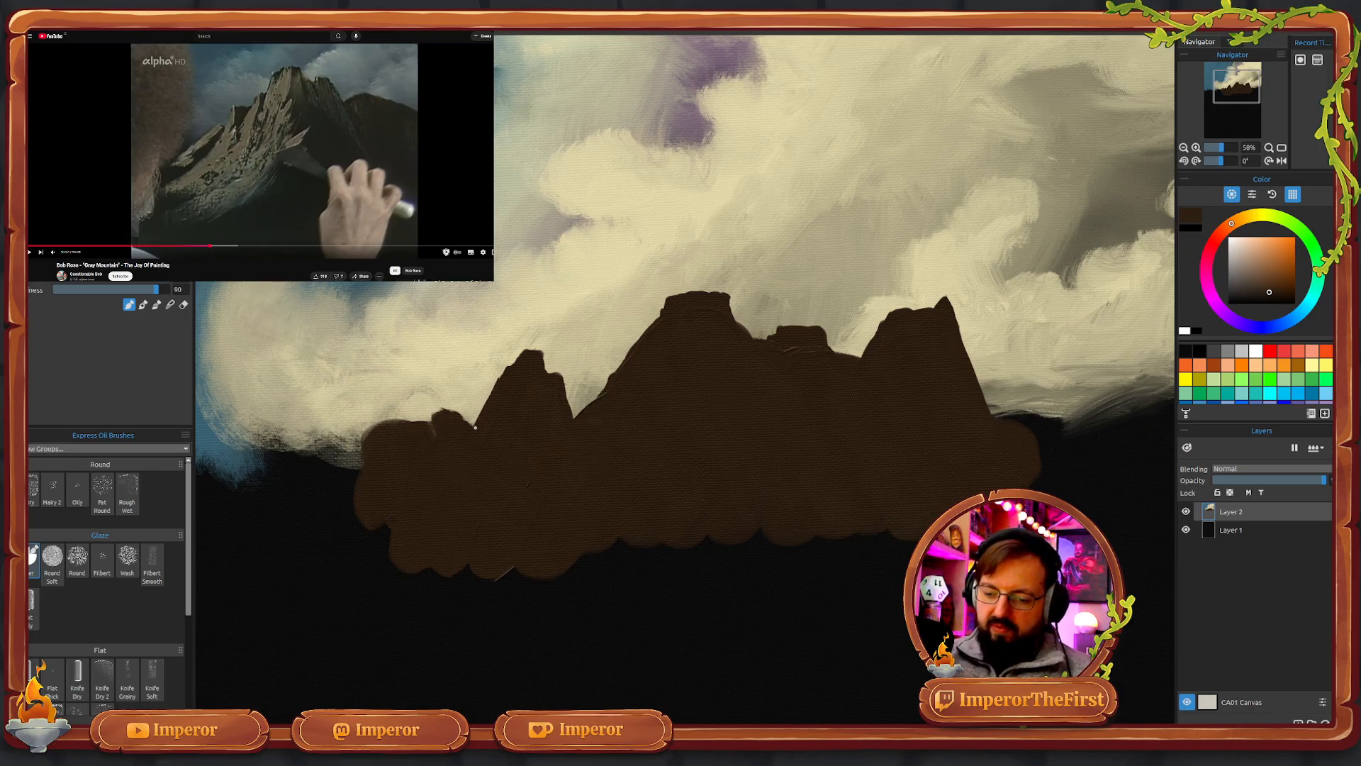
mouse_move(464, 422)
left_mouse_down()
mouse_move(430, 413)
mouse_move(447, 413)
mouse_move(429, 416)
mouse_move(415, 455)
mouse_move(431, 416)
mouse_move(407, 435)
mouse_move(436, 420)
mouse_move(370, 428)
mouse_move(350, 461)
left_mouse_up()
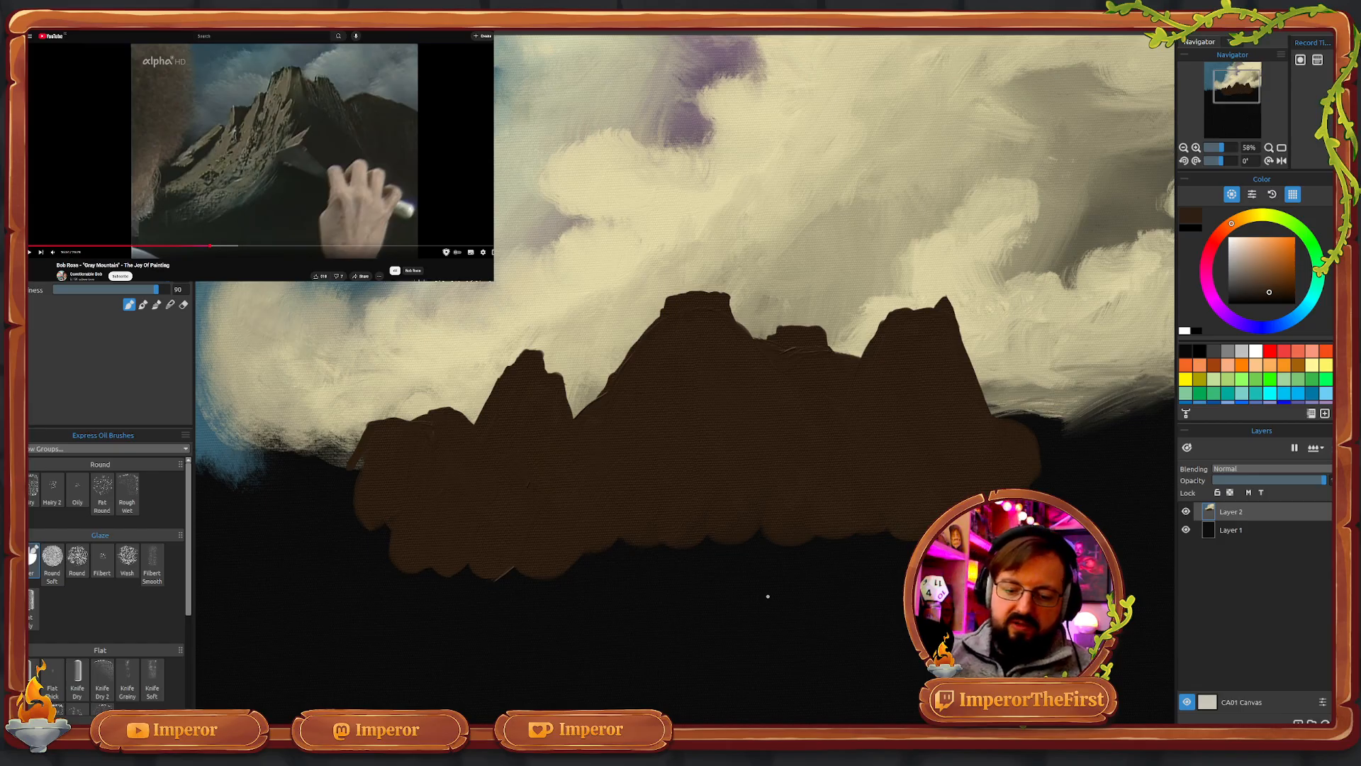
- Switch to the Oil & Acrylic Brushes set and choose a muted light brown, undoing a trial stroke on the leftmost ridge
left_click(104, 571)
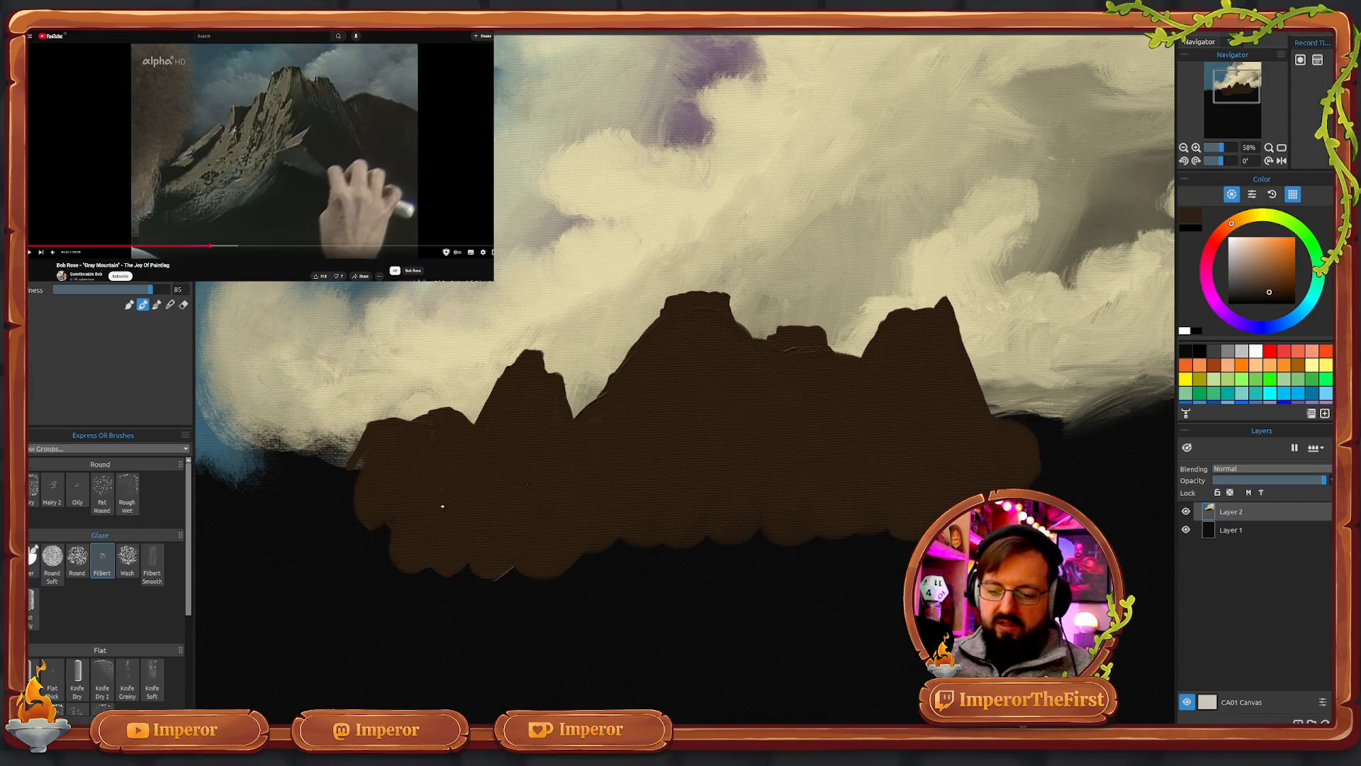
left_click(71, 78)
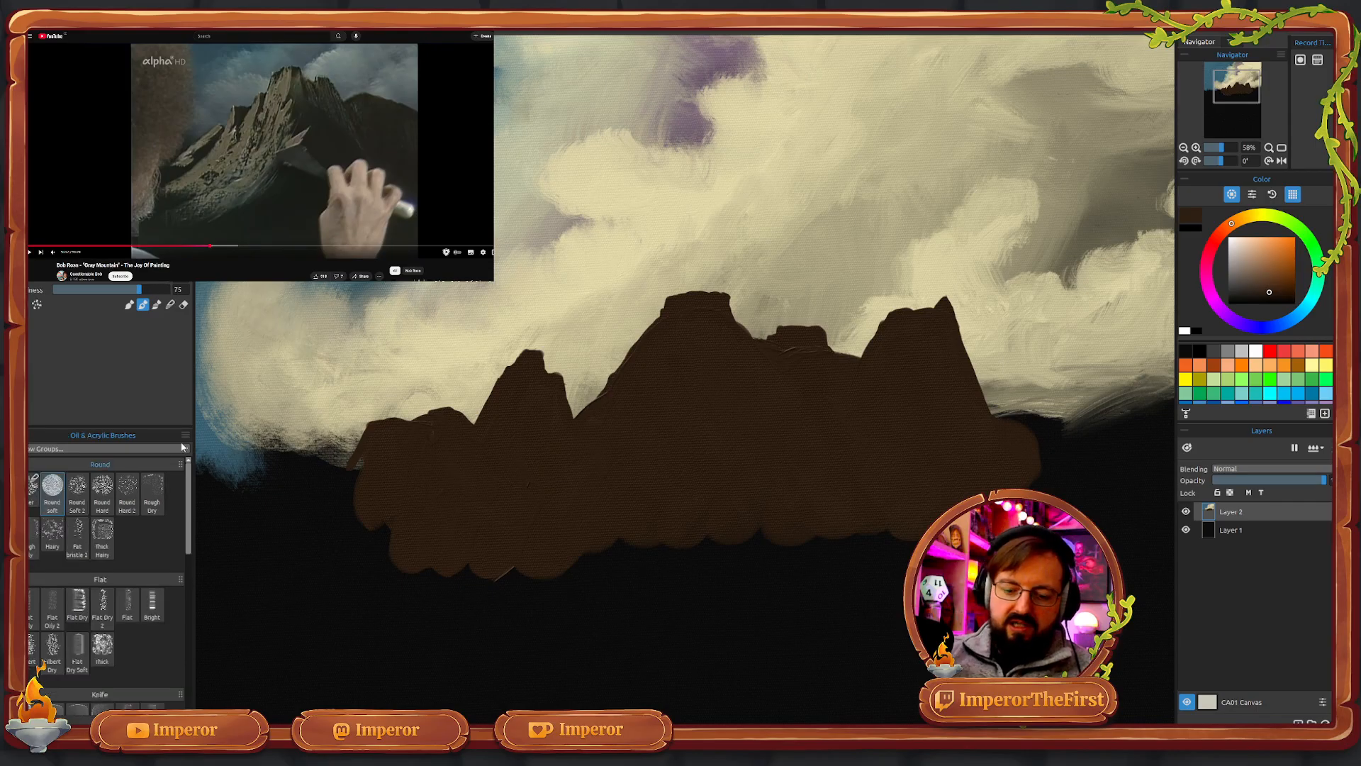
mouse_move(189, 522)
left_mouse_down()
mouse_move(188, 537)
mouse_move(190, 508)
mouse_move(188, 574)
mouse_move(190, 520)
left_mouse_up()
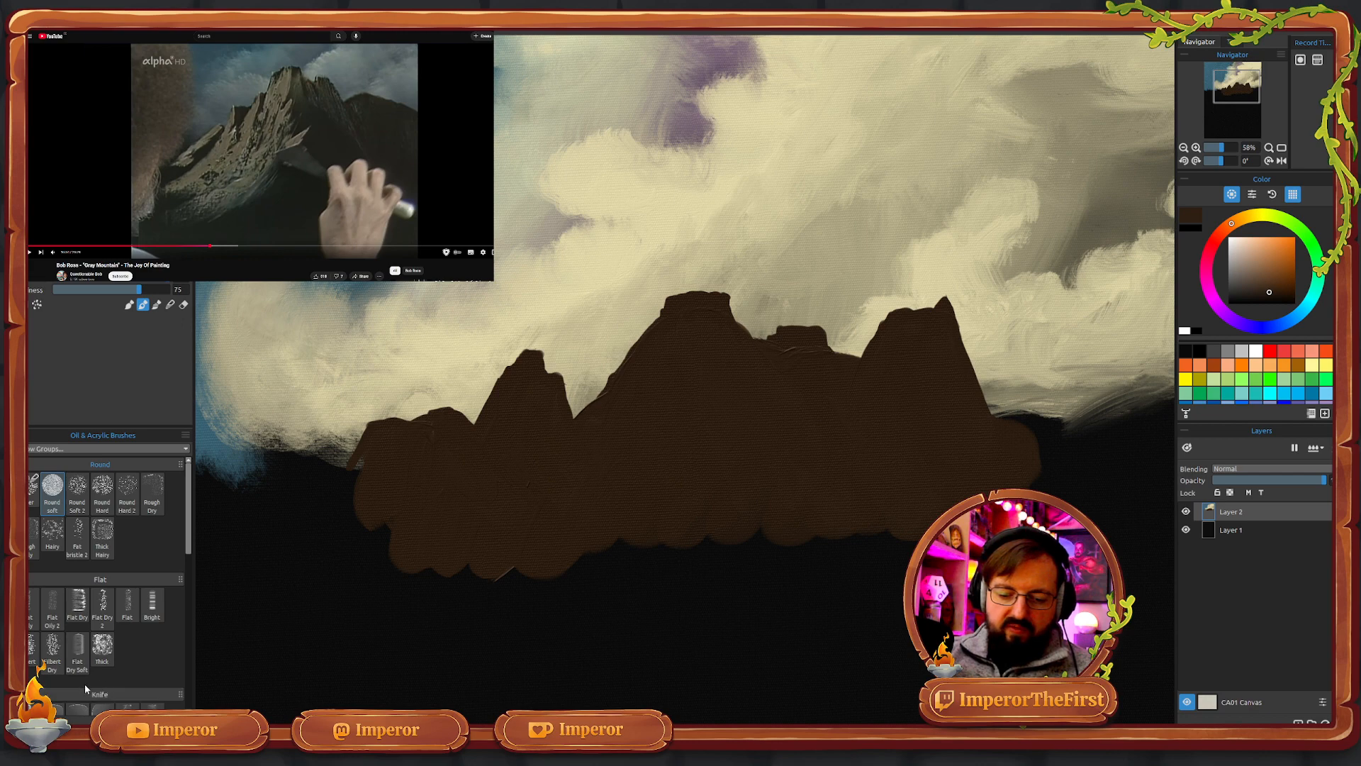
left_click(52, 651)
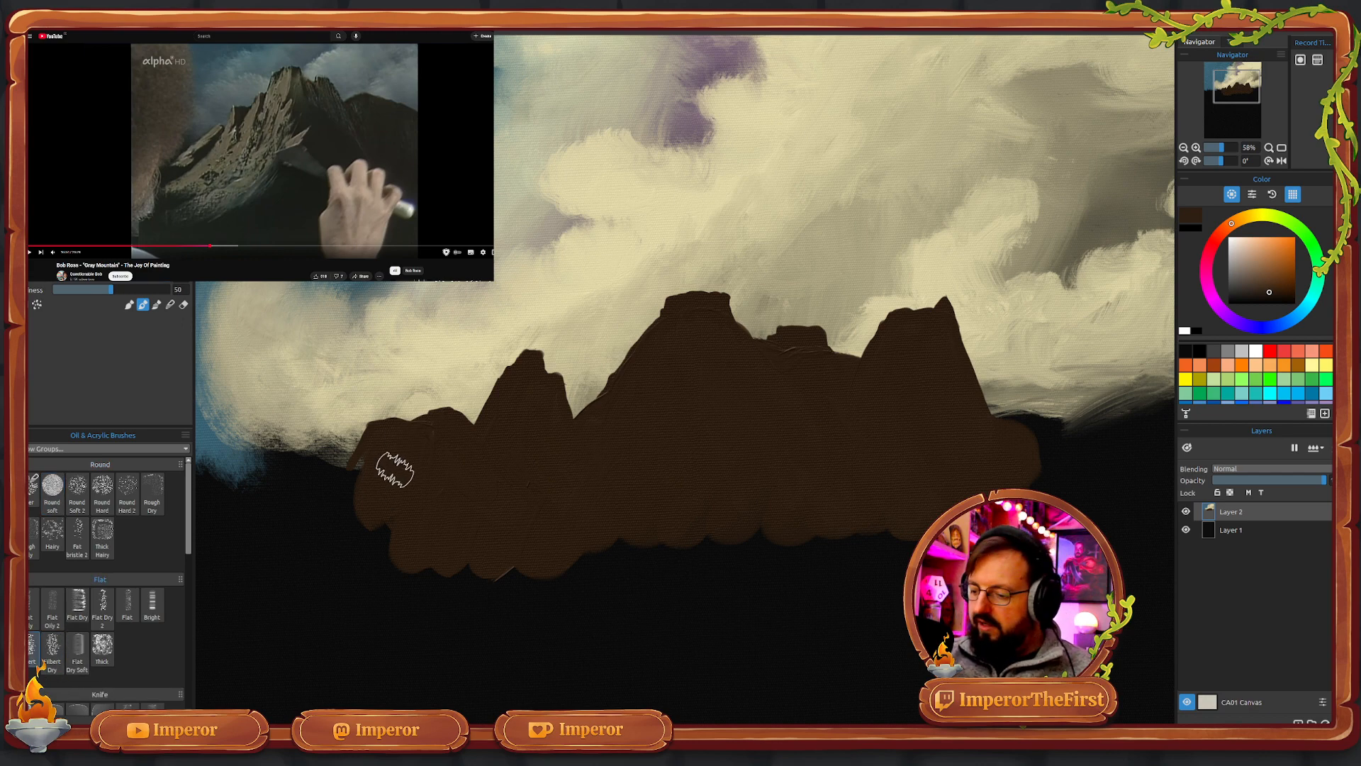
mouse_move(1266, 288)
left_mouse_down()
mouse_move(1251, 269)
mouse_move(1274, 278)
mouse_move(1266, 268)
mouse_move(1252, 272)
left_mouse_up()
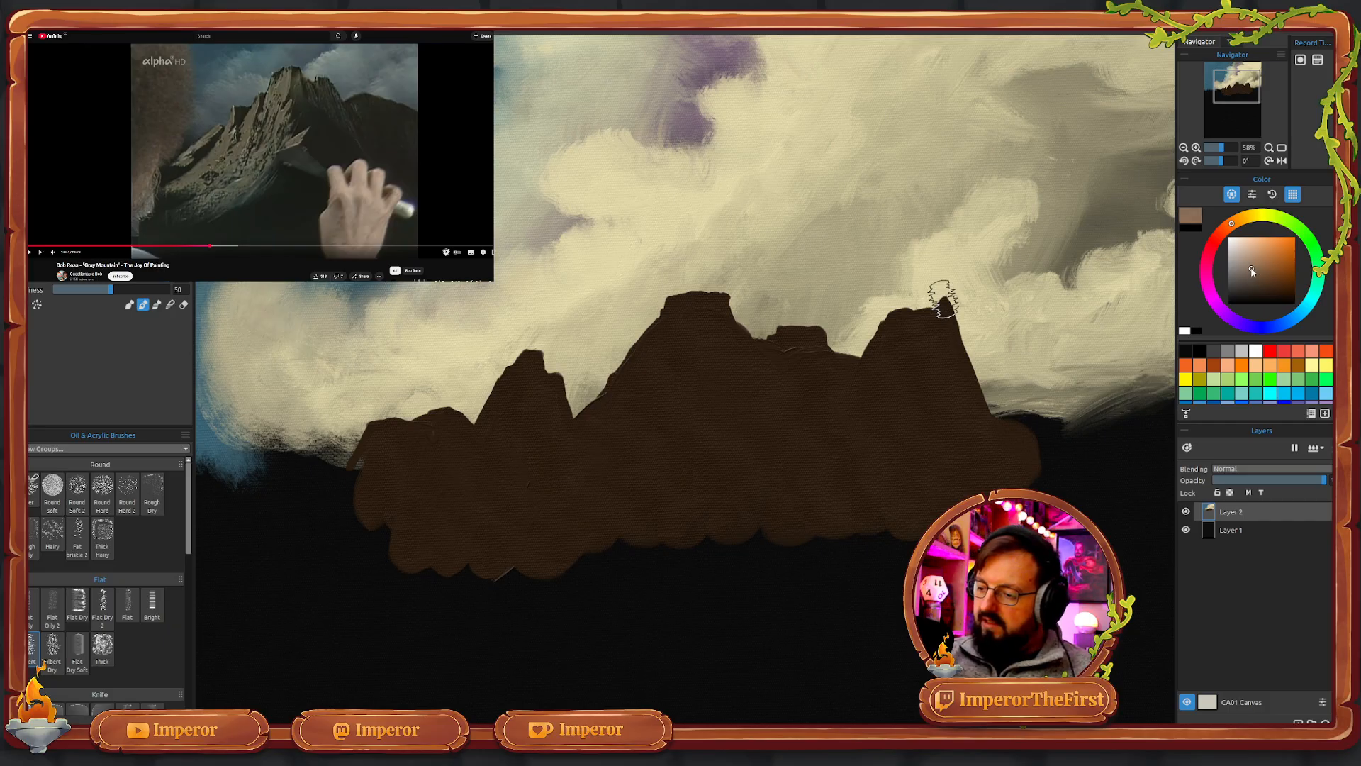
left_click_drag(386, 449, 372, 489)
key("ctrl+z")
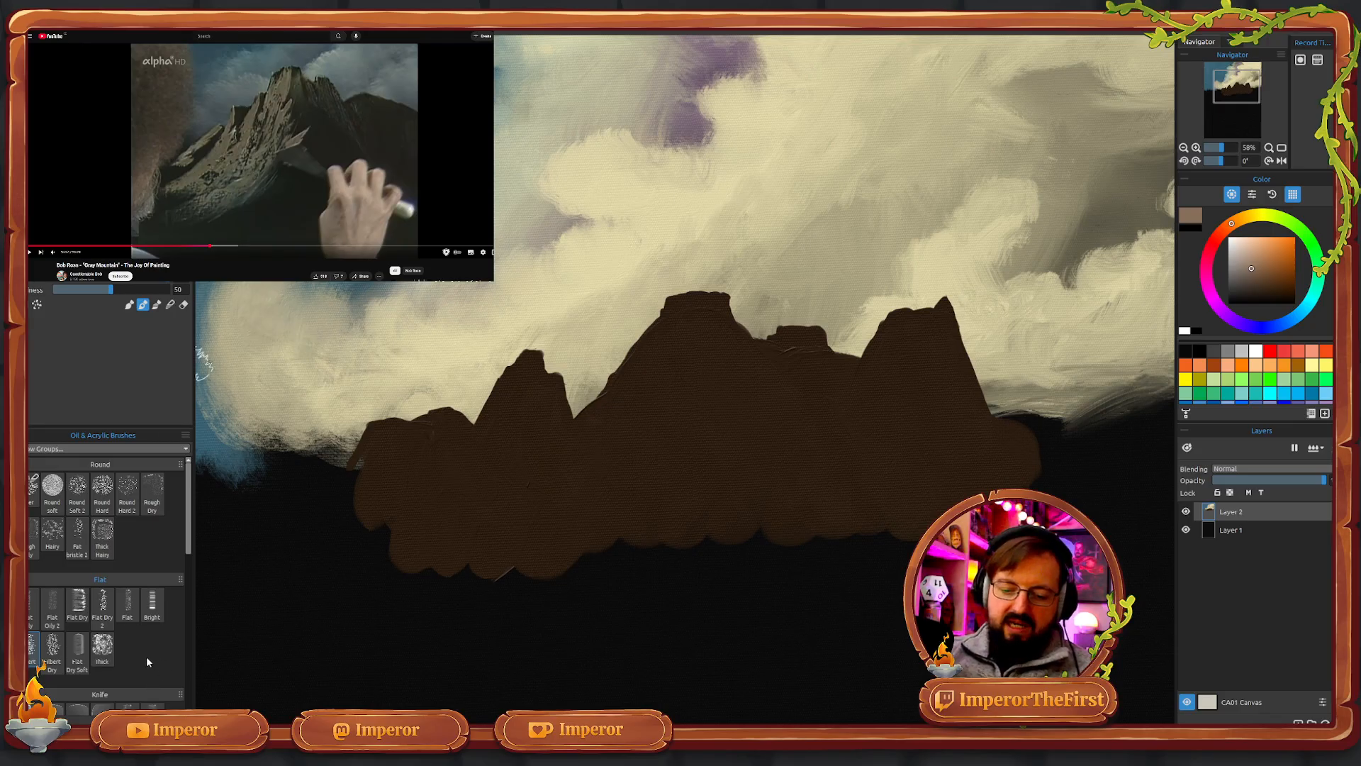
- Highlight the leftmost ridge with slanted light brown strokes using the Flat brush from the Oil & Acrylic set
left_click(128, 614)
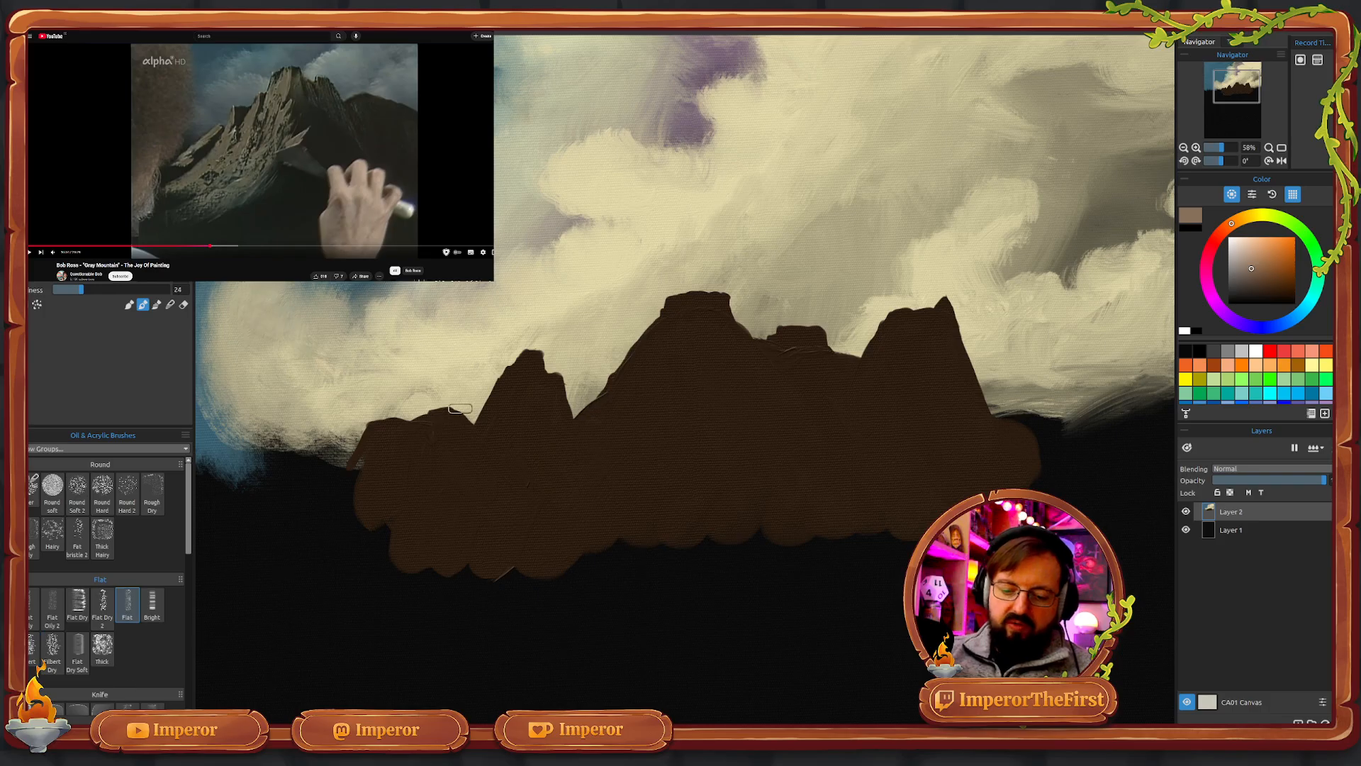
mouse_move(380, 454)
left_mouse_down()
mouse_move(402, 441)
mouse_move(377, 469)
mouse_move(382, 425)
left_mouse_up()
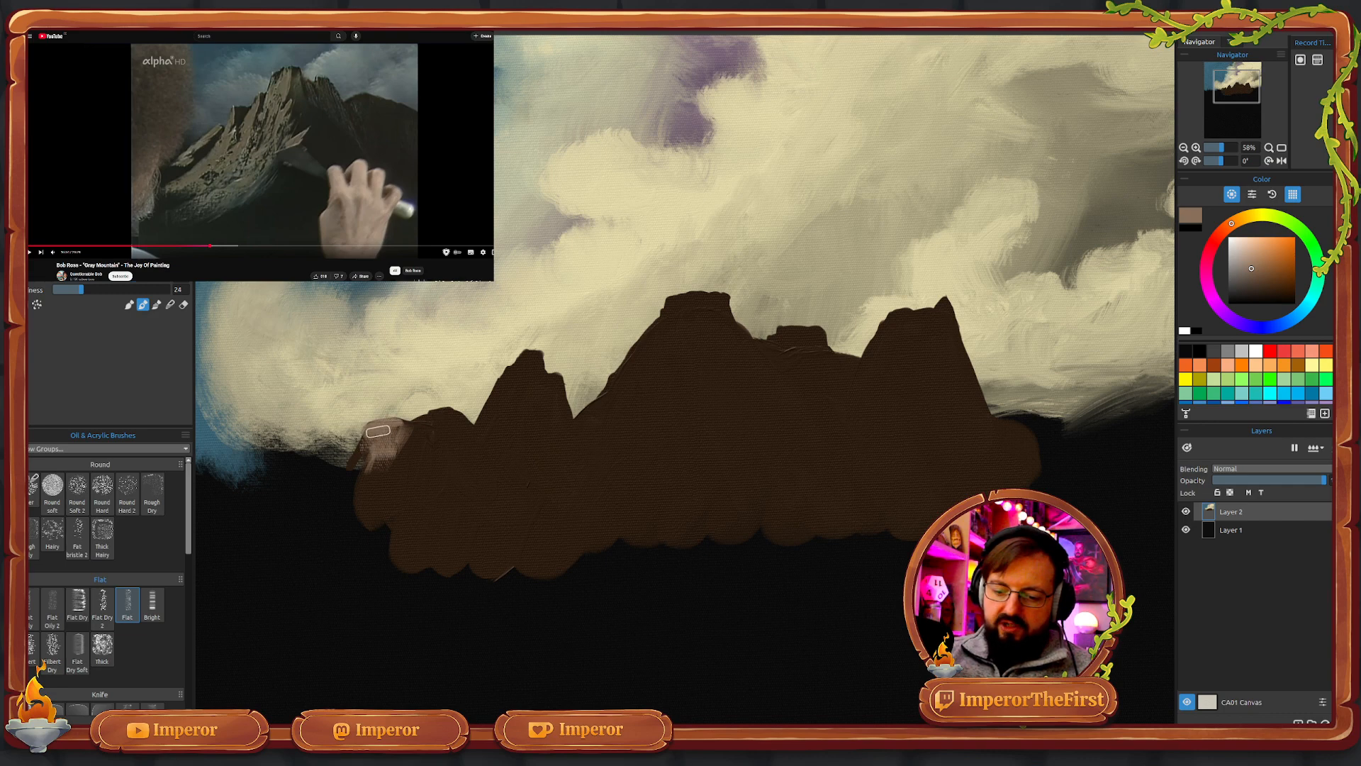
mouse_move(378, 431)
left_mouse_down()
mouse_move(348, 475)
mouse_move(391, 438)
mouse_move(363, 488)
mouse_move(373, 470)
mouse_move(347, 496)
mouse_move(362, 466)
mouse_move(344, 483)
mouse_move(362, 455)
mouse_move(334, 489)
mouse_move(375, 440)
mouse_move(396, 435)
mouse_move(386, 451)
mouse_move(398, 430)
mouse_move(375, 465)
mouse_move(403, 446)
mouse_move(351, 511)
mouse_move(414, 450)
mouse_move(413, 465)
mouse_move(412, 440)
mouse_move(438, 460)
mouse_move(460, 425)
mouse_move(396, 500)
mouse_move(441, 462)
mouse_move(410, 512)
mouse_move(453, 489)
left_mouse_up()
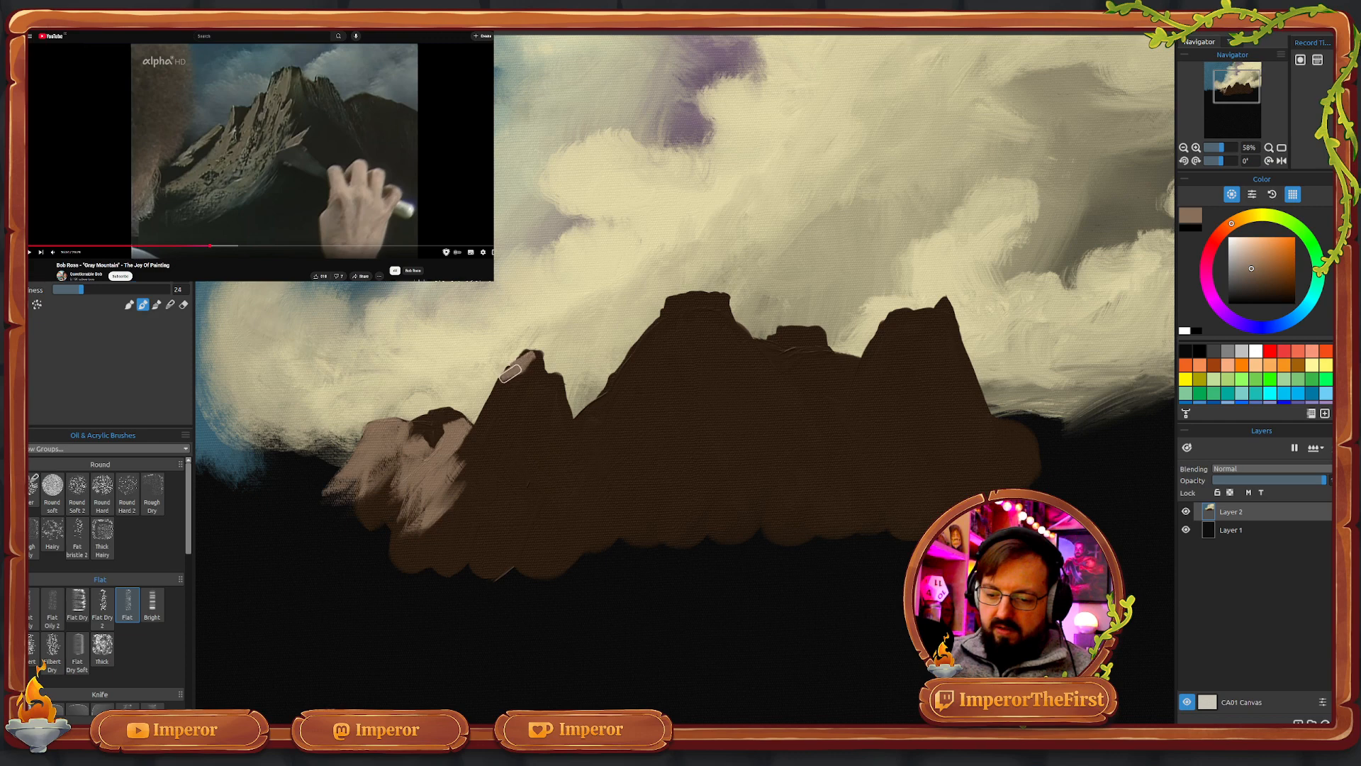
- Paint light brown highlights down the second peak's left face, from its tip to the lower slope
left_click_drag(503, 384, 455, 480)
left_click_drag(494, 418, 446, 511)
mouse_move(525, 384)
left_mouse_down()
mouse_move(477, 458)
mouse_move(443, 471)
left_mouse_up()
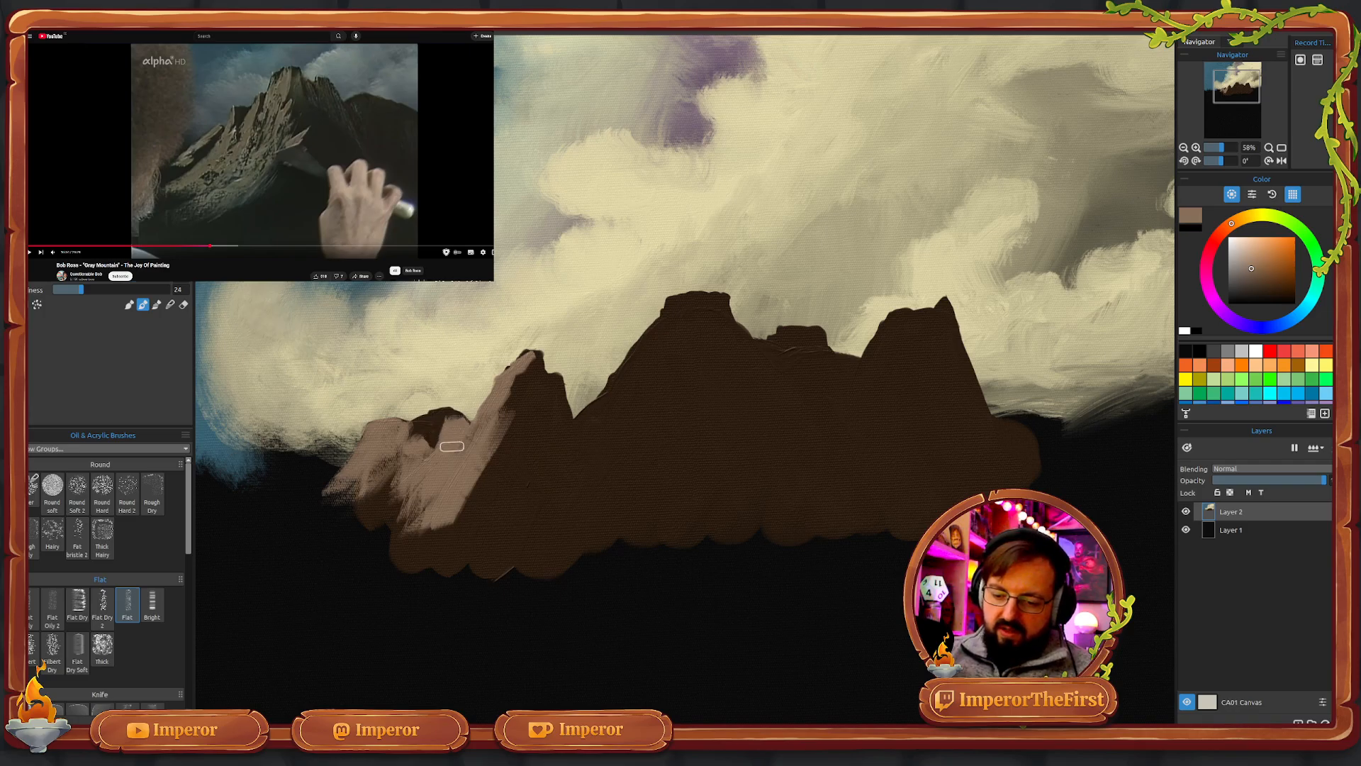
left_click_drag(479, 458, 436, 533)
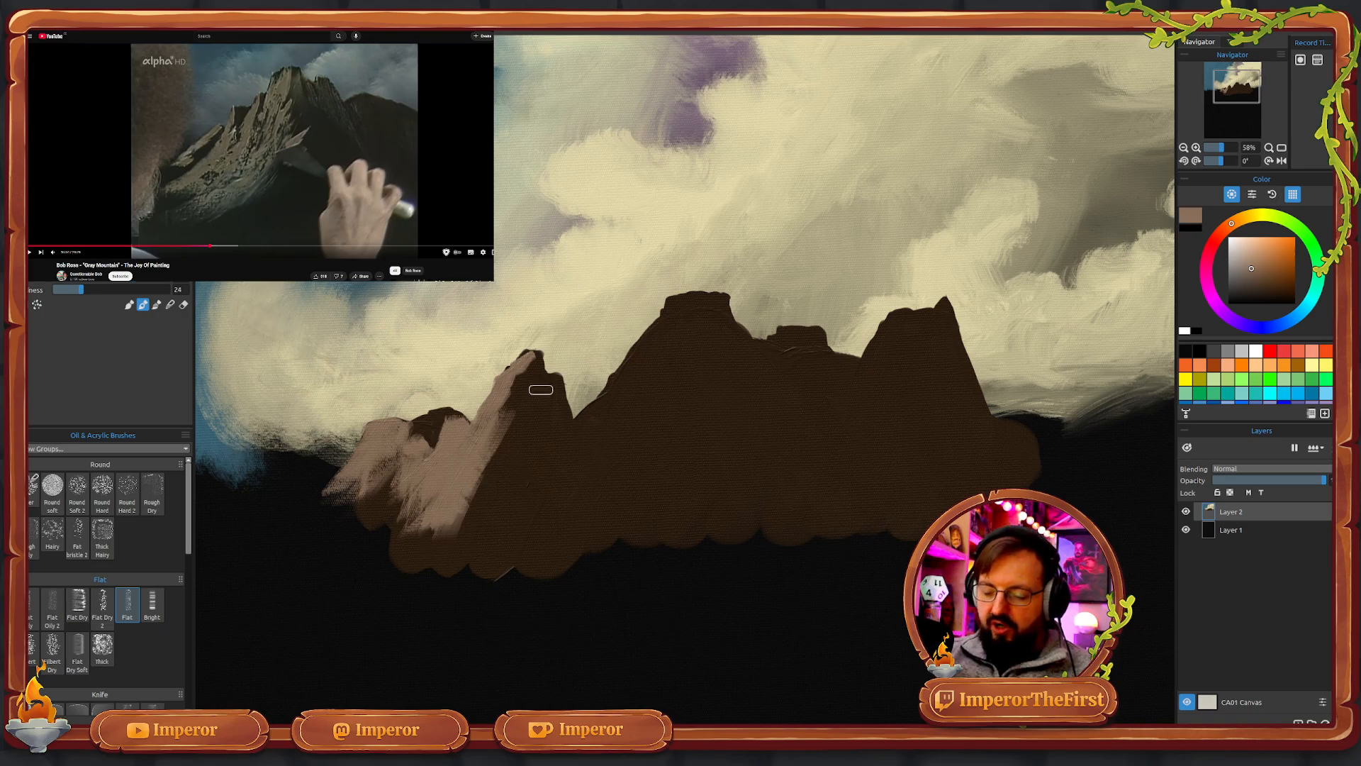
- Extend the light brown strokes across the second peak's front and lower slope, and into the valley beside the central peak
mouse_move(517, 423)
left_mouse_down()
mouse_move(500, 465)
mouse_move(511, 419)
mouse_move(511, 434)
mouse_move(536, 395)
mouse_move(516, 445)
mouse_move(533, 400)
mouse_move(506, 459)
mouse_move(518, 409)
mouse_move(491, 458)
mouse_move(511, 422)
mouse_move(476, 528)
mouse_move(519, 459)
mouse_move(497, 517)
mouse_move(512, 488)
mouse_move(511, 520)
mouse_move(536, 458)
mouse_move(510, 550)
mouse_move(476, 533)
mouse_move(448, 550)
mouse_move(445, 533)
mouse_move(418, 550)
mouse_move(407, 528)
mouse_move(375, 566)
mouse_move(430, 510)
mouse_move(378, 569)
mouse_move(434, 500)
mouse_move(392, 526)
mouse_move(389, 498)
left_mouse_up()
mouse_move(483, 510)
left_mouse_down()
mouse_move(508, 477)
mouse_move(447, 561)
mouse_move(472, 542)
mouse_move(474, 486)
mouse_move(431, 513)
mouse_move(402, 569)
left_mouse_up()
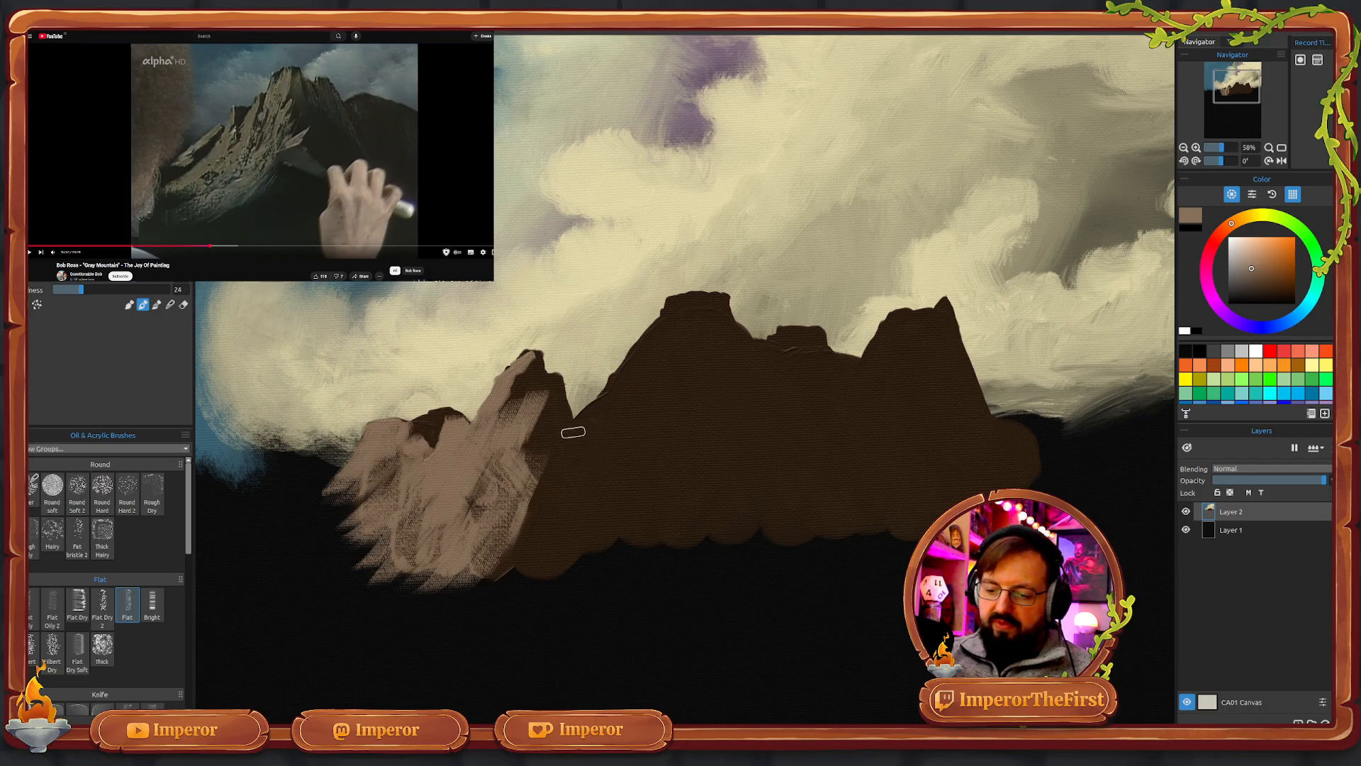
mouse_move(572, 431)
left_mouse_down()
mouse_move(558, 465)
mouse_move(599, 408)
mouse_move(529, 517)
mouse_move(563, 453)
mouse_move(479, 562)
mouse_move(569, 454)
mouse_move(500, 571)
mouse_move(592, 419)
mouse_move(535, 540)
mouse_move(600, 410)
mouse_move(551, 496)
mouse_move(557, 397)
left_mouse_up()
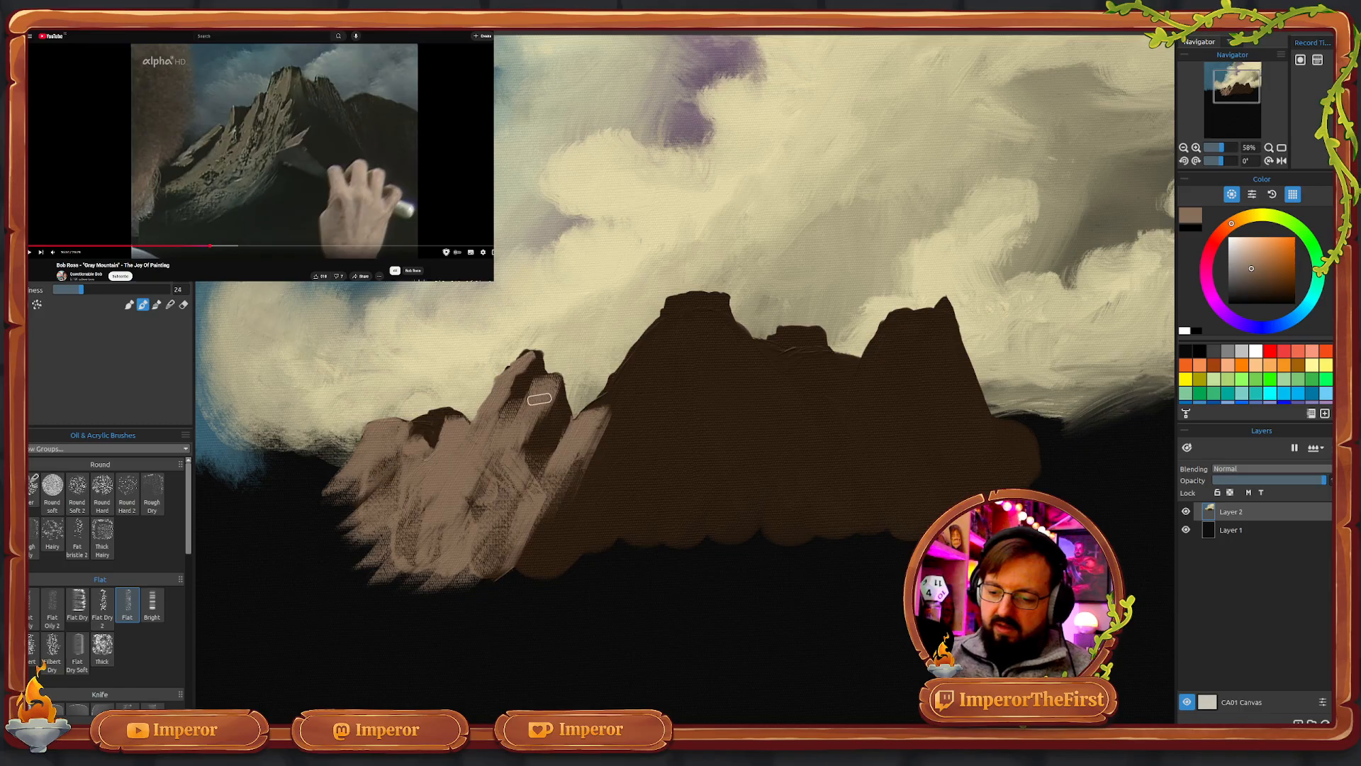
left_click_drag(539, 399, 532, 532)
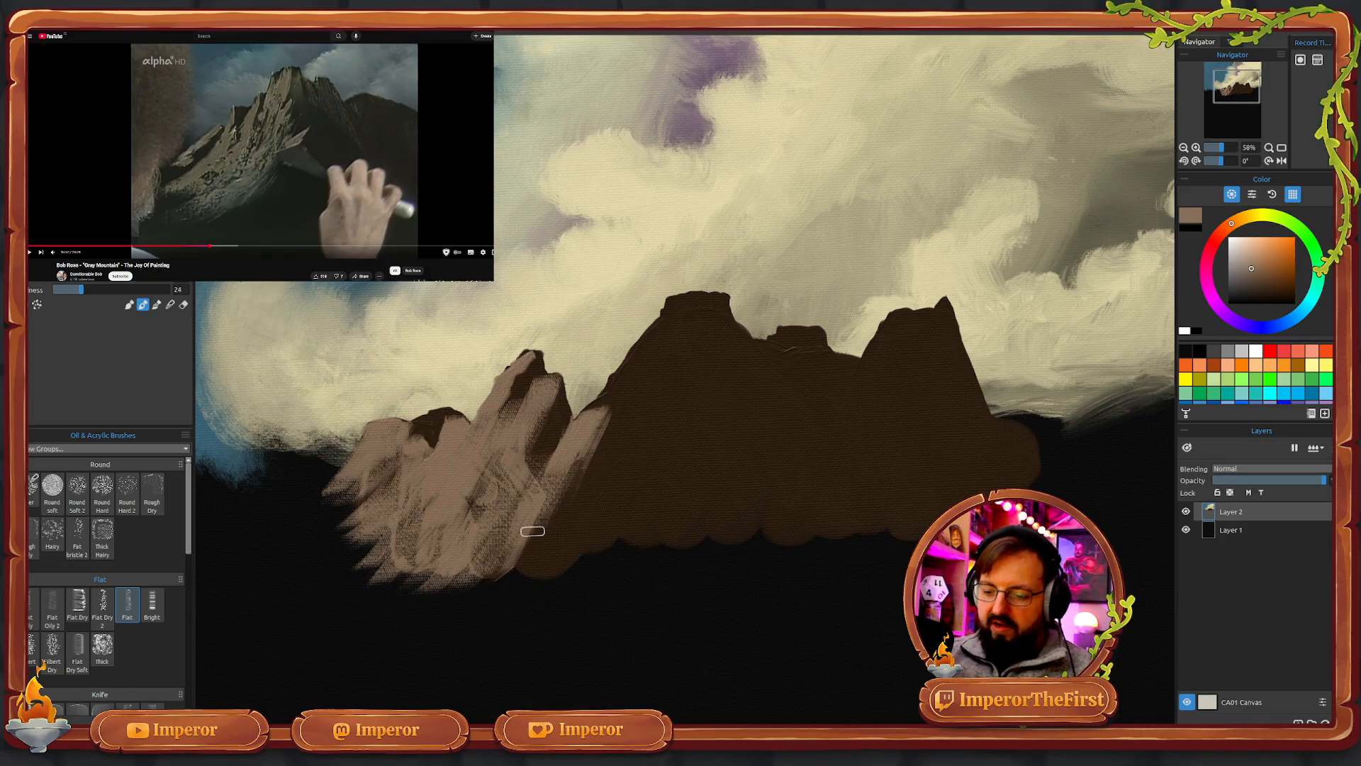
- Paint slanted light brown strokes down the central peak's lower left slope
mouse_move(567, 460)
left_mouse_down()
mouse_move(543, 524)
mouse_move(565, 496)
left_mouse_up()
left_click_drag(607, 406, 597, 428)
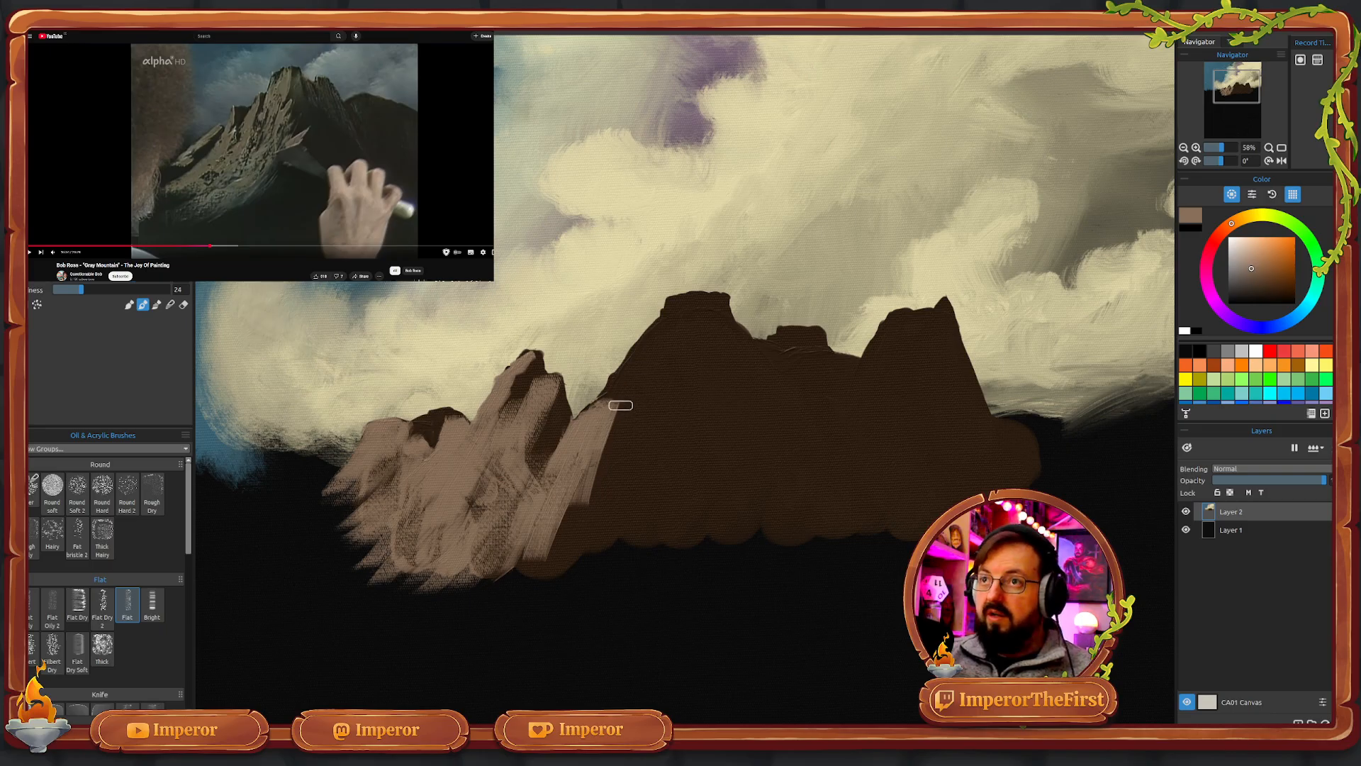
left_click_drag(620, 385, 611, 496)
mouse_move(633, 431)
left_mouse_down()
mouse_move(621, 466)
mouse_move(551, 539)
left_mouse_up()
left_click_drag(644, 452, 611, 516)
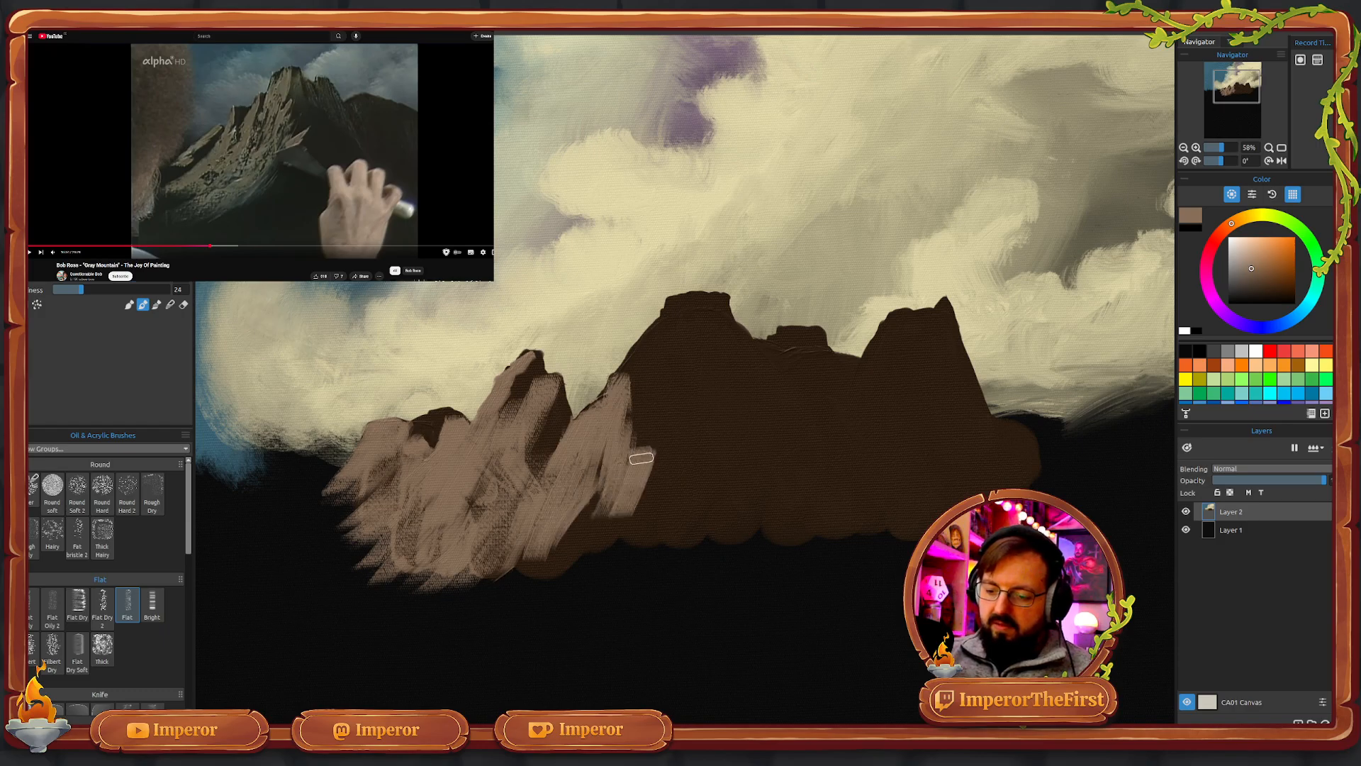
- Carry the light brown strokes down over the mountain's base below the central peak's left slope, with ragged slanted ends
mouse_move(644, 452)
left_mouse_down()
mouse_move(650, 501)
mouse_move(668, 462)
mouse_move(626, 547)
mouse_move(594, 549)
left_mouse_up()
left_click_drag(606, 500, 495, 609)
left_click_drag(571, 518, 500, 585)
mouse_move(612, 472)
left_mouse_down()
mouse_move(587, 506)
mouse_move(632, 550)
left_mouse_up()
mouse_move(677, 475)
left_mouse_down()
mouse_move(642, 539)
mouse_move(656, 521)
left_mouse_up()
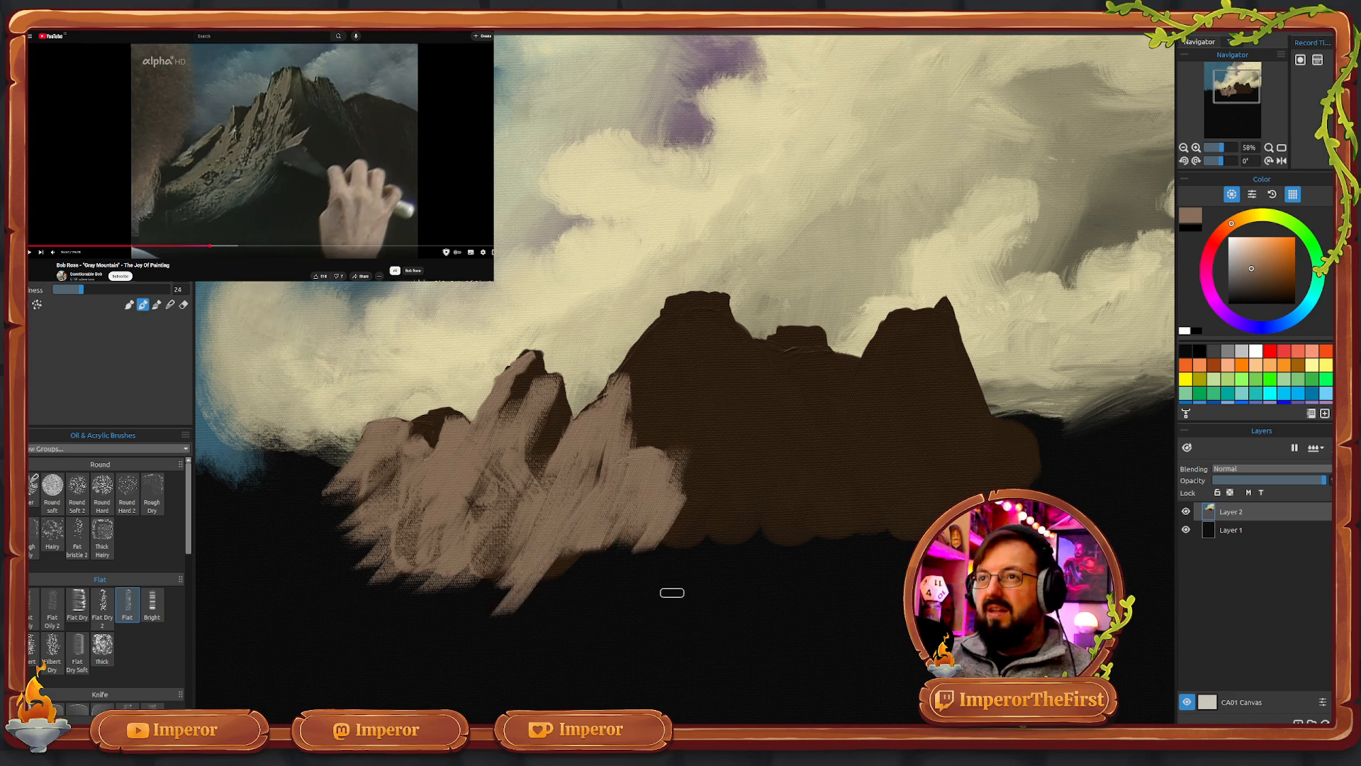
- Build a jagged light brown foreground ridge below the central peak, with slanted strokes running down past the base
mouse_move(648, 452)
left_mouse_down()
mouse_move(706, 410)
mouse_move(666, 479)
mouse_move(697, 422)
mouse_move(659, 468)
mouse_move(703, 411)
mouse_move(672, 439)
mouse_move(694, 415)
mouse_move(686, 440)
mouse_move(709, 406)
mouse_move(696, 435)
mouse_move(697, 407)
mouse_move(702, 427)
mouse_move(700, 409)
mouse_move(710, 412)
mouse_move(696, 509)
mouse_move(719, 438)
mouse_move(691, 533)
mouse_move(689, 462)
mouse_move(656, 531)
mouse_move(699, 478)
mouse_move(704, 532)
mouse_move(731, 458)
left_mouse_up()
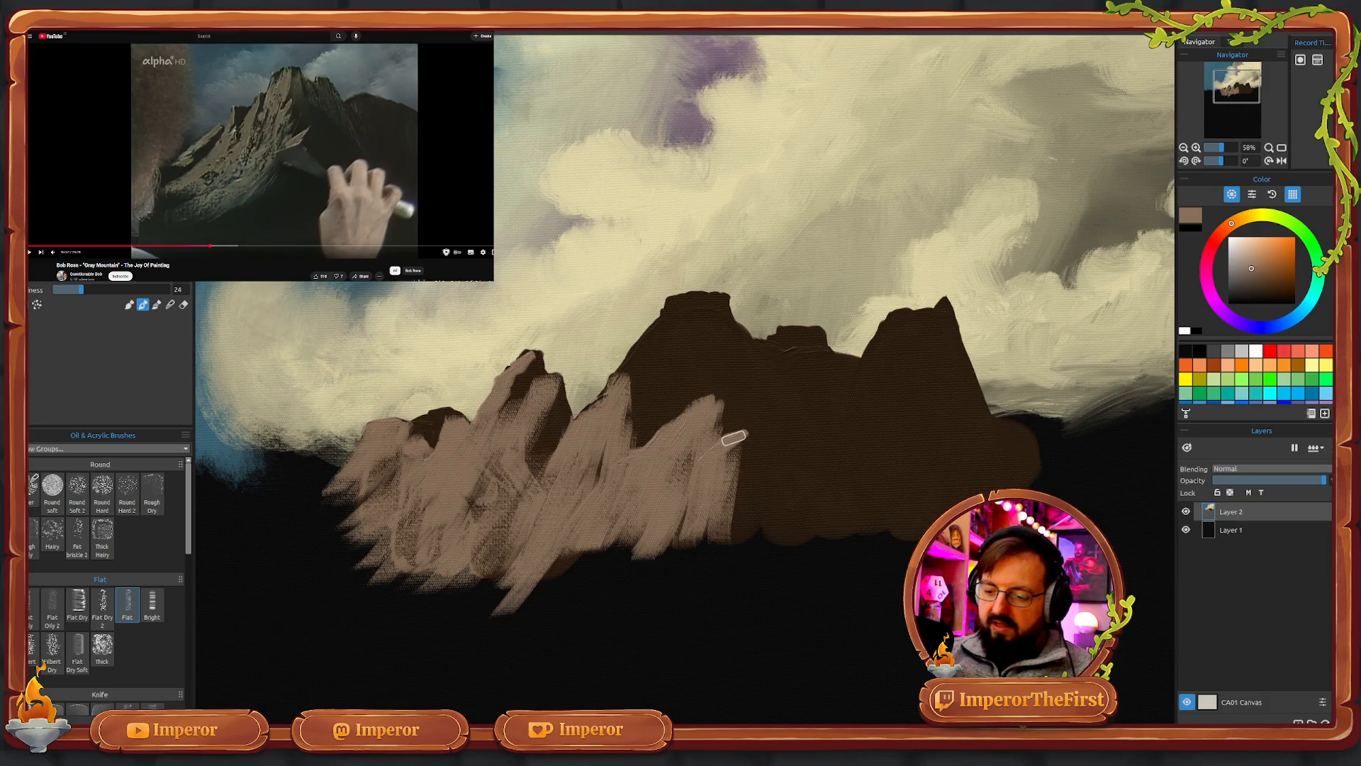
mouse_move(733, 439)
left_mouse_down()
mouse_move(734, 455)
mouse_move(757, 430)
left_mouse_up()
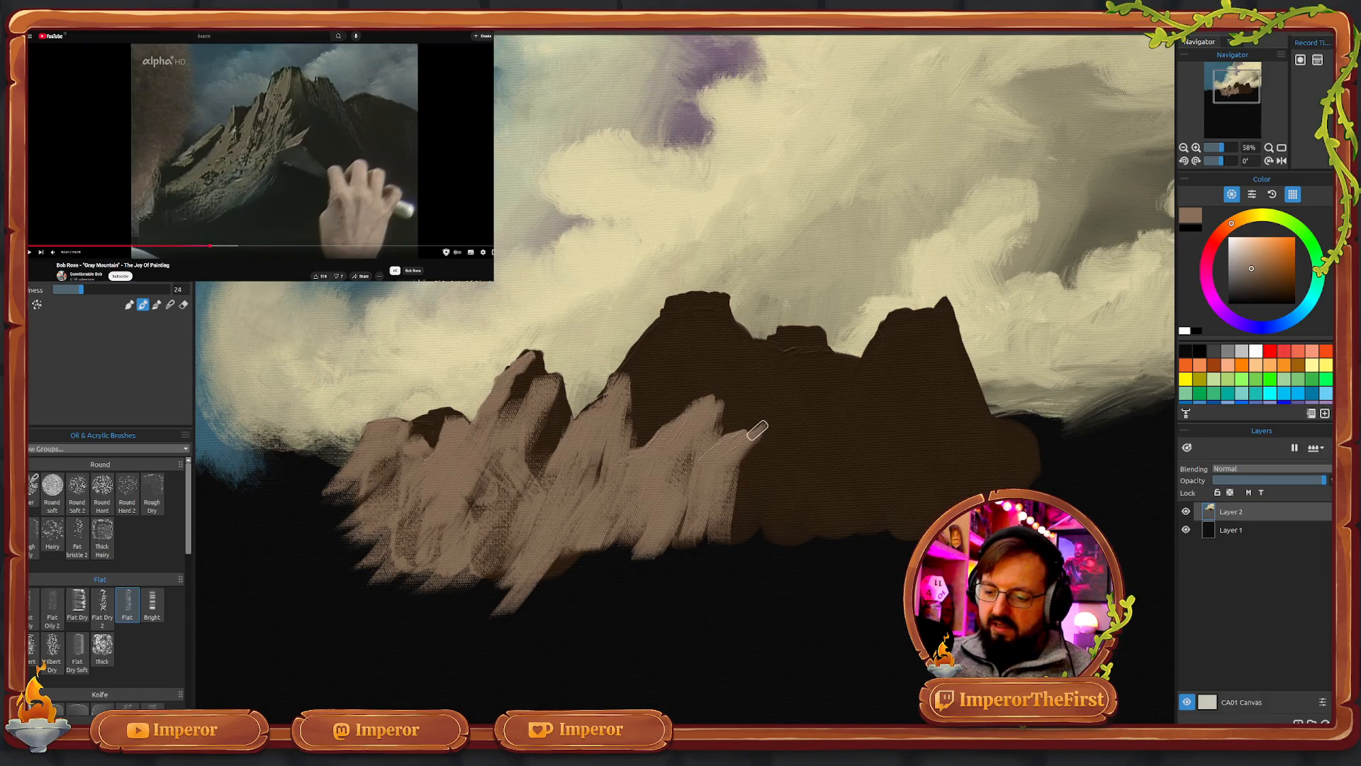
mouse_move(730, 488)
left_mouse_down()
mouse_move(758, 510)
mouse_move(708, 534)
mouse_move(756, 509)
mouse_move(716, 549)
mouse_move(746, 483)
mouse_move(758, 516)
mouse_move(659, 545)
left_mouse_up()
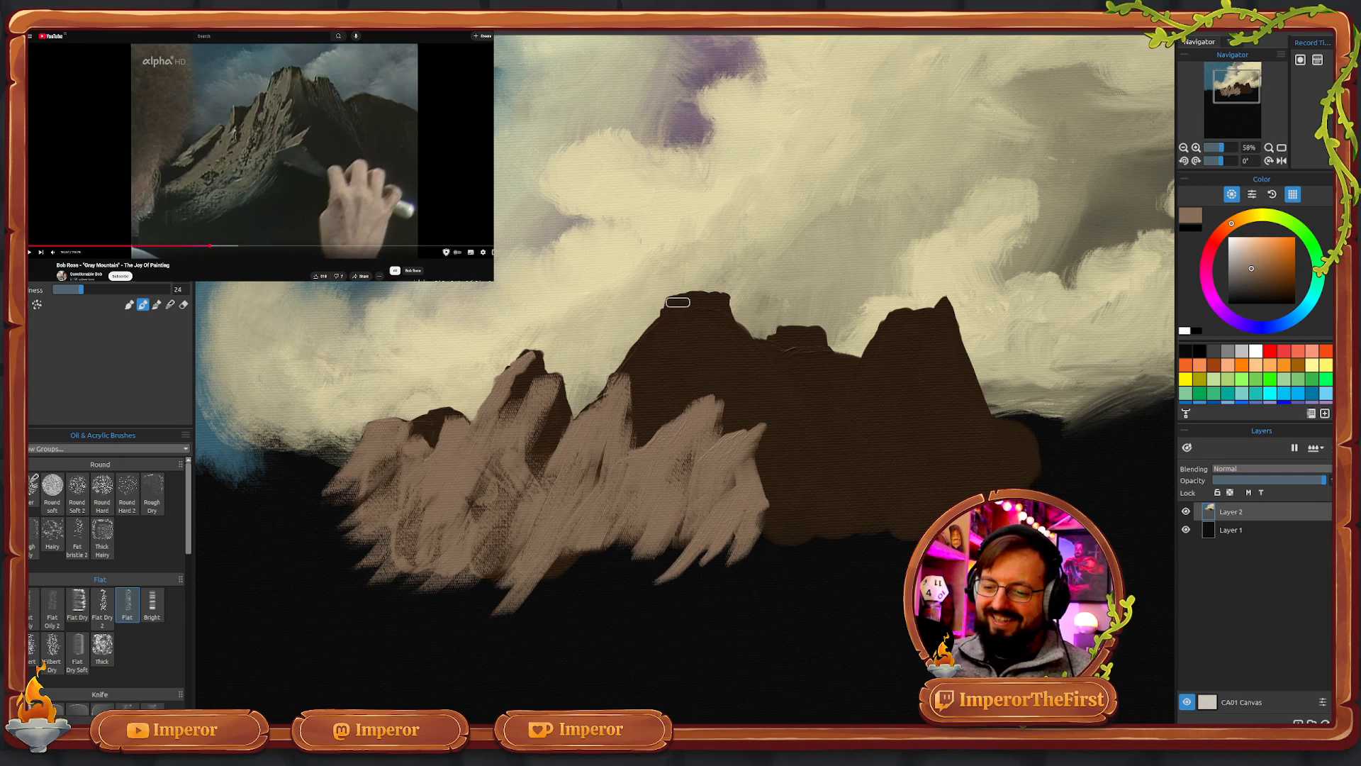
- Highlight the central peak's upper face and the small block on the ridge beside it with light, broken light brown strokes
mouse_move(677, 303)
left_mouse_down()
mouse_move(667, 347)
mouse_move(681, 296)
mouse_move(635, 367)
mouse_move(660, 326)
mouse_move(676, 331)
mouse_move(667, 321)
mouse_move(635, 353)
mouse_move(679, 303)
mouse_move(672, 326)
mouse_move(676, 298)
mouse_move(683, 313)
mouse_move(712, 302)
mouse_move(703, 326)
mouse_move(724, 299)
mouse_move(719, 326)
mouse_move(699, 317)
mouse_move(659, 399)
mouse_move(681, 354)
mouse_move(655, 346)
left_mouse_up()
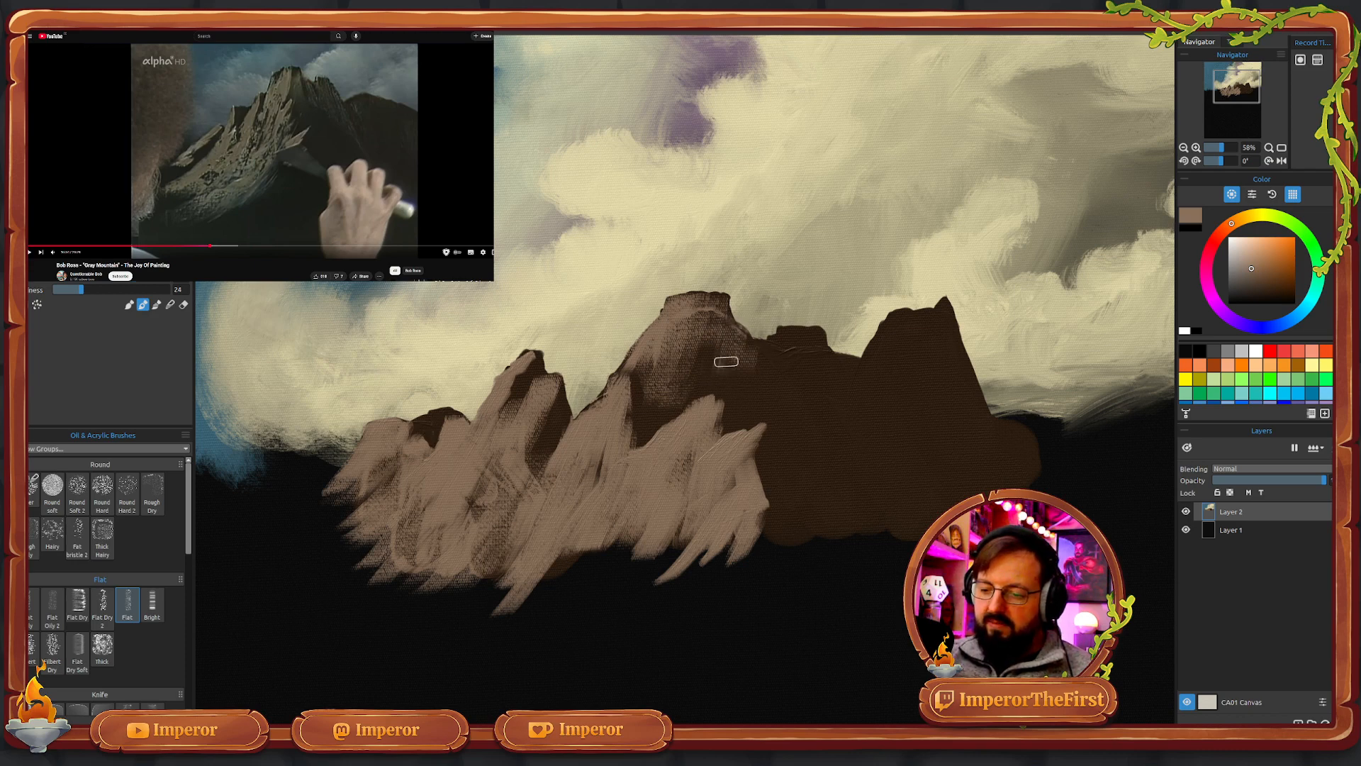
left_click_drag(770, 355, 784, 337)
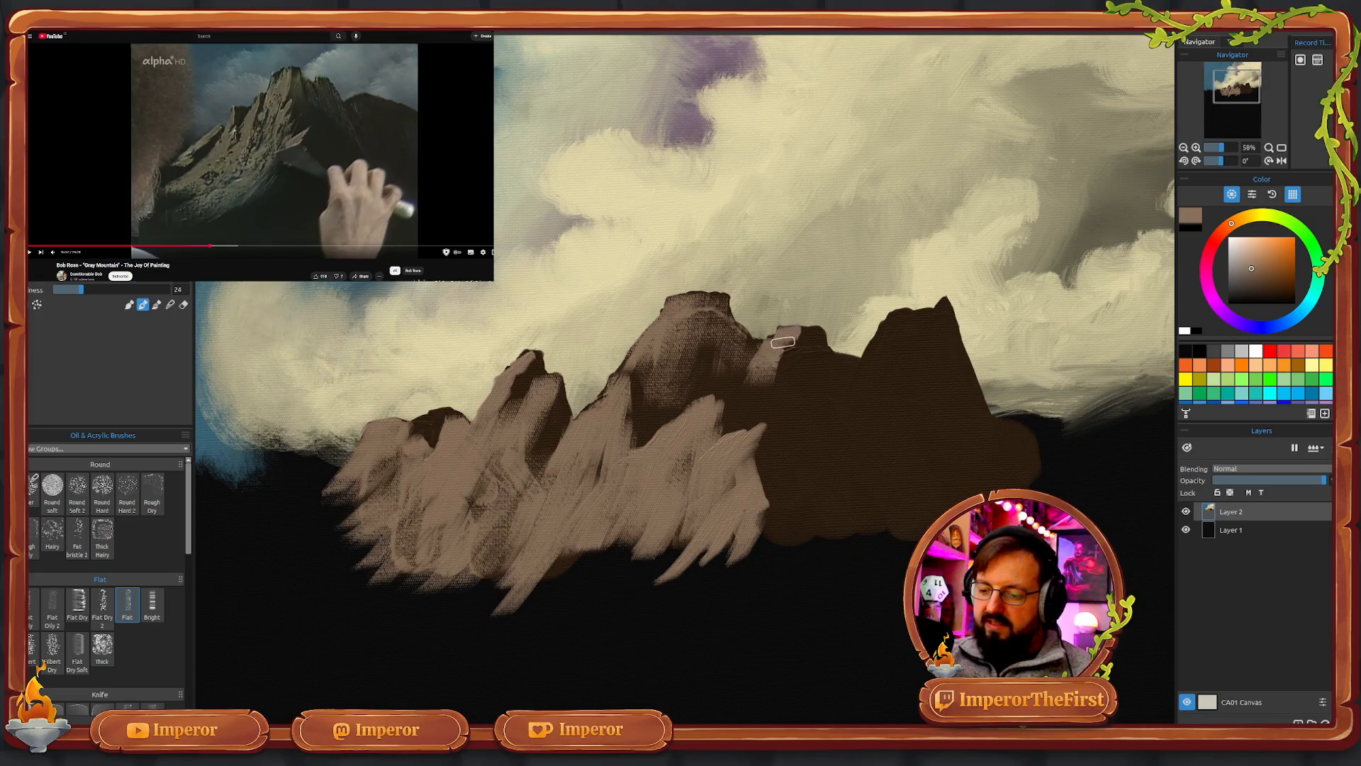
mouse_move(772, 352)
left_mouse_down()
mouse_move(770, 375)
mouse_move(787, 348)
mouse_move(779, 370)
mouse_move(791, 353)
mouse_move(808, 360)
mouse_move(799, 401)
left_mouse_up()
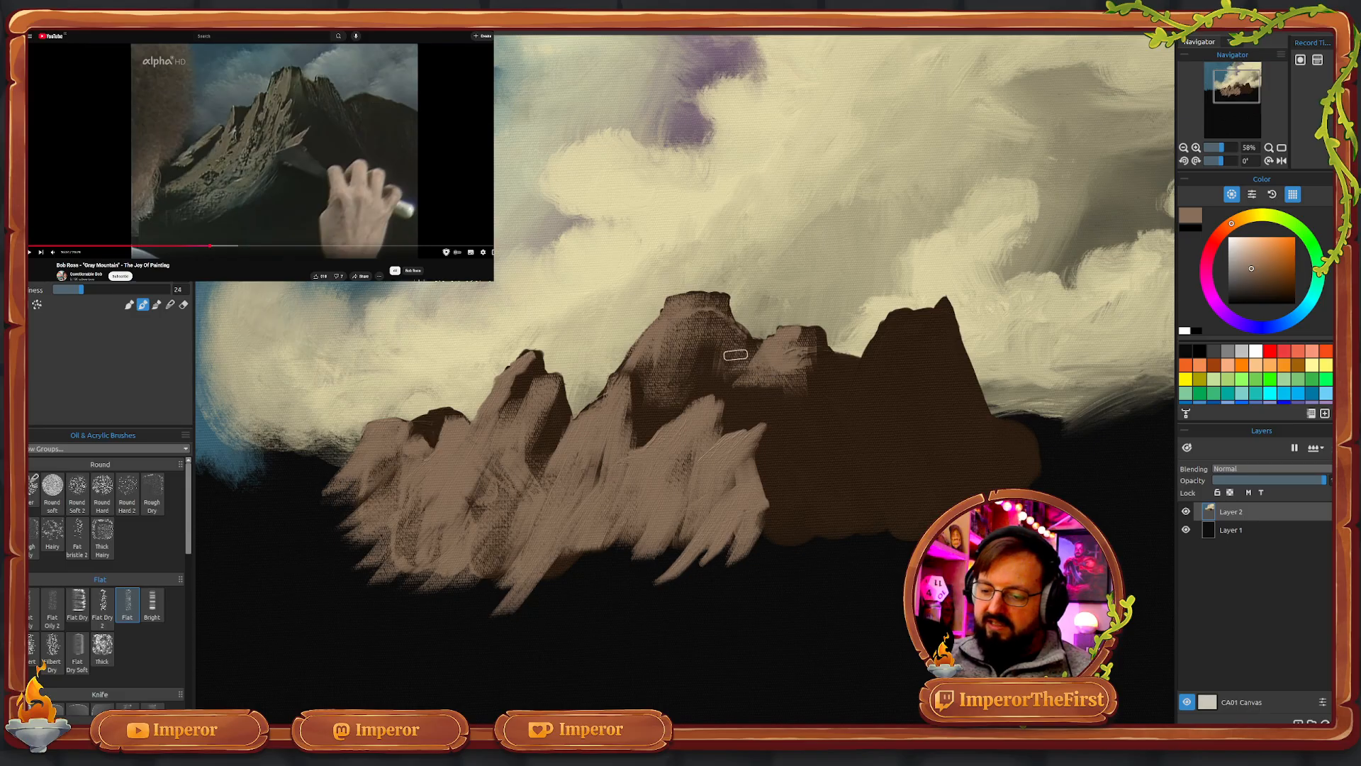
mouse_move(757, 367)
left_mouse_down()
mouse_move(730, 389)
mouse_move(722, 372)
mouse_move(725, 386)
left_mouse_up()
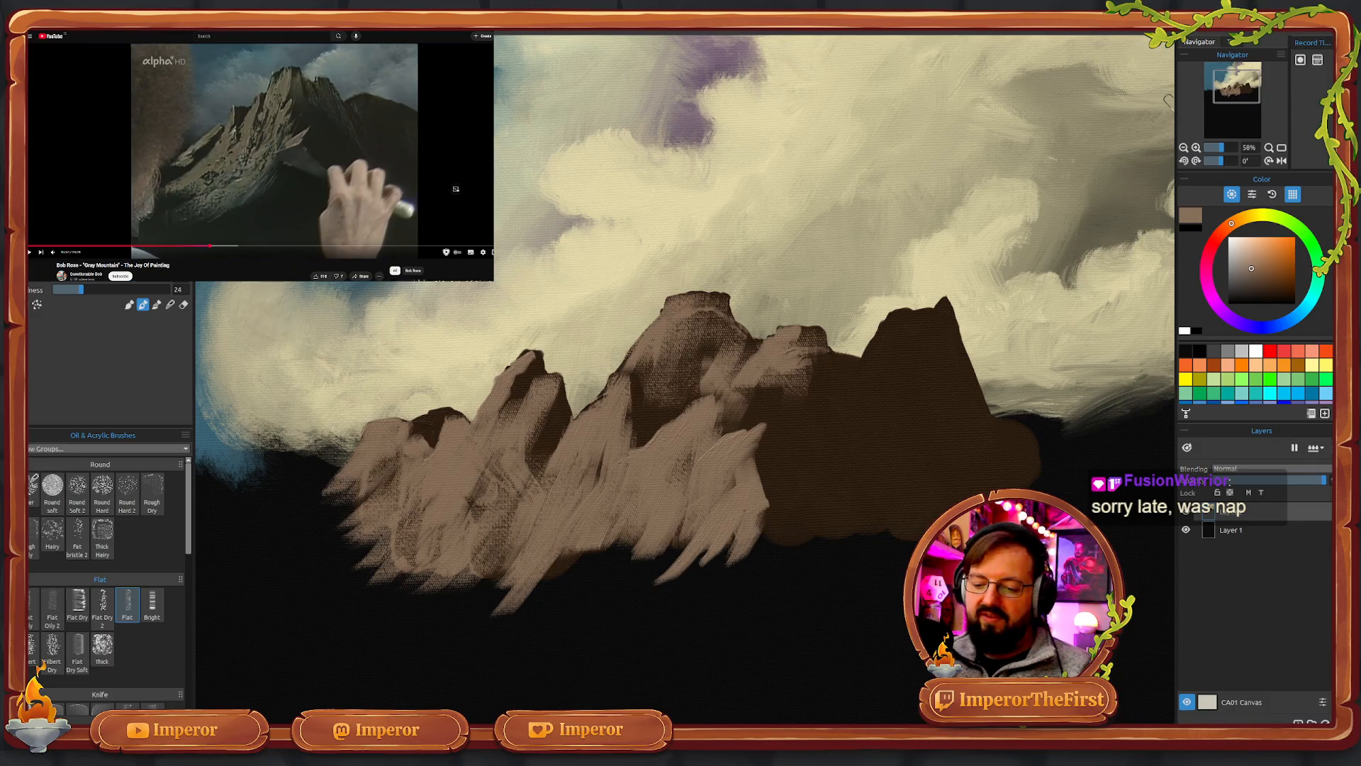
- Choose the Thick flat brush from the Oil & Acrylic set and sample the mountain's dark brown as its color
left_click(102, 487)
left_click(107, 652)
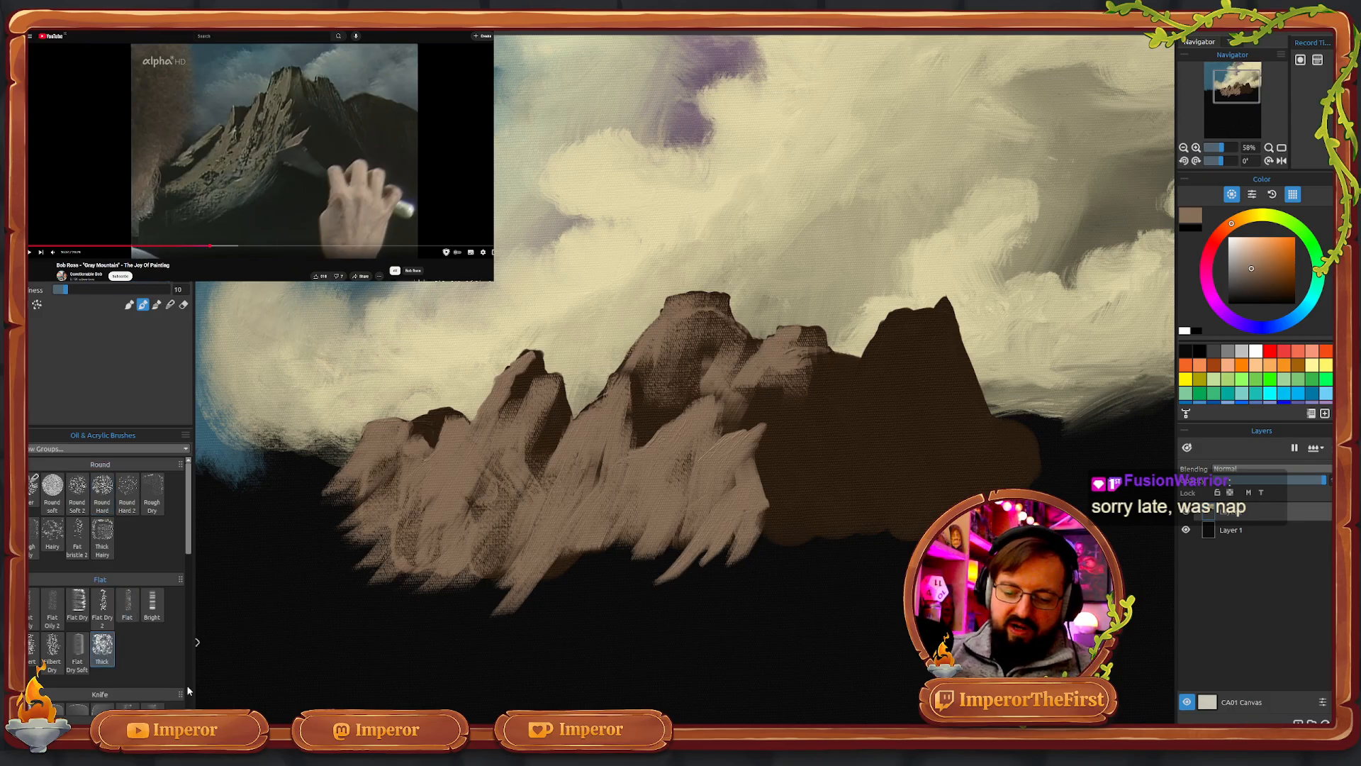
left_click(1198, 329)
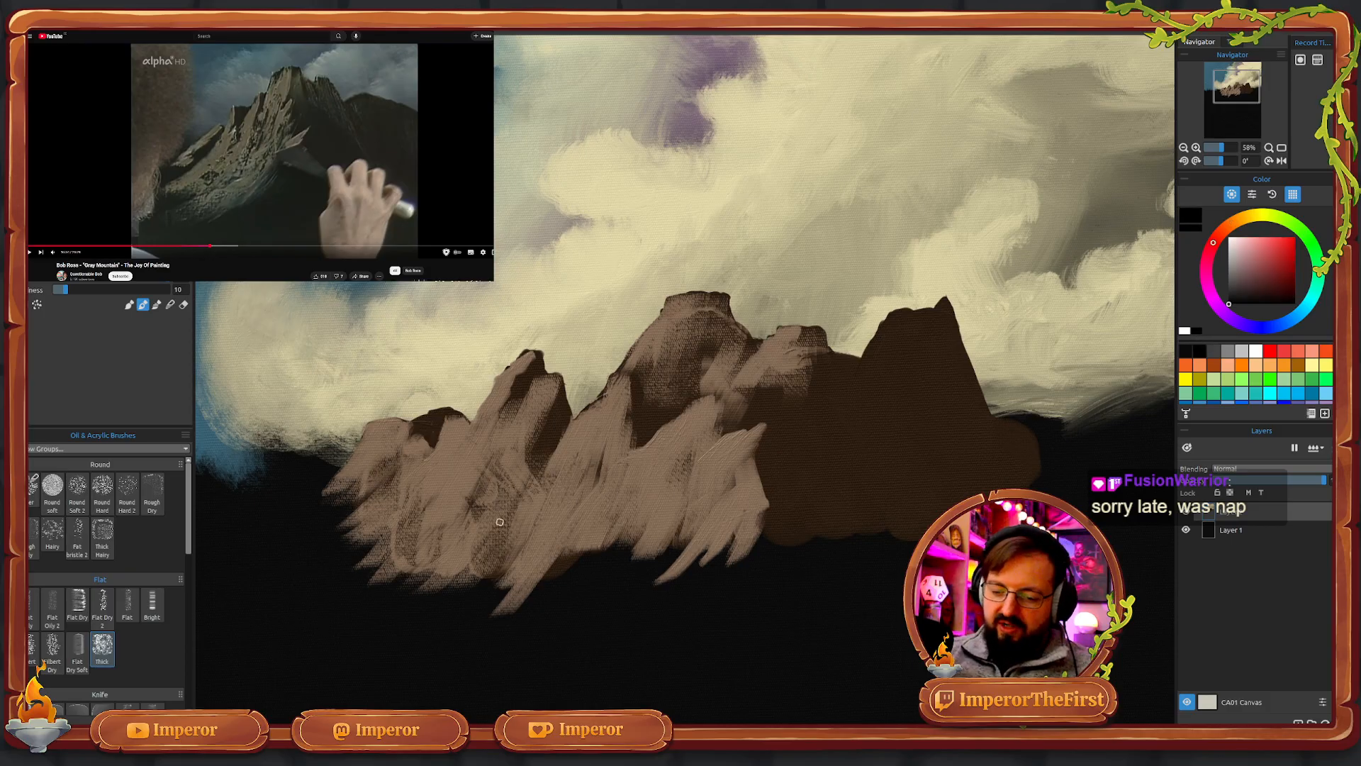
left_click(449, 545)
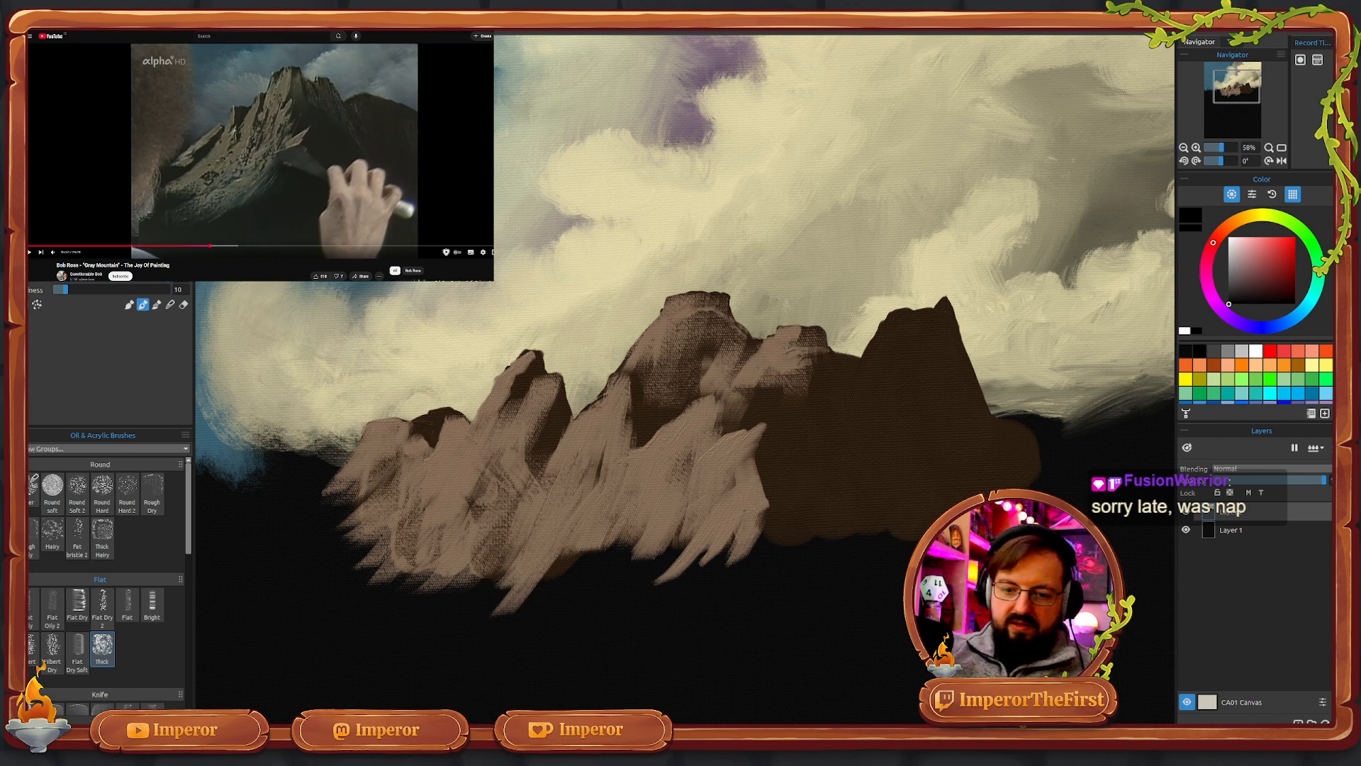
left_click(556, 409, "alt")
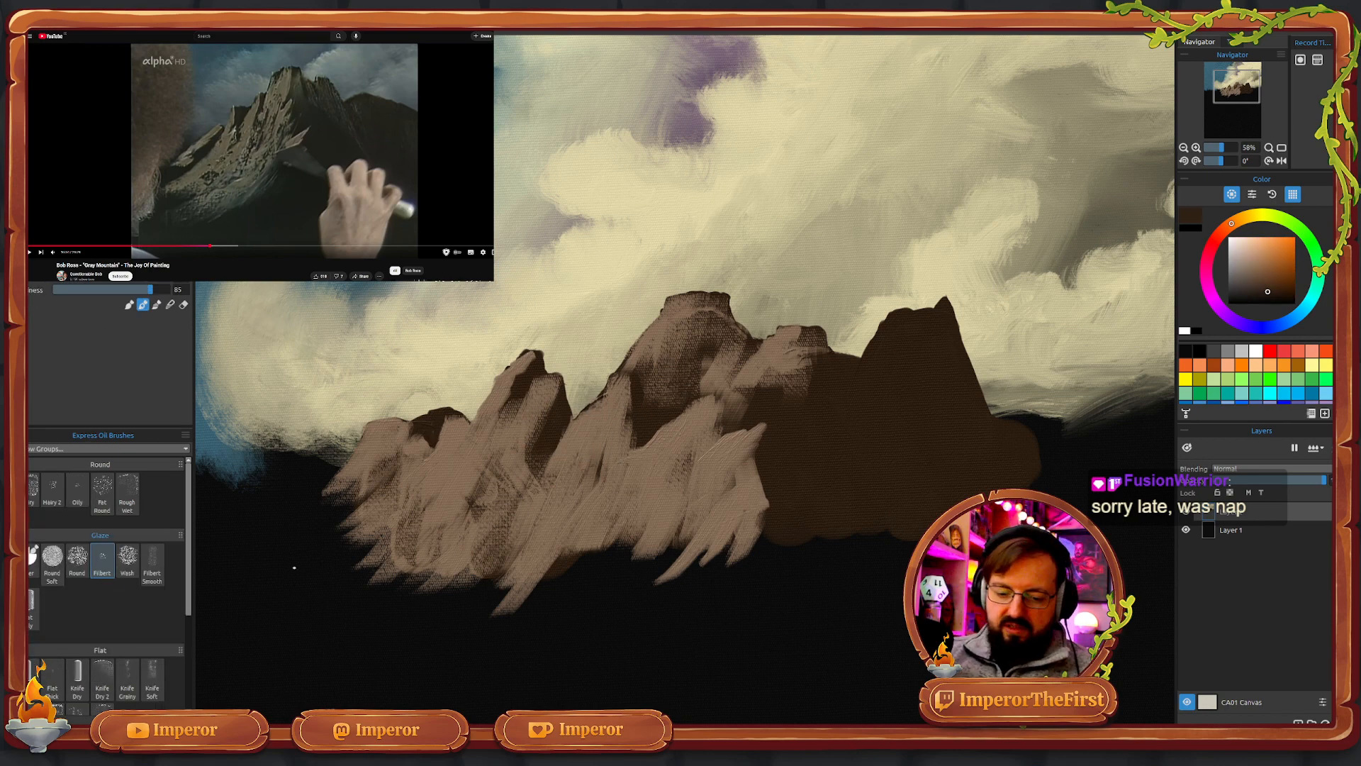
left_click(17, 601)
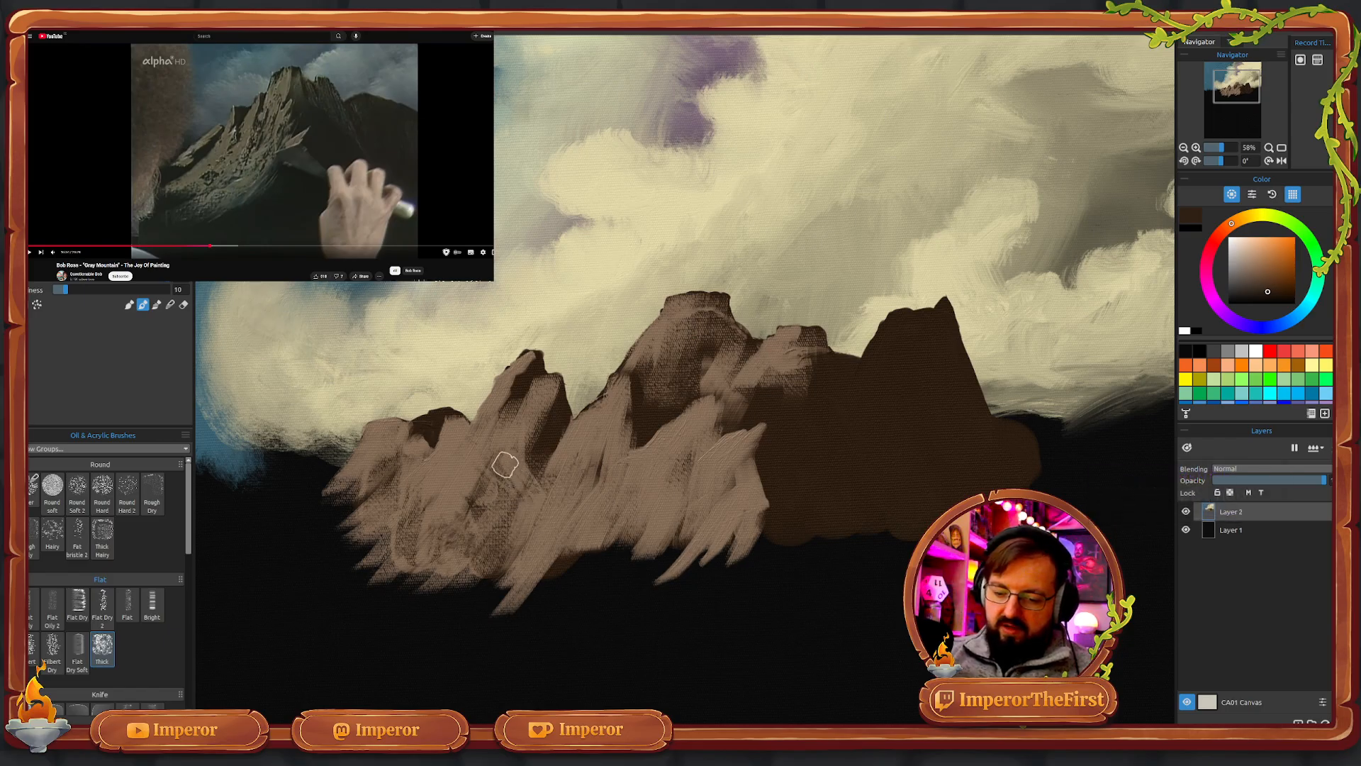
- Stipple rough dark brown texture over the light brown slope below the second peak with the Thick brush in plain paint mode
left_click_drag(518, 466, 510, 479)
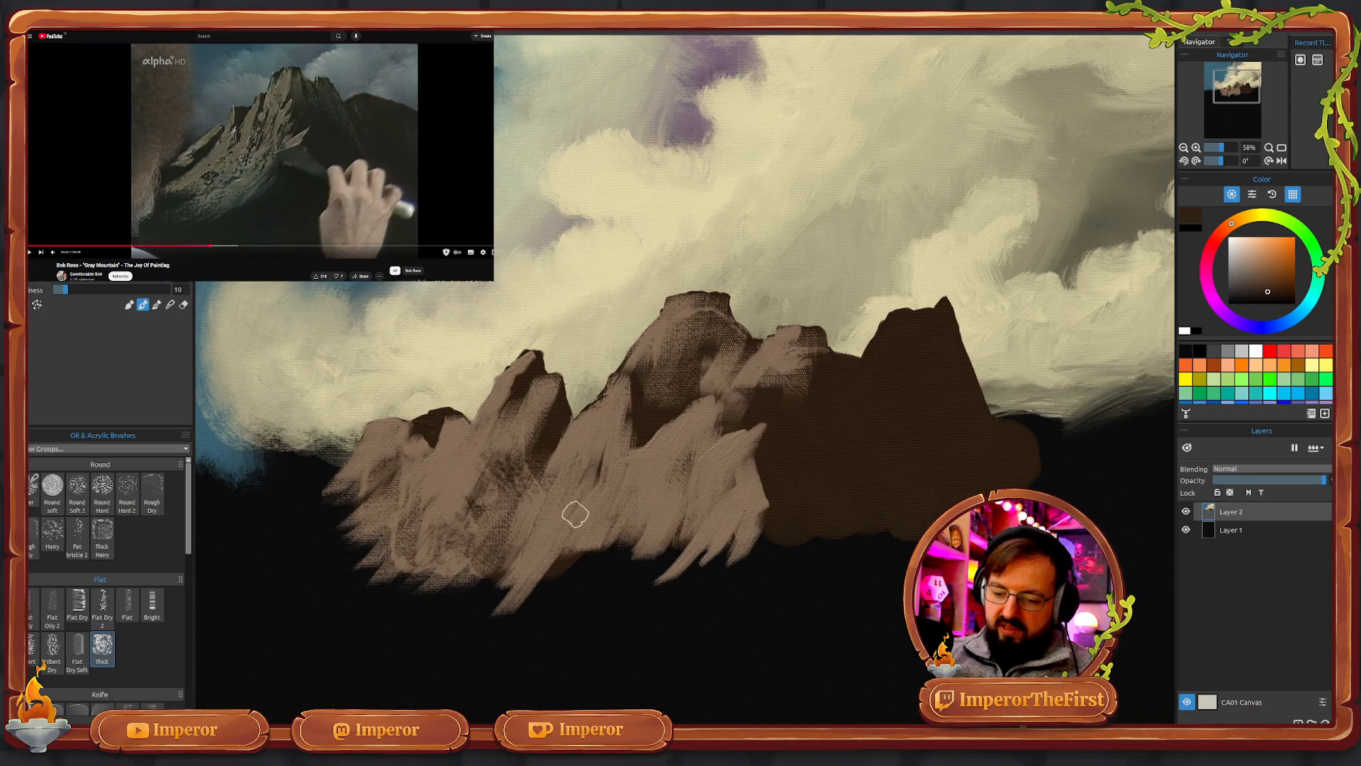
mouse_move(577, 513)
left_mouse_down()
mouse_move(595, 516)
mouse_move(562, 577)
left_mouse_up()
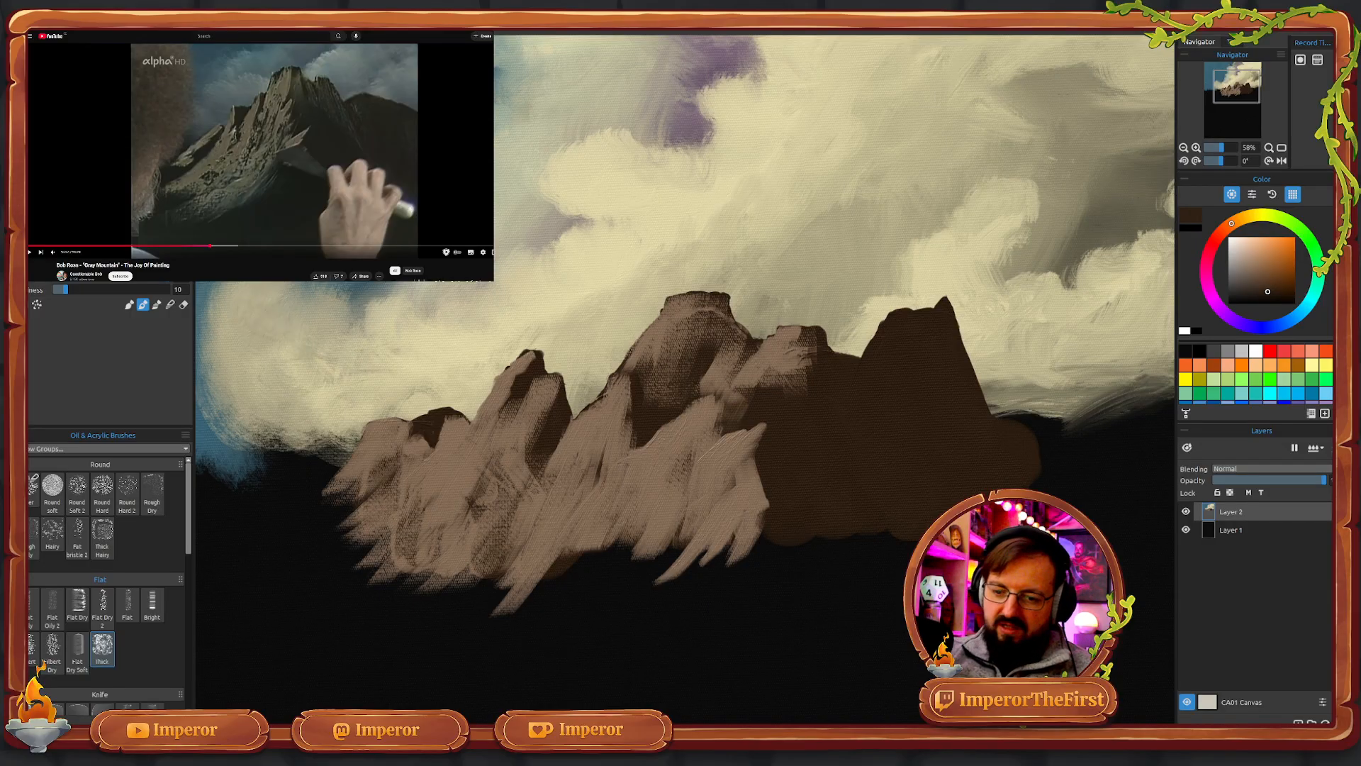
left_click(129, 304)
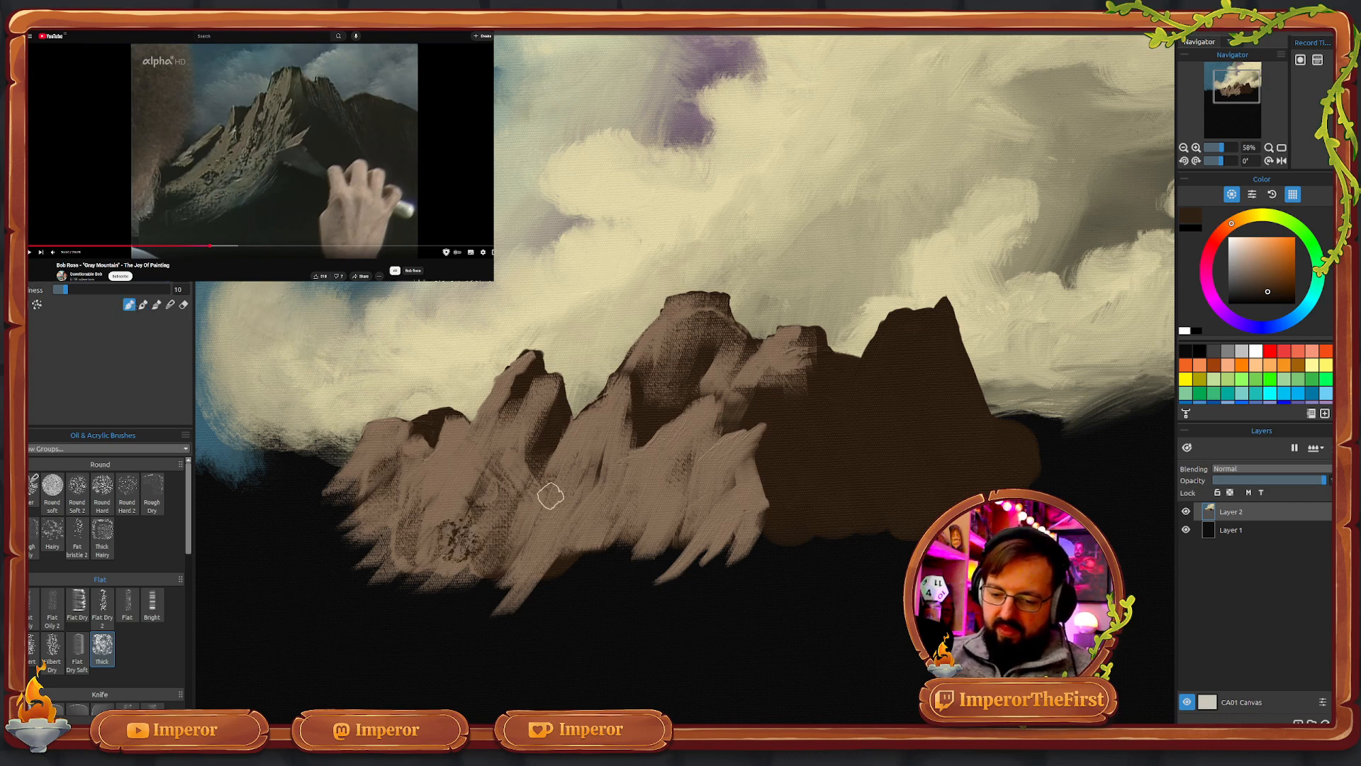
mouse_move(489, 455)
left_mouse_down()
mouse_move(477, 529)
mouse_move(465, 495)
mouse_move(431, 587)
mouse_move(406, 564)
mouse_move(408, 540)
mouse_move(451, 528)
mouse_move(451, 513)
mouse_move(445, 550)
left_mouse_up()
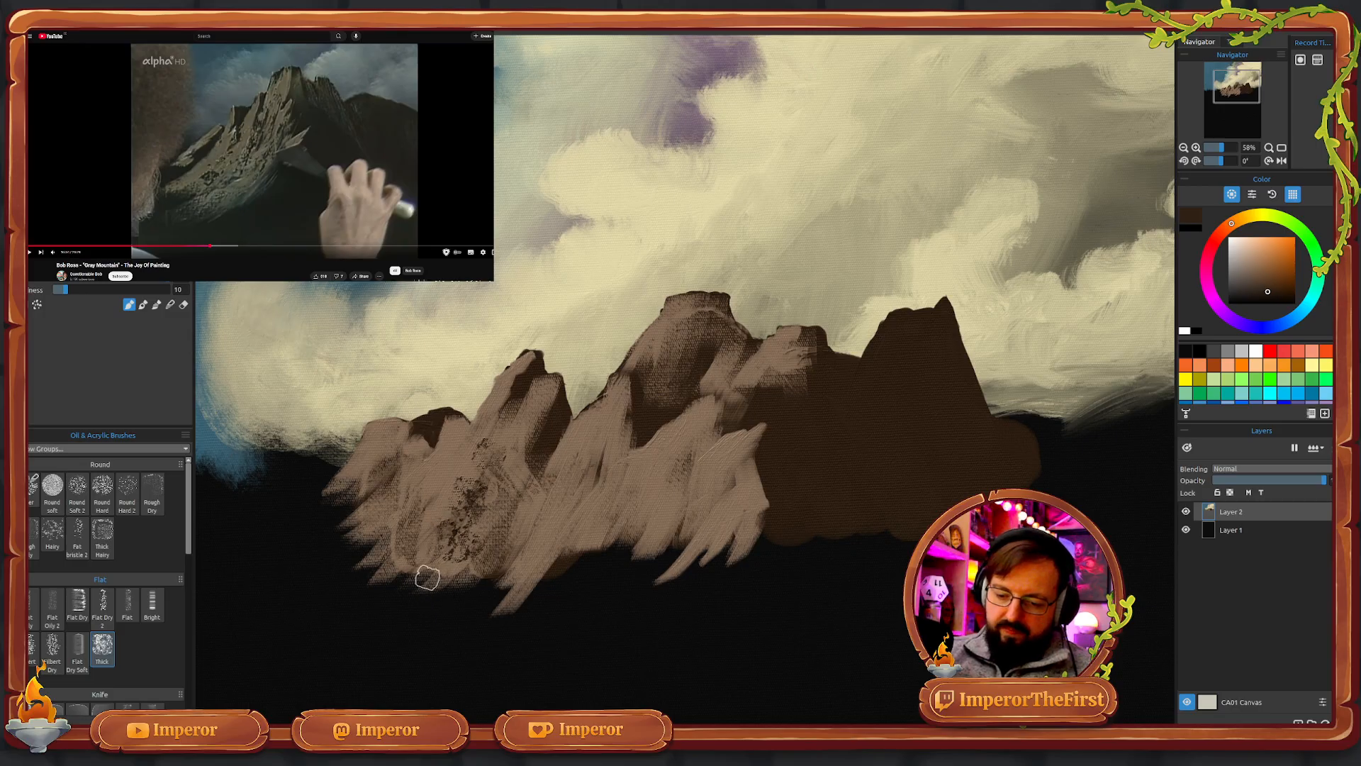
- Try building a dark brown textured patch on the middle slope with the Thick, Thick Hairy and Flat oil brushes
mouse_move(491, 464)
left_mouse_down()
mouse_move(505, 438)
mouse_move(504, 492)
mouse_move(544, 507)
mouse_move(586, 471)
mouse_move(545, 551)
mouse_move(589, 465)
mouse_move(586, 516)
mouse_move(614, 501)
mouse_move(592, 467)
mouse_move(641, 565)
mouse_move(597, 481)
left_mouse_up()
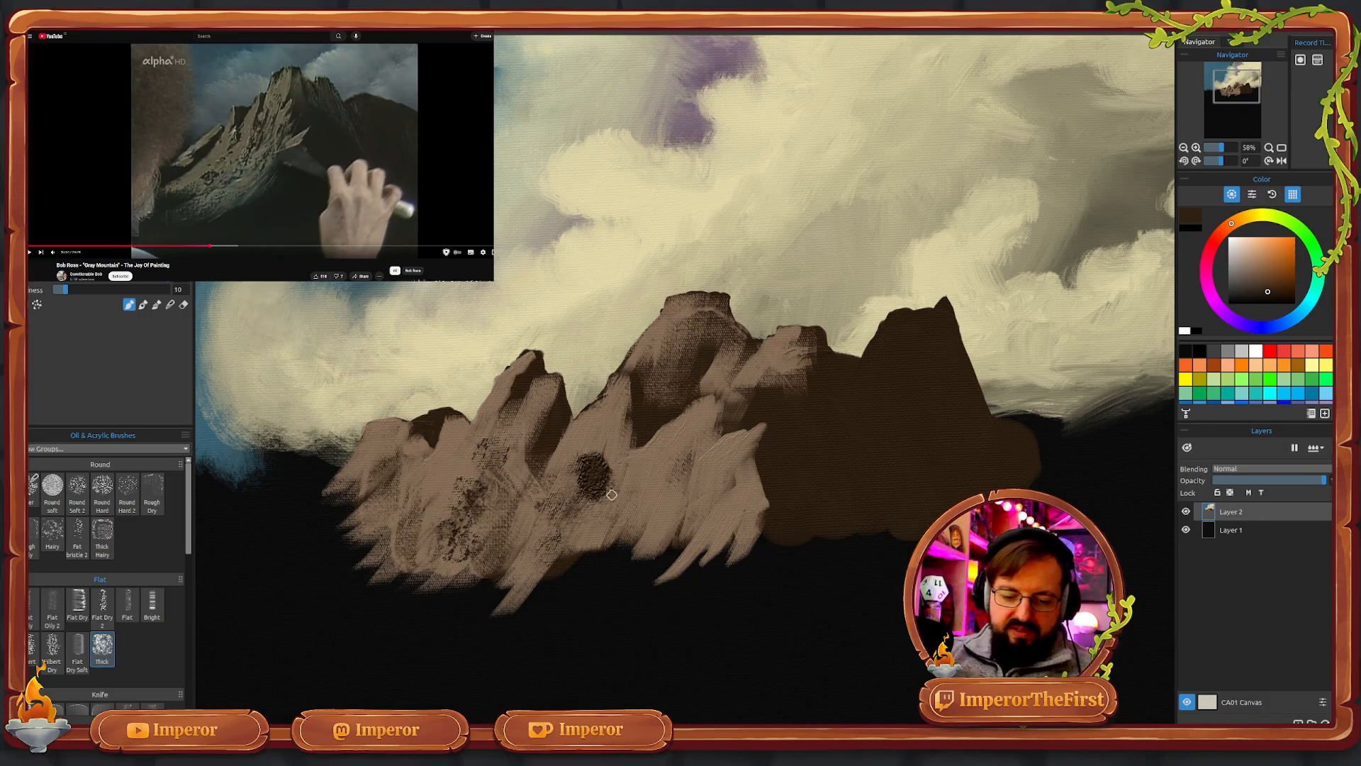
left_click(105, 539)
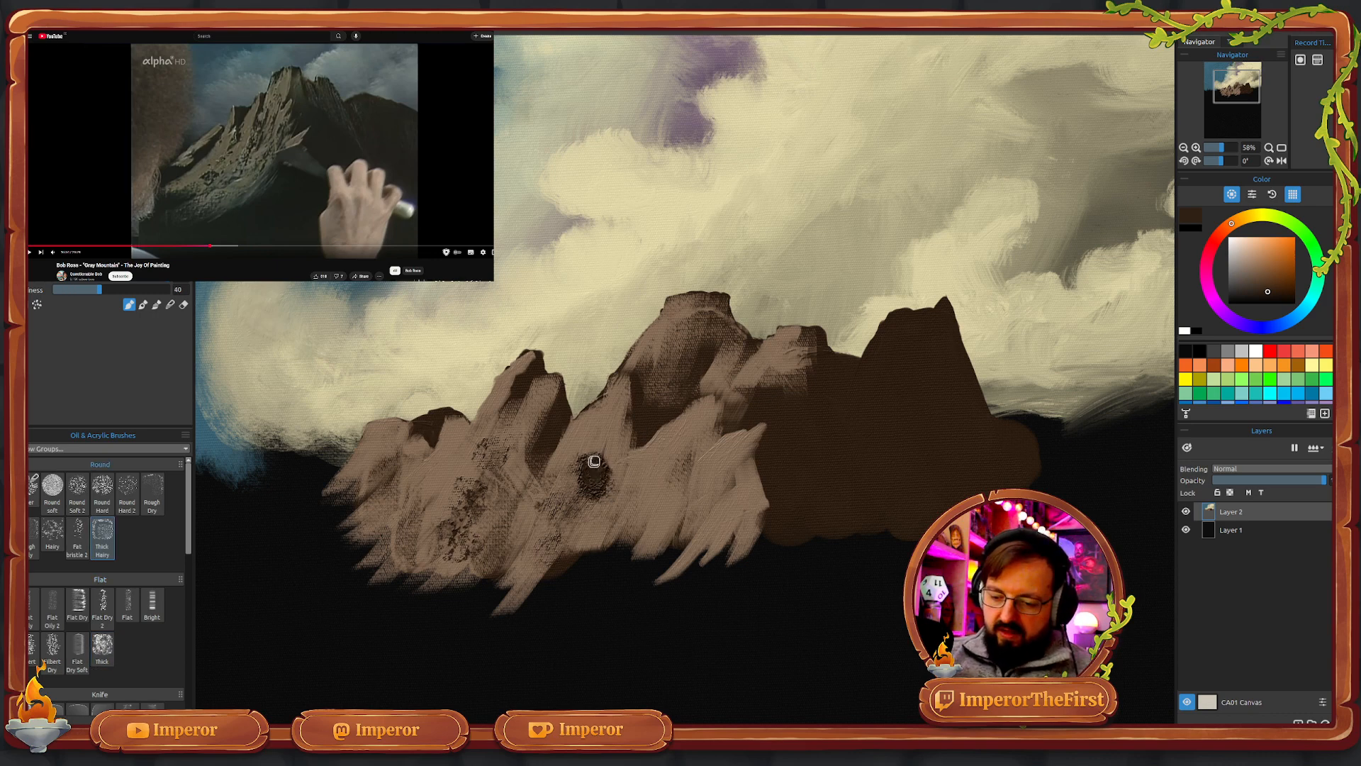
left_click_drag(599, 467, 615, 470)
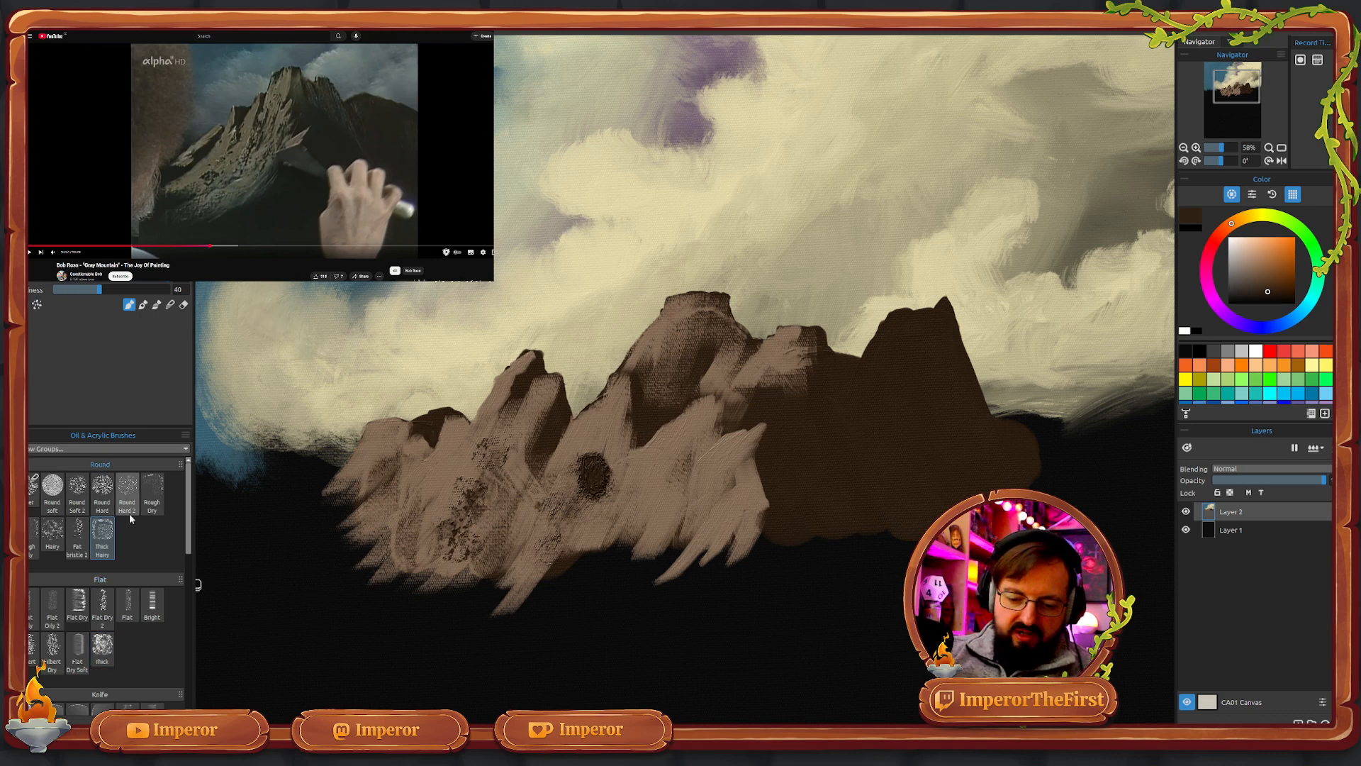
left_click(128, 604)
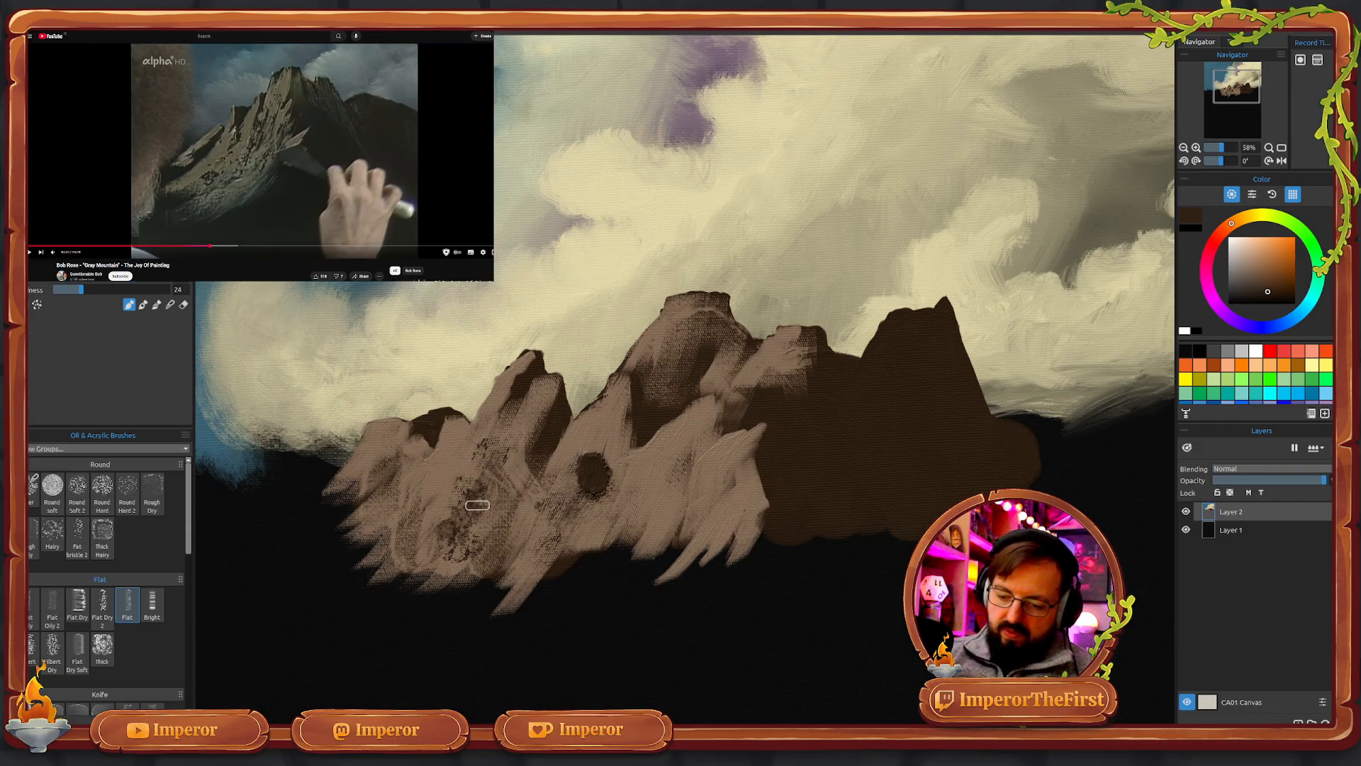
mouse_move(462, 547)
left_mouse_down()
mouse_move(447, 541)
mouse_move(453, 528)
left_mouse_up()
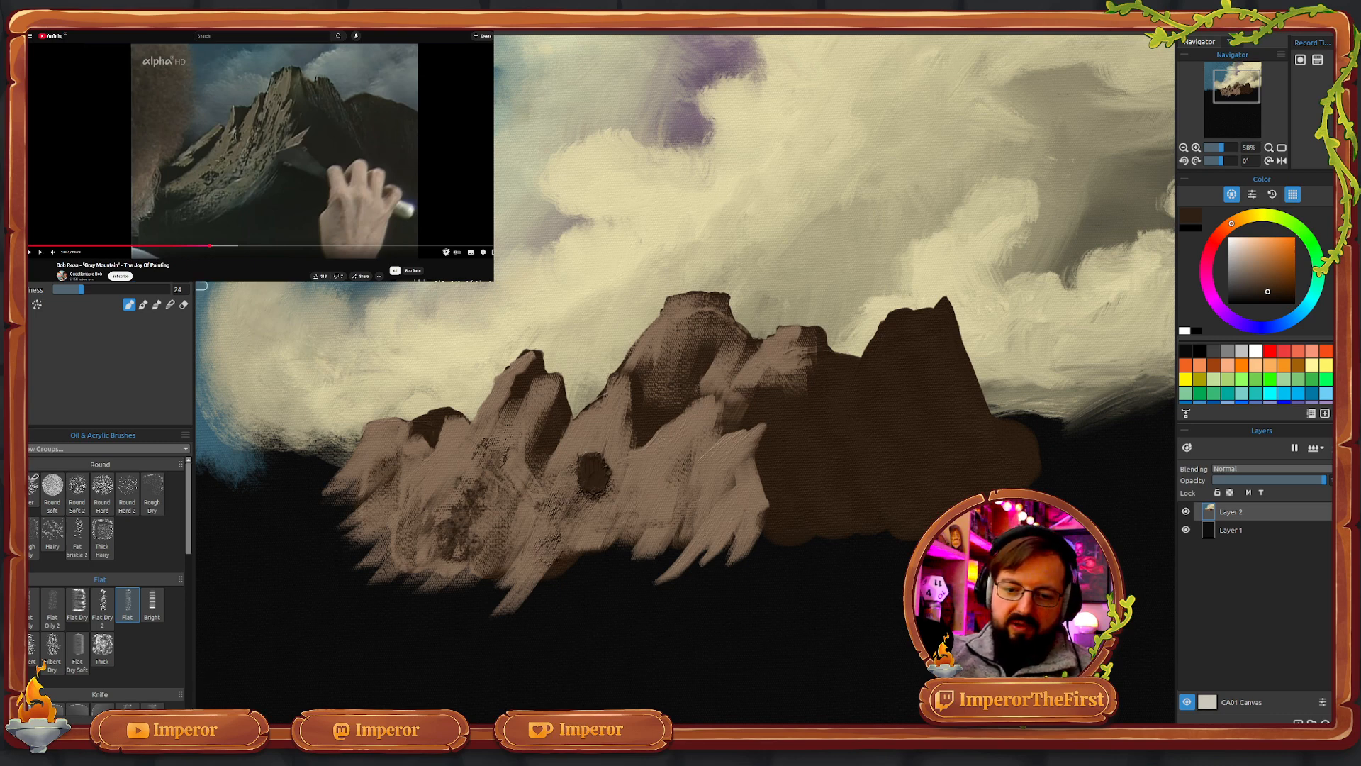
- Switch to a fine Glaze brush from the Express Oil set and undo the dark test patches on the middle slope
key("x")
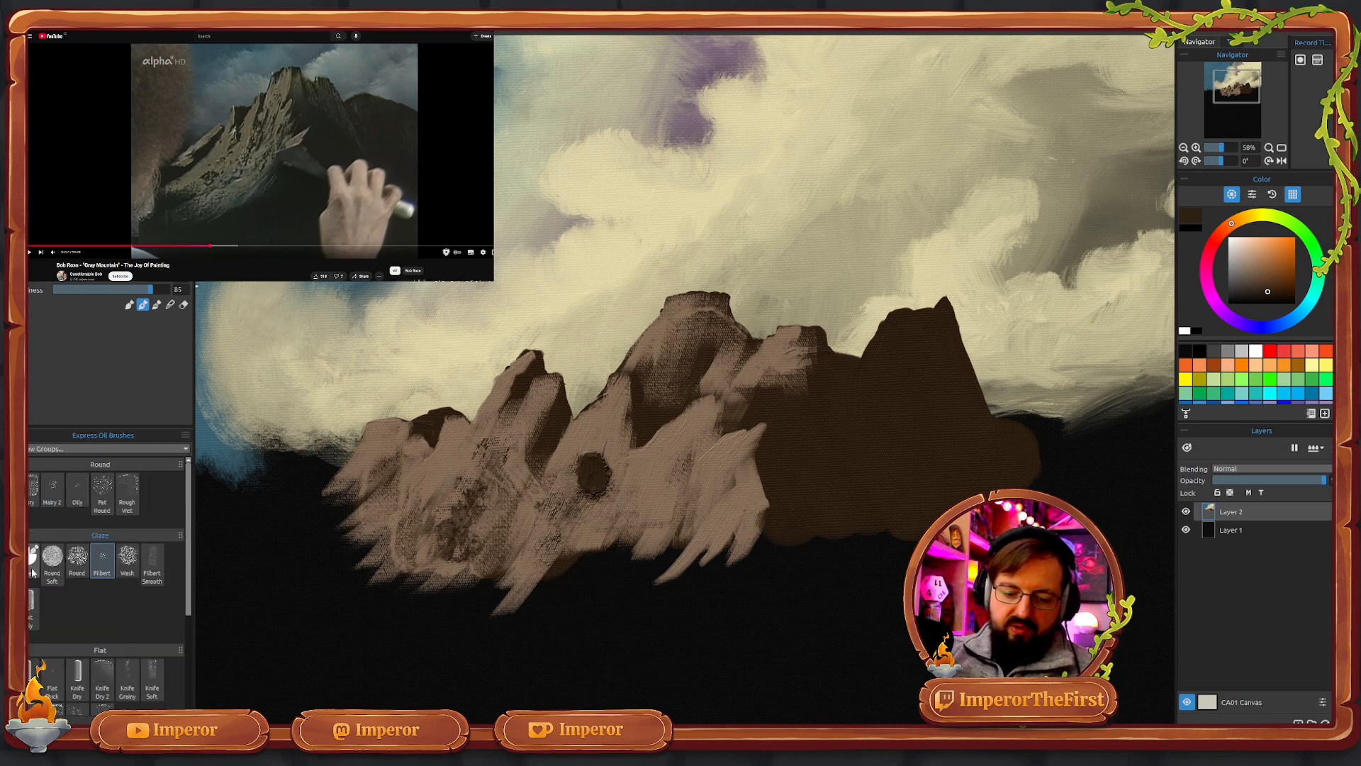
left_click(53, 560)
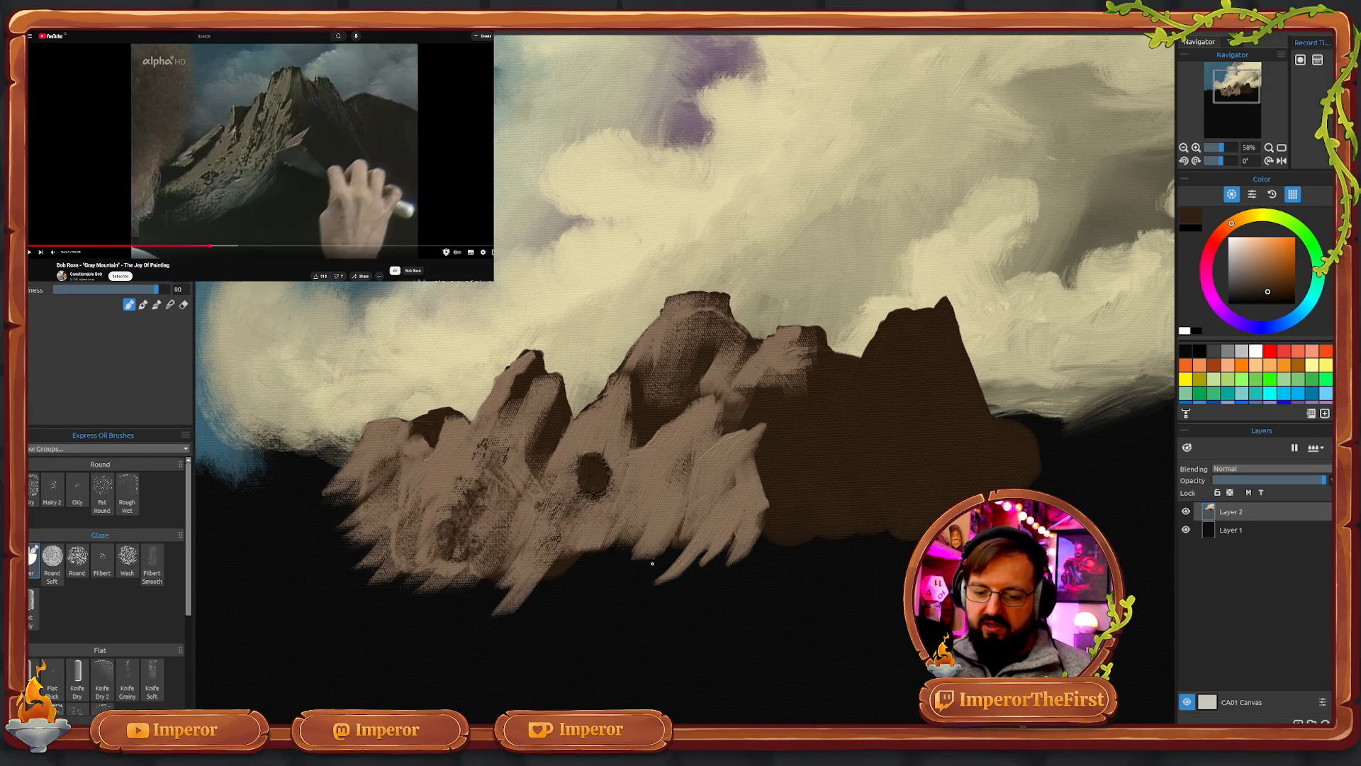
key("ctrl+z")
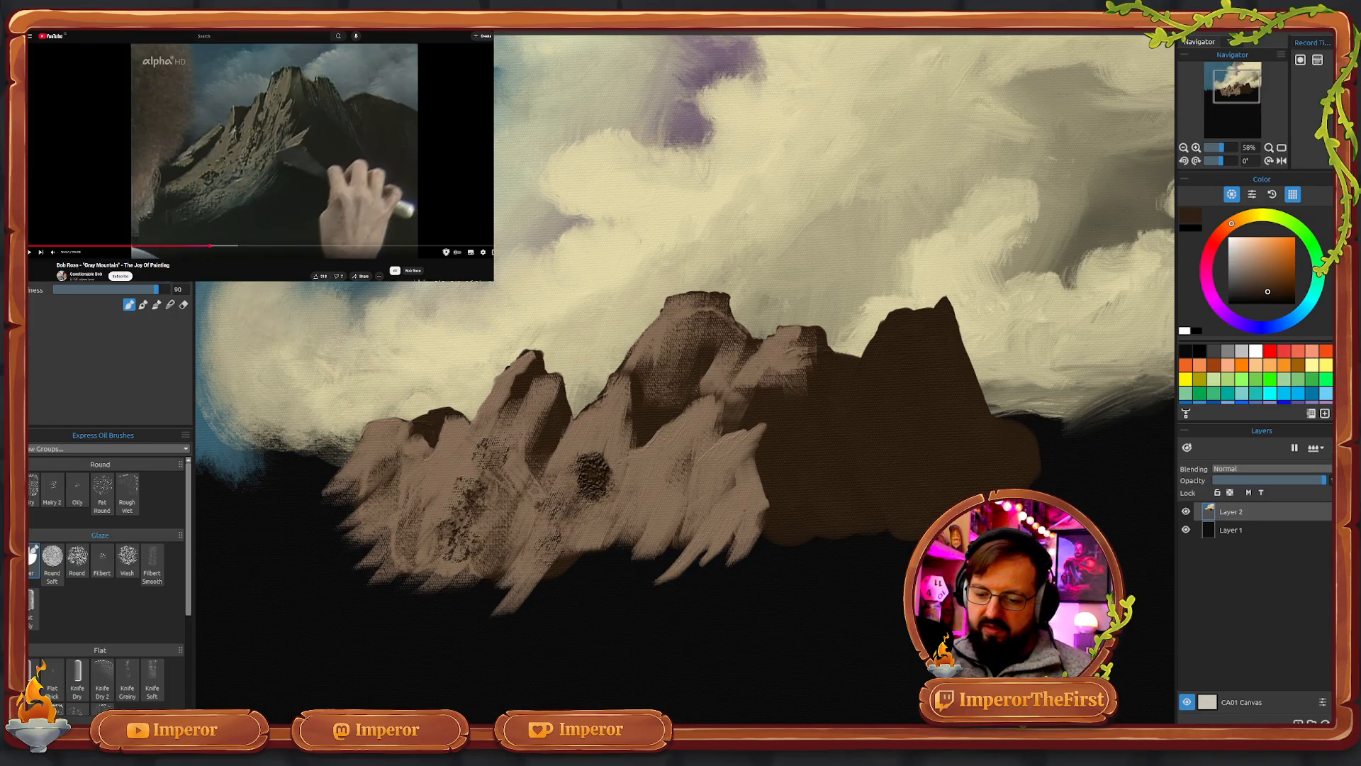
left_click_drag(597, 489, 595, 479)
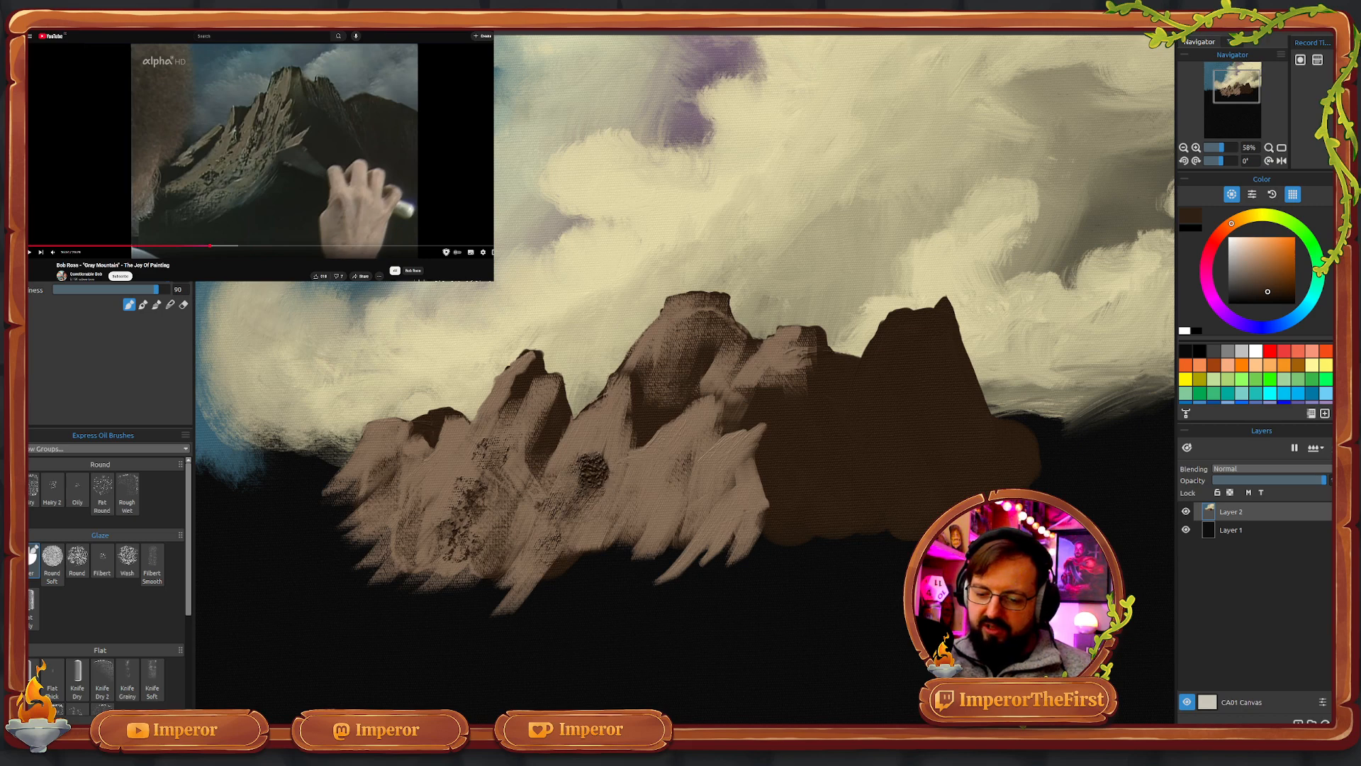
key("ctrl+z")
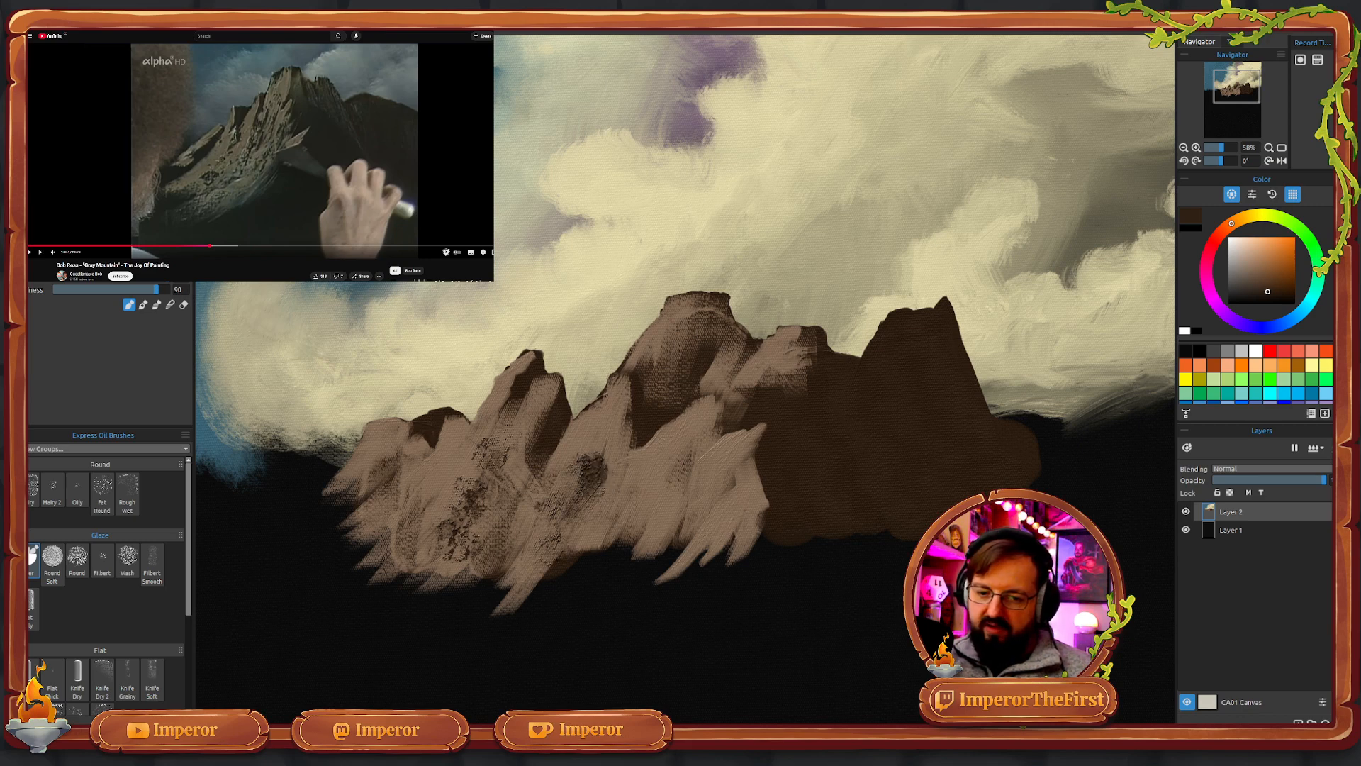
key("ctrl+z")
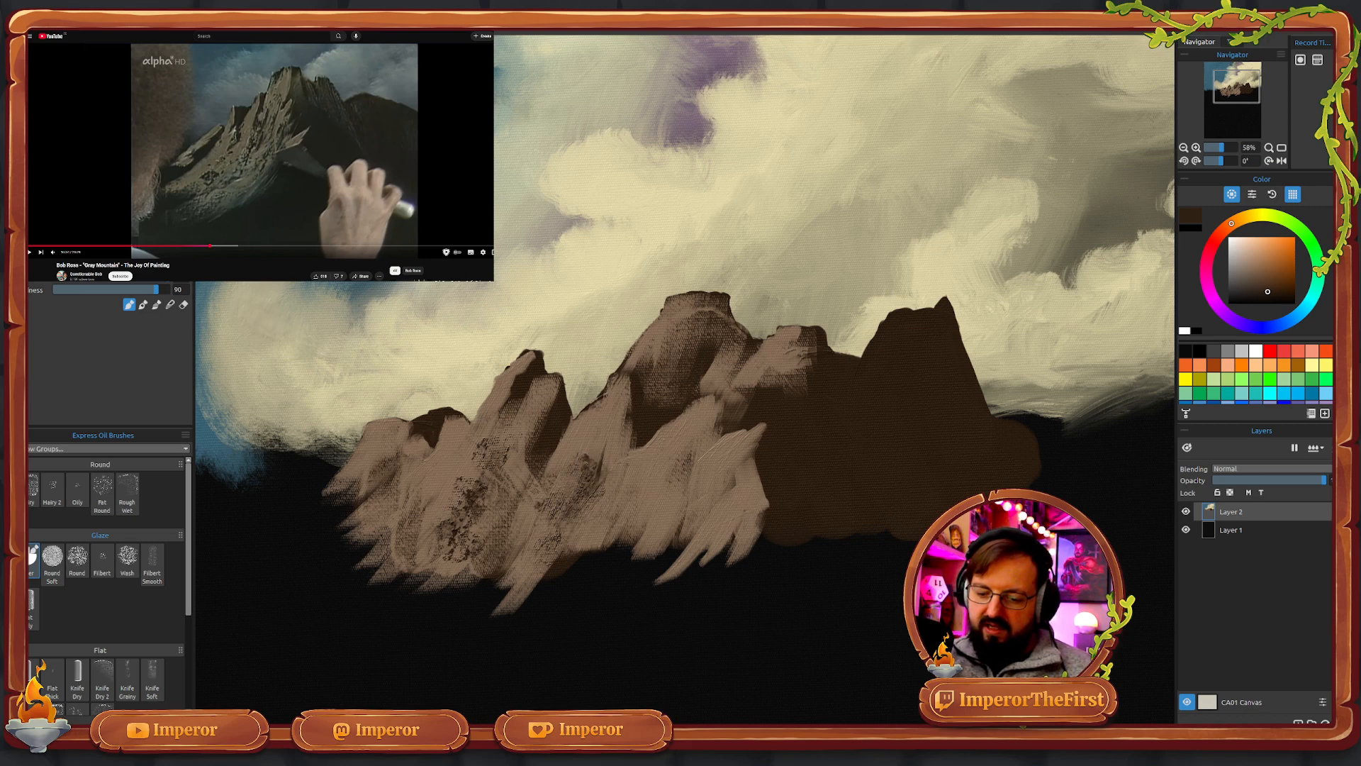
- Paint a small jagged dark notch on the middle slope and thin dark brown crevices along the second peak and the ridge beside it
left_click_drag(597, 471, 595, 474)
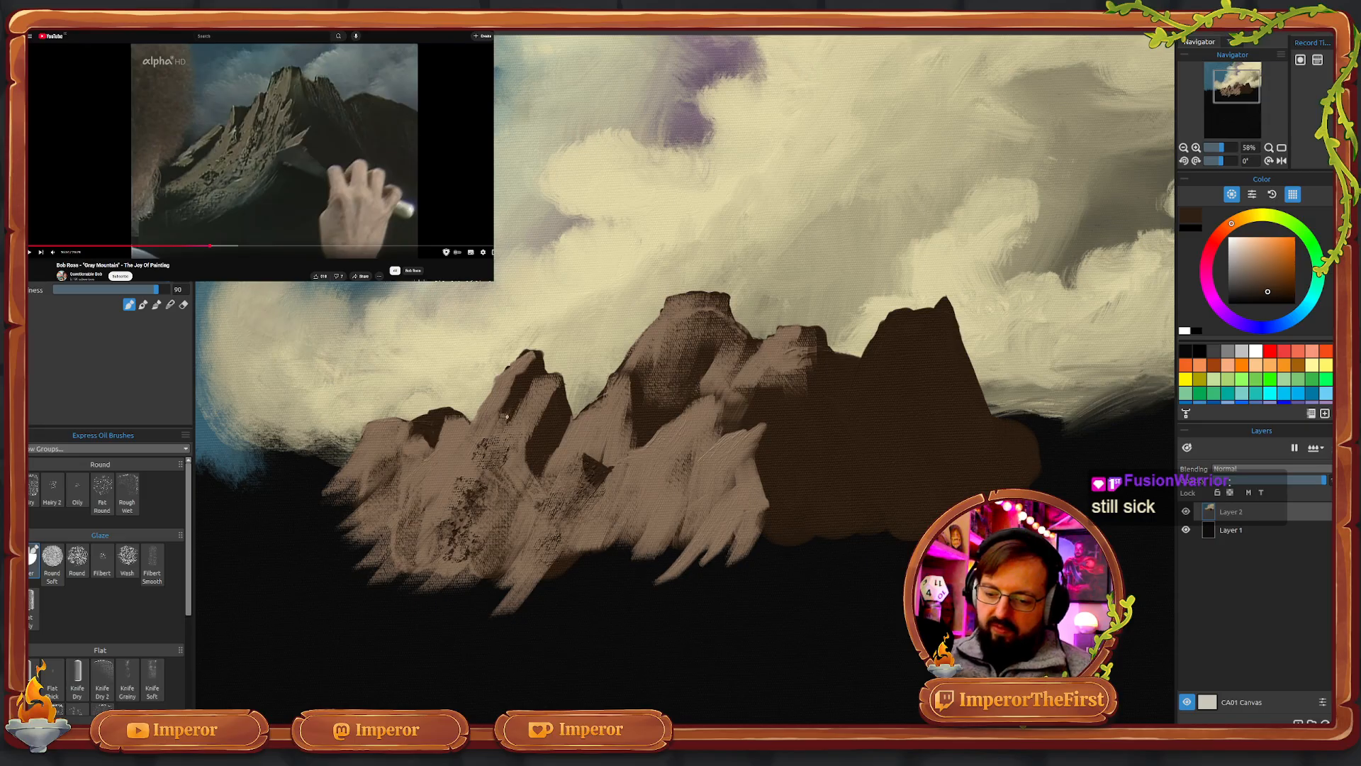
mouse_move(522, 399)
left_mouse_down()
mouse_move(487, 457)
mouse_move(411, 452)
mouse_move(411, 436)
mouse_move(423, 444)
mouse_move(407, 462)
mouse_move(429, 438)
mouse_move(412, 459)
mouse_move(419, 449)
left_mouse_up()
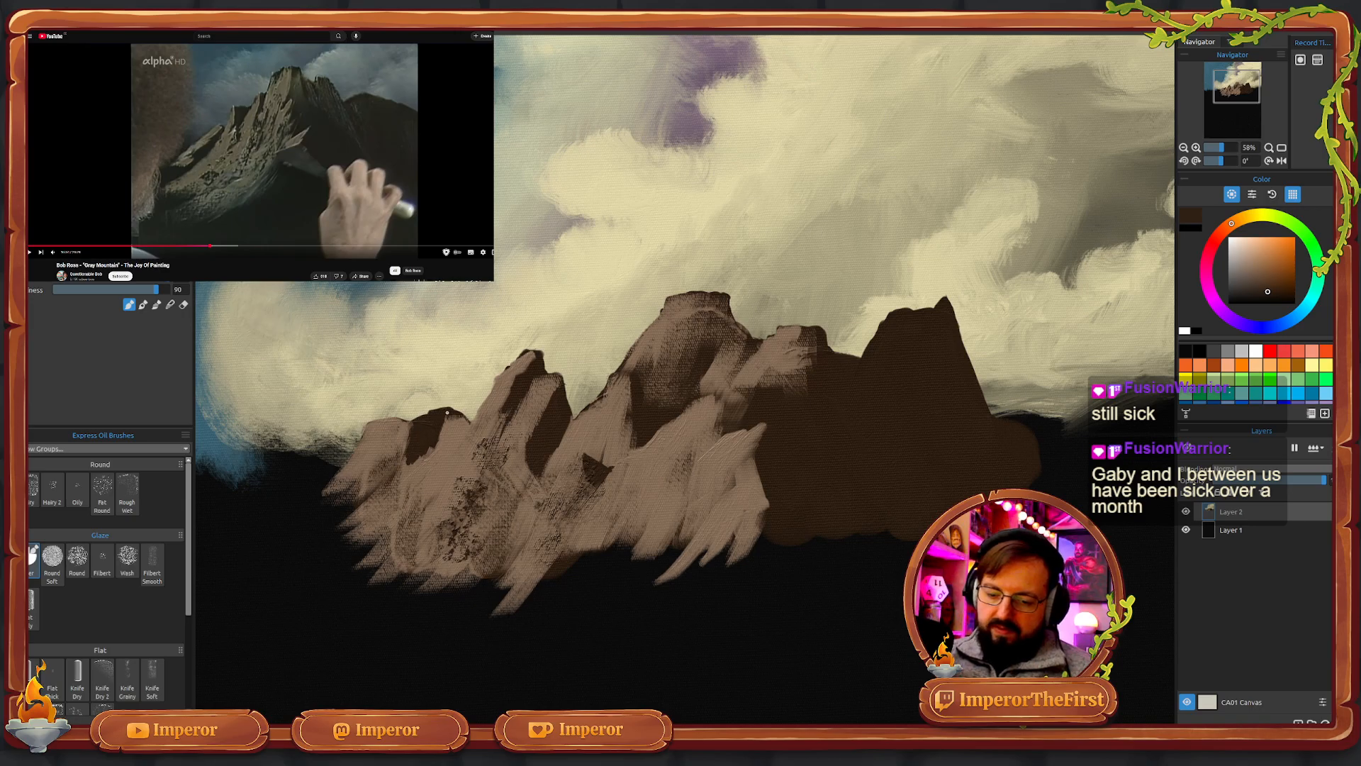
left_click_drag(415, 428, 402, 456)
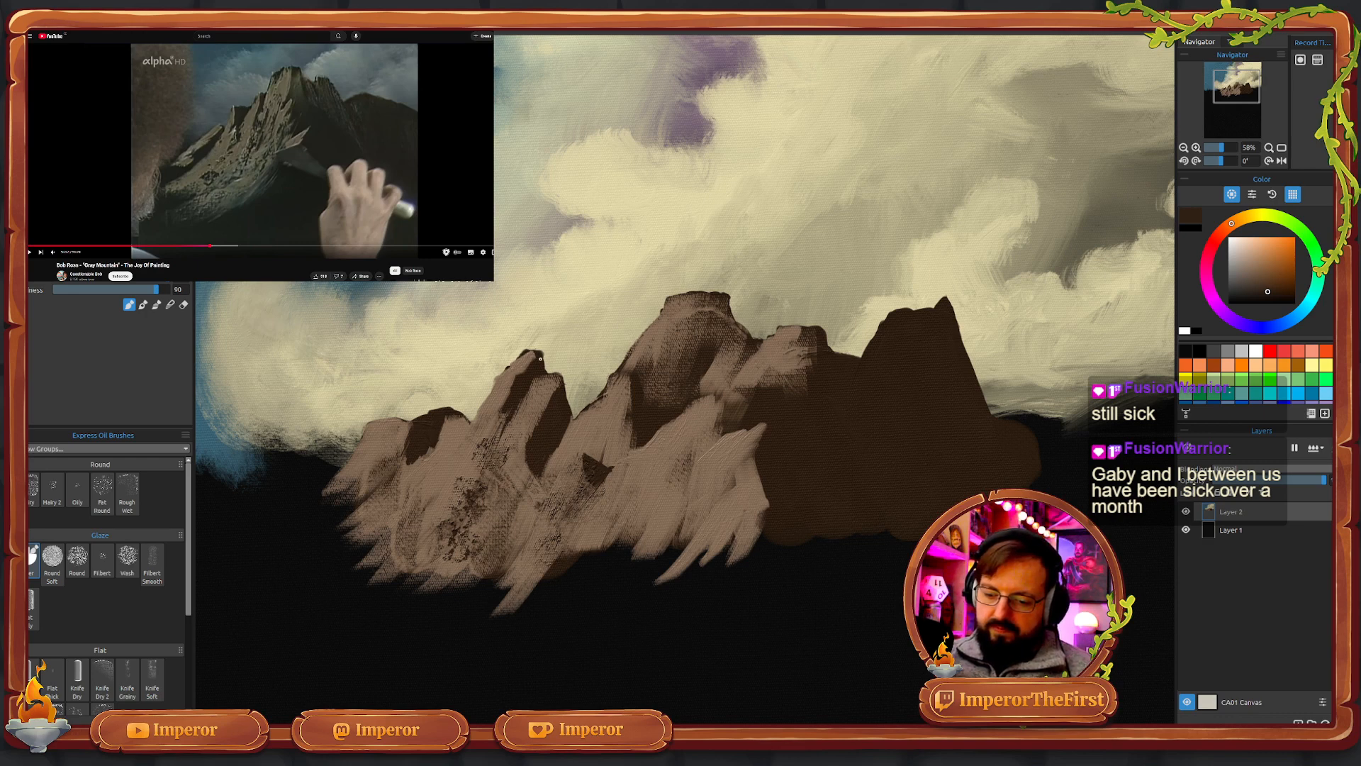
mouse_move(530, 366)
left_mouse_down()
mouse_move(505, 417)
mouse_move(546, 408)
mouse_move(537, 424)
mouse_move(538, 409)
left_mouse_up()
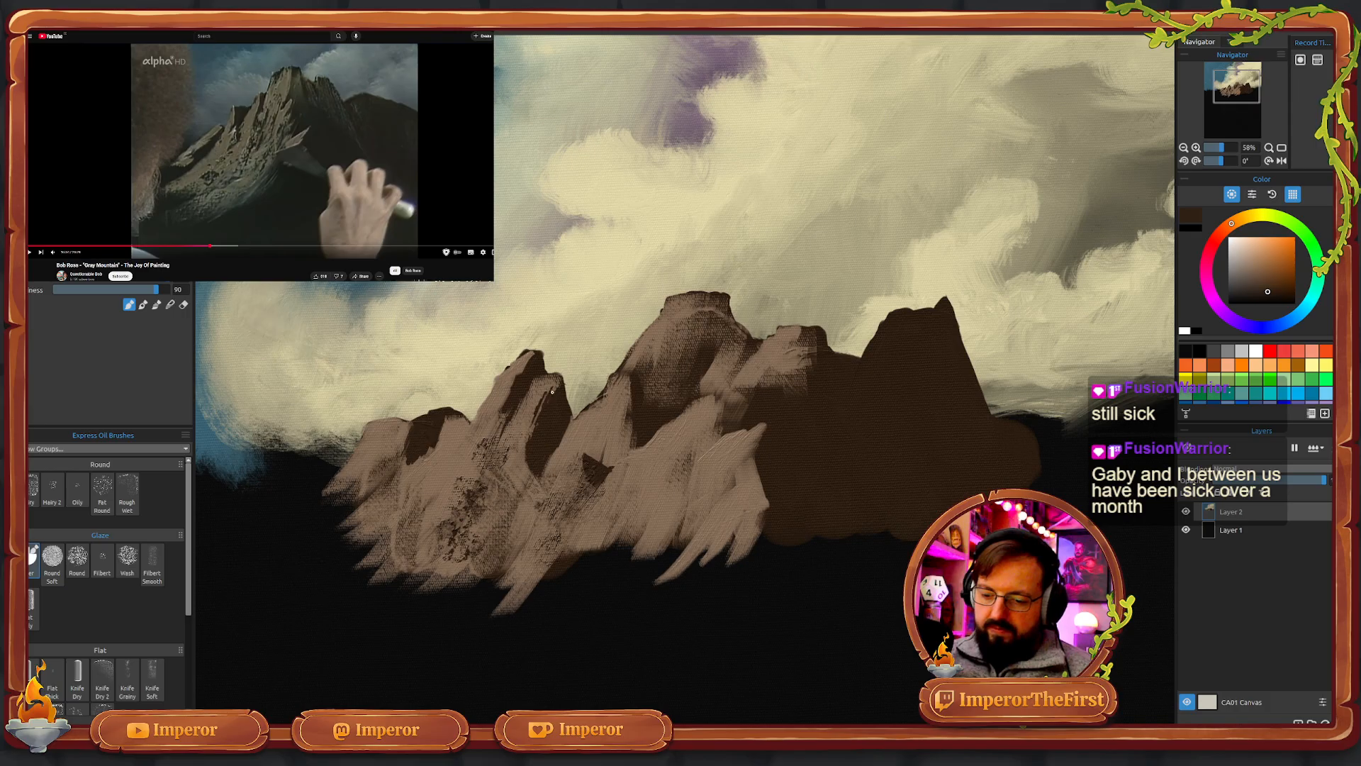
mouse_move(542, 405)
left_mouse_down()
mouse_move(527, 442)
mouse_move(544, 392)
mouse_move(514, 449)
mouse_move(534, 400)
left_mouse_up()
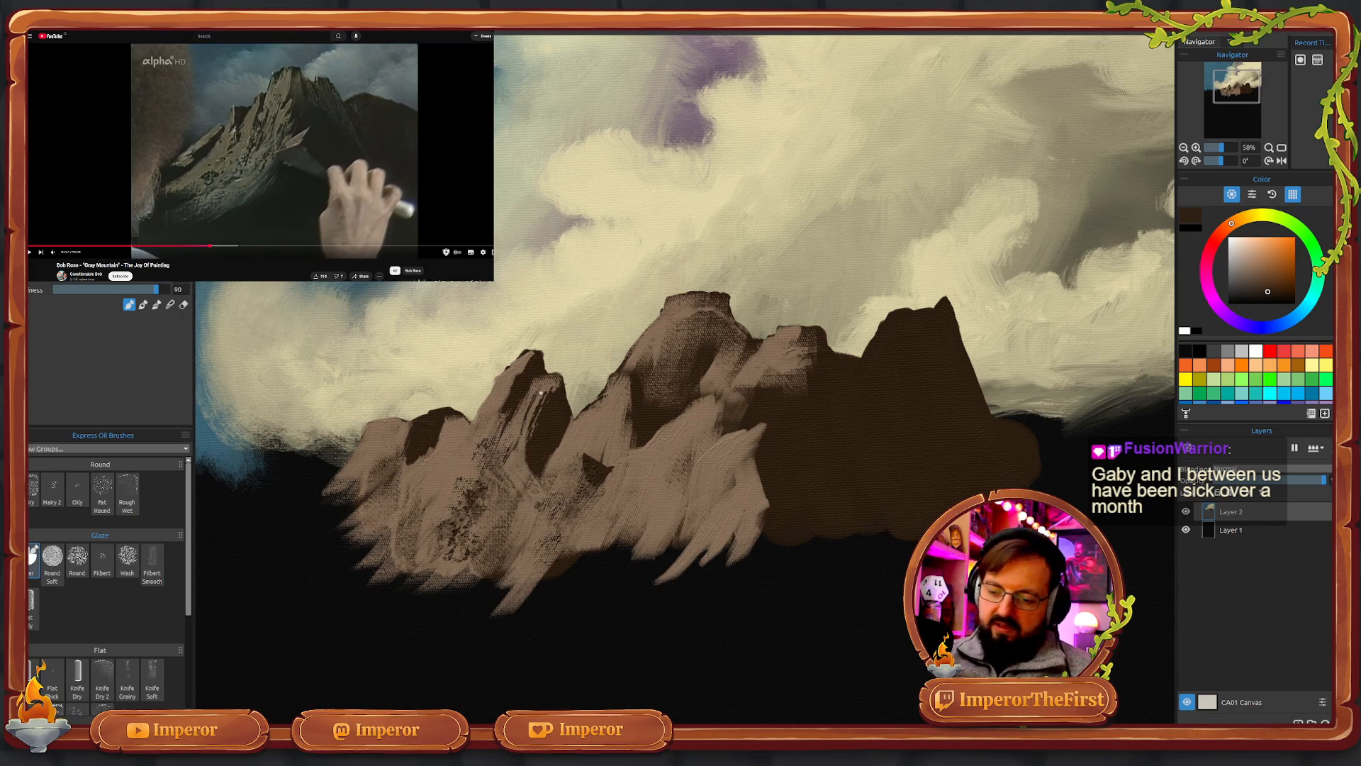
left_click_drag(530, 404, 523, 424)
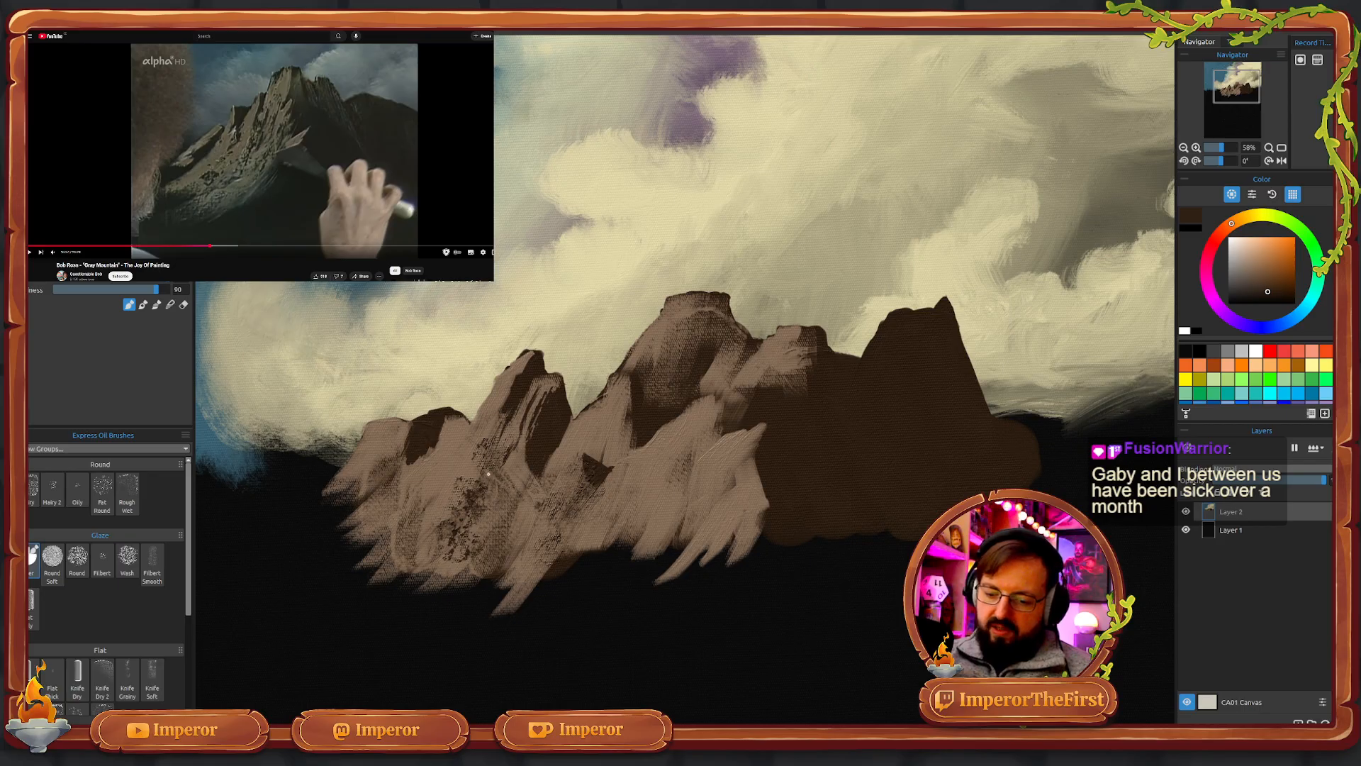
- Try carving long curved dark brown crevices down the textured slope below the second peak
left_click_drag(487, 462, 503, 517)
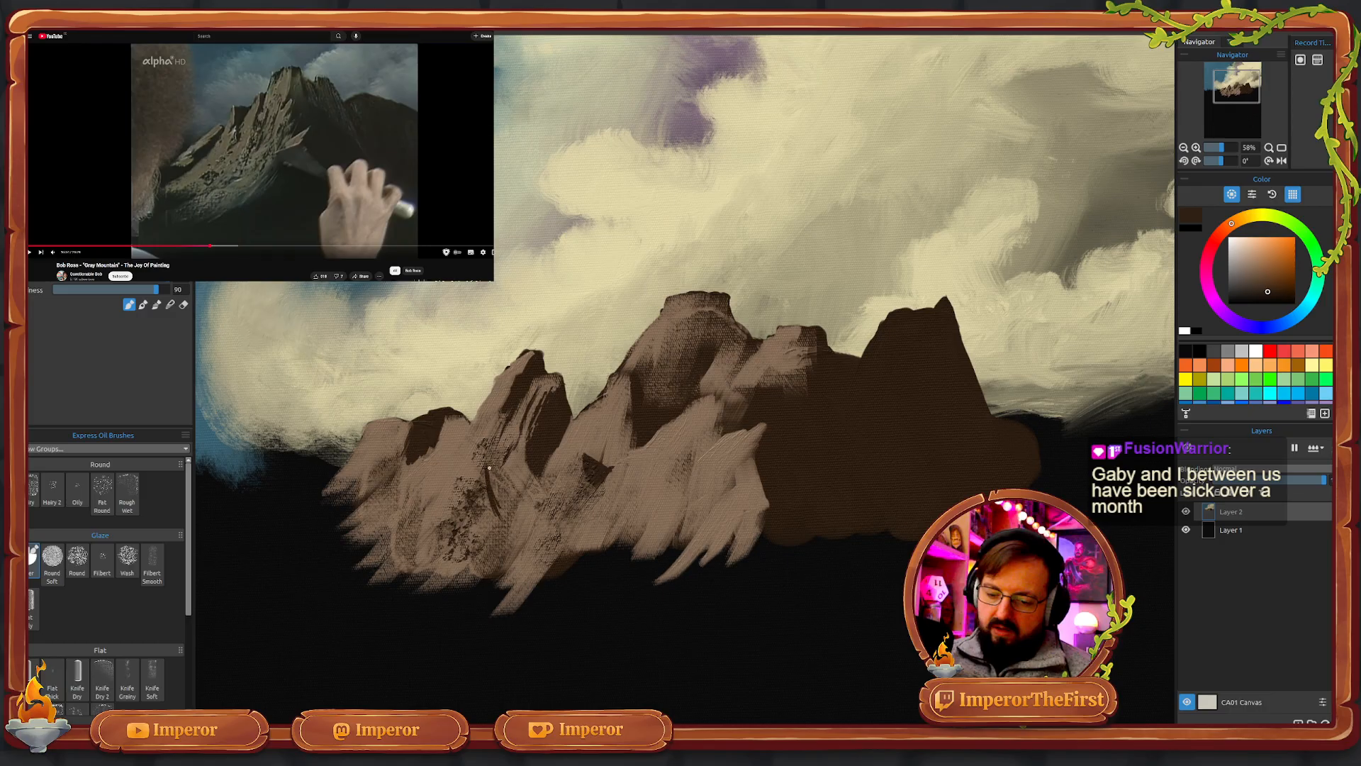
left_click_drag(489, 467, 499, 525)
left_click_drag(481, 479, 484, 546)
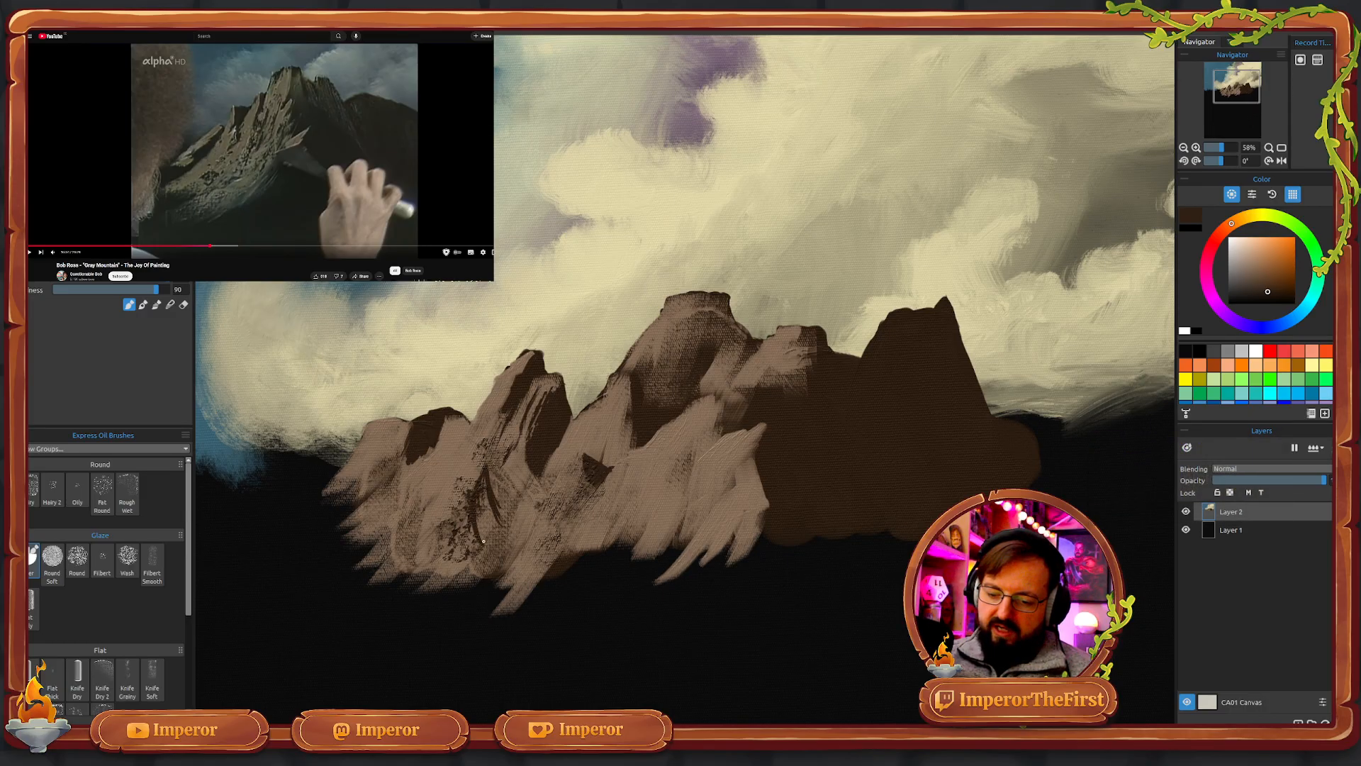
mouse_move(476, 488)
left_mouse_down()
mouse_move(484, 542)
mouse_move(485, 480)
mouse_move(505, 532)
left_mouse_up()
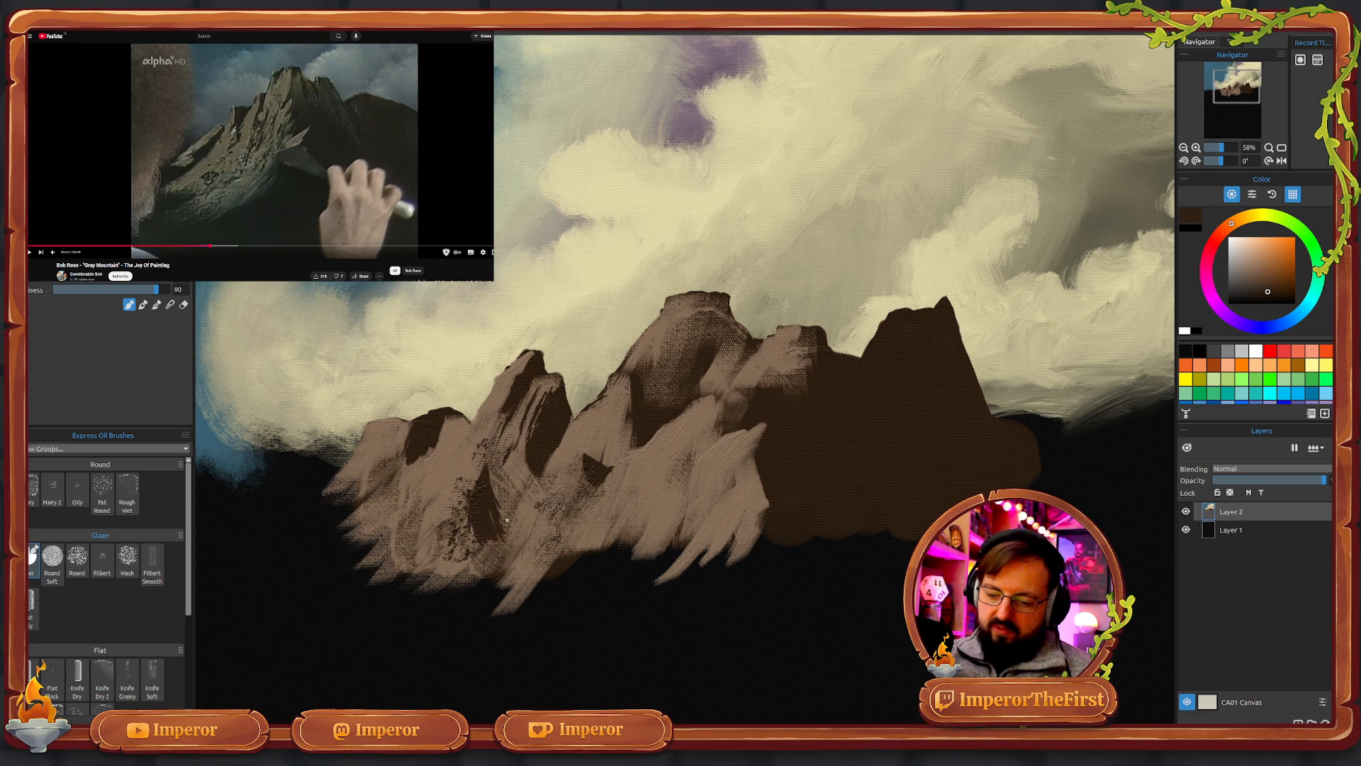
left_click_drag(491, 480, 513, 536)
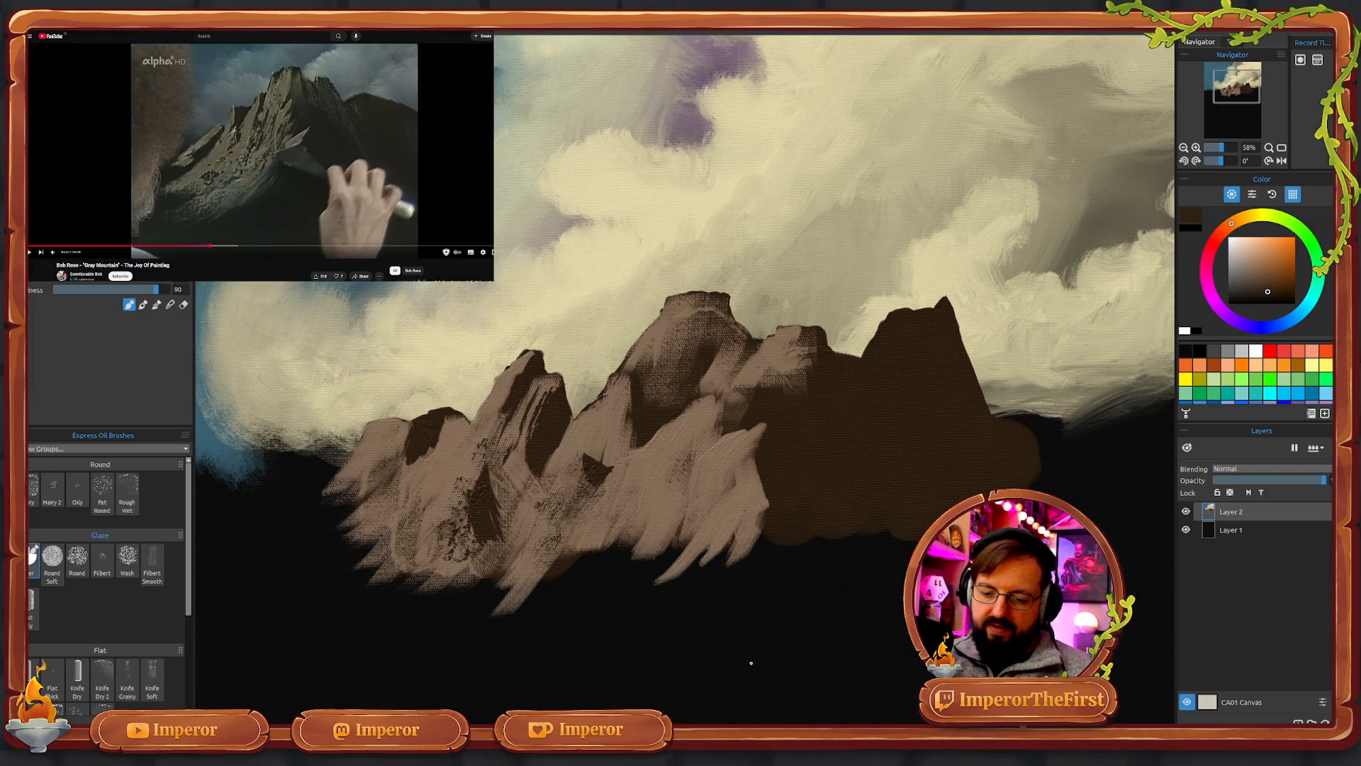
mouse_move(496, 479)
left_mouse_down()
mouse_move(486, 539)
mouse_move(471, 545)
left_mouse_up()
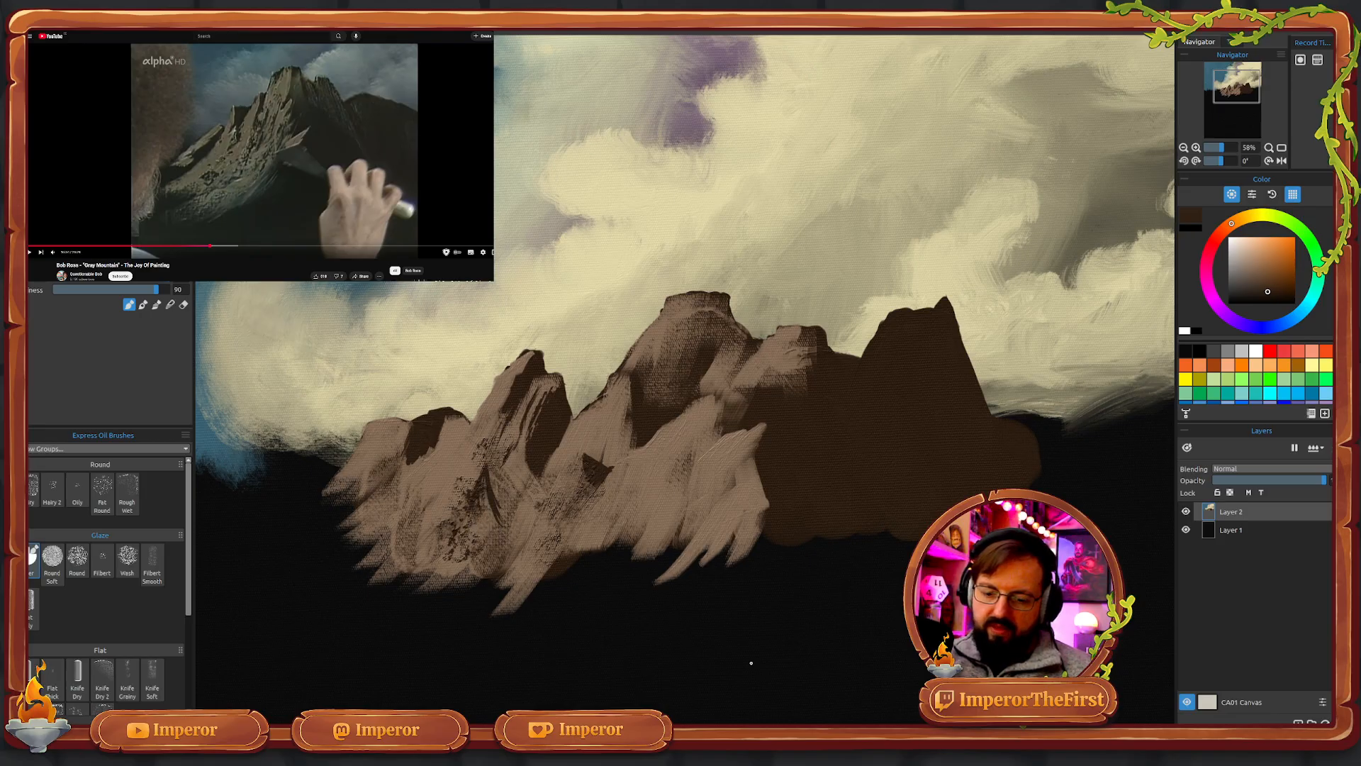
left_click_drag(483, 470, 476, 508)
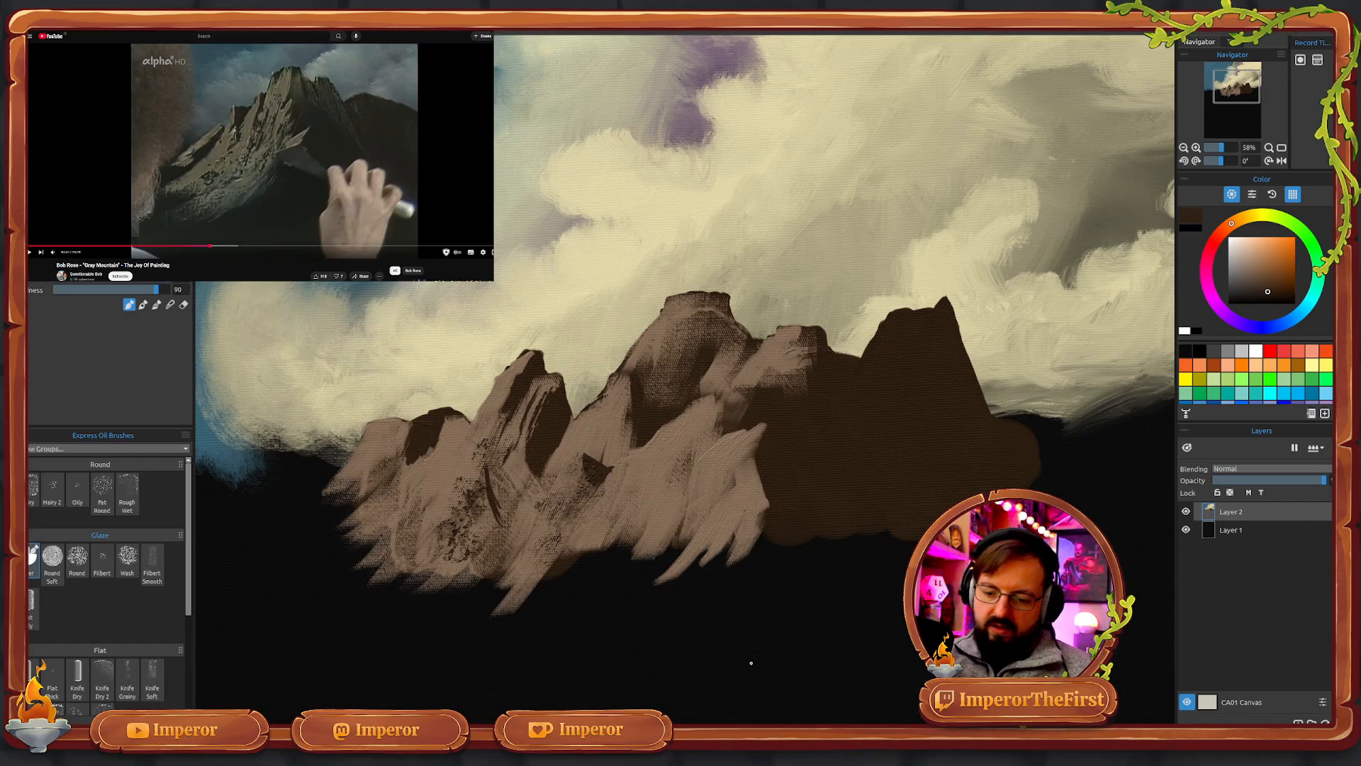
key("ctrl+z")
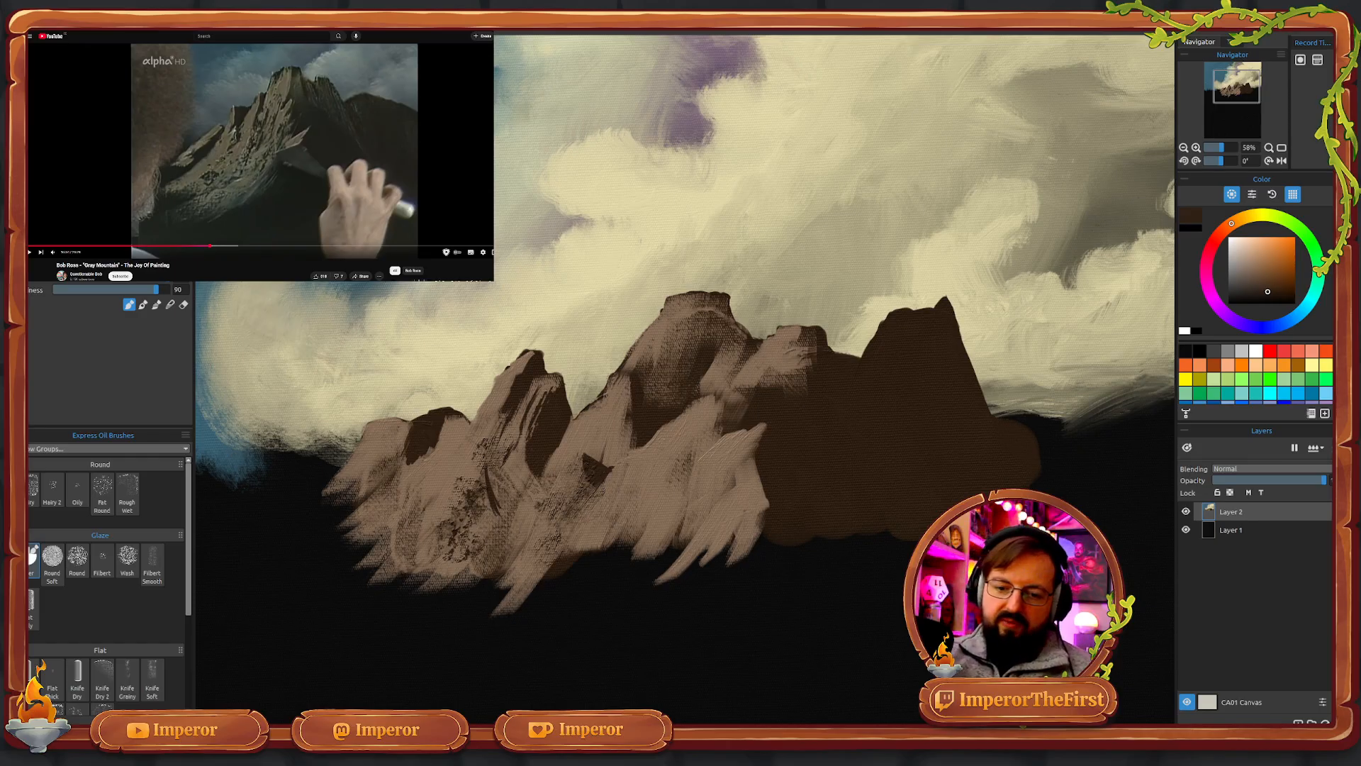
- Erase the dark textured patches below the second peak with the Chisel eraser and repaint the area in the slope's light brown with the Flat brush
key("e")
mouse_move(474, 517)
left_mouse_down()
mouse_move(443, 535)
mouse_move(497, 443)
mouse_move(468, 527)
mouse_move(483, 561)
mouse_move(547, 501)
mouse_move(538, 554)
mouse_move(588, 464)
mouse_move(591, 505)
mouse_move(605, 466)
mouse_move(607, 486)
mouse_move(587, 454)
mouse_move(533, 521)
mouse_move(571, 497)
mouse_move(579, 512)
mouse_move(617, 482)
left_mouse_up()
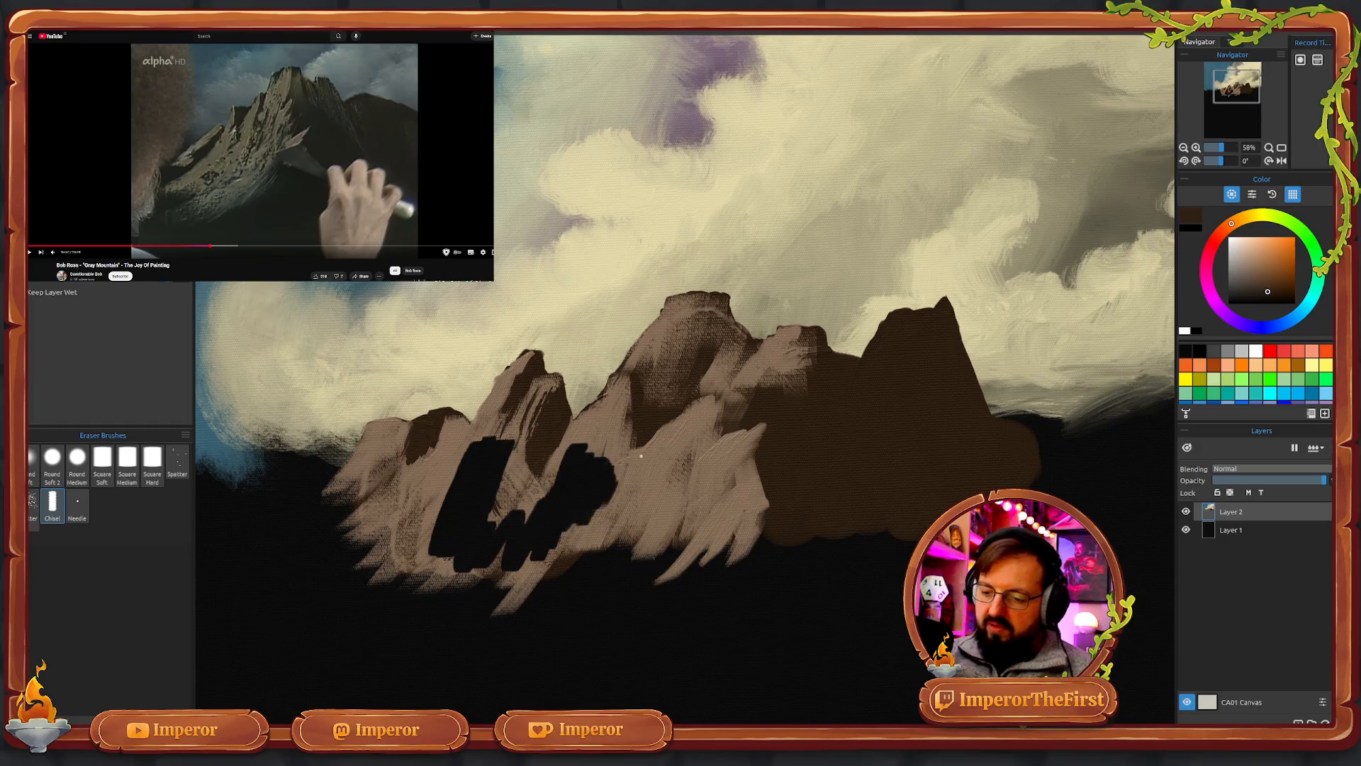
key("i")
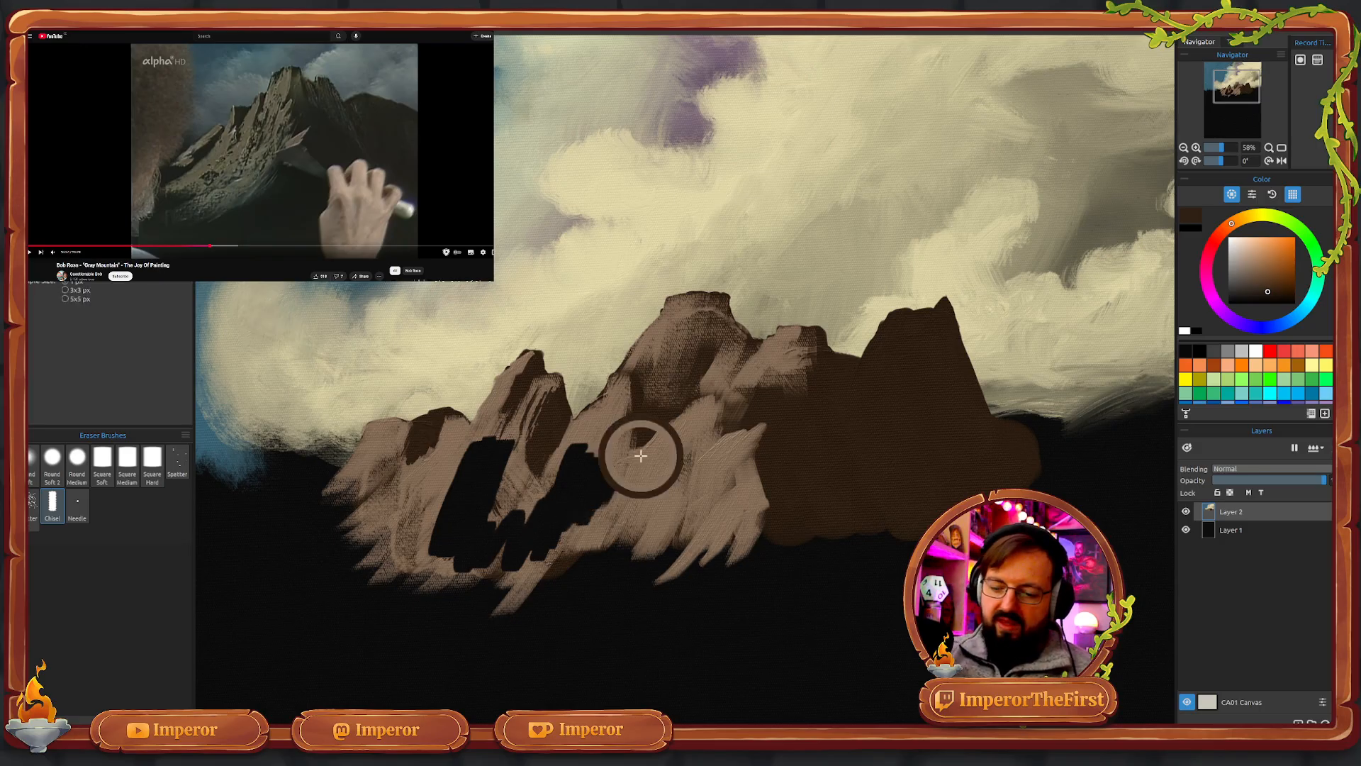
left_click(646, 474)
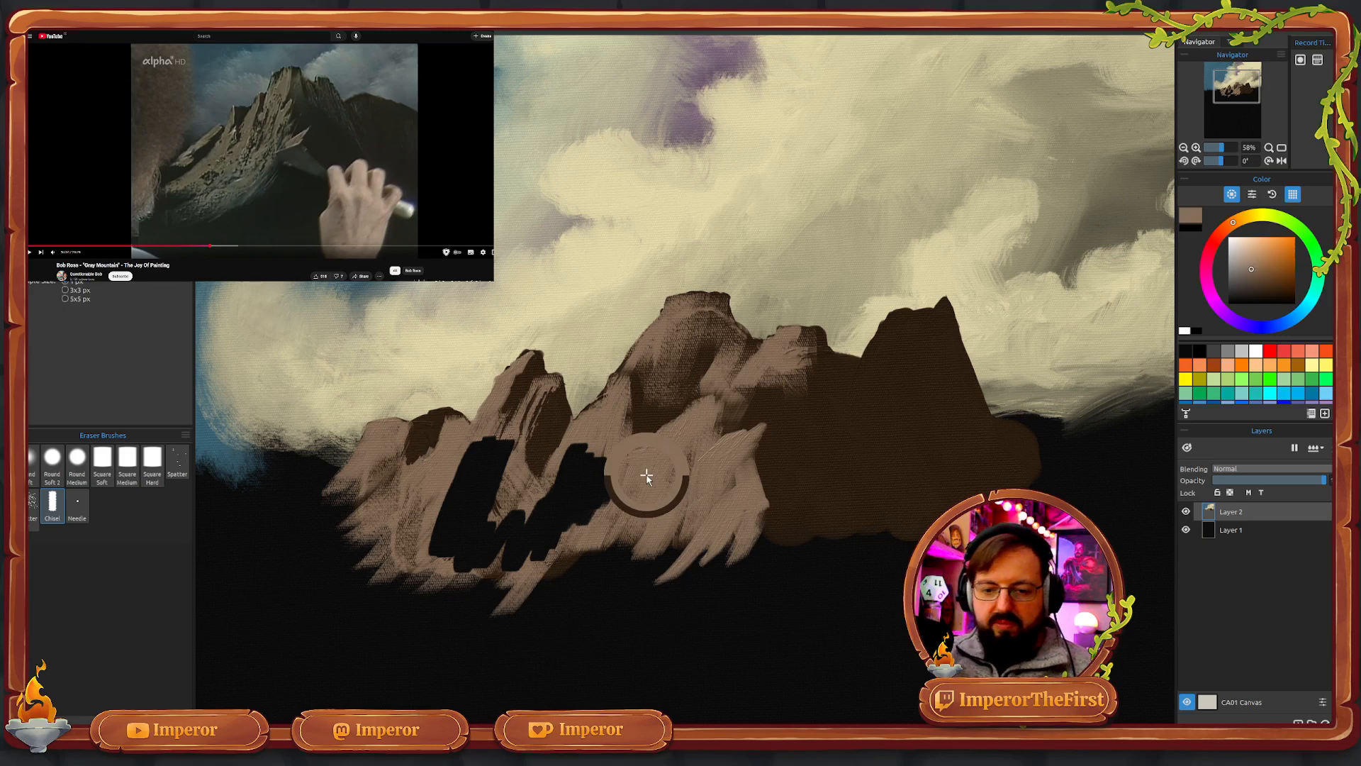
key("o")
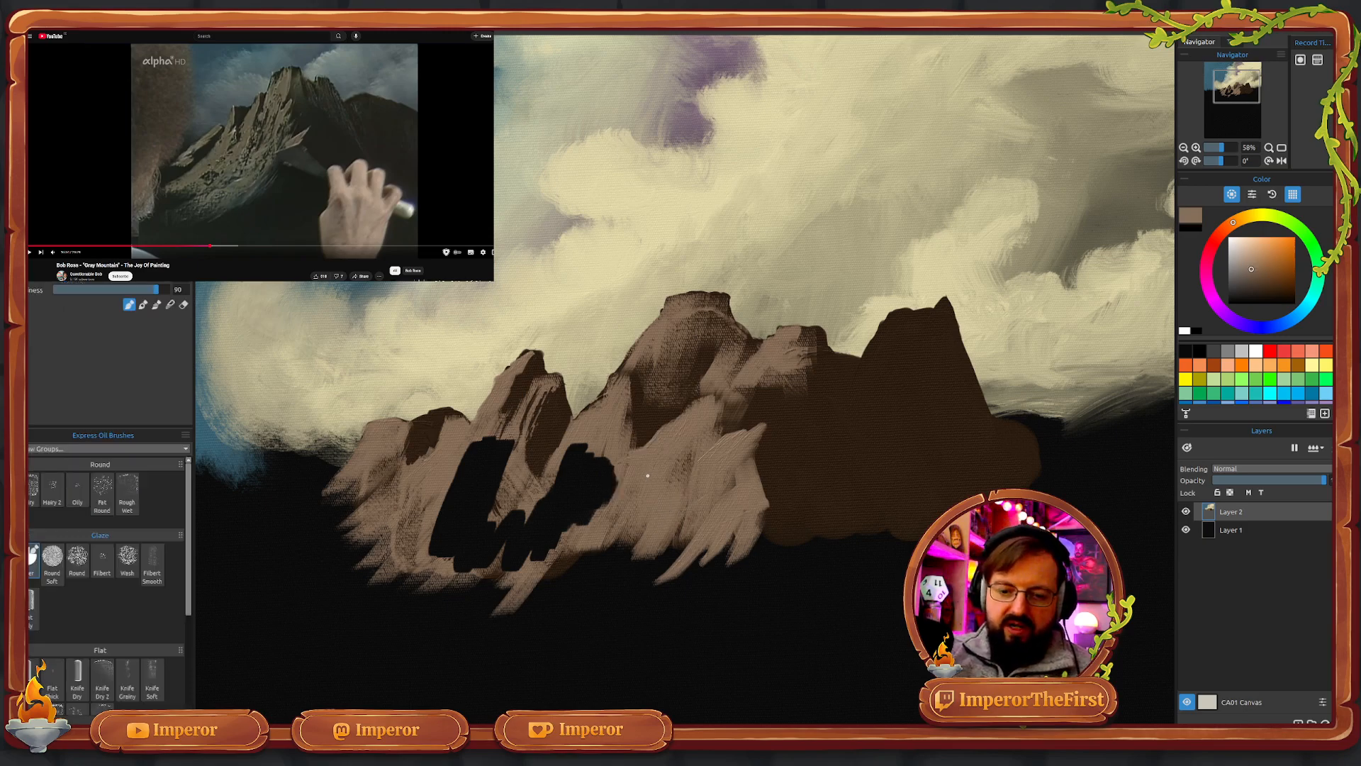
key("a")
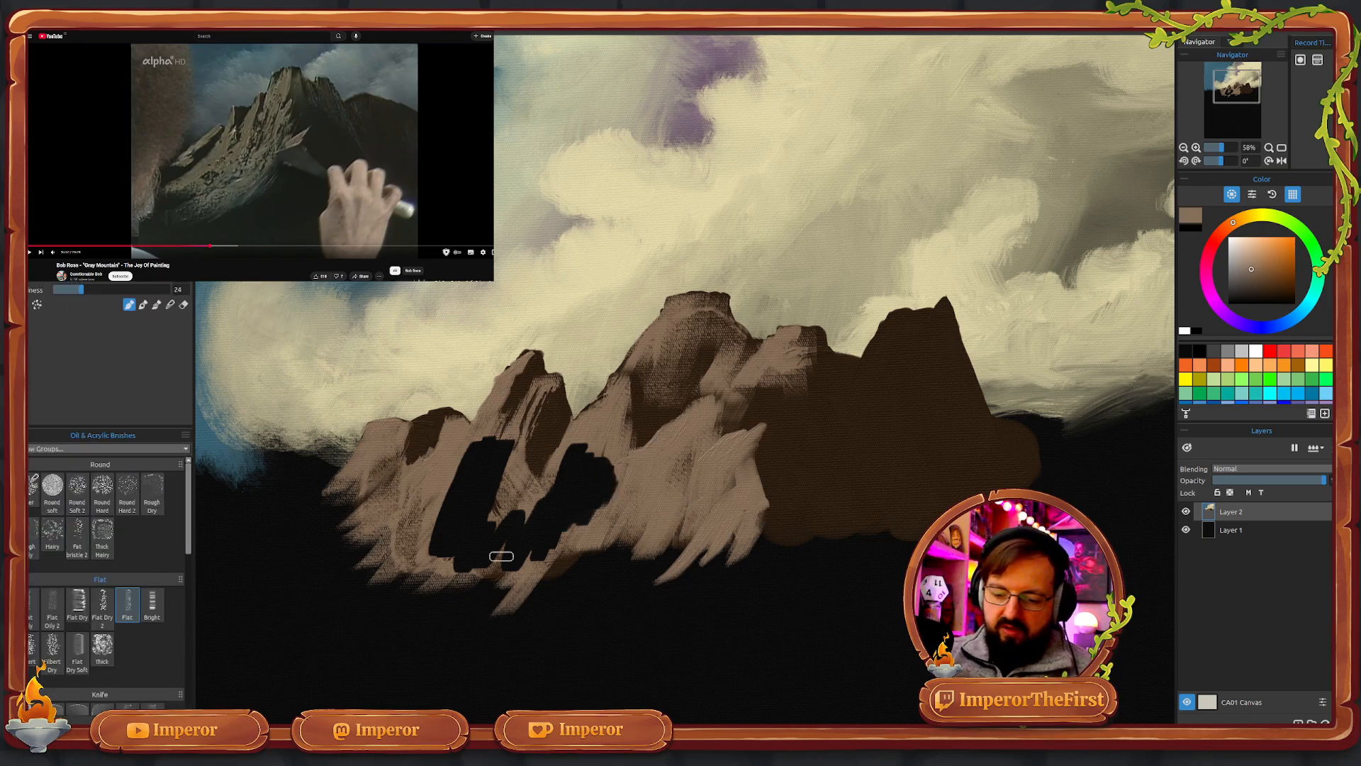
left_click_drag(492, 444, 449, 528)
mouse_move(468, 463)
left_mouse_down()
mouse_move(437, 557)
mouse_move(492, 432)
mouse_move(455, 537)
mouse_move(506, 434)
mouse_move(470, 501)
mouse_move(490, 490)
mouse_move(496, 472)
mouse_move(438, 552)
mouse_move(470, 456)
mouse_move(444, 528)
mouse_move(475, 568)
mouse_move(527, 515)
mouse_move(524, 564)
mouse_move(584, 437)
mouse_move(536, 527)
mouse_move(597, 433)
mouse_move(542, 547)
mouse_move(603, 456)
mouse_move(599, 496)
mouse_move(614, 460)
mouse_move(612, 497)
mouse_move(552, 532)
mouse_move(578, 453)
mouse_move(564, 489)
mouse_move(443, 559)
mouse_move(442, 485)
mouse_move(386, 533)
mouse_move(387, 509)
mouse_move(354, 546)
left_mouse_up()
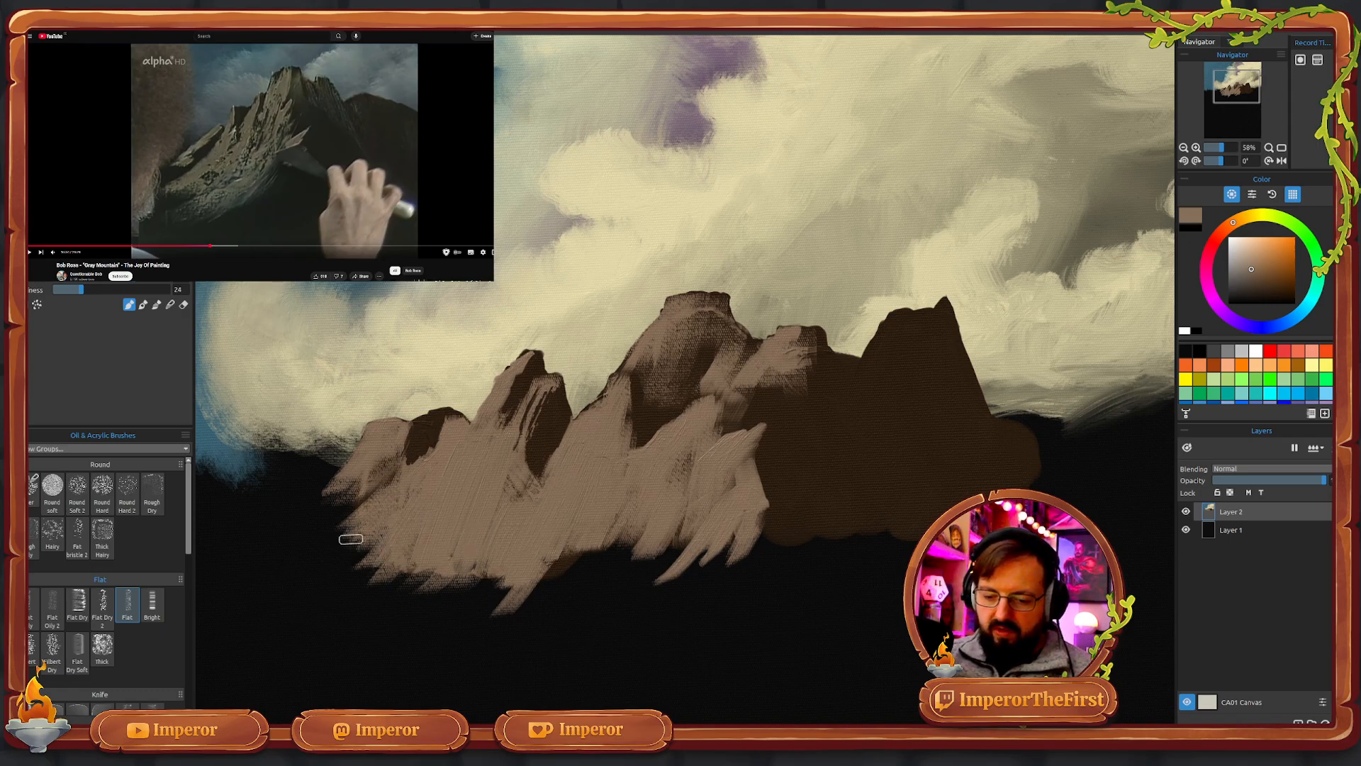
left_click_drag(387, 491, 343, 547)
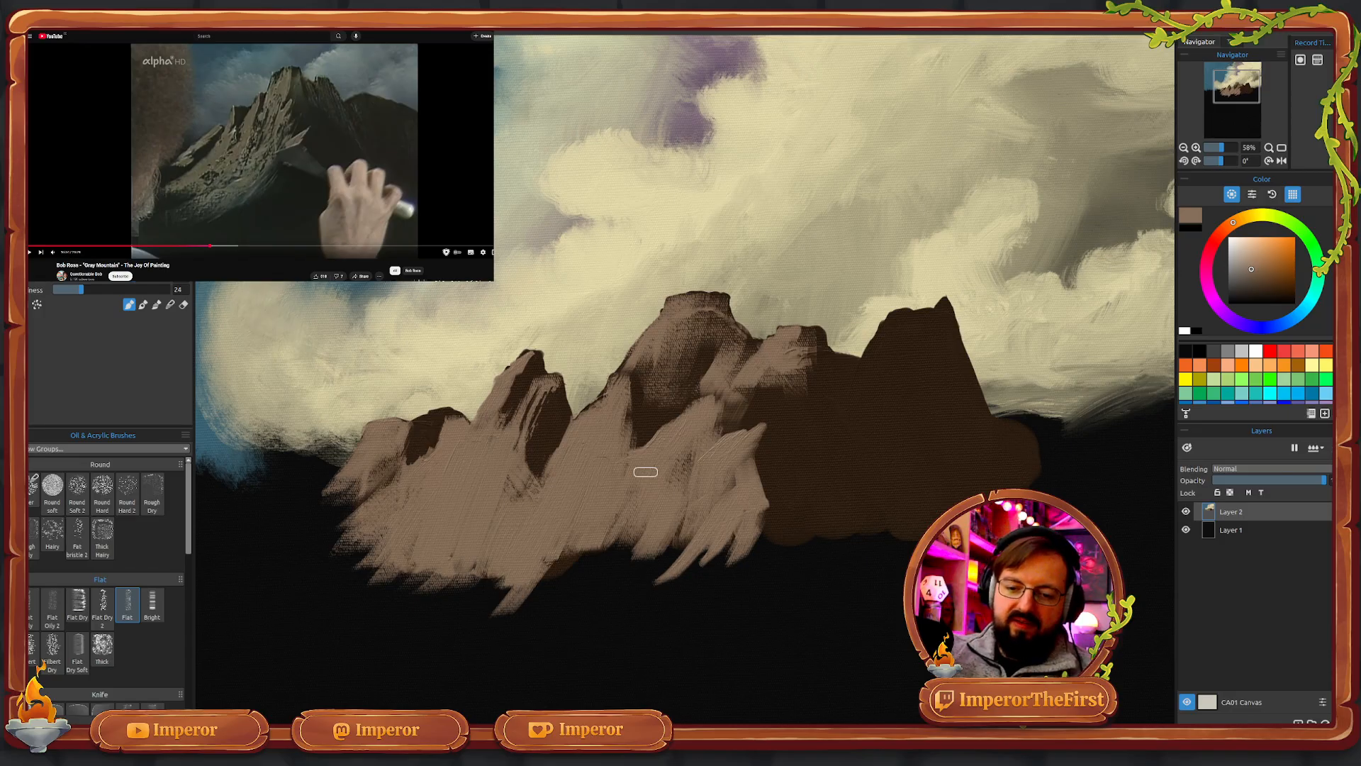
- Try thin watercolor lines running down the repainted slope from the second peak, and undo them
key("w")
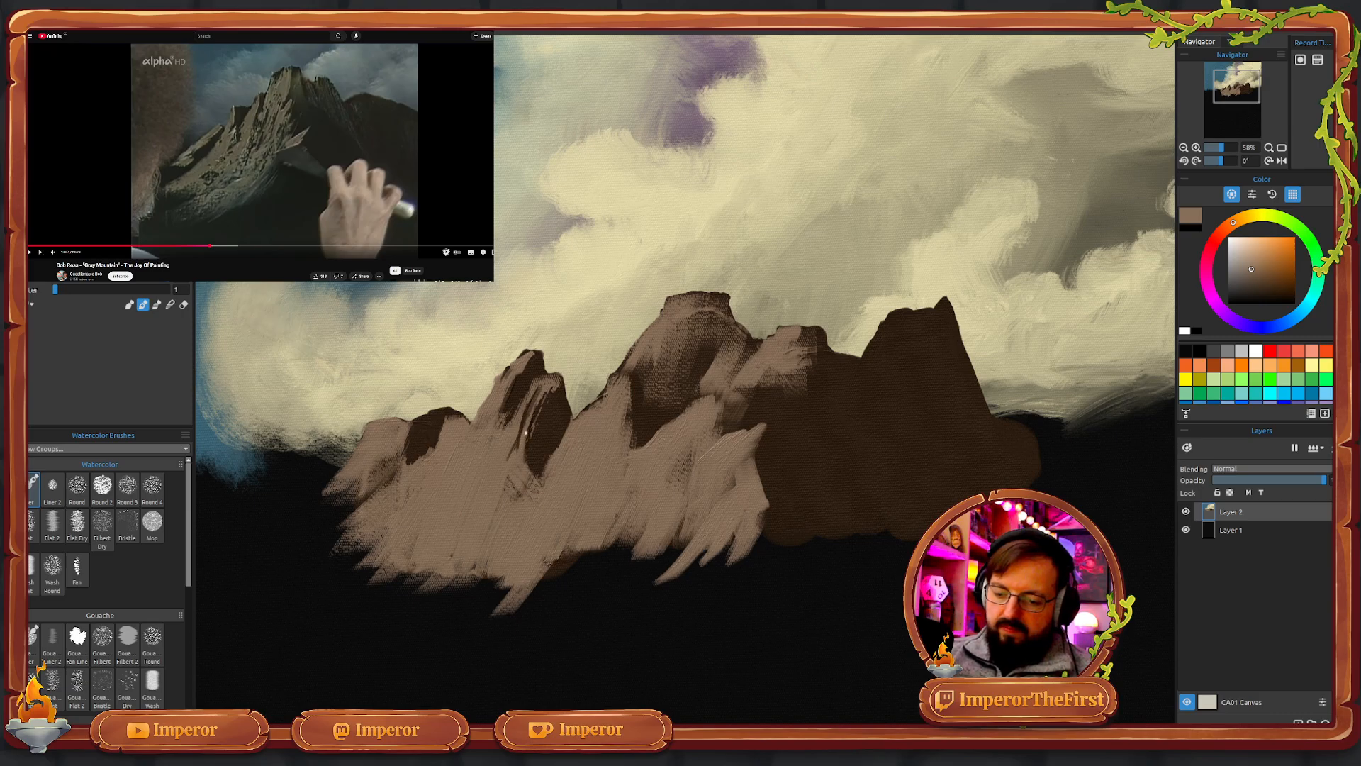
left_click_drag(525, 433, 470, 555)
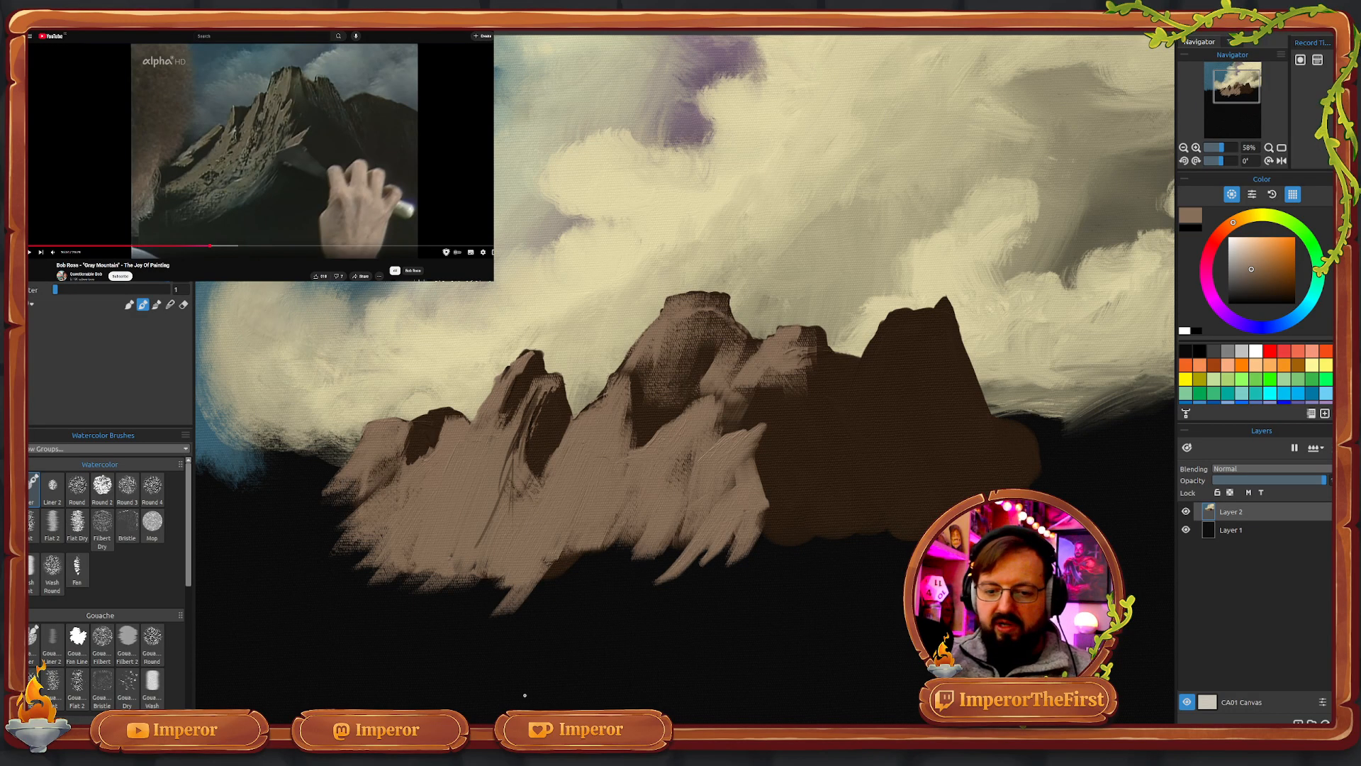
key("ctrl+z")
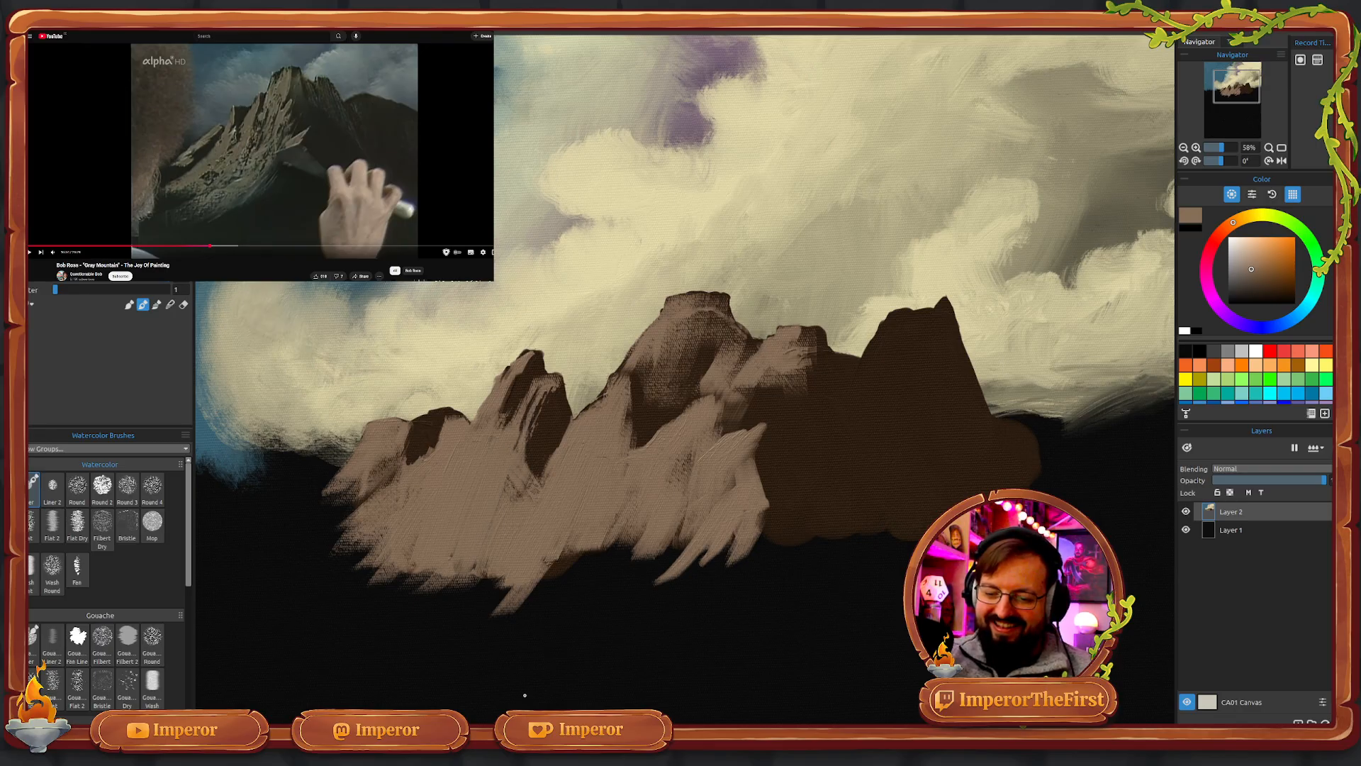
key("ctrl+z")
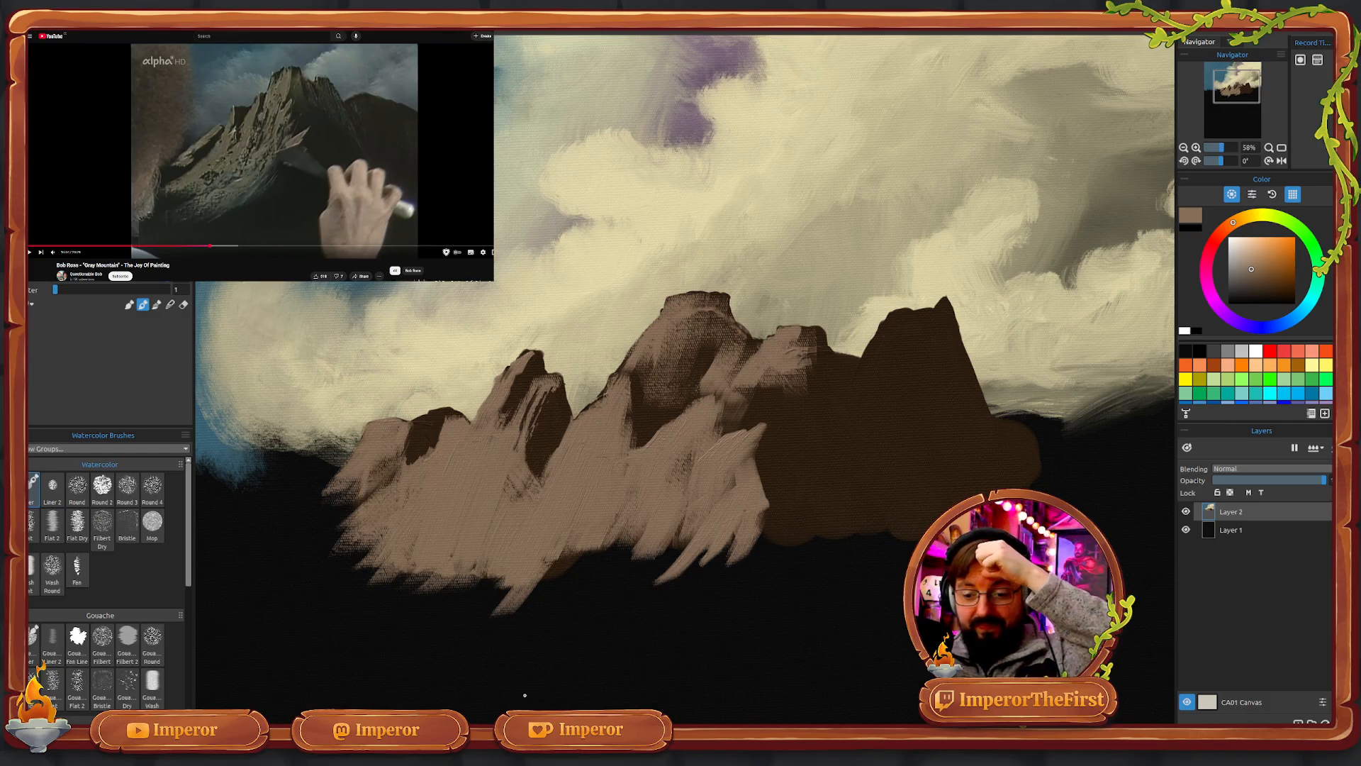
- Extend the leftmost slope's outer edge with light brown strokes of the Oil & Acrylic Flat brush
key("ctrl+z")
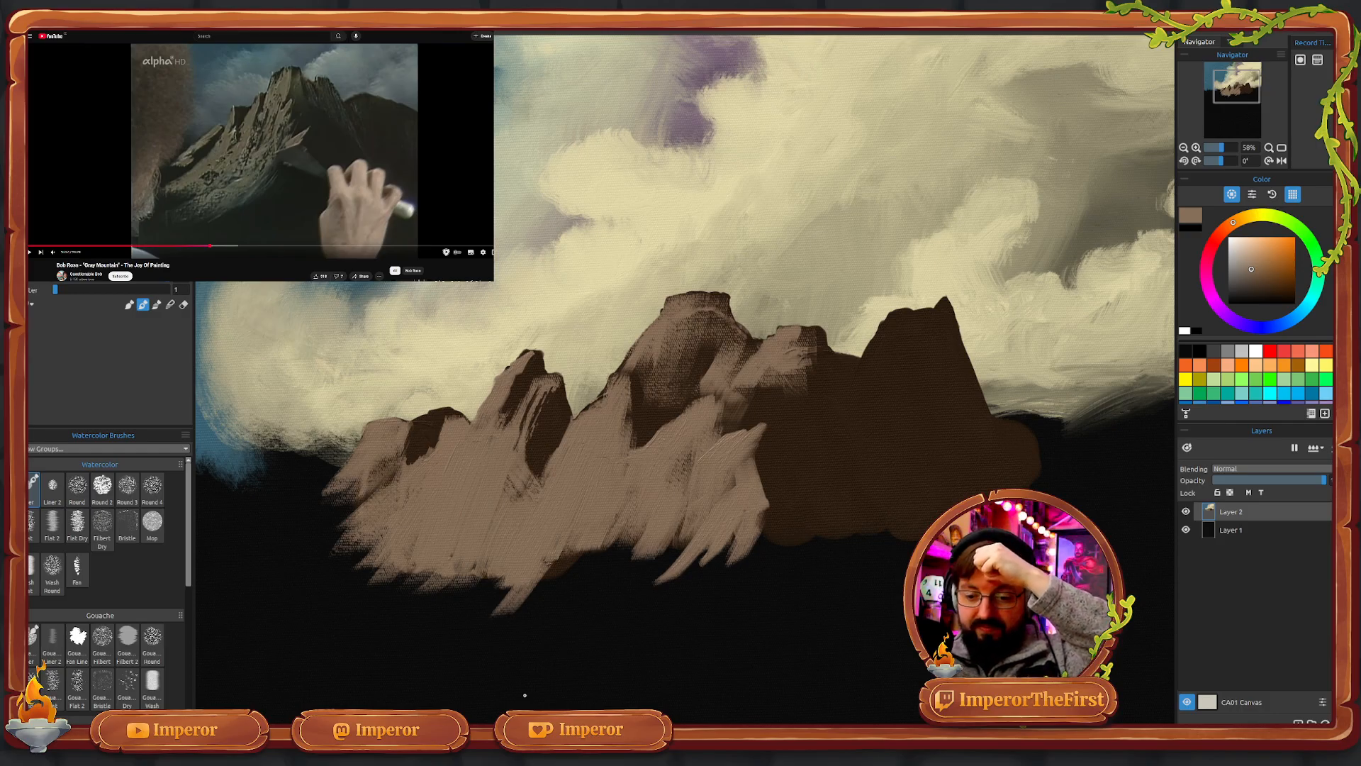
key("ctrl+z")
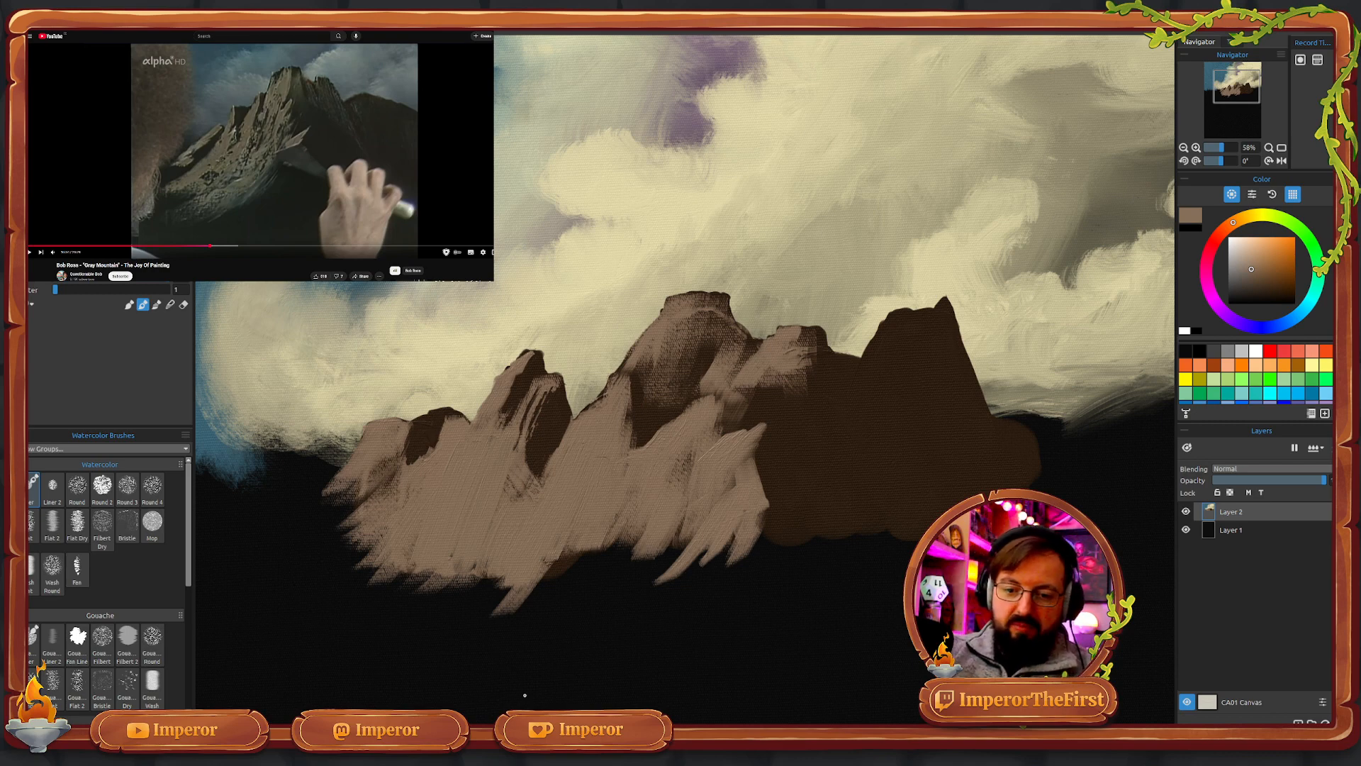
key("b")
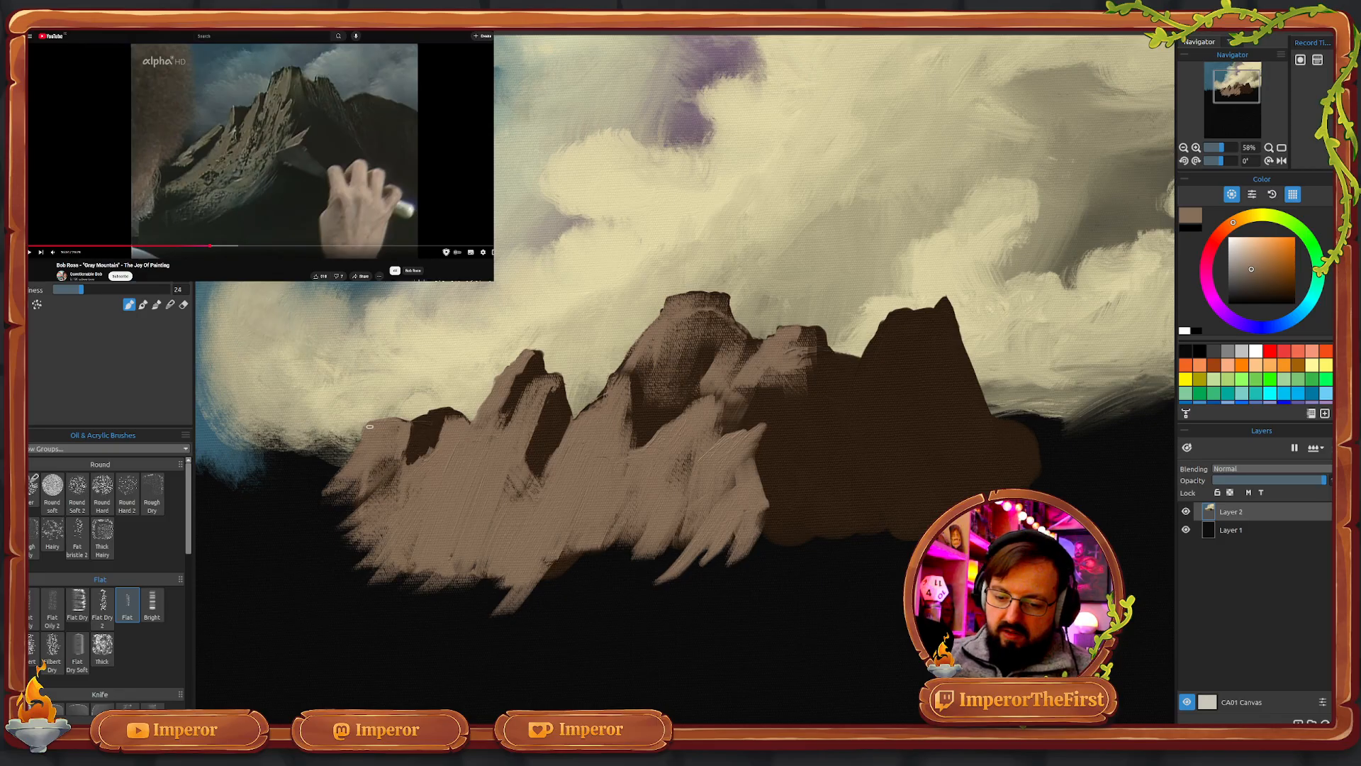
left_click_drag(353, 452, 327, 480)
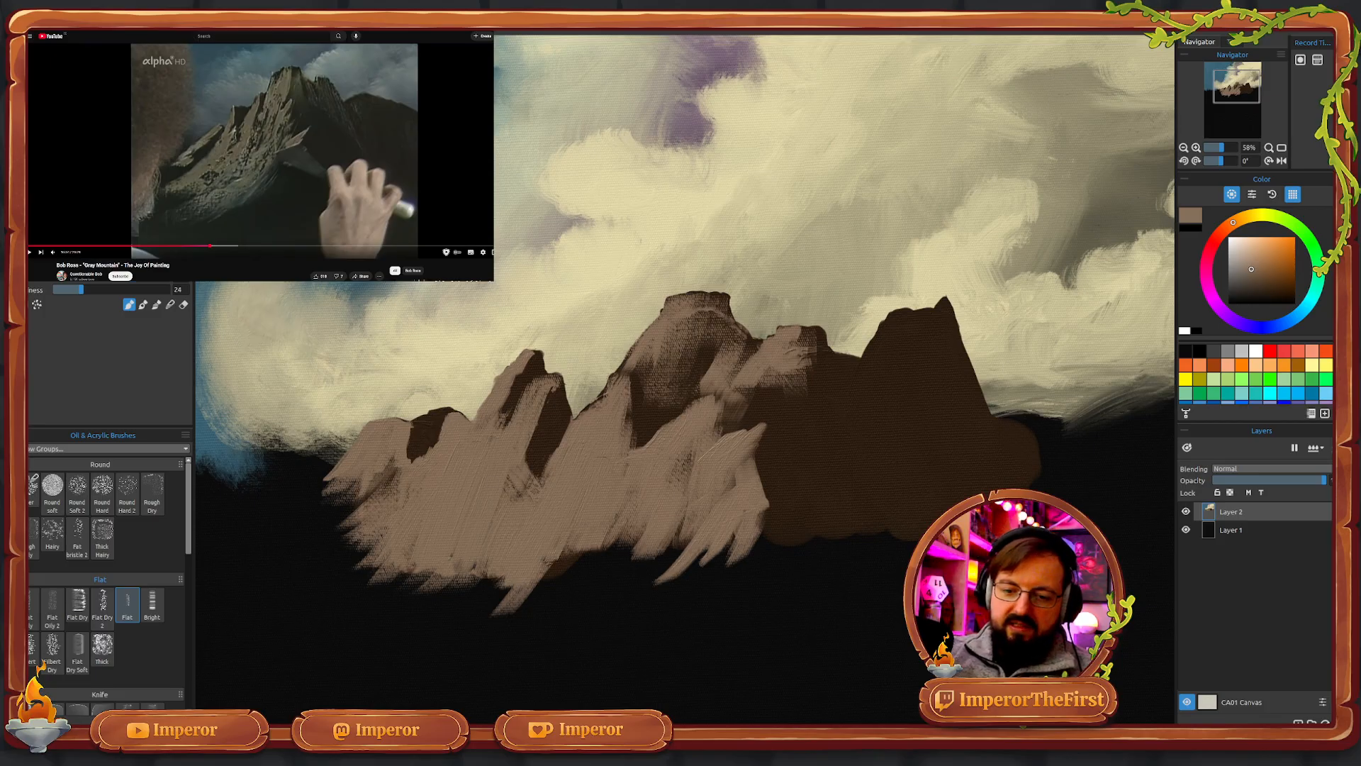
- Paint dark brown crevices from the notch beside the leftmost ridge, under the second peak and down the slope beside it
key("i")
mouse_move(440, 404)
left_mouse_down()
mouse_move(468, 450)
mouse_move(454, 412)
mouse_move(453, 426)
mouse_move(443, 418)
mouse_move(454, 434)
mouse_move(446, 415)
mouse_move(464, 420)
mouse_move(455, 414)
mouse_move(457, 435)
mouse_move(440, 424)
mouse_move(442, 442)
mouse_move(436, 427)
mouse_move(452, 441)
mouse_move(469, 426)
mouse_move(439, 438)
left_mouse_up()
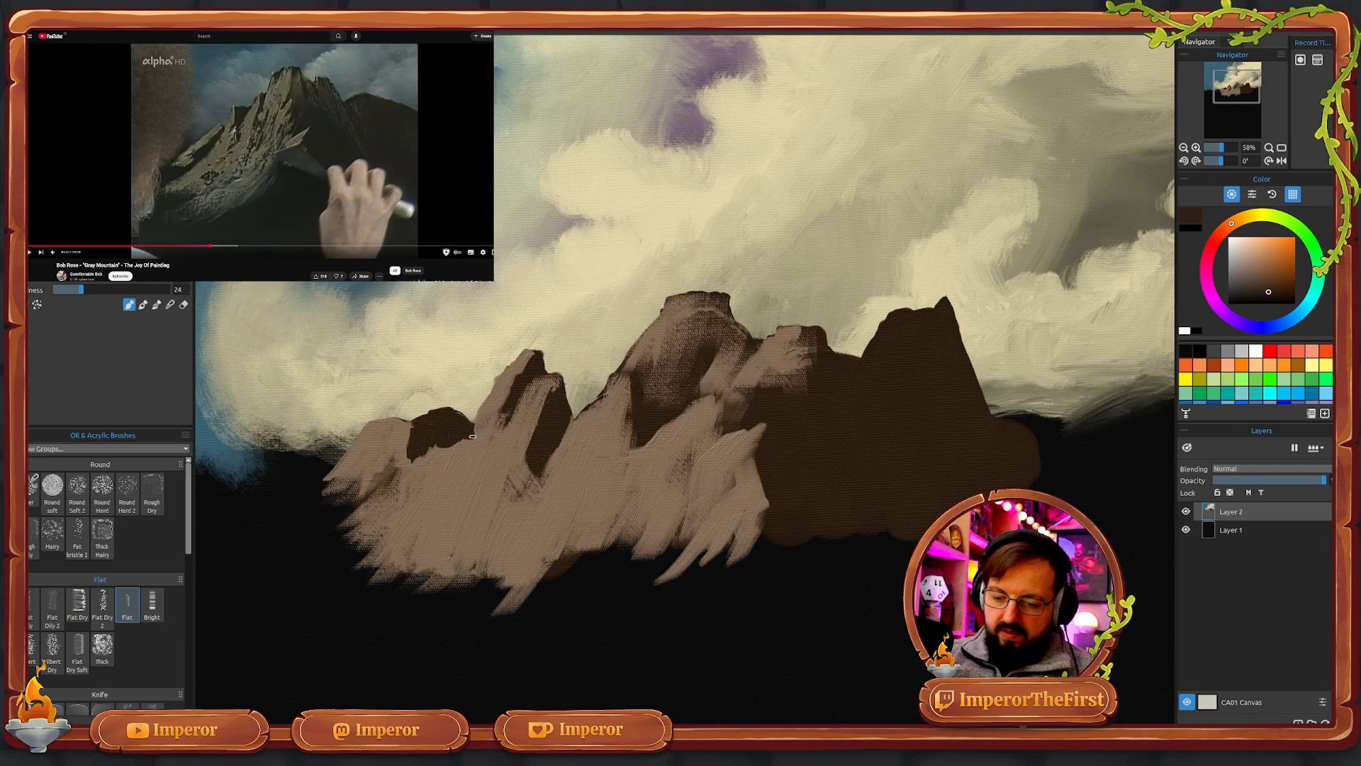
left_click_drag(478, 445, 472, 424)
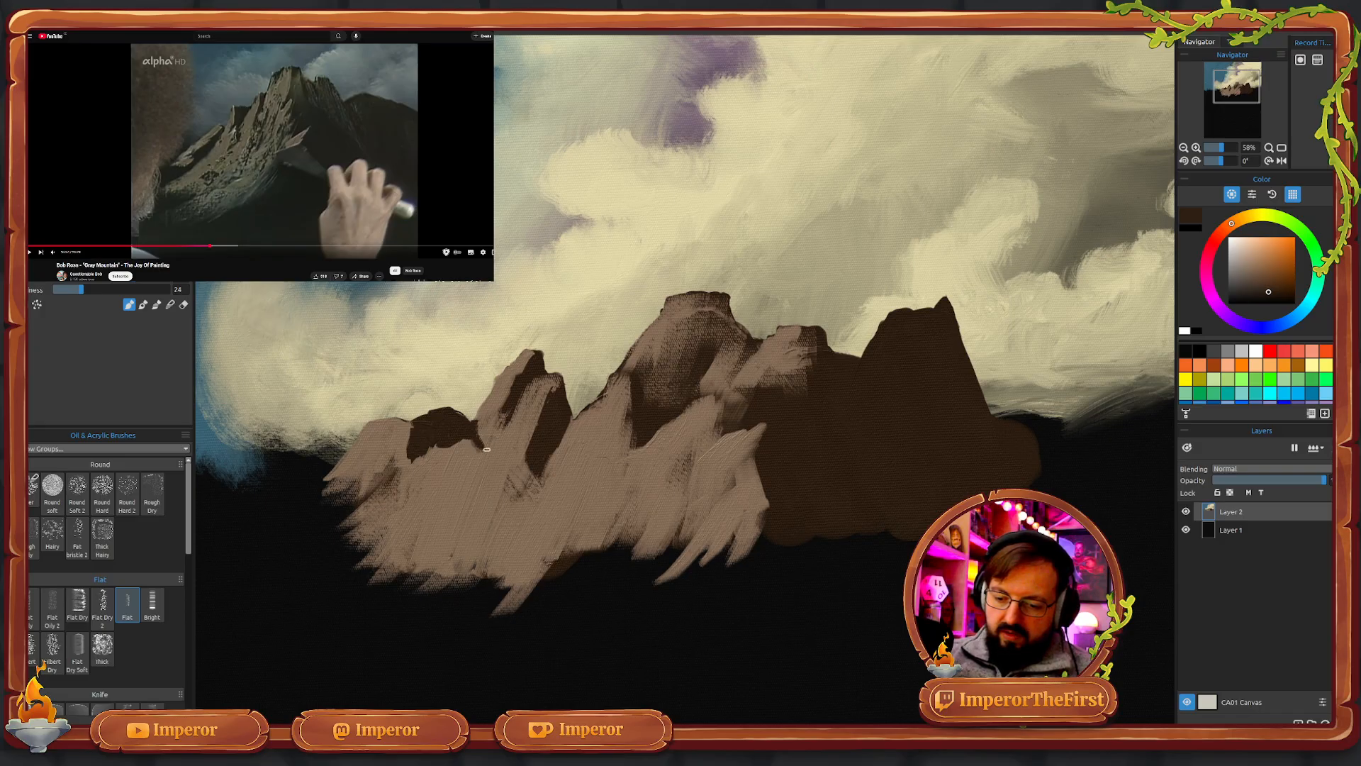
mouse_move(481, 448)
left_mouse_down()
mouse_move(496, 471)
mouse_move(477, 445)
mouse_move(497, 470)
mouse_move(527, 470)
mouse_move(536, 478)
mouse_move(496, 472)
mouse_move(514, 476)
mouse_move(516, 494)
mouse_move(528, 478)
mouse_move(522, 489)
left_mouse_up()
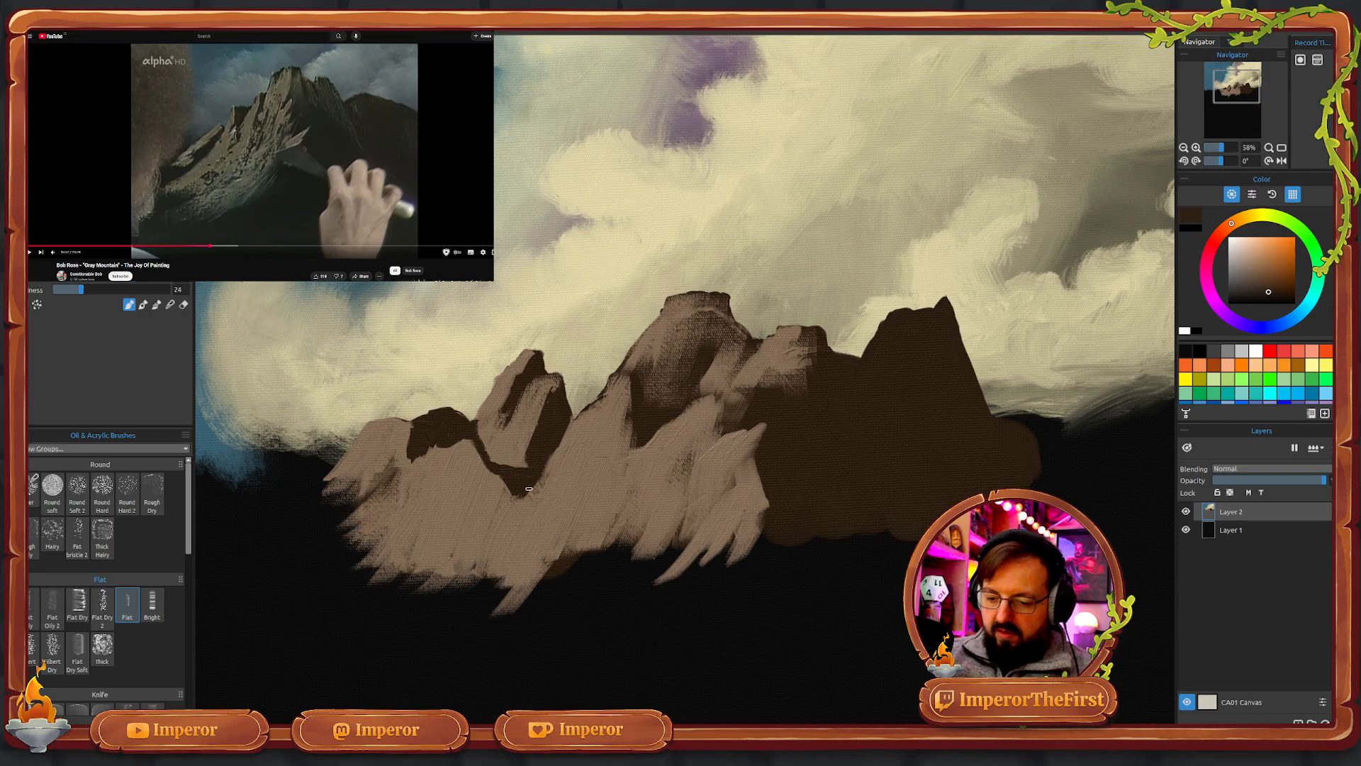
mouse_move(528, 487)
left_mouse_down()
mouse_move(515, 499)
mouse_move(531, 479)
mouse_move(516, 499)
mouse_move(505, 480)
mouse_move(519, 502)
mouse_move(554, 452)
left_mouse_up()
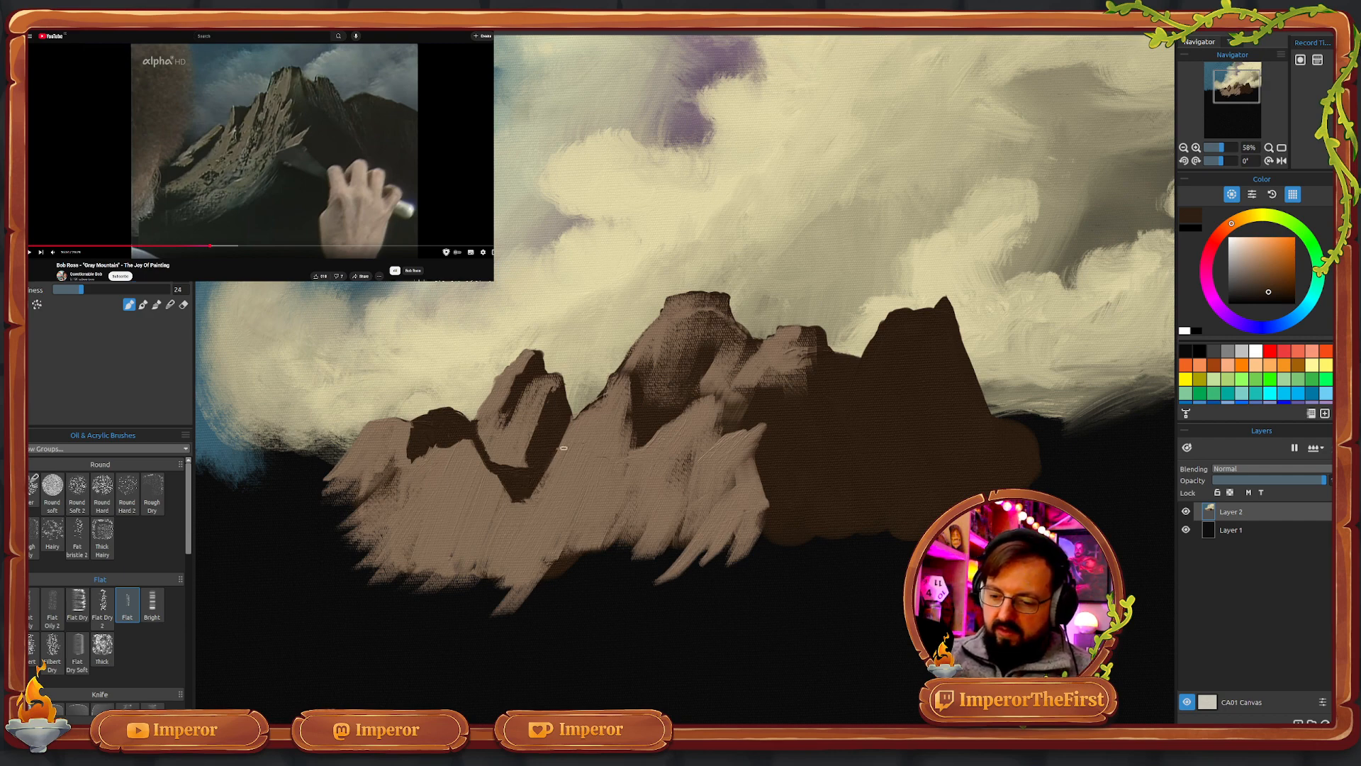
mouse_move(568, 417)
left_mouse_down()
mouse_move(581, 462)
mouse_move(567, 439)
mouse_move(572, 456)
mouse_move(555, 447)
mouse_move(548, 467)
mouse_move(561, 443)
mouse_move(573, 451)
mouse_move(587, 519)
mouse_move(585, 458)
mouse_move(592, 525)
mouse_move(588, 463)
mouse_move(599, 482)
mouse_move(575, 433)
mouse_move(594, 484)
mouse_move(583, 502)
left_mouse_up()
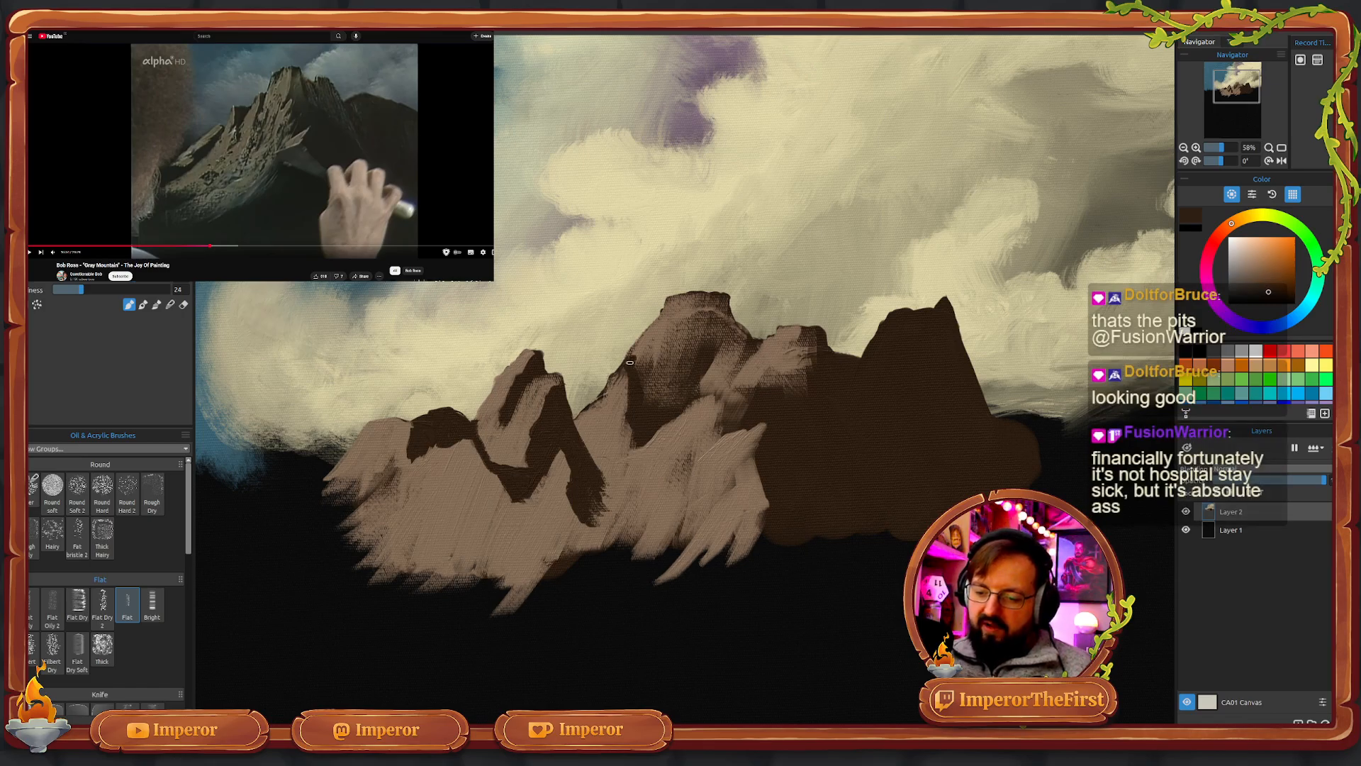
- Paint dark brown shadow down the main peak's right flank and below the small peak beside it
left_click_drag(637, 353, 639, 370)
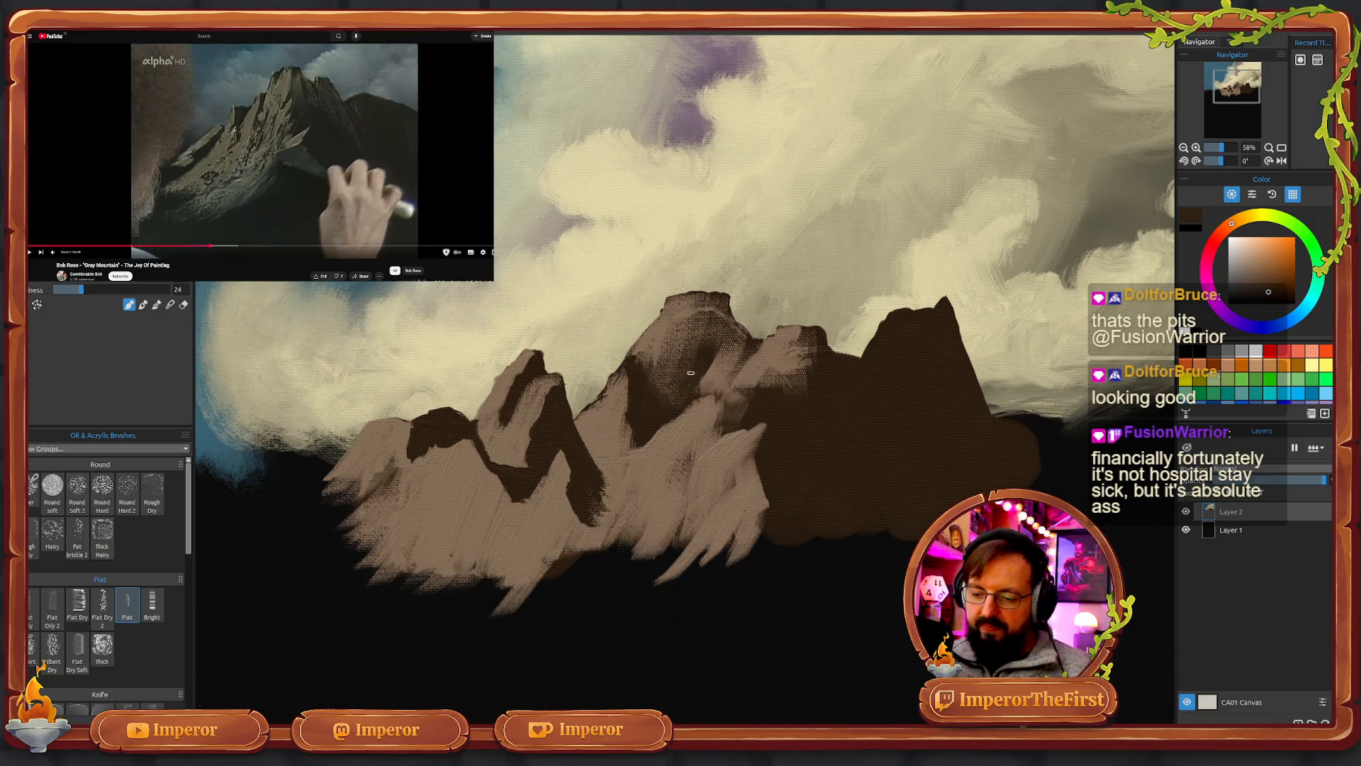
mouse_move(691, 372)
left_mouse_down()
mouse_move(721, 415)
mouse_move(705, 395)
mouse_move(727, 470)
mouse_move(720, 431)
mouse_move(733, 467)
mouse_move(726, 425)
mouse_move(745, 461)
mouse_move(755, 416)
mouse_move(760, 459)
mouse_move(726, 425)
mouse_move(734, 451)
mouse_move(712, 442)
mouse_move(738, 451)
mouse_move(733, 424)
mouse_move(759, 455)
mouse_move(744, 409)
mouse_move(755, 457)
mouse_move(698, 365)
mouse_move(742, 423)
mouse_move(717, 360)
mouse_move(748, 403)
mouse_move(728, 356)
mouse_move(762, 422)
mouse_move(733, 348)
mouse_move(750, 387)
left_mouse_up()
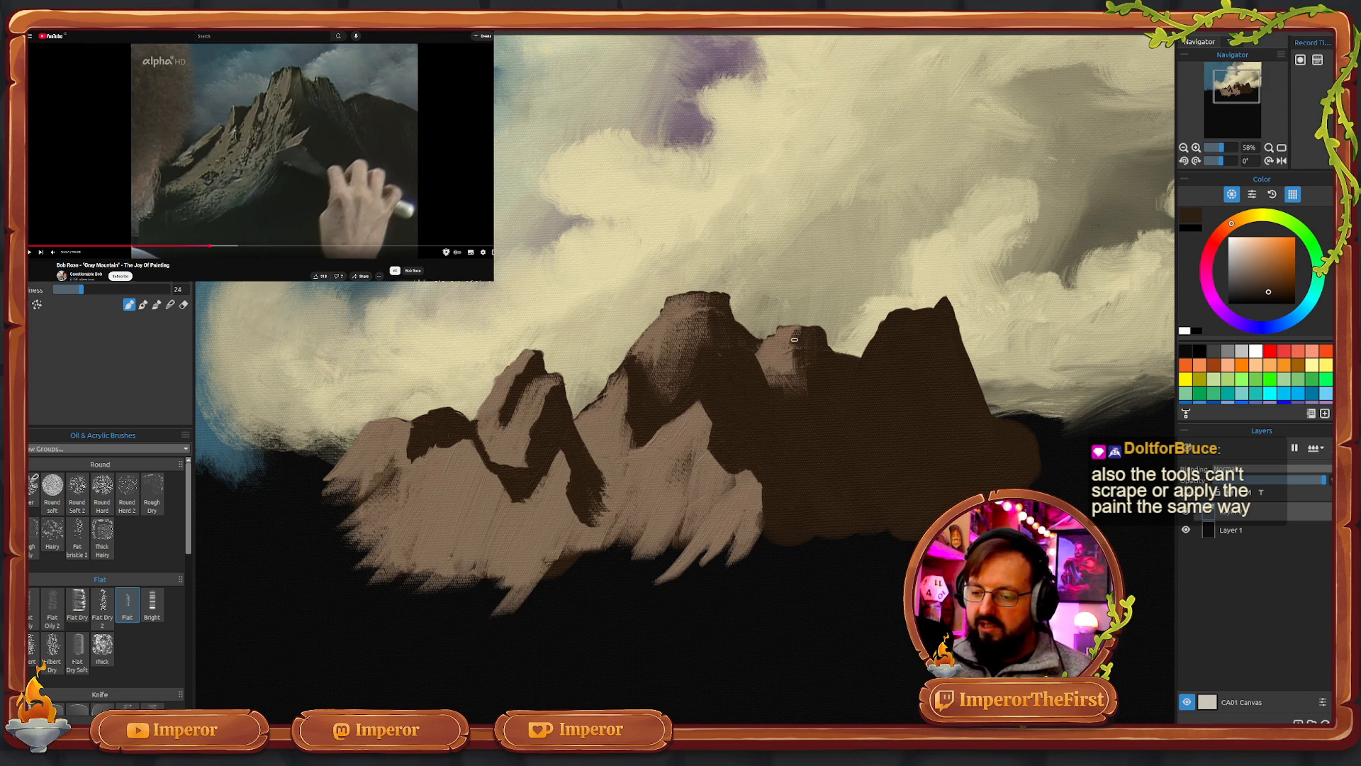
mouse_move(794, 322)
left_mouse_down()
mouse_move(788, 365)
mouse_move(804, 344)
left_mouse_up()
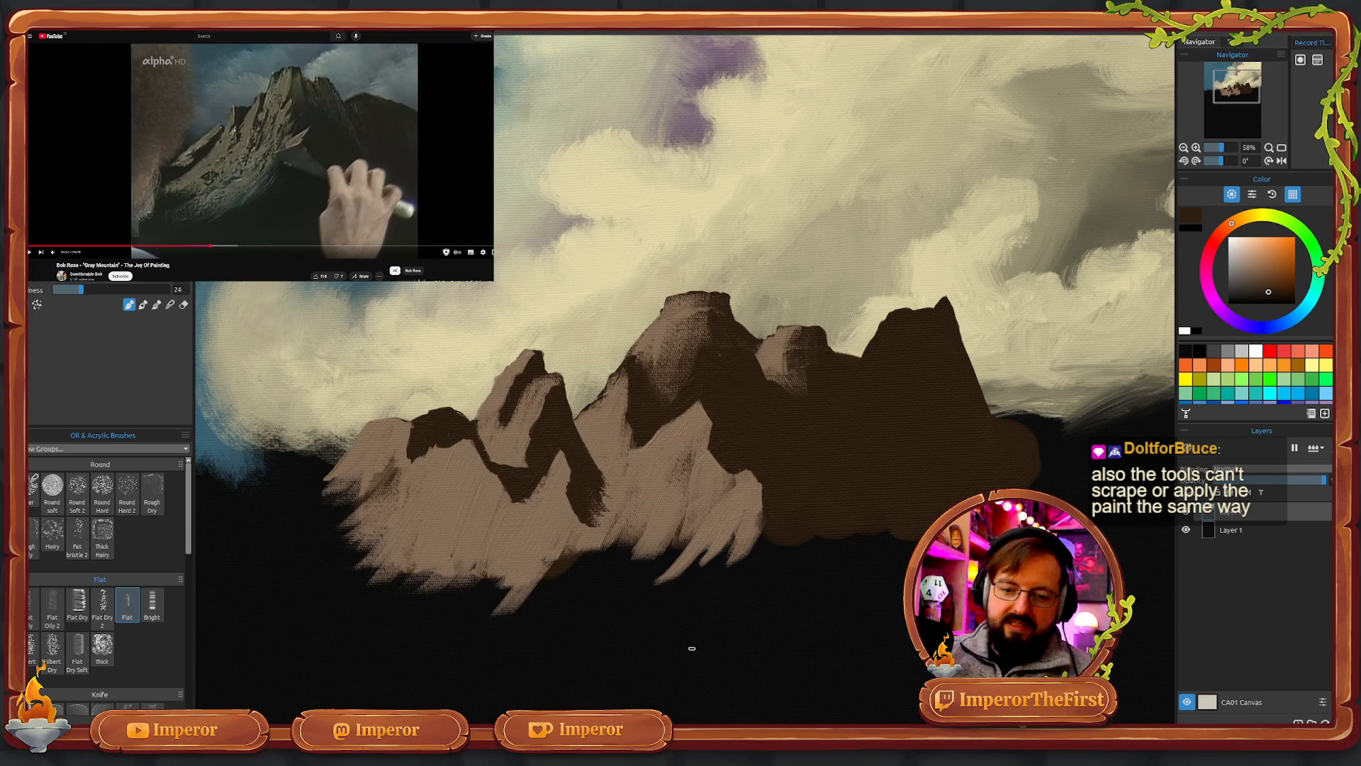
- Extend the dark brown crevice right of the second peak down to the mountain's base with an Express Oil Glaze brush
left_click(458, 499, "alt")
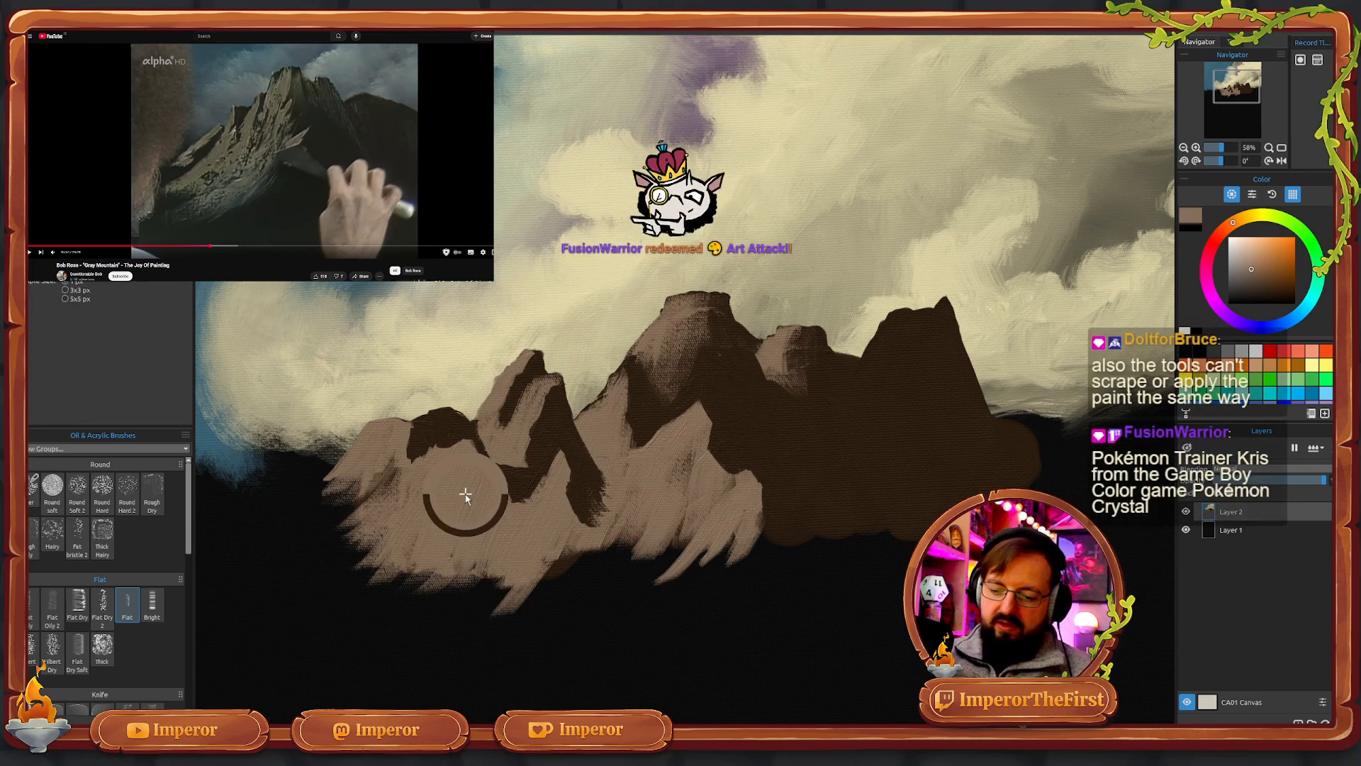
key("b")
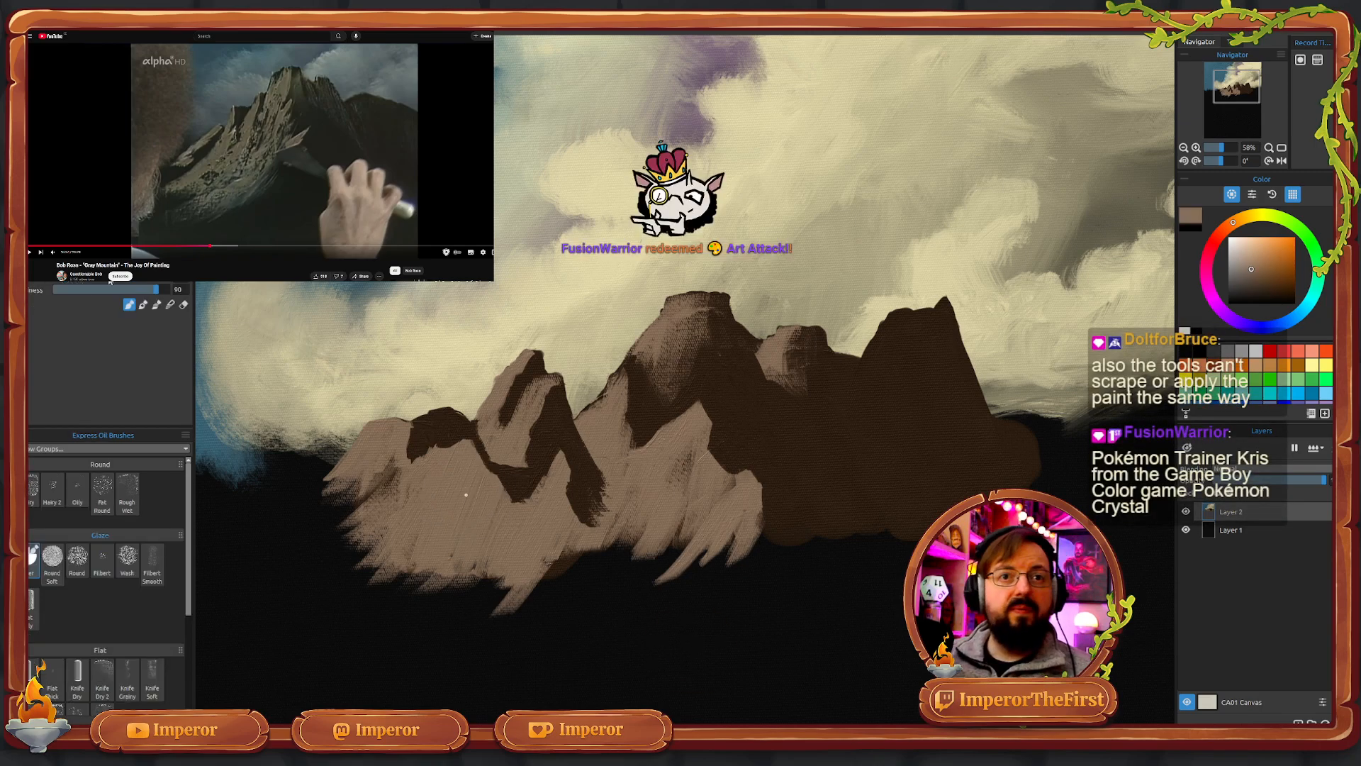
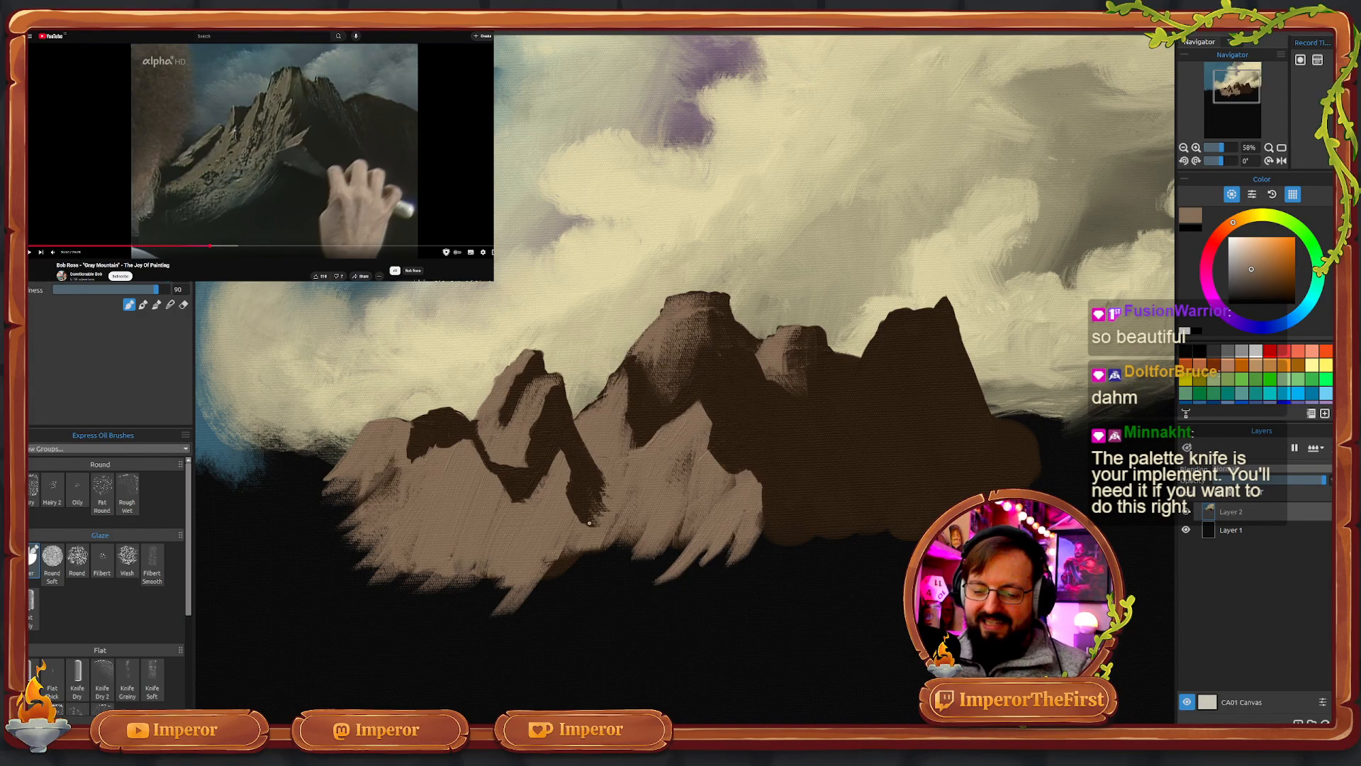
mouse_move(589, 522)
left_mouse_down()
mouse_move(598, 541)
mouse_move(596, 528)
left_mouse_up()
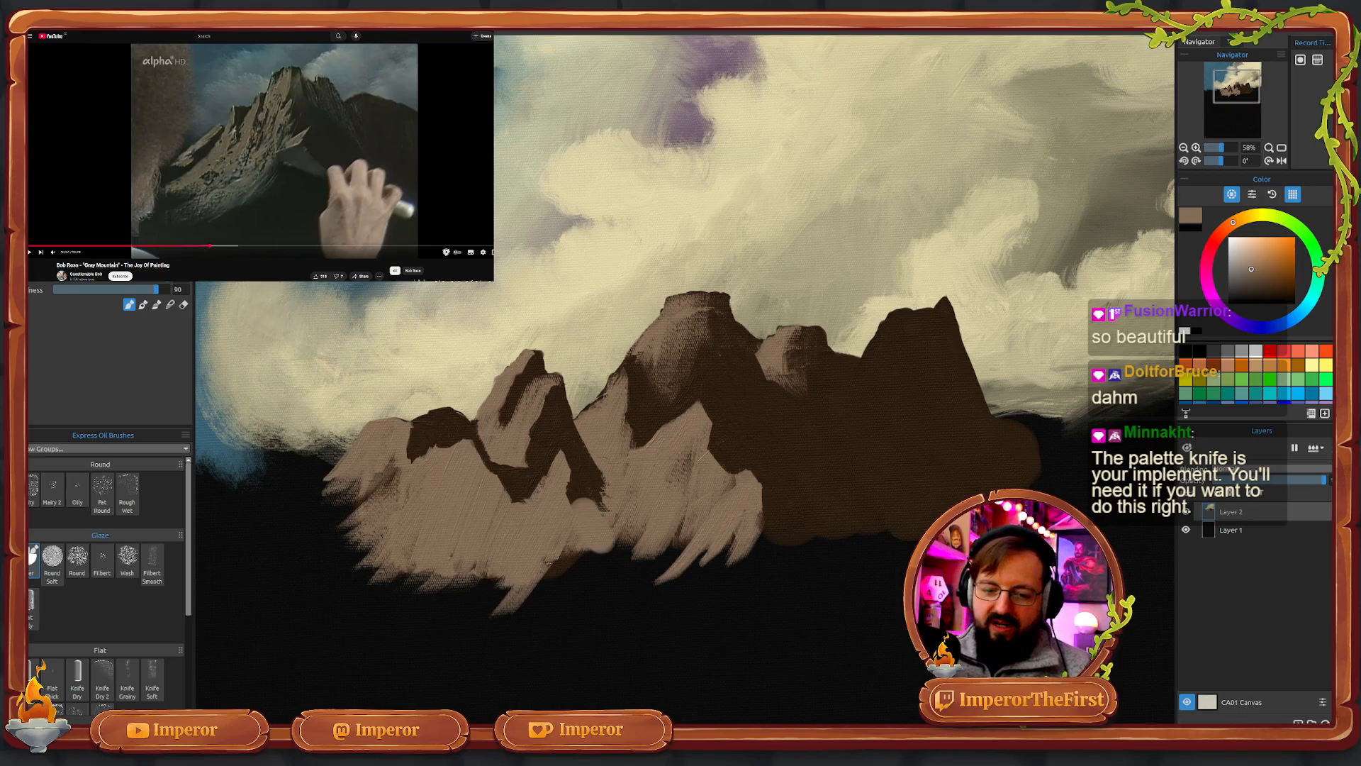
key("ctrl+z")
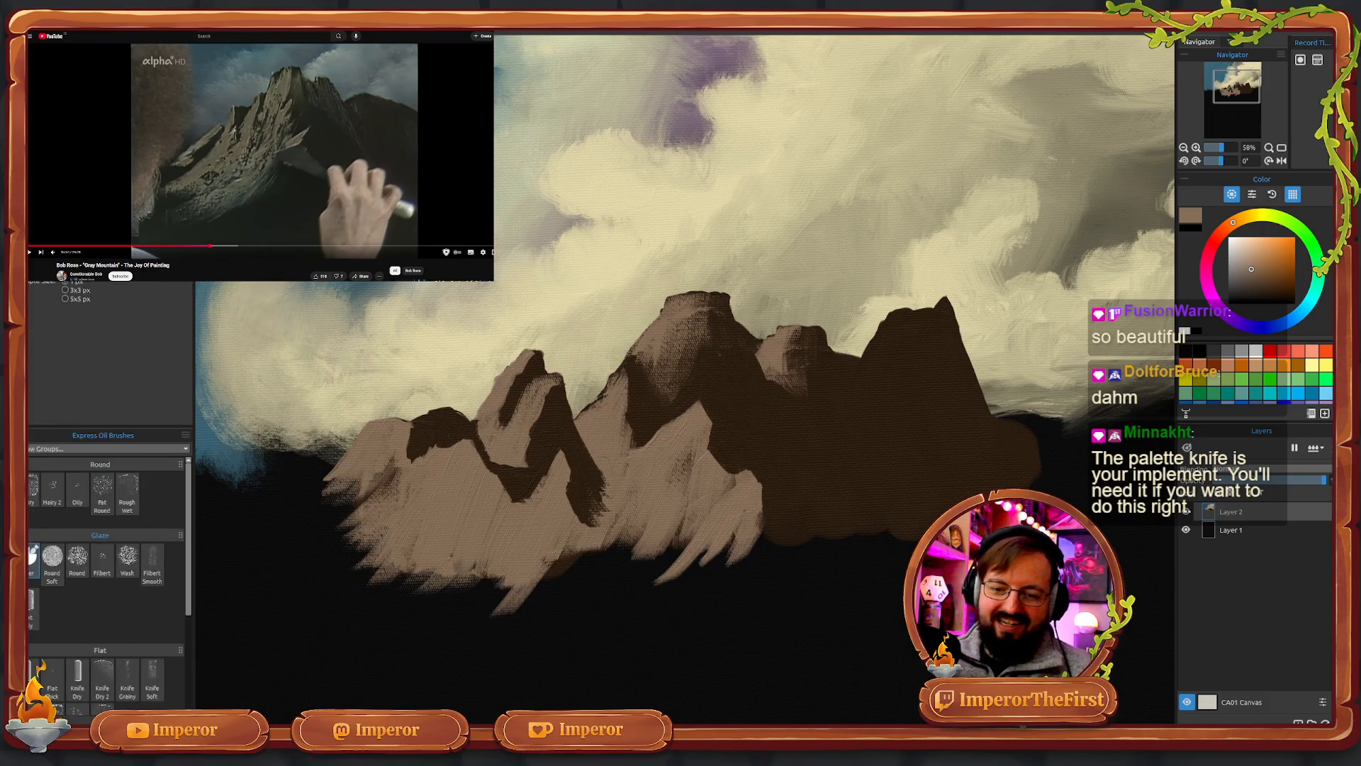
left_click(558, 413, "alt")
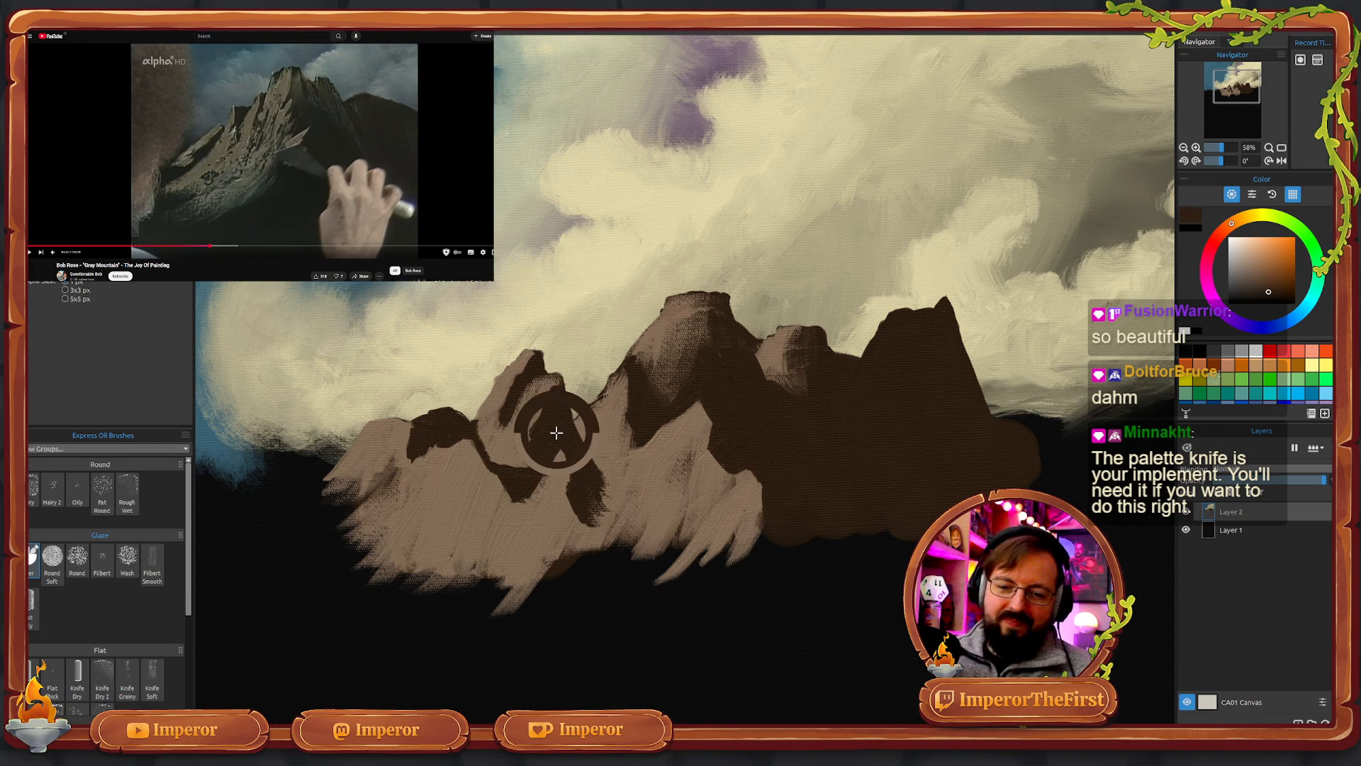
mouse_move(594, 524)
left_mouse_down()
mouse_move(604, 546)
mouse_move(603, 515)
left_mouse_up()
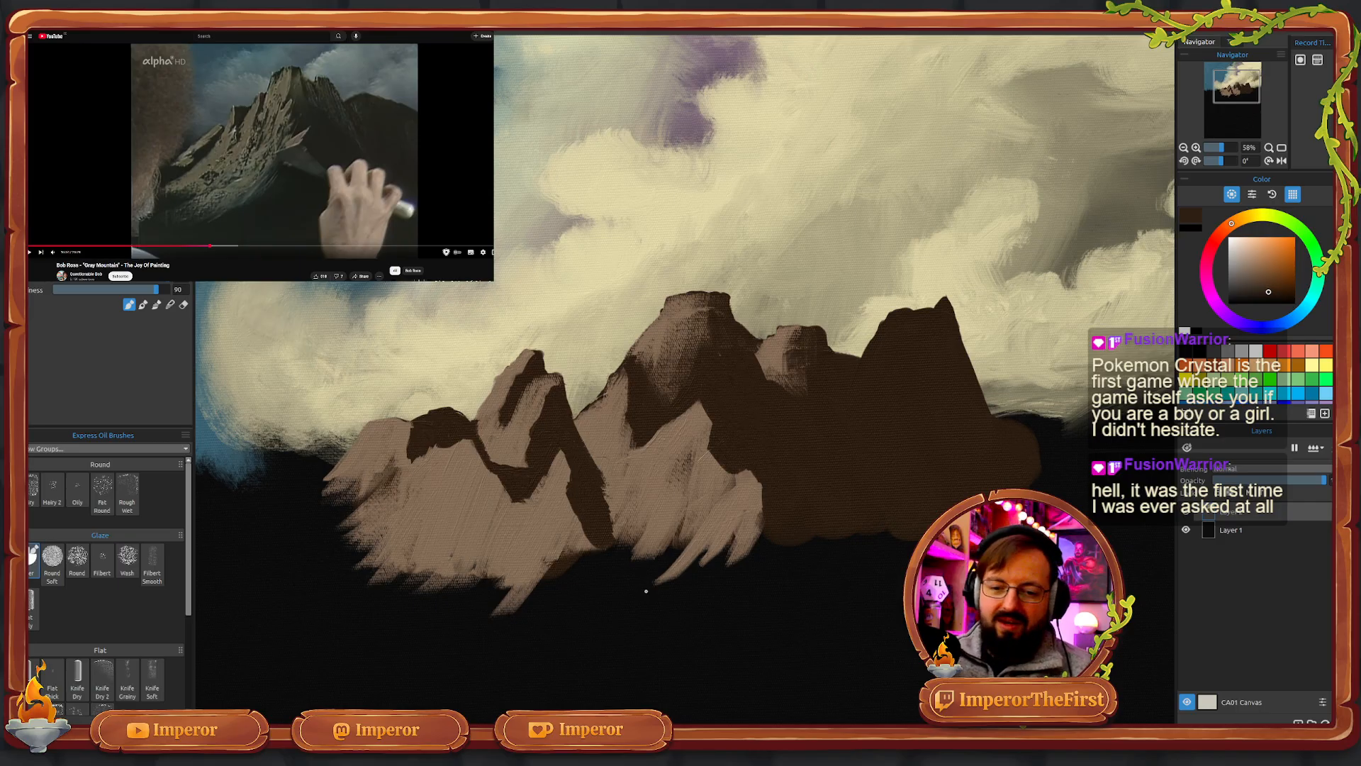
- Brush light brown highlights over the rightmost peak and the slope below it with the Oil & Acrylic Flat brush
left_click(779, 348, "alt")
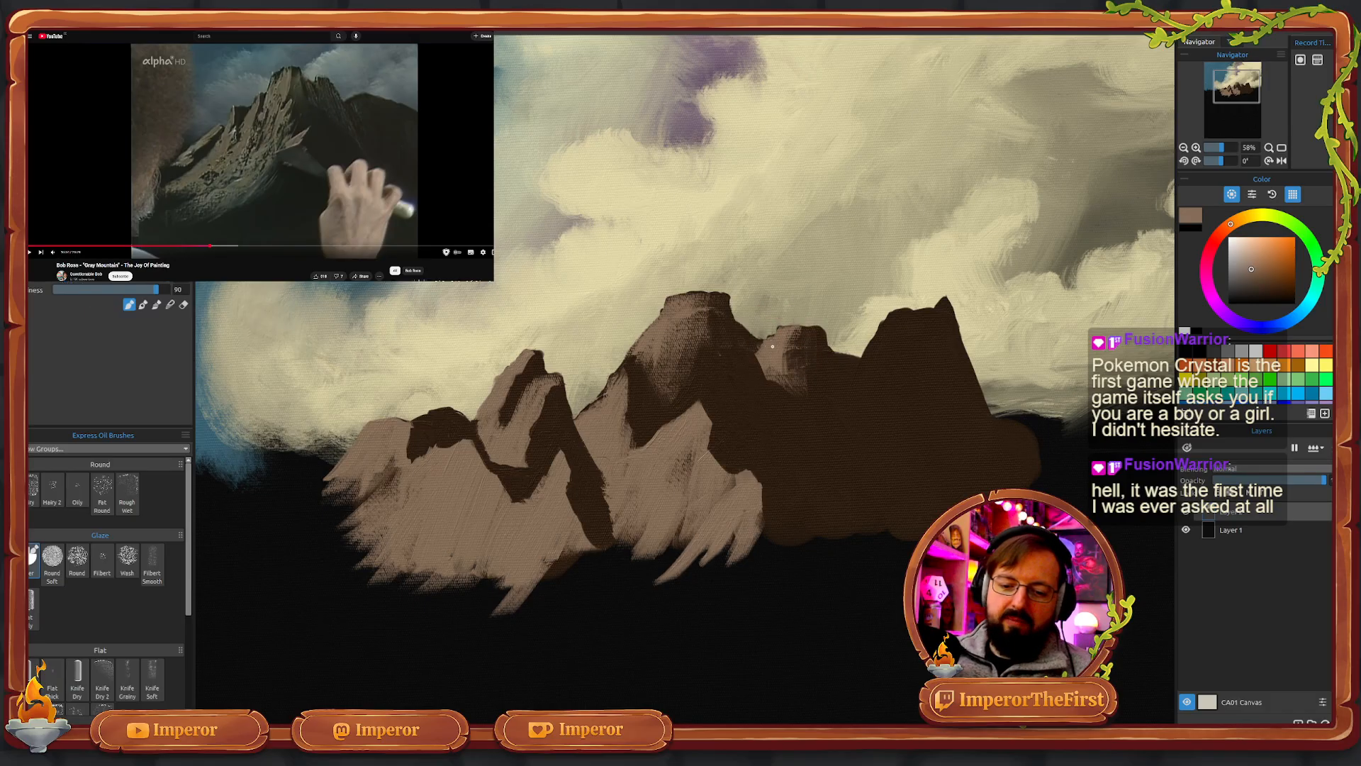
left_click(71, 71)
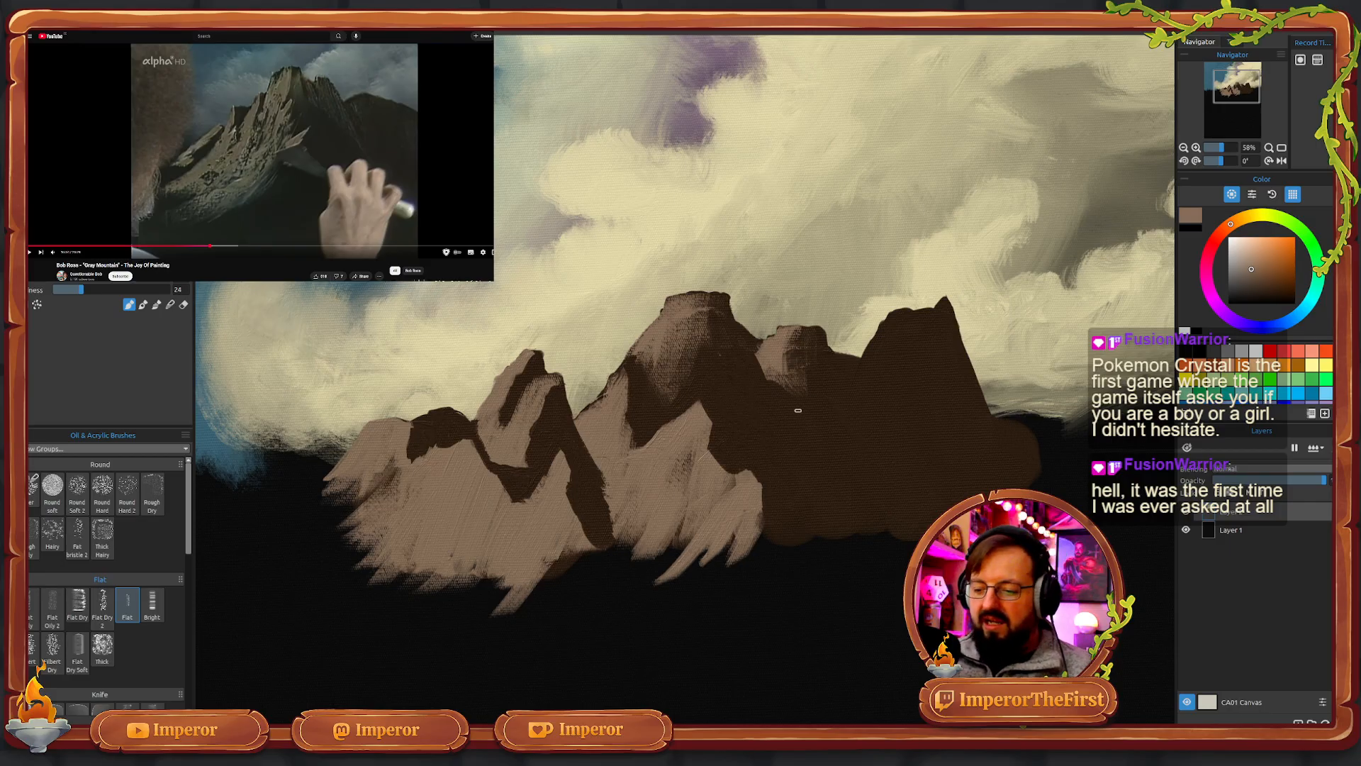
mouse_move(808, 460)
left_mouse_down()
mouse_move(799, 502)
mouse_move(821, 416)
mouse_move(784, 508)
mouse_move(808, 418)
mouse_move(795, 459)
mouse_move(821, 418)
mouse_move(818, 528)
mouse_move(861, 408)
mouse_move(837, 427)
mouse_move(872, 396)
mouse_move(831, 468)
mouse_move(858, 418)
mouse_move(841, 488)
mouse_move(856, 439)
mouse_move(893, 427)
mouse_move(880, 399)
mouse_move(899, 429)
mouse_move(870, 377)
mouse_move(886, 484)
left_mouse_up()
mouse_move(906, 346)
left_mouse_down()
mouse_move(894, 379)
mouse_move(902, 315)
mouse_move(875, 358)
mouse_move(906, 313)
left_mouse_up()
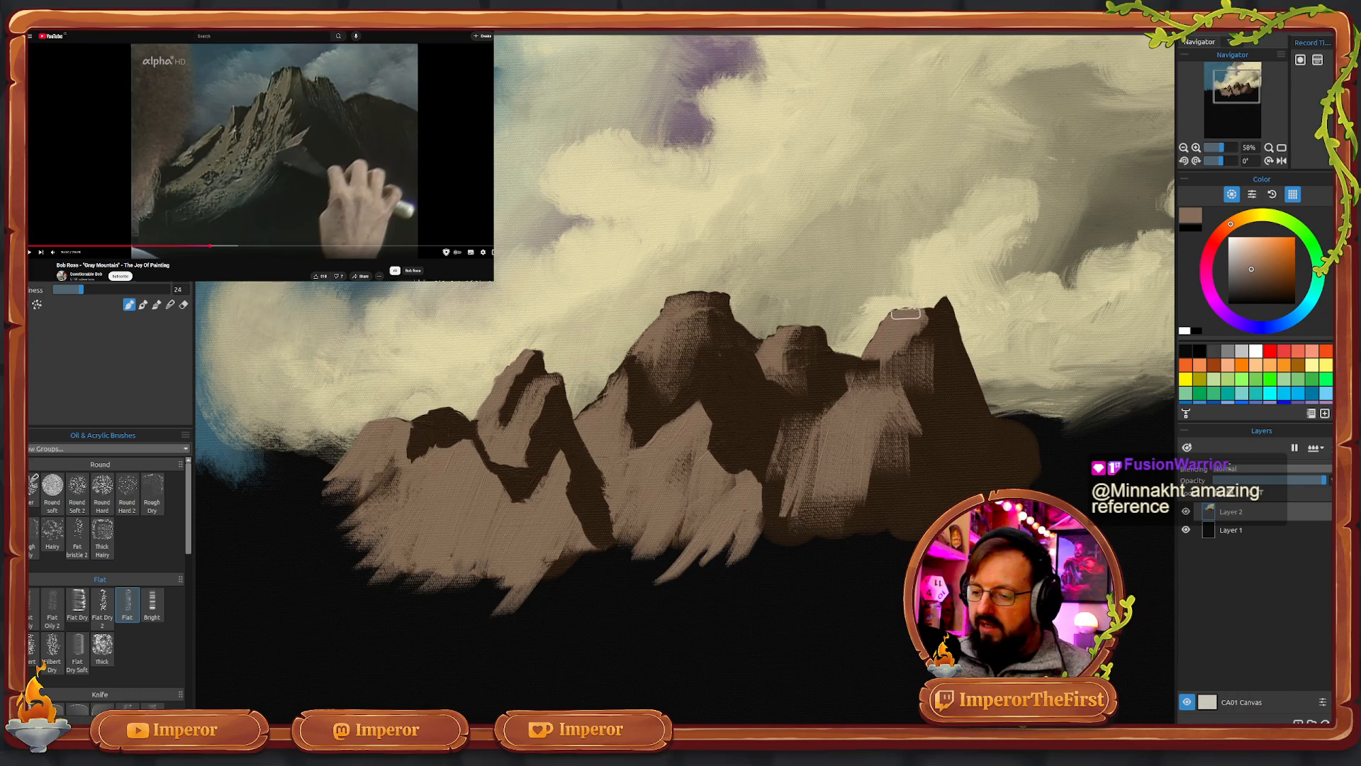
mouse_move(910, 312)
left_mouse_down()
mouse_move(900, 364)
mouse_move(932, 315)
mouse_move(940, 351)
mouse_move(938, 327)
mouse_move(926, 341)
left_mouse_up()
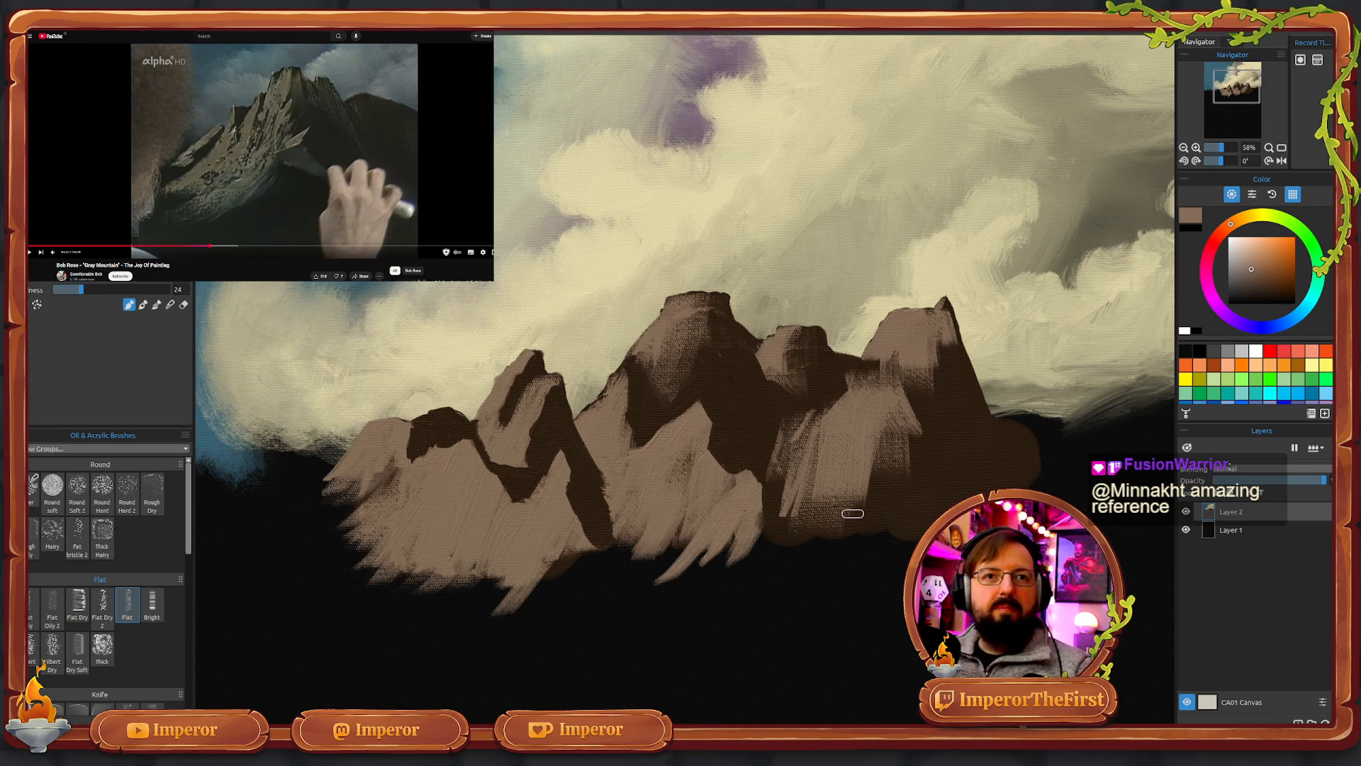
- Fill the lower slopes beneath the rightmost peak with light brown strokes running down to the mountain's base
left_click_drag(811, 428, 783, 481)
mouse_move(788, 427)
left_mouse_down()
mouse_move(769, 453)
mouse_move(792, 413)
mouse_move(772, 437)
mouse_move(774, 421)
mouse_move(762, 424)
mouse_move(783, 447)
mouse_move(788, 427)
mouse_move(801, 491)
mouse_move(835, 523)
left_mouse_up()
left_click_drag(847, 471, 850, 531)
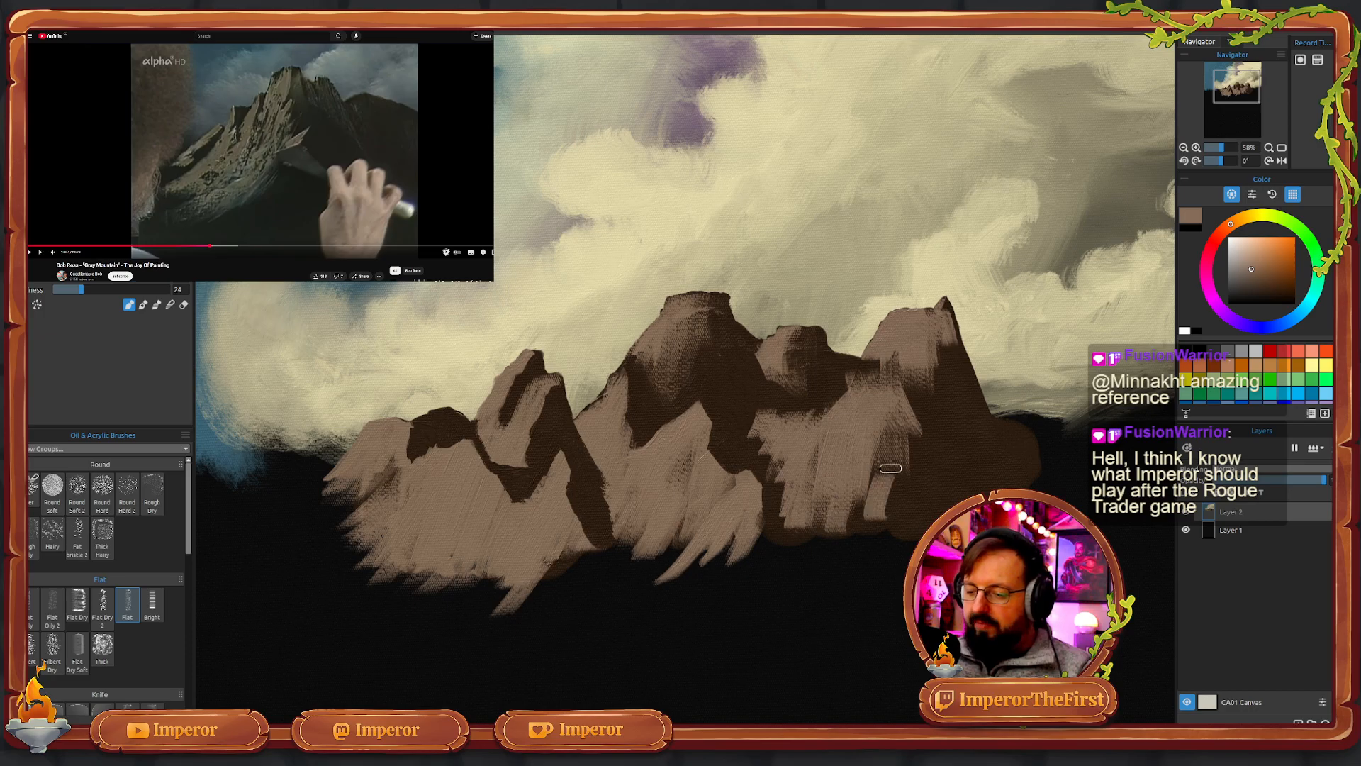
left_click_drag(889, 466, 872, 519)
left_click_drag(884, 440, 850, 542)
mouse_move(916, 441)
left_mouse_down()
mouse_move(901, 515)
mouse_move(922, 496)
left_mouse_up()
mouse_move(985, 438)
left_mouse_down()
mouse_move(962, 423)
mouse_move(965, 451)
mouse_move(984, 440)
mouse_move(986, 483)
mouse_move(993, 447)
mouse_move(993, 433)
mouse_move(963, 490)
mouse_move(1010, 476)
left_mouse_up()
mouse_move(908, 499)
left_mouse_down()
mouse_move(892, 539)
mouse_move(912, 525)
left_mouse_up()
mouse_move(944, 478)
left_mouse_down()
mouse_move(933, 505)
mouse_move(944, 504)
left_mouse_up()
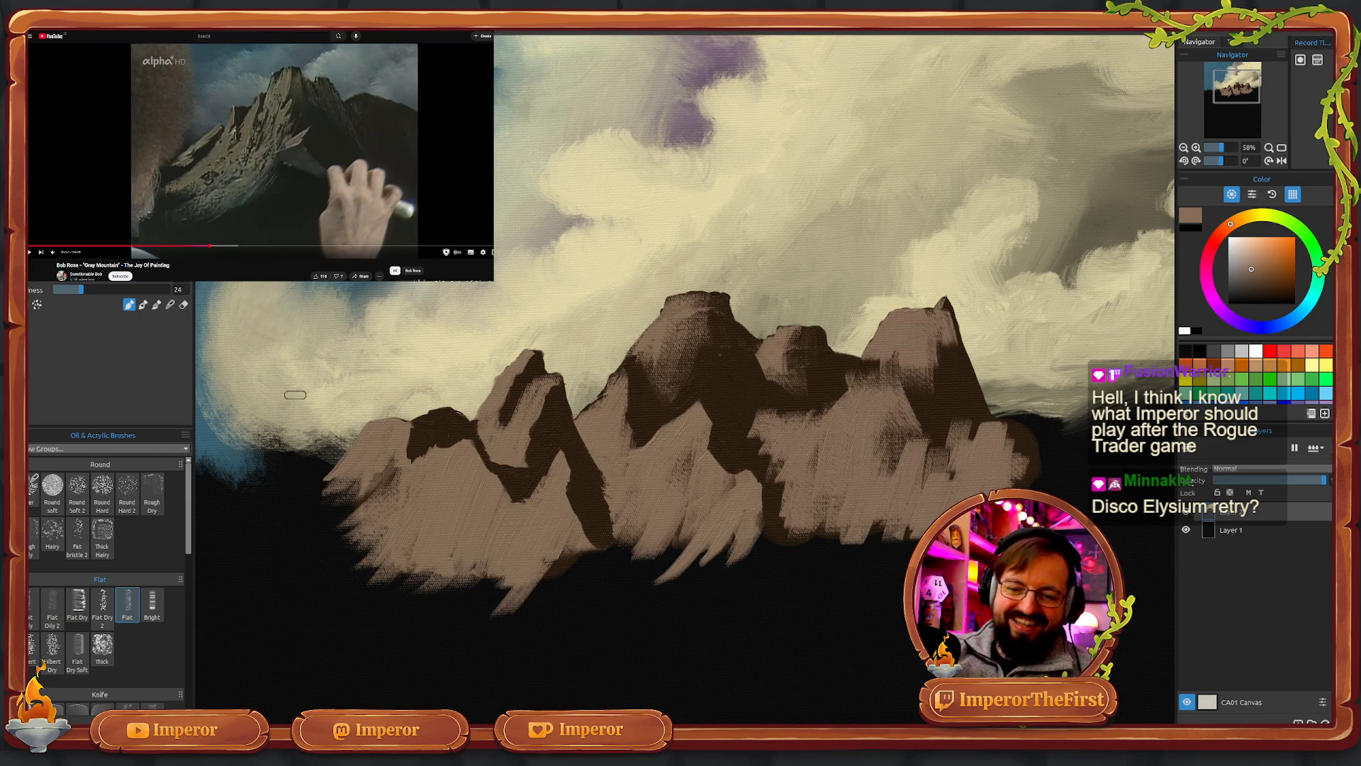
- Carve dark brown crevices between the main peak's slope and the small peak's slope with an Express Oil Glaze brush
left_click(730, 375, "alt")
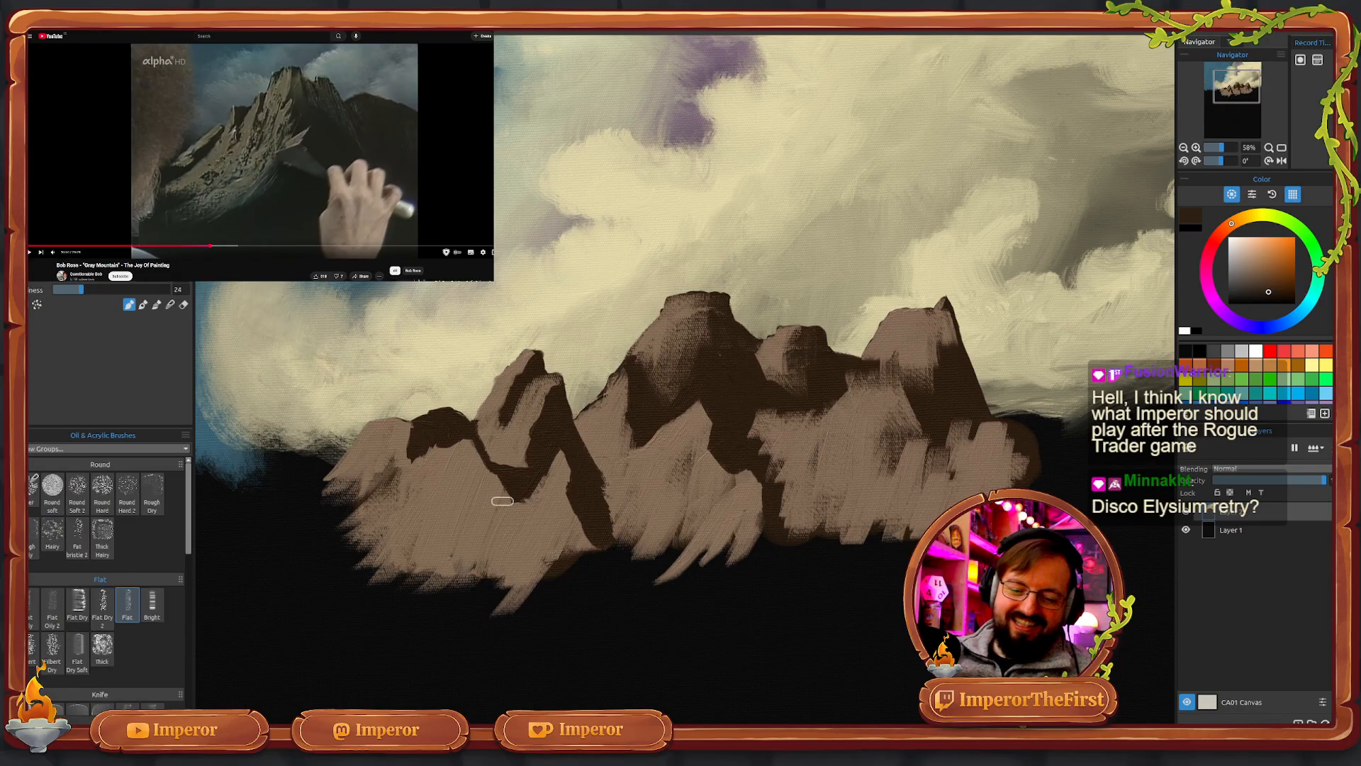
key("1")
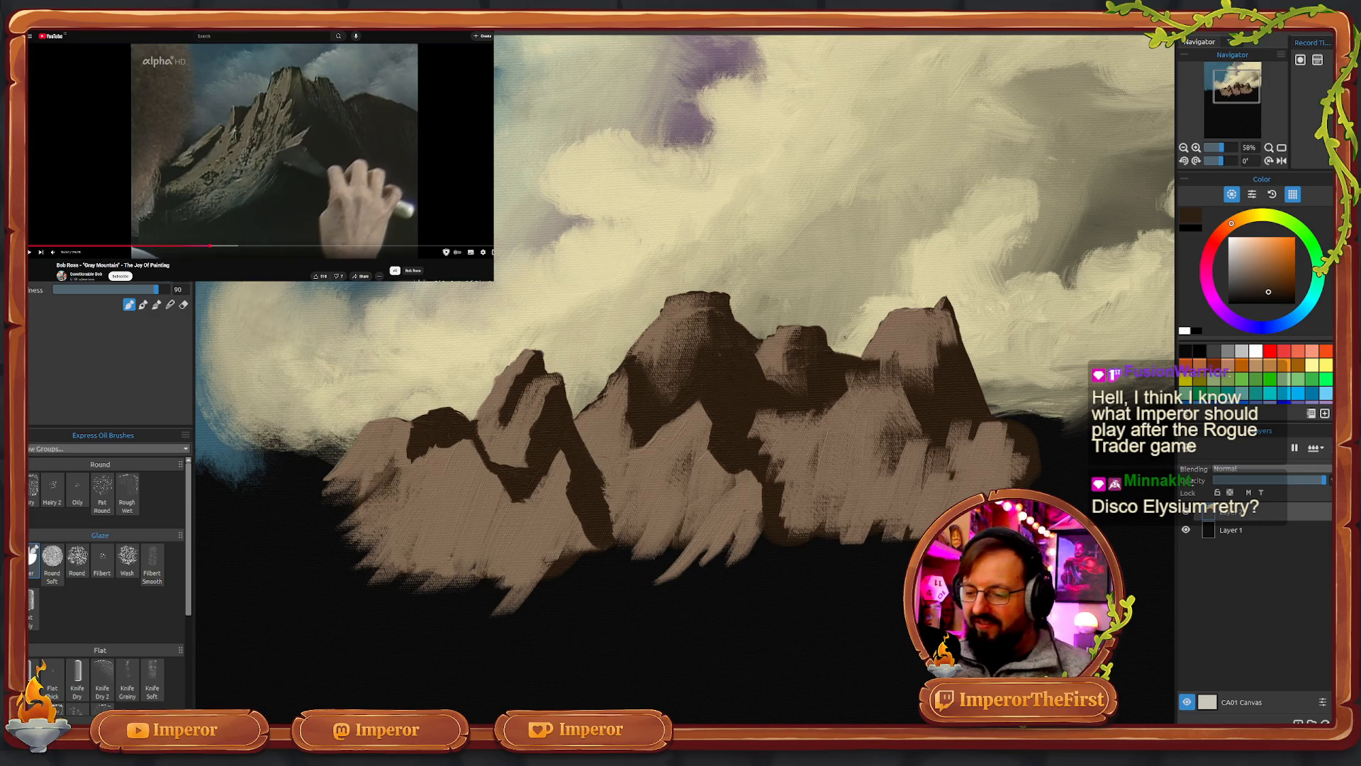
mouse_move(770, 409)
left_mouse_down()
mouse_move(795, 443)
mouse_move(797, 430)
left_mouse_up()
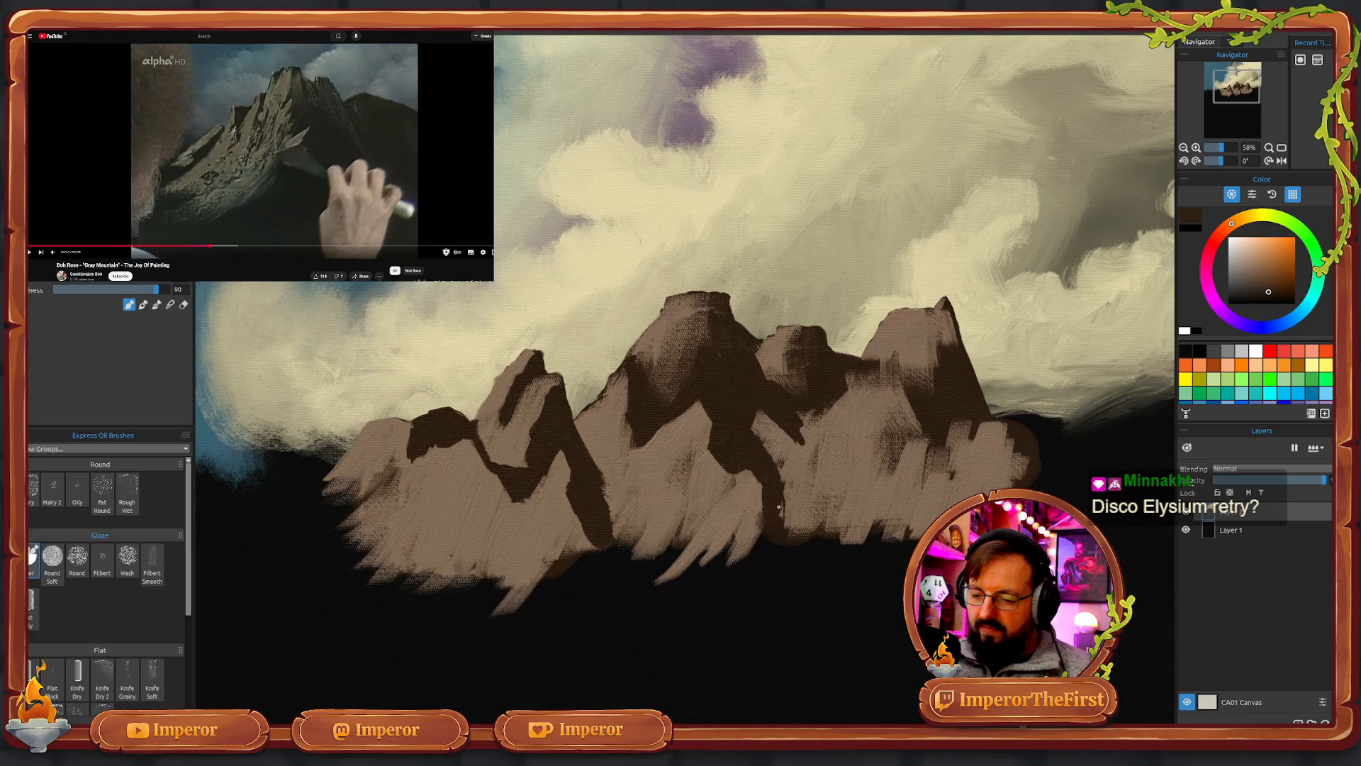
mouse_move(777, 495)
left_mouse_down()
mouse_move(787, 524)
mouse_move(794, 500)
mouse_move(808, 517)
mouse_move(782, 493)
mouse_move(815, 518)
mouse_move(794, 522)
mouse_move(767, 475)
left_mouse_up()
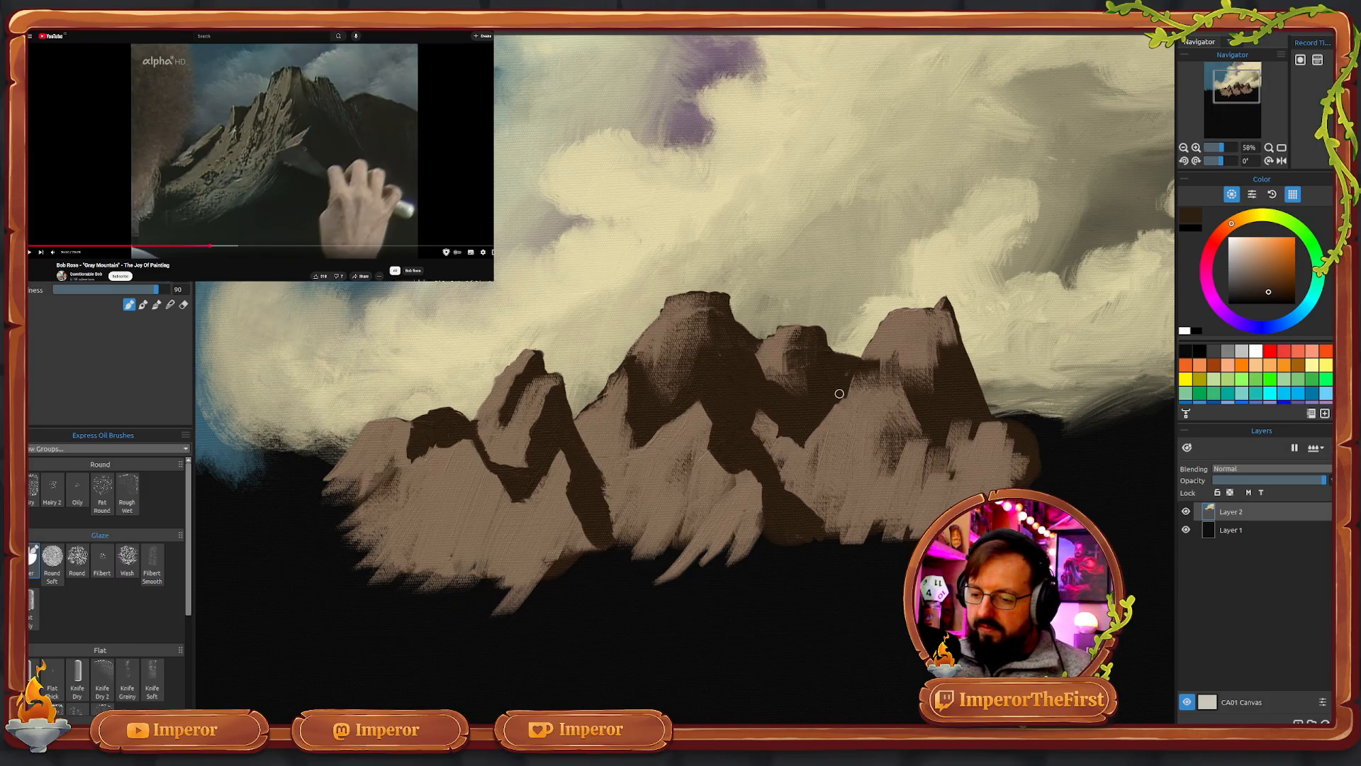
mouse_move(837, 402)
left_mouse_down()
mouse_move(861, 381)
mouse_move(841, 401)
left_mouse_up()
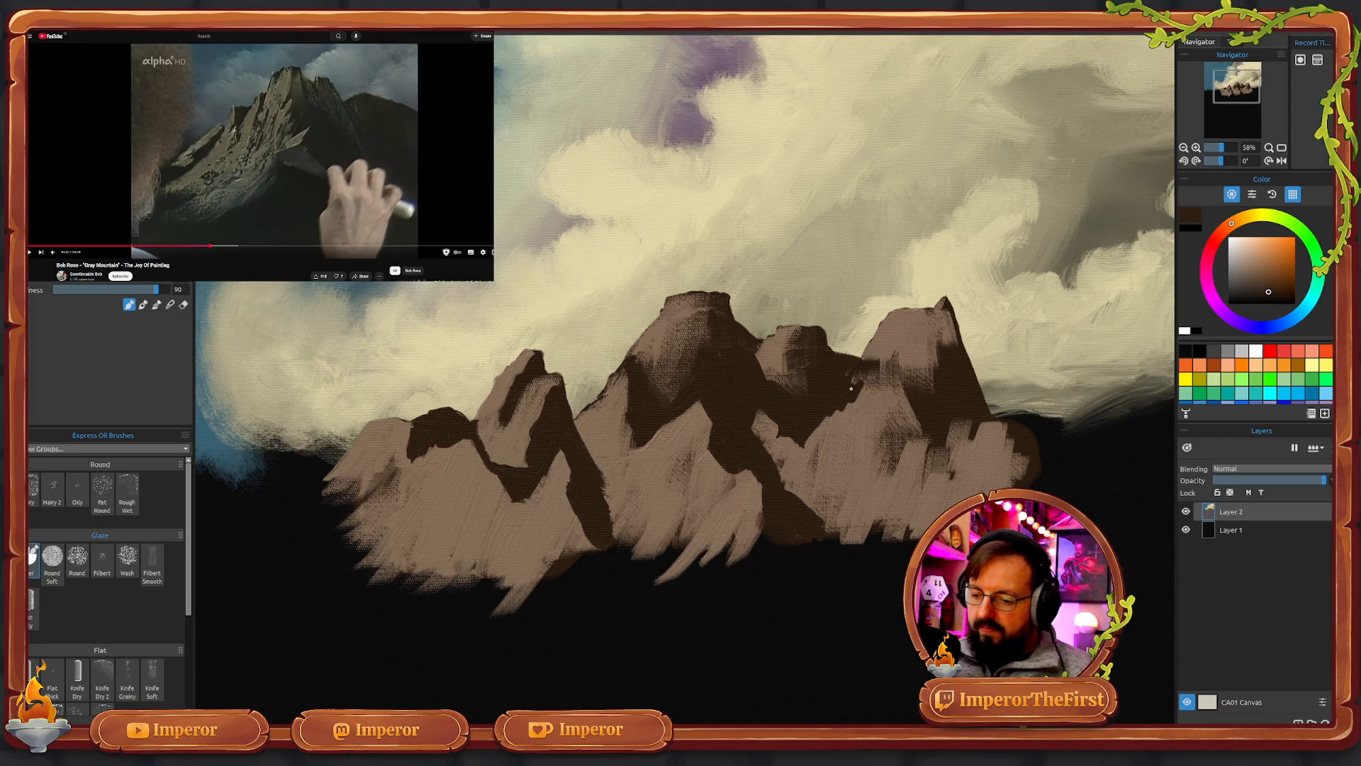
- Paint a wide dark brown crevice below the rightmost peak and darken the far right slope, leaving a small light brown ridge
mouse_move(862, 391)
left_mouse_down()
mouse_move(895, 388)
mouse_move(862, 372)
mouse_move(878, 475)
mouse_move(875, 430)
mouse_move(900, 461)
mouse_move(874, 429)
mouse_move(906, 478)
mouse_move(882, 480)
mouse_move(886, 454)
mouse_move(899, 492)
mouse_move(915, 493)
mouse_move(874, 433)
mouse_move(901, 462)
mouse_move(867, 385)
mouse_move(897, 378)
mouse_move(873, 375)
mouse_move(913, 409)
mouse_move(877, 372)
mouse_move(941, 397)
mouse_move(945, 381)
mouse_move(947, 403)
mouse_move(893, 407)
mouse_move(910, 443)
mouse_move(910, 457)
mouse_move(897, 445)
mouse_move(906, 535)
mouse_move(900, 513)
mouse_move(917, 521)
mouse_move(887, 492)
left_mouse_up()
left_click_drag(874, 426, 881, 479)
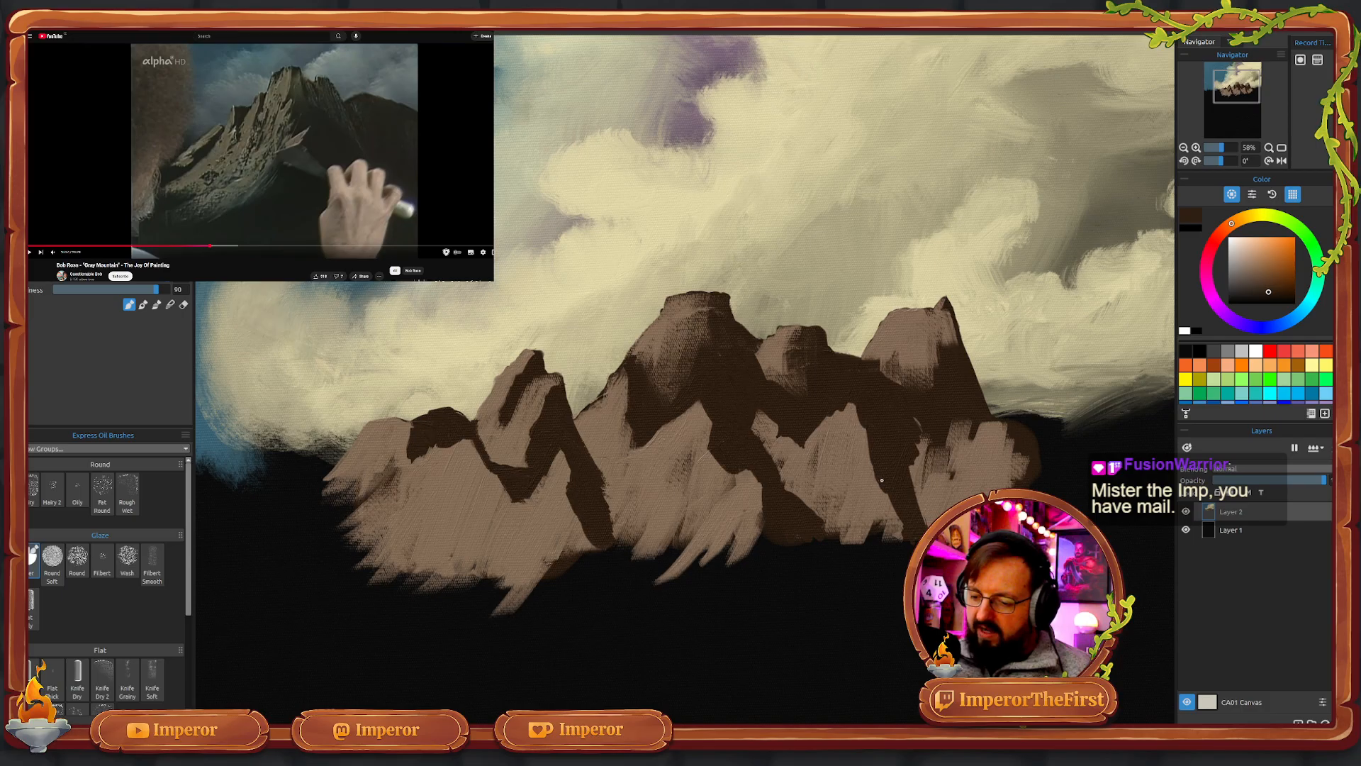
left_click_drag(921, 435, 943, 507)
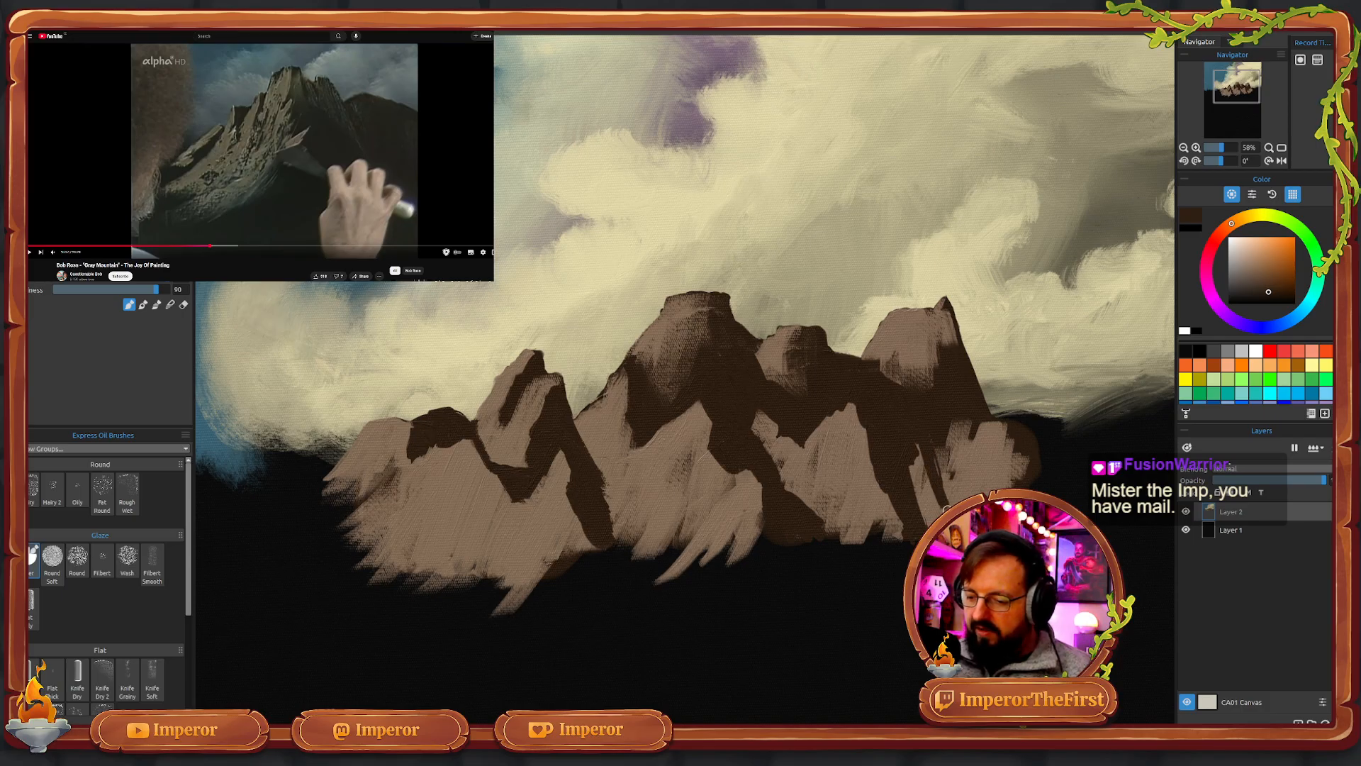
mouse_move(935, 459)
left_mouse_down()
mouse_move(936, 508)
mouse_move(911, 441)
mouse_move(932, 524)
left_mouse_up()
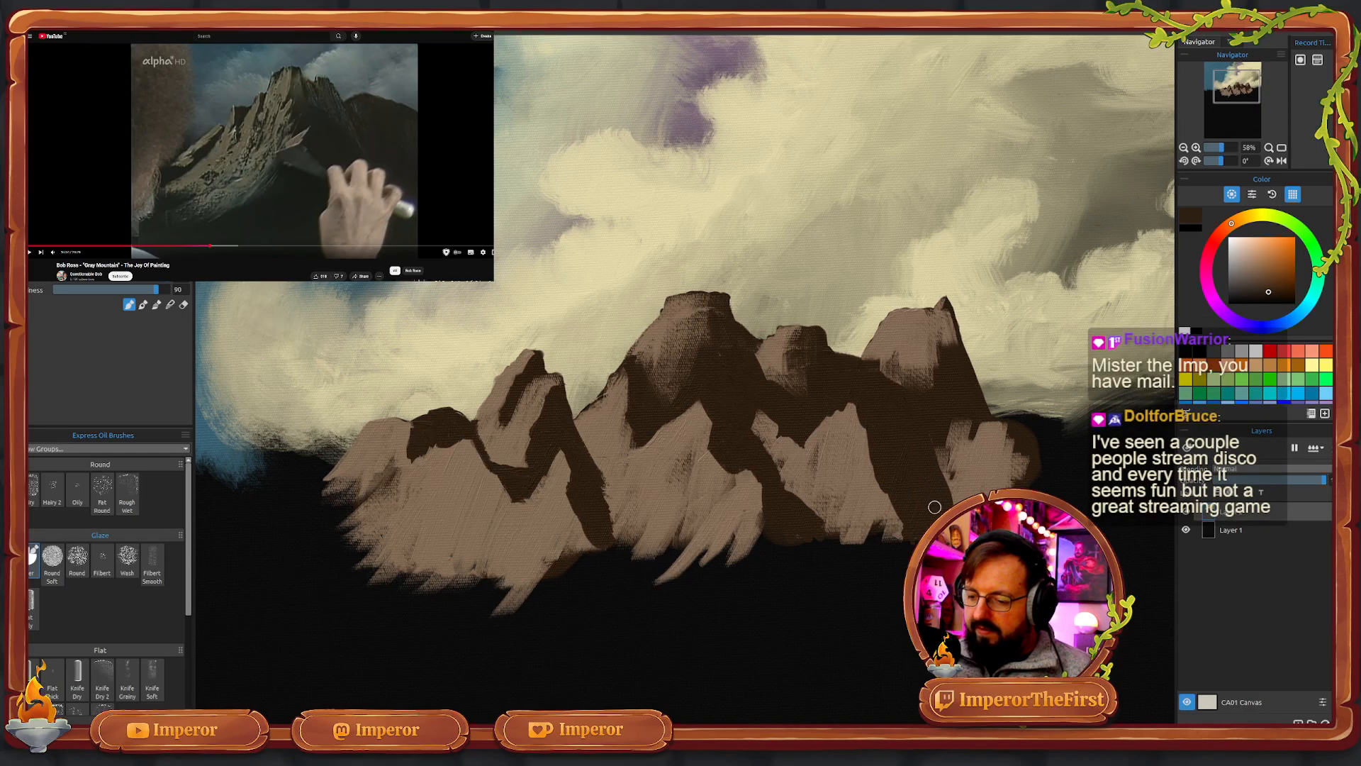
mouse_move(974, 445)
left_mouse_down()
mouse_move(936, 450)
mouse_move(951, 428)
mouse_move(999, 477)
mouse_move(973, 420)
mouse_move(1015, 451)
mouse_move(1012, 433)
mouse_move(972, 418)
mouse_move(1017, 455)
mouse_move(1000, 471)
mouse_move(934, 443)
left_mouse_up()
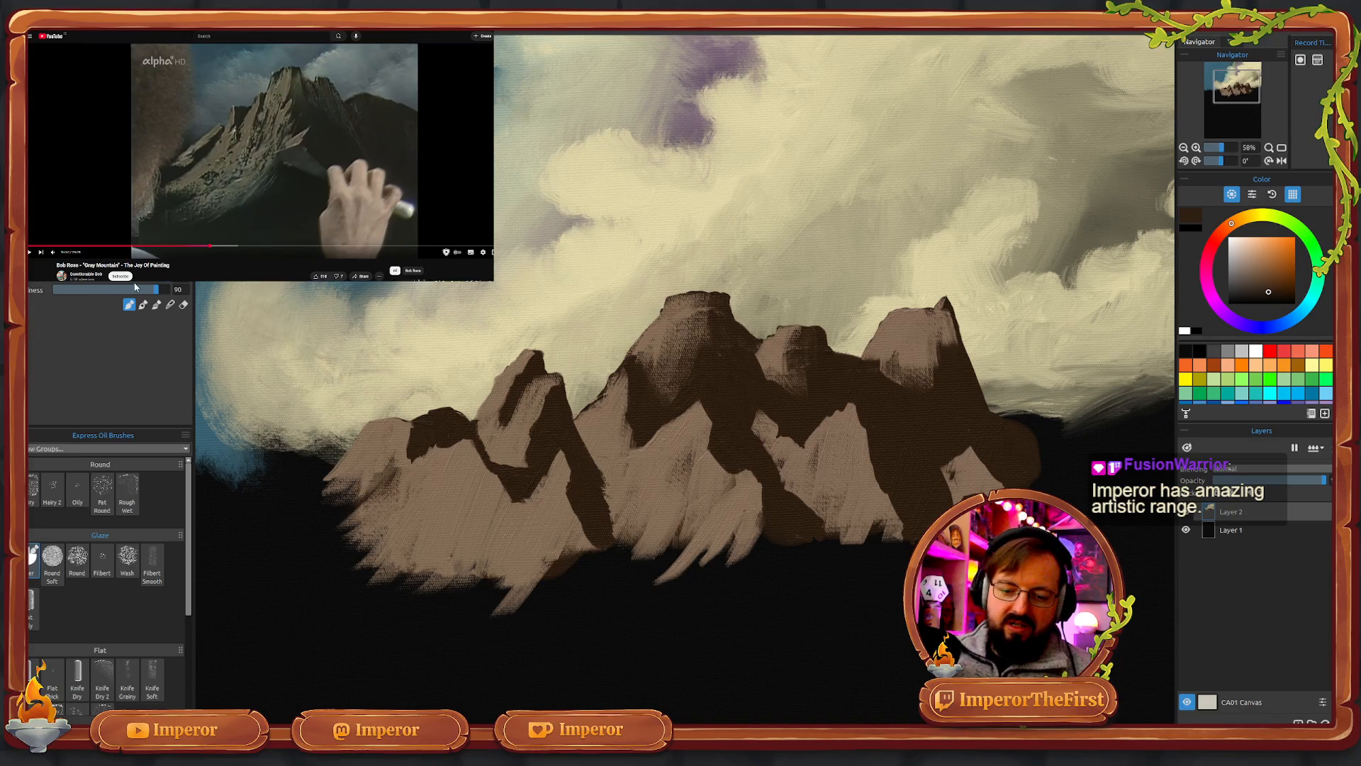
- Set the glaze brush's oiliness to 54 and paint thin dark brown cracks at the foot of the left ridge
left_click_drag(135, 286, 114, 289)
left_click(143, 304)
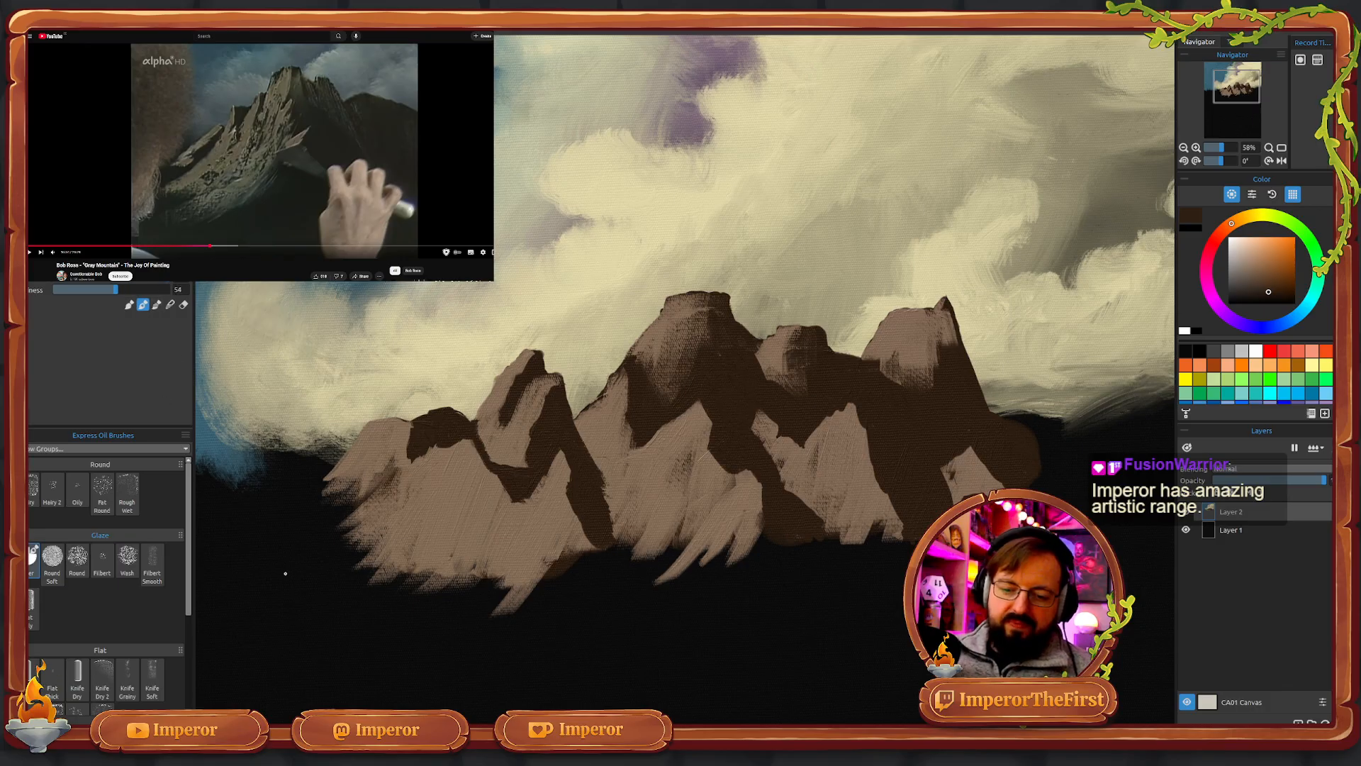
left_click(129, 304)
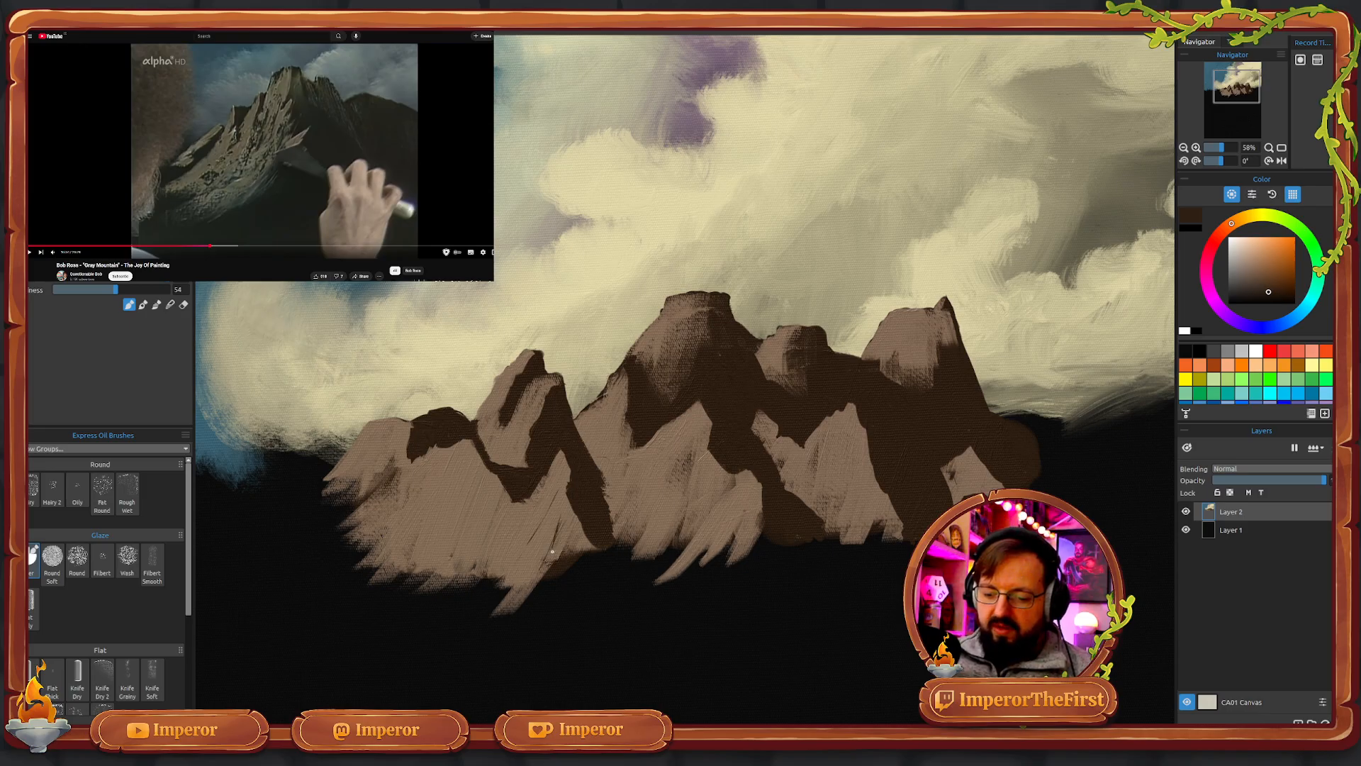
left_click_drag(543, 565, 546, 554)
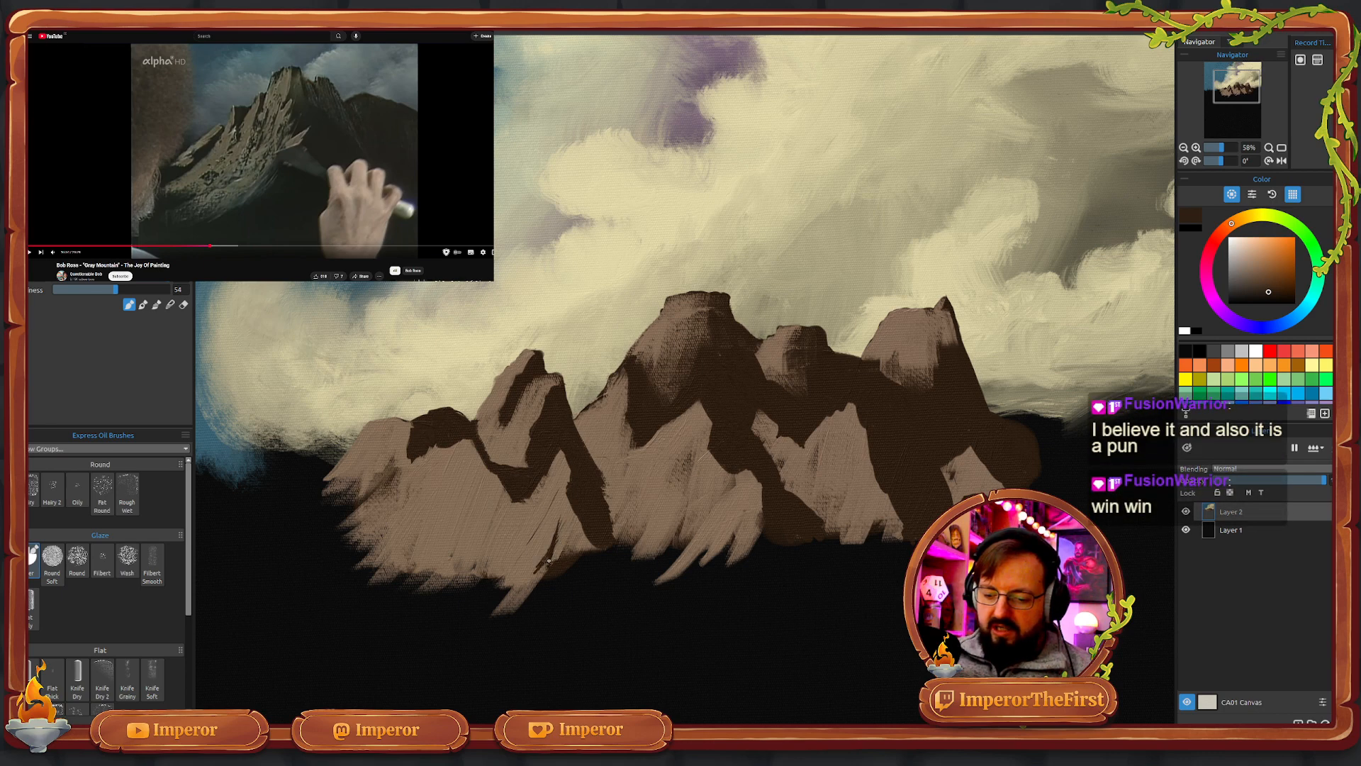
mouse_move(553, 560)
left_mouse_down()
mouse_move(559, 523)
mouse_move(558, 547)
left_mouse_up()
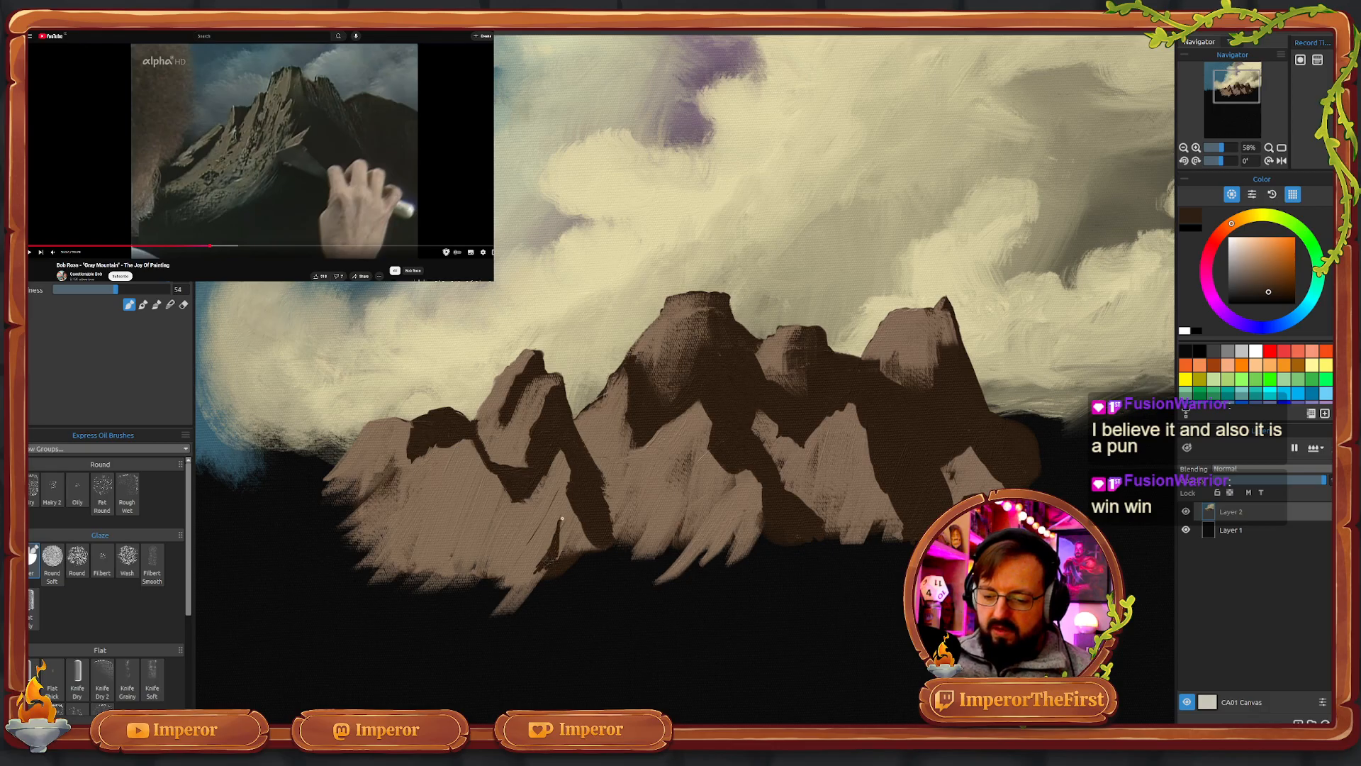
left_click_drag(560, 521, 546, 555)
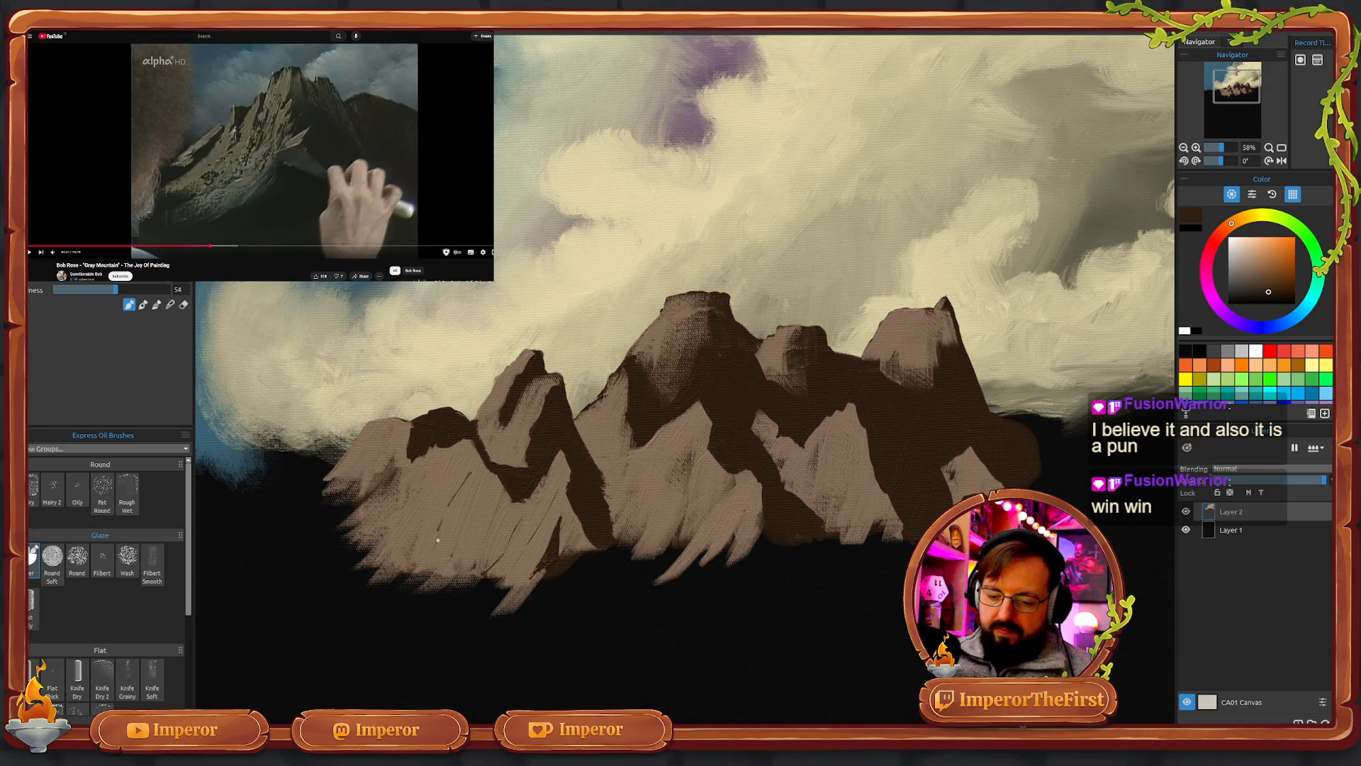
- Draw thin dark brown diagonal cracks down the far left slope, the small left peak and the ridge beneath it
mouse_move(430, 558)
left_mouse_down()
mouse_move(496, 484)
mouse_move(467, 539)
left_mouse_up()
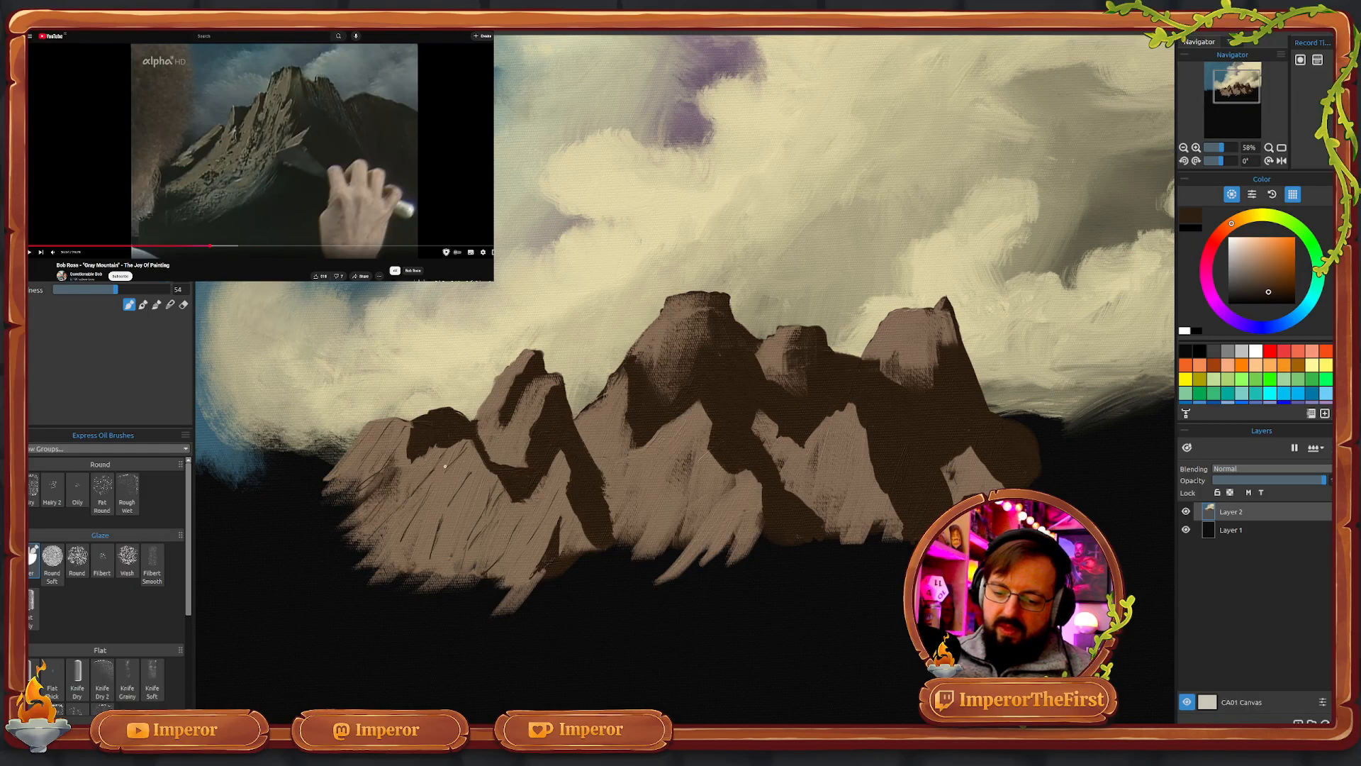
left_click_drag(441, 493, 465, 463)
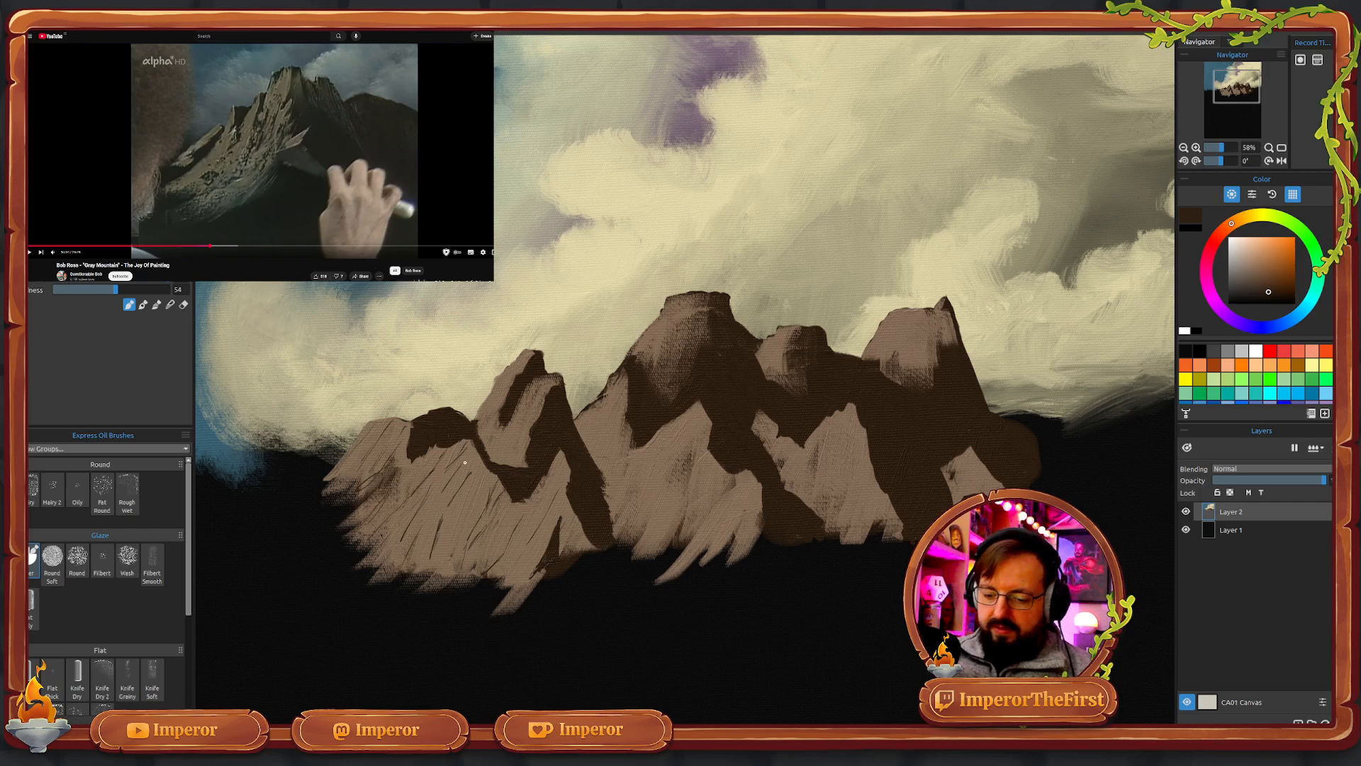
left_click_drag(444, 511, 426, 547)
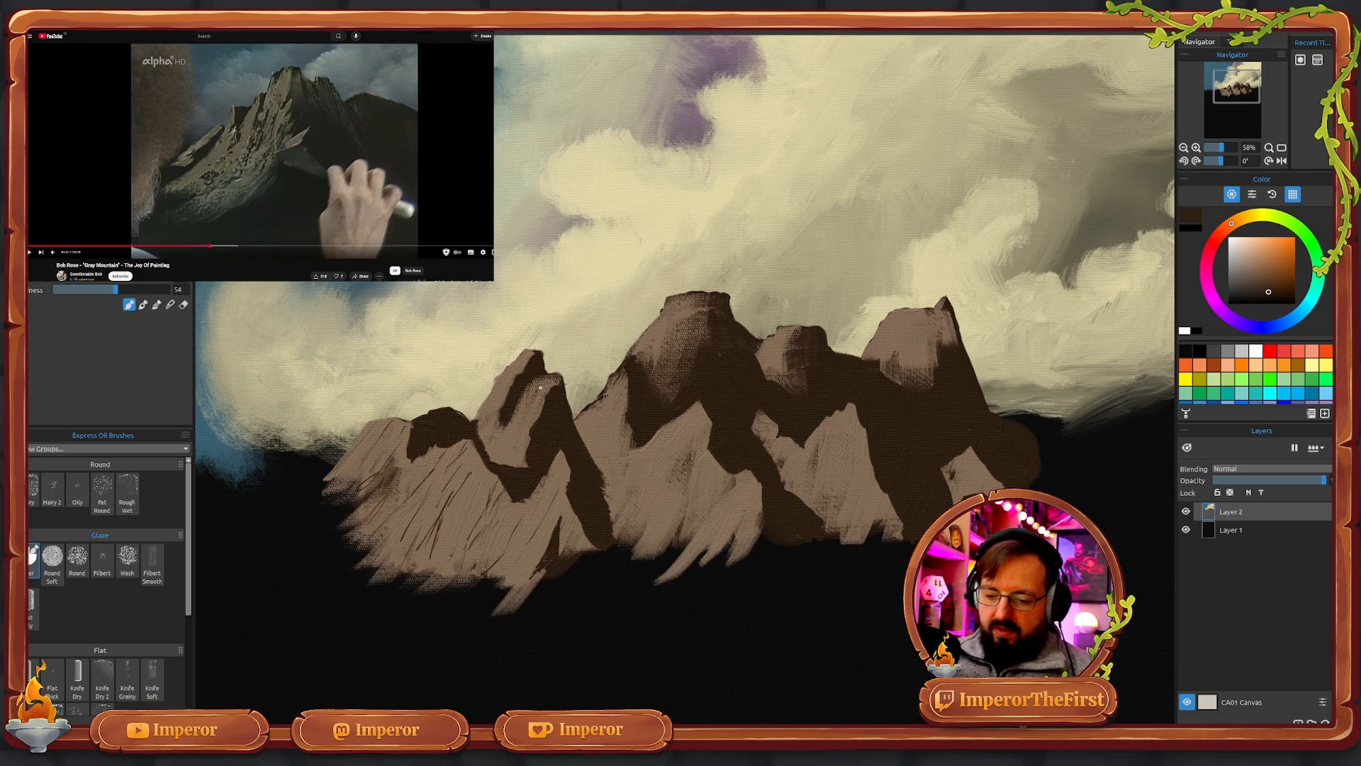
left_click_drag(528, 407, 510, 446)
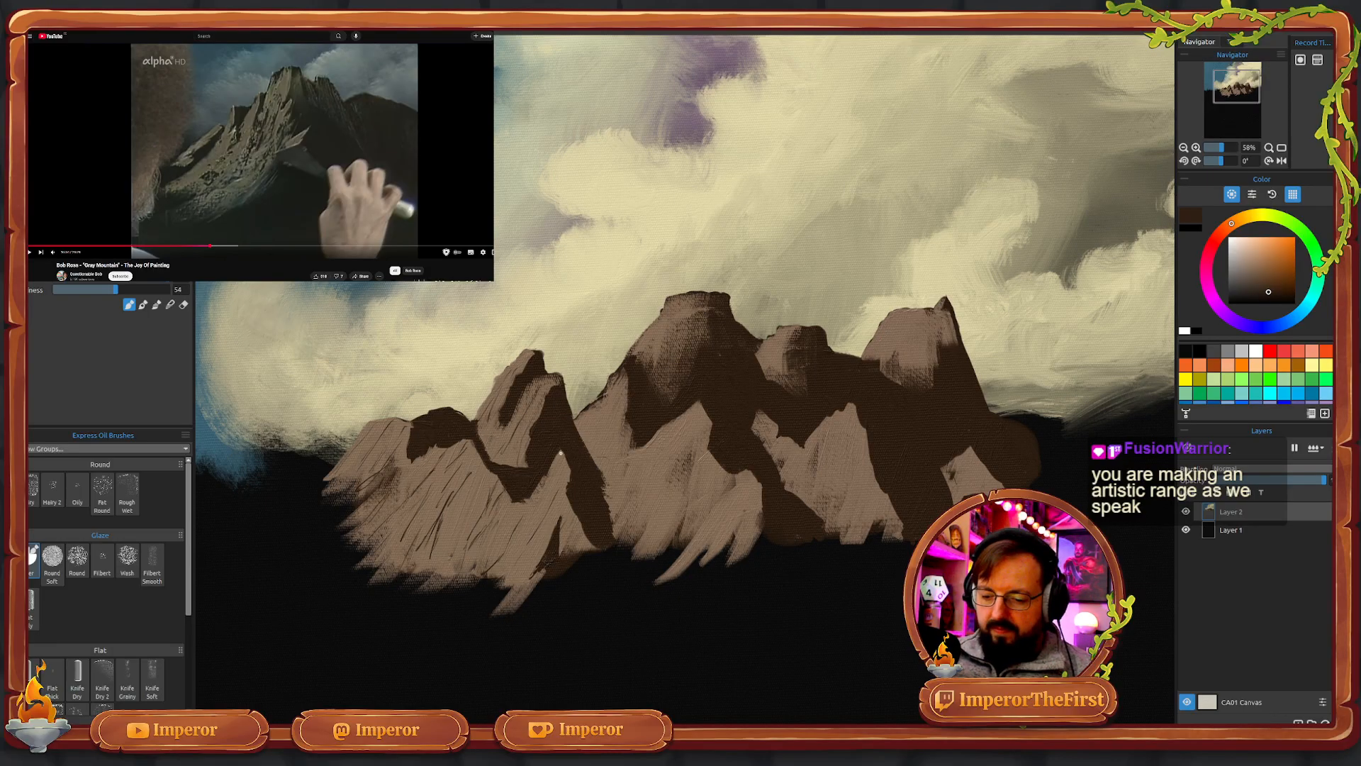
left_click_drag(560, 452, 515, 555)
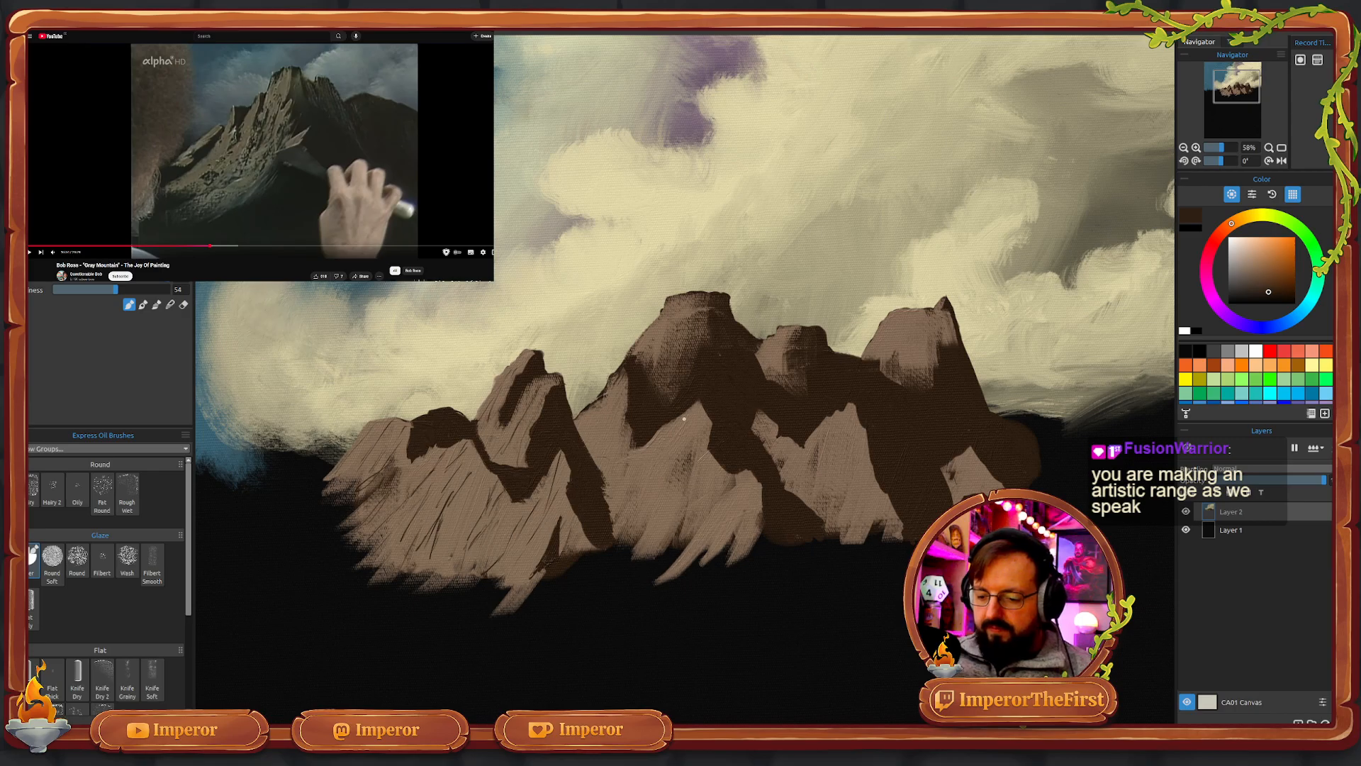
- Add fine dark brown crack lines down the middle slope and along the light side of the main peak
left_click_drag(657, 465, 631, 517)
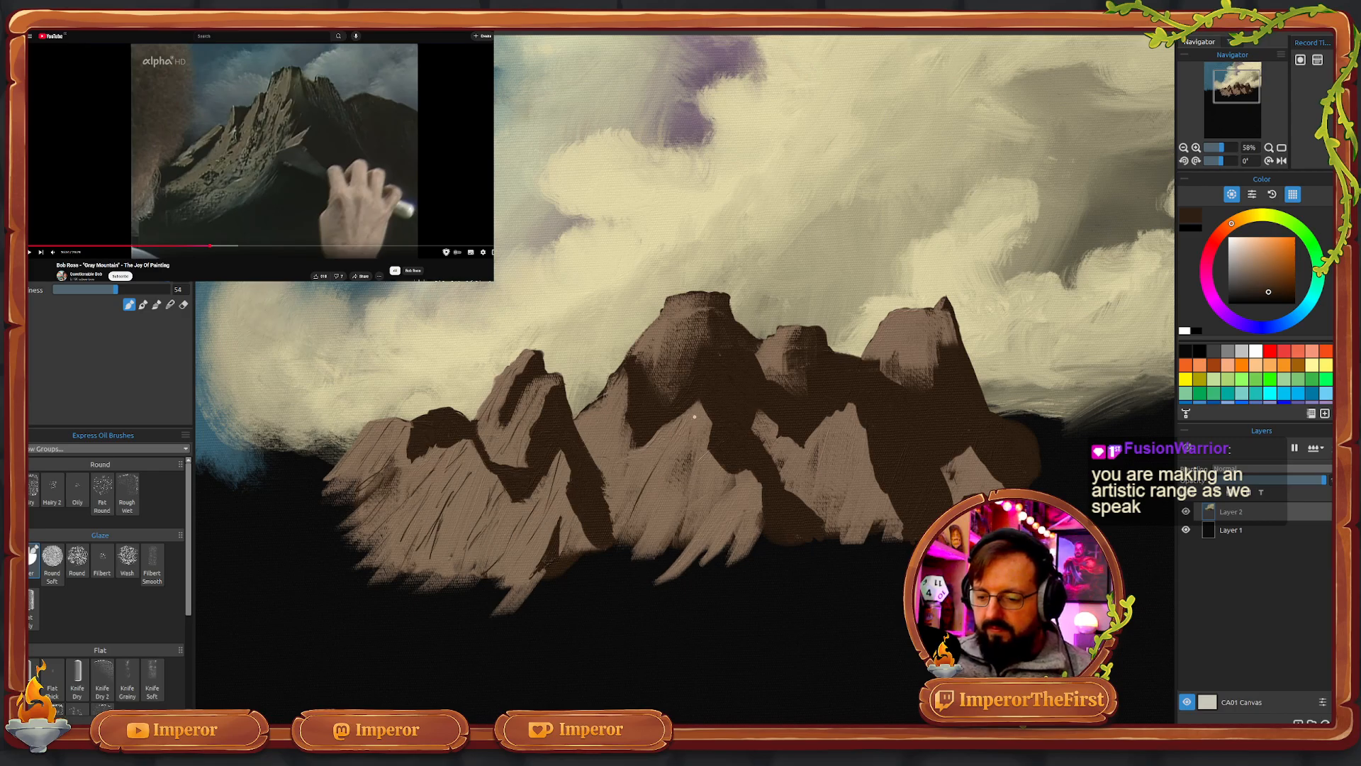
mouse_move(698, 410)
left_mouse_down()
mouse_move(658, 520)
mouse_move(688, 551)
left_mouse_up()
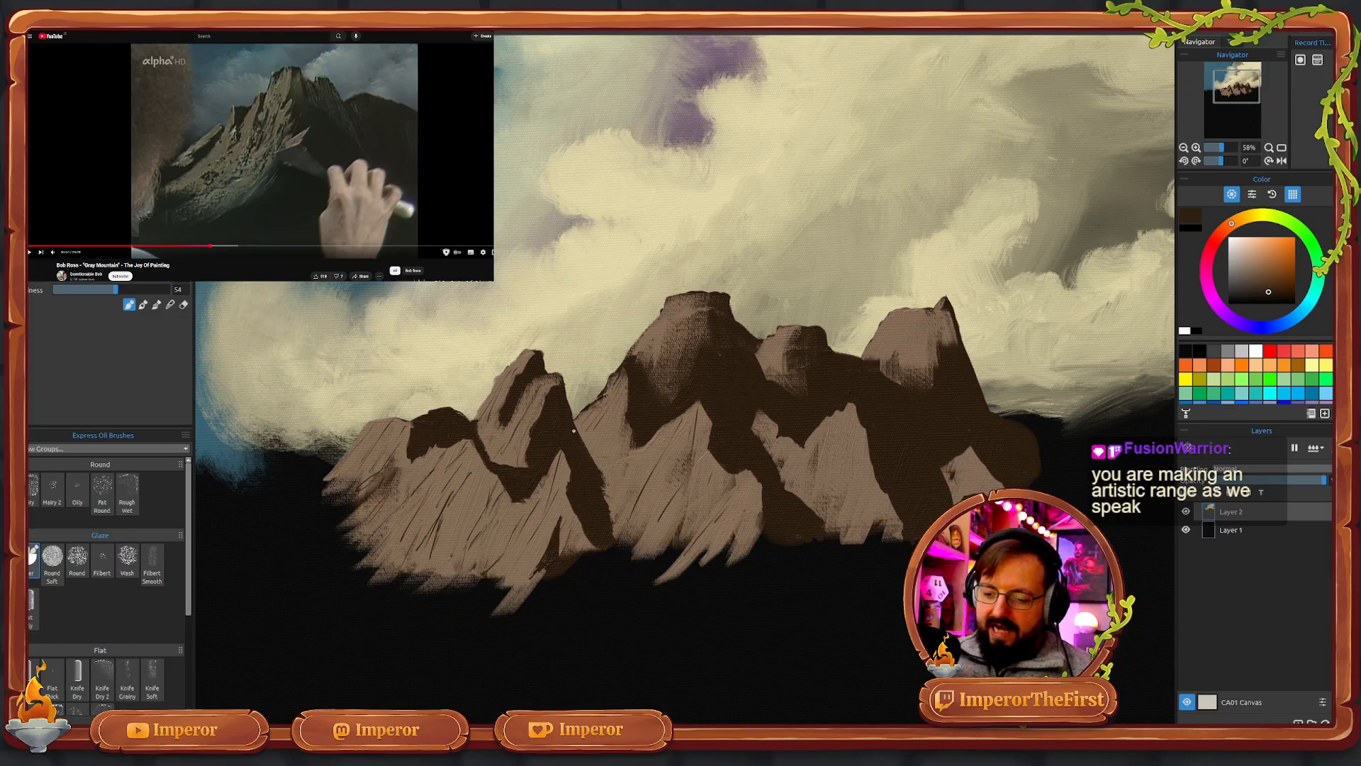
left_click_drag(628, 440, 604, 480)
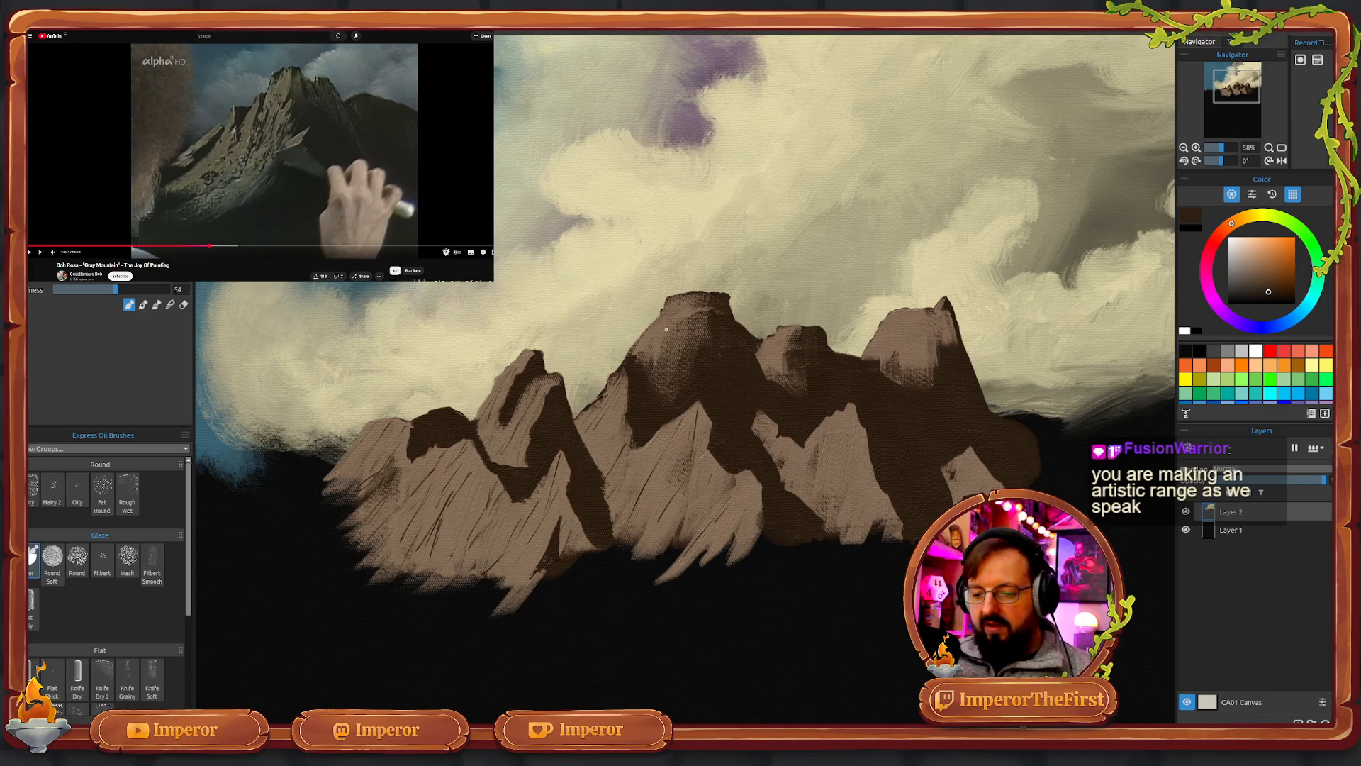
left_click_drag(643, 343, 661, 324)
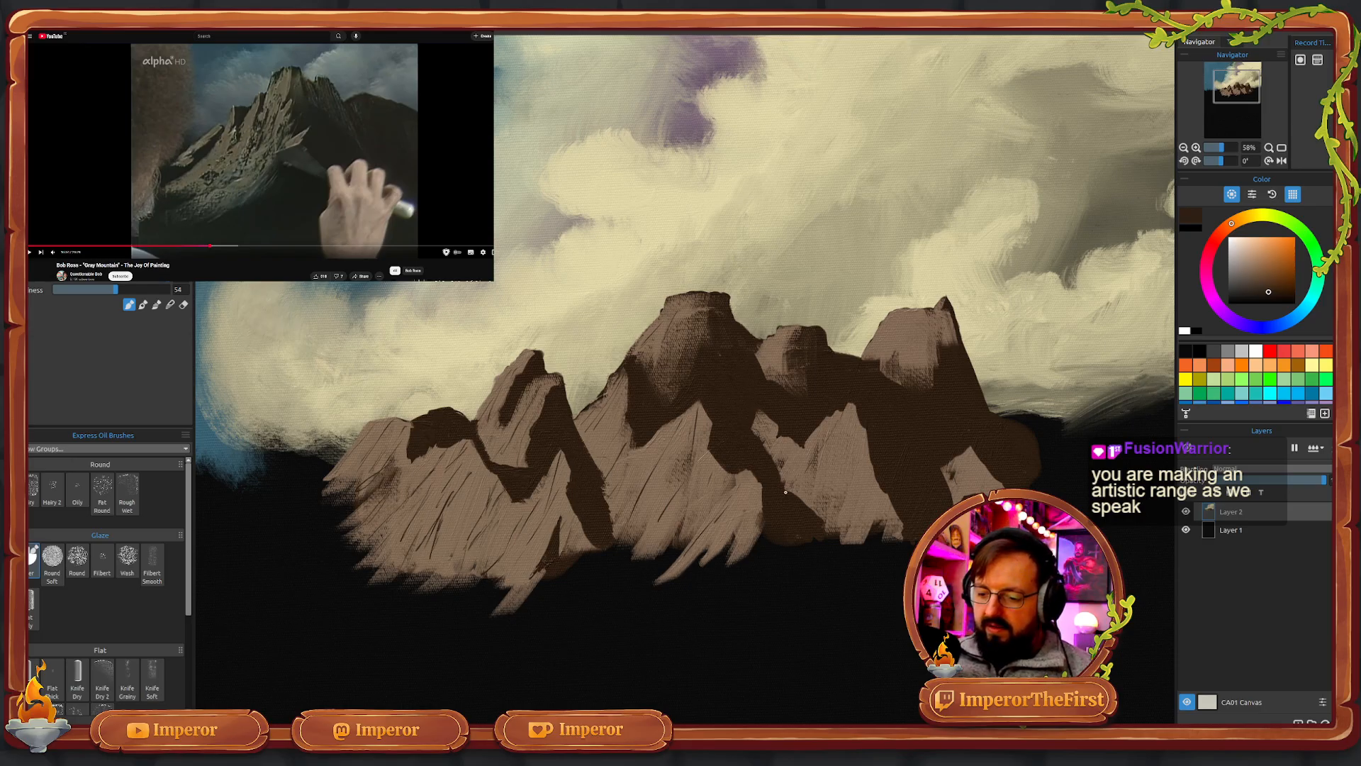
- Streak thin dark brown cracks across the slope right of the middle crevice and on the rightmost peak
left_click_drag(798, 478, 821, 451)
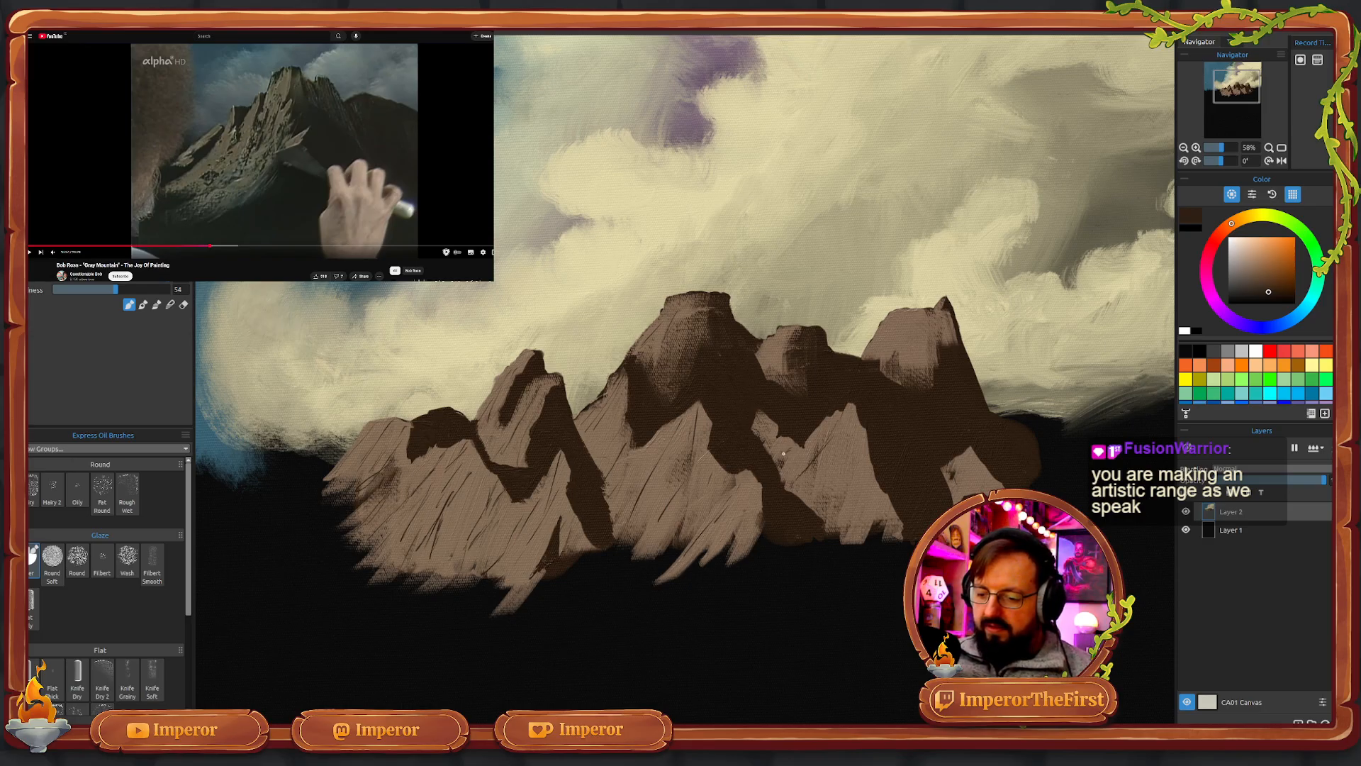
left_click_drag(830, 489, 867, 442)
left_click_drag(856, 529, 881, 503)
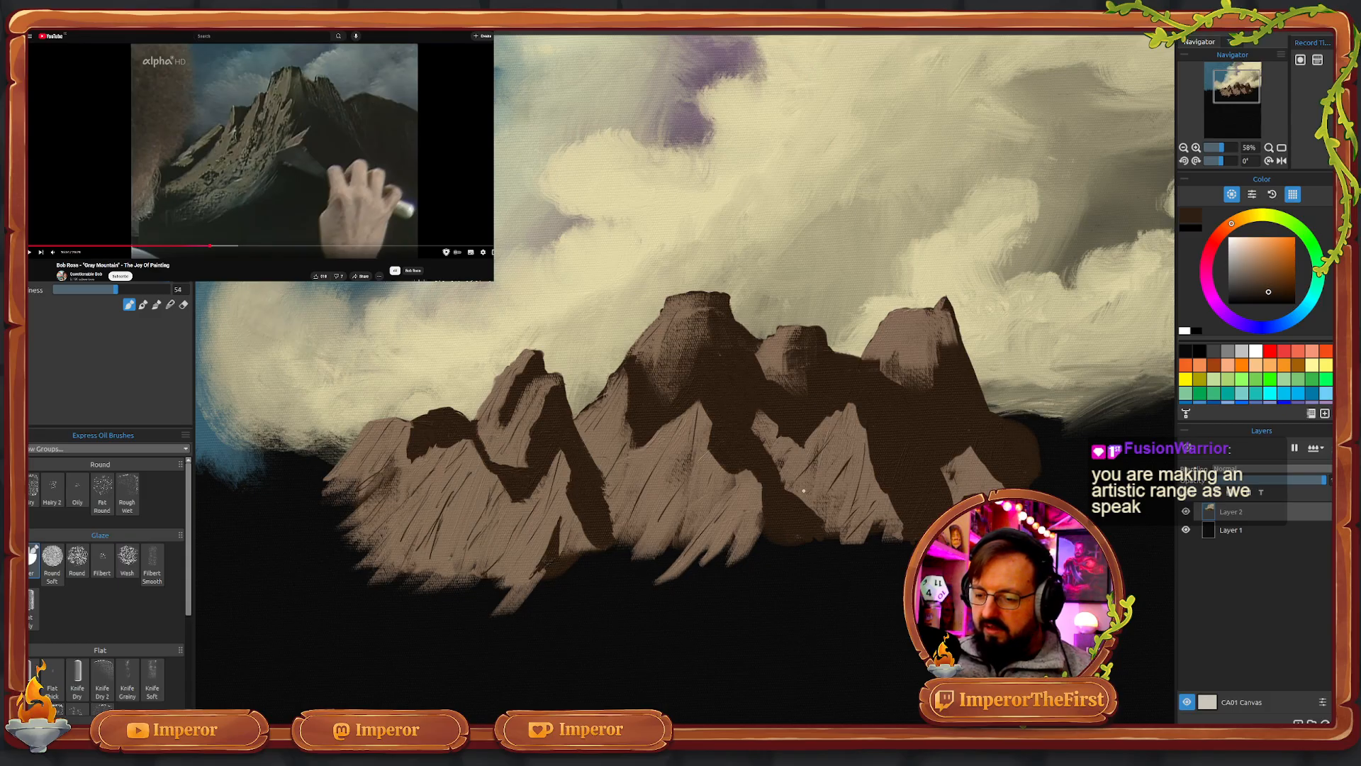
left_click_drag(803, 491, 836, 467)
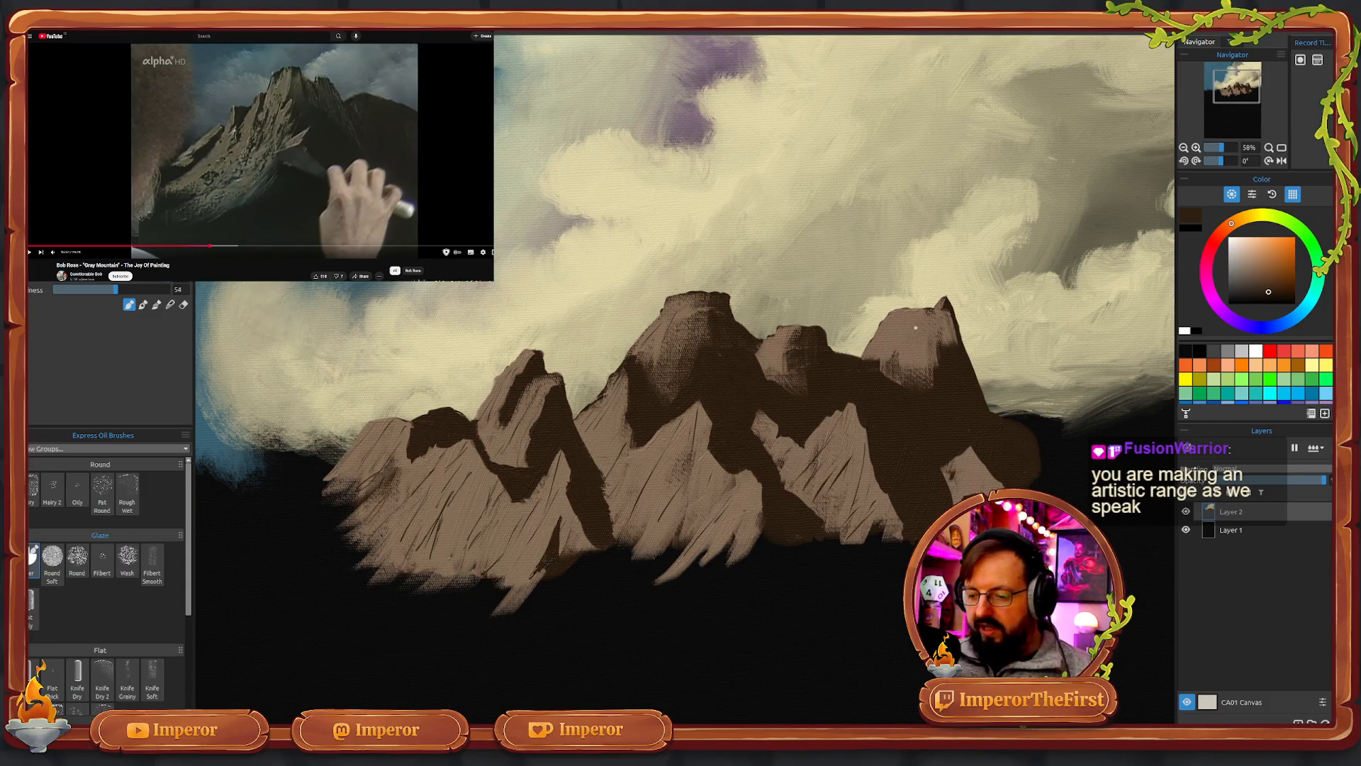
left_click_drag(897, 313, 884, 342)
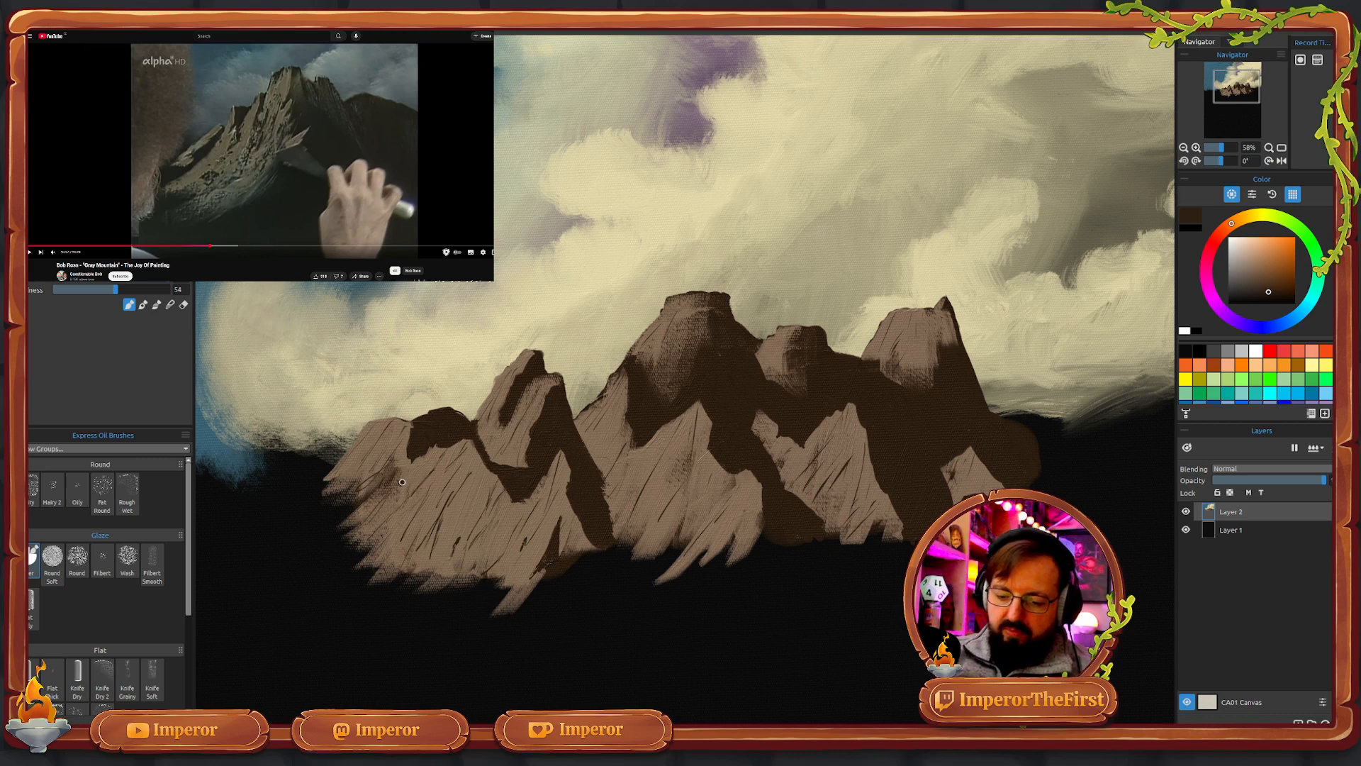
- Dab small dark brown spots over the light brown rock faces and blend them into the surrounding paint
left_click(455, 541)
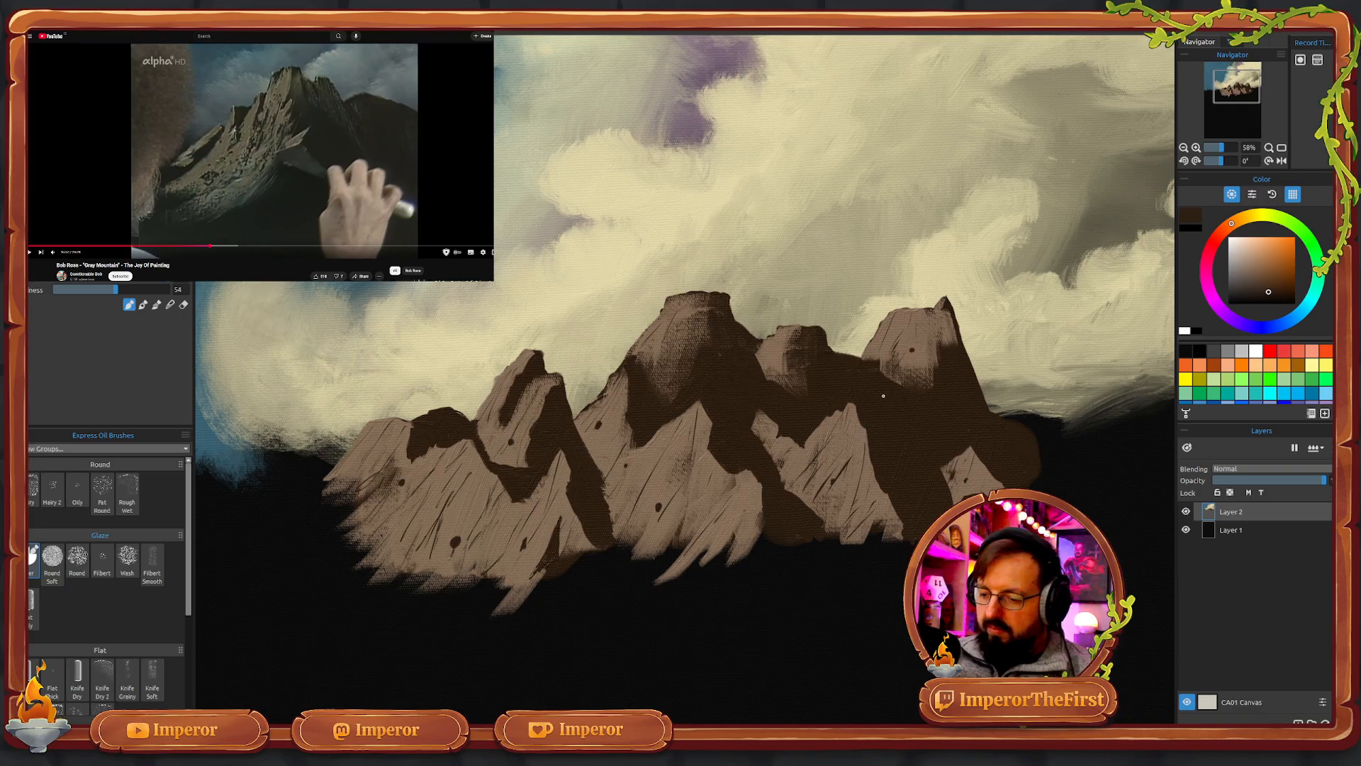
left_click(170, 304)
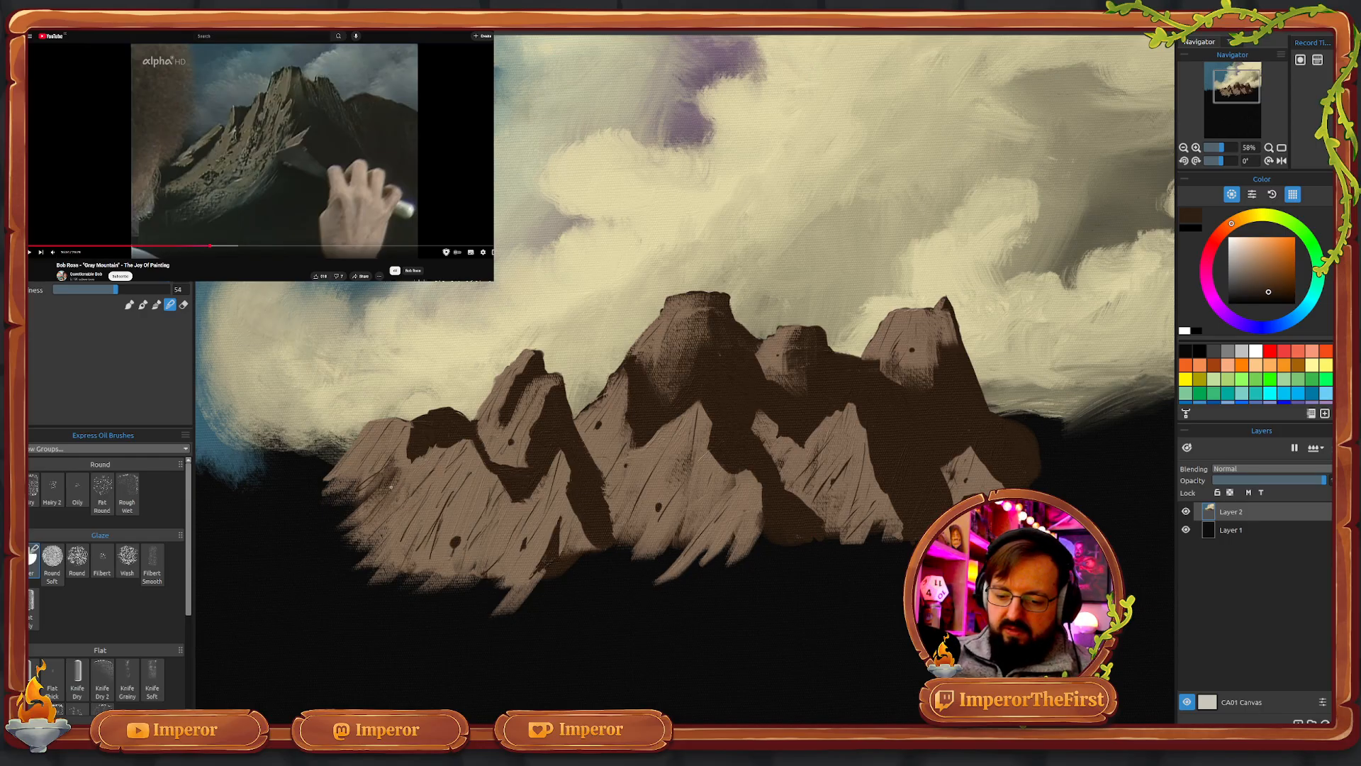
left_click_drag(451, 550, 457, 539)
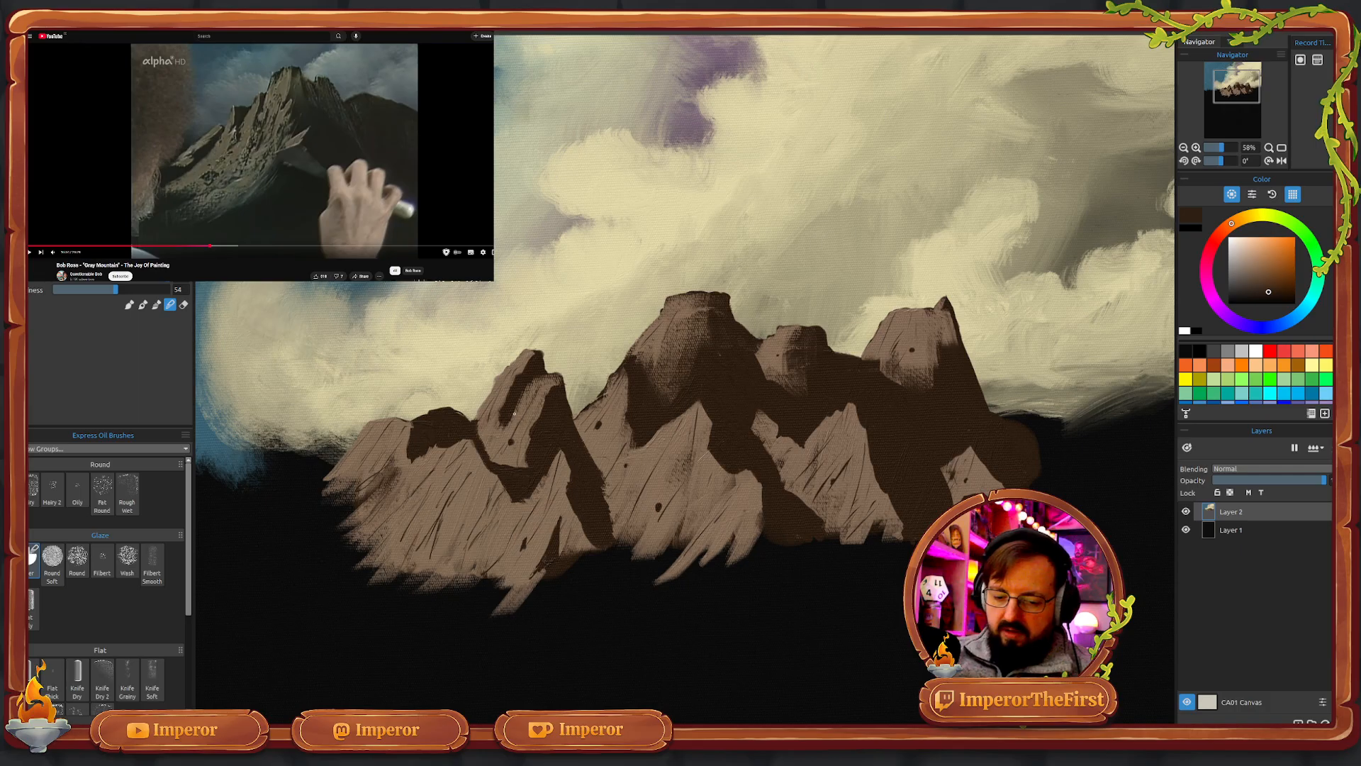
left_click(156, 304)
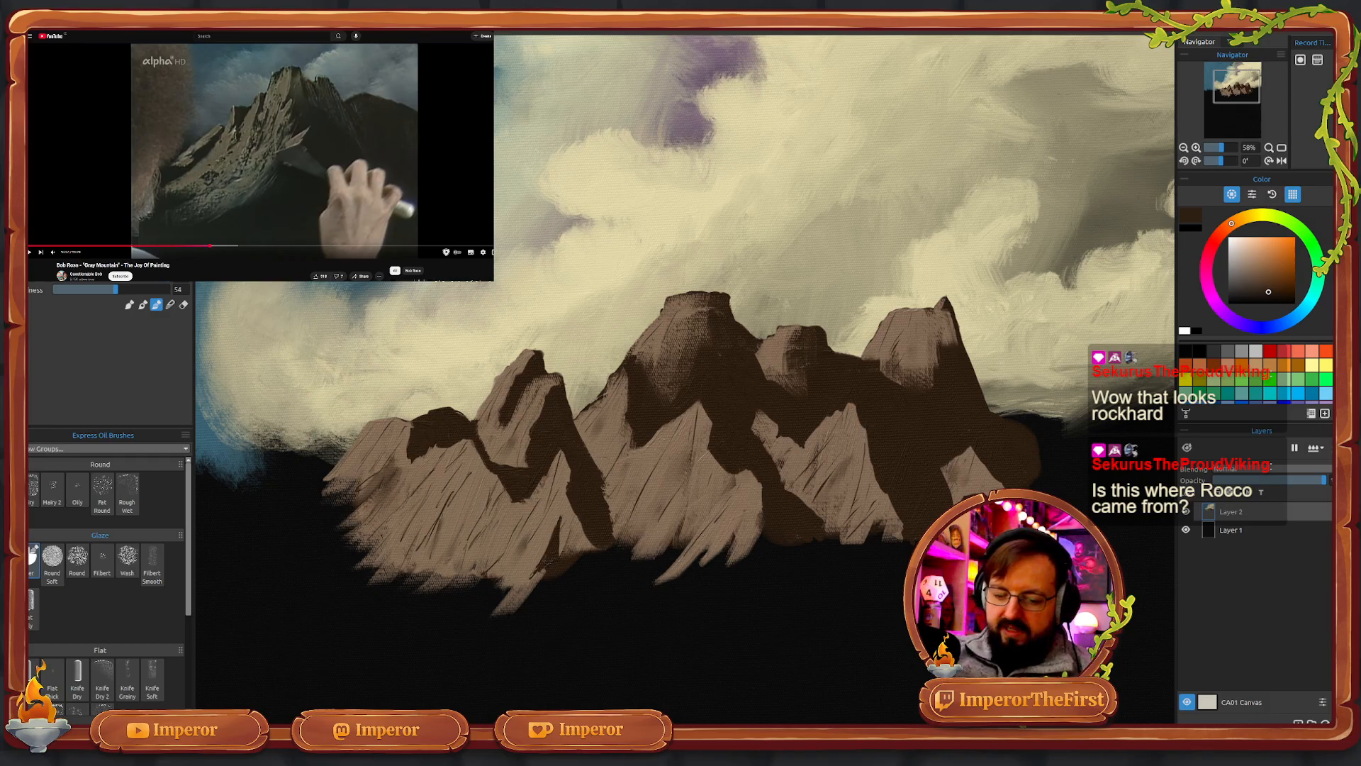
- Switch to the Oil & Acrylic Flat brush, try a blending stroke on the middle slope, and undo it
left_click(9, 106)
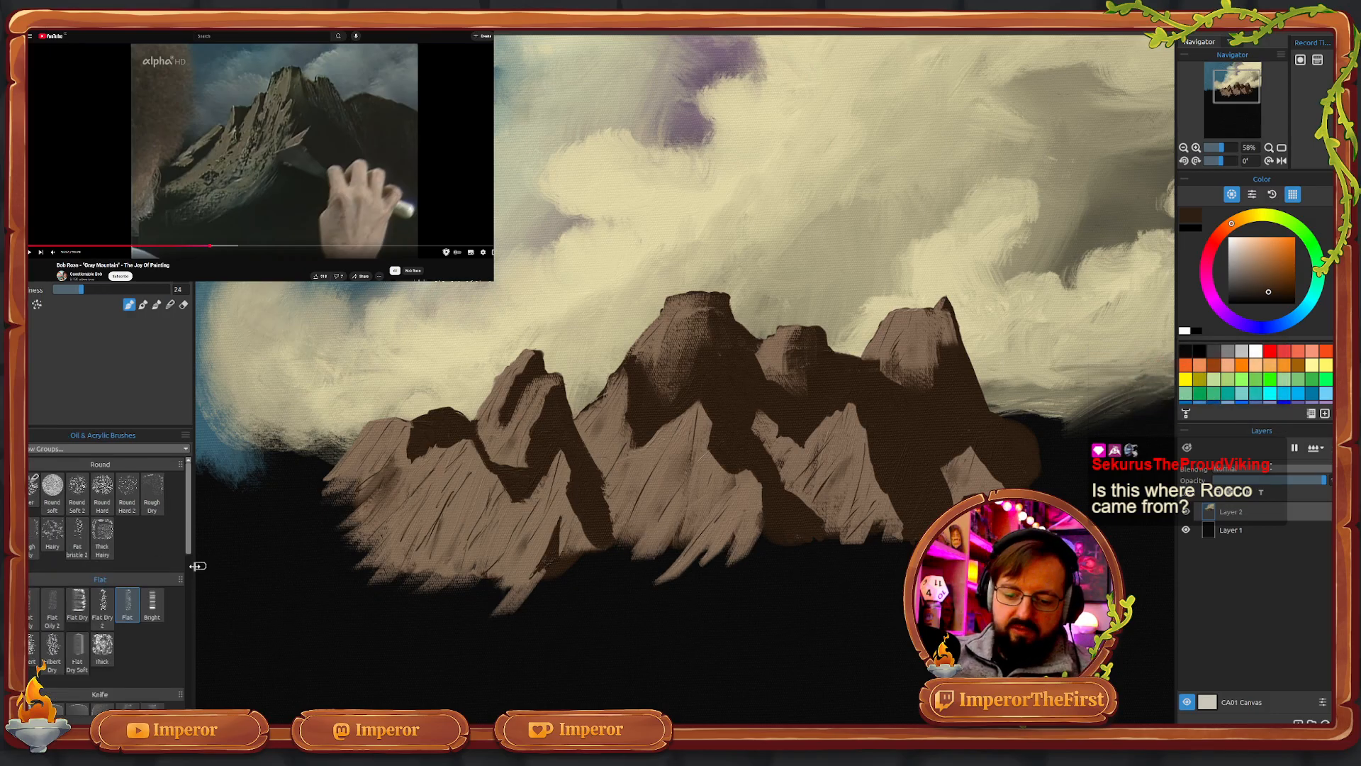
left_click(156, 304)
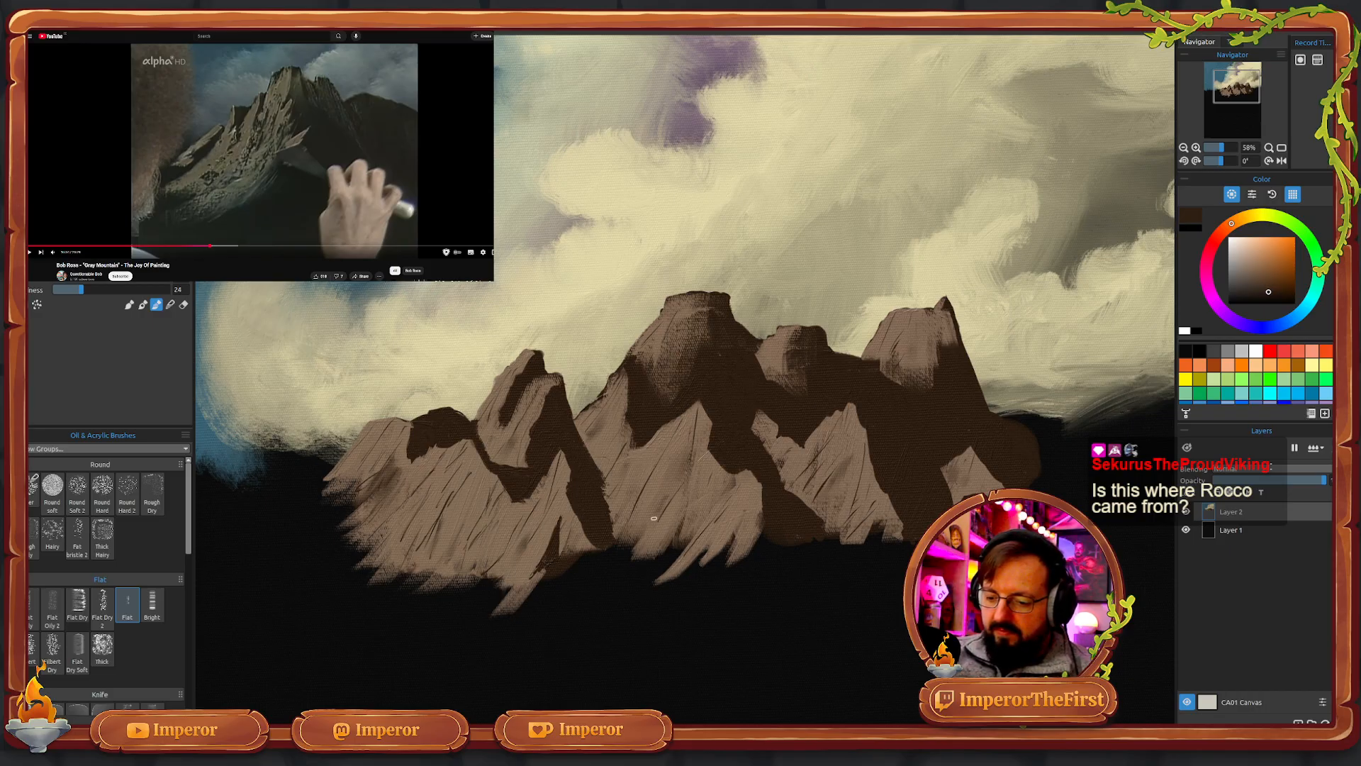
mouse_move(661, 500)
left_mouse_down()
mouse_move(683, 461)
mouse_move(652, 505)
mouse_move(668, 490)
left_mouse_up()
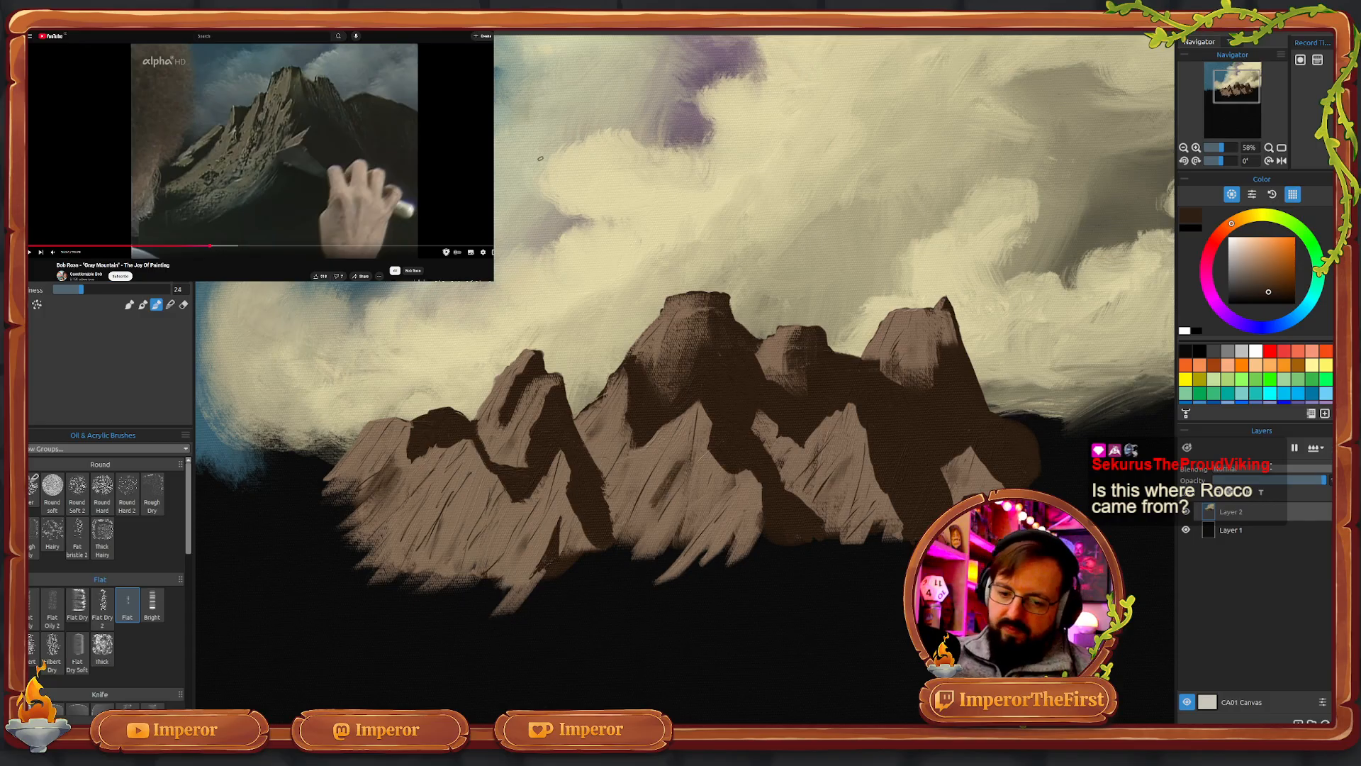
key("ctrl+z")
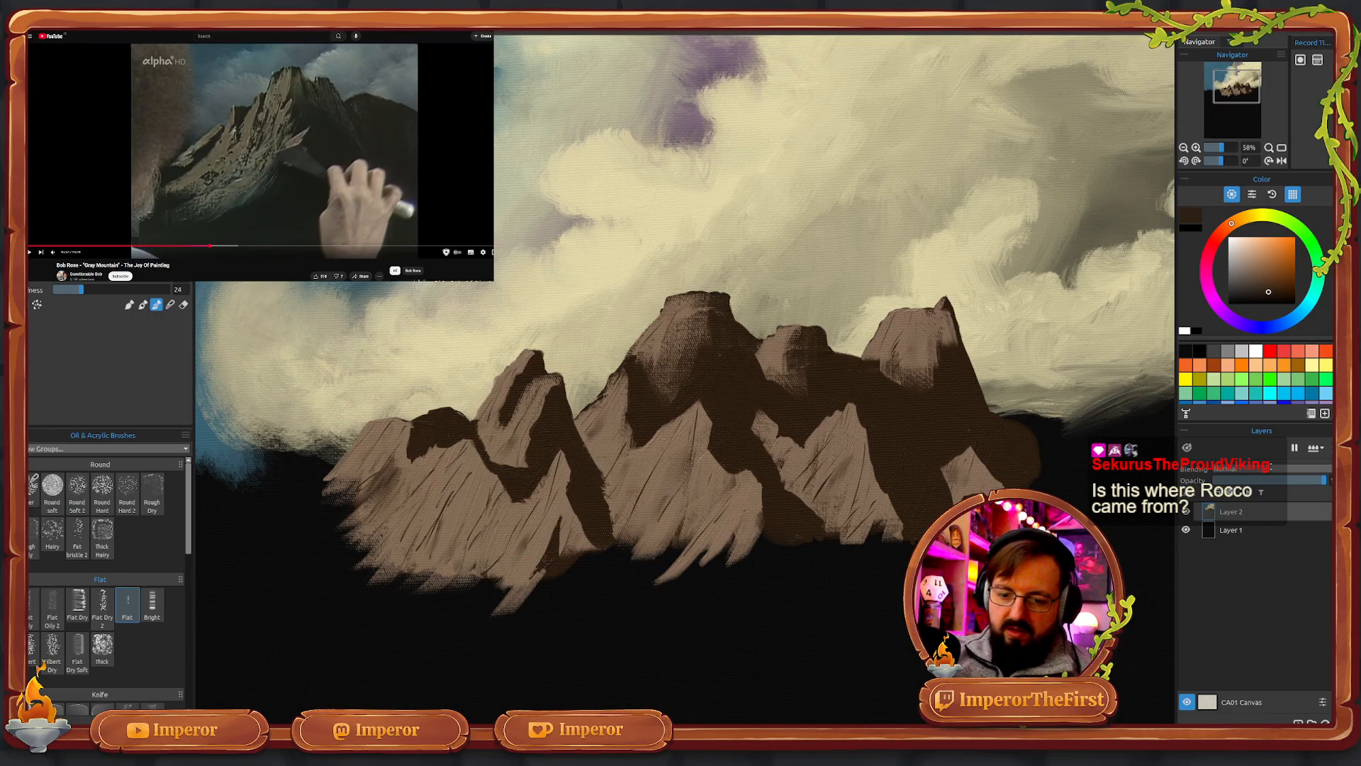
left_click(171, 304)
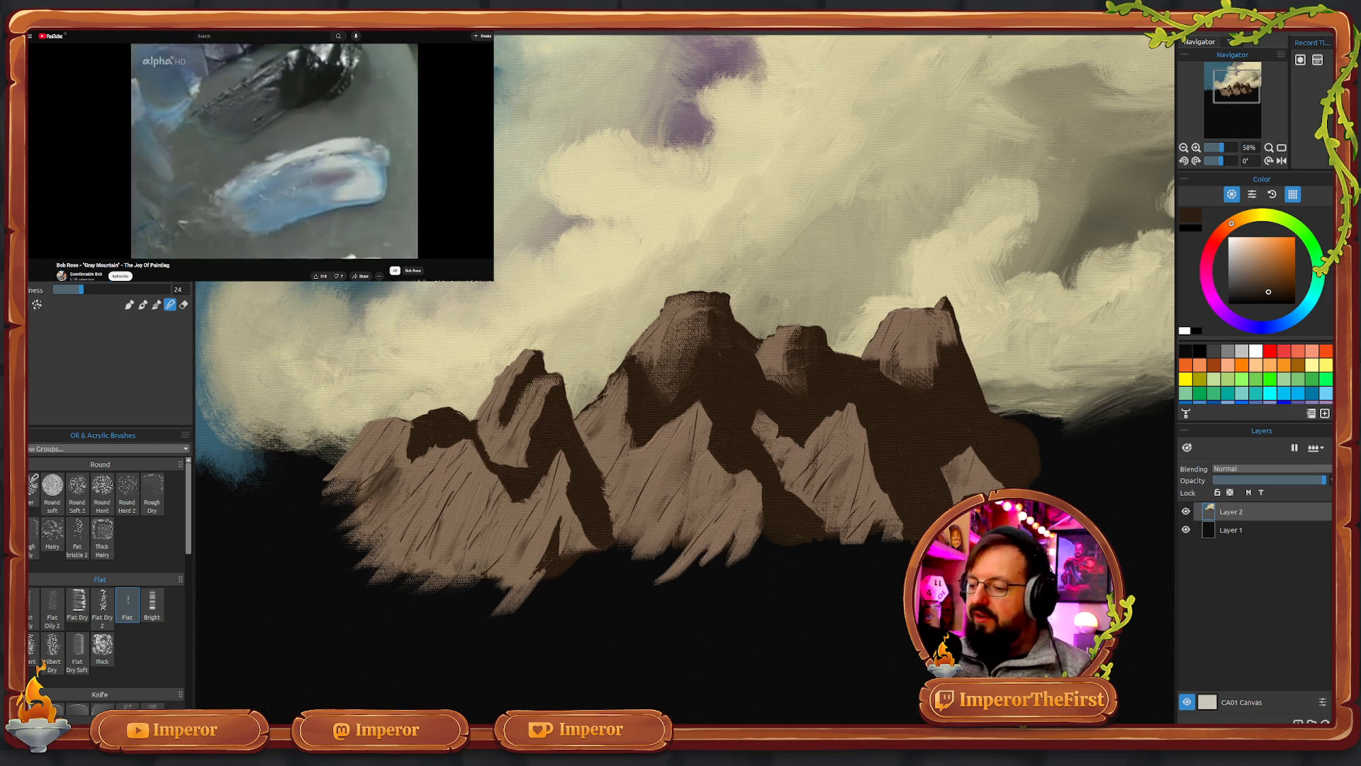
- Choose a dark blue-violet, brush a test stroke on the left peak's shadowed side, and lighten the color to a muted violet
left_click(1236, 321)
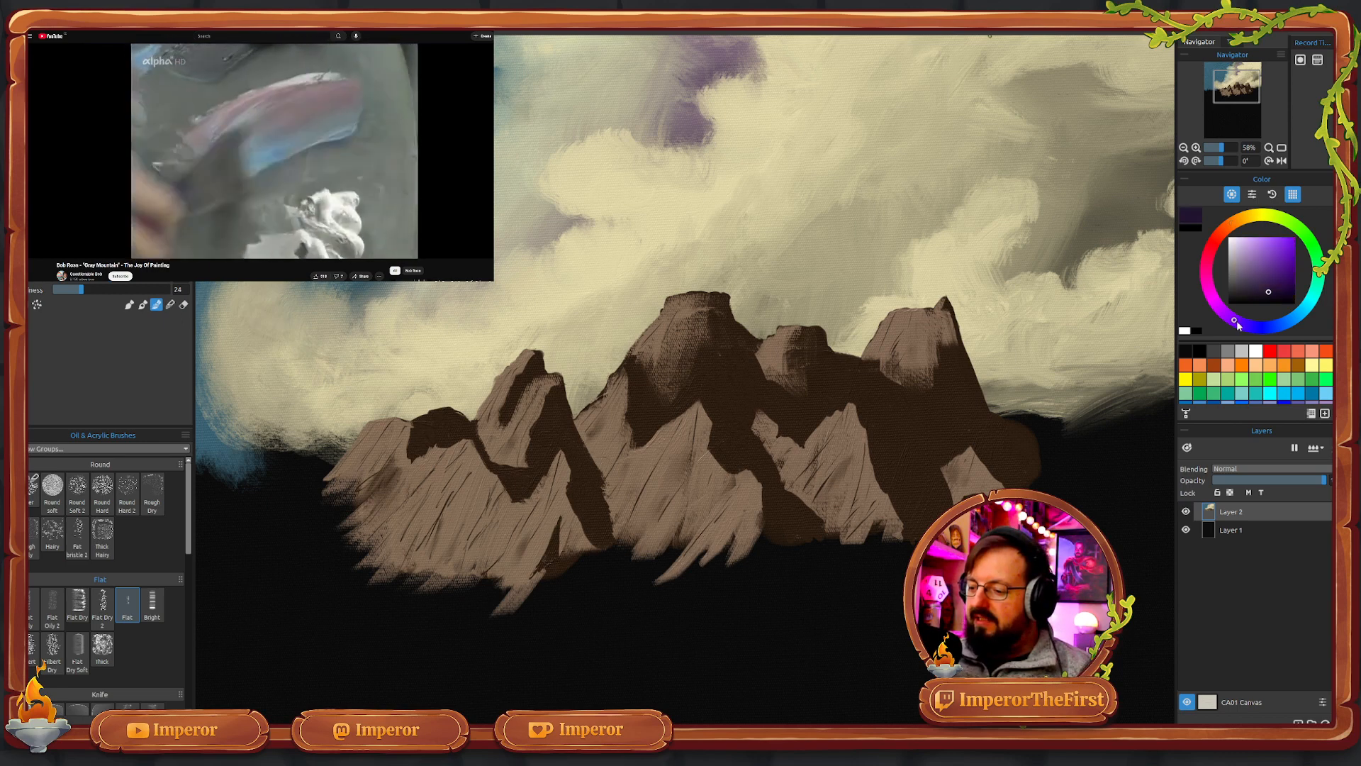
left_click(1227, 317)
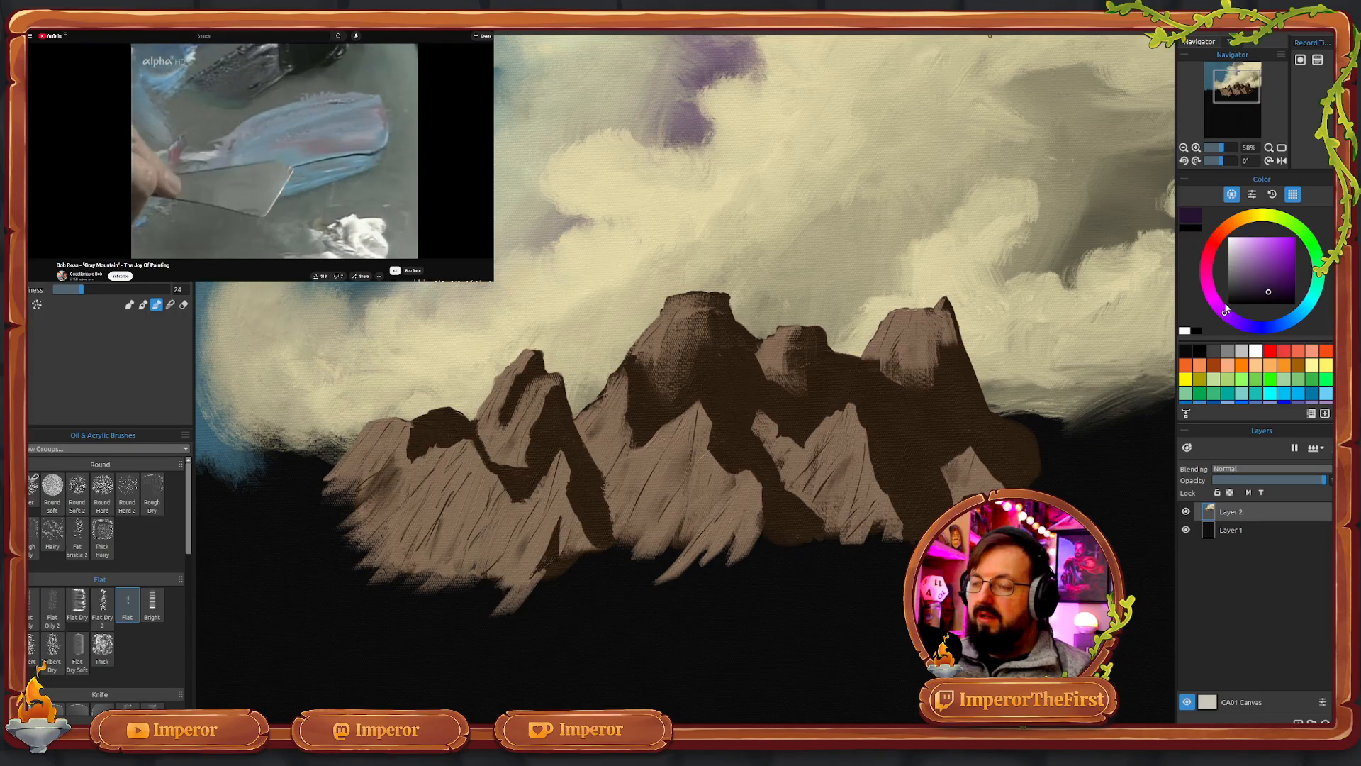
left_click(1234, 319)
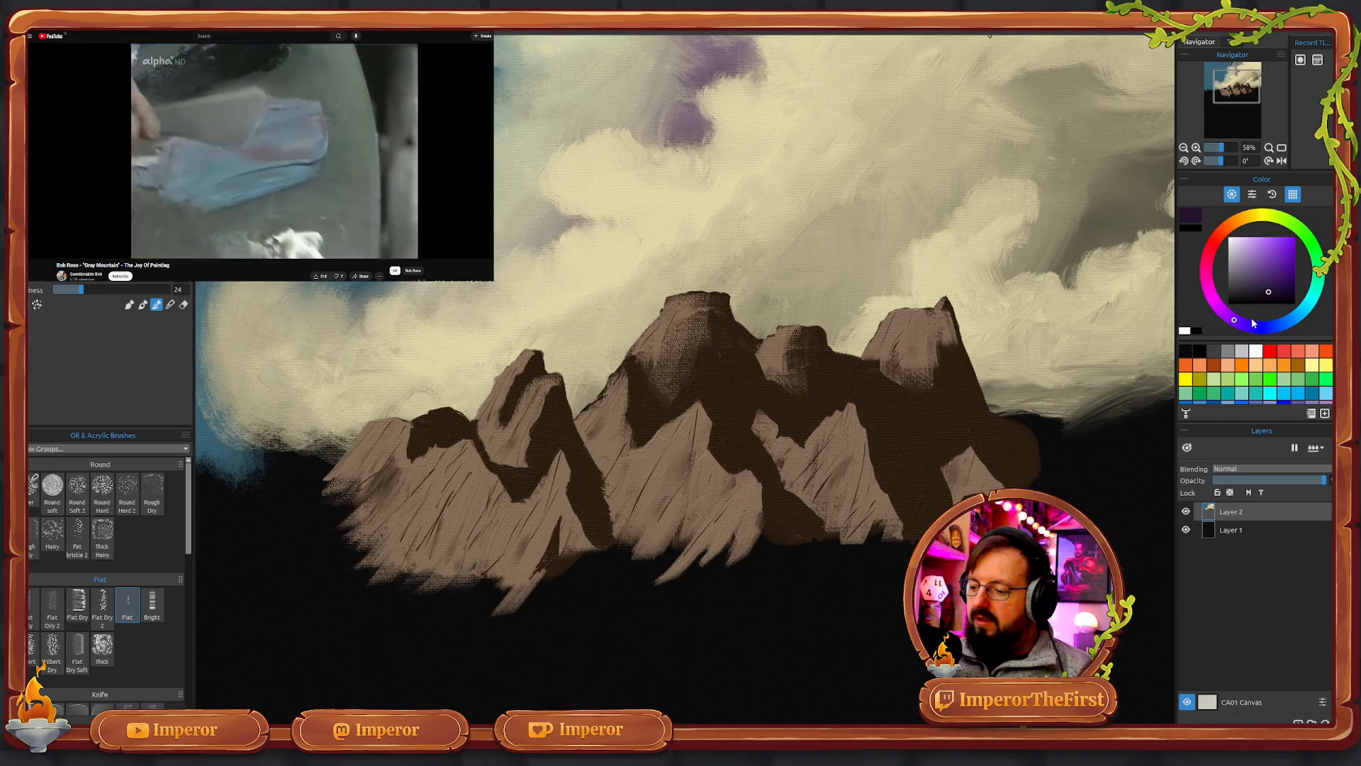
left_click(1241, 324)
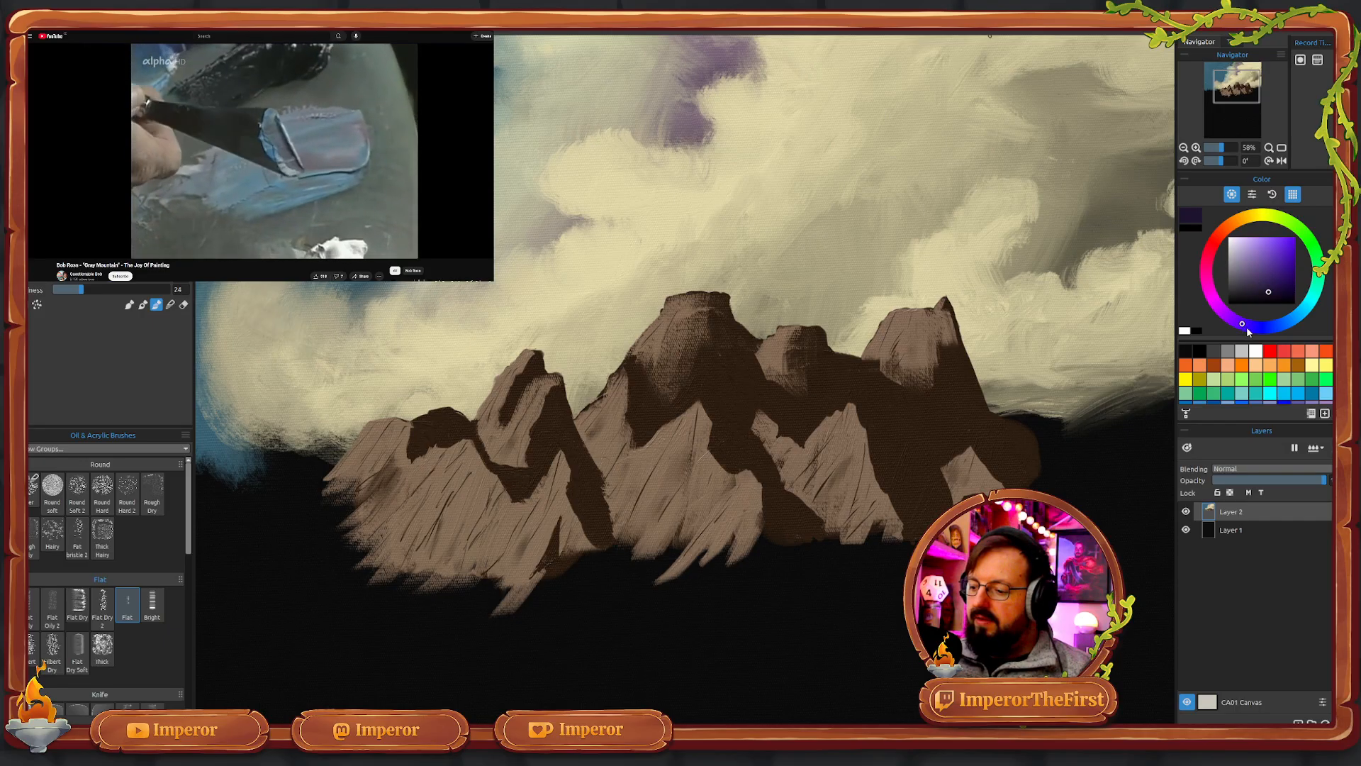
left_click(1248, 325)
left_click(1272, 263)
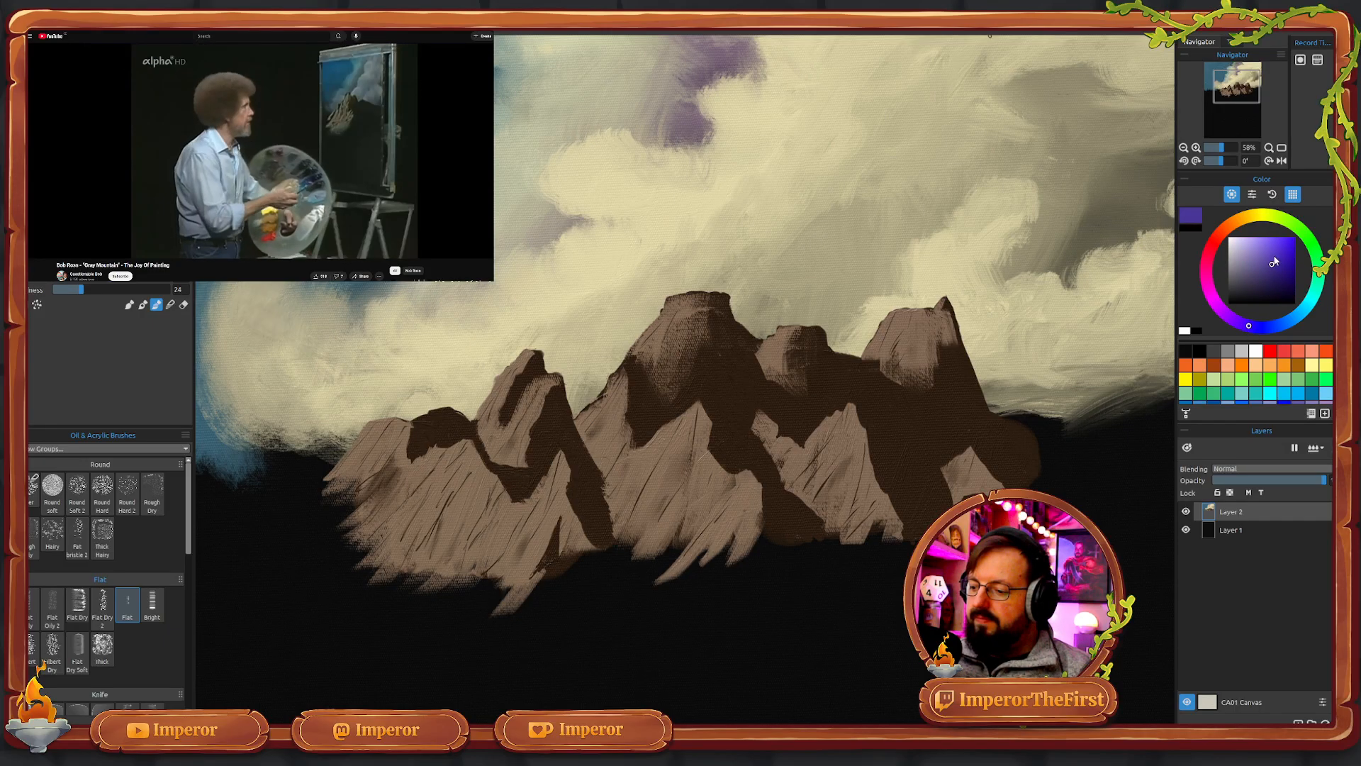
mouse_move(1274, 263)
left_mouse_down()
mouse_move(1269, 250)
mouse_move(1265, 285)
left_mouse_up()
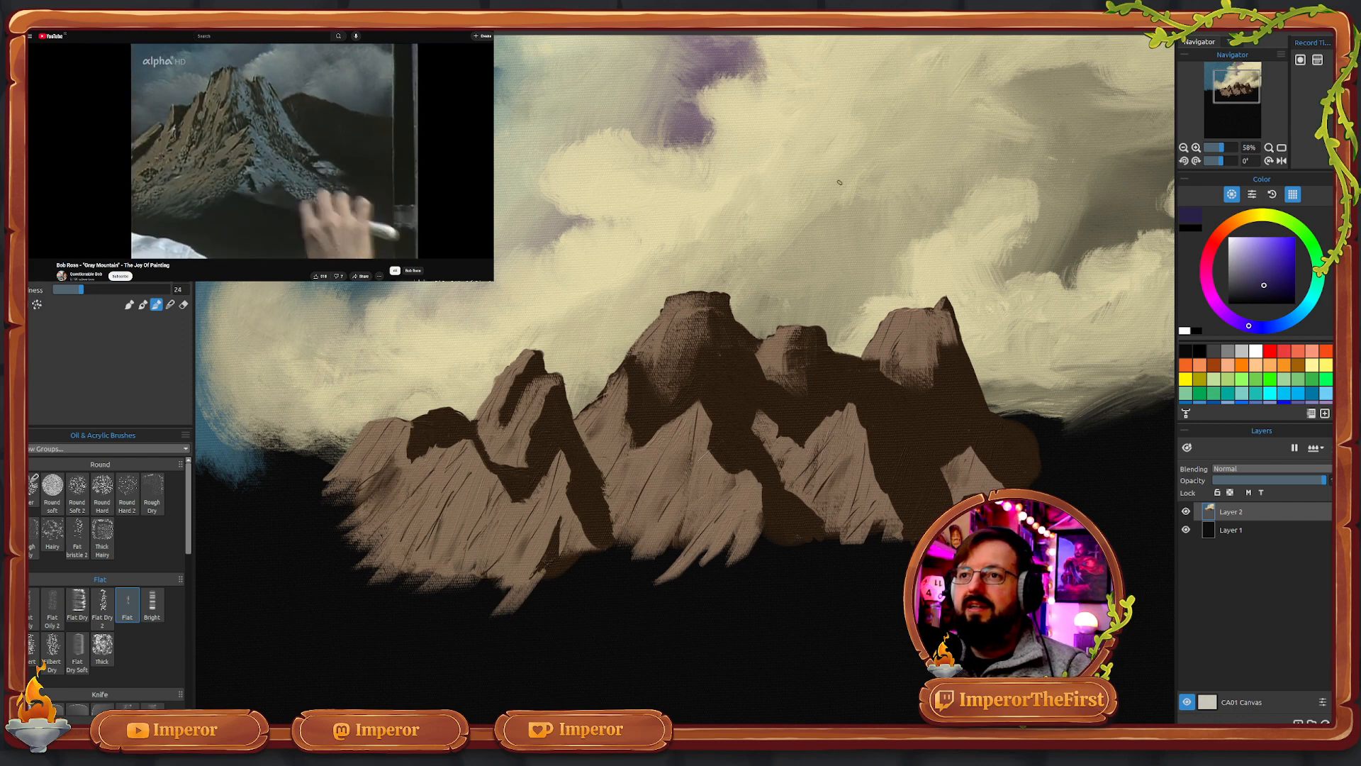
mouse_move(456, 189)
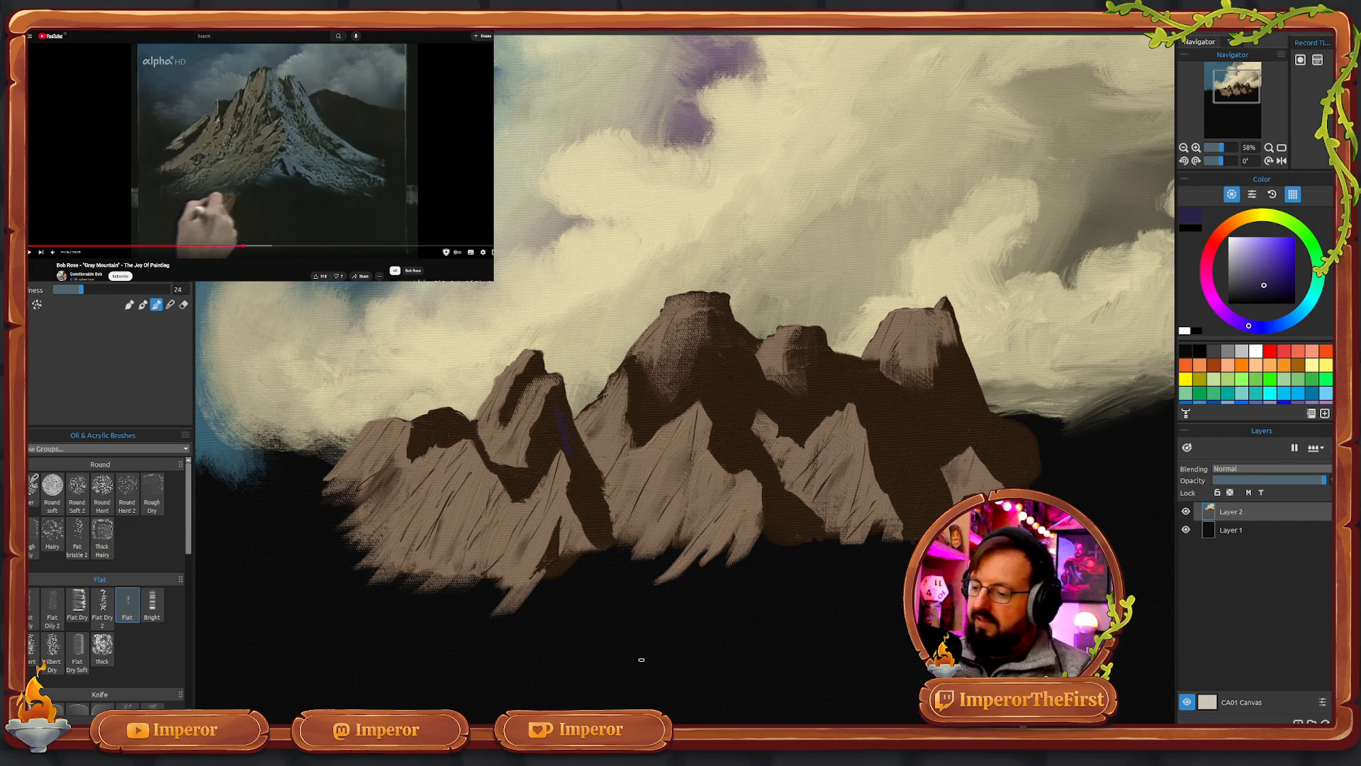
left_click(1263, 268)
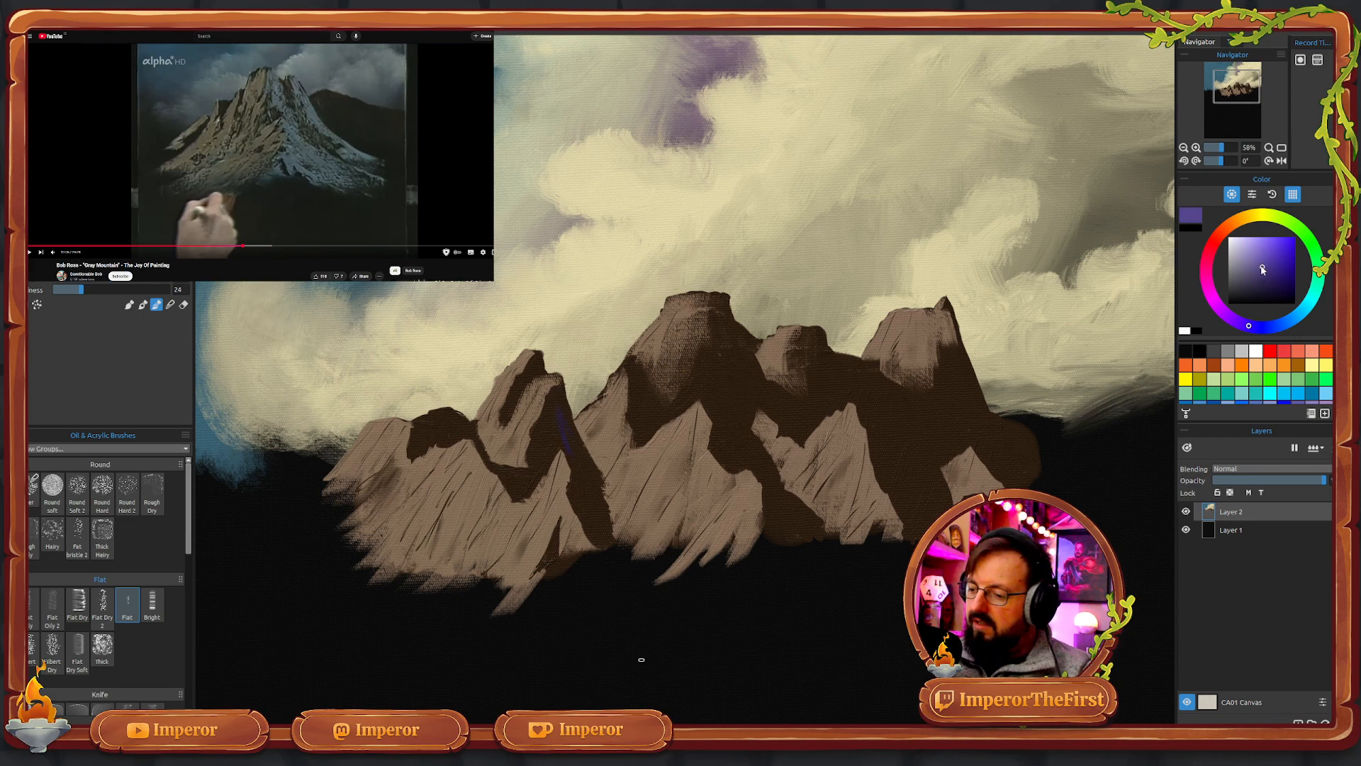
- Test lighter and muted blue strokes on the left peak's shadowed side, settling on a dark muted blue
left_click(1260, 327)
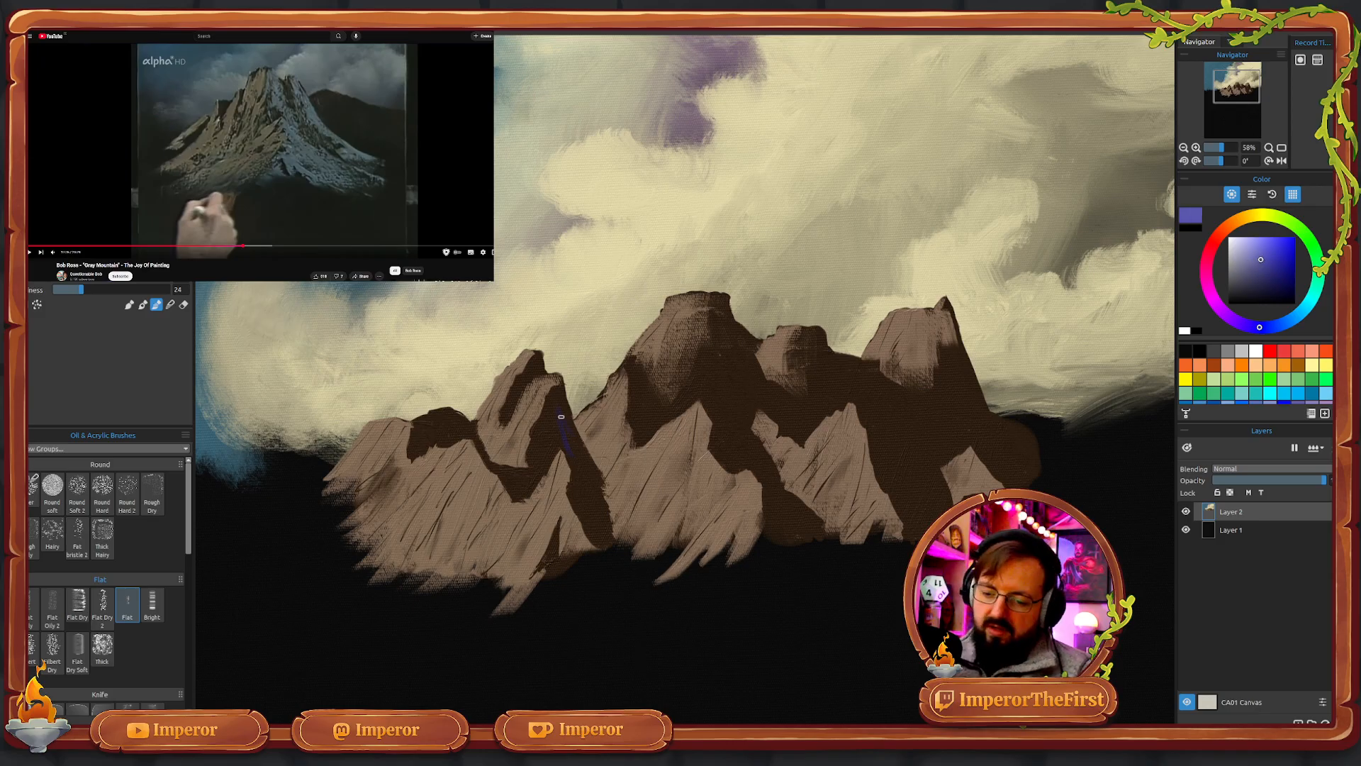
mouse_move(557, 410)
left_mouse_down()
mouse_move(572, 448)
mouse_move(557, 389)
mouse_move(564, 416)
left_mouse_up()
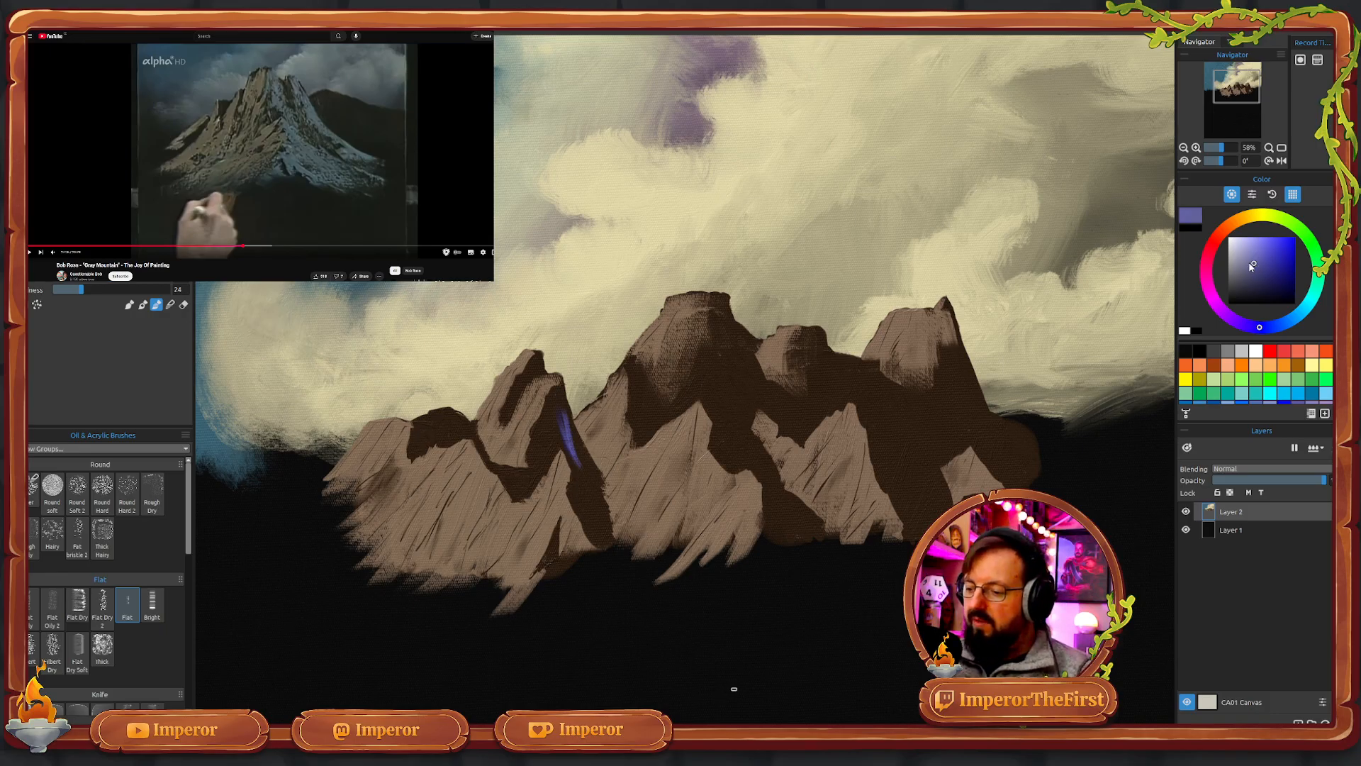
left_click_drag(1254, 266, 1244, 262)
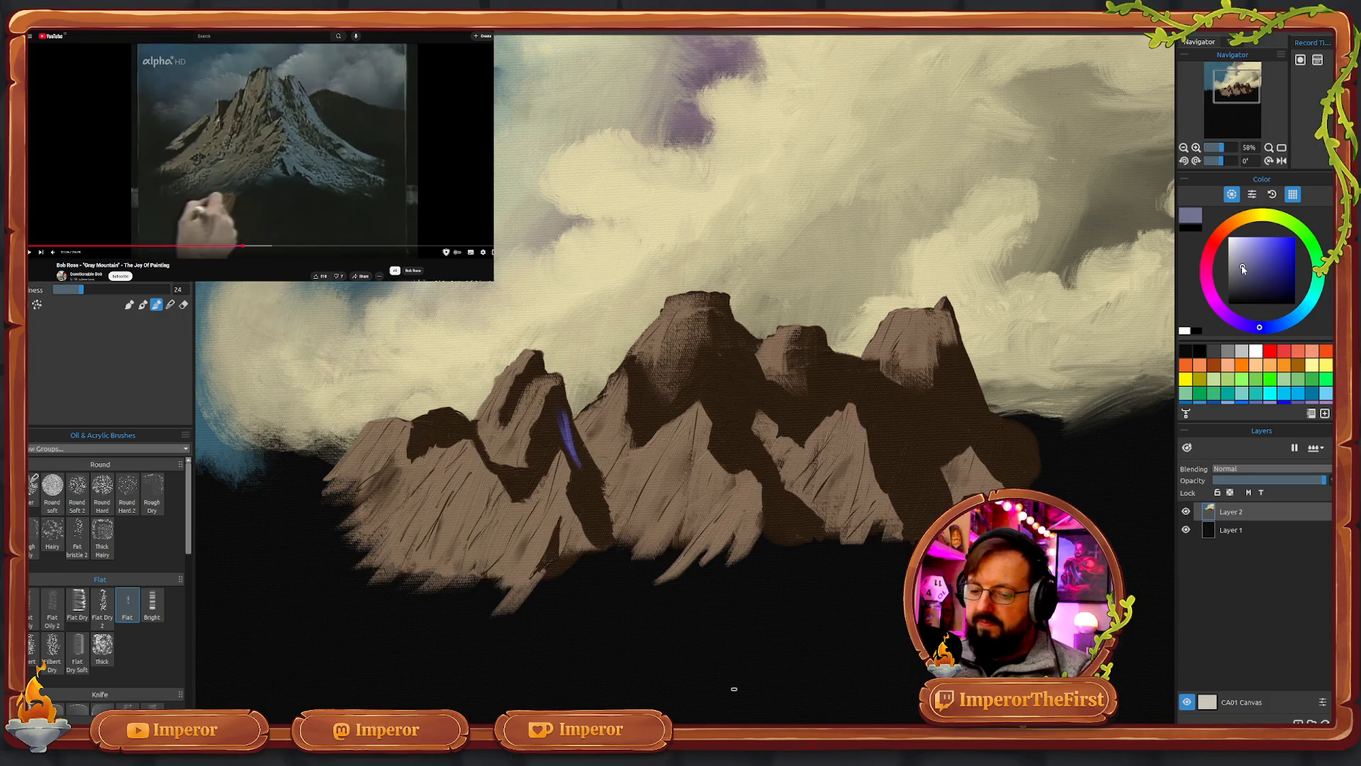
left_click_drag(558, 412, 588, 483)
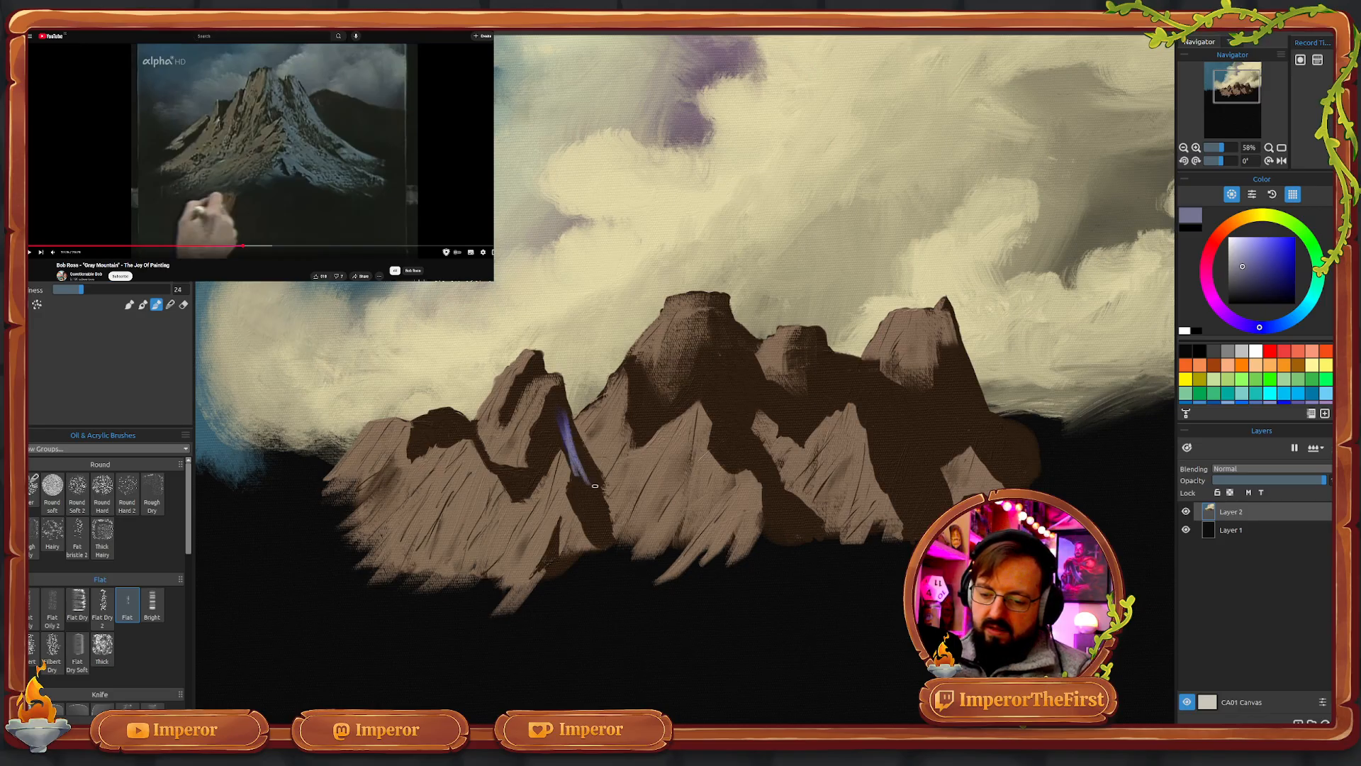
left_click(1248, 284)
left_click_drag(561, 412, 587, 482)
left_click_drag(575, 435, 579, 455)
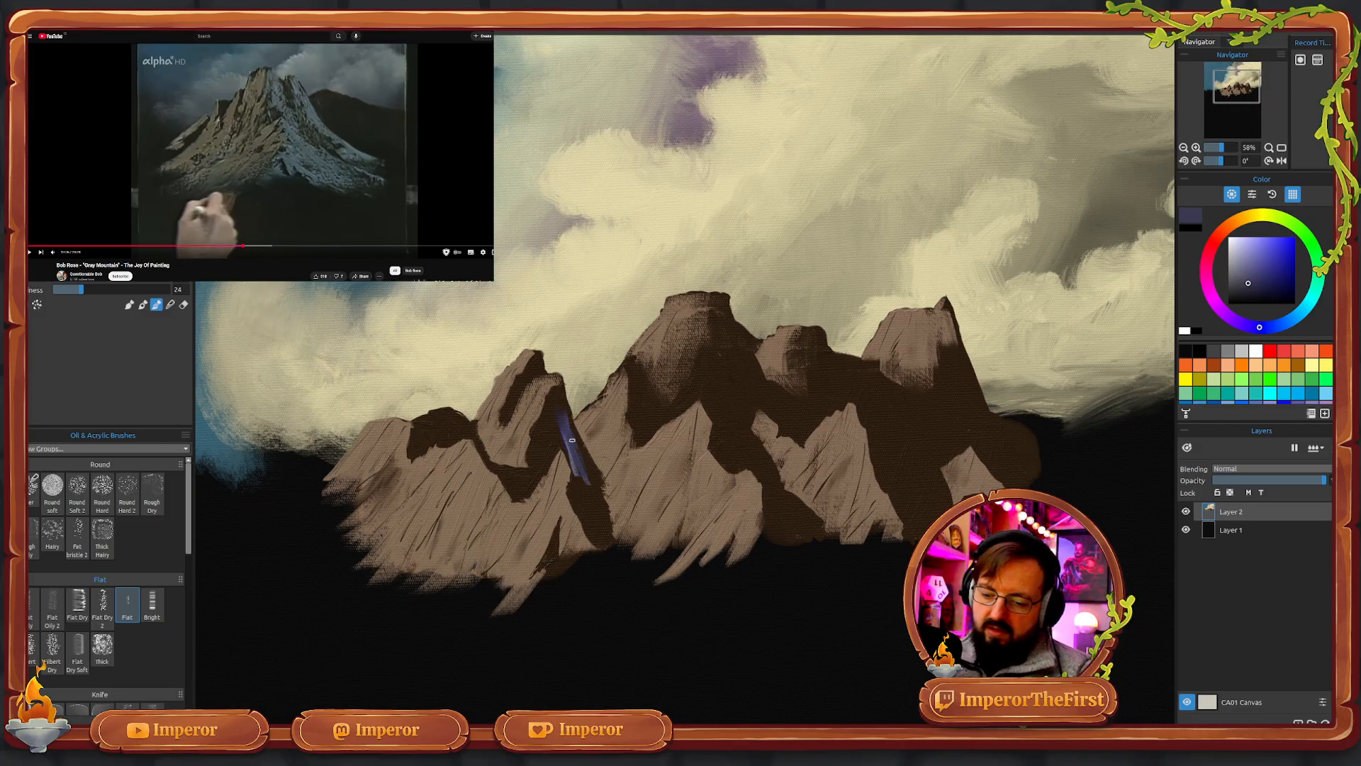
- Cover the left peak's shadowed side with dark blue, extending it into the crevices below and the small shadow farther left
mouse_move(561, 401)
left_mouse_down()
mouse_move(560, 425)
mouse_move(555, 409)
left_mouse_up()
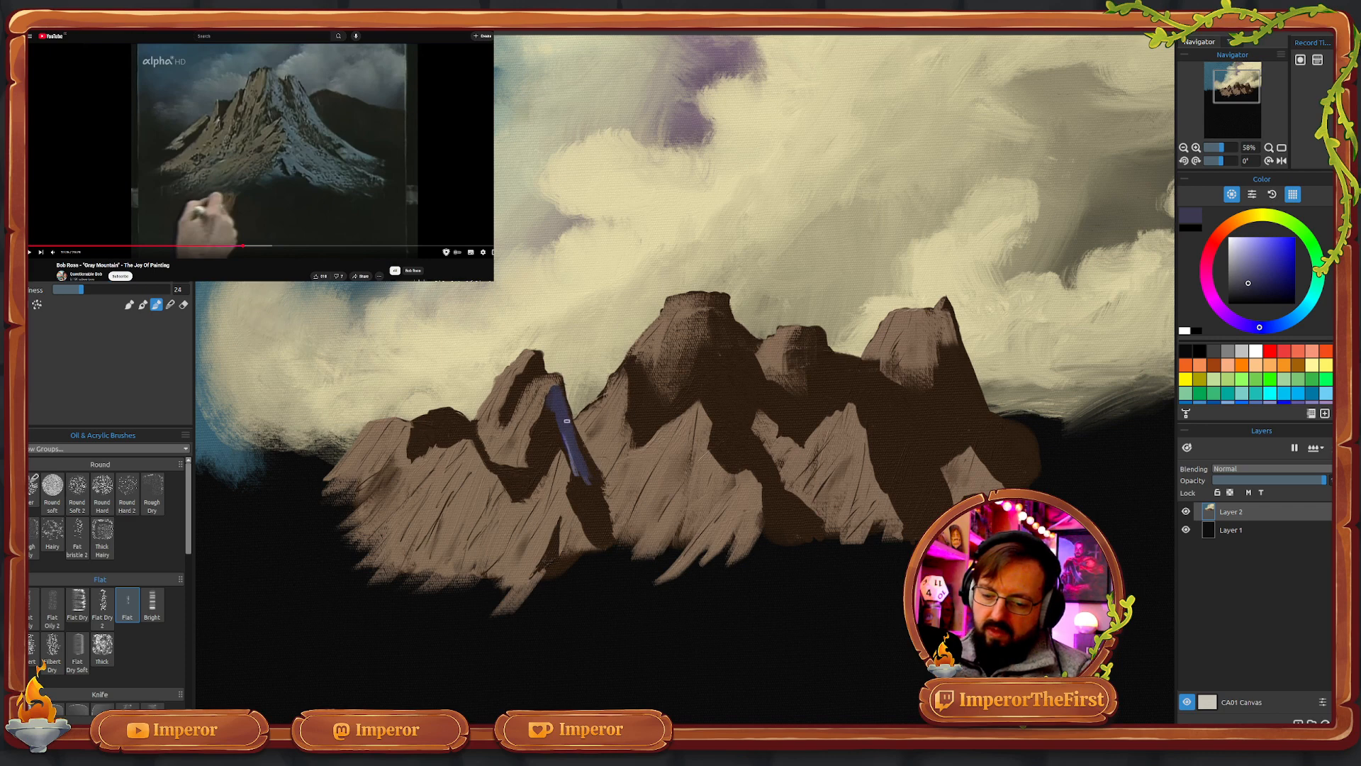
left_click_drag(566, 418, 594, 473)
left_click_drag(560, 384, 583, 478)
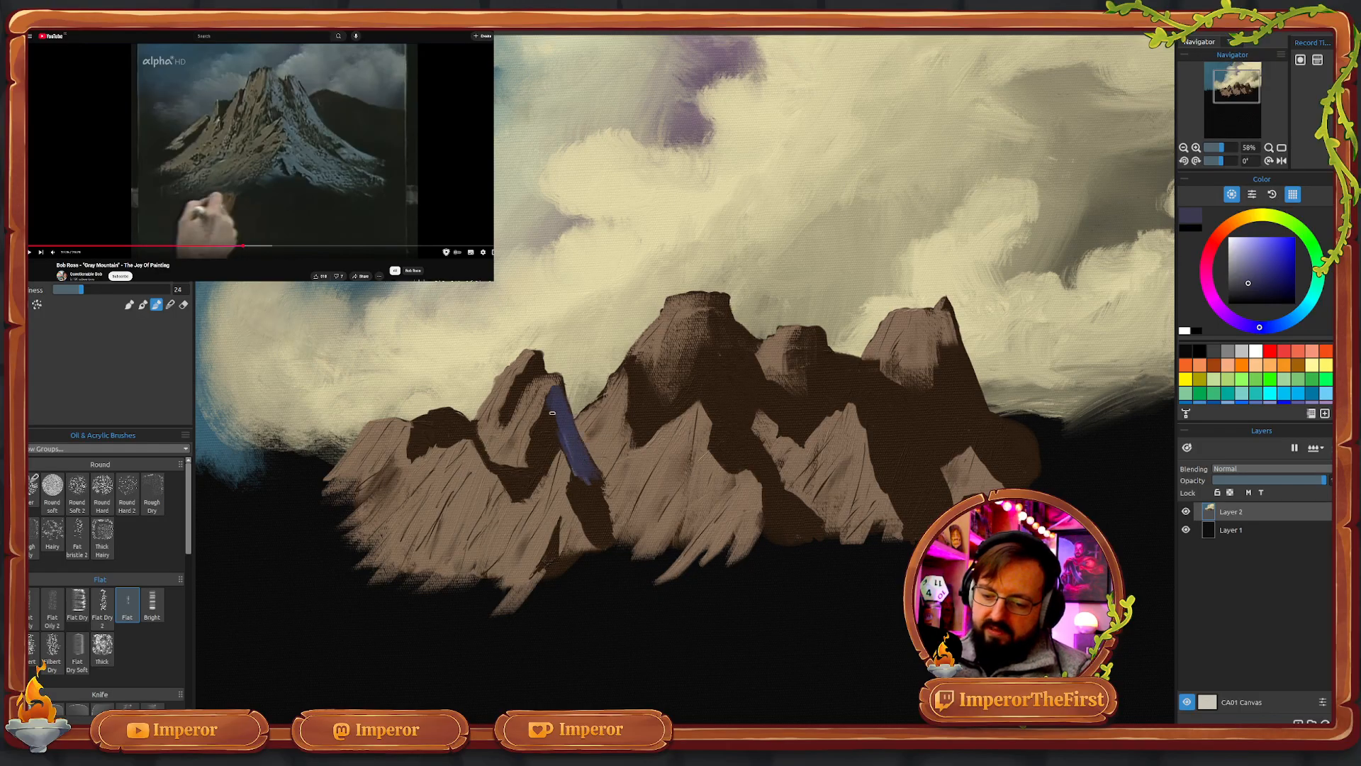
left_click_drag(552, 412, 594, 477)
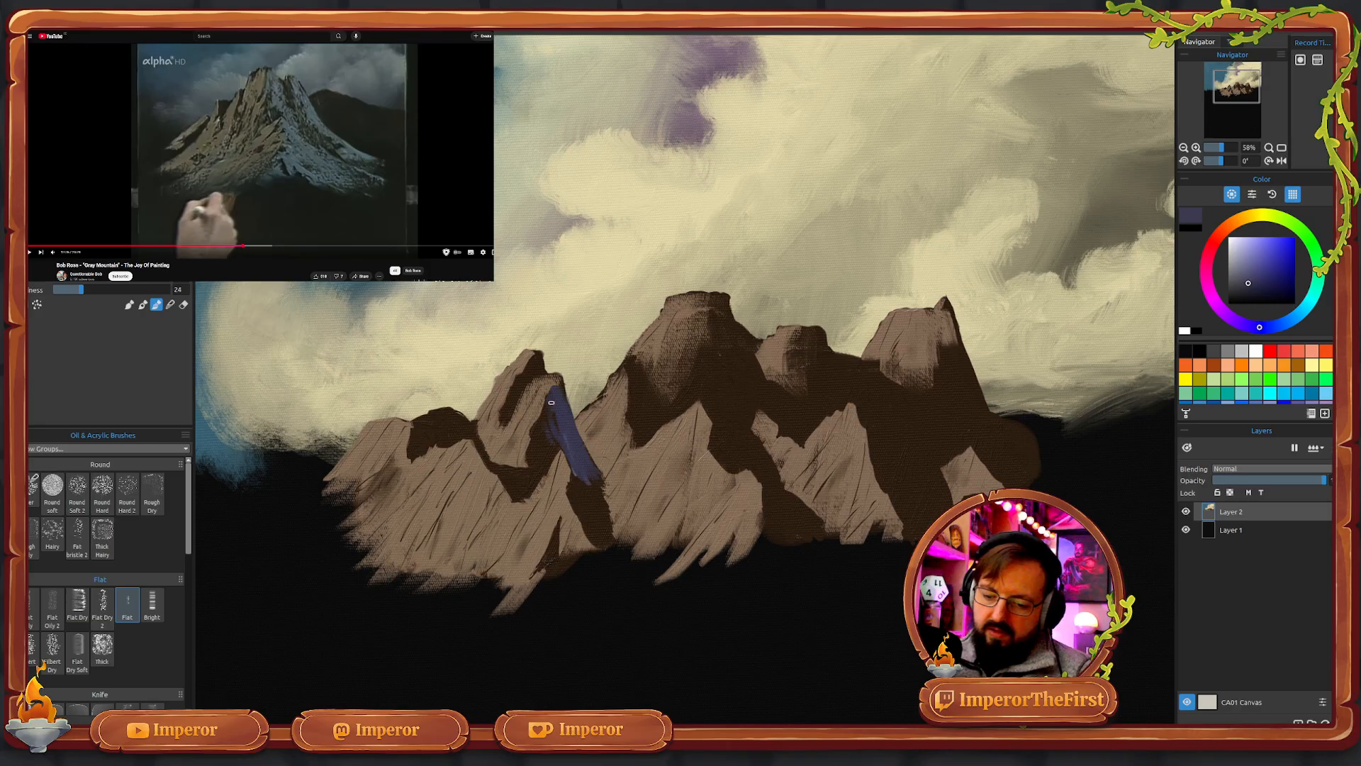
mouse_move(551, 403)
left_mouse_down()
mouse_move(542, 448)
mouse_move(533, 429)
left_mouse_up()
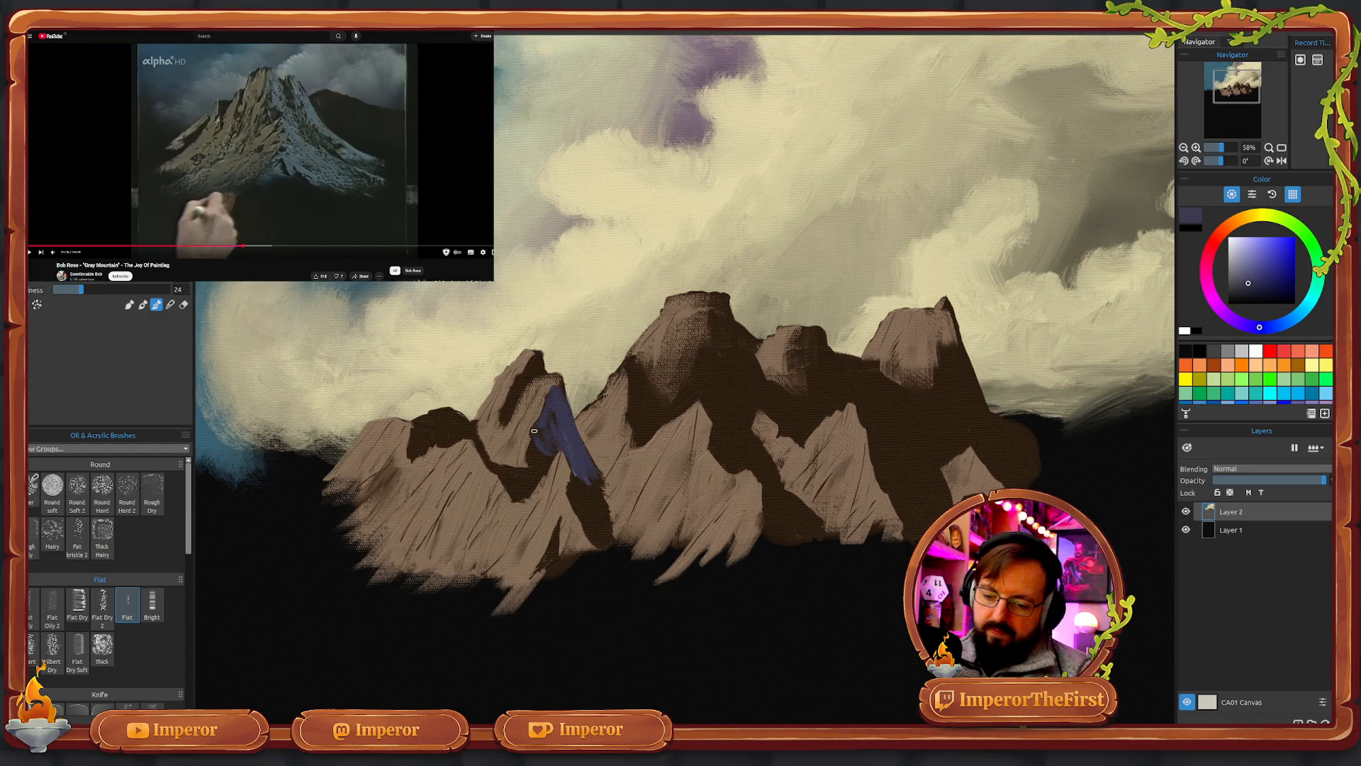
left_click(143, 305)
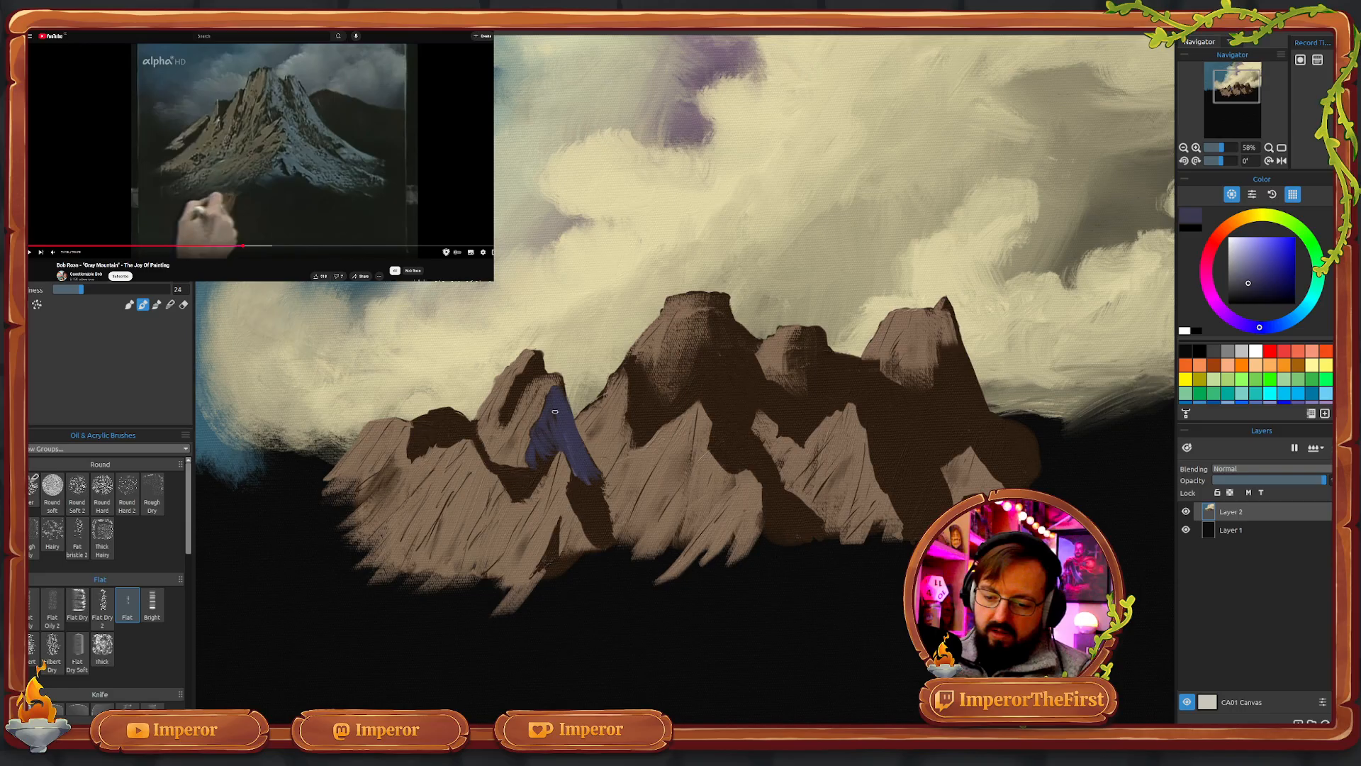
left_click_drag(537, 450, 543, 475)
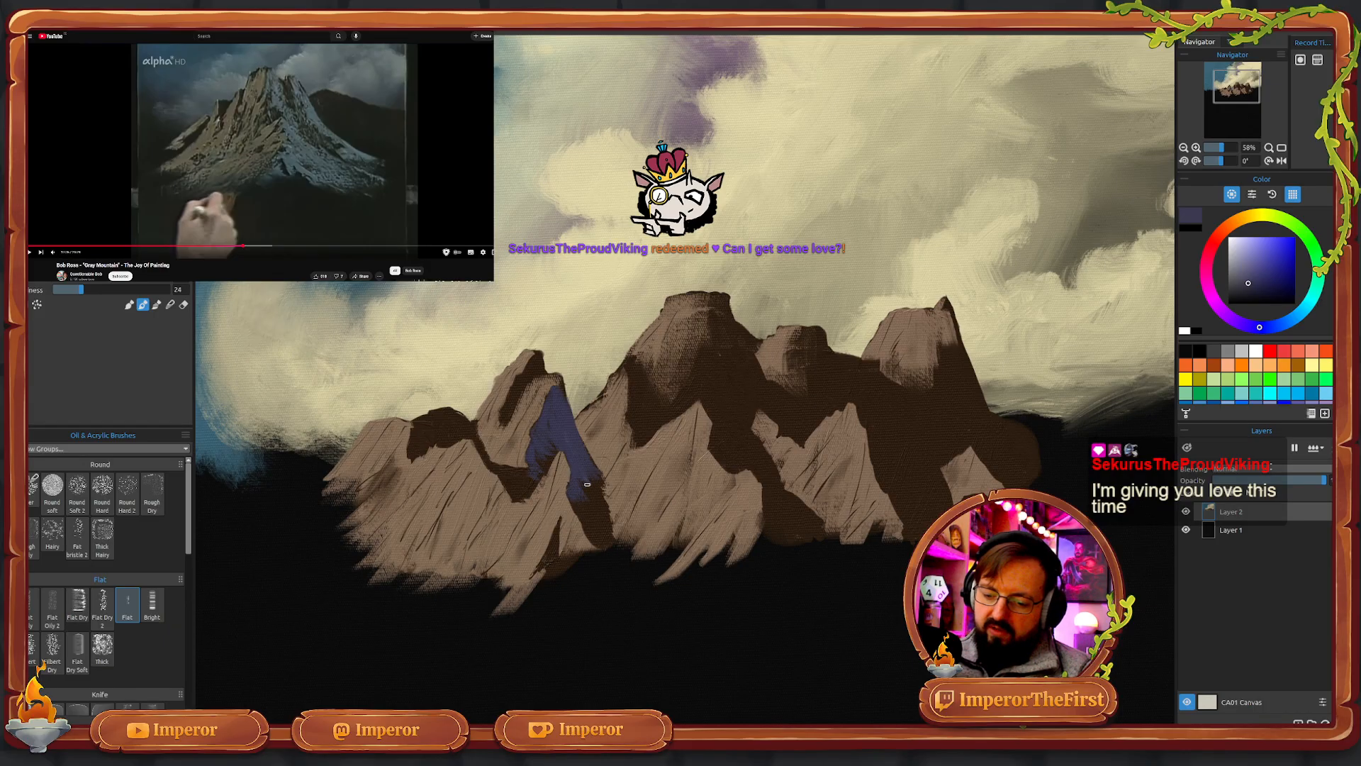
mouse_move(590, 498)
left_mouse_down()
mouse_move(578, 512)
mouse_move(574, 497)
left_mouse_up()
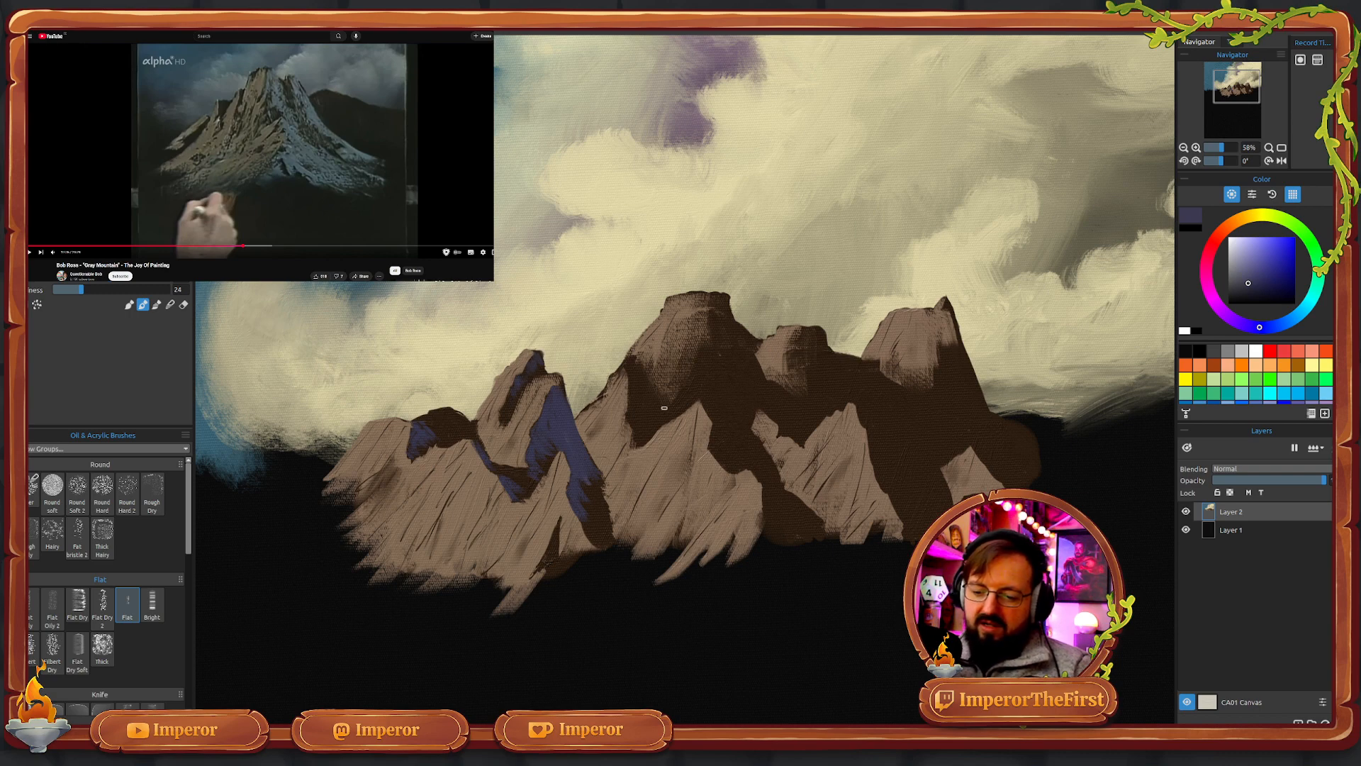
- Brush dark blue streaks onto the central peak's lower left shadow and down the middle crevice to the mountain's base
left_click_drag(631, 381, 650, 405)
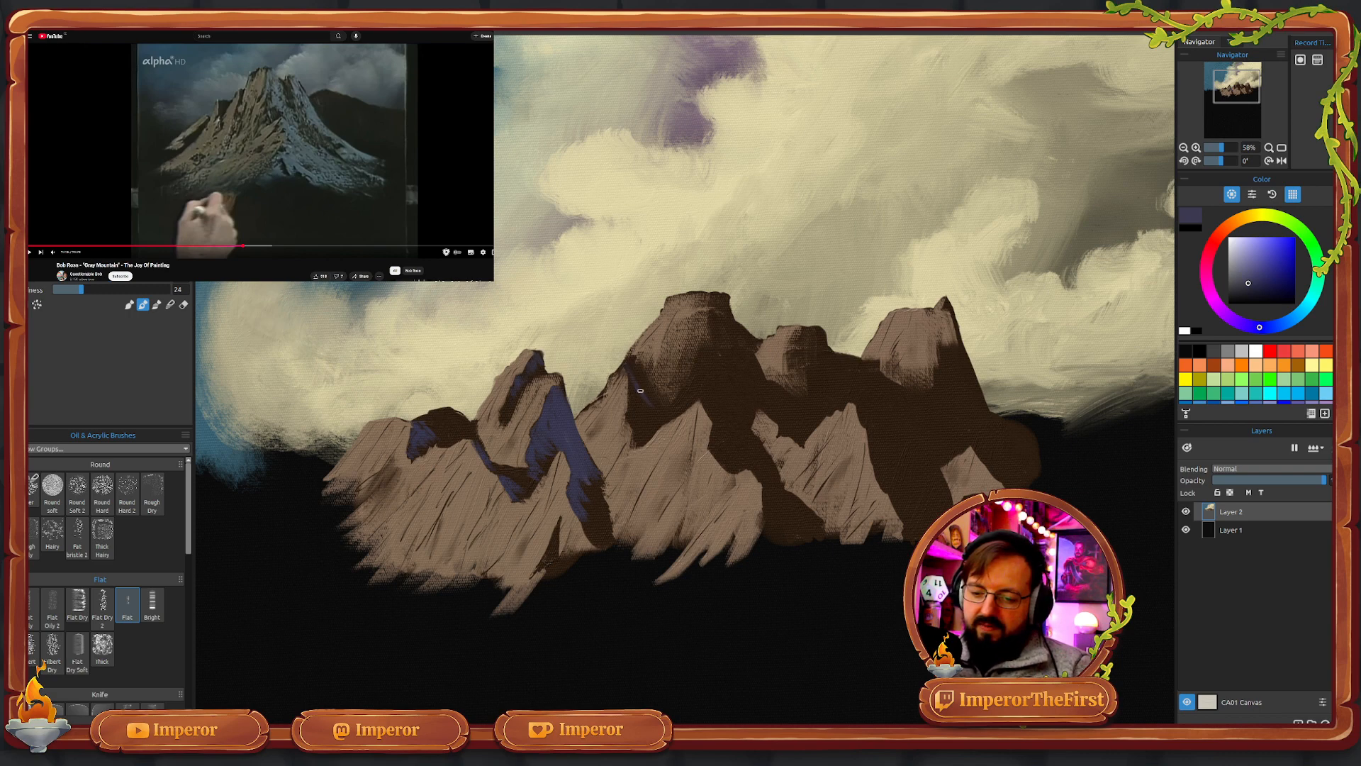
mouse_move(627, 358)
left_mouse_down()
mouse_move(651, 407)
mouse_move(632, 382)
mouse_move(645, 406)
mouse_move(638, 420)
left_mouse_up()
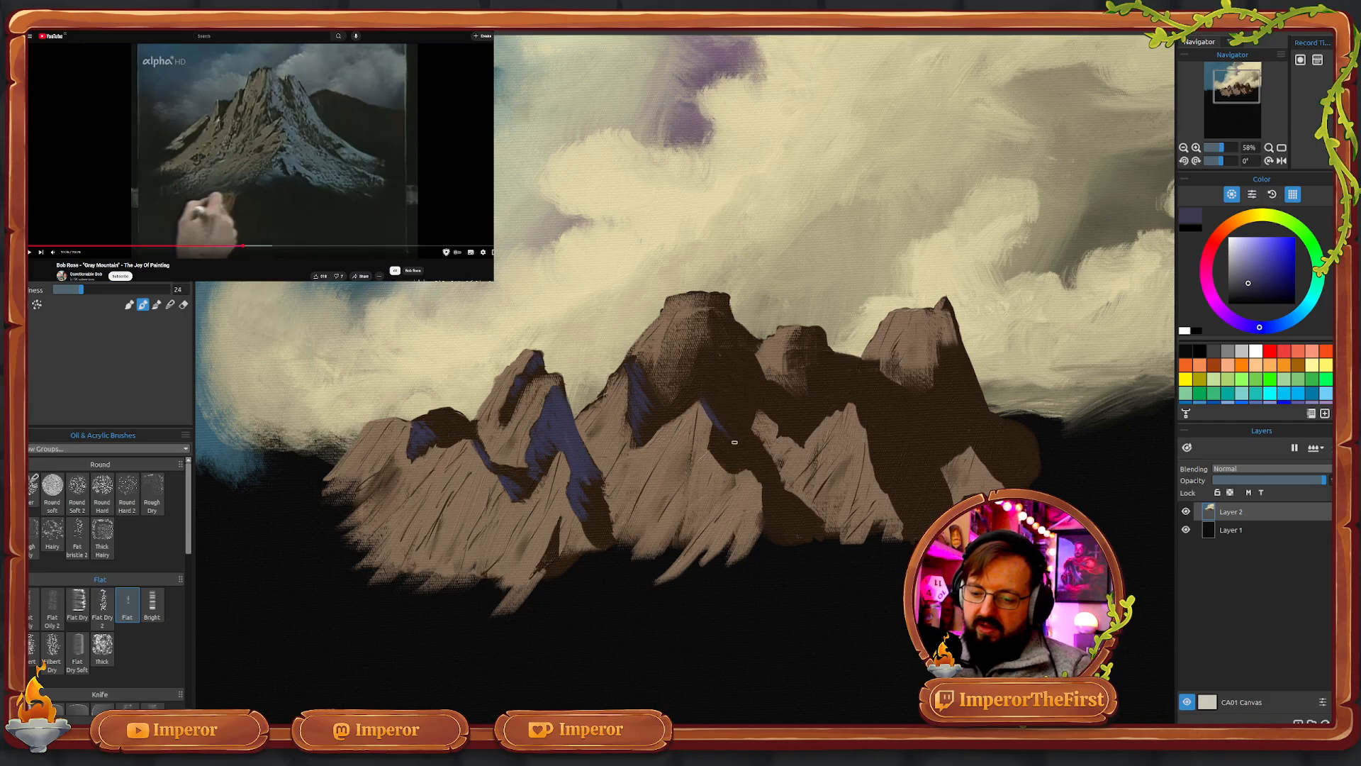
mouse_move(717, 428)
left_mouse_down()
mouse_move(720, 460)
mouse_move(731, 459)
left_mouse_up()
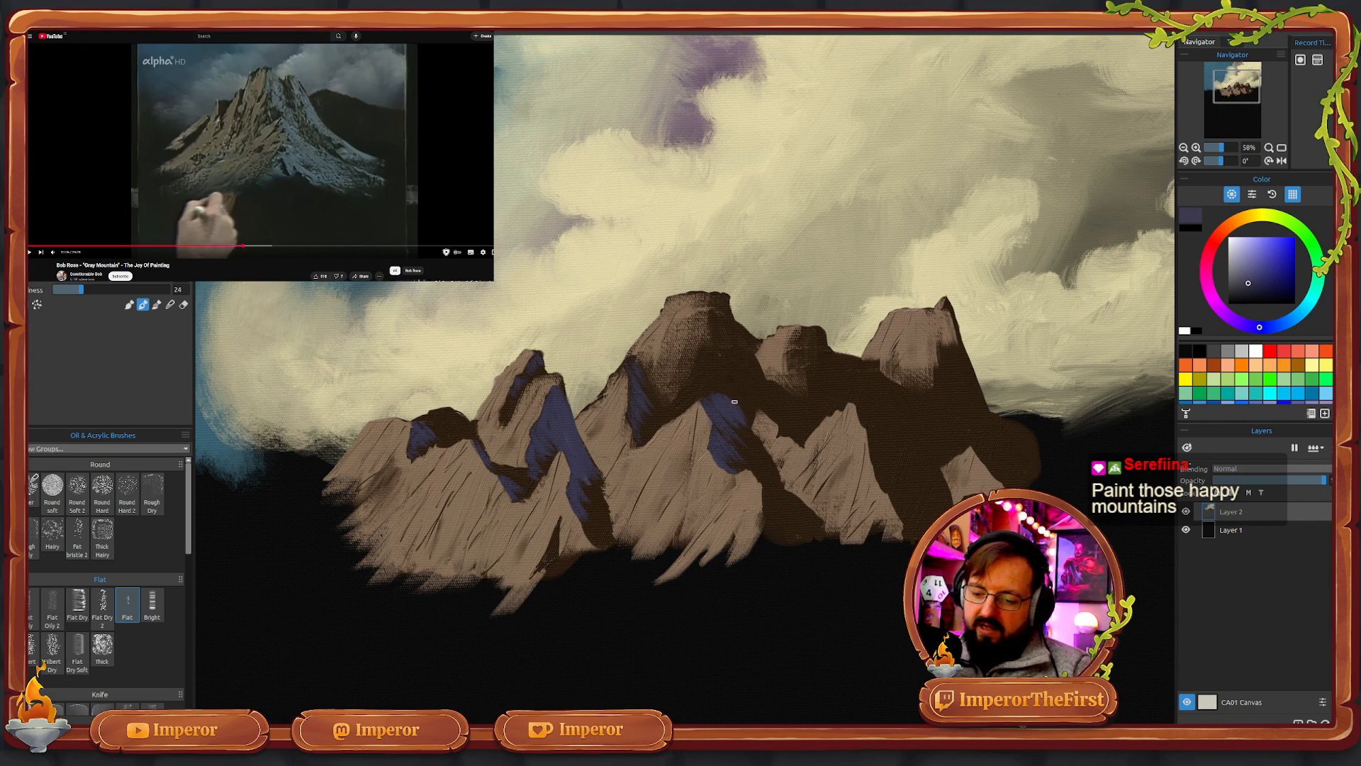
left_click_drag(729, 431, 745, 467)
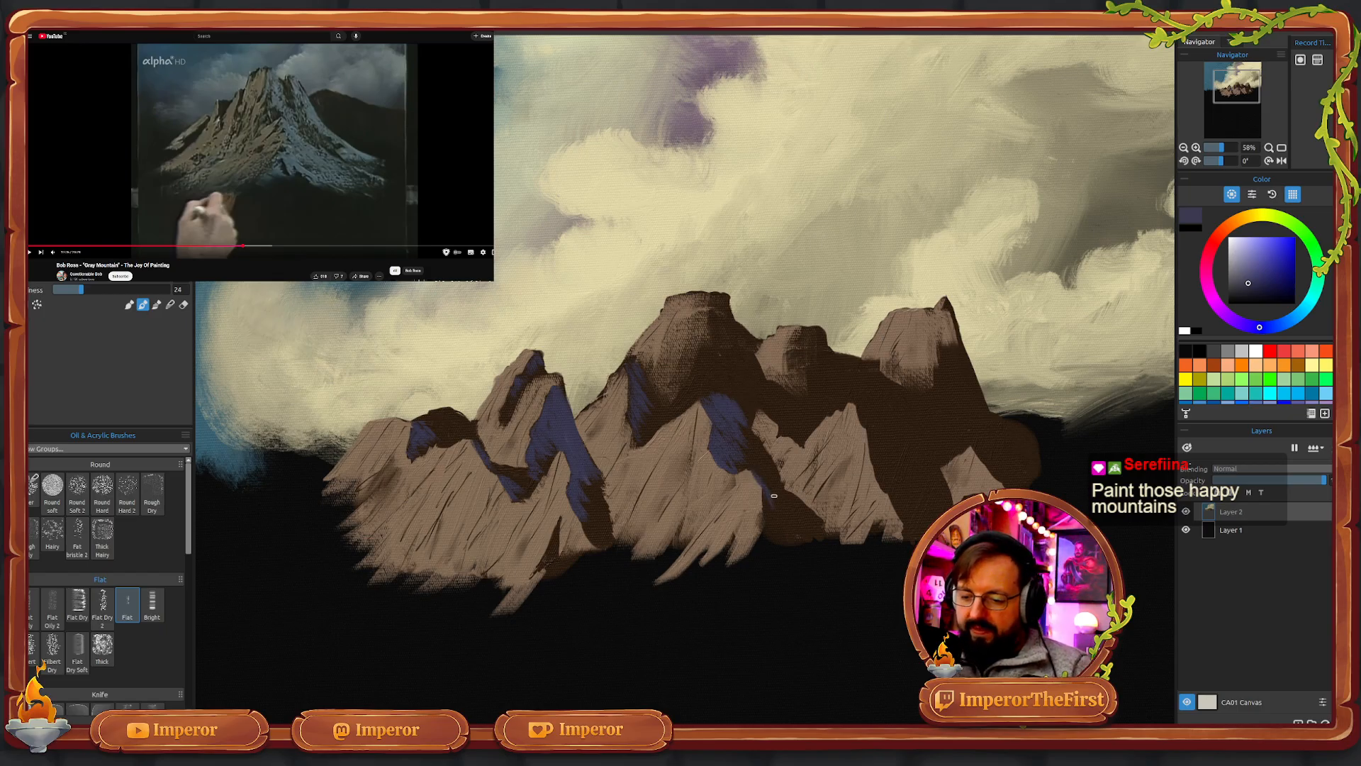
mouse_move(771, 486)
left_mouse_down()
mouse_move(796, 534)
mouse_move(764, 486)
mouse_move(781, 547)
left_mouse_up()
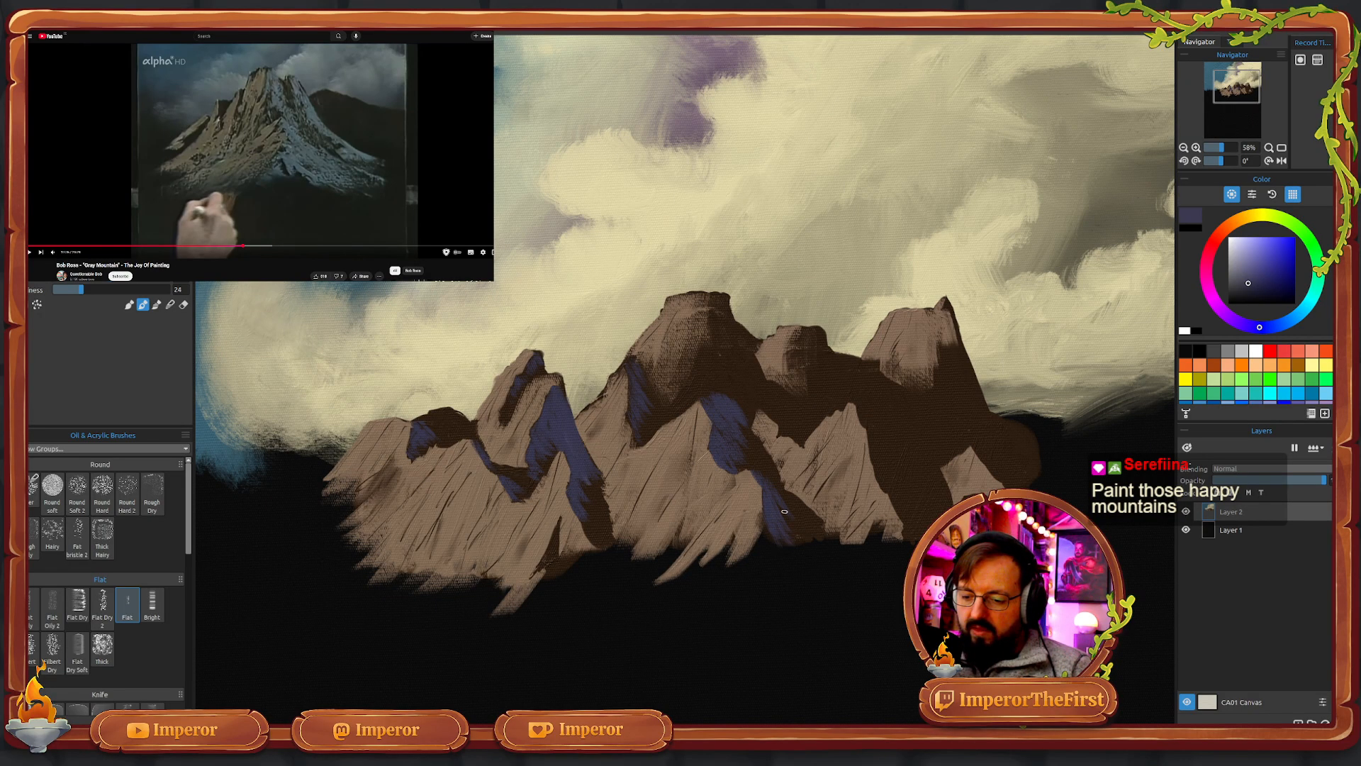
mouse_move(770, 487)
left_mouse_down()
mouse_move(792, 527)
mouse_move(814, 527)
left_mouse_up()
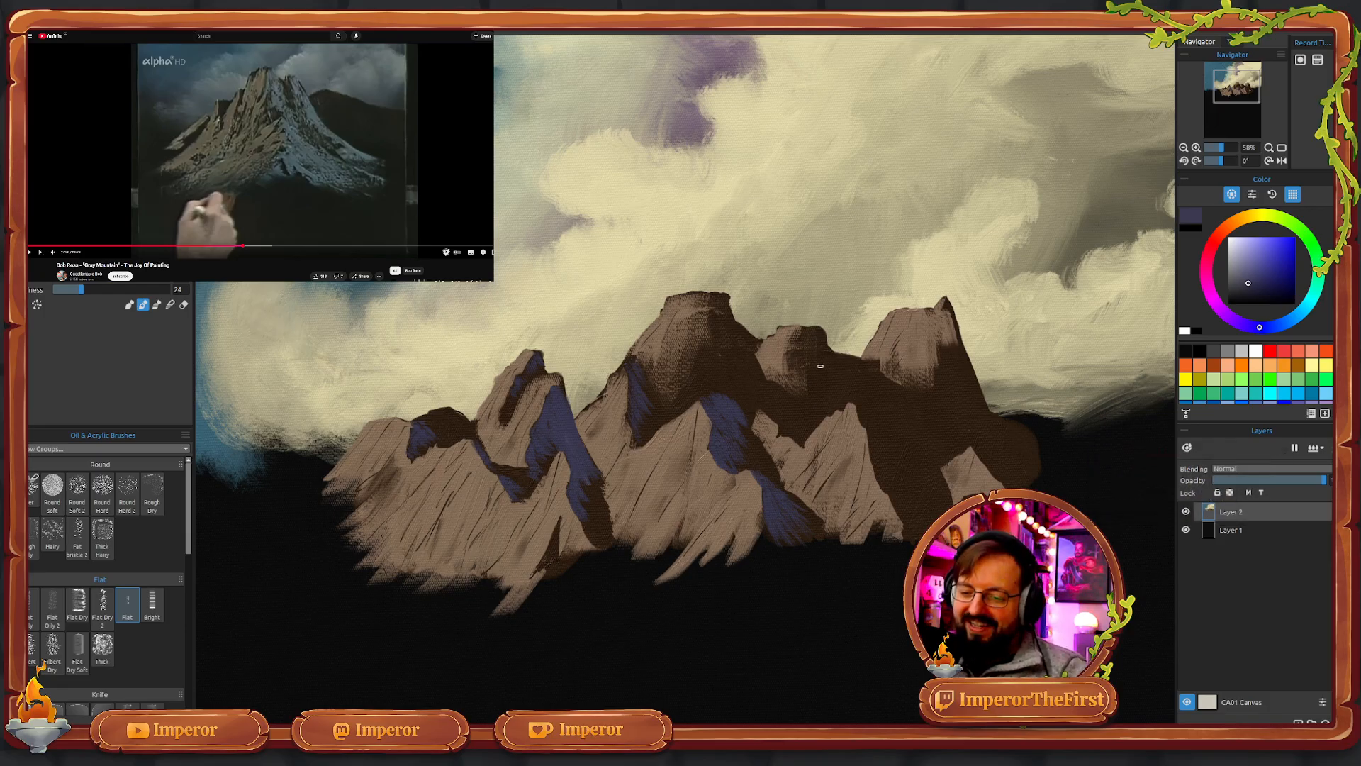
- Paint dark blue shading on the shadowed sides of the central summit and the small peak beside it
left_click_drag(816, 333, 811, 369)
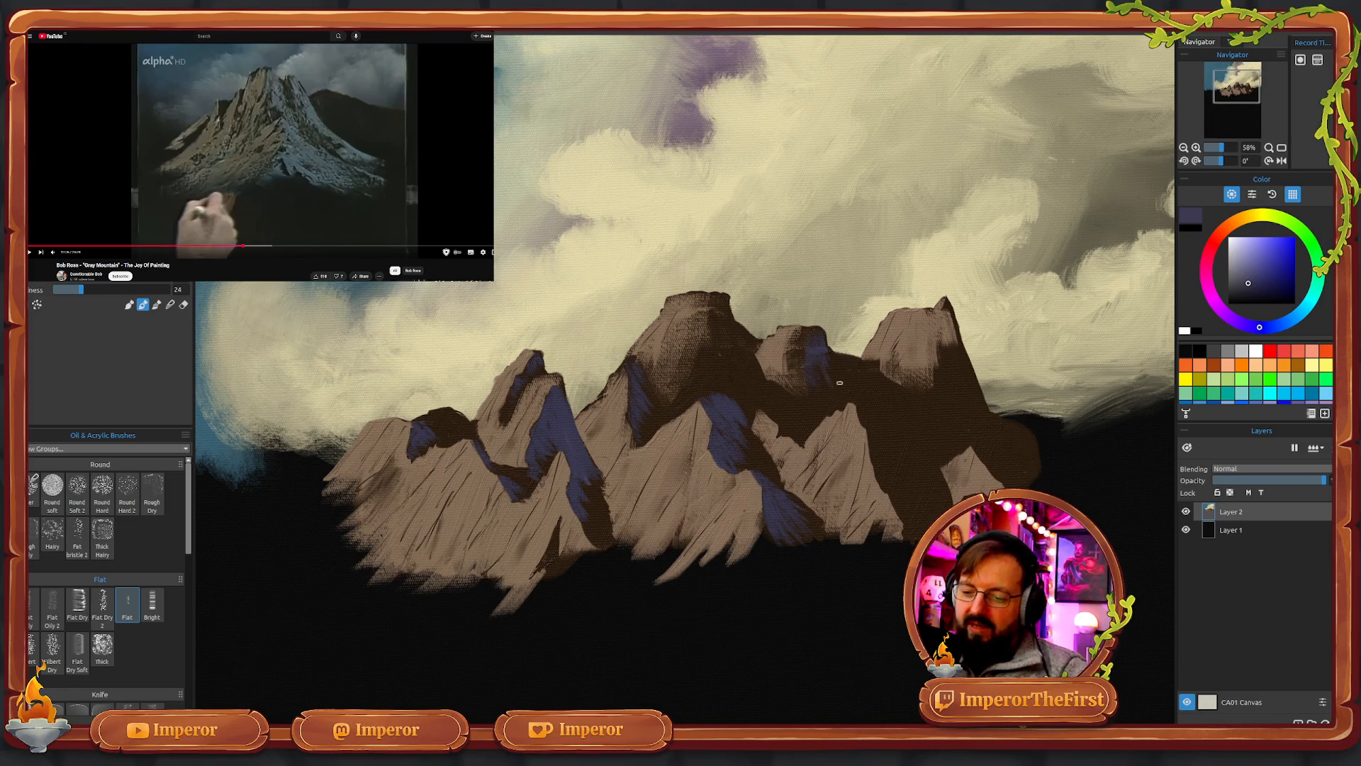
left_click_drag(713, 299, 724, 344)
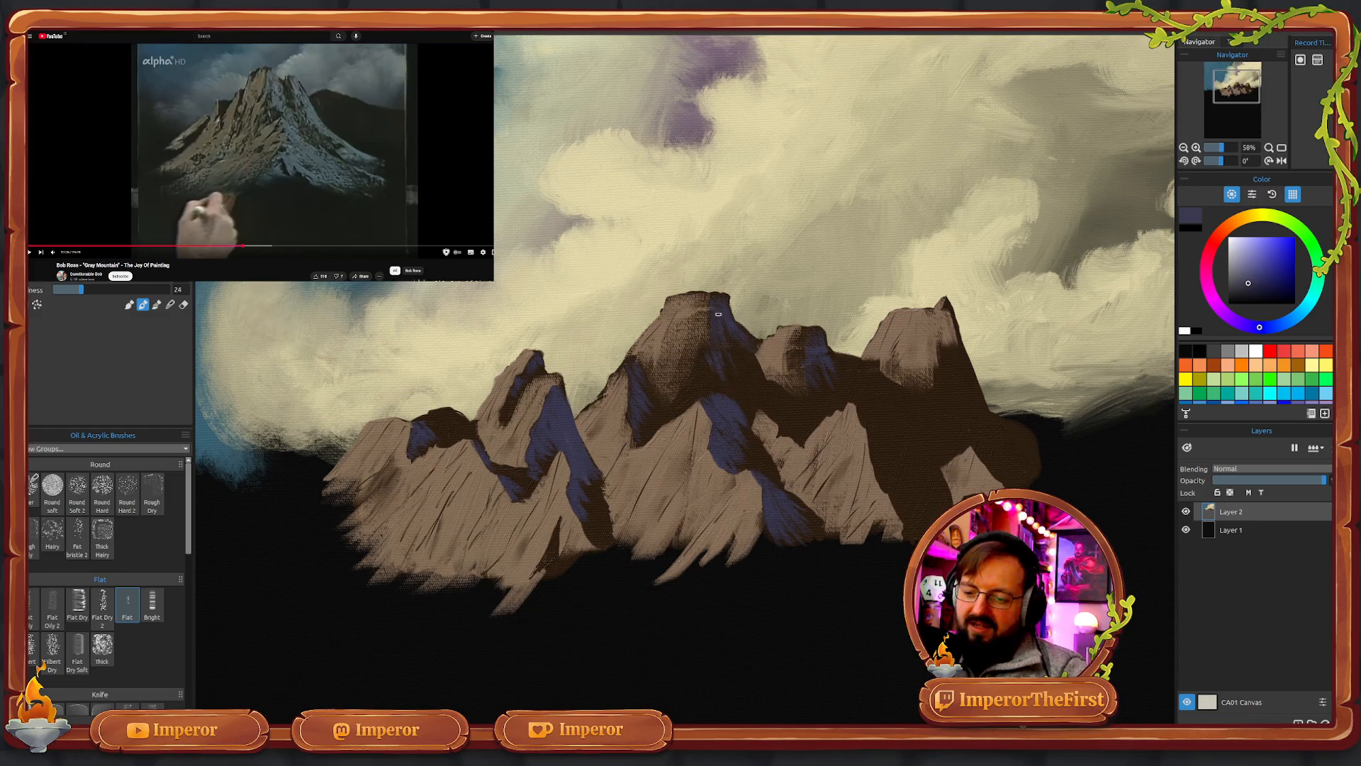
left_click_drag(718, 313, 761, 383)
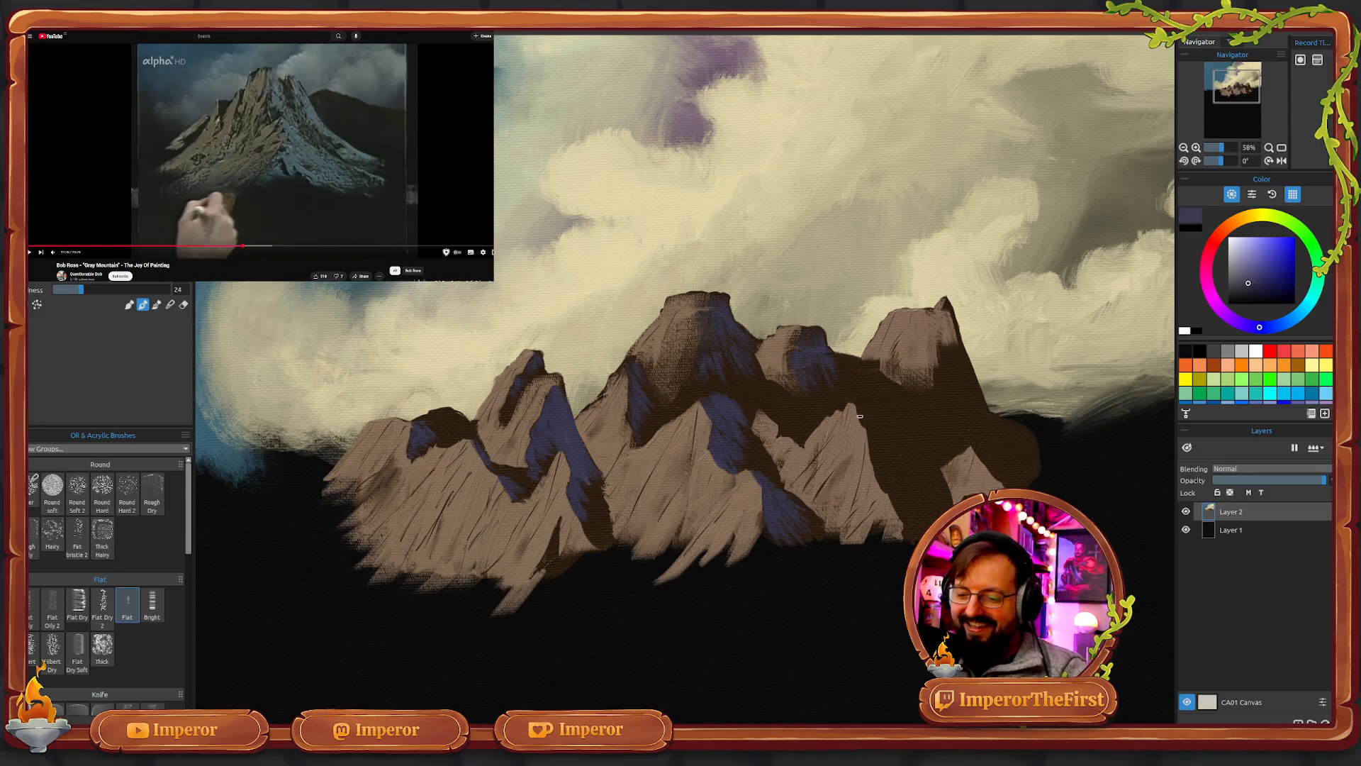
- Streak dark blue down the shadowed side of the right-hand slope and the rightmost peak
mouse_move(861, 413)
left_mouse_down()
mouse_move(918, 533)
mouse_move(913, 519)
left_mouse_up()
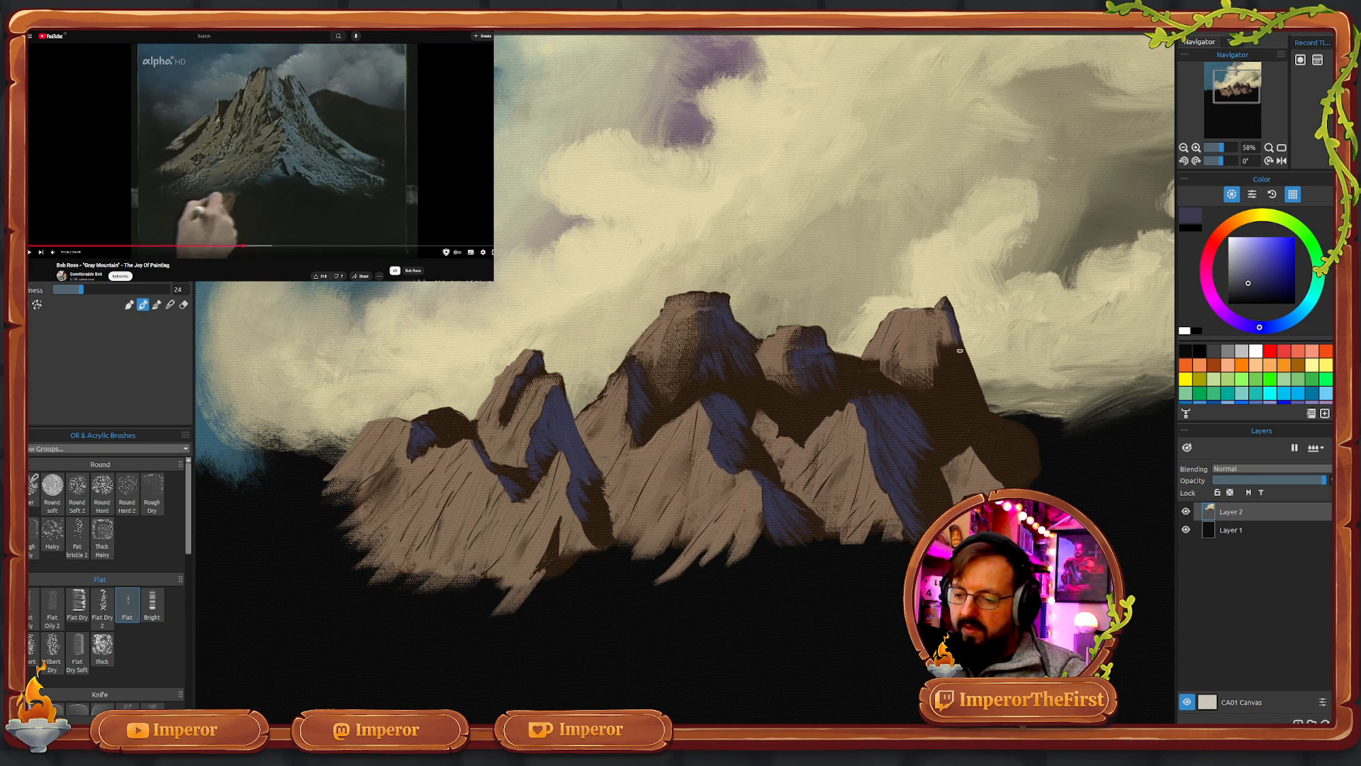
left_click_drag(959, 350, 975, 390)
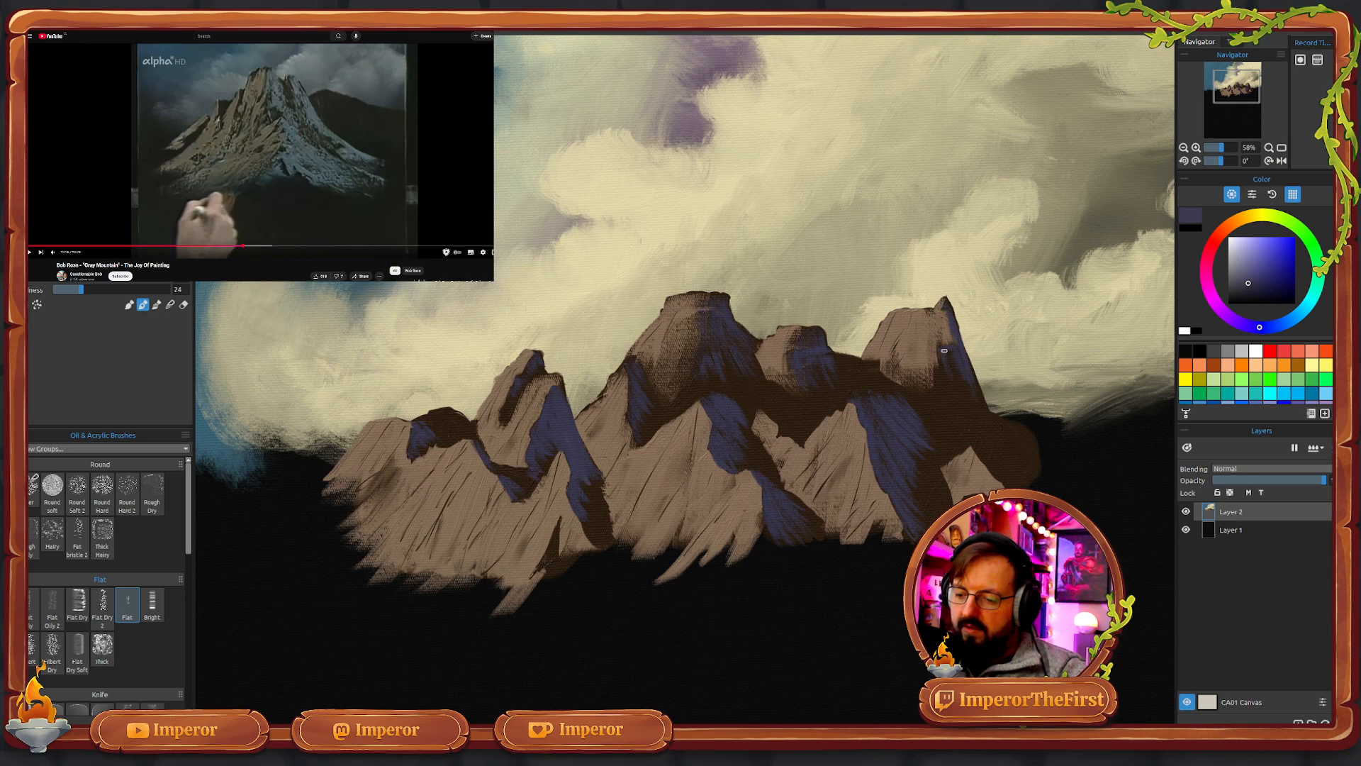
left_click_drag(951, 353, 964, 385)
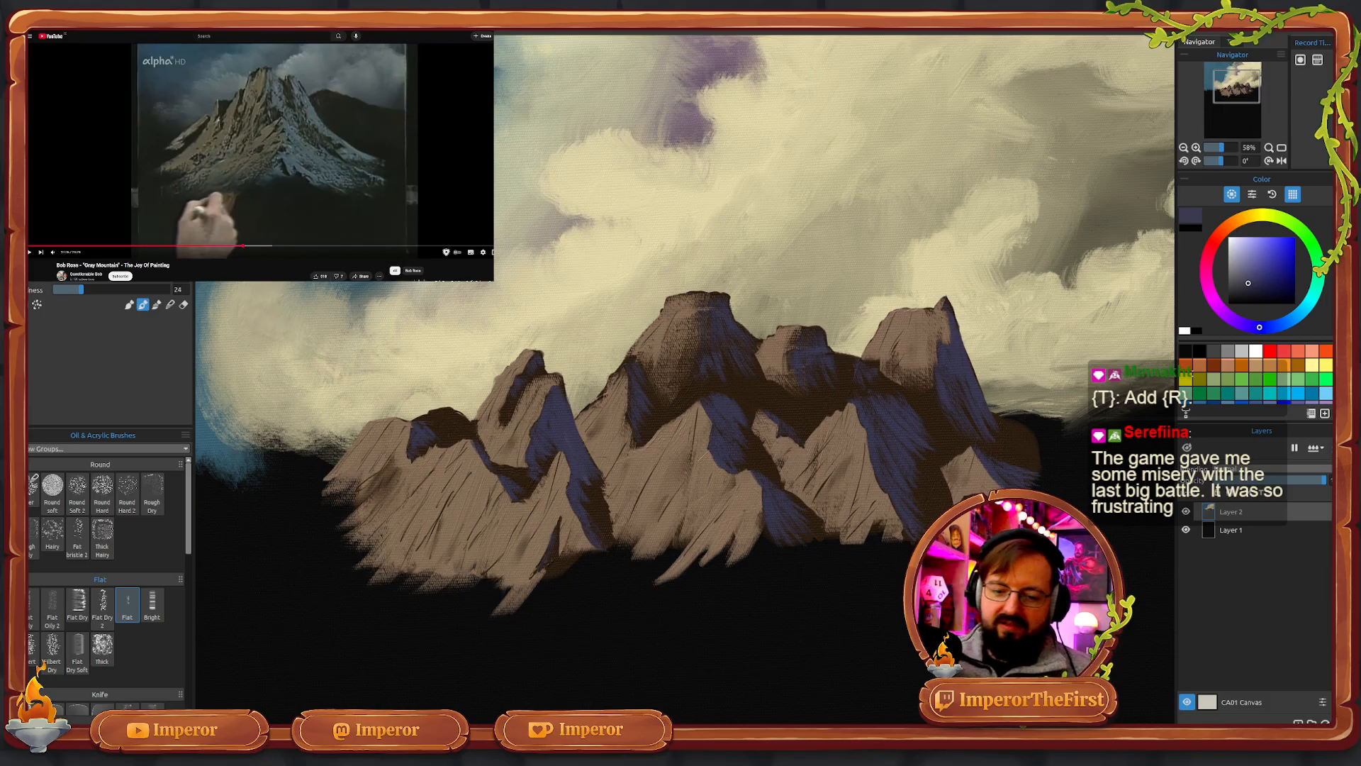
- Sample the dark brown between the peaks and streak it through the blue shadows with an Express Oil Glaze brush
key("alt")
left_click(806, 410, "alt")
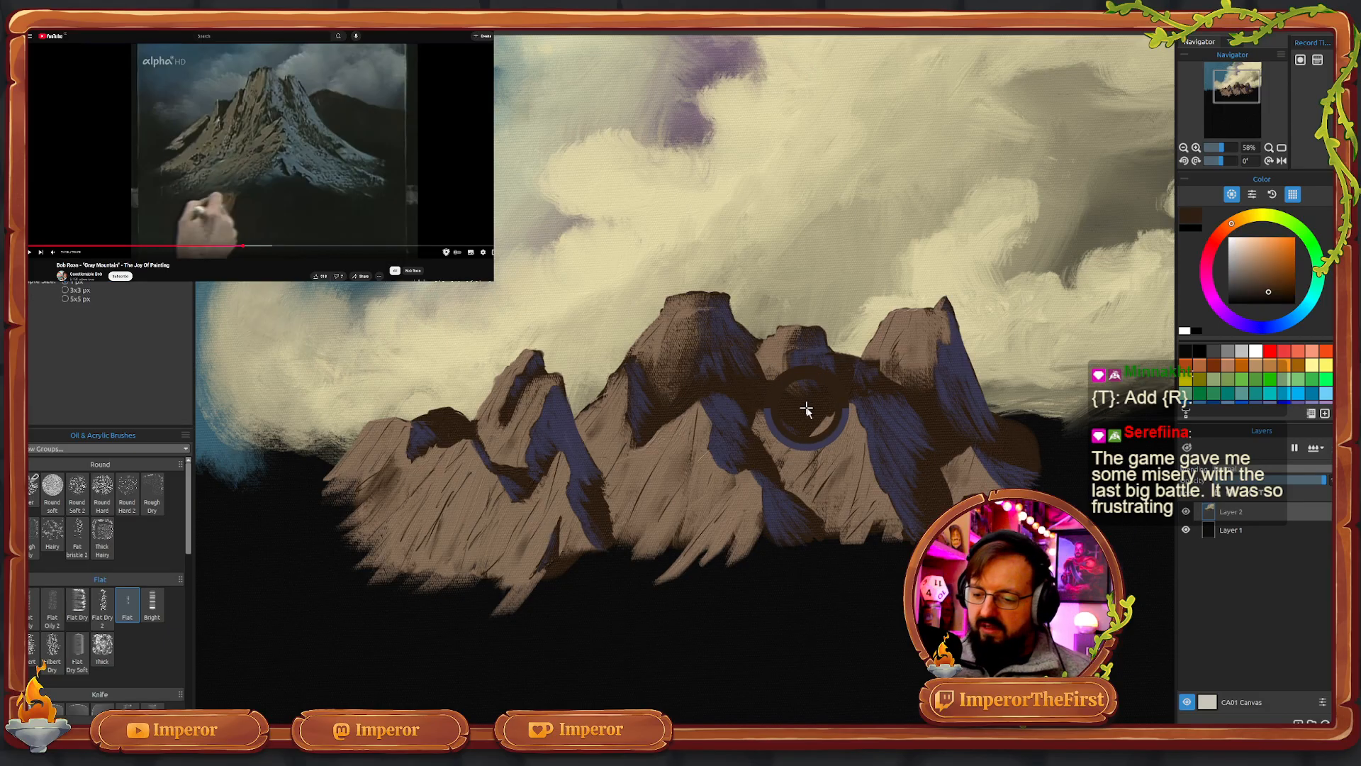
key("b")
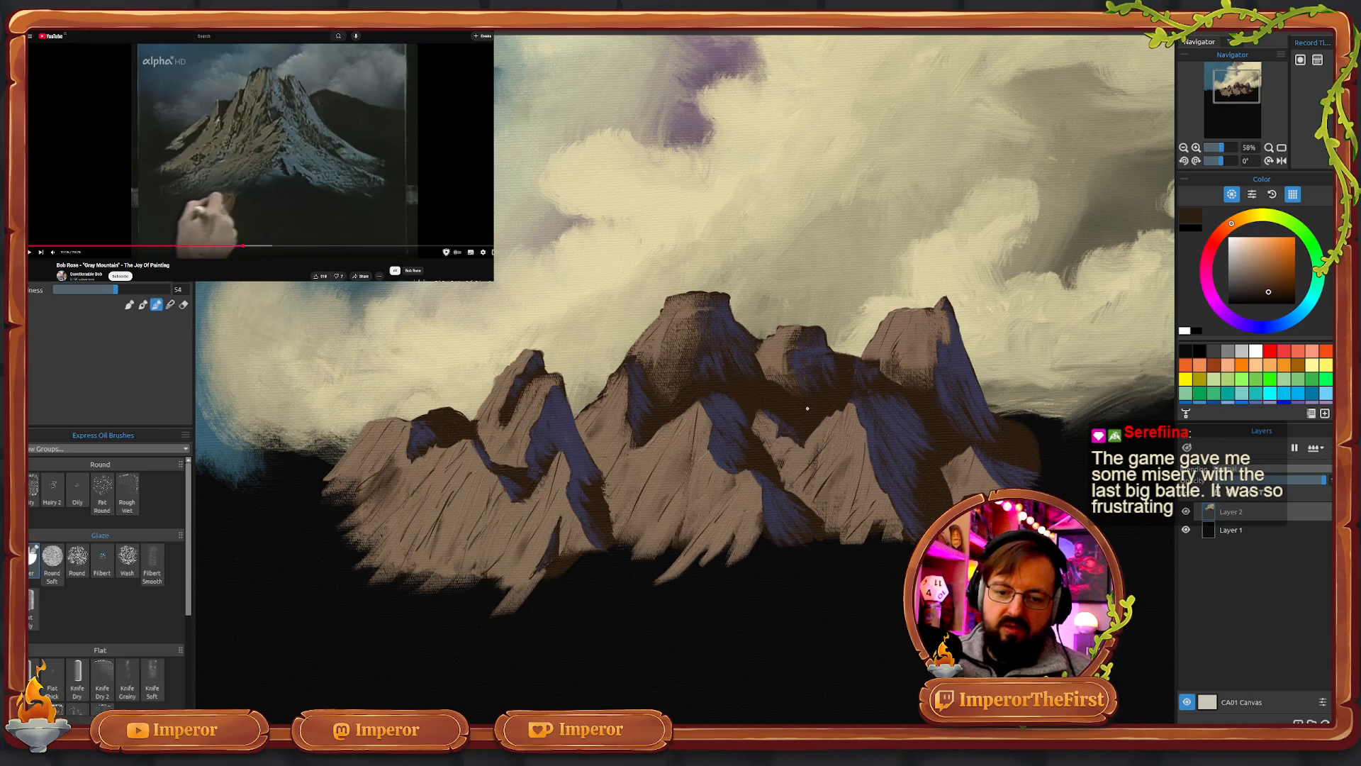
key("alt")
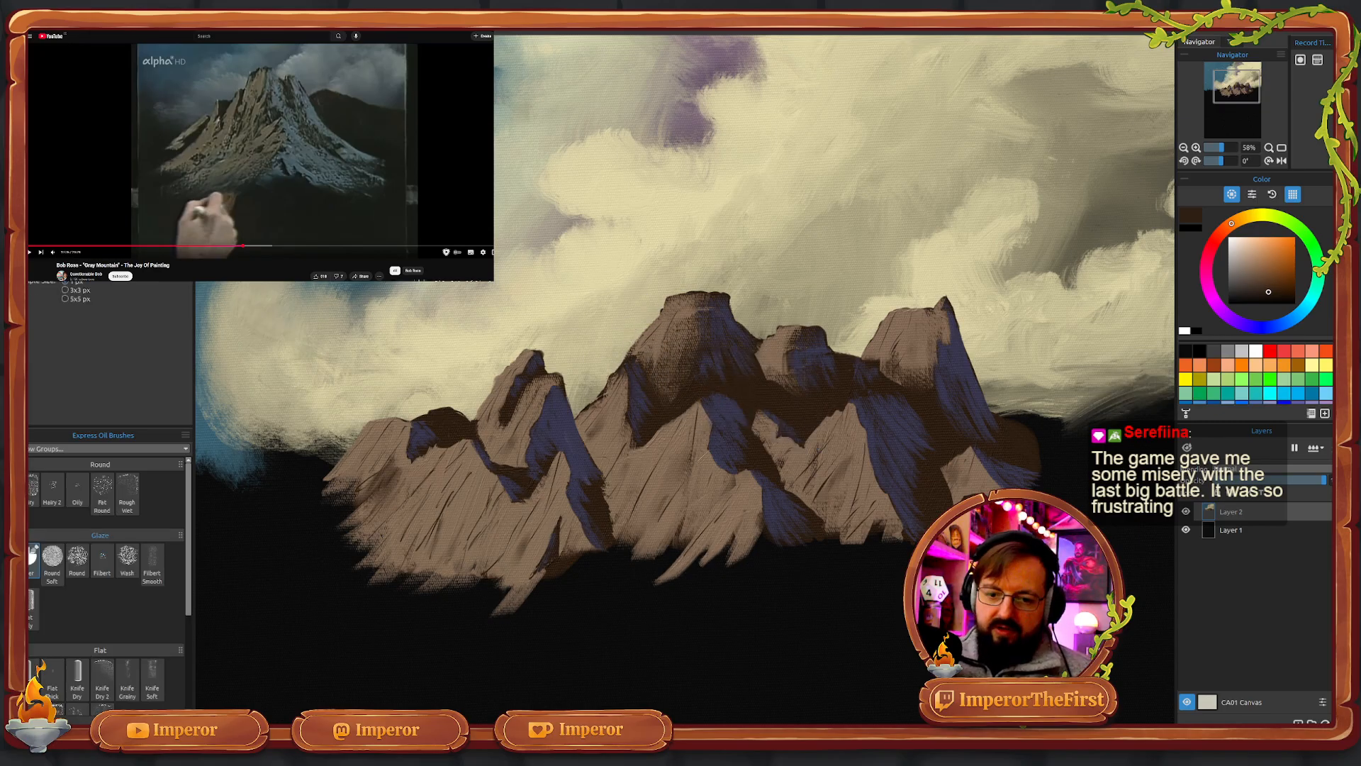
key("b")
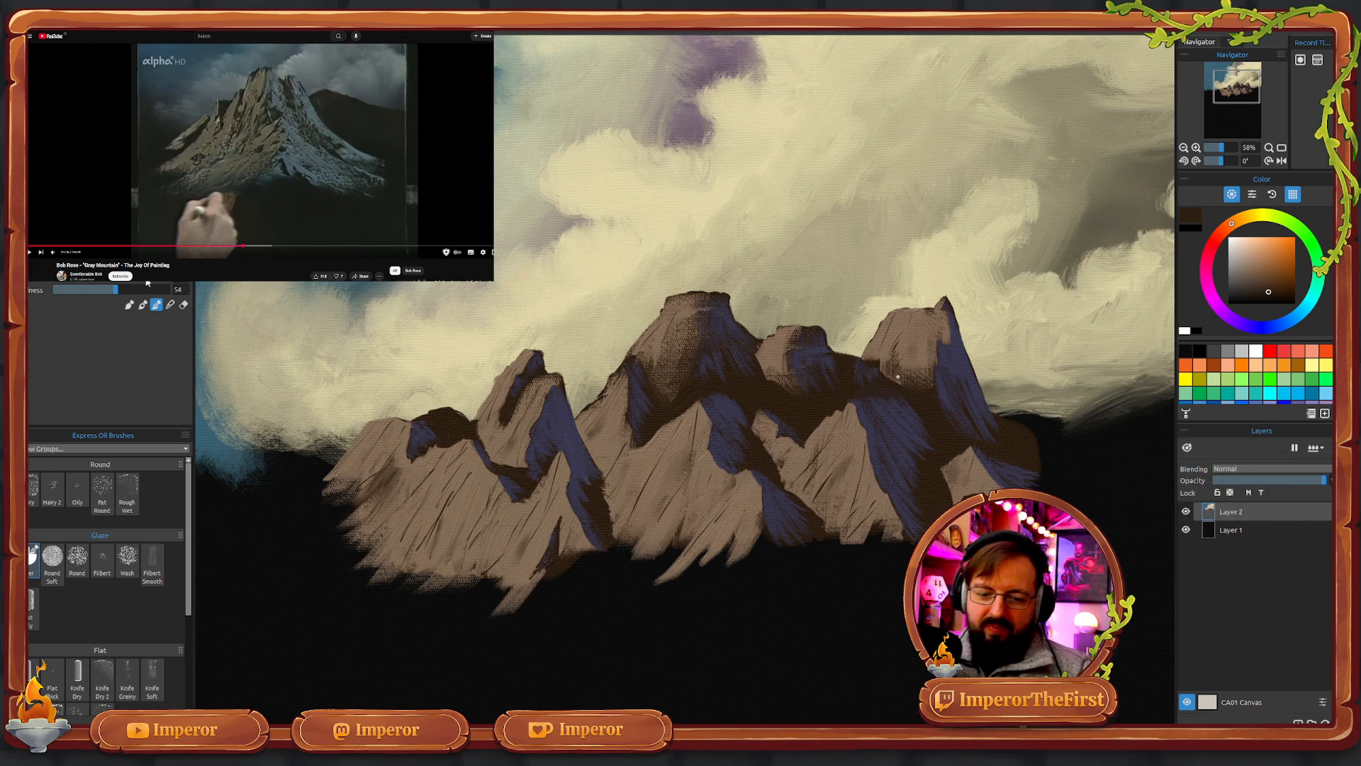
key("b")
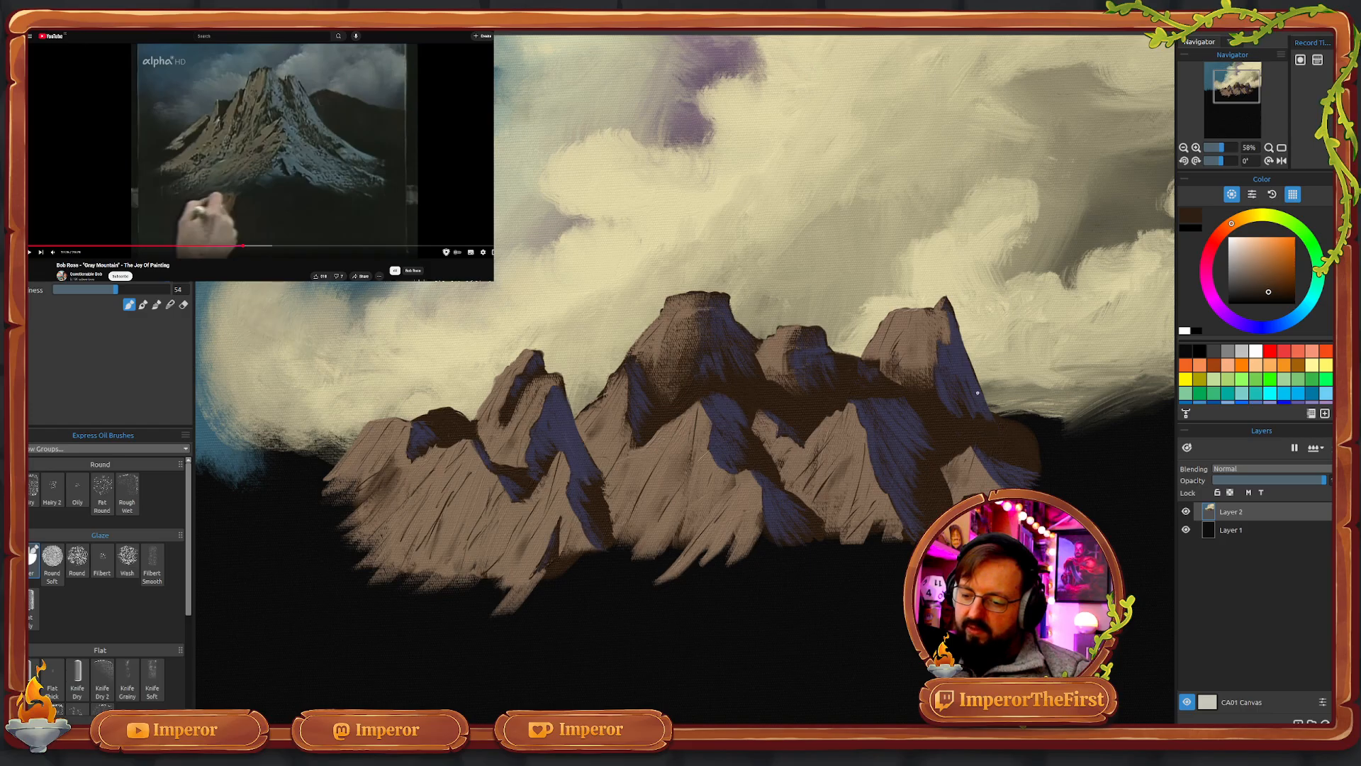
left_click_drag(978, 393, 995, 429)
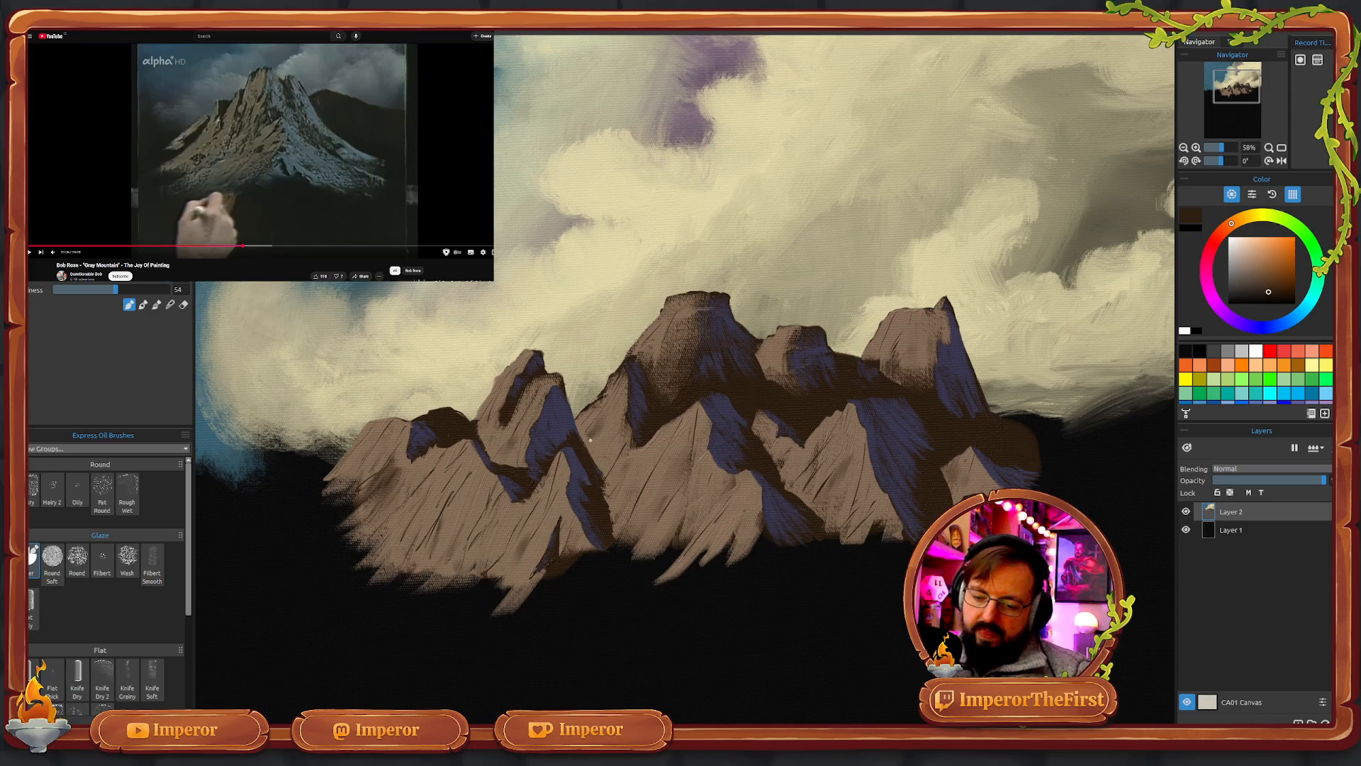
- Switch to the Oil & Acrylic Flat brush in blending mode and soften the mountain's left and middle base into the black
left_click(142, 304)
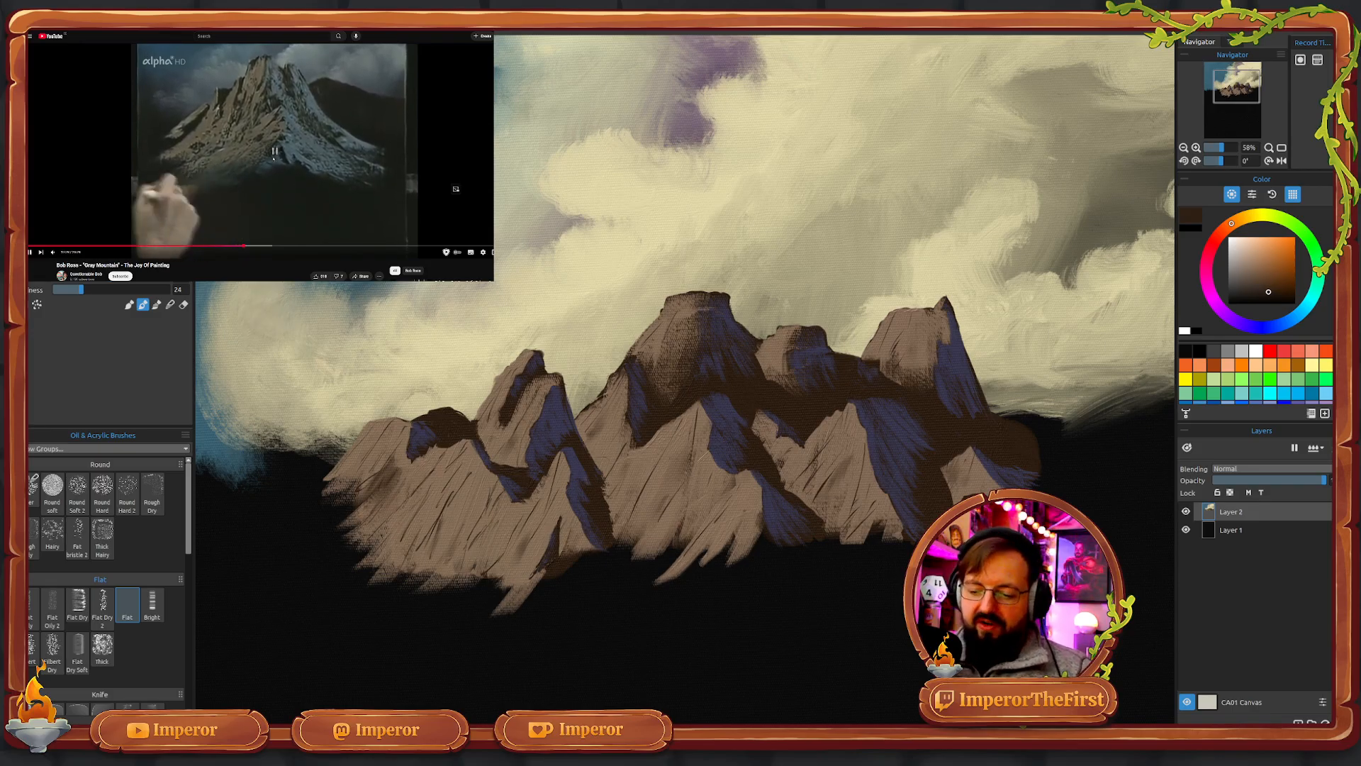
left_click(171, 306)
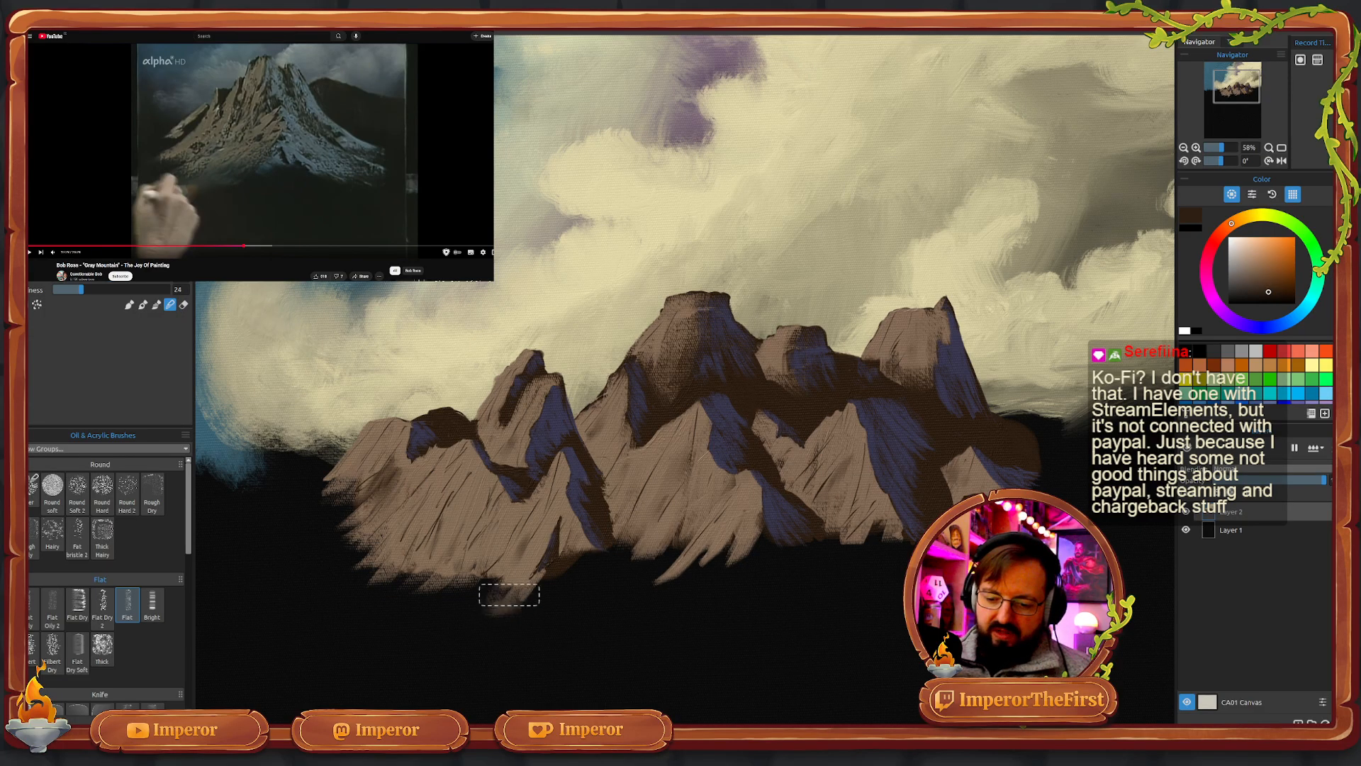
mouse_move(491, 606)
left_mouse_down()
mouse_move(426, 602)
mouse_move(430, 573)
mouse_move(401, 597)
mouse_move(387, 573)
mouse_move(386, 604)
mouse_move(367, 577)
mouse_move(349, 586)
mouse_move(340, 555)
mouse_move(321, 560)
mouse_move(332, 525)
mouse_move(339, 562)
mouse_move(305, 542)
mouse_move(308, 528)
mouse_move(326, 542)
mouse_move(310, 549)
mouse_move(302, 526)
mouse_move(314, 527)
mouse_move(340, 567)
mouse_move(327, 563)
mouse_move(341, 531)
mouse_move(315, 509)
mouse_move(326, 484)
mouse_move(331, 501)
mouse_move(311, 518)
mouse_move(300, 504)
mouse_move(308, 470)
mouse_move(328, 487)
mouse_move(299, 493)
mouse_move(309, 459)
mouse_move(333, 470)
mouse_move(306, 483)
mouse_move(330, 555)
mouse_move(387, 540)
mouse_move(431, 605)
mouse_move(411, 611)
mouse_move(415, 556)
left_mouse_up()
mouse_move(457, 604)
left_mouse_down()
mouse_move(468, 579)
mouse_move(520, 619)
mouse_move(545, 582)
mouse_move(550, 622)
mouse_move(574, 574)
mouse_move(583, 609)
mouse_move(597, 552)
mouse_move(603, 598)
mouse_move(625, 541)
mouse_move(614, 589)
mouse_move(589, 599)
mouse_move(609, 545)
mouse_move(627, 574)
mouse_move(579, 569)
mouse_move(567, 592)
mouse_move(573, 563)
mouse_move(540, 618)
mouse_move(500, 588)
mouse_move(488, 599)
mouse_move(489, 559)
mouse_move(507, 600)
mouse_move(616, 551)
mouse_move(570, 550)
mouse_move(578, 567)
mouse_move(649, 578)
mouse_move(657, 546)
mouse_move(656, 584)
mouse_move(628, 574)
mouse_move(647, 591)
mouse_move(623, 586)
mouse_move(613, 564)
mouse_move(627, 537)
mouse_move(659, 588)
mouse_move(672, 548)
mouse_move(683, 581)
mouse_move(655, 561)
mouse_move(688, 584)
mouse_move(750, 572)
mouse_move(722, 585)
mouse_move(744, 562)
mouse_move(764, 577)
mouse_move(777, 559)
mouse_move(787, 589)
mouse_move(739, 611)
left_mouse_up()
- Choose the Soft Noisy blend brush and fade the right part of the mountain's base into the black
key("n")
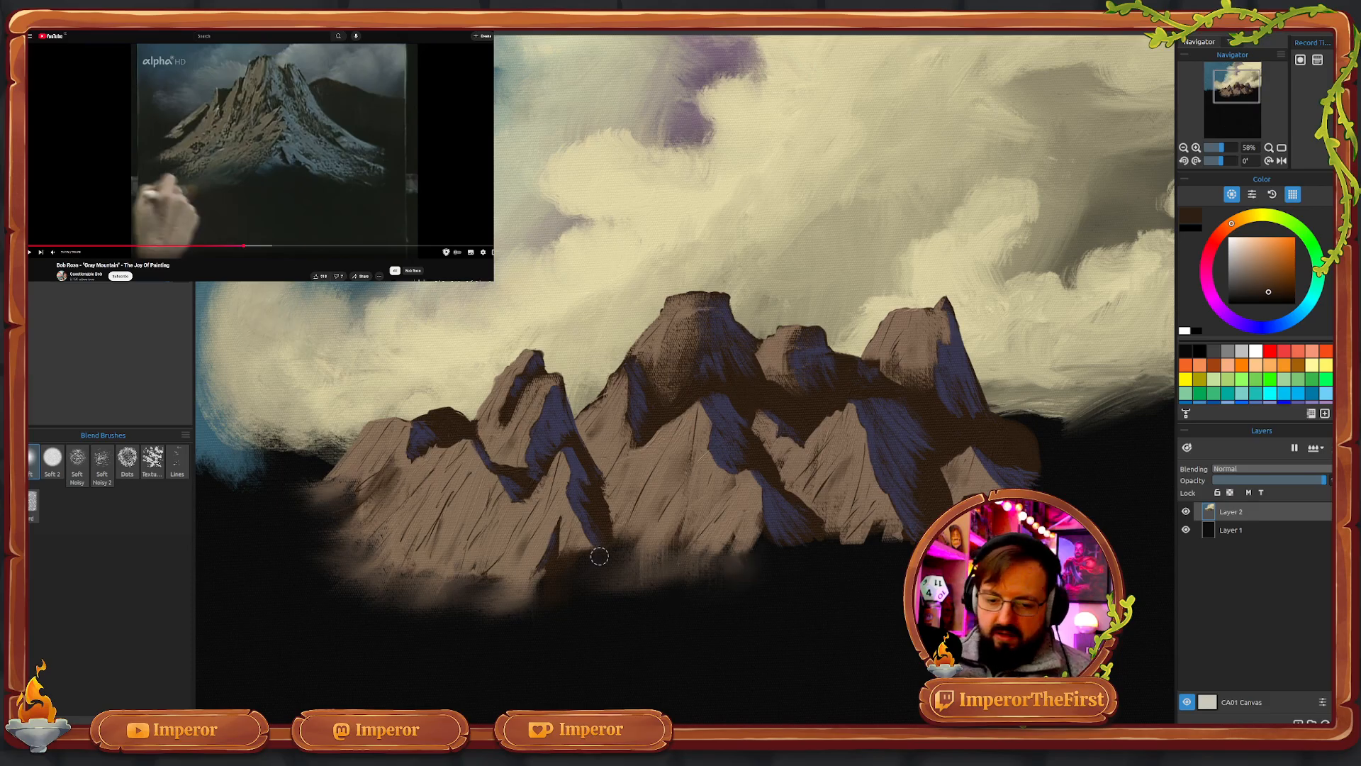
left_click(78, 462)
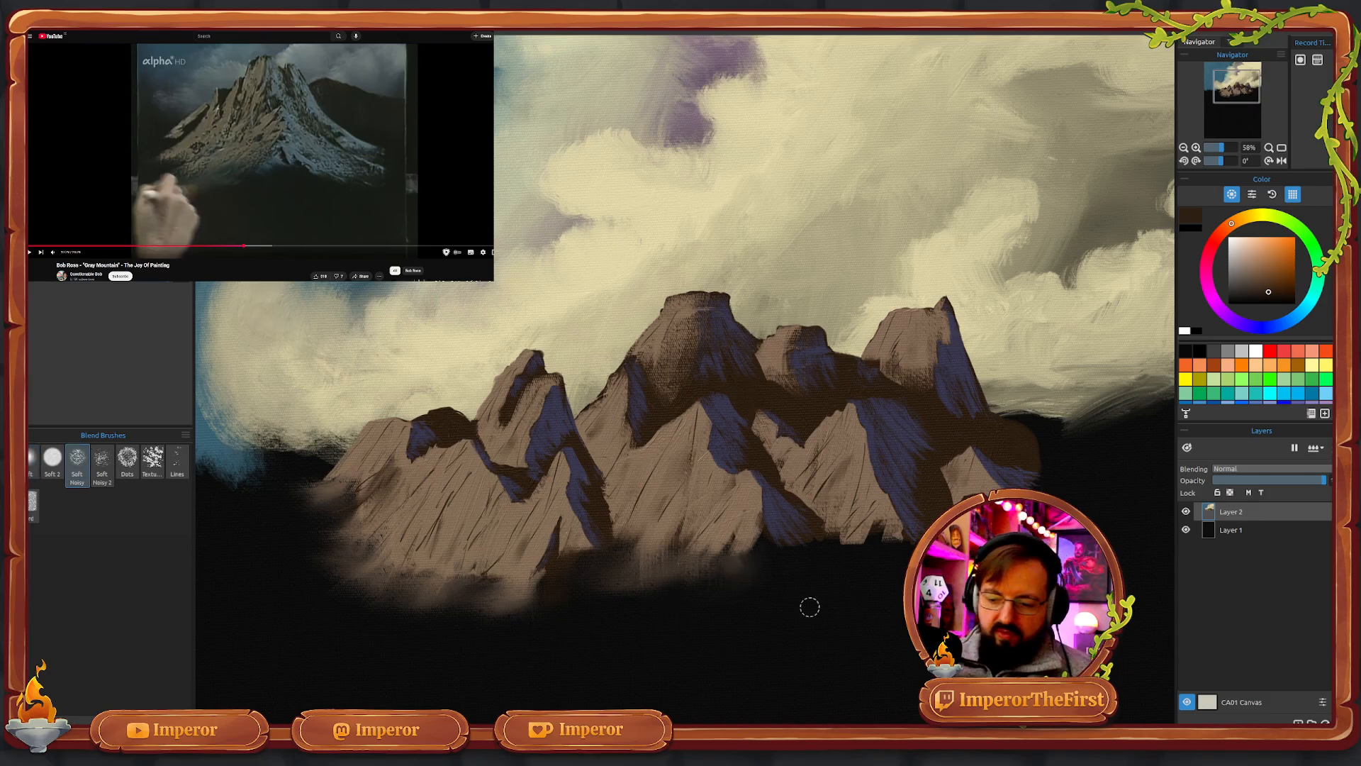
mouse_move(777, 566)
left_mouse_down()
mouse_move(763, 542)
mouse_move(758, 571)
mouse_move(768, 539)
mouse_move(784, 574)
mouse_move(789, 551)
mouse_move(810, 546)
mouse_move(793, 572)
mouse_move(818, 533)
mouse_move(789, 575)
mouse_move(781, 549)
mouse_move(865, 494)
mouse_move(847, 559)
mouse_move(822, 564)
mouse_move(841, 534)
mouse_move(855, 544)
mouse_move(837, 577)
mouse_move(862, 531)
mouse_move(833, 570)
mouse_move(837, 546)
mouse_move(866, 569)
mouse_move(890, 548)
left_mouse_up()
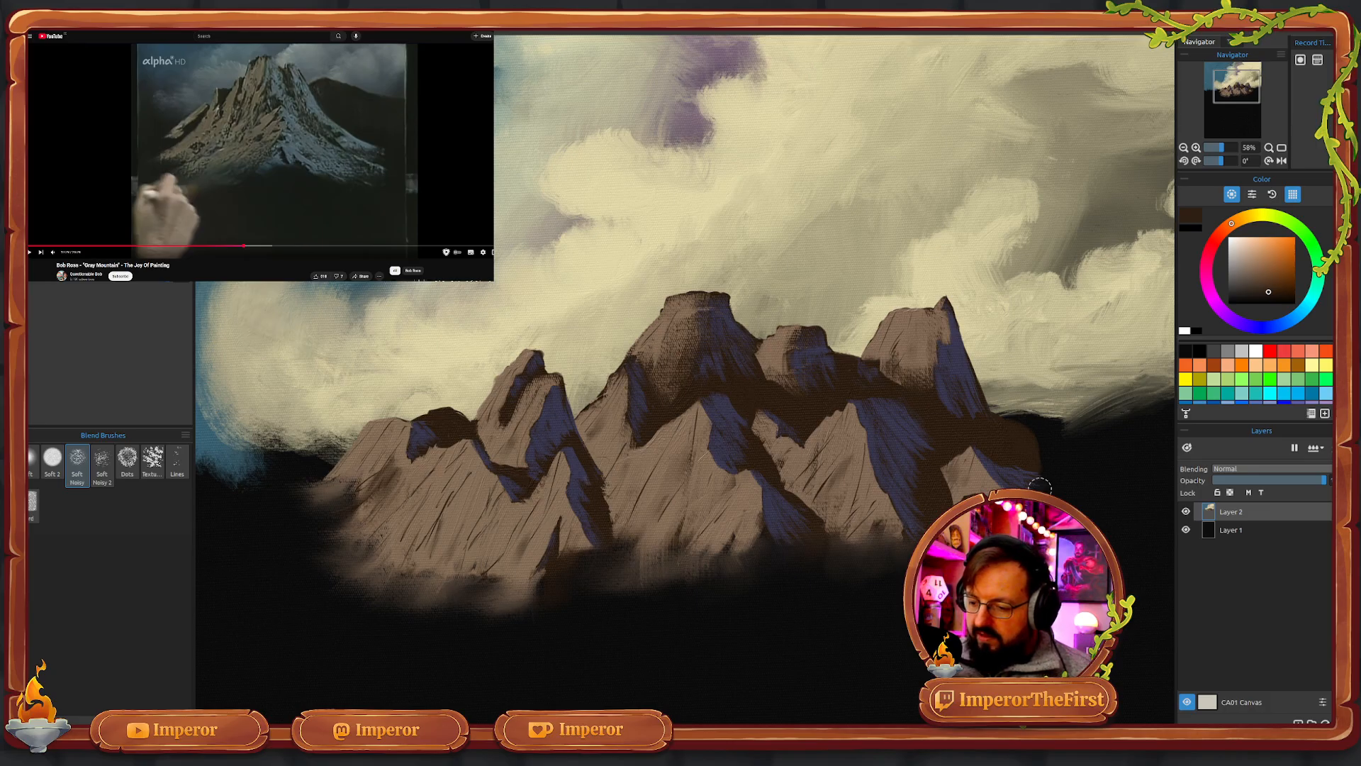
- Fade the mountain's right edge and lower left base into the black with the Soft Noisy, Soft Noisy 2 and Texture blend brushes
mouse_move(1033, 469)
left_mouse_down()
mouse_move(1056, 447)
mouse_move(1055, 473)
mouse_move(1036, 430)
mouse_move(1067, 470)
left_mouse_up()
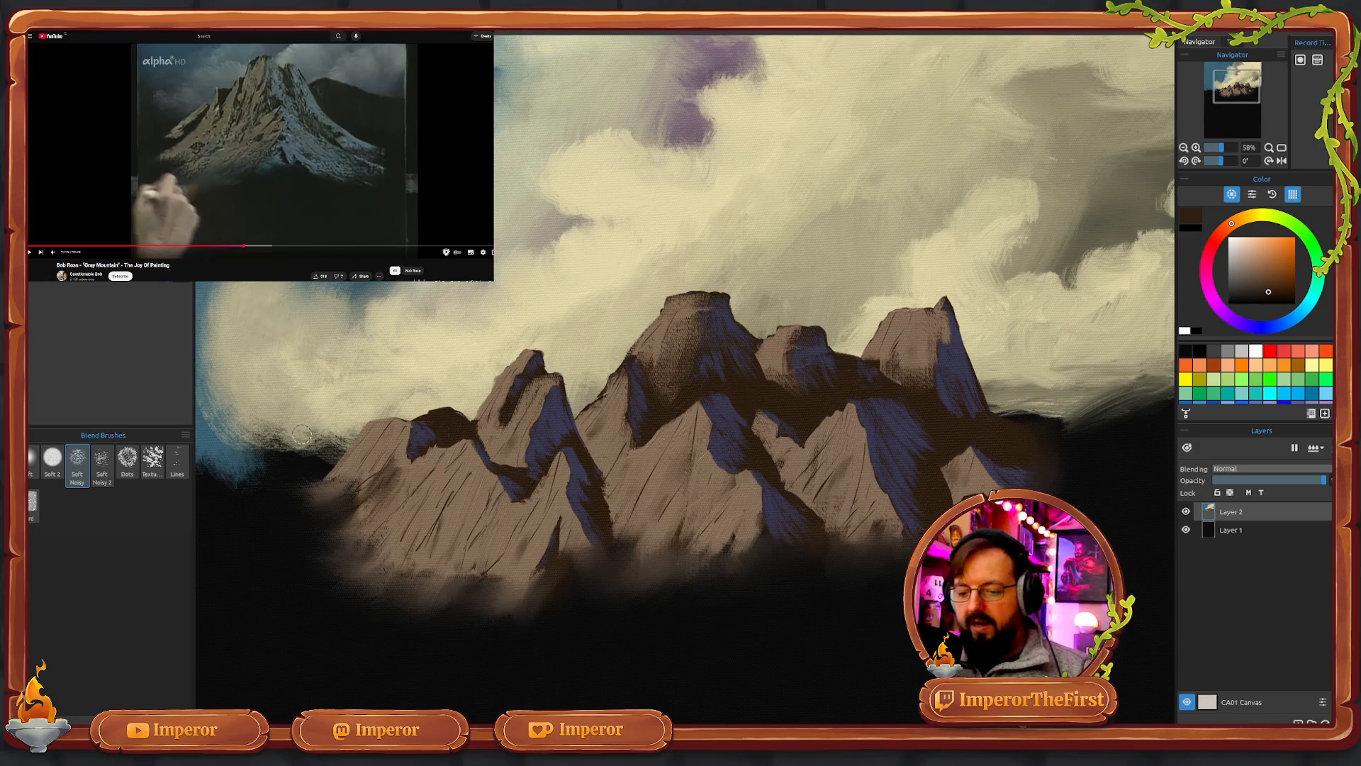
left_click(299, 125)
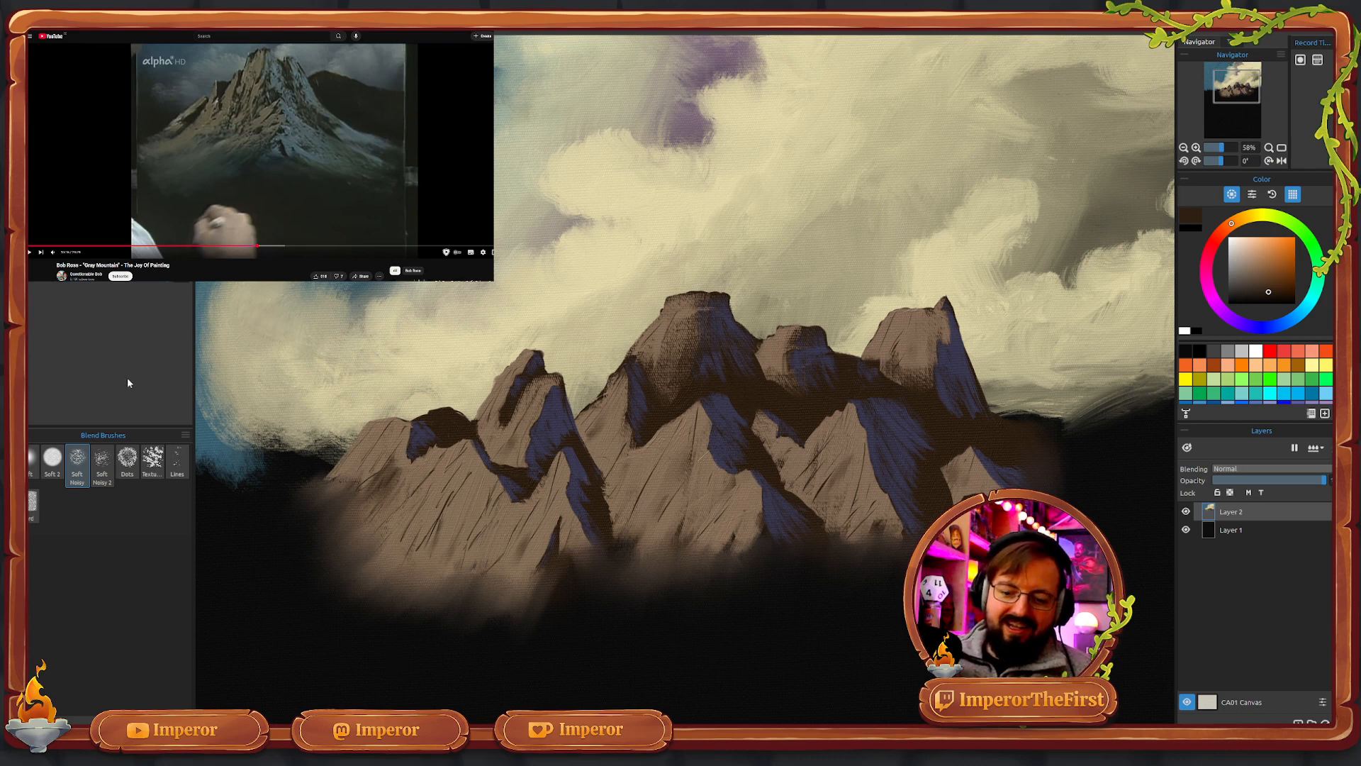
left_click(162, 449)
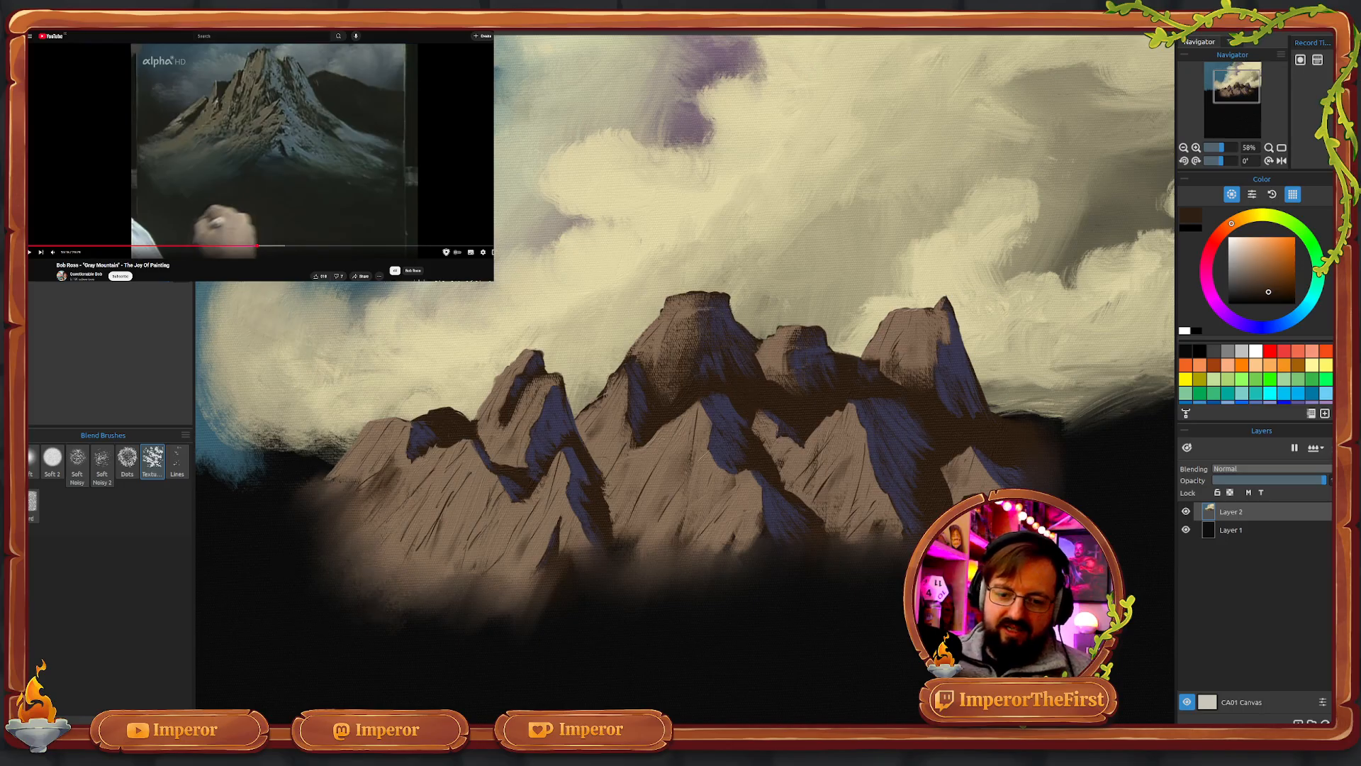
left_click(103, 461)
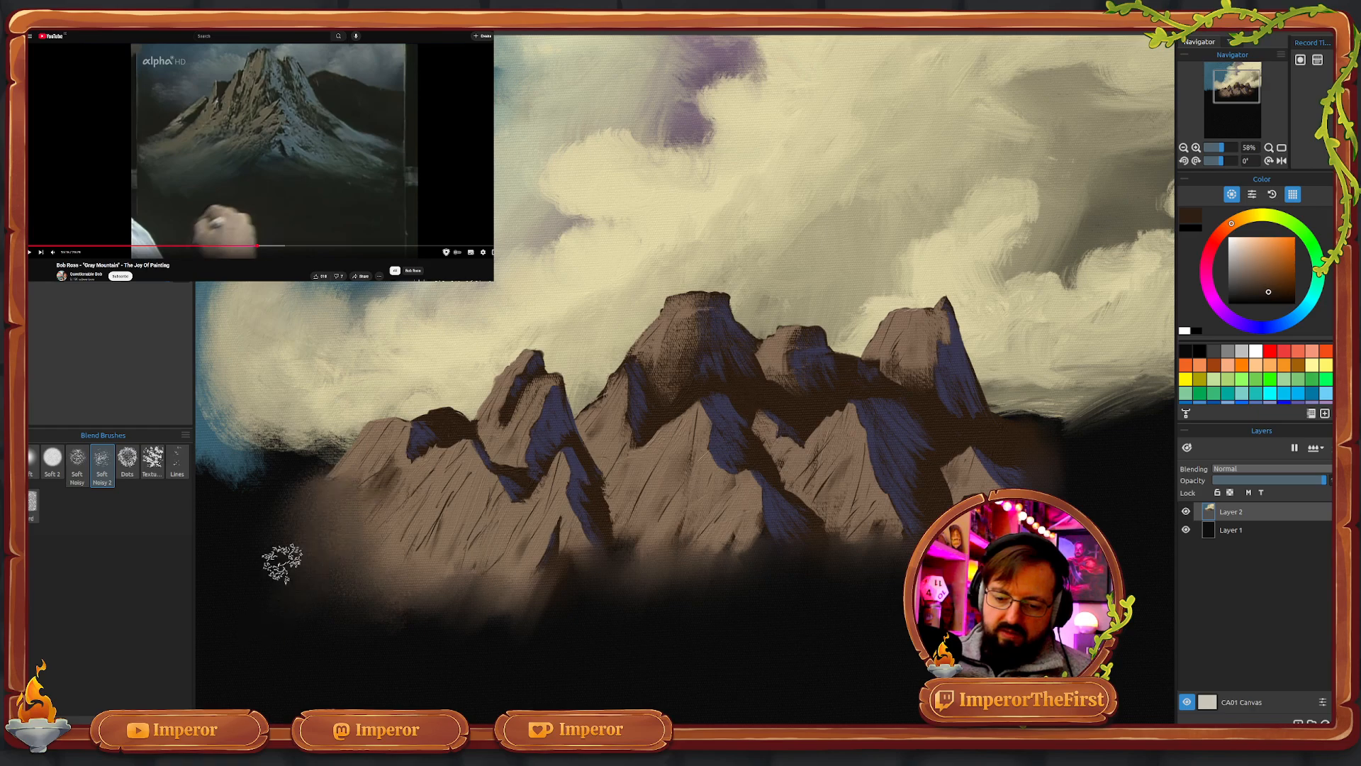
mouse_move(282, 564)
left_mouse_down()
mouse_move(339, 520)
mouse_move(374, 573)
mouse_move(392, 568)
mouse_move(343, 578)
mouse_move(377, 560)
mouse_move(370, 618)
mouse_move(412, 602)
left_mouse_up()
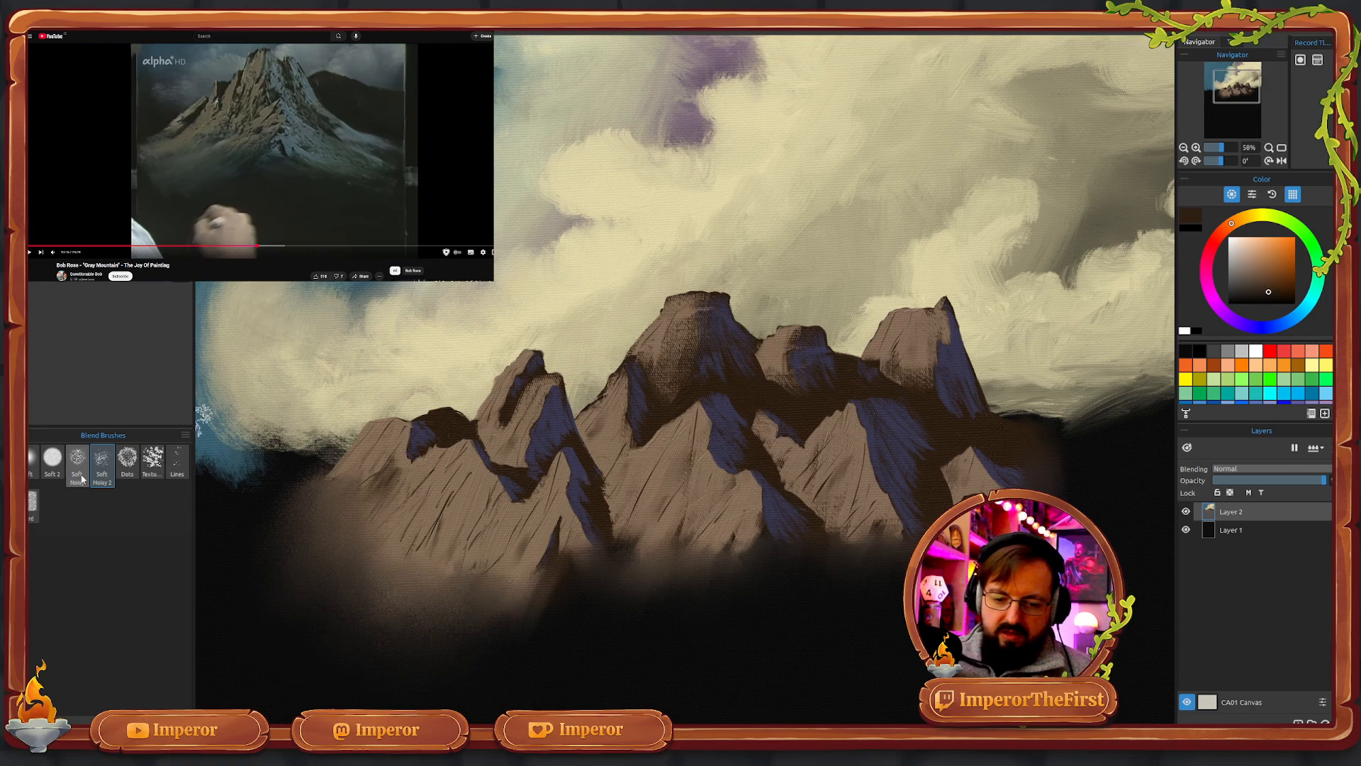
left_click(52, 458)
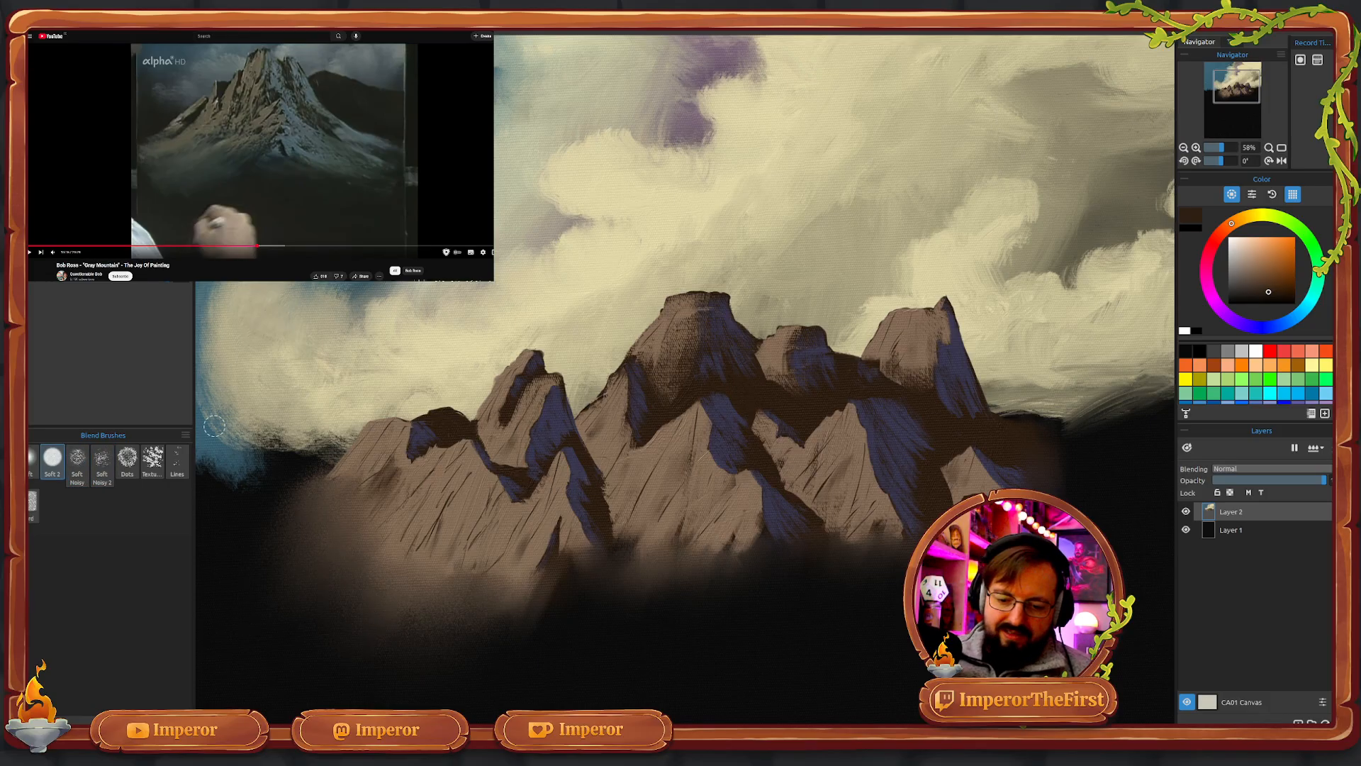
left_click(153, 459)
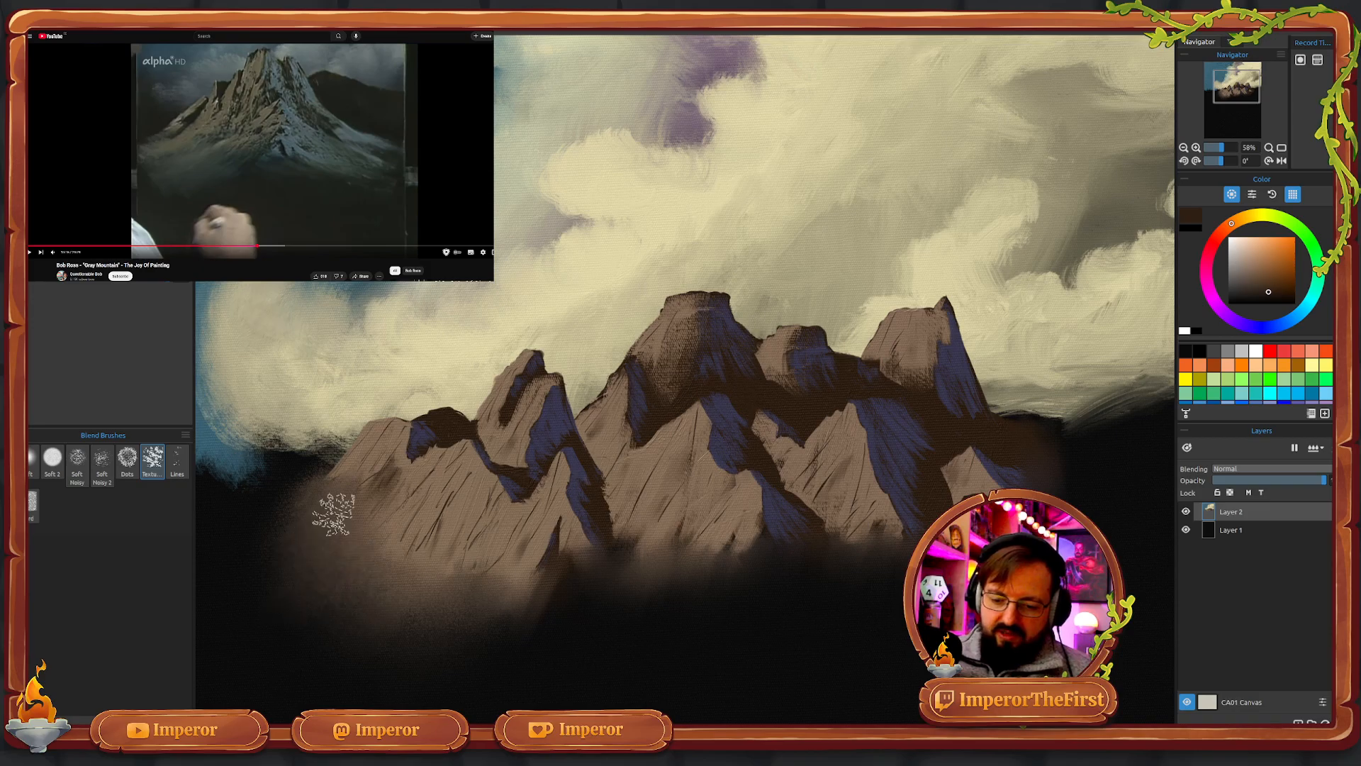
left_click_drag(333, 515, 342, 544)
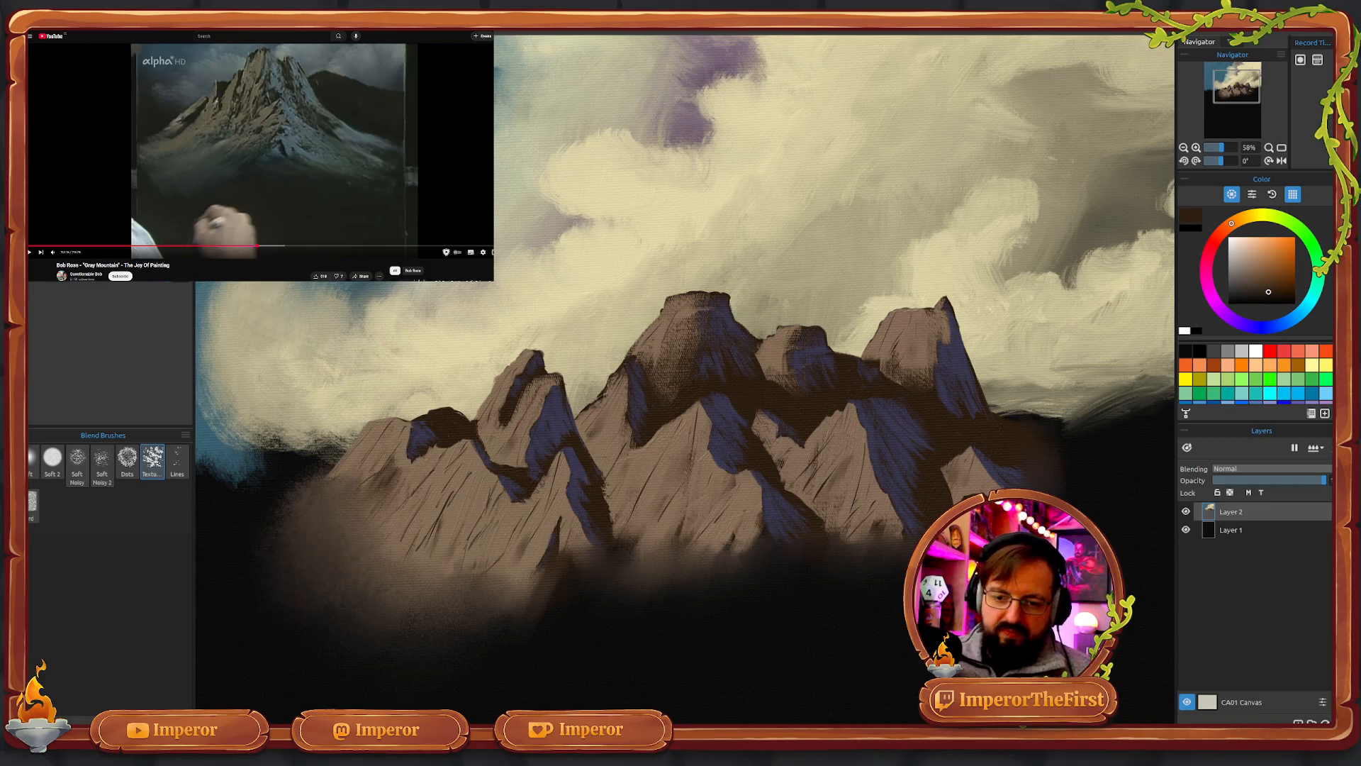
- Switch back to the Oil & Acrylic Flat brush in blending mode and pull diagonal streaks from the mountain's base down into the black
key("b")
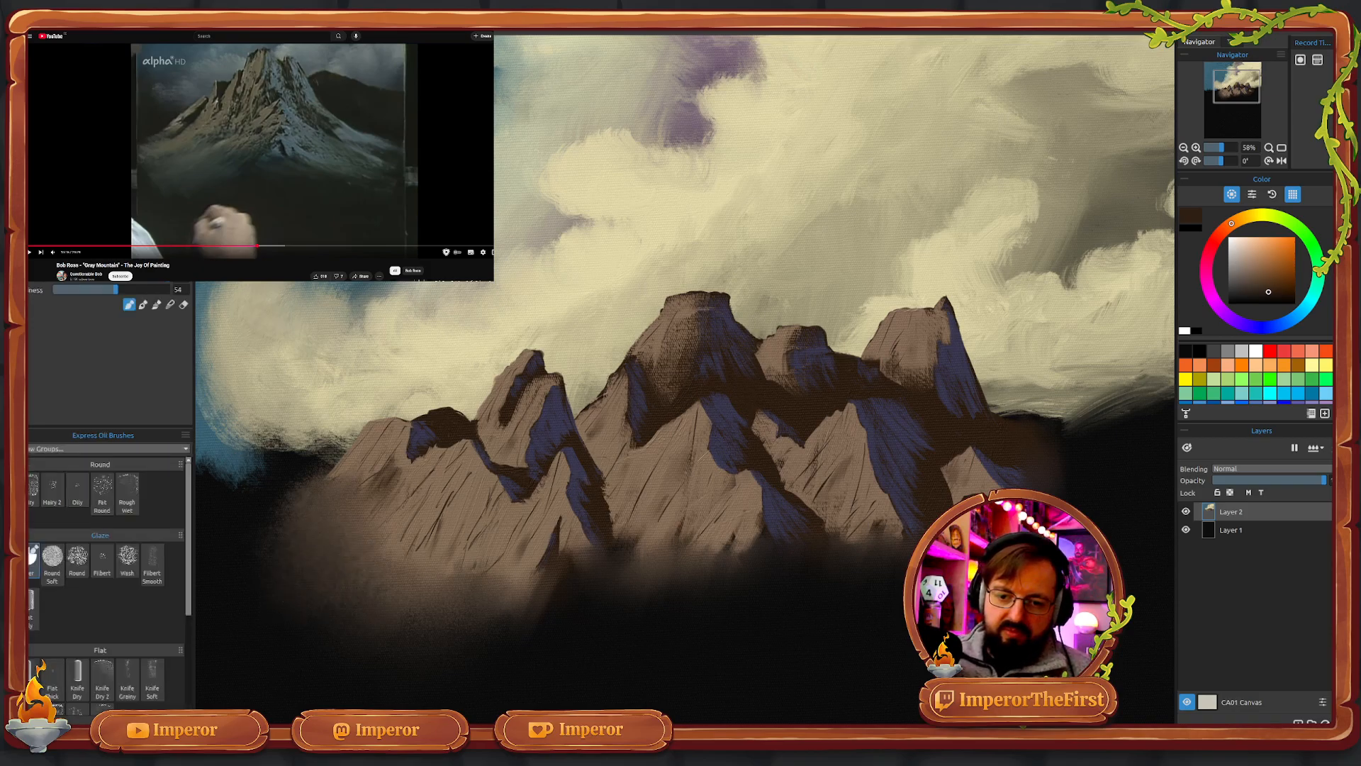
key("b")
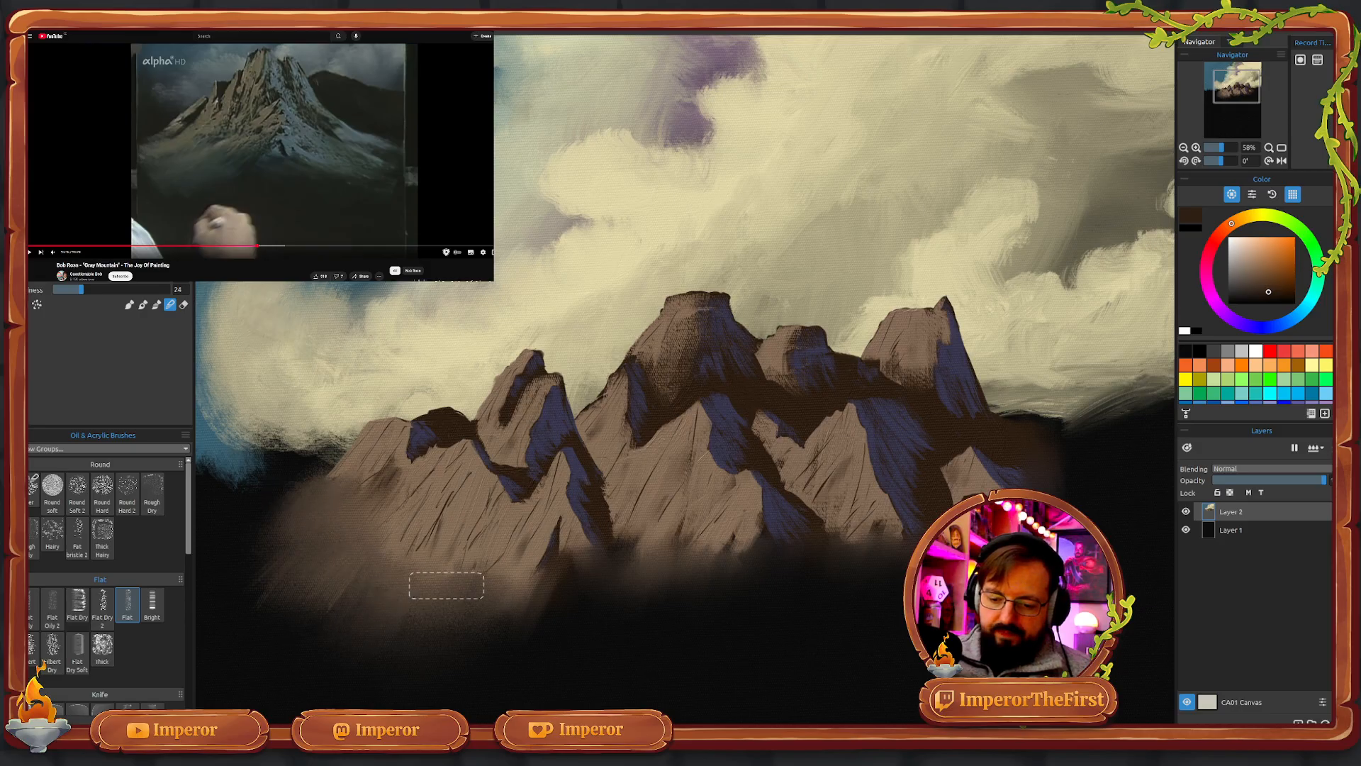
left_click_drag(536, 597, 521, 645)
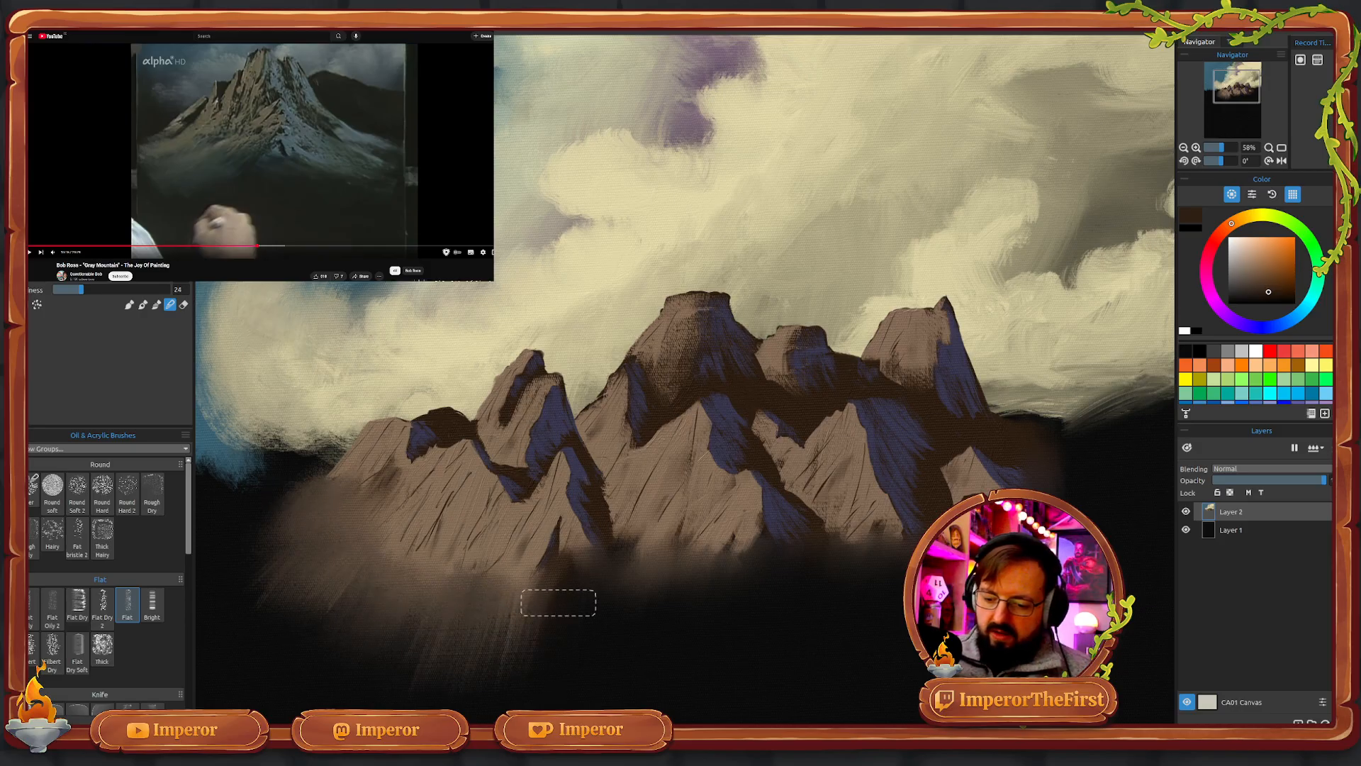
mouse_move(598, 553)
left_mouse_down()
mouse_move(578, 591)
mouse_move(418, 699)
mouse_move(408, 678)
mouse_move(446, 571)
mouse_move(327, 645)
mouse_move(312, 693)
left_mouse_up()
left_click_drag(337, 549, 283, 606)
left_click_drag(288, 519, 246, 590)
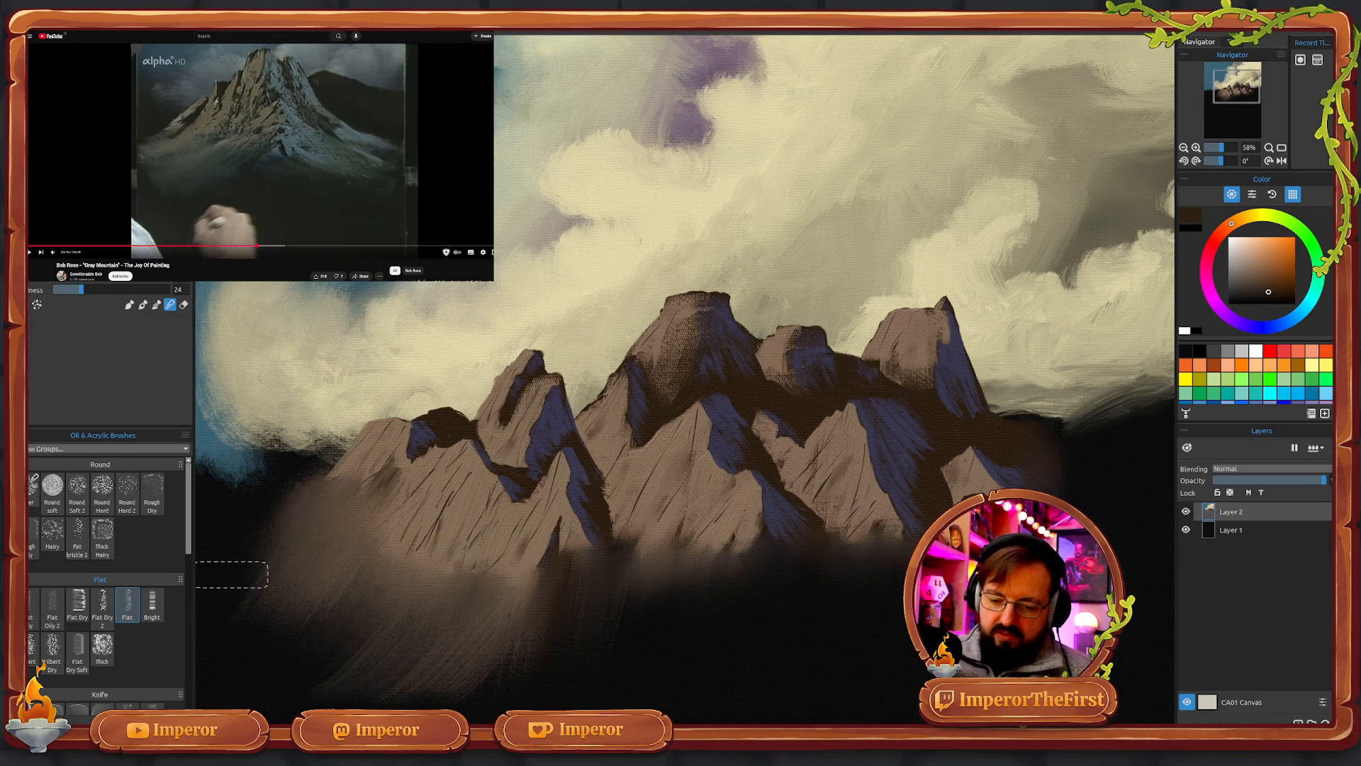
left_click_drag(558, 540, 524, 675)
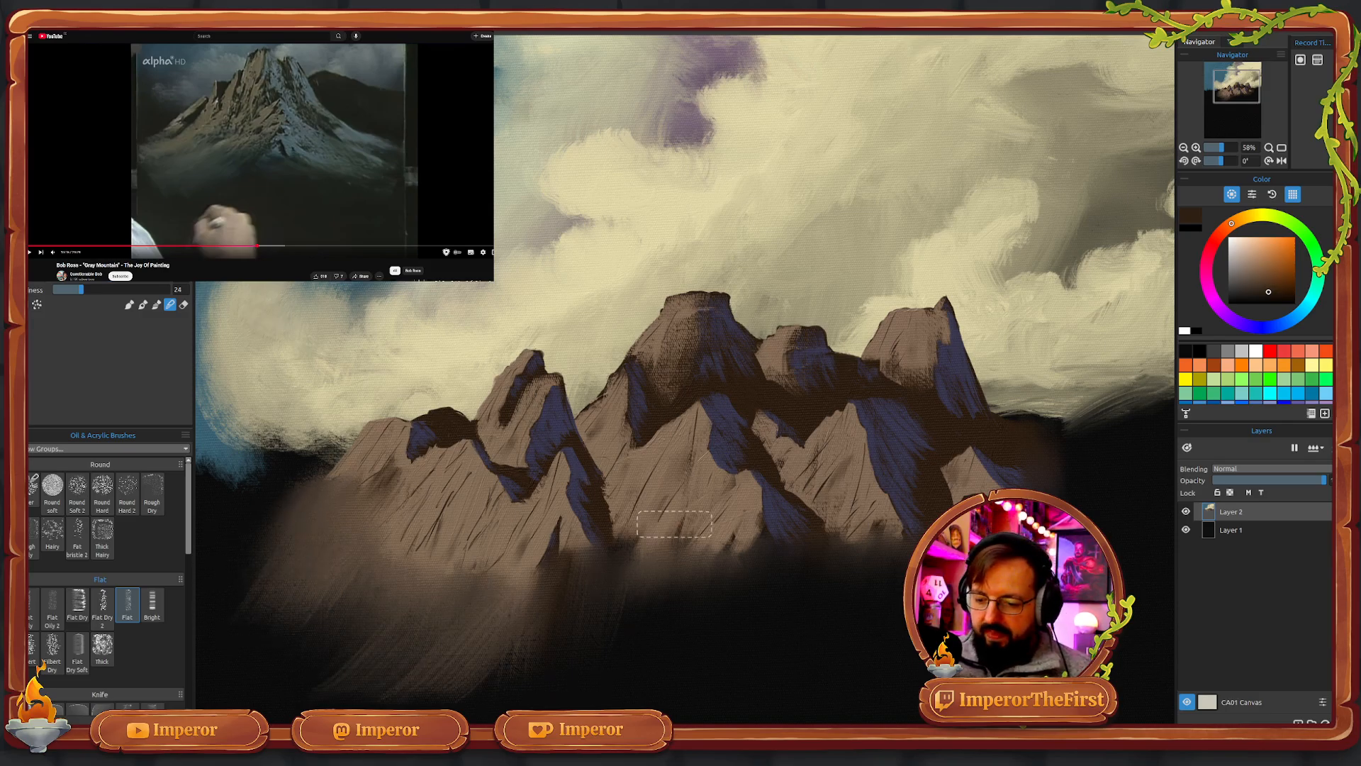
mouse_move(674, 524)
left_mouse_down()
mouse_move(661, 624)
mouse_move(598, 669)
left_mouse_up()
left_click_drag(728, 533, 749, 610)
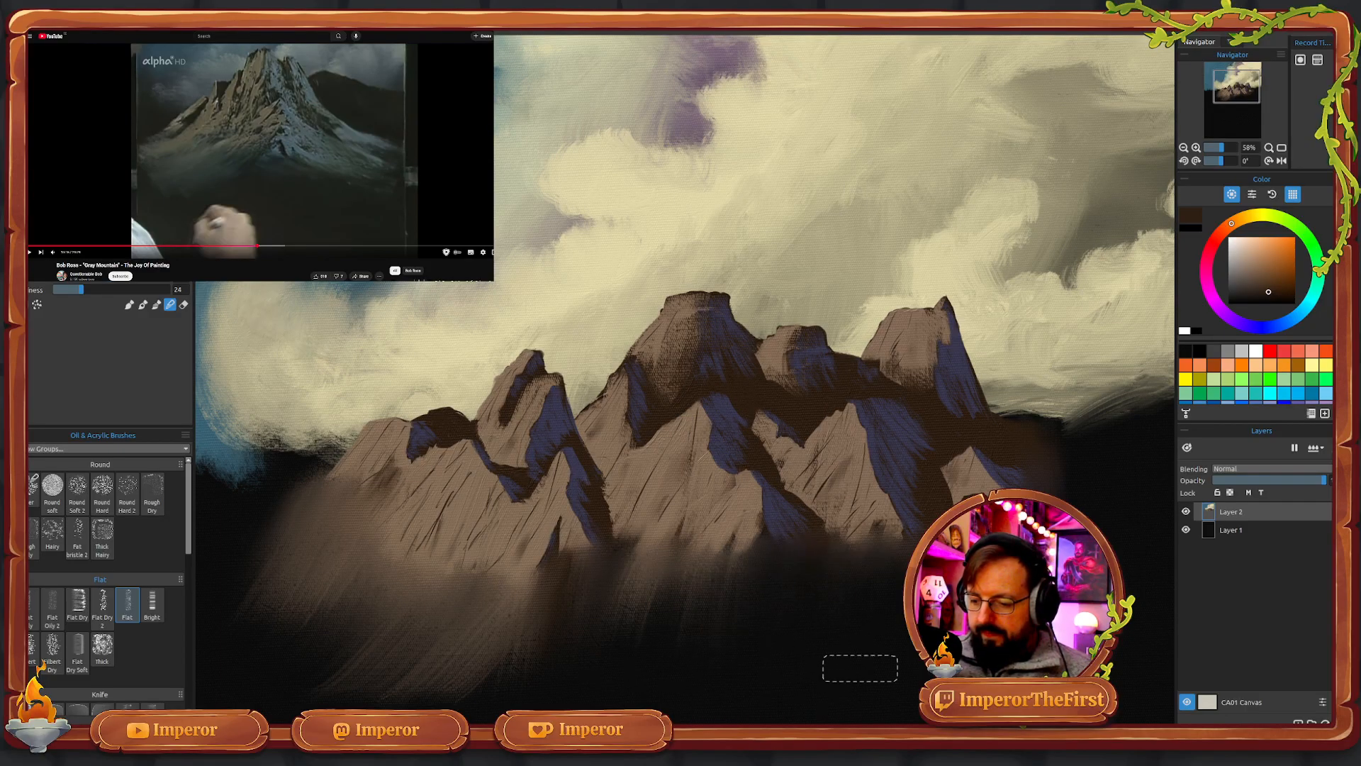
left_click_drag(842, 550, 854, 635)
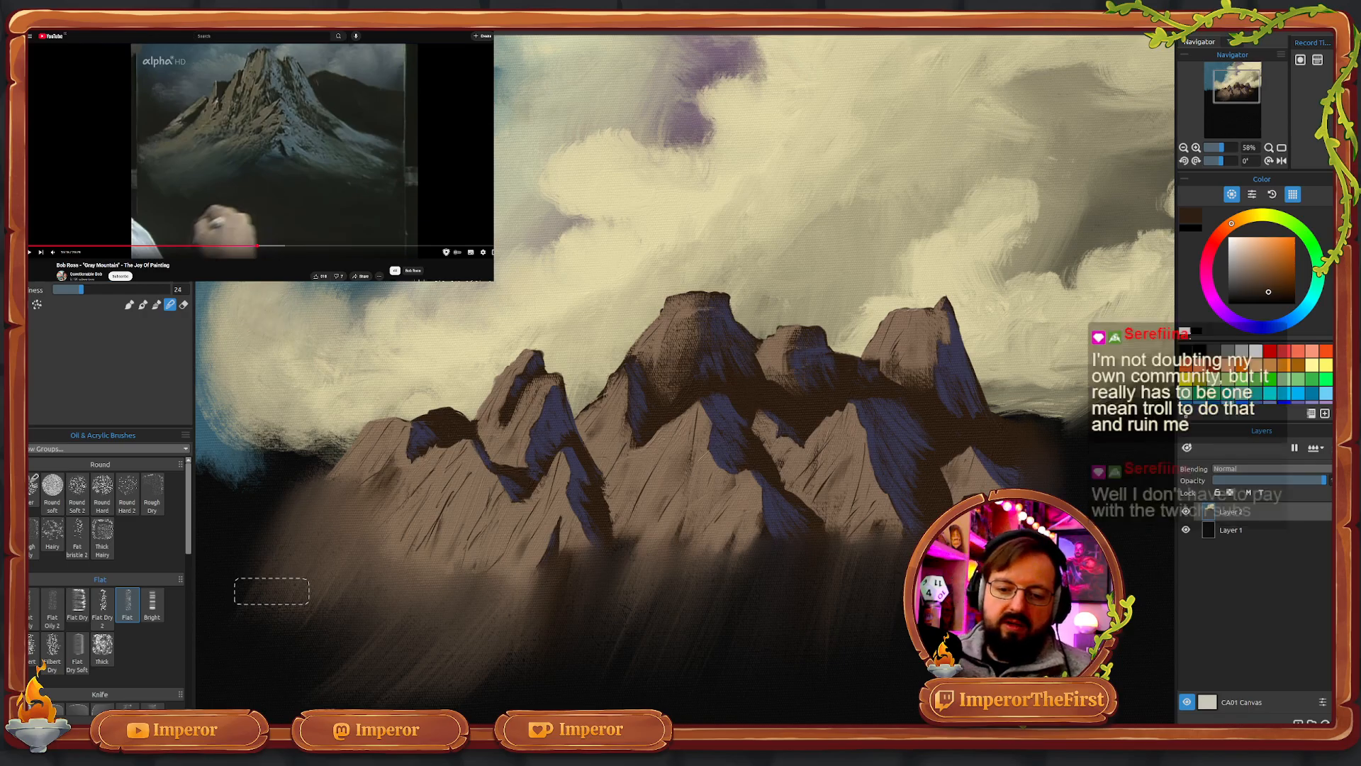
key("w")
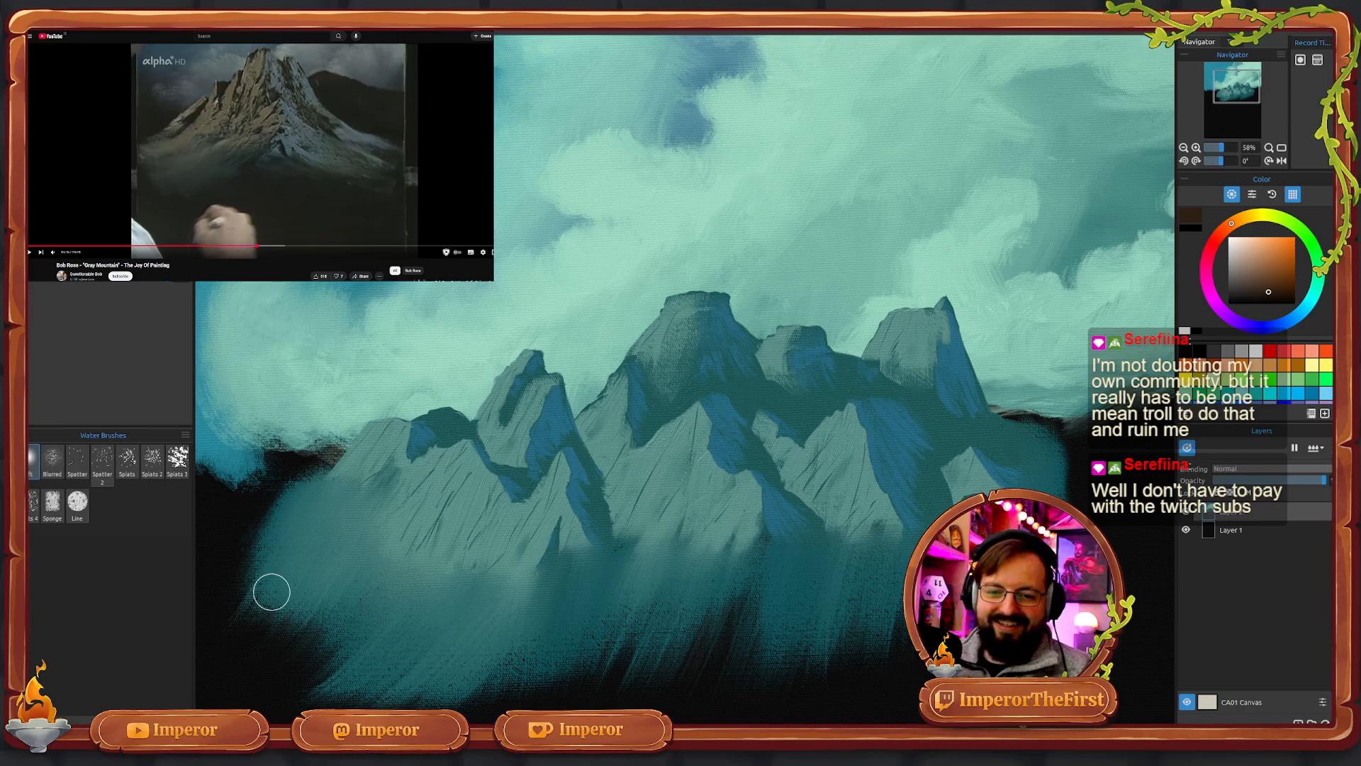
key("n")
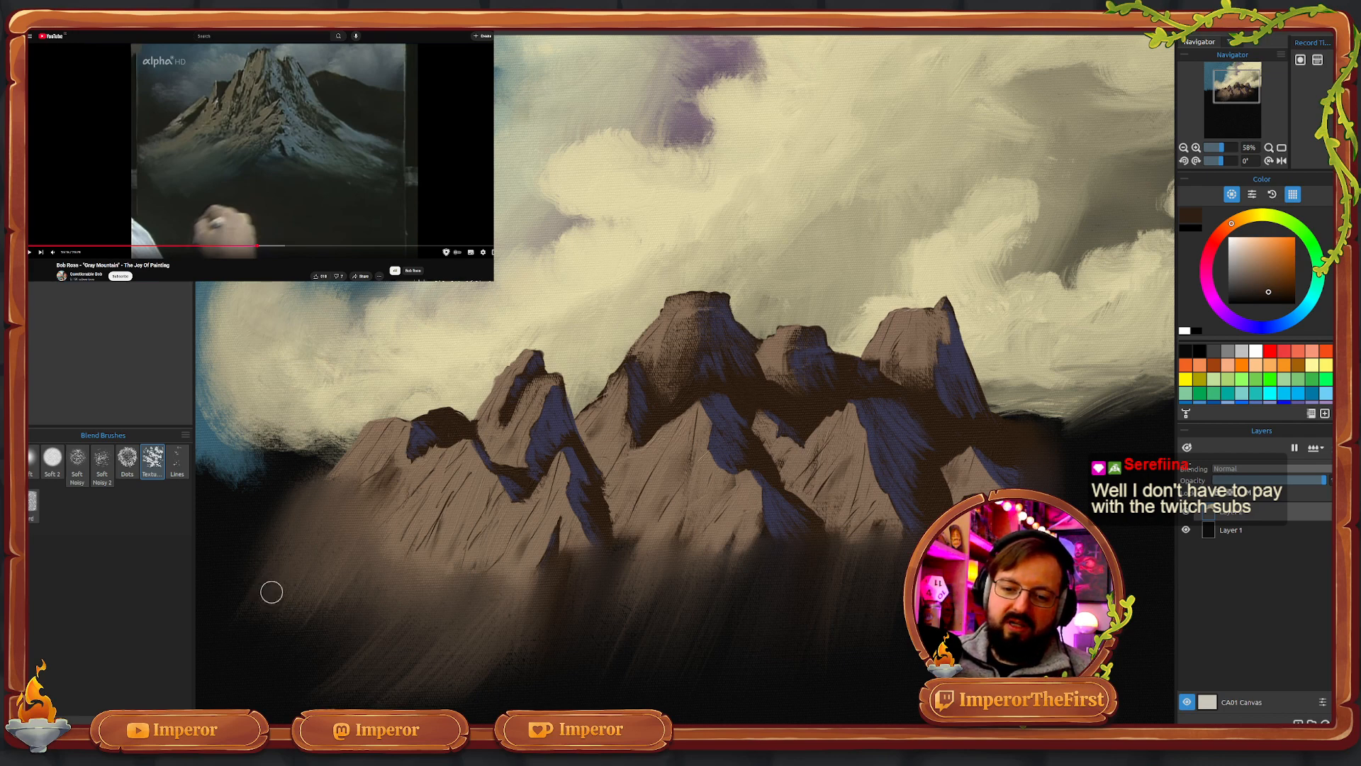
key("d")
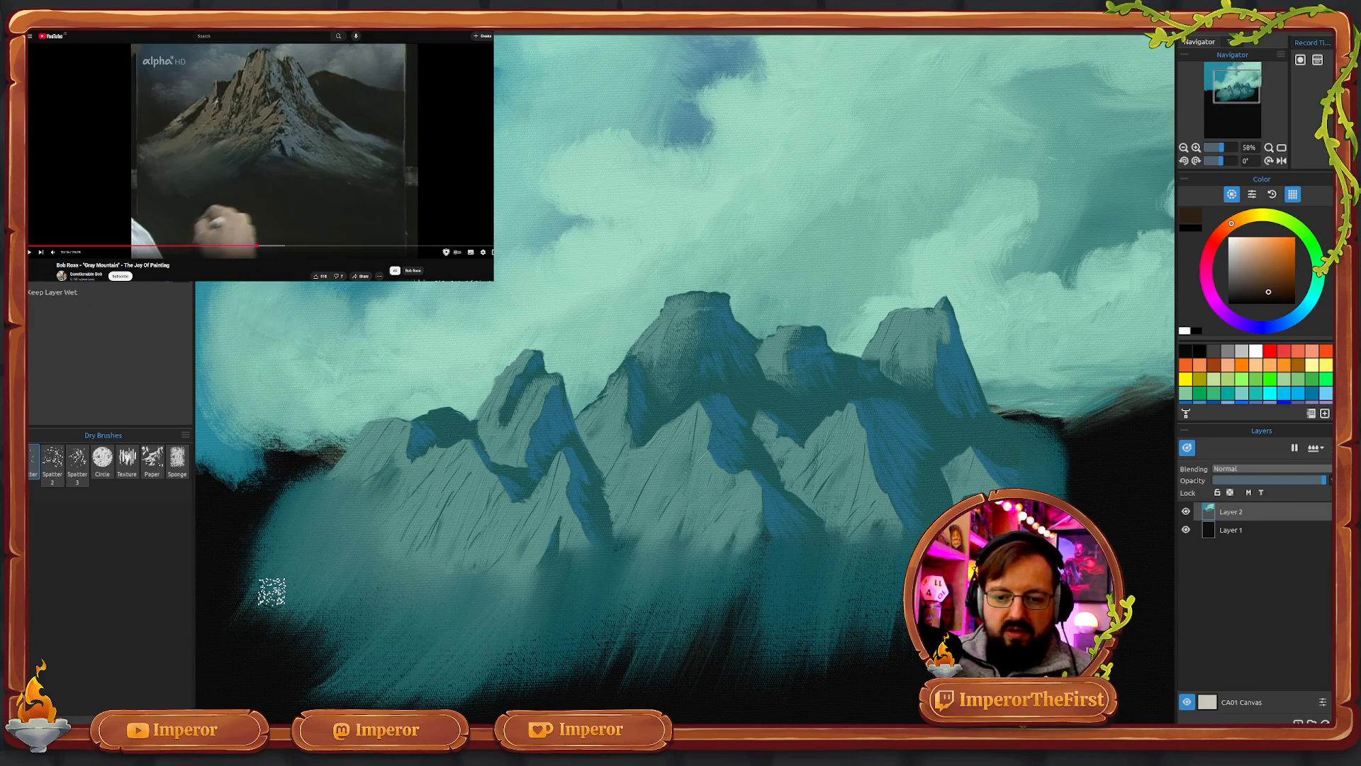
key("w")
key("s")
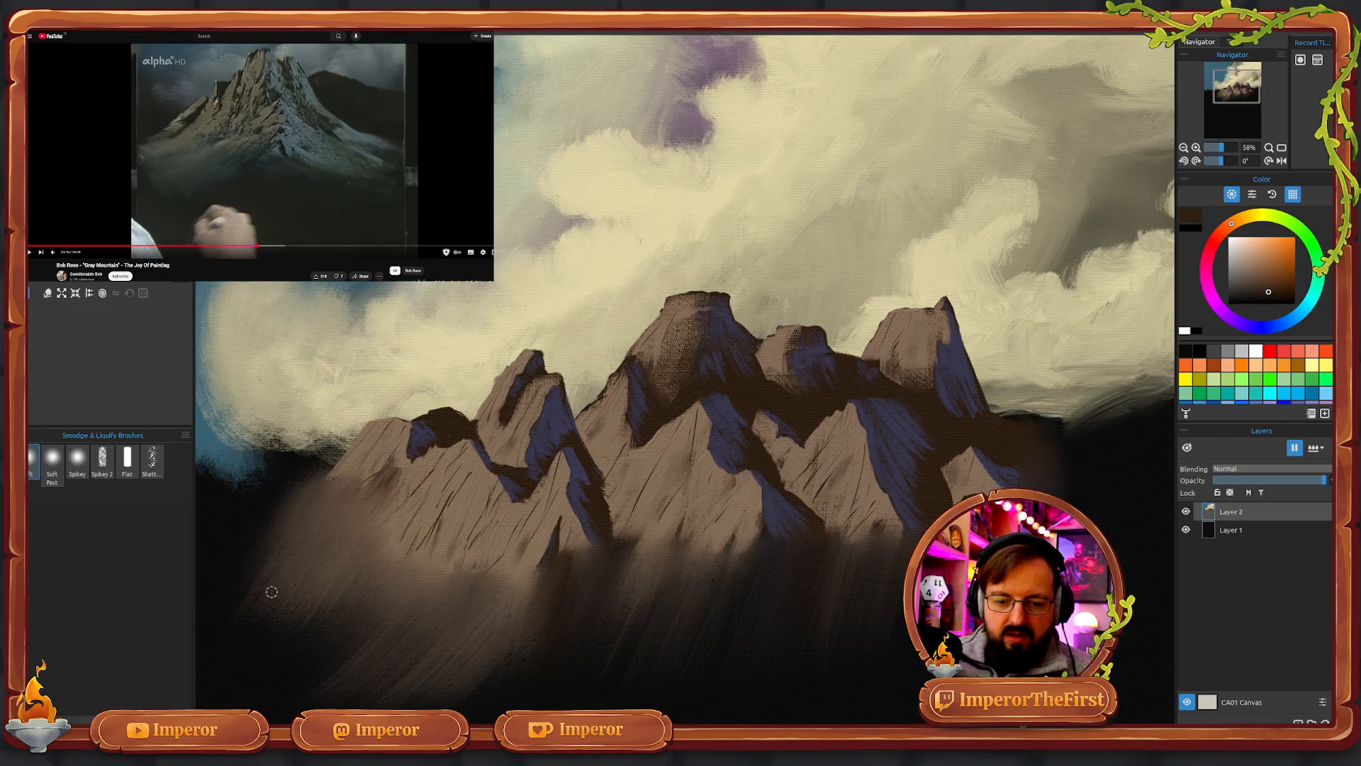
- Try to smudge the rightmost slope into the dark background with the Spikey smudge brush
left_click(78, 460)
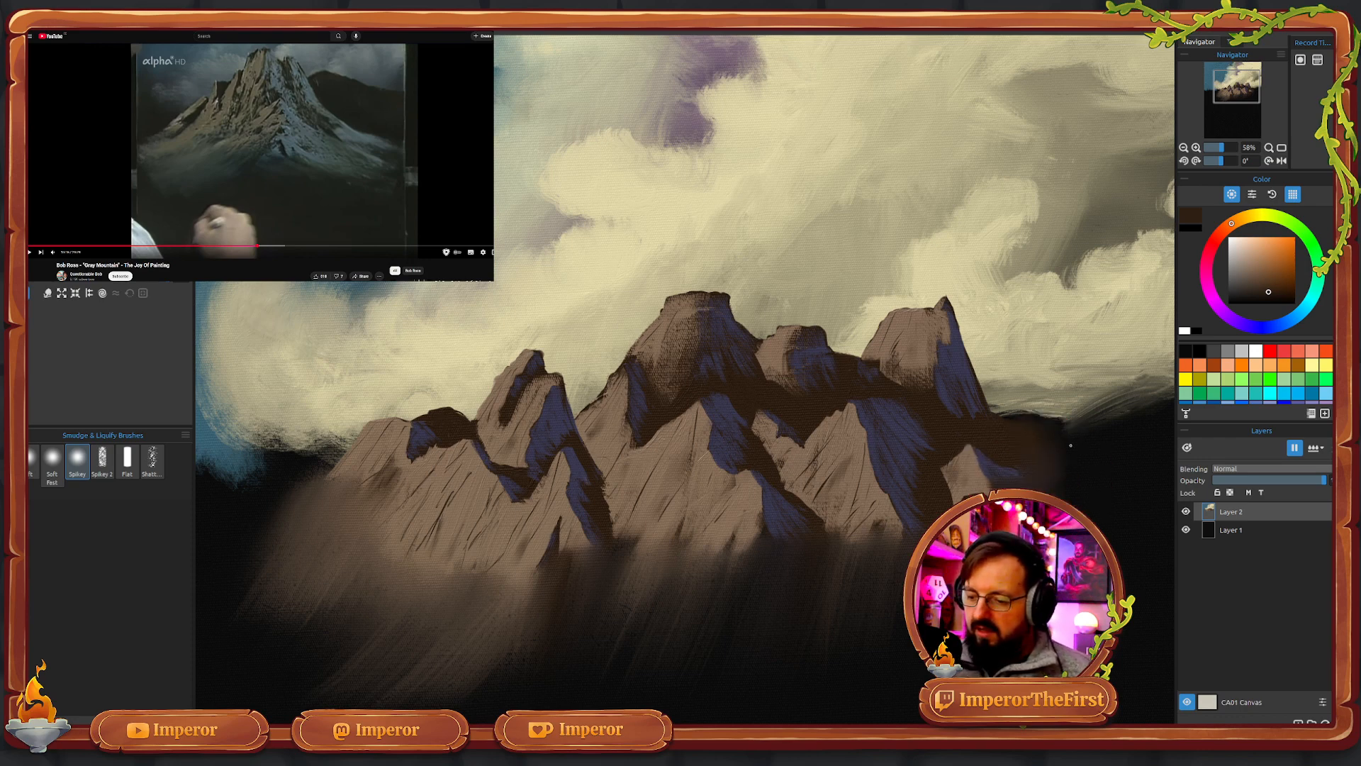
mouse_move(1000, 407)
left_mouse_down()
mouse_move(1099, 383)
mouse_move(1012, 425)
mouse_move(1032, 397)
mouse_move(1124, 440)
mouse_move(1006, 398)
mouse_move(1128, 422)
mouse_move(1059, 431)
mouse_move(1039, 408)
mouse_move(1131, 422)
mouse_move(1031, 454)
left_mouse_up()
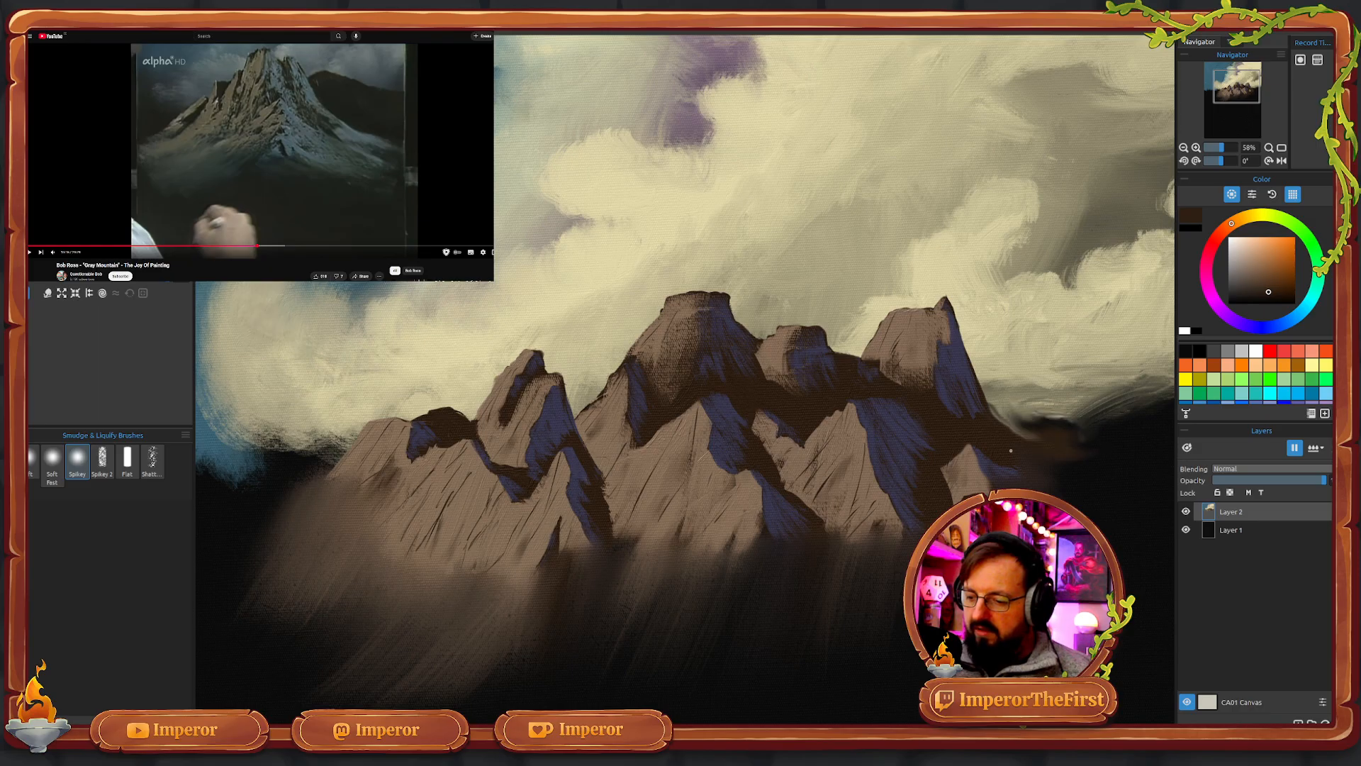
left_click_drag(945, 477, 957, 501)
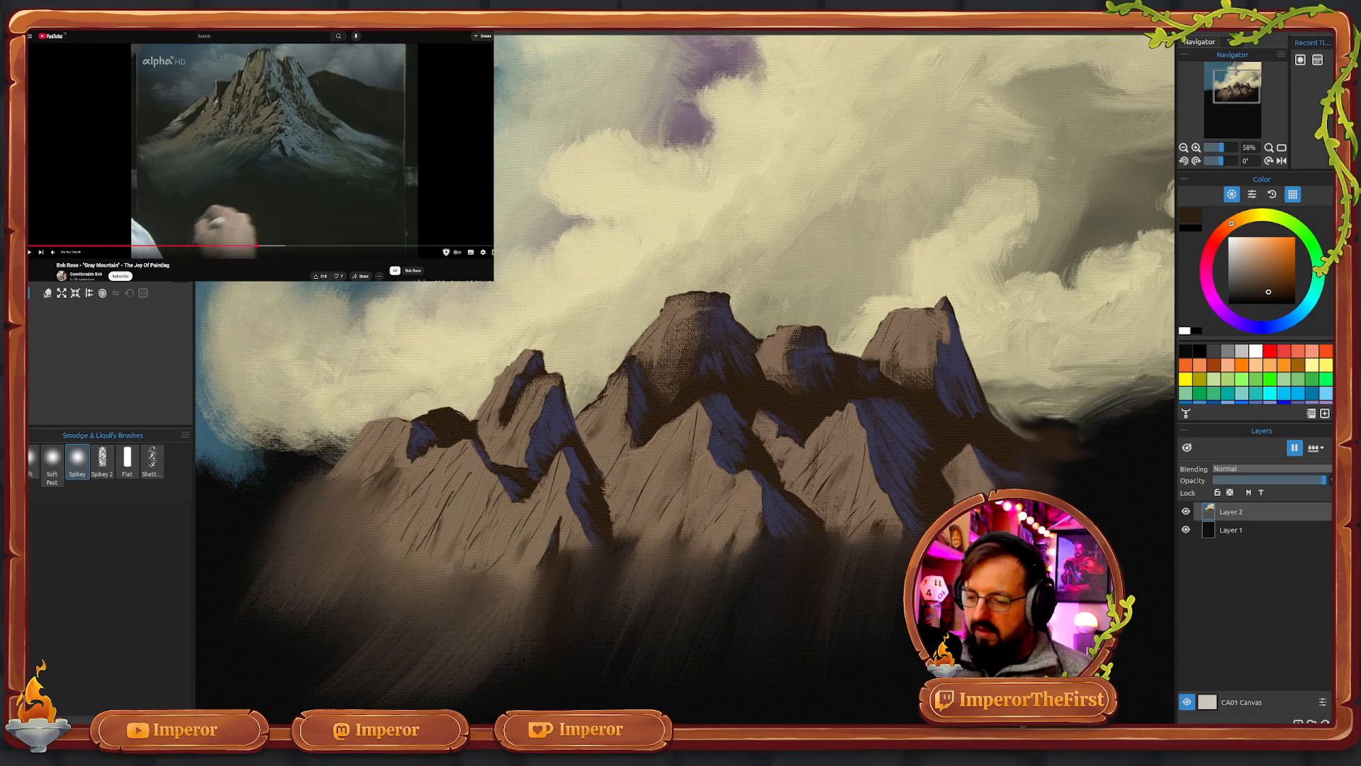
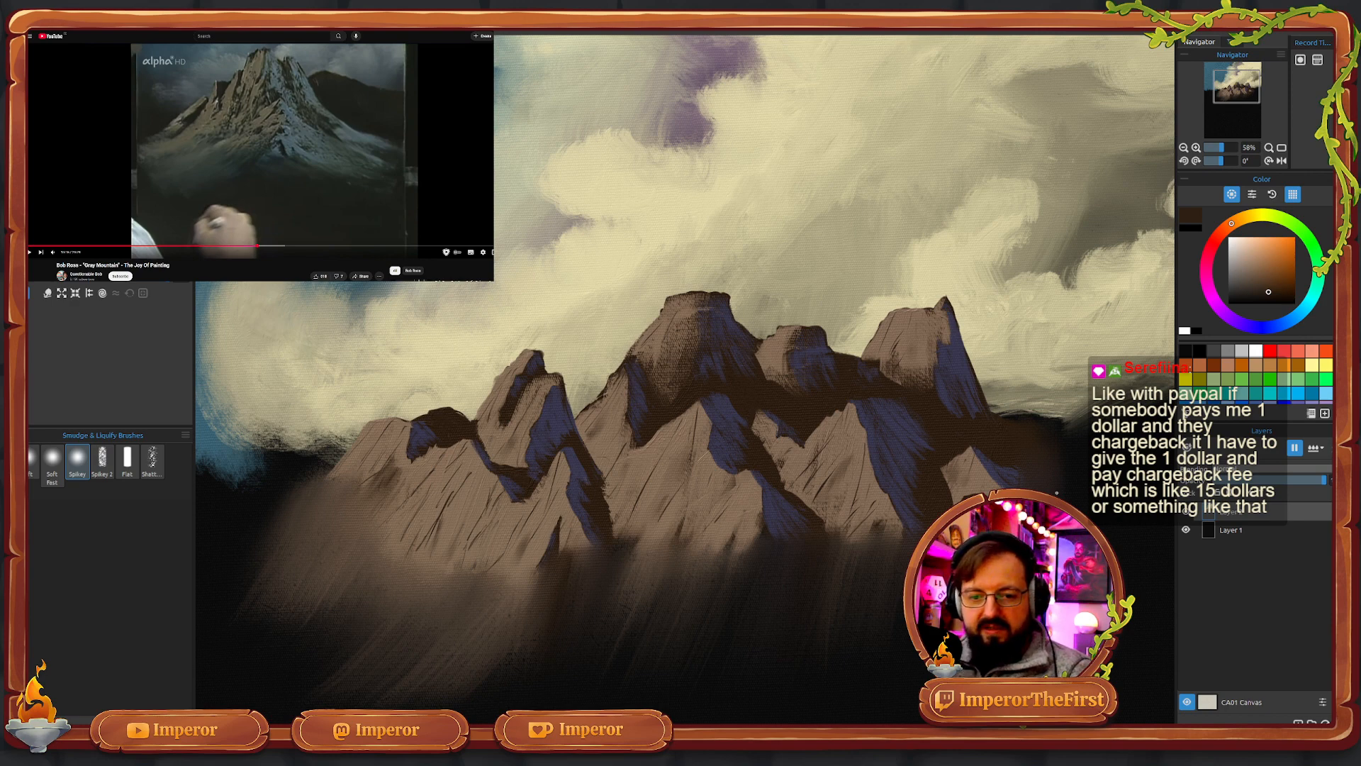
key("n")
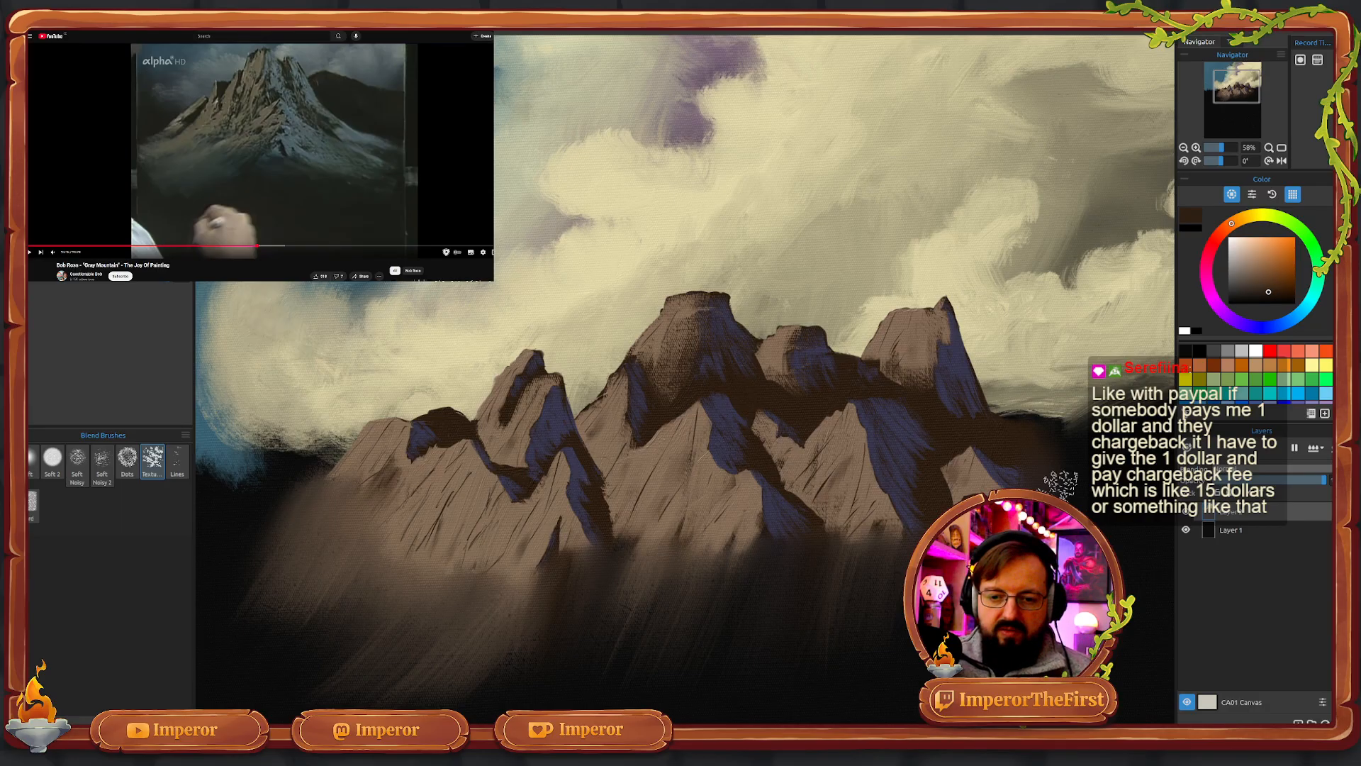
key("e")
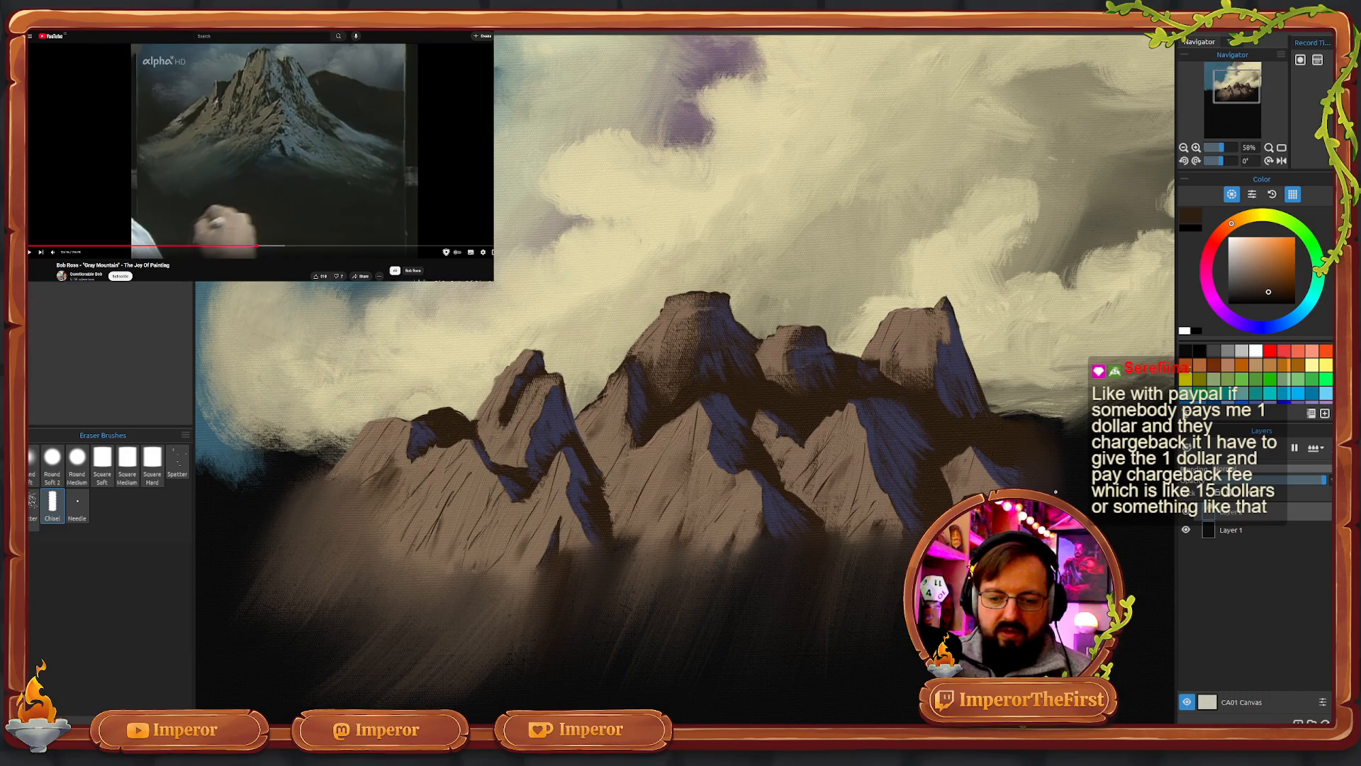
key("d")
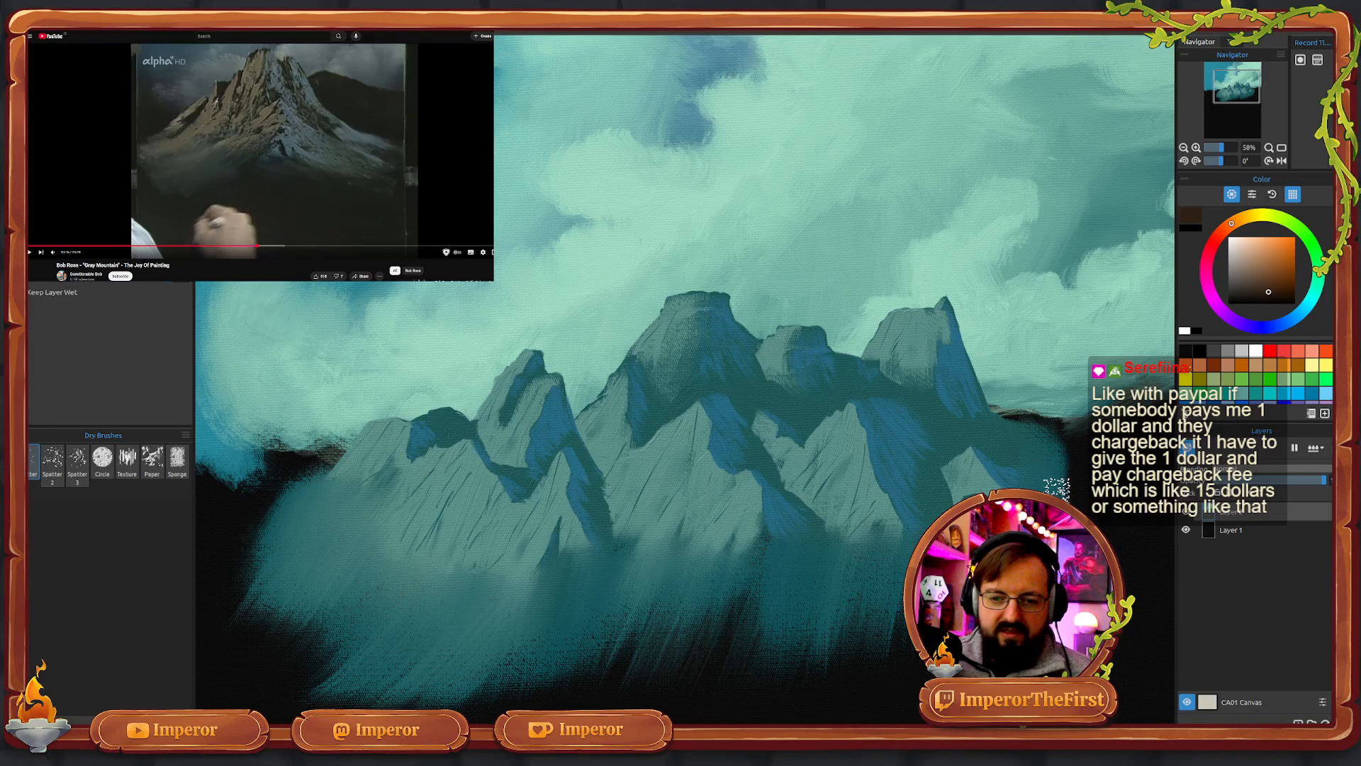
key("w")
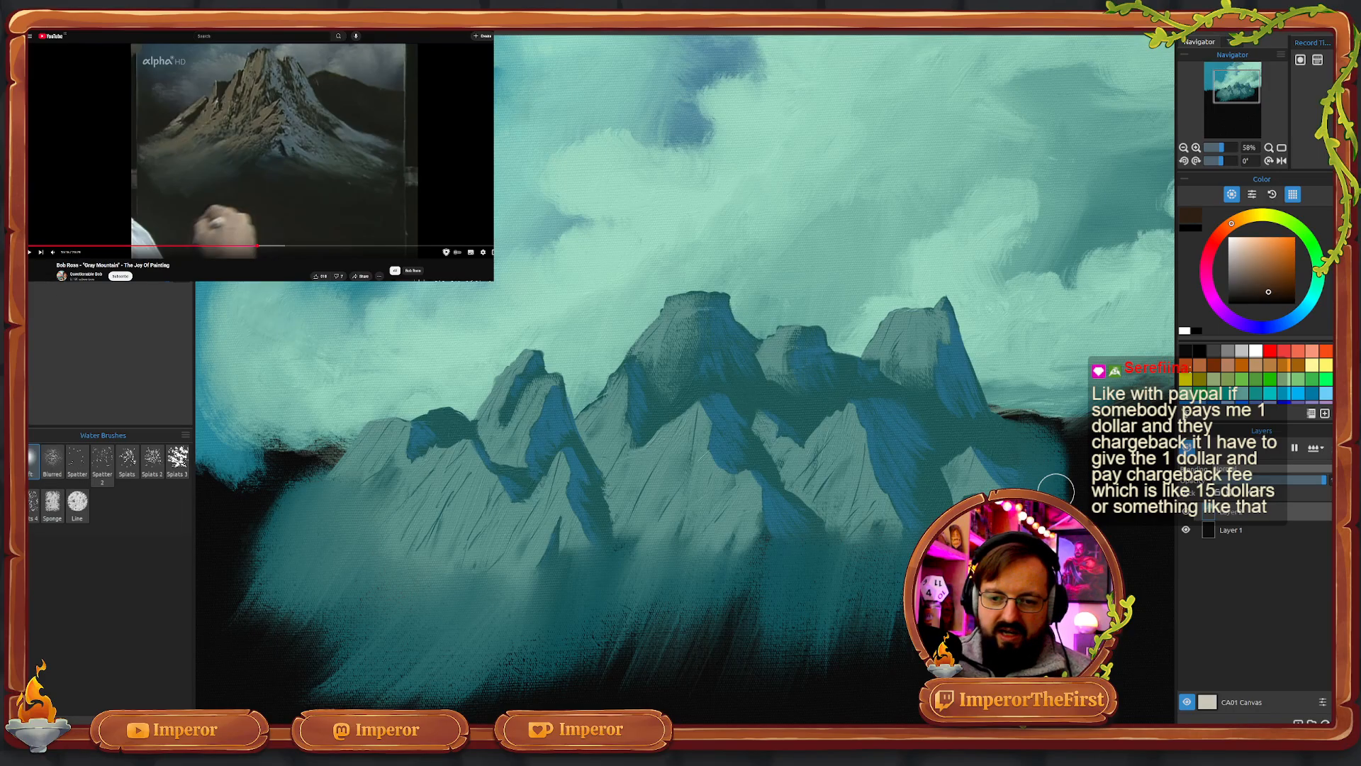
key("a")
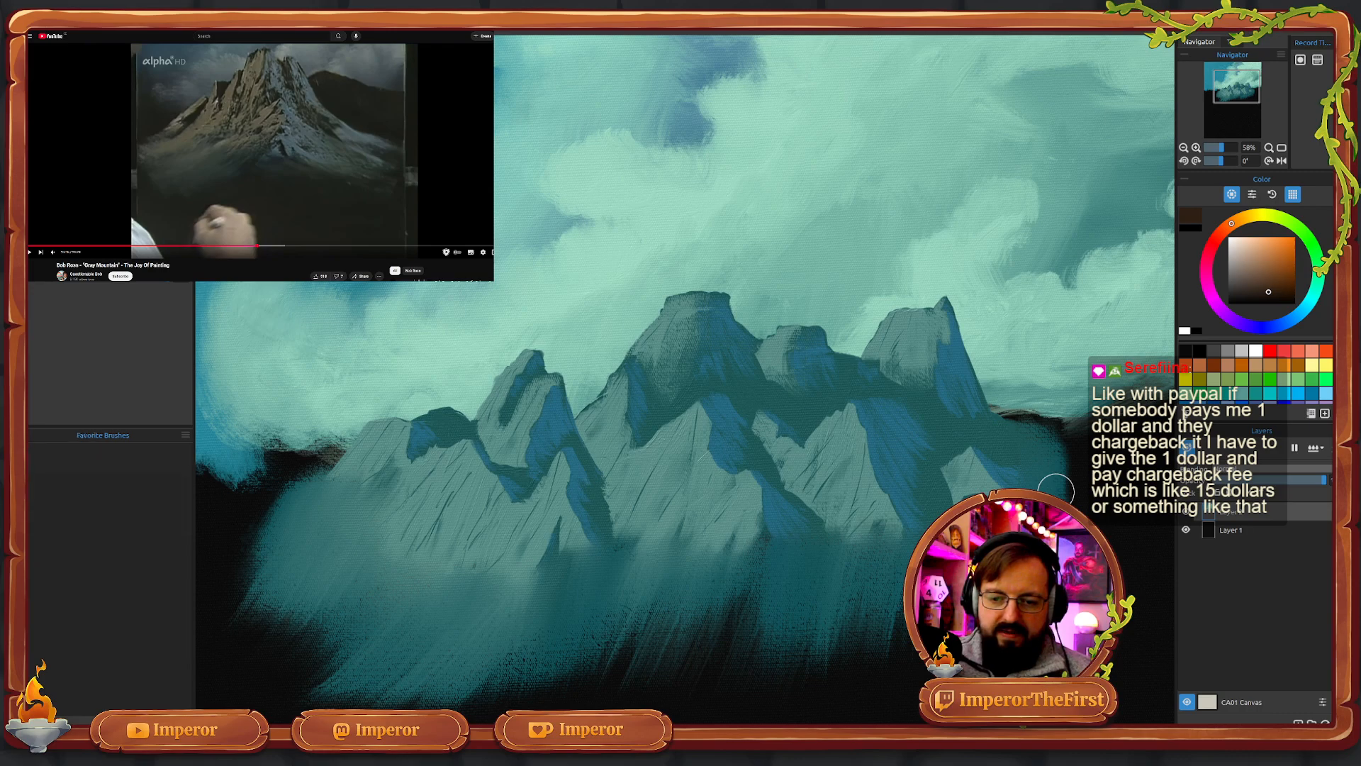
key("ctrl+z")
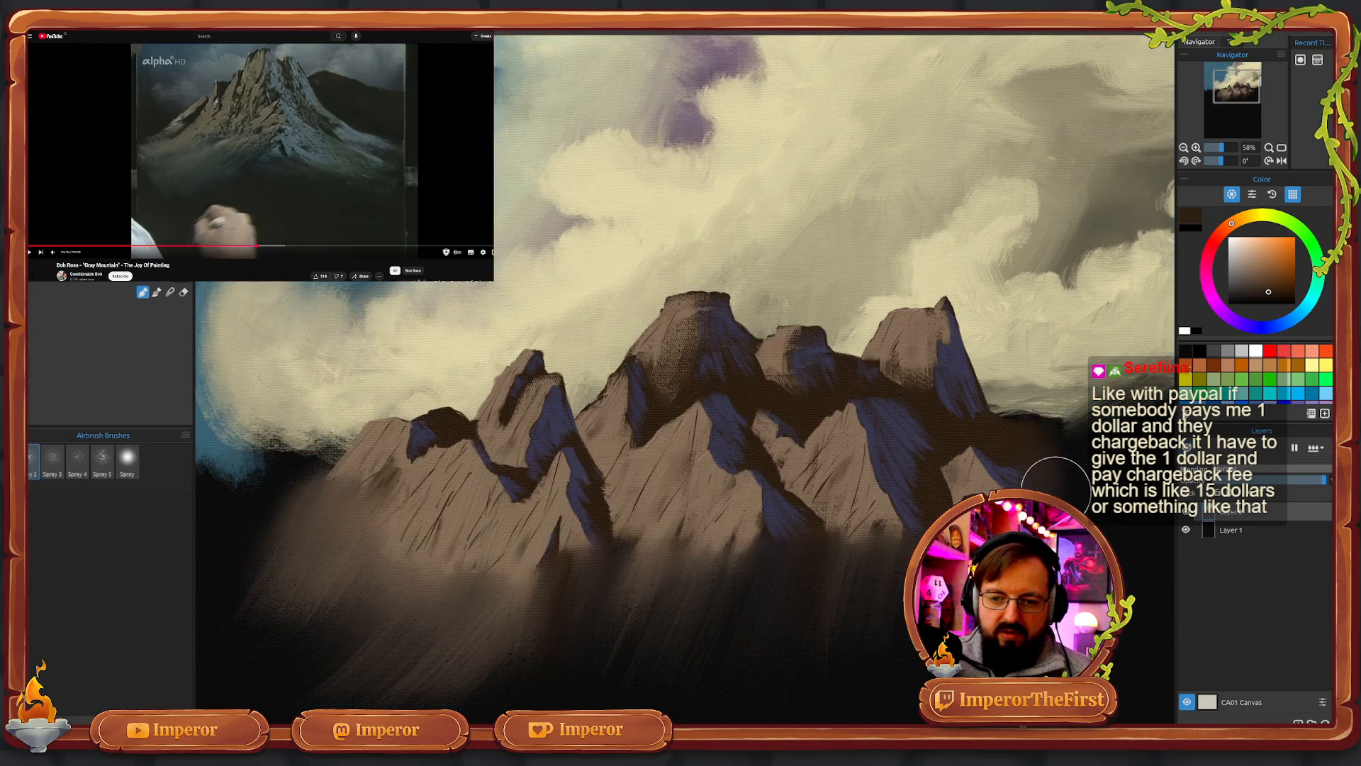
key("m")
key("c")
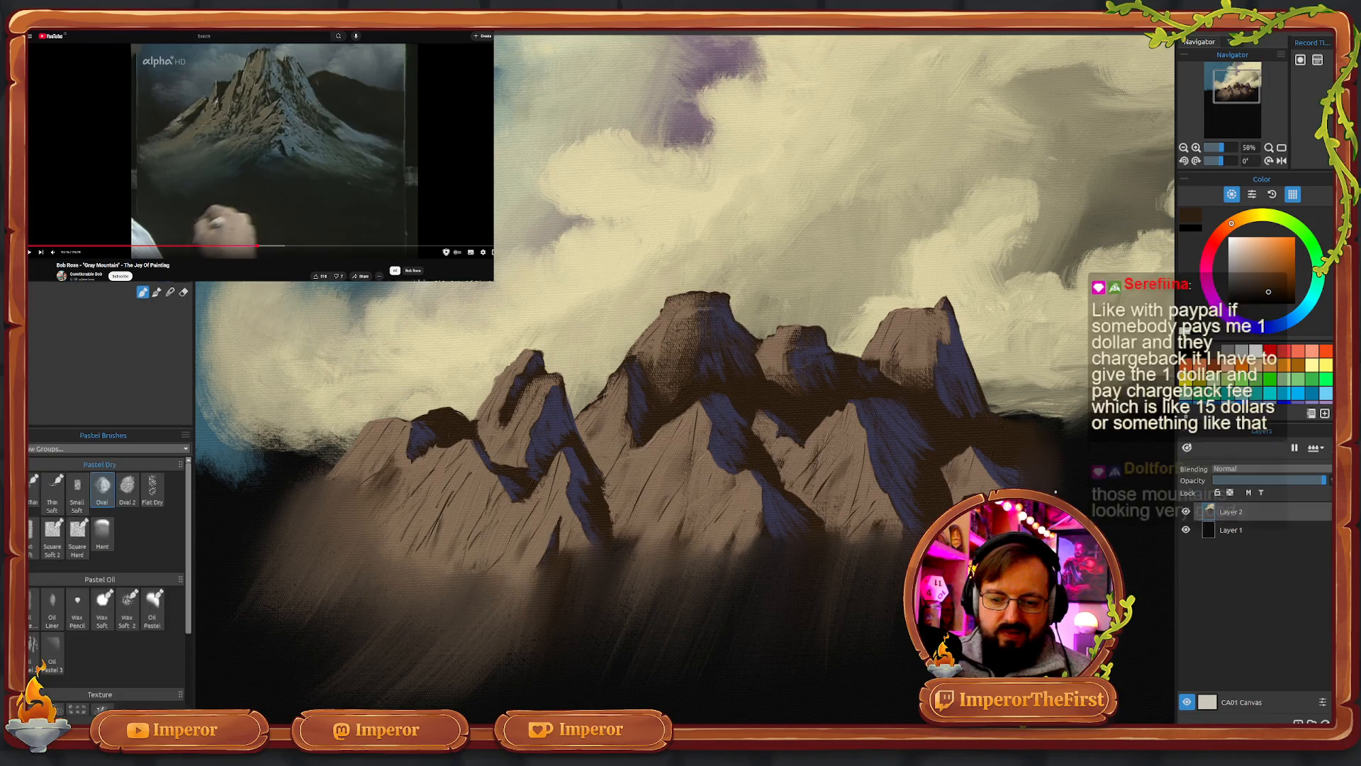
- Choose the Oil & Acrylic Round Soft brush in blending mode and streak the lower middle of the mountain's base diagonally into the black
key("b")
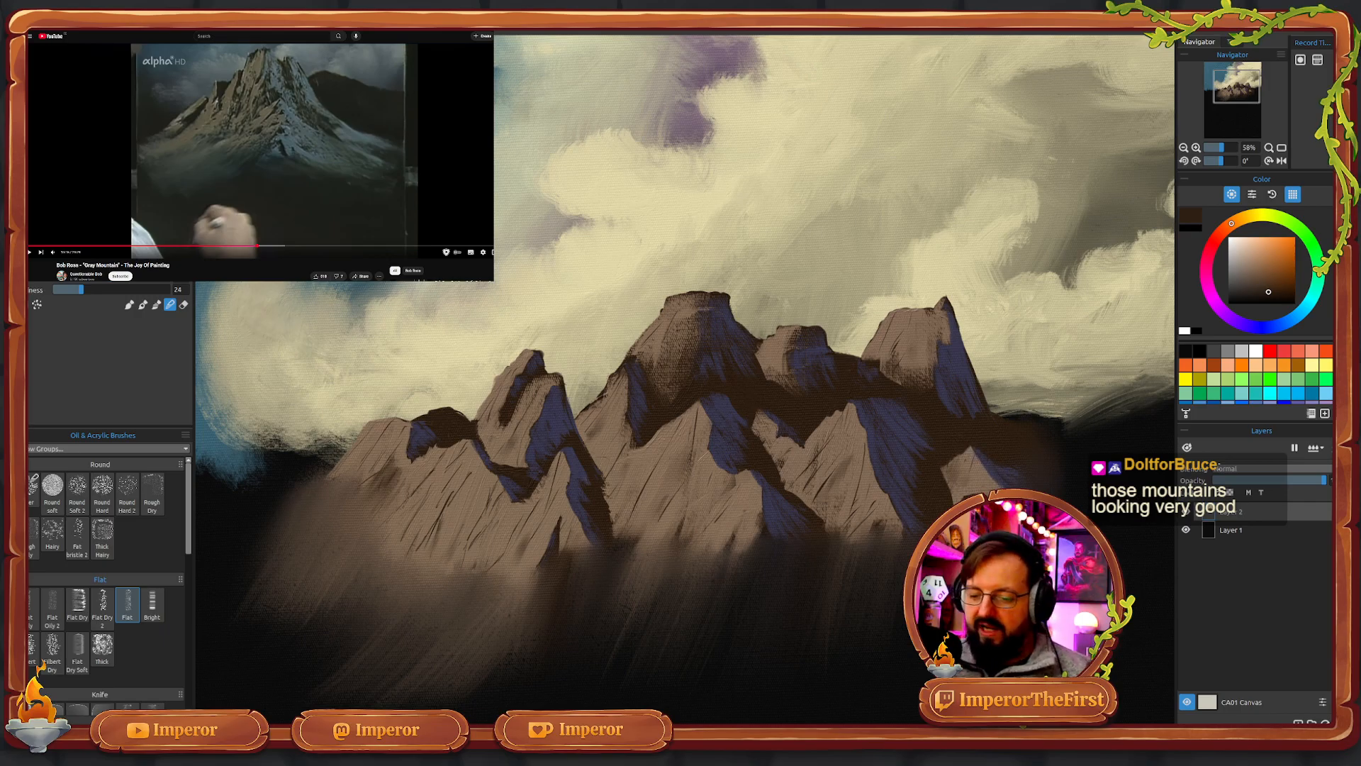
left_click(52, 486)
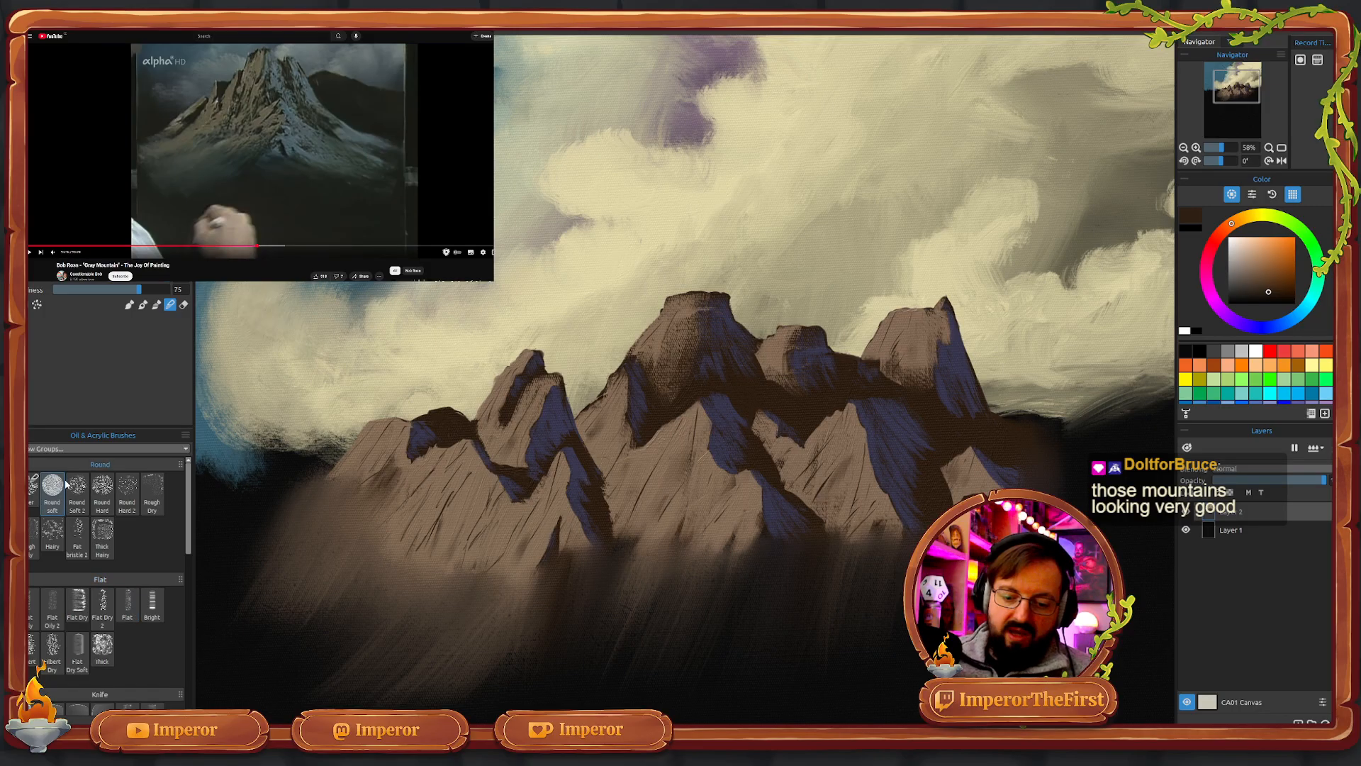
mouse_move(383, 645)
left_mouse_down()
mouse_move(322, 643)
mouse_move(312, 581)
left_mouse_up()
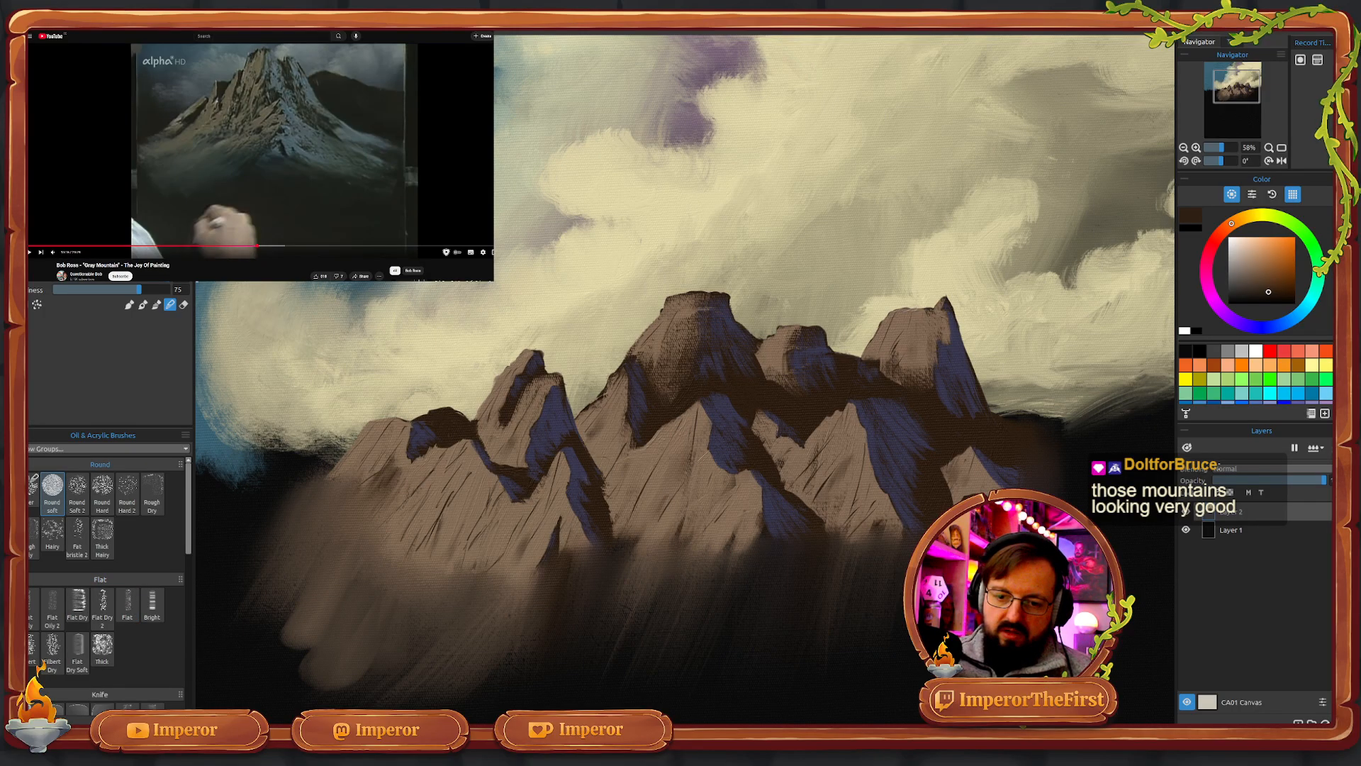
key("ctrl+z")
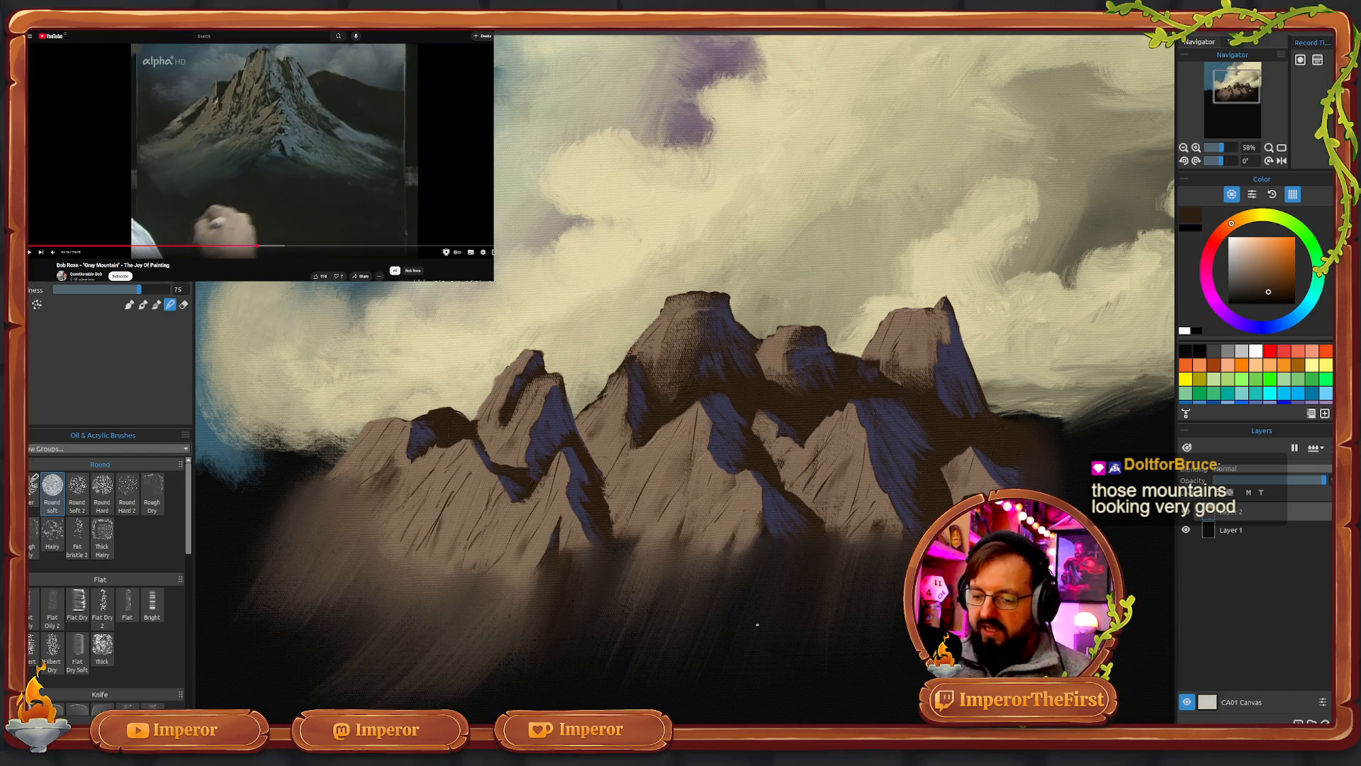
mouse_move(689, 626)
left_mouse_down()
mouse_move(614, 655)
mouse_move(618, 632)
mouse_move(593, 690)
left_mouse_up()
left_click_drag(571, 616, 483, 697)
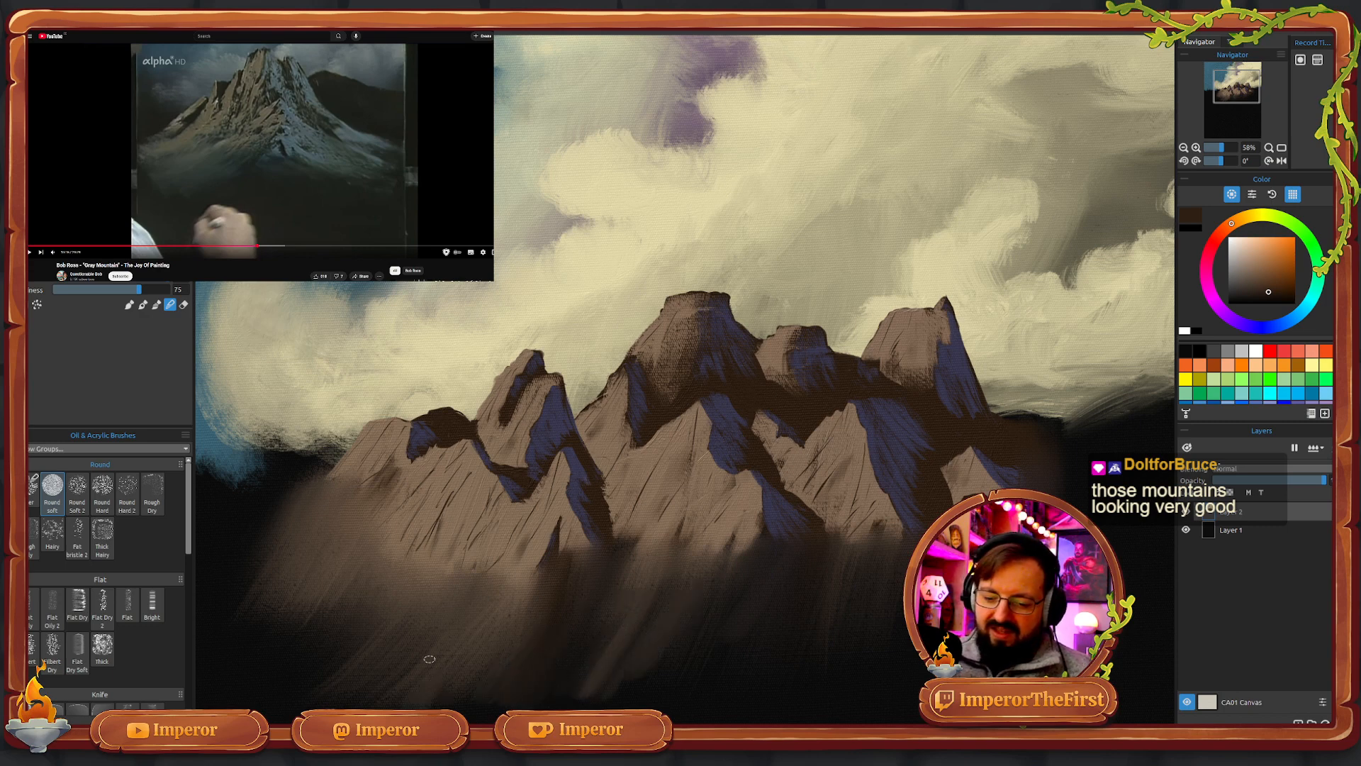
- Streak the lower left of the mountain's base down into the black with the Round Soft blending brush
left_click_drag(416, 619, 357, 694)
left_click_drag(349, 647, 310, 684)
mouse_move(334, 599)
left_mouse_down()
mouse_move(284, 642)
mouse_move(262, 589)
left_mouse_up()
mouse_move(279, 526)
left_mouse_down()
mouse_move(249, 597)
mouse_move(275, 614)
left_mouse_up()
left_click_drag(322, 595, 313, 644)
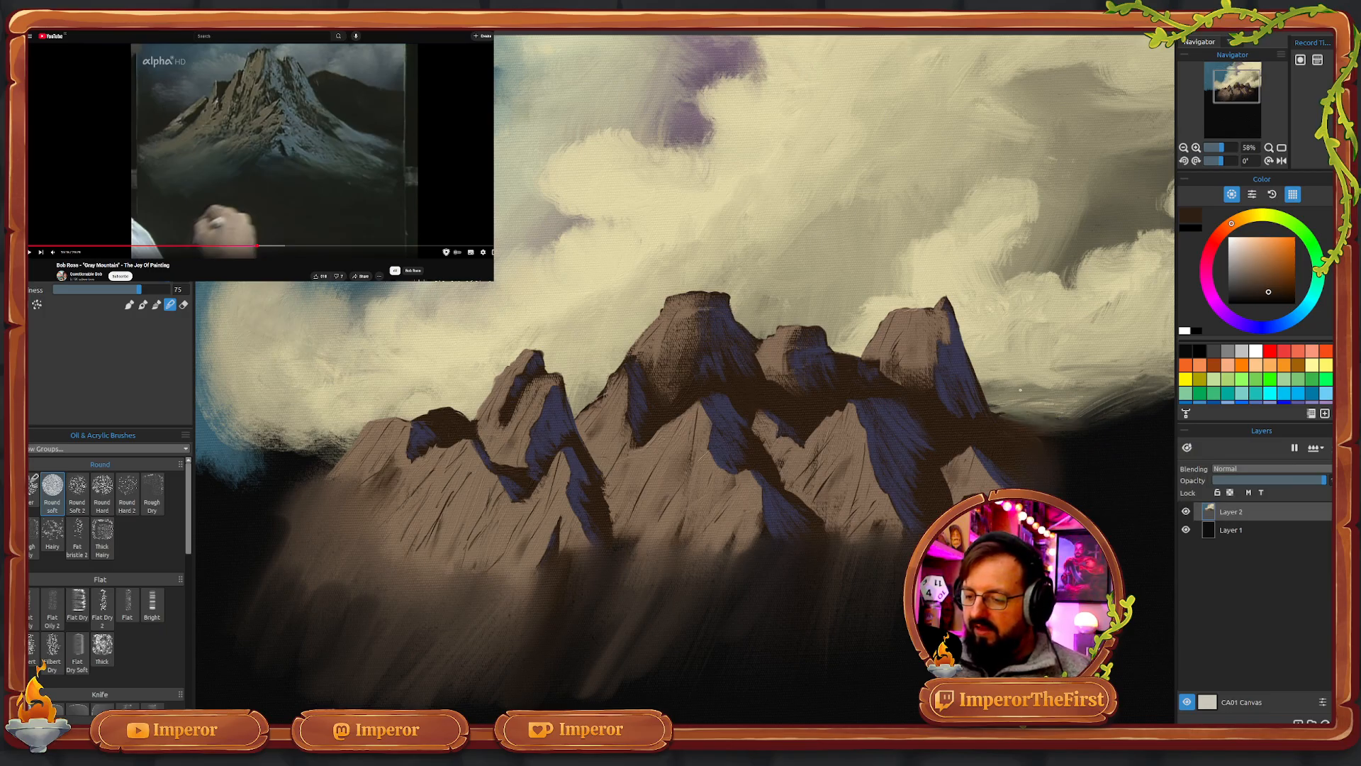
- Blend the dark horizon beyond the mountain's right slope into the lower edge of the clouds
mouse_move(1007, 393)
left_mouse_down()
mouse_move(1161, 388)
mouse_move(1152, 436)
left_mouse_up()
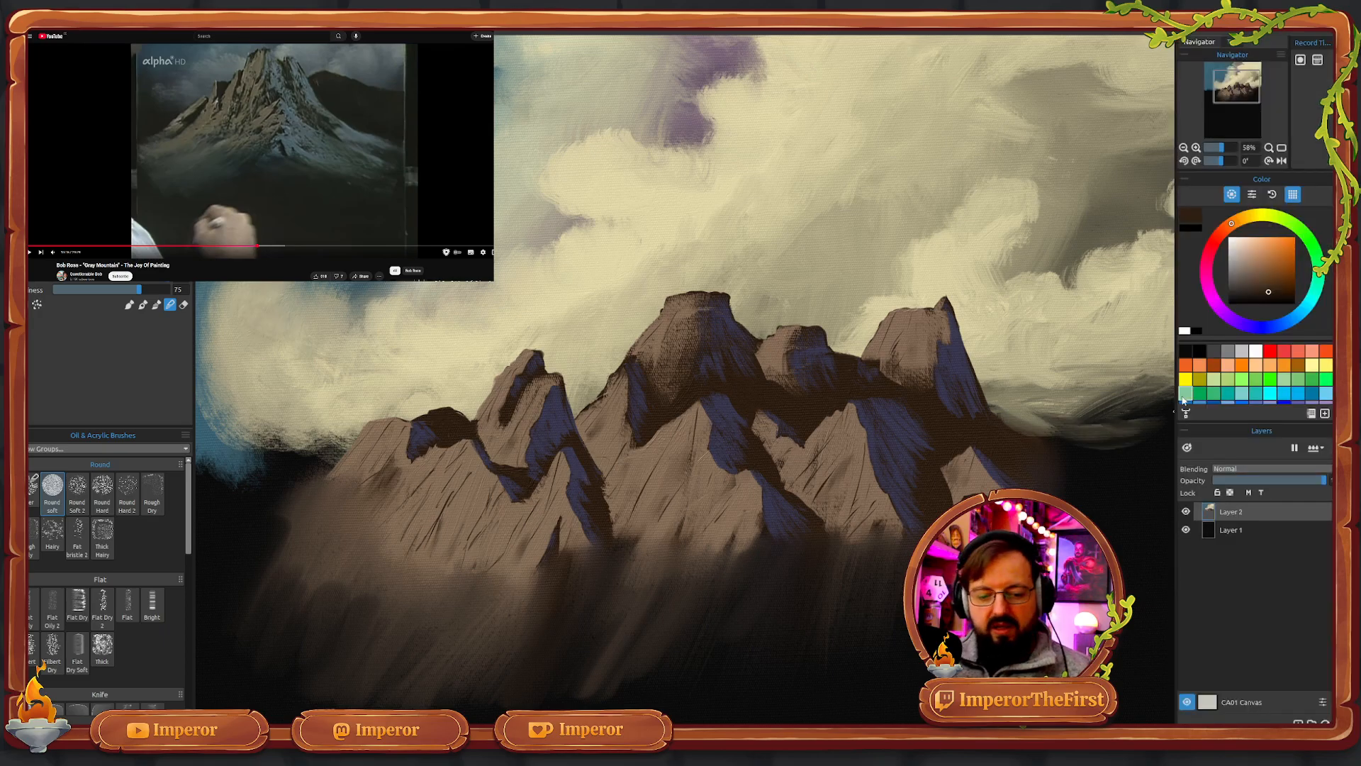
mouse_move(1117, 522)
left_mouse_down()
mouse_move(943, 565)
mouse_move(909, 554)
left_mouse_up()
mouse_move(922, 438)
left_mouse_down()
mouse_move(1065, 426)
mouse_move(928, 453)
mouse_move(1006, 432)
mouse_move(893, 446)
mouse_move(1052, 420)
mouse_move(923, 453)
mouse_move(972, 457)
mouse_move(1044, 435)
left_mouse_up()
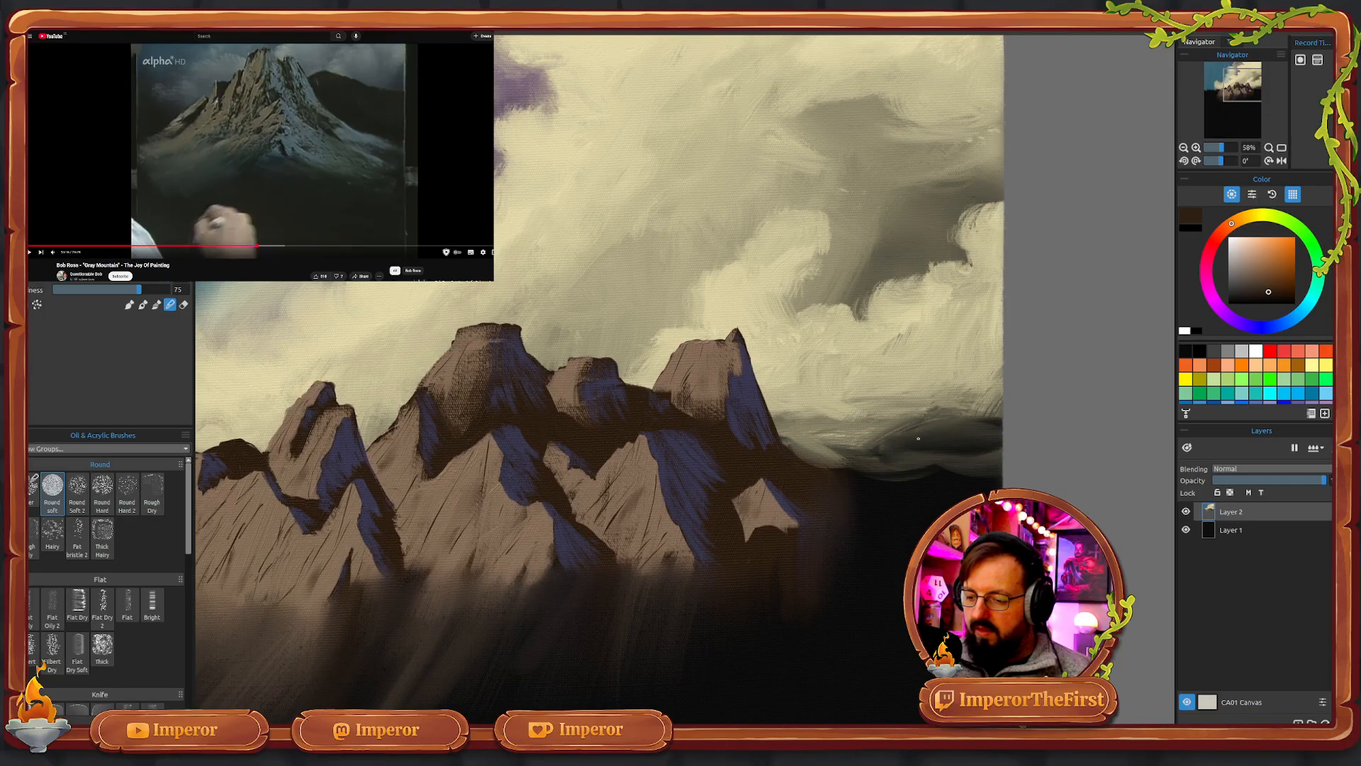
left_click_drag(918, 438, 898, 449)
- Lasso the whole mountain with a margin of sky, copy it to a new layer and clear the selection
mouse_move(663, 672)
left_mouse_down()
mouse_move(955, 586)
mouse_move(900, 591)
mouse_move(851, 619)
mouse_move(839, 607)
left_mouse_up()
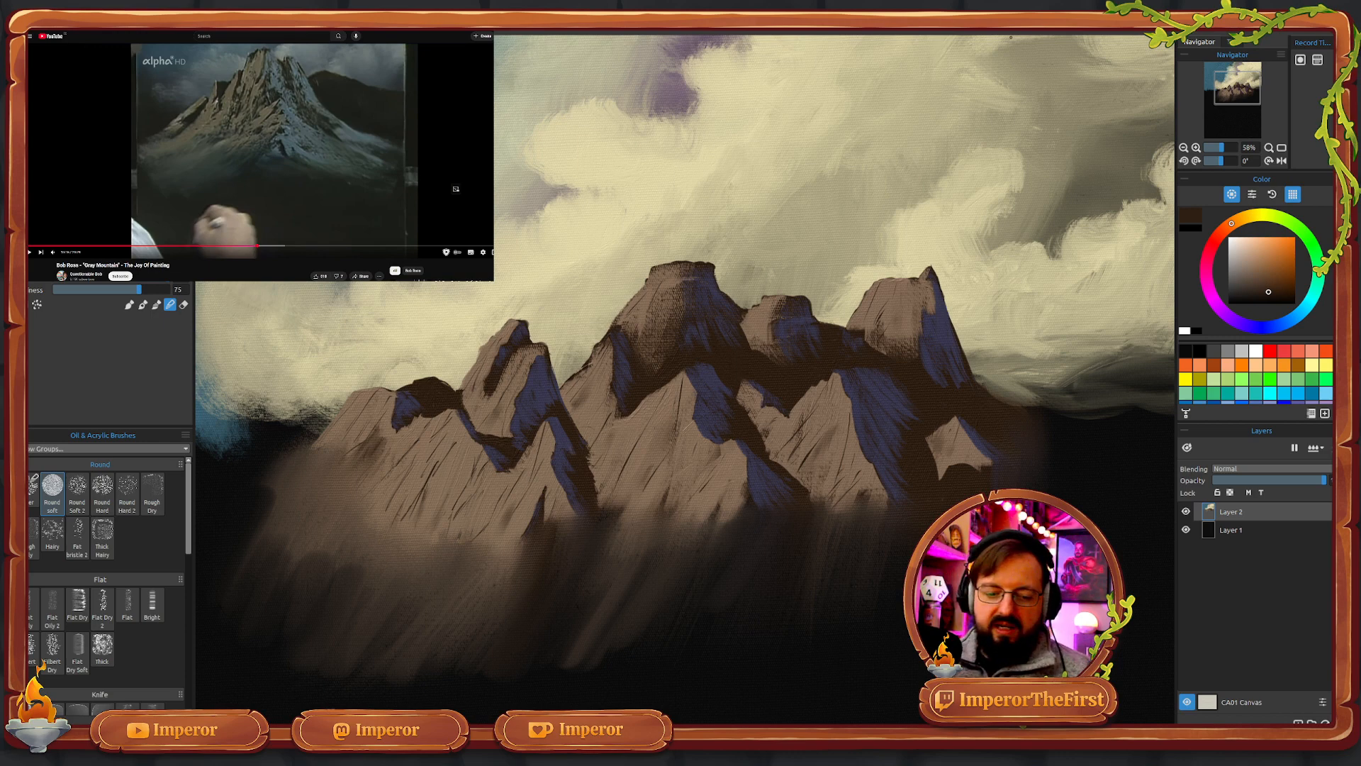
left_click_drag(686, 425, 674, 409)
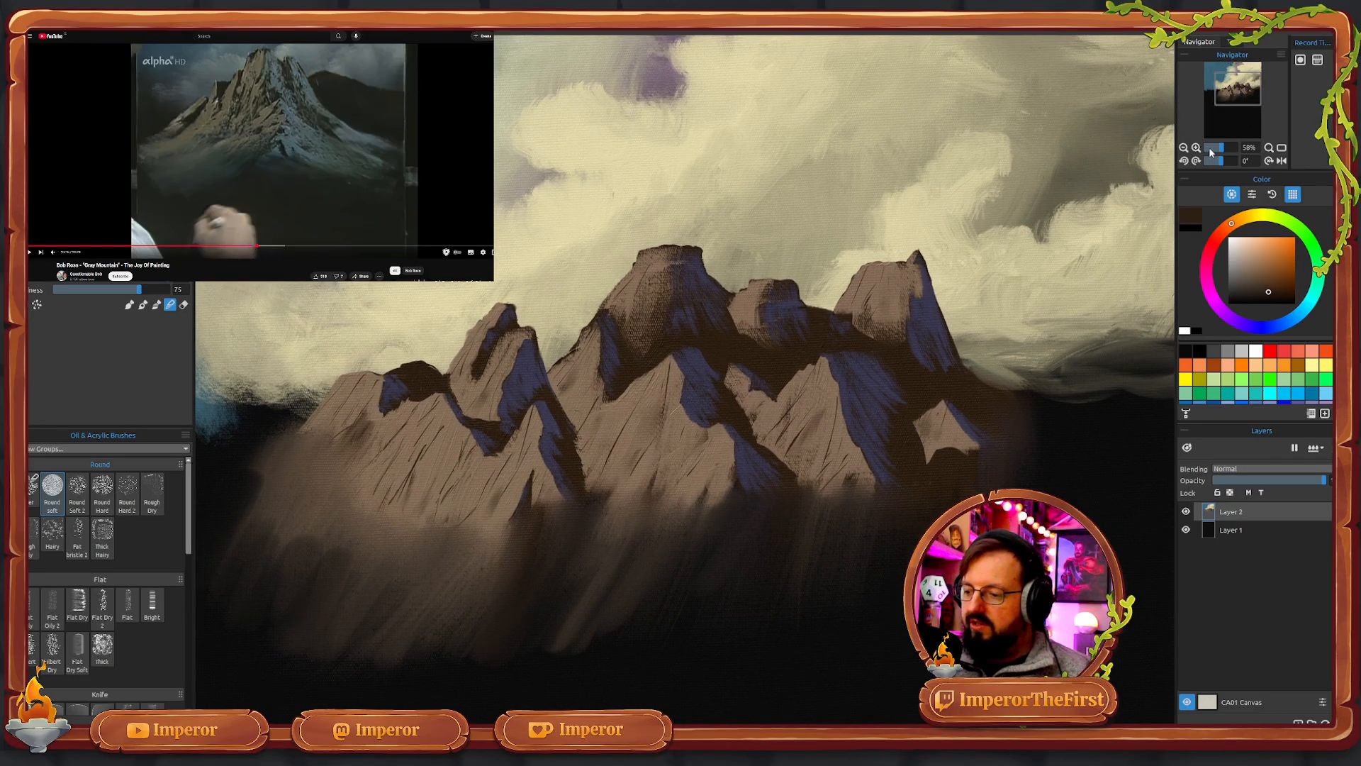
left_click_drag(1210, 151, 1222, 152)
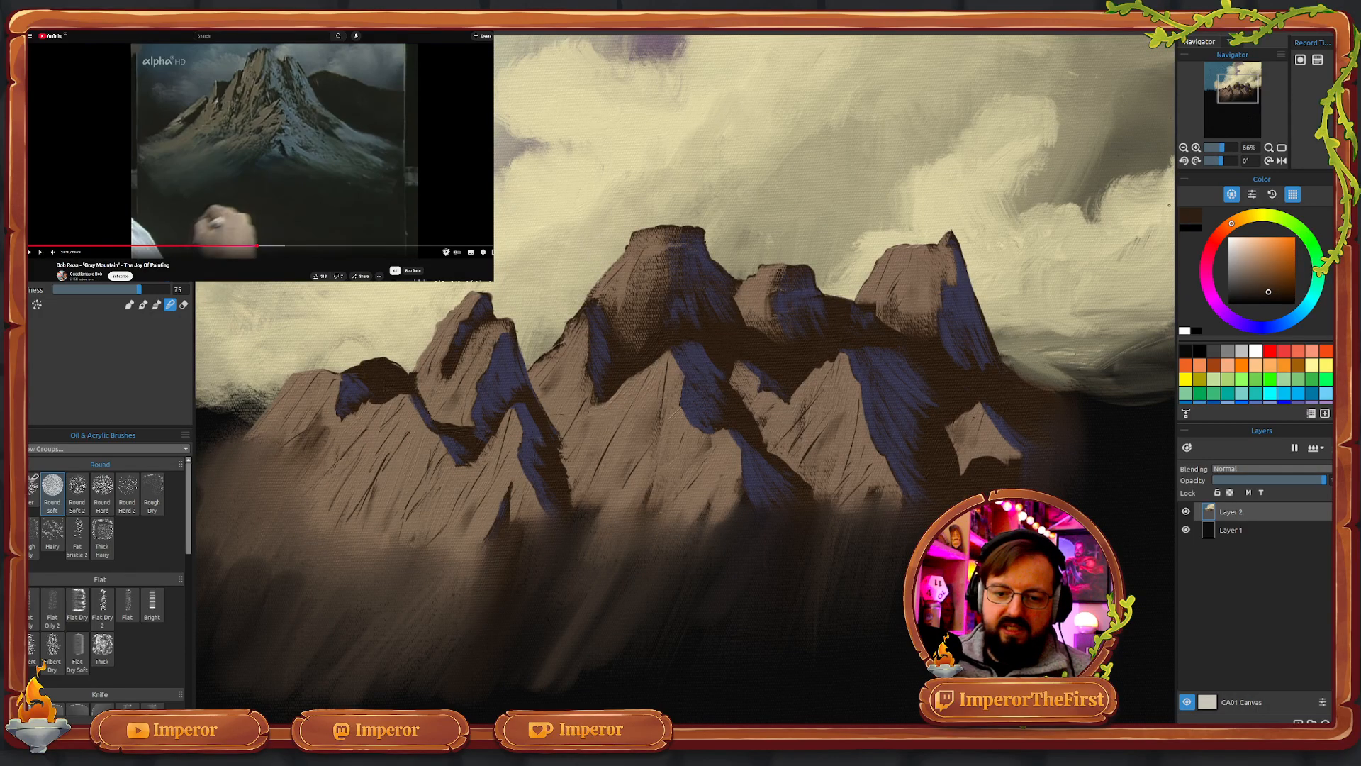
key("m")
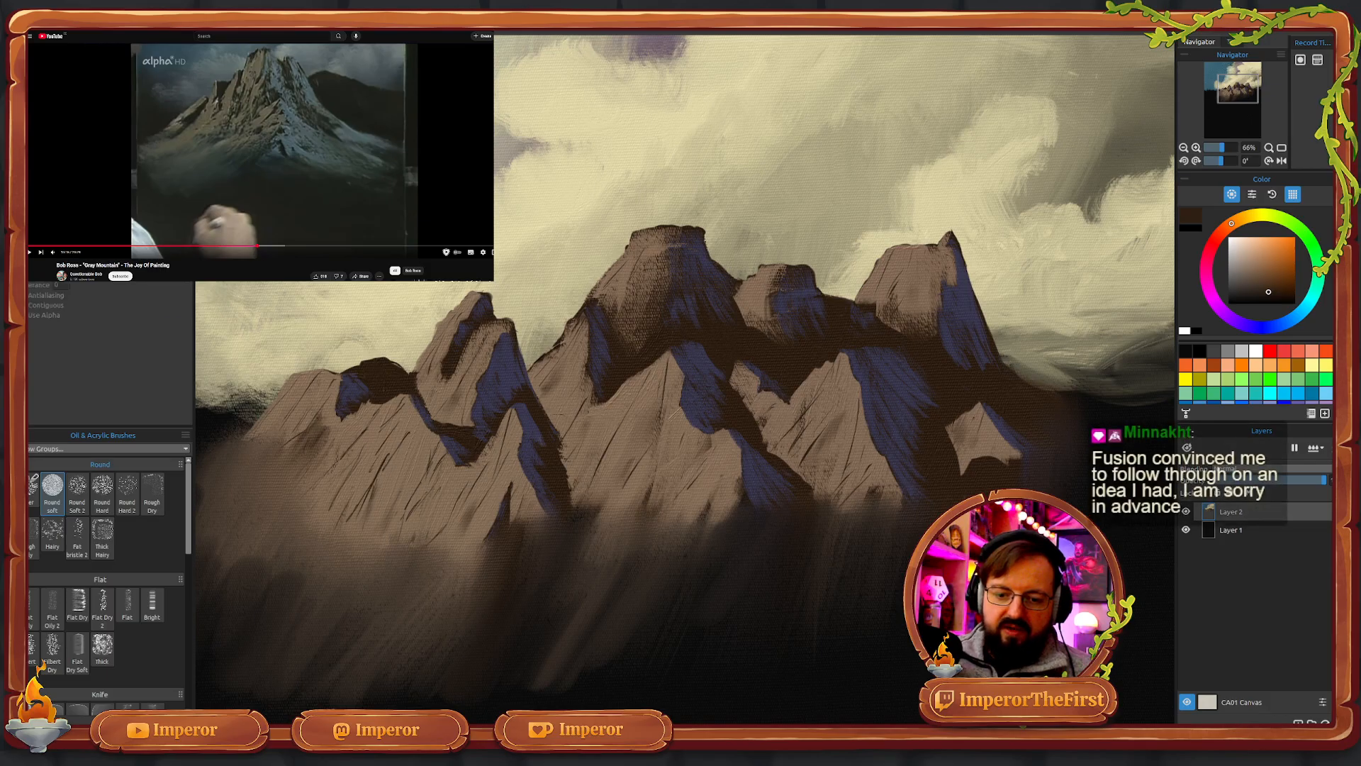
key("w")
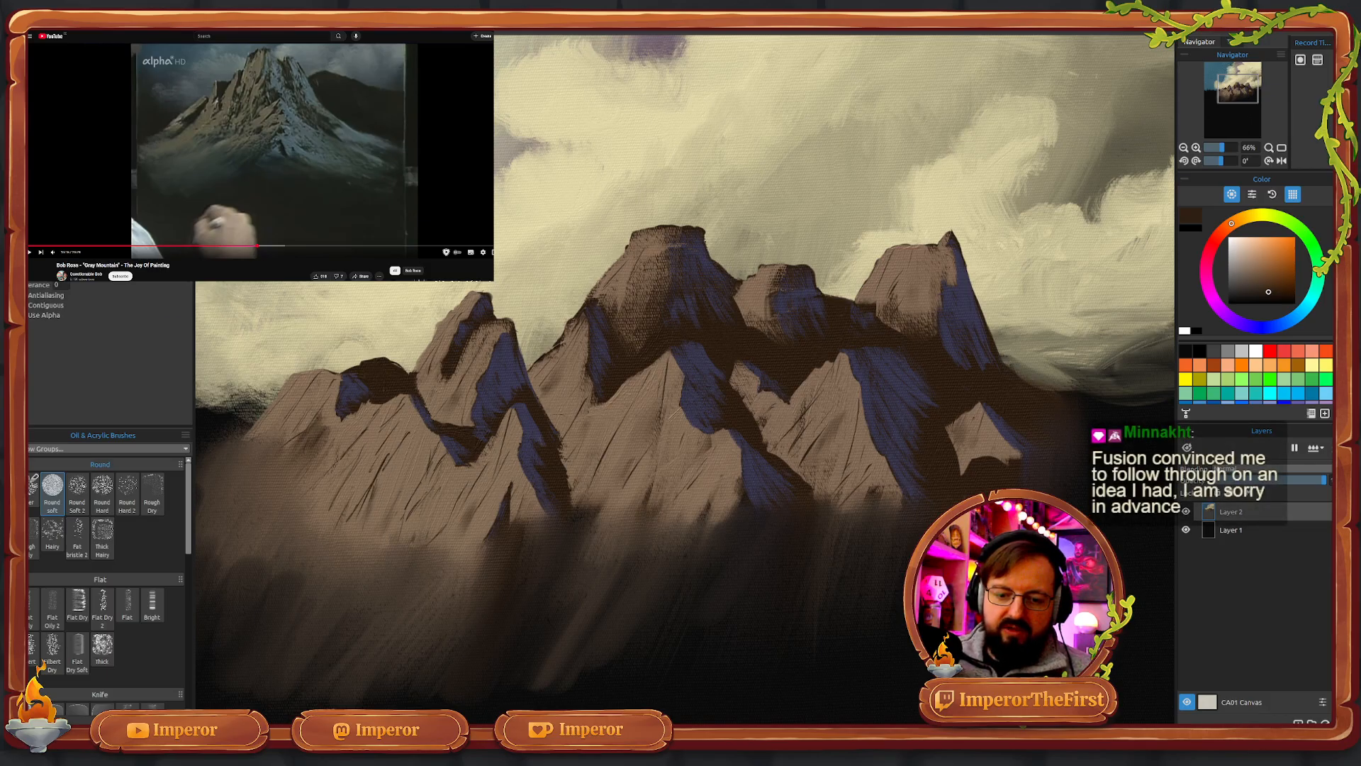
key("m")
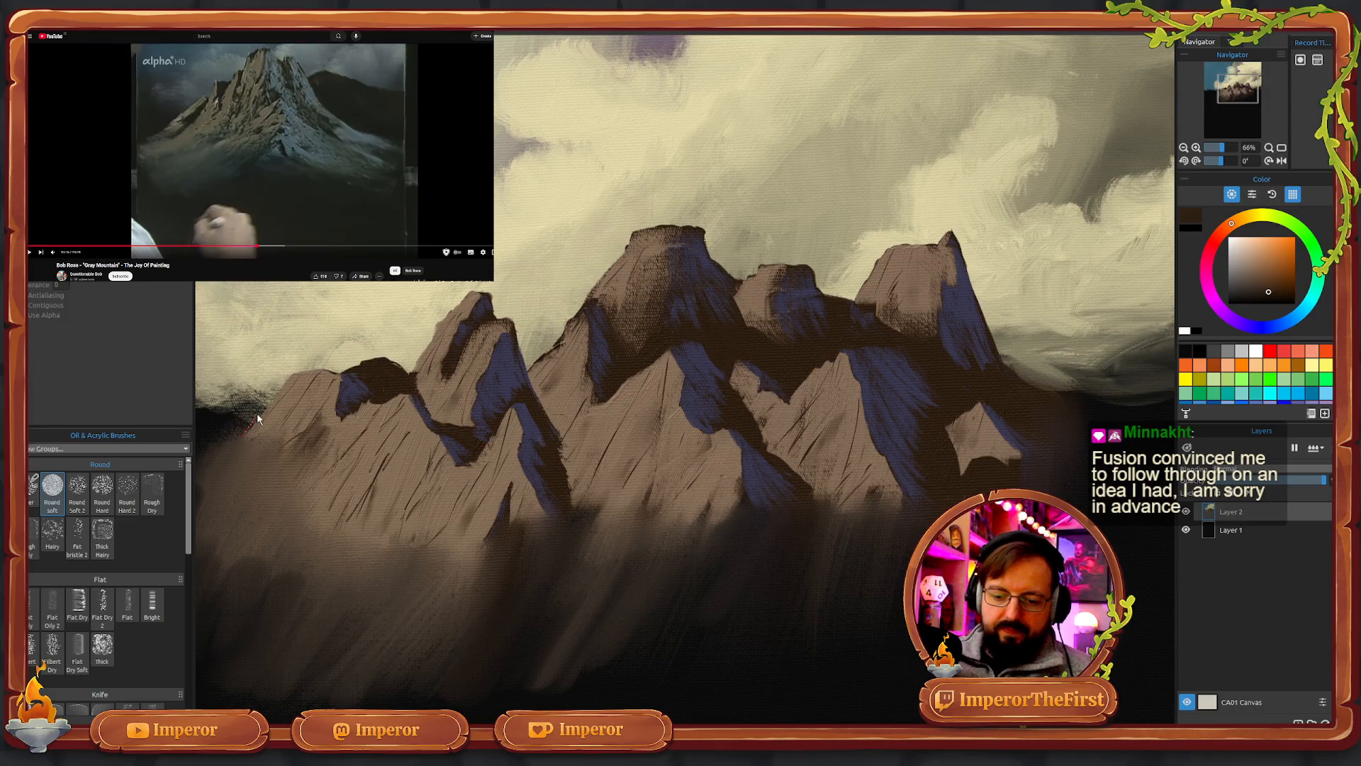
mouse_move(257, 417)
left_mouse_down()
mouse_move(287, 376)
mouse_move(366, 352)
mouse_move(415, 358)
left_mouse_up()
mouse_move(456, 283)
left_mouse_down()
mouse_move(514, 298)
mouse_move(535, 354)
mouse_move(585, 261)
left_mouse_up()
mouse_move(646, 210)
left_mouse_down()
mouse_move(724, 227)
mouse_move(758, 268)
mouse_move(797, 249)
mouse_move(820, 256)
mouse_move(831, 284)
mouse_move(911, 224)
mouse_move(953, 221)
mouse_move(985, 265)
mouse_move(996, 327)
mouse_move(1094, 383)
mouse_move(1117, 460)
left_mouse_up()
mouse_move(1104, 530)
left_mouse_down()
mouse_move(893, 674)
mouse_move(673, 716)
mouse_move(287, 709)
mouse_move(180, 657)
left_mouse_up()
left_click_drag(210, 404, 244, 437)
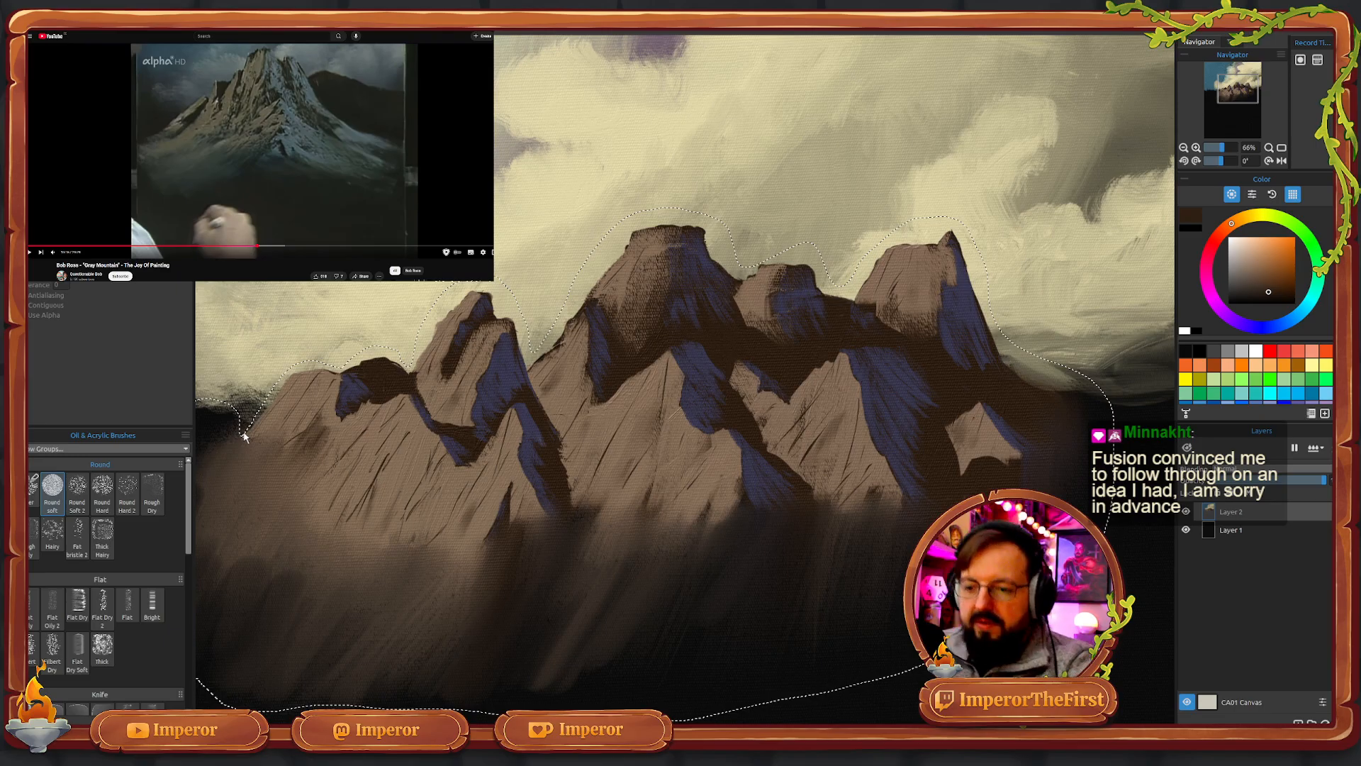
key("ctrl+j")
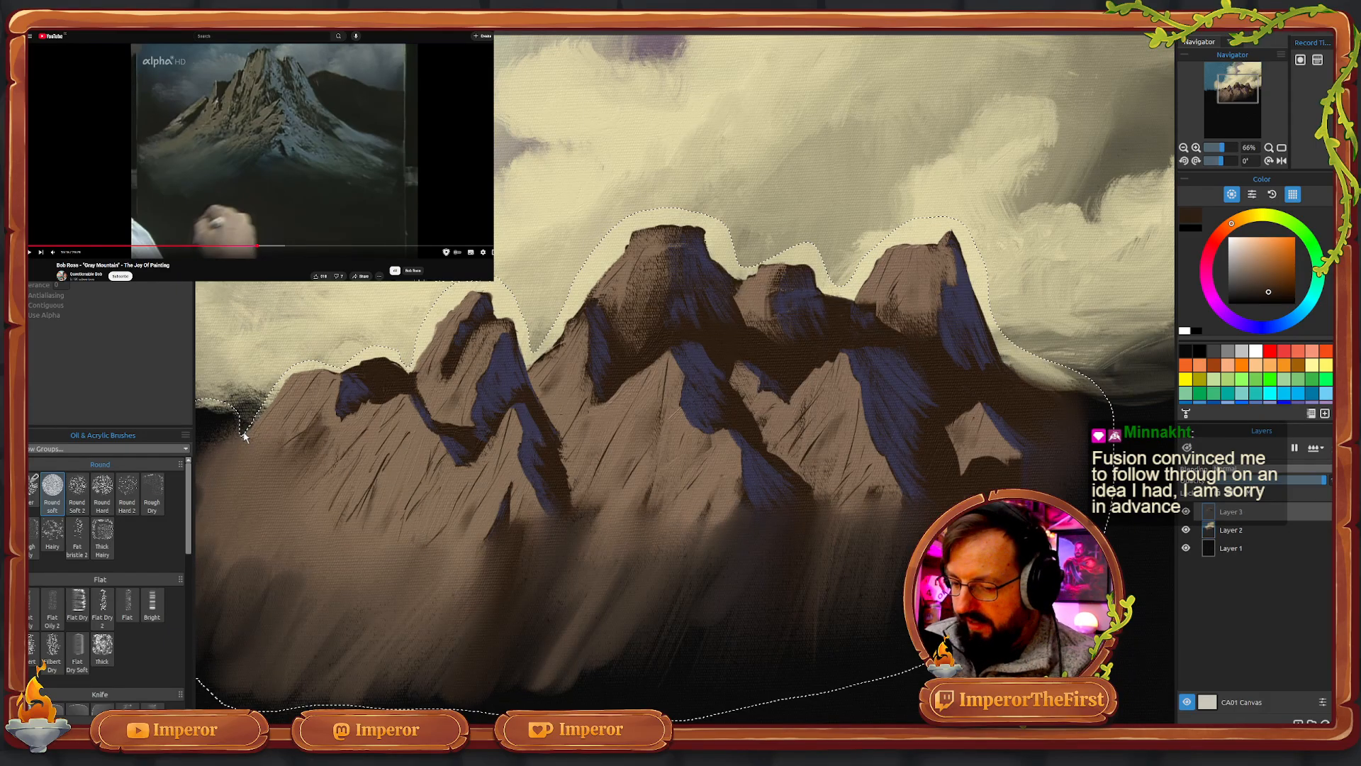
key("ctrl+d")
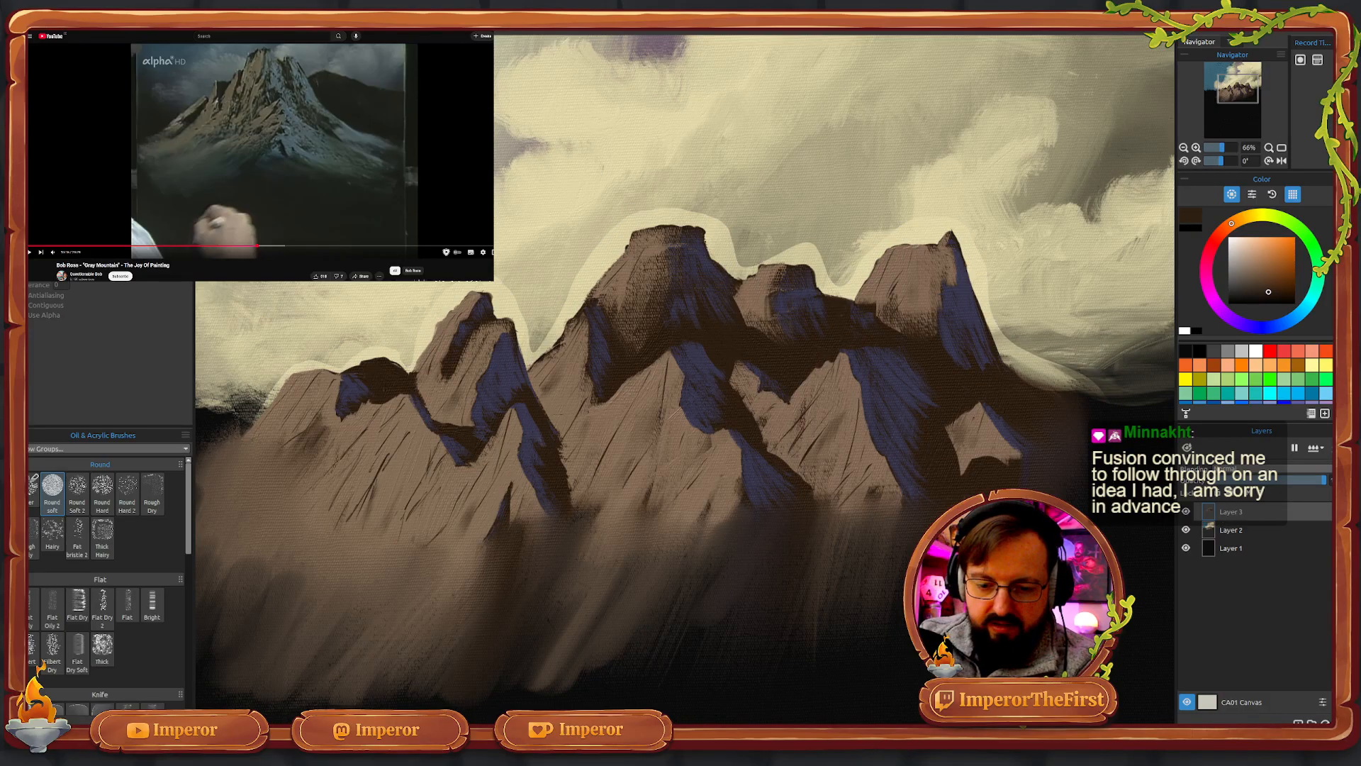
- Transform the copied mountain, enlarging it until it spans roughly the full width of the canvas
key("ctrl+t")
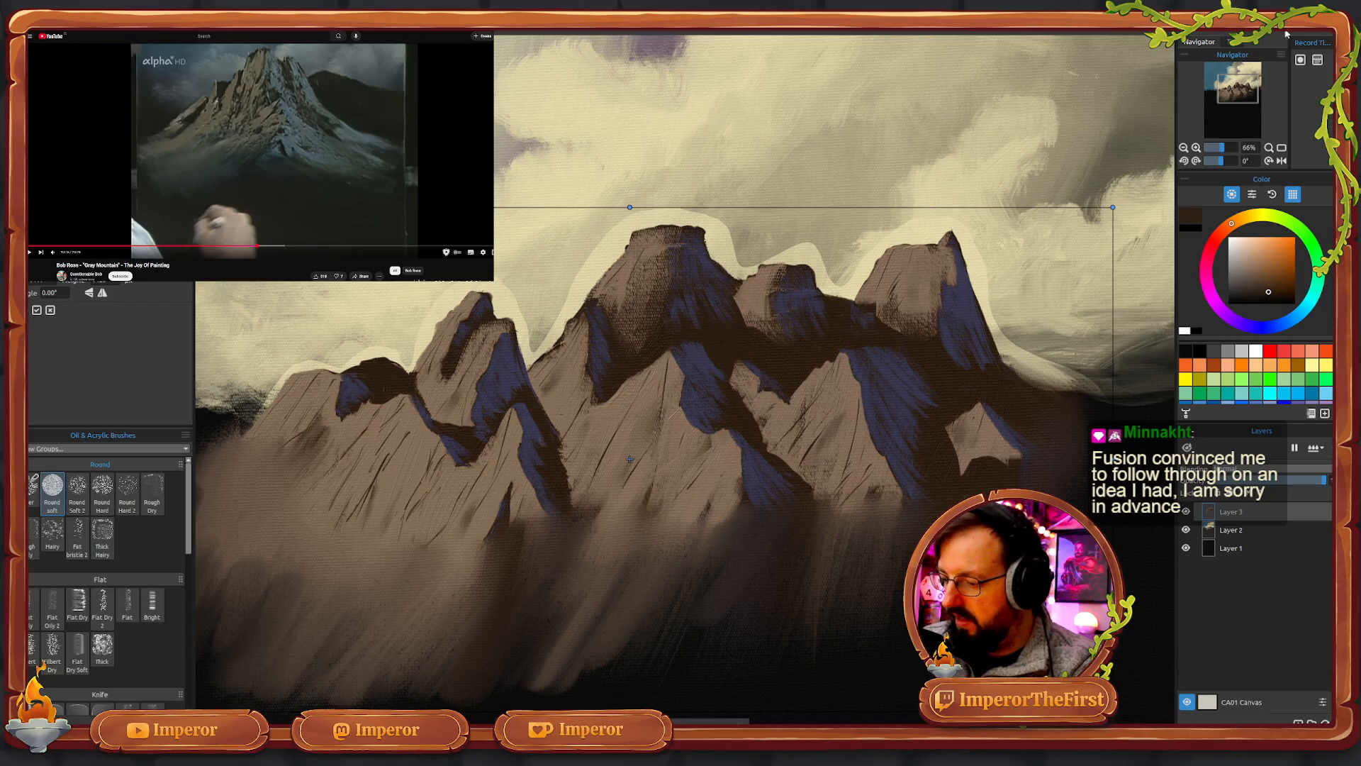
left_click(1213, 148)
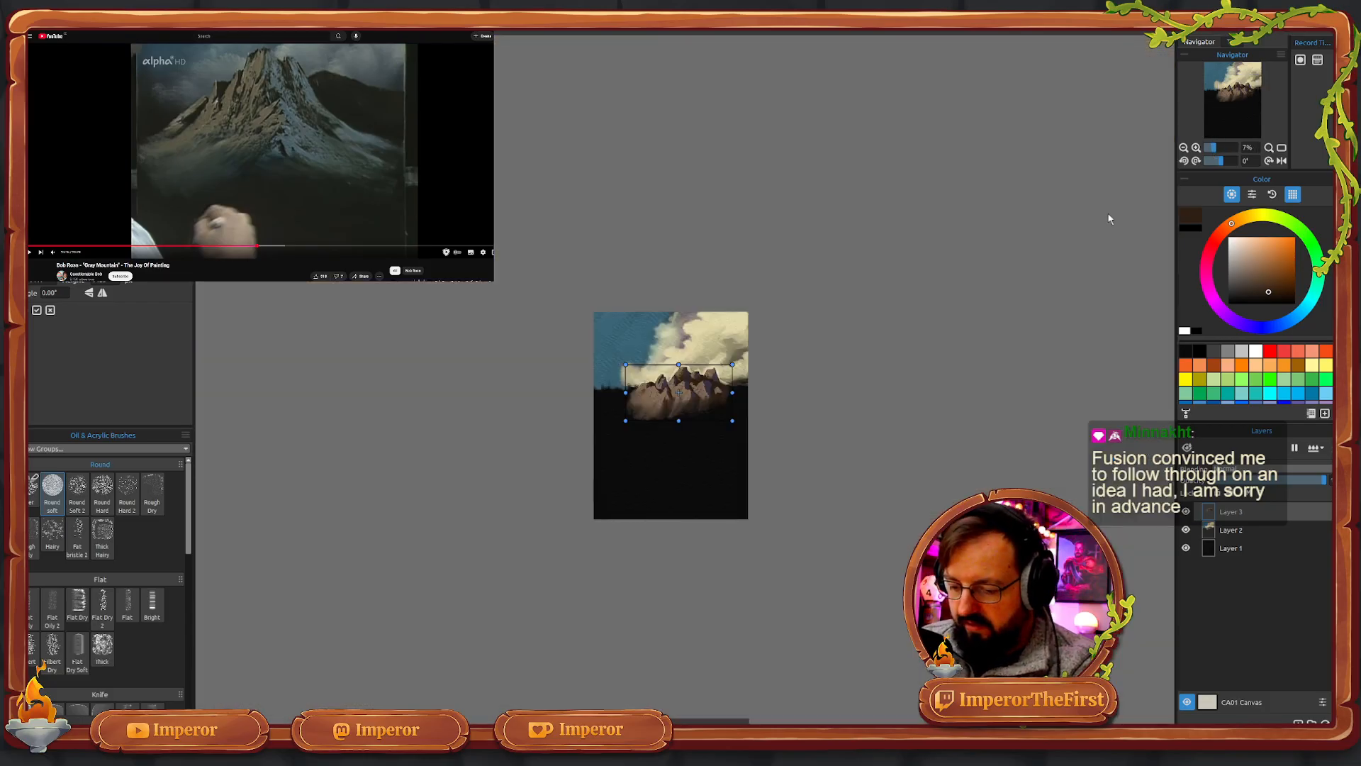
left_click_drag(626, 421, 654, 419)
left_click_drag(732, 442, 712, 418)
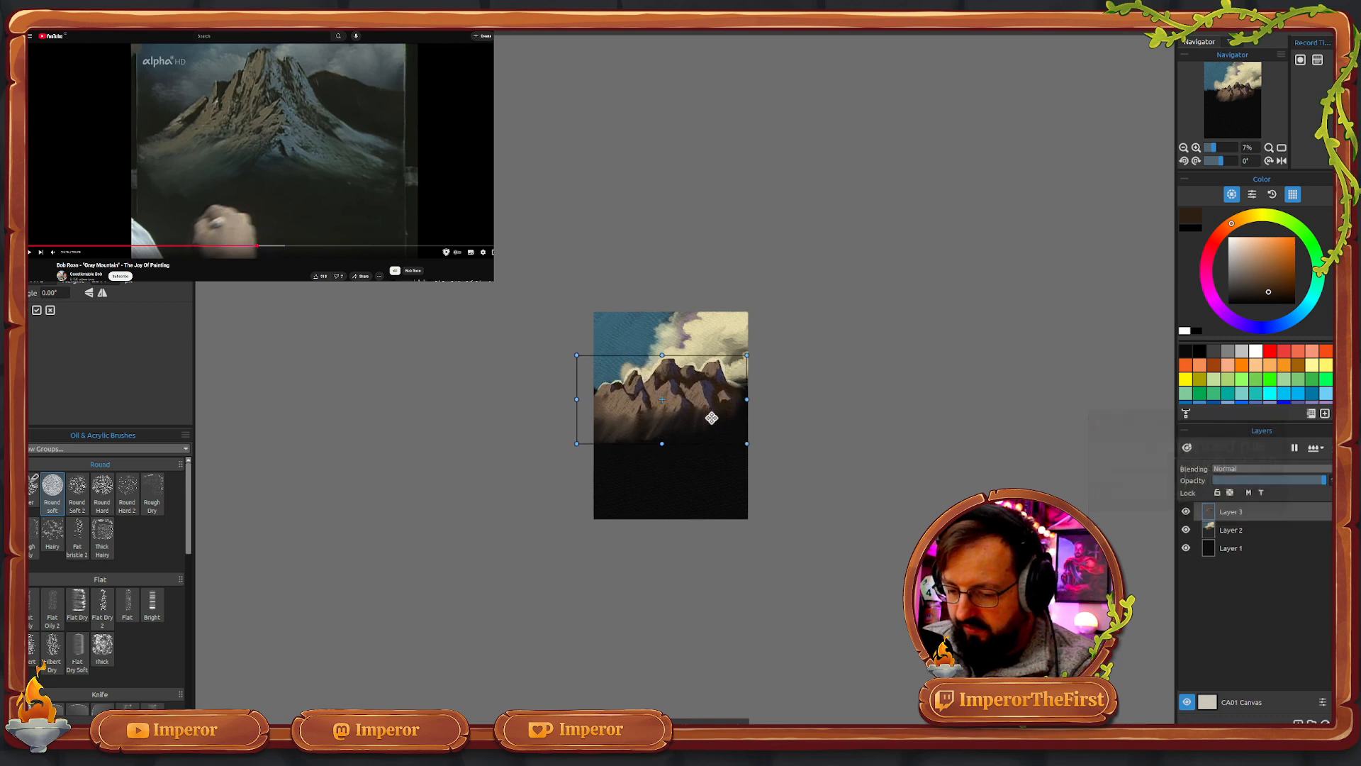
- Nudge the enlarged mountain up, down and to the right to line it up with the horizon
key("Up")
key("Up")
key("Up")
key("Up")
key("Left")
key("Up")
key("Up")
key("Up")
key("Up")
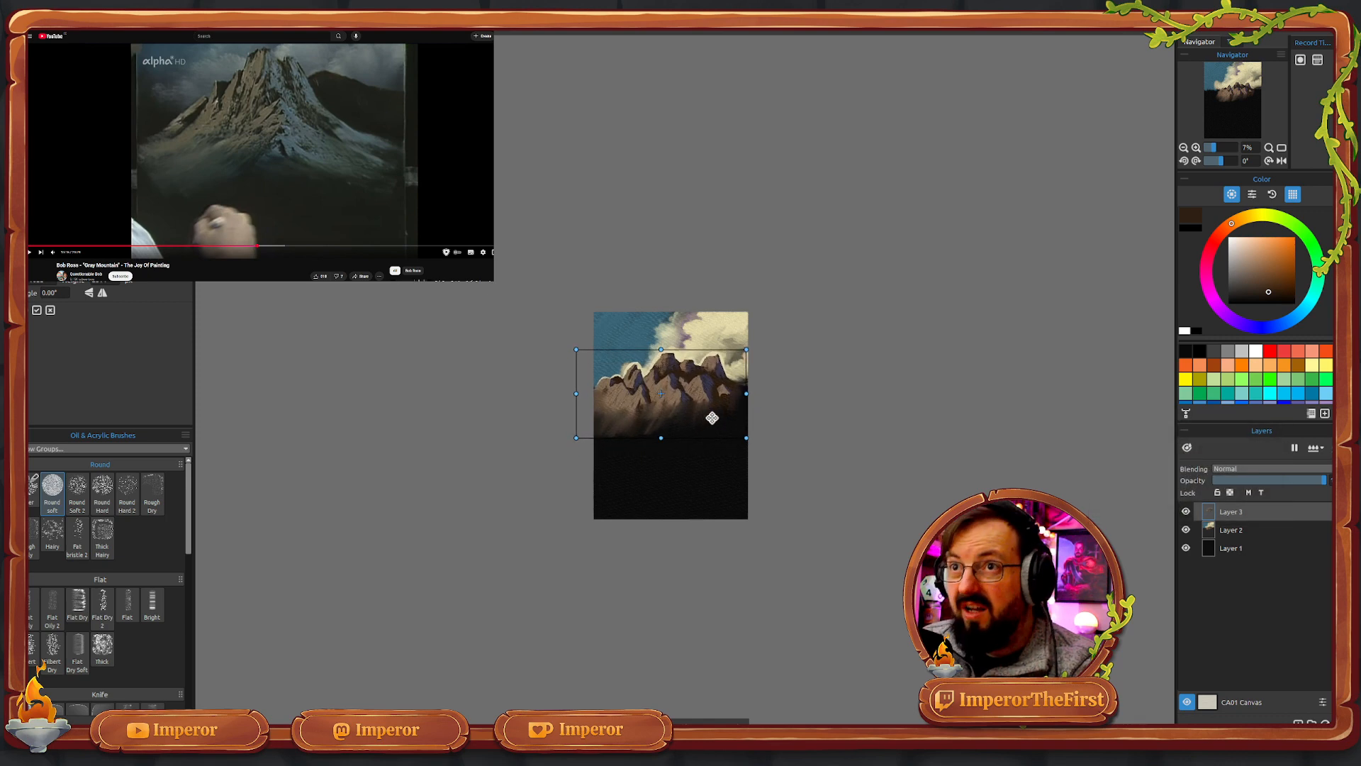
key("Down")
key("Down")
key("Down")
key("Down")
key("Down")
key("Down")
key("Down")
key("Down")
key("Down")
key("Right")
key("Right")
key("Right")
key("Right")
key("Right")
key("Right")
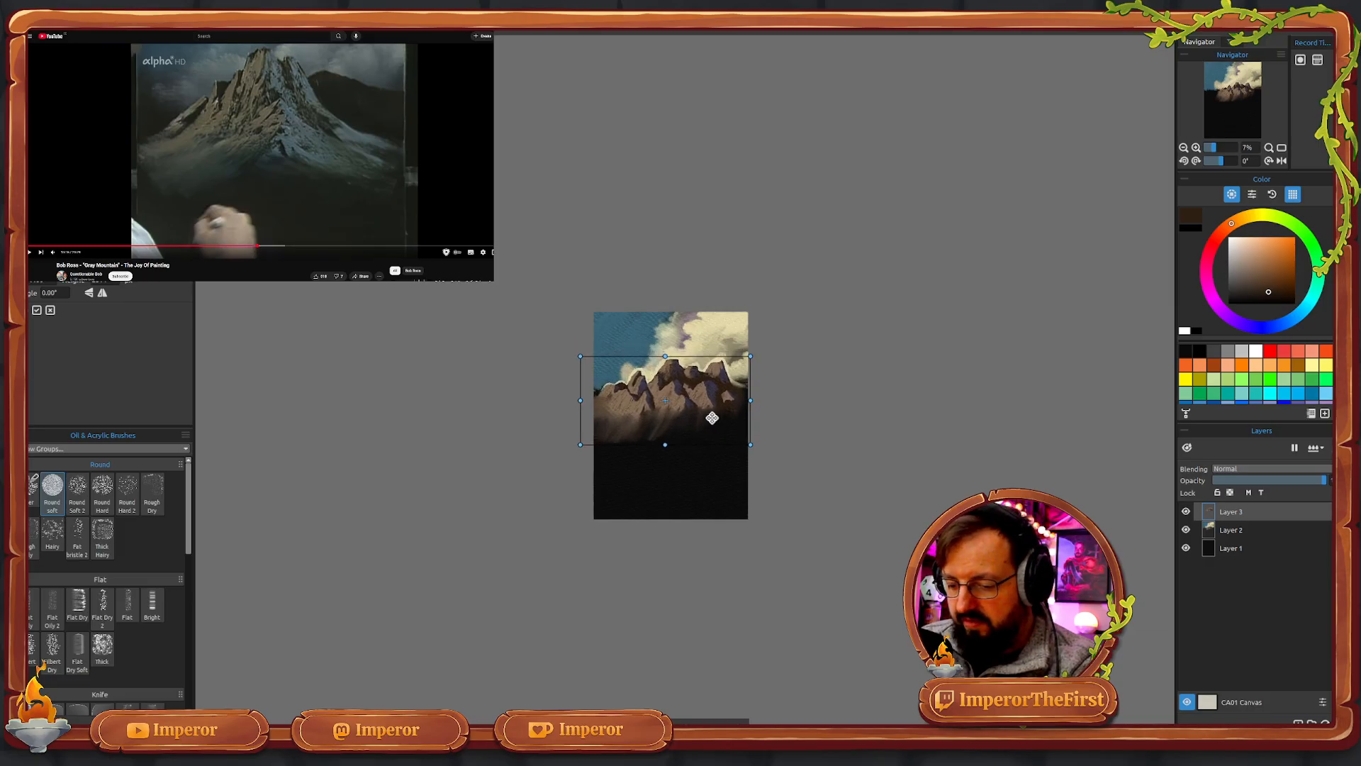
- Scale the mountain copy down slightly, shift it right to cover the original, and apply the transformation
left_click_drag(750, 444, 738, 435)
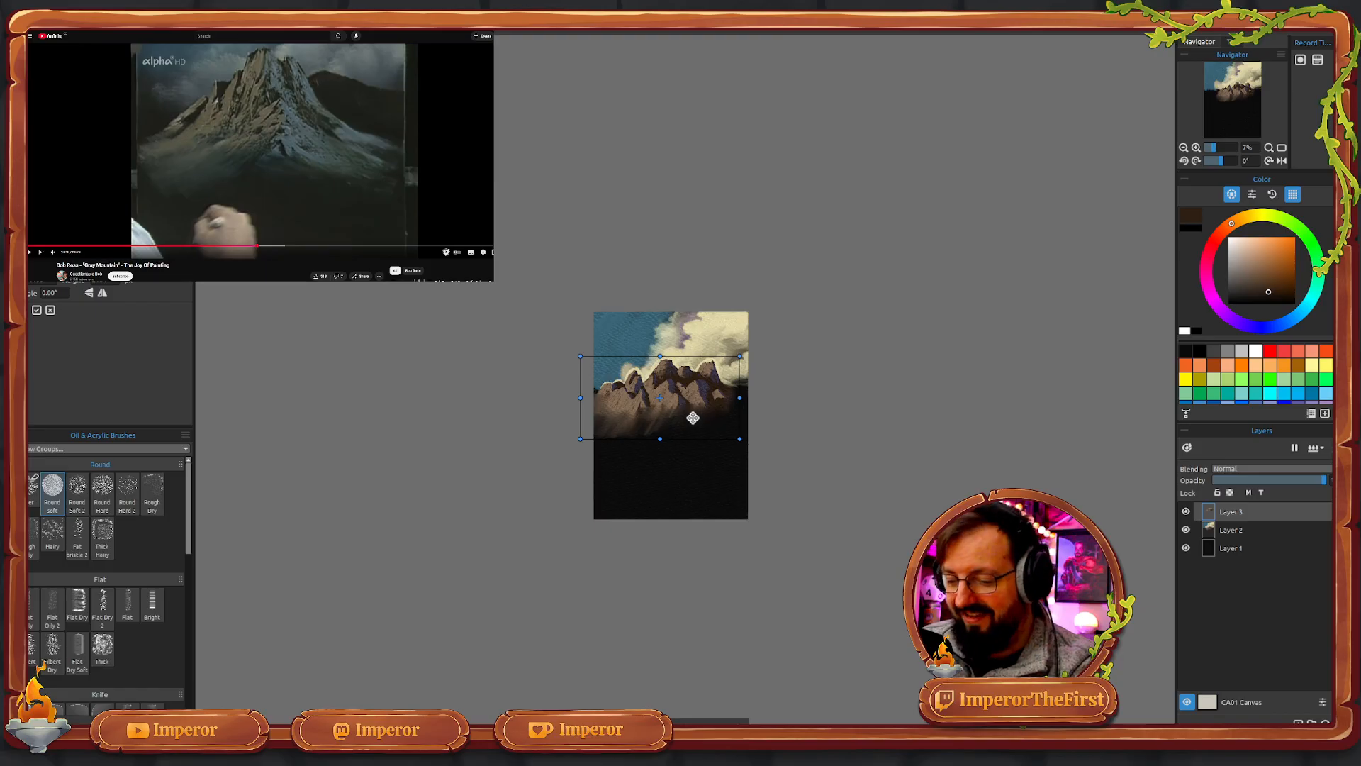
key("Right")
key("Right")
key("Right")
key("Right")
key("Right")
key("Right")
key("Right")
key("Right")
key("Right")
key("Right")
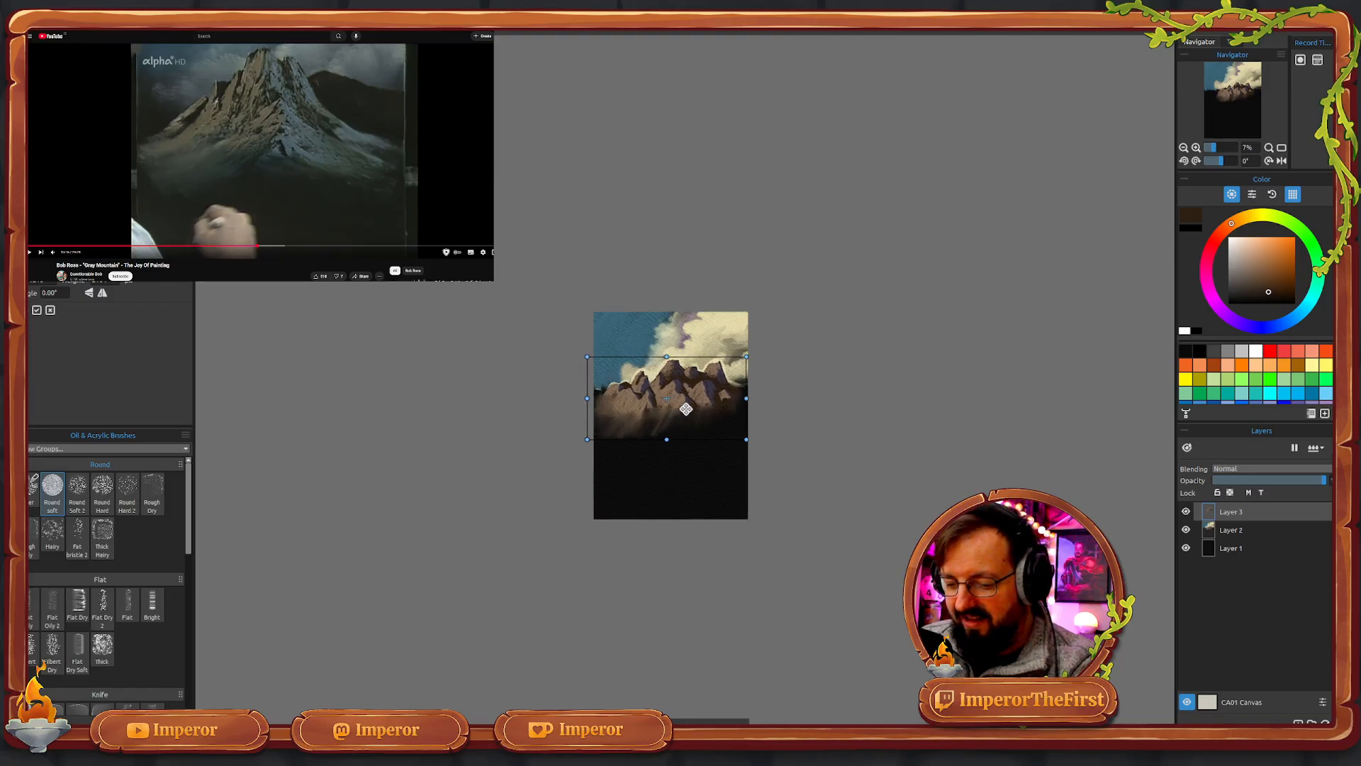
left_click_drag(686, 409, 687, 408)
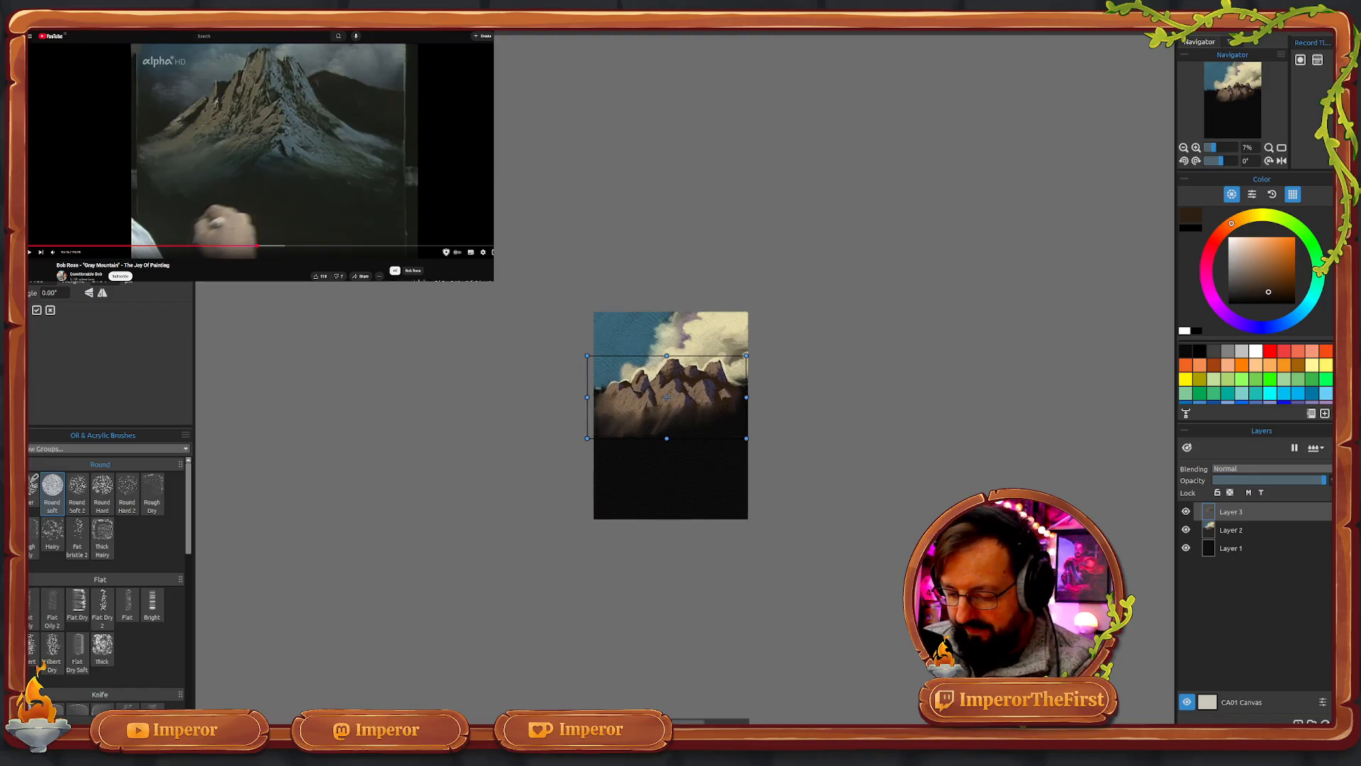
left_click(697, 722)
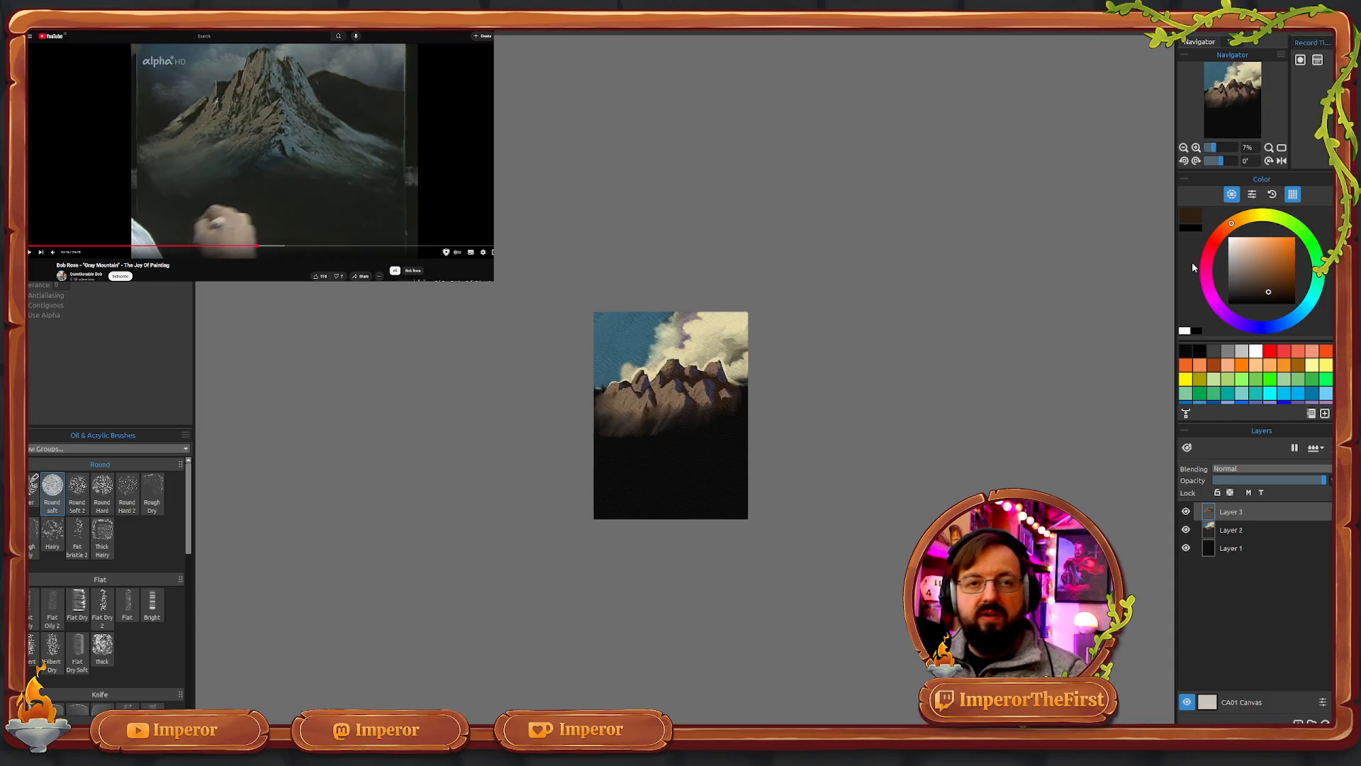
- Add a layer mask to the copied mountain's layer and choose the Express Oil brush with black
left_click(1220, 150)
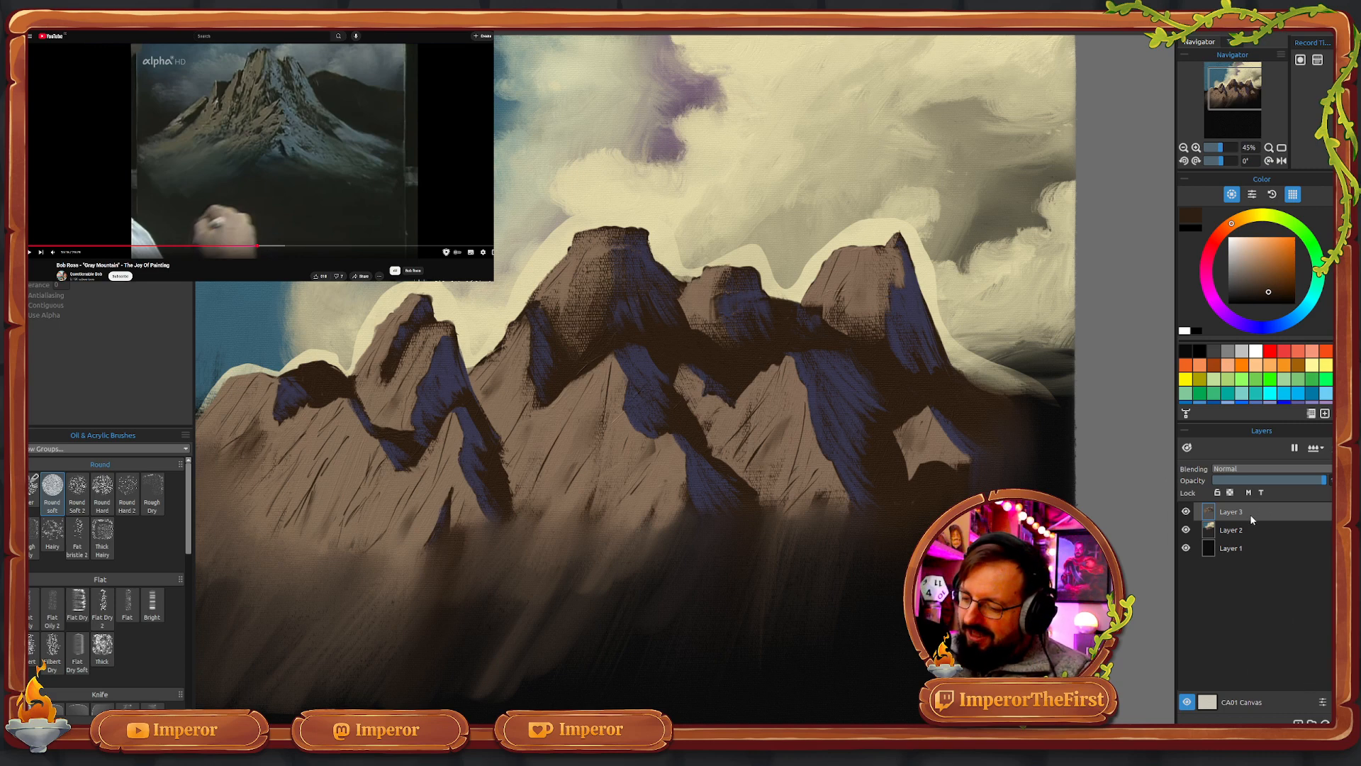
left_click(1259, 564)
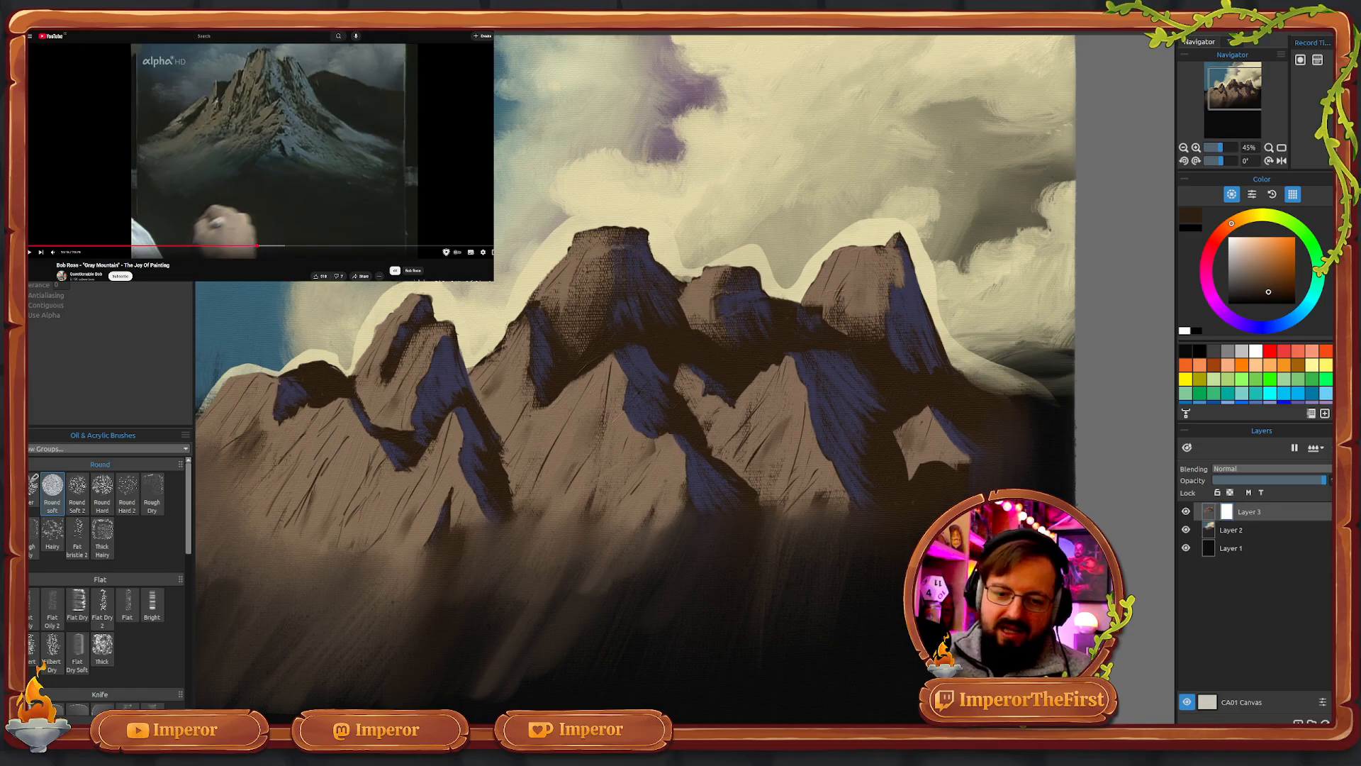
key("b")
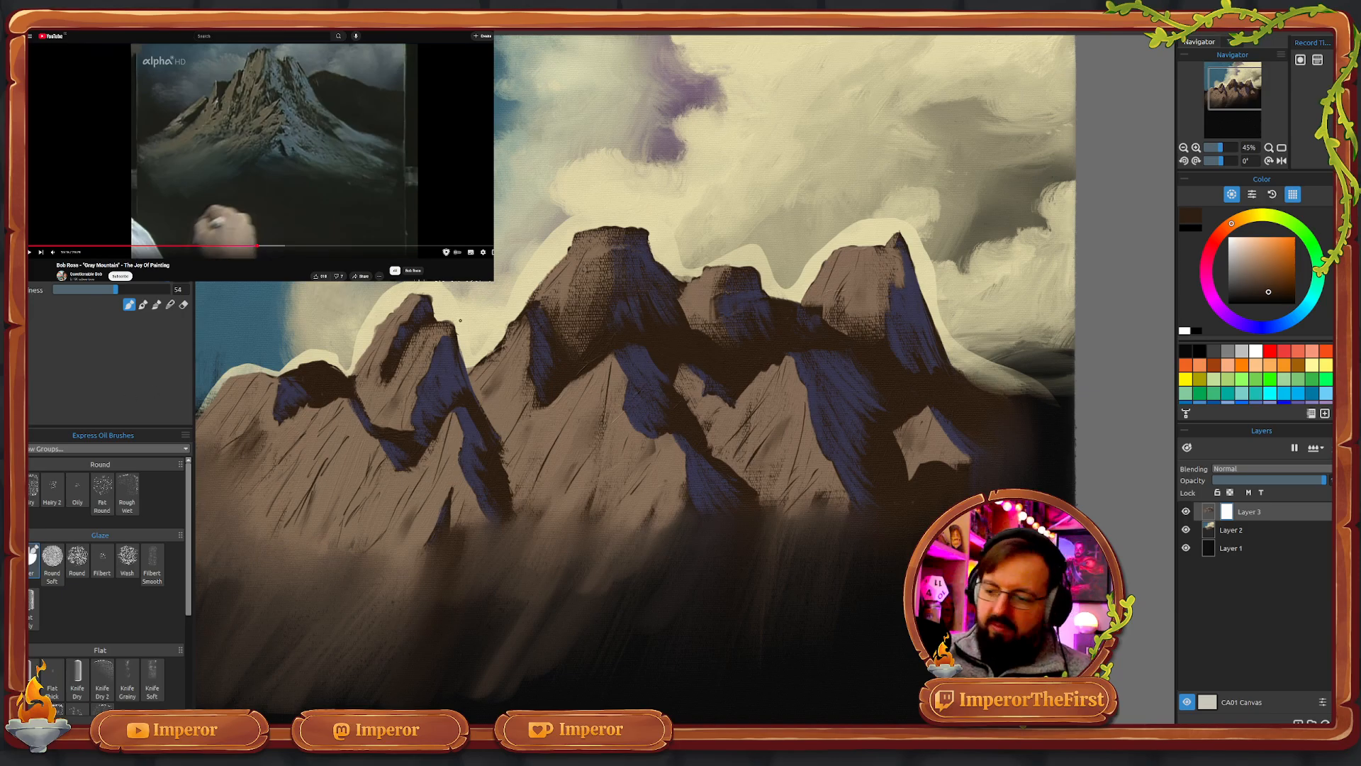
left_click(1196, 331)
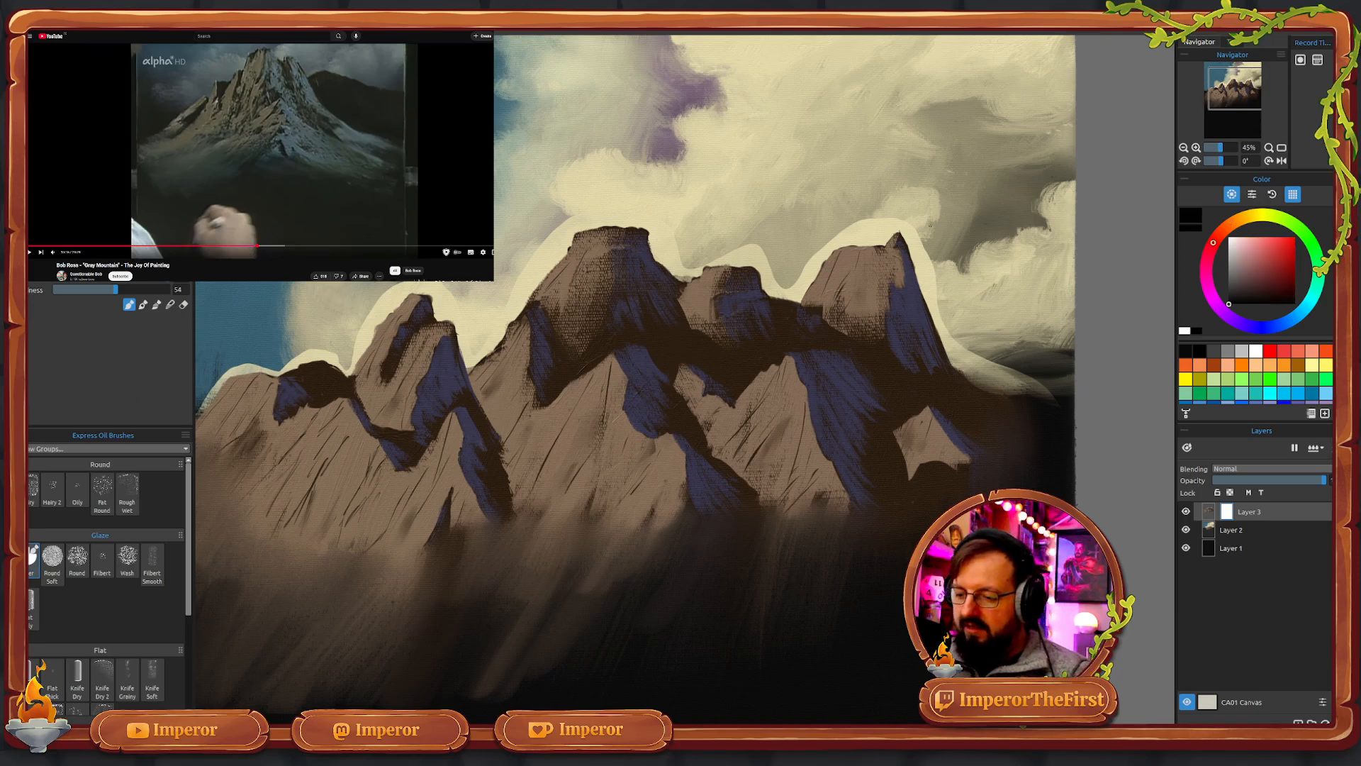
- Mask out the pale sky halo from the rightmost slope across the peaks to the mountain's left edge
left_click_drag(930, 237, 945, 310)
mouse_move(920, 214)
left_mouse_down()
mouse_move(943, 317)
mouse_move(924, 266)
mouse_move(967, 360)
mouse_move(947, 327)
mouse_move(956, 350)
mouse_move(1034, 393)
mouse_move(1031, 372)
mouse_move(1058, 399)
mouse_move(984, 360)
mouse_move(1031, 387)
left_mouse_up()
mouse_move(895, 207)
left_mouse_down()
mouse_move(916, 235)
mouse_move(869, 202)
mouse_move(827, 230)
mouse_move(795, 281)
mouse_move(783, 247)
mouse_move(786, 280)
mouse_move(757, 234)
mouse_move(780, 280)
mouse_move(761, 248)
mouse_move(715, 259)
mouse_move(767, 260)
mouse_move(738, 252)
mouse_move(751, 253)
mouse_move(786, 287)
left_mouse_up()
mouse_move(666, 208)
left_mouse_down()
mouse_move(679, 256)
mouse_move(640, 189)
mouse_move(647, 198)
mouse_move(597, 206)
mouse_move(636, 204)
mouse_move(540, 233)
mouse_move(498, 295)
mouse_move(457, 305)
mouse_move(397, 286)
mouse_move(337, 341)
mouse_move(341, 359)
mouse_move(329, 328)
left_mouse_up()
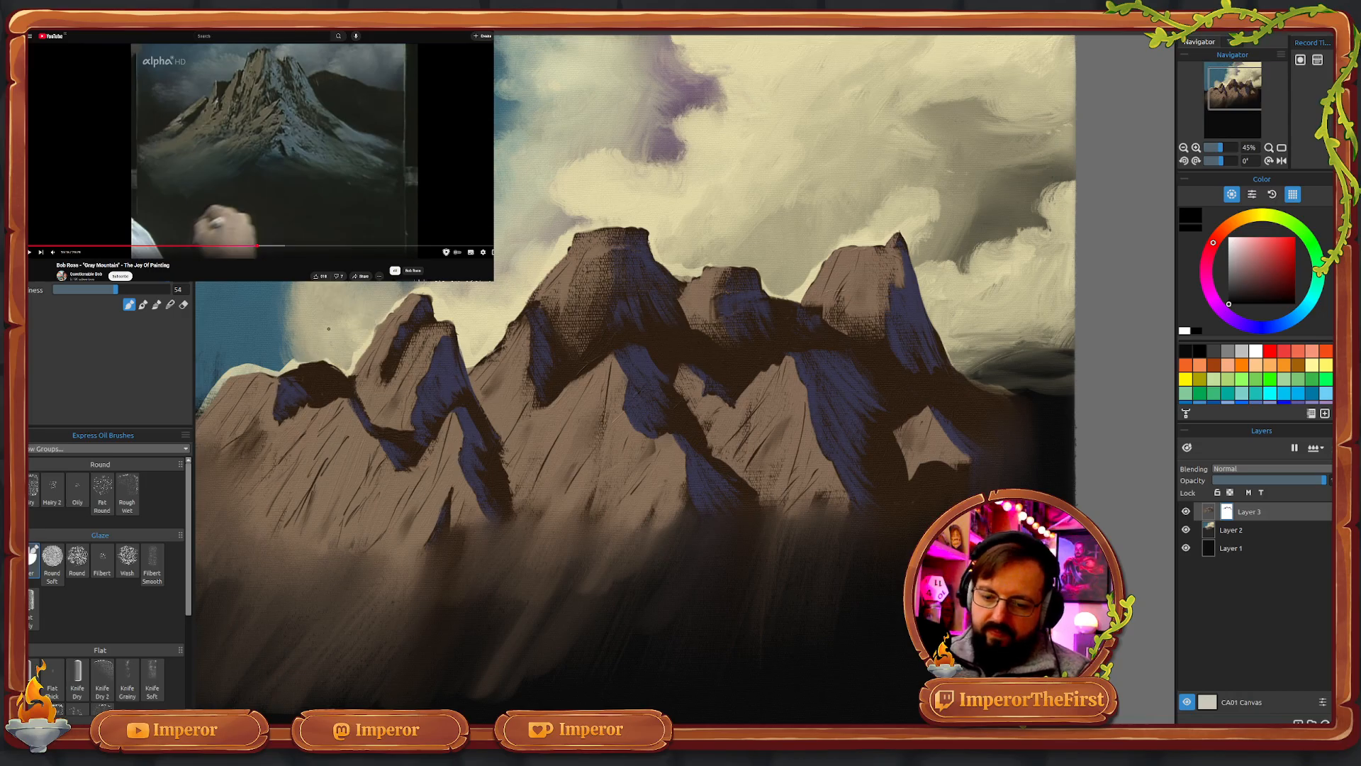
left_click_drag(1238, 94, 1216, 96)
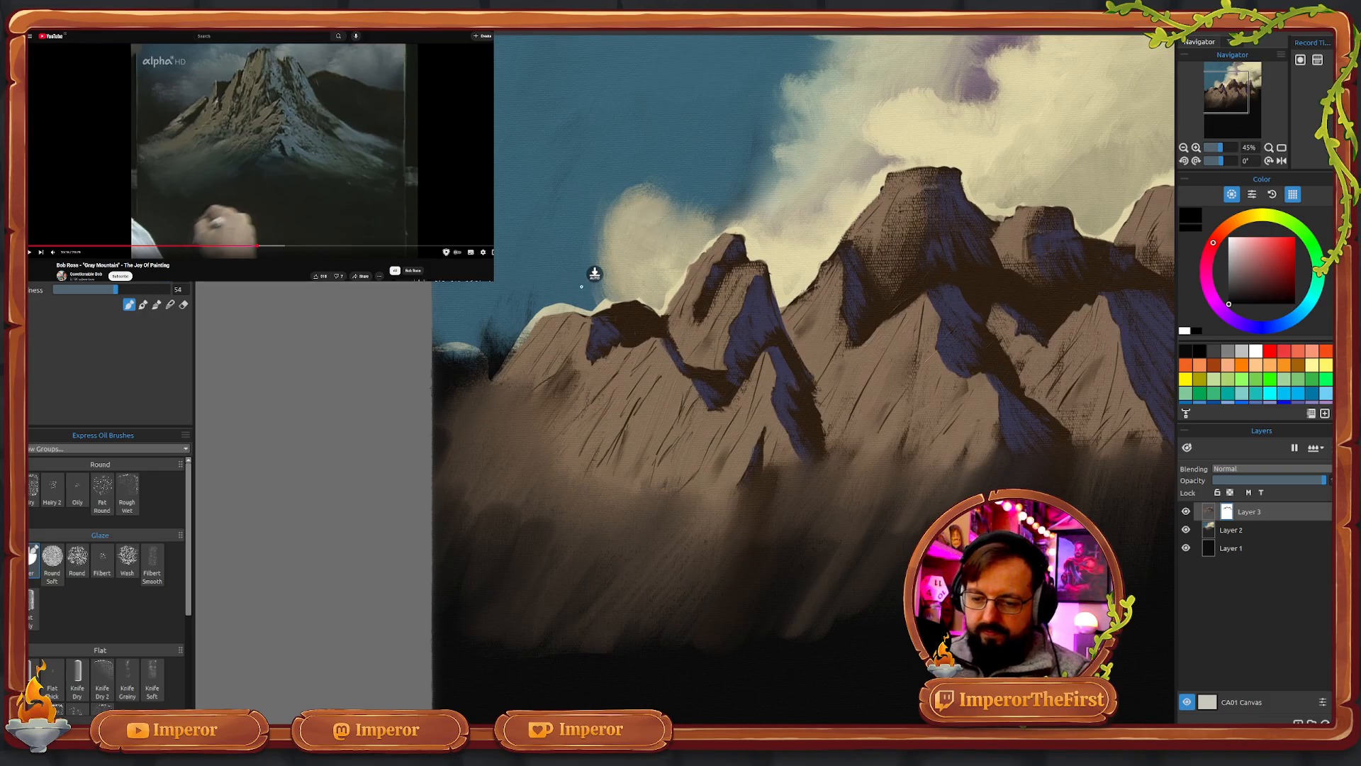
mouse_move(605, 291)
left_mouse_down()
mouse_move(622, 278)
mouse_move(586, 307)
mouse_move(574, 294)
mouse_move(461, 313)
mouse_move(440, 344)
left_mouse_up()
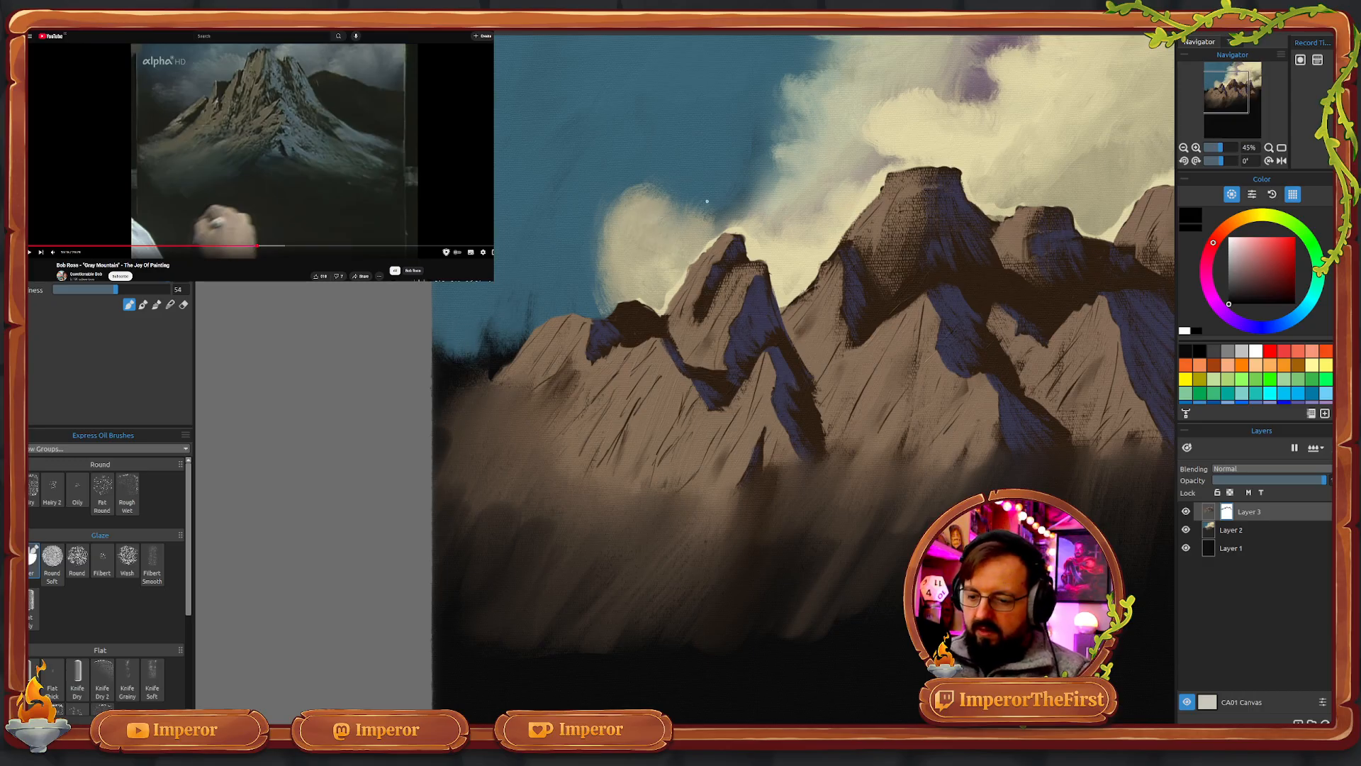
- Mask out the leftover halo above the dark rounded rock and along the left peak's lower left slope
left_click_drag(1224, 148, 1228, 148)
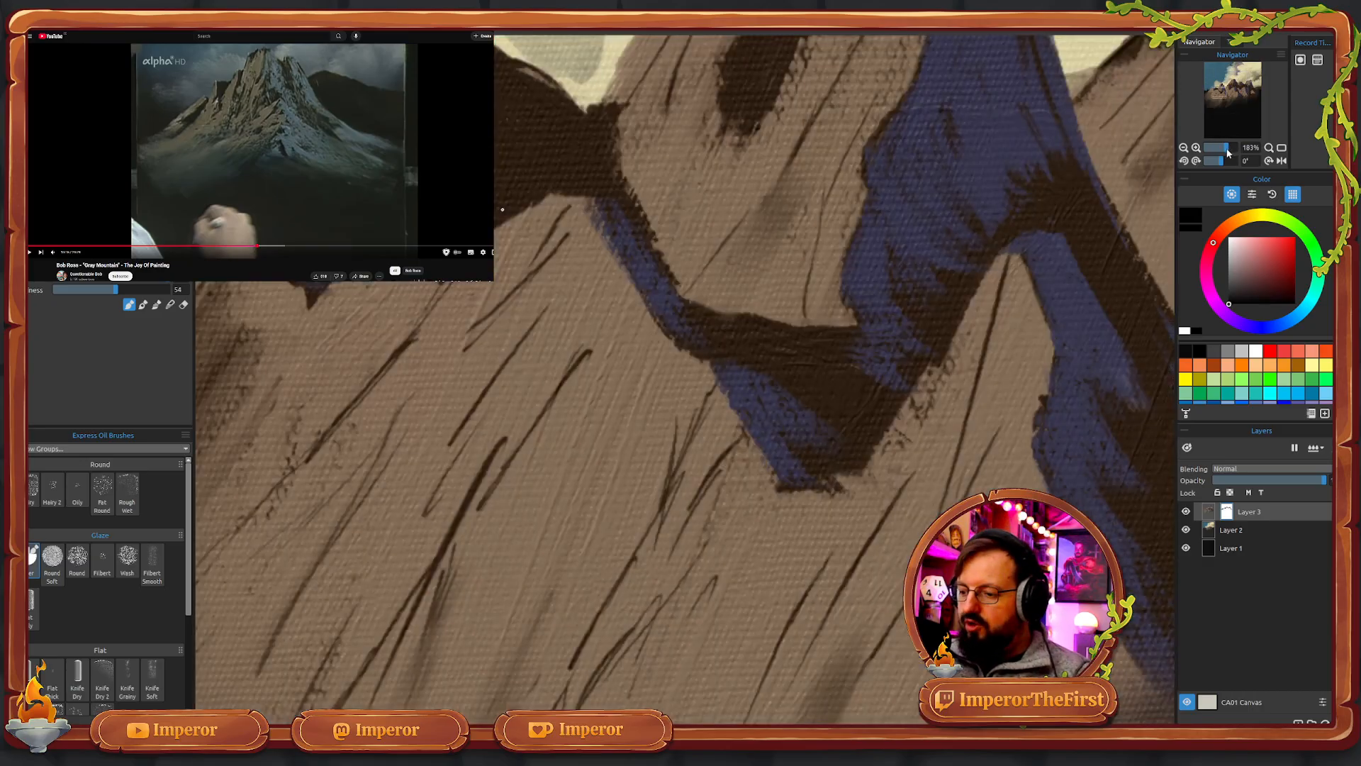
mouse_move(526, 401)
left_mouse_down()
mouse_move(768, 546)
mouse_move(753, 425)
mouse_move(629, 607)
mouse_move(802, 443)
mouse_move(688, 442)
left_mouse_up()
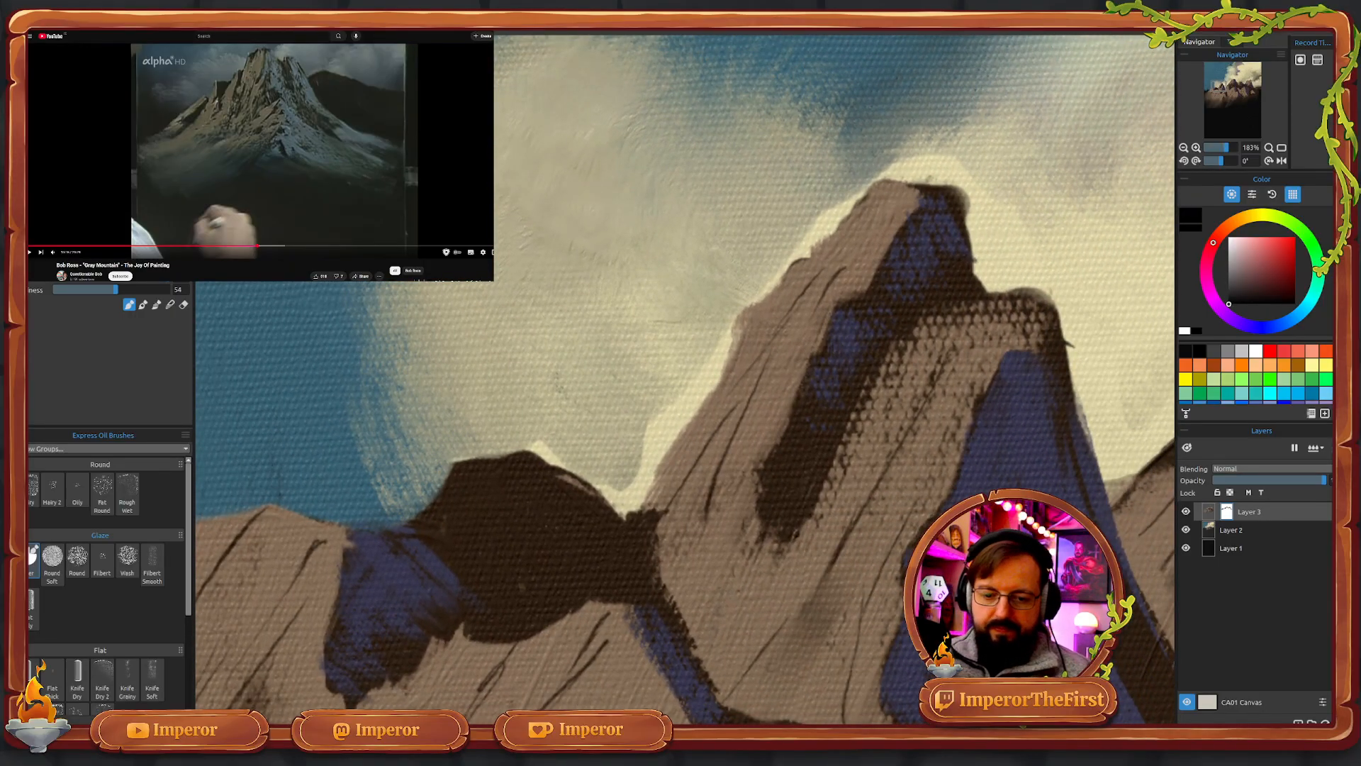
left_click_drag(674, 399, 628, 491)
mouse_move(531, 427)
left_mouse_down()
mouse_move(587, 468)
mouse_move(623, 510)
mouse_move(723, 324)
mouse_move(713, 379)
mouse_move(747, 279)
mouse_move(726, 354)
left_mouse_up()
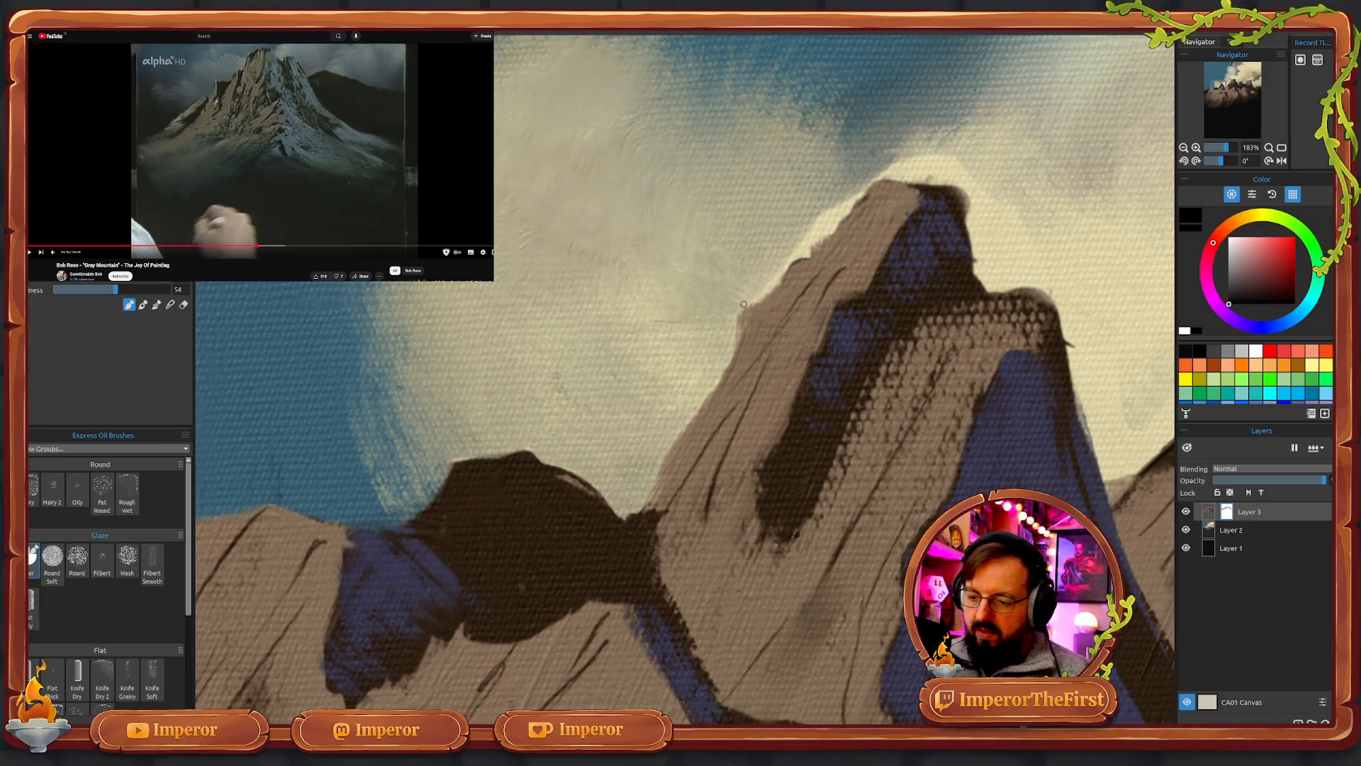
- Mask out the halo around the left peak's summit and sharpen the outline of its right shoulder
mouse_move(744, 304)
left_mouse_down()
mouse_move(824, 213)
mouse_move(808, 251)
mouse_move(855, 196)
mouse_move(842, 209)
mouse_move(945, 132)
mouse_move(874, 180)
mouse_move(1033, 98)
mouse_move(976, 171)
mouse_move(946, 132)
mouse_move(987, 168)
mouse_move(919, 154)
mouse_move(888, 167)
mouse_move(1000, 177)
mouse_move(956, 164)
mouse_move(976, 186)
mouse_move(971, 217)
mouse_move(961, 153)
left_mouse_up()
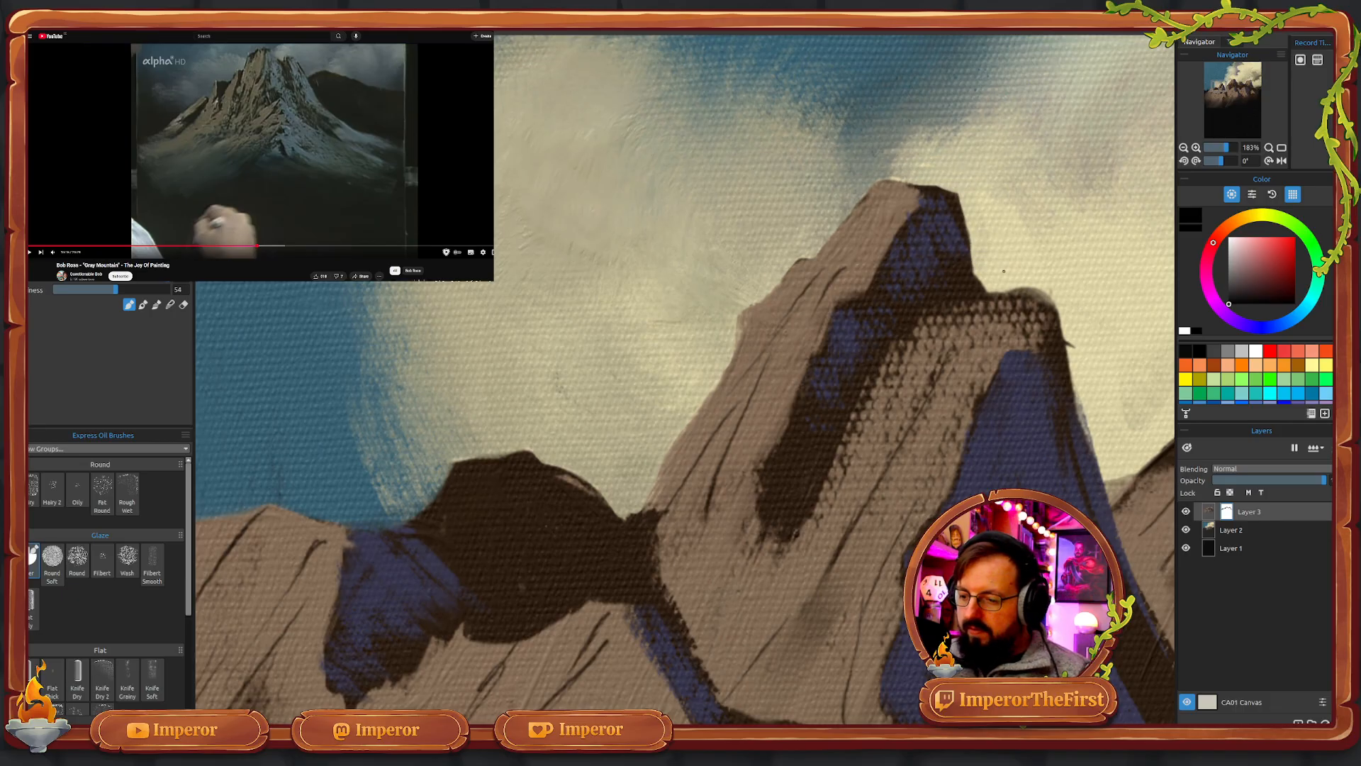
mouse_move(1075, 290)
left_mouse_down()
mouse_move(1001, 284)
mouse_move(1068, 280)
mouse_move(1003, 278)
mouse_move(1061, 287)
mouse_move(1065, 336)
mouse_move(1047, 264)
left_mouse_up()
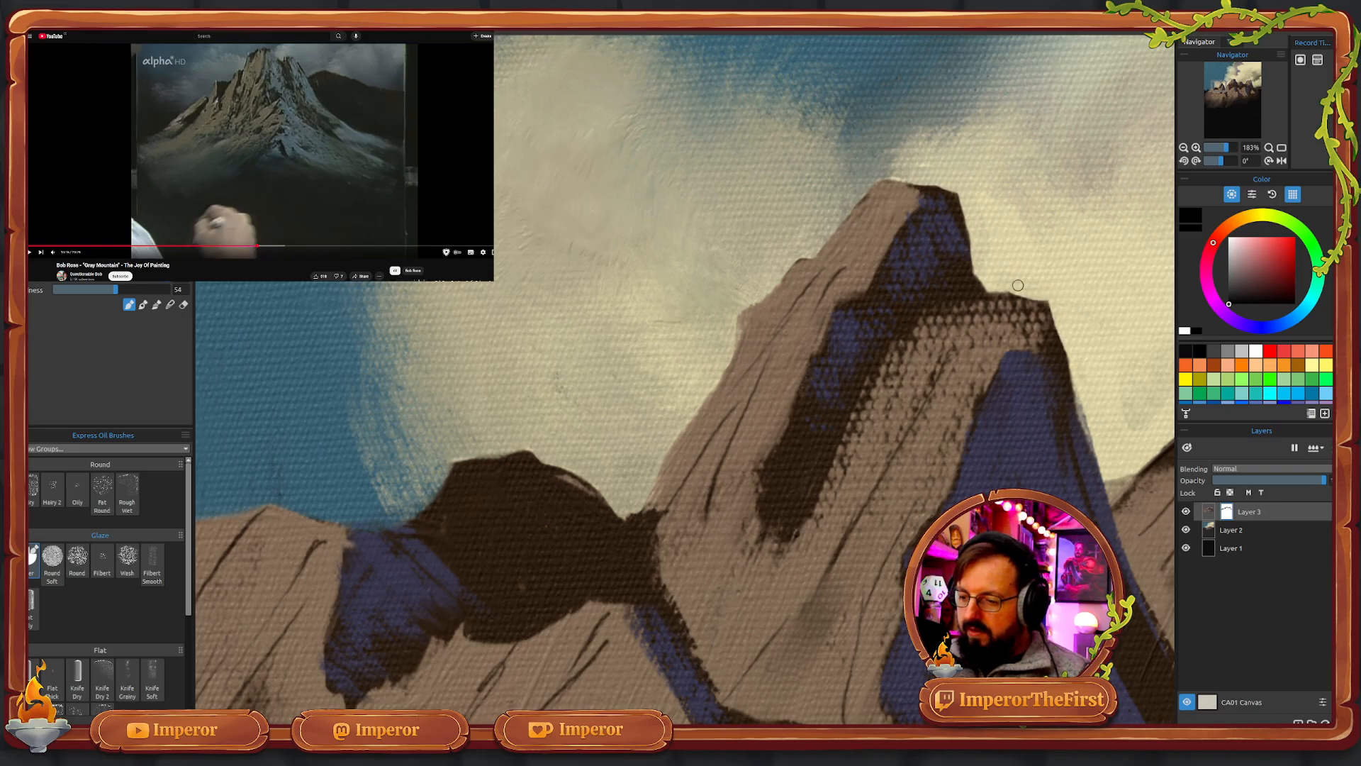
left_click_drag(1050, 294, 996, 282)
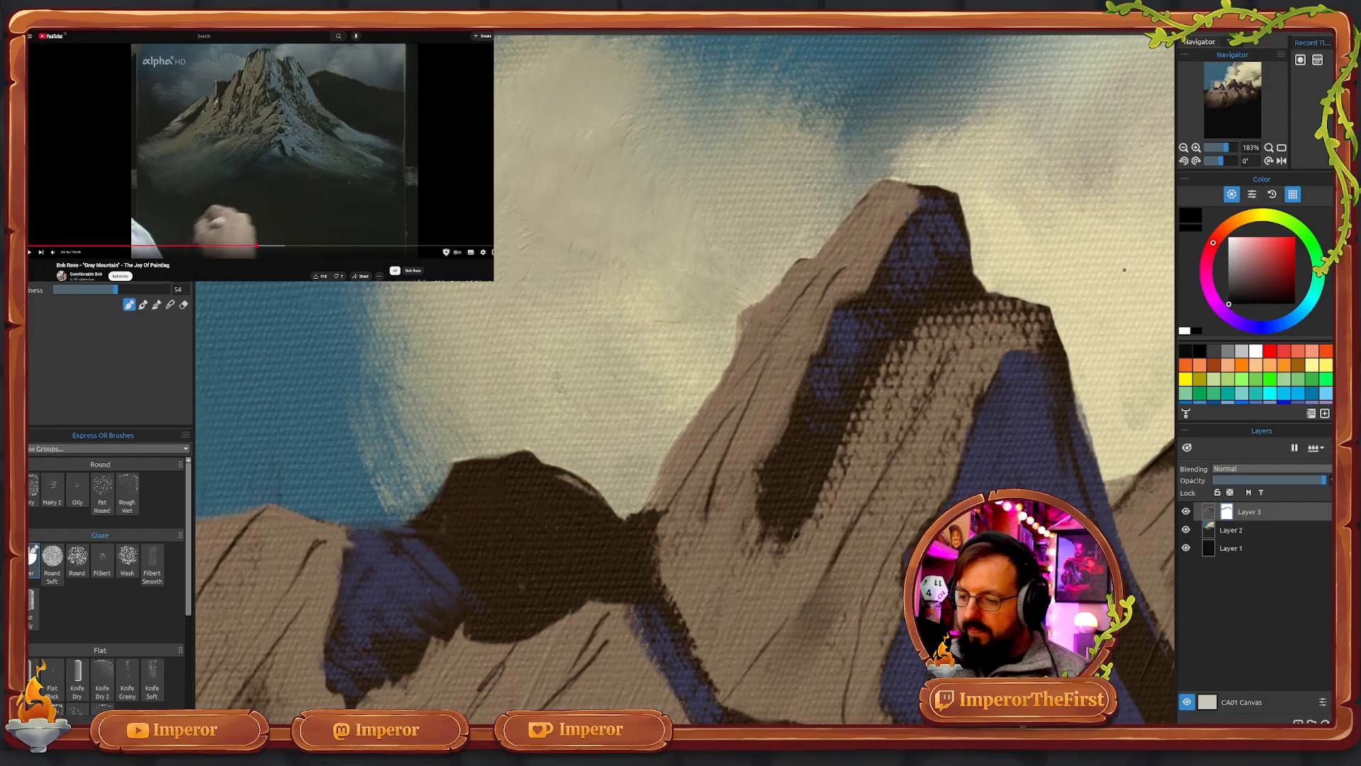
left_click_drag(1234, 88, 1226, 87)
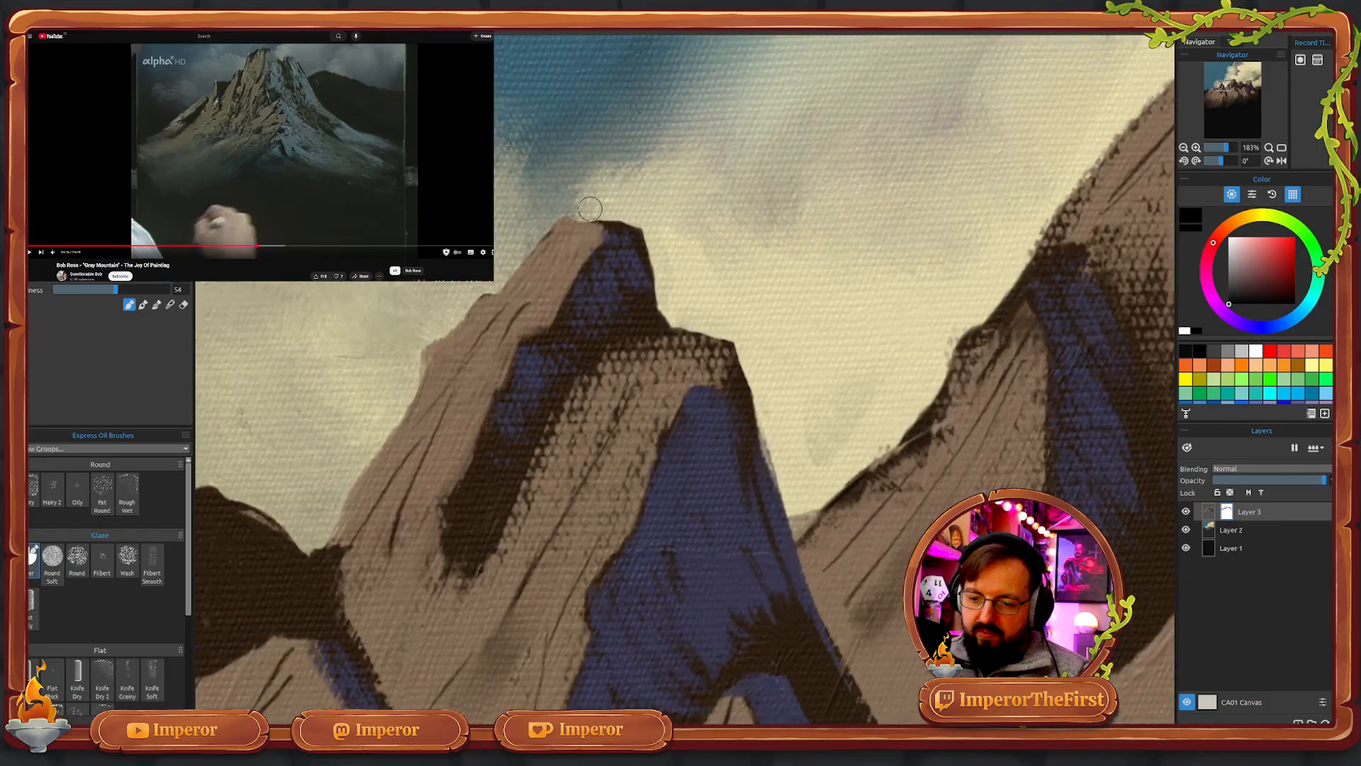
- Mask out the halo in the valley between the left peak and the central mountain's left slope
mouse_move(778, 426)
left_mouse_down()
mouse_move(765, 392)
mouse_move(774, 478)
left_mouse_up()
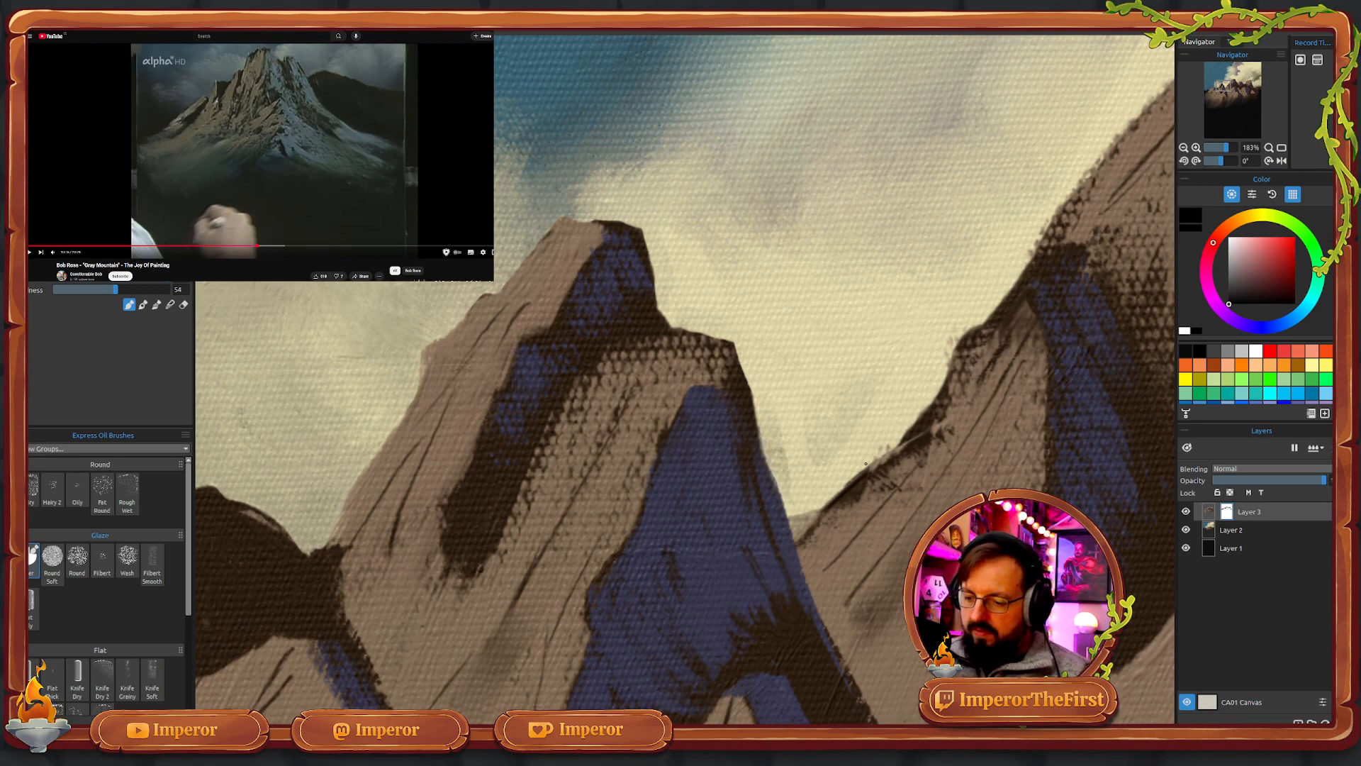
left_click_drag(817, 432, 810, 495)
left_click_drag(793, 398, 796, 496)
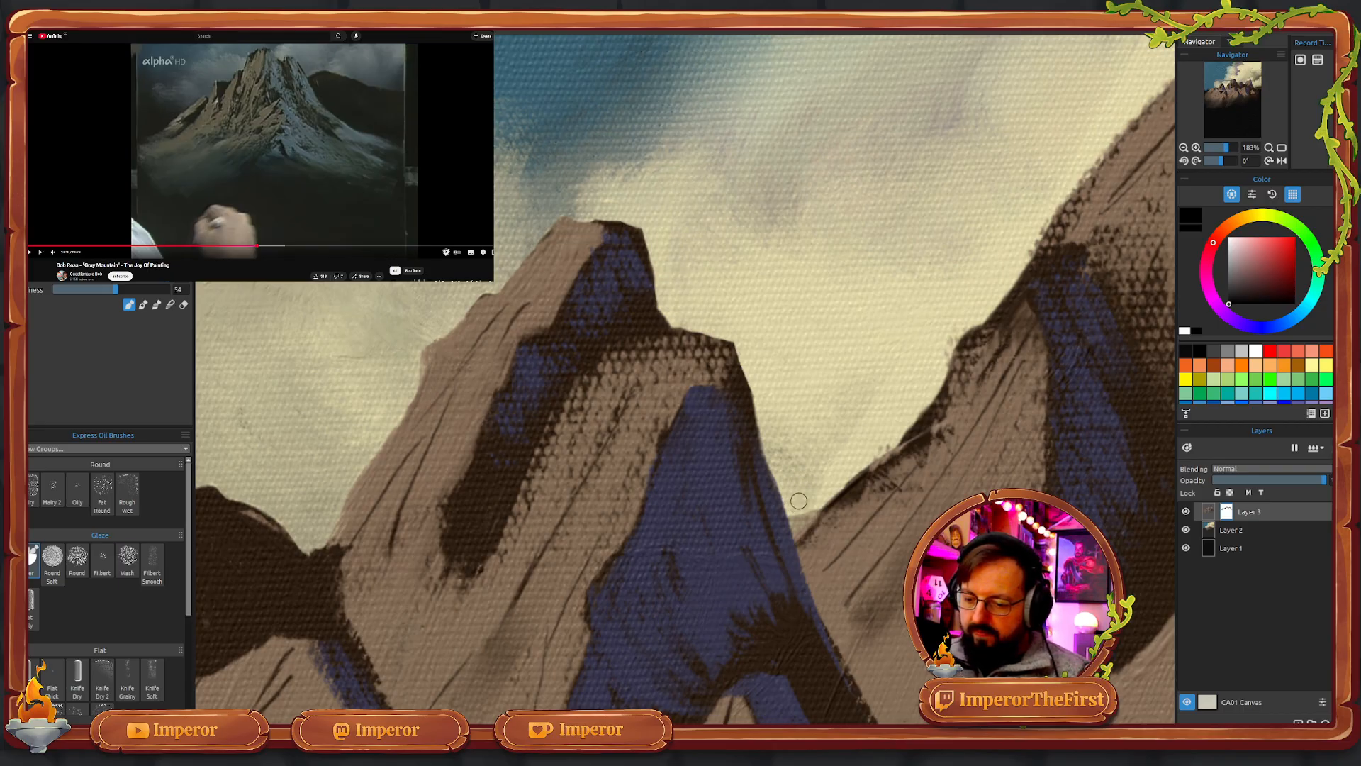
mouse_move(813, 494)
left_mouse_down()
mouse_move(897, 415)
mouse_move(907, 422)
mouse_move(936, 369)
left_mouse_up()
- Clean the mask along the central flat-topped peak's right edge and clear the halo above the saddle beside it
mouse_move(960, 315)
left_mouse_down()
mouse_move(1011, 355)
mouse_move(794, 500)
mouse_move(737, 509)
left_mouse_up()
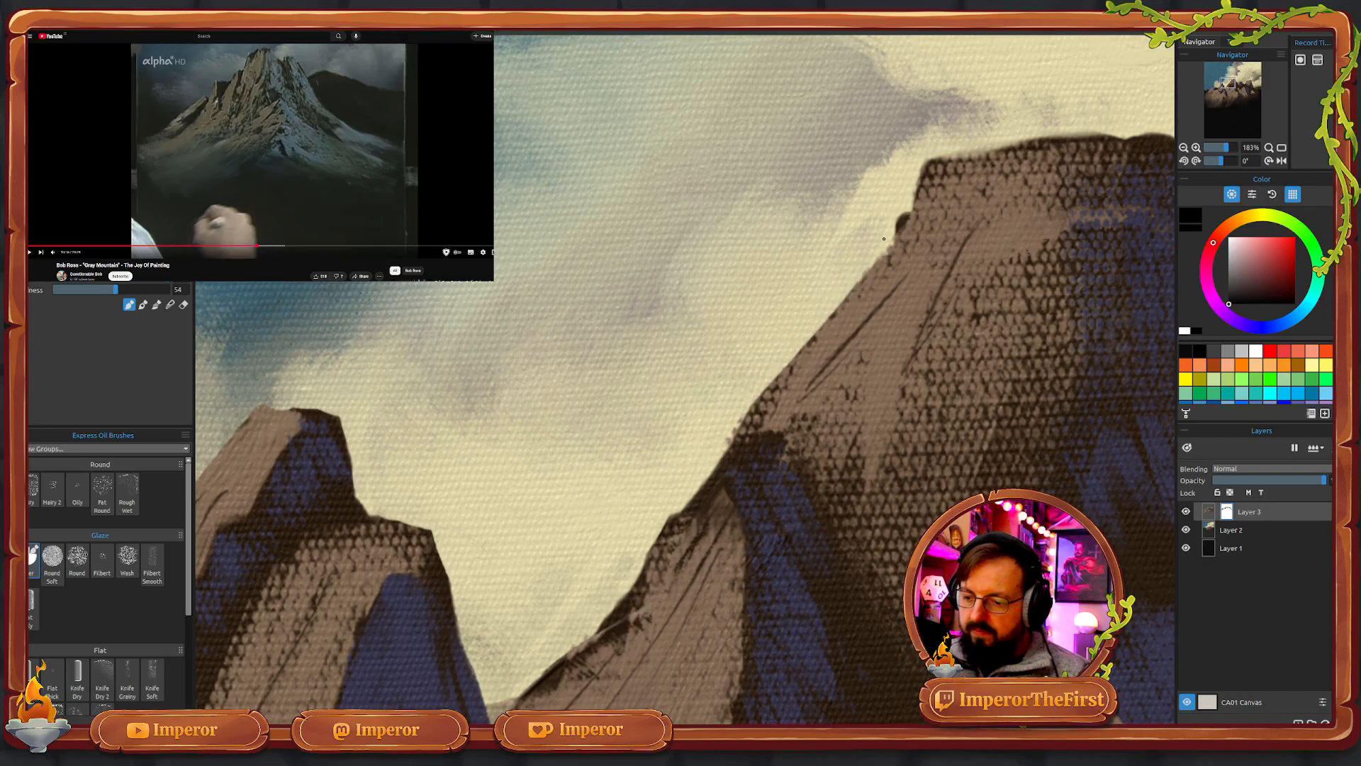
left_click_drag(1030, 289, 835, 432)
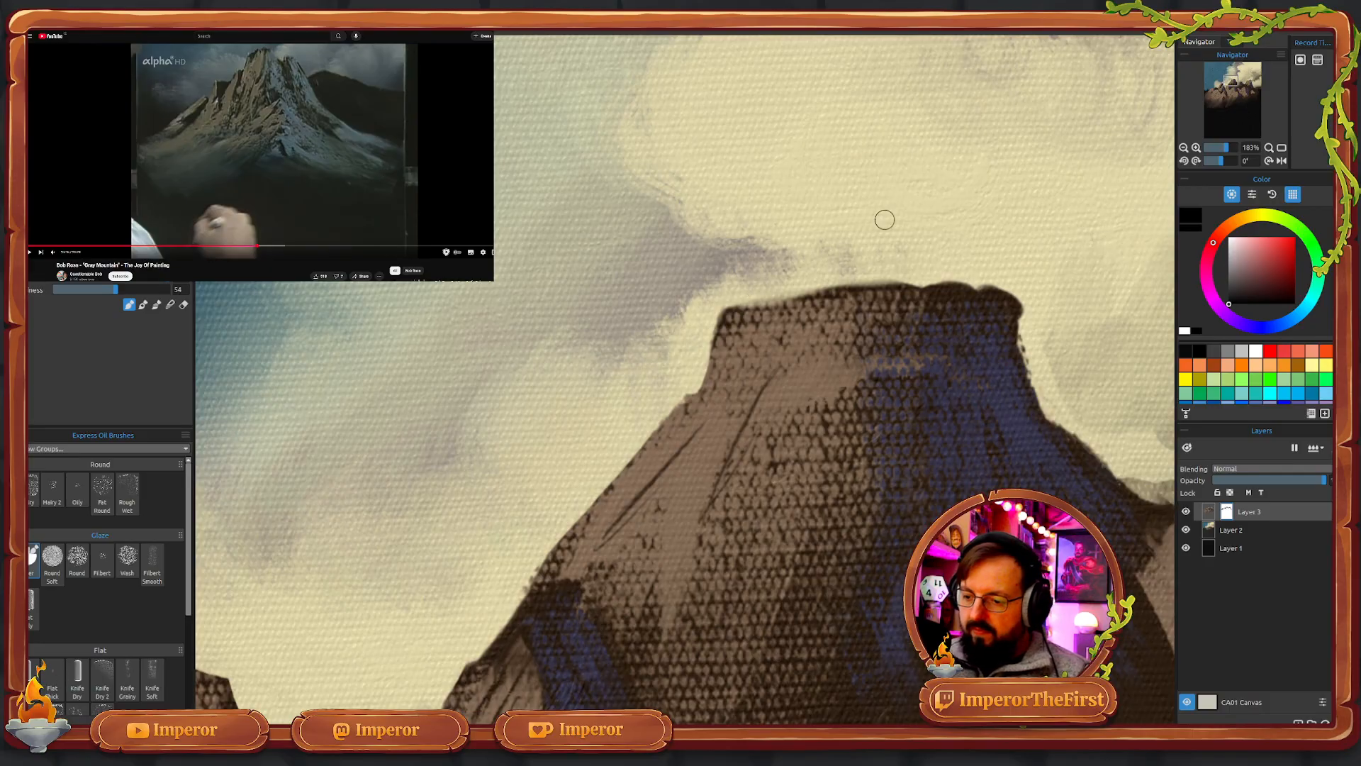
mouse_move(1056, 268)
left_mouse_down()
mouse_move(811, 268)
mouse_move(763, 254)
mouse_move(749, 349)
left_mouse_up()
left_click_drag(718, 231, 742, 365)
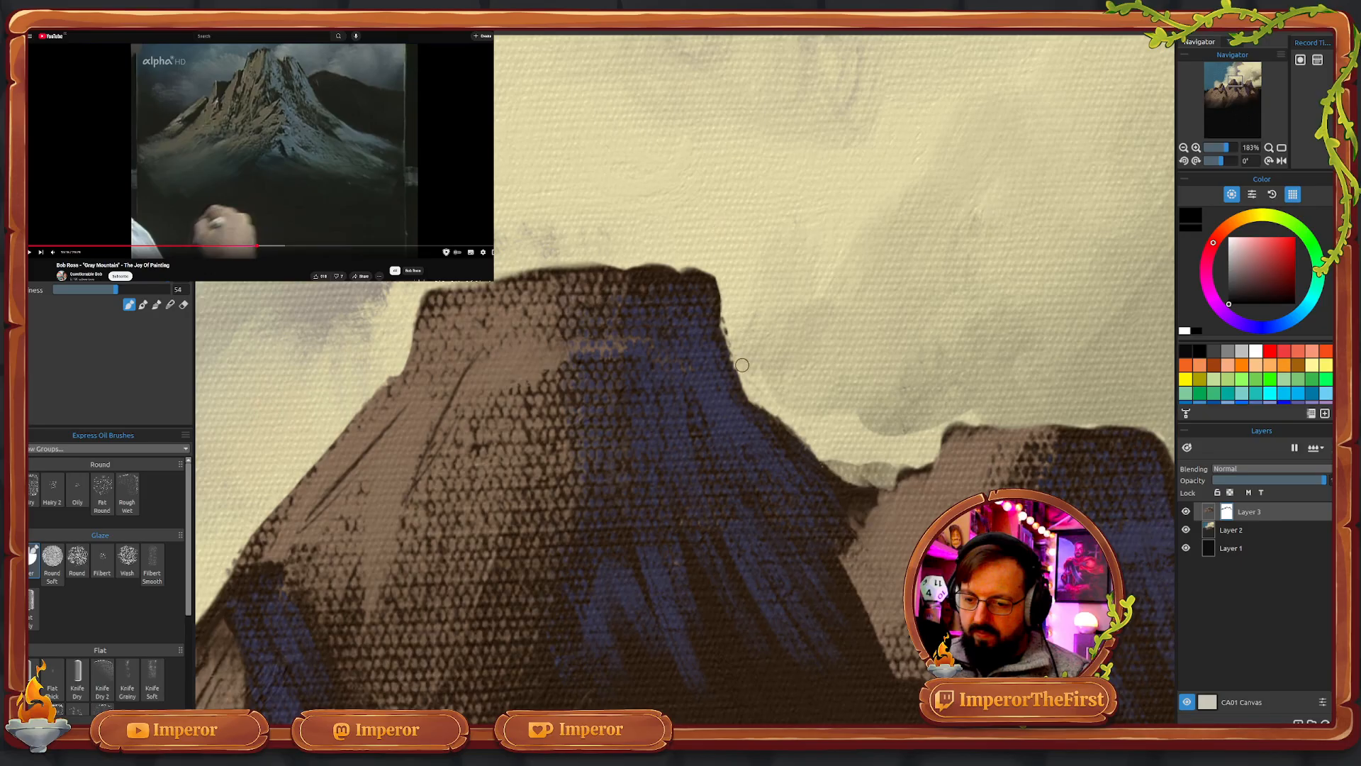
mouse_move(728, 306)
left_mouse_down()
mouse_move(763, 380)
mouse_move(747, 376)
mouse_move(841, 461)
mouse_move(834, 433)
mouse_move(818, 433)
mouse_move(833, 452)
mouse_move(820, 453)
mouse_move(817, 439)
mouse_move(882, 481)
mouse_move(850, 408)
mouse_move(886, 449)
mouse_move(882, 475)
mouse_move(911, 454)
left_mouse_up()
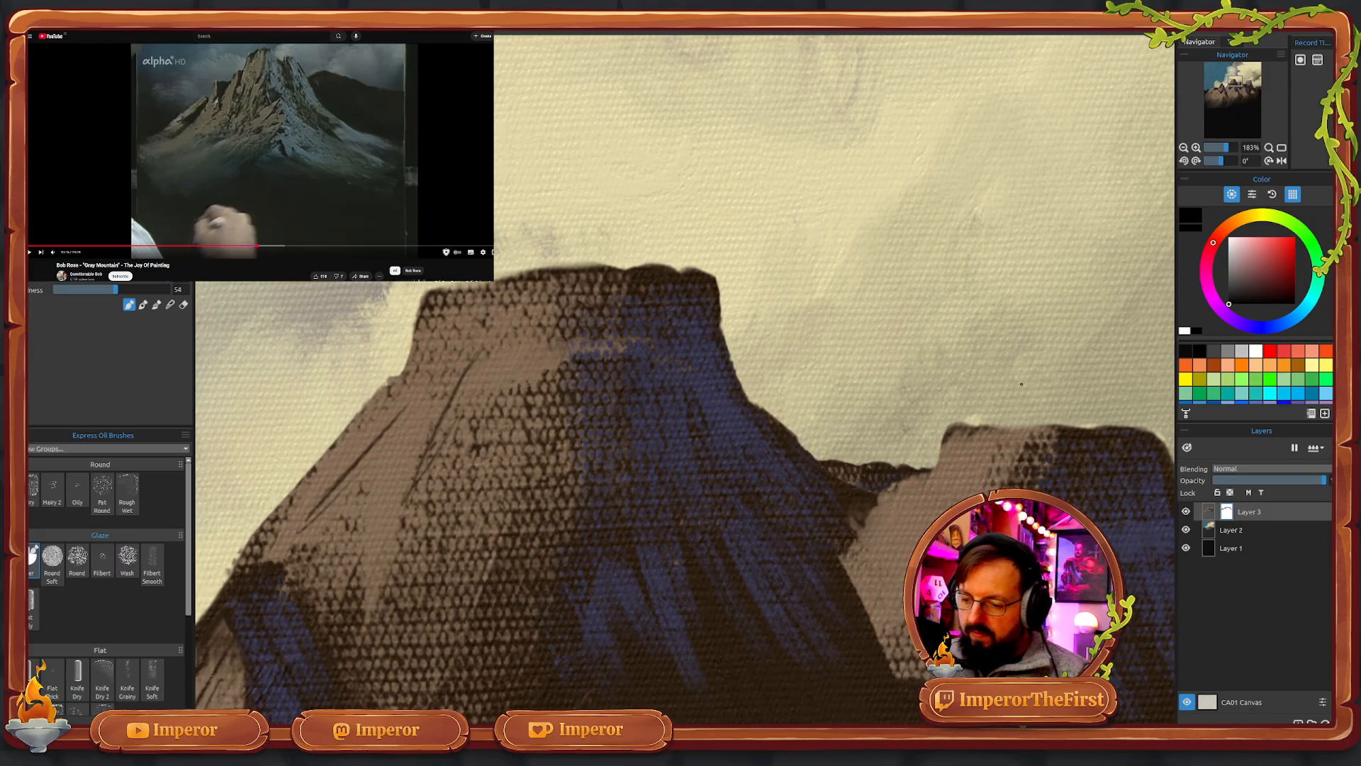
- Mask out the pale halo in the gap between the small flat-topped rock and the rightmost peak's lower left slope
left_click_drag(1101, 379, 594, 300)
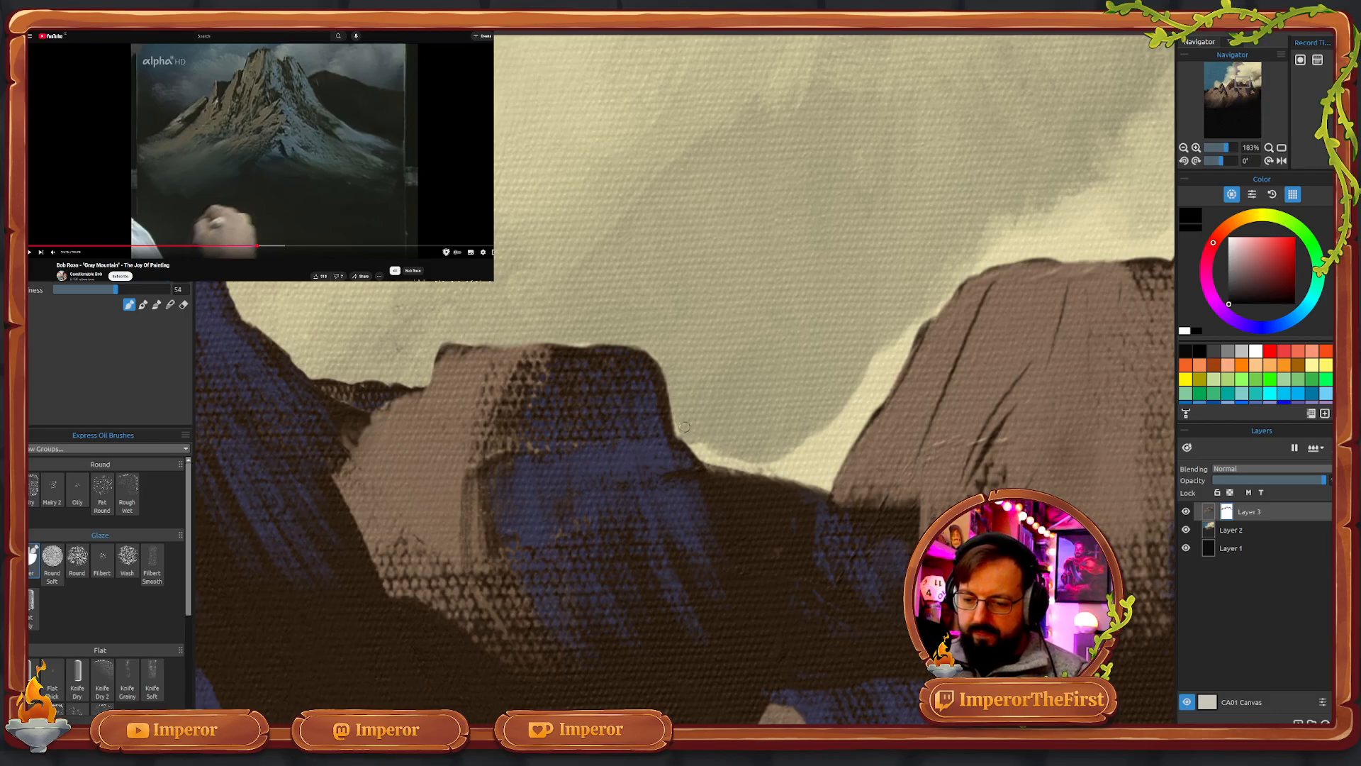
mouse_move(684, 430)
left_mouse_down()
mouse_move(703, 455)
mouse_move(776, 472)
mouse_move(816, 459)
left_mouse_up()
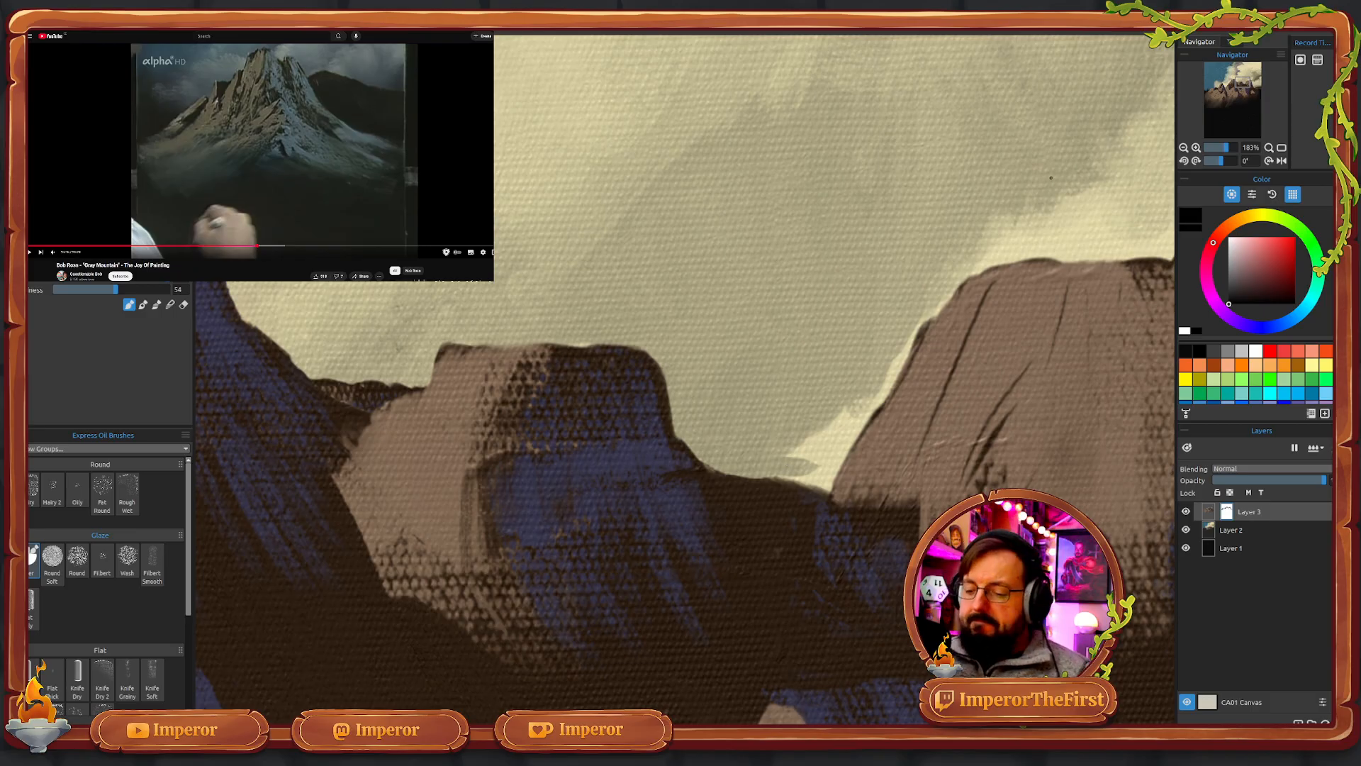
mouse_move(891, 363)
left_mouse_down()
mouse_move(854, 423)
mouse_move(861, 386)
mouse_move(814, 425)
mouse_move(820, 465)
mouse_move(785, 461)
mouse_move(803, 474)
mouse_move(827, 456)
left_mouse_up()
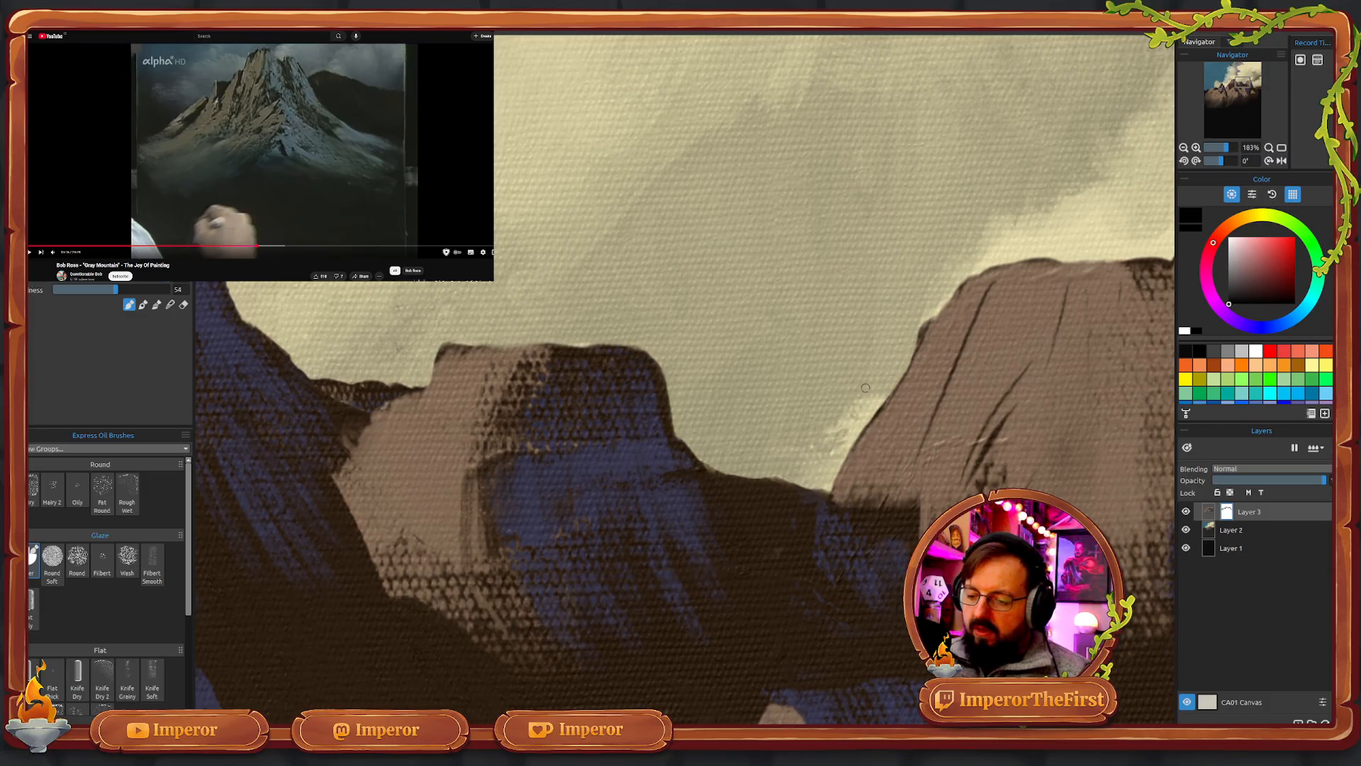
- Mask off the stray spike at the tip of the rightmost peak and check its right slope
left_click_drag(1011, 301, 759, 418)
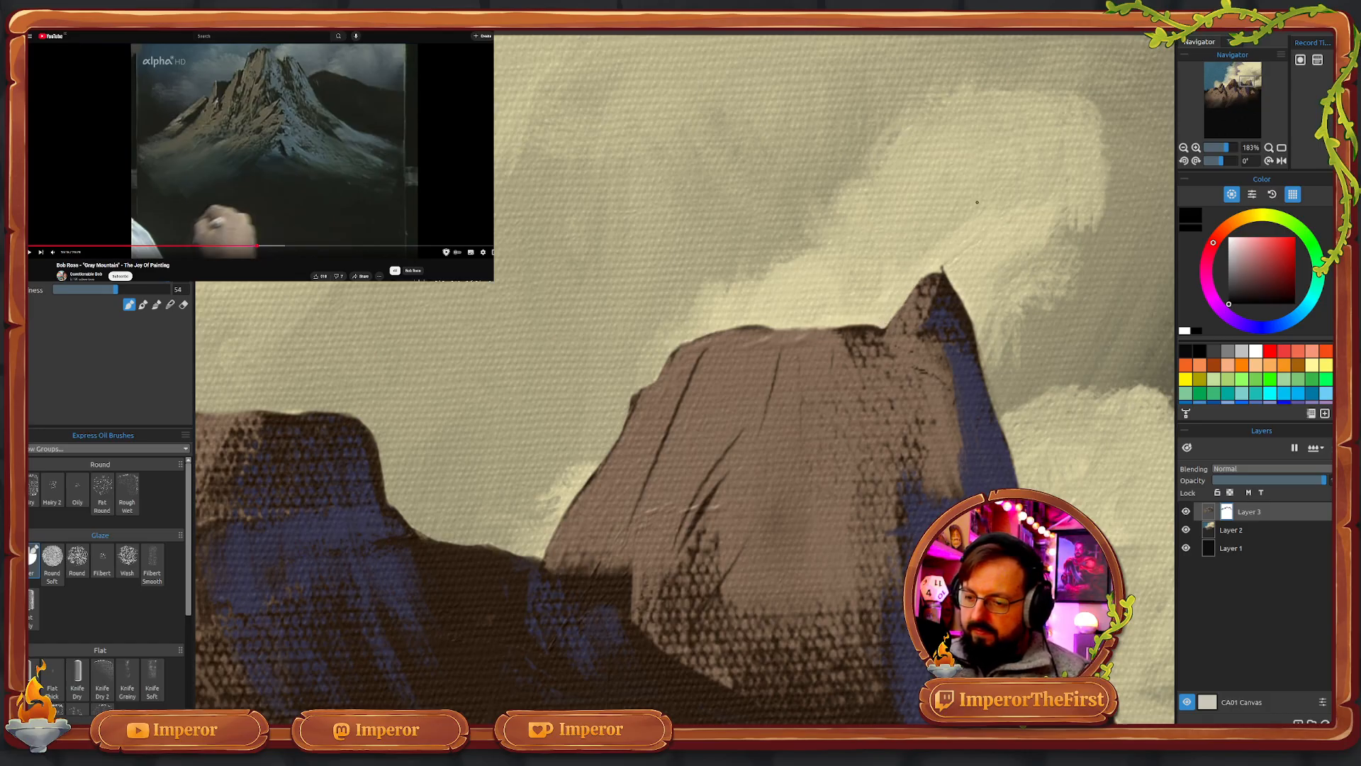
left_click_drag(965, 268, 958, 267)
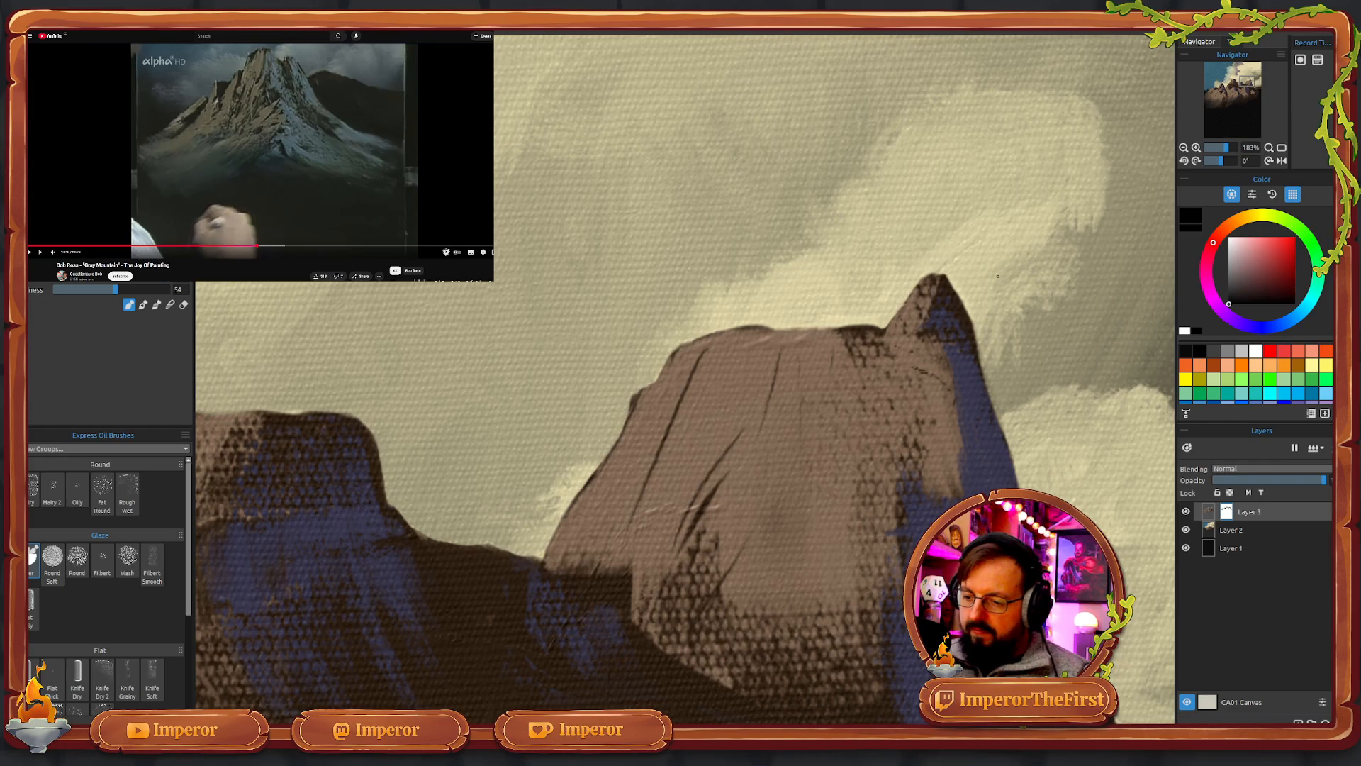
left_click_drag(1012, 410, 792, 213)
mouse_move(935, 540)
left_mouse_down()
mouse_move(852, 409)
mouse_move(855, 445)
left_mouse_up()
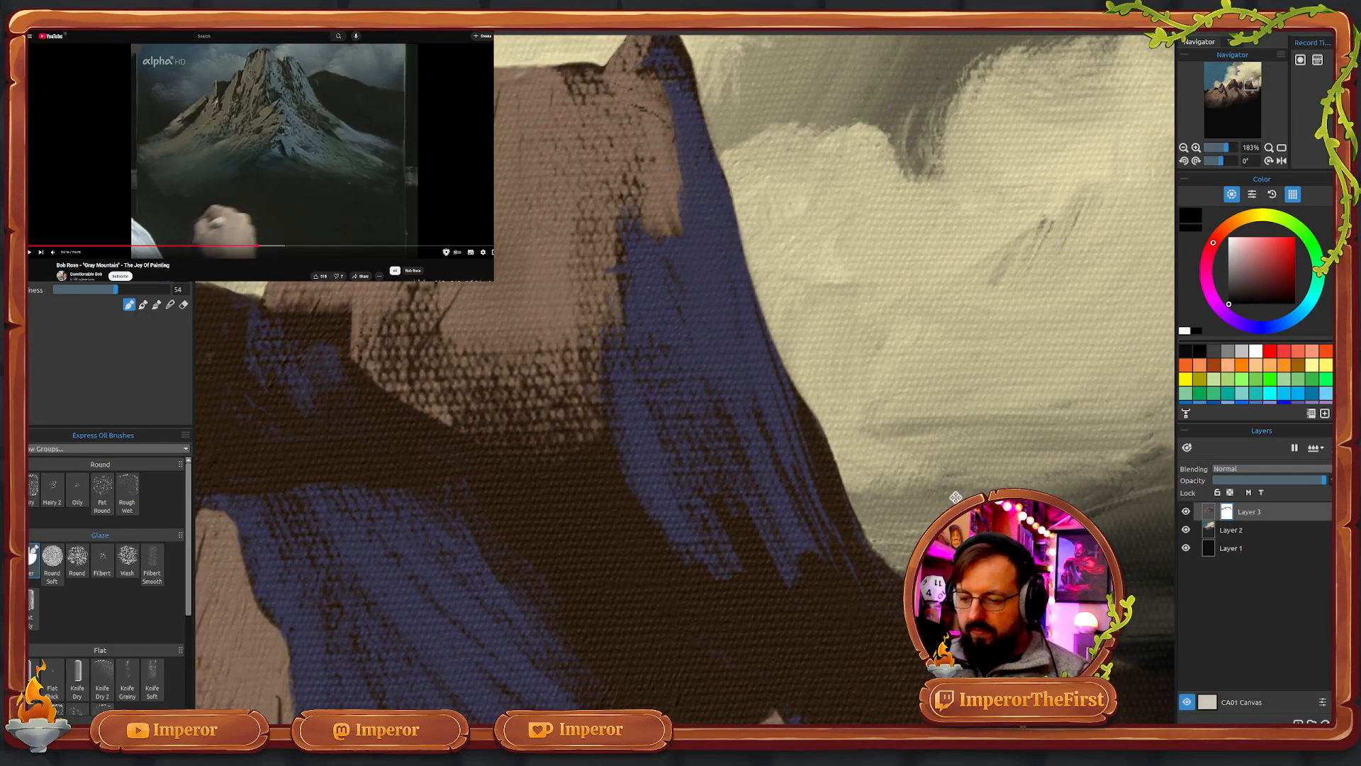
left_click_drag(954, 497, 860, 377)
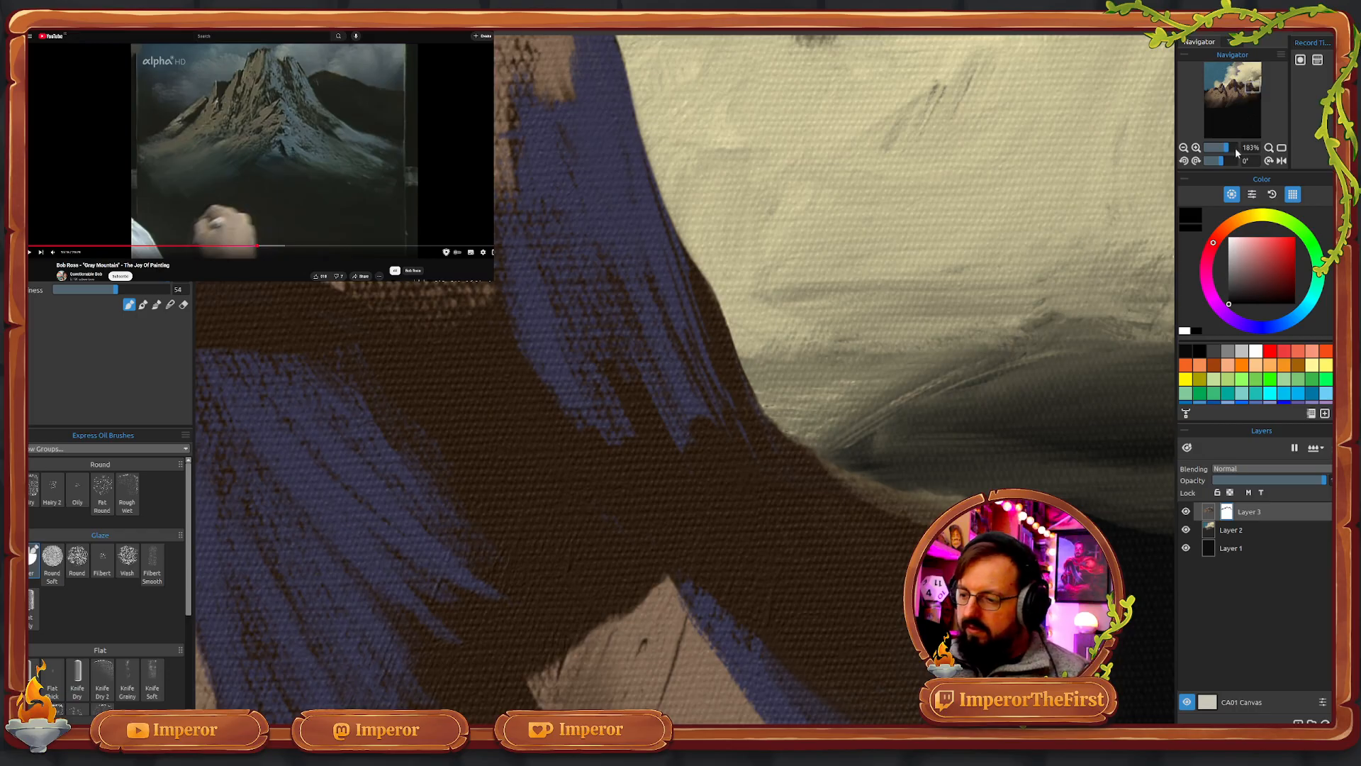
- Fit the whole painting in view and add a new layer directly beneath the masked mountain layer, Layer 3
key("ctrl+0")
left_click_drag(697, 491, 808, 544)
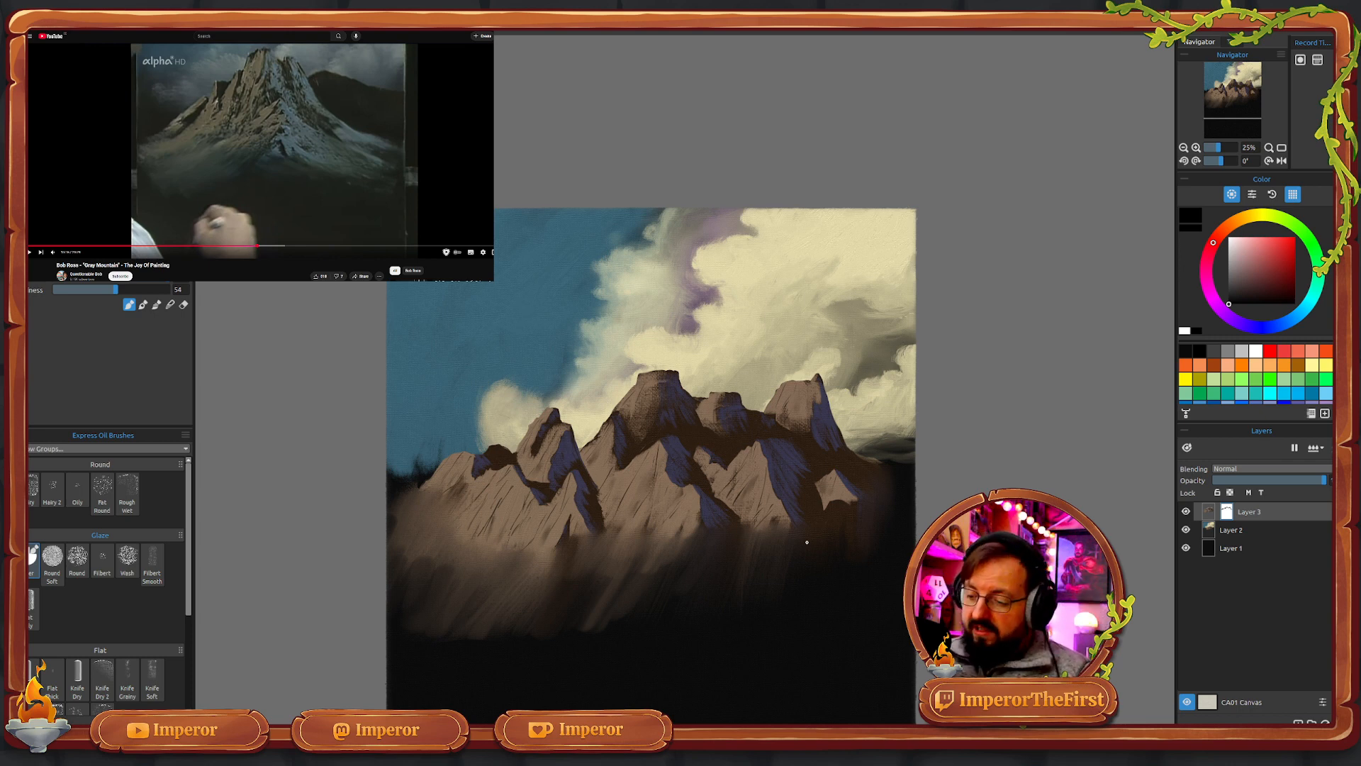
left_click(1298, 720)
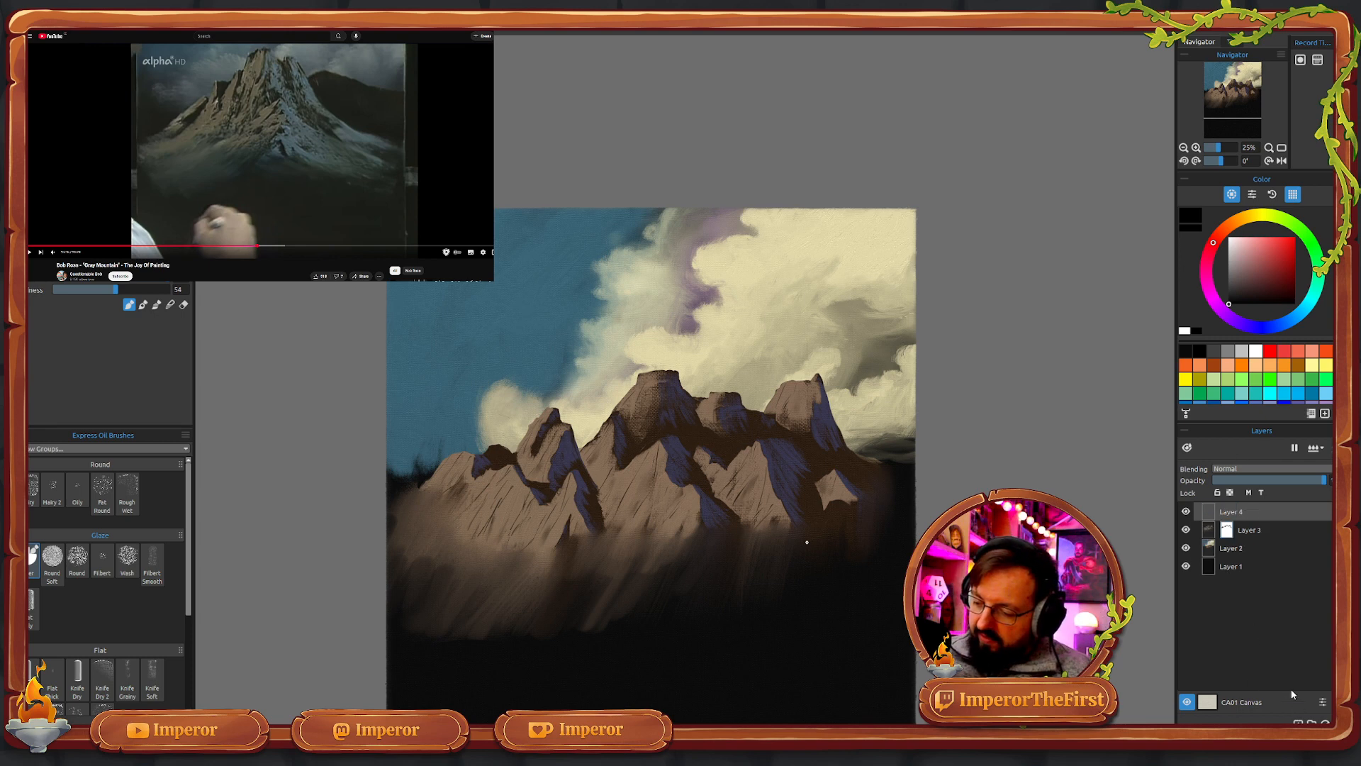
left_click_drag(1253, 513, 1205, 540)
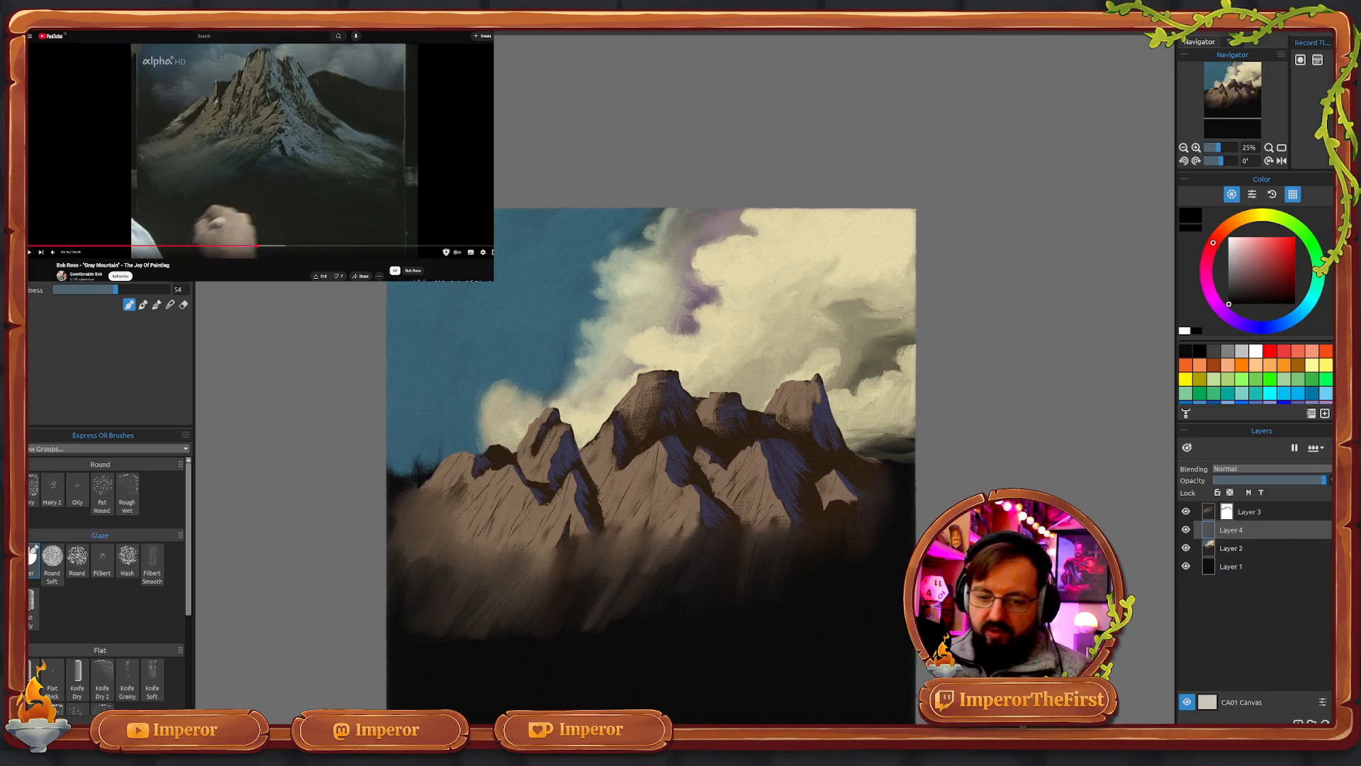
- Sample the mountain's shadow brown, darken it slightly, and paint dark ground at the right canvas edge with a soft round oil brush
key("i")
left_click(720, 449)
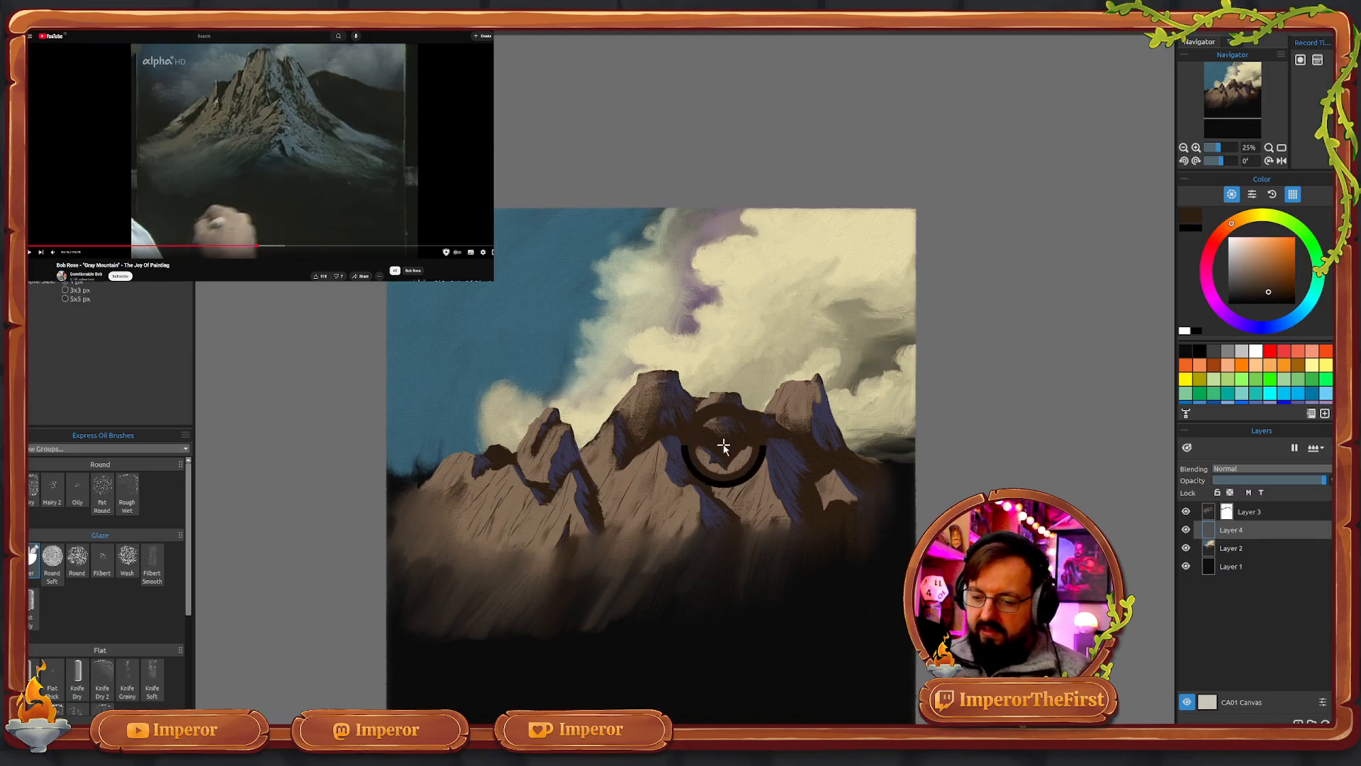
key("o")
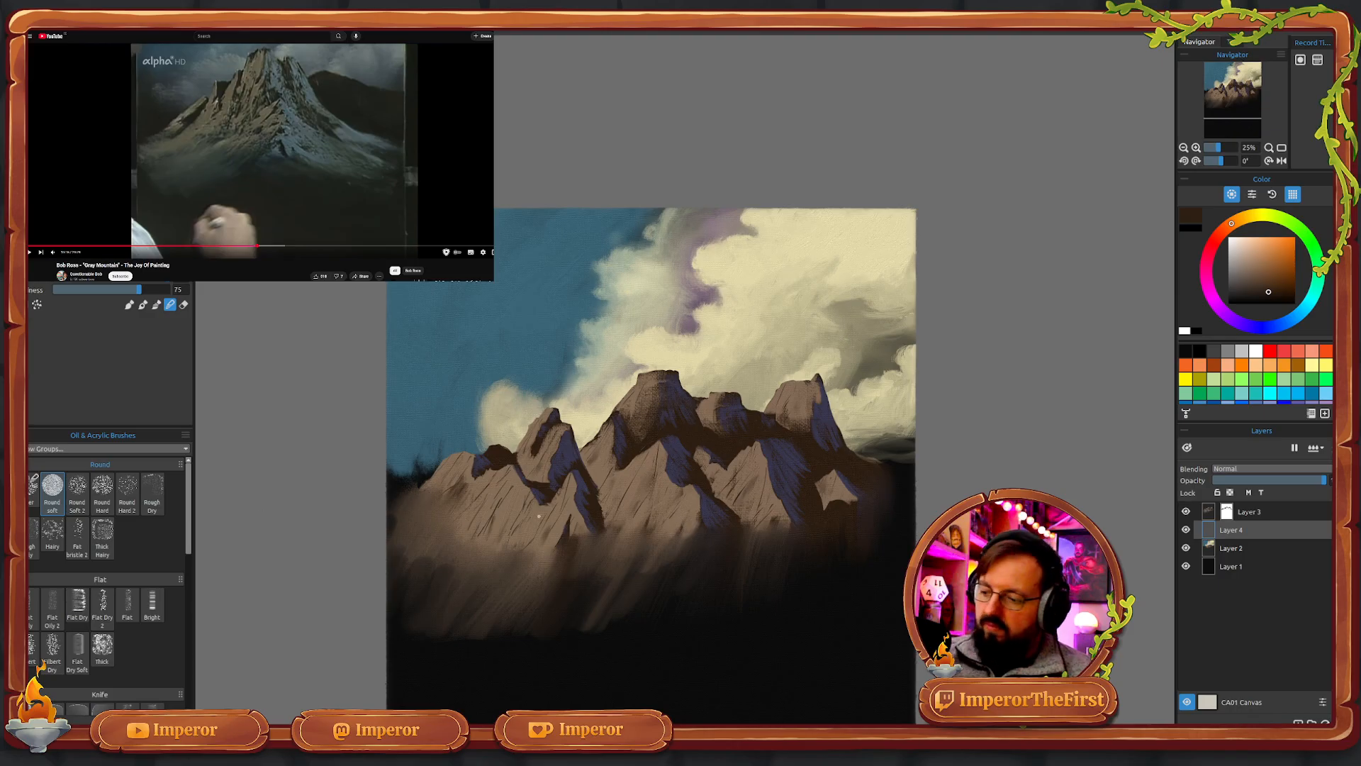
left_click_drag(1280, 296, 1273, 299)
key("n")
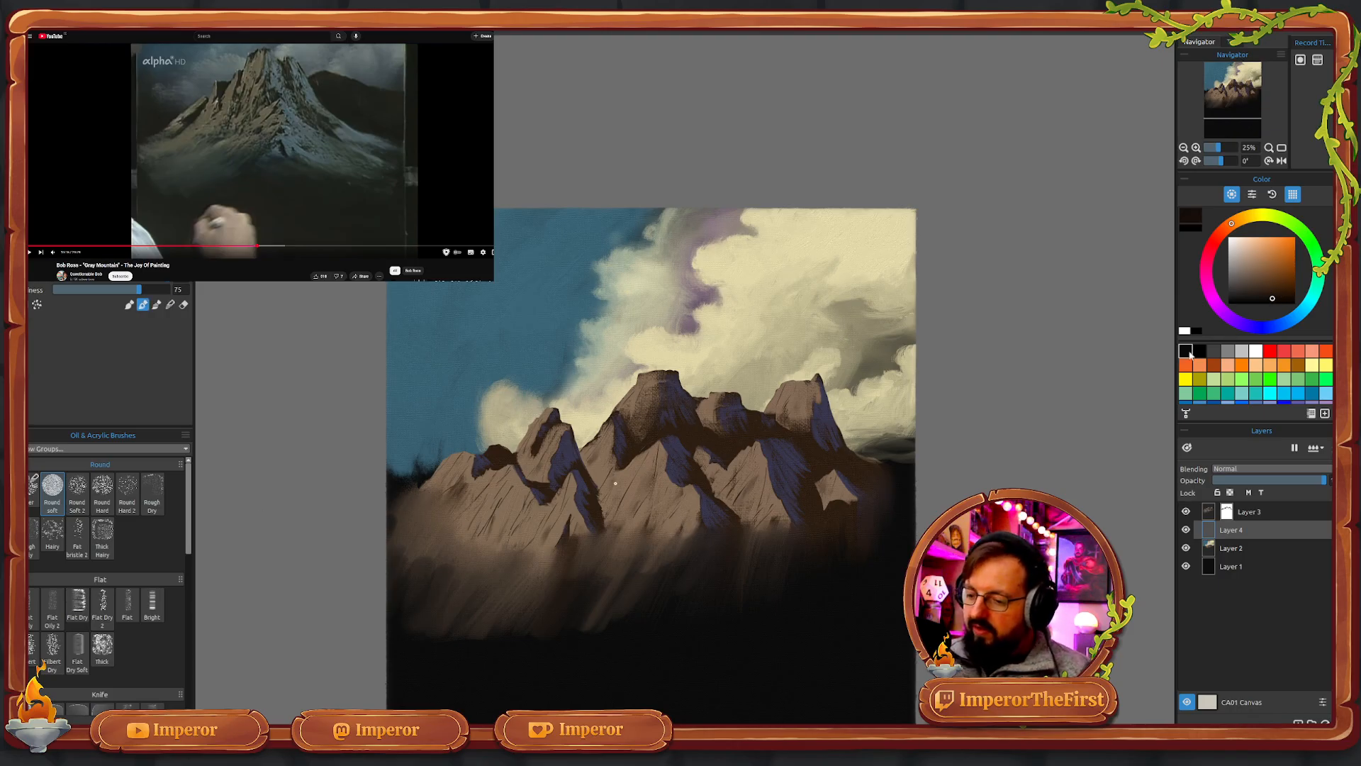
left_click_drag(913, 461, 940, 489)
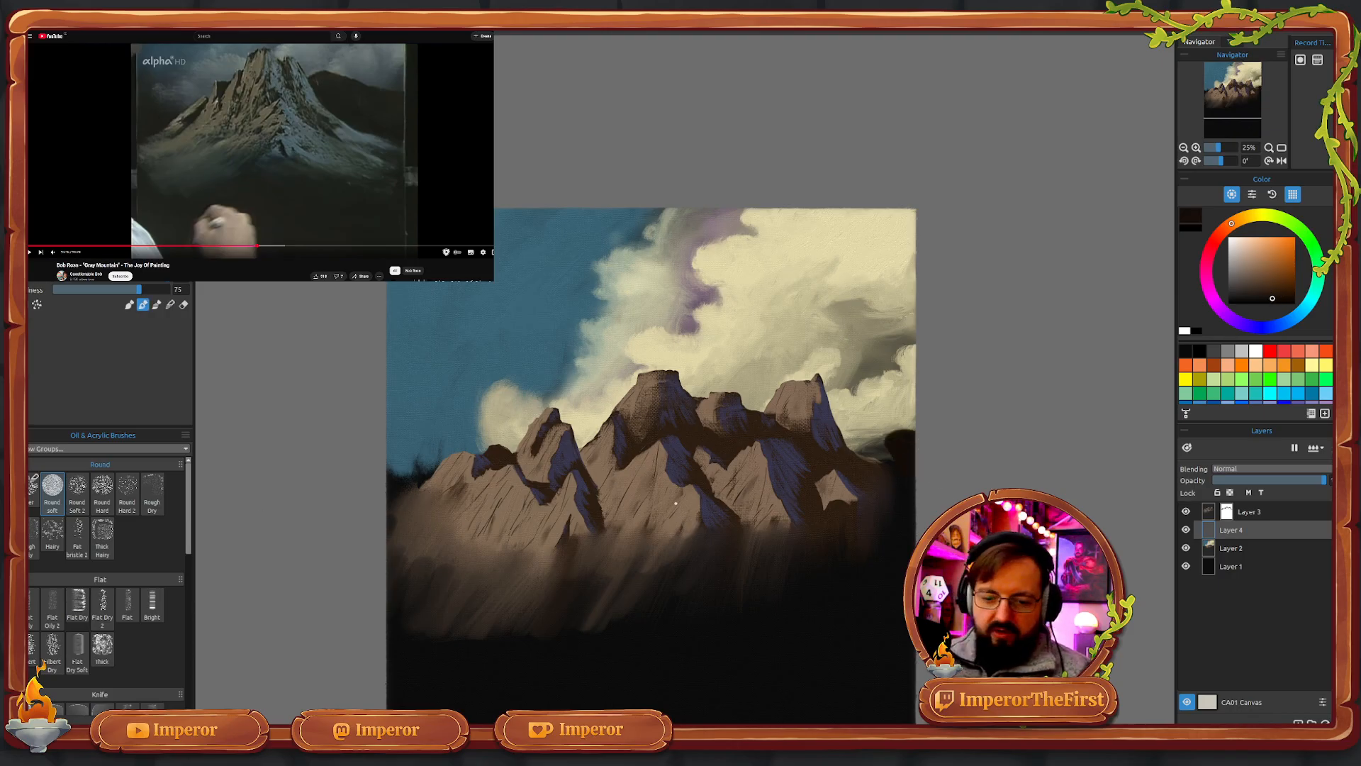
- Paint a dark, distant rocky ridge beside the rightmost peak with the Flat oil brush on Layer 4
left_click(127, 604)
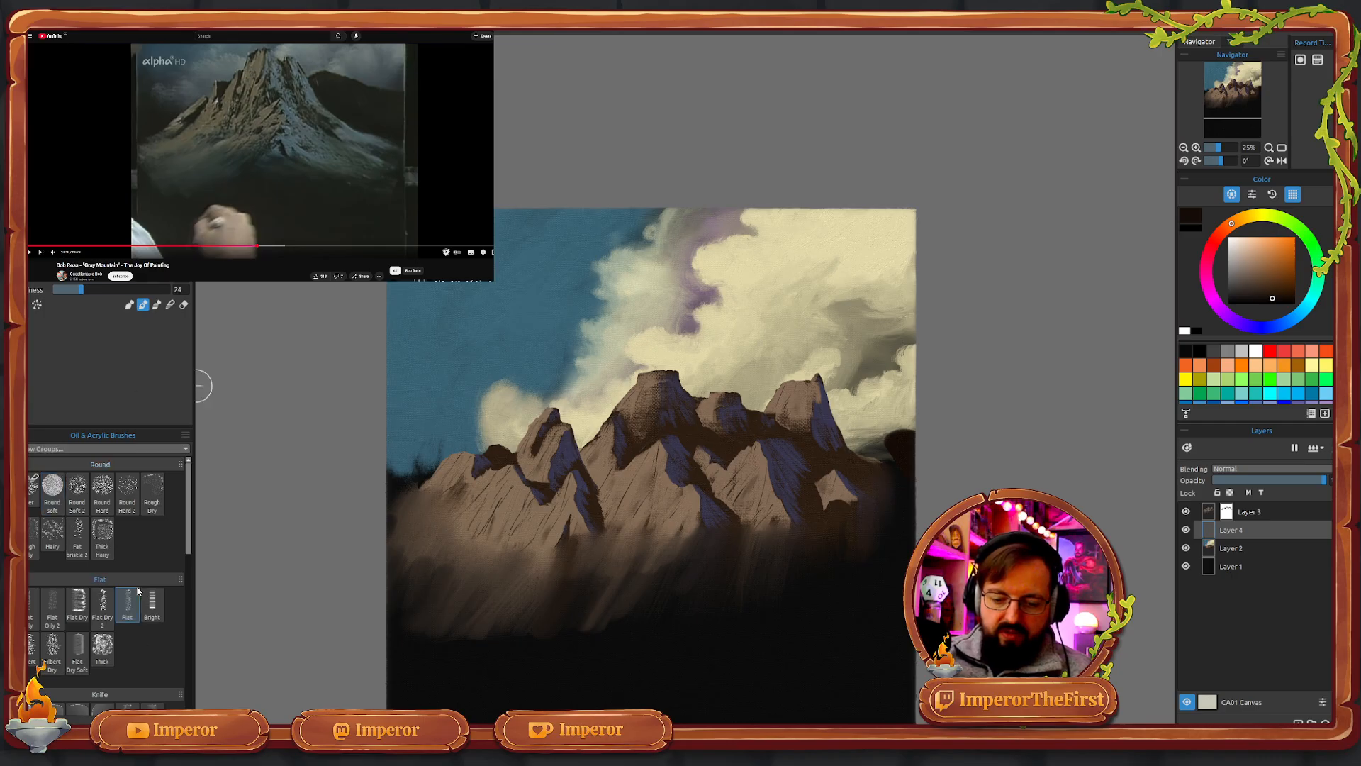
mouse_move(921, 463)
left_mouse_down()
mouse_move(903, 429)
mouse_move(905, 441)
mouse_move(884, 426)
mouse_move(902, 449)
mouse_move(885, 470)
mouse_move(891, 436)
mouse_move(853, 468)
mouse_move(879, 435)
mouse_move(850, 470)
mouse_move(886, 422)
mouse_move(942, 437)
mouse_move(927, 423)
mouse_move(860, 462)
mouse_move(887, 431)
mouse_move(842, 474)
mouse_move(871, 436)
mouse_move(829, 470)
mouse_move(856, 444)
mouse_move(824, 465)
mouse_move(849, 446)
left_mouse_up()
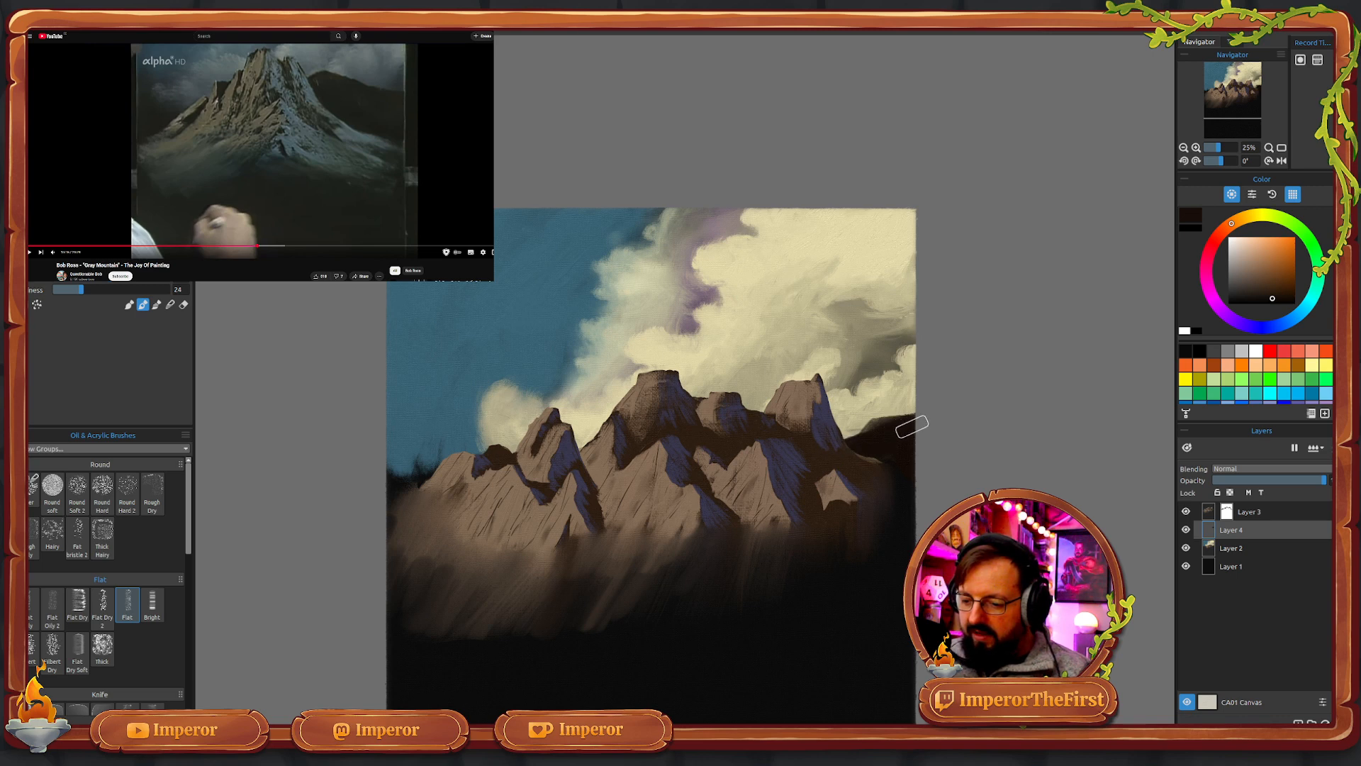
mouse_move(919, 405)
left_mouse_down()
mouse_move(921, 393)
mouse_move(910, 446)
mouse_move(911, 394)
mouse_move(926, 399)
left_mouse_up()
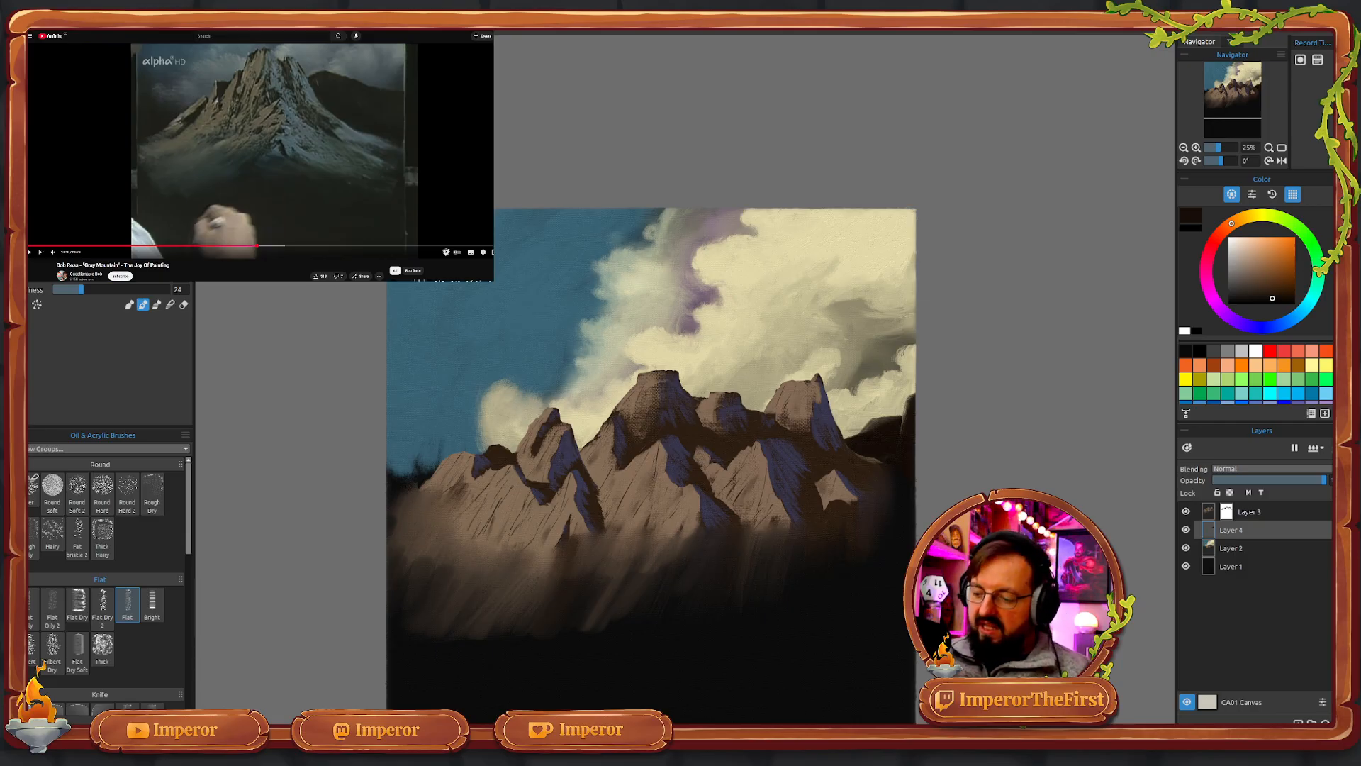
- Transform the mountains on Layer 3, shifting them slightly up and to the right
left_click(1210, 512)
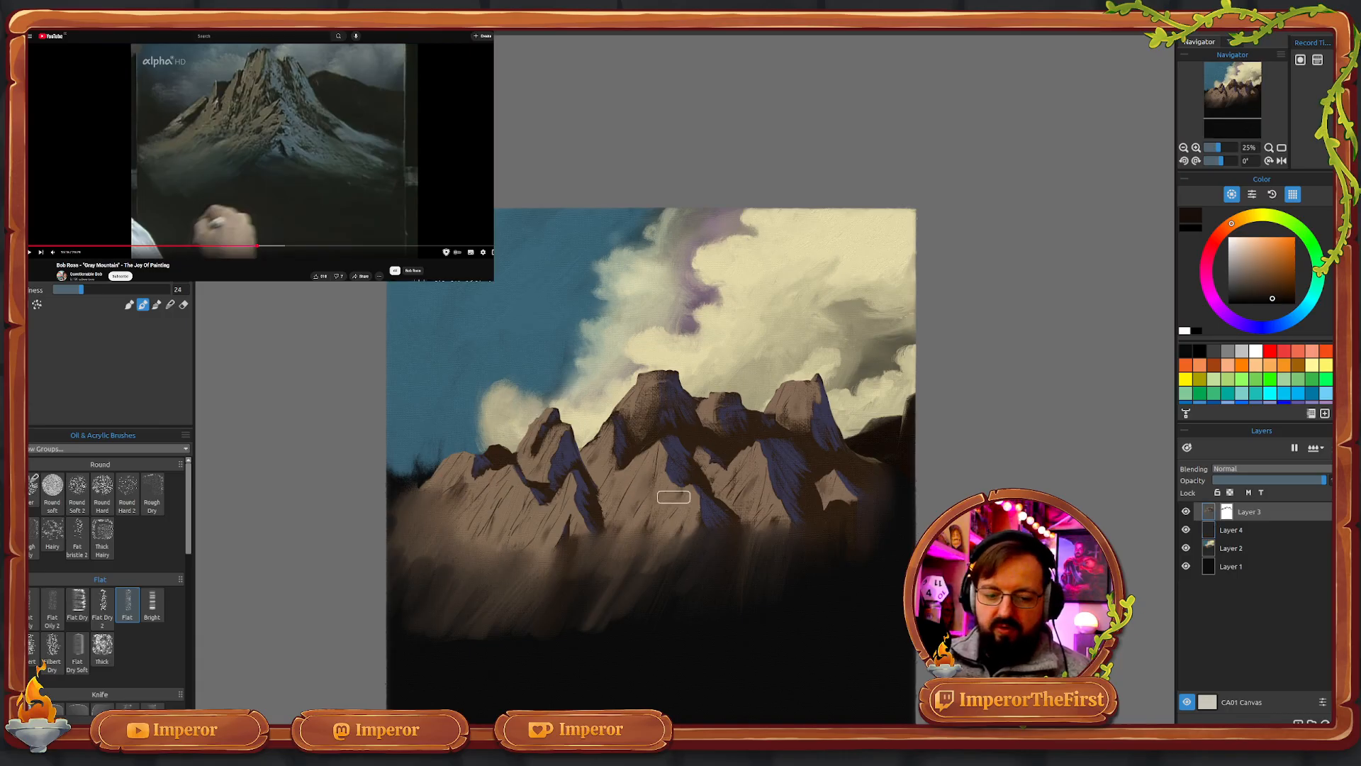
key("ctrl+t")
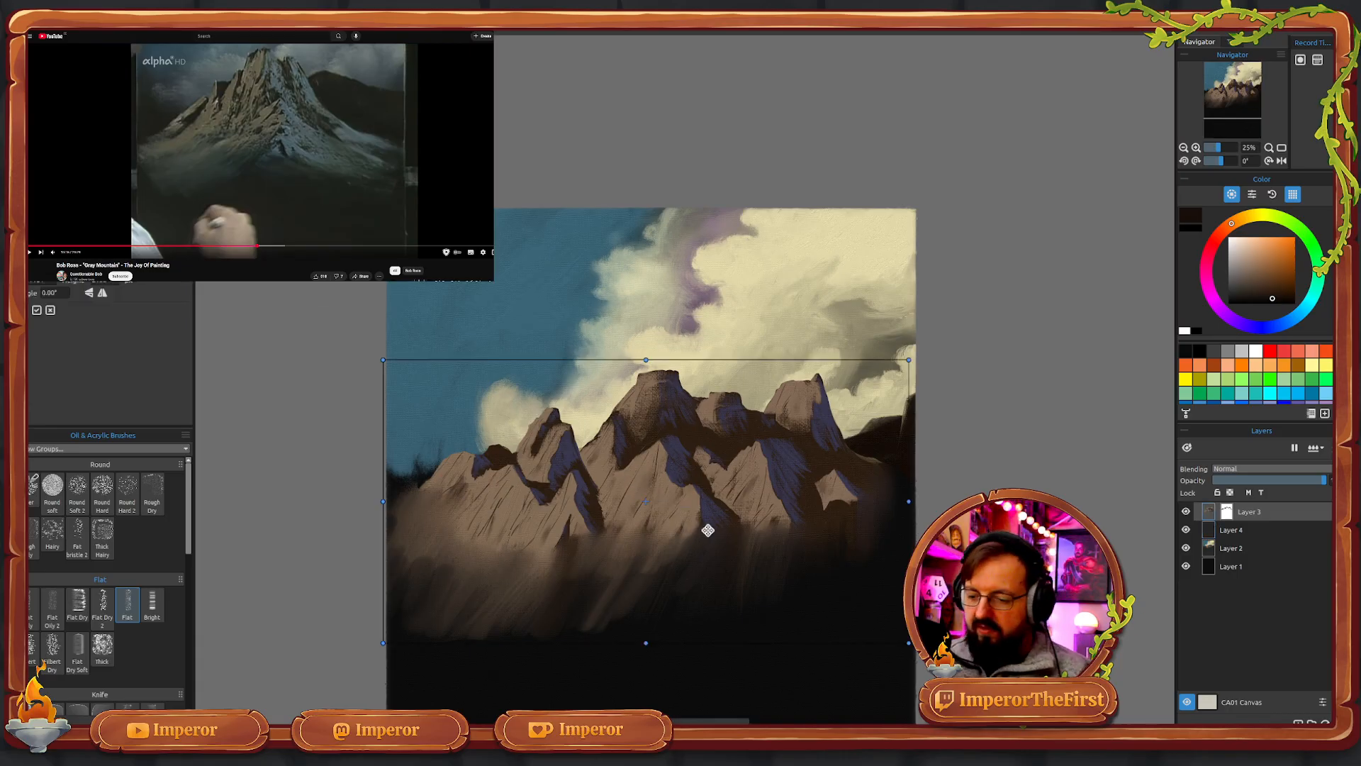
mouse_move(705, 523)
left_mouse_down()
mouse_move(701, 535)
mouse_move(724, 537)
mouse_move(714, 521)
left_mouse_up()
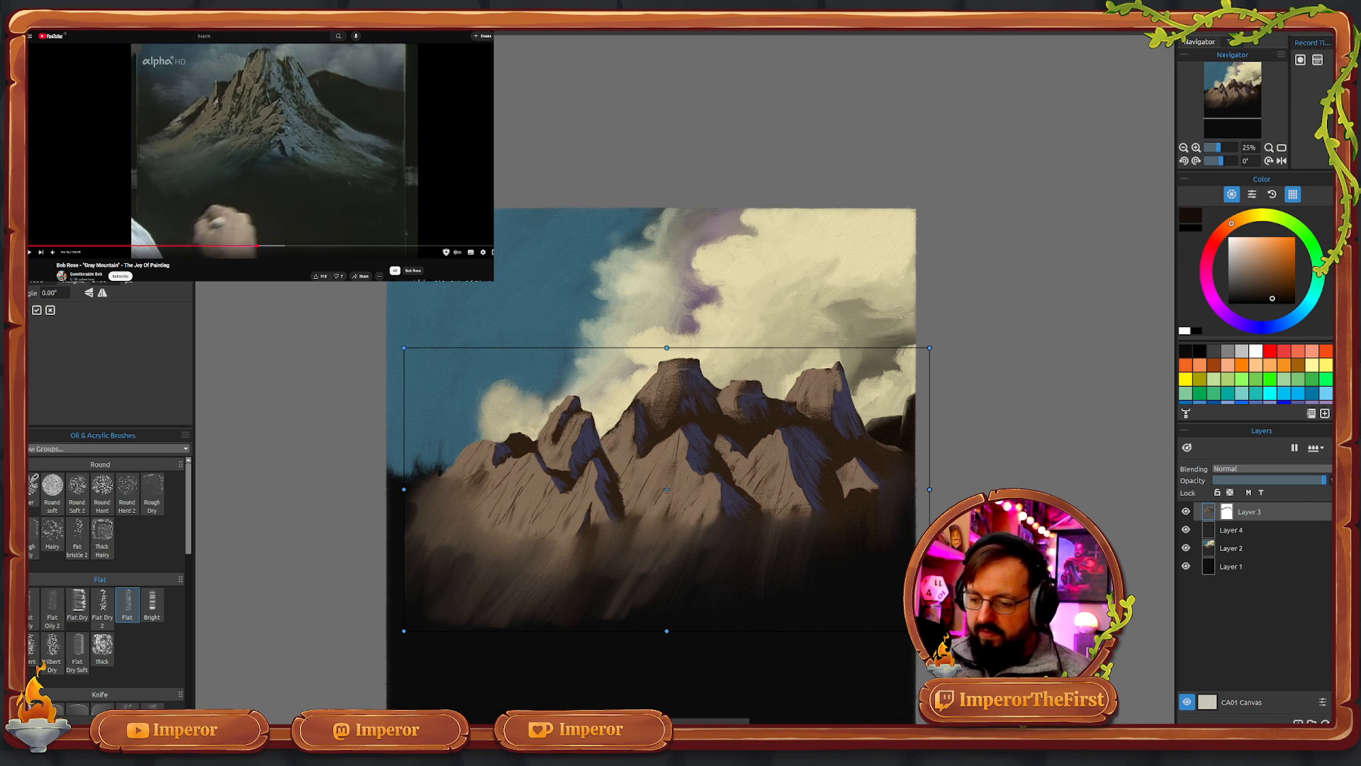
key("b")
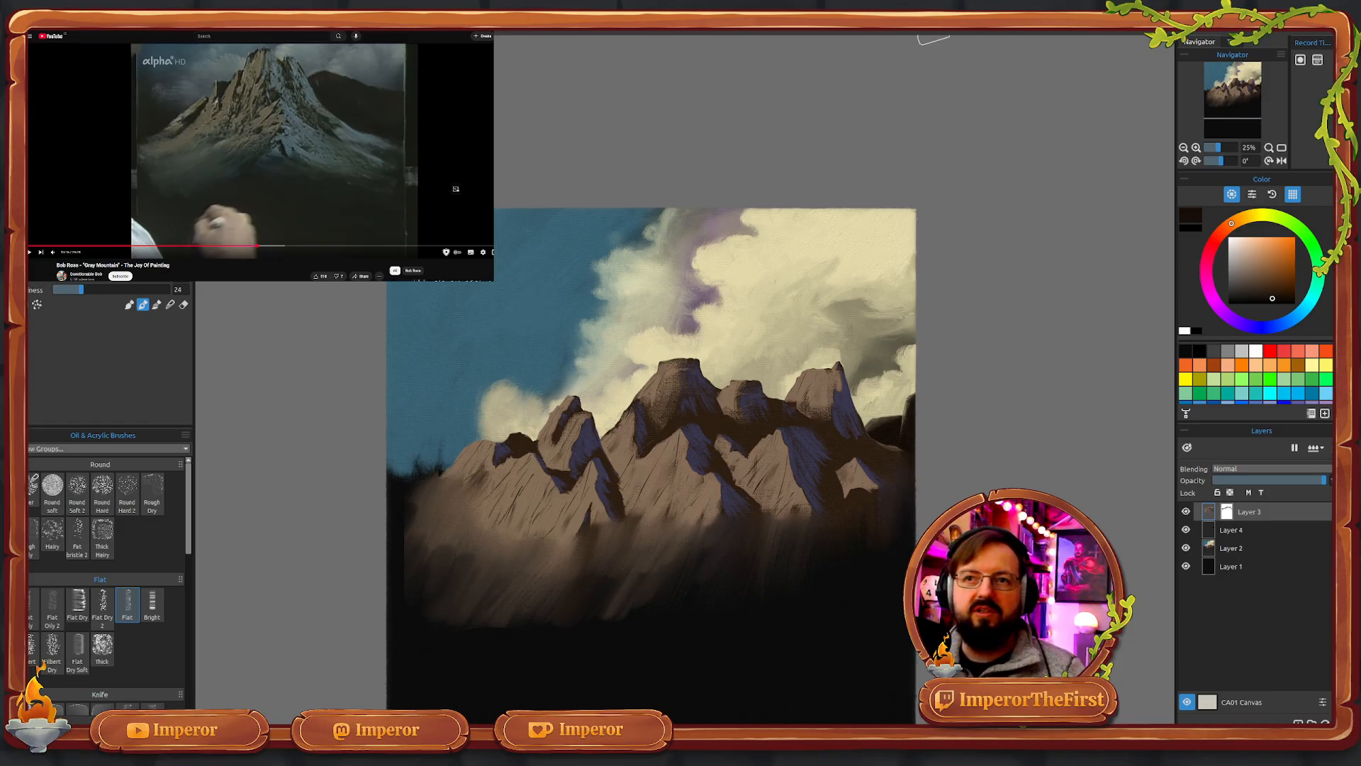
- Play the reference painting video to follow the next part of the demonstration
left_click(257, 181)
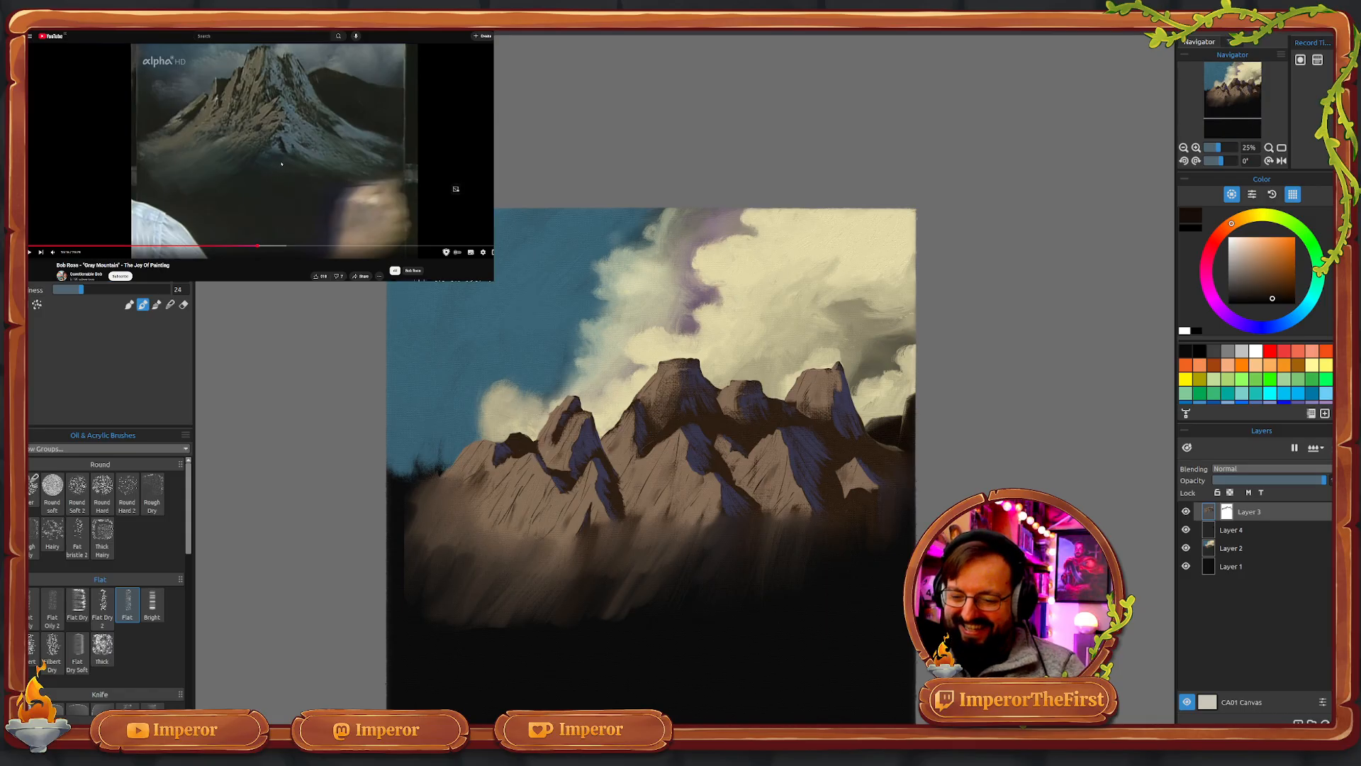
left_click(281, 163)
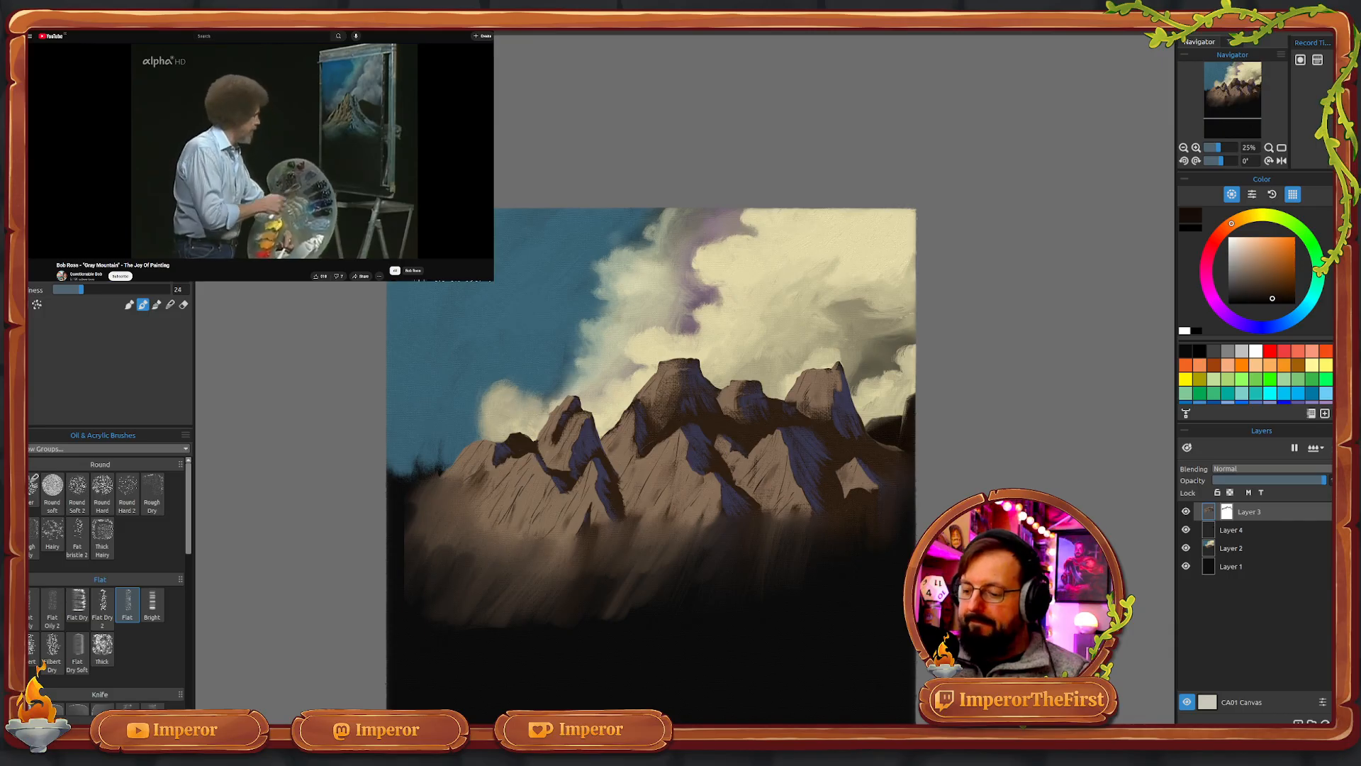
- Add a new layer above Layer 3 and set the brush colour to a muted blue-violet
left_click(1297, 721)
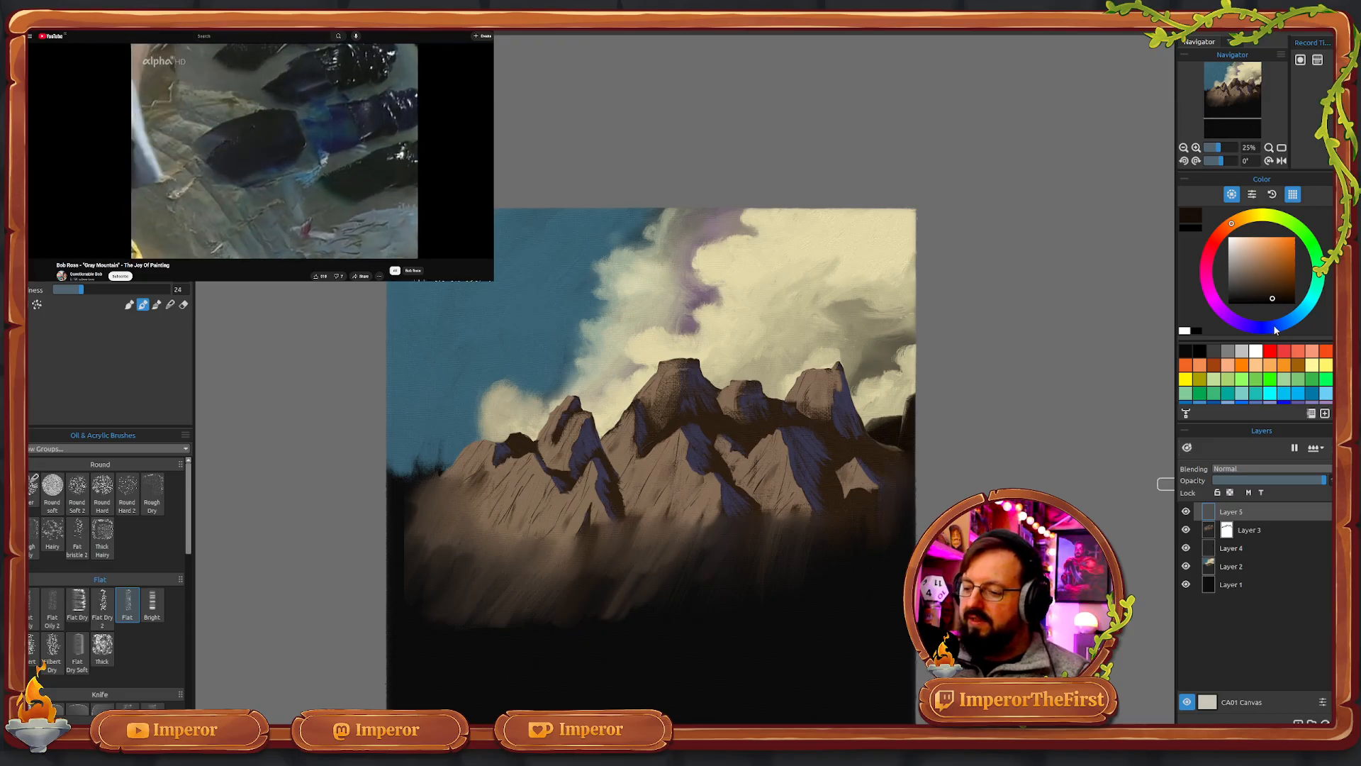
left_click_drag(1274, 330, 1252, 331)
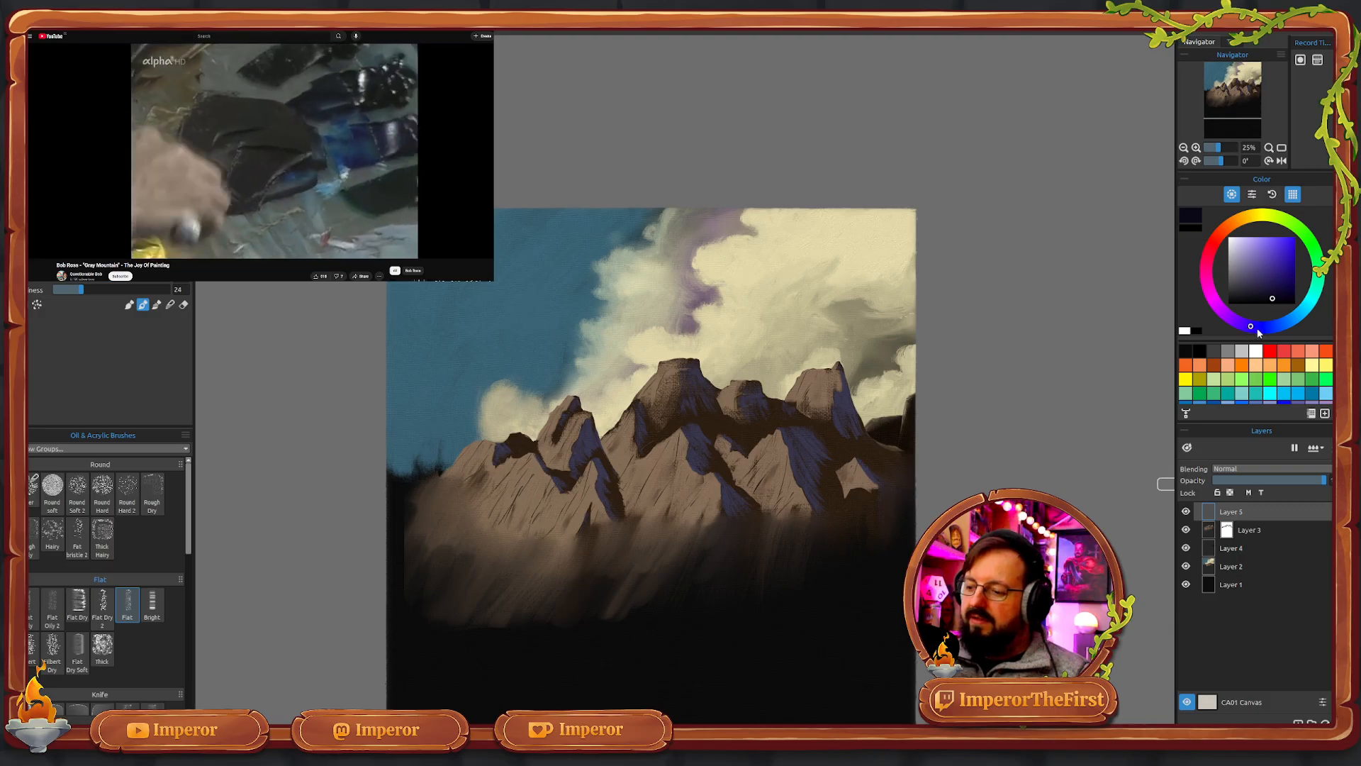
left_click(1287, 280)
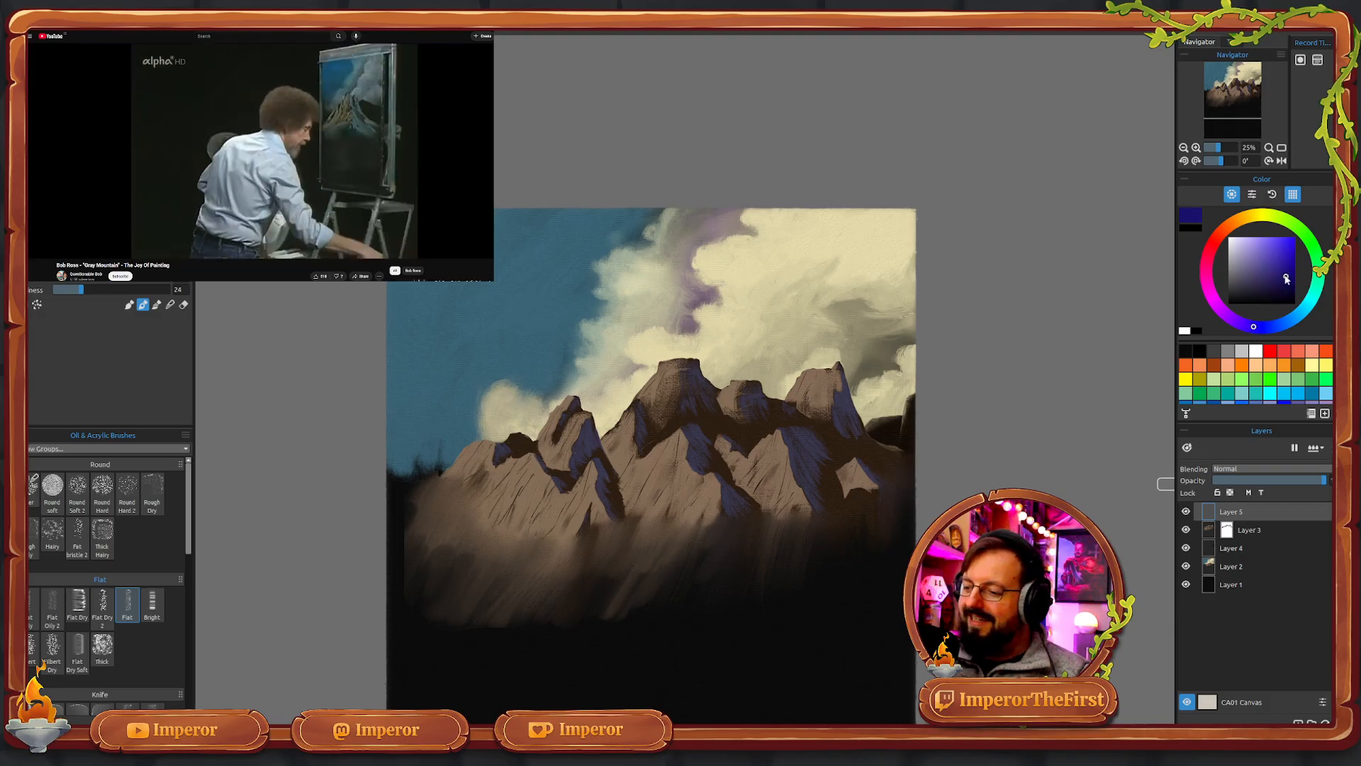
left_click(1285, 250)
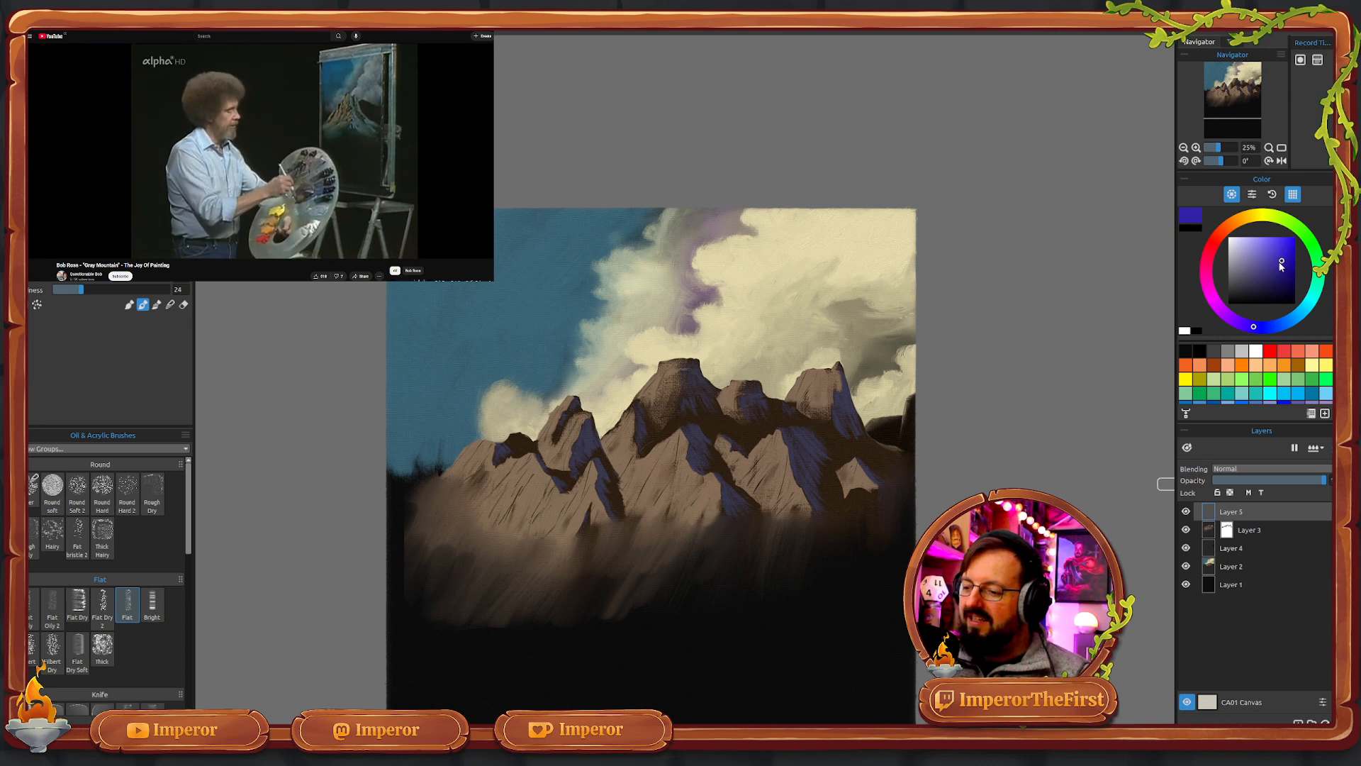
left_click(1278, 269)
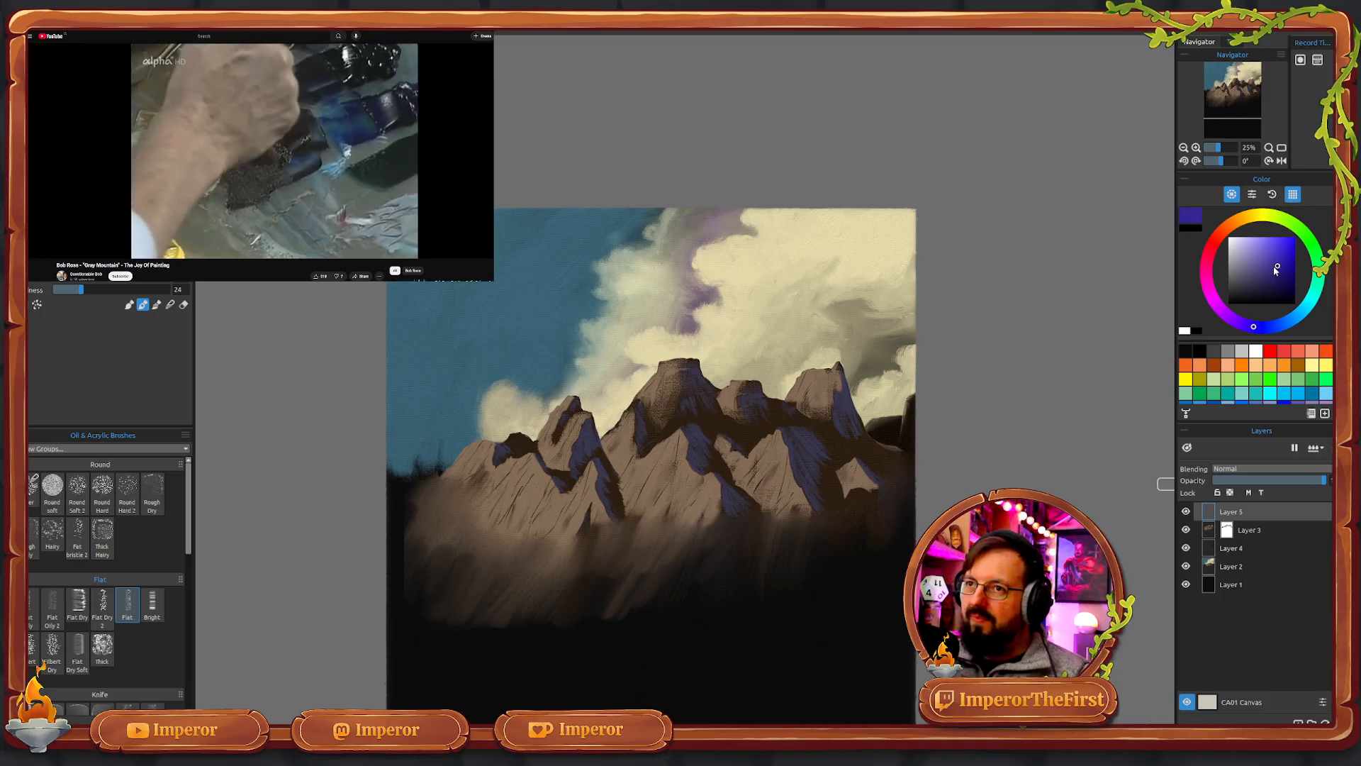
- Pause the reference video and paint a blue-violet bush with the Hairy brush below the right-hand peak
left_click(78, 492)
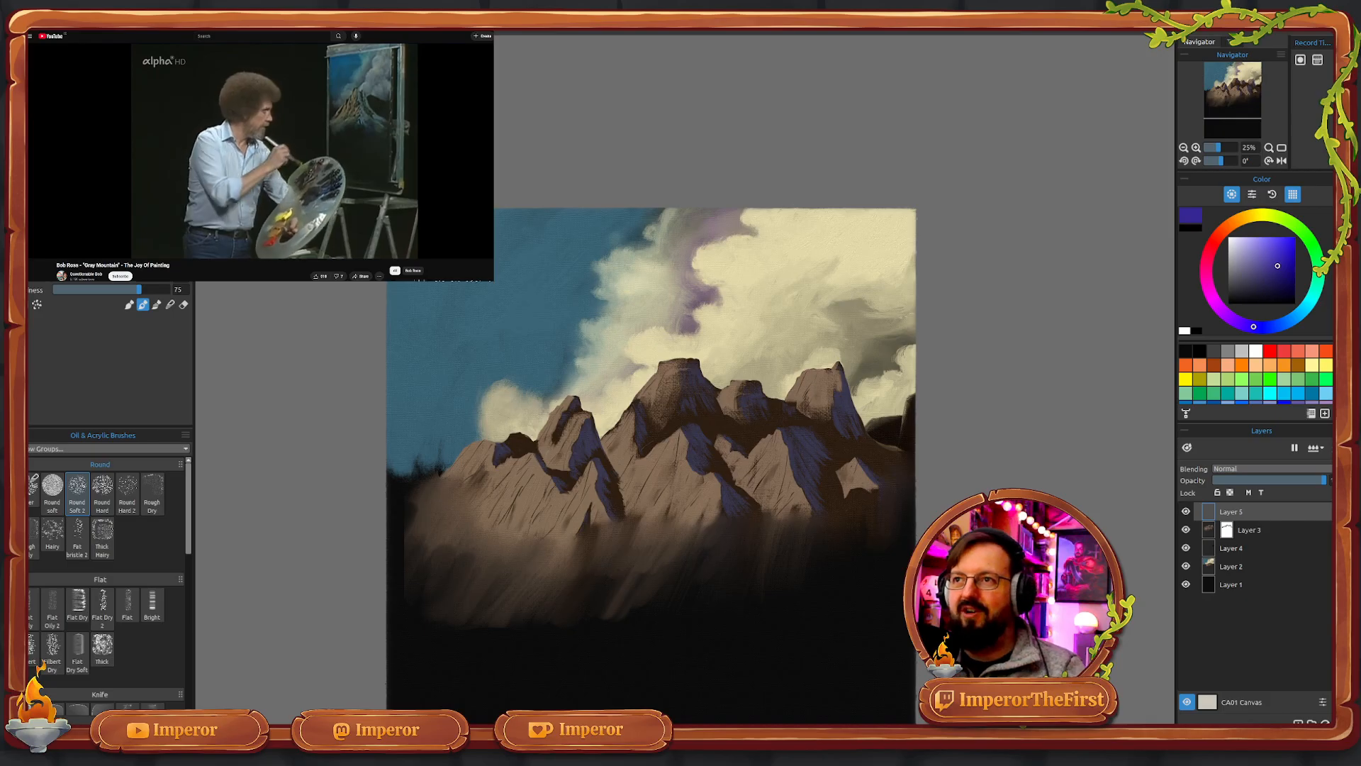
left_click(252, 175)
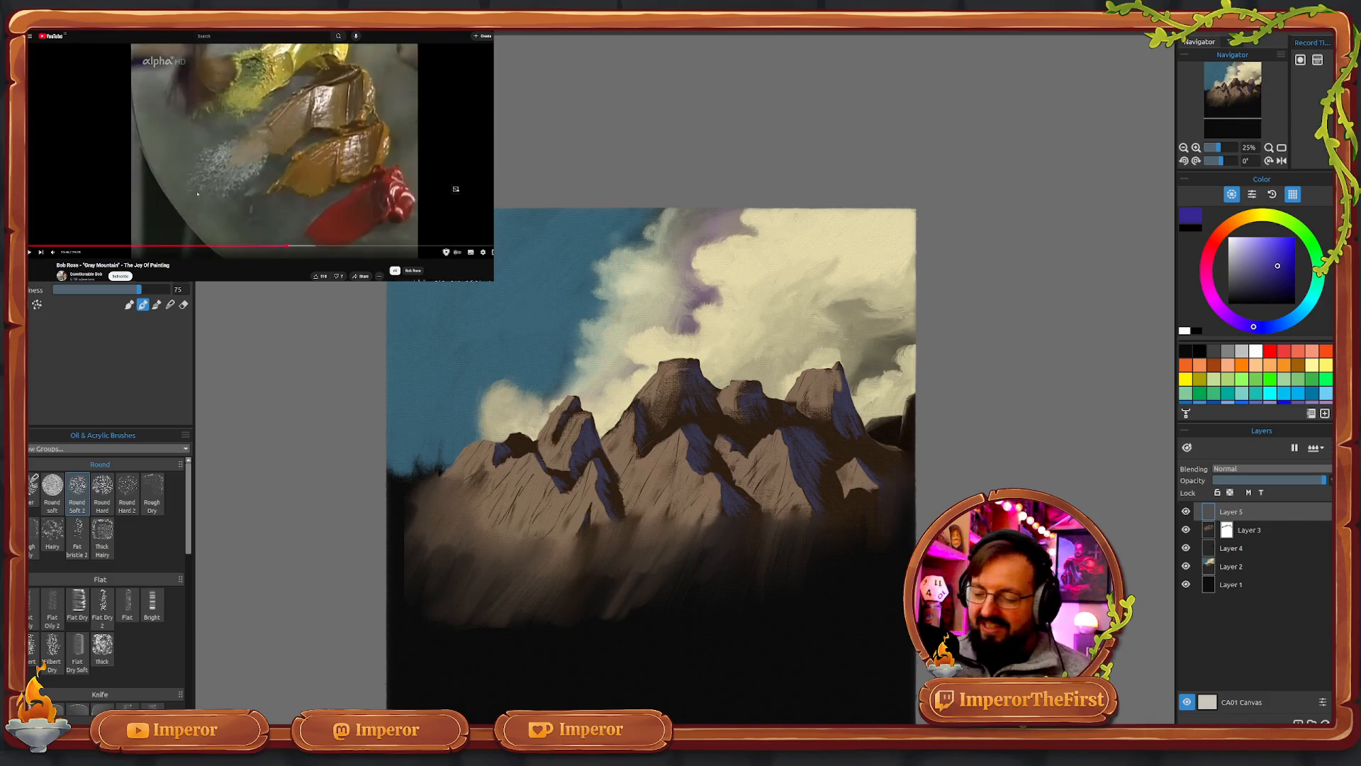
left_click(1222, 148)
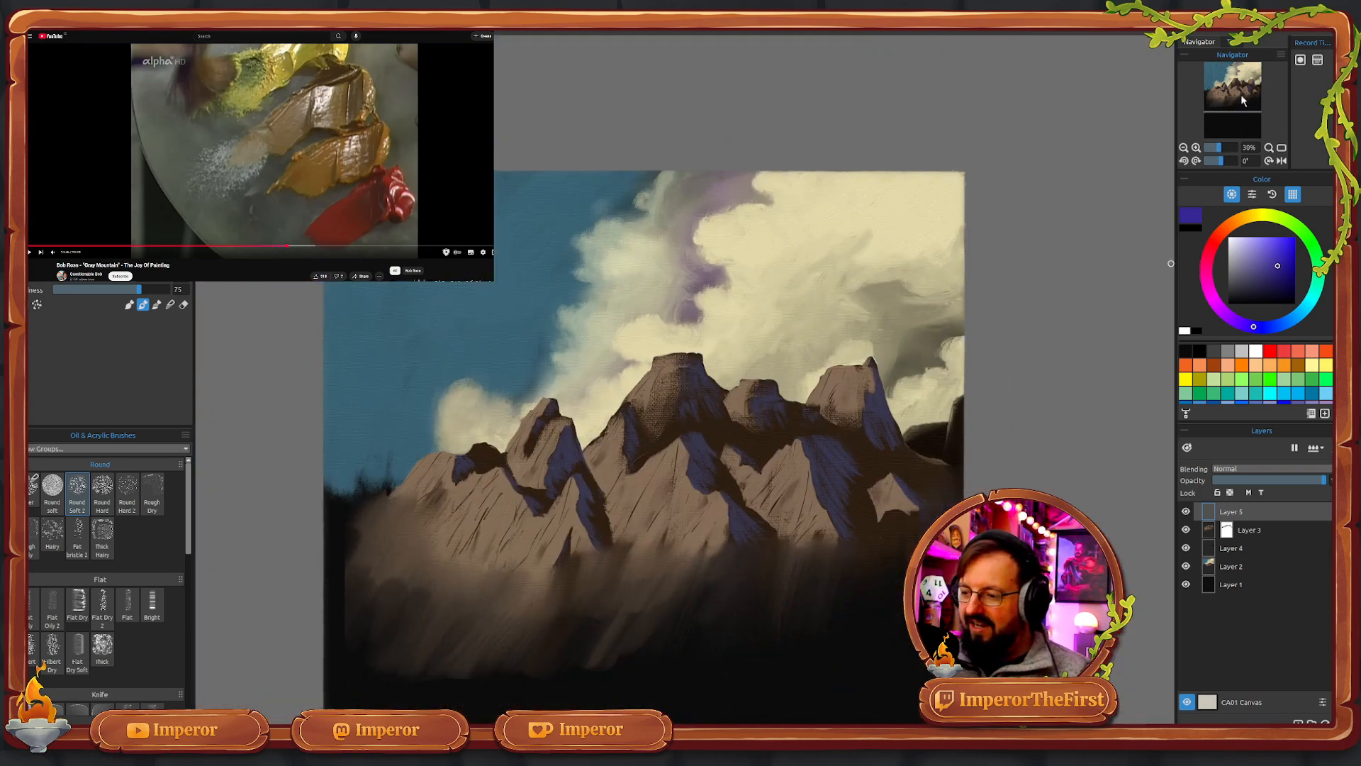
left_click_drag(1240, 95, 1227, 108)
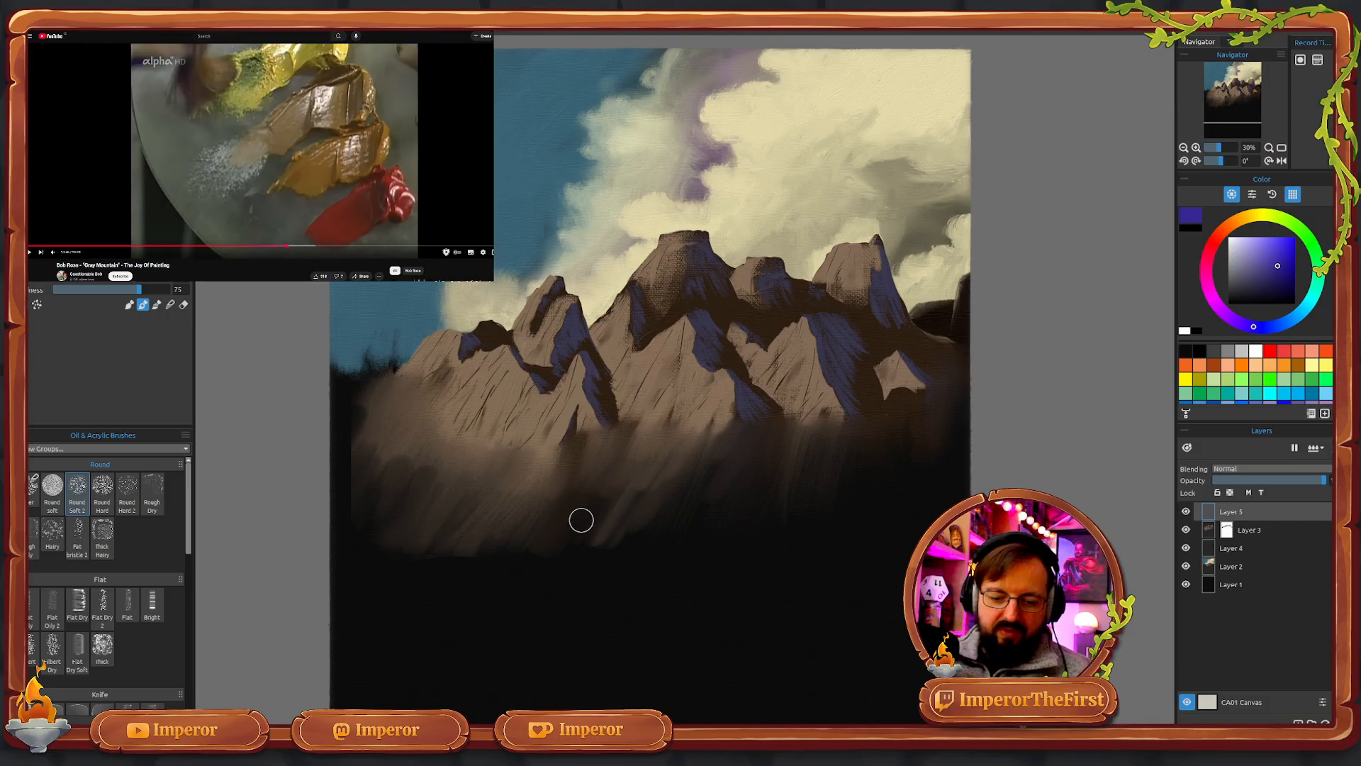
left_click(53, 533)
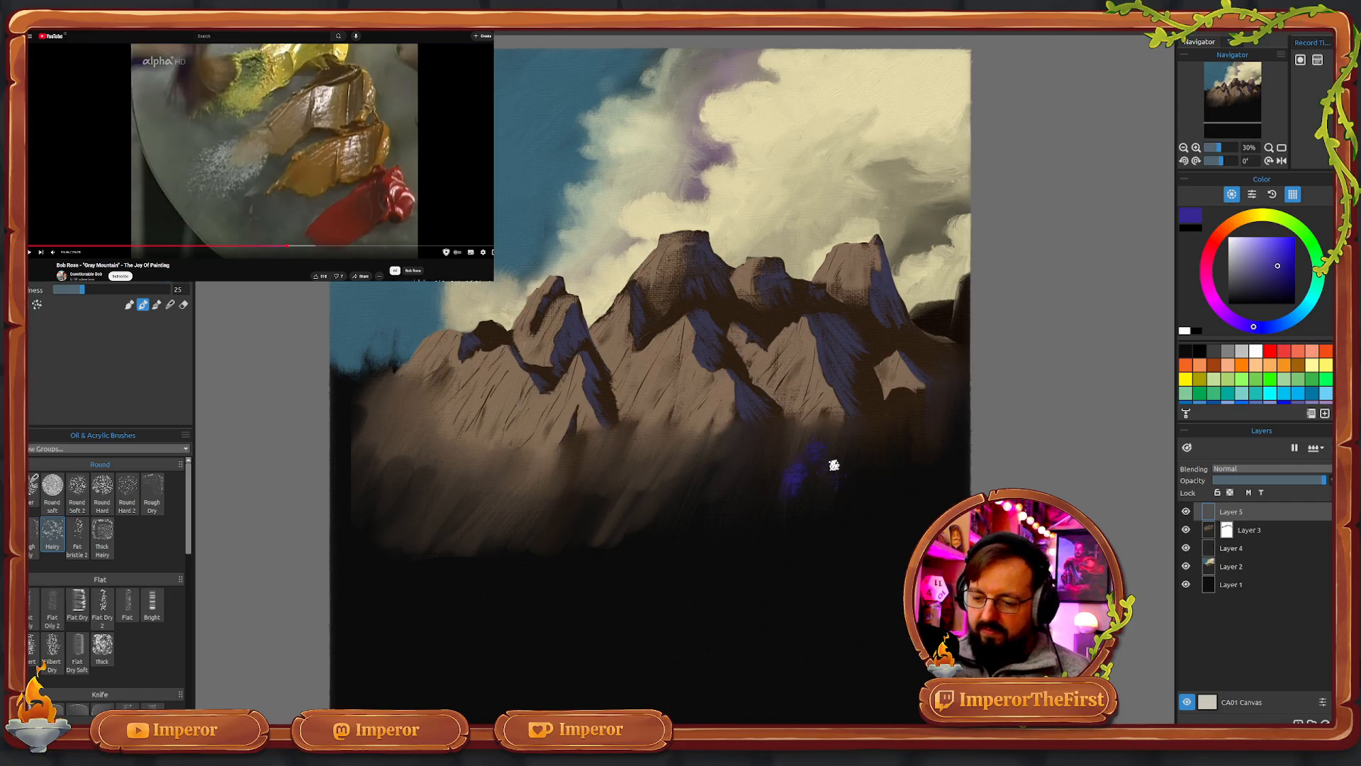
mouse_move(830, 428)
left_mouse_down()
mouse_move(844, 413)
mouse_move(827, 397)
mouse_move(862, 398)
mouse_move(847, 389)
left_mouse_up()
mouse_move(858, 460)
left_mouse_down()
mouse_move(806, 395)
mouse_move(833, 390)
left_mouse_up()
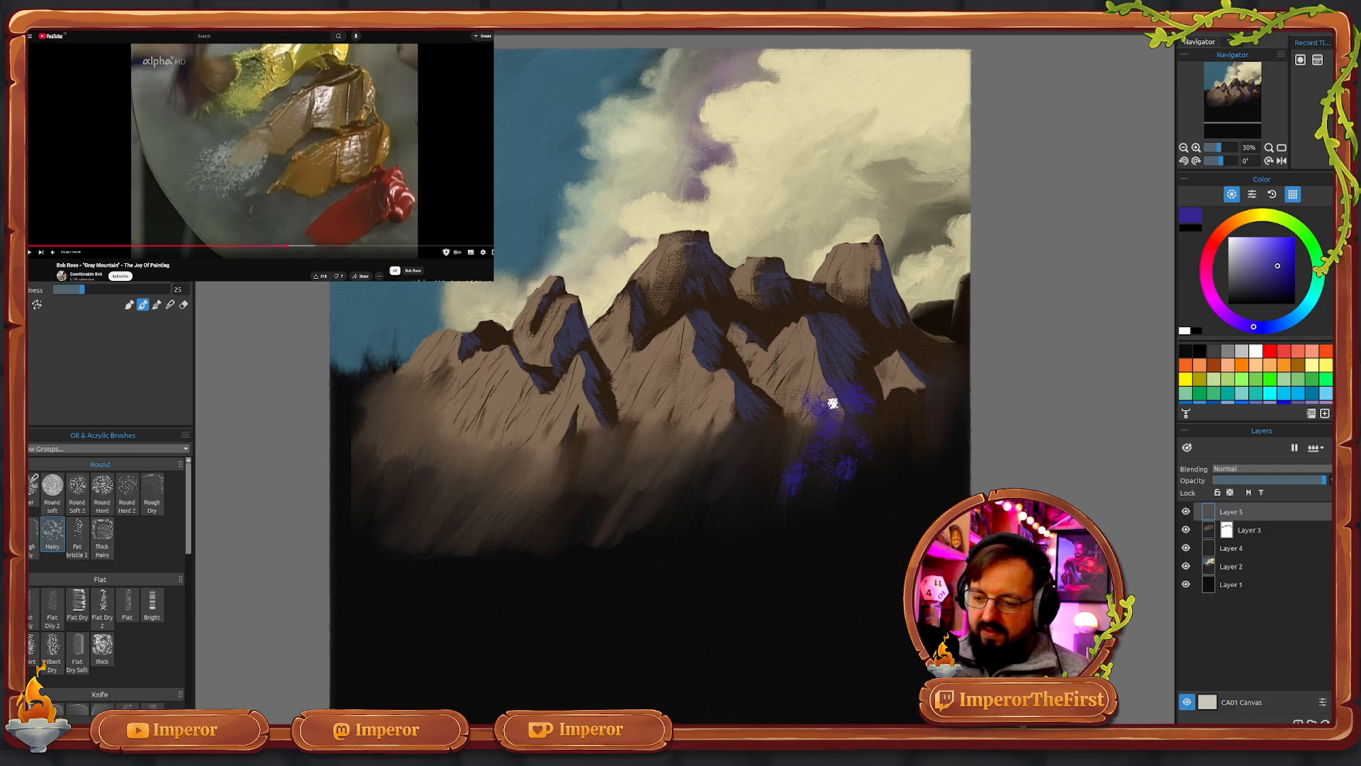
- Darken the blue-violet slightly and paint a second bush beside the first, below the central peak
left_click(1280, 273)
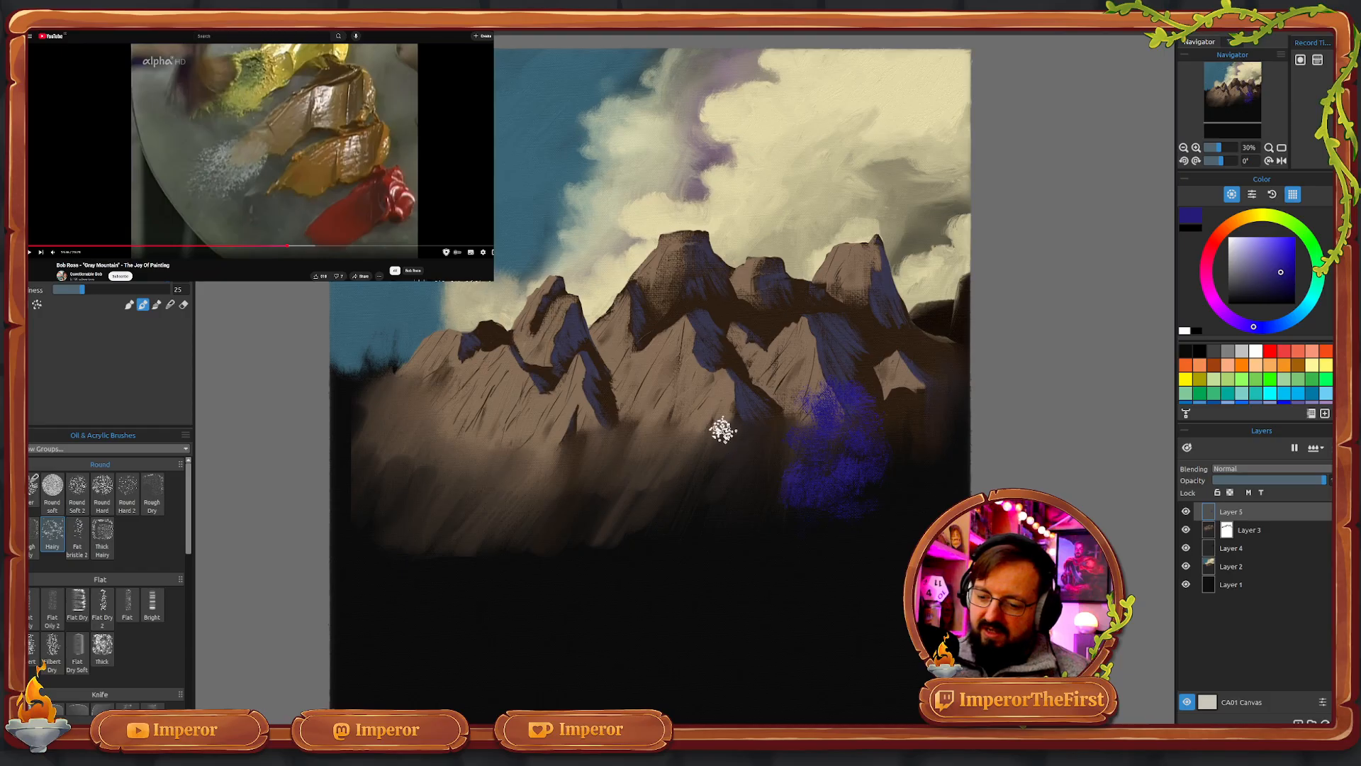
left_click_drag(723, 427, 723, 449)
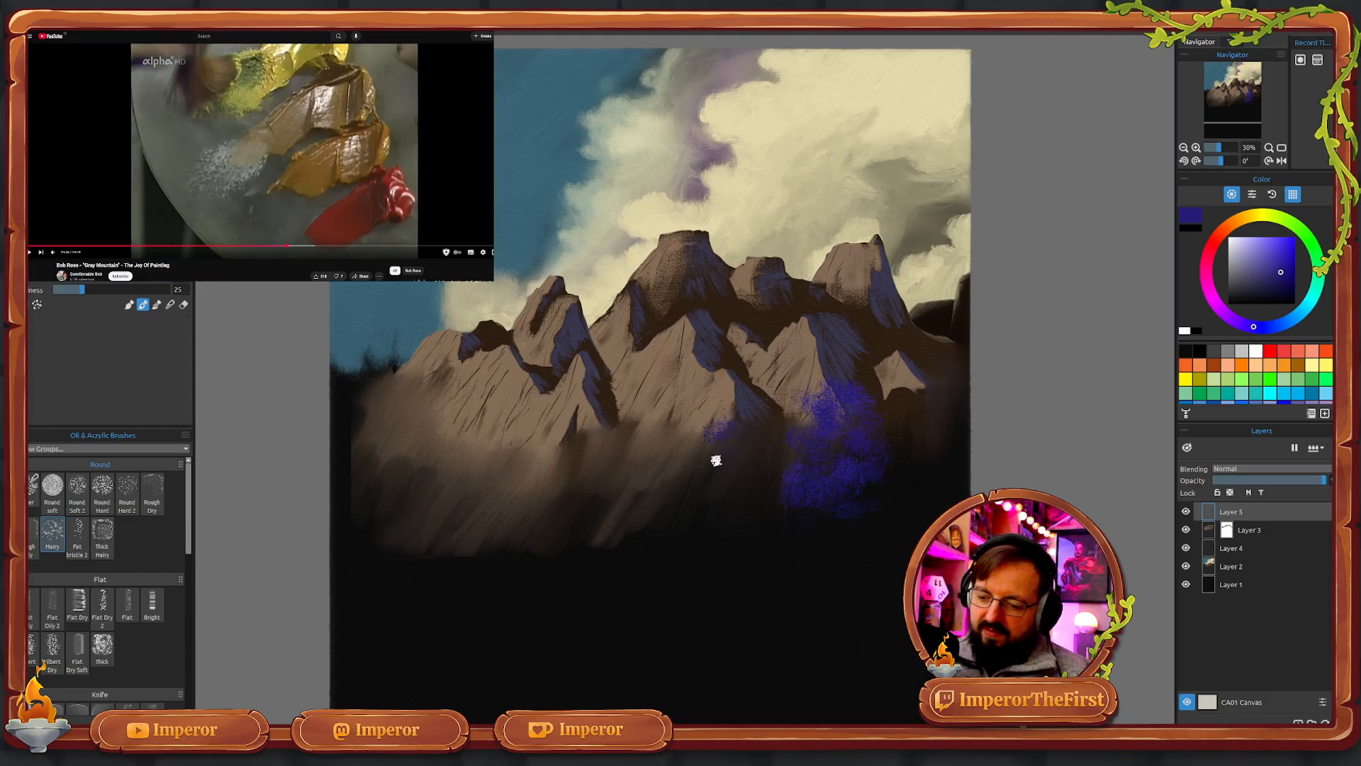
mouse_move(717, 451)
left_mouse_down()
mouse_move(737, 421)
mouse_move(737, 447)
mouse_move(743, 425)
mouse_move(723, 478)
mouse_move(721, 397)
left_mouse_up()
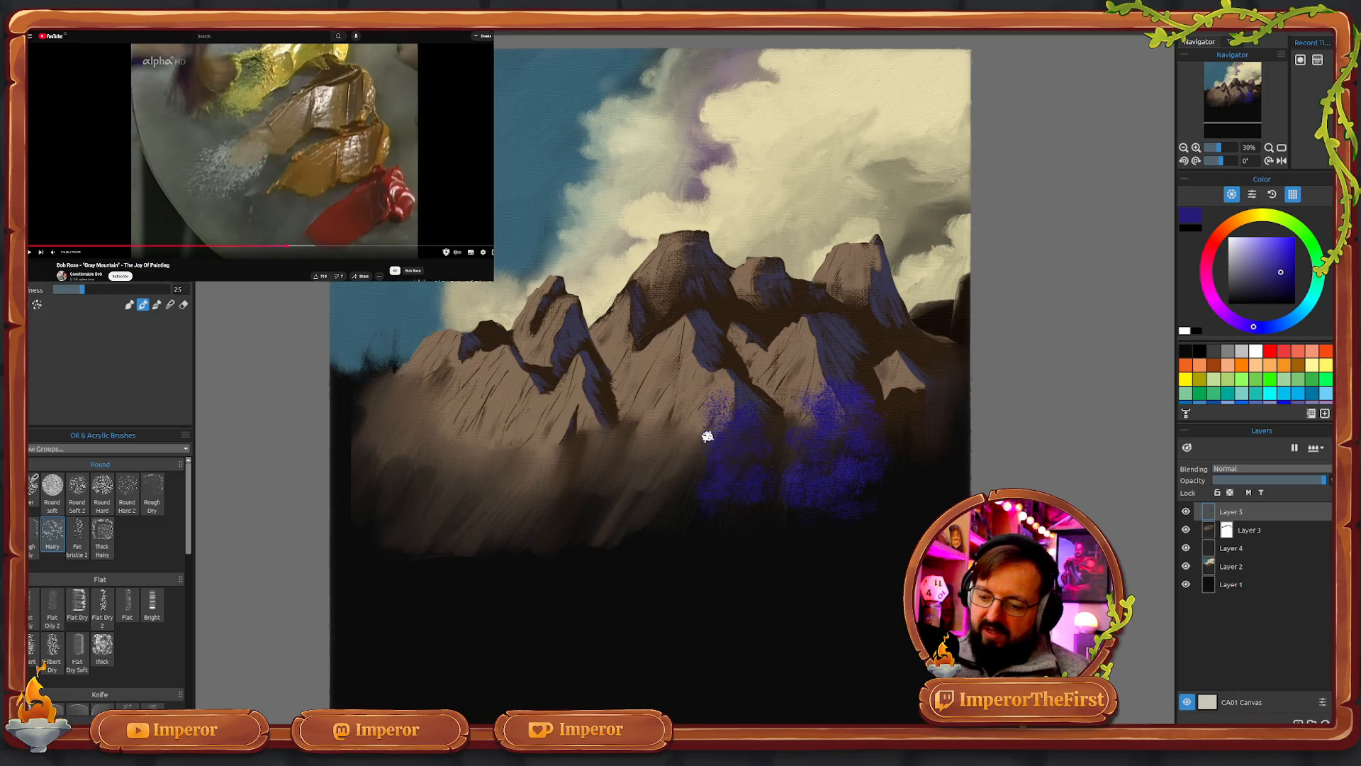
mouse_move(708, 410)
left_mouse_down()
mouse_move(734, 427)
mouse_move(725, 397)
mouse_move(745, 405)
mouse_move(724, 399)
mouse_move(726, 430)
mouse_move(720, 402)
left_mouse_up()
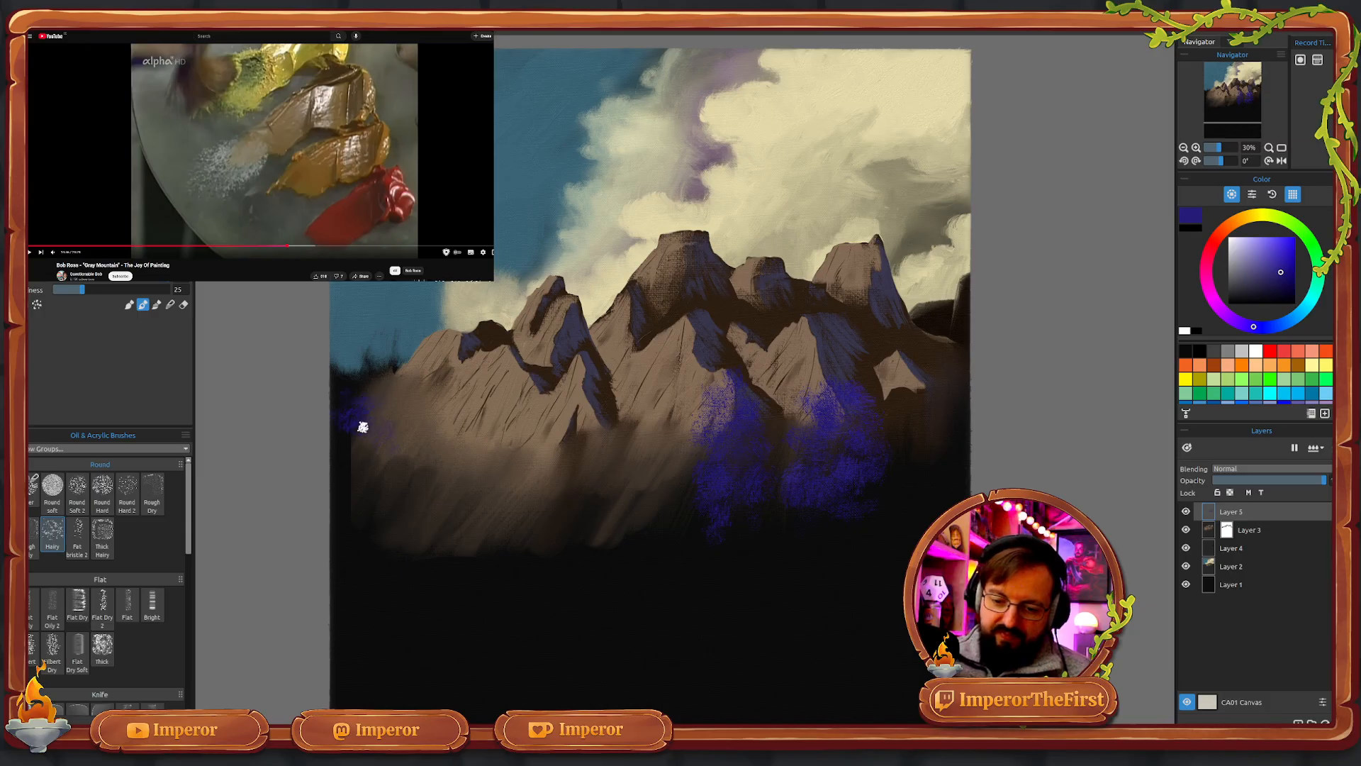
- Extend the blue-violet foliage with a tall bush at the left canvas edge and more bushes along the mountain base to the right edge
mouse_move(371, 422)
left_mouse_down()
mouse_move(390, 452)
mouse_move(376, 483)
mouse_move(335, 437)
mouse_move(366, 472)
mouse_move(341, 471)
mouse_move(357, 466)
mouse_move(358, 488)
mouse_move(336, 459)
mouse_move(362, 473)
mouse_move(371, 505)
mouse_move(343, 510)
mouse_move(356, 439)
mouse_move(353, 462)
mouse_move(389, 463)
mouse_move(410, 484)
mouse_move(392, 417)
mouse_move(416, 459)
left_mouse_up()
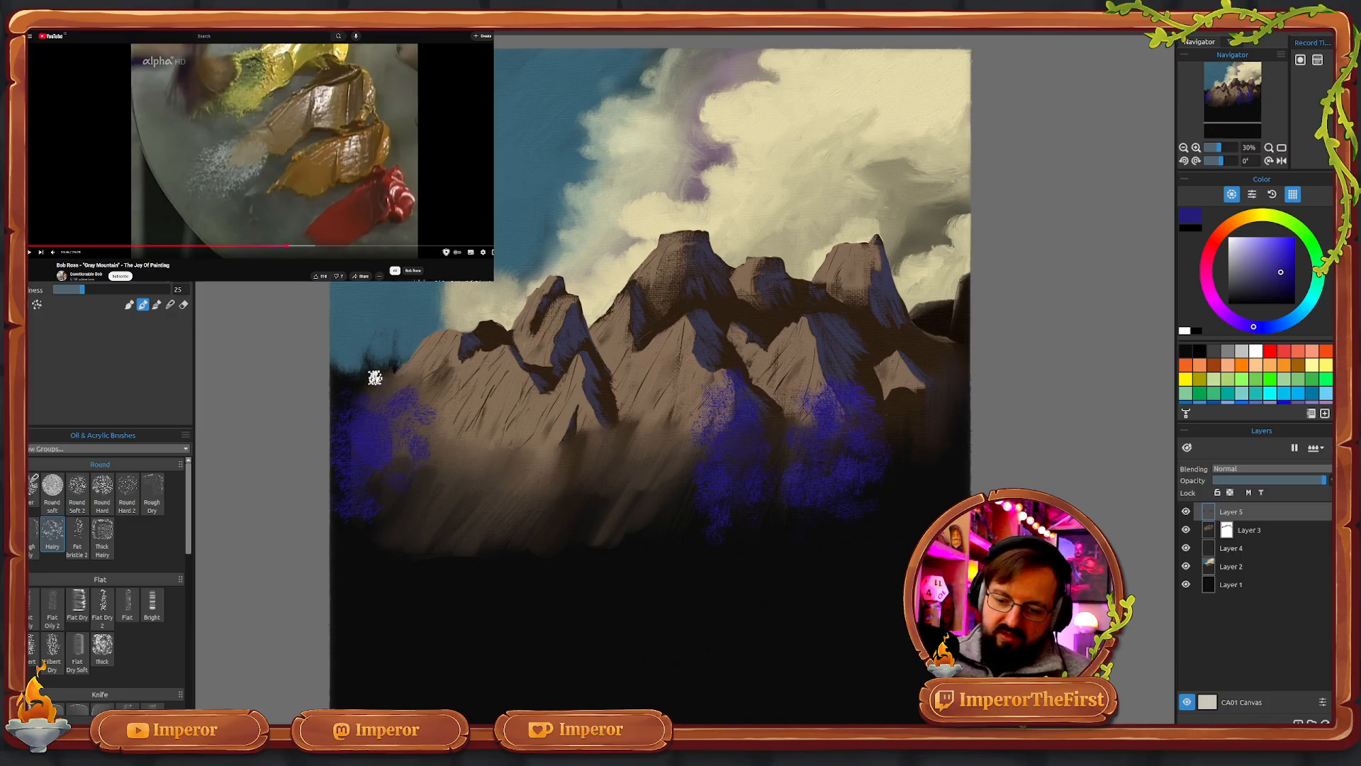
mouse_move(375, 377)
left_mouse_down()
mouse_move(340, 366)
mouse_move(364, 348)
mouse_move(399, 382)
mouse_move(413, 362)
mouse_move(385, 360)
mouse_move(411, 362)
mouse_move(391, 345)
mouse_move(376, 363)
mouse_move(334, 359)
mouse_move(342, 398)
mouse_move(351, 354)
mouse_move(416, 435)
mouse_move(364, 381)
mouse_move(420, 415)
mouse_move(403, 437)
mouse_move(384, 418)
mouse_move(417, 473)
mouse_move(389, 460)
mouse_move(391, 493)
mouse_move(366, 504)
mouse_move(341, 460)
mouse_move(327, 485)
mouse_move(347, 548)
mouse_move(378, 513)
mouse_move(401, 532)
mouse_move(382, 478)
mouse_move(409, 505)
mouse_move(401, 453)
mouse_move(428, 506)
mouse_move(426, 449)
mouse_move(405, 453)
mouse_move(436, 475)
mouse_move(411, 448)
mouse_move(371, 475)
mouse_move(334, 444)
mouse_move(341, 408)
mouse_move(357, 436)
mouse_move(344, 390)
mouse_move(359, 367)
mouse_move(401, 406)
mouse_move(396, 351)
mouse_move(425, 413)
mouse_move(423, 510)
mouse_move(440, 495)
mouse_move(428, 480)
mouse_move(435, 521)
mouse_move(371, 553)
mouse_move(422, 555)
mouse_move(358, 533)
left_mouse_up()
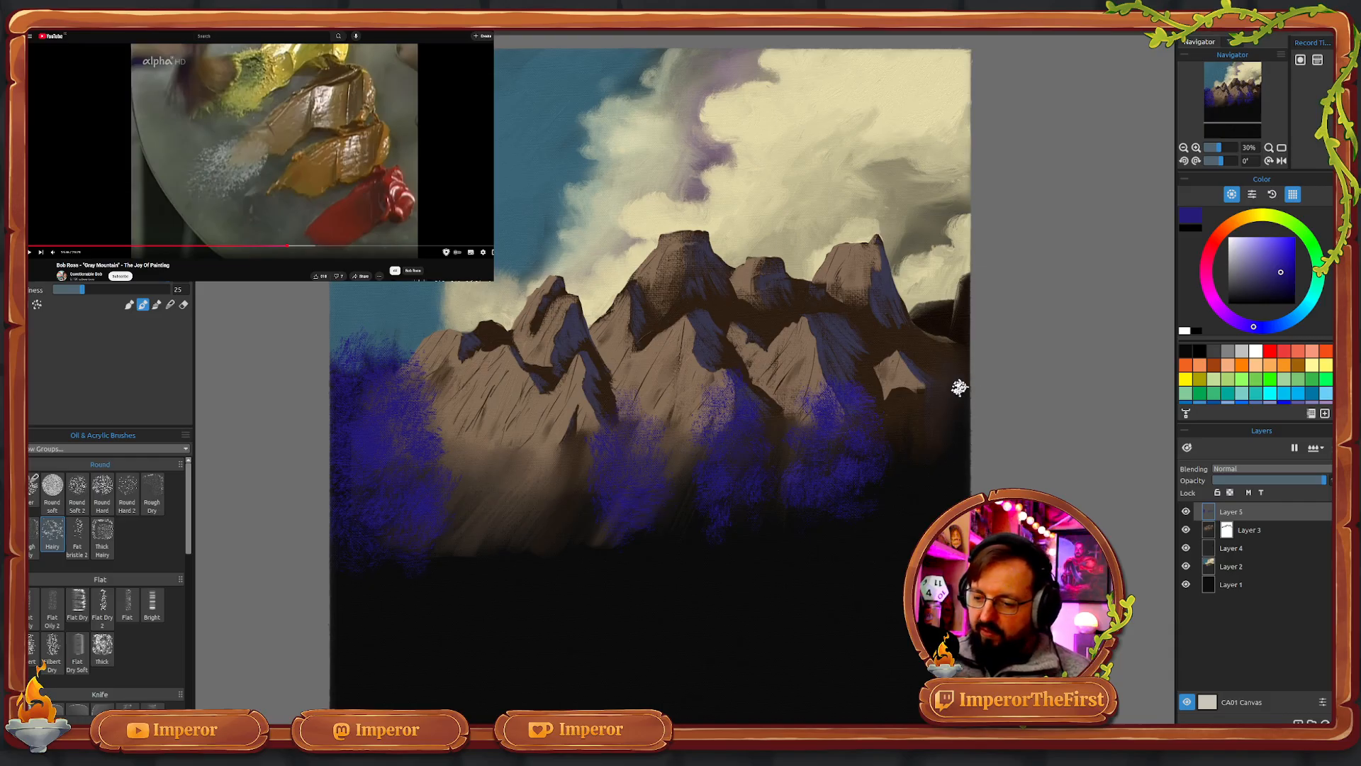
mouse_move(956, 387)
left_mouse_down()
mouse_move(948, 407)
mouse_move(948, 364)
mouse_move(971, 396)
left_mouse_up()
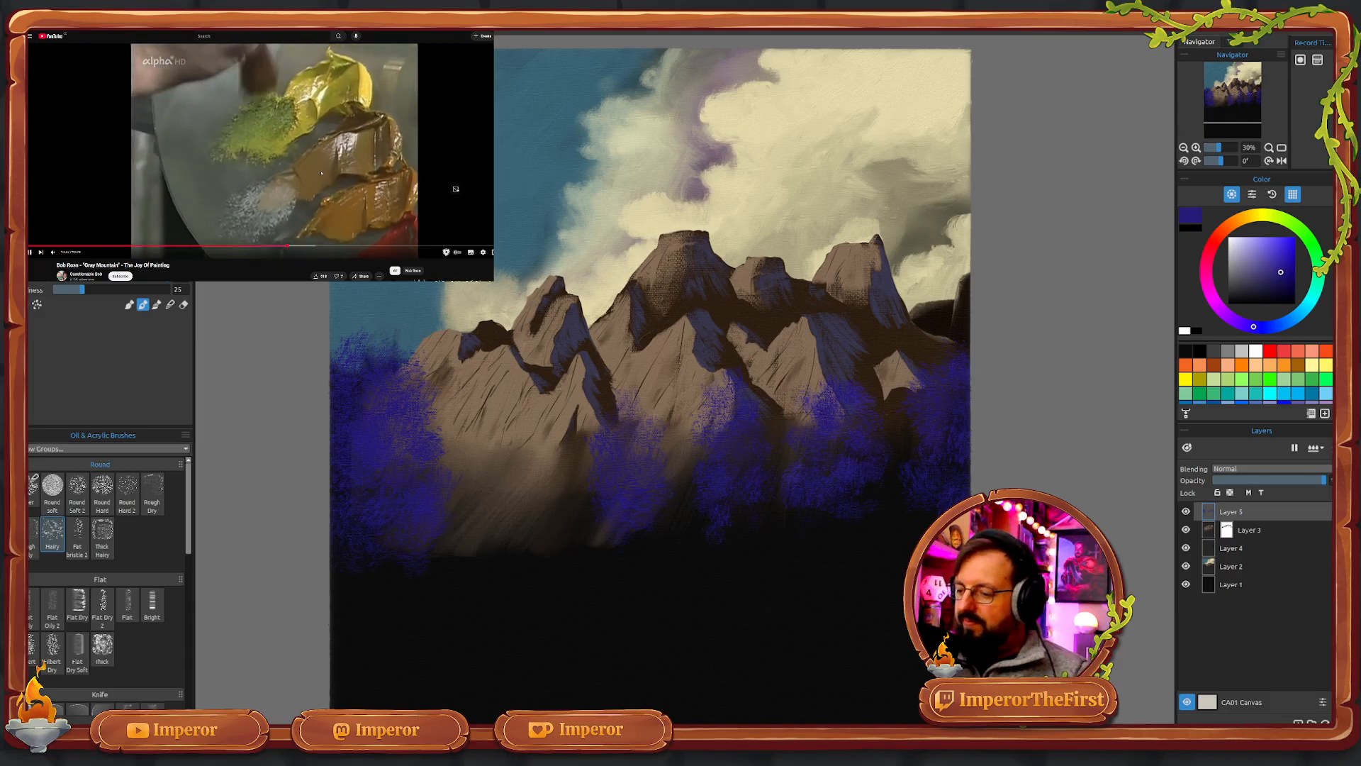
- Pick a bright yellow-green and paint a small leafy tree below the left-centre slopes on a new layer above the blue-violet bushes
left_click(1279, 217)
left_click(1282, 265)
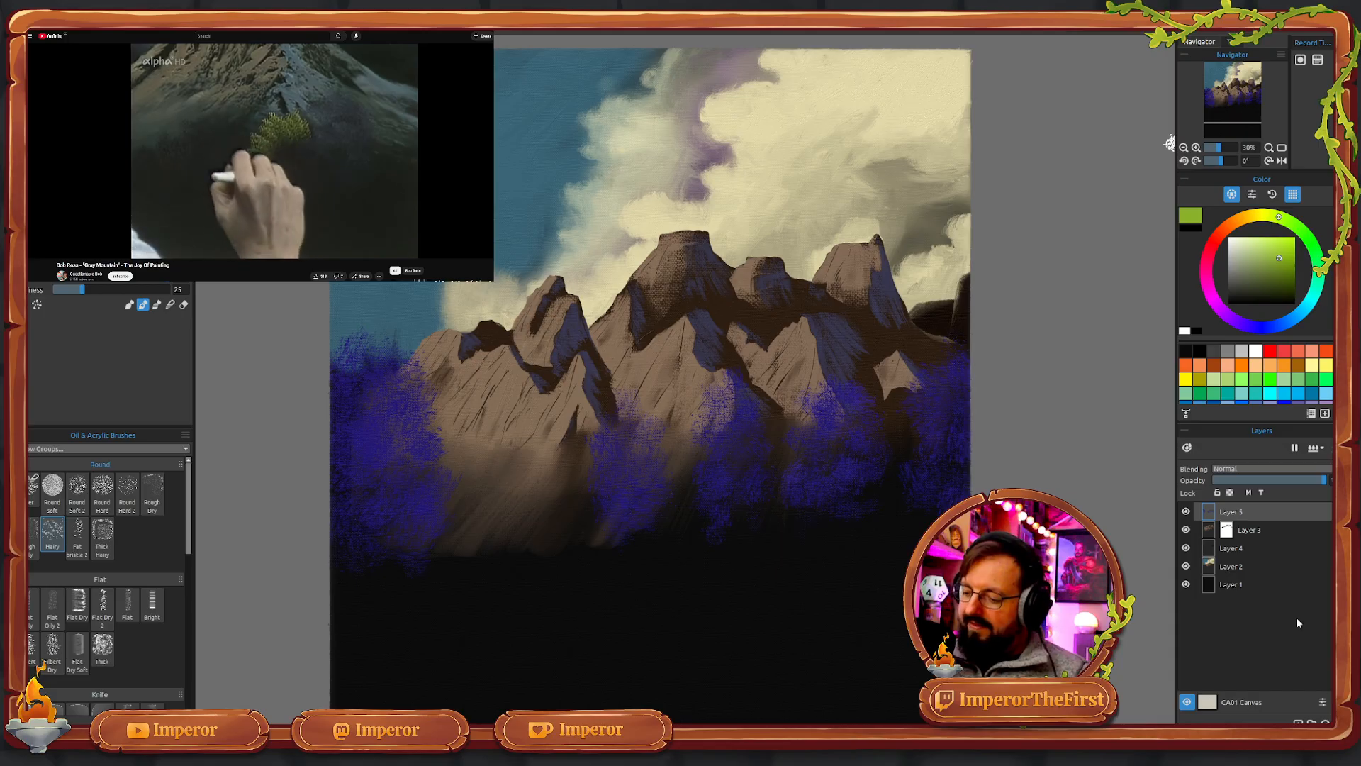
left_click(1296, 719)
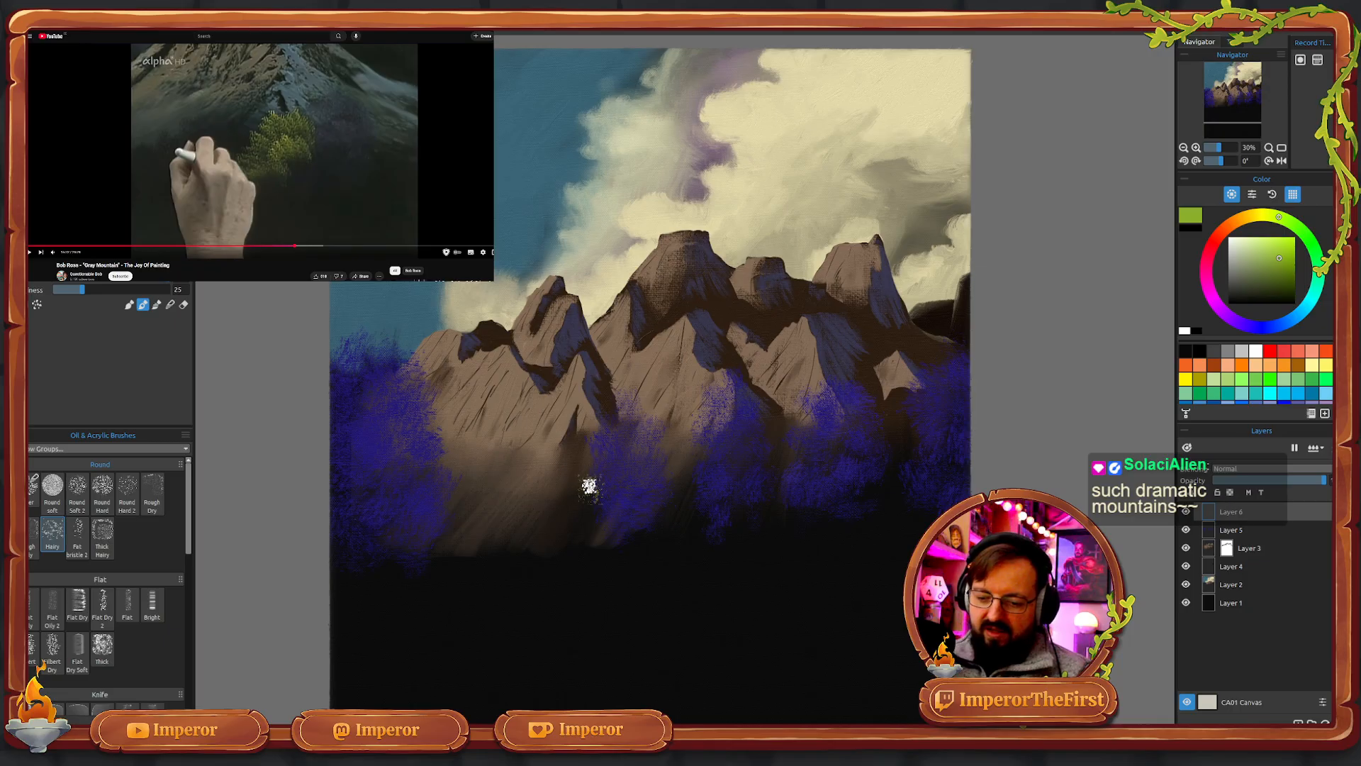
mouse_move(589, 482)
left_mouse_down()
mouse_move(537, 526)
mouse_move(598, 474)
mouse_move(603, 486)
left_mouse_up()
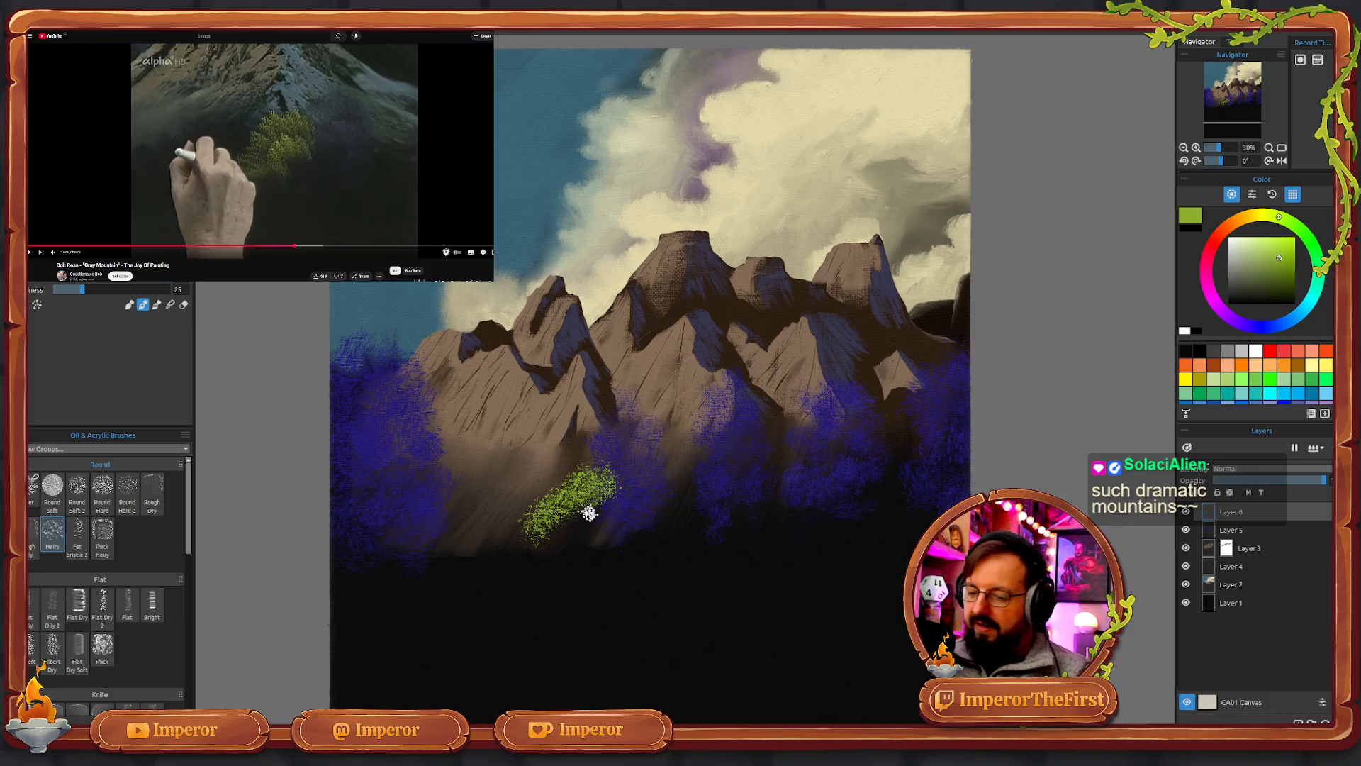
mouse_move(602, 498)
left_mouse_down()
mouse_move(562, 535)
mouse_move(593, 497)
mouse_move(604, 516)
mouse_move(576, 521)
mouse_move(567, 555)
mouse_move(600, 507)
mouse_move(543, 538)
mouse_move(597, 515)
left_mouse_up()
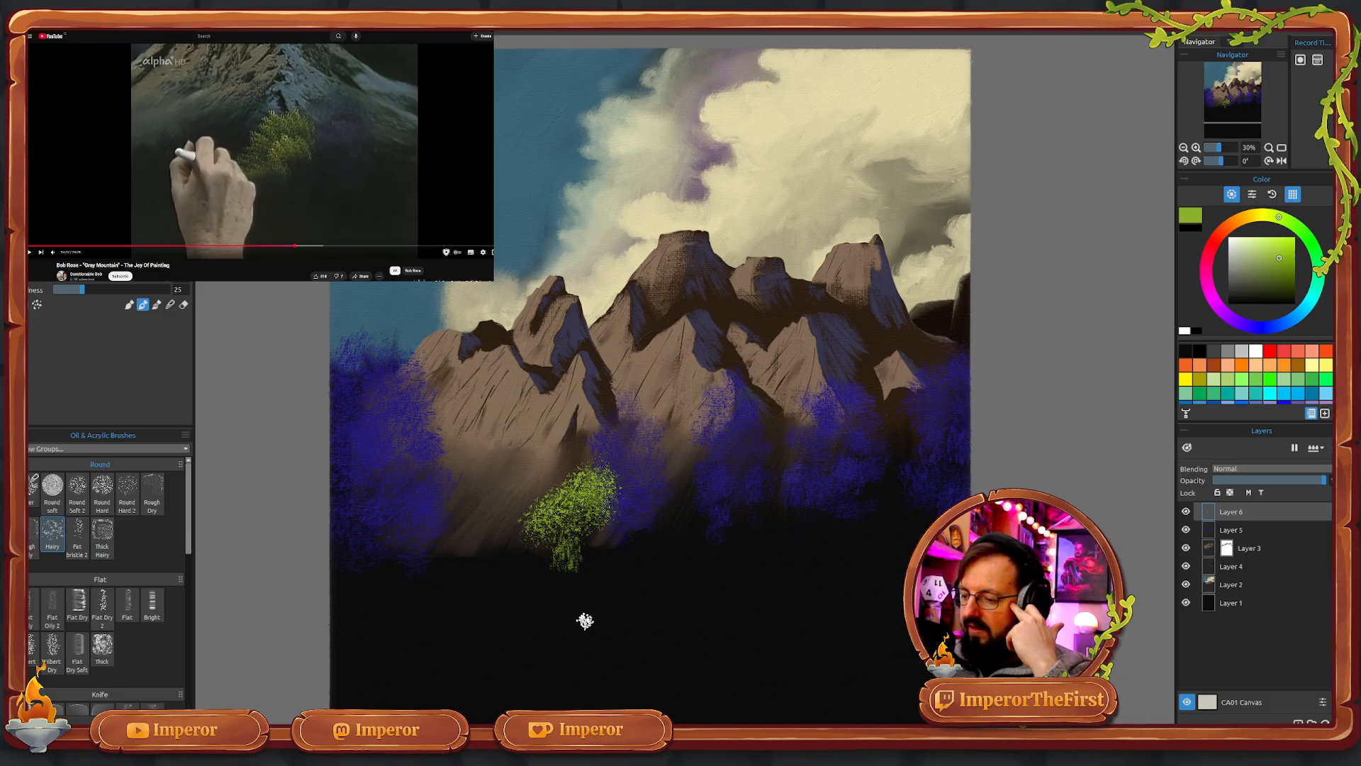
- Save the current yellow-green to the colour palette, along with a darker and a brighter variant of it
left_click_drag(1337, 363, 1336, 397)
left_click(1325, 413)
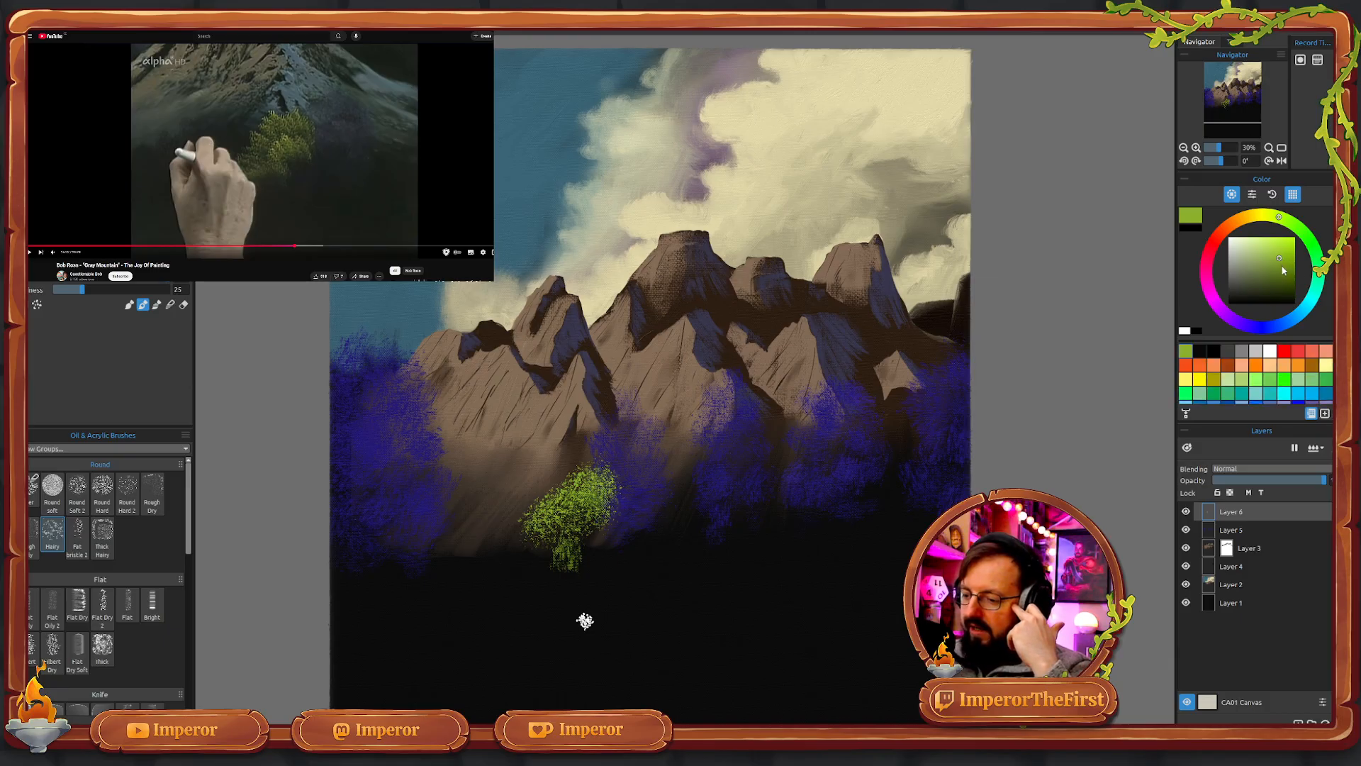
left_click_drag(1283, 270, 1282, 273)
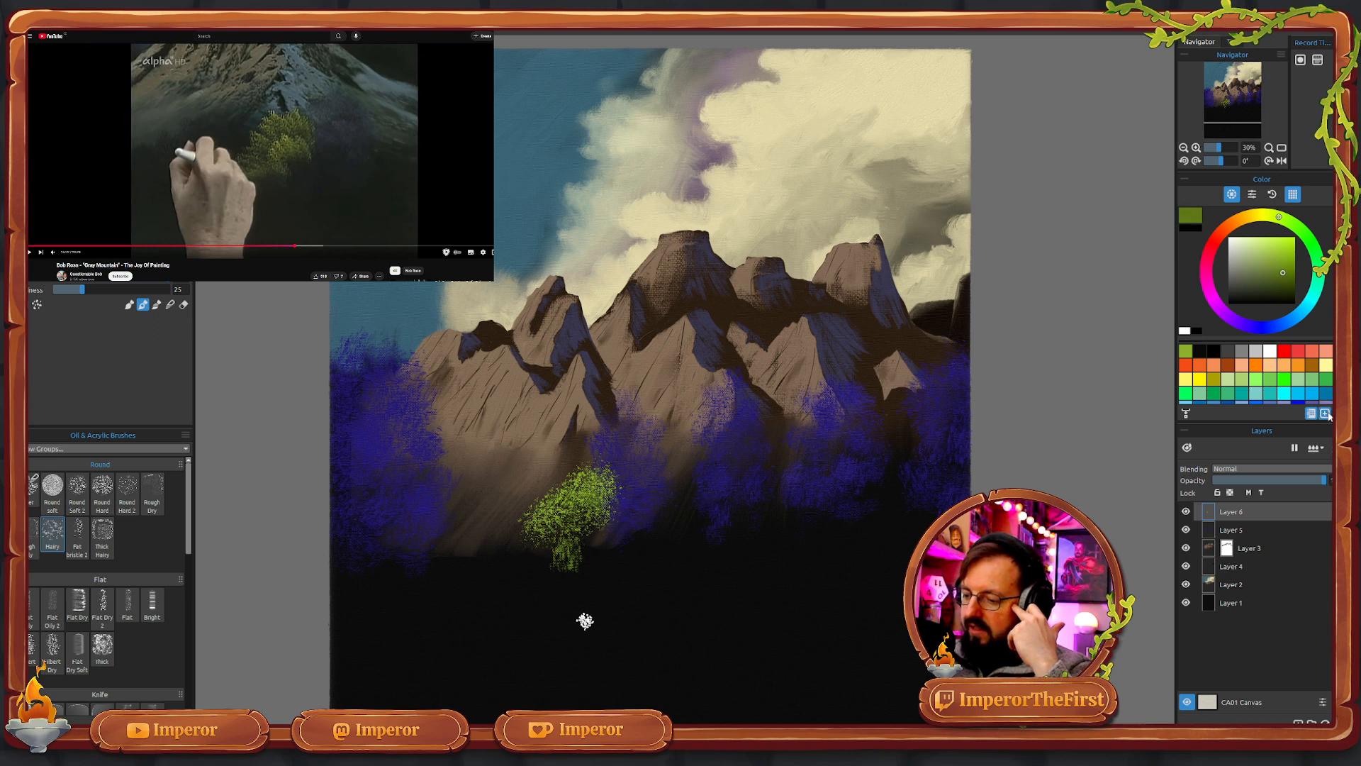
left_click(1325, 413)
left_click(1281, 247)
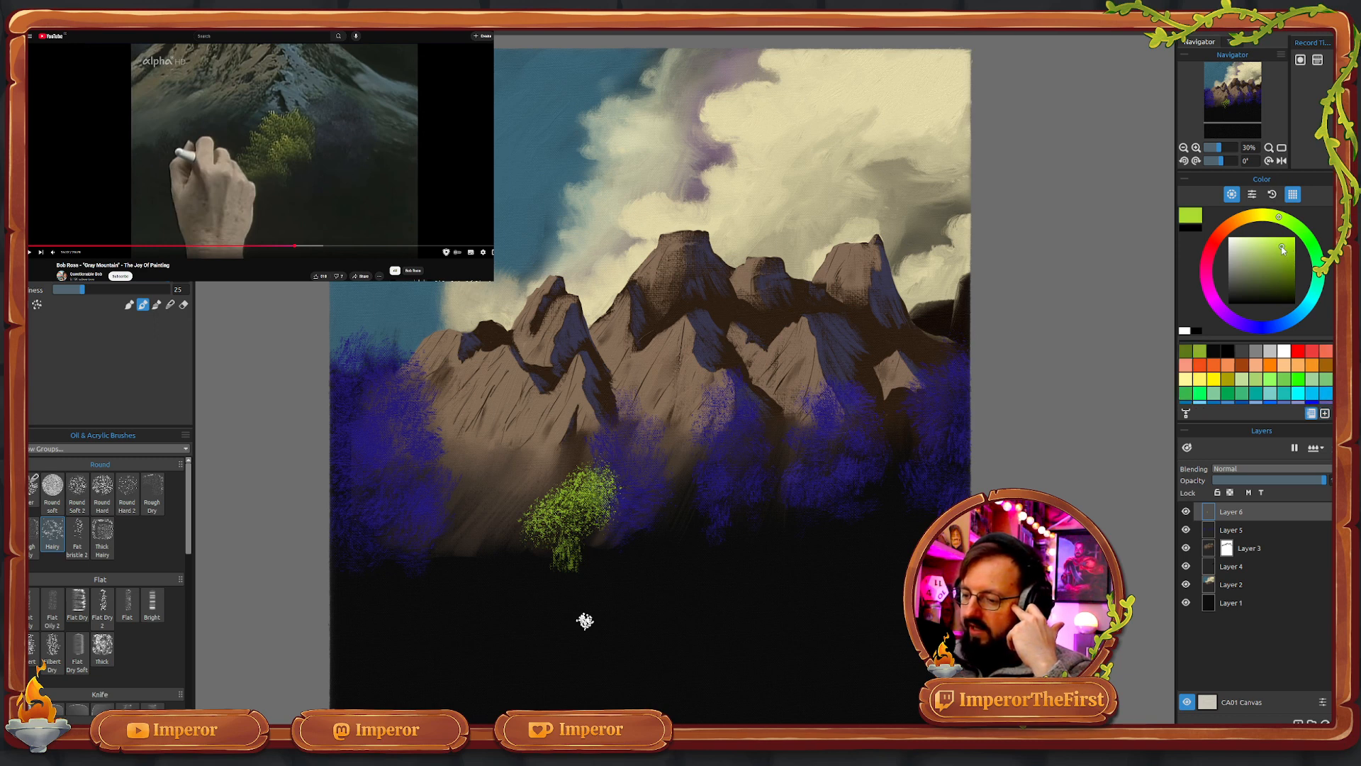
left_click(1325, 413)
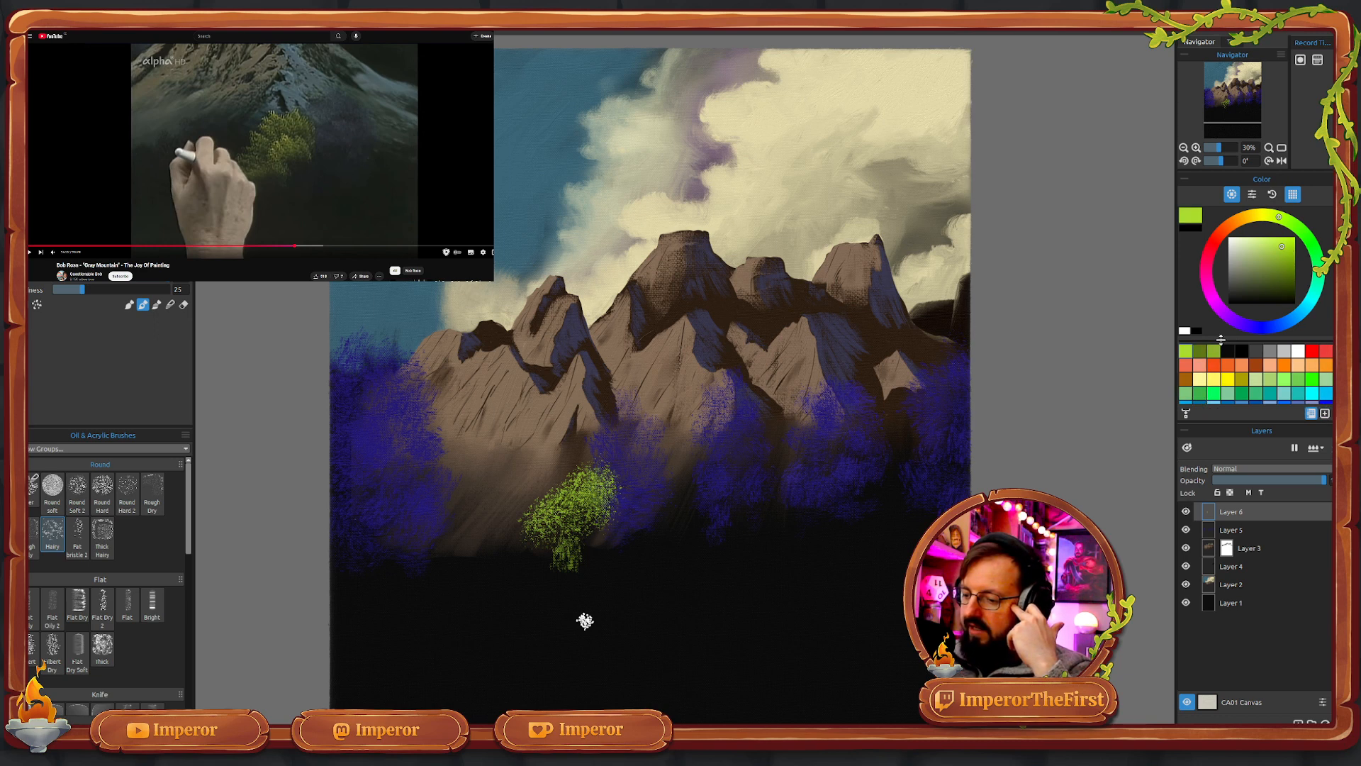
- Shade the small leafy tree with the saved darker green and add a deeper olive green to the palette
left_click(1201, 352)
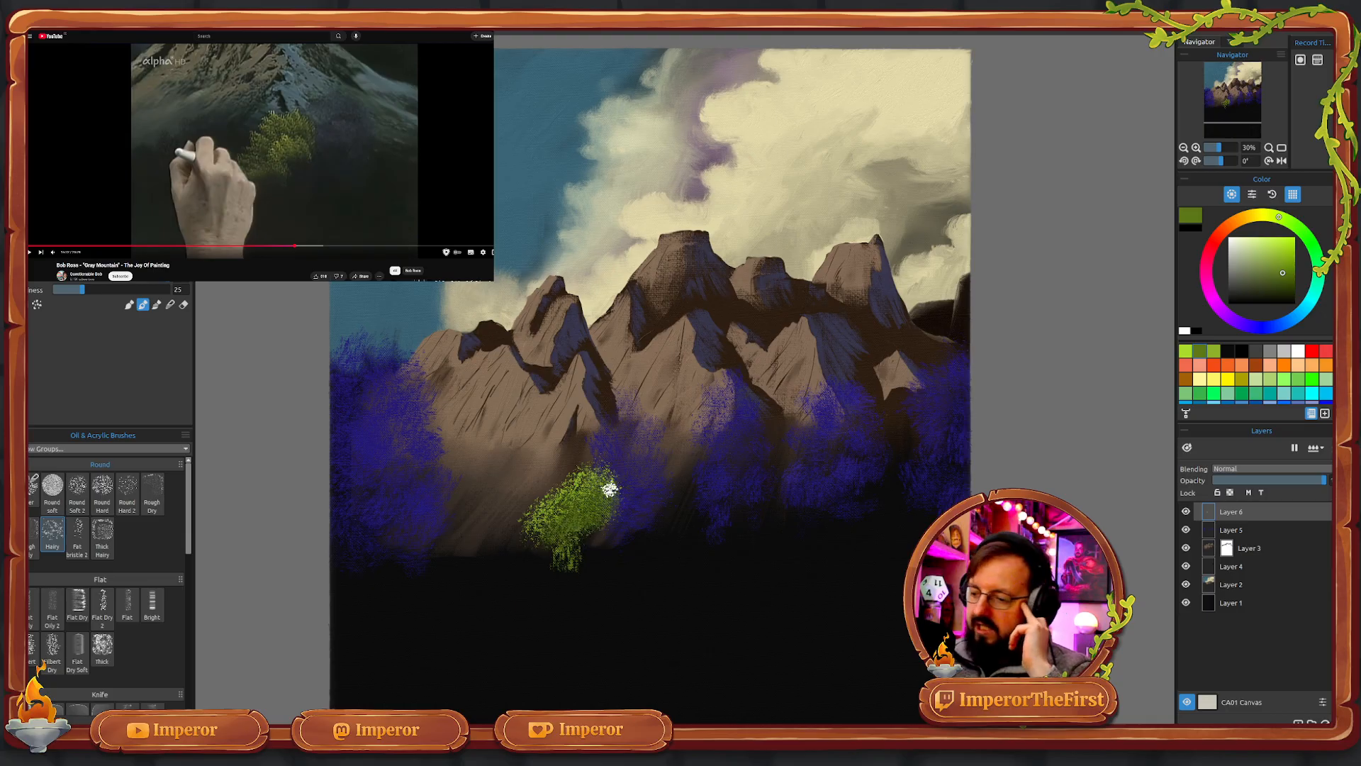
left_click_drag(1284, 281, 1283, 283)
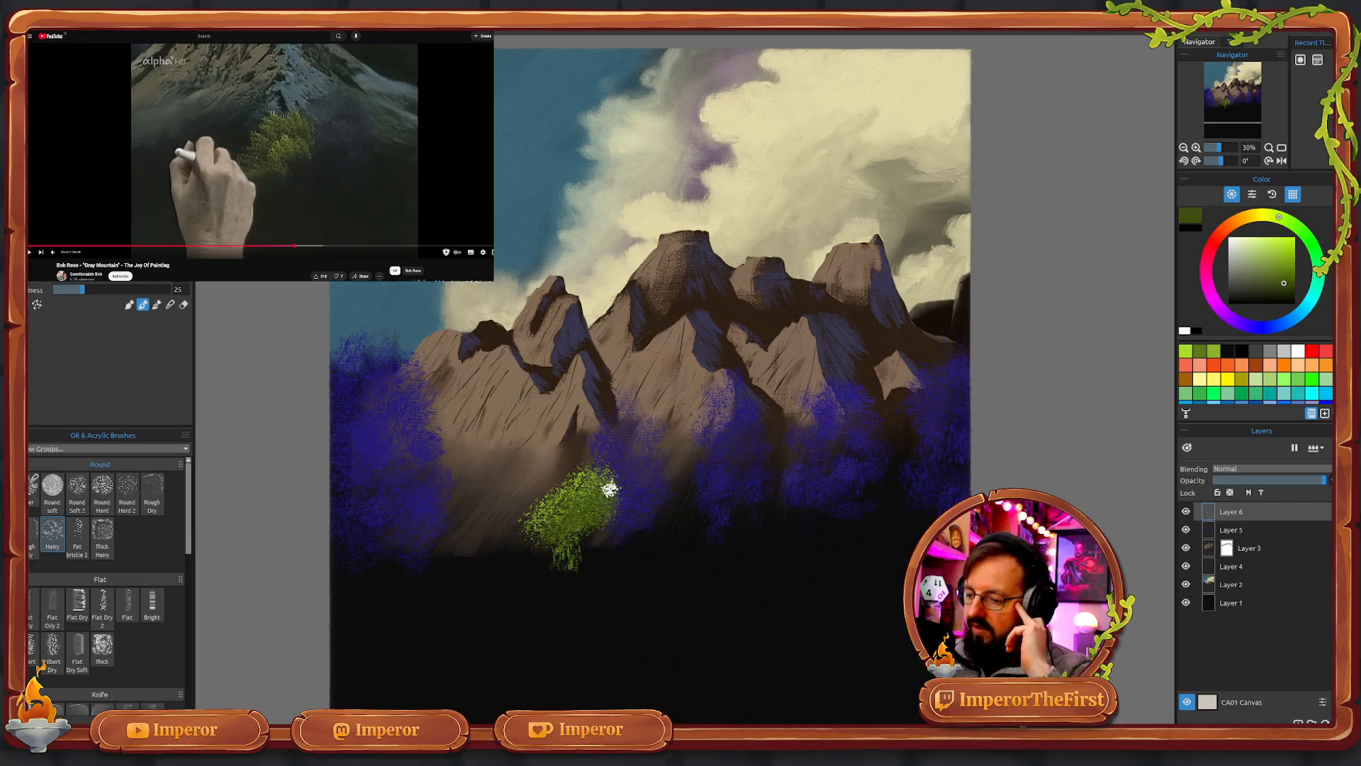
left_click(1323, 411)
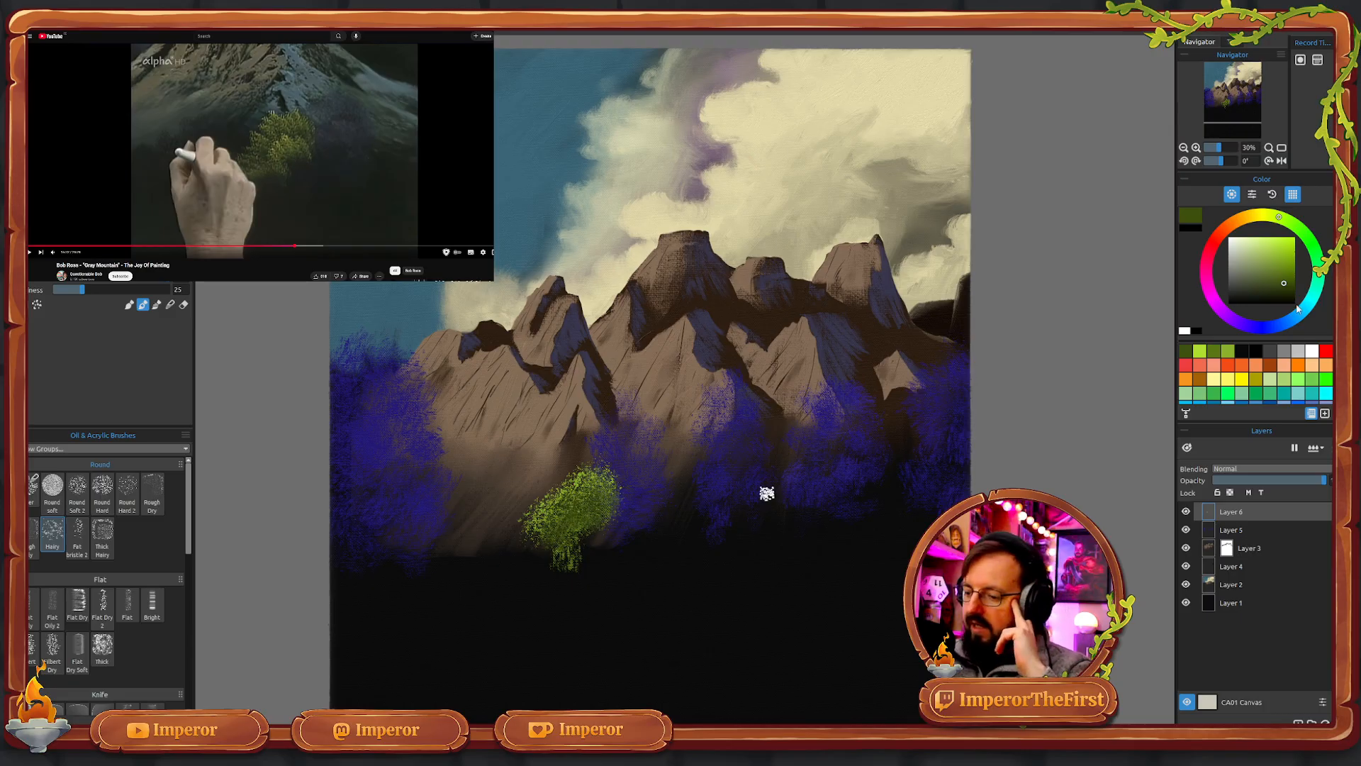
- Brush bright yellow-green highlights over the leafy tree, undoing the stroke that spreads past its lower-left edge
left_click(1199, 351)
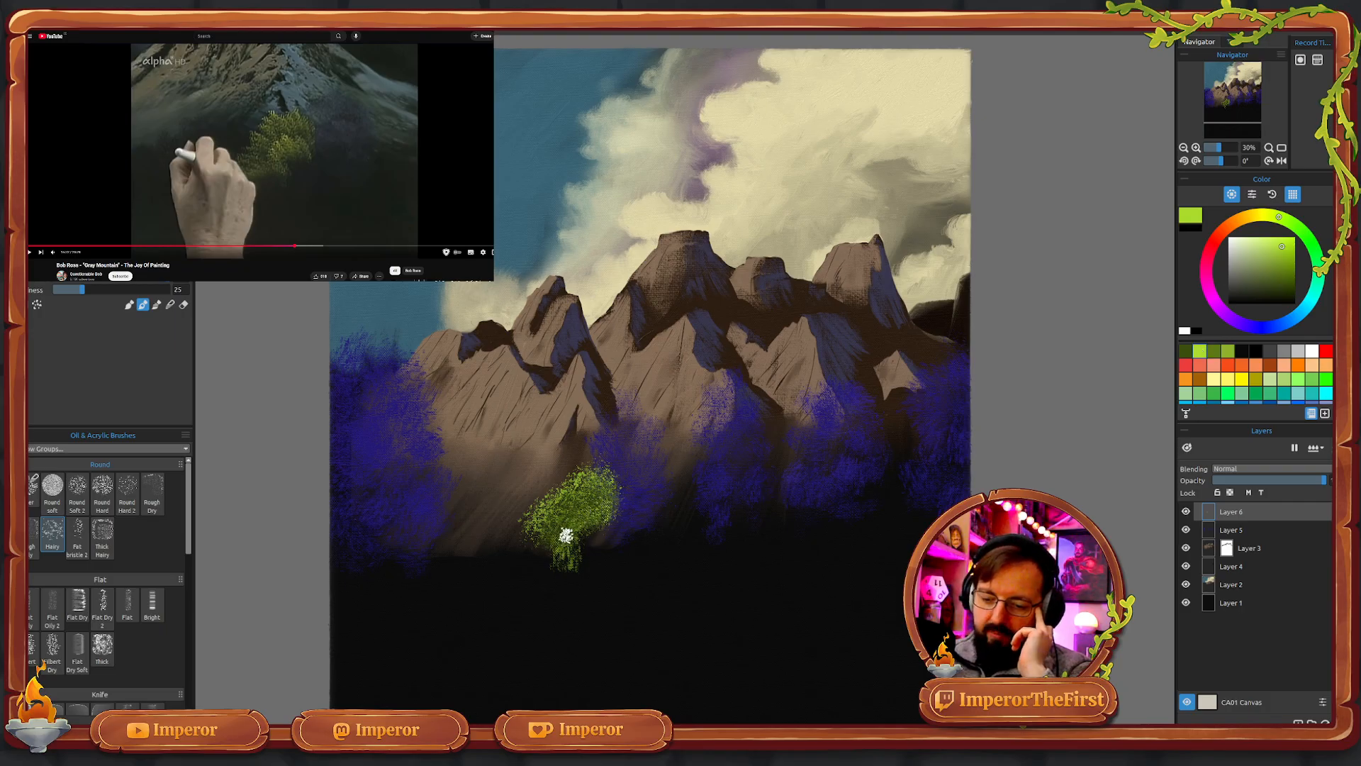
mouse_move(566, 535)
left_mouse_down()
mouse_move(619, 513)
mouse_move(603, 504)
mouse_move(539, 552)
mouse_move(568, 561)
mouse_move(538, 551)
left_mouse_up()
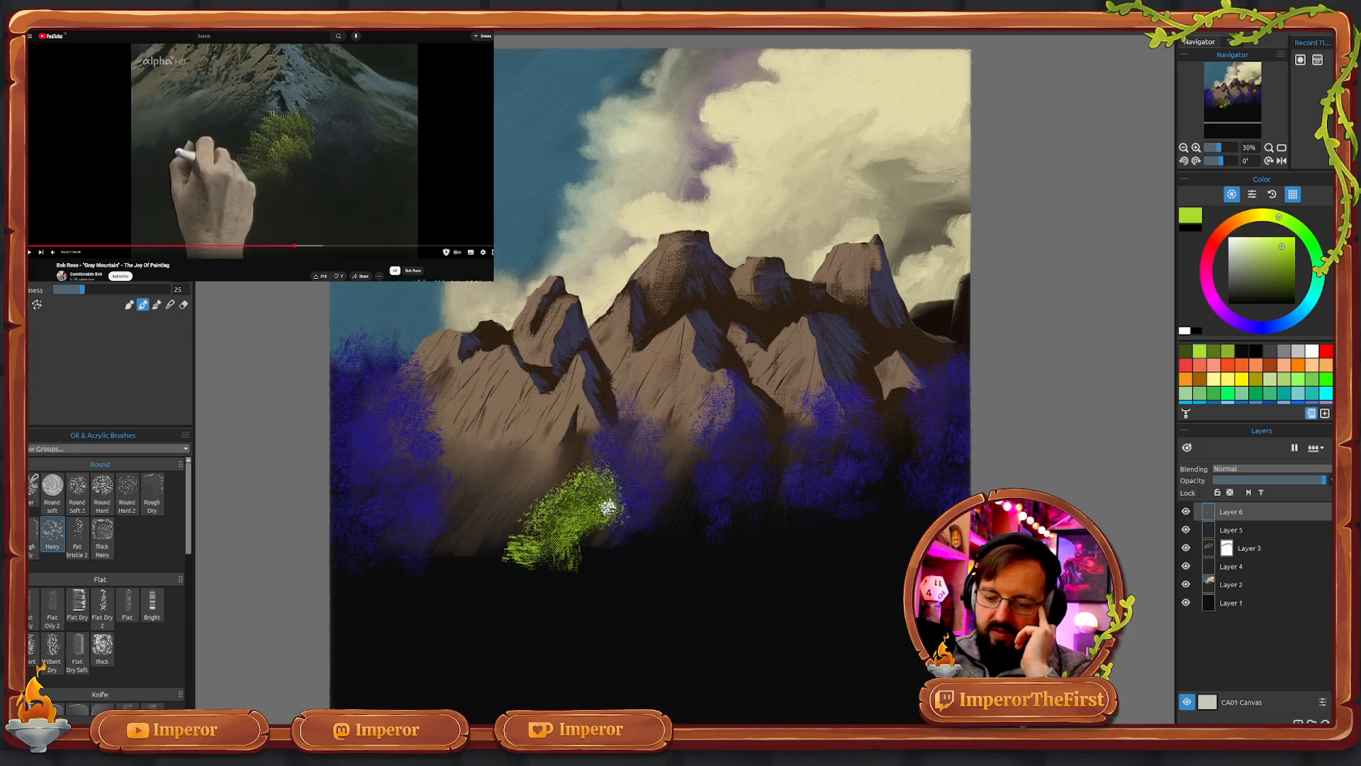
key("ctrl+z")
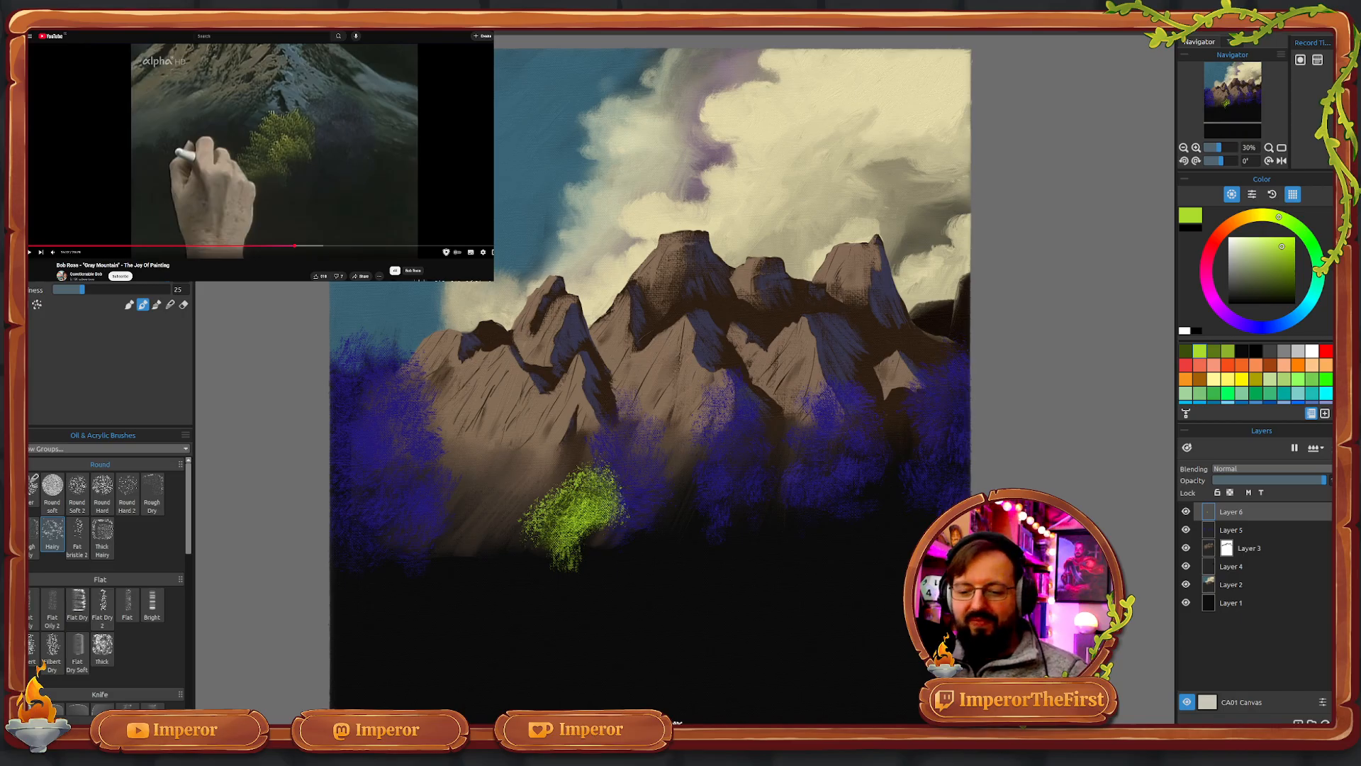
left_click(1228, 150)
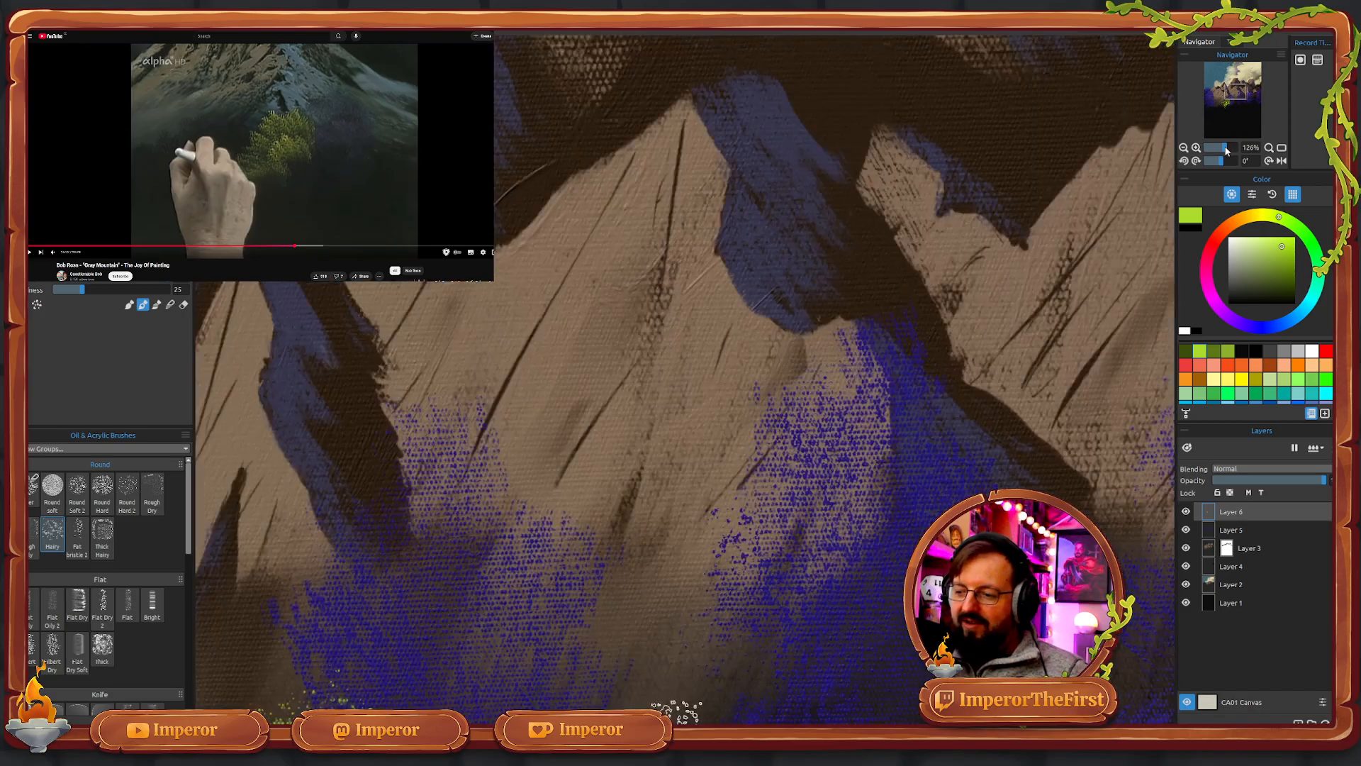
left_click(1223, 150)
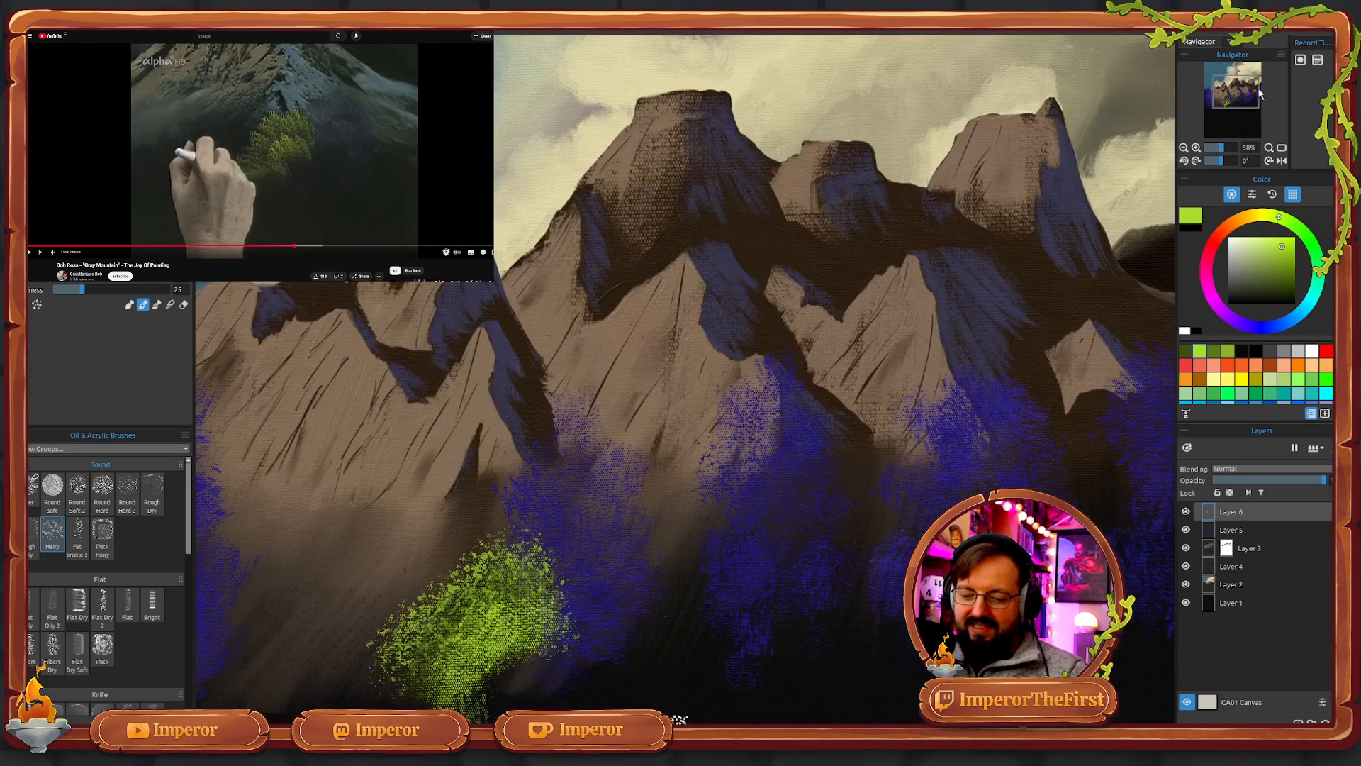
left_click_drag(1245, 98, 1242, 106)
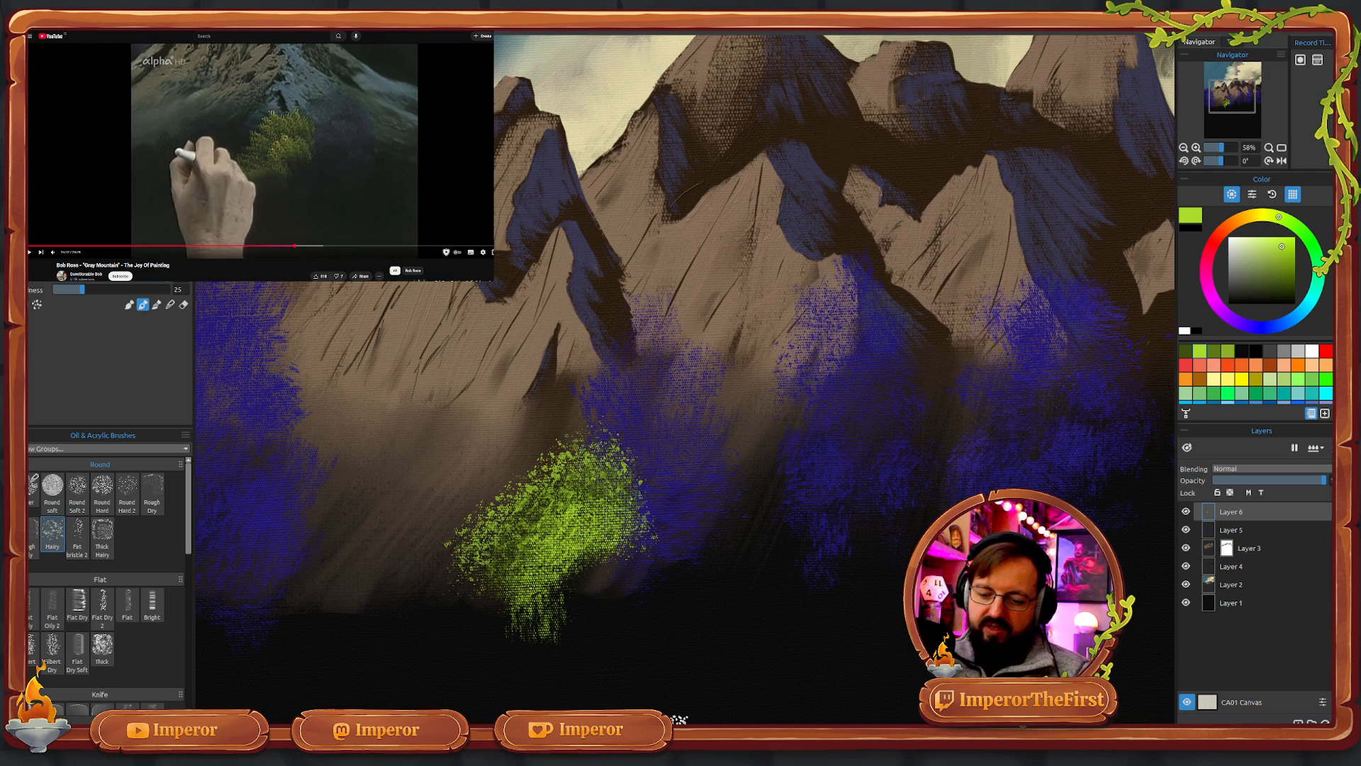
- Undo the latest bright highlight strokes over the middle and right side of the tree
key("ctrl+z")
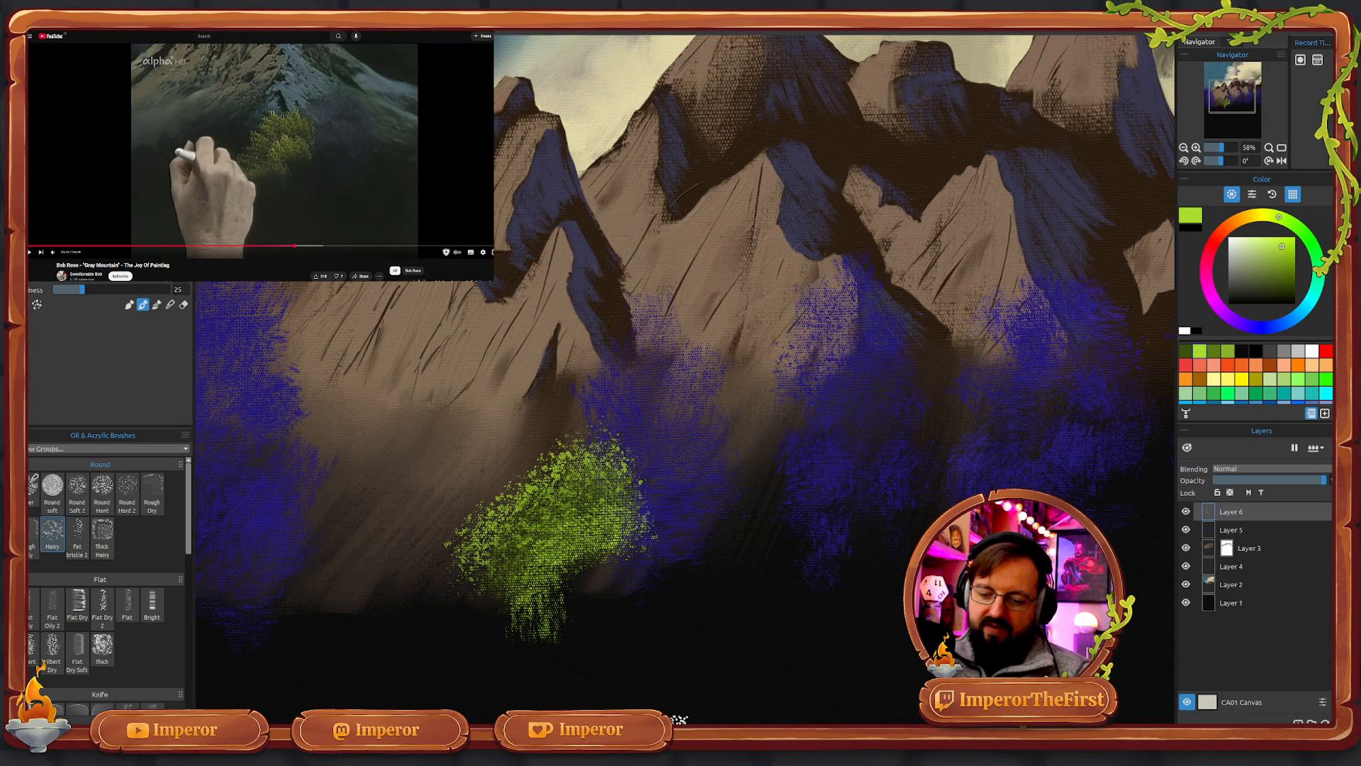
key("ctrl+z")
key("ctrl+z")
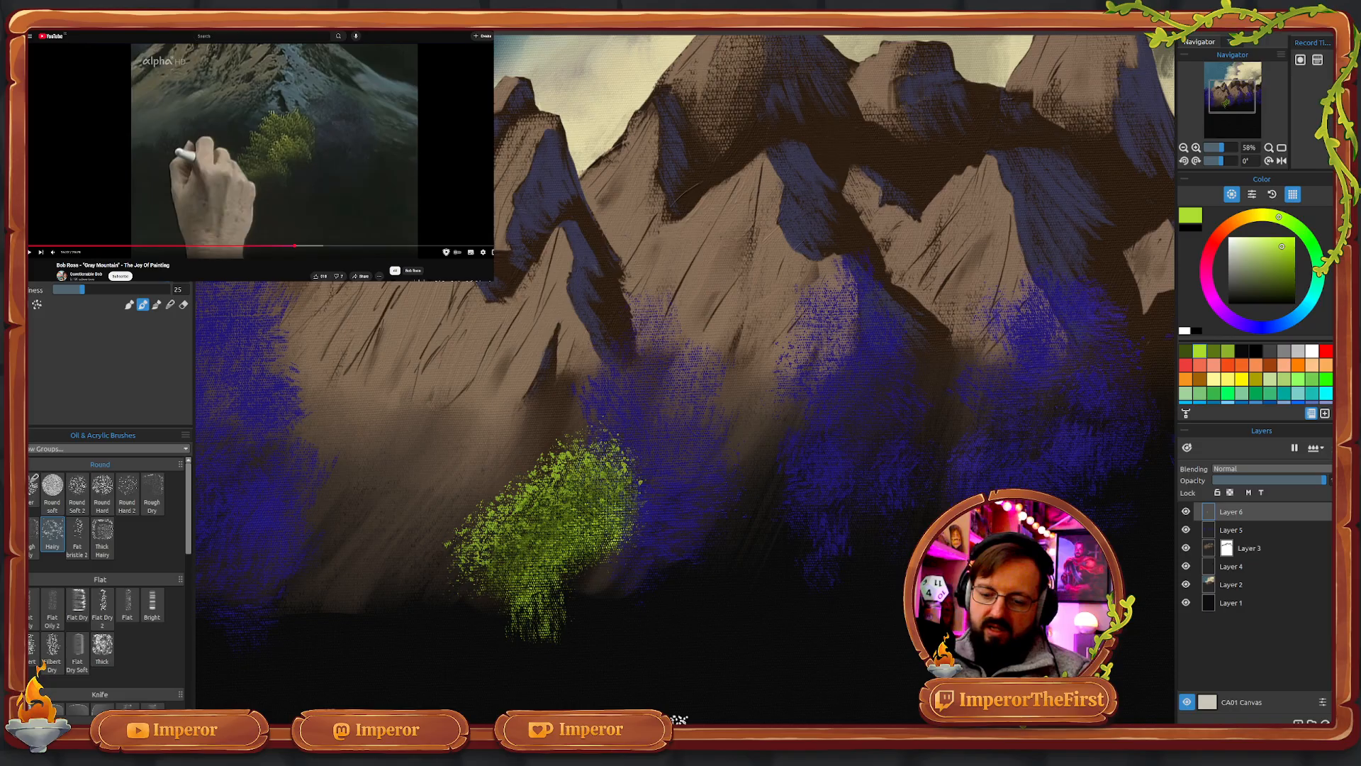
key("ctrl+z")
key("ctrl+z")
key("ctrl+z")
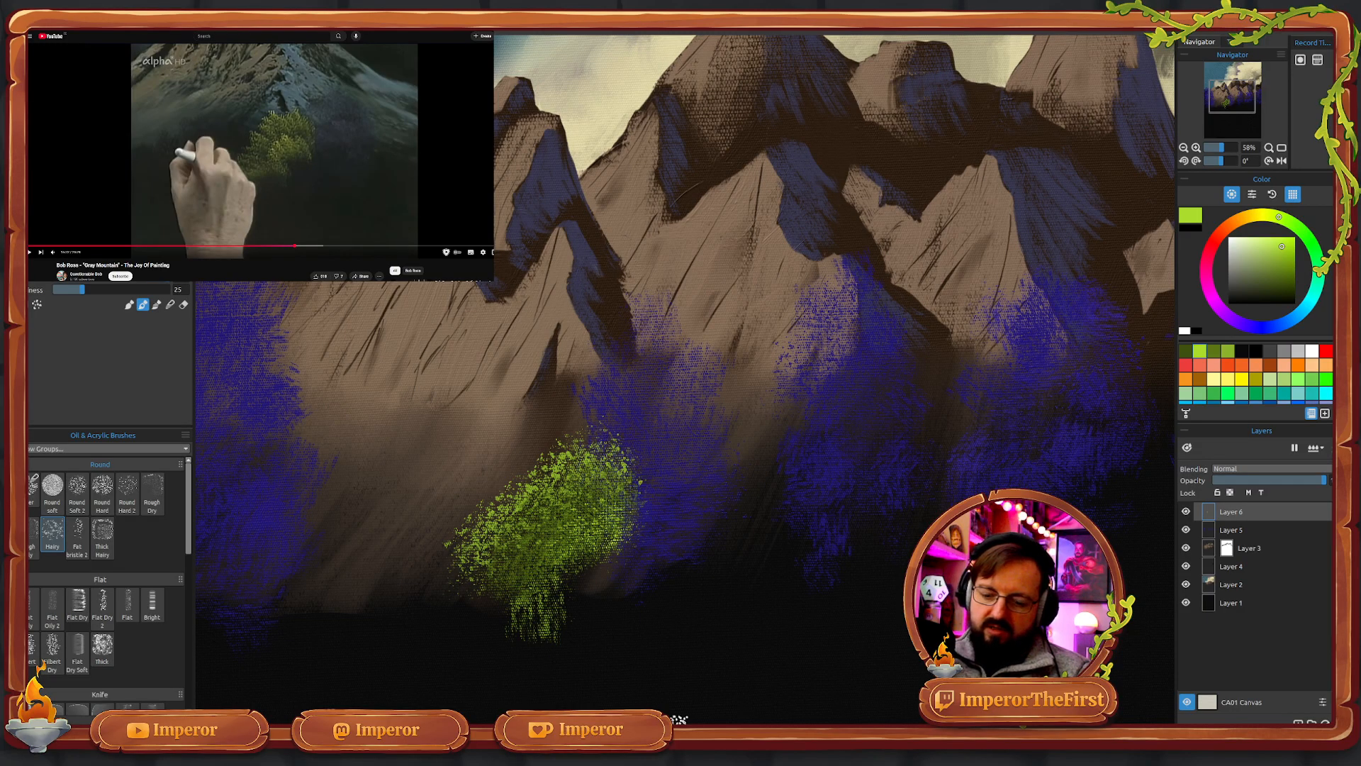
key("ctrl+z")
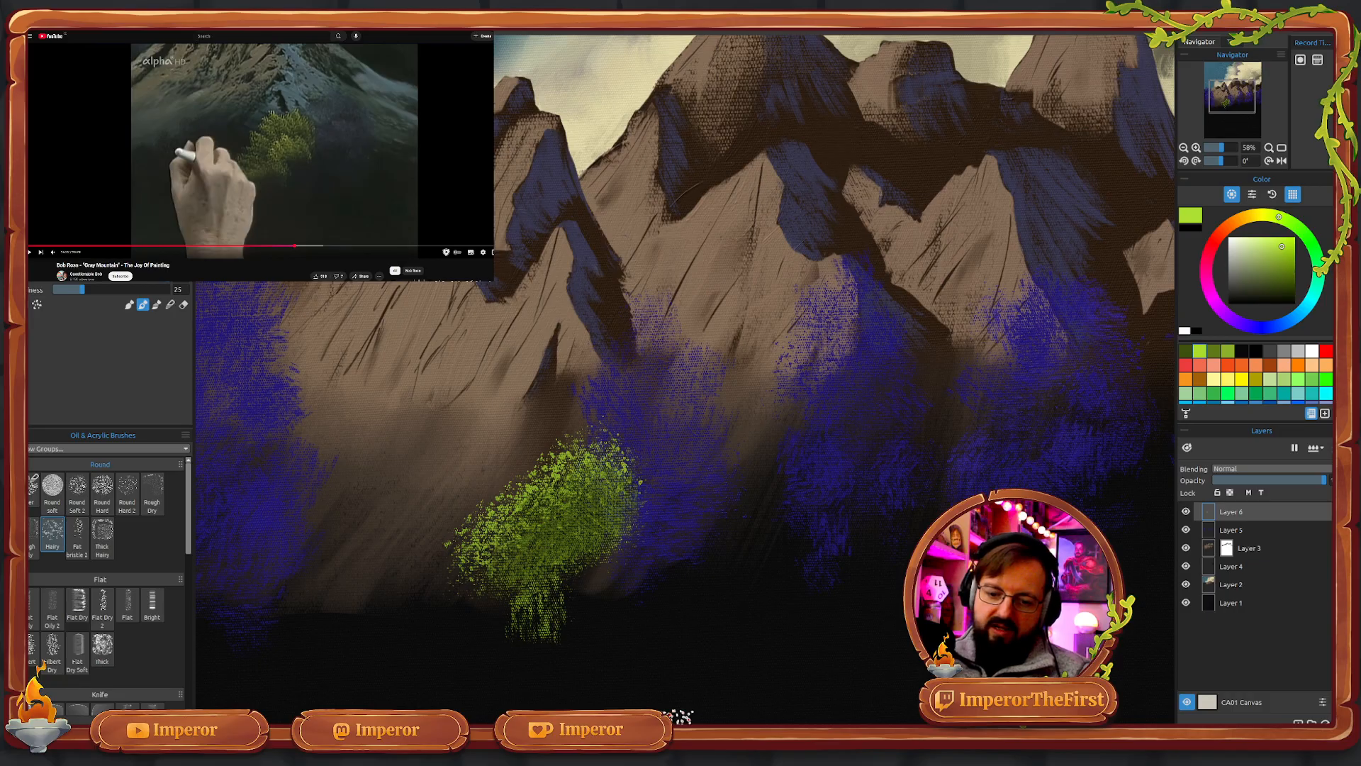
- Change the Hairy brush's painting mode and dab bright green leaves along the tree's lower and right edges
left_click(129, 305)
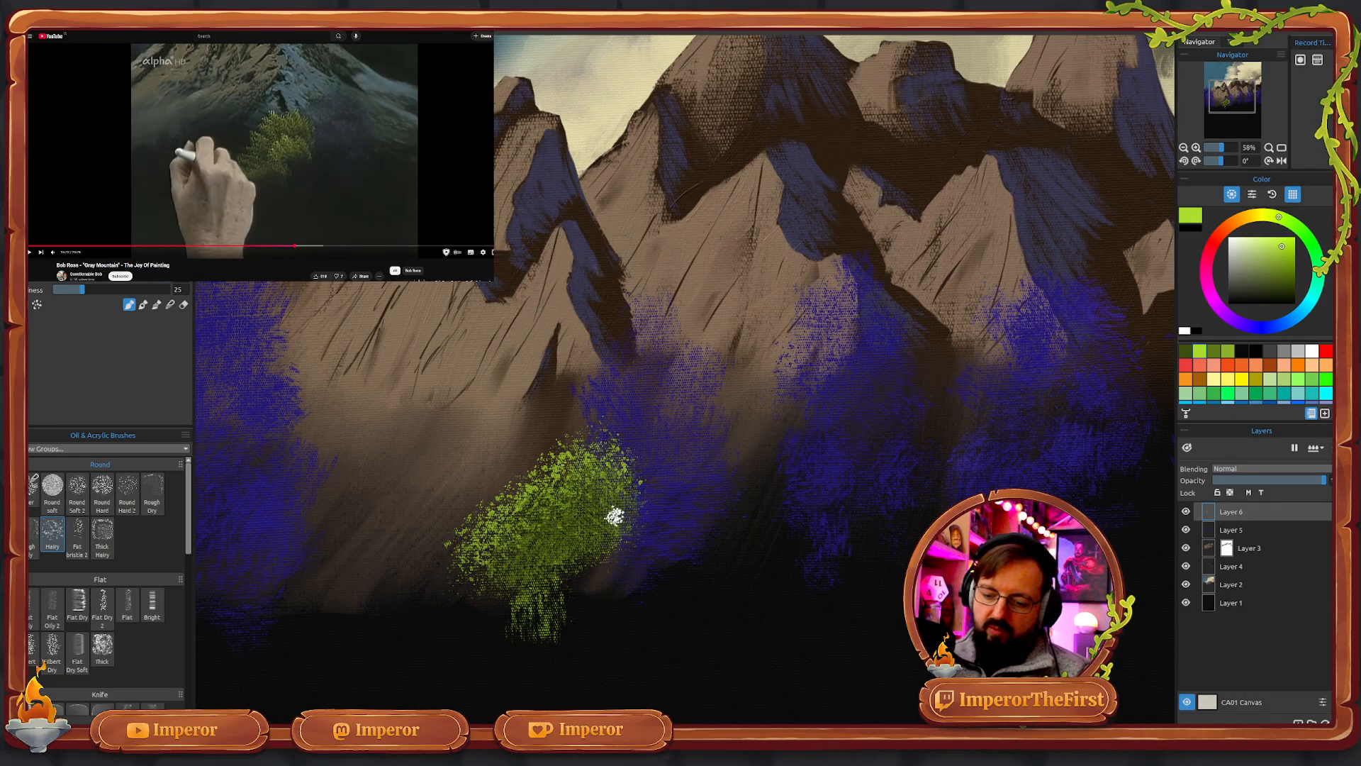
mouse_move(612, 502)
left_mouse_down()
mouse_move(589, 533)
mouse_move(522, 567)
mouse_move(514, 598)
mouse_move(530, 562)
mouse_move(538, 578)
left_mouse_up()
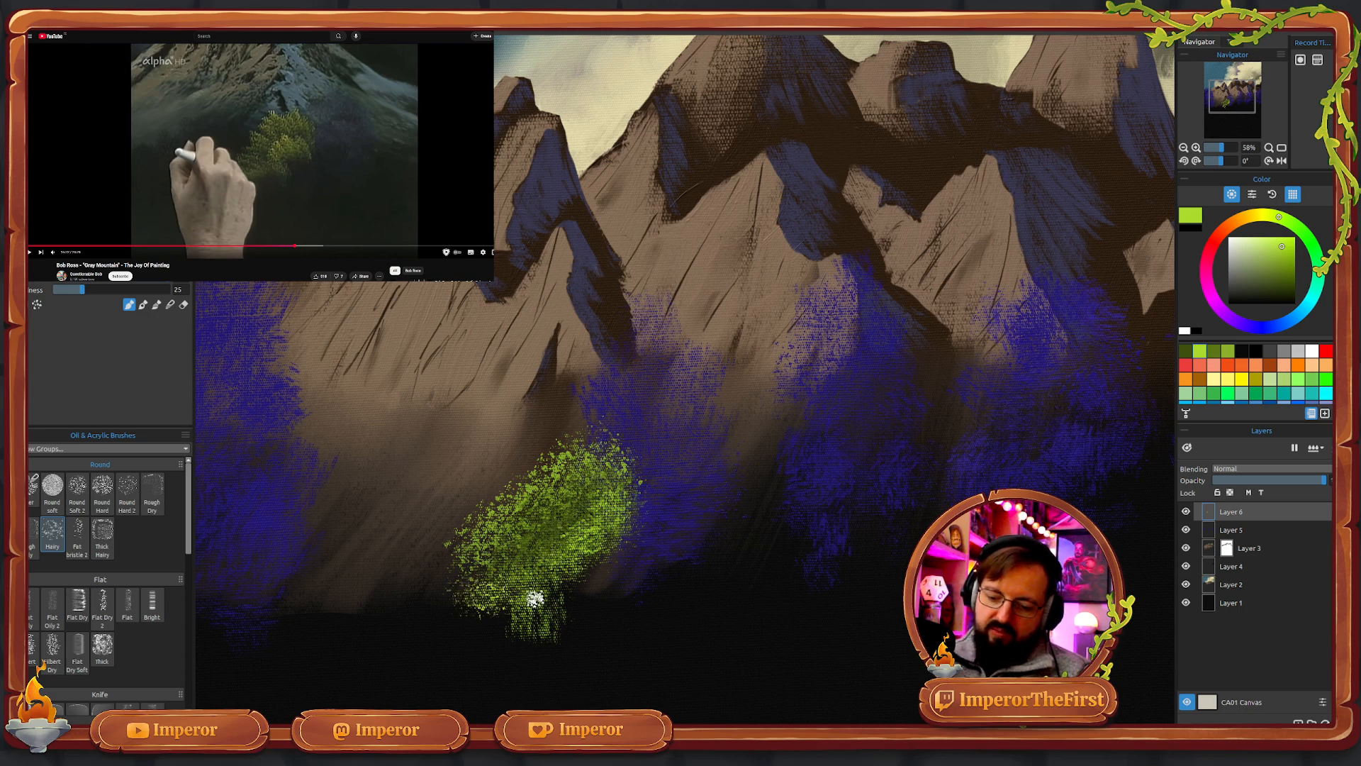
mouse_move(649, 514)
left_mouse_down()
mouse_move(629, 480)
mouse_move(647, 525)
mouse_move(622, 549)
left_mouse_up()
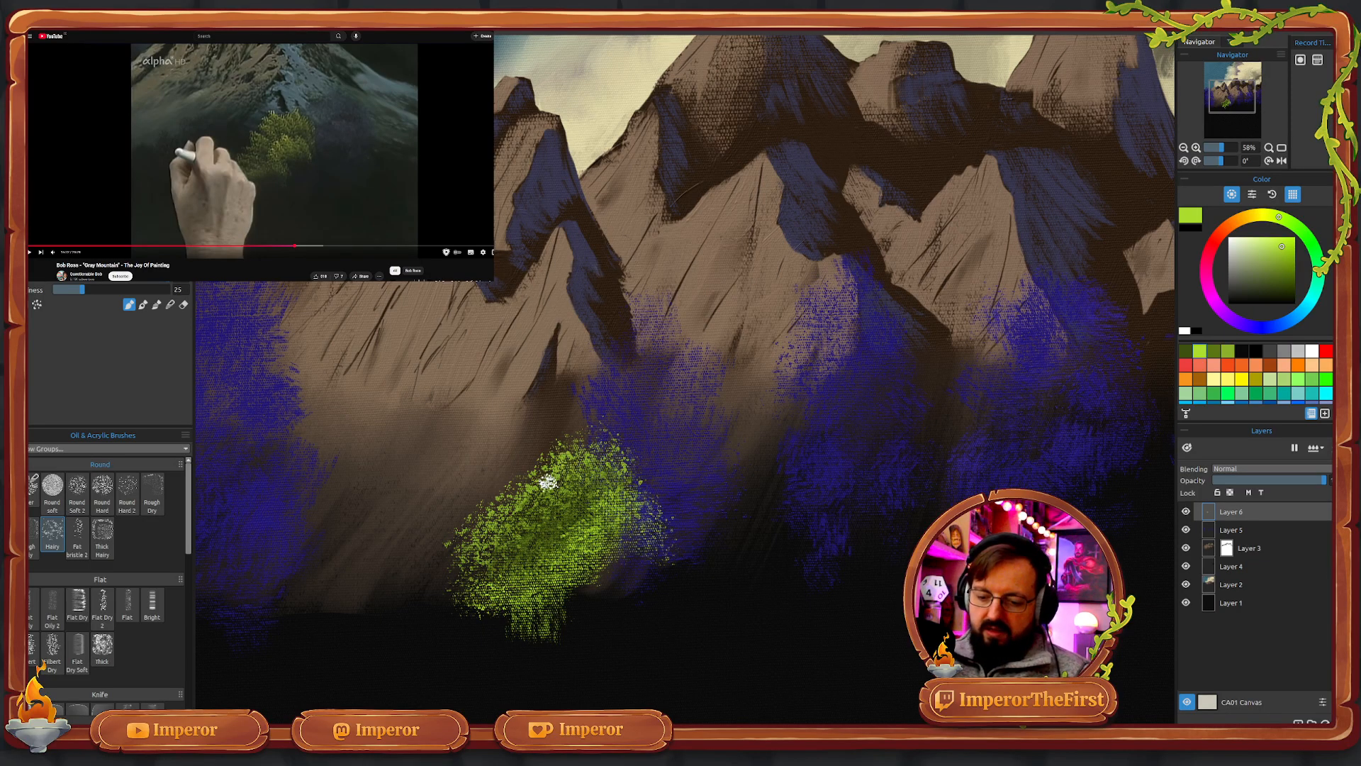
- Save a yellower green and a lighter variant to the palette, and highlight the tree's crown and upper-left side
left_click_drag(1276, 221, 1271, 218)
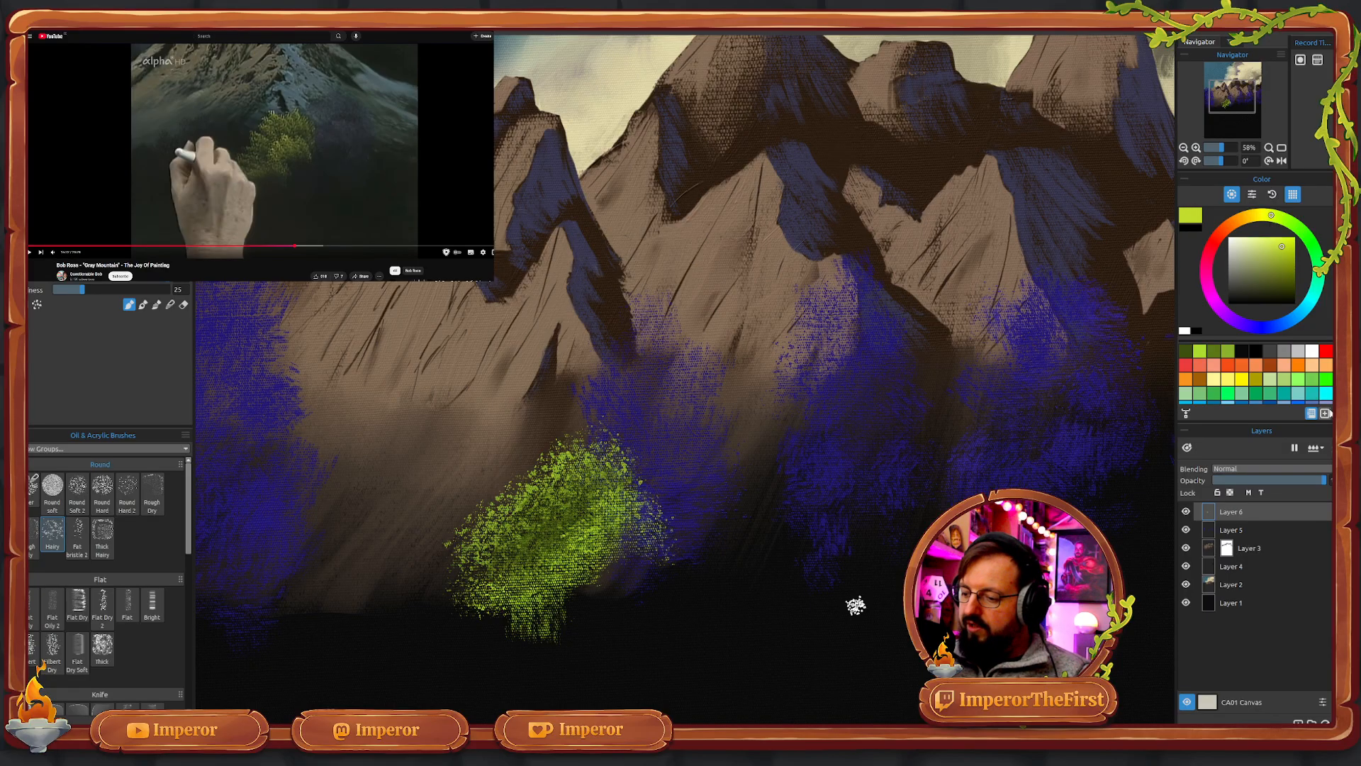
left_click(1323, 413)
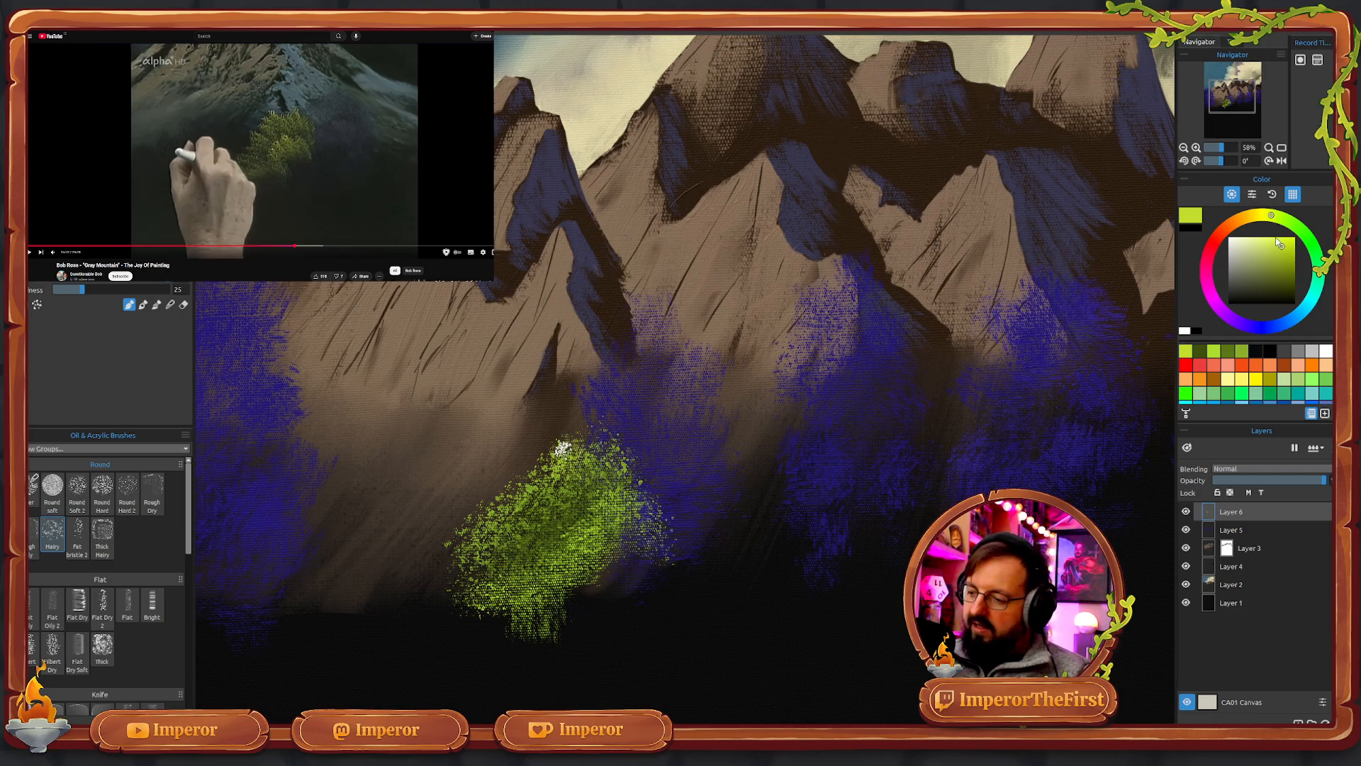
left_click(1274, 241)
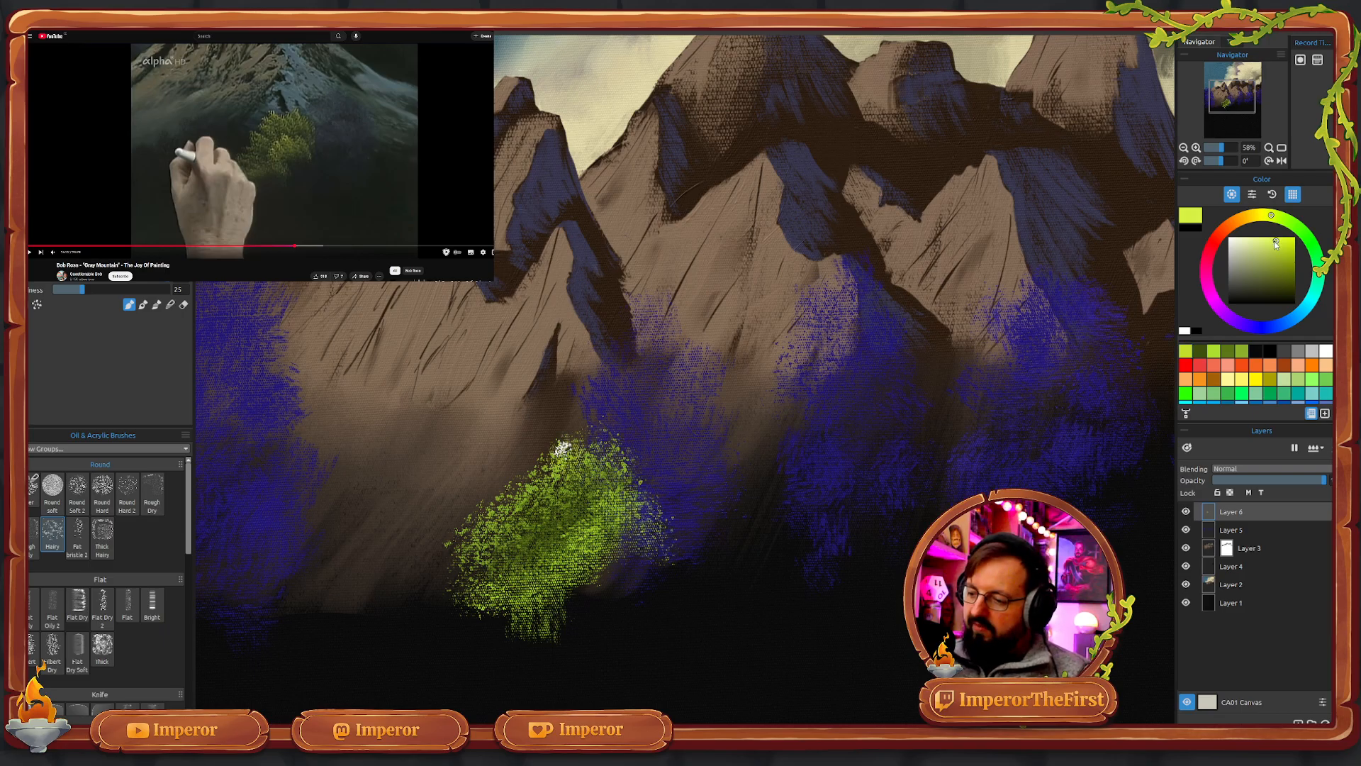
left_click(1322, 413)
mouse_move(562, 448)
left_mouse_down()
mouse_move(486, 525)
mouse_move(537, 472)
mouse_move(590, 448)
mouse_move(490, 525)
left_mouse_up()
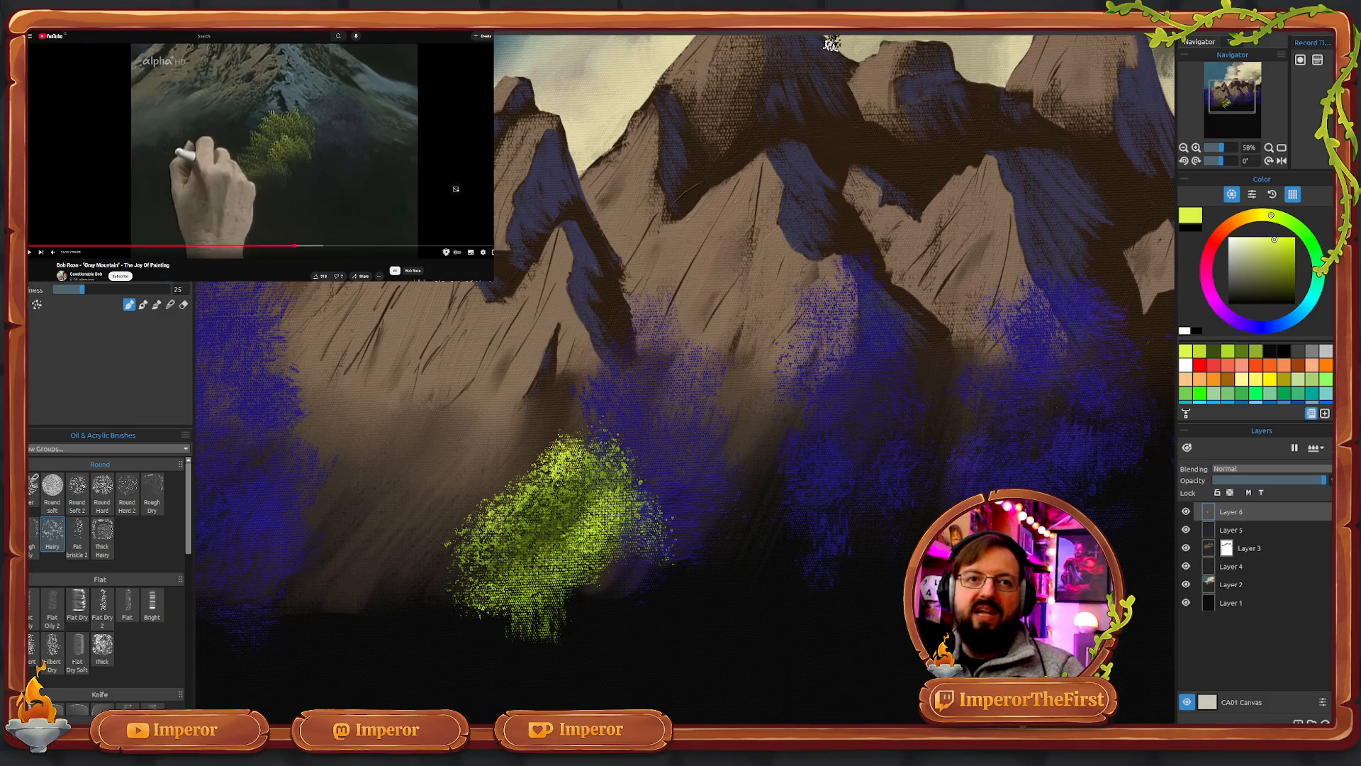
- Play the reference video a little further, and paint a low dark olive bush spreading left from the tree's base
left_click(274, 150)
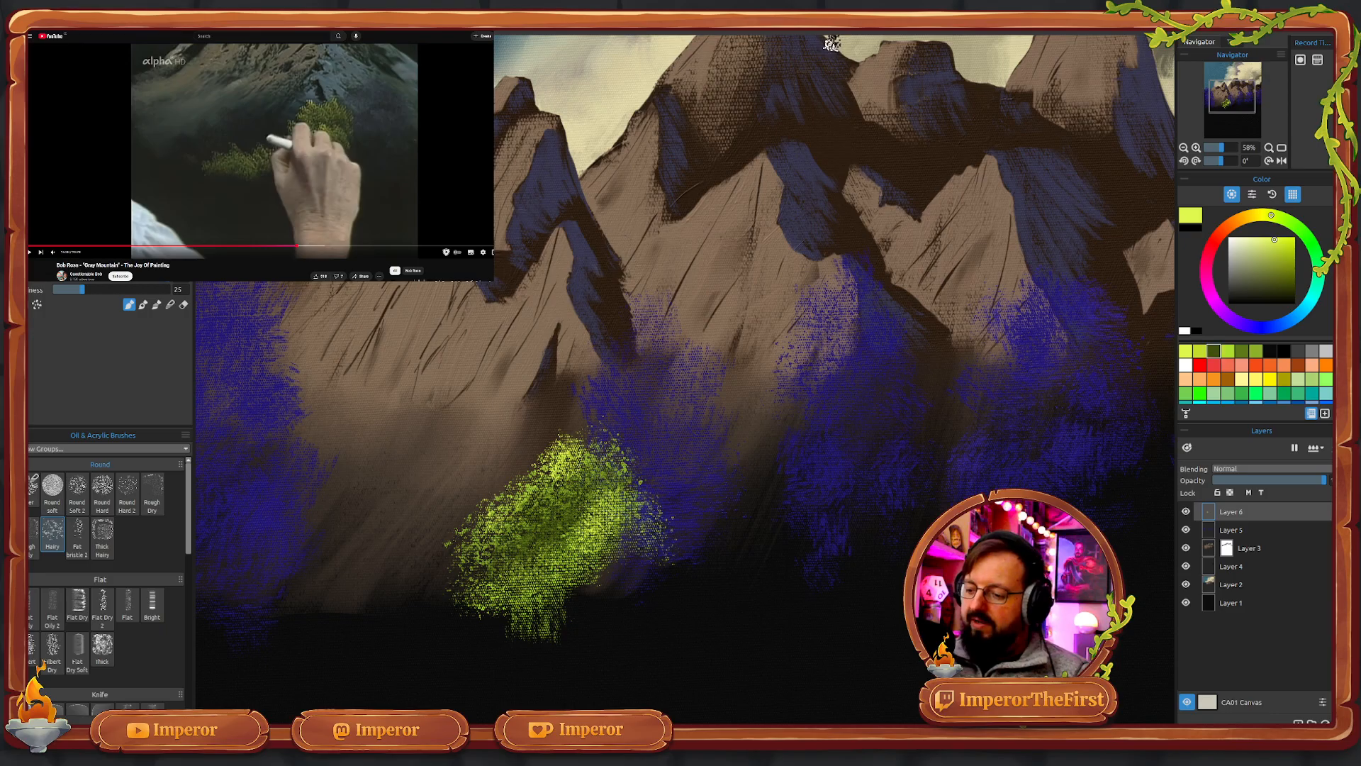
left_click(1216, 351)
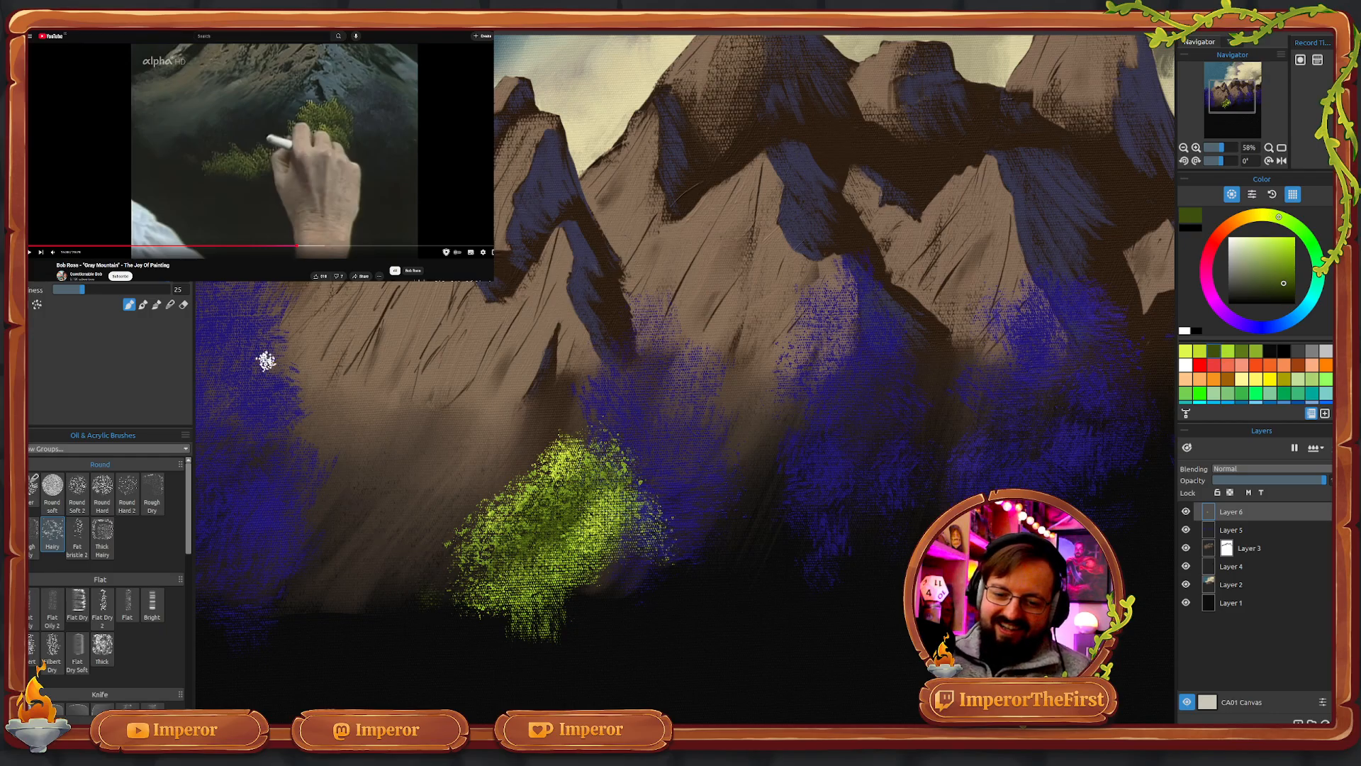
mouse_move(399, 574)
left_mouse_down()
mouse_move(422, 594)
mouse_move(390, 562)
mouse_move(391, 598)
mouse_move(294, 616)
mouse_move(307, 632)
mouse_move(370, 629)
mouse_move(372, 587)
mouse_move(421, 590)
mouse_move(460, 614)
mouse_move(447, 582)
mouse_move(475, 599)
mouse_move(474, 620)
mouse_move(453, 584)
mouse_move(512, 614)
mouse_move(523, 599)
mouse_move(497, 592)
mouse_move(567, 597)
mouse_move(483, 609)
mouse_move(592, 604)
mouse_move(598, 584)
mouse_move(640, 583)
mouse_move(475, 600)
mouse_move(484, 584)
mouse_move(570, 598)
mouse_move(534, 583)
mouse_move(384, 578)
mouse_move(389, 550)
mouse_move(397, 588)
mouse_move(360, 560)
mouse_move(371, 580)
mouse_move(331, 586)
mouse_move(286, 625)
mouse_move(361, 638)
mouse_move(410, 622)
mouse_move(492, 645)
mouse_move(404, 619)
mouse_move(323, 640)
mouse_move(551, 637)
mouse_move(611, 615)
mouse_move(603, 583)
mouse_move(639, 596)
mouse_move(627, 568)
mouse_move(620, 598)
mouse_move(566, 609)
mouse_move(470, 562)
mouse_move(524, 556)
left_mouse_up()
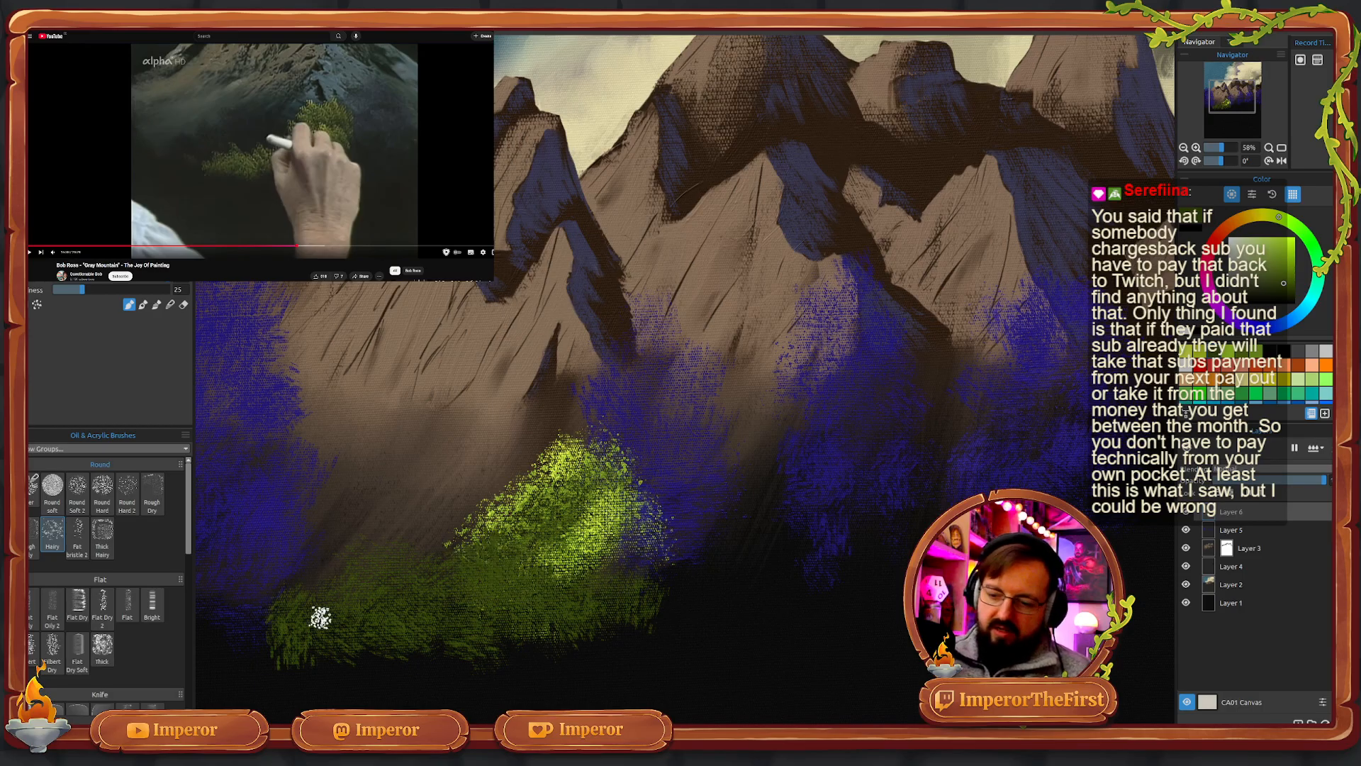
- Highlight the low bush and the tree's base with yellow-green leaves, blending the area between them with a sampled darker green
left_click(320, 617, "alt")
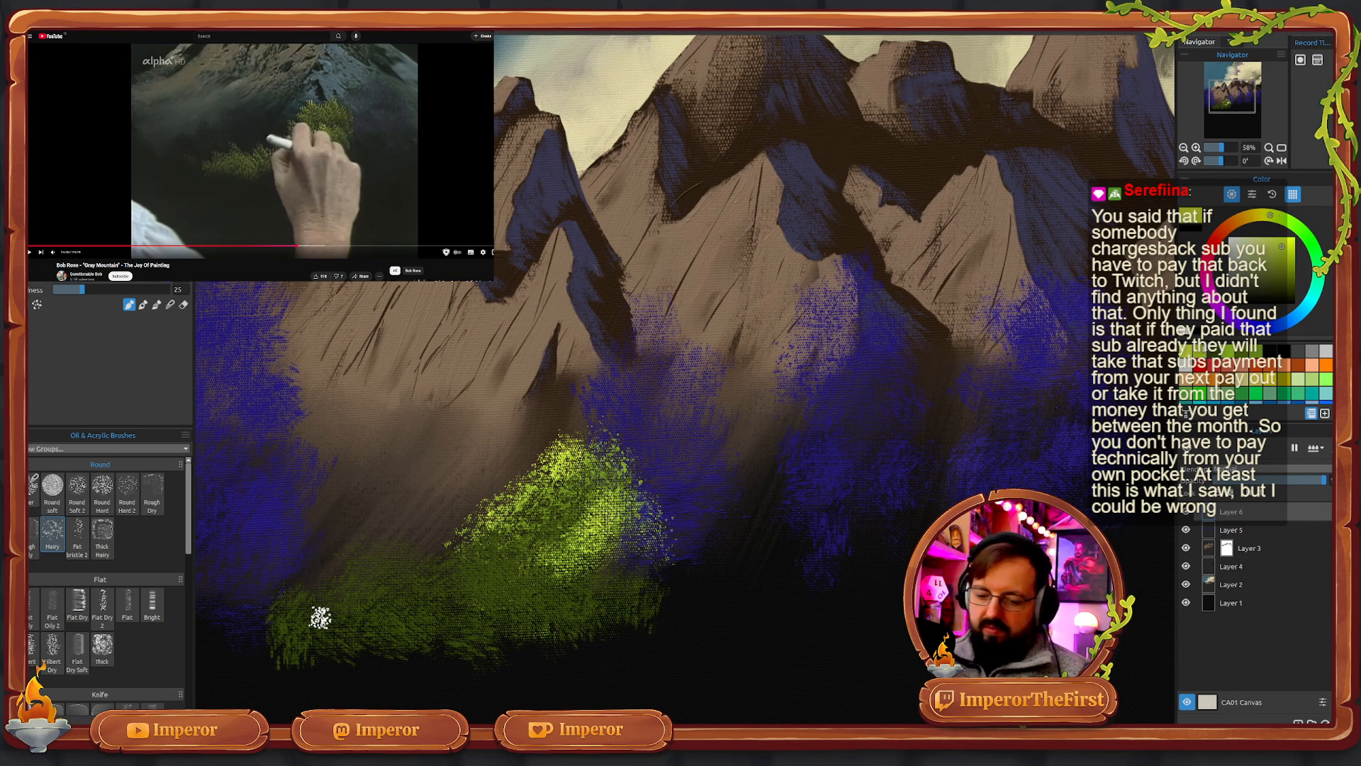
mouse_move(350, 571)
left_mouse_down()
mouse_move(416, 553)
mouse_move(474, 577)
left_mouse_up()
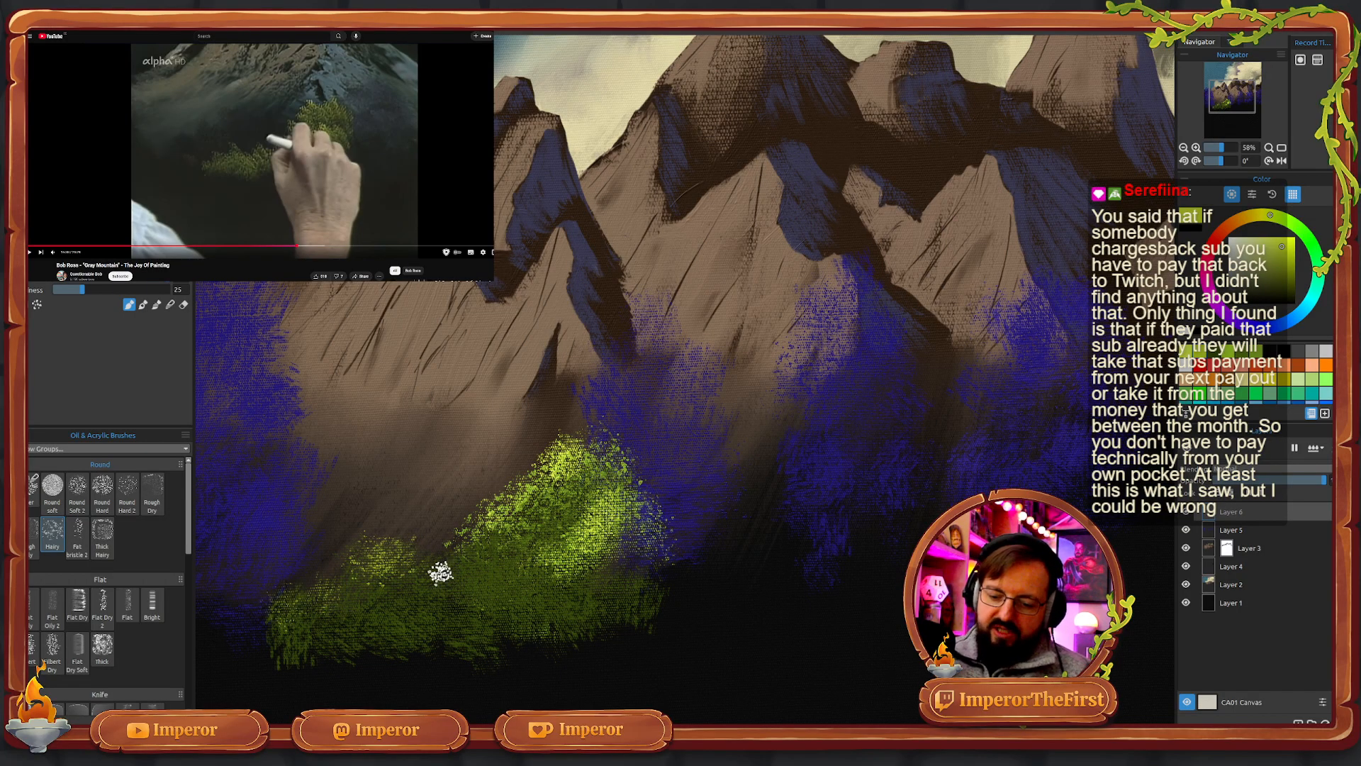
left_click_drag(440, 572, 486, 565)
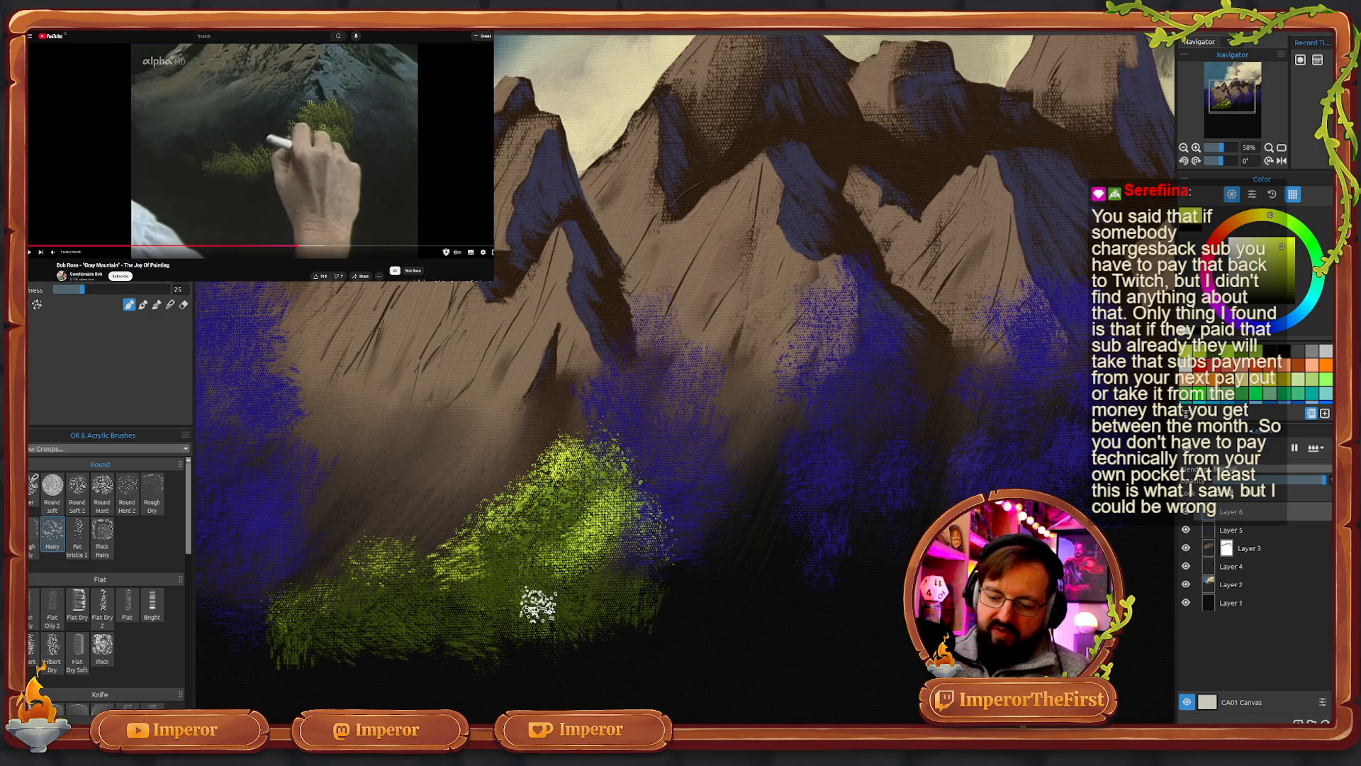
mouse_move(537, 605)
left_mouse_down()
mouse_move(616, 576)
mouse_move(610, 595)
mouse_move(528, 604)
mouse_move(616, 594)
left_mouse_up()
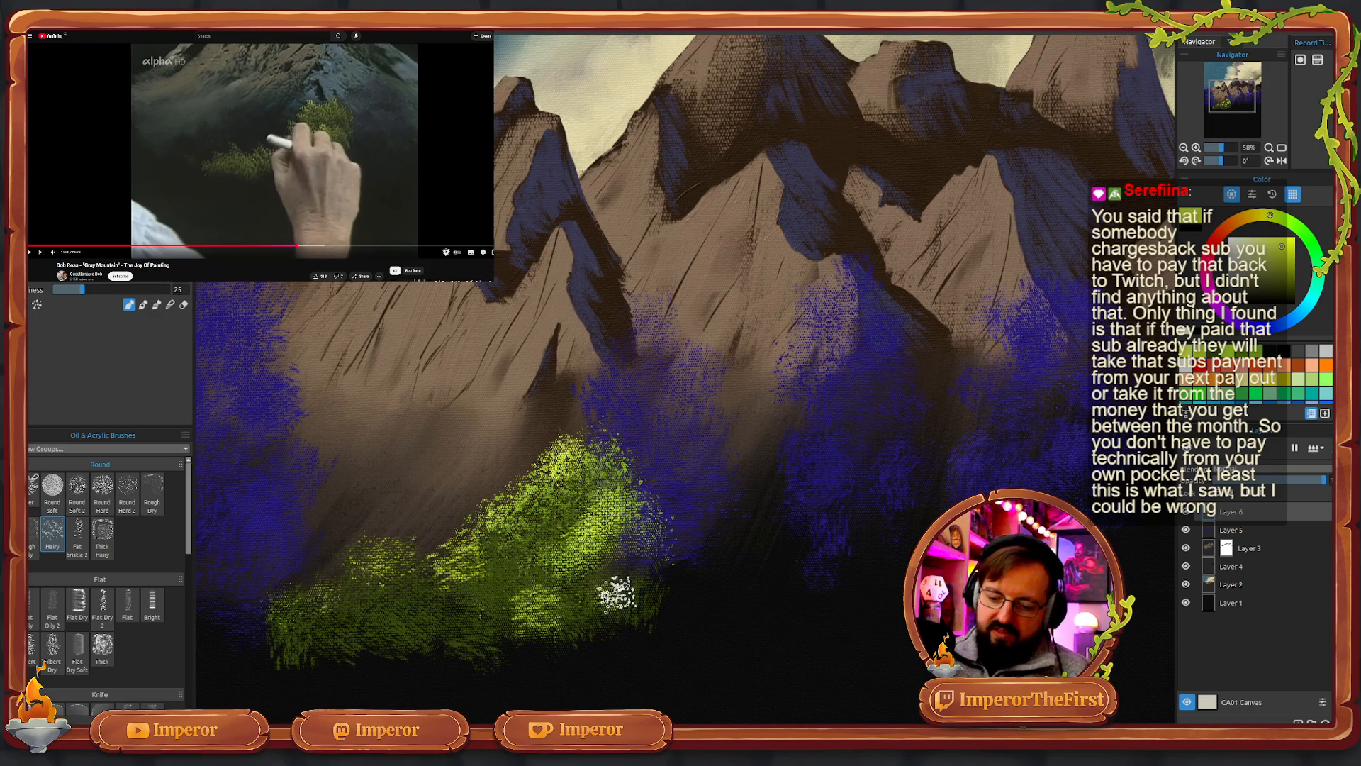
mouse_move(518, 599)
left_mouse_down()
mouse_move(519, 587)
mouse_move(518, 607)
left_mouse_up()
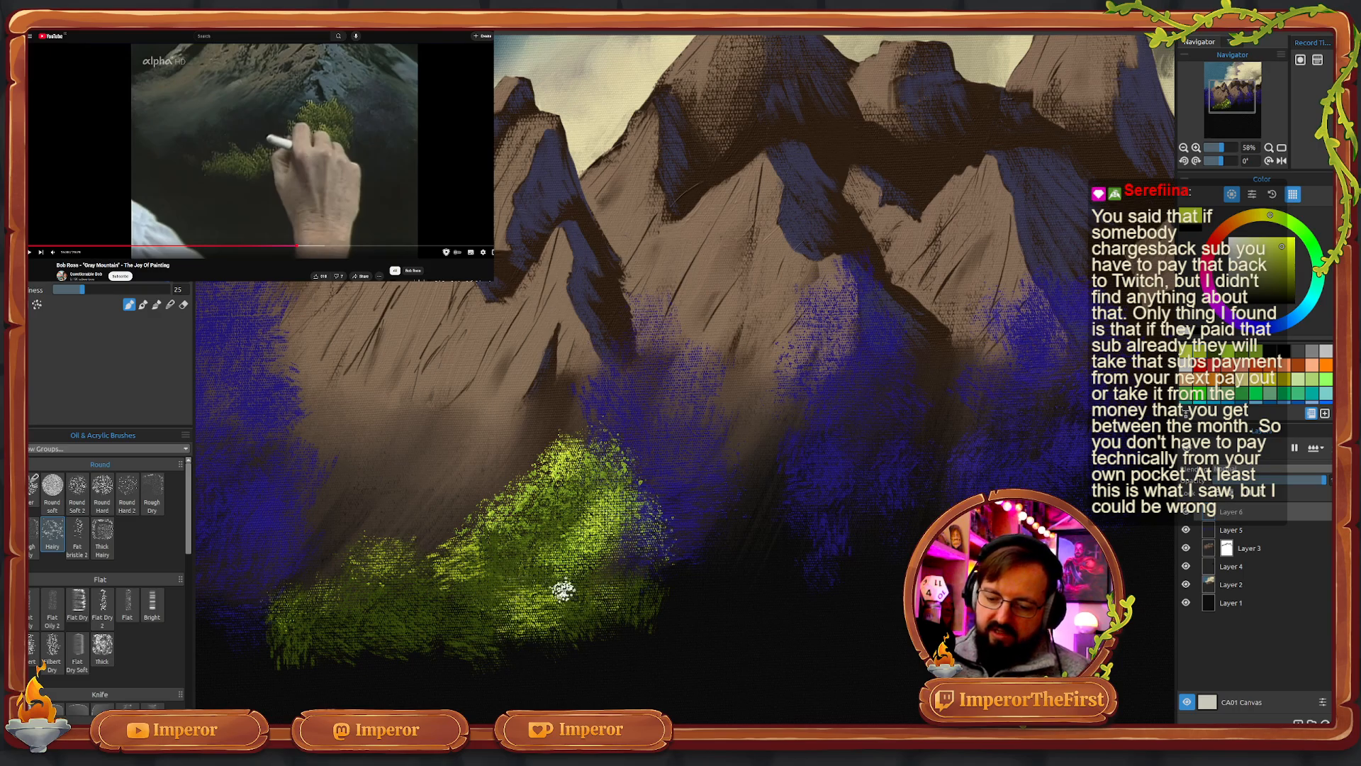
mouse_move(398, 558)
left_mouse_down()
mouse_move(347, 560)
mouse_move(364, 545)
mouse_move(347, 591)
mouse_move(341, 560)
mouse_move(329, 584)
mouse_move(278, 601)
mouse_move(284, 587)
mouse_move(331, 587)
mouse_move(280, 611)
mouse_move(290, 587)
mouse_move(283, 640)
mouse_move(301, 585)
mouse_move(378, 554)
mouse_move(463, 560)
mouse_move(443, 594)
left_mouse_up()
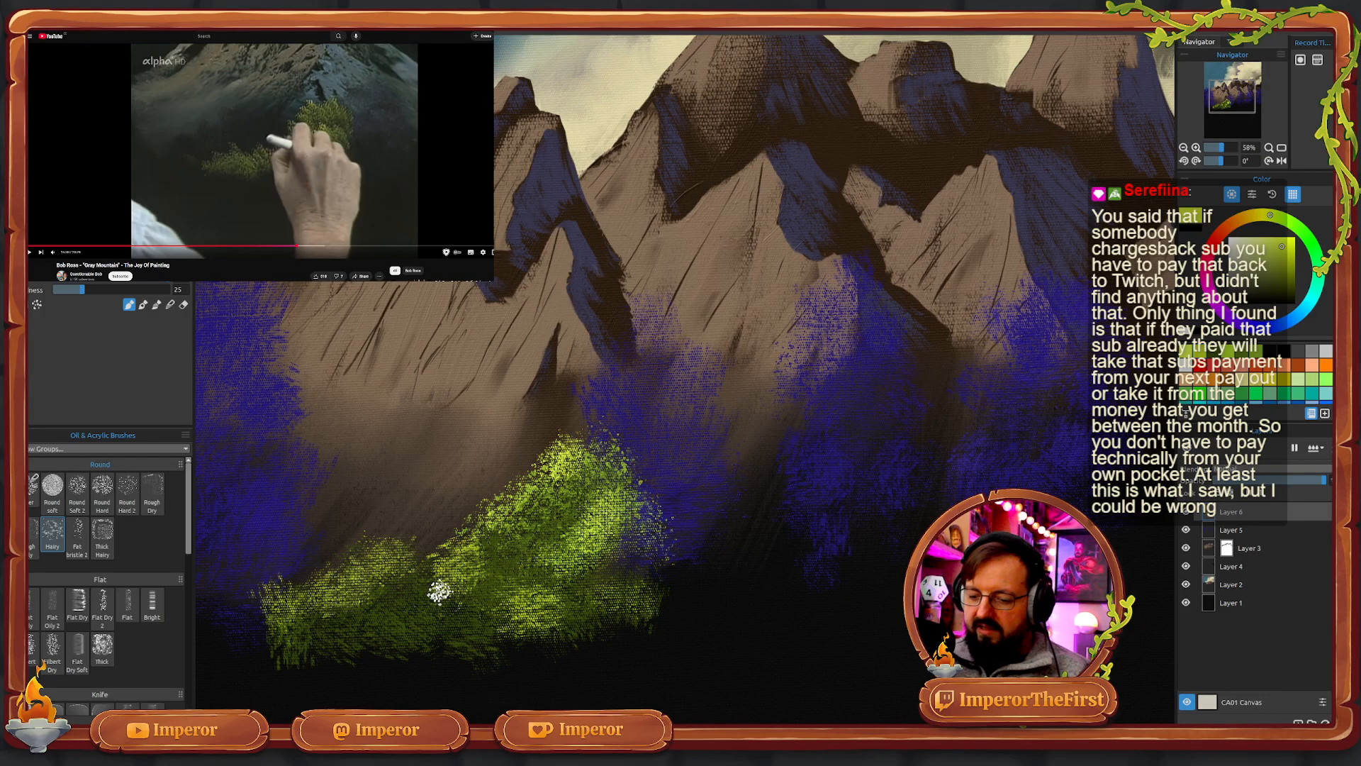
left_click(439, 592, "alt")
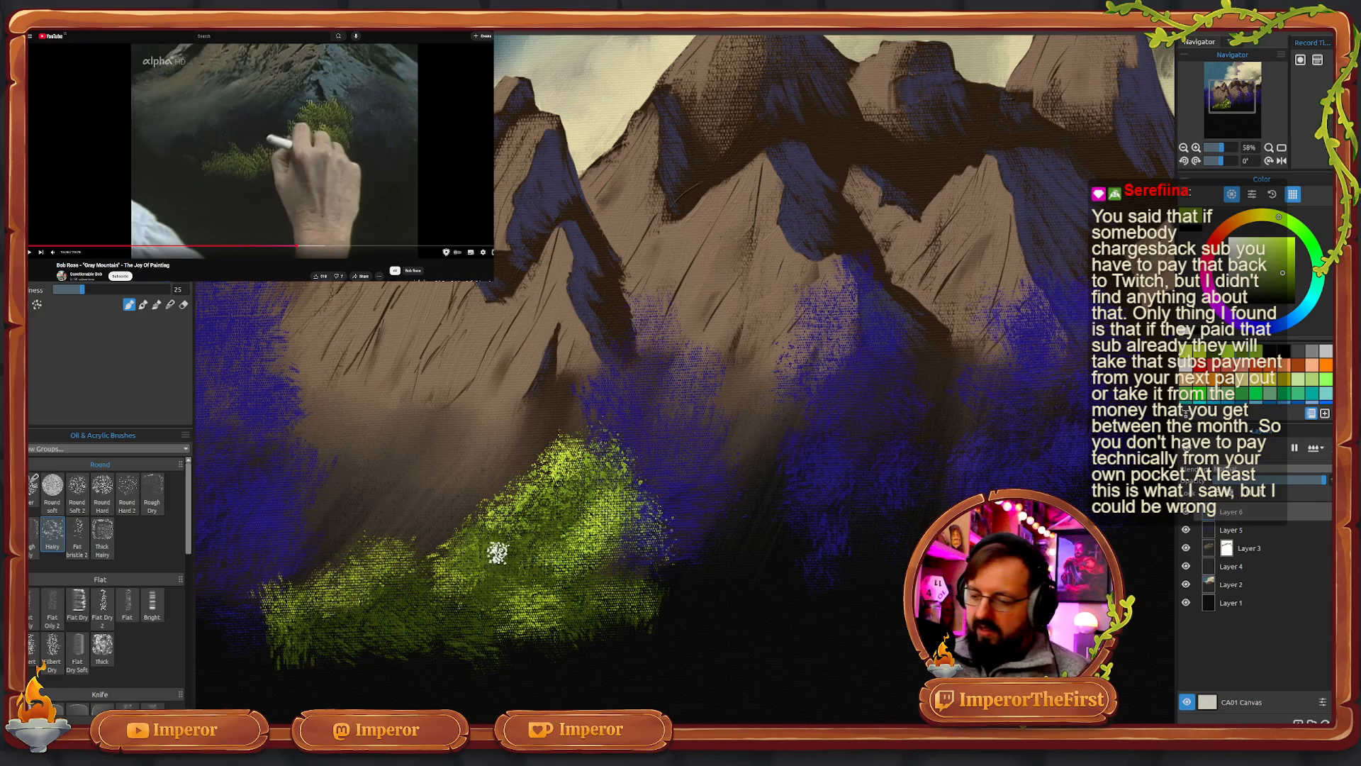
left_click(497, 552, "alt")
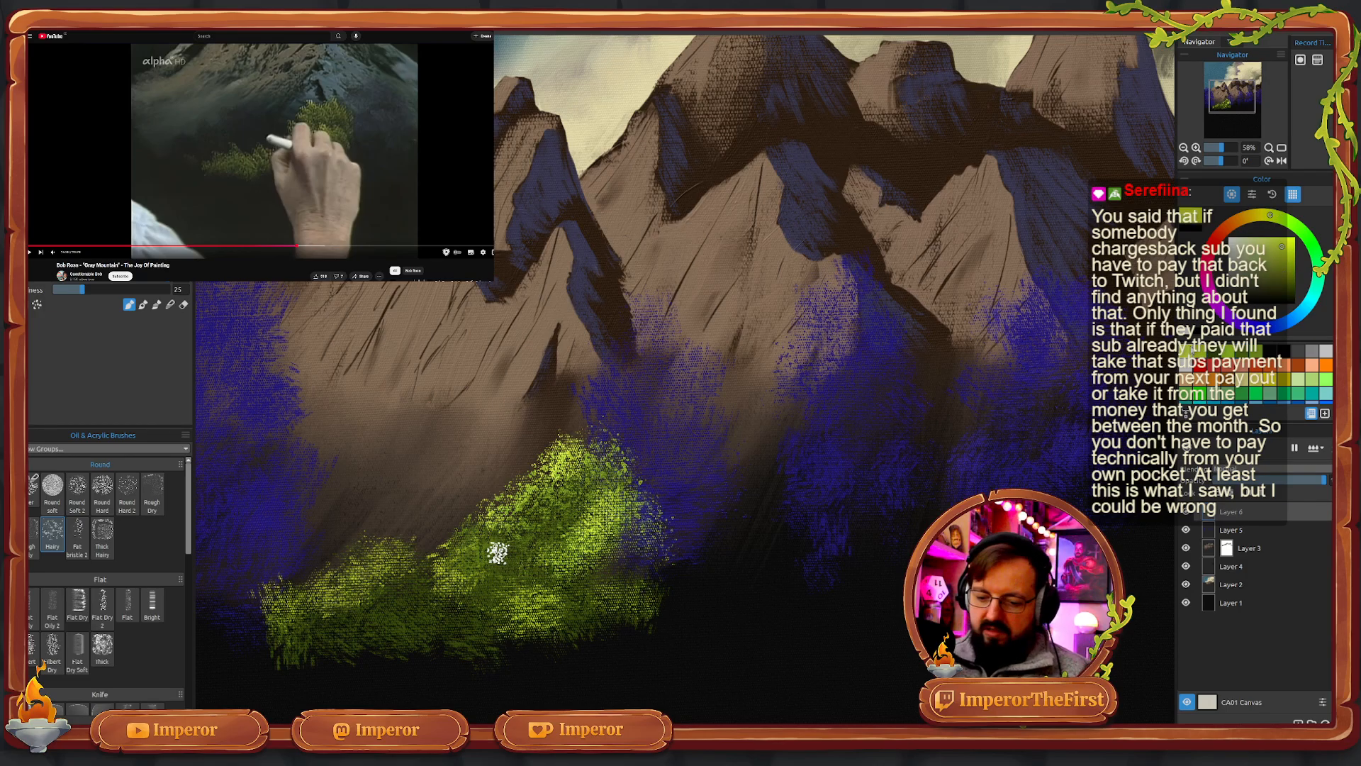
- Dab a few more yellow-green leaves where the low bush meets the tree, and pick a medium green from the palette
mouse_move(497, 553)
left_mouse_down()
mouse_move(464, 538)
mouse_move(471, 525)
mouse_move(442, 550)
mouse_move(437, 567)
mouse_move(455, 575)
mouse_move(453, 556)
mouse_move(378, 539)
mouse_move(396, 543)
mouse_move(345, 569)
left_mouse_up()
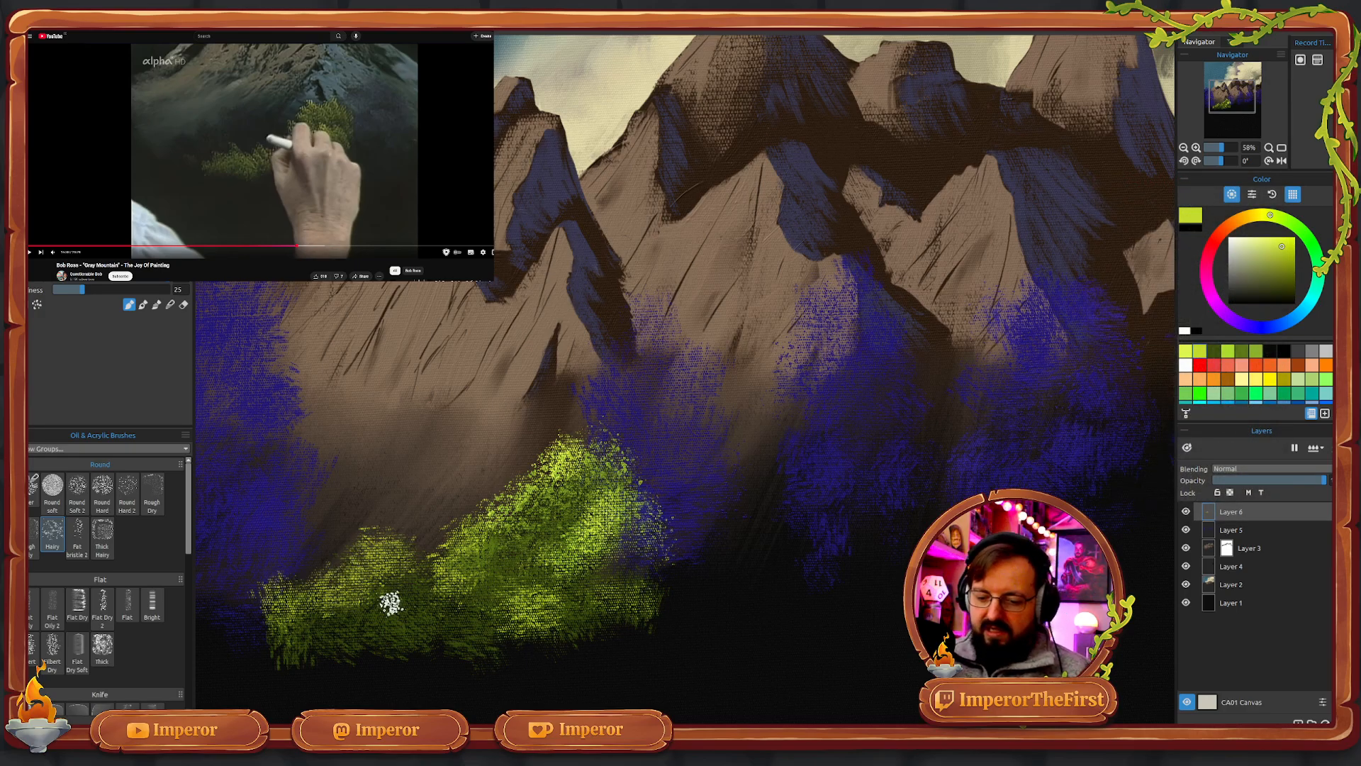
left_click(1242, 350)
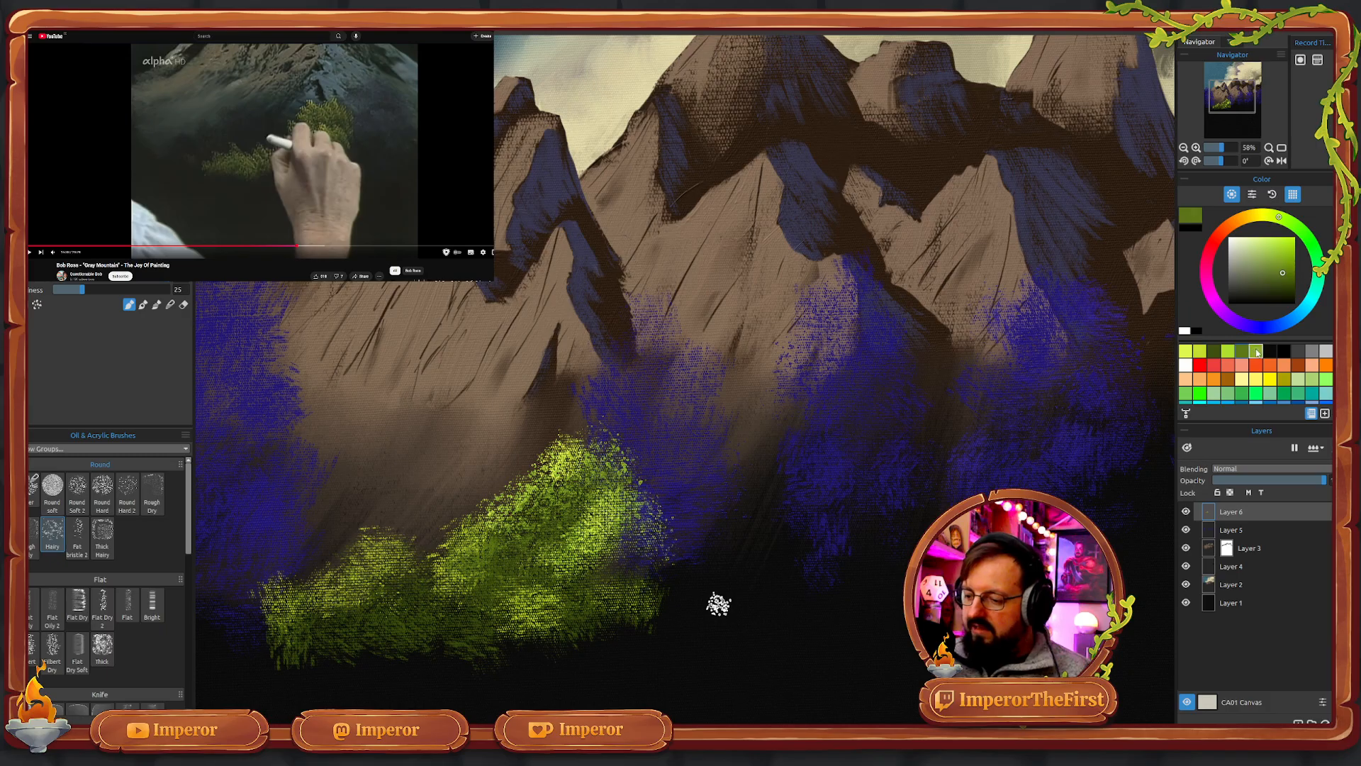
left_click(1255, 350)
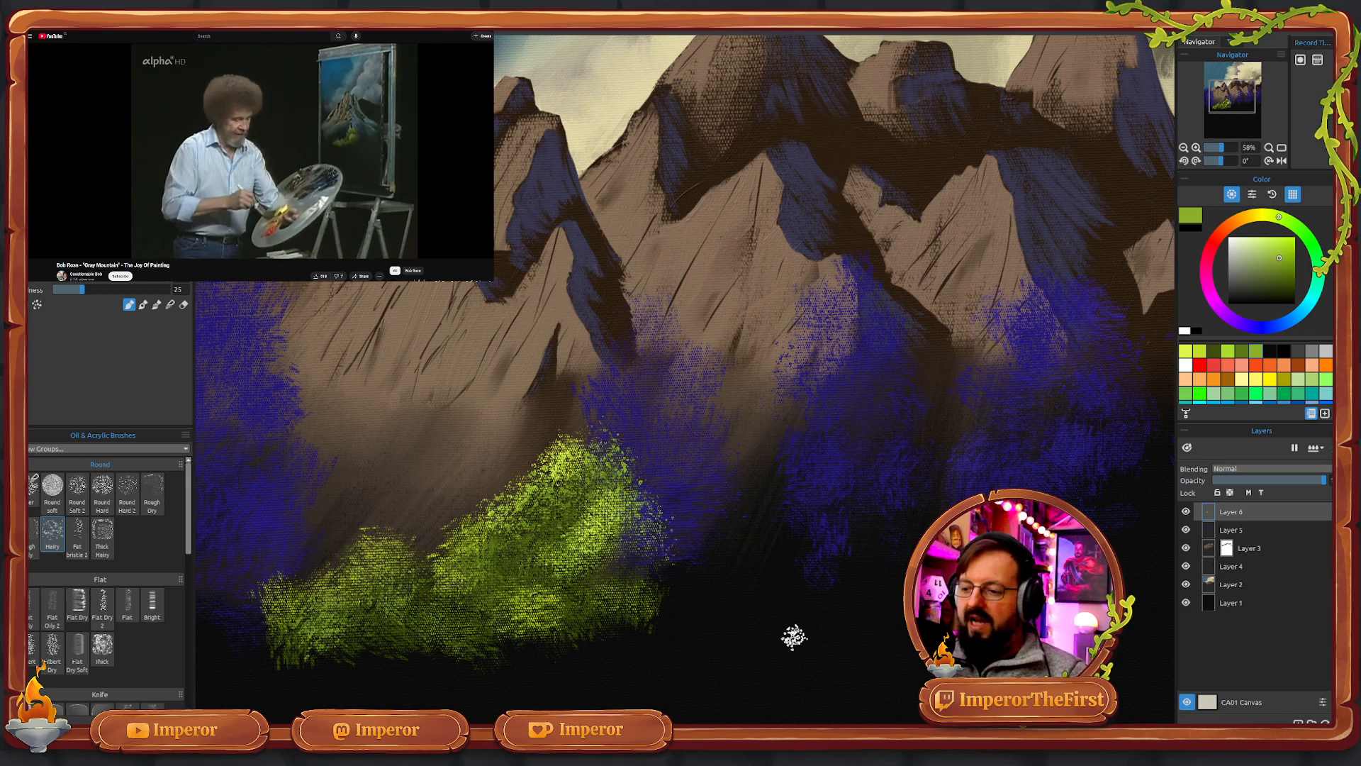
- Mix a lighter yellow-green and an even paler variant, and save both to the palette
mouse_move(1237, 98)
left_mouse_down()
mouse_move(1214, 102)
mouse_move(1262, 98)
mouse_move(1233, 100)
left_mouse_up()
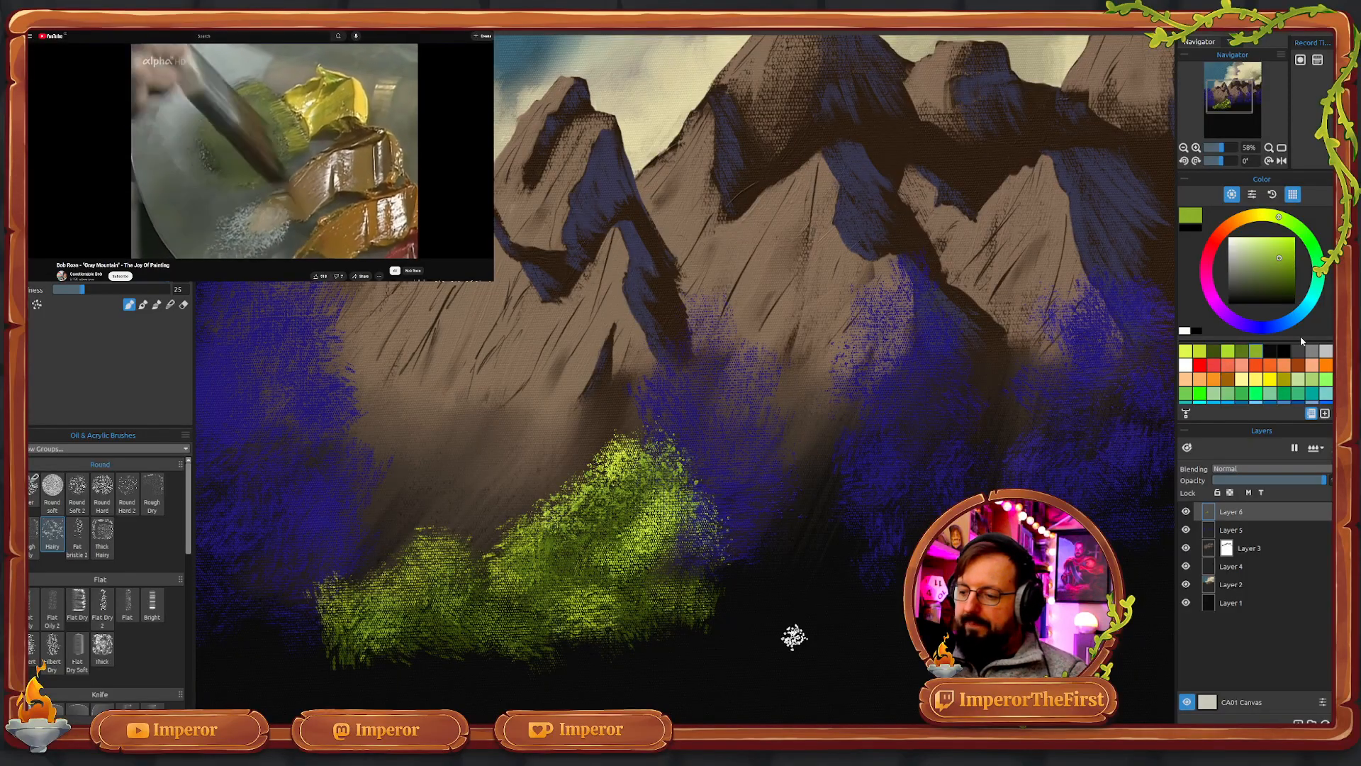
left_click(1274, 244)
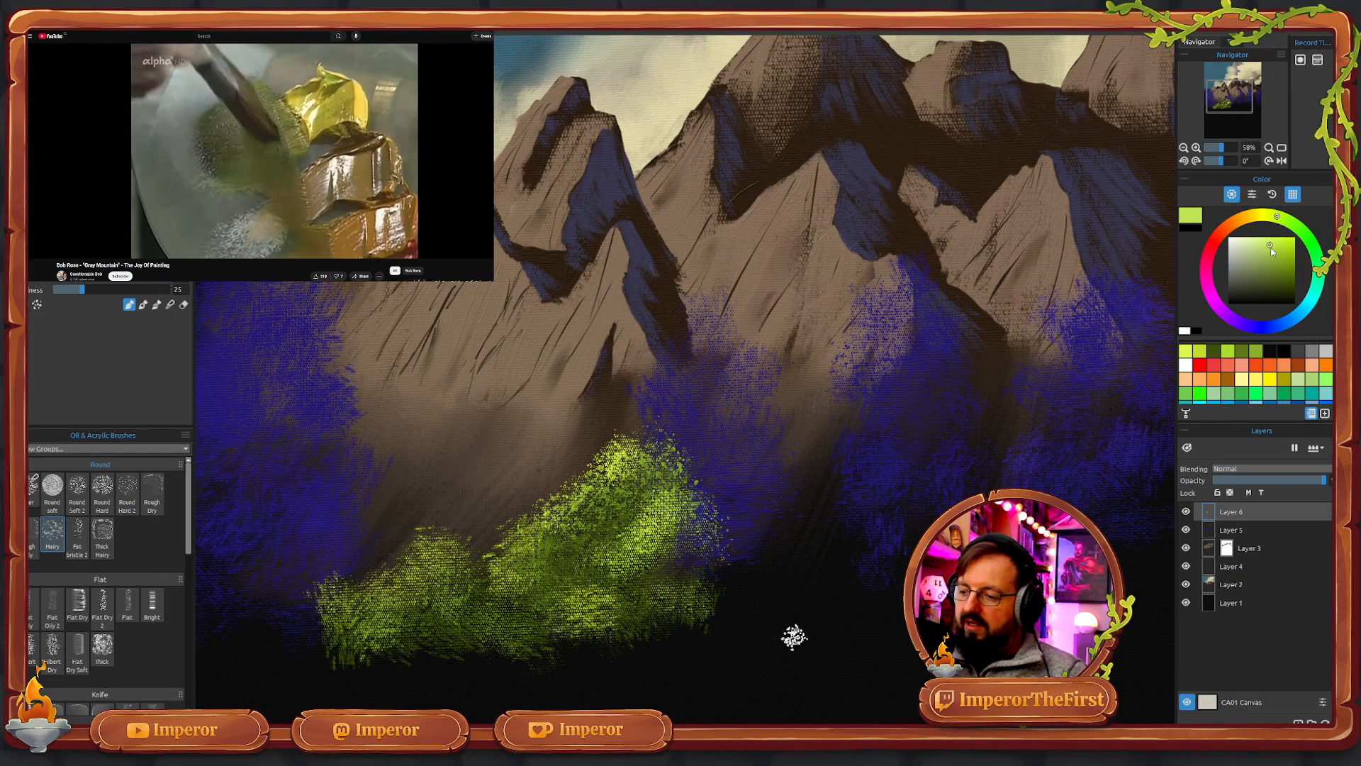
left_click(1271, 248)
left_click(1269, 248)
left_click(1274, 215)
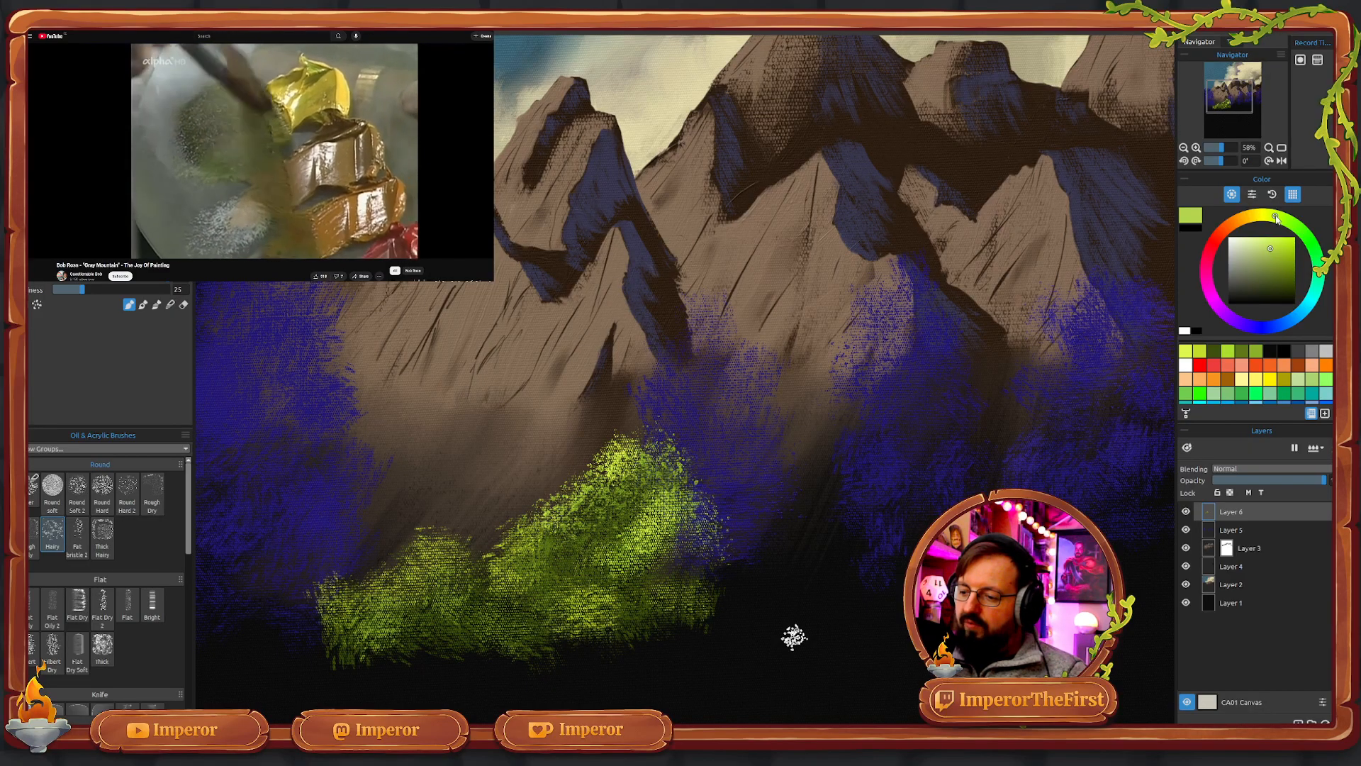
left_click(1325, 413)
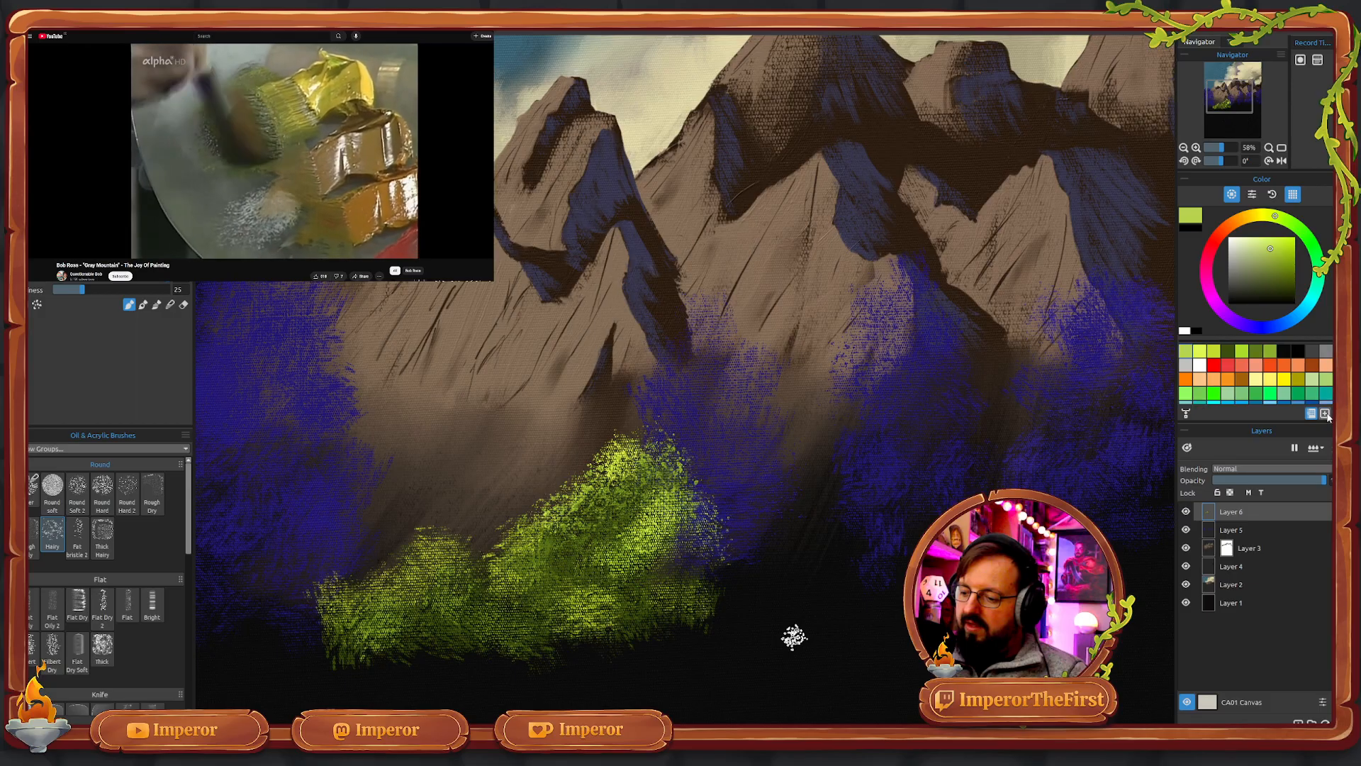
left_click(1267, 242)
left_click(1325, 414)
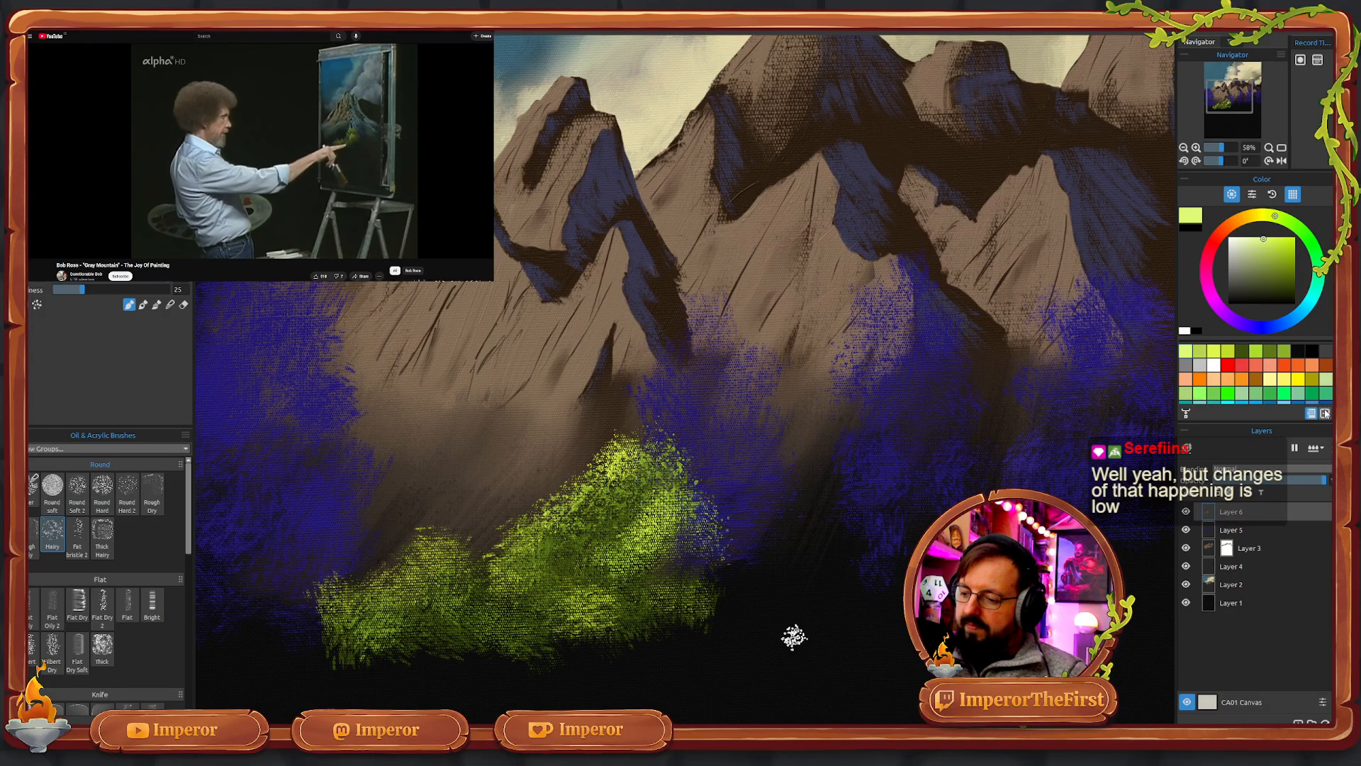
- Save a deeper, more saturated yellow-green to the palette and load it on the Flat brush from the Oil & Acrylic set
left_click(1281, 248)
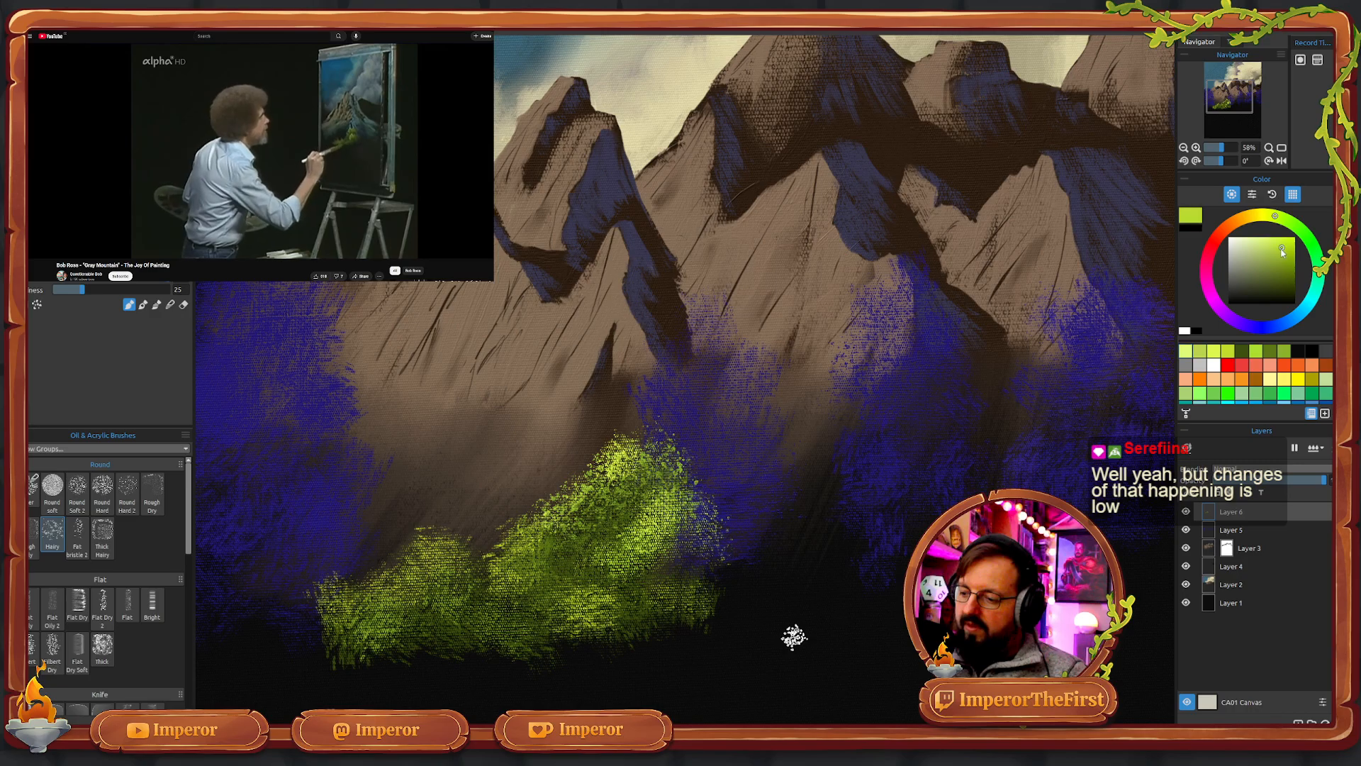
left_click(1279, 253)
left_click(1326, 414)
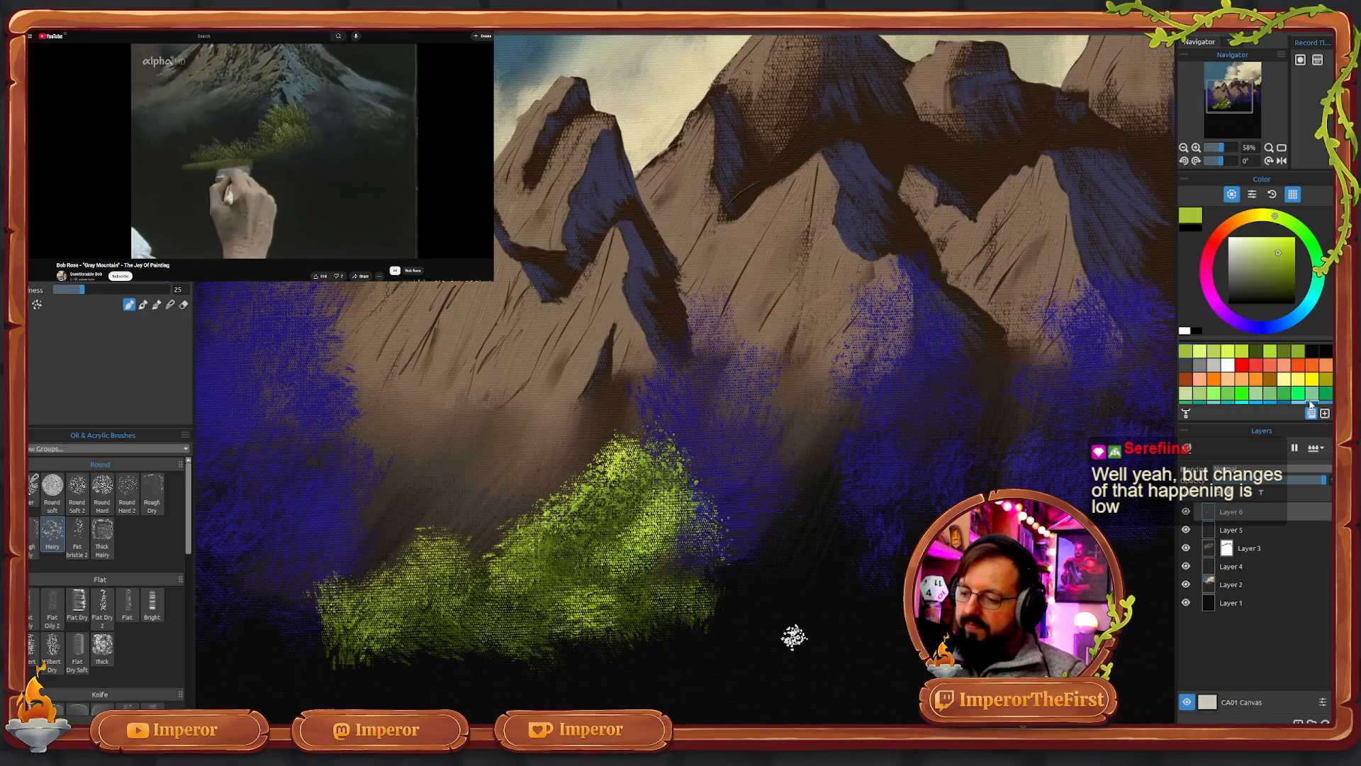
left_click(1220, 354)
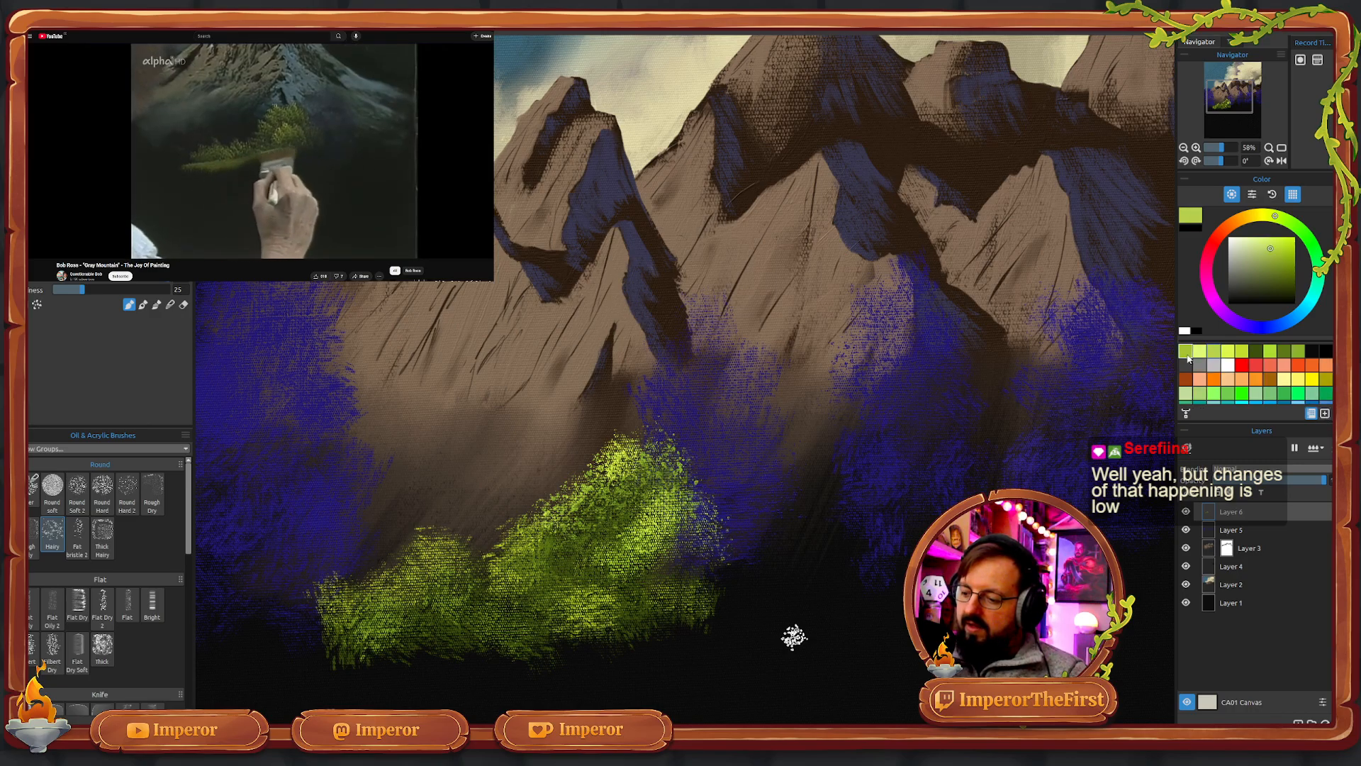
left_click(1188, 355)
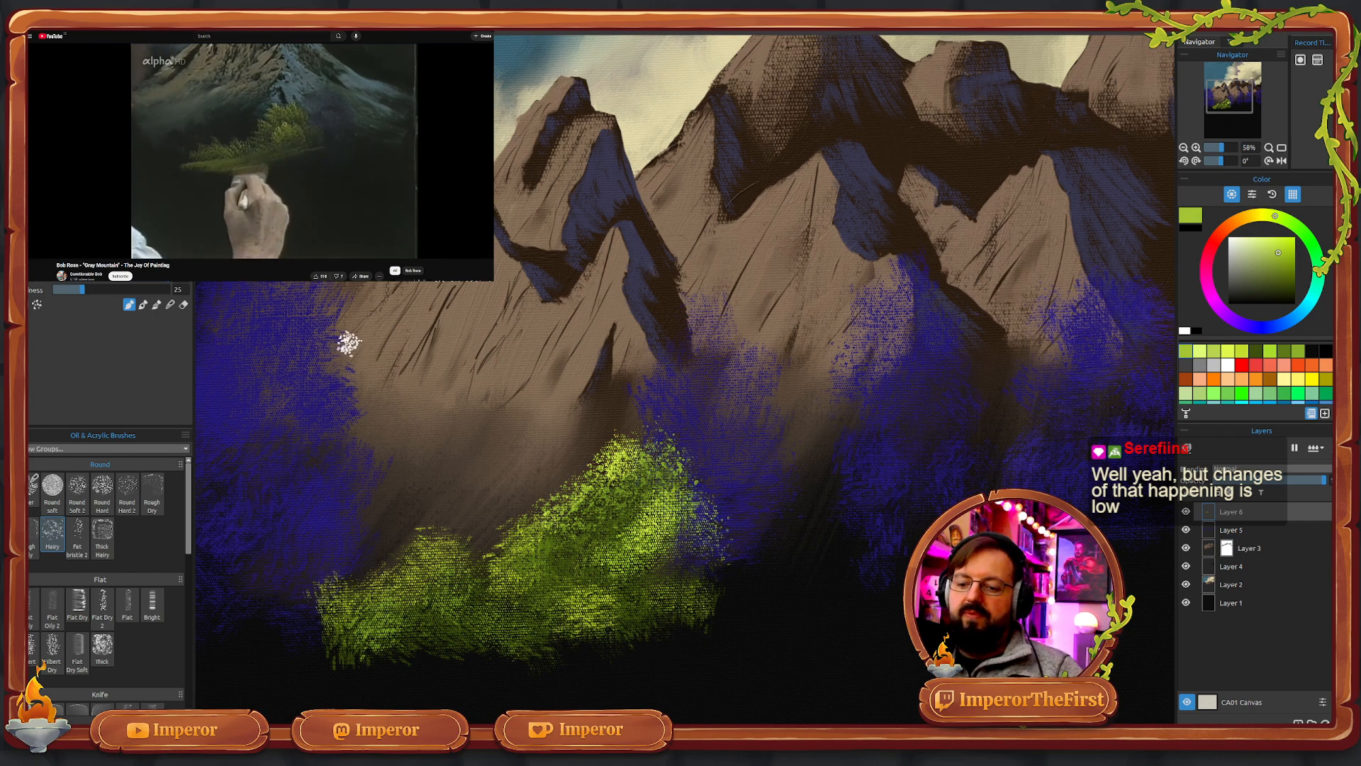
scroll(327, 441, "down", 3)
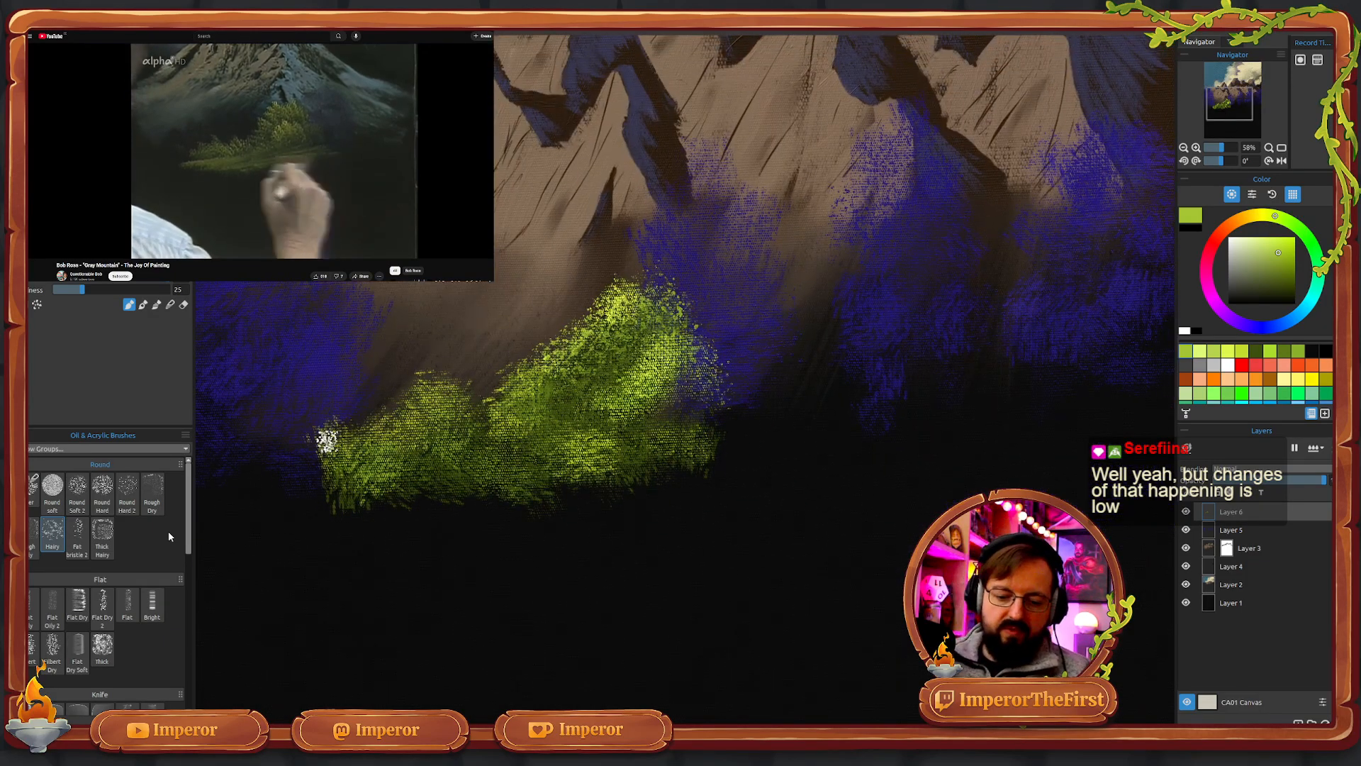
left_click(127, 603)
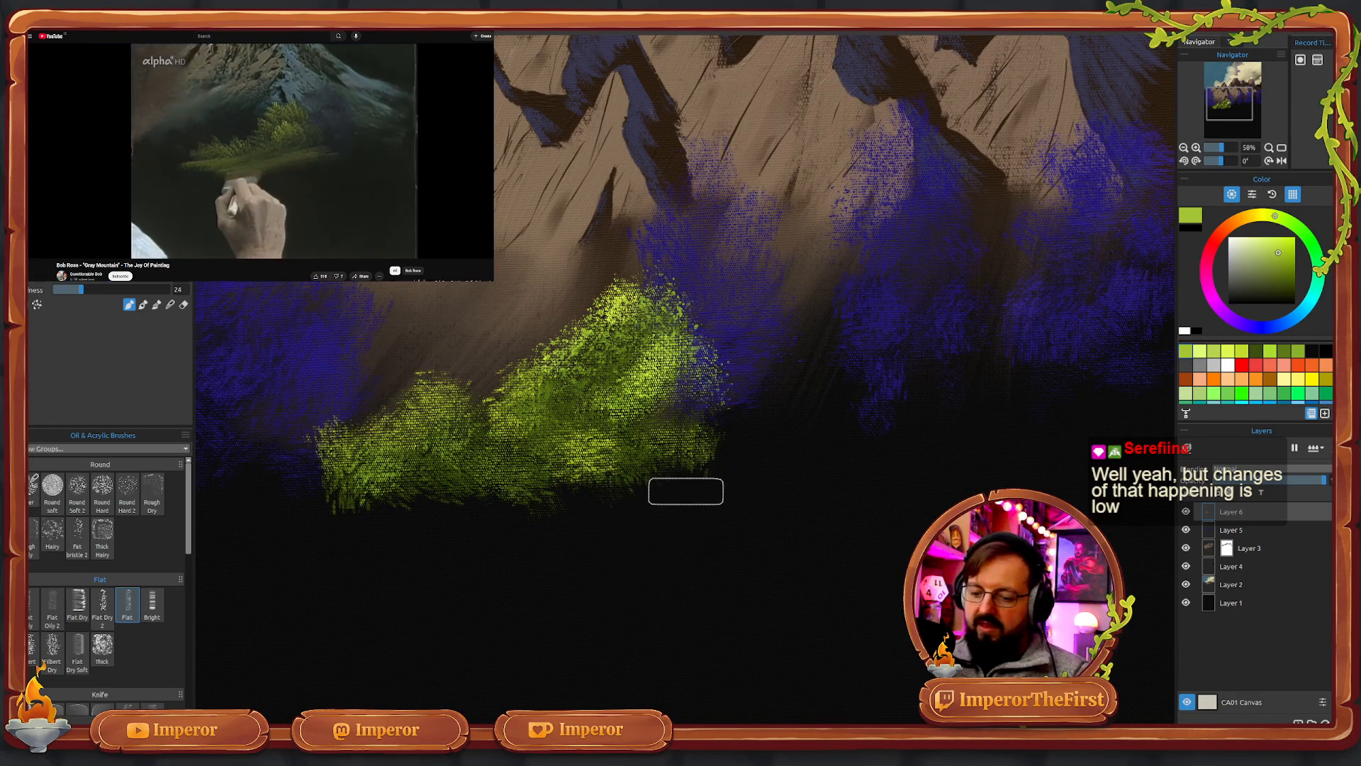
- Try short horizontal grass strokes just below the tree's lower right edge, and undo the brightest ones
mouse_move(742, 478)
left_mouse_down()
mouse_move(685, 499)
mouse_move(631, 497)
mouse_move(715, 463)
mouse_move(642, 509)
mouse_move(710, 474)
left_mouse_up()
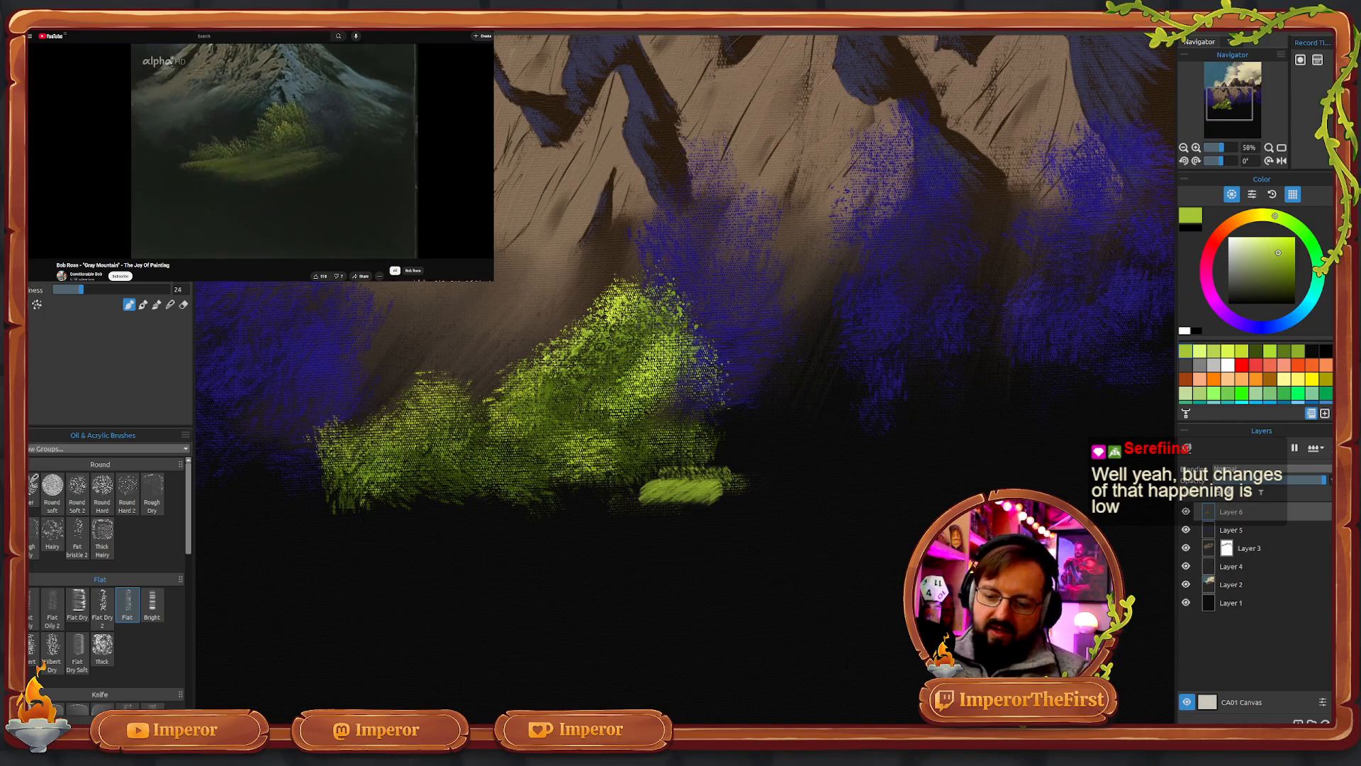
key("ctrl+z")
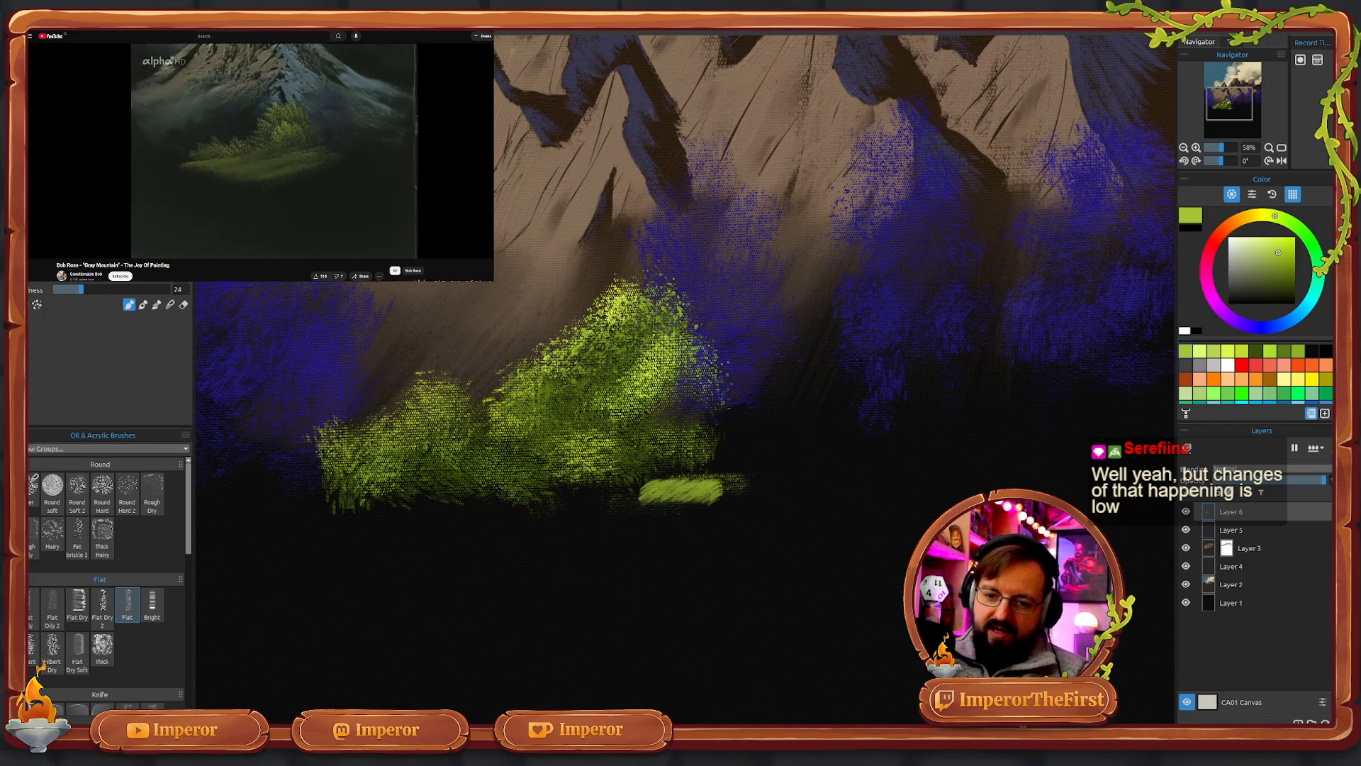
key("ctrl+z")
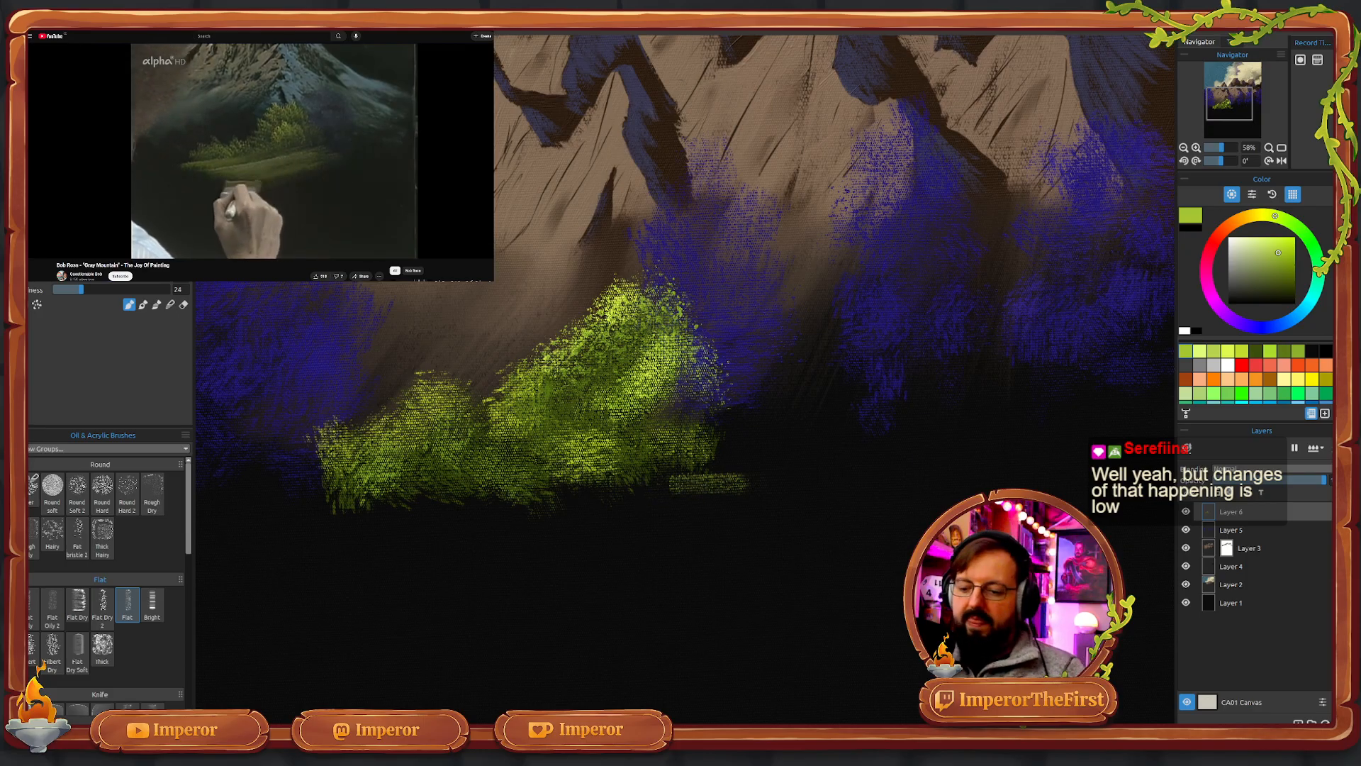
- Try staggered rows of short yellow-green Flat brush dabs along the ground beneath the tree and the low bush
mouse_move(257, 141)
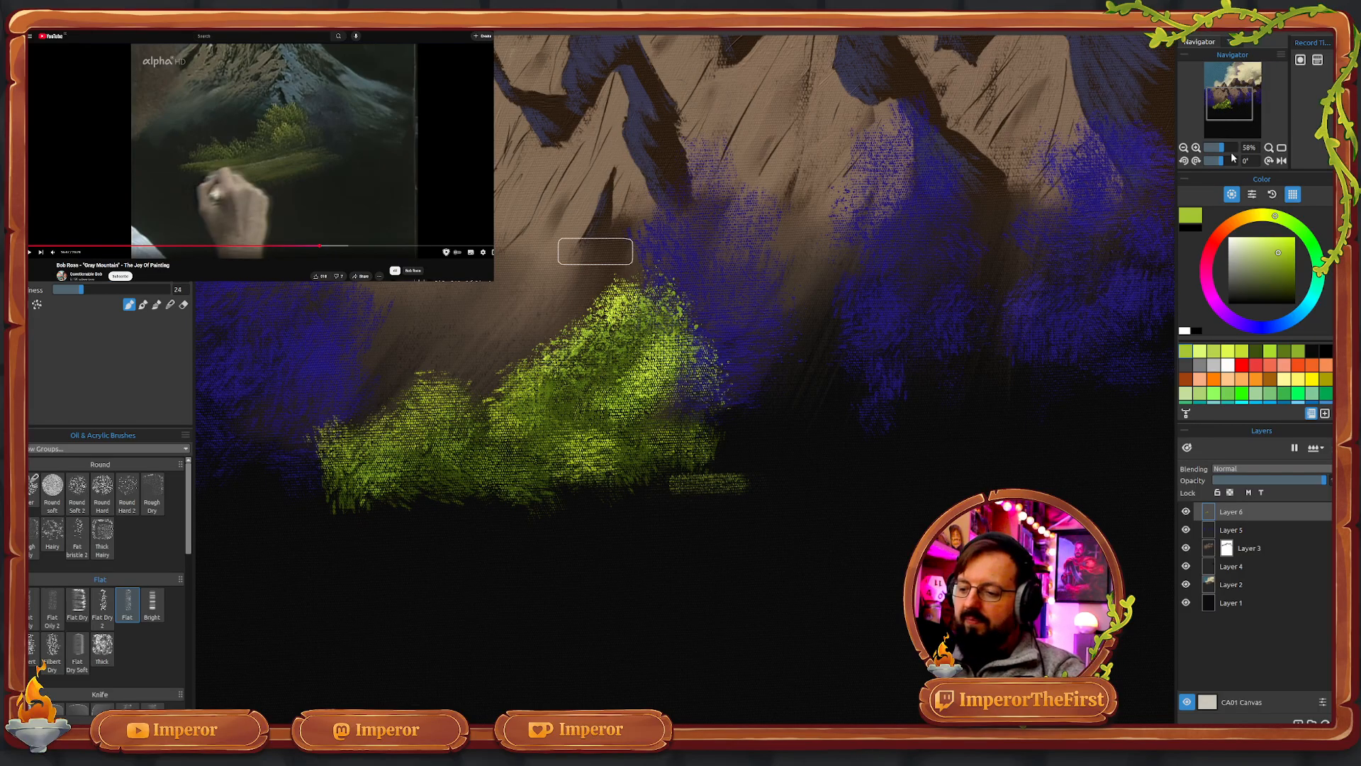
left_click_drag(1216, 163, 1211, 161)
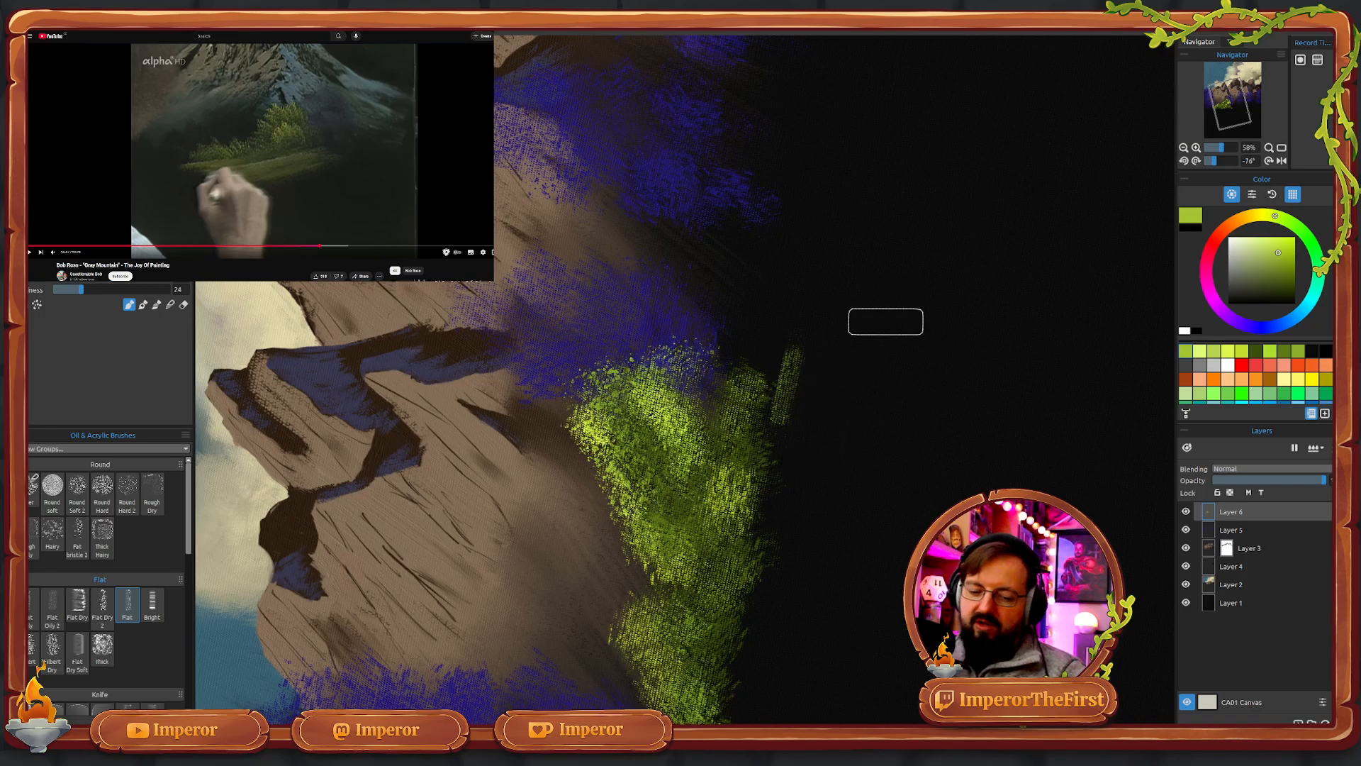
left_click(1219, 162)
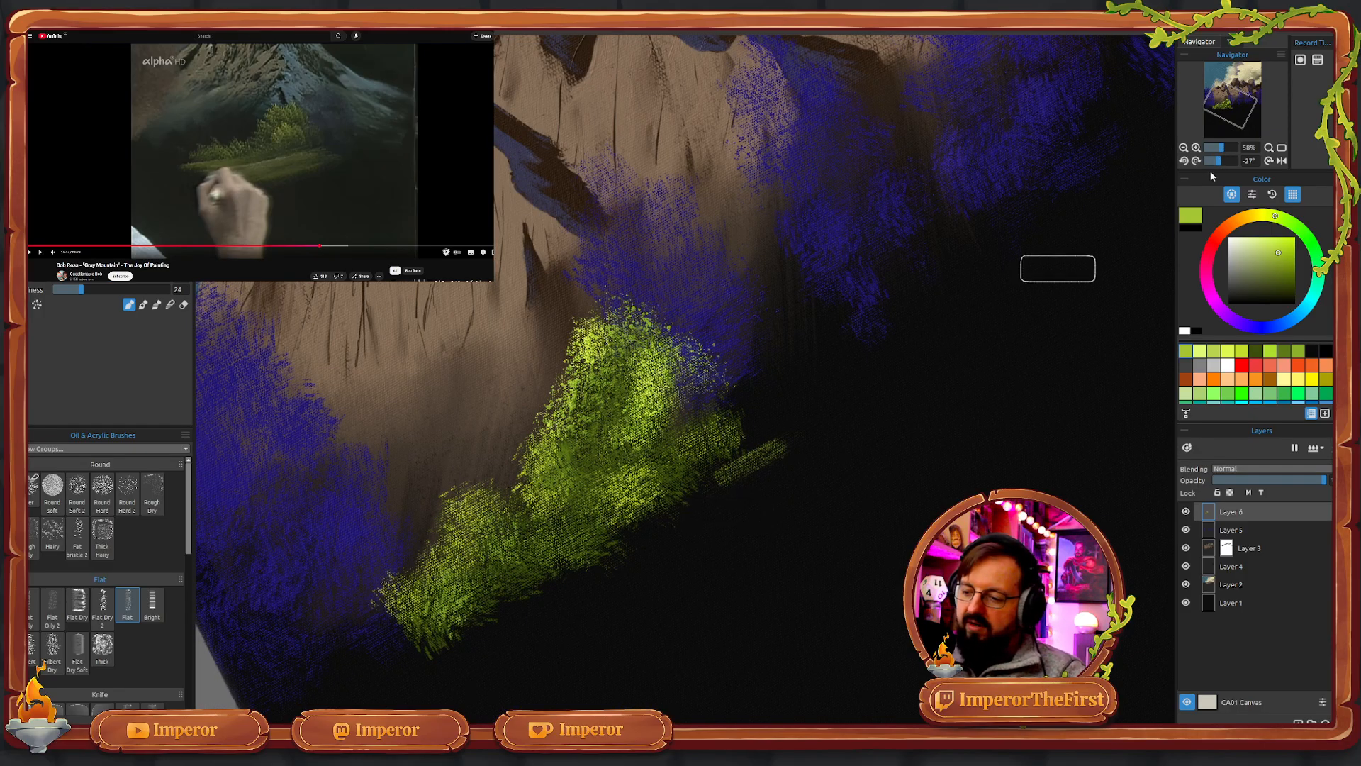
left_click(1228, 161)
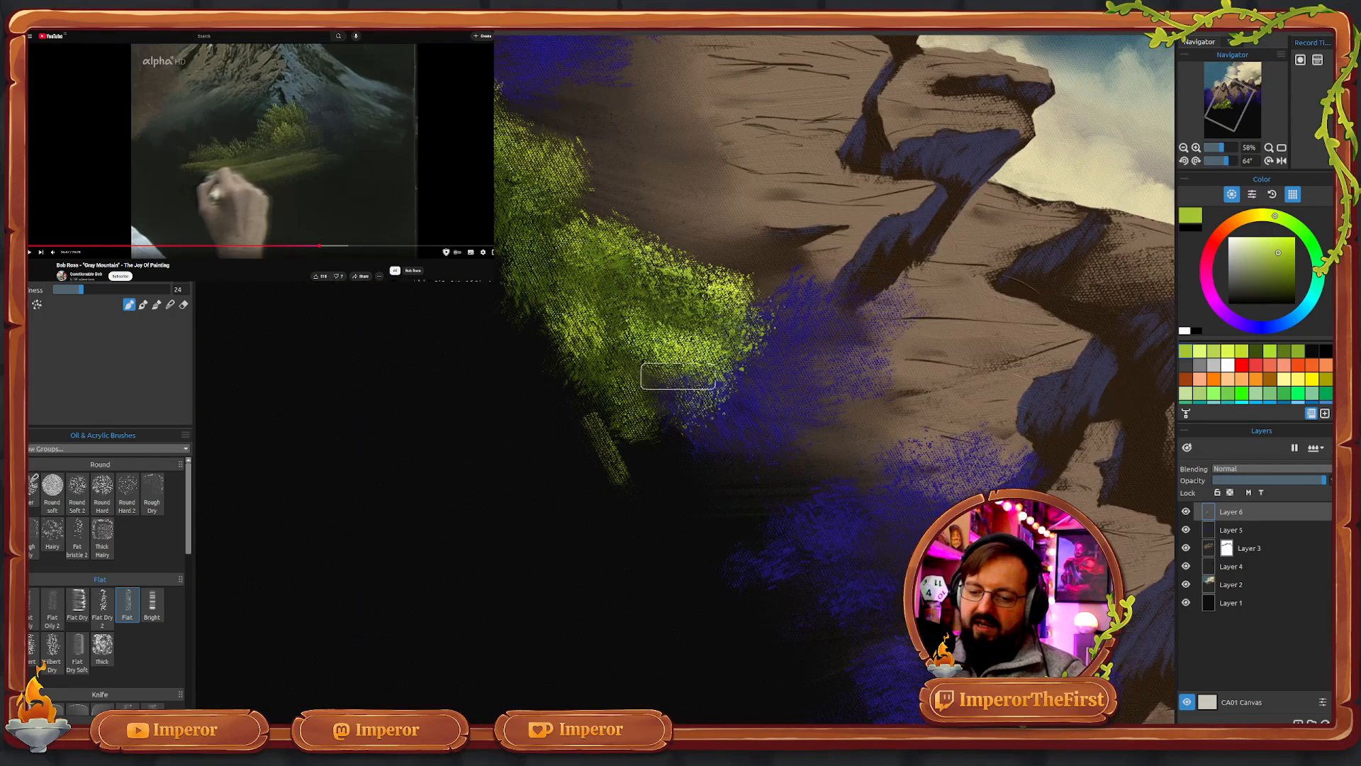
left_click(1222, 161)
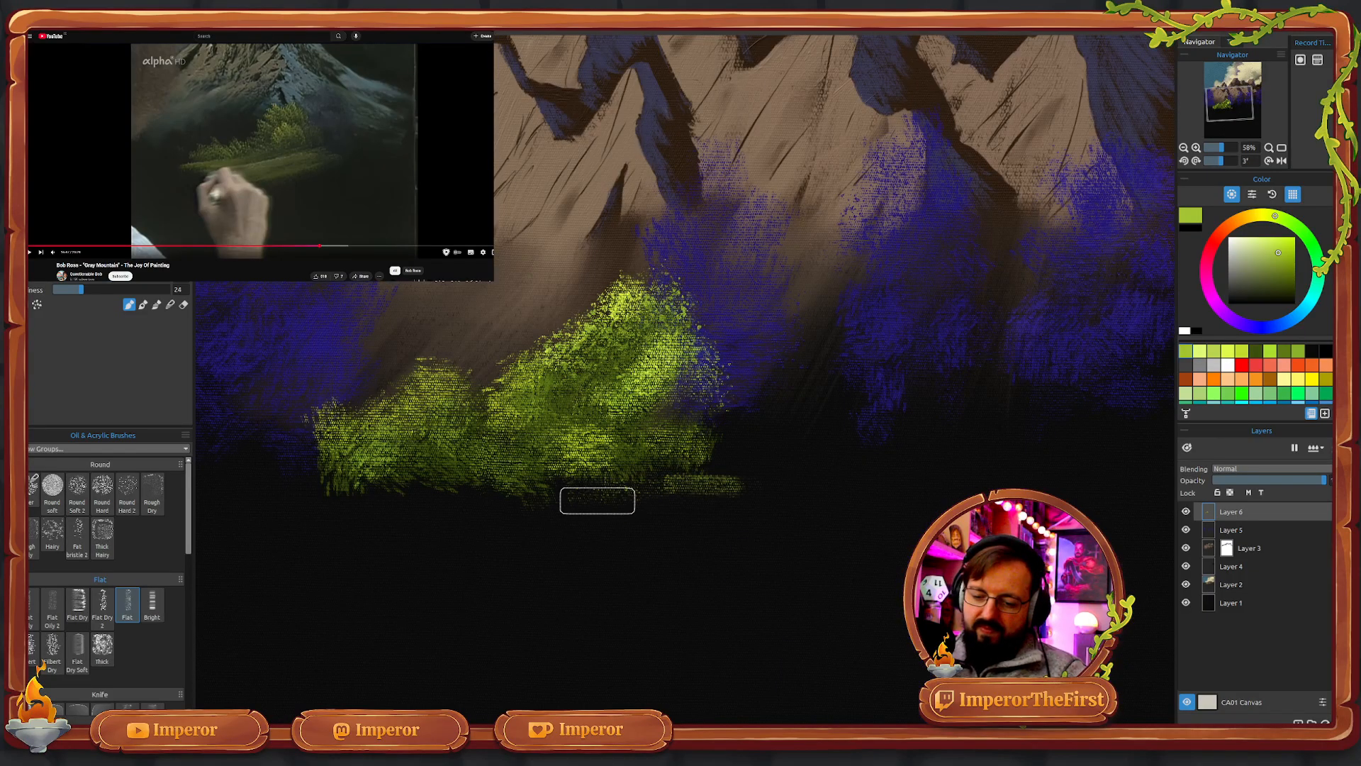
left_click(547, 509)
left_click(496, 509)
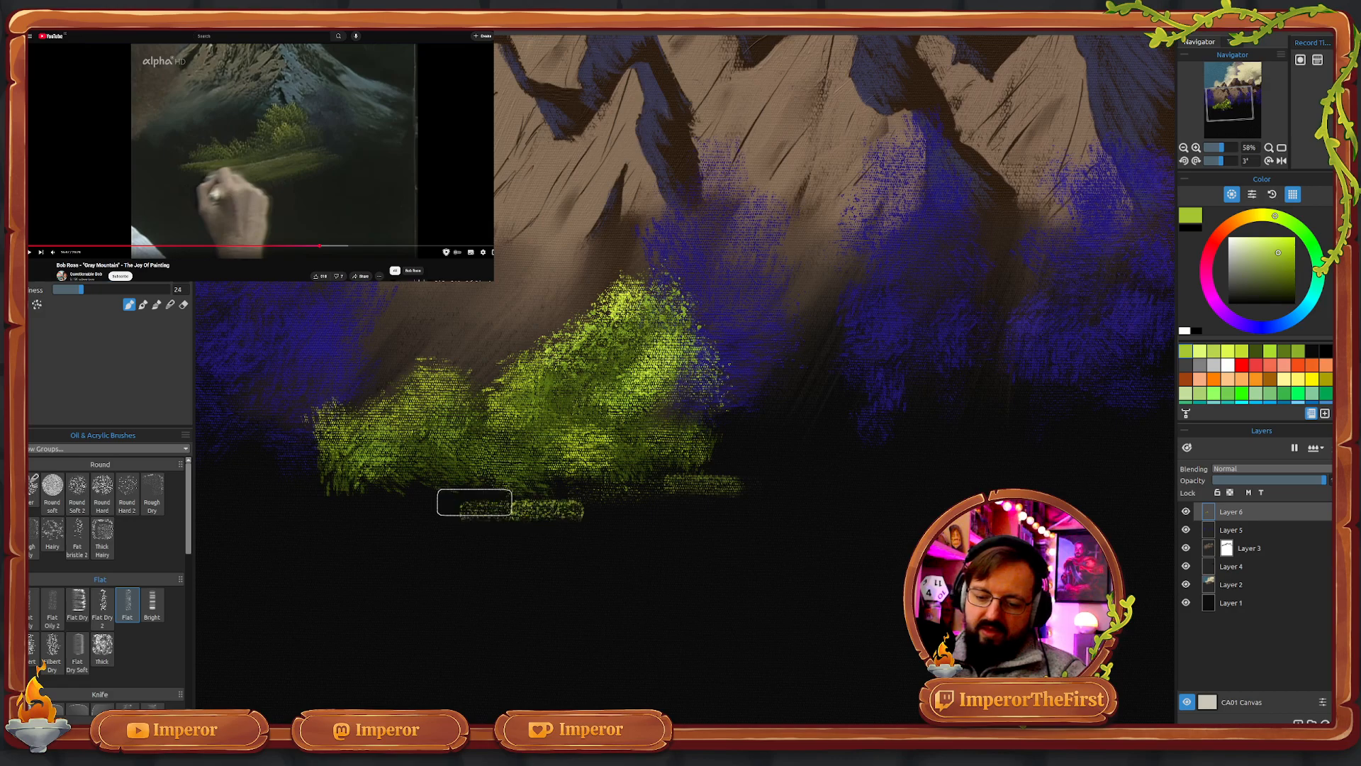
left_click(477, 488)
left_click(407, 505)
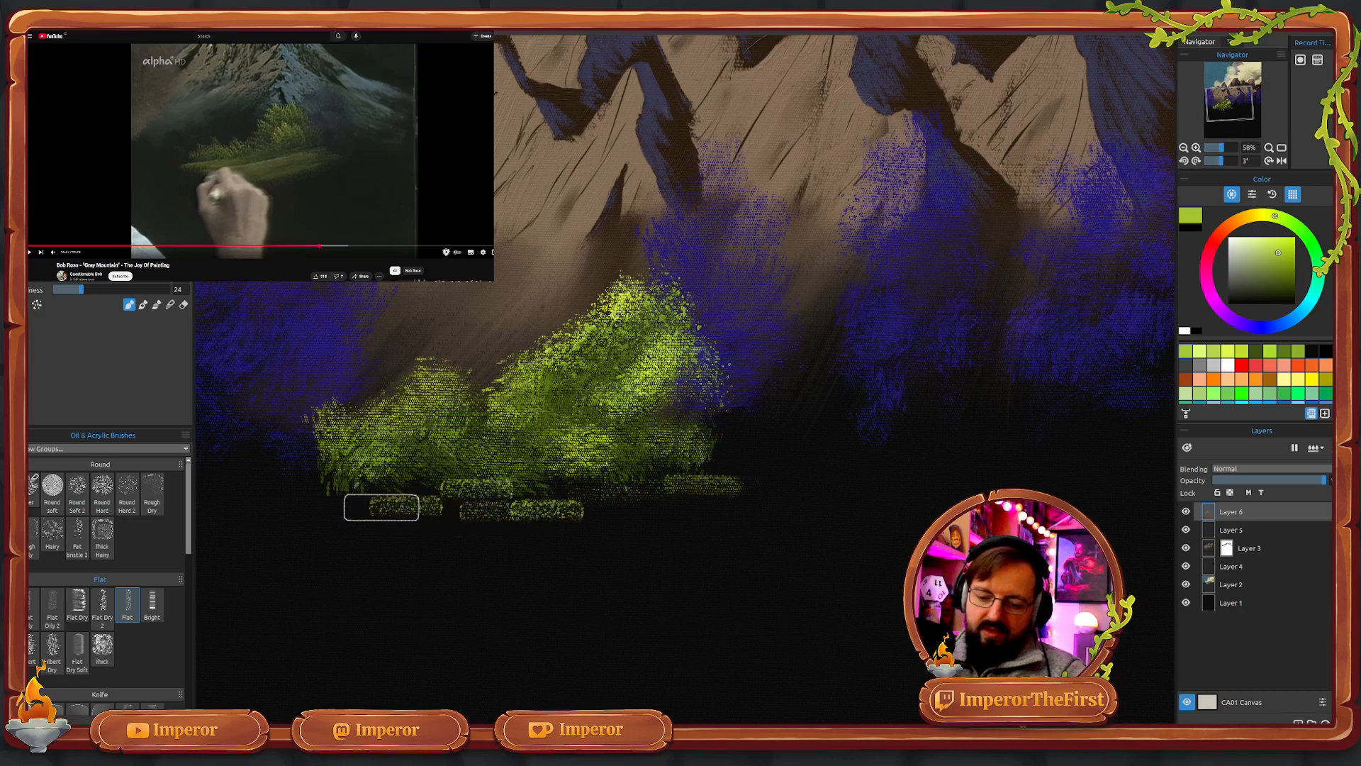
left_click(327, 498)
left_click(367, 521)
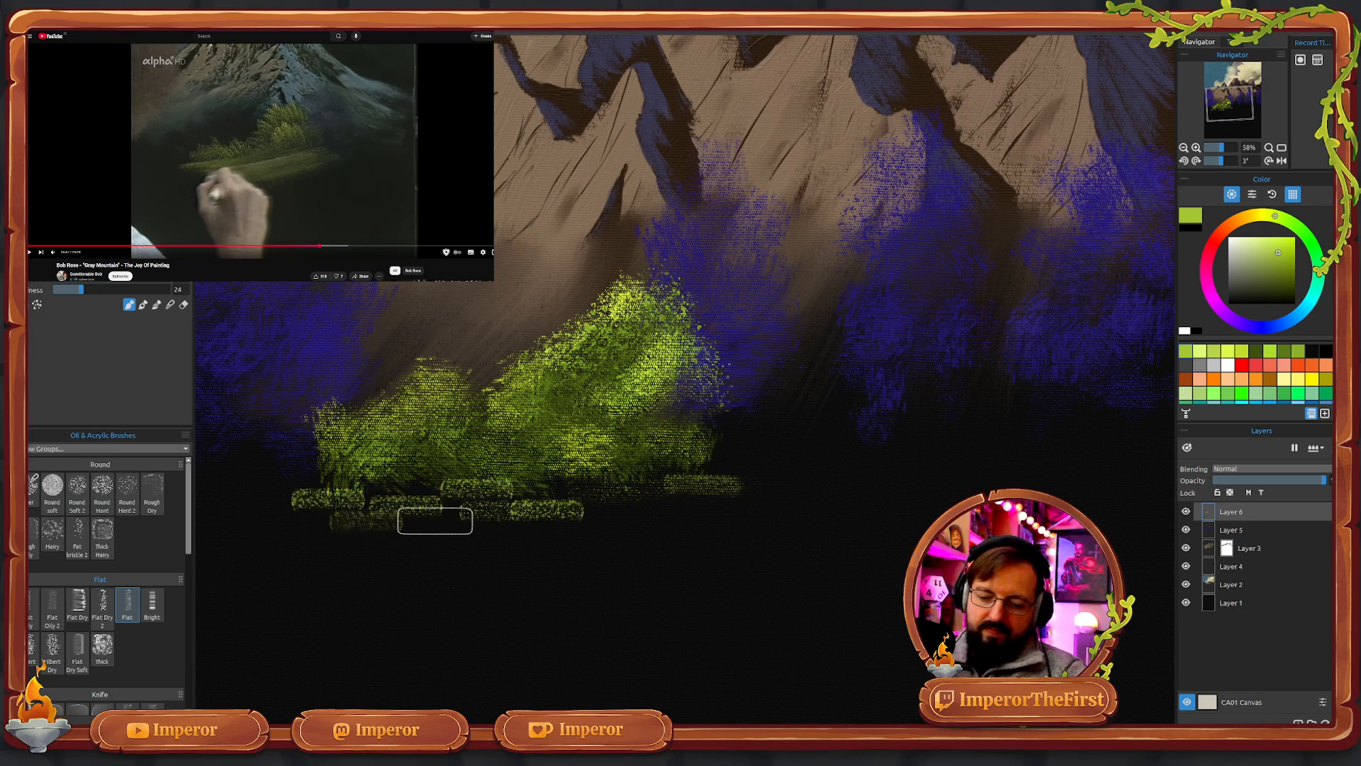
left_click(439, 518)
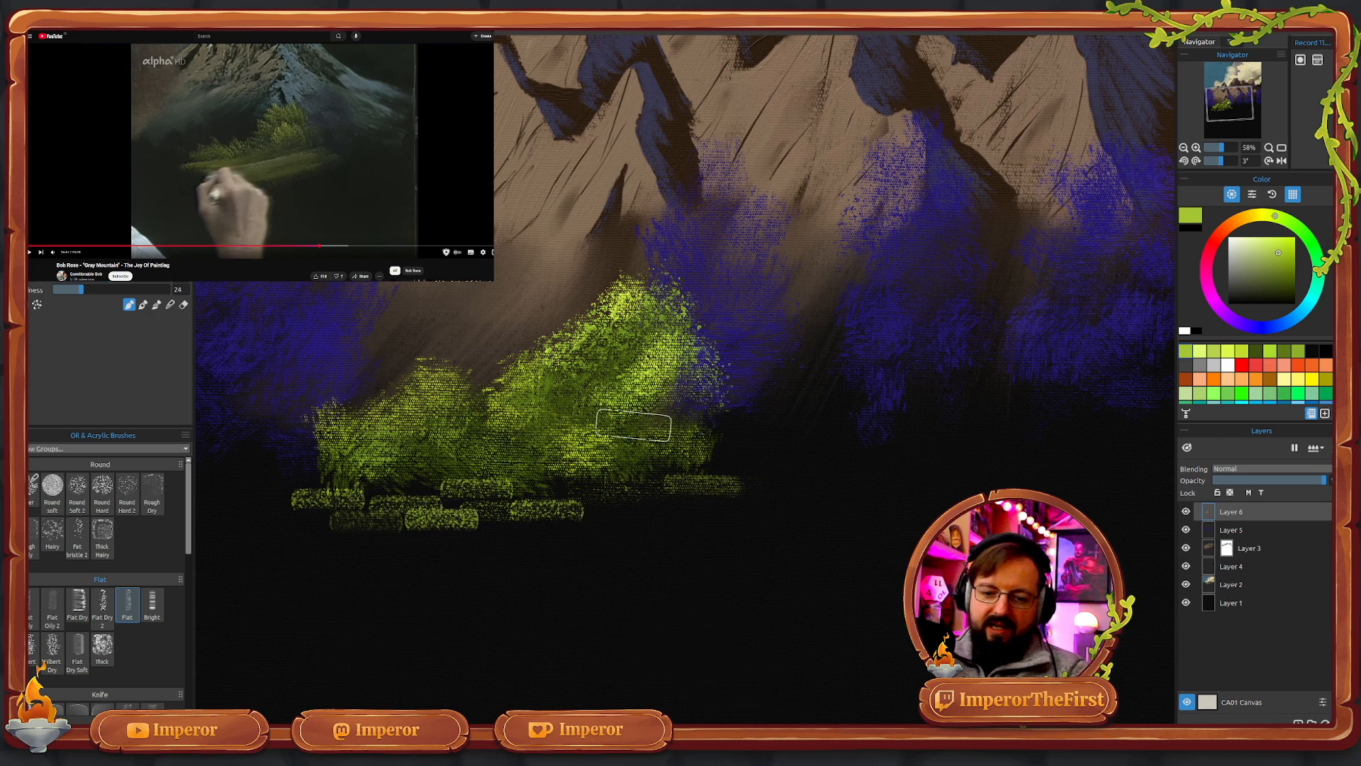
- Undo all the Flat brush dabs on the ground beneath the foliage
key("ctrl+z")
key("ctrl+z")
key("ctrl+z")
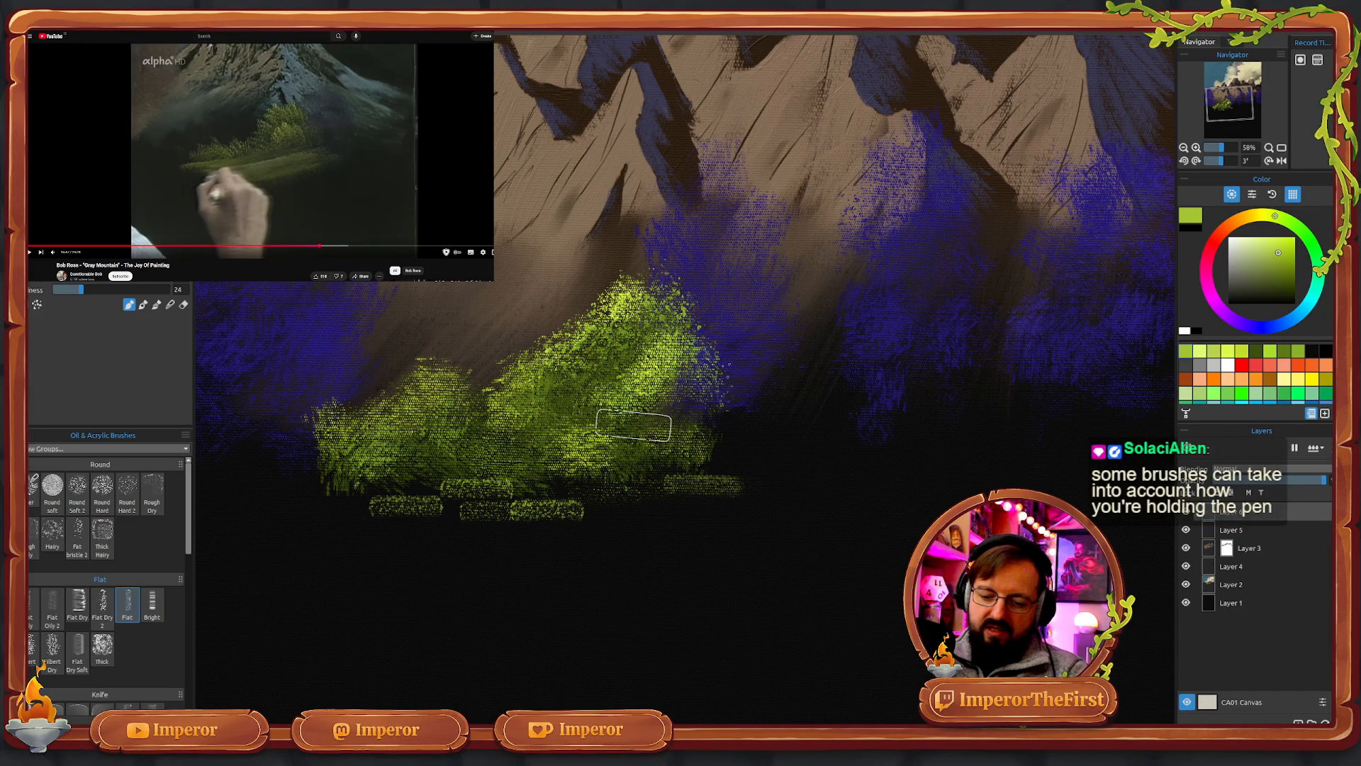
key("ctrl+z")
key("ctrl+z")
key("ctrl+z")
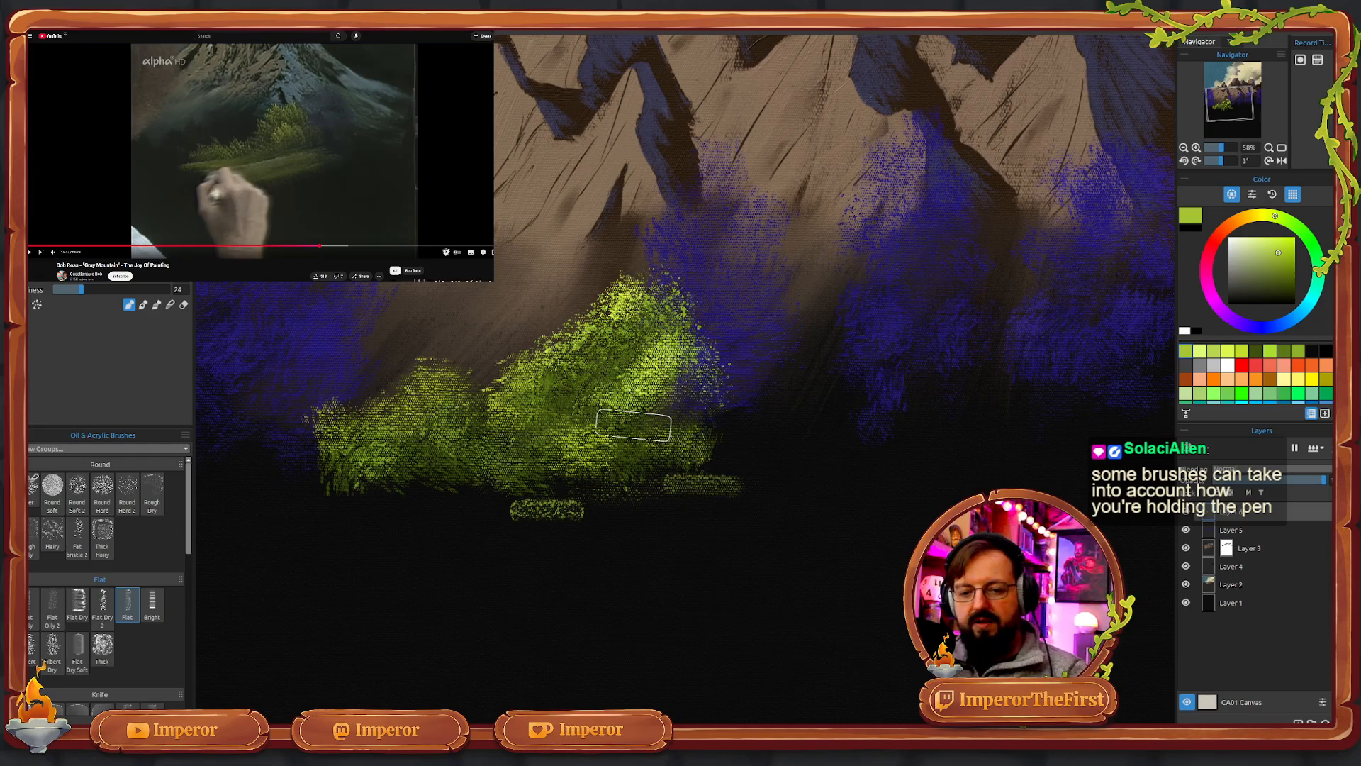
key("ctrl+z")
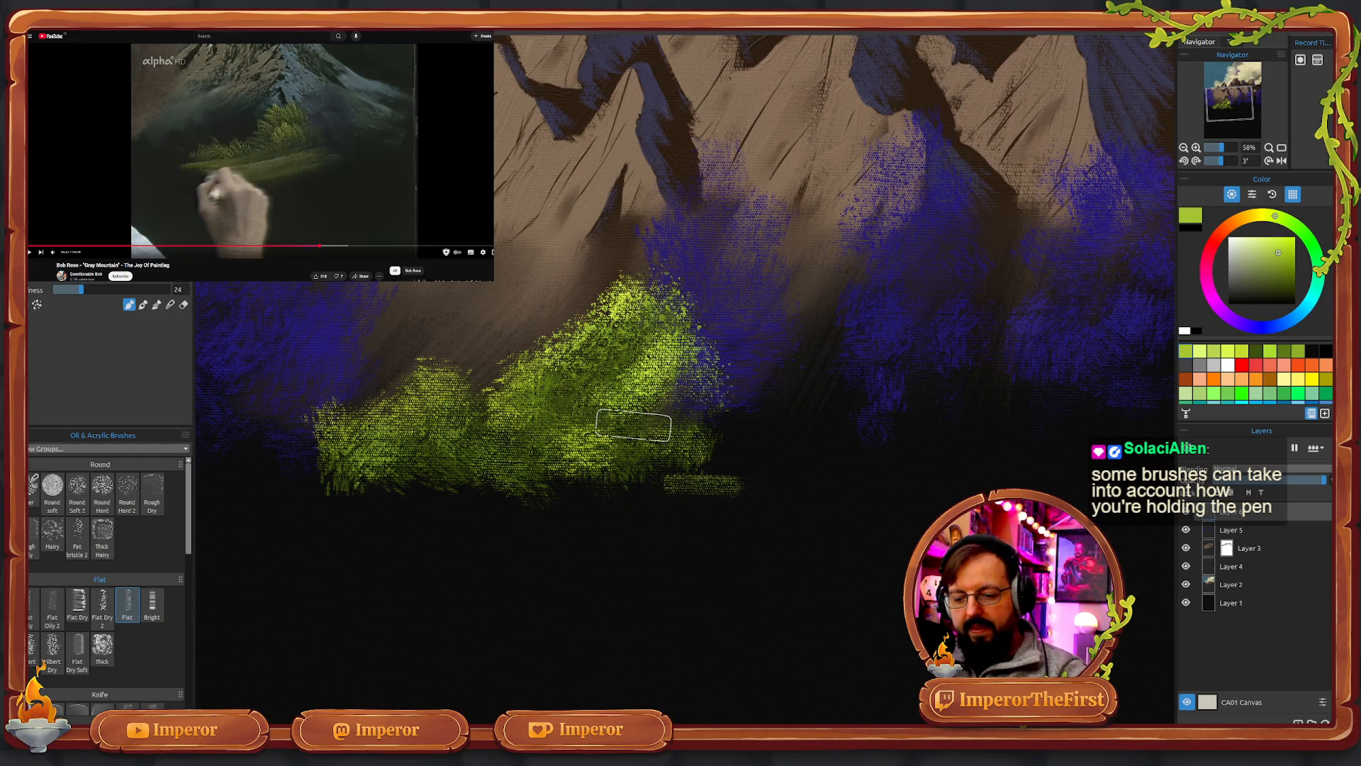
key("ctrl+z")
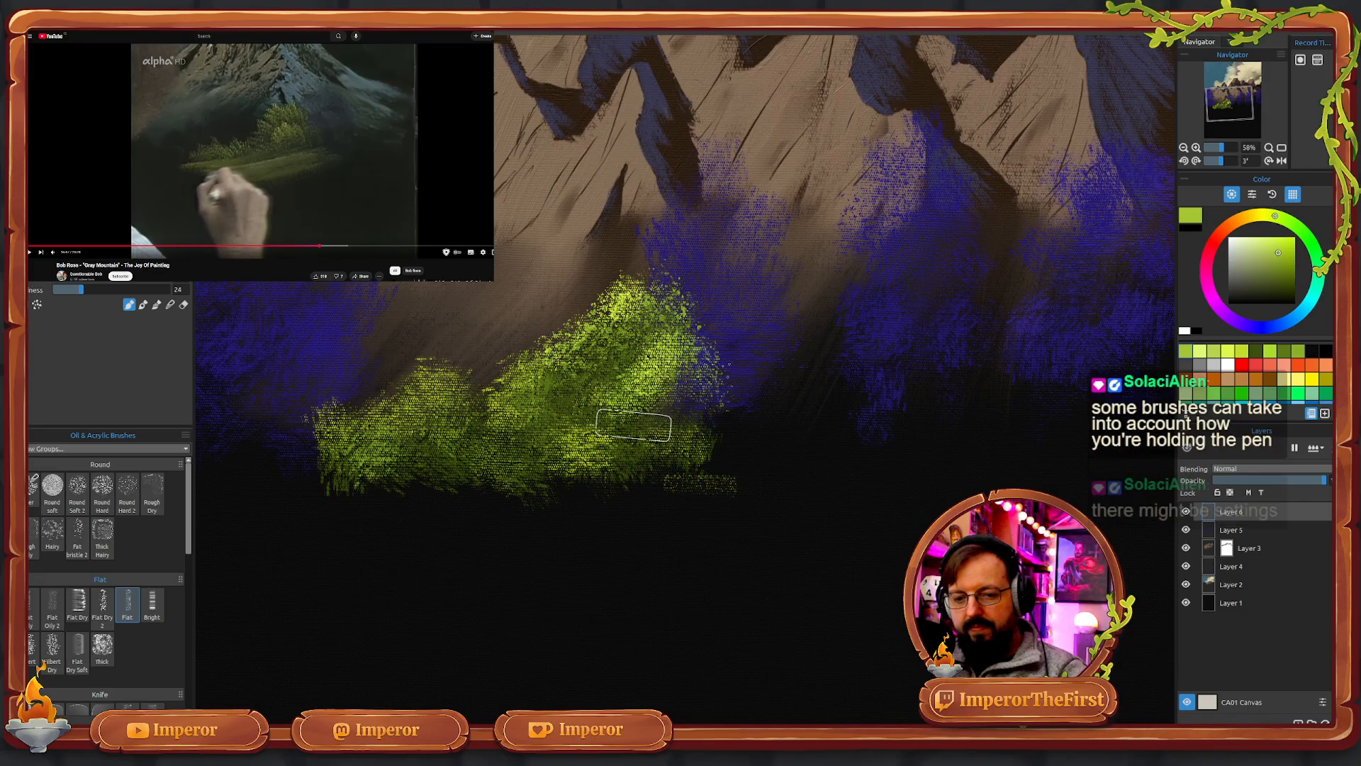
key("ctrl+z")
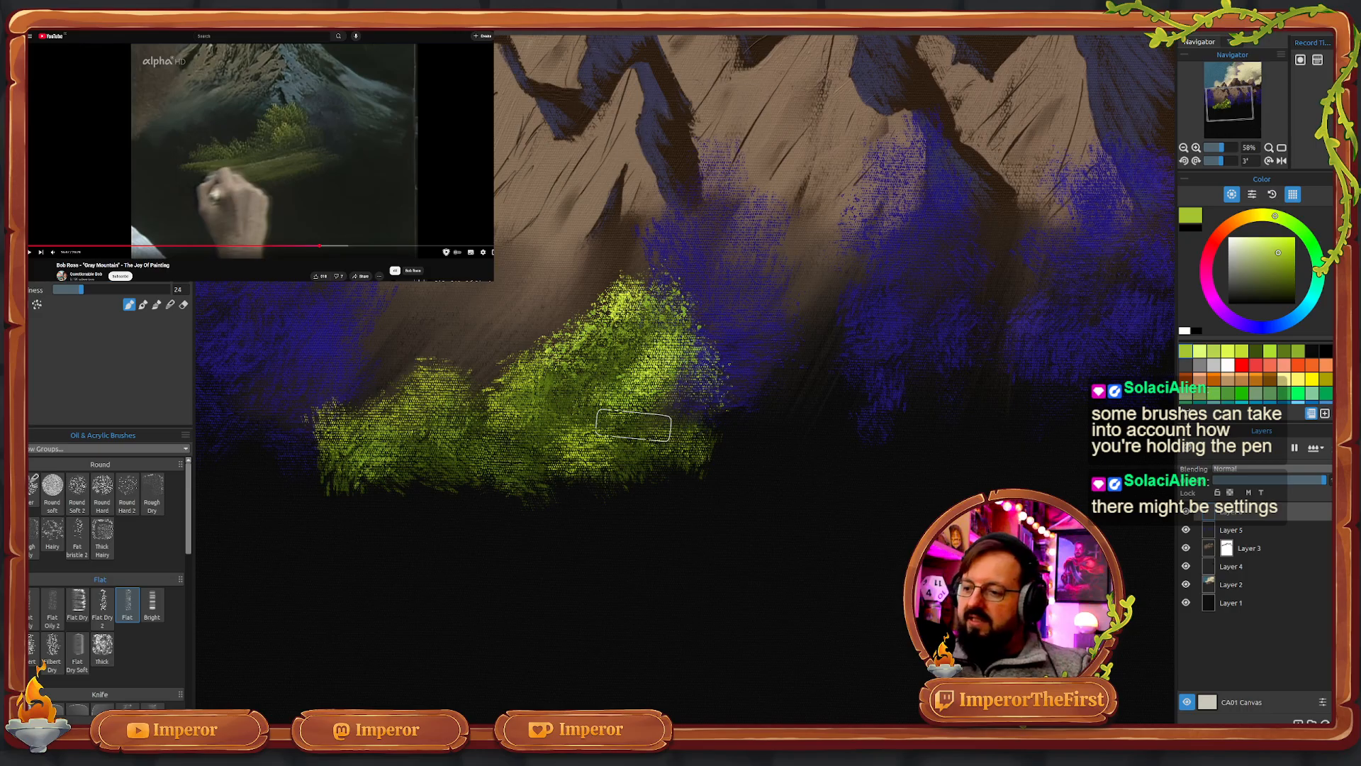
- Show the brush tilt control, look through the Express Oil brushes, and return to the Oil & Acrylic Brushes
left_click(1234, 43)
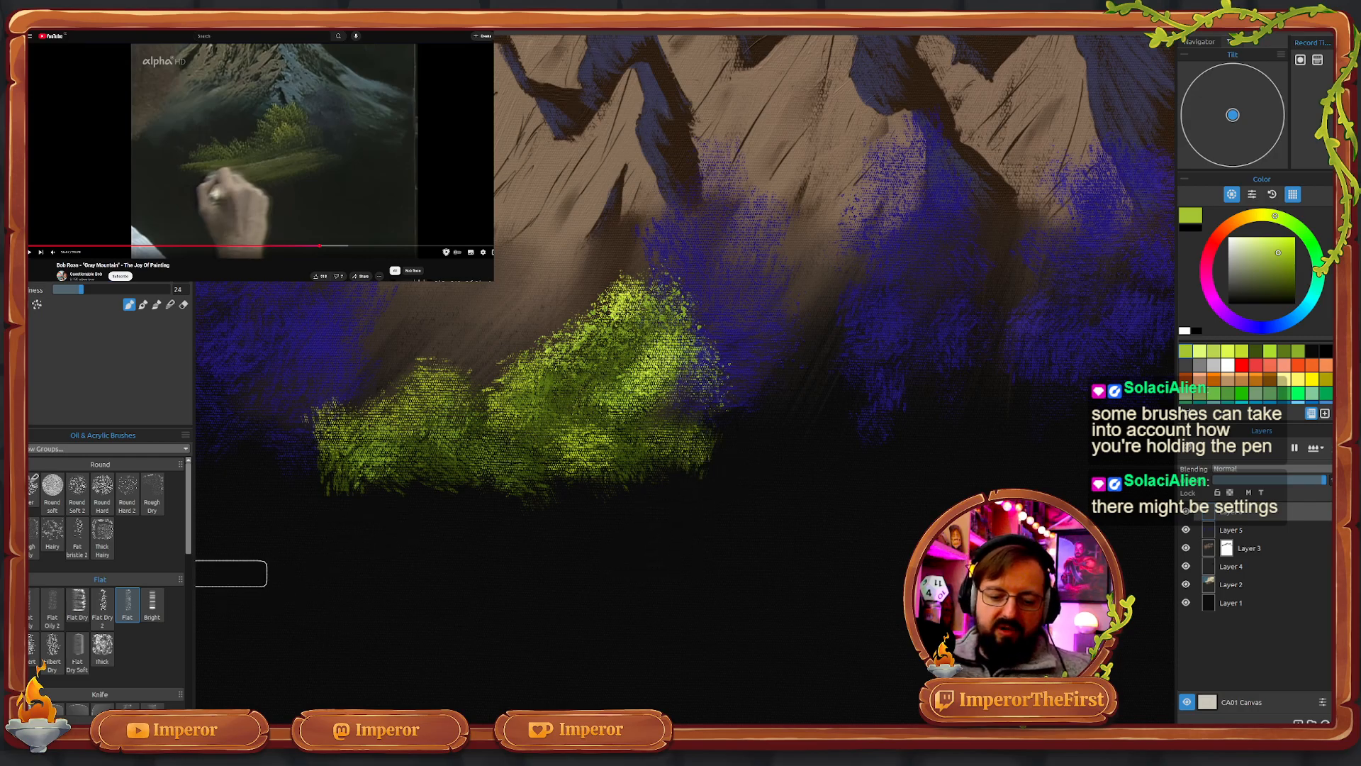
left_click(10, 432)
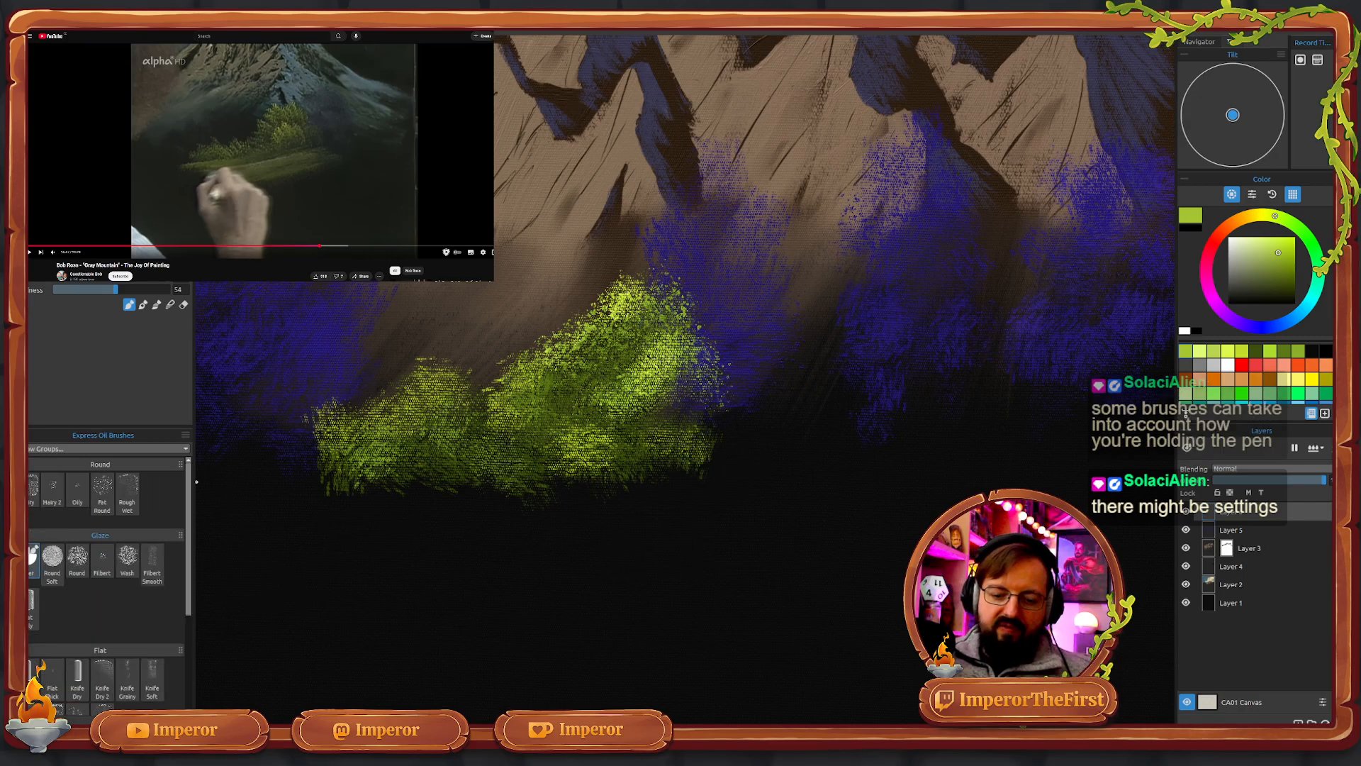
scroll(191, 530, "down", 3)
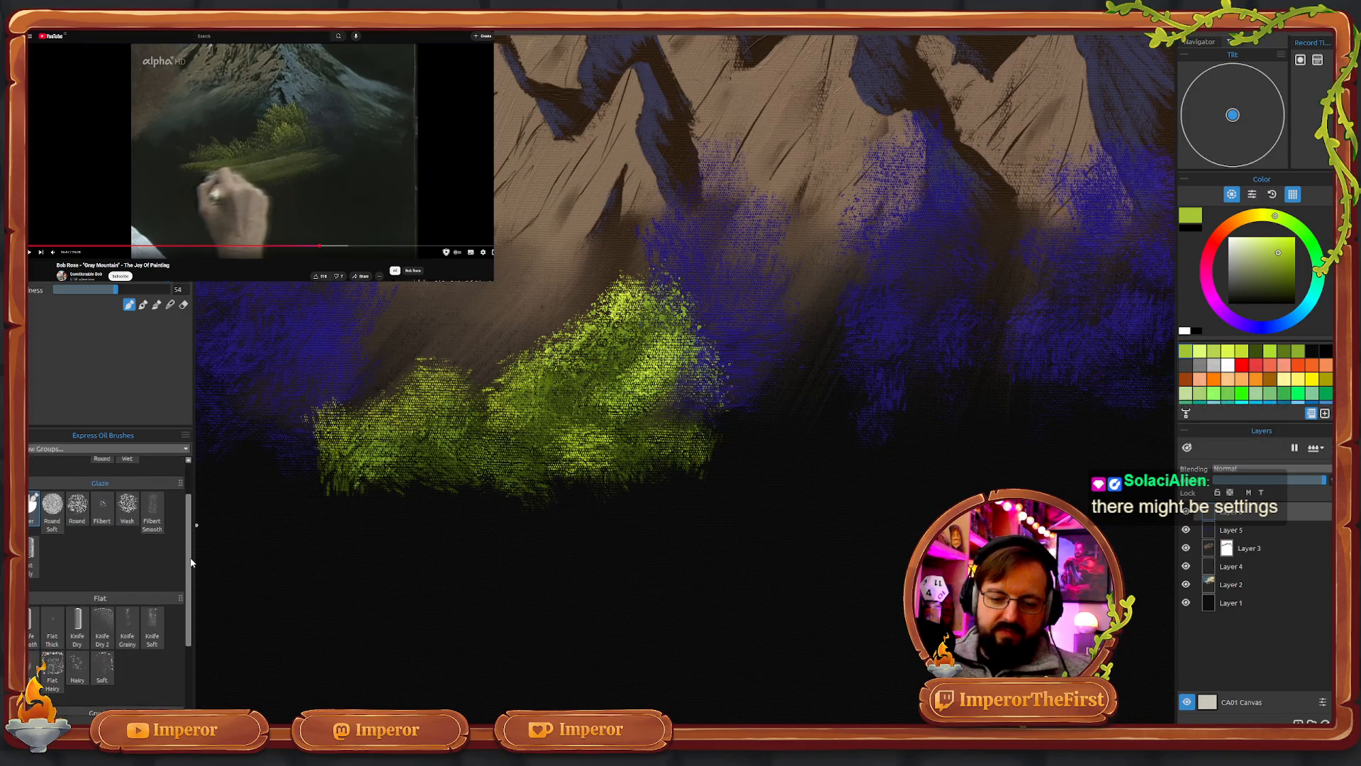
left_click(14, 462)
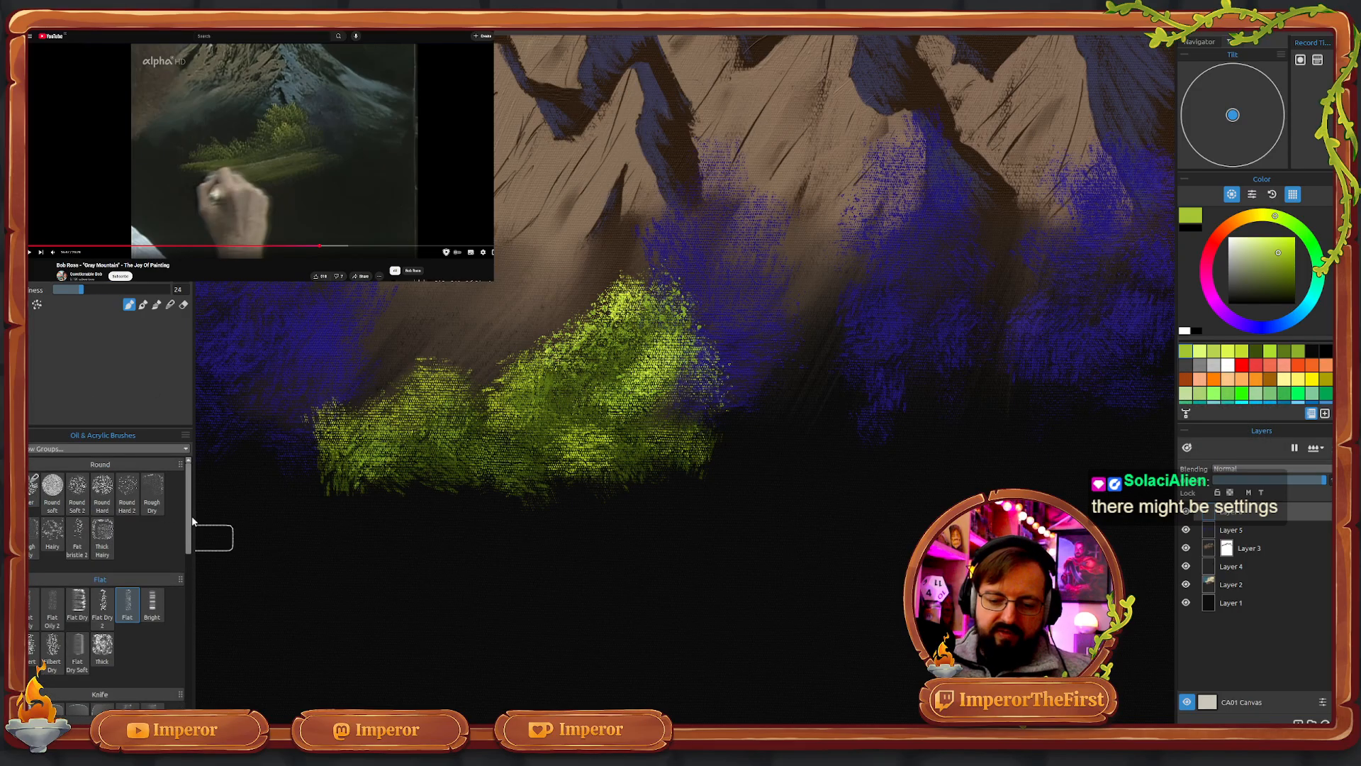
- Choose the Filbert Dry brush and try dim yellow-green grass strokes along the ground beneath the tree and low bush
mouse_move(191, 518)
left_mouse_down()
mouse_move(191, 565)
mouse_move(191, 534)
left_mouse_up()
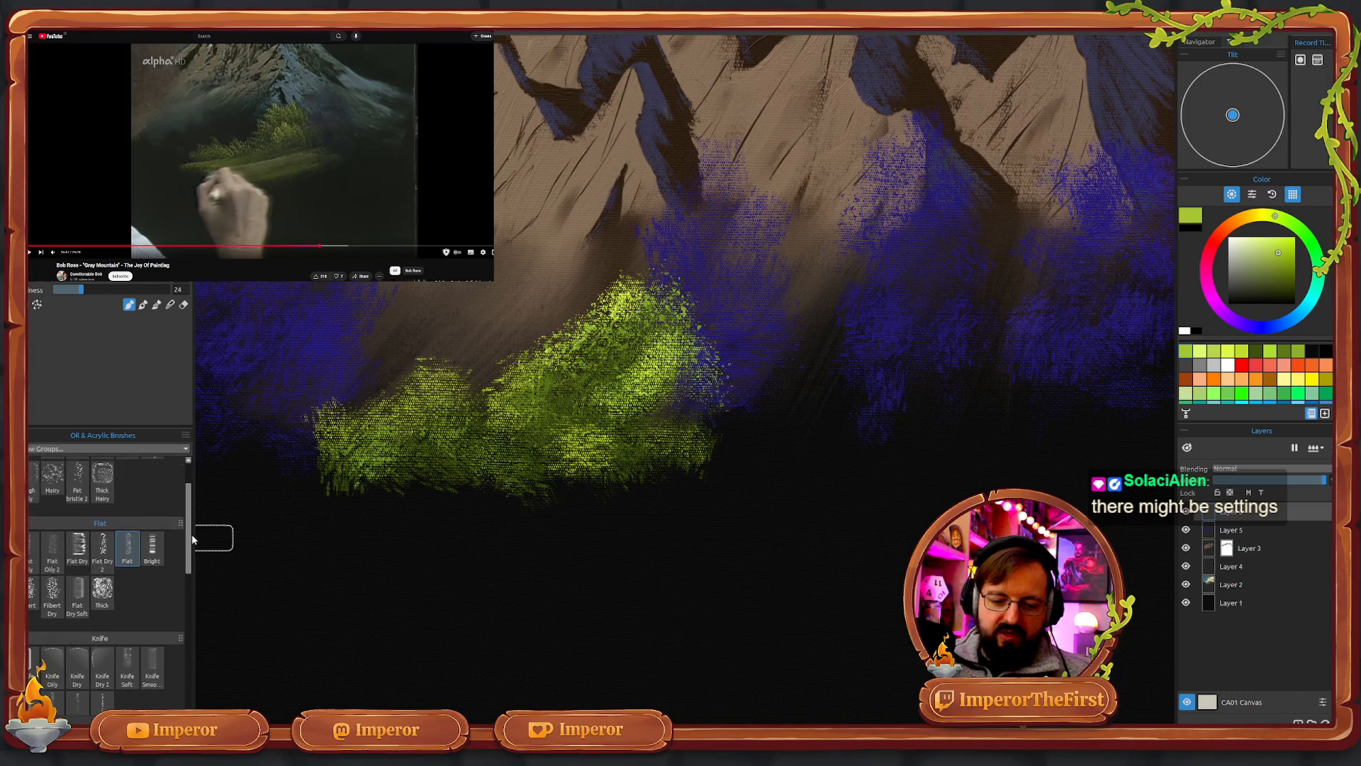
left_click(53, 608)
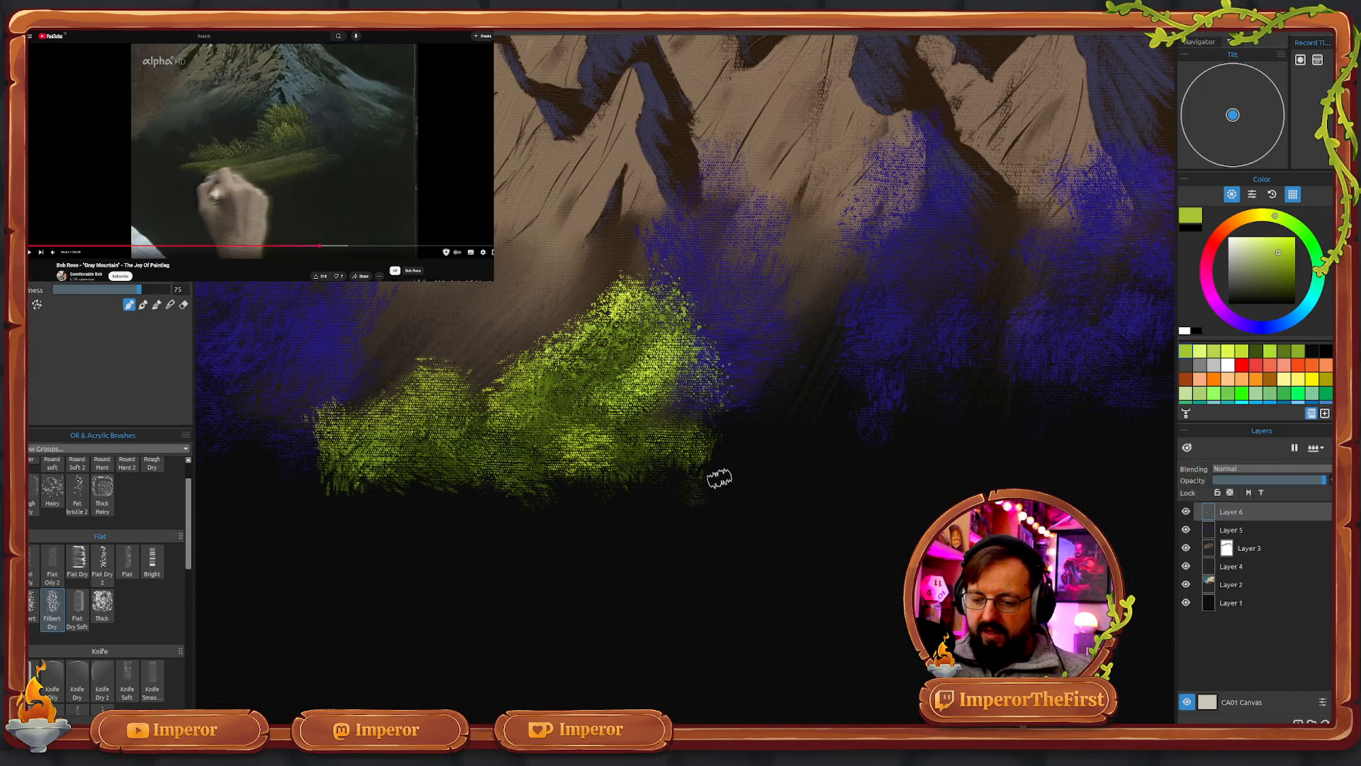
mouse_move(667, 506)
left_mouse_down()
mouse_move(694, 462)
mouse_move(648, 455)
mouse_move(680, 484)
mouse_move(681, 467)
mouse_move(620, 479)
mouse_move(653, 513)
mouse_move(630, 460)
mouse_move(613, 493)
mouse_move(633, 500)
mouse_move(596, 449)
left_mouse_up()
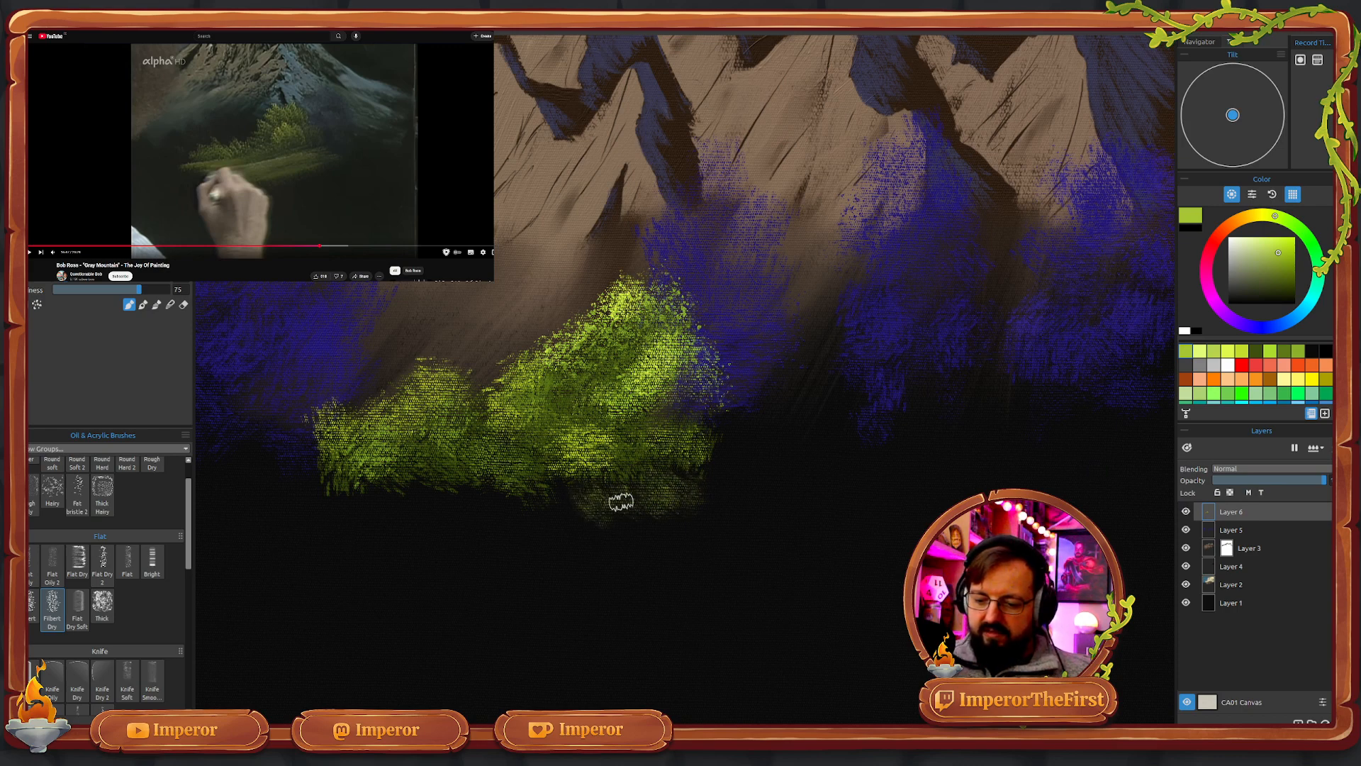
mouse_move(620, 502)
left_mouse_down()
mouse_move(558, 489)
mouse_move(581, 521)
mouse_move(579, 469)
mouse_move(539, 483)
mouse_move(575, 514)
mouse_move(519, 457)
mouse_move(537, 530)
mouse_move(535, 511)
mouse_move(470, 478)
mouse_move(494, 522)
mouse_move(492, 472)
mouse_move(447, 461)
mouse_move(496, 500)
mouse_move(499, 482)
mouse_move(436, 489)
mouse_move(457, 532)
mouse_move(443, 495)
mouse_move(394, 466)
mouse_move(421, 533)
mouse_move(436, 507)
mouse_move(398, 462)
mouse_move(407, 533)
mouse_move(416, 518)
mouse_move(352, 465)
mouse_move(371, 502)
left_mouse_up()
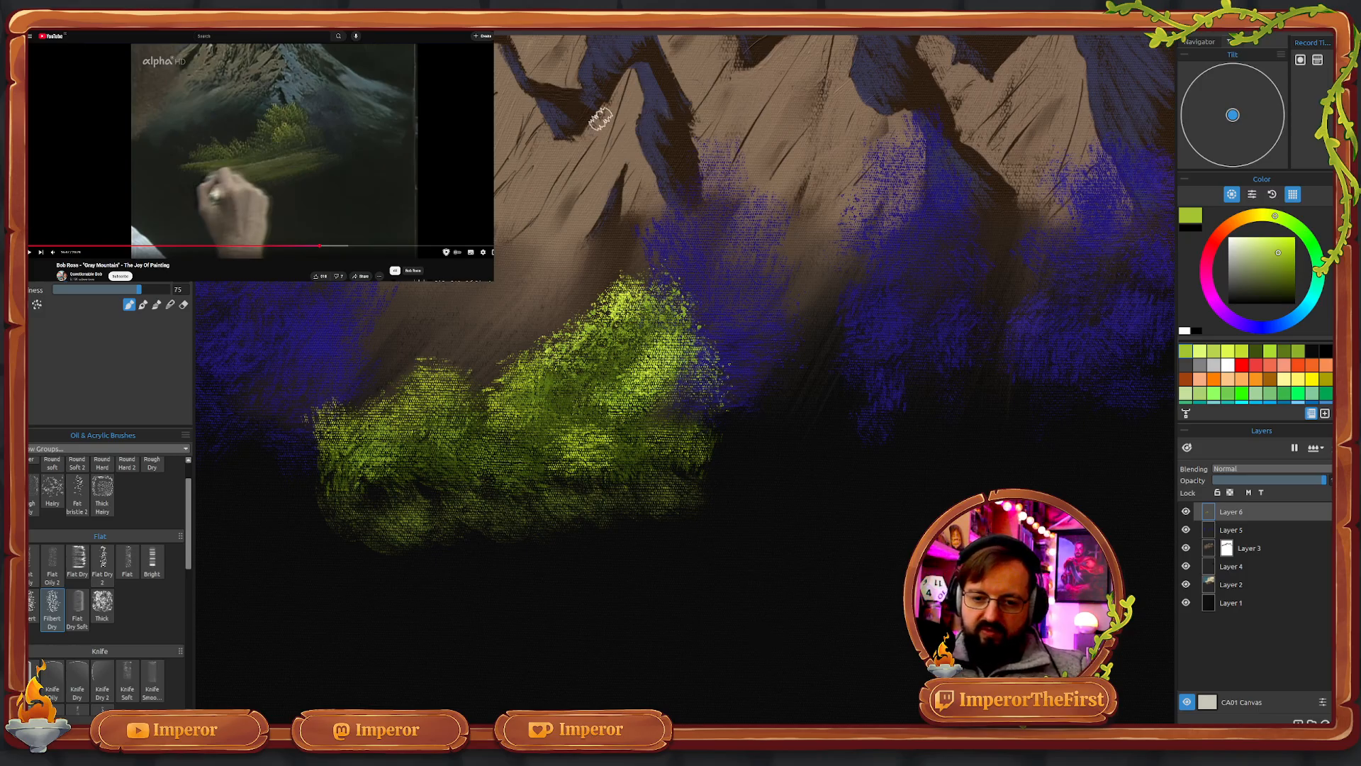
- Undo the Filbert Dry grass strokes beneath the tree and low bush
key("ctrl+z")
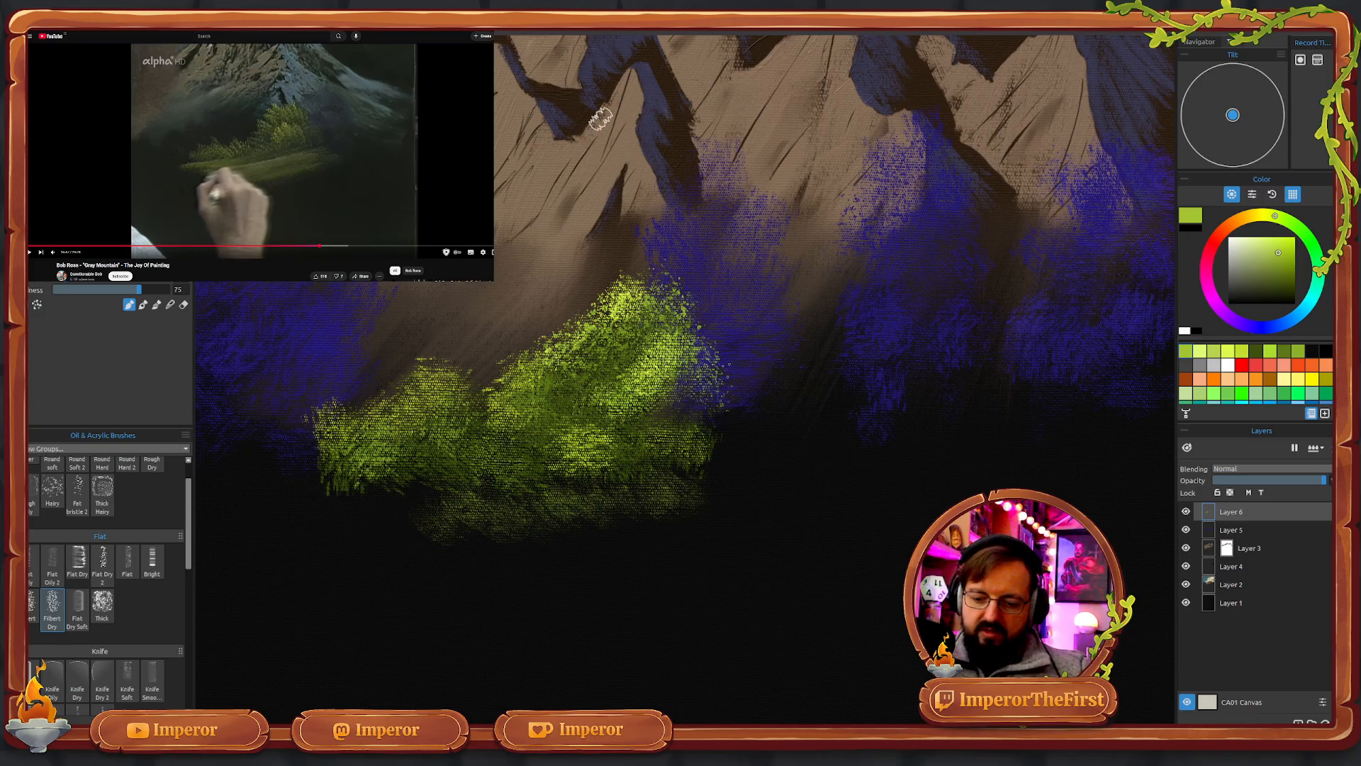
key("ctrl+z")
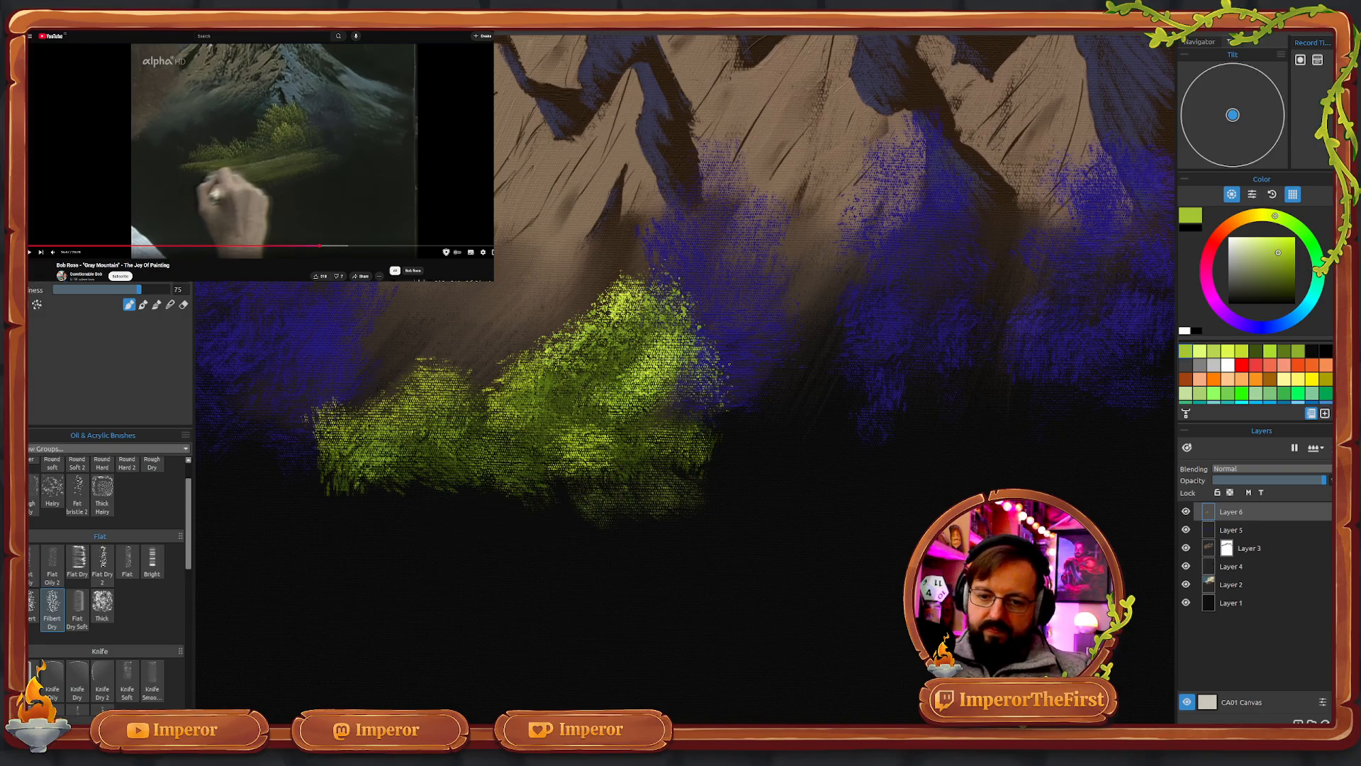
key("ctrl+z")
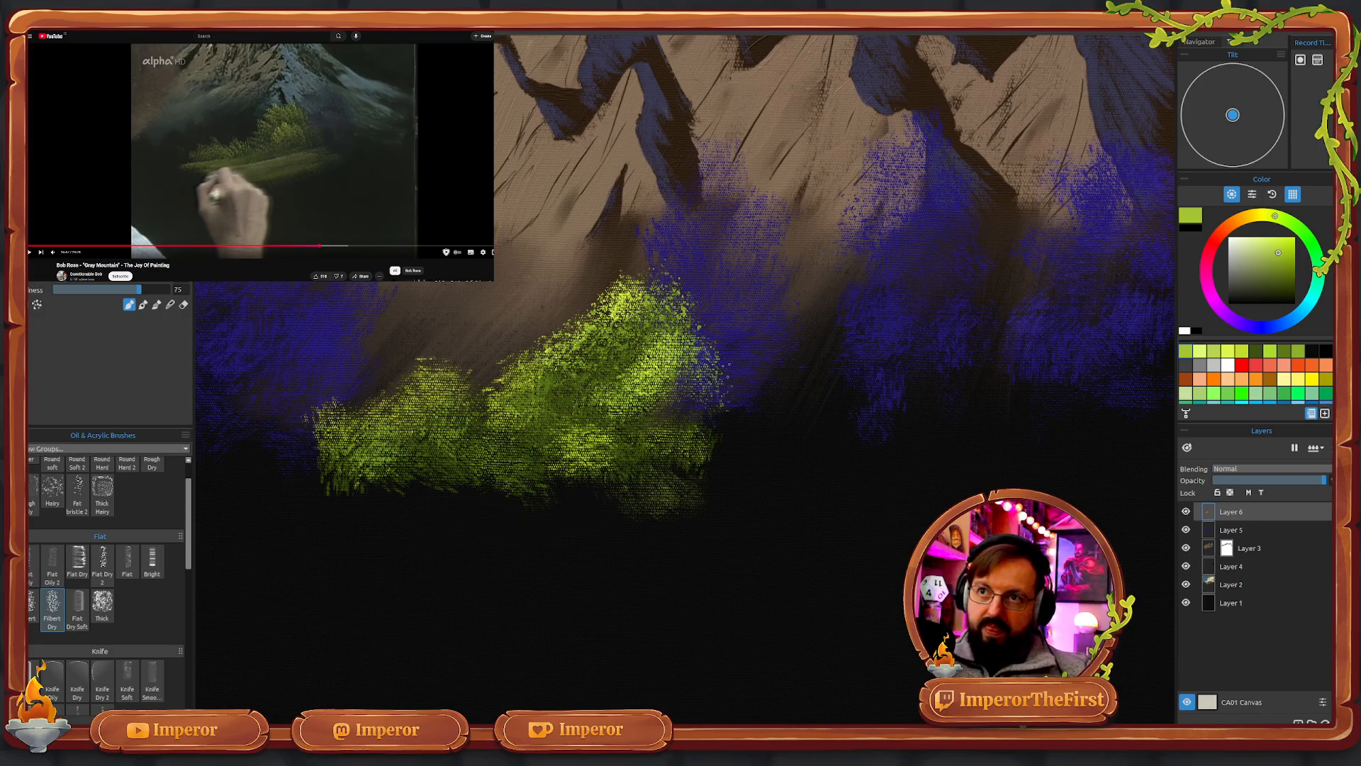
key("ctrl+z")
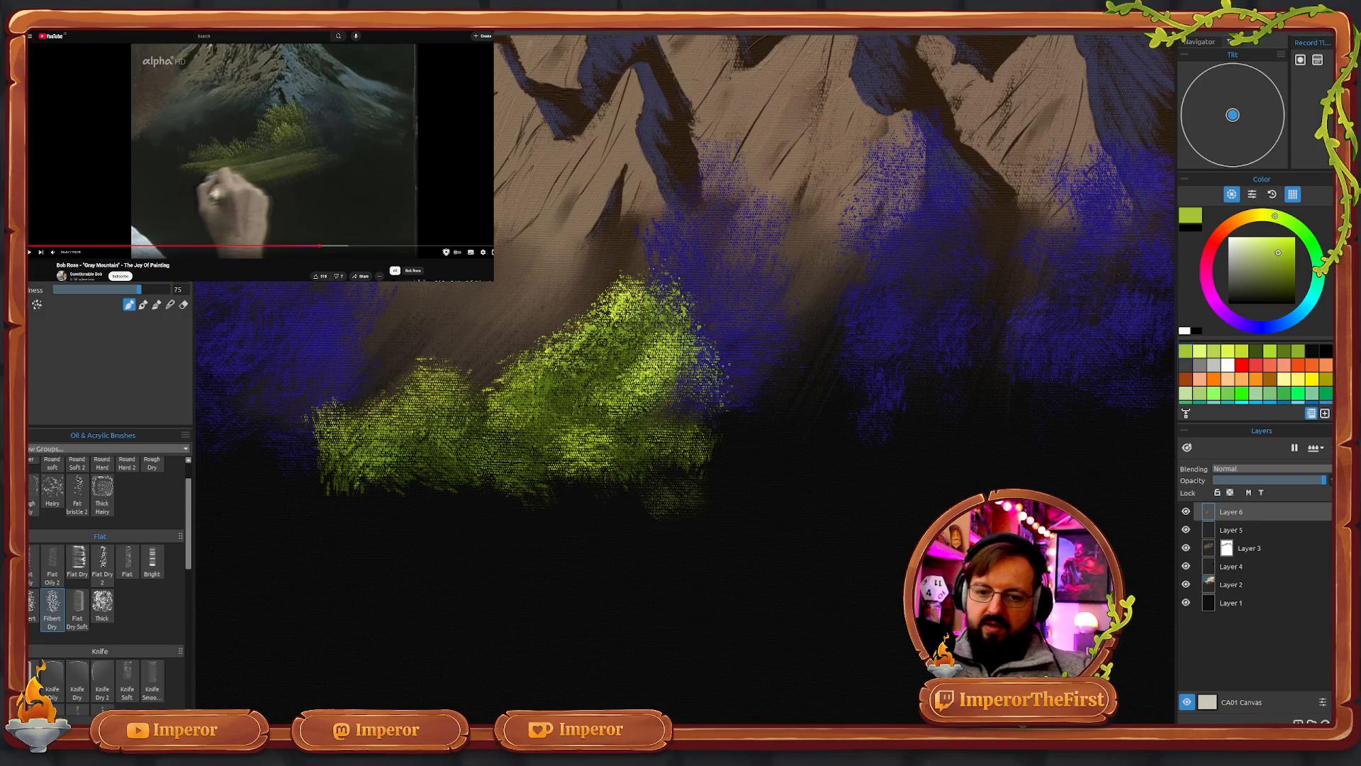
key("ctrl+z")
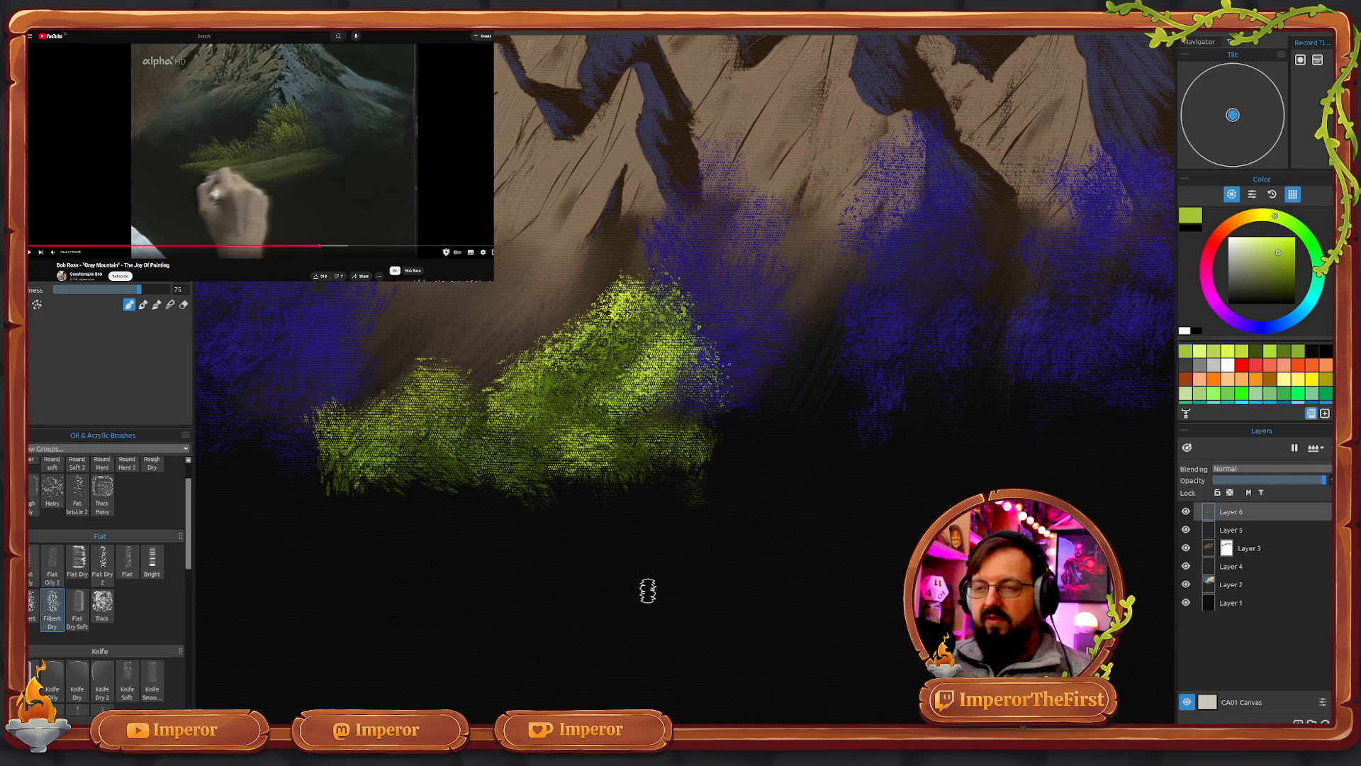
- Try sloping Filbert Dry grass strokes and a short patch beneath the low bush, and undo them
left_click_drag(337, 545, 592, 457)
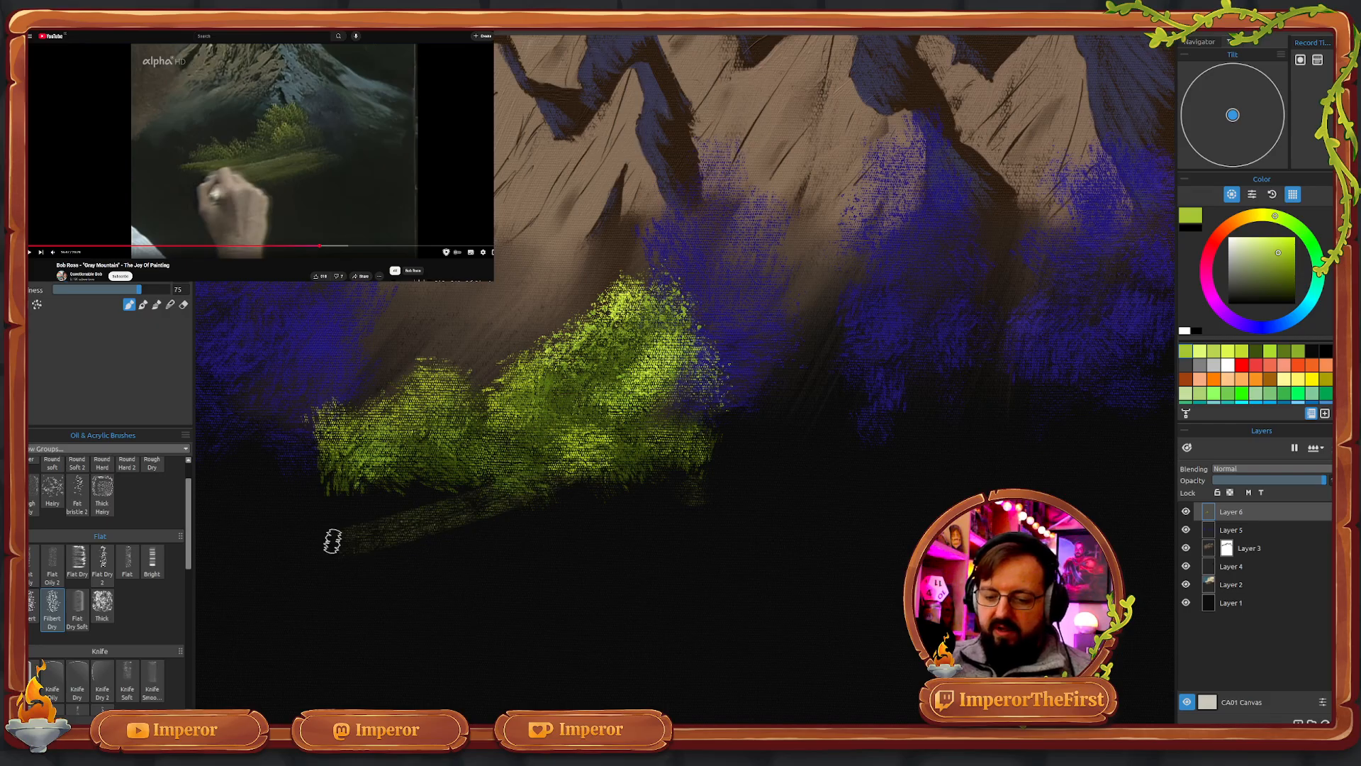
left_click_drag(333, 540, 526, 480)
left_click_drag(383, 511, 542, 496)
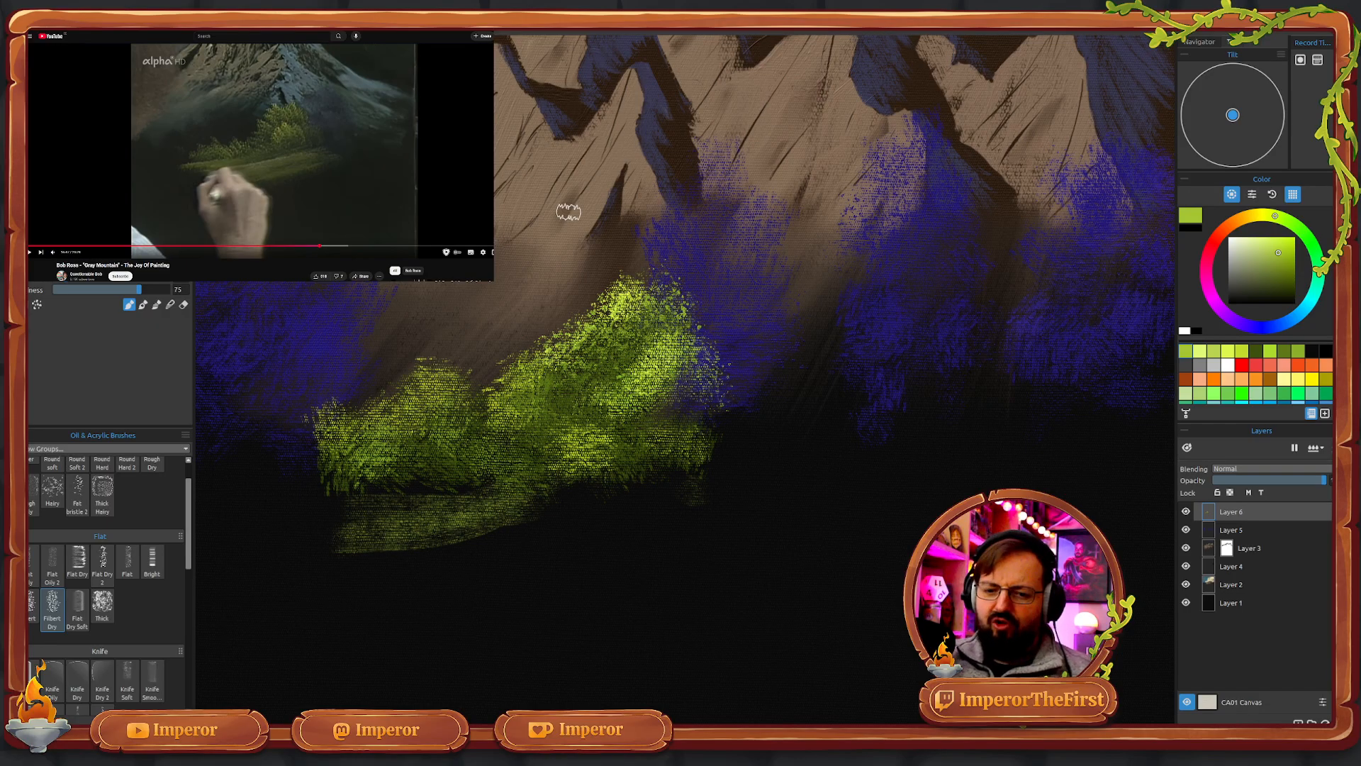
key("ctrl+z")
key("ctrl+z")
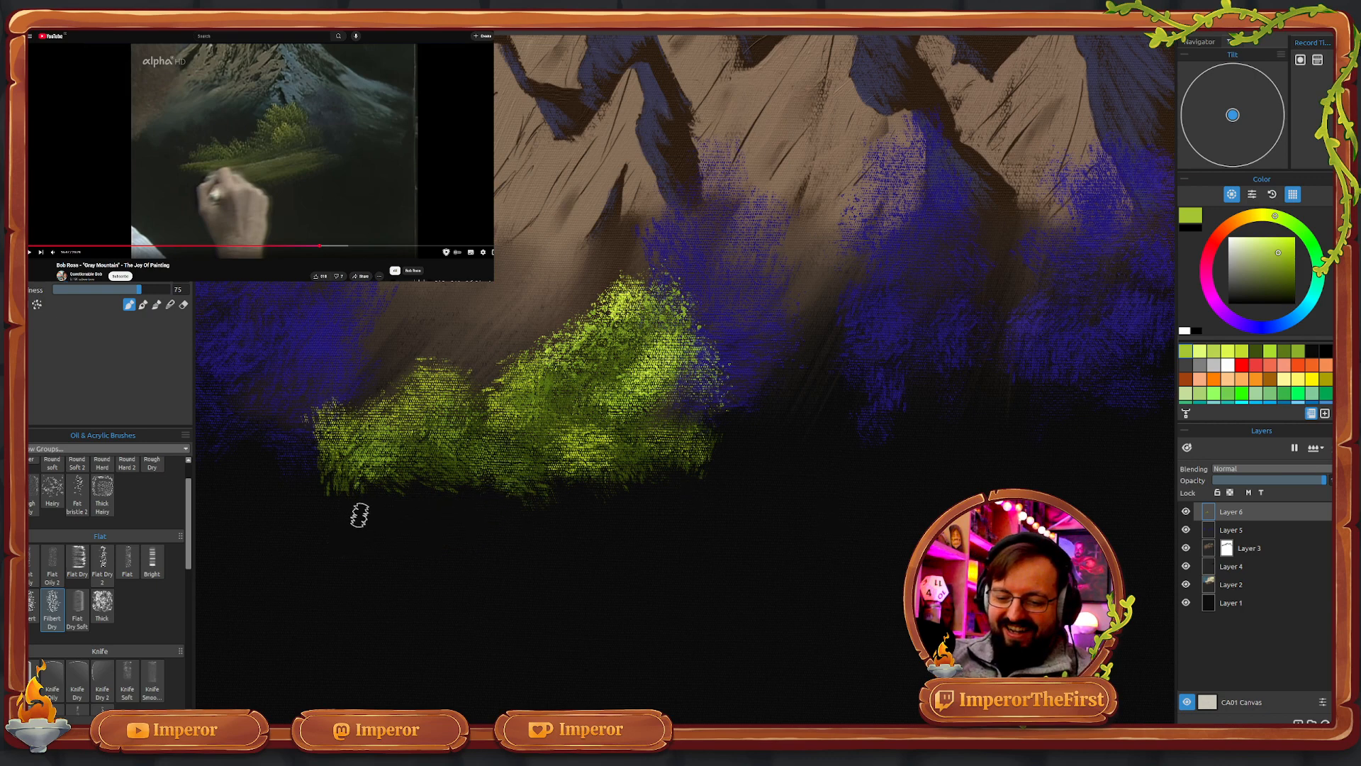
mouse_move(347, 515)
left_mouse_down()
mouse_move(386, 516)
mouse_move(417, 494)
mouse_move(356, 513)
mouse_move(426, 513)
mouse_move(389, 517)
left_mouse_up()
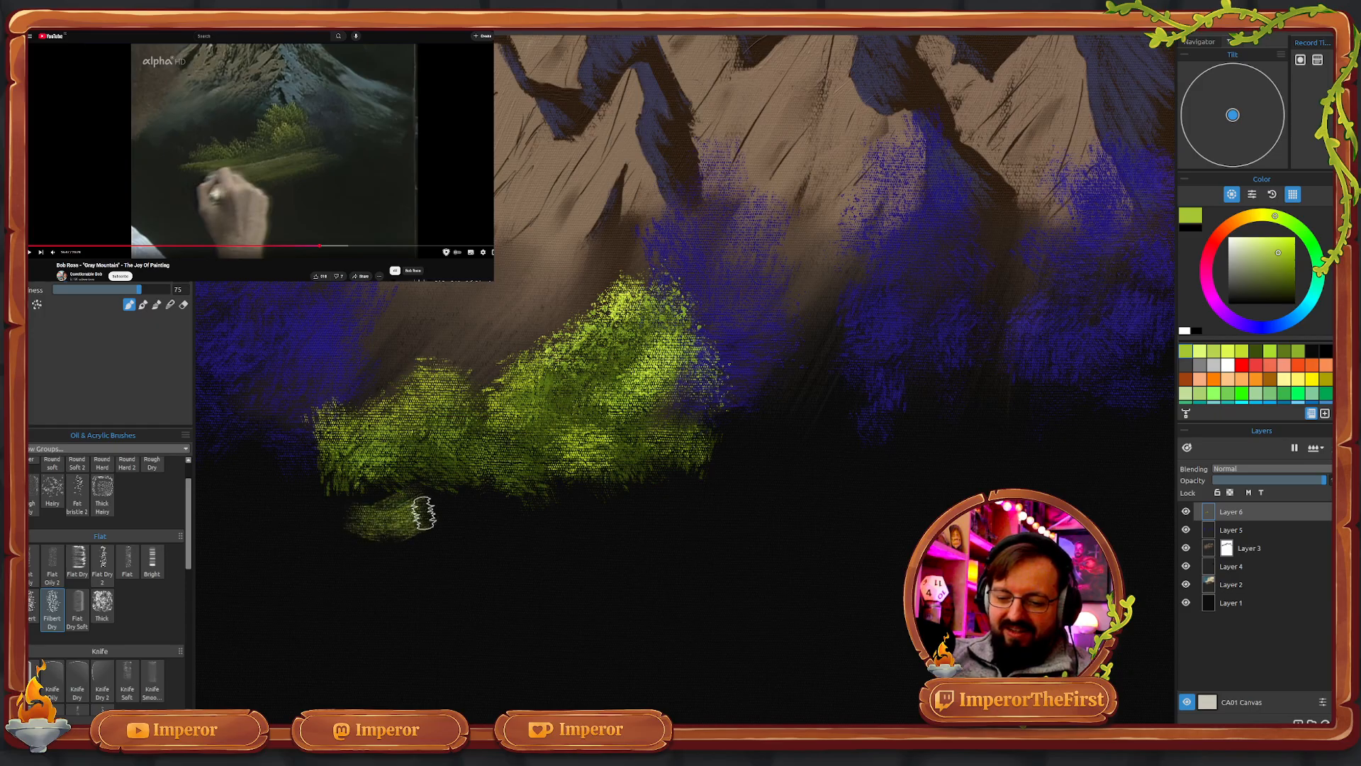
key("ctrl+z")
key("ctrl+z")
key("ctrl+z")
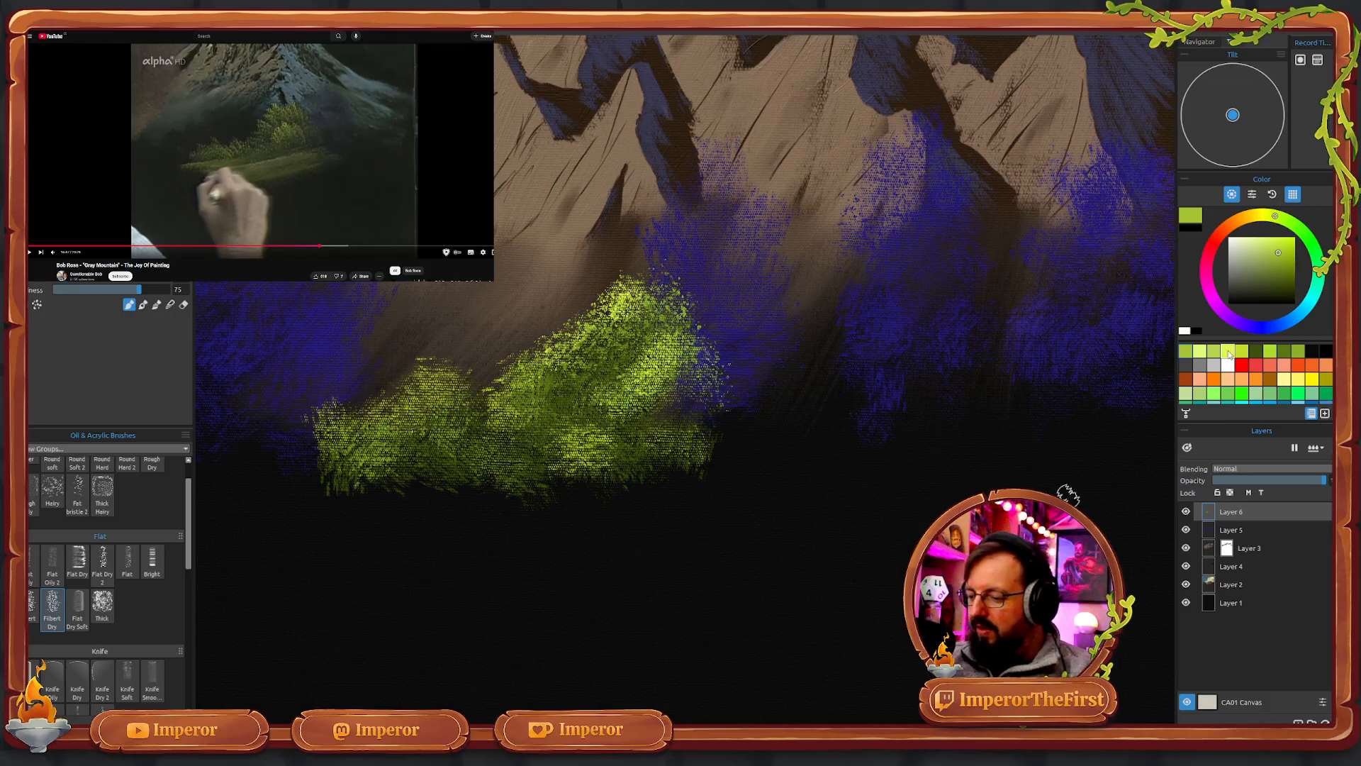
- Paint a broad, gently rolling yellow-green grass mound across the dark ground beneath the foliage
left_click(1218, 391)
left_click(1191, 354)
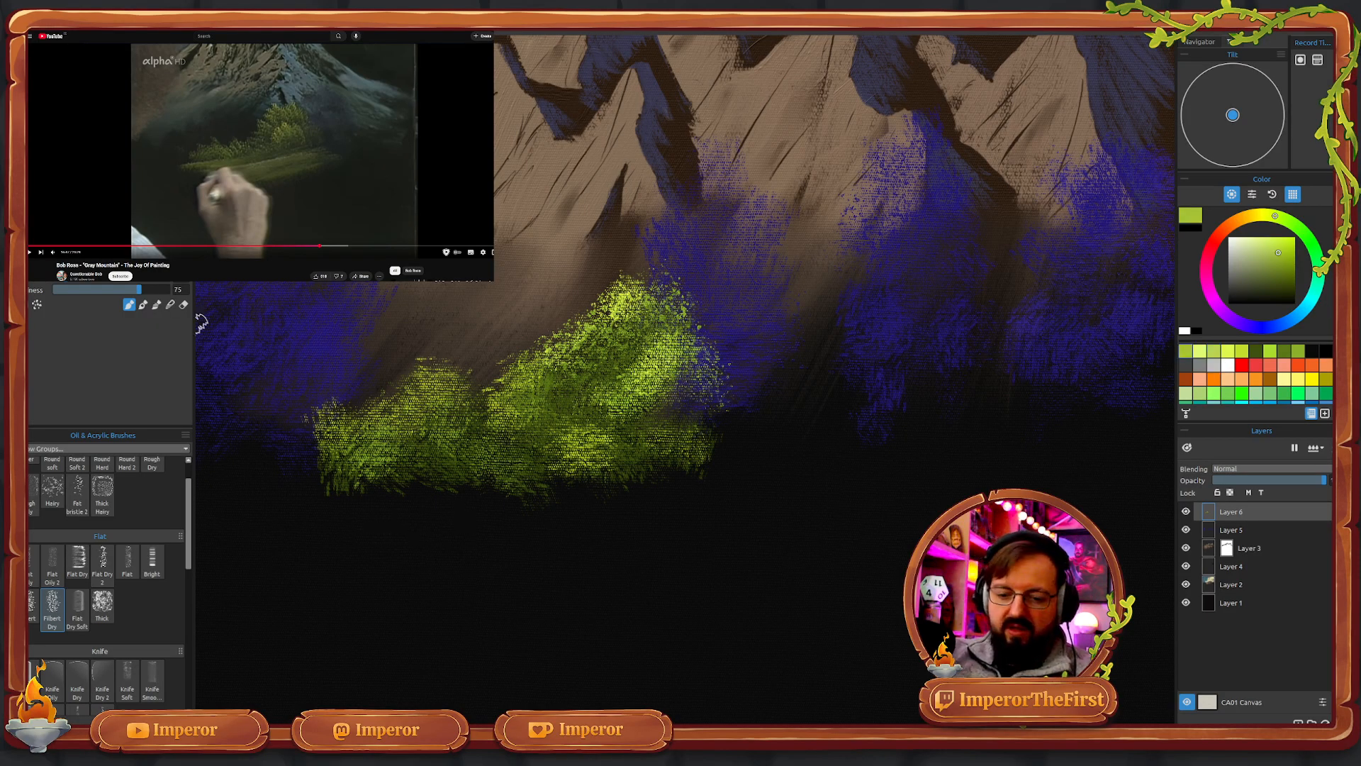
mouse_move(397, 549)
left_mouse_down()
mouse_move(469, 521)
mouse_move(414, 560)
mouse_move(513, 531)
mouse_move(517, 551)
mouse_move(542, 546)
mouse_move(544, 574)
mouse_move(363, 541)
mouse_move(512, 513)
mouse_move(342, 534)
mouse_move(383, 516)
mouse_move(496, 528)
mouse_move(707, 503)
mouse_move(434, 556)
mouse_move(503, 512)
mouse_move(706, 495)
mouse_move(442, 517)
mouse_move(609, 499)
mouse_move(778, 442)
mouse_move(426, 589)
mouse_move(364, 587)
mouse_move(586, 579)
mouse_move(715, 535)
mouse_move(482, 595)
mouse_move(665, 550)
mouse_move(813, 540)
mouse_move(422, 649)
mouse_move(840, 545)
mouse_move(653, 599)
mouse_move(880, 555)
mouse_move(699, 553)
mouse_move(840, 521)
mouse_move(754, 508)
mouse_move(929, 465)
mouse_move(691, 503)
mouse_move(935, 482)
mouse_move(696, 482)
mouse_move(876, 496)
mouse_move(702, 462)
mouse_move(820, 477)
mouse_move(758, 437)
mouse_move(784, 463)
mouse_move(846, 464)
mouse_move(625, 496)
mouse_move(412, 553)
mouse_move(432, 508)
mouse_move(449, 510)
mouse_move(300, 535)
mouse_move(399, 513)
mouse_move(278, 557)
mouse_move(360, 526)
mouse_move(255, 511)
mouse_move(410, 549)
mouse_move(346, 542)
mouse_move(412, 584)
mouse_move(266, 609)
mouse_move(458, 549)
mouse_move(783, 560)
mouse_move(399, 602)
mouse_move(776, 564)
mouse_move(422, 657)
mouse_move(398, 635)
mouse_move(803, 554)
mouse_move(706, 618)
mouse_move(317, 647)
mouse_move(901, 585)
mouse_move(390, 662)
mouse_move(815, 627)
mouse_move(477, 662)
mouse_move(789, 629)
mouse_move(780, 542)
left_mouse_up()
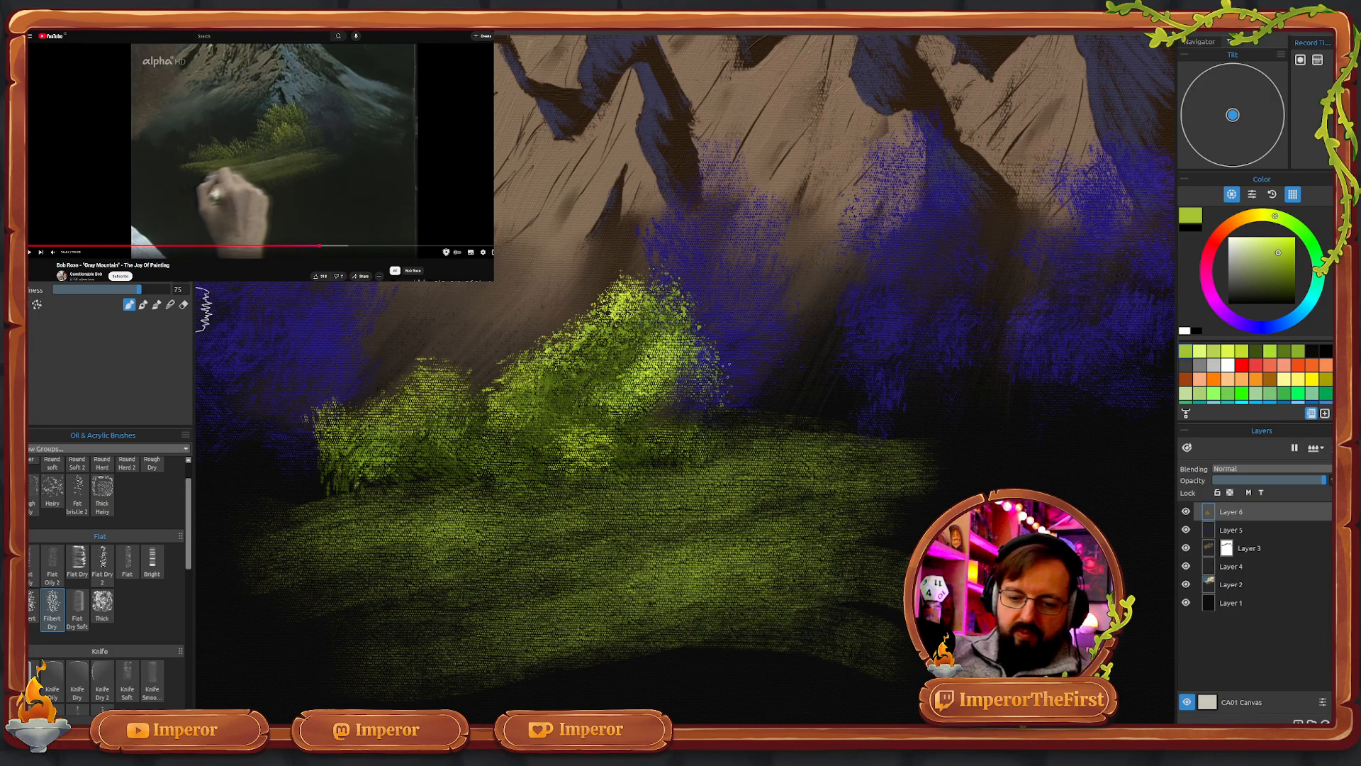
- Highlight the grass mound's upper contour with pale yellow-green strokes, from its left end up past the tree's base
left_click(1211, 360)
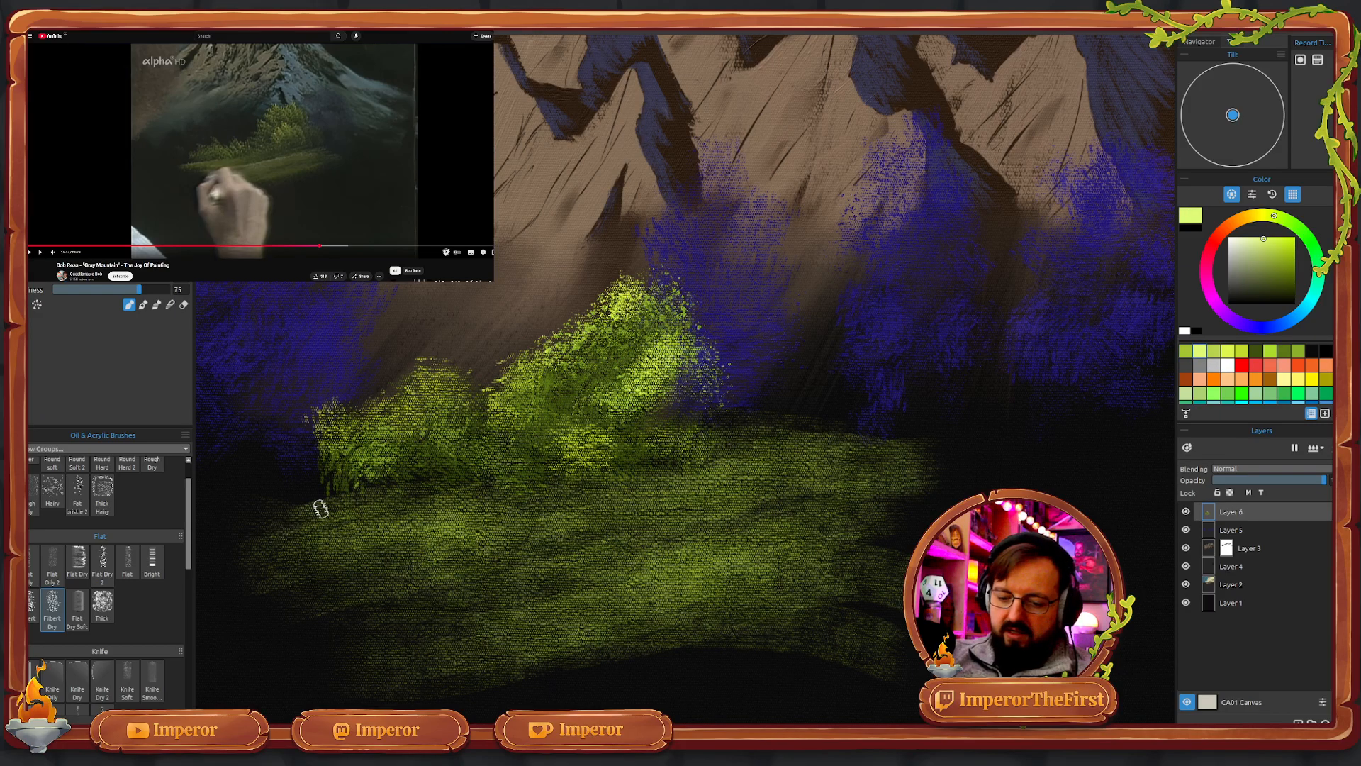
mouse_move(253, 529)
left_mouse_down()
mouse_move(520, 496)
mouse_move(477, 494)
mouse_move(550, 499)
mouse_move(694, 463)
mouse_move(688, 475)
left_mouse_up()
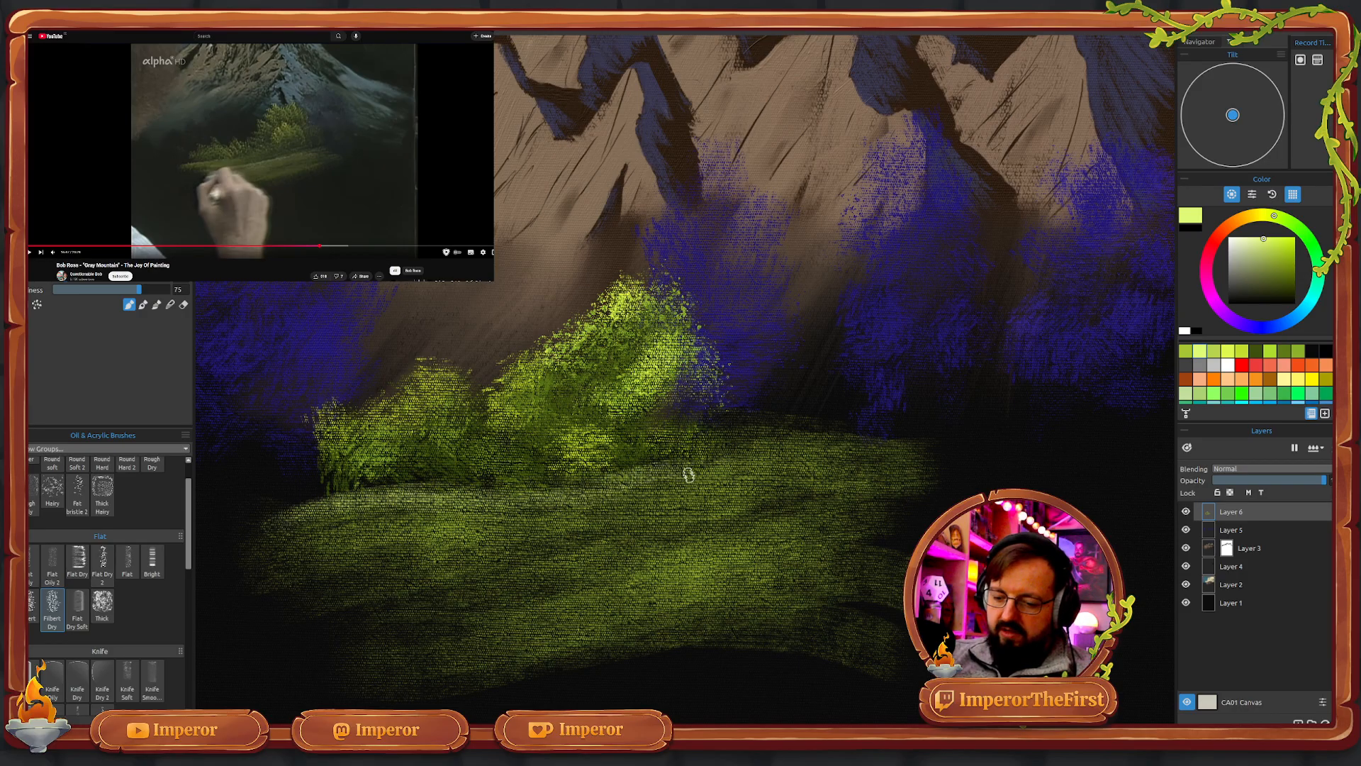
mouse_move(599, 490)
left_mouse_down()
mouse_move(403, 493)
mouse_move(424, 481)
mouse_move(271, 520)
left_mouse_up()
mouse_move(454, 487)
left_mouse_down()
mouse_move(578, 491)
mouse_move(514, 493)
mouse_move(778, 448)
mouse_move(733, 440)
mouse_move(844, 434)
left_mouse_up()
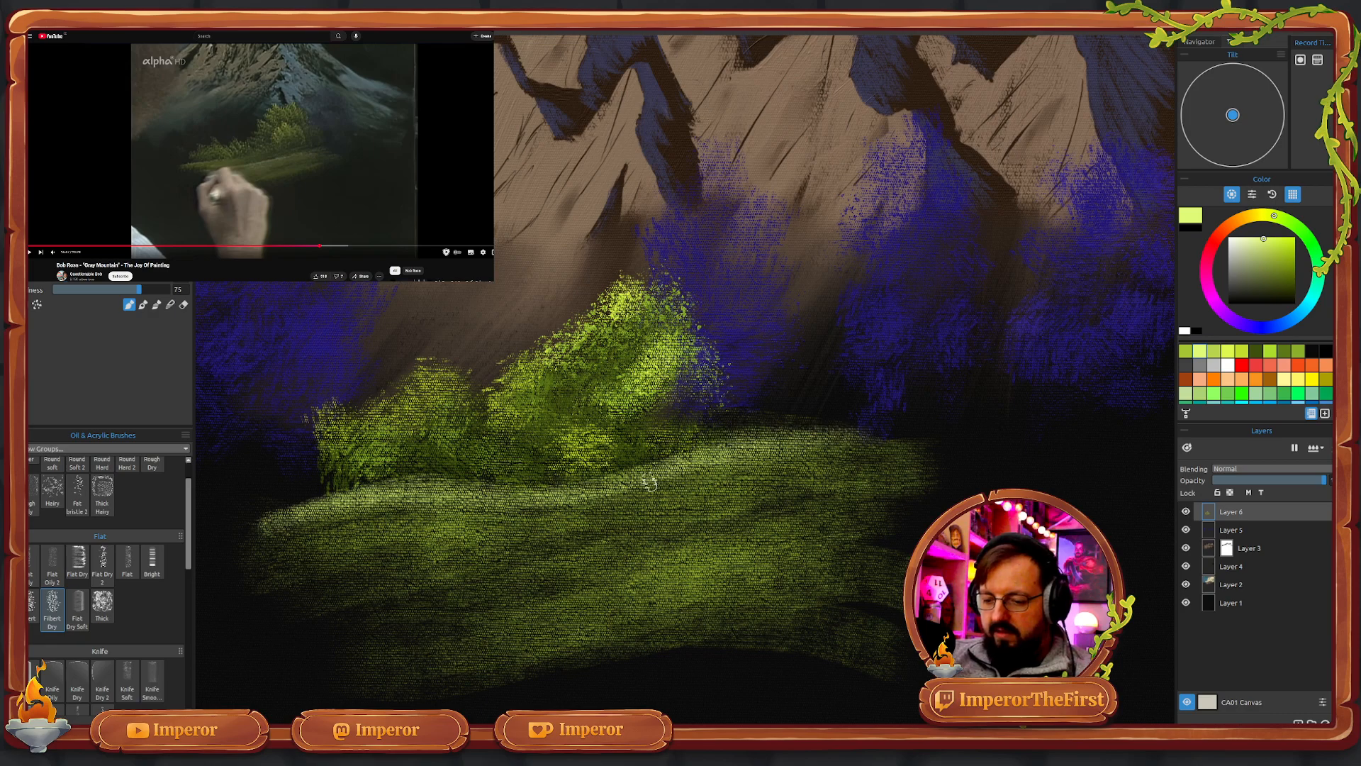
left_click_drag(650, 484, 570, 504)
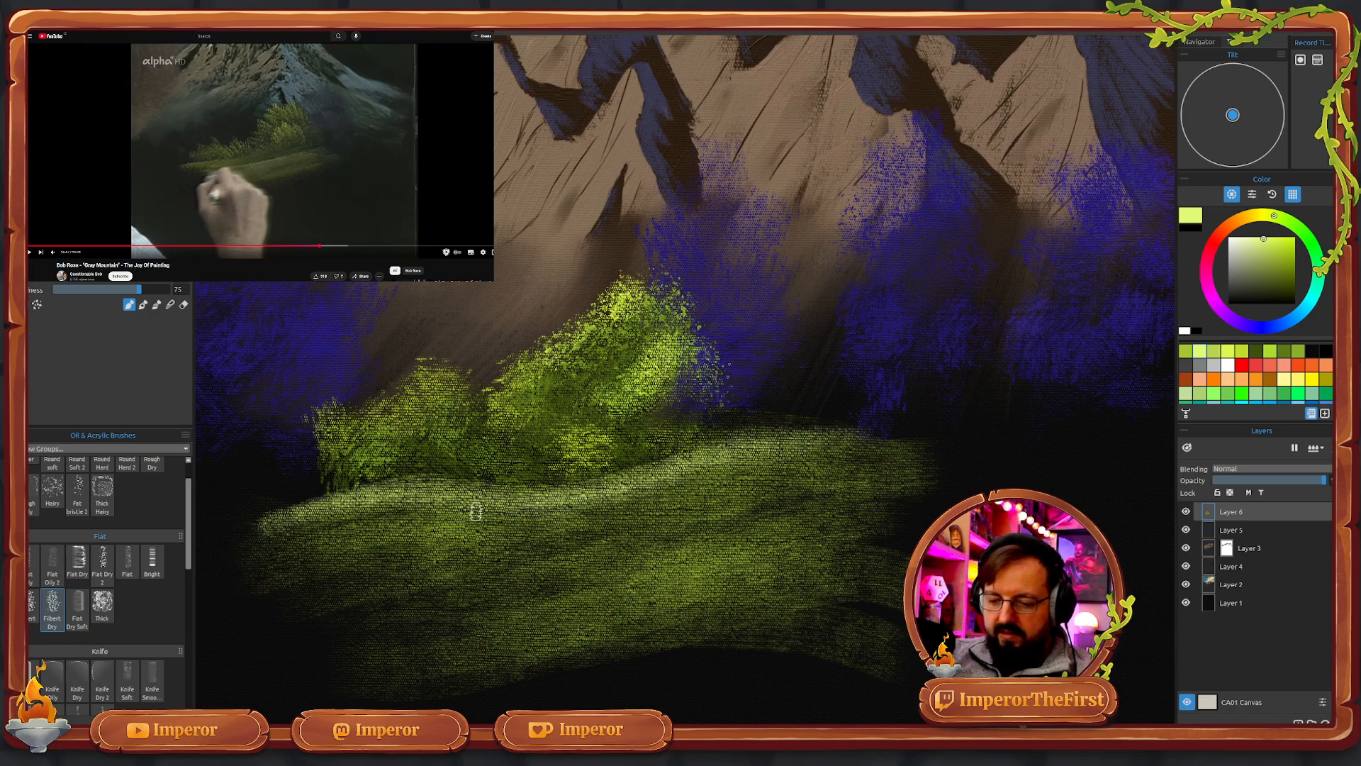
left_click_drag(376, 509, 243, 546)
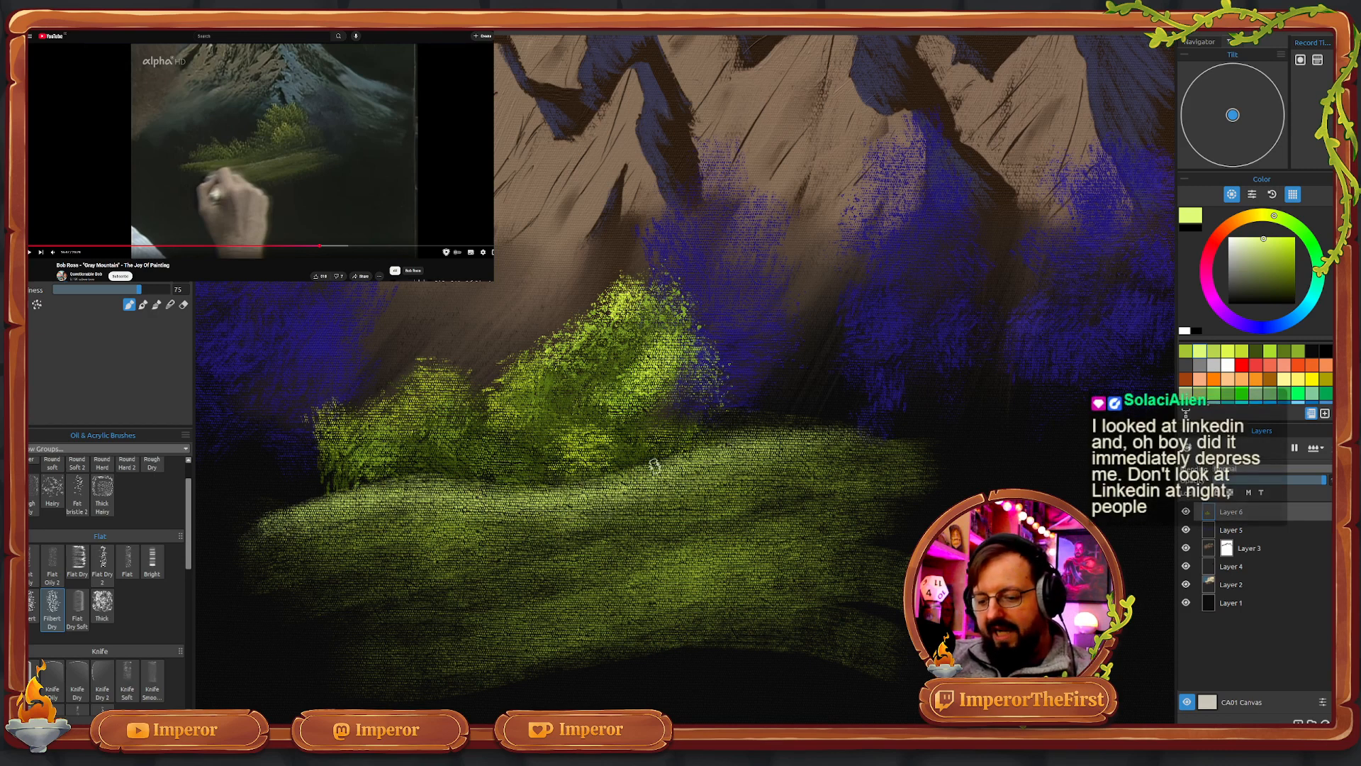
- Build a second pale yellow-green ridge rising diagonally through the middle of the grass mound, and lighten the mound's left slope
left_click_drag(425, 621, 563, 563)
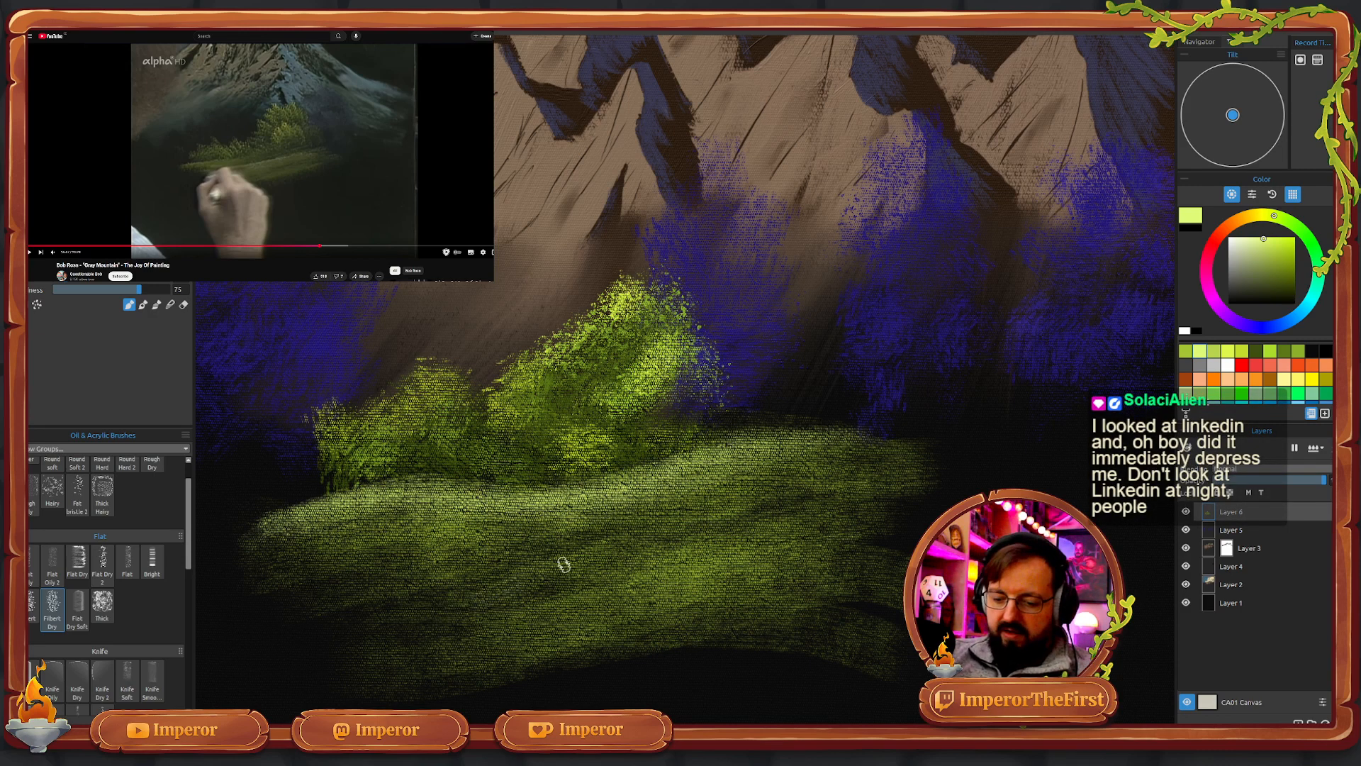
mouse_move(466, 613)
left_mouse_down()
mouse_move(577, 567)
mouse_move(438, 618)
mouse_move(622, 544)
left_mouse_up()
left_click_drag(544, 570, 674, 523)
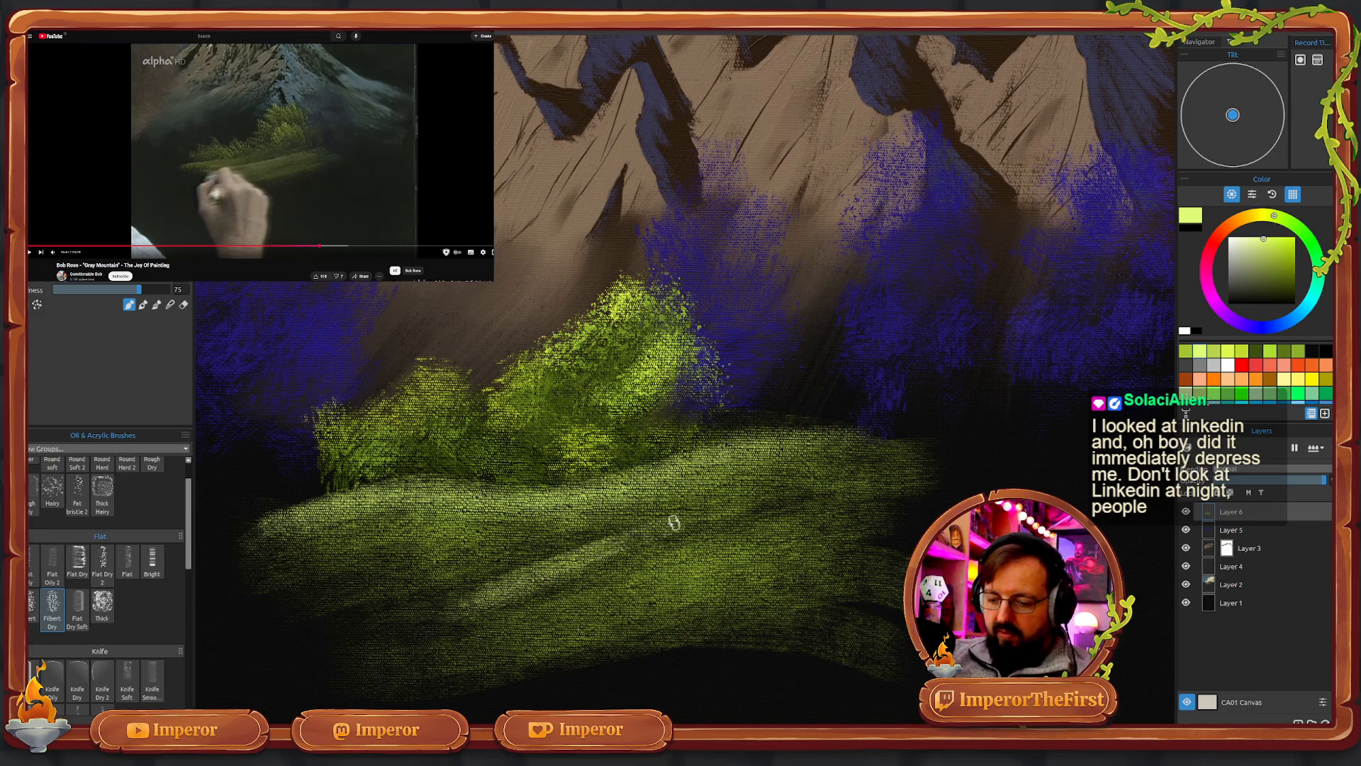
left_click_drag(595, 544, 765, 530)
mouse_move(675, 533)
left_mouse_down()
mouse_move(846, 509)
mouse_move(591, 548)
mouse_move(662, 533)
mouse_move(415, 618)
mouse_move(505, 592)
mouse_move(409, 598)
mouse_move(516, 571)
mouse_move(364, 595)
mouse_move(544, 586)
mouse_move(360, 601)
mouse_move(531, 588)
mouse_move(373, 603)
mouse_move(686, 554)
mouse_move(549, 577)
mouse_move(674, 543)
mouse_move(540, 572)
mouse_move(769, 549)
mouse_move(721, 551)
mouse_move(817, 530)
mouse_move(875, 491)
mouse_move(728, 547)
mouse_move(696, 542)
left_mouse_up()
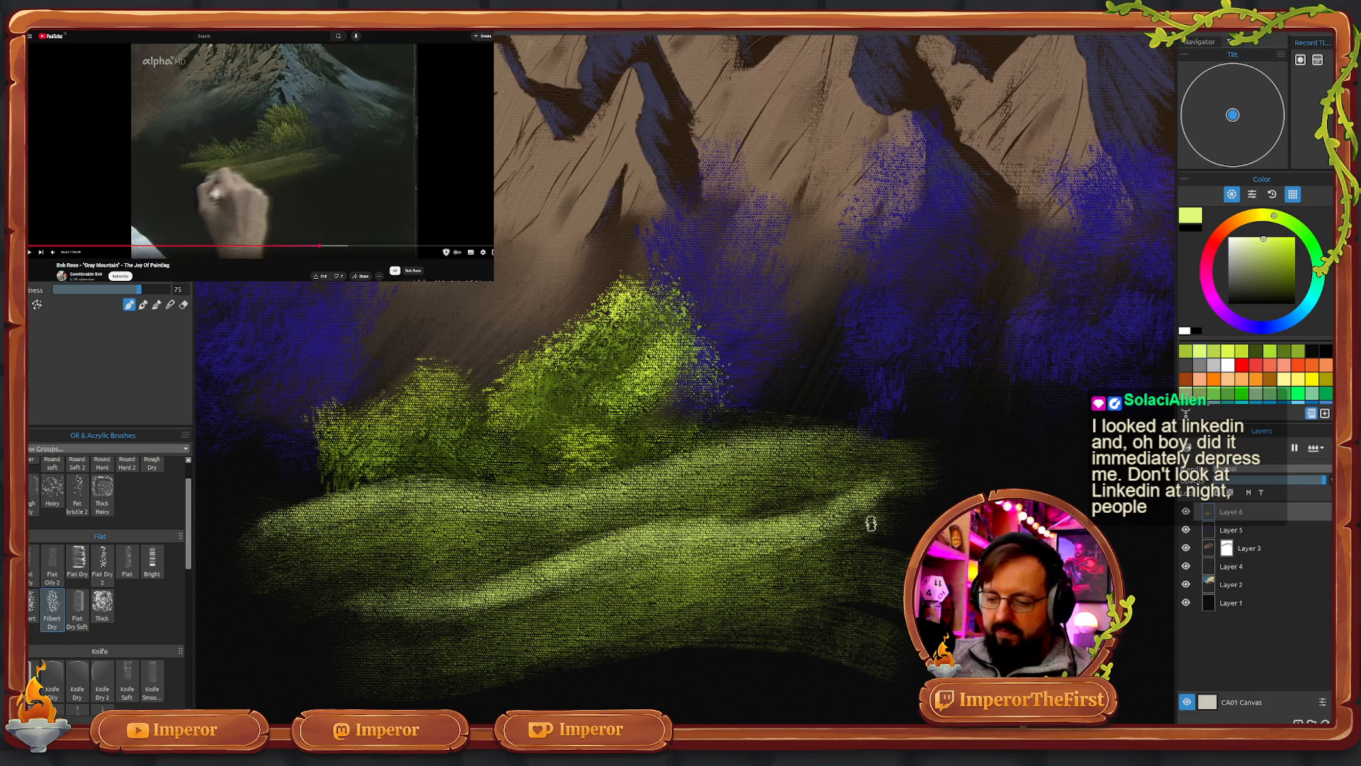
mouse_move(875, 489)
left_mouse_down()
mouse_move(923, 477)
mouse_move(963, 491)
mouse_move(896, 492)
mouse_move(885, 508)
left_mouse_up()
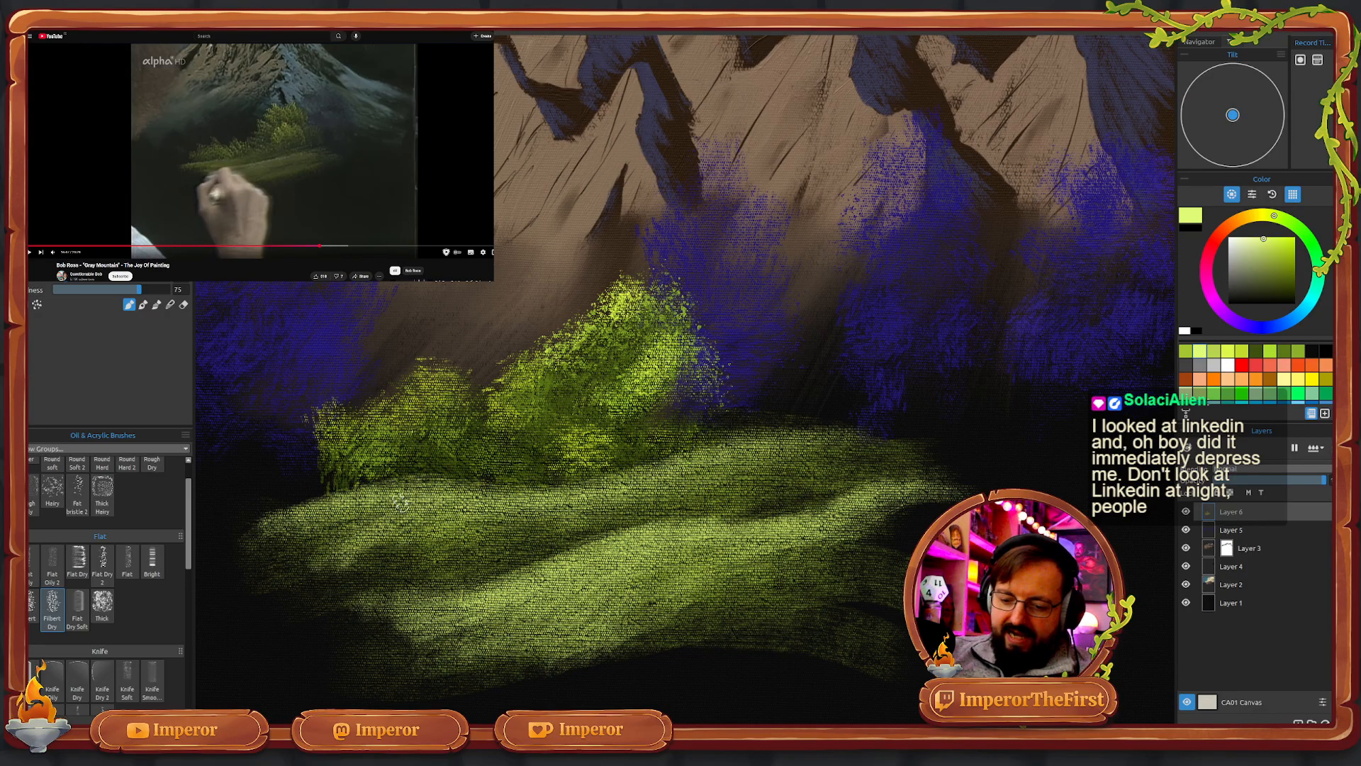
mouse_move(317, 581)
left_mouse_down()
mouse_move(369, 564)
mouse_move(375, 576)
mouse_move(348, 599)
mouse_move(335, 574)
mouse_move(362, 557)
mouse_move(276, 600)
mouse_move(378, 519)
mouse_move(263, 564)
mouse_move(353, 516)
mouse_move(319, 536)
mouse_move(424, 528)
mouse_move(448, 541)
left_mouse_up()
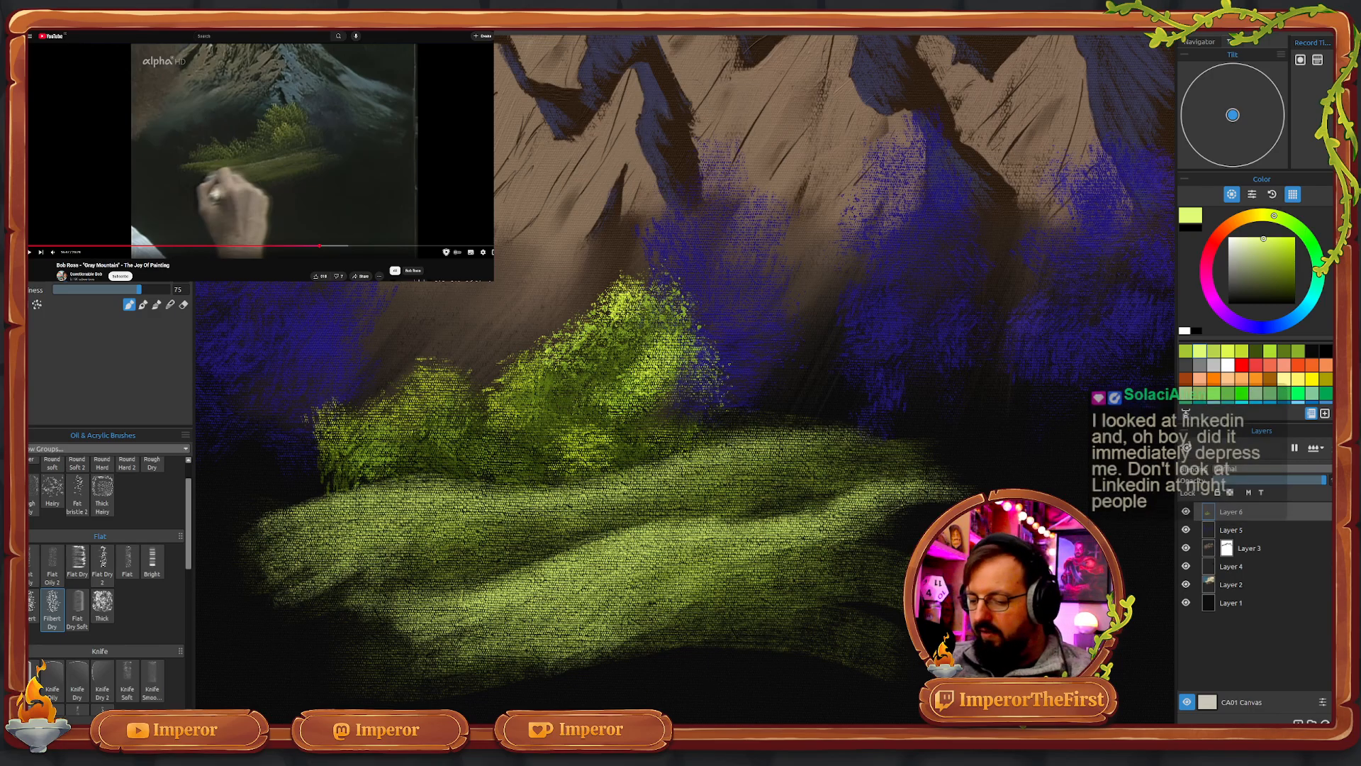
- Shade and extend the grass mound's upper right edge in darker green, and brush mid yellow-green highlights across its right side
left_click(1284, 351)
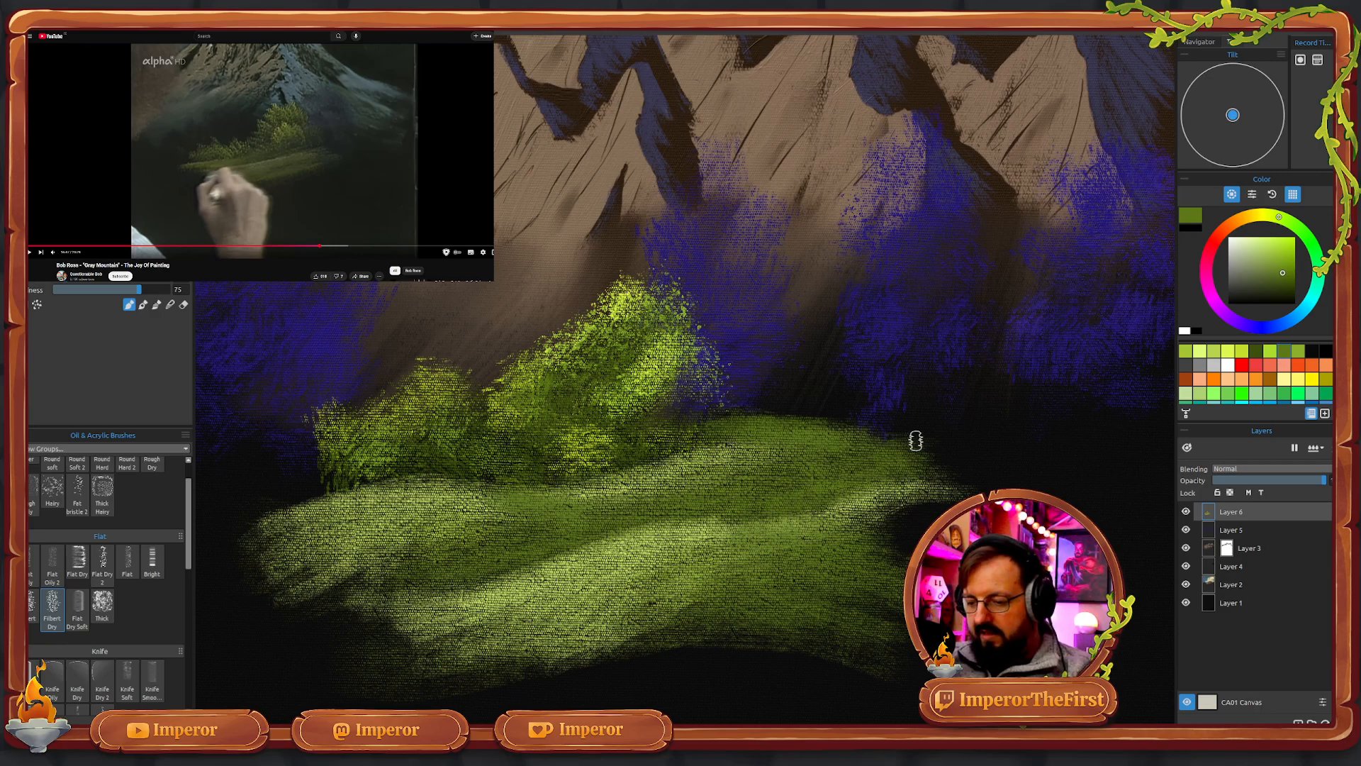
left_click_drag(976, 448, 921, 440)
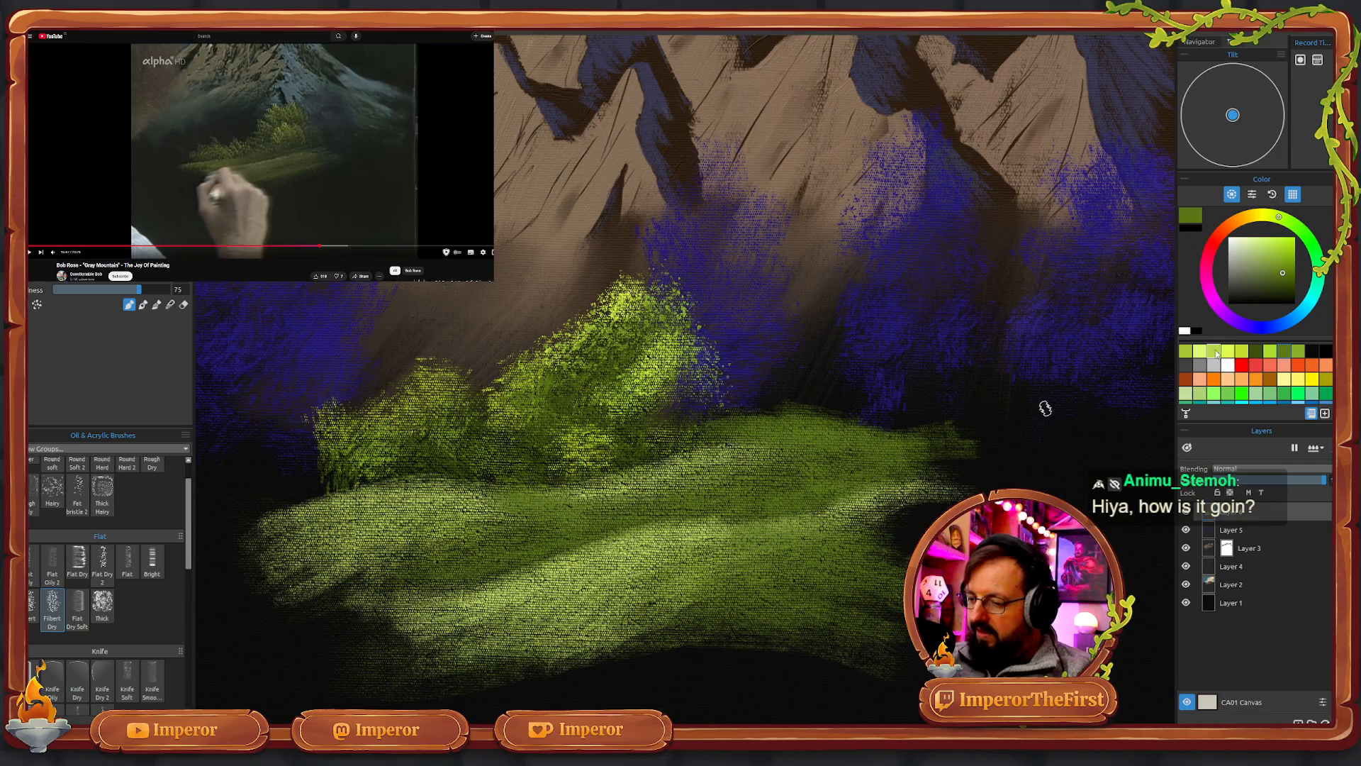
left_click(1214, 352)
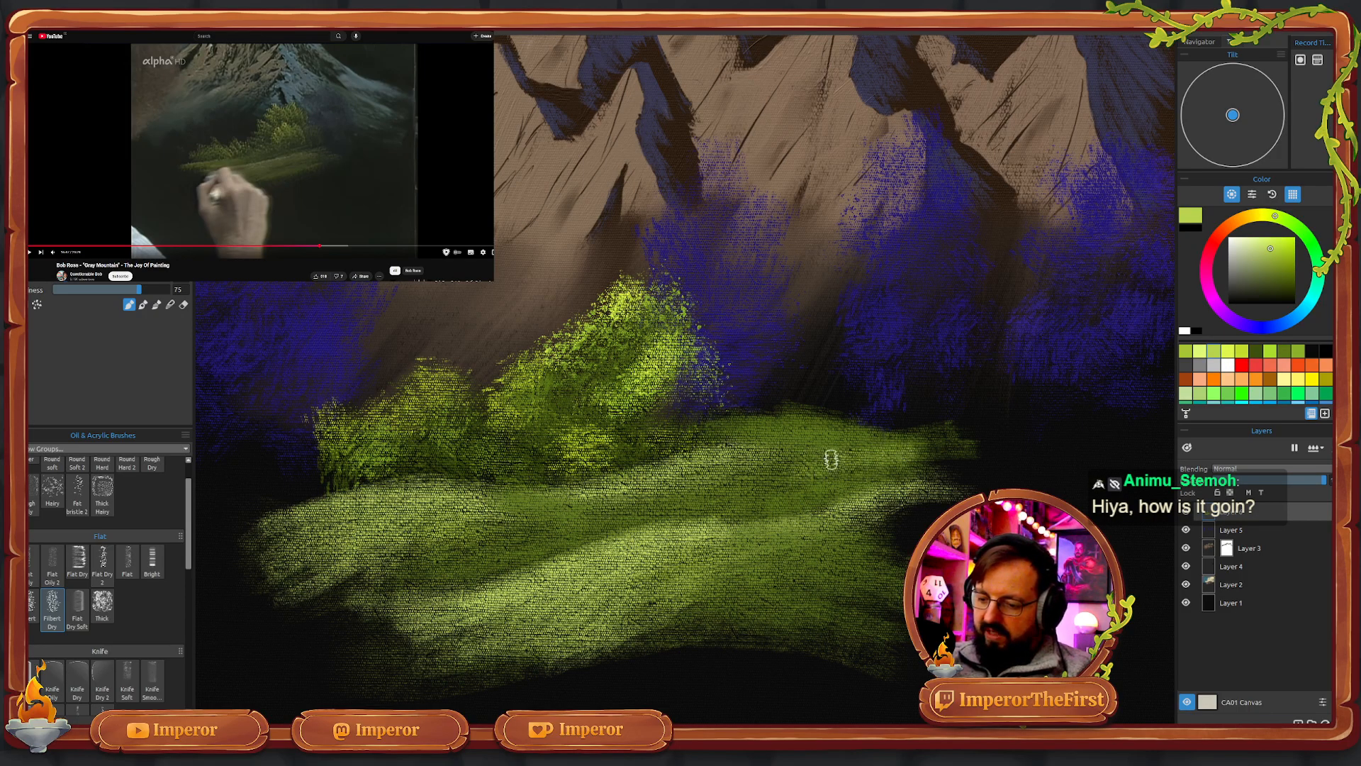
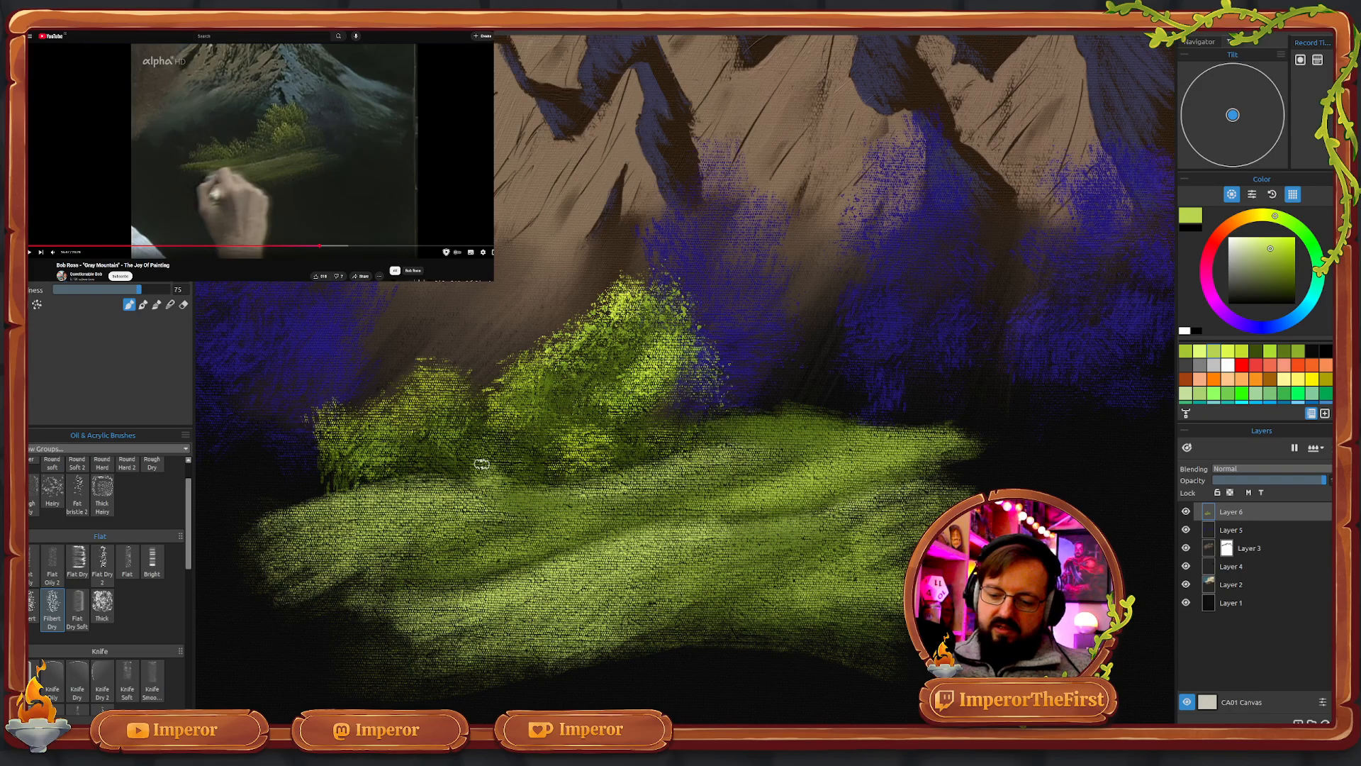
- Blend the low bush's base into the grass with small dabs of light yellow-green, dark green and bright green
mouse_move(502, 502)
left_mouse_down()
mouse_move(470, 461)
mouse_move(490, 473)
mouse_move(498, 443)
left_mouse_up()
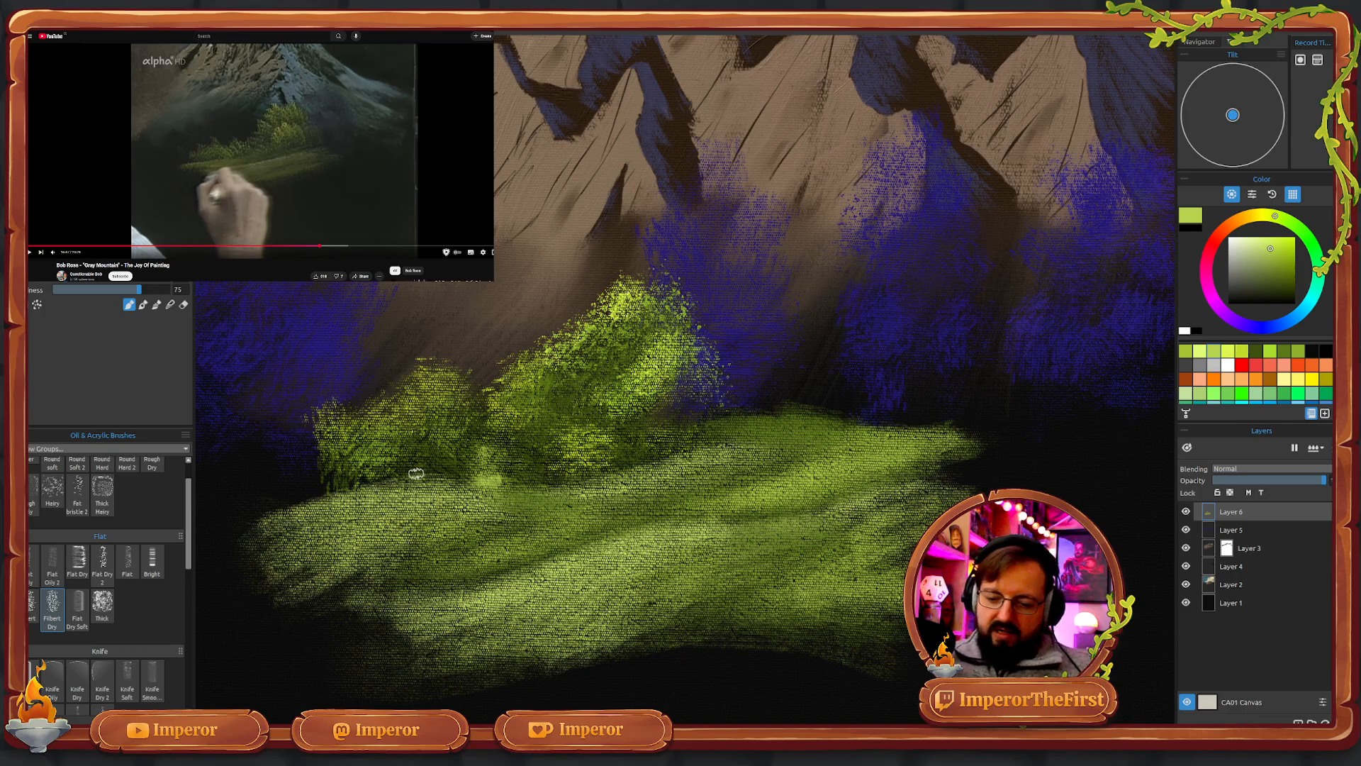
left_click(1257, 347)
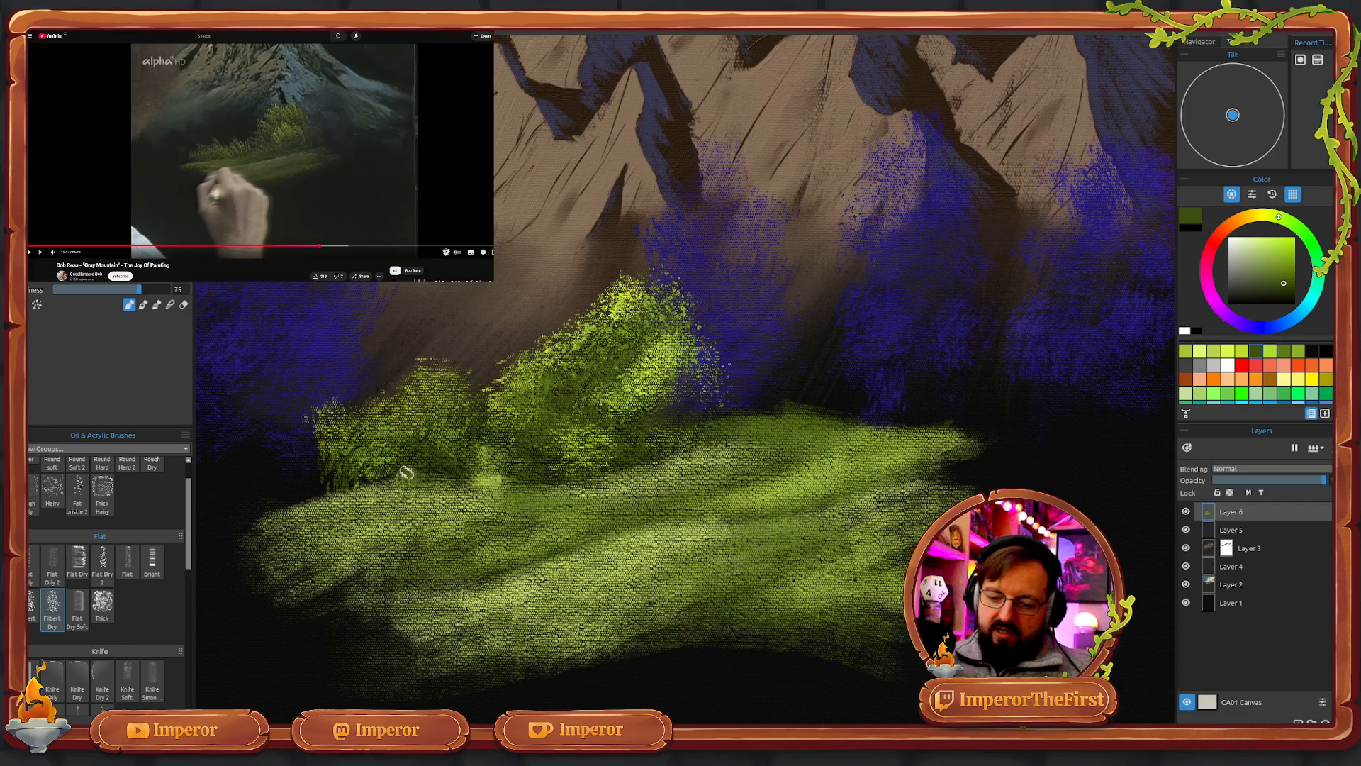
mouse_move(436, 458)
left_mouse_down()
mouse_move(429, 471)
mouse_move(444, 464)
left_mouse_up()
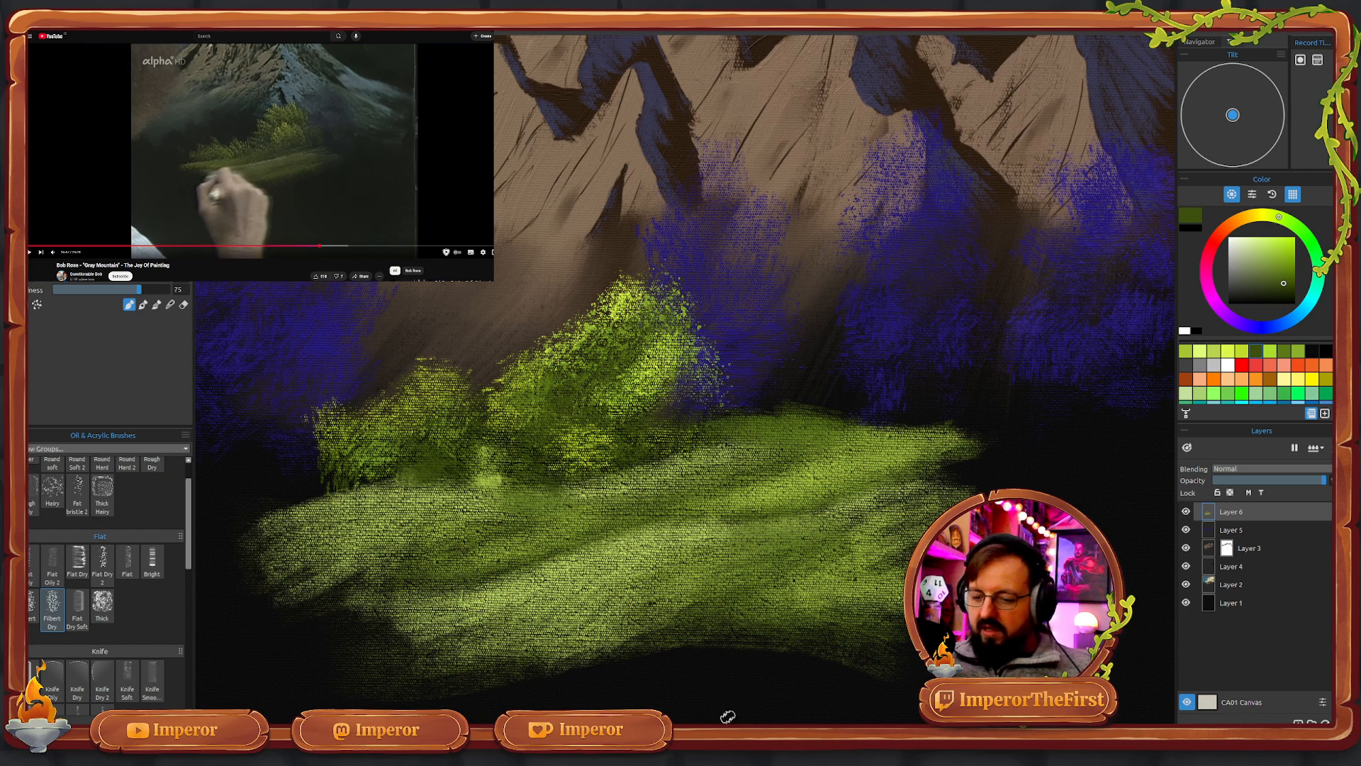
left_click(1274, 355)
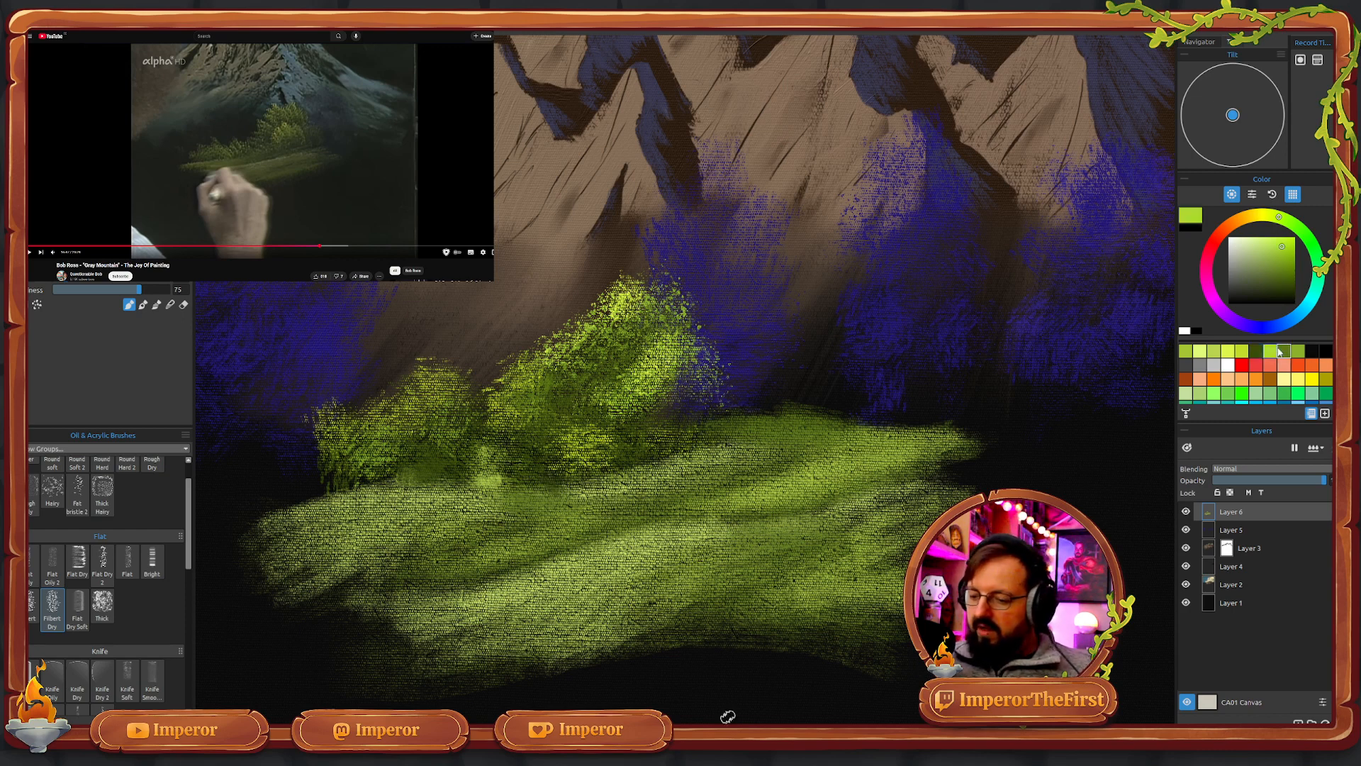
mouse_move(429, 453)
left_mouse_down()
mouse_move(412, 471)
mouse_move(423, 457)
left_mouse_up()
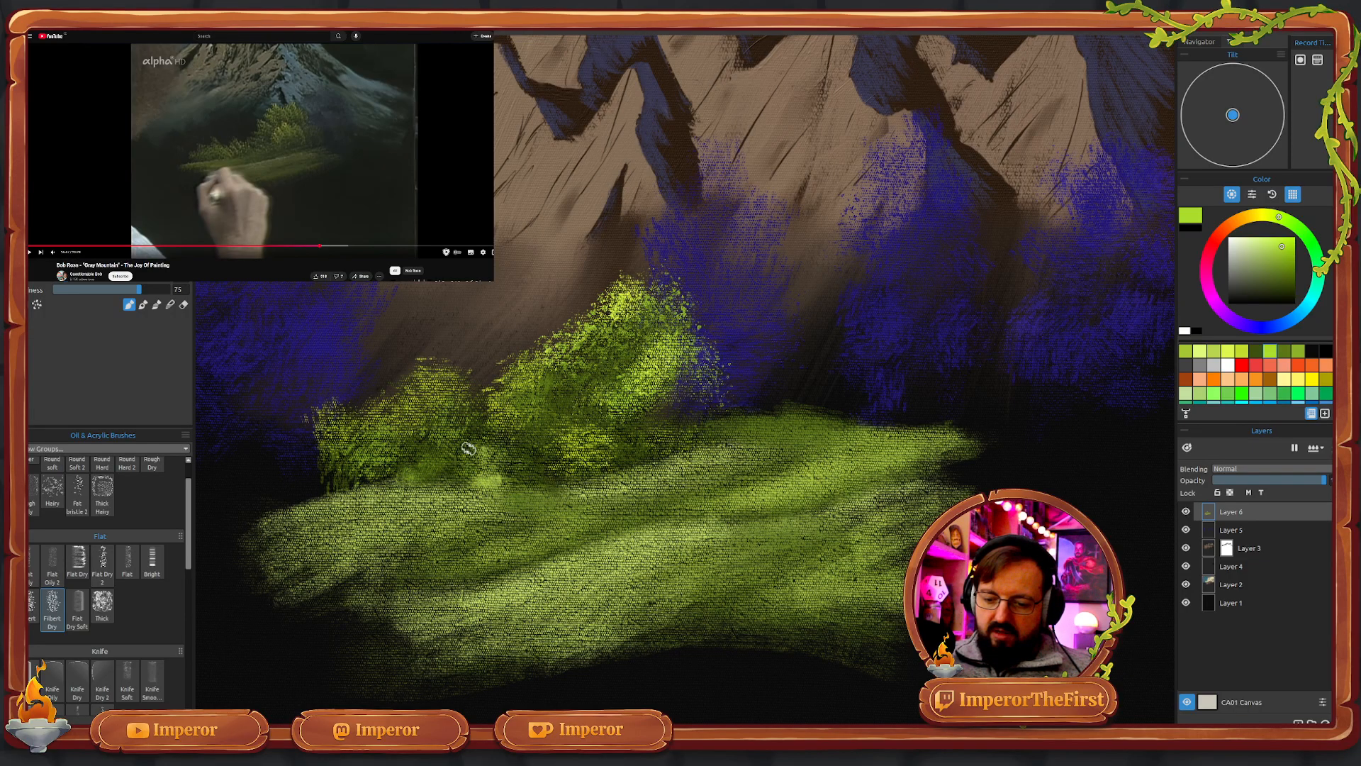
- Add a last green dab at the low bush's base and bring the whole mountain scene into view
left_click_drag(500, 445, 512, 450)
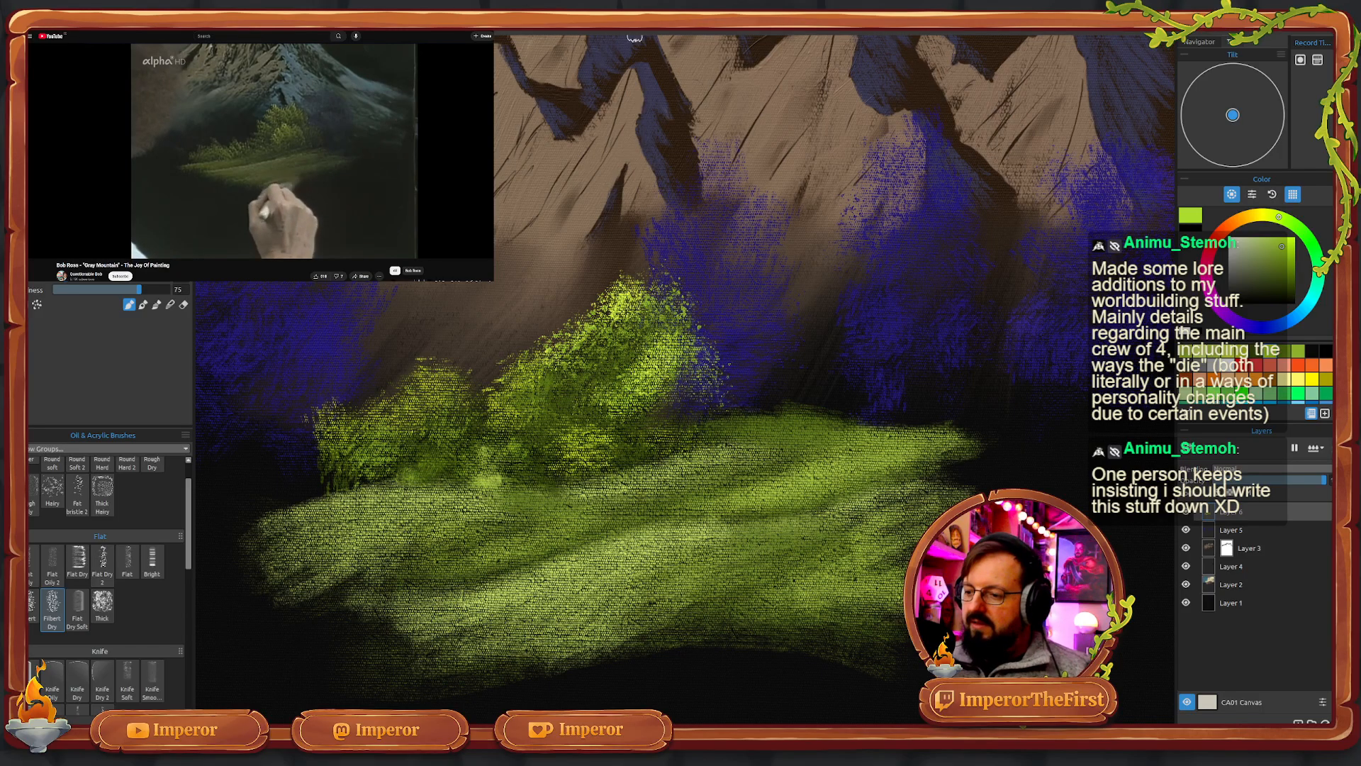
left_click(1199, 41)
left_click(1229, 148)
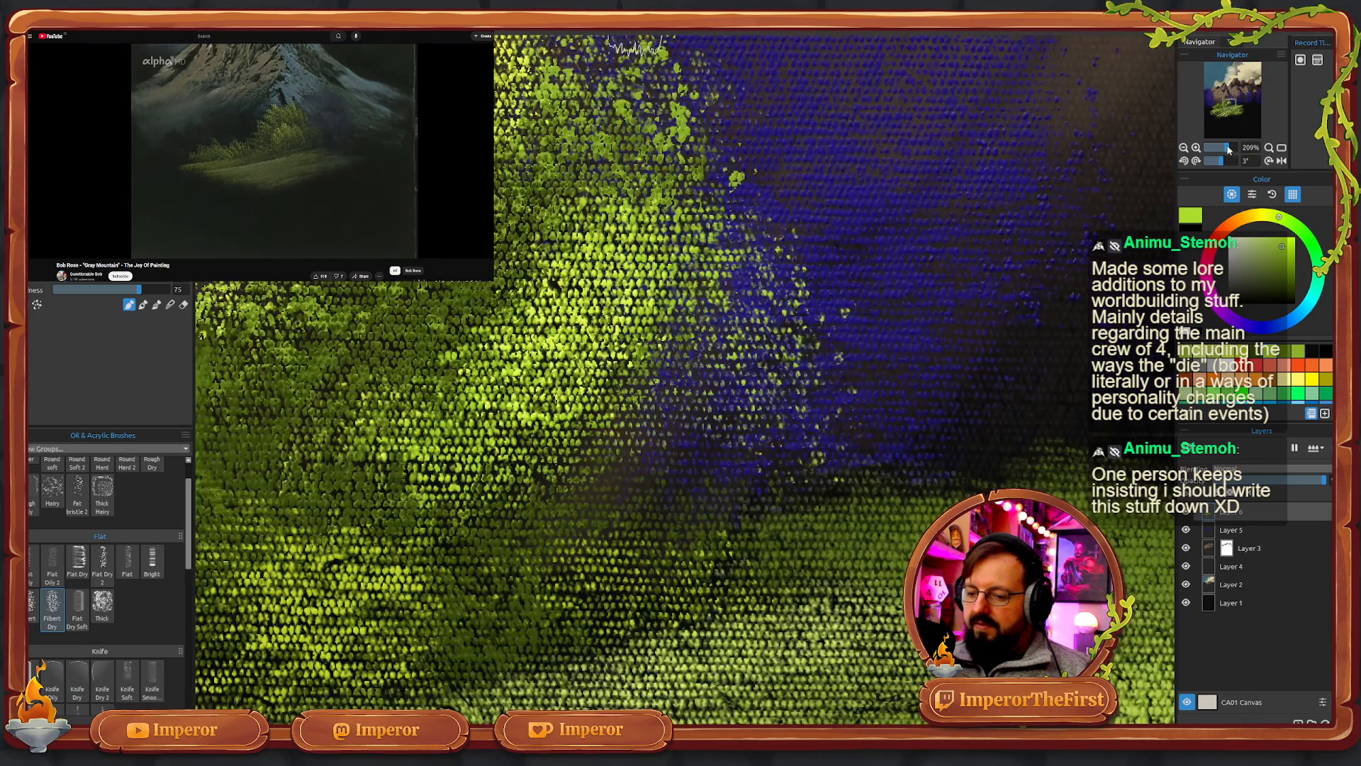
left_click(1221, 151)
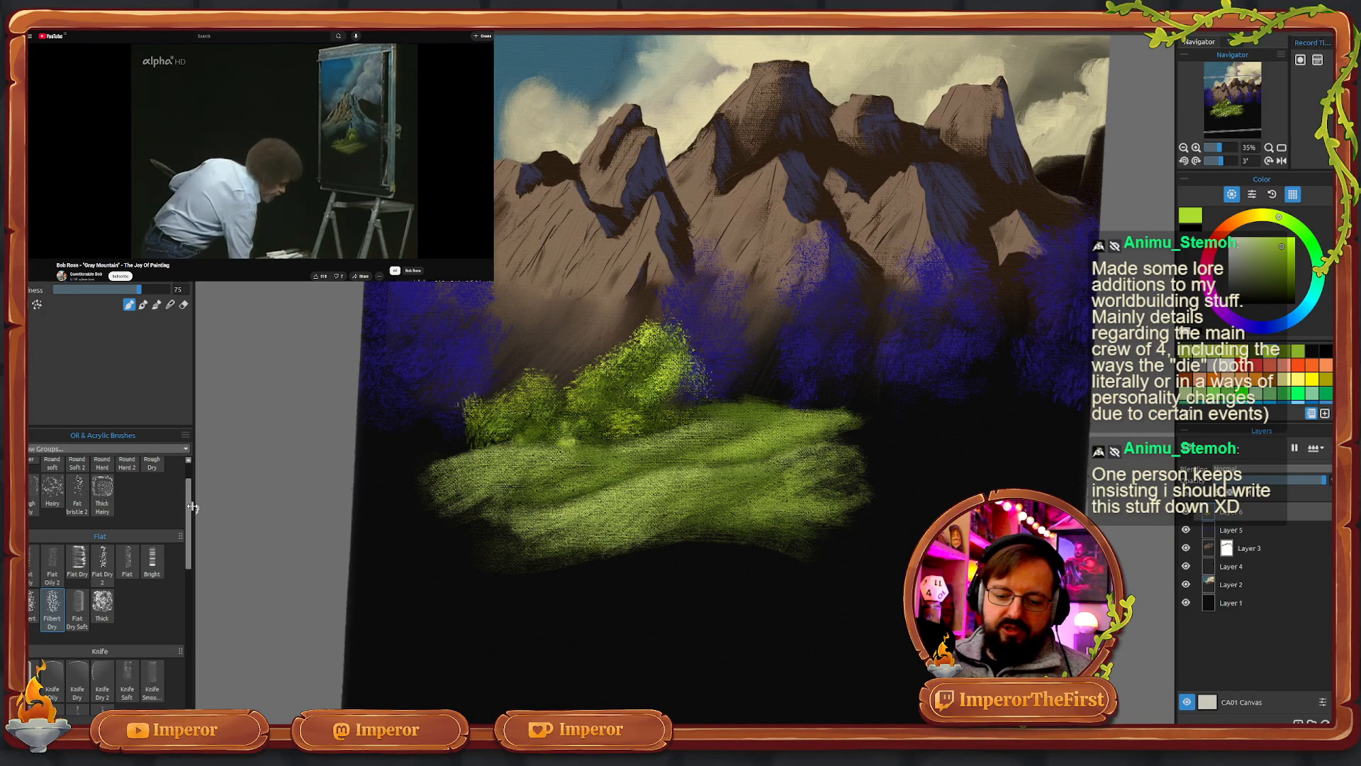
- Choose the round Hairy brush and mix a muted burnt orange for the foliage highlights
scroll(107, 491, "up", 1)
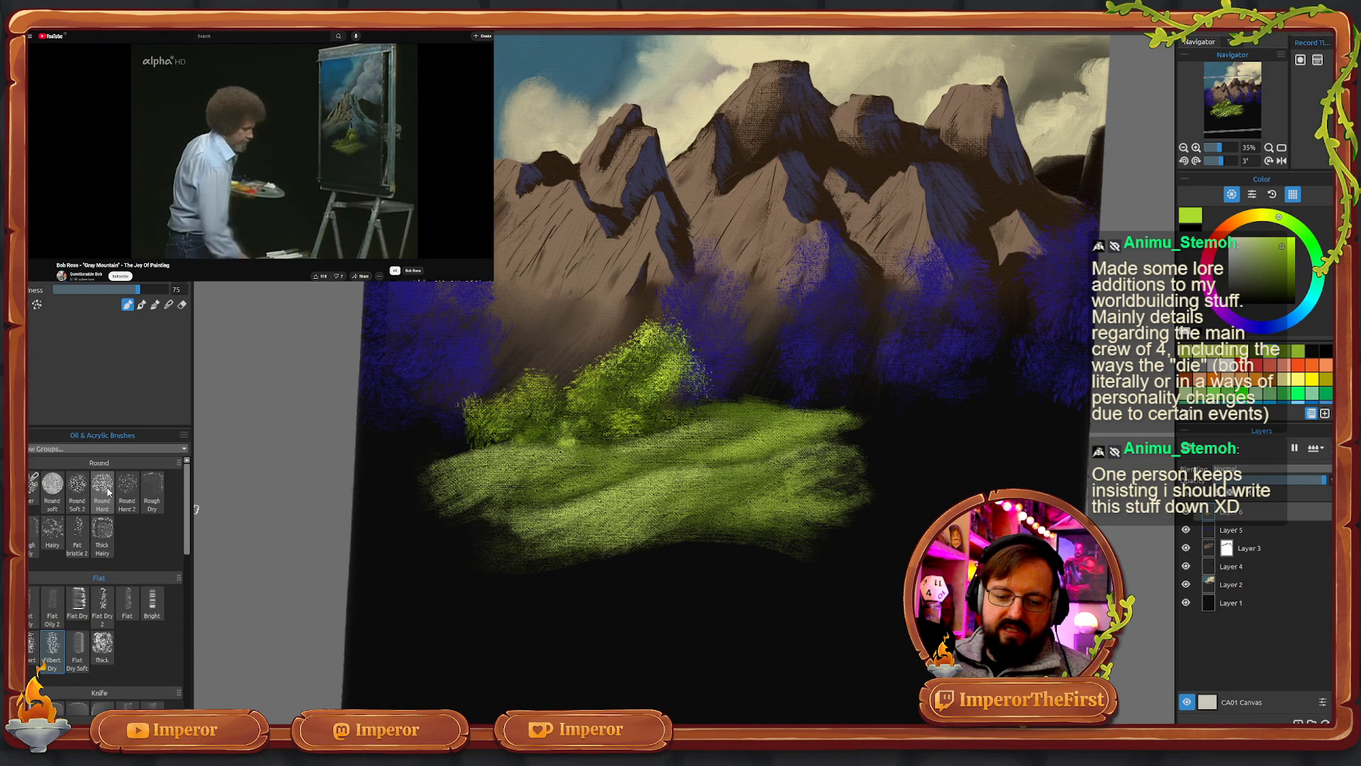
left_click(52, 530)
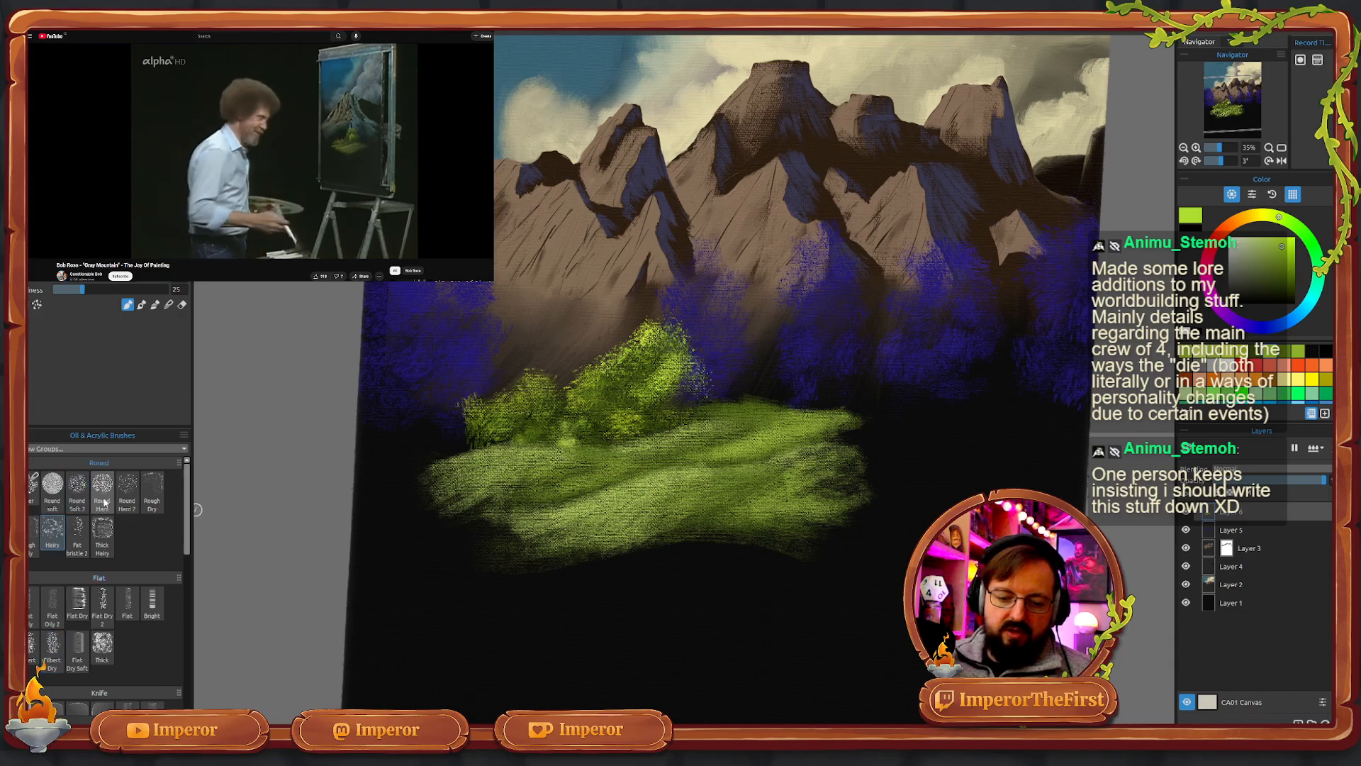
left_click(77, 488)
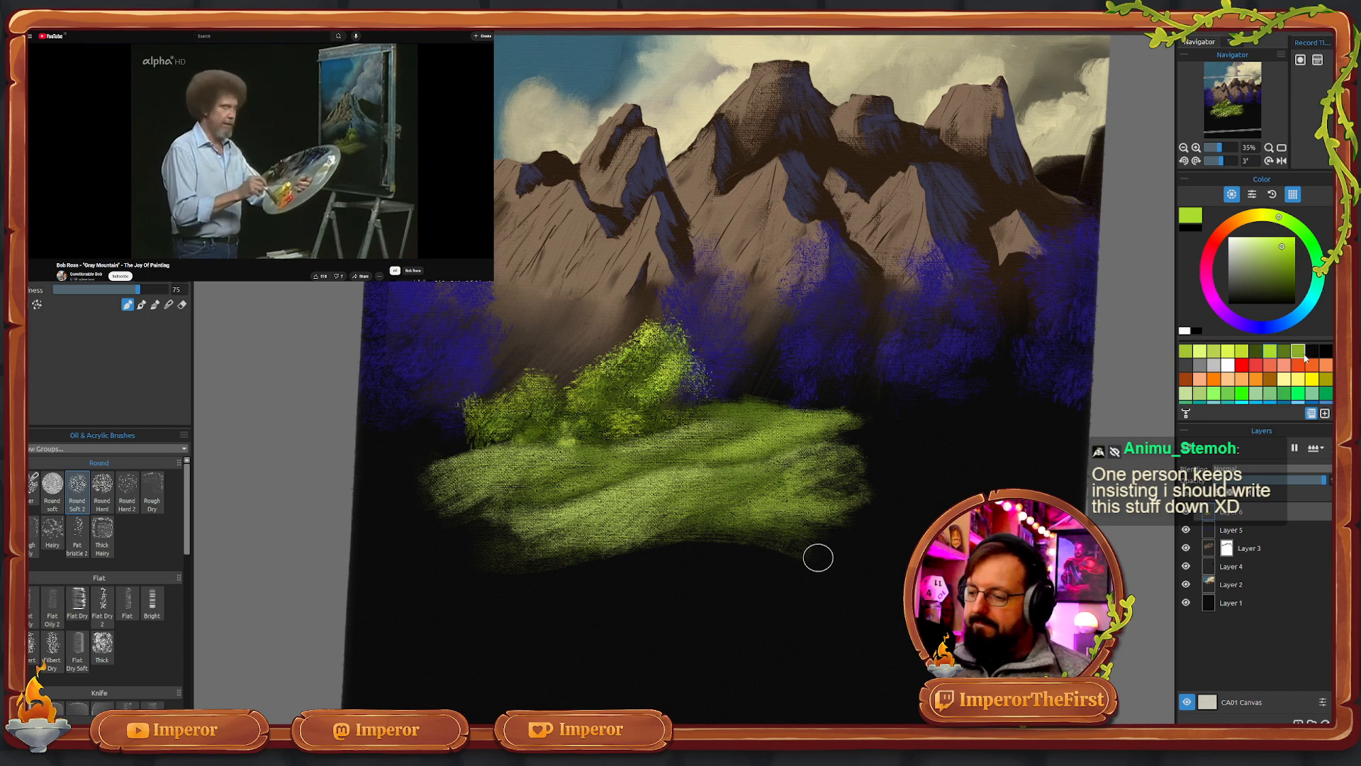
left_click(1231, 225)
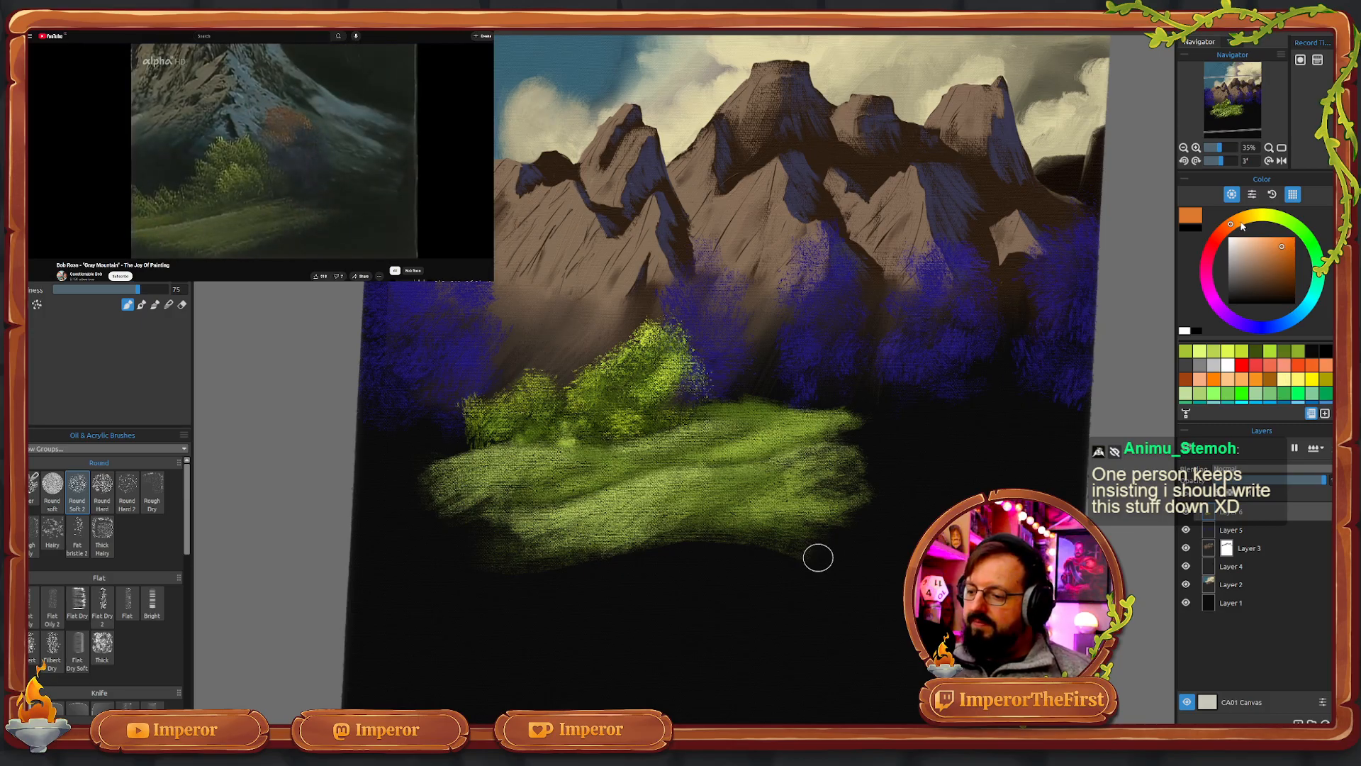
left_click(1242, 227)
left_click_drag(1238, 226, 1233, 228)
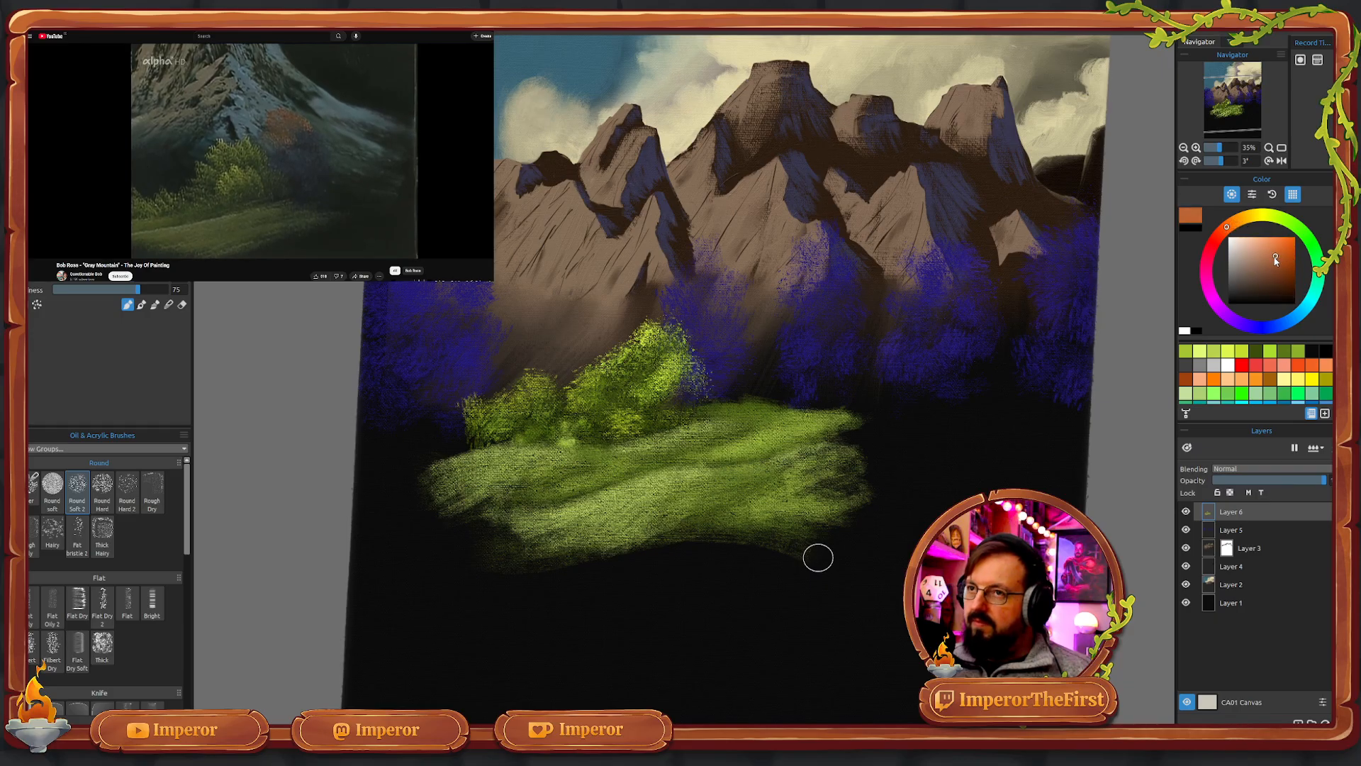
left_click_drag(1276, 261, 1280, 261)
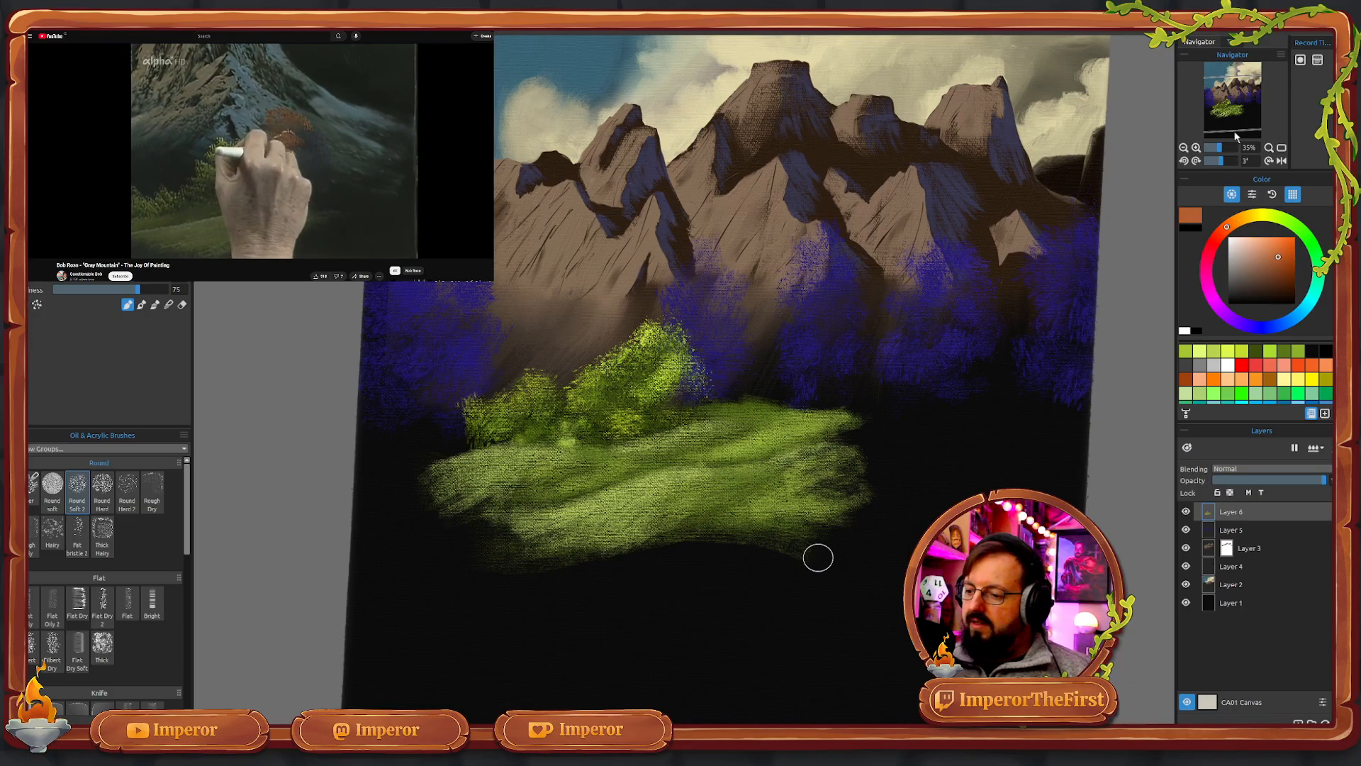
left_click_drag(1223, 149, 1226, 150)
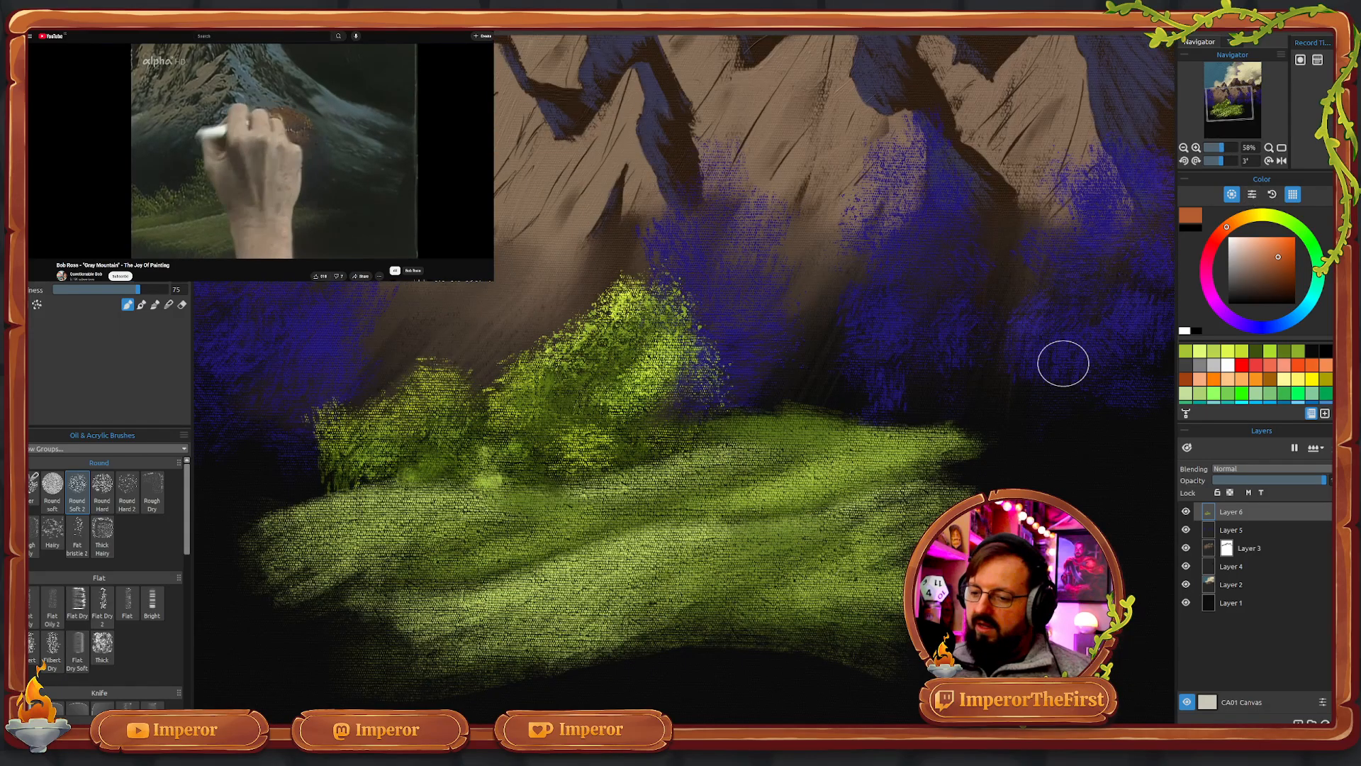
left_click(53, 532)
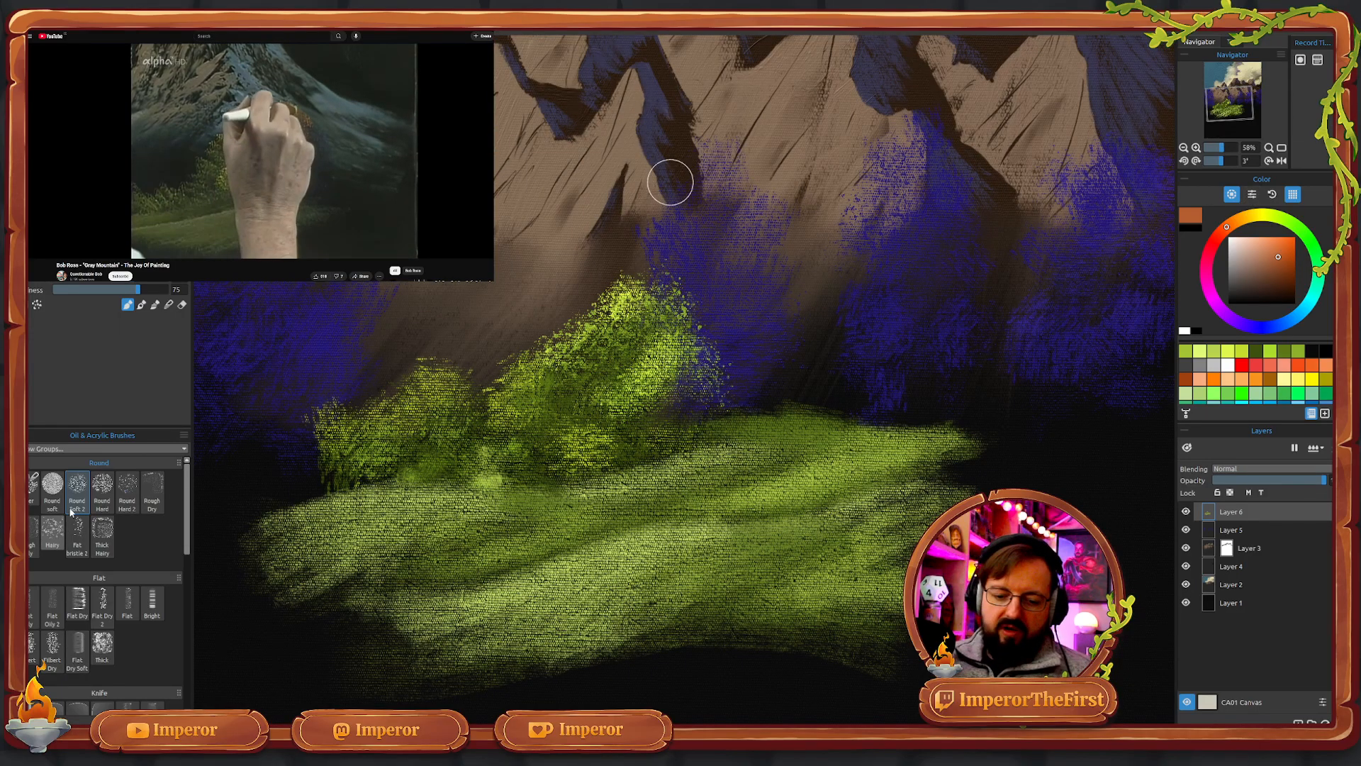
mouse_move(753, 151)
left_mouse_down()
mouse_move(732, 166)
mouse_move(710, 150)
mouse_move(718, 190)
mouse_move(711, 159)
mouse_move(703, 210)
mouse_move(678, 192)
mouse_move(743, 172)
mouse_move(742, 218)
mouse_move(765, 221)
mouse_move(737, 178)
mouse_move(772, 223)
mouse_move(775, 200)
mouse_move(769, 322)
mouse_move(763, 257)
mouse_move(715, 201)
mouse_move(684, 234)
left_mouse_up()
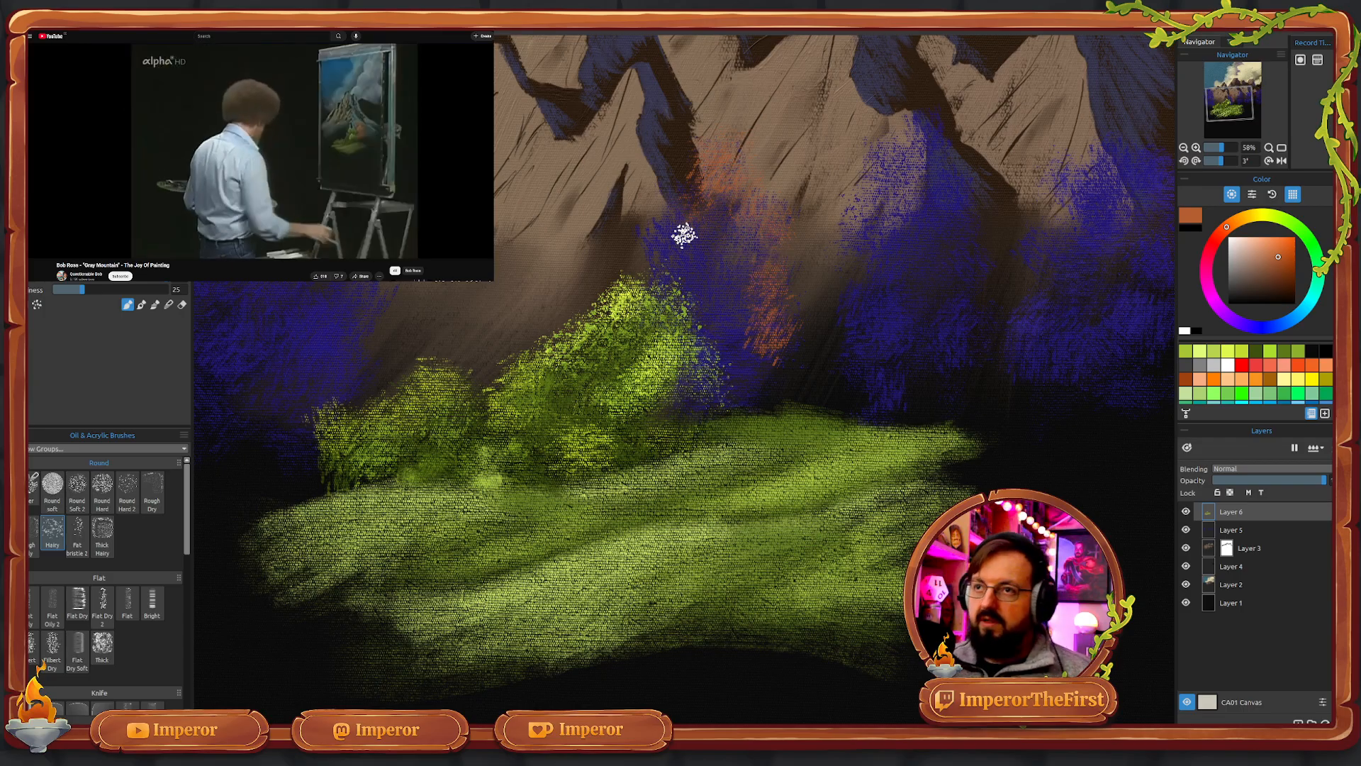
left_click(163, 129)
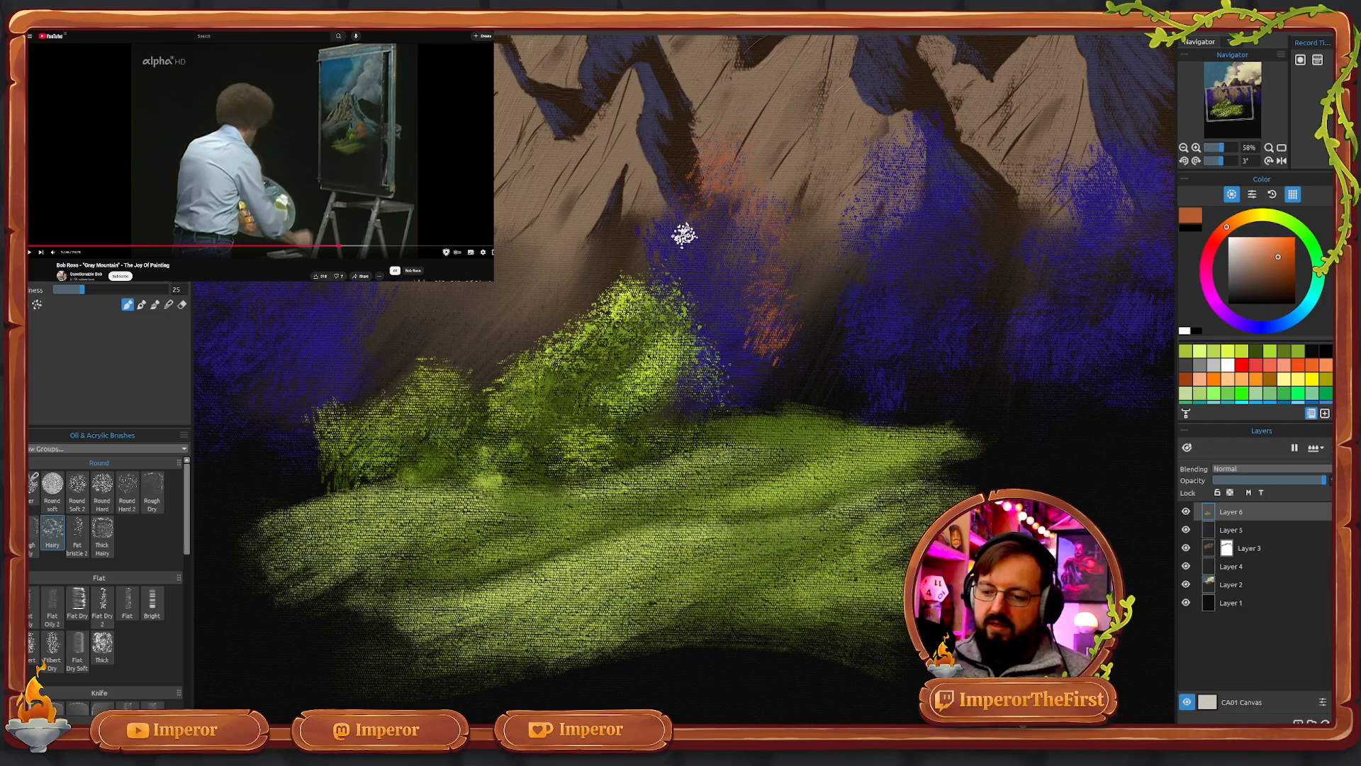
key("ctrl+z")
key("ctrl+z")
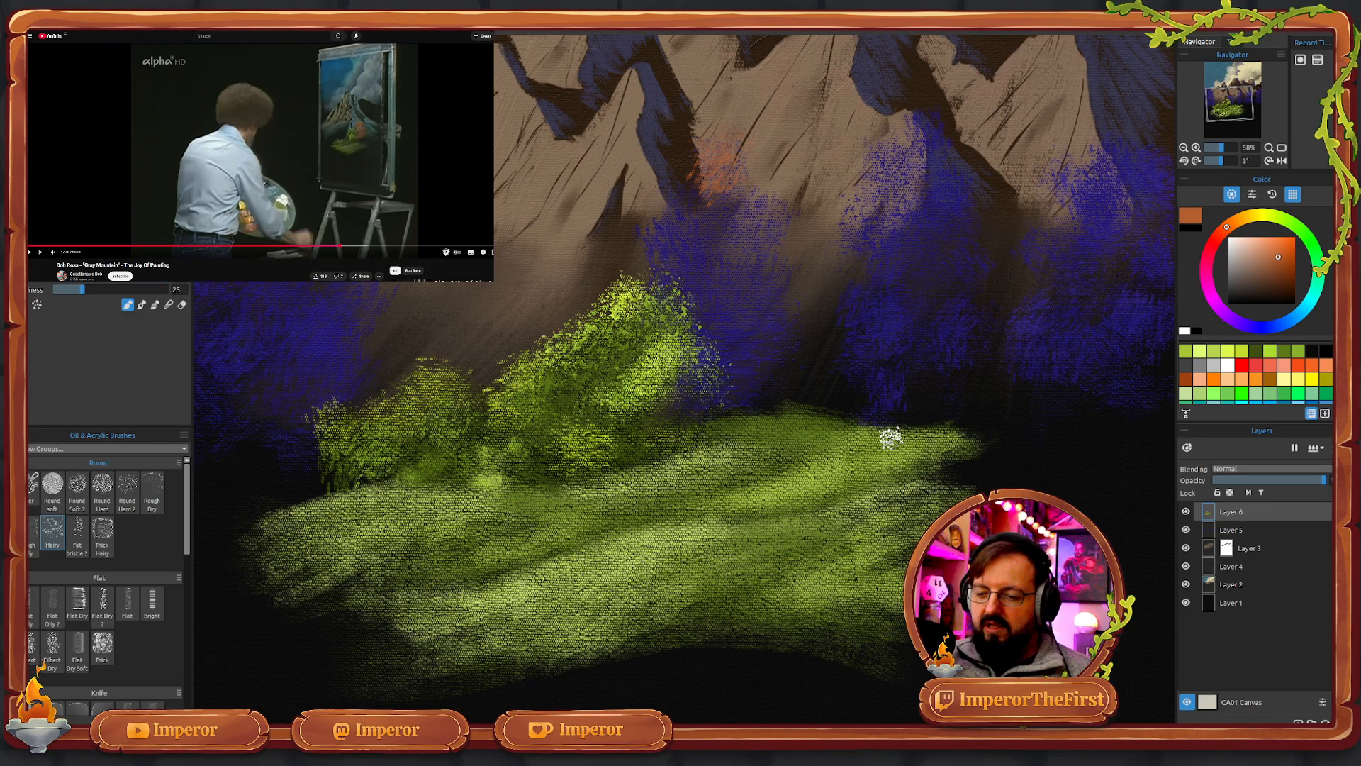
key("ctrl+z")
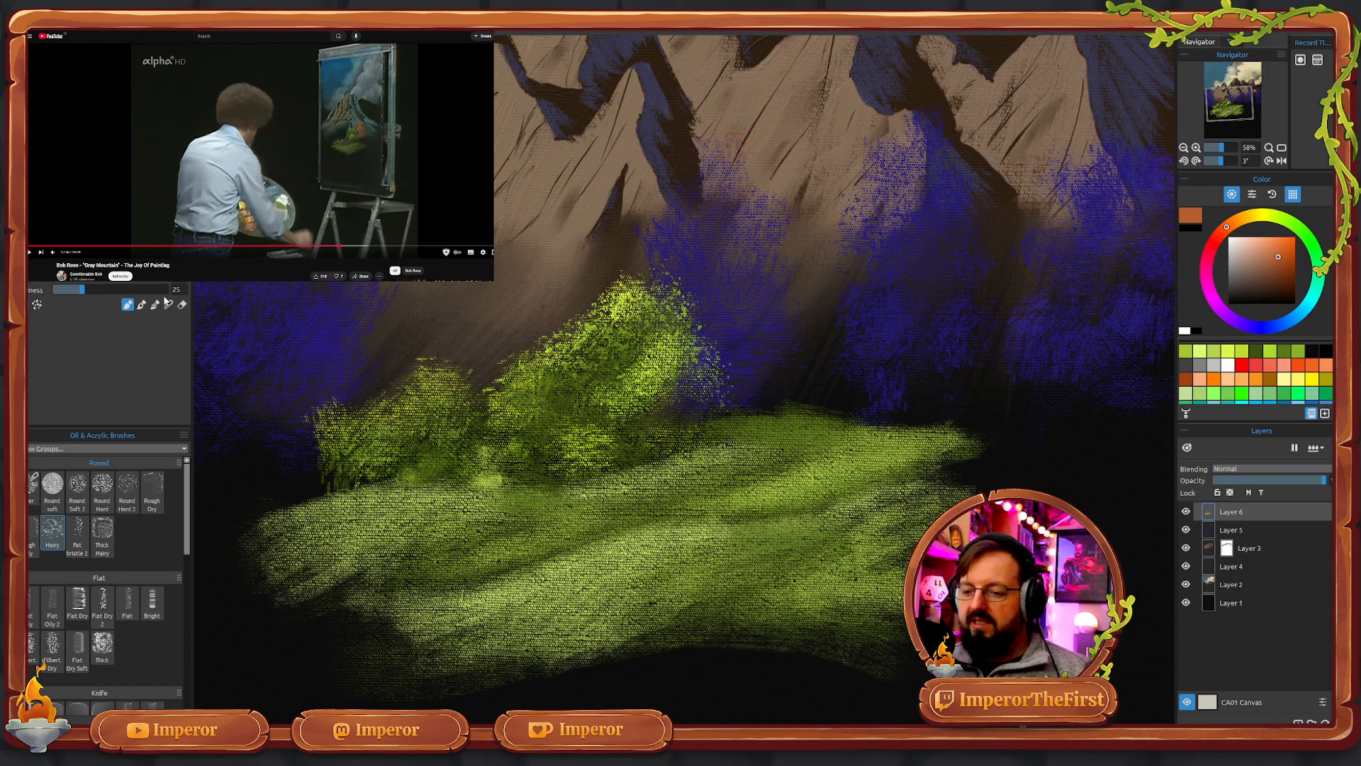
- On Layer 5, dab burnt-orange leaf highlights over the blue-violet tree just behind the tall green tree
left_click(1186, 530)
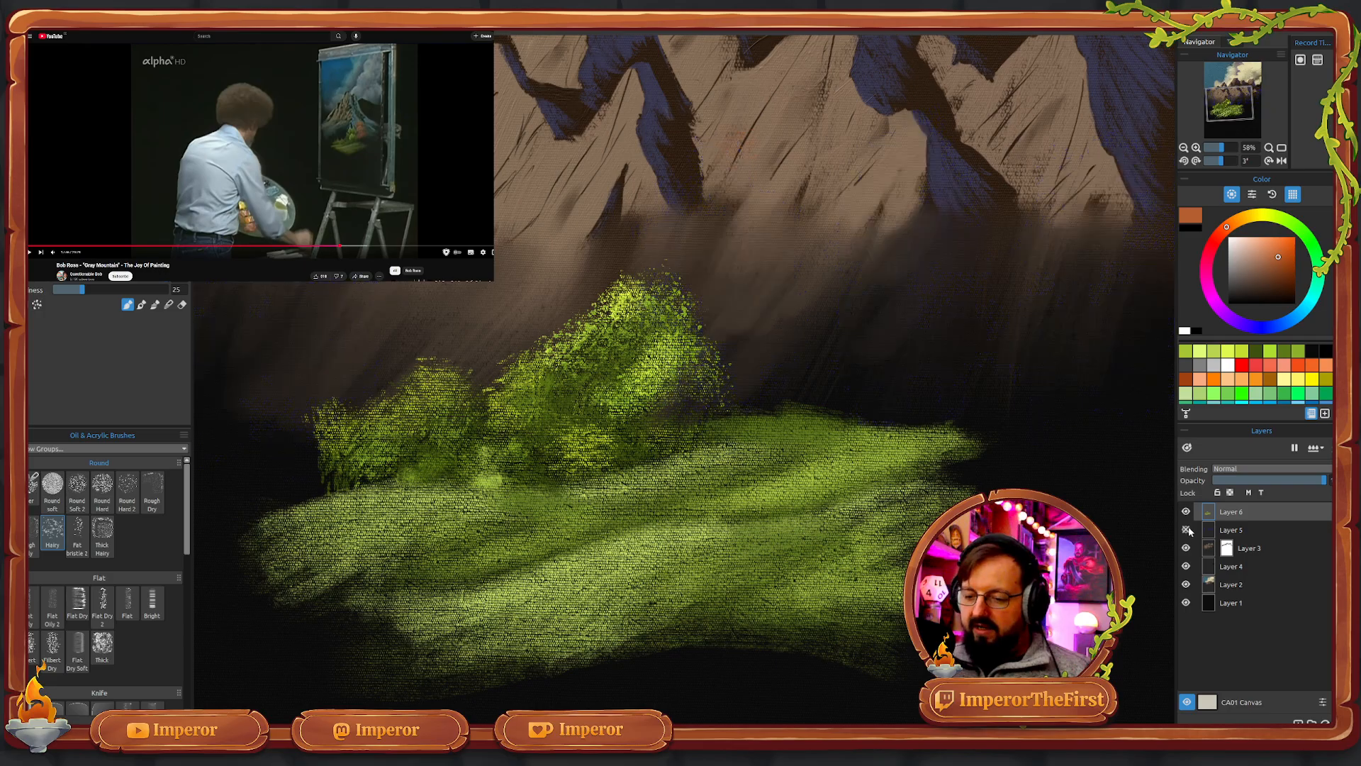
left_click(1258, 535)
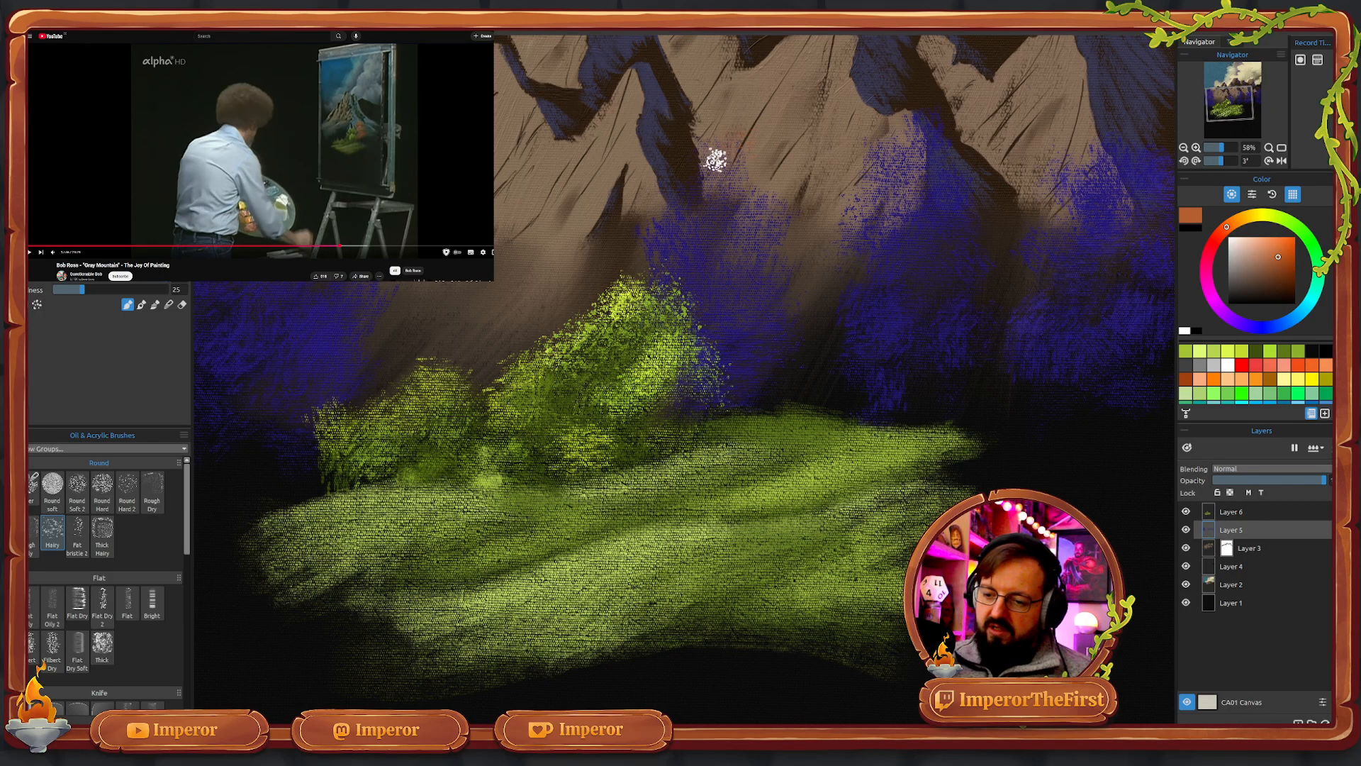
left_click_drag(725, 153, 766, 224)
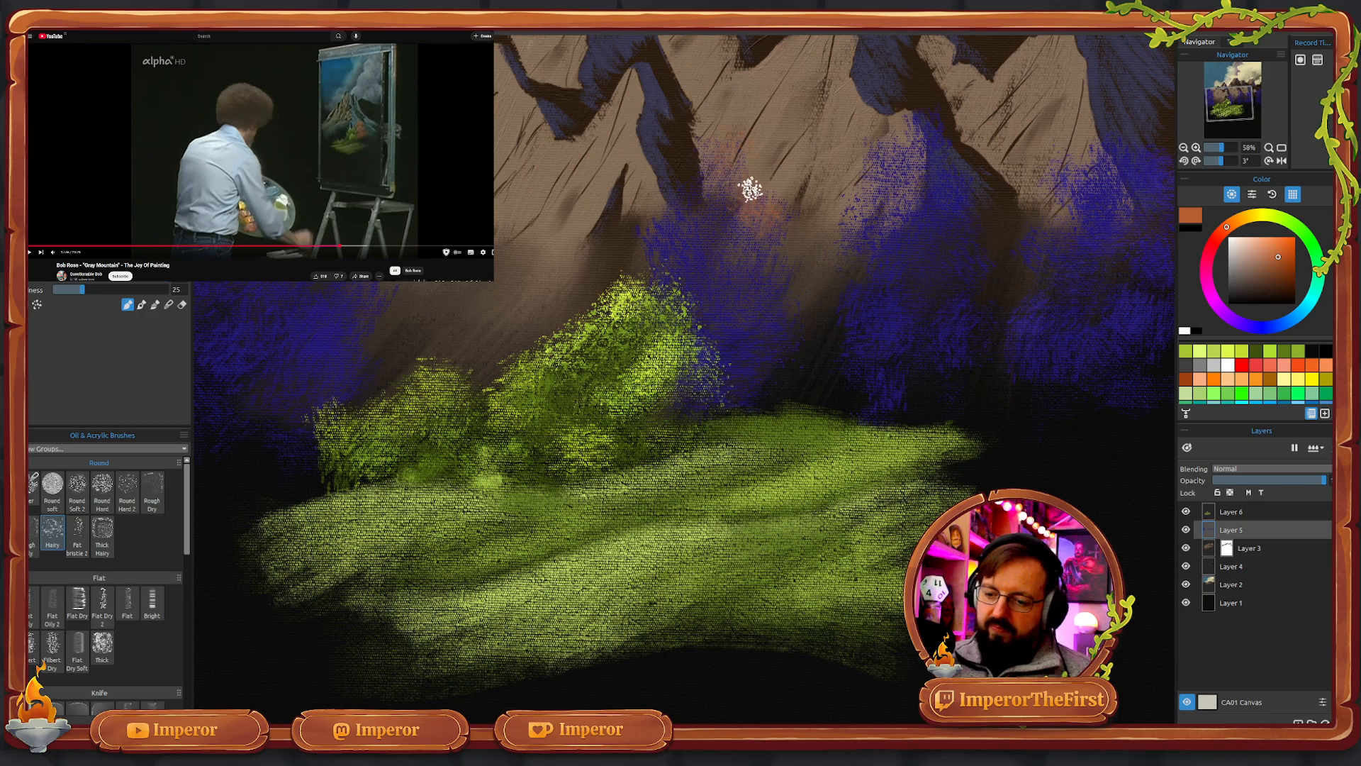
mouse_move(716, 177)
left_mouse_down()
mouse_move(662, 247)
mouse_move(755, 232)
mouse_move(768, 291)
mouse_move(745, 273)
mouse_move(751, 340)
mouse_move(773, 305)
mouse_move(779, 339)
mouse_move(747, 364)
mouse_move(731, 277)
mouse_move(691, 246)
mouse_move(705, 274)
mouse_move(706, 230)
mouse_move(741, 301)
mouse_move(771, 299)
mouse_move(769, 323)
mouse_move(768, 282)
mouse_move(787, 286)
mouse_move(777, 269)
mouse_move(789, 267)
mouse_move(714, 151)
mouse_move(672, 241)
mouse_move(693, 272)
mouse_move(691, 242)
mouse_move(713, 226)
mouse_move(704, 220)
mouse_move(721, 307)
mouse_move(710, 300)
mouse_move(725, 348)
mouse_move(707, 332)
mouse_move(697, 342)
mouse_move(694, 381)
mouse_move(688, 317)
mouse_move(660, 281)
mouse_move(706, 381)
mouse_move(725, 370)
mouse_move(711, 330)
left_mouse_up()
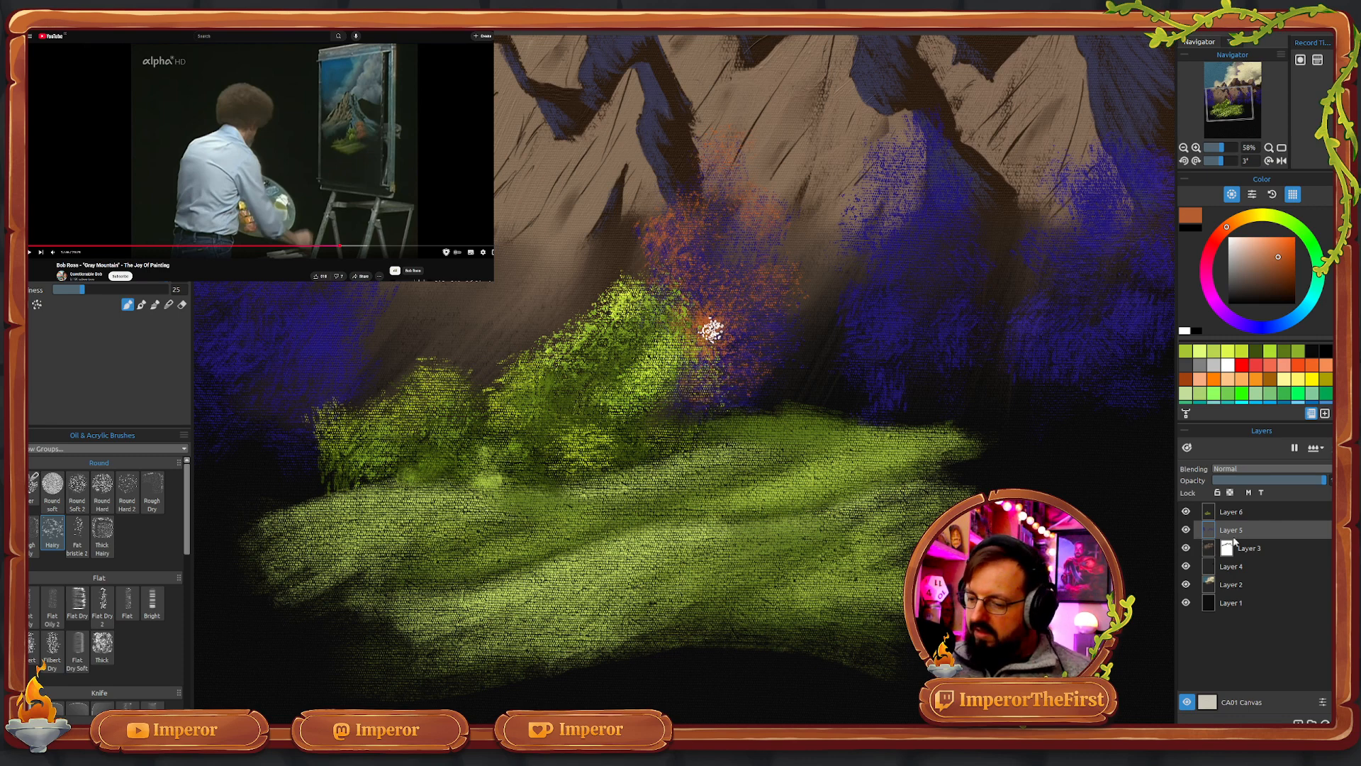
left_click(1186, 528)
left_click(1186, 528)
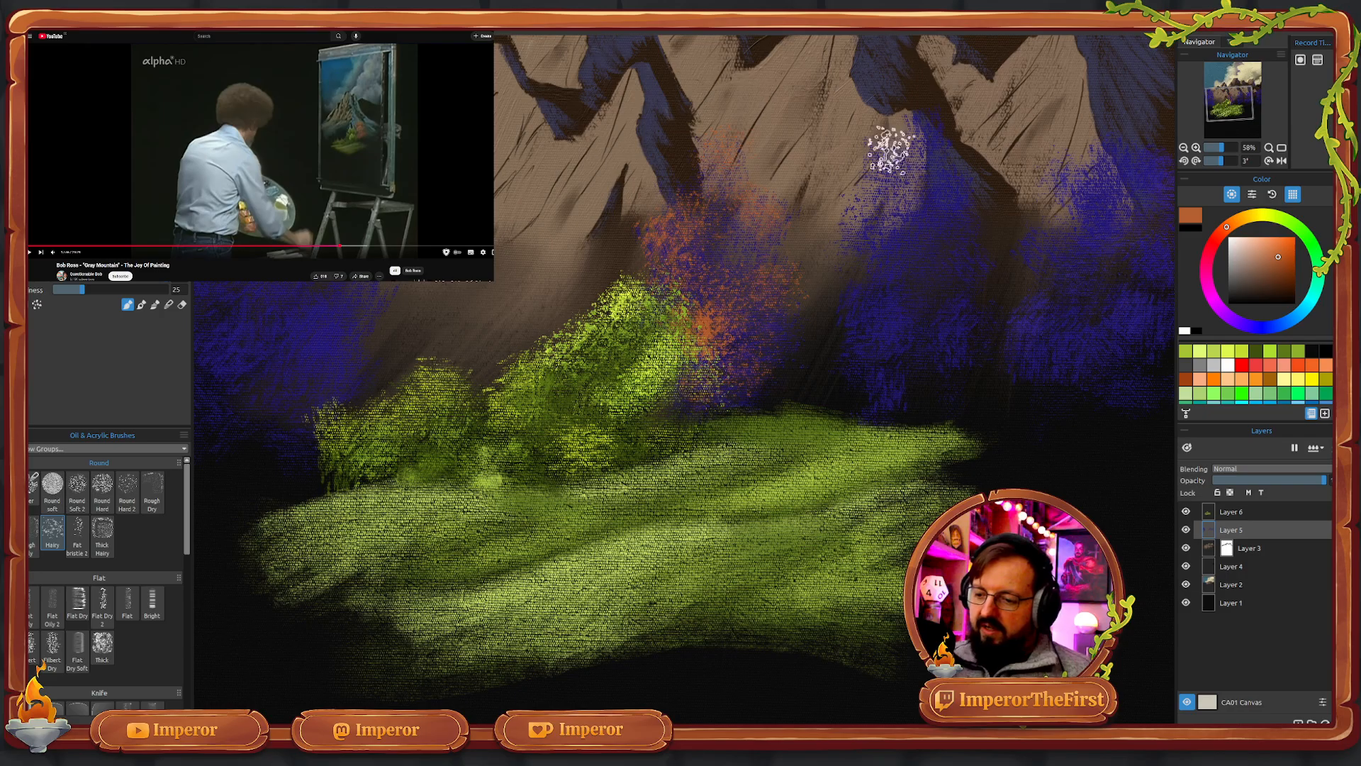
- Dab burnt-orange leaf clusters over the second blue-violet tree from crown to base, and touch up the first tree's base and crown
mouse_move(890, 166)
left_mouse_down()
mouse_move(912, 140)
mouse_move(929, 167)
mouse_move(911, 165)
left_mouse_up()
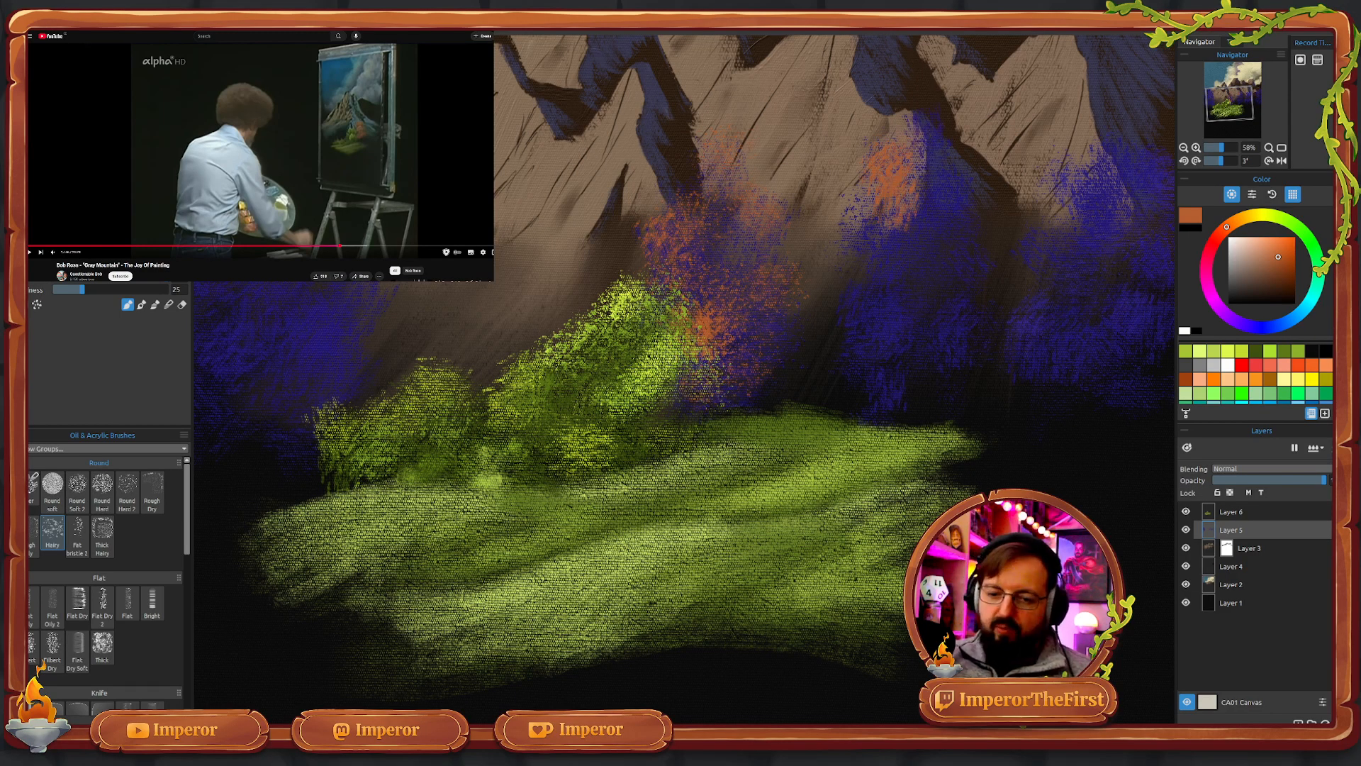
key("ctrl+z")
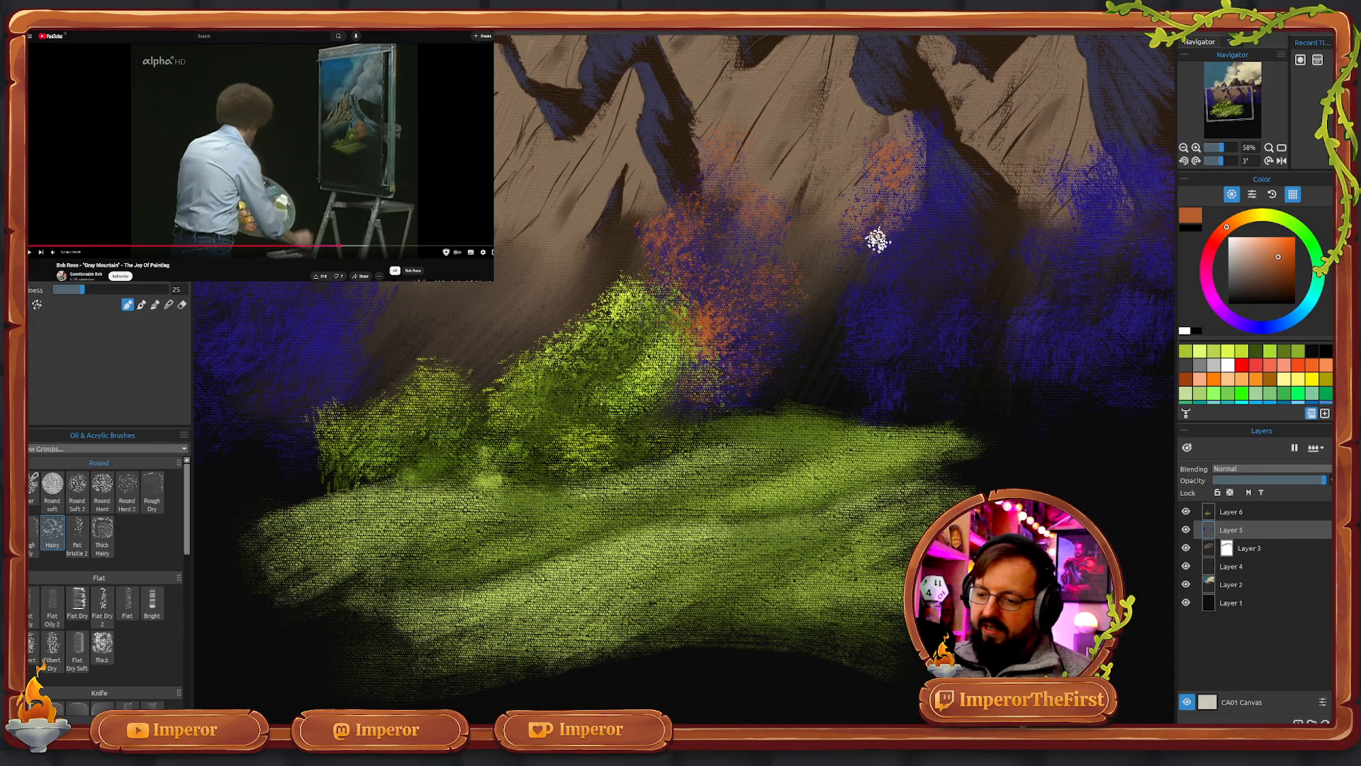
mouse_move(937, 145)
left_mouse_down()
mouse_move(928, 130)
mouse_move(931, 151)
left_mouse_up()
mouse_move(891, 275)
left_mouse_down()
mouse_move(847, 313)
mouse_move(867, 340)
mouse_move(871, 305)
mouse_move(880, 337)
mouse_move(862, 353)
mouse_move(888, 396)
mouse_move(899, 324)
mouse_move(930, 318)
mouse_move(917, 256)
mouse_move(928, 236)
mouse_move(961, 333)
left_mouse_up()
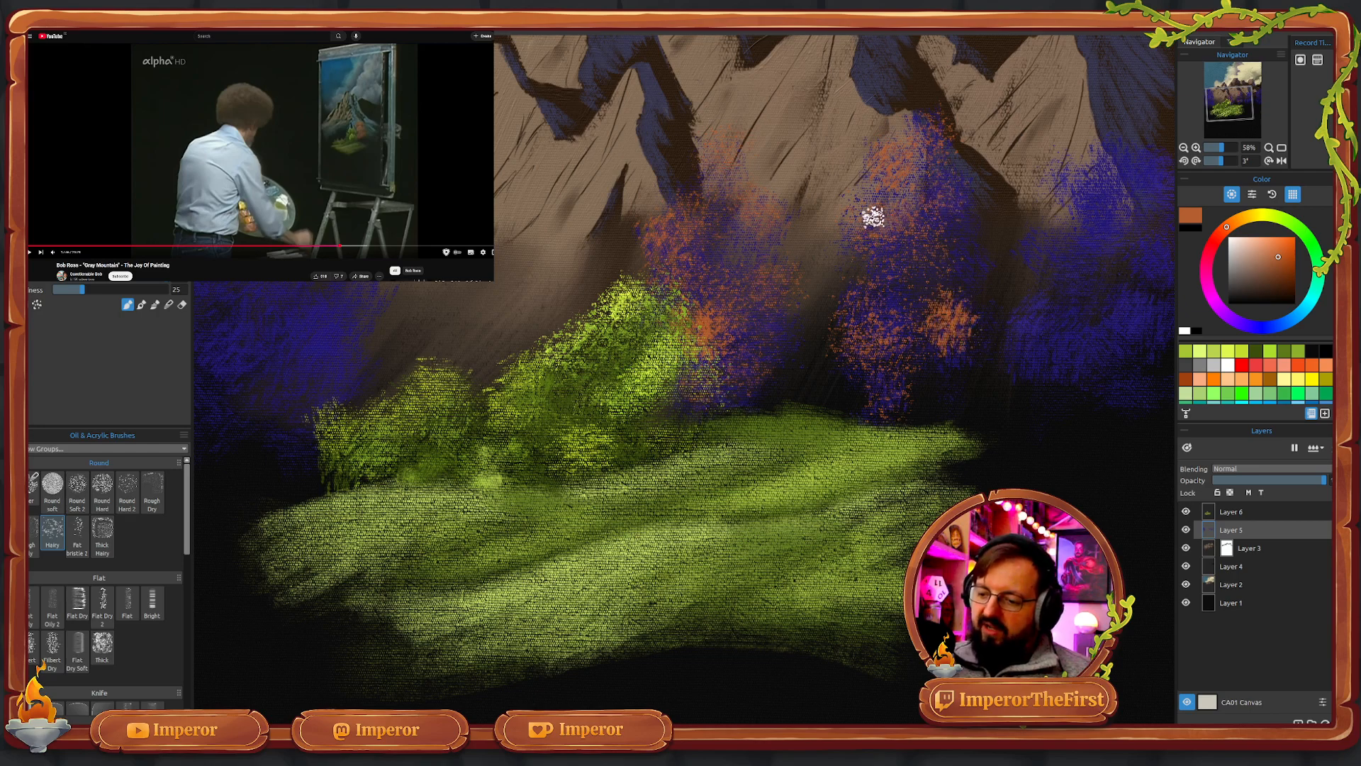
left_click_drag(890, 167, 909, 134)
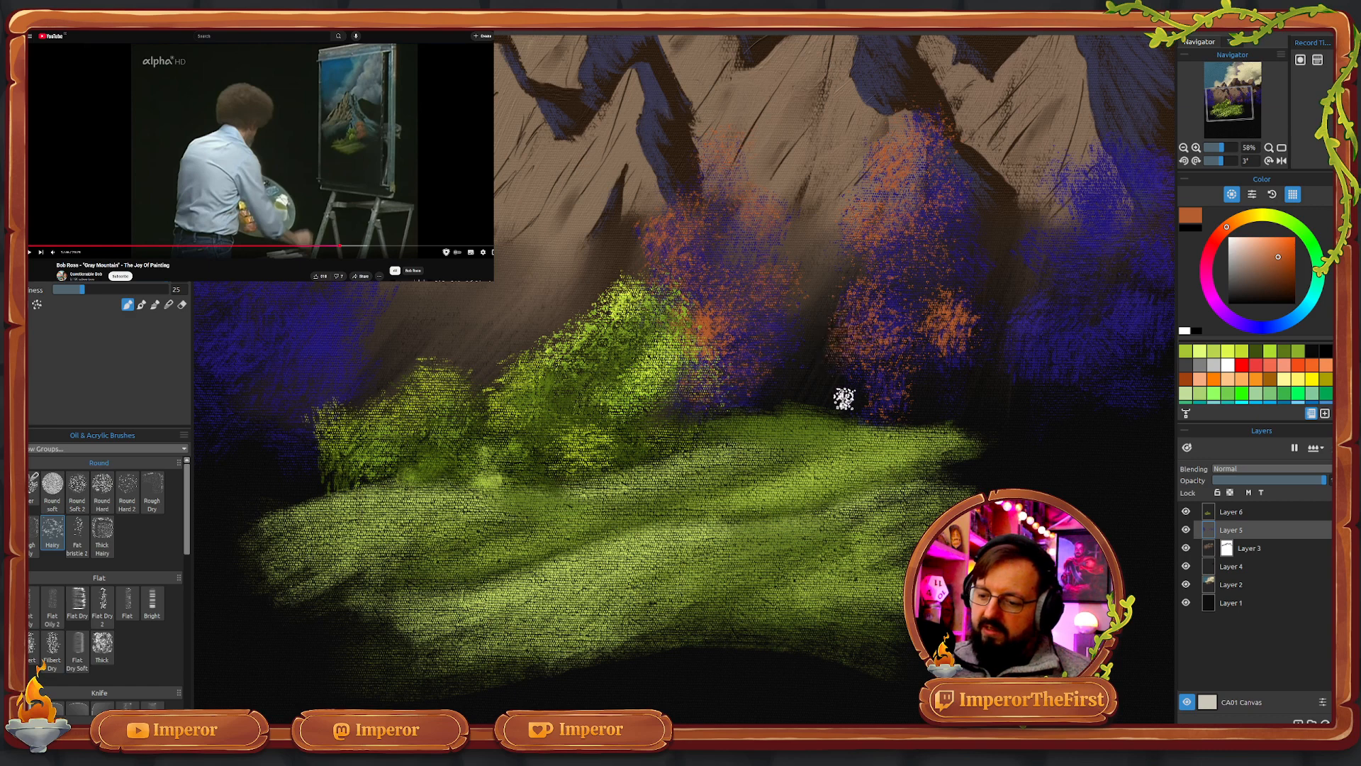
mouse_move(818, 378)
left_mouse_down()
mouse_move(840, 397)
mouse_move(859, 373)
mouse_move(851, 403)
left_mouse_up()
mouse_move(862, 319)
left_mouse_down()
mouse_move(869, 310)
mouse_move(854, 317)
left_mouse_up()
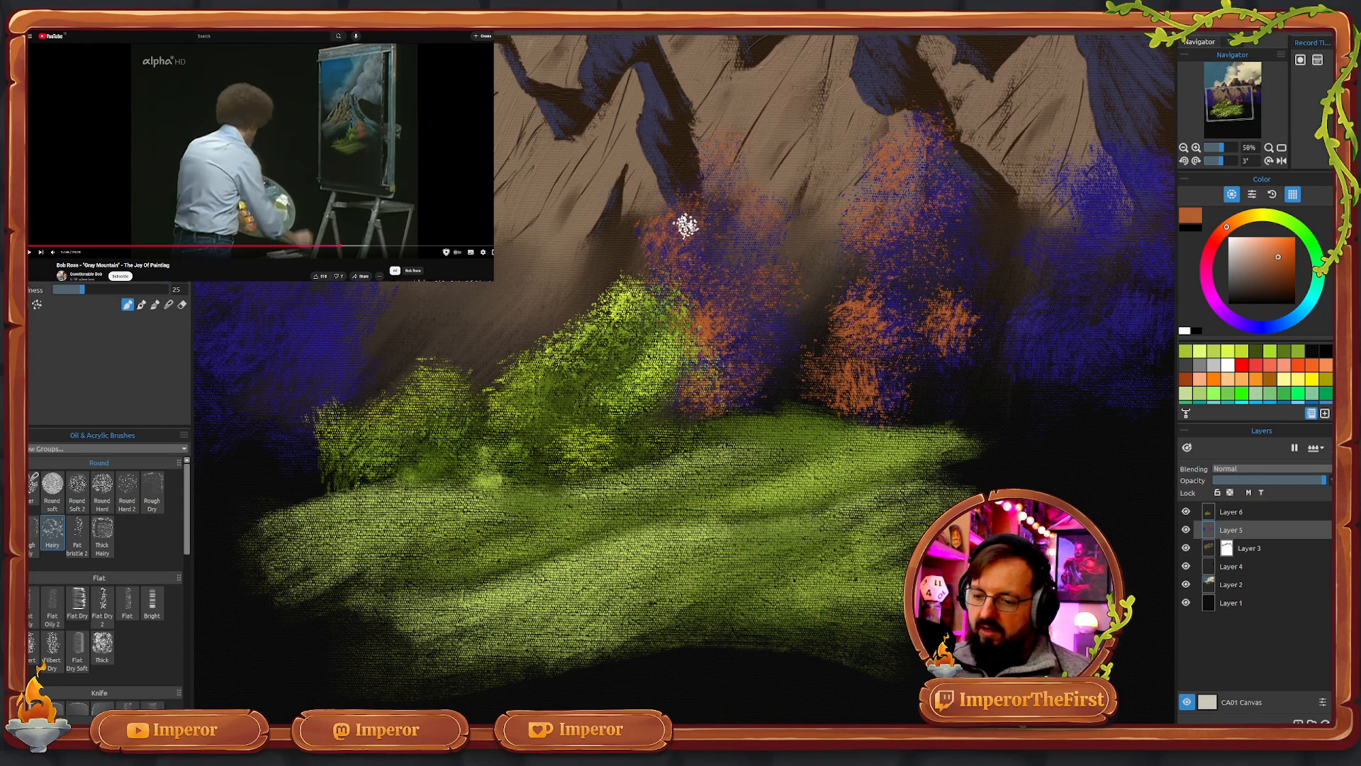
left_click_drag(718, 146, 695, 201)
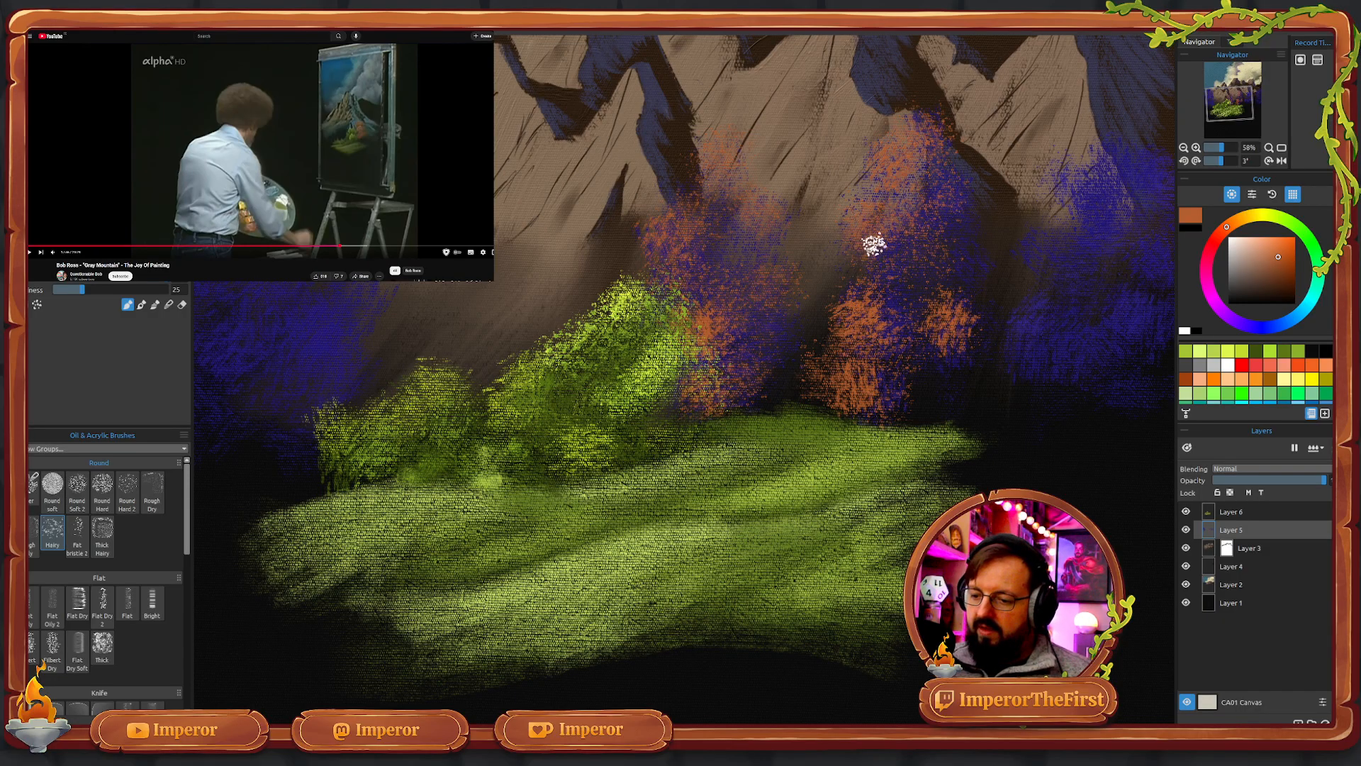
- Dab sparse burnt-orange leaf highlights over the third blue-violet tree and the one at the canvas's right edge
left_click_drag(1232, 114, 1237, 112)
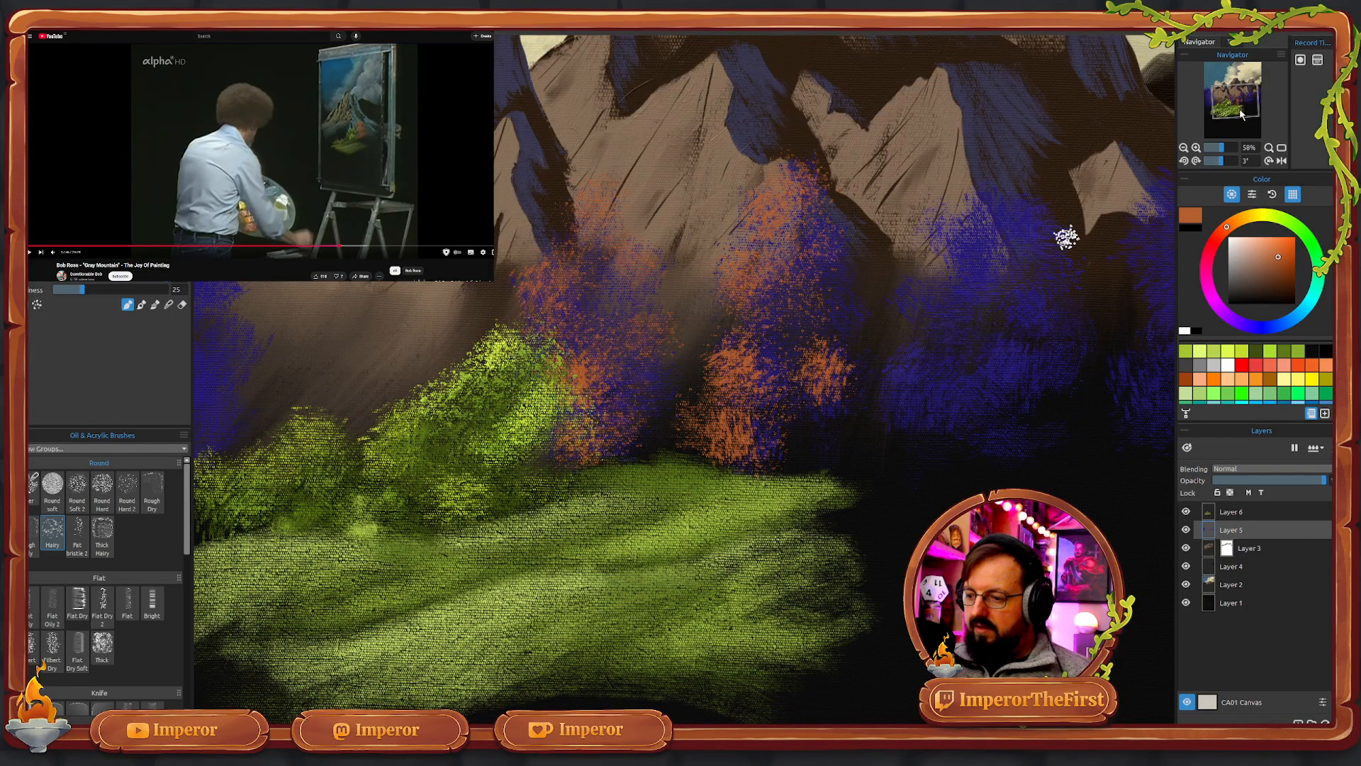
left_click_drag(1241, 113, 1238, 98)
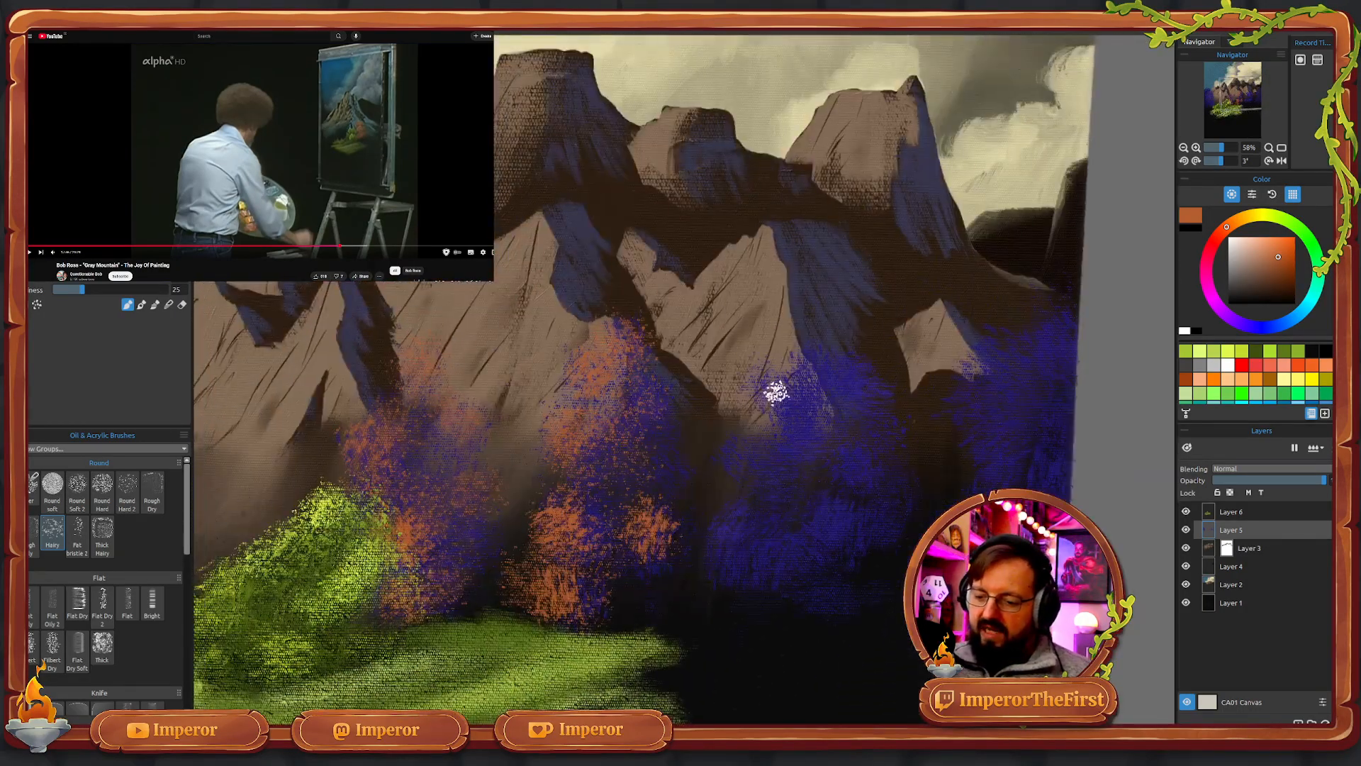
mouse_move(776, 392)
left_mouse_down()
mouse_move(813, 409)
mouse_move(792, 417)
mouse_move(778, 388)
mouse_move(794, 419)
mouse_move(750, 445)
left_mouse_up()
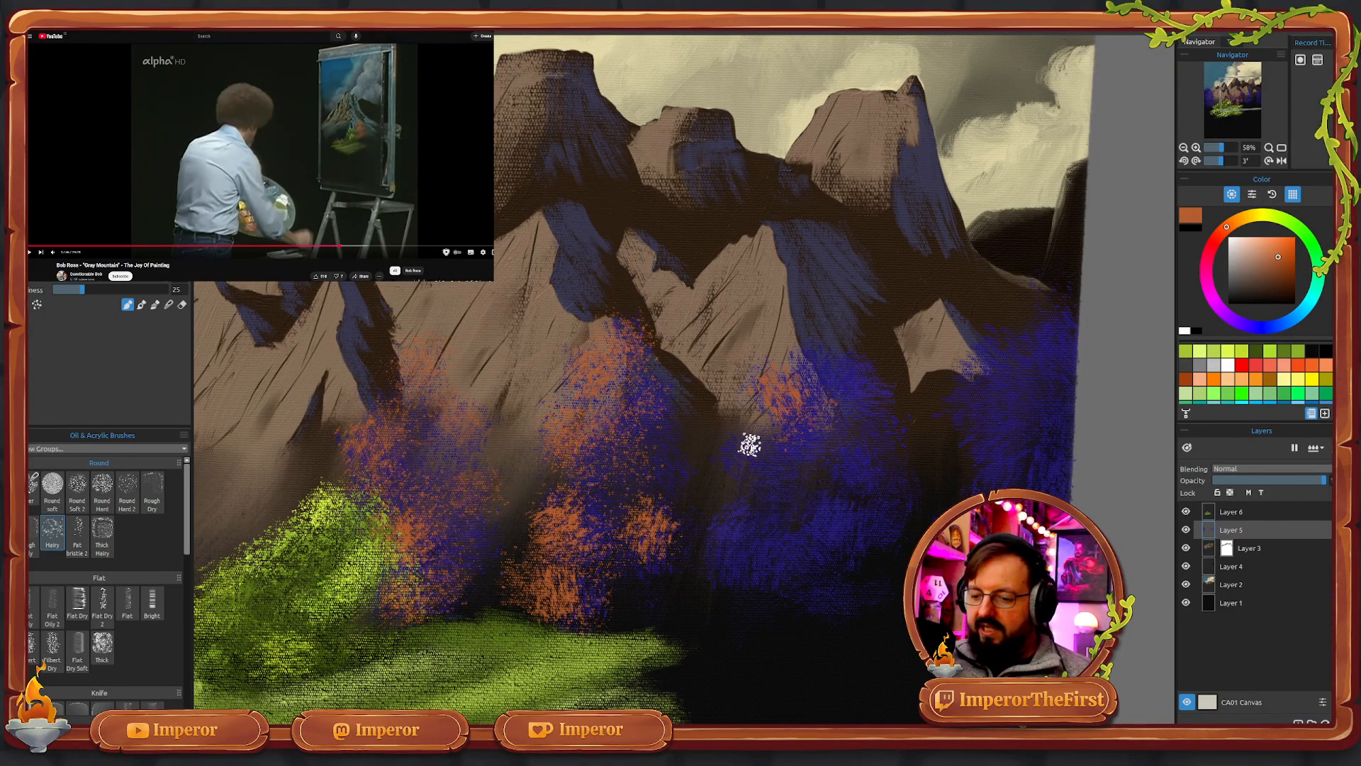
key("ctrl+z")
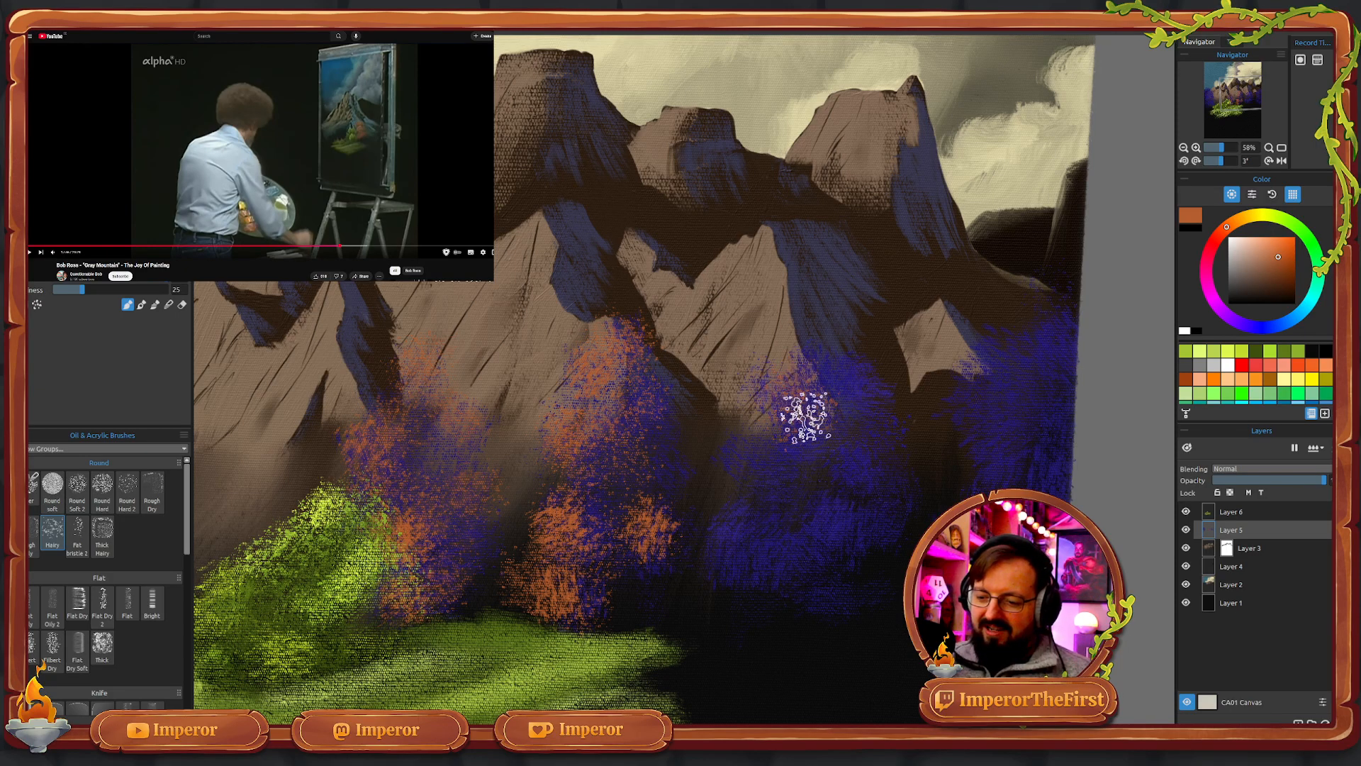
mouse_move(810, 410)
left_mouse_down()
mouse_move(795, 439)
mouse_move(744, 454)
mouse_move(762, 480)
mouse_move(795, 452)
mouse_move(784, 502)
mouse_move(745, 509)
mouse_move(732, 529)
mouse_move(735, 561)
mouse_move(771, 539)
mouse_move(780, 567)
left_mouse_up()
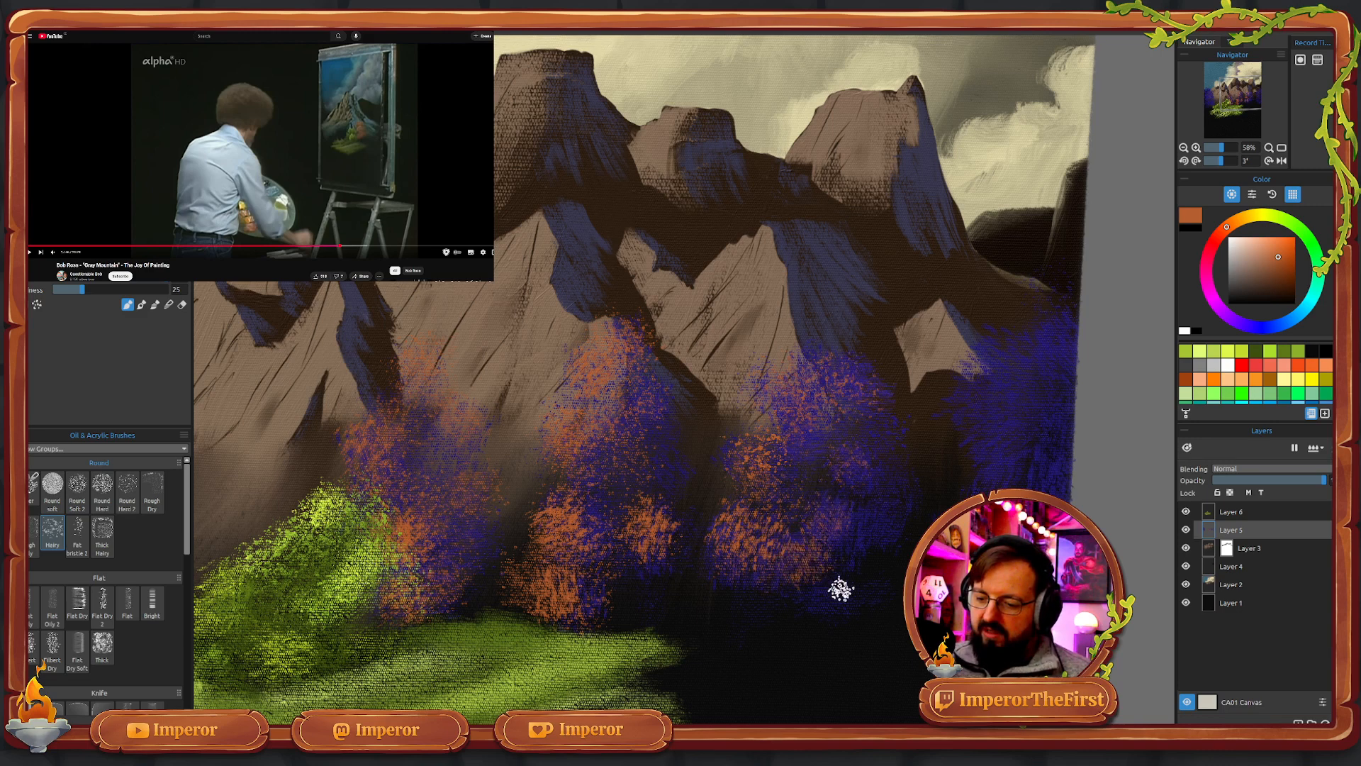
mouse_move(991, 356)
left_mouse_down()
mouse_move(1057, 334)
mouse_move(1039, 365)
mouse_move(1057, 343)
mouse_move(1018, 371)
mouse_move(981, 359)
mouse_move(987, 465)
mouse_move(1021, 420)
mouse_move(991, 489)
left_mouse_up()
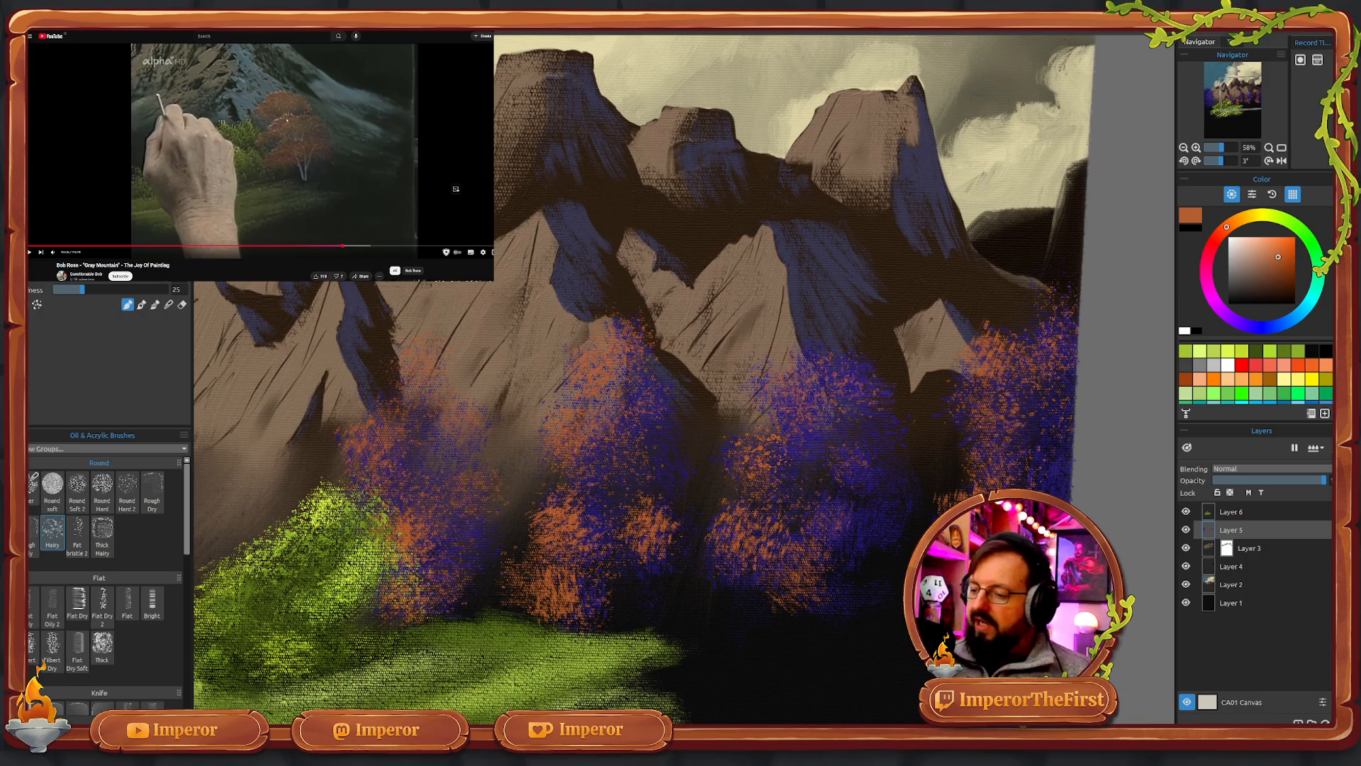
- Pick a pale peach colour and dab leaf highlights over the second violet tree, from its crown down to its base
left_click(1278, 246)
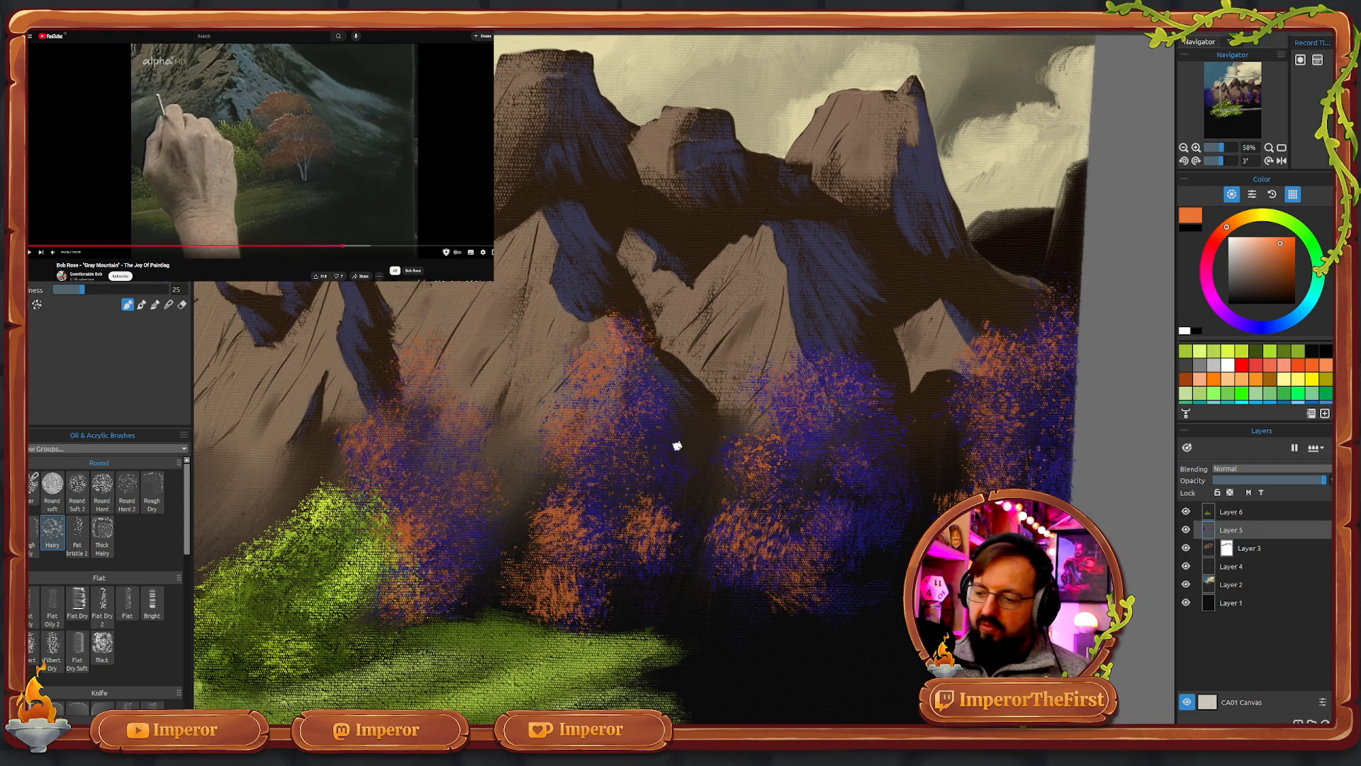
left_click_drag(1268, 241, 1242, 231)
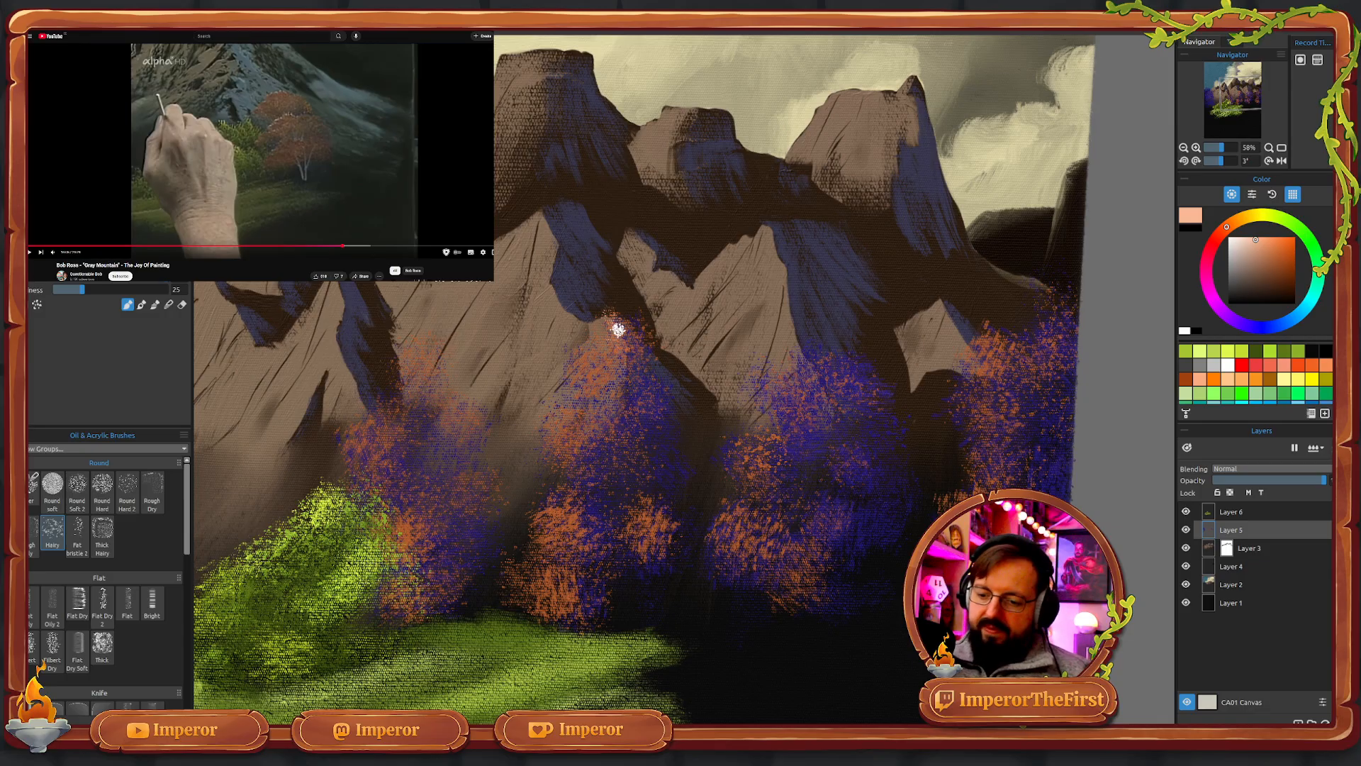
mouse_move(611, 341)
left_mouse_down()
mouse_move(592, 343)
mouse_move(580, 392)
mouse_move(586, 355)
mouse_move(577, 380)
left_mouse_up()
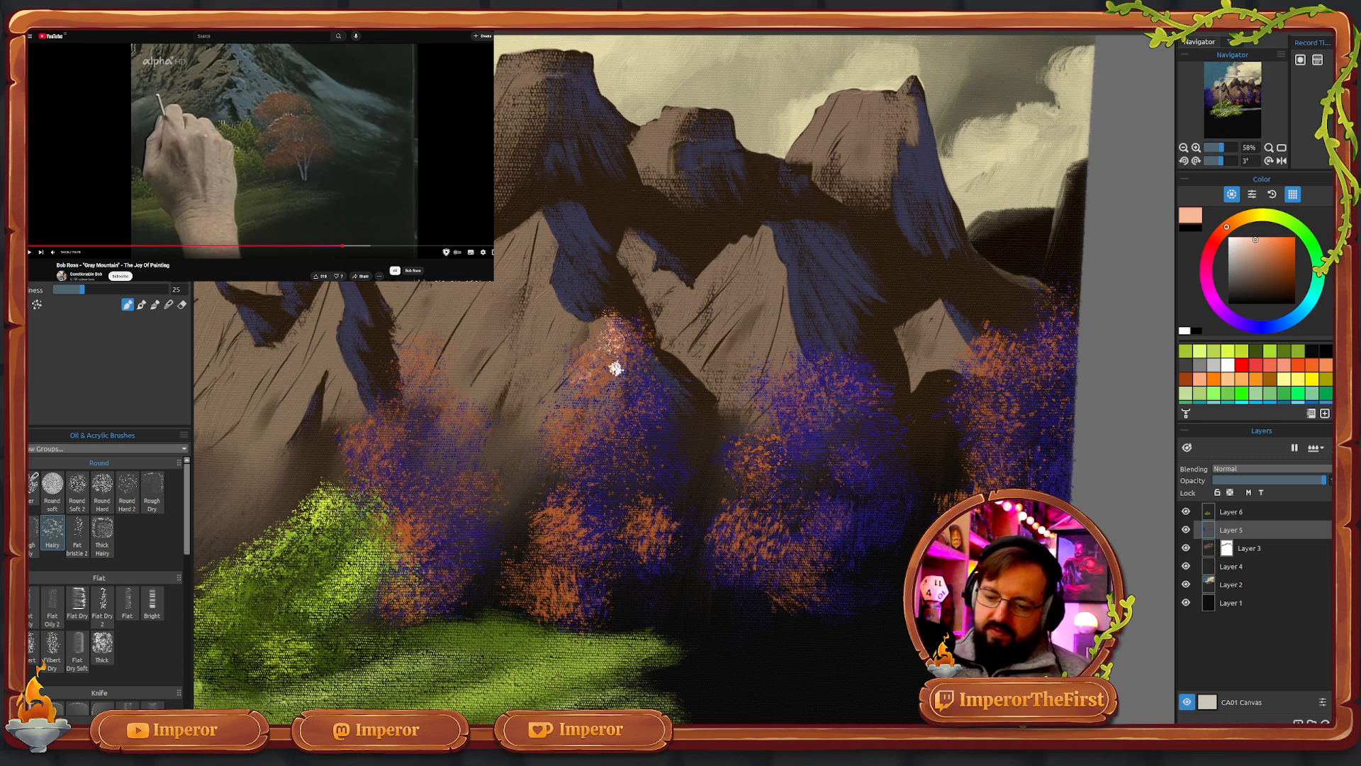
mouse_move(617, 367)
left_mouse_down()
mouse_move(583, 353)
mouse_move(584, 385)
left_mouse_up()
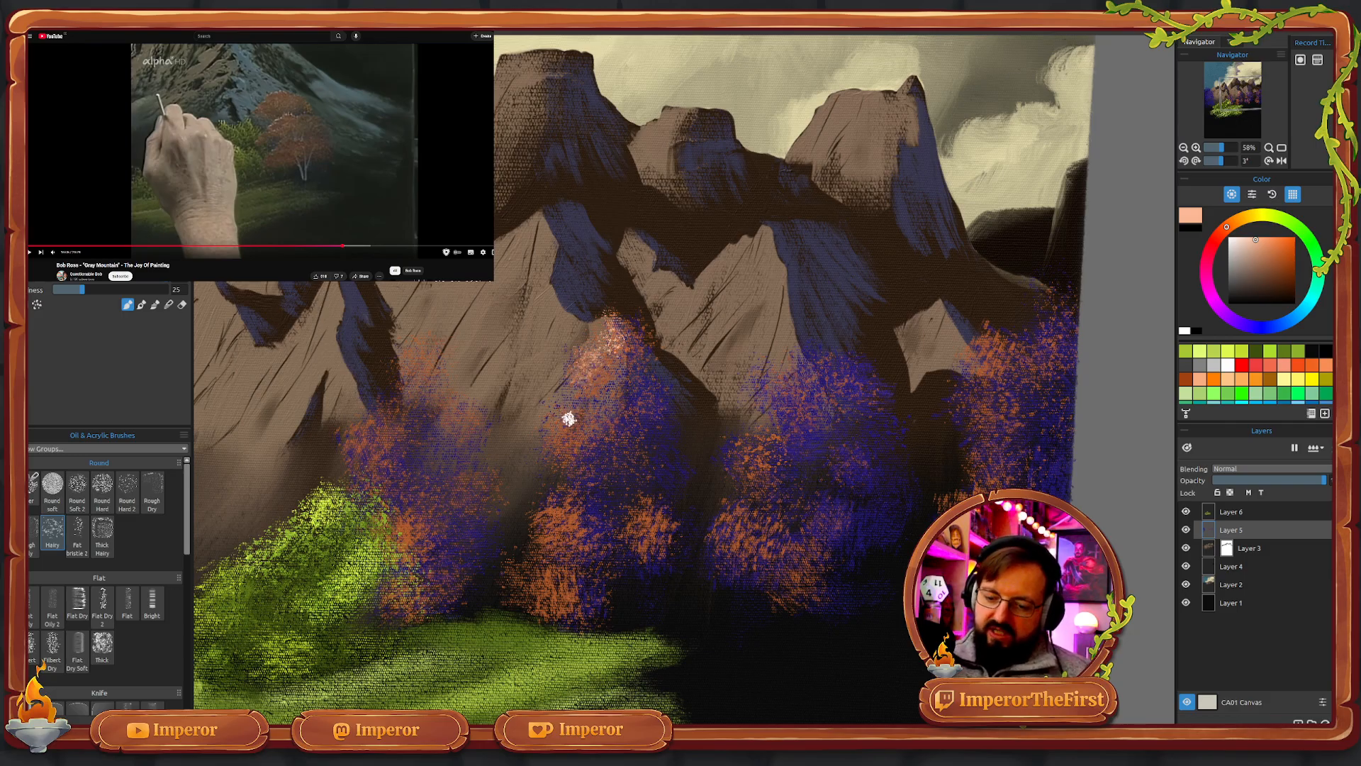
left_click_drag(567, 407, 578, 410)
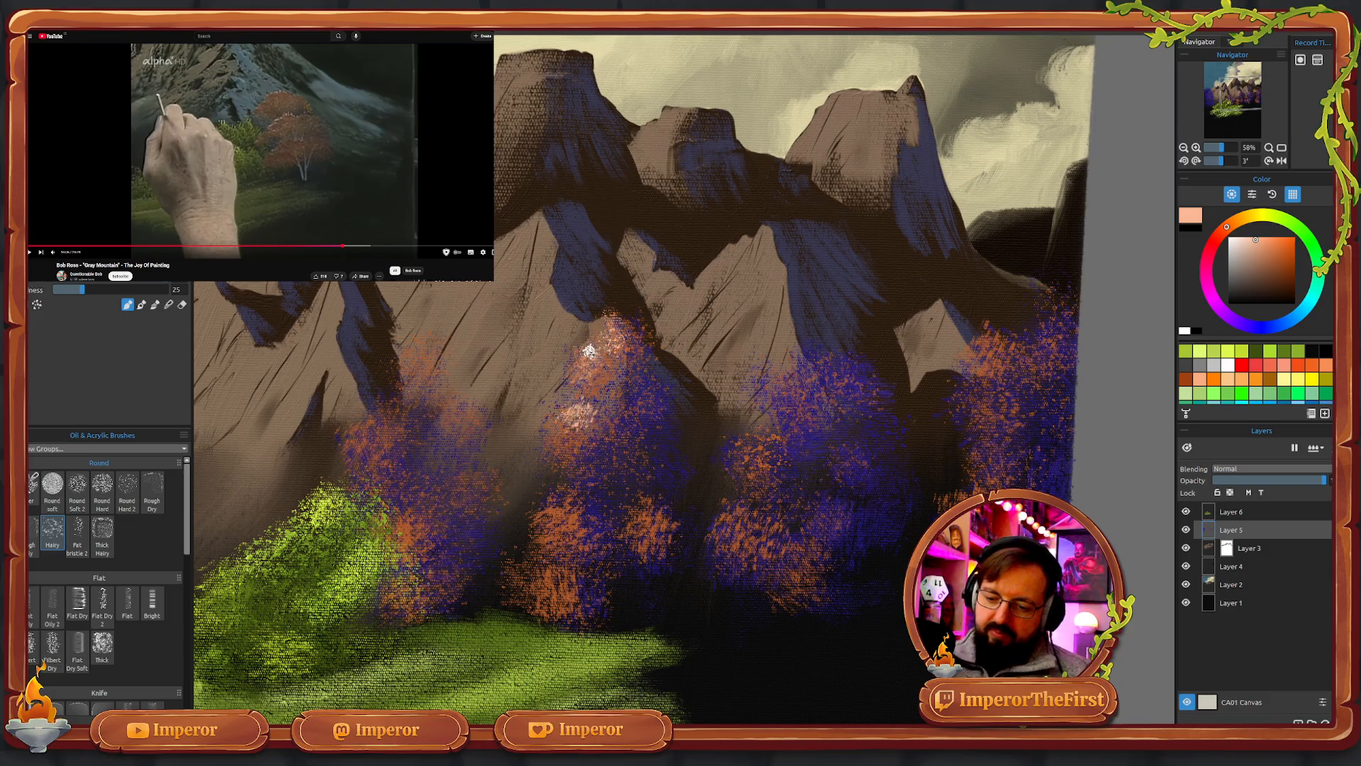
mouse_move(562, 424)
left_mouse_down()
mouse_move(600, 526)
mouse_move(567, 488)
mouse_move(567, 510)
mouse_move(540, 514)
mouse_move(533, 542)
mouse_move(560, 501)
mouse_move(569, 523)
mouse_move(544, 524)
mouse_move(544, 549)
mouse_move(512, 572)
left_mouse_up()
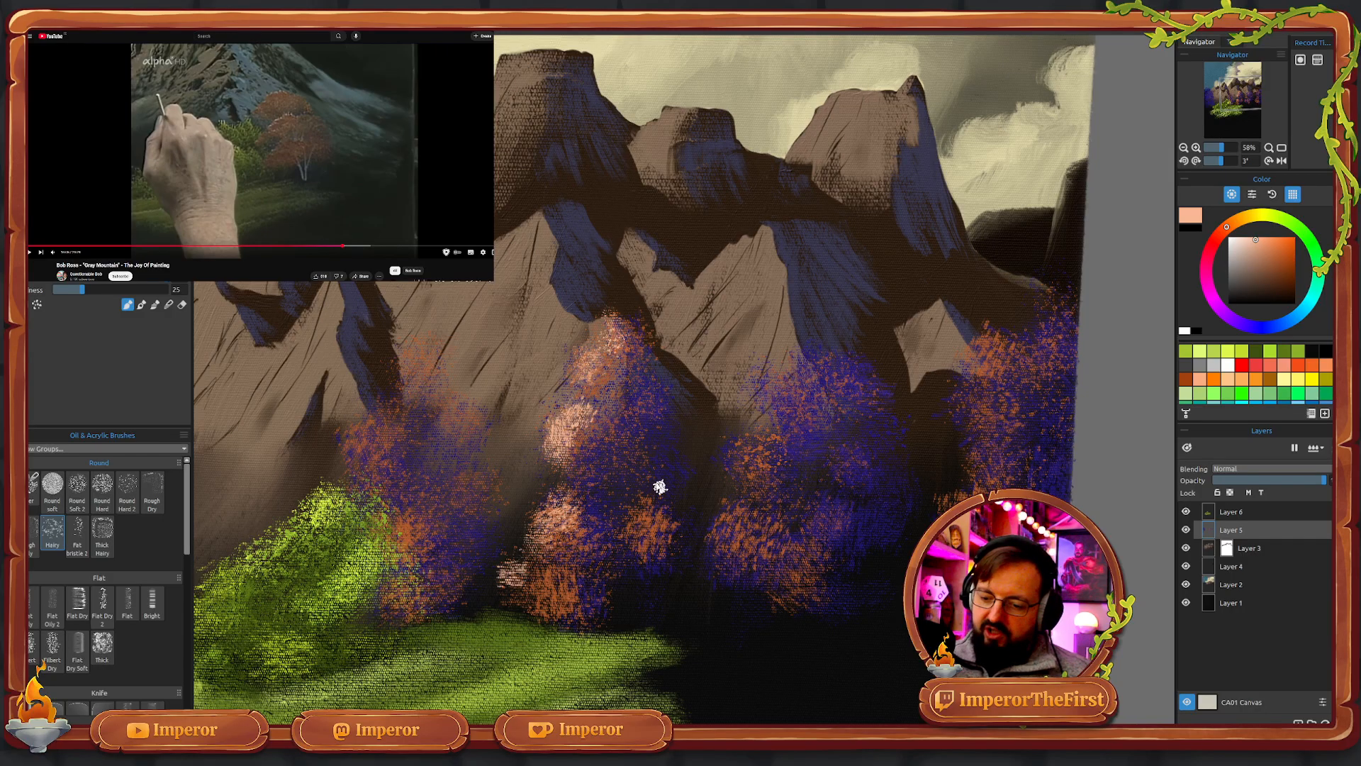
mouse_move(656, 486)
left_mouse_down()
mouse_move(638, 522)
mouse_move(635, 504)
mouse_move(650, 508)
left_mouse_up()
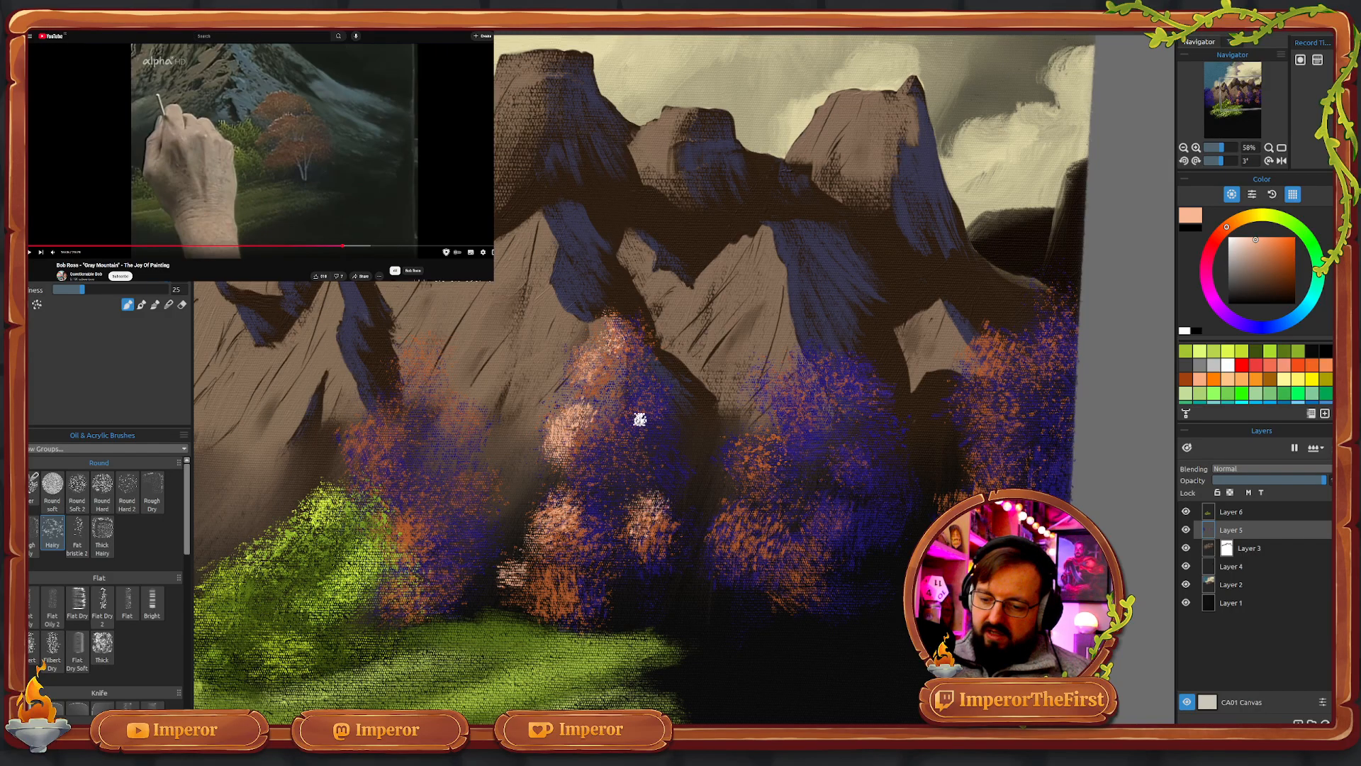
mouse_move(638, 411)
left_mouse_down()
mouse_move(645, 389)
mouse_move(626, 401)
left_mouse_up()
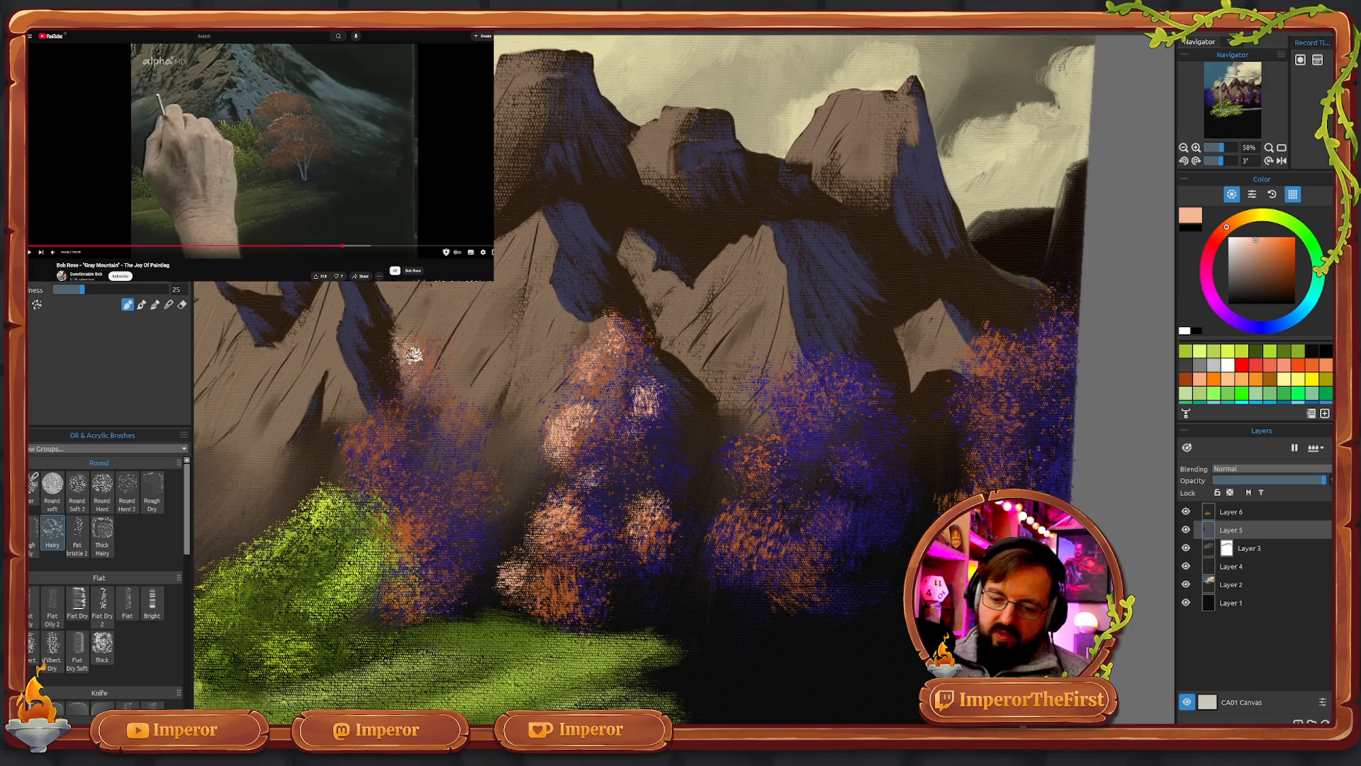
- Add pale peach leaf highlights to the first and third violet trees and to the one at the canvas's right edge
mouse_move(413, 354)
left_mouse_down()
mouse_move(371, 426)
mouse_move(348, 433)
mouse_move(365, 470)
mouse_move(393, 407)
mouse_move(359, 458)
mouse_move(345, 446)
mouse_move(356, 472)
mouse_move(379, 480)
mouse_move(380, 467)
mouse_move(372, 495)
mouse_move(390, 494)
mouse_move(400, 524)
mouse_move(388, 528)
mouse_move(404, 541)
mouse_move(404, 528)
mouse_move(384, 575)
left_mouse_up()
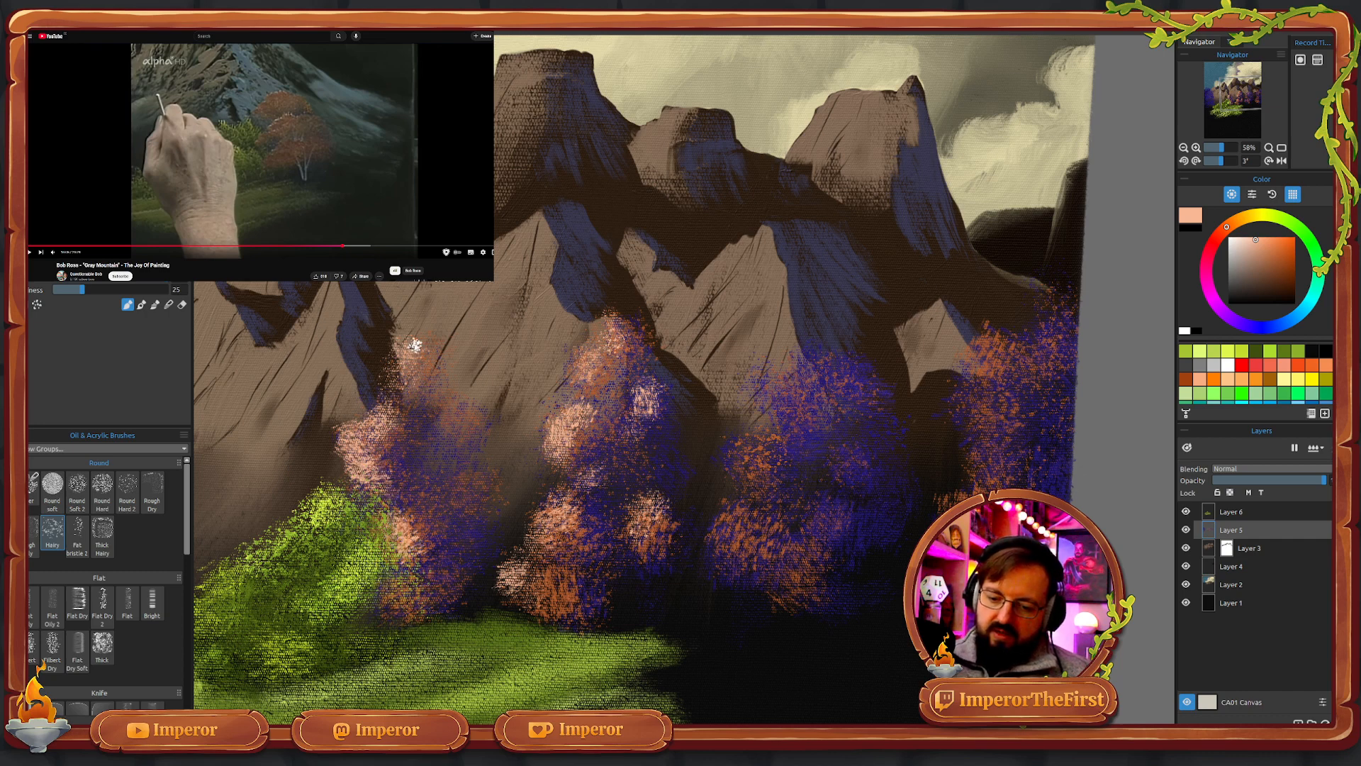
mouse_move(415, 345)
left_mouse_down()
mouse_move(401, 387)
mouse_move(411, 353)
left_mouse_up()
mouse_move(792, 371)
left_mouse_down()
mouse_move(765, 368)
mouse_move(766, 394)
mouse_move(788, 394)
mouse_move(798, 360)
mouse_move(816, 381)
mouse_move(781, 432)
mouse_move(775, 417)
mouse_move(794, 454)
mouse_move(744, 451)
mouse_move(747, 471)
mouse_move(740, 448)
mouse_move(734, 462)
mouse_move(759, 447)
mouse_move(765, 490)
mouse_move(737, 479)
mouse_move(745, 504)
mouse_move(727, 537)
mouse_move(728, 509)
mouse_move(730, 542)
mouse_move(756, 532)
mouse_move(759, 543)
mouse_move(742, 516)
mouse_move(724, 559)
mouse_move(724, 523)
mouse_move(744, 566)
mouse_move(753, 525)
mouse_move(788, 578)
mouse_move(799, 547)
mouse_move(795, 578)
mouse_move(824, 473)
mouse_move(886, 425)
left_mouse_up()
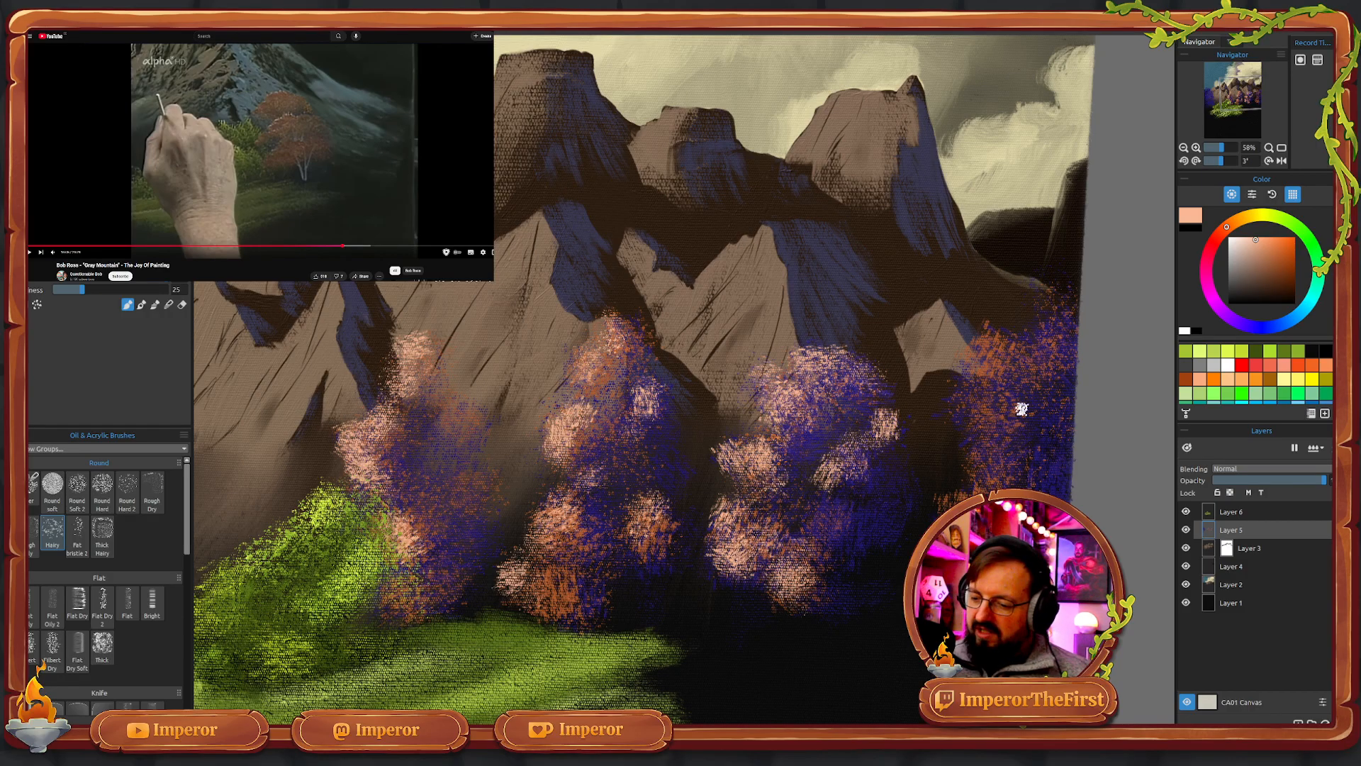
mouse_move(1021, 408)
left_mouse_down()
mouse_move(983, 330)
mouse_move(996, 370)
mouse_move(980, 355)
mouse_move(1048, 332)
mouse_move(1050, 298)
mouse_move(1060, 323)
mouse_move(1041, 347)
mouse_move(1006, 368)
mouse_move(976, 362)
mouse_move(961, 415)
mouse_move(952, 393)
mouse_move(993, 411)
mouse_move(976, 437)
mouse_move(977, 422)
mouse_move(974, 469)
left_mouse_up()
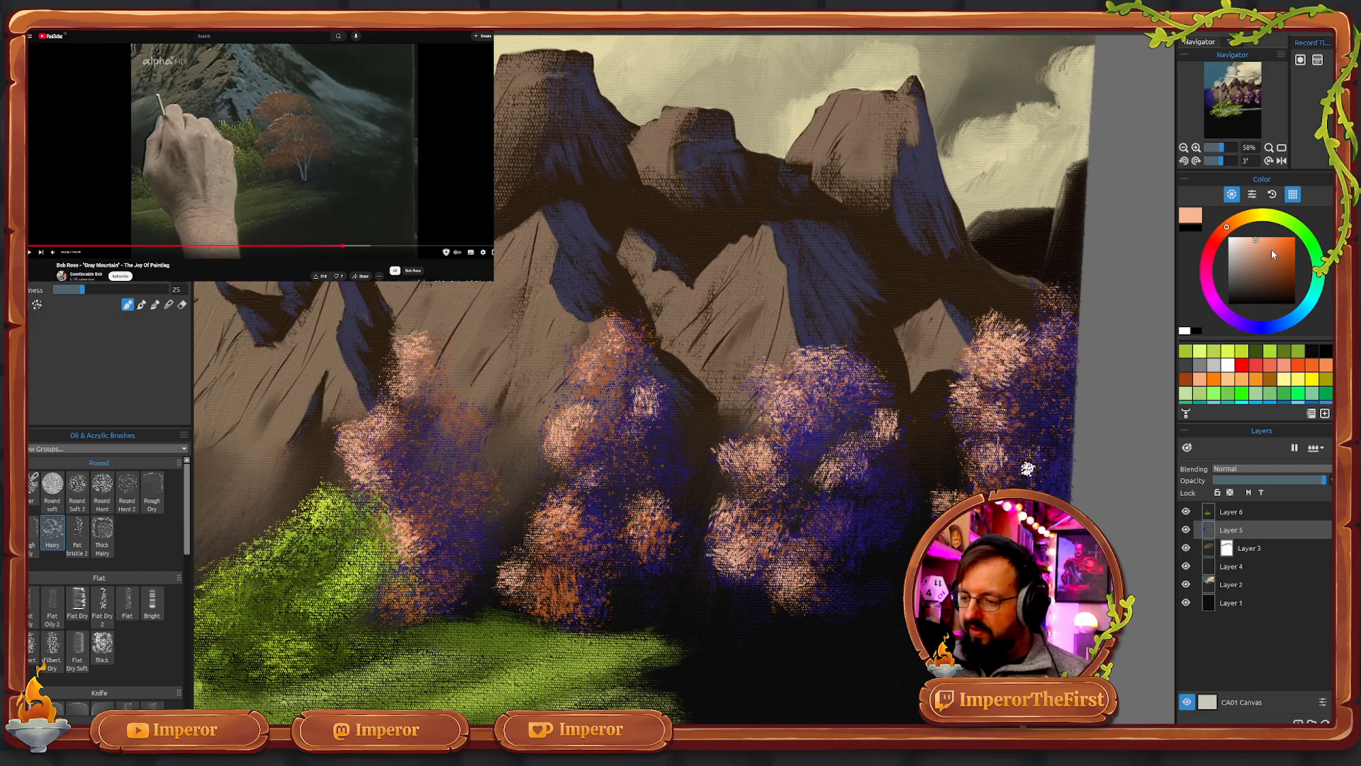
- Switch to a darker burnt orange and dab it into the shaded areas of the violet trees between the peach highlights
left_click(1273, 251)
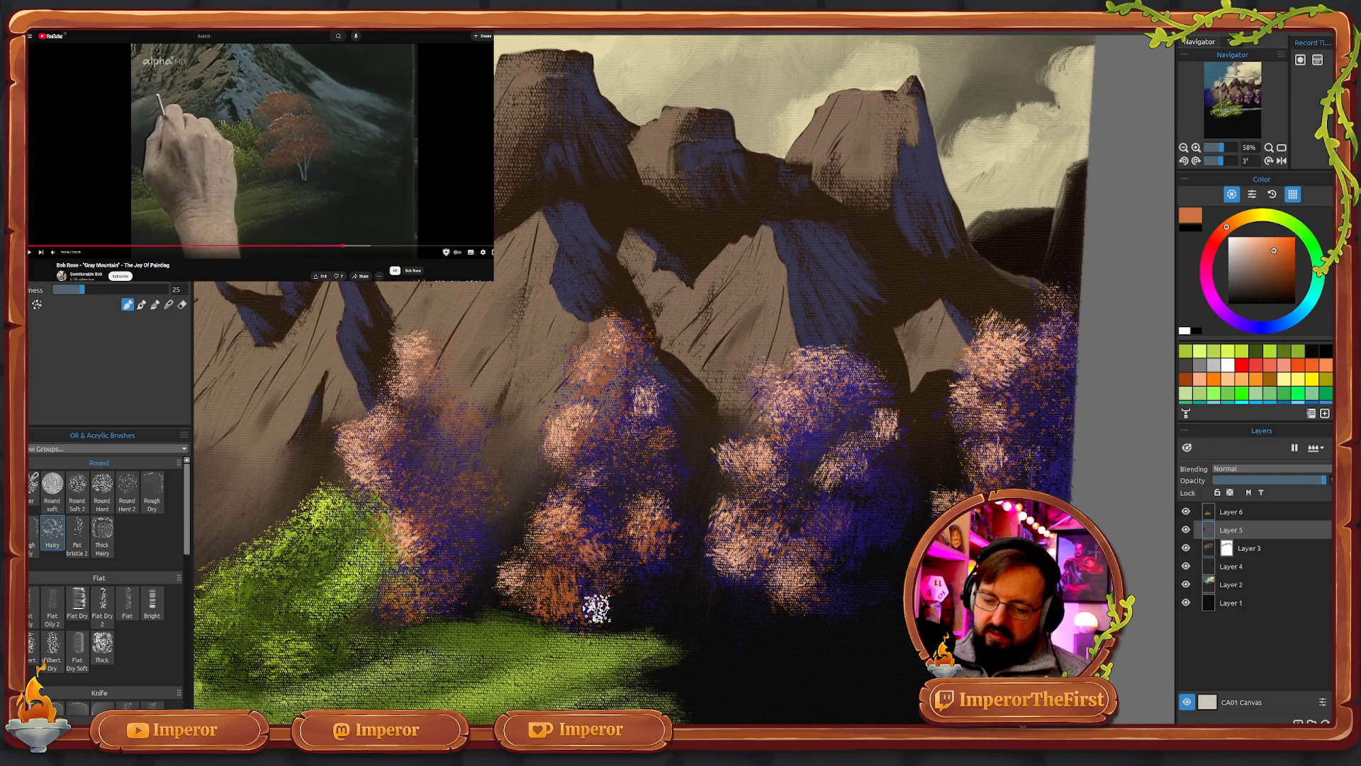
left_click(1279, 267)
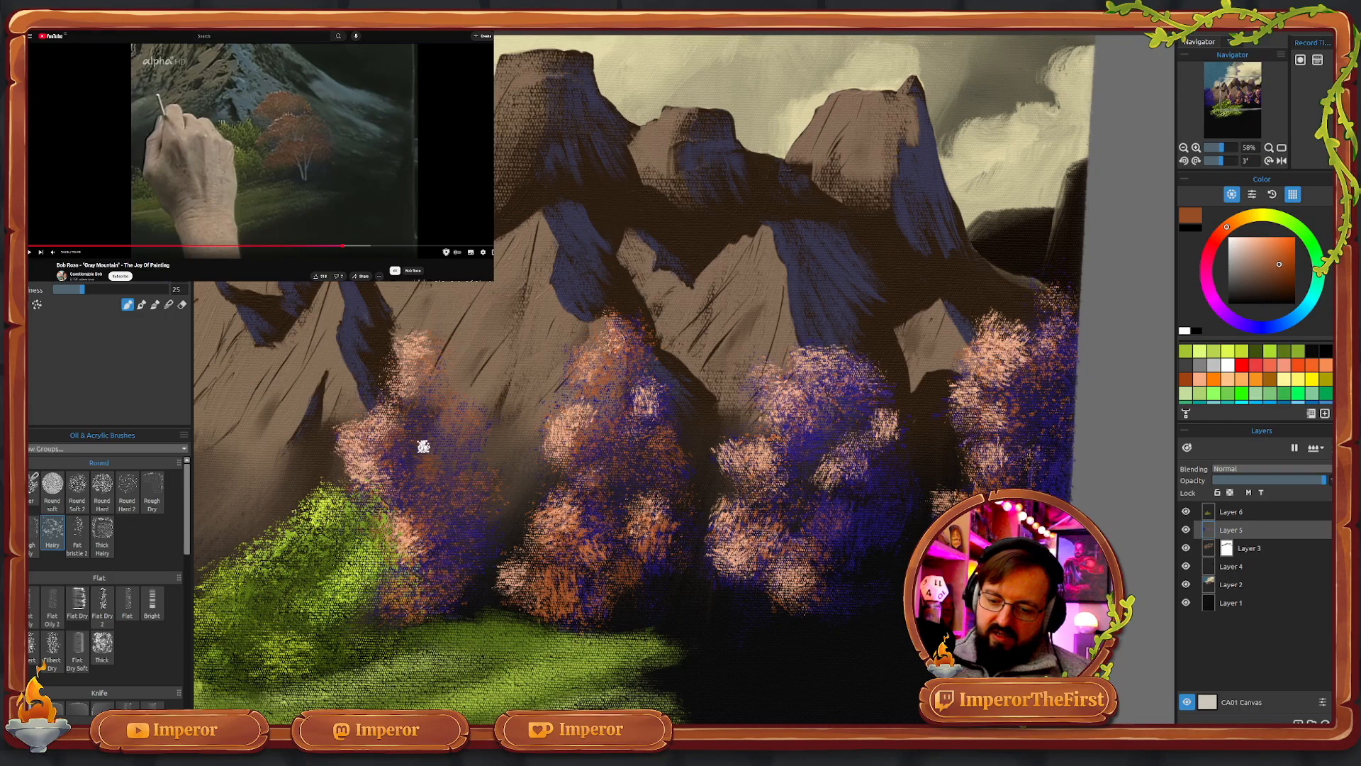
mouse_move(443, 468)
left_mouse_down()
mouse_move(473, 451)
mouse_move(415, 425)
left_mouse_up()
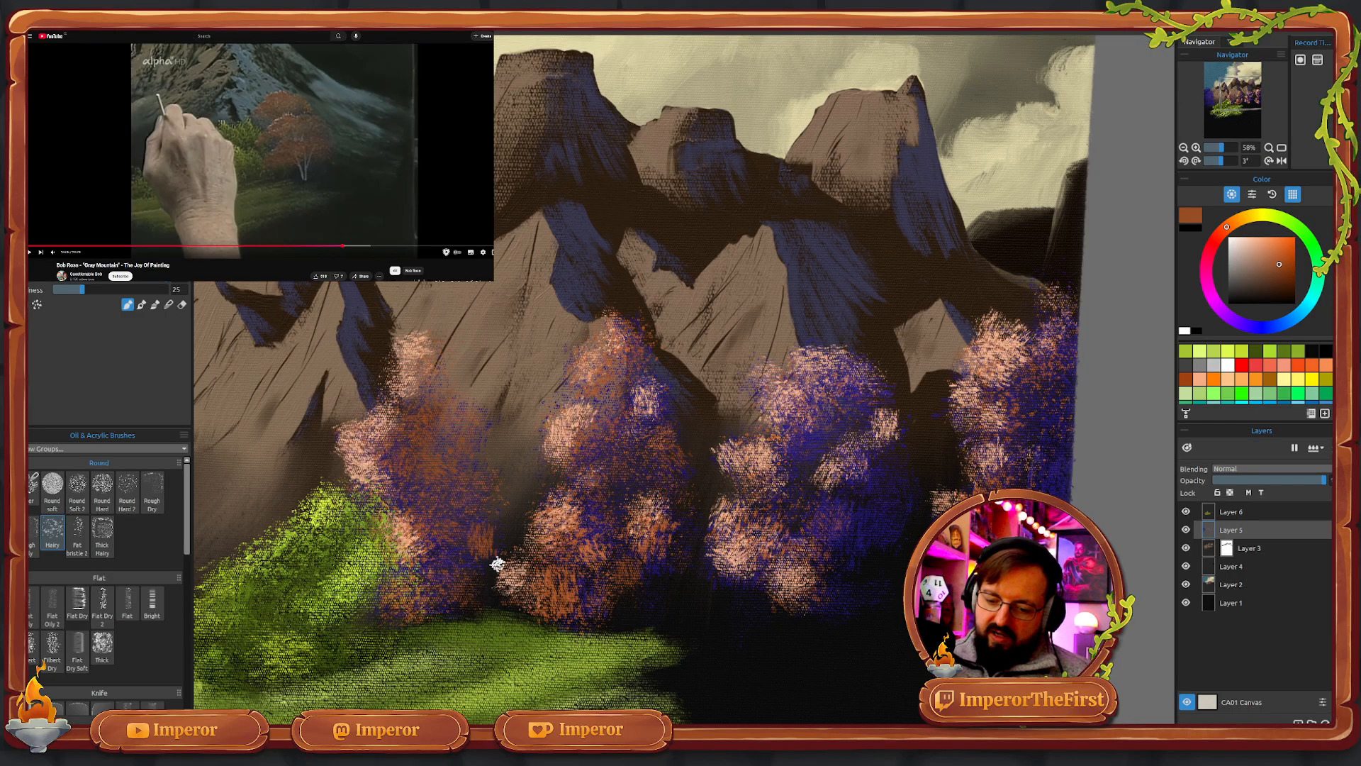
mouse_move(650, 565)
left_mouse_down()
mouse_move(658, 610)
mouse_move(640, 574)
left_mouse_up()
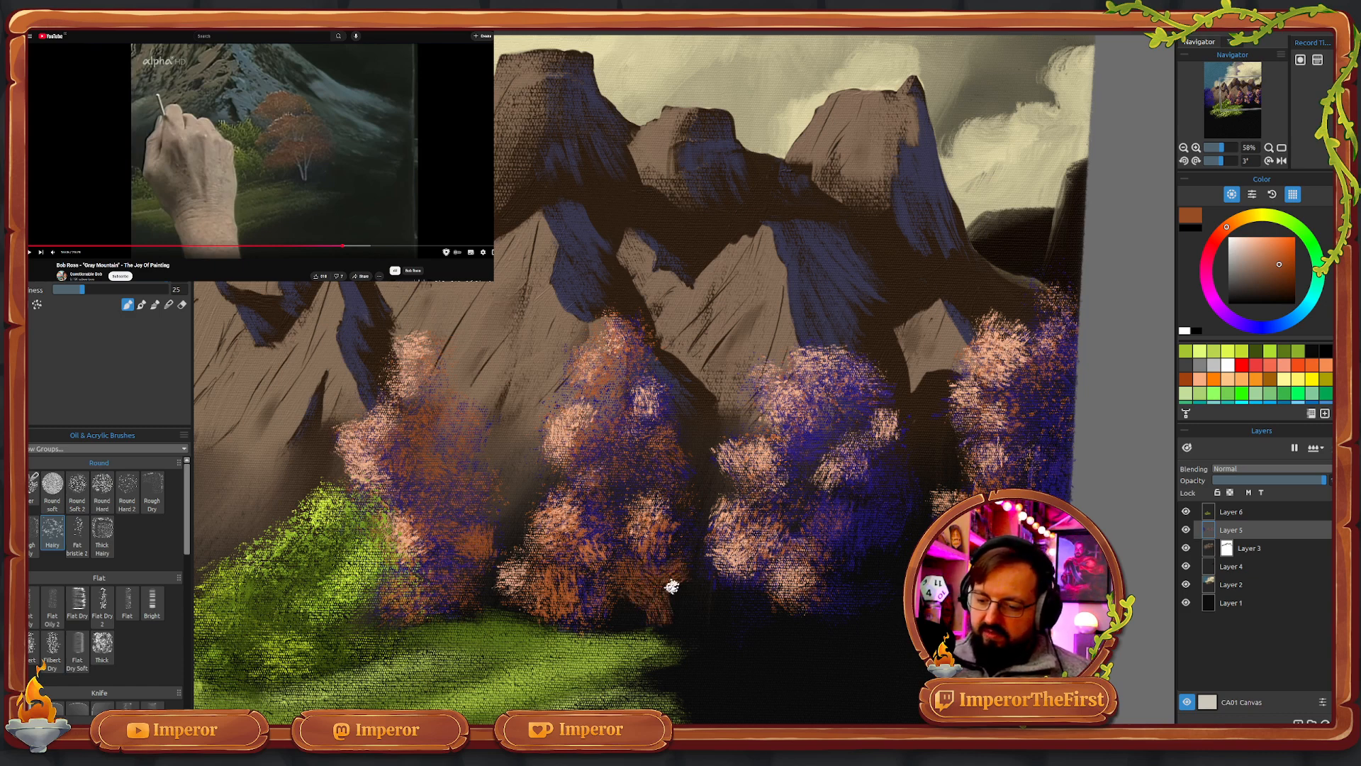
mouse_move(890, 562)
left_mouse_down()
mouse_move(885, 477)
mouse_move(871, 471)
mouse_move(862, 513)
mouse_move(859, 484)
mouse_move(818, 485)
mouse_move(803, 458)
mouse_move(861, 393)
mouse_move(877, 405)
mouse_move(792, 443)
mouse_move(801, 494)
mouse_move(784, 487)
mouse_move(789, 522)
mouse_move(843, 501)
left_mouse_up()
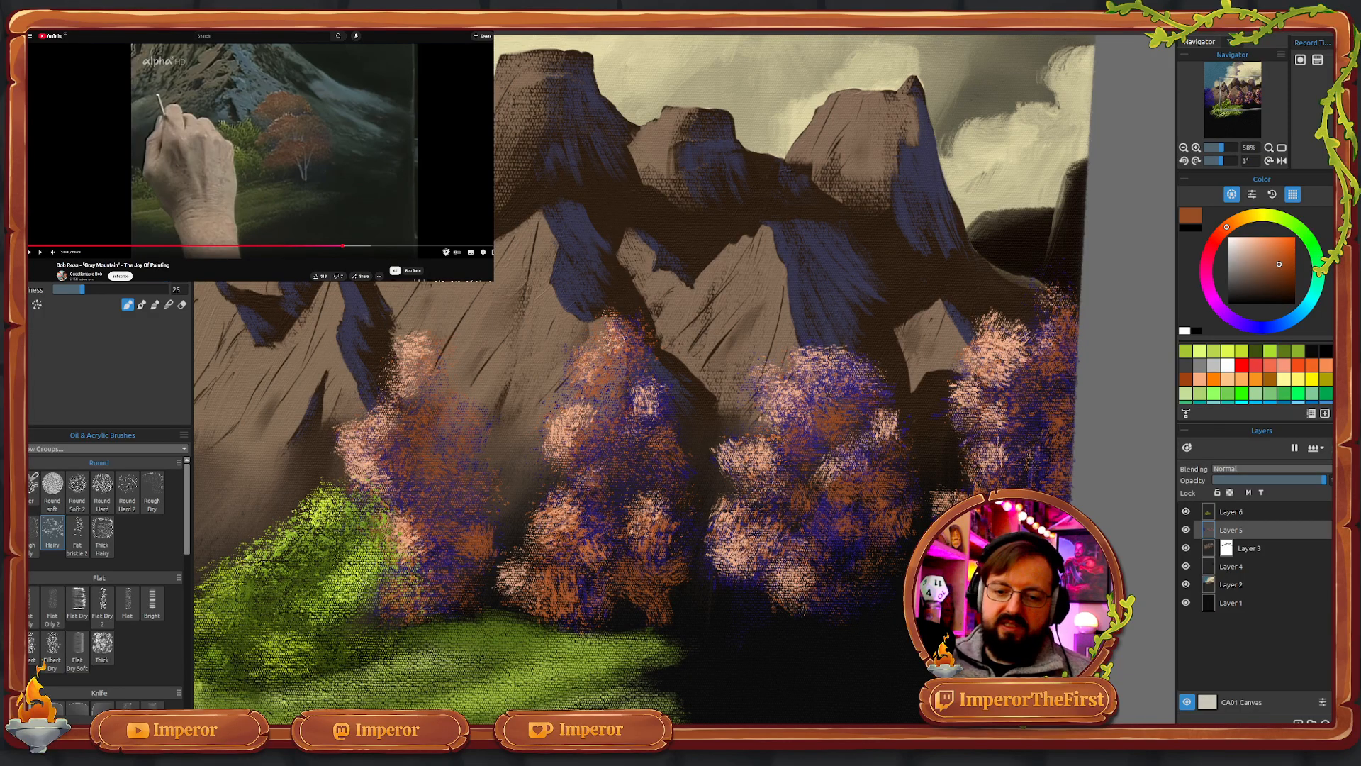
- With a fine watercolor brush in near-white pink, paint thin forked trunks and branches on the second tree, undoing the first trunk attempt
key("w")
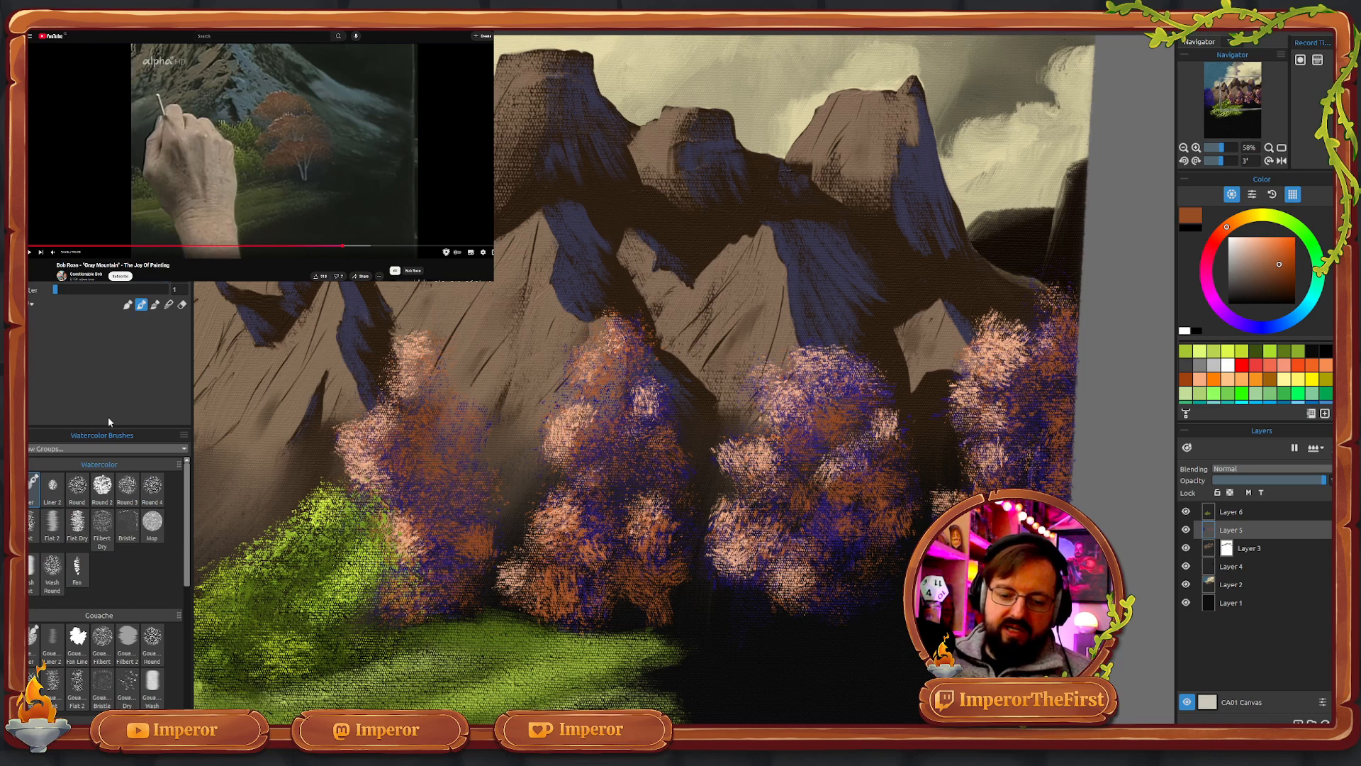
left_click(1245, 245)
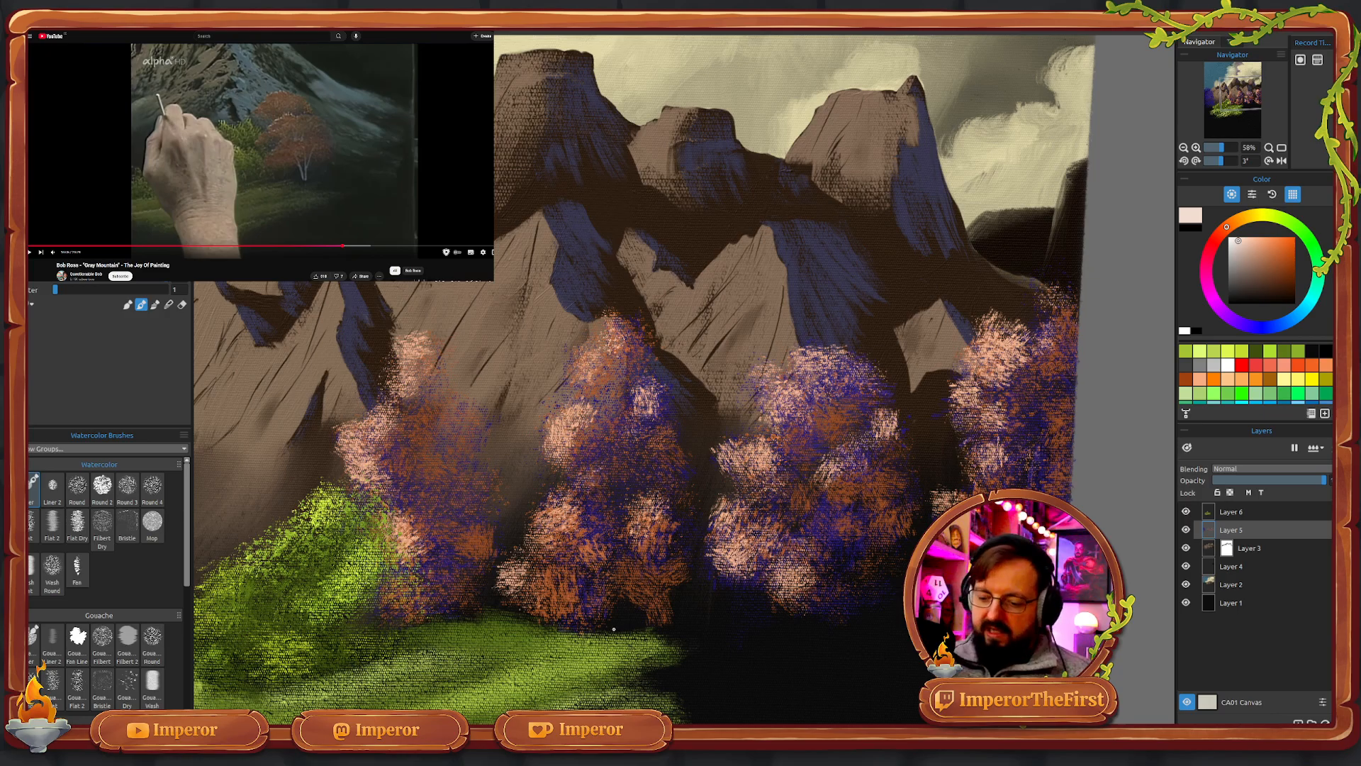
left_click_drag(615, 627, 627, 405)
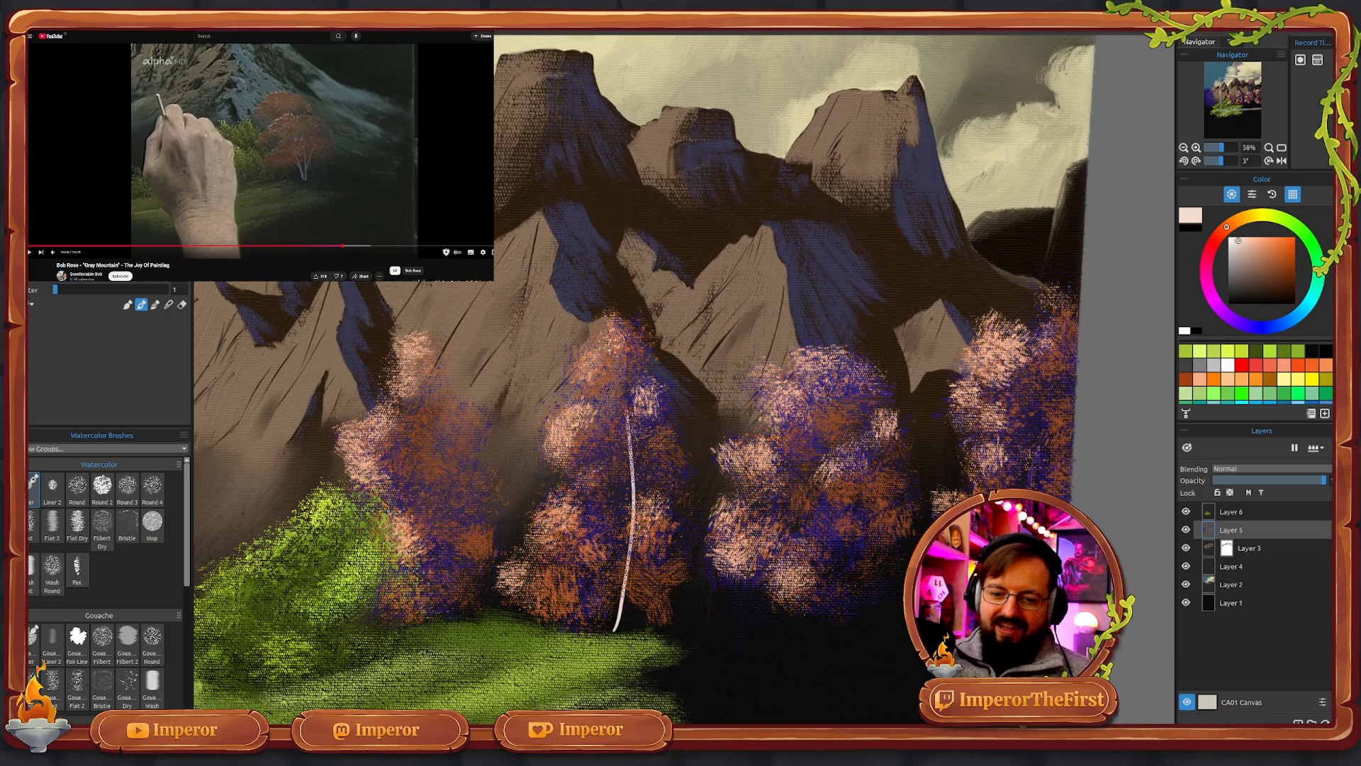
key("ctrl+z")
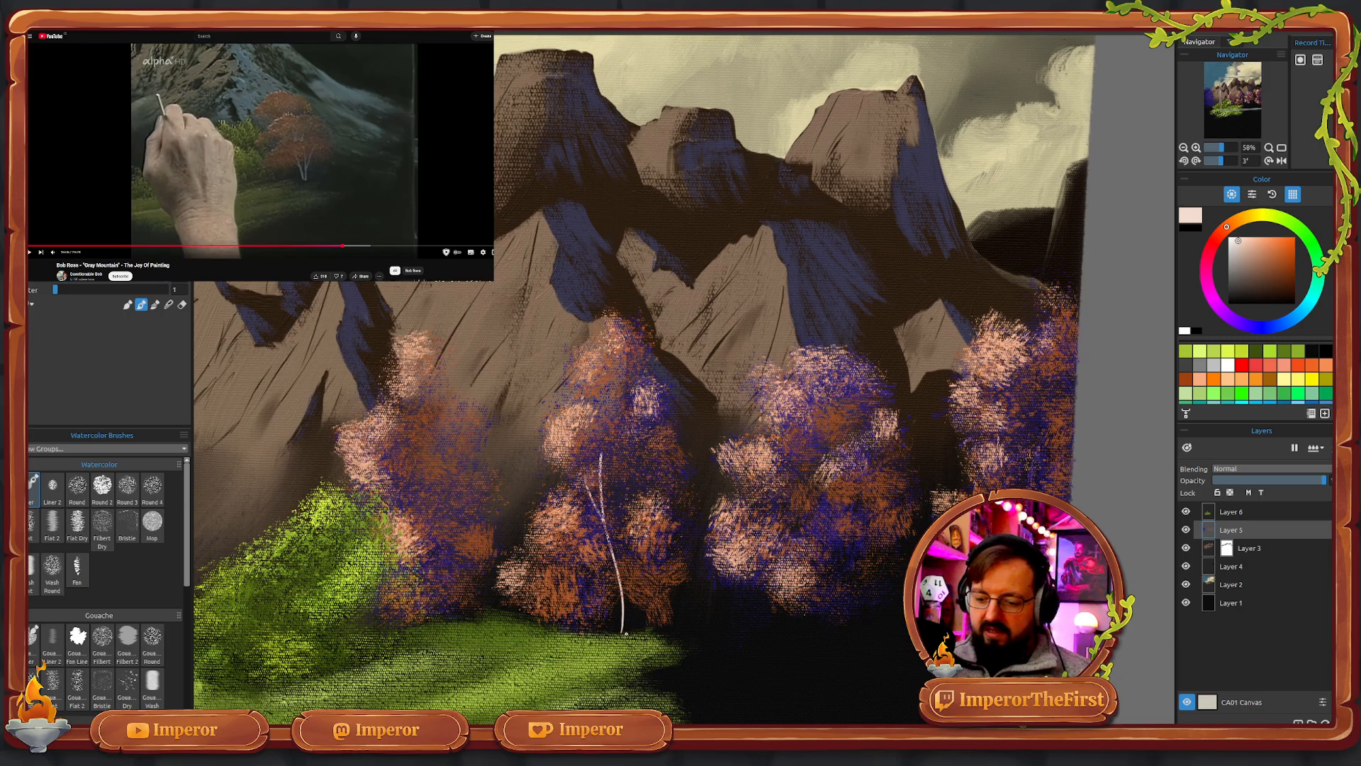
left_click_drag(626, 633, 636, 425)
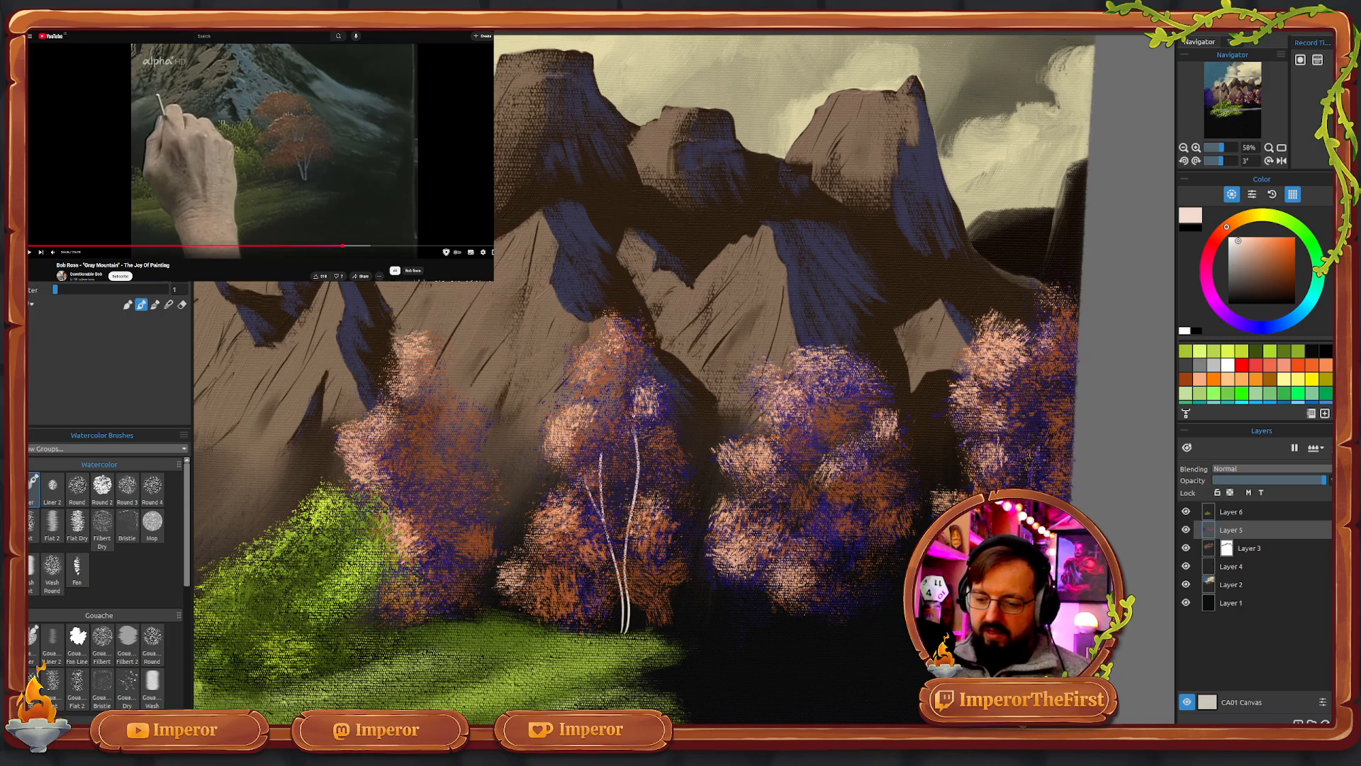
mouse_move(629, 521)
left_mouse_down()
mouse_move(656, 466)
mouse_move(618, 406)
left_mouse_up()
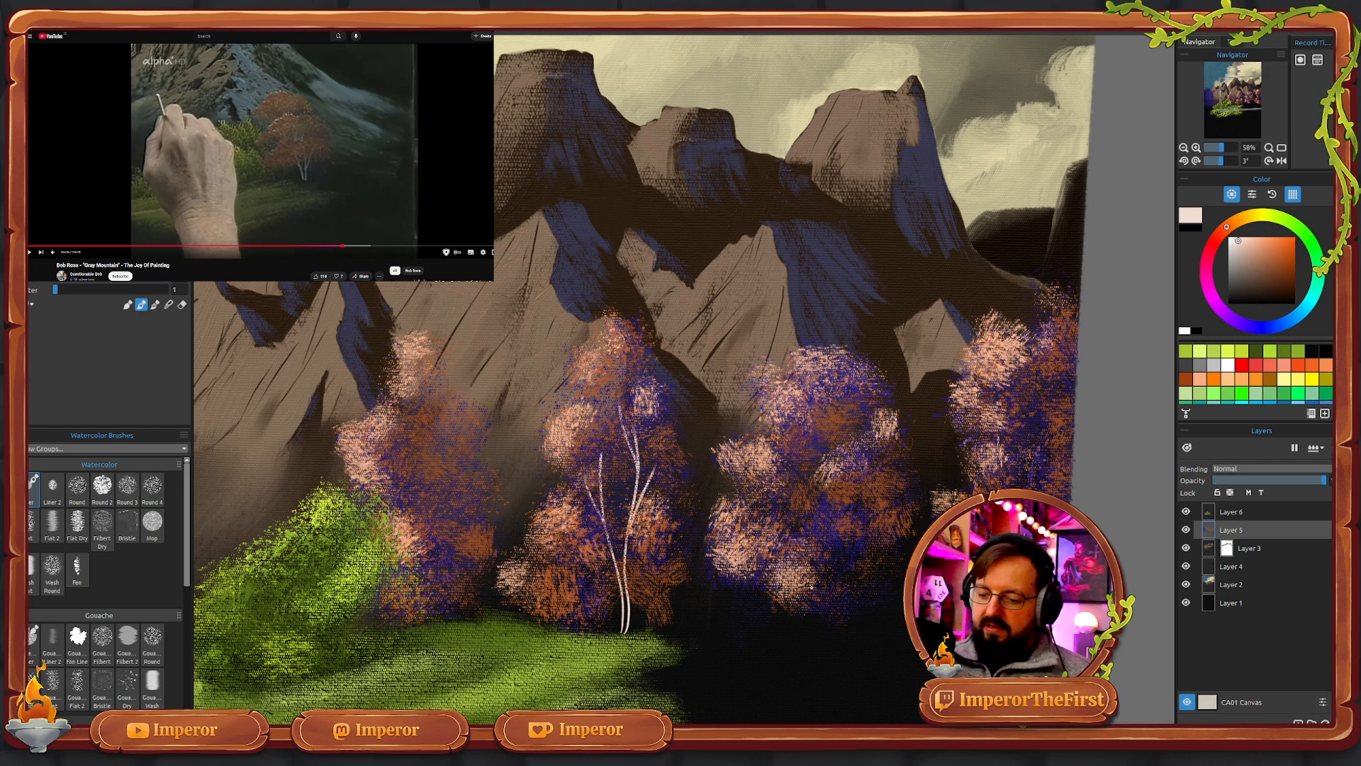
- Paint a thin pale trunk rising from the third tree's base, with broken branch strokes showing through its foliage
left_click_drag(806, 635, 808, 528)
left_click_drag(827, 464, 849, 386)
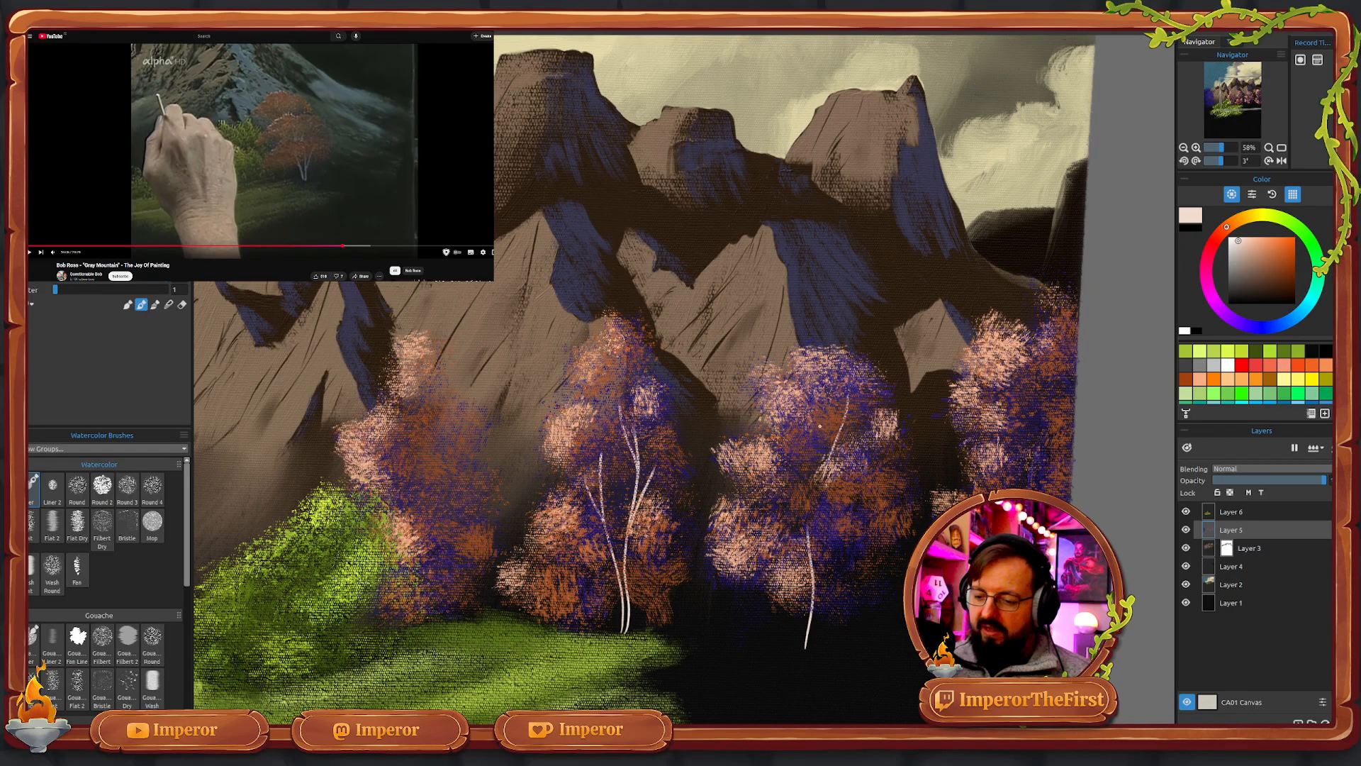
left_click_drag(788, 467, 789, 502)
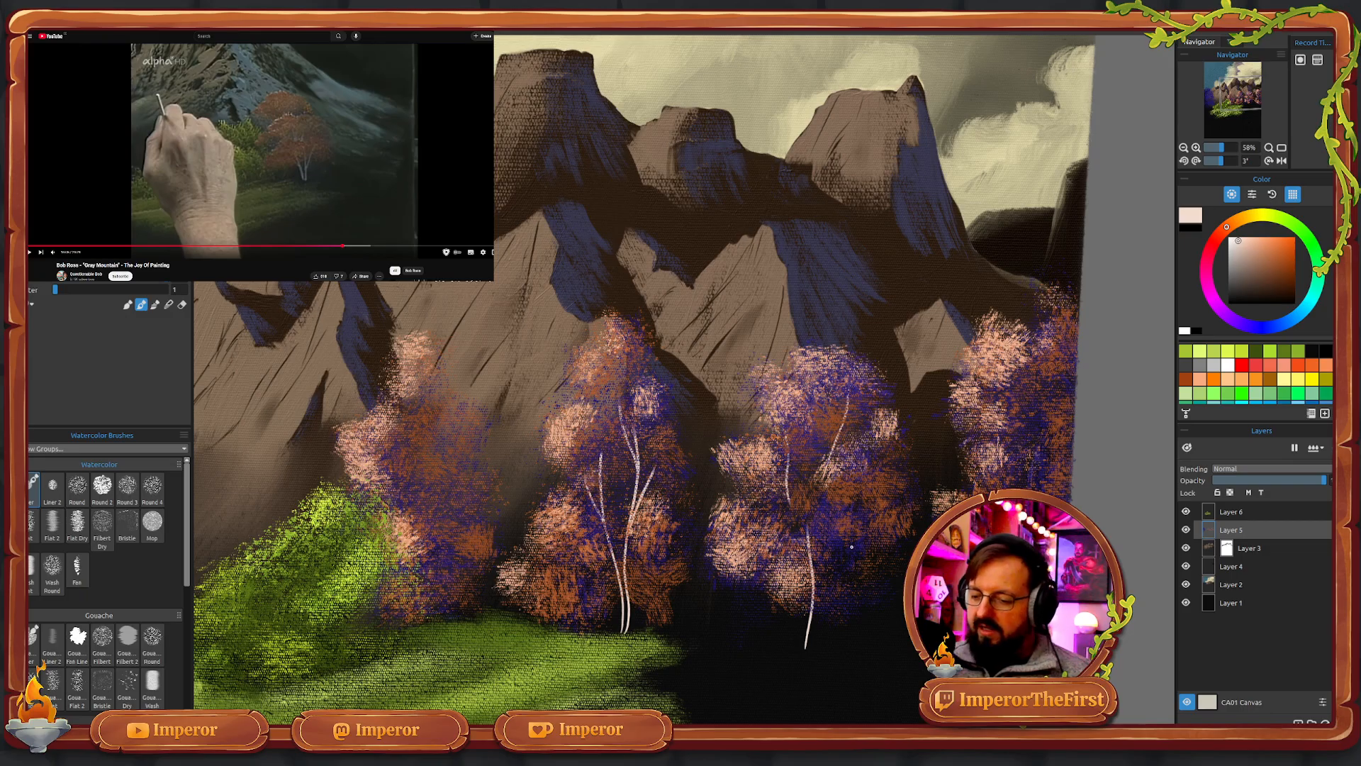
mouse_move(840, 555)
left_mouse_down()
mouse_move(856, 509)
mouse_move(906, 467)
left_mouse_up()
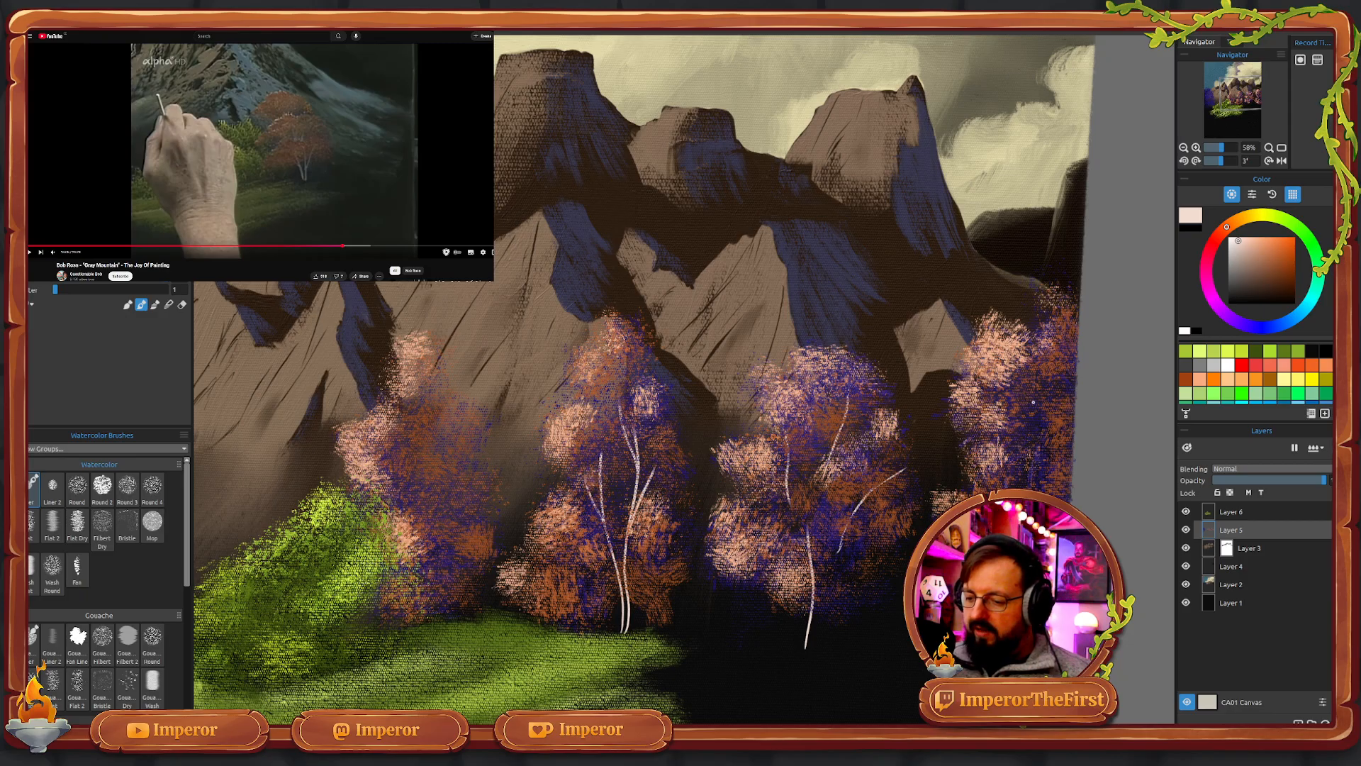
- Paint thin pale trunk and branch strokes through the foliage of the tree at the canvas's right edge
left_click_drag(1033, 402, 1070, 500)
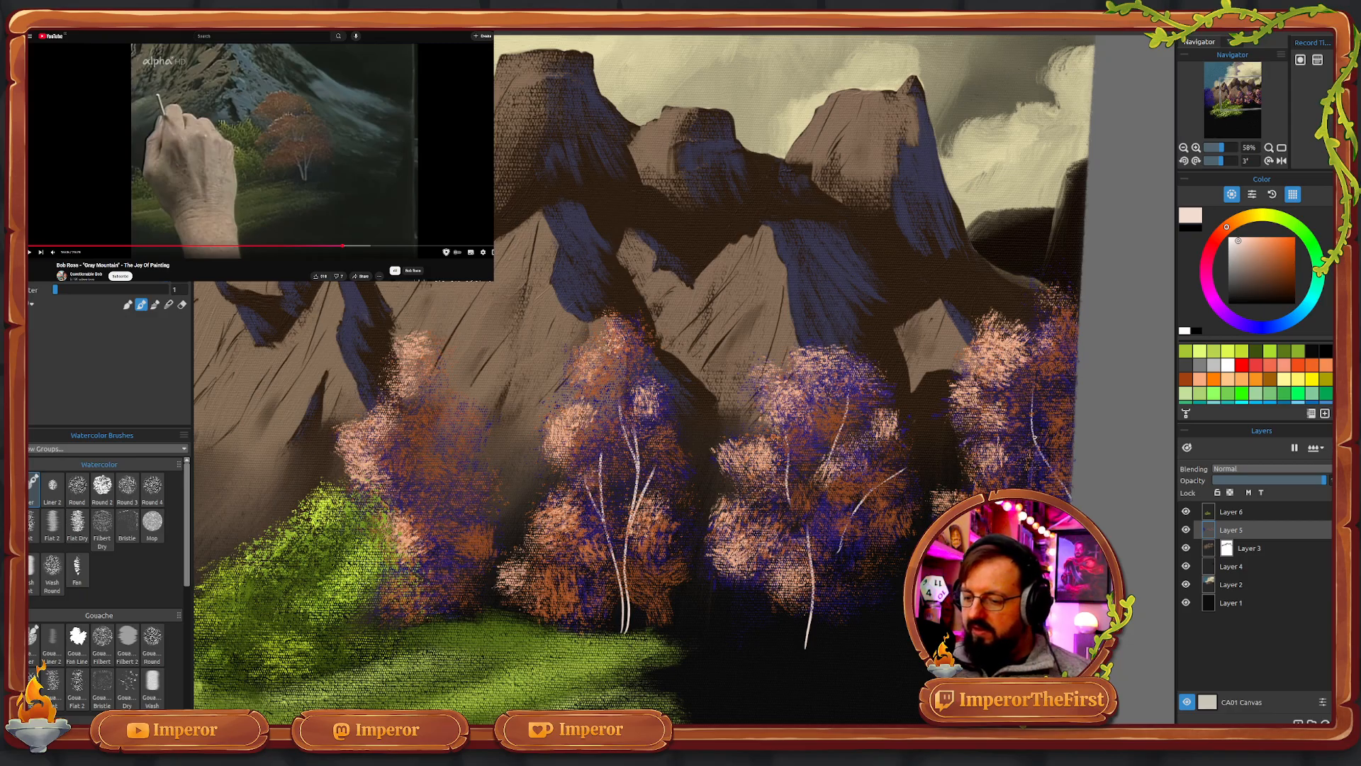
left_click_drag(1033, 428, 997, 396)
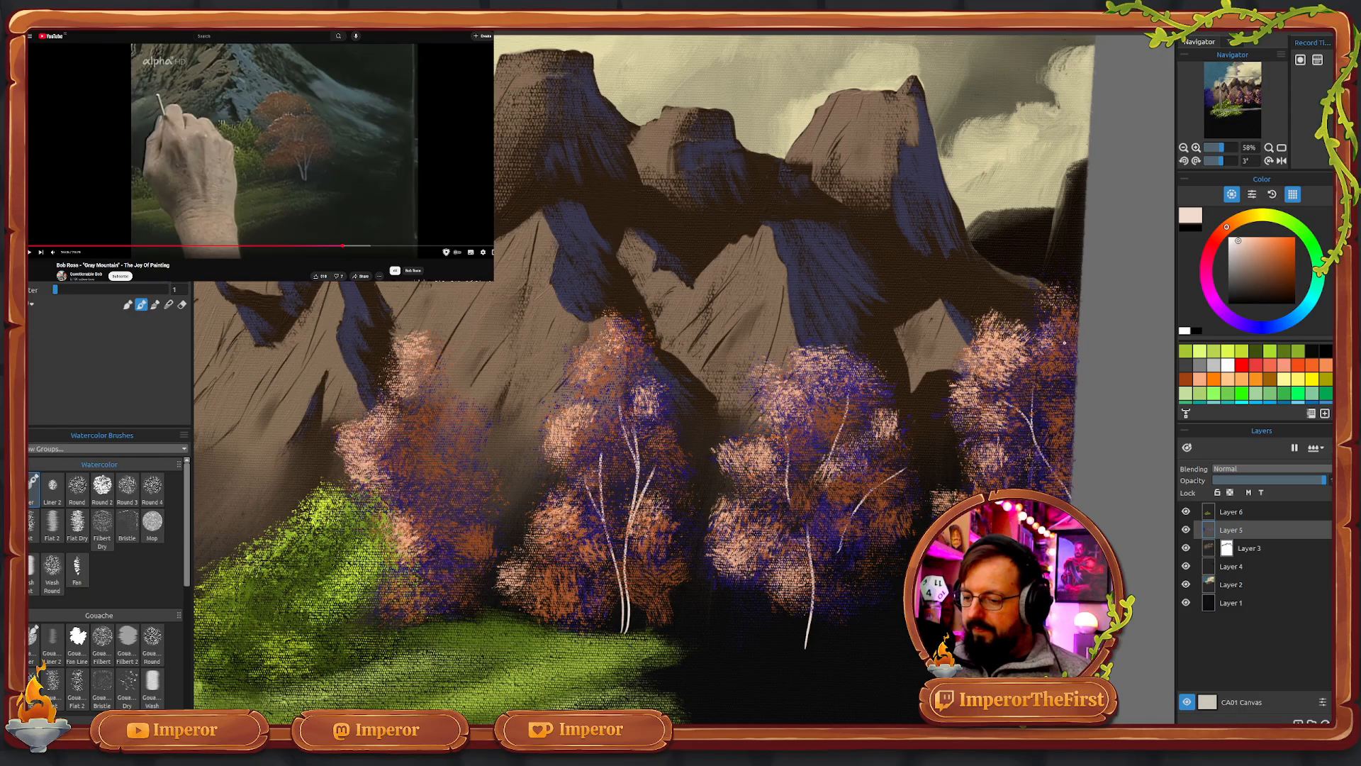
mouse_move(1064, 343)
left_mouse_down()
mouse_move(1079, 419)
mouse_move(1054, 348)
left_mouse_up()
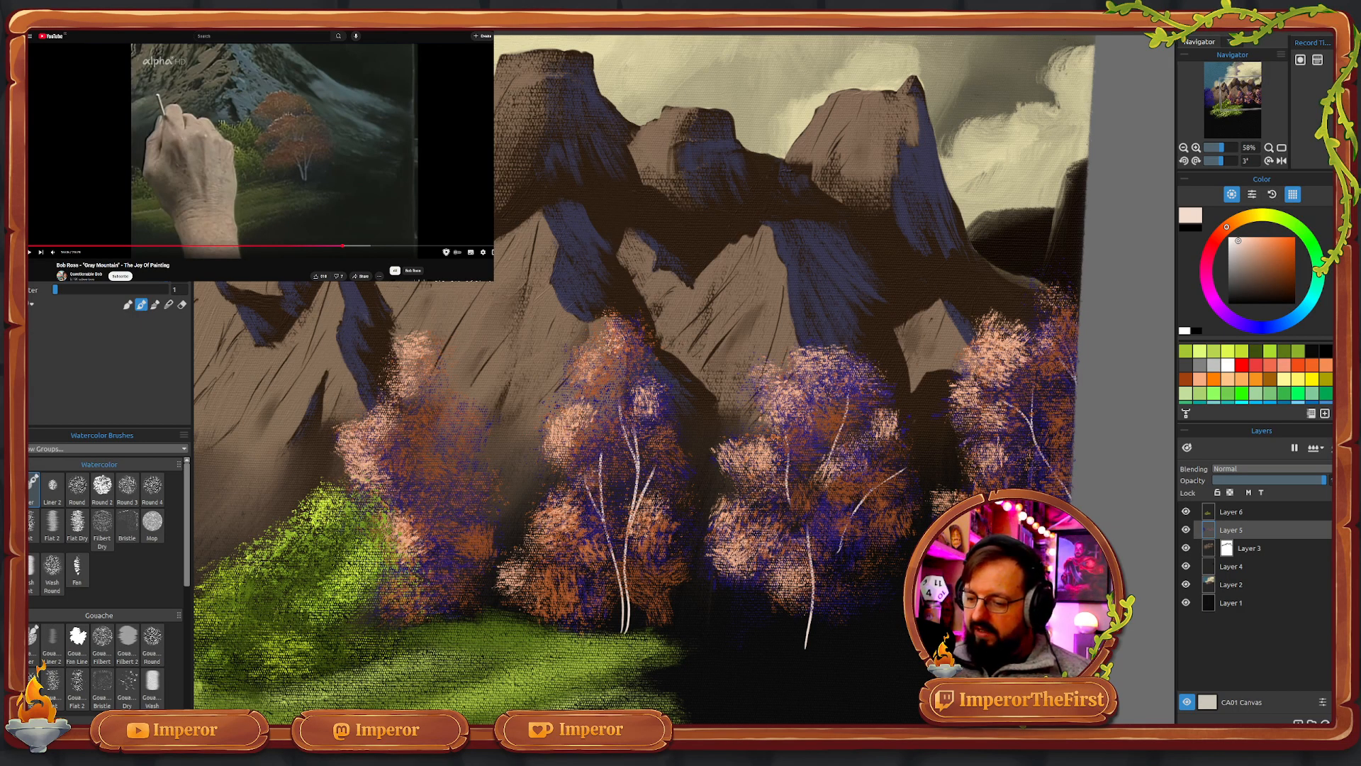
left_click_drag(1022, 460, 1017, 489)
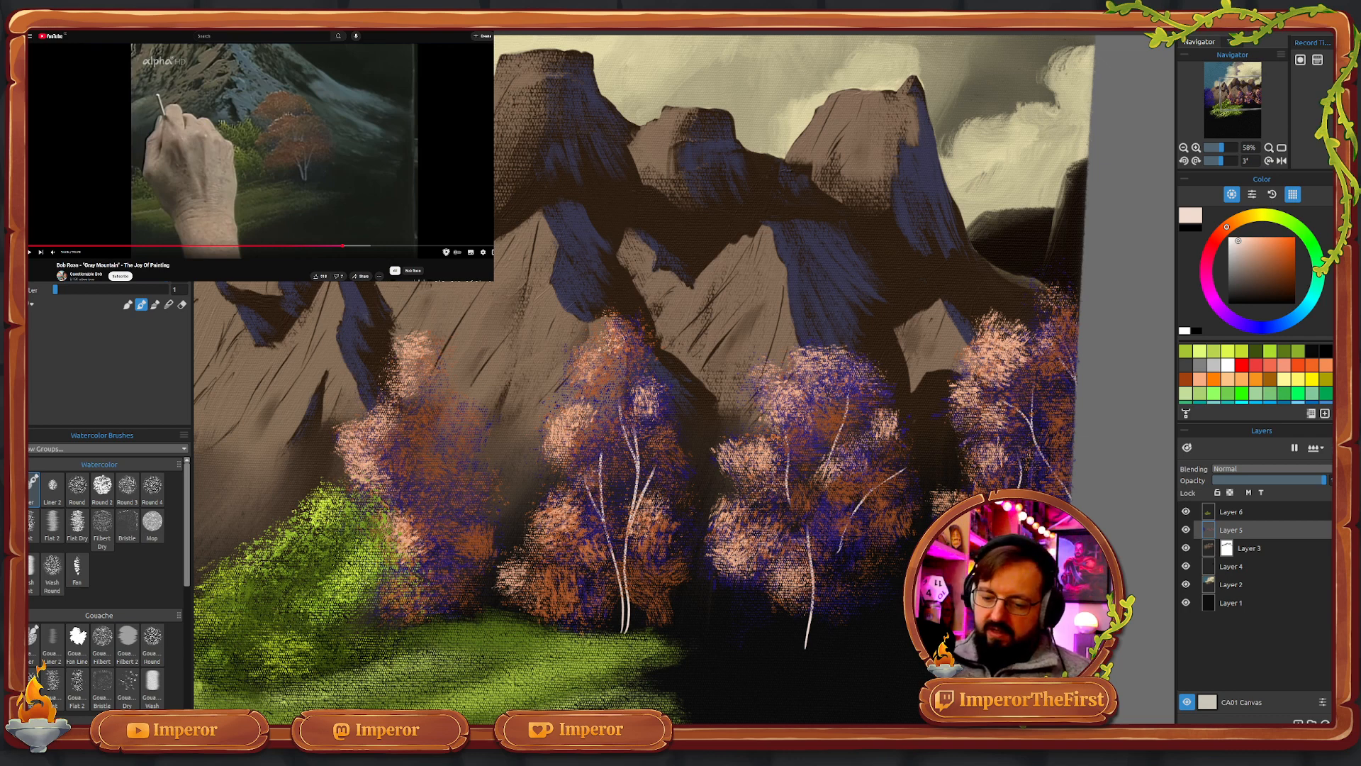
- Paint a thin pale trunk with side branches on the tree behind the green foliage, and add a small upper branch to the third tree
left_click_drag(437, 616, 435, 441)
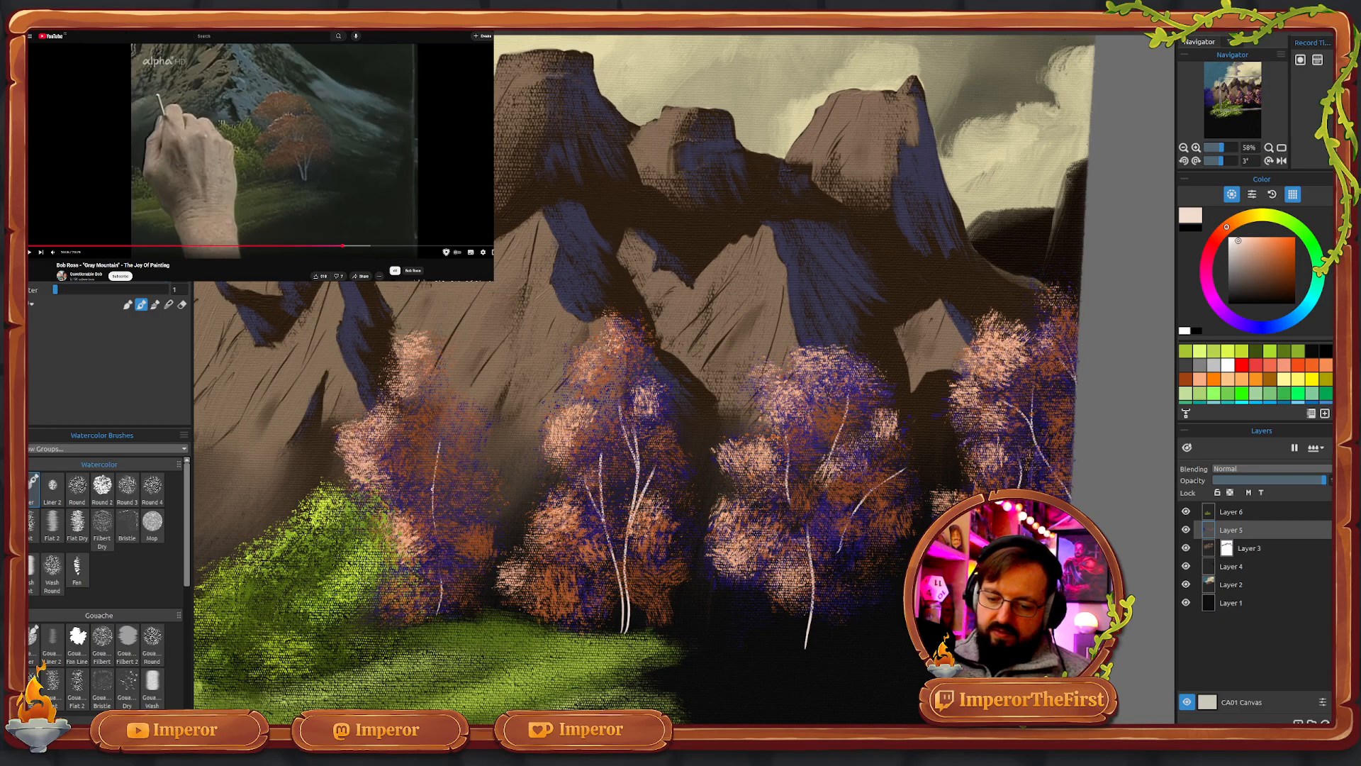
left_click_drag(431, 487, 414, 434)
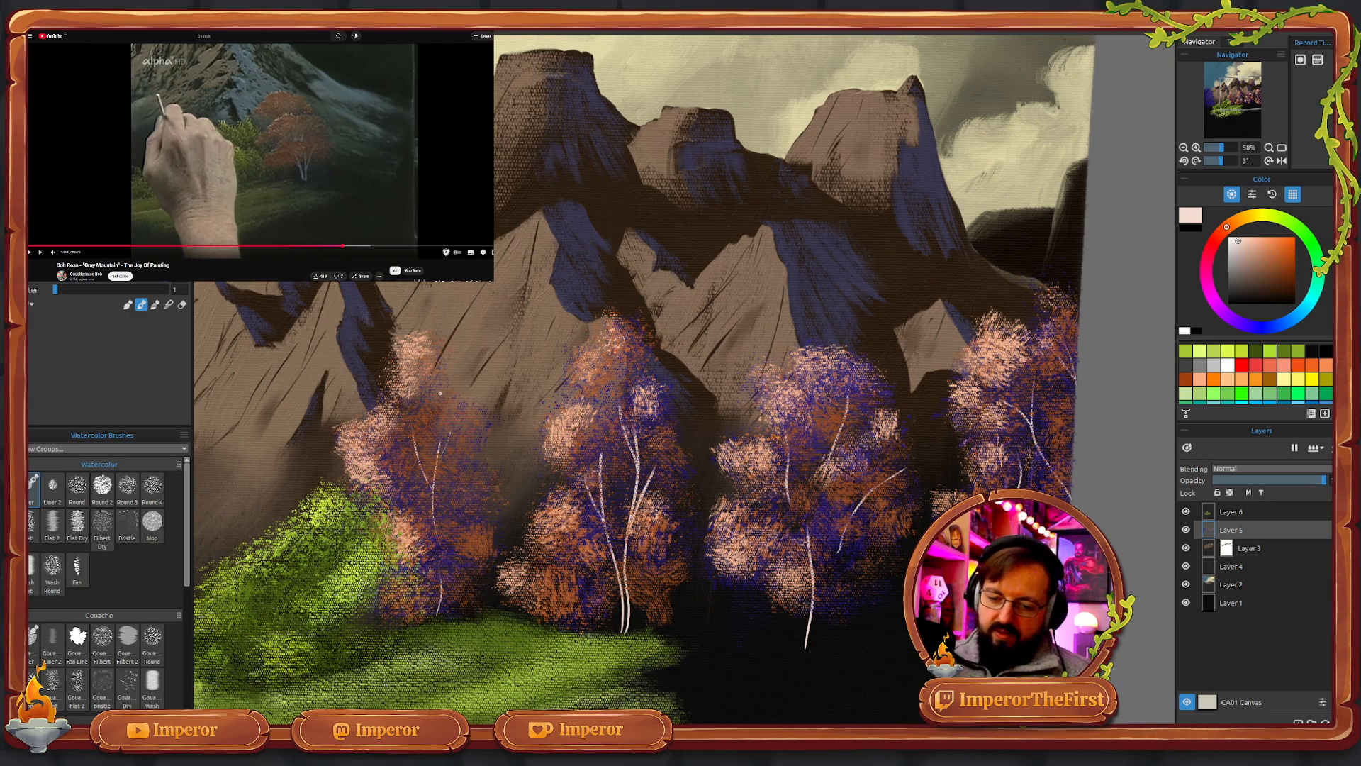
left_click_drag(413, 507, 380, 465)
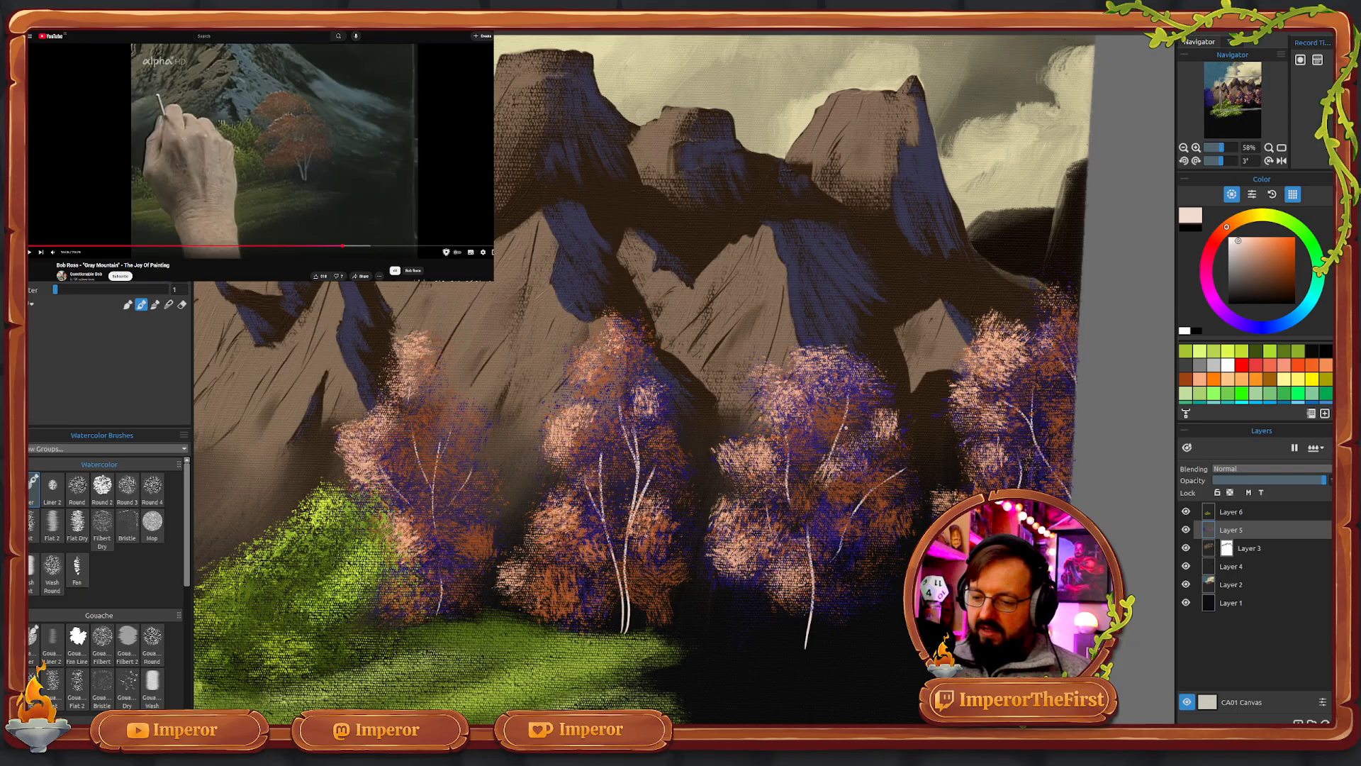
left_click_drag(849, 429, 865, 404)
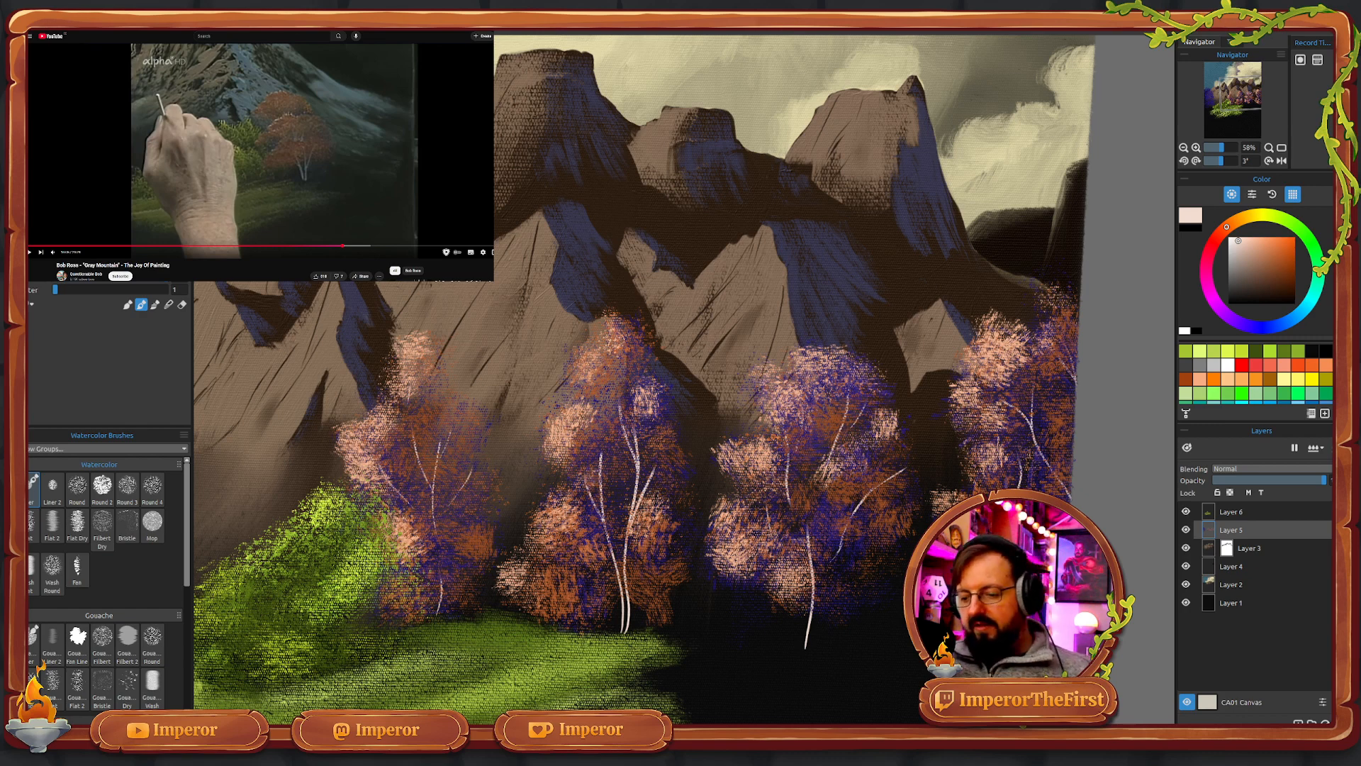
left_click(1281, 148)
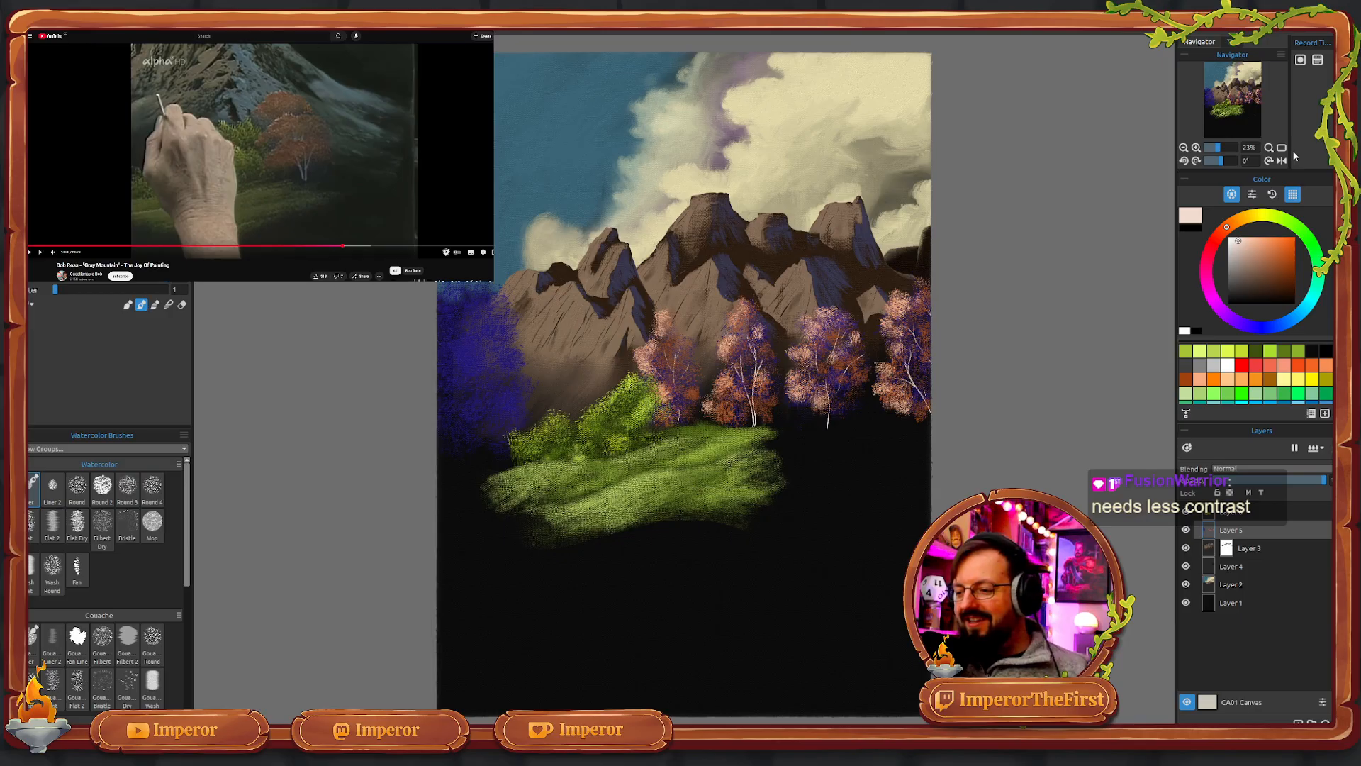
left_click(1281, 147)
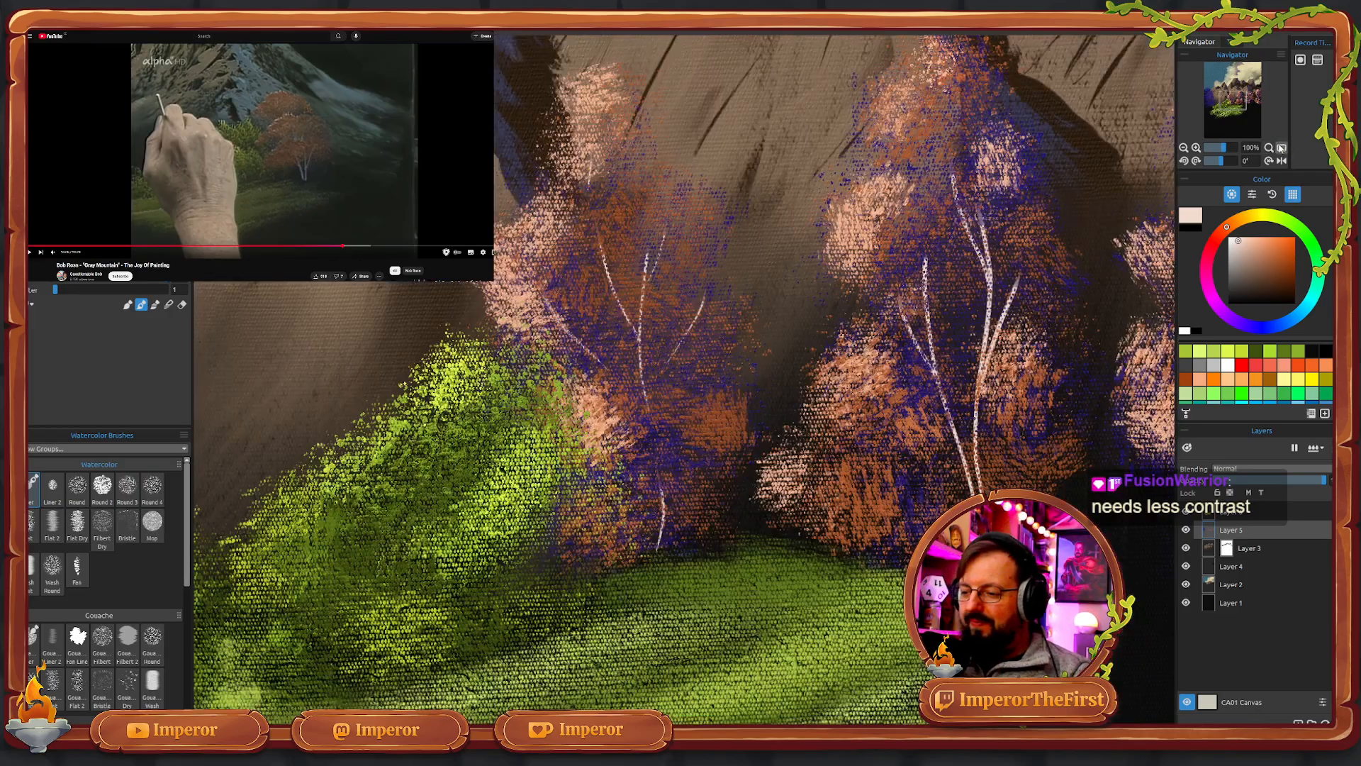
- Choose the Fan watercolor brush and add a new layer between Layer 5 and Layer 6
mouse_move(1243, 98)
left_mouse_down()
mouse_move(1237, 120)
mouse_move(1232, 84)
mouse_move(1250, 100)
mouse_move(1223, 92)
mouse_move(1230, 112)
mouse_move(1216, 96)
mouse_move(1242, 108)
mouse_move(1249, 94)
left_mouse_up()
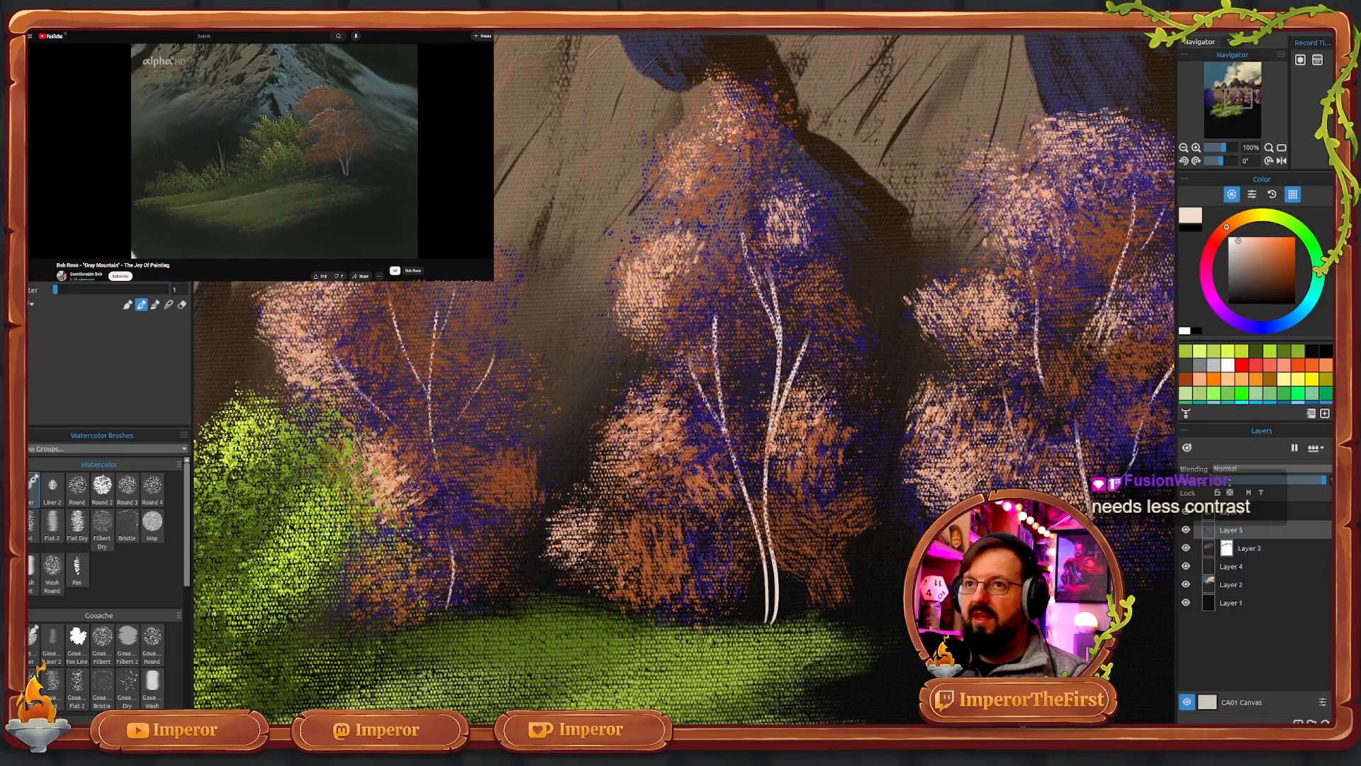
left_click(1225, 104)
left_click_drag(1225, 105, 1231, 108)
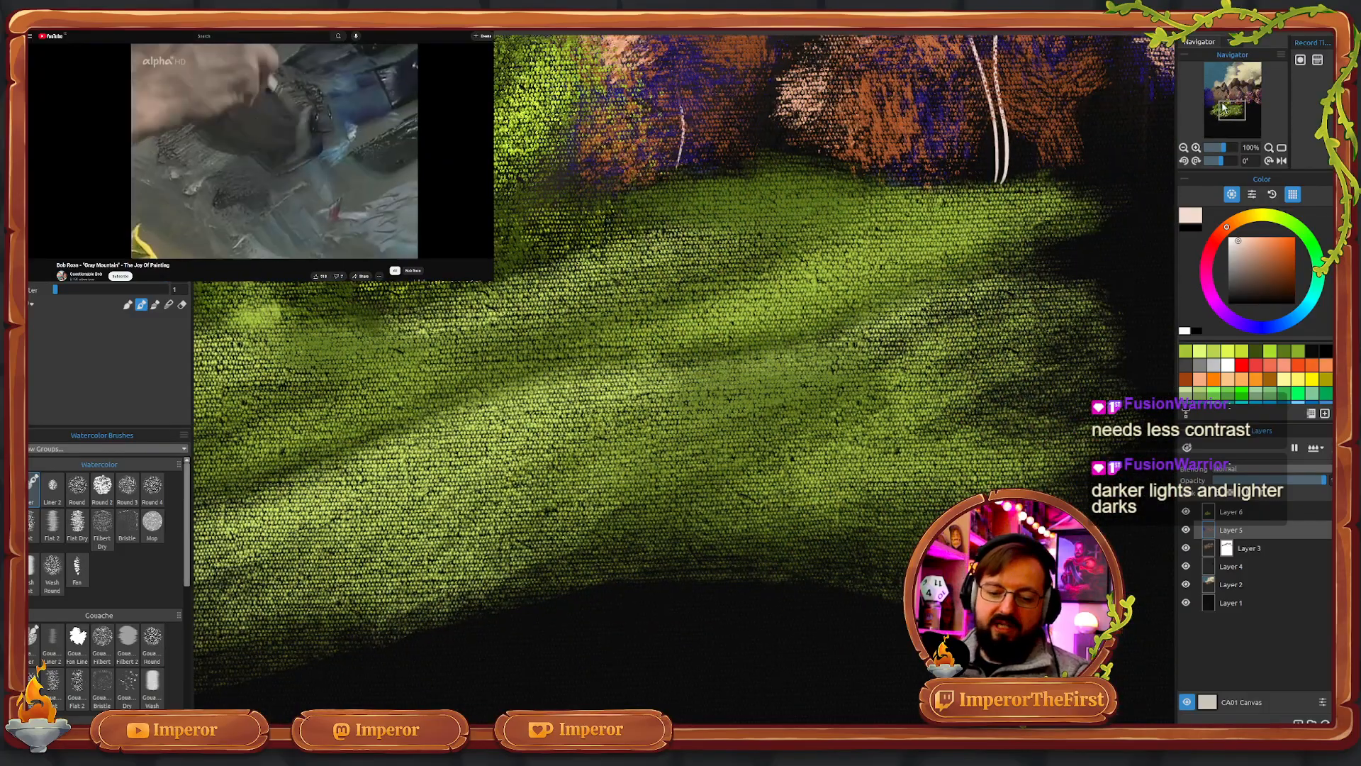
left_click(83, 567)
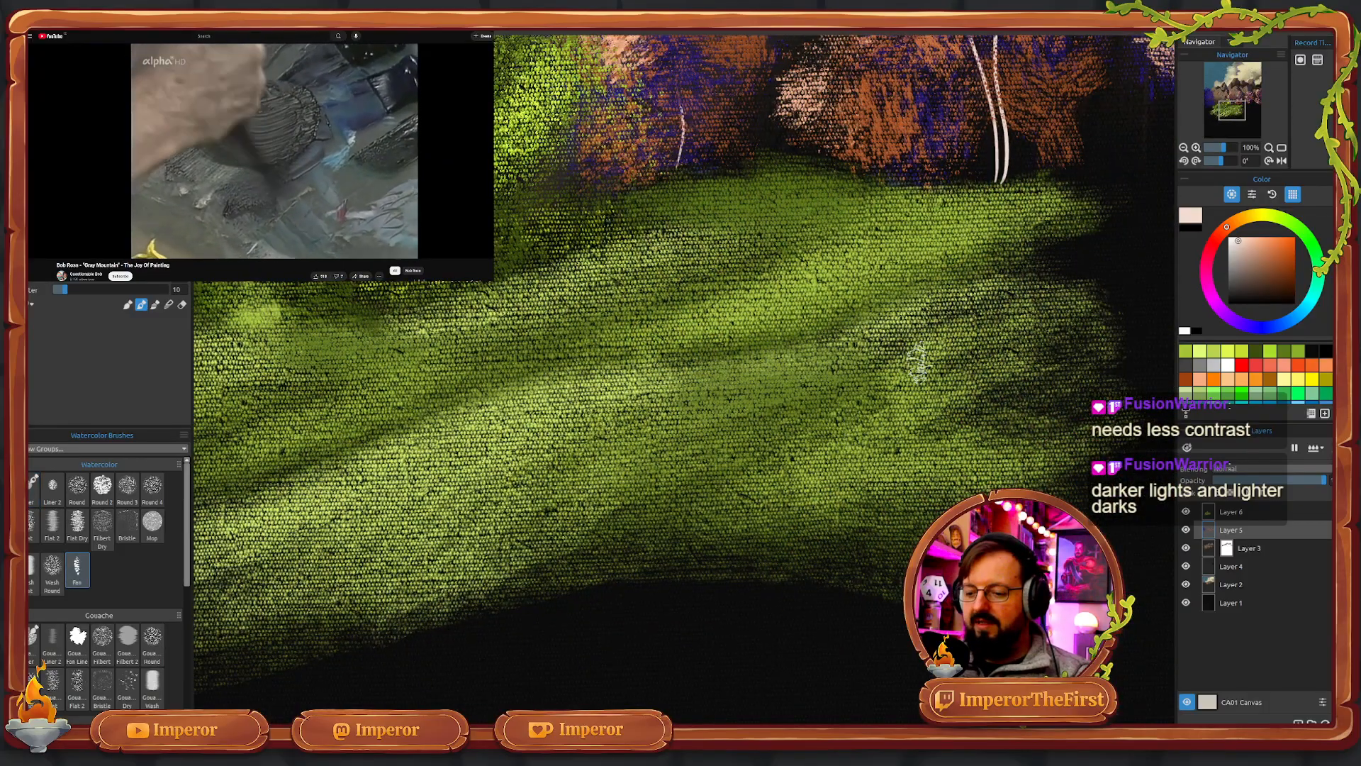
left_click(1217, 54)
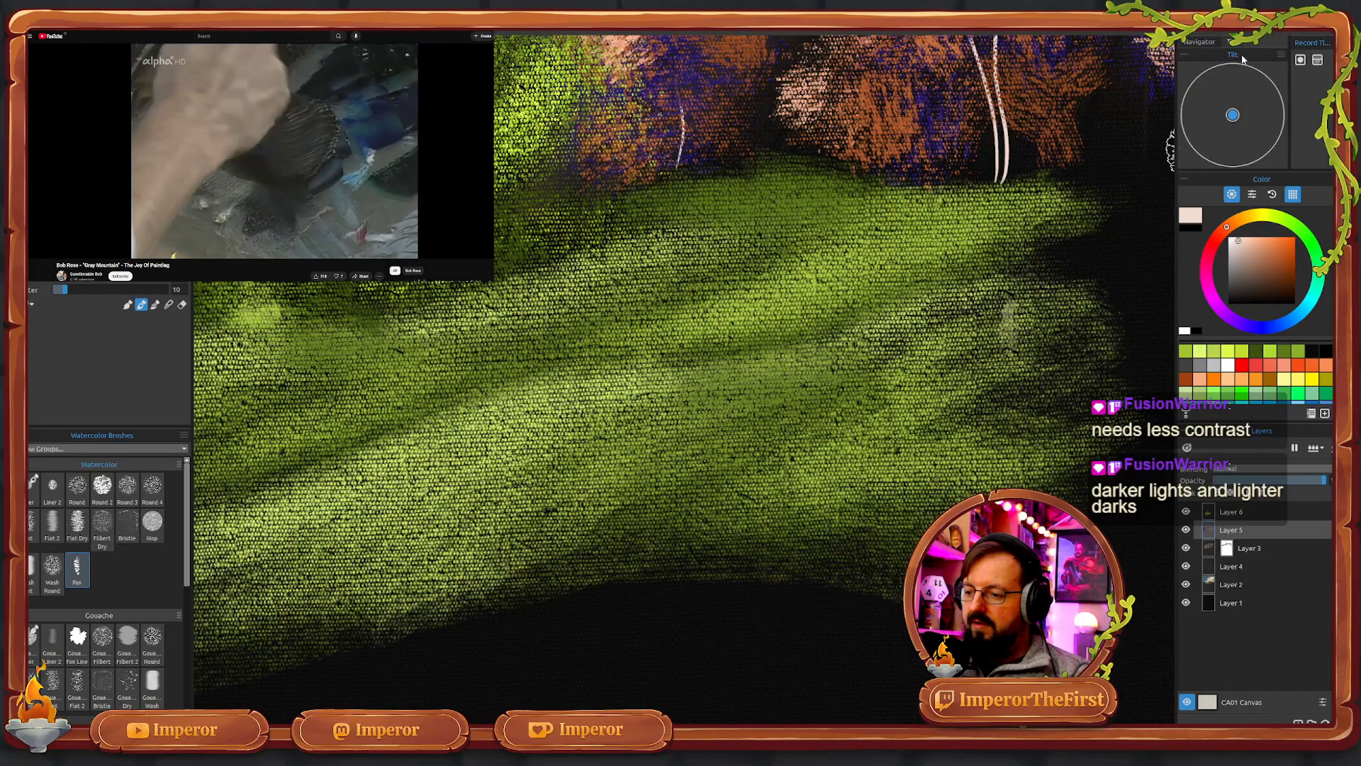
left_click(1212, 42)
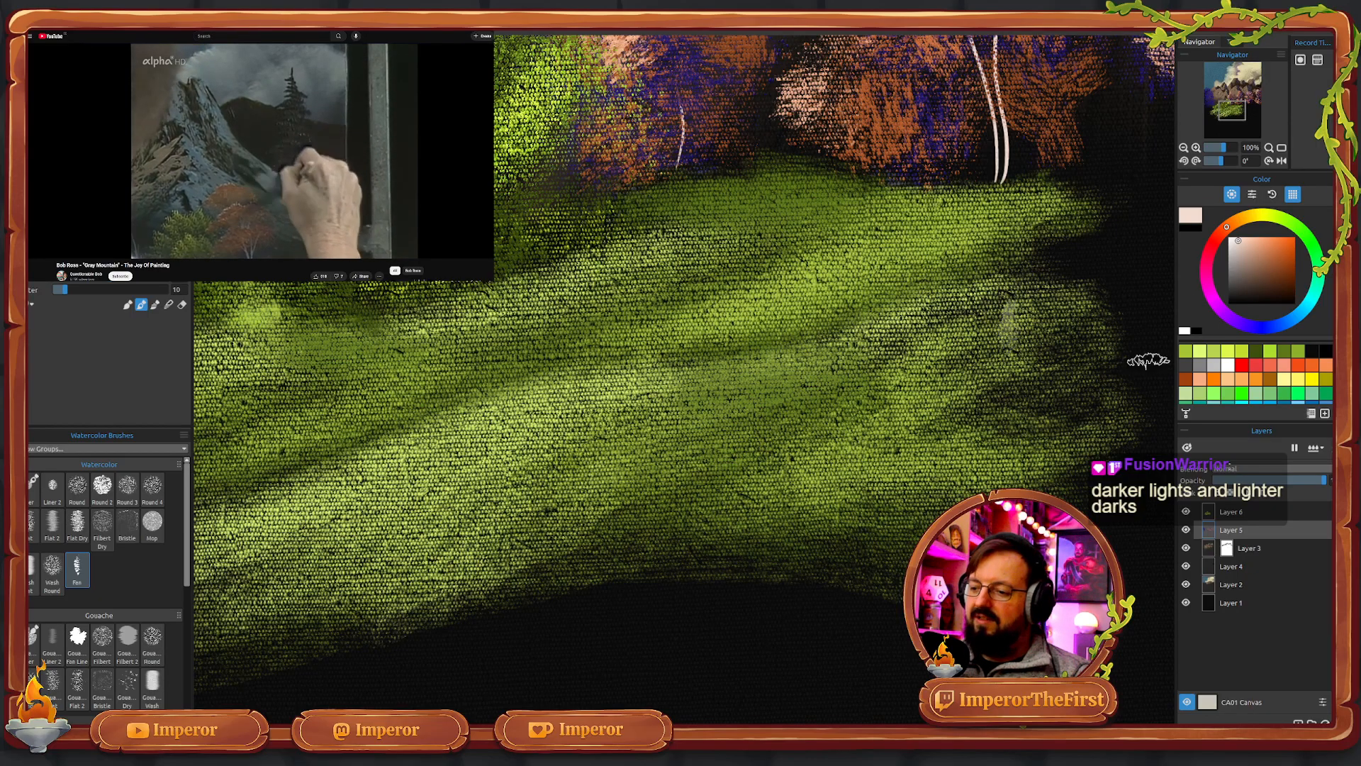
left_click_drag(1239, 119, 1244, 104)
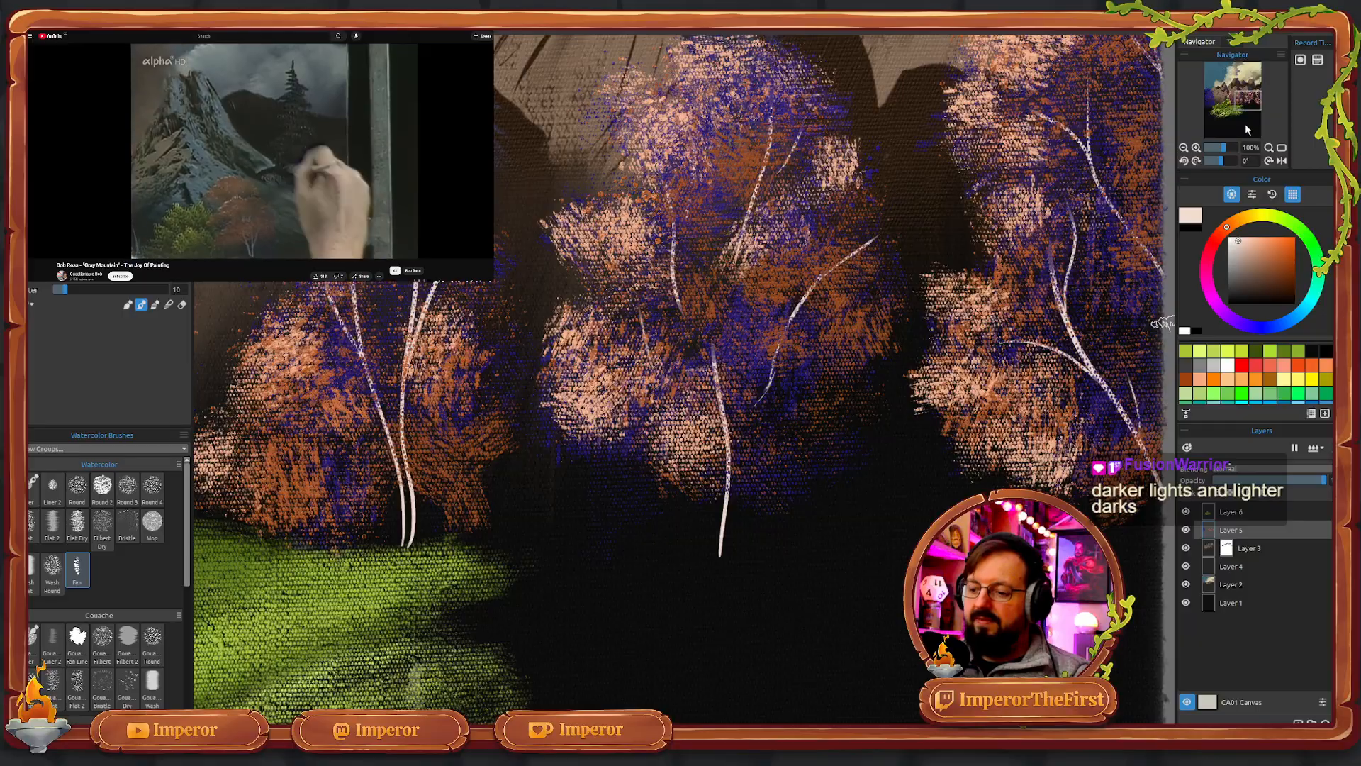
left_click(1270, 150)
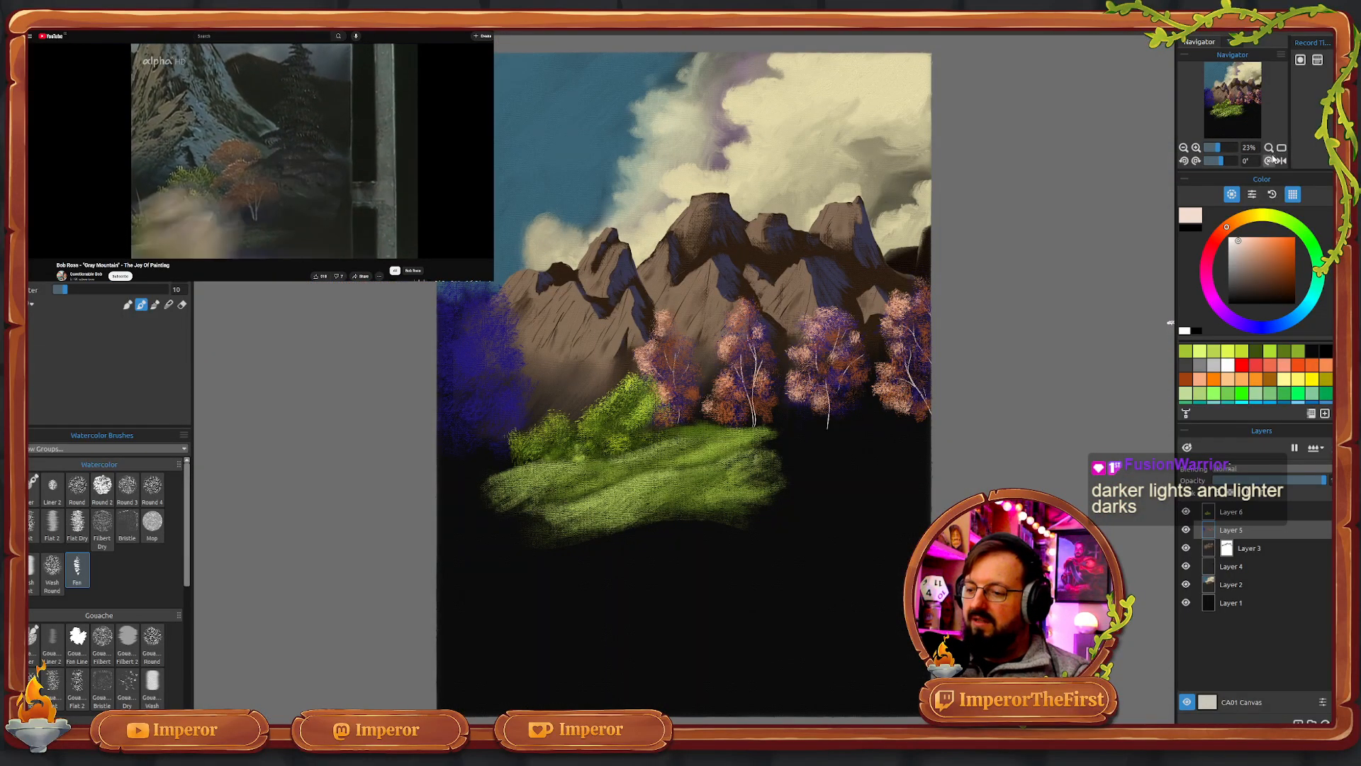
left_click(1221, 149)
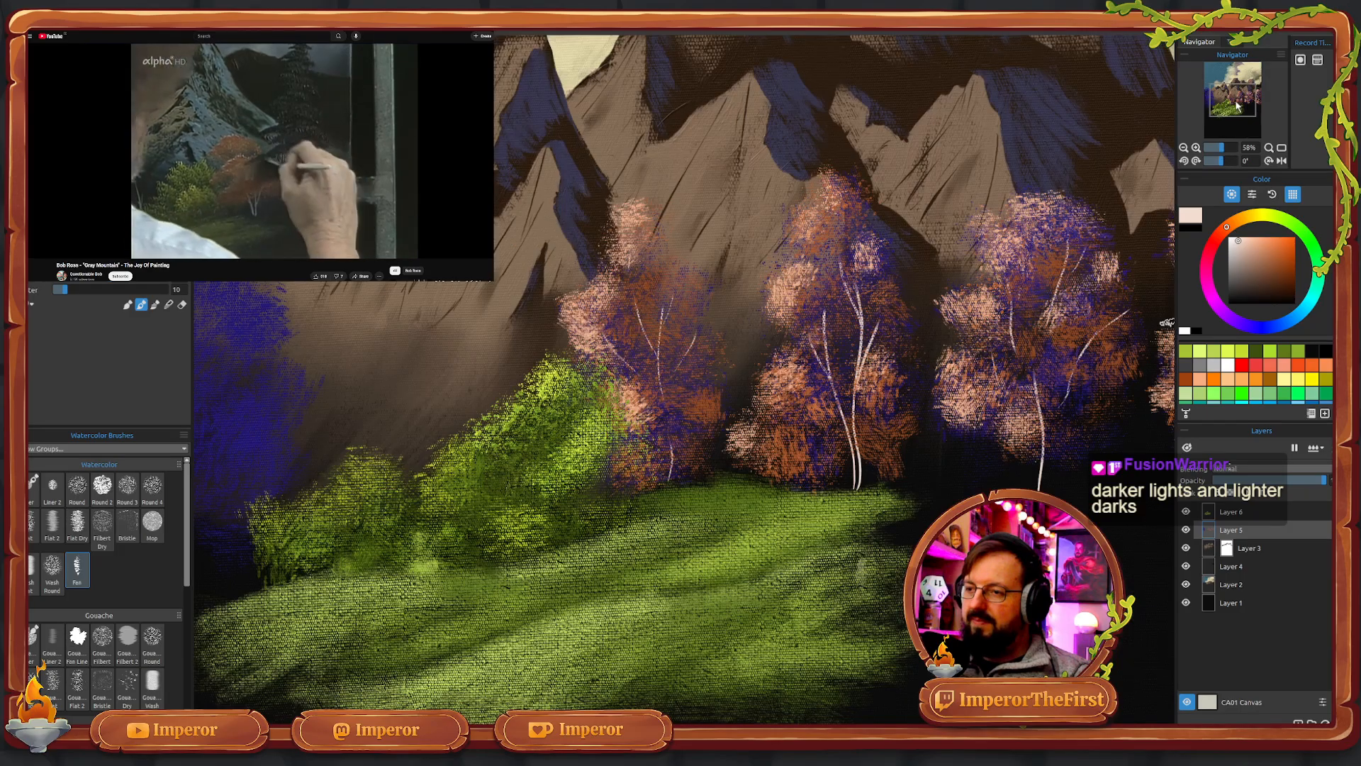
mouse_move(1237, 110)
left_mouse_down()
mouse_move(1247, 115)
mouse_move(1246, 94)
left_mouse_up()
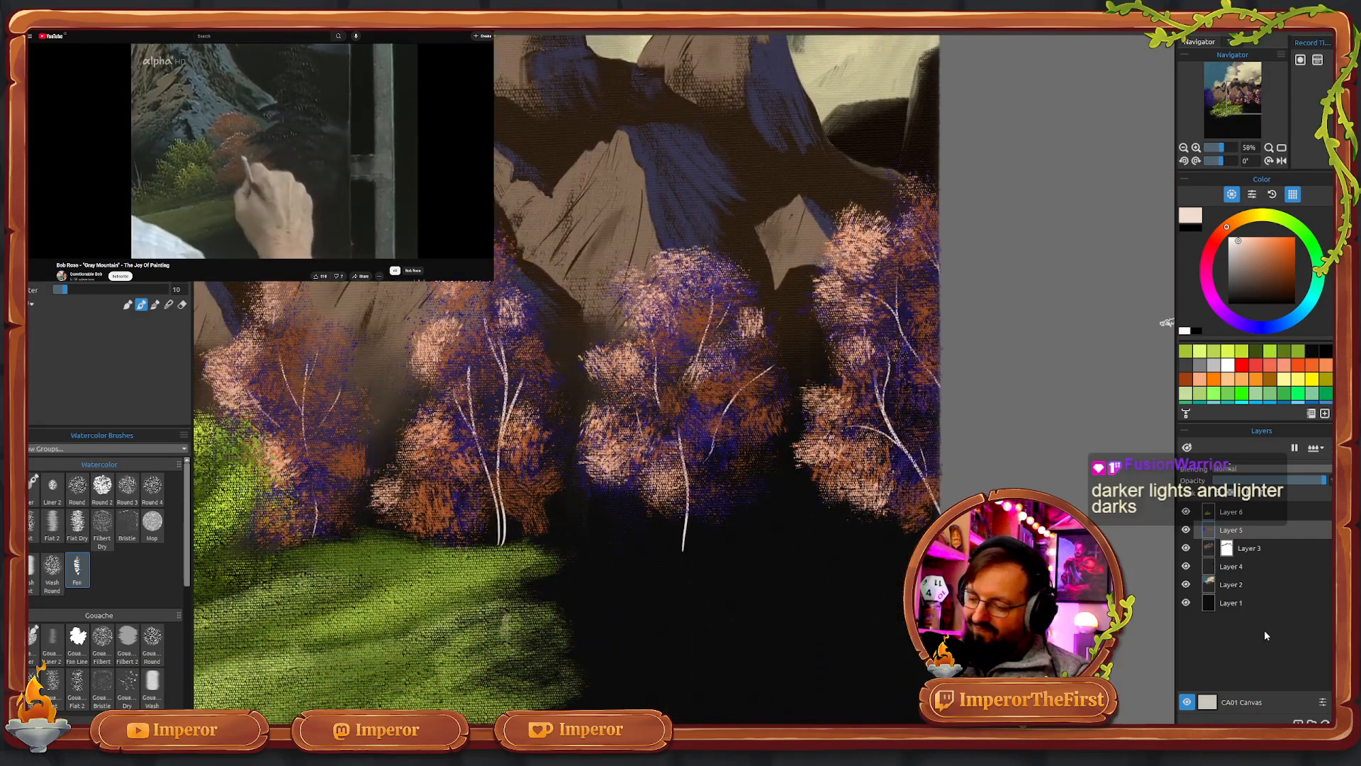
left_click(1298, 720)
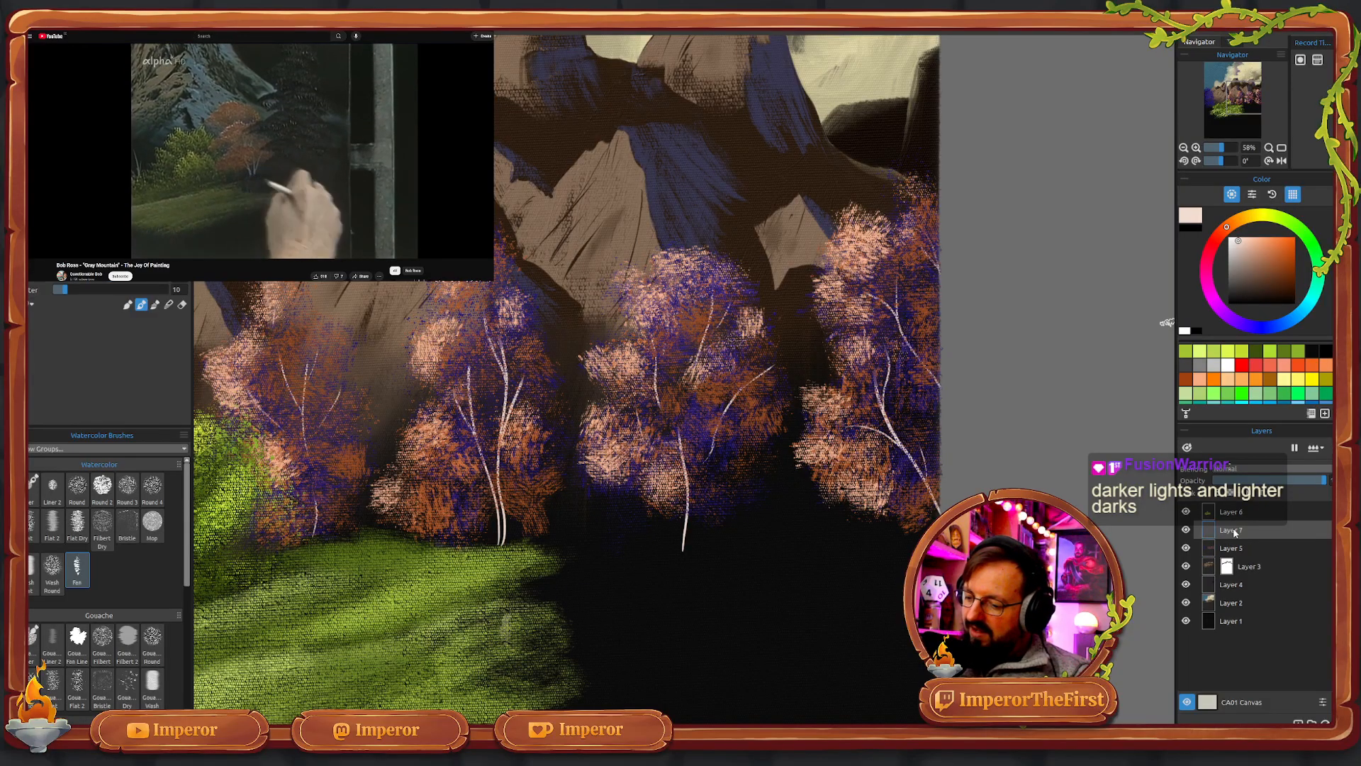
mouse_move(1234, 528)
left_mouse_down()
mouse_move(1235, 510)
mouse_move(1257, 523)
left_mouse_up()
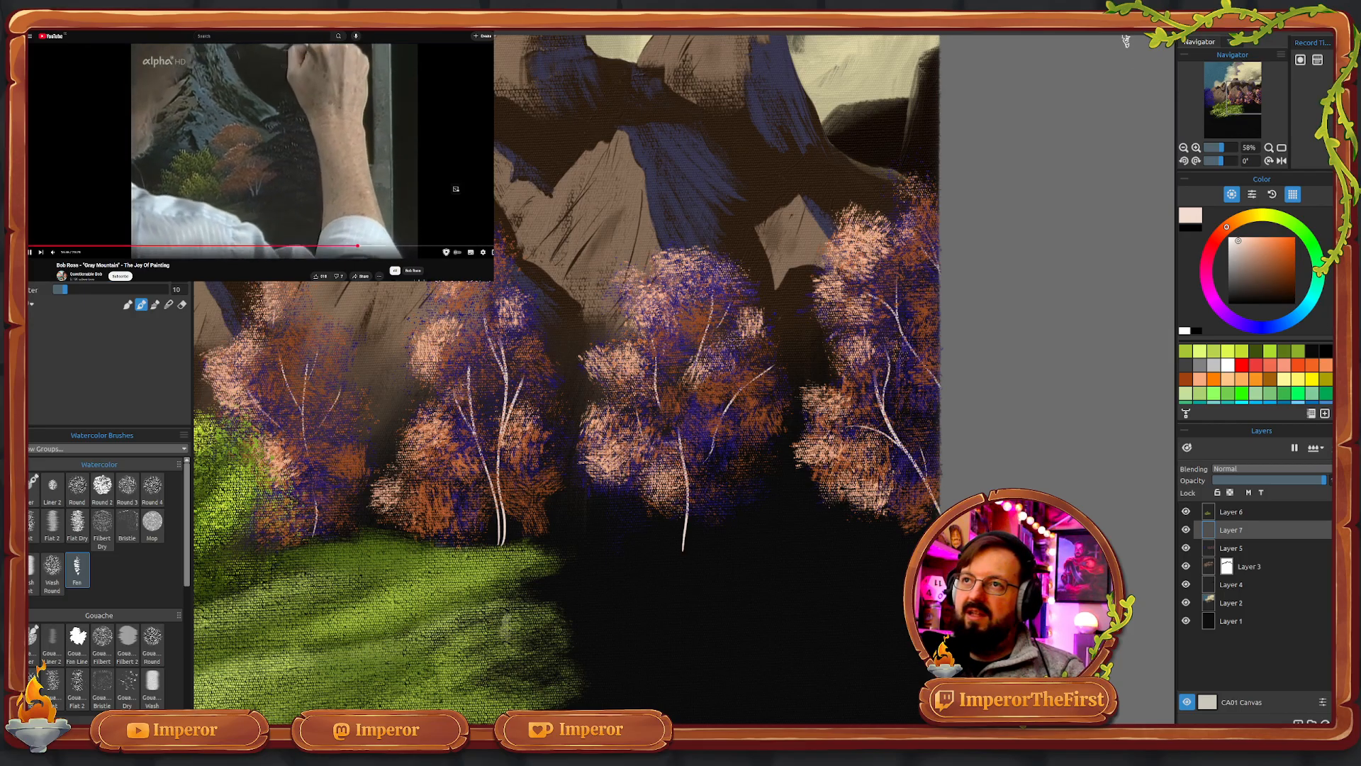
- Pause the reference video and paint a tall vertical evergreen trunk between the two rightmost trees, first in dark green, then in near-black green
left_click(366, 158)
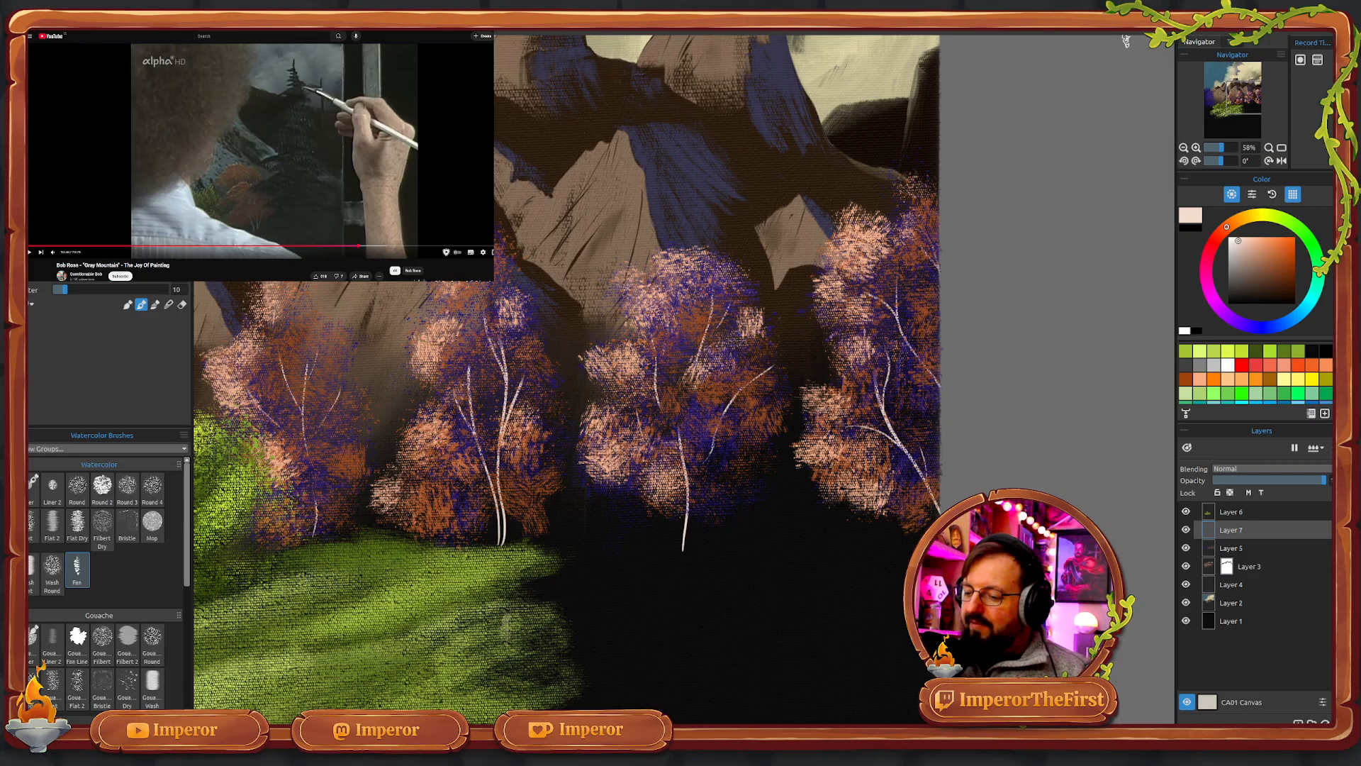
left_click(1255, 351)
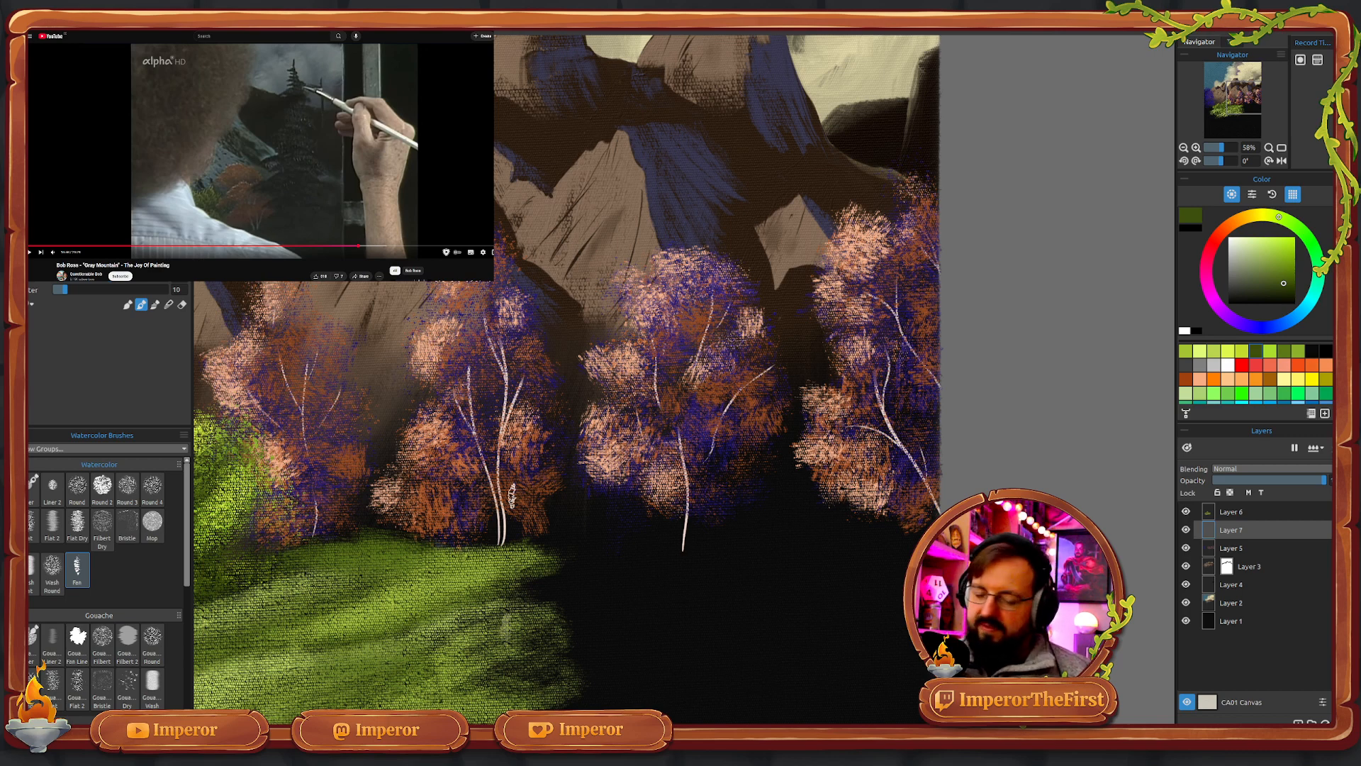
left_click_drag(512, 494, 509, 475)
key("[")
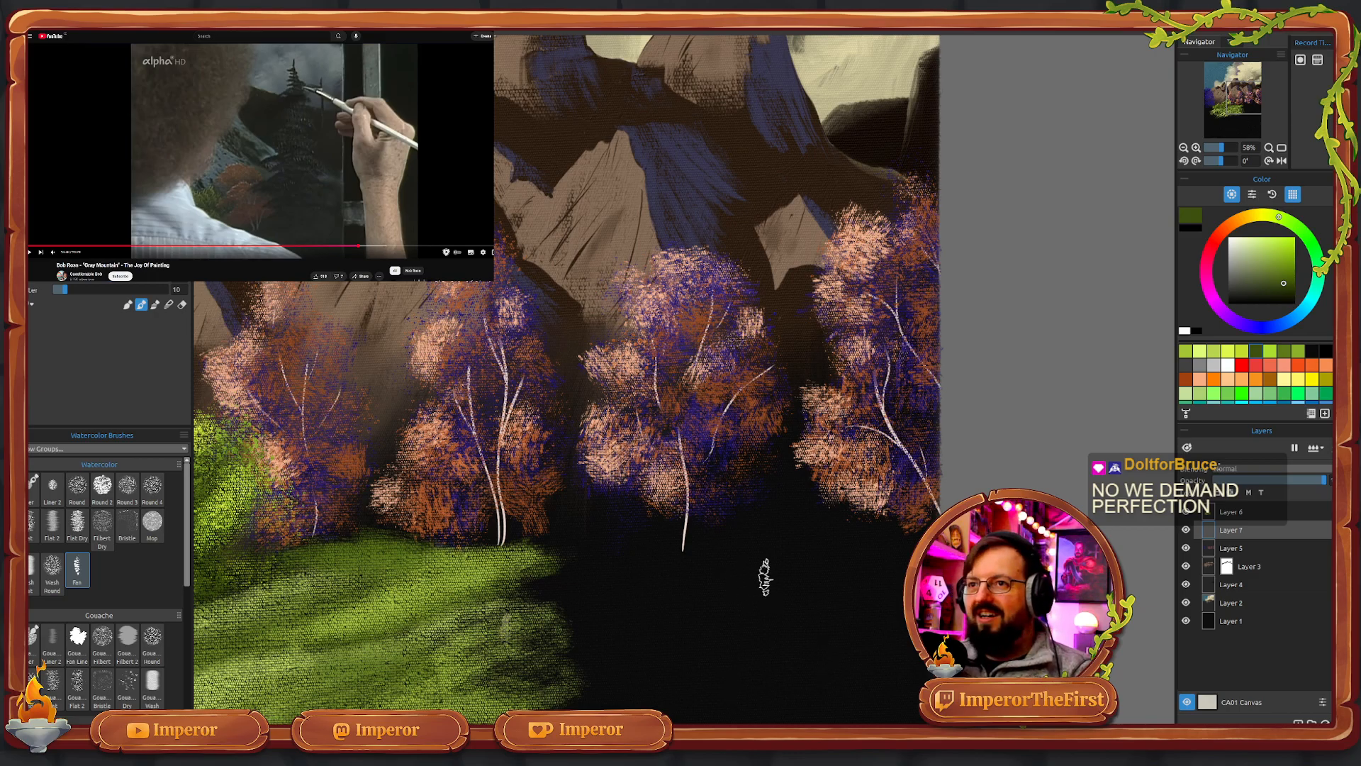
left_click_drag(768, 608, 781, 263)
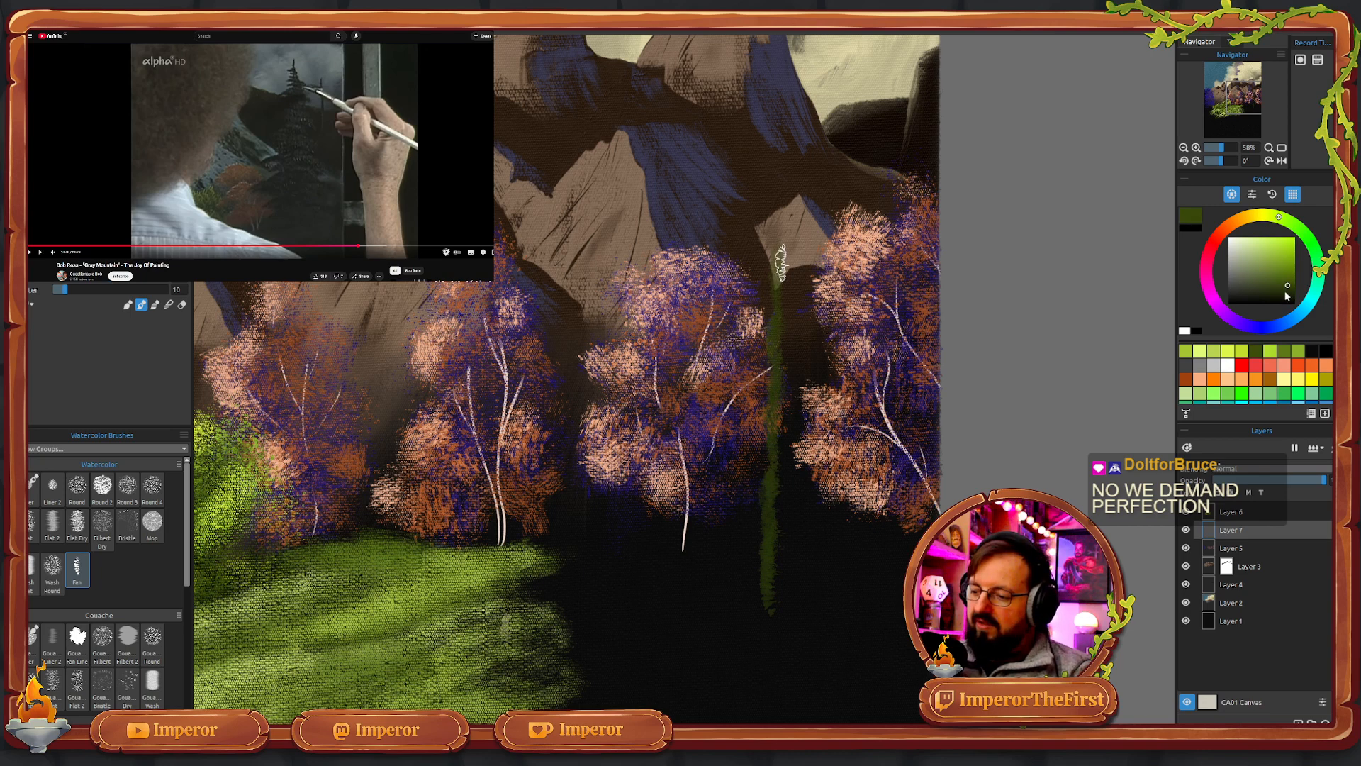
left_click(1284, 295)
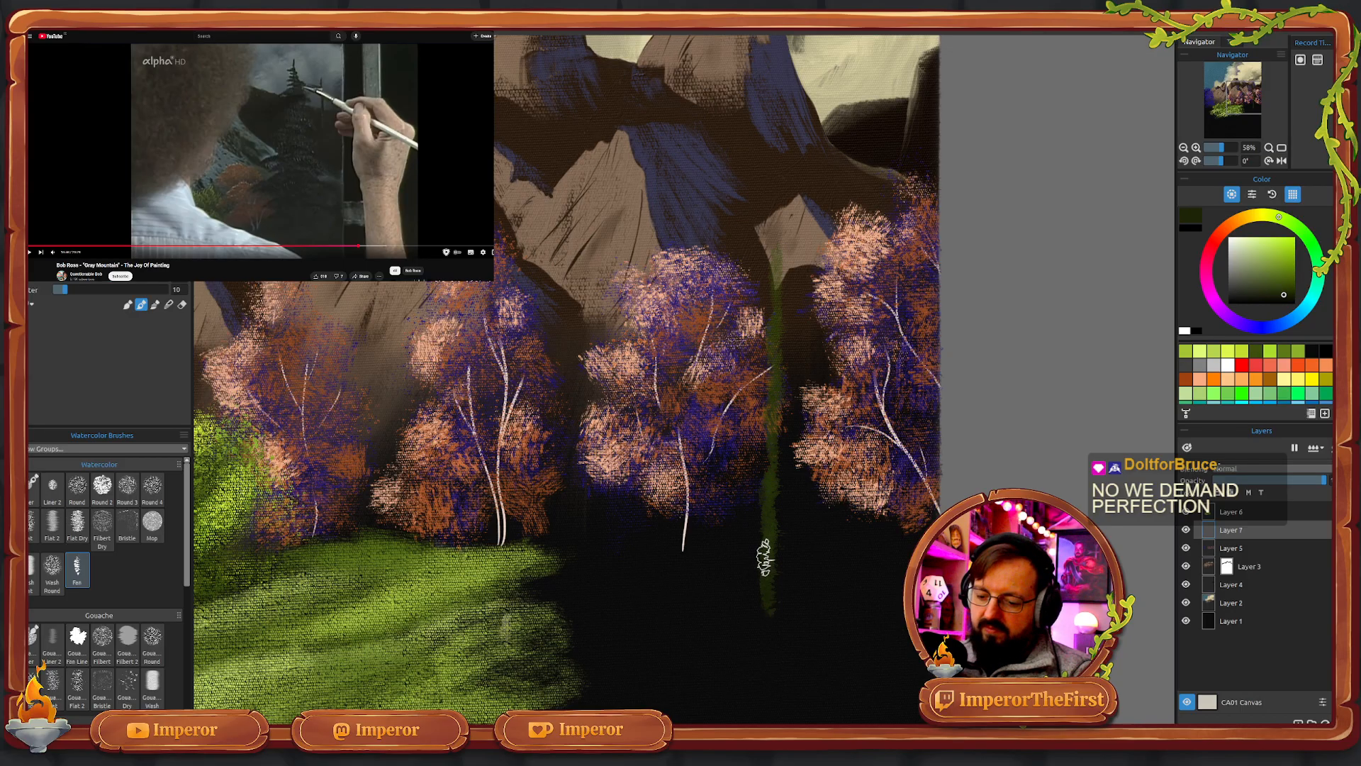
mouse_move(769, 511)
left_mouse_down()
mouse_move(781, 361)
mouse_move(773, 420)
mouse_move(773, 105)
mouse_move(763, 632)
mouse_move(778, 90)
left_mouse_up()
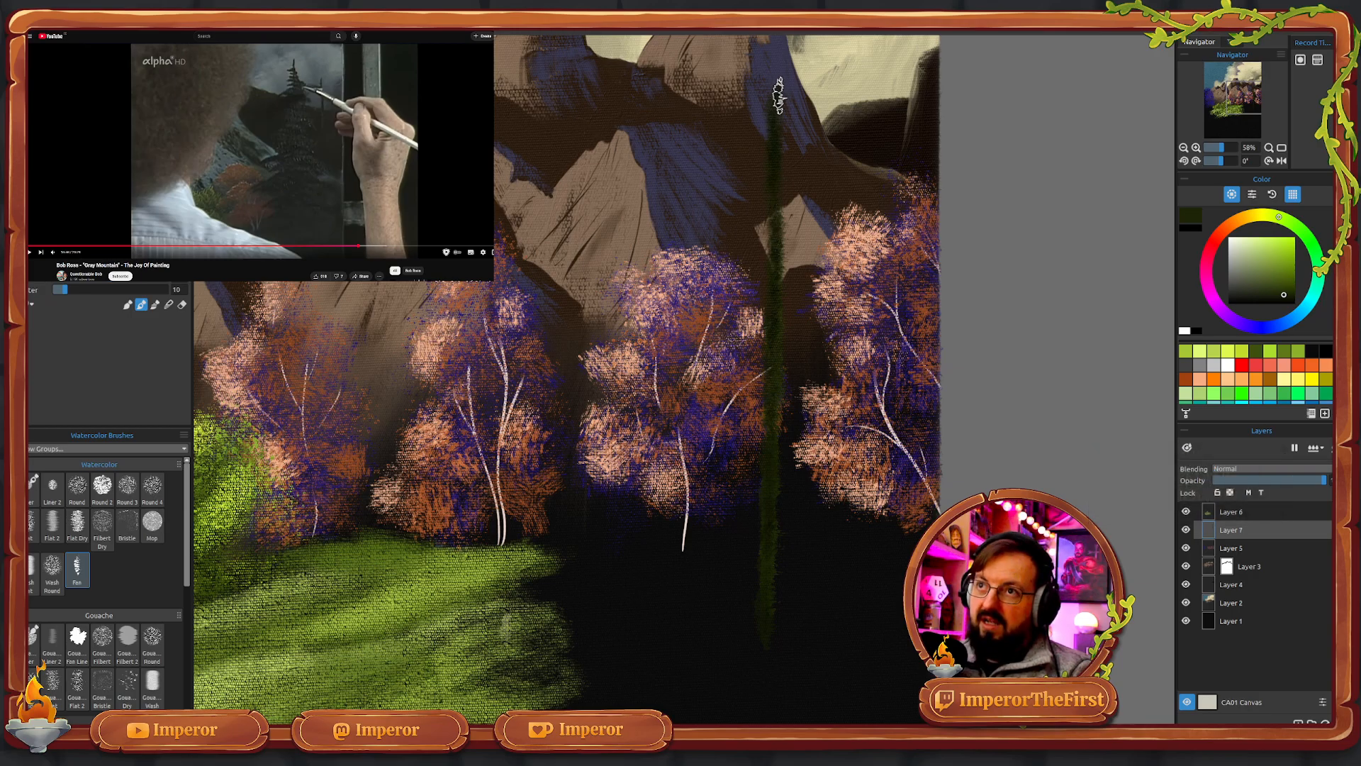
key("e")
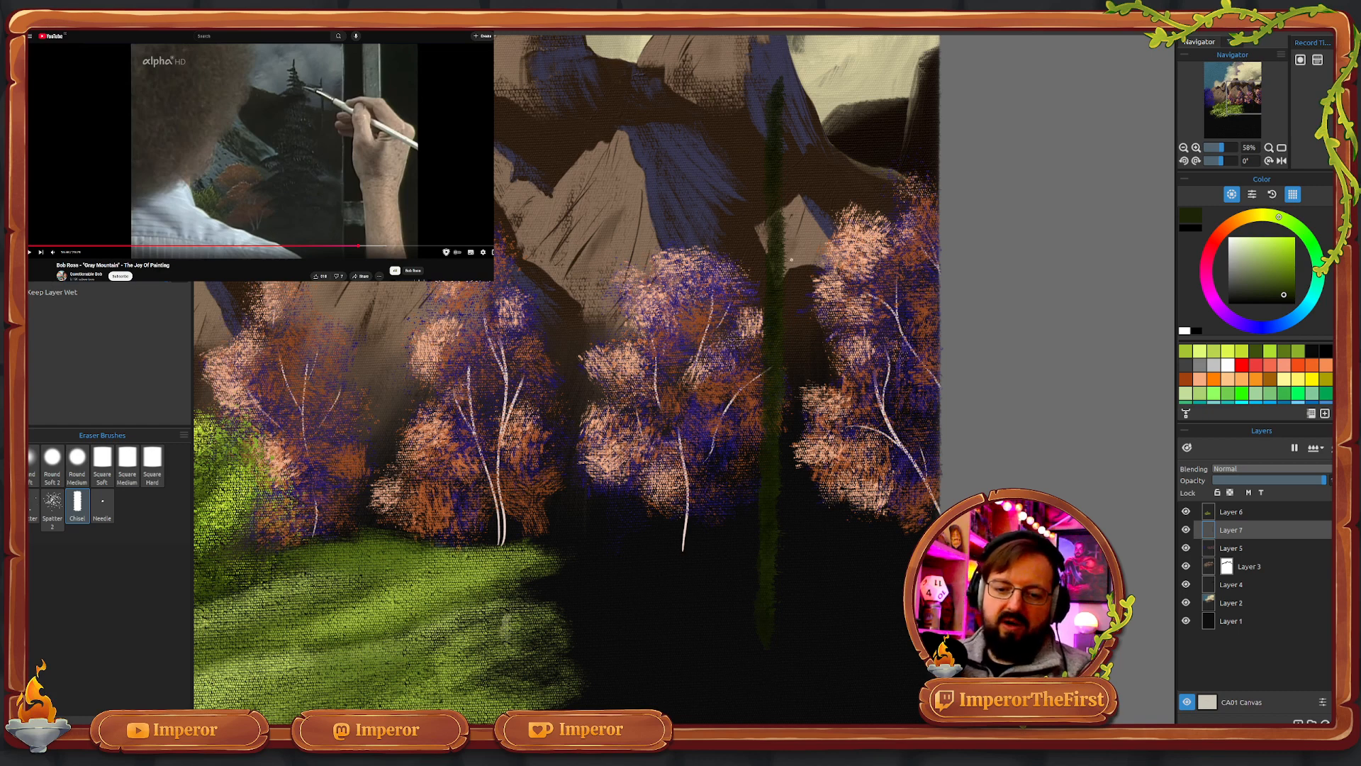
key("b")
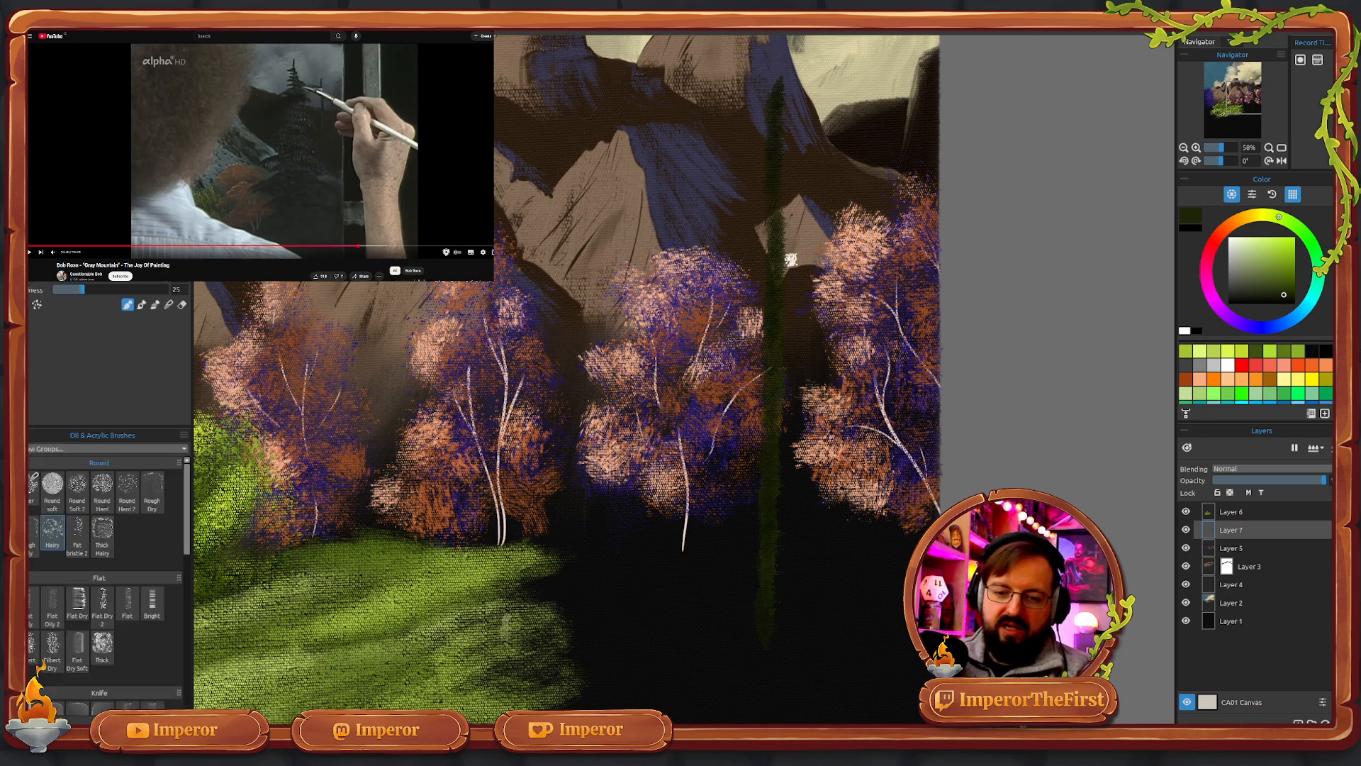
key("b")
key("b")
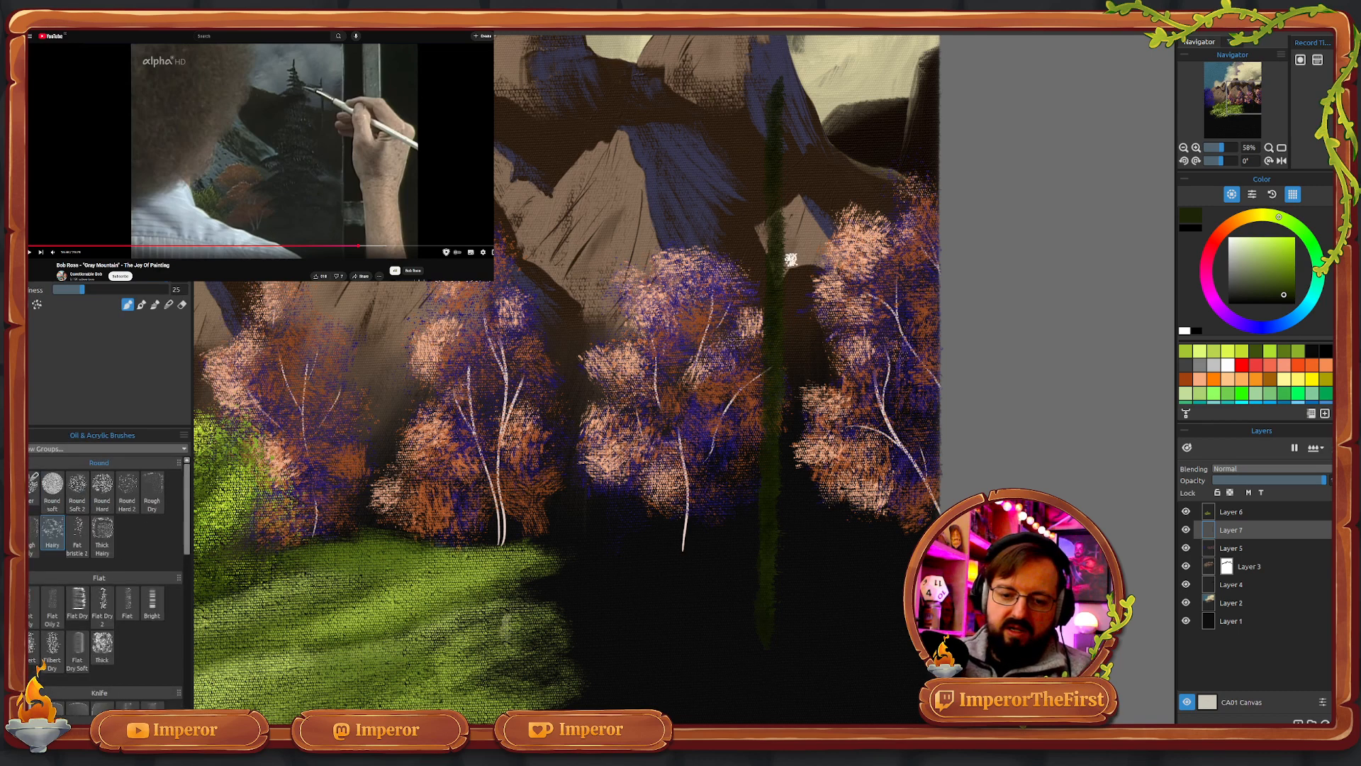
left_click_drag(188, 530, 188, 620)
scroll(187, 620, "up", 5)
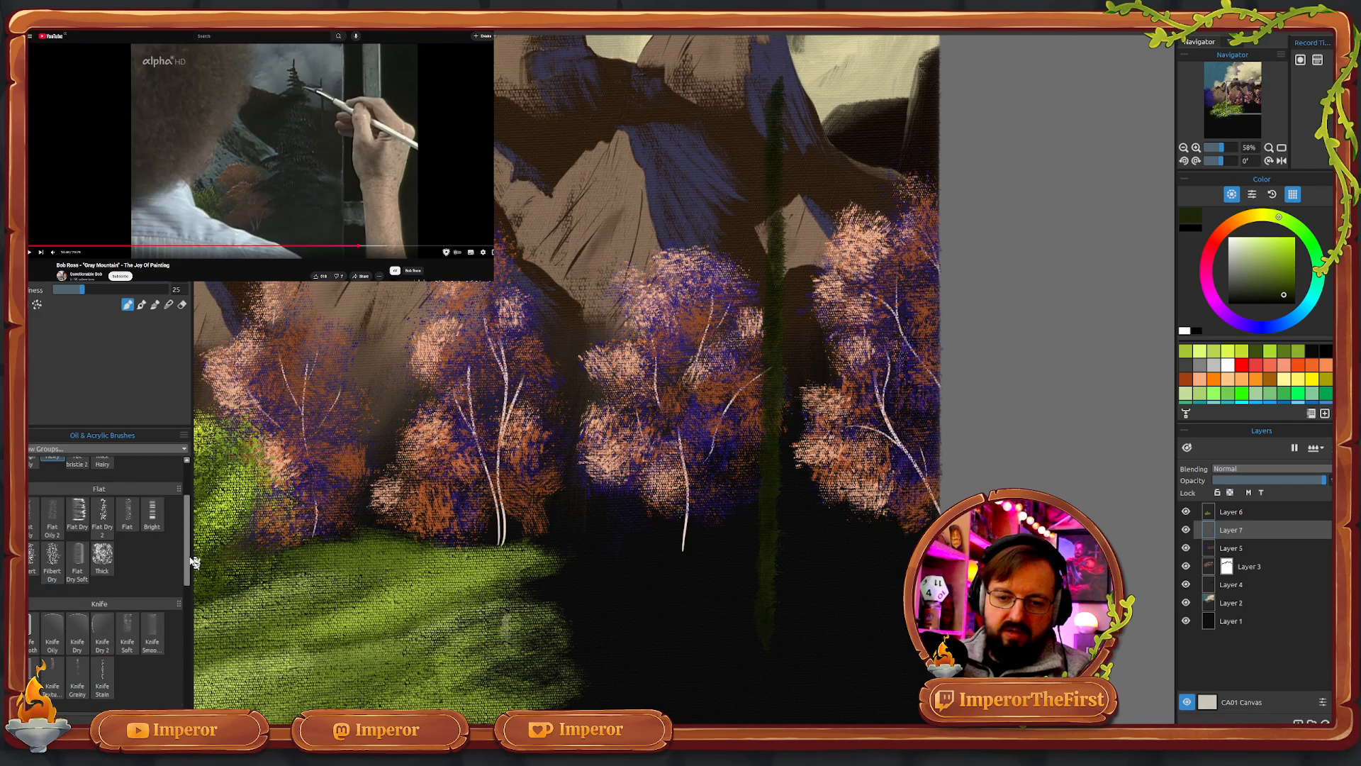
key("w")
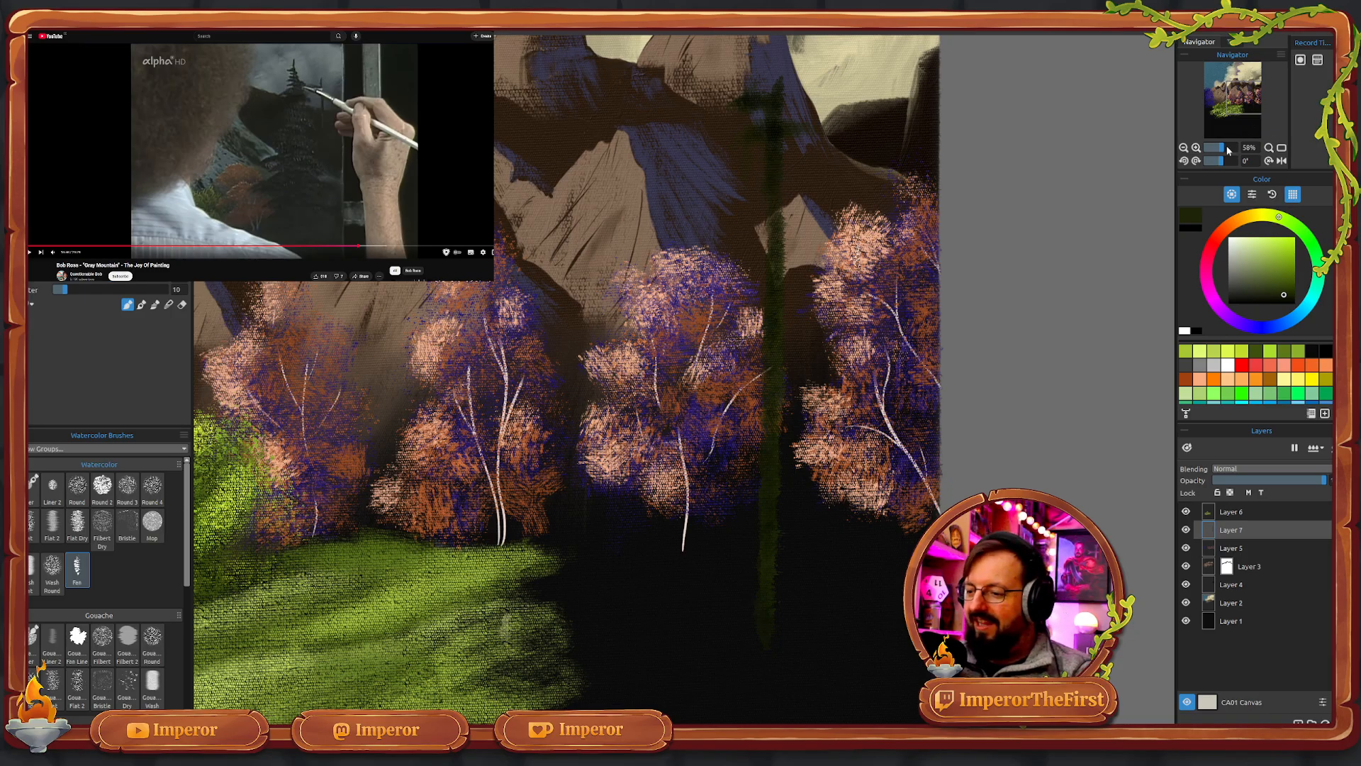
- Paint short near-black green branch strokes across both sides of the evergreen's upper trunk with the Fan brush
left_click_drag(1228, 150, 1224, 152)
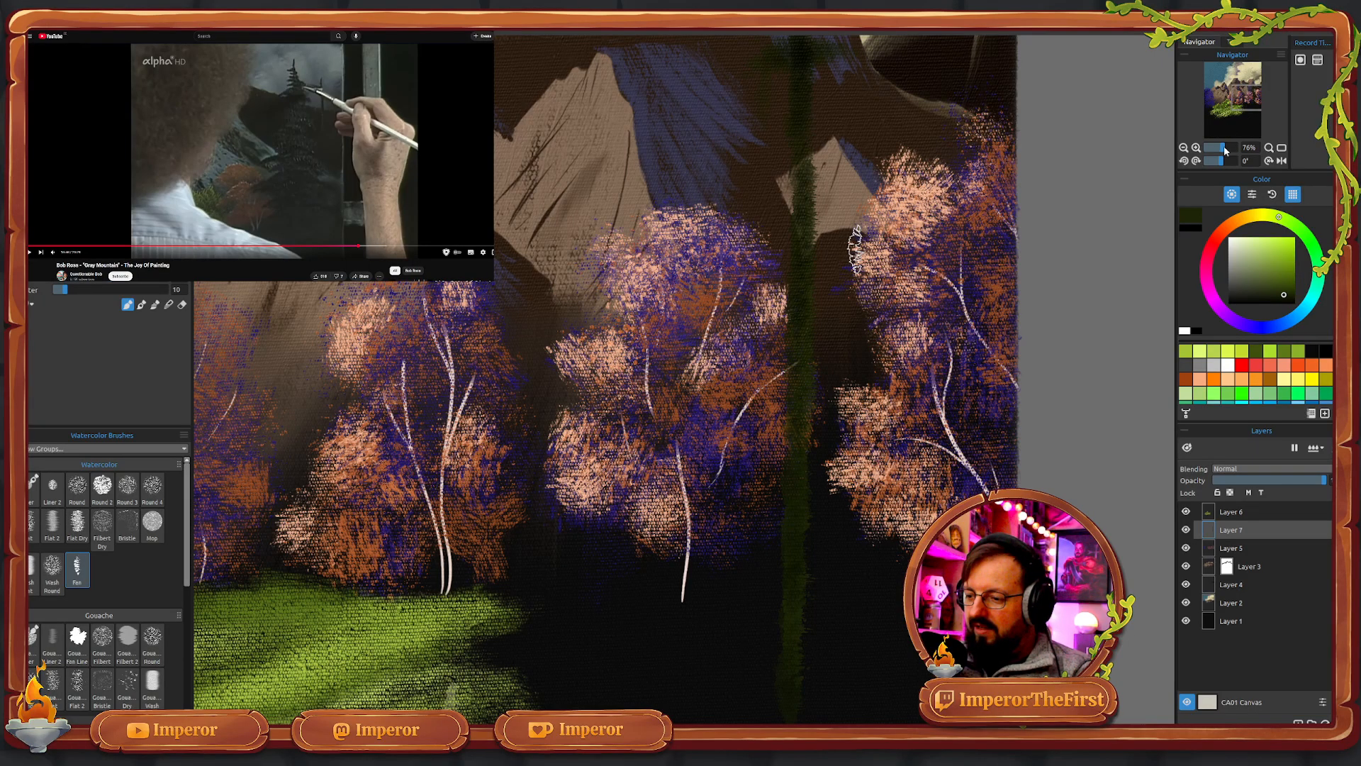
left_click_drag(1221, 151, 1214, 163)
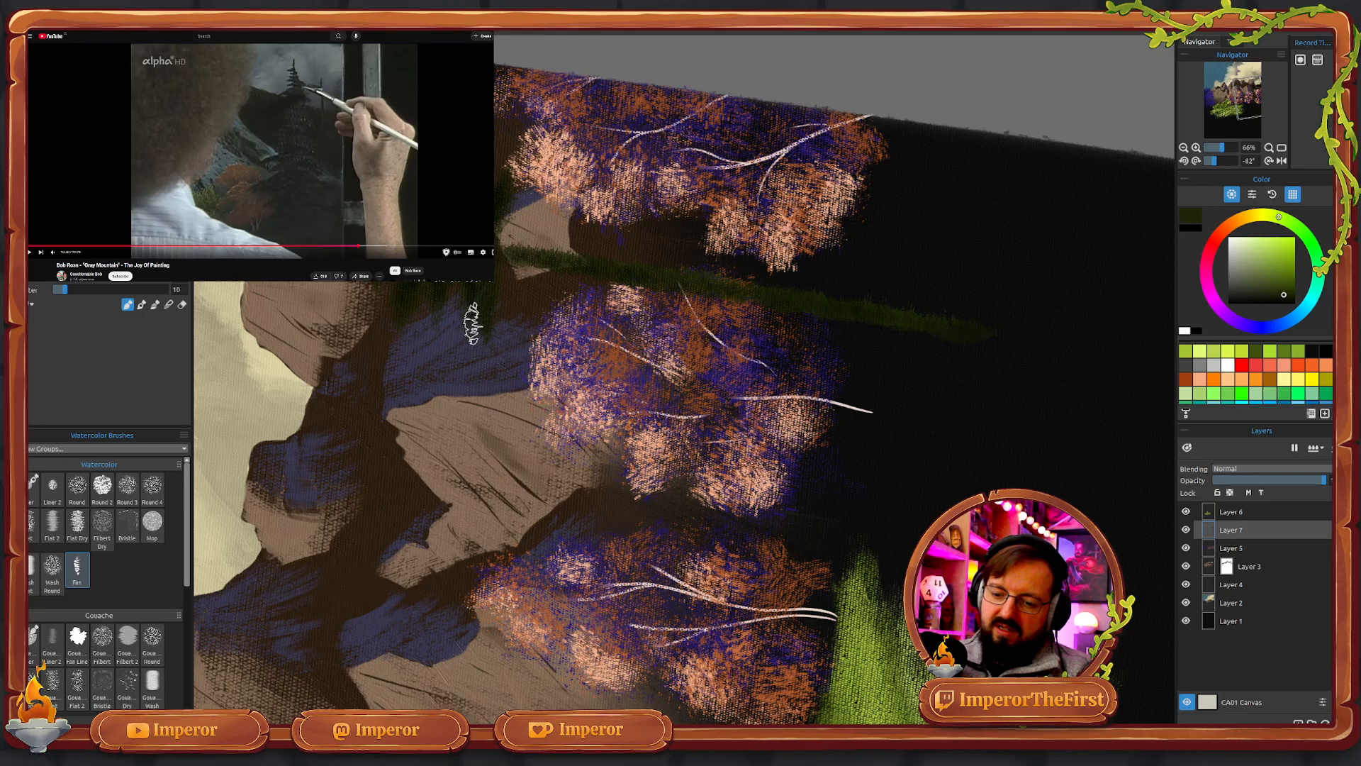
left_click_drag(525, 222, 514, 273)
left_click_drag(502, 331, 504, 358)
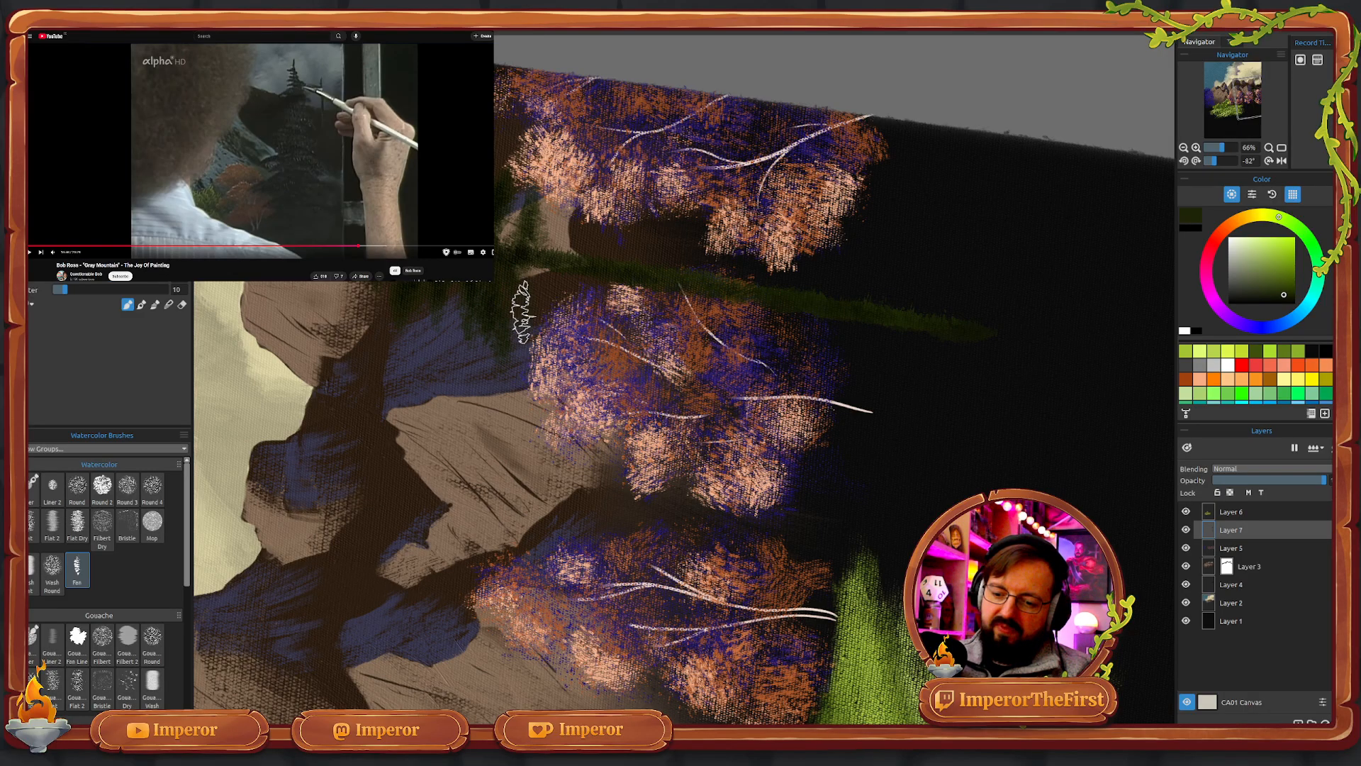
mouse_move(538, 265)
left_mouse_down()
mouse_move(562, 175)
mouse_move(531, 244)
mouse_move(564, 162)
mouse_move(517, 303)
mouse_move(519, 288)
mouse_move(524, 270)
mouse_move(522, 335)
mouse_move(542, 241)
mouse_move(522, 367)
mouse_move(532, 376)
mouse_move(550, 276)
mouse_move(545, 340)
mouse_move(584, 207)
mouse_move(569, 275)
mouse_move(608, 216)
mouse_move(599, 190)
mouse_move(587, 206)
mouse_move(600, 226)
mouse_move(589, 222)
mouse_move(551, 328)
mouse_move(562, 260)
mouse_move(537, 343)
mouse_move(587, 303)
left_mouse_up()
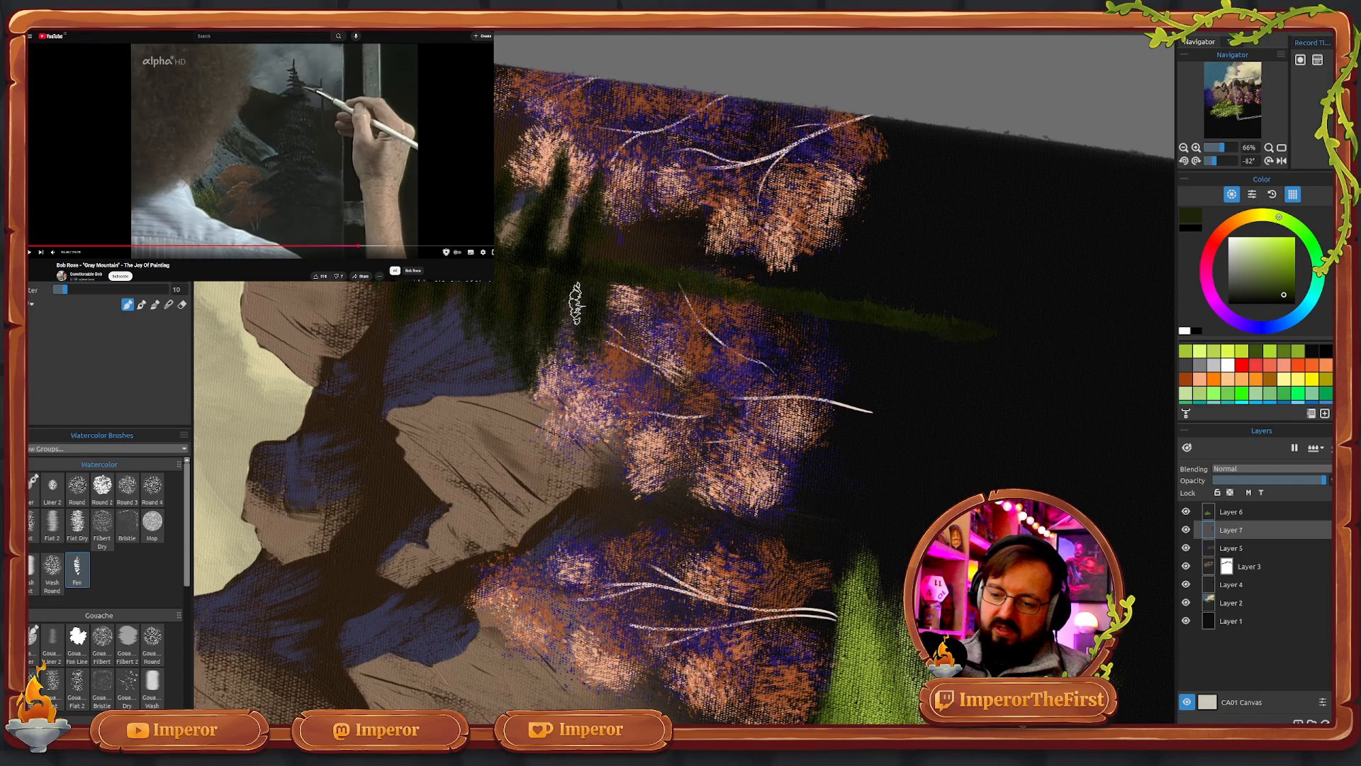
- Extend the evergreen with wider near-black green boughs down to its base, overlapping the lower foliage of the neighbouring trees
mouse_move(628, 207)
left_mouse_down()
mouse_move(596, 343)
mouse_move(616, 288)
left_mouse_up()
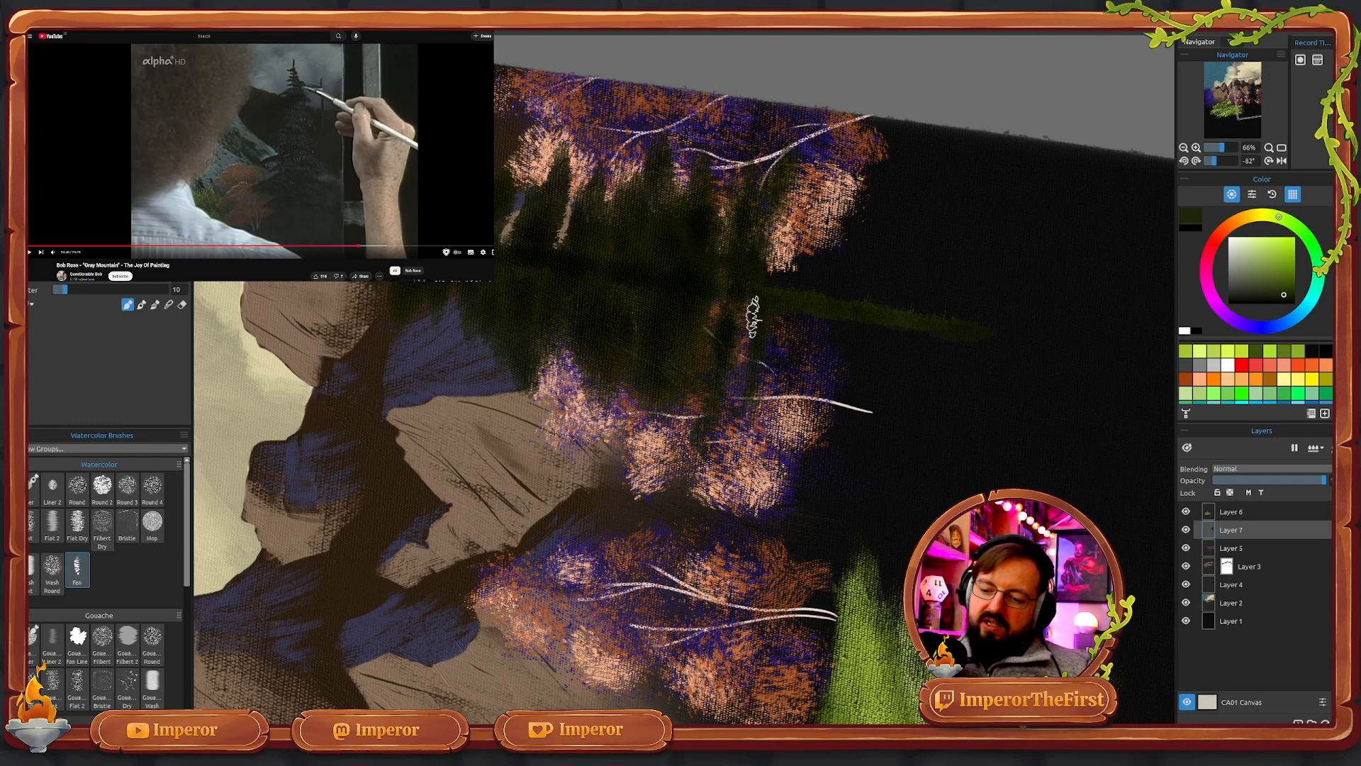
mouse_move(737, 421)
left_mouse_down()
mouse_move(735, 458)
mouse_move(764, 363)
mouse_move(779, 180)
mouse_move(798, 205)
mouse_move(784, 273)
mouse_move(822, 170)
mouse_move(782, 207)
left_mouse_up()
key("e")
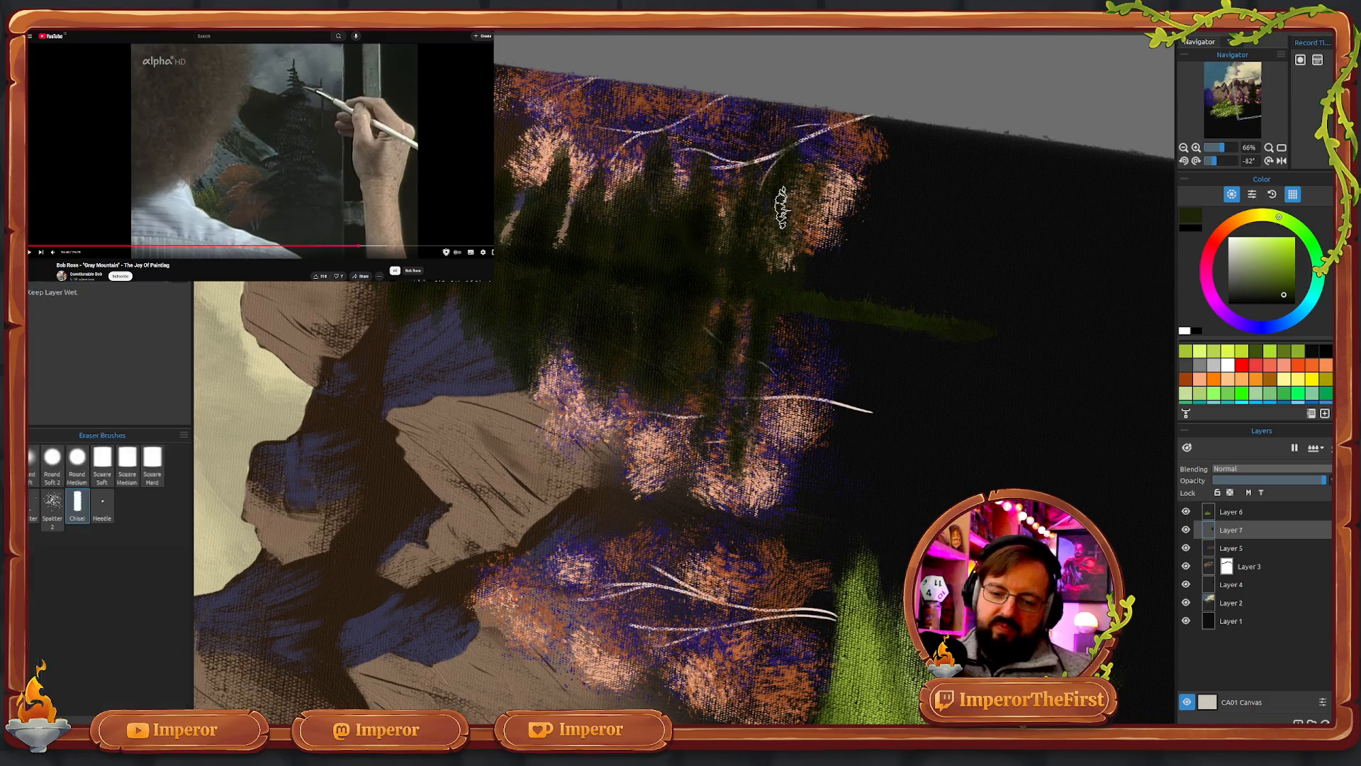
key("e")
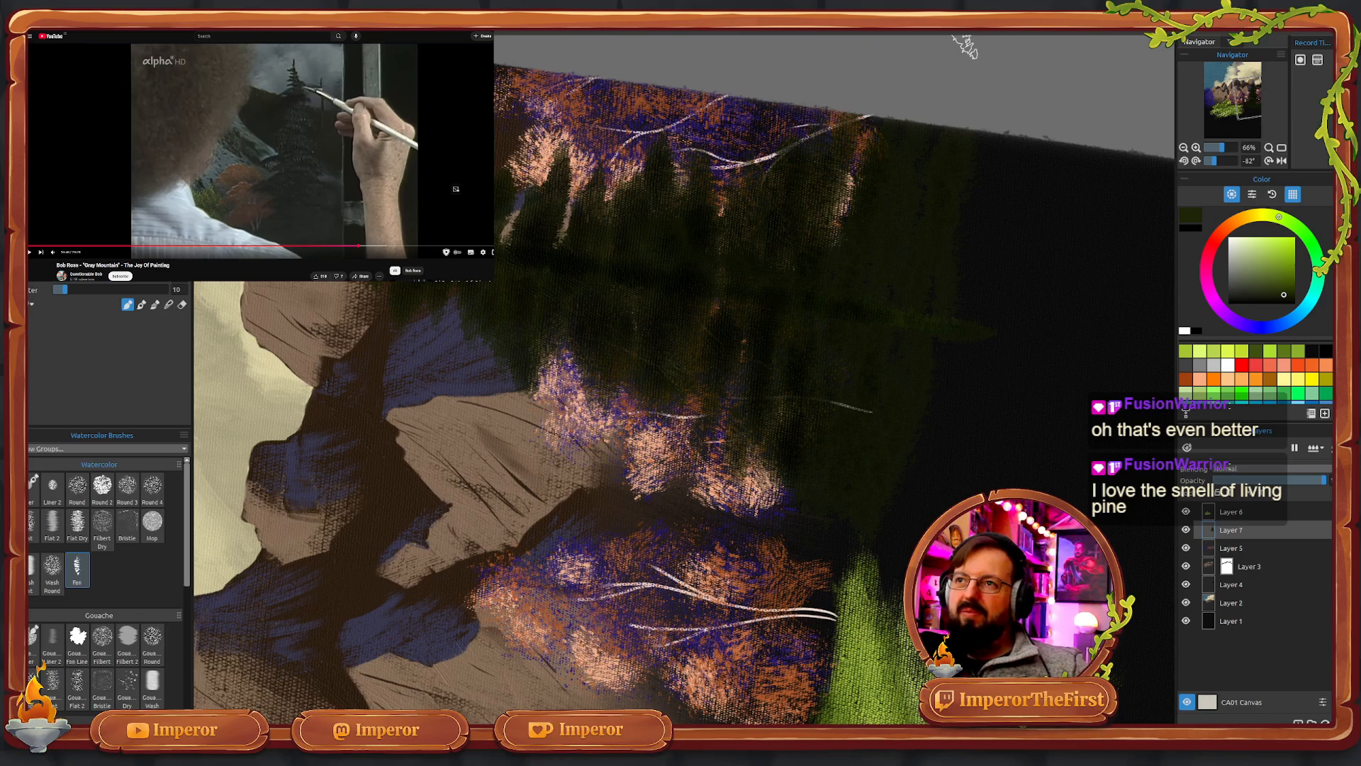
- Watch more of the reference video, then paint grass across the dark ground below the evergreen in medium green, filling in with darker green
left_click(417, 170)
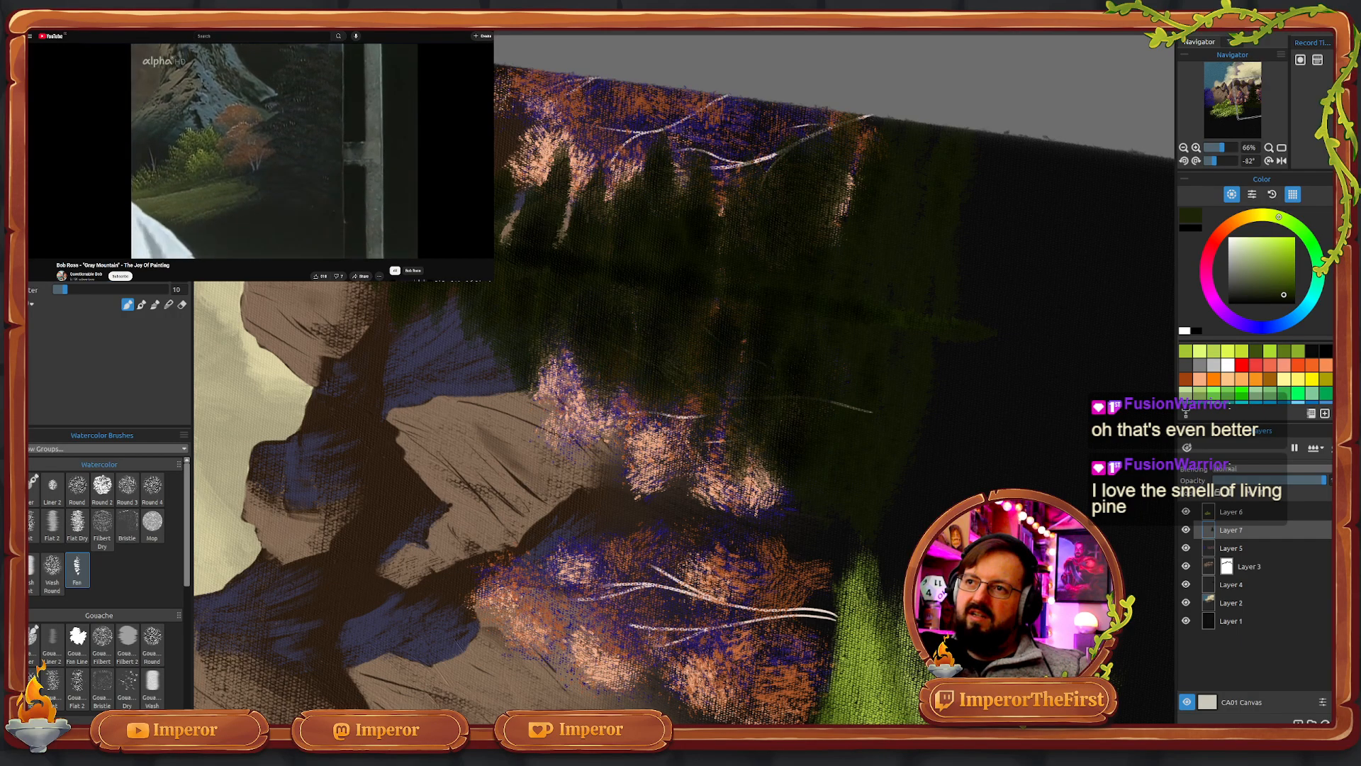
left_click(264, 117)
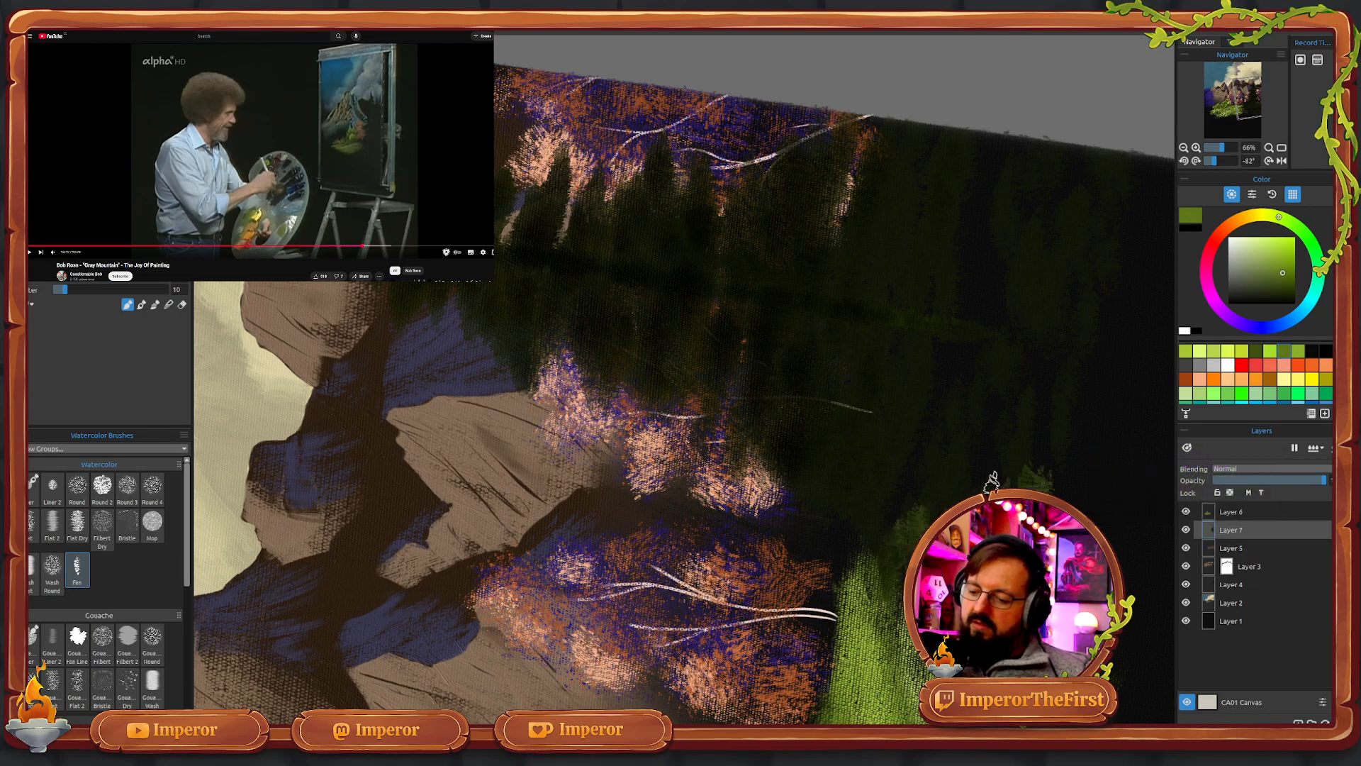
mouse_move(1035, 488)
left_mouse_down()
mouse_move(1042, 422)
mouse_move(1074, 372)
mouse_move(1106, 407)
mouse_move(1147, 202)
mouse_move(1121, 185)
mouse_move(1077, 336)
left_mouse_up()
left_click_drag(1108, 181, 1106, 193)
mouse_move(1073, 173)
left_mouse_down()
mouse_move(1061, 285)
mouse_move(1037, 343)
left_mouse_up()
left_click_drag(977, 443, 960, 485)
left_click_drag(1027, 396, 1004, 467)
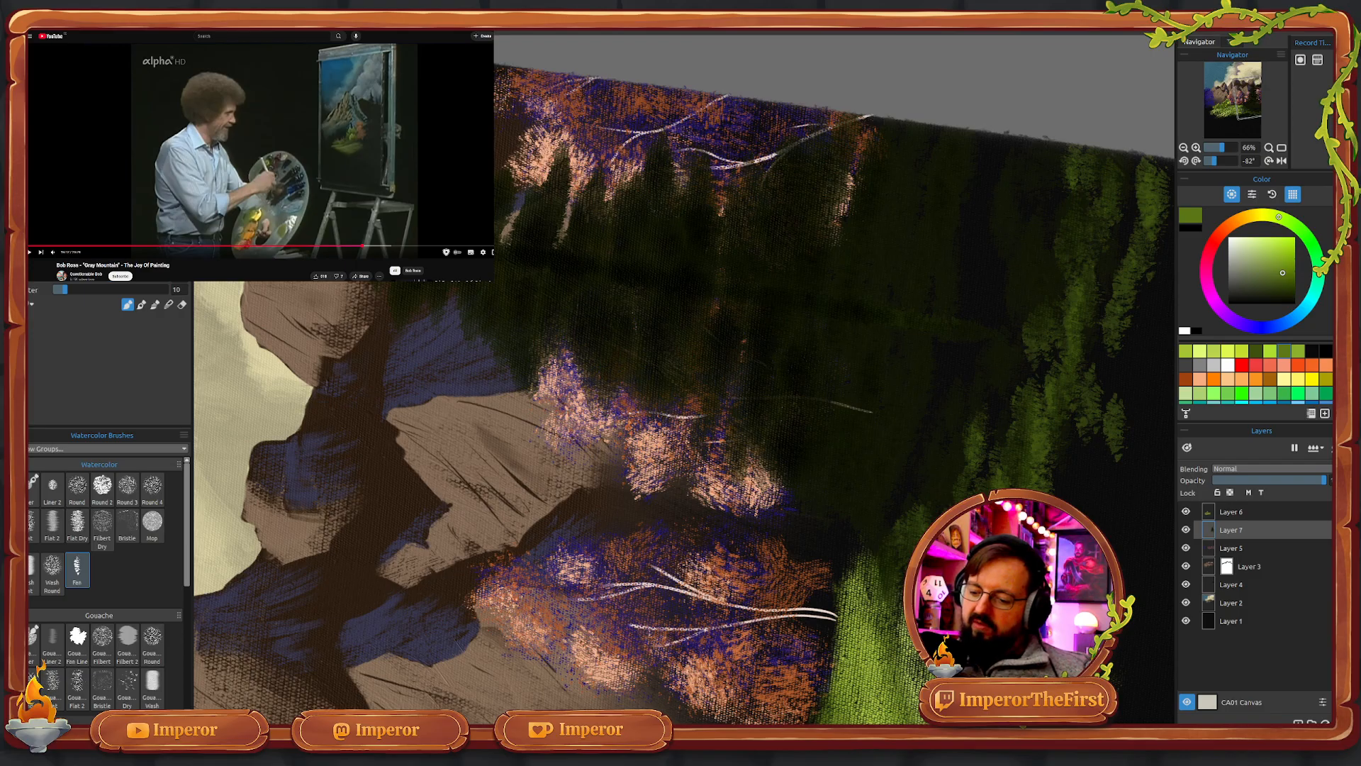
mouse_move(1074, 471)
left_mouse_down()
mouse_move(1107, 496)
mouse_move(1114, 542)
left_mouse_up()
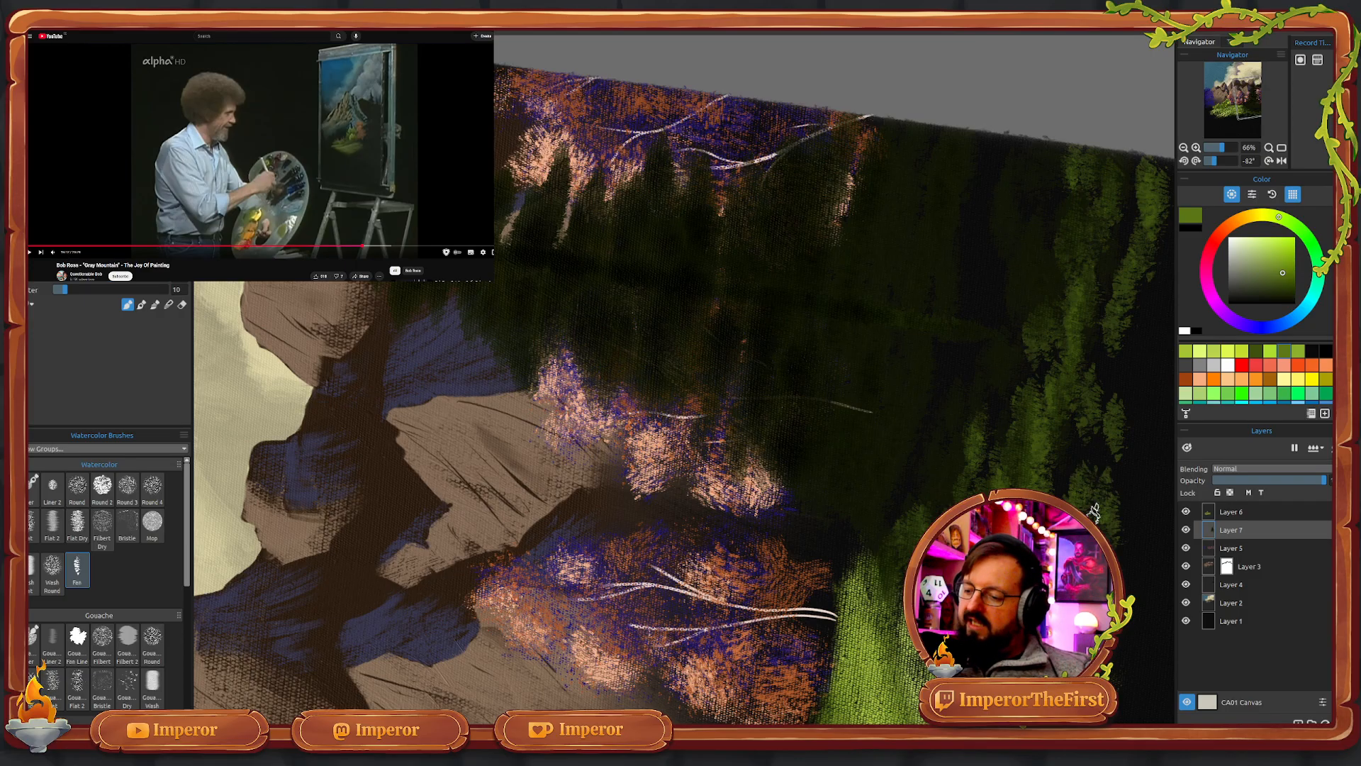
left_click(1279, 349)
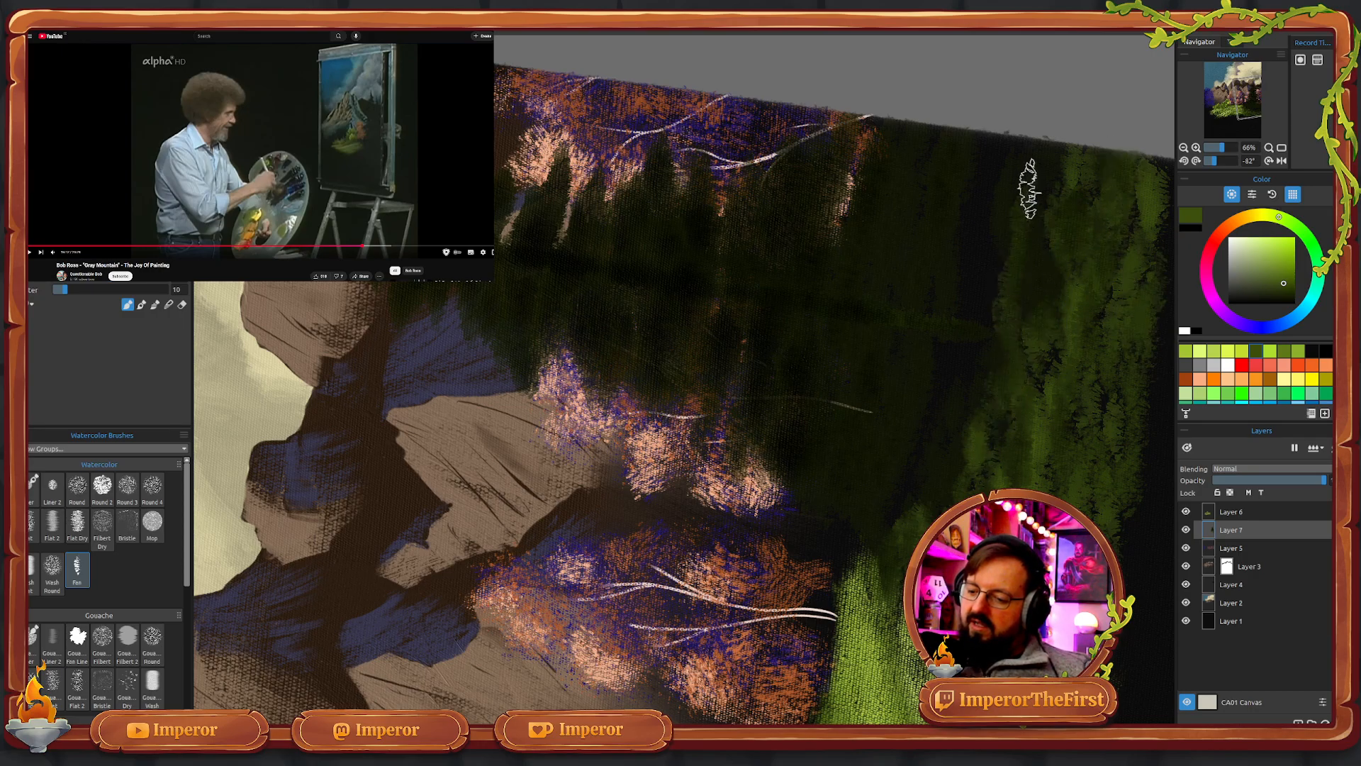
left_click_drag(994, 173, 987, 279)
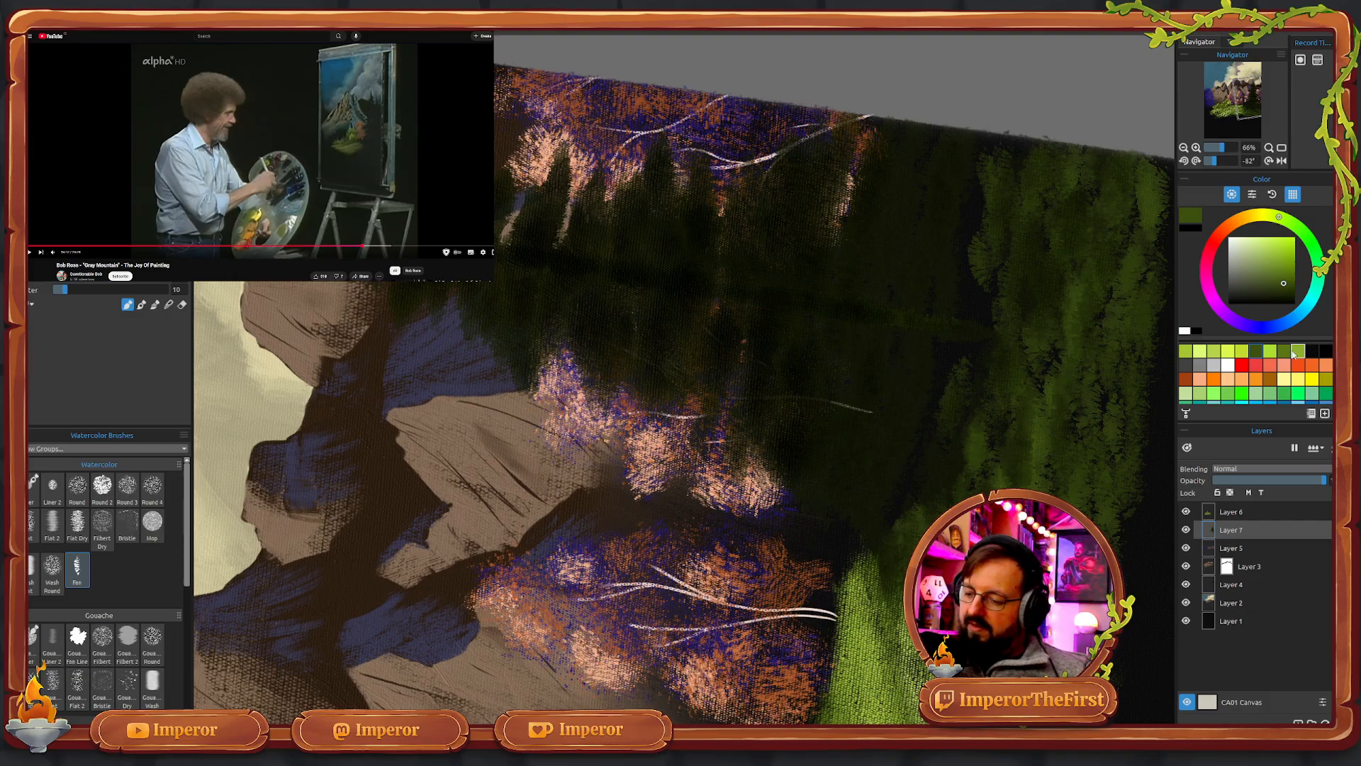
- Move Layer 7 above Layer 6 and dab bright yellow-green highlights over the grass clumps below the evergreen
left_click_drag(1250, 532, 1256, 511)
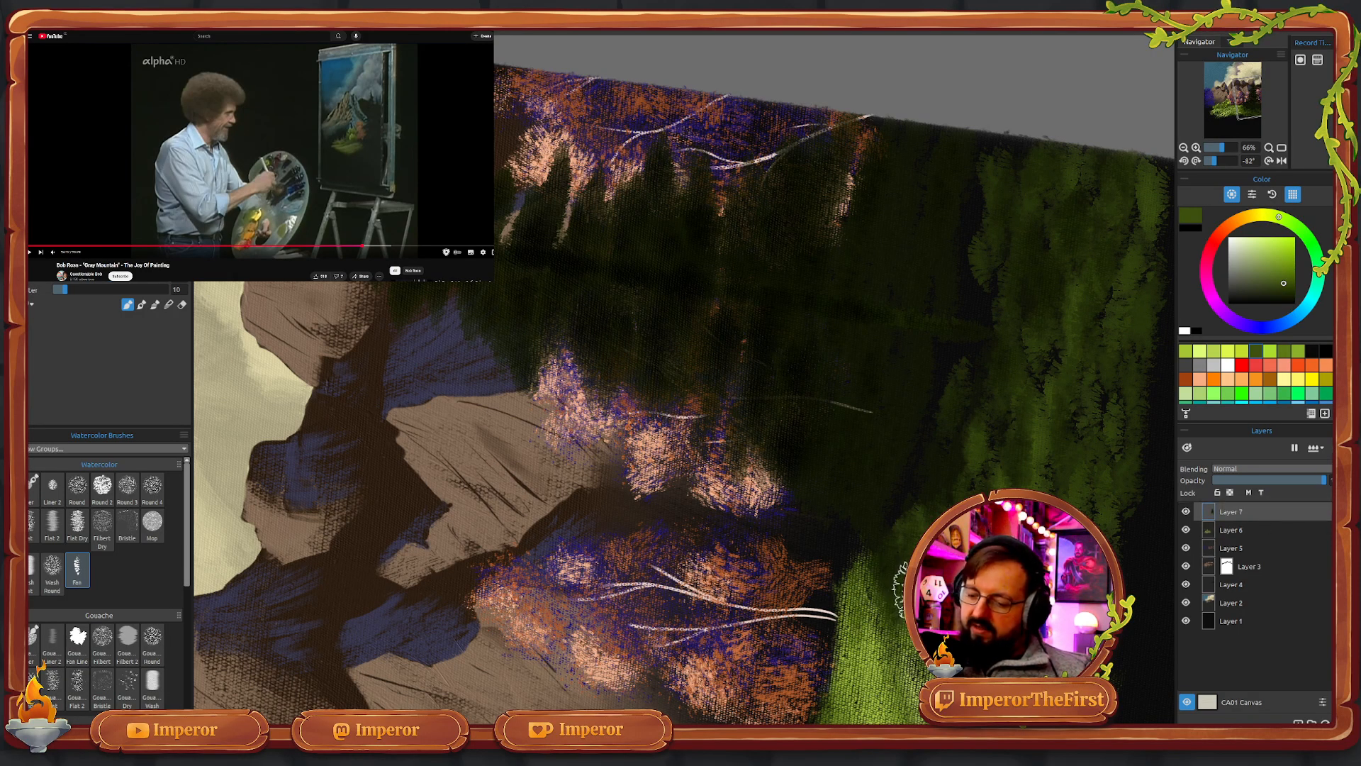
left_click_drag(855, 568, 833, 602)
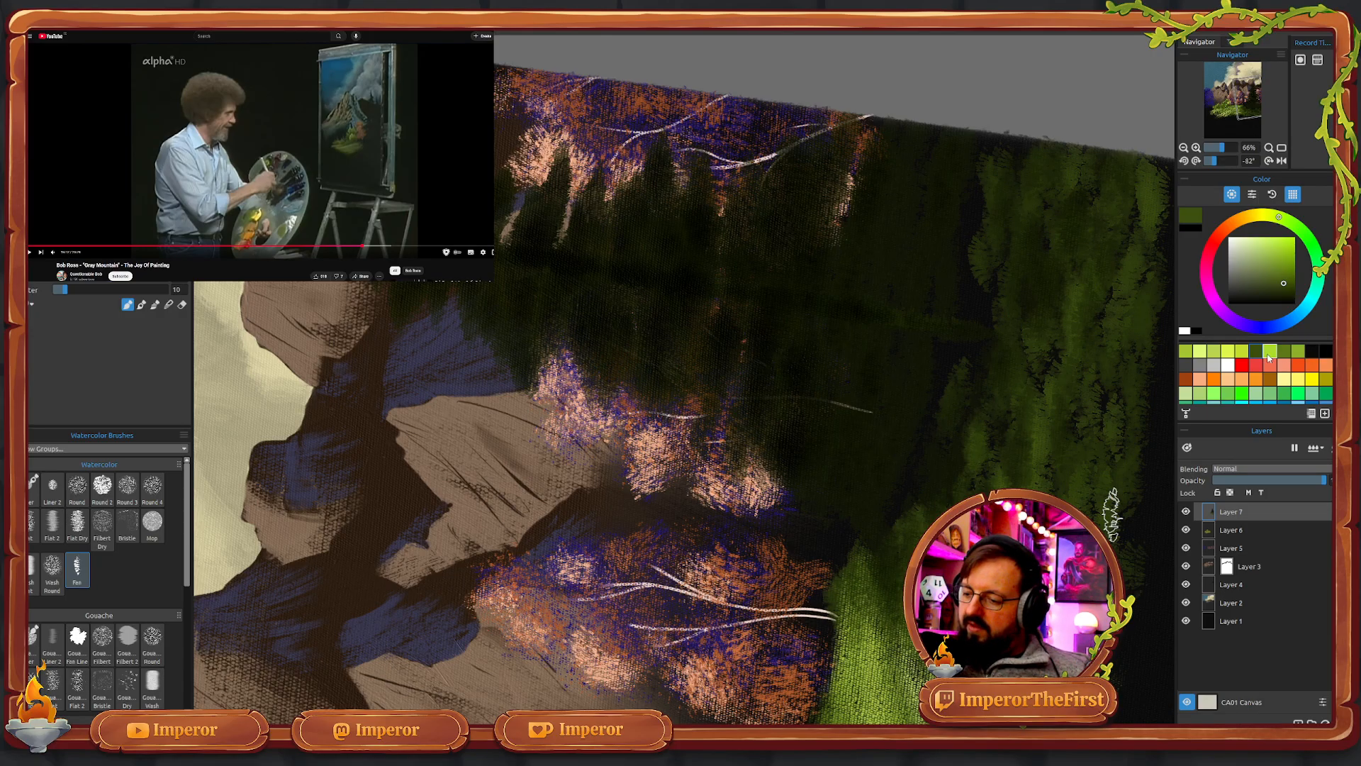
left_click(1239, 354)
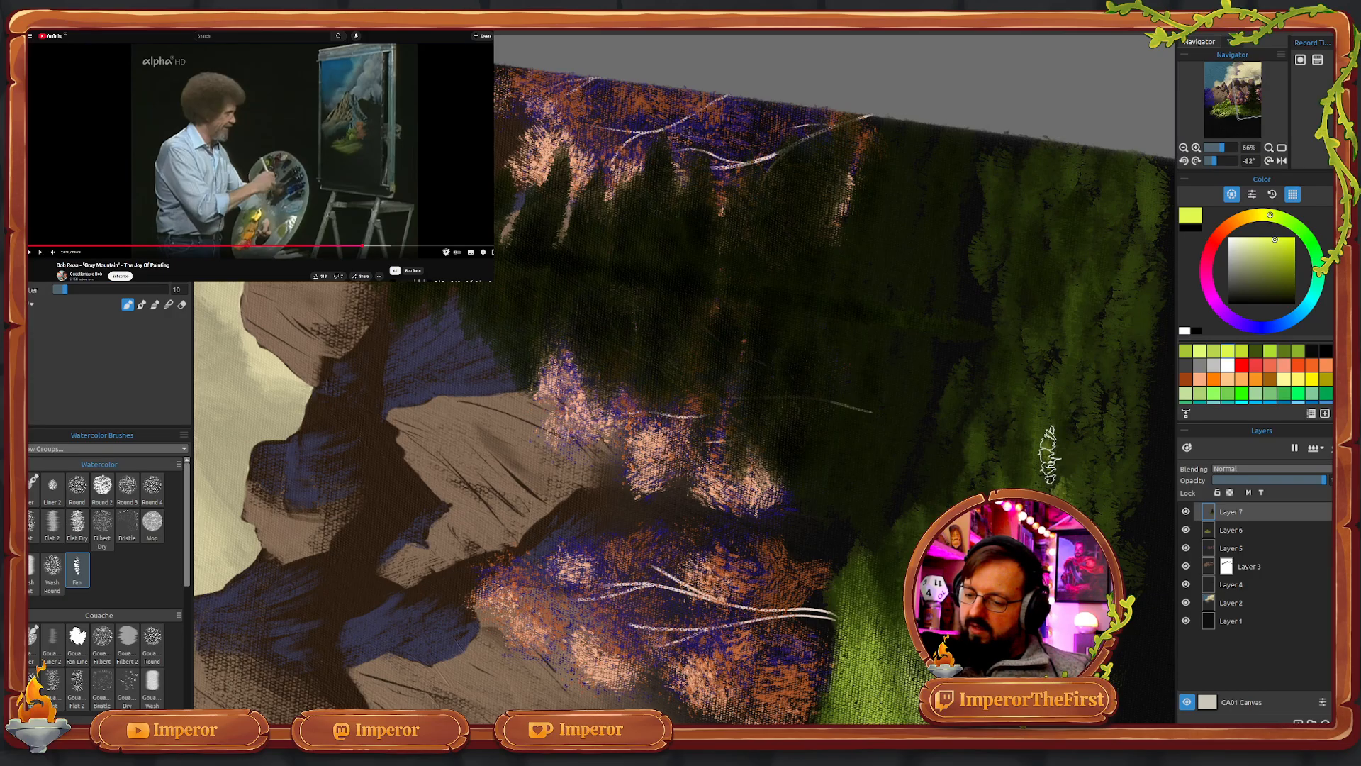
left_click_drag(1061, 380, 1076, 429)
left_click_drag(1097, 328, 1100, 336)
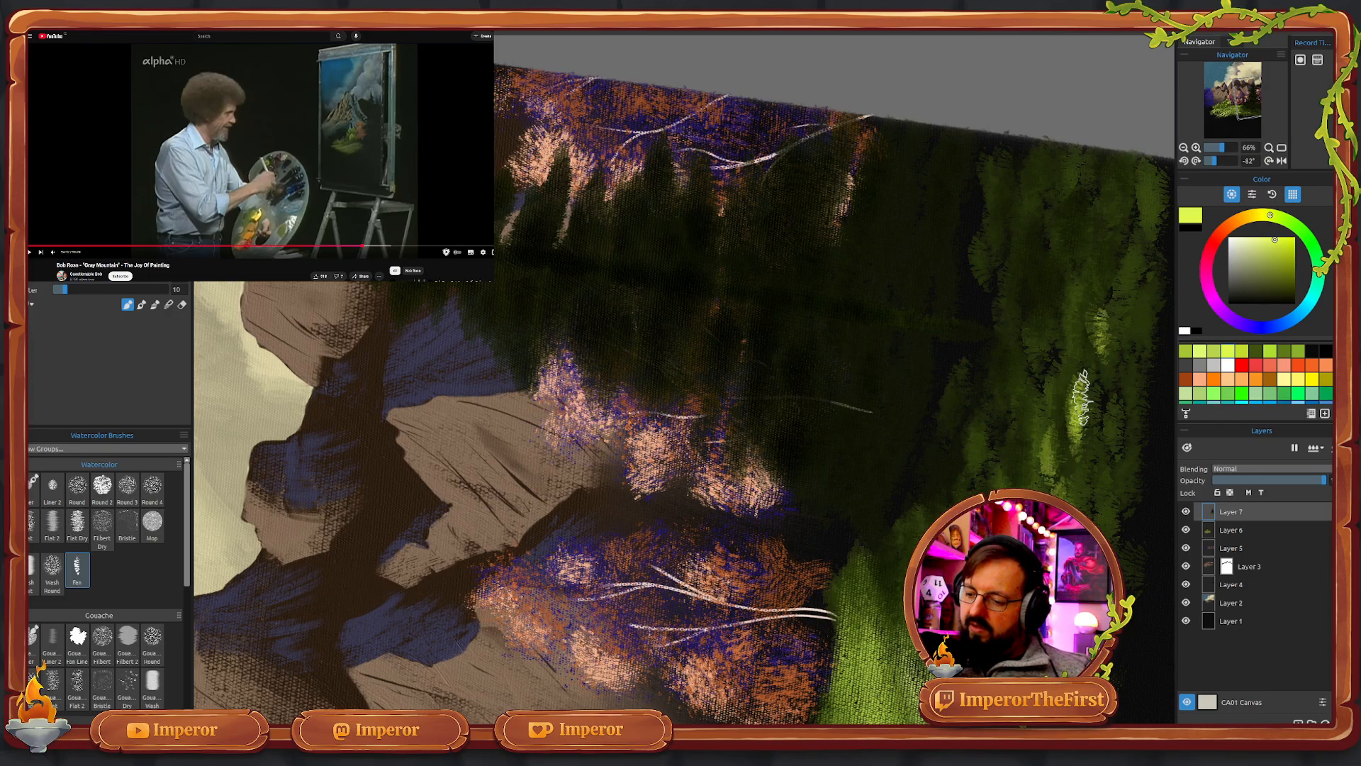
left_click_drag(1083, 398, 1081, 415)
left_click_drag(1103, 399, 1107, 428)
left_click_drag(1127, 242, 1125, 251)
left_click_drag(1134, 189, 1135, 225)
left_click_drag(1023, 449, 1021, 457)
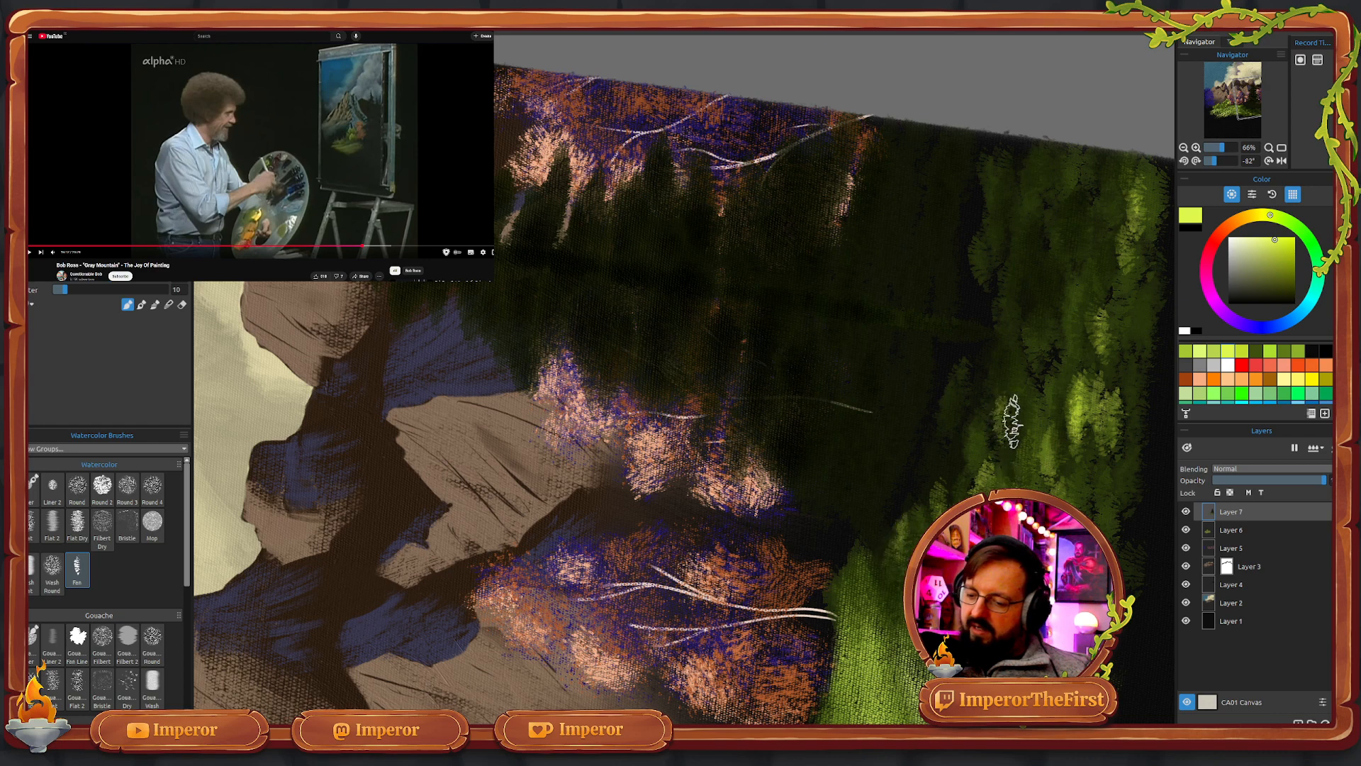
left_click_drag(1036, 327, 1049, 355)
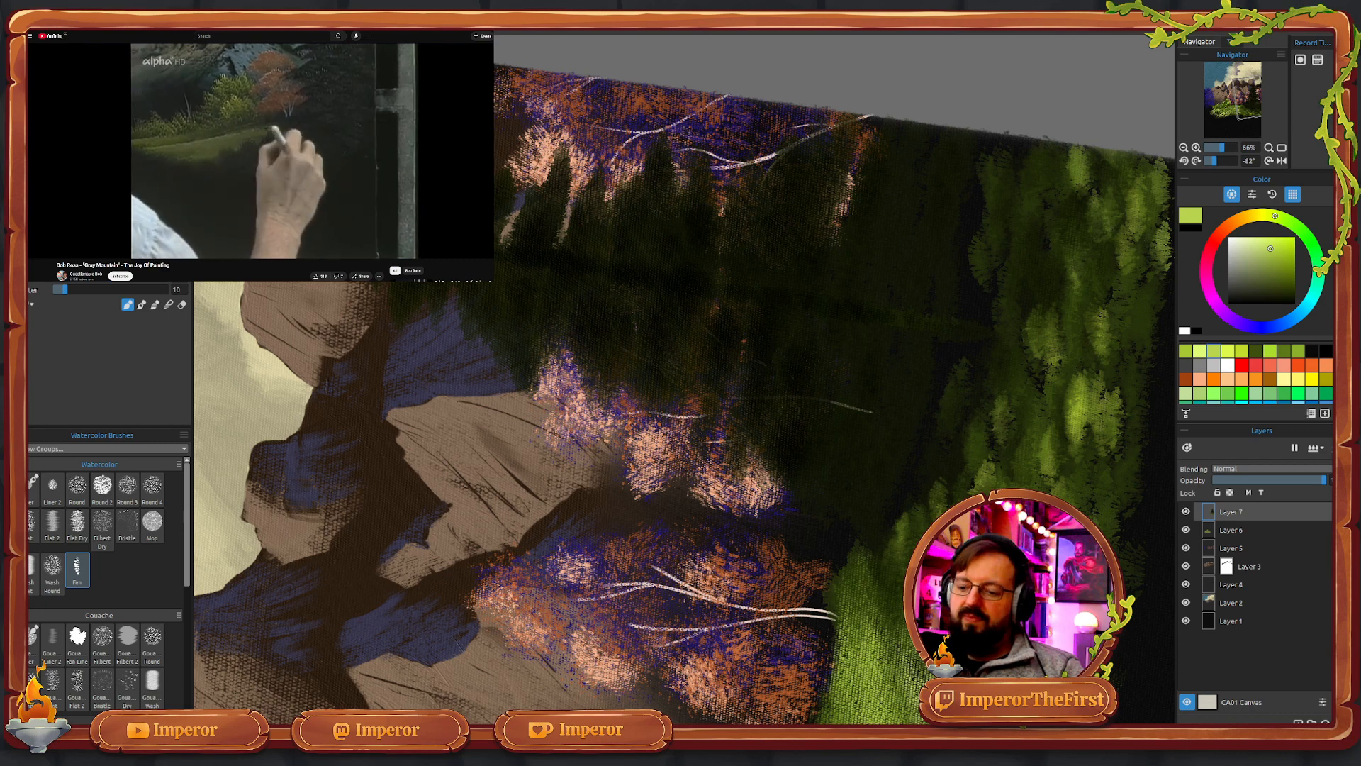
- Watch more of the reference video, then paint grass around the evergreen's base in dark green, followed by medium green
left_click(355, 163)
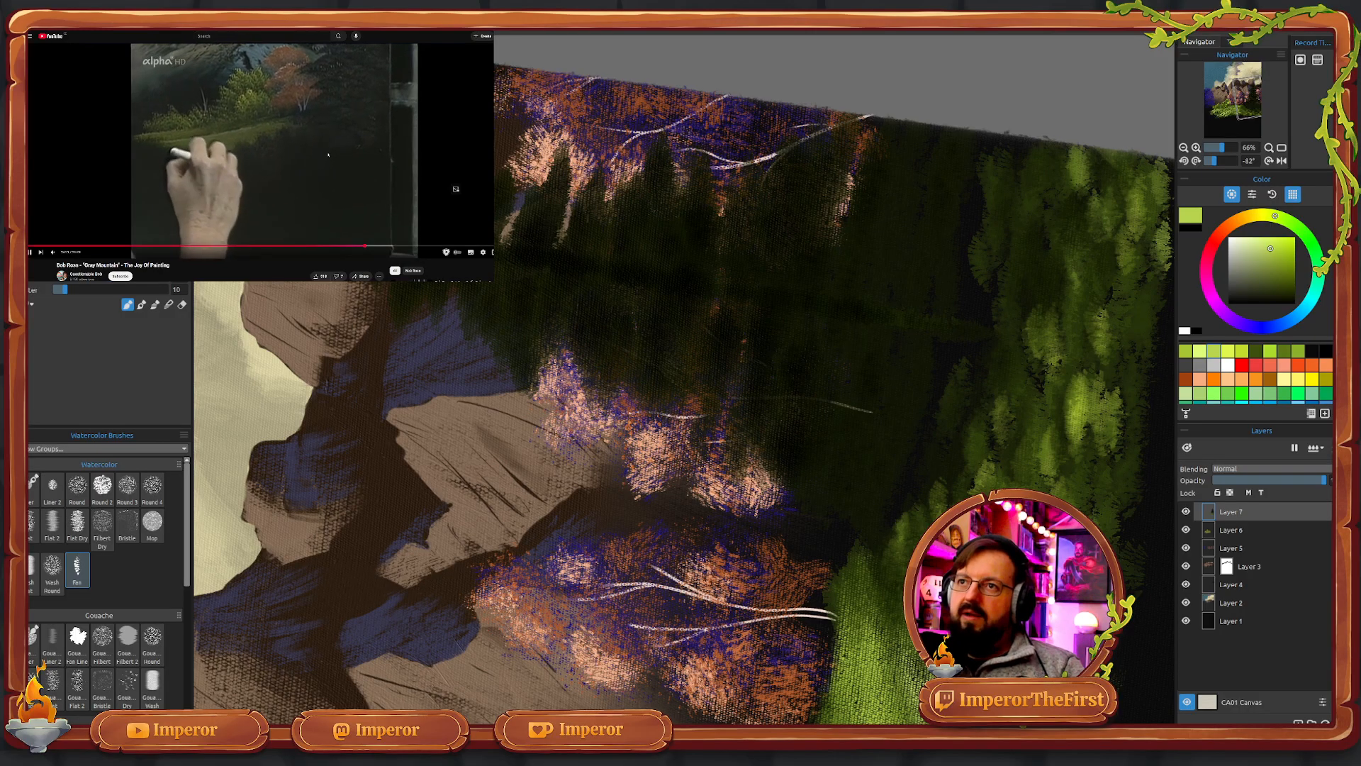
left_click(356, 196)
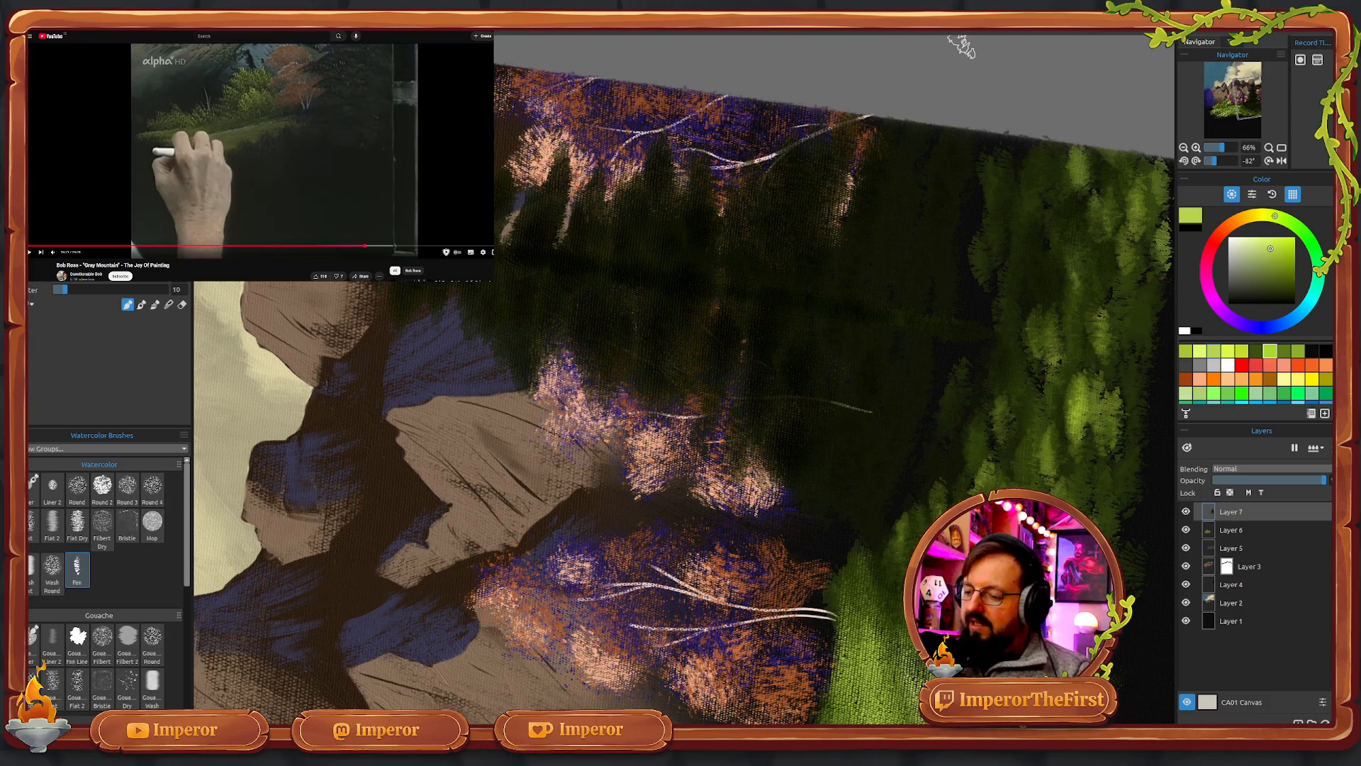
left_click(1255, 351)
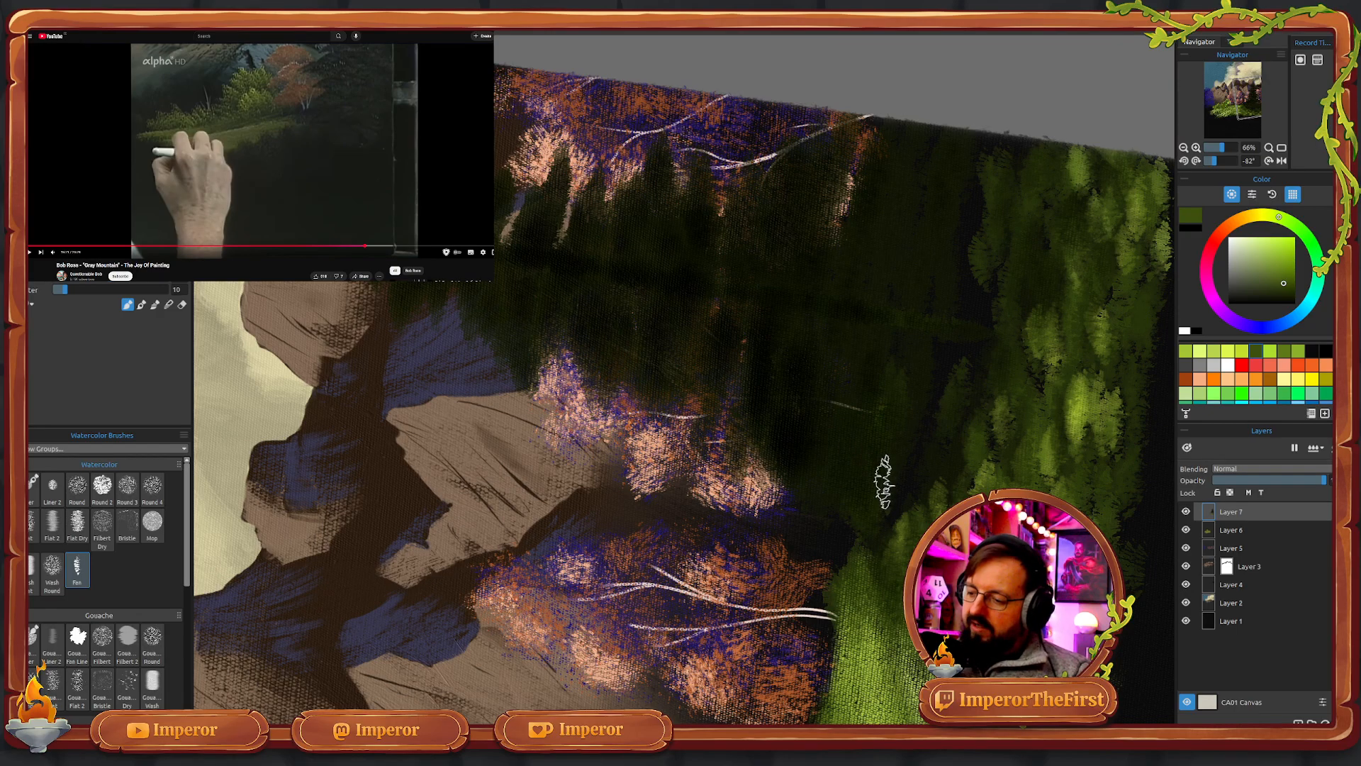
left_click(1288, 350)
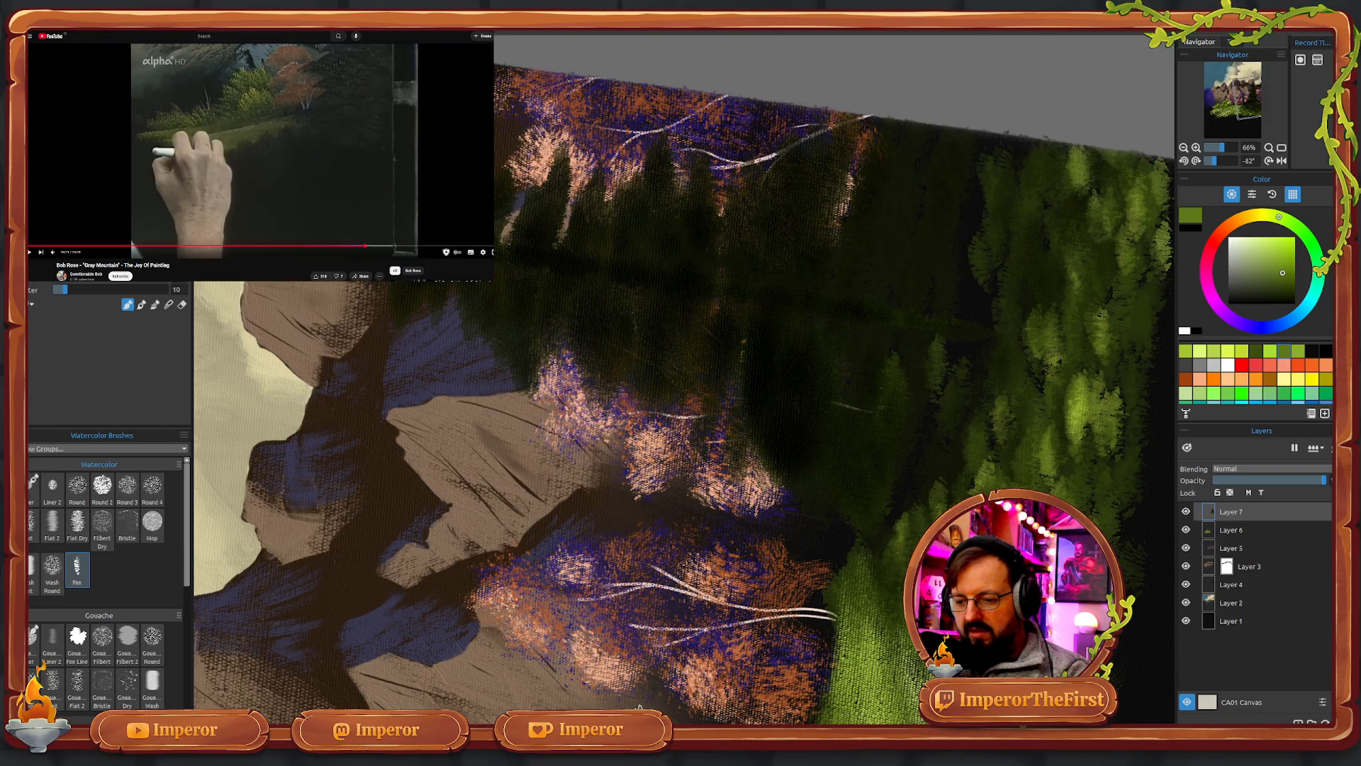
left_click_drag(946, 337, 934, 401)
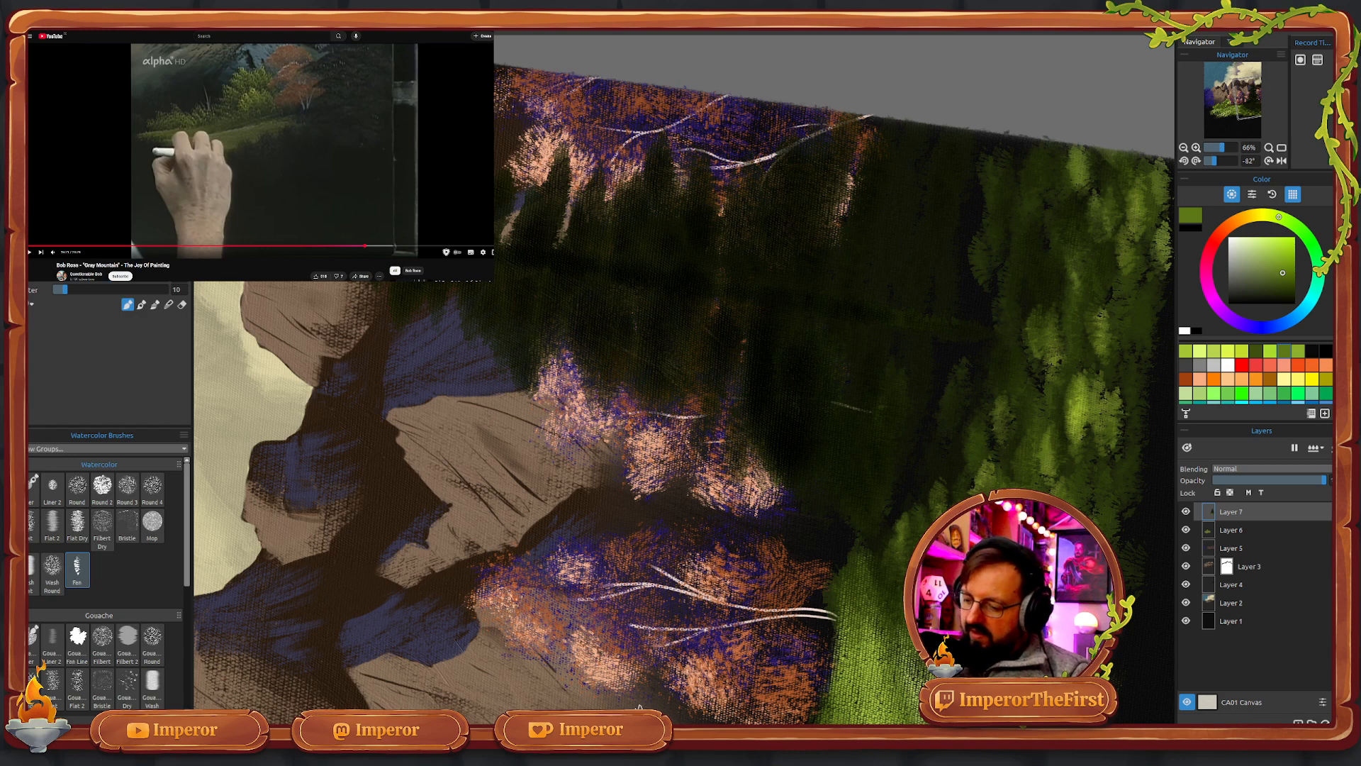
key("ctrl+shift+n")
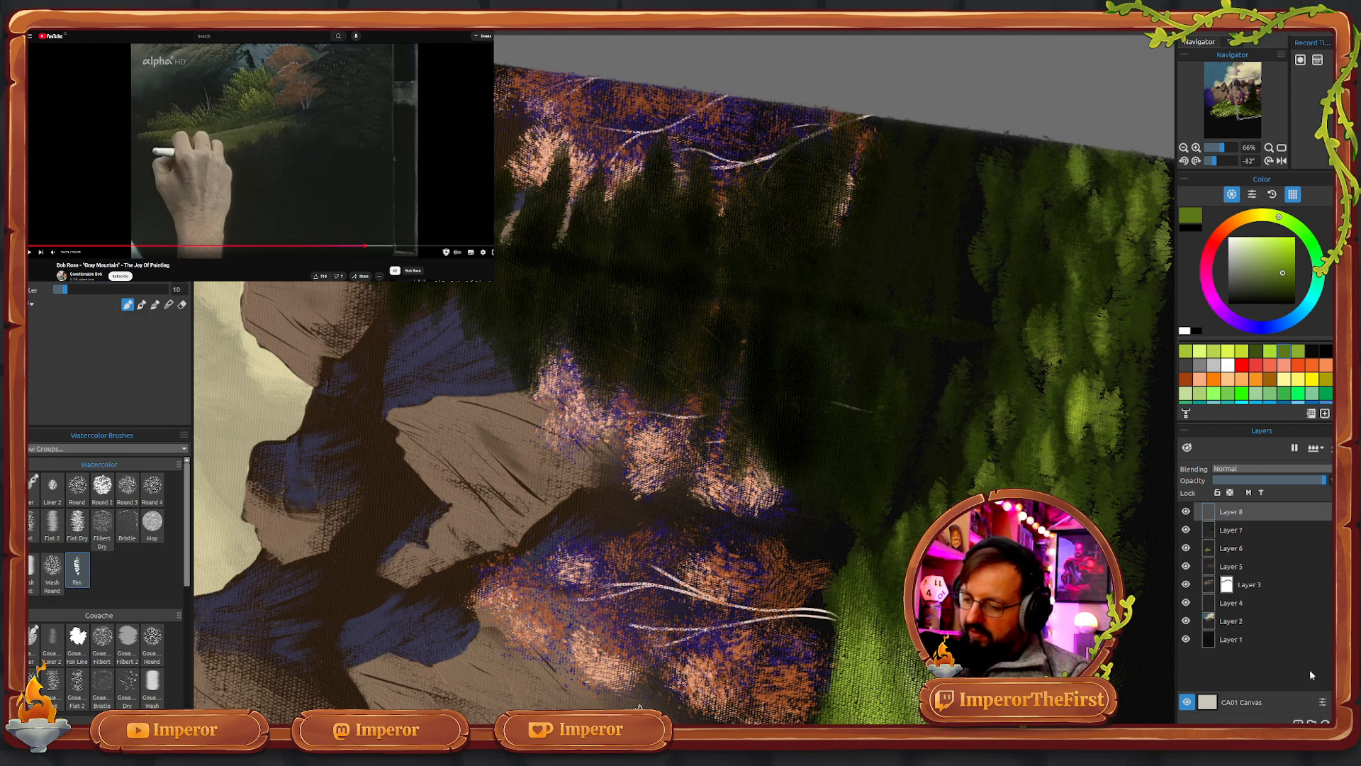
mouse_move(759, 349)
left_mouse_down()
mouse_move(768, 431)
mouse_move(773, 316)
mouse_move(768, 407)
mouse_move(752, 400)
mouse_move(784, 446)
left_mouse_up()
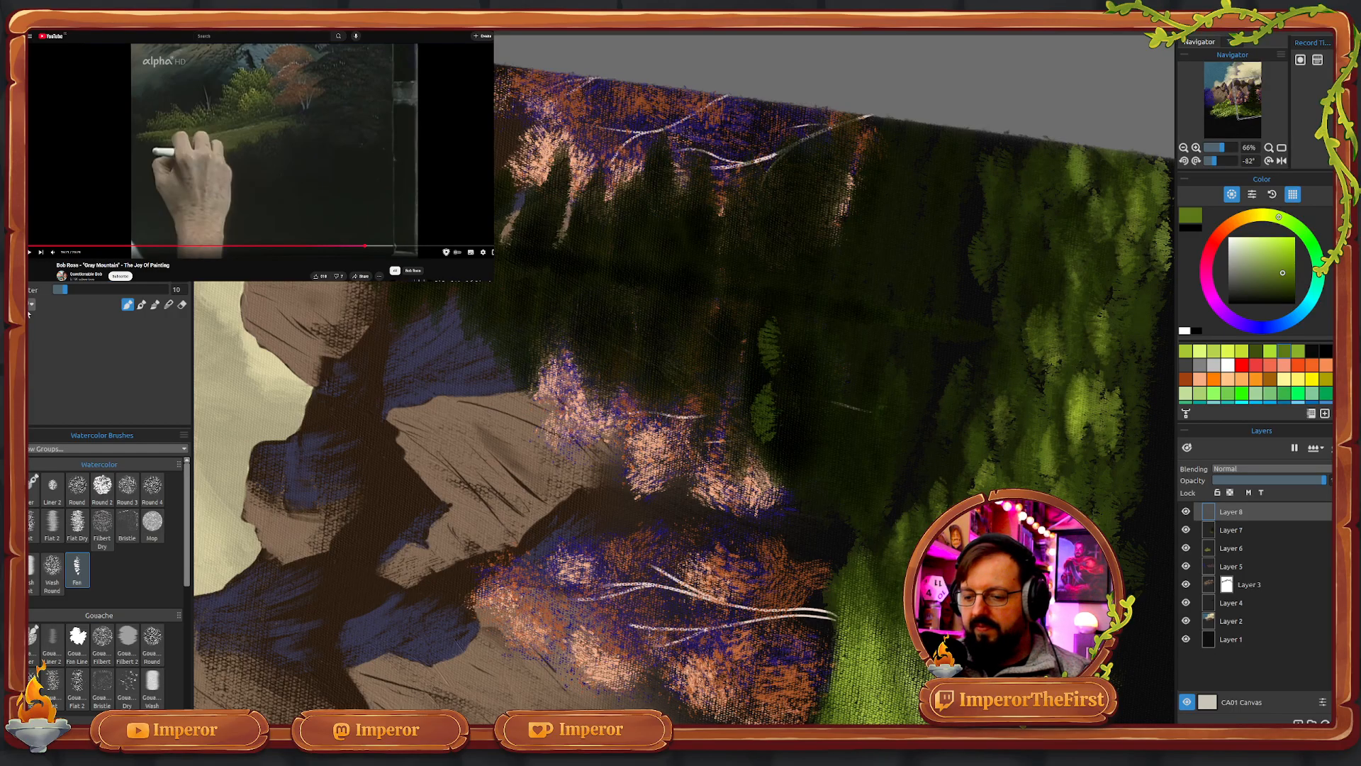
key("ctrl+z")
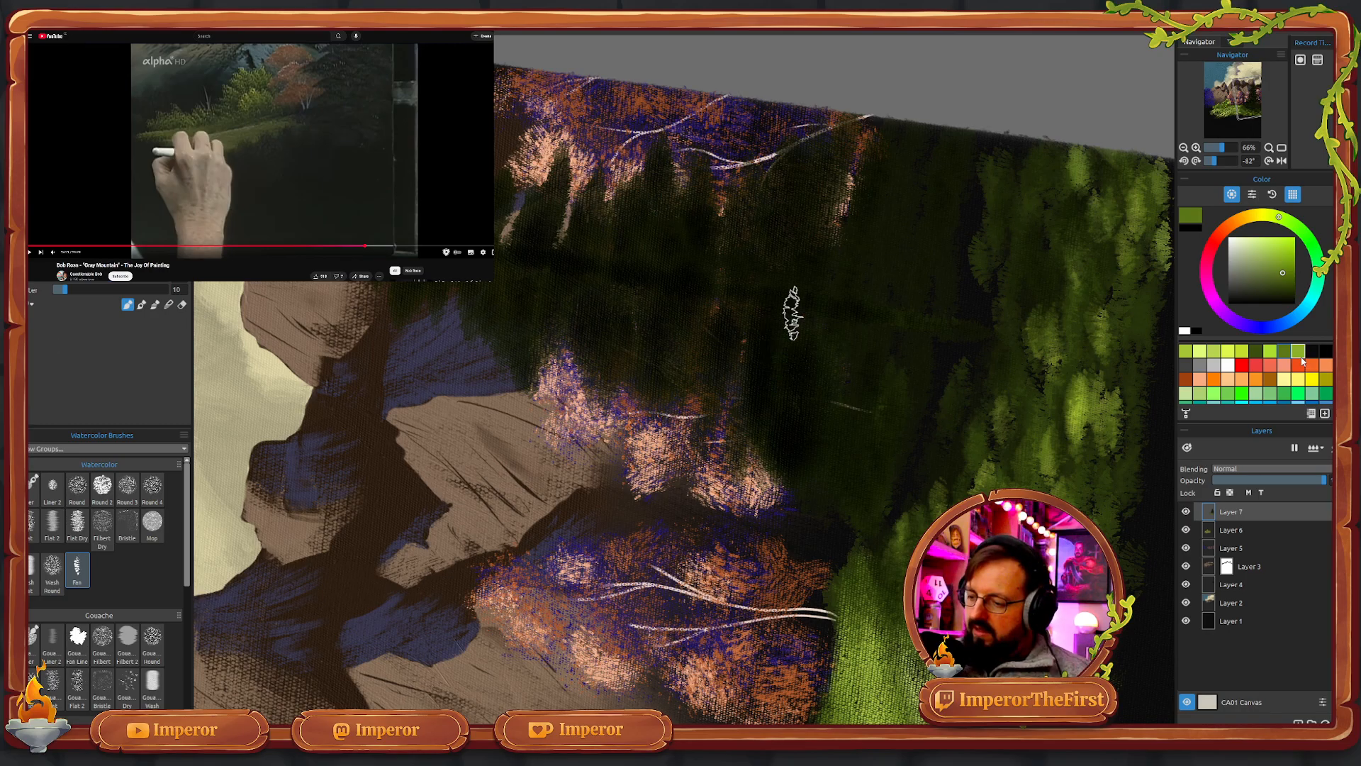
- Add a new layer above Layer 7 and paint dark green clumps of needles over the evergreen's boughs from base to top
left_click(1270, 350)
left_click(1255, 350)
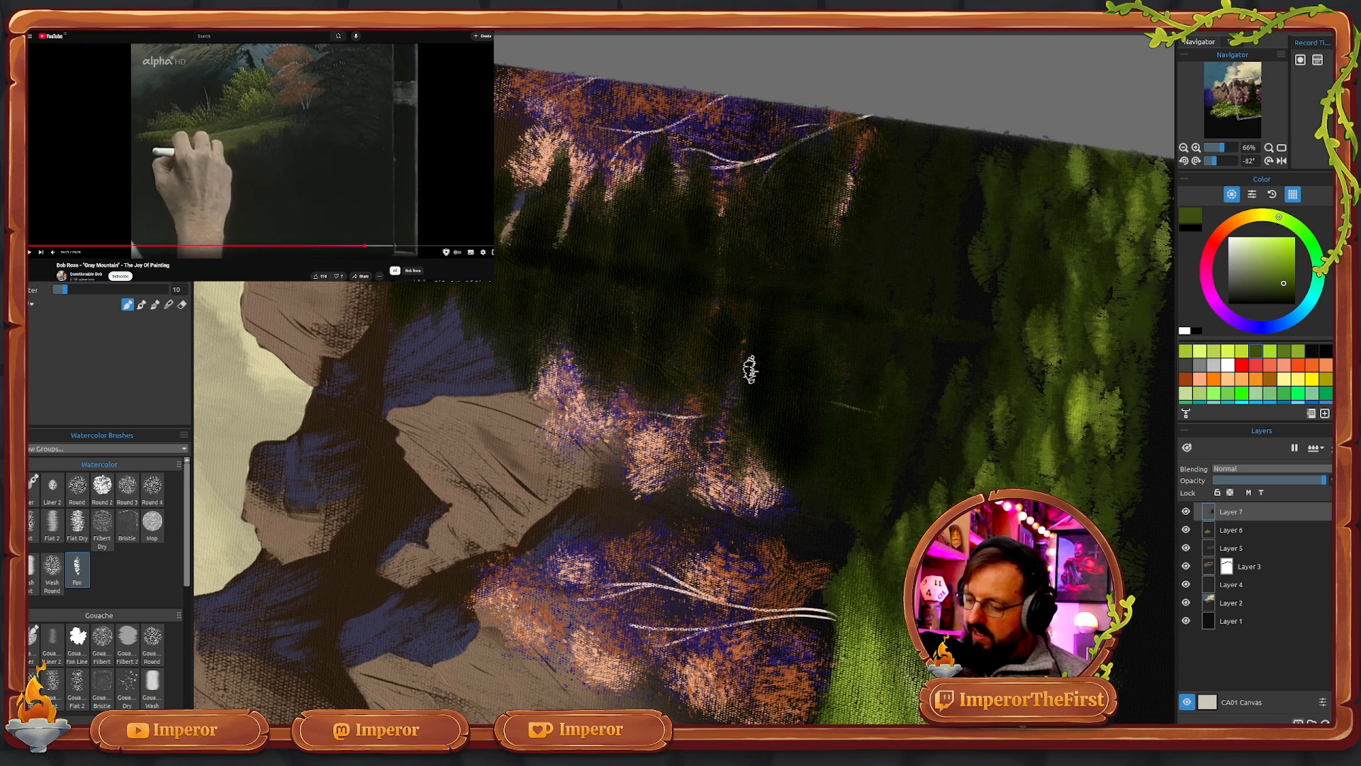
key("ctrl+shift+n")
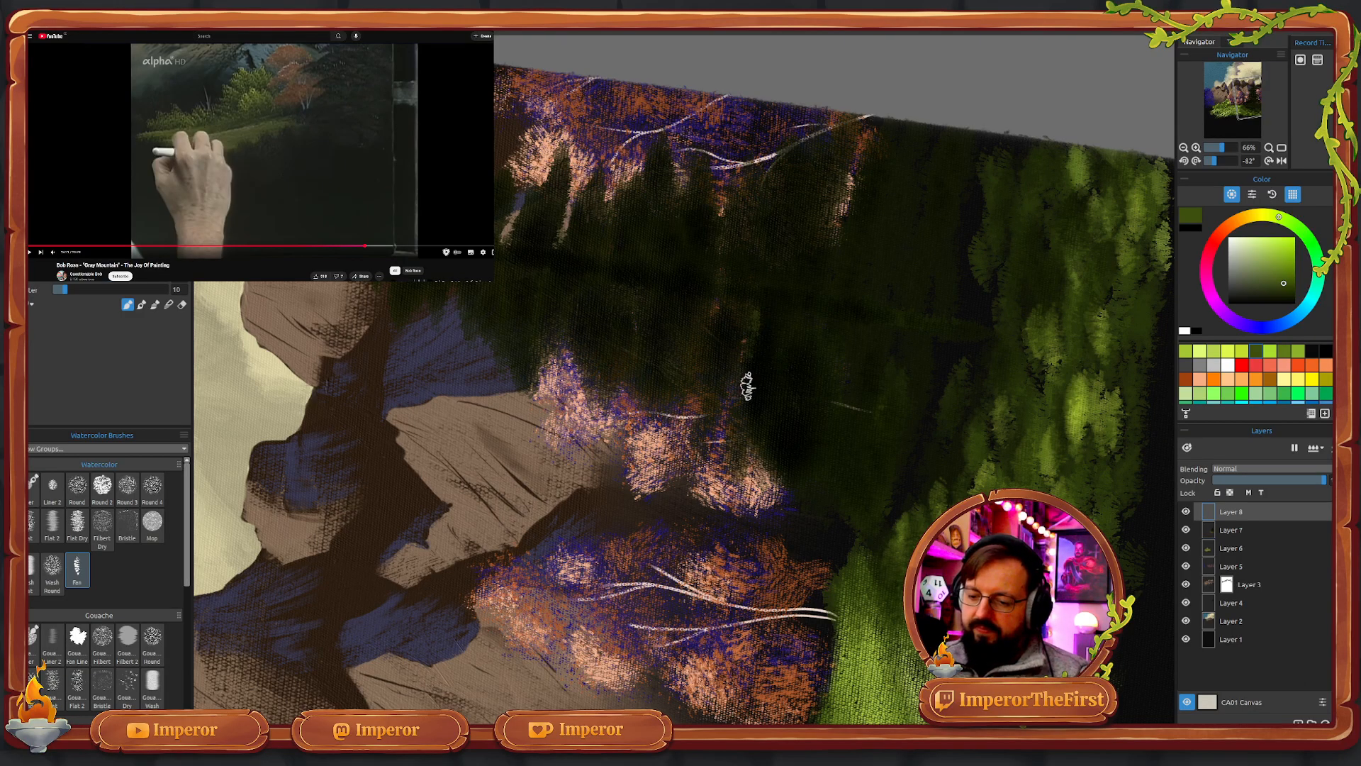
mouse_move(752, 400)
left_mouse_down()
mouse_move(749, 360)
mouse_move(772, 444)
mouse_move(792, 443)
mouse_move(799, 417)
mouse_move(770, 409)
mouse_move(764, 383)
mouse_move(777, 314)
mouse_move(739, 412)
left_mouse_up()
mouse_move(711, 322)
left_mouse_down()
mouse_move(681, 430)
mouse_move(714, 370)
mouse_move(687, 429)
mouse_move(698, 298)
mouse_move(652, 313)
mouse_move(648, 371)
mouse_move(649, 310)
mouse_move(636, 378)
mouse_move(657, 277)
mouse_move(645, 329)
mouse_move(605, 296)
mouse_move(595, 354)
mouse_move(581, 292)
mouse_move(578, 359)
mouse_move(545, 274)
mouse_move(528, 346)
mouse_move(508, 312)
mouse_move(500, 364)
left_mouse_up()
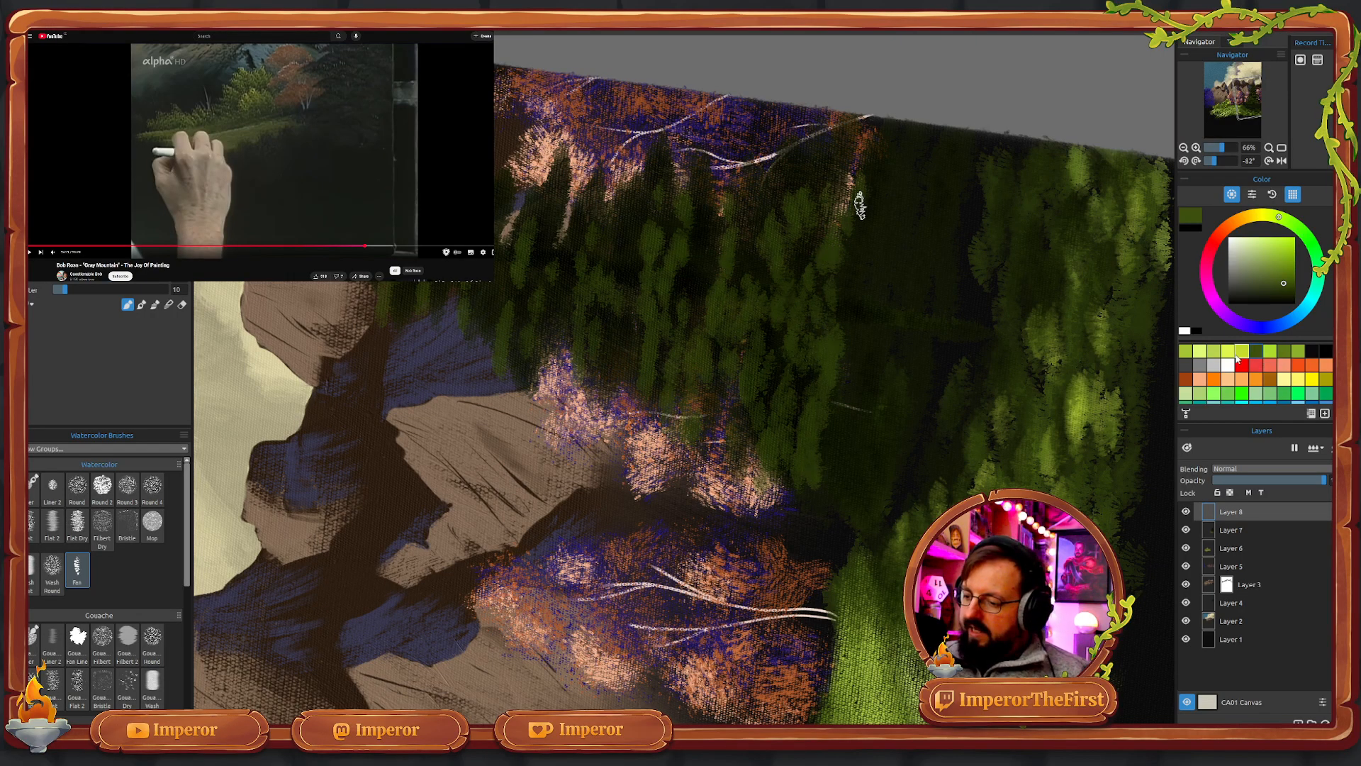
- Highlight the evergreen's sunlit branch tips in medium green, then in light yellow-green up to the treetop
left_click(1280, 356)
left_click(1284, 351)
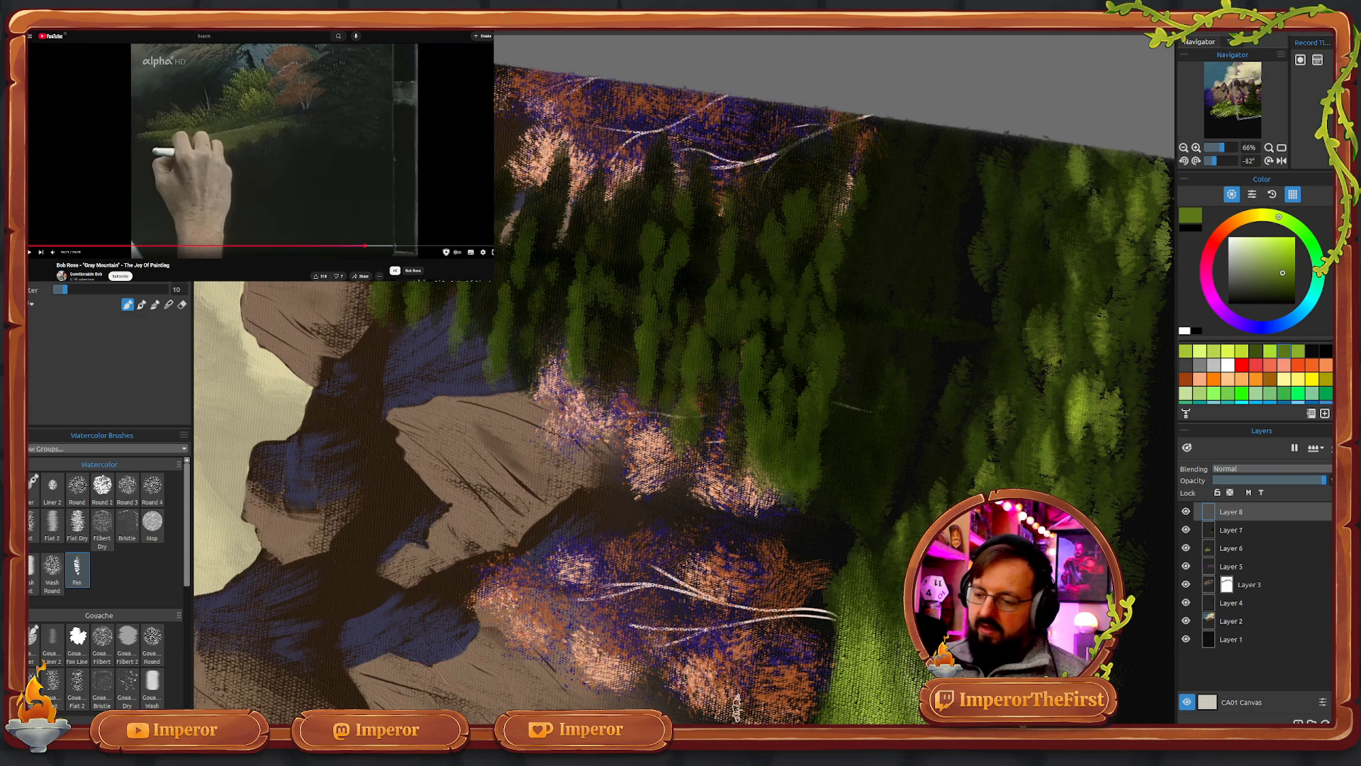
left_click(1191, 350)
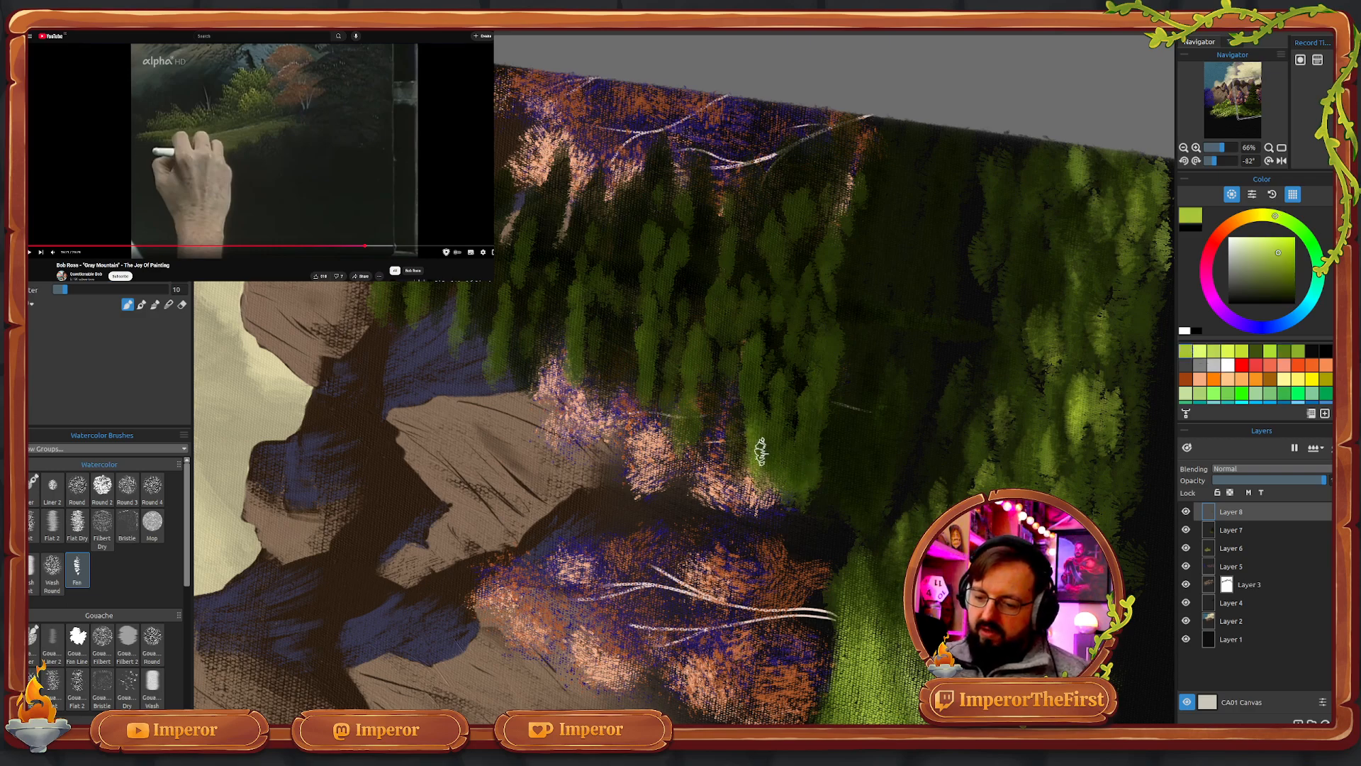
left_click_drag(800, 496, 805, 459)
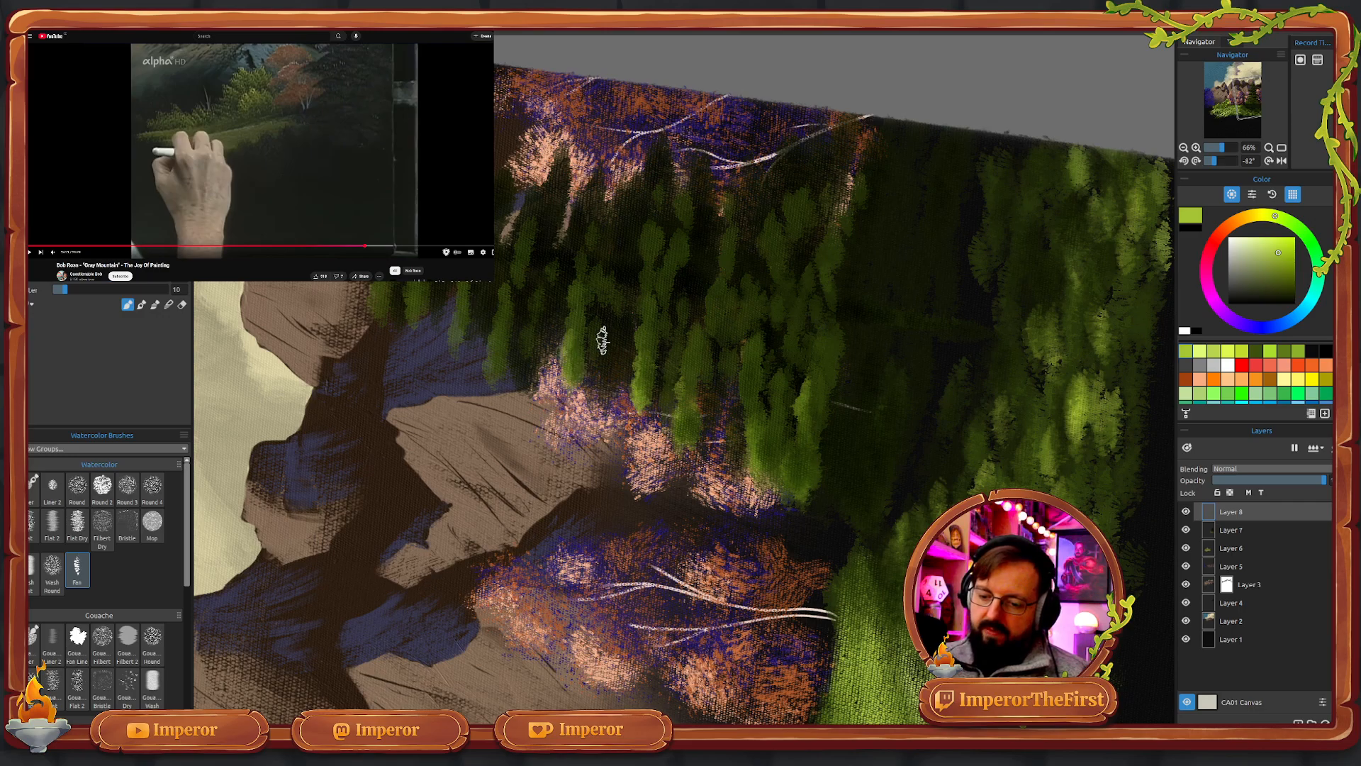
mouse_move(504, 316)
left_mouse_down()
mouse_move(486, 361)
mouse_move(509, 397)
left_mouse_up()
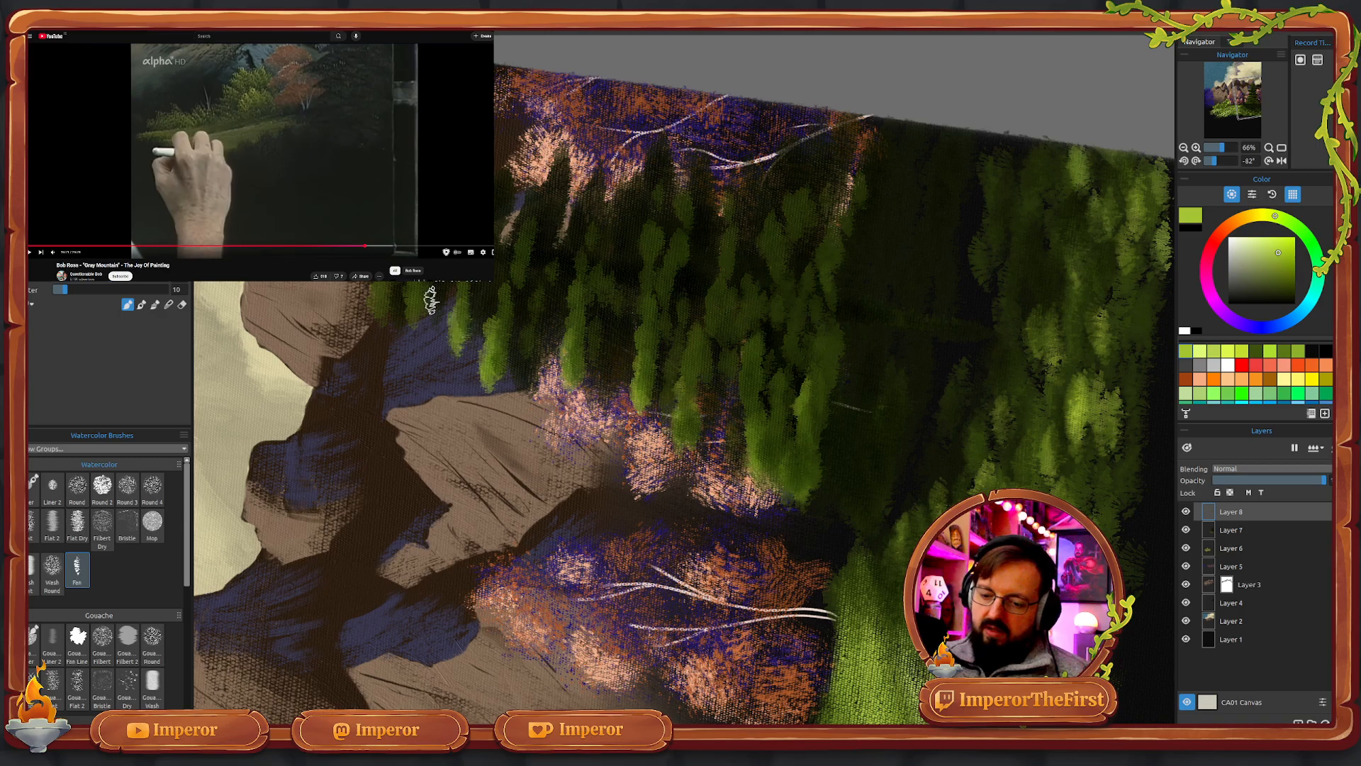
mouse_move(415, 294)
left_mouse_down()
mouse_move(410, 318)
mouse_move(375, 323)
left_mouse_up()
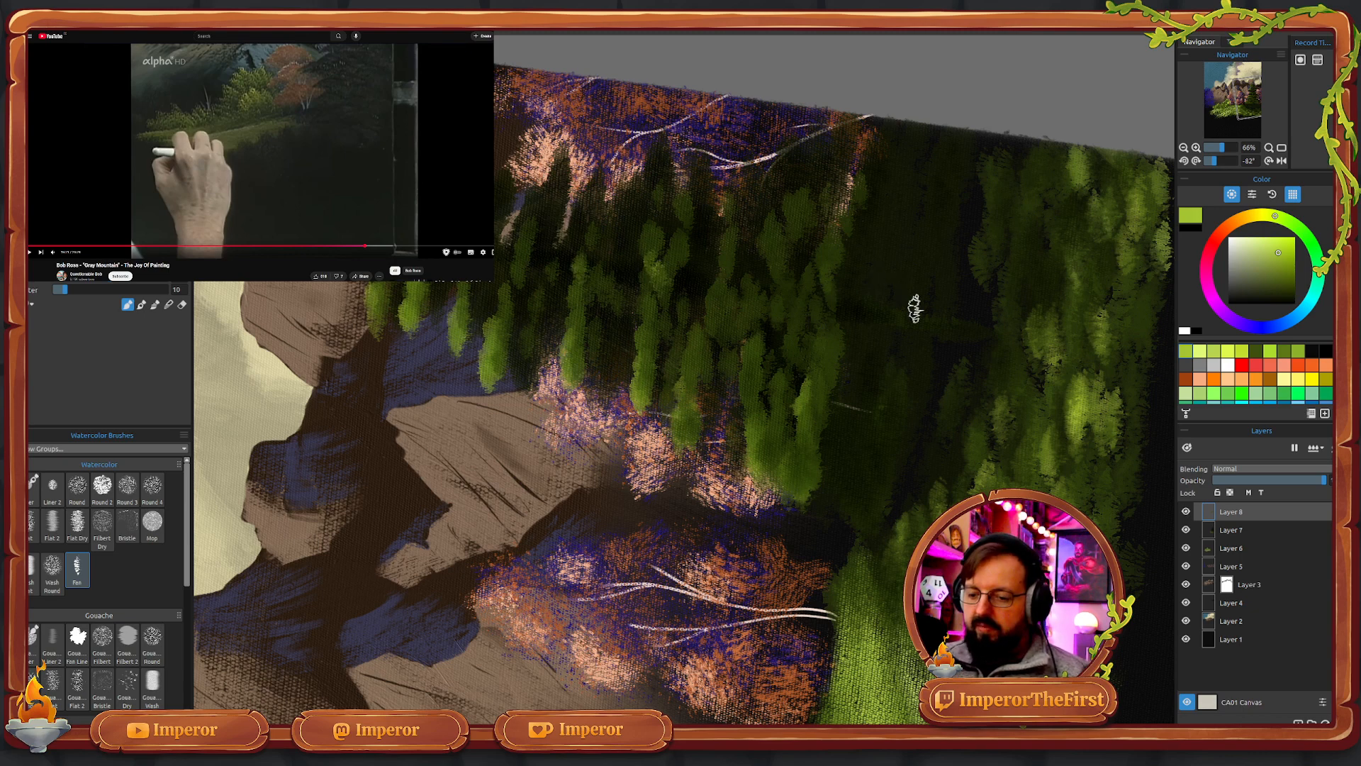
- On Layer 7, paint light green grass clumps along the lower edge of the hill where it meets the shaded grass
left_click(1282, 147)
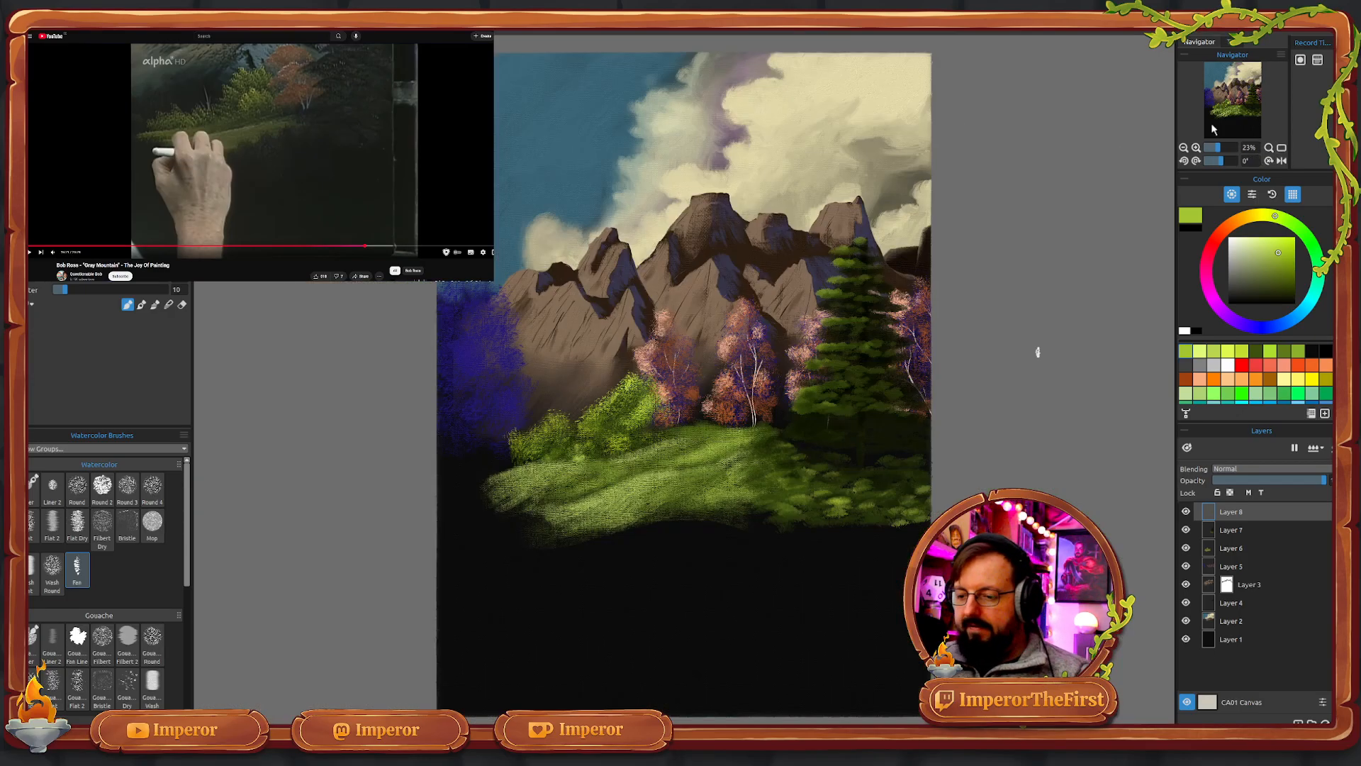
left_click(1228, 148)
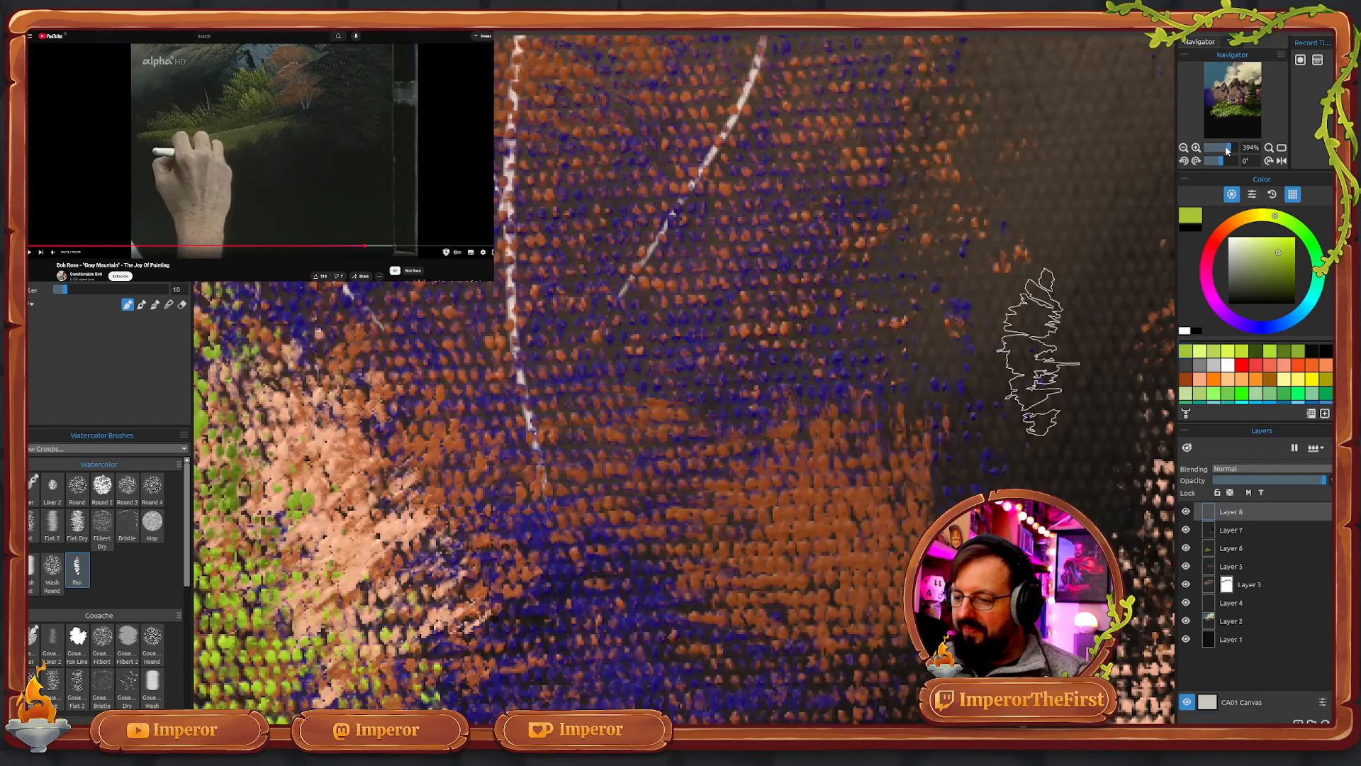
left_click_drag(1226, 150, 1225, 148)
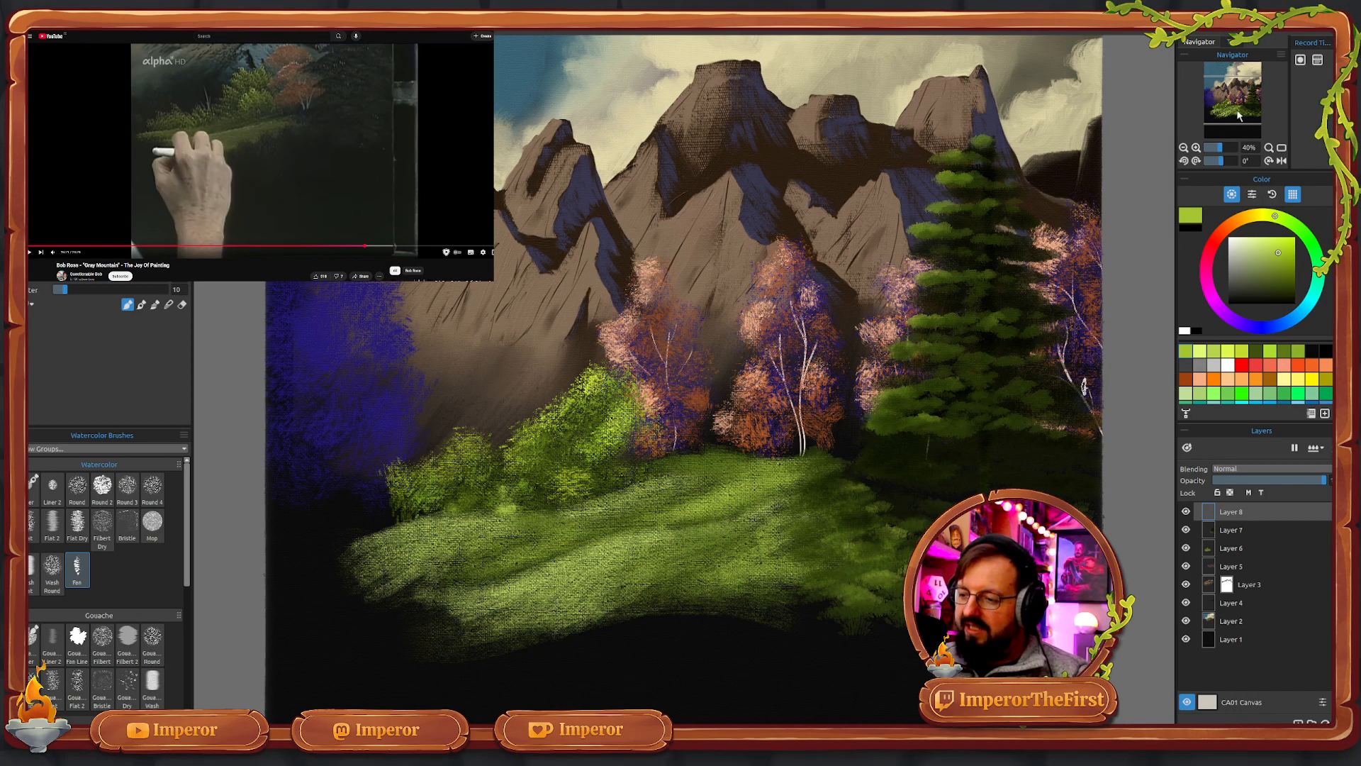
left_click_drag(1223, 159, 1220, 155)
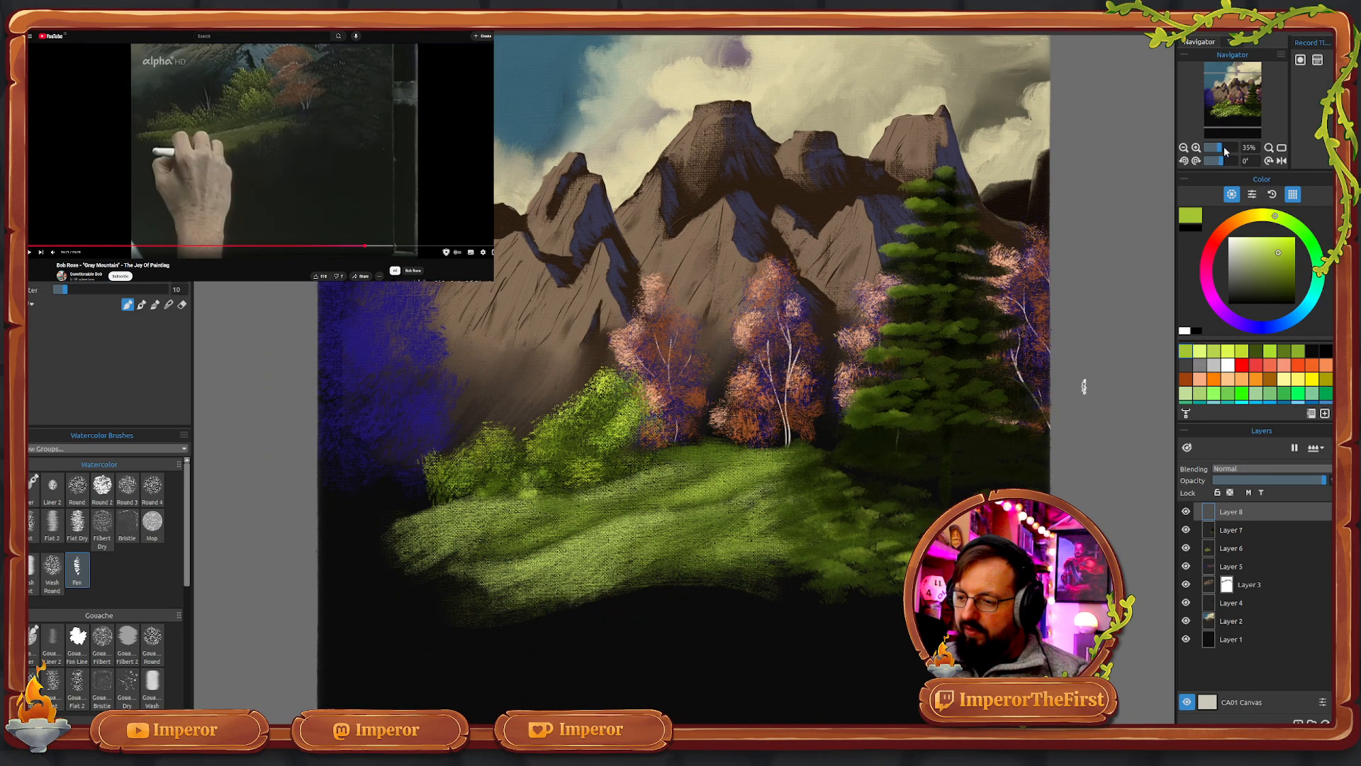
left_click(1223, 148)
left_click(1239, 128)
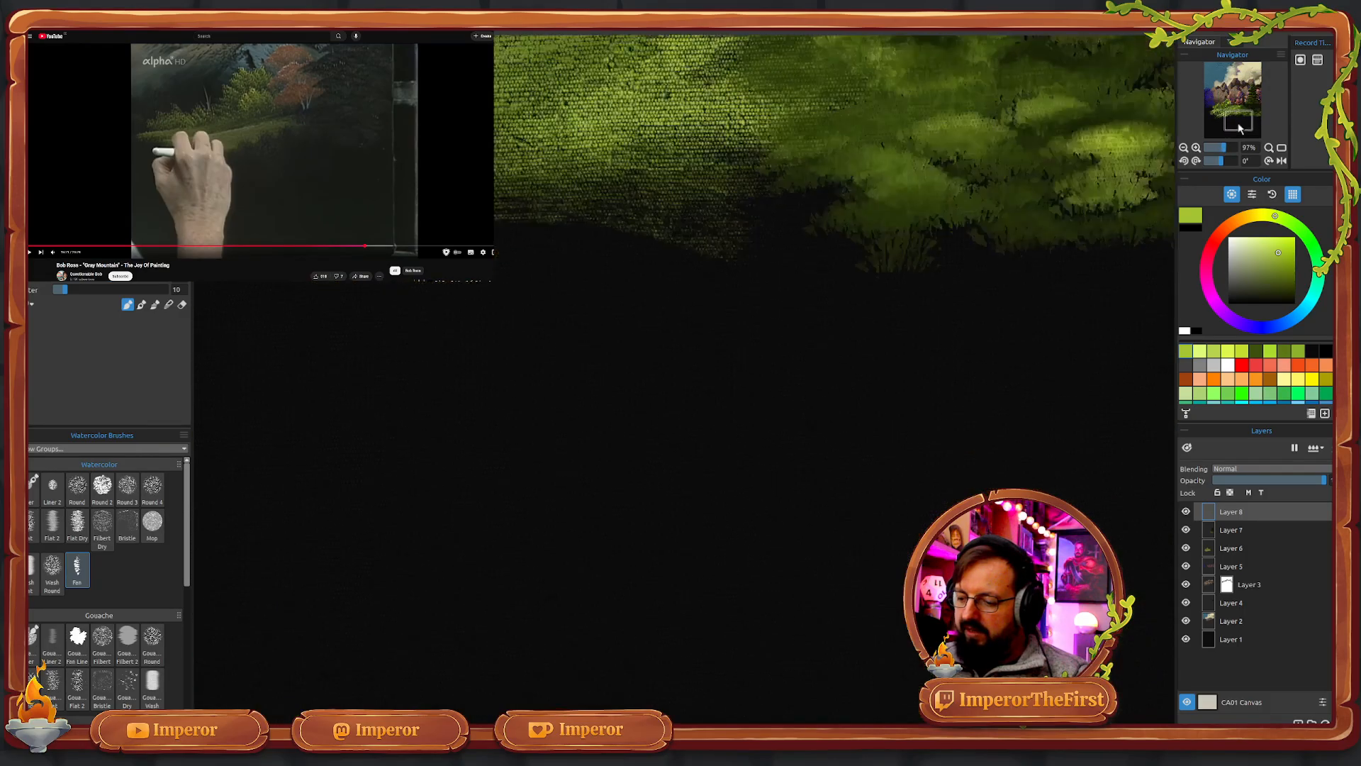
left_click_drag(1239, 128, 1238, 117)
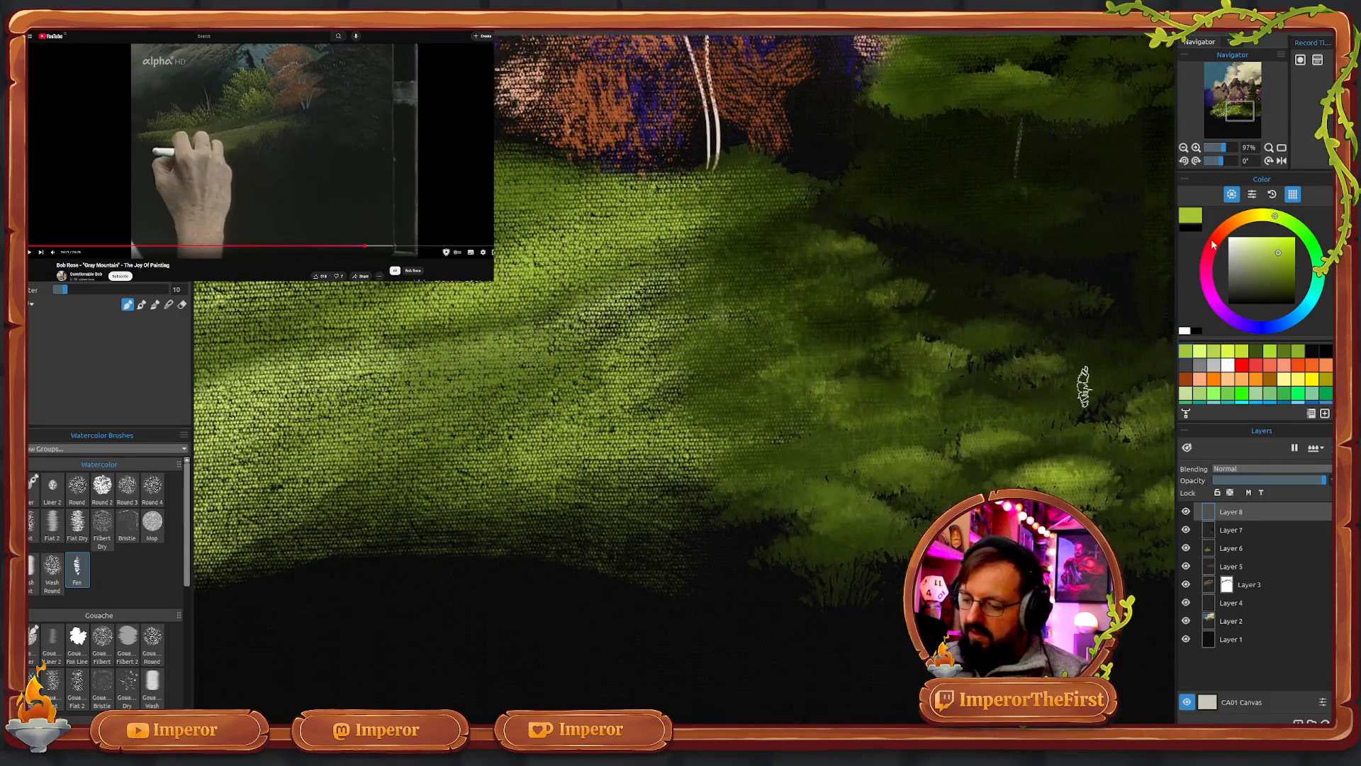
left_click(1233, 533)
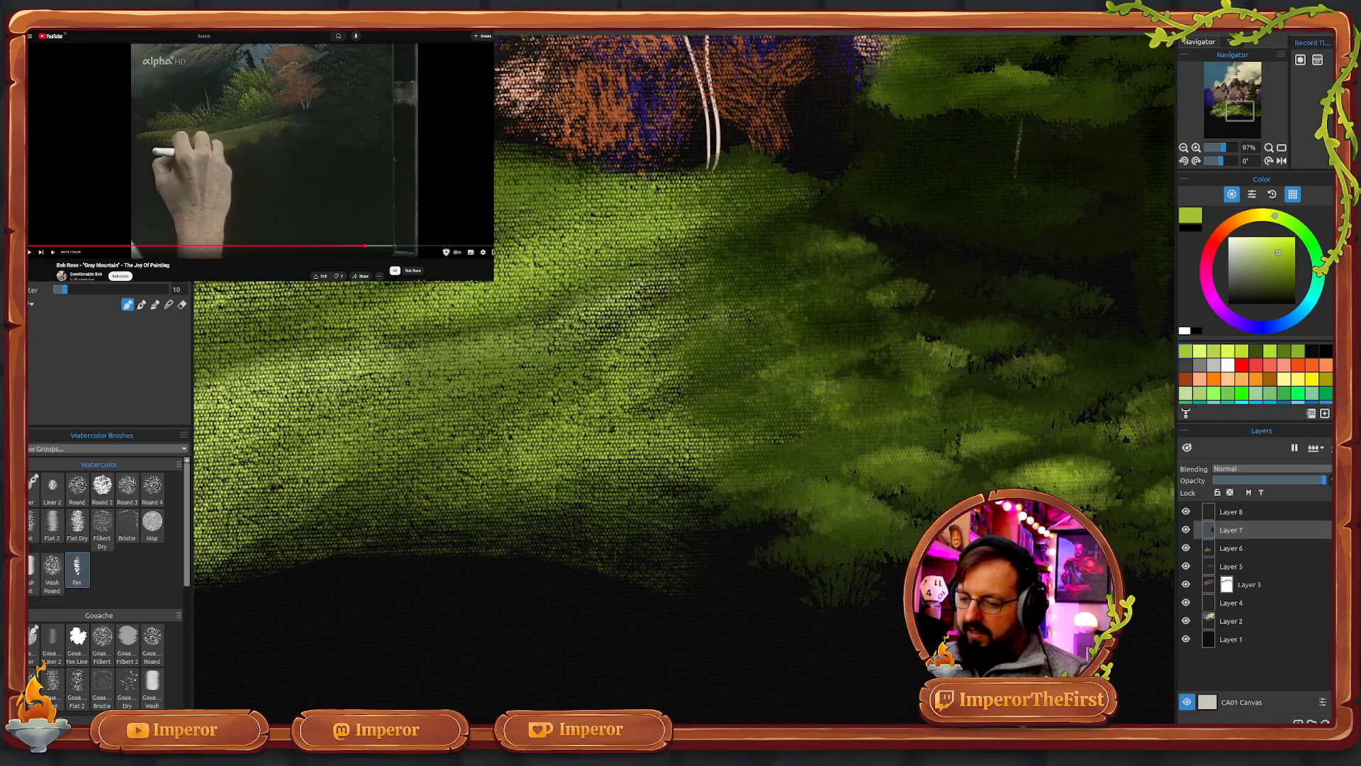
left_click(1224, 349)
mouse_move(716, 444)
left_mouse_down()
mouse_move(702, 481)
mouse_move(662, 499)
left_mouse_up()
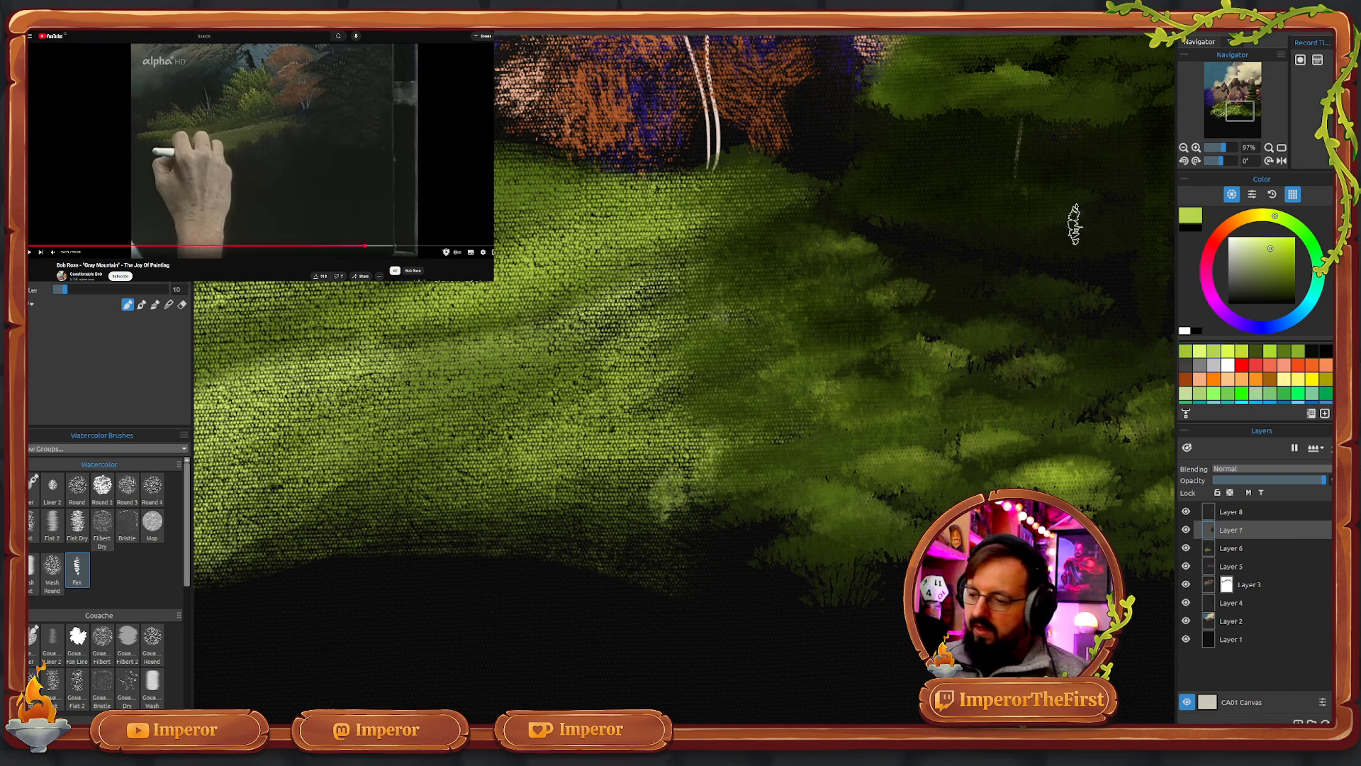
left_click(1213, 162)
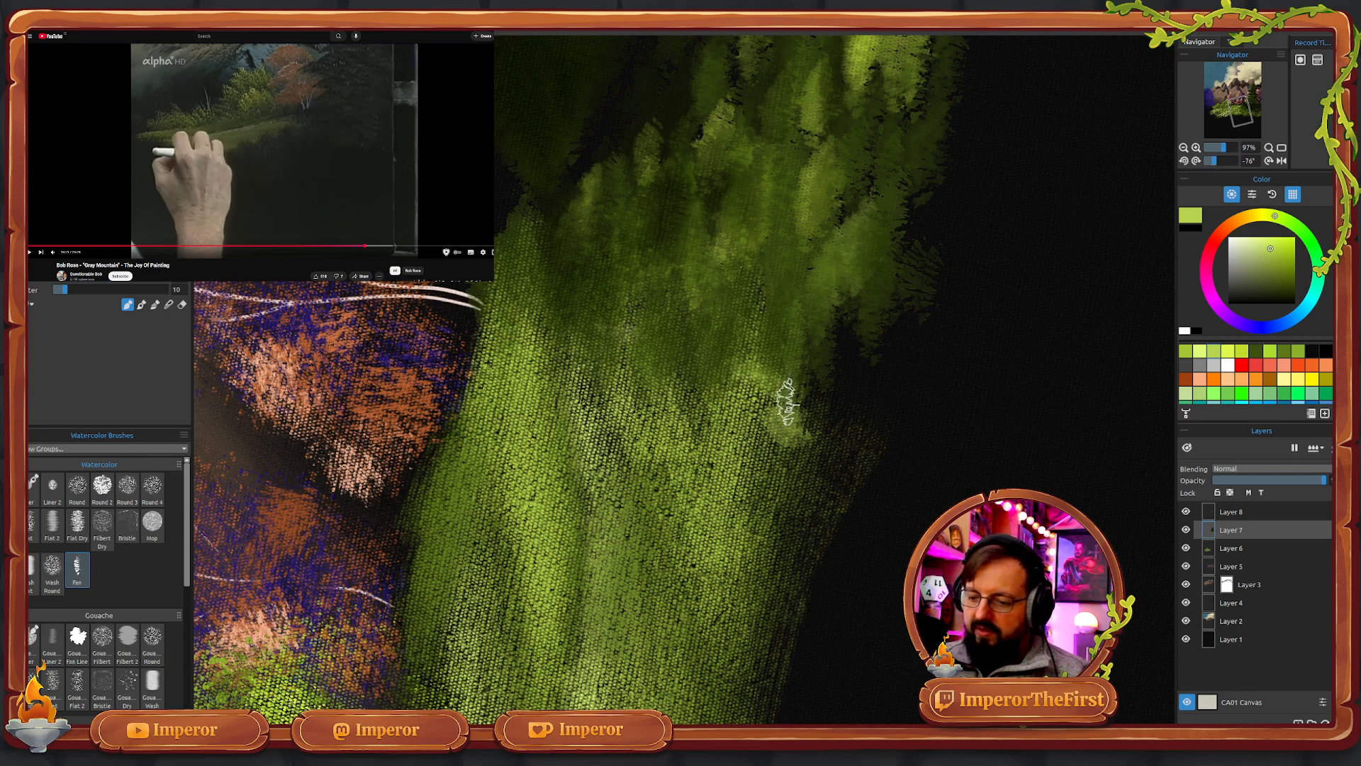
left_click_drag(788, 403, 771, 466)
left_click_drag(768, 423, 754, 457)
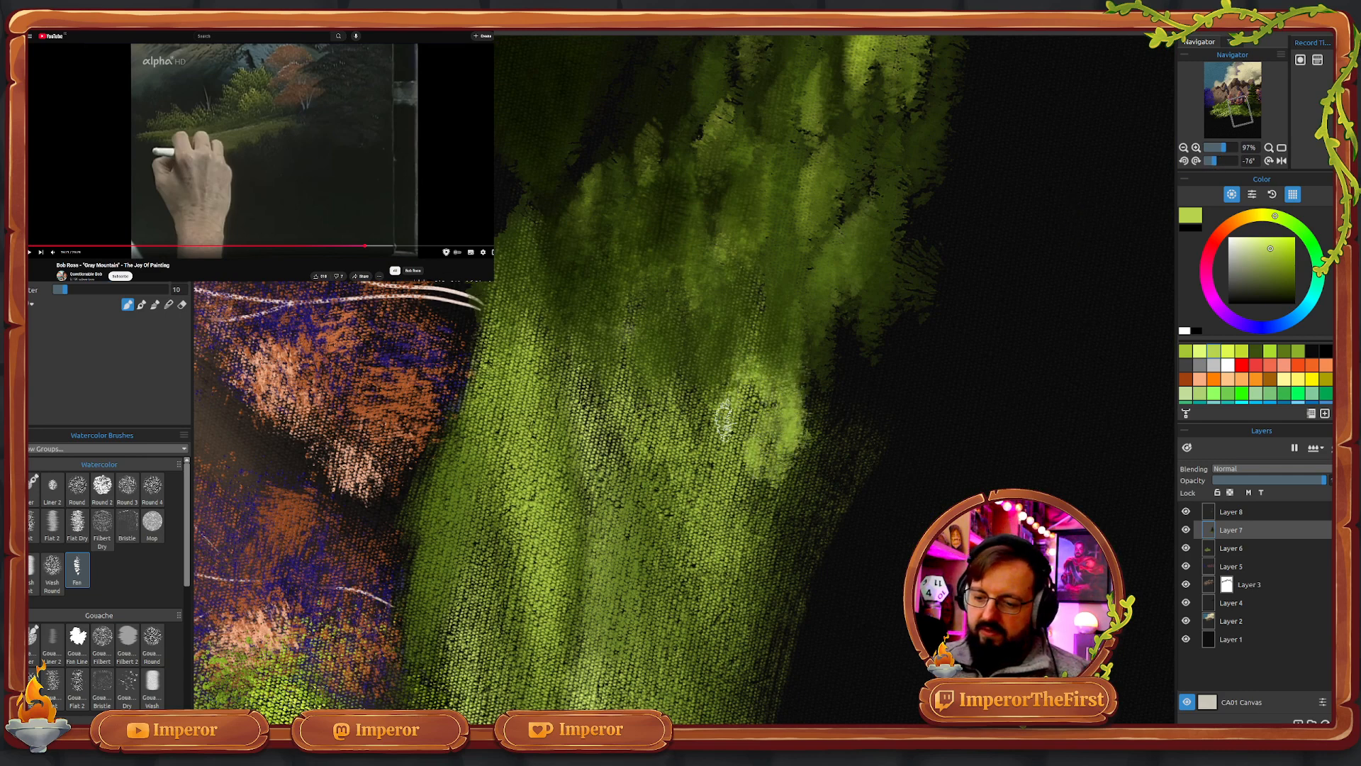
mouse_move(840, 388)
left_mouse_down()
mouse_move(796, 502)
mouse_move(860, 470)
mouse_move(841, 380)
mouse_move(831, 402)
left_mouse_up()
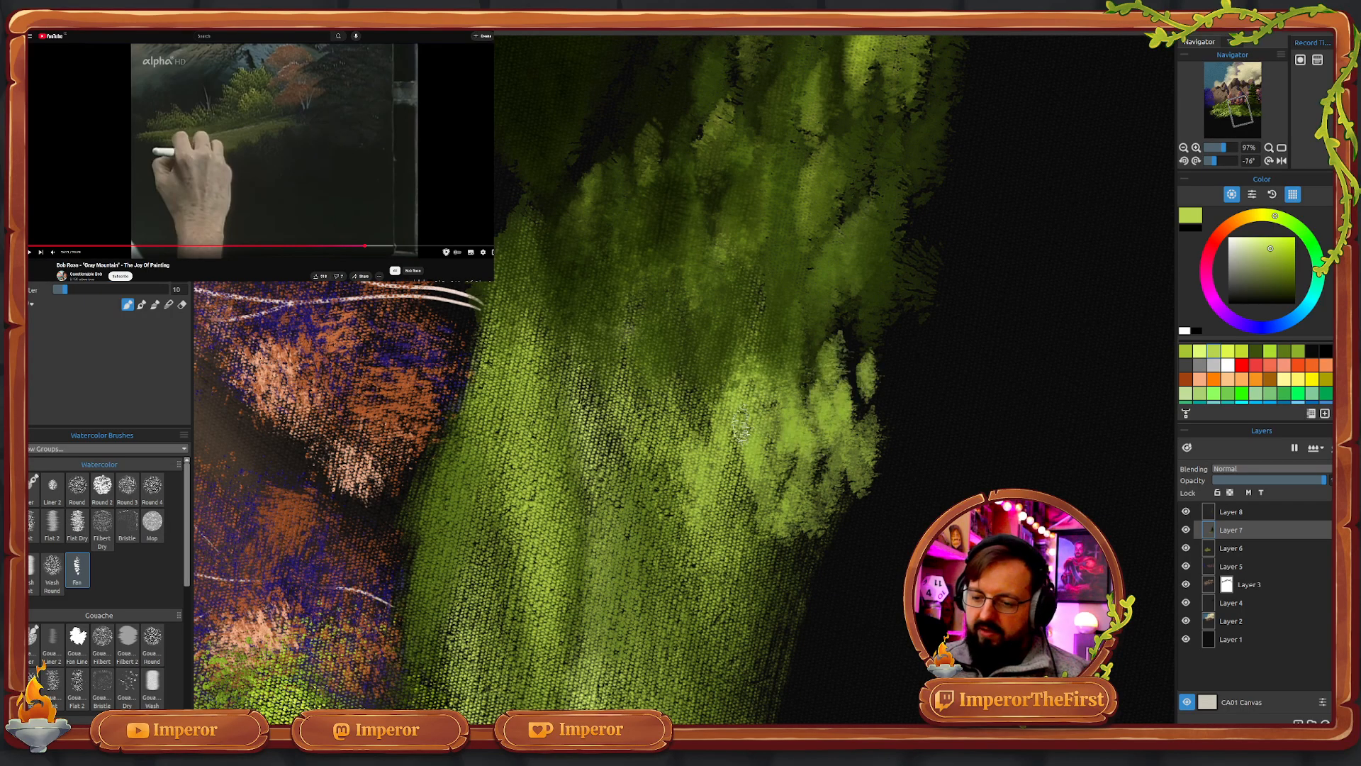
- Paint long light green highlight streaks along the upper slope of the grassy hill, below the pale-trunked trees
left_click_drag(536, 256, 560, 383)
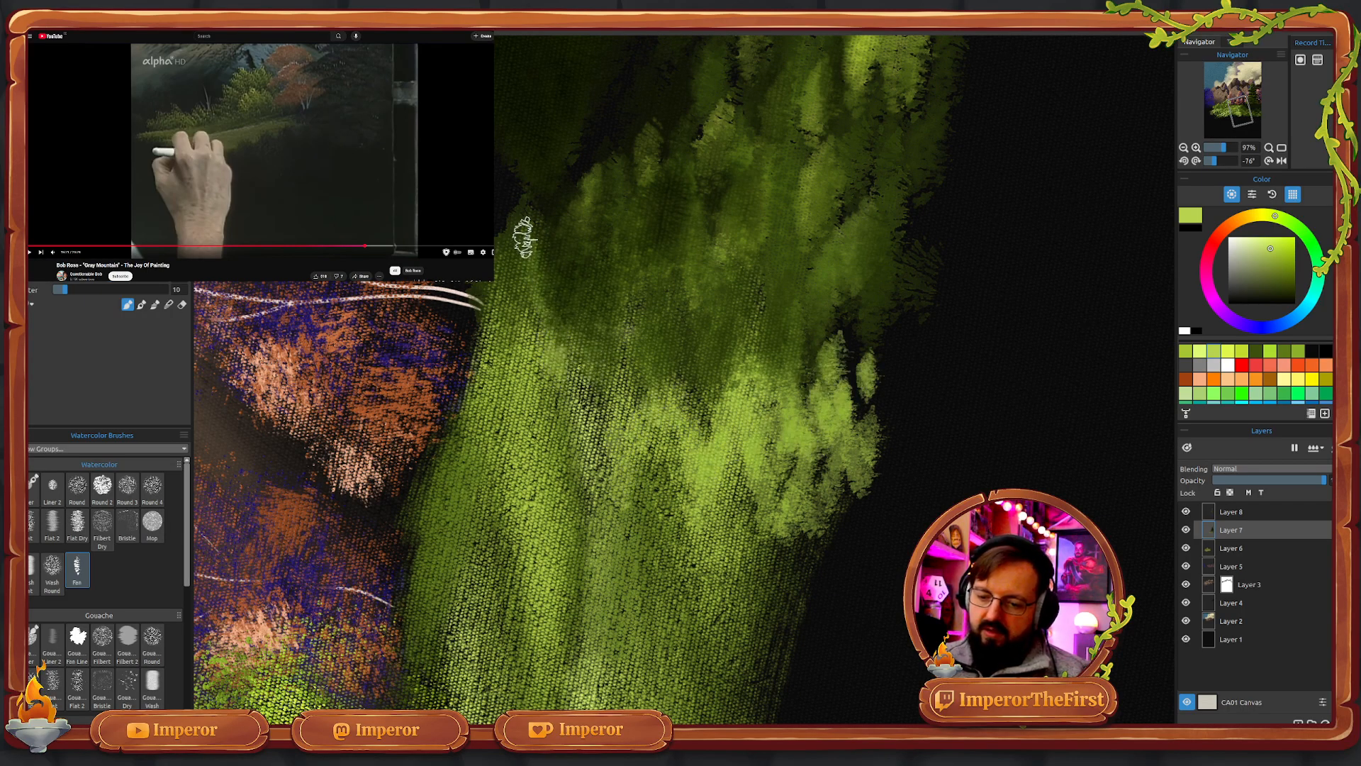
left_click_drag(523, 234, 567, 468)
left_click_drag(560, 355, 588, 596)
mouse_move(581, 404)
left_mouse_down()
mouse_move(537, 479)
mouse_move(540, 592)
mouse_move(519, 468)
mouse_move(514, 492)
mouse_move(523, 666)
mouse_move(564, 576)
mouse_move(612, 615)
mouse_move(585, 662)
mouse_move(593, 601)
mouse_move(638, 610)
left_mouse_up()
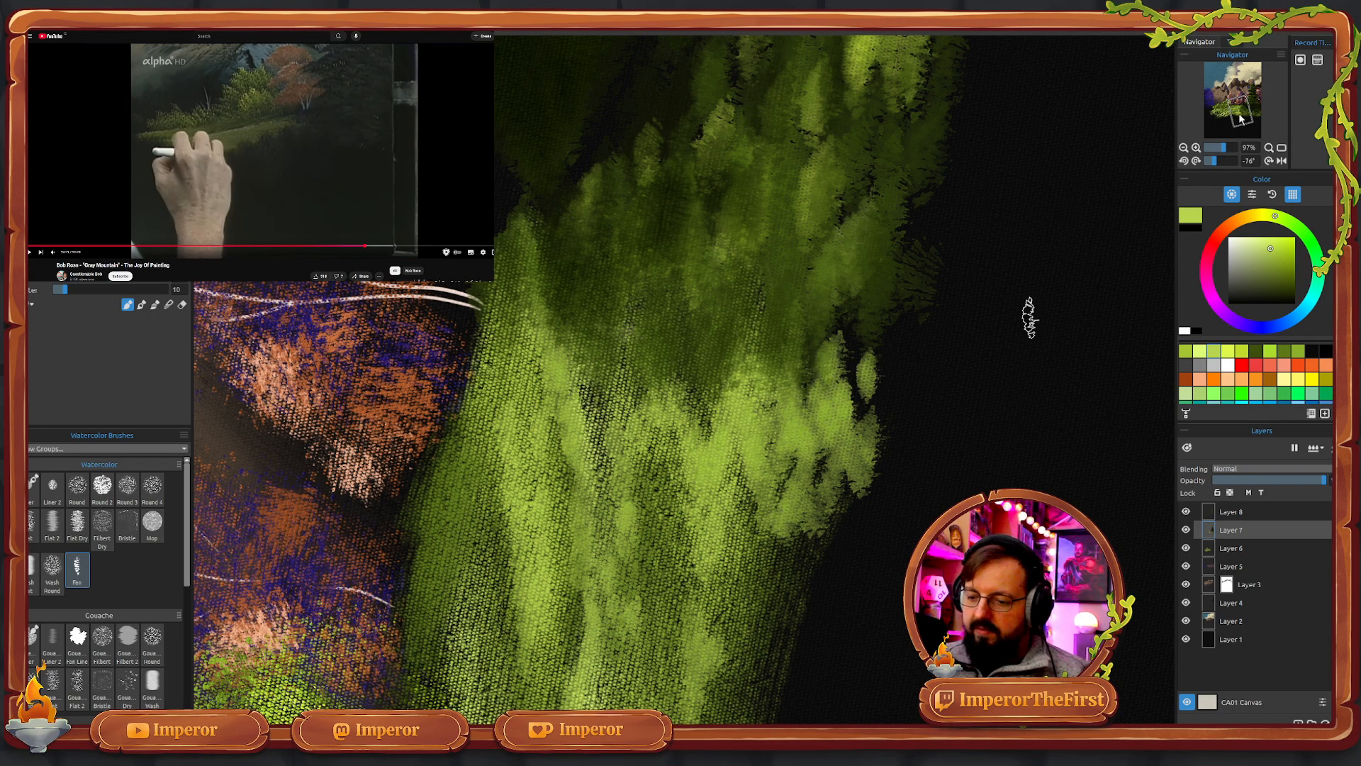
- Extend the light green grass clumps along the hill's lower edge, beneath the shaded grass at the evergreen's base
left_click_drag(1240, 120, 1224, 130)
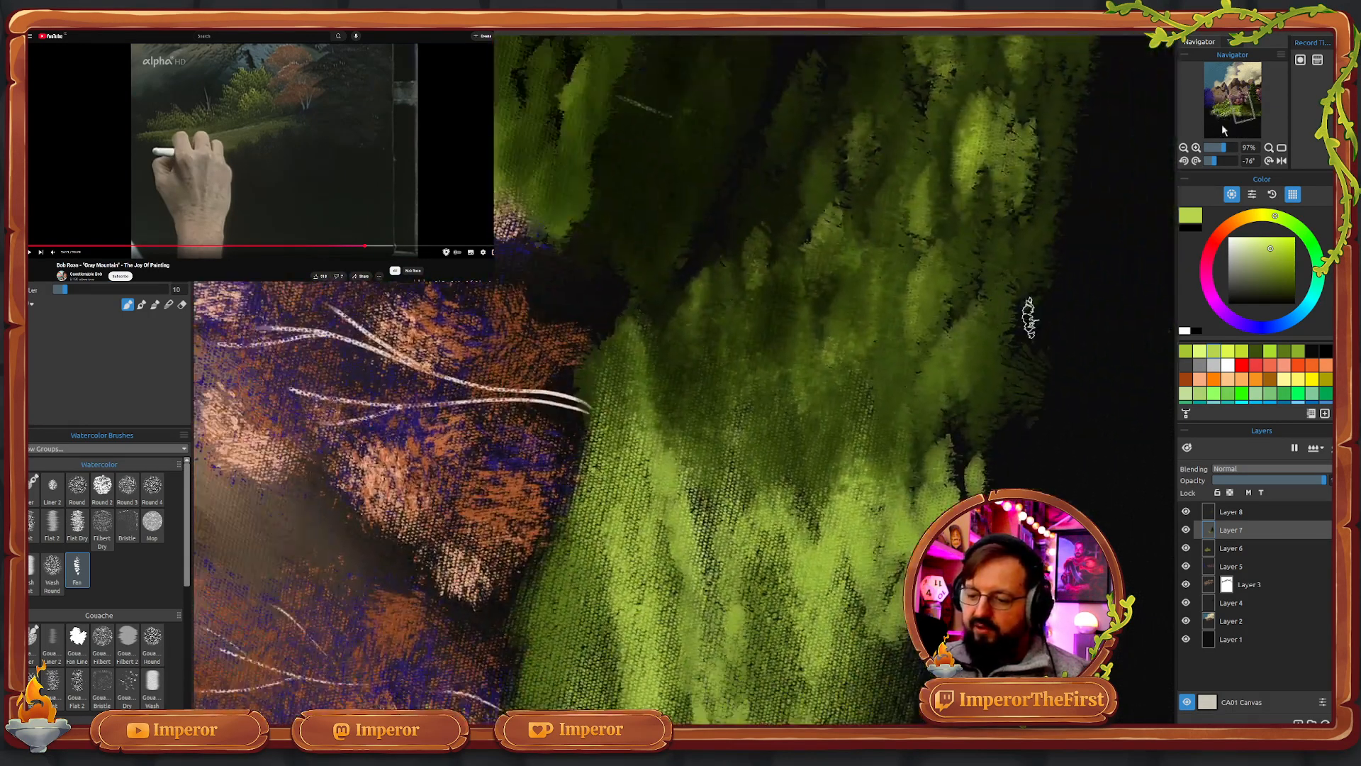
left_click_drag(966, 423, 972, 475)
left_click_drag(1012, 413, 1003, 462)
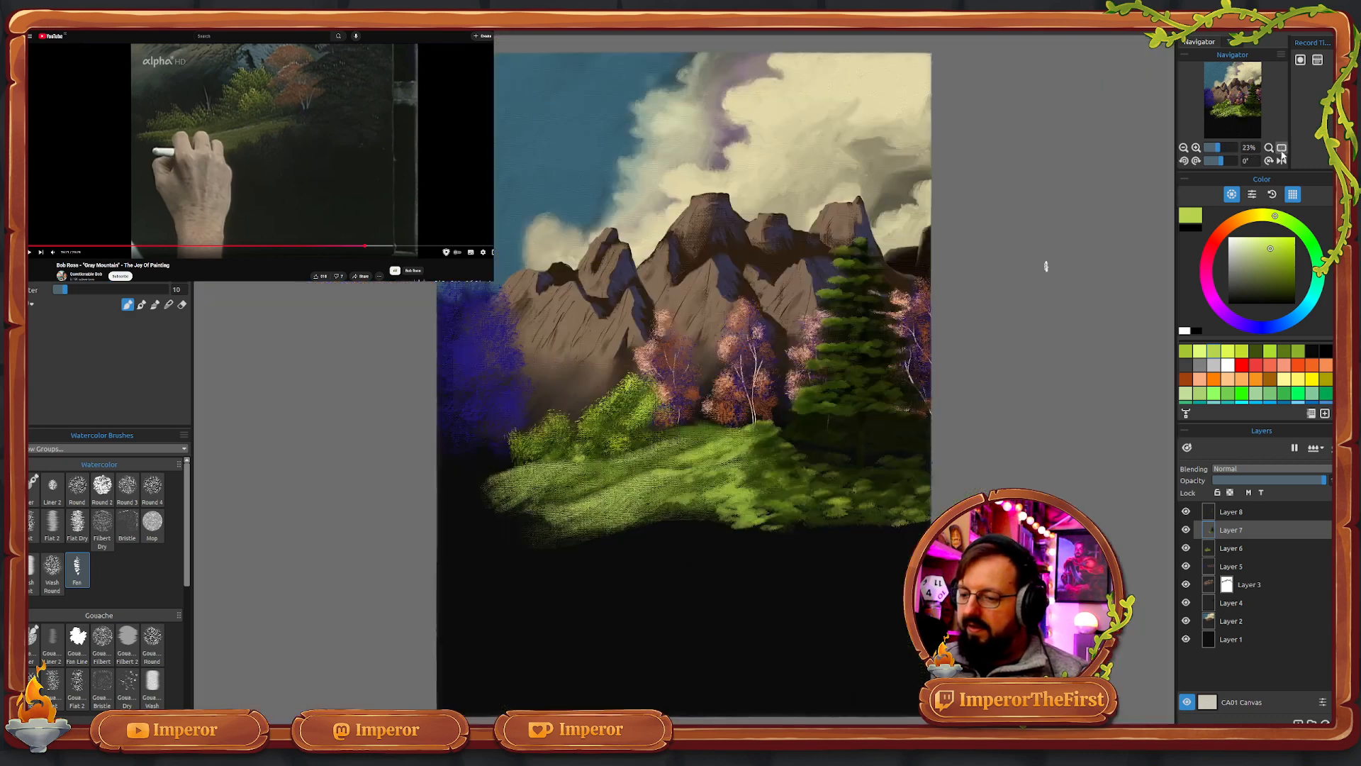
- Review the whole painting at different magnifications and play a short stretch of the reference video, pausing it again
left_click(1282, 147)
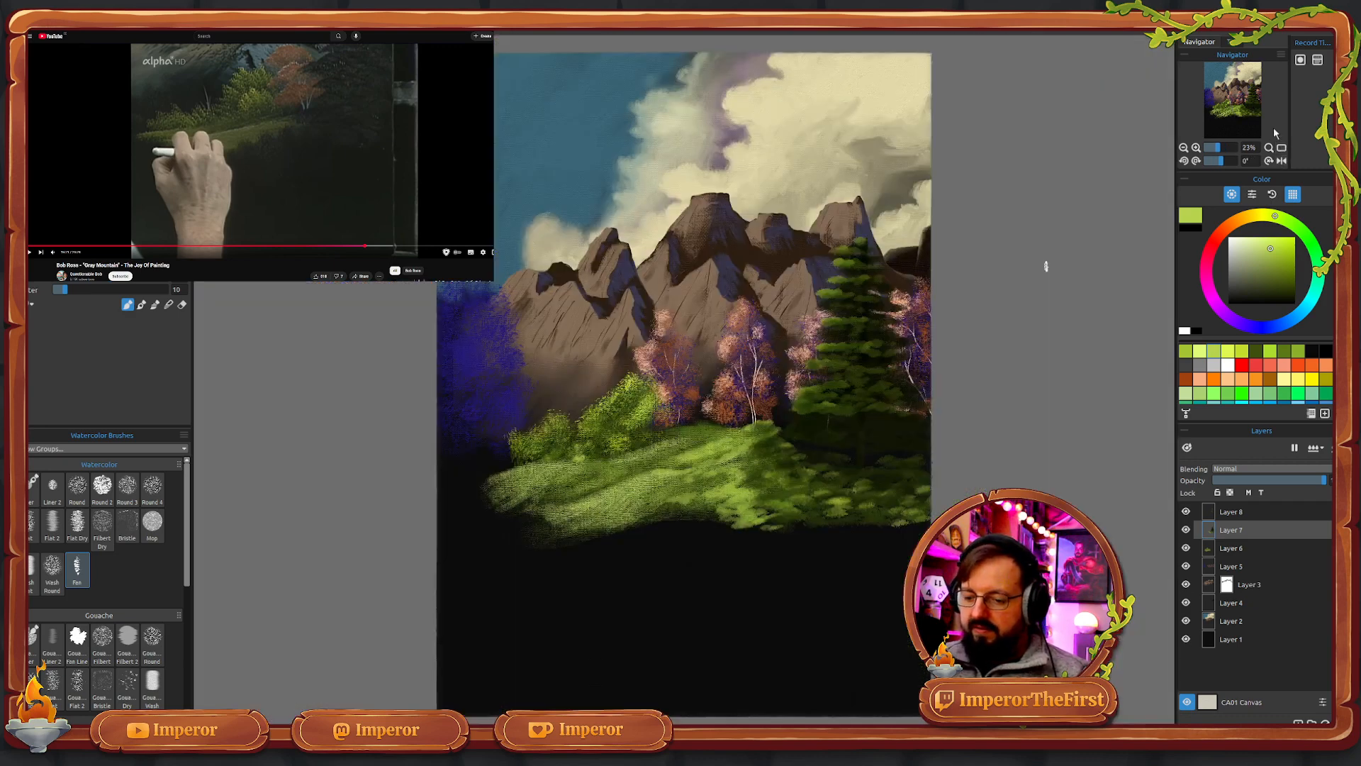
left_click(1224, 149)
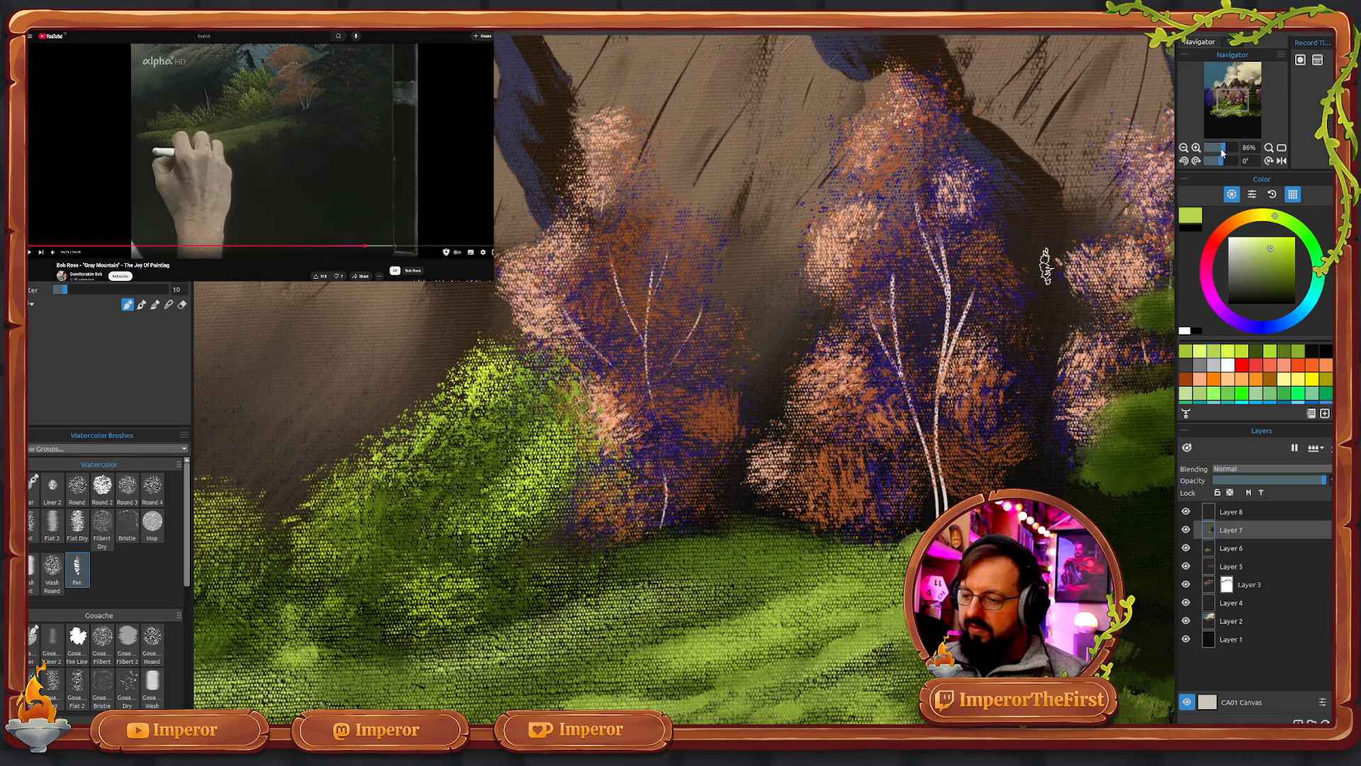
left_click_drag(1222, 152, 1222, 152)
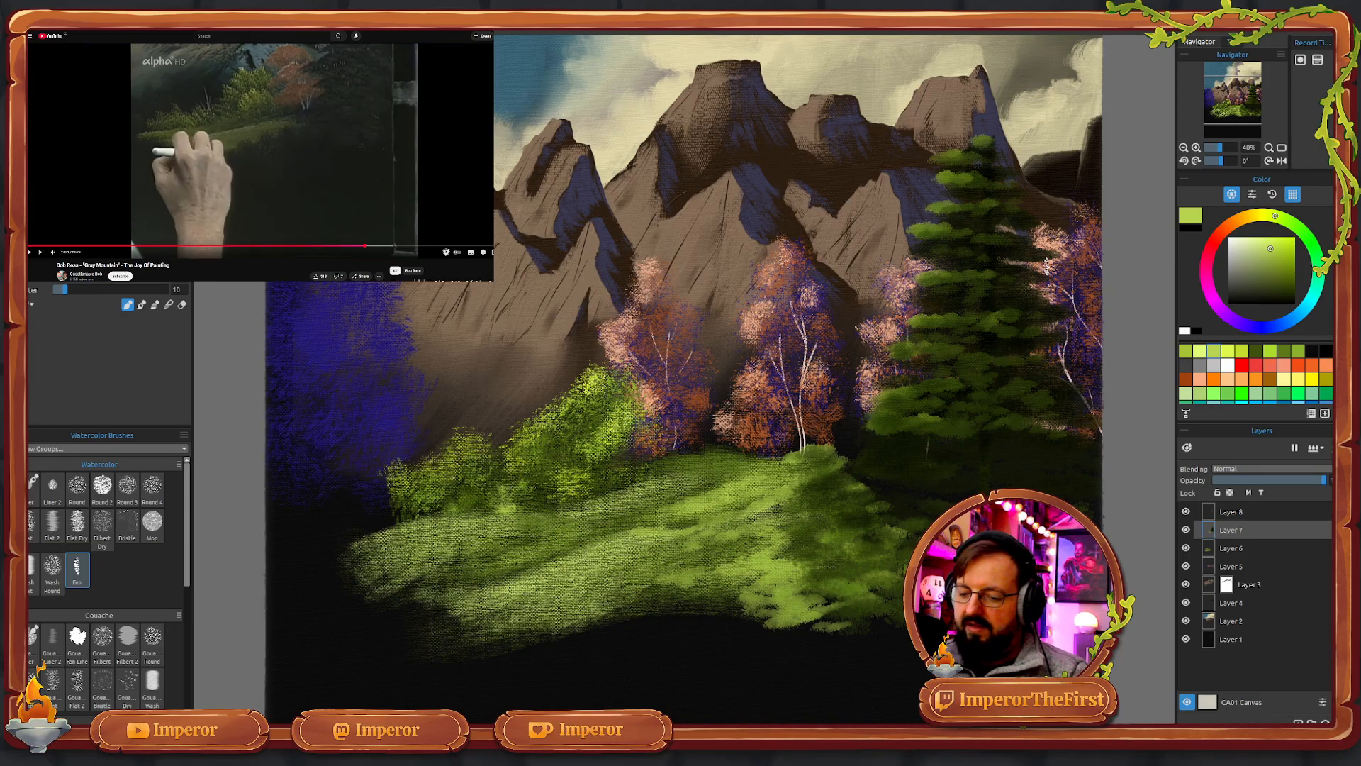
left_click(273, 150)
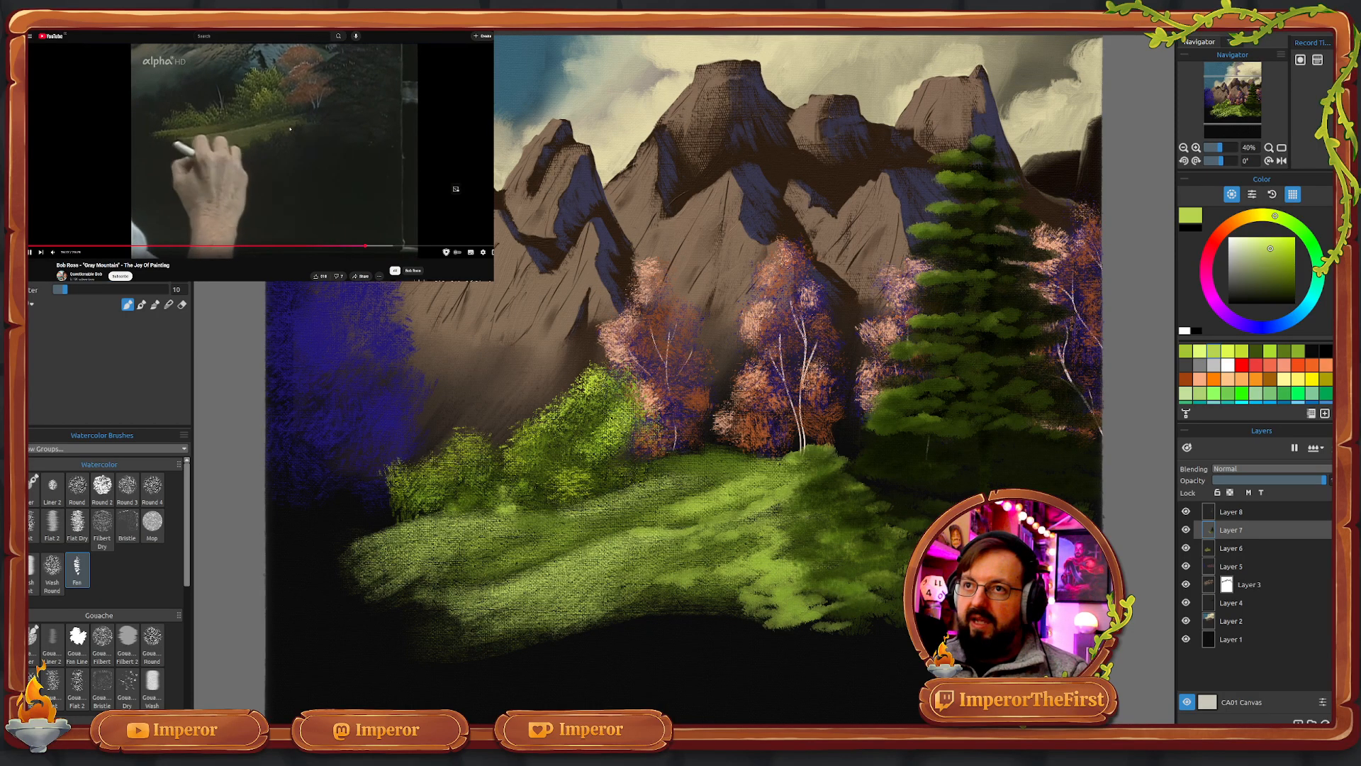
left_click(268, 188)
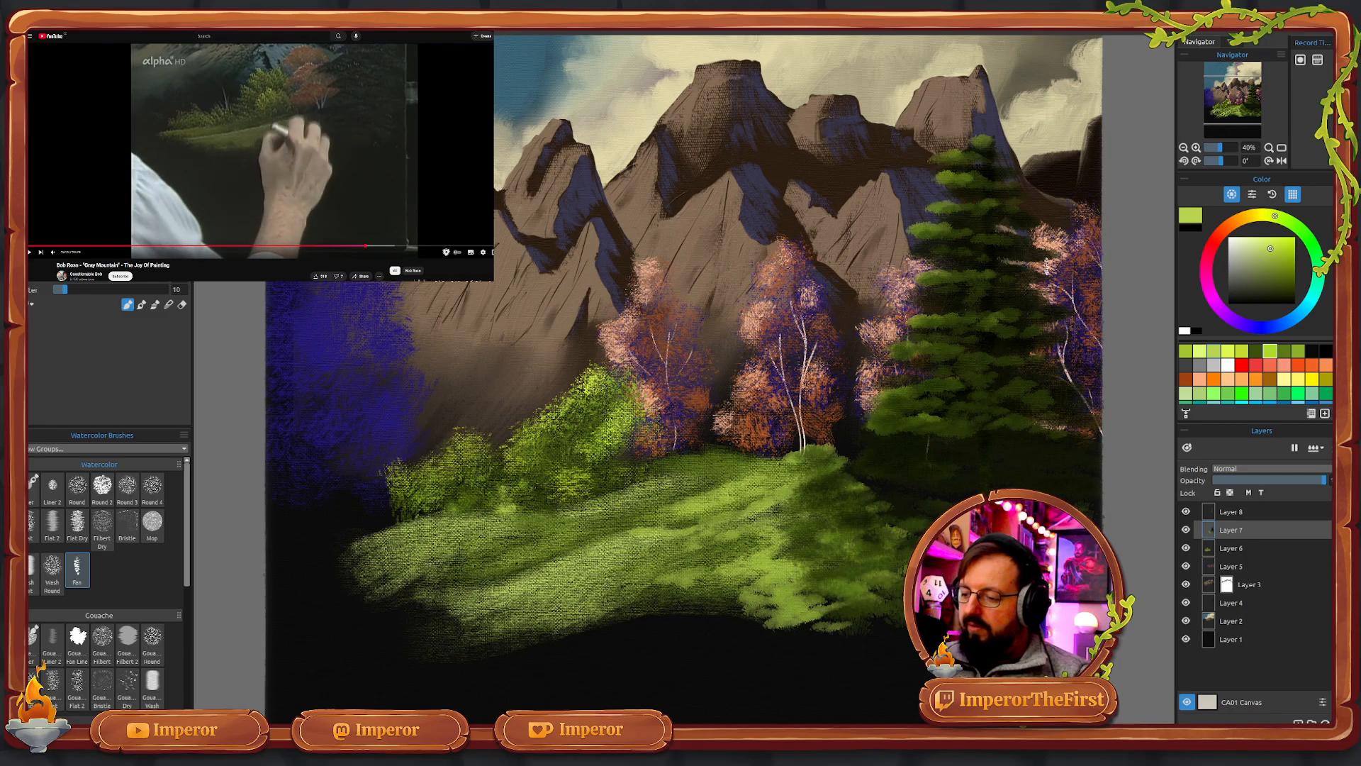
- Choose a dark green with the Round Hard oil brush and add a new layer directly above Layer 7
left_click(1259, 350)
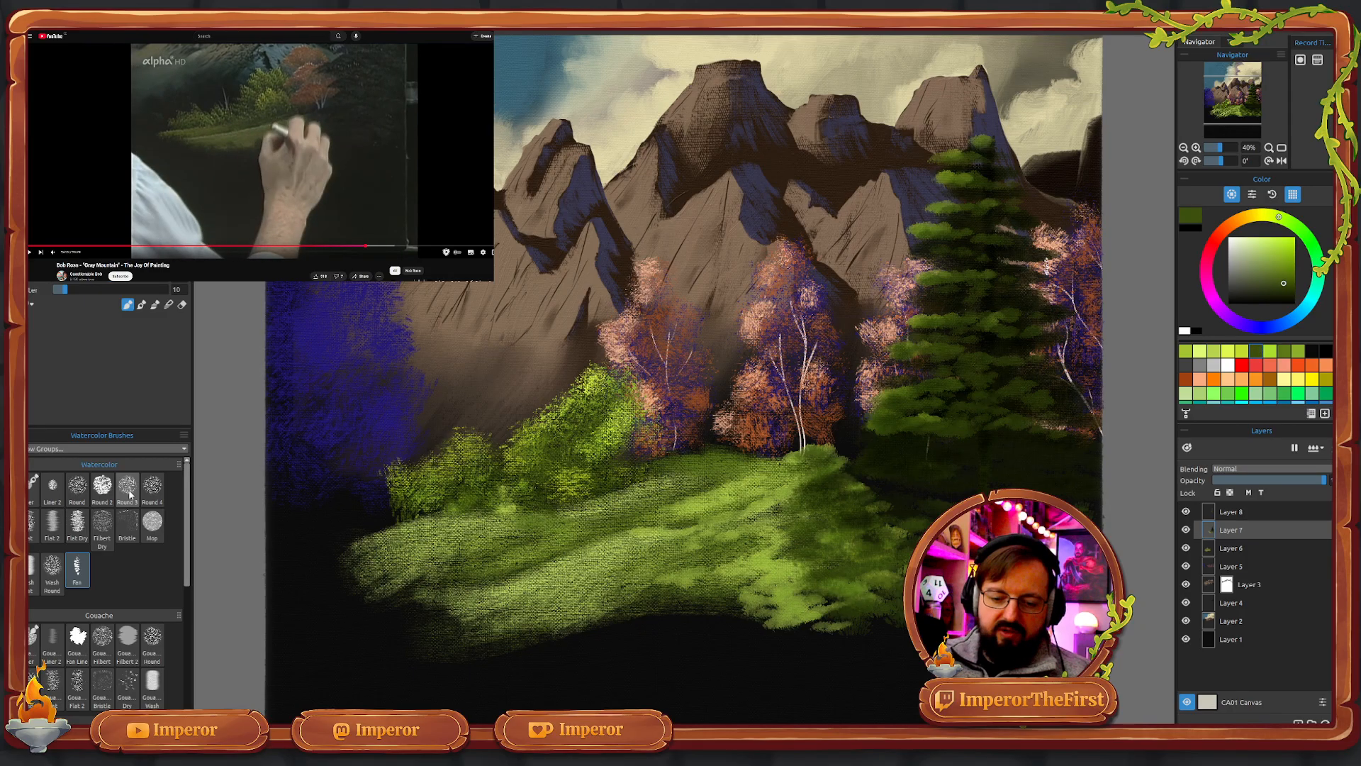
left_click(103, 528)
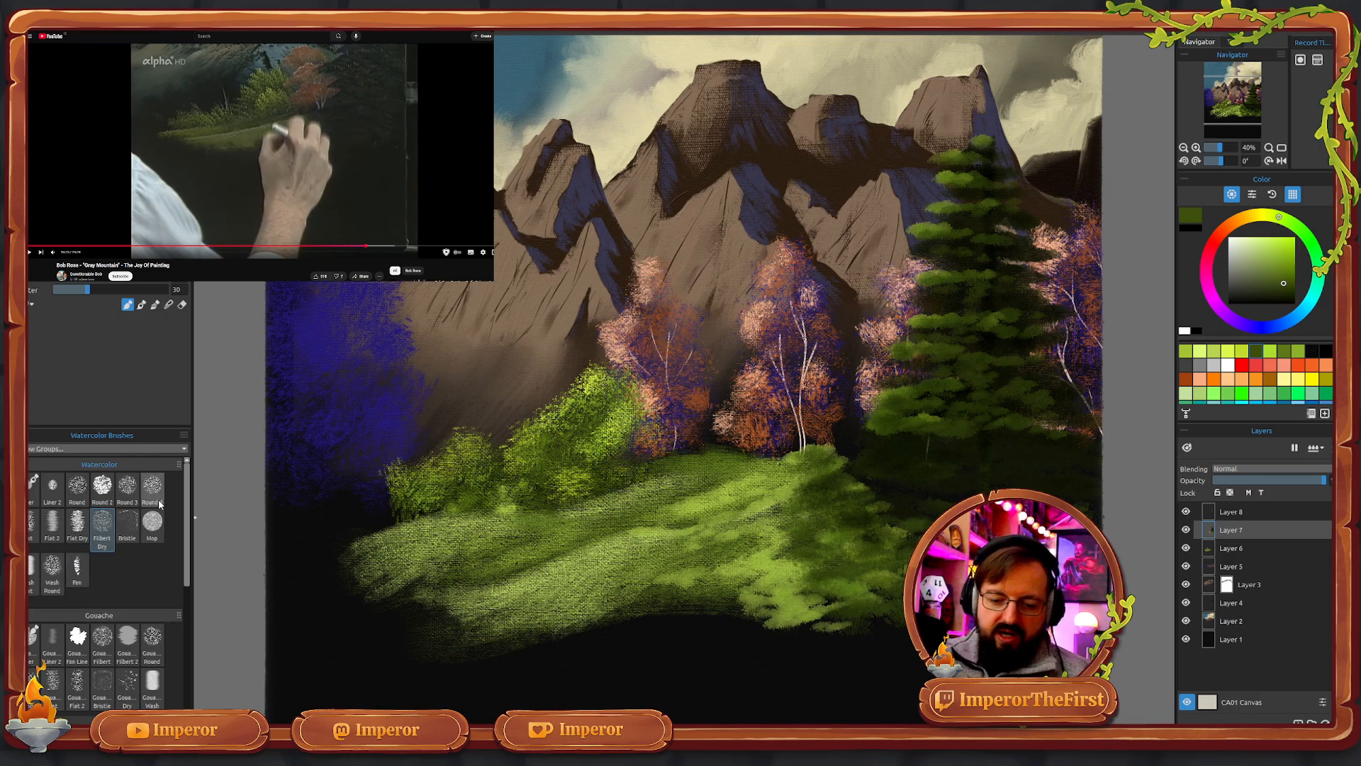
key("a")
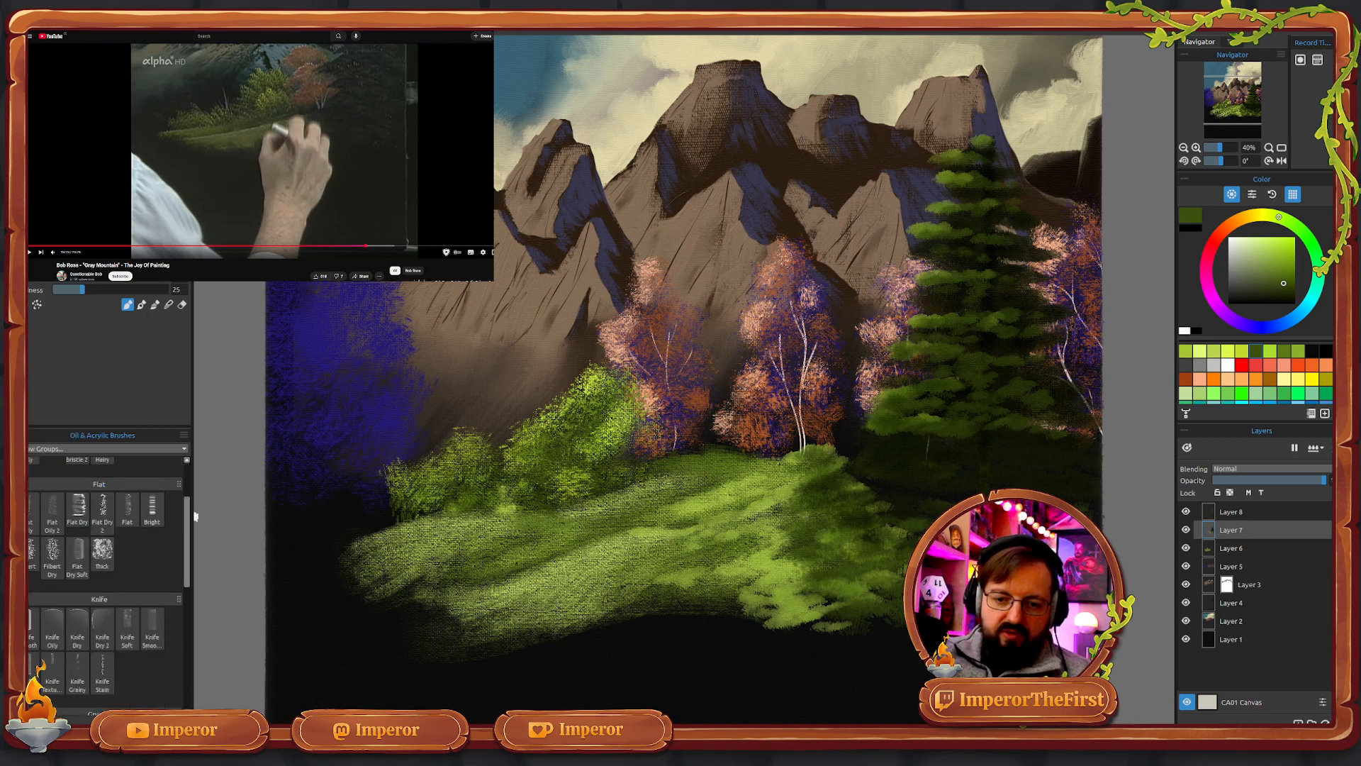
scroll(188, 540, "up", 3)
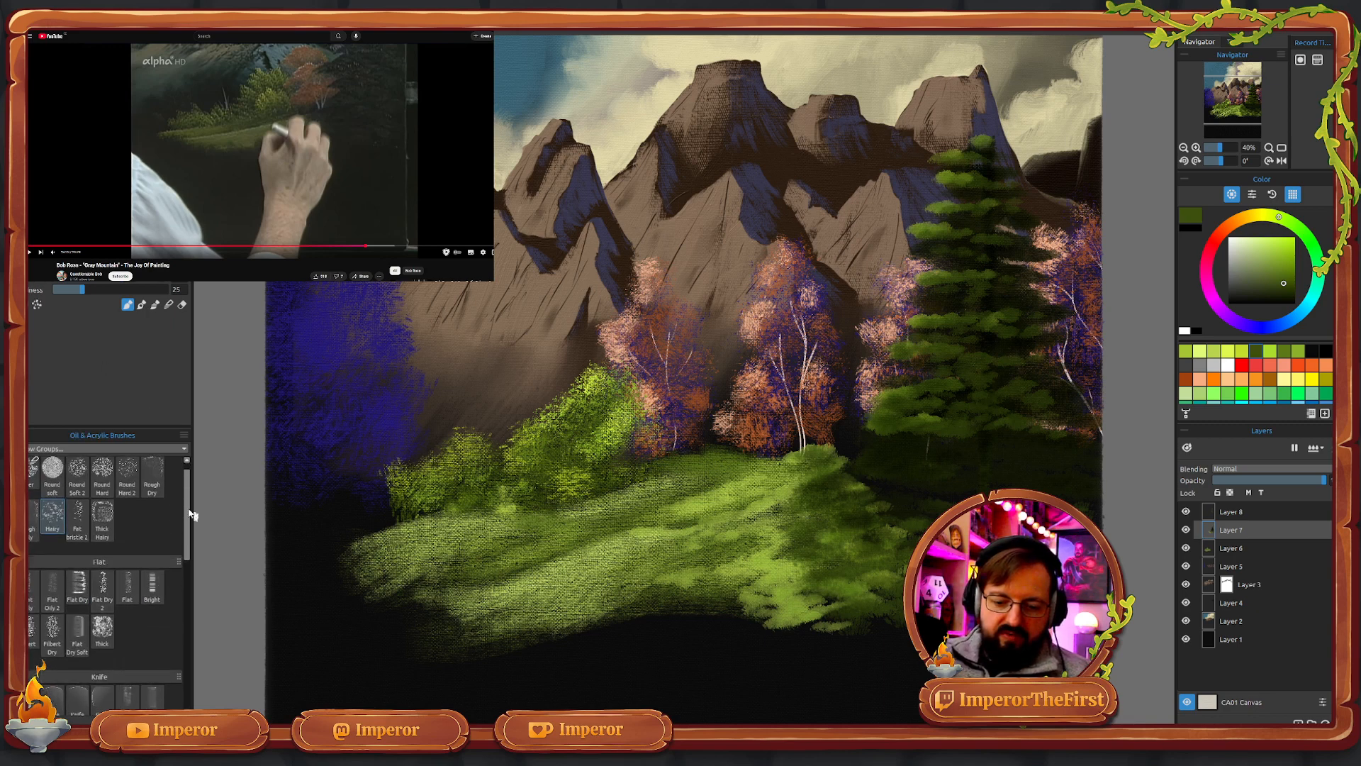
left_click(103, 496)
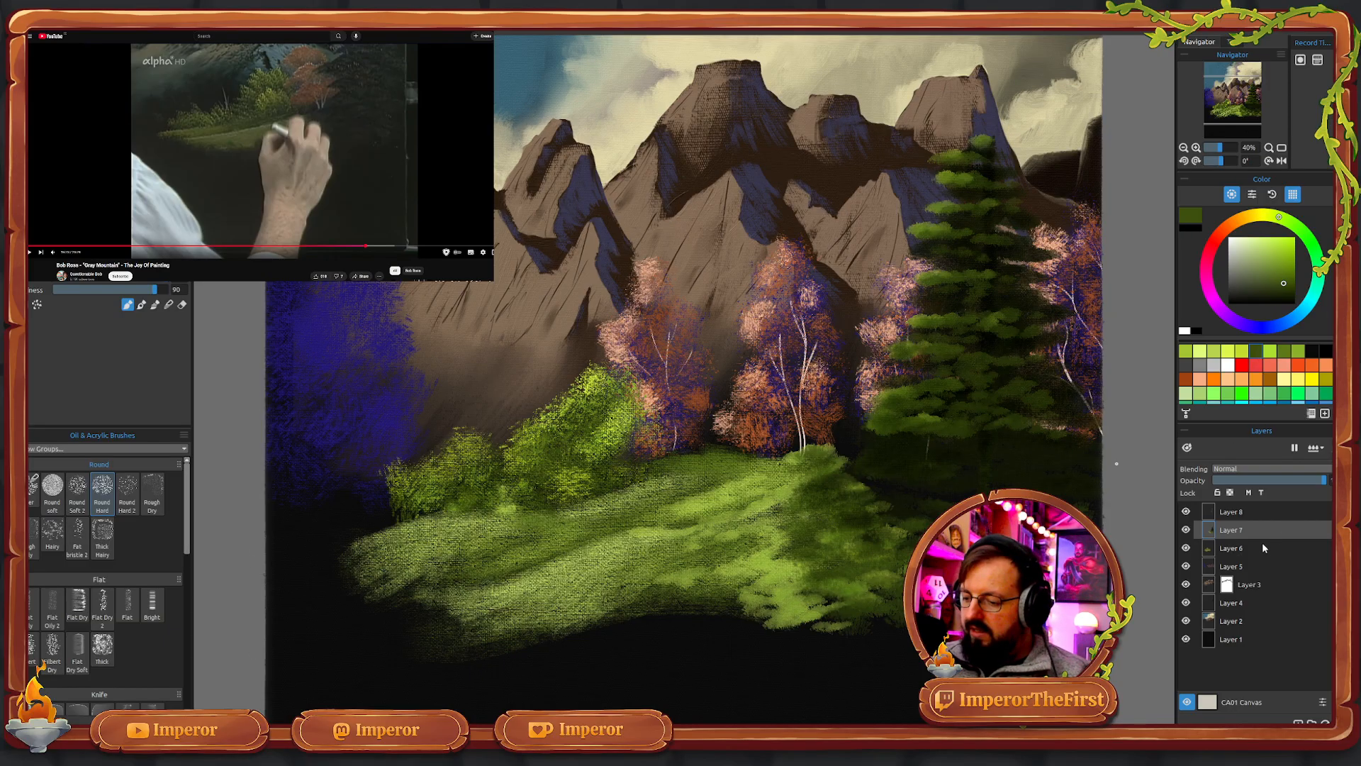
left_click(1186, 529)
left_click(1186, 530)
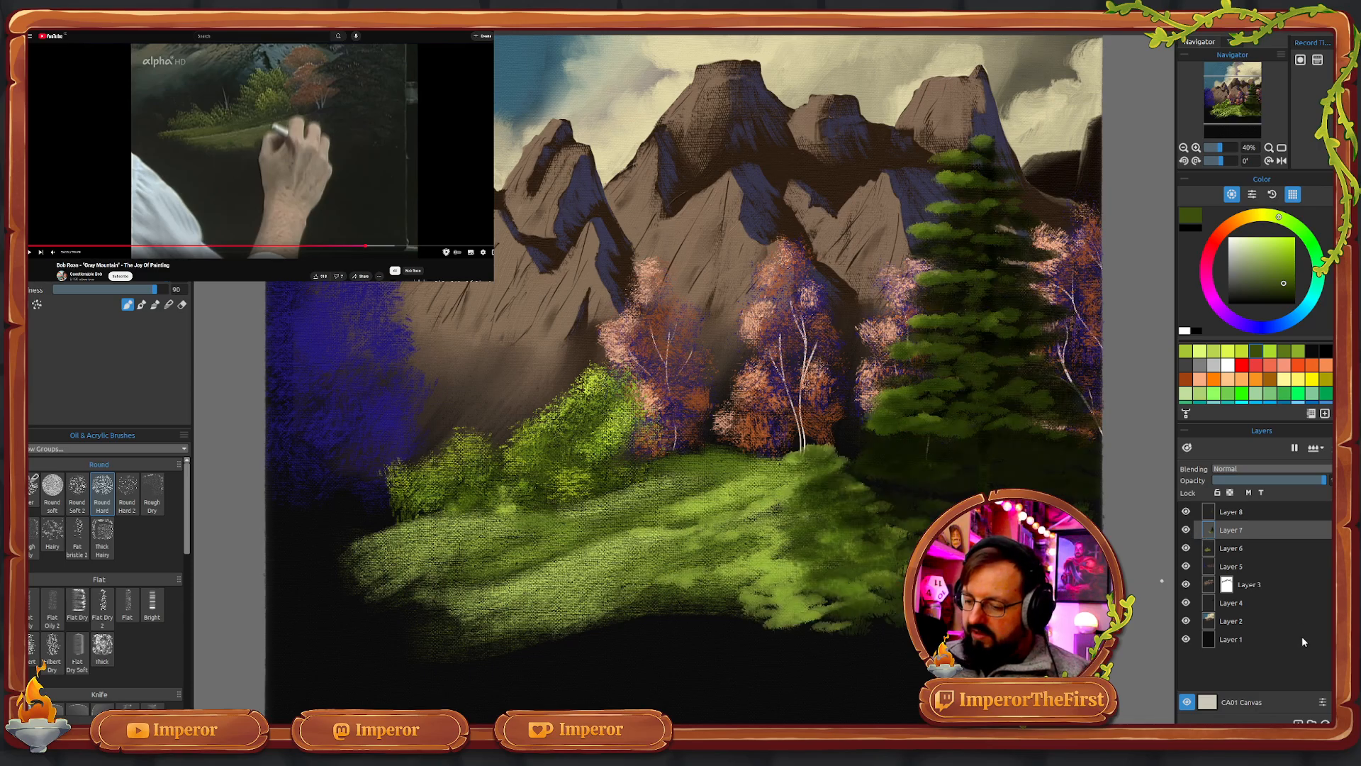
left_click(1298, 722)
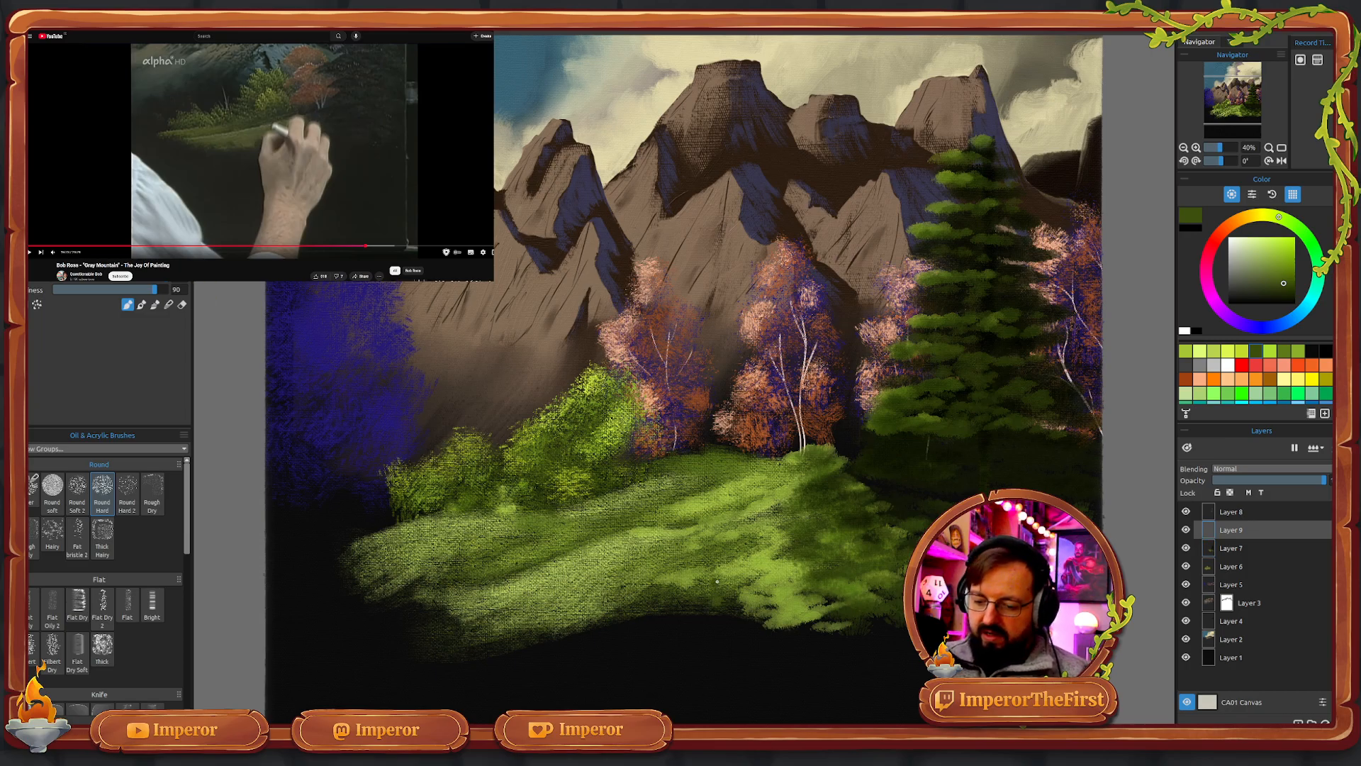
- Save a darker green as a swatch and paint a broad mass of rounded bushes with it below the grassy hill
key("bracketleft")
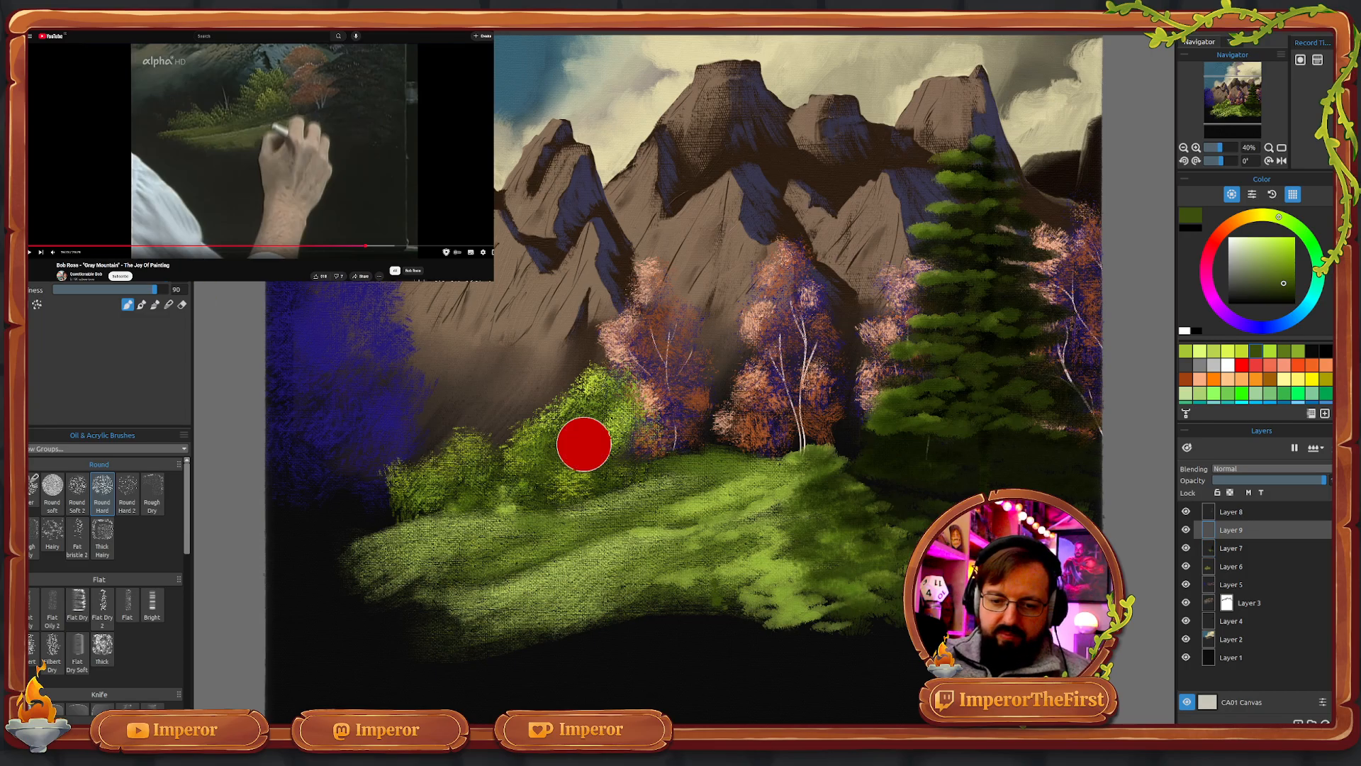
mouse_move(713, 609)
left_mouse_down()
mouse_move(691, 588)
mouse_move(684, 619)
mouse_move(681, 579)
mouse_move(669, 614)
mouse_move(679, 576)
left_mouse_up()
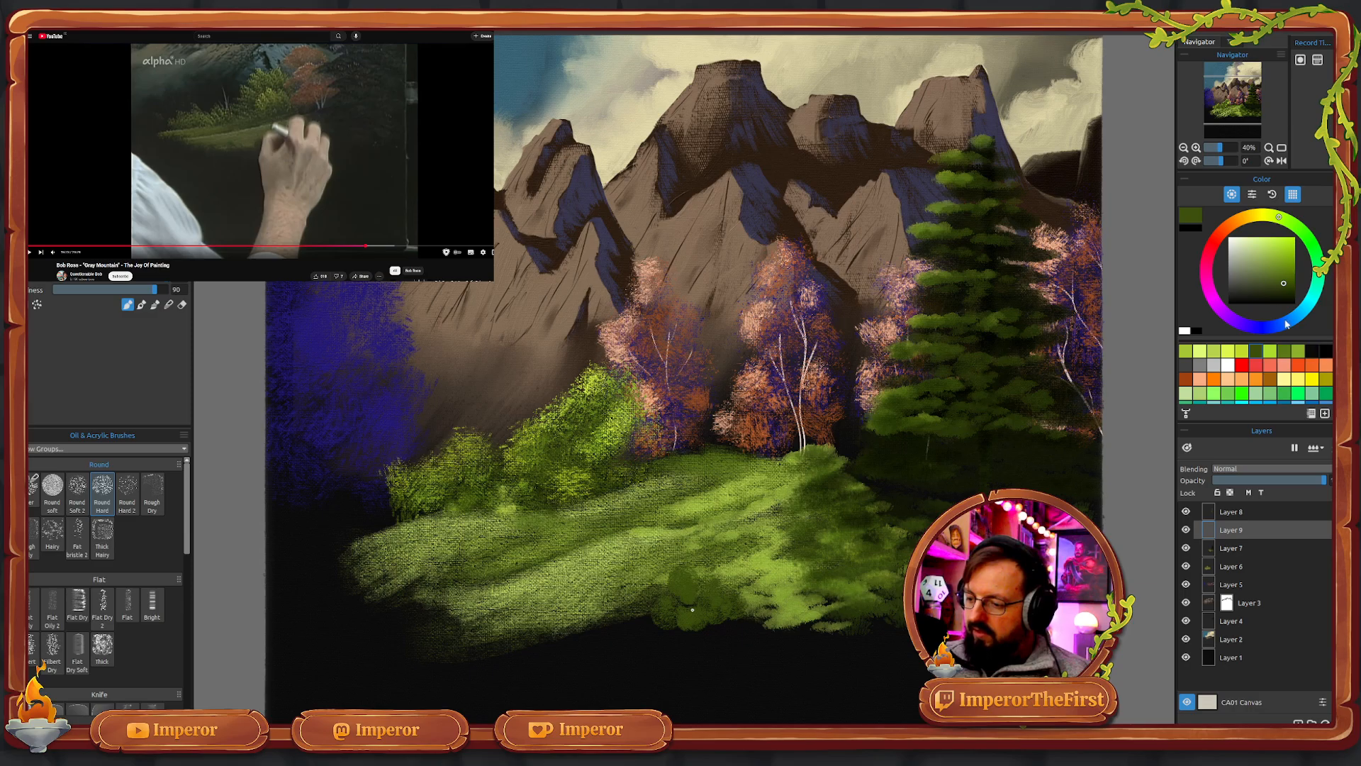
left_click(1284, 293)
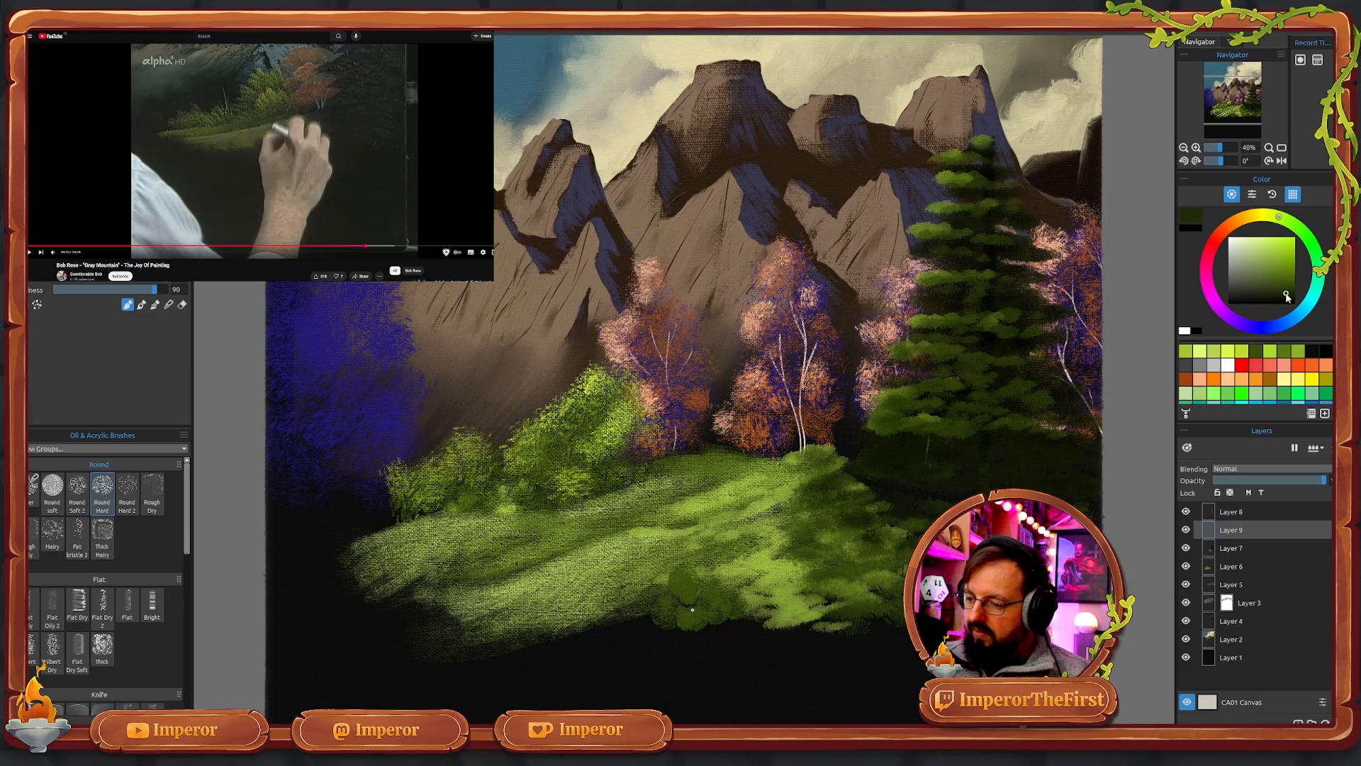
left_click(1323, 413)
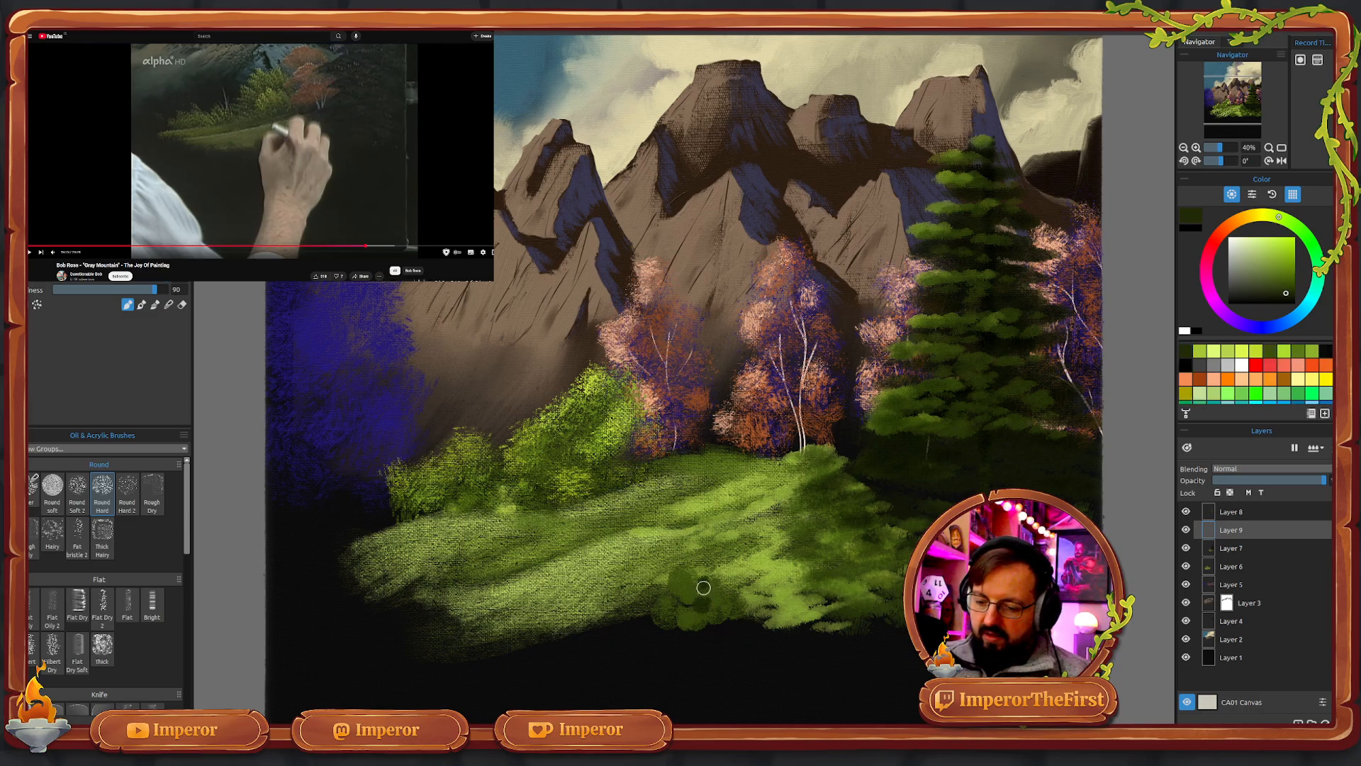
mouse_move(681, 590)
left_mouse_down()
mouse_move(670, 627)
mouse_move(679, 588)
mouse_move(716, 588)
mouse_move(726, 618)
mouse_move(716, 583)
mouse_move(739, 608)
mouse_move(750, 585)
mouse_move(759, 612)
mouse_move(747, 585)
mouse_move(748, 600)
mouse_move(773, 583)
mouse_move(789, 619)
mouse_move(801, 601)
mouse_move(813, 620)
mouse_move(830, 595)
mouse_move(821, 620)
mouse_move(712, 605)
mouse_move(675, 624)
mouse_move(666, 598)
mouse_move(640, 624)
mouse_move(651, 569)
mouse_move(598, 620)
mouse_move(579, 608)
mouse_move(544, 638)
mouse_move(635, 633)
mouse_move(712, 653)
mouse_move(735, 629)
mouse_move(834, 622)
mouse_move(861, 593)
mouse_move(877, 617)
mouse_move(849, 610)
mouse_move(904, 627)
left_mouse_up()
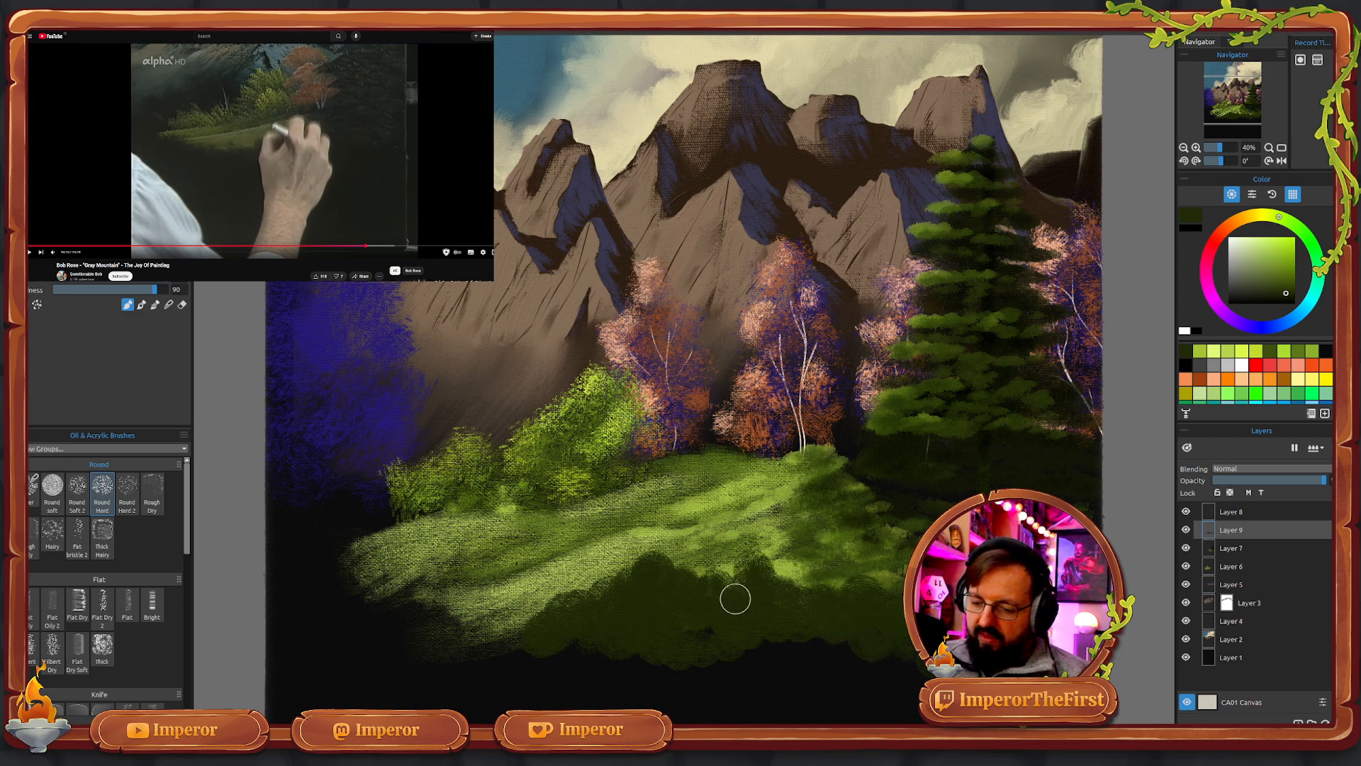
left_click_drag(735, 599, 711, 608)
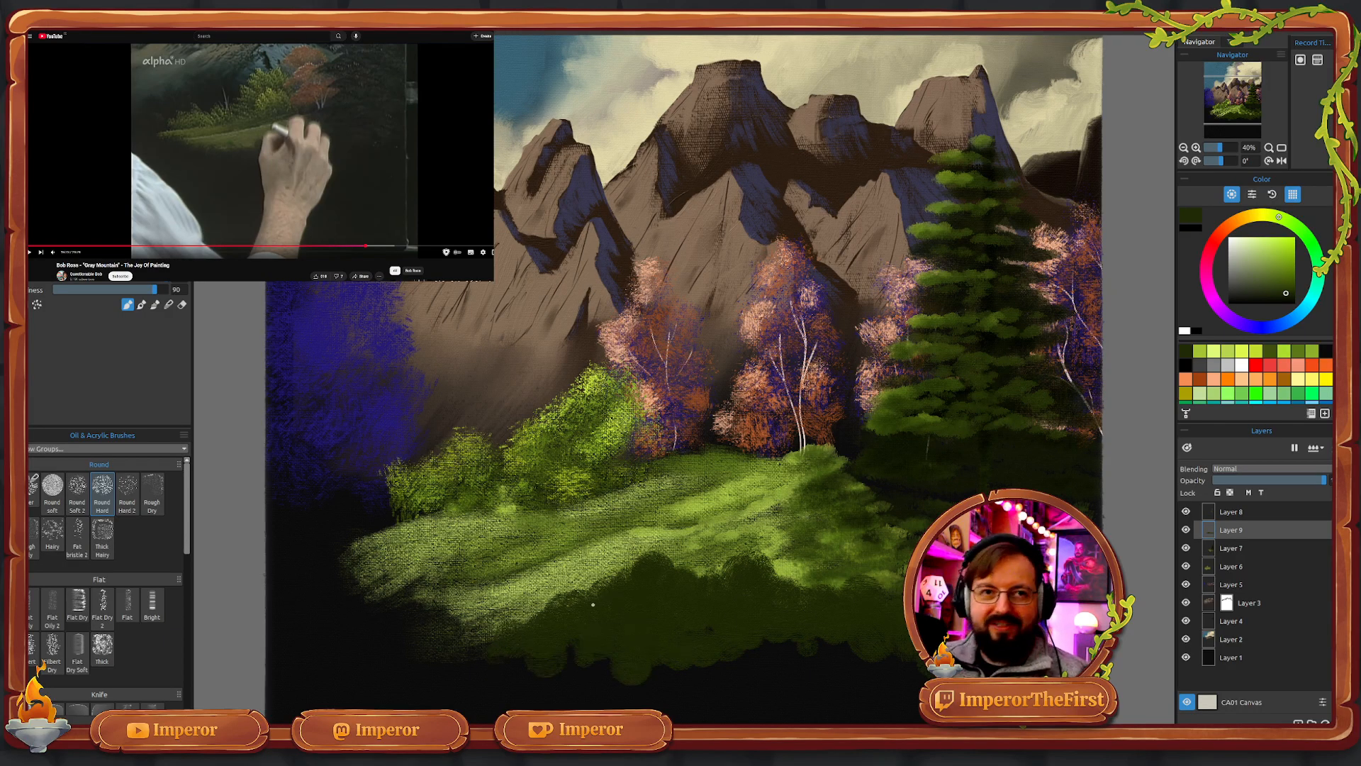
mouse_move(606, 675)
left_mouse_down()
mouse_move(743, 662)
mouse_move(724, 640)
mouse_move(806, 647)
mouse_move(755, 647)
left_mouse_up()
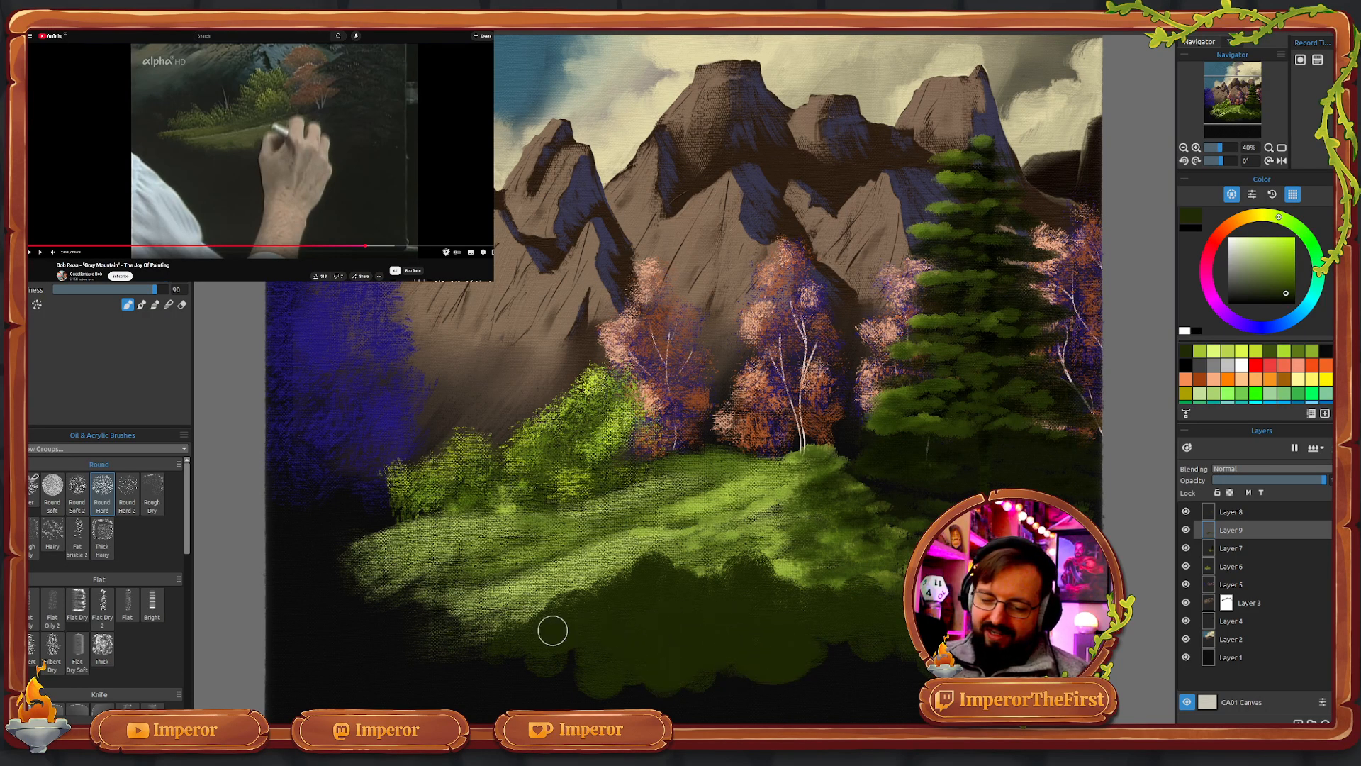
mouse_move(550, 629)
left_mouse_down()
mouse_move(571, 621)
mouse_move(567, 583)
mouse_move(606, 576)
mouse_move(517, 637)
left_mouse_up()
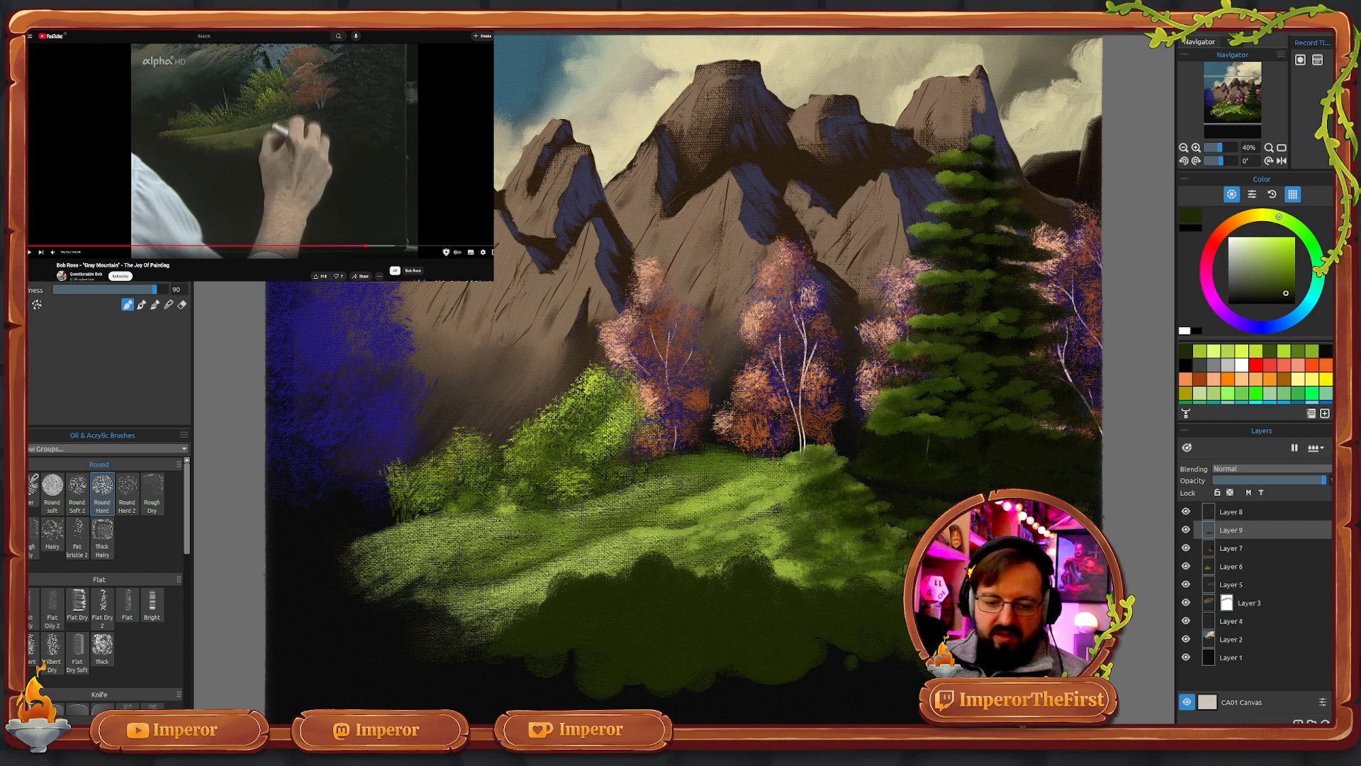
- Roughen the outline of the dark green bushes into leafy edges with the Hairy oil brush
left_click(103, 536)
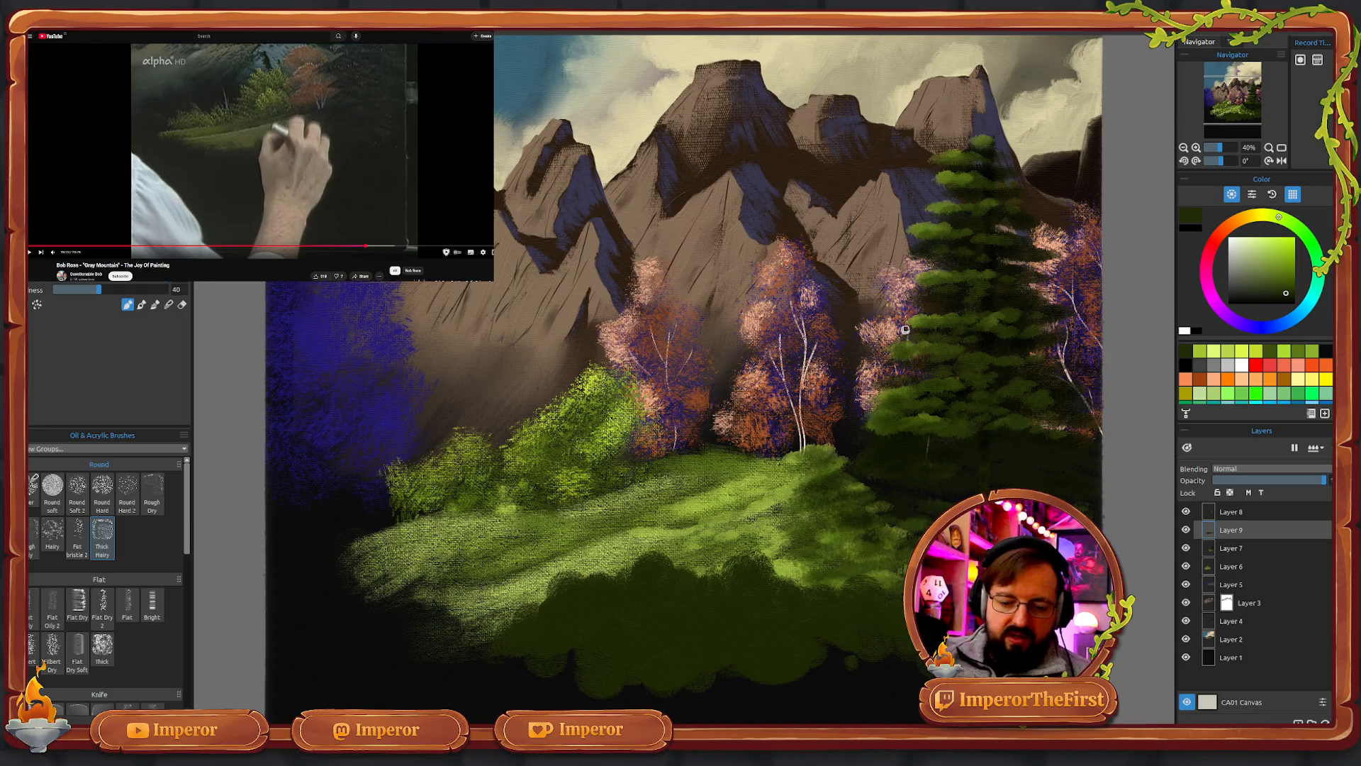
left_click(102, 488)
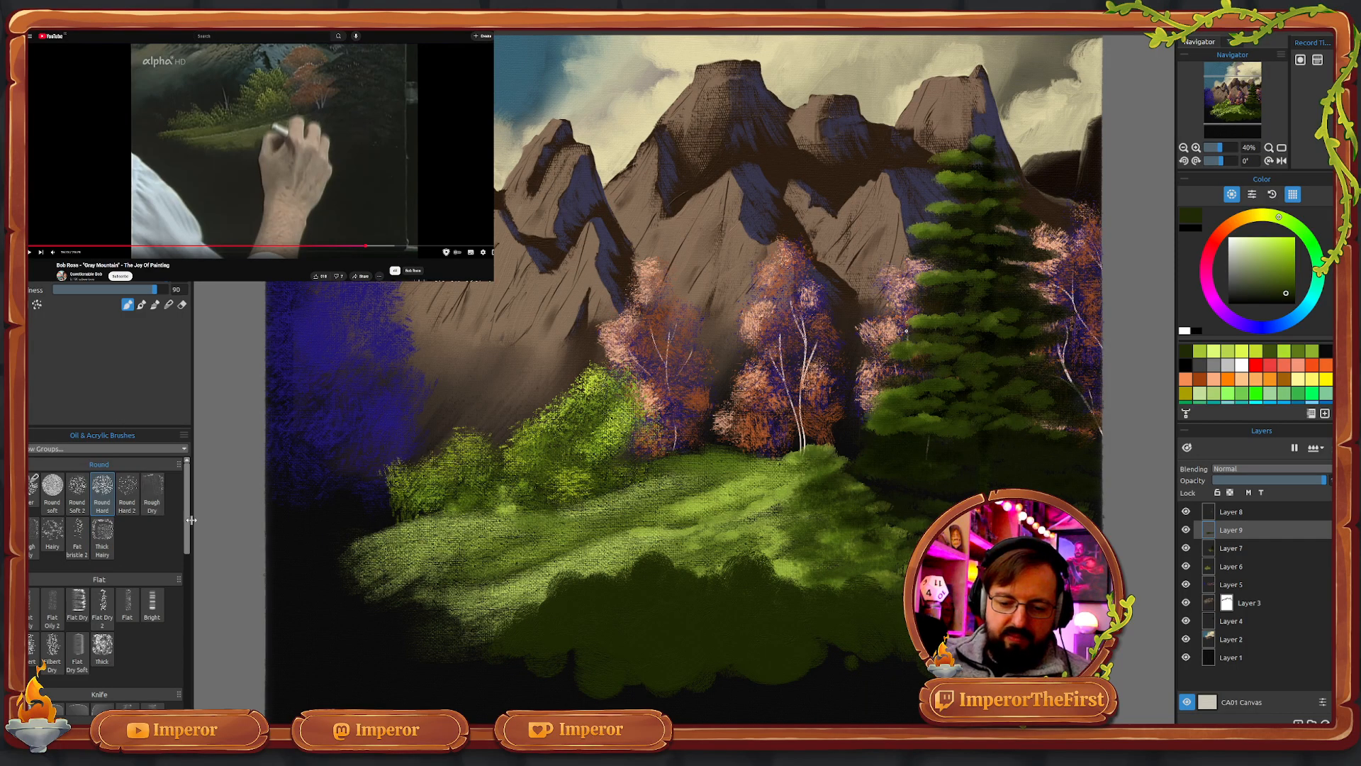
mouse_move(126, 487)
left_mouse_down()
mouse_move(168, 476)
mouse_move(119, 498)
left_mouse_up()
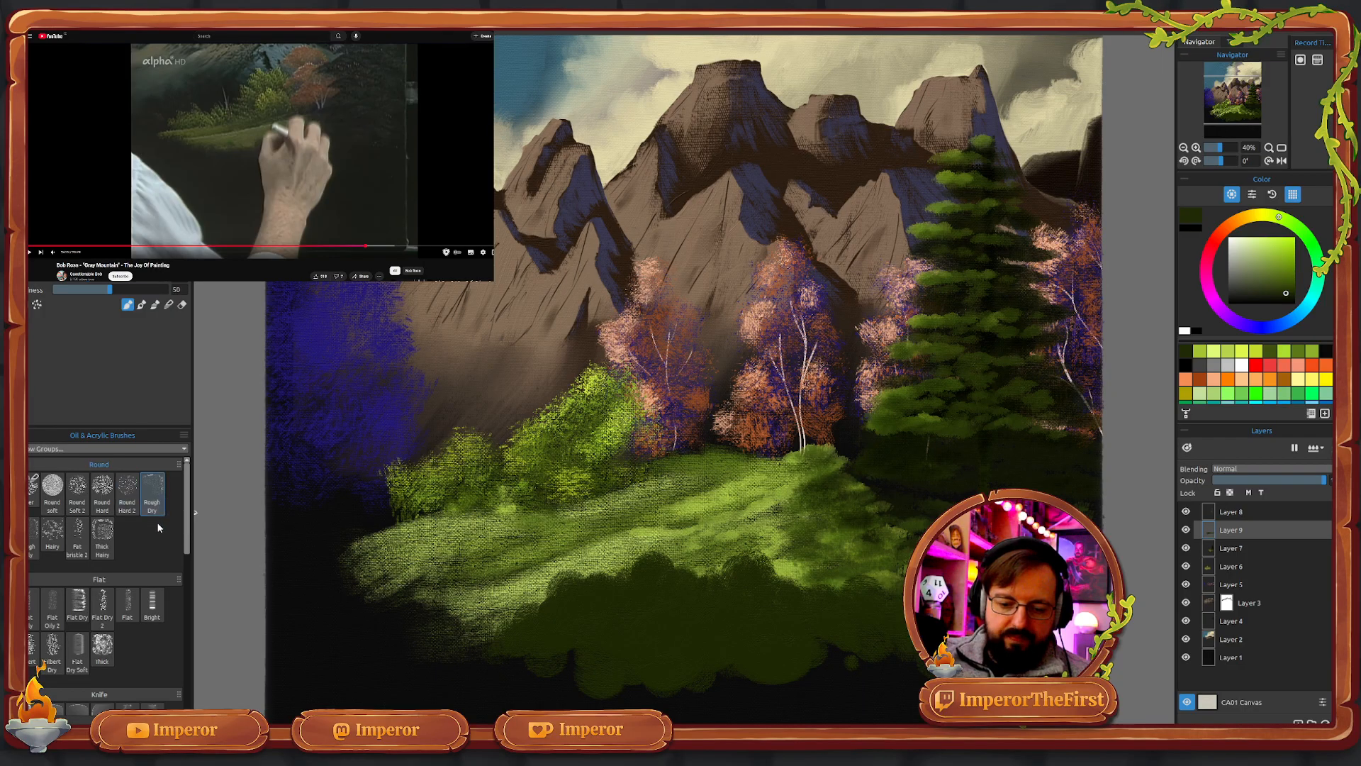
left_click(53, 532)
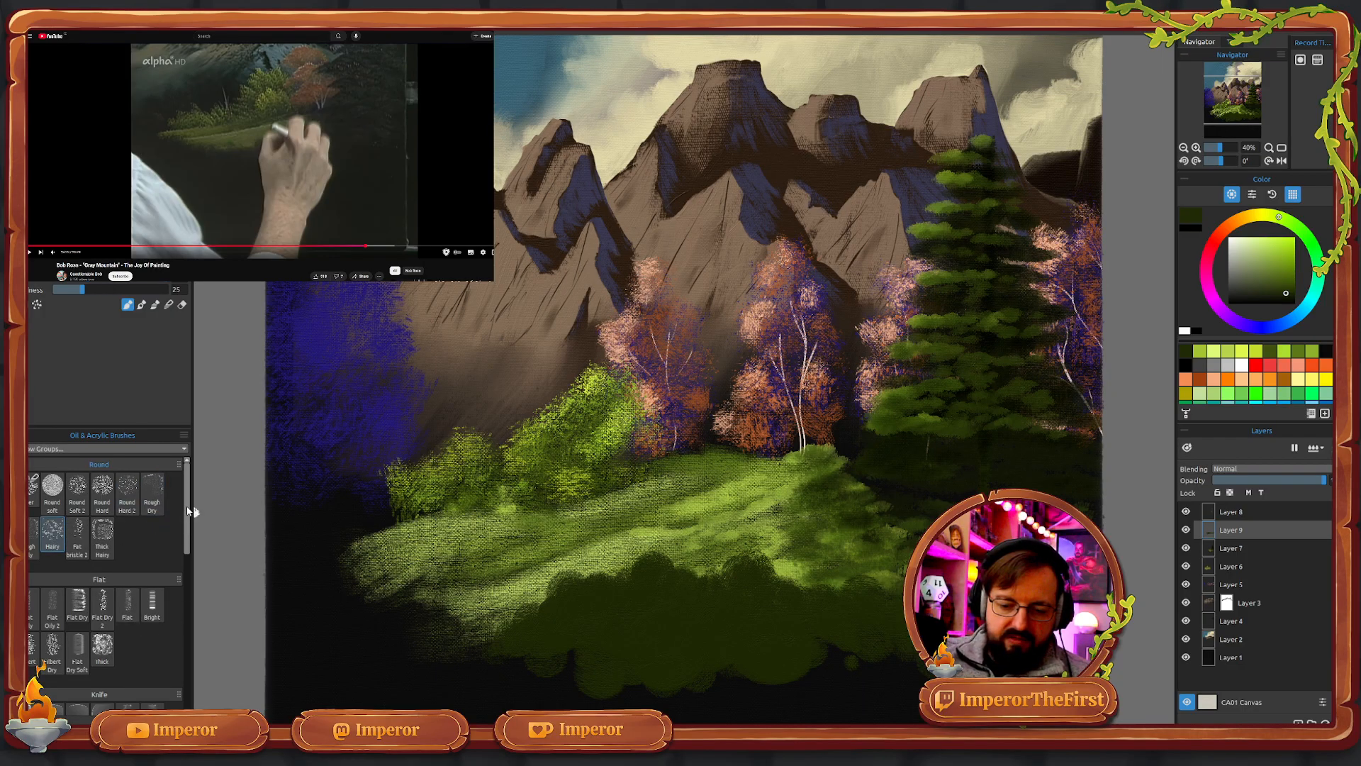
left_click_drag(188, 510, 189, 604)
left_click(127, 561)
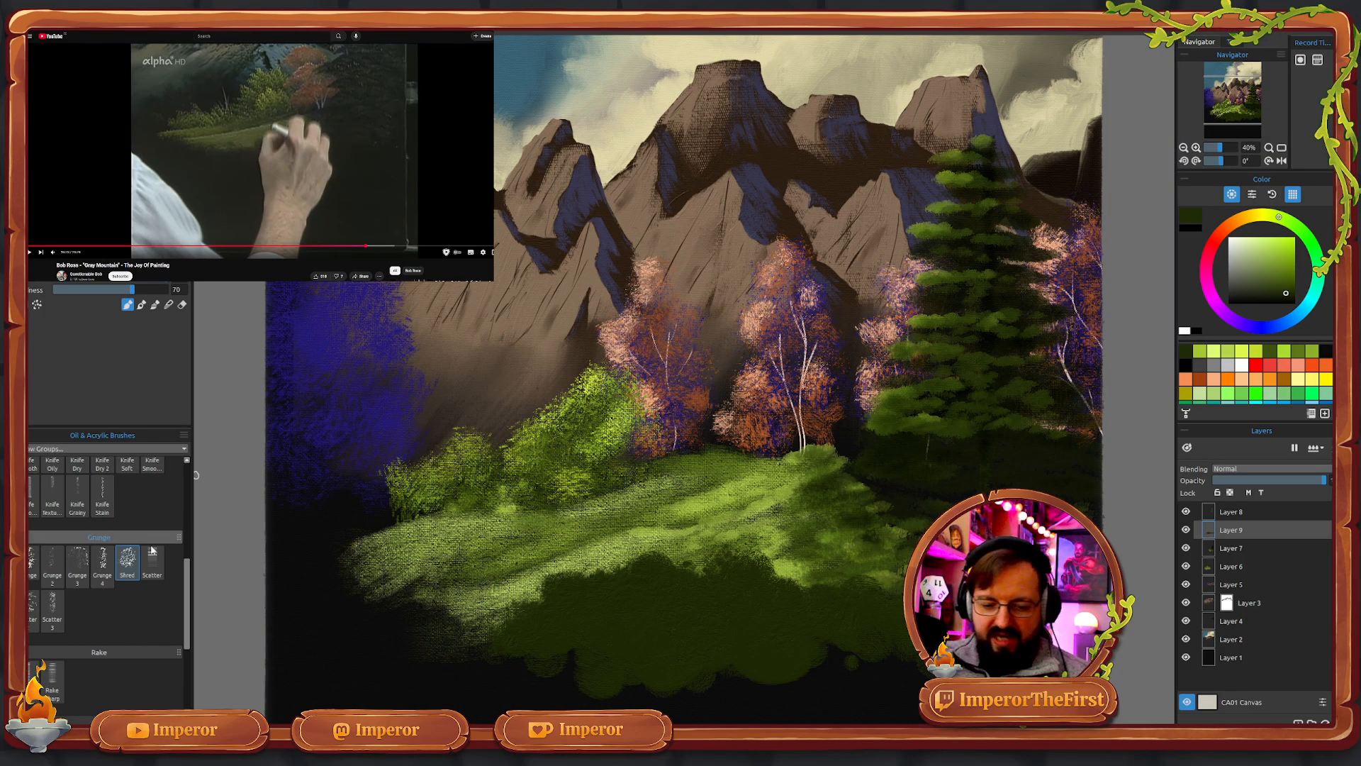
left_click_drag(188, 617, 189, 677)
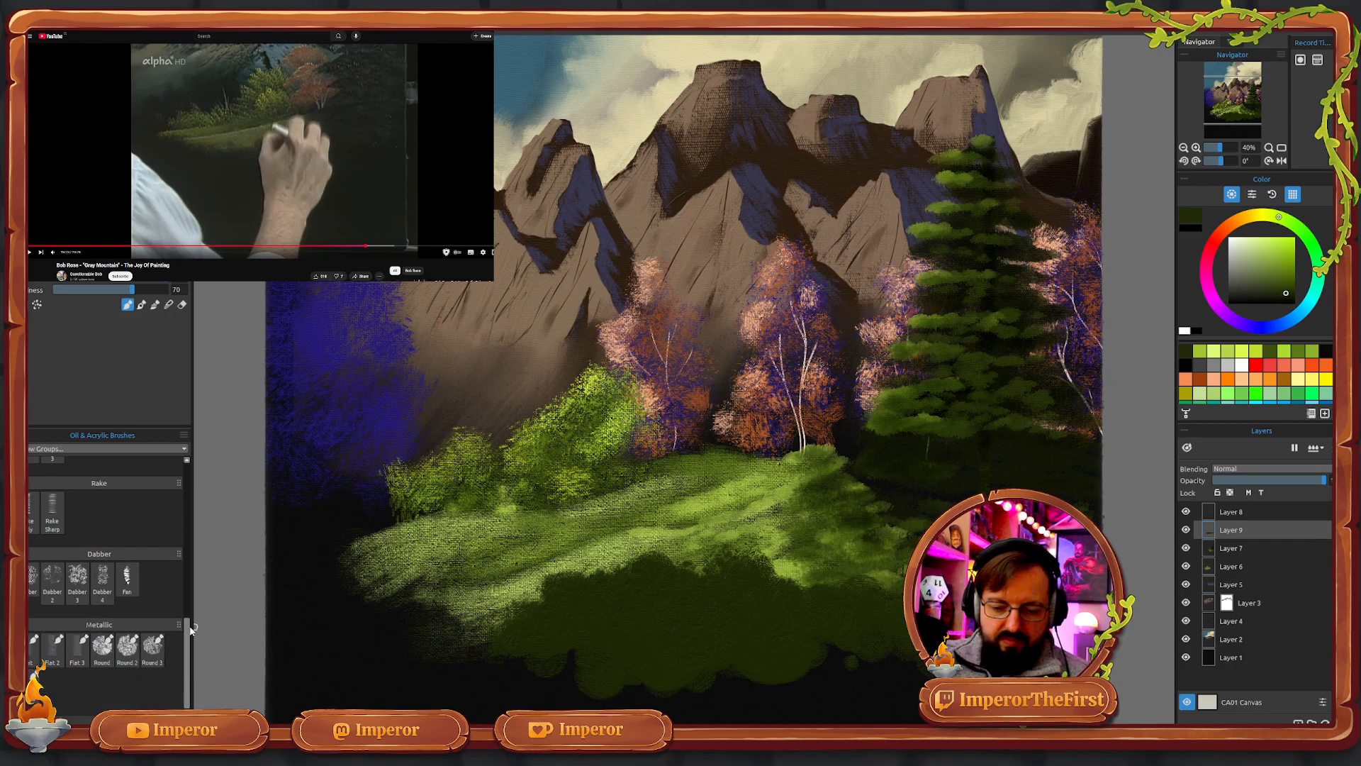
left_click_drag(190, 629, 190, 487)
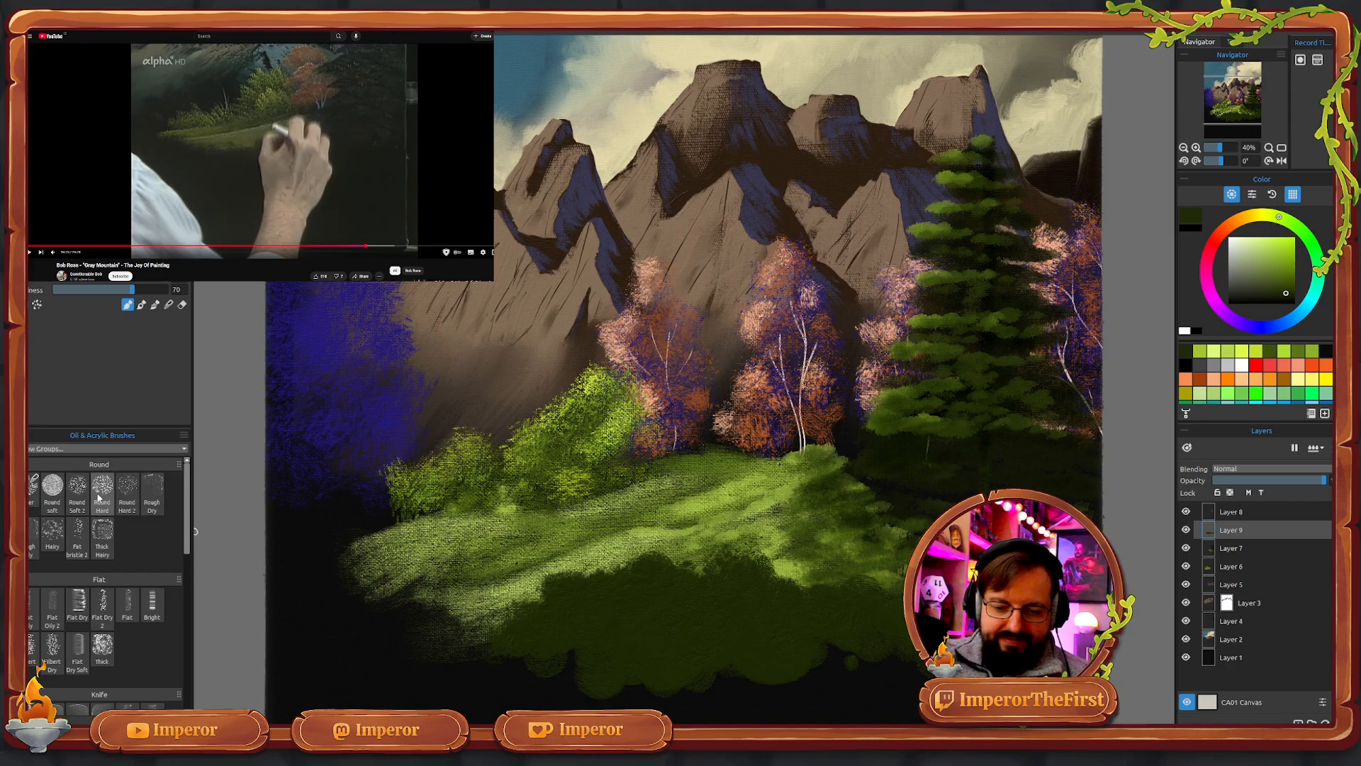
left_click(77, 490)
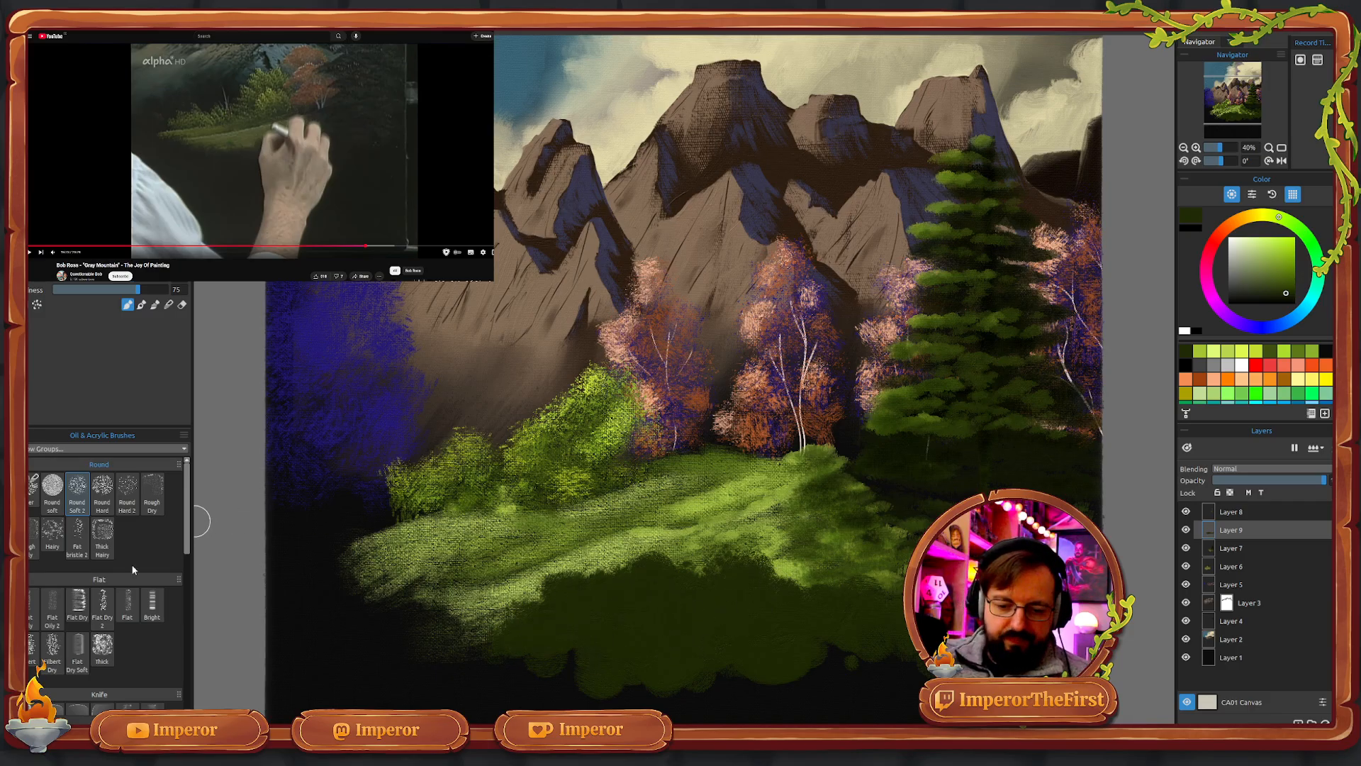
left_click(52, 531)
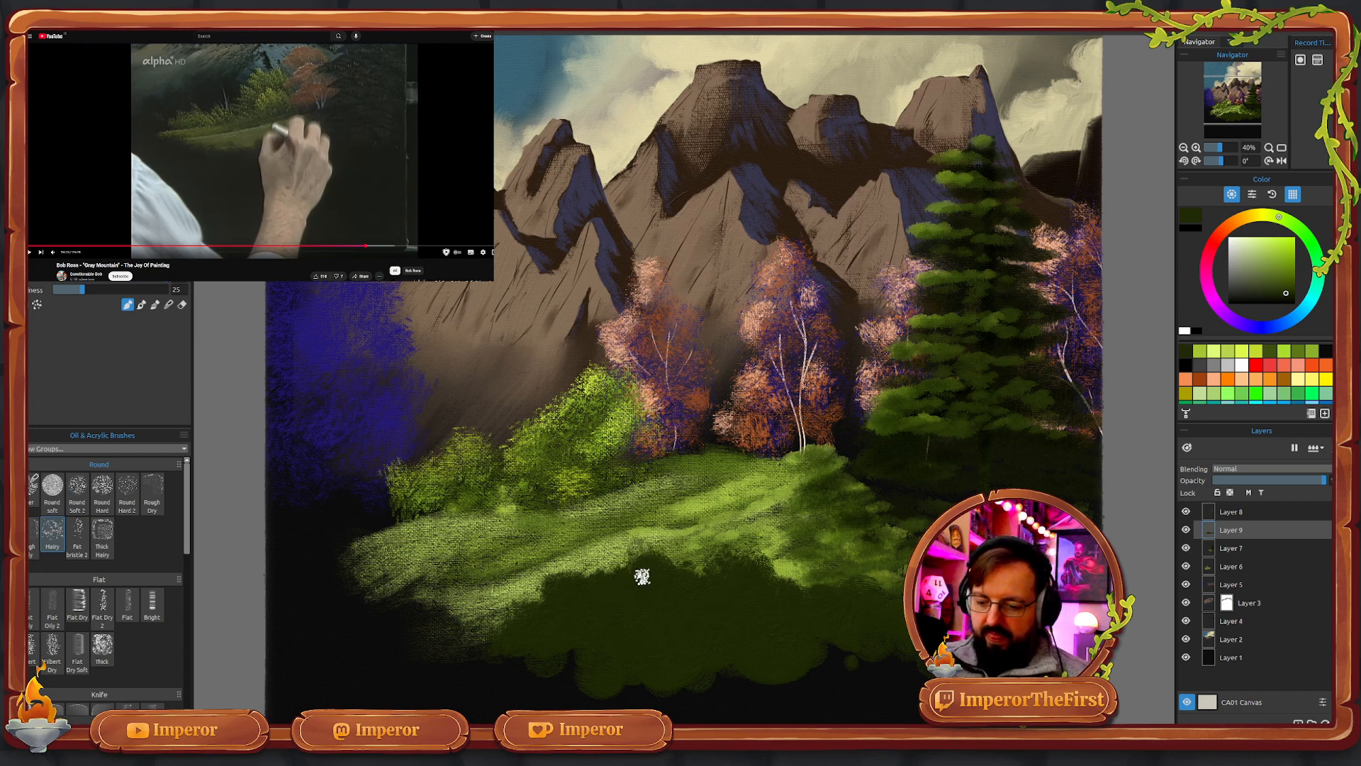
mouse_move(697, 576)
left_mouse_down()
mouse_move(720, 562)
mouse_move(795, 592)
left_mouse_up()
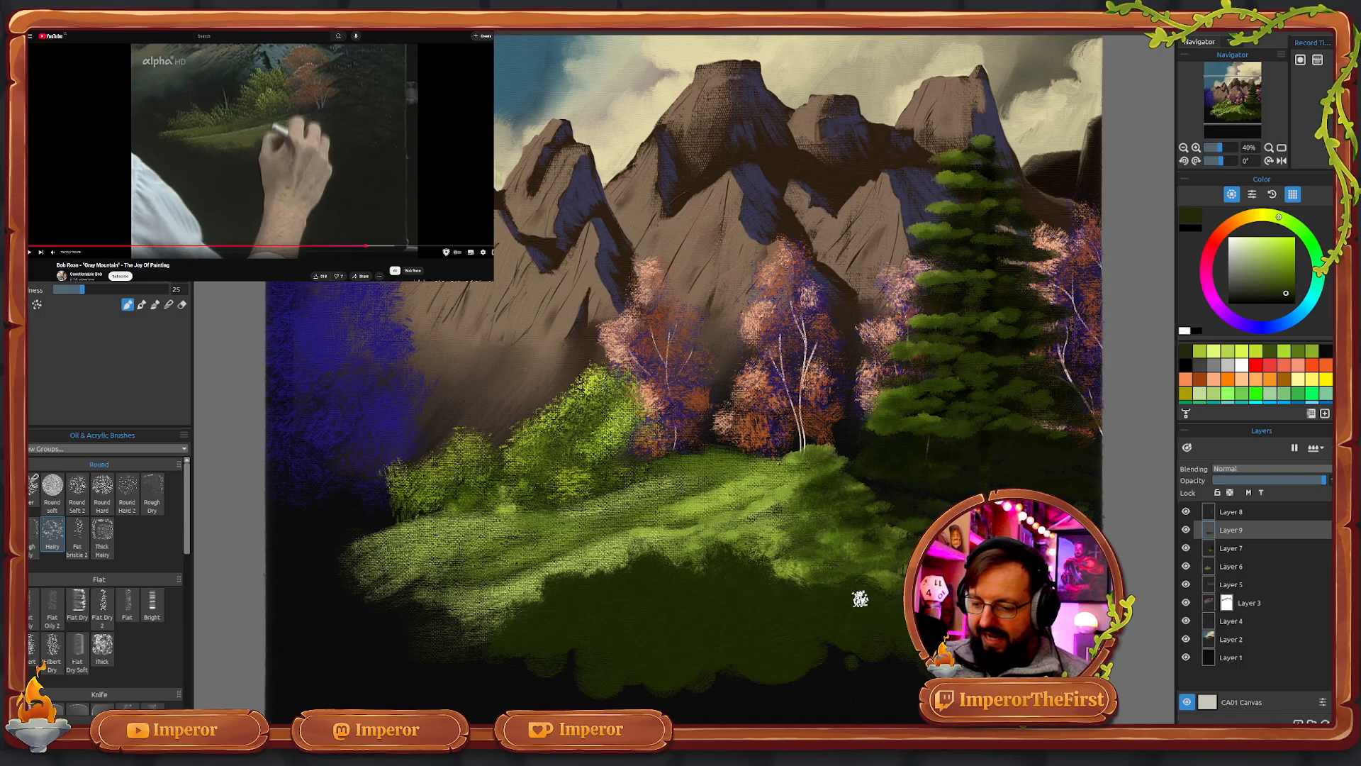
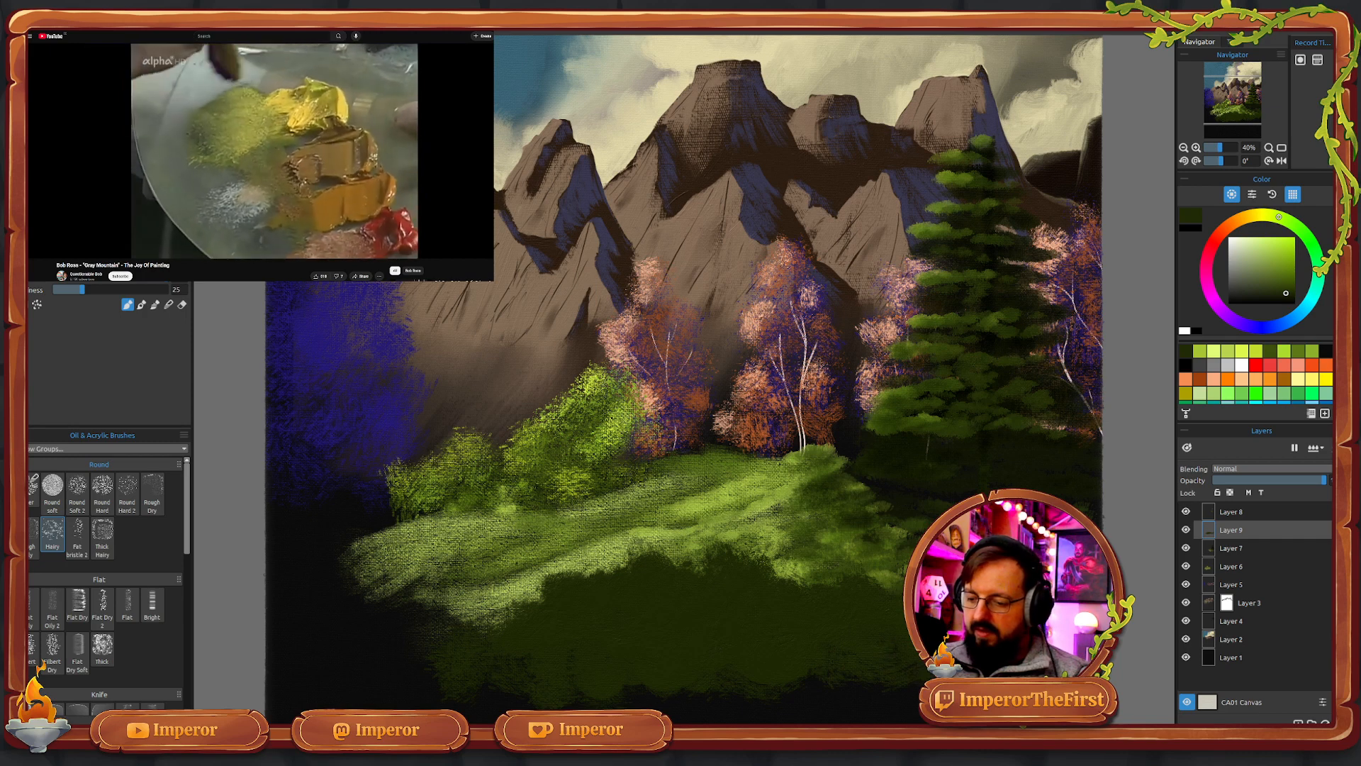
- Shade patches within the foreground bushes in near-black green and pick a golden ochre as the paint colour
left_click(1291, 299)
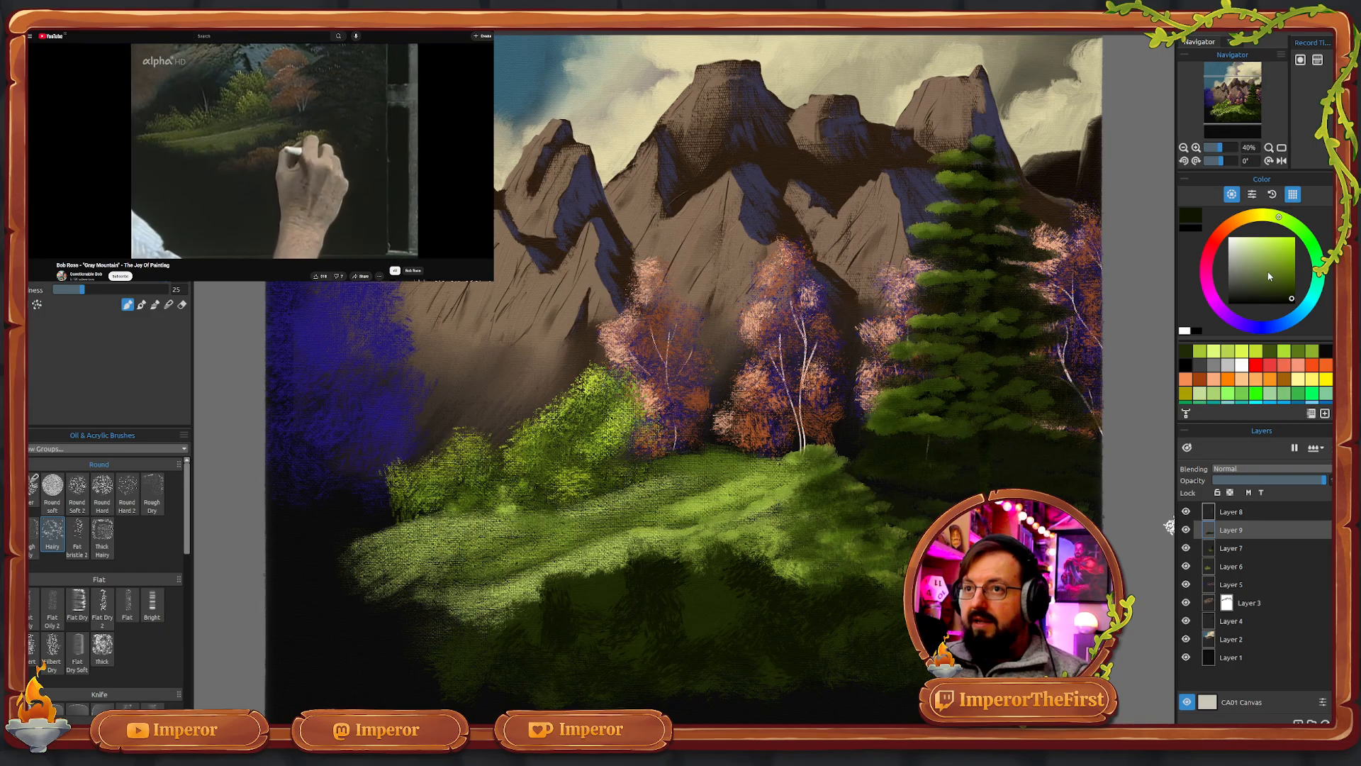
left_click(1247, 218)
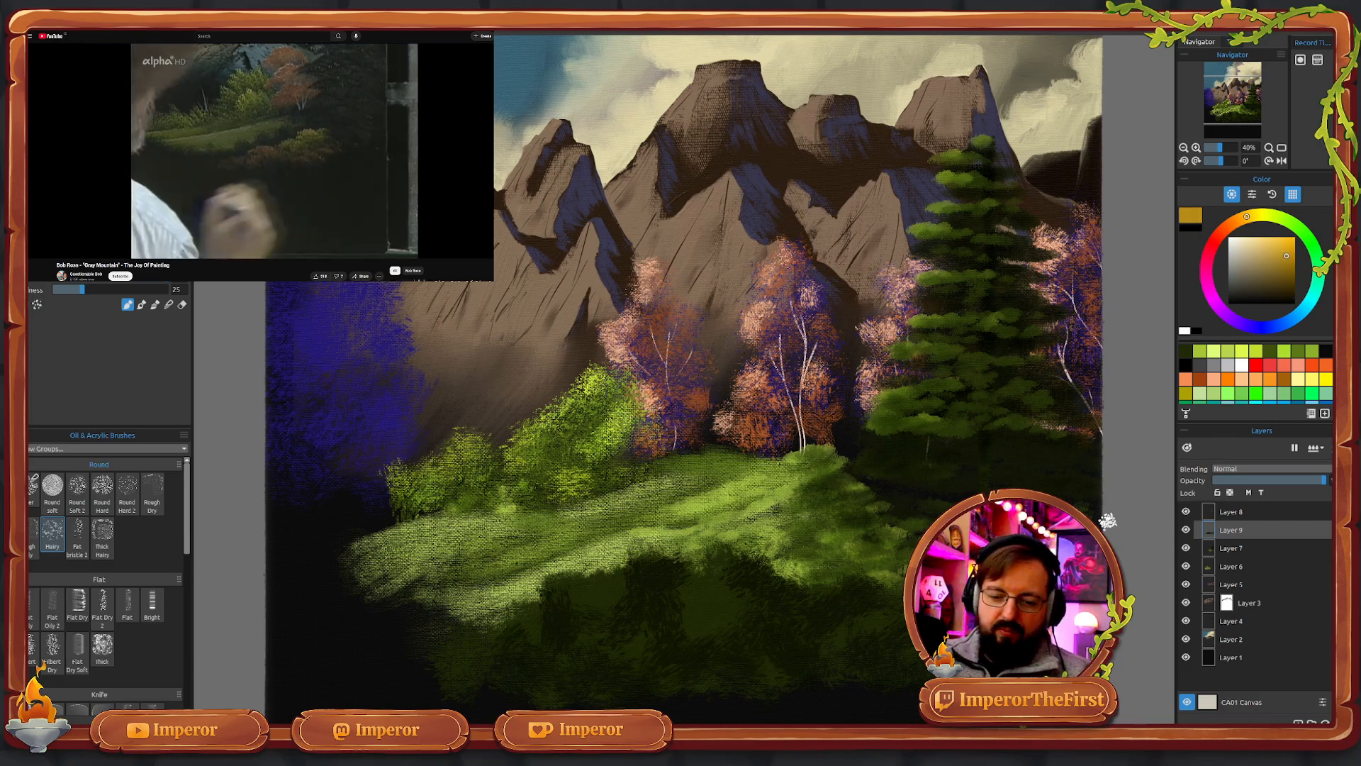
- Switch the Hairy brush to its second painting mode and dab golden ochre leaf clusters along the upper foreground bushes
left_click(141, 304)
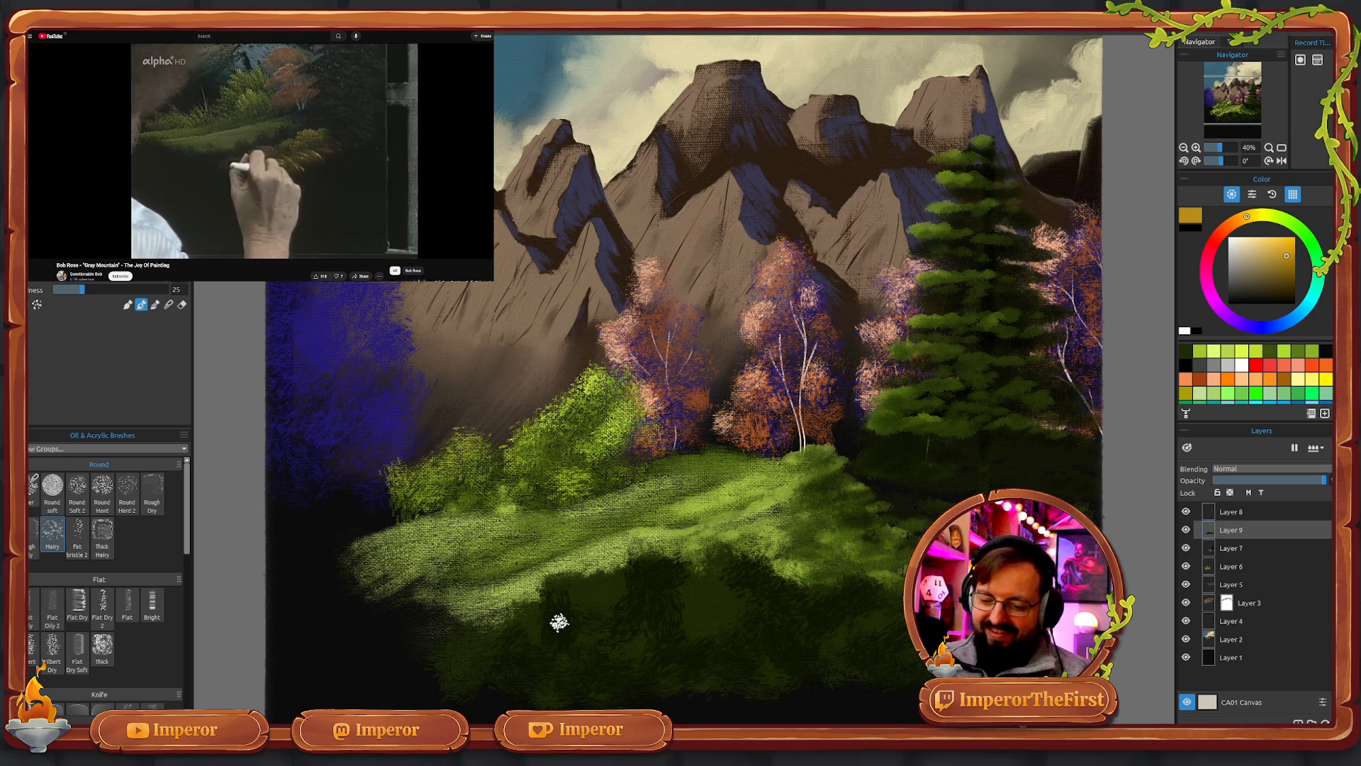
mouse_move(556, 616)
left_mouse_down()
mouse_move(524, 633)
mouse_move(552, 624)
mouse_move(564, 639)
mouse_move(573, 593)
mouse_move(633, 572)
mouse_move(628, 608)
mouse_move(668, 568)
mouse_move(722, 554)
mouse_move(721, 571)
mouse_move(717, 555)
mouse_move(745, 580)
mouse_move(753, 562)
mouse_move(745, 593)
left_mouse_up()
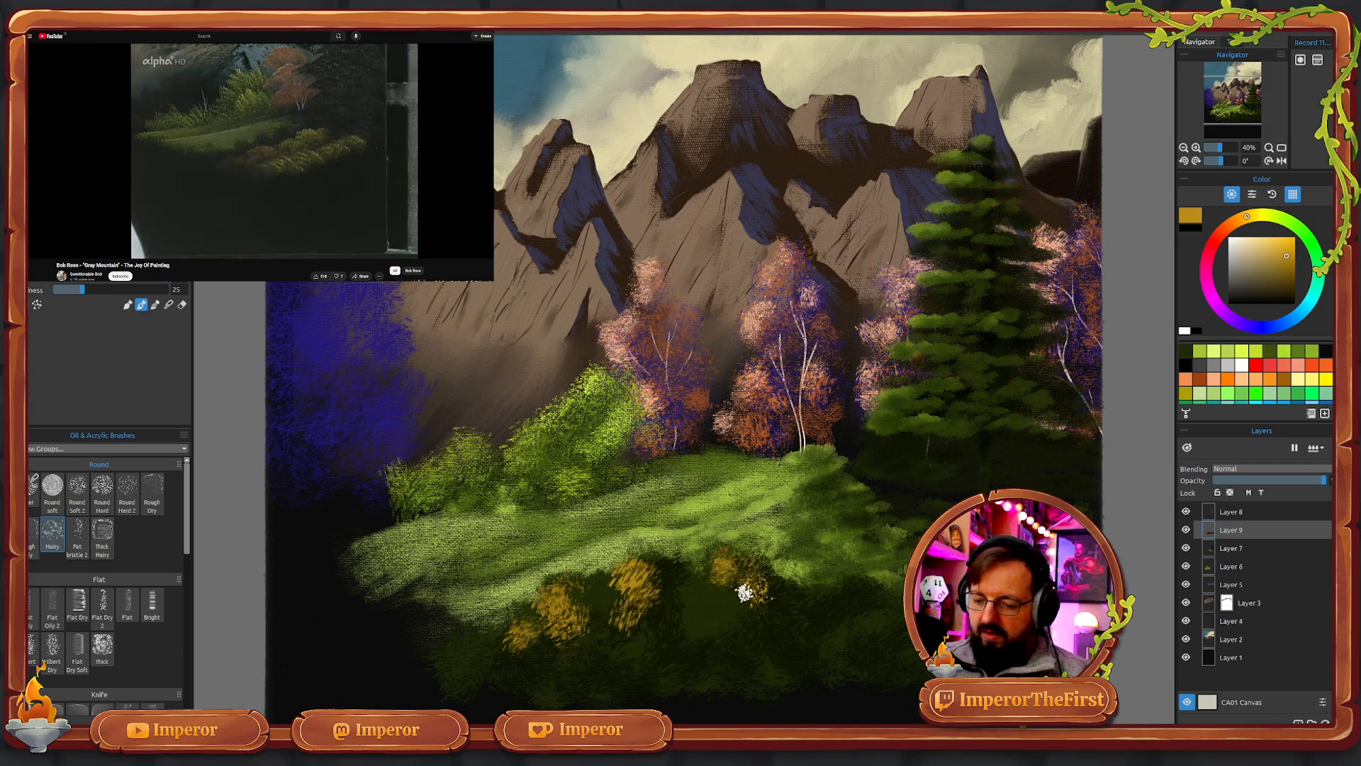
mouse_move(838, 612)
left_mouse_down()
mouse_move(818, 582)
mouse_move(838, 604)
mouse_move(851, 587)
mouse_move(851, 602)
mouse_move(822, 615)
mouse_move(809, 600)
mouse_move(823, 594)
mouse_move(817, 621)
mouse_move(815, 599)
mouse_move(728, 572)
left_mouse_up()
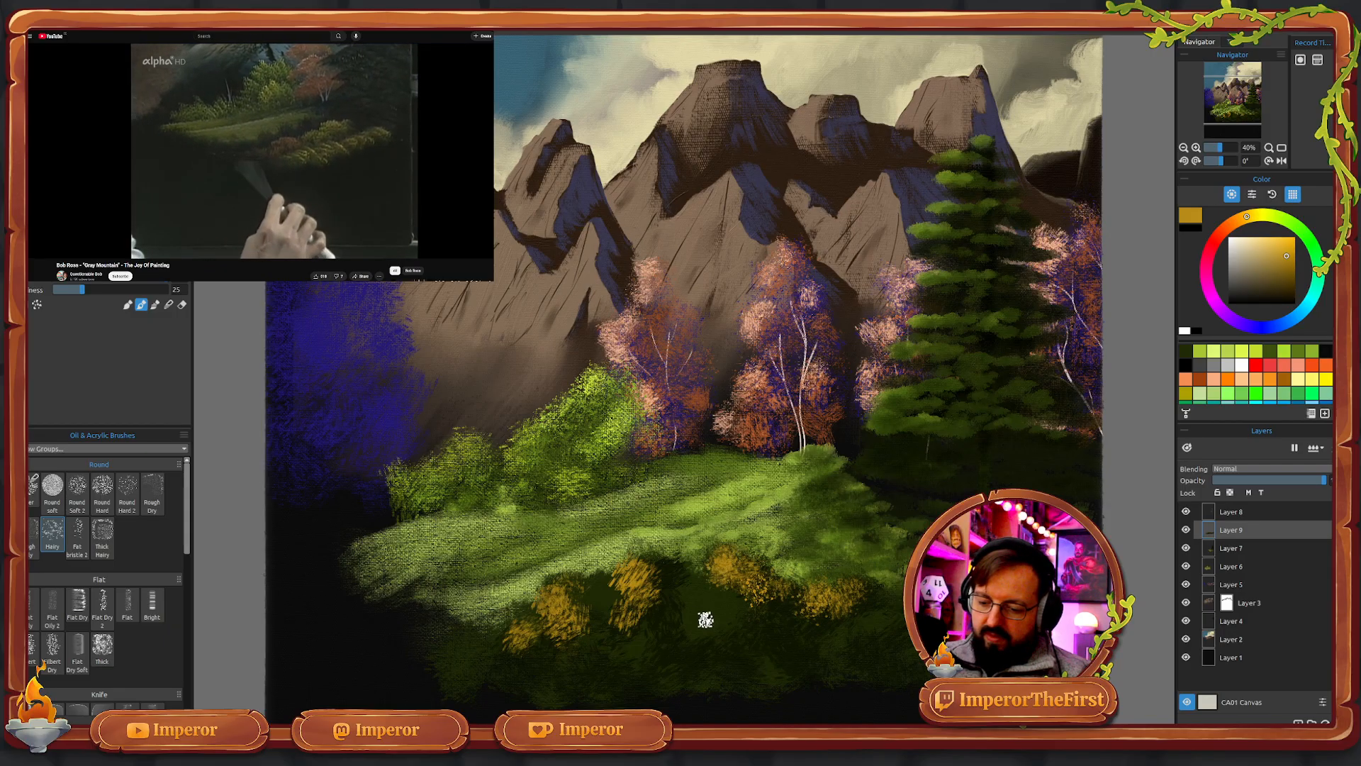
mouse_move(706, 619)
left_mouse_down()
mouse_move(630, 569)
mouse_move(653, 572)
mouse_move(651, 592)
mouse_move(633, 608)
mouse_move(621, 588)
mouse_move(617, 611)
mouse_move(575, 608)
left_mouse_up()
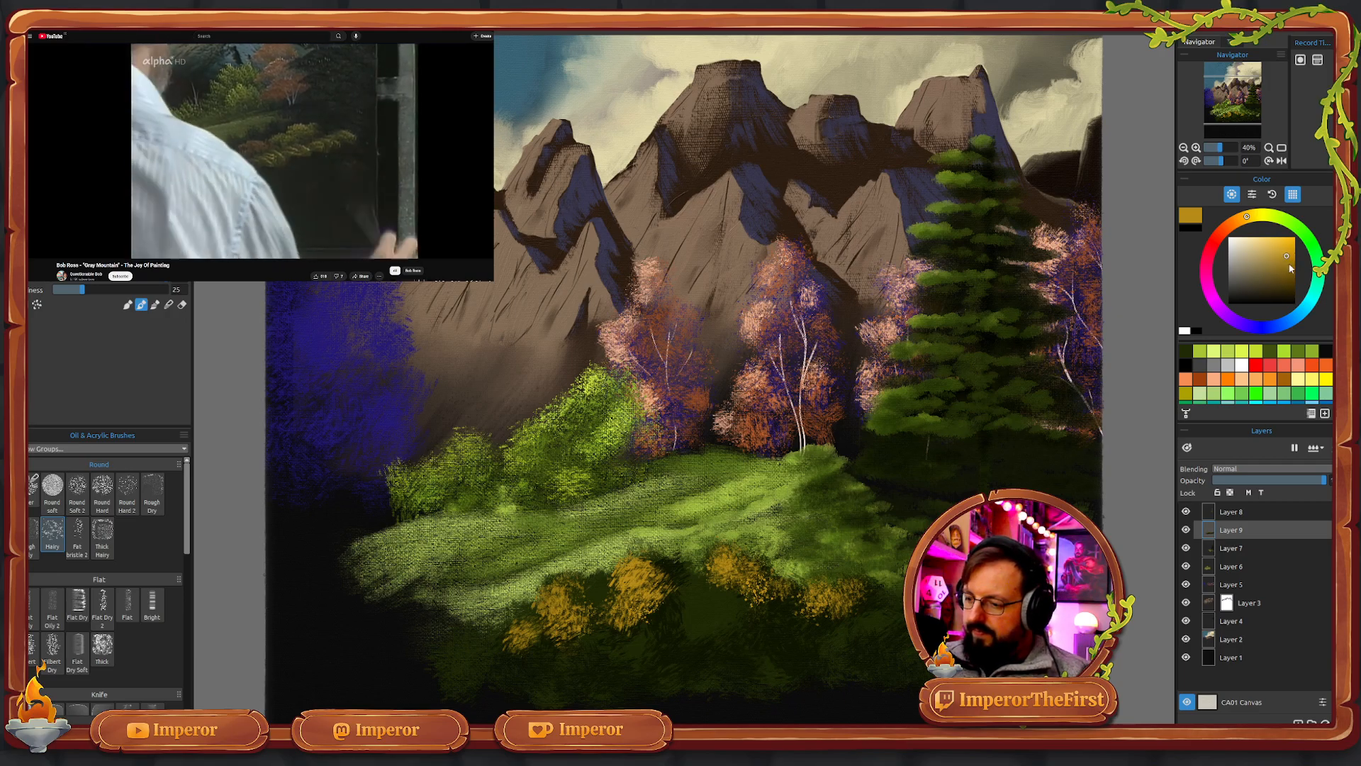
- Fill the lower foreground bushes with burnt-orange foliage beneath the golden clusters and choose a dark red-brown as the paint colour
left_click(1235, 223)
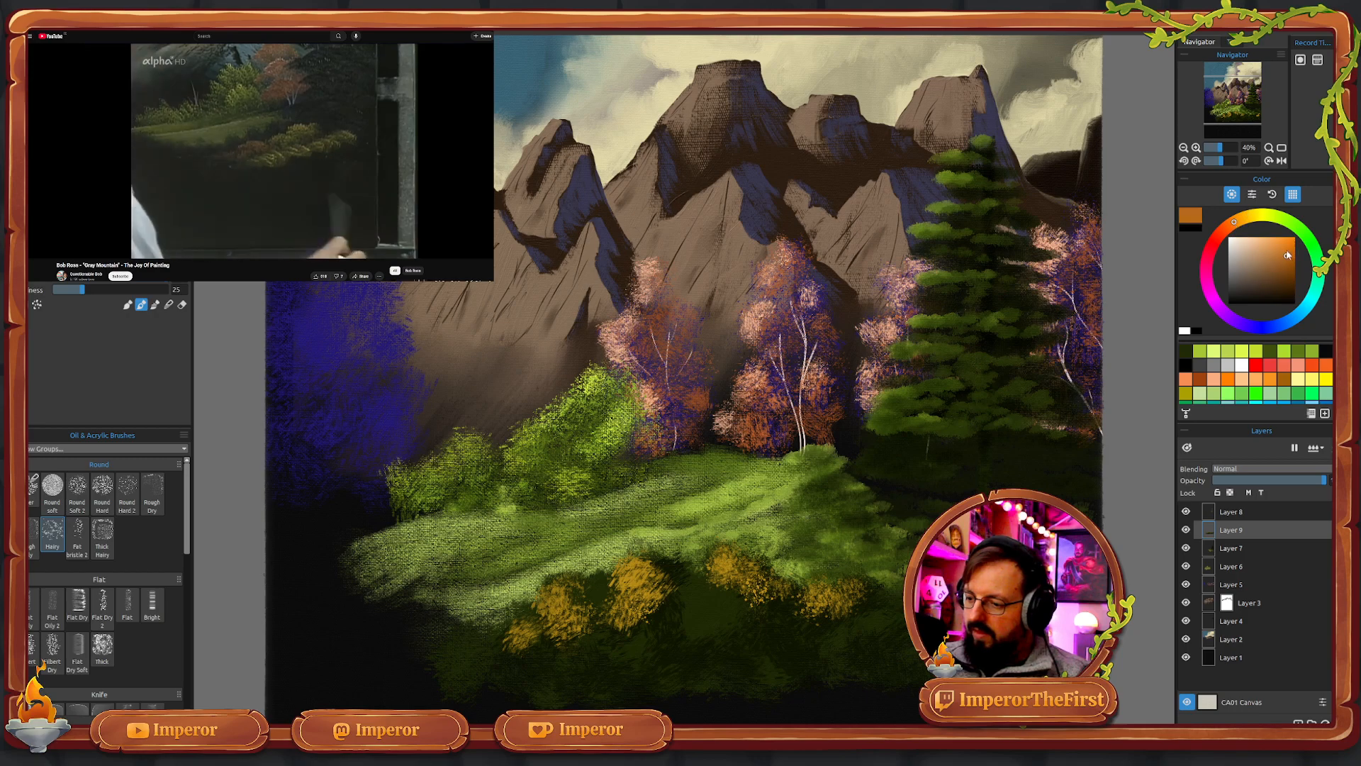
left_click(1225, 229)
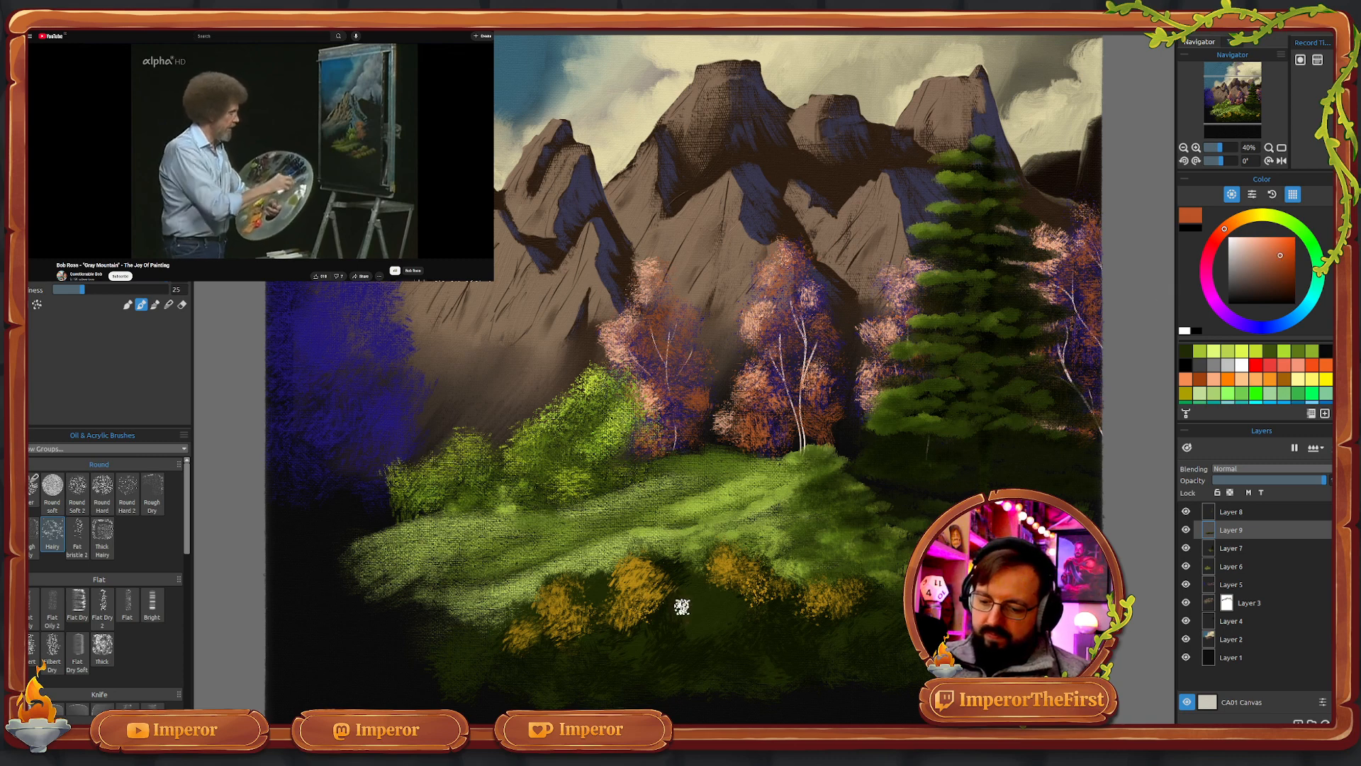
mouse_move(682, 606)
left_mouse_down()
mouse_move(690, 596)
mouse_move(671, 580)
mouse_move(670, 617)
mouse_move(641, 628)
mouse_move(669, 599)
left_mouse_up()
left_click_drag(612, 644, 583, 644)
mouse_move(757, 618)
left_mouse_down()
mouse_move(710, 643)
mouse_move(694, 632)
mouse_move(723, 637)
mouse_move(694, 640)
mouse_move(695, 623)
mouse_move(723, 646)
mouse_move(715, 629)
mouse_move(620, 658)
mouse_move(596, 646)
mouse_move(592, 667)
mouse_move(575, 649)
mouse_move(565, 672)
mouse_move(539, 658)
mouse_move(538, 677)
mouse_move(602, 661)
left_mouse_up()
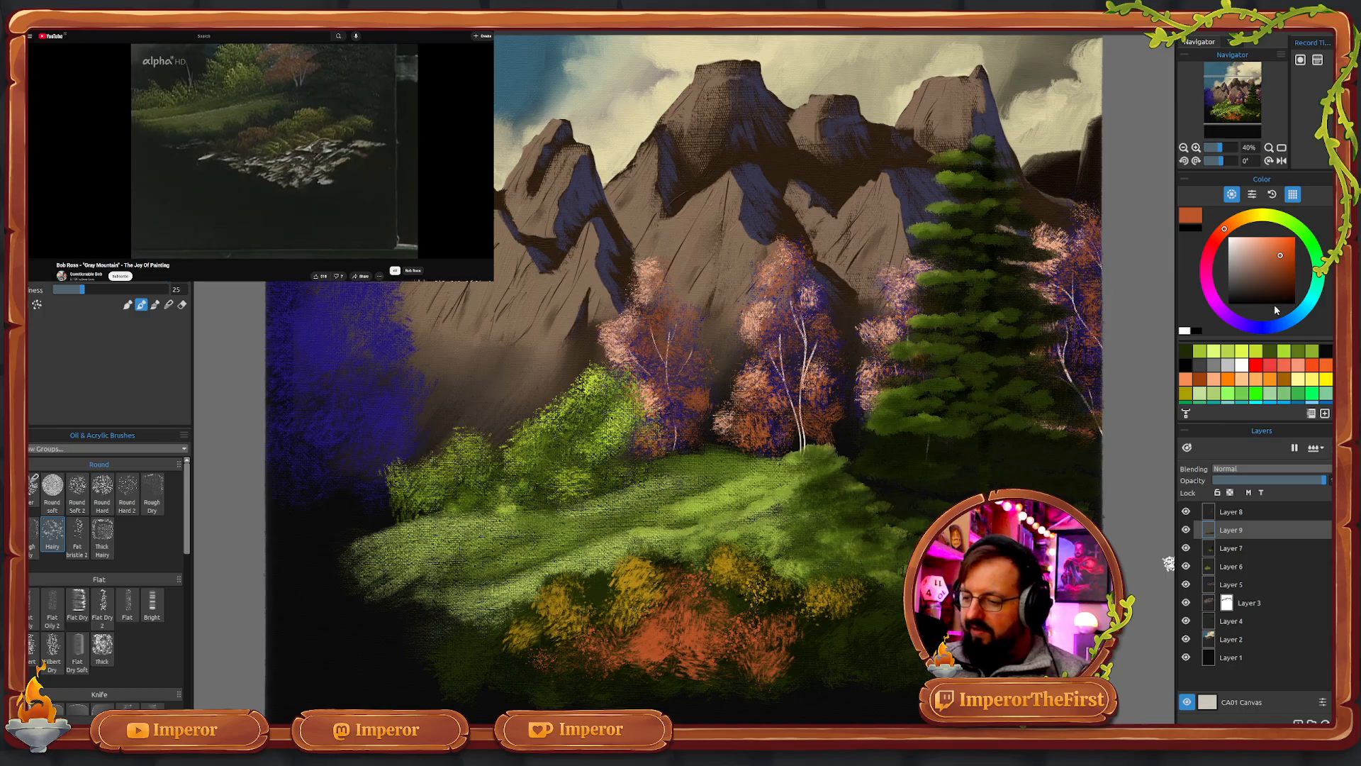
left_click(1282, 279)
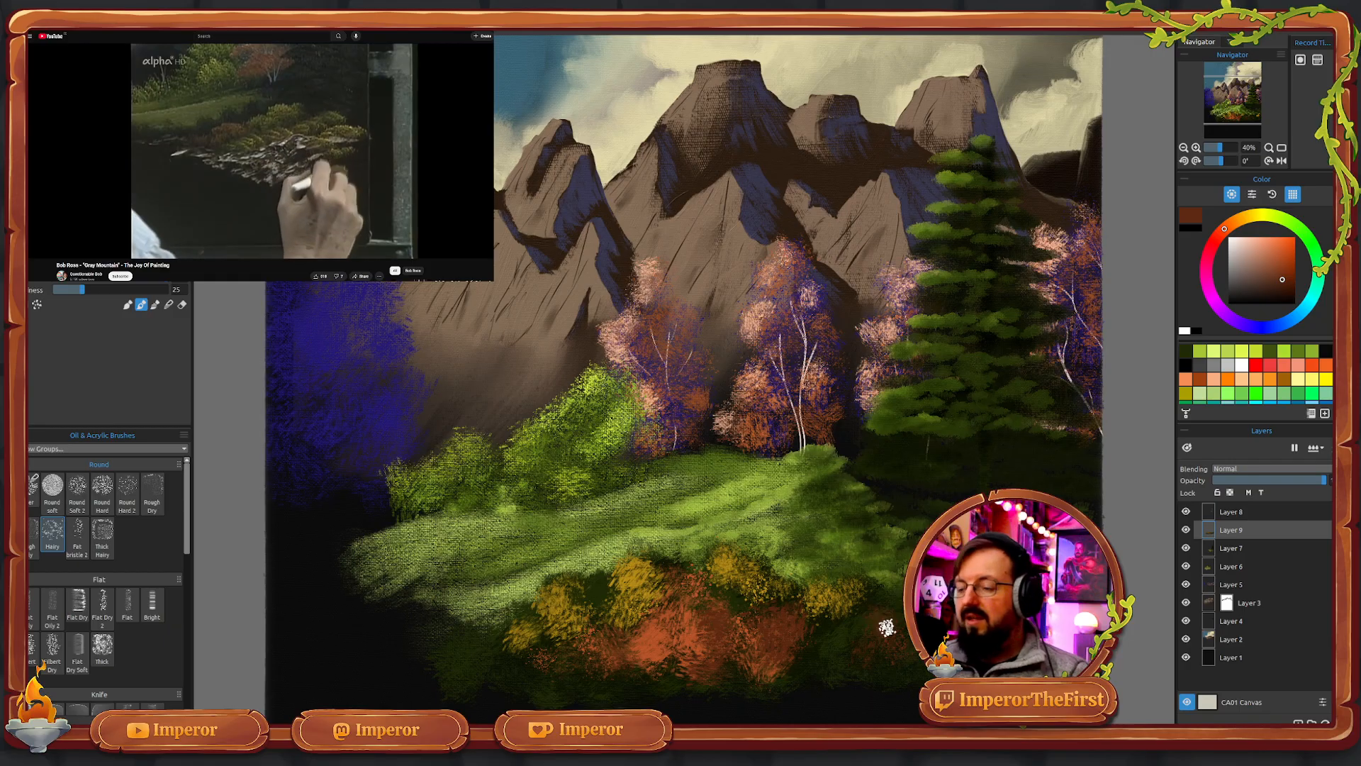
- Pause the reference video and choose the Filbert brush from the Flat group of the oil and acrylic brushes
left_click(303, 256)
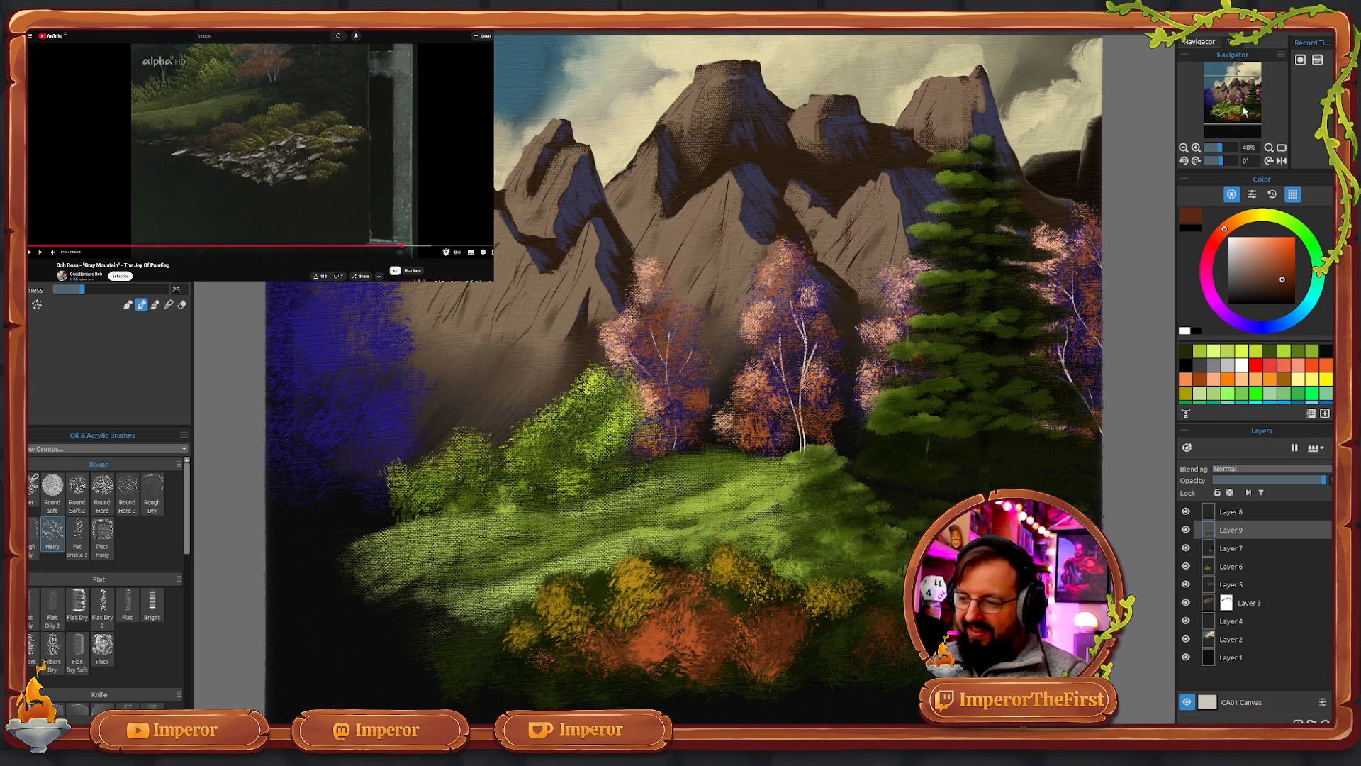
left_click_drag(1244, 110, 1237, 138)
left_click(1234, 161)
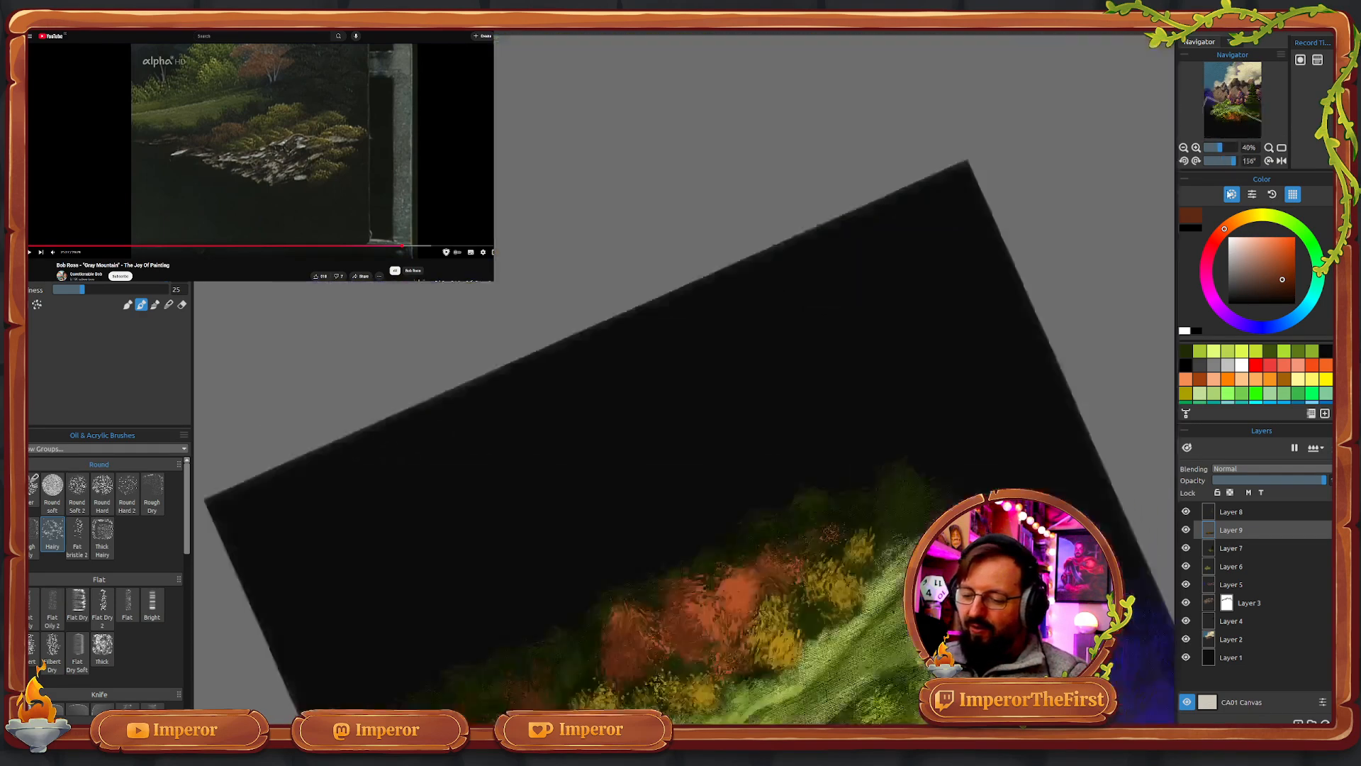
left_click(1269, 161)
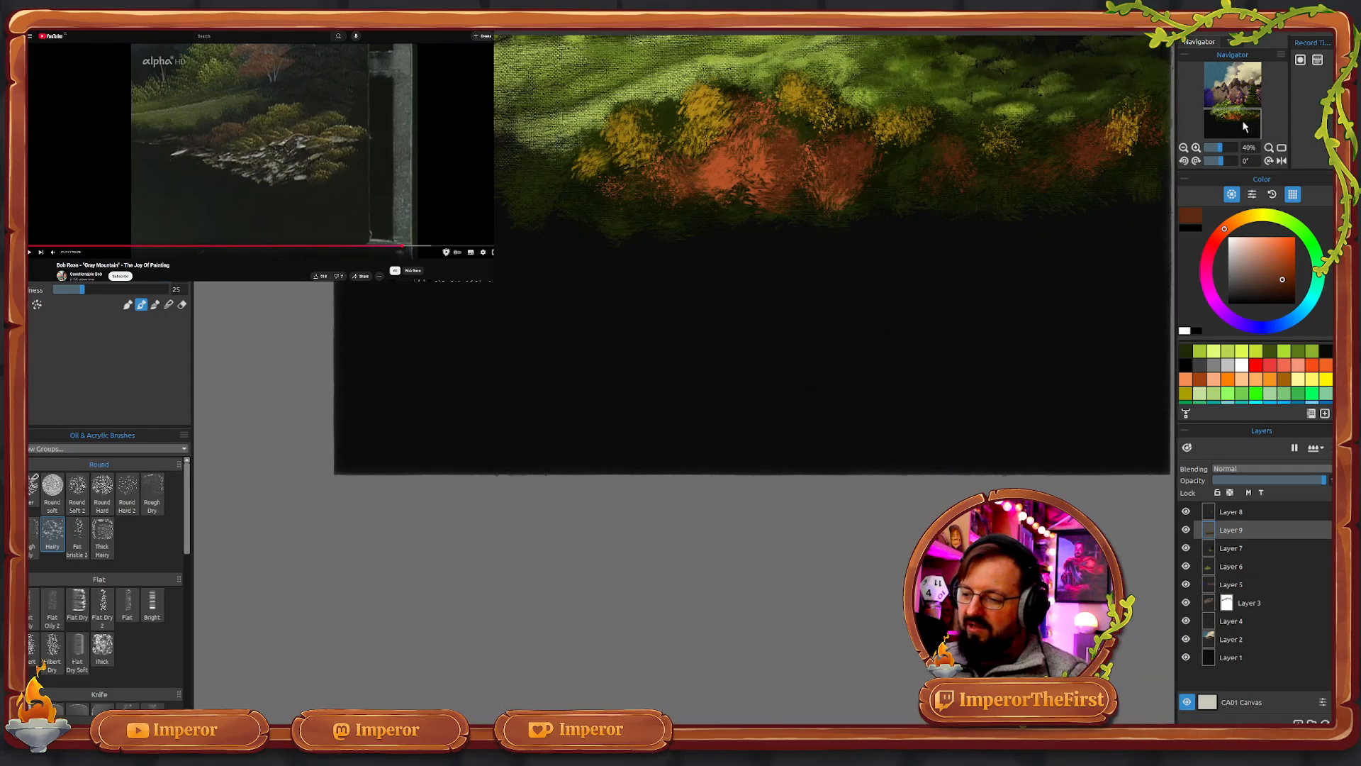
left_click_drag(1241, 121, 1246, 98)
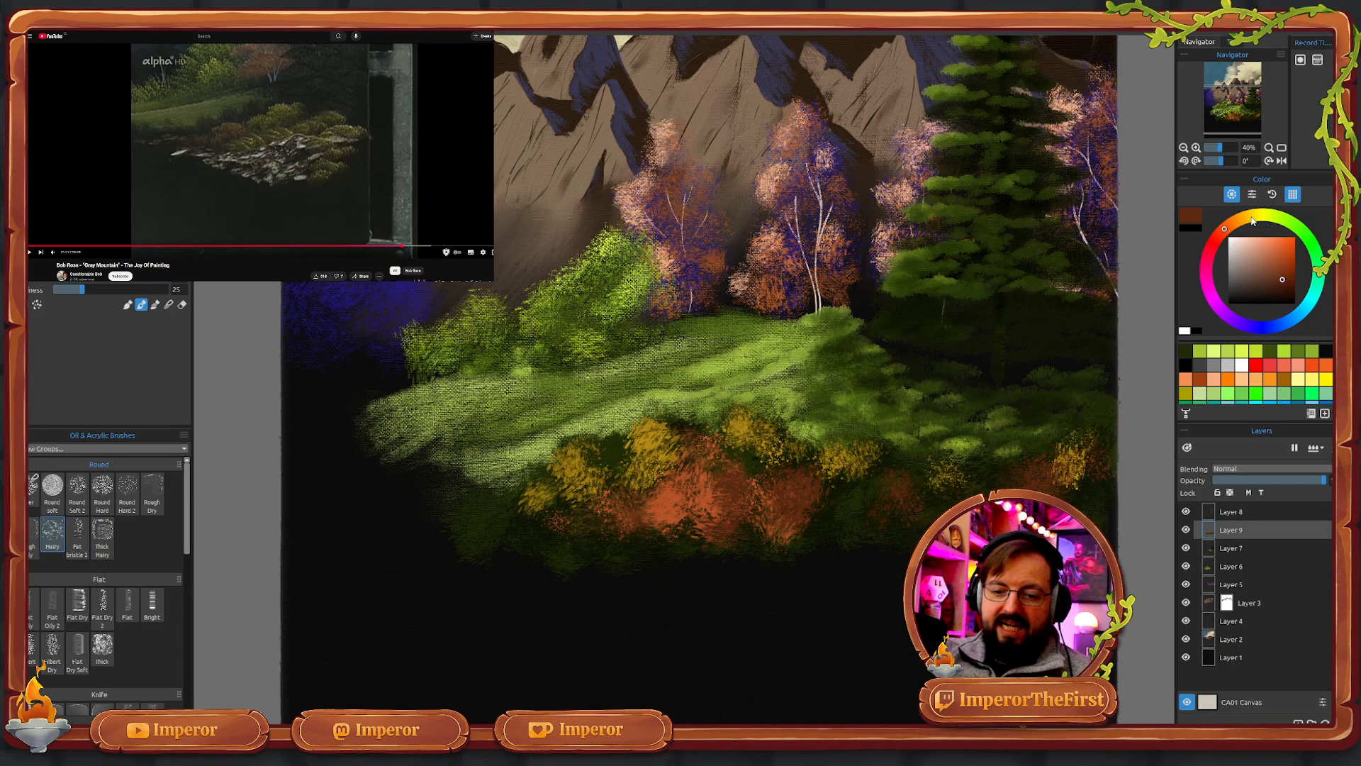
key("b")
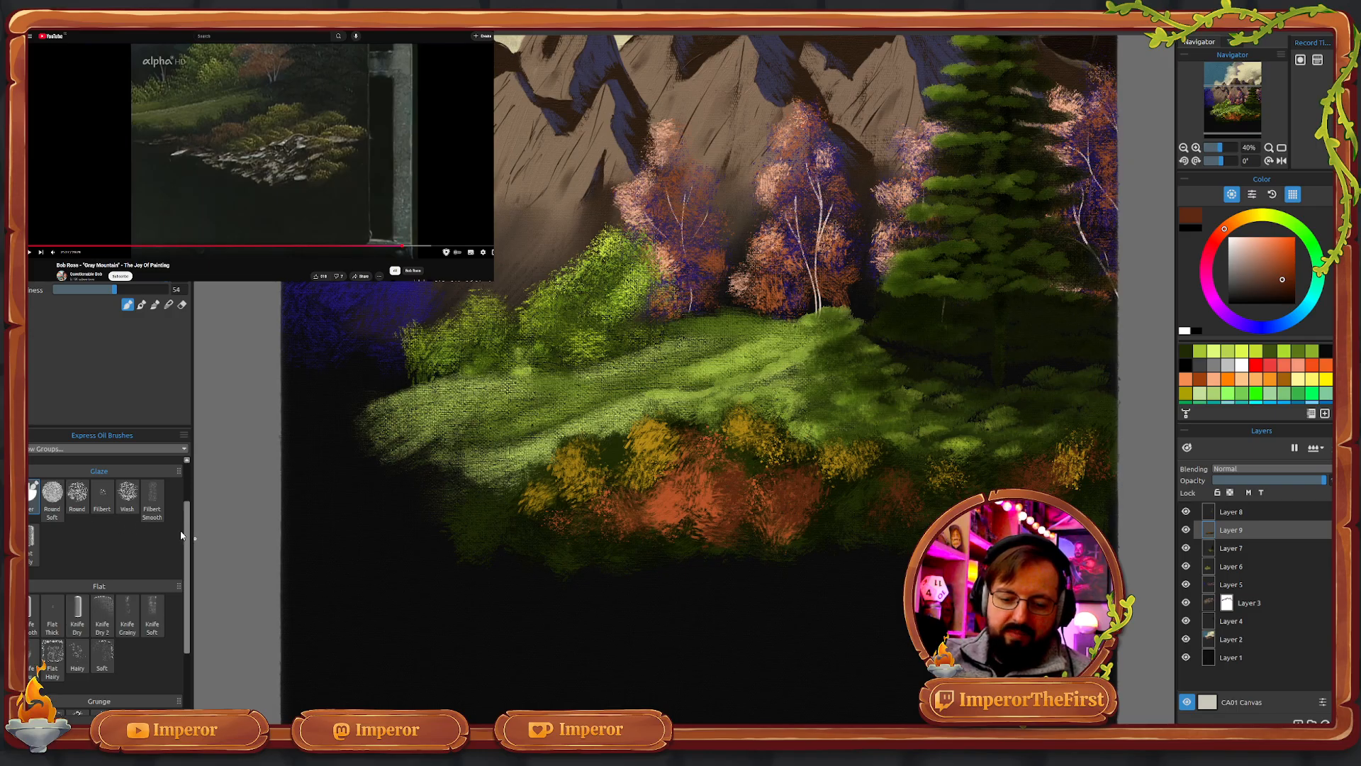
key("b")
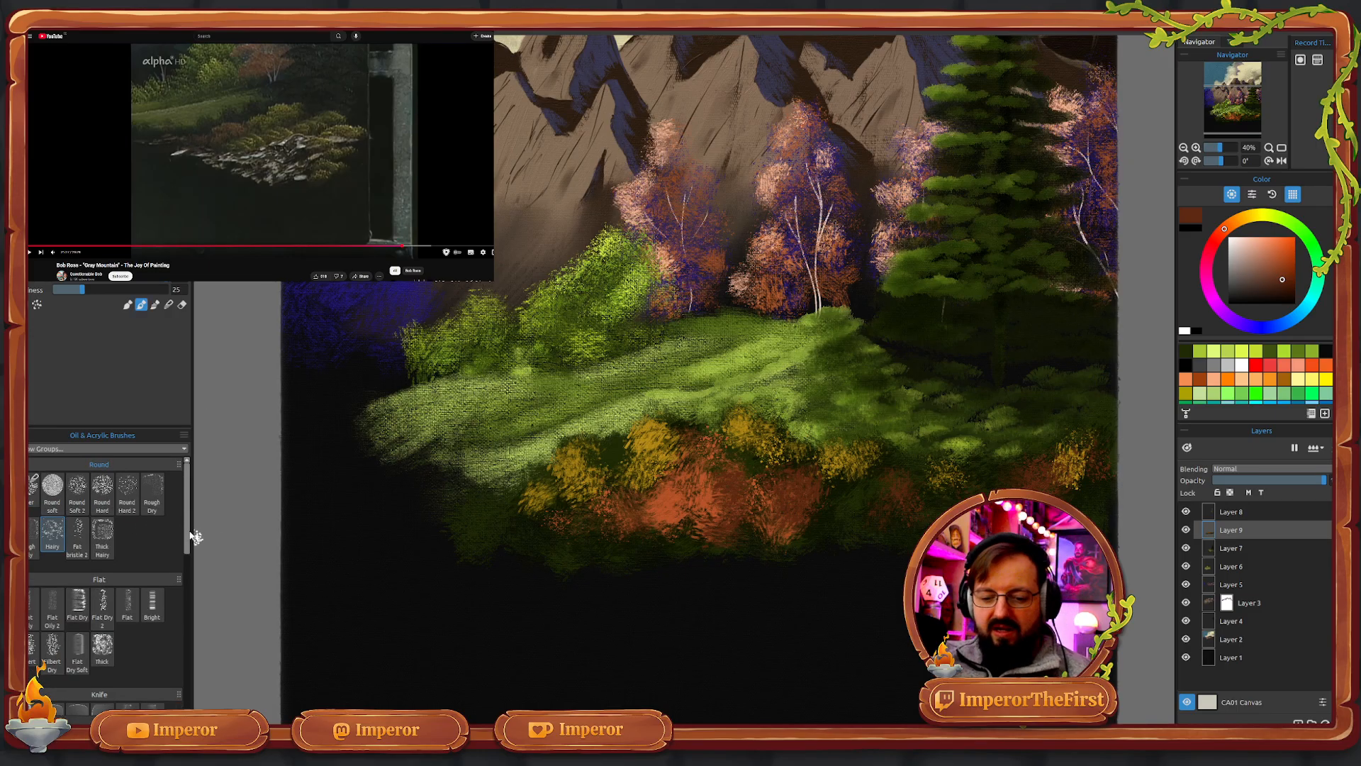
scroll(142, 539, "down", 2)
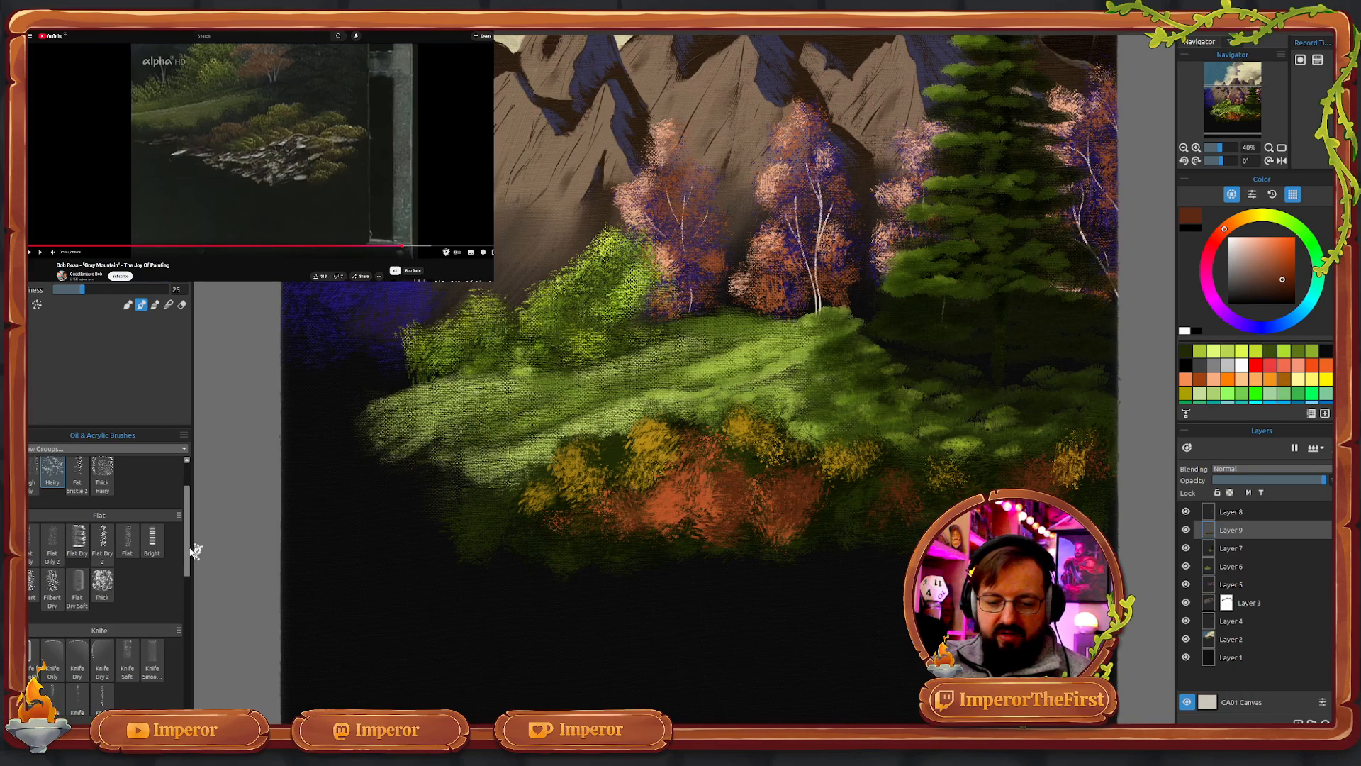
scroll(190, 549, "up", 2)
mouse_move(188, 520)
left_mouse_down()
mouse_move(190, 603)
mouse_move(188, 525)
left_mouse_up()
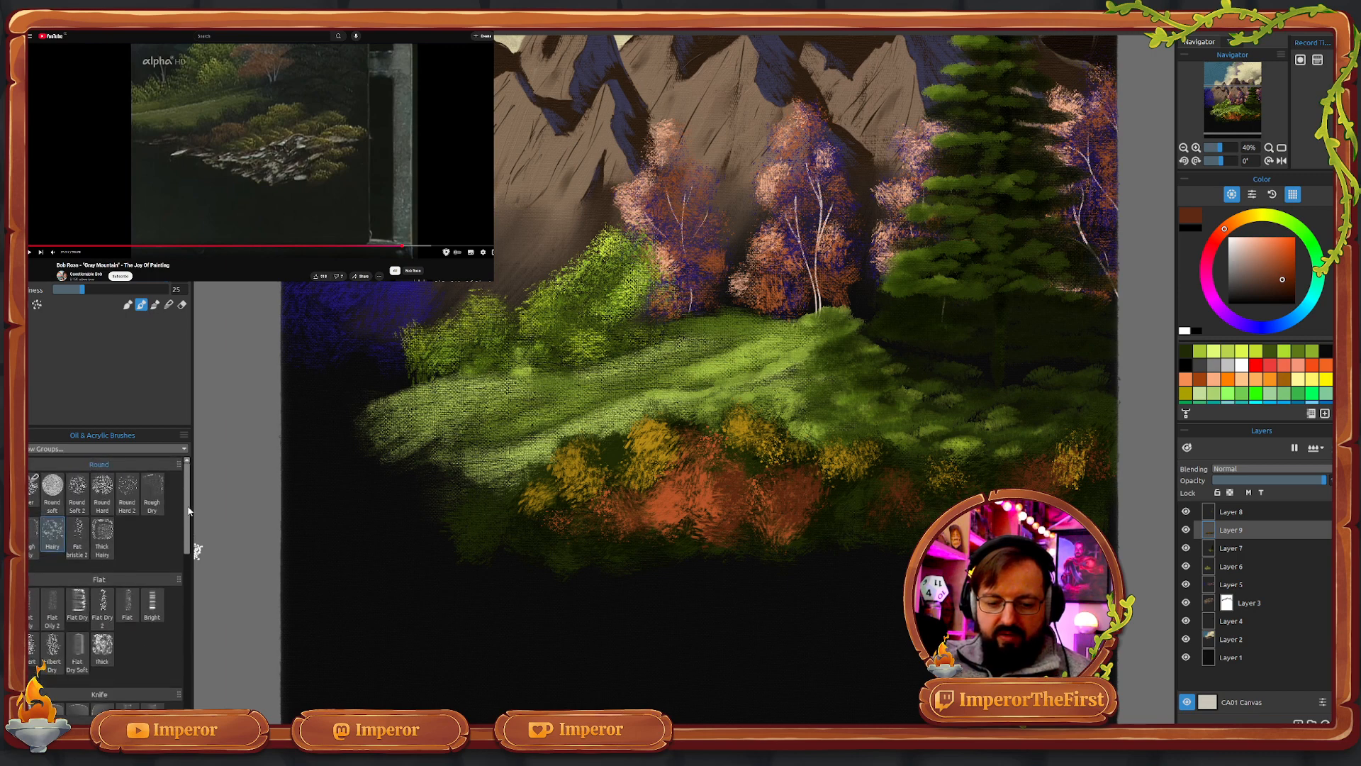
mouse_move(189, 525)
left_mouse_down()
mouse_move(194, 567)
mouse_move(190, 537)
left_mouse_up()
left_click(34, 617)
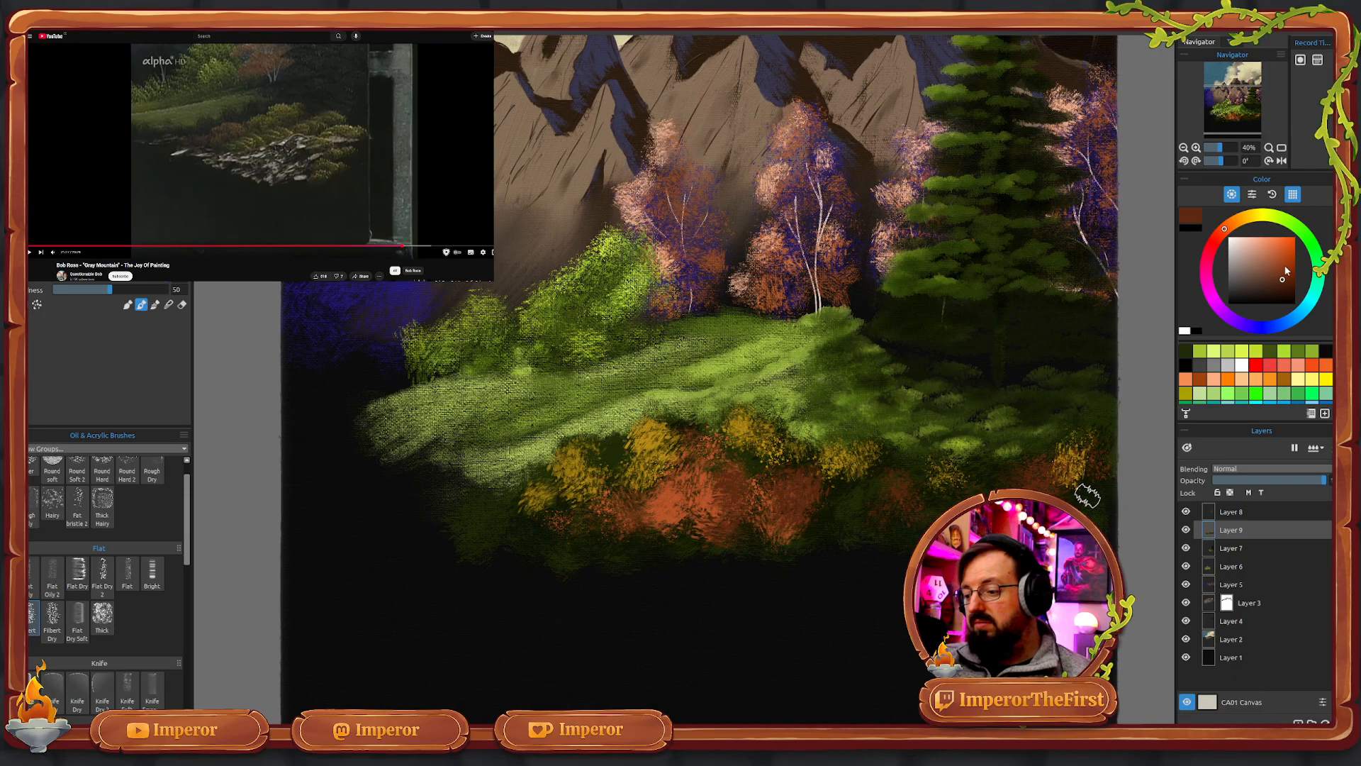
- Add a layer above Layer 9 and block in a dark olive-brown bank below the orange and yellow bushes
left_click_drag(1234, 222, 1250, 220)
left_click_drag(1284, 280, 1286, 292)
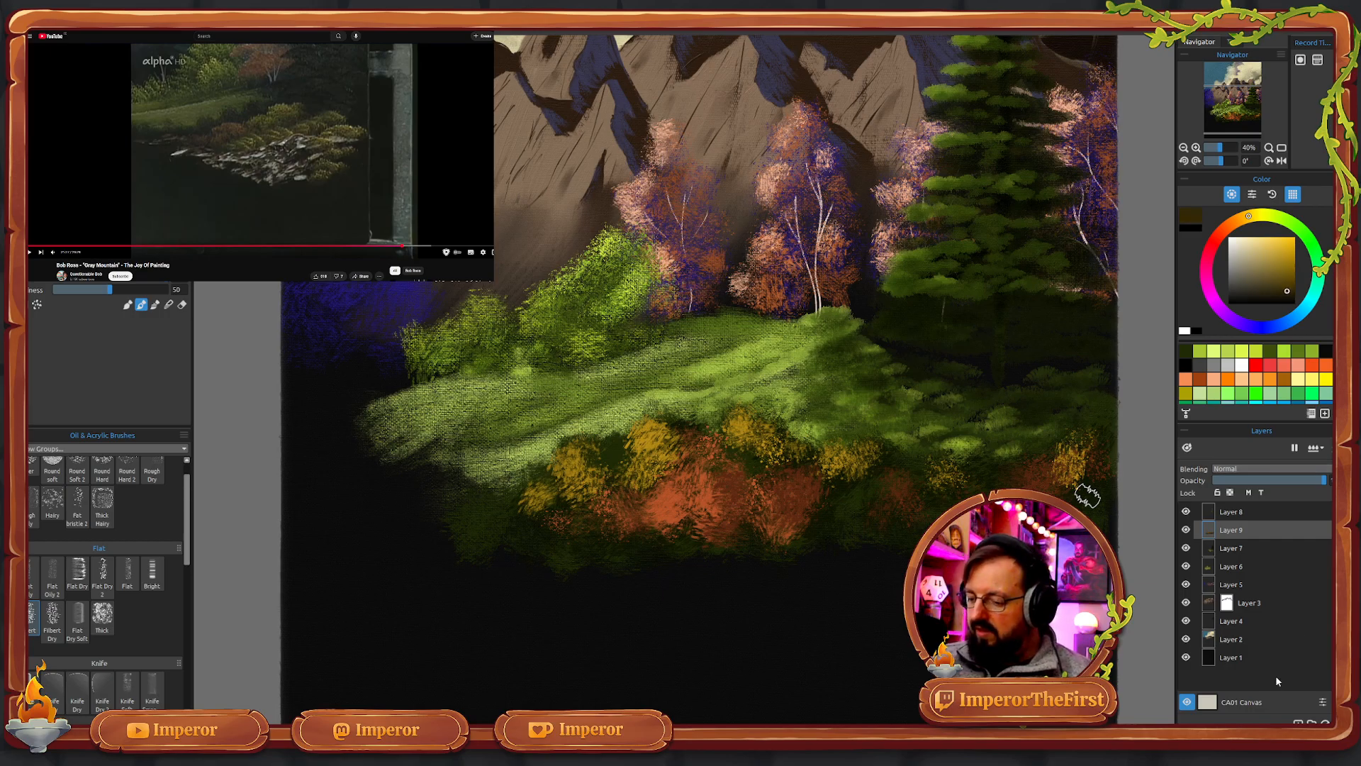
key("ctrl+shift+n")
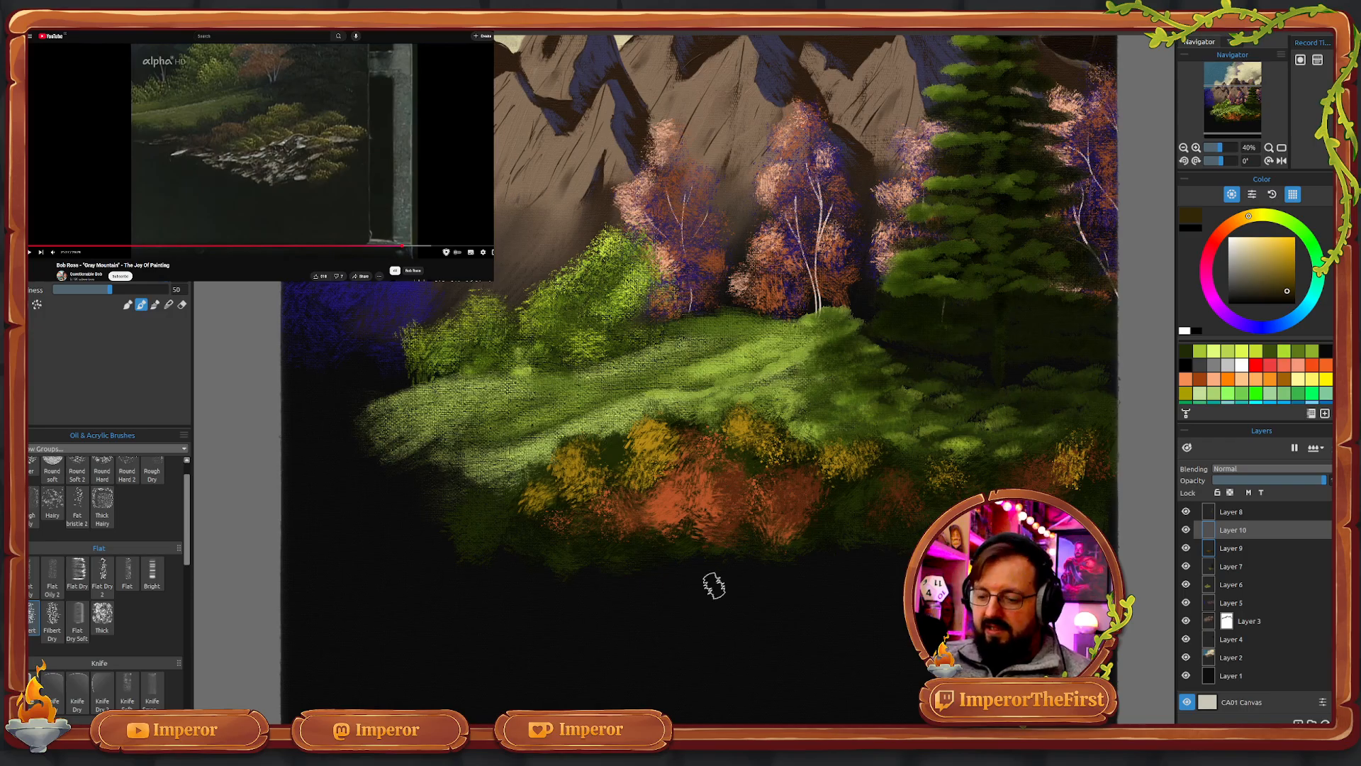
mouse_move(776, 559)
left_mouse_down()
mouse_move(709, 595)
mouse_move(674, 591)
mouse_move(695, 577)
mouse_move(650, 582)
mouse_move(675, 580)
mouse_move(643, 585)
mouse_move(612, 616)
mouse_move(670, 617)
mouse_move(624, 613)
mouse_move(678, 590)
mouse_move(568, 631)
mouse_move(546, 623)
mouse_move(626, 587)
mouse_move(549, 616)
mouse_move(592, 584)
mouse_move(554, 584)
mouse_move(576, 571)
mouse_move(548, 591)
mouse_move(535, 578)
mouse_move(556, 563)
mouse_move(500, 566)
mouse_move(533, 560)
mouse_move(543, 575)
mouse_move(504, 576)
mouse_move(515, 548)
mouse_move(470, 552)
mouse_move(499, 533)
mouse_move(455, 534)
mouse_move(456, 550)
mouse_move(435, 499)
mouse_move(481, 494)
mouse_move(498, 572)
mouse_move(516, 572)
mouse_move(523, 550)
mouse_move(513, 573)
mouse_move(513, 548)
mouse_move(495, 552)
mouse_move(513, 555)
mouse_move(508, 599)
mouse_move(538, 596)
mouse_move(504, 599)
mouse_move(569, 572)
mouse_move(525, 619)
mouse_move(544, 591)
mouse_move(593, 592)
mouse_move(561, 631)
mouse_move(589, 602)
mouse_move(670, 585)
mouse_move(616, 612)
mouse_move(673, 568)
mouse_move(637, 575)
mouse_move(689, 550)
mouse_move(641, 553)
mouse_move(711, 555)
mouse_move(768, 586)
mouse_move(844, 565)
mouse_move(820, 602)
mouse_move(829, 571)
mouse_move(809, 553)
mouse_move(890, 567)
mouse_move(863, 594)
mouse_move(882, 585)
mouse_move(723, 617)
mouse_move(717, 641)
mouse_move(778, 574)
mouse_move(650, 625)
mouse_move(735, 564)
mouse_move(660, 645)
mouse_move(701, 674)
mouse_move(793, 657)
mouse_move(847, 666)
mouse_move(895, 647)
mouse_move(860, 662)
mouse_move(915, 670)
left_mouse_up()
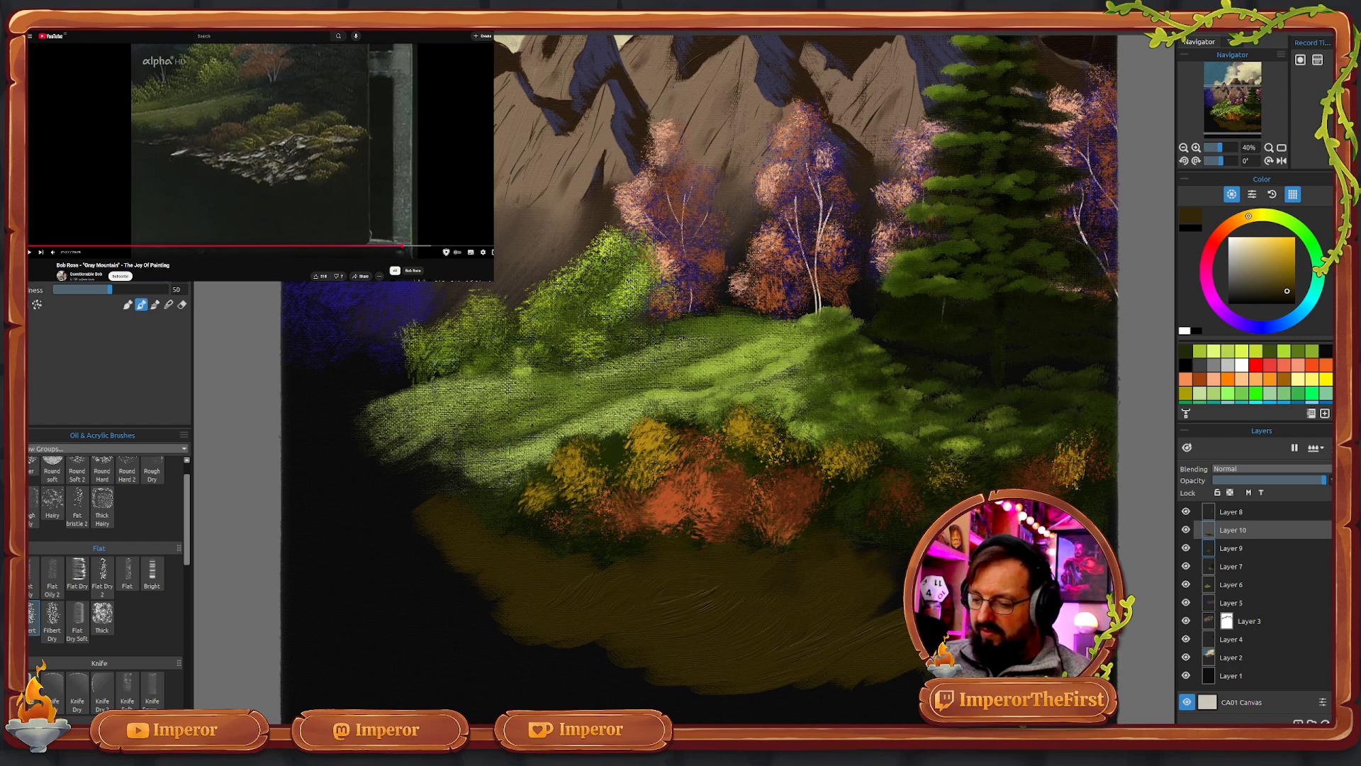
mouse_move(919, 624)
left_mouse_down()
mouse_move(895, 602)
mouse_move(914, 591)
mouse_move(890, 569)
mouse_move(915, 556)
left_mouse_up()
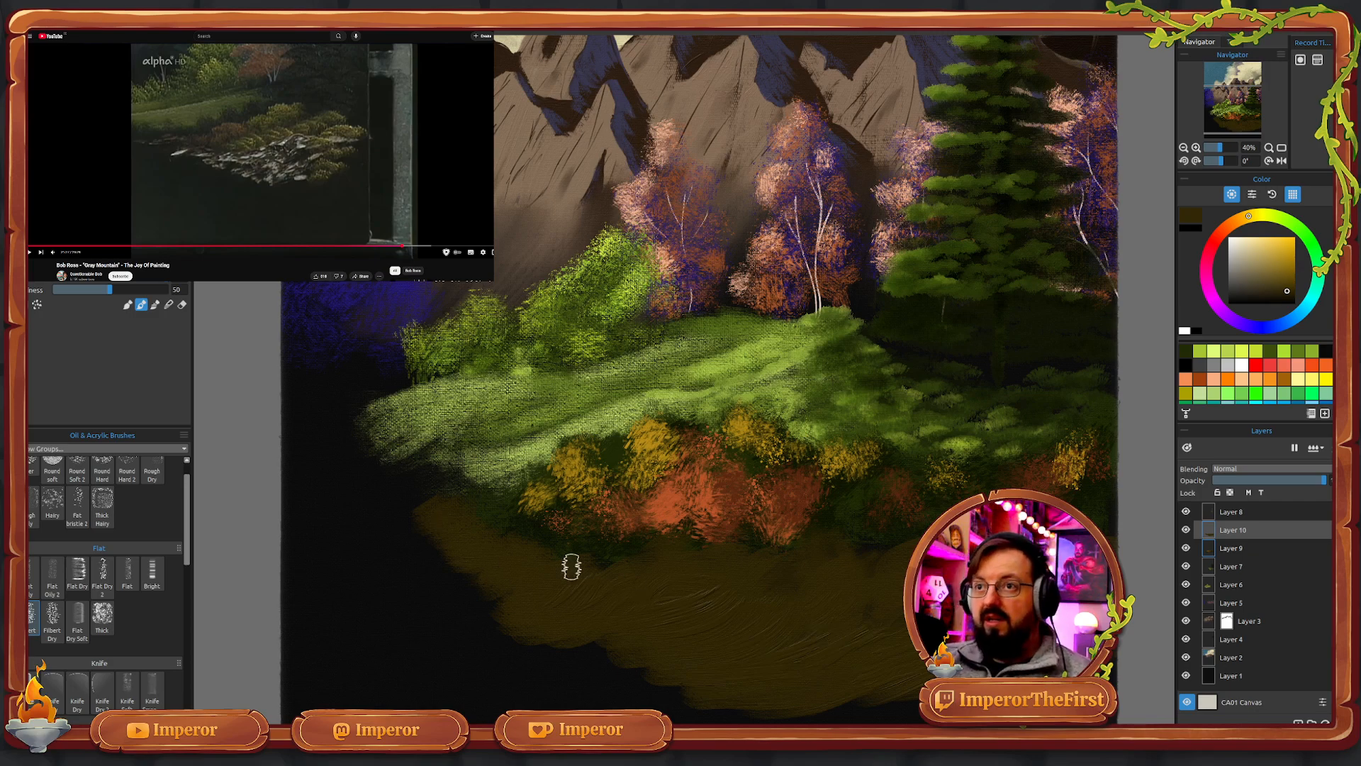
- Paint short slanted beige-grey rock strokes along the left edge of the dark brown bank
left_click(1245, 272)
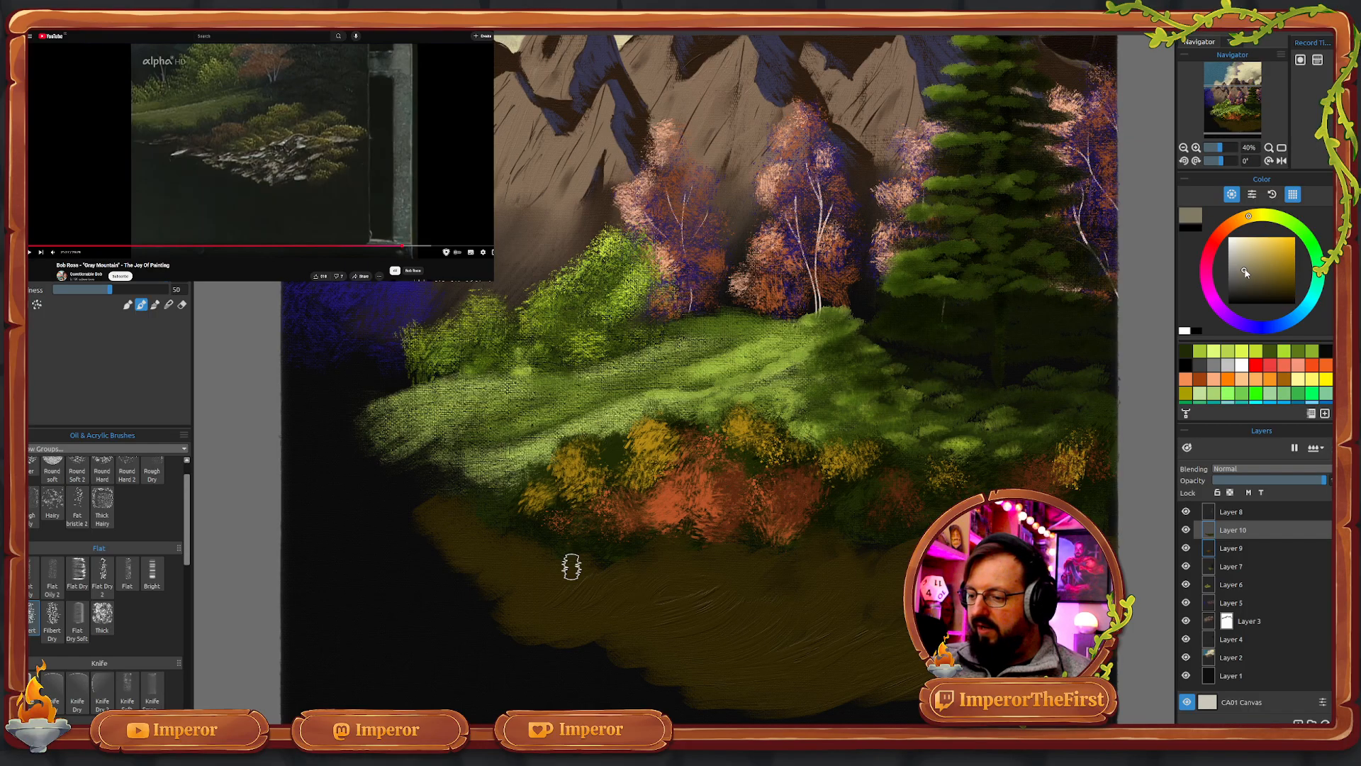
left_click(487, 547)
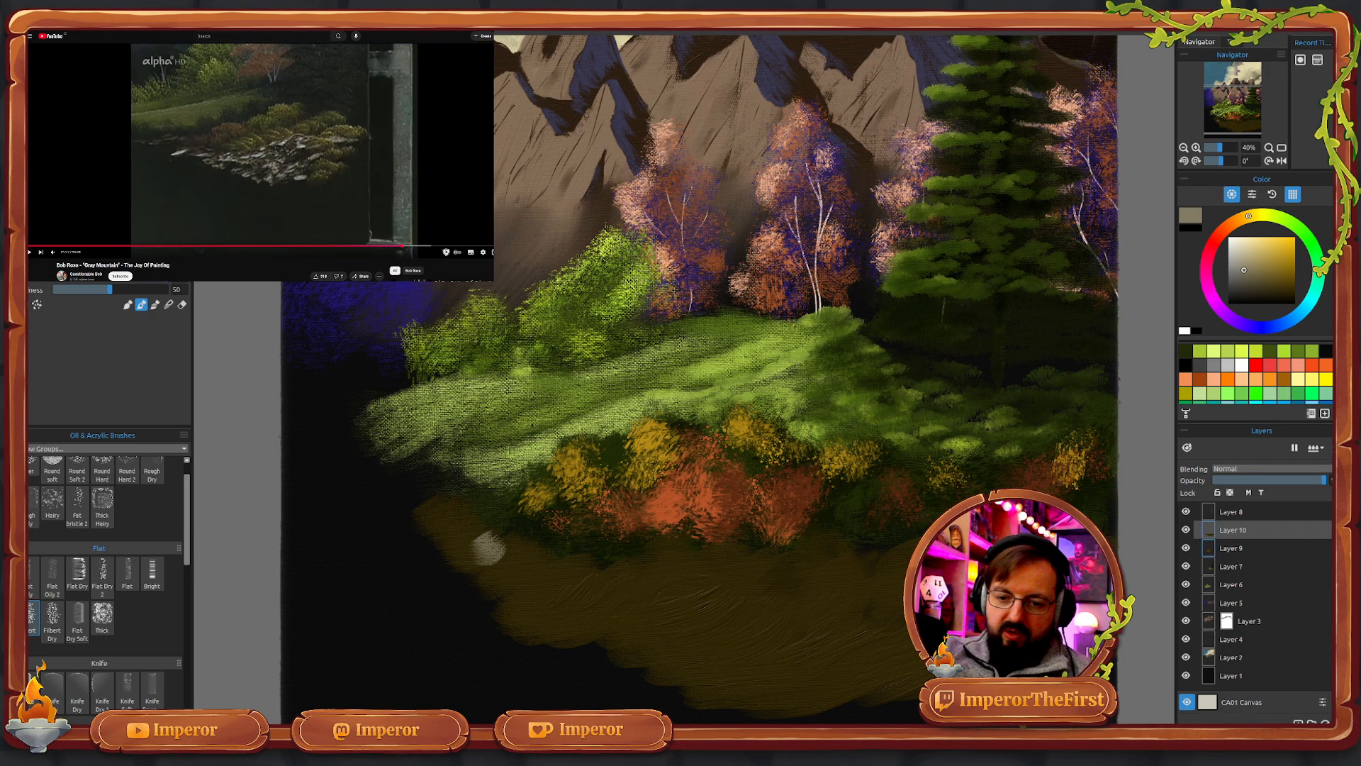
key("ctrl+z")
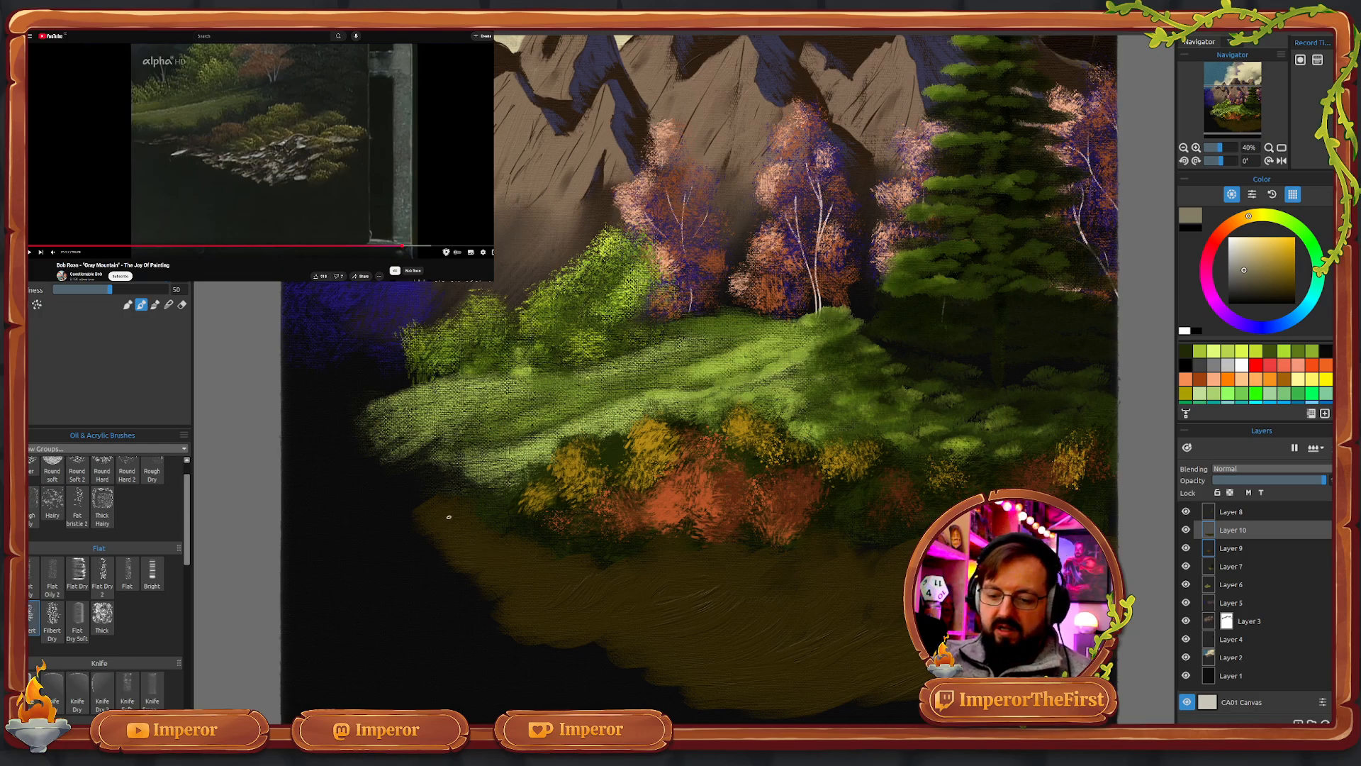
left_click_drag(448, 516, 431, 505)
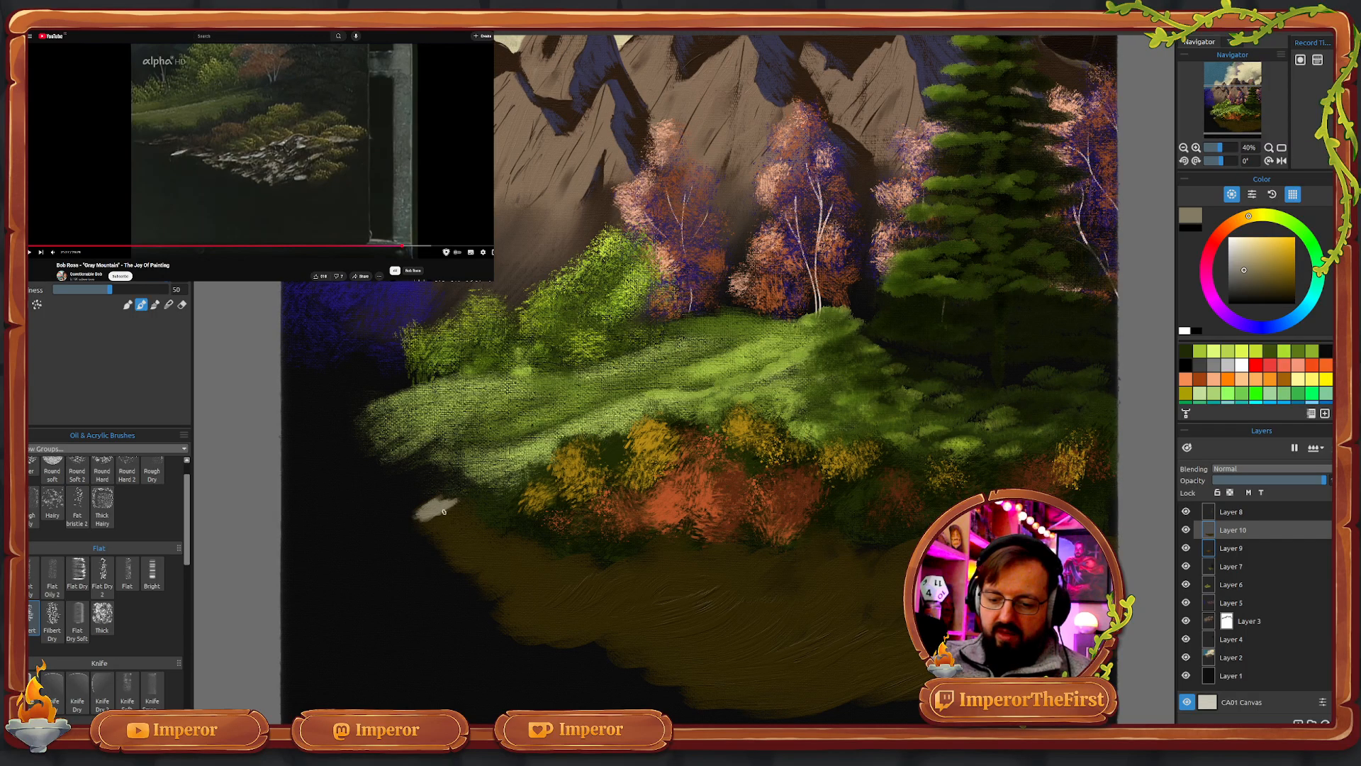
mouse_move(443, 511)
left_mouse_down()
mouse_move(472, 503)
mouse_move(415, 531)
mouse_move(455, 498)
mouse_move(417, 512)
mouse_move(484, 499)
mouse_move(432, 540)
mouse_move(480, 522)
mouse_move(467, 550)
mouse_move(454, 530)
mouse_move(427, 536)
mouse_move(472, 529)
left_mouse_up()
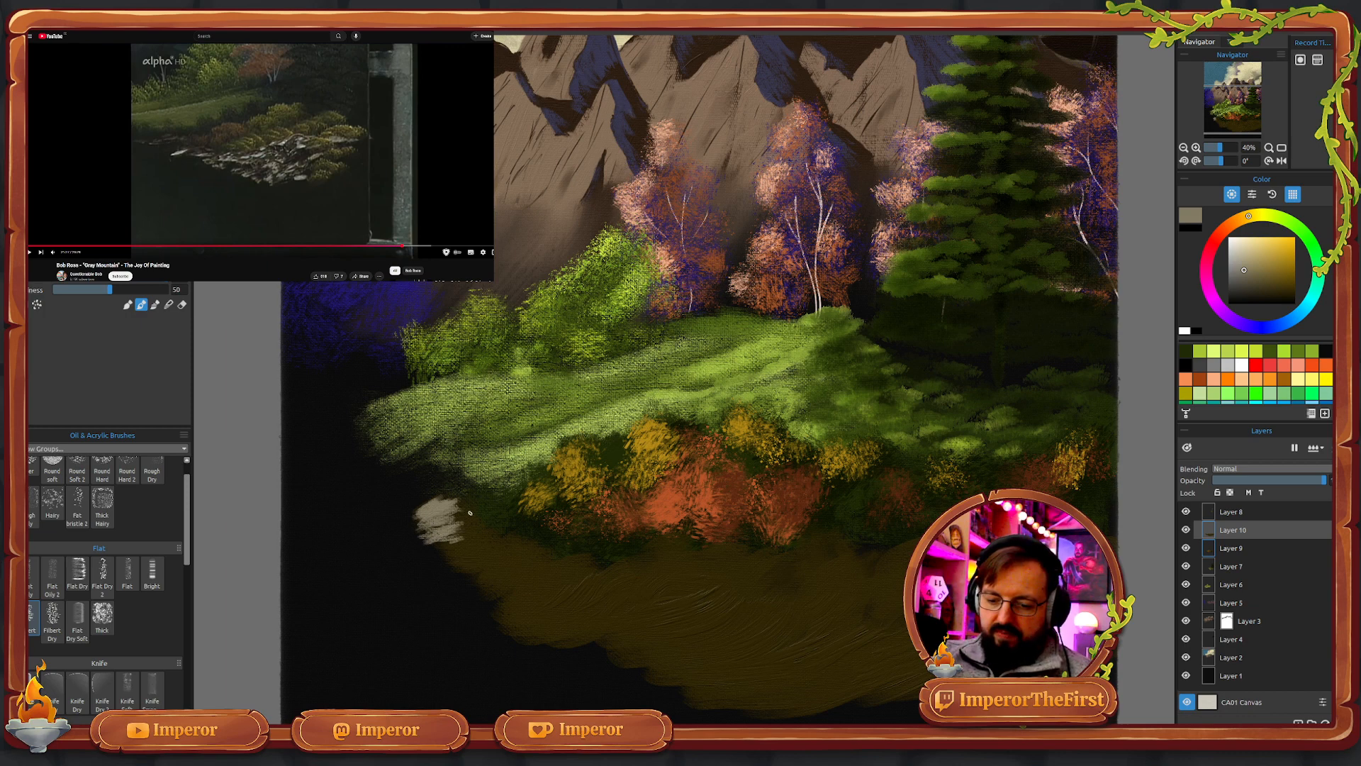
mouse_move(479, 581)
left_mouse_down()
mouse_move(523, 551)
mouse_move(496, 573)
mouse_move(510, 560)
left_mouse_up()
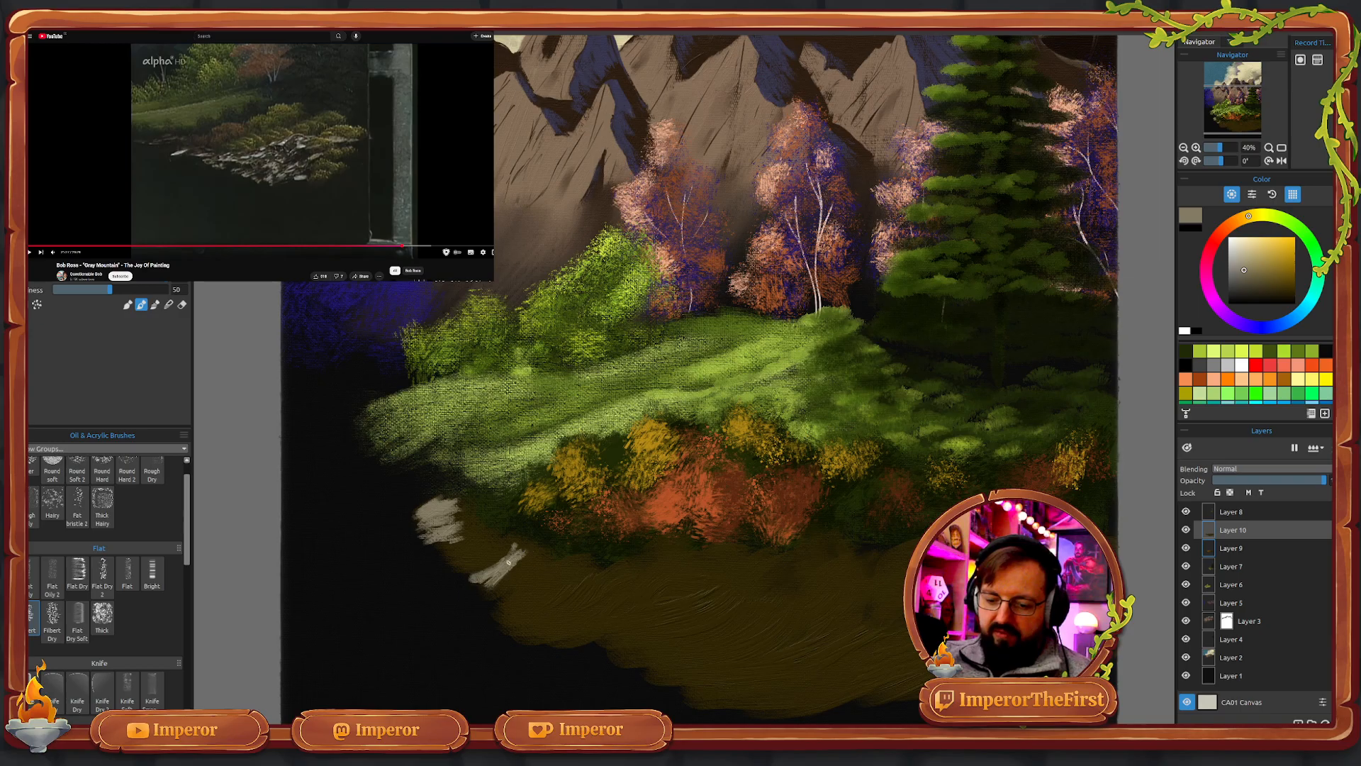
left_click_drag(486, 580, 512, 554)
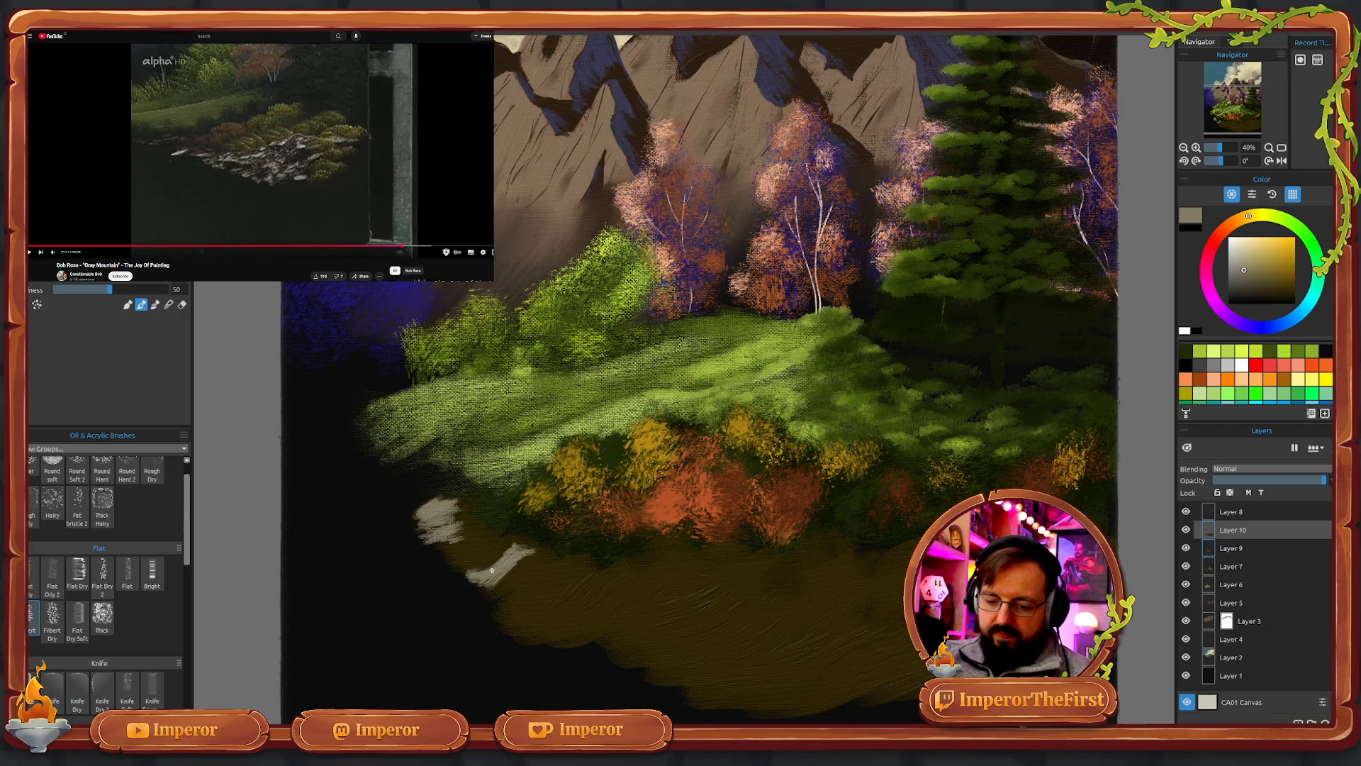
left_click_drag(472, 551, 456, 562)
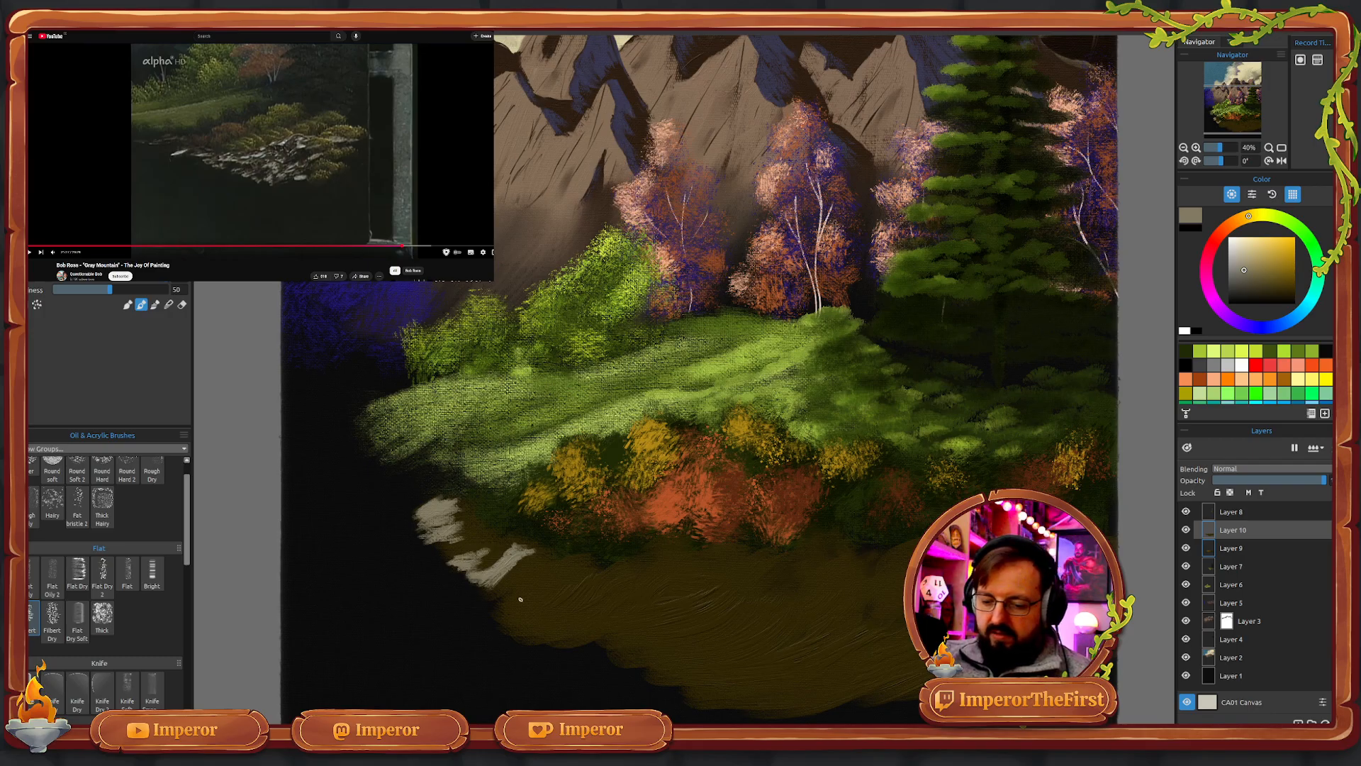
- Extend the beige-grey rock strokes across the middle and right of the brown bank, leaving dark gaps between them
mouse_move(522, 597)
left_mouse_down()
mouse_move(549, 585)
mouse_move(517, 600)
mouse_move(559, 588)
mouse_move(500, 609)
mouse_move(545, 596)
mouse_move(517, 591)
mouse_move(519, 618)
mouse_move(536, 597)
mouse_move(502, 624)
mouse_move(560, 606)
mouse_move(512, 634)
mouse_move(550, 602)
mouse_move(503, 611)
mouse_move(558, 592)
mouse_move(523, 599)
mouse_move(576, 565)
mouse_move(551, 591)
mouse_move(596, 570)
mouse_move(529, 618)
mouse_move(594, 585)
mouse_move(548, 627)
mouse_move(583, 602)
mouse_move(513, 640)
mouse_move(589, 591)
left_mouse_up()
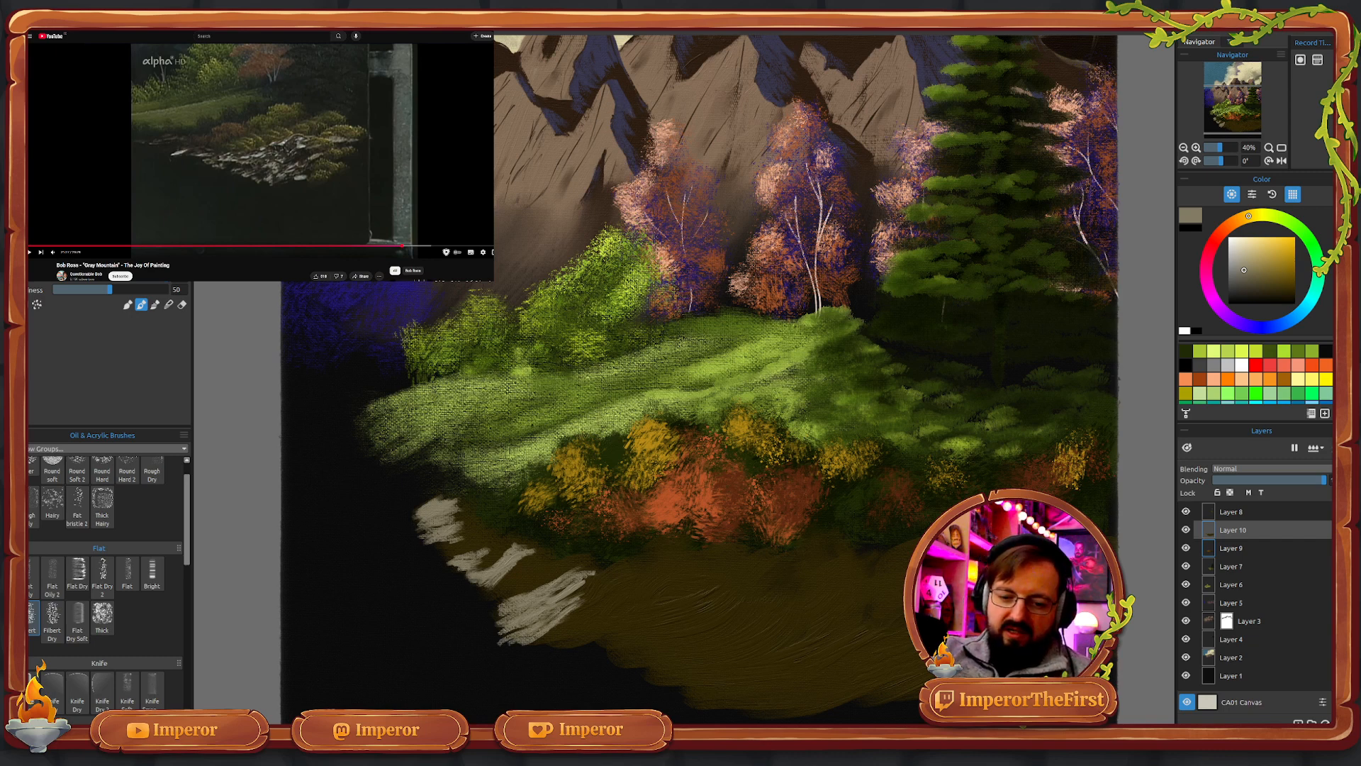
mouse_move(504, 607)
left_mouse_down()
mouse_move(544, 610)
mouse_move(512, 637)
mouse_move(576, 593)
mouse_move(545, 626)
mouse_move(573, 596)
mouse_move(552, 599)
mouse_move(610, 578)
mouse_move(565, 600)
mouse_move(610, 565)
mouse_move(556, 583)
mouse_move(631, 571)
mouse_move(597, 579)
mouse_move(567, 621)
mouse_move(579, 617)
mouse_move(593, 603)
mouse_move(532, 634)
mouse_move(656, 609)
mouse_move(625, 622)
mouse_move(703, 584)
left_mouse_up()
left_click_drag(635, 612, 748, 578)
mouse_move(749, 578)
left_mouse_down()
mouse_move(589, 631)
mouse_move(744, 578)
mouse_move(838, 599)
mouse_move(754, 611)
left_mouse_up()
mouse_move(773, 616)
left_mouse_down()
mouse_move(720, 666)
mouse_move(776, 620)
mouse_move(726, 655)
left_mouse_up()
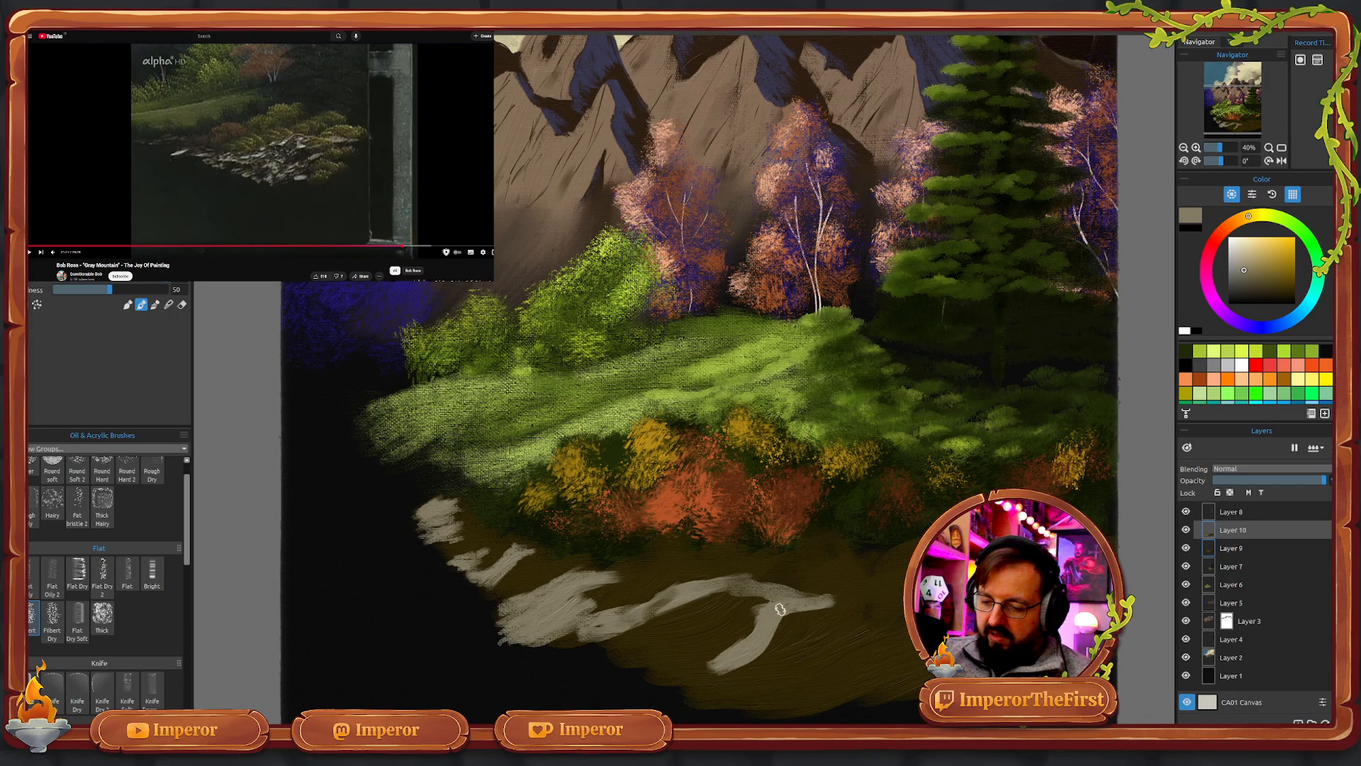
mouse_move(740, 597)
left_mouse_down()
mouse_move(702, 642)
mouse_move(731, 605)
mouse_move(720, 622)
mouse_move(764, 595)
mouse_move(658, 657)
mouse_move(699, 640)
mouse_move(618, 660)
mouse_move(653, 644)
mouse_move(577, 644)
mouse_move(660, 635)
mouse_move(638, 643)
mouse_move(722, 599)
mouse_move(691, 644)
mouse_move(755, 628)
mouse_move(711, 672)
mouse_move(743, 643)
mouse_move(705, 661)
mouse_move(740, 625)
mouse_move(688, 655)
mouse_move(743, 641)
mouse_move(751, 678)
mouse_move(838, 627)
mouse_move(844, 677)
left_mouse_up()
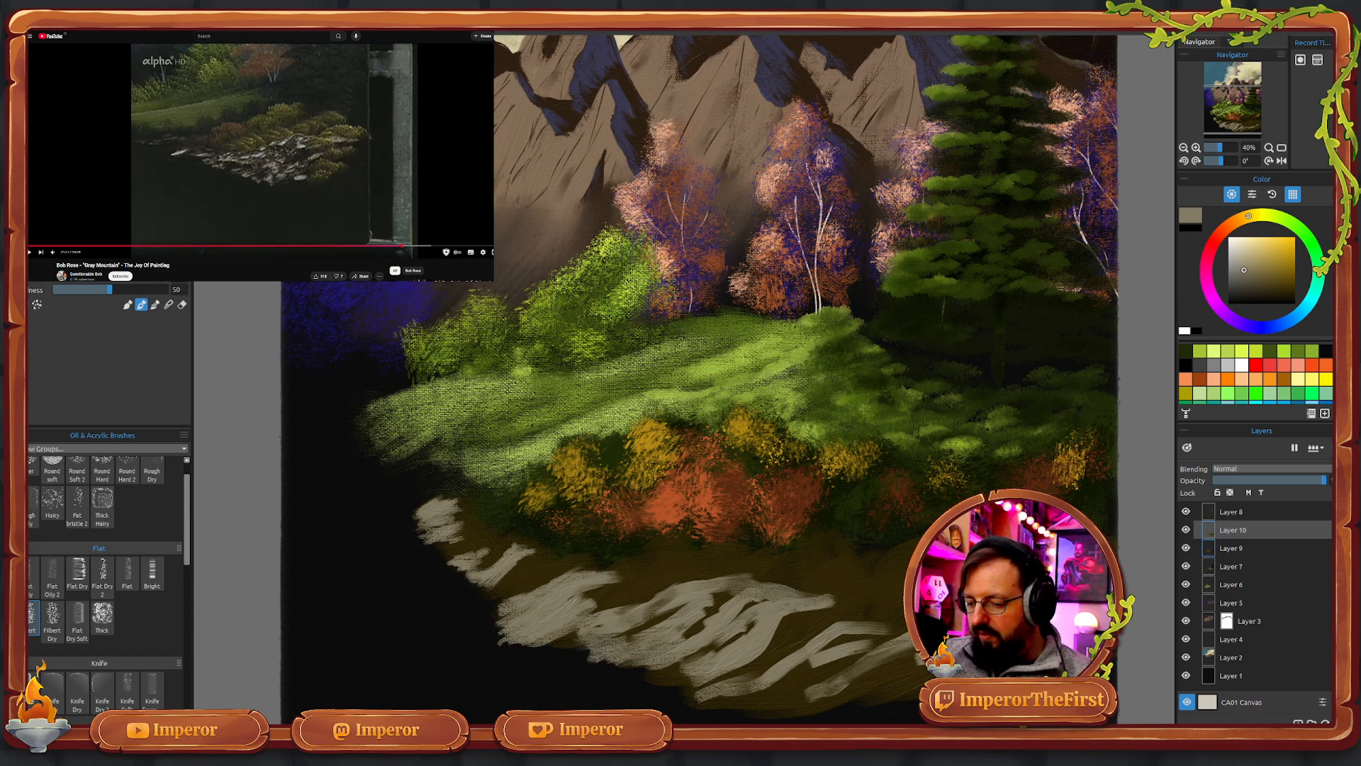
left_click_drag(885, 592, 904, 581)
left_click_drag(822, 581, 890, 551)
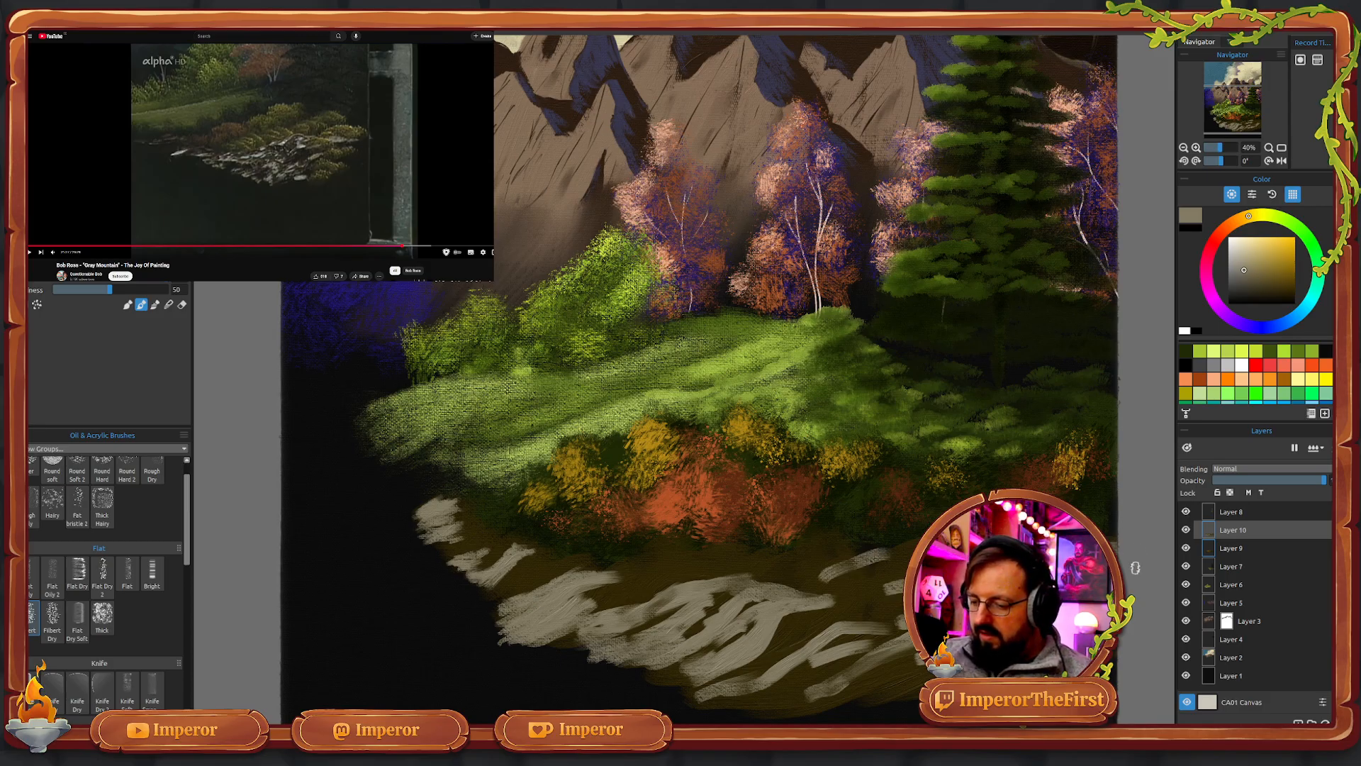
left_click(169, 304)
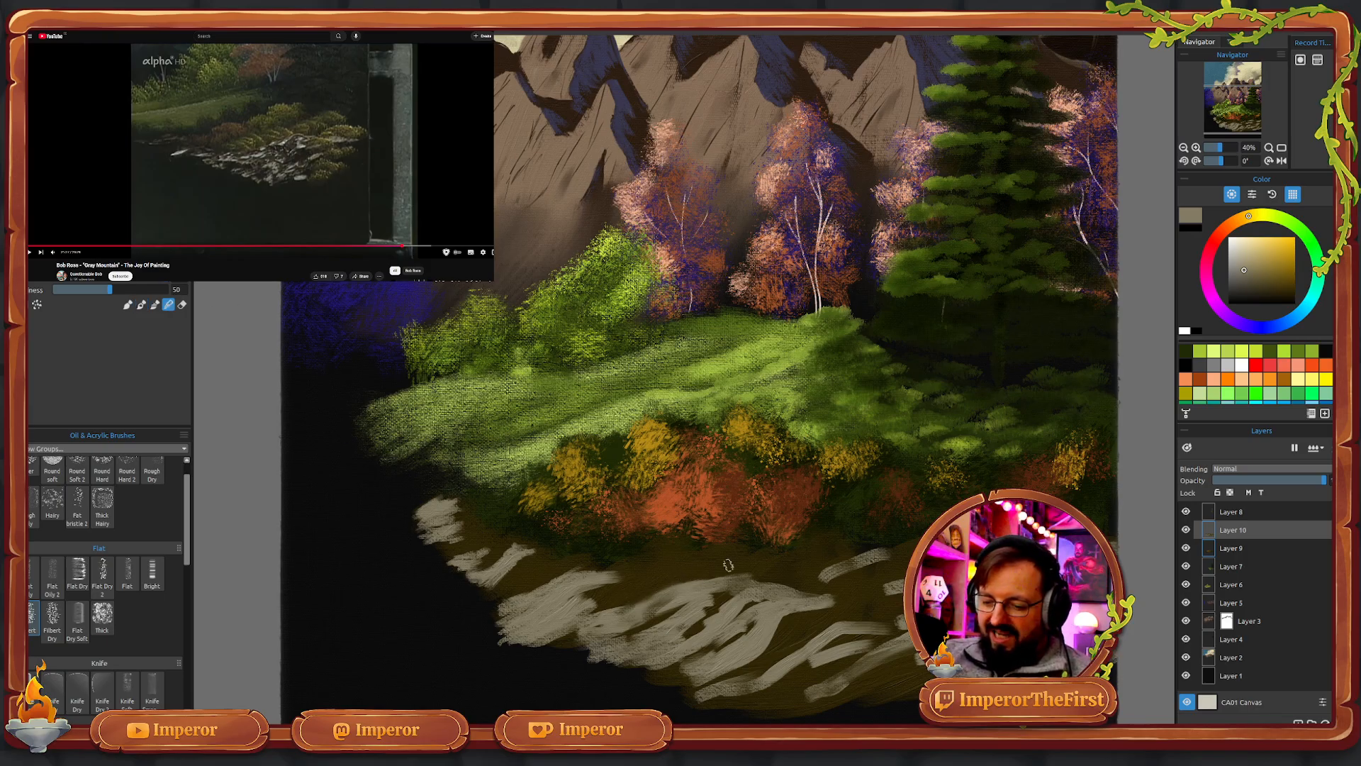
left_click(154, 306)
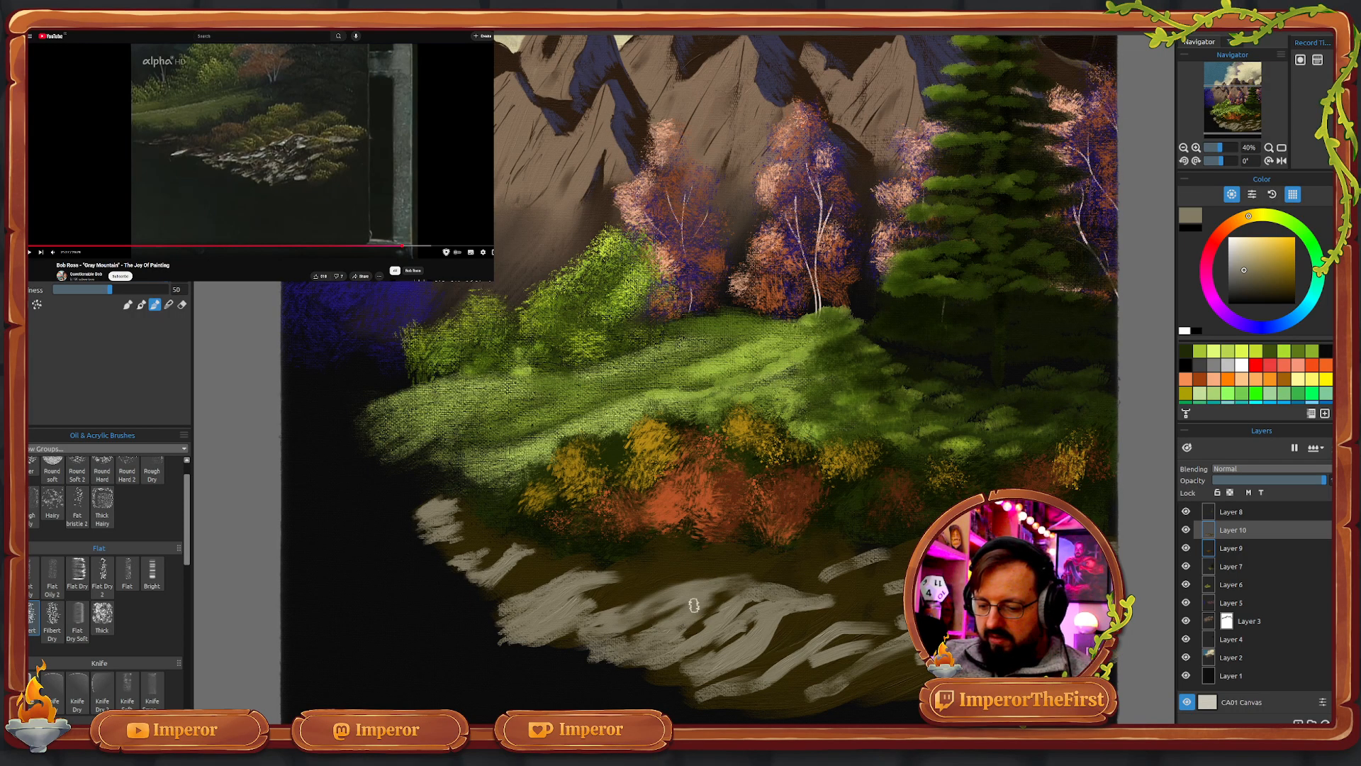
key("n")
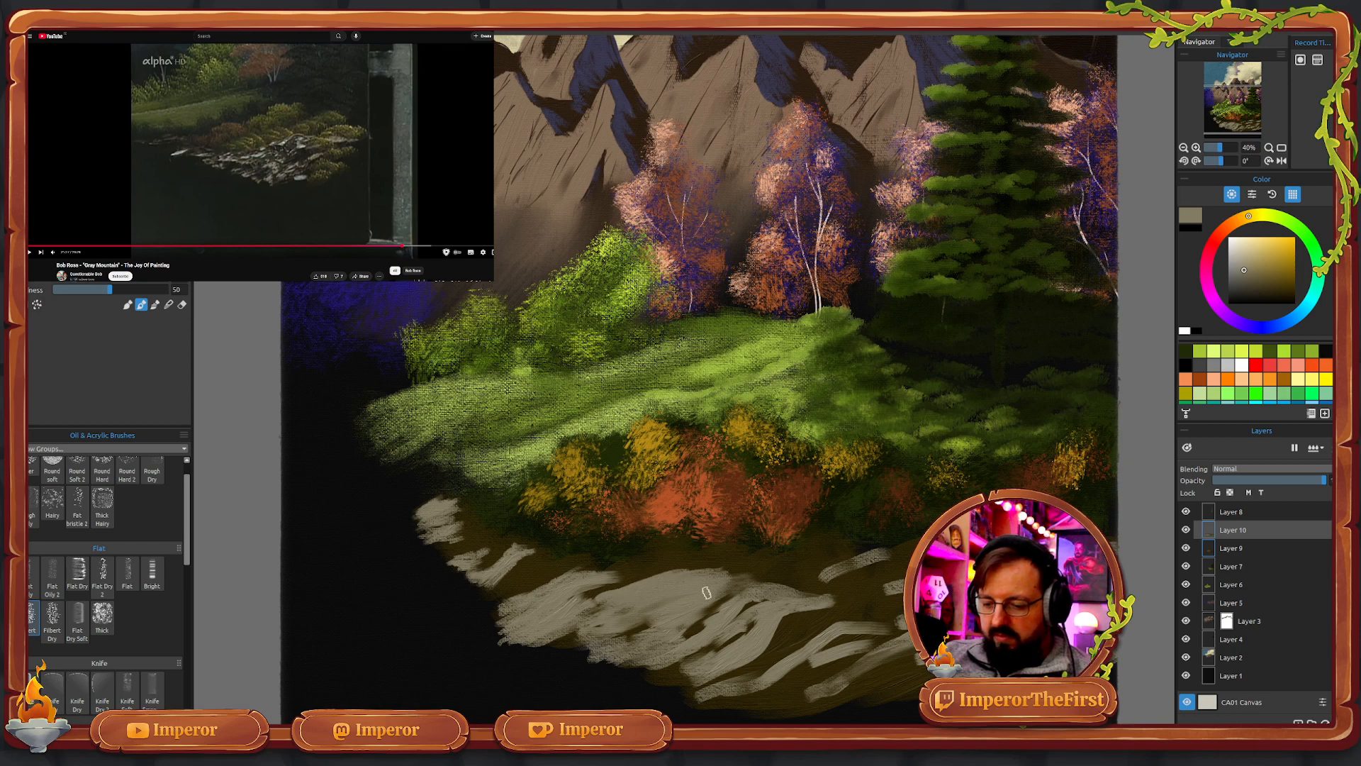
- Set the brush's oiliness to 8 and fill most gaps between the rock strokes with textured beige-grey paint
left_click(73, 290)
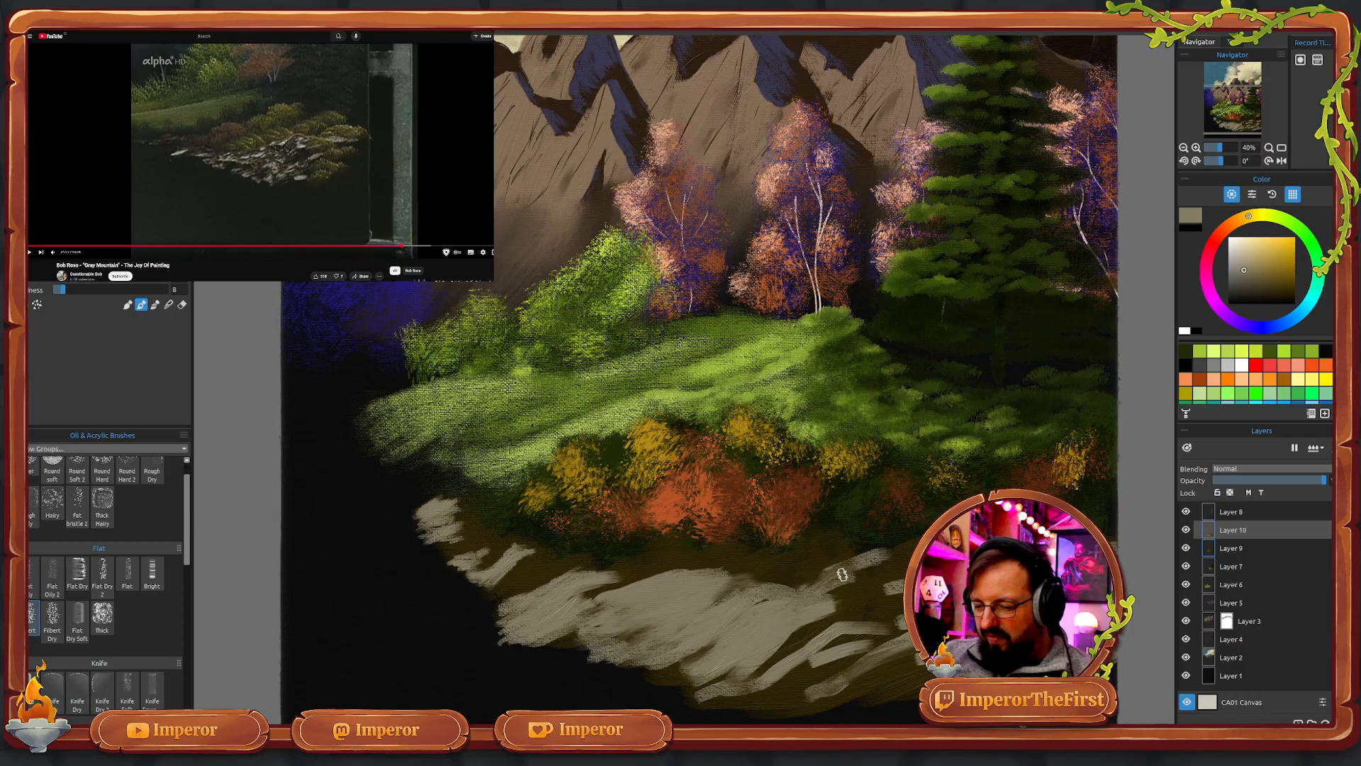
mouse_move(842, 574)
left_mouse_down()
mouse_move(906, 556)
mouse_move(871, 562)
mouse_move(891, 571)
mouse_move(883, 607)
left_mouse_up()
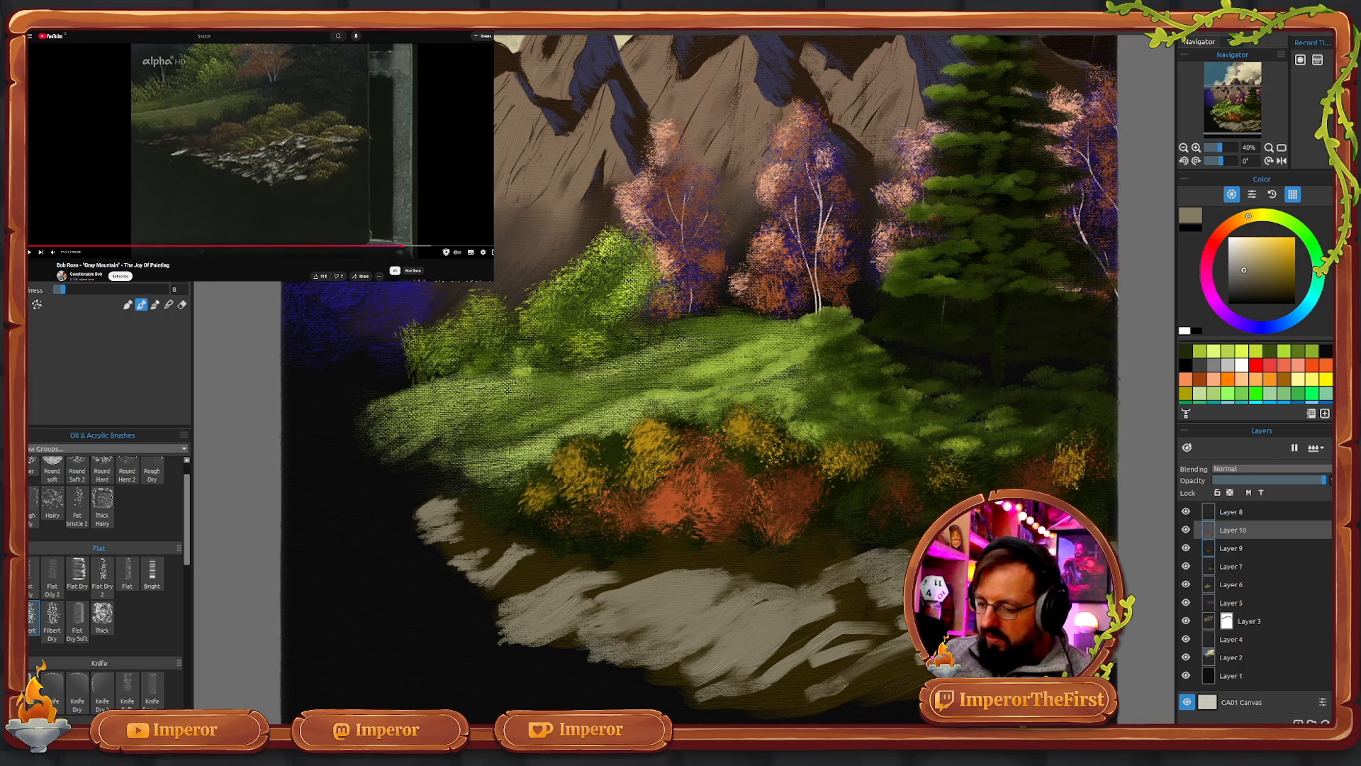
left_click_drag(915, 659, 821, 692)
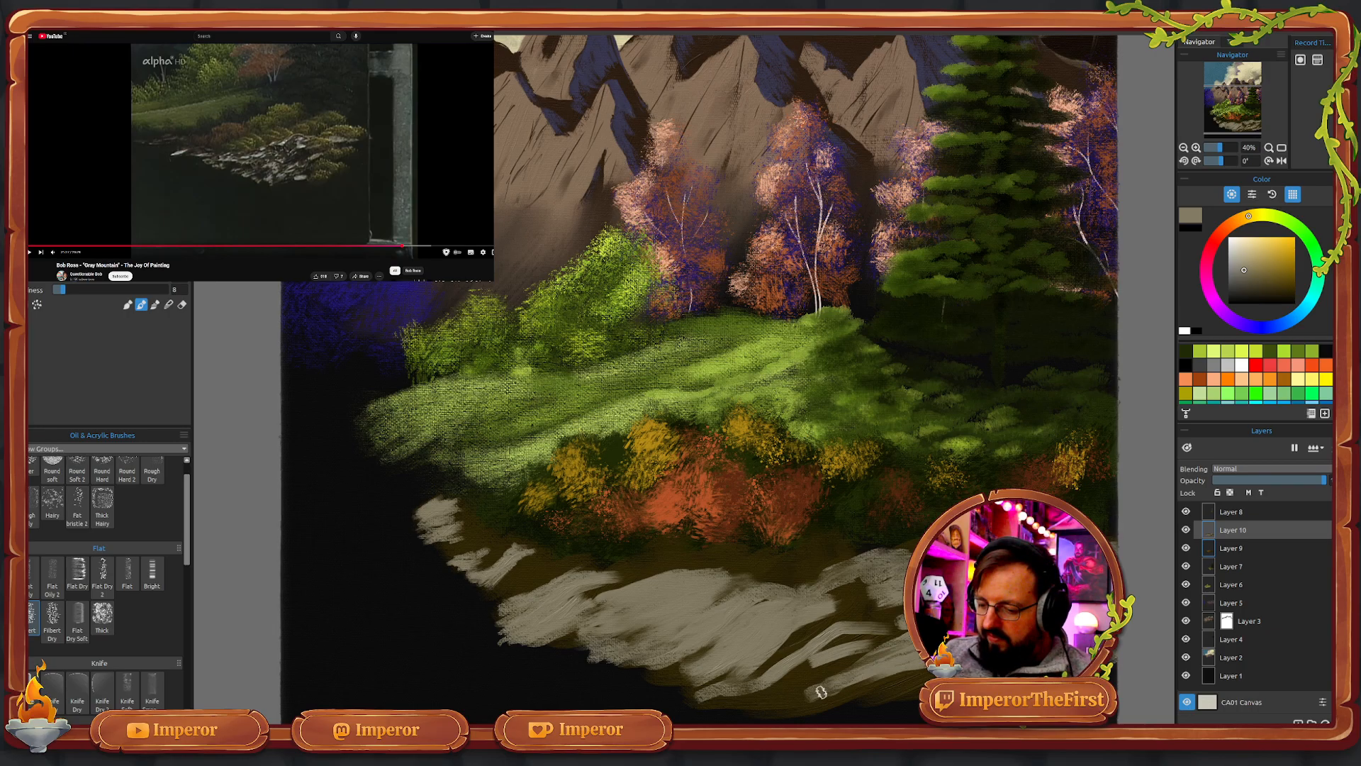
mouse_move(901, 638)
left_mouse_down()
mouse_move(808, 698)
mouse_move(830, 666)
mouse_move(890, 638)
mouse_move(811, 668)
mouse_move(860, 650)
mouse_move(876, 626)
mouse_move(755, 698)
mouse_move(734, 696)
mouse_move(831, 654)
mouse_move(743, 688)
mouse_move(864, 620)
mouse_move(845, 631)
mouse_move(909, 644)
mouse_move(896, 684)
left_mouse_up()
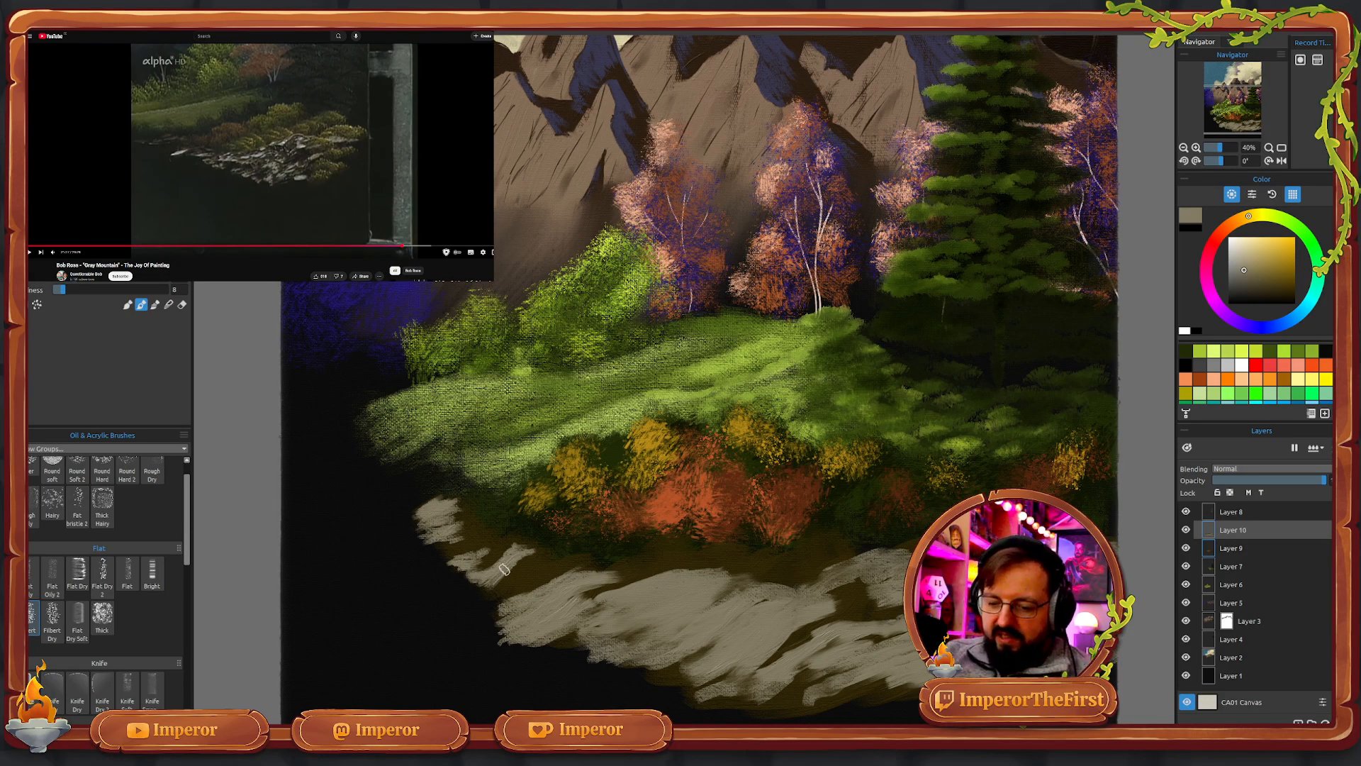
mouse_move(517, 563)
left_mouse_down()
mouse_move(502, 579)
mouse_move(523, 564)
mouse_move(526, 577)
mouse_move(468, 567)
mouse_move(432, 513)
mouse_move(445, 515)
mouse_move(452, 577)
left_mouse_up()
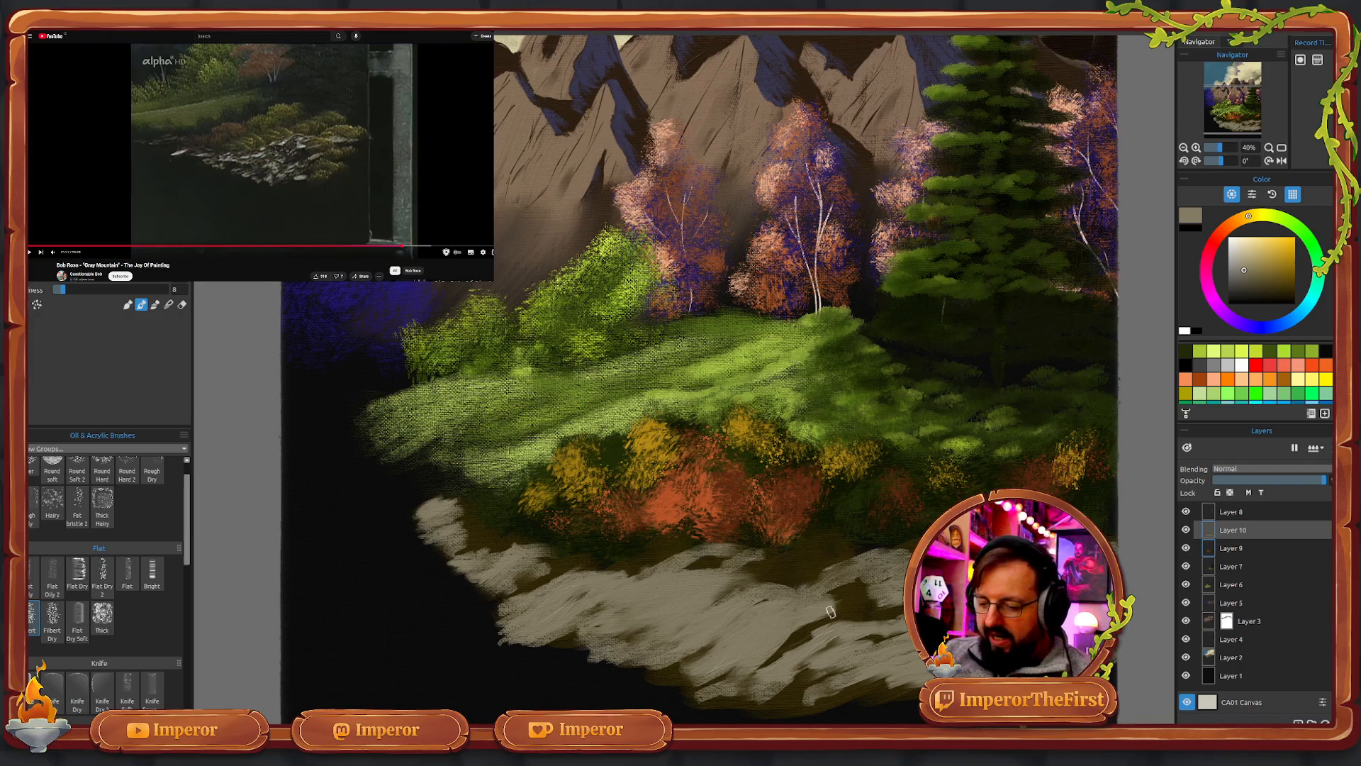
mouse_move(830, 611)
left_mouse_down()
mouse_move(721, 682)
mouse_move(689, 668)
mouse_move(652, 678)
mouse_move(727, 661)
mouse_move(676, 694)
mouse_move(810, 694)
mouse_move(747, 716)
mouse_move(914, 681)
left_mouse_up()
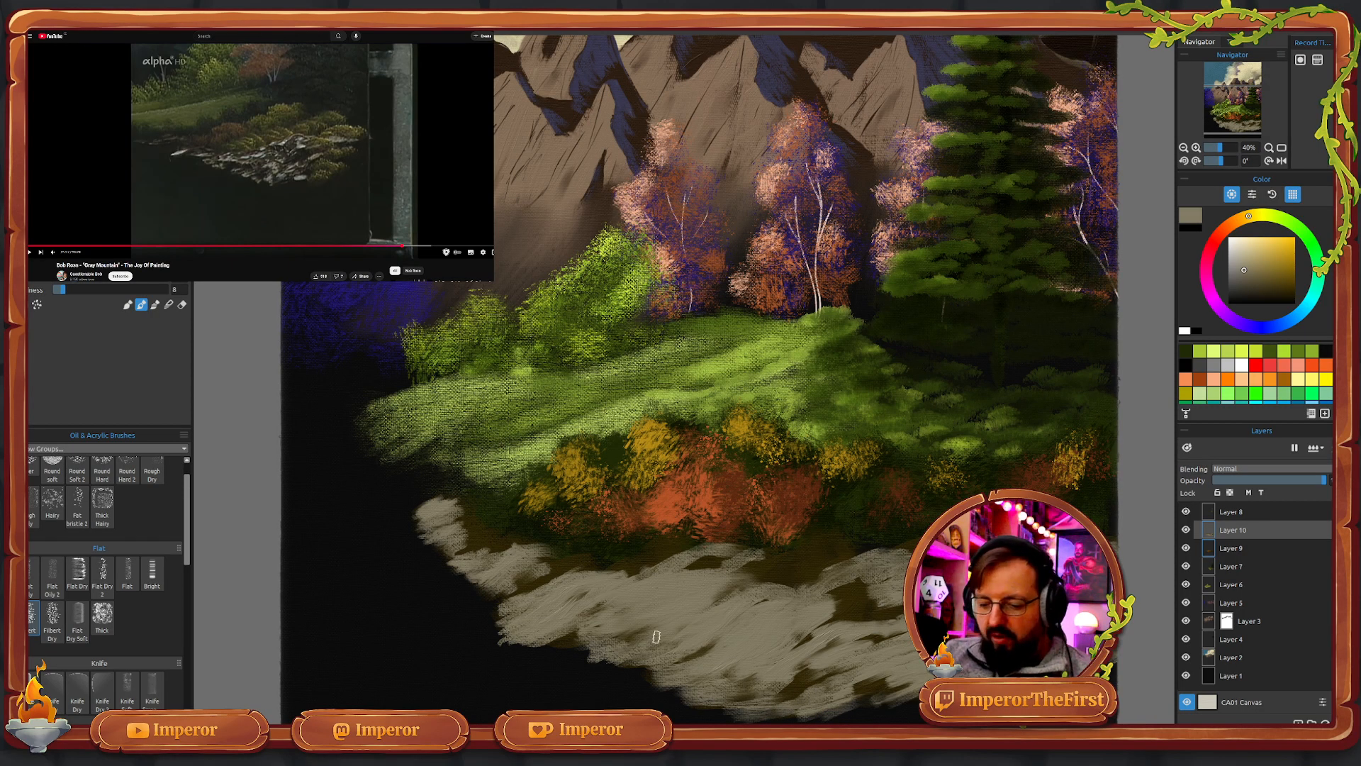
mouse_move(655, 637)
left_mouse_down()
mouse_move(590, 651)
mouse_move(565, 638)
mouse_move(494, 642)
mouse_move(569, 607)
mouse_move(532, 619)
mouse_move(521, 601)
mouse_move(595, 596)
left_mouse_up()
mouse_move(744, 621)
left_mouse_down()
mouse_move(837, 604)
mouse_move(798, 596)
mouse_move(849, 612)
left_mouse_up()
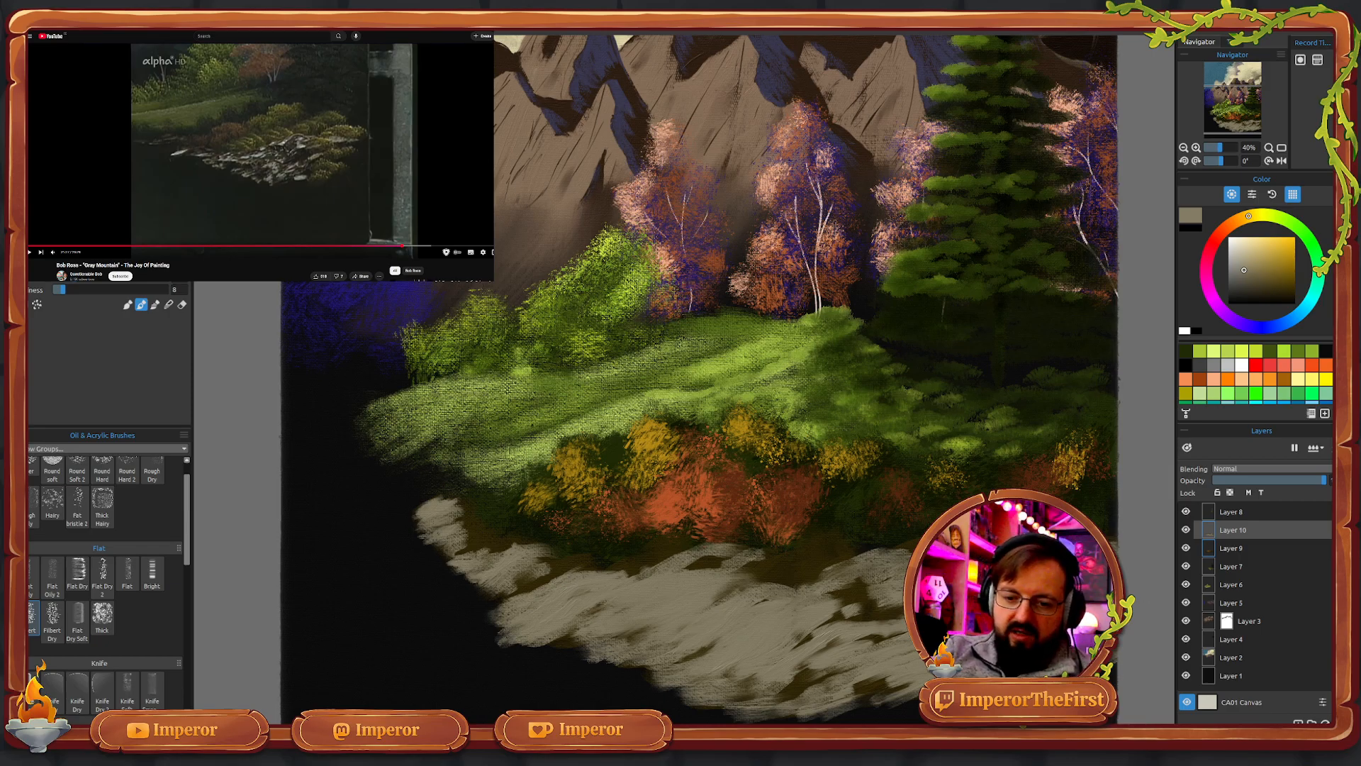
- Sample the dark brown above the rocks and paint slanted shadow crevices across the beige-grey bank
key("i")
left_click(808, 553)
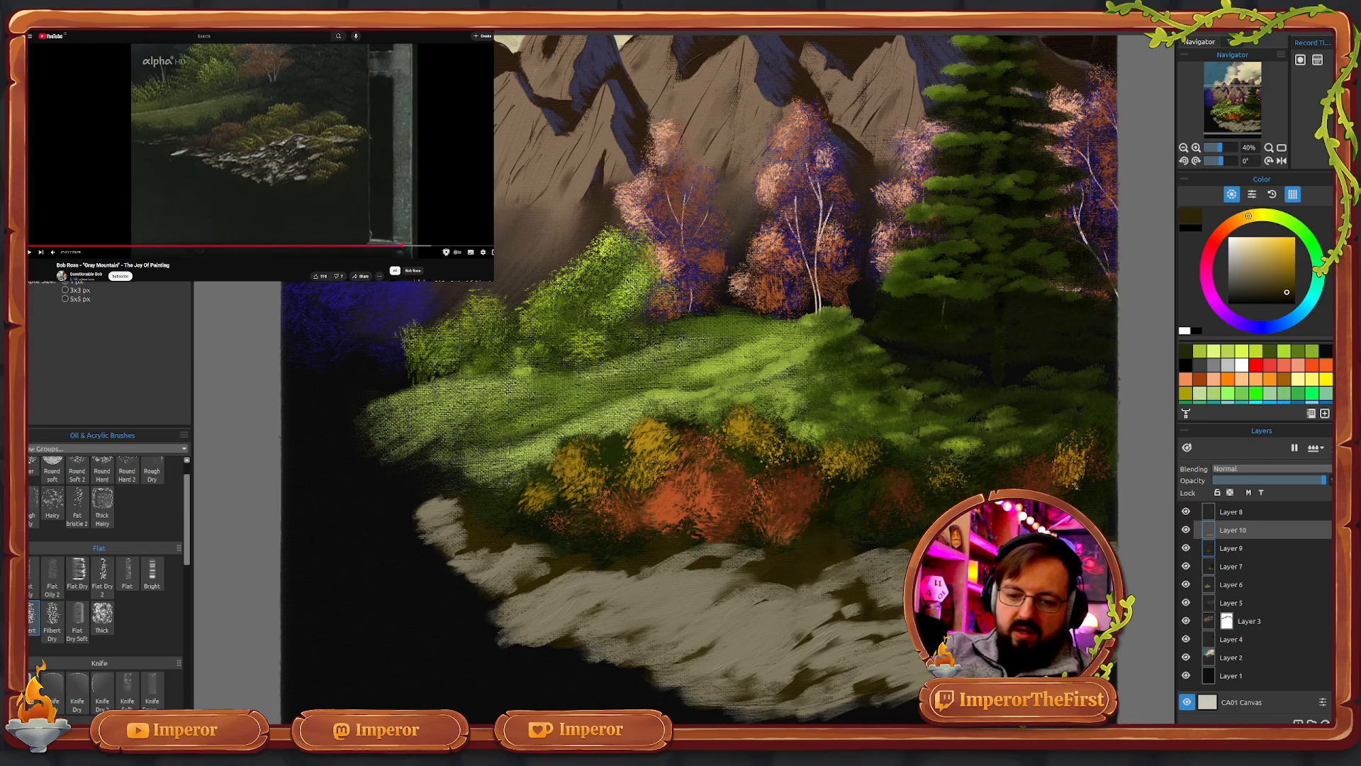
key("b")
key("b")
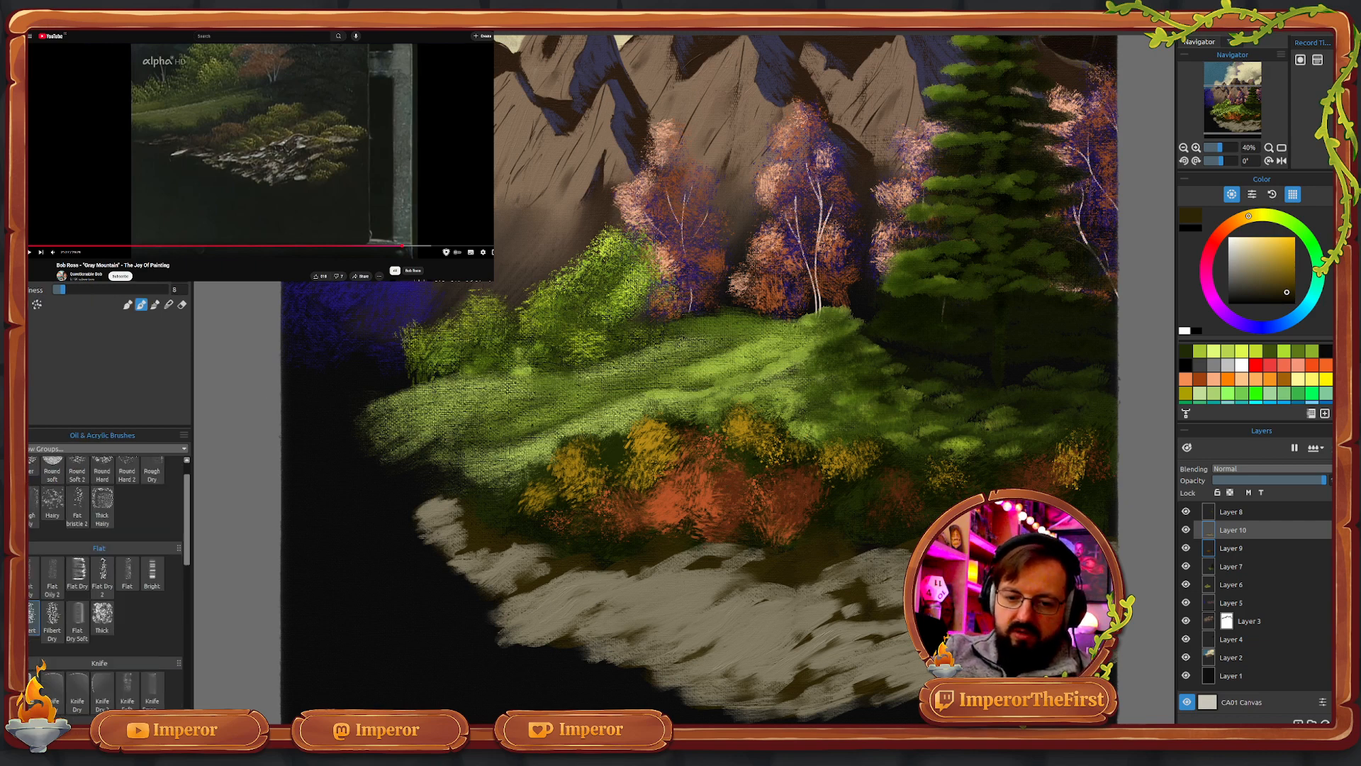
mouse_move(796, 597)
left_mouse_down()
mouse_move(677, 653)
mouse_move(686, 663)
mouse_move(760, 629)
mouse_move(717, 658)
mouse_move(761, 631)
mouse_move(733, 657)
mouse_move(773, 622)
mouse_move(835, 611)
mouse_move(774, 616)
mouse_move(848, 605)
mouse_move(738, 639)
mouse_move(791, 601)
mouse_move(848, 606)
mouse_move(794, 678)
mouse_move(866, 638)
mouse_move(785, 689)
mouse_move(801, 676)
mouse_move(753, 689)
mouse_move(787, 668)
mouse_move(690, 652)
mouse_move(634, 600)
mouse_move(663, 599)
mouse_move(601, 620)
mouse_move(676, 574)
mouse_move(583, 628)
mouse_move(687, 571)
mouse_move(611, 616)
mouse_move(633, 594)
mouse_move(583, 613)
mouse_move(635, 591)
mouse_move(568, 618)
mouse_move(649, 586)
mouse_move(560, 639)
mouse_move(583, 570)
mouse_move(517, 598)
mouse_move(596, 573)
mouse_move(657, 578)
mouse_move(705, 552)
mouse_move(664, 584)
mouse_move(811, 563)
mouse_move(792, 559)
mouse_move(638, 642)
mouse_move(628, 631)
mouse_move(780, 585)
mouse_move(891, 621)
left_mouse_up()
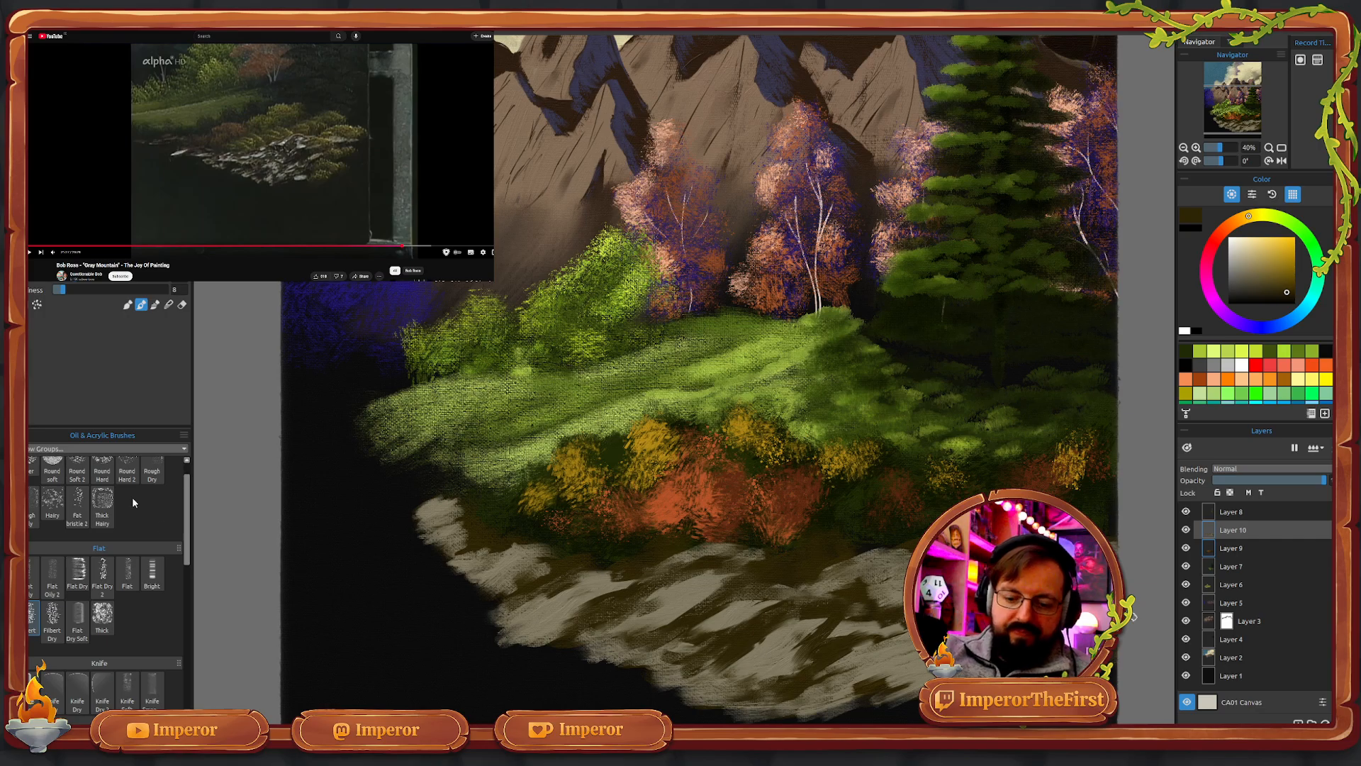
- With the Hairy brush, dab dark green undergrowth patches over the rocks and highlight them with a medium green
scroll(188, 509, "up", 2)
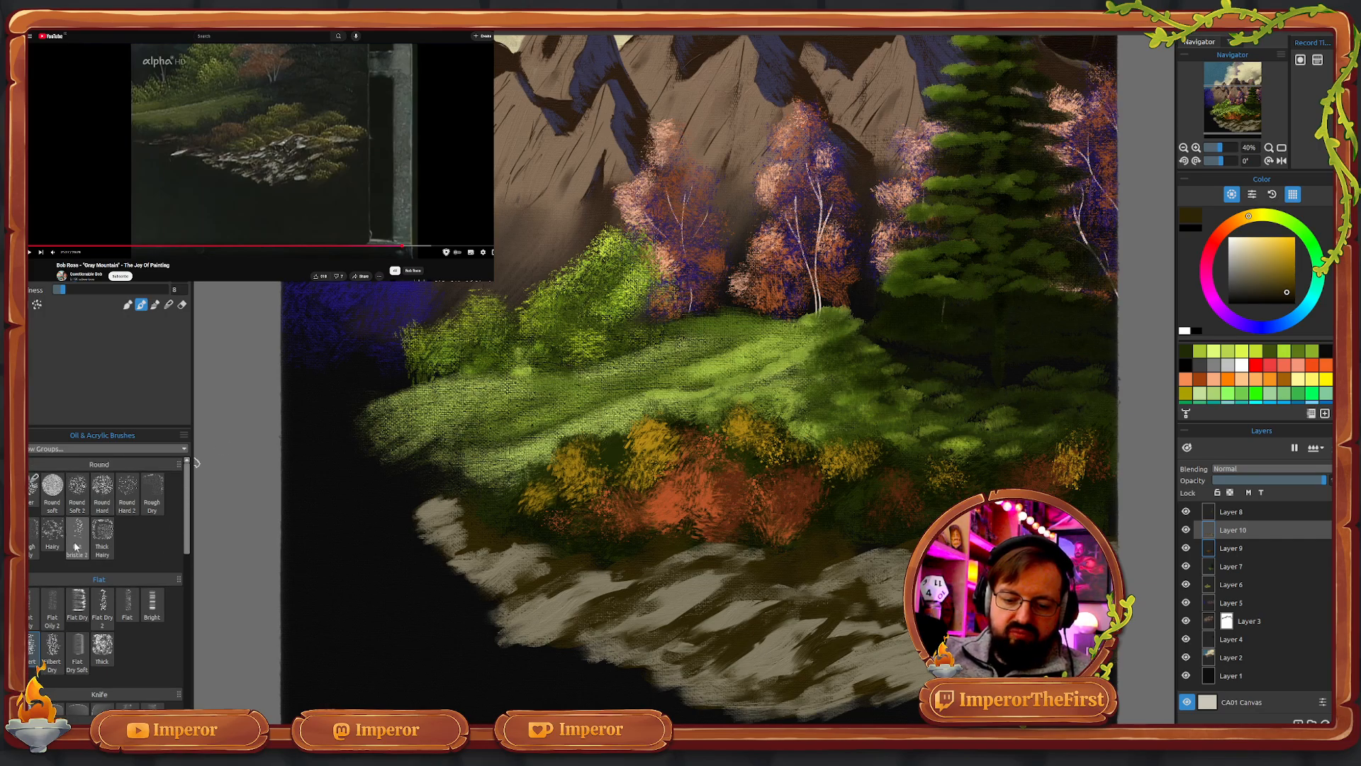
left_click(56, 529)
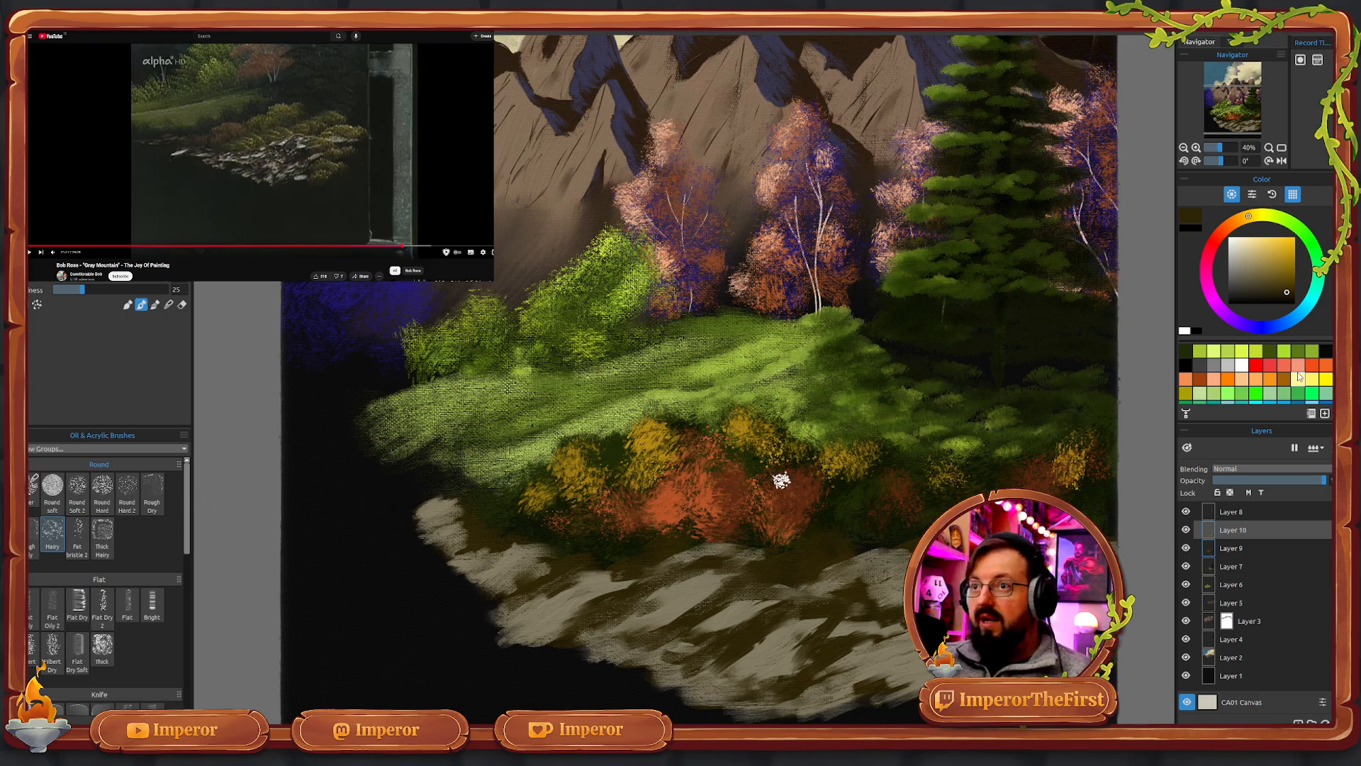
left_click(1270, 350)
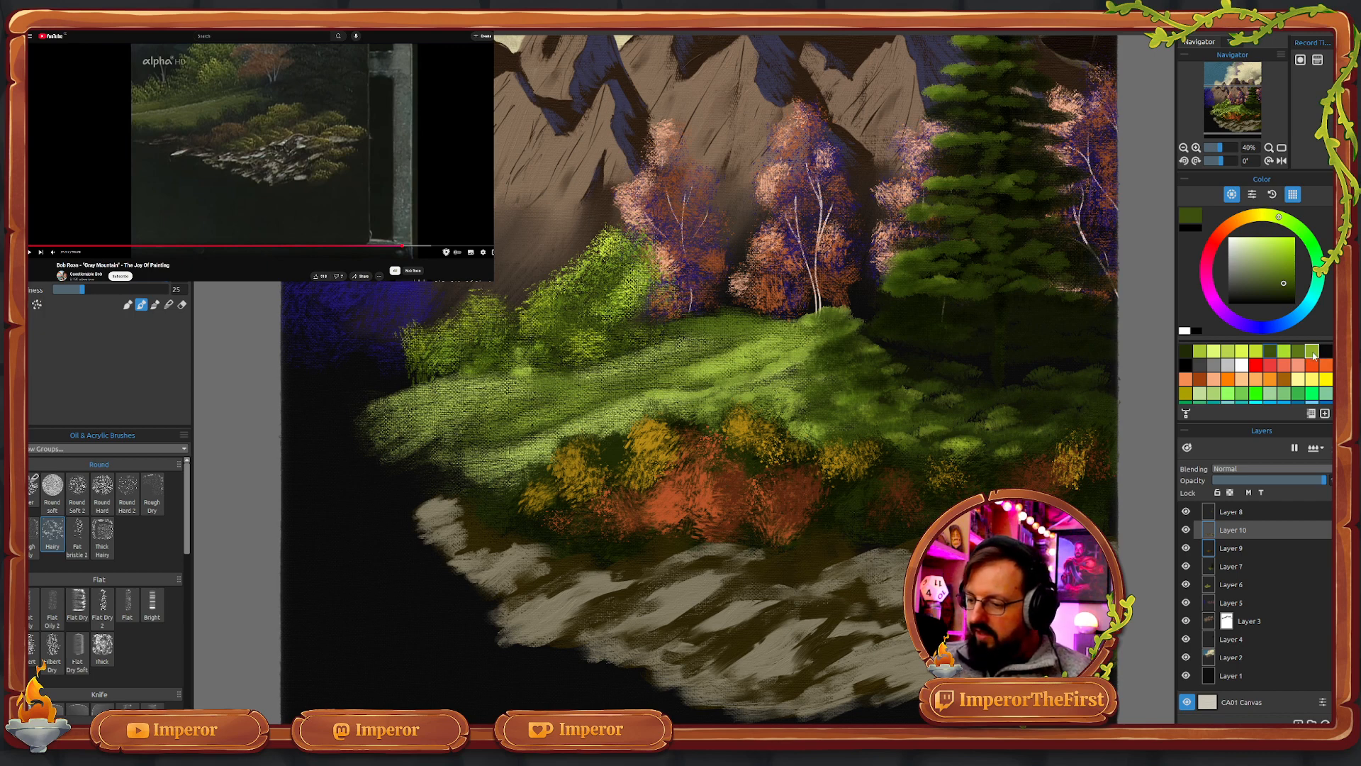
left_click(1186, 351)
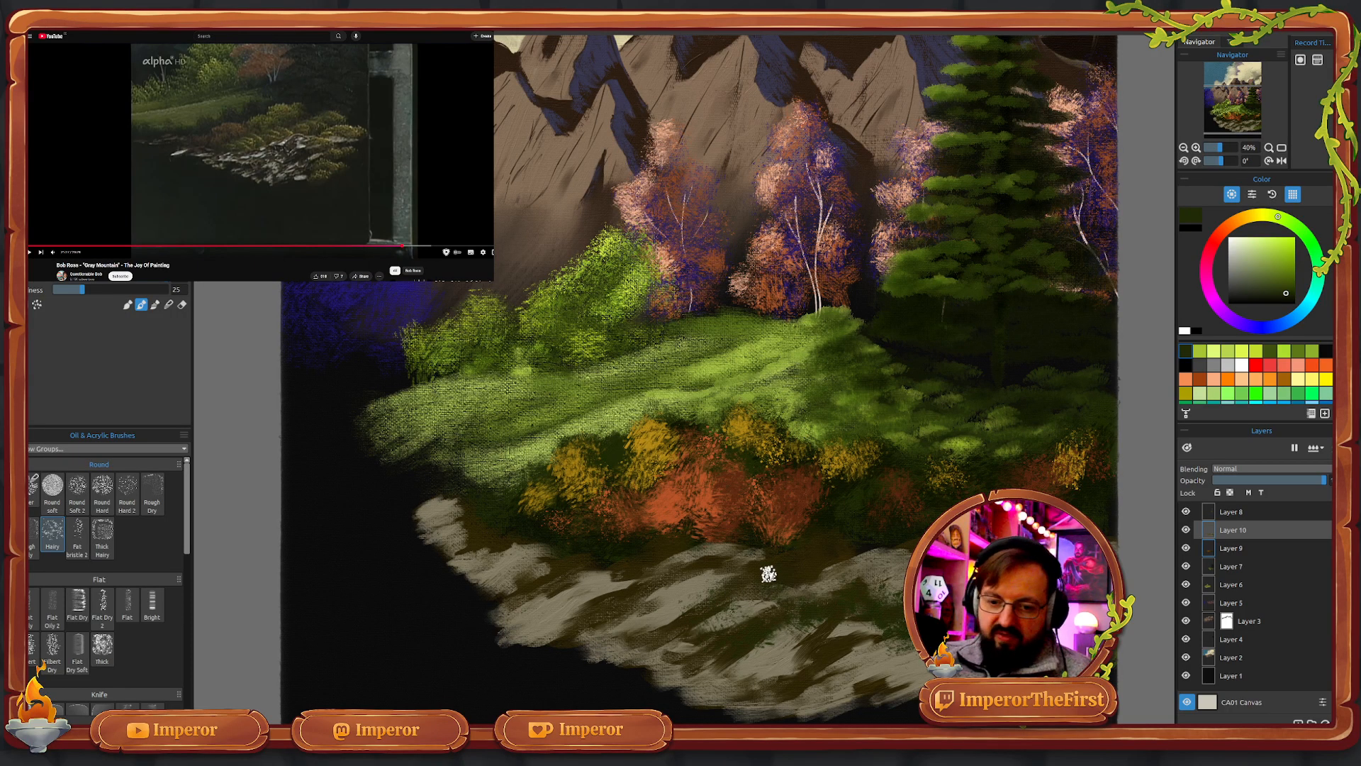
key("b")
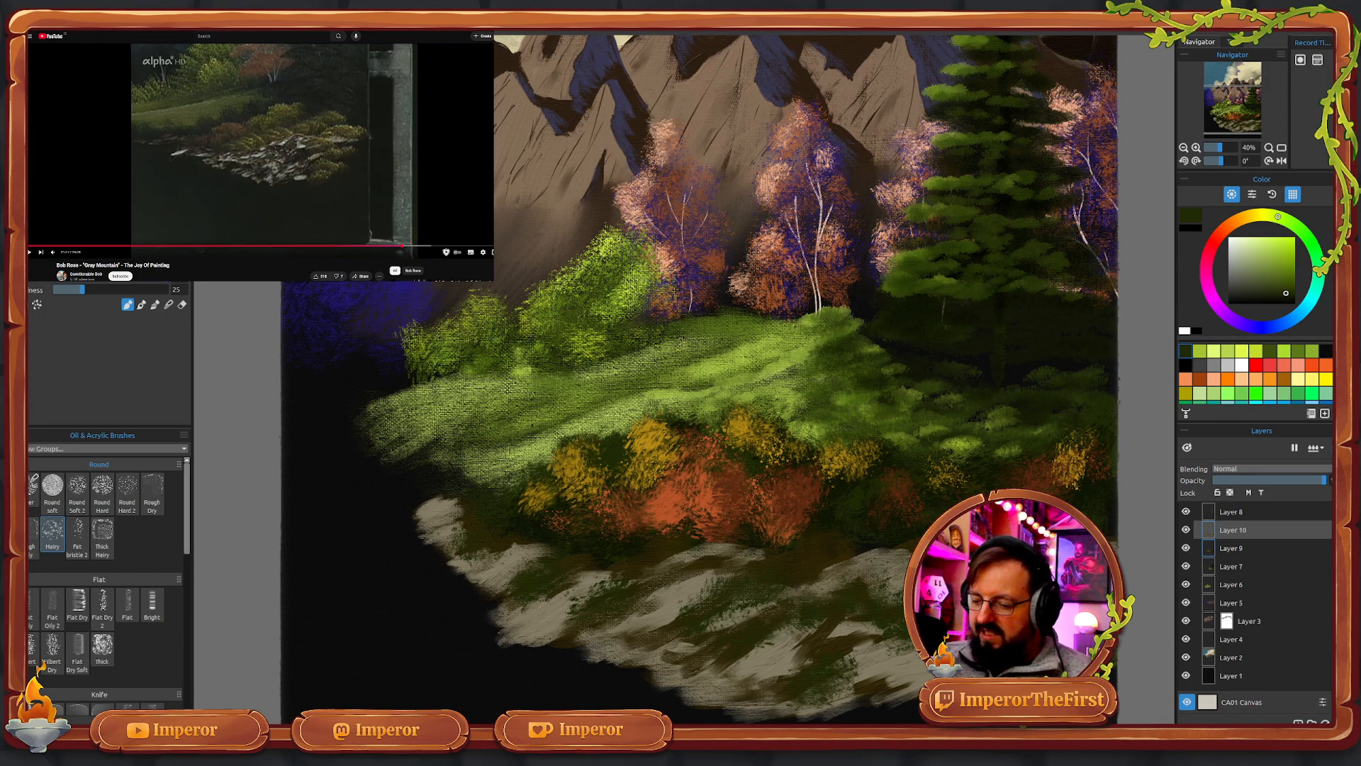
left_click(1269, 350)
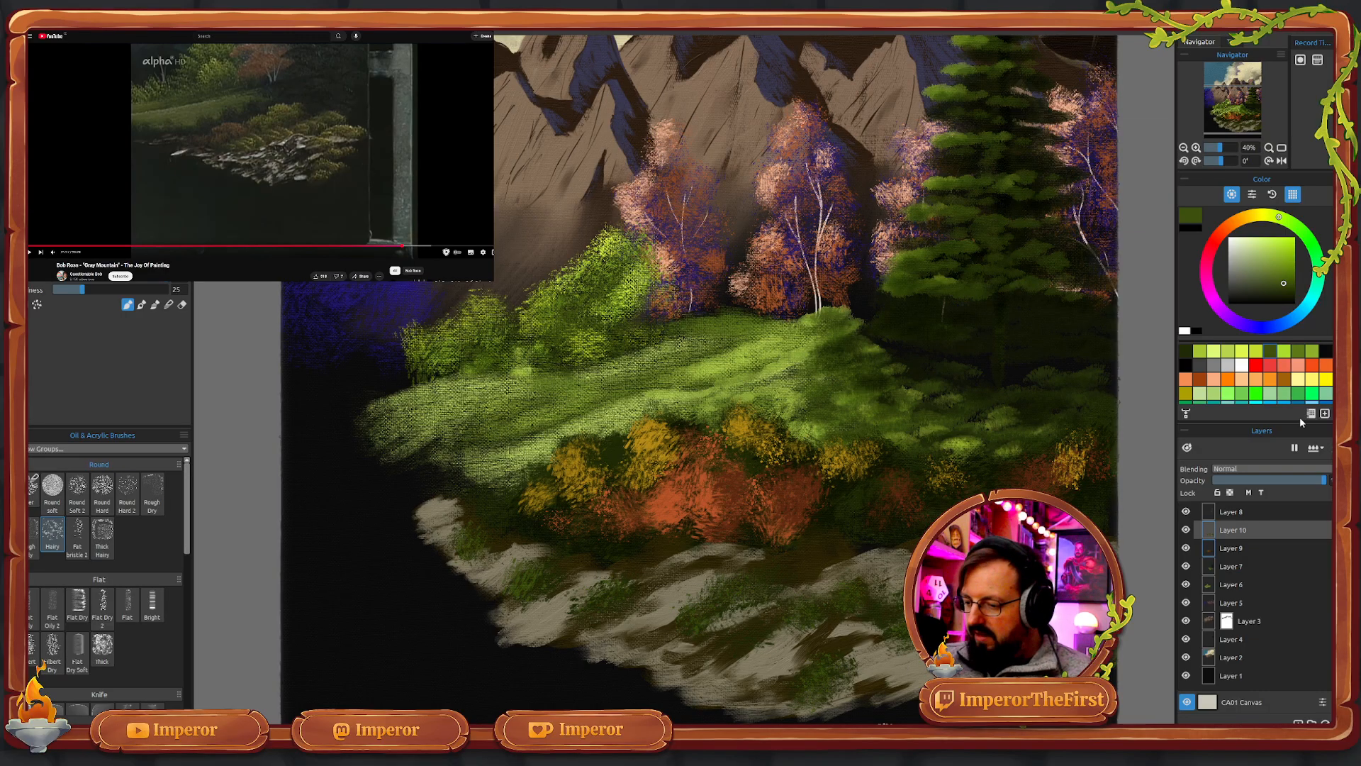
- Dab brighter medium green touches over the undergrowth patches scattered across the rocky bank
left_click(1298, 350)
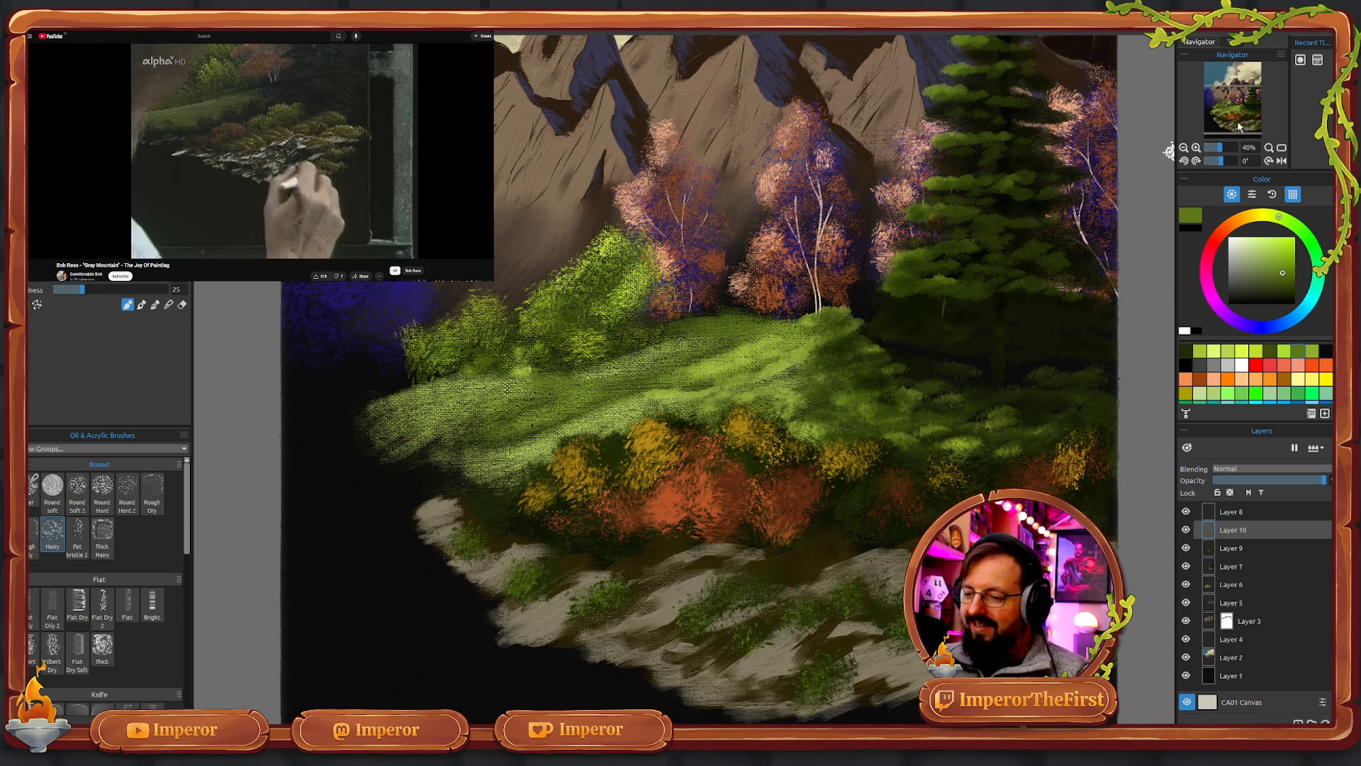
left_click_drag(1237, 121, 1230, 130)
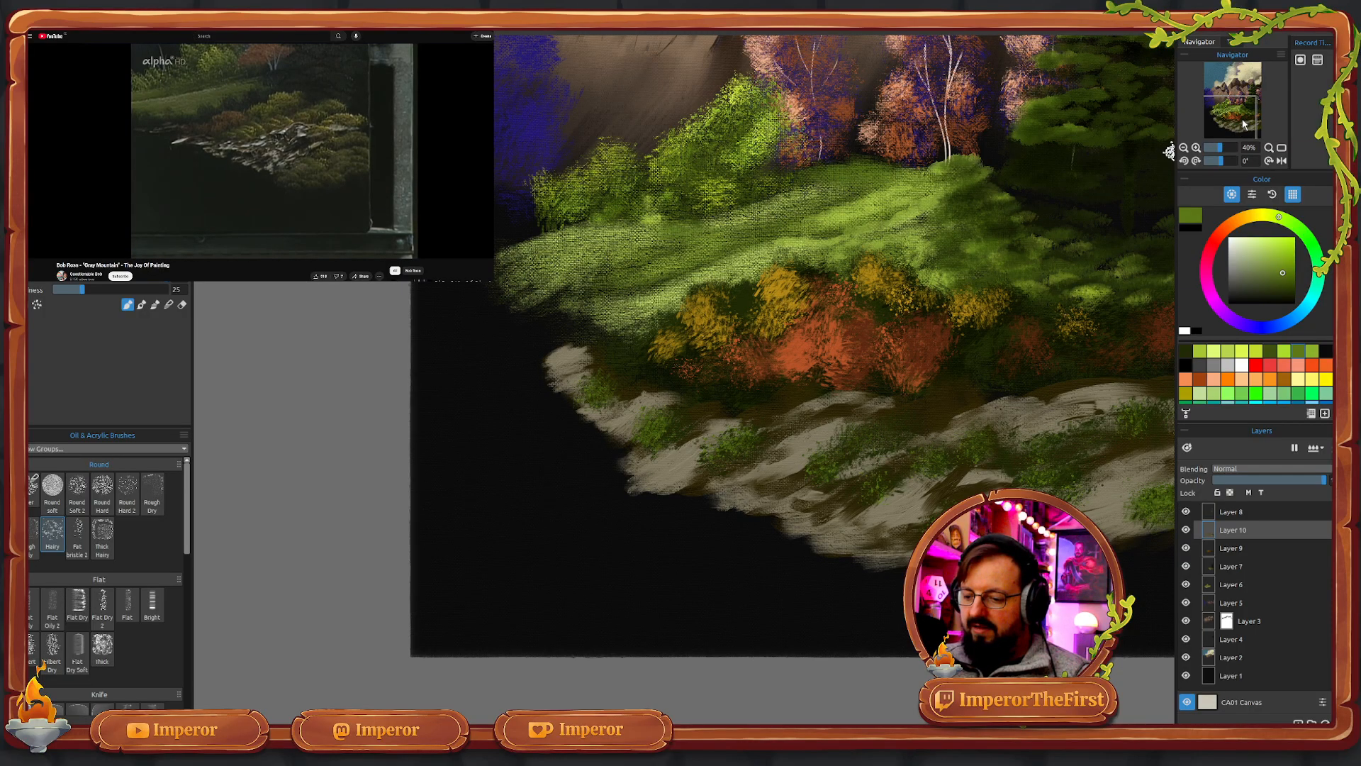
mouse_move(1243, 124)
left_mouse_down()
mouse_move(1260, 117)
mouse_move(1254, 126)
left_mouse_up()
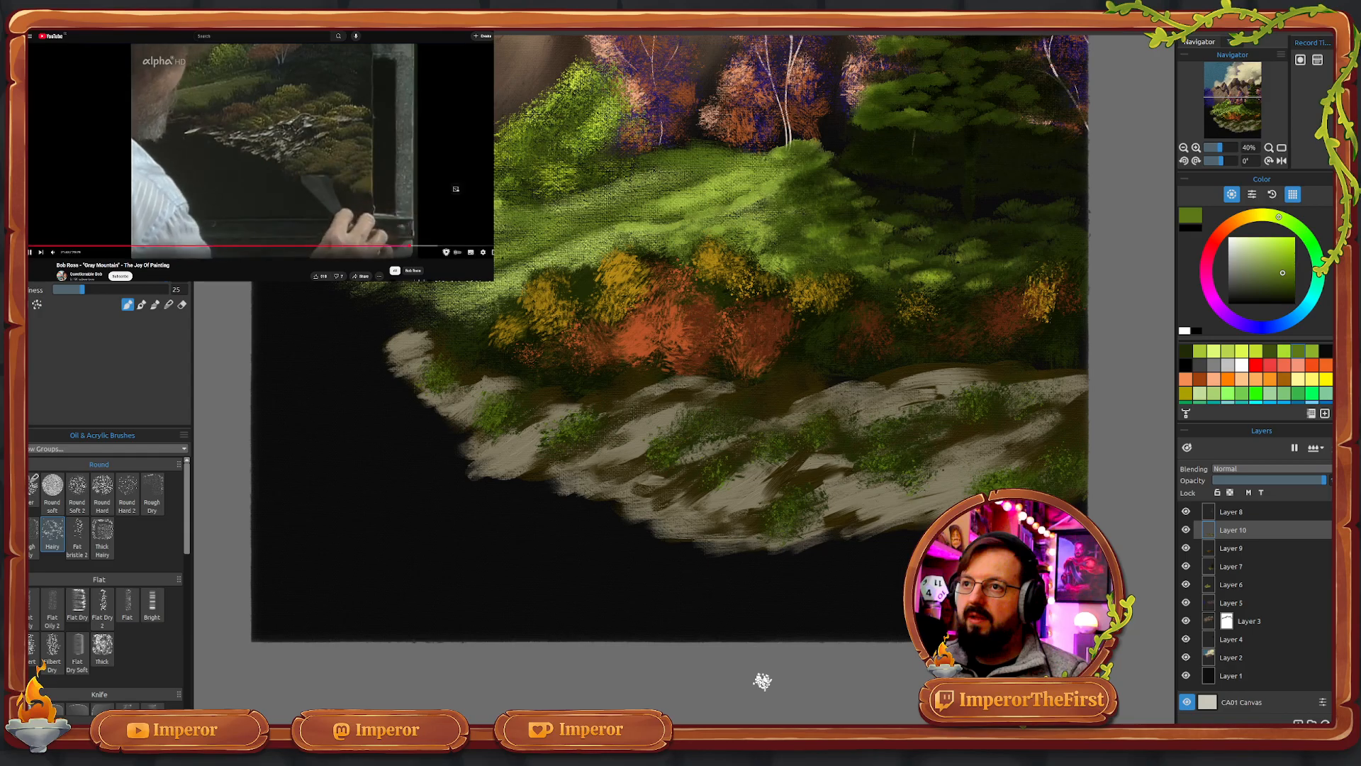
- Pause the reference video and paint a dark brown bush over an orange-brown base below the rocky bank's lower end
left_click(432, 172)
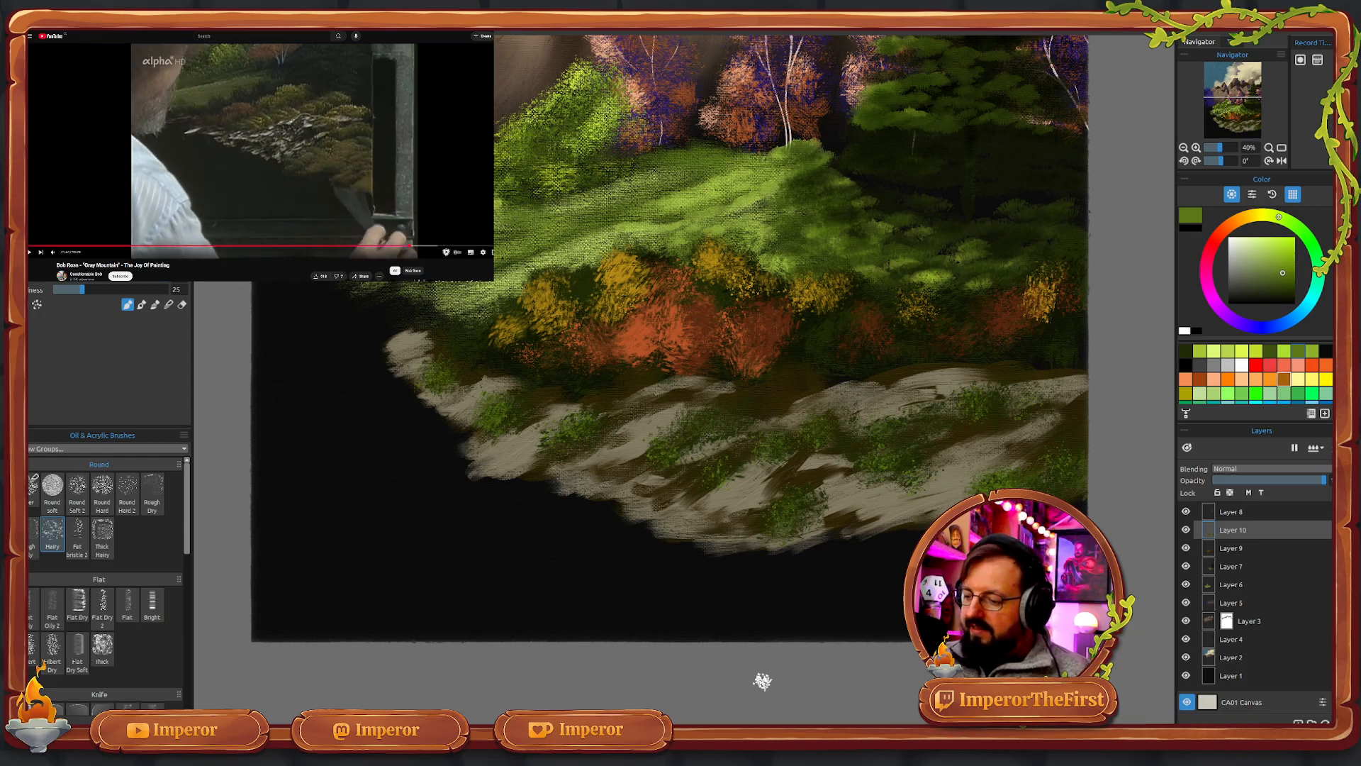
left_click(1285, 382)
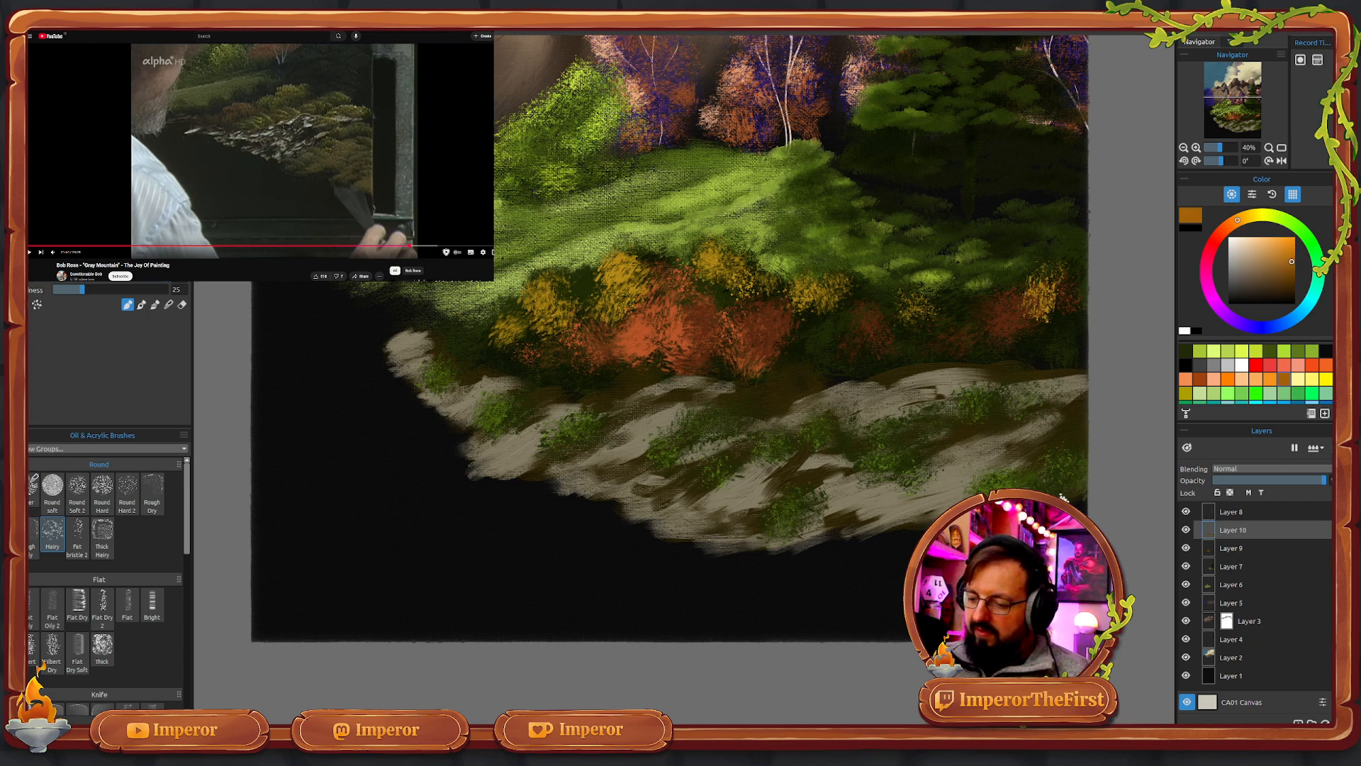
mouse_move(907, 539)
left_mouse_down()
mouse_move(875, 535)
mouse_move(903, 542)
left_mouse_up()
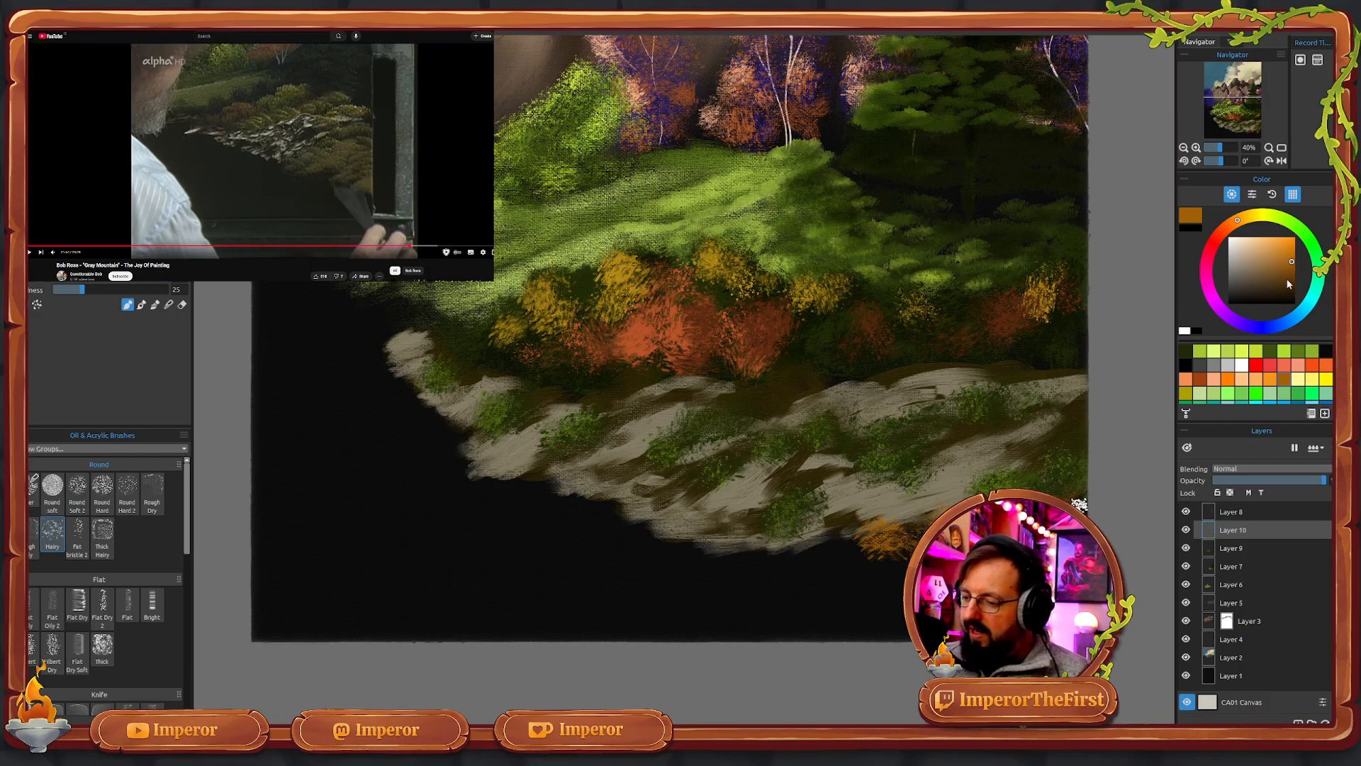
left_click_drag(1287, 280, 1288, 290)
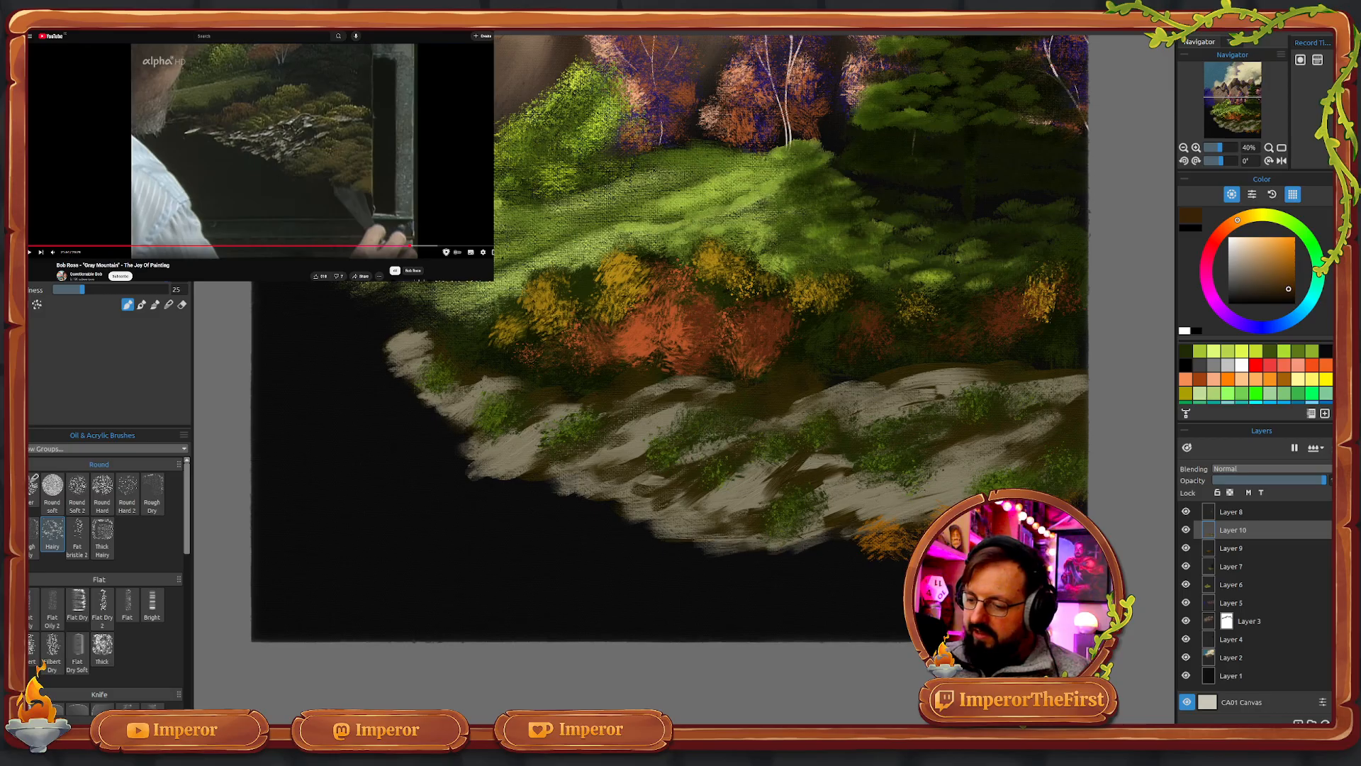
mouse_move(919, 528)
left_mouse_down()
mouse_move(811, 541)
mouse_move(865, 560)
mouse_move(842, 538)
mouse_move(876, 569)
mouse_move(899, 543)
left_mouse_up()
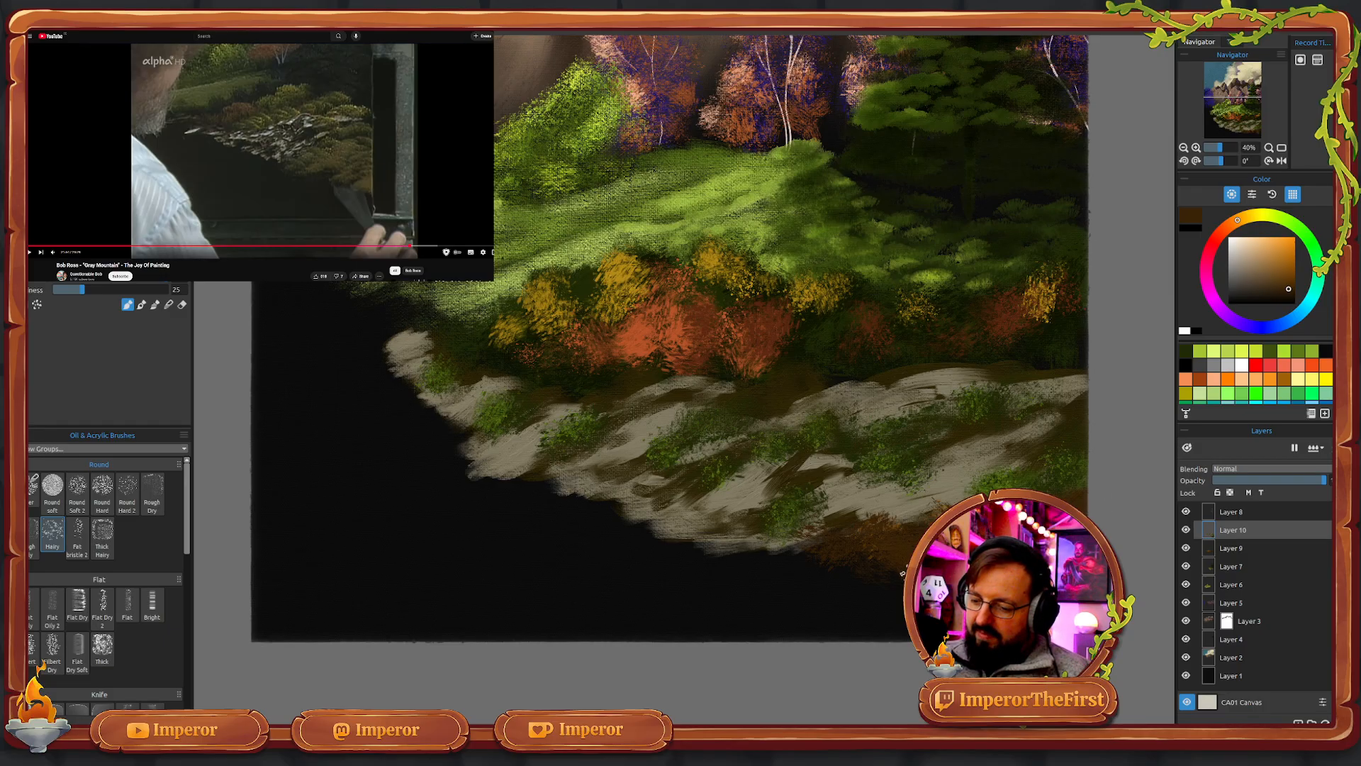
mouse_move(902, 572)
left_mouse_down()
mouse_move(847, 574)
mouse_move(894, 592)
left_mouse_up()
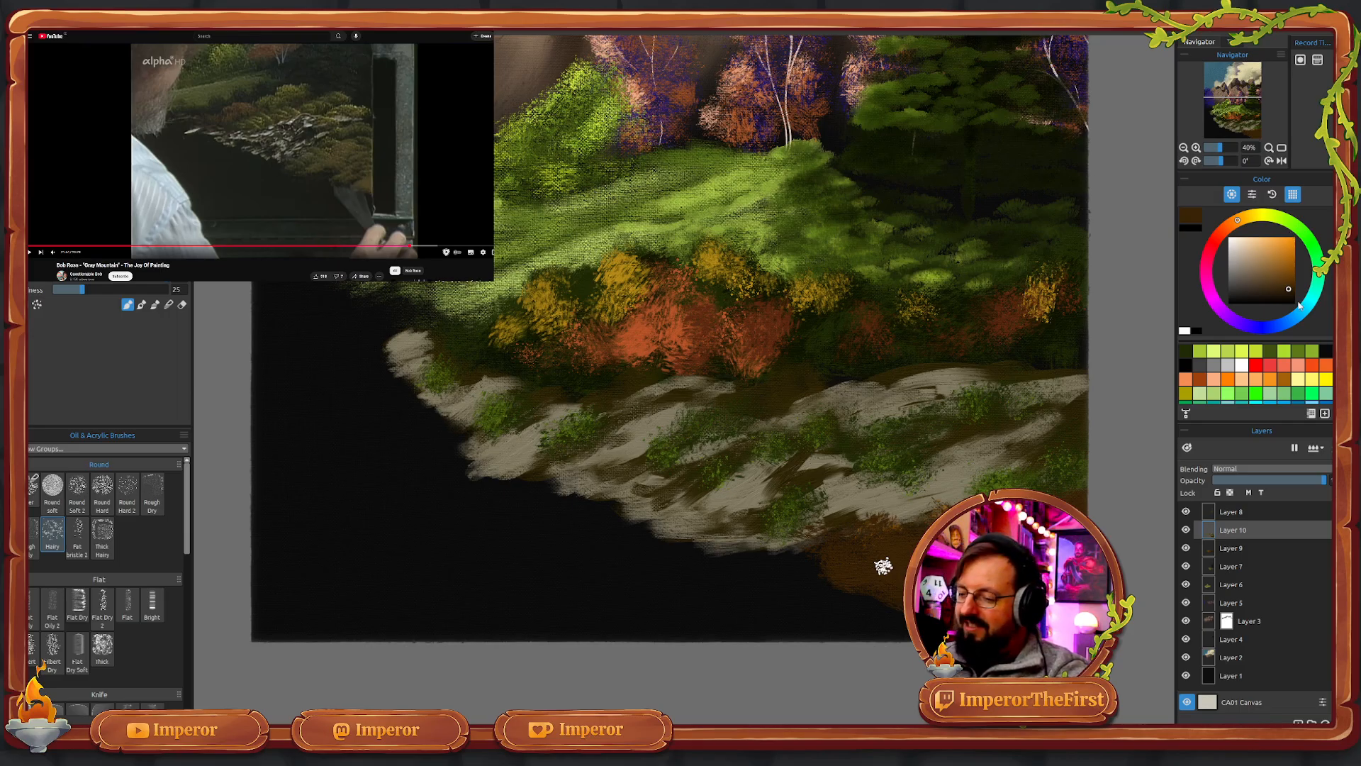
- Texture the brown bush with muted dark brown, near-black and medium brown dabs
left_click_drag(1289, 290, 1268, 294)
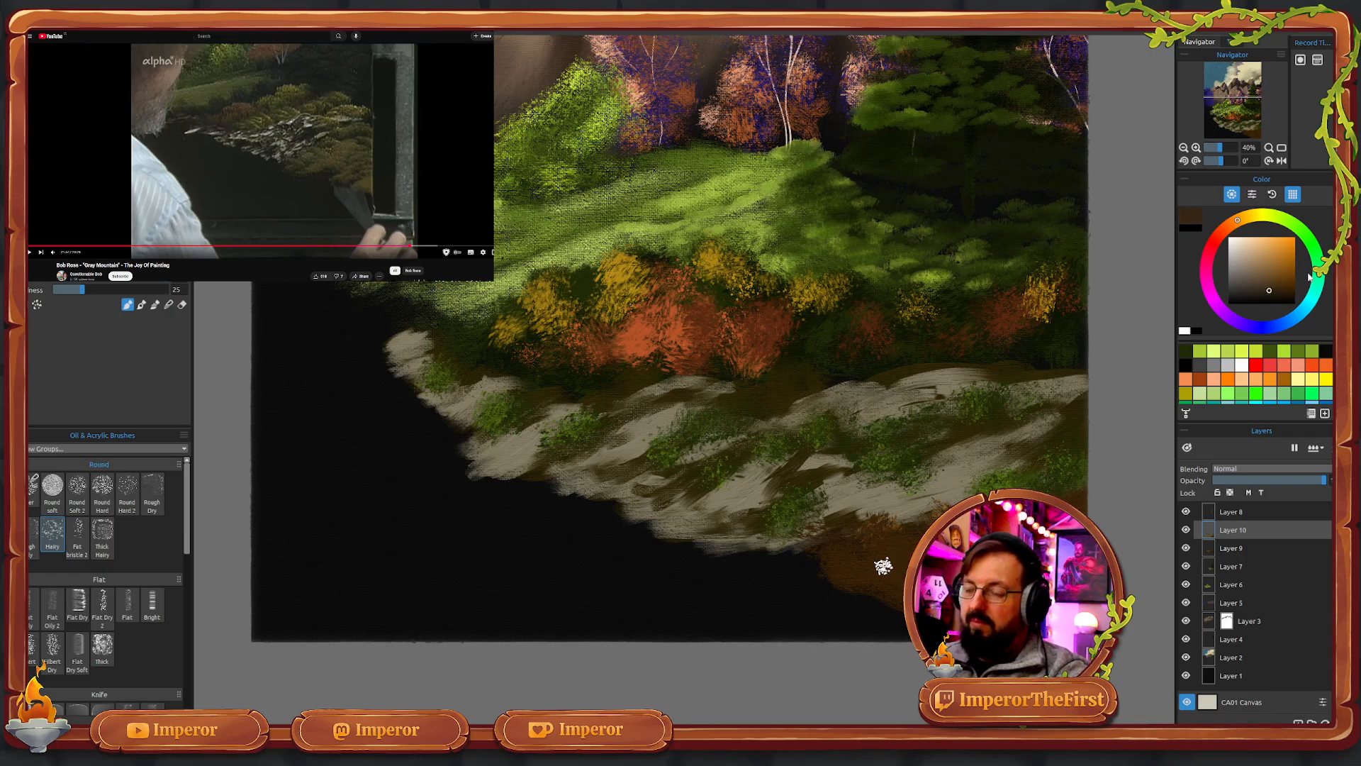
left_click(1282, 303)
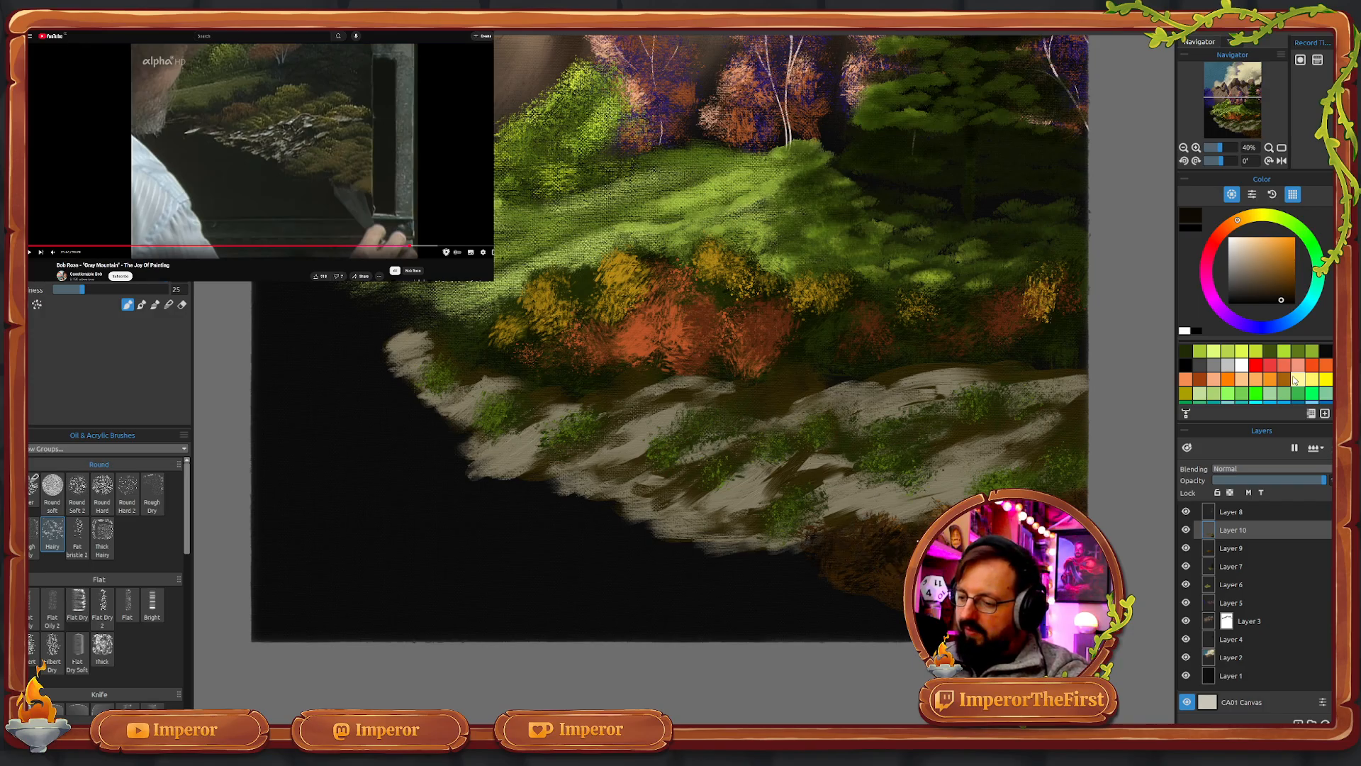
left_click(1280, 289)
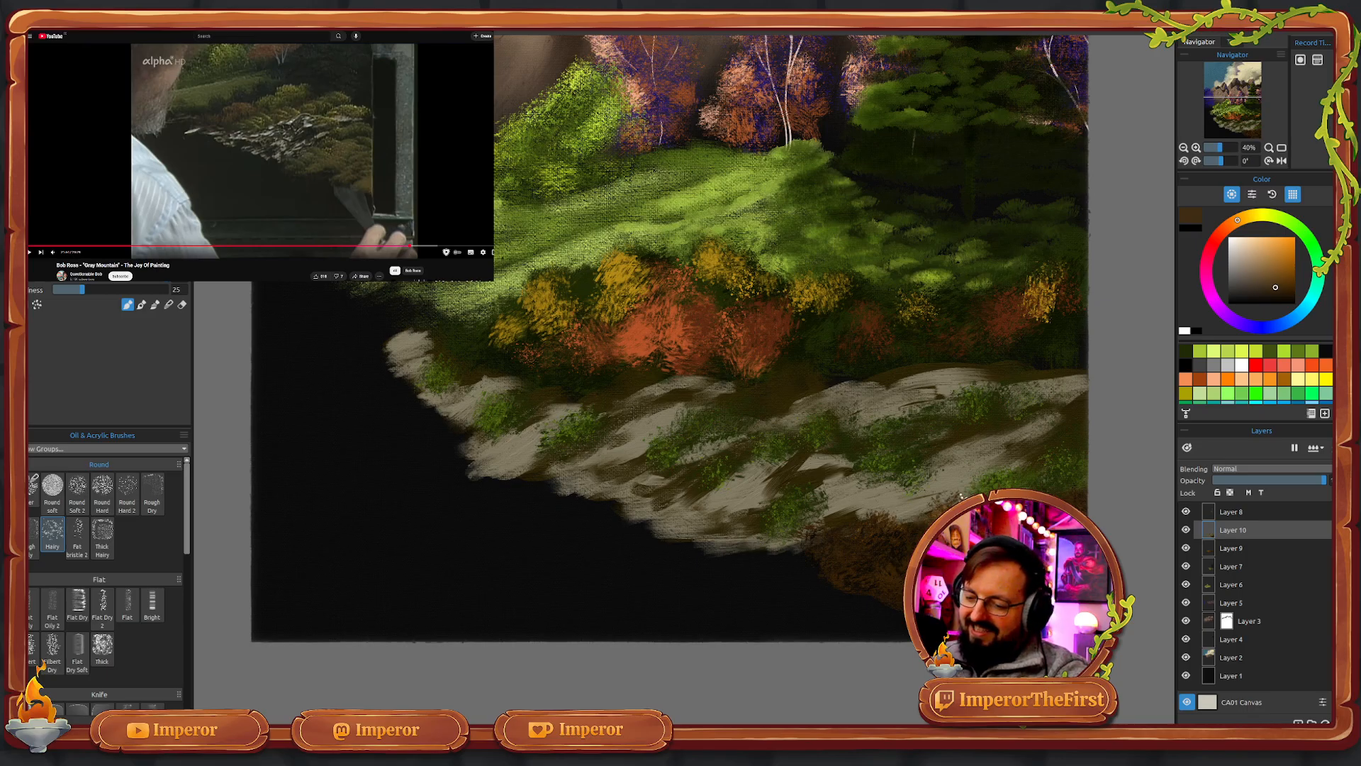
left_click(1278, 275)
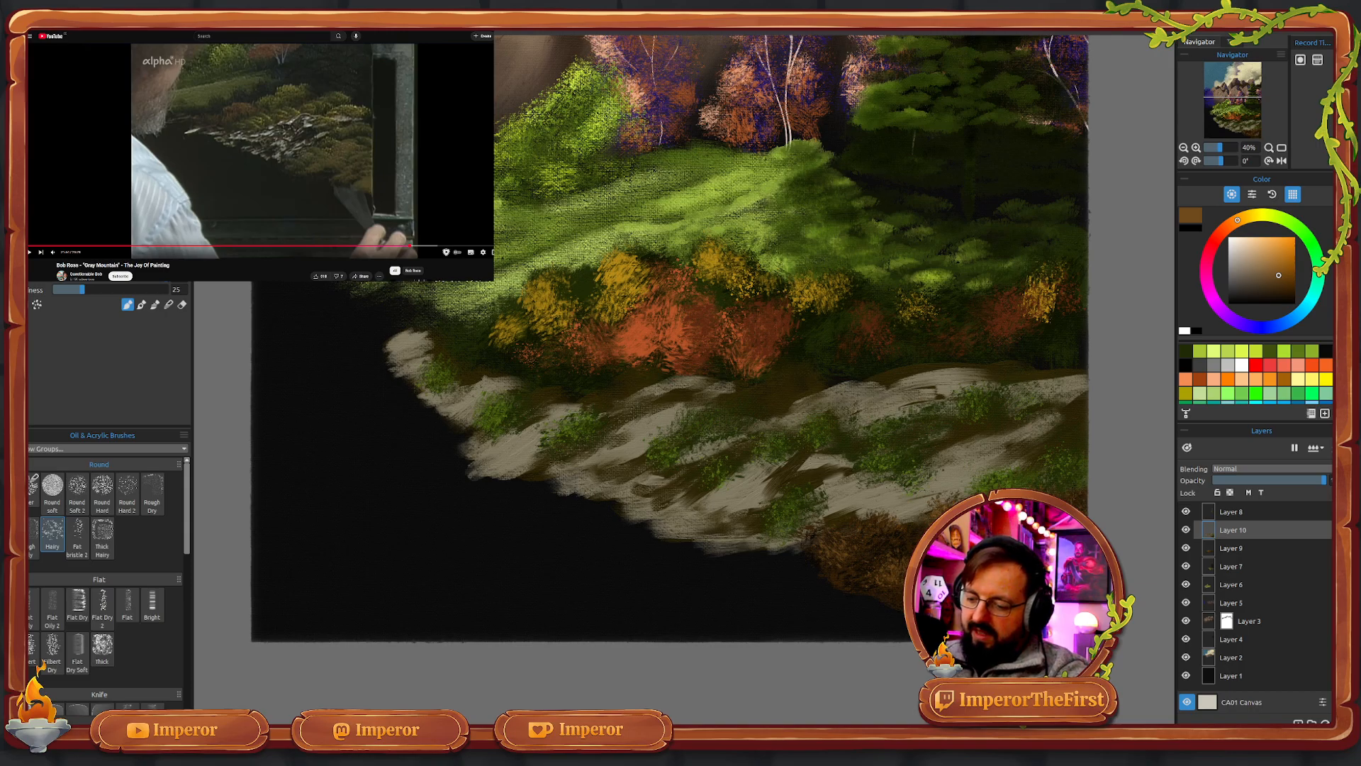
- Dab dark green foliage onto the brown bush, try a medium green highlight, and undo the last dab
left_click(1283, 351)
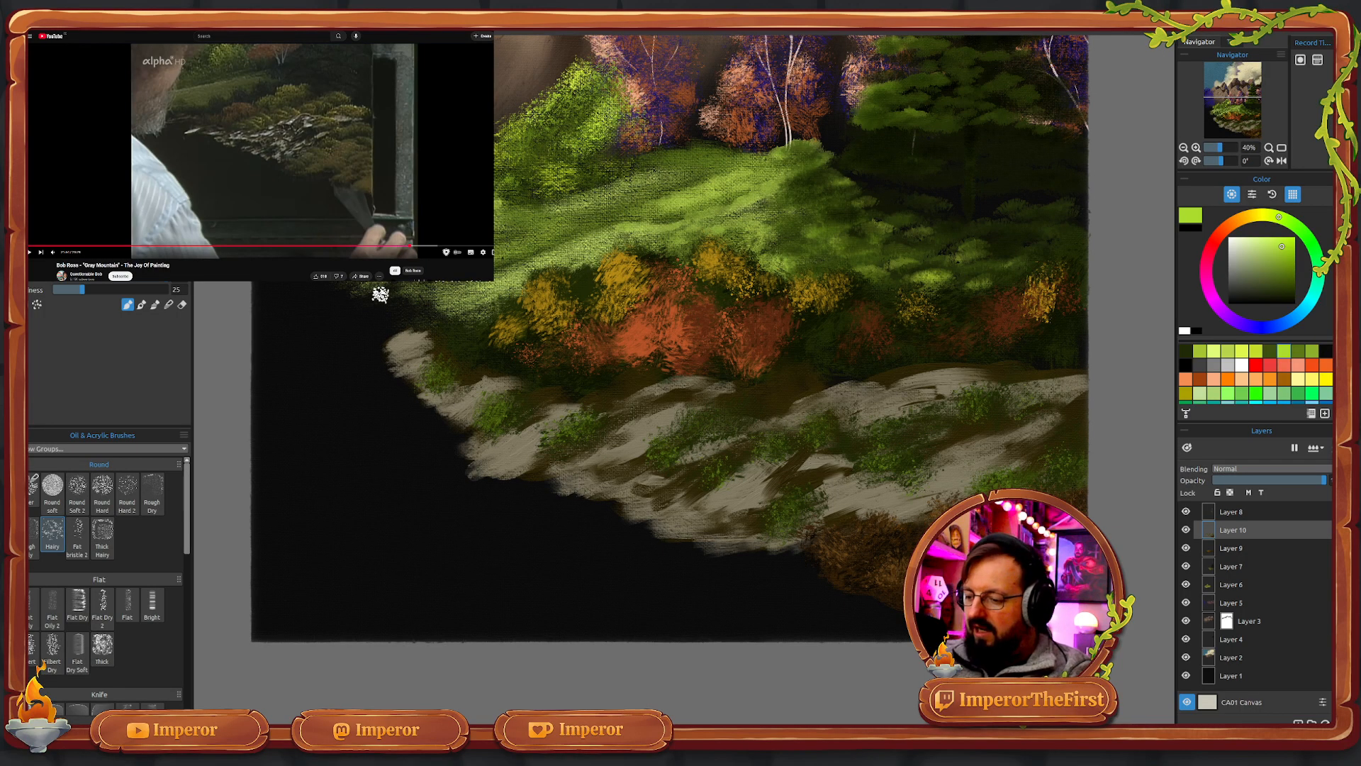
left_click(1269, 351)
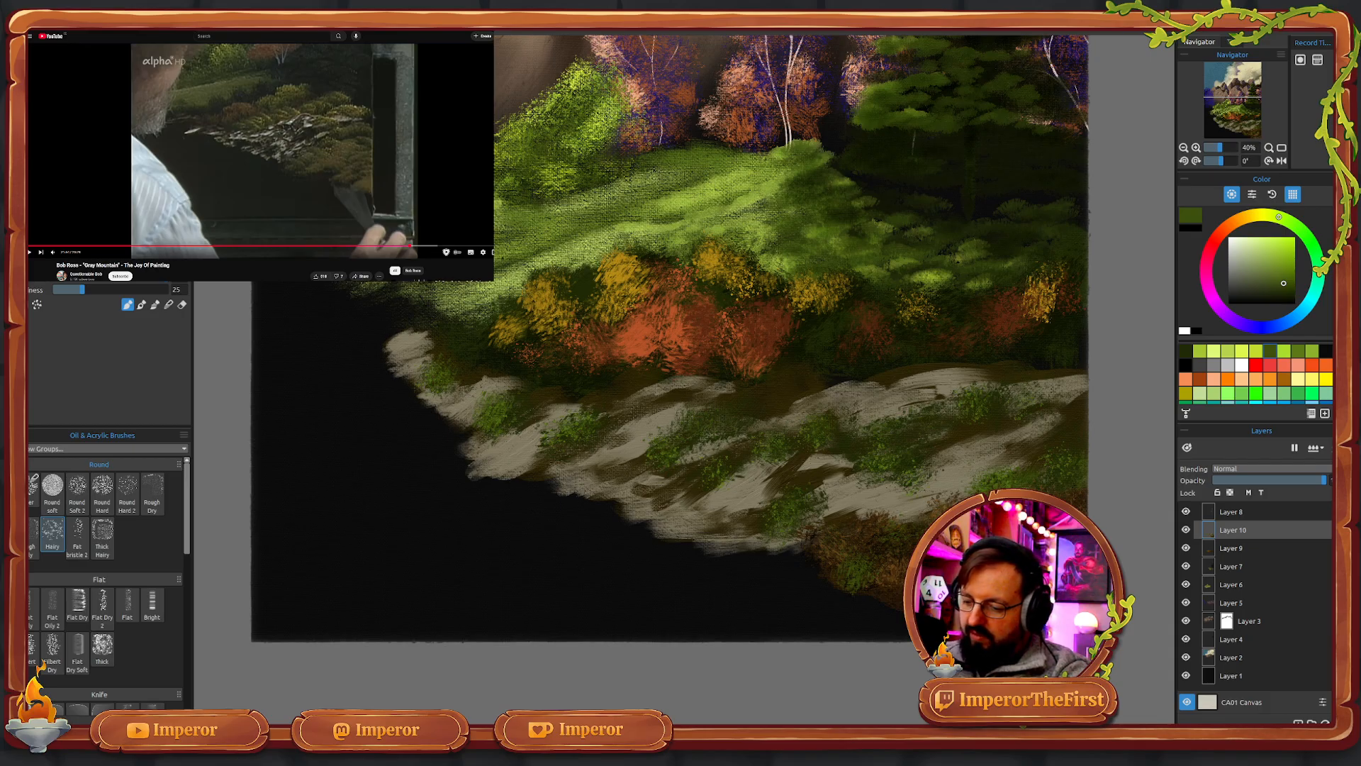
left_click(1185, 350)
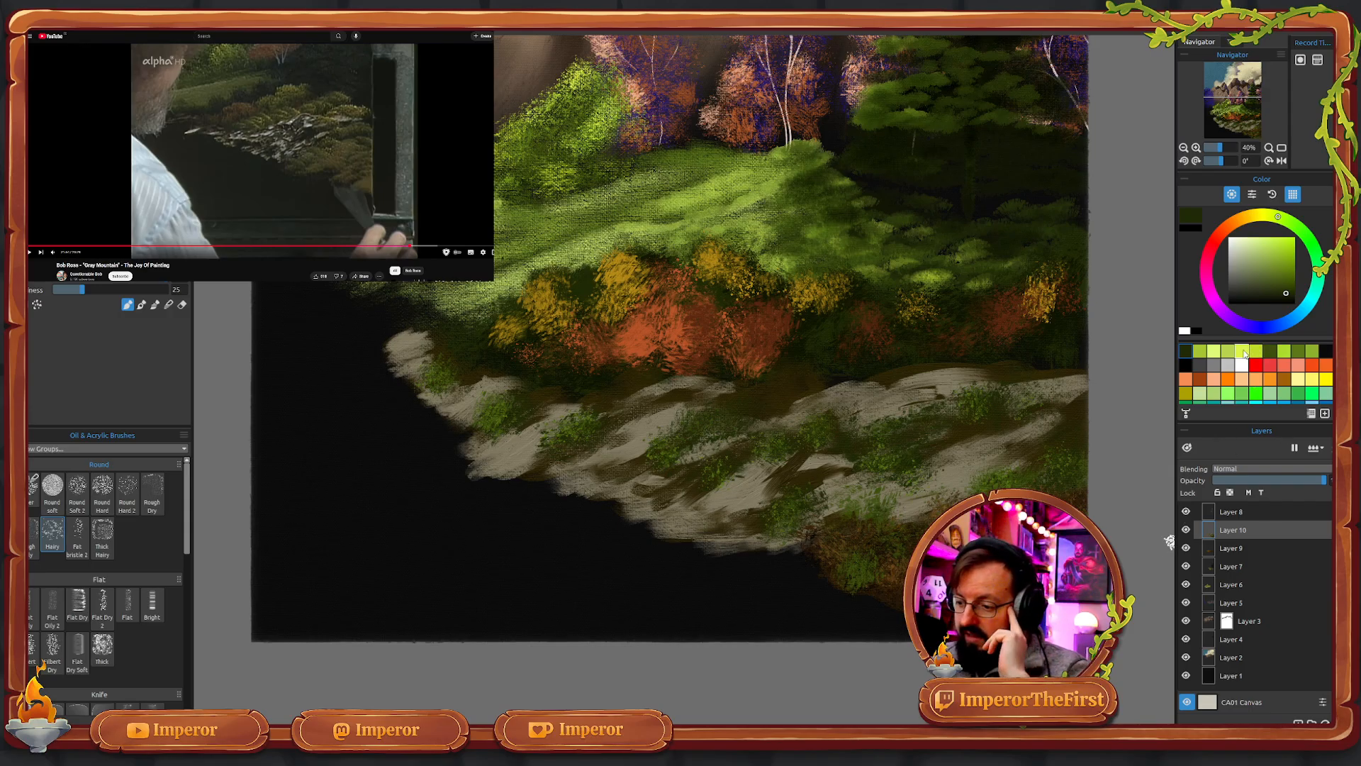
left_click(1298, 351)
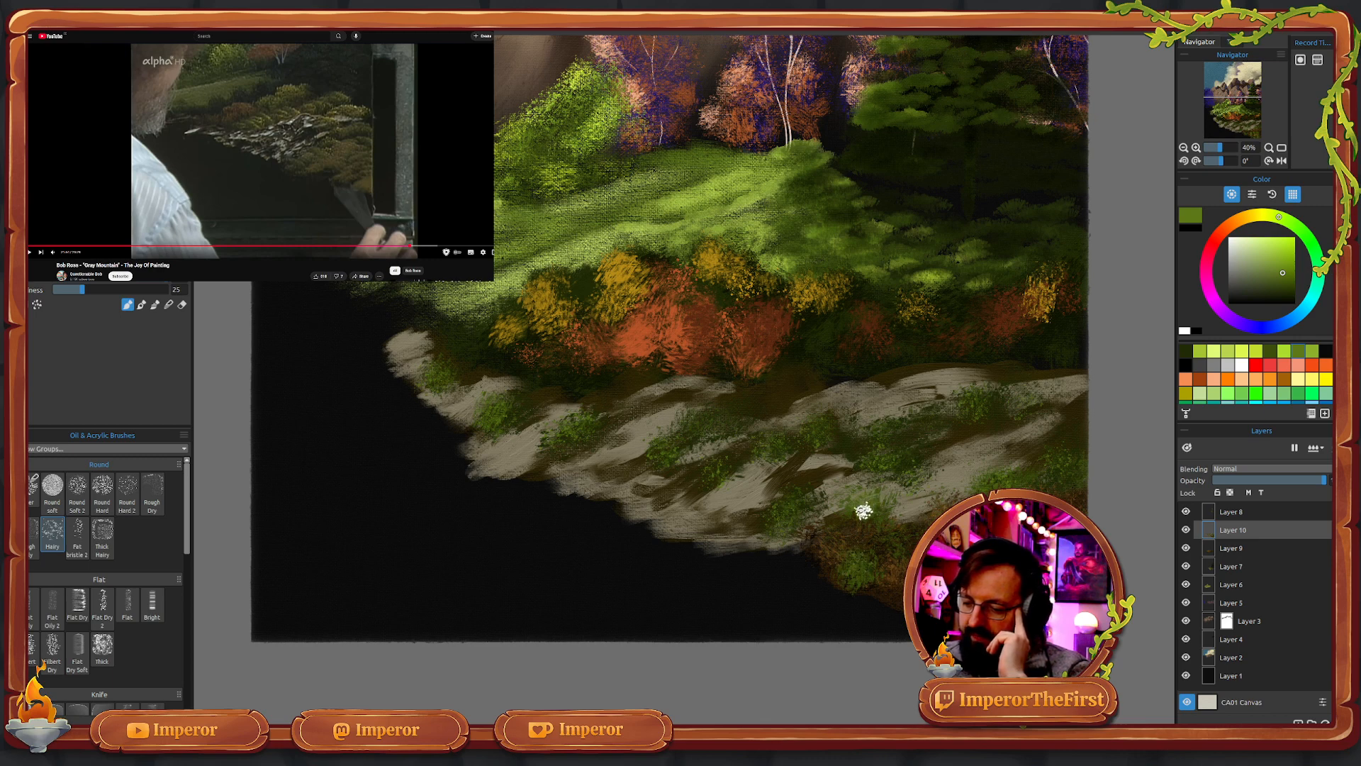
left_click_drag(881, 492, 867, 514)
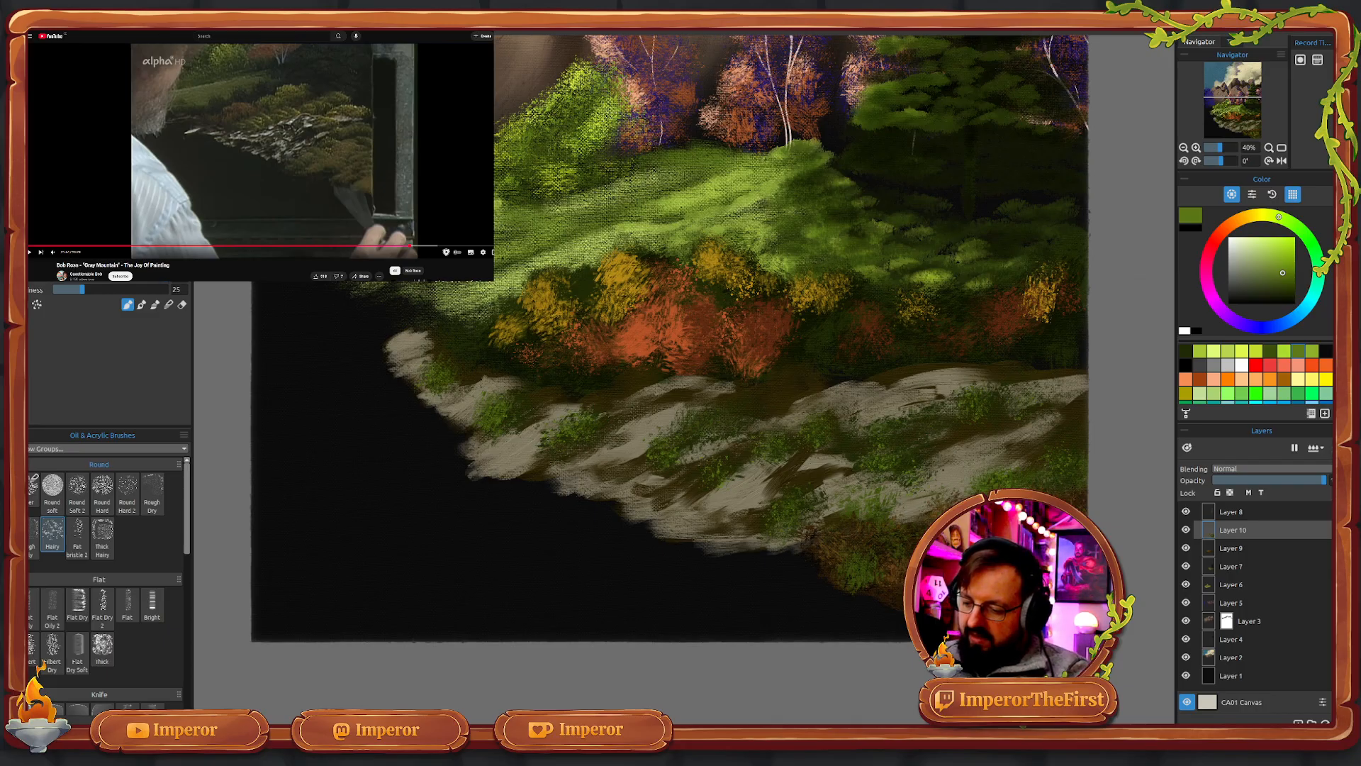
left_click_drag(859, 556, 847, 567)
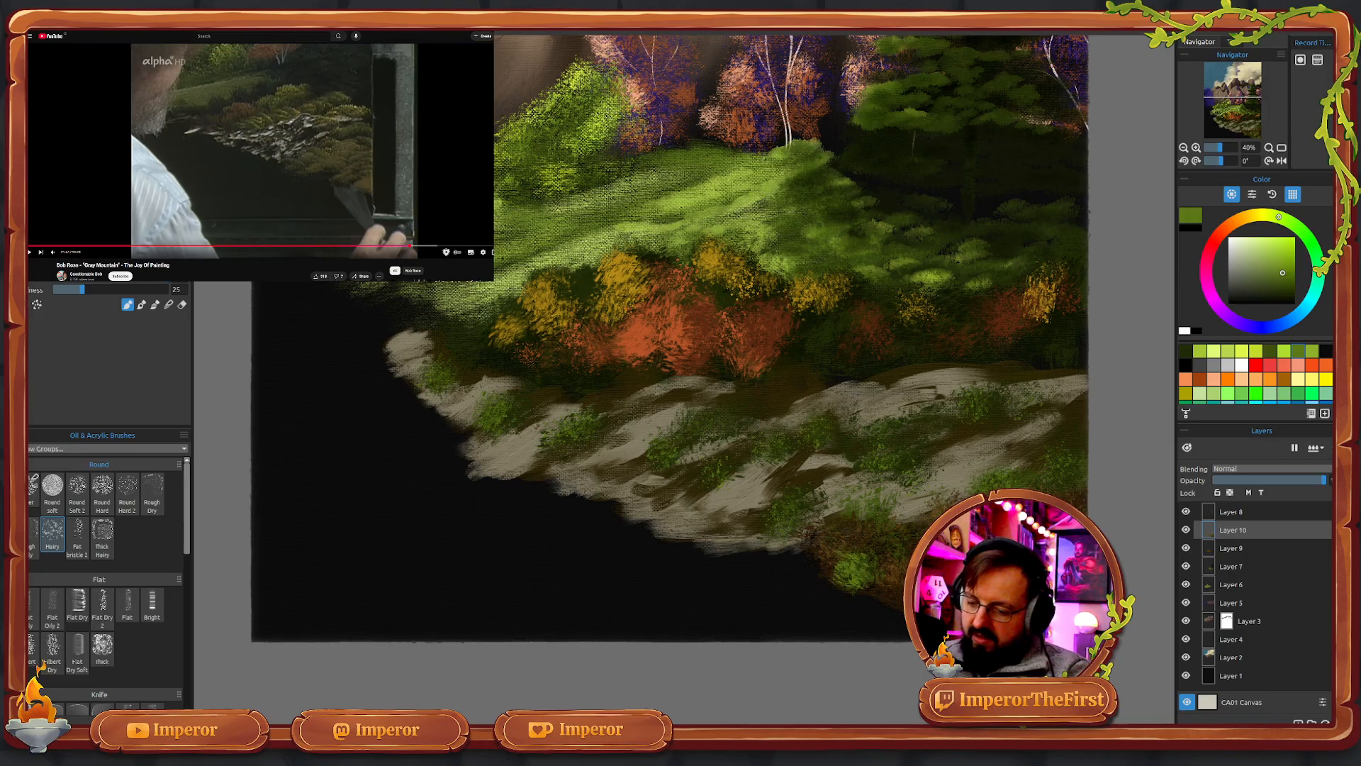
key("ctrl+z")
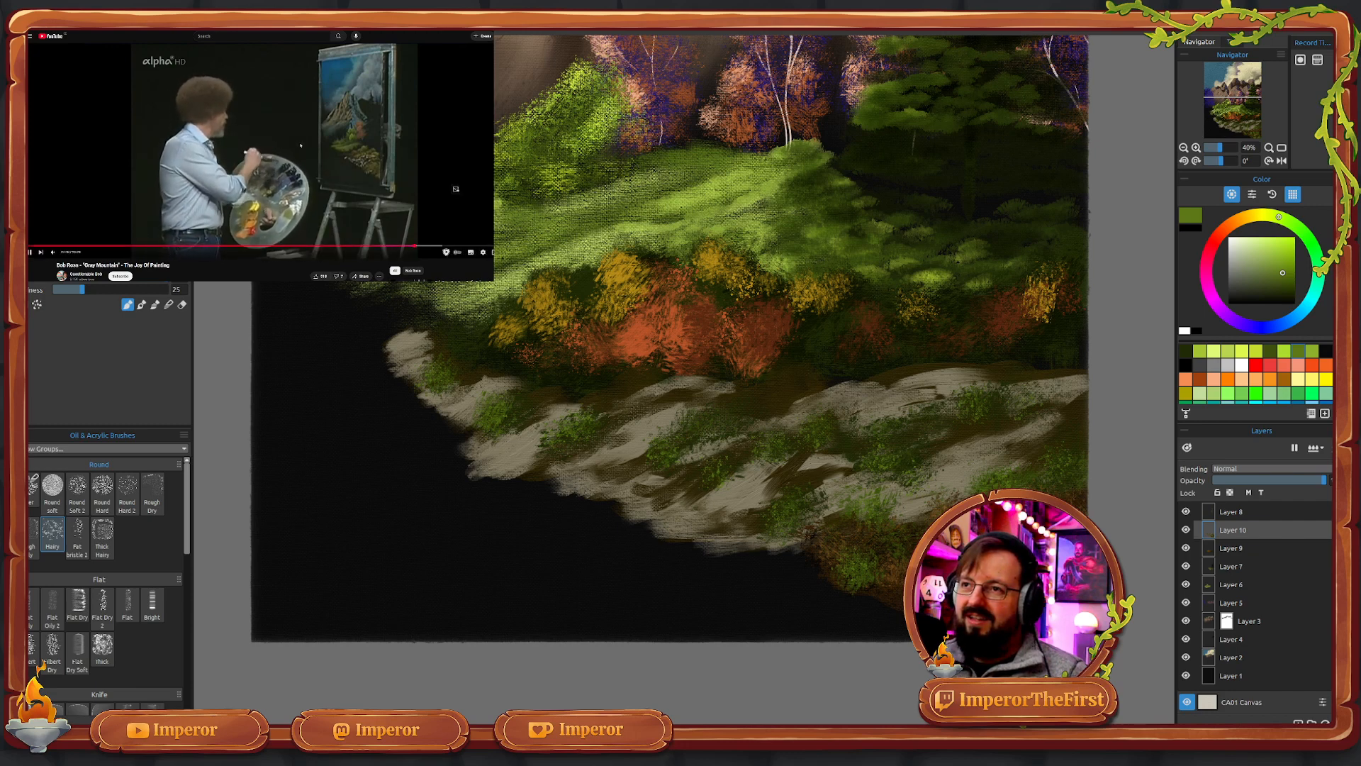
- Sample the rocks' beige-grey and paint rock strokes around the base of the brown bush with the Filbert Dry brush
left_click(301, 174)
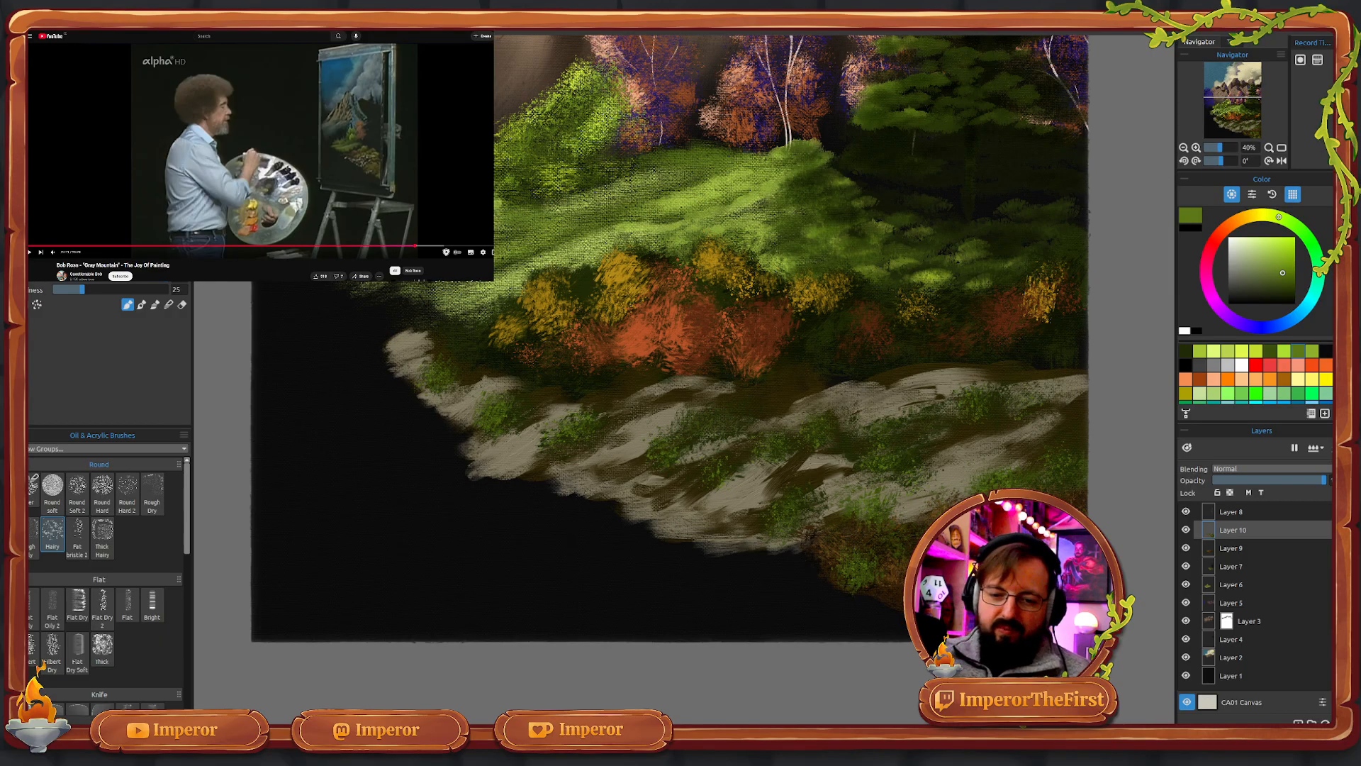
key("alt")
left_click(744, 492)
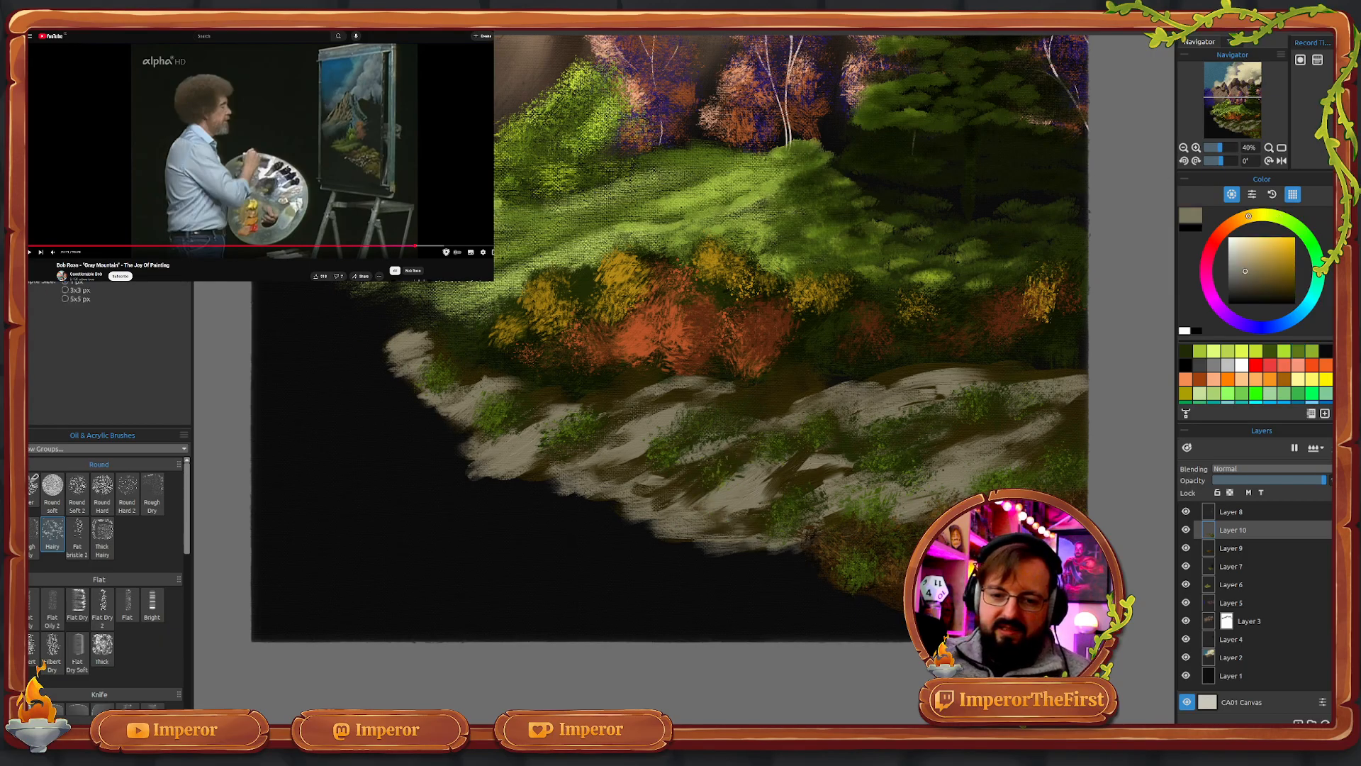
key("b")
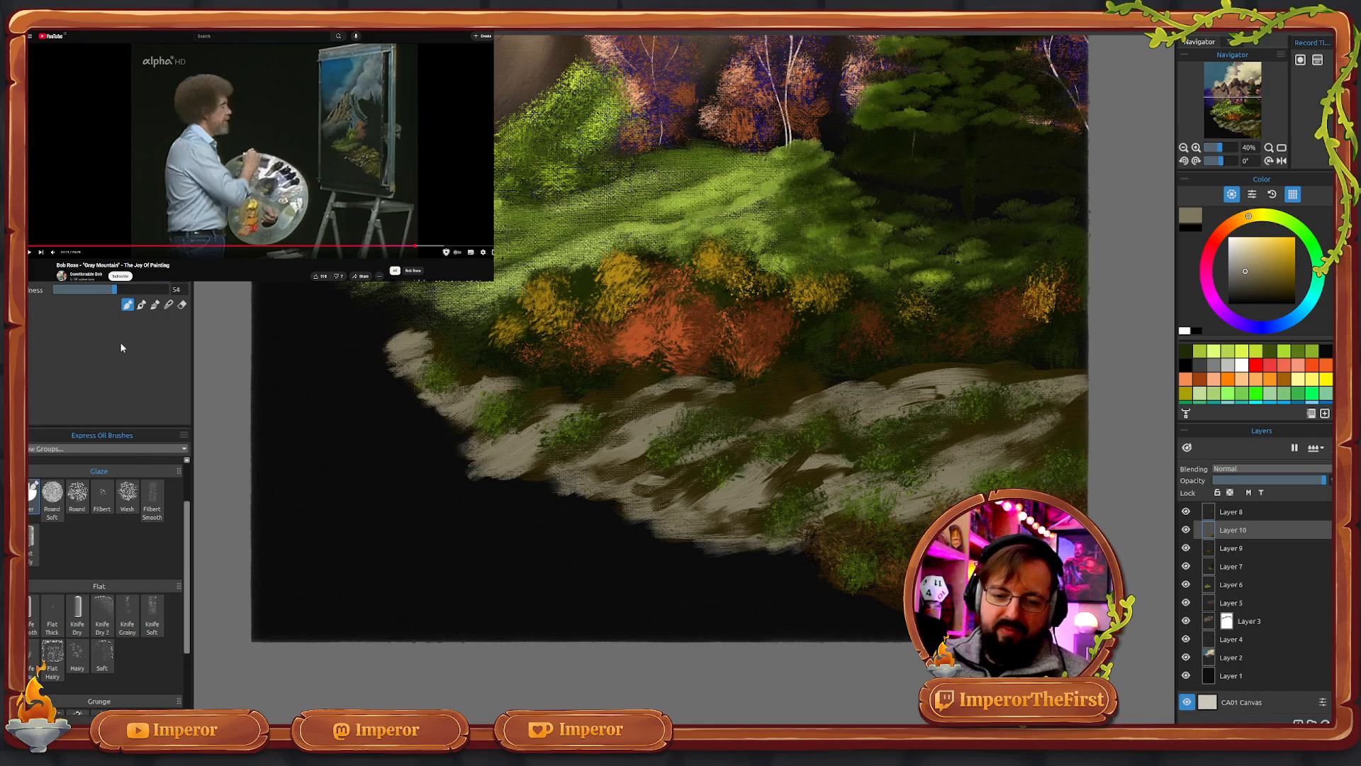
key("b")
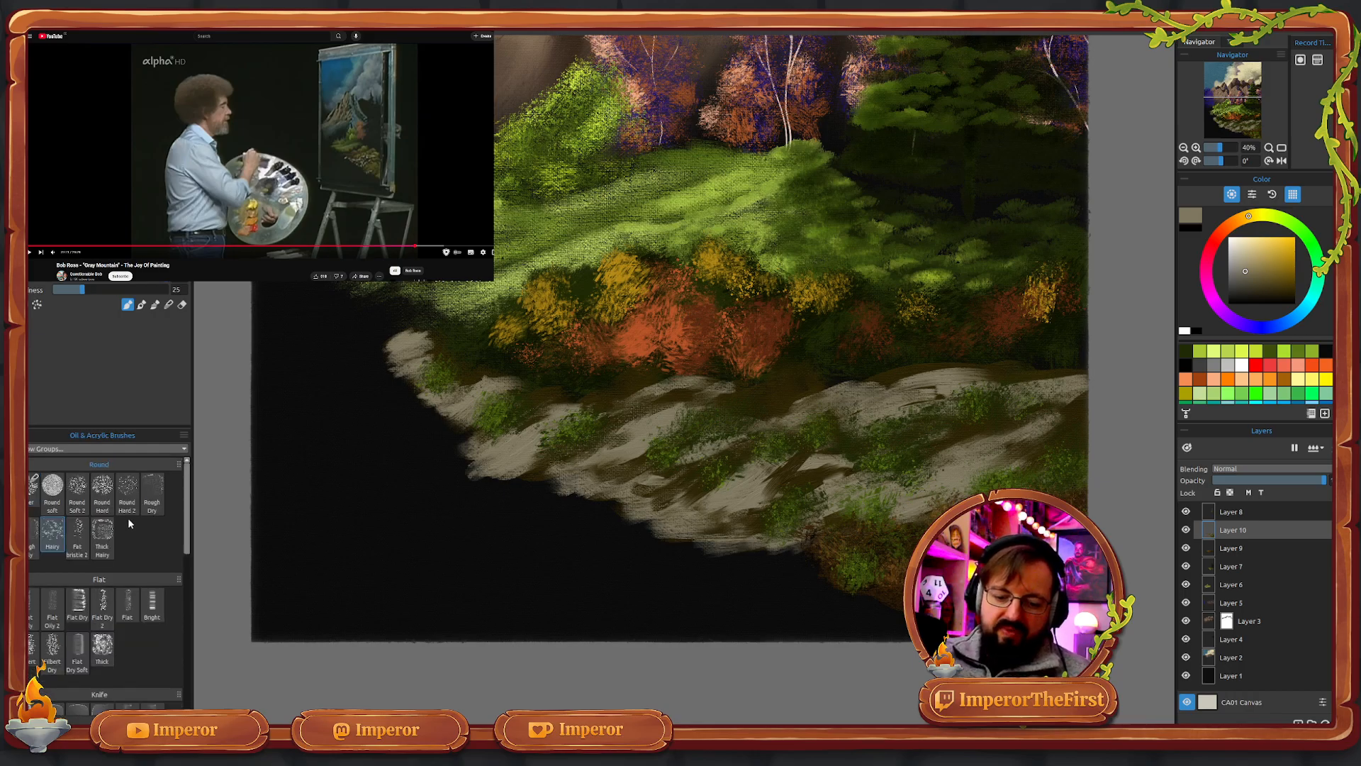
left_click(53, 651)
mouse_move(814, 565)
left_mouse_down()
mouse_move(793, 591)
mouse_move(822, 570)
mouse_move(809, 602)
mouse_move(839, 588)
mouse_move(808, 589)
mouse_move(823, 562)
mouse_move(839, 576)
mouse_move(791, 571)
mouse_move(817, 555)
mouse_move(799, 574)
mouse_move(781, 554)
mouse_move(811, 550)
left_mouse_up()
mouse_move(831, 606)
left_mouse_down()
mouse_move(886, 586)
mouse_move(859, 611)
mouse_move(899, 601)
mouse_move(855, 590)
mouse_move(891, 634)
mouse_move(900, 617)
mouse_move(906, 655)
mouse_move(913, 646)
mouse_move(872, 638)
mouse_move(880, 587)
mouse_move(850, 585)
left_mouse_up()
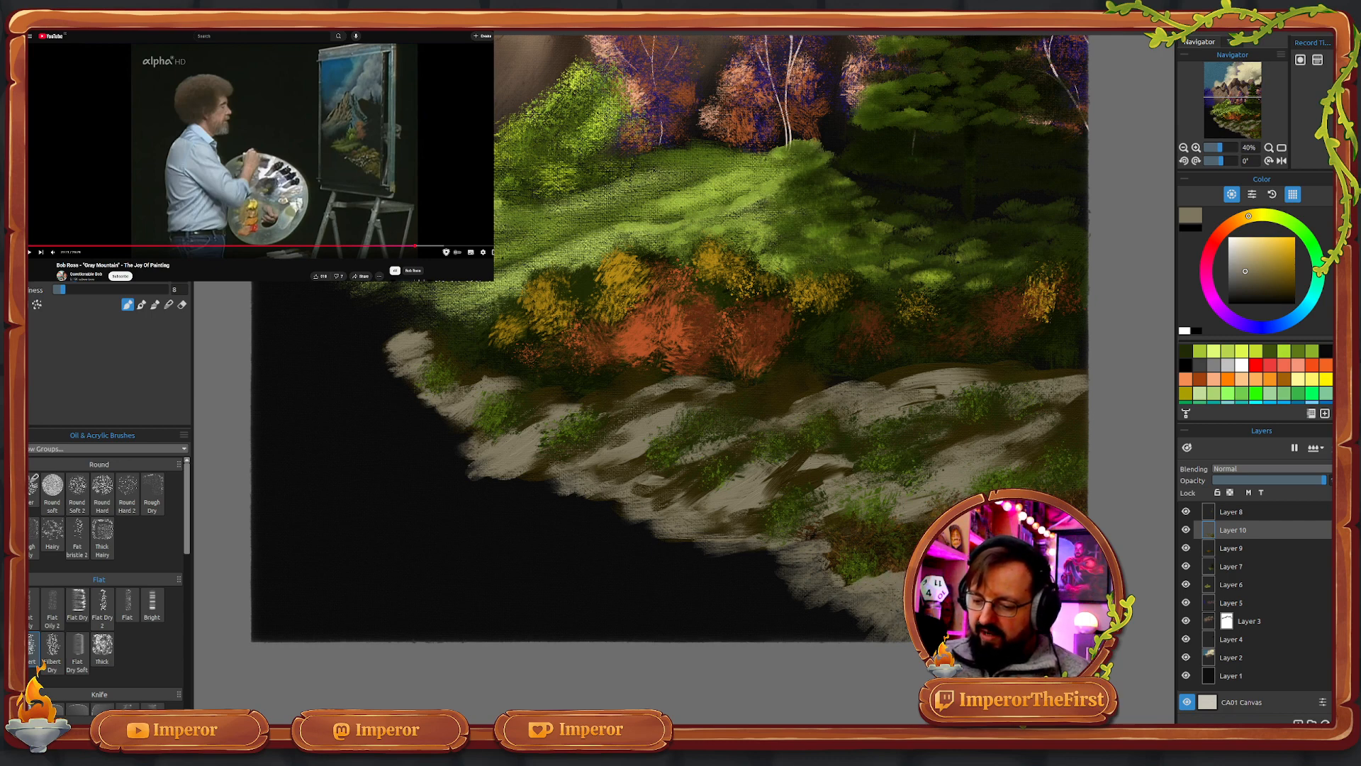
- With the Hairy brush, dab dark green undergrowth over the new rocks around the brown bush
left_click(52, 532)
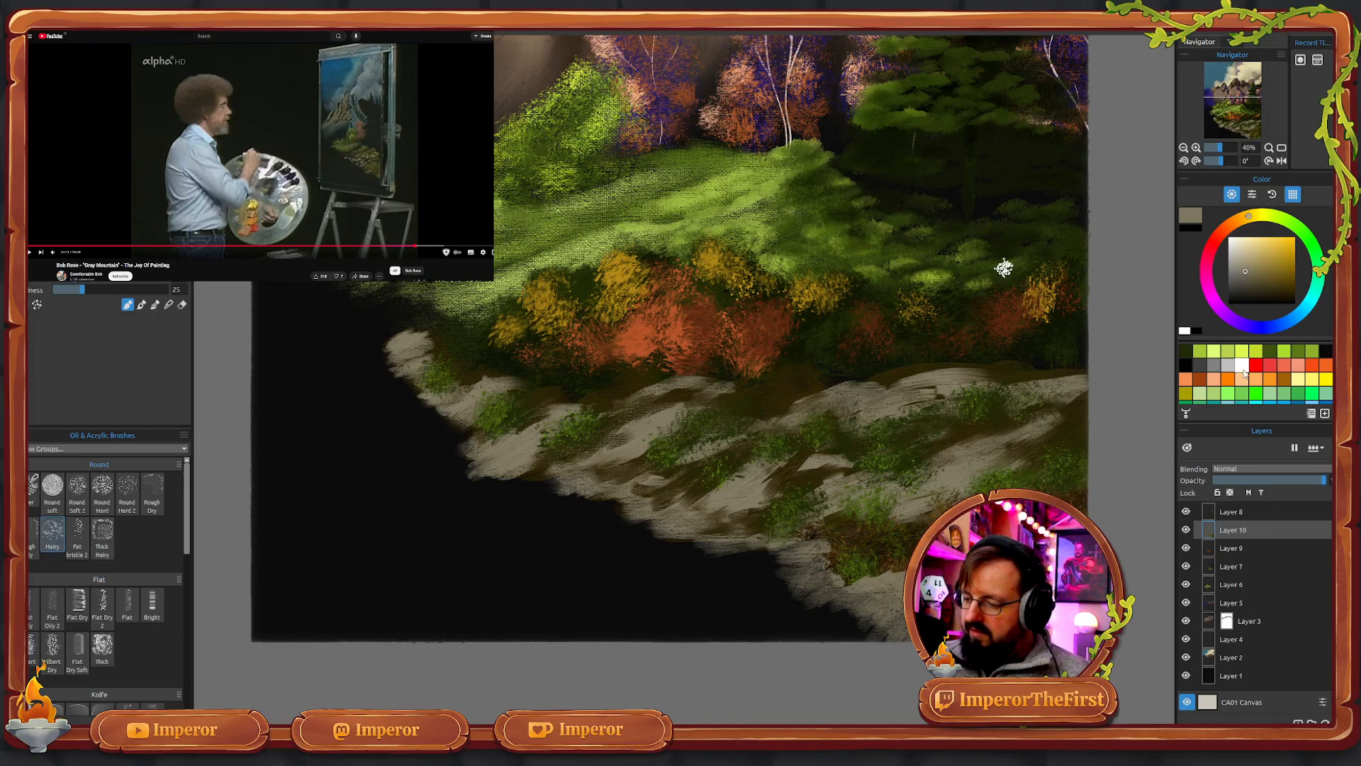
left_click(1270, 355)
left_click(1185, 351)
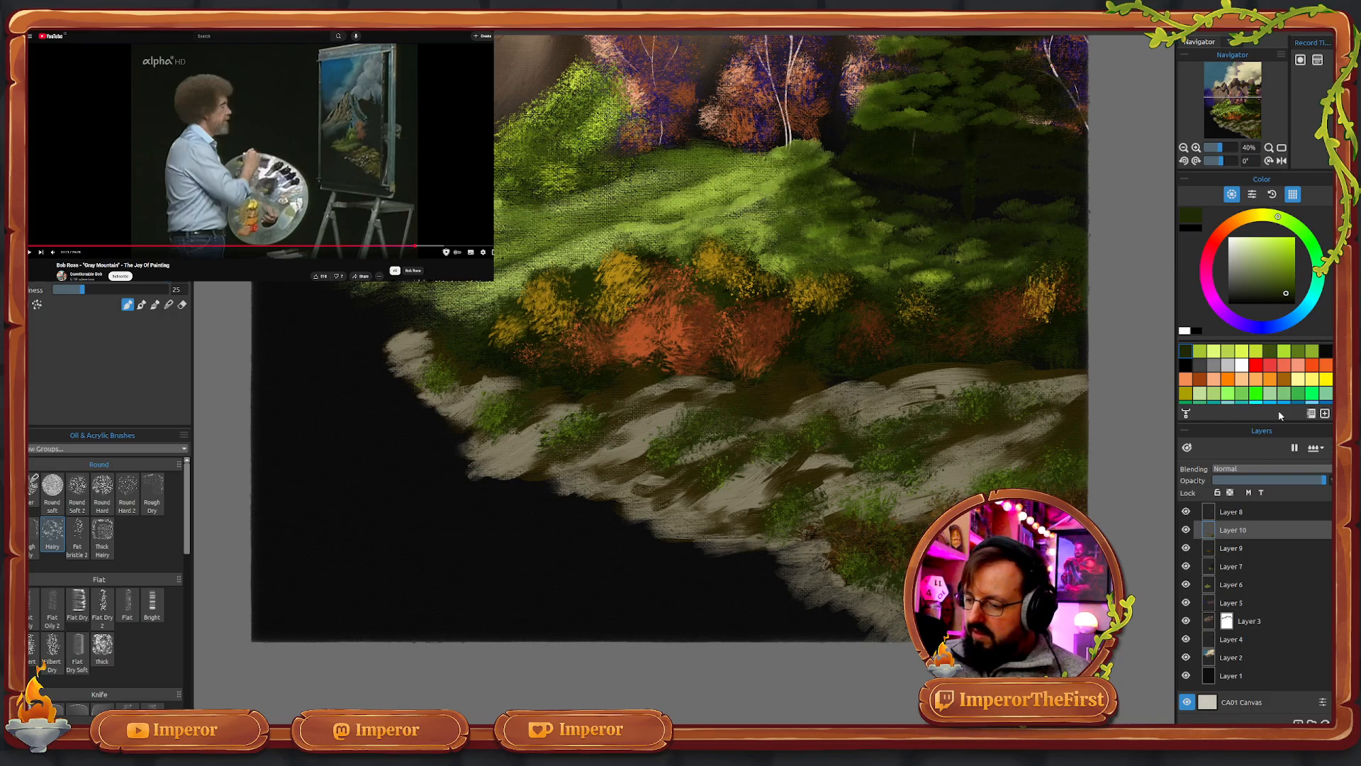
left_click(1269, 350)
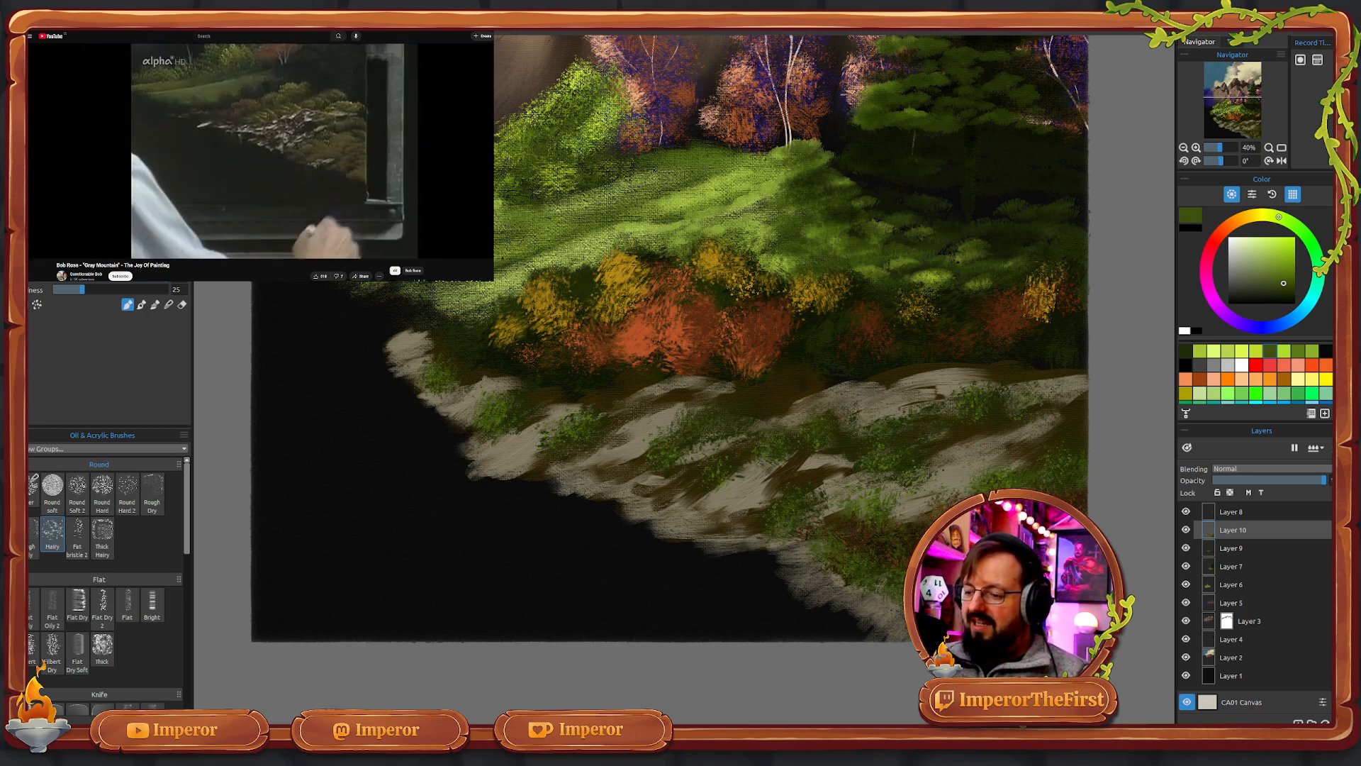
- Set the paint colour to a saturated deep blue
left_click(1297, 315)
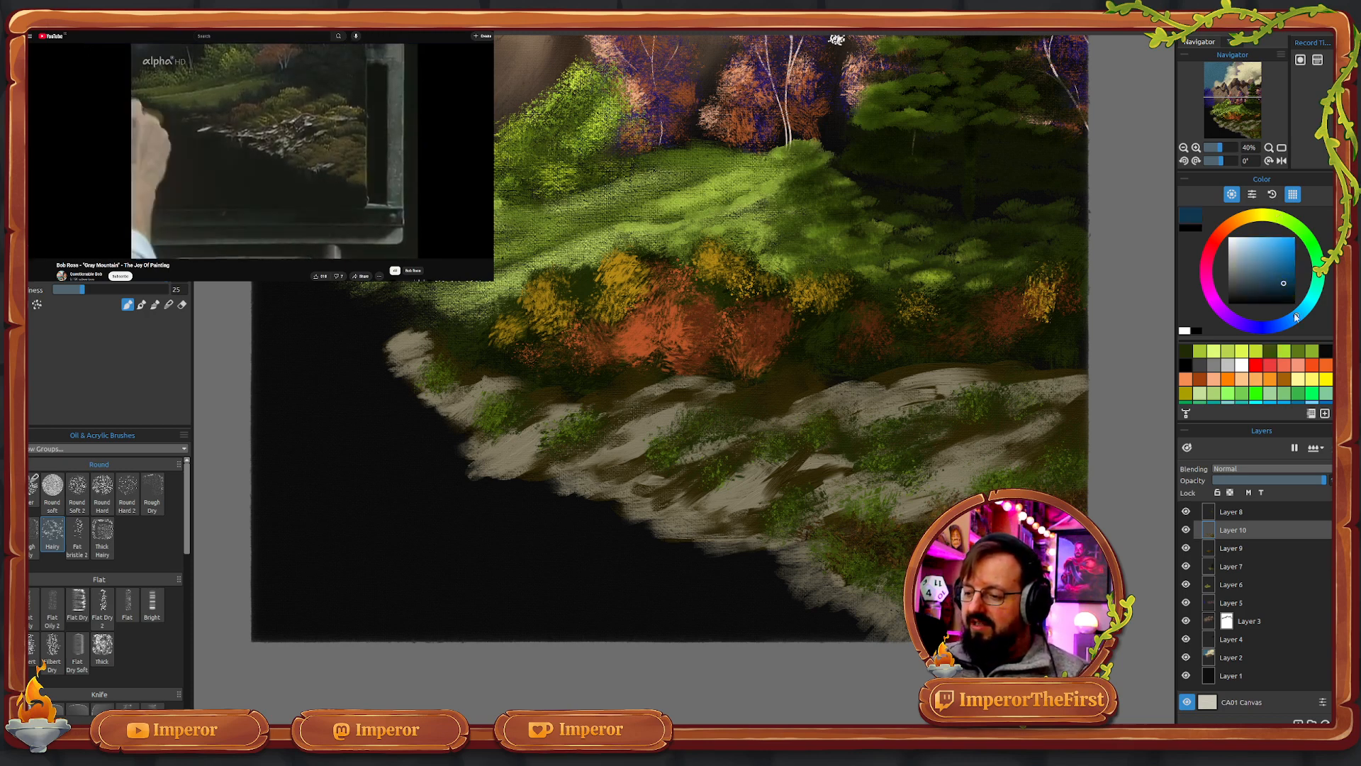
left_click(1283, 272)
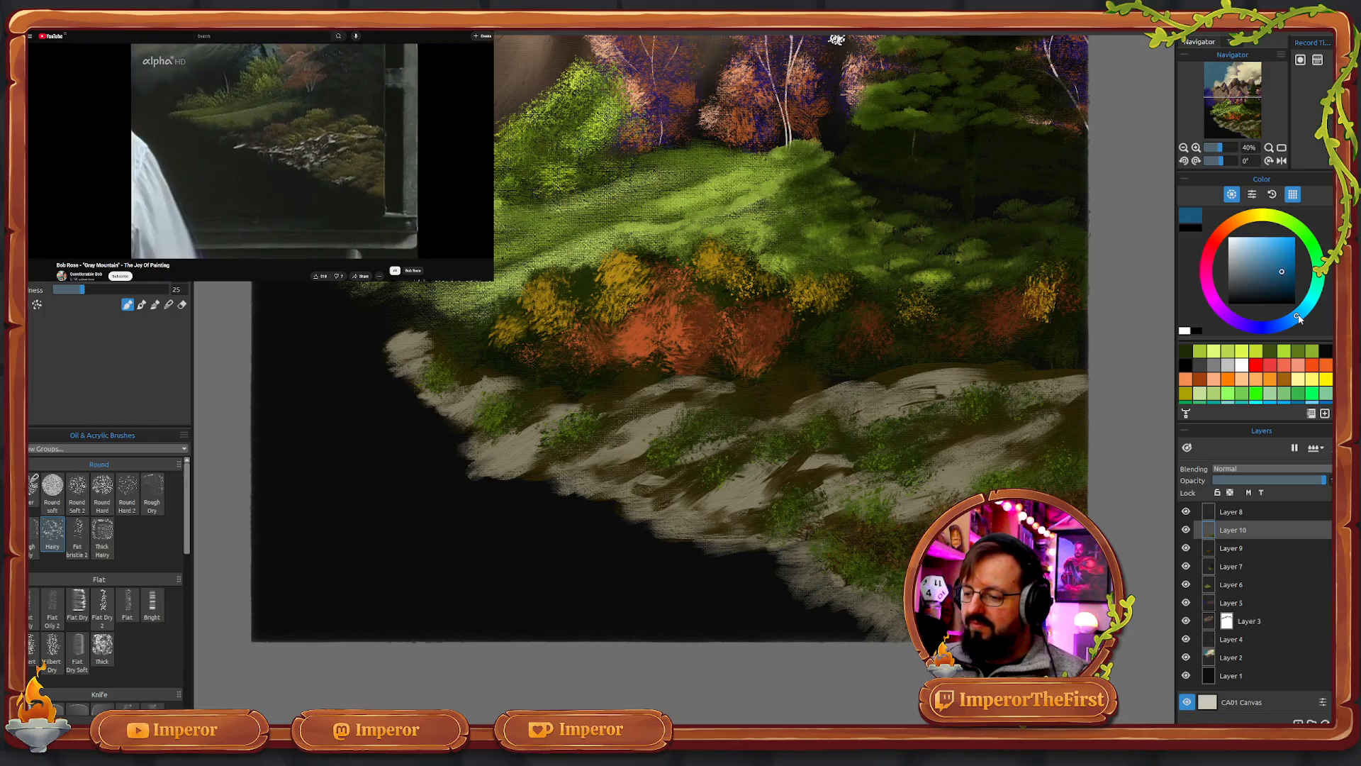
left_click_drag(1299, 319, 1248, 326)
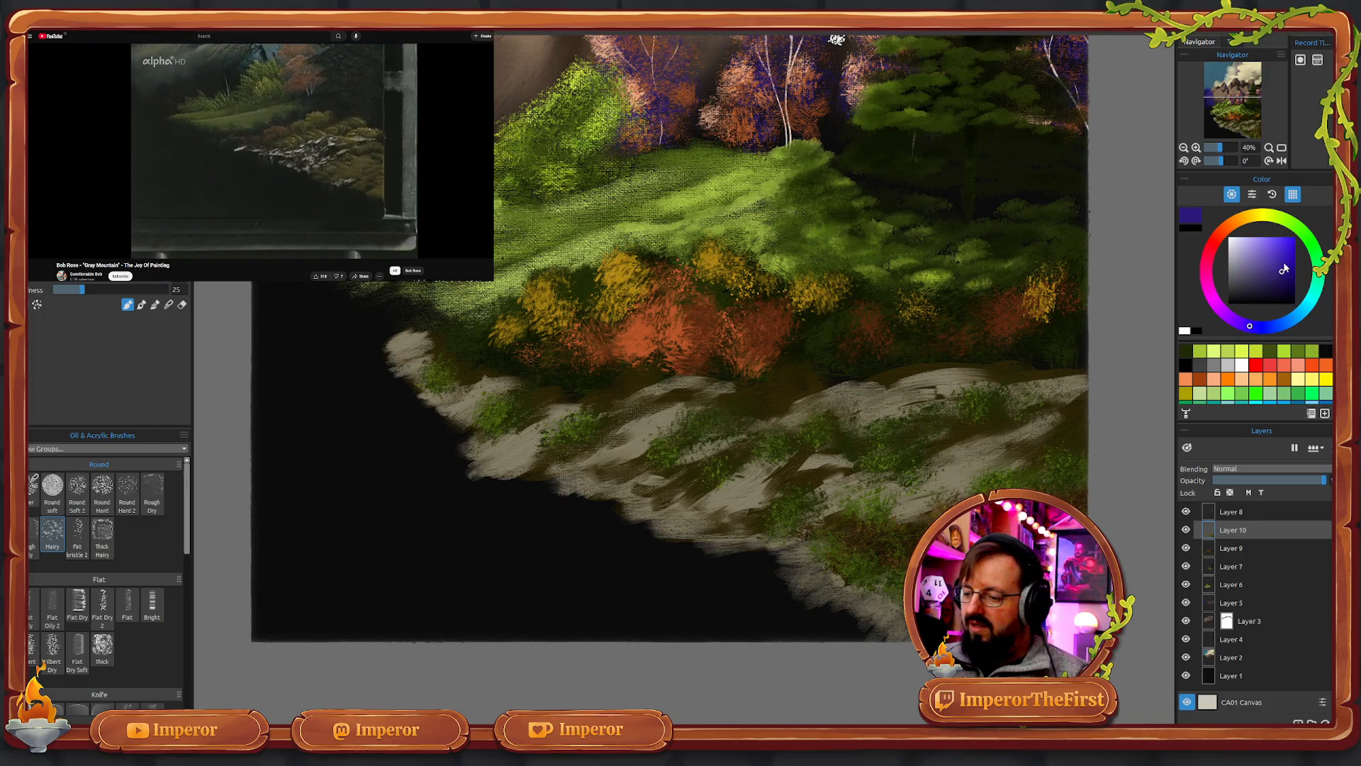
left_click(1261, 329)
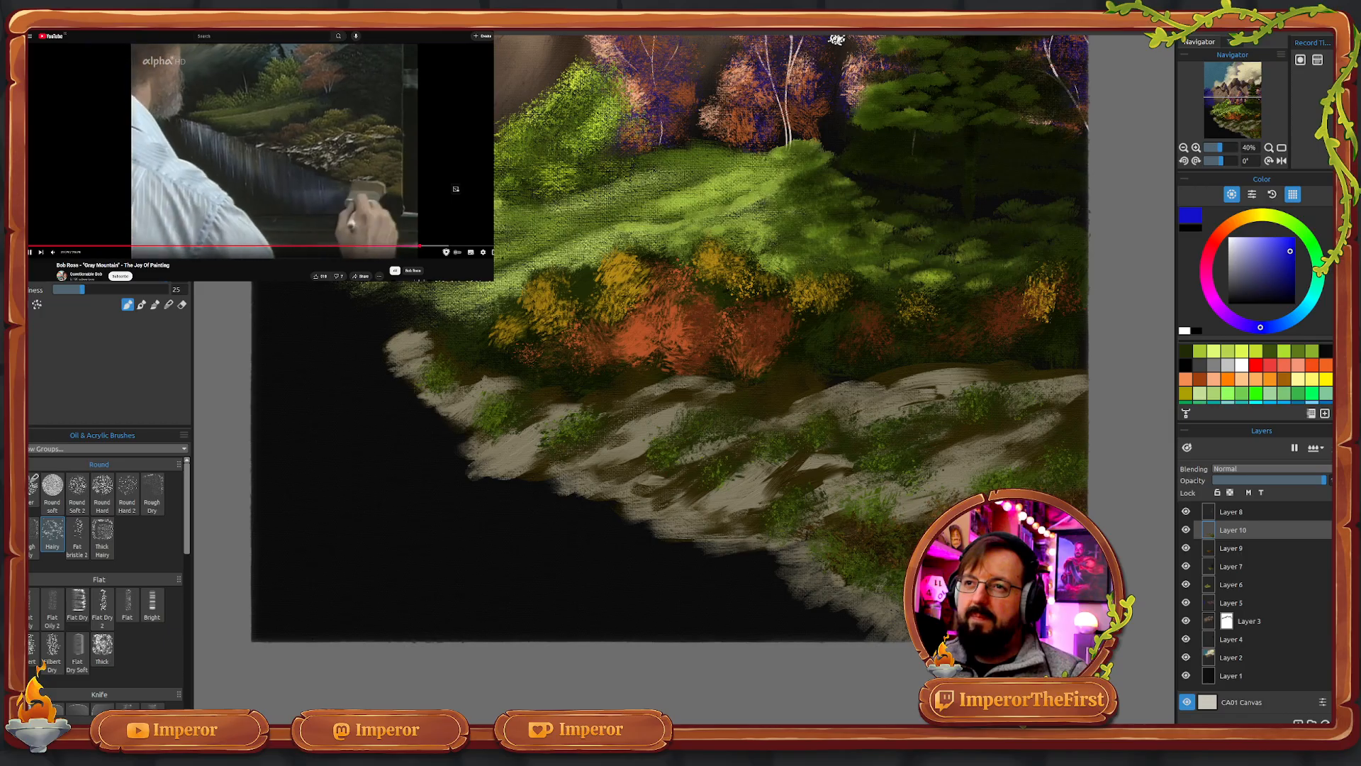
- Pause the reference video, add a new layer, and move it between Layer 5 and Layer 3
left_click(359, 139)
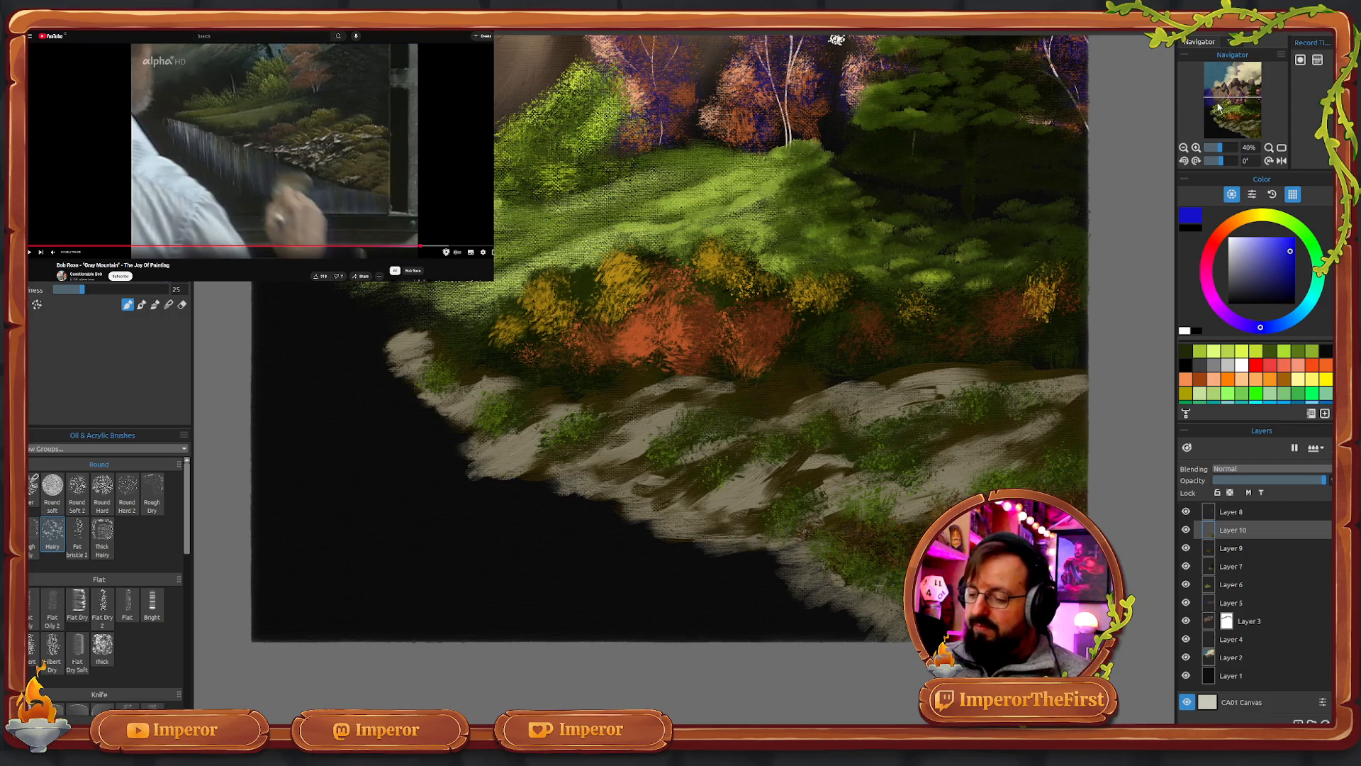
left_click(1297, 720)
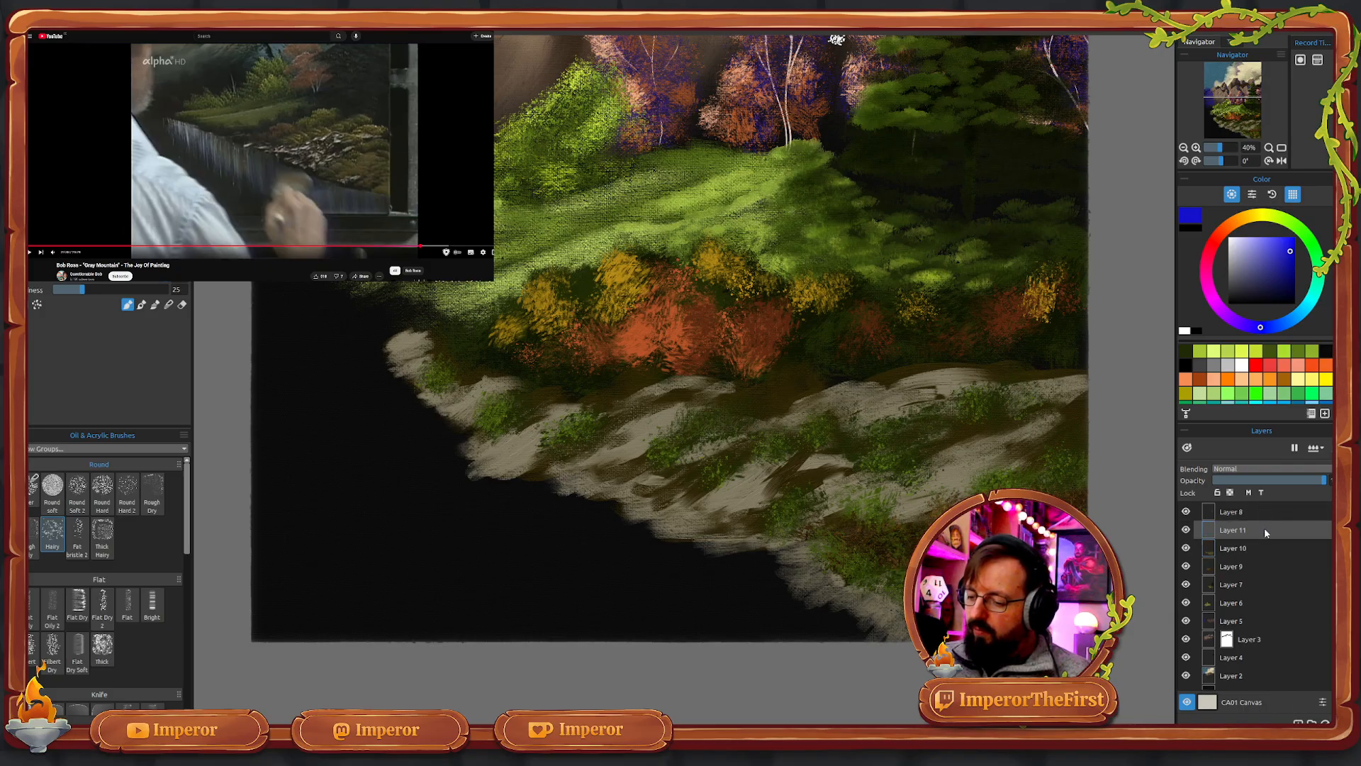
left_click_drag(1264, 530, 1265, 620)
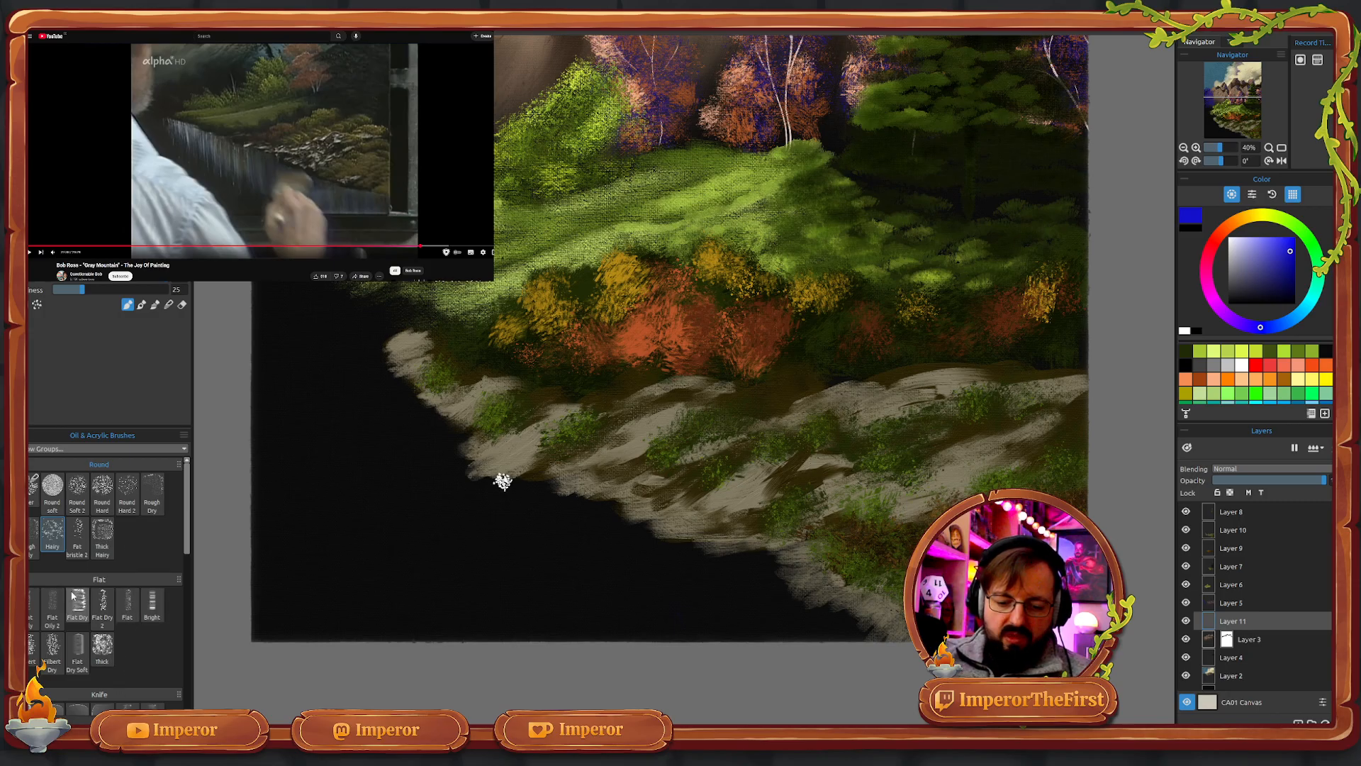
- Switch to a flat brush for the water and change the paint colour to a darker, less saturated blue
left_click(34, 608)
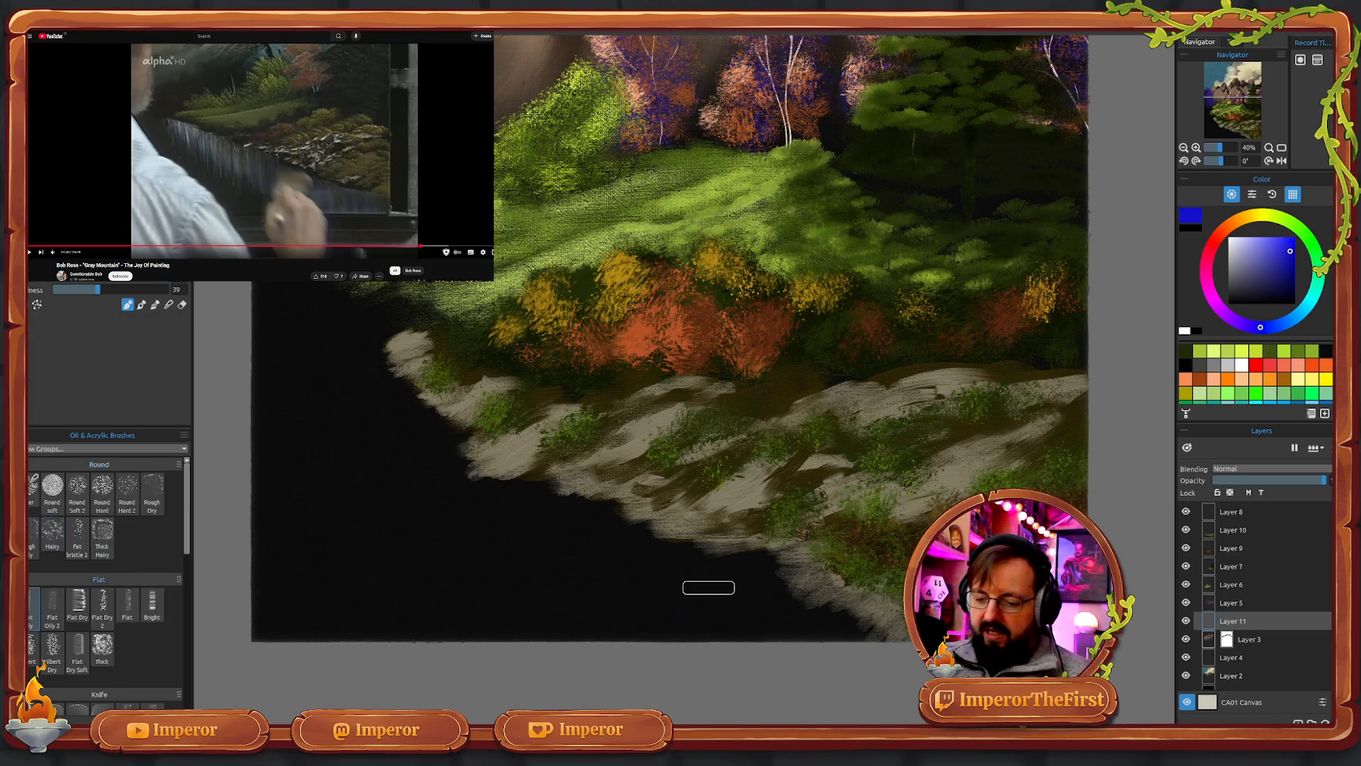
mouse_move(708, 587)
left_mouse_down()
mouse_move(713, 625)
mouse_move(730, 600)
mouse_move(754, 656)
left_mouse_up()
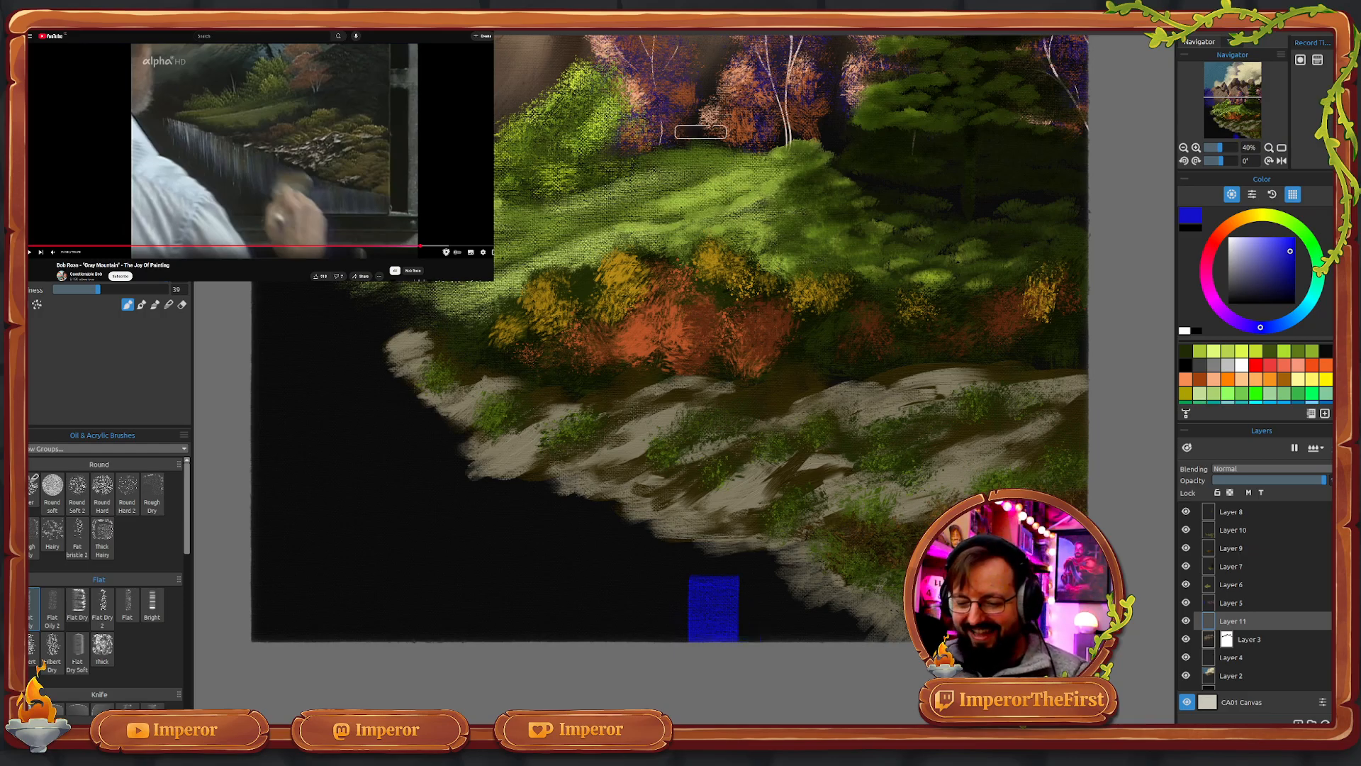
key("ctrl+z")
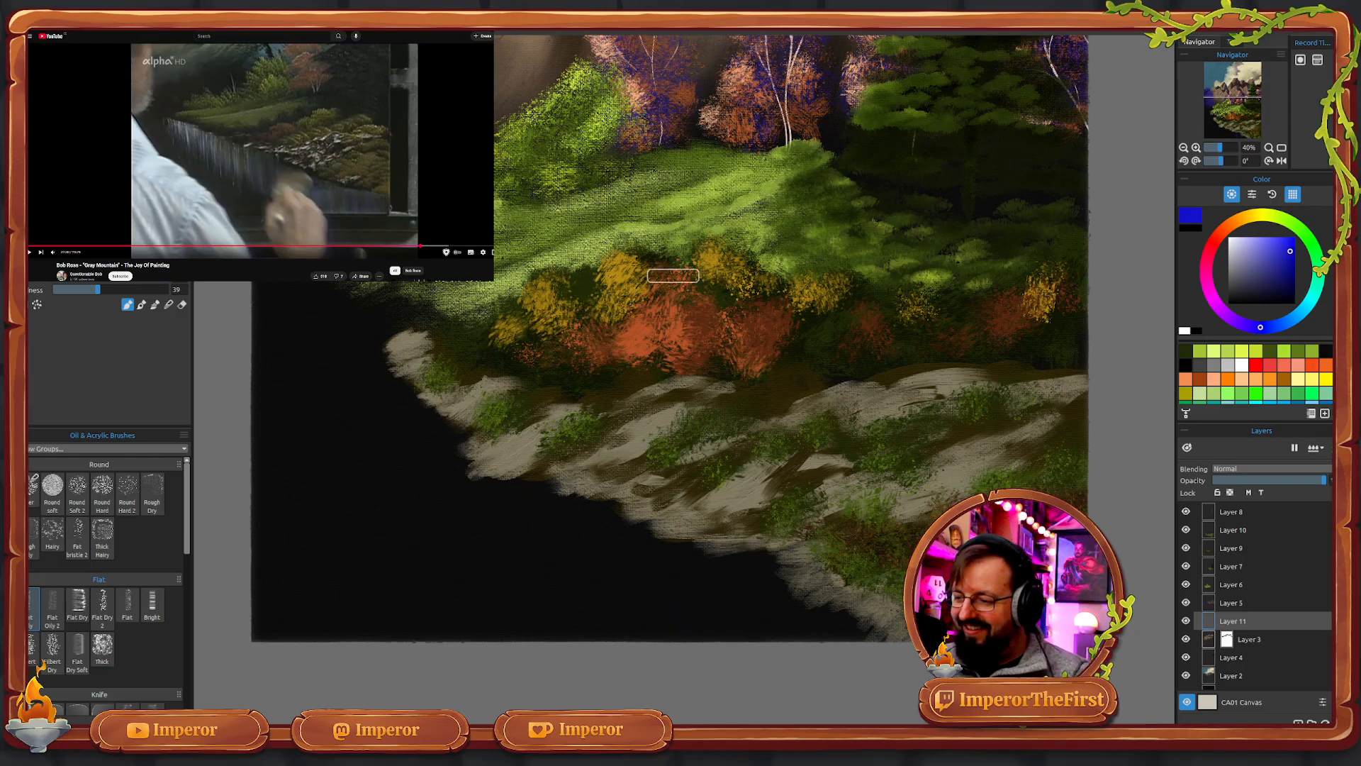
left_click(1278, 263)
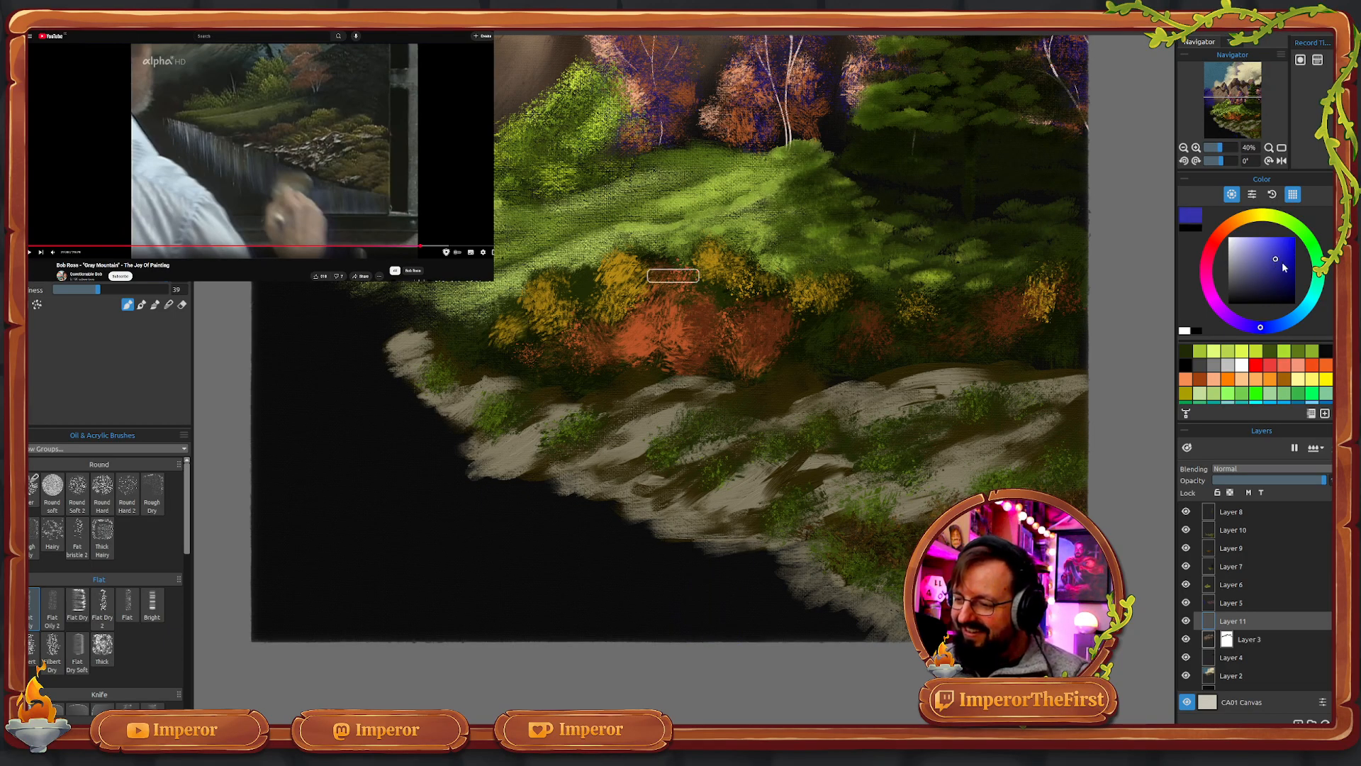
left_click(1274, 328)
left_click(1281, 275)
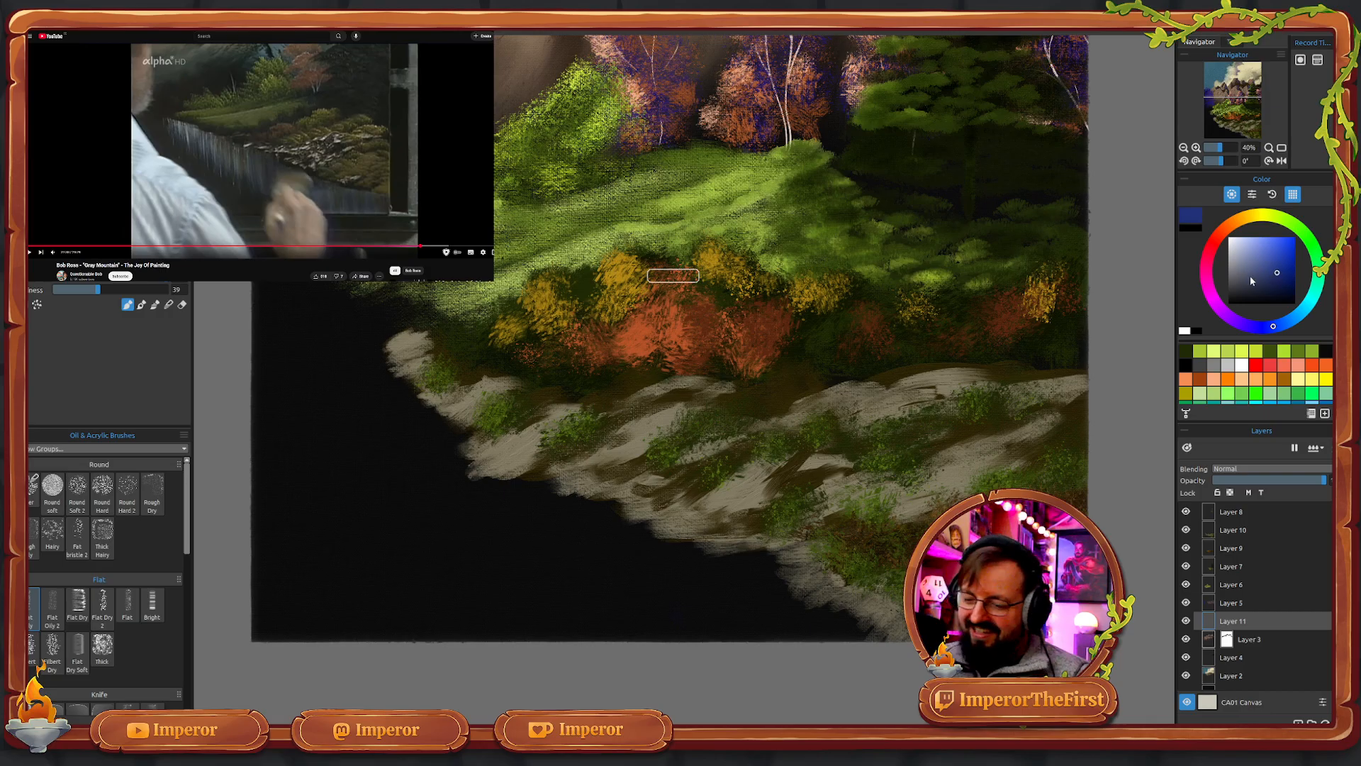
- On Layer 11, block in short vertical blue strokes across the black water area below the rocky bank
mouse_move(677, 589)
left_mouse_down()
mouse_move(688, 634)
mouse_move(713, 585)
mouse_move(739, 644)
mouse_move(746, 604)
mouse_move(775, 678)
left_mouse_up()
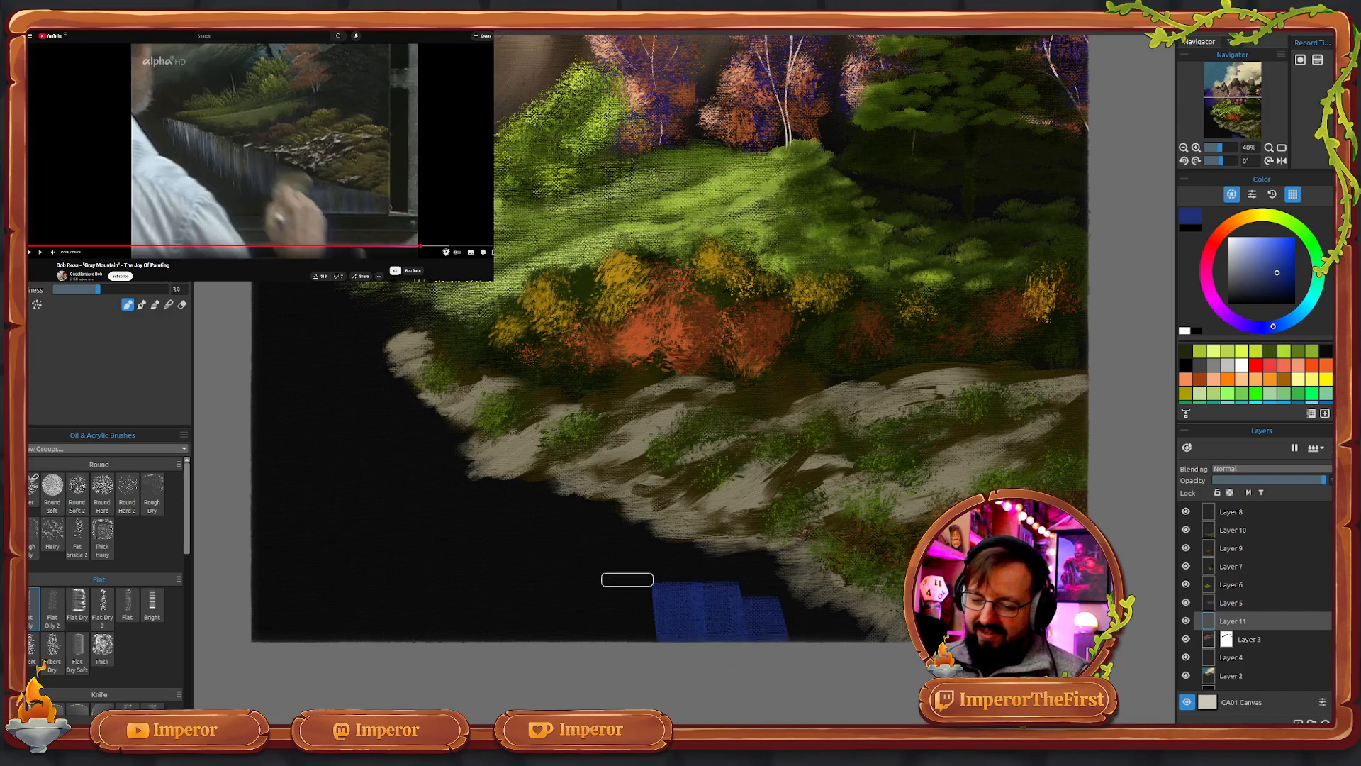
left_click_drag(628, 580, 586, 626)
left_click_drag(552, 544, 538, 665)
left_click_drag(458, 498, 443, 576)
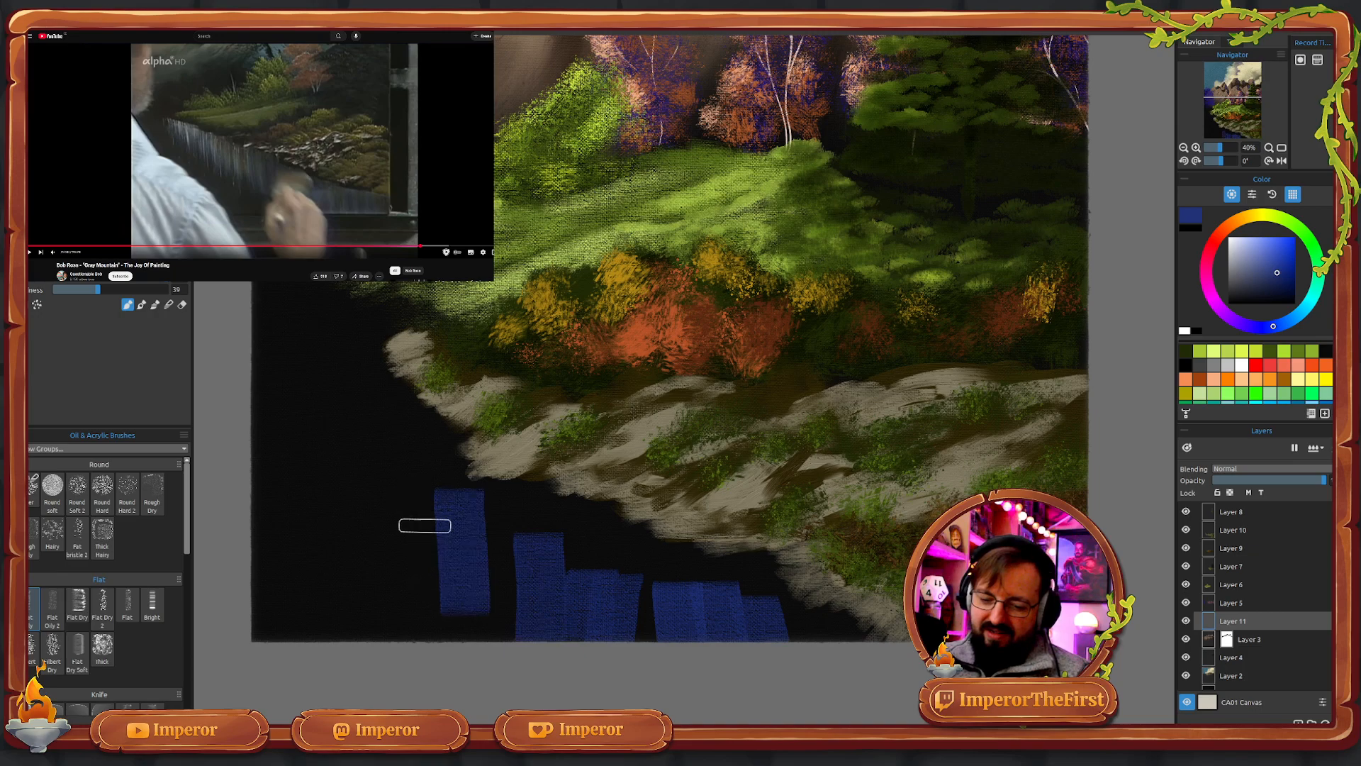
left_click_drag(424, 525, 497, 631)
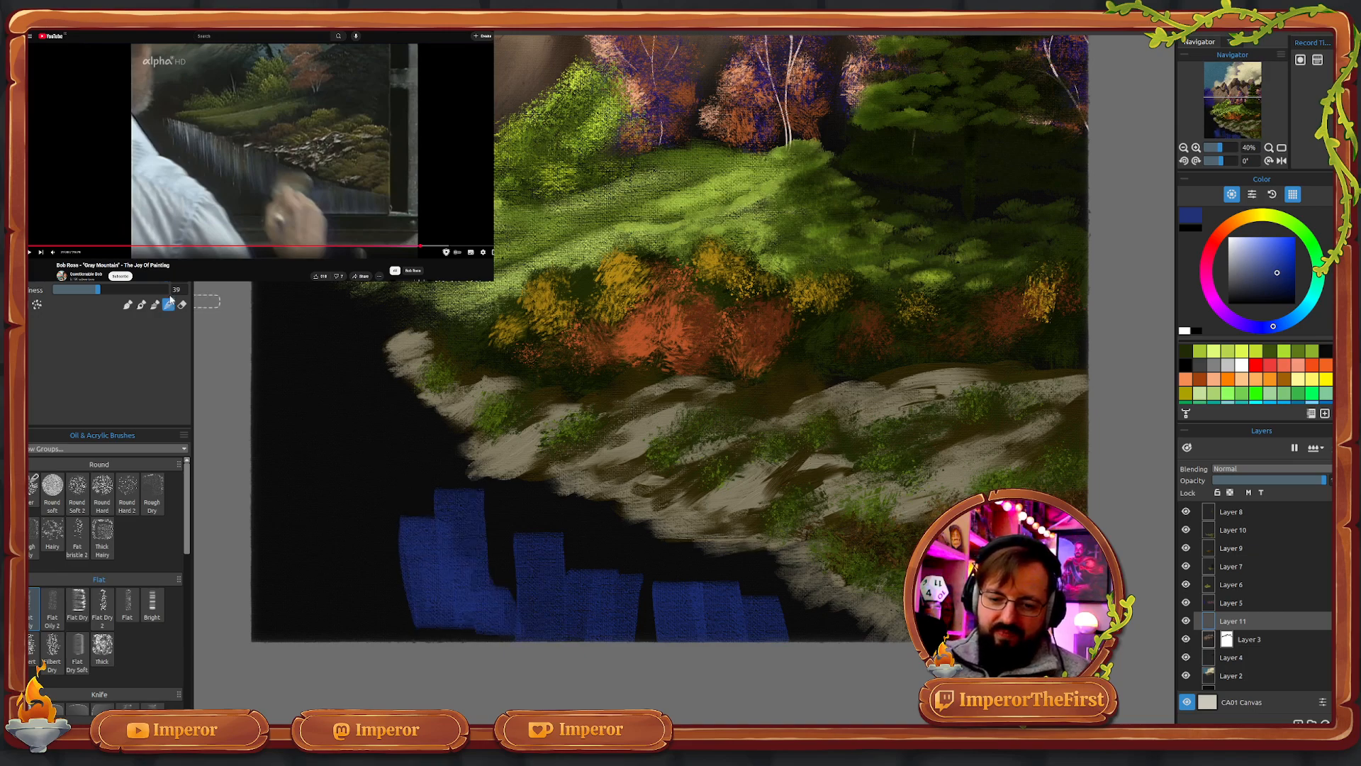
- Blend the blue blocks across the dark area with the brush in blend mode to form smooth, deep blue water
mouse_move(428, 580)
left_mouse_down()
mouse_move(489, 610)
mouse_move(465, 598)
left_mouse_up()
mouse_move(444, 502)
left_mouse_down()
mouse_move(481, 521)
mouse_move(476, 495)
mouse_move(486, 625)
mouse_move(439, 629)
mouse_move(401, 577)
mouse_move(505, 577)
mouse_move(533, 632)
mouse_move(599, 664)
mouse_move(591, 595)
mouse_move(552, 579)
mouse_move(621, 661)
mouse_move(652, 669)
mouse_move(654, 625)
mouse_move(713, 651)
mouse_move(746, 694)
mouse_move(764, 642)
mouse_move(730, 667)
mouse_move(711, 588)
mouse_move(652, 610)
mouse_move(681, 598)
left_mouse_up()
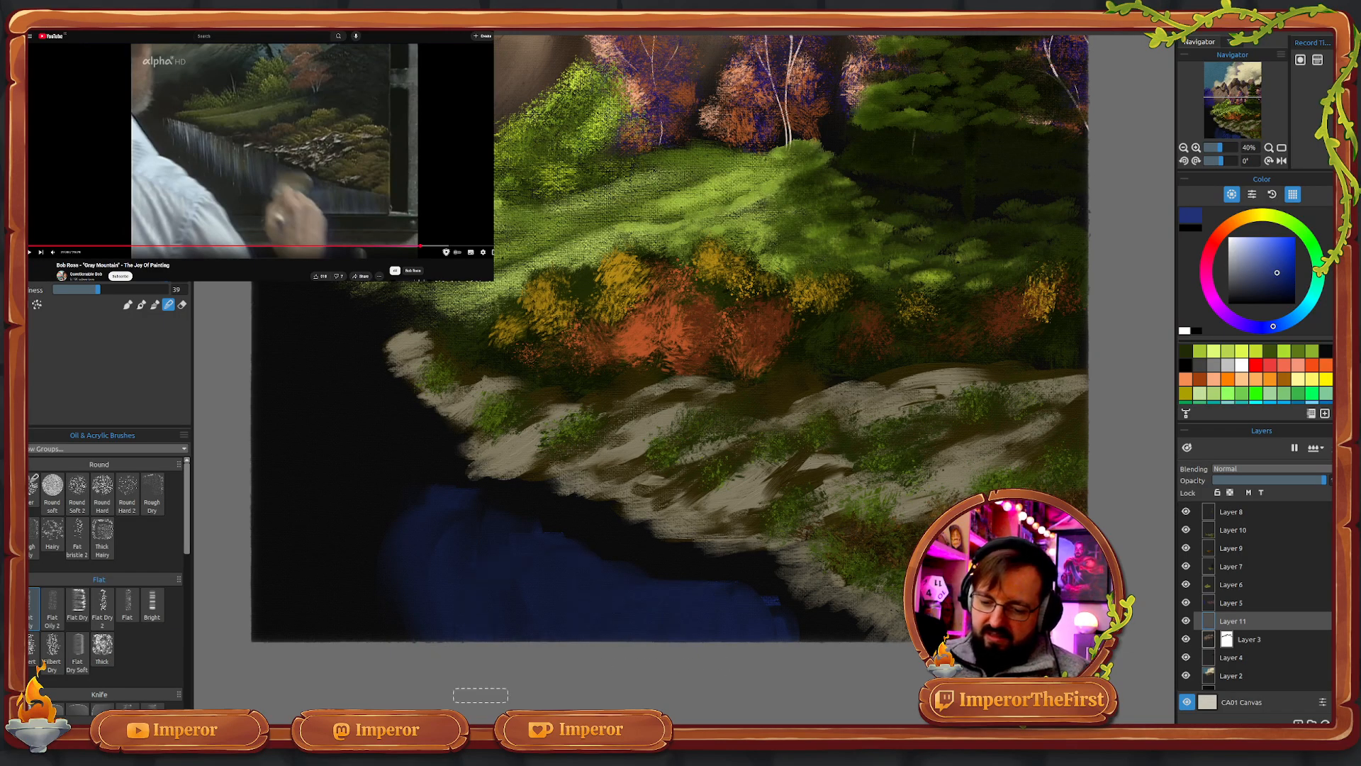
mouse_move(480, 695)
left_mouse_down()
mouse_move(420, 692)
mouse_move(374, 621)
mouse_move(467, 604)
mouse_move(487, 562)
mouse_move(299, 557)
mouse_move(453, 588)
mouse_move(411, 589)
mouse_move(347, 631)
left_mouse_up()
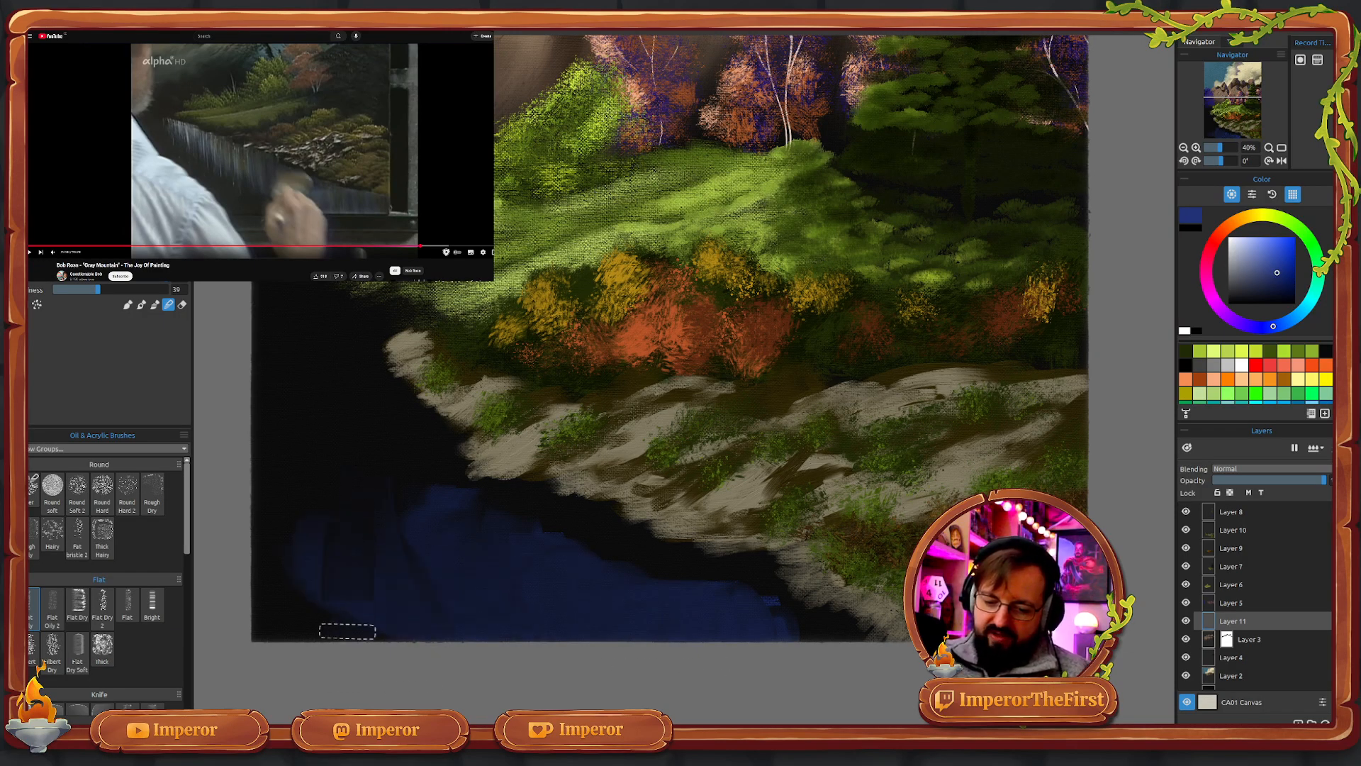
mouse_move(391, 521)
left_mouse_down()
mouse_move(416, 485)
mouse_move(516, 582)
mouse_move(590, 591)
mouse_move(409, 504)
mouse_move(491, 548)
mouse_move(466, 499)
mouse_move(552, 543)
mouse_move(463, 504)
mouse_move(527, 553)
mouse_move(437, 488)
mouse_move(617, 582)
mouse_move(358, 463)
mouse_move(389, 551)
mouse_move(301, 375)
mouse_move(503, 618)
mouse_move(457, 556)
mouse_move(544, 606)
mouse_move(422, 509)
mouse_move(453, 488)
mouse_move(466, 529)
mouse_move(470, 496)
mouse_move(432, 511)
mouse_move(483, 510)
mouse_move(350, 461)
mouse_move(281, 324)
mouse_move(413, 608)
mouse_move(306, 326)
mouse_move(324, 636)
mouse_move(329, 424)
mouse_move(389, 433)
mouse_move(445, 517)
mouse_move(494, 553)
mouse_move(550, 676)
left_mouse_up()
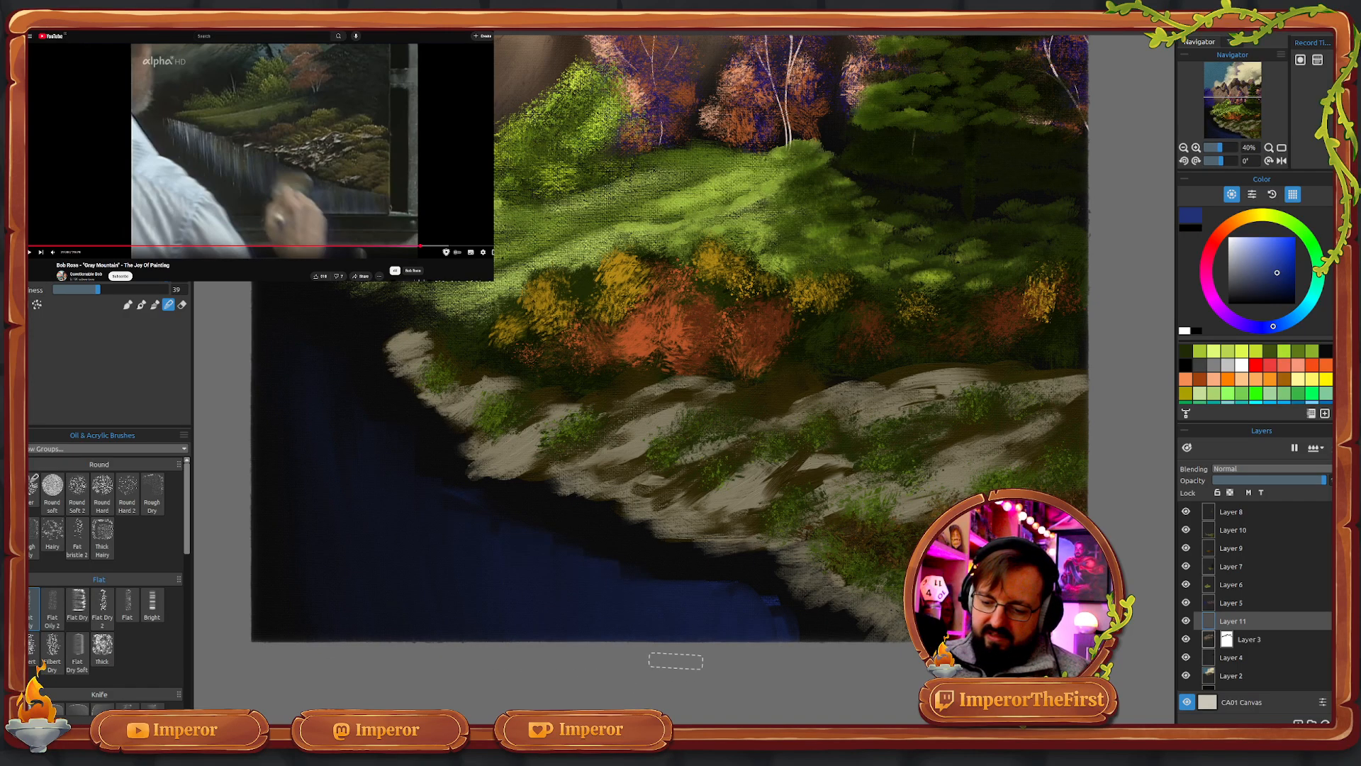
mouse_move(794, 661)
left_mouse_down()
mouse_move(729, 600)
mouse_move(758, 604)
mouse_move(758, 632)
mouse_move(788, 661)
mouse_move(669, 594)
mouse_move(771, 675)
mouse_move(632, 600)
mouse_move(697, 653)
mouse_move(551, 577)
mouse_move(593, 632)
mouse_move(535, 594)
mouse_move(494, 590)
mouse_move(582, 684)
mouse_move(472, 588)
mouse_move(515, 684)
mouse_move(387, 572)
mouse_move(470, 670)
mouse_move(401, 567)
mouse_move(521, 626)
mouse_move(645, 661)
mouse_move(535, 563)
mouse_move(759, 697)
mouse_move(691, 619)
mouse_move(795, 665)
mouse_move(676, 587)
mouse_move(749, 630)
mouse_move(796, 627)
mouse_move(631, 587)
left_mouse_up()
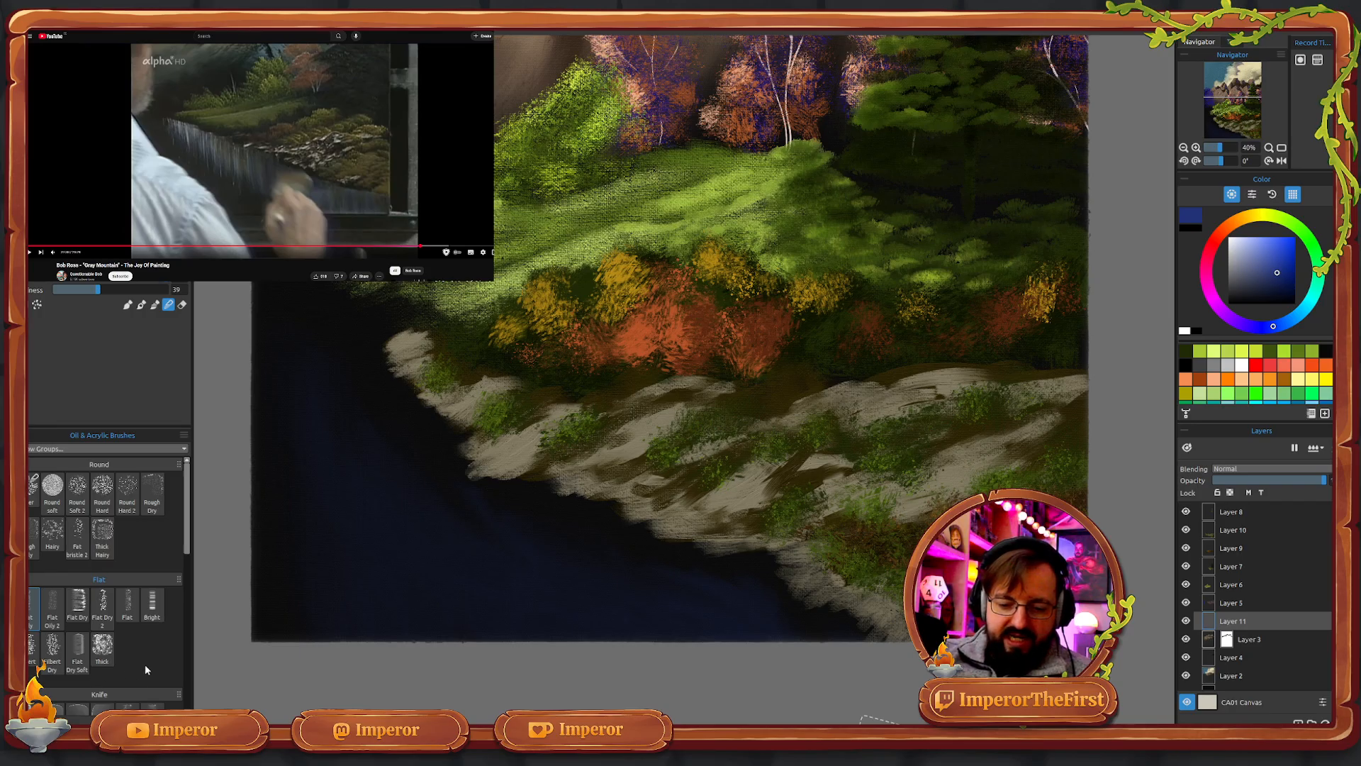
- Select the Flat Dry brush and enlarge it for working on the water beside the bank
left_click(77, 603)
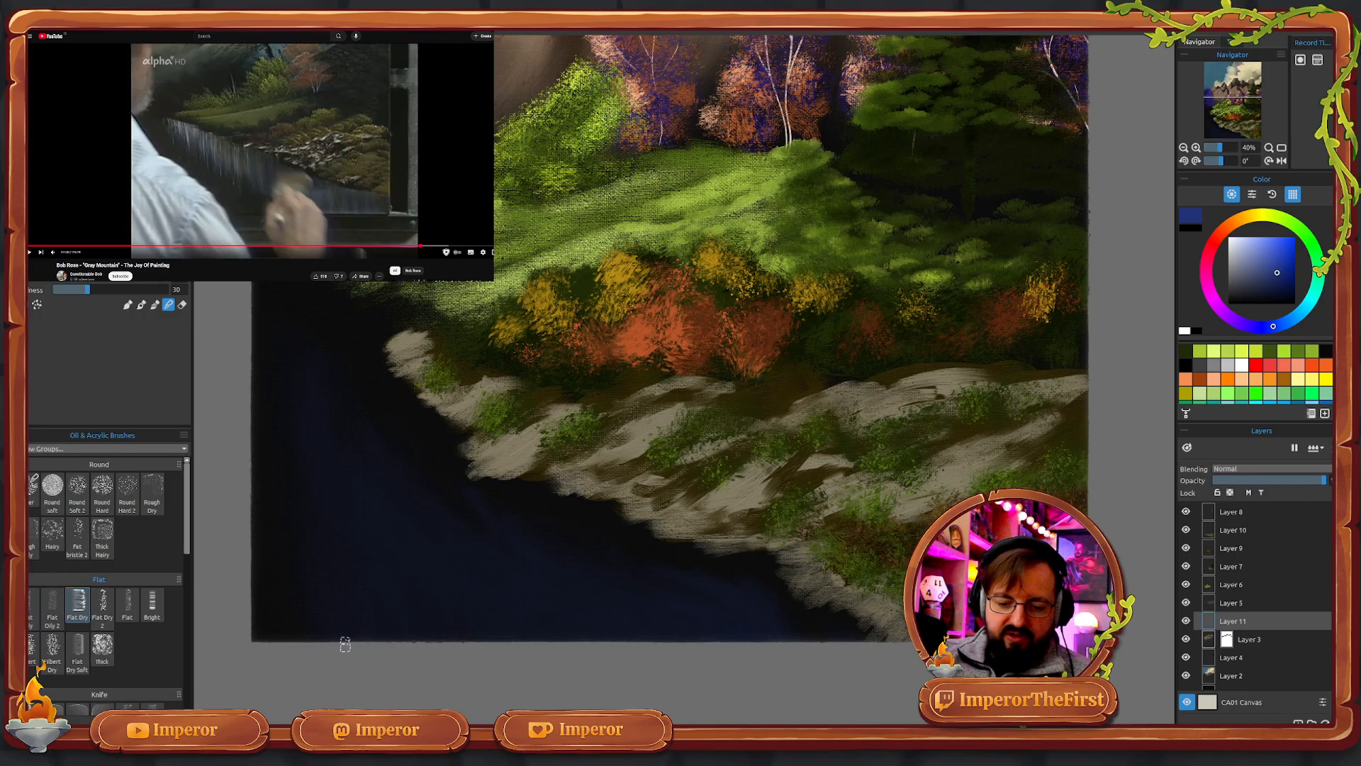
left_click_drag(1219, 145, 1220, 150)
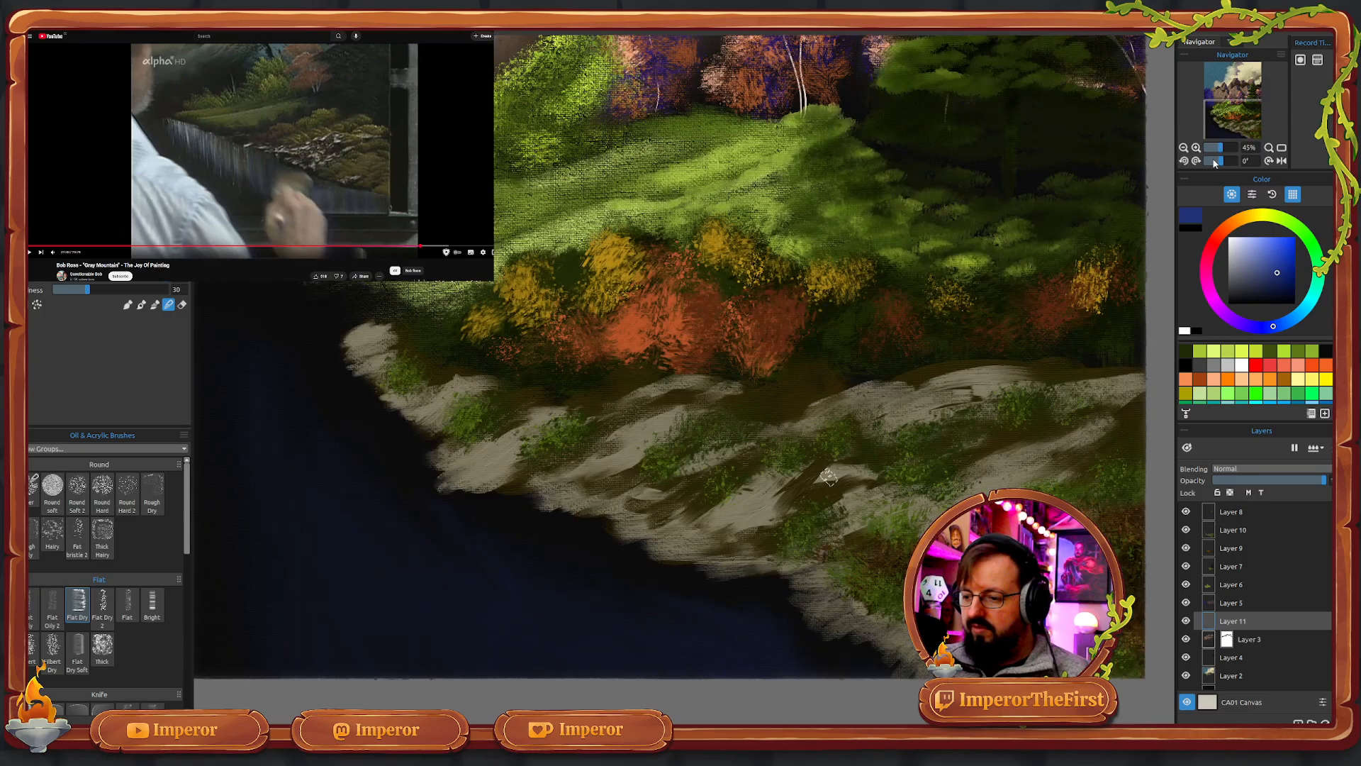
left_click(1213, 161)
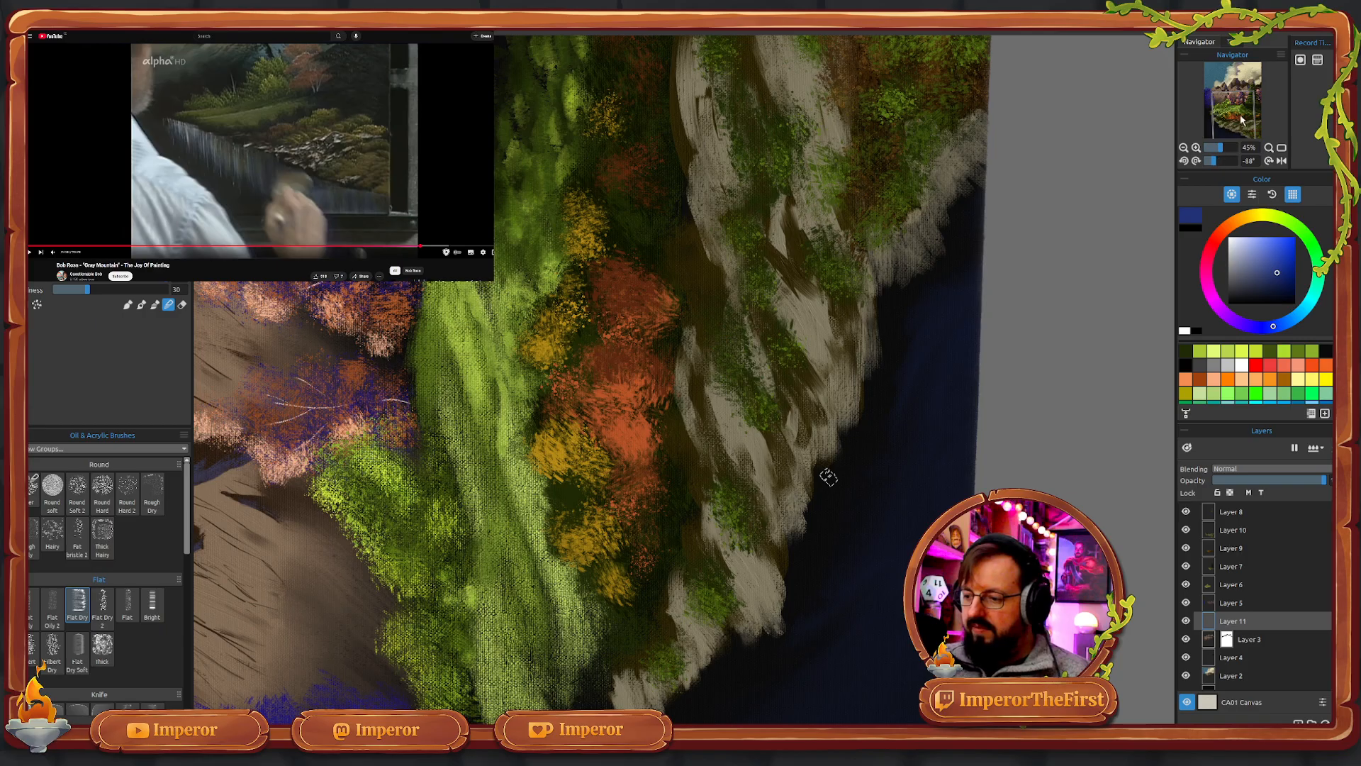
left_click(1234, 135)
left_click_drag(1234, 135, 1224, 126)
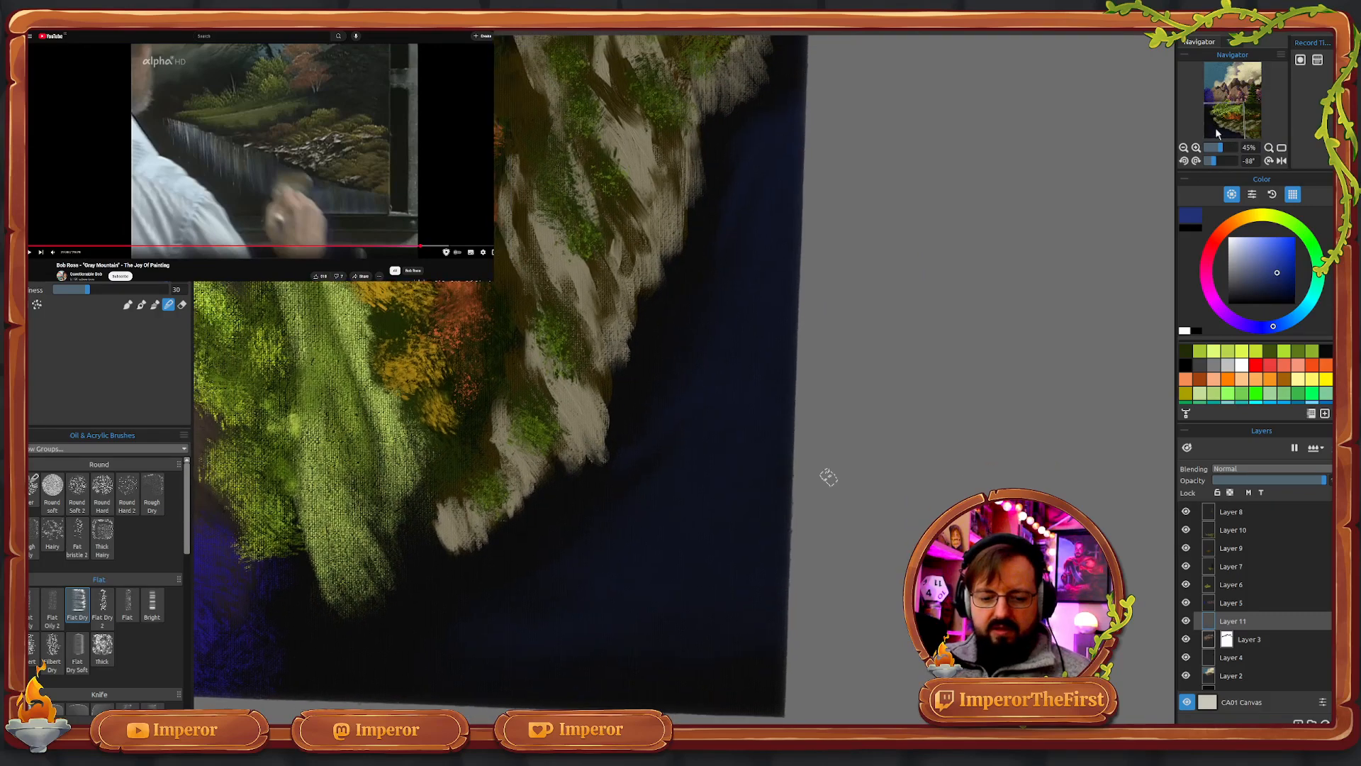
left_click_drag(603, 453, 701, 510)
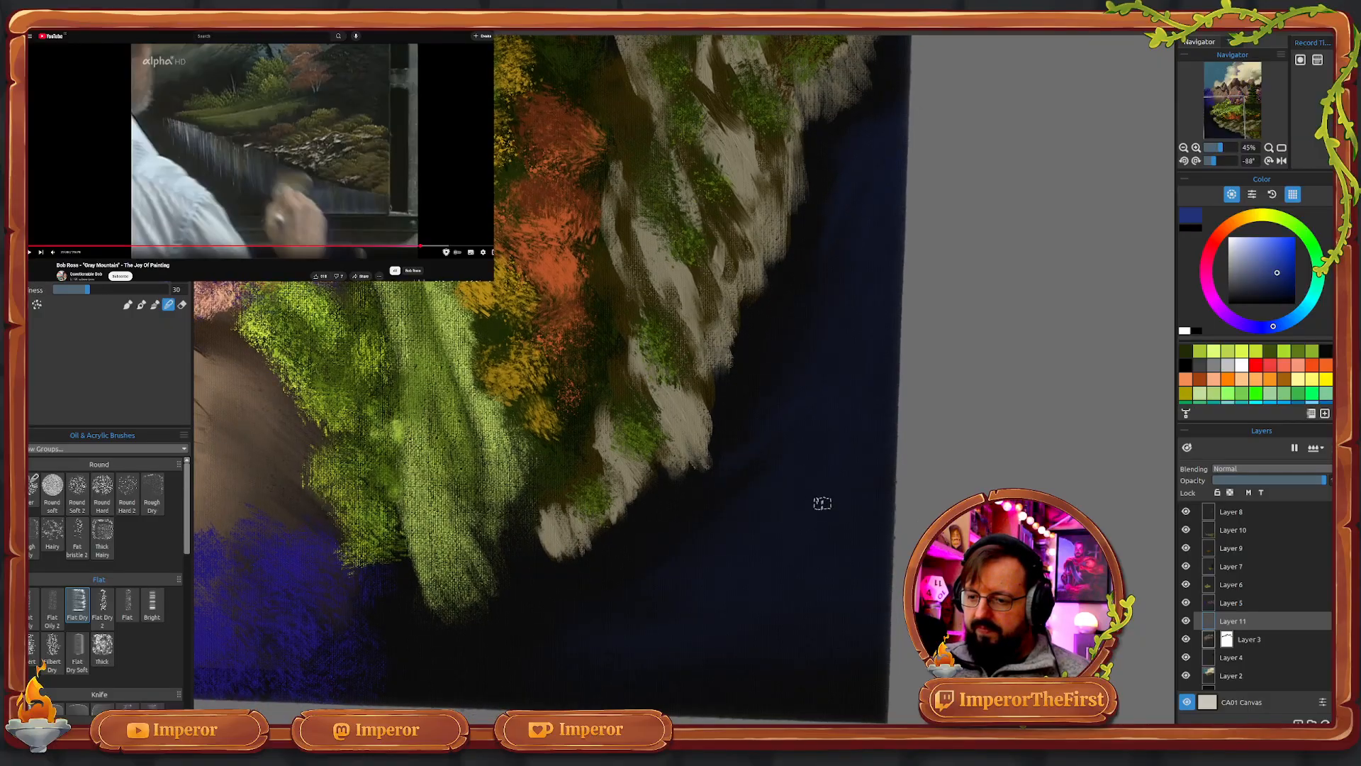
left_click_drag(820, 501, 808, 525)
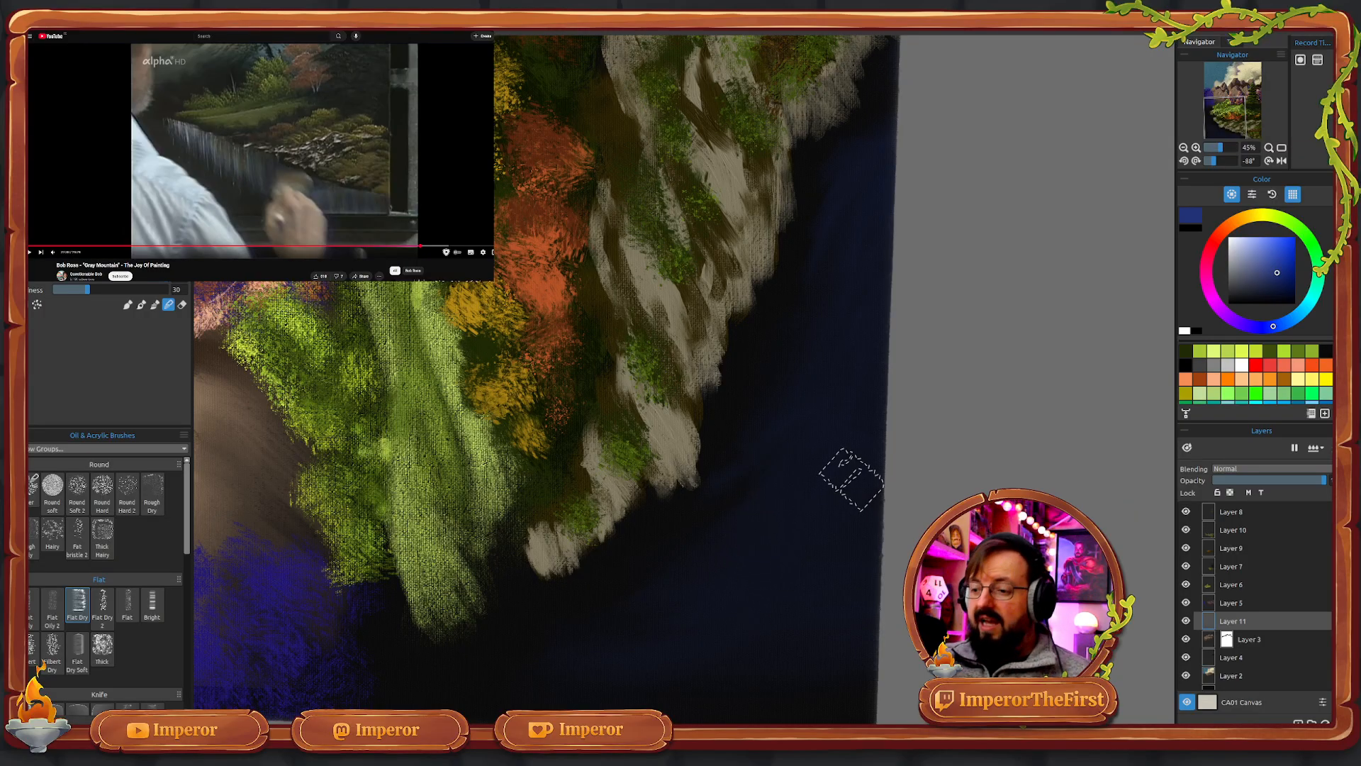
- Set the paint colour to pale periwinkle and try a single streaked stroke on the water below the grassy slope
left_click(1246, 247)
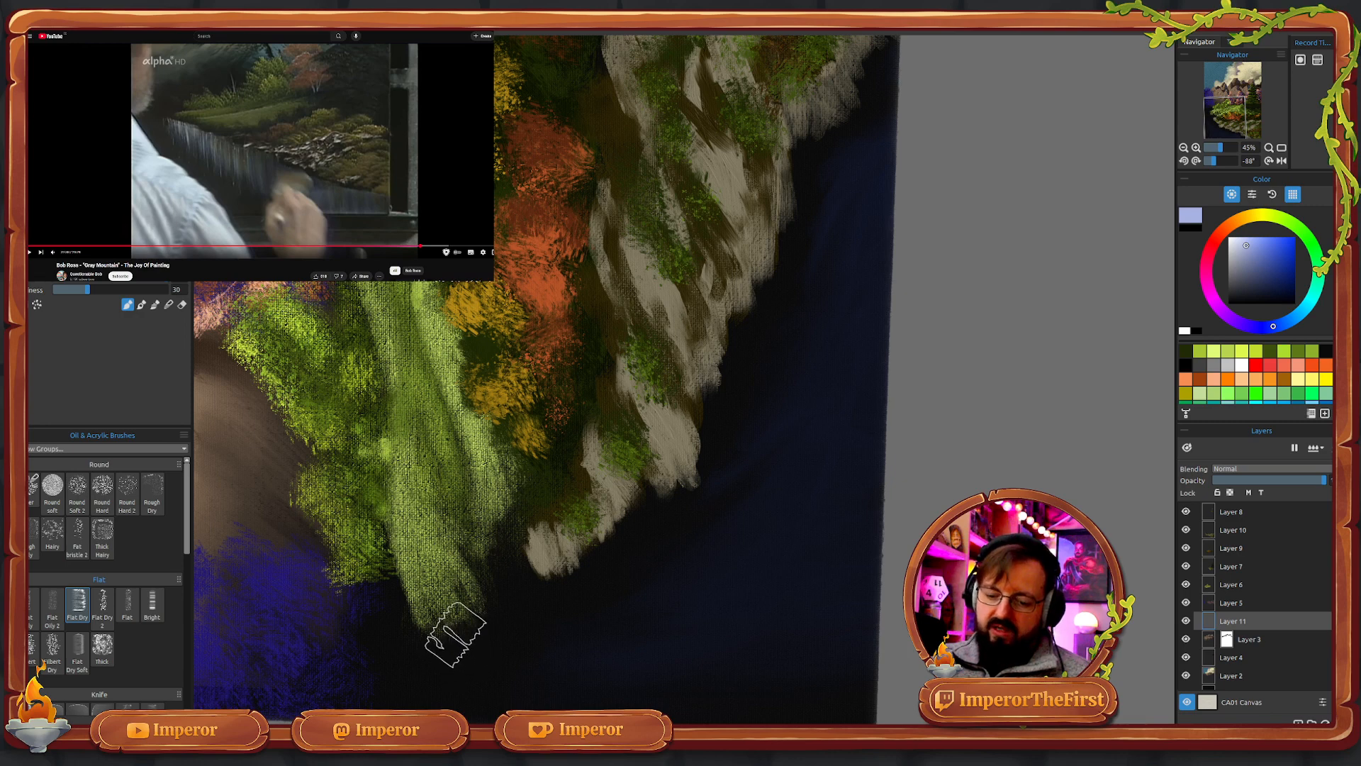
mouse_move(454, 634)
left_mouse_down()
mouse_move(462, 715)
mouse_move(477, 709)
left_mouse_up()
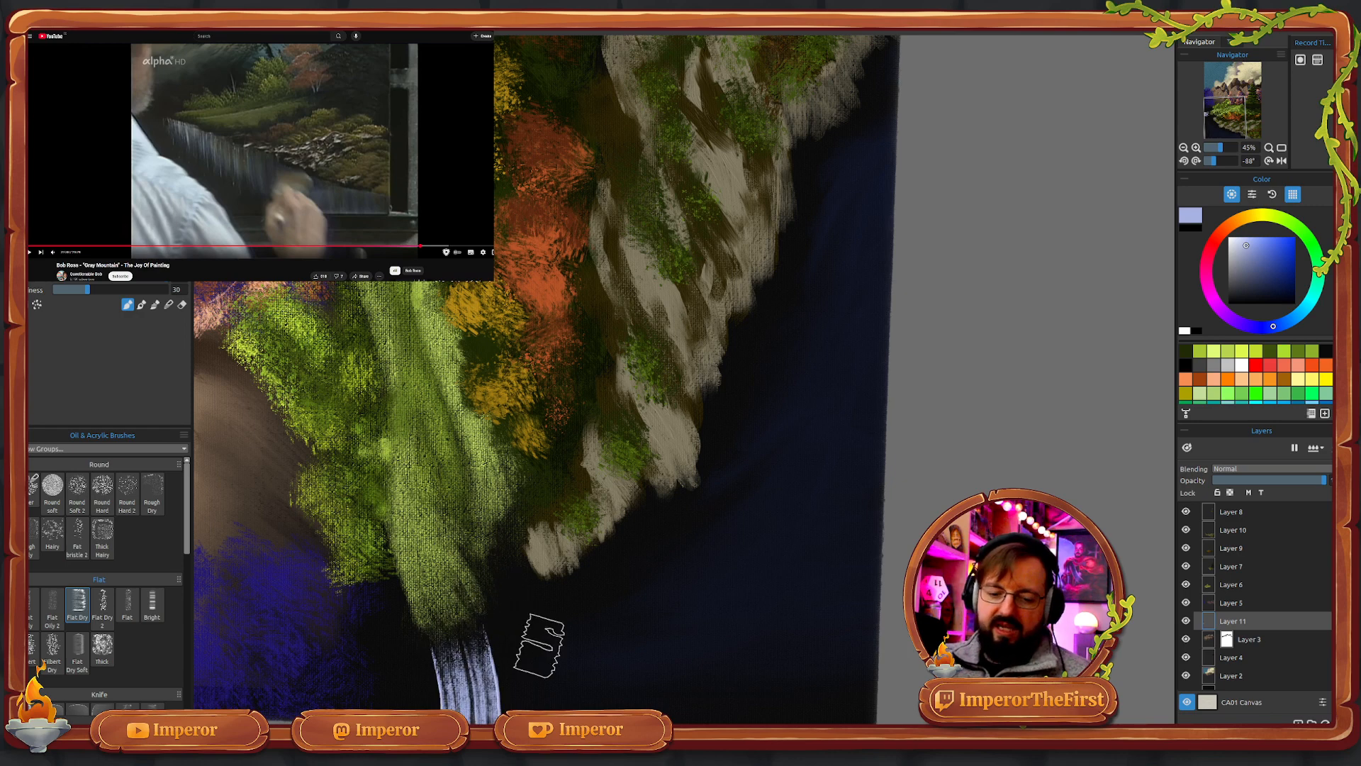
key("ctrl+z")
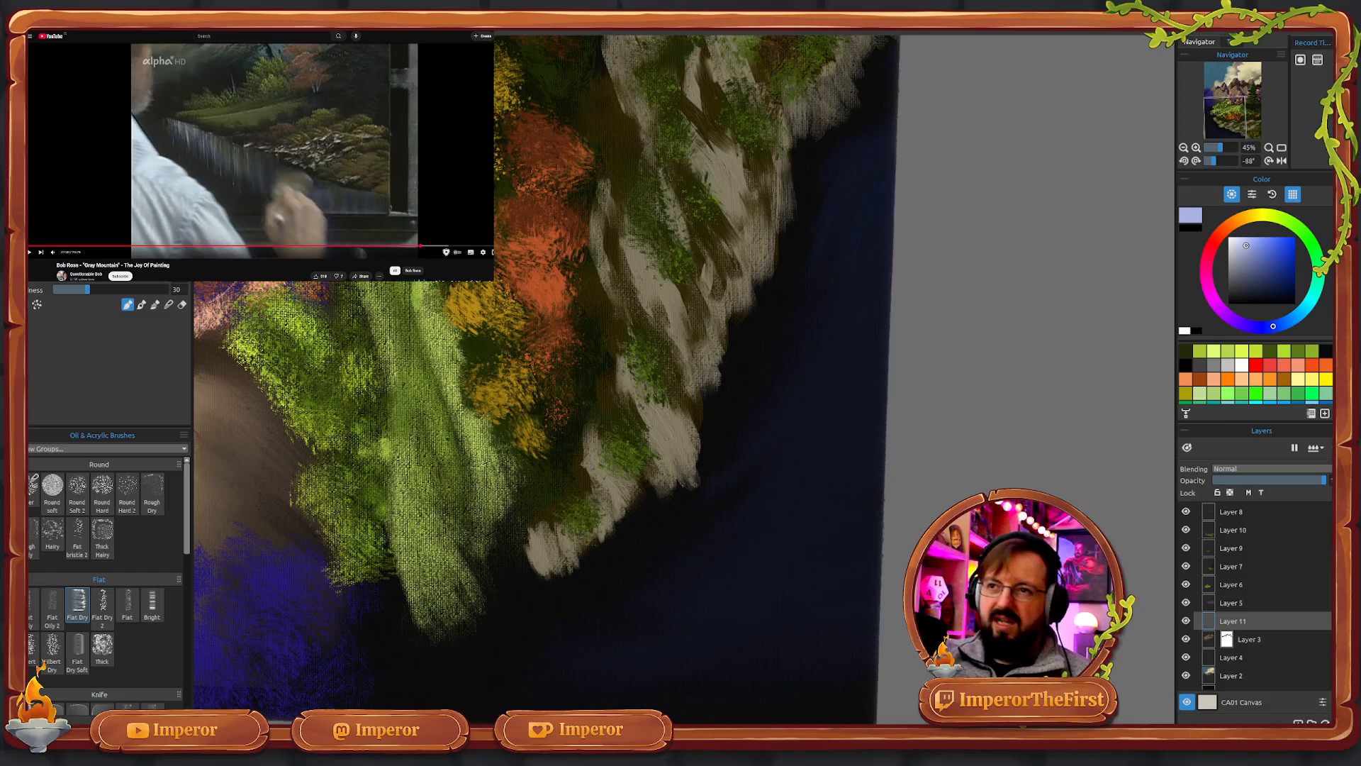
- Try pulling pale periwinkle reflection streaks down from the rocky bank's edge into the water with the Flat Dry brush
left_click(1219, 161)
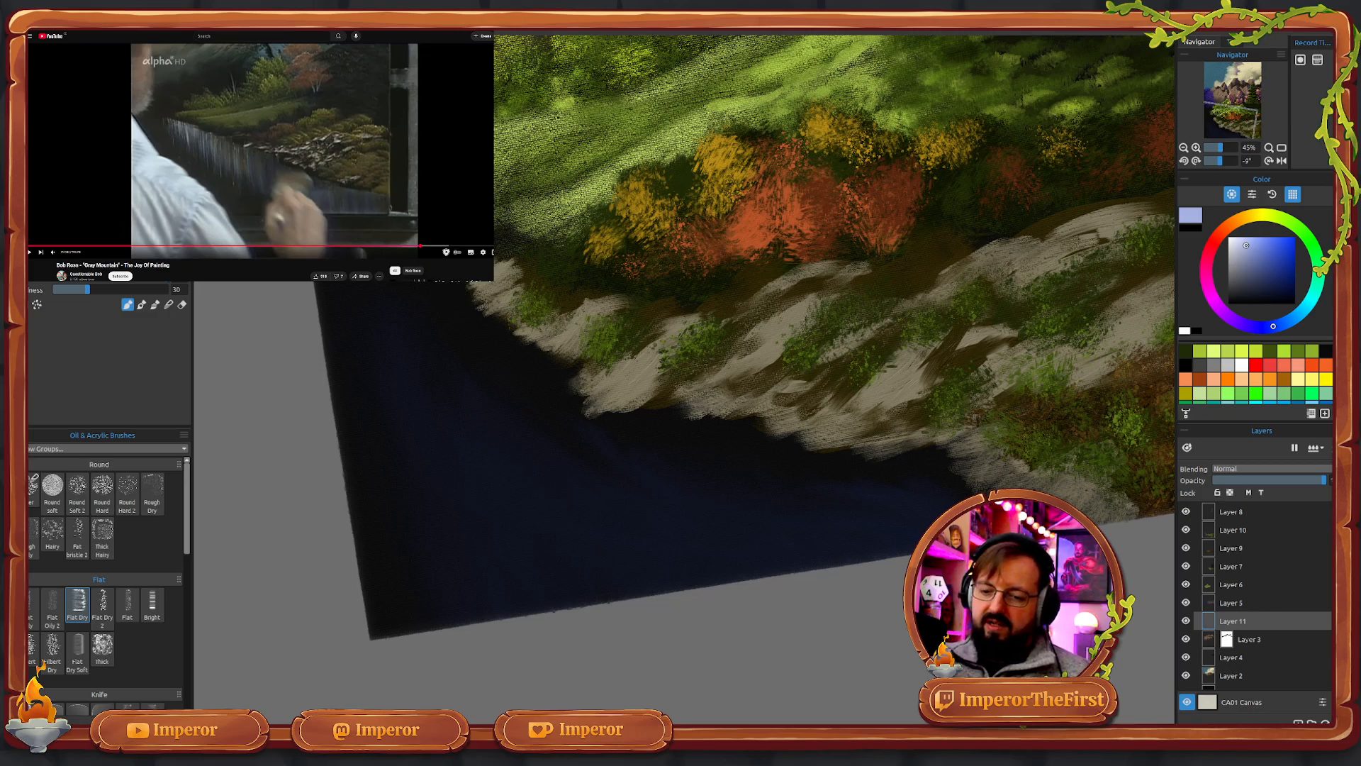
mouse_move(410, 283)
left_mouse_down()
mouse_move(418, 341)
mouse_move(496, 432)
left_mouse_up()
mouse_move(460, 283)
left_mouse_down()
mouse_move(507, 453)
mouse_move(539, 497)
left_mouse_up()
left_click_drag(496, 333, 588, 521)
left_click_drag(518, 311, 613, 531)
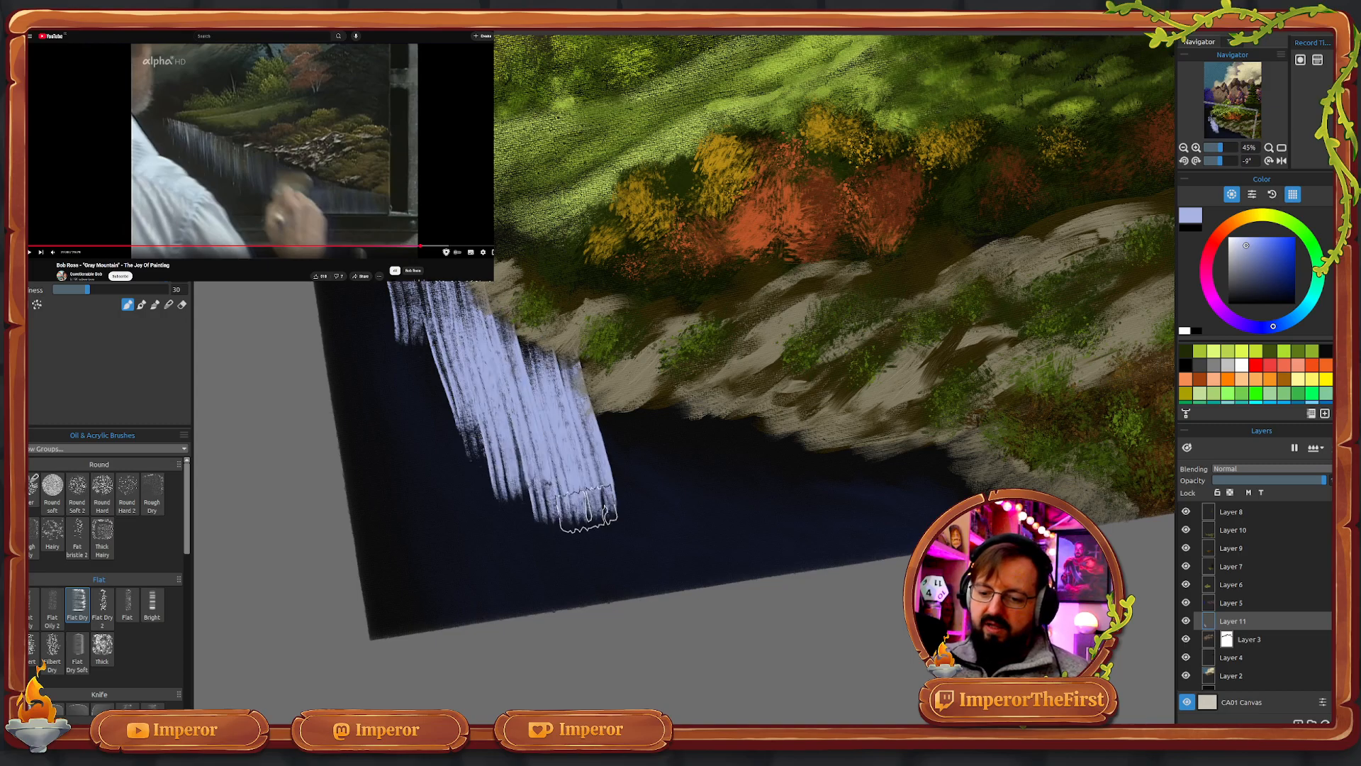
left_click_drag(564, 358, 641, 542)
mouse_move(627, 369)
left_mouse_down()
mouse_move(681, 567)
mouse_move(734, 560)
left_mouse_up()
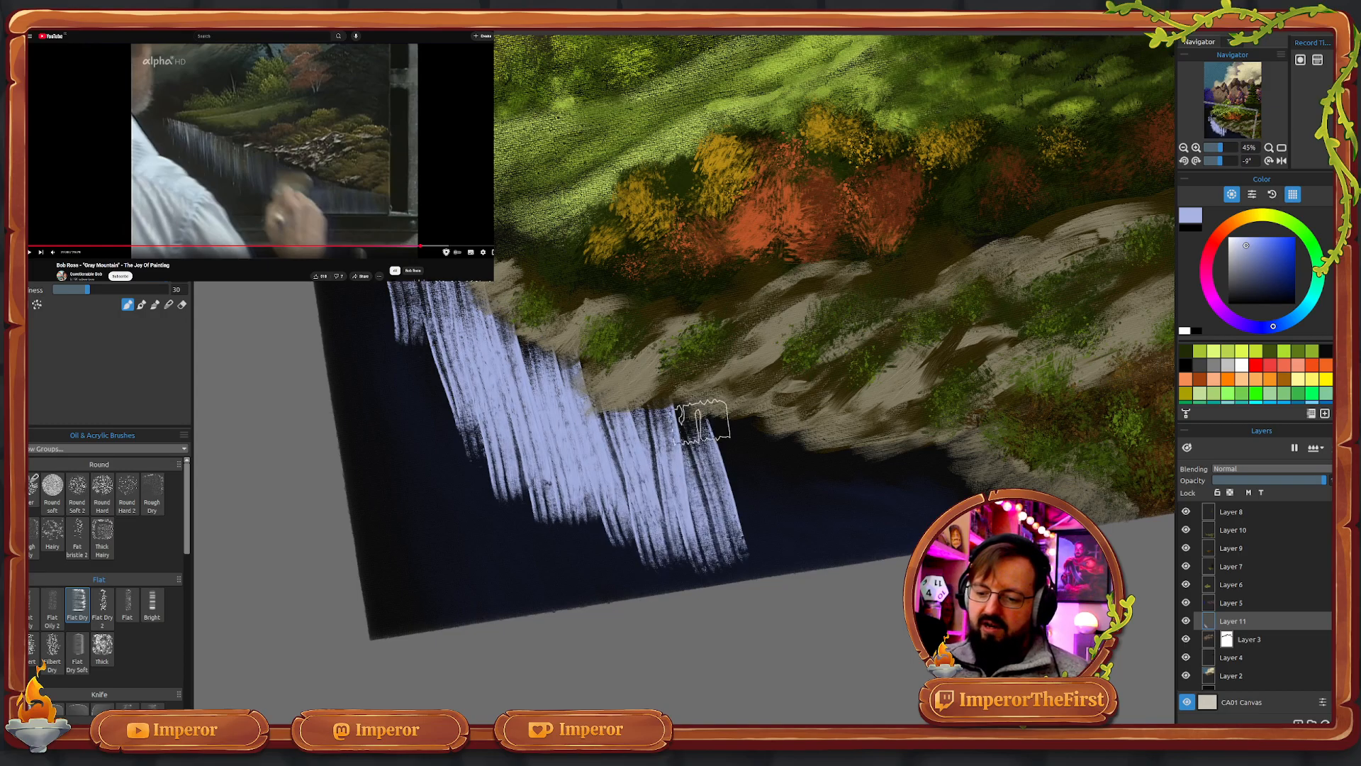
left_click_drag(684, 404, 758, 553)
left_click_drag(737, 429, 815, 567)
left_click_drag(801, 440, 869, 556)
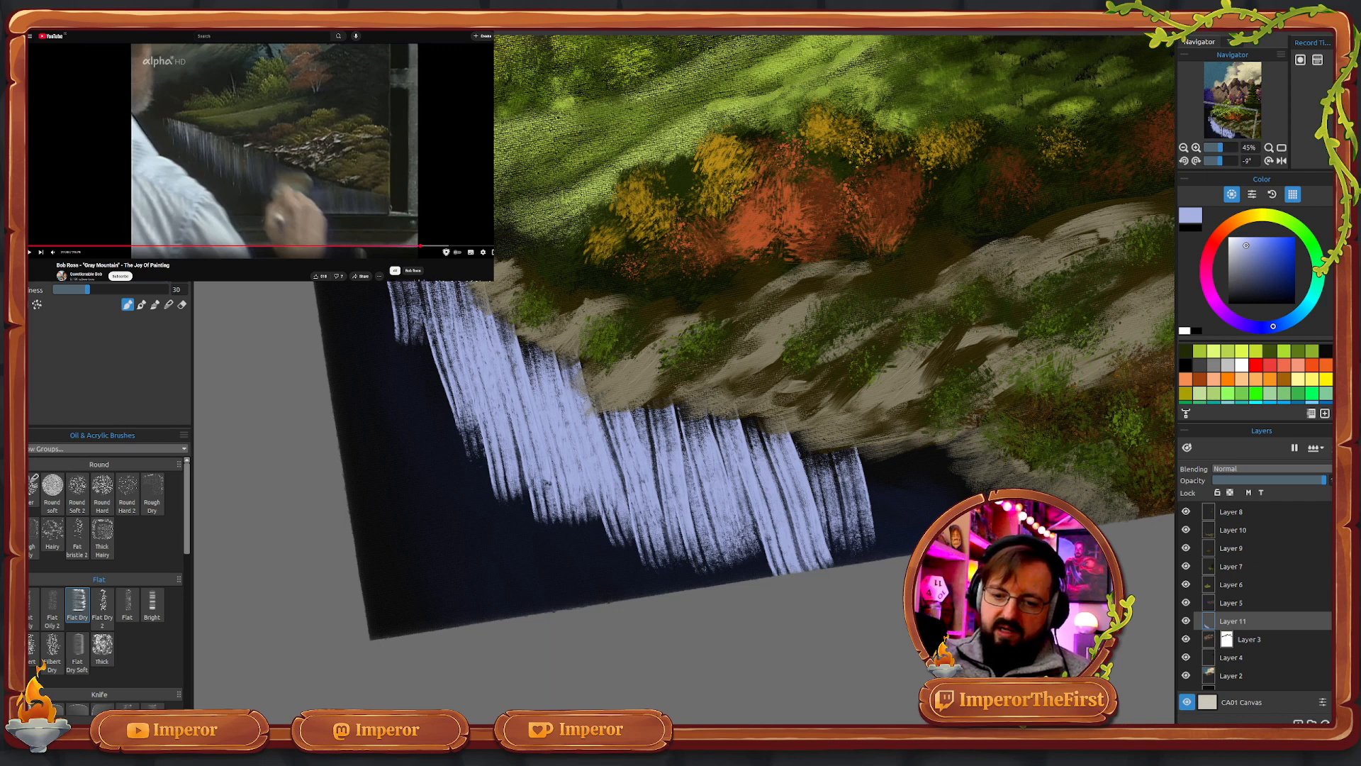
- Undo the pale streaks and step through the stroke history to restore the blended dark blue water
key("ctrl+z")
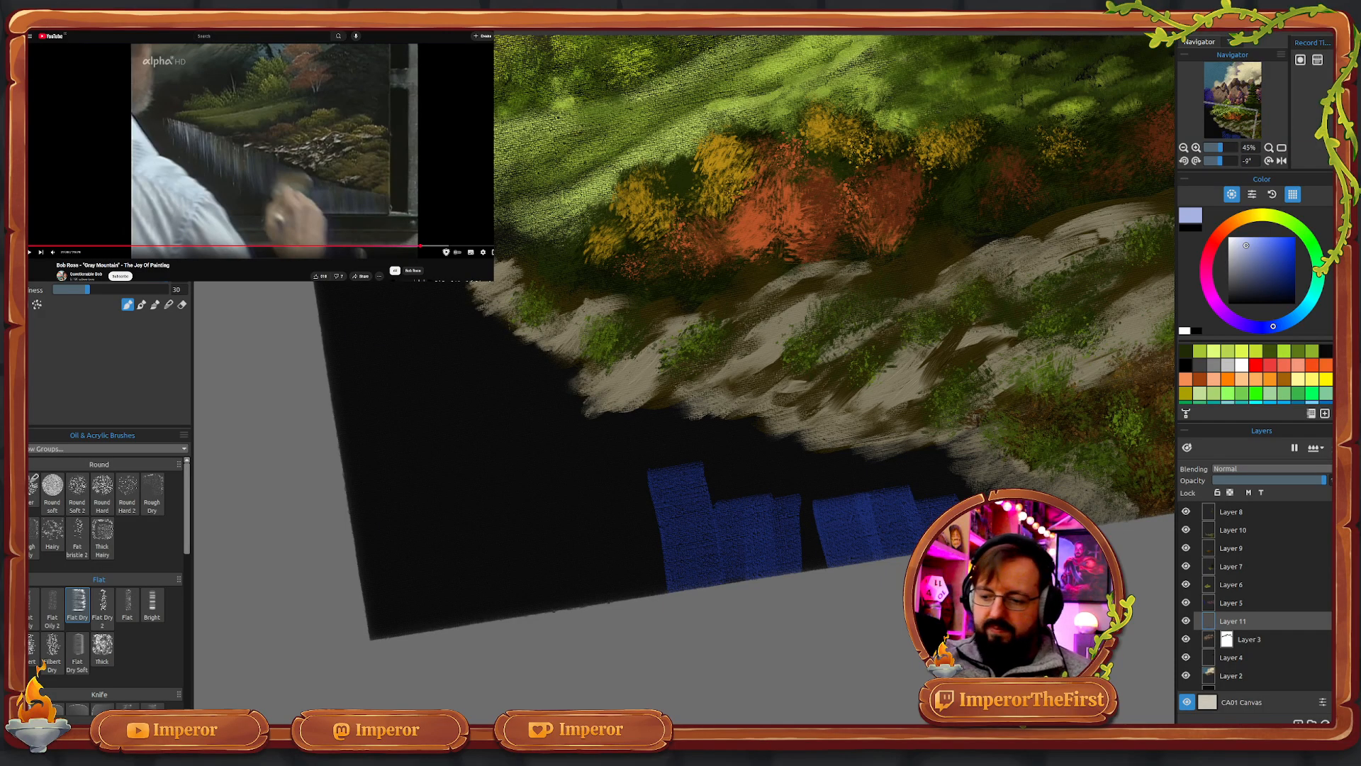
key("ctrl+y")
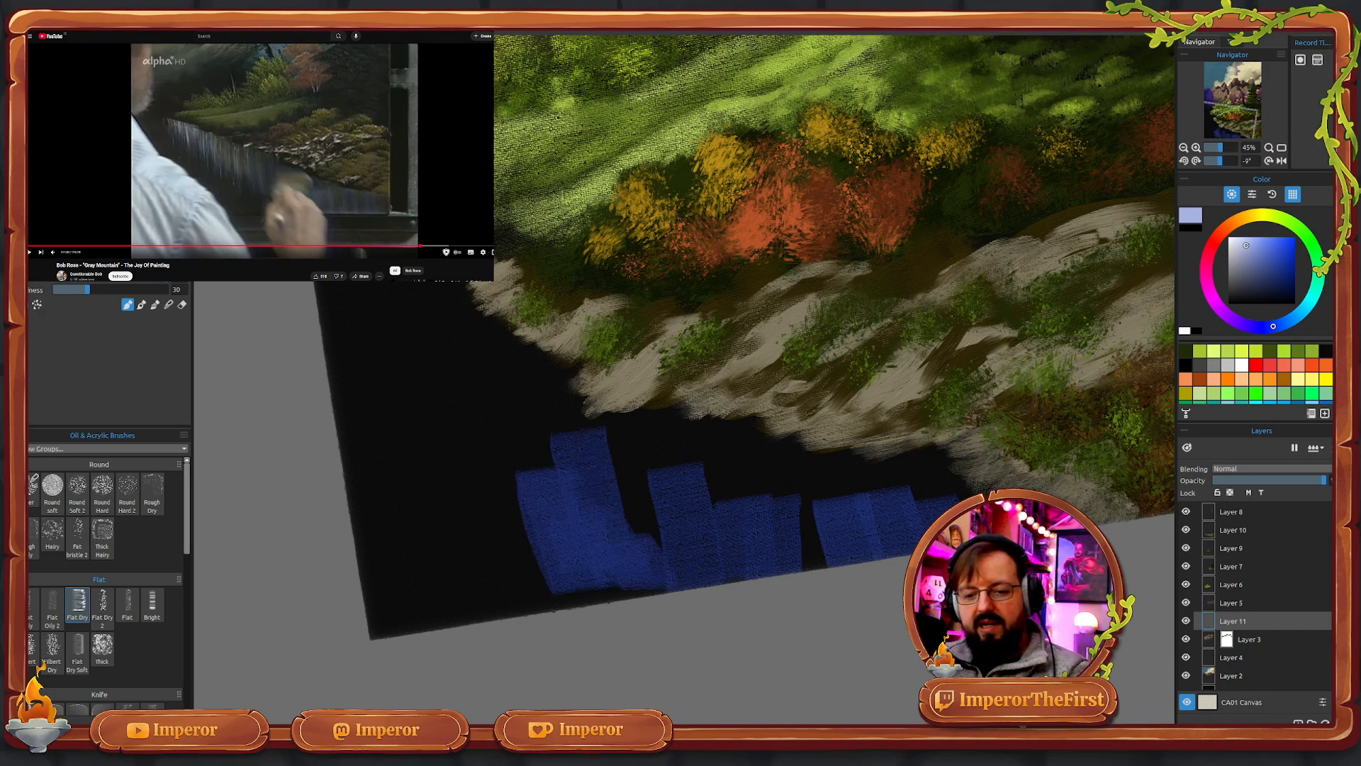
key("ctrl+y")
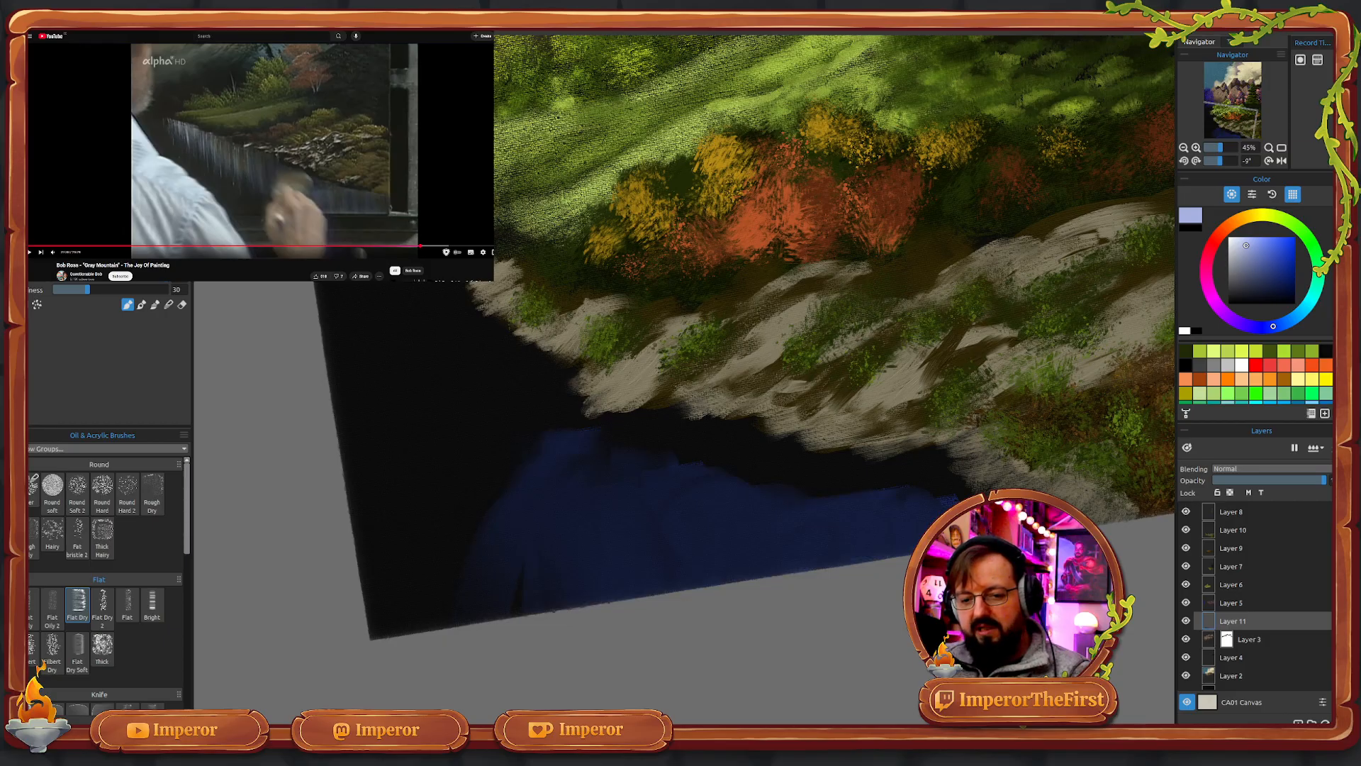
key("ctrl+y")
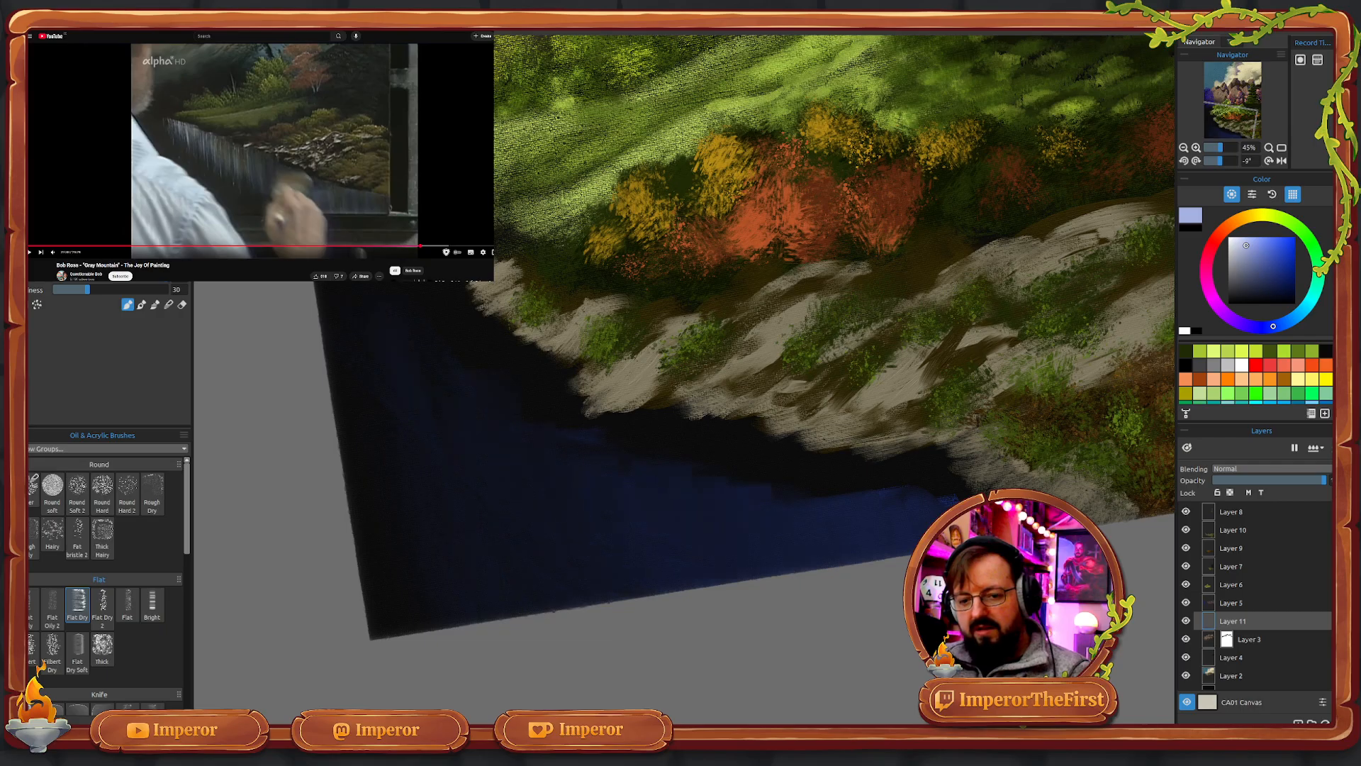
key("ctrl+z")
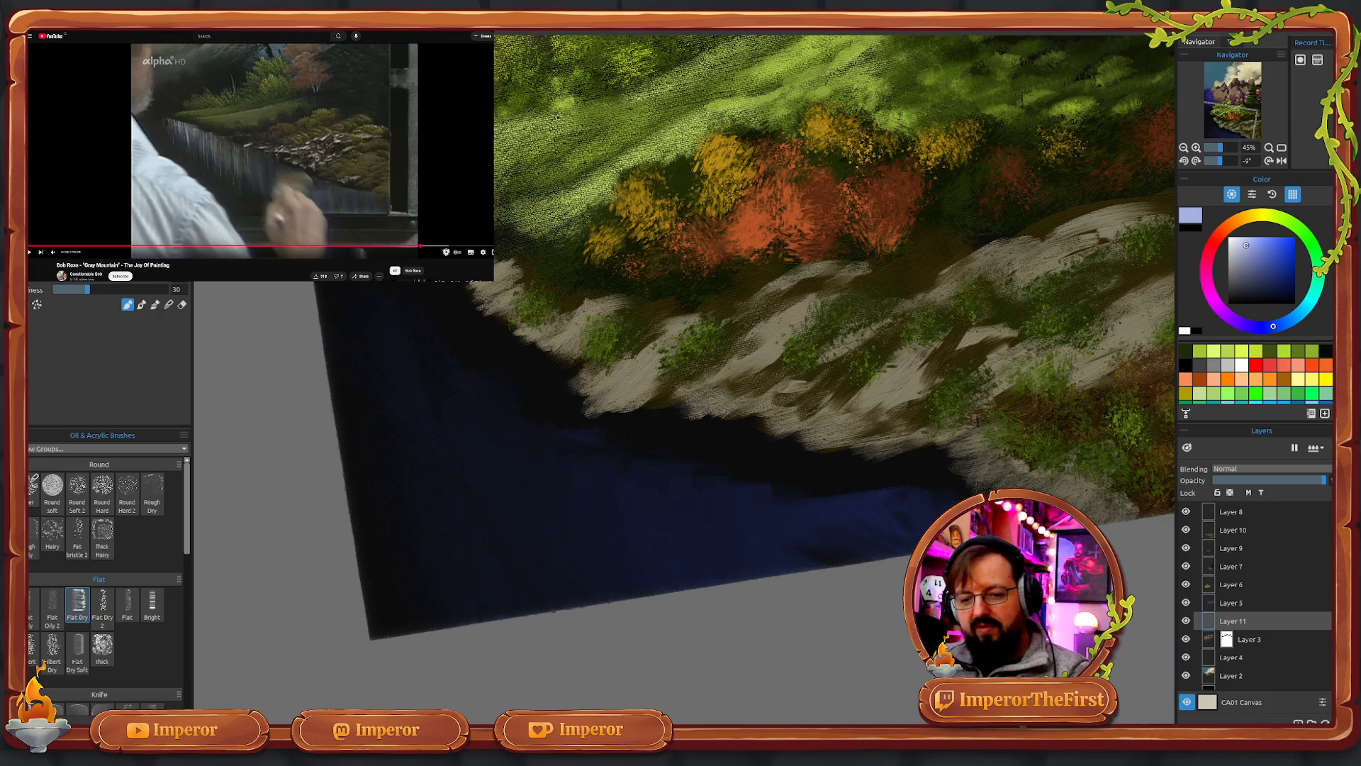
key("ctrl+z")
key("ctrl+z")
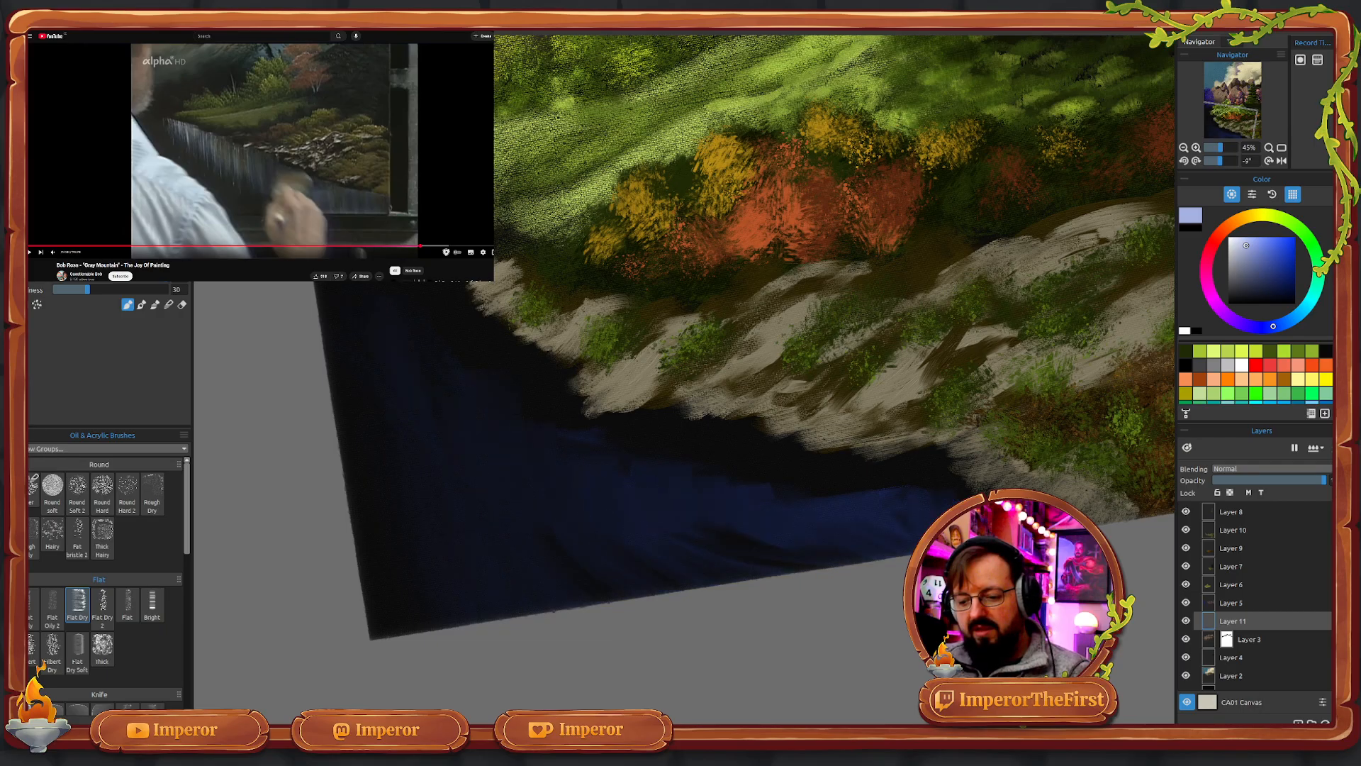
key("ctrl+z")
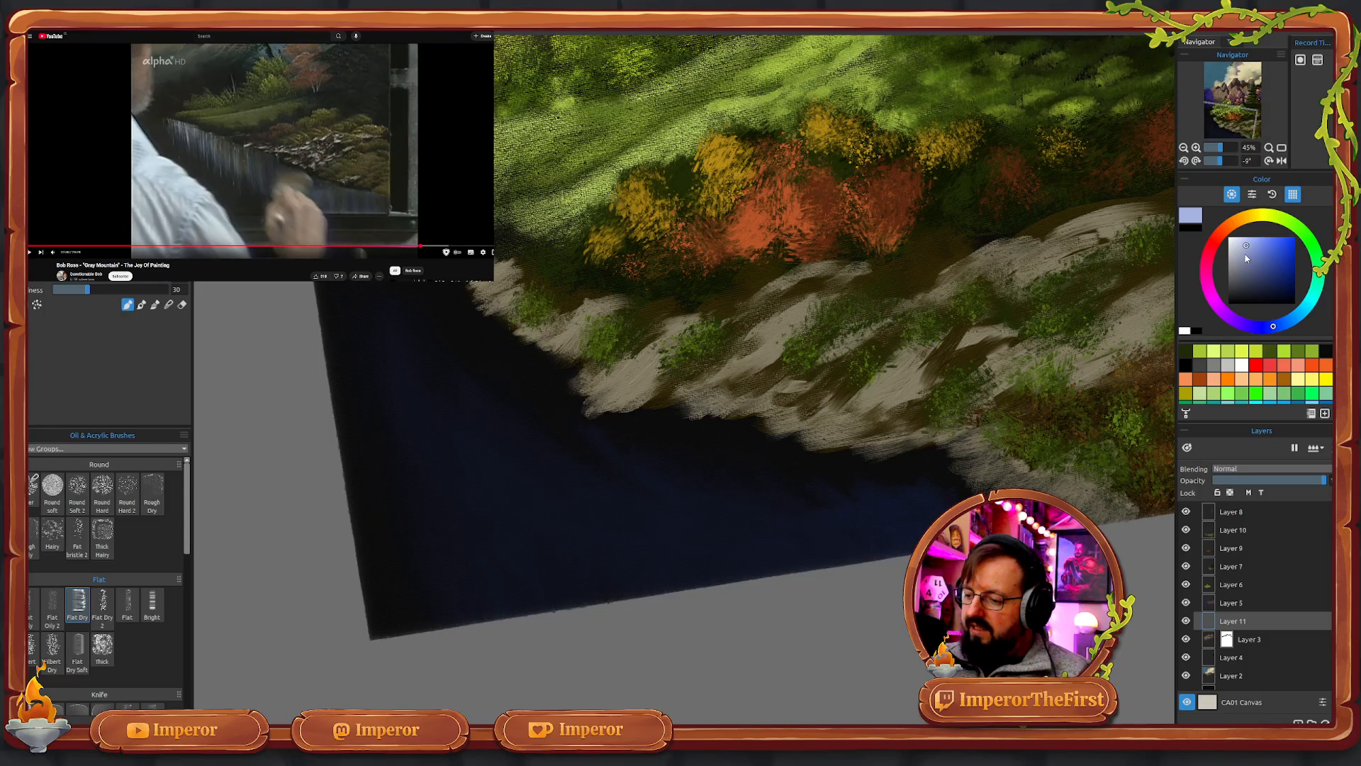
- Set the paint colour to a muted greyish blue and move Layer 11 above Layer 8, to the top of the stack
left_click_drag(1248, 254, 1254, 263)
left_click_drag(1252, 623, 1290, 517)
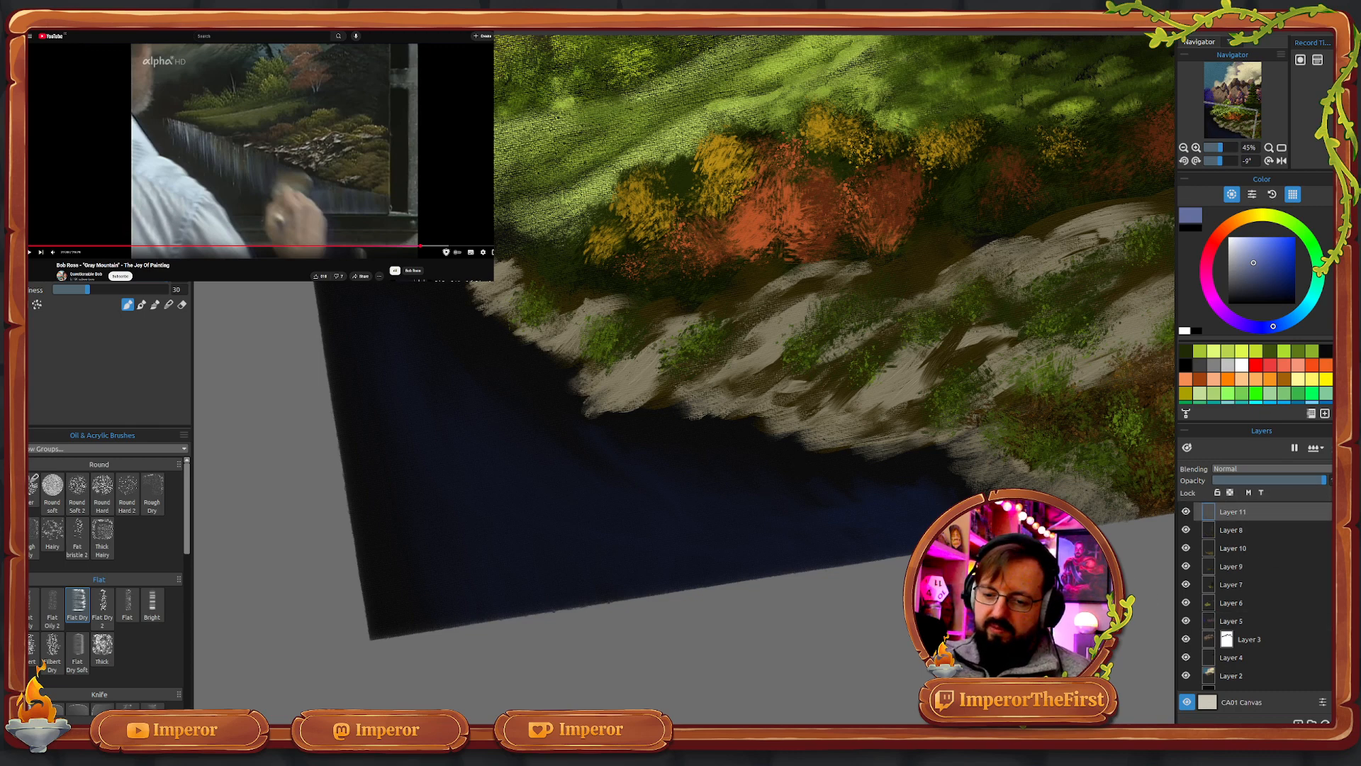
- Try pulling muted blue reflection streaks down from the whole length of the rocky bank's edge with the Flat Dry brush
left_click_drag(422, 283, 422, 379)
left_click_drag(404, 284, 404, 355)
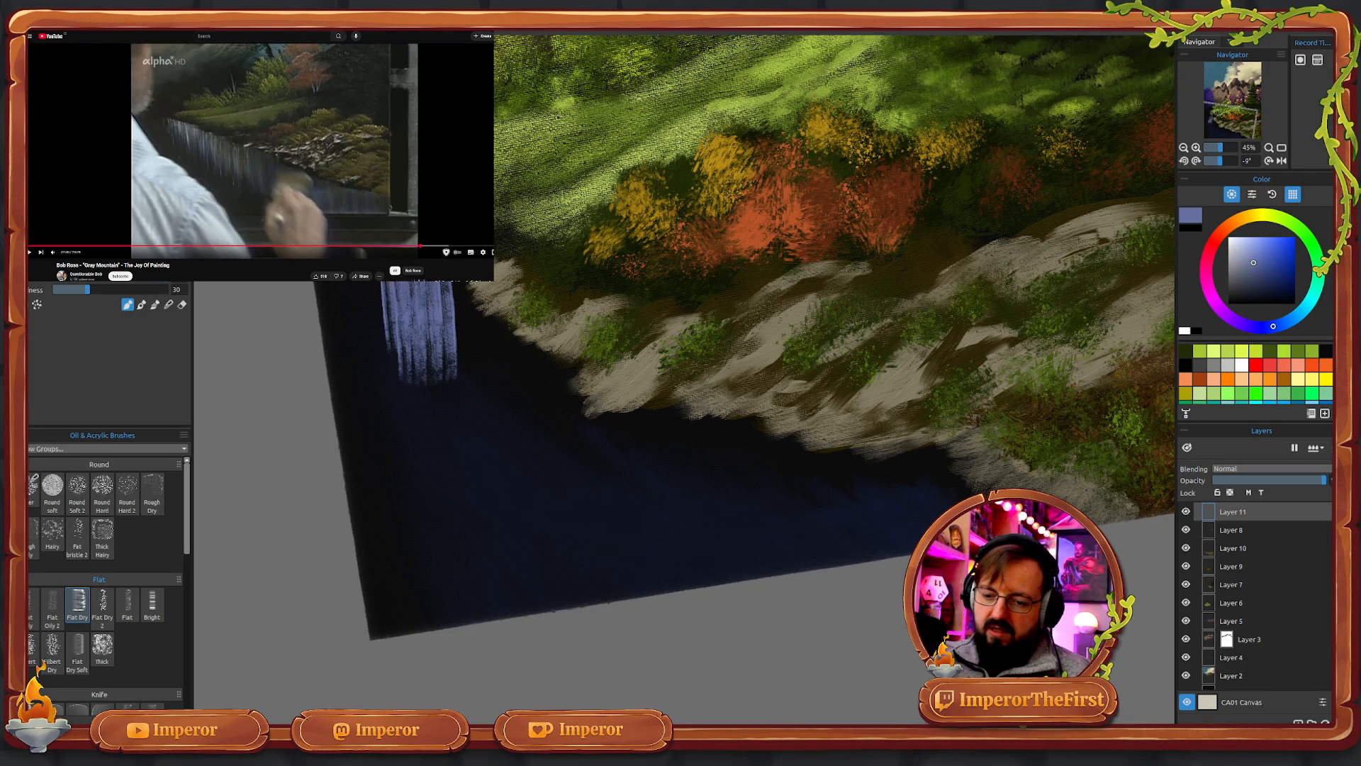
mouse_move(454, 283)
left_mouse_down()
mouse_move(457, 382)
mouse_move(486, 408)
left_mouse_up()
left_click_drag(507, 287, 513, 471)
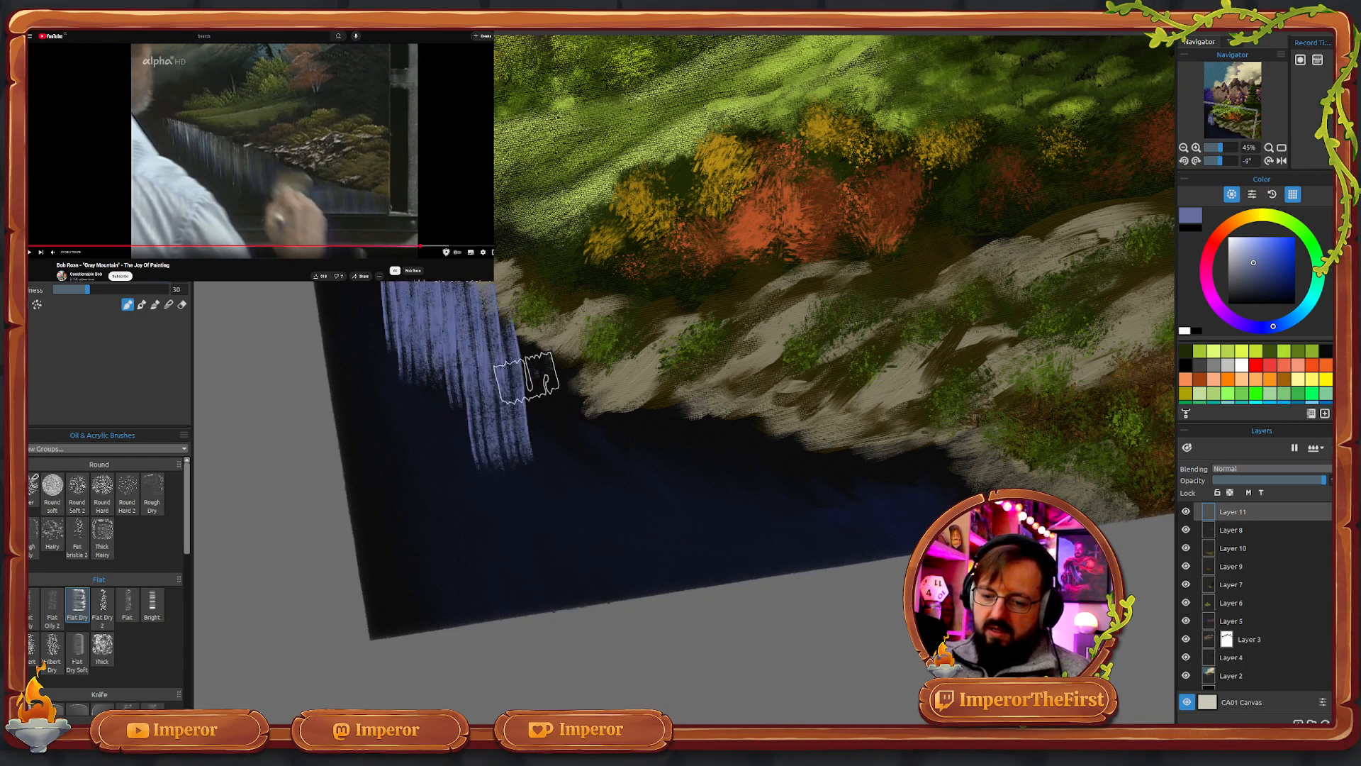
mouse_move(529, 368)
left_mouse_down()
mouse_move(540, 485)
mouse_move(578, 543)
left_mouse_up()
left_click_drag(599, 415, 634, 496)
mouse_move(648, 418)
left_mouse_down()
mouse_move(669, 528)
mouse_move(717, 570)
left_mouse_up()
left_click_drag(716, 425, 747, 547)
left_click_drag(759, 434, 815, 560)
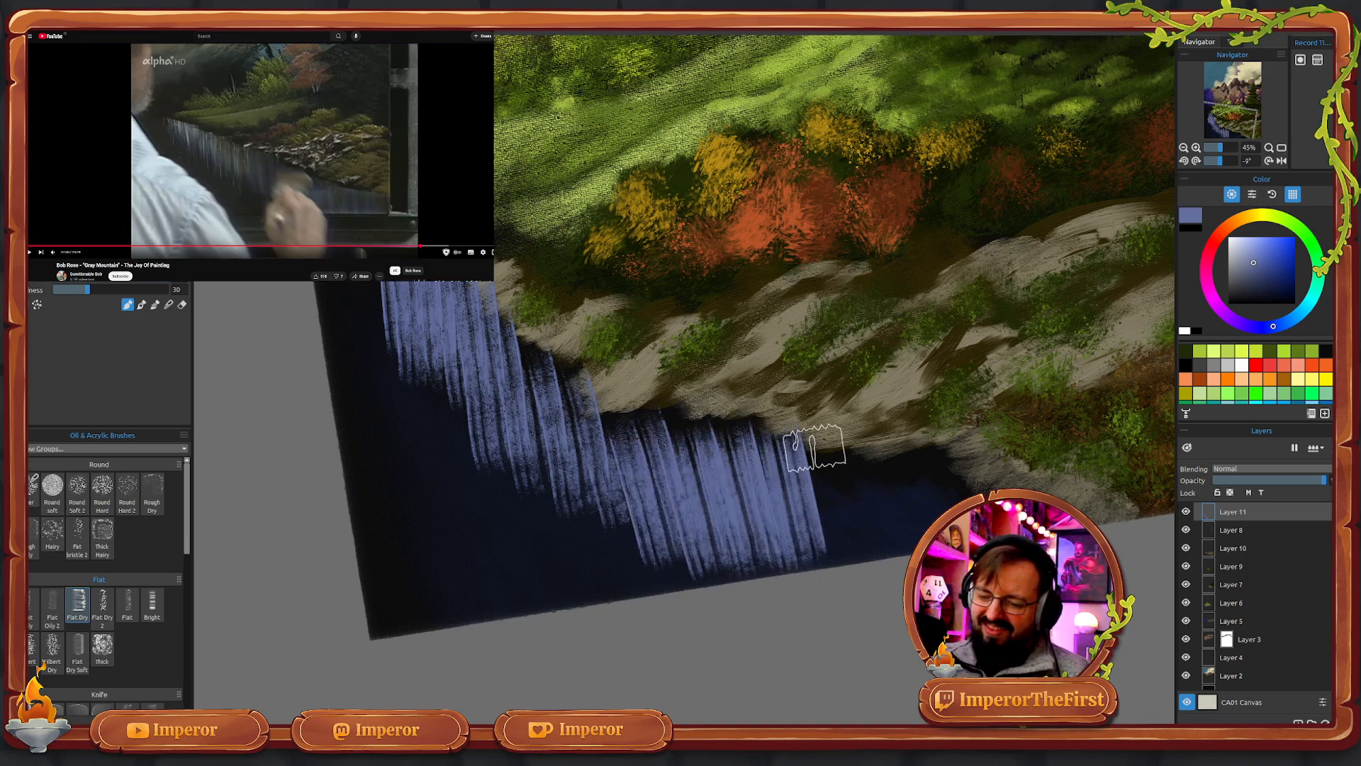
left_click_drag(815, 436, 858, 556)
left_click_drag(857, 446, 897, 560)
left_click_drag(904, 461, 946, 552)
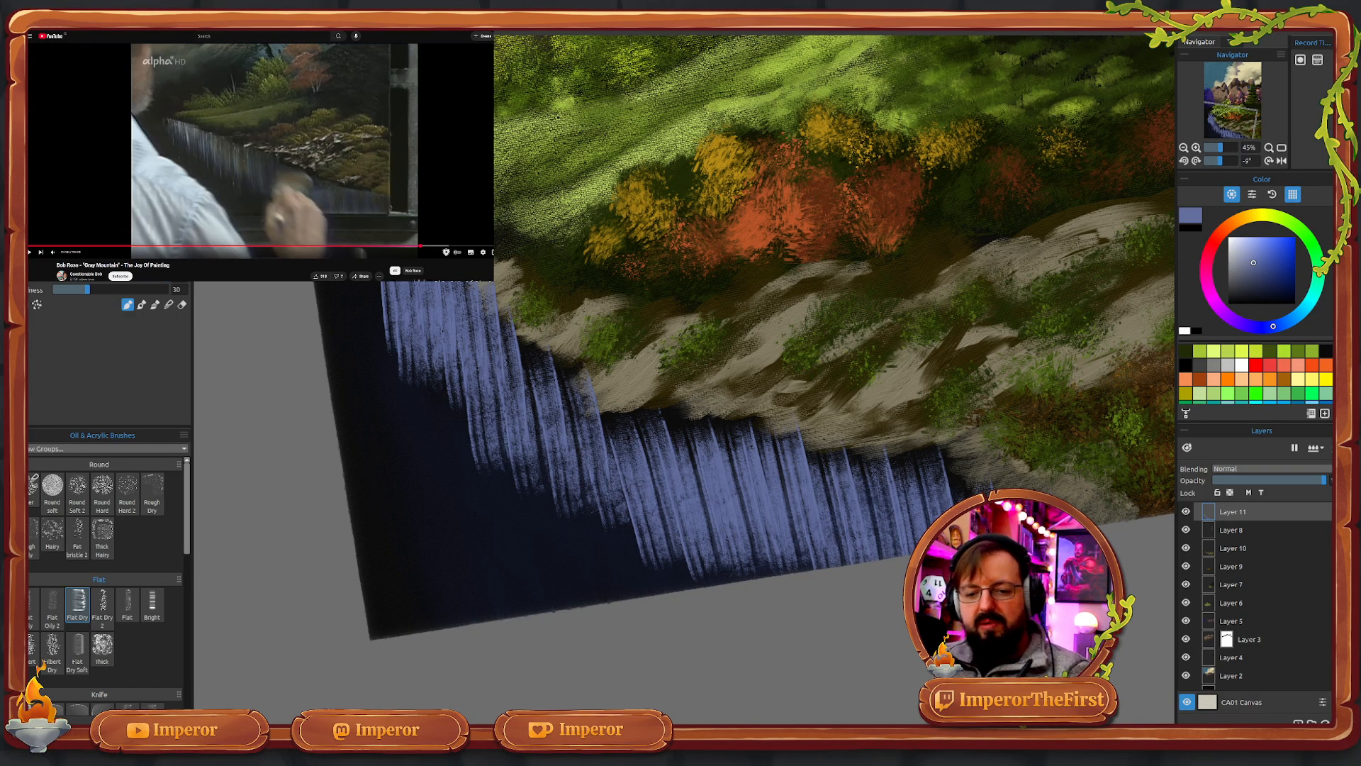
- Undo all the muted blue reflection streaks below the bank back to the dark blue water
key("ctrl+z")
key("ctrl+z")
key("ctrl+z")
key("ctrl+z")
key("ctrl+z")
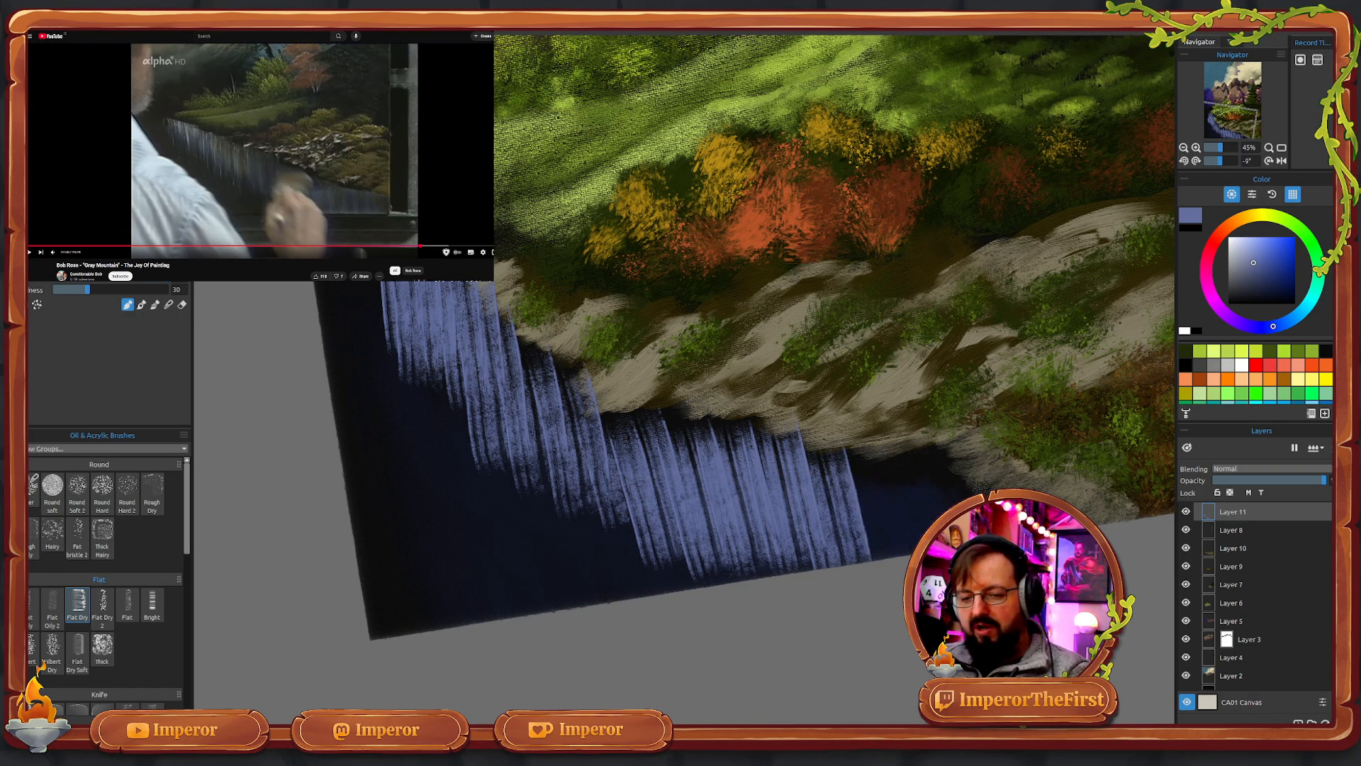
key("ctrl+z")
key("ctrl+z")
key("ctrl+z")
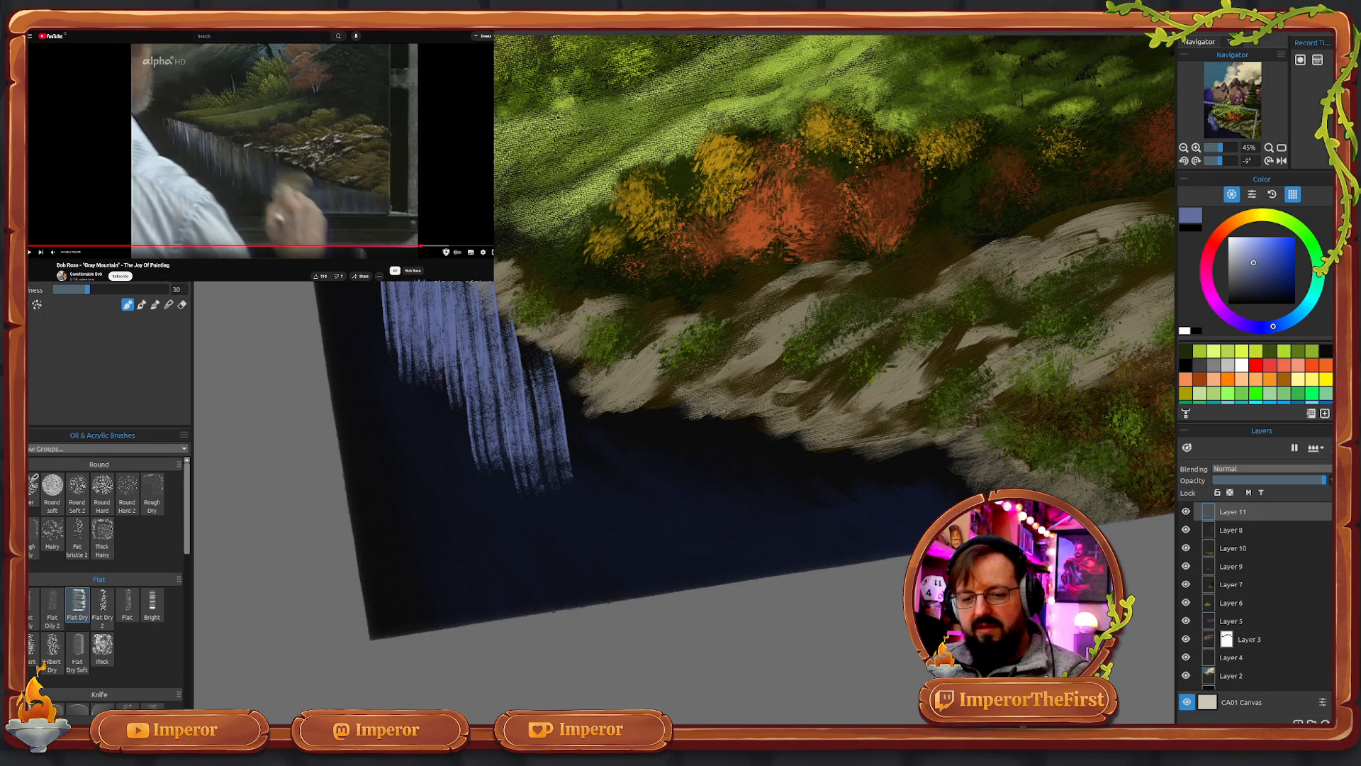
key("ctrl+z")
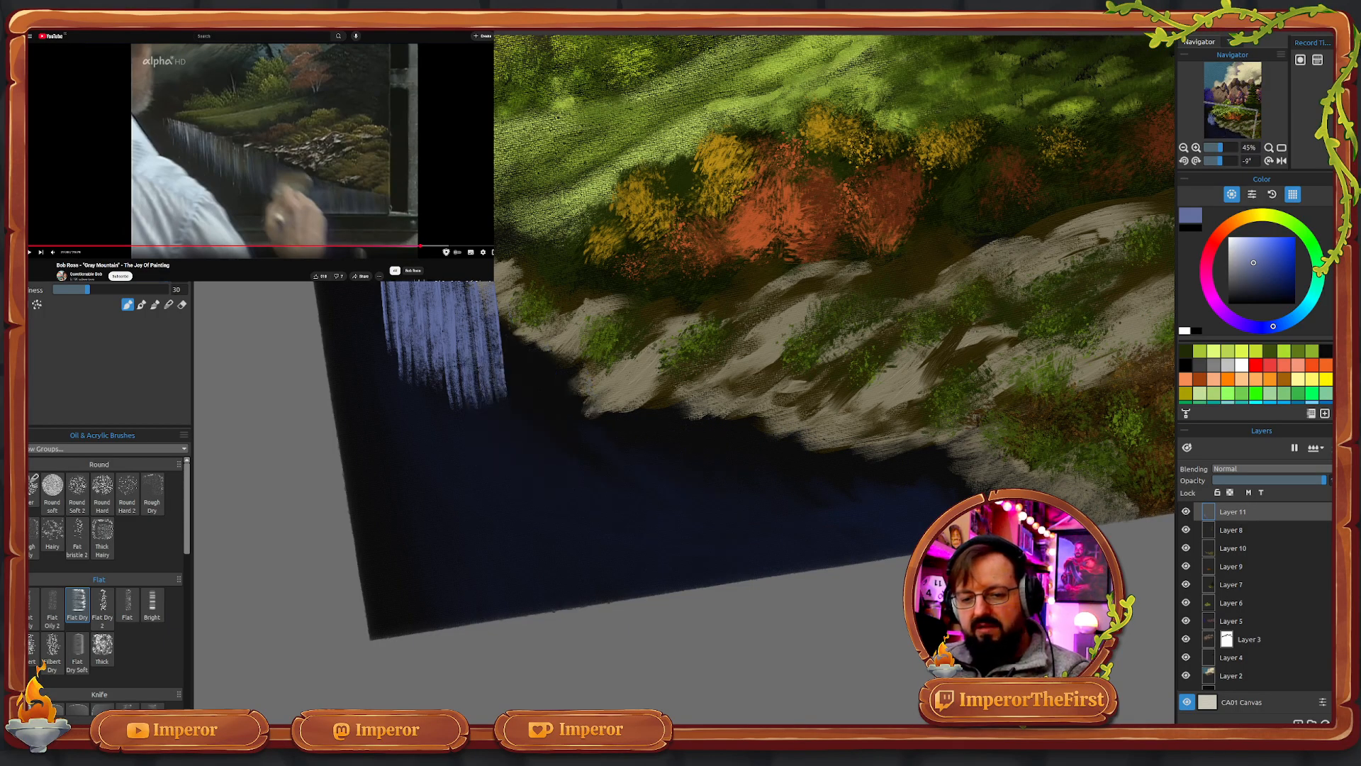
key("ctrl+z")
key("ctrl+z")
key("ctrl+z")
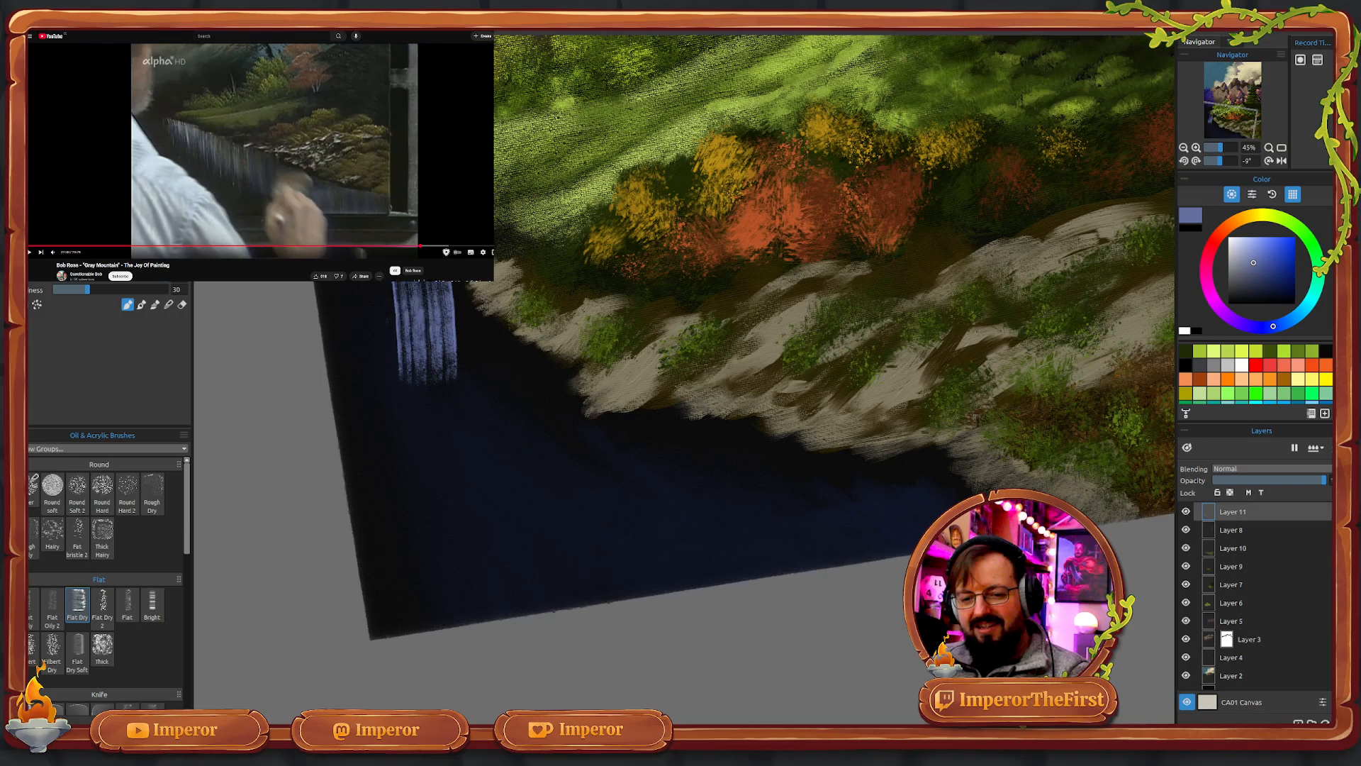
key("ctrl+z")
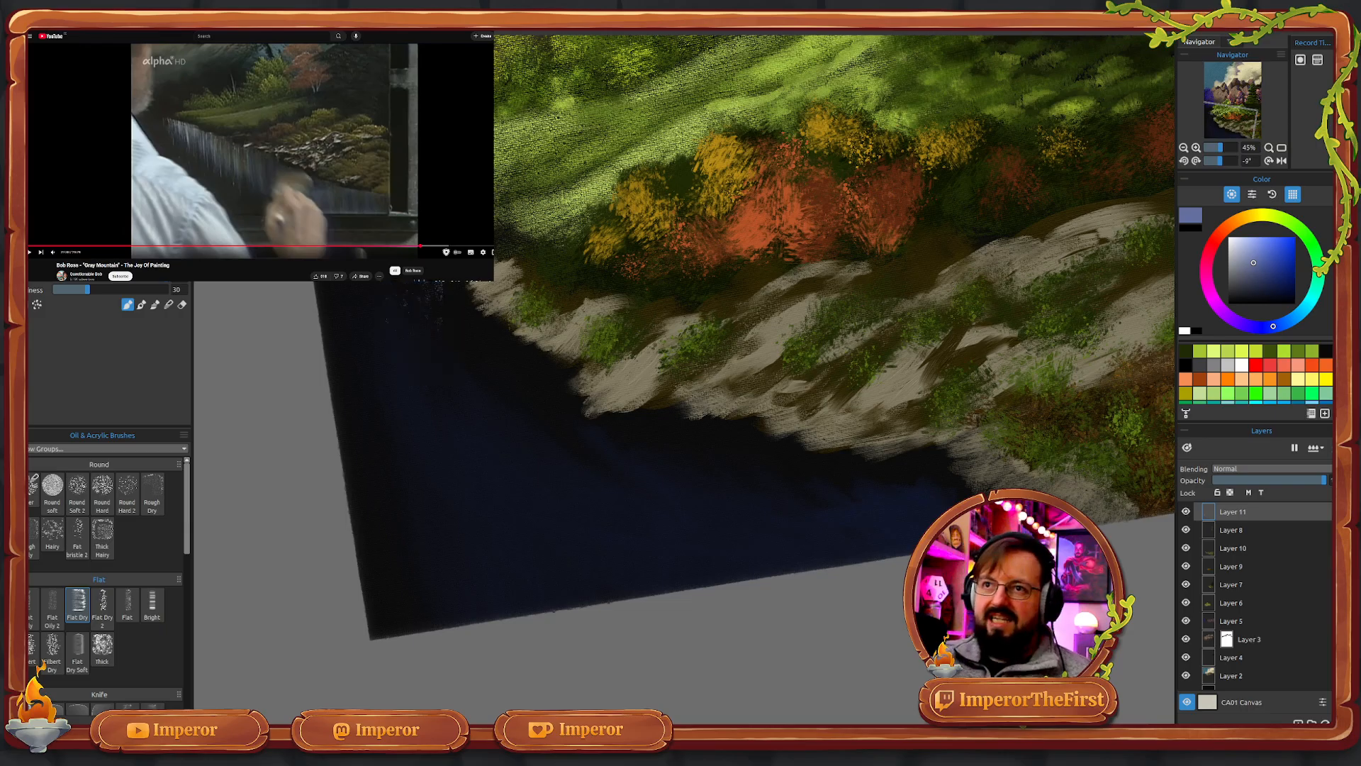
- Switch the Flat Dry brush to a different paint mode and try short, slanted blue streaks along the bank's waterline
left_click(154, 308)
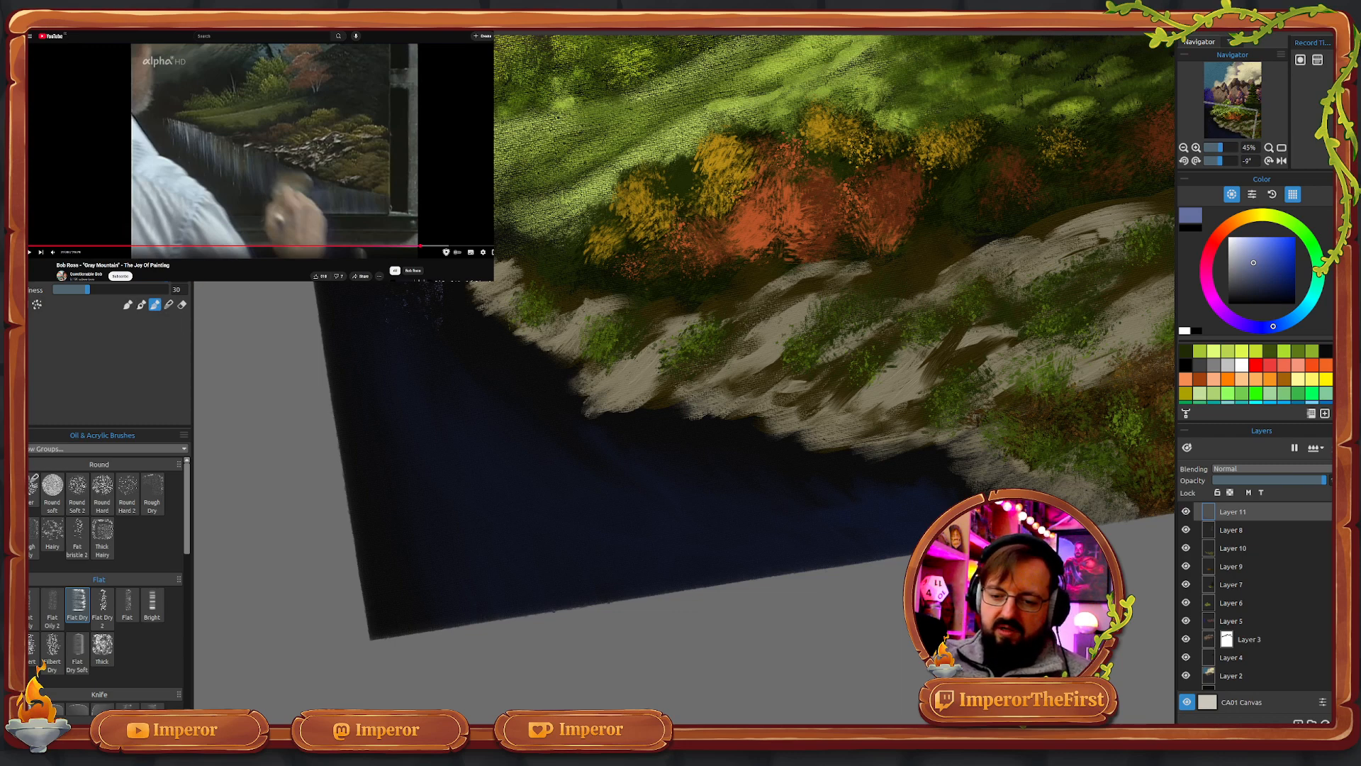
mouse_move(410, 282)
left_mouse_down()
mouse_move(417, 323)
mouse_move(440, 309)
mouse_move(491, 369)
left_mouse_up()
left_click_drag(482, 298, 516, 411)
mouse_move(517, 316)
left_mouse_down()
mouse_move(536, 422)
mouse_move(553, 429)
left_mouse_up()
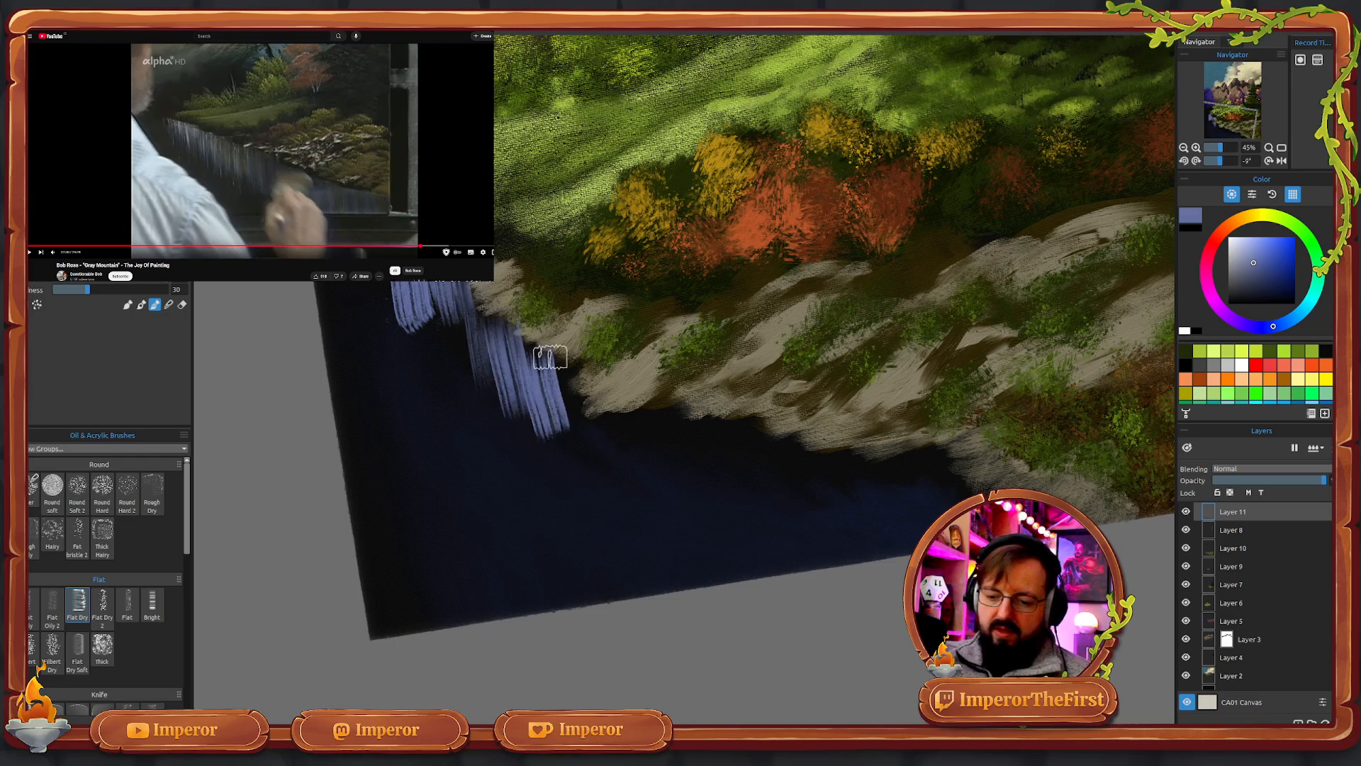
left_click_drag(550, 354, 592, 454)
left_click_drag(588, 365, 620, 495)
left_click_drag(630, 396, 652, 496)
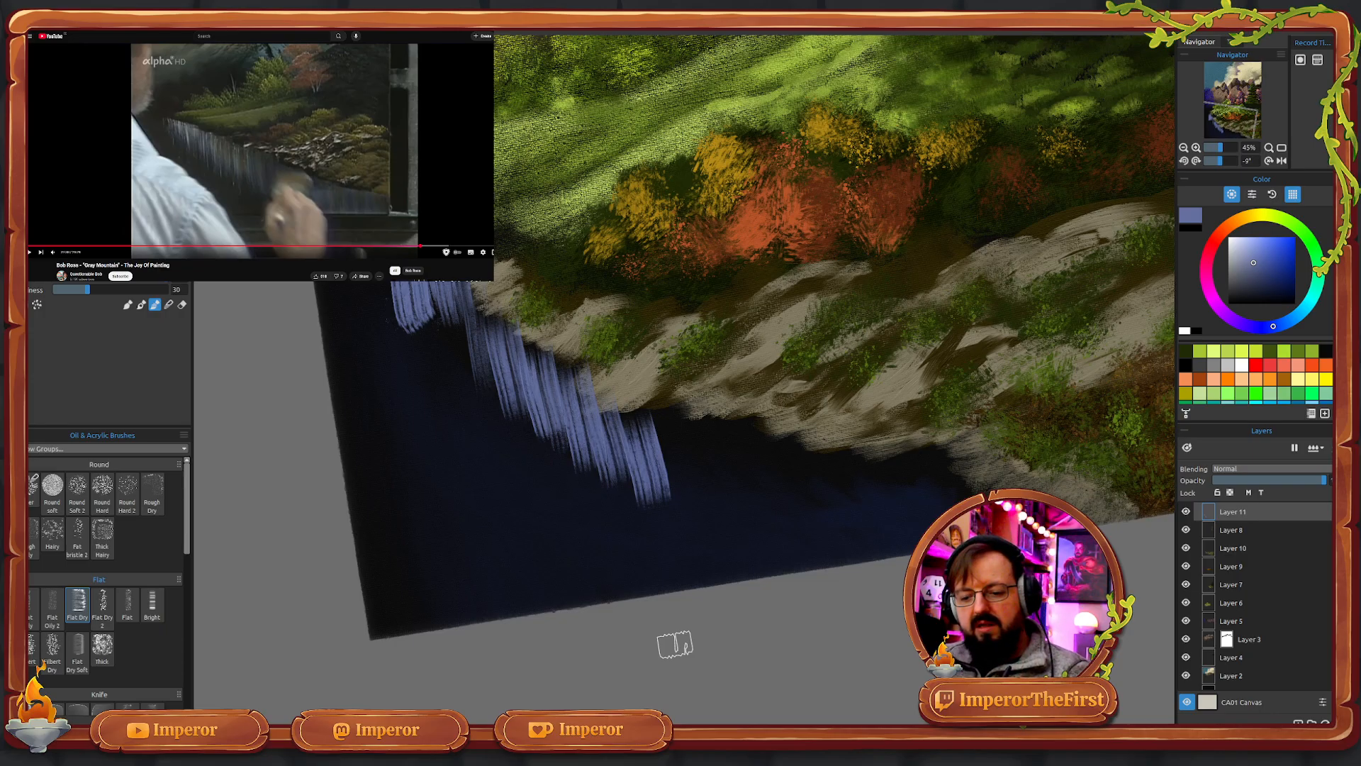
- Undo the short, slanted blue streaks along the waterline
key("ctrl+z")
key("ctrl+z")
key("ctrl+z")
key("ctrl+z")
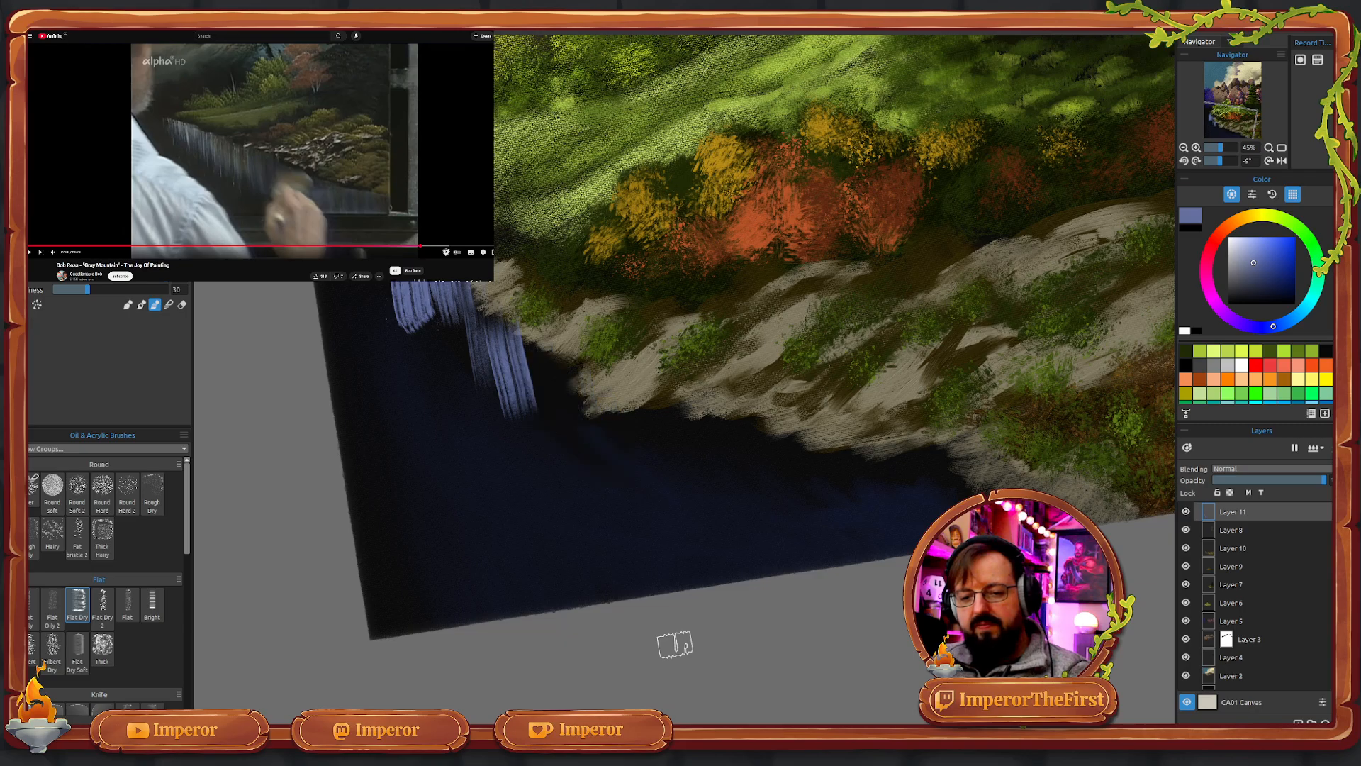
key("ctrl+z")
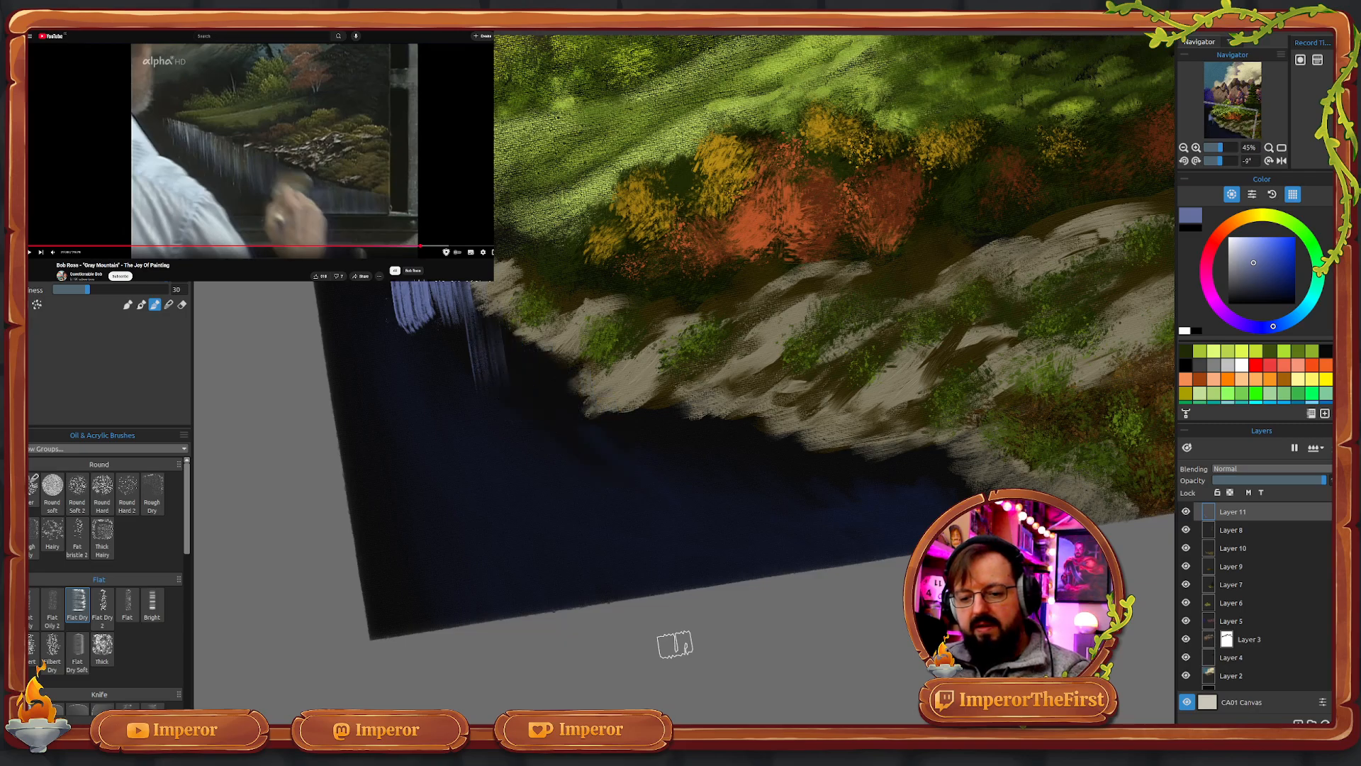
key("ctrl+z")
key("ctrl+z")
key("ctrl+z")
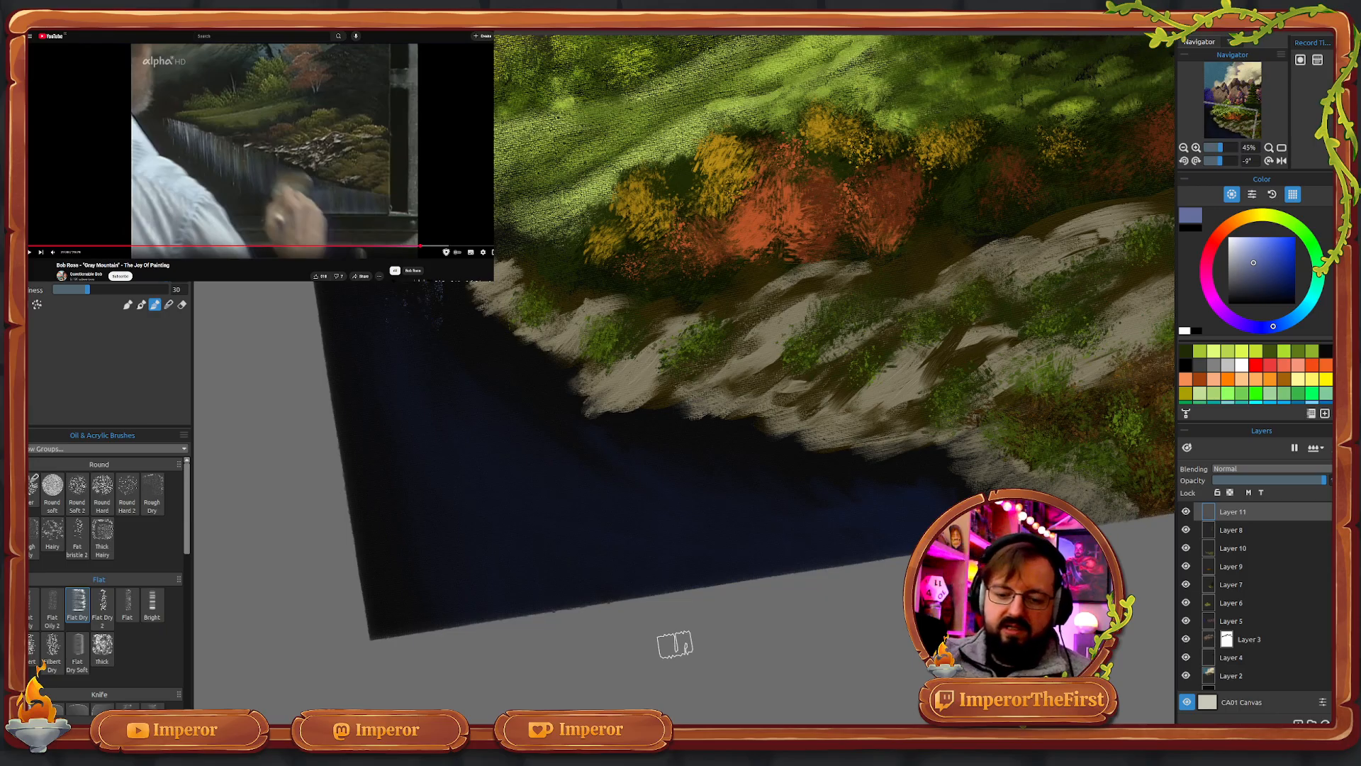
- Set the Flat Dry brush to the paint mode next to the plain one and try dry, grainy reflection streaks below the bank
left_click(141, 304)
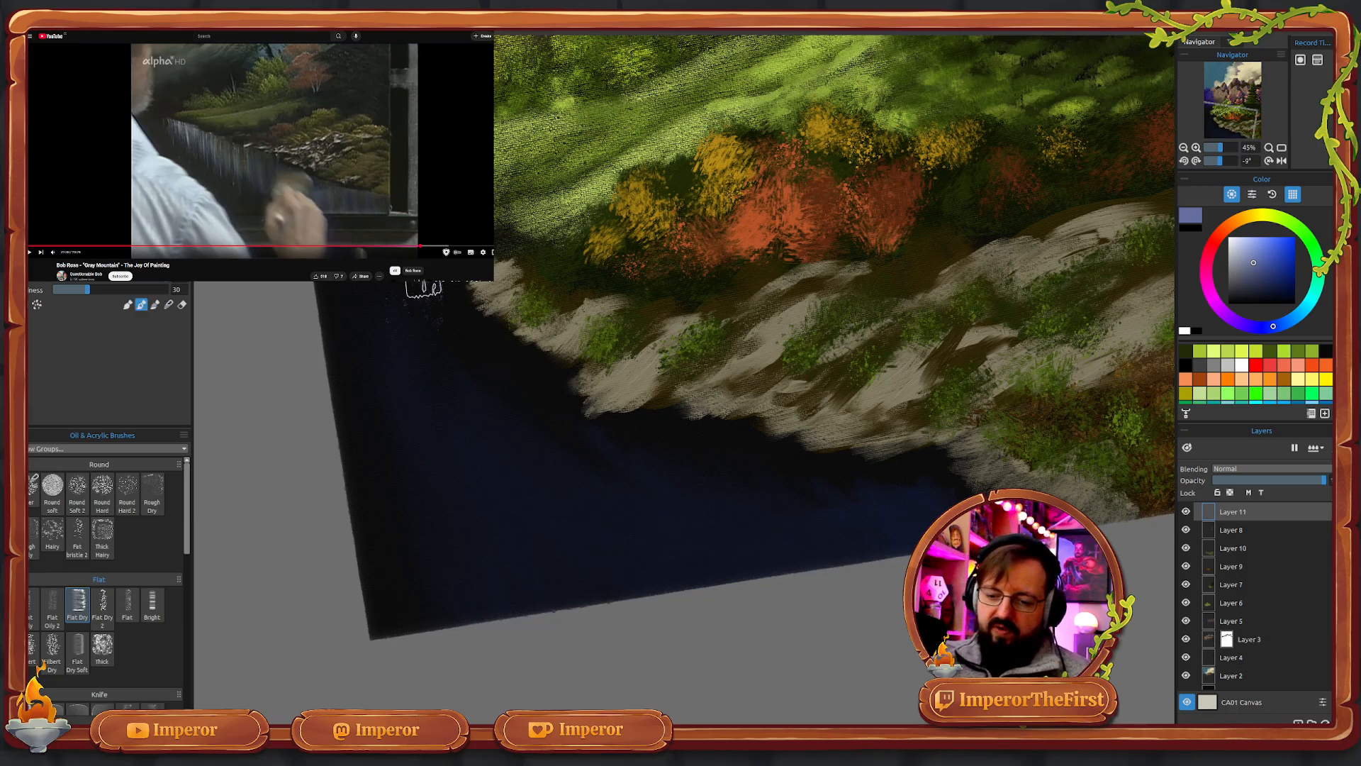
mouse_move(440, 284)
left_mouse_down()
mouse_move(447, 333)
mouse_move(422, 319)
mouse_move(421, 346)
left_mouse_up()
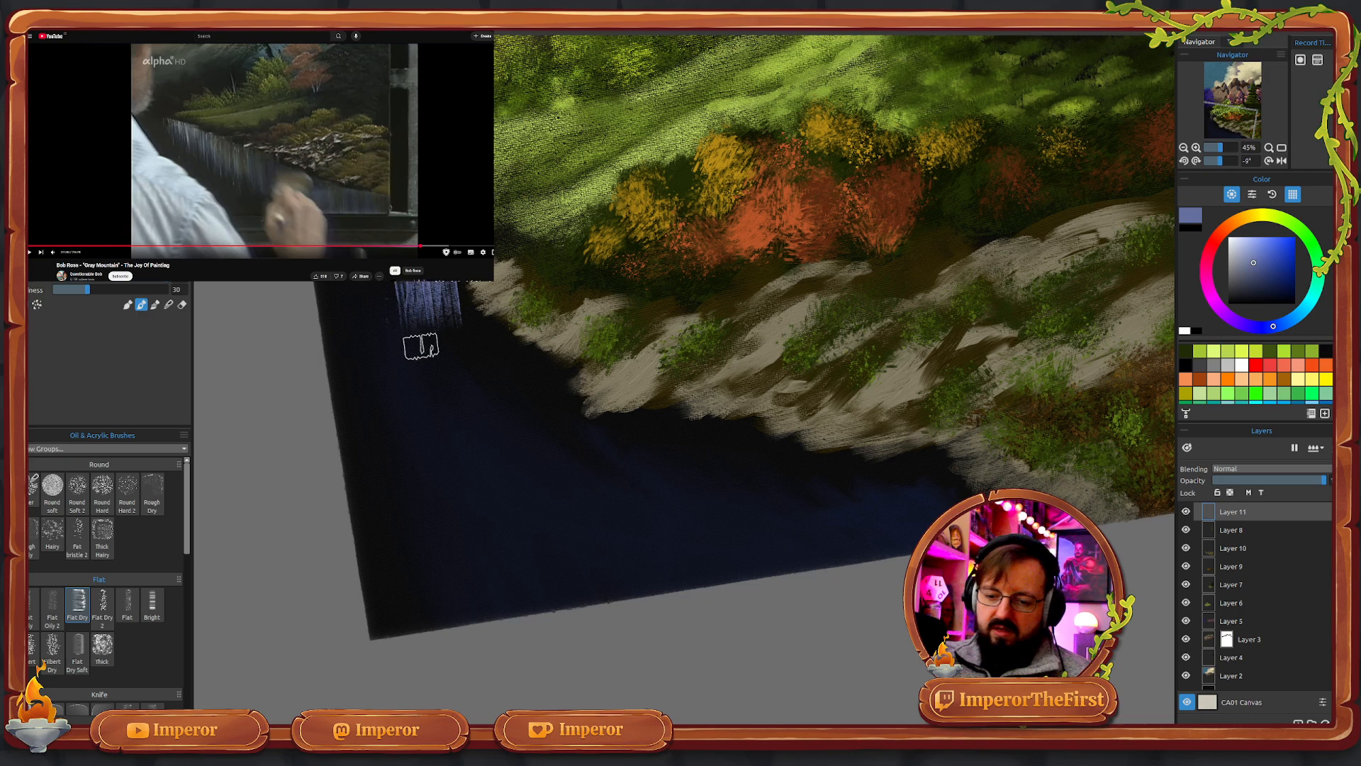
mouse_move(471, 285)
left_mouse_down()
mouse_move(477, 356)
mouse_move(532, 440)
left_mouse_up()
mouse_move(534, 340)
left_mouse_down()
mouse_move(560, 460)
mouse_move(594, 514)
left_mouse_up()
left_click_drag(564, 410, 624, 516)
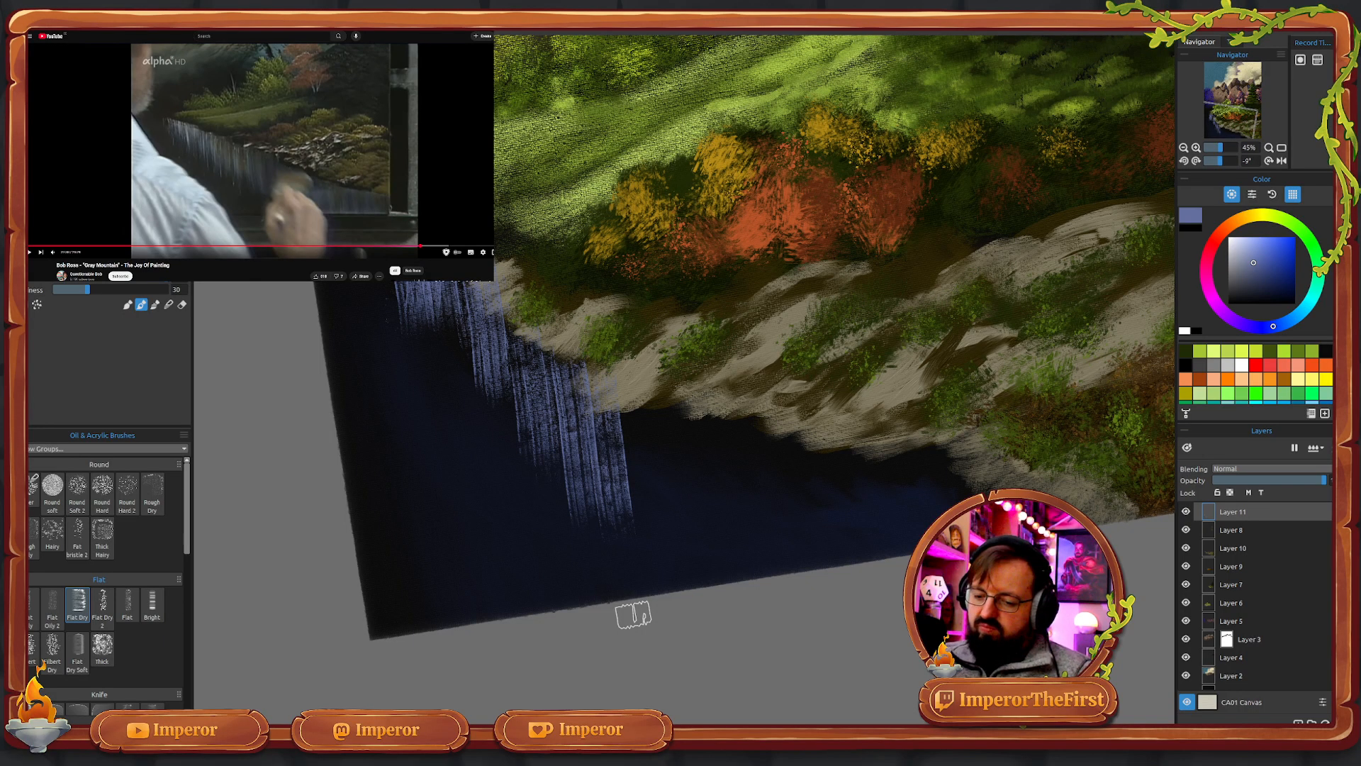
mouse_move(636, 418)
left_mouse_down()
mouse_move(607, 395)
mouse_move(599, 454)
left_mouse_up()
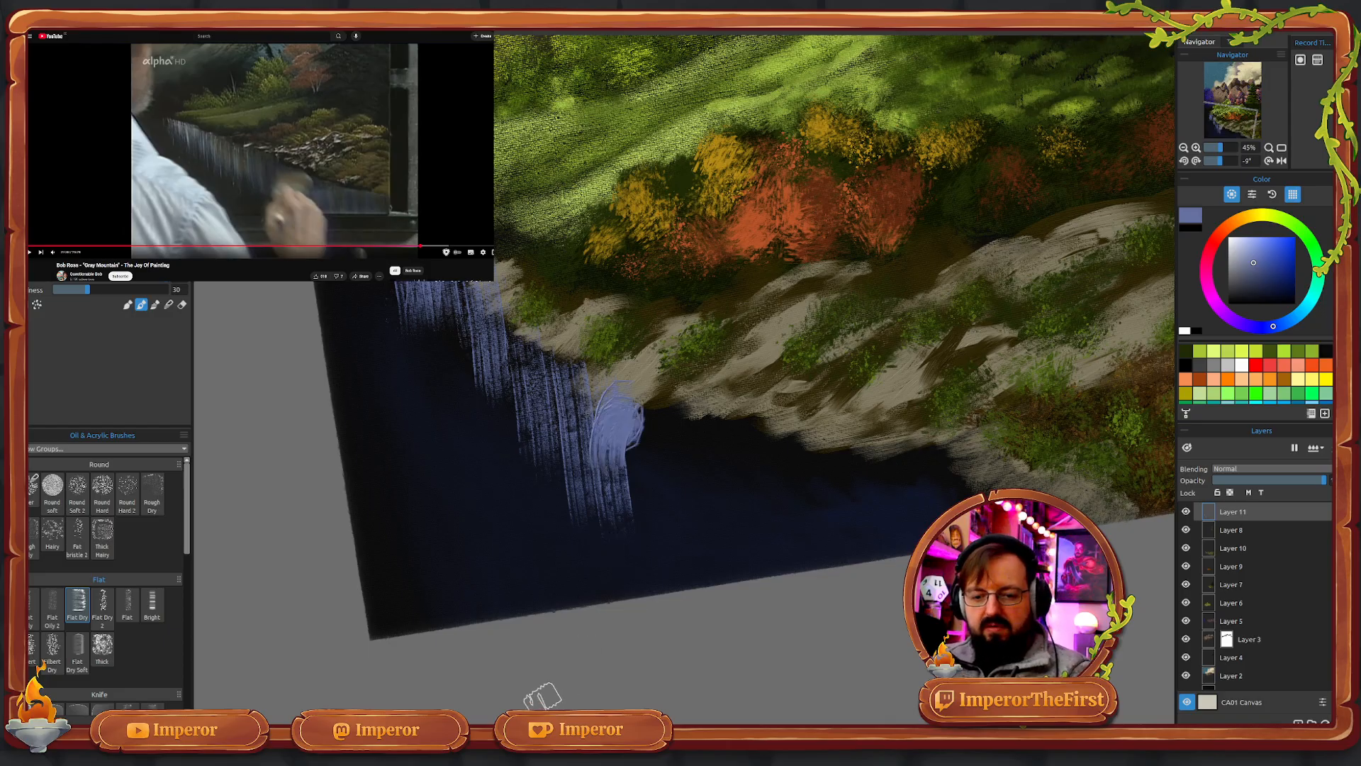
- Undo the grainy reflection streaks and the smeared blue blob at the bank's edge
key("ctrl+z")
key("ctrl+z")
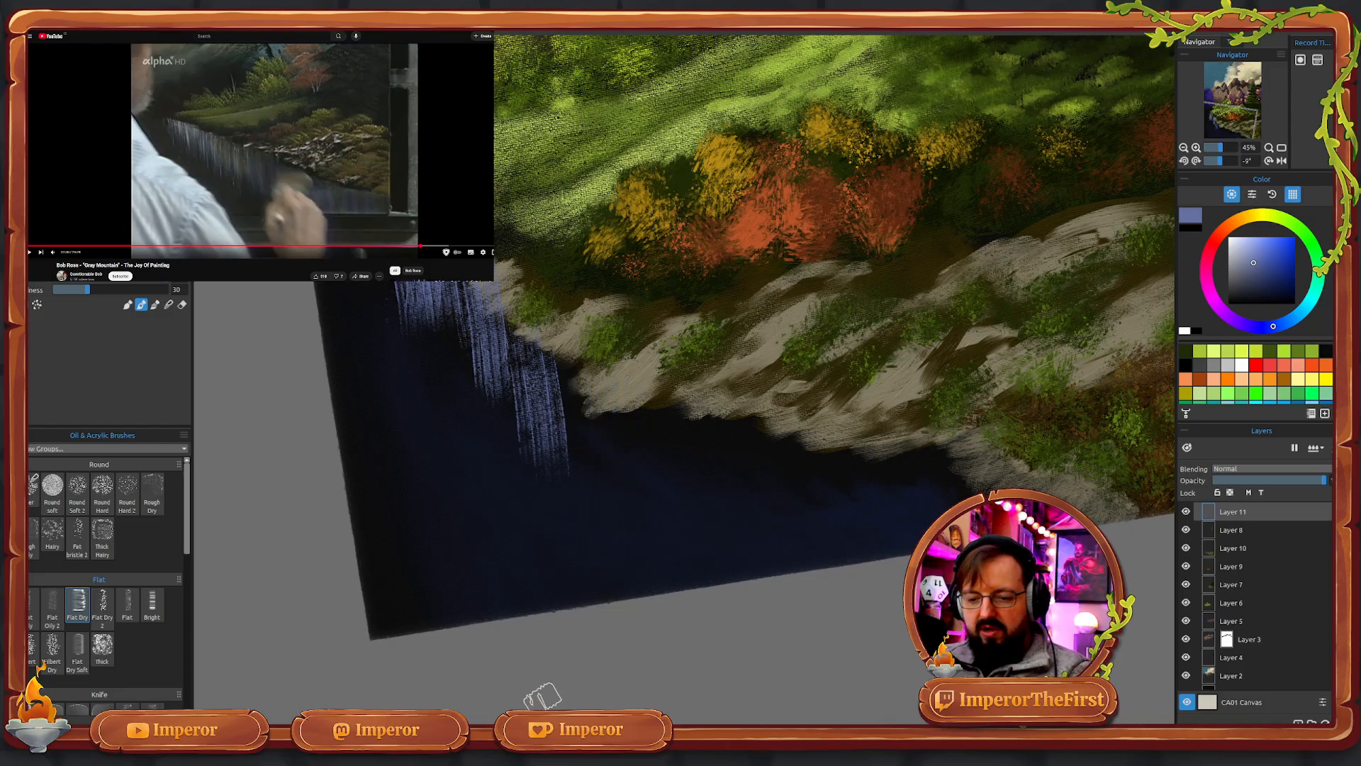
key("ctrl+z")
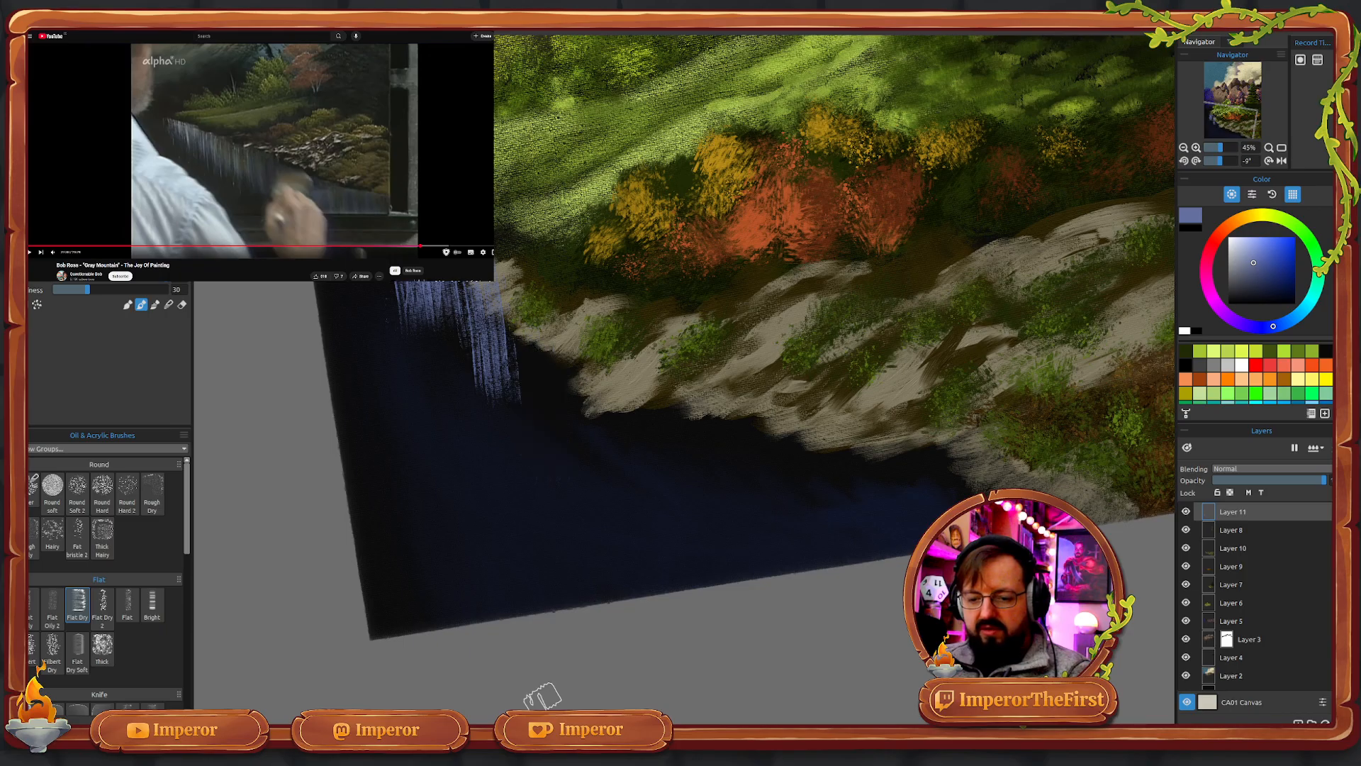
key("ctrl+z")
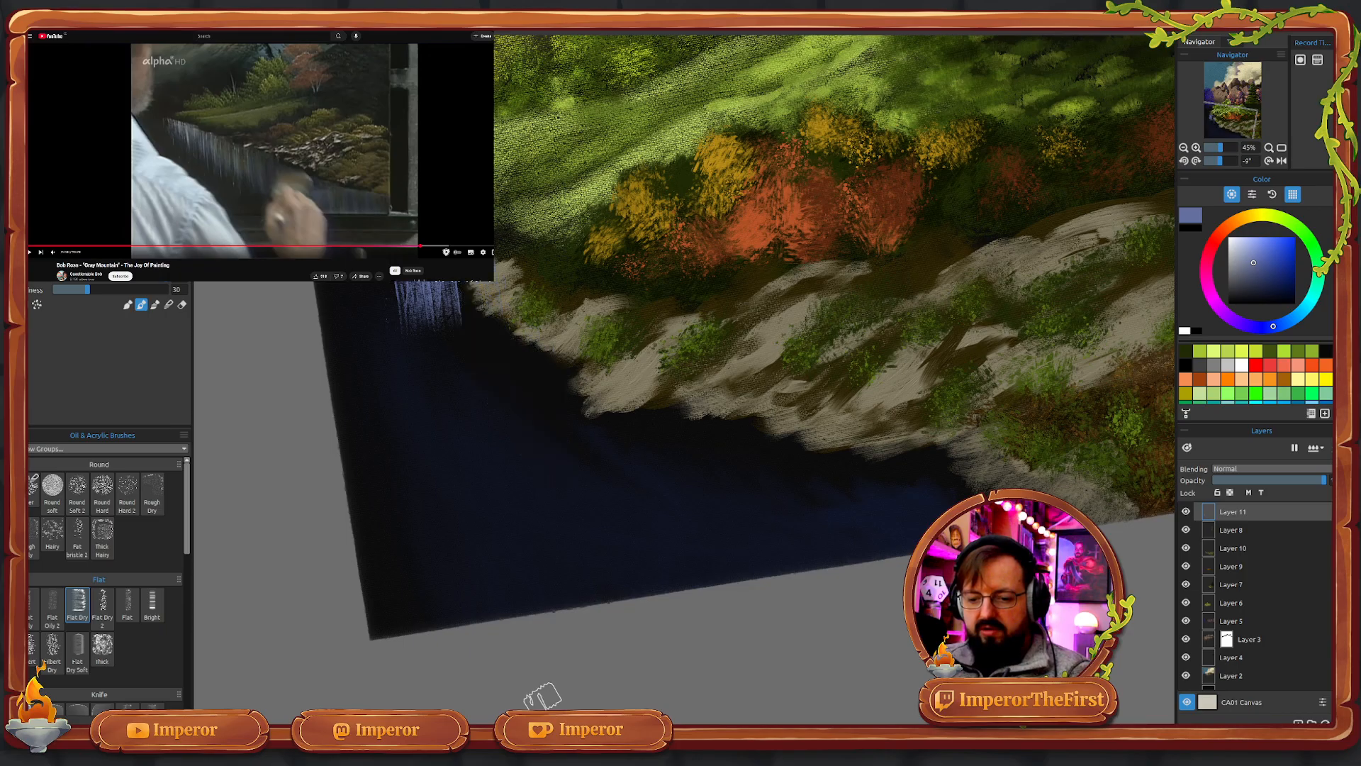
key("ctrl+z")
key("ctrl+z")
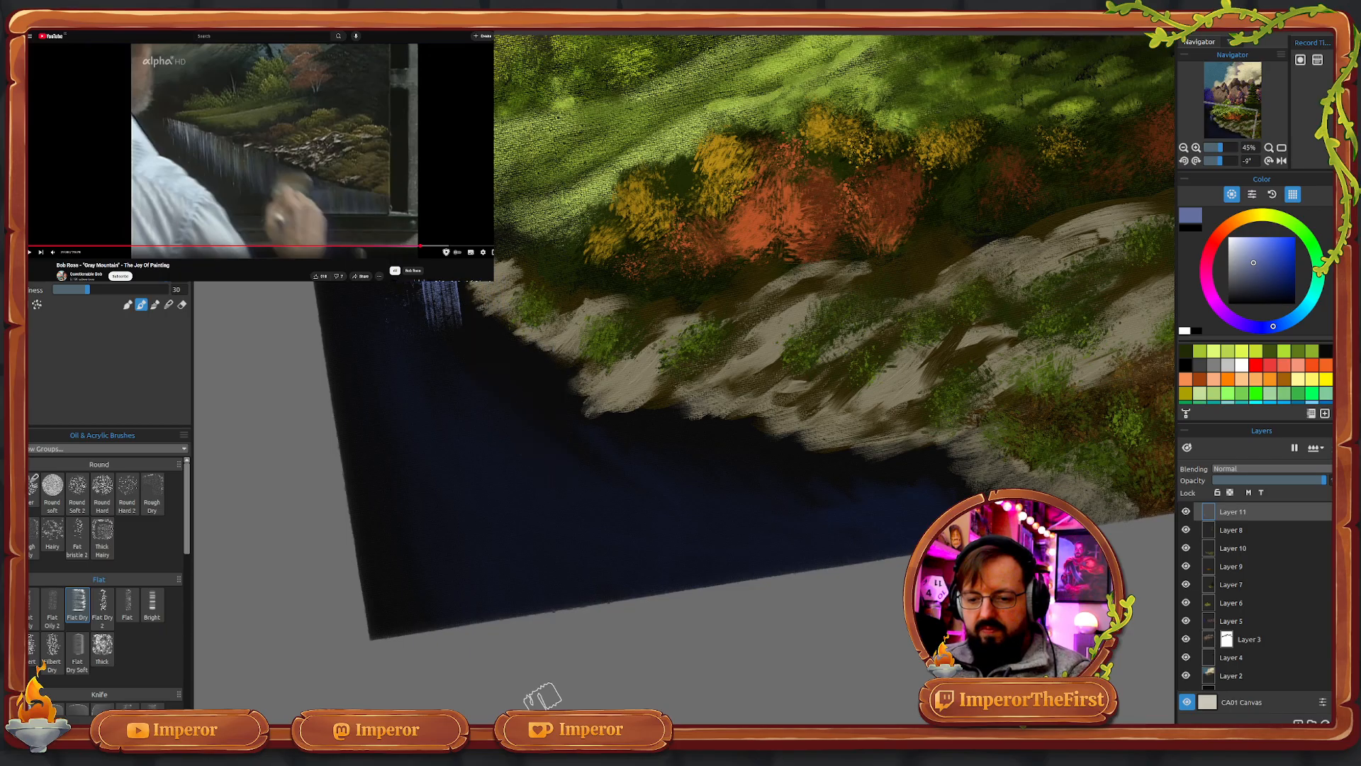
key("ctrl+z")
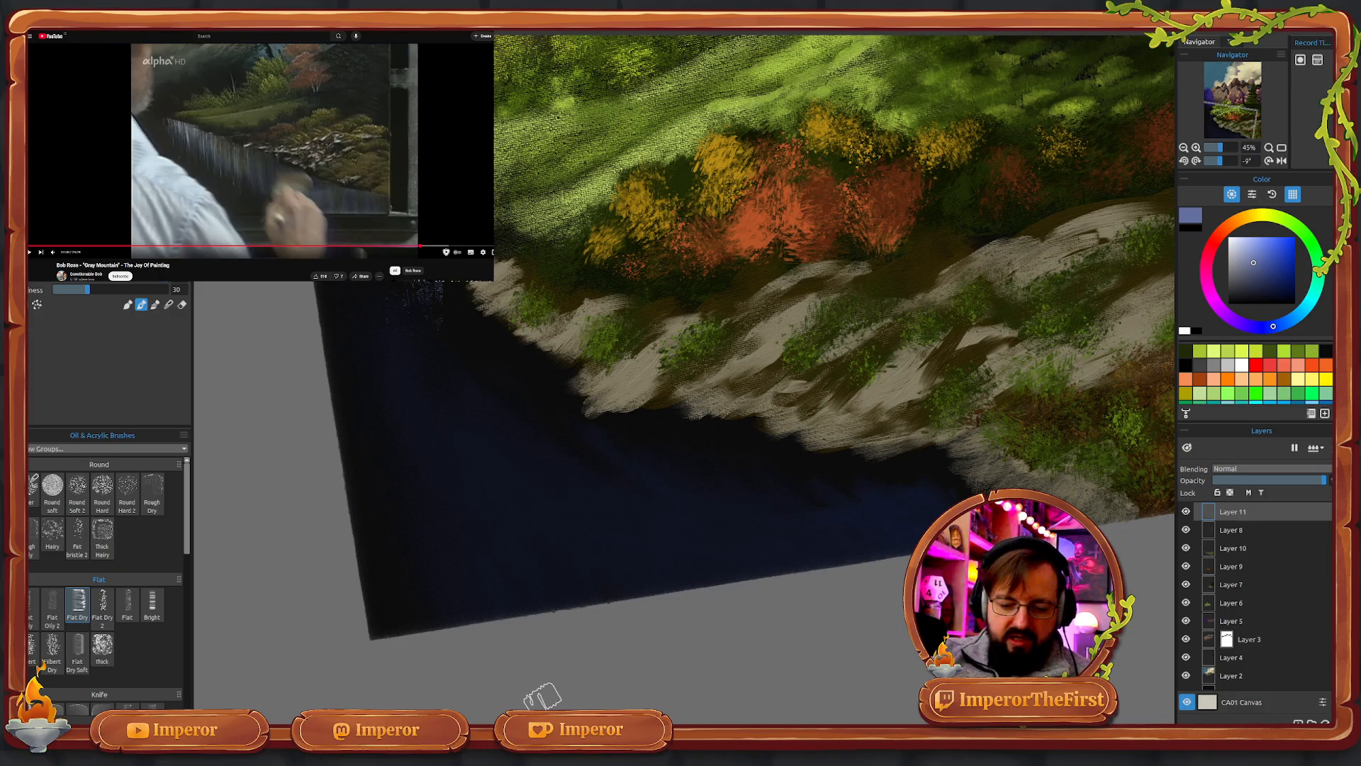
- Choose the Flat Oily 2 brush and pull soft muted blue reflection streaks down from the upper half of the bank's waterline
left_click(55, 610)
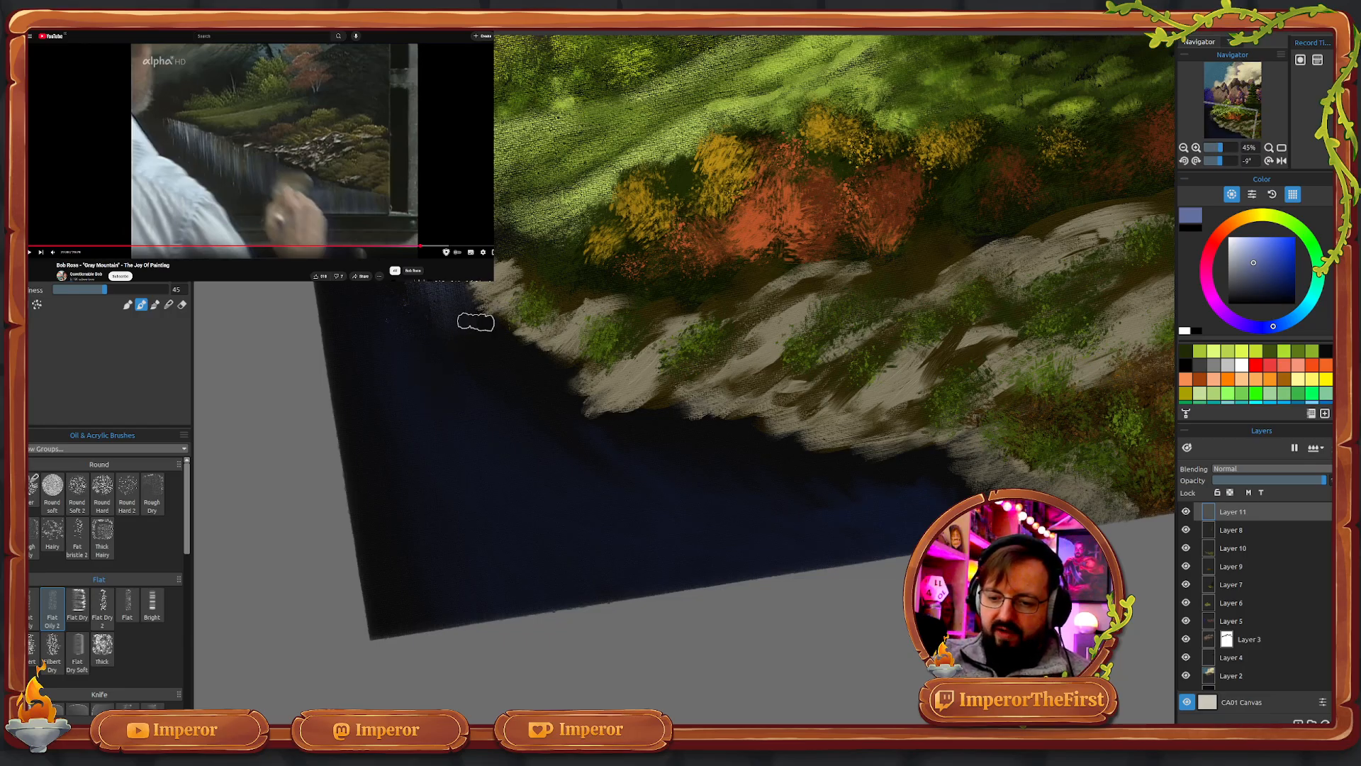
mouse_move(476, 322)
left_mouse_down()
mouse_move(483, 392)
mouse_move(472, 302)
mouse_move(482, 362)
left_mouse_up()
left_click_drag(487, 310, 506, 436)
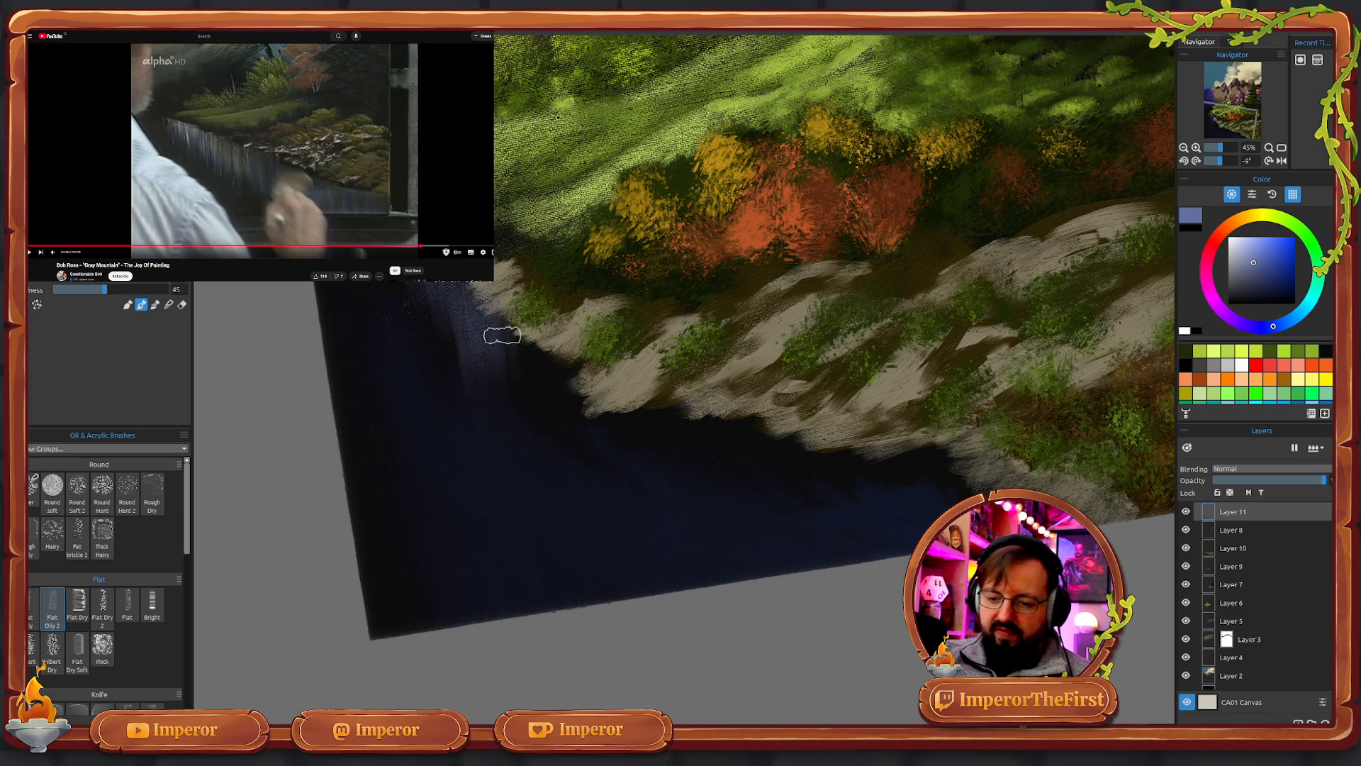
mouse_move(502, 335)
left_mouse_down()
mouse_move(514, 380)
mouse_move(537, 397)
mouse_move(528, 354)
mouse_move(544, 428)
left_mouse_up()
left_click_drag(532, 343, 557, 425)
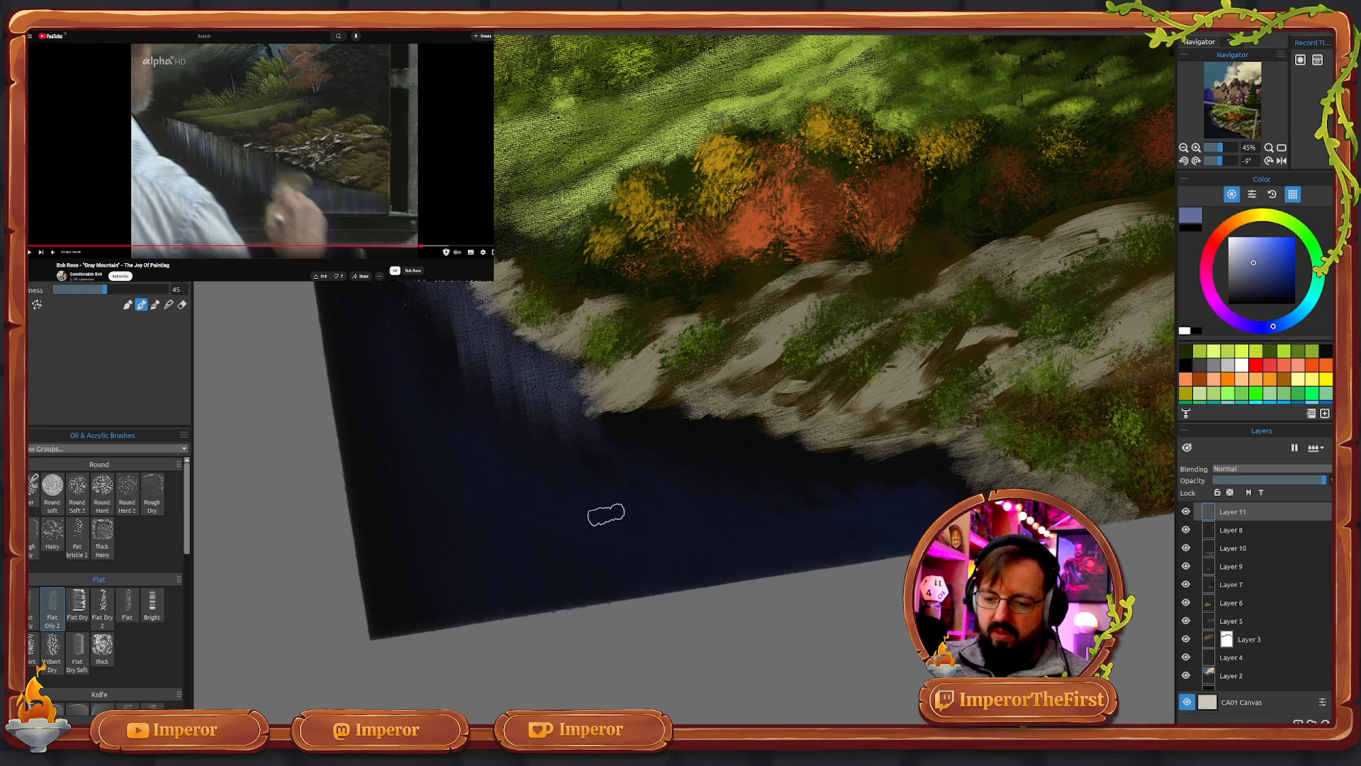
mouse_move(596, 409)
left_mouse_down()
mouse_move(624, 477)
mouse_move(616, 414)
mouse_move(646, 535)
mouse_move(633, 416)
mouse_move(666, 537)
left_mouse_up()
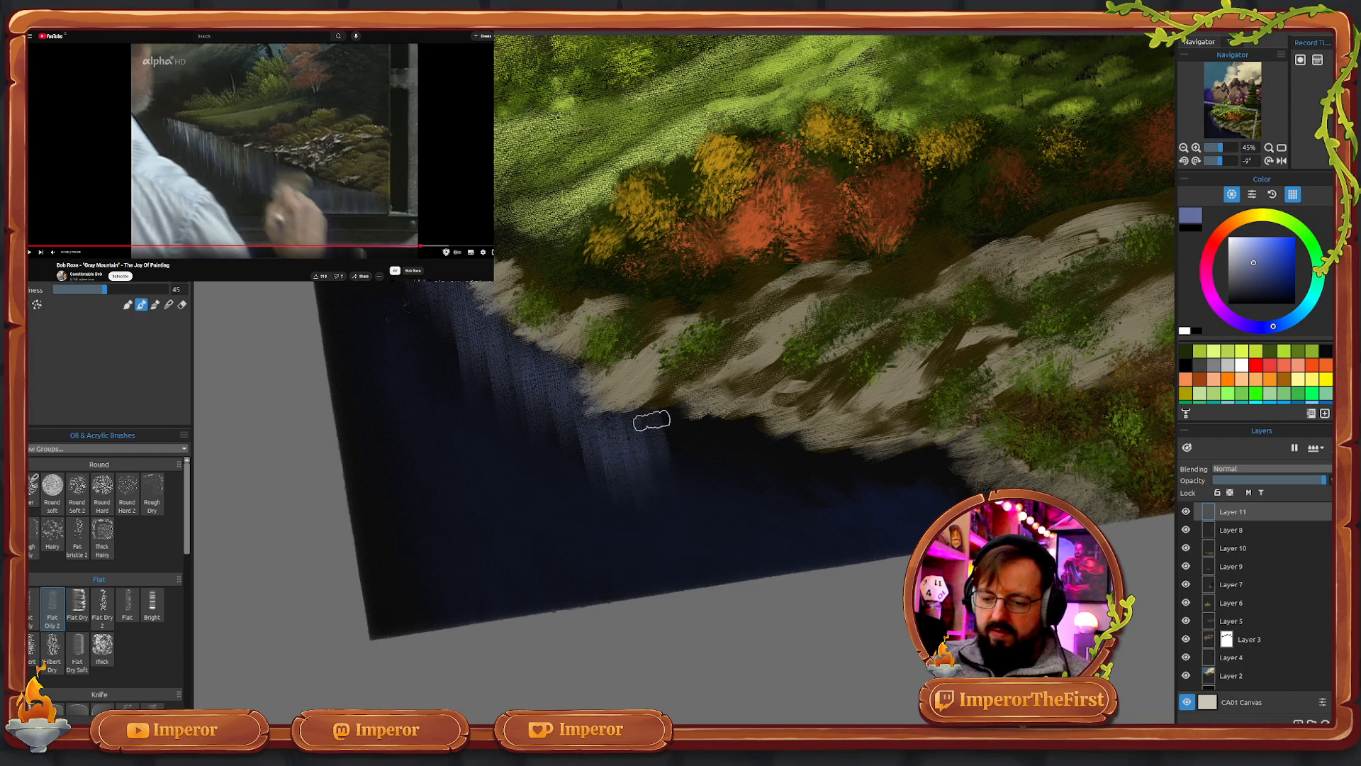
left_click_drag(651, 421, 669, 486)
mouse_move(693, 429)
left_mouse_down()
mouse_move(731, 550)
mouse_move(726, 433)
mouse_move(741, 504)
left_mouse_up()
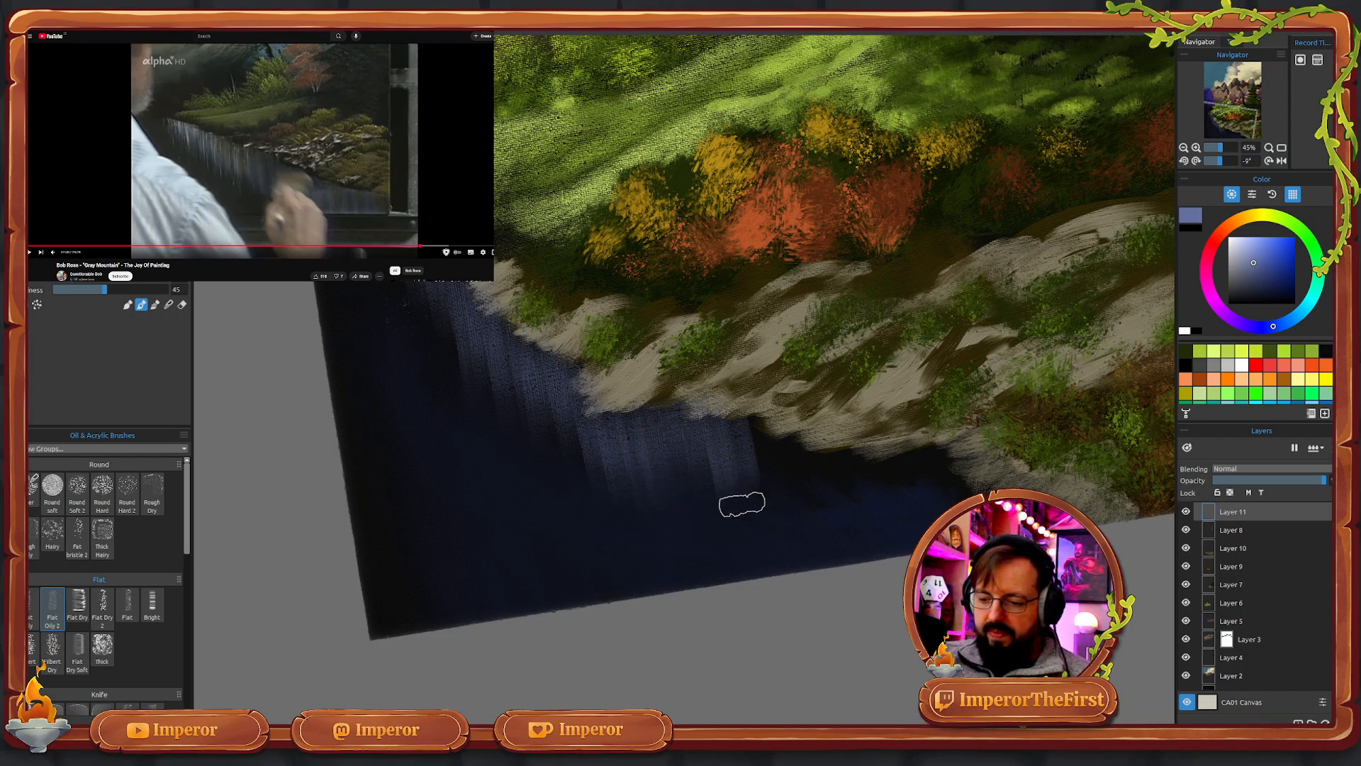
- Continue the soft muted blue reflection streaks along the rest of the waterline to the bank's far lower end
left_click_drag(747, 428, 756, 501)
left_click_drag(767, 424, 806, 503)
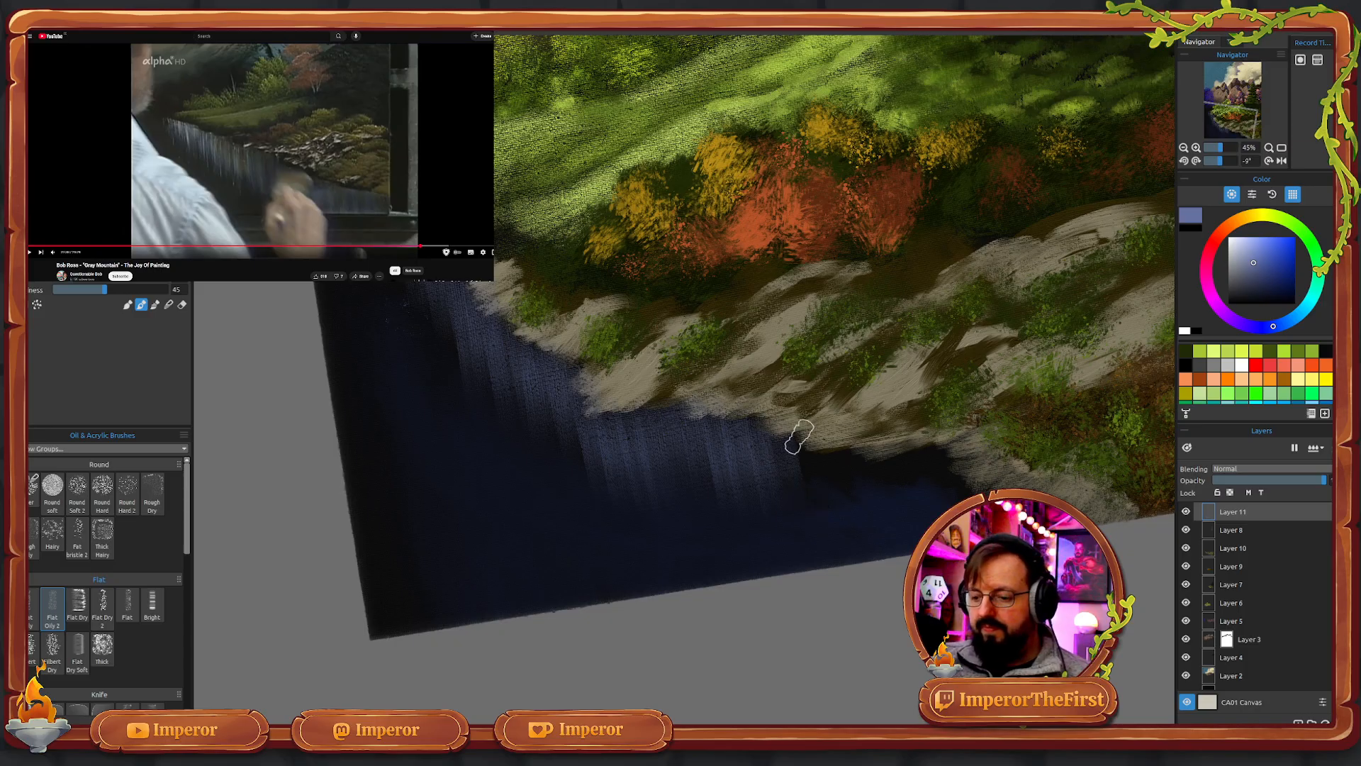
mouse_move(787, 433)
left_mouse_down()
mouse_move(808, 506)
mouse_move(829, 523)
left_mouse_up()
mouse_move(826, 445)
left_mouse_down()
mouse_move(856, 489)
mouse_move(836, 442)
mouse_move(859, 552)
left_mouse_up()
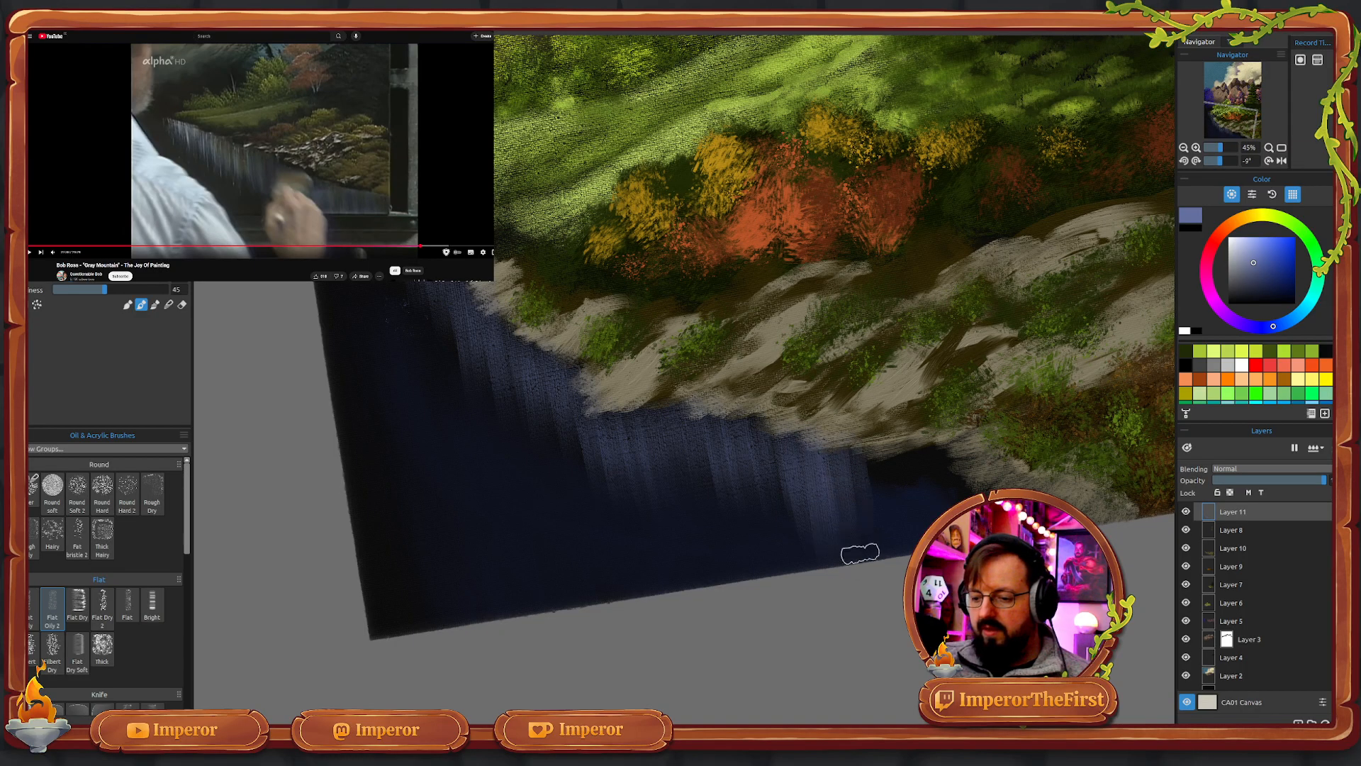
mouse_move(866, 440)
left_mouse_down()
mouse_move(877, 514)
mouse_move(906, 530)
left_mouse_up()
mouse_move(906, 448)
left_mouse_down()
mouse_move(923, 504)
mouse_move(943, 507)
left_mouse_up()
left_click_drag(953, 446, 970, 505)
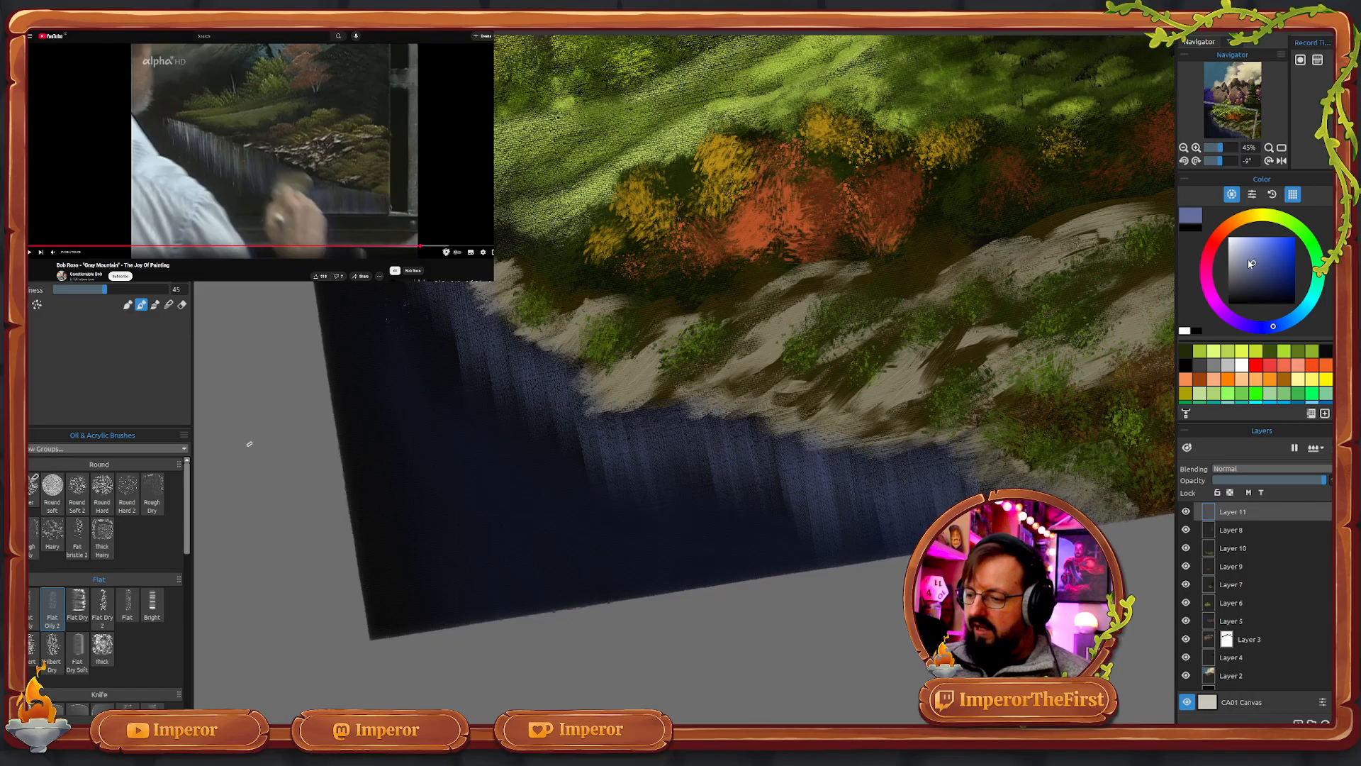
- Lighten the paint colour to pale greyish blue and add thin highlight streaks over the reflections along the waterline
left_click_drag(1251, 263, 1239, 252)
mouse_move(445, 337)
left_mouse_down()
mouse_move(450, 282)
mouse_move(471, 282)
left_mouse_up()
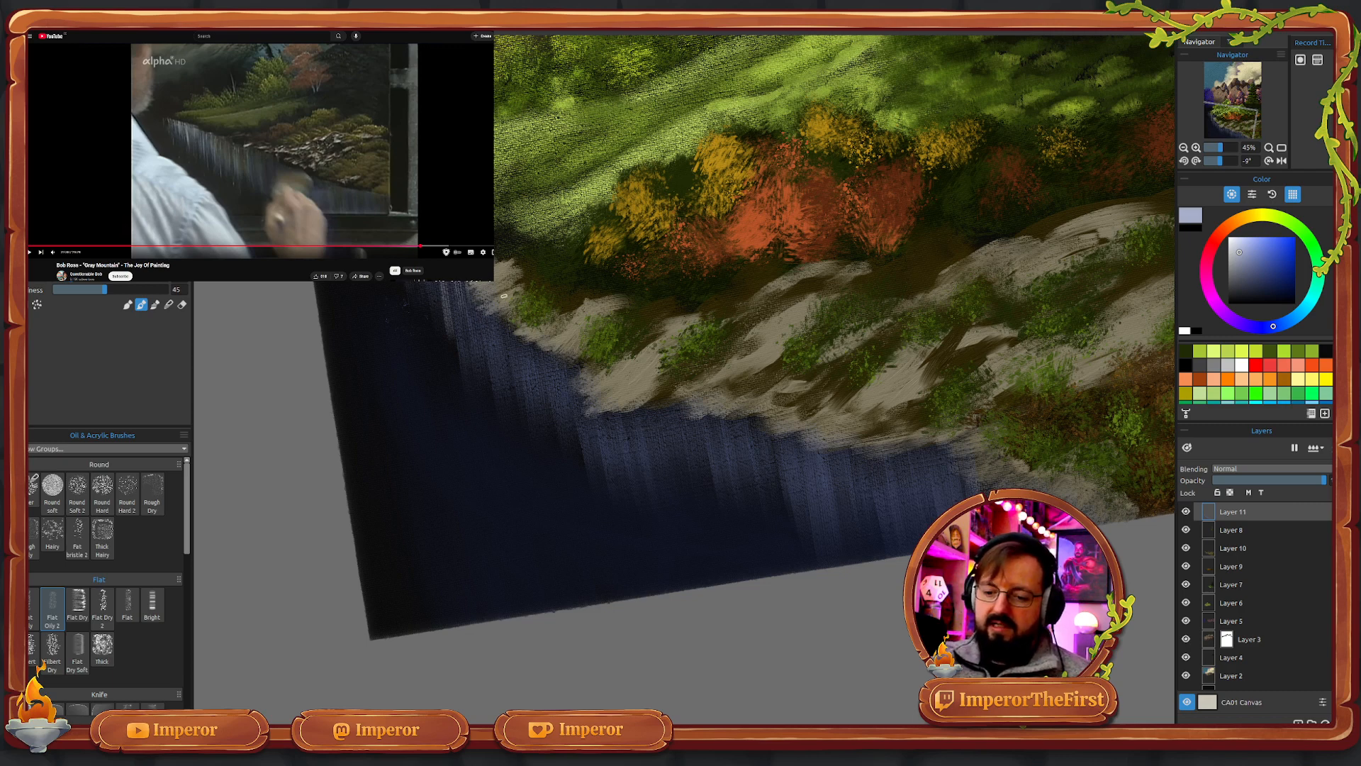
mouse_move(502, 305)
left_mouse_down()
mouse_move(496, 346)
mouse_move(525, 434)
mouse_move(517, 372)
mouse_move(553, 394)
mouse_move(577, 381)
mouse_move(615, 454)
mouse_move(672, 443)
mouse_move(737, 516)
left_mouse_up()
left_click_drag(732, 417, 751, 513)
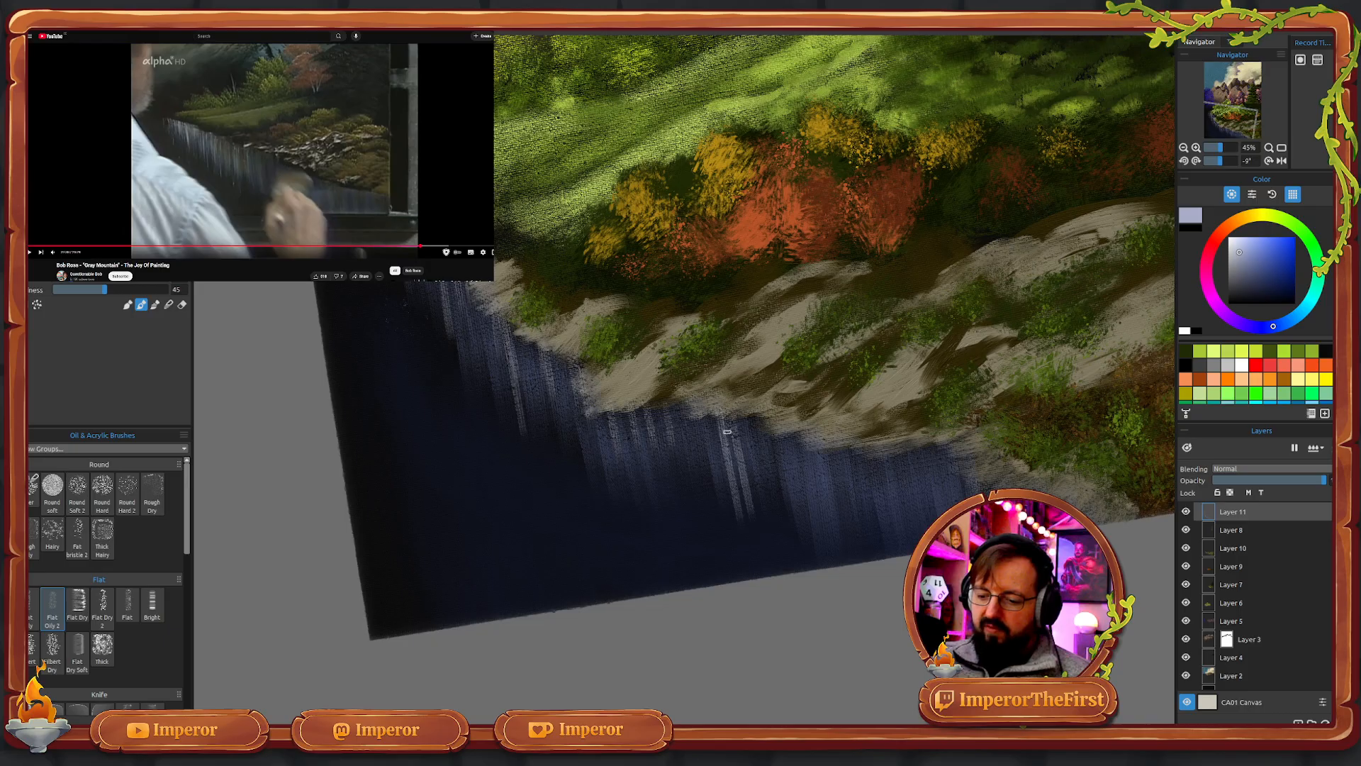
left_click_drag(727, 431, 739, 494)
mouse_move(786, 431)
left_mouse_down()
mouse_move(817, 553)
mouse_move(782, 435)
mouse_move(791, 496)
left_mouse_up()
left_click_drag(836, 445, 849, 512)
left_click_drag(838, 443, 855, 535)
left_click_drag(864, 453, 878, 525)
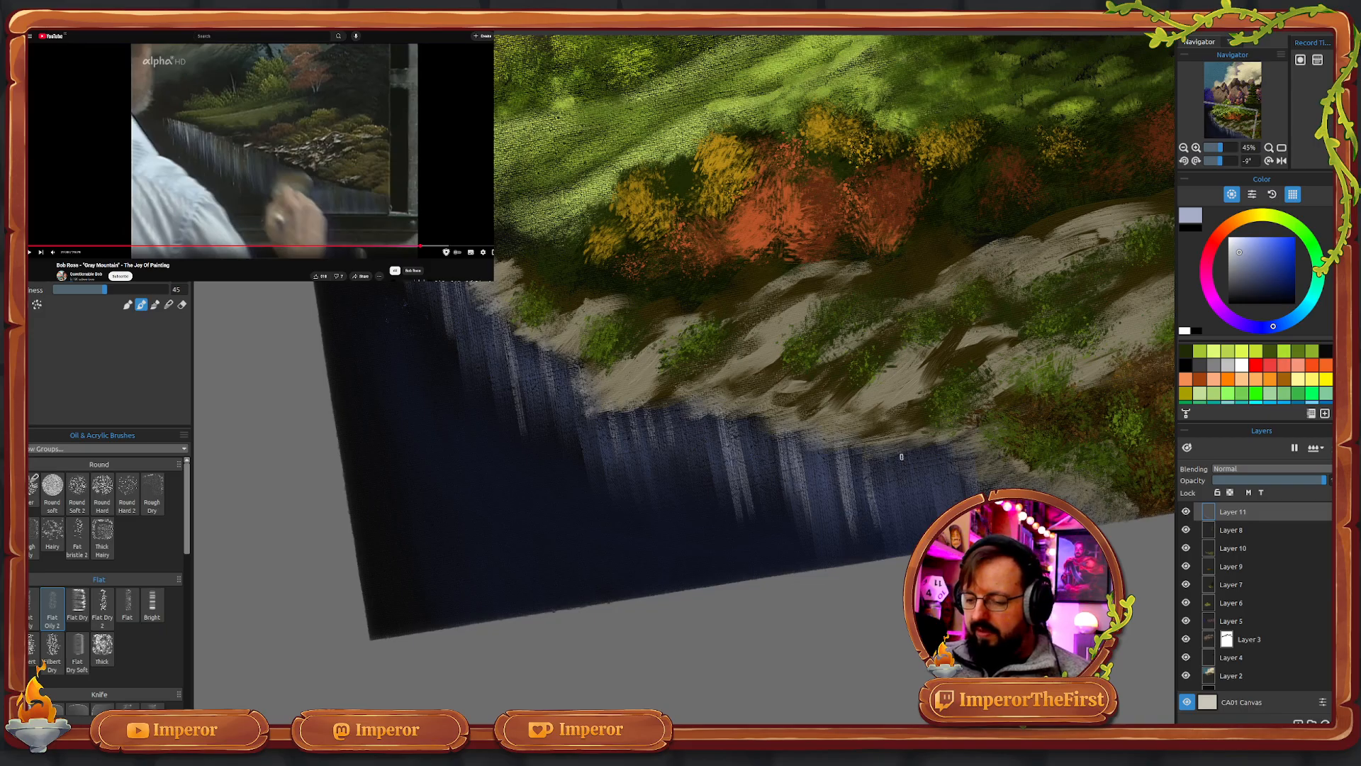
- Add pale highlight streaks over the reflections at the far lower end of the waterline and switch the paint colour to muted dark blue
mouse_move(873, 454)
left_mouse_down()
mouse_move(886, 558)
mouse_move(917, 522)
left_mouse_up()
left_click_drag(935, 452, 947, 509)
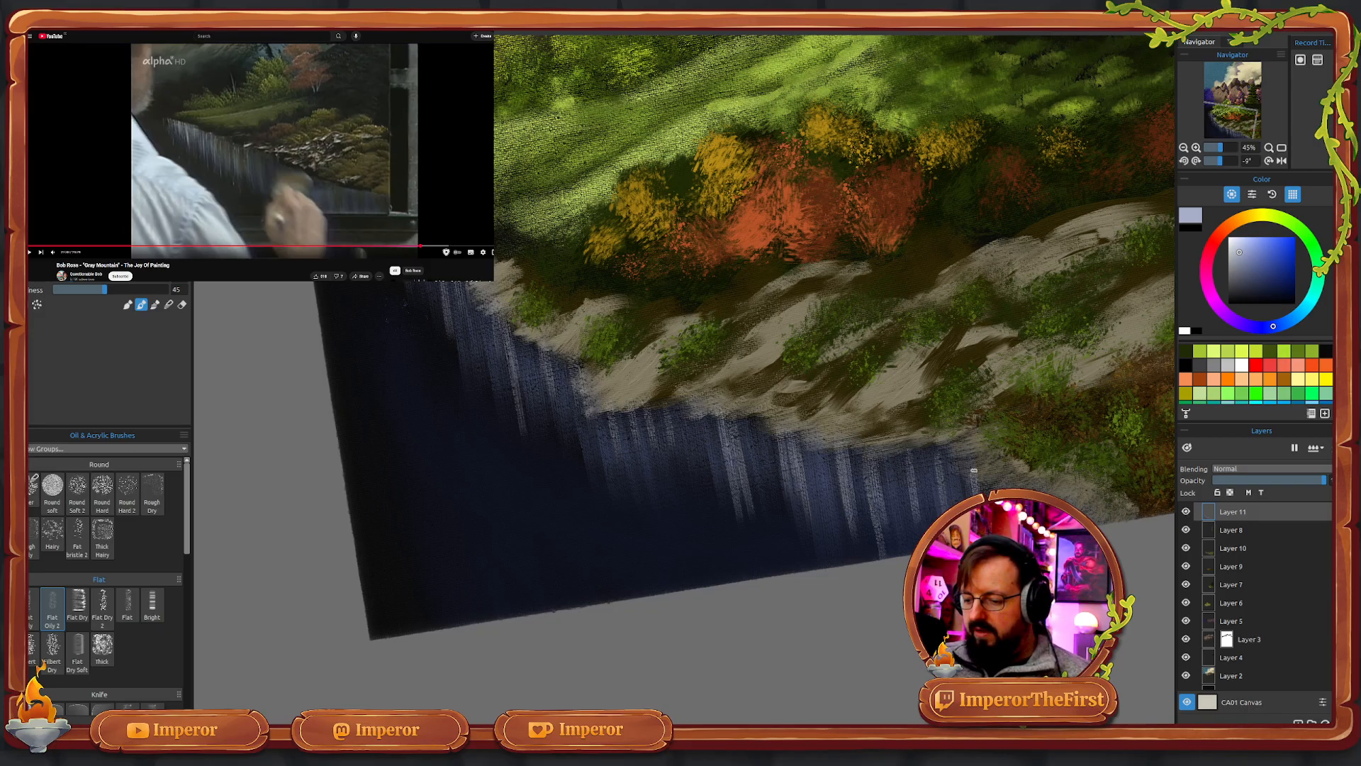
mouse_move(966, 459)
left_mouse_down()
mouse_move(969, 496)
mouse_move(942, 484)
left_mouse_up()
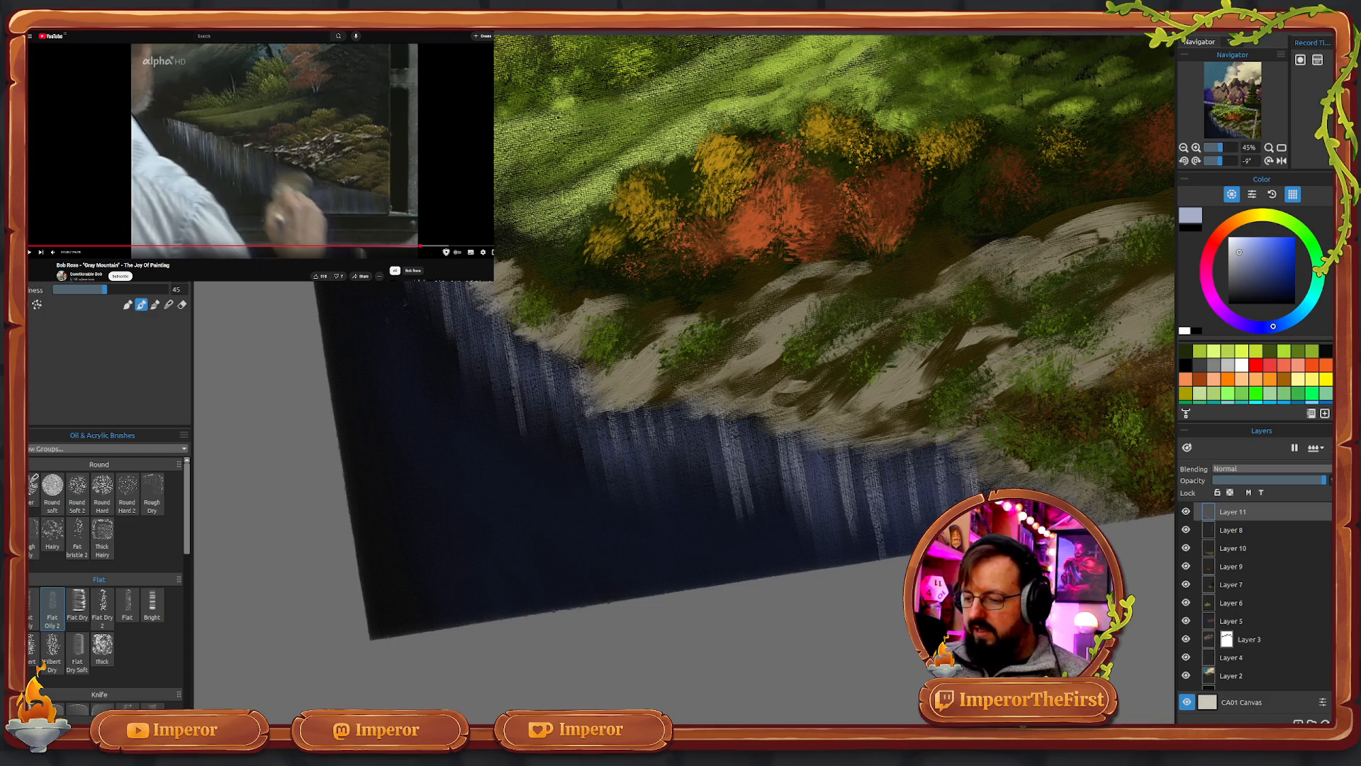
left_click(1273, 280)
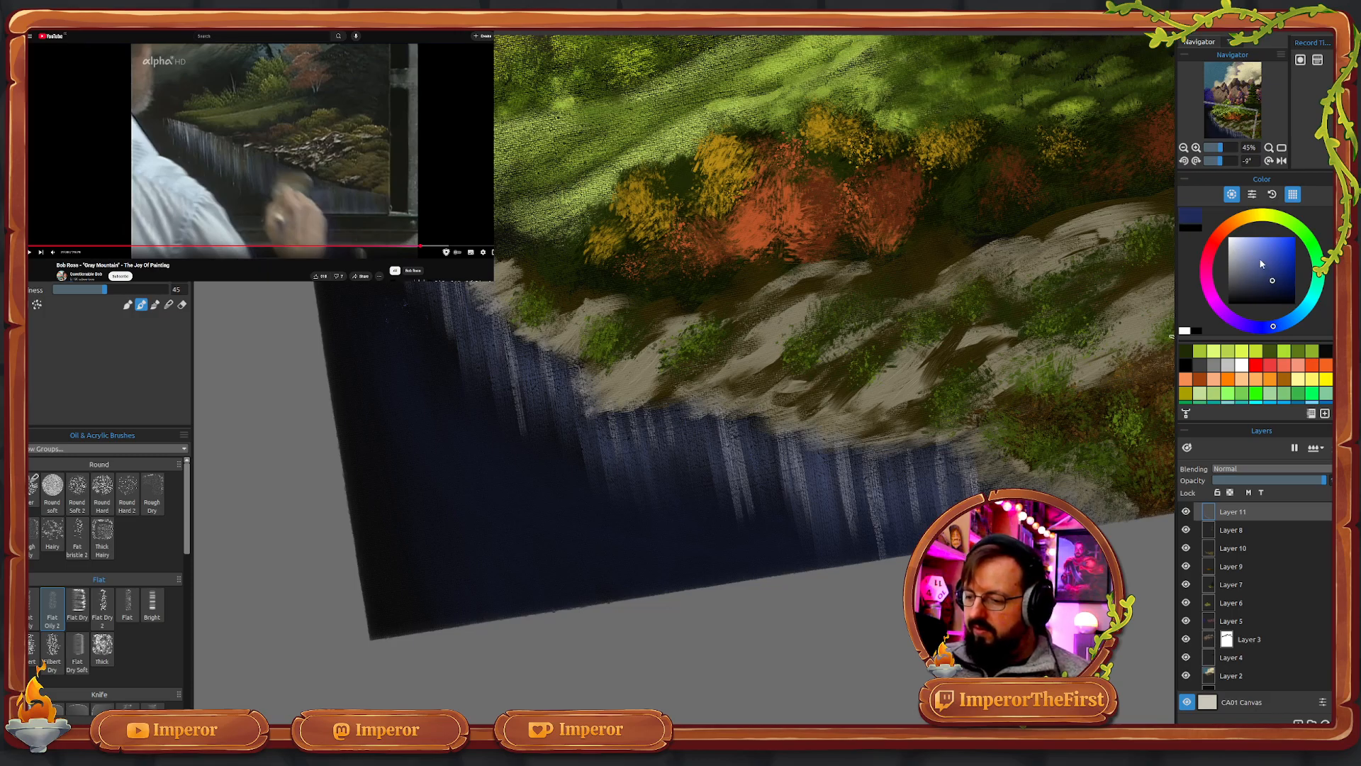
left_click(1267, 273)
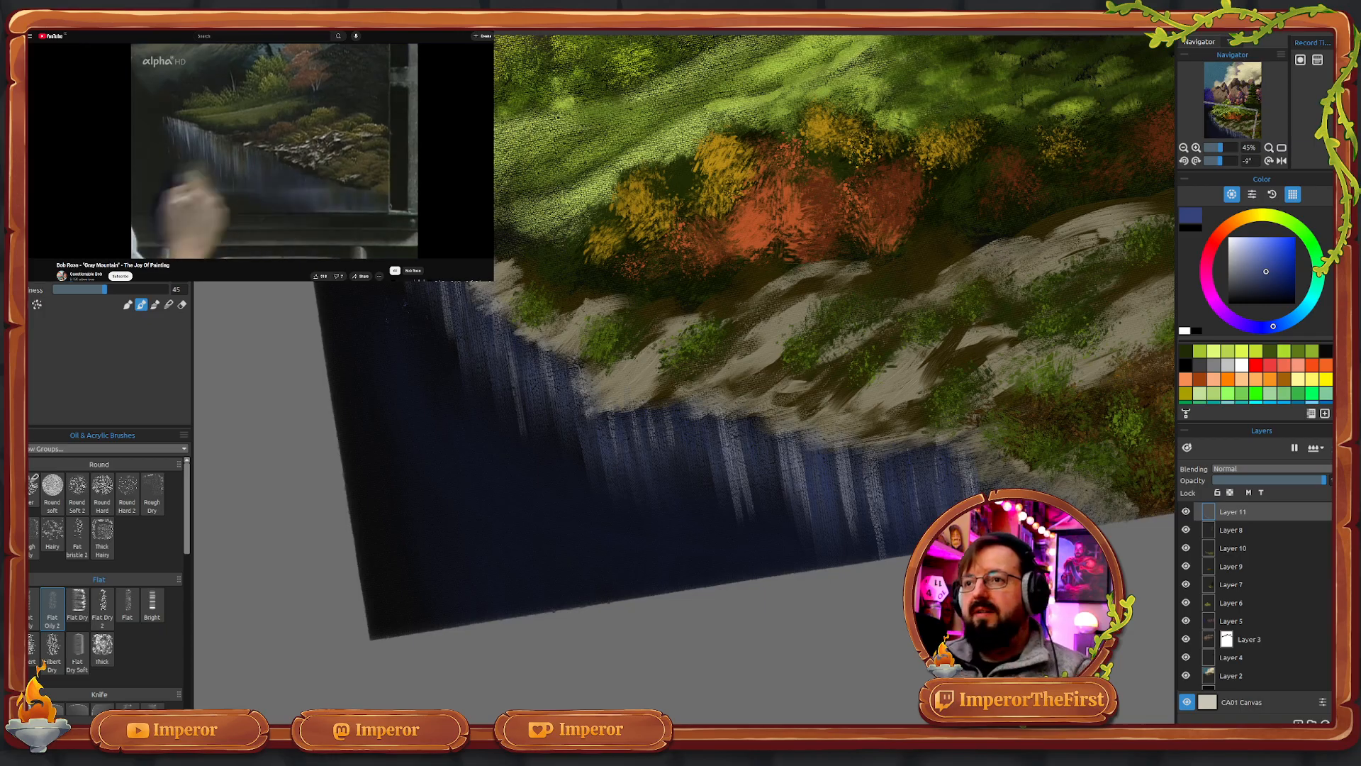
- Switch the brush to blending and smear the reflection streaks sideways into soft ripples across the dark water
mouse_move(312, 142)
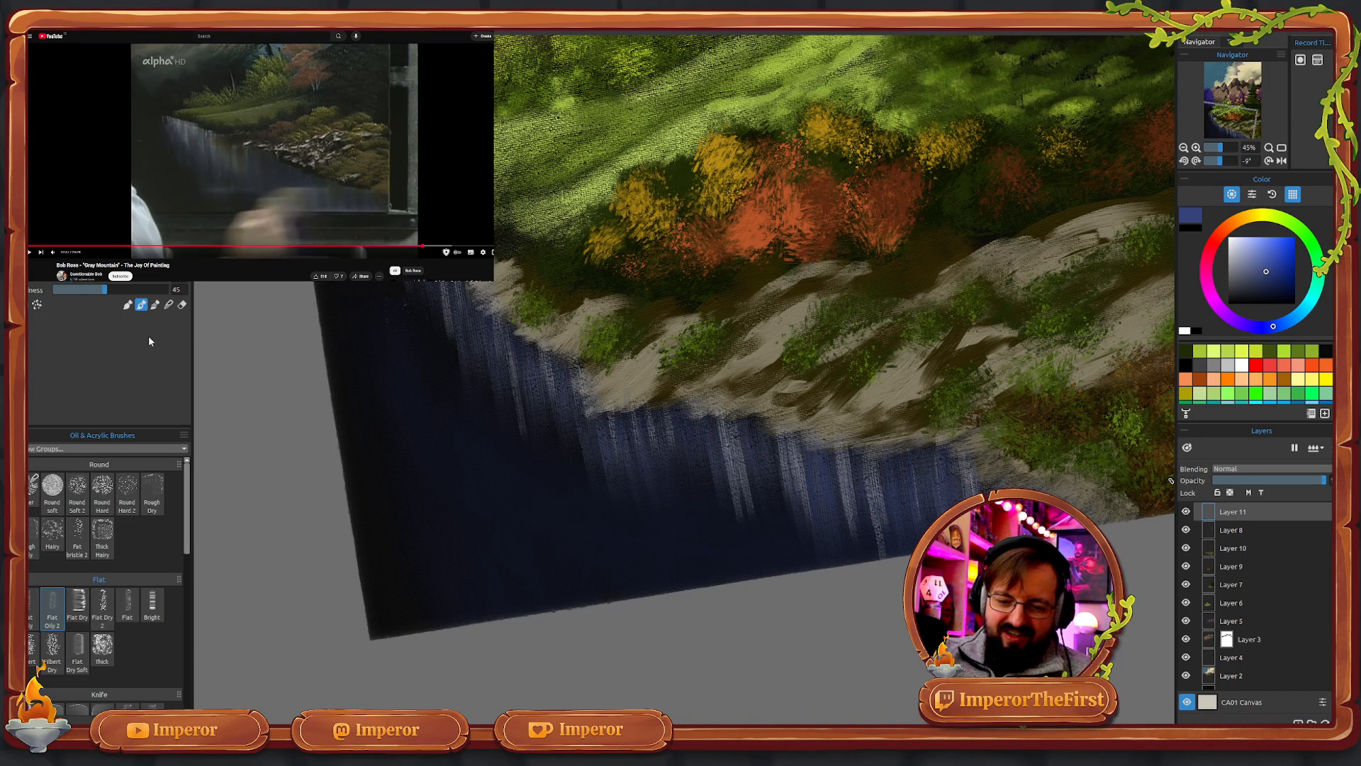
left_click(169, 305)
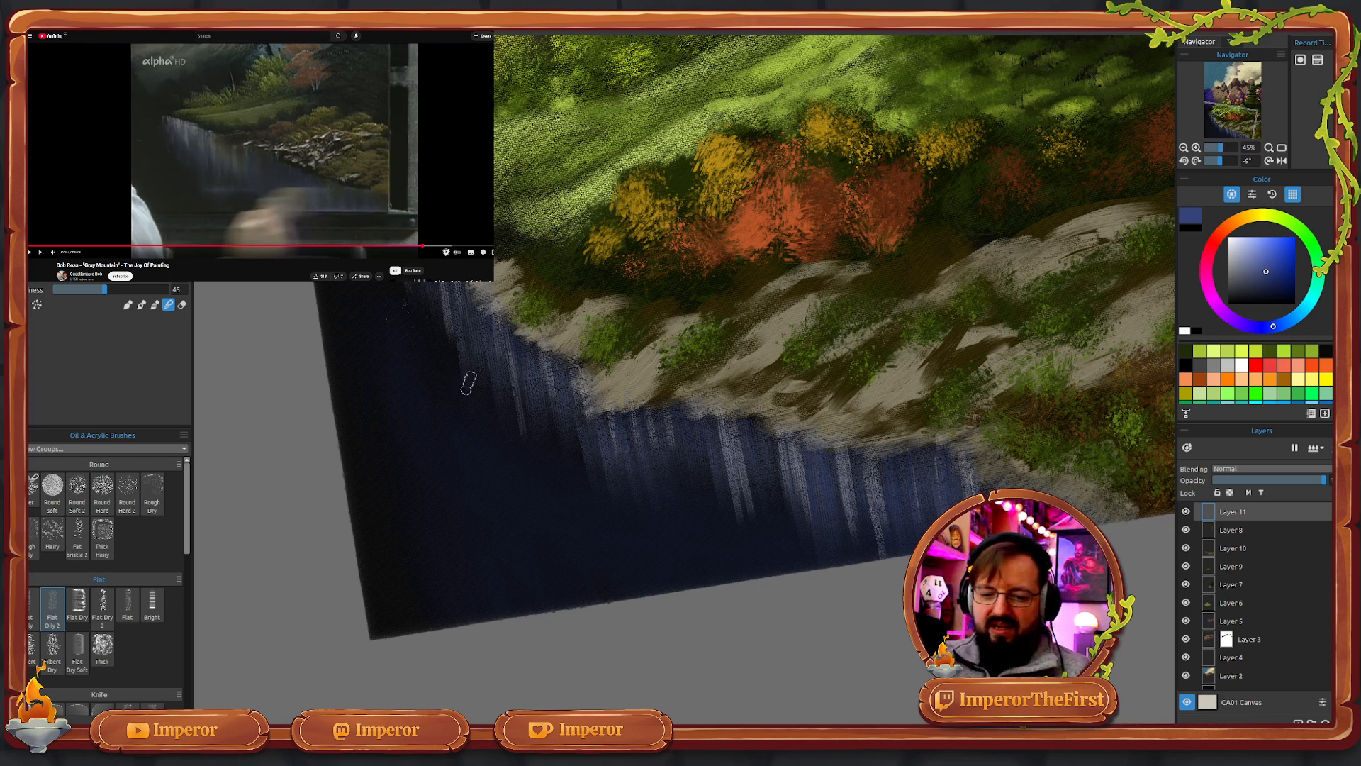
left_click_drag(469, 383, 485, 383)
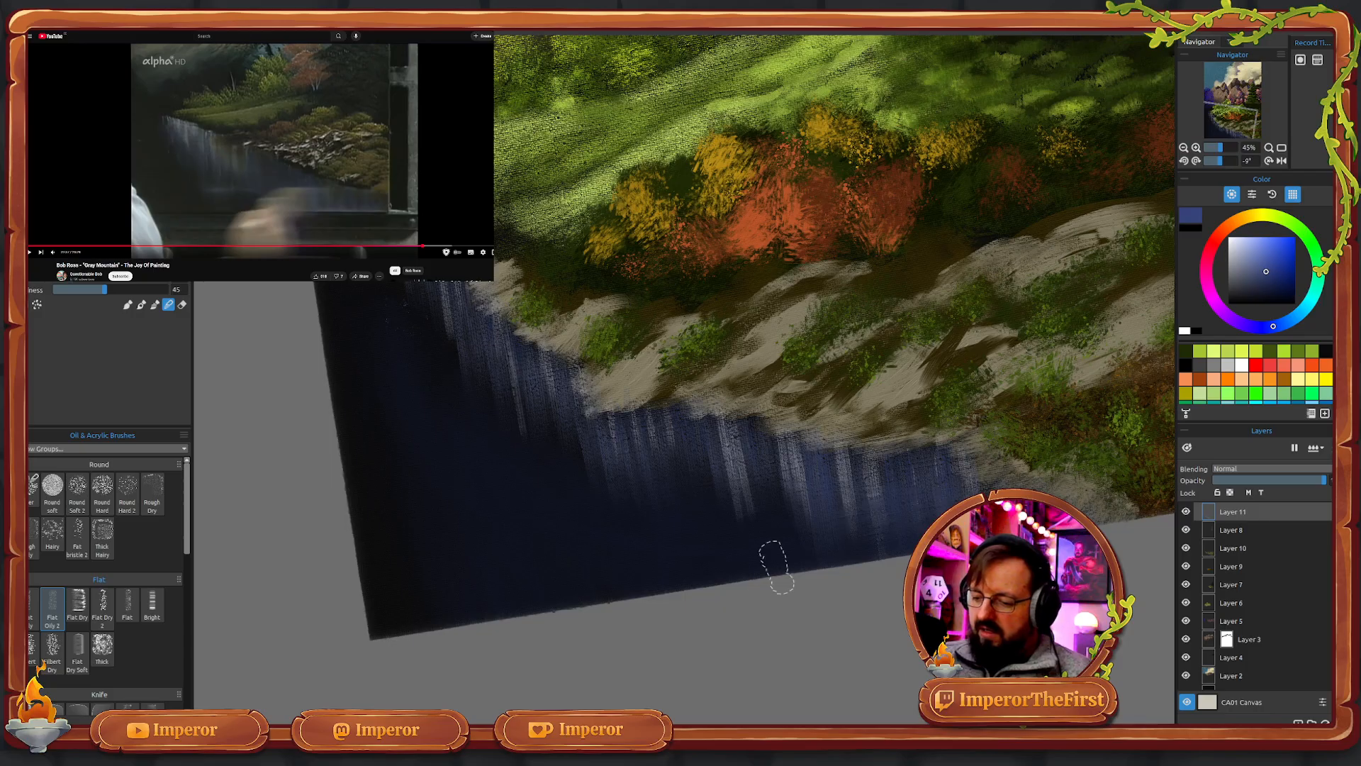
left_click_drag(979, 463, 683, 532)
left_click_drag(929, 459, 604, 518)
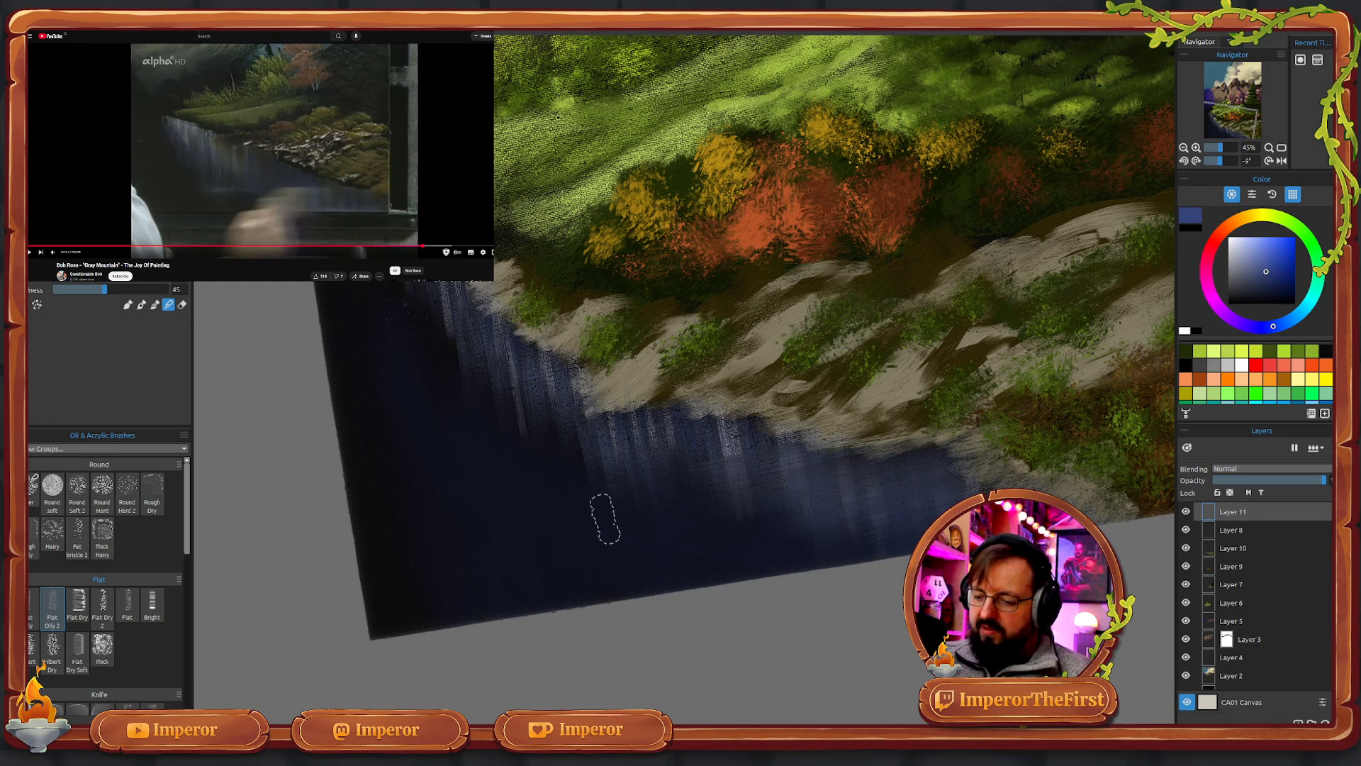
left_click_drag(876, 434, 546, 506)
left_click_drag(762, 454, 538, 498)
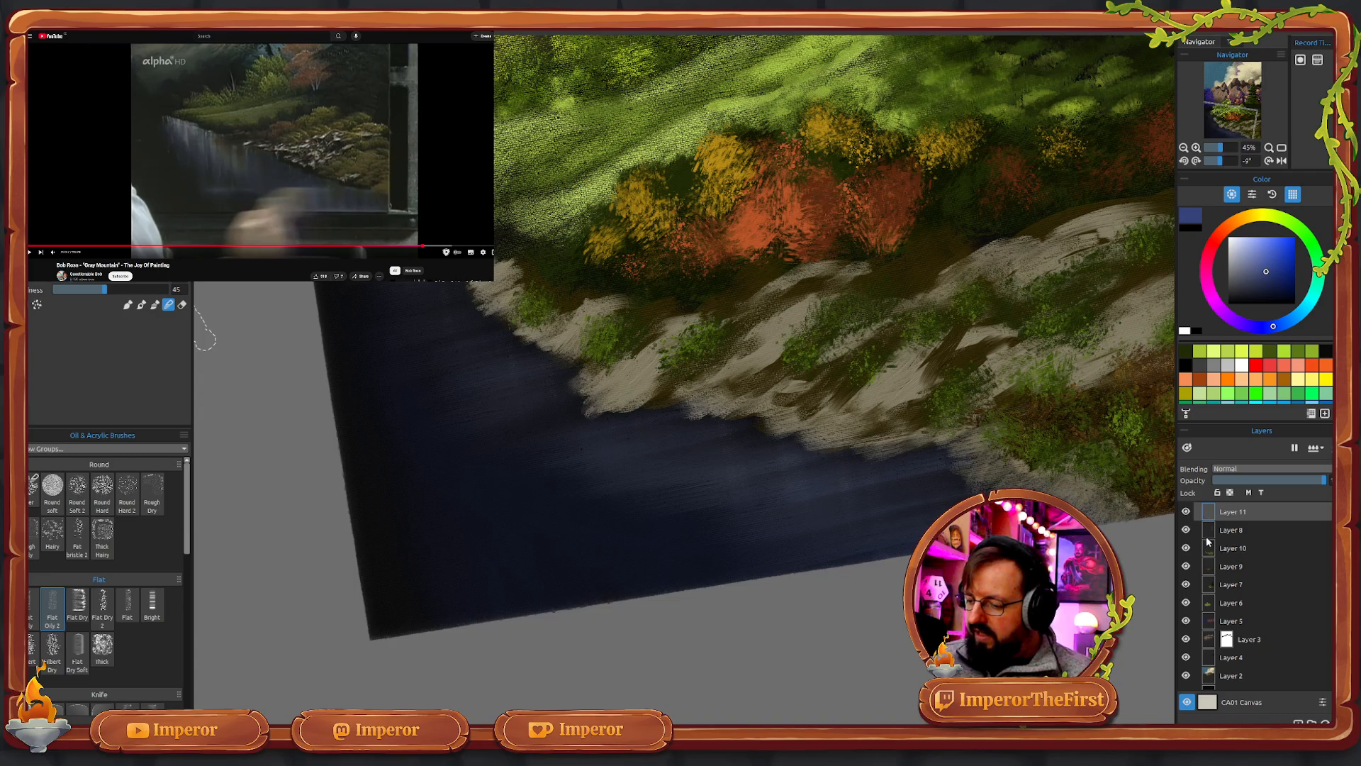
- Soften the rocky bank's lower edge into the water by blending on Layer 10, checking Layer 6 for remaining edge paint
left_click(1186, 548)
left_click(1187, 548)
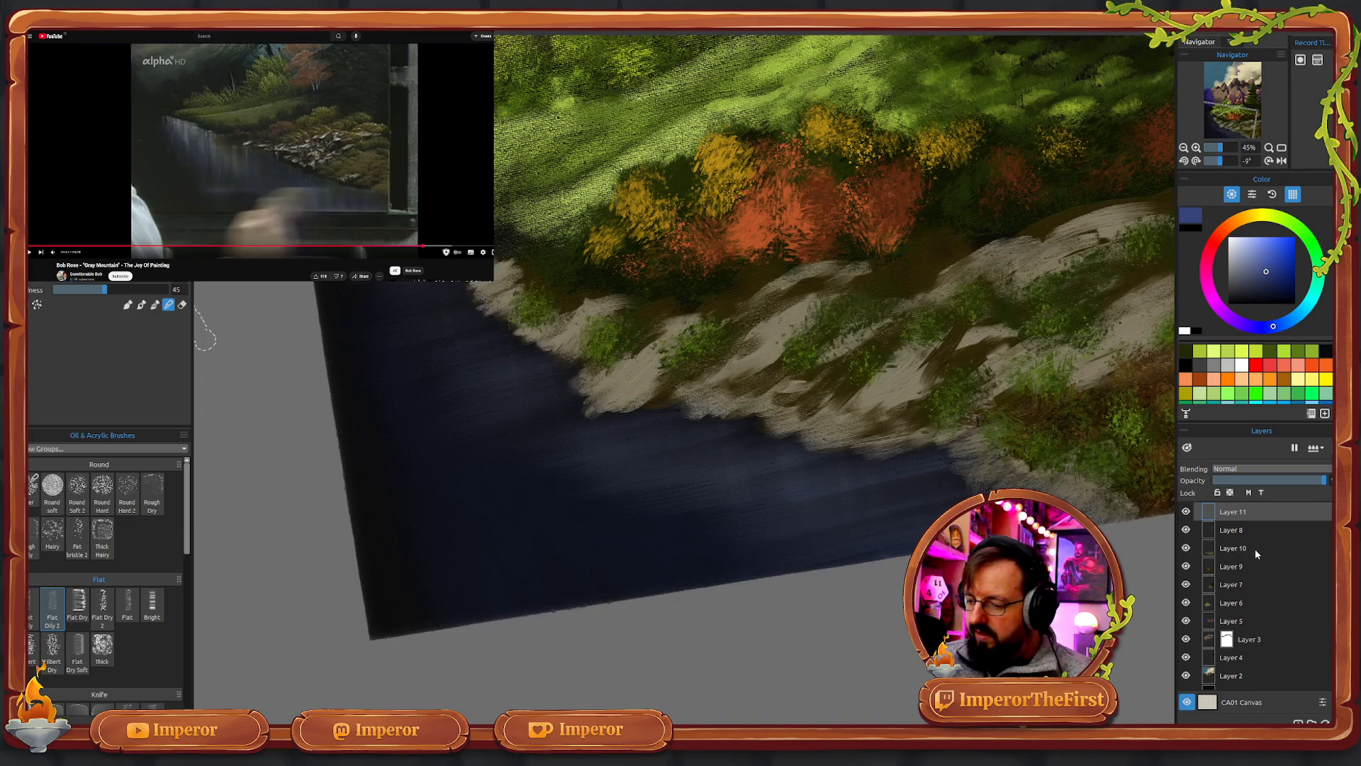
left_click(1248, 550)
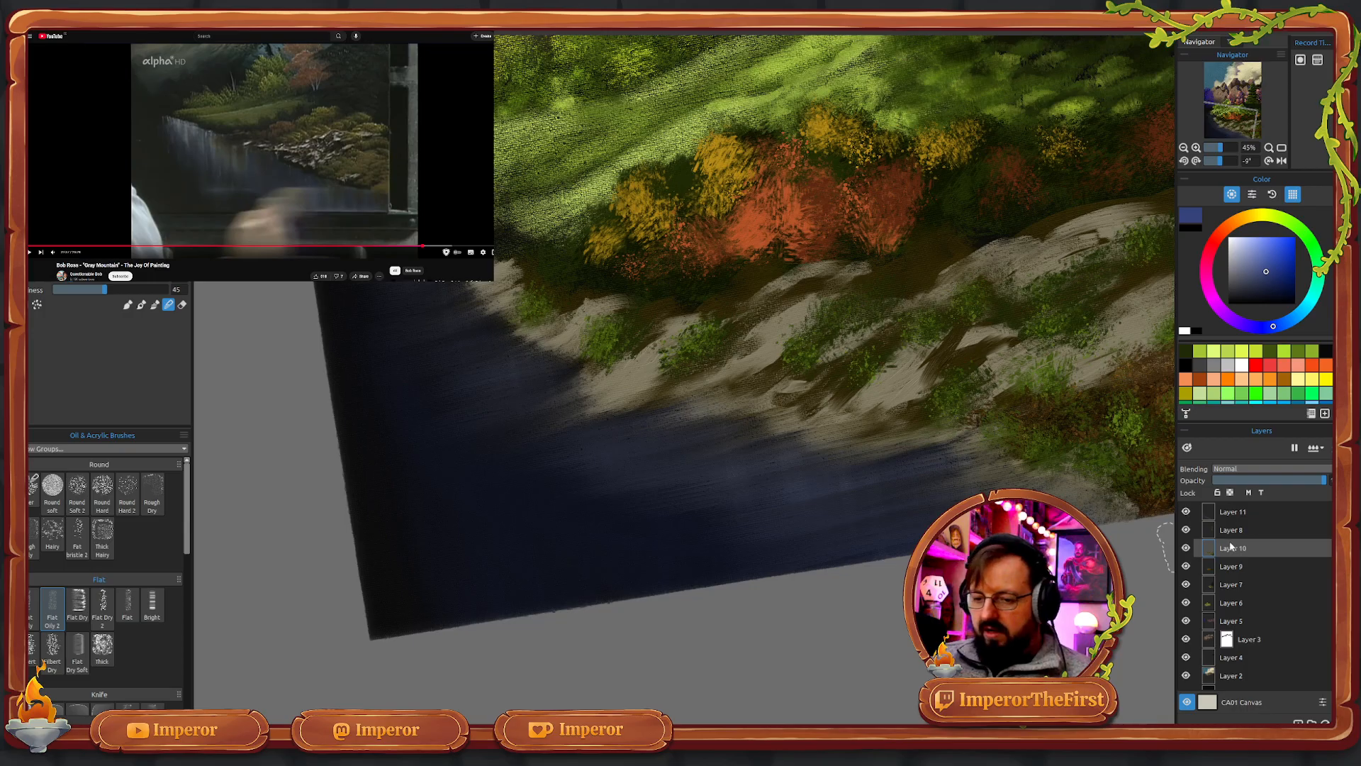
left_click(1186, 603)
left_click(1234, 602)
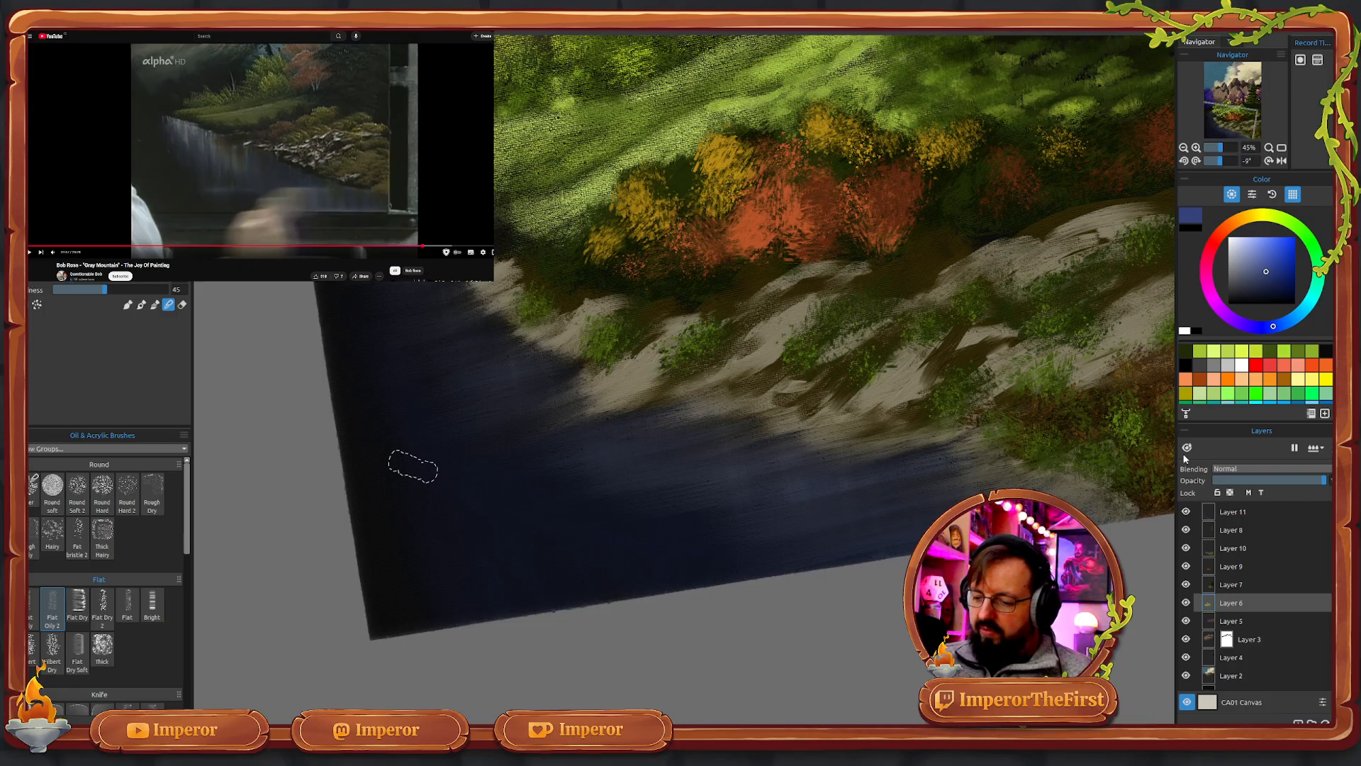
left_click(1186, 548)
left_click(1249, 551)
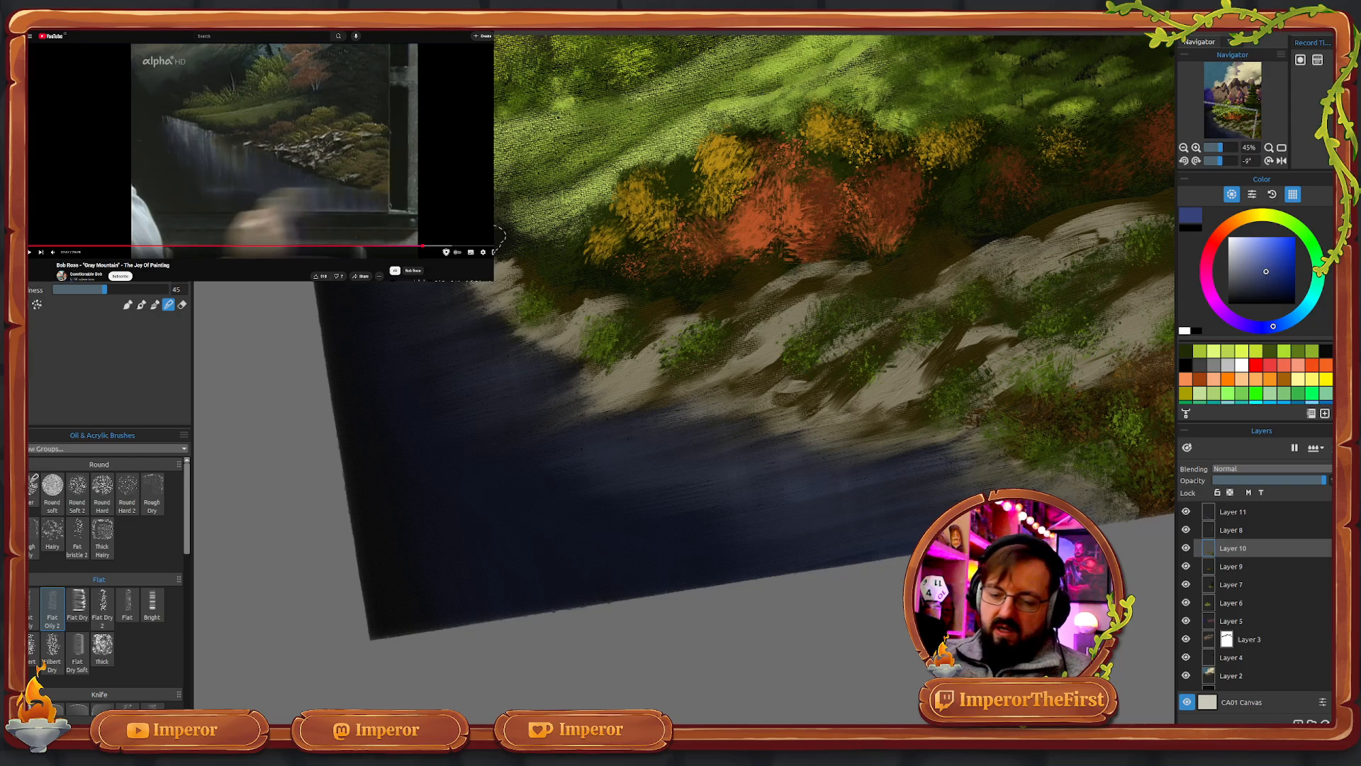
- Pick a flat oil brush, sample the rocks' greyish beige and touch up the bank's protruding tip at the waterline
key("w")
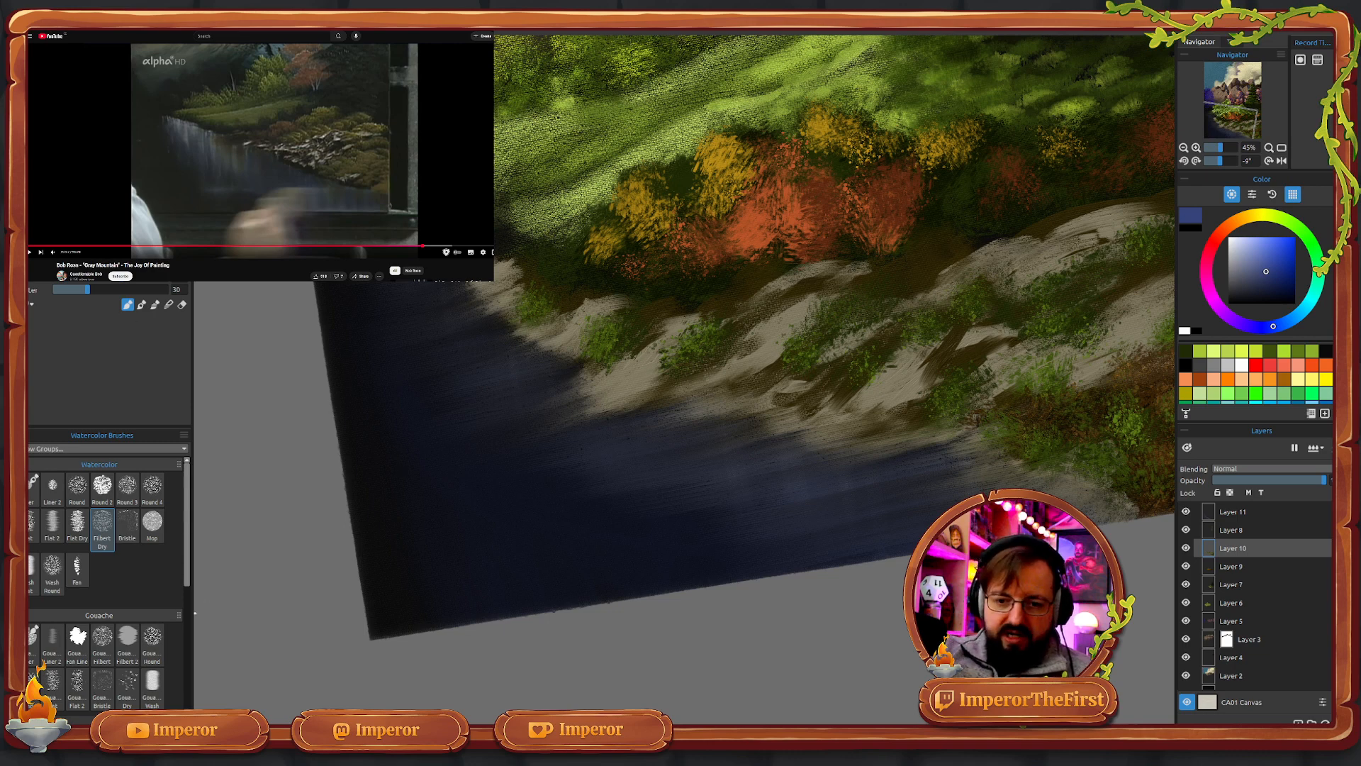
key("o")
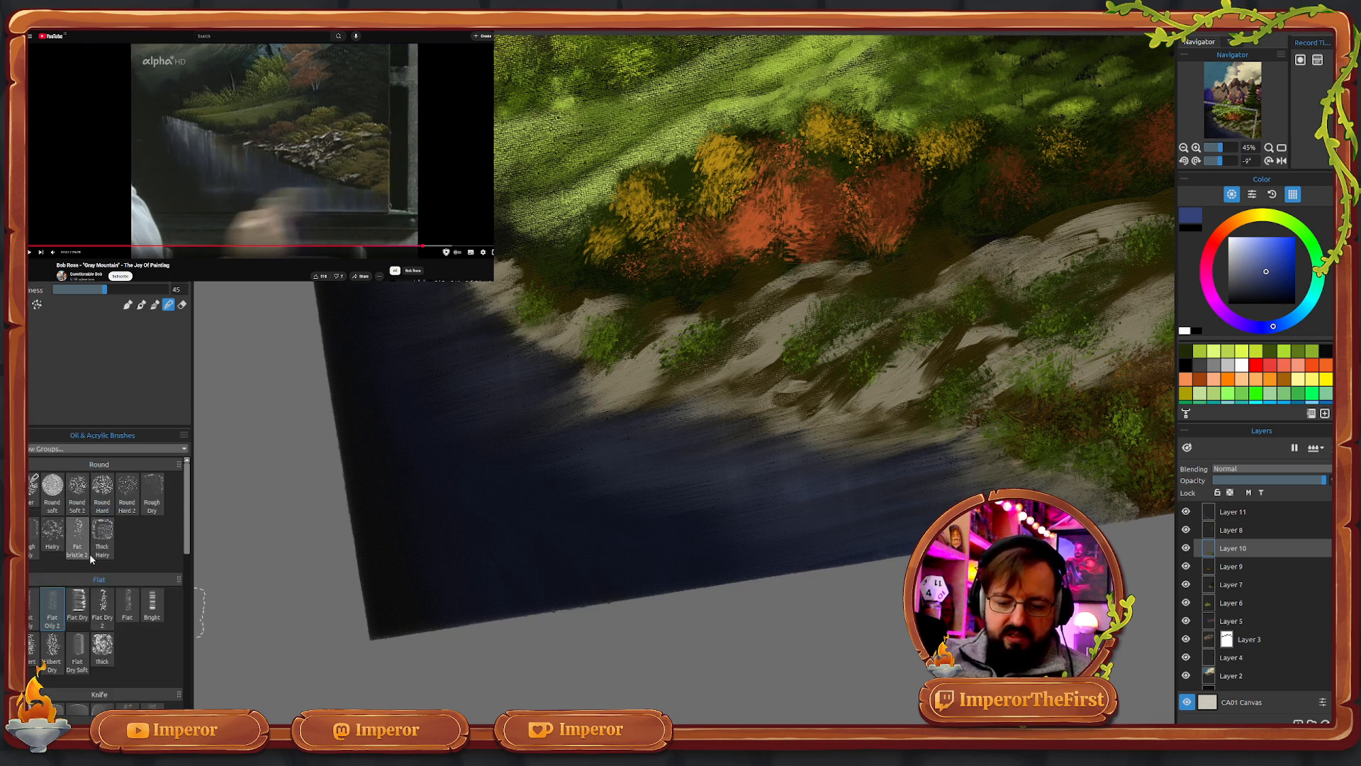
left_click(32, 646)
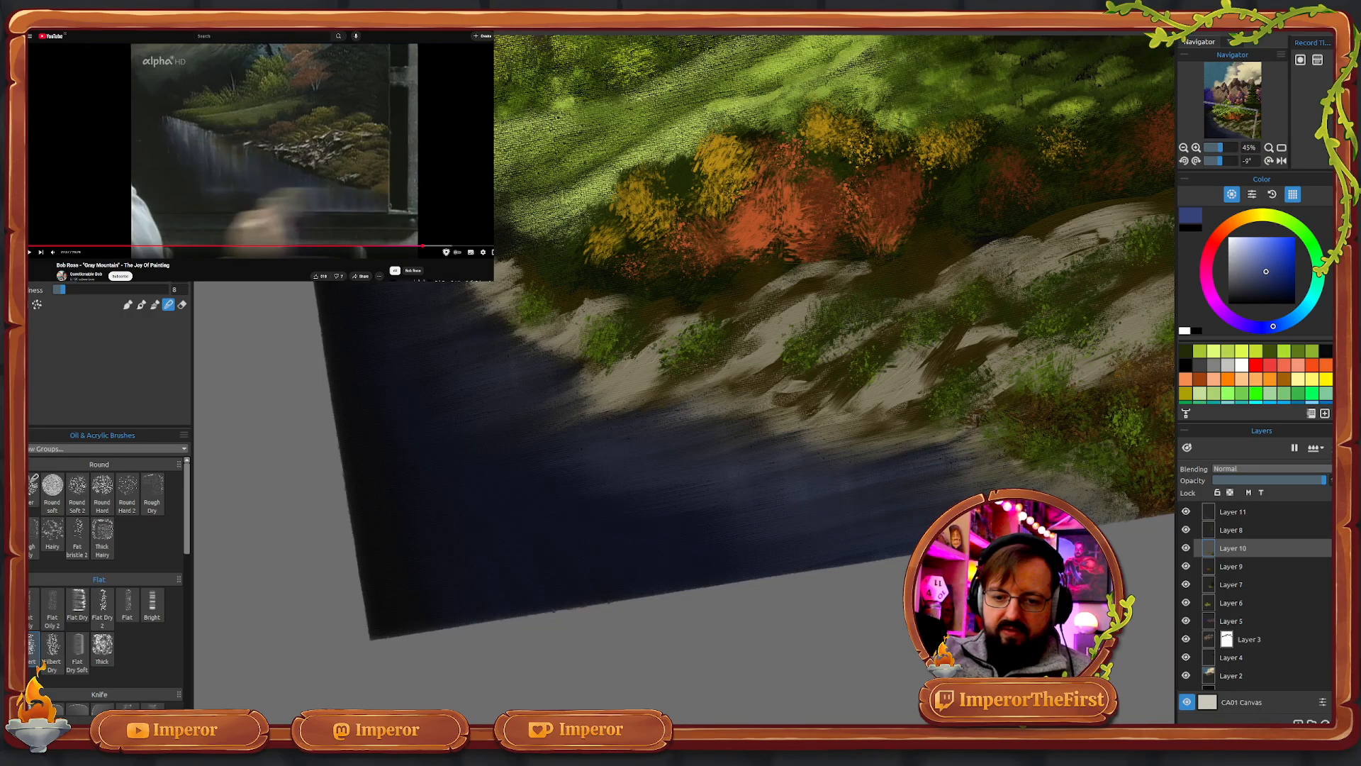
left_click(635, 371, "alt")
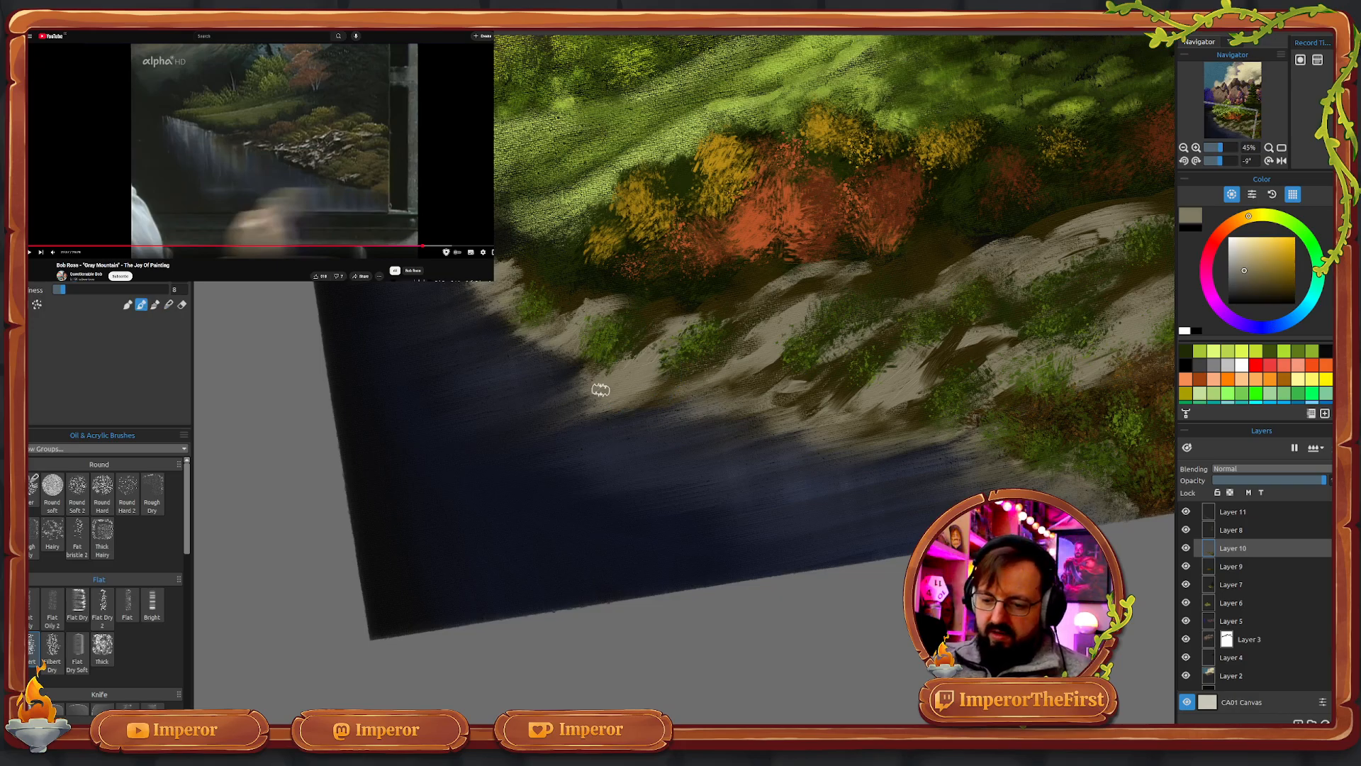
left_click_drag(596, 388, 603, 405)
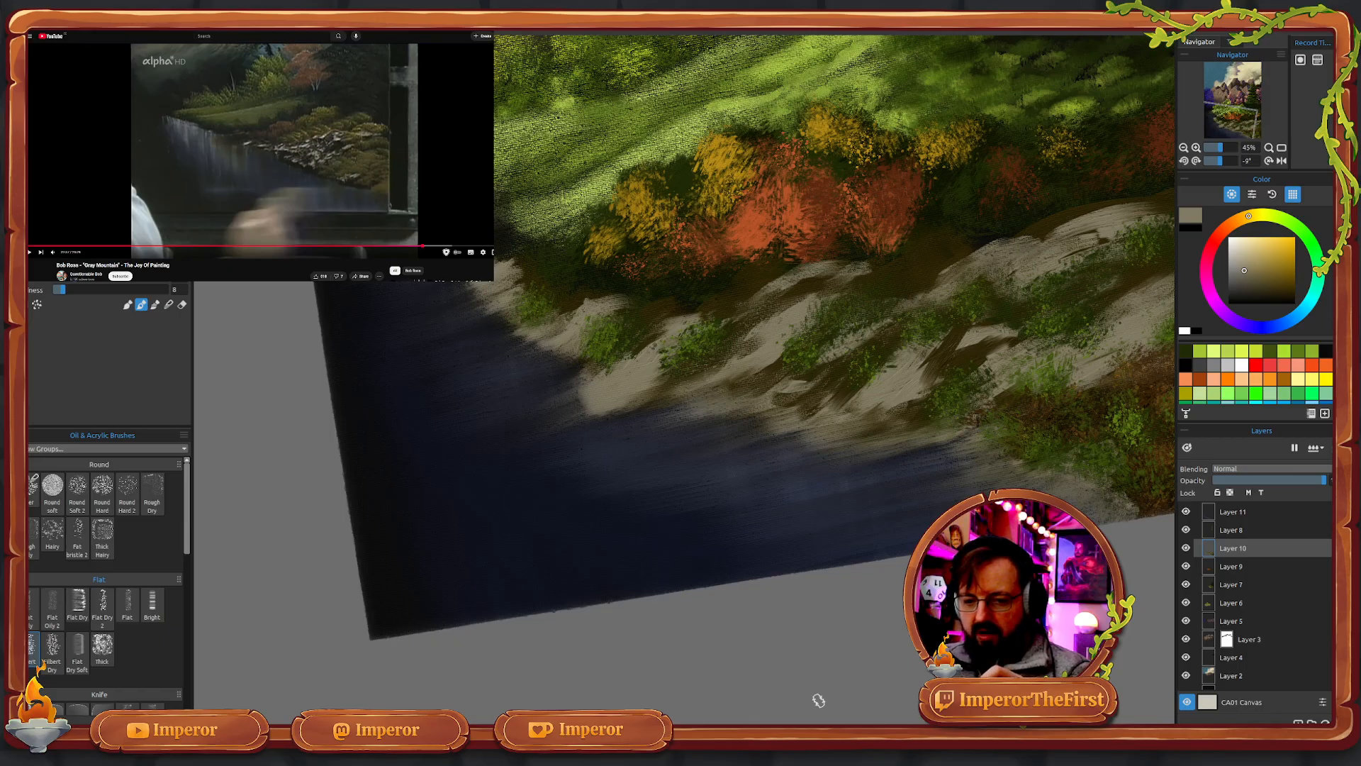
- Select Layer 6, choose a near-black olive paint colour and change the brush's painting mode
left_click(1231, 603)
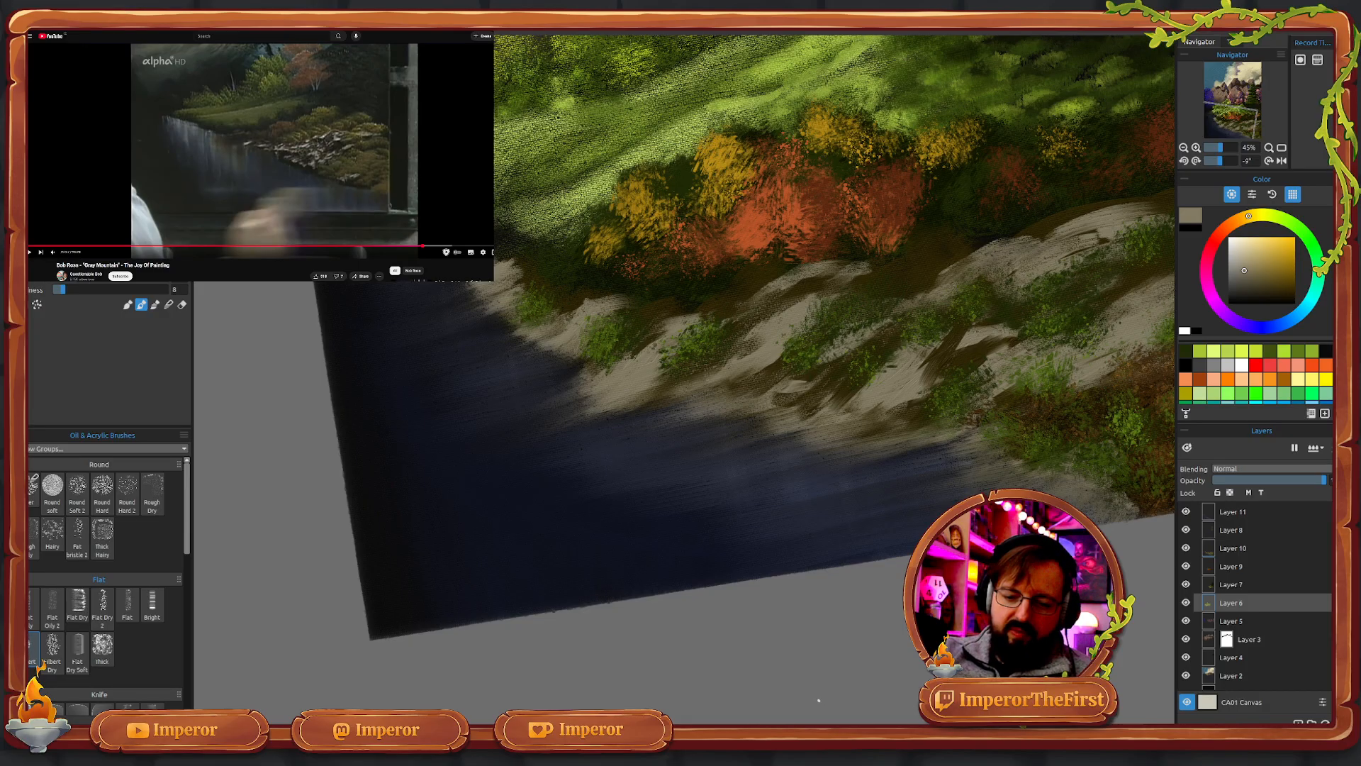
left_click(1256, 297)
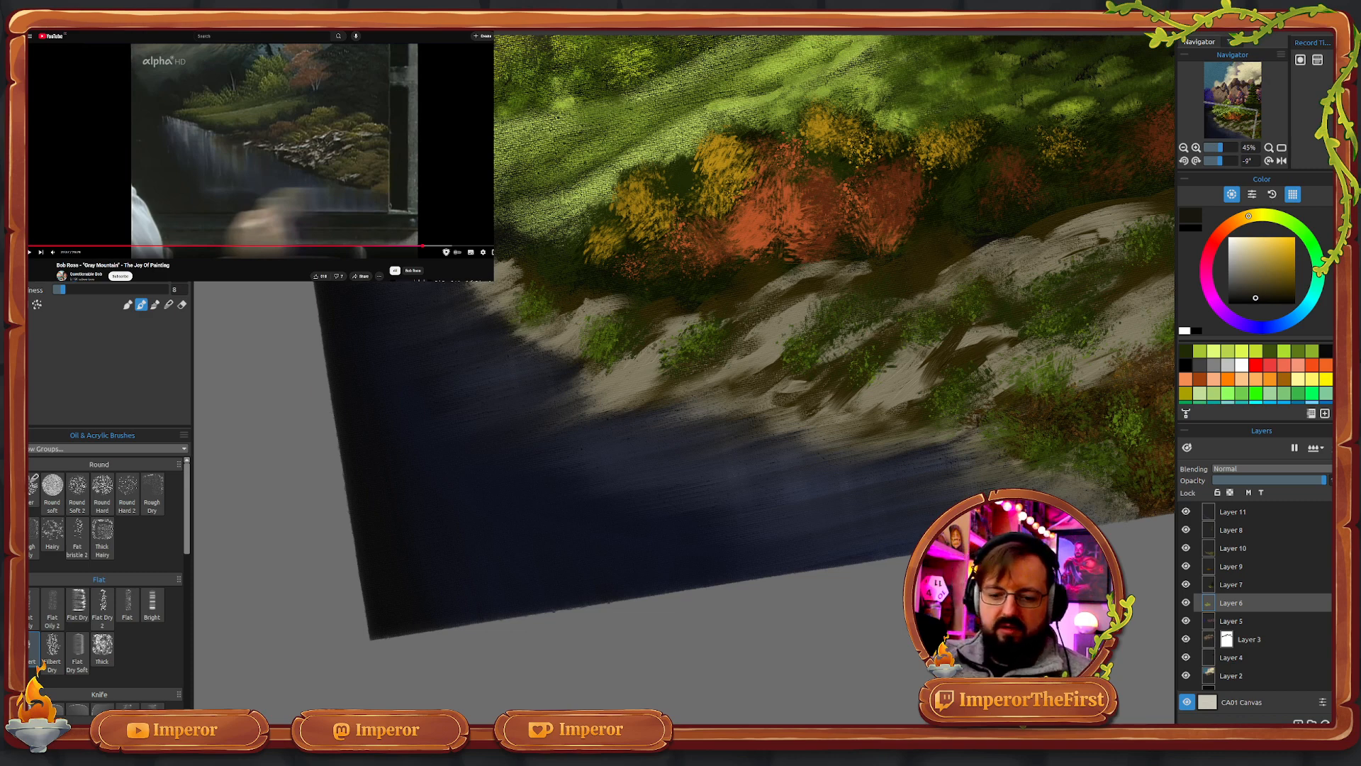
left_click(128, 304)
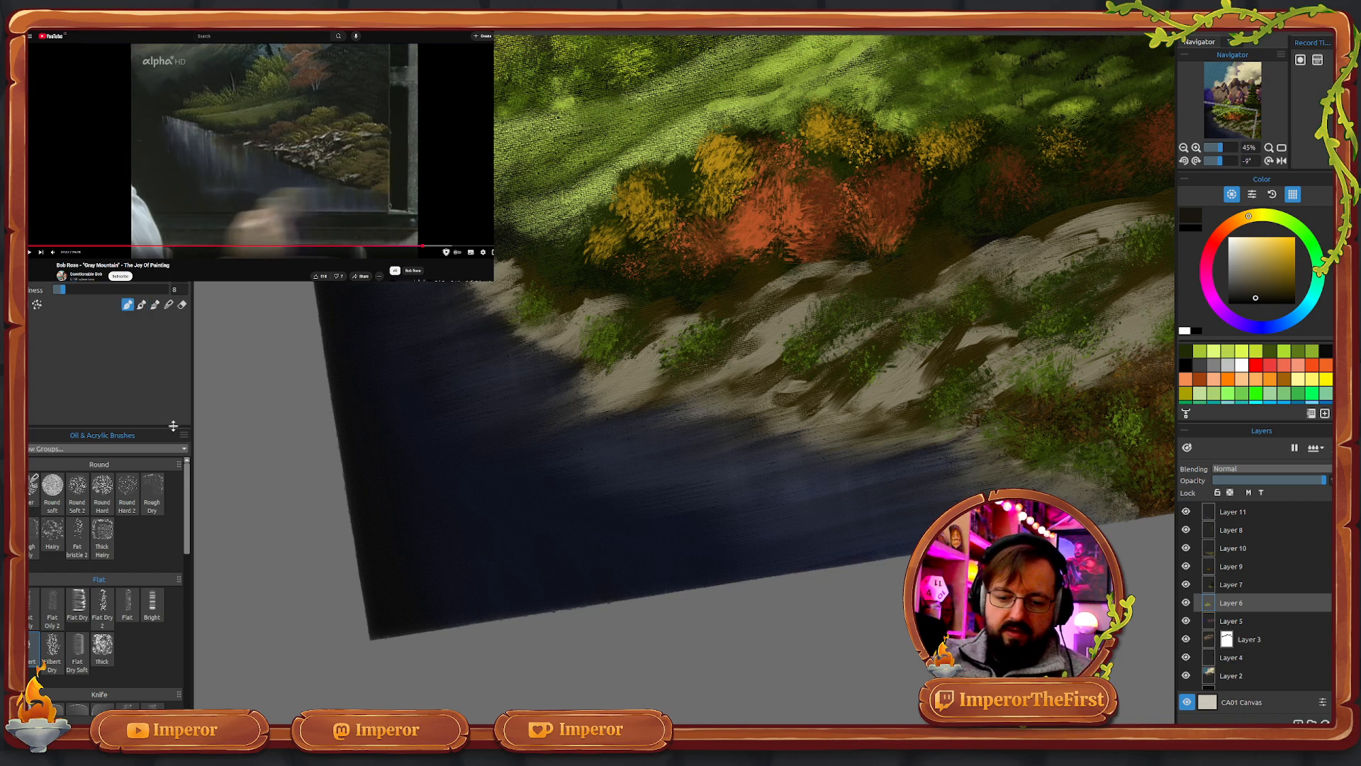
left_click(155, 304)
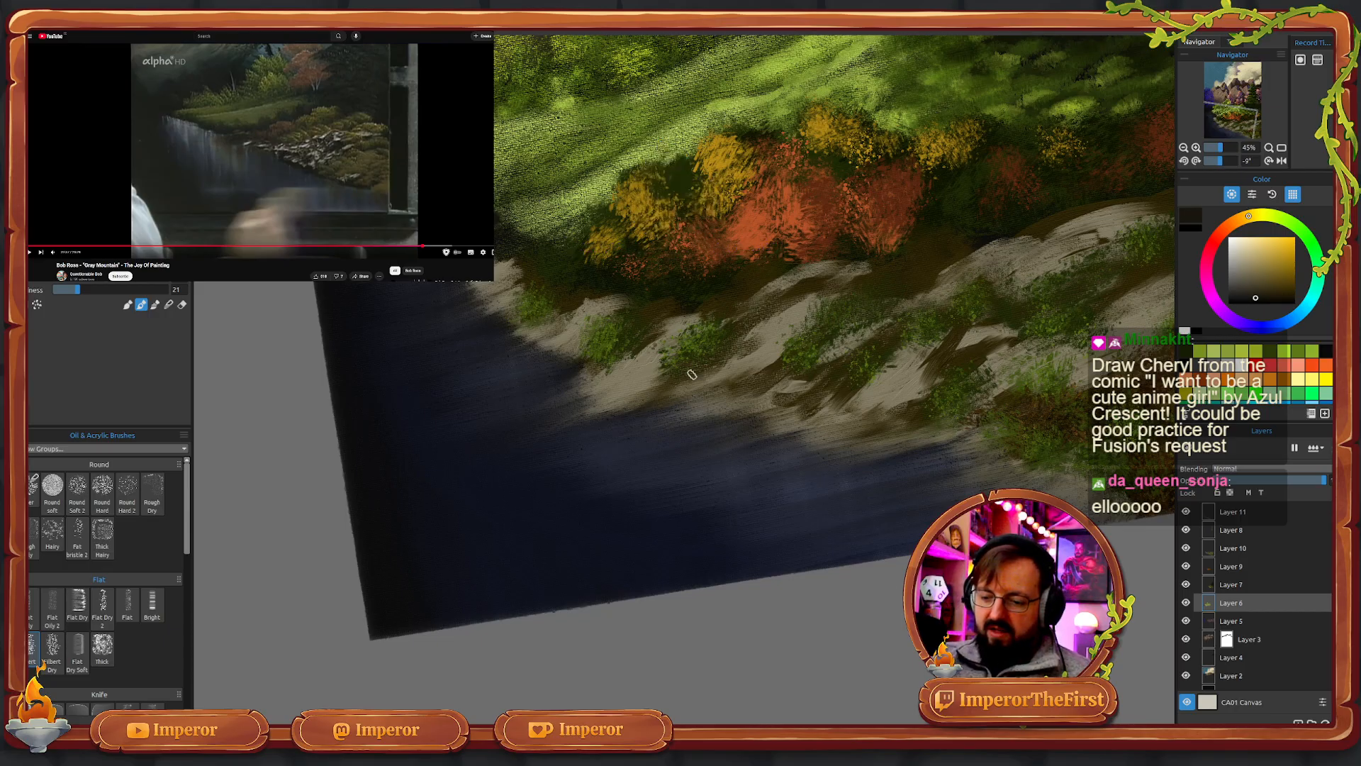
- Select Layer 10 and toggle its visibility to check which parts of the rocky bank it holds
left_click(1240, 621)
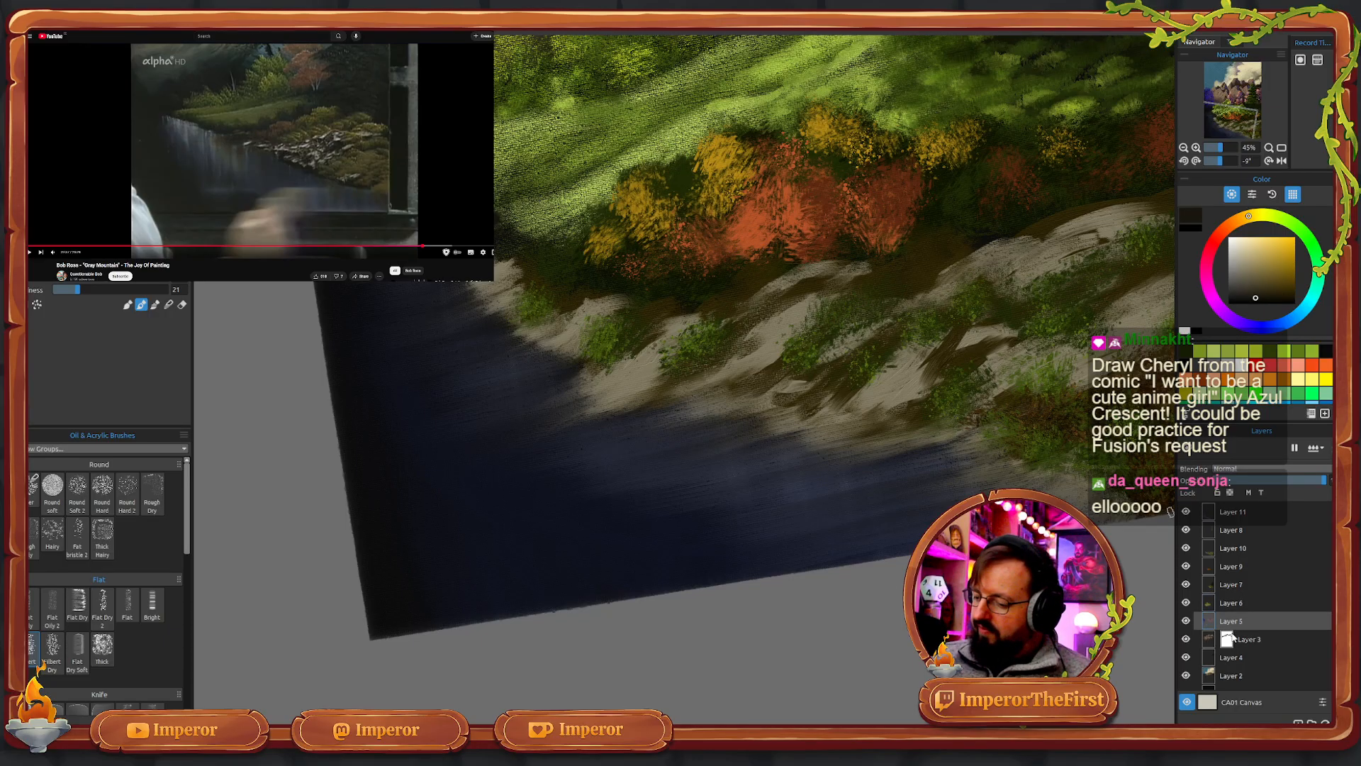
left_click(1239, 548)
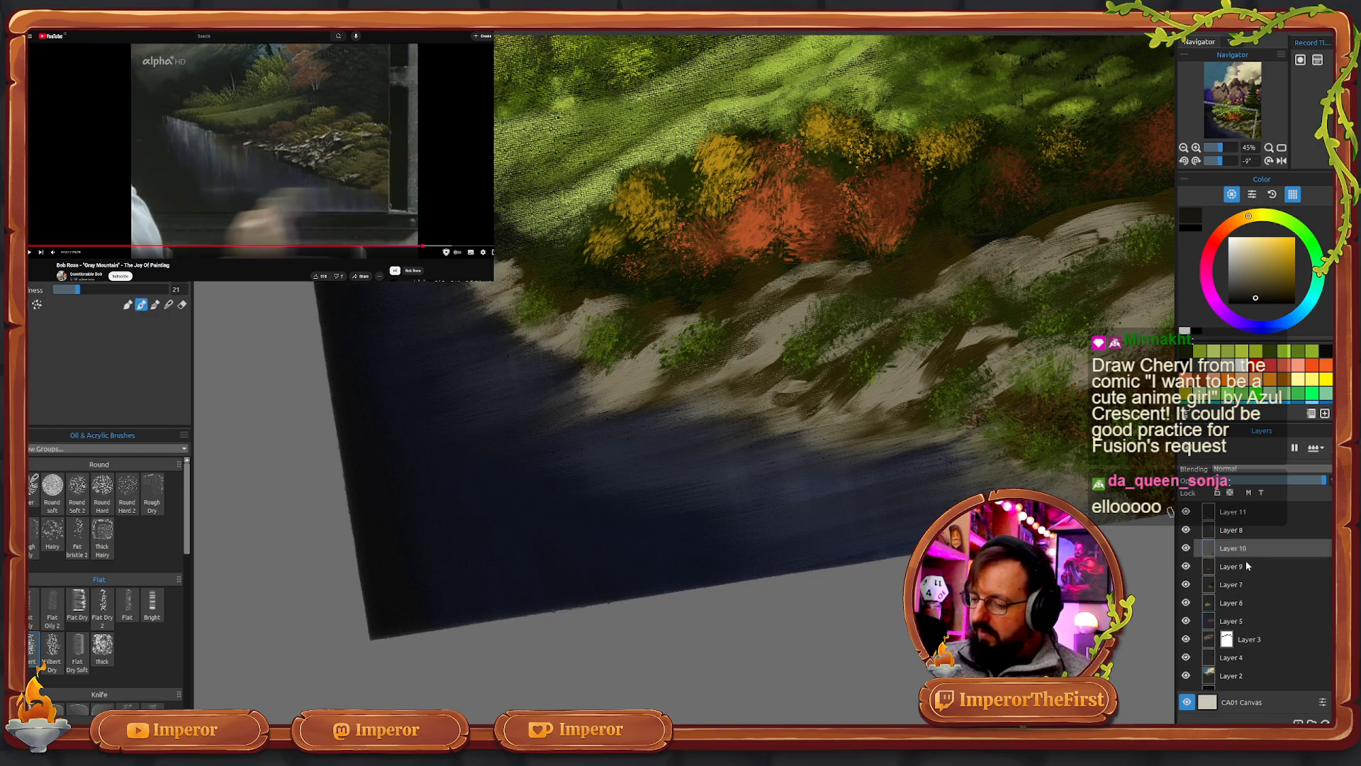
left_click(1186, 548)
left_click(1185, 548)
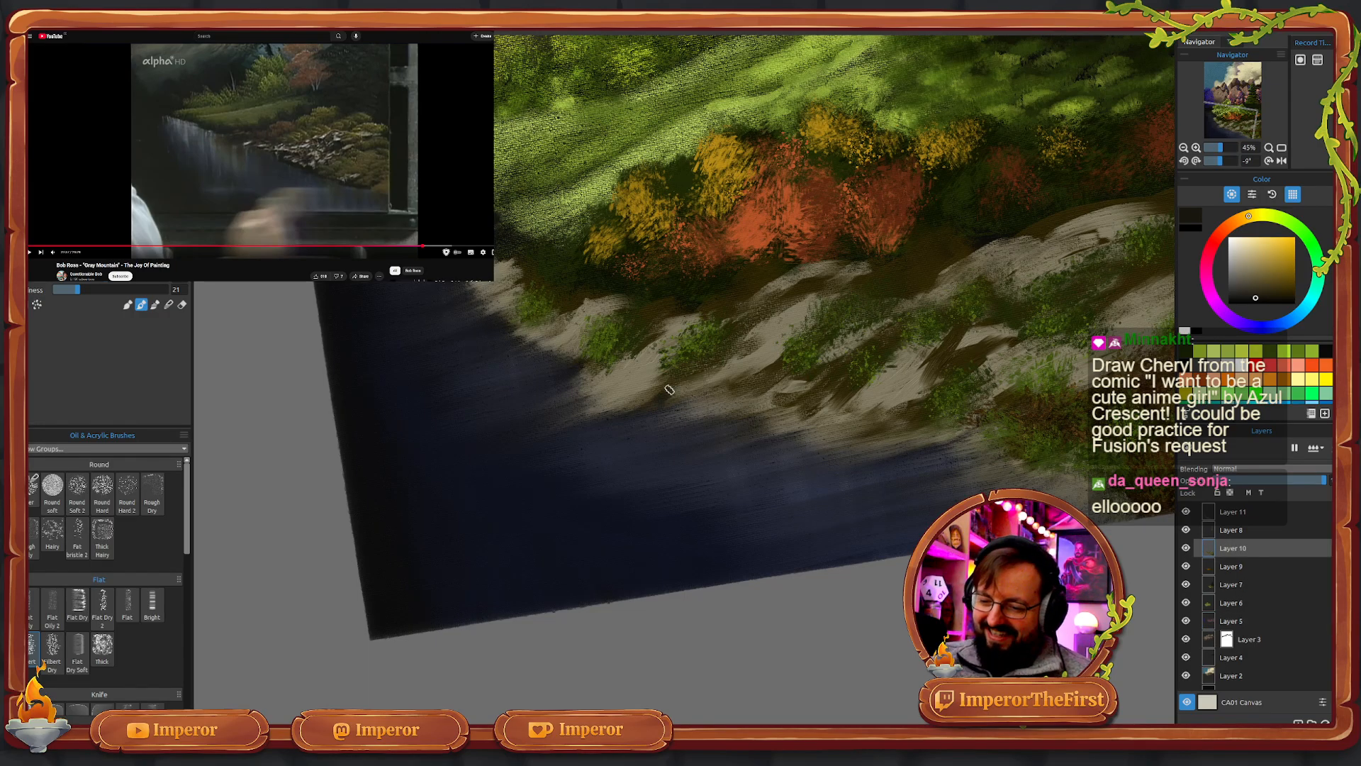
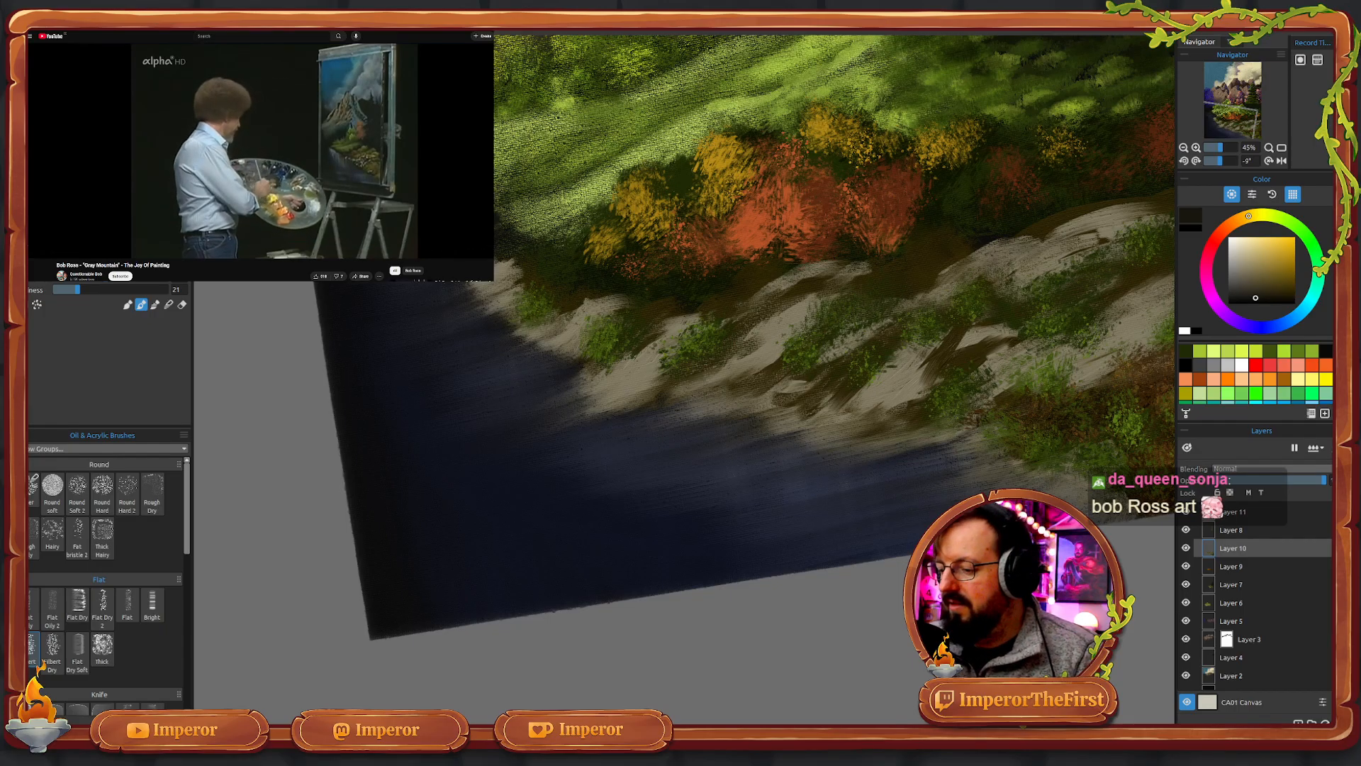
- Straighten the canvas and examine the whole painting, especially the purple foliage beside the mountain and the dark water below it
left_click(1282, 148)
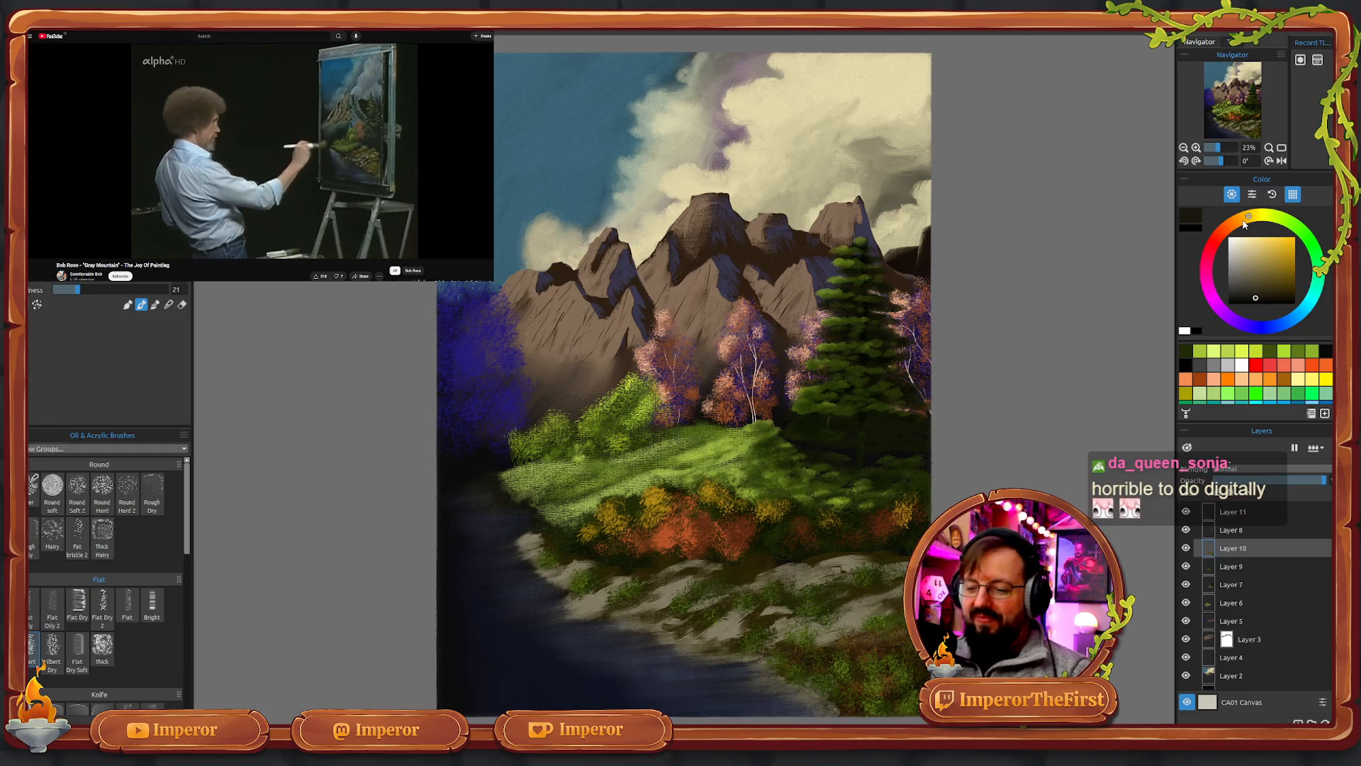
left_click(1221, 149)
left_click_drag(1221, 152, 1220, 148)
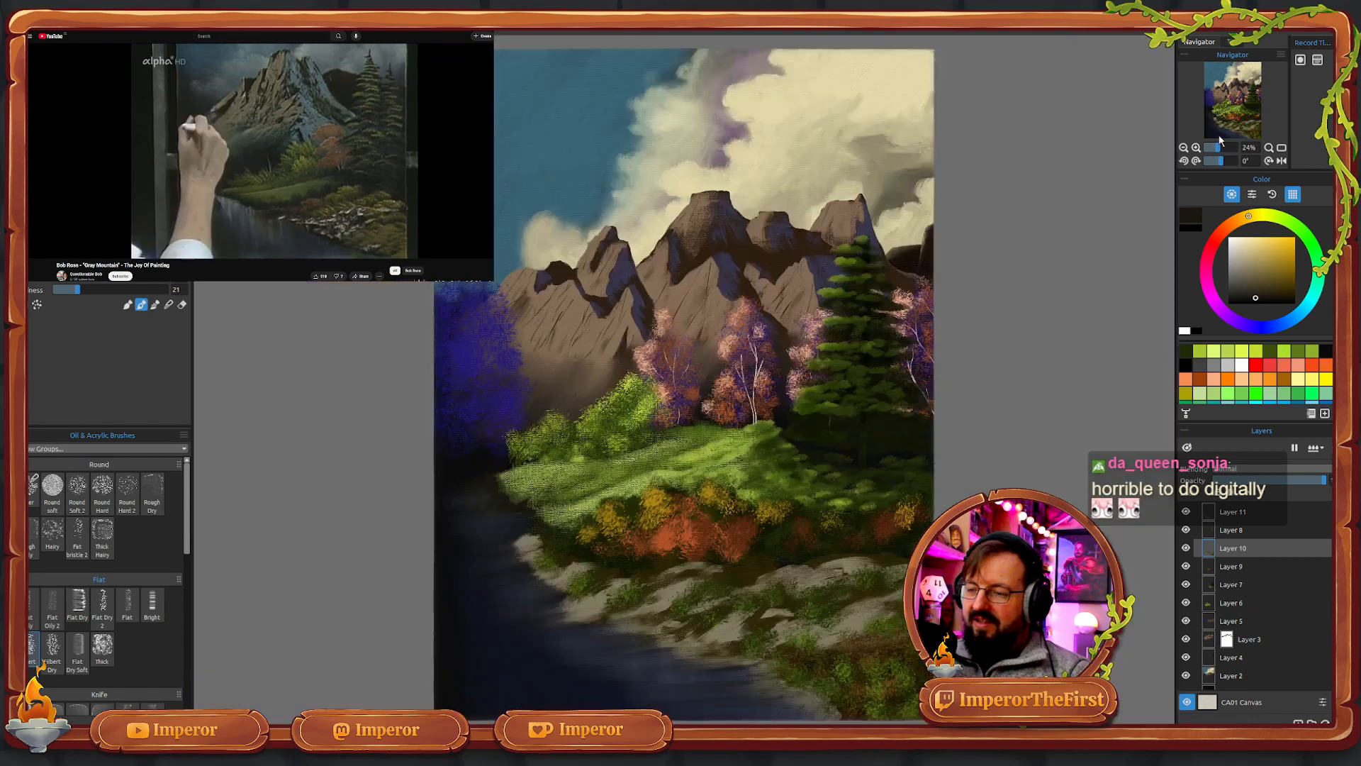
left_click(1222, 149)
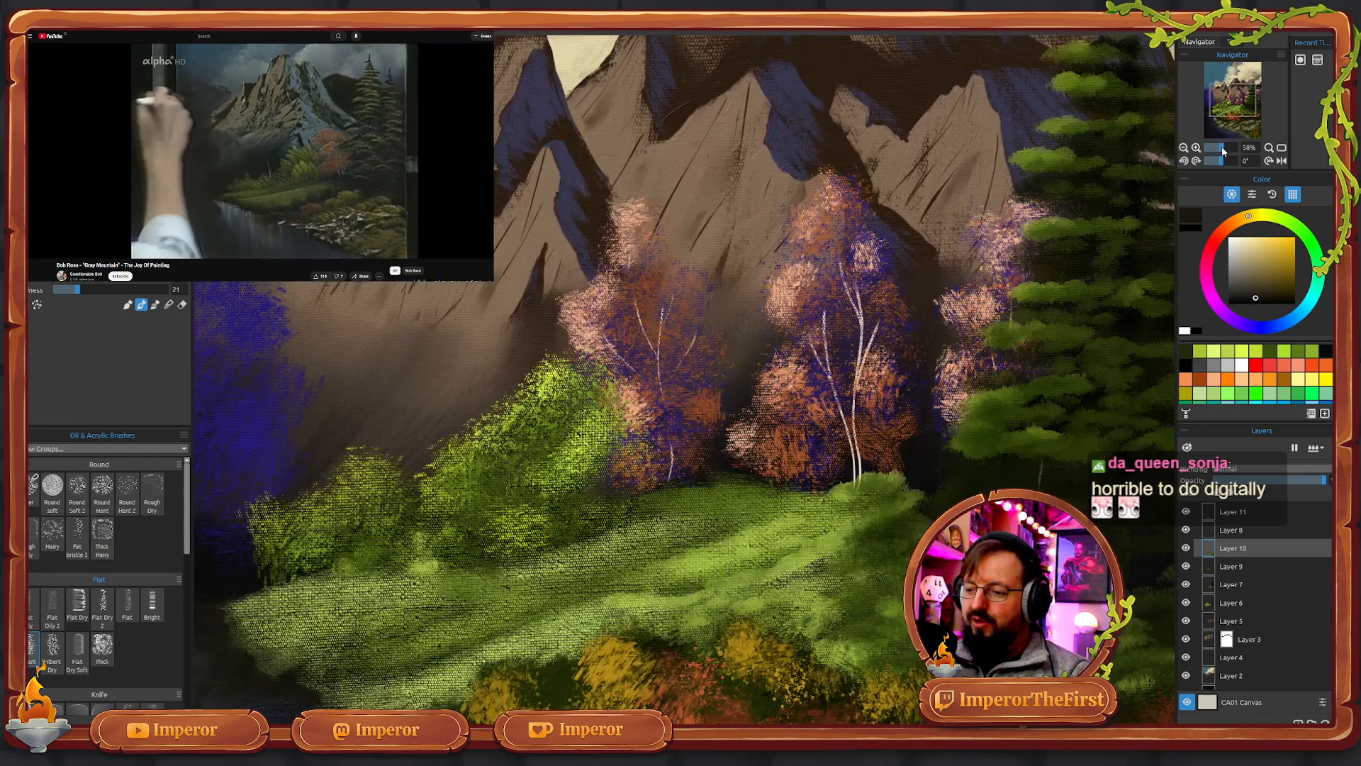
left_click_drag(1229, 116, 1216, 99)
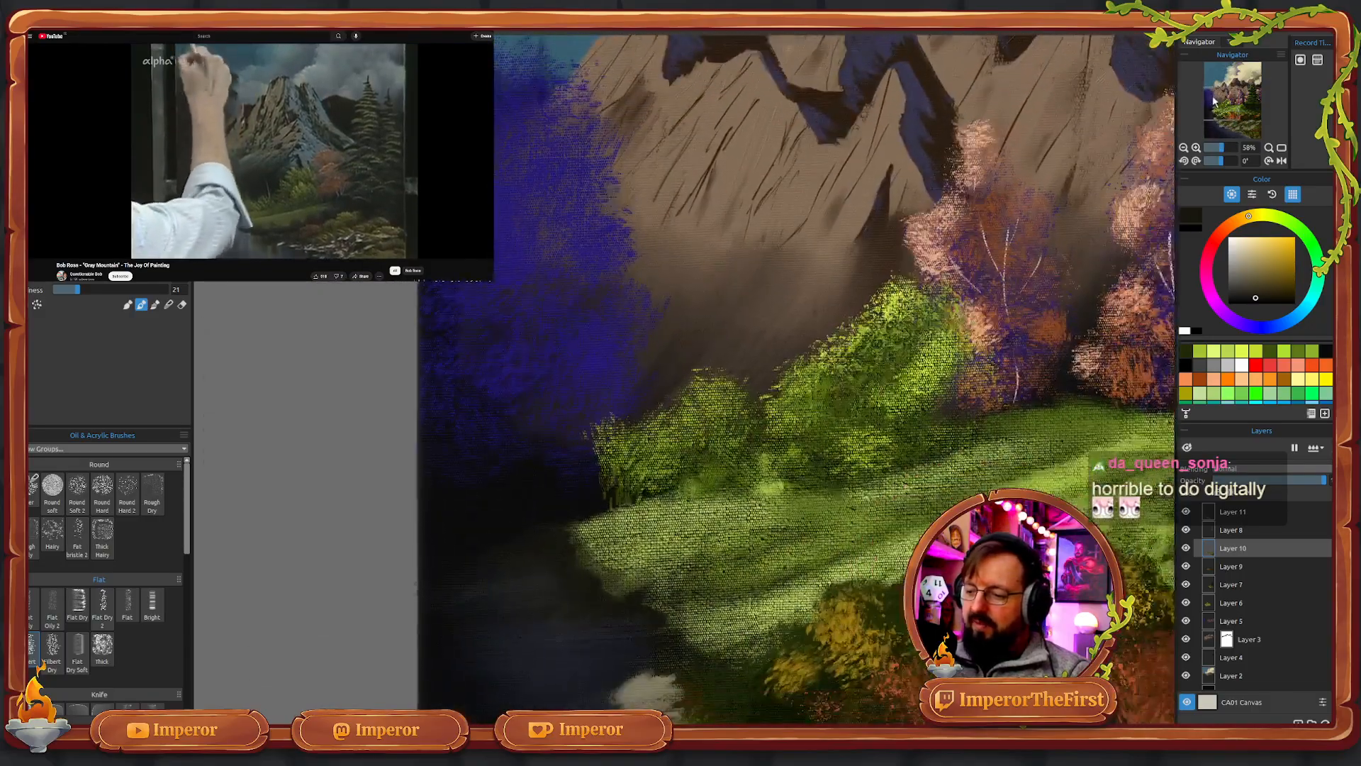
left_click(1215, 149)
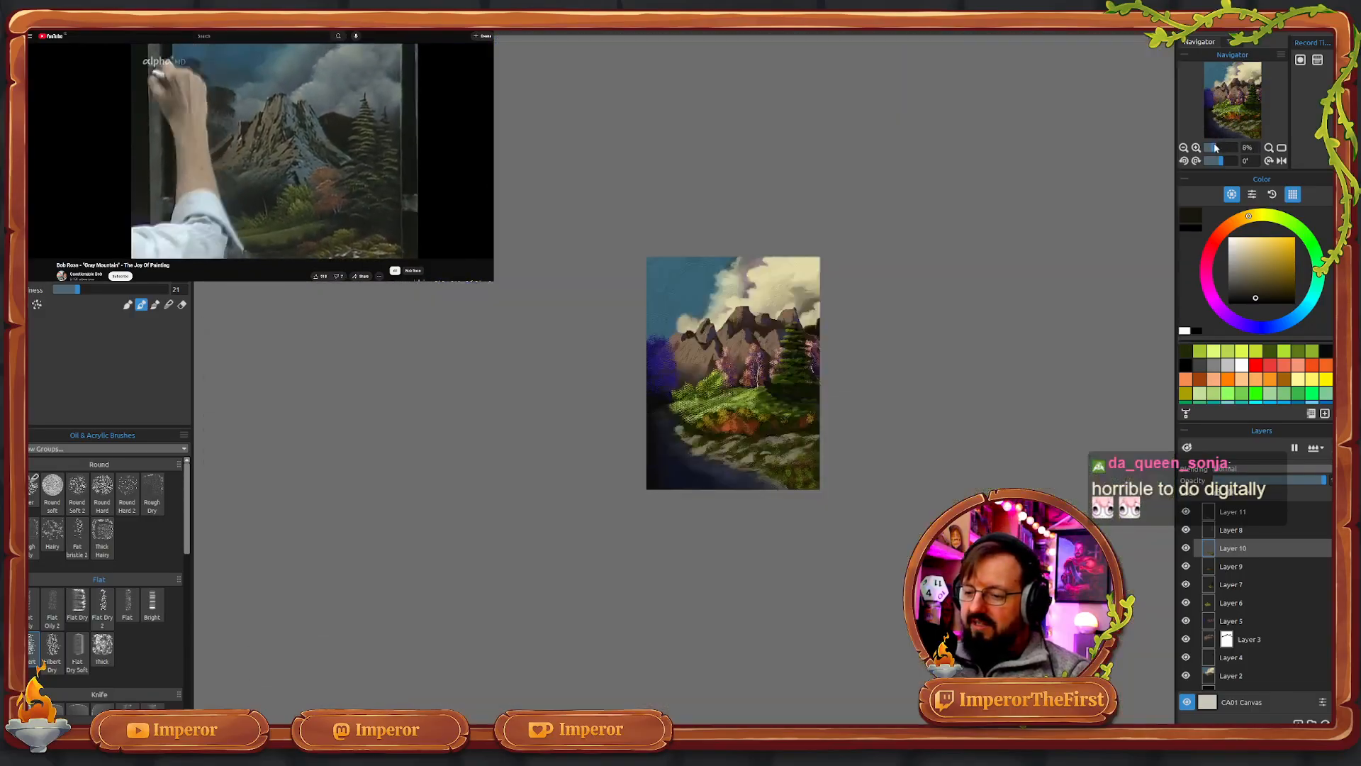
left_click(1218, 149)
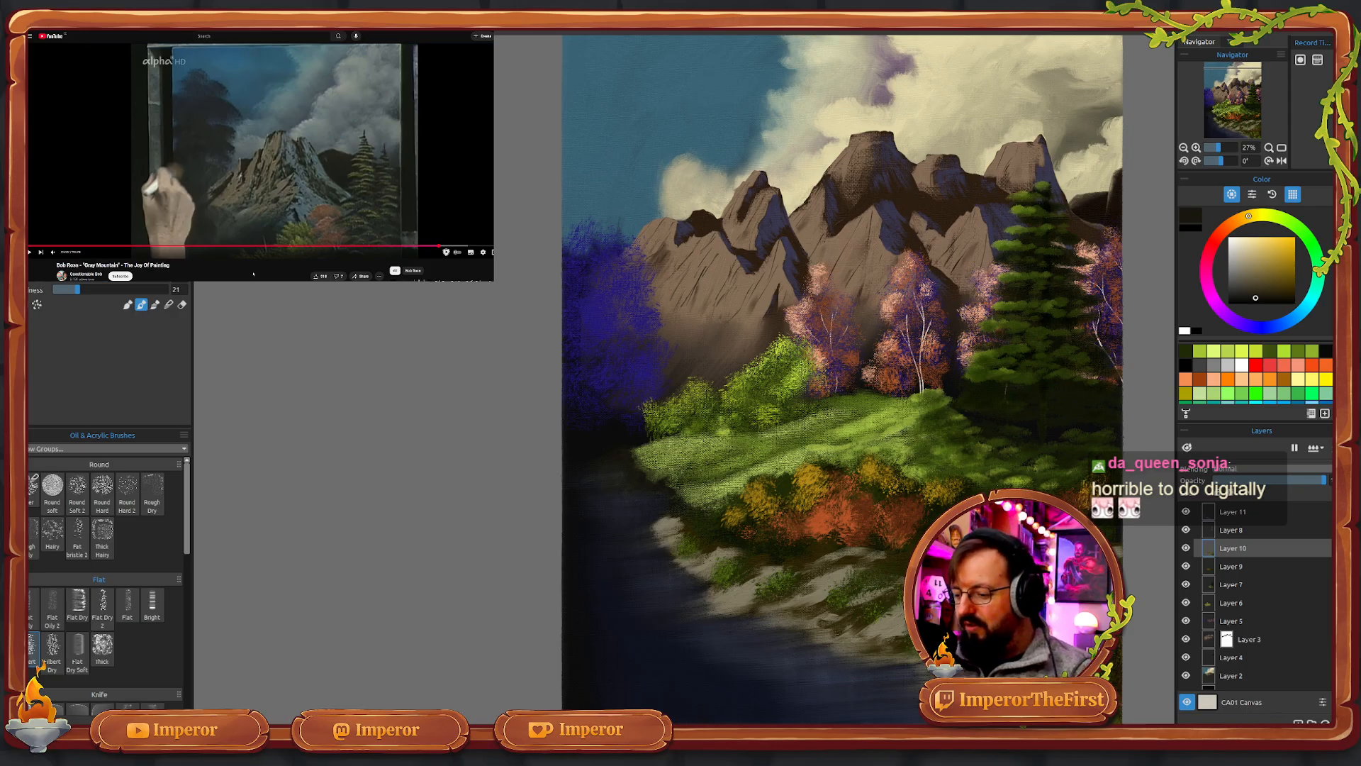
- Add a layer above Layer 11 and paint tall near-black green foliage over the purple foliage and dark water with the Hairy brush
left_click(1237, 514)
key("ctrl+shift+n")
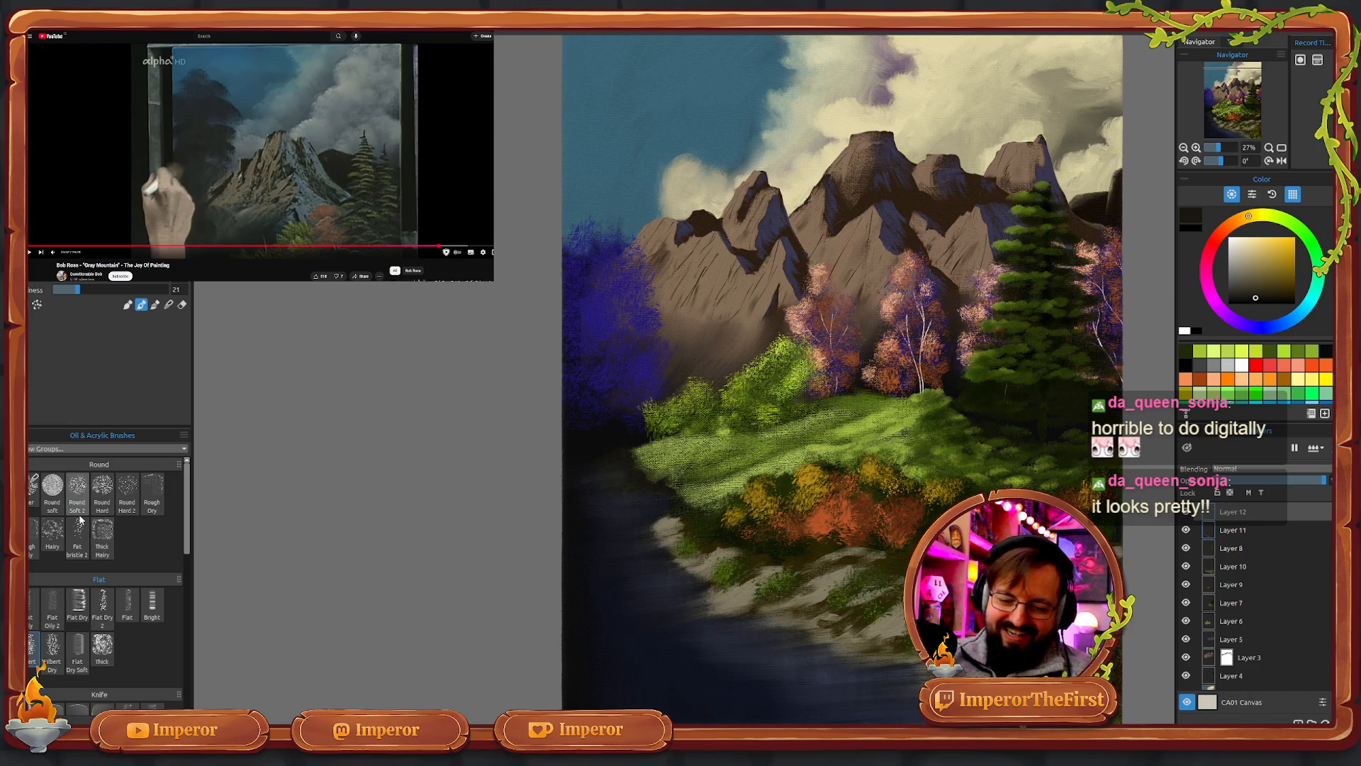
left_click(53, 529)
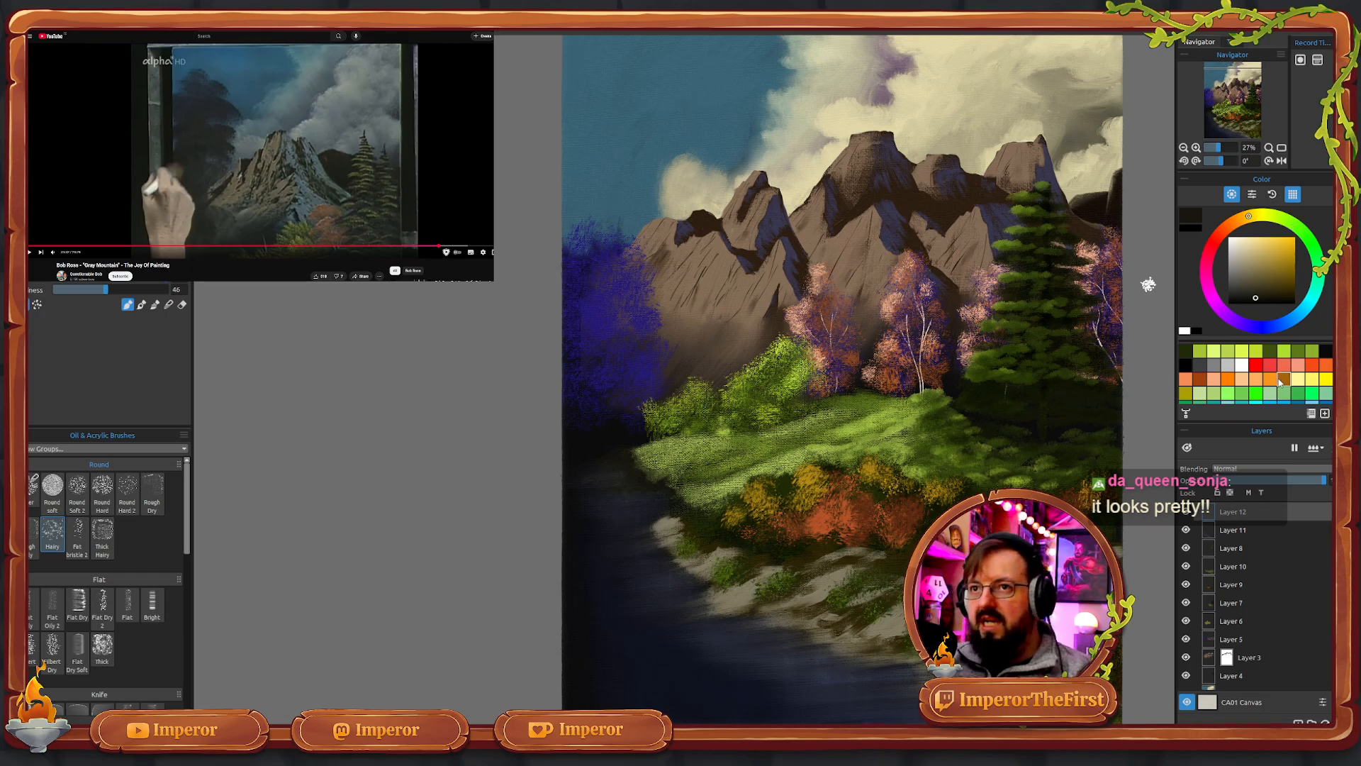
left_click(1189, 356)
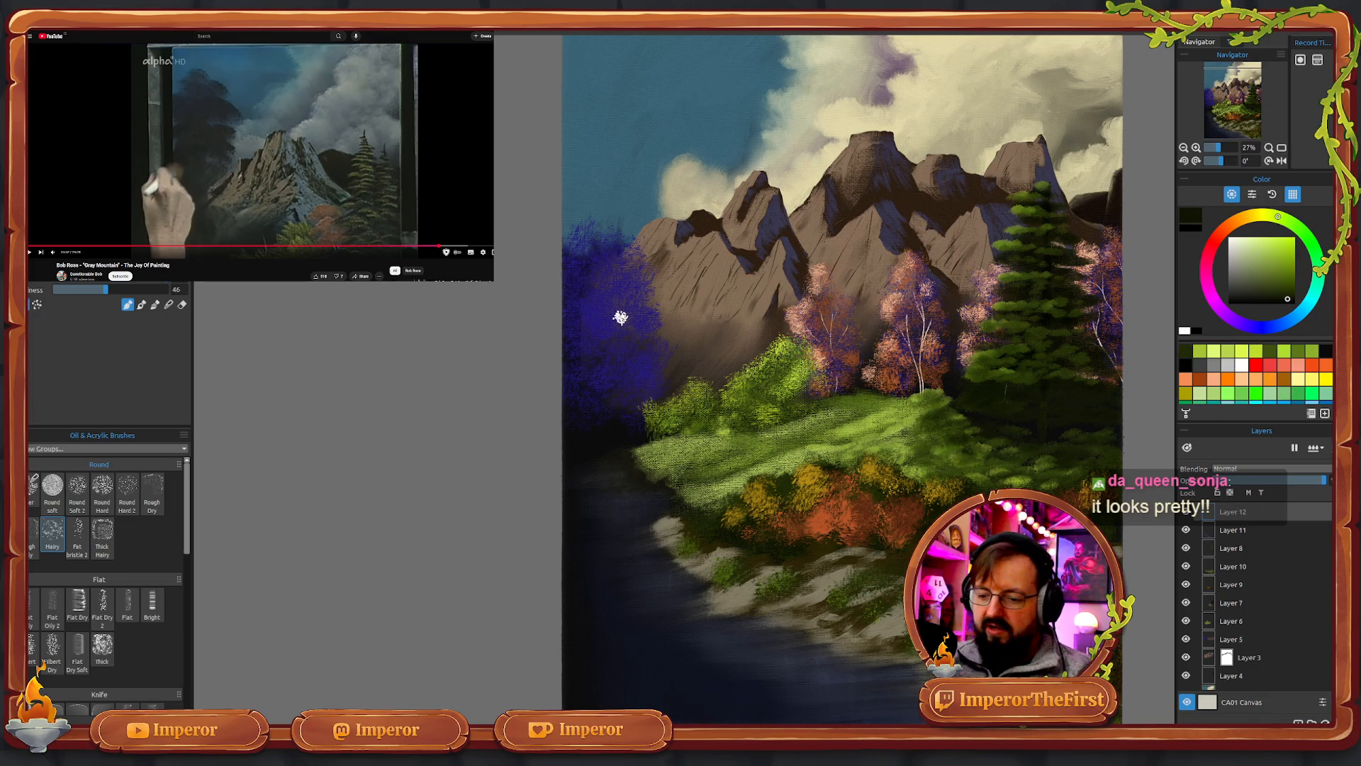
mouse_move(607, 298)
left_mouse_down()
mouse_move(607, 322)
mouse_move(601, 306)
left_mouse_up()
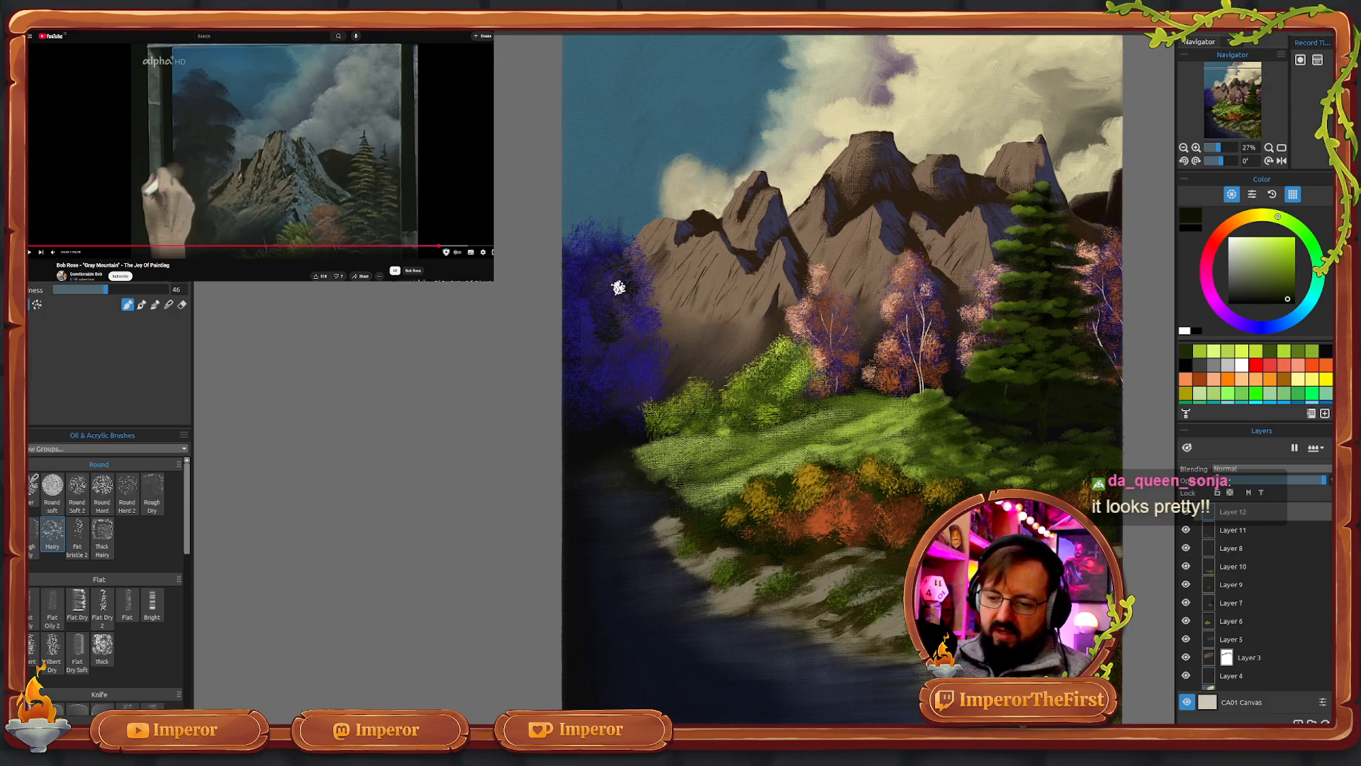
mouse_move(630, 267)
left_mouse_down()
mouse_move(642, 308)
mouse_move(609, 238)
mouse_move(637, 251)
mouse_move(603, 268)
mouse_move(574, 244)
mouse_move(576, 274)
mouse_move(584, 225)
mouse_move(603, 250)
mouse_move(571, 308)
mouse_move(614, 296)
mouse_move(638, 309)
mouse_move(657, 374)
mouse_move(648, 341)
mouse_move(664, 355)
mouse_move(658, 386)
mouse_move(617, 378)
mouse_move(616, 406)
mouse_move(640, 398)
mouse_move(623, 395)
mouse_move(601, 343)
left_mouse_up()
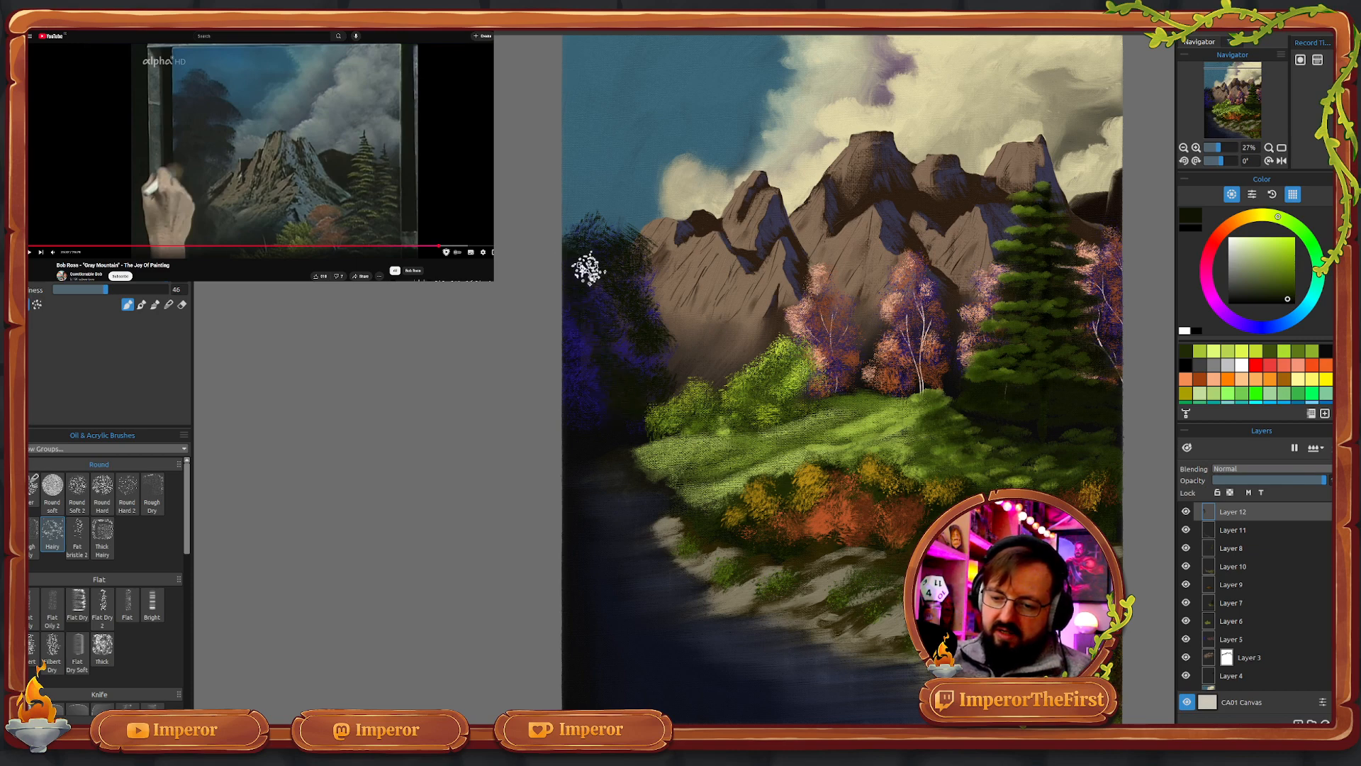
mouse_move(601, 253)
left_mouse_down()
mouse_move(564, 185)
mouse_move(636, 196)
mouse_move(635, 253)
mouse_move(615, 218)
mouse_move(570, 221)
mouse_move(582, 225)
mouse_move(595, 191)
mouse_move(627, 189)
mouse_move(662, 273)
mouse_move(644, 143)
mouse_move(651, 160)
mouse_move(642, 172)
mouse_move(633, 154)
mouse_move(604, 155)
mouse_move(623, 155)
mouse_move(557, 182)
mouse_move(575, 161)
mouse_move(614, 137)
mouse_move(635, 203)
mouse_move(655, 198)
mouse_move(666, 258)
mouse_move(638, 263)
mouse_move(638, 282)
mouse_move(660, 258)
mouse_move(670, 171)
mouse_move(633, 137)
mouse_move(591, 158)
mouse_move(562, 132)
mouse_move(597, 108)
mouse_move(662, 142)
mouse_move(592, 110)
mouse_move(647, 107)
mouse_move(663, 148)
mouse_move(644, 207)
mouse_move(663, 236)
mouse_move(650, 298)
left_mouse_up()
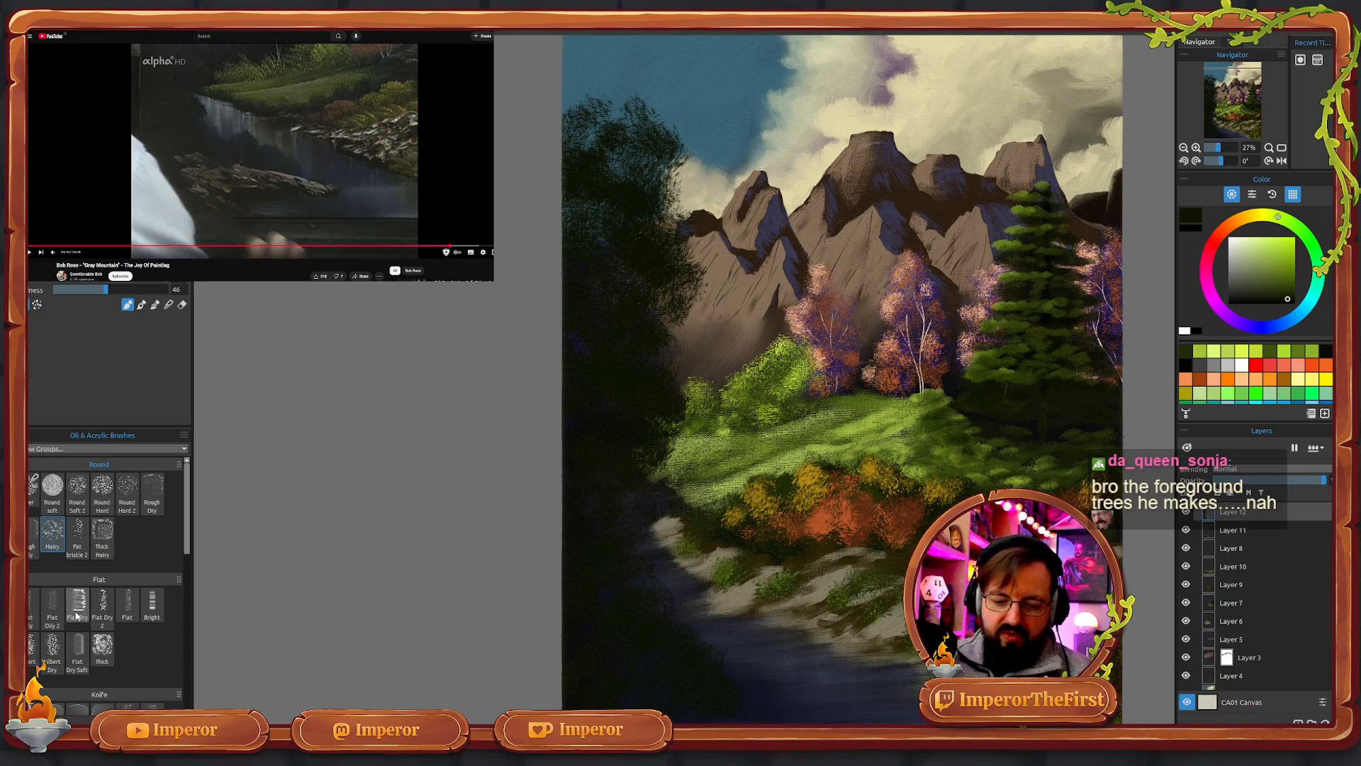
- With a flat brush, block in a foreground rock in the water using greyish beige sampled from the bank, and shade it dark olive
left_click(32, 650)
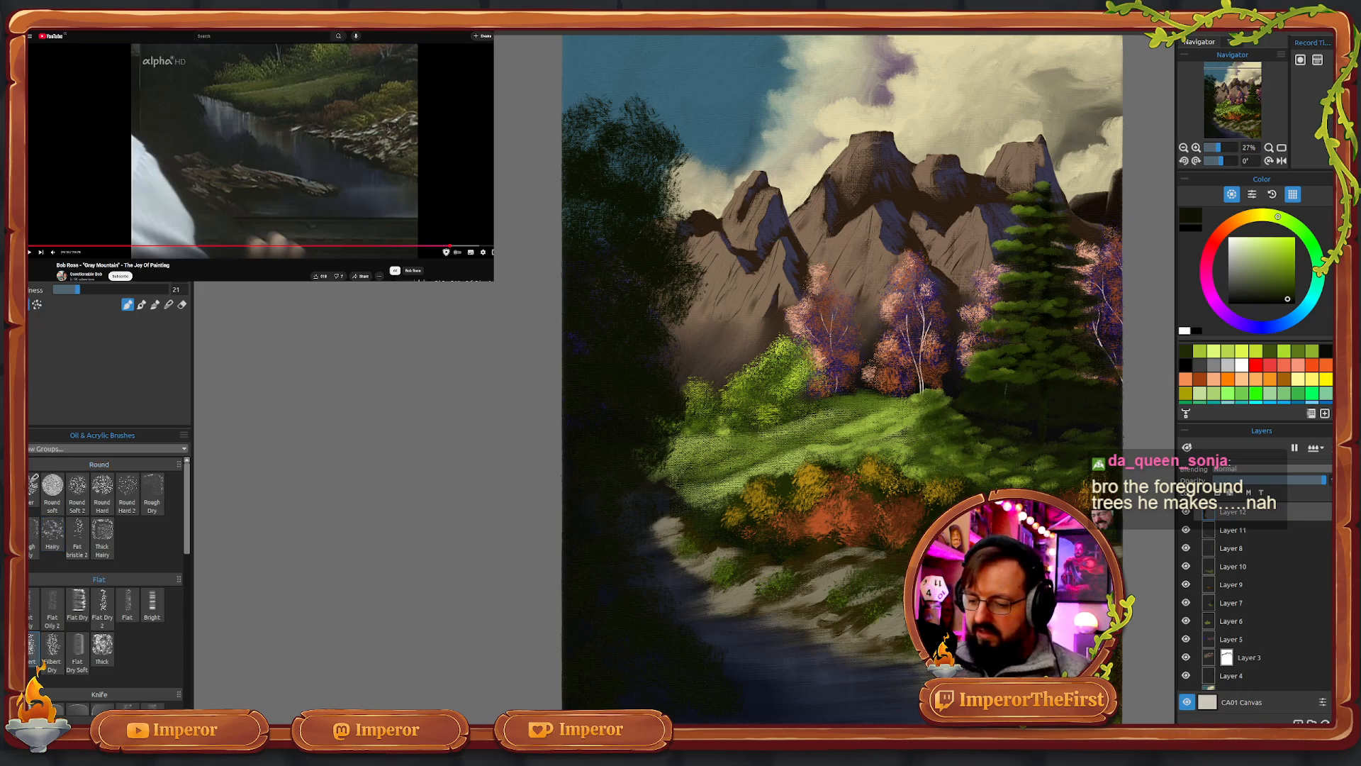
key("i")
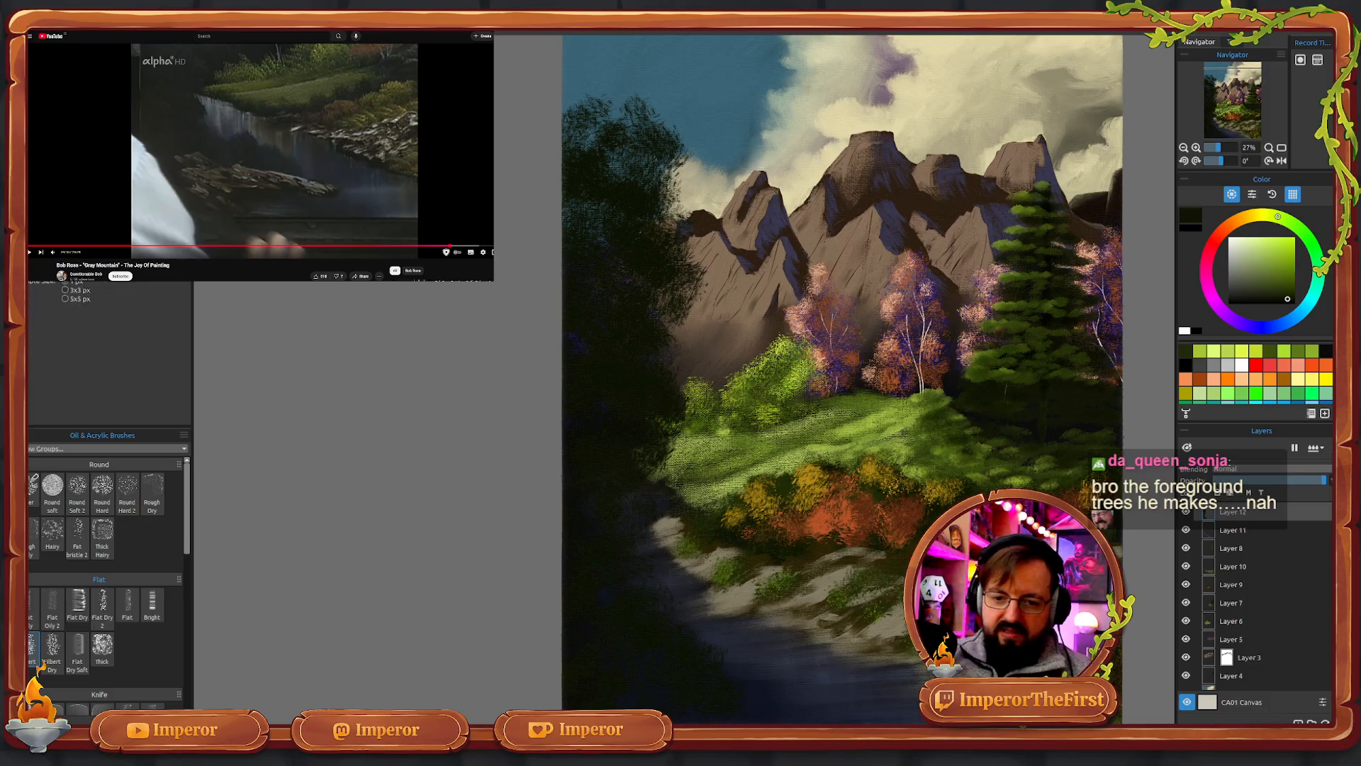
left_click_drag(850, 562, 833, 576)
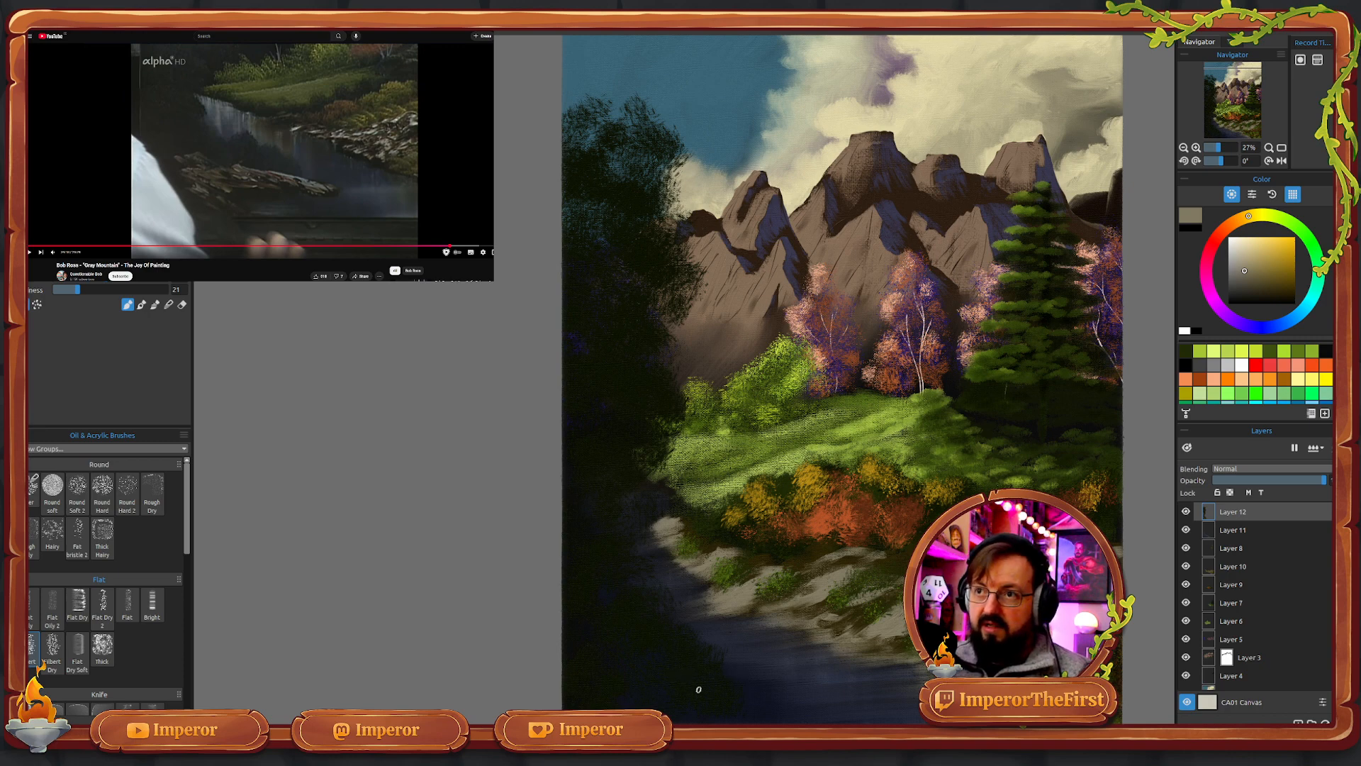
mouse_move(749, 706)
left_mouse_down()
mouse_move(698, 679)
mouse_move(784, 706)
mouse_move(690, 683)
mouse_move(704, 694)
mouse_move(670, 702)
mouse_move(664, 674)
mouse_move(642, 704)
mouse_move(615, 705)
mouse_move(661, 707)
mouse_move(660, 695)
mouse_move(706, 722)
mouse_move(671, 693)
mouse_move(737, 713)
mouse_move(703, 699)
mouse_move(735, 701)
mouse_move(726, 693)
mouse_move(777, 709)
mouse_move(697, 688)
mouse_move(715, 696)
mouse_move(655, 690)
mouse_move(632, 704)
mouse_move(777, 721)
left_mouse_up()
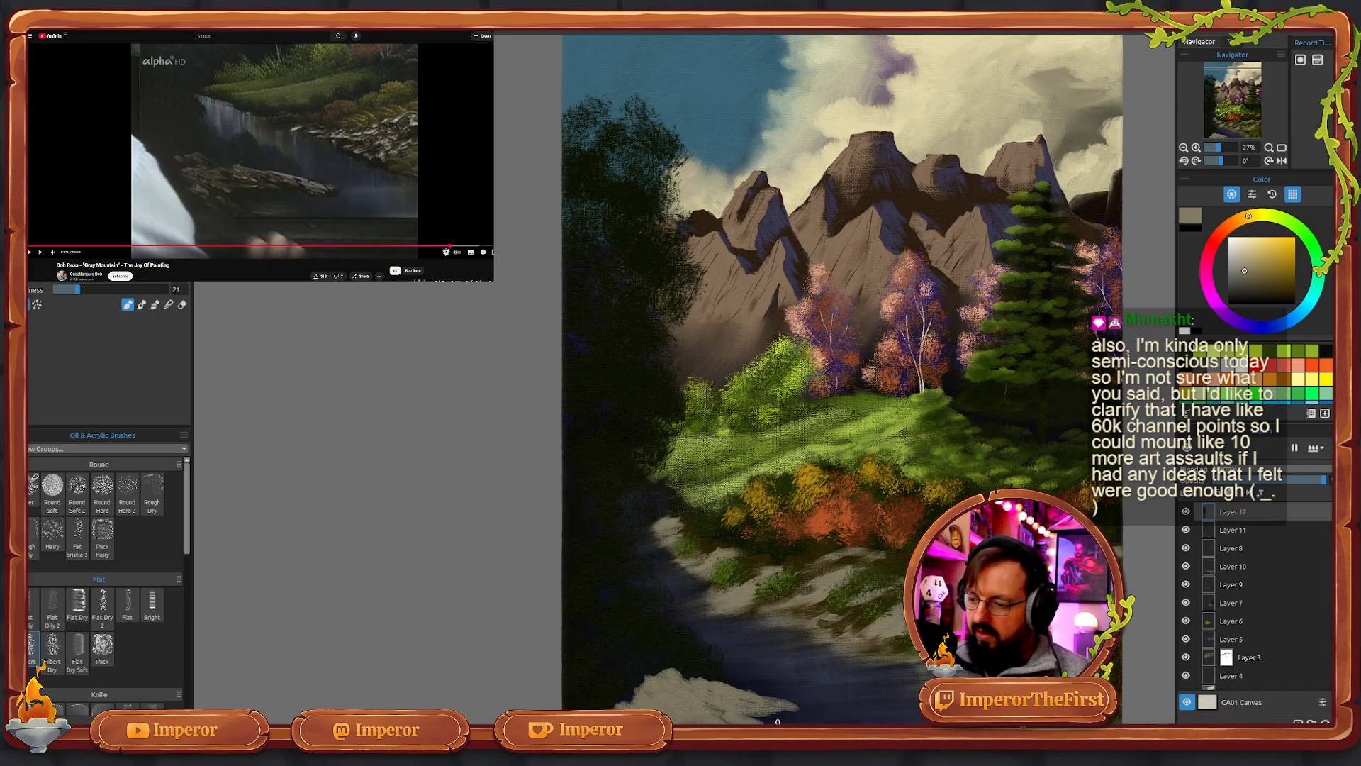
left_click(1243, 289)
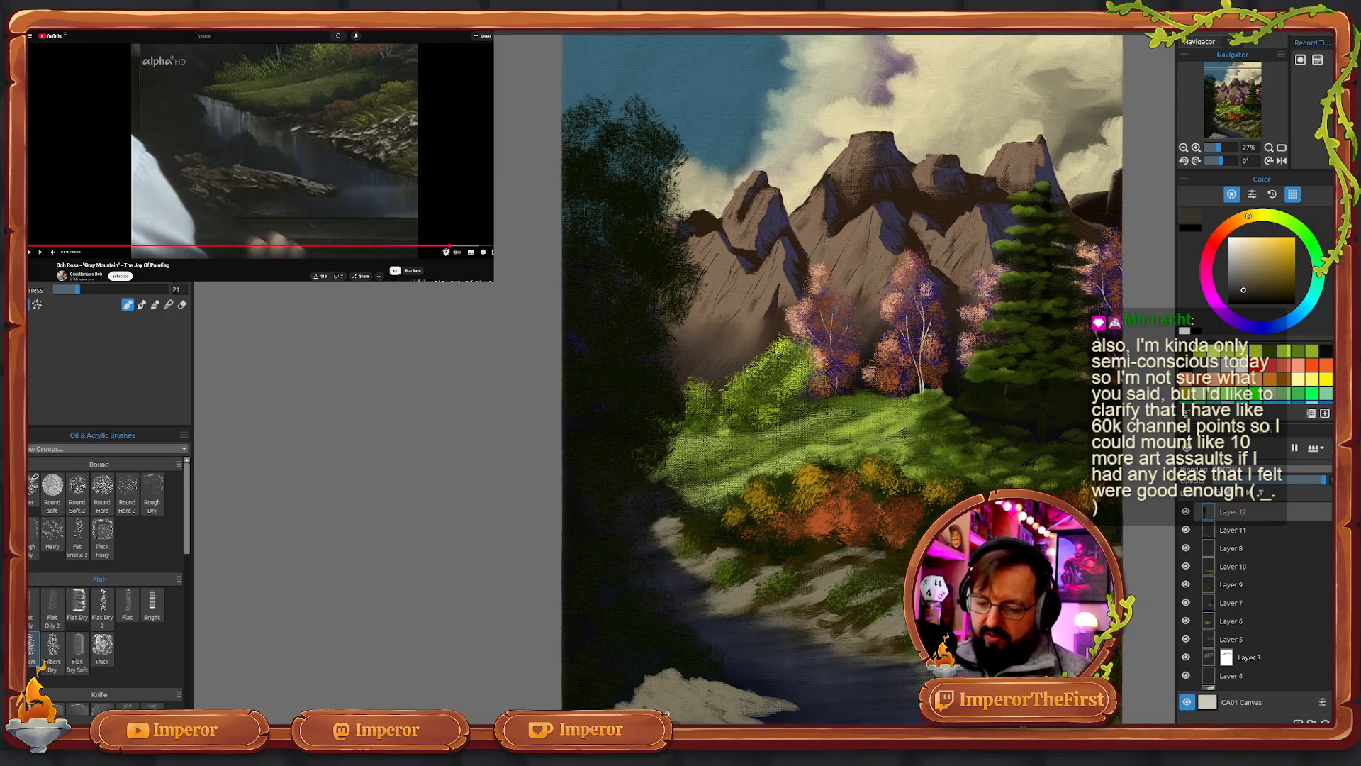
mouse_move(678, 721)
left_mouse_down()
mouse_move(667, 680)
mouse_move(721, 670)
mouse_move(669, 674)
mouse_move(741, 692)
mouse_move(674, 671)
mouse_move(703, 679)
mouse_move(649, 680)
mouse_move(621, 703)
left_mouse_up()
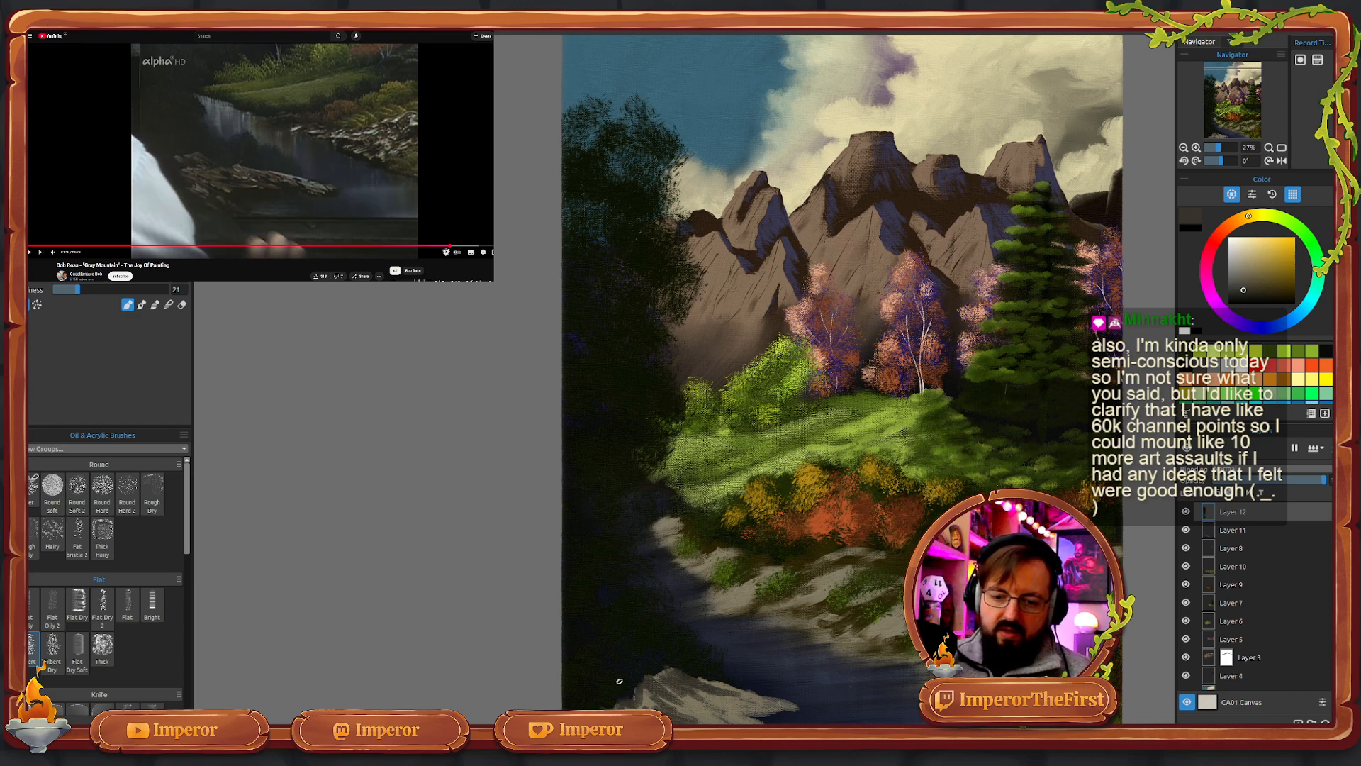
- Change the brush's painting mode, pick a lighter beige and work highlights into the middle of the foreground rock
key("n")
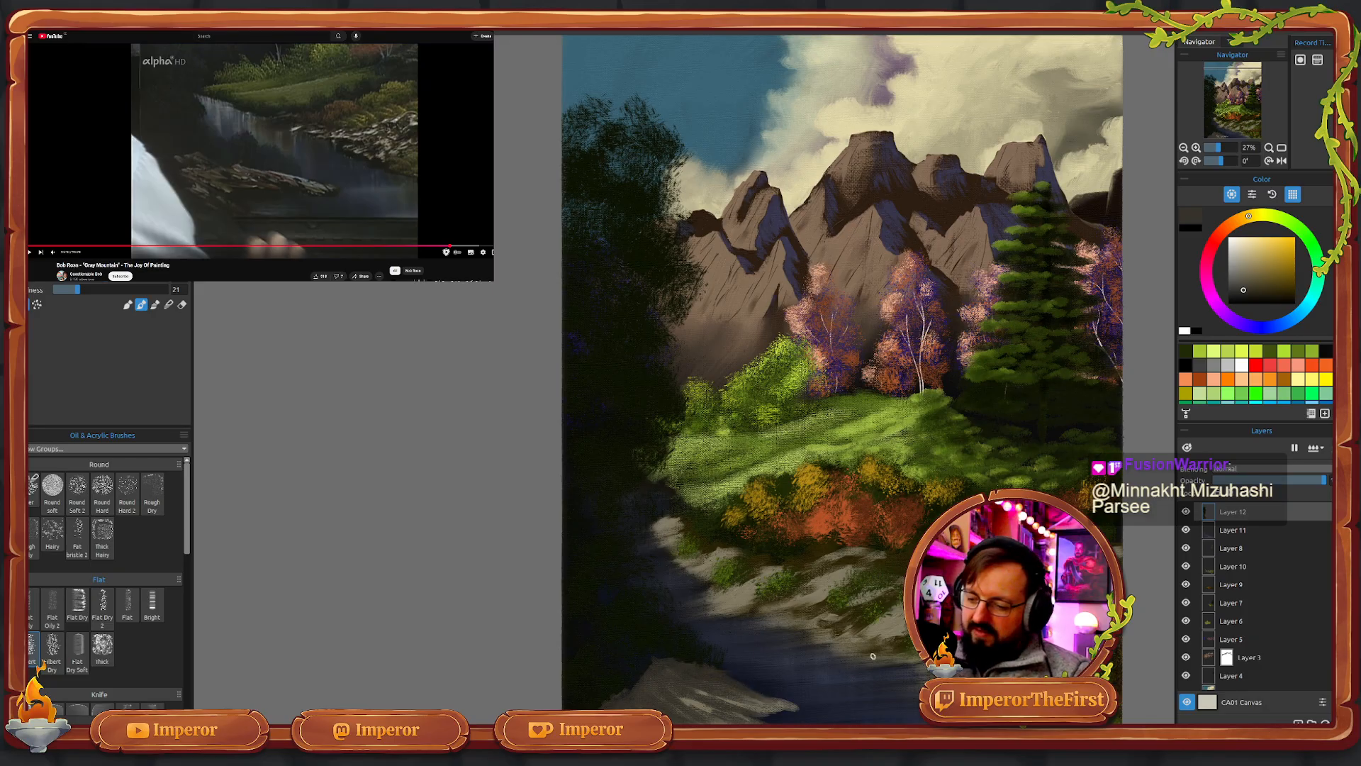
left_click(1248, 275)
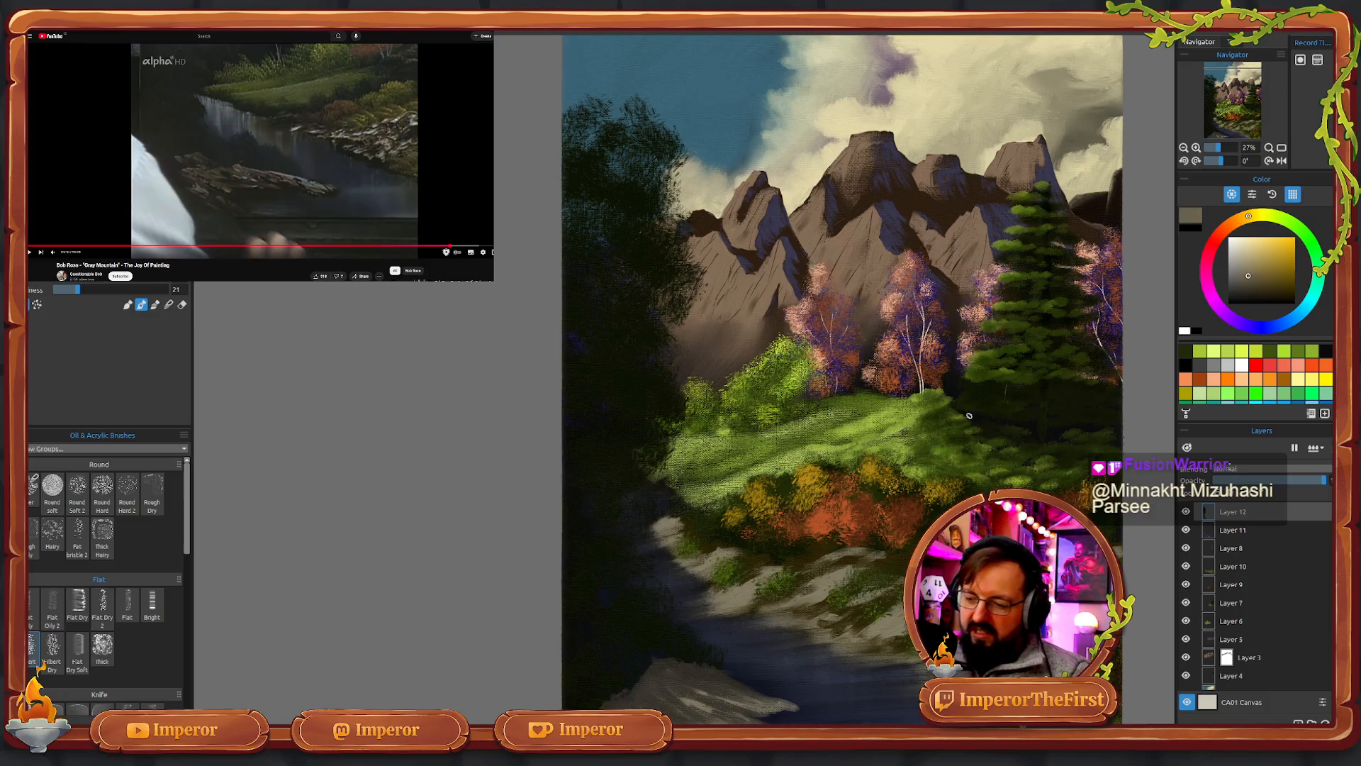
left_click_drag(1248, 271, 1246, 262)
mouse_move(697, 695)
left_mouse_down()
mouse_move(731, 712)
mouse_move(747, 699)
left_mouse_up()
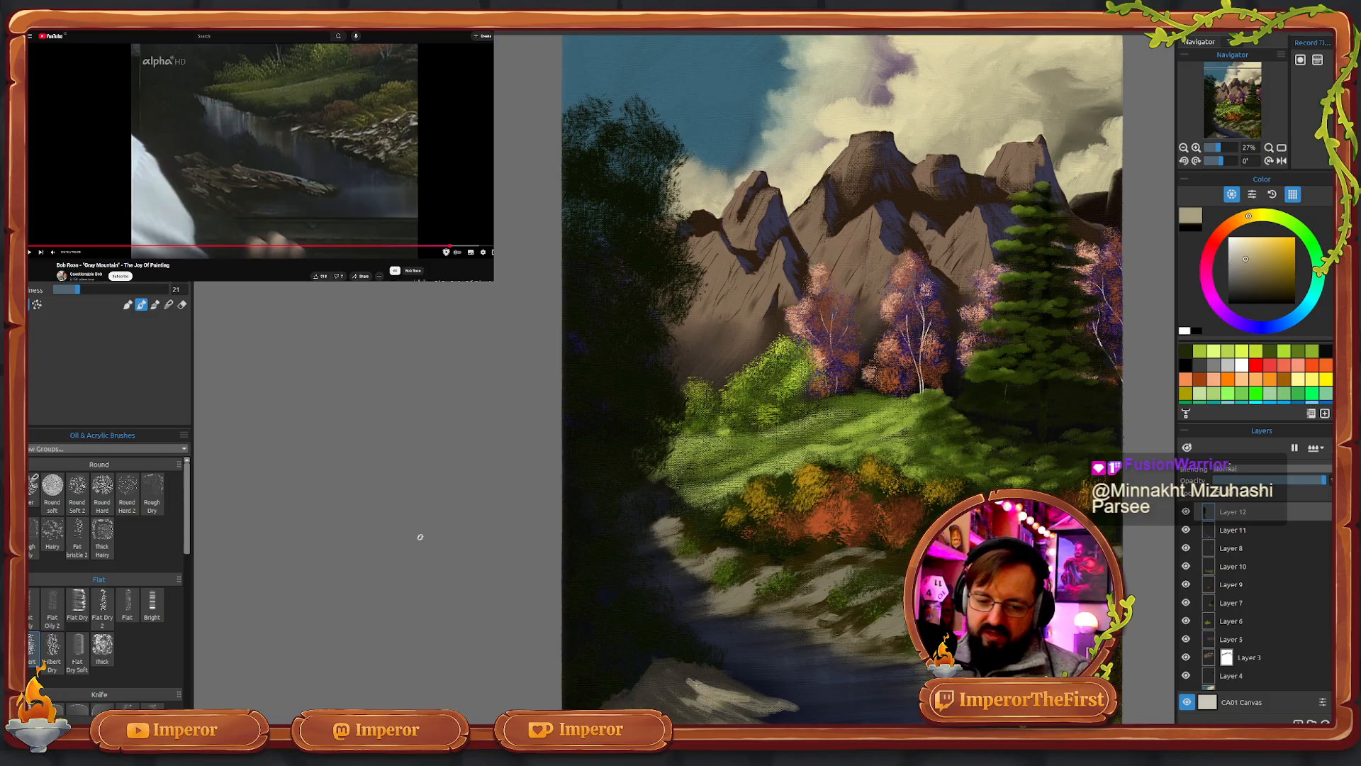
left_click(154, 305)
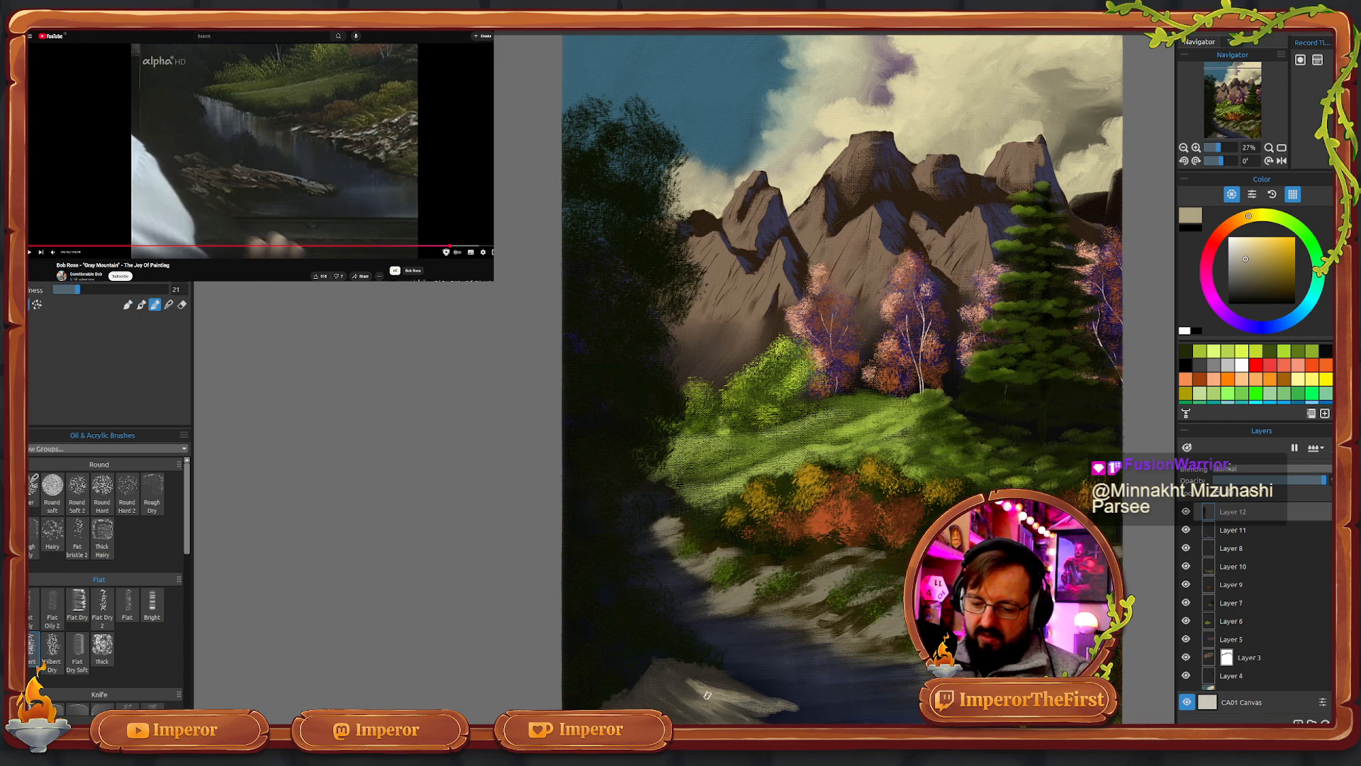
left_click_drag(702, 695, 718, 692)
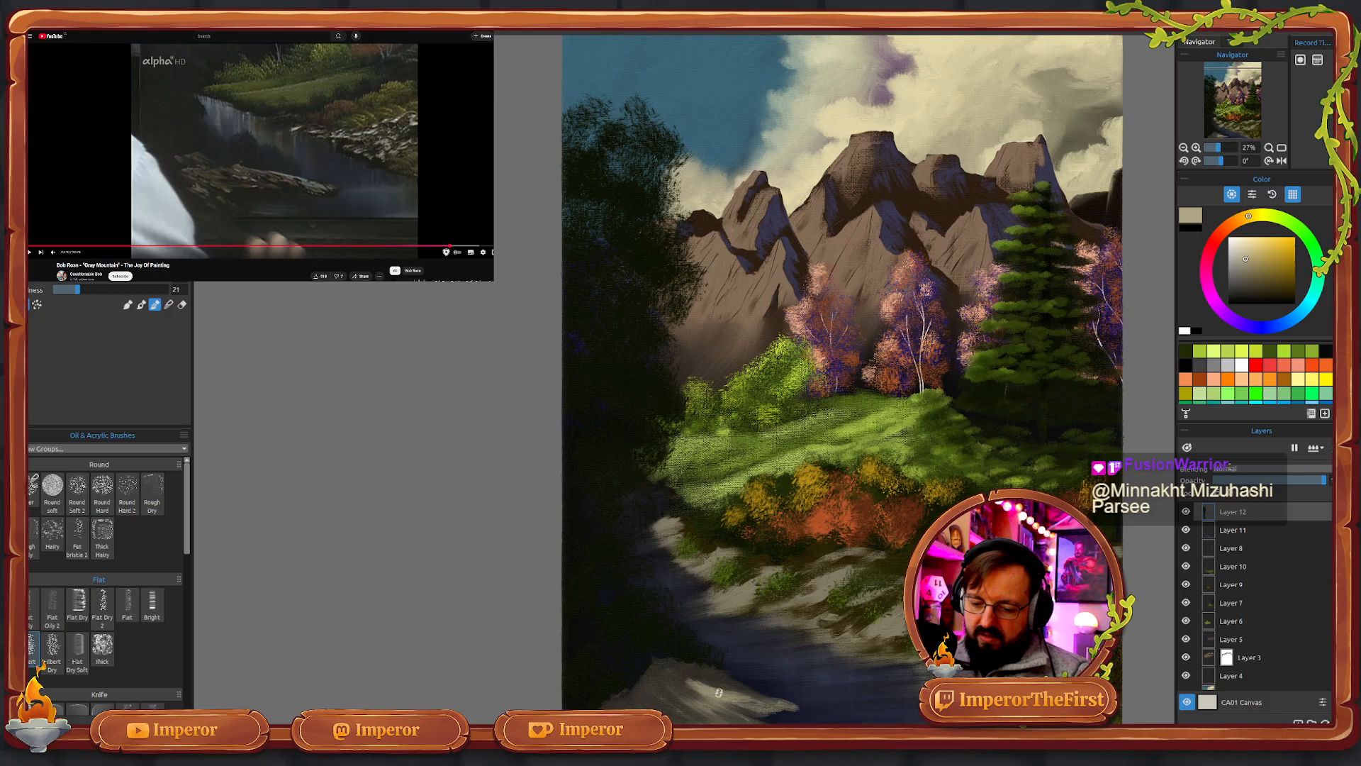
left_click(141, 305)
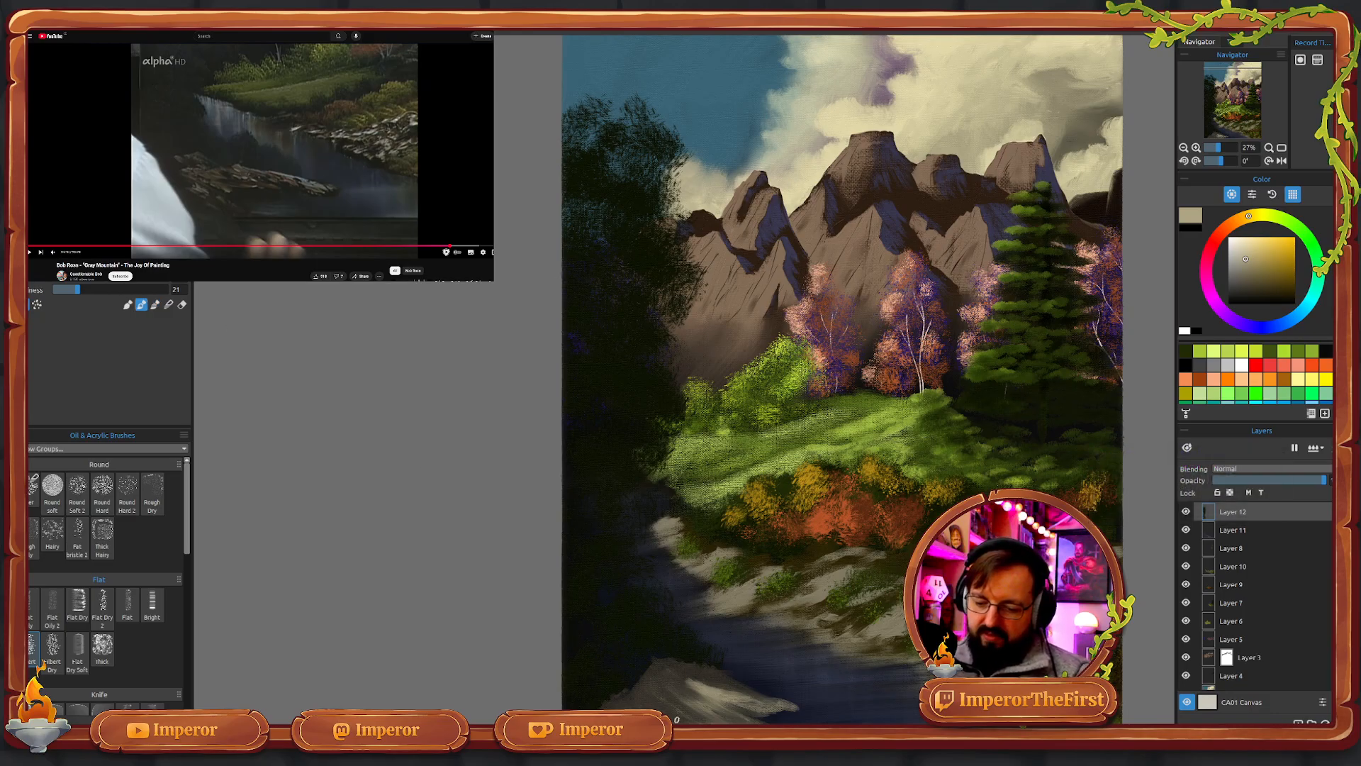
- Extend the beige highlights along the foreground rock's upper ridge and shaded side, varying the brush's painting mode
left_click(127, 305)
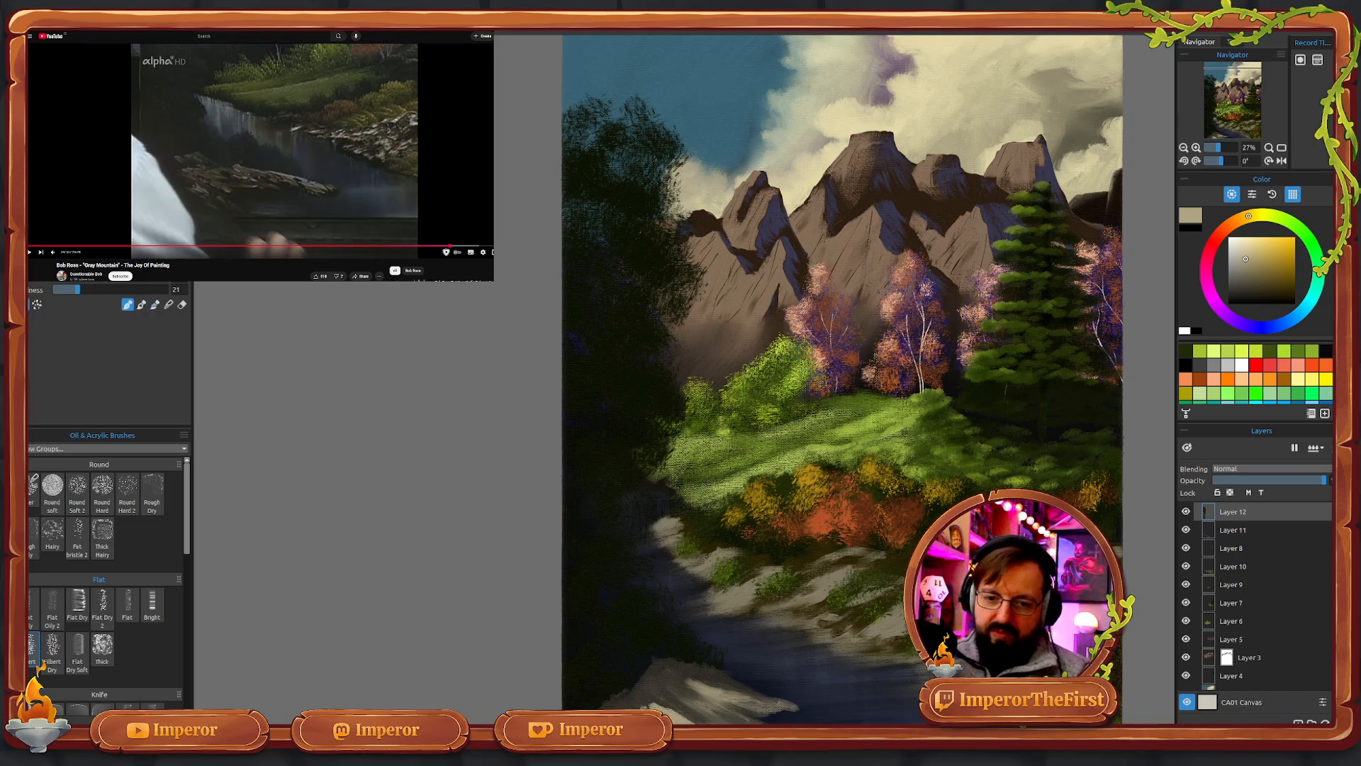
left_click(154, 304)
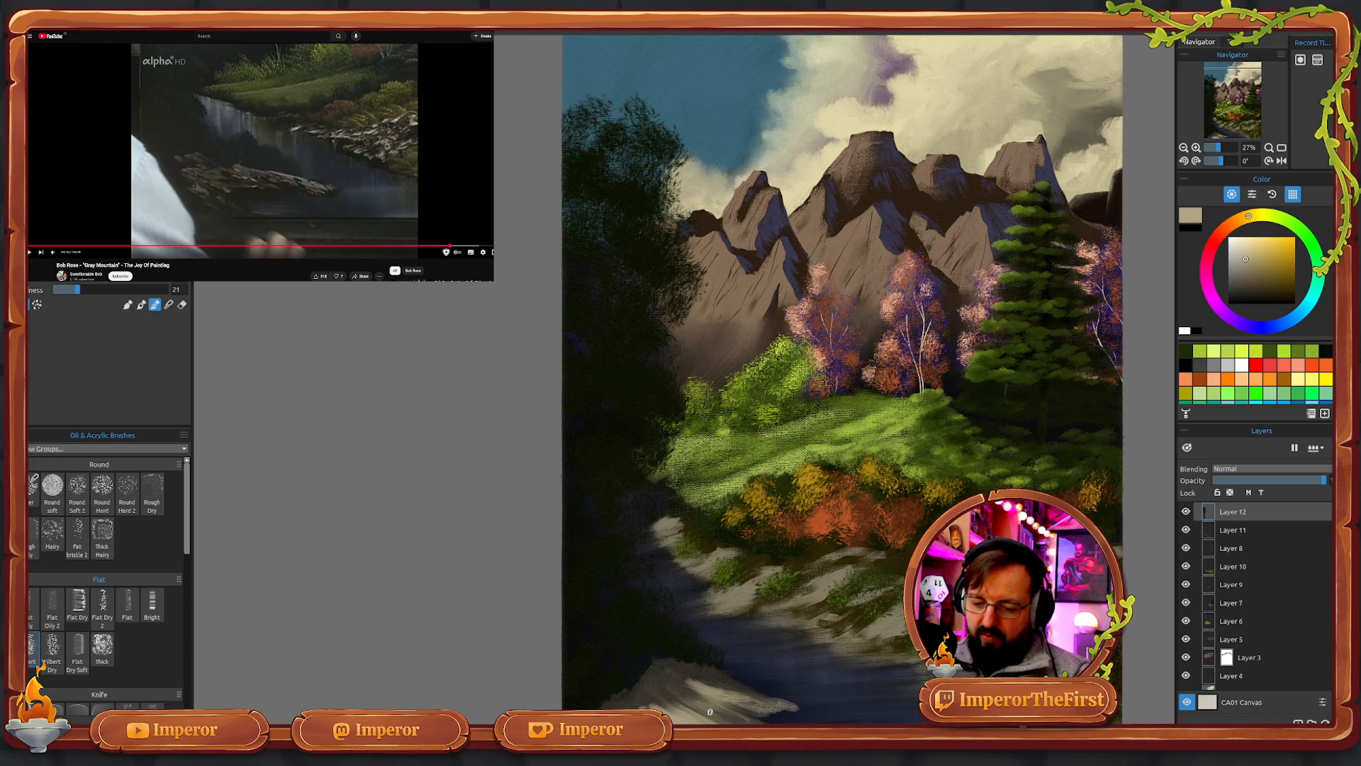
left_click_drag(745, 696, 788, 705)
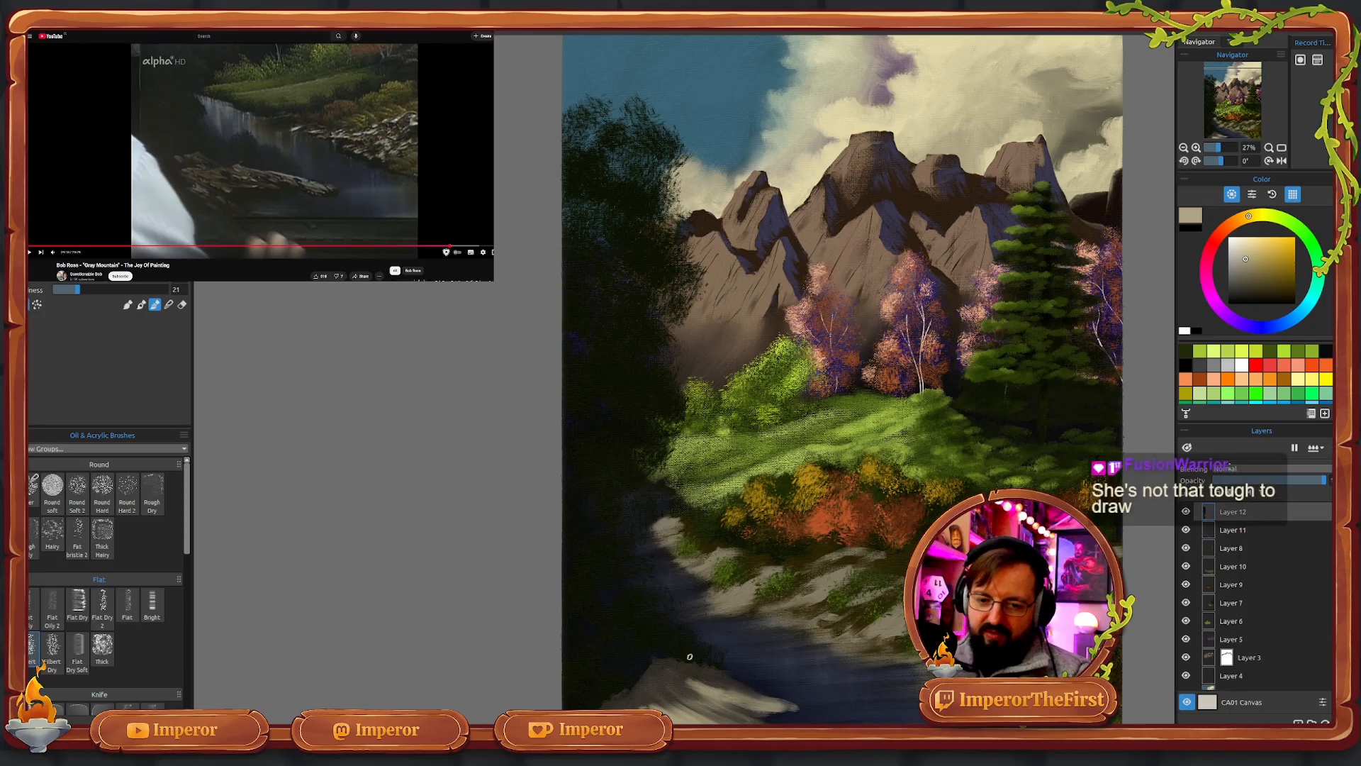
left_click(128, 305)
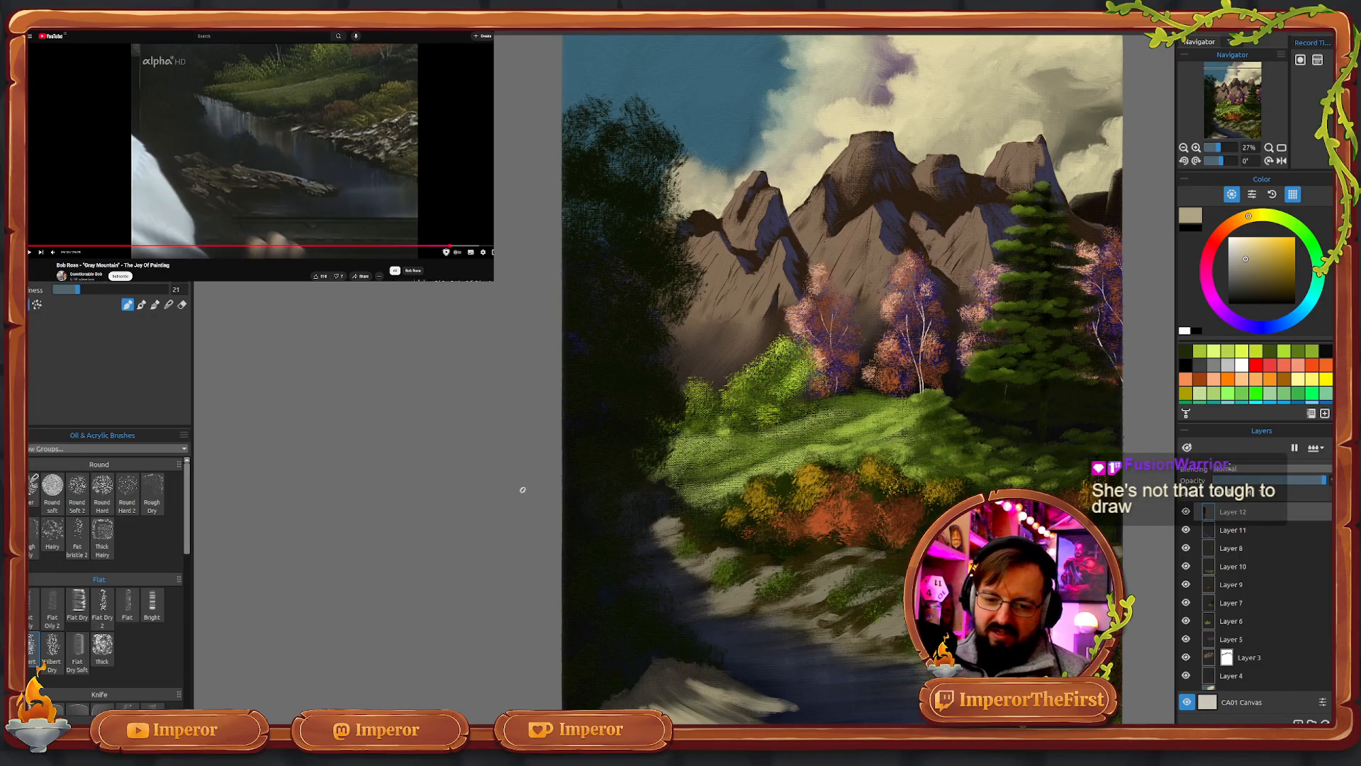
left_click(142, 303)
left_click_drag(709, 674, 800, 706)
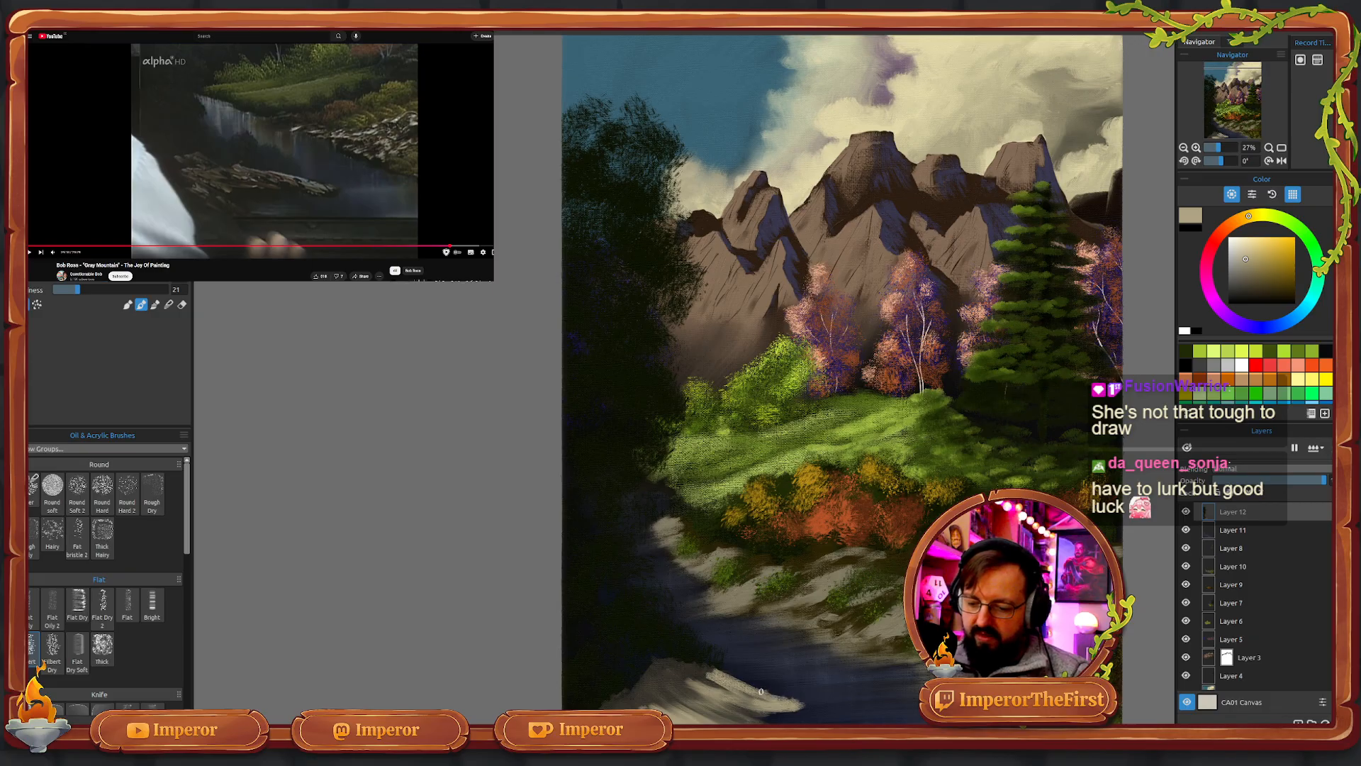
mouse_move(698, 676)
left_mouse_down()
mouse_move(728, 684)
mouse_move(669, 665)
mouse_move(694, 690)
mouse_move(641, 706)
left_mouse_up()
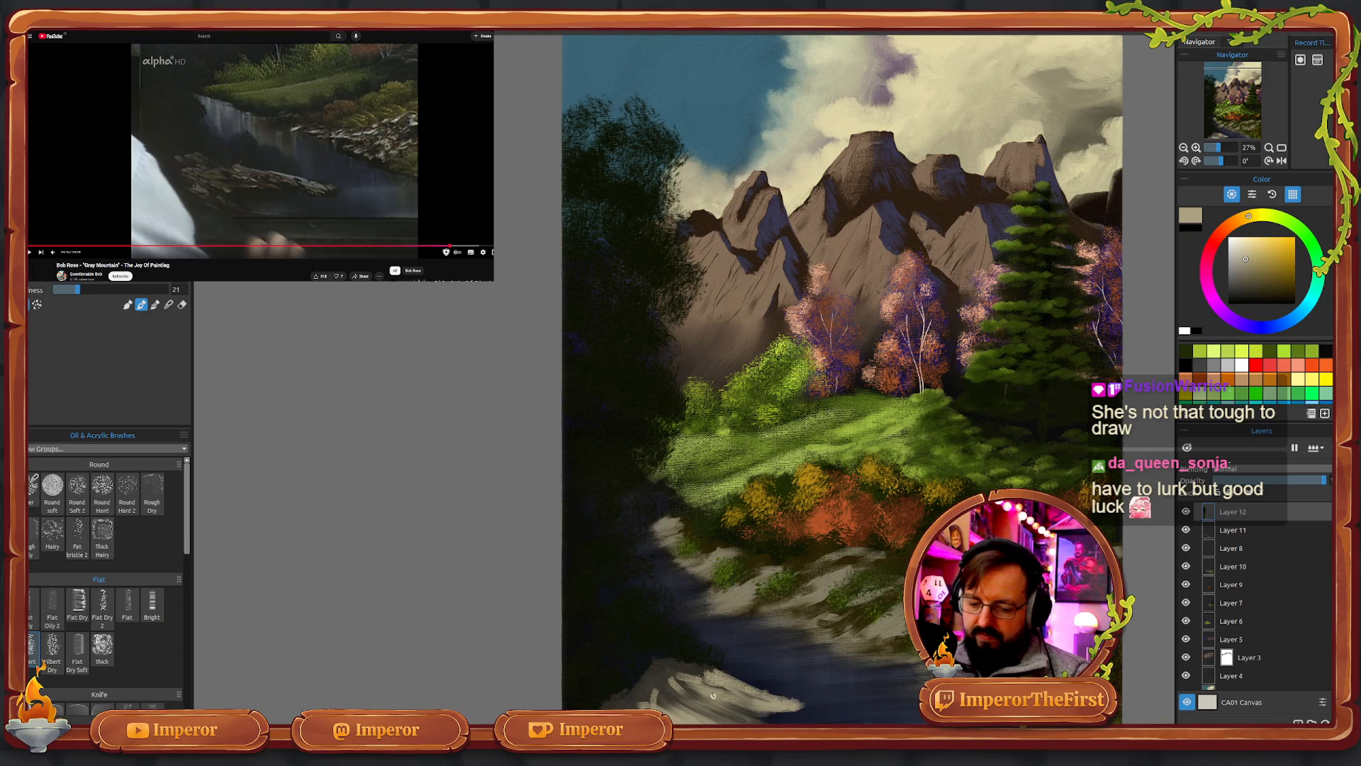
- Switch to the Knife Oily brush and cut sharper slanted ridges and dark crevices into the foreground rock
left_click(155, 305)
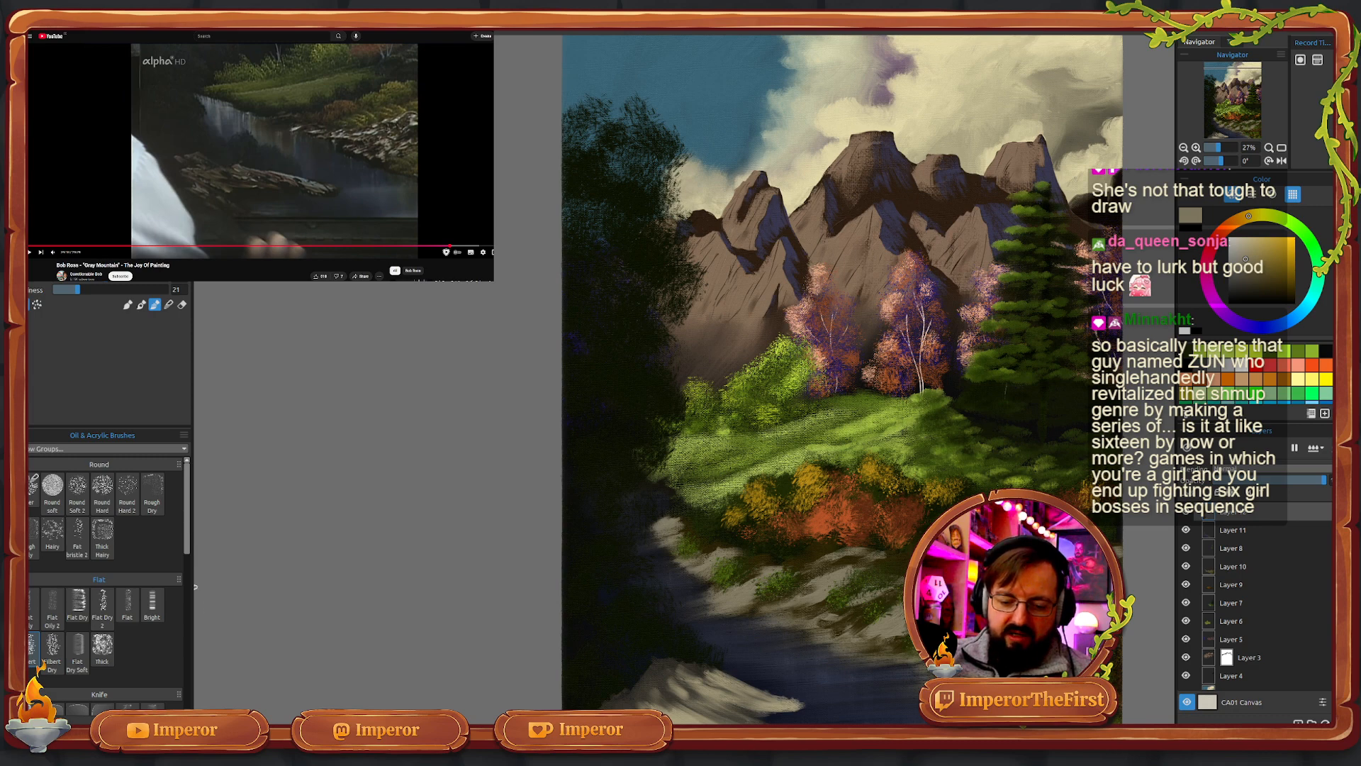
scroll(191, 629, "down", 3)
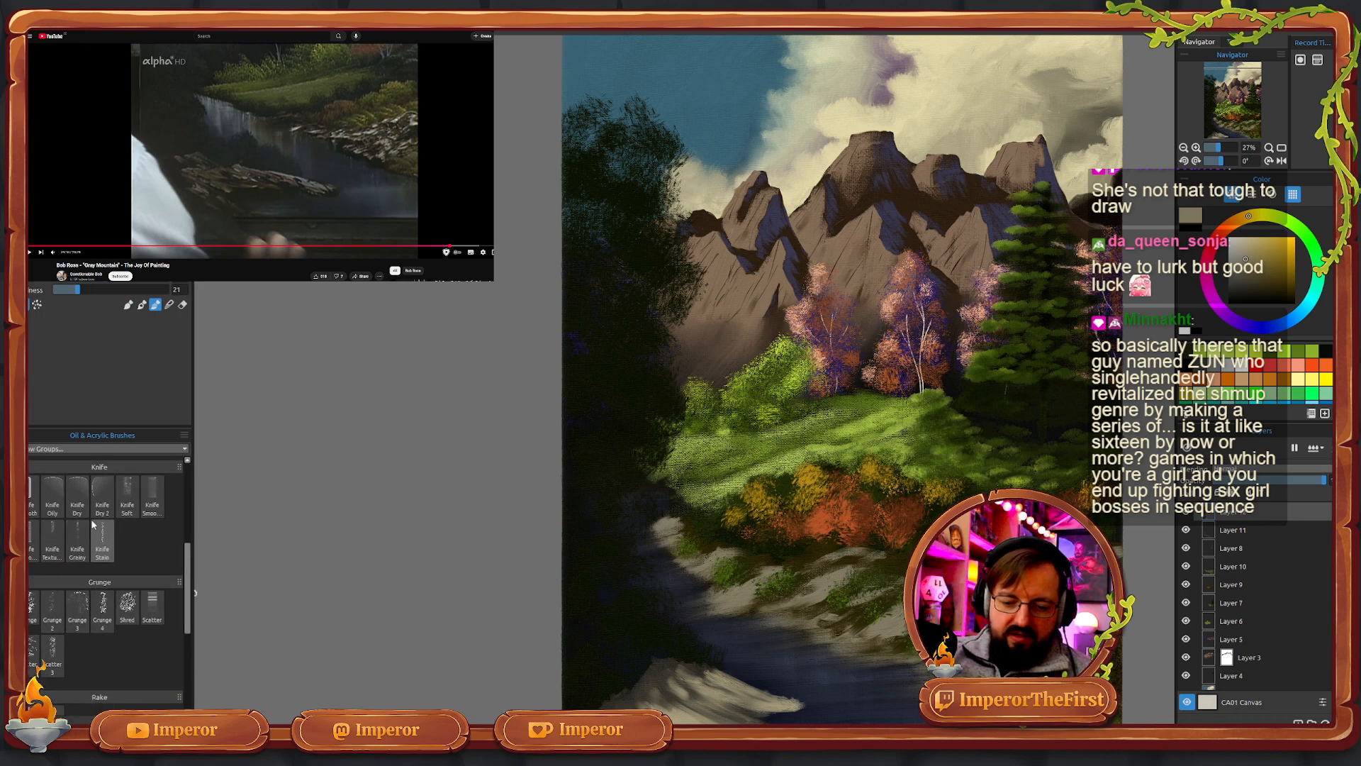
left_click(78, 542)
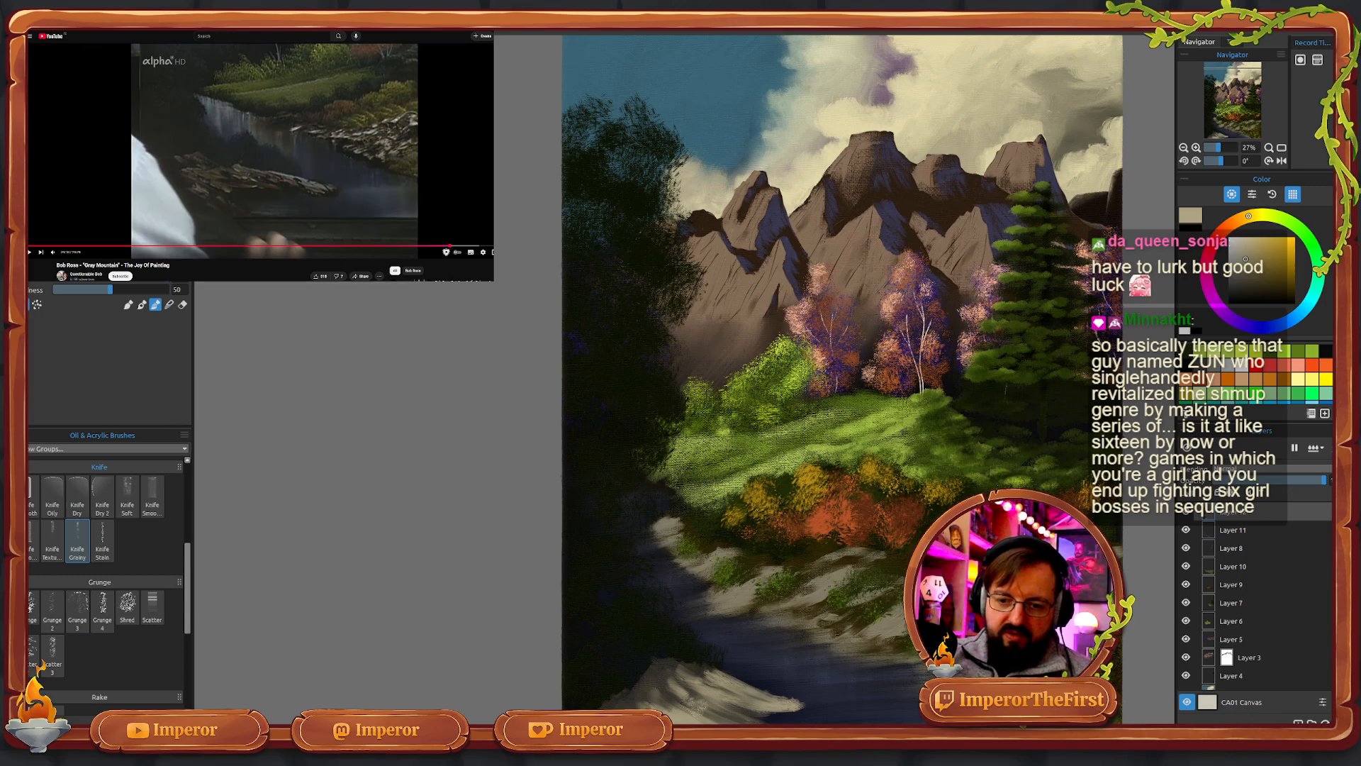
left_click(52, 496)
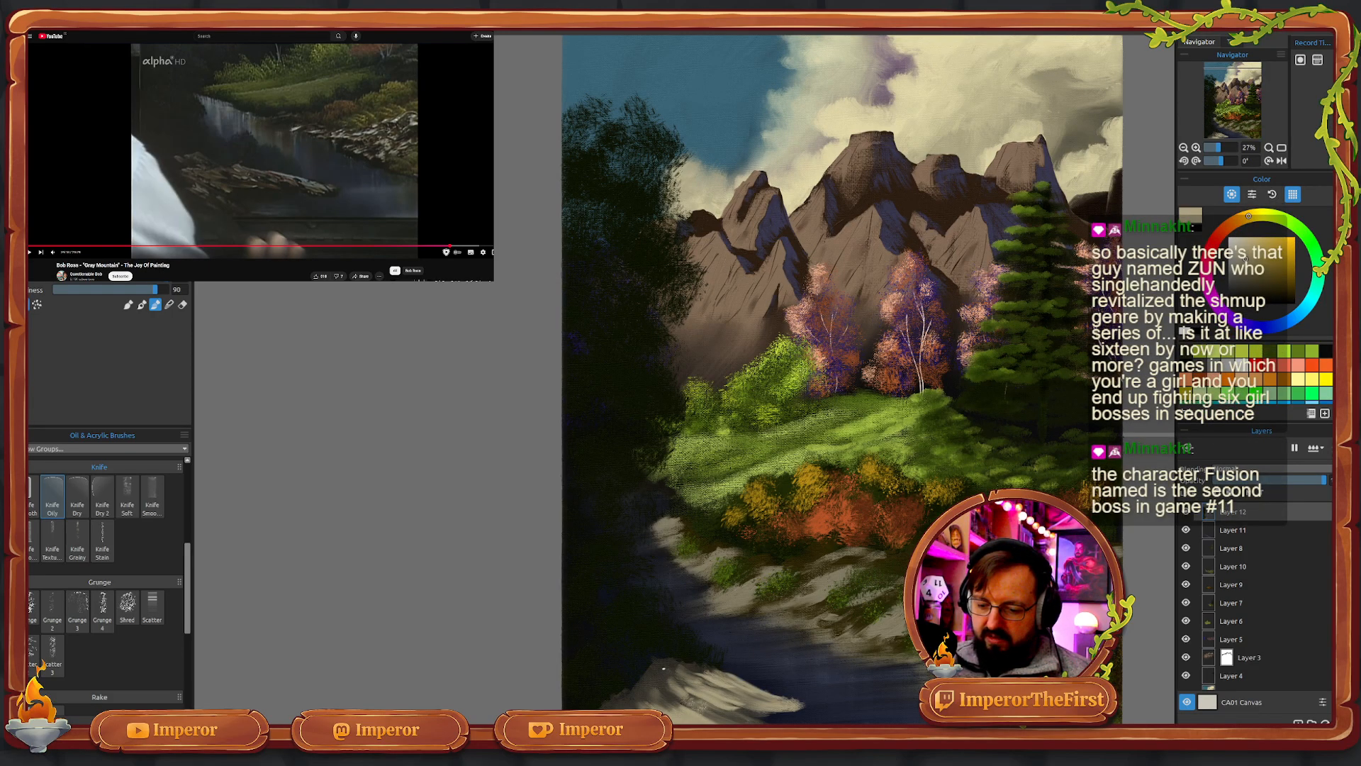
mouse_move(670, 673)
left_mouse_down()
mouse_move(696, 681)
mouse_move(653, 688)
mouse_move(652, 673)
mouse_move(726, 719)
mouse_move(718, 709)
left_mouse_up()
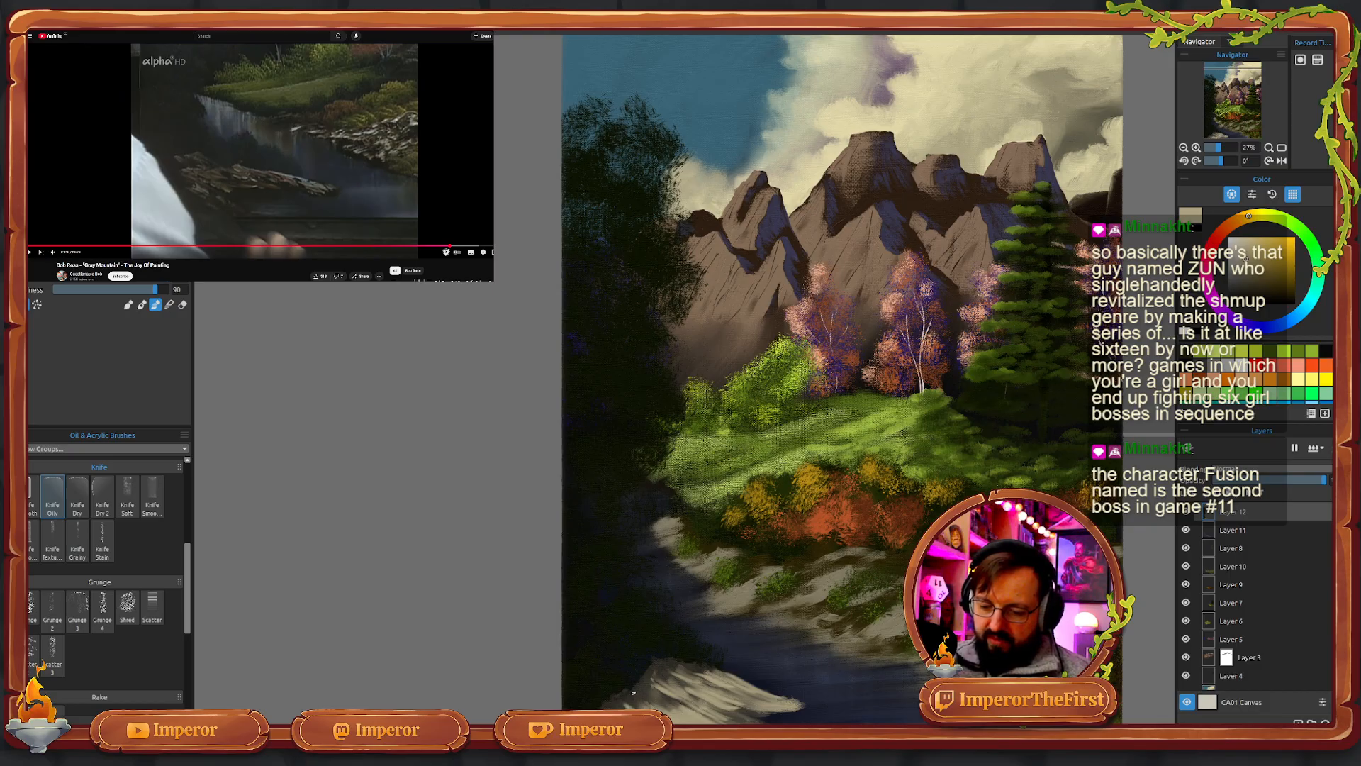
left_click_drag(634, 694, 657, 708)
left_click_drag(651, 689, 756, 722)
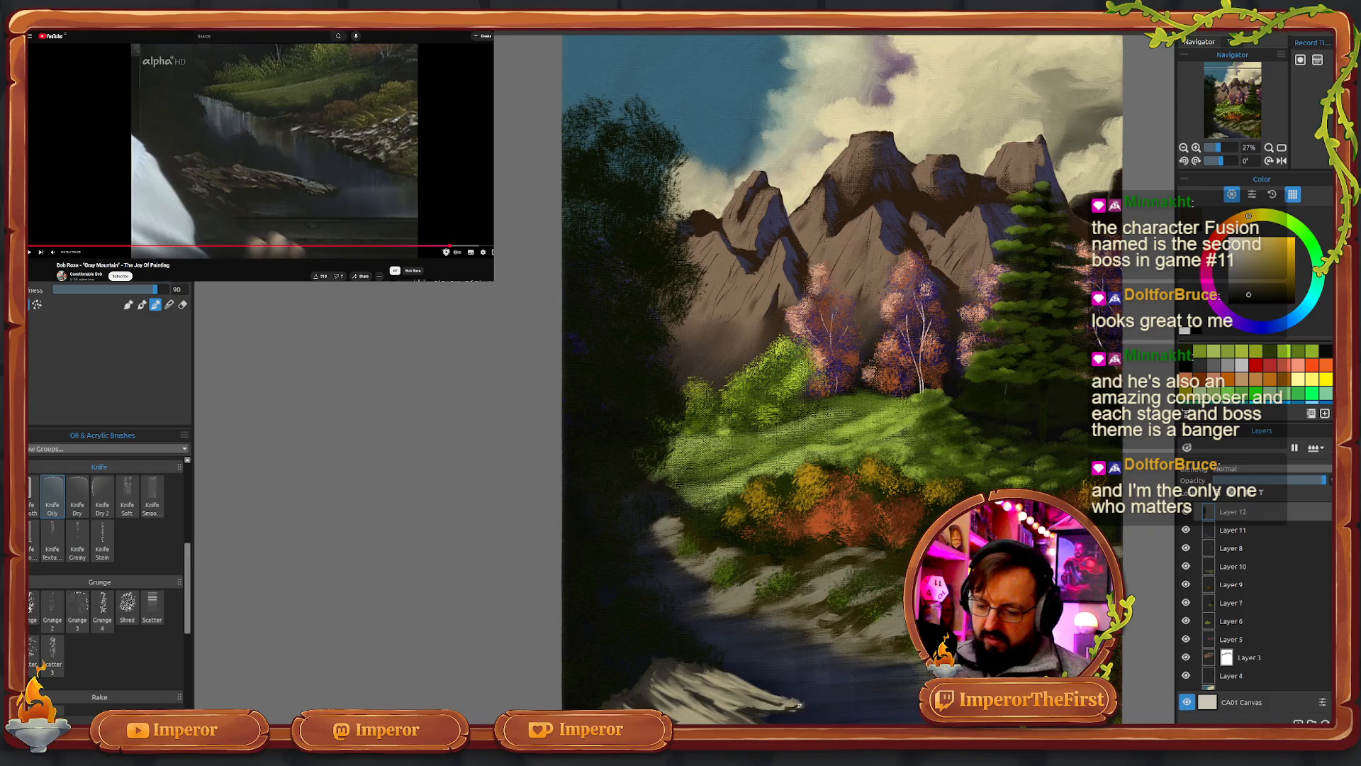
- Darken the foreground rock's pointed tip at the waterline and paint a slanted dark crevice across its upper slope
left_click(1225, 147)
mouse_move(1219, 111)
left_mouse_down()
mouse_move(1227, 136)
mouse_move(1213, 139)
mouse_move(1242, 131)
mouse_move(1231, 142)
left_mouse_up()
left_click(1227, 162)
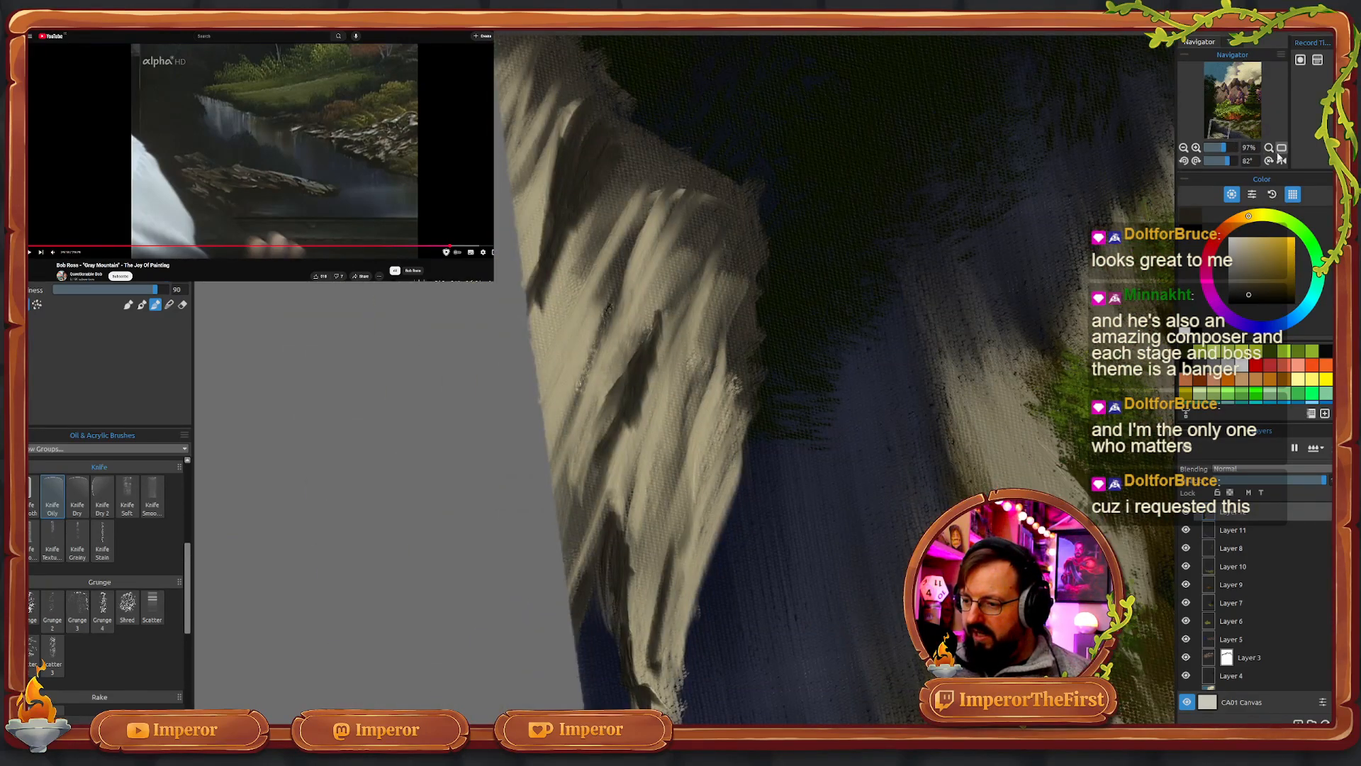
left_click(1269, 161)
mouse_move(1000, 464)
left_mouse_down()
mouse_move(1033, 465)
mouse_move(1001, 480)
mouse_move(1030, 467)
mouse_move(1005, 462)
mouse_move(1037, 462)
mouse_move(1033, 475)
mouse_move(1025, 462)
mouse_move(972, 465)
mouse_move(1021, 467)
mouse_move(1001, 451)
mouse_move(1035, 464)
left_mouse_up()
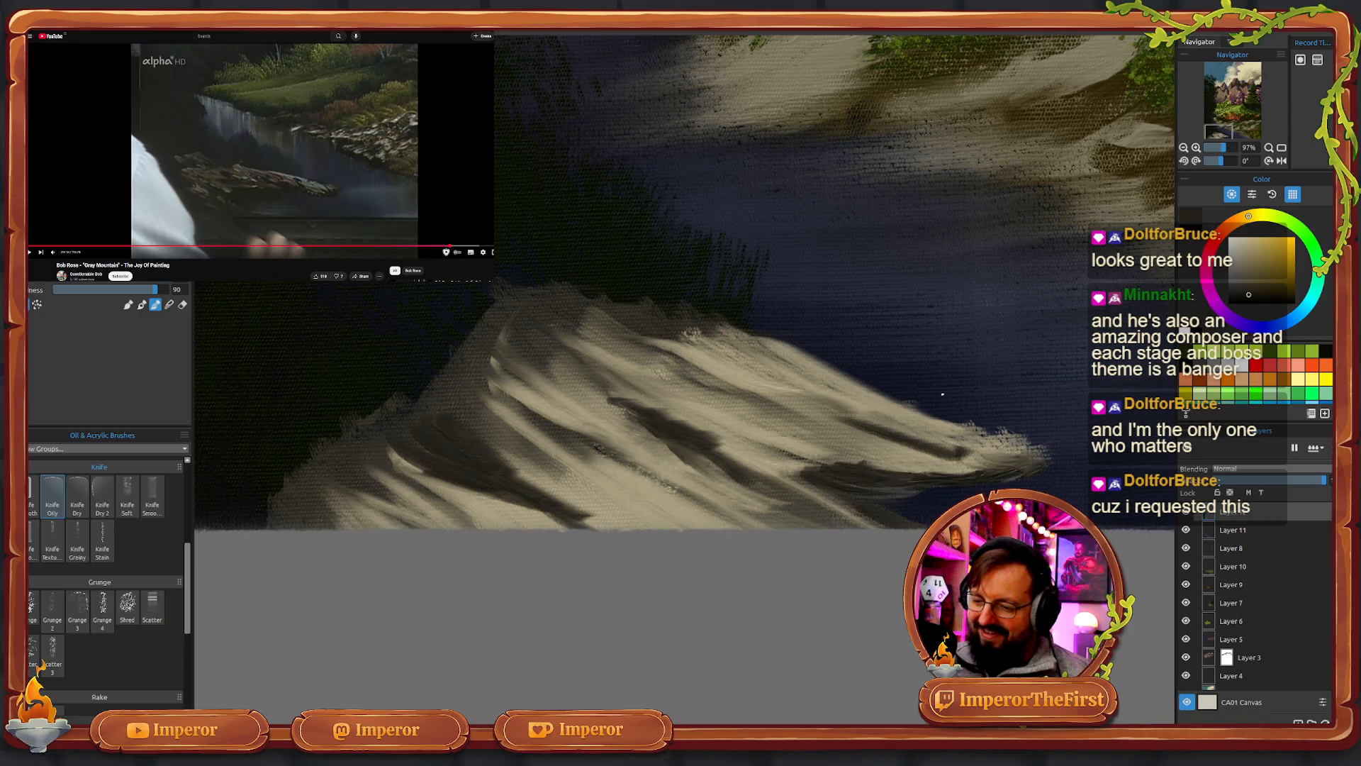
mouse_move(968, 435)
left_mouse_down()
mouse_move(1046, 451)
mouse_move(968, 425)
mouse_move(1042, 448)
mouse_move(970, 427)
mouse_move(1023, 456)
mouse_move(993, 445)
mouse_move(1038, 446)
mouse_move(972, 433)
mouse_move(1032, 464)
left_mouse_up()
mouse_move(989, 462)
left_mouse_down()
mouse_move(1022, 471)
mouse_move(964, 452)
mouse_move(1034, 464)
mouse_move(953, 461)
mouse_move(1004, 468)
mouse_move(974, 474)
left_mouse_up()
left_click_drag(927, 435, 1006, 456)
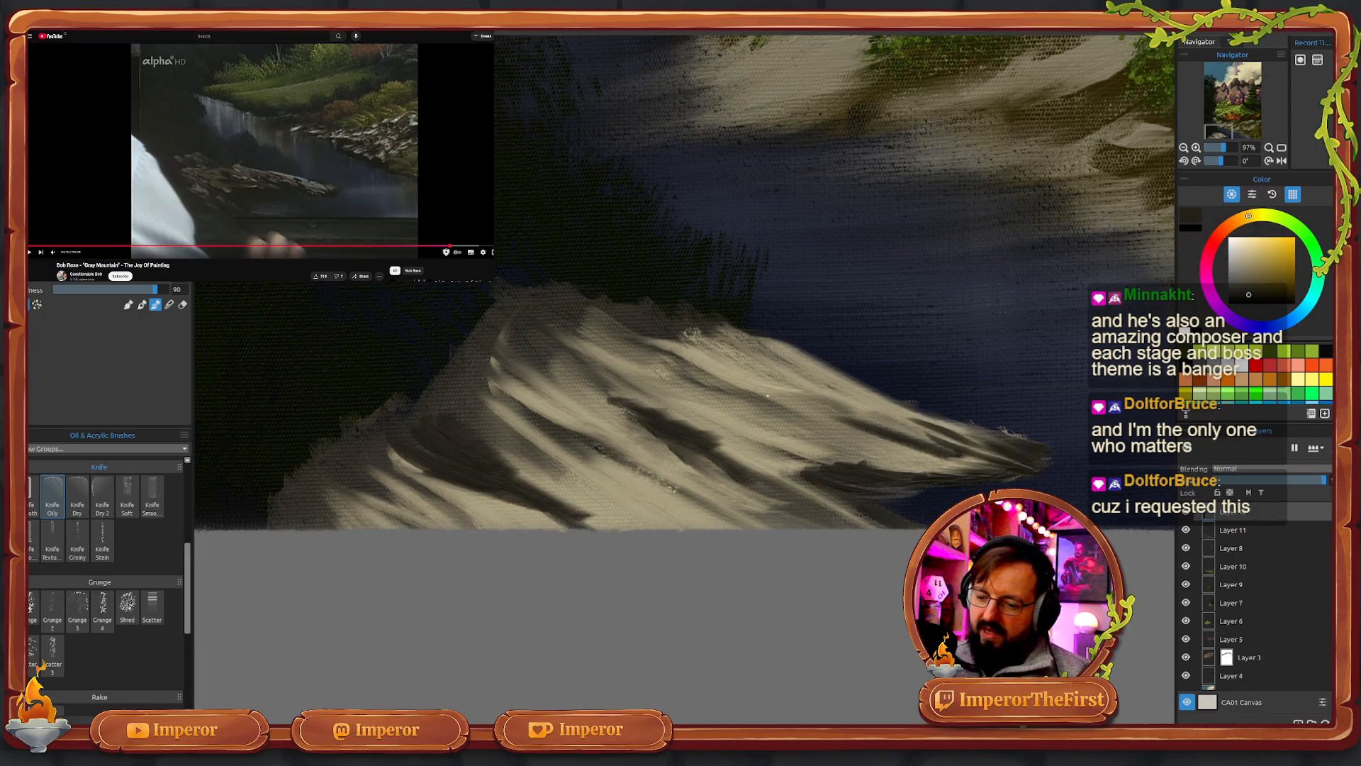
left_click_drag(712, 383, 804, 412)
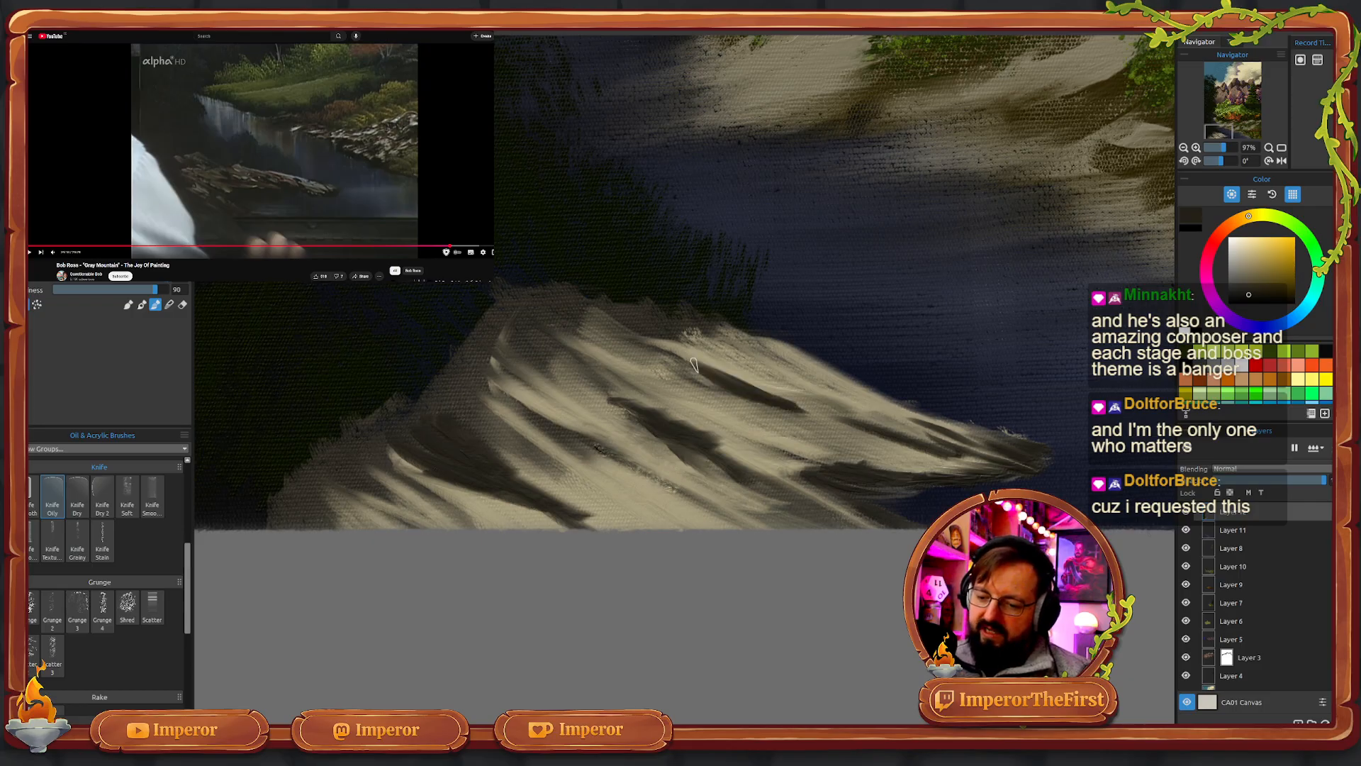
left_click_drag(695, 364, 815, 412)
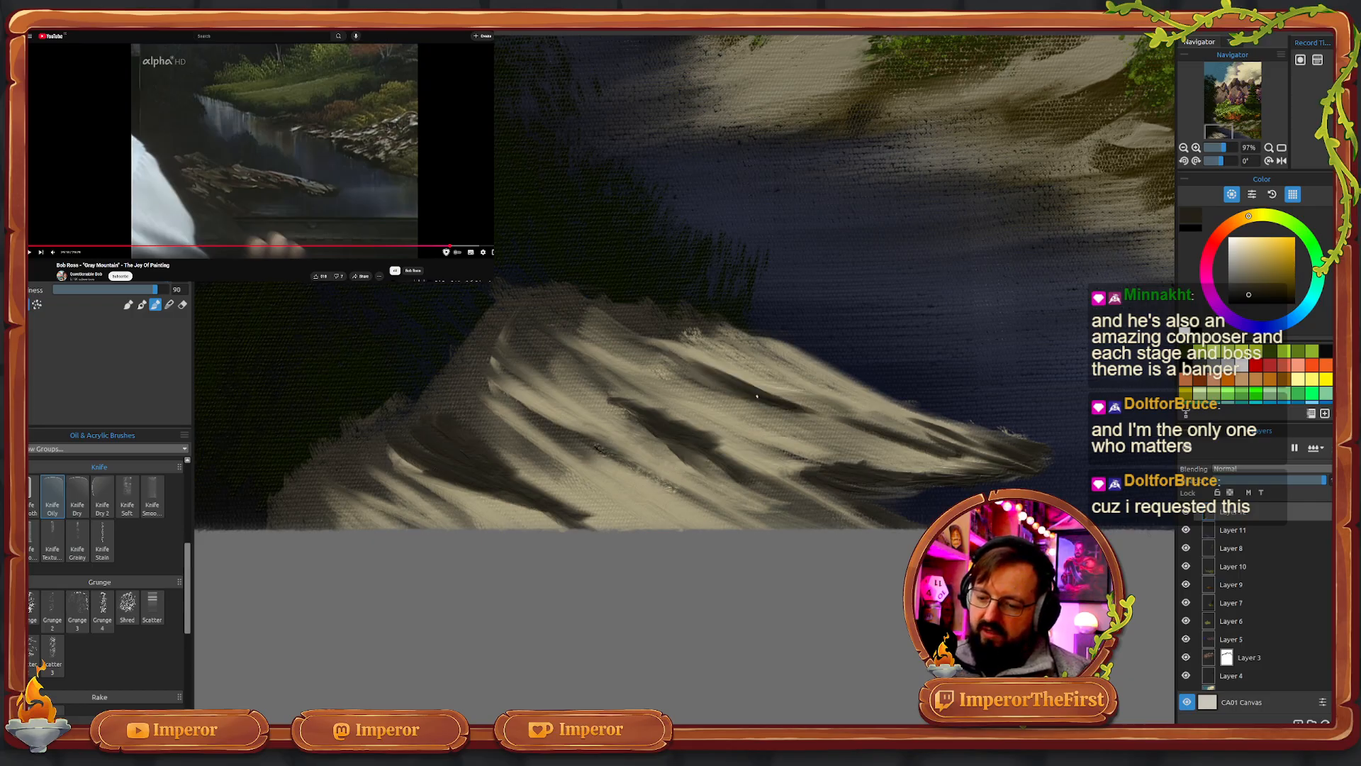
- Paint a dark slanted crevice from the middle of the foreground rock down to its lower edge at the waterline
left_click_drag(624, 407, 776, 479)
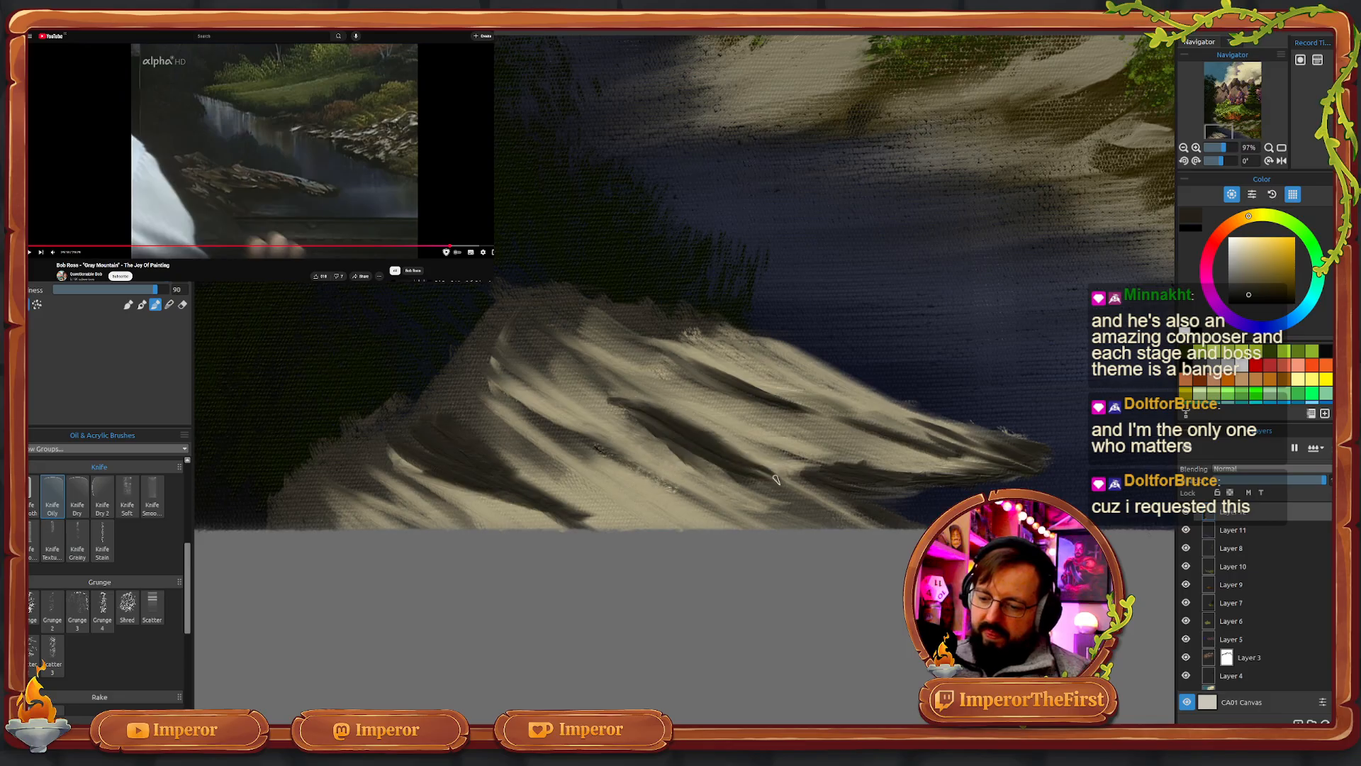
mouse_move(627, 414)
left_mouse_down()
mouse_move(754, 484)
mouse_move(680, 446)
mouse_move(703, 467)
mouse_move(803, 510)
mouse_move(710, 459)
mouse_move(839, 508)
left_mouse_up()
left_click_drag(761, 482, 853, 519)
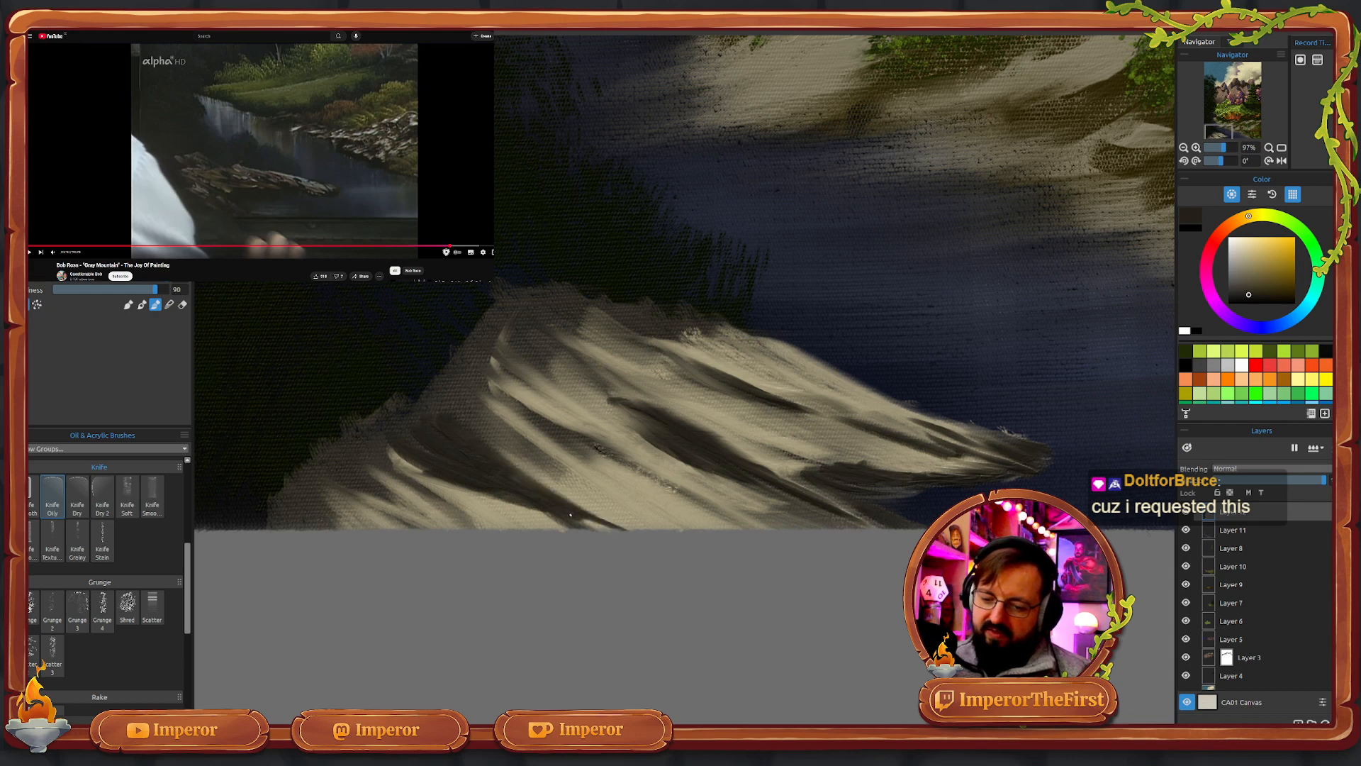
- Build up dark diagonal crevices across the lower left part of the foreground rock down to the canvas edge
left_click_drag(485, 447, 624, 530)
left_click_drag(448, 483, 520, 513)
mouse_move(389, 452)
left_mouse_down()
mouse_move(509, 513)
mouse_move(475, 513)
left_mouse_up()
mouse_move(422, 478)
left_mouse_down()
mouse_move(494, 529)
mouse_move(465, 525)
mouse_move(485, 509)
mouse_move(529, 530)
mouse_move(512, 529)
left_mouse_up()
mouse_move(471, 487)
left_mouse_down()
mouse_move(605, 552)
mouse_move(588, 528)
mouse_move(542, 521)
left_mouse_up()
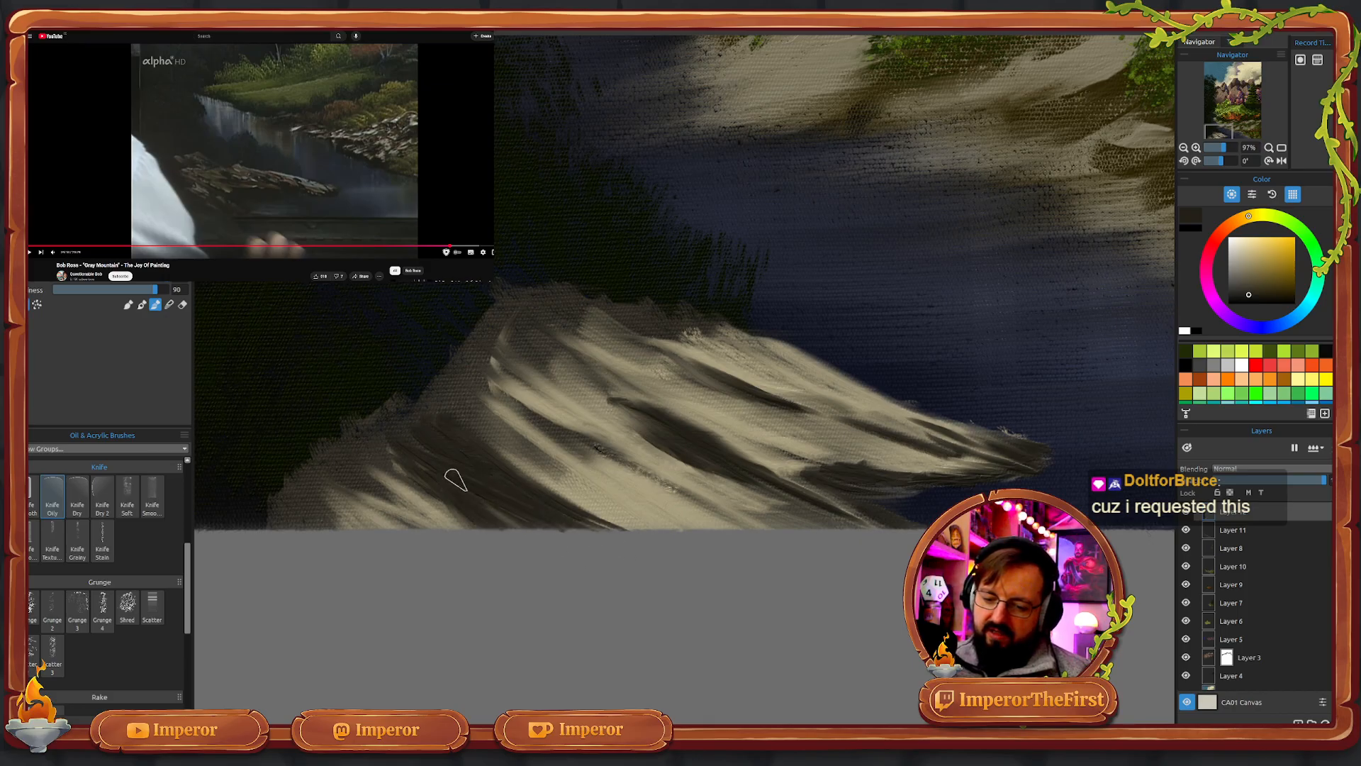
left_click_drag(426, 467, 556, 537)
left_click_drag(494, 496, 645, 530)
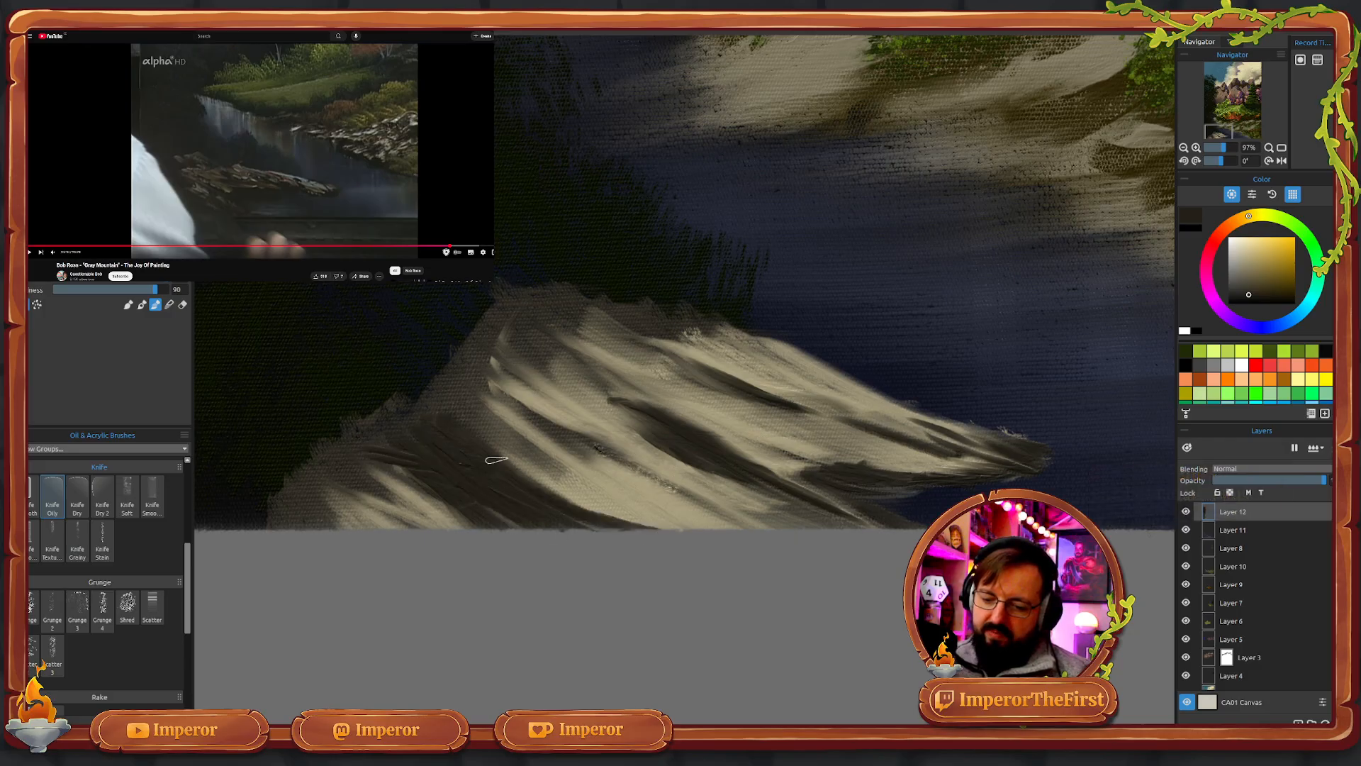
left_click_drag(486, 457, 544, 484)
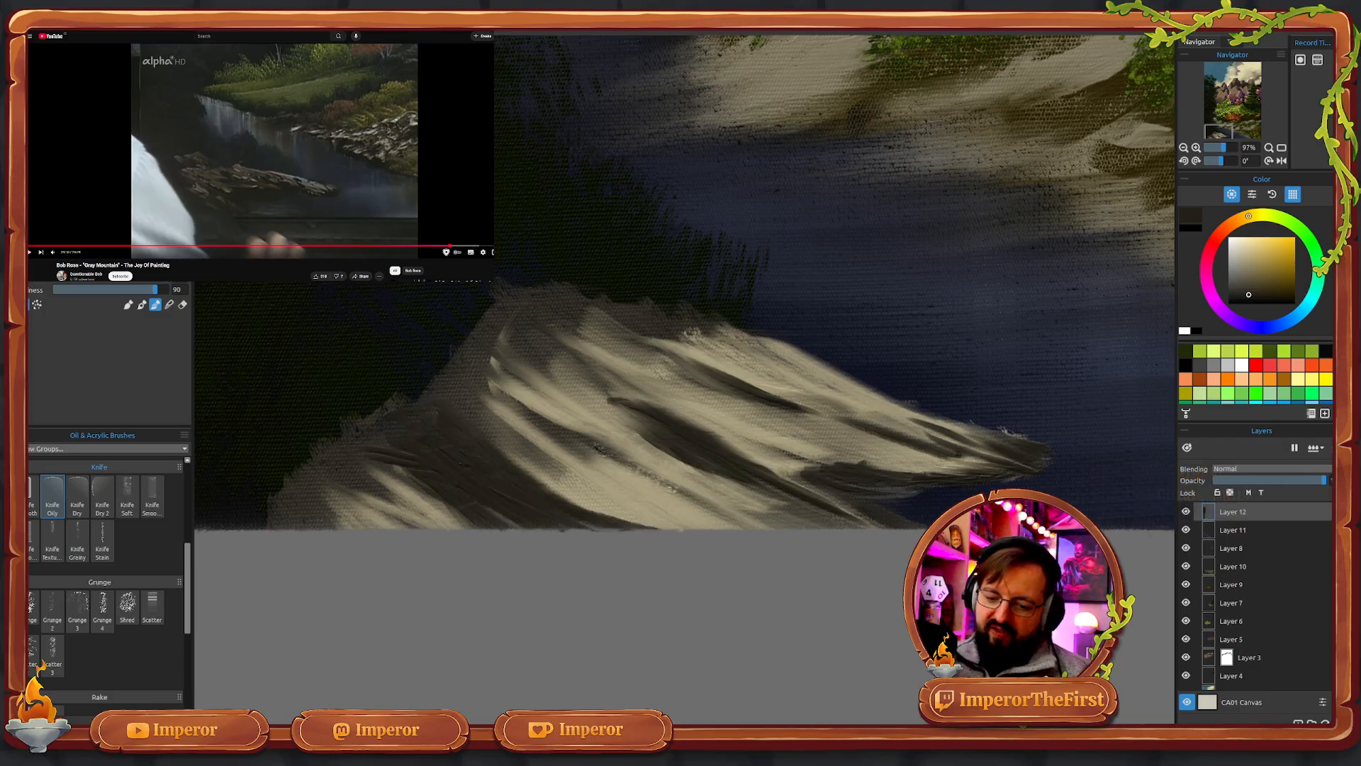
- Darken the far left slope and base of the foreground rock with short slanted knife strokes
left_click_drag(334, 450, 381, 528)
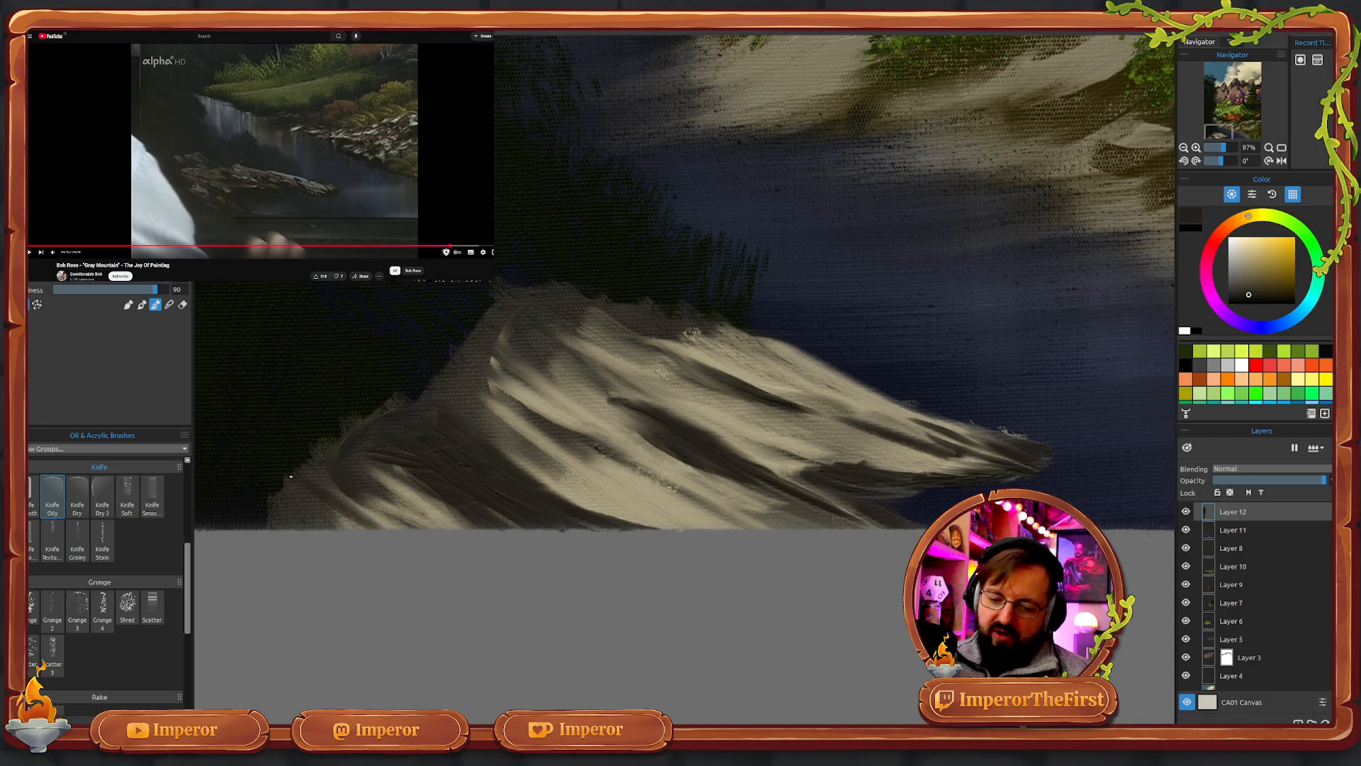
left_click_drag(289, 482, 360, 530)
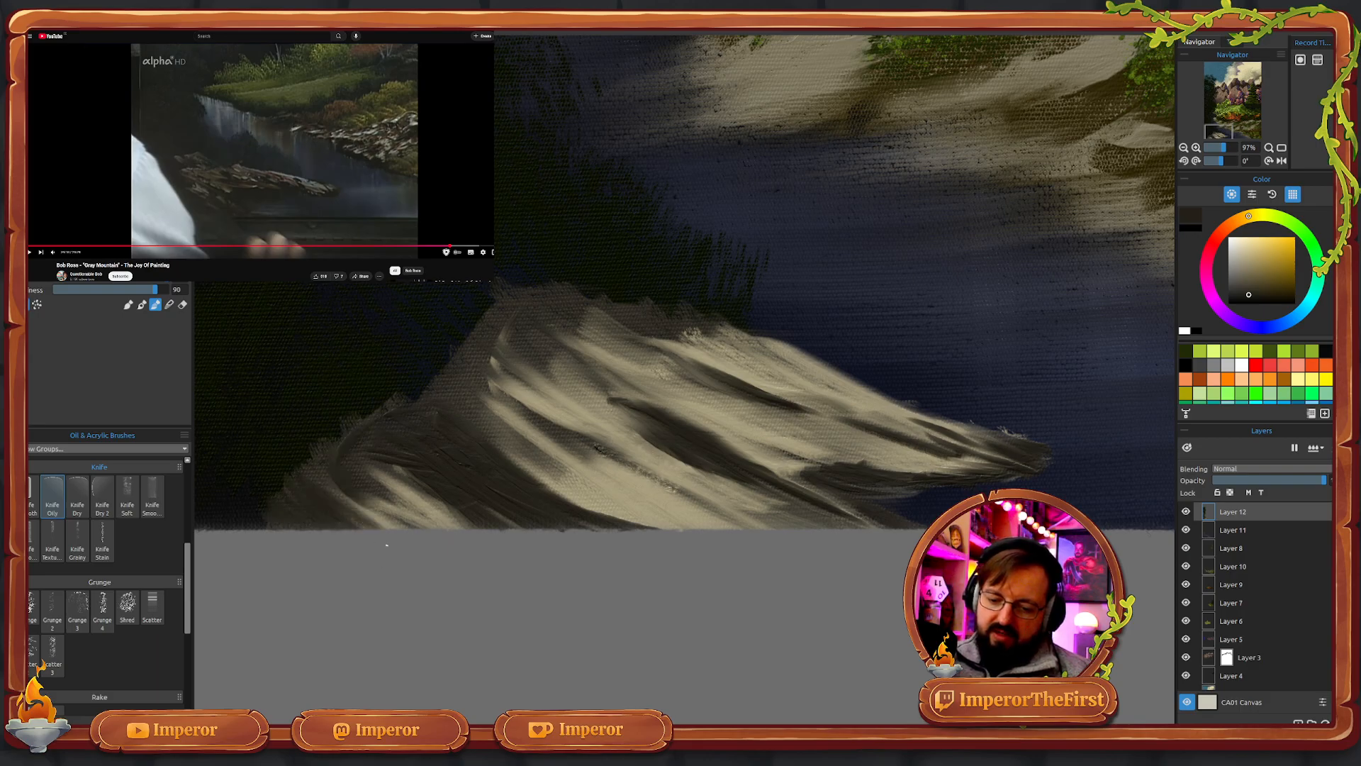
left_click_drag(336, 484, 388, 525)
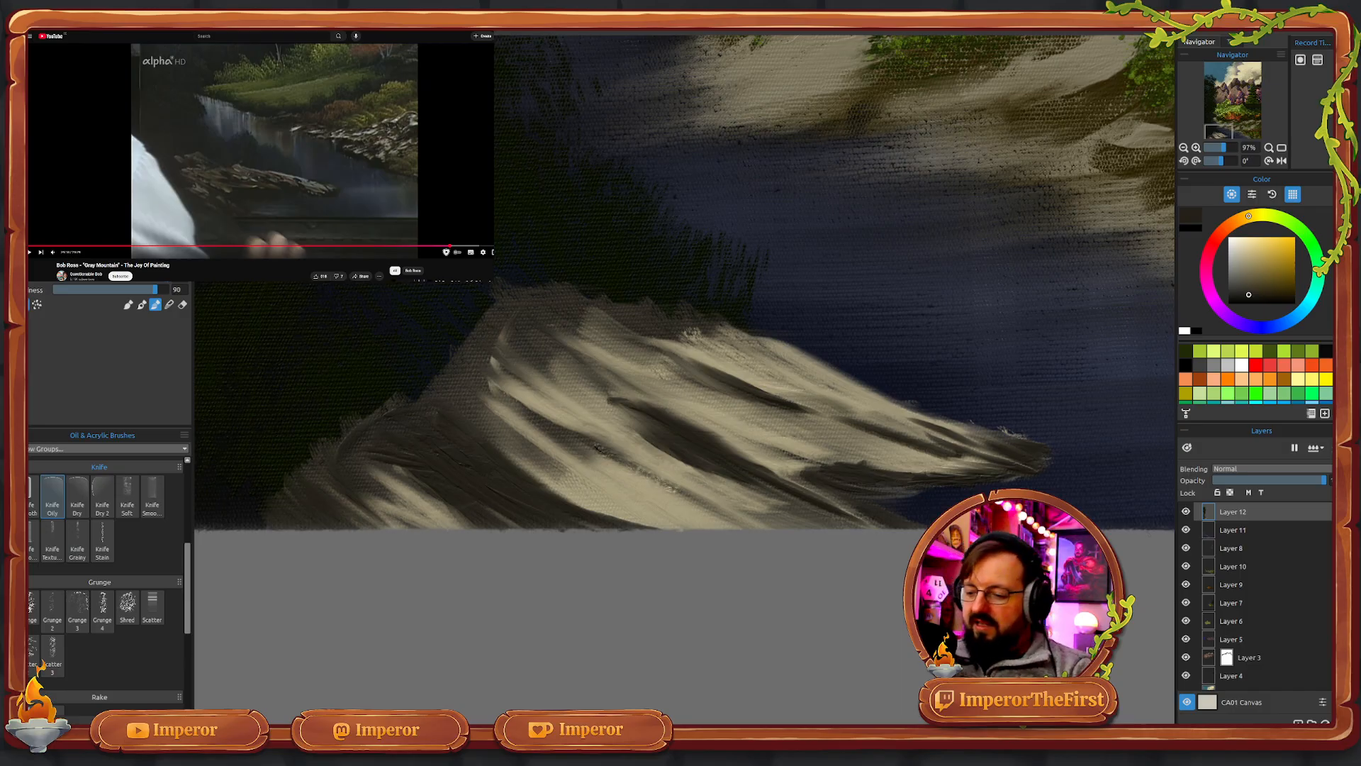
- Pick a dark reddish brown and streak it along the rock's crevices, upper ridge and pointed tip
left_click_drag(1234, 231, 1230, 225)
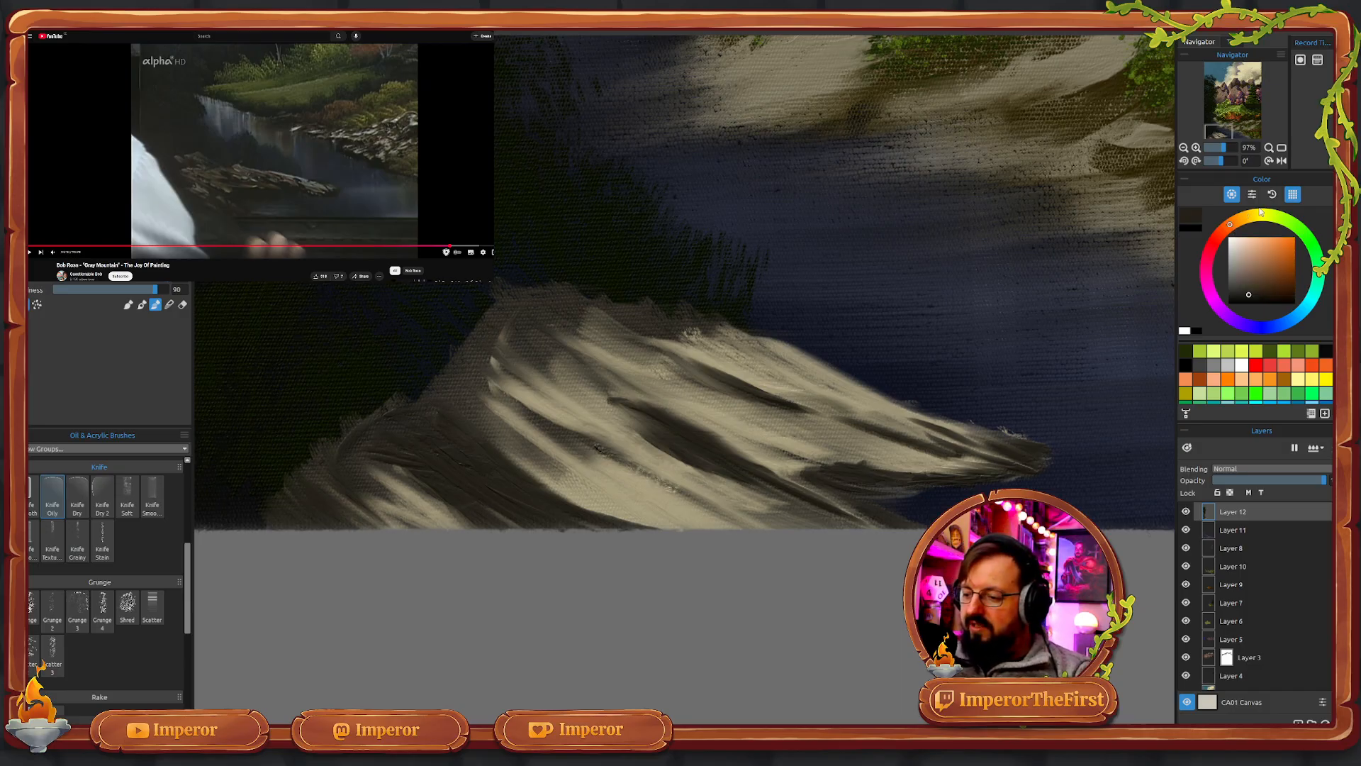
left_click(1266, 282)
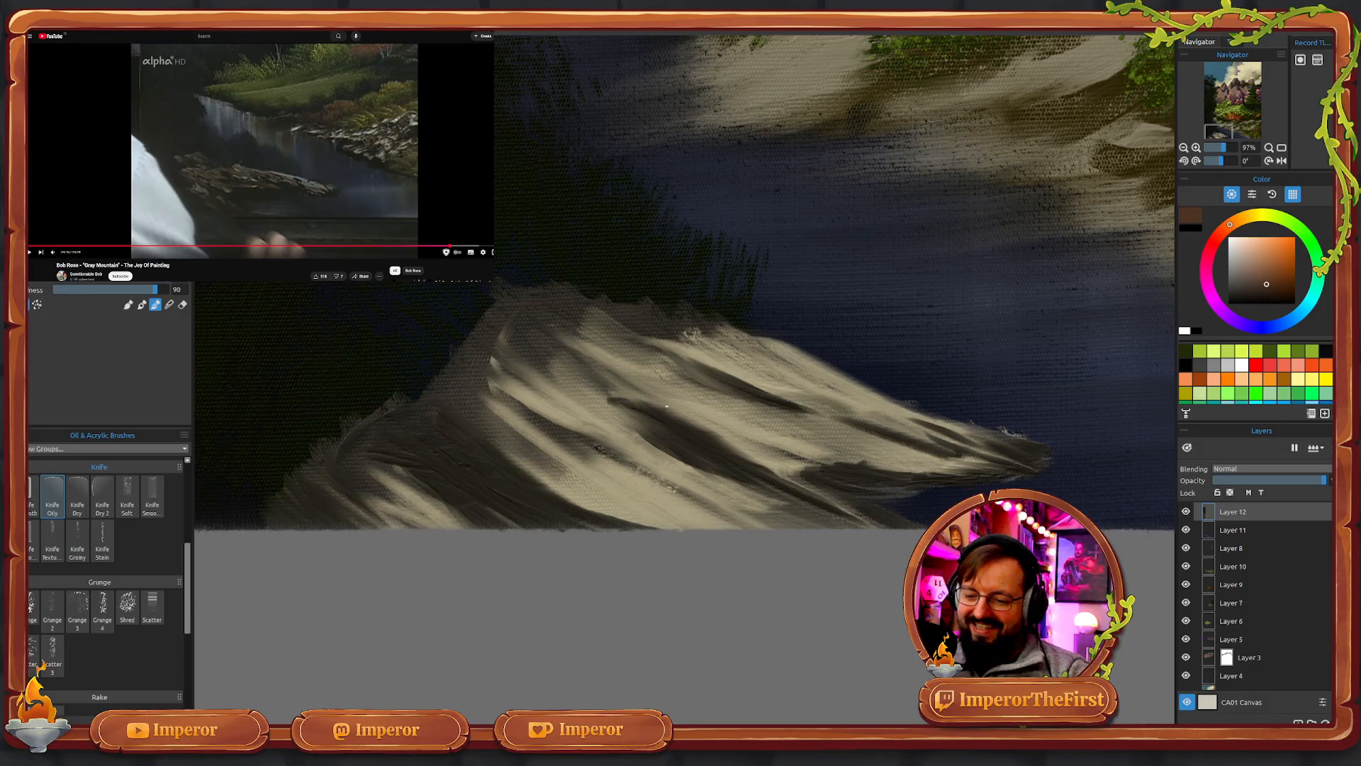
left_click_drag(693, 418, 820, 492)
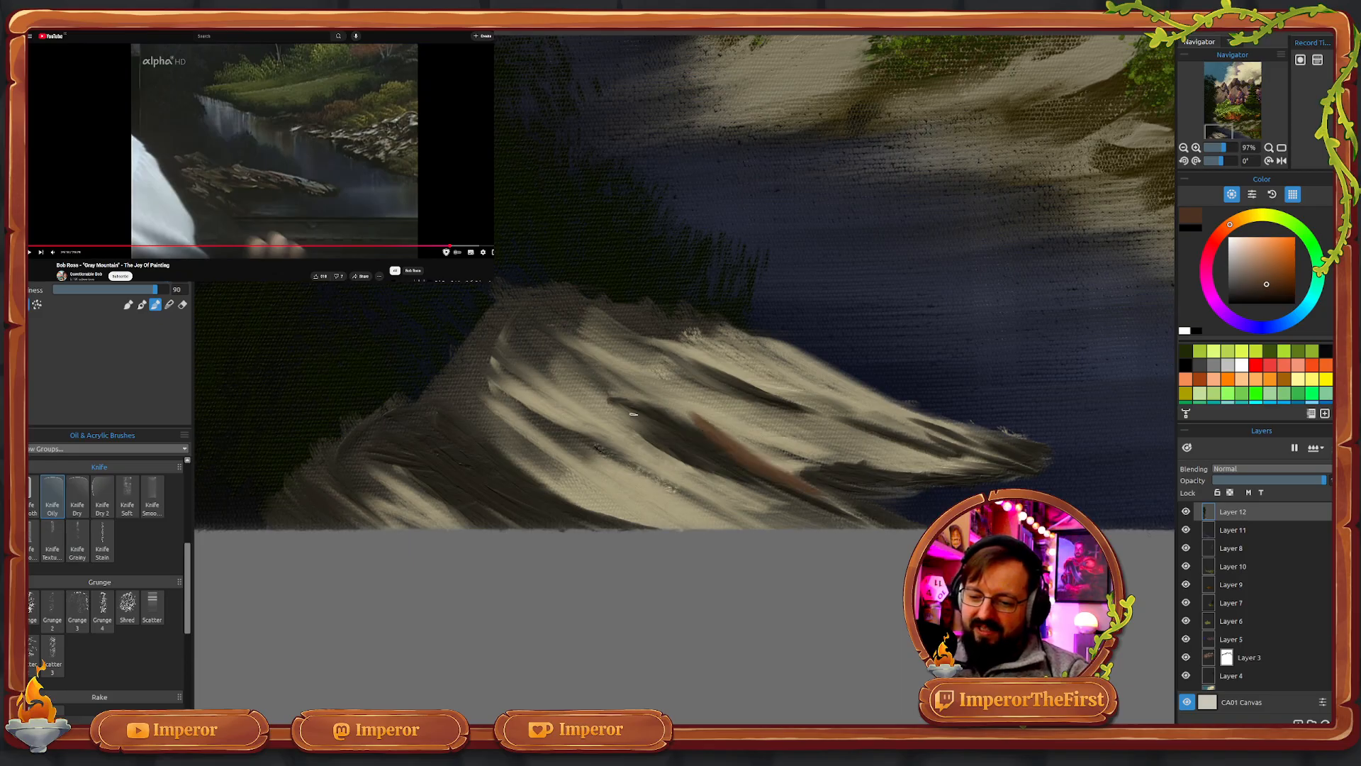
left_click_drag(633, 409, 730, 431)
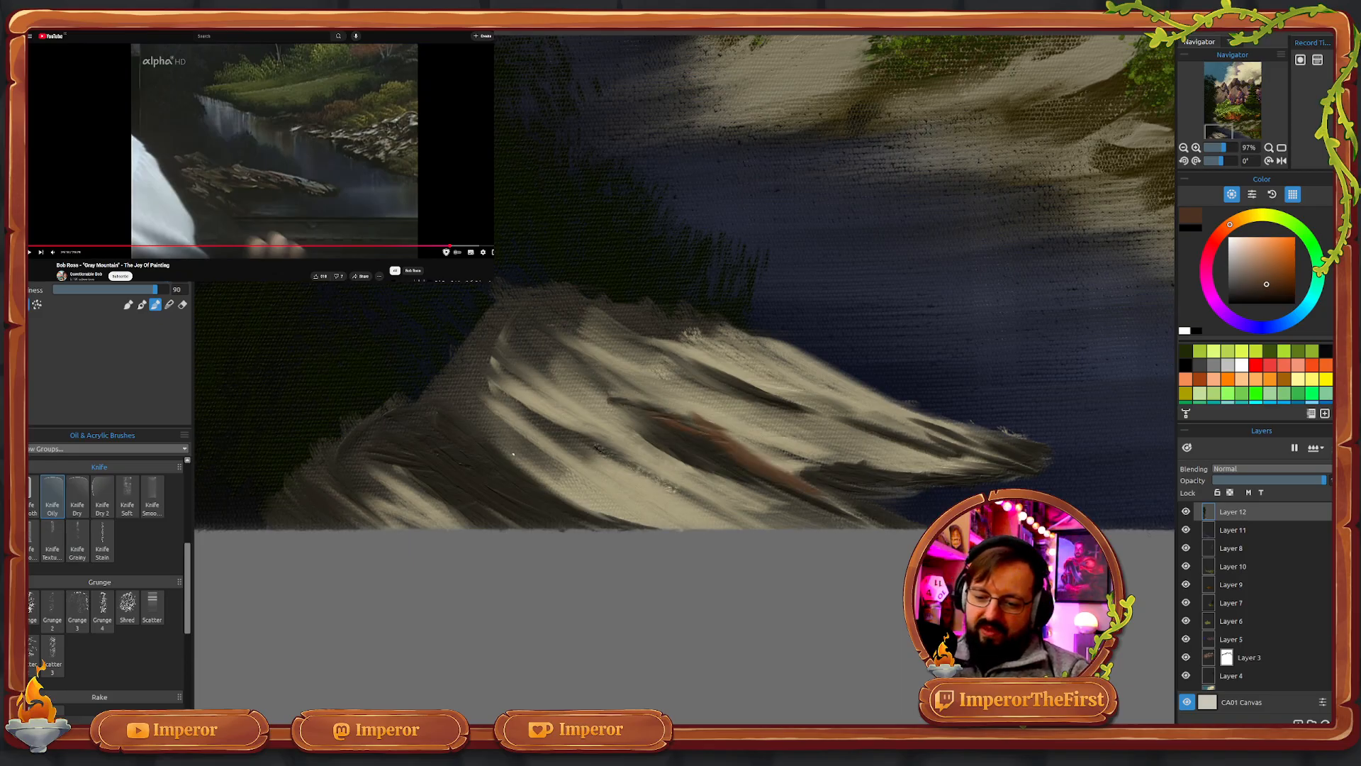
left_click_drag(500, 443, 636, 525)
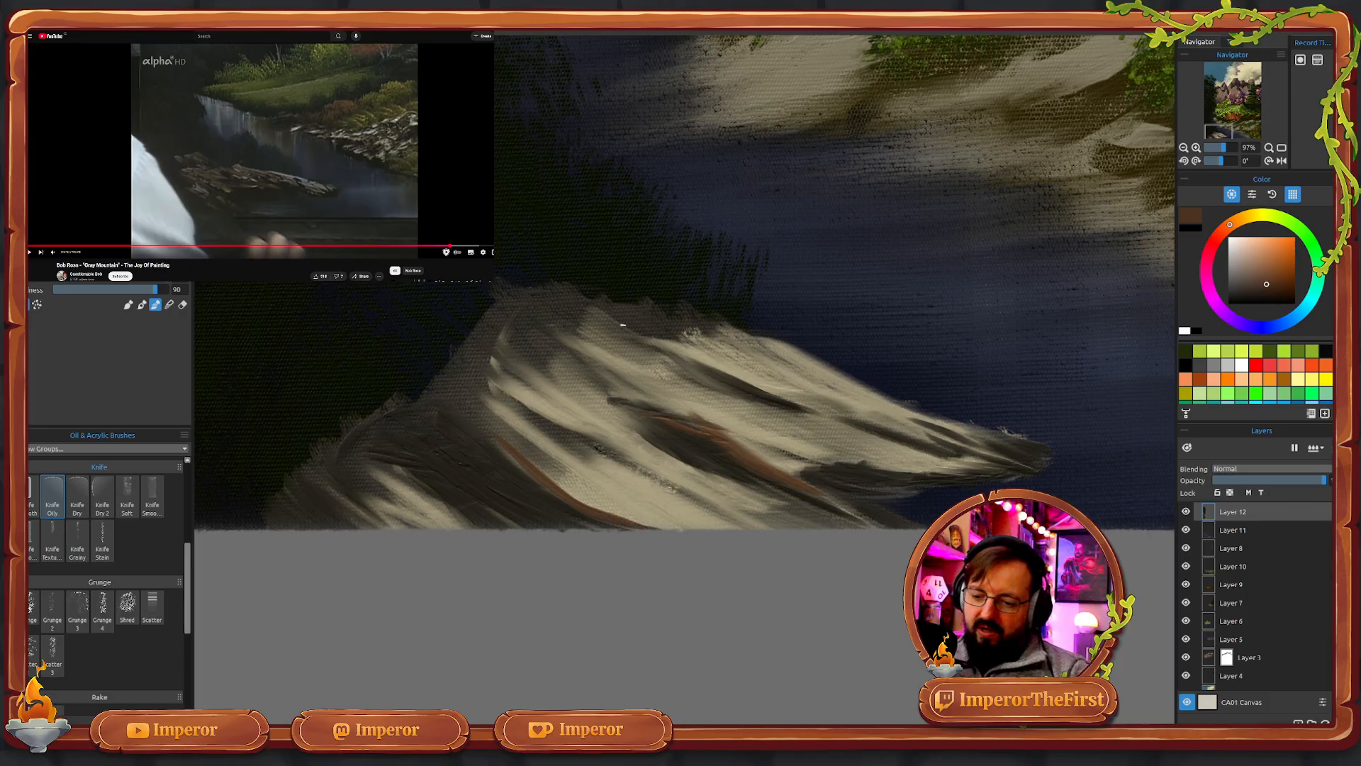
left_click_drag(641, 331, 709, 353)
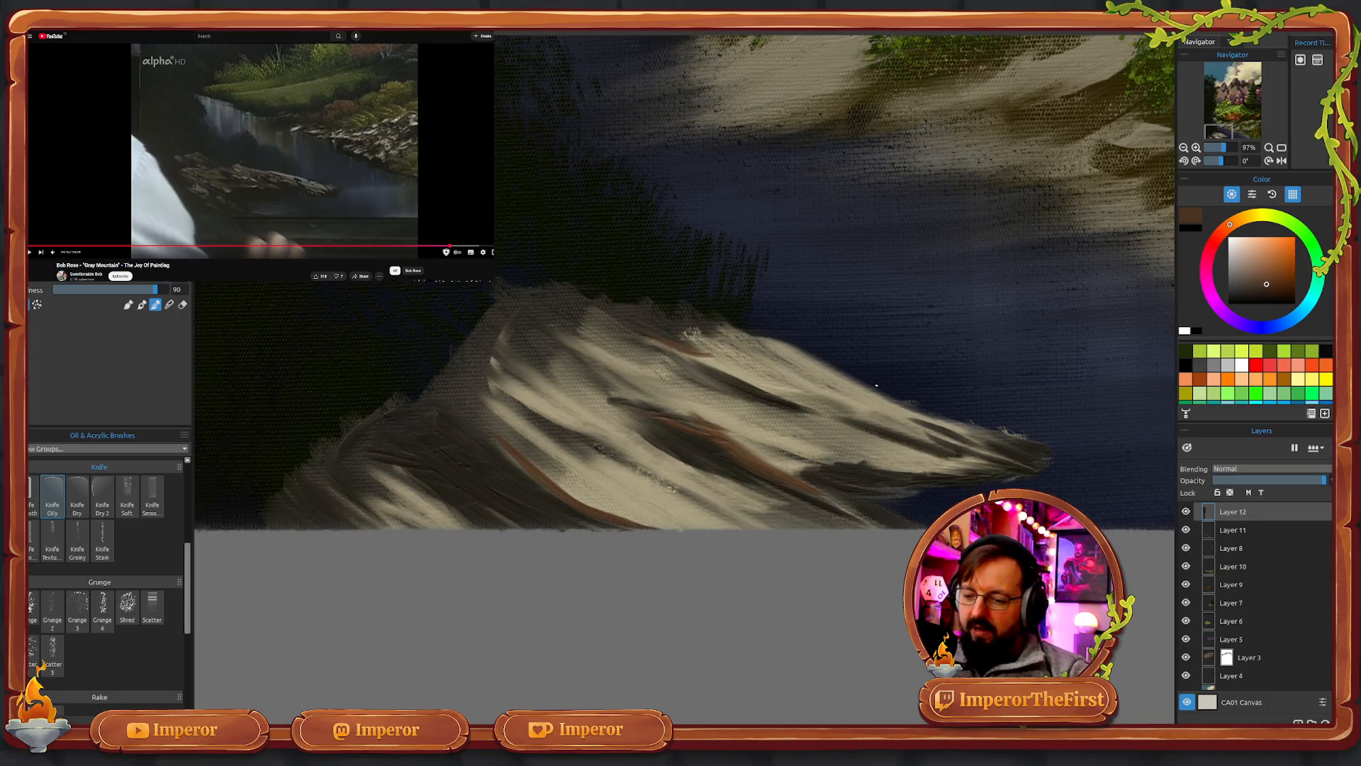
left_click_drag(904, 407, 1033, 449)
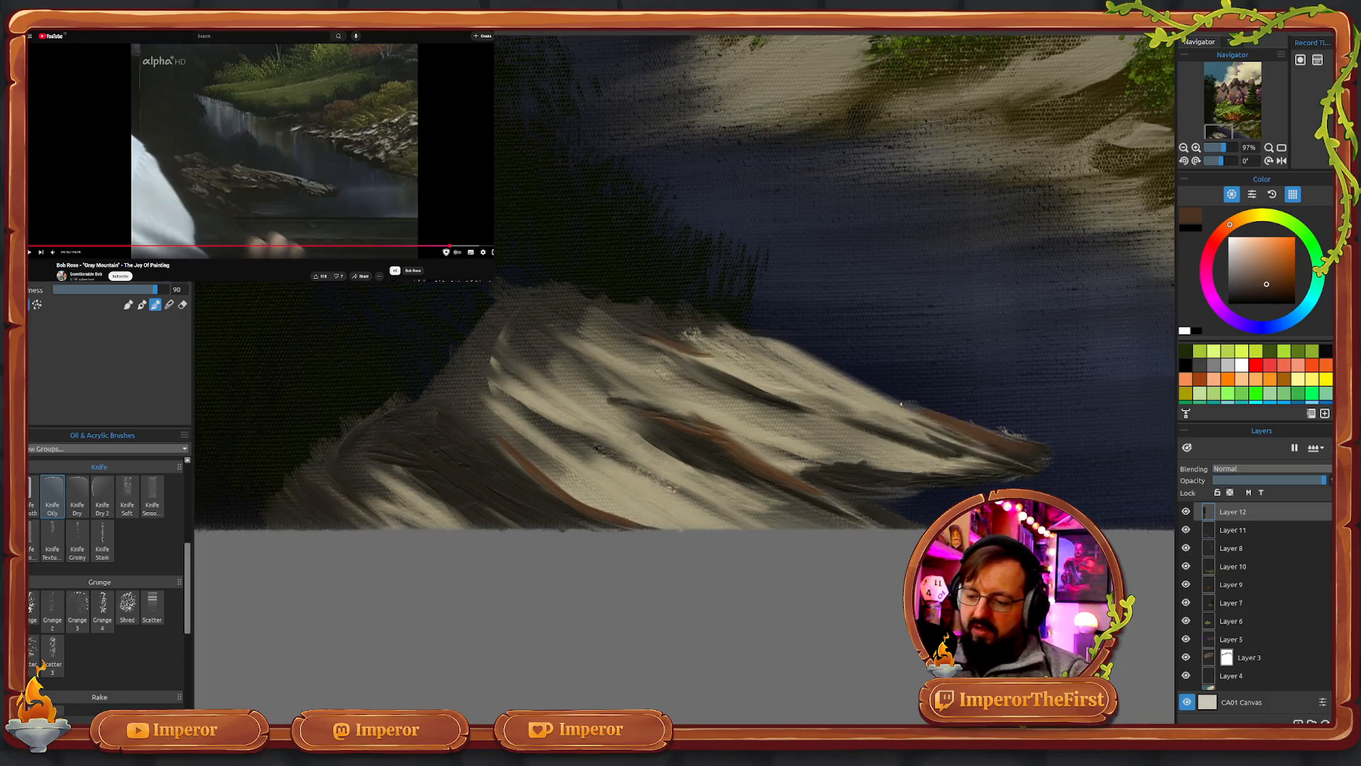
left_click_drag(855, 468, 934, 475)
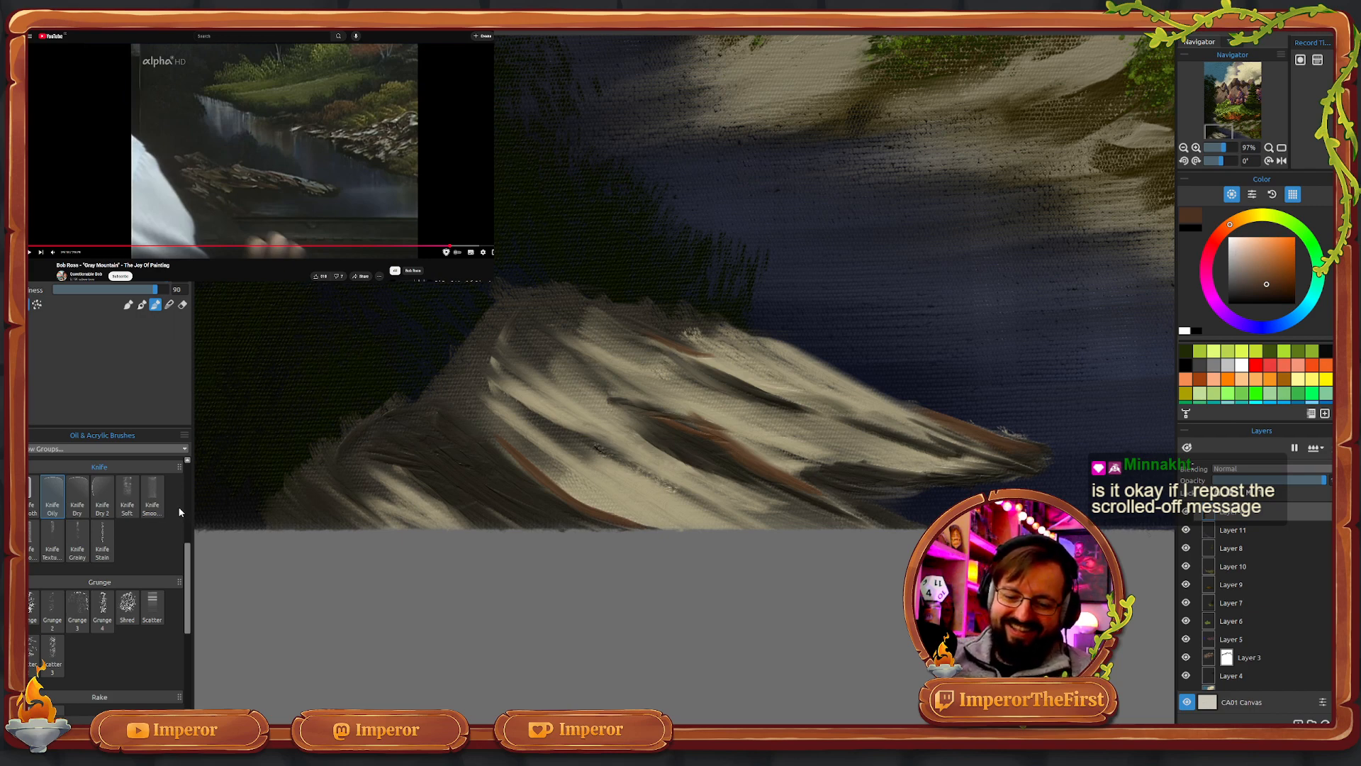
- Switch to the Hairy brush, change its painting mode and dab dark green foliage over the rock's peak, left slope and lower middle
left_click(189, 486)
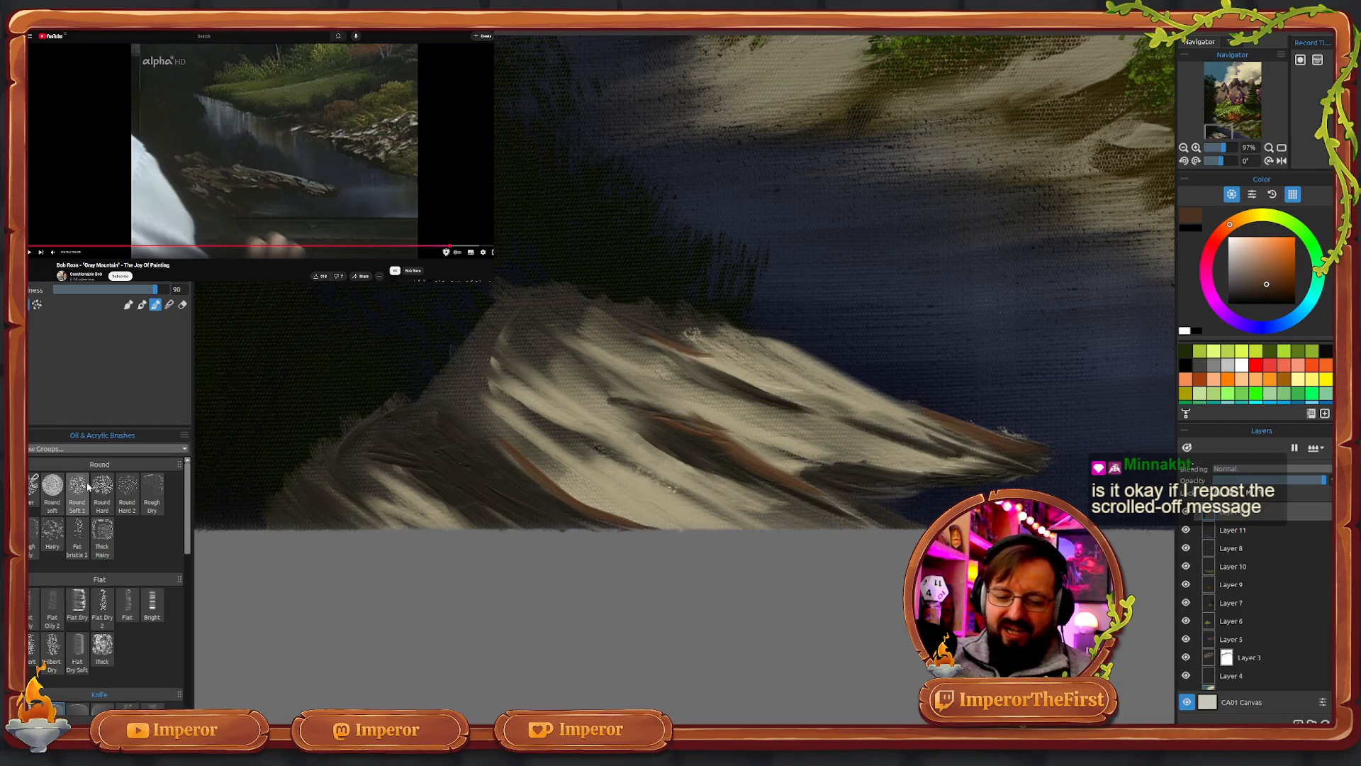
left_click(52, 531)
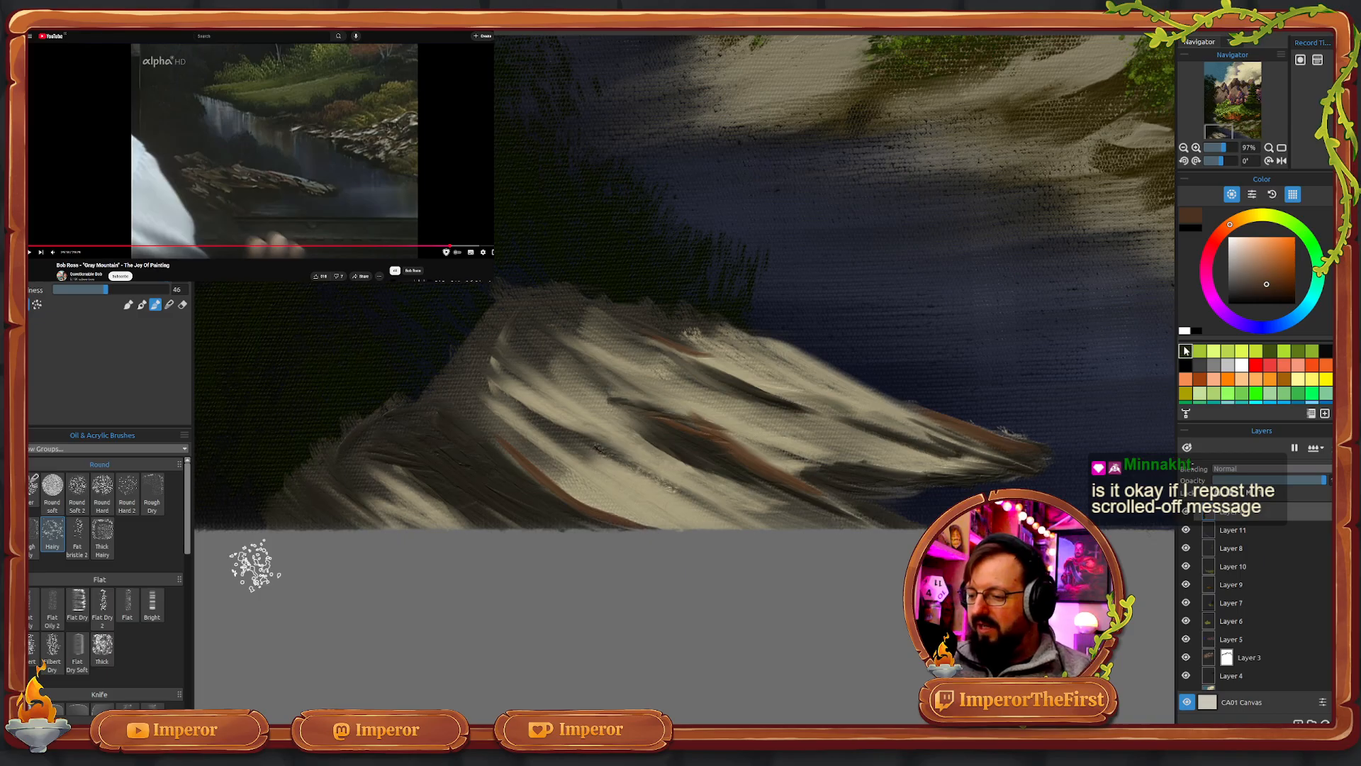
left_click(1185, 350)
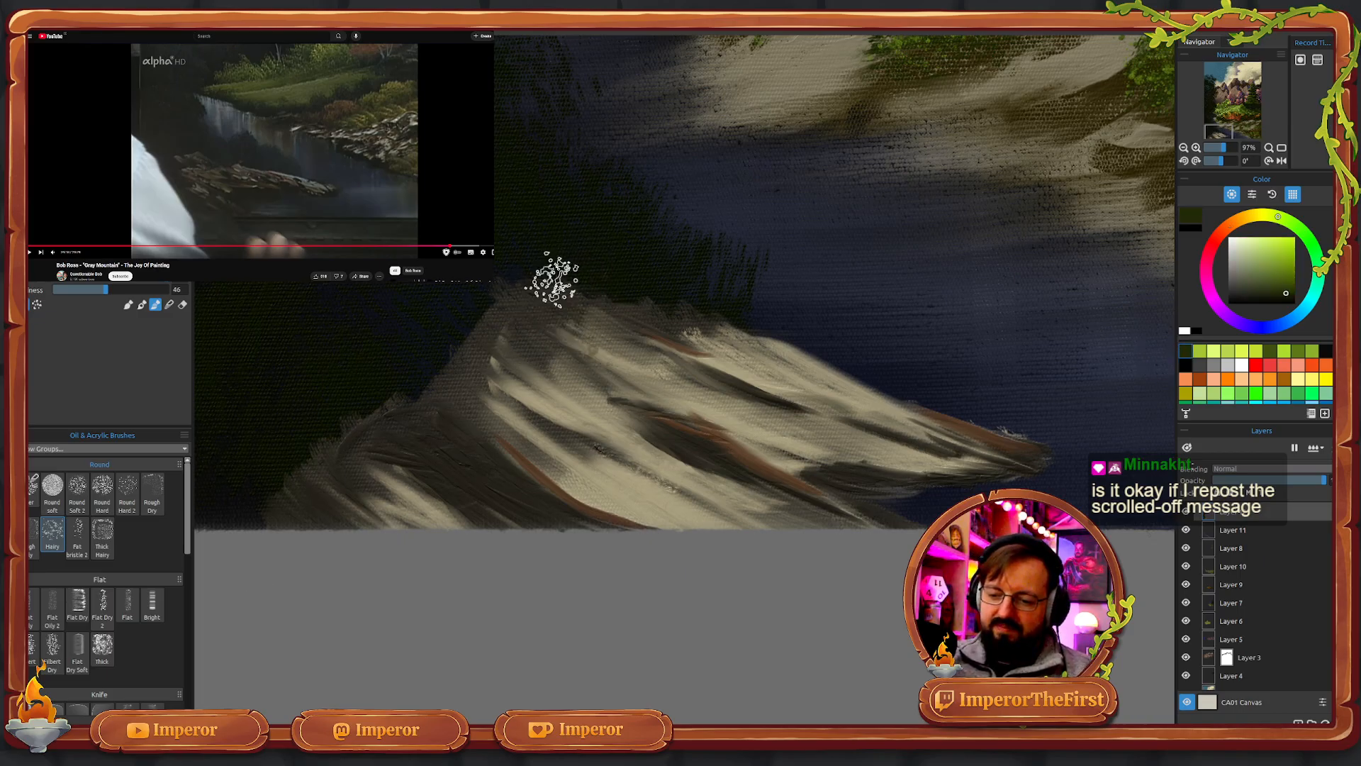
left_click(127, 304)
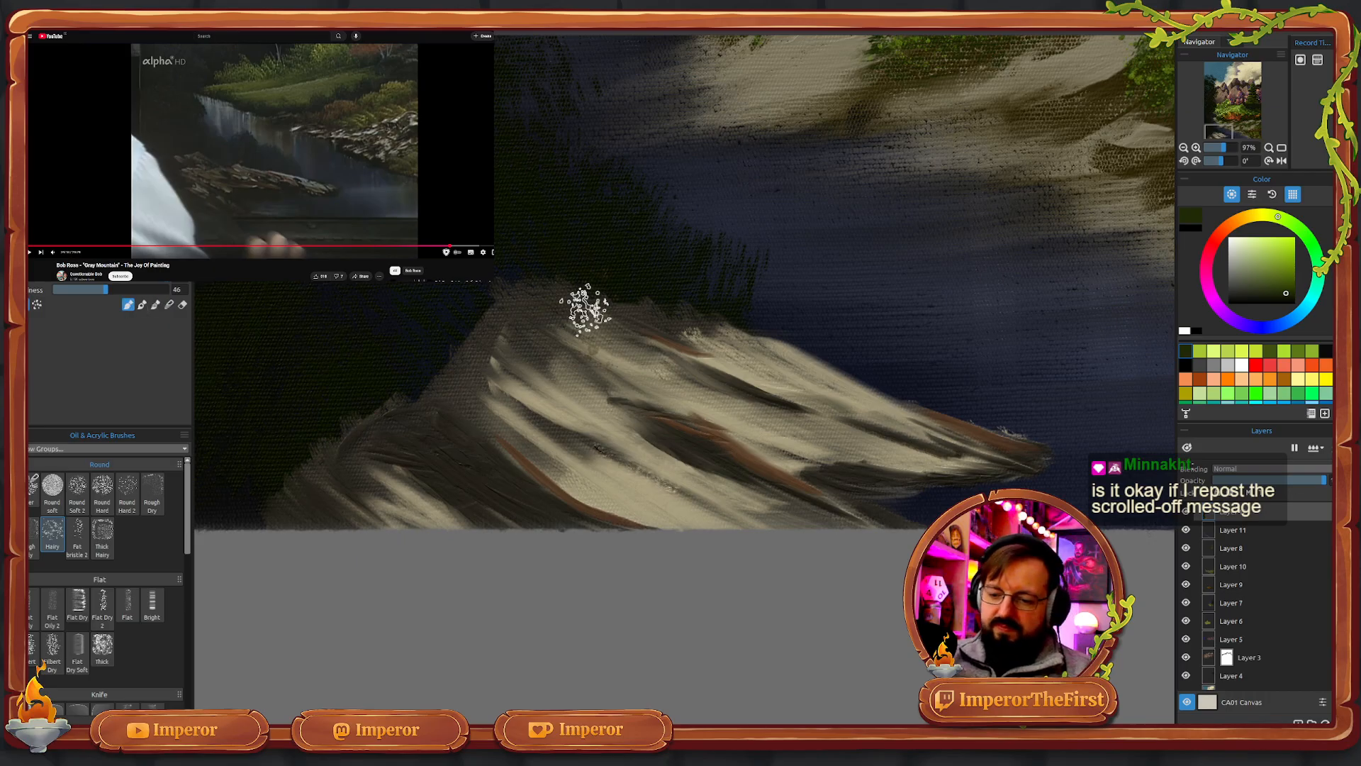
mouse_move(585, 309)
left_mouse_down()
mouse_move(569, 264)
mouse_move(555, 312)
left_mouse_up()
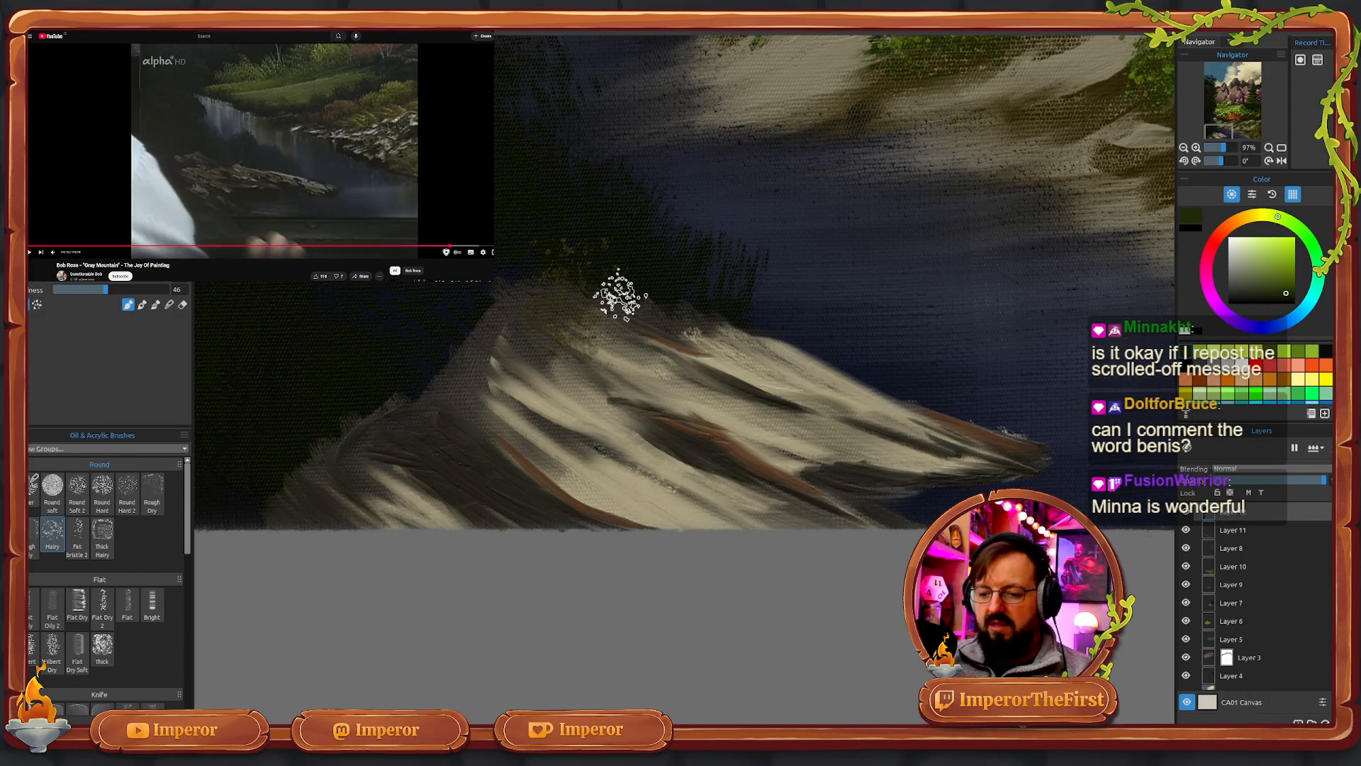
mouse_move(618, 339)
left_mouse_down()
mouse_move(521, 297)
mouse_move(461, 396)
mouse_move(455, 485)
mouse_move(488, 467)
mouse_move(466, 345)
mouse_move(458, 389)
mouse_move(436, 377)
mouse_move(290, 482)
left_mouse_up()
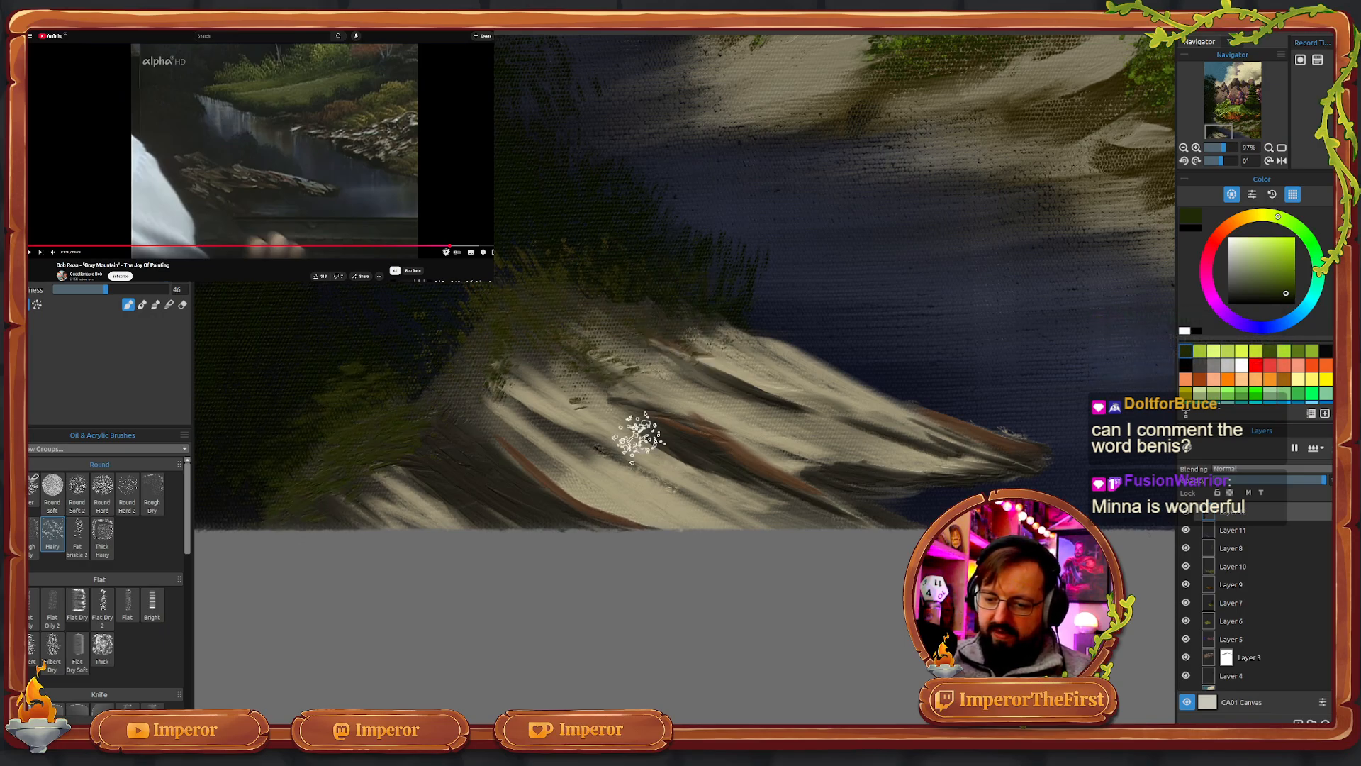
mouse_move(631, 440)
left_mouse_down()
mouse_move(677, 477)
mouse_move(648, 463)
mouse_move(619, 495)
mouse_move(568, 466)
mouse_move(575, 493)
left_mouse_up()
mouse_move(469, 419)
left_mouse_down()
mouse_move(409, 412)
mouse_move(397, 384)
mouse_move(426, 341)
mouse_move(356, 398)
mouse_move(310, 411)
left_mouse_up()
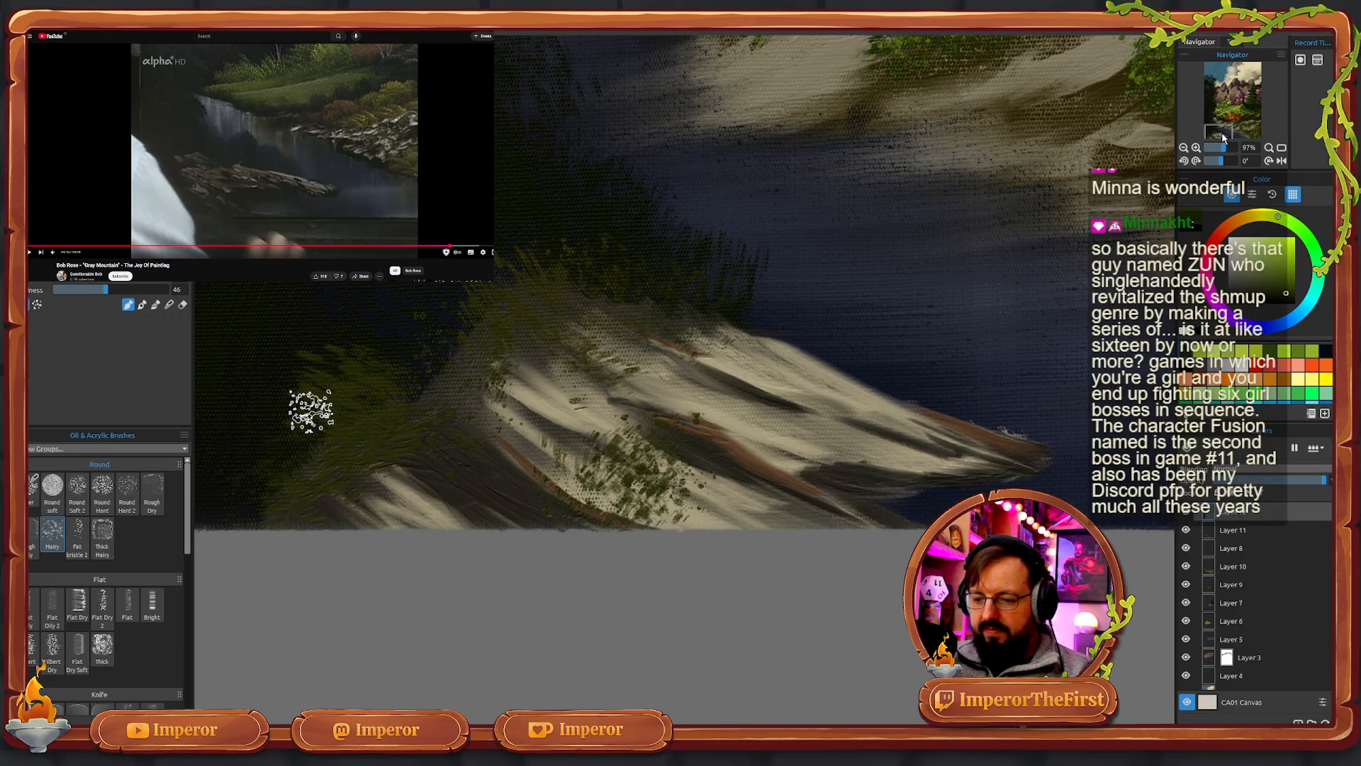
- Extend the dark green foliage into bushes behind the rock's upper ridge and over the dark bank to its left
left_click_drag(1221, 132, 1213, 135)
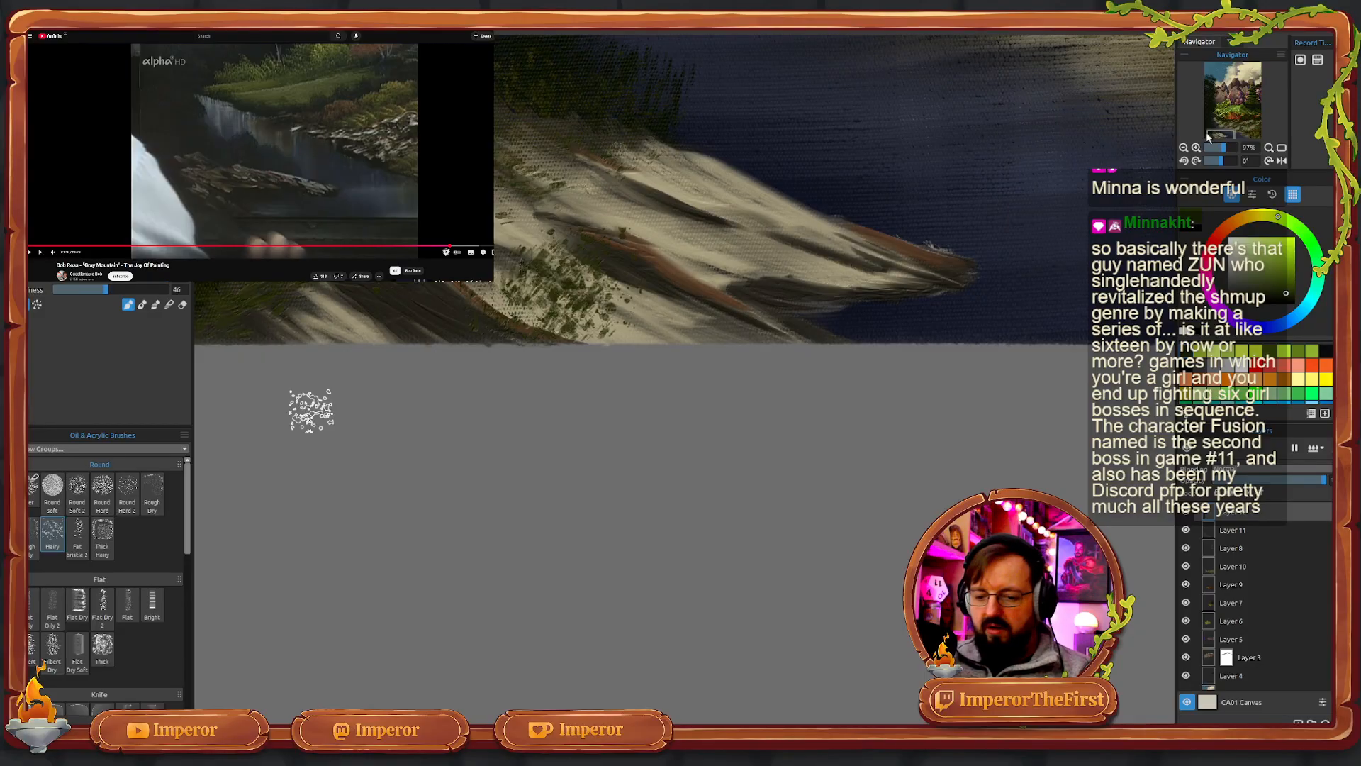
left_click_drag(550, 318, 724, 538)
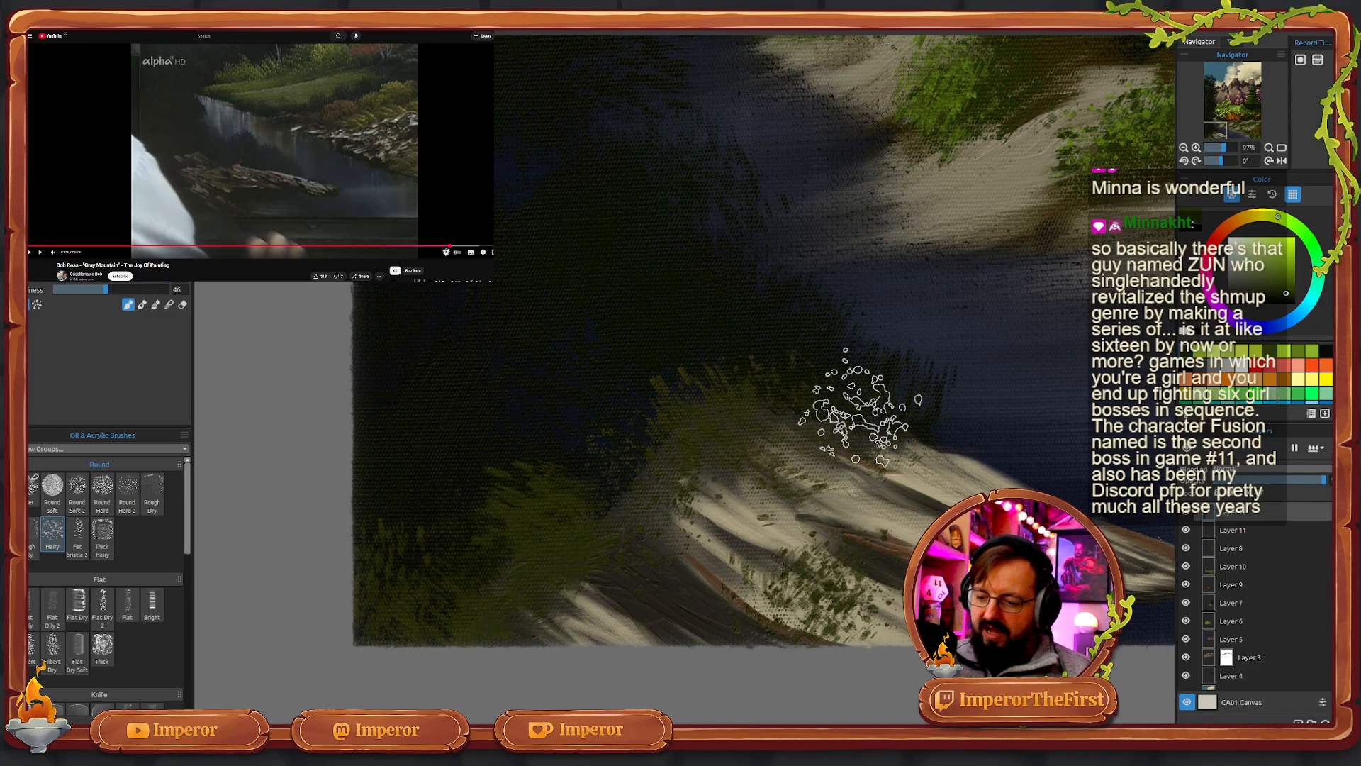
mouse_move(850, 395)
left_mouse_down()
mouse_move(948, 440)
mouse_move(929, 426)
left_mouse_up()
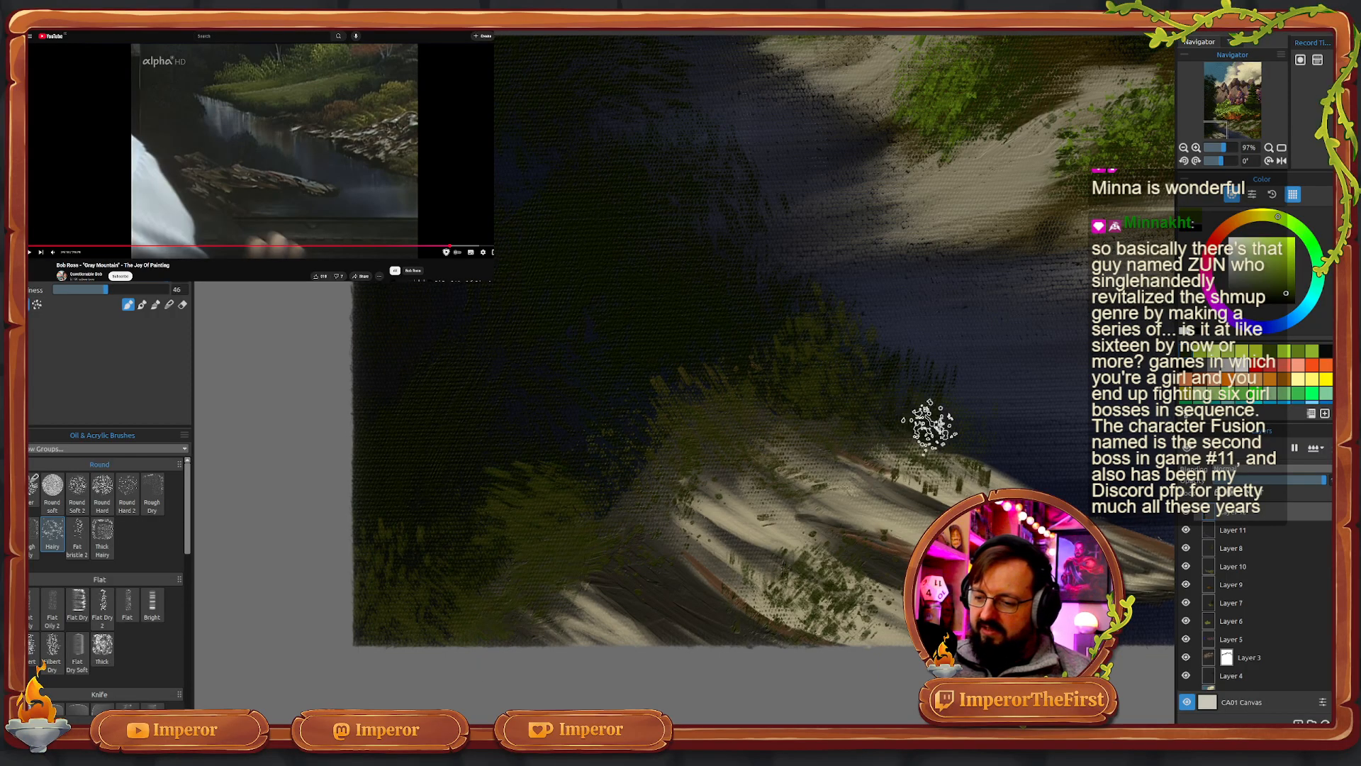
mouse_move(796, 410)
left_mouse_down()
mouse_move(732, 376)
mouse_move(648, 490)
mouse_move(613, 472)
left_mouse_up()
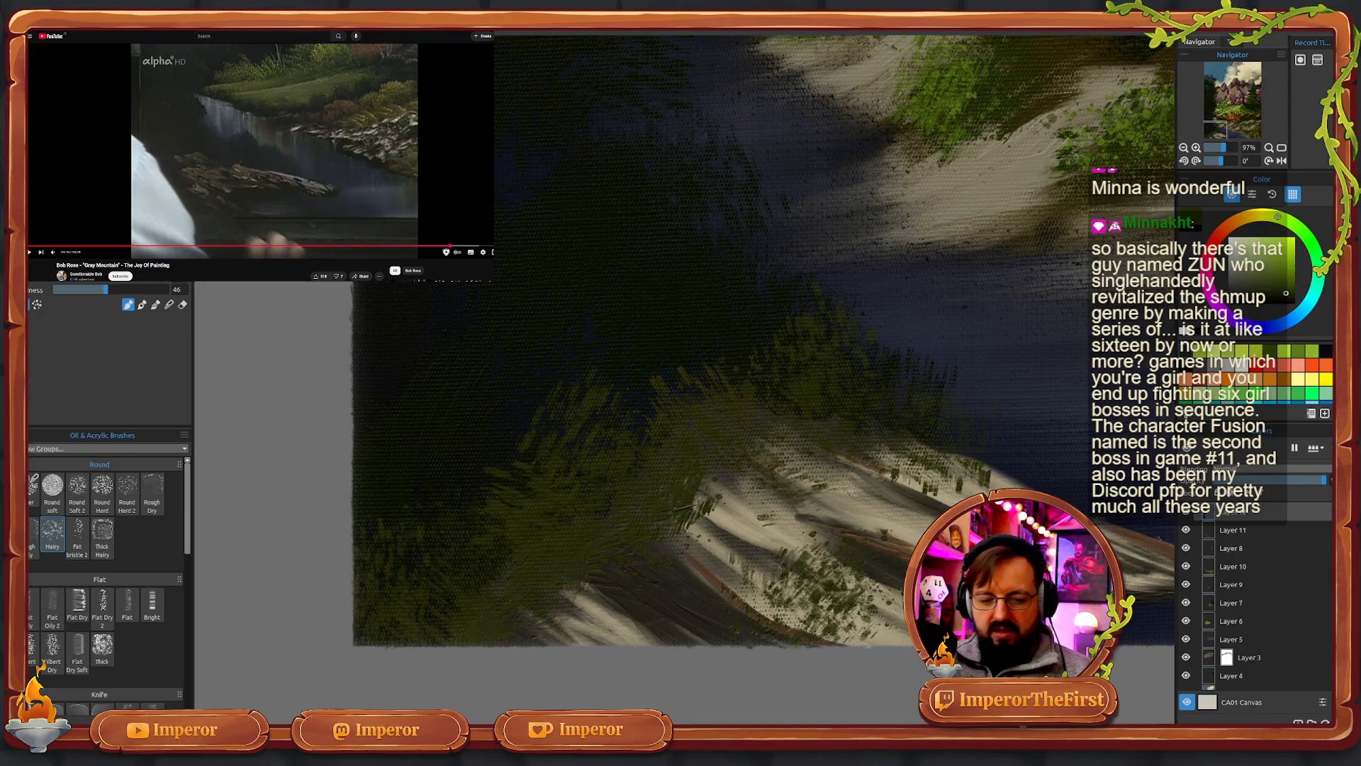
- Pick a lighter olive green and dab leaf highlights over the bushes behind, beside and on the foreground rock
left_click_drag(985, 520, 845, 514)
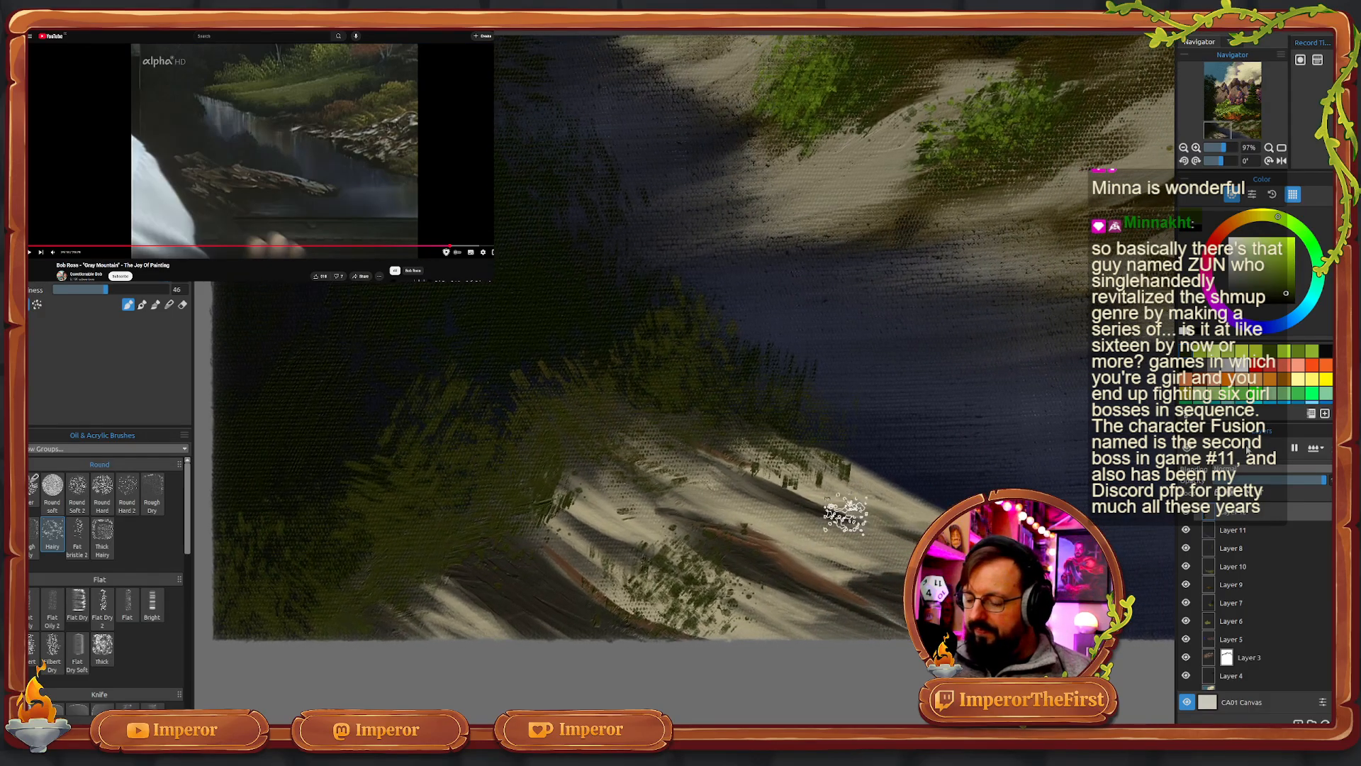
left_click(1301, 350)
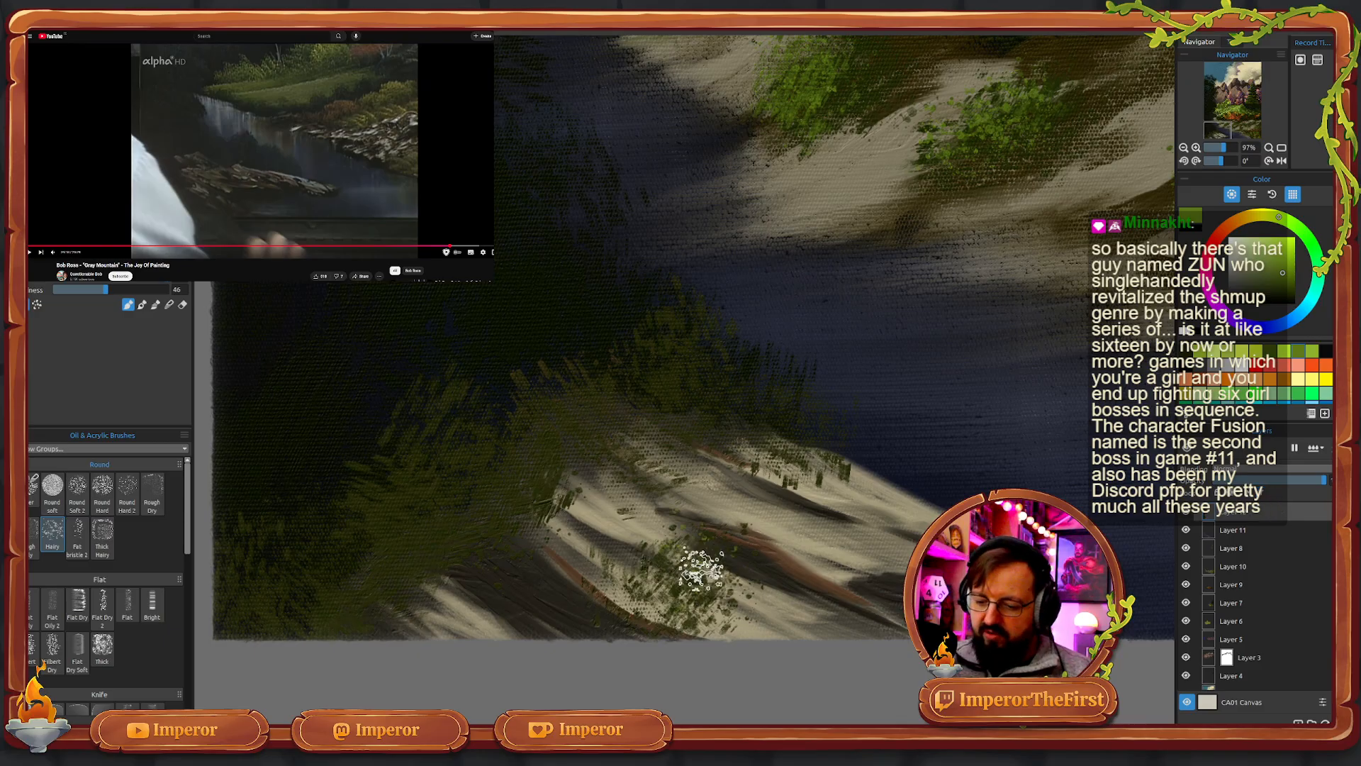
mouse_move(791, 350)
left_mouse_down()
mouse_move(775, 375)
mouse_move(815, 414)
mouse_move(792, 373)
mouse_move(802, 424)
mouse_move(832, 441)
mouse_move(787, 446)
mouse_move(798, 384)
mouse_move(770, 388)
mouse_move(810, 435)
mouse_move(699, 344)
mouse_move(691, 313)
mouse_move(696, 378)
mouse_move(704, 370)
mouse_move(644, 444)
mouse_move(624, 424)
mouse_move(652, 467)
mouse_move(536, 473)
mouse_move(535, 552)
mouse_move(468, 528)
mouse_move(422, 582)
mouse_move(403, 562)
mouse_move(392, 640)
mouse_move(365, 615)
mouse_move(463, 449)
mouse_move(458, 428)
mouse_move(505, 460)
mouse_move(443, 398)
left_mouse_up()
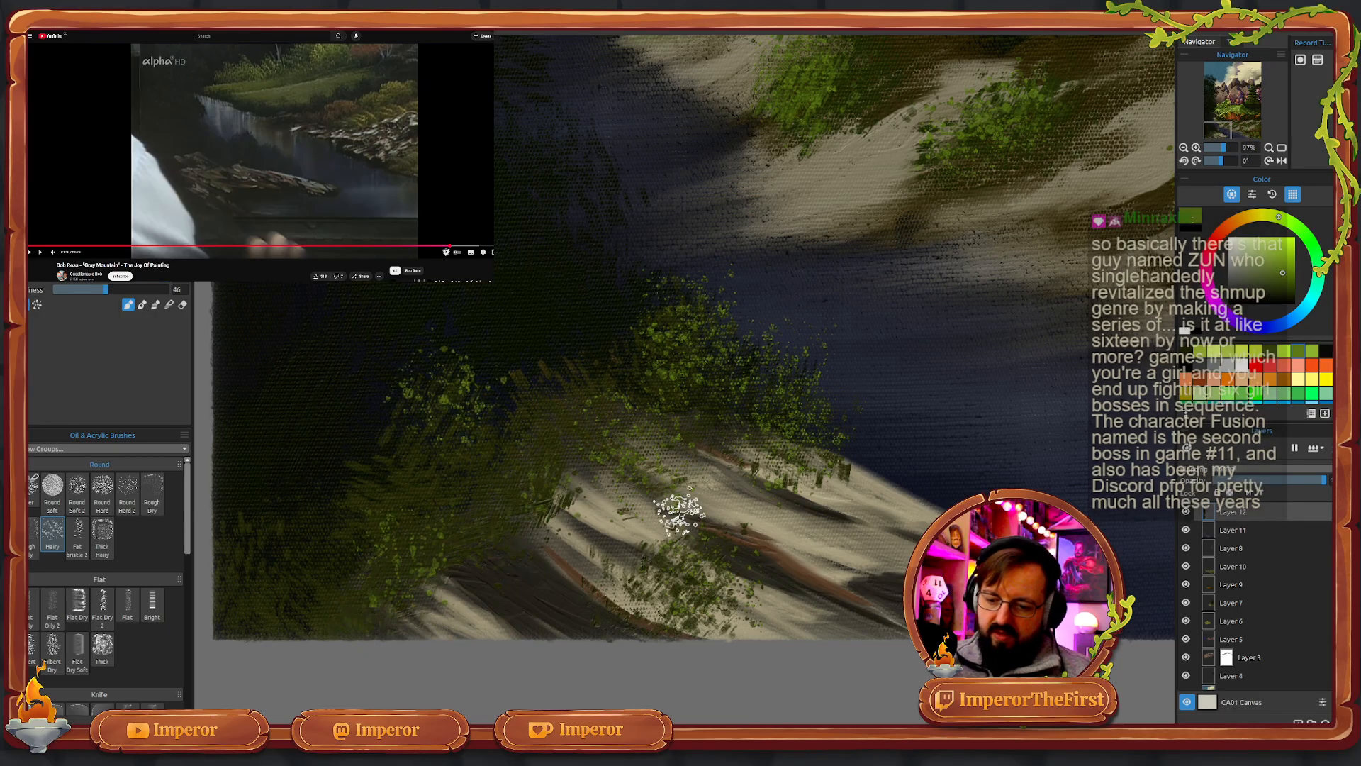
mouse_move(608, 504)
left_mouse_down()
mouse_move(722, 518)
mouse_move(395, 559)
left_mouse_up()
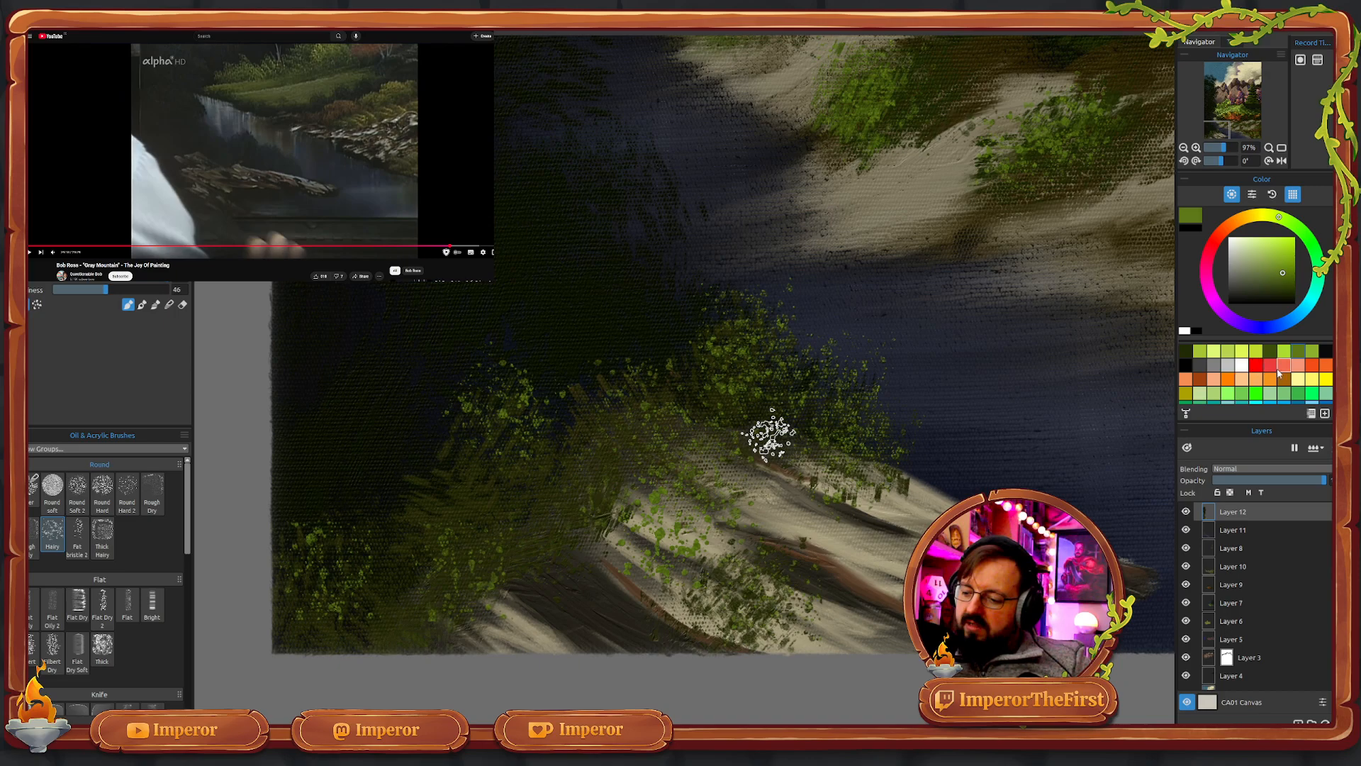
- Pick a brighter yellow-green and dab smaller leaf highlights onto the bushes around the rock and along the left bank
left_click(1312, 353)
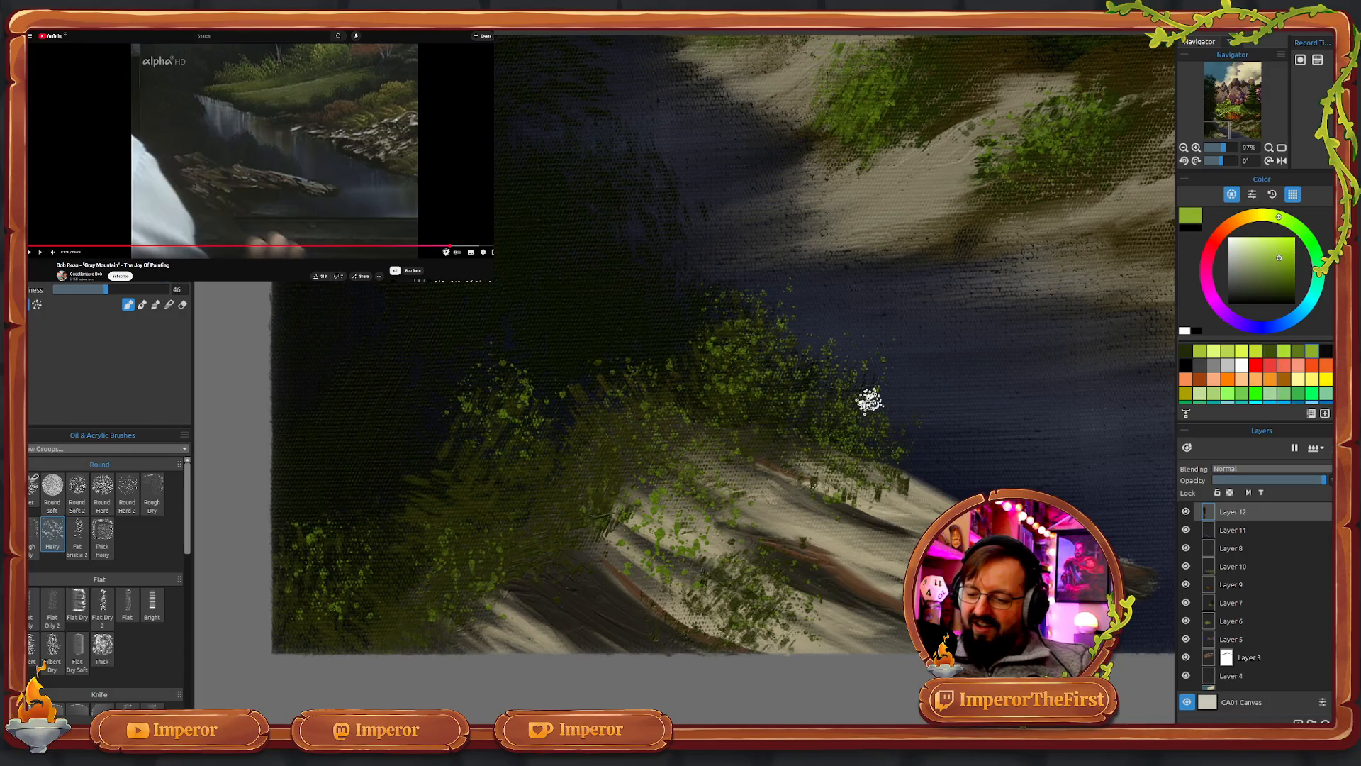
mouse_move(800, 557)
left_mouse_down()
mouse_move(796, 541)
mouse_move(766, 568)
mouse_move(770, 607)
left_mouse_up()
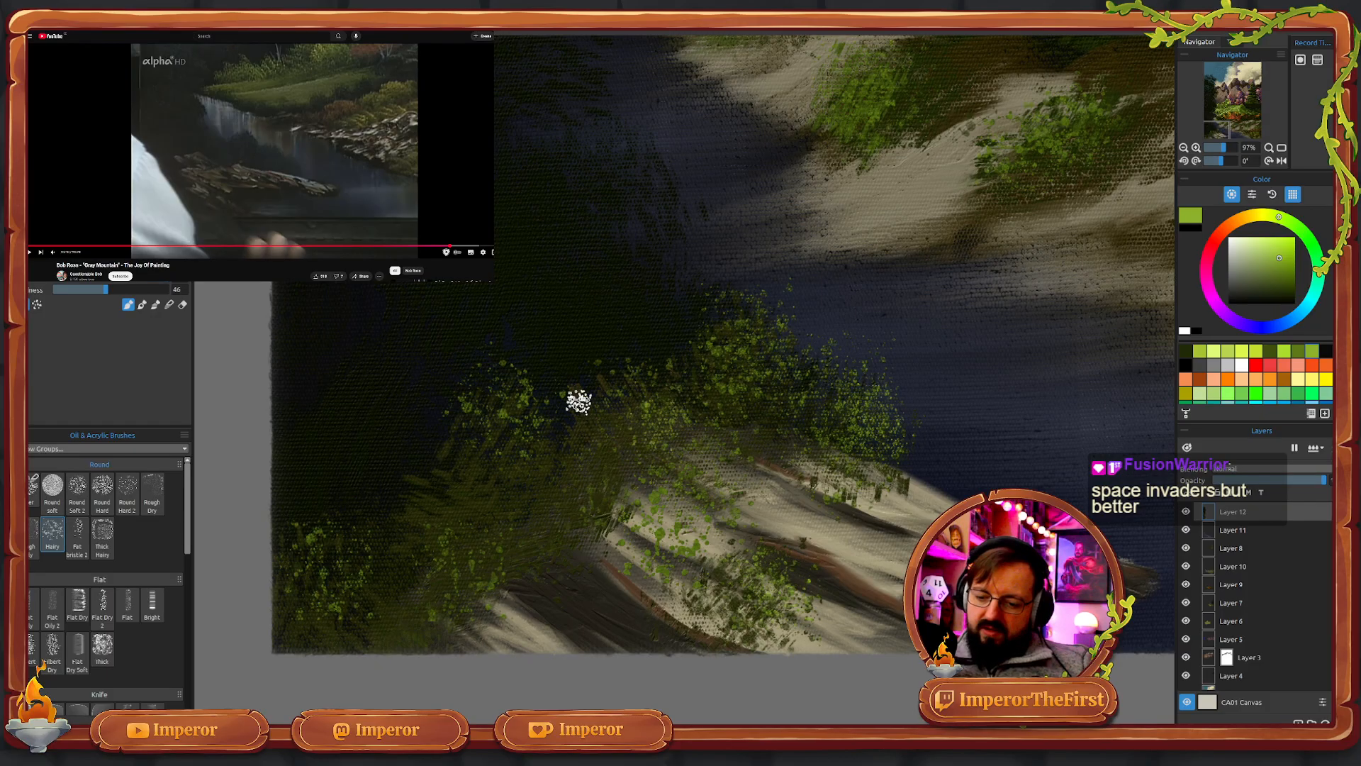
mouse_move(516, 398)
left_mouse_down()
mouse_move(525, 423)
mouse_move(517, 377)
left_mouse_up()
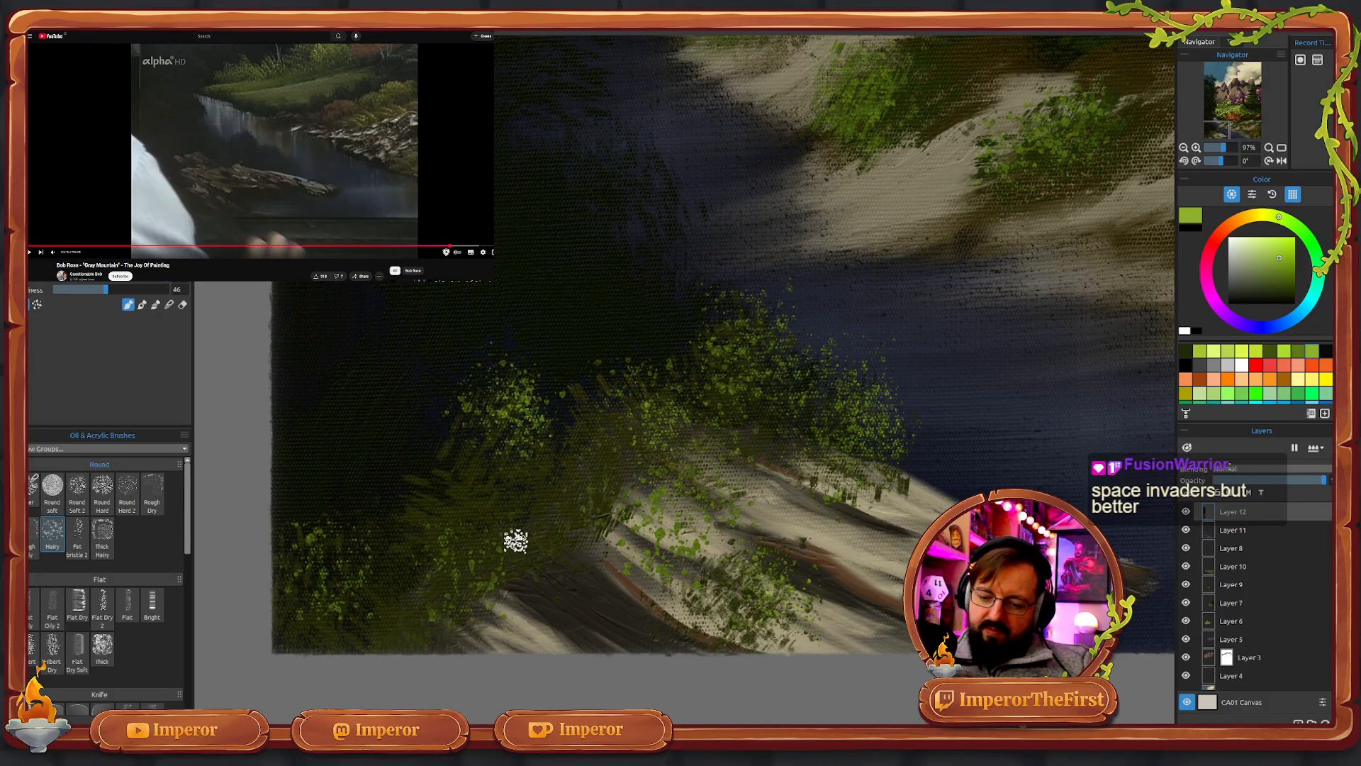
mouse_move(492, 540)
left_mouse_down()
mouse_move(491, 586)
mouse_move(450, 614)
left_mouse_up()
mouse_move(322, 554)
left_mouse_down()
mouse_move(337, 598)
mouse_move(340, 572)
left_mouse_up()
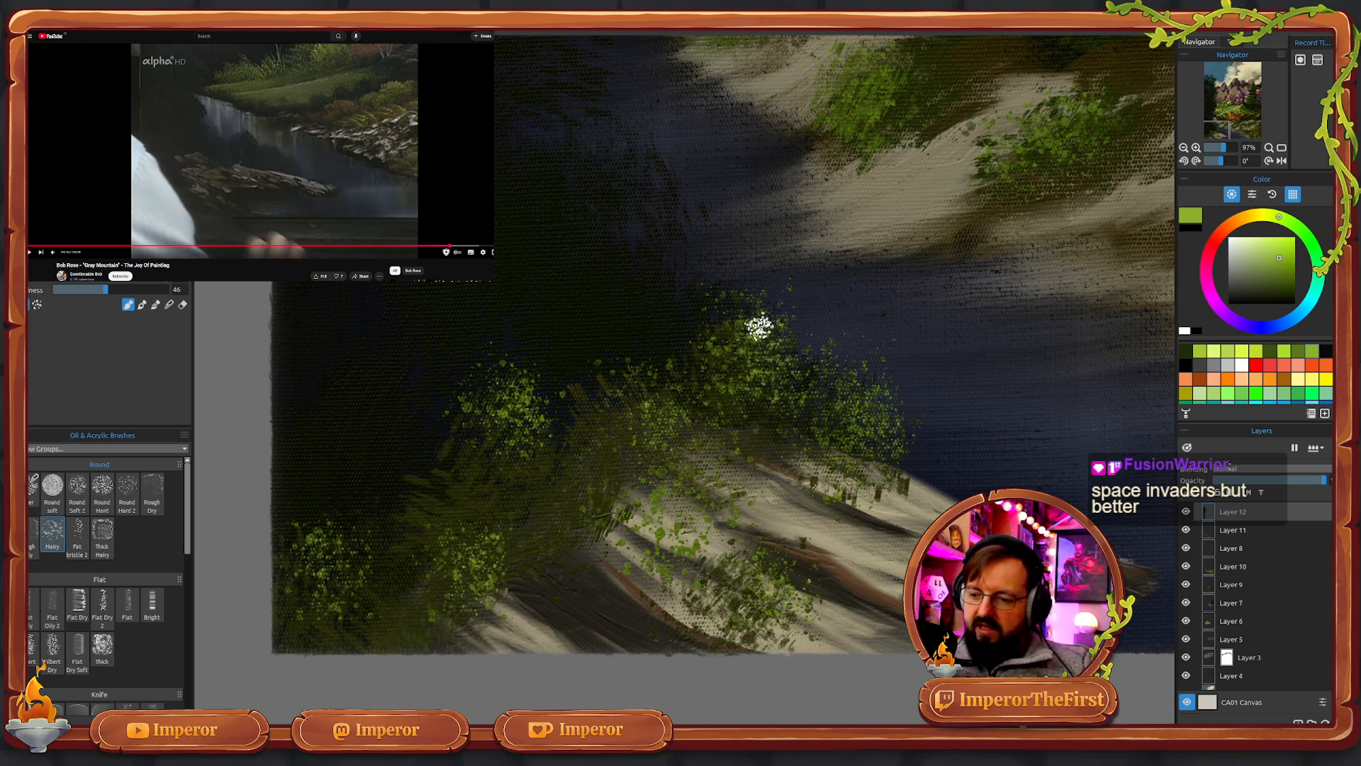
- Fit the whole painting in view and watch the next part of the reference video for the dark tree at the canvas edge
left_click(1282, 148)
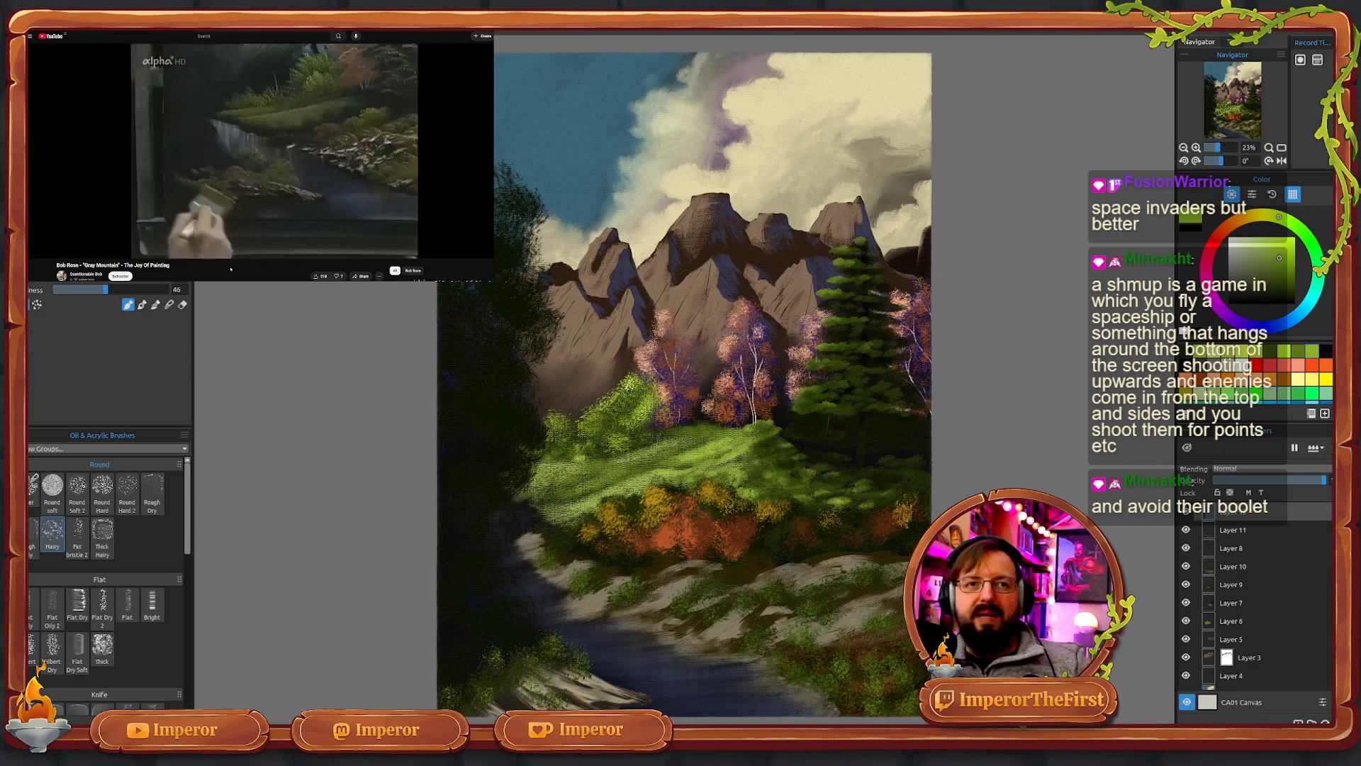
mouse_move(293, 187)
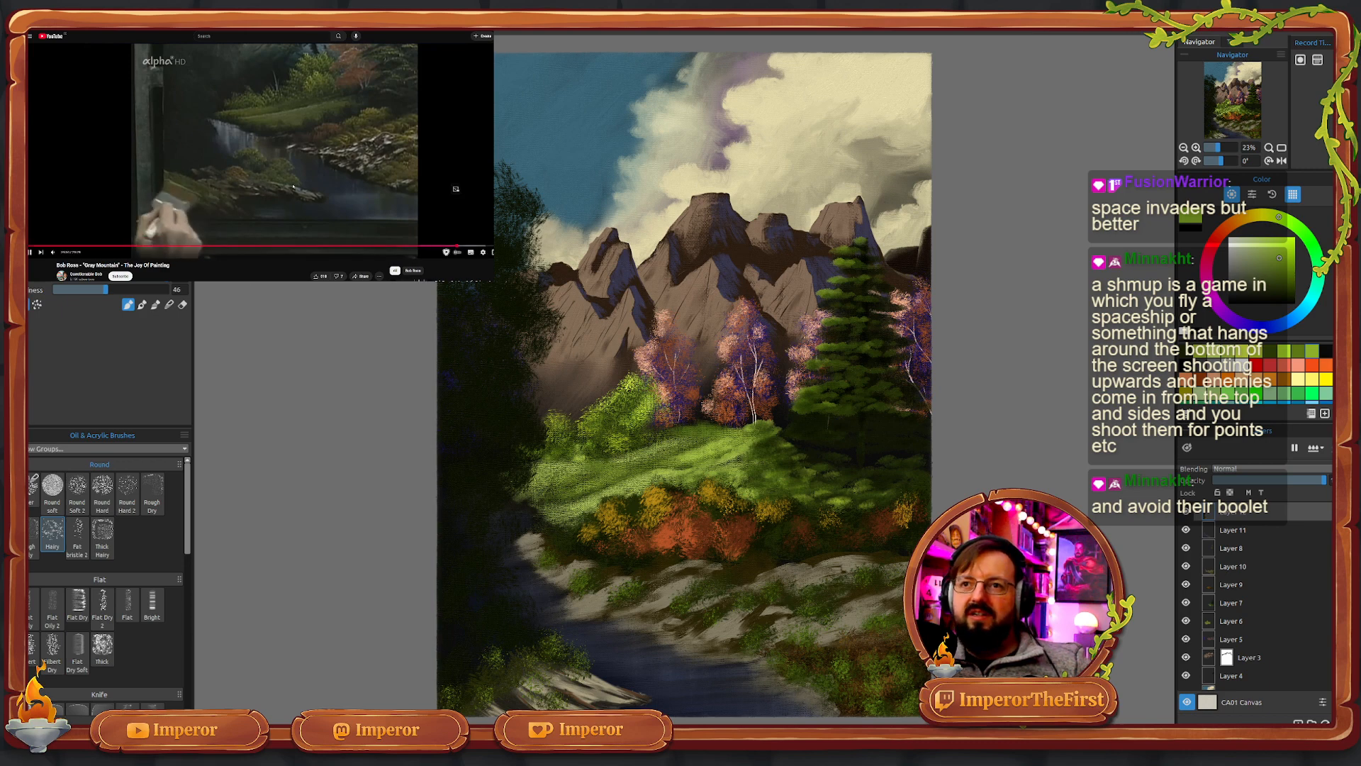
left_click(293, 186)
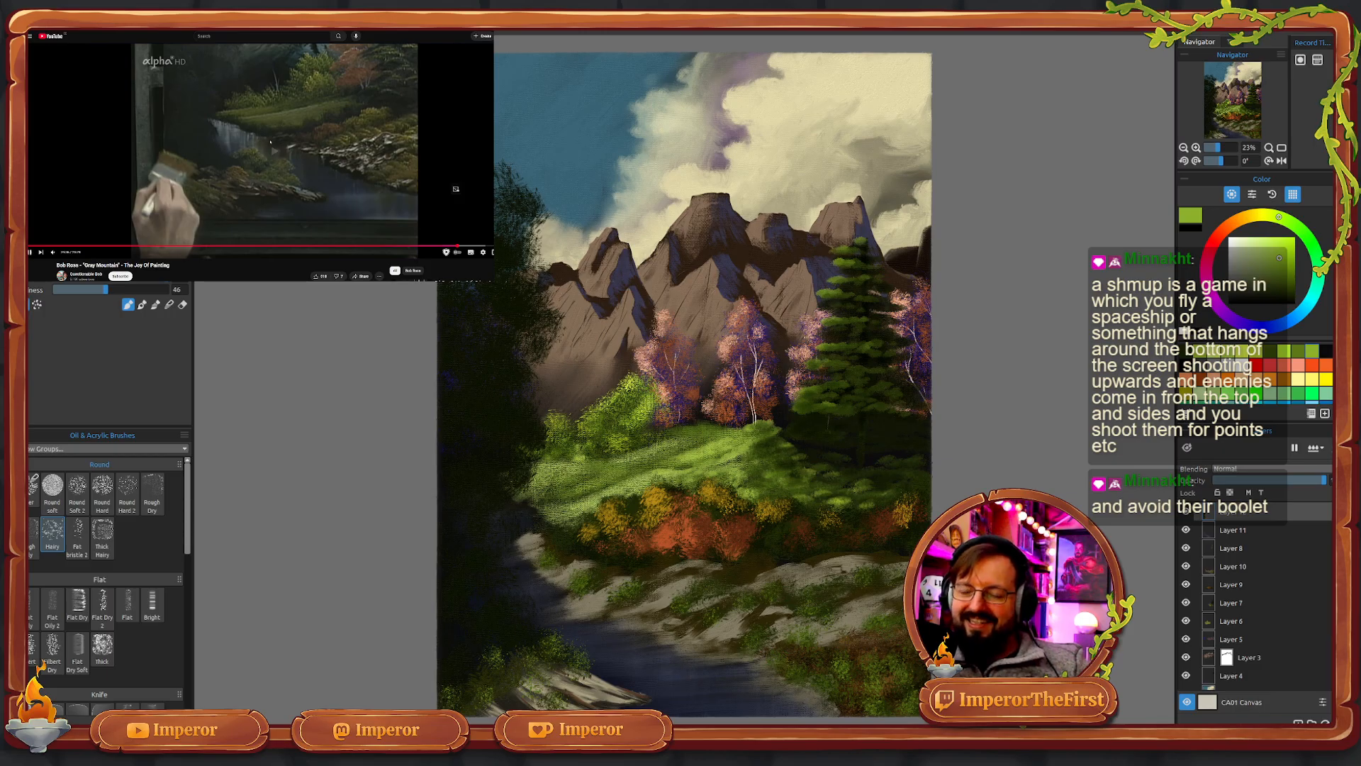
left_click(269, 153)
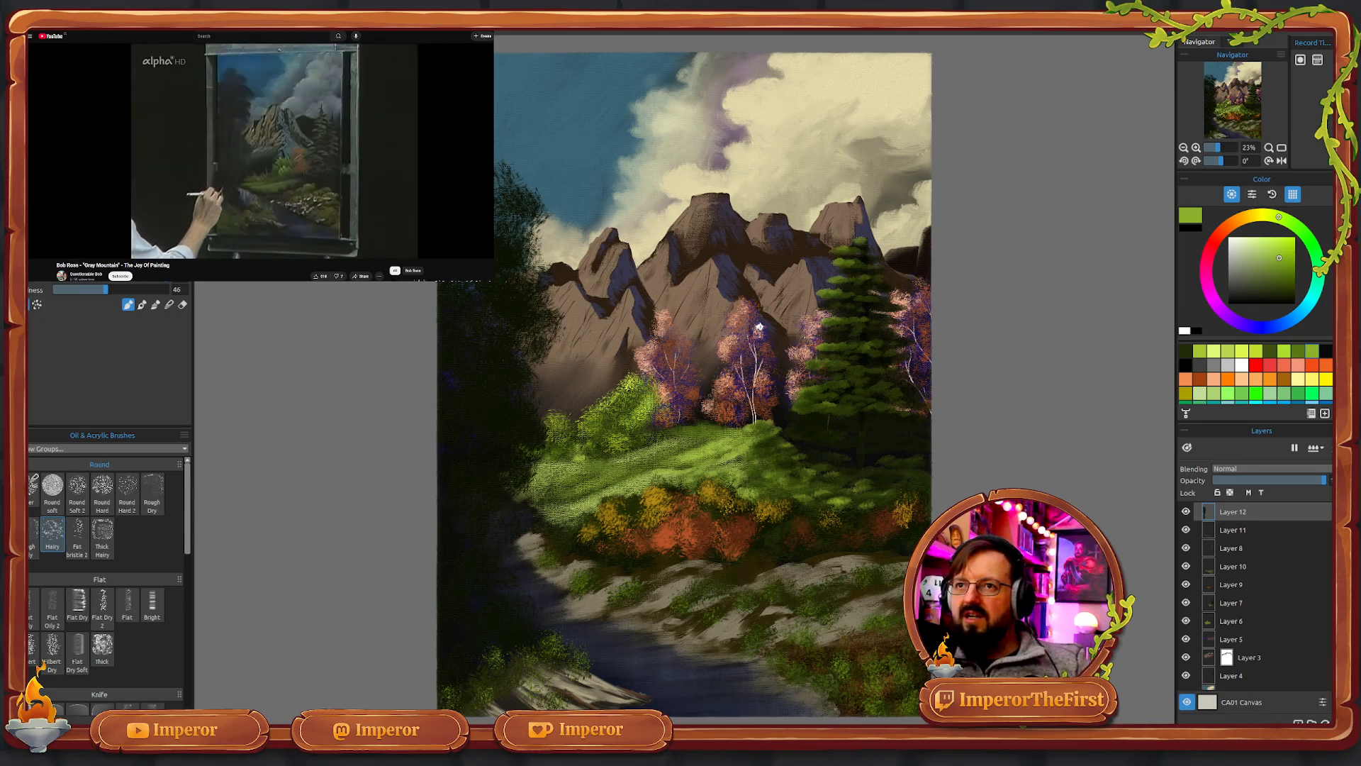
mouse_move(381, 167)
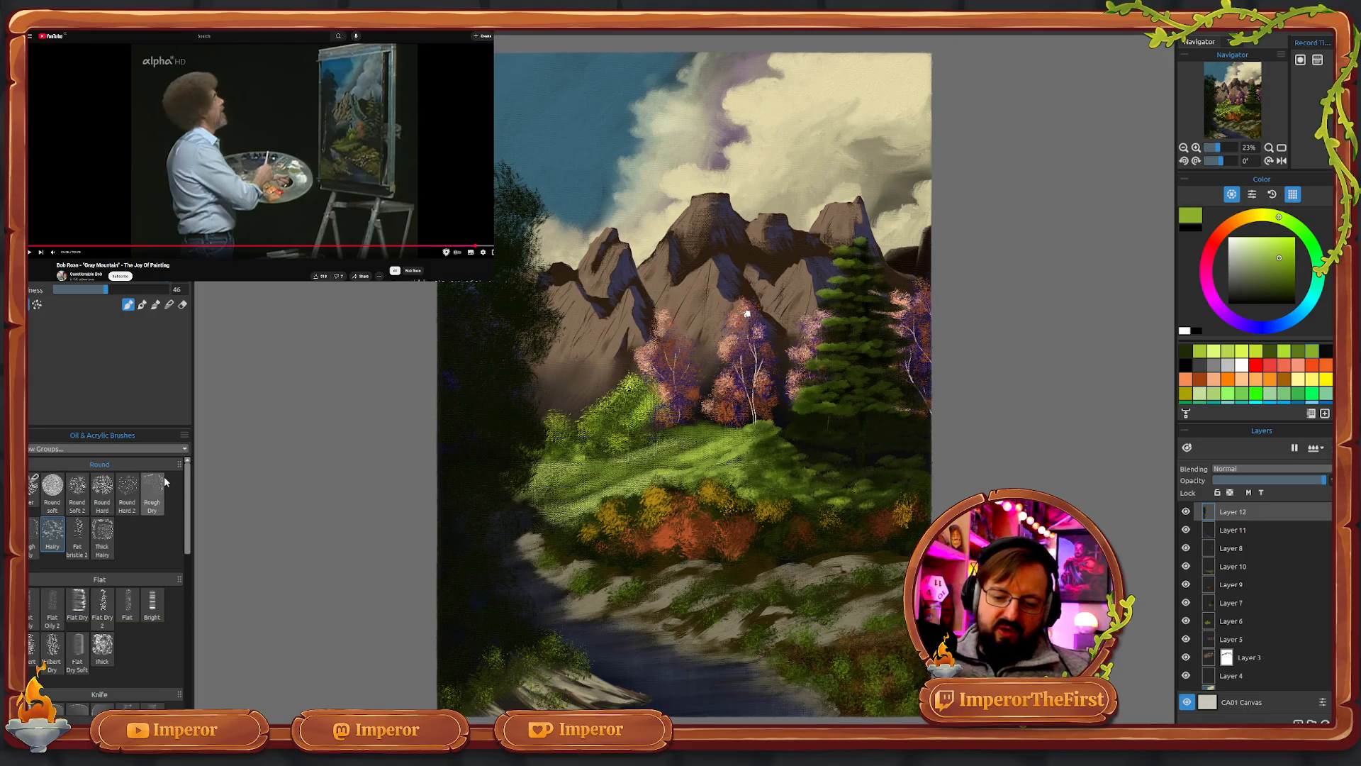
- Switch to a flat-group brush and swap the primary and secondary colours until the red-brown one is active
left_click(53, 650)
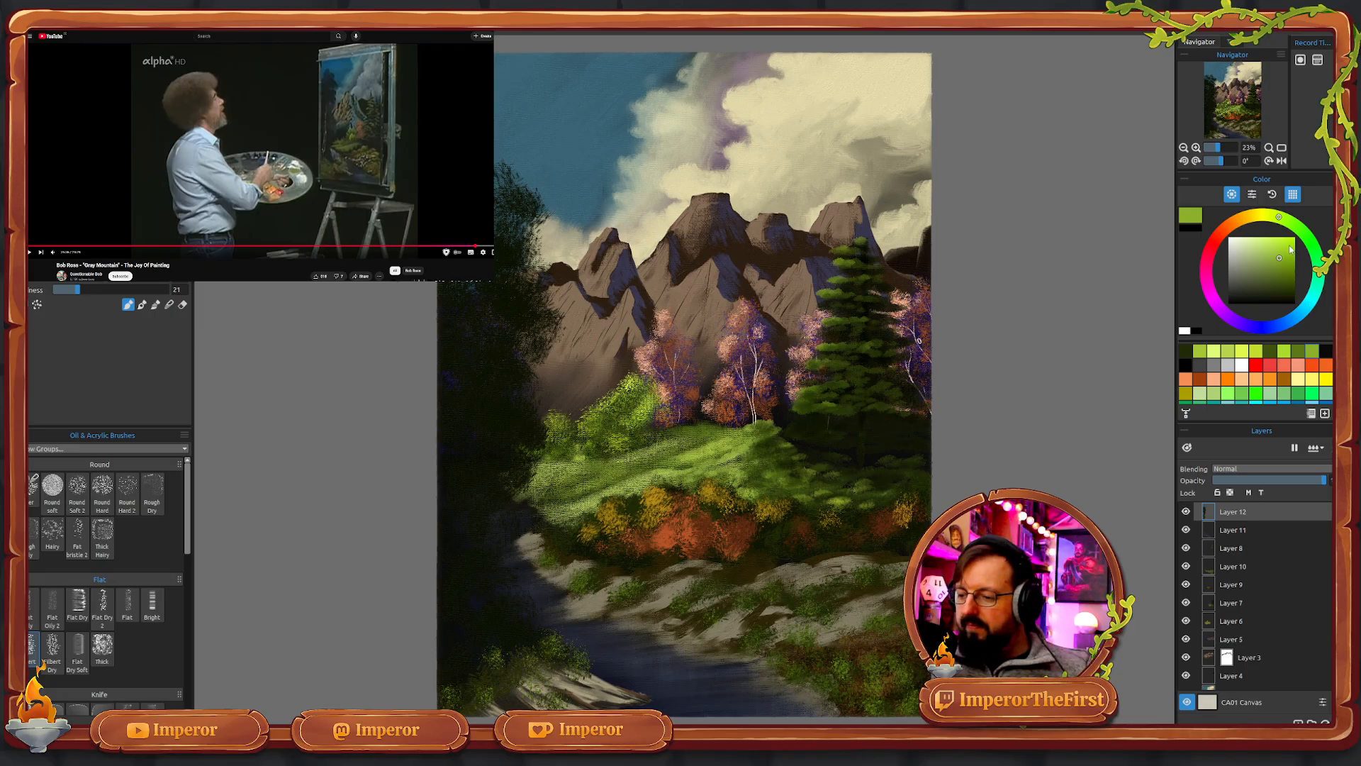
left_click(1193, 227)
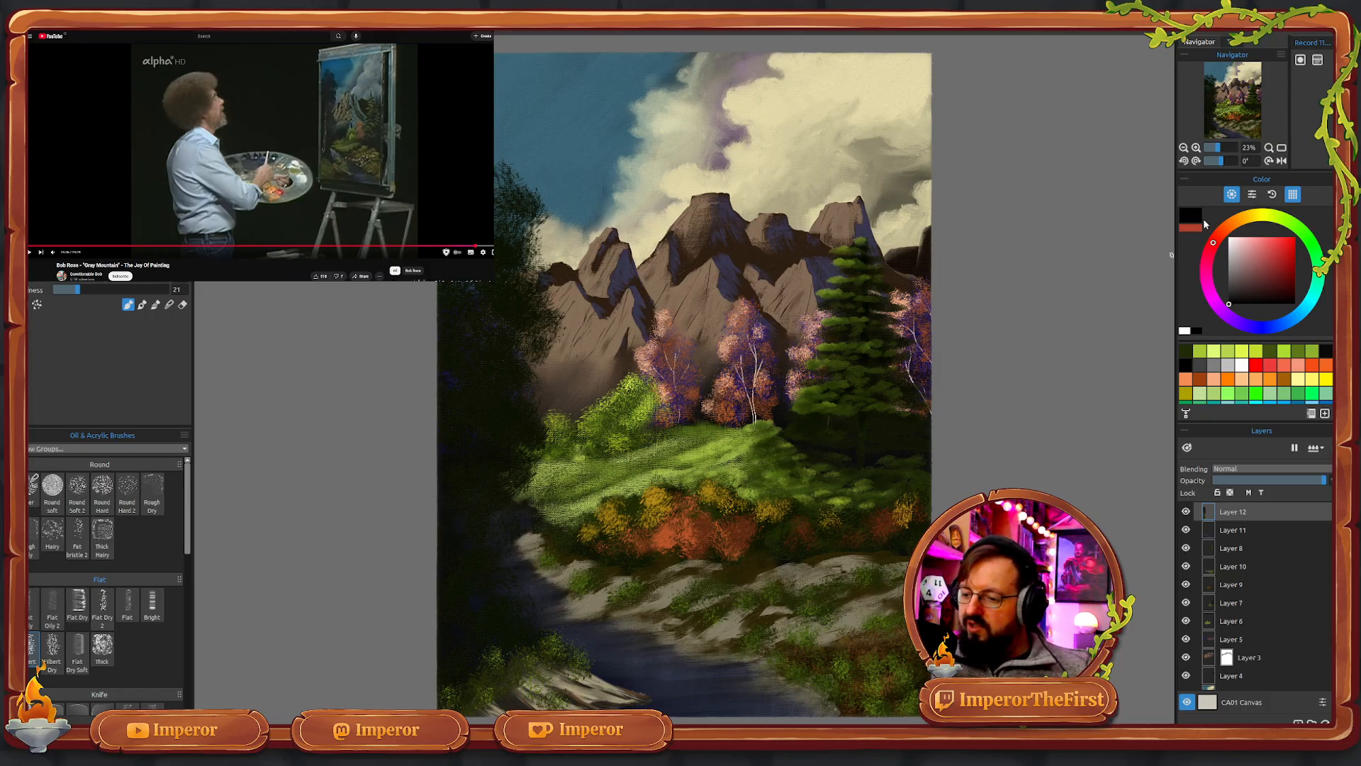
left_click(1198, 226)
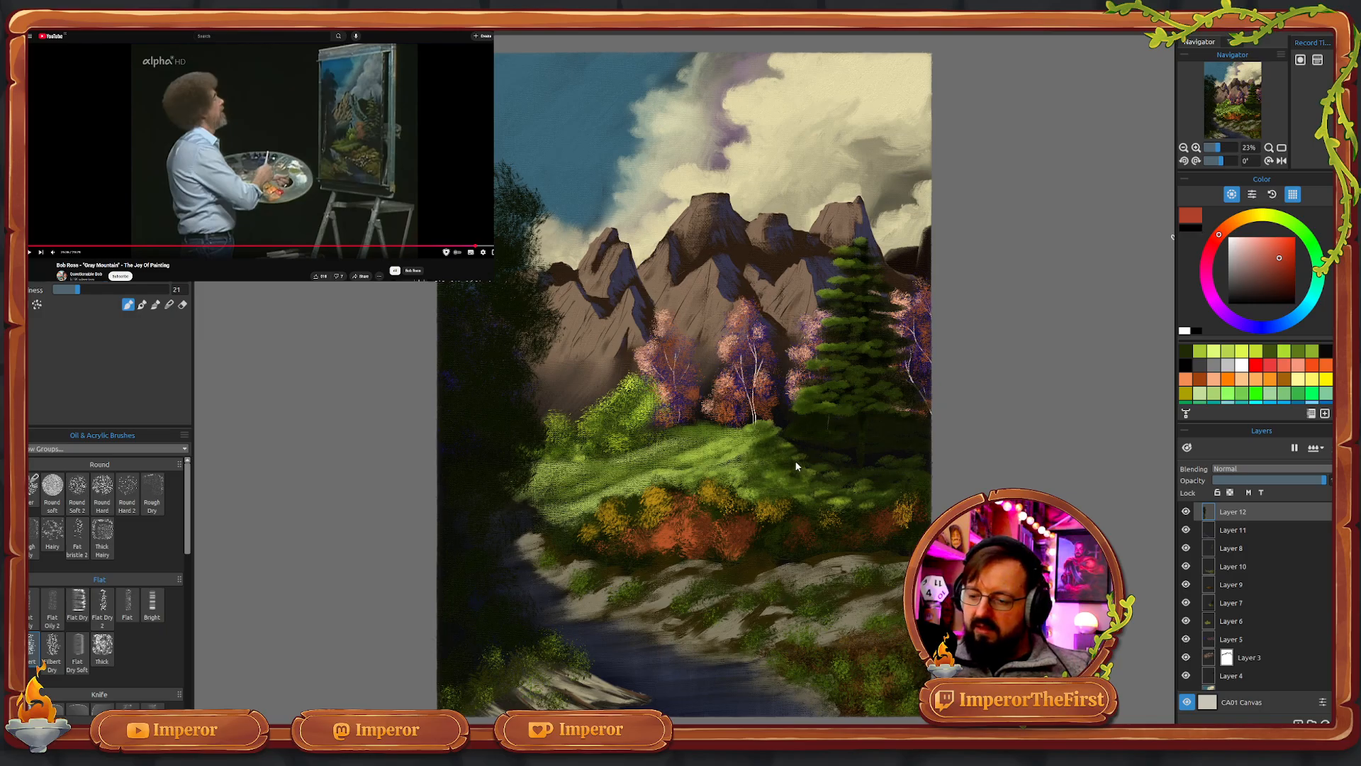
left_click(1196, 227)
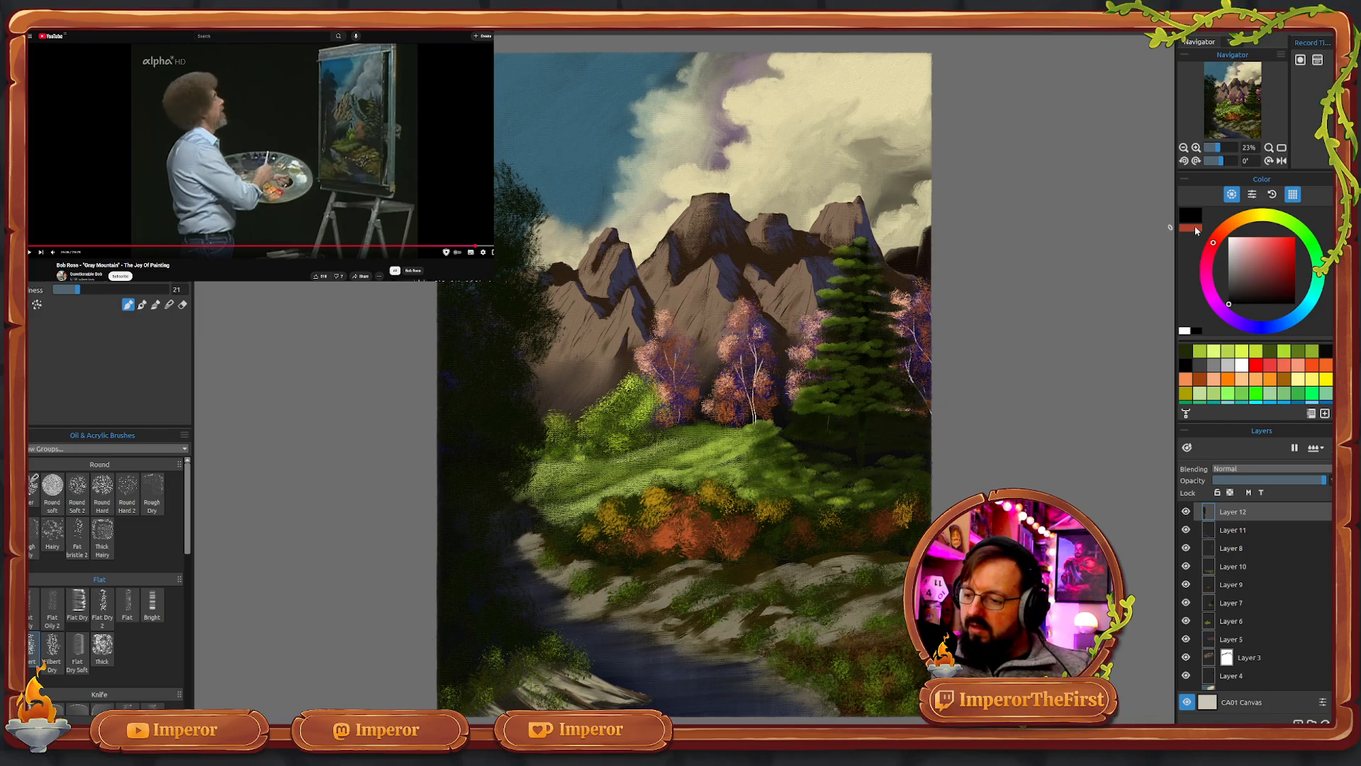
left_click(1195, 226)
left_click(1196, 227)
left_click(1196, 227)
left_click(1197, 226)
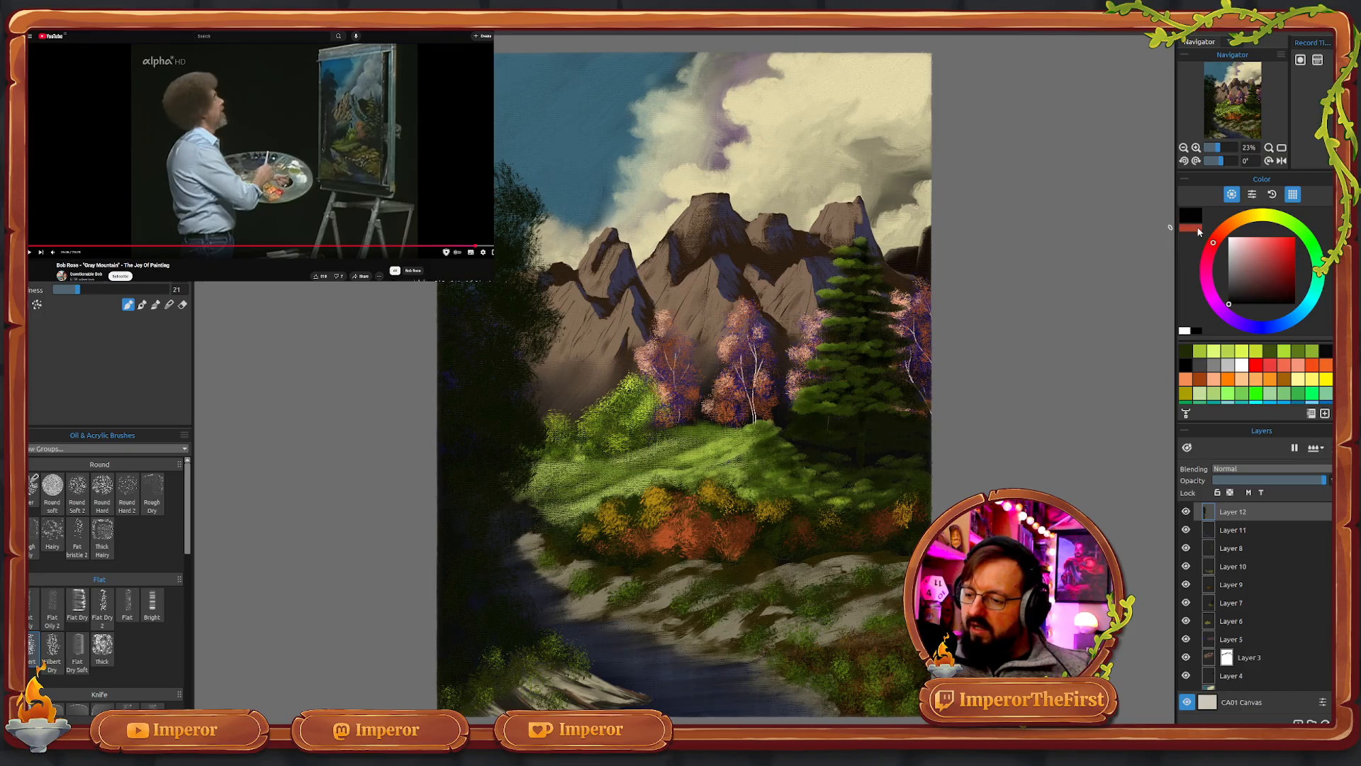
left_click(1197, 229)
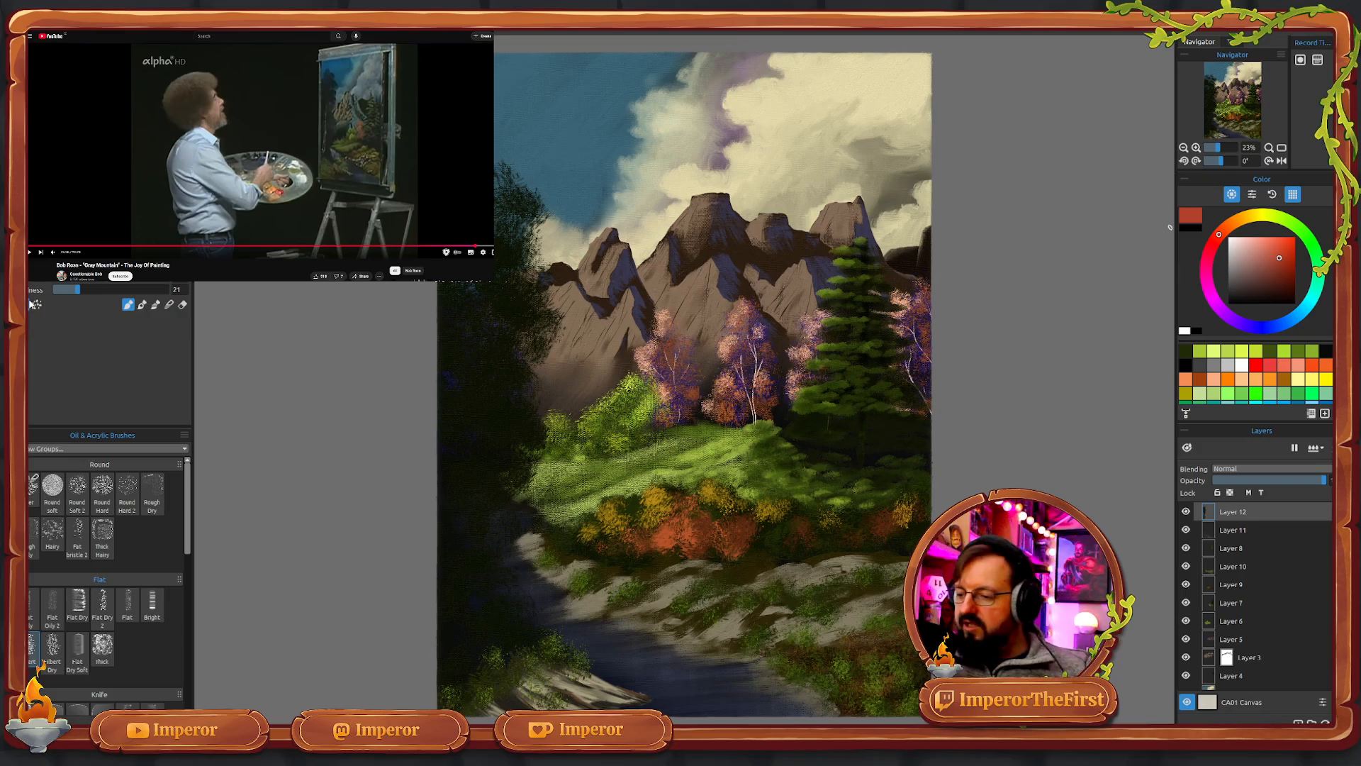
- Shift both the primary and secondary colours to dark yellowish browns for the tree trunk
left_click(1230, 228)
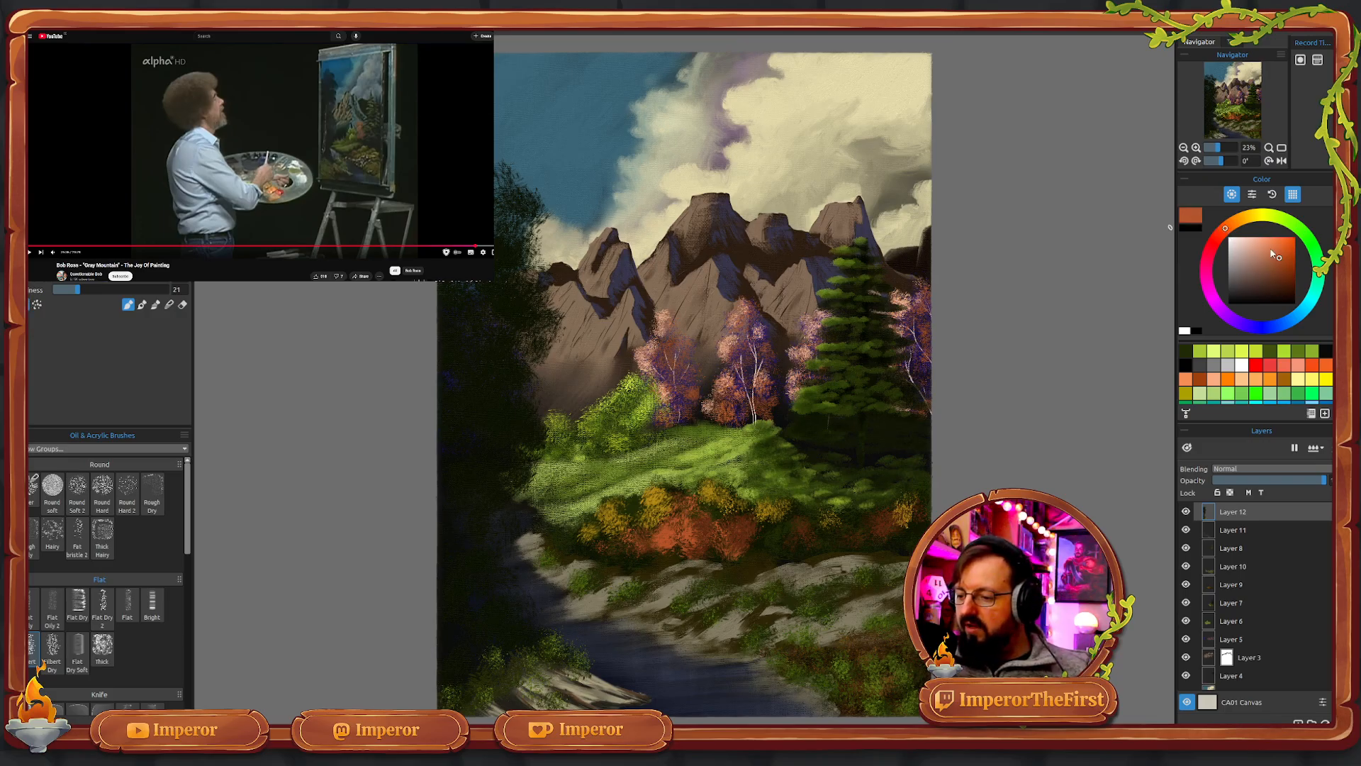
left_click_drag(1232, 224, 1242, 218)
left_click_drag(1284, 274, 1285, 290)
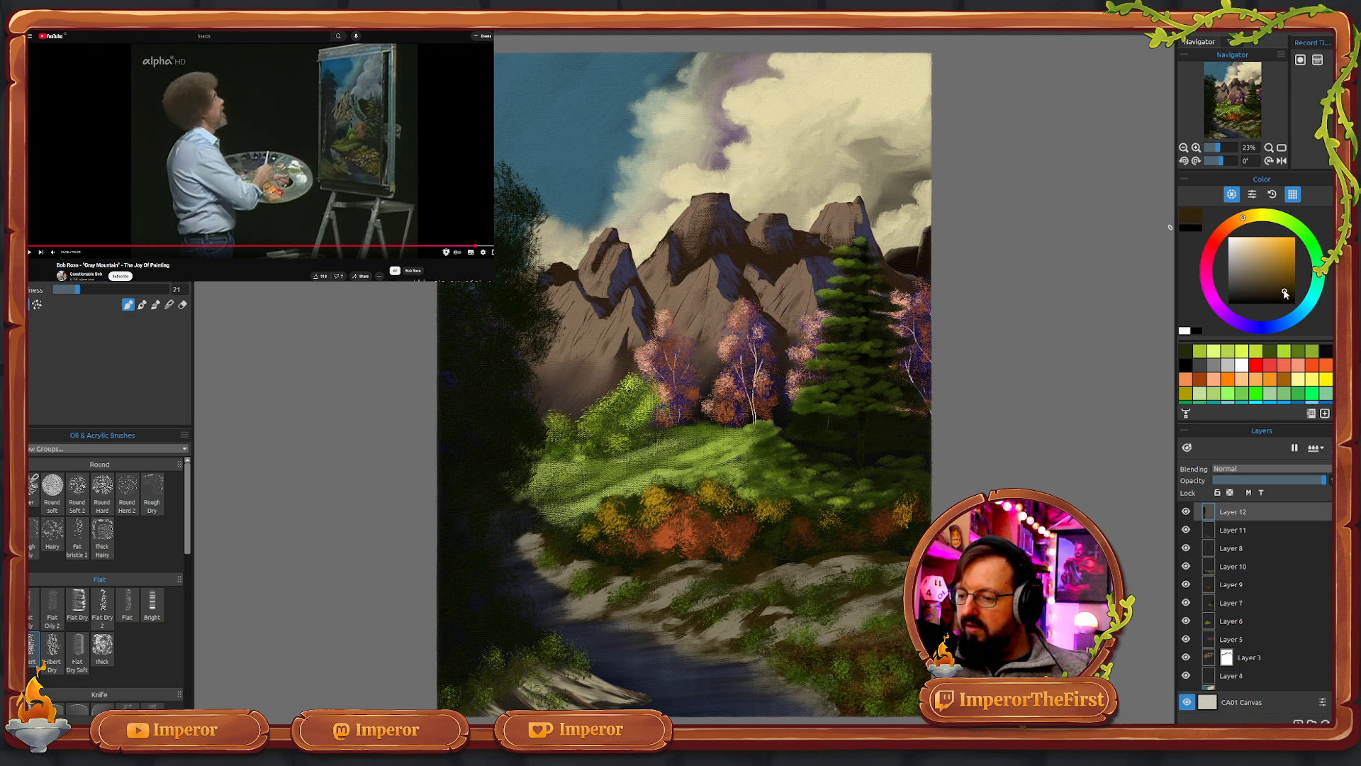
key("x")
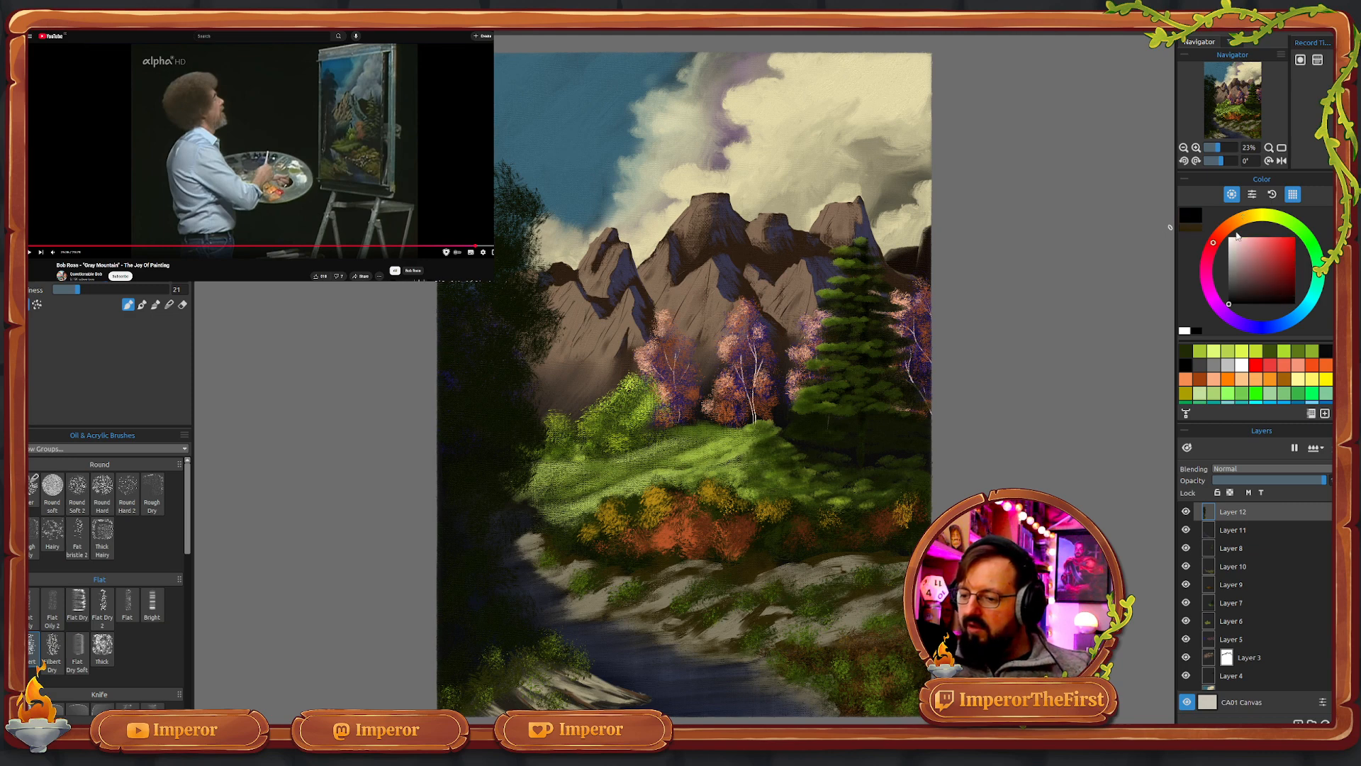
left_click(1239, 221)
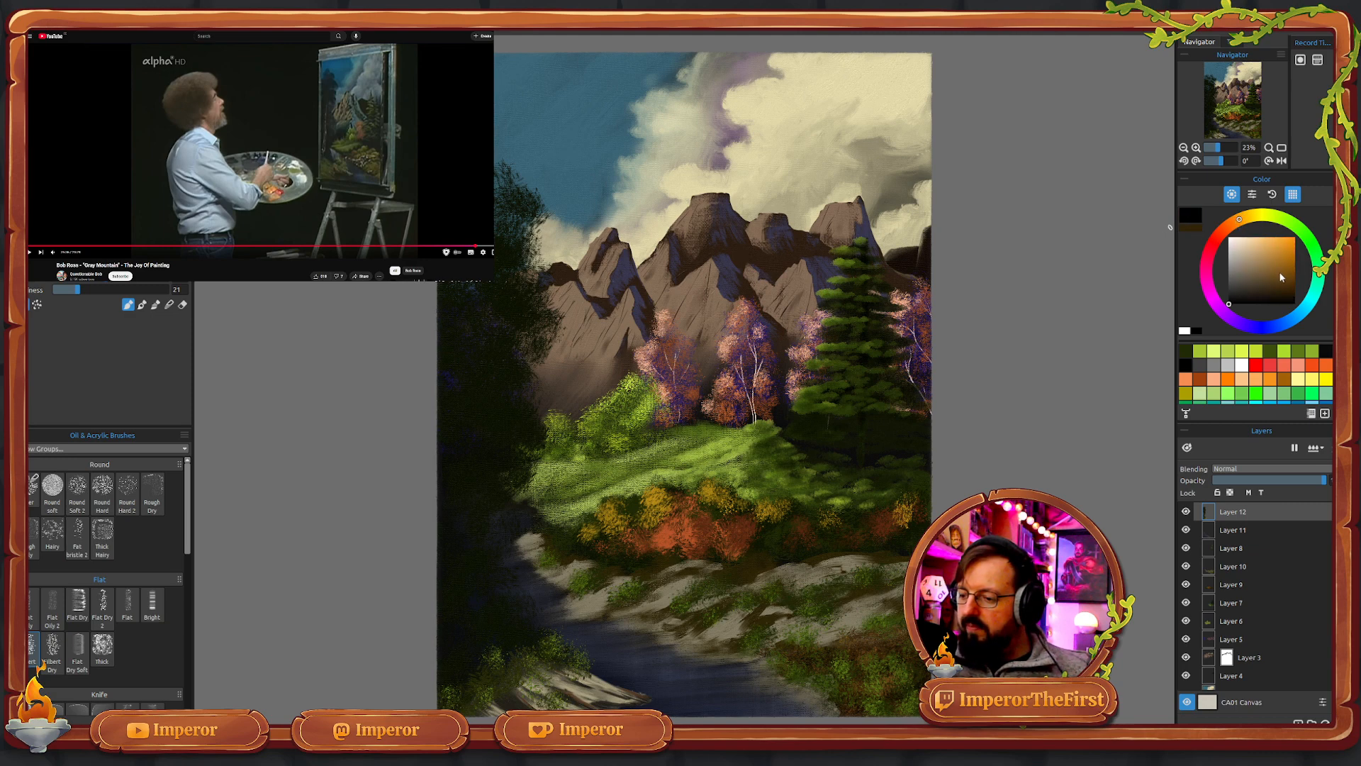
left_click_drag(1282, 275, 1280, 281)
left_click(1195, 233)
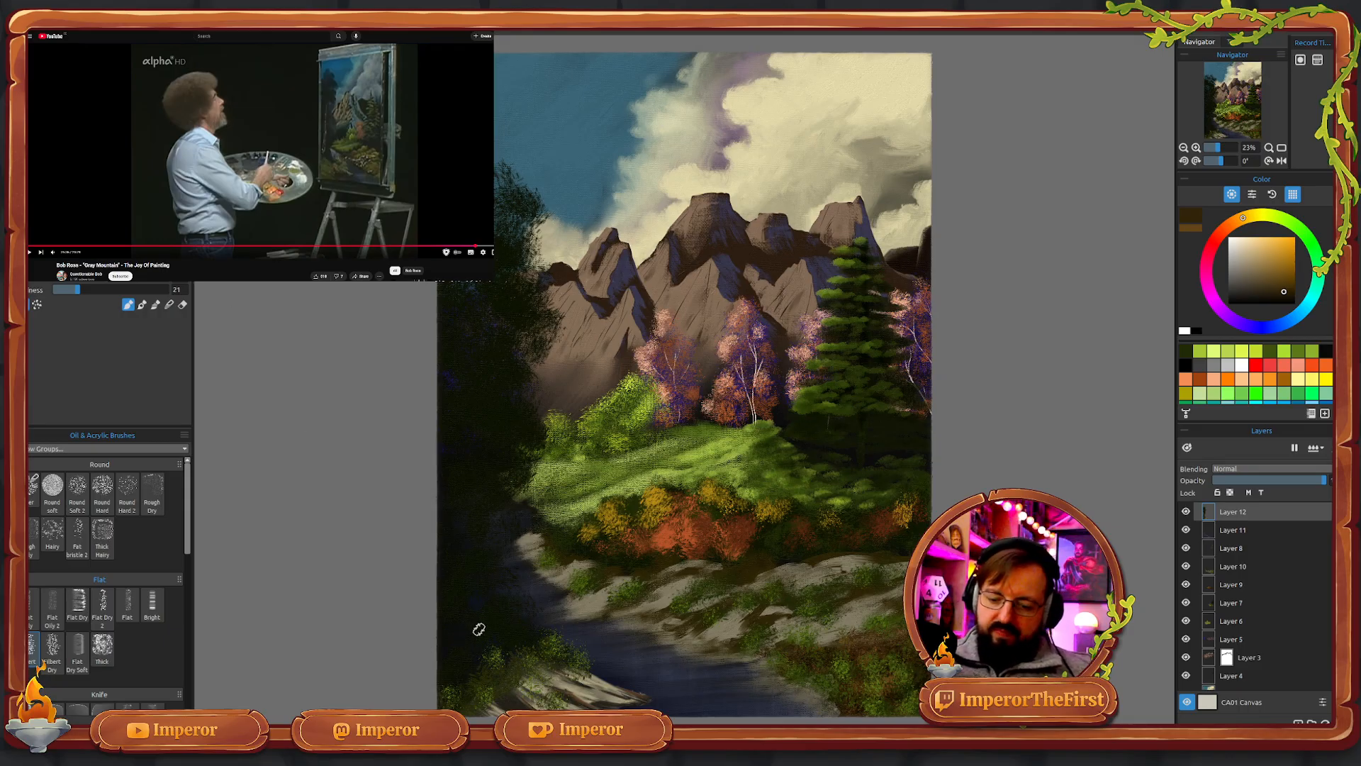
left_click_drag(456, 645, 462, 282)
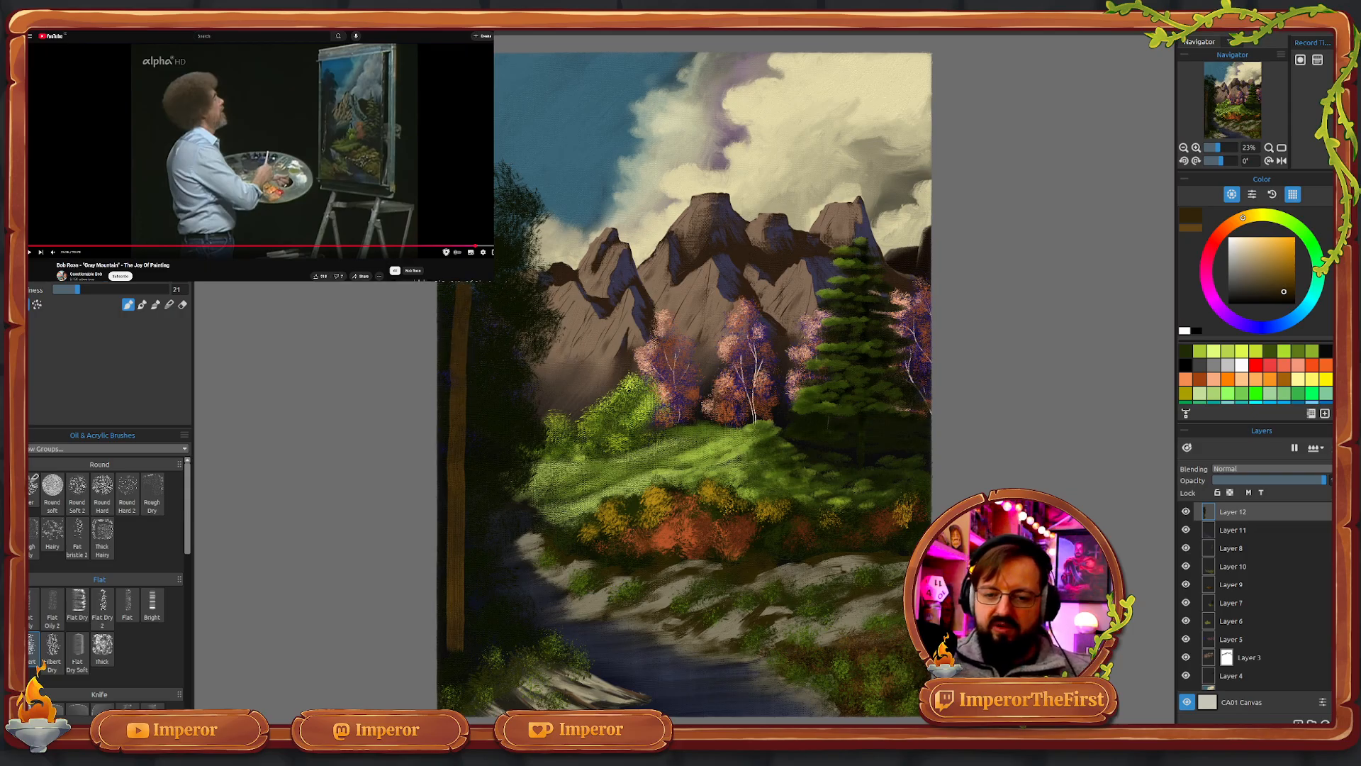
key("ctrl+z")
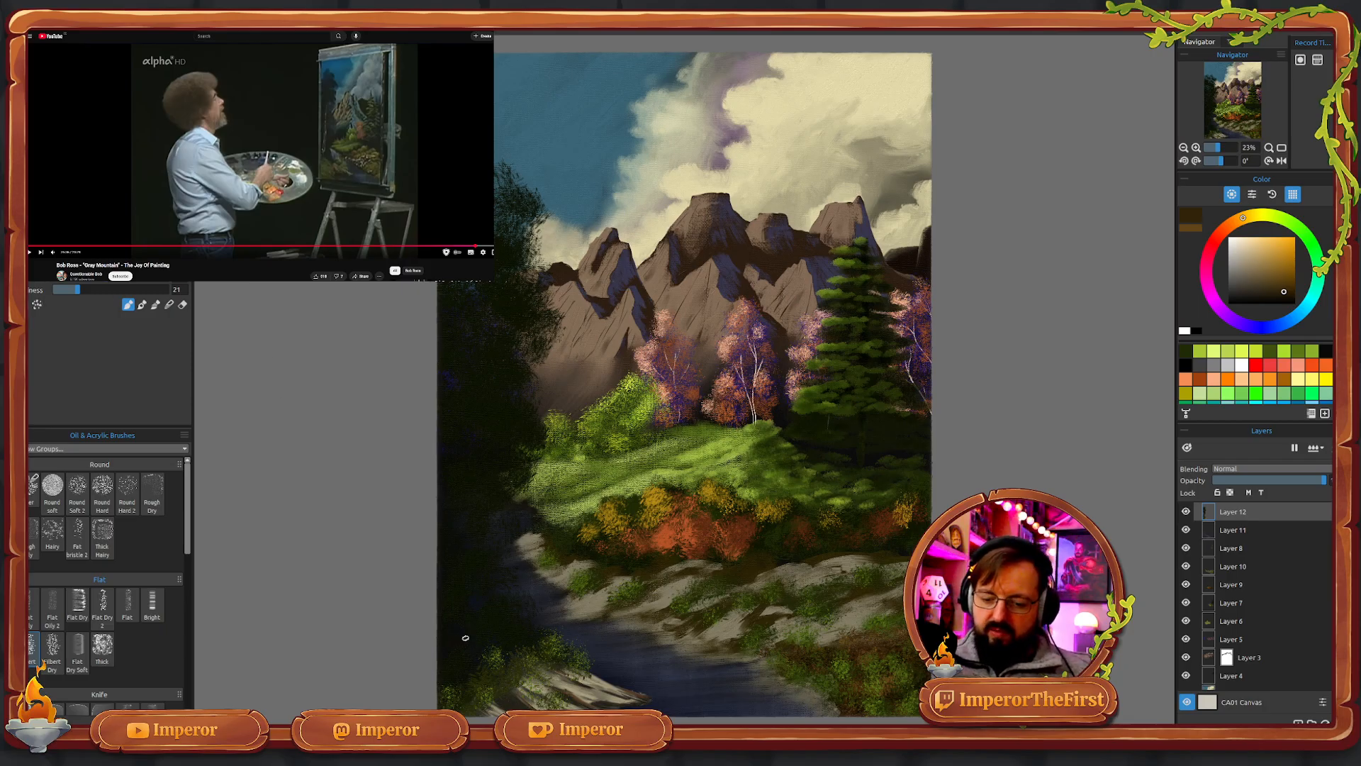
left_click_drag(460, 646, 470, 287)
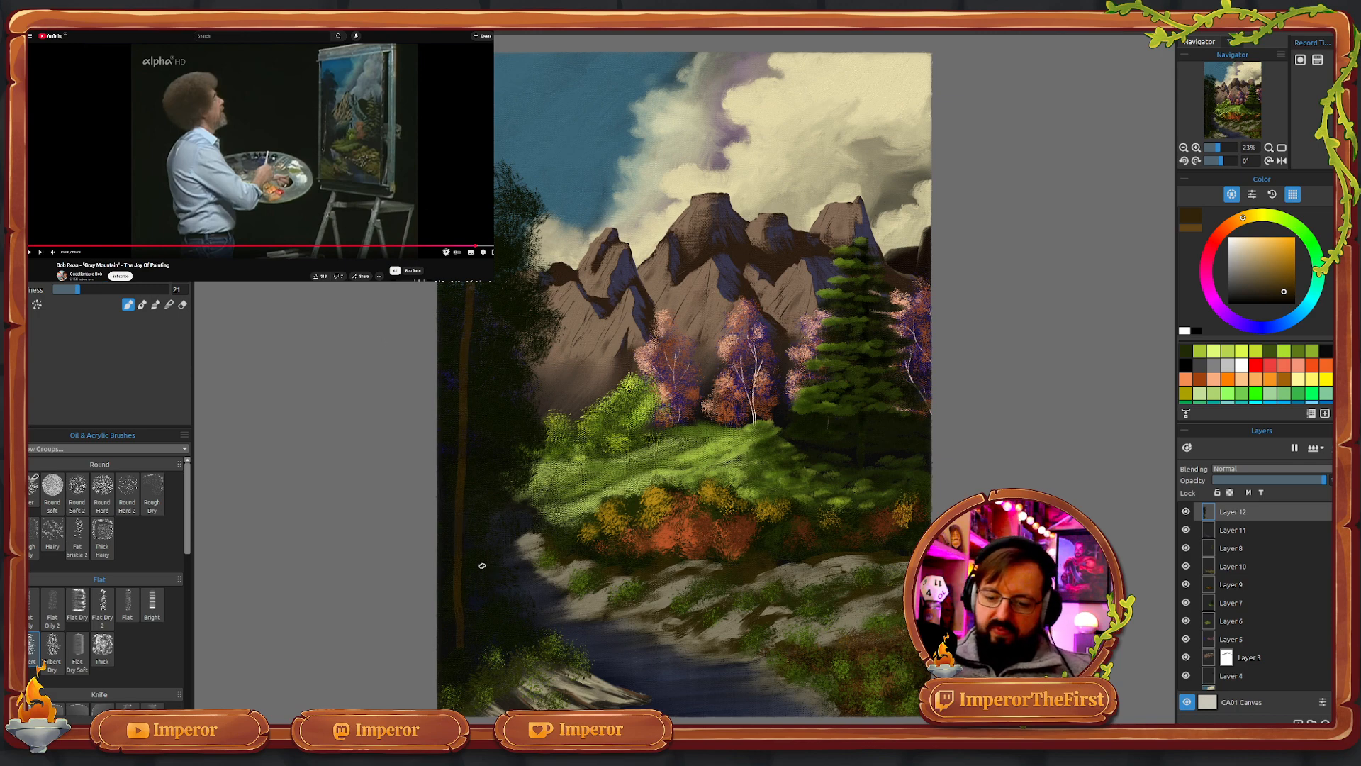
key("ctrl+z")
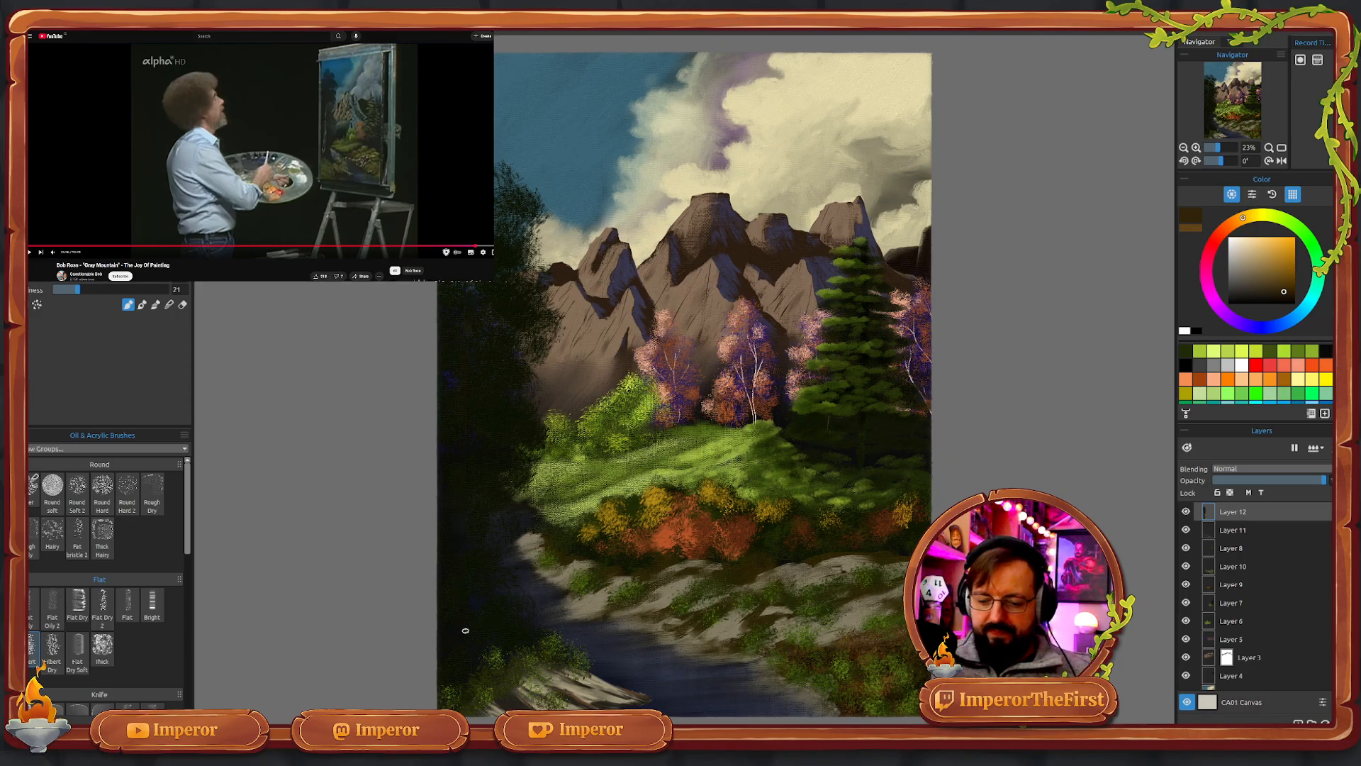
- Paint a thin brown trunk in separate lower and upper strokes through the dark foliage mass, redoing the upper stroke once
left_click_drag(459, 650, 465, 474)
left_click_drag(464, 418, 468, 285)
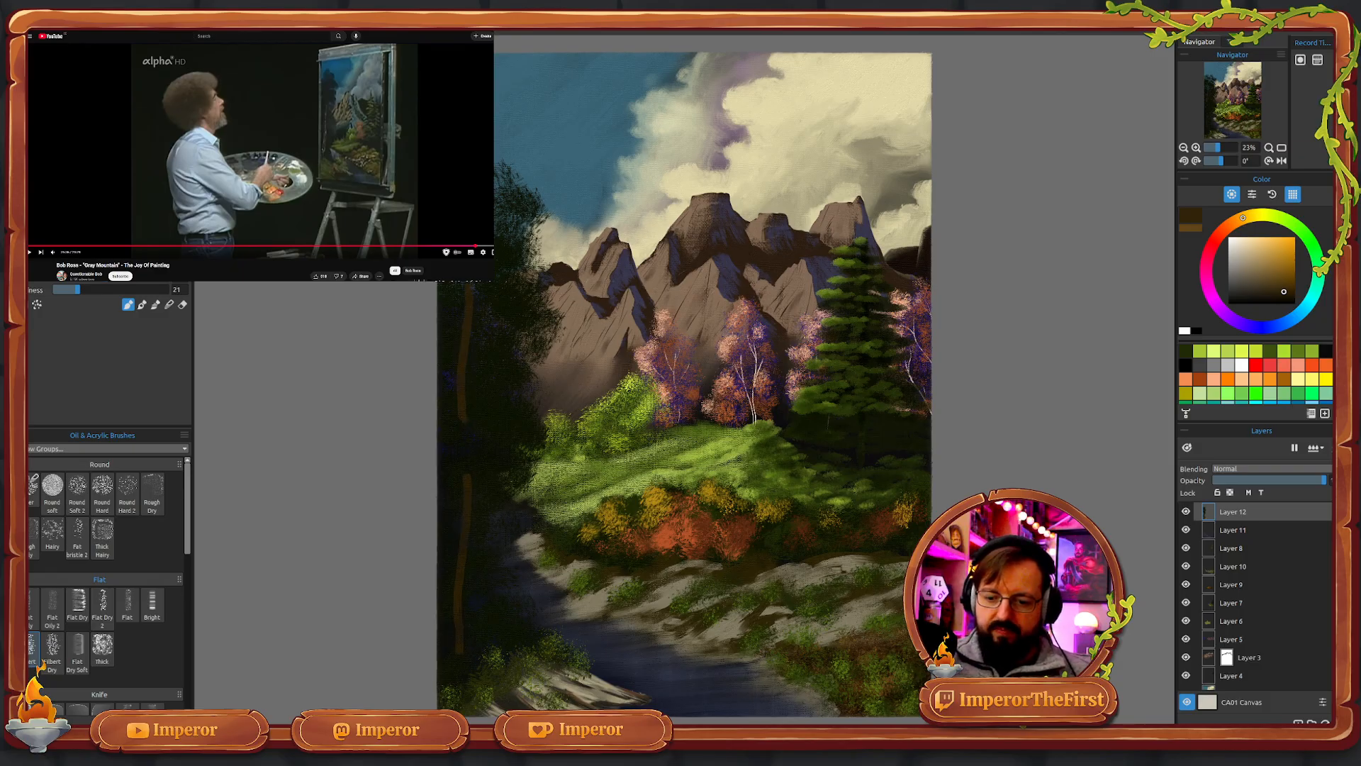
key("ctrl+z")
left_click_drag(464, 438, 461, 282)
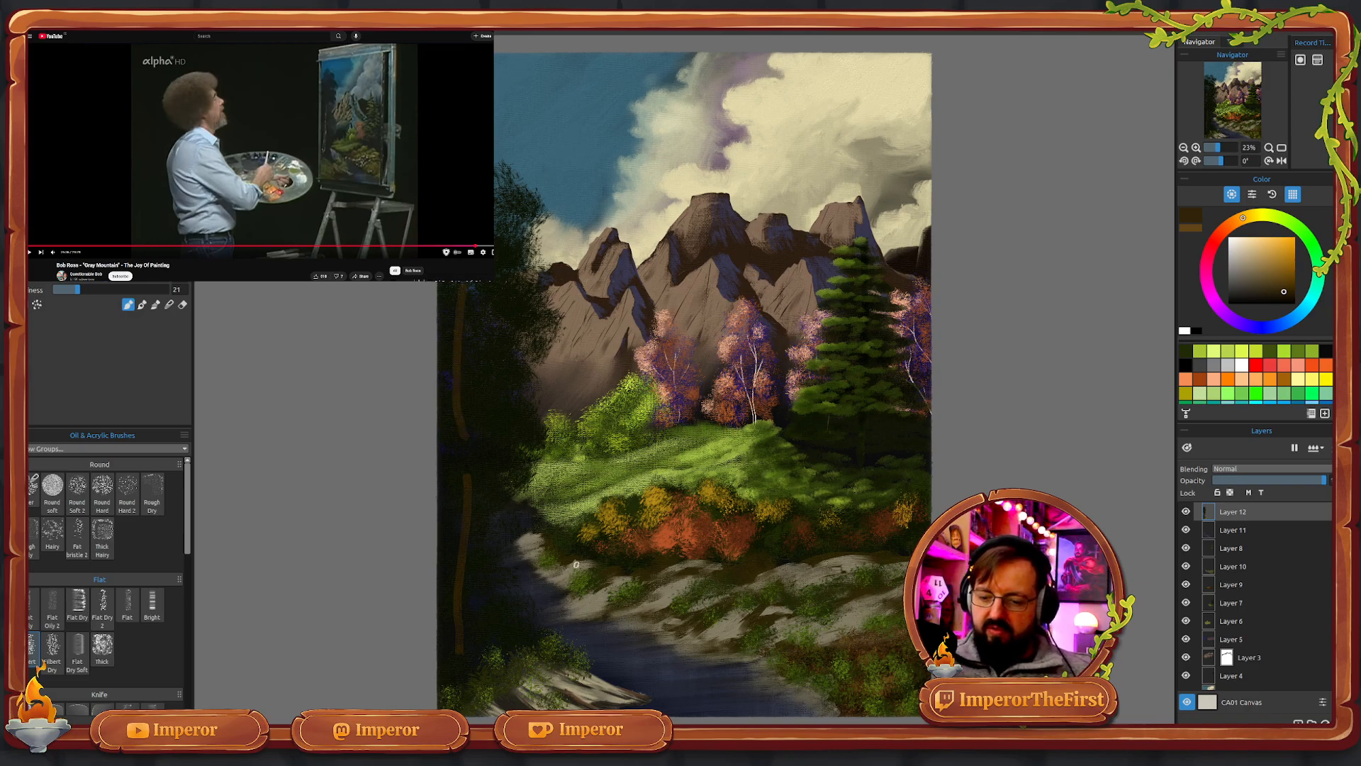
- Pick a slightly different dark brown and widen the lower trunk segment with long strokes along its left side
left_click(1225, 148)
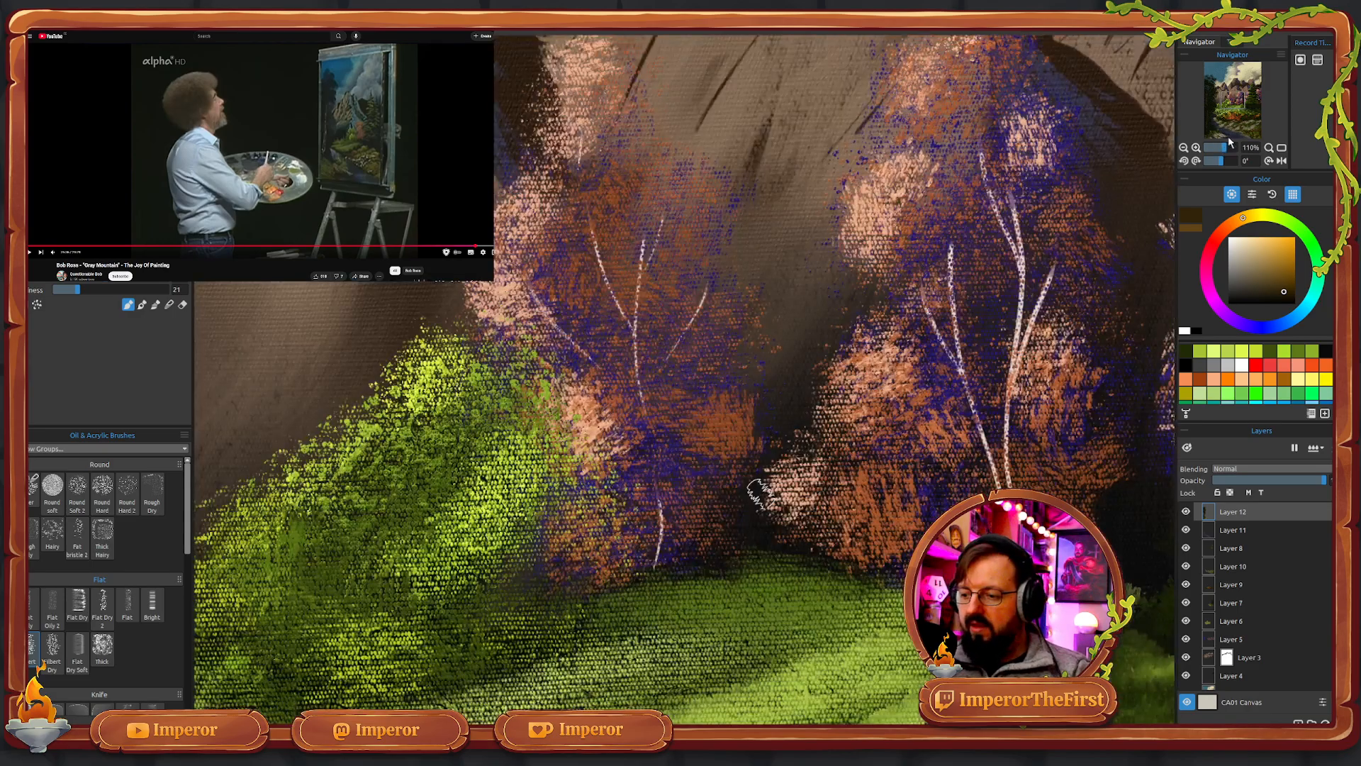
mouse_move(1217, 110)
left_mouse_down()
mouse_move(1222, 126)
mouse_move(1192, 125)
mouse_move(1223, 152)
left_mouse_up()
left_click(1229, 152)
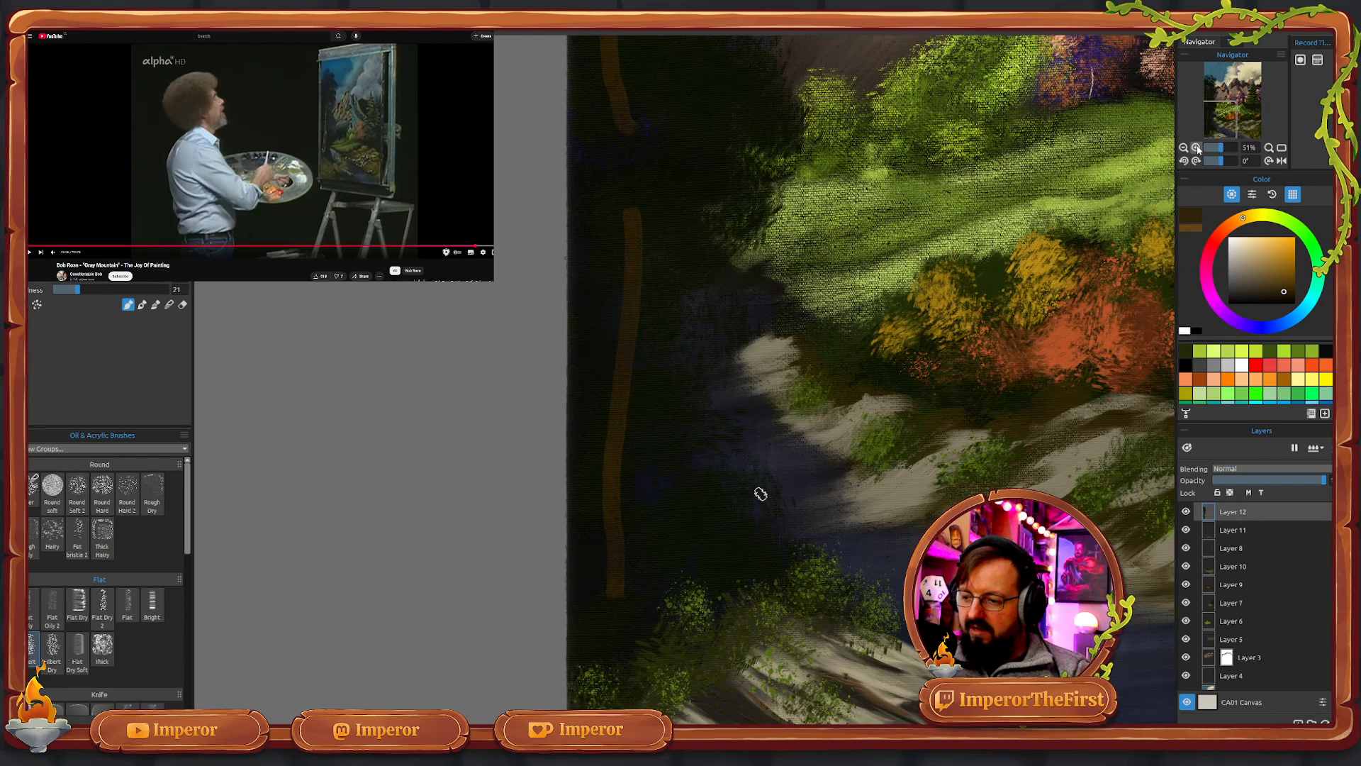
left_click(1197, 148)
left_click(1197, 148)
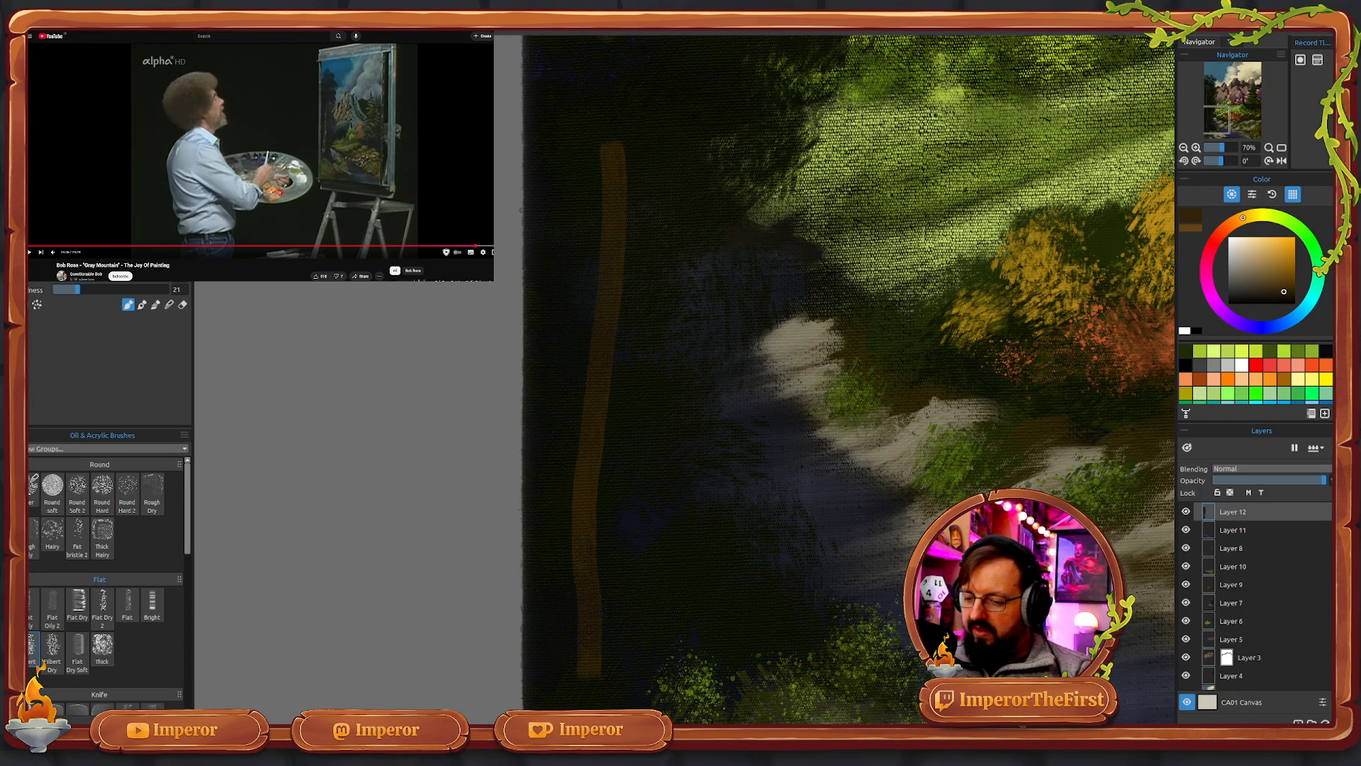
left_click(1278, 289)
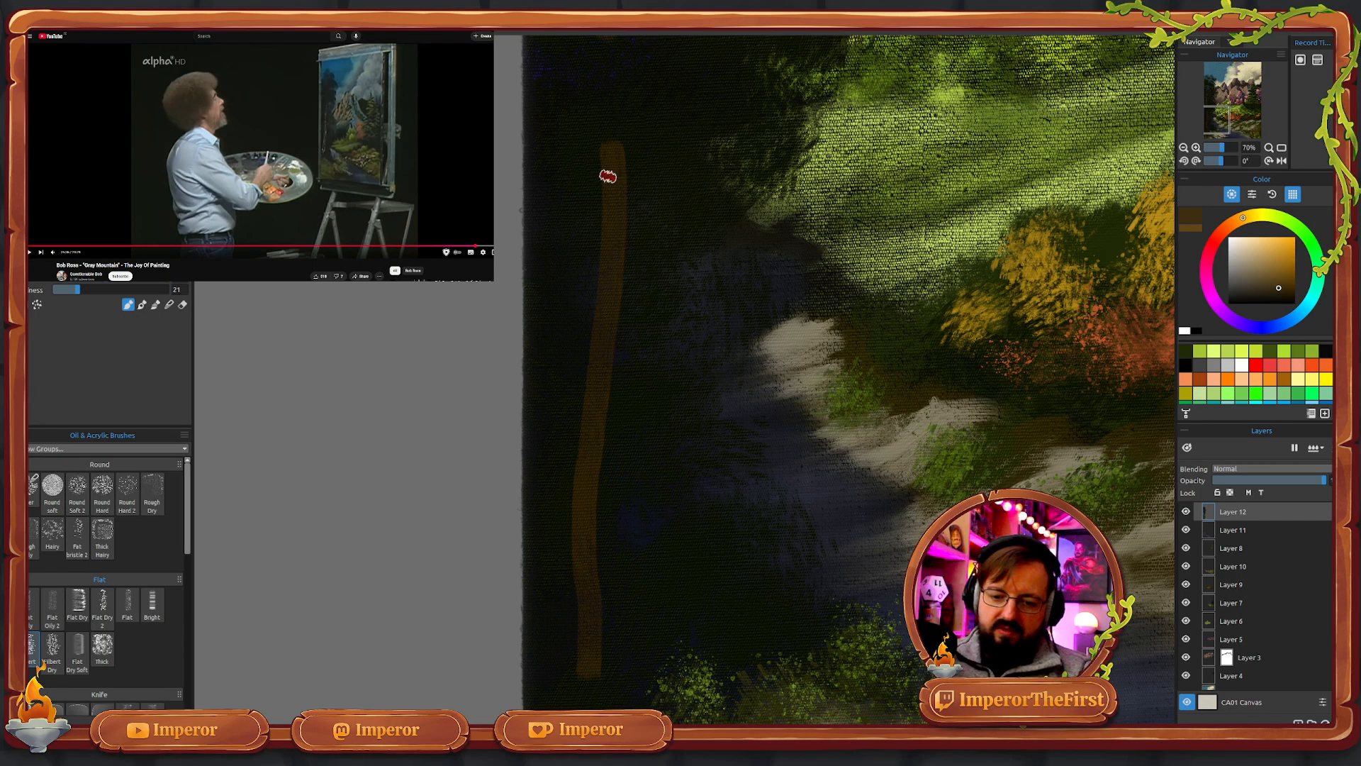
mouse_move(601, 161)
left_mouse_down()
mouse_move(606, 274)
mouse_move(603, 250)
mouse_move(572, 502)
mouse_move(579, 634)
mouse_move(590, 340)
left_mouse_up()
left_click_drag(563, 447, 593, 246)
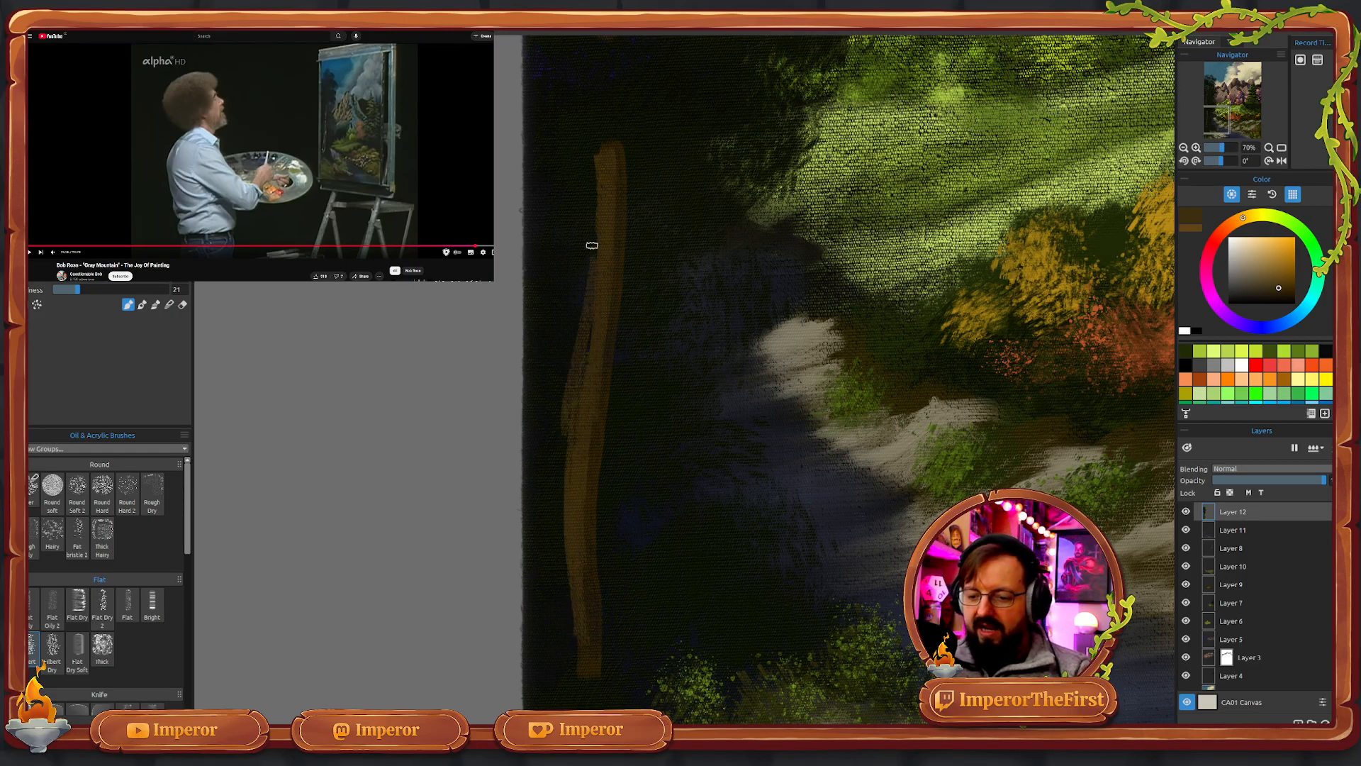
left_click_drag(586, 326, 597, 145)
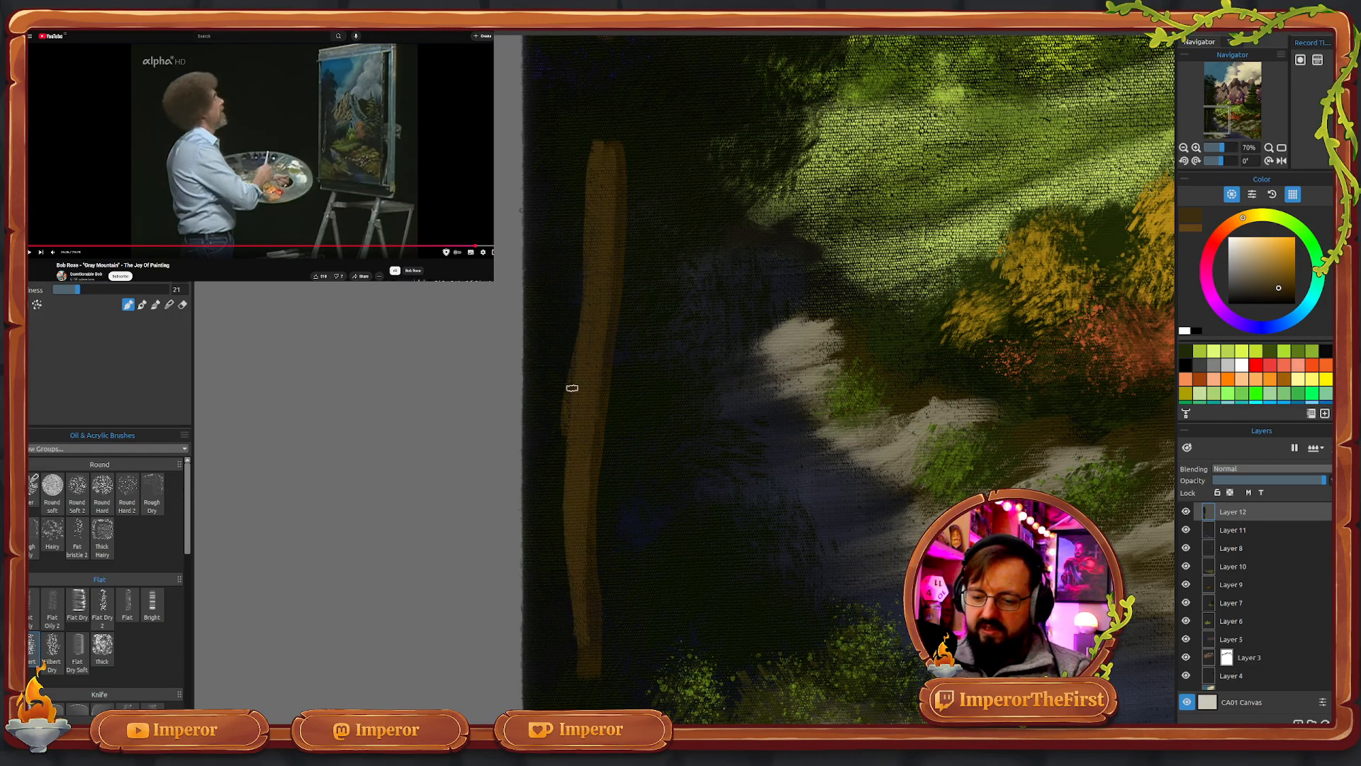
- Fill out the lower trunk's left edge, flare its base outward and taper its upper end into the foliage
mouse_move(572, 388)
left_mouse_down()
mouse_move(541, 689)
mouse_move(566, 563)
mouse_move(533, 701)
mouse_move(577, 598)
left_mouse_up()
left_click_drag(578, 684, 570, 613)
left_click_drag(591, 278, 610, 133)
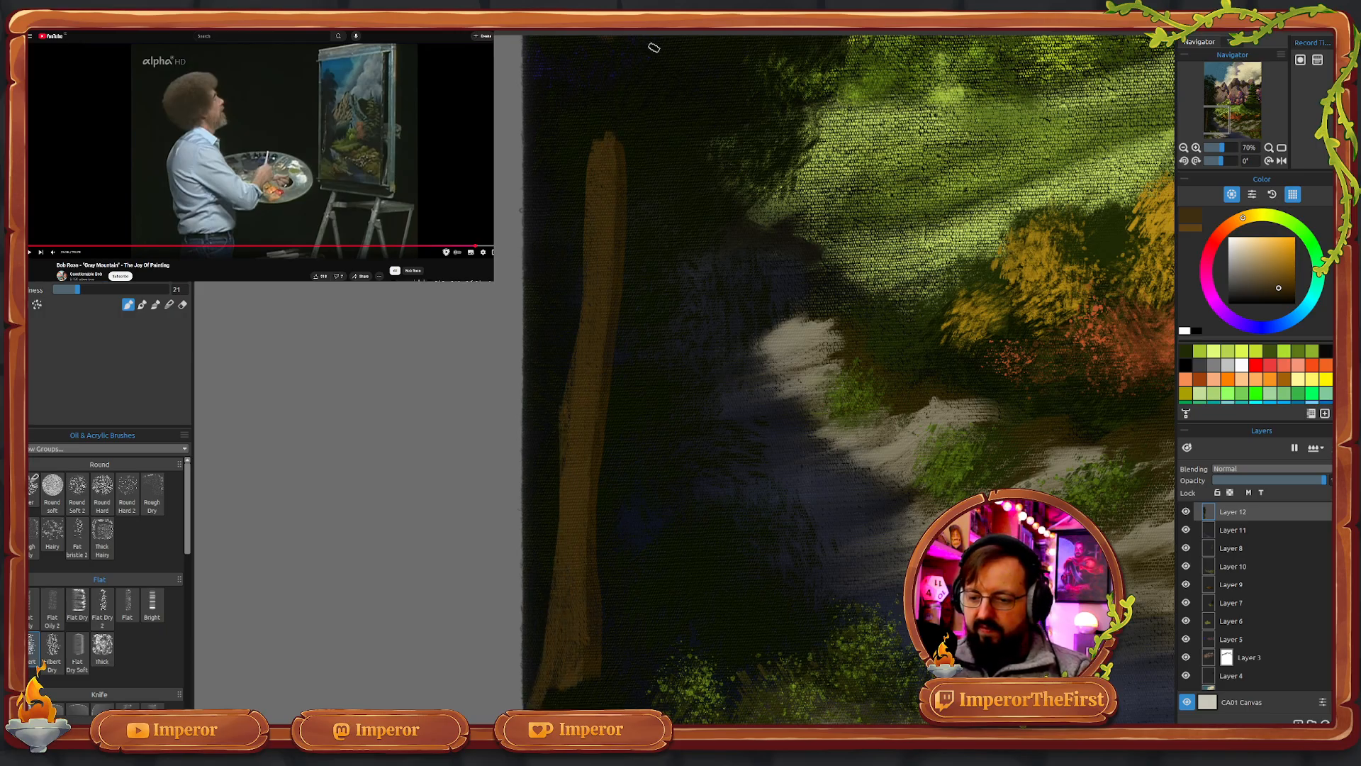
left_click_drag(582, 206, 602, 95)
key("ctrl+z")
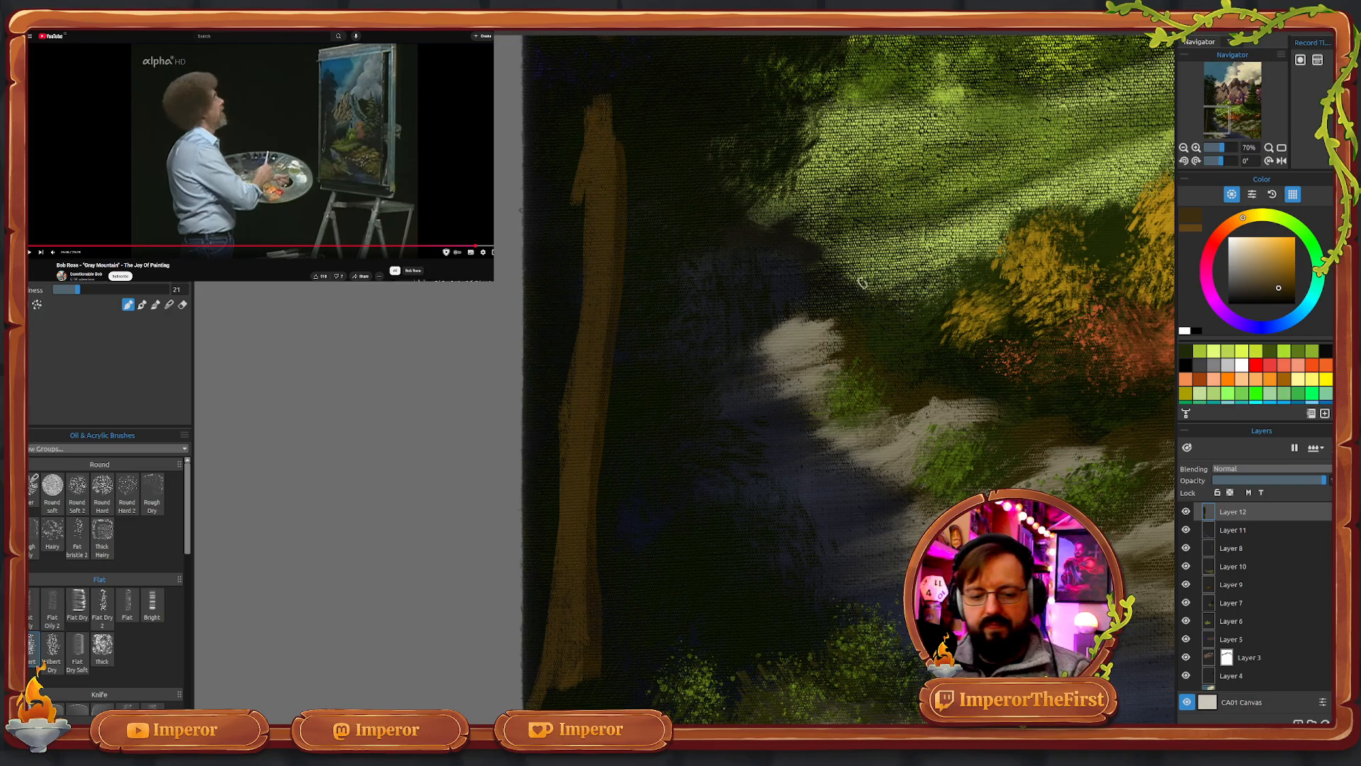
- Thicken the upper trunk segment with long brown strokes down its left side
left_click_drag(639, 191, 664, 576)
mouse_move(718, 213)
left_mouse_down()
mouse_move(688, 490)
mouse_move(681, 434)
left_mouse_up()
left_click_drag(580, 183, 559, 414)
mouse_move(581, 210)
left_mouse_down()
mouse_move(567, 504)
mouse_move(562, 322)
mouse_move(575, 574)
left_mouse_up()
mouse_move(556, 452)
left_mouse_down()
mouse_move(583, 627)
mouse_move(555, 476)
mouse_move(571, 568)
left_mouse_up()
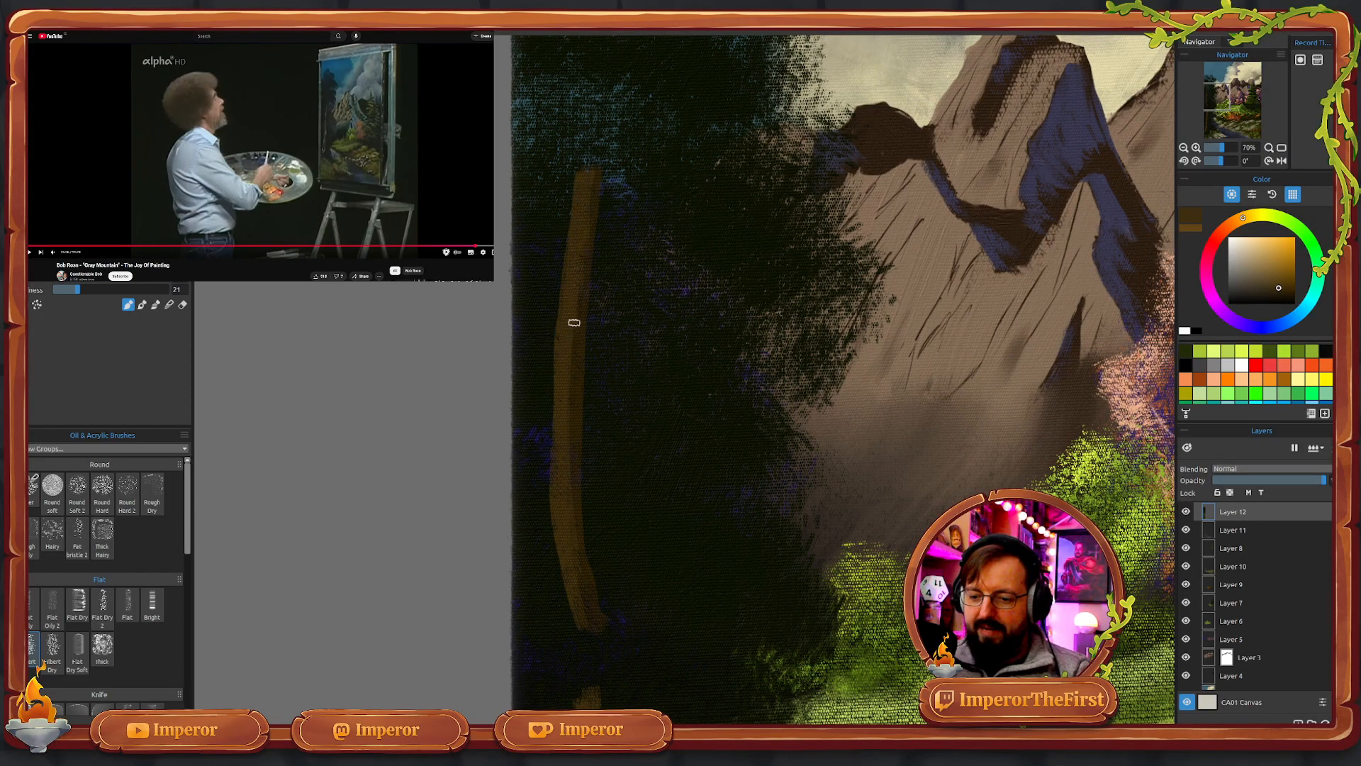
- Pick a slightly lighter dark brown and paint textured strokes along the left edge of the upper trunk segment
left_click(1275, 278)
left_click(1277, 284)
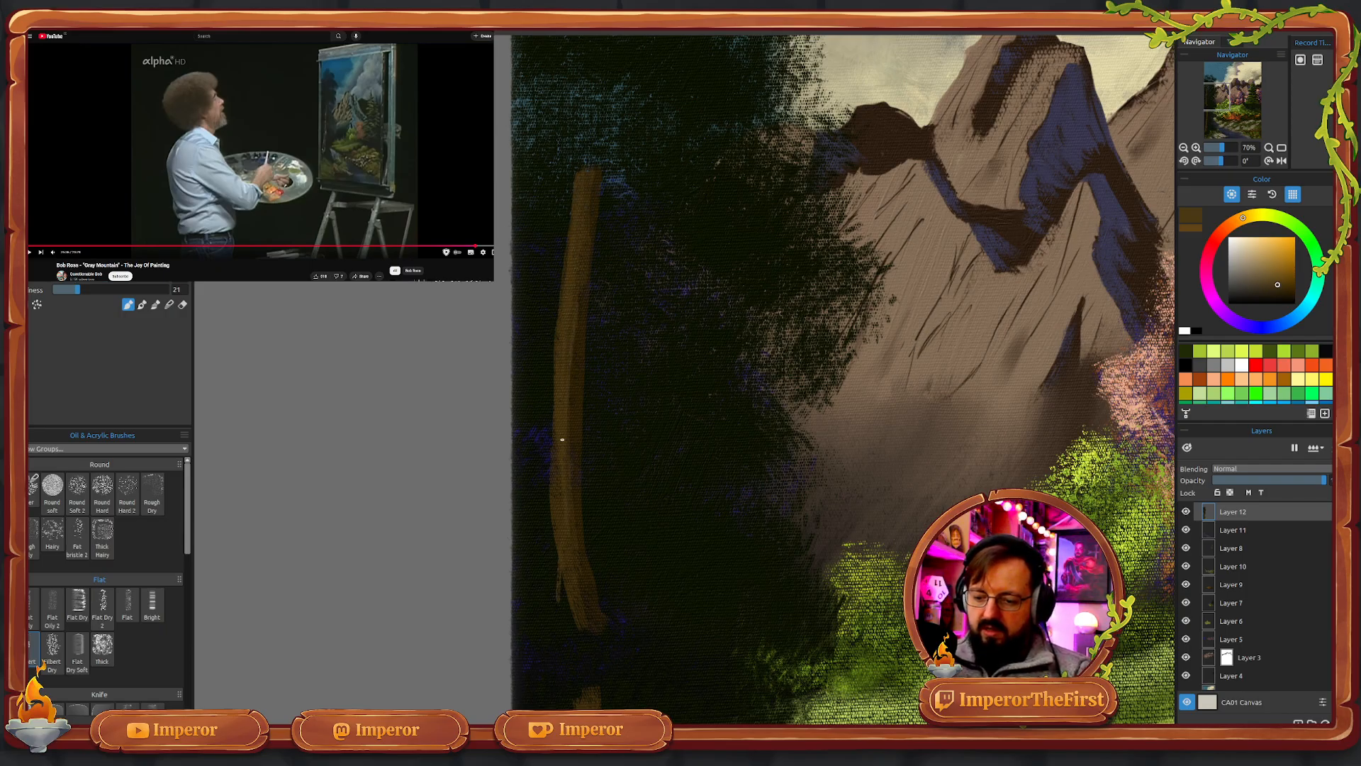
left_click_drag(562, 440, 558, 567)
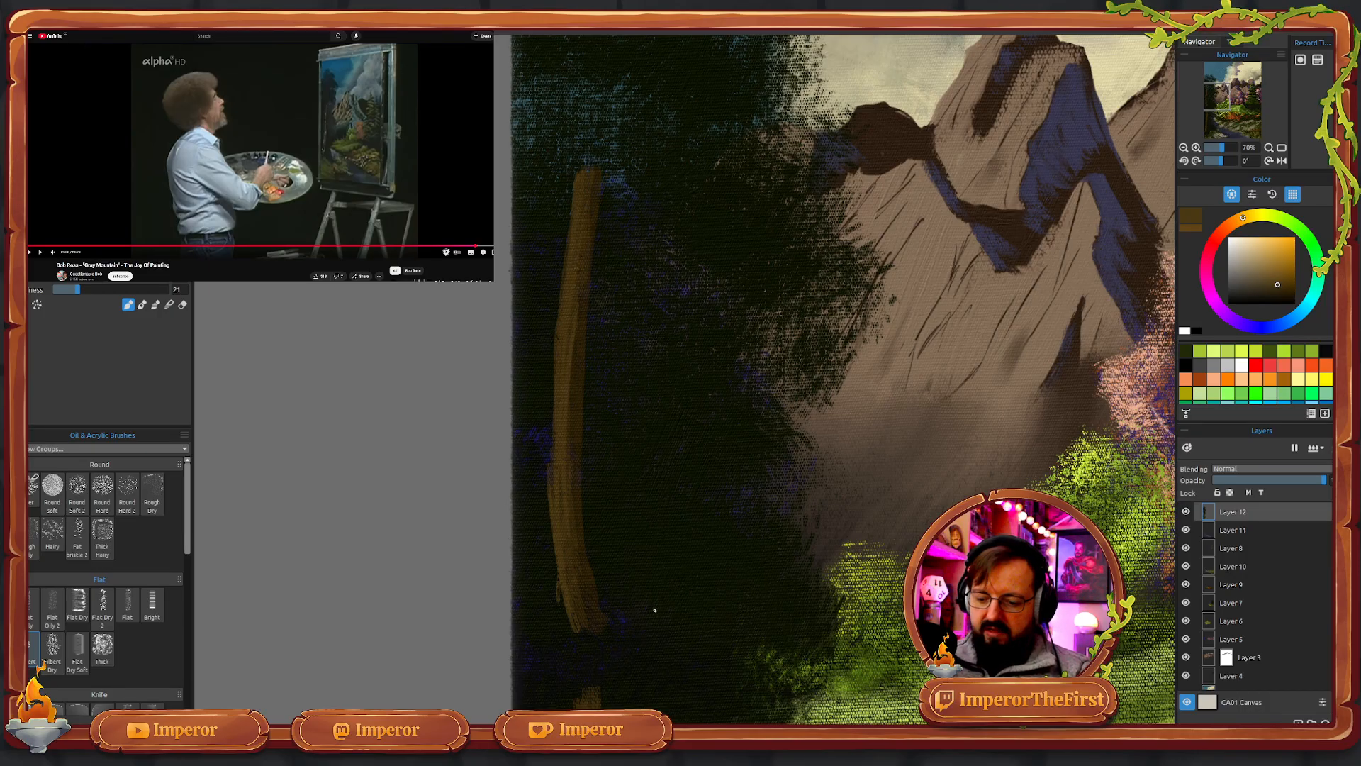
left_click_drag(668, 622, 641, 320)
left_click_drag(648, 526, 644, 283)
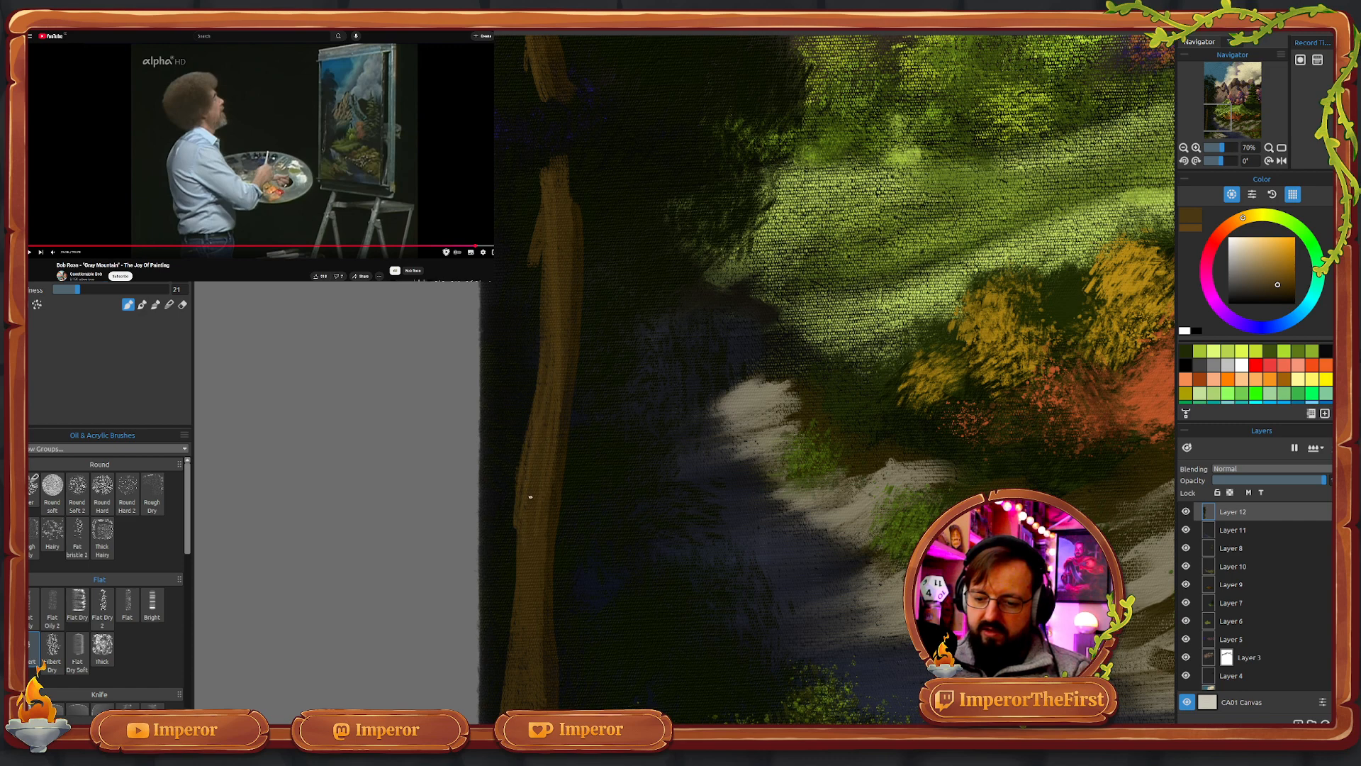
left_click_drag(716, 639, 659, 489)
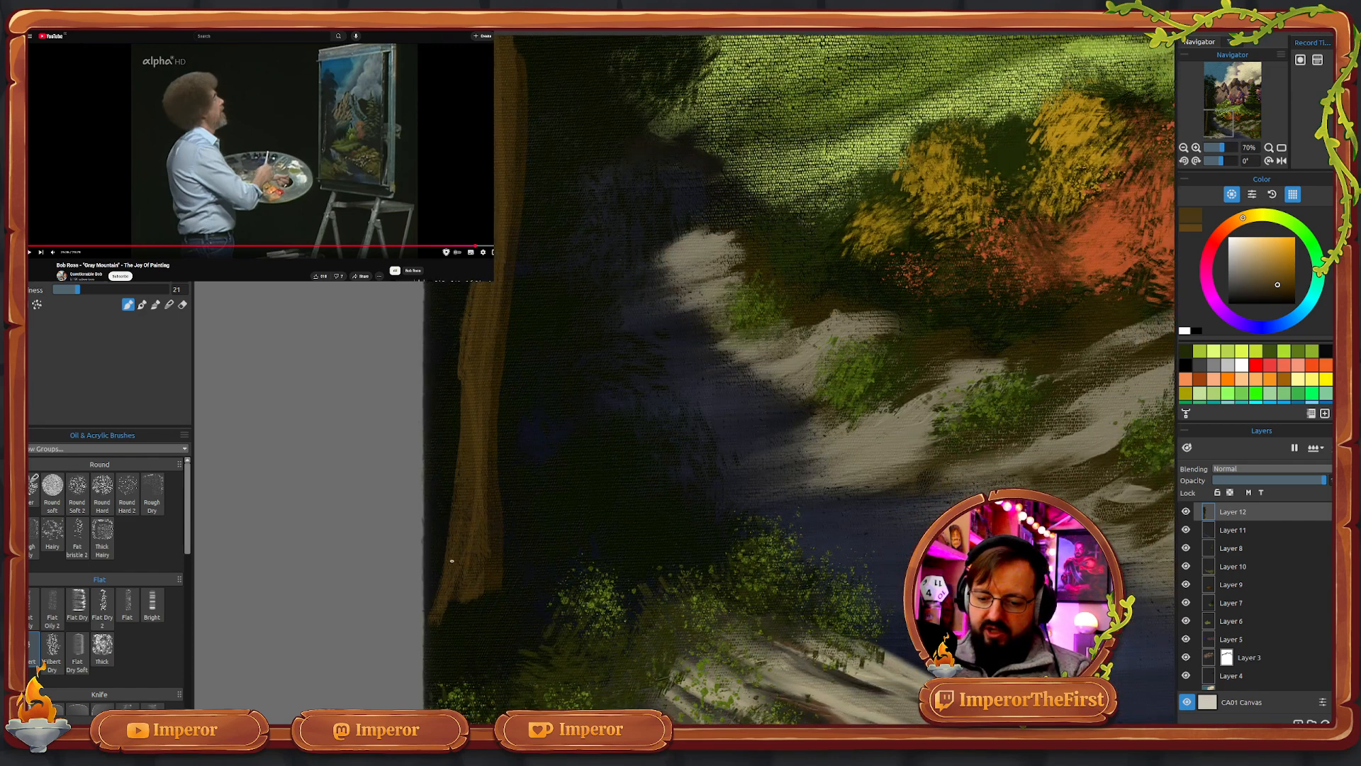
left_click_drag(805, 248, 750, 594)
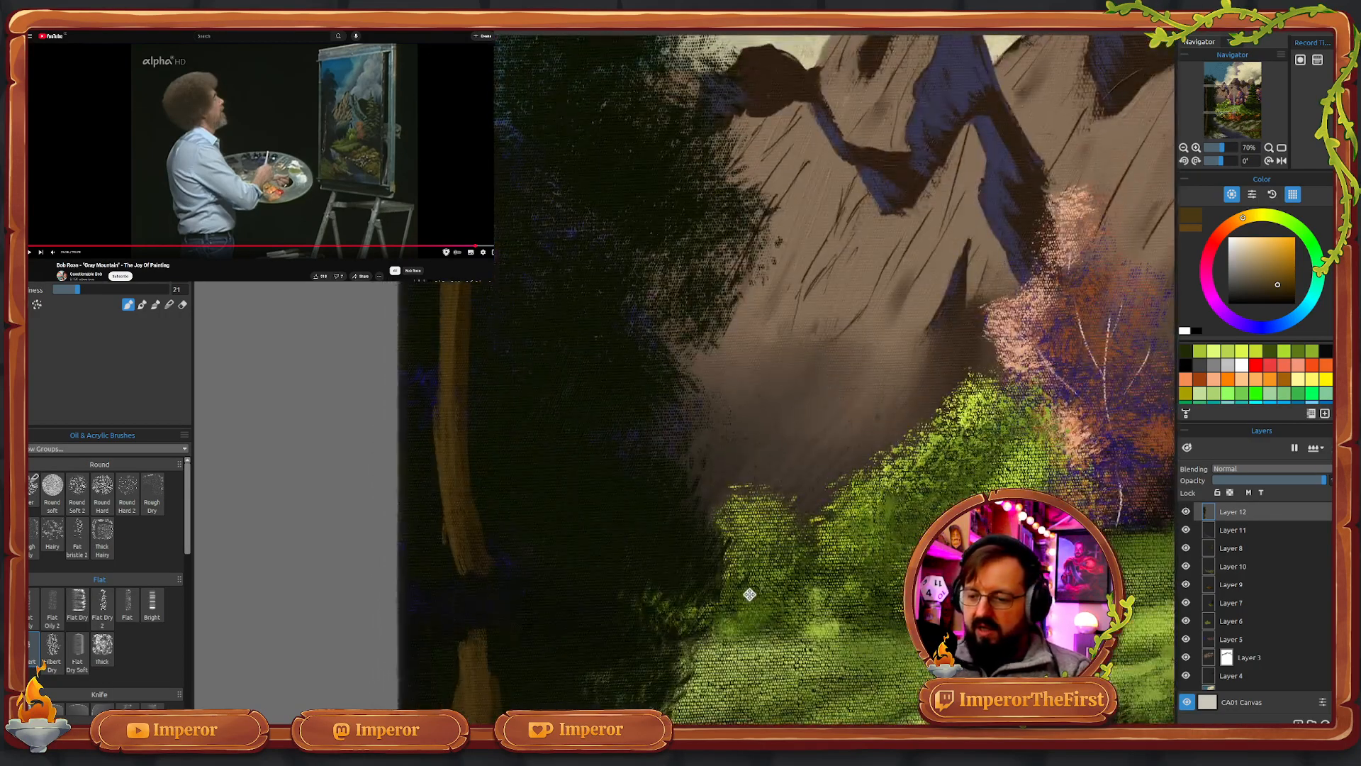
- Pick a lighter golden brown and add thin highlight strokes down the left edge of the upper trunk segment
left_click(1271, 271)
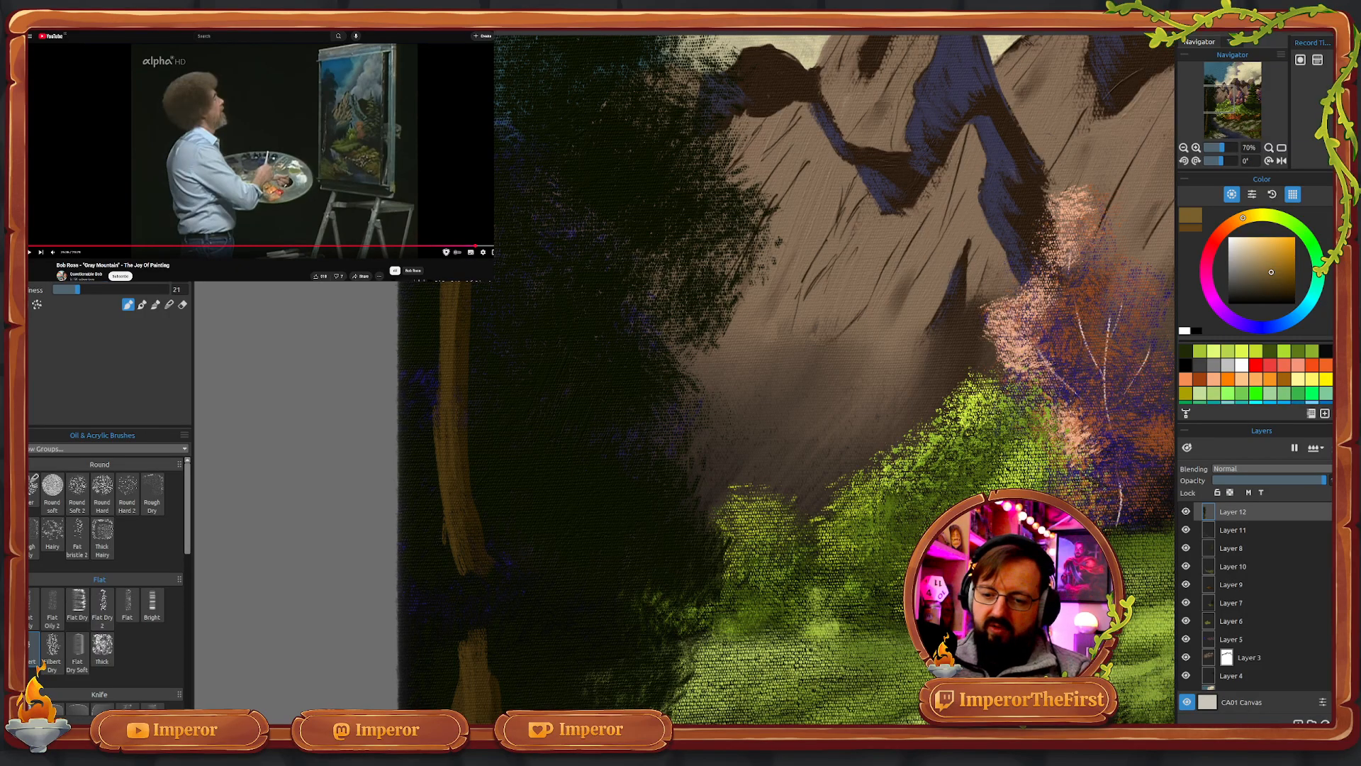
left_click_drag(446, 309, 439, 389)
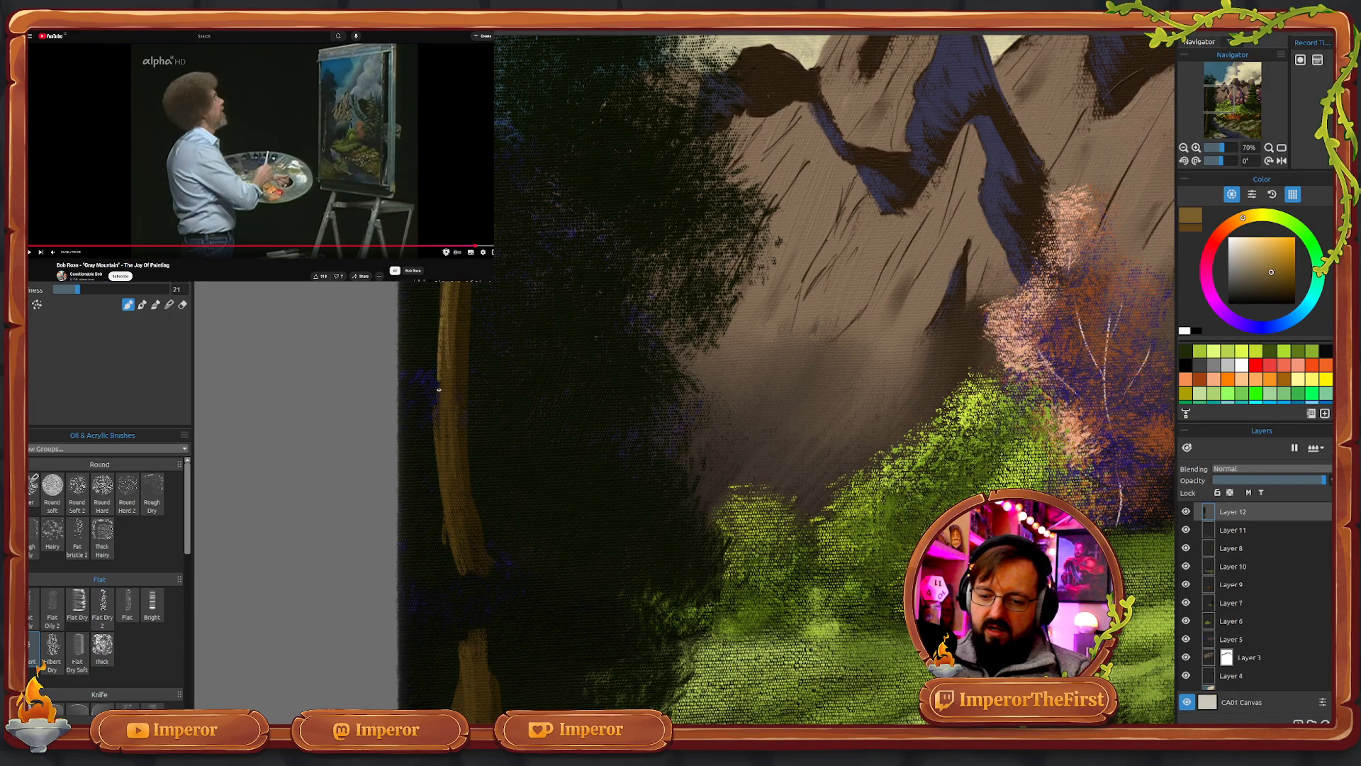
left_click_drag(452, 514, 458, 338)
left_click_drag(548, 535, 608, 246)
left_click_drag(532, 537, 552, 418)
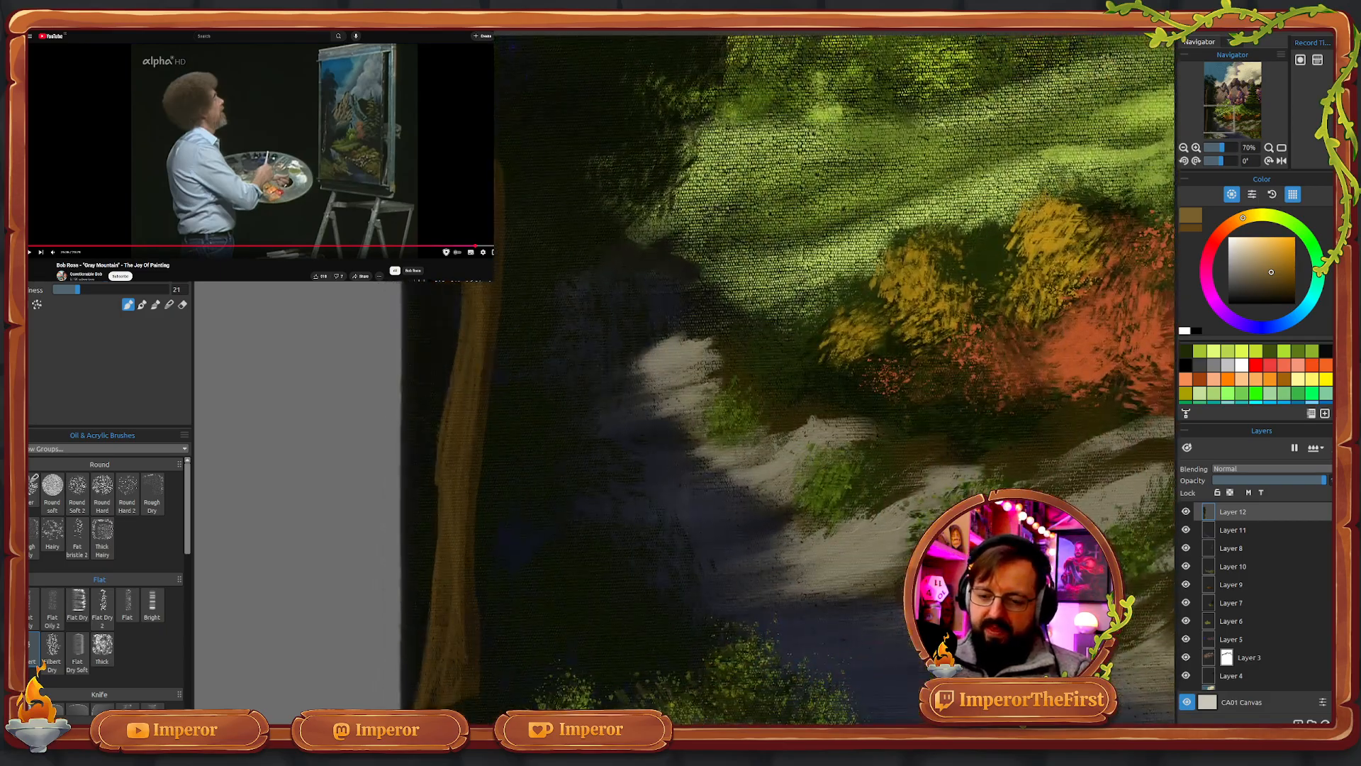
- Streak lighter brown bark highlights along the left side of the lower trunk segment down to its flared base
left_click_drag(463, 407, 462, 280)
mouse_move(440, 487)
left_mouse_down()
mouse_move(472, 302)
mouse_move(461, 370)
left_mouse_up()
left_click_drag(444, 618, 438, 496)
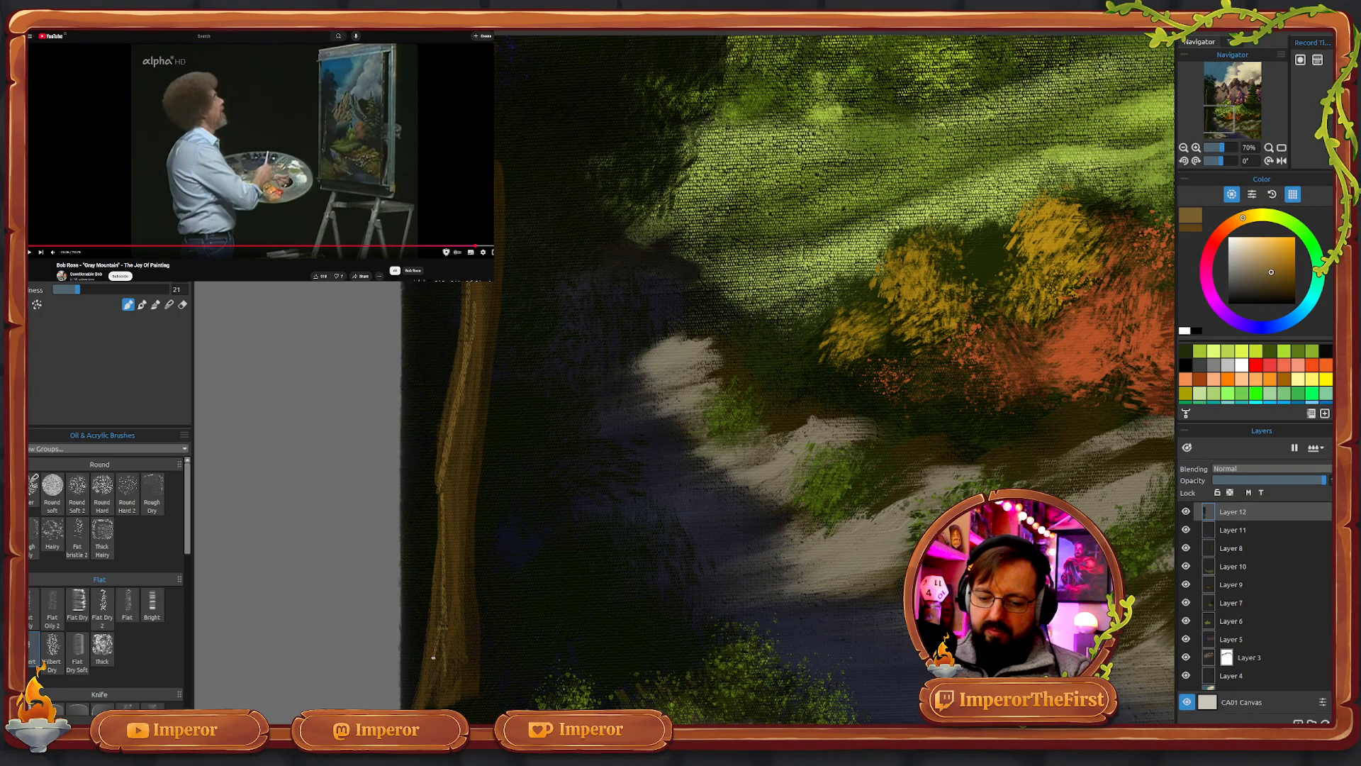
left_click_drag(427, 704, 430, 578)
left_click_drag(432, 650, 435, 519)
left_click_drag(423, 699, 440, 394)
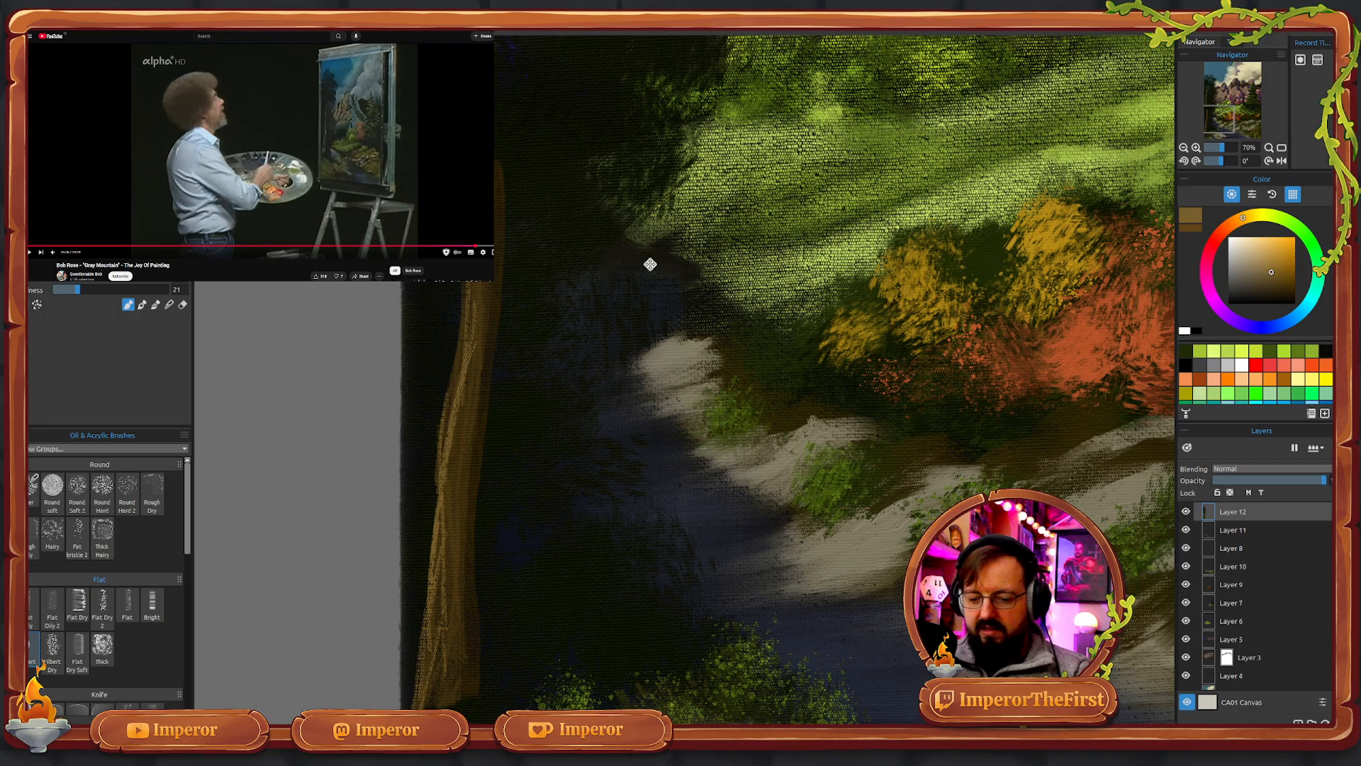
left_click_drag(653, 173, 638, 434)
mouse_move(645, 241)
left_mouse_down()
mouse_move(656, 395)
mouse_move(685, 445)
mouse_move(699, 567)
left_mouse_up()
left_click_drag(695, 486, 697, 558)
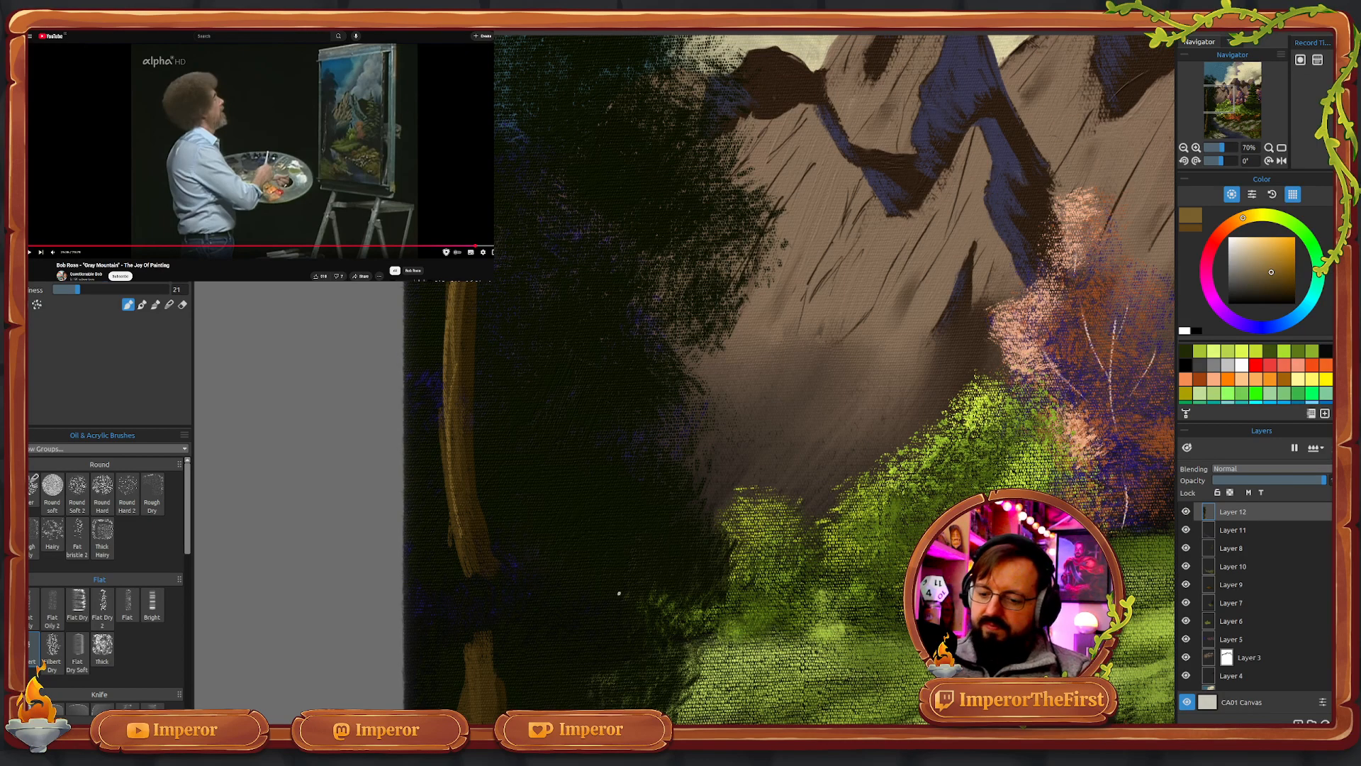
- Sample the dark green from the foliage and dab it around the gap between the trunk segments with the Hairy brush
left_click_drag(844, 538, 859, 405)
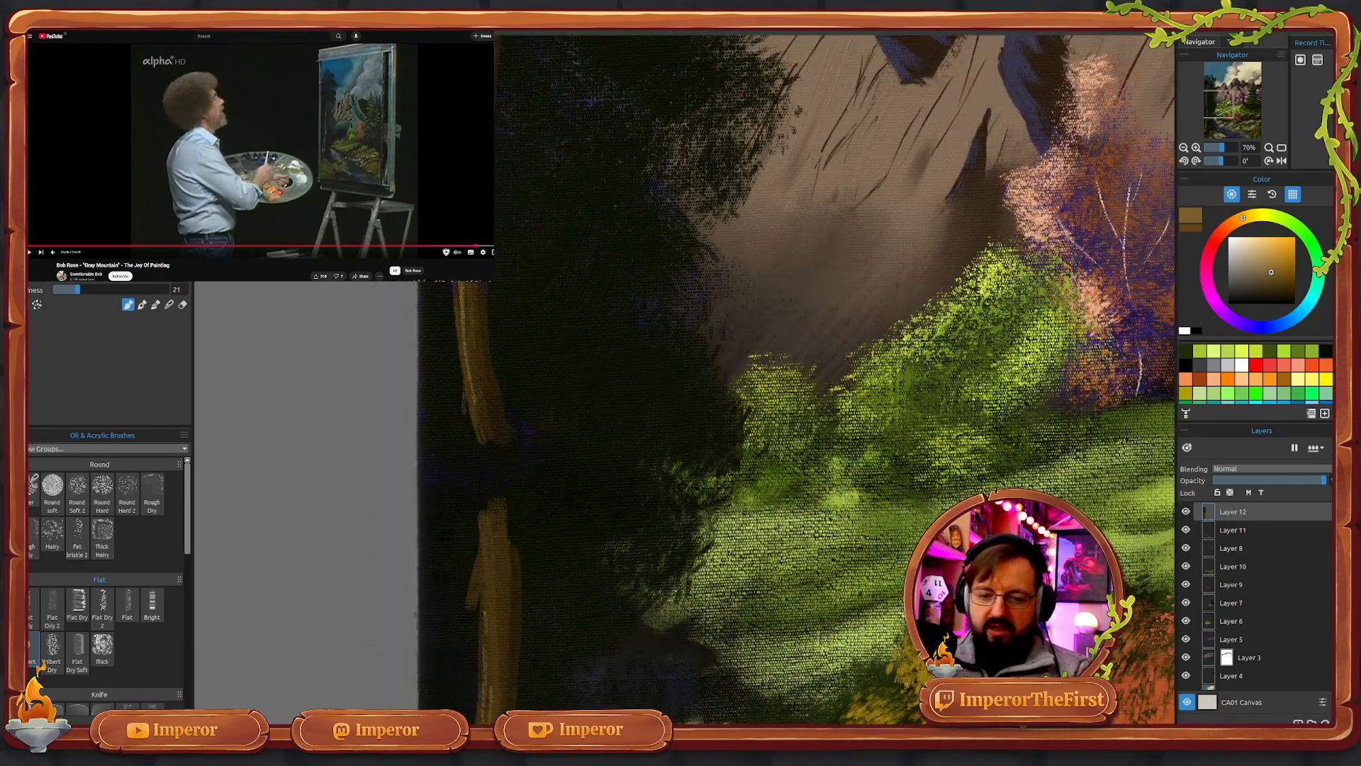
key("i")
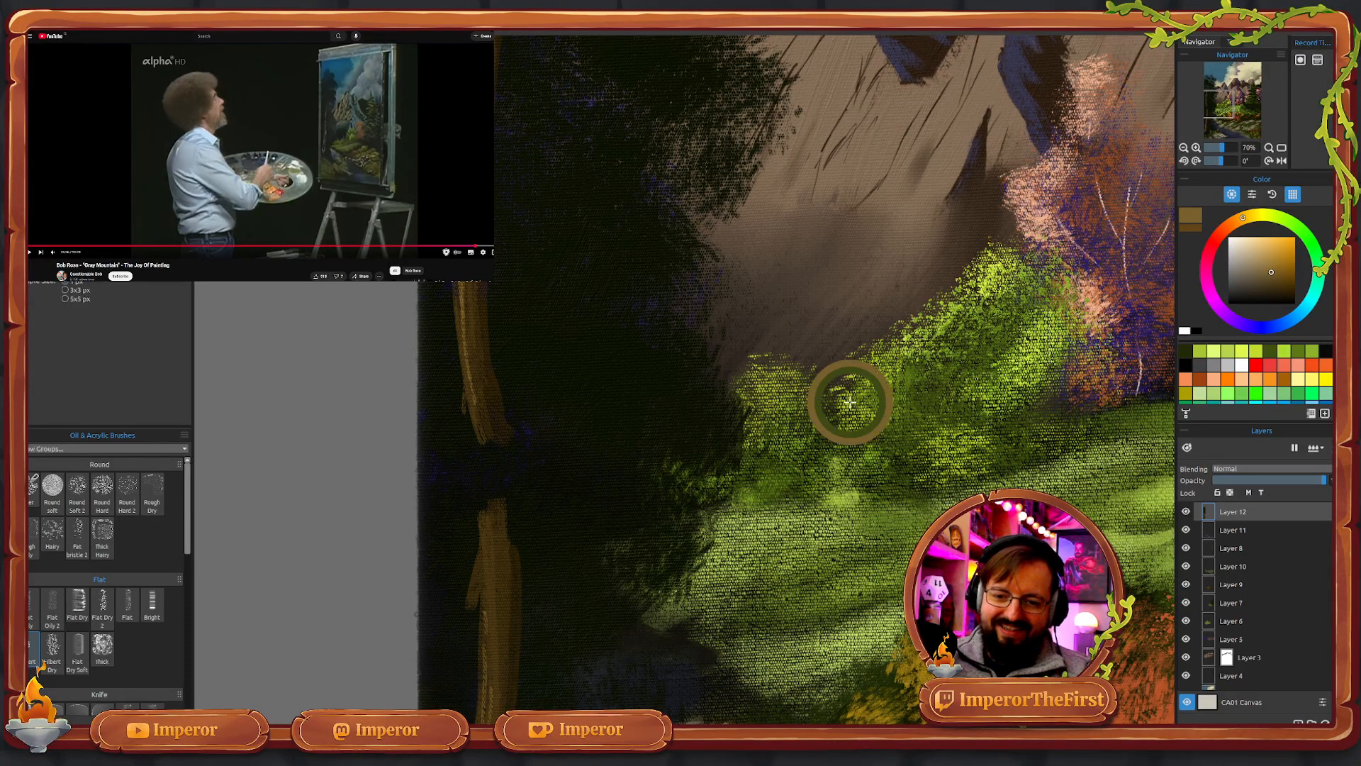
left_click(564, 175)
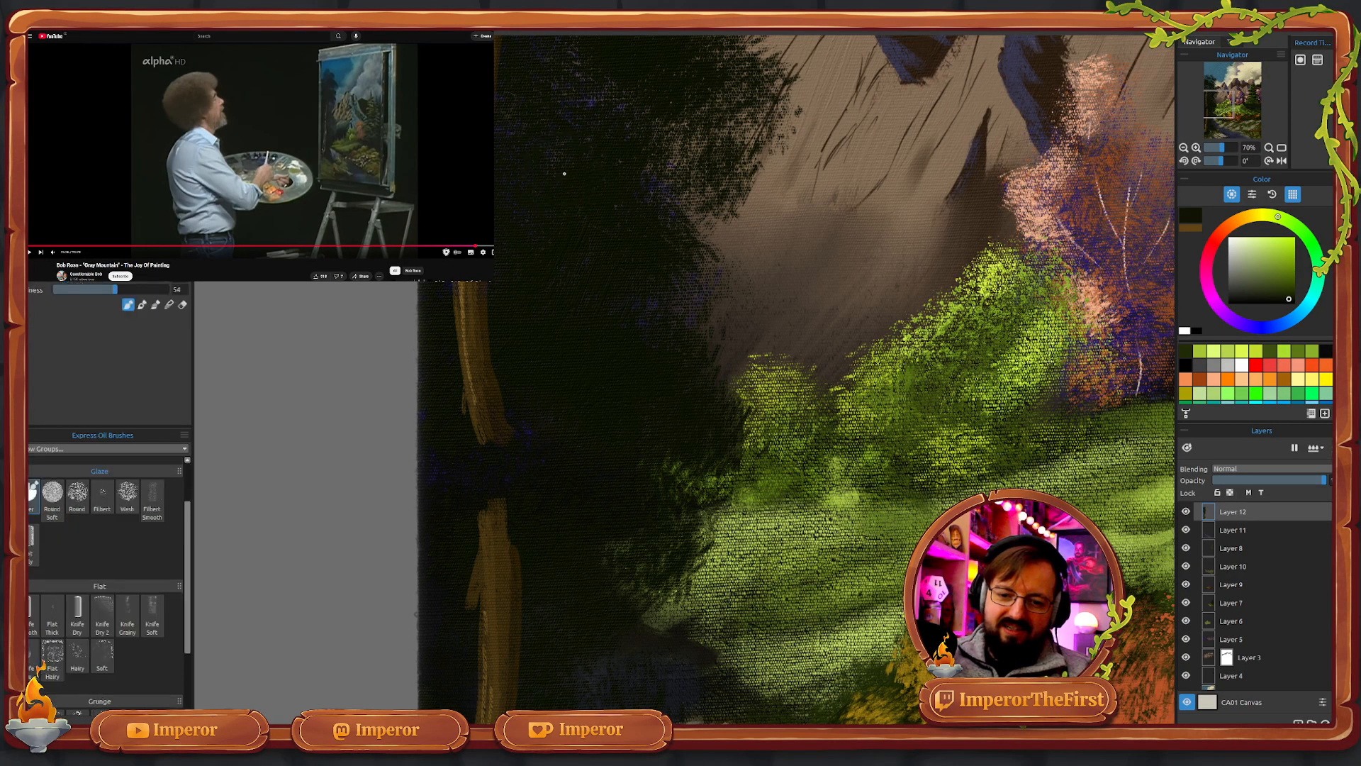
left_click(53, 531)
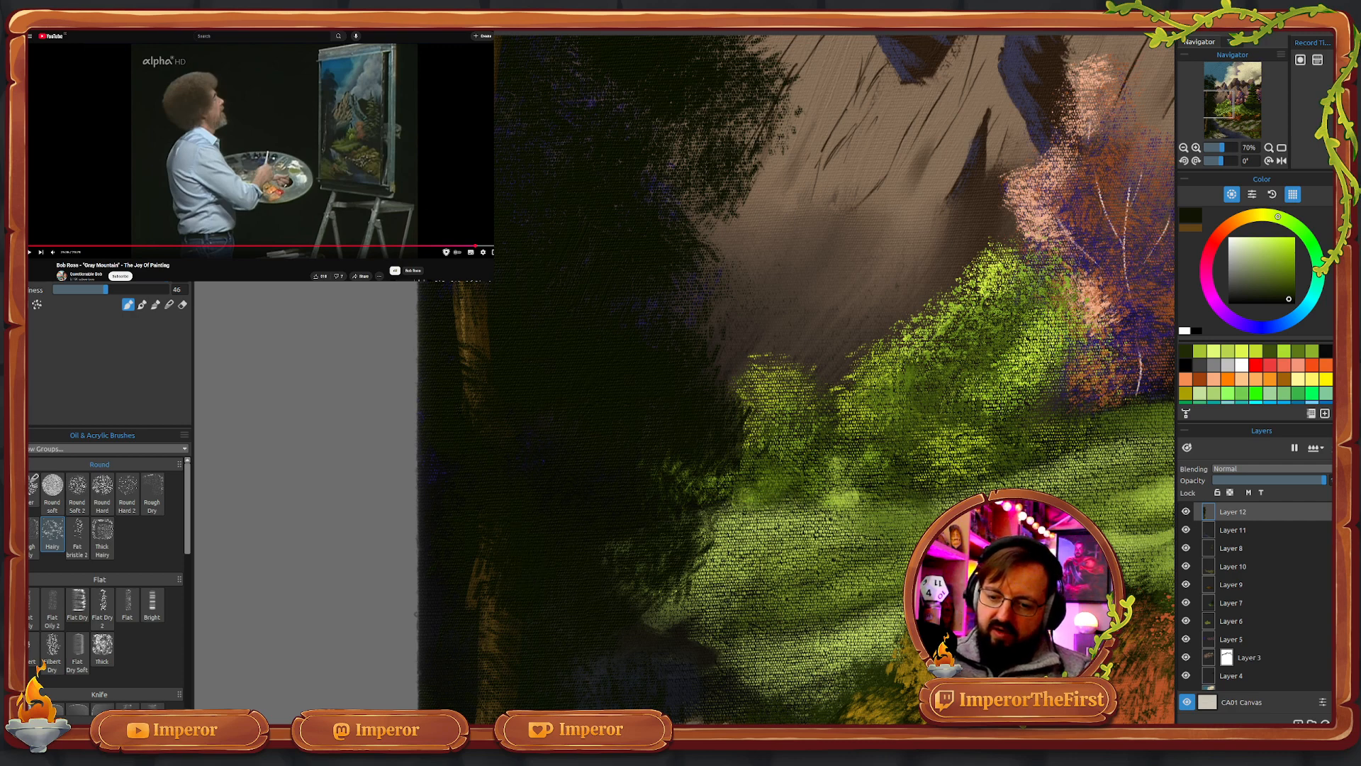
left_click_drag(550, 127, 607, 395)
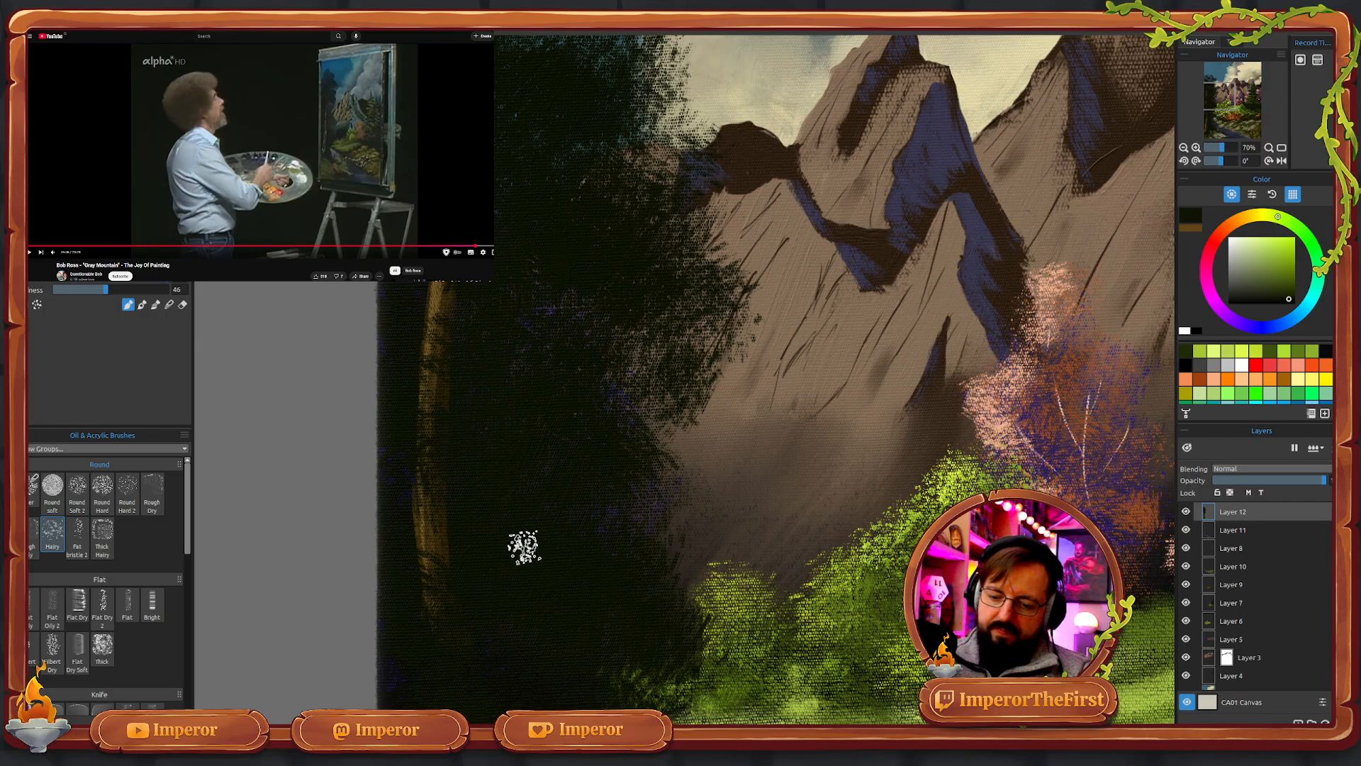
- Blend the lower trunk segment's upper end and the upper segment's top into the tree with dark green foliage dabs
left_click_drag(651, 629, 582, 195)
left_click_drag(563, 454, 589, 326)
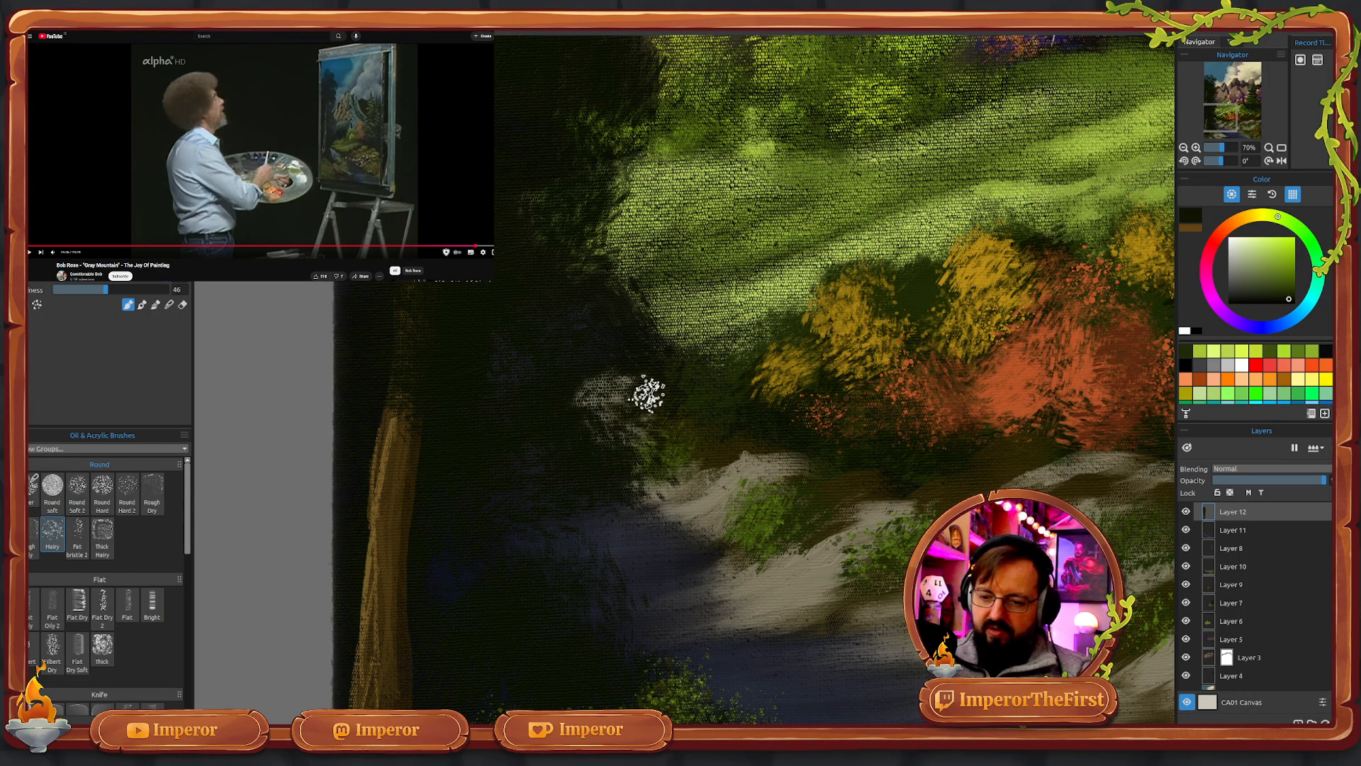
mouse_move(646, 394)
left_mouse_down()
mouse_move(678, 533)
mouse_move(660, 639)
left_mouse_up()
left_click_drag(709, 279, 698, 554)
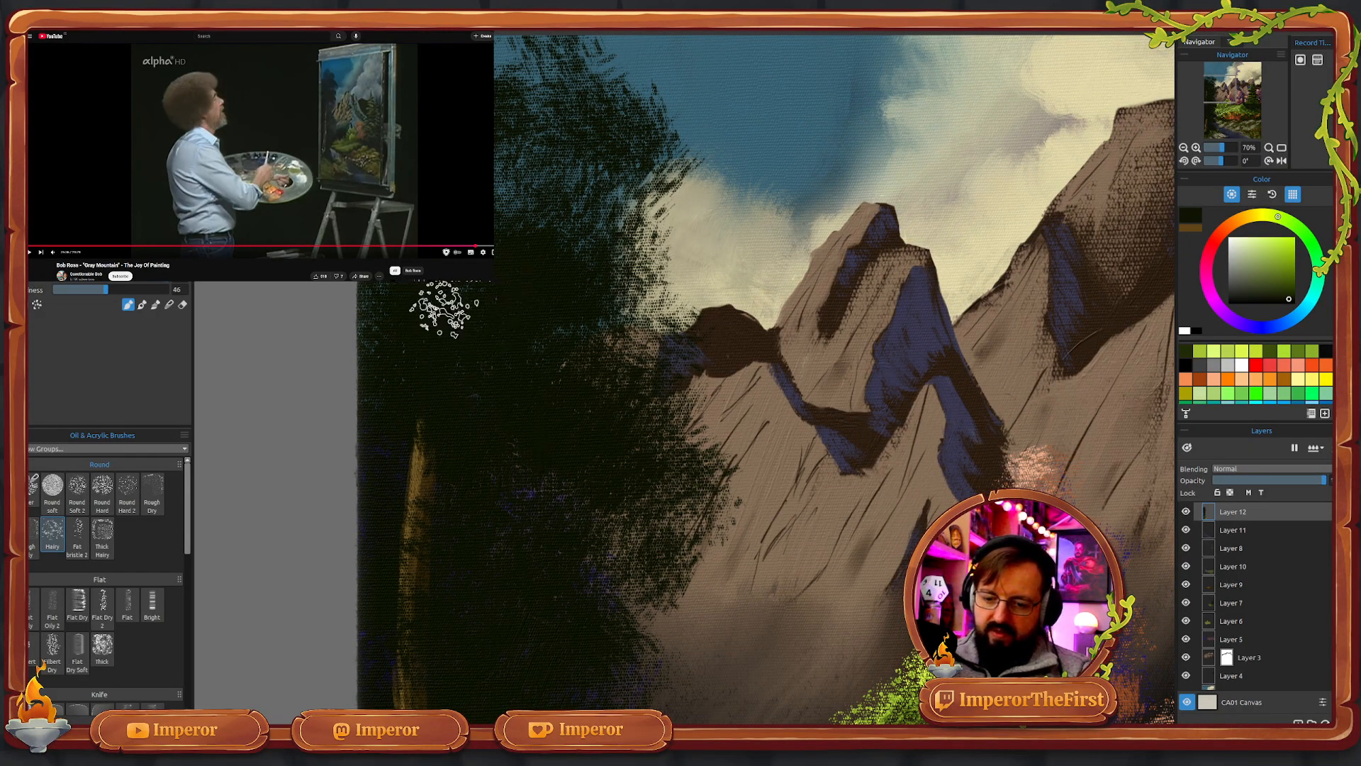
left_click_drag(789, 556, 766, 343)
left_click_drag(753, 471, 729, 173)
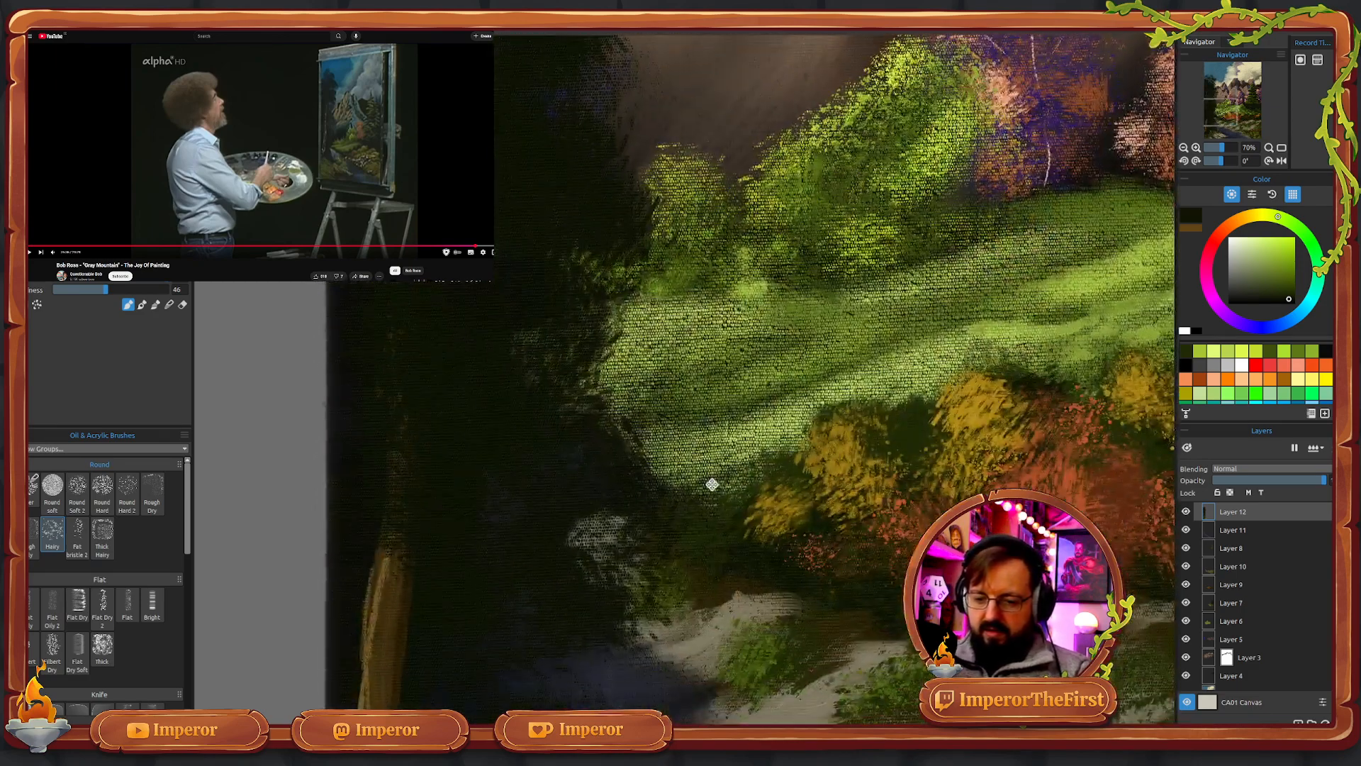
left_click_drag(711, 484, 716, 352)
left_click(1282, 148)
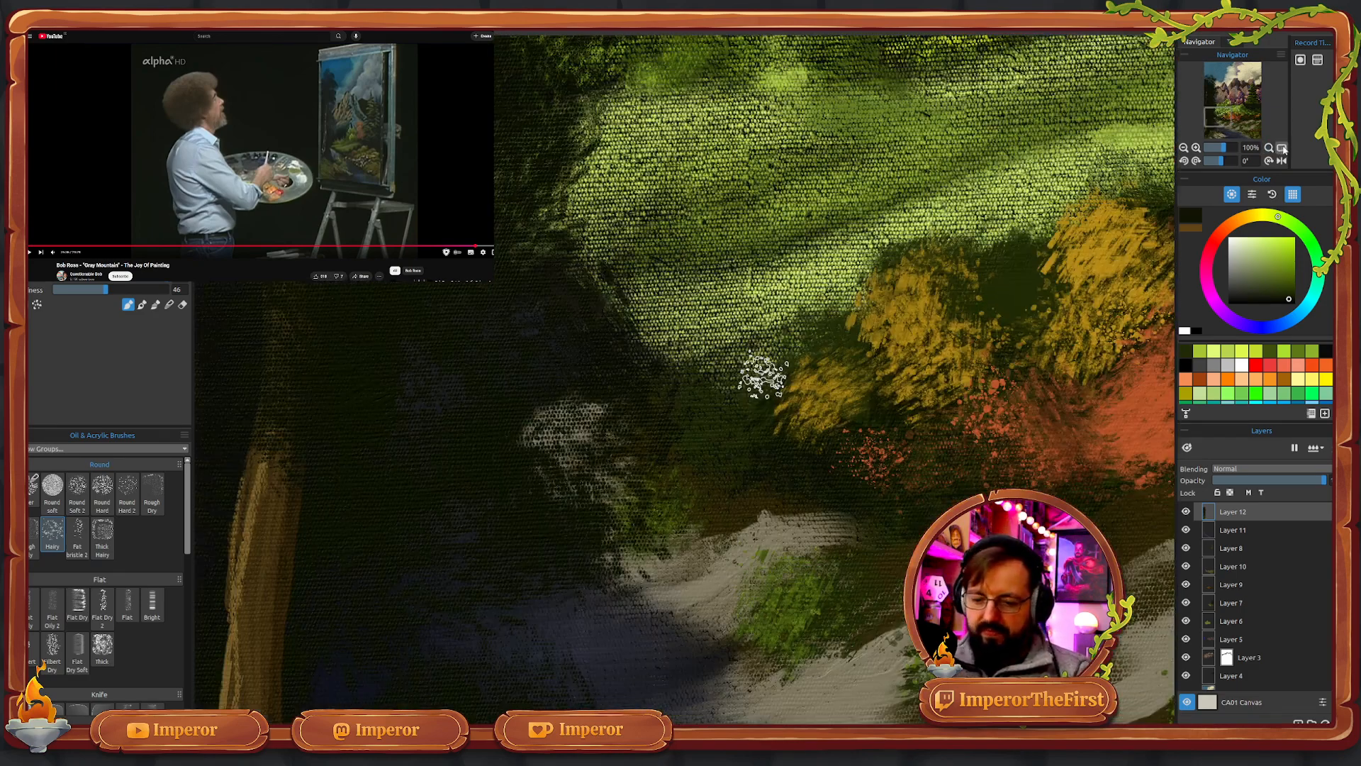
left_click(1283, 148)
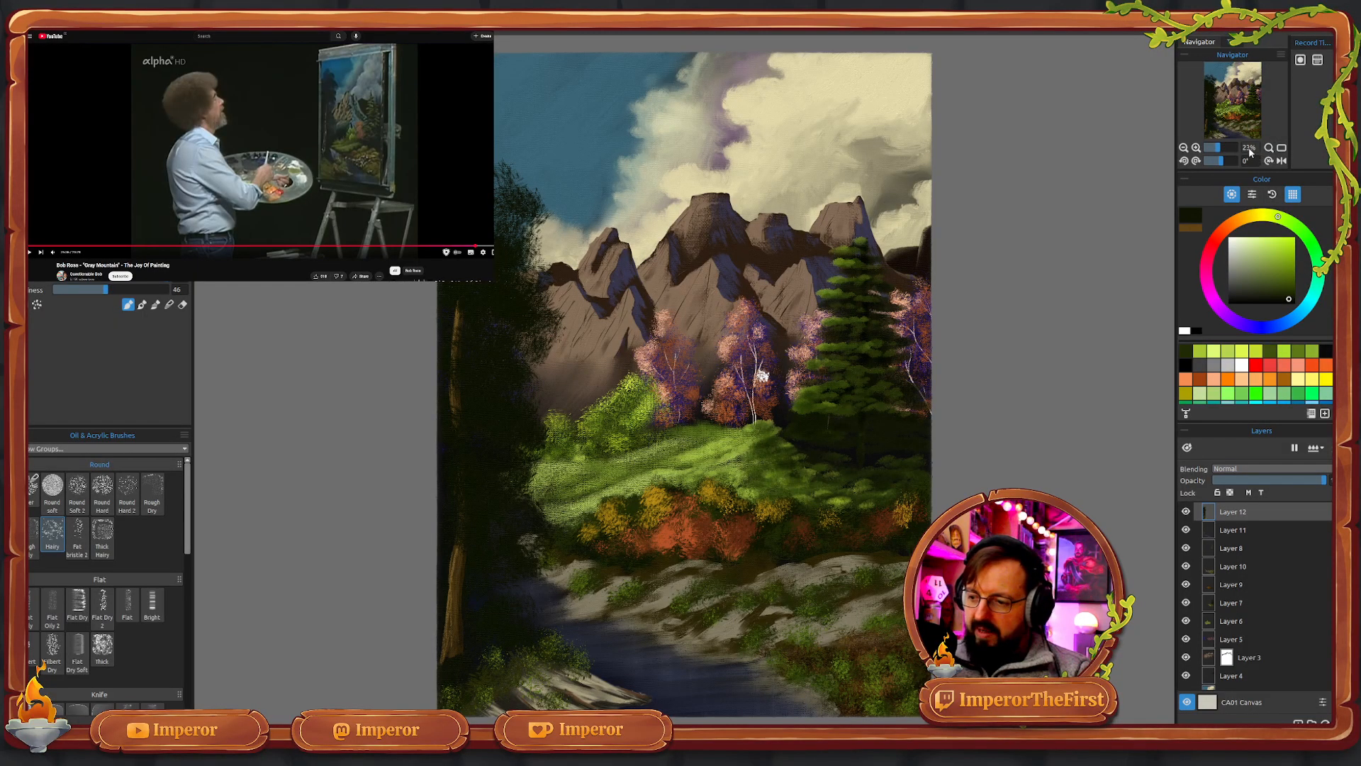
- Try dabbing mid-green grass clumps over the trunk's base and the dark ground beneath it
left_click(1251, 150)
left_click(1226, 123)
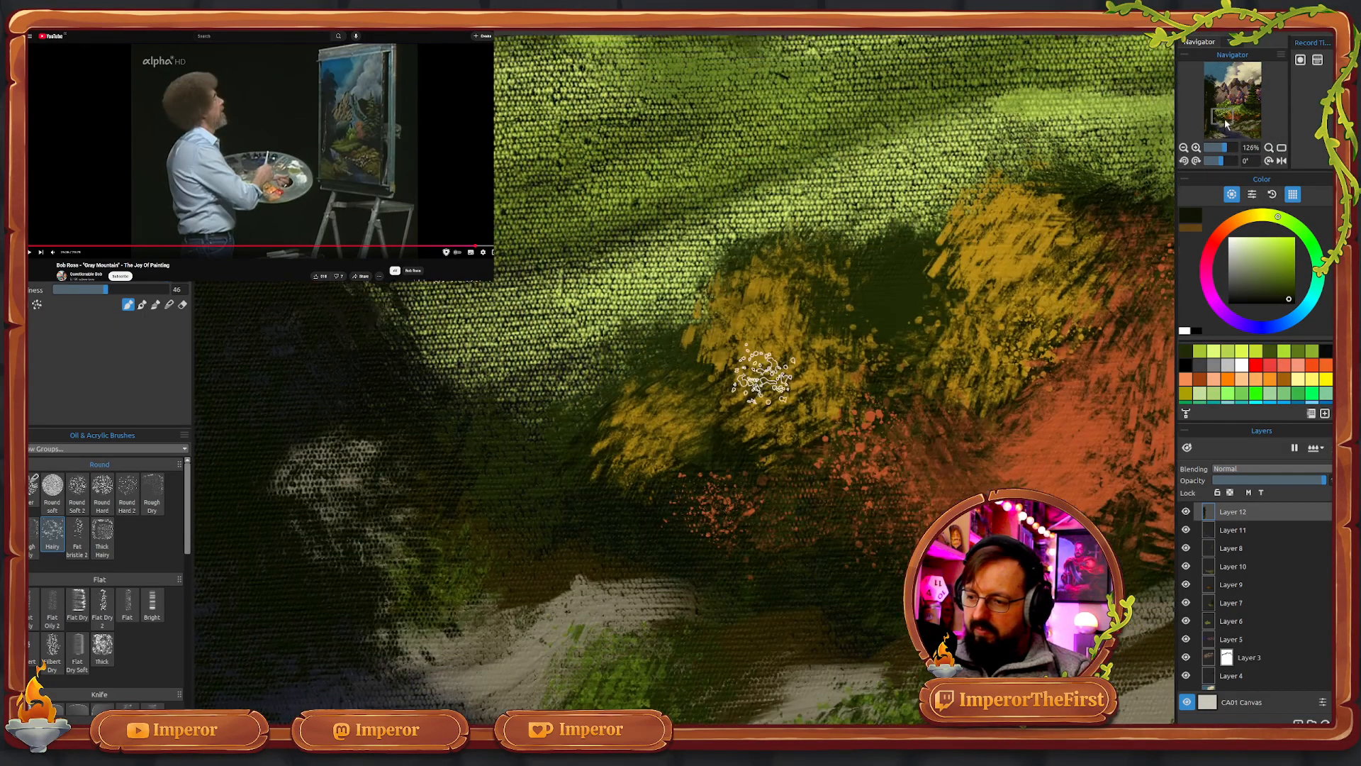
left_click_drag(614, 504, 827, 364)
mouse_move(603, 592)
left_mouse_down()
mouse_move(745, 438)
mouse_move(752, 248)
left_mouse_up()
mouse_move(570, 609)
left_mouse_down()
mouse_move(770, 406)
mouse_move(753, 423)
mouse_move(765, 577)
left_mouse_up()
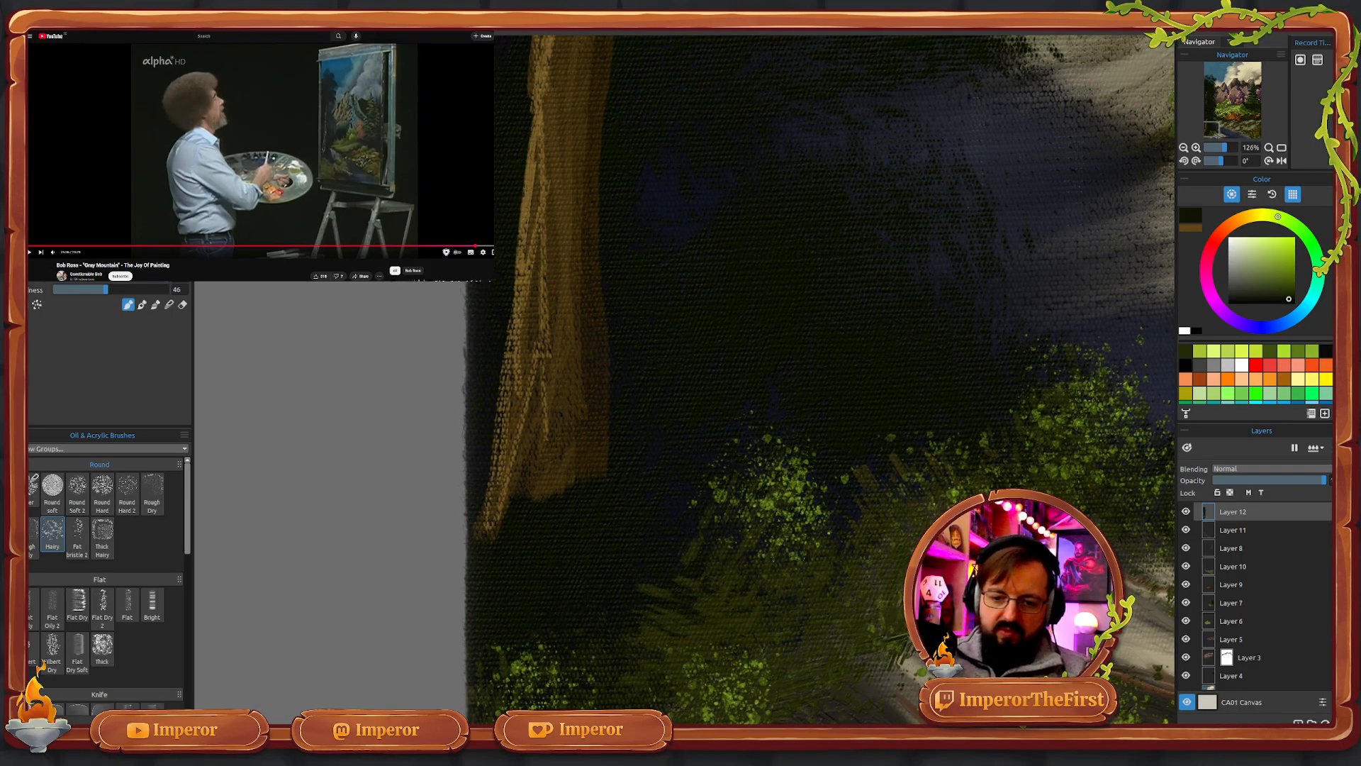
left_click(1269, 351)
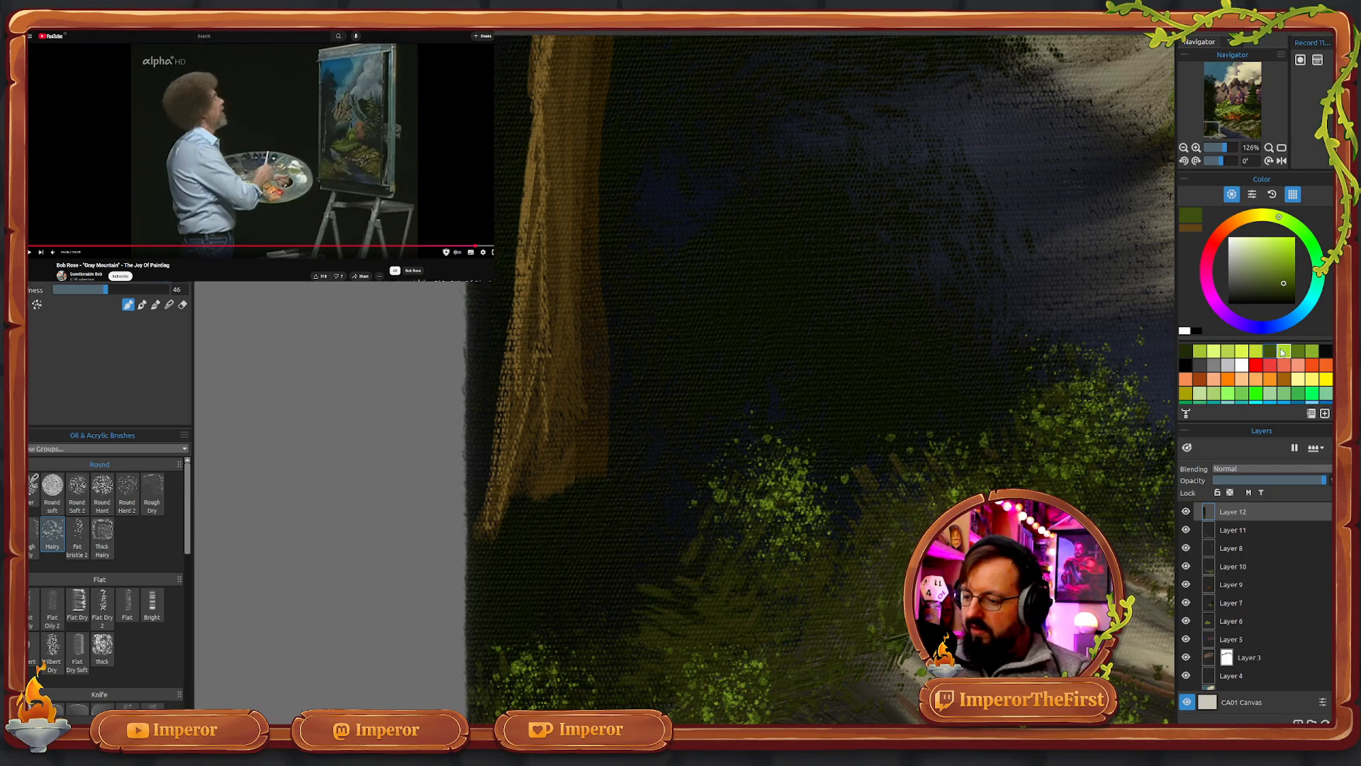
mouse_move(550, 500)
left_mouse_down()
mouse_move(603, 477)
mouse_move(553, 490)
mouse_move(547, 535)
mouse_move(534, 509)
mouse_move(502, 511)
mouse_move(494, 553)
mouse_move(498, 514)
mouse_move(561, 552)
mouse_move(511, 523)
left_mouse_up()
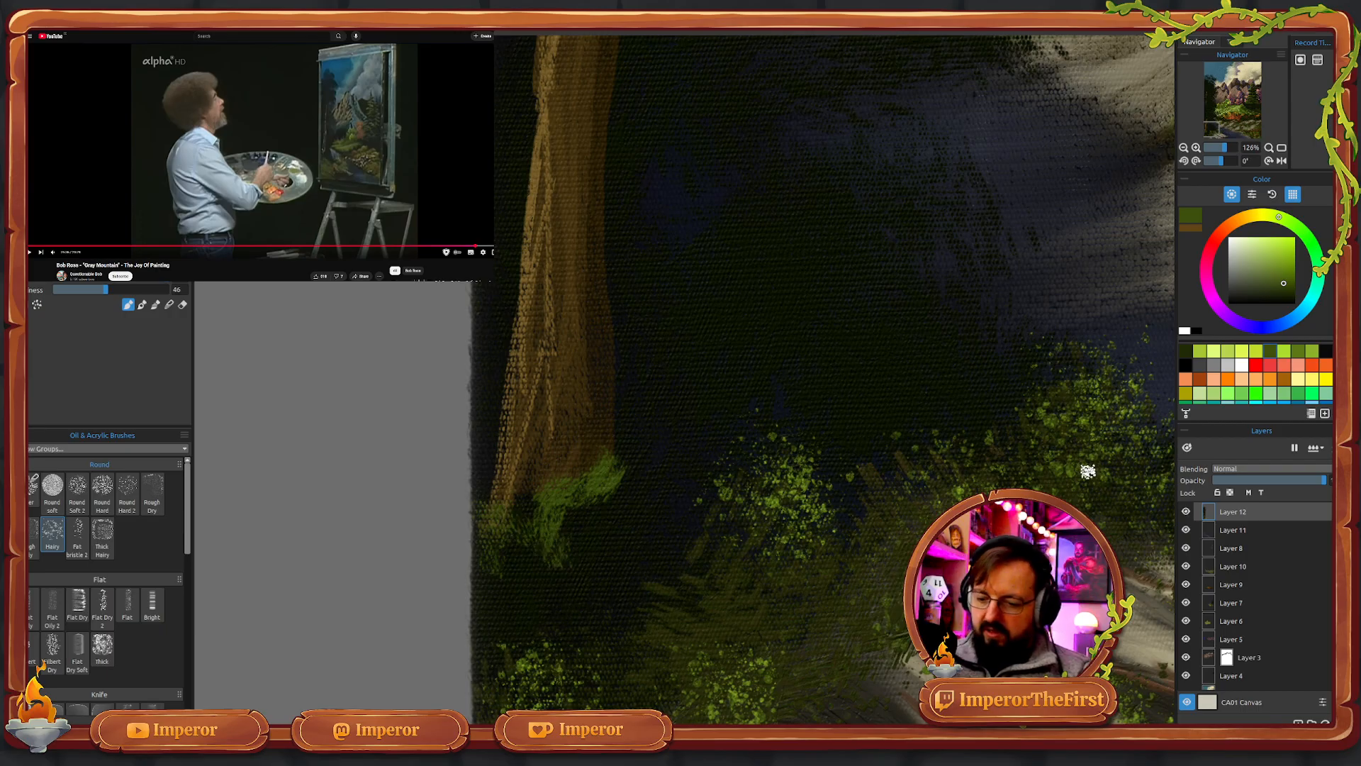
mouse_move(671, 543)
left_mouse_down()
mouse_move(661, 584)
mouse_move(607, 522)
mouse_move(601, 584)
mouse_move(629, 631)
left_mouse_up()
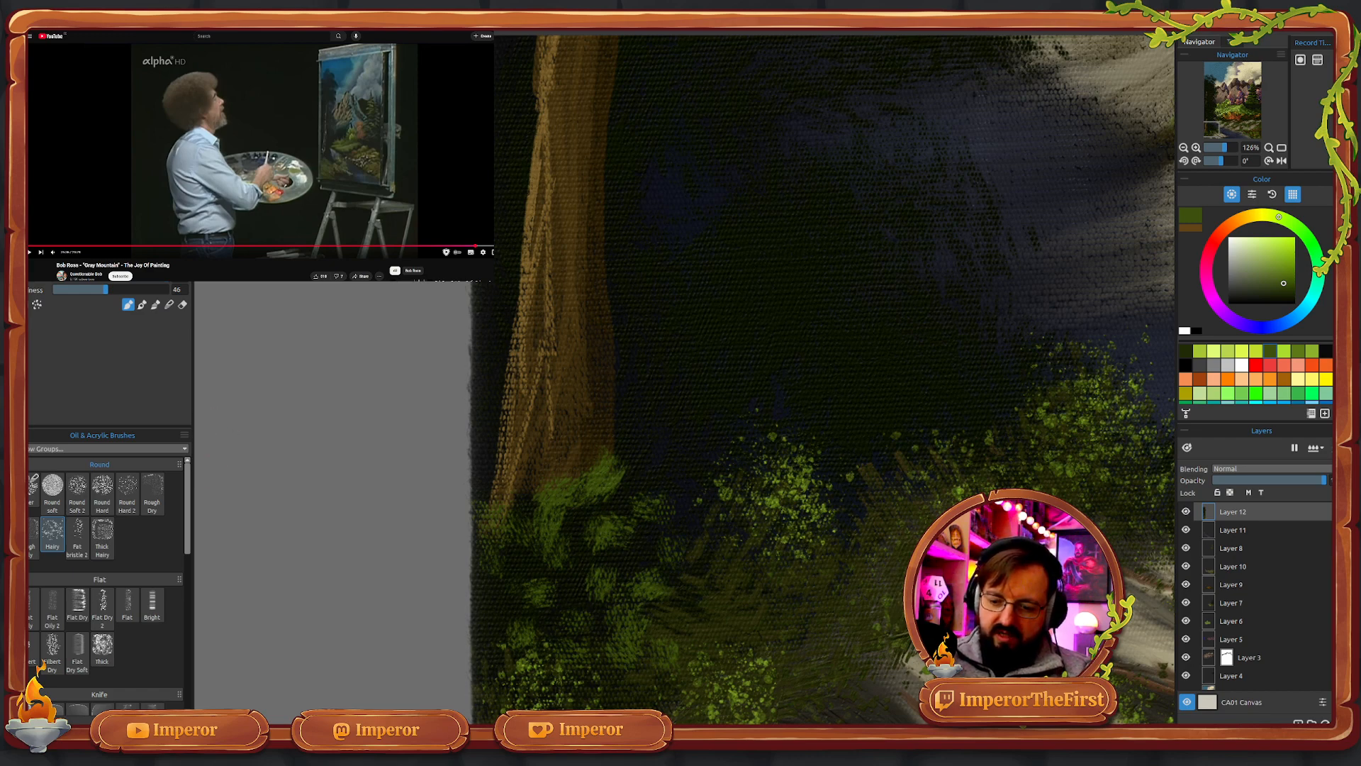
key("ctrl+z")
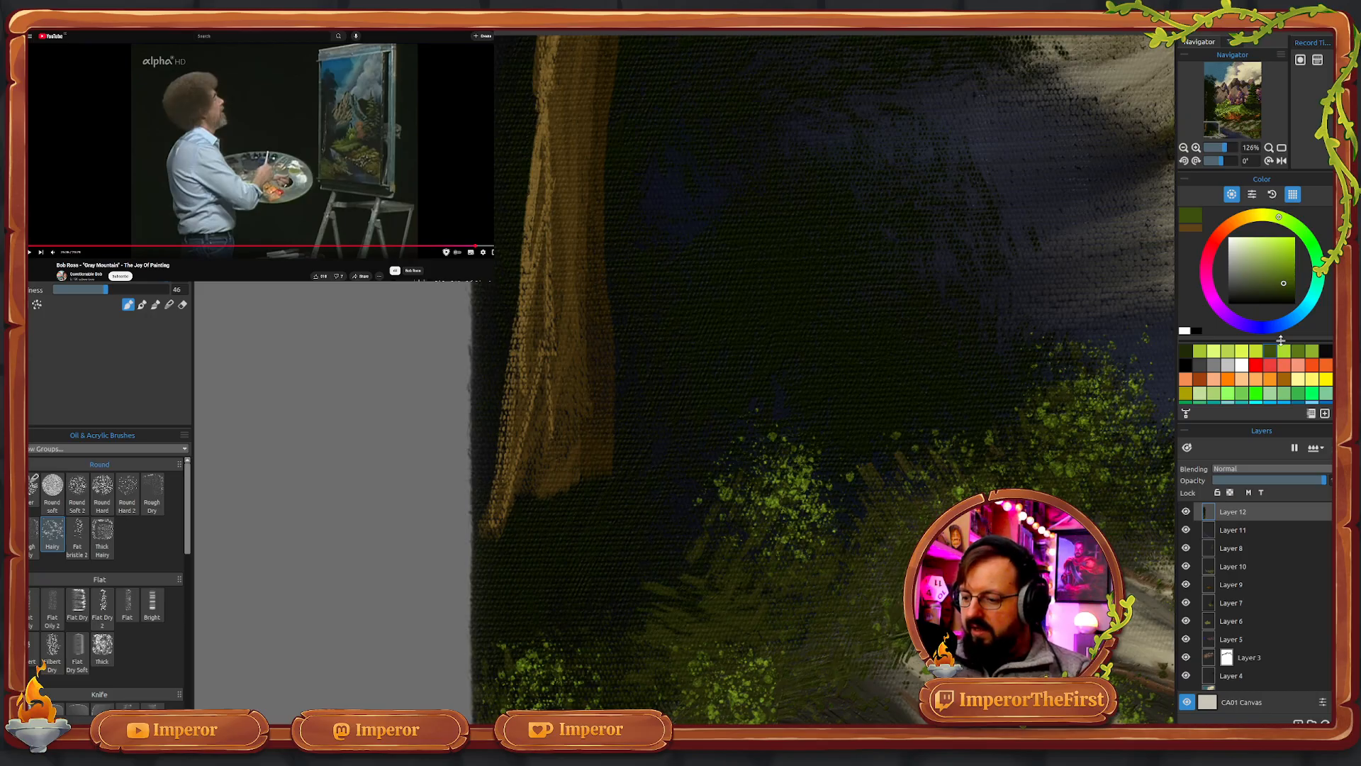
- Cover the trunk's base and surrounding ground with dark green grass dabs, and add mid-green highlights on top
left_click(1186, 350)
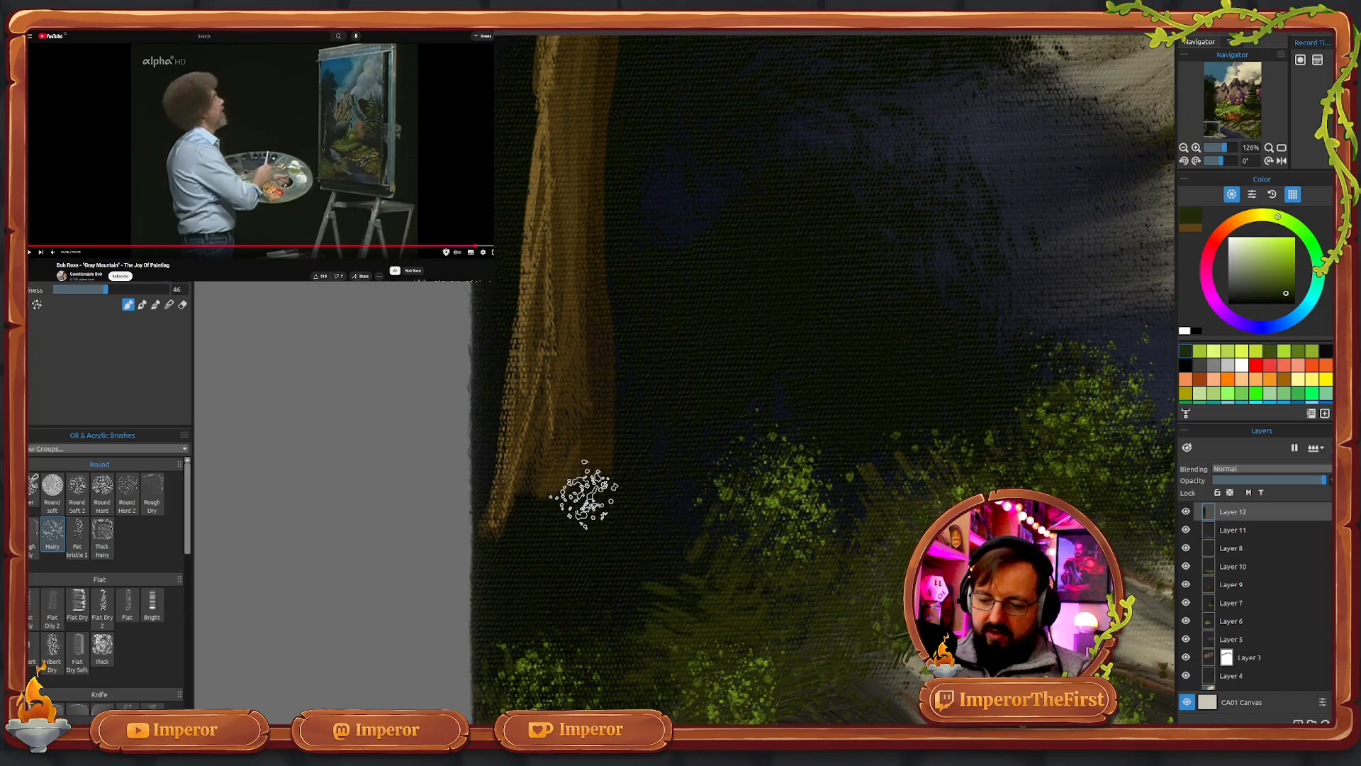
mouse_move(574, 491)
left_mouse_down()
mouse_move(519, 508)
mouse_move(552, 613)
mouse_move(579, 604)
mouse_move(495, 546)
mouse_move(497, 587)
mouse_move(581, 580)
mouse_move(636, 537)
mouse_move(628, 493)
mouse_move(696, 495)
mouse_move(689, 521)
mouse_move(631, 574)
mouse_move(645, 615)
mouse_move(611, 653)
mouse_move(506, 610)
mouse_move(611, 631)
mouse_move(626, 596)
mouse_move(558, 544)
mouse_move(503, 564)
mouse_move(492, 526)
mouse_move(474, 648)
mouse_move(503, 552)
mouse_move(575, 547)
mouse_move(677, 578)
mouse_move(681, 542)
mouse_move(764, 577)
left_mouse_up()
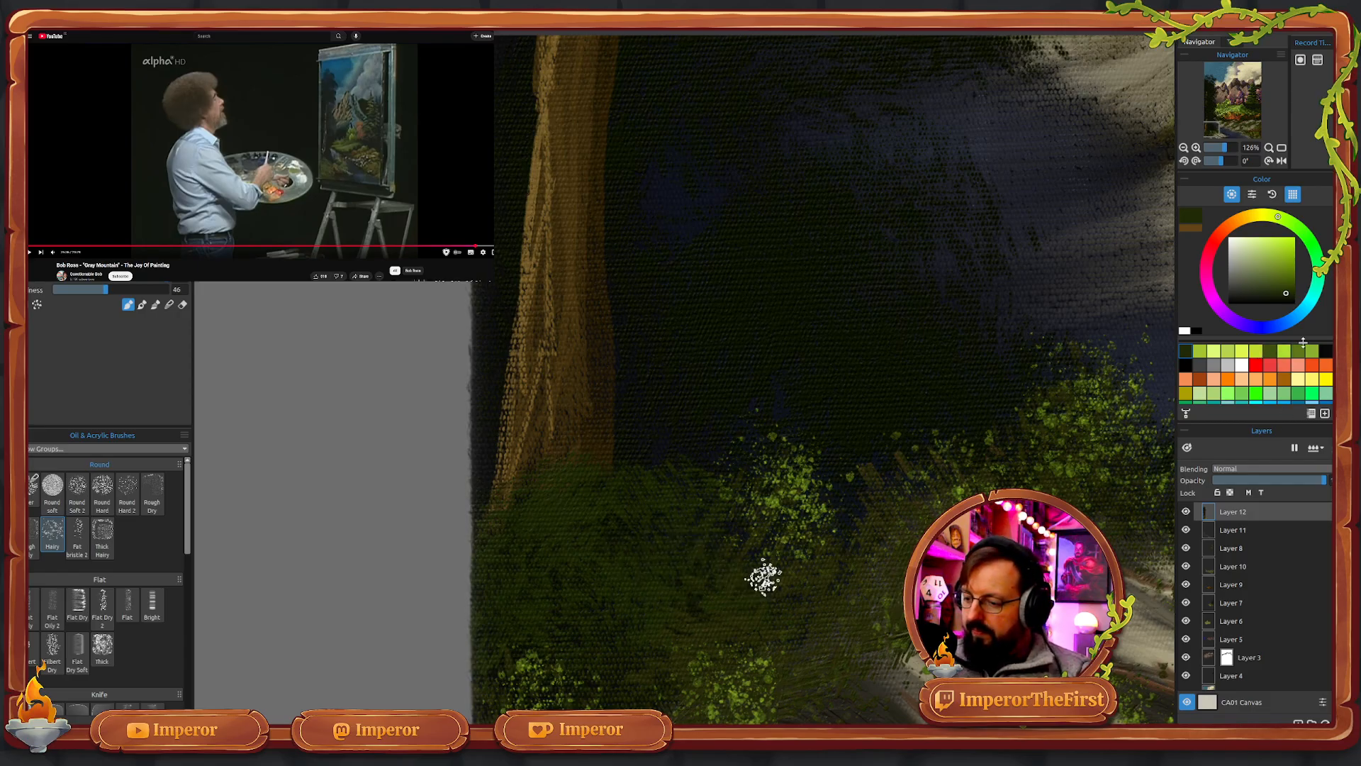
left_click(1270, 350)
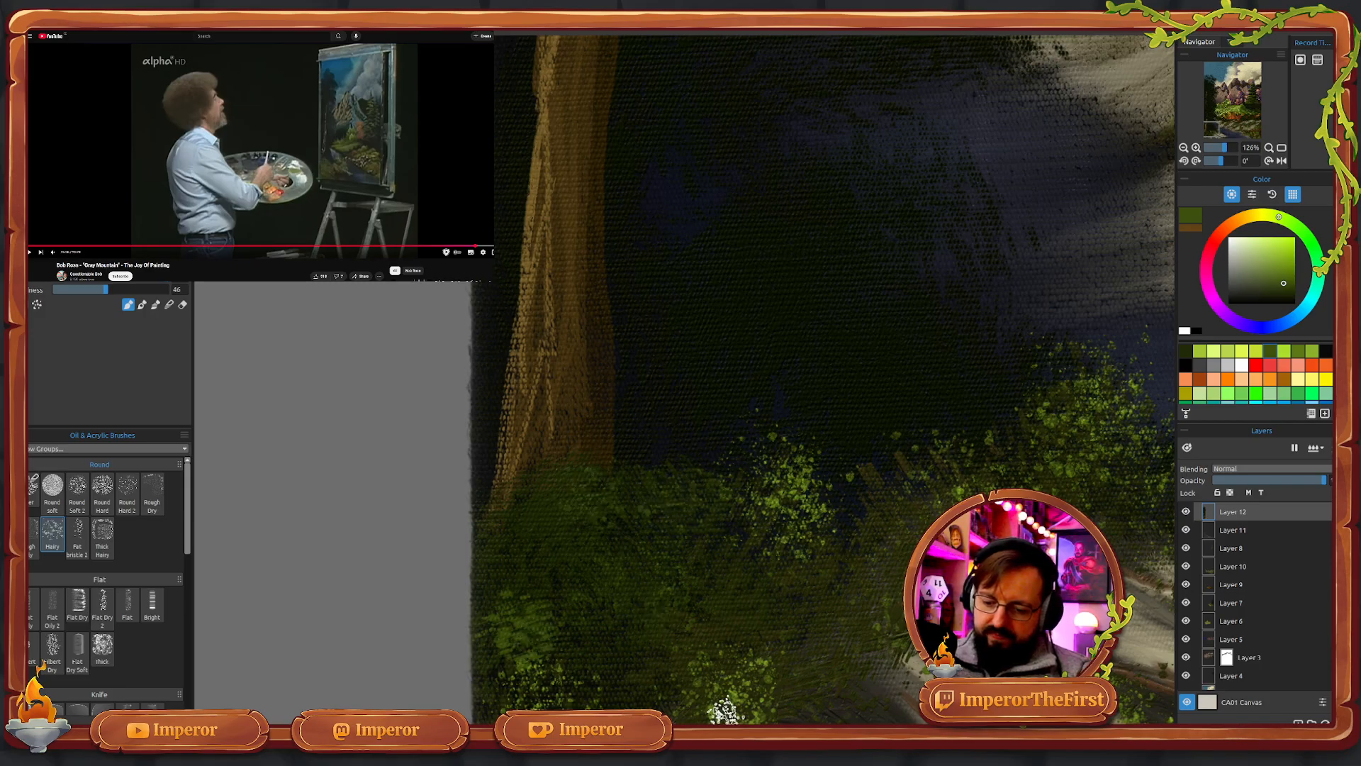
mouse_move(1015, 555)
left_mouse_down()
mouse_move(967, 556)
mouse_move(856, 404)
mouse_move(814, 568)
mouse_move(840, 653)
mouse_move(805, 398)
mouse_move(786, 610)
left_mouse_up()
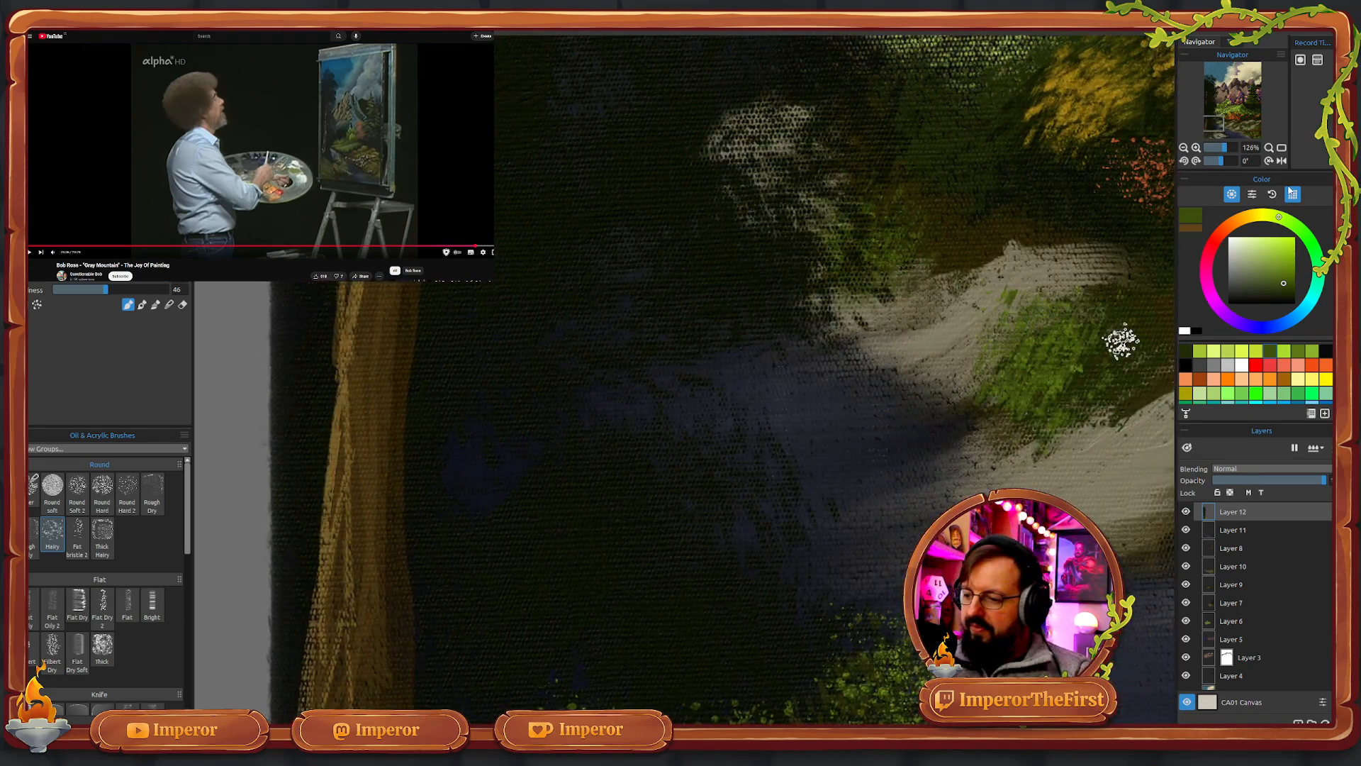
key("ctrl+0")
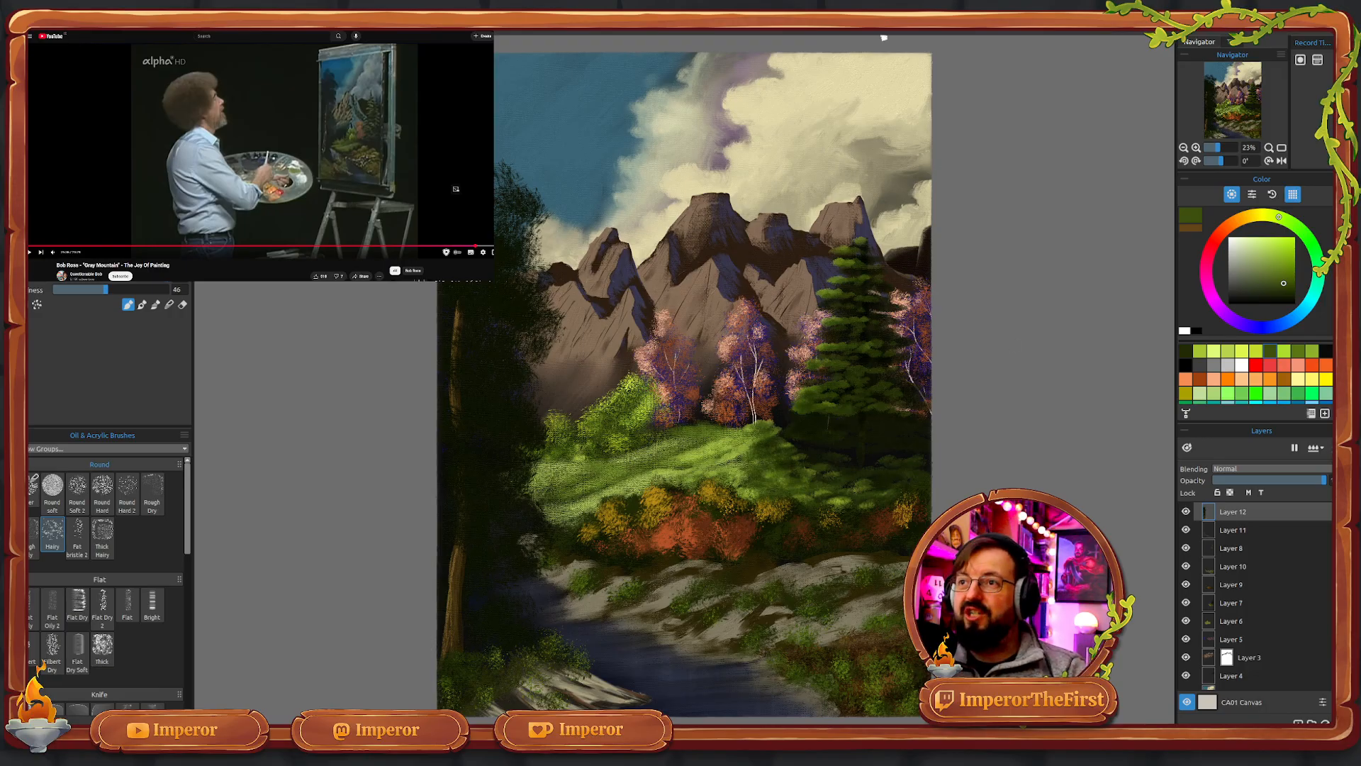
- Choose an orange-brown colour and dab textured clumps of foliage over the dark foreground tree with the Hairy brush
left_click(273, 151)
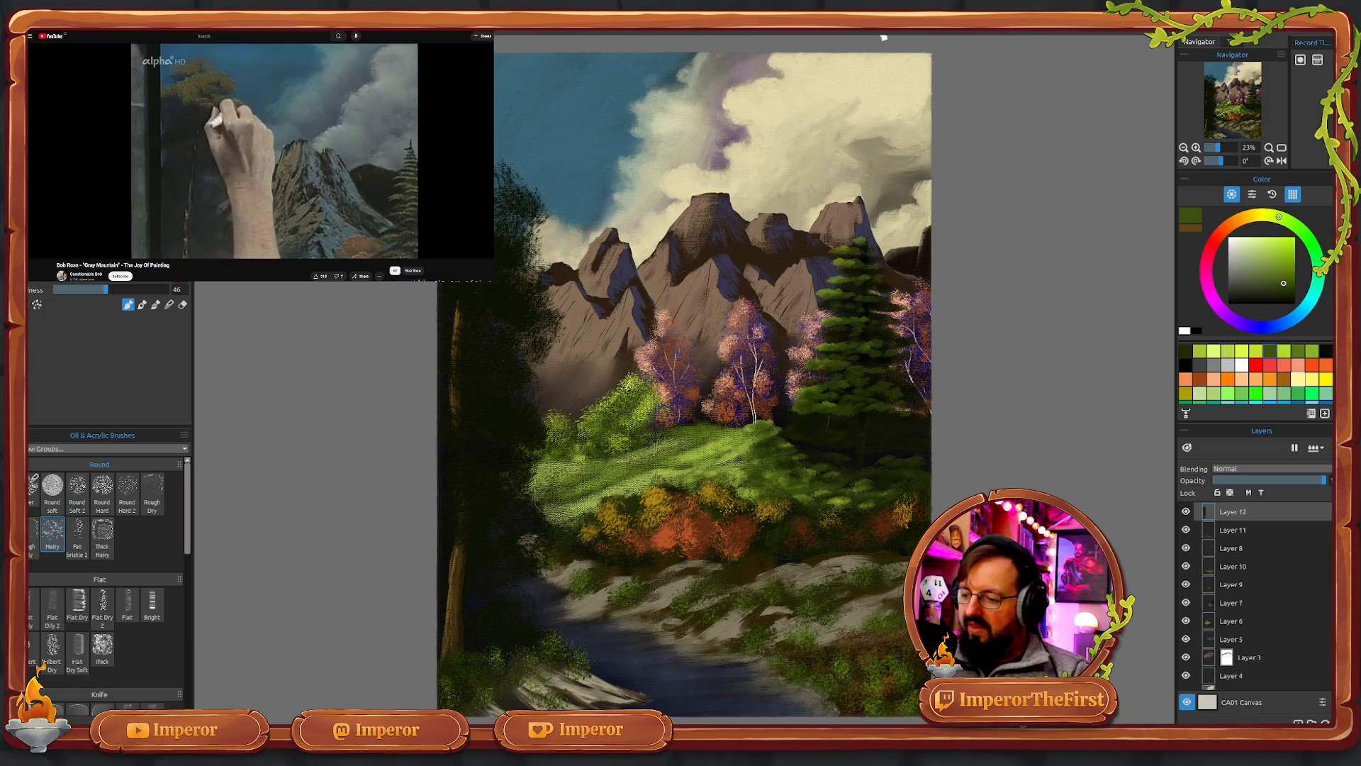
left_click(1284, 378)
left_click(1288, 277)
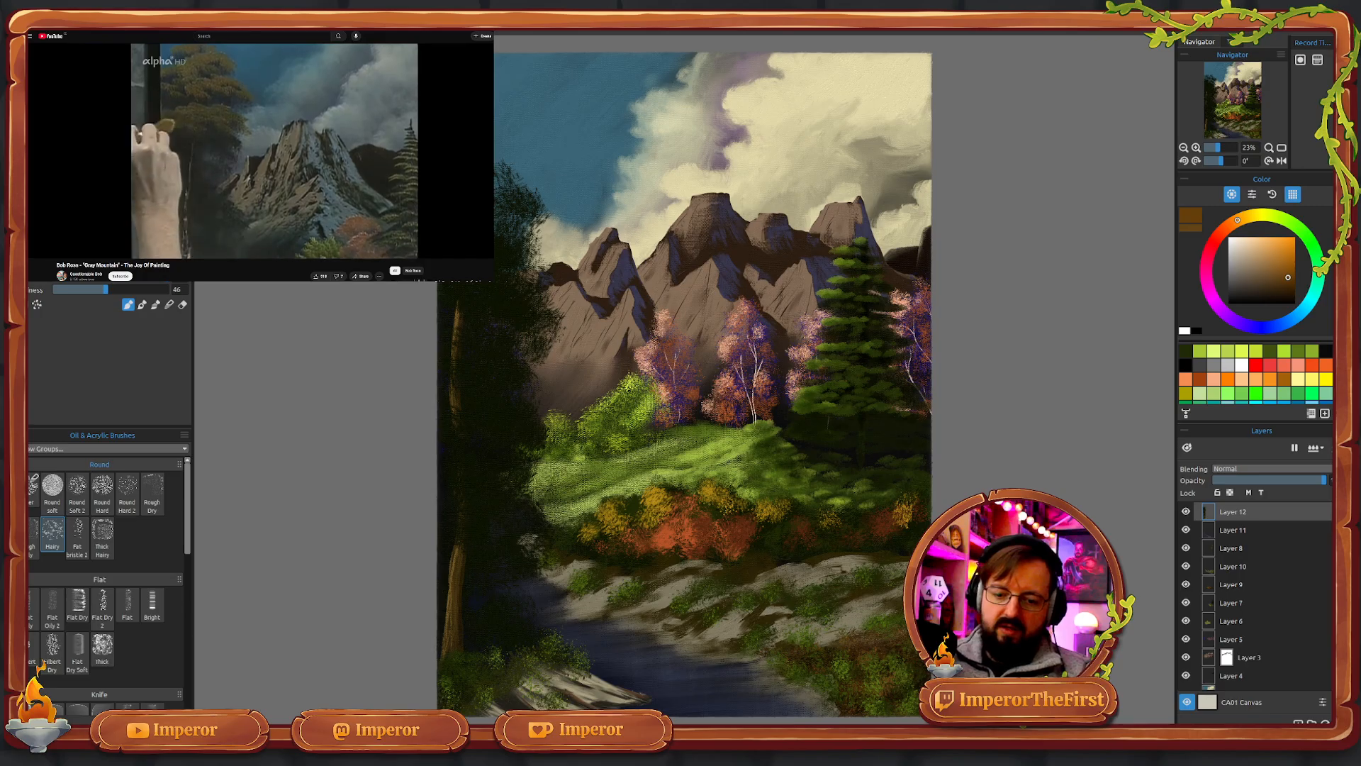
left_click(143, 304)
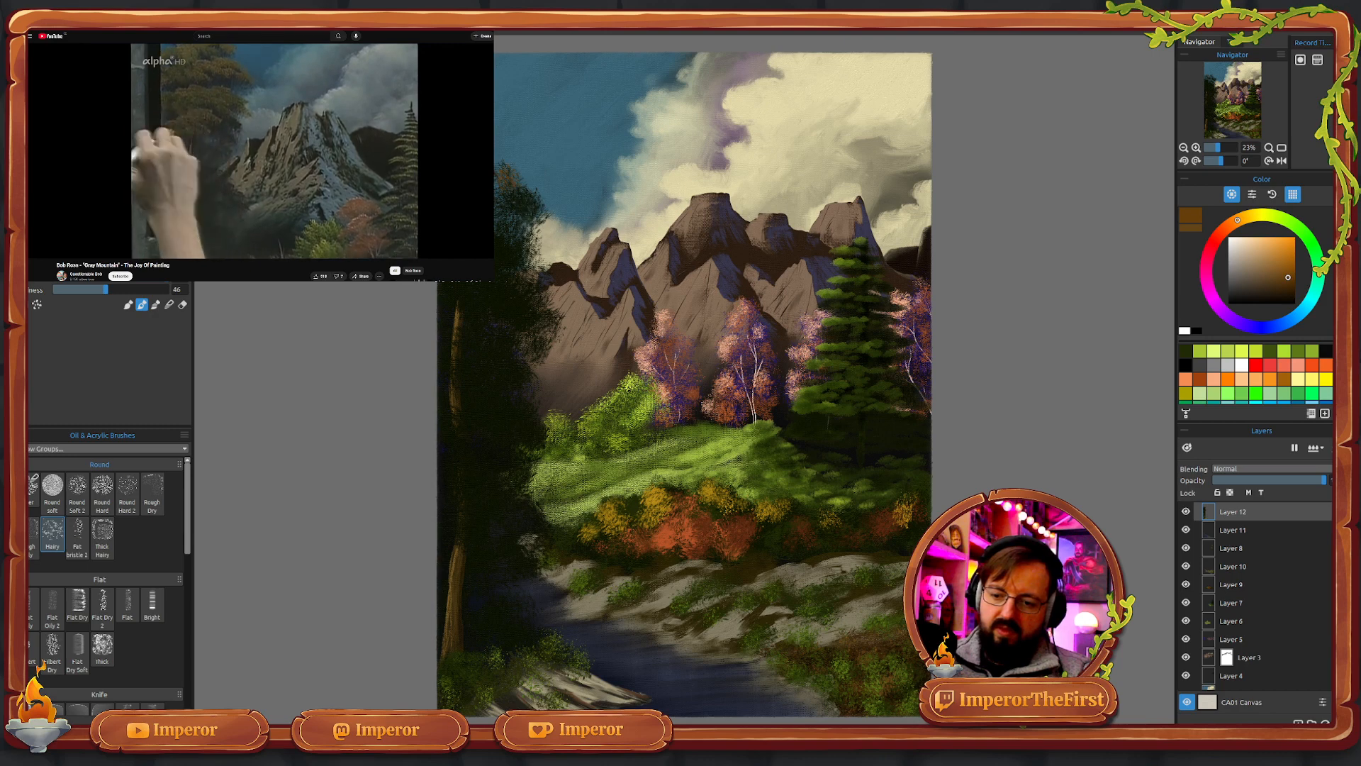
left_click_drag(512, 244, 506, 244)
key("ctrl+z")
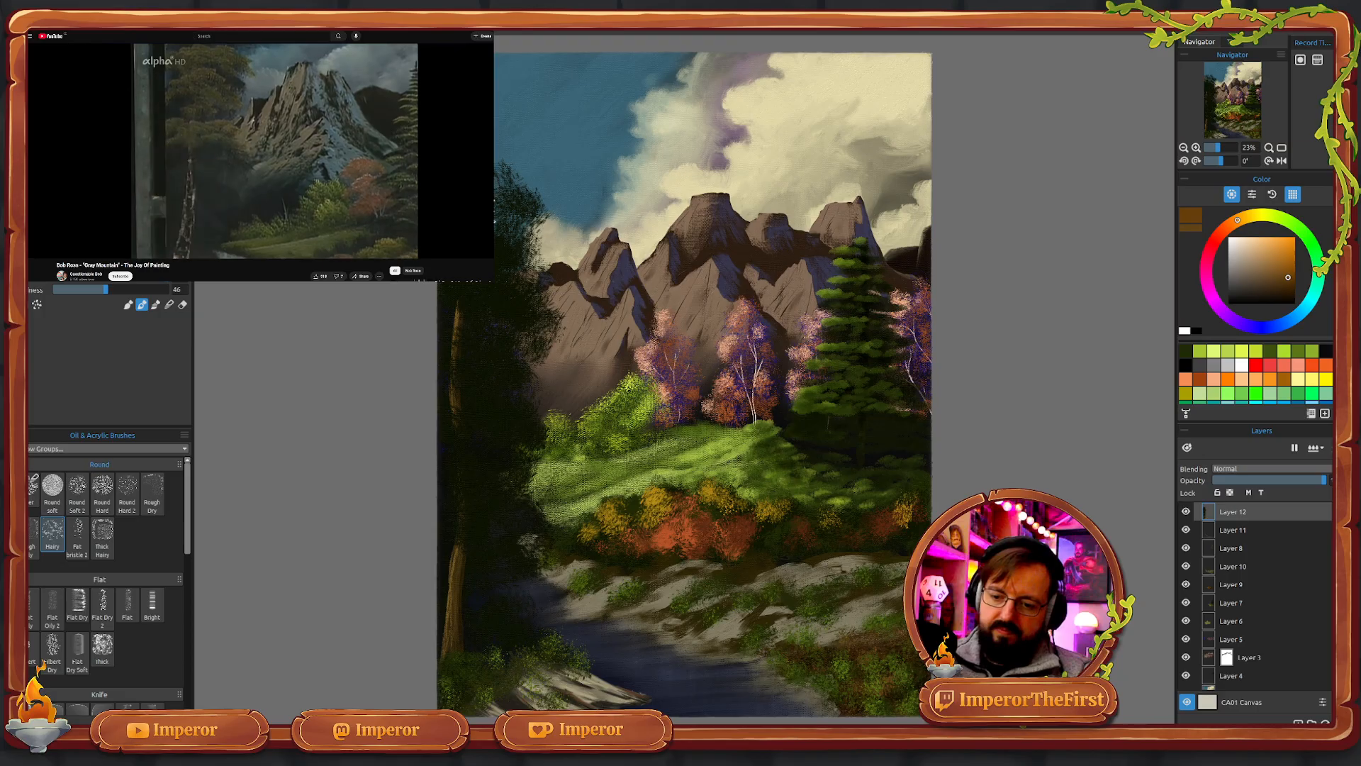
mouse_move(520, 197)
left_mouse_down()
mouse_move(506, 172)
mouse_move(530, 208)
mouse_move(504, 170)
mouse_move(536, 214)
mouse_move(521, 252)
mouse_move(499, 232)
left_mouse_up()
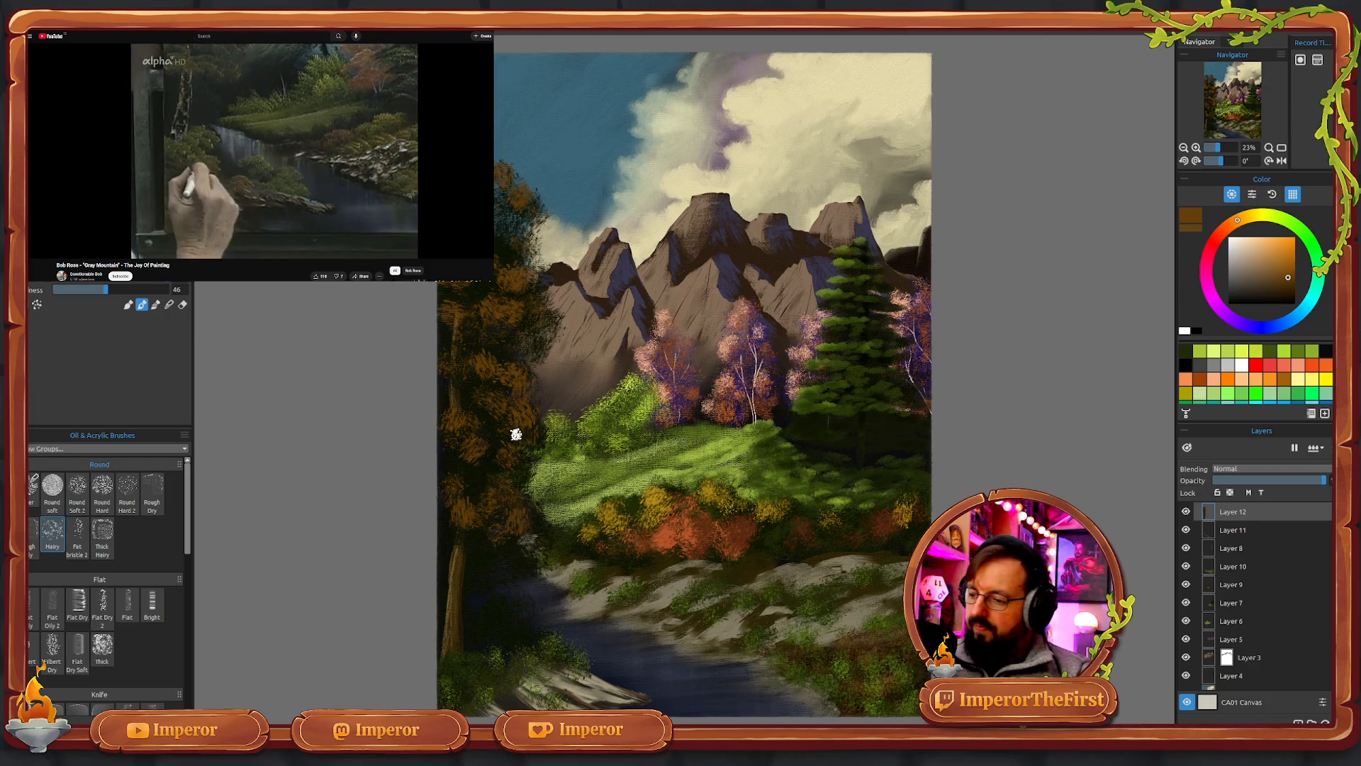
- Darken the brown and add deeper brown dabs to the foreground tree's foliage, with the reference video paused at its end
left_click(1289, 284)
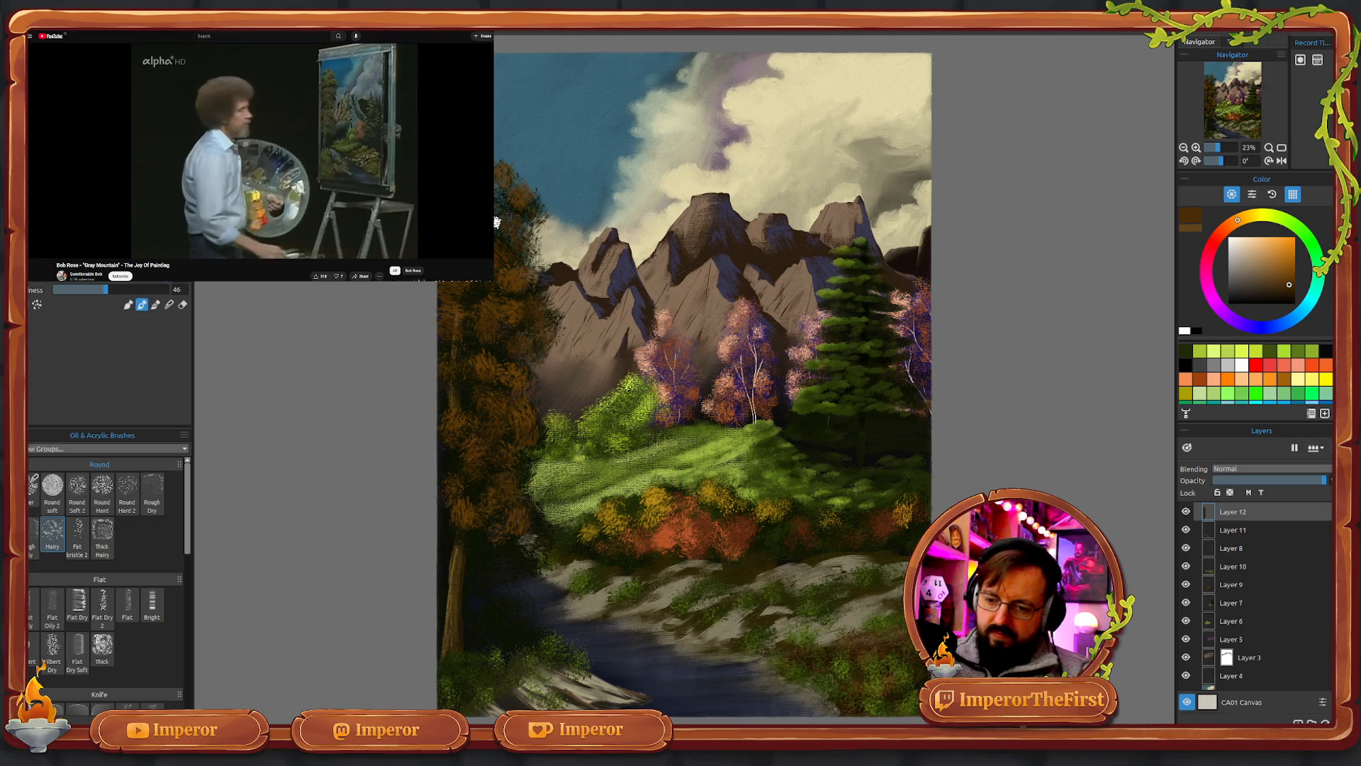
left_click(1284, 291)
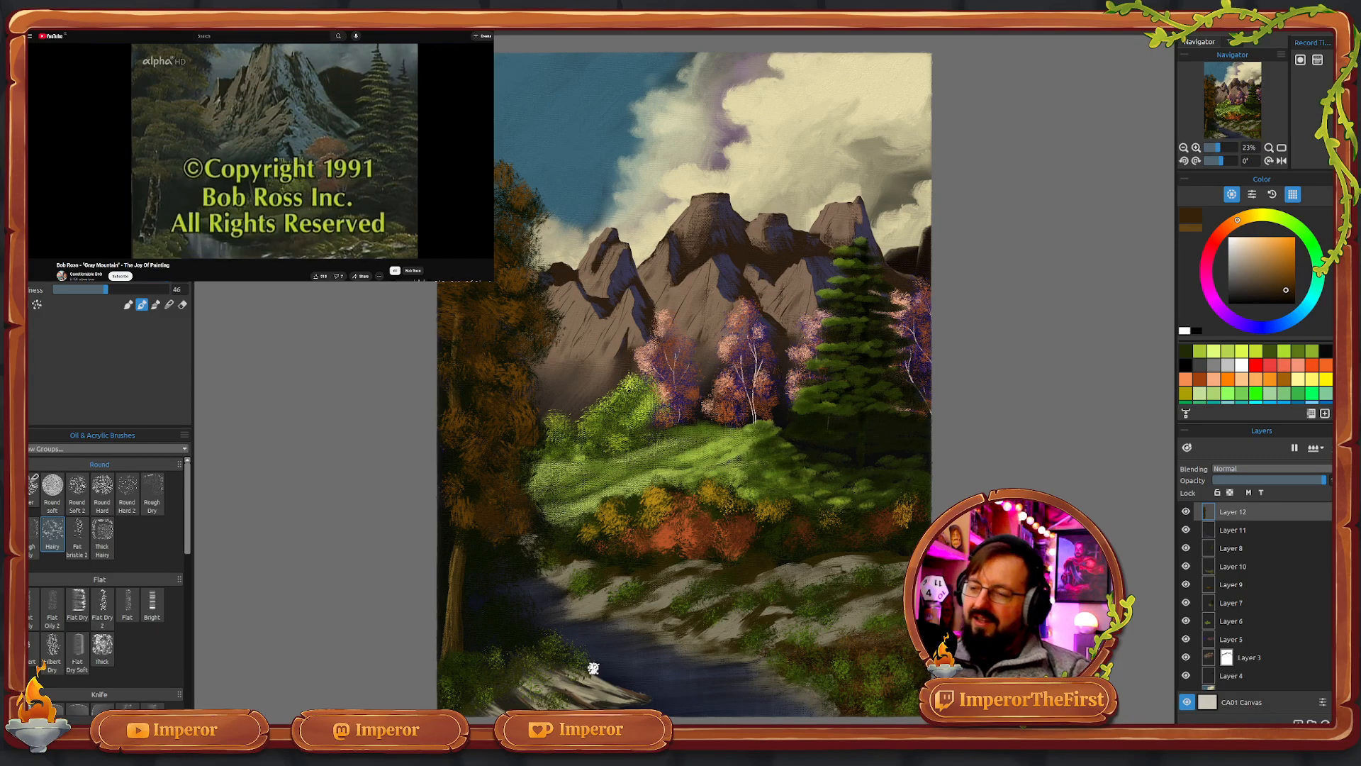
left_click(281, 117)
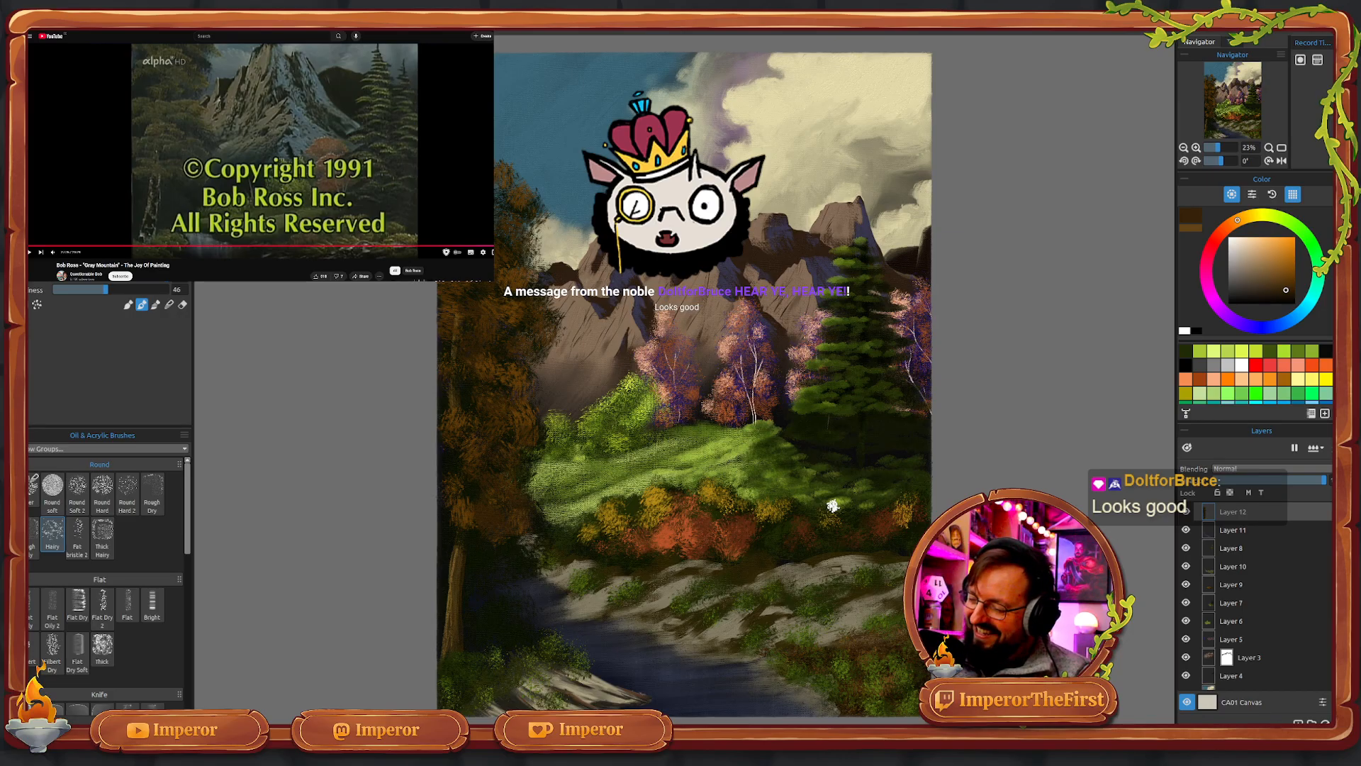
- Switch to the Express Oil Brushes and choose a pale beige colour for the signature
scroll(1254, 596, "down", 2)
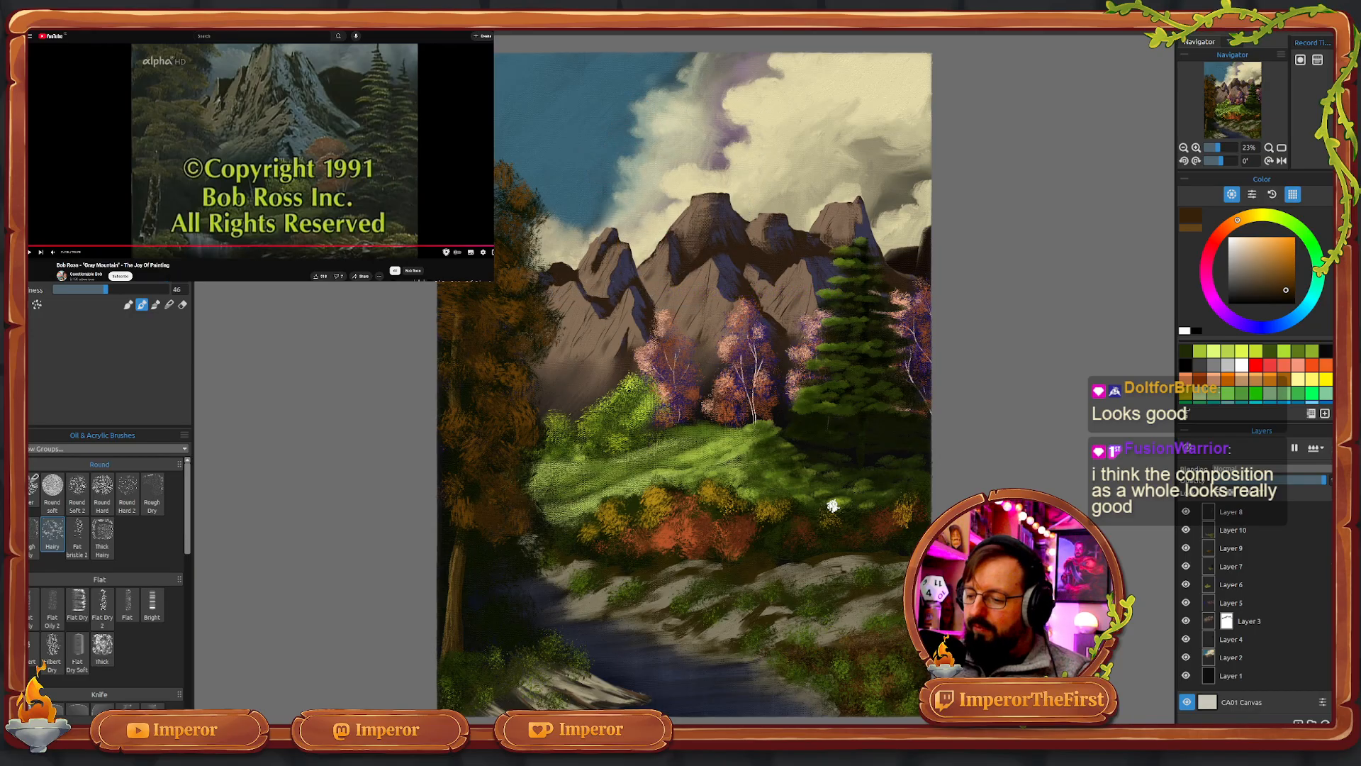
key("ctrl+shift+n")
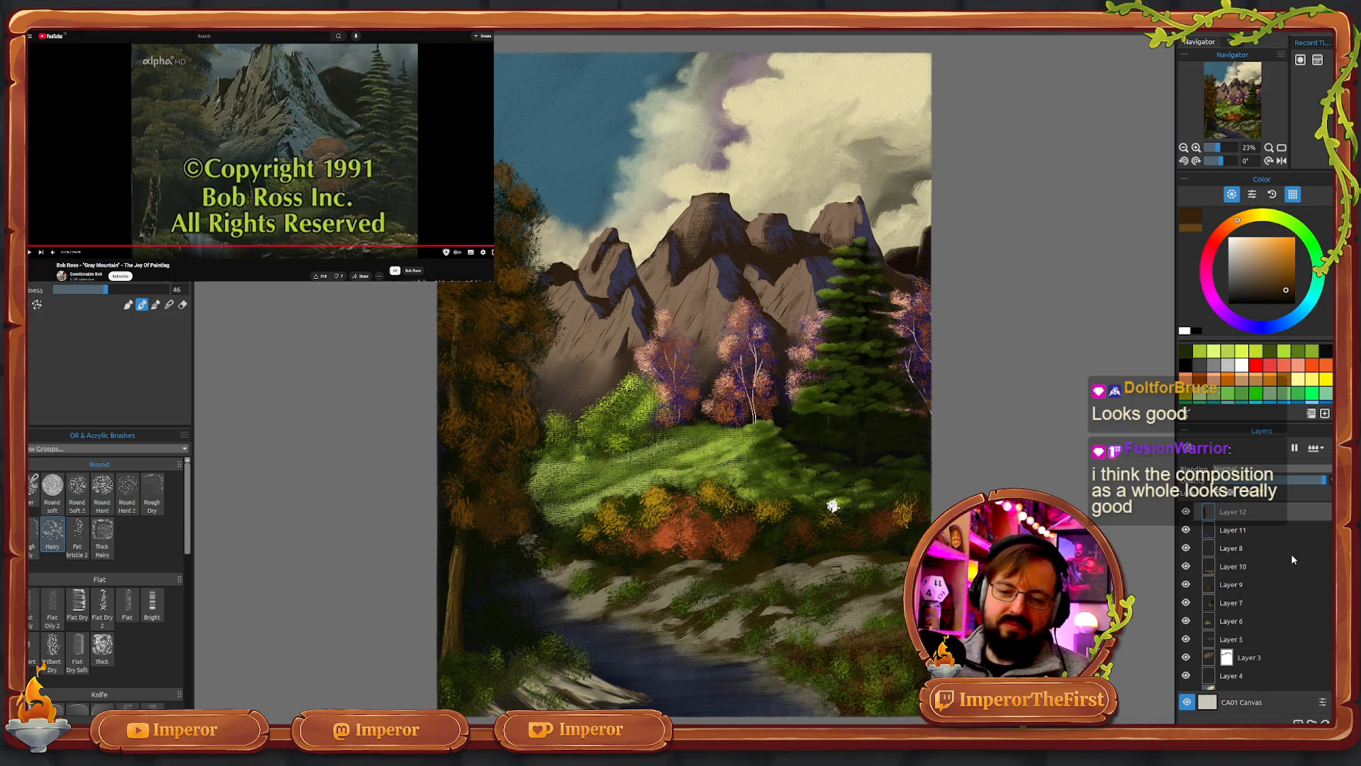
key("w")
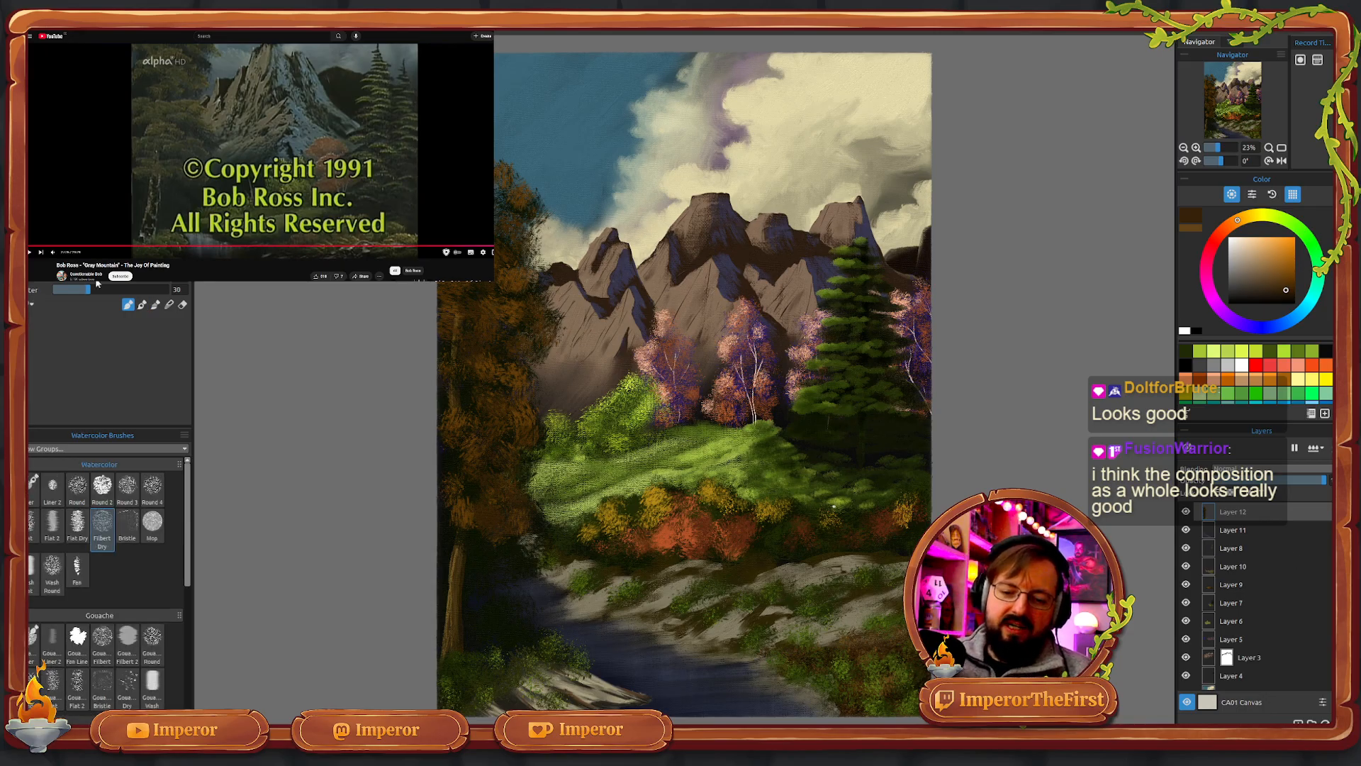
key("o")
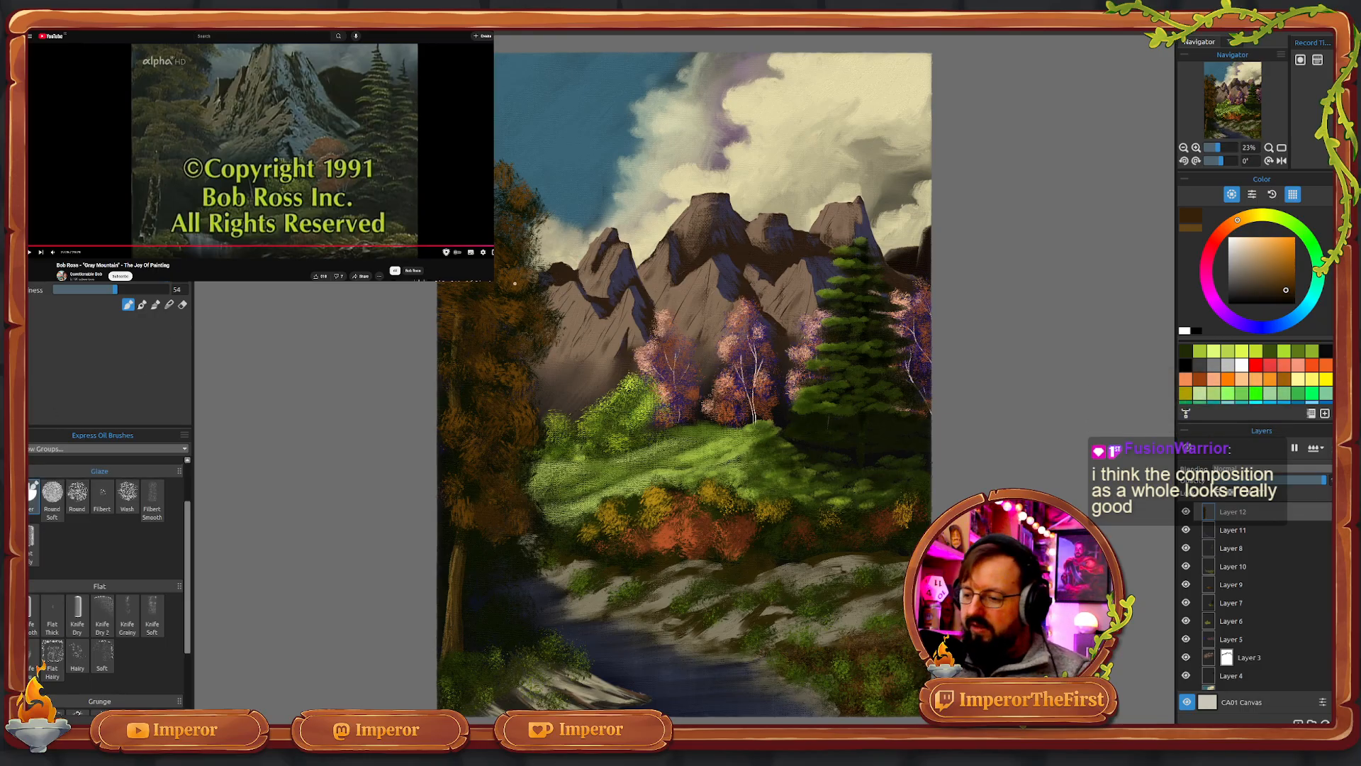
left_click(1242, 253)
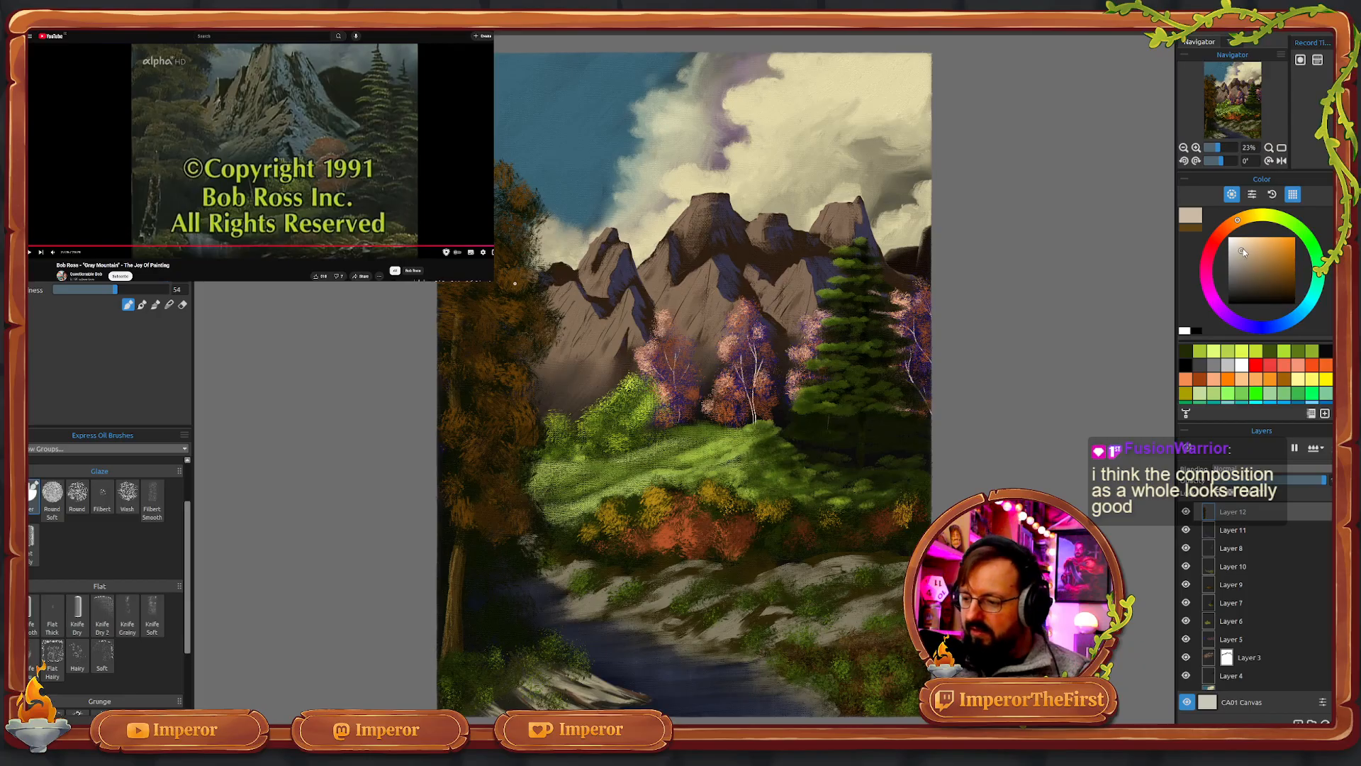
left_click_drag(1242, 251, 1238, 246)
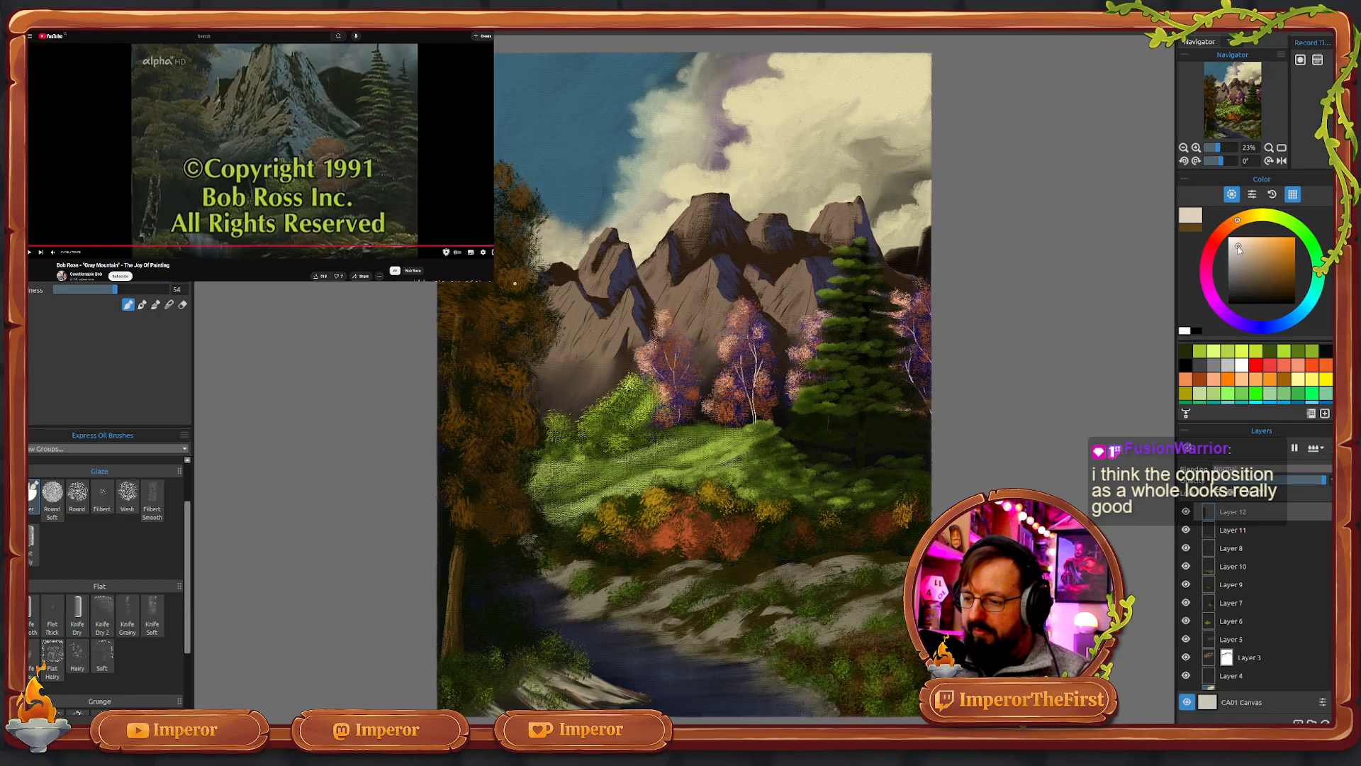
- Paint two parallel diagonal pale beige strokes across the bushes on the painting's lower-right riverbank to frame a signature
left_click(1229, 151)
left_click_drag(1233, 152, 1228, 157)
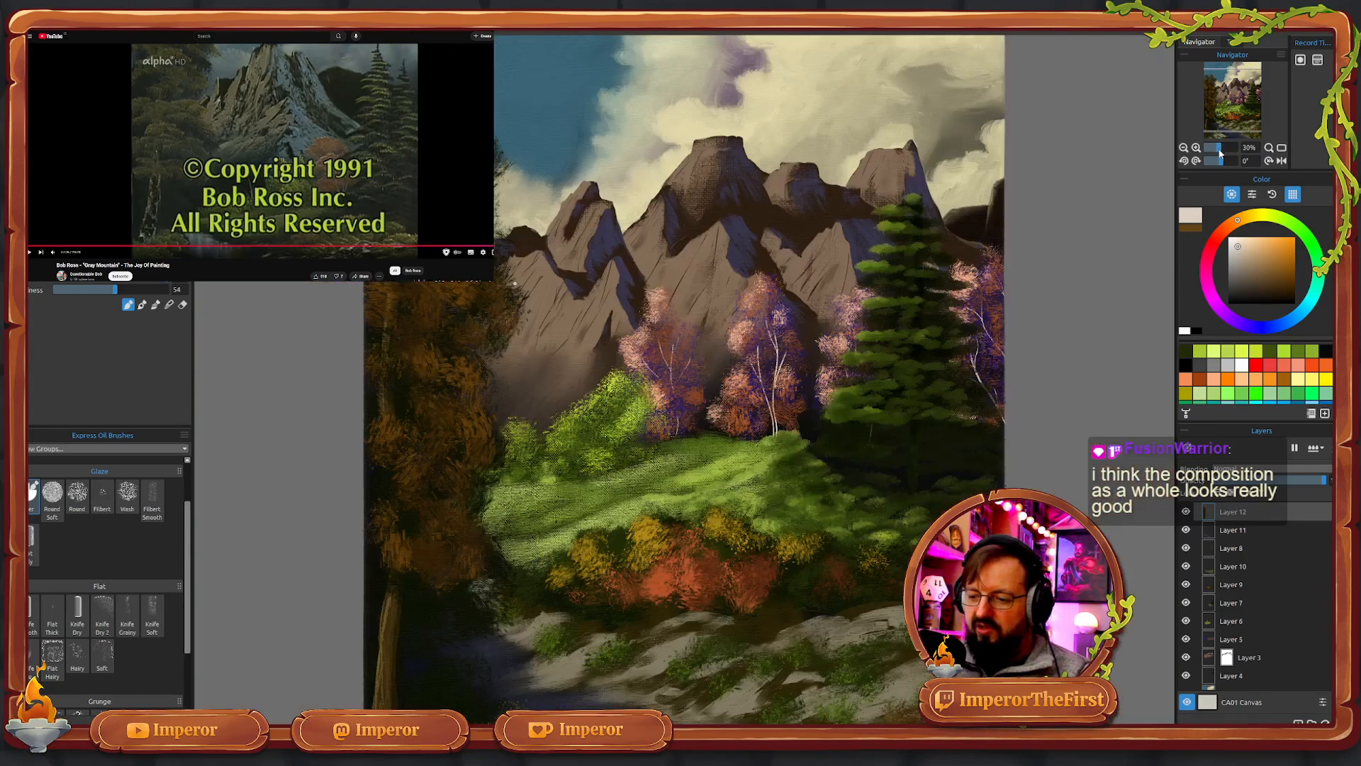
left_click_drag(1219, 153, 1223, 155)
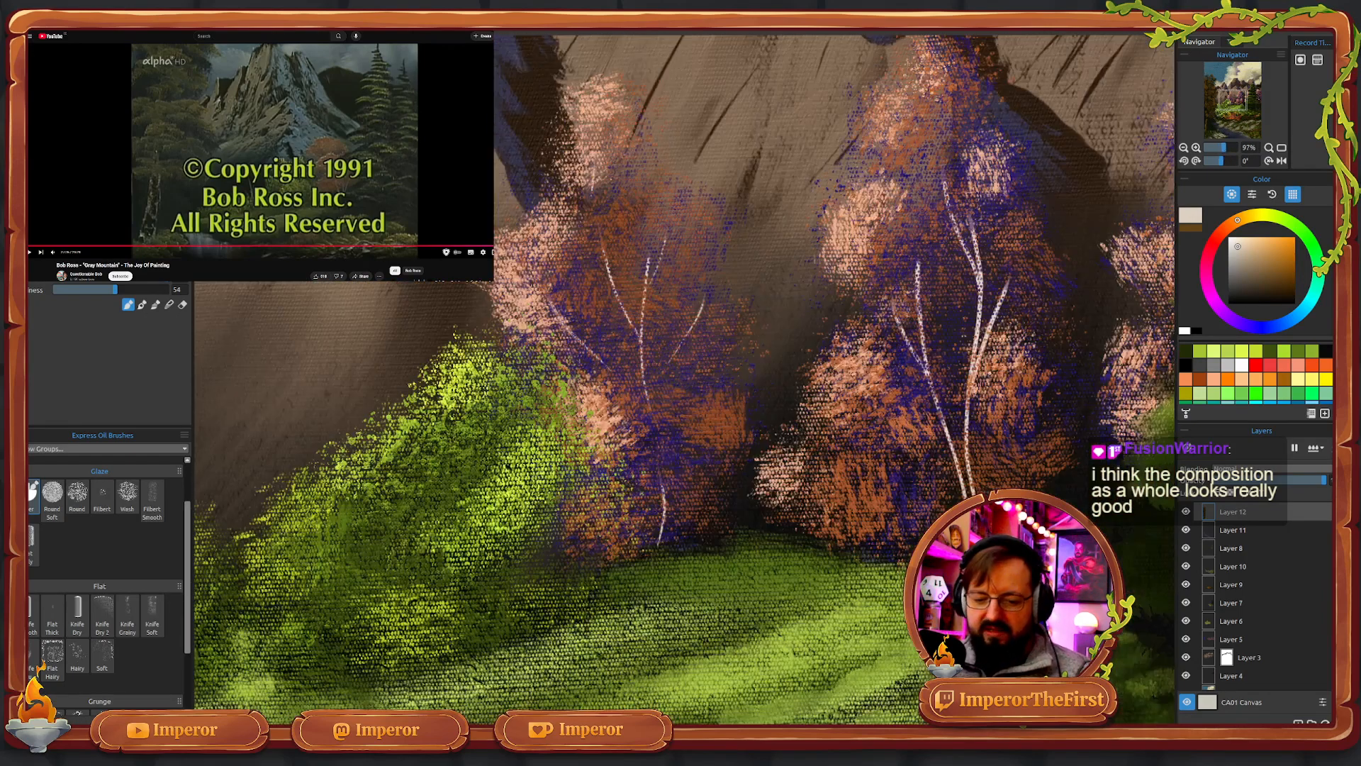
scroll(828, 580, "down", 10)
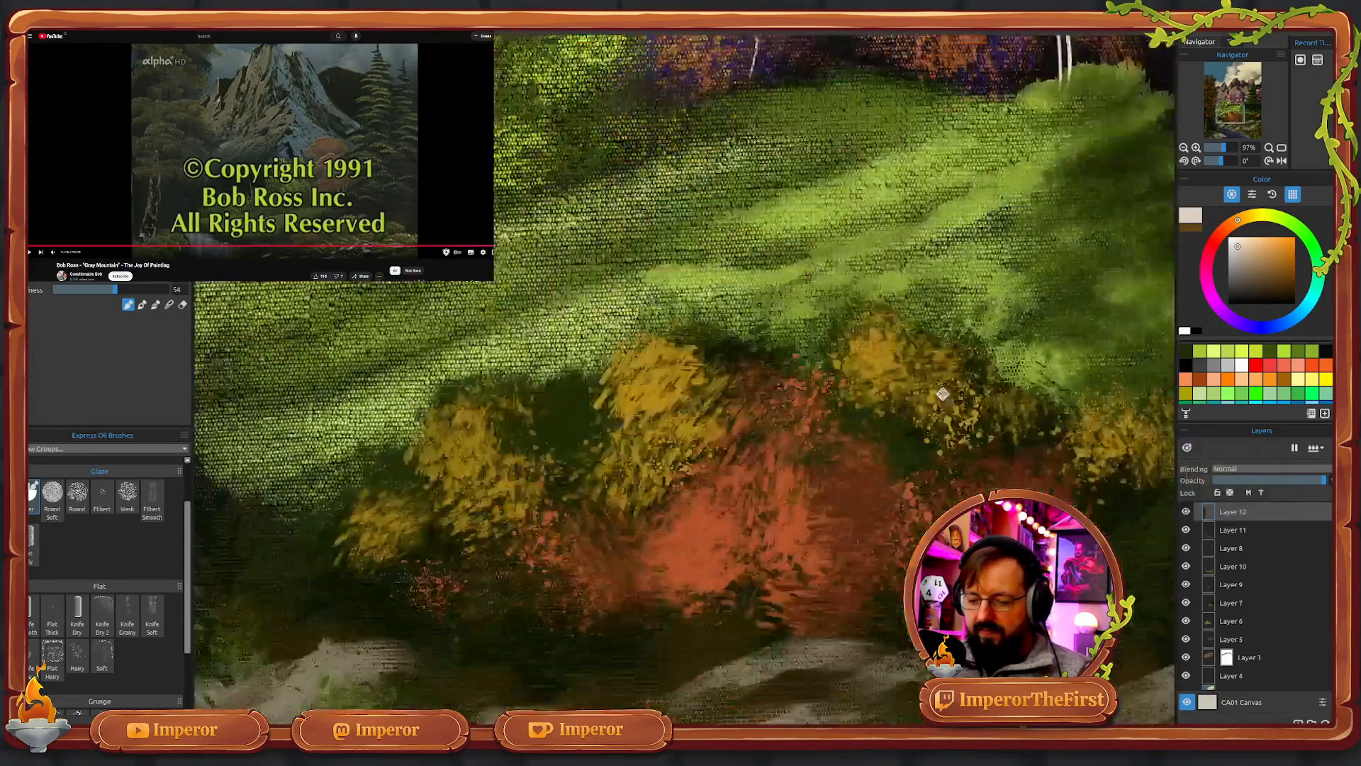
scroll(1041, 409, "up", 5)
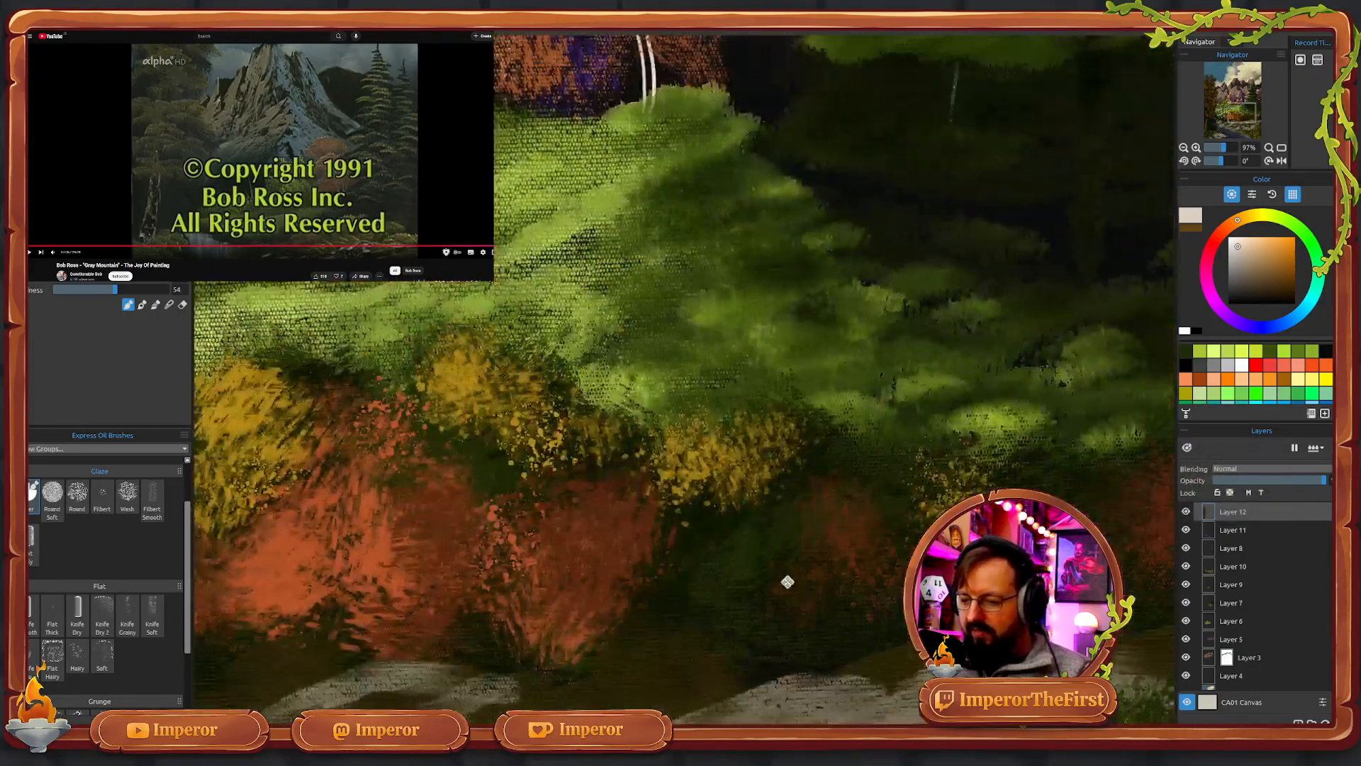
scroll(1025, 360, "up", 5)
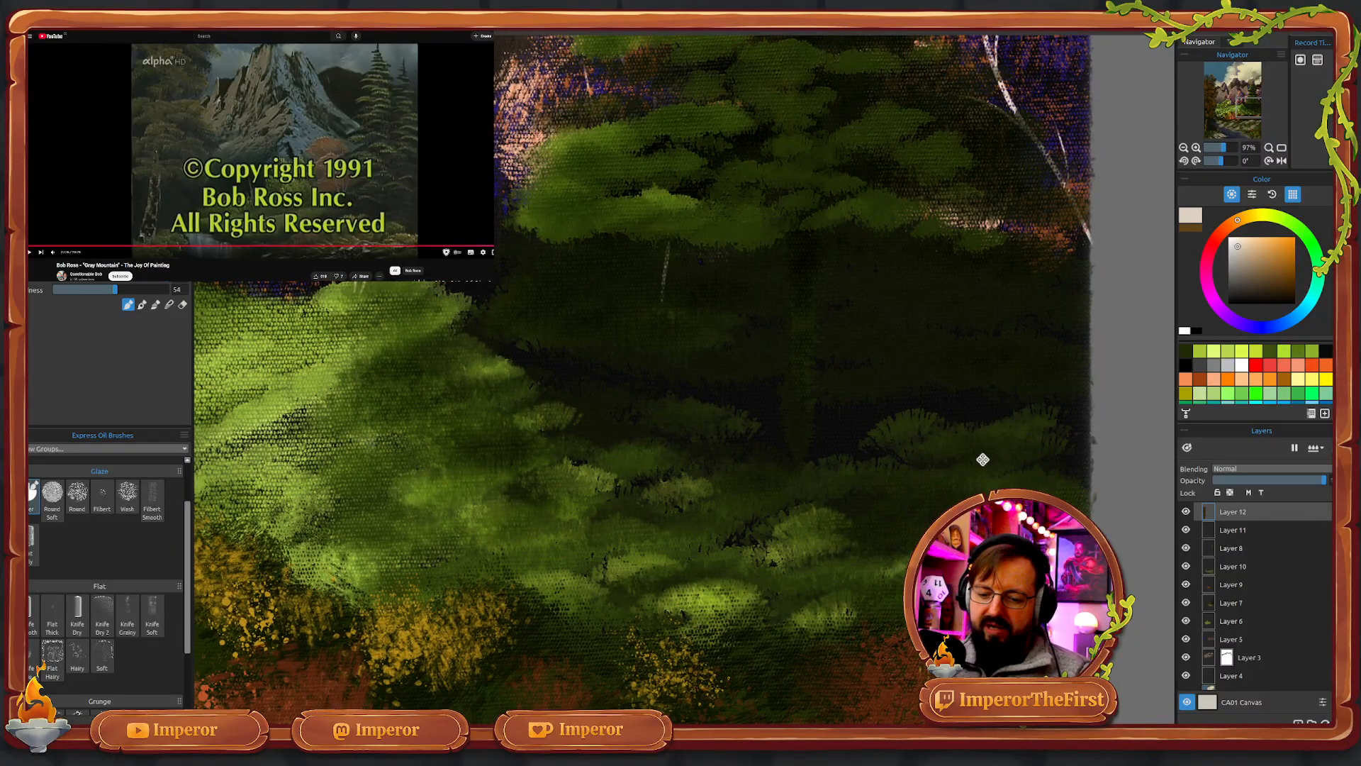
scroll(938, 411, "down", 5)
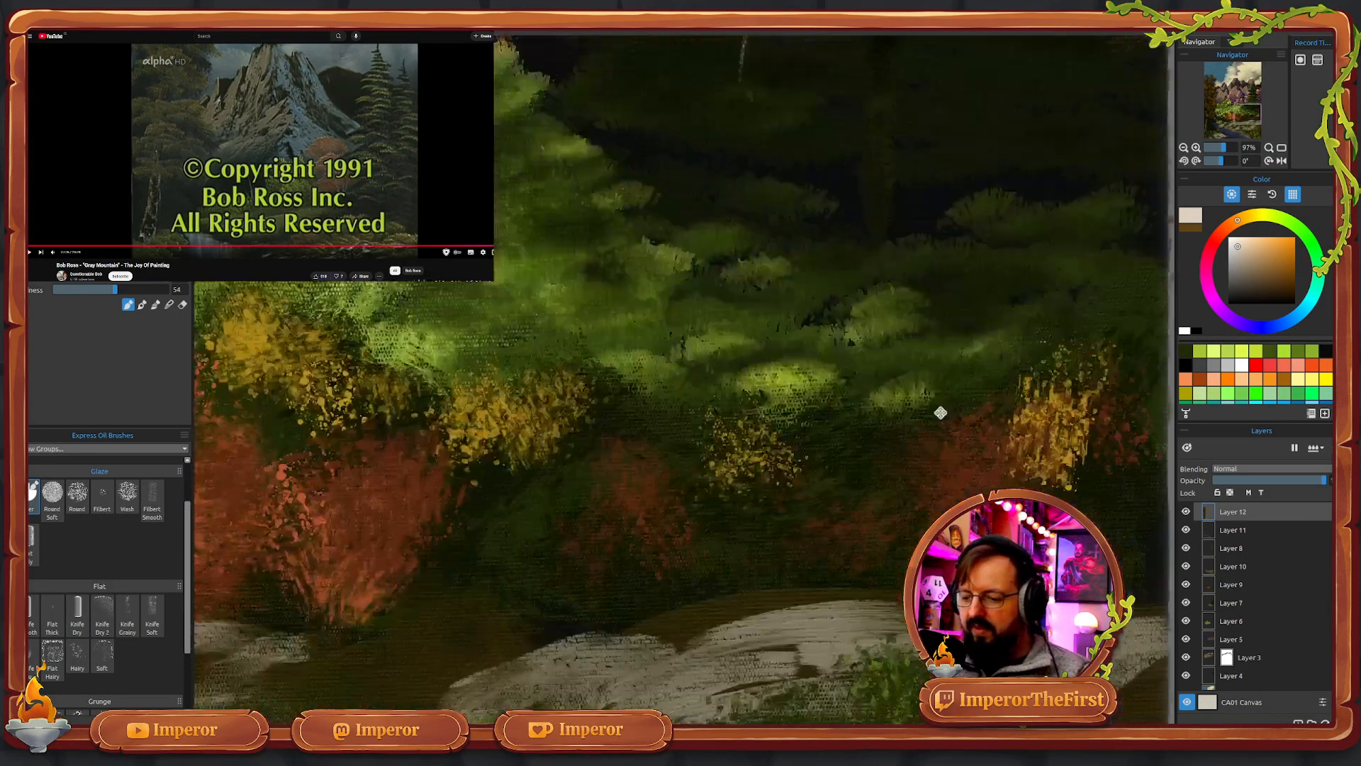
scroll(983, 323, "down", 6)
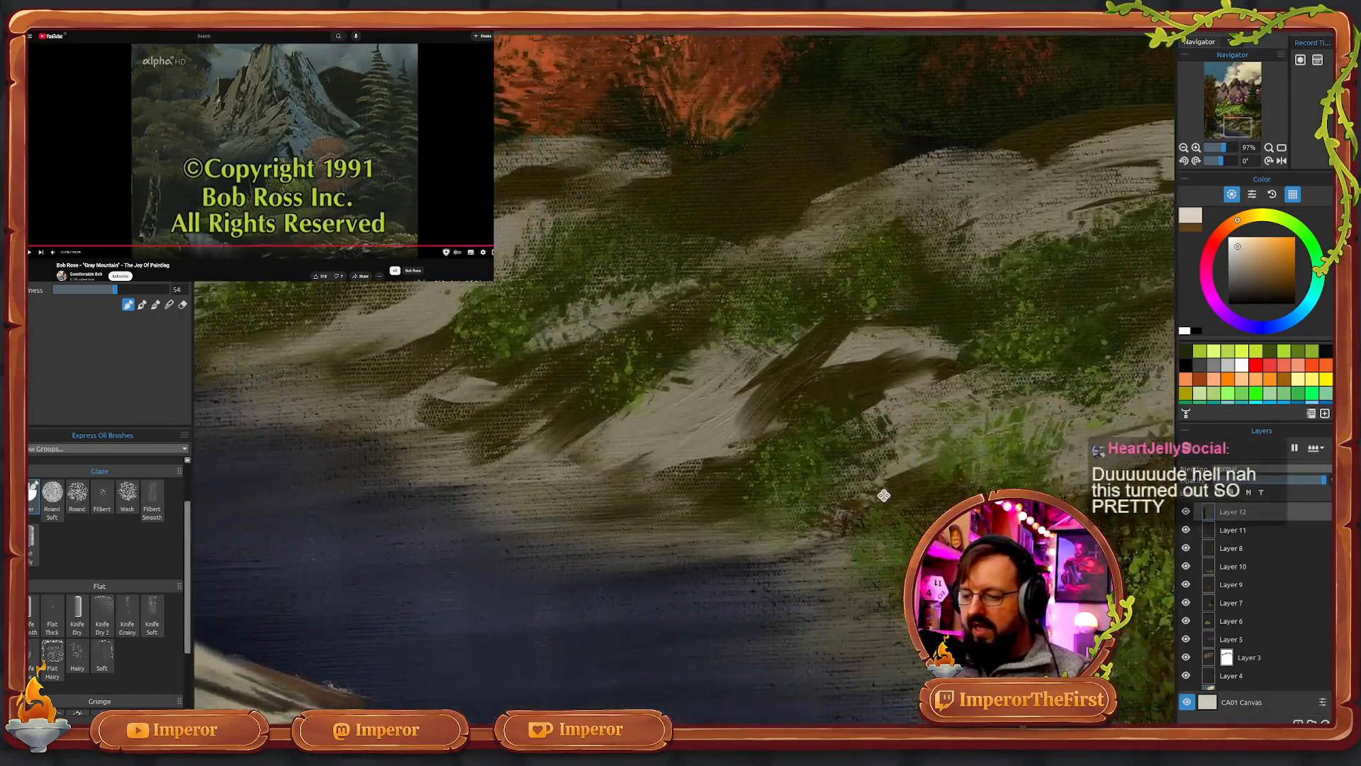
scroll(866, 343, "down", 6)
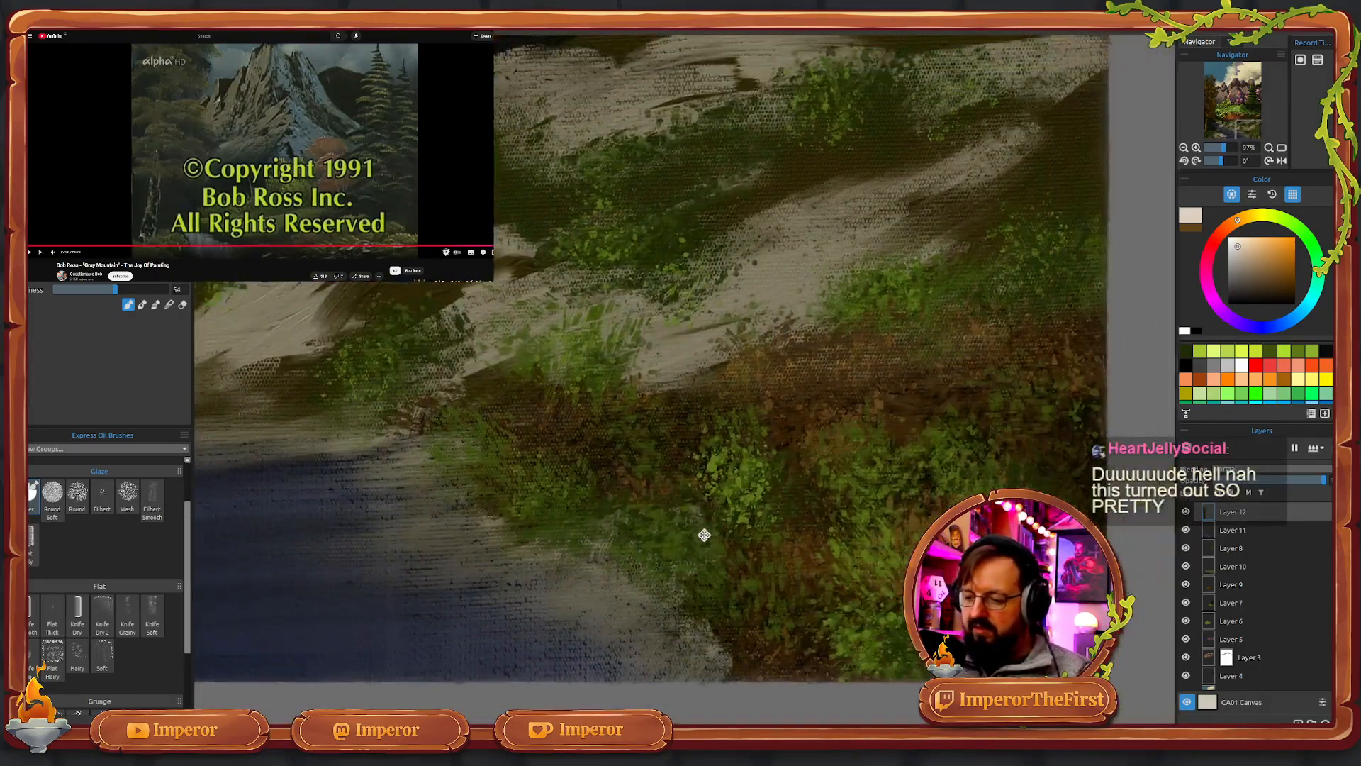
left_click_drag(988, 463, 912, 476)
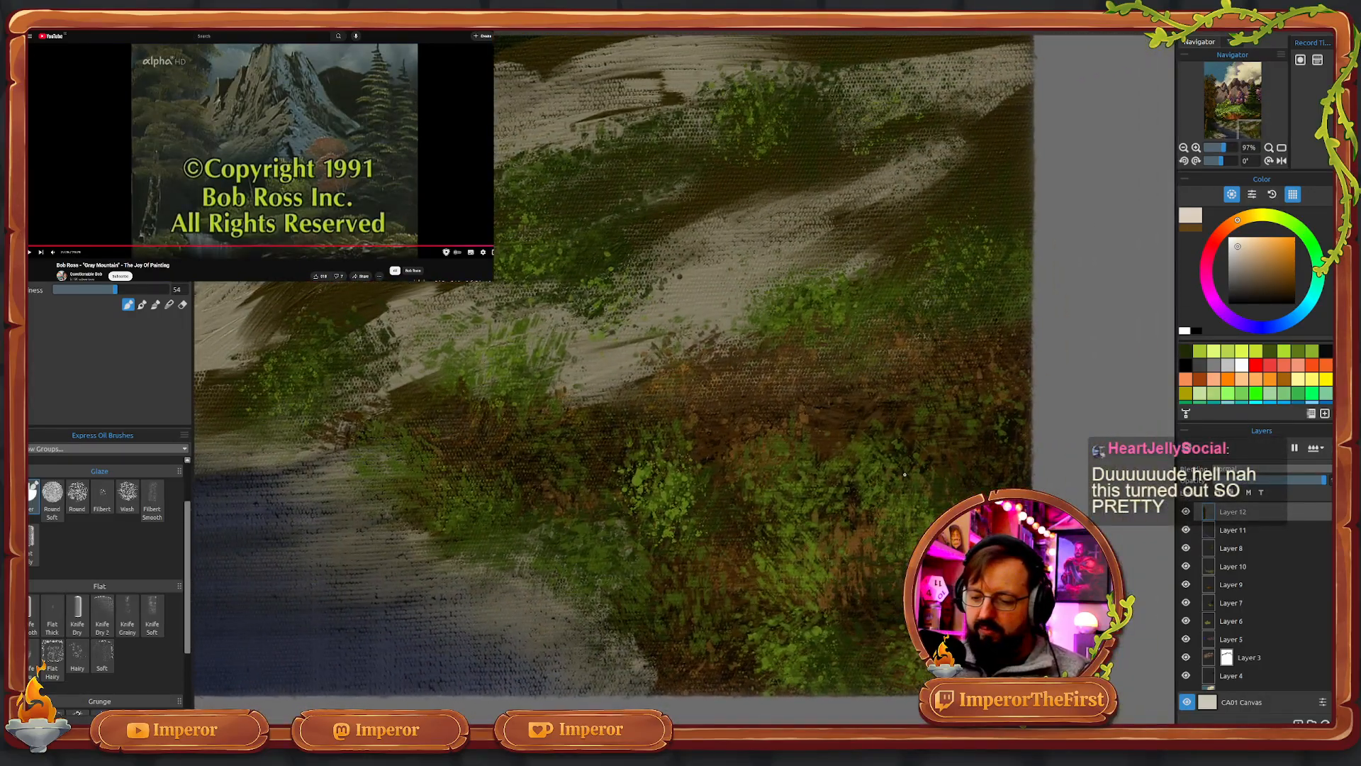
left_click_drag(698, 535, 896, 372)
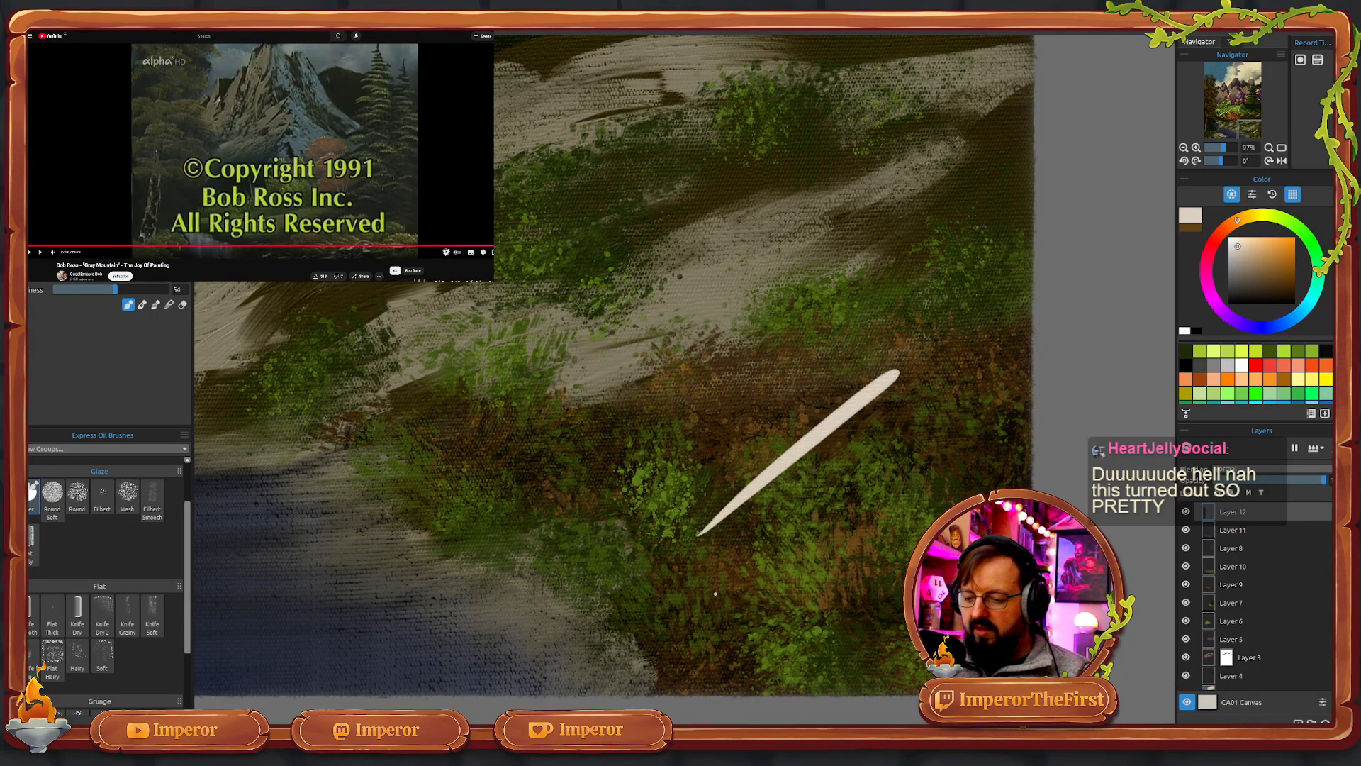
left_click_drag(741, 624, 978, 425)
- Letter the signature "IMP" between the two diagonal strokes, dot it at the upper stroke's start, and show the whole painting
left_click_drag(756, 511, 780, 549)
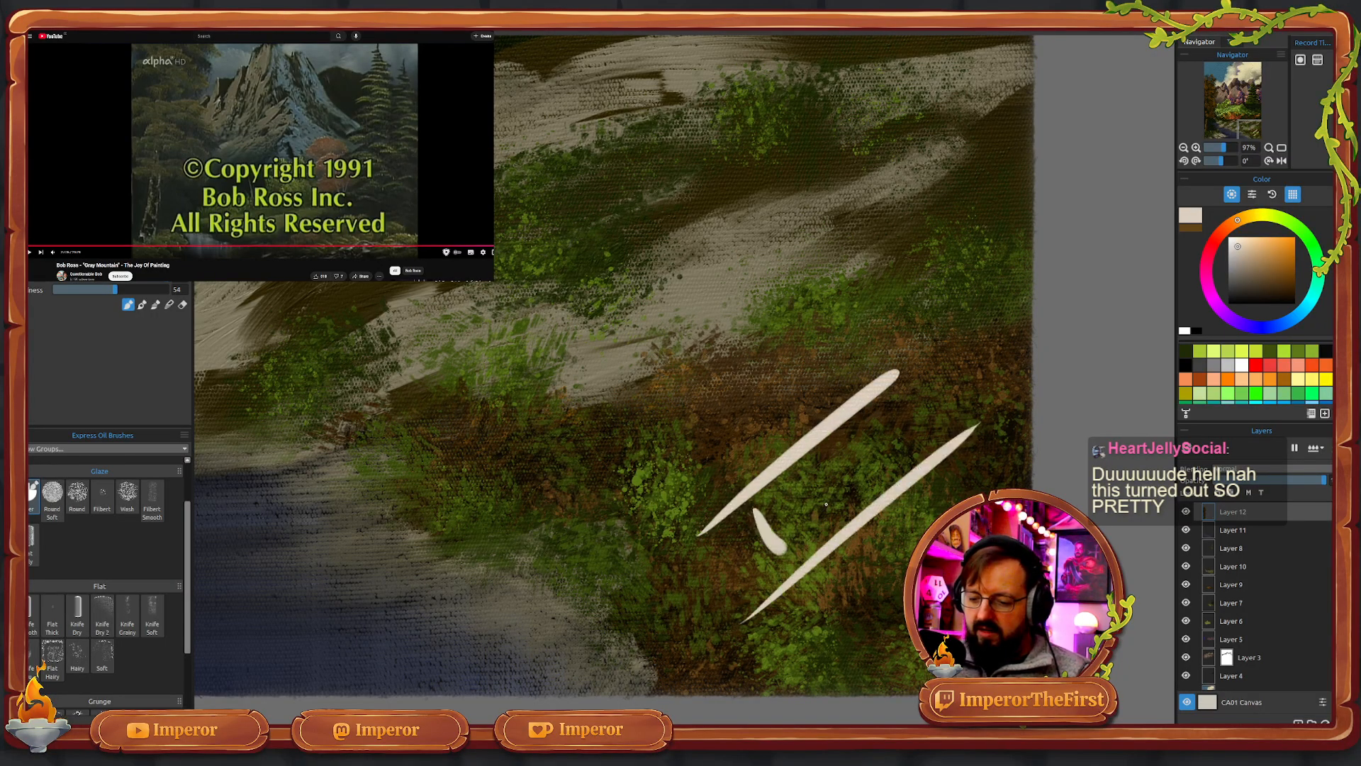
left_click_drag(801, 486, 825, 528)
mouse_move(859, 435)
left_mouse_down()
mouse_move(882, 479)
mouse_move(854, 496)
left_mouse_up()
mouse_move(904, 421)
left_mouse_down()
mouse_move(886, 455)
mouse_move(914, 396)
mouse_move(925, 424)
mouse_move(897, 438)
left_mouse_up()
left_click(726, 469)
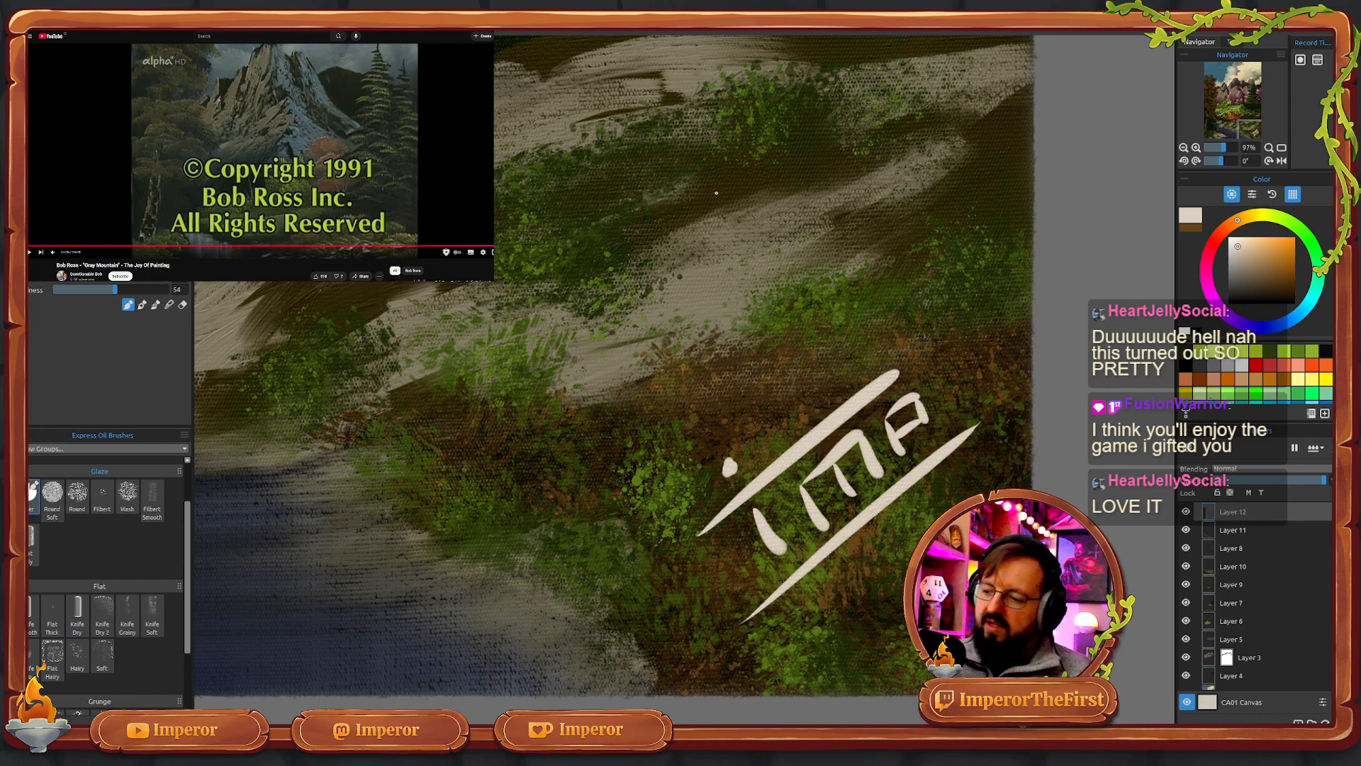
left_click(1282, 147)
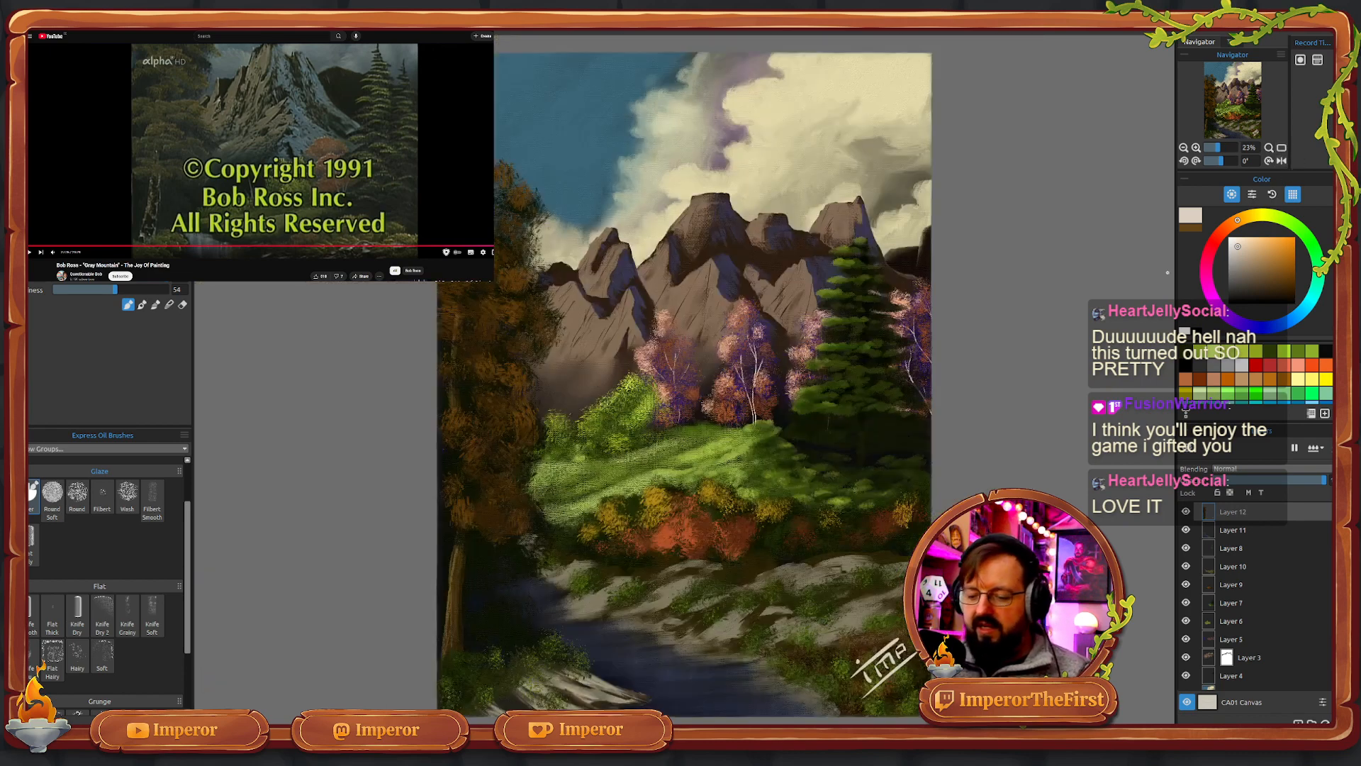